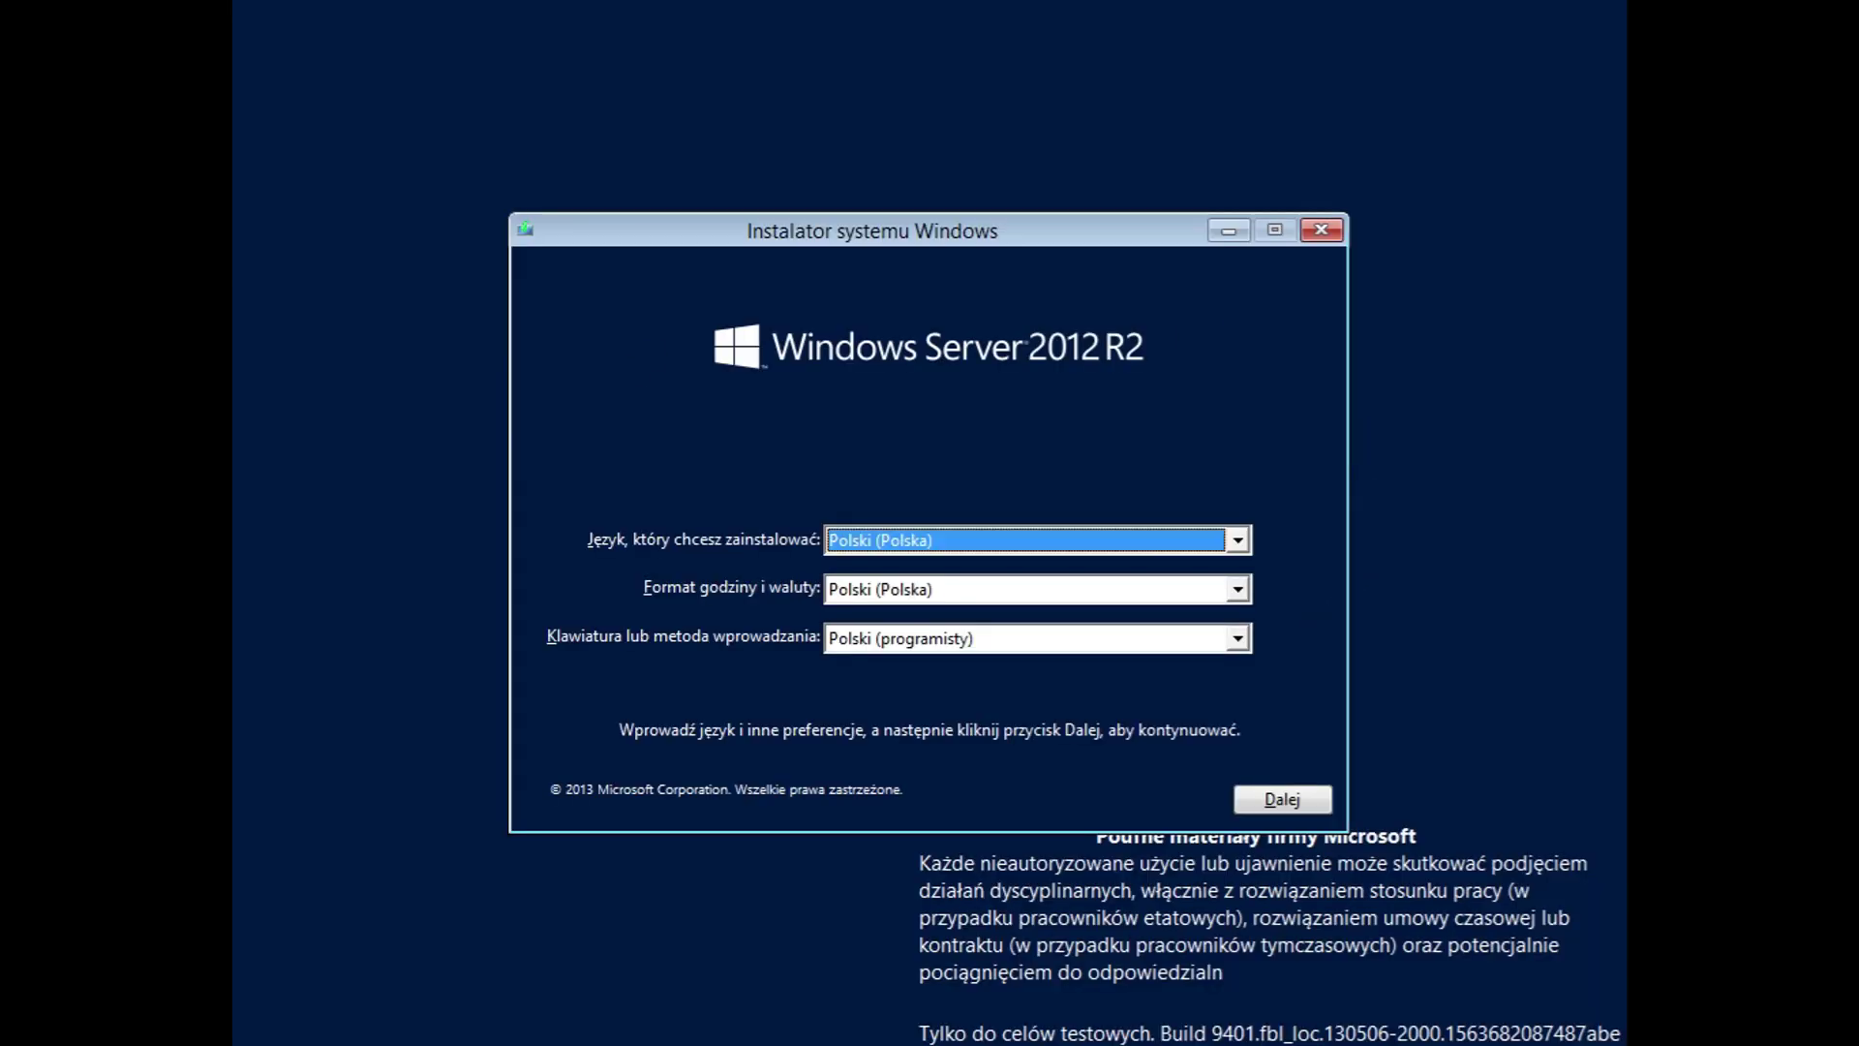
Step: Keep Polski (Polska) as the installation language and choose Angielski (Stany Zjednoczone) time and currency format
click(881, 547)
click(912, 557)
click(944, 587)
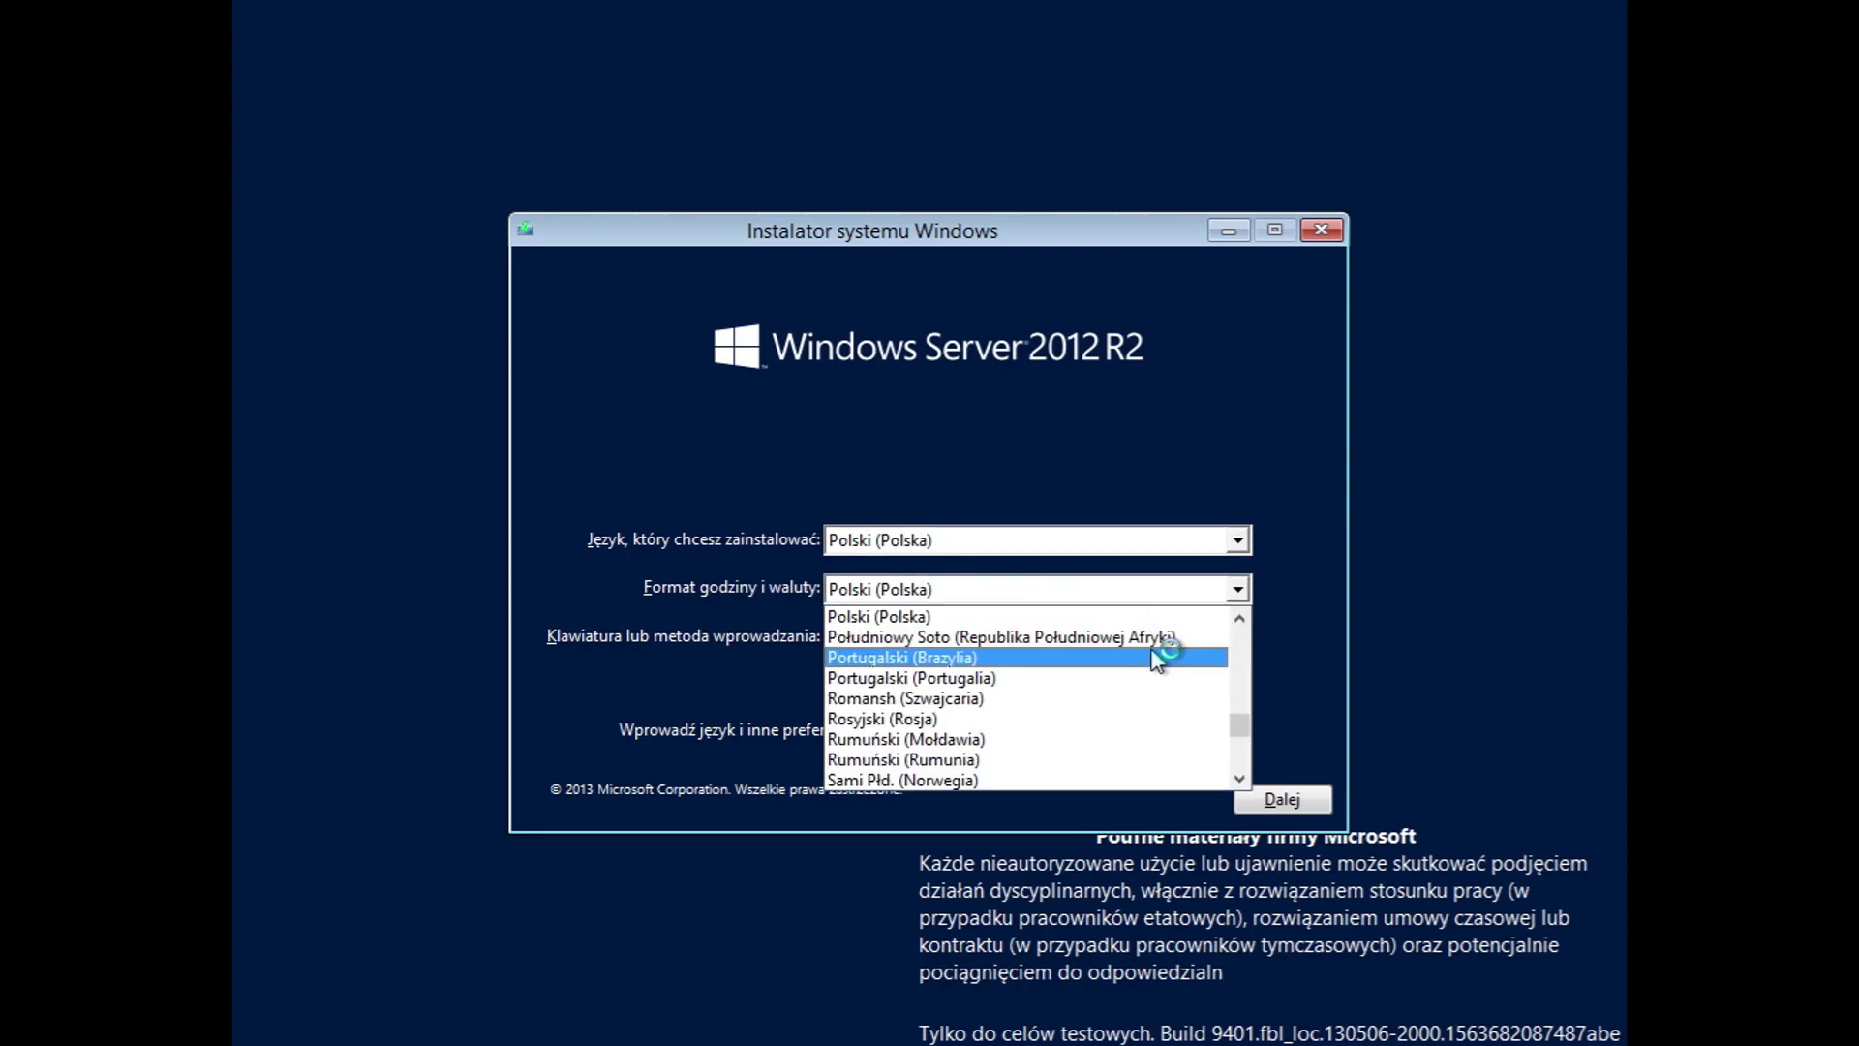
drag(1239, 725, 1241, 658)
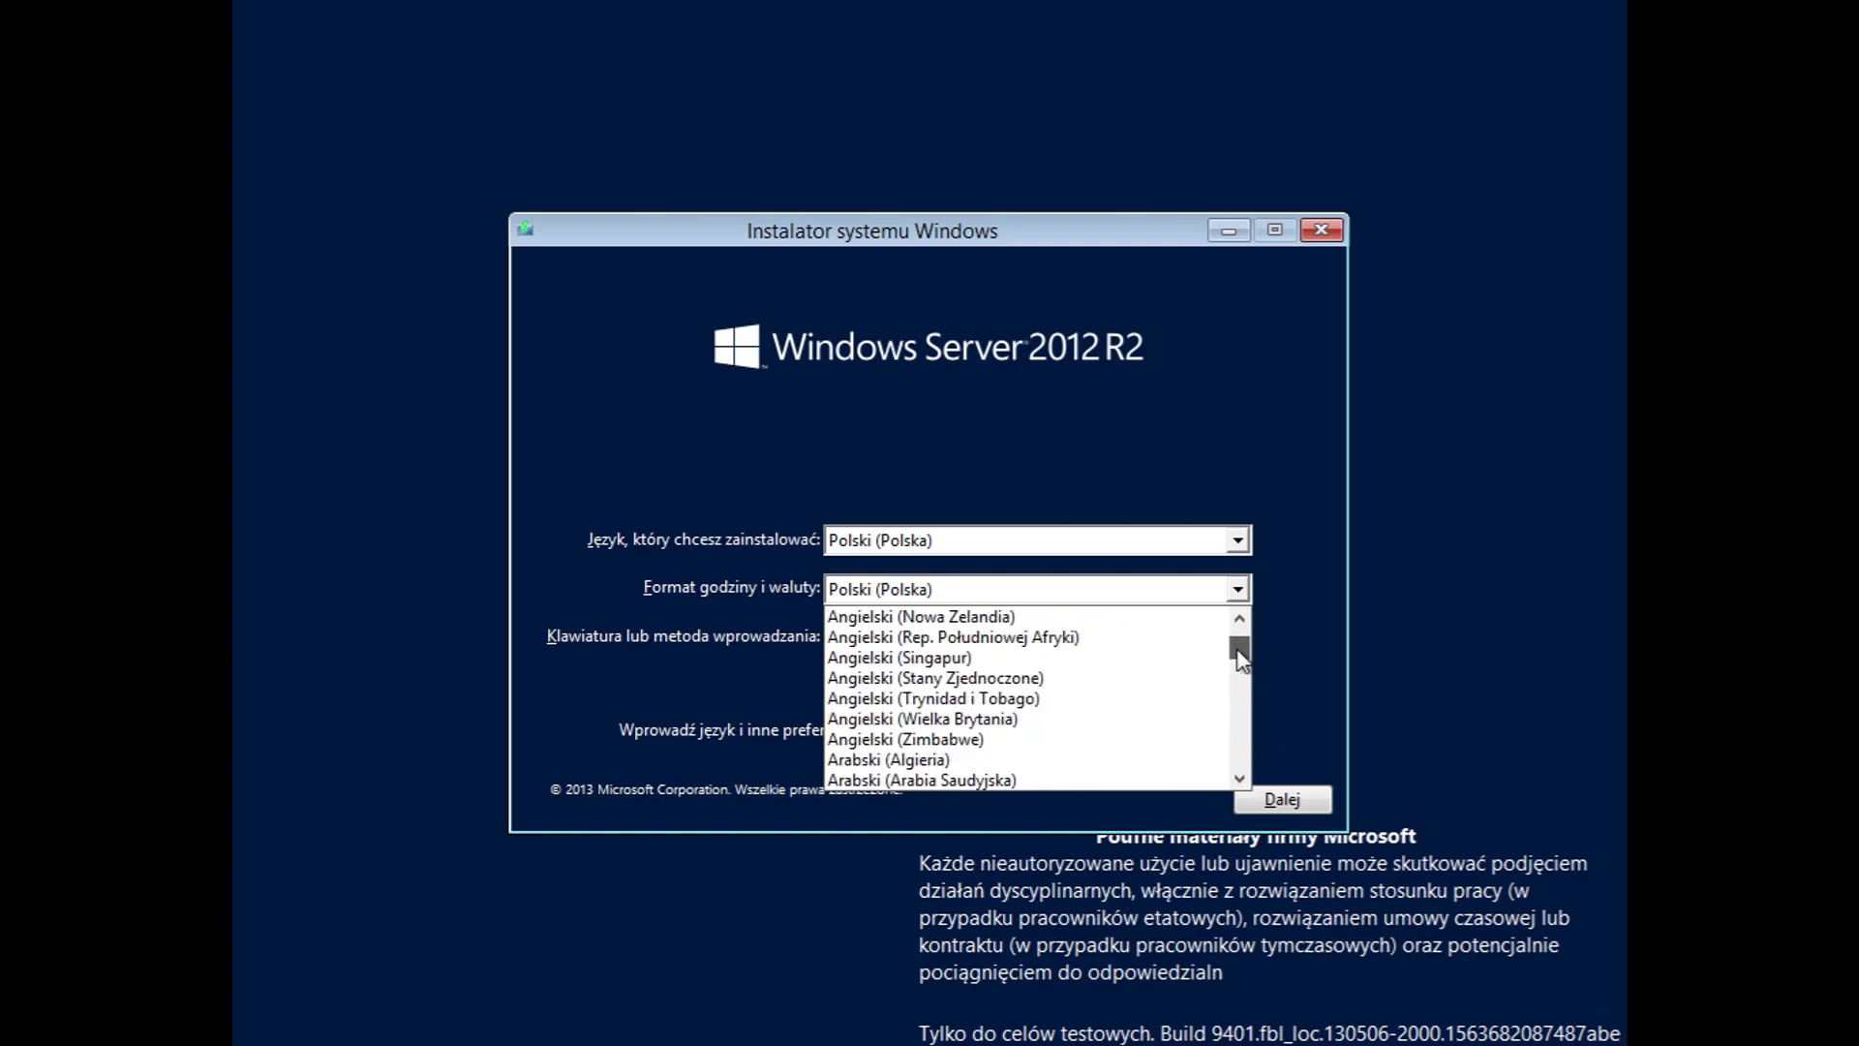
scroll(1041, 728, down, 1)
scroll(1041, 728, up, 1)
scroll(1038, 721, up, 1)
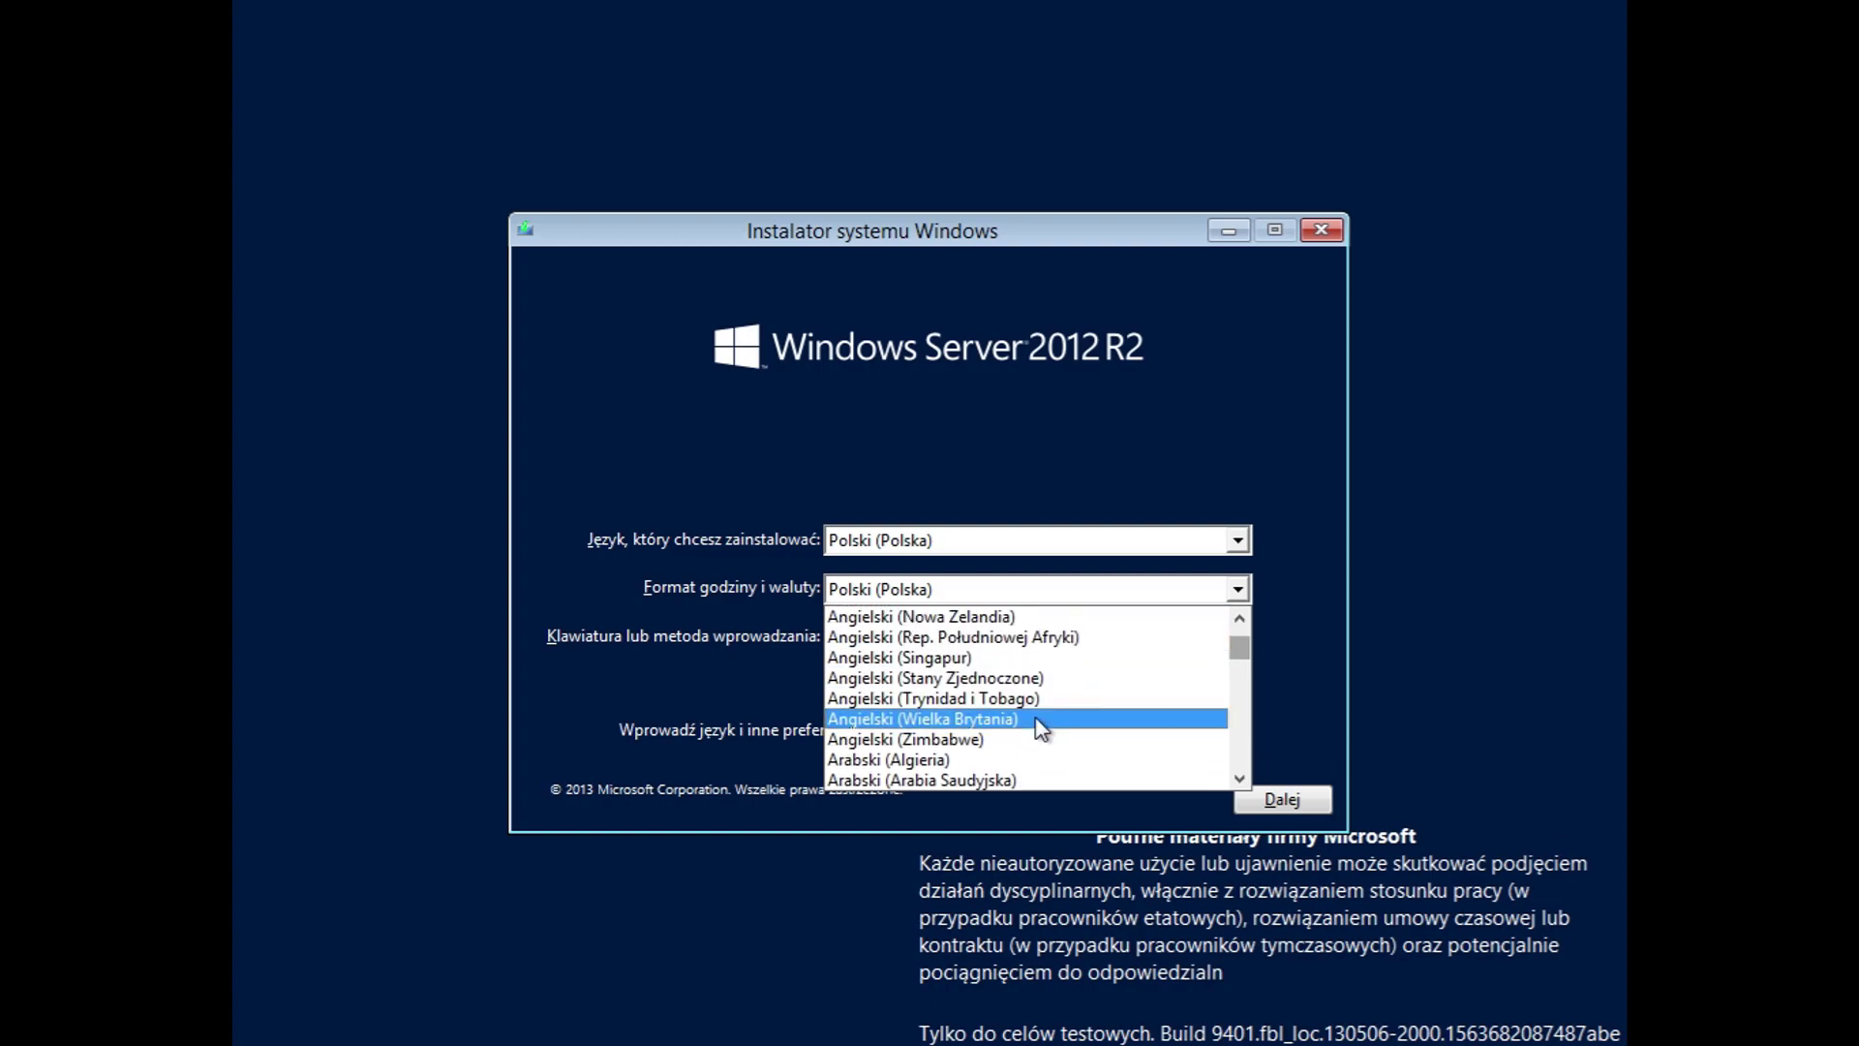
click(1031, 678)
Step: Set the keyboard layout to Stany Zjednoczone, confirm Polski, and continue to the next setup page
click(1040, 647)
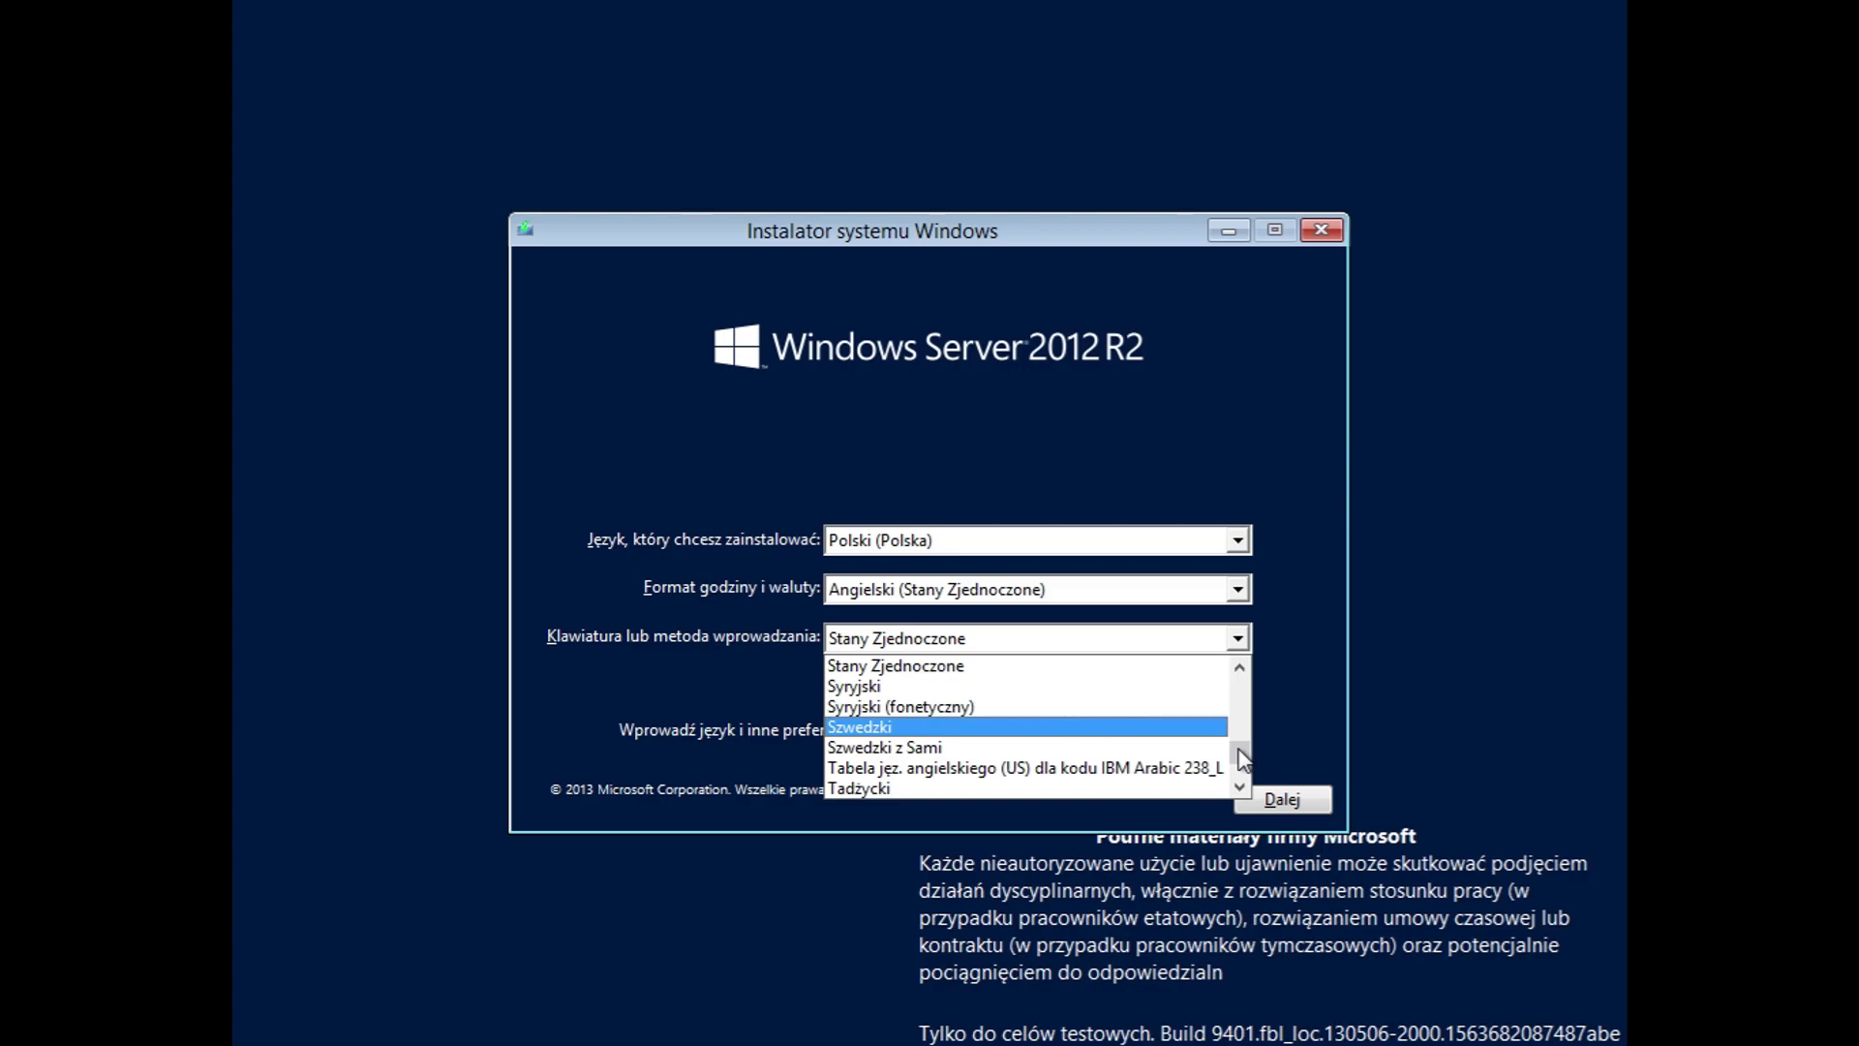
drag(1243, 760, 1241, 693)
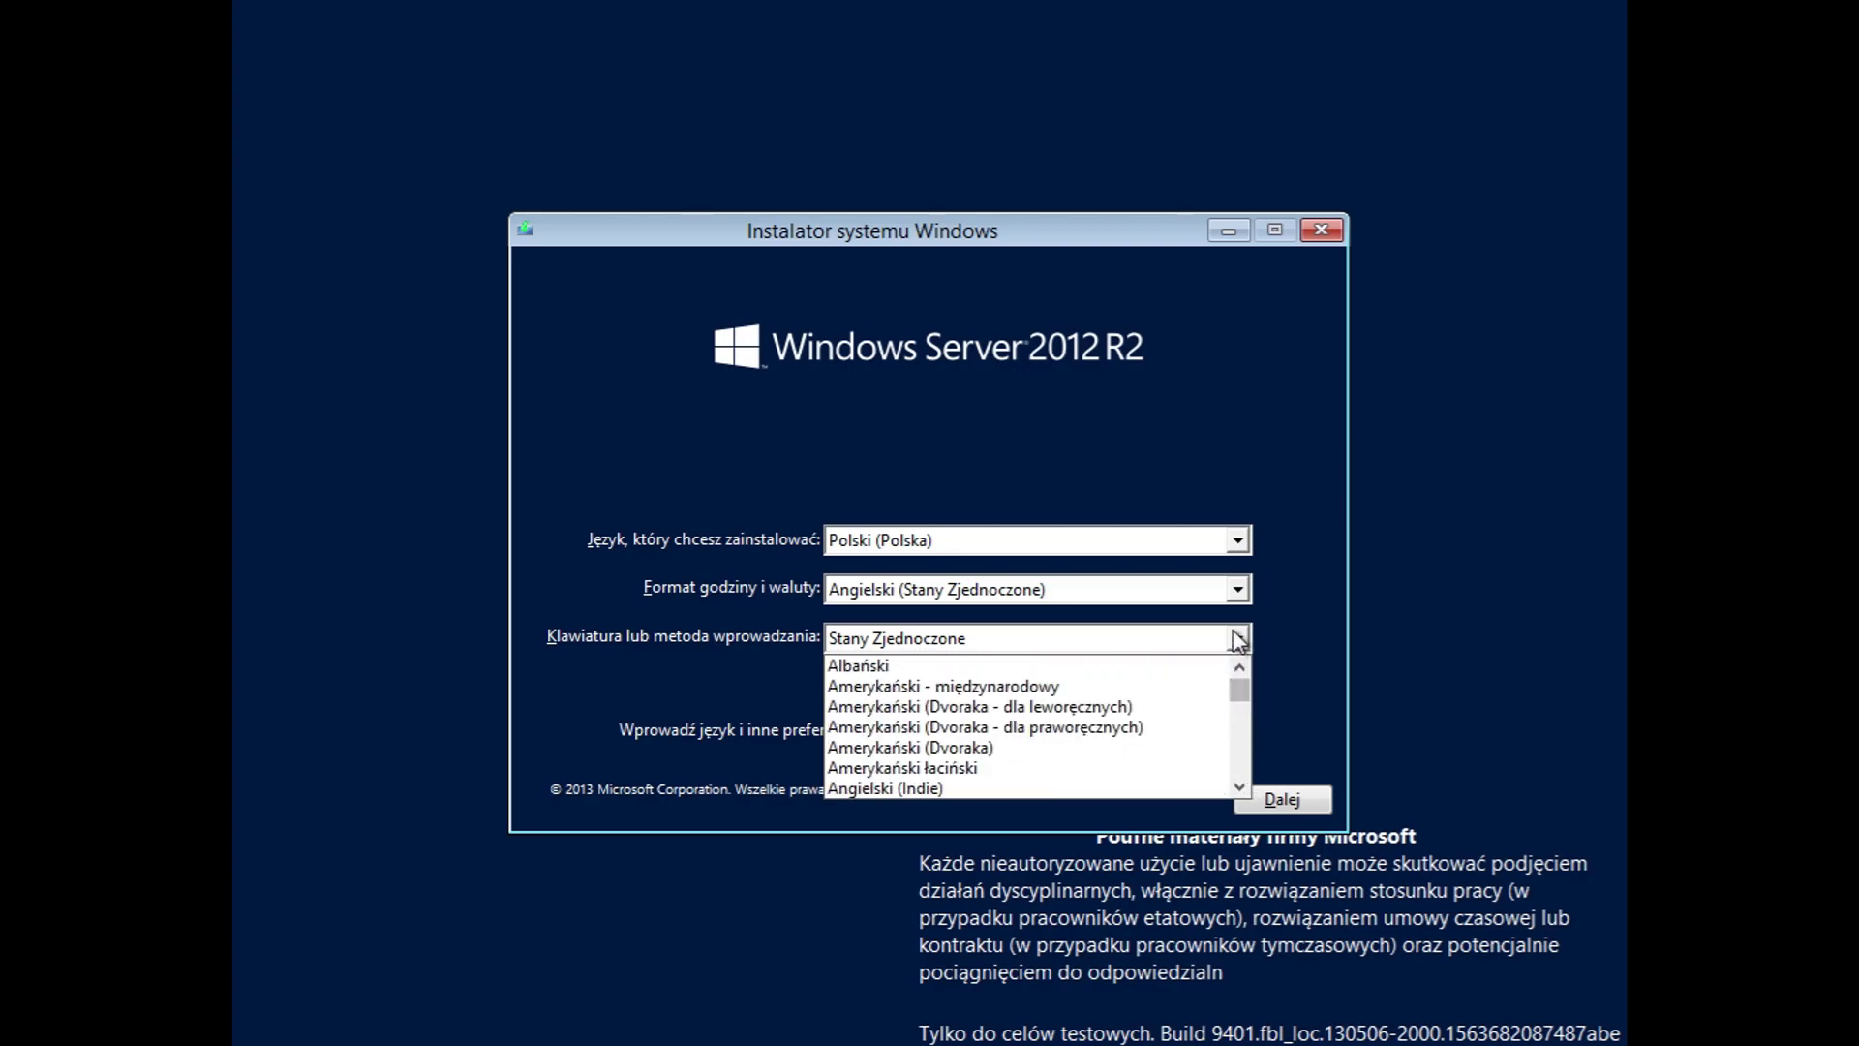
click(1138, 454)
click(1105, 537)
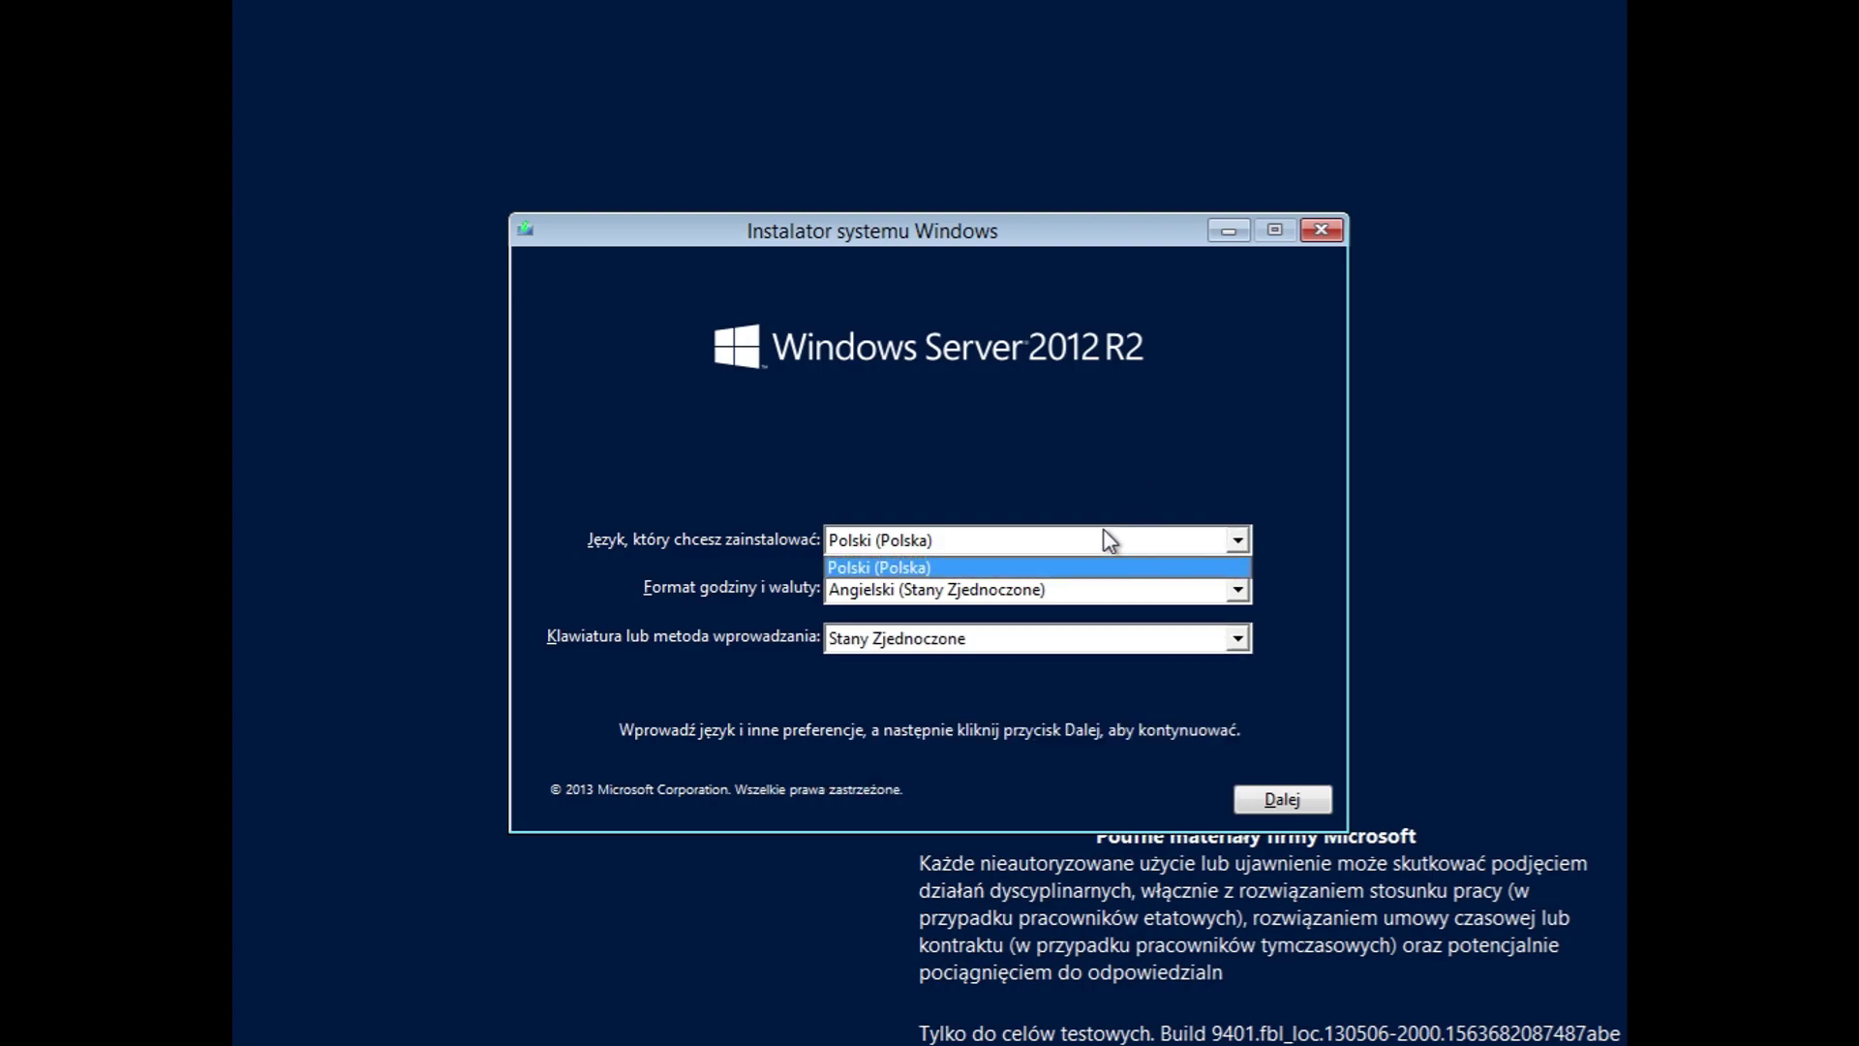
click(1110, 539)
click(1309, 801)
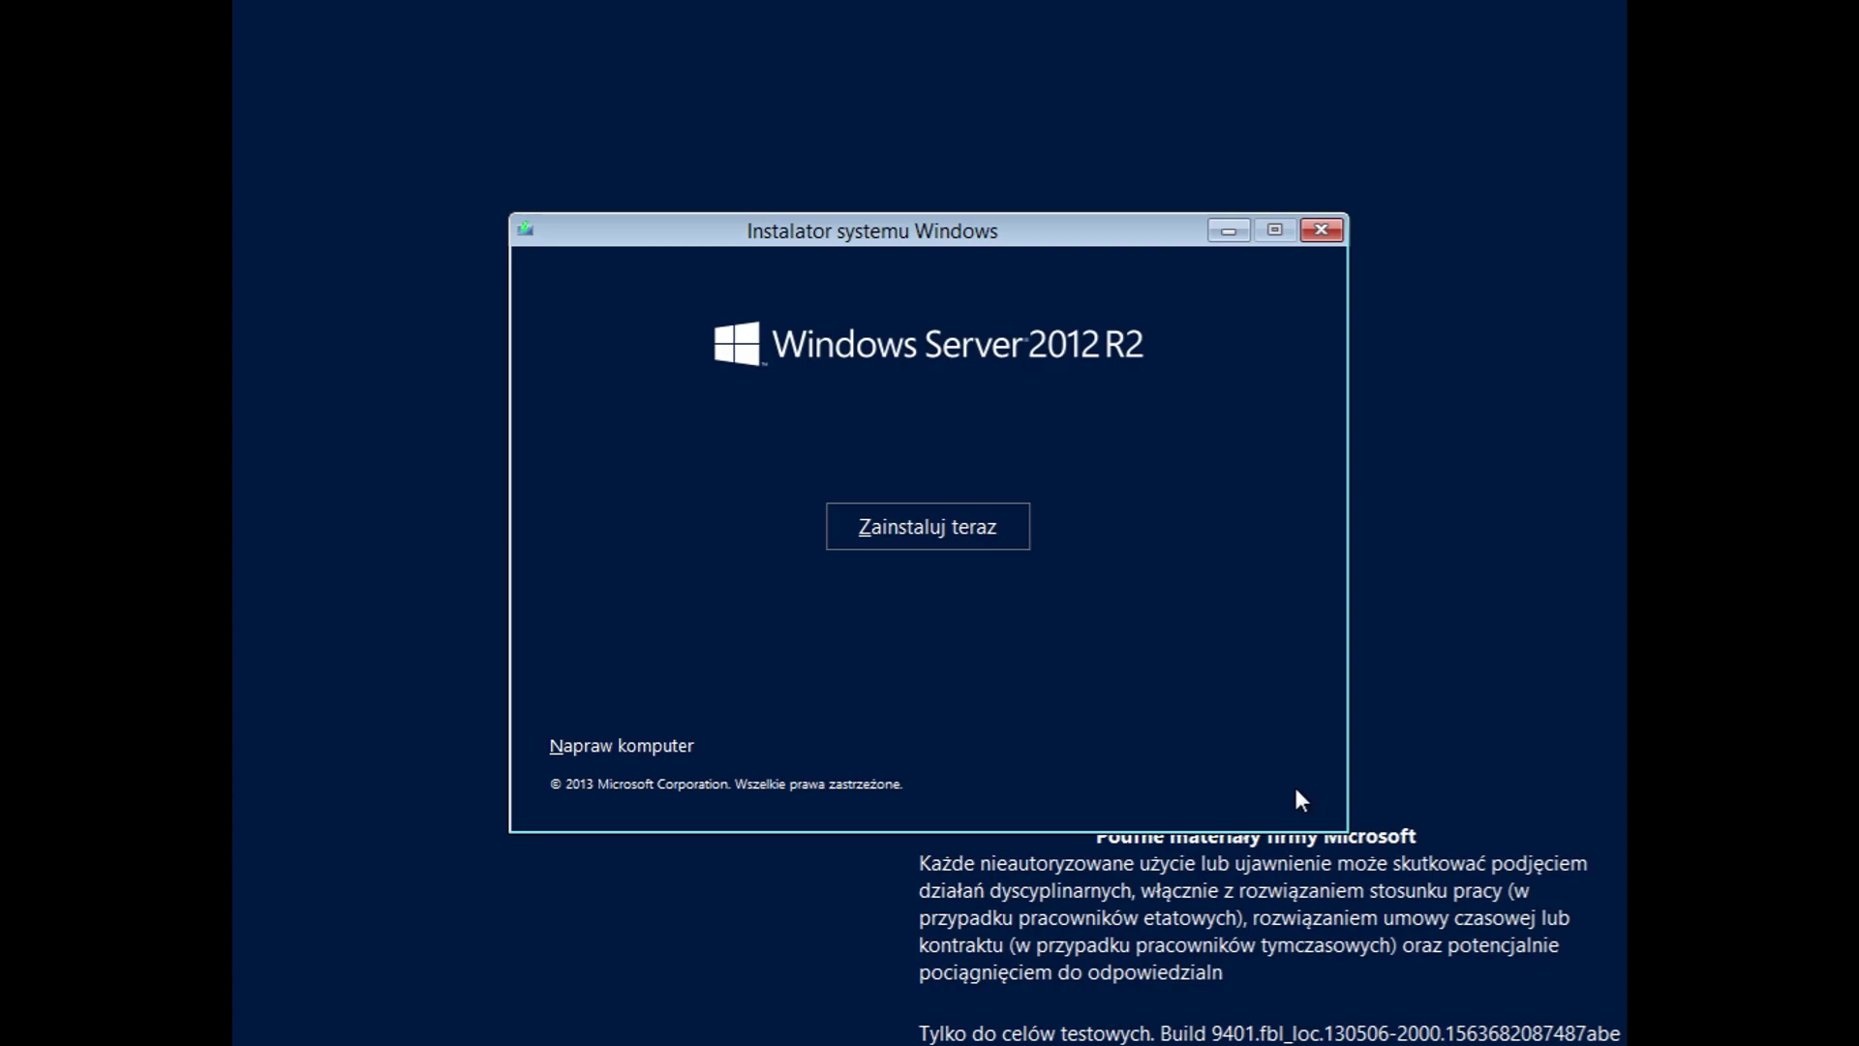
Step: Start the installation and scroll through the privacy statement from the product key page
click(1018, 546)
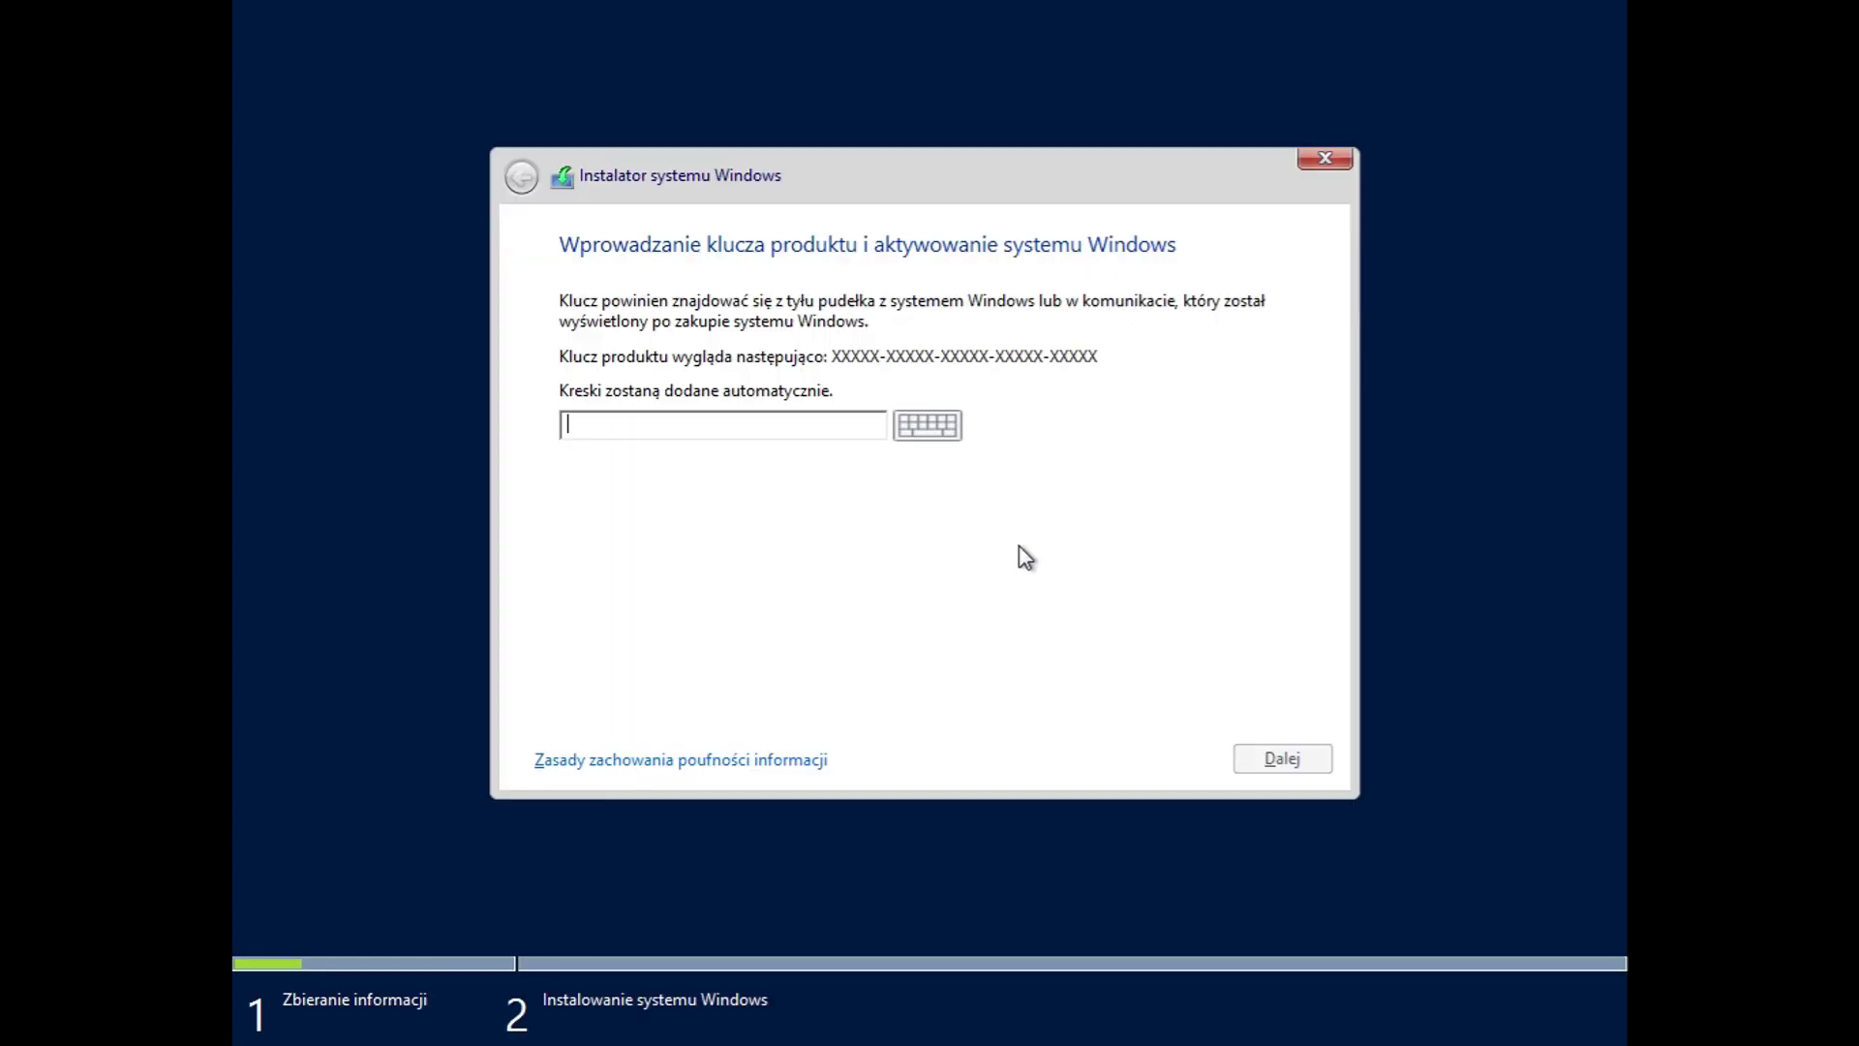
click(760, 759)
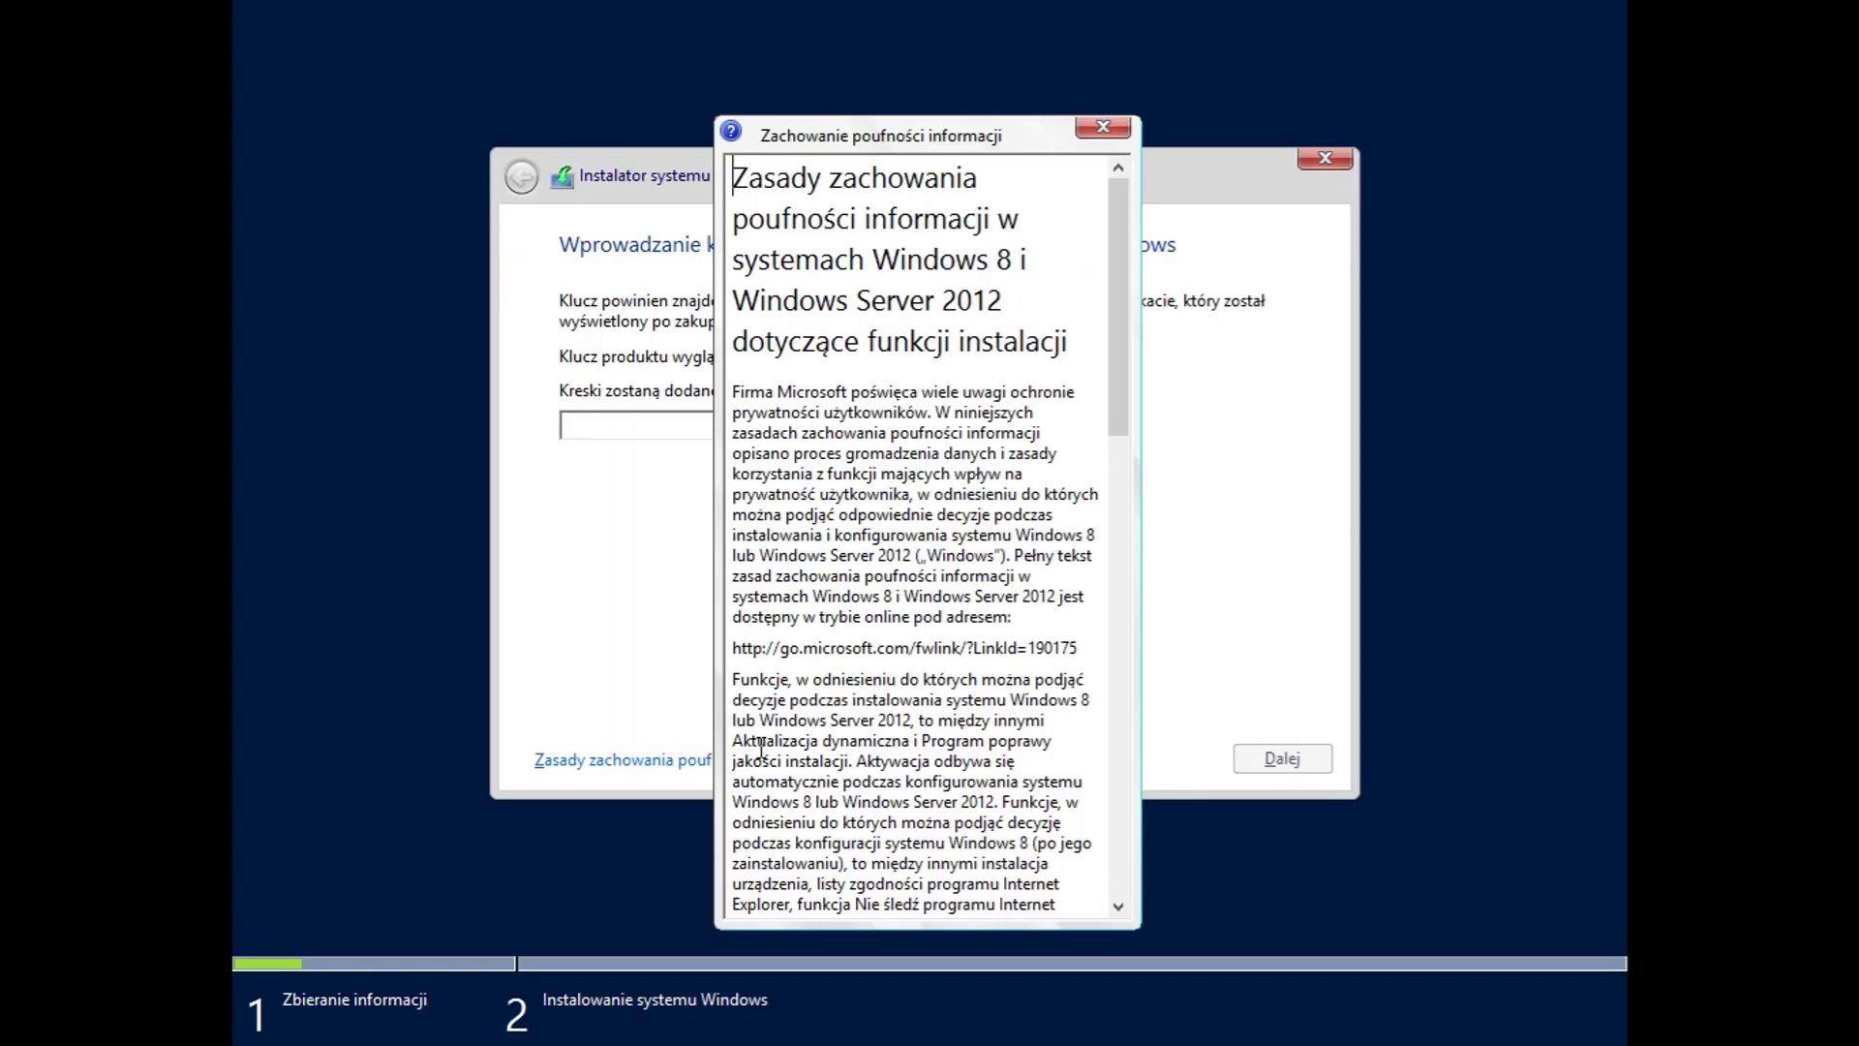
drag(1116, 194, 1139, 915)
Step: Close the privacy statement and pick the graphical-interface Datacenter Preview edition
click(1103, 128)
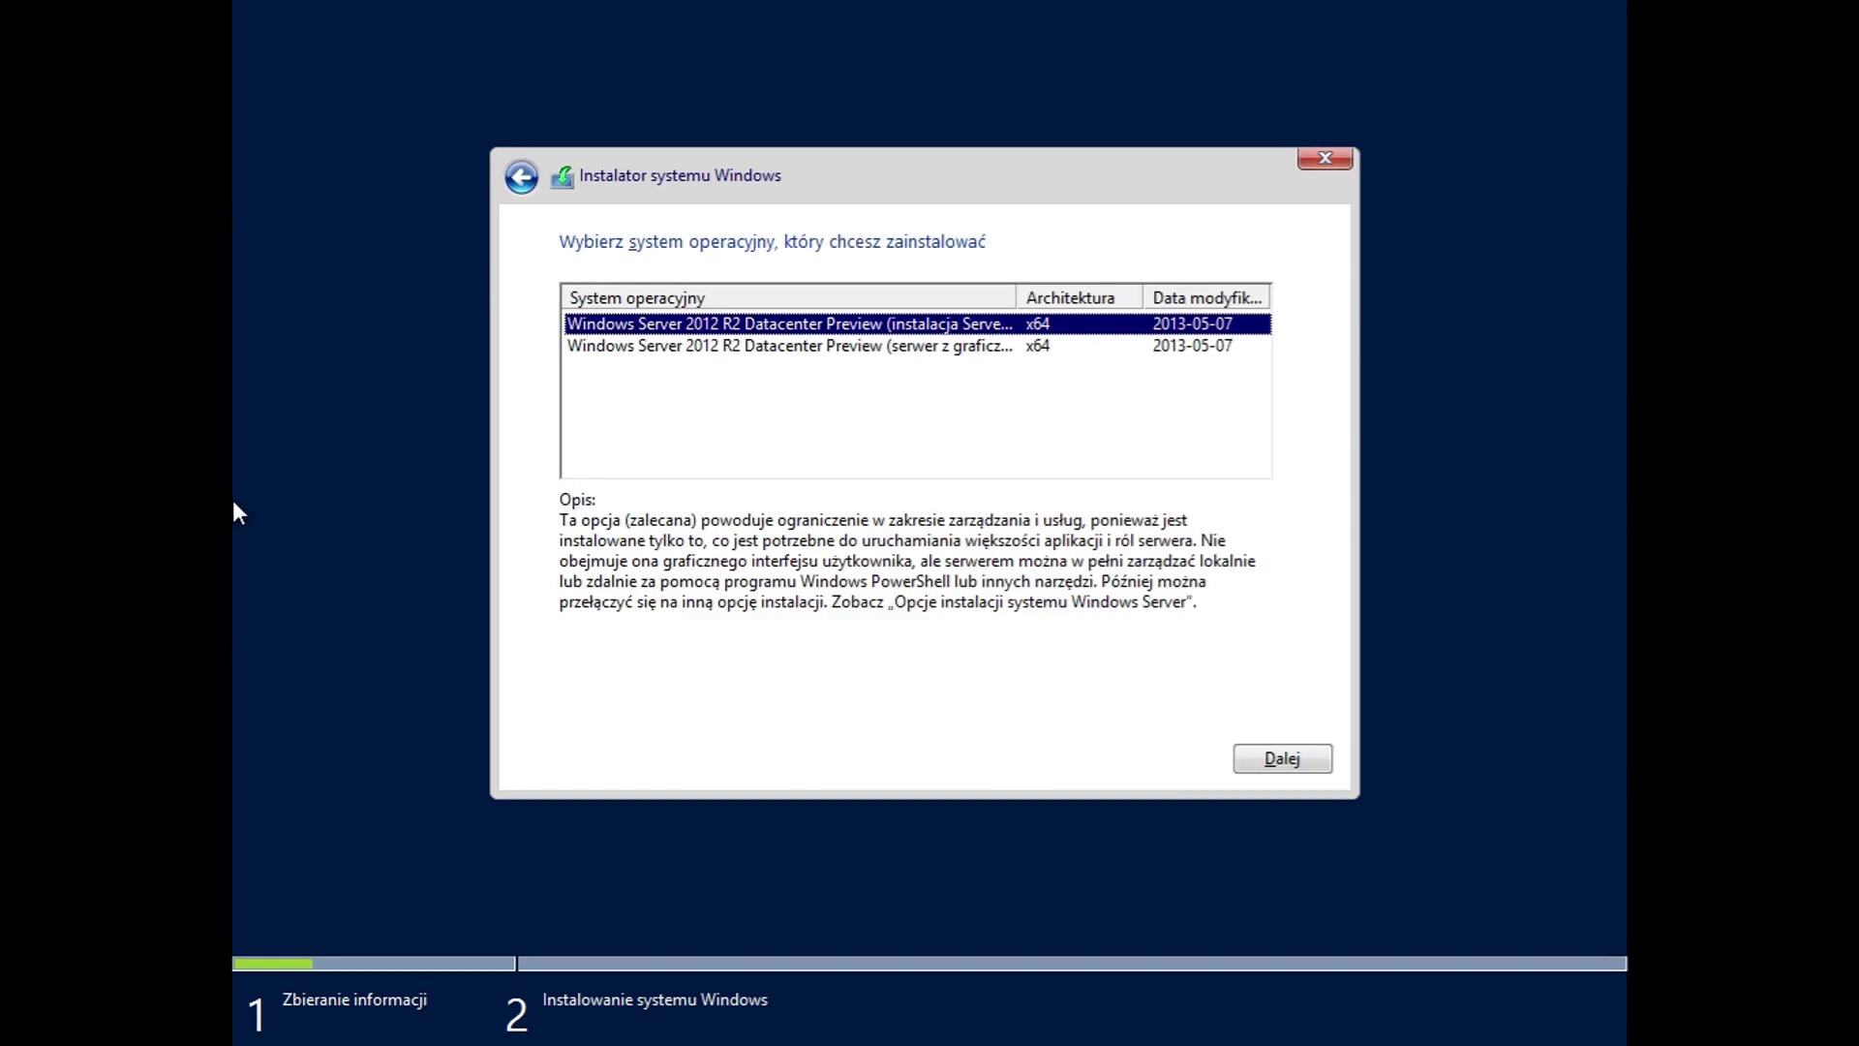
drag(1014, 297, 1218, 297)
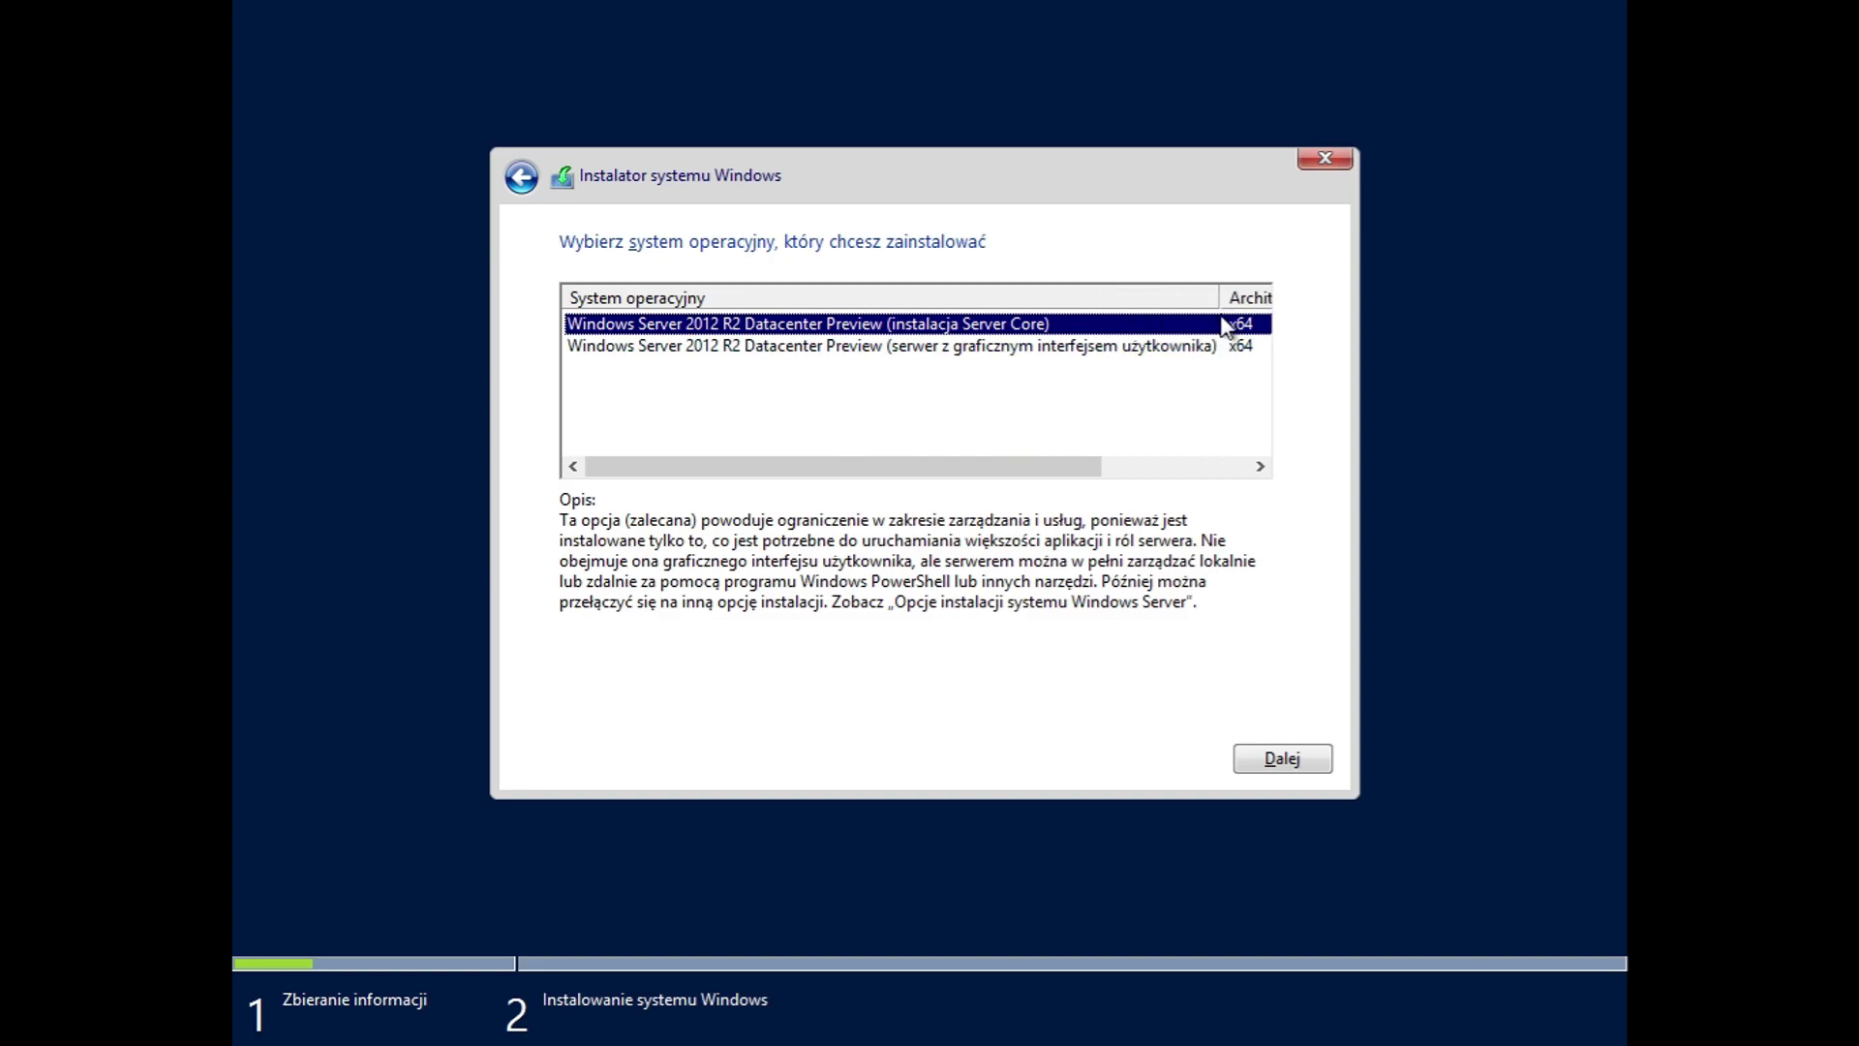
drag(1220, 301, 1086, 298)
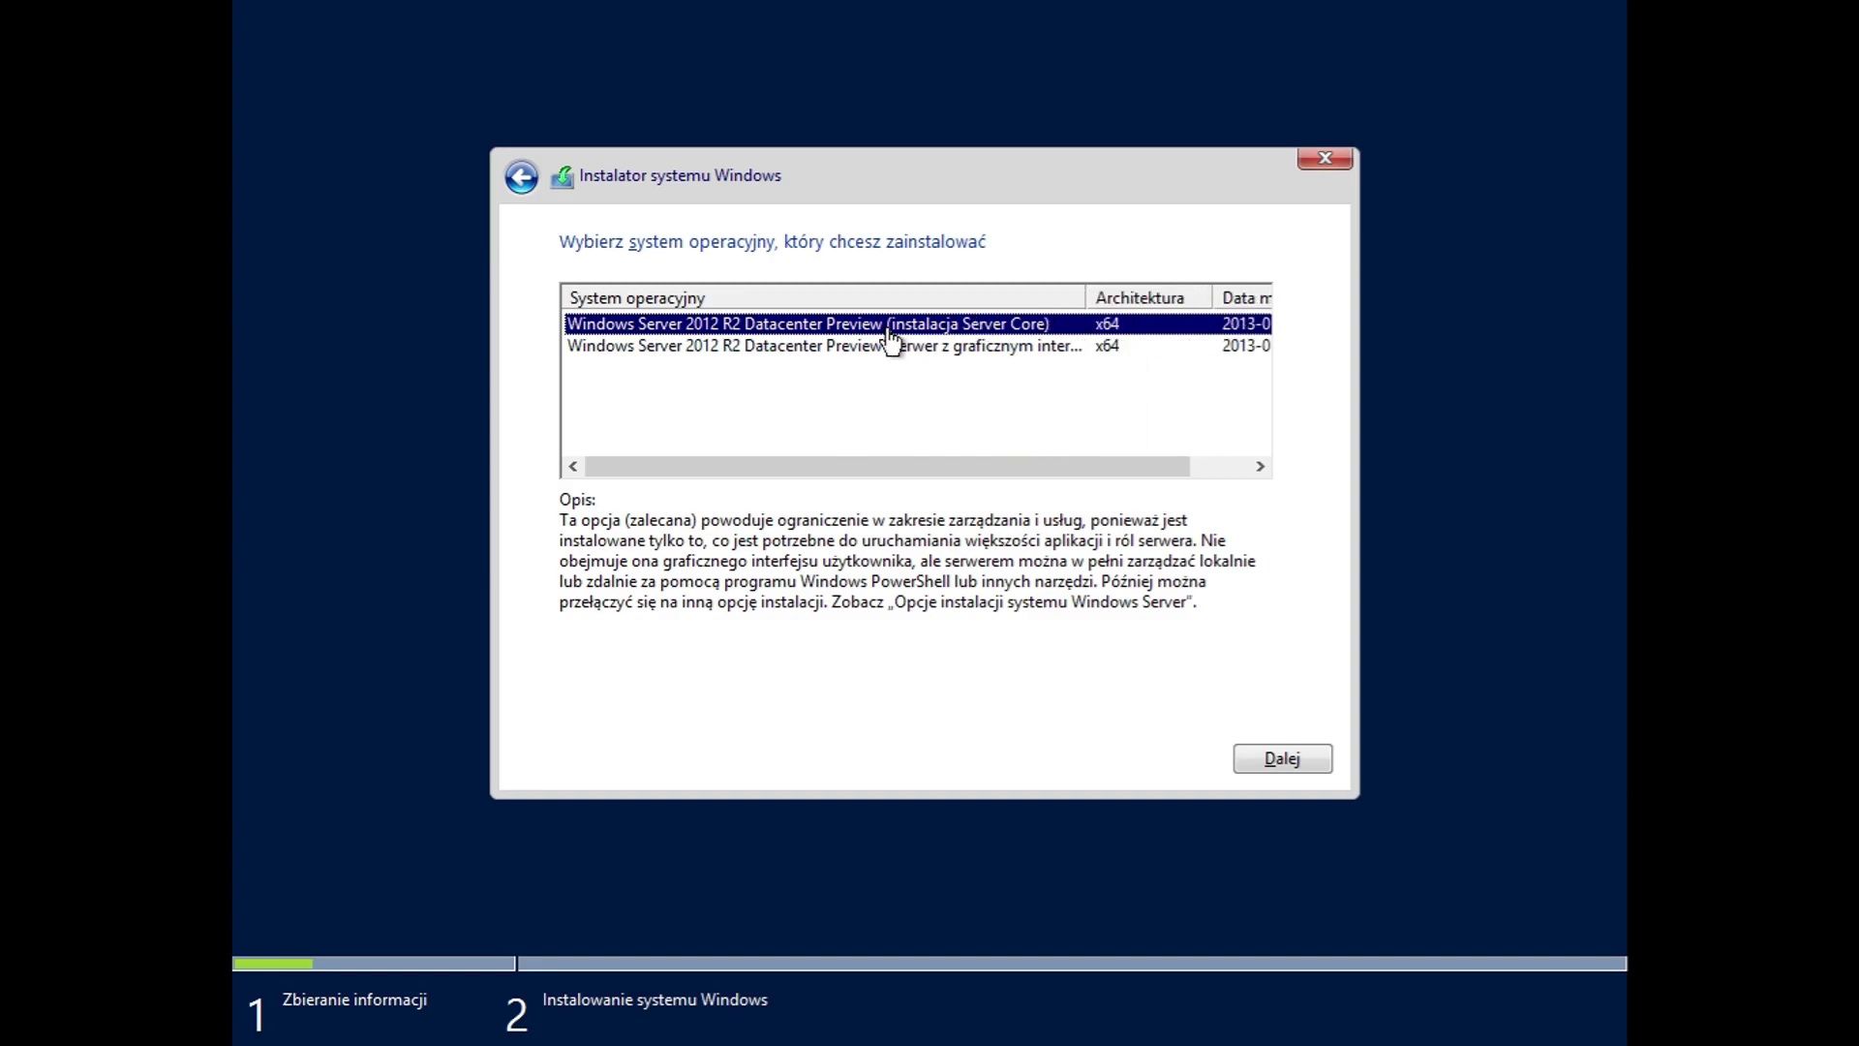
mouse_move(1032, 476)
mouse_down()
mouse_move(1191, 468)
mouse_move(1026, 473)
mouse_up()
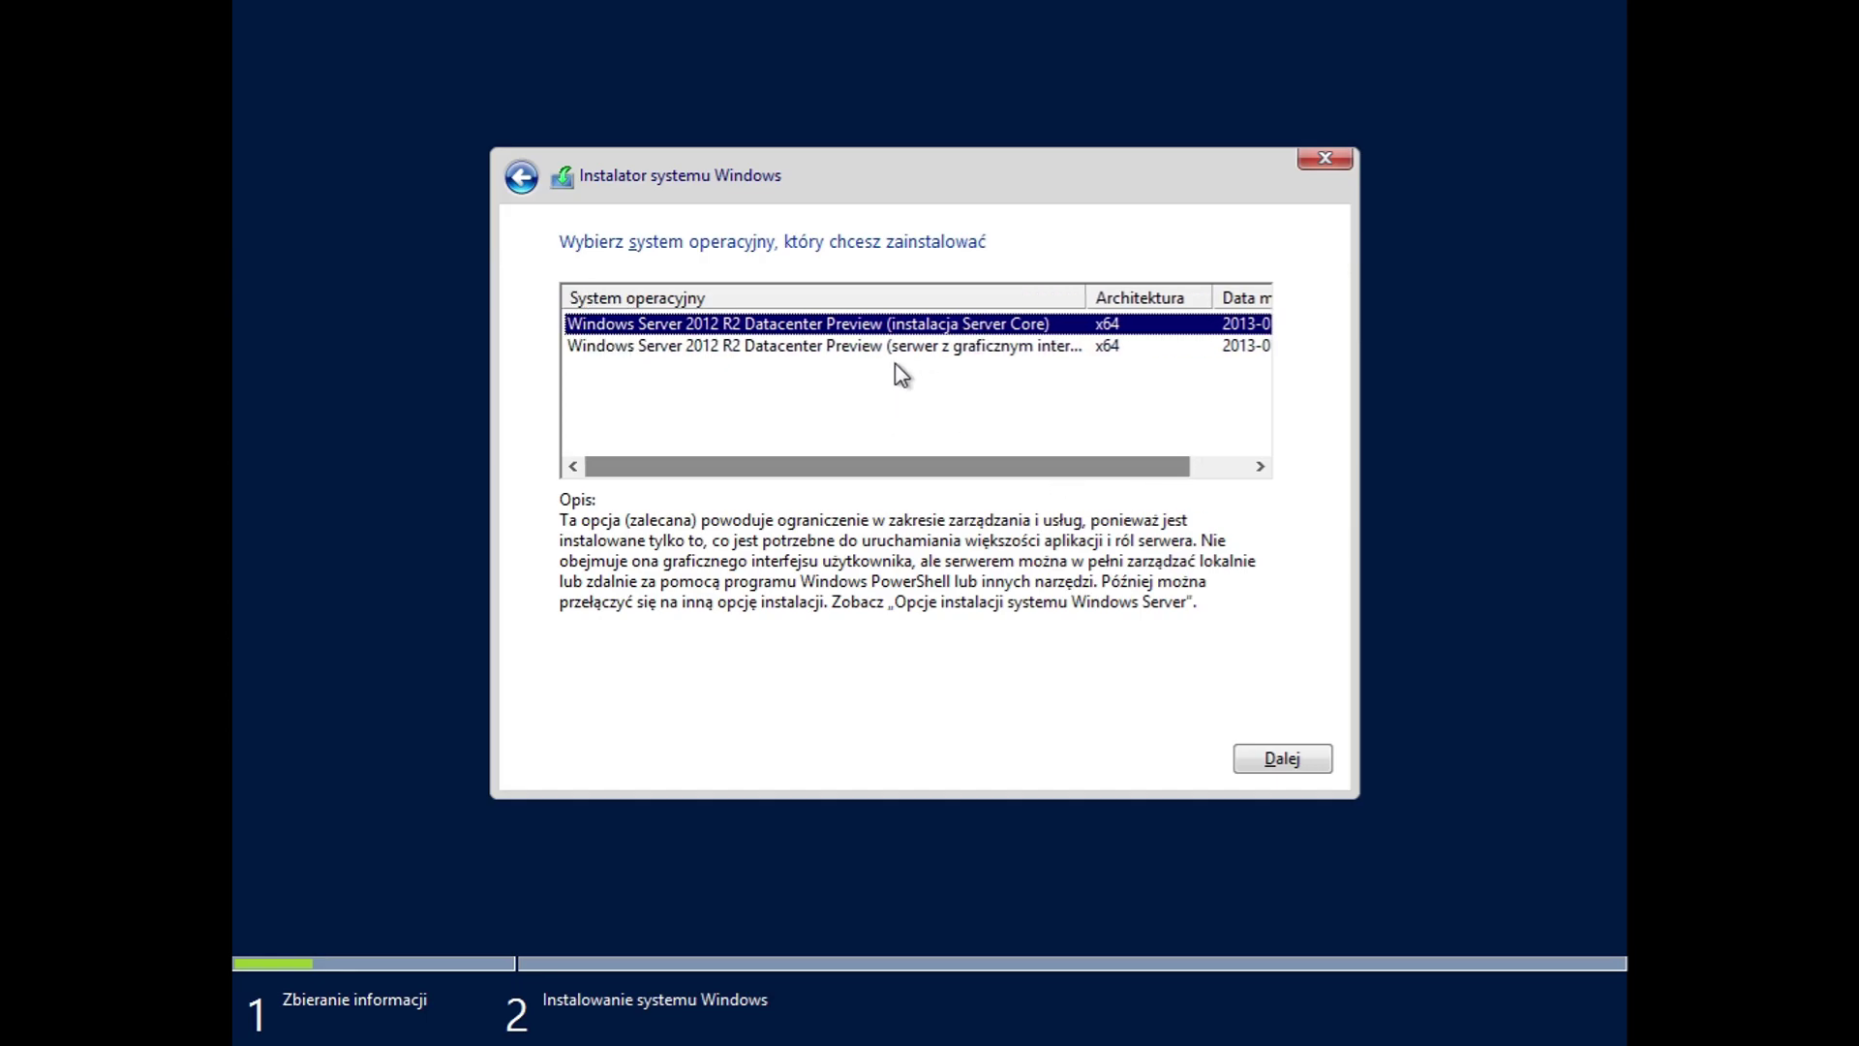
click(900, 349)
click(1280, 761)
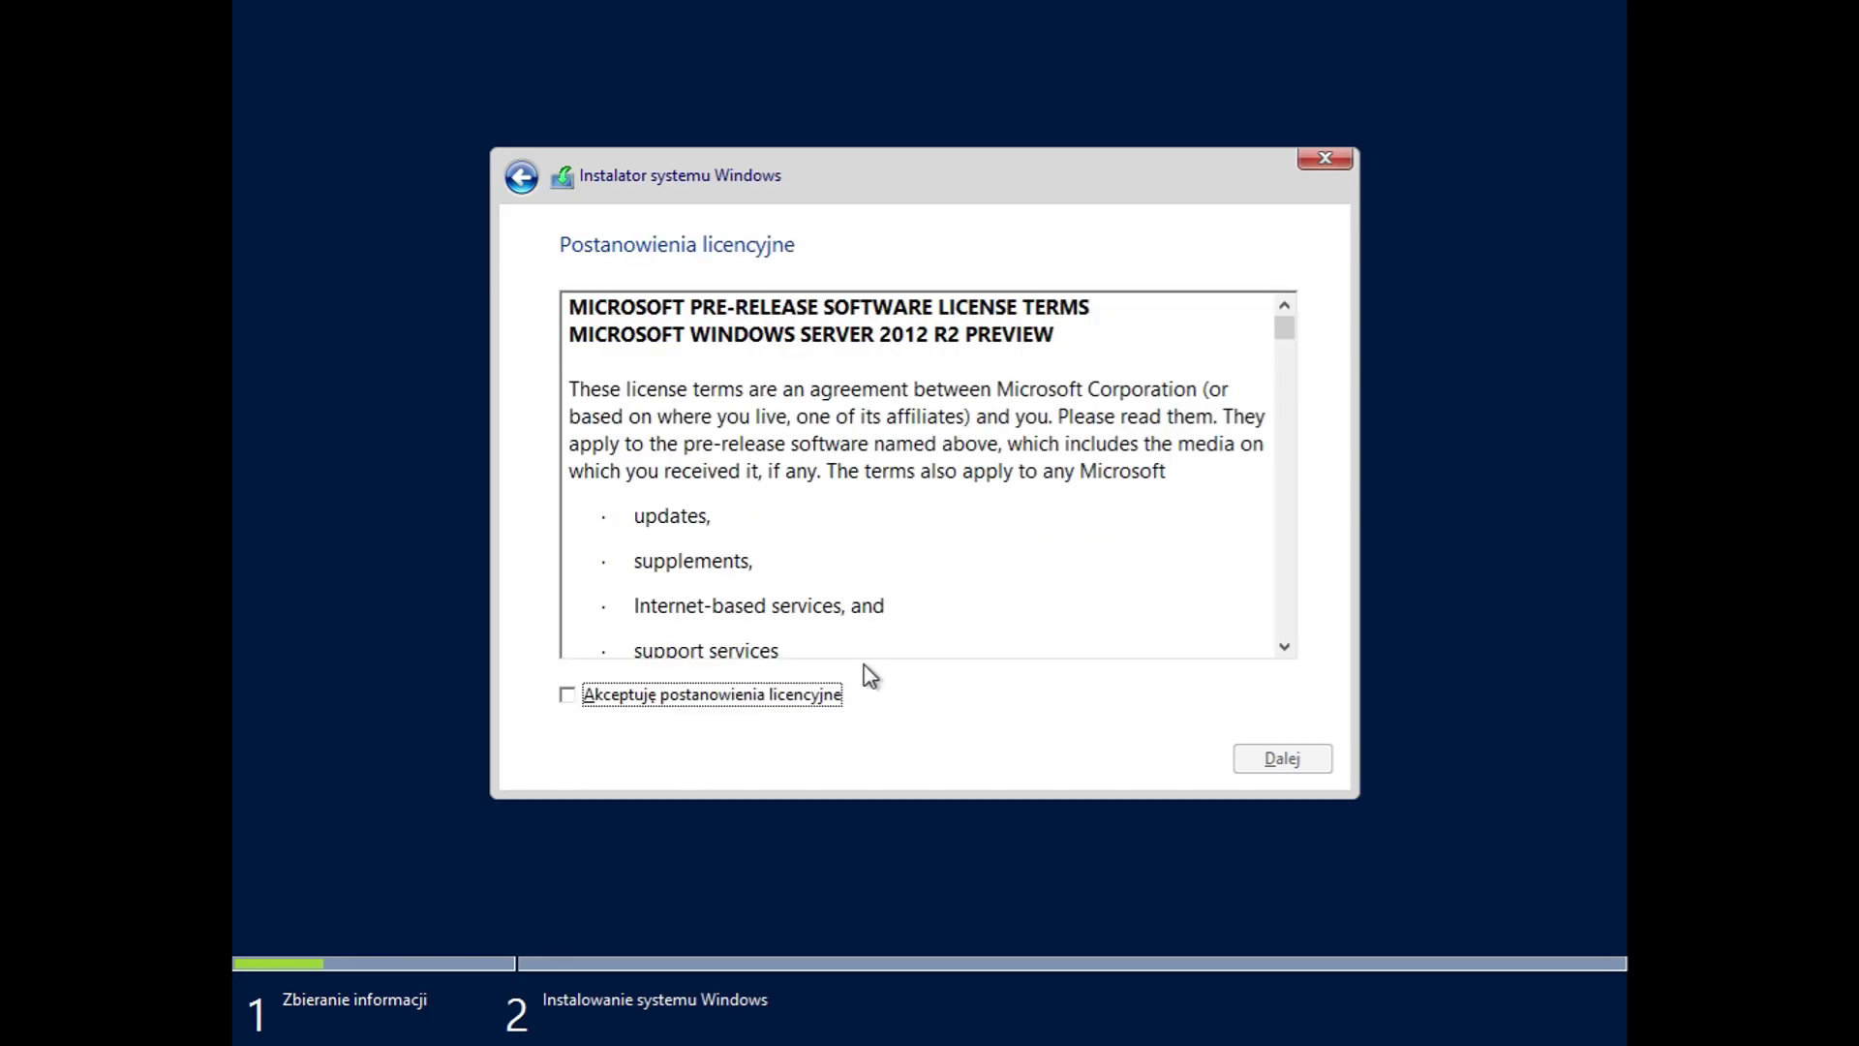
Step: Scroll through and accept the license terms, then continue
drag(1286, 333, 1283, 639)
click(773, 696)
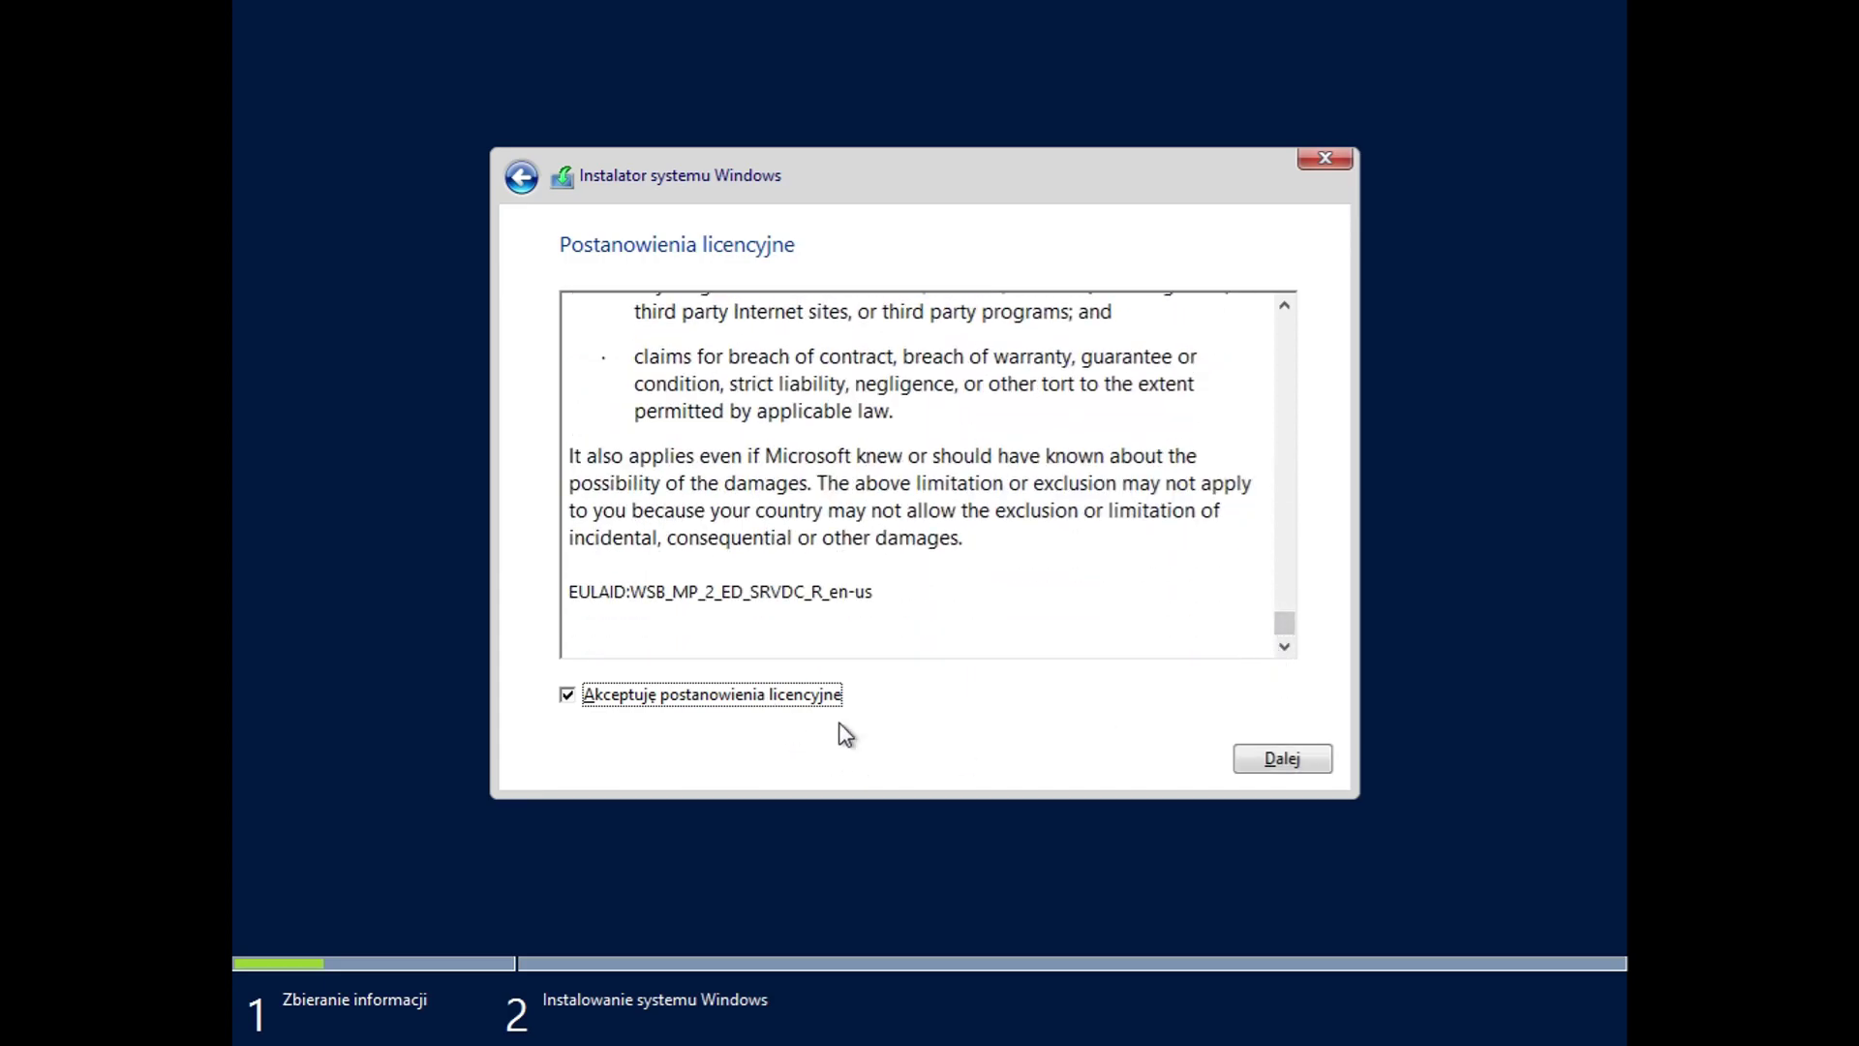
click(1269, 763)
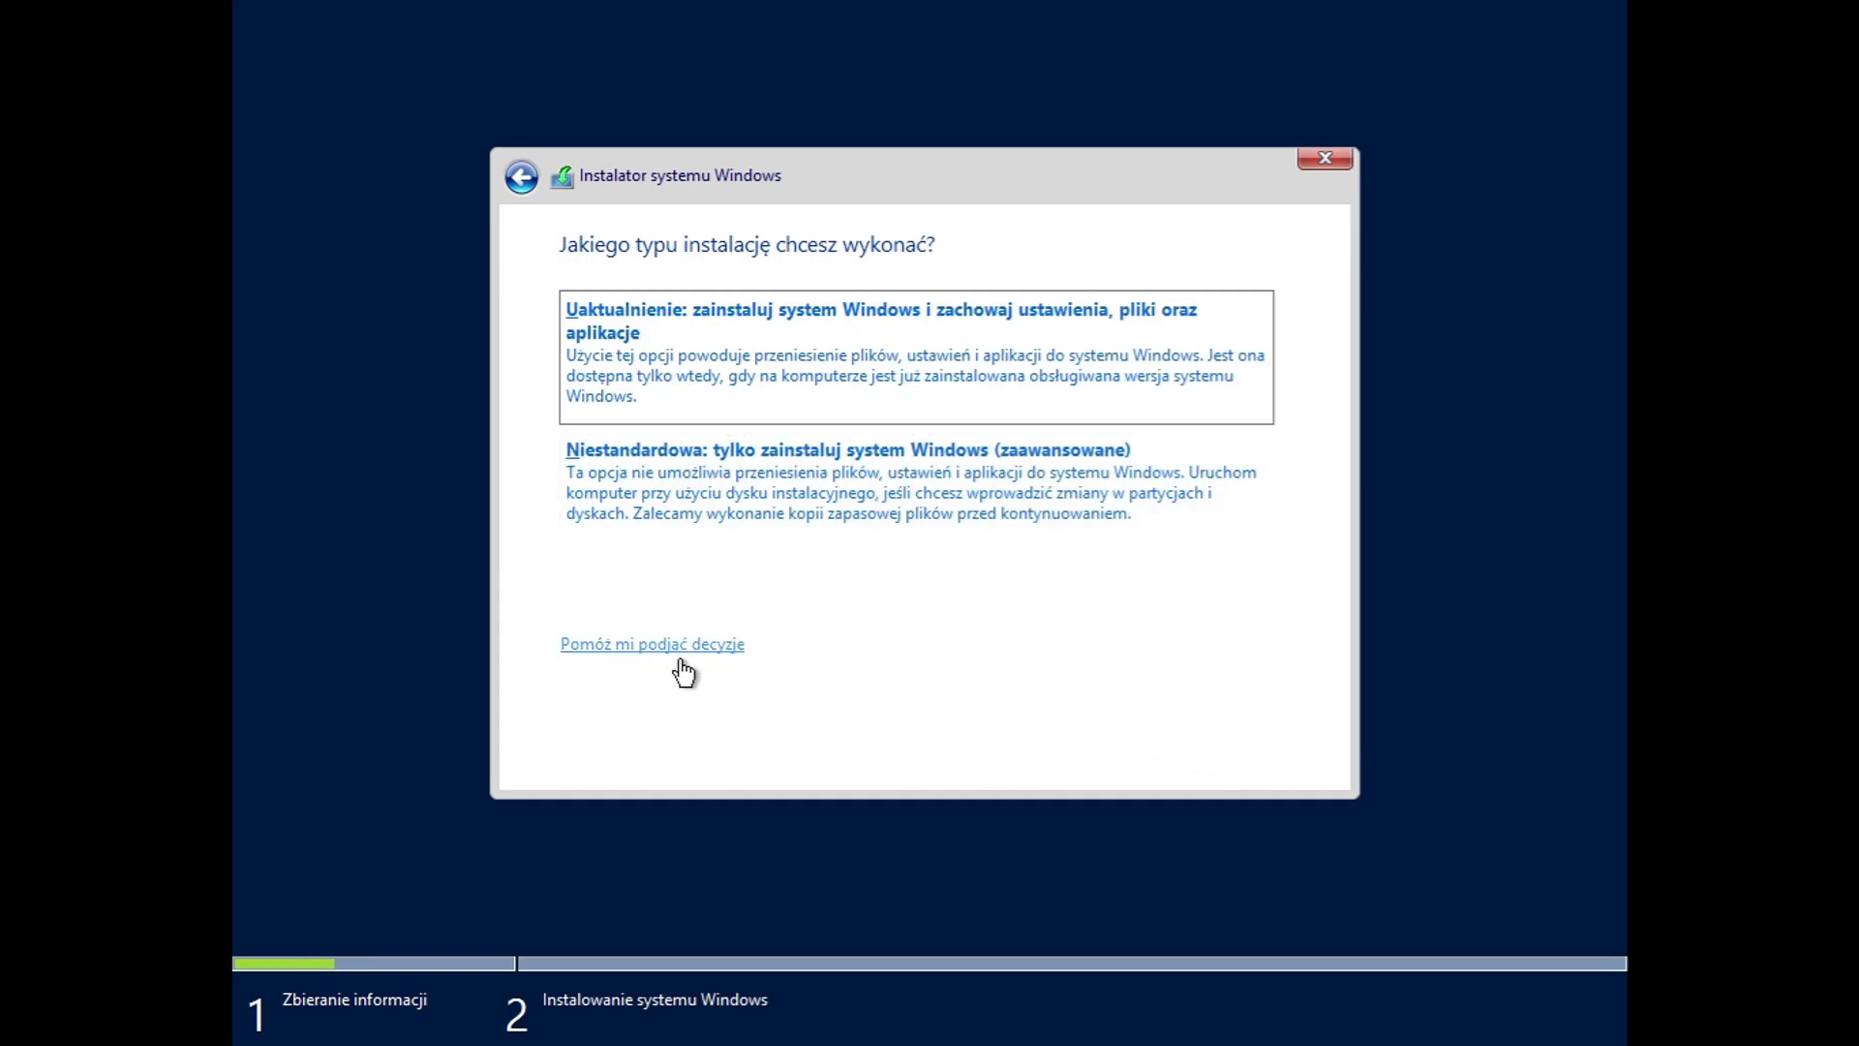
Step: Read the installation-type help and try the Upgrade option, dismissing its compatibility report
click(688, 646)
scroll(1110, 334, down, 6)
click(1103, 127)
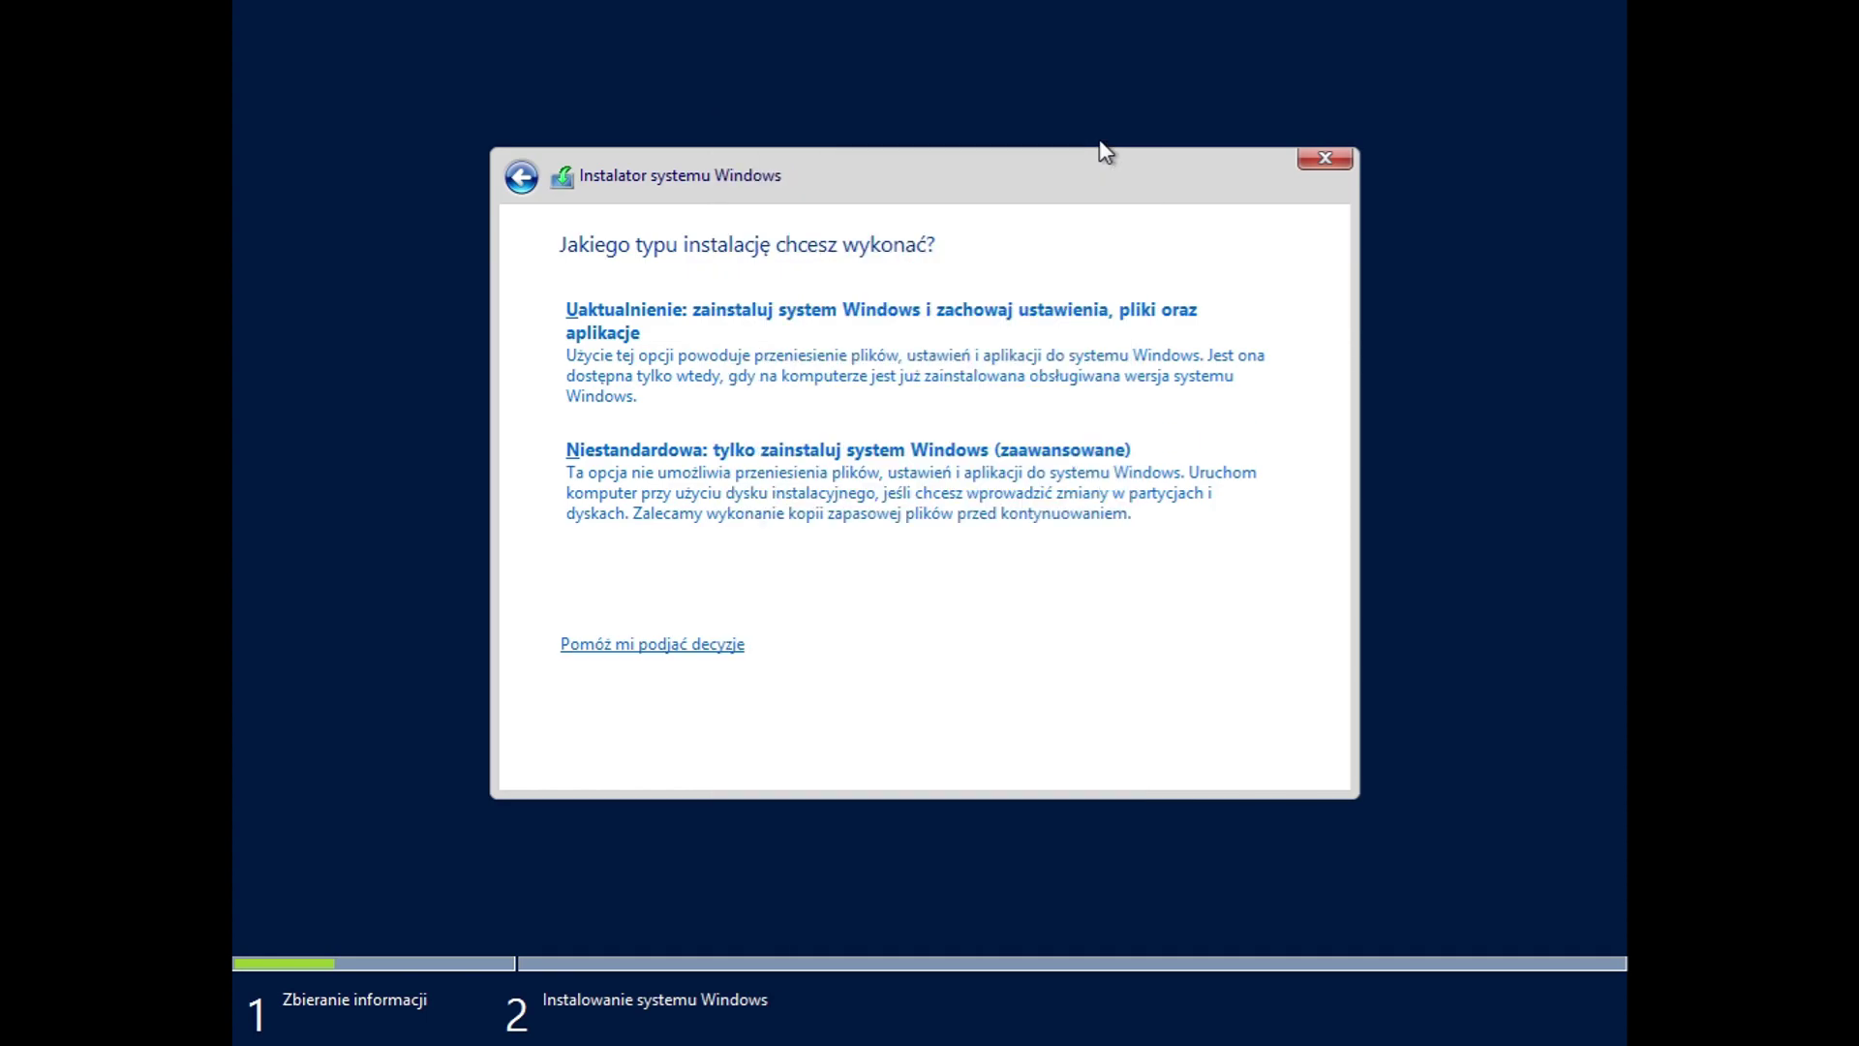
click(920, 322)
click(1262, 765)
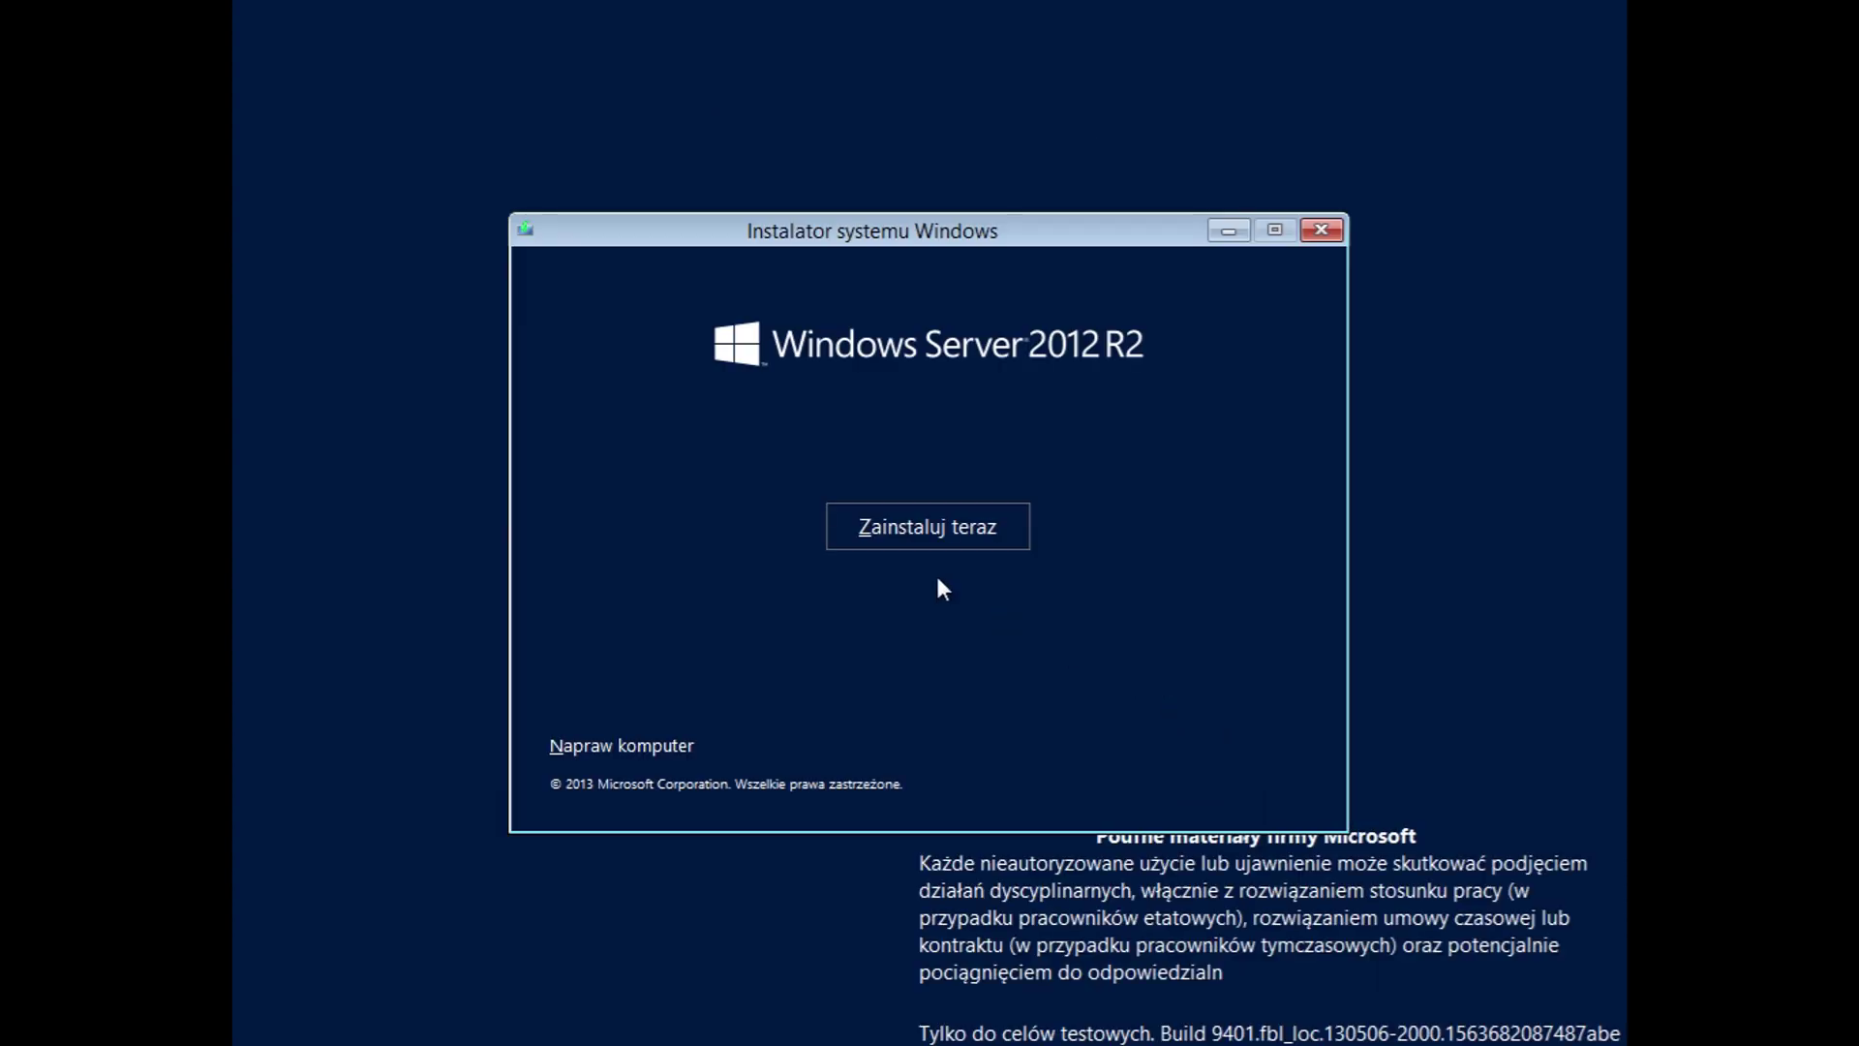
click(863, 533)
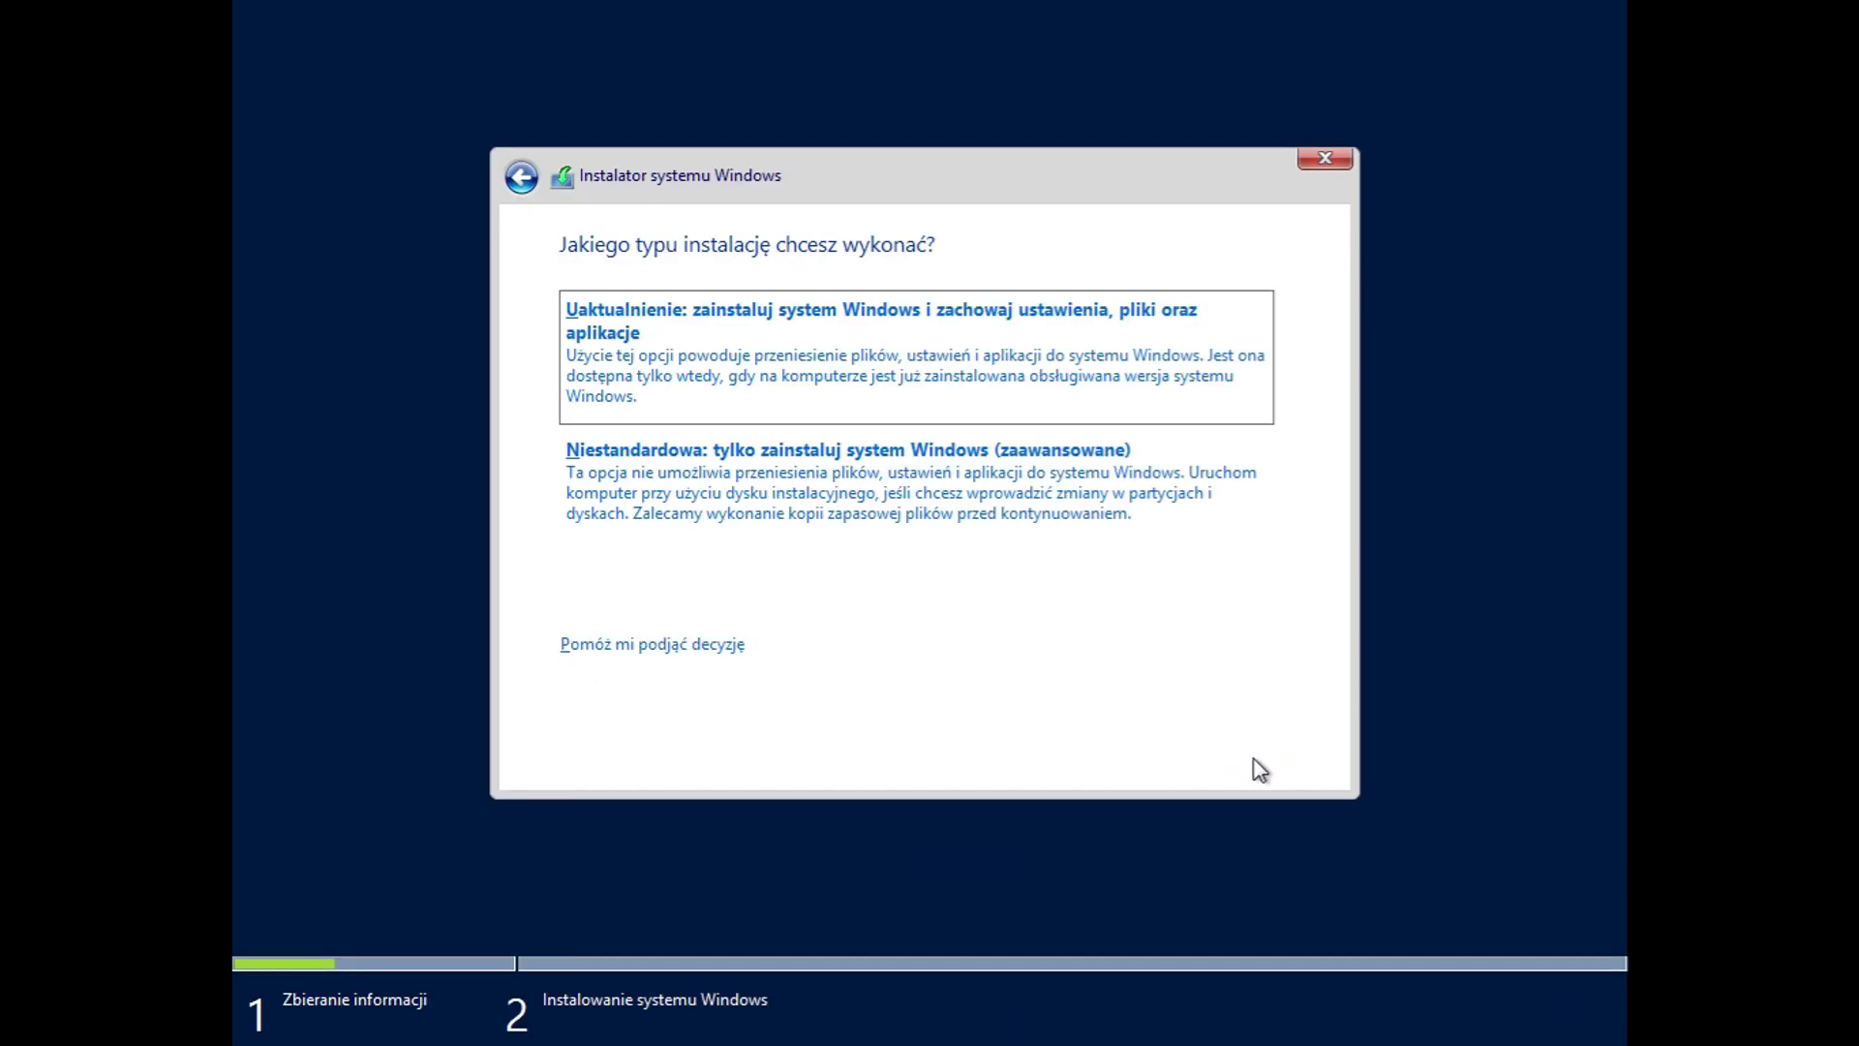
Step: Choose a custom installation onto Disk 0's 60 GB unallocated space
click(1082, 553)
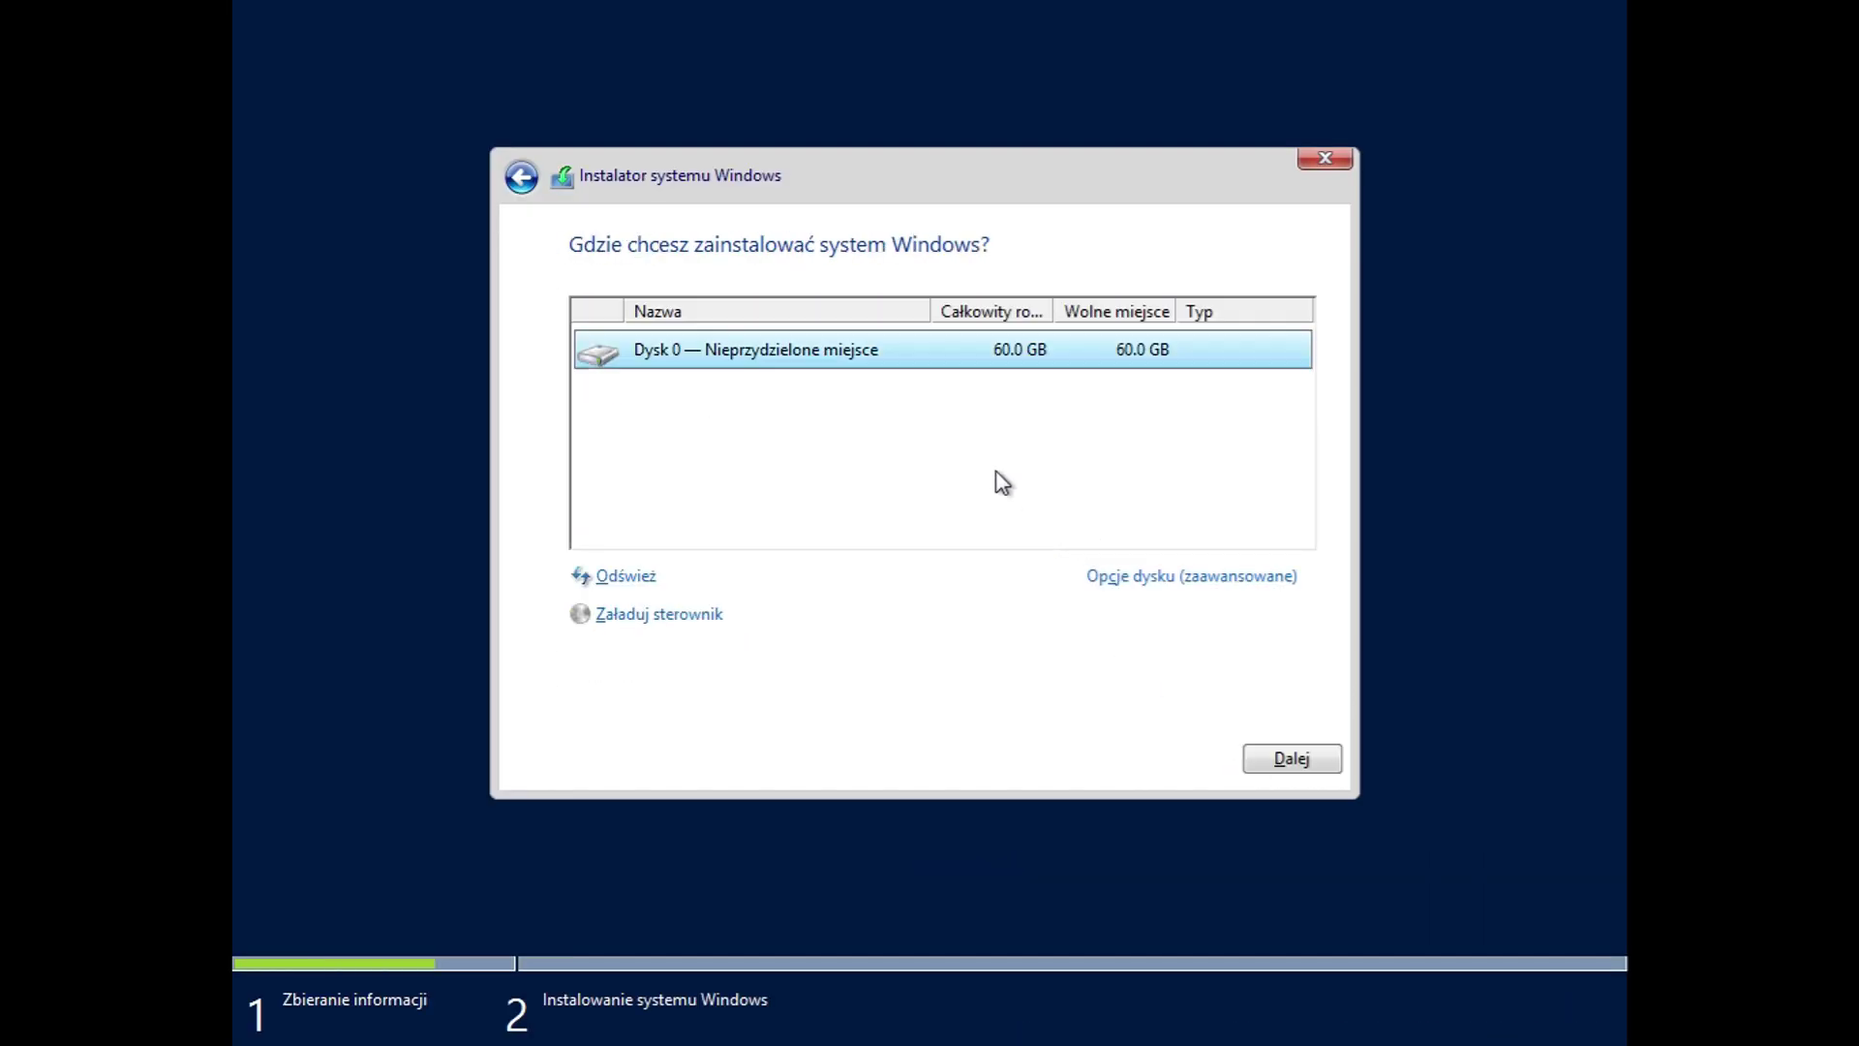
click(1118, 578)
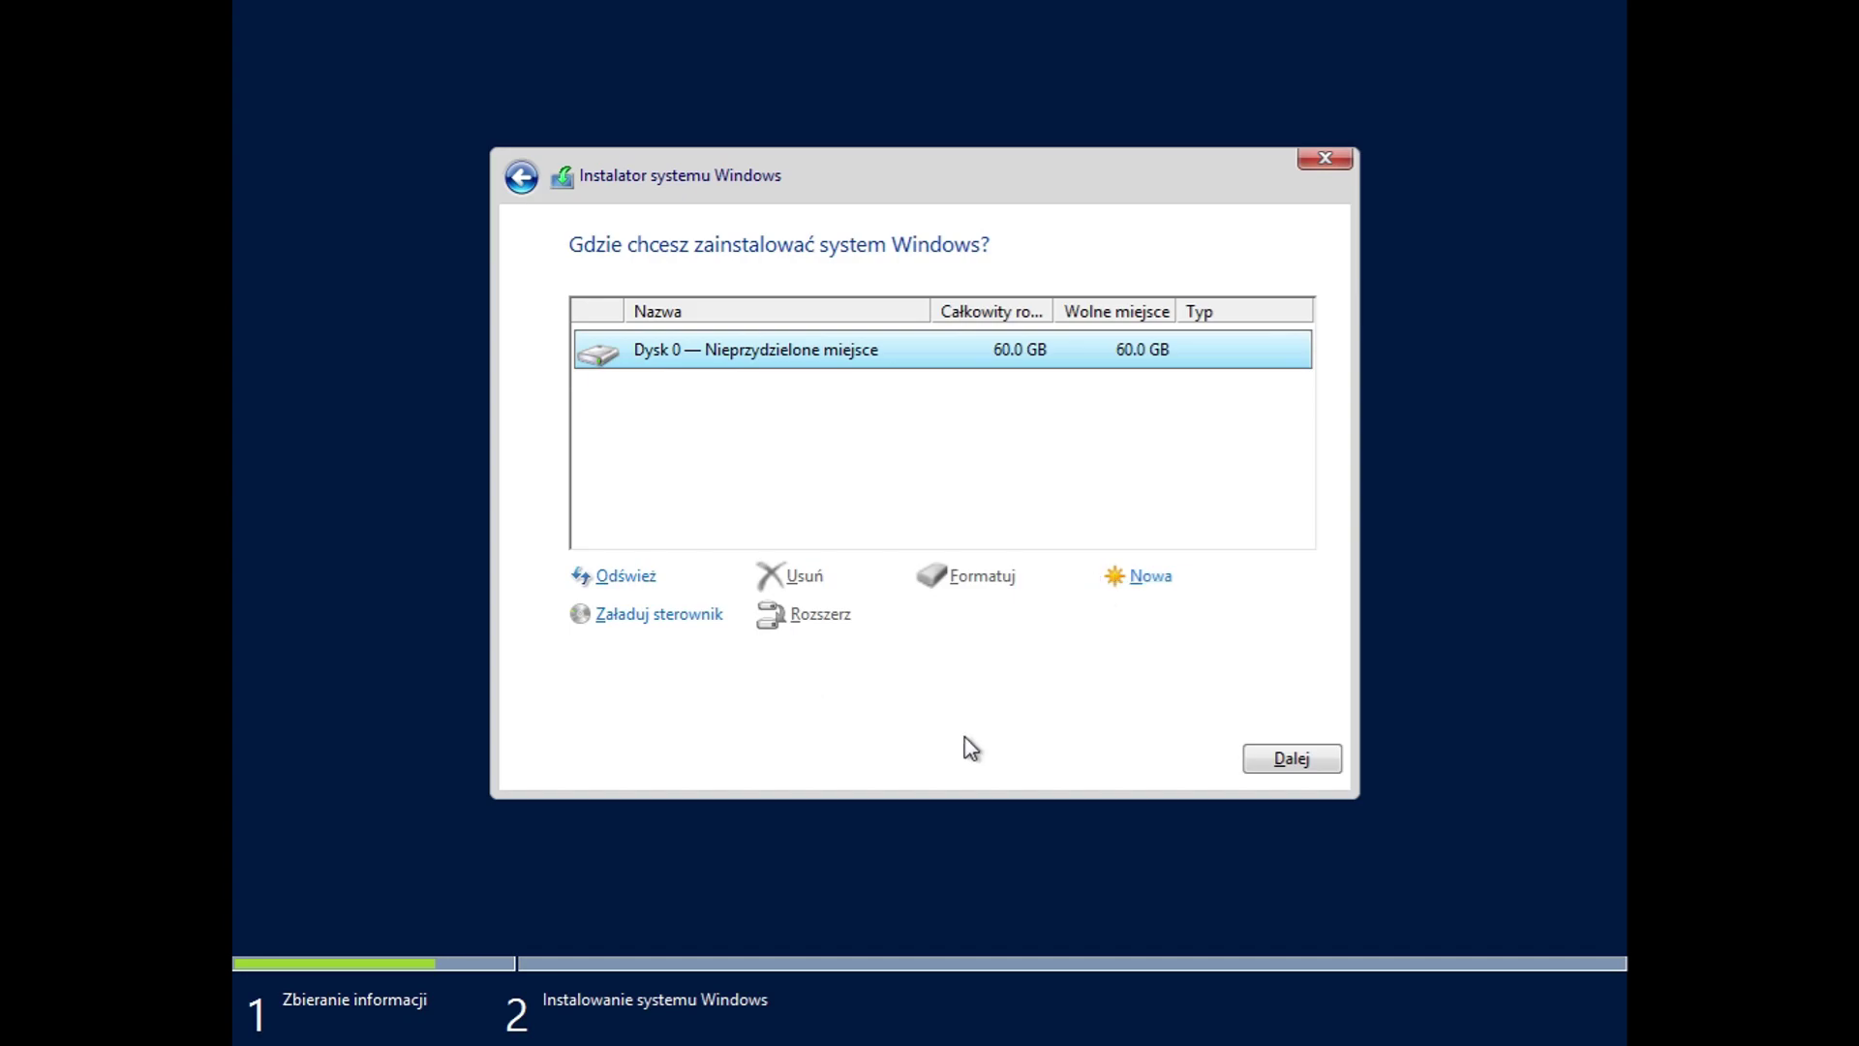
click(1268, 761)
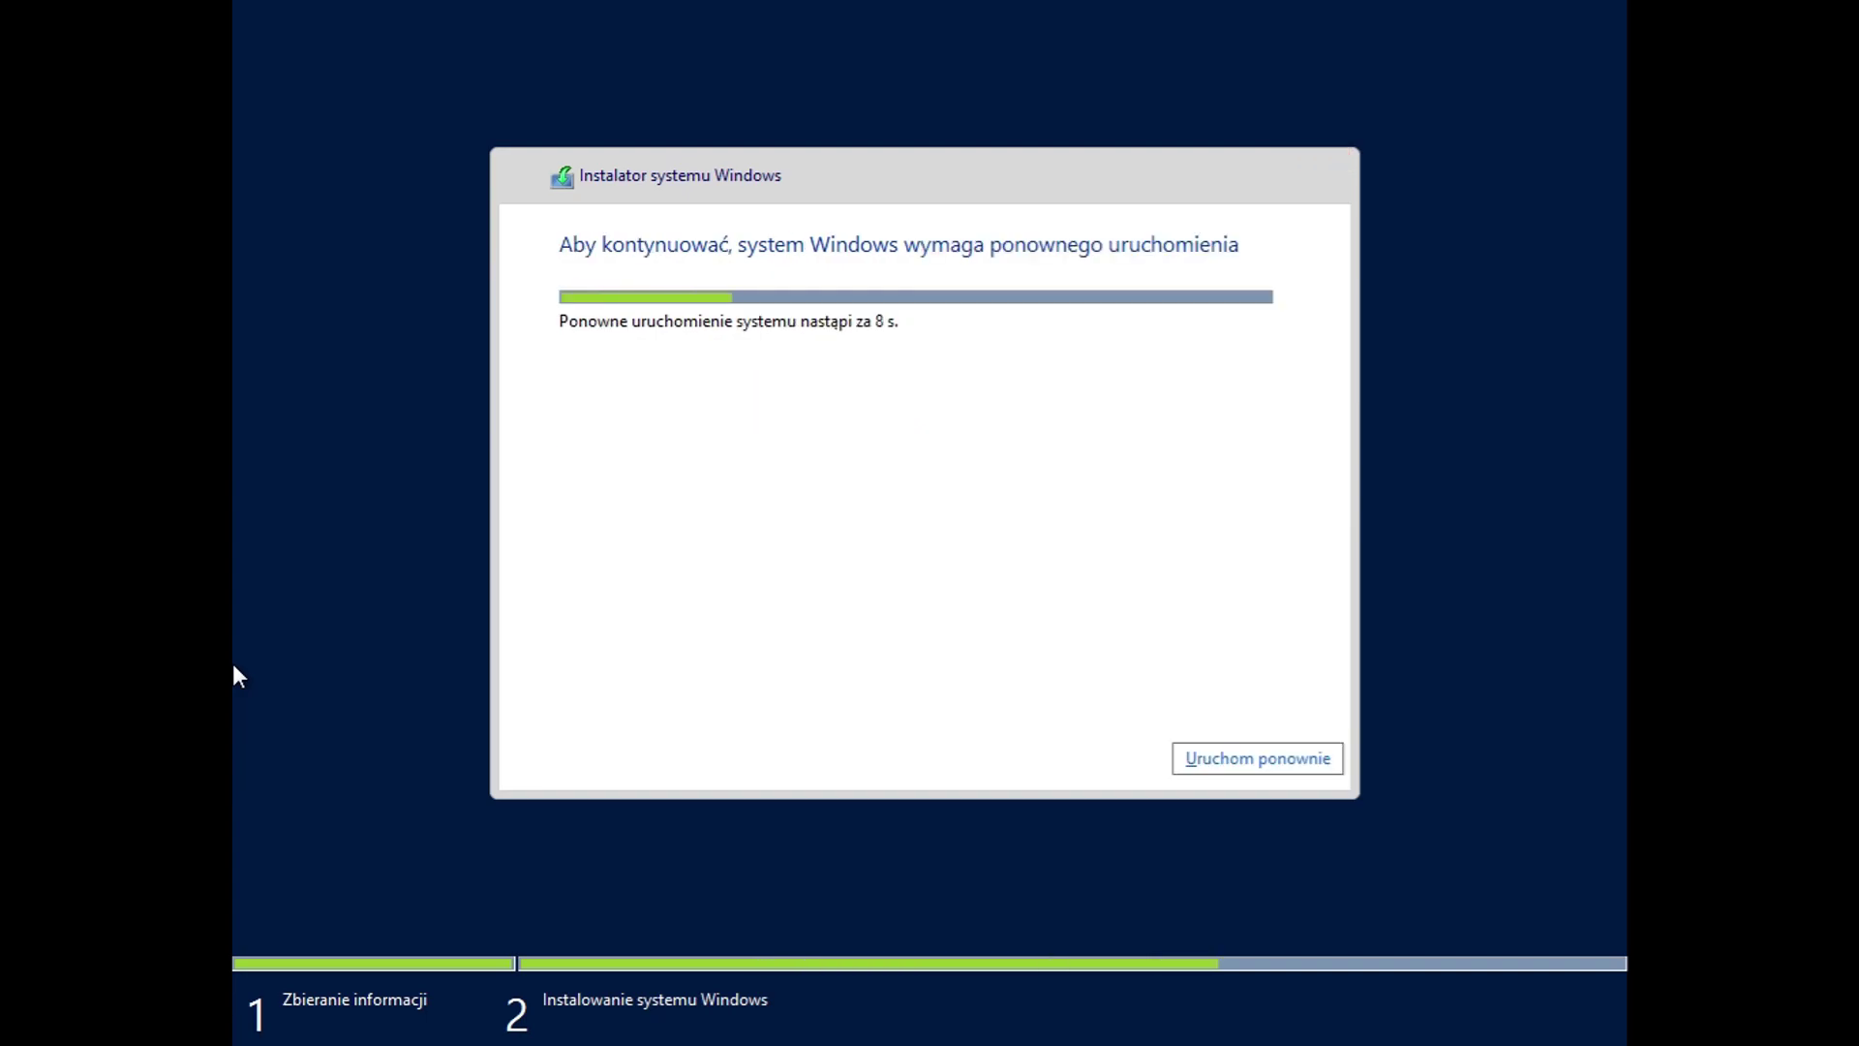
Step: After restarting, set and confirm a complex Administrator password, then finish the initial settings
key(Return)
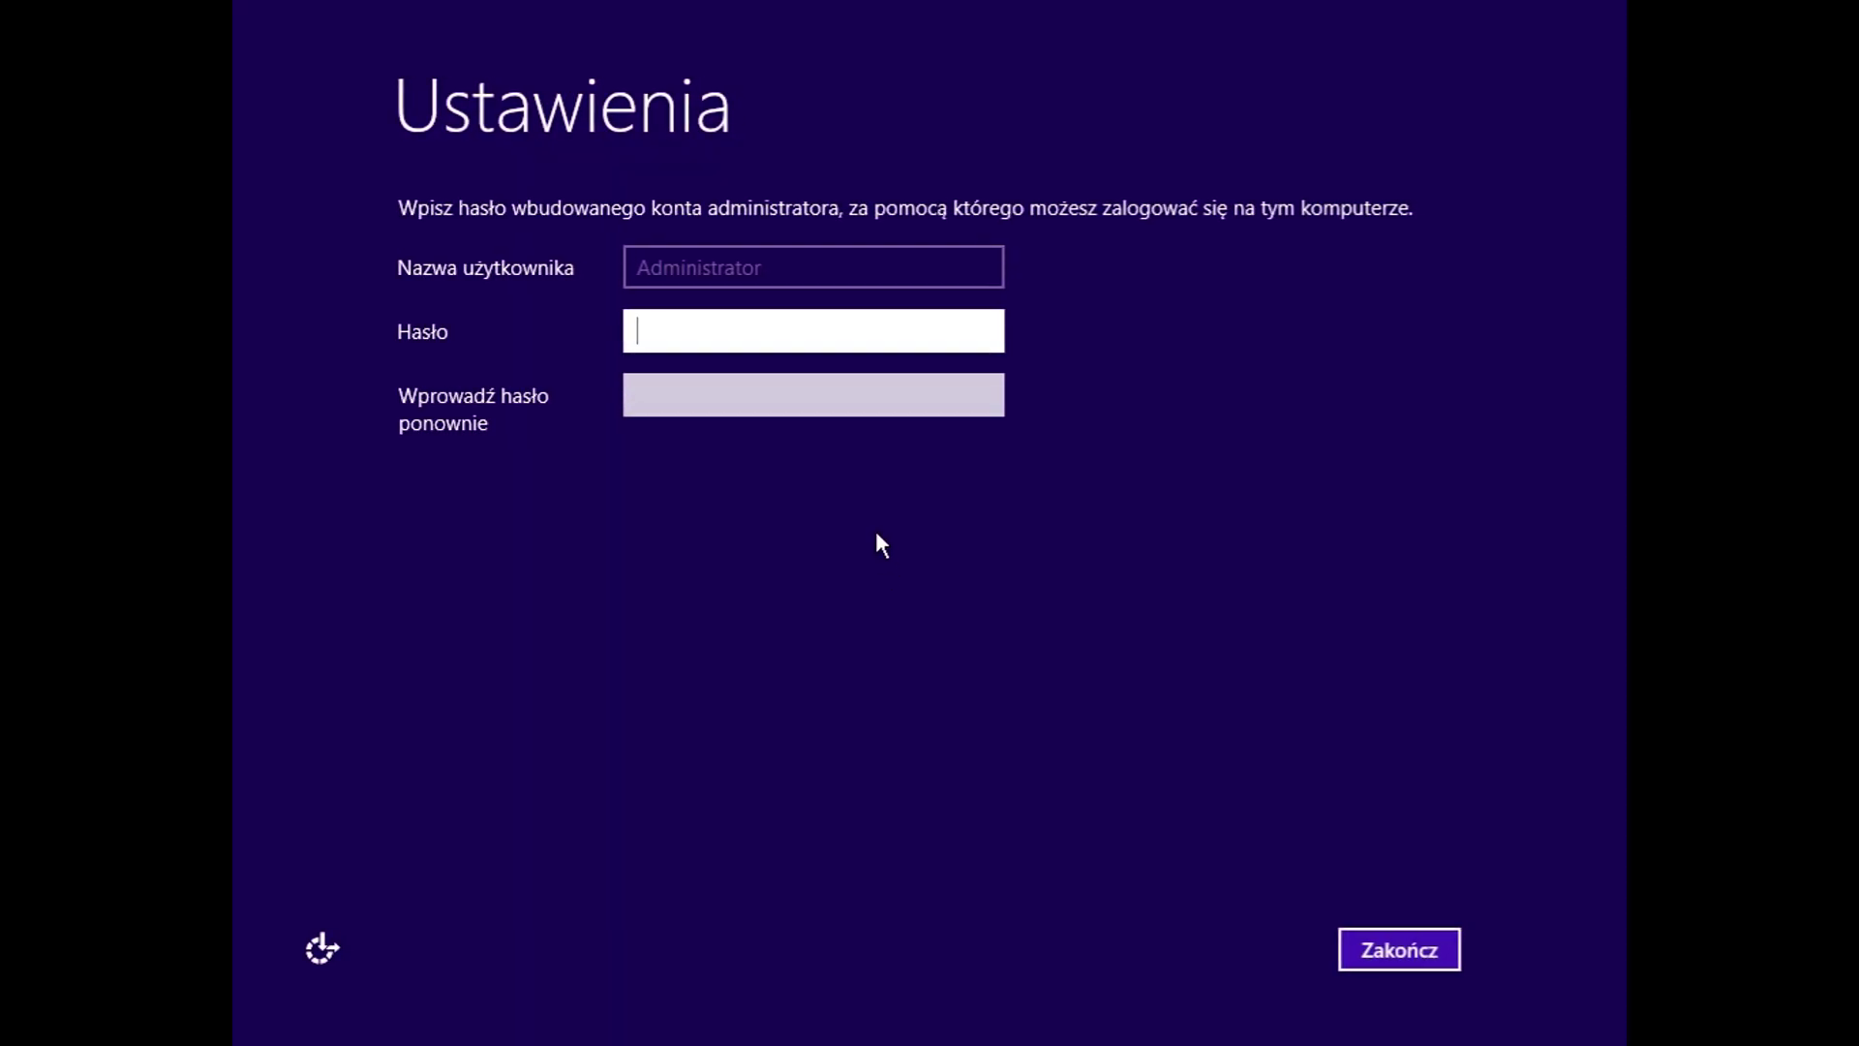
text(Passwor)
click(785, 389)
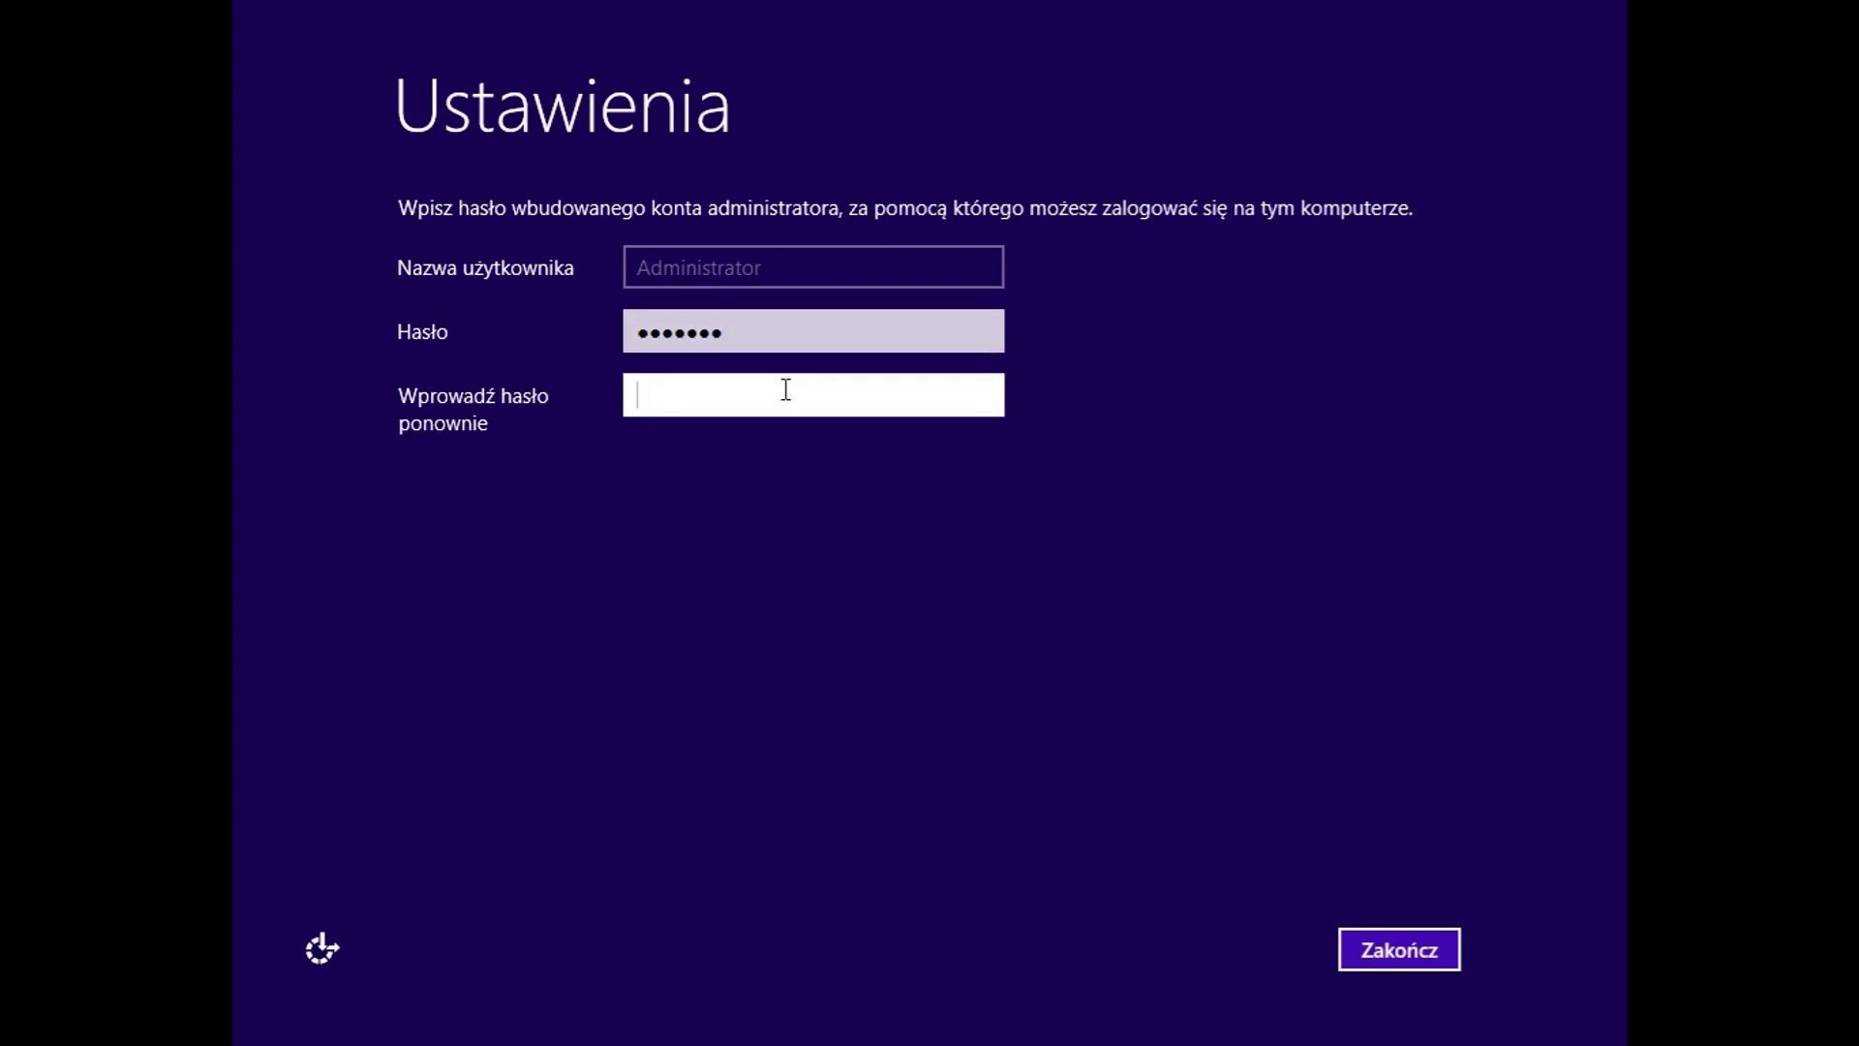
click(797, 339)
key(BackSpace)
key(BackSpace)
key(BackSpace)
key(BackSpace)
key(BackSpace)
key(BackSpace)
key(BackSpace)
text(123)
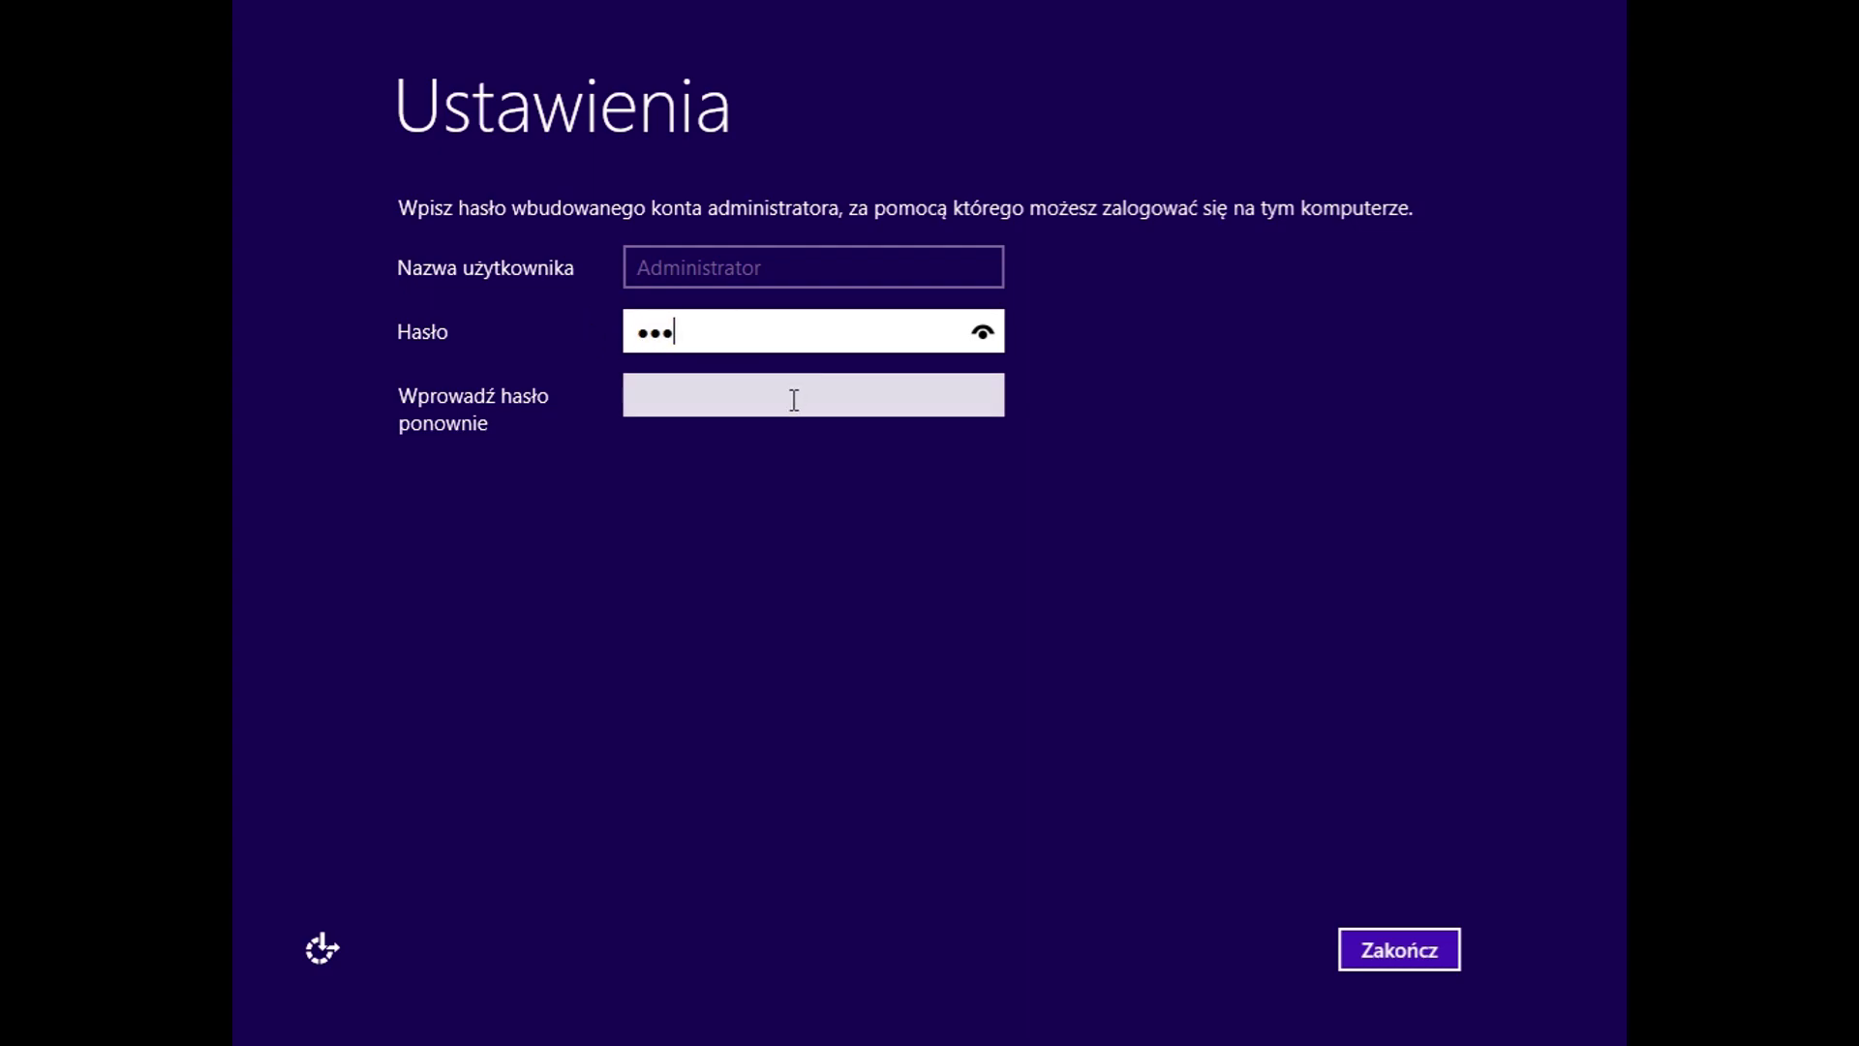
click(797, 394)
text(12)
key(Return)
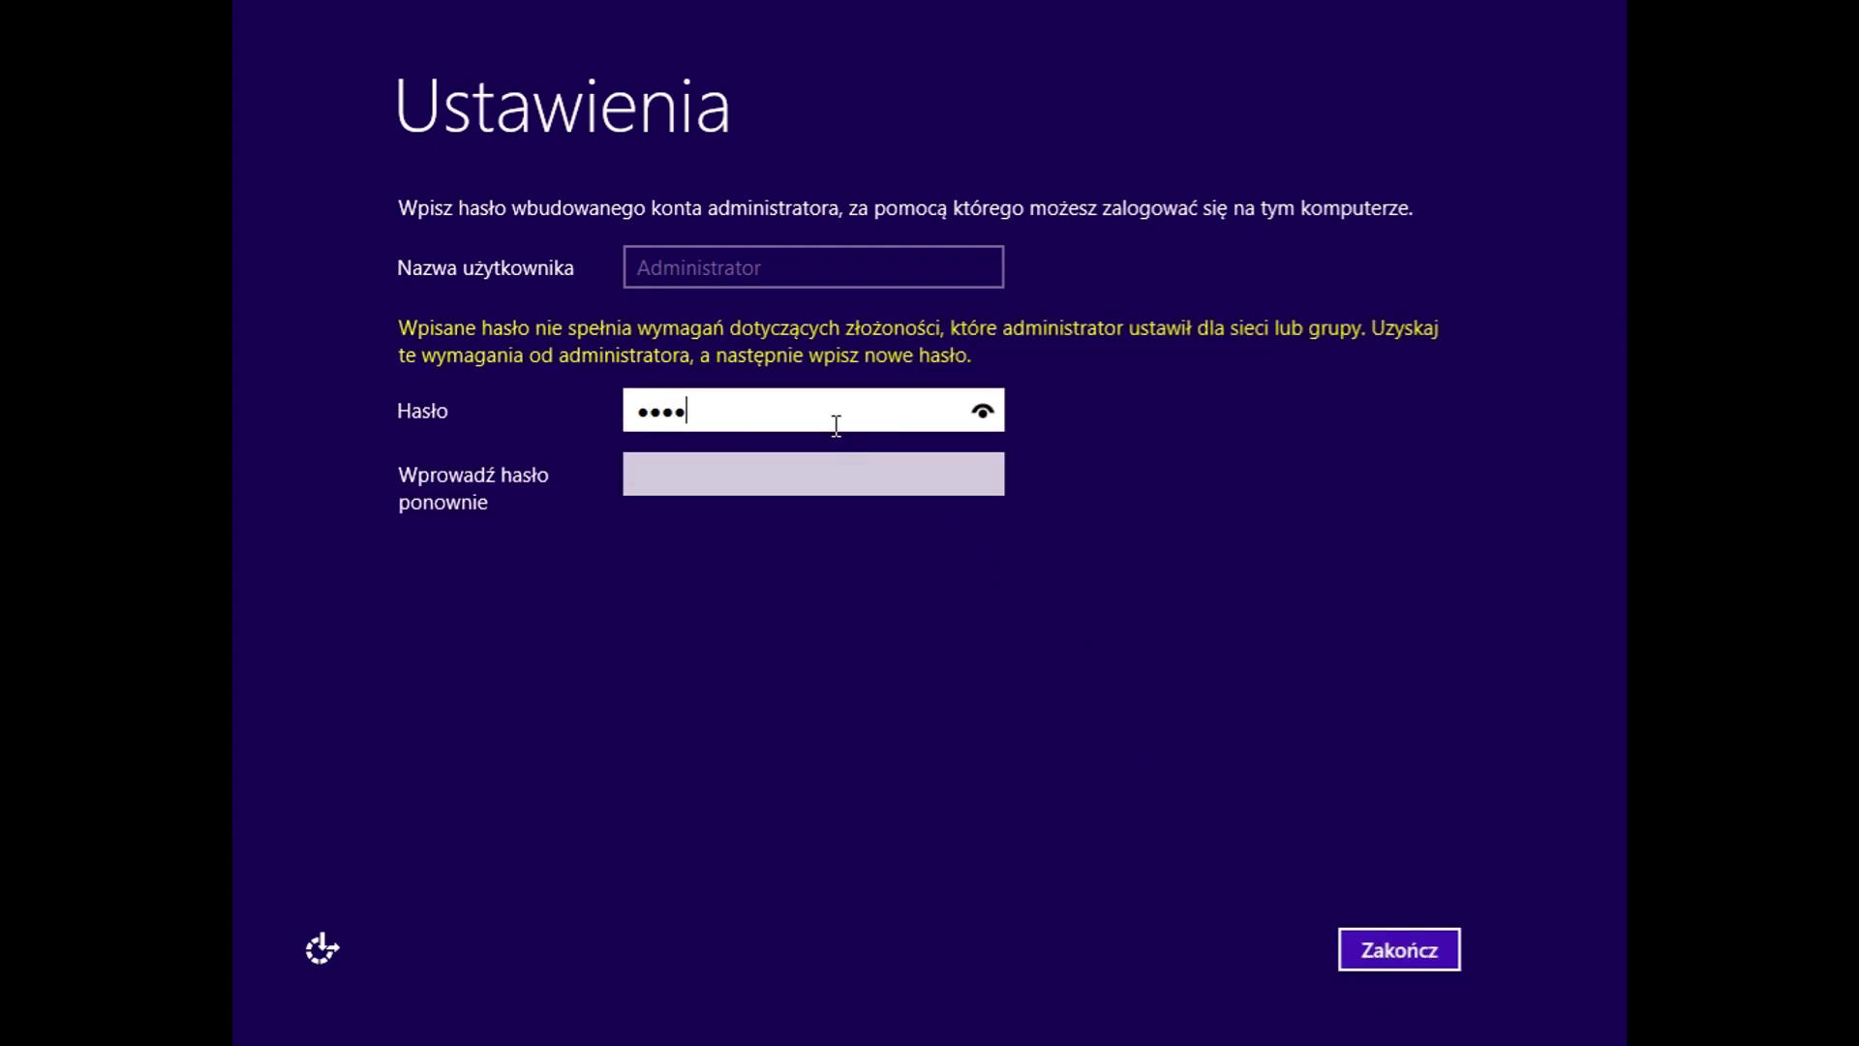
click(792, 481)
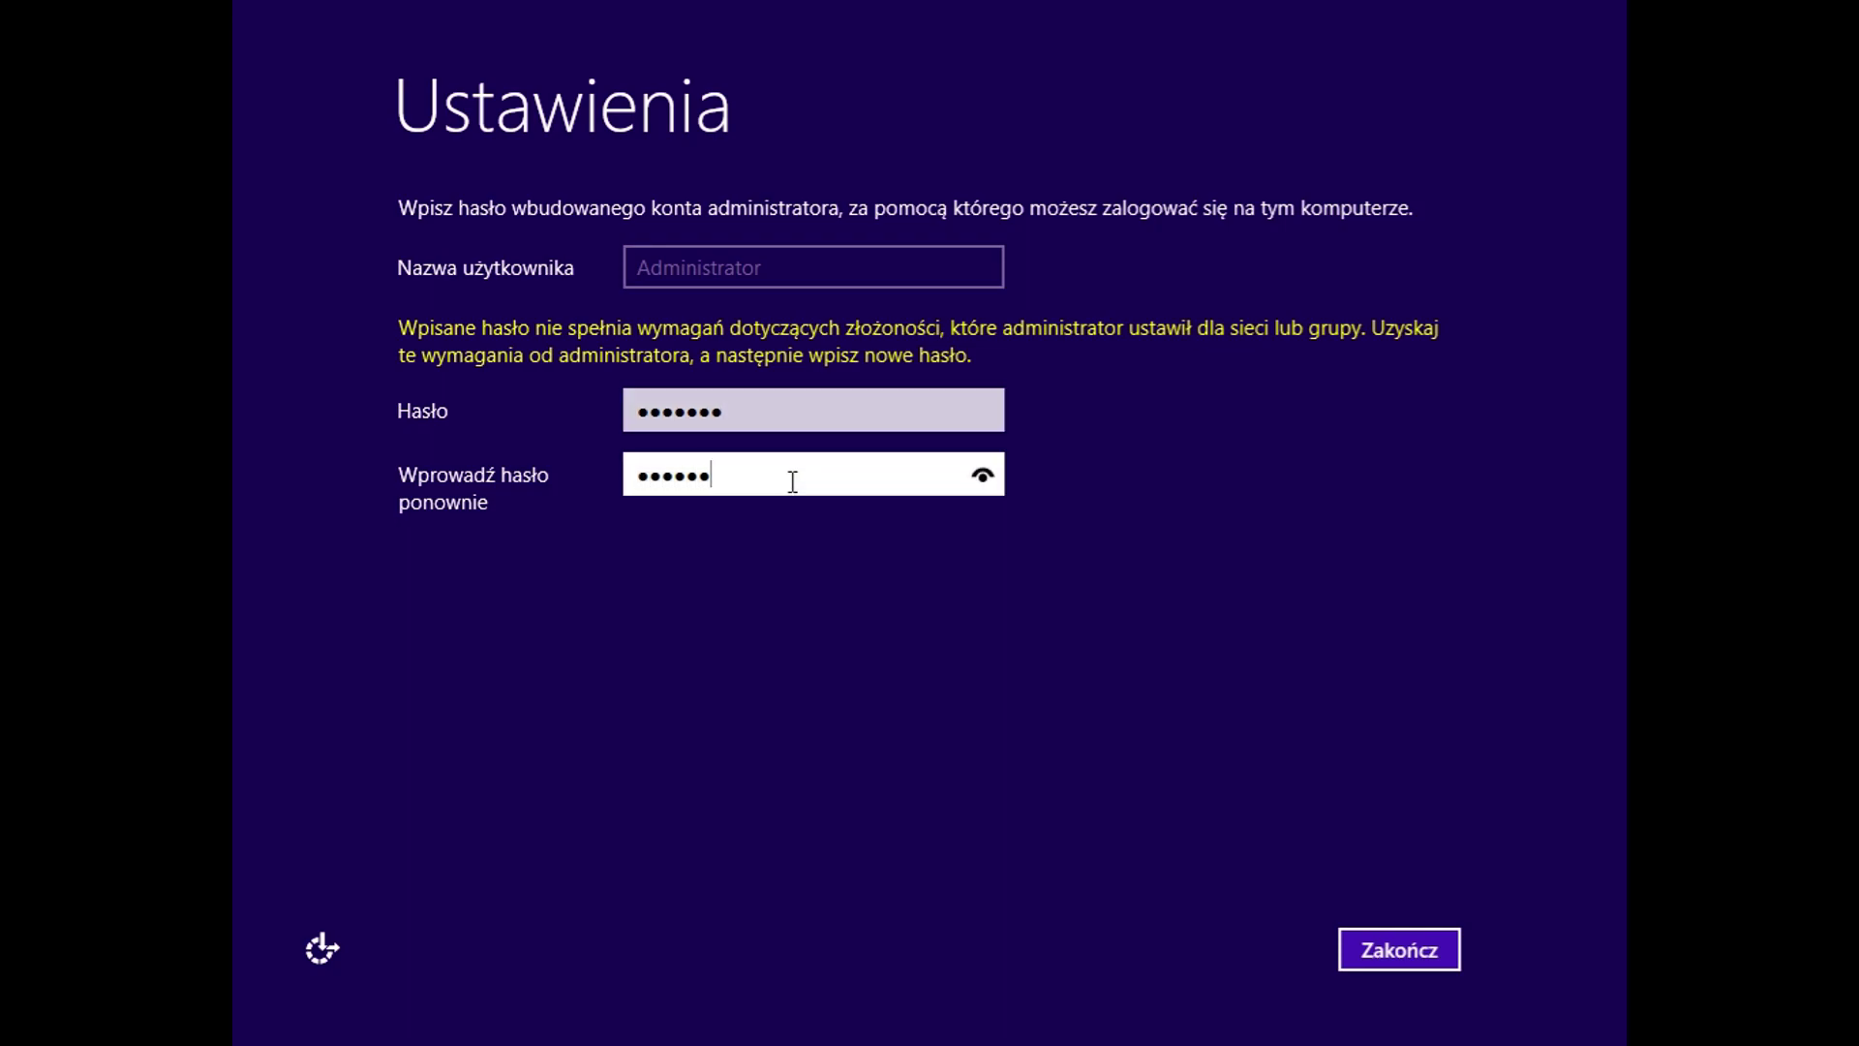
click(1379, 941)
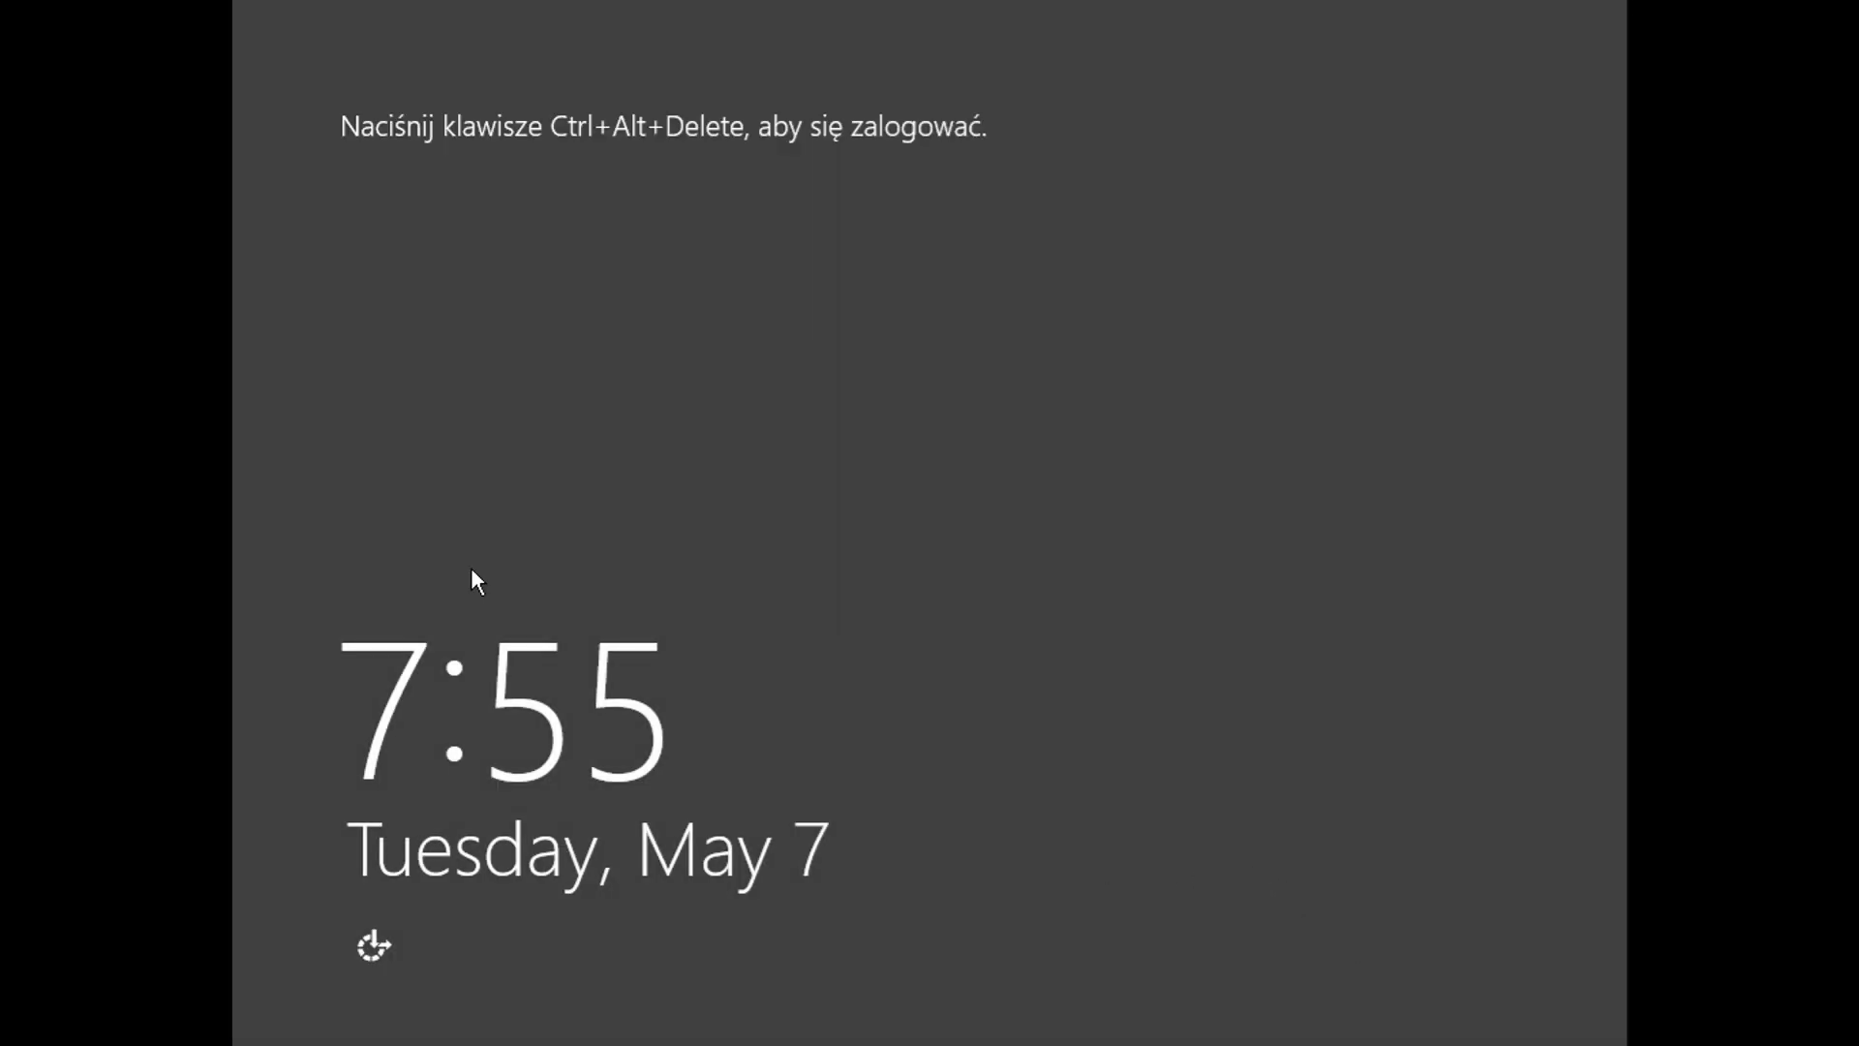
Step: Press Ctrl+Alt+Delete and sign in as Administrator with the account password
key(ctrl+alt+Delete)
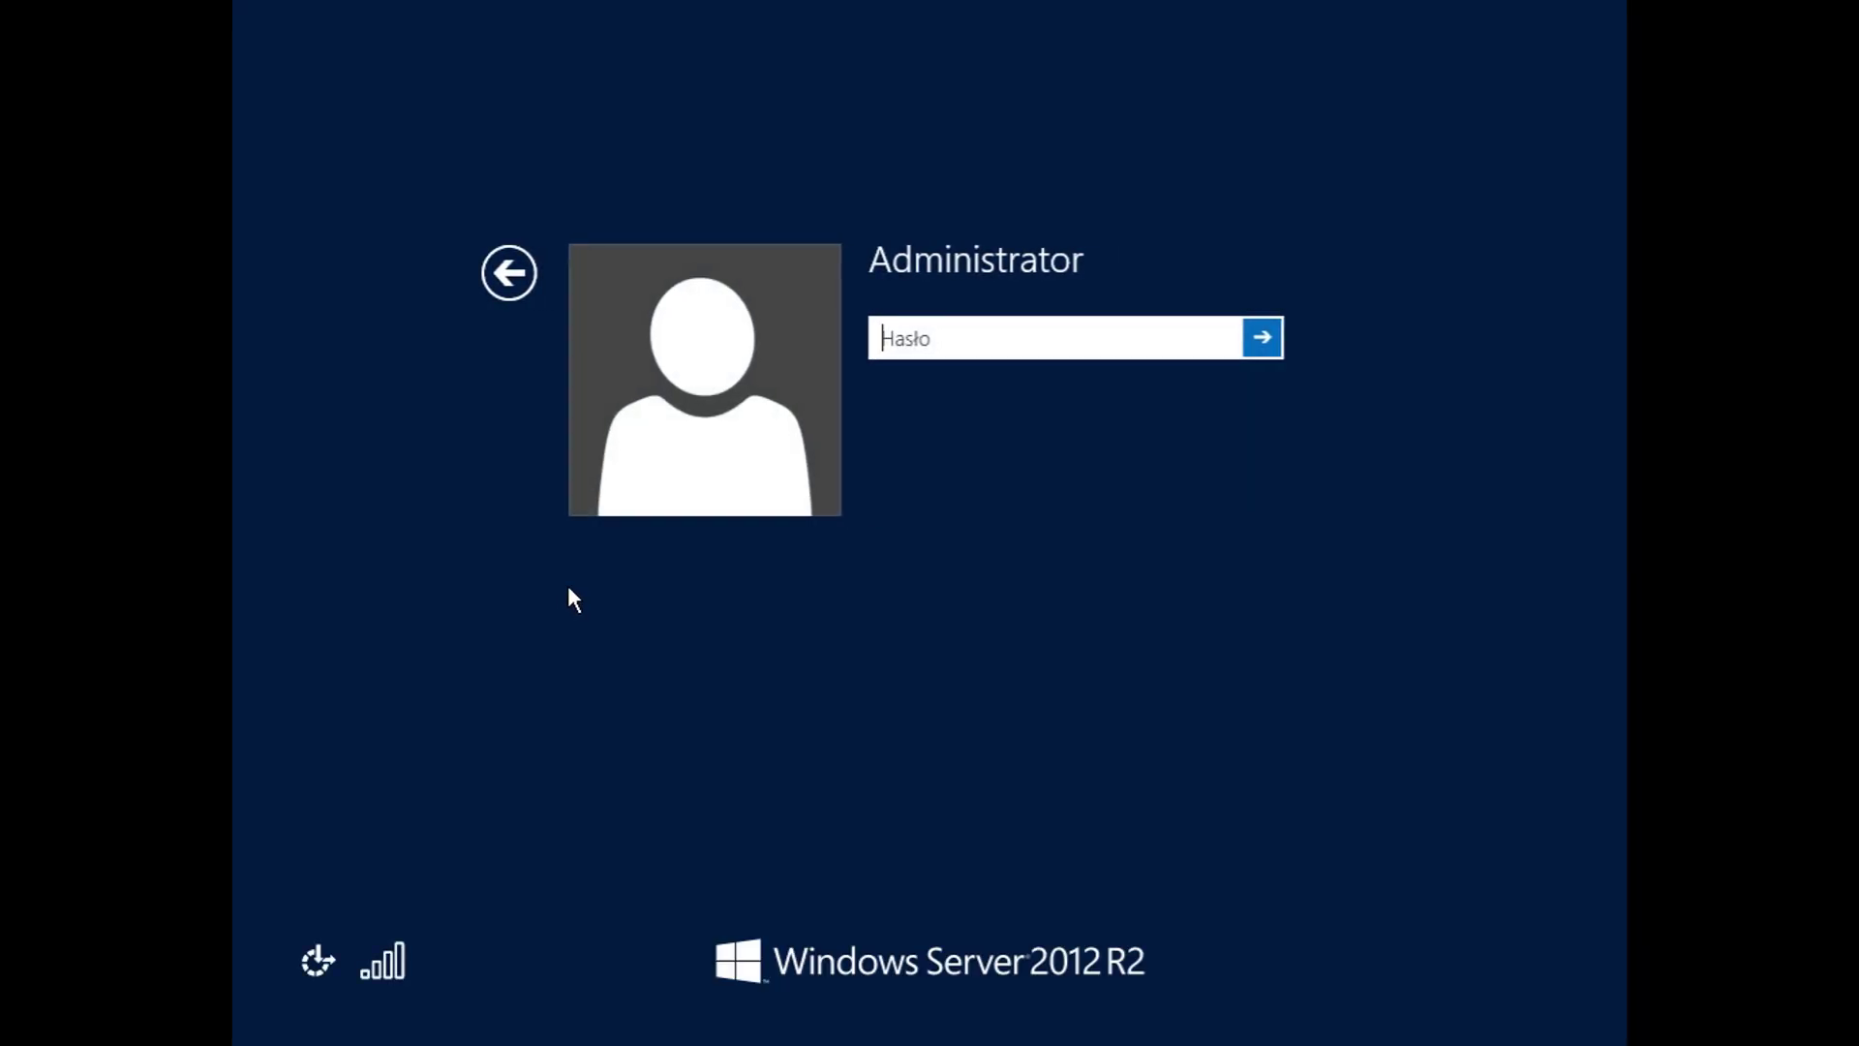
text(*******)
key(Return)
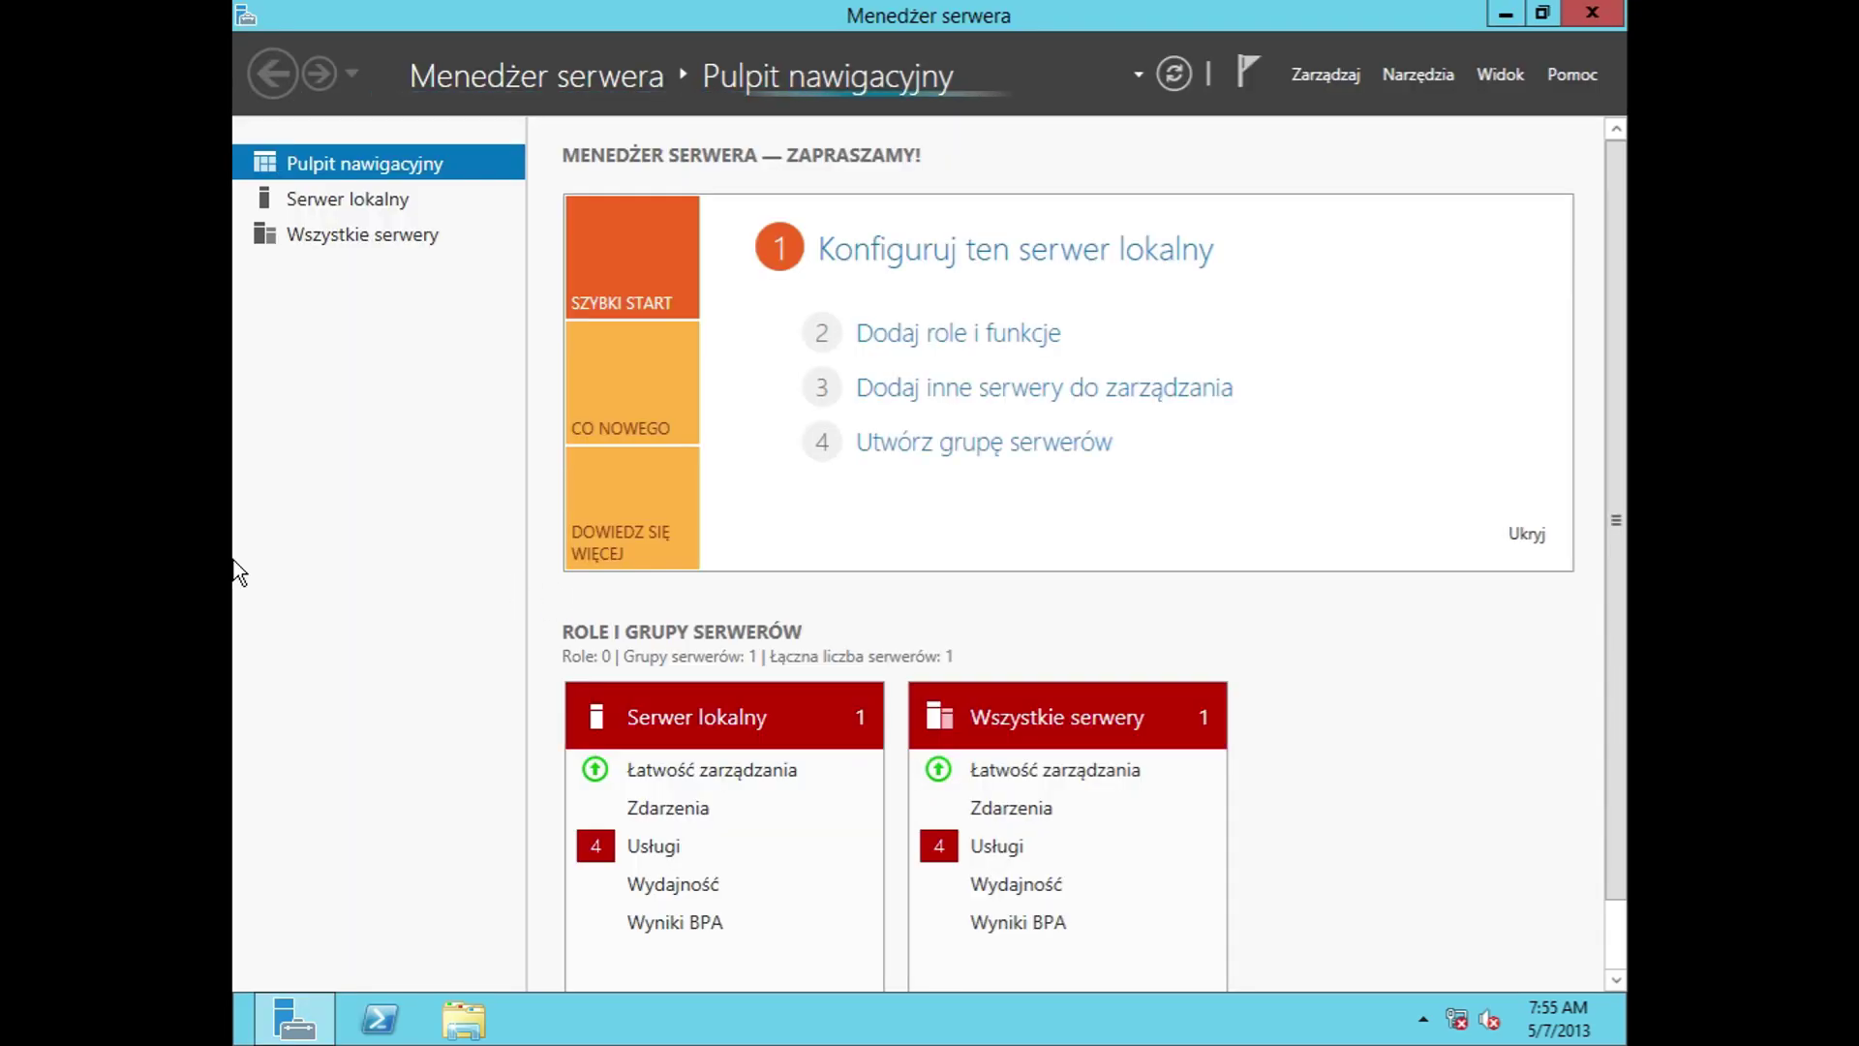
Step: Open the local server configuration page, accept error reporting, and maximize Server Manager
double_click(1091, 15)
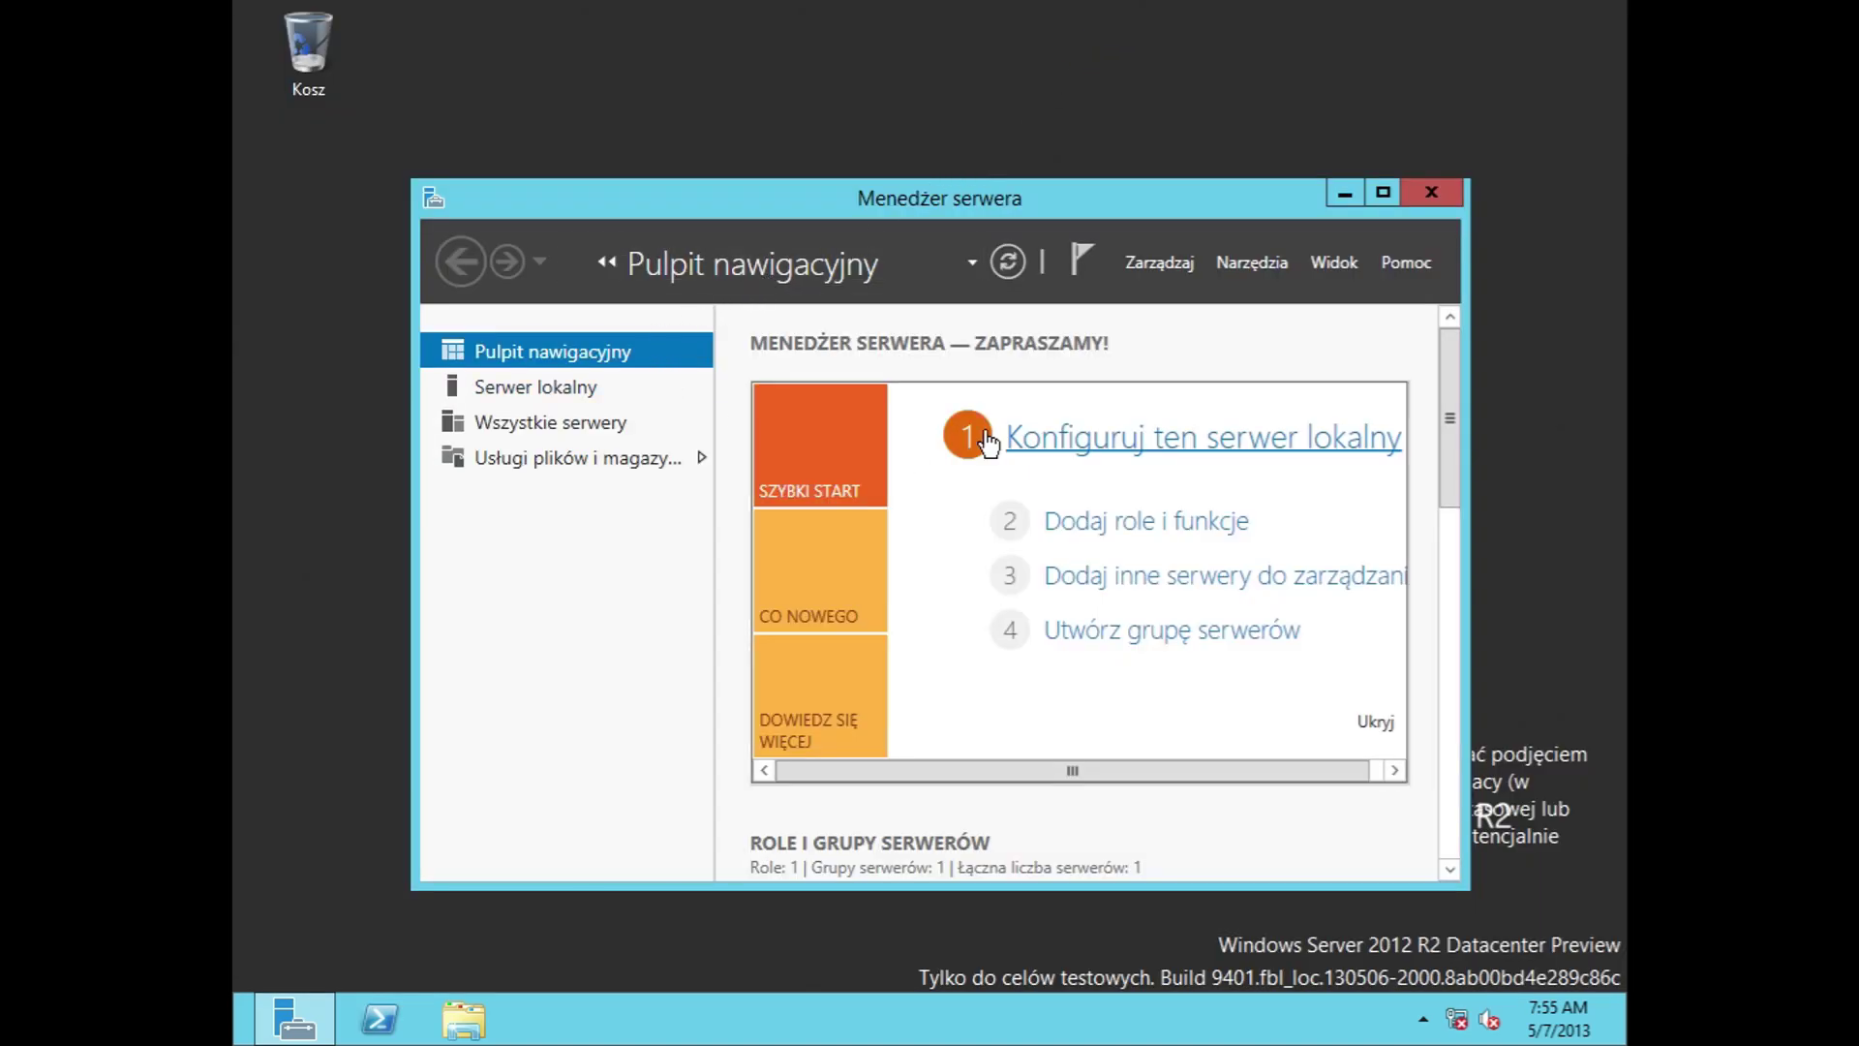
click(1069, 450)
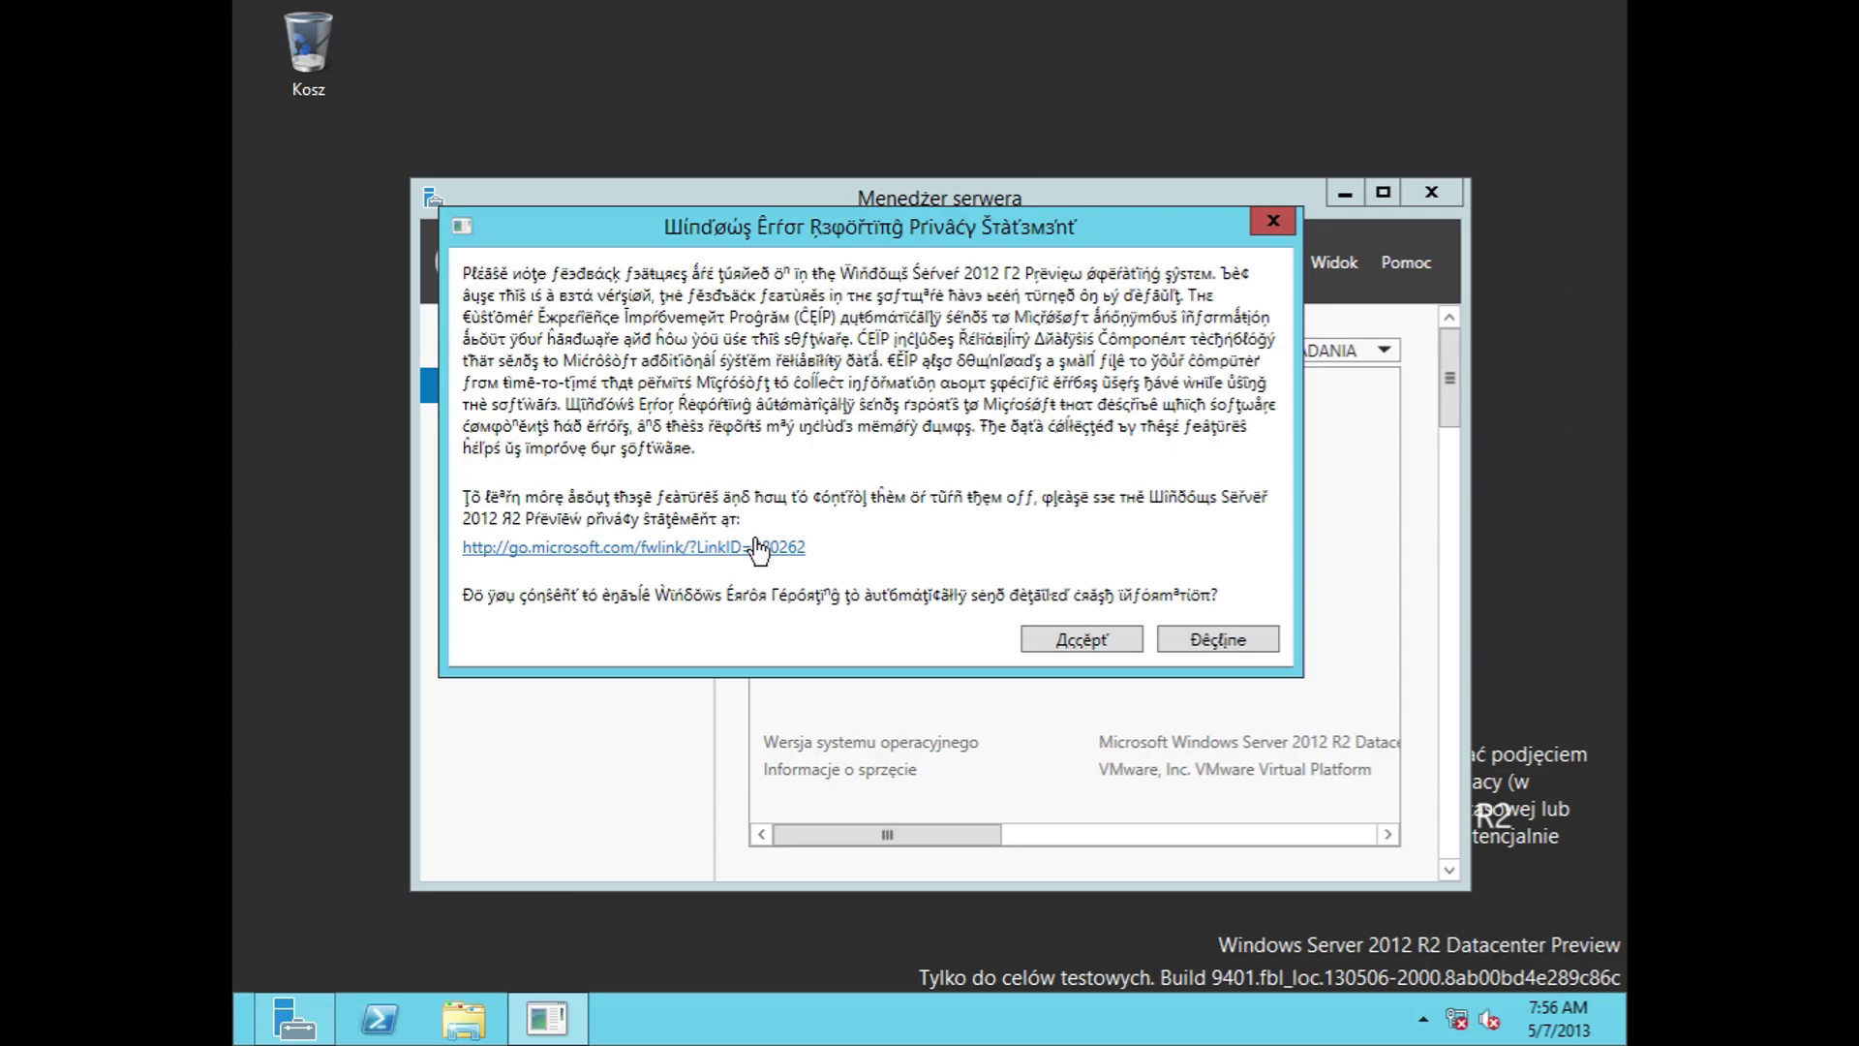
click(1057, 635)
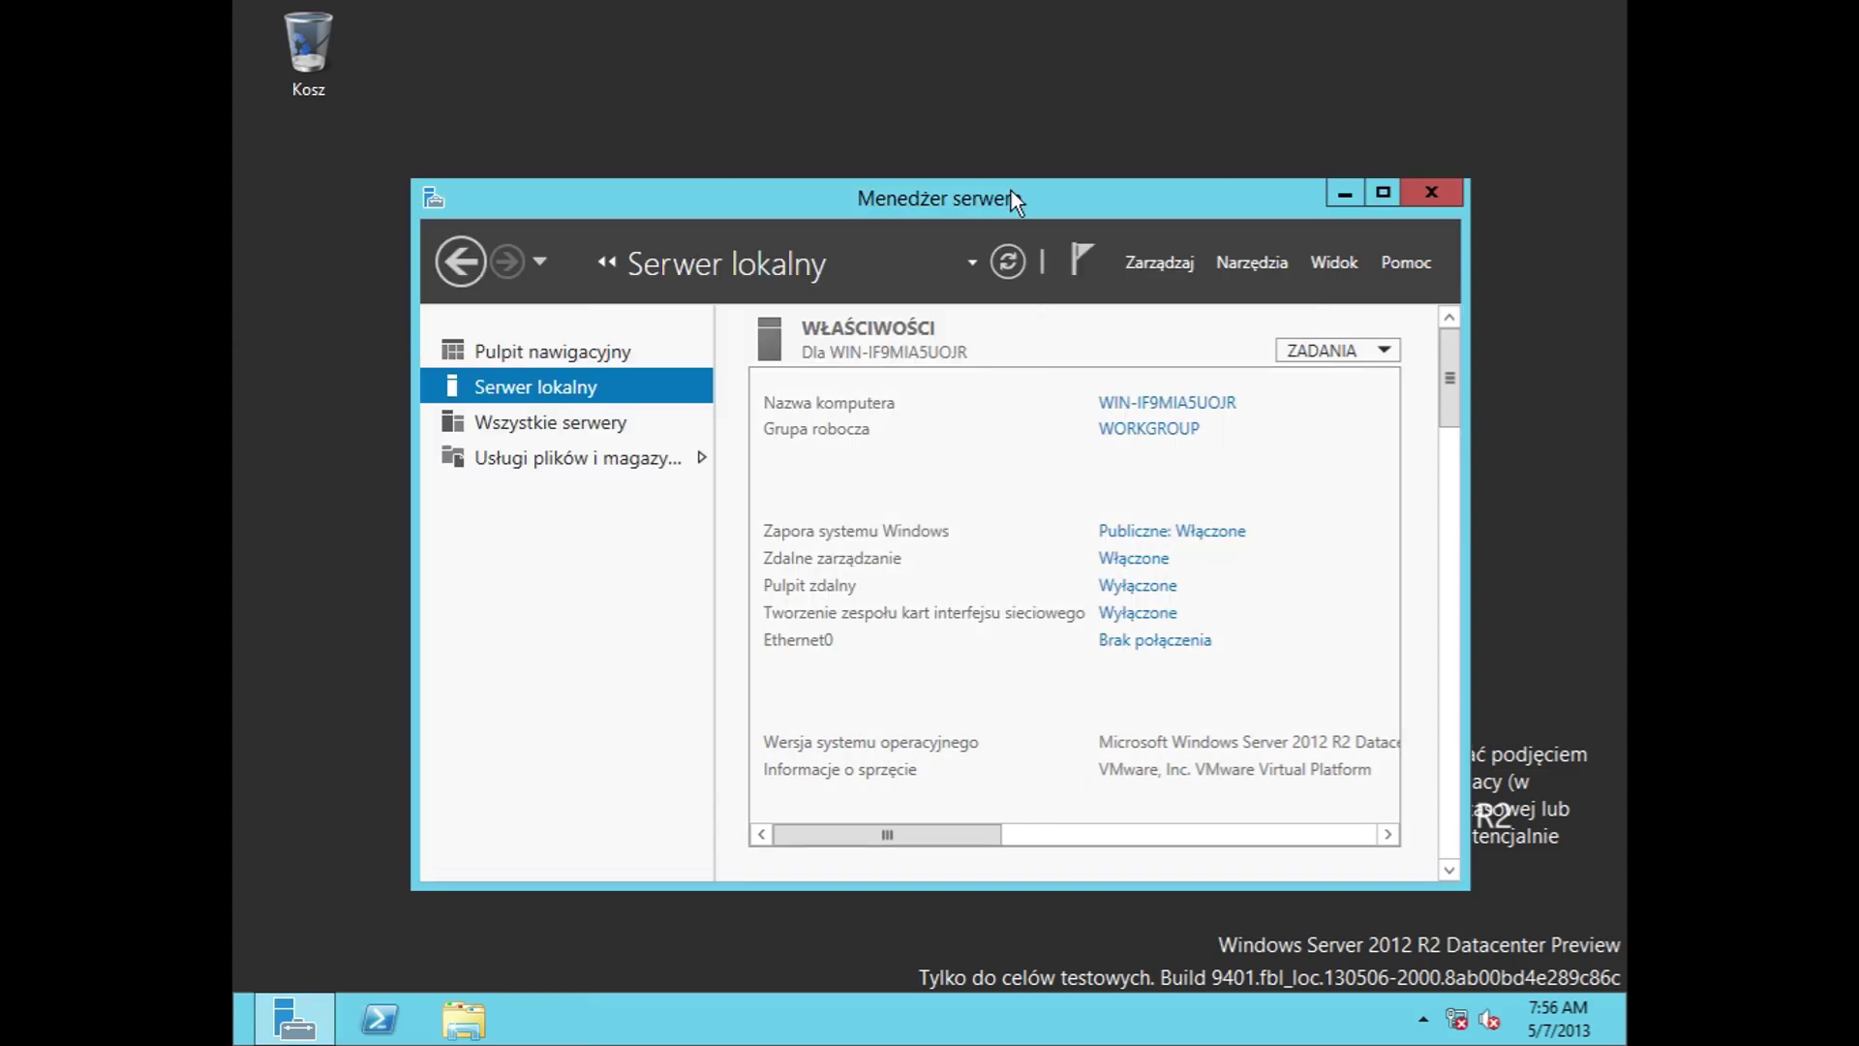
double_click(1009, 193)
Step: Open the computer name and workgroup settings twice, closing them without changes
click(996, 221)
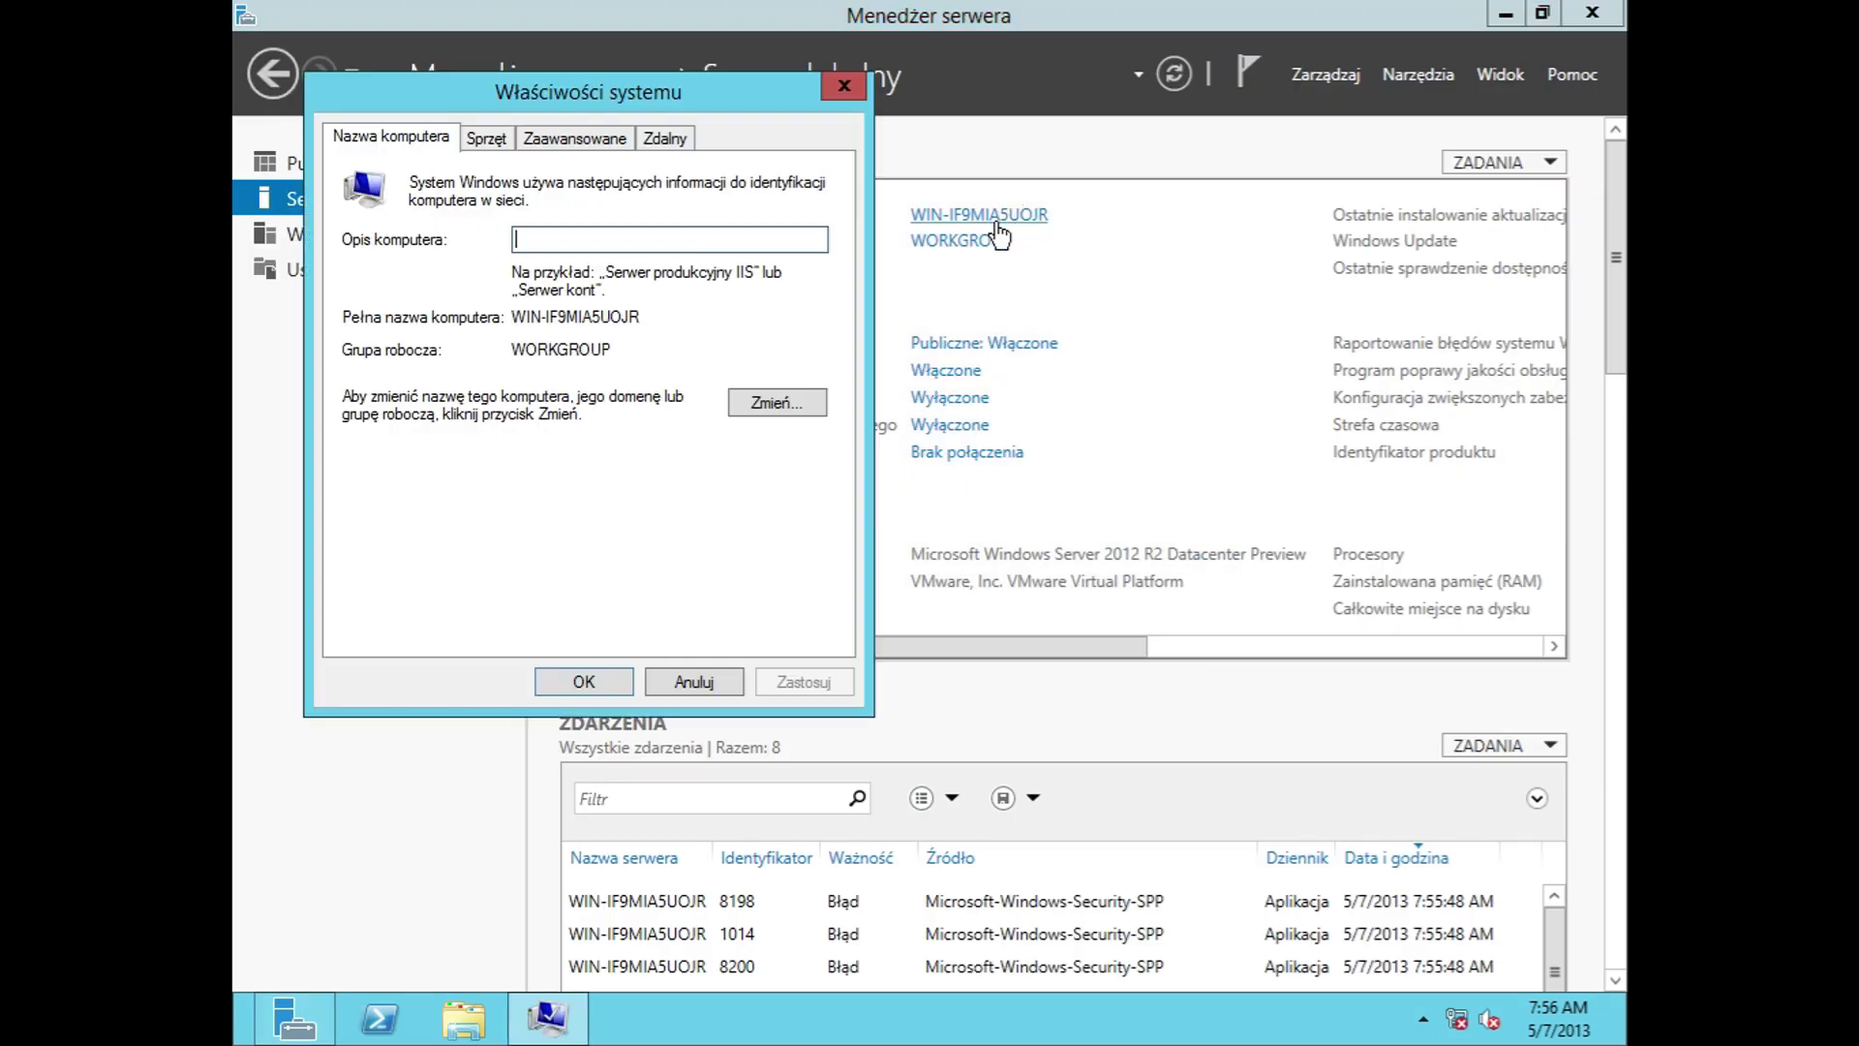
click(668, 684)
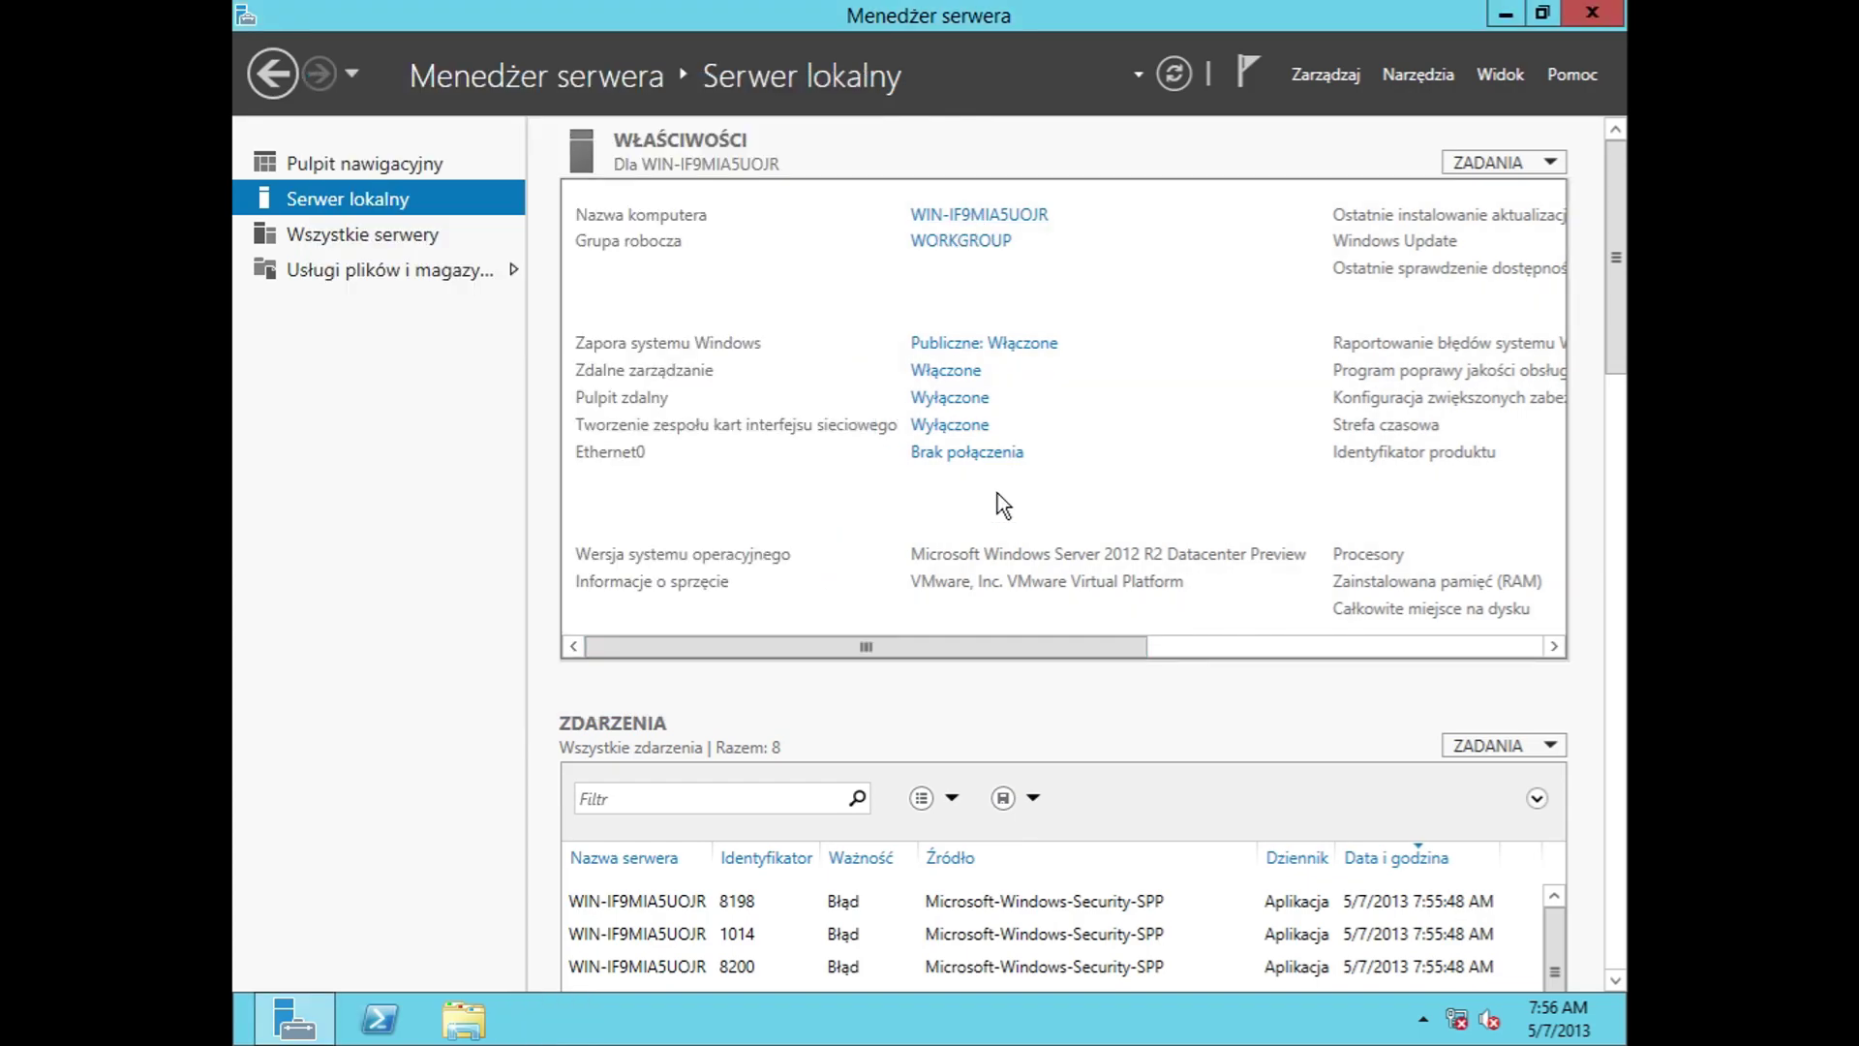
drag(963, 648, 997, 566)
drag(1012, 639, 968, 641)
click(930, 217)
key(Escape)
Step: Inspect the Firewall, remote management and Remote Desktop settings, cancelling each without changes
click(961, 344)
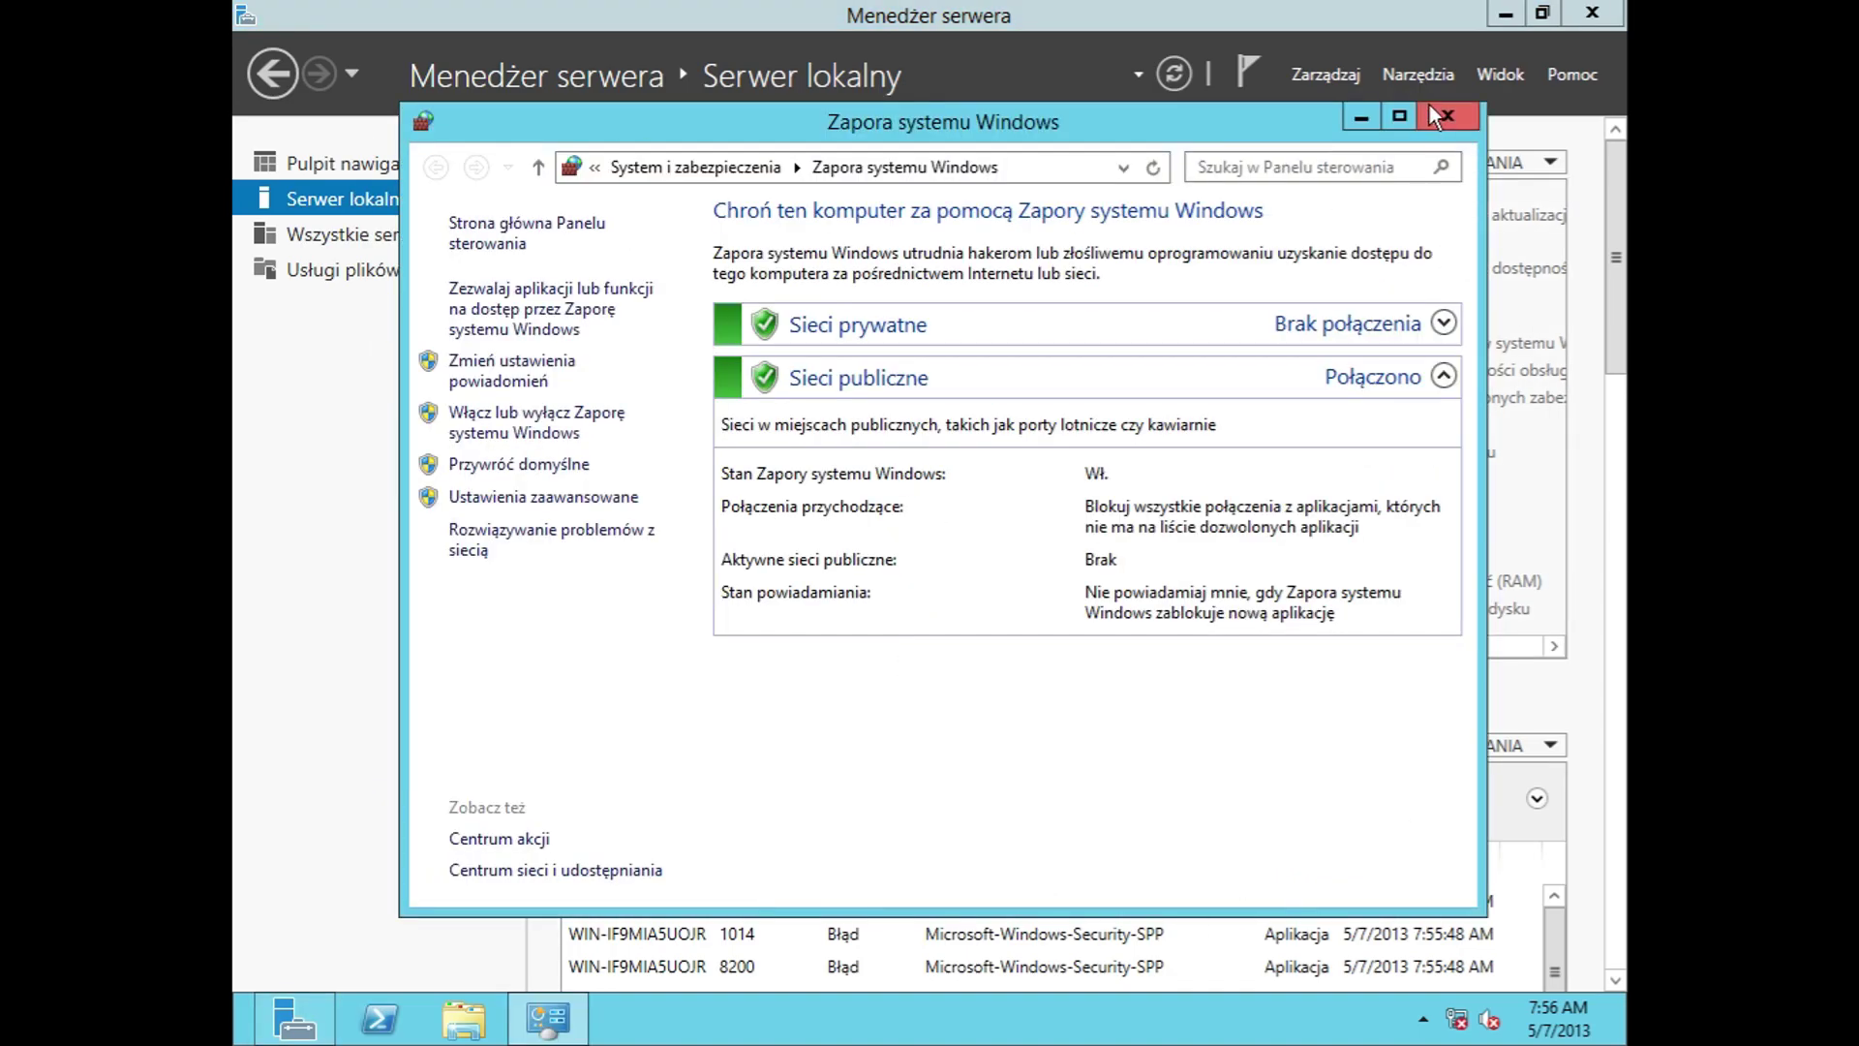
click(1438, 116)
click(965, 375)
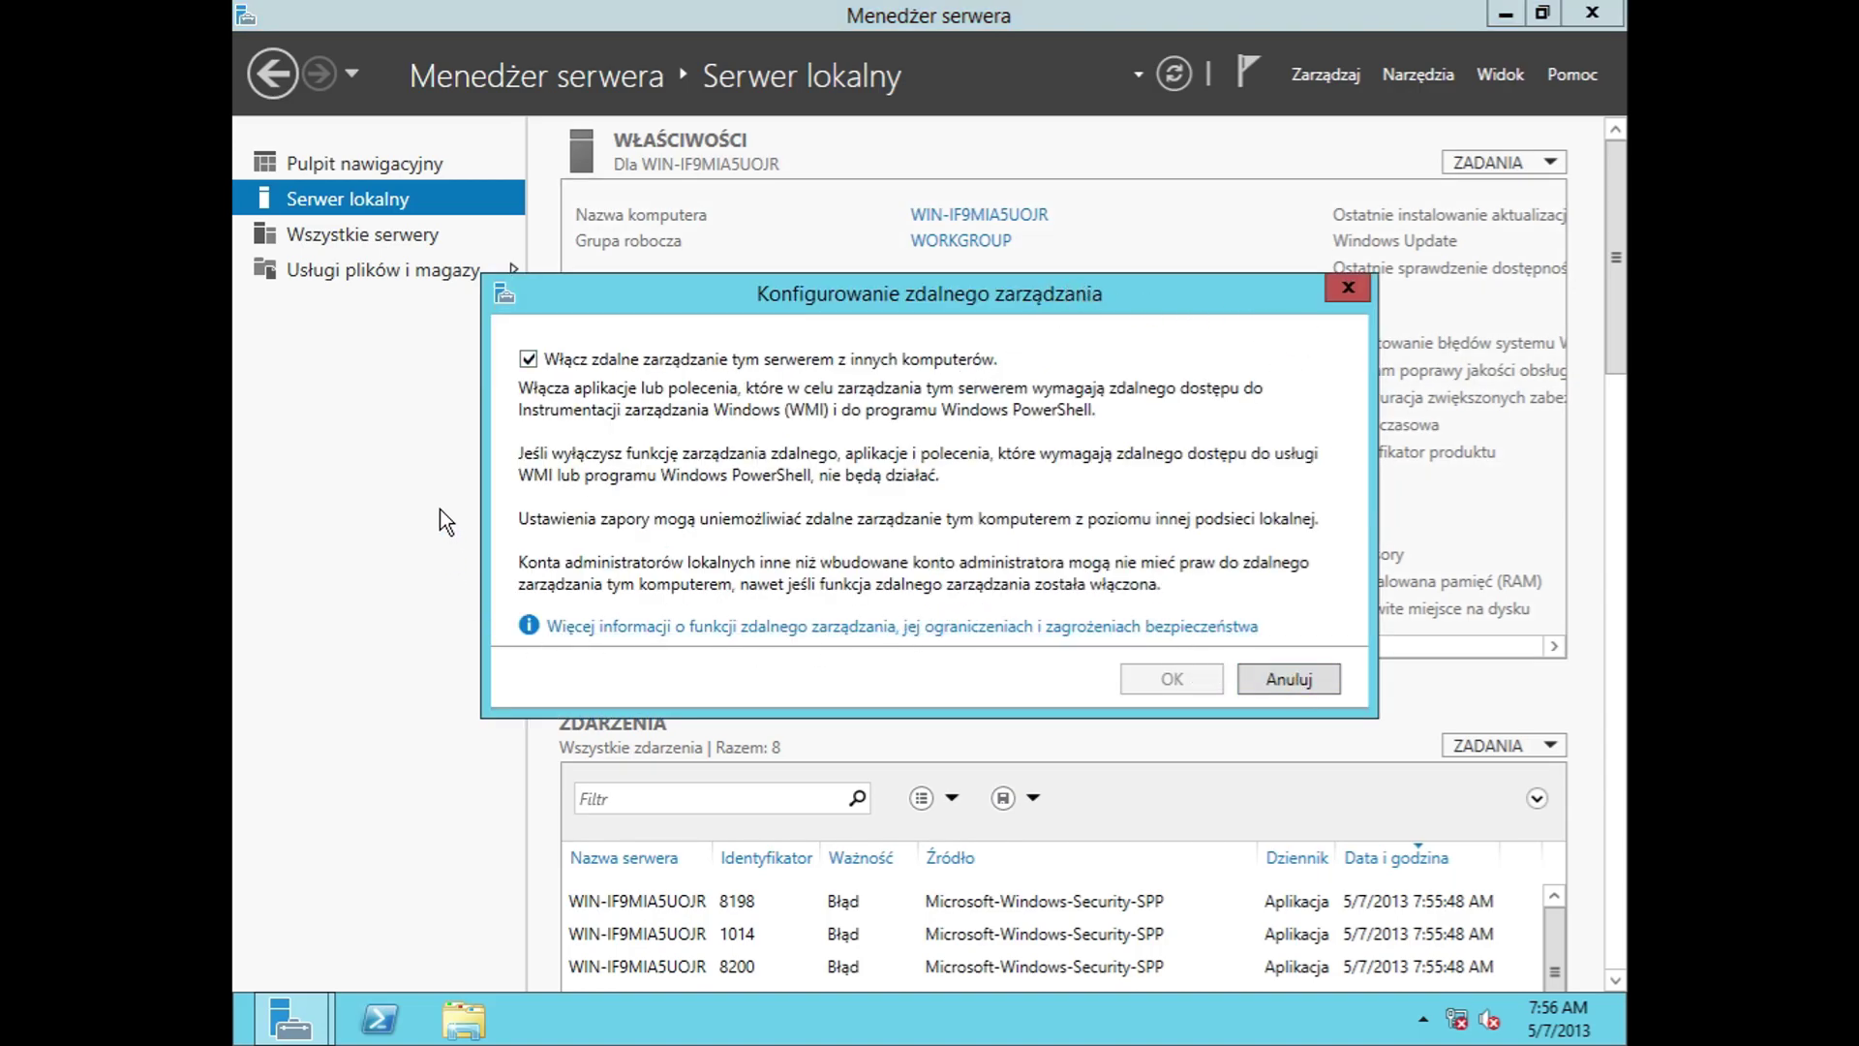
click(531, 359)
click(531, 359)
click(1269, 680)
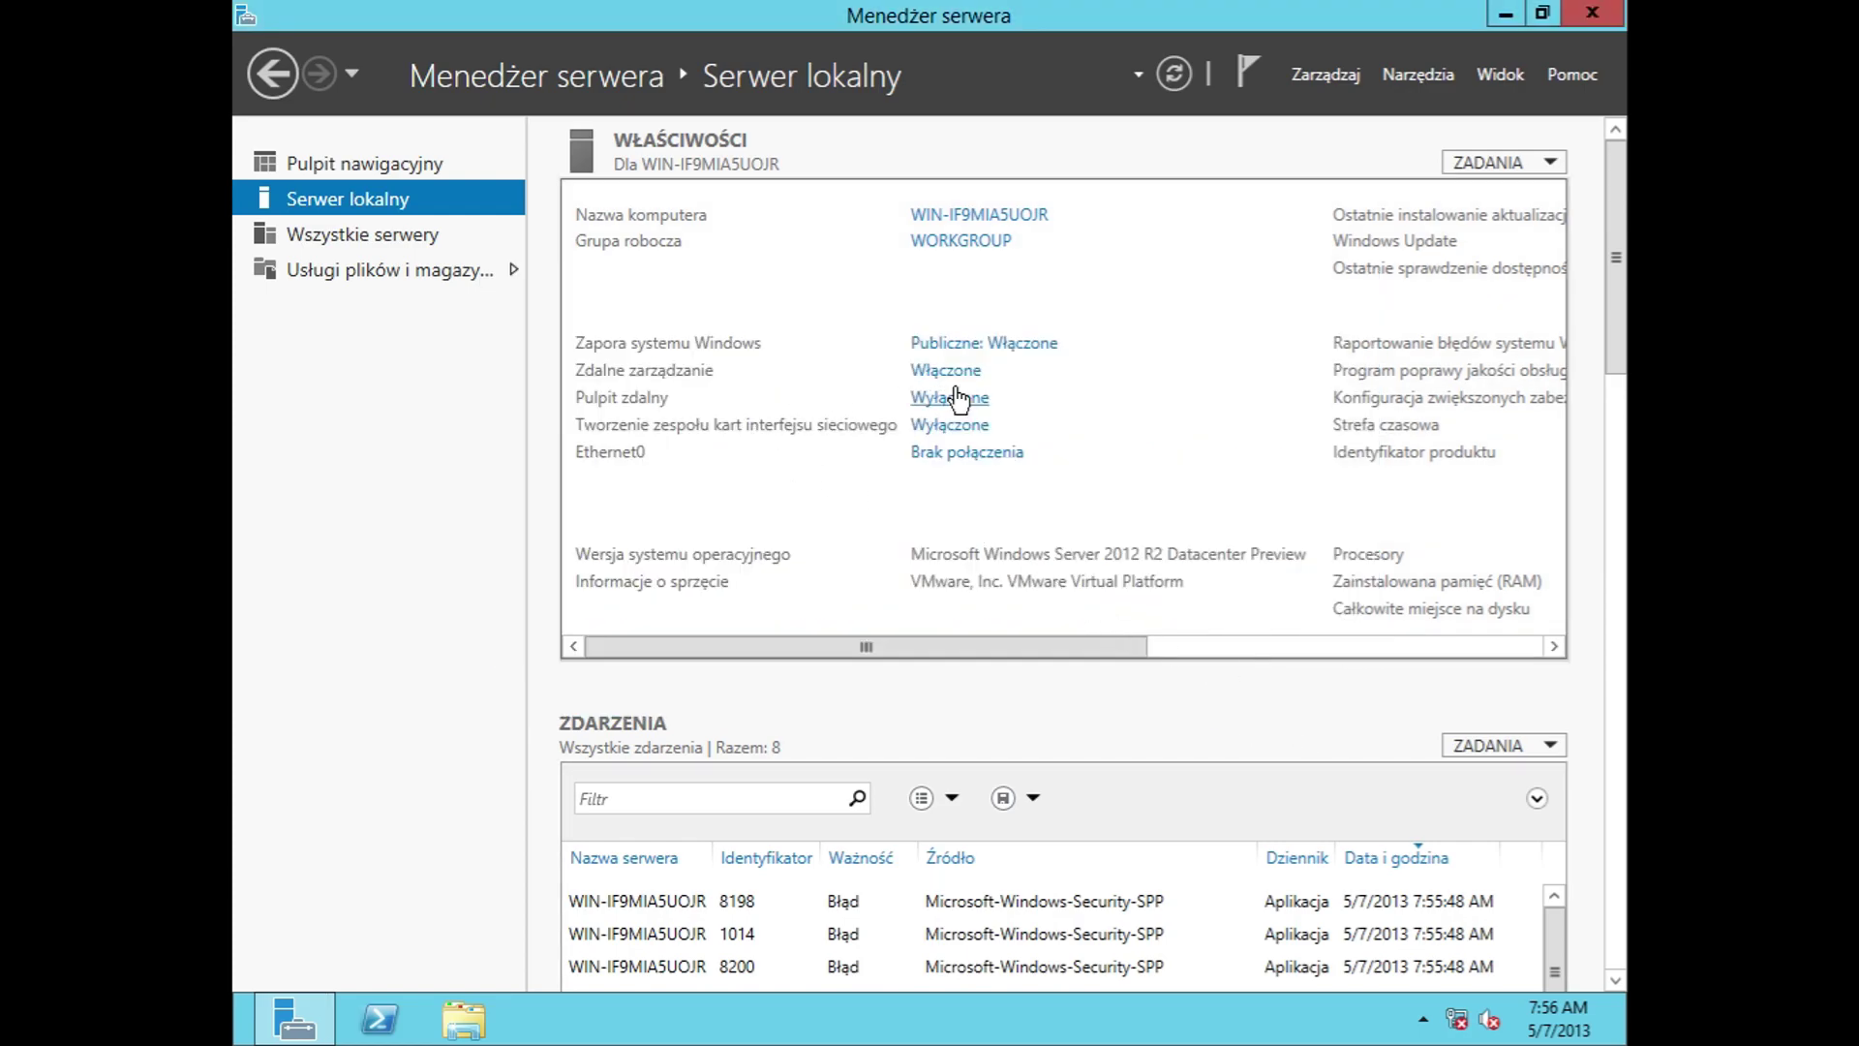
click(959, 398)
click(660, 648)
click(947, 426)
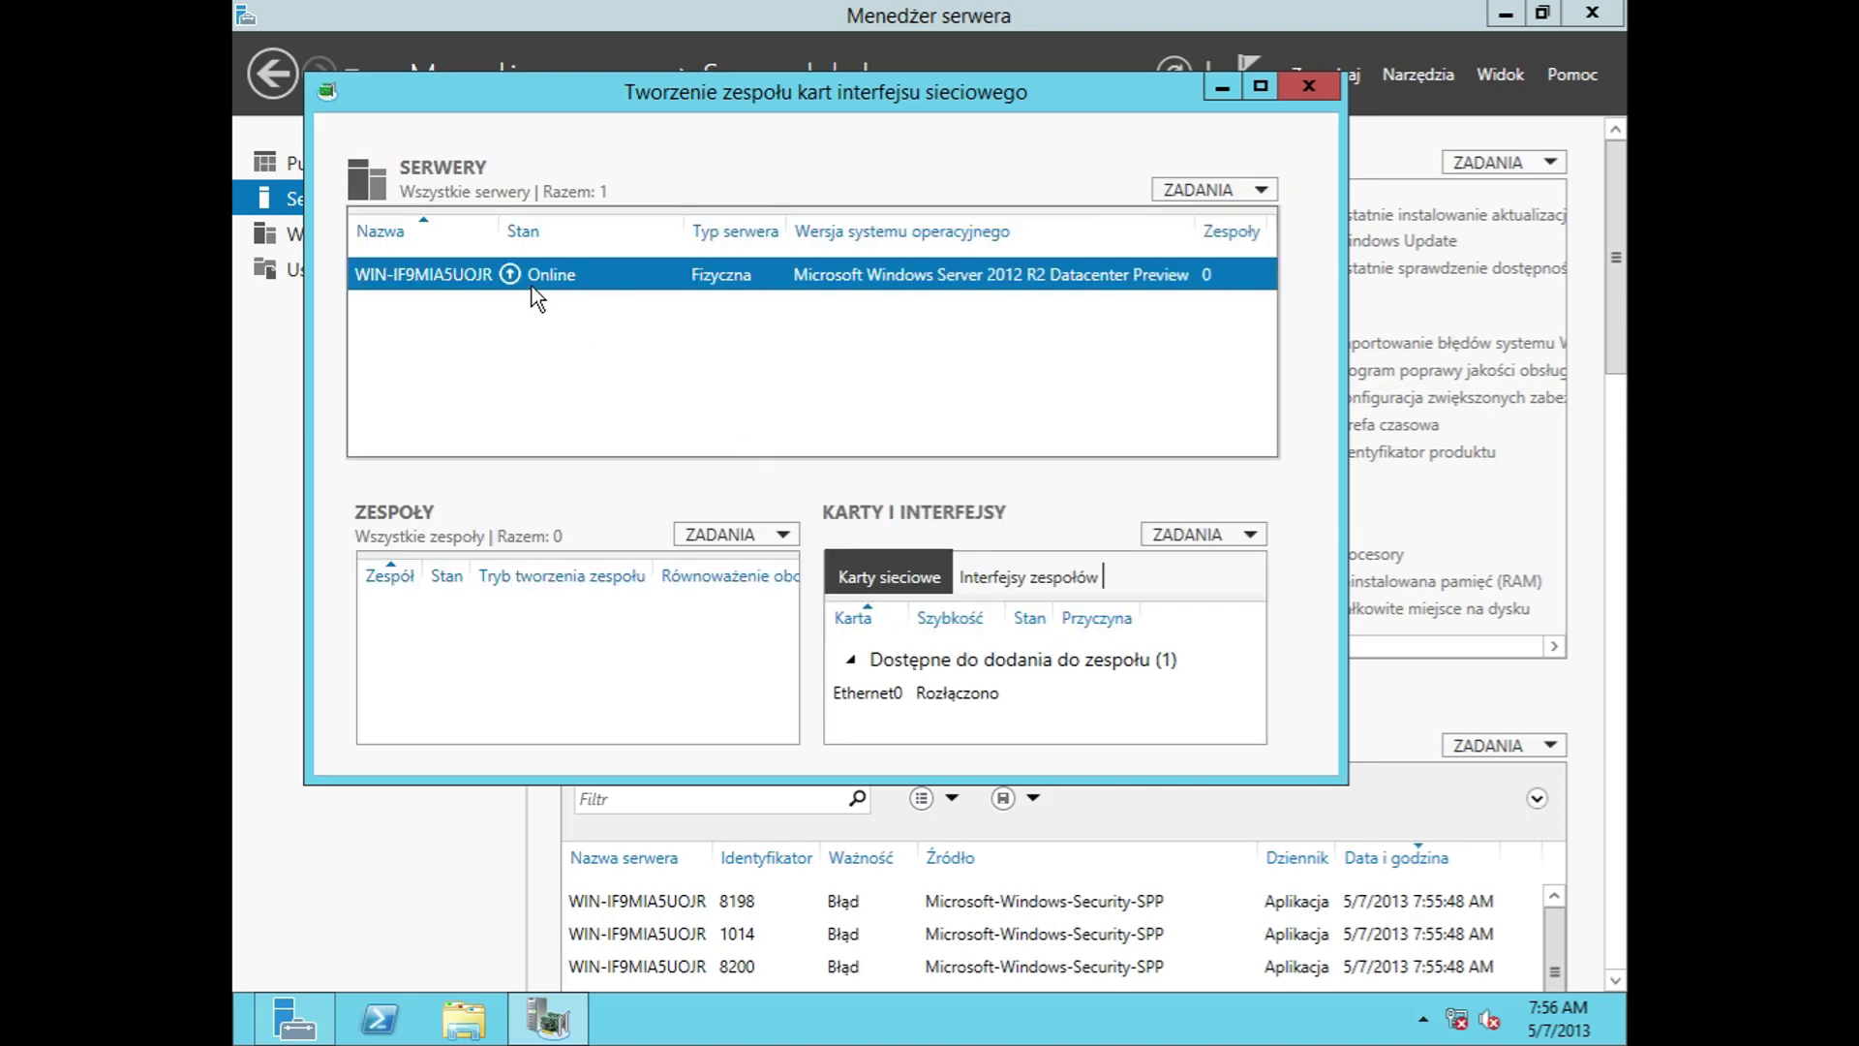
click(759, 526)
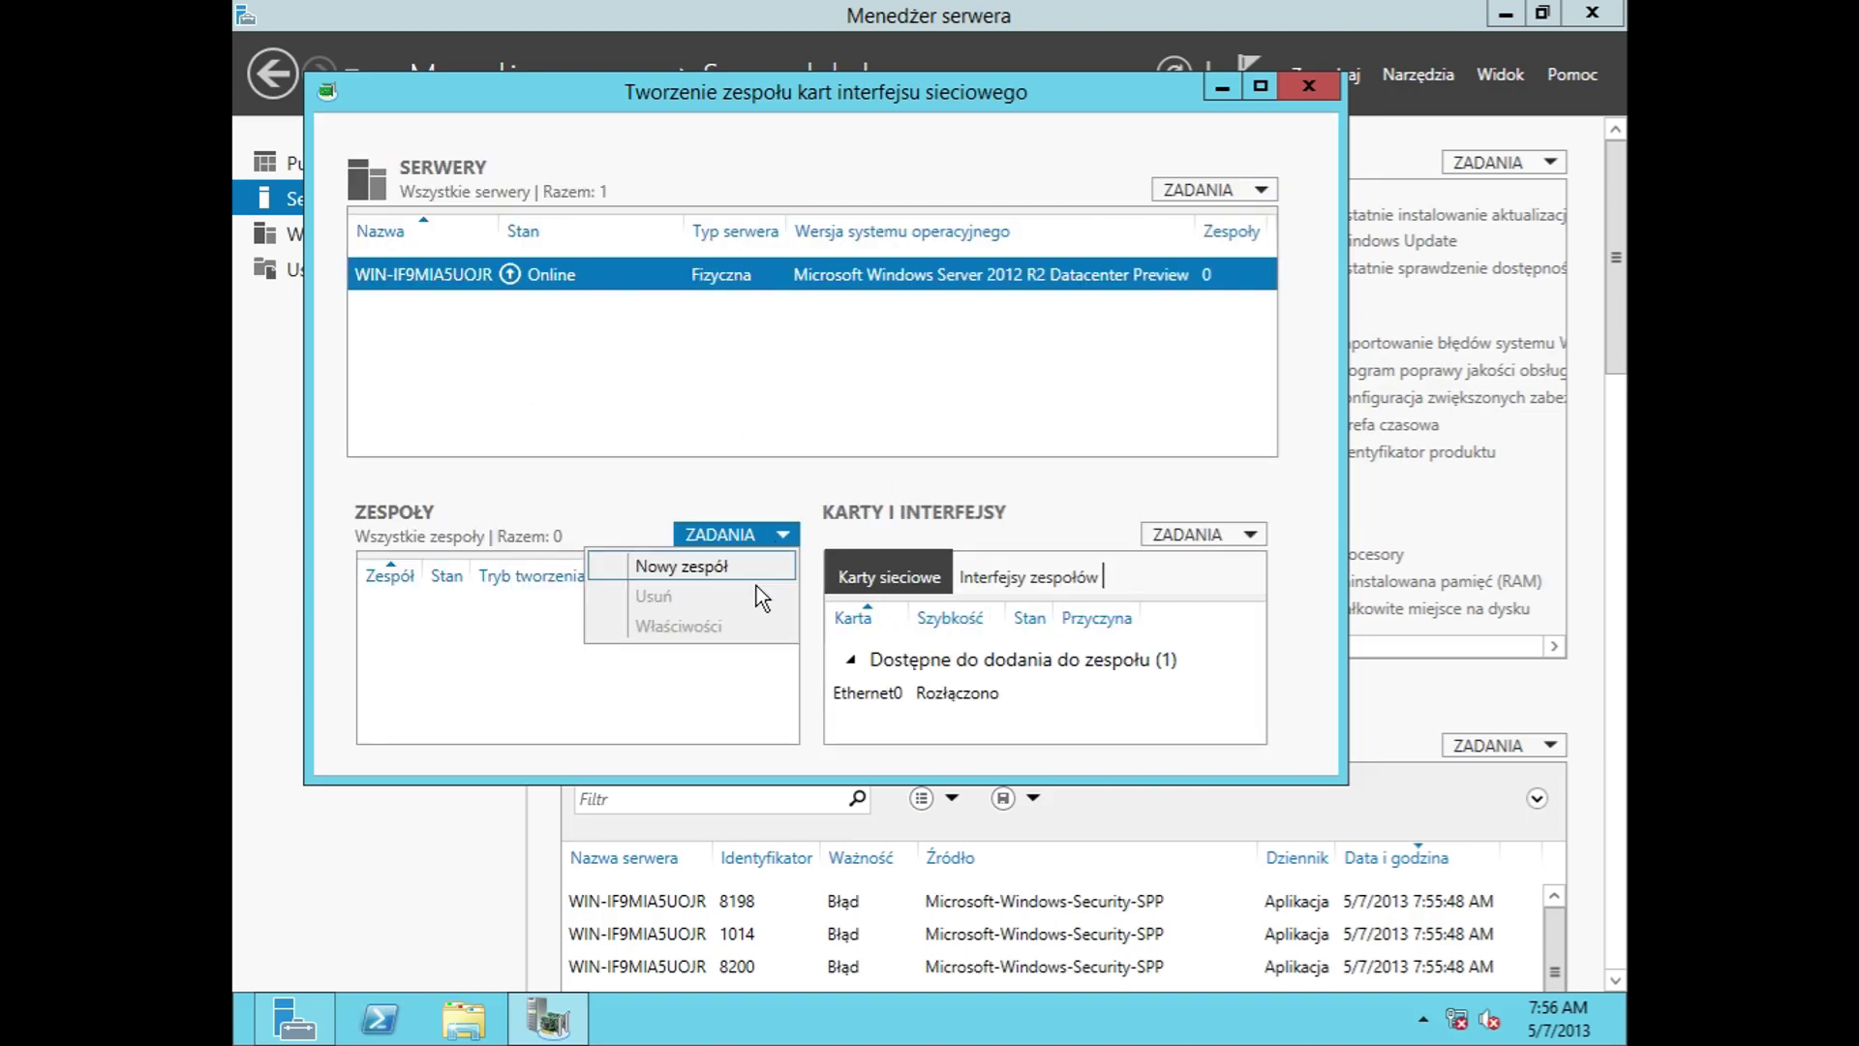
click(681, 566)
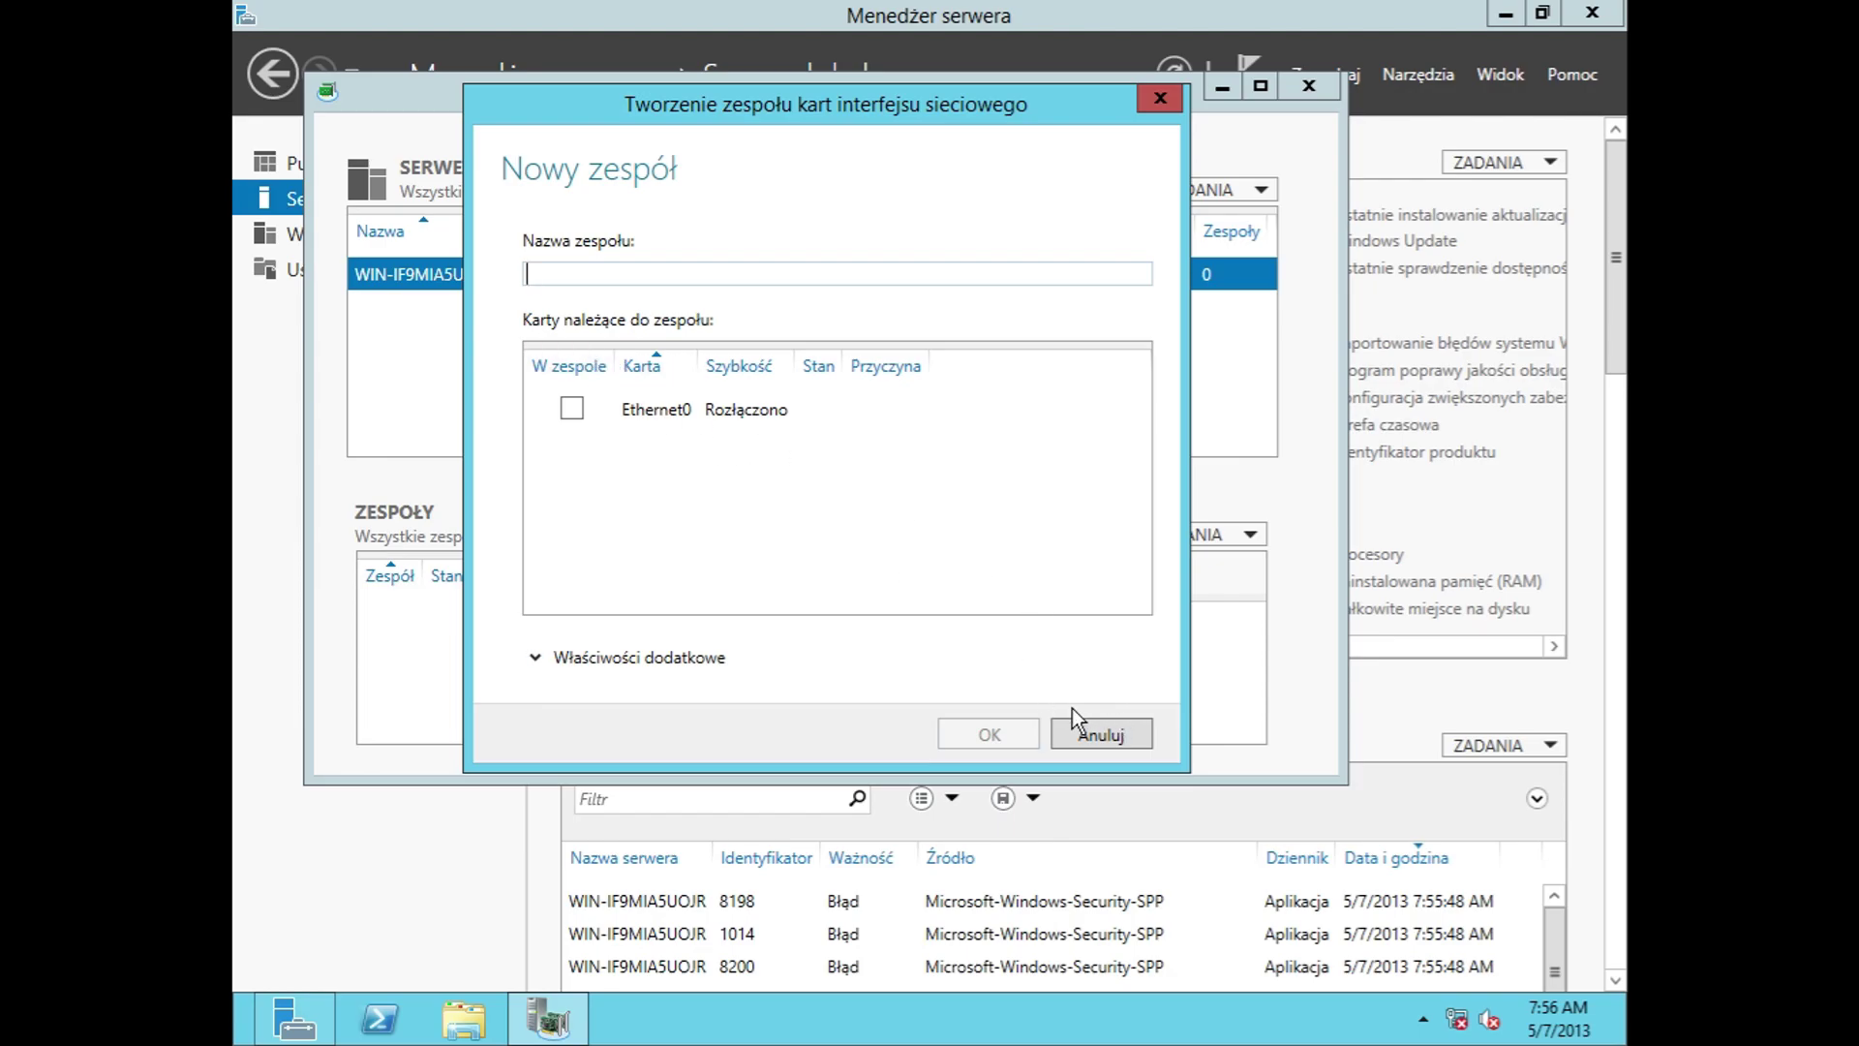
click(607, 658)
click(918, 695)
click(920, 746)
click(920, 747)
click(918, 821)
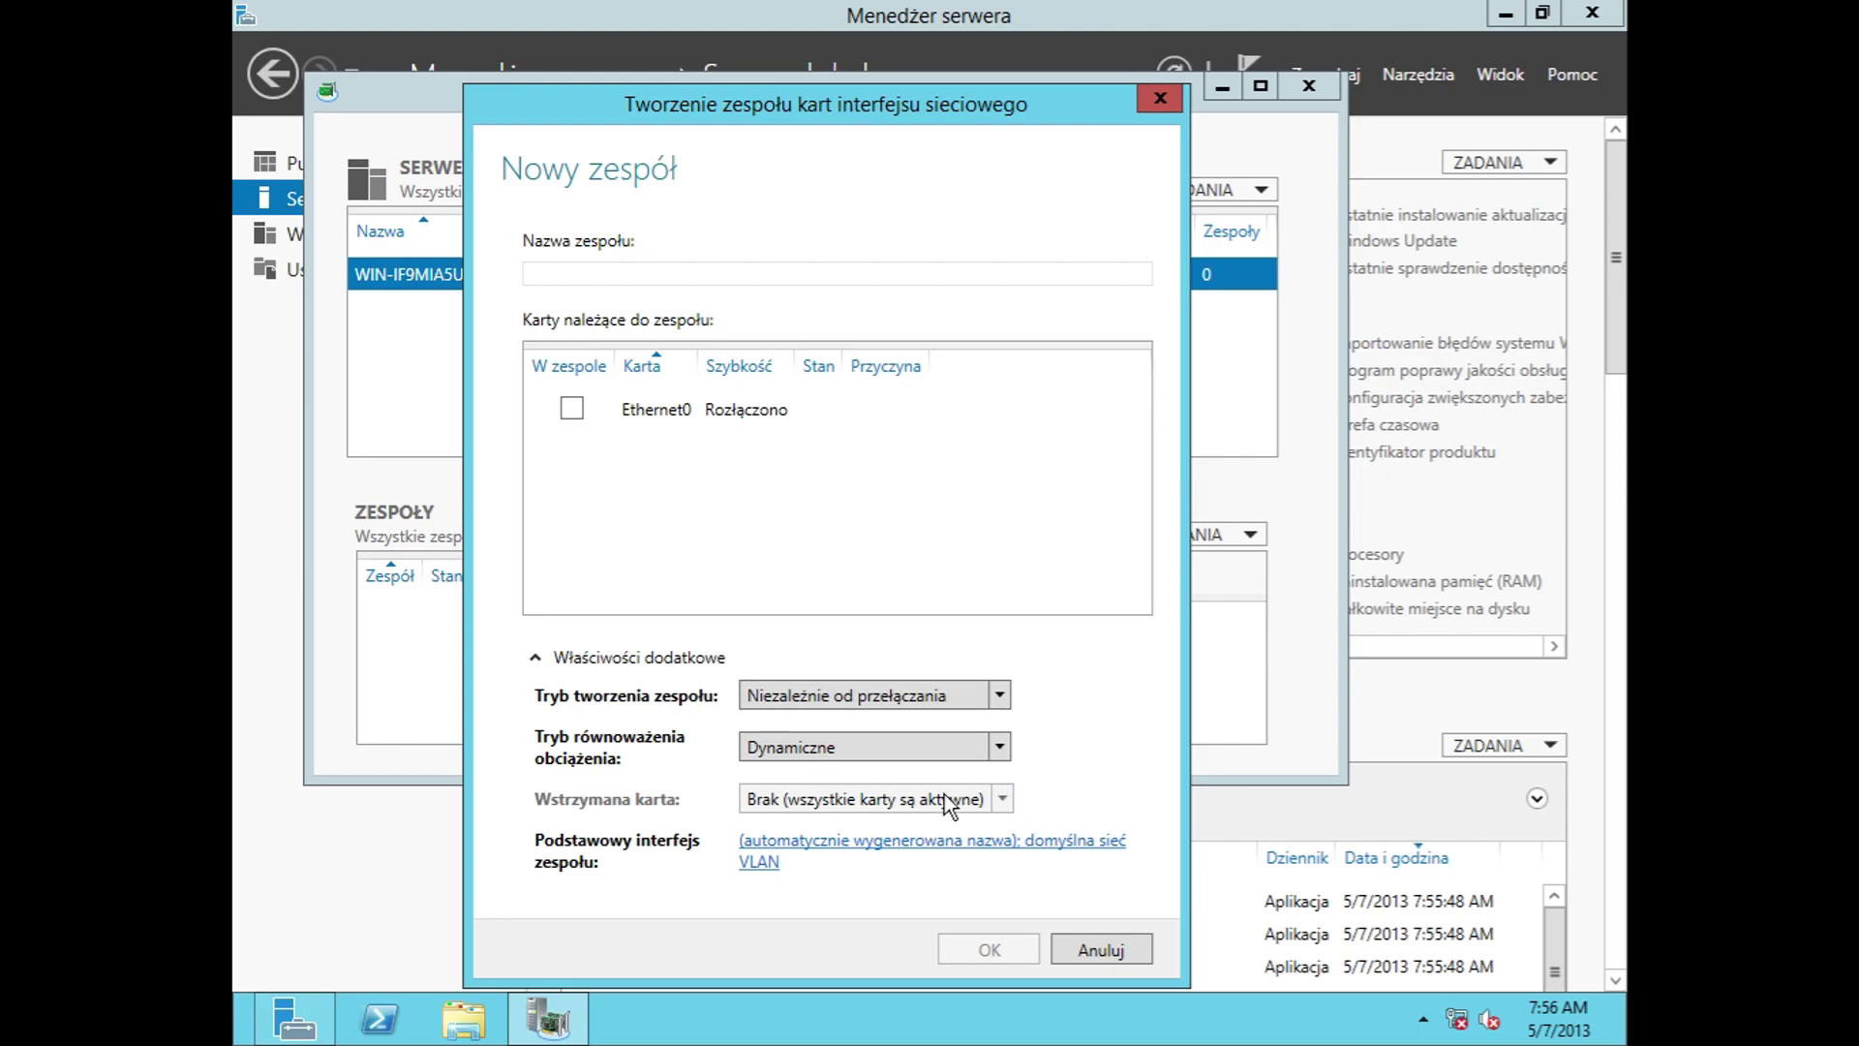
click(610, 416)
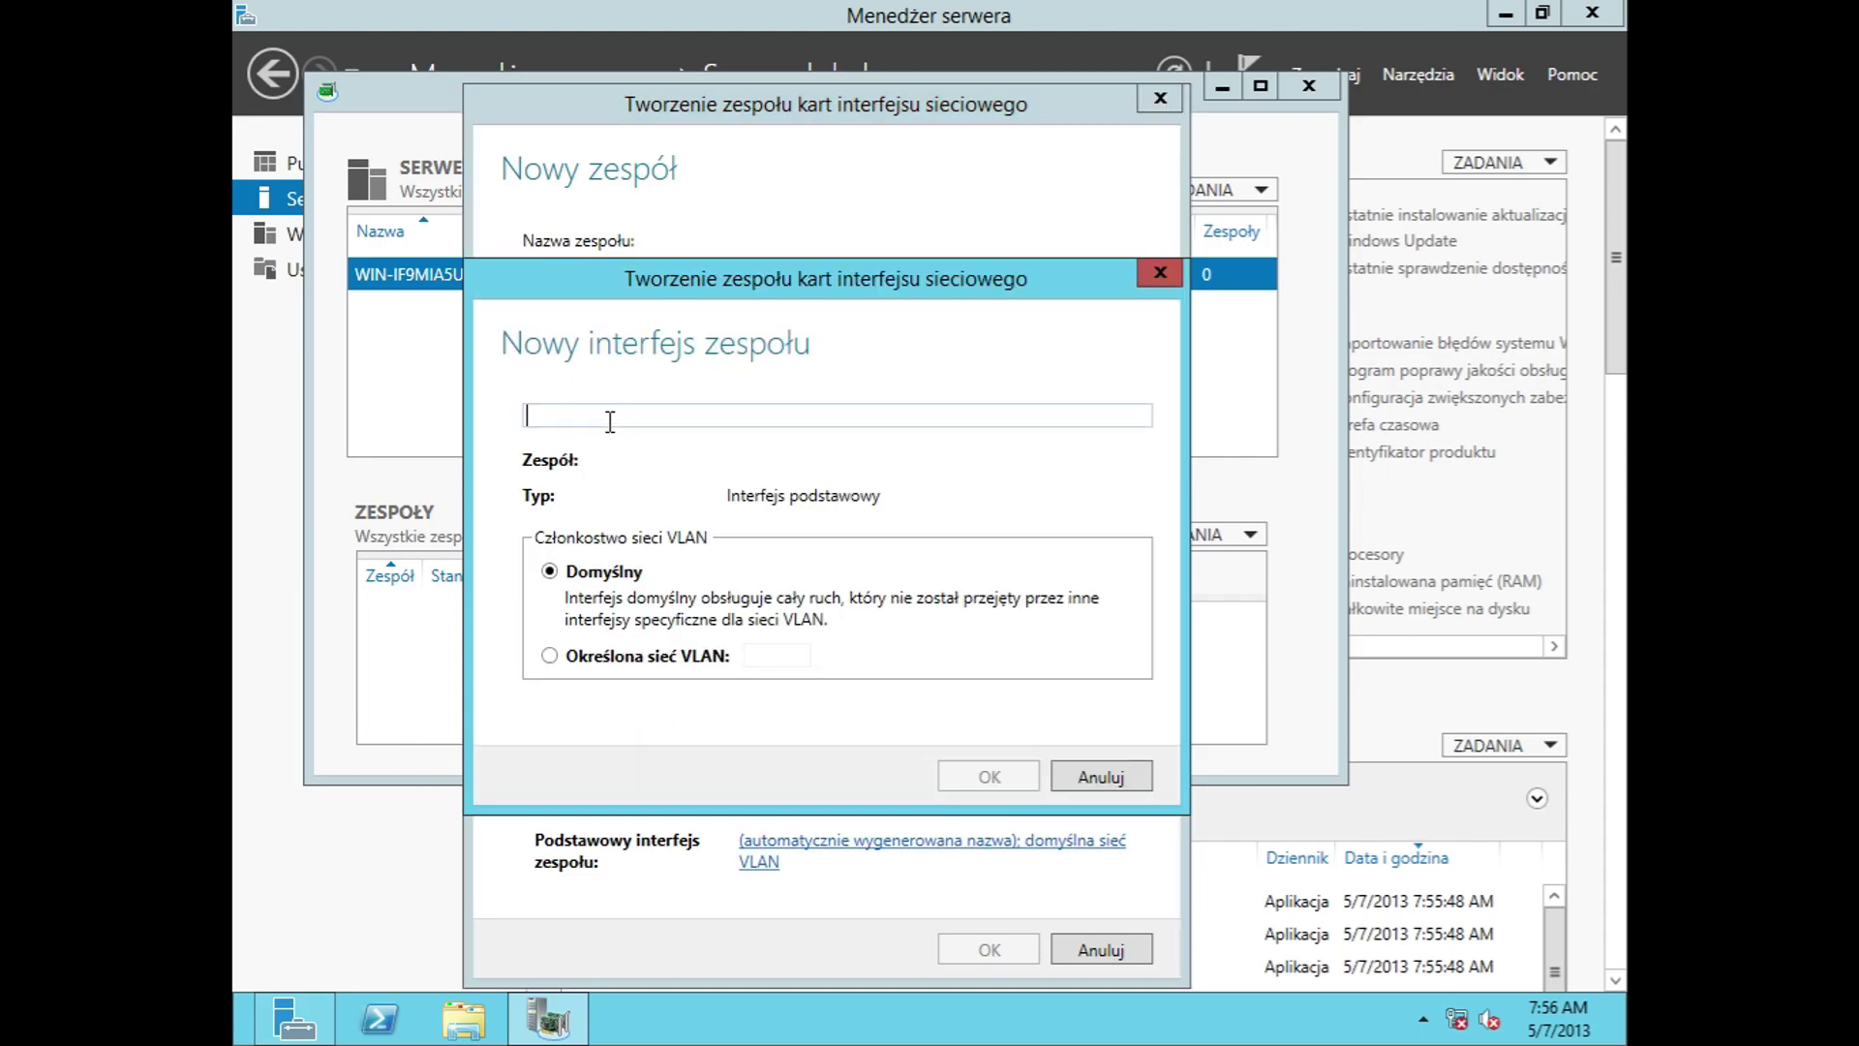
click(623, 658)
click(1075, 779)
click(1115, 939)
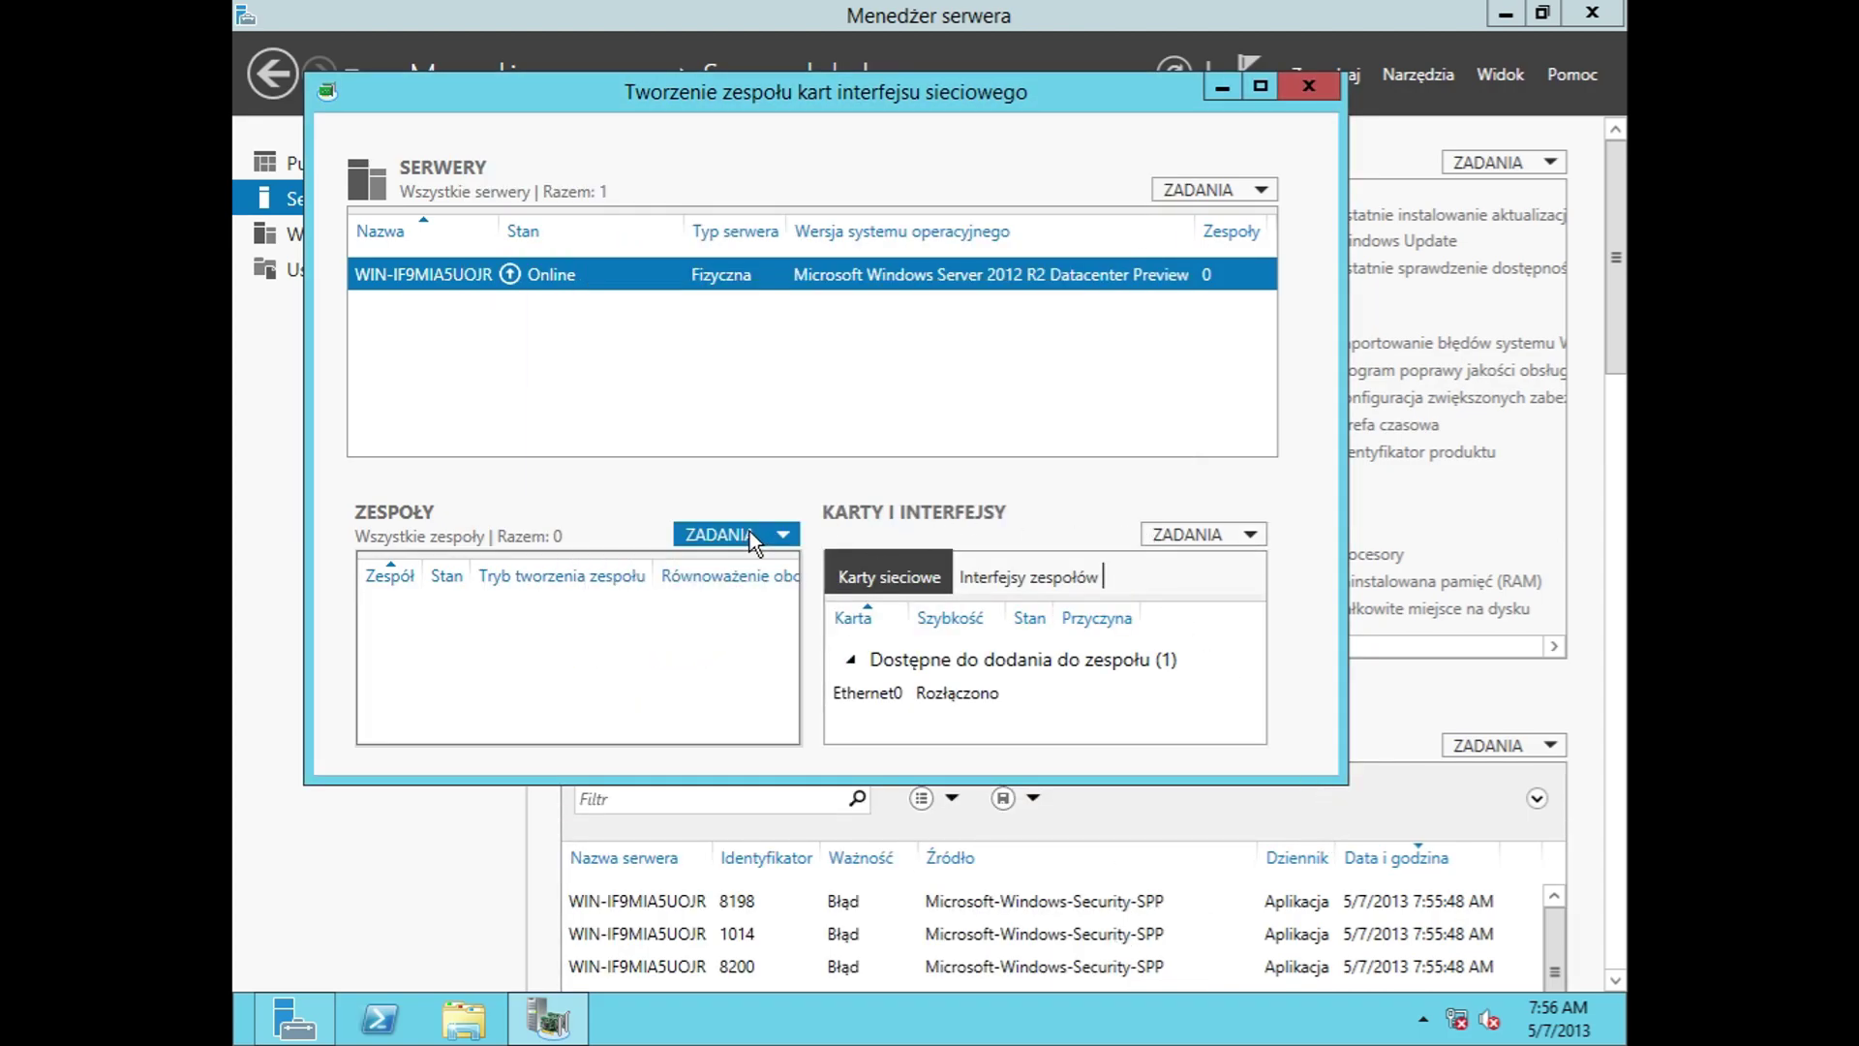
click(1297, 89)
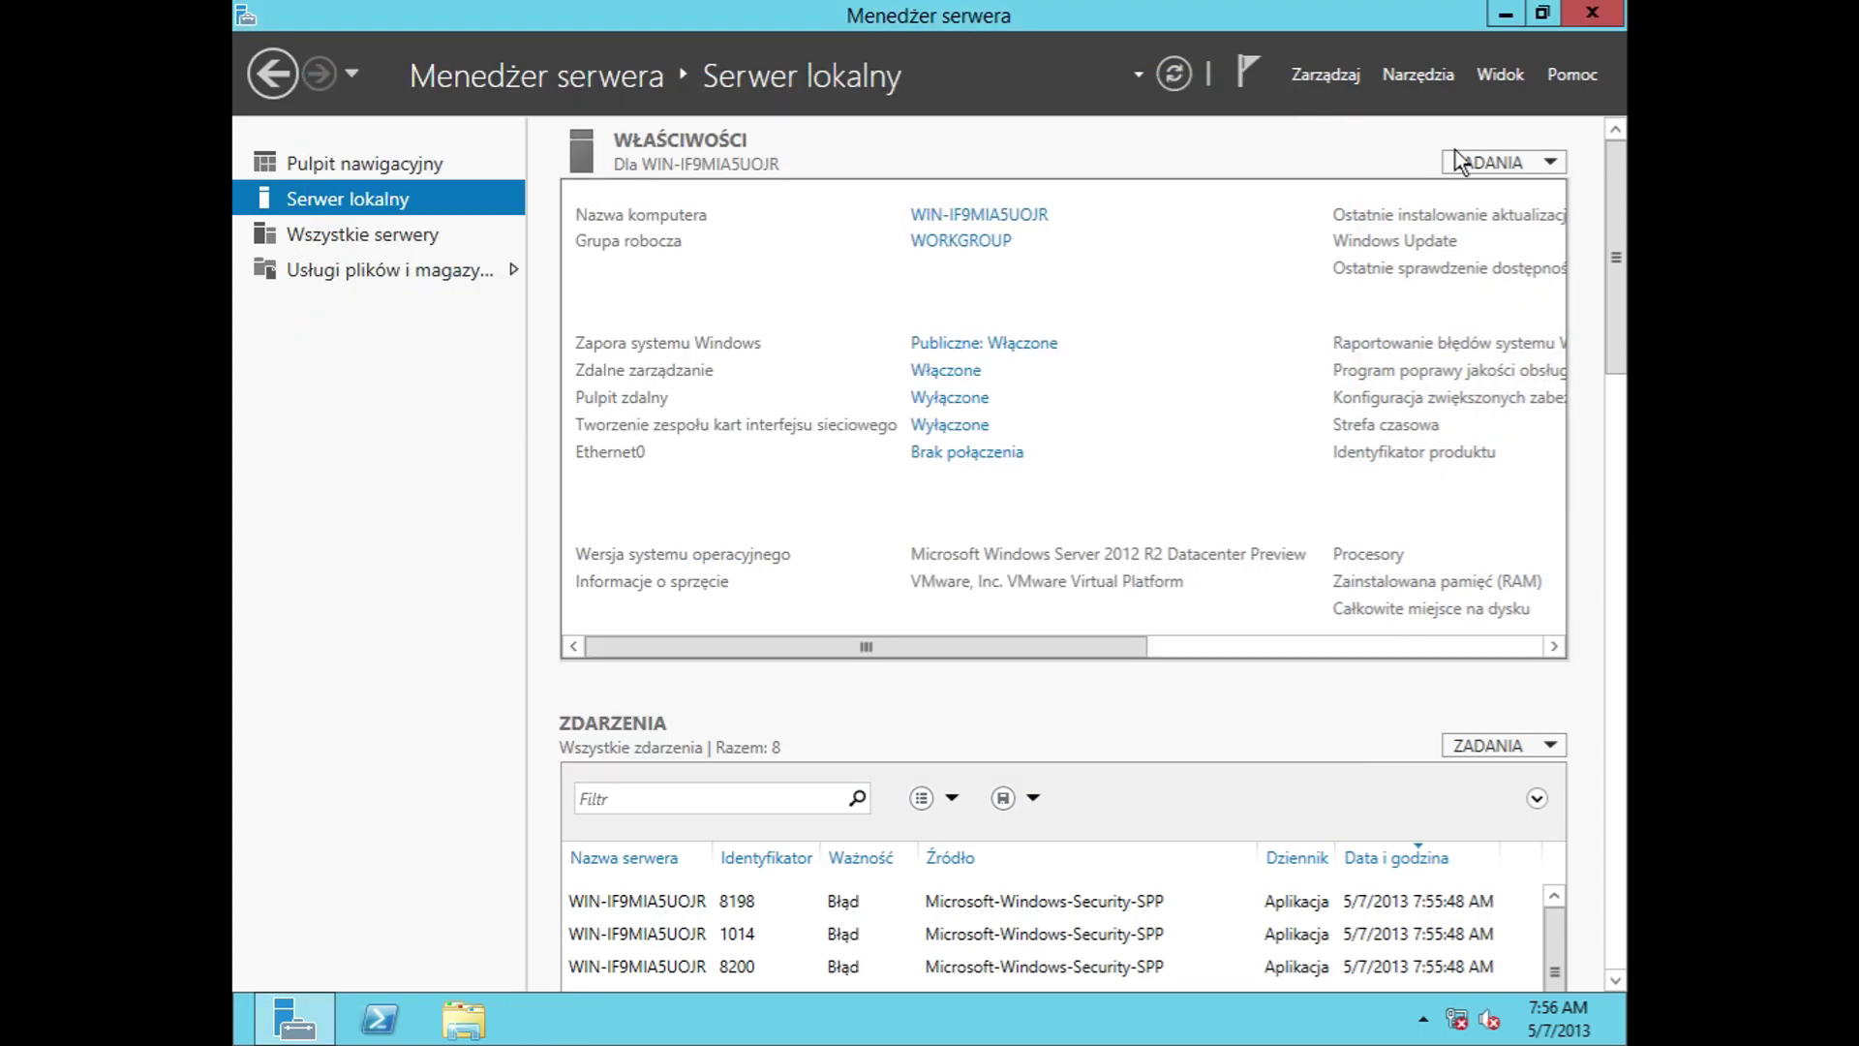
click(968, 453)
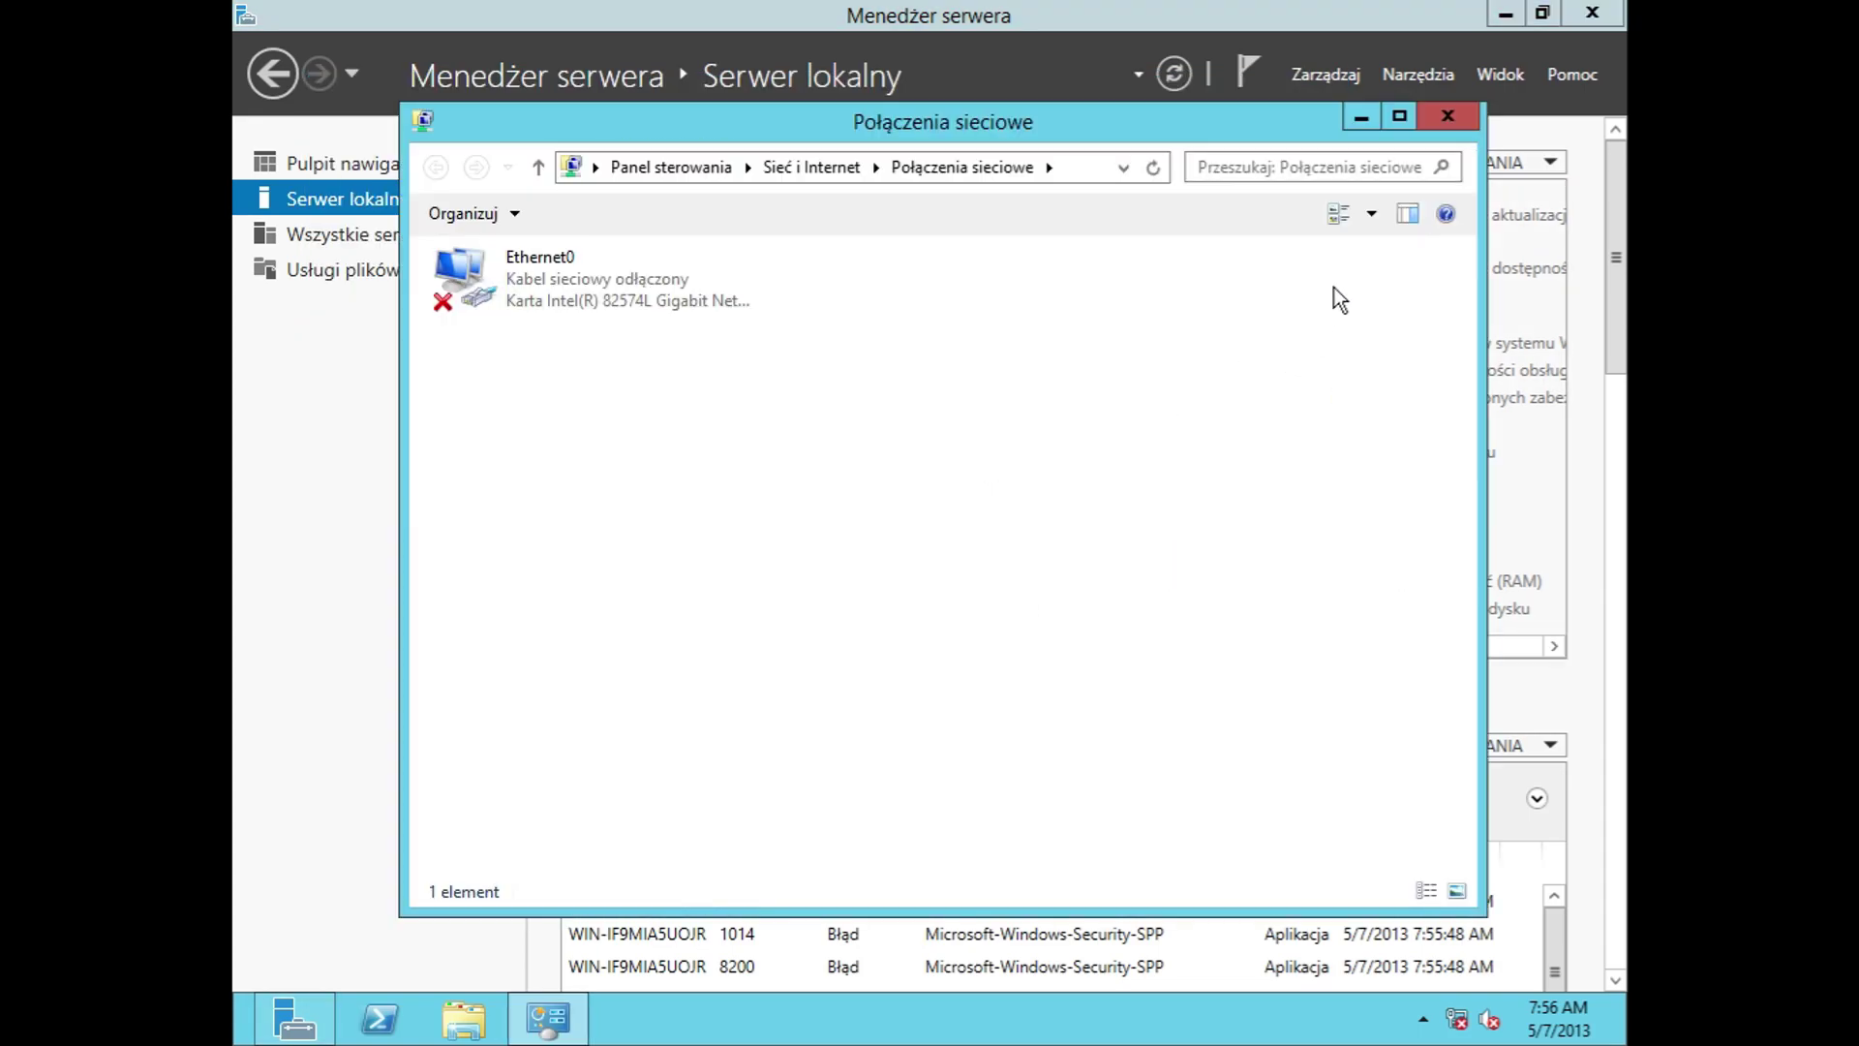
click(1443, 116)
drag(1008, 647, 1321, 465)
click(1158, 215)
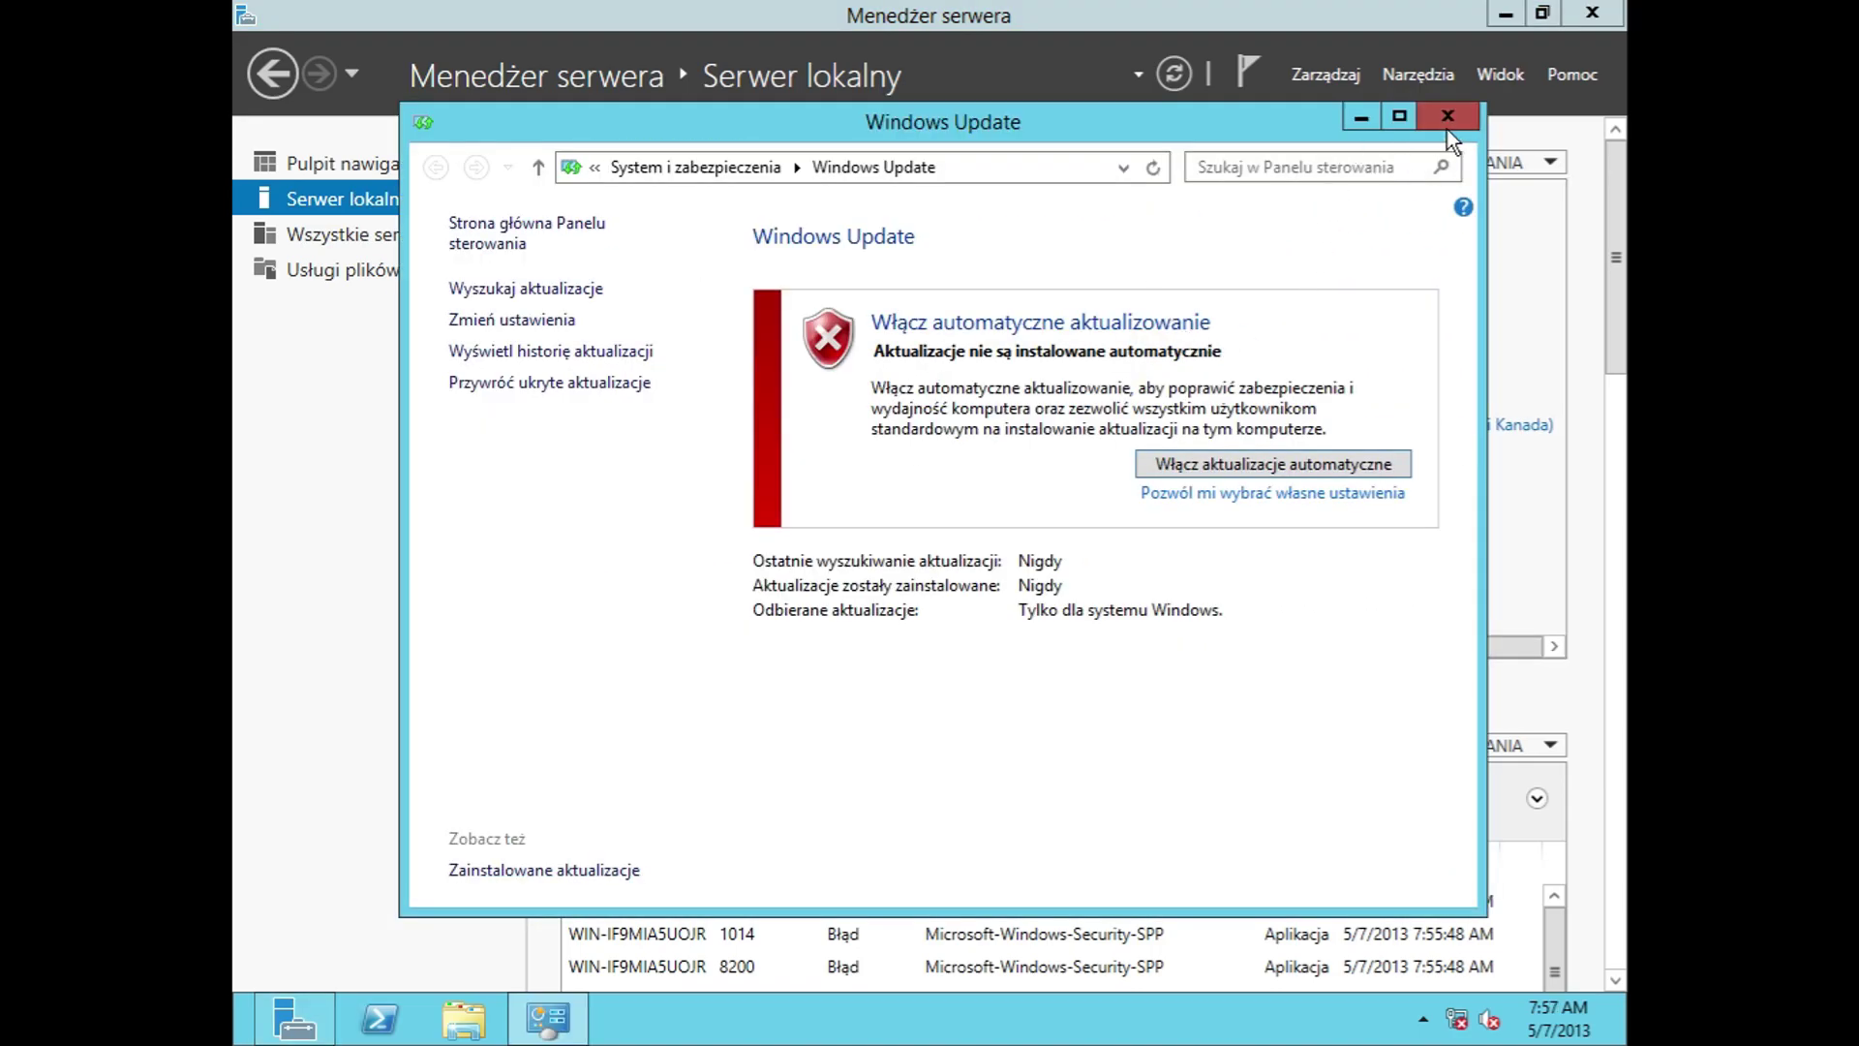
click(1447, 128)
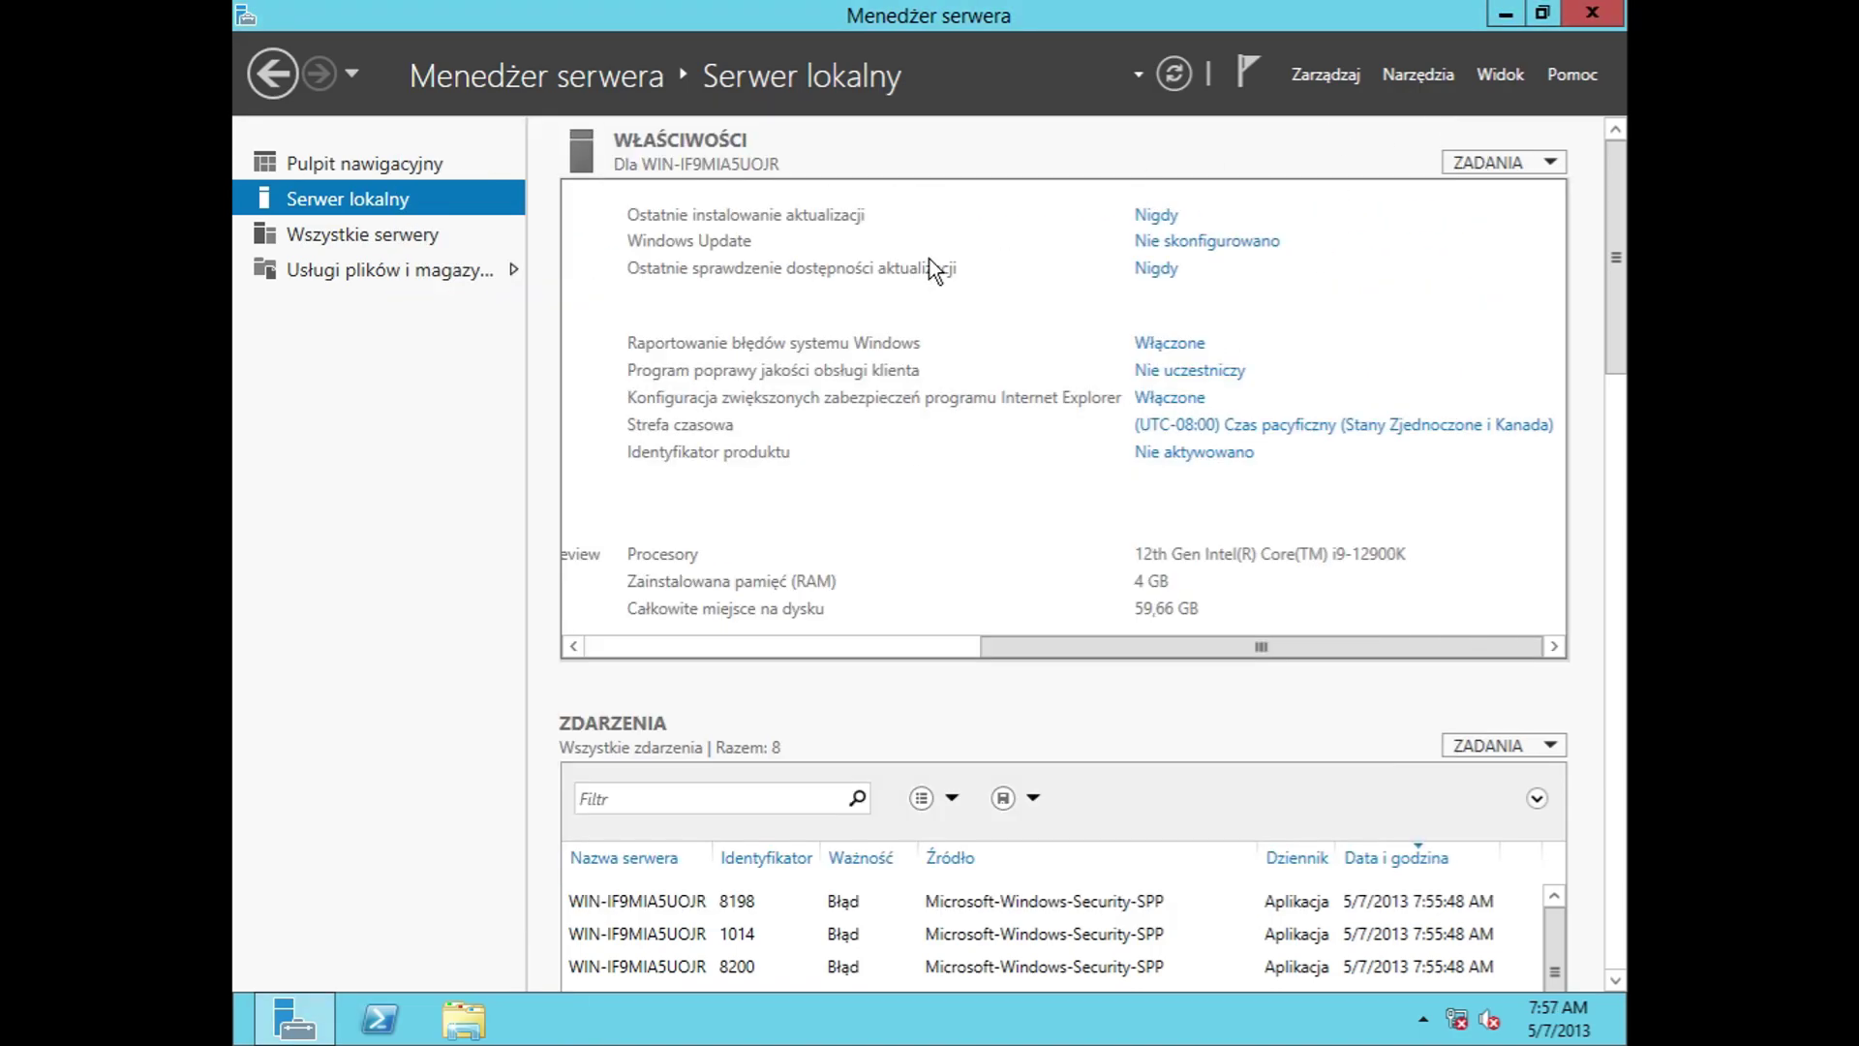
click(1152, 275)
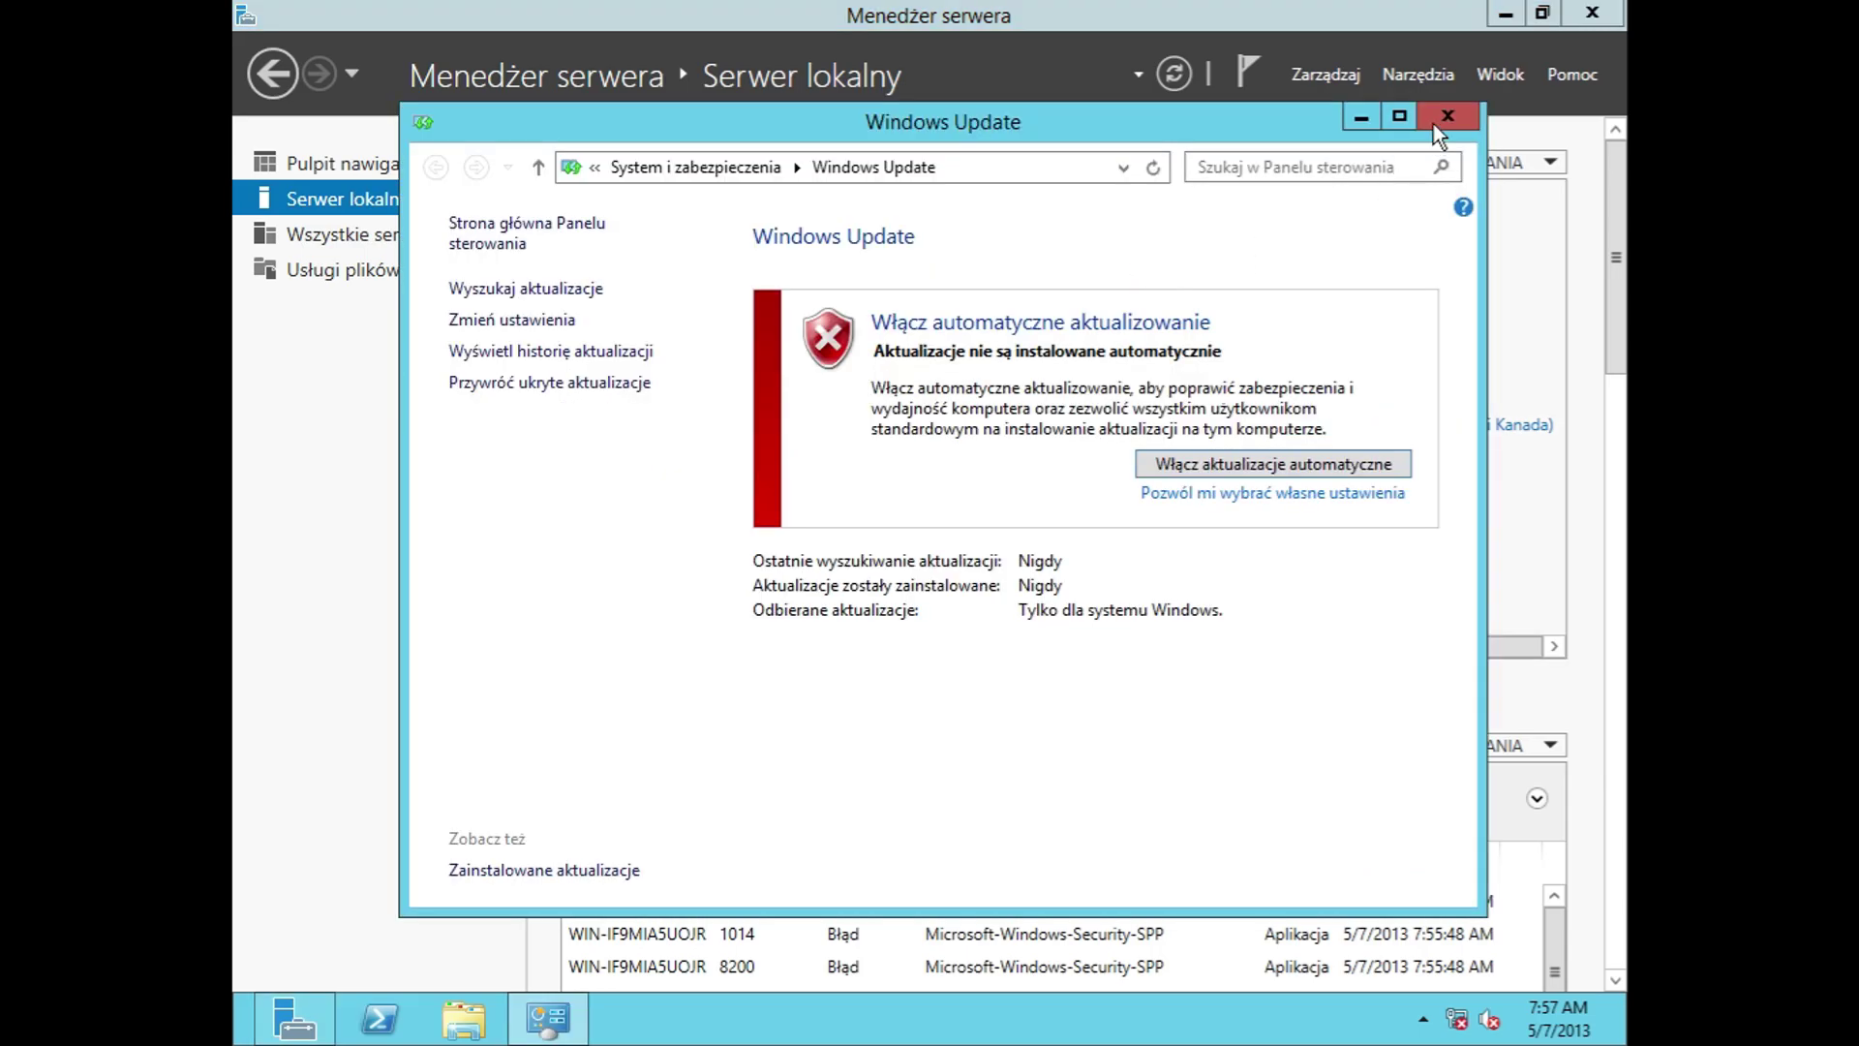
click(1437, 132)
click(1184, 345)
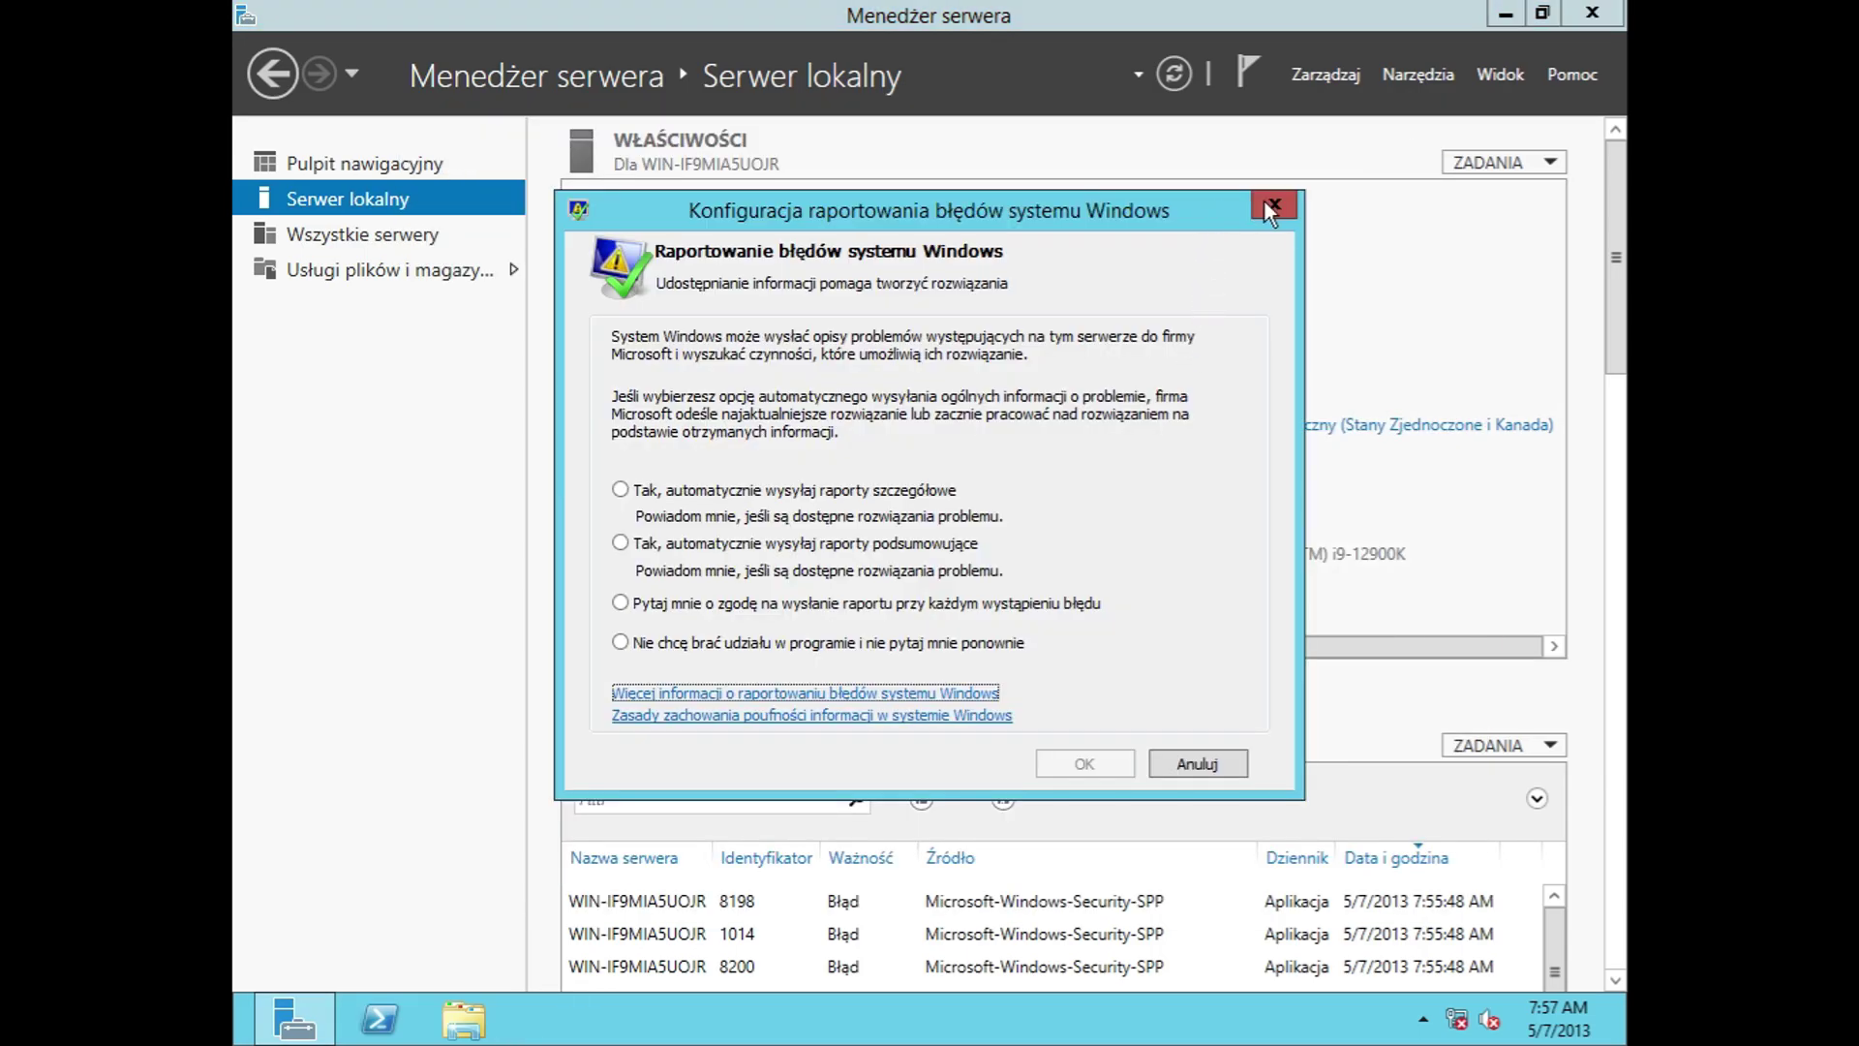
click(1264, 203)
click(1175, 369)
click(1263, 240)
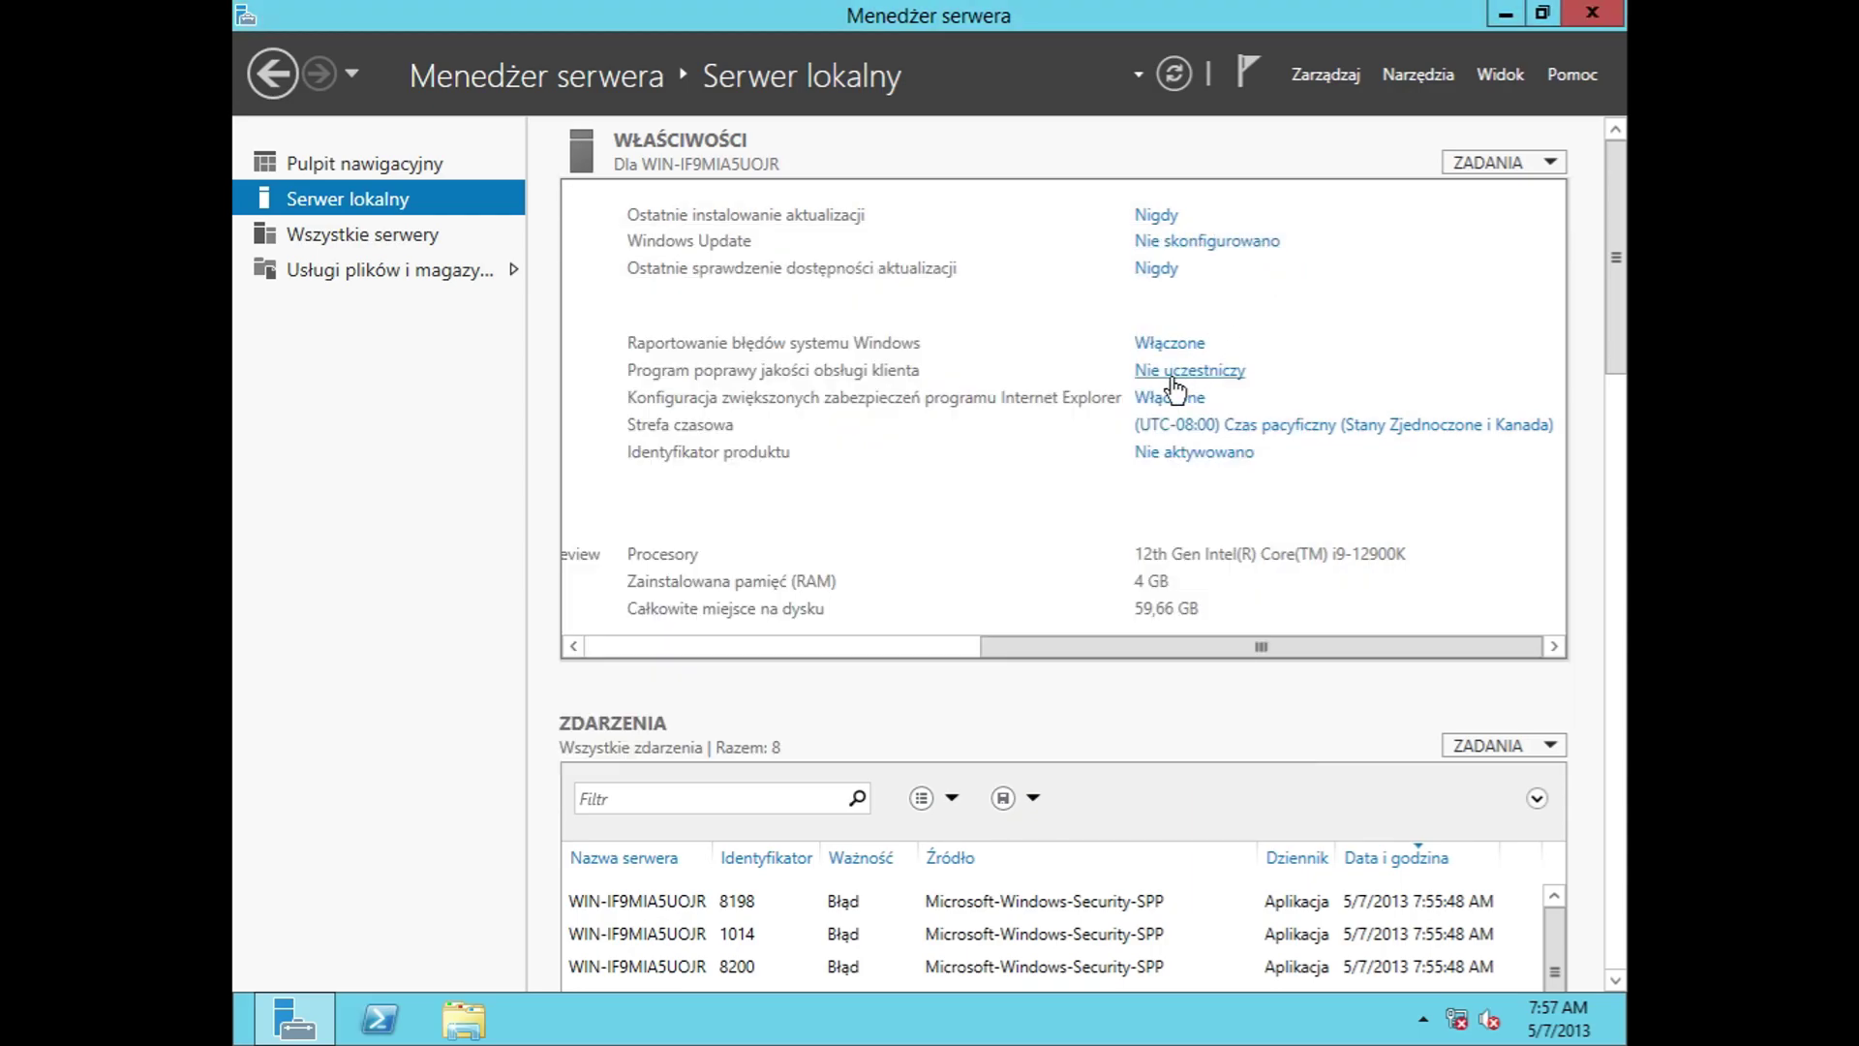
click(1162, 397)
click(1189, 203)
click(1187, 426)
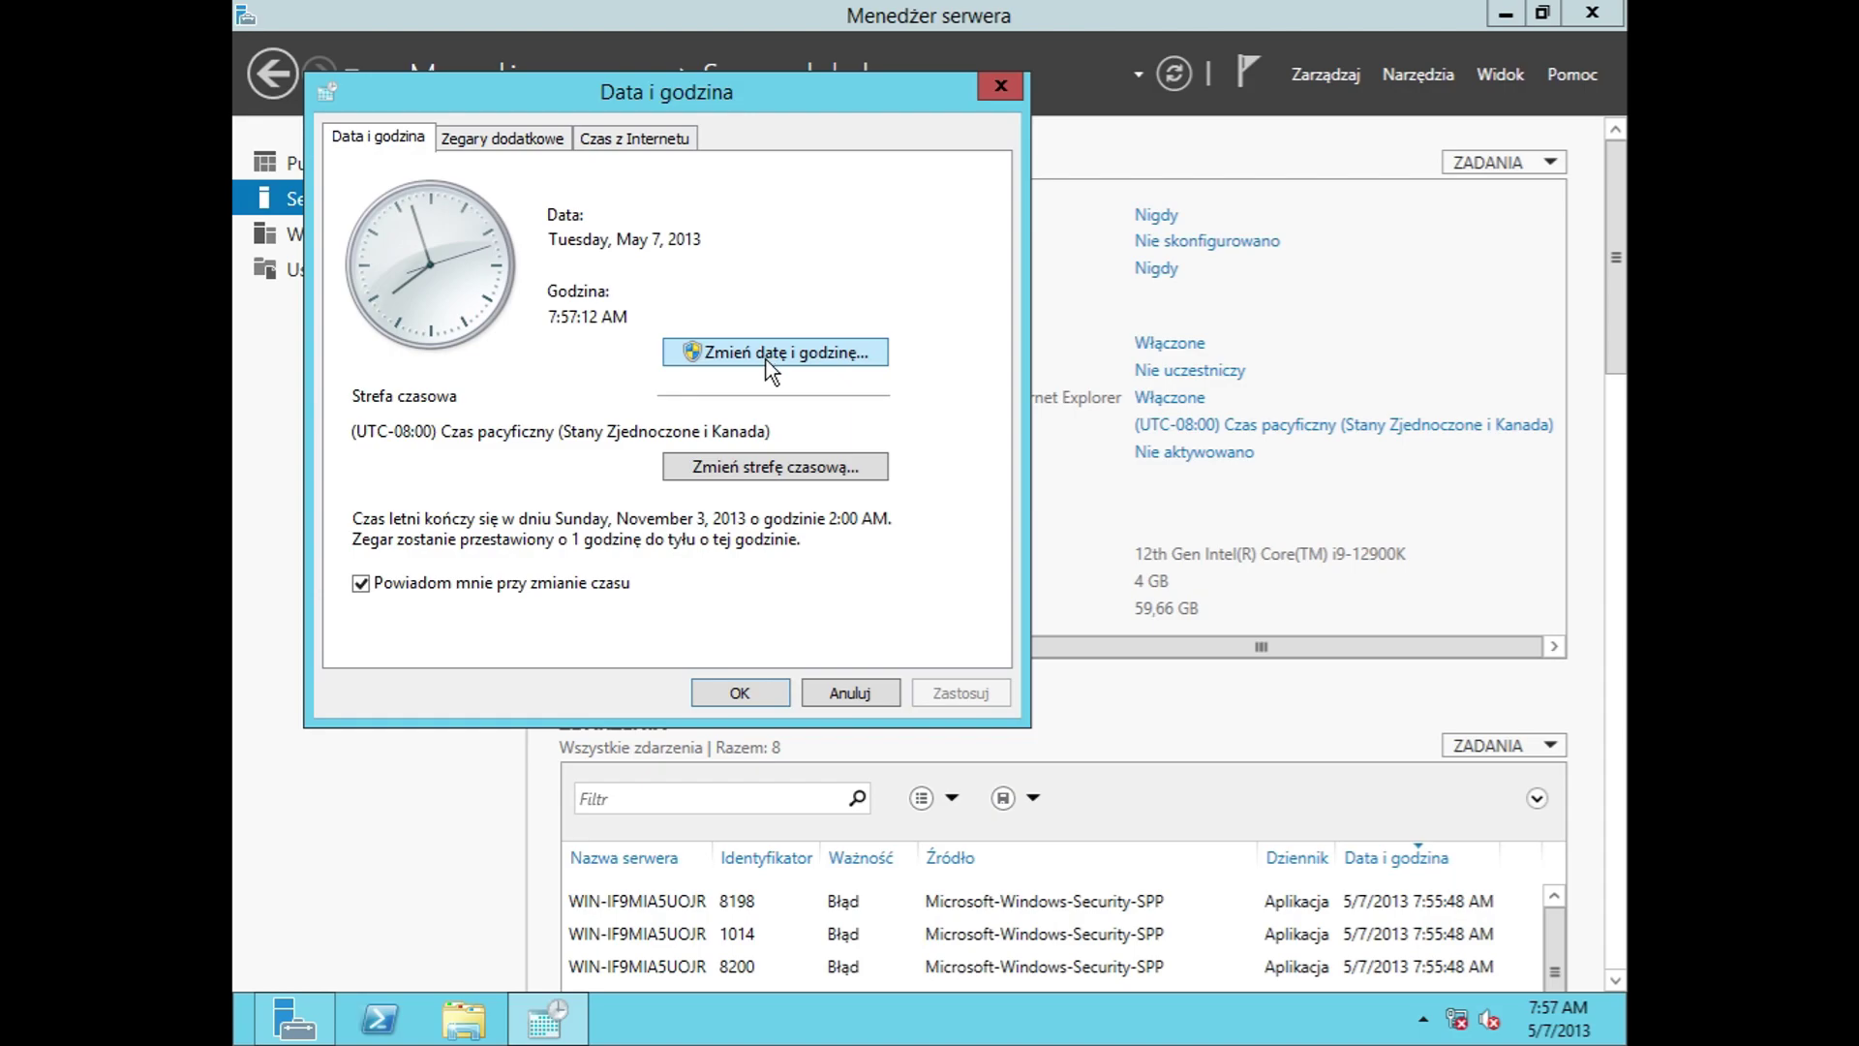
click(765, 357)
click(786, 612)
click(850, 692)
click(1170, 451)
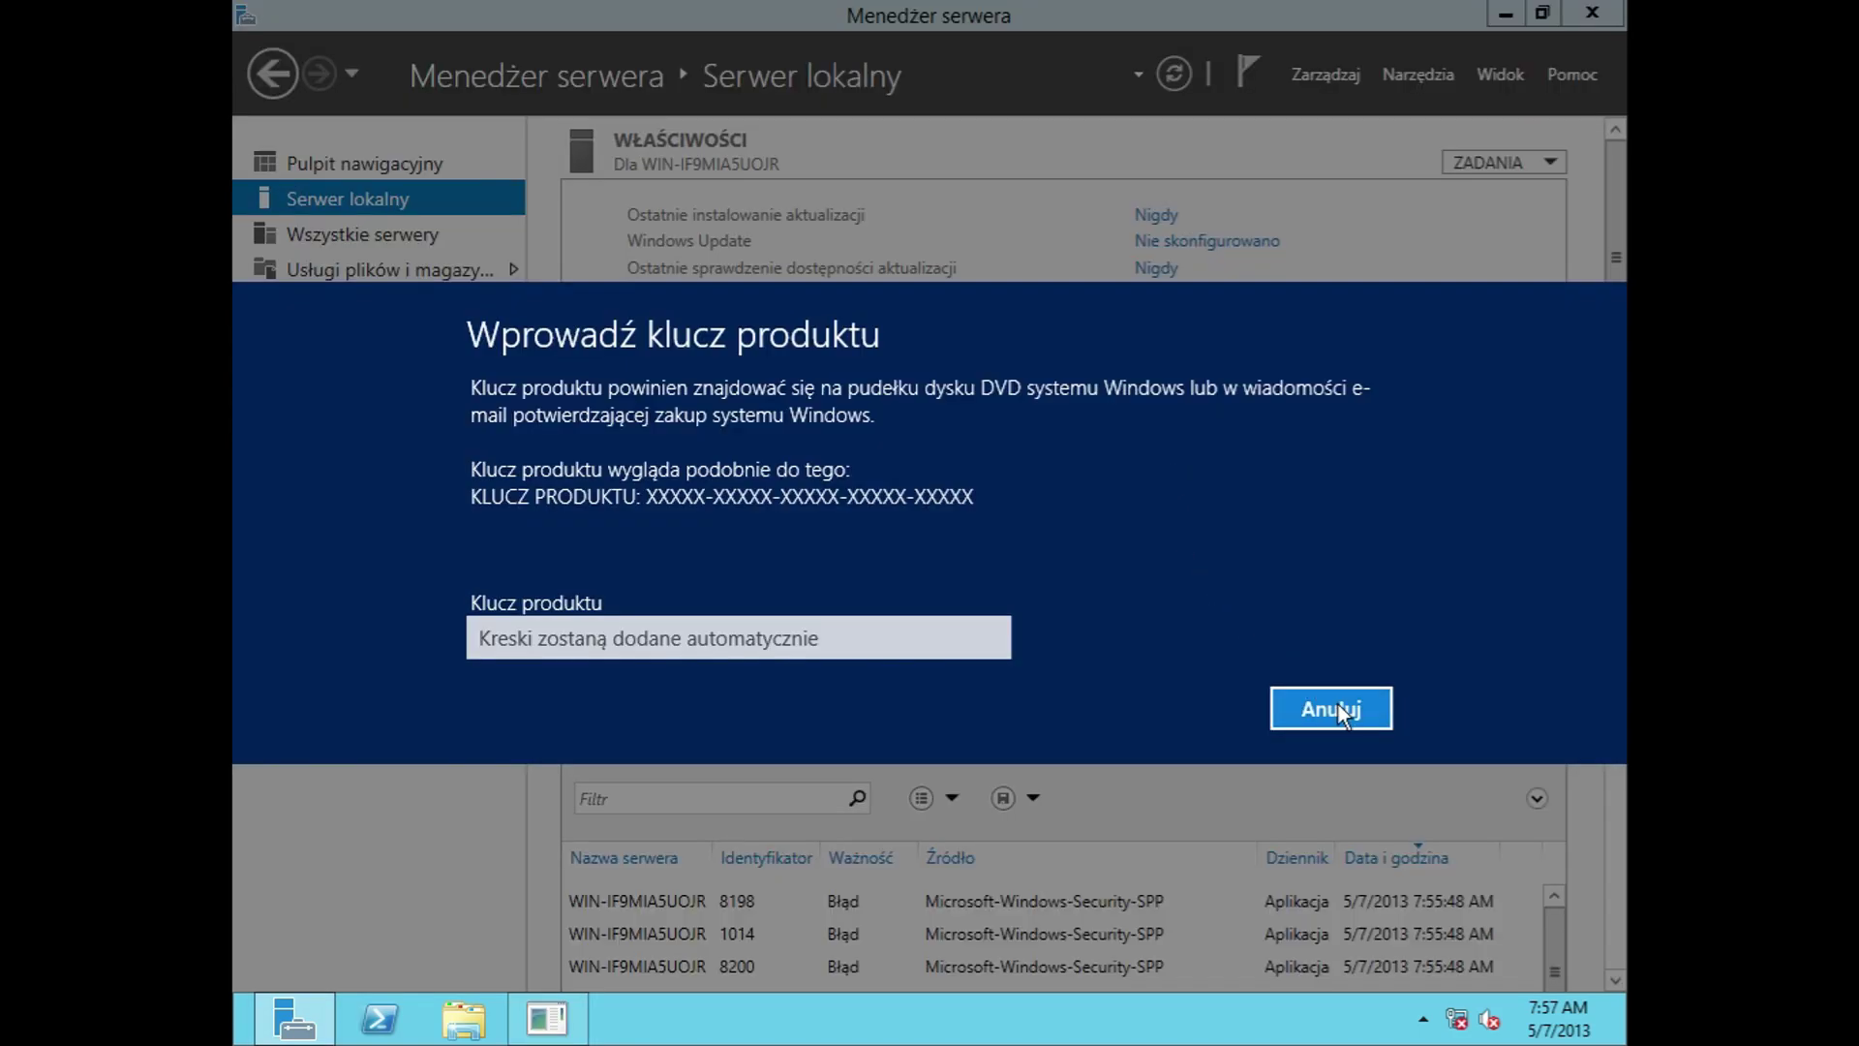
click(1338, 705)
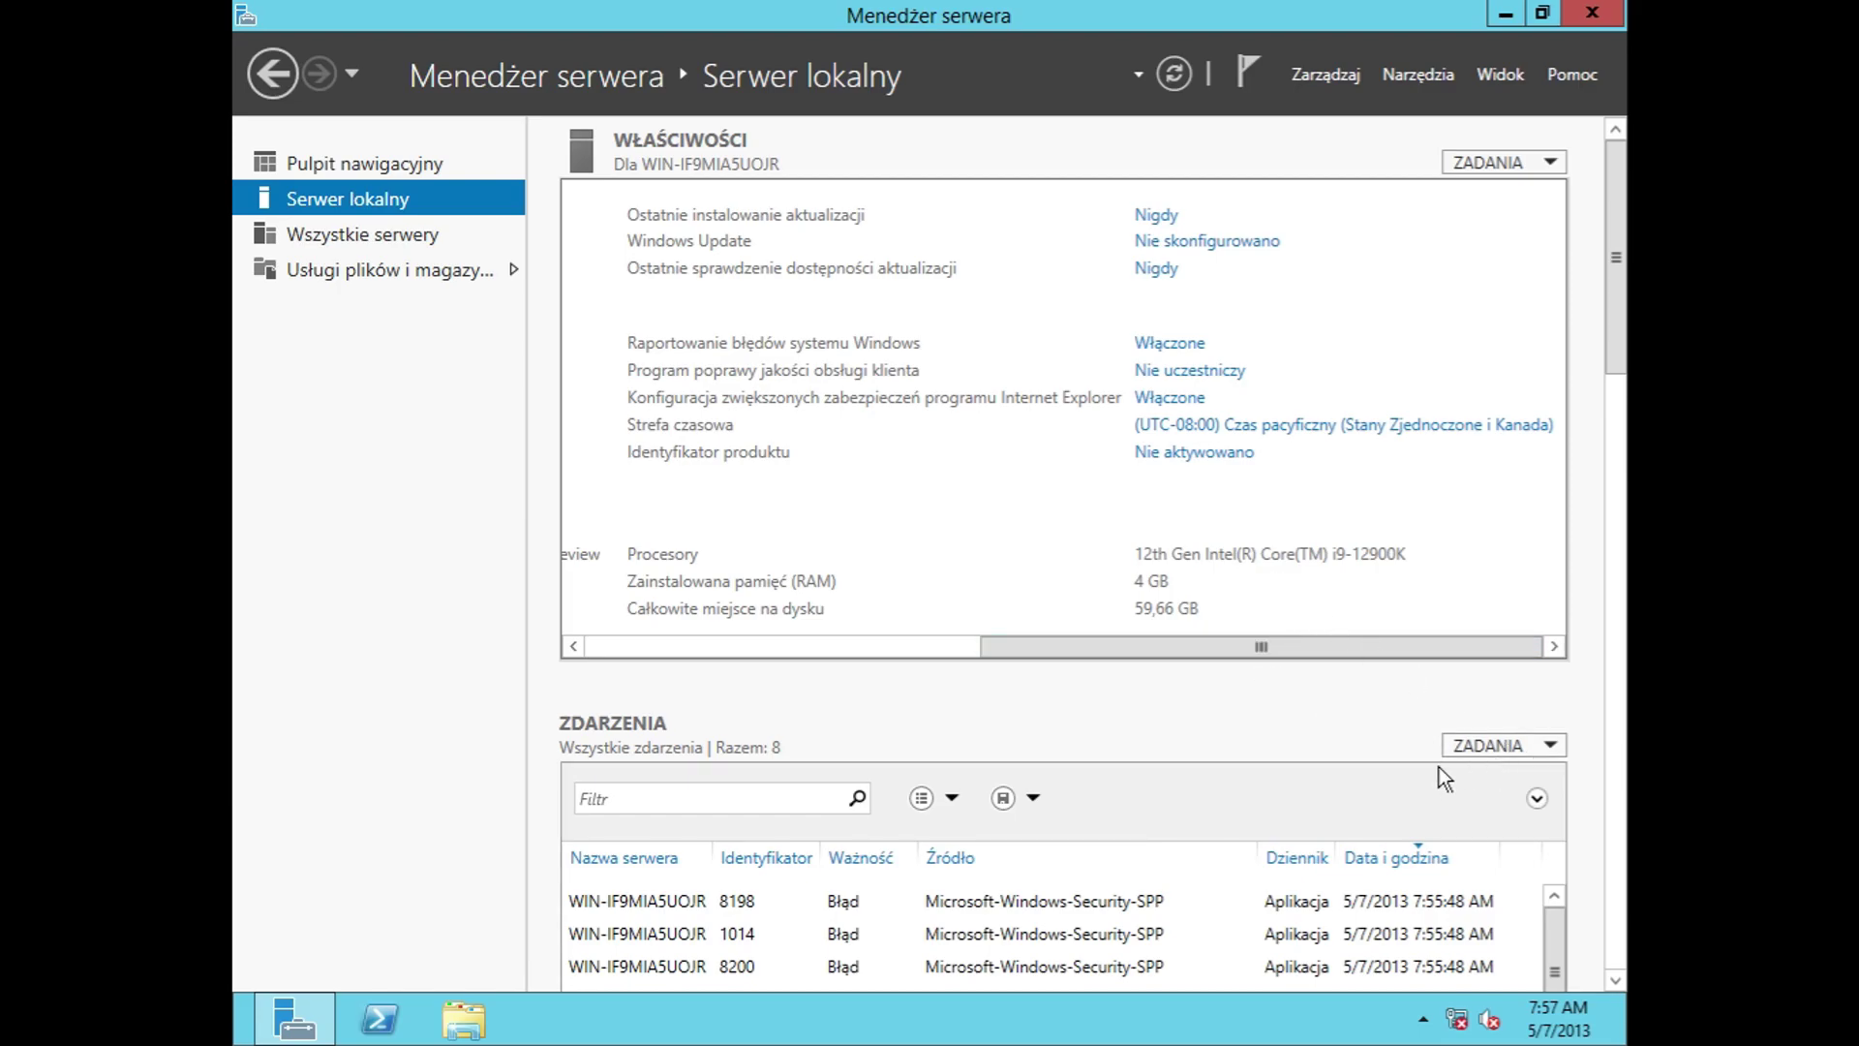
drag(1065, 649, 641, 672)
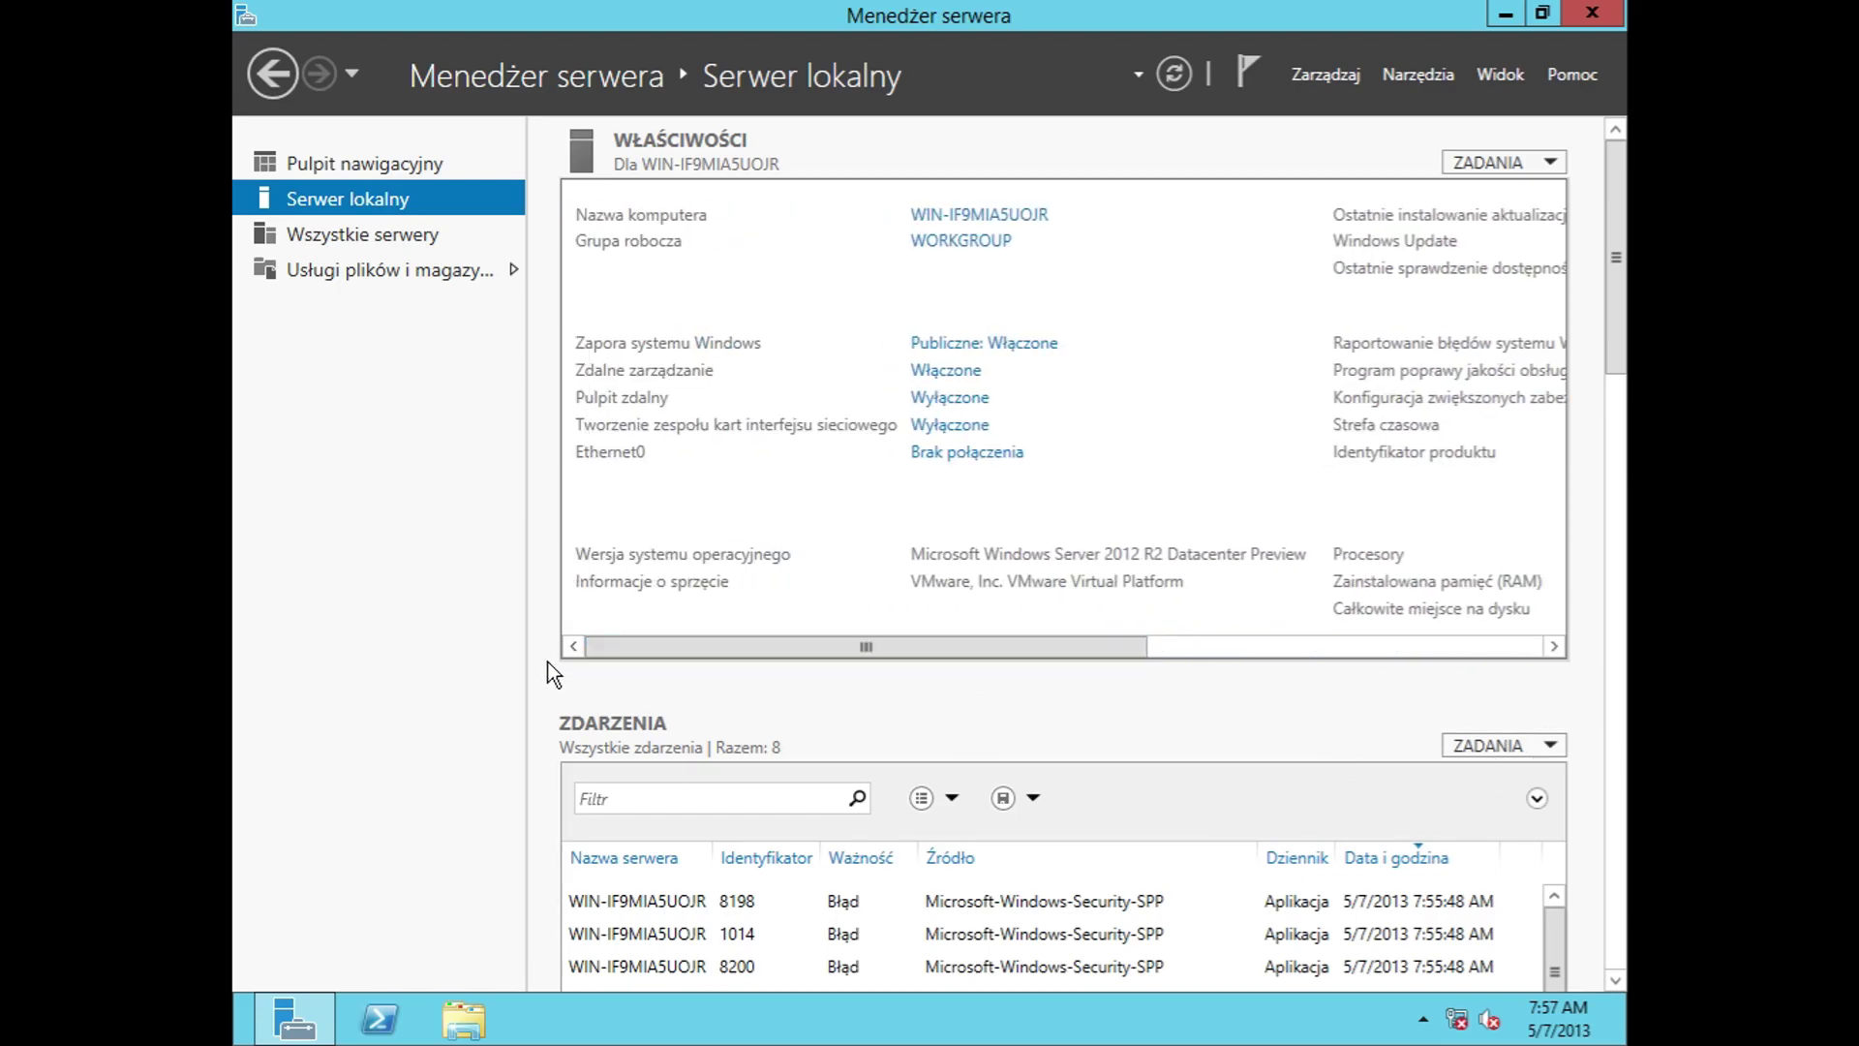
scroll(1423, 871, down, 1)
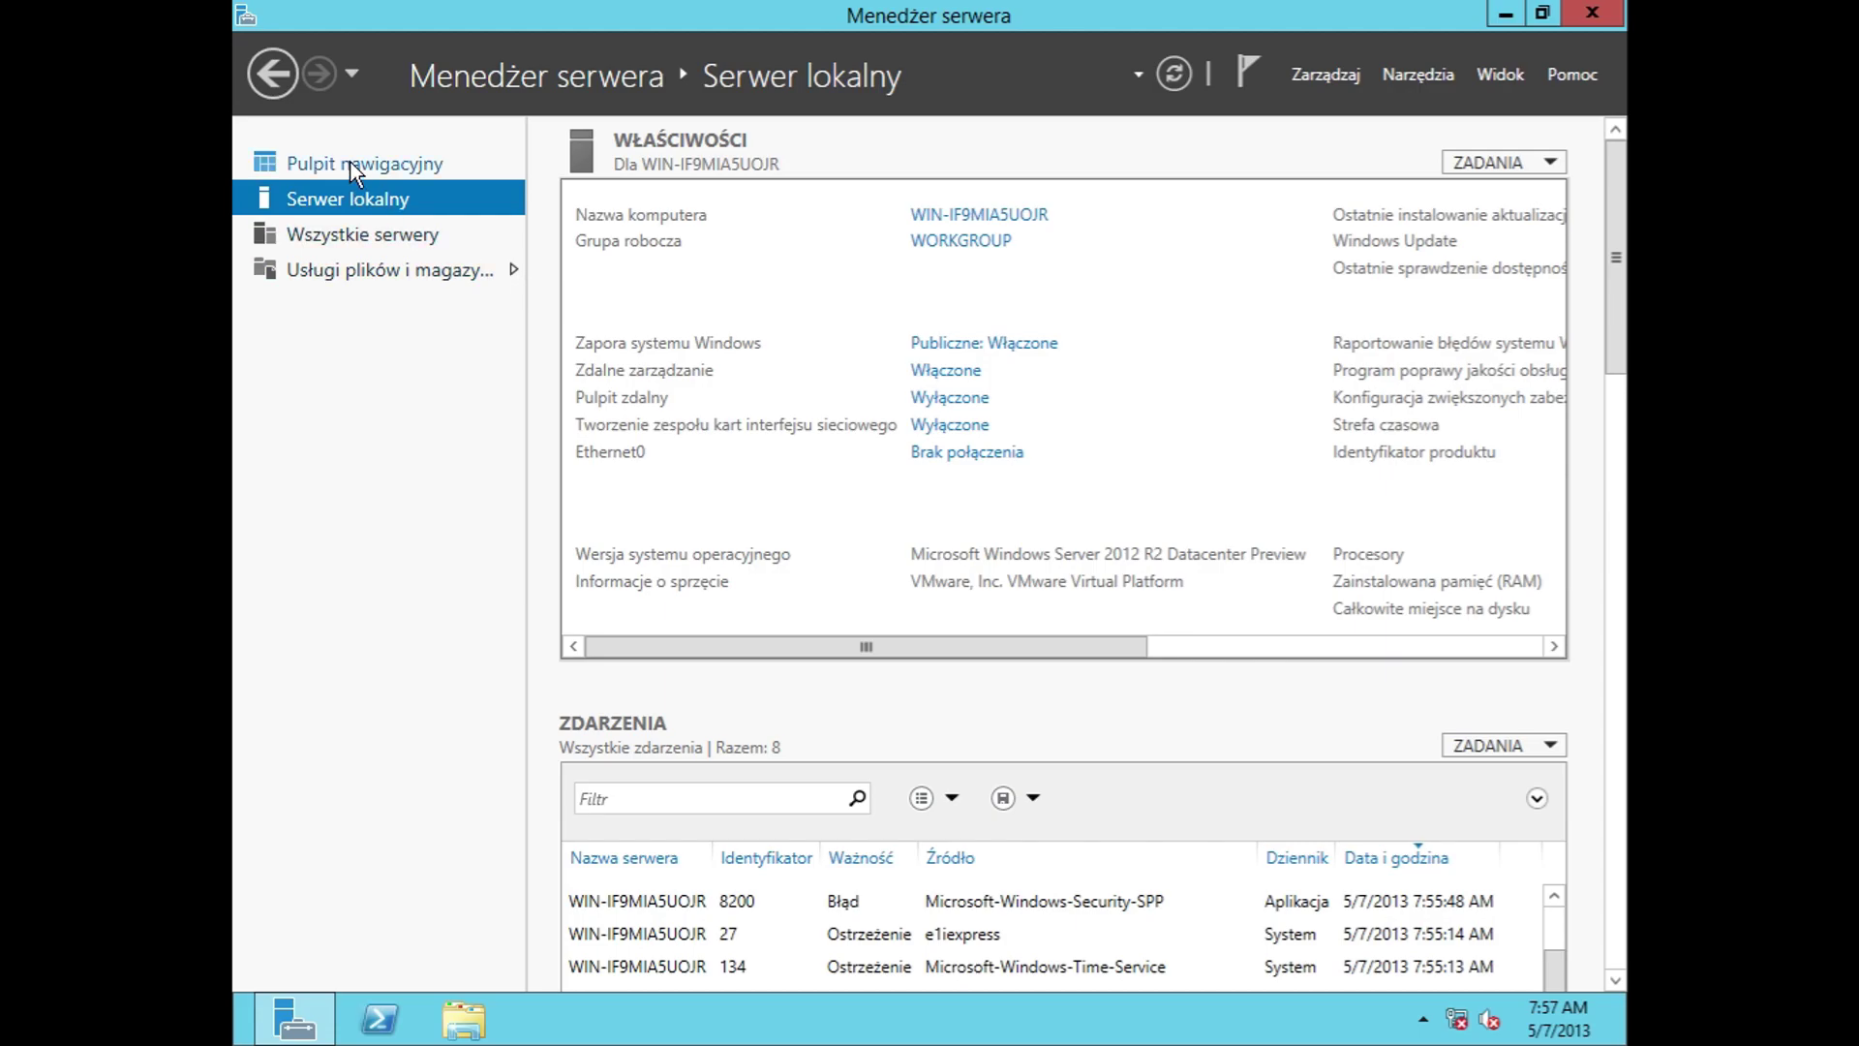
Step: From the dashboard, launch the Add Roles and Features wizard after toggling to the removal wizard
click(357, 167)
click(1007, 341)
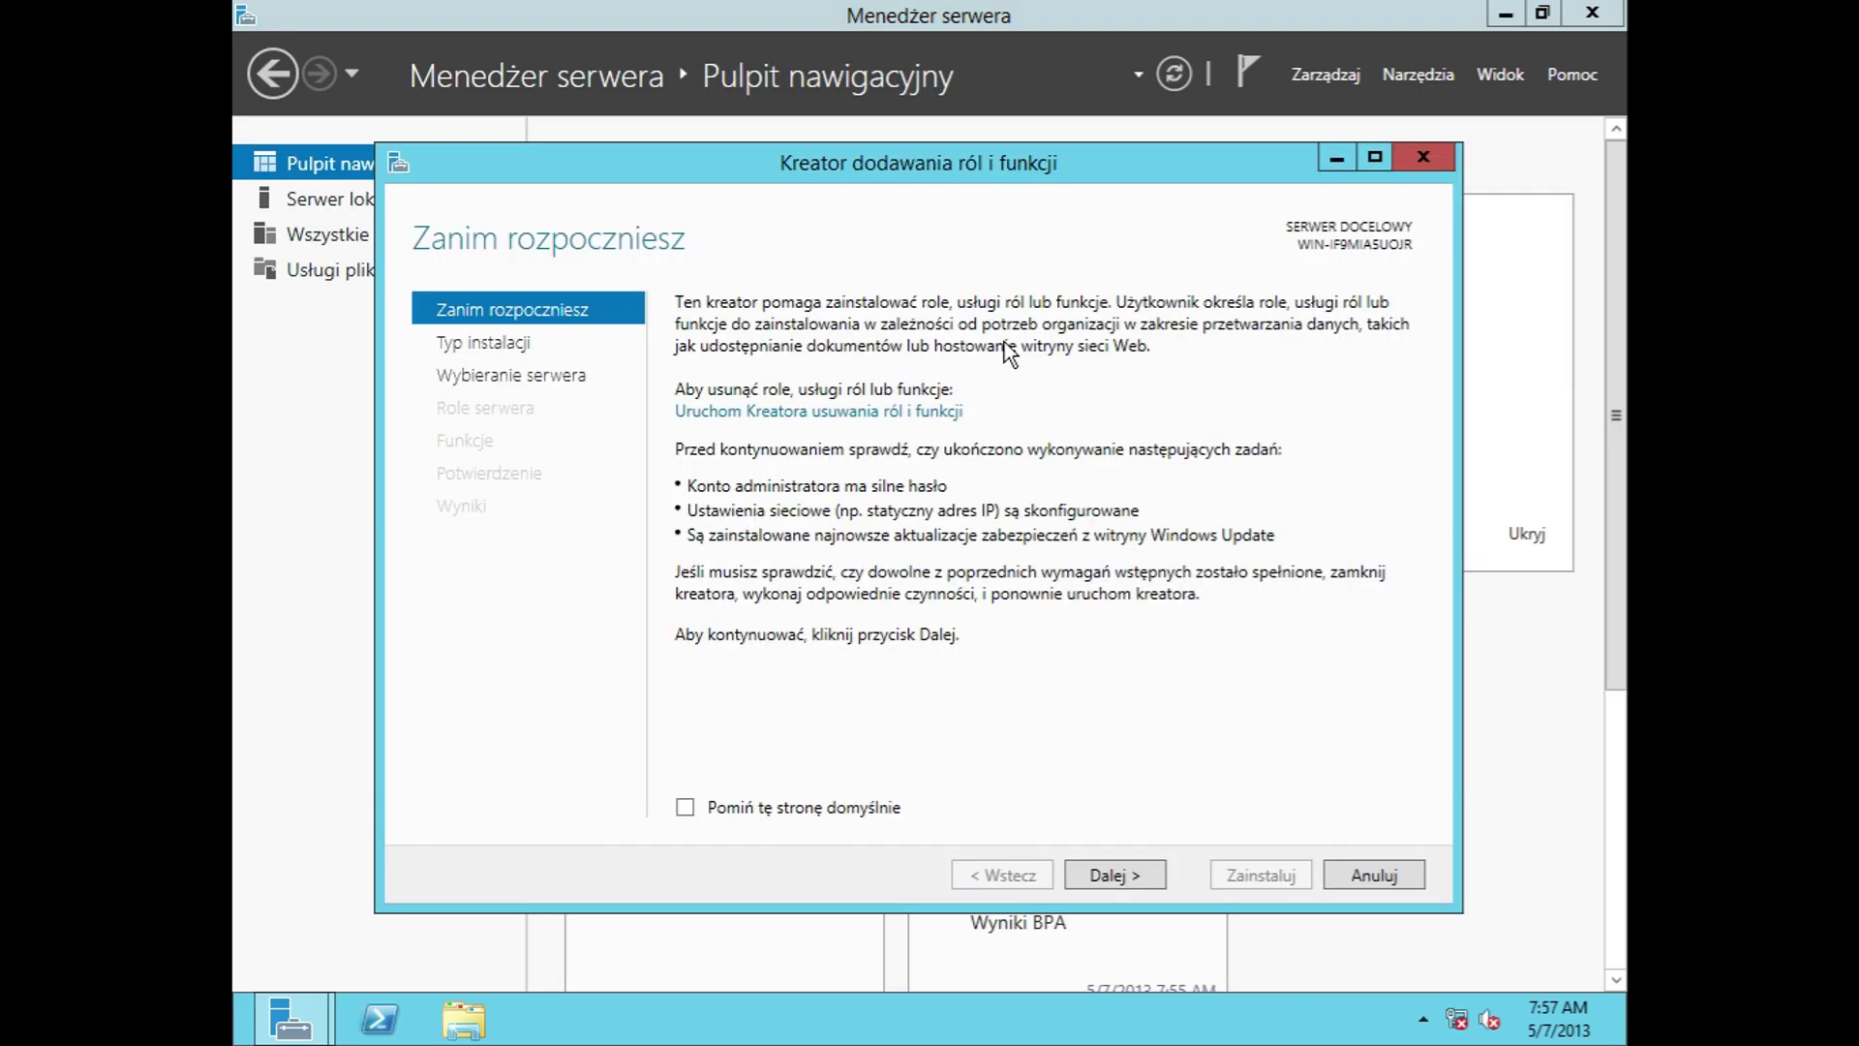
click(848, 412)
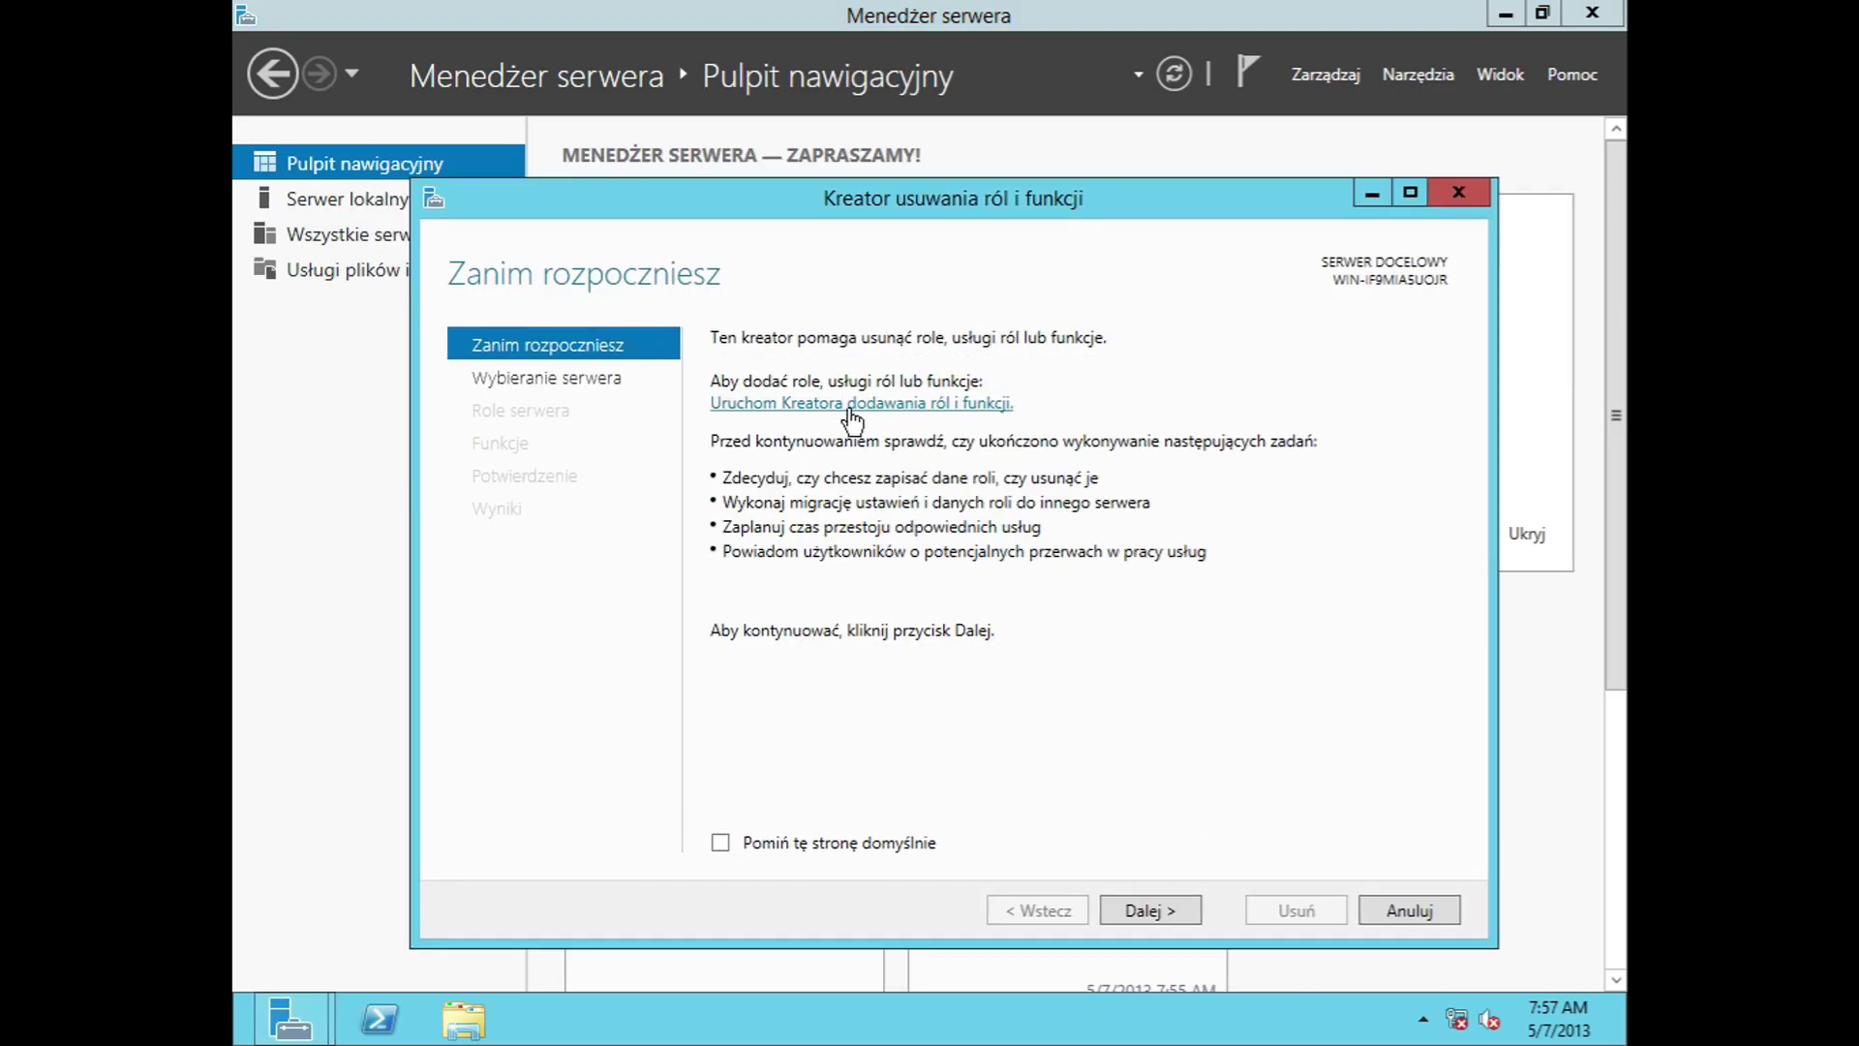
click(813, 402)
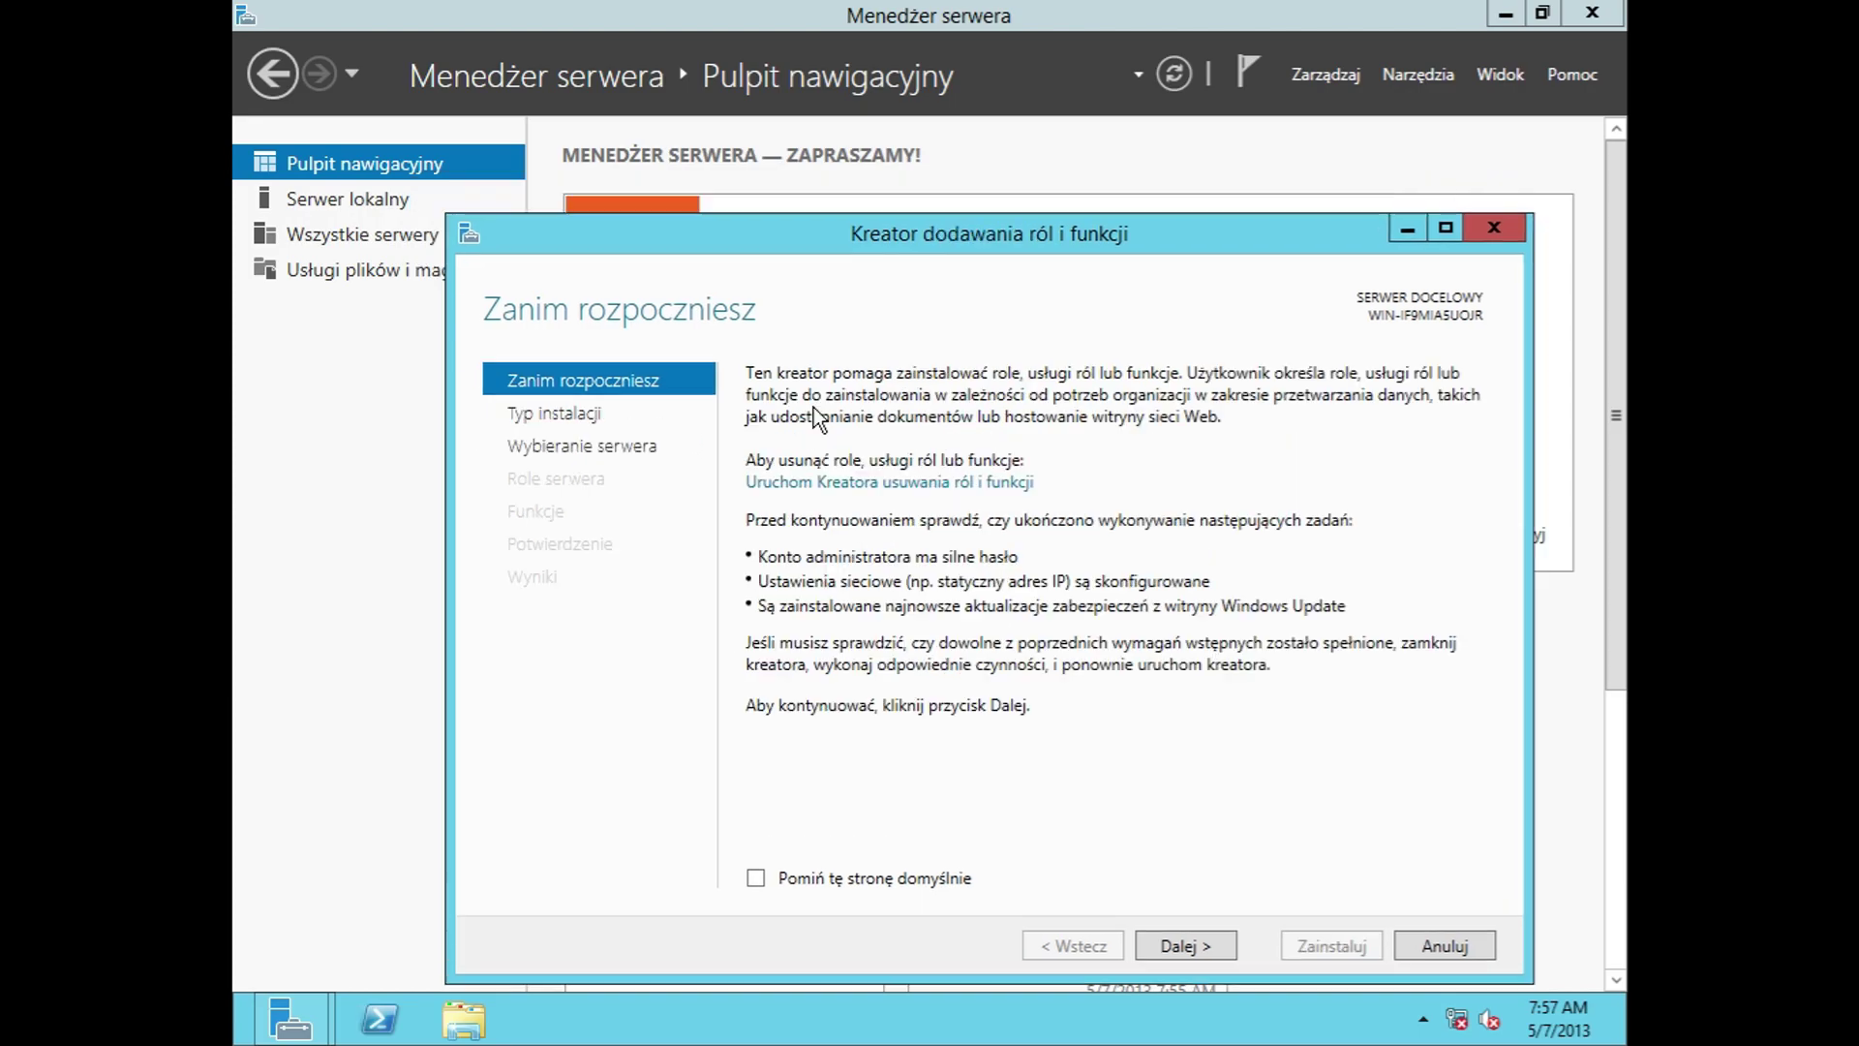
click(848, 487)
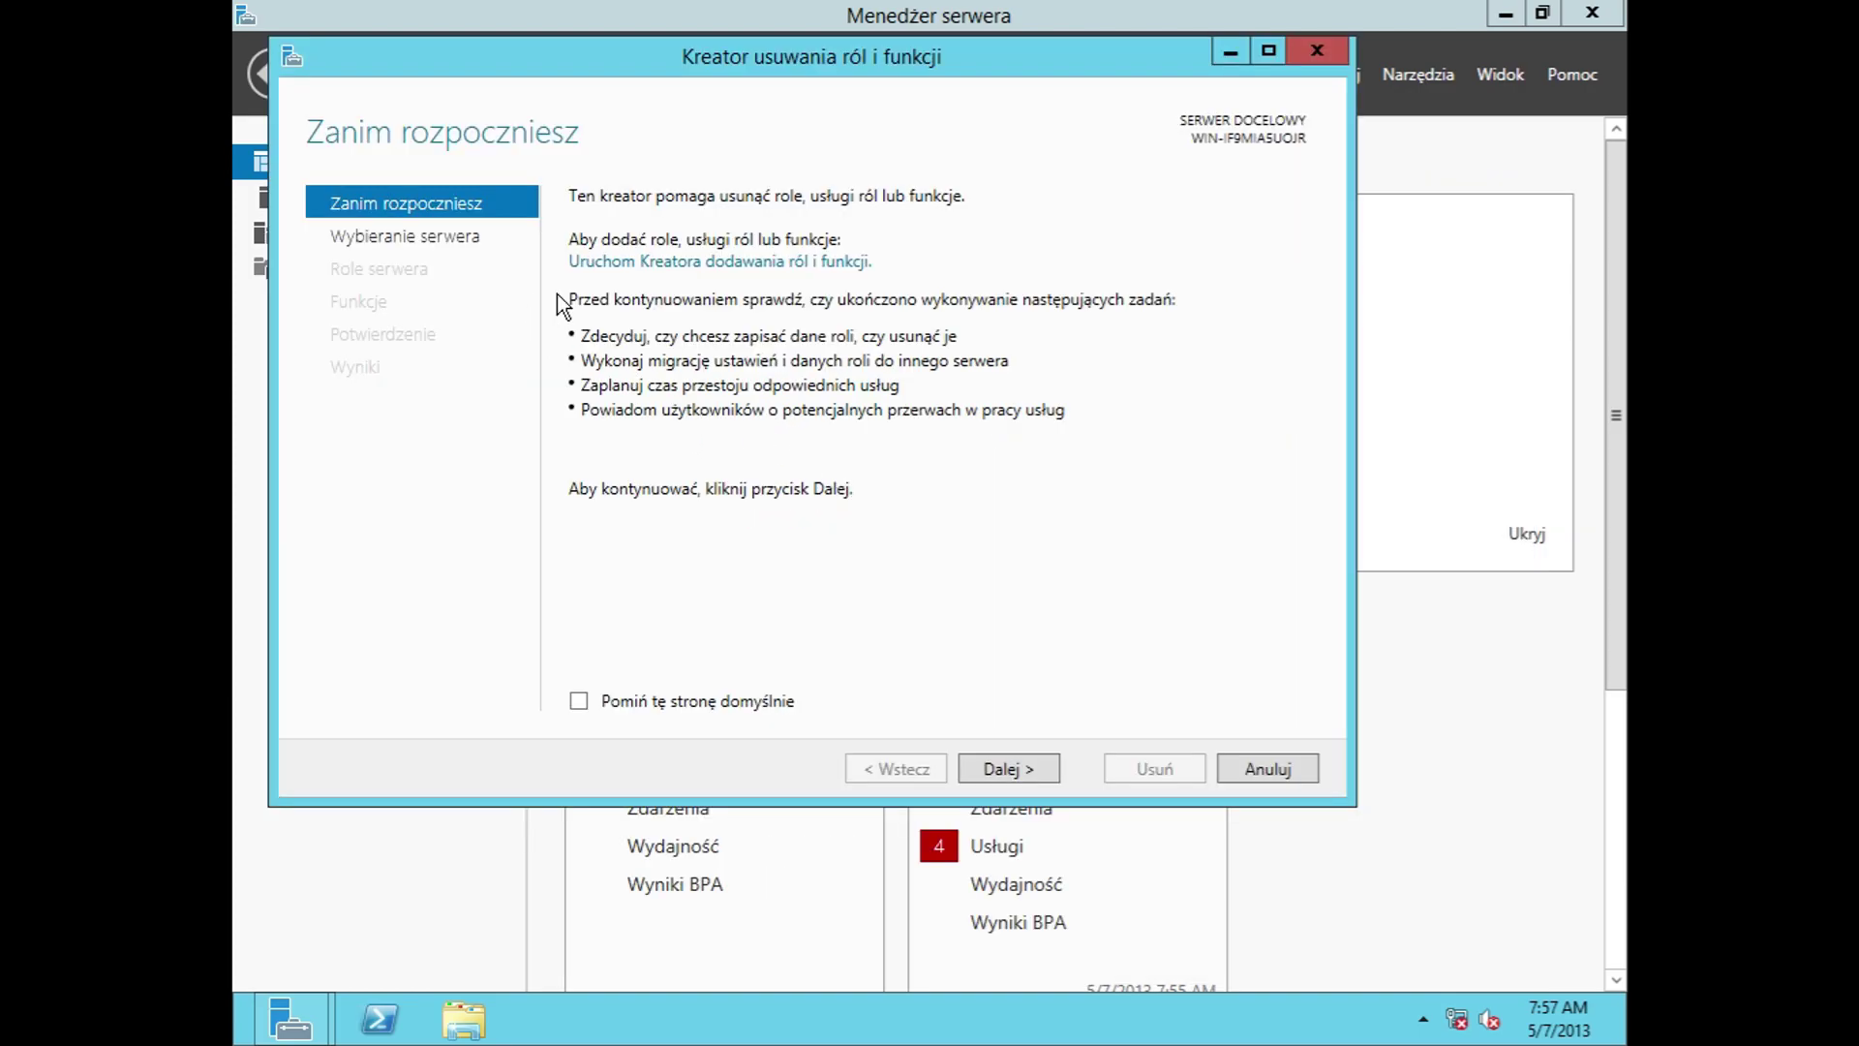
click(716, 261)
click(487, 268)
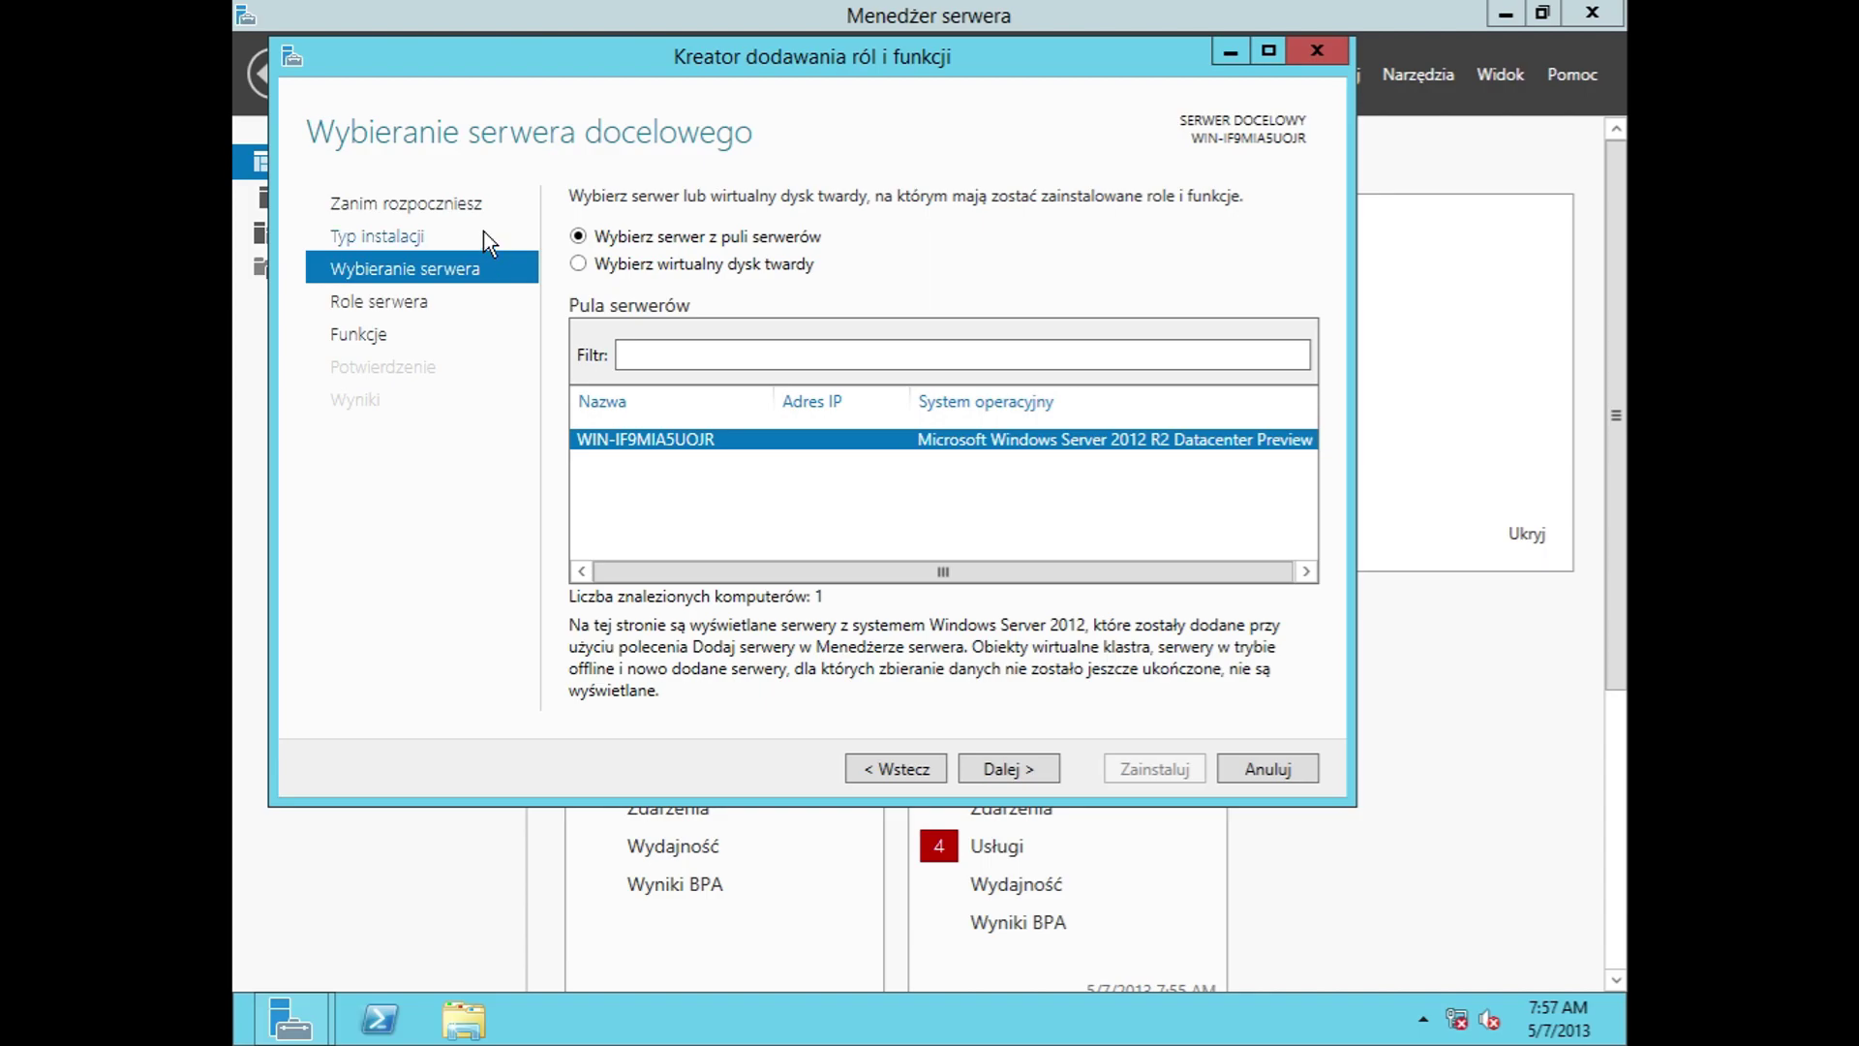
Step: Browse installation type, server selection and roles, expanding Usługi plików i magazynowania, then reach Funkcje
click(484, 233)
click(455, 279)
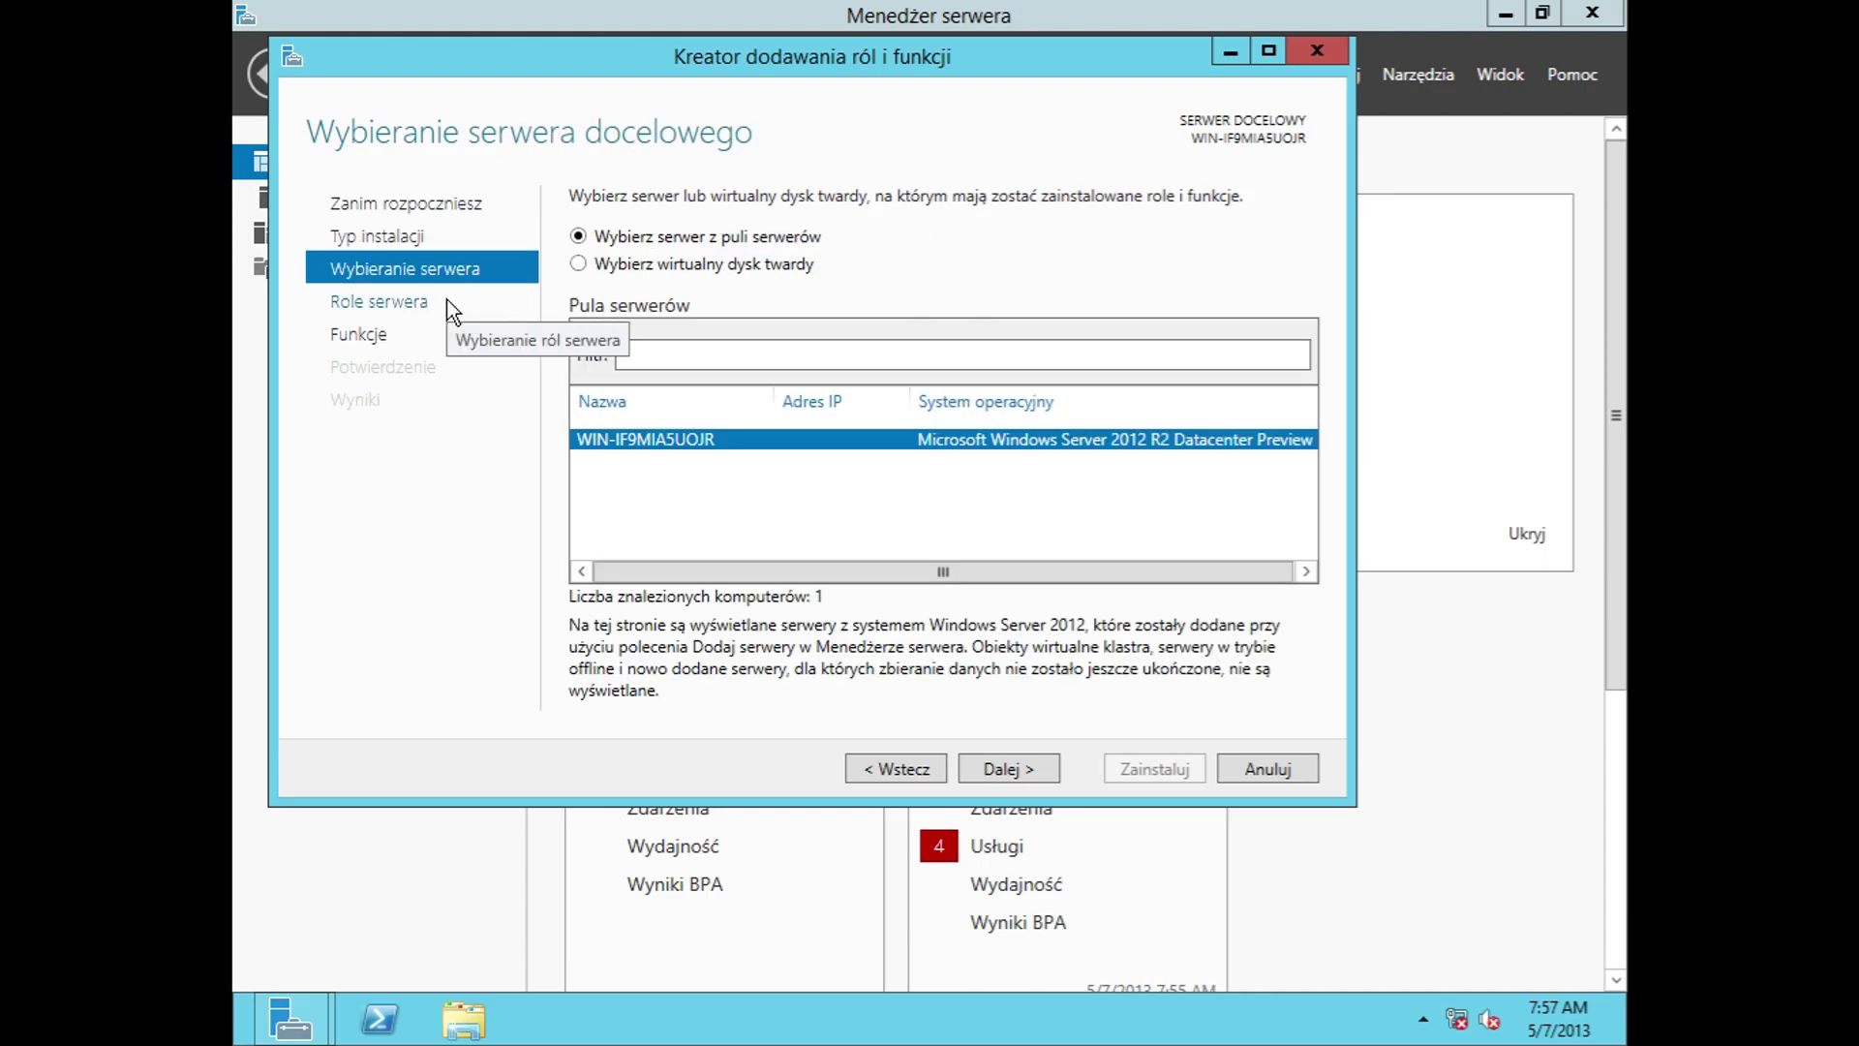
click(446, 299)
drag(1021, 387, 1016, 487)
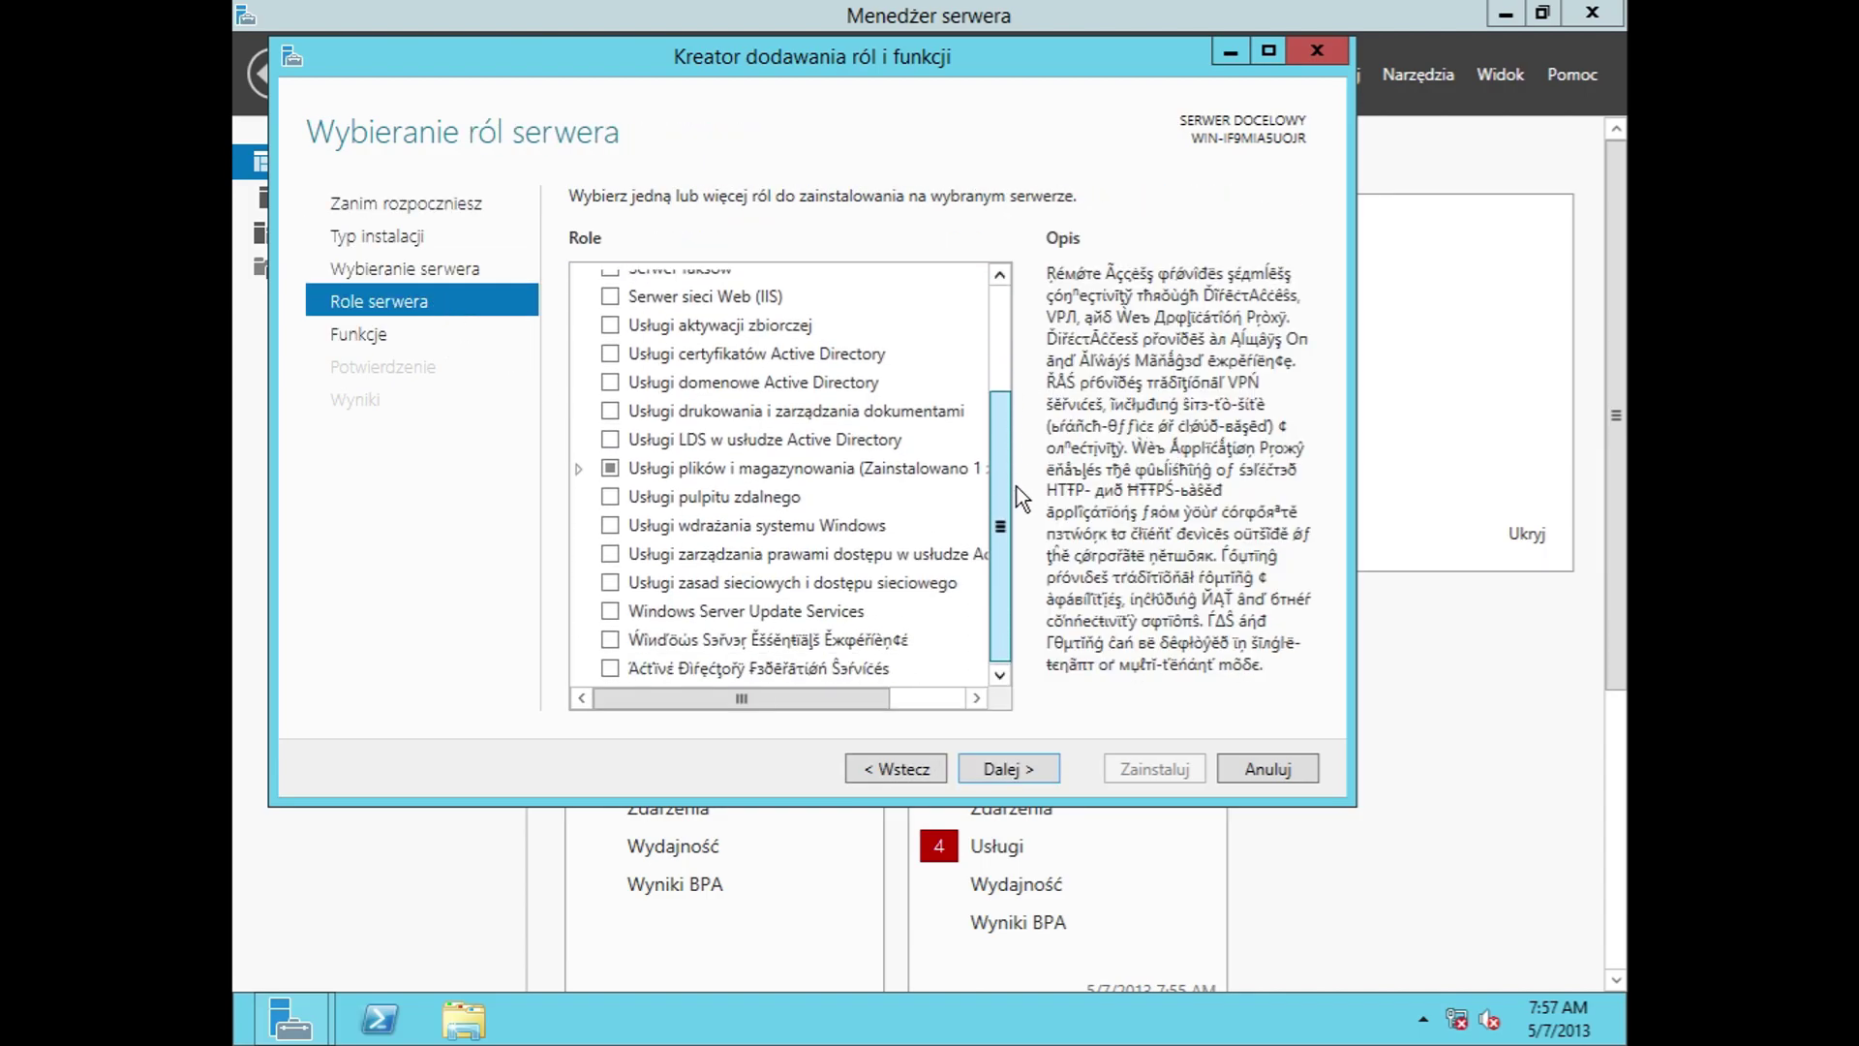
click(579, 466)
click(691, 522)
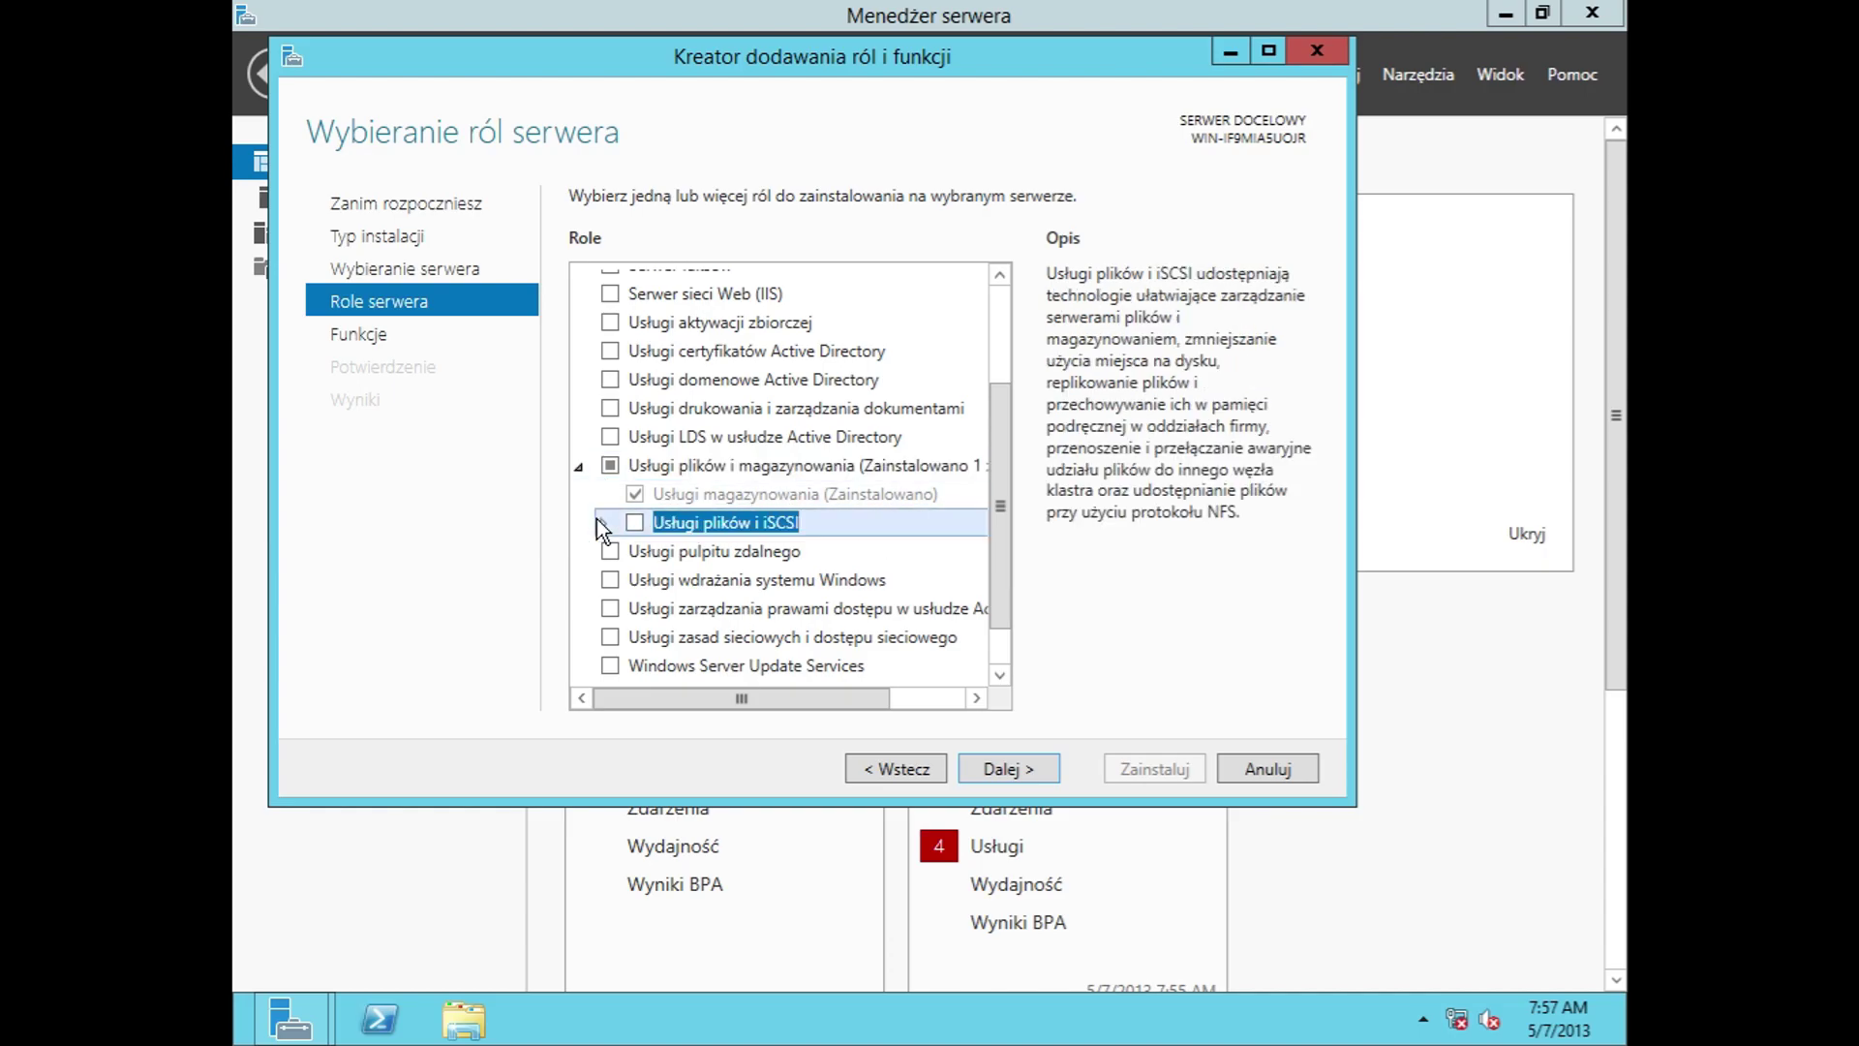
click(602, 523)
drag(1001, 420, 1002, 620)
click(422, 341)
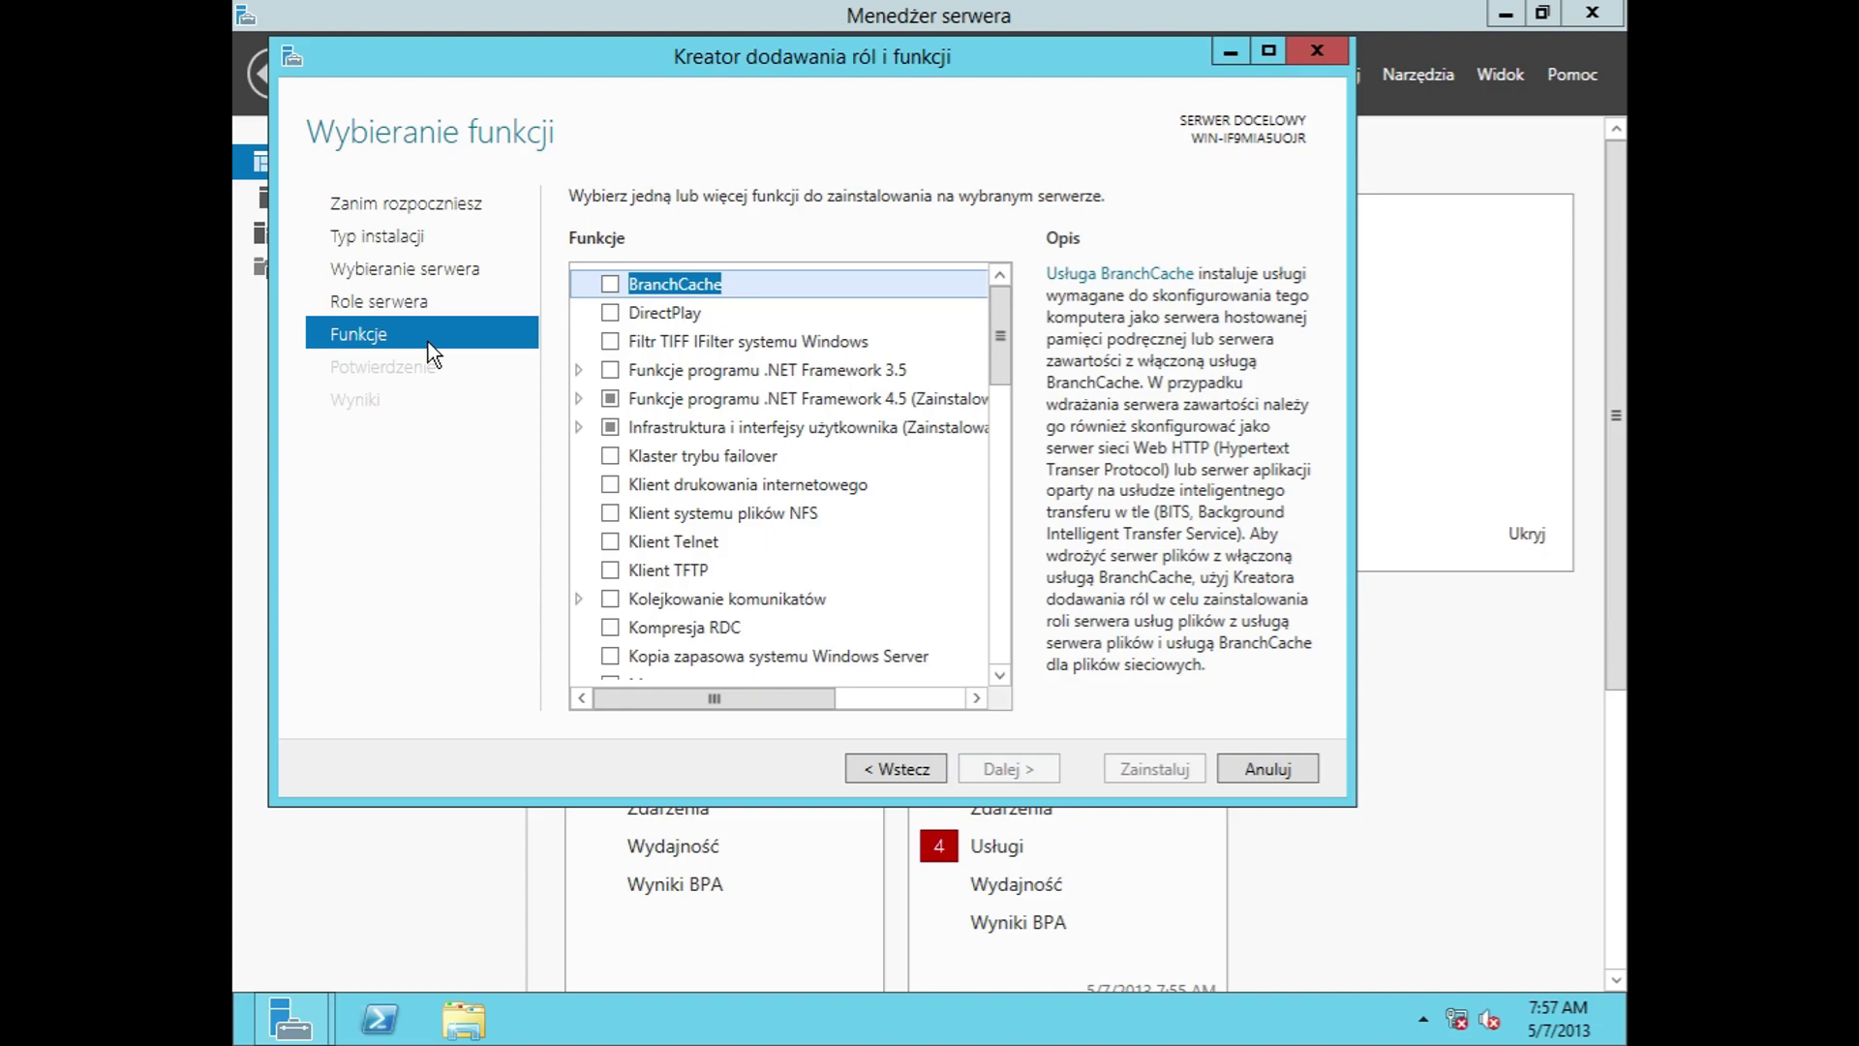
Step: Expand the .NET Framework 3.5 and 4.5, WCF, user interface and Message Queuing feature nodes
click(578, 369)
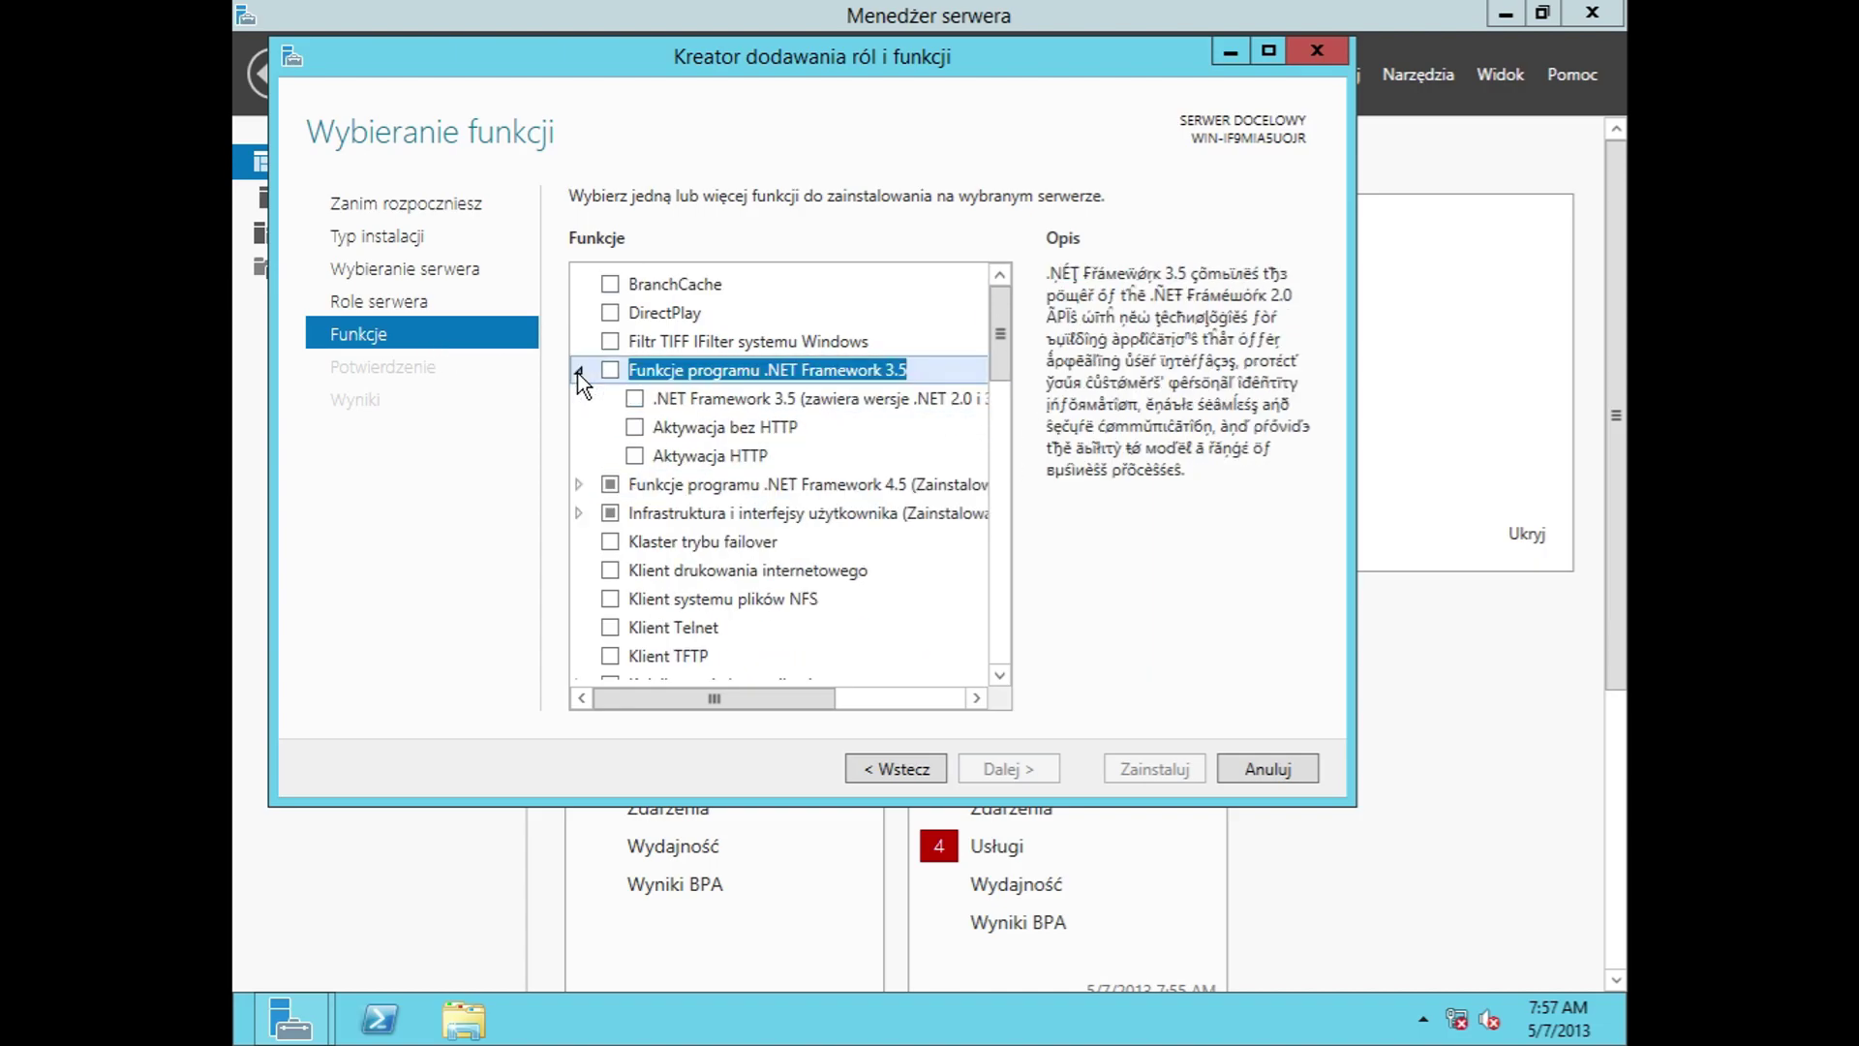
click(579, 484)
click(601, 570)
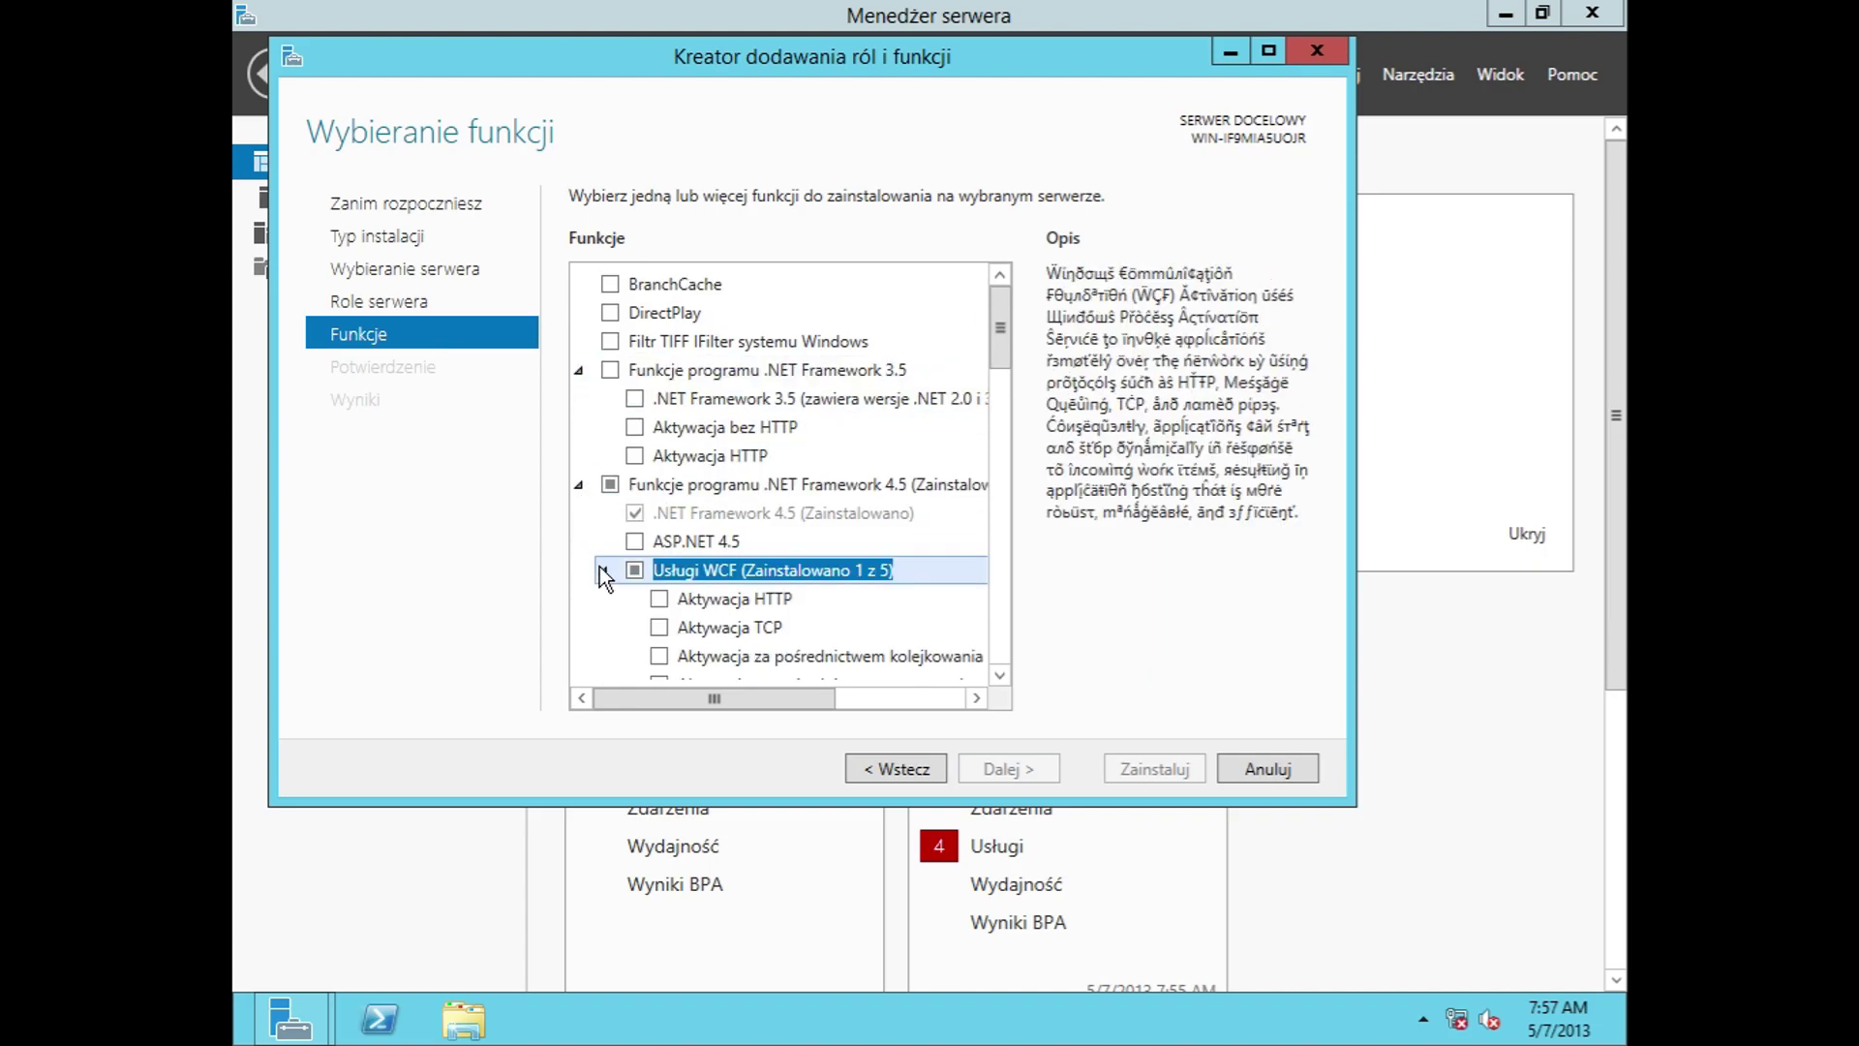
scroll(614, 527, down, 2)
click(580, 545)
scroll(607, 517, down, 2)
scroll(608, 517, down, 1)
click(579, 542)
scroll(583, 542, down, 3)
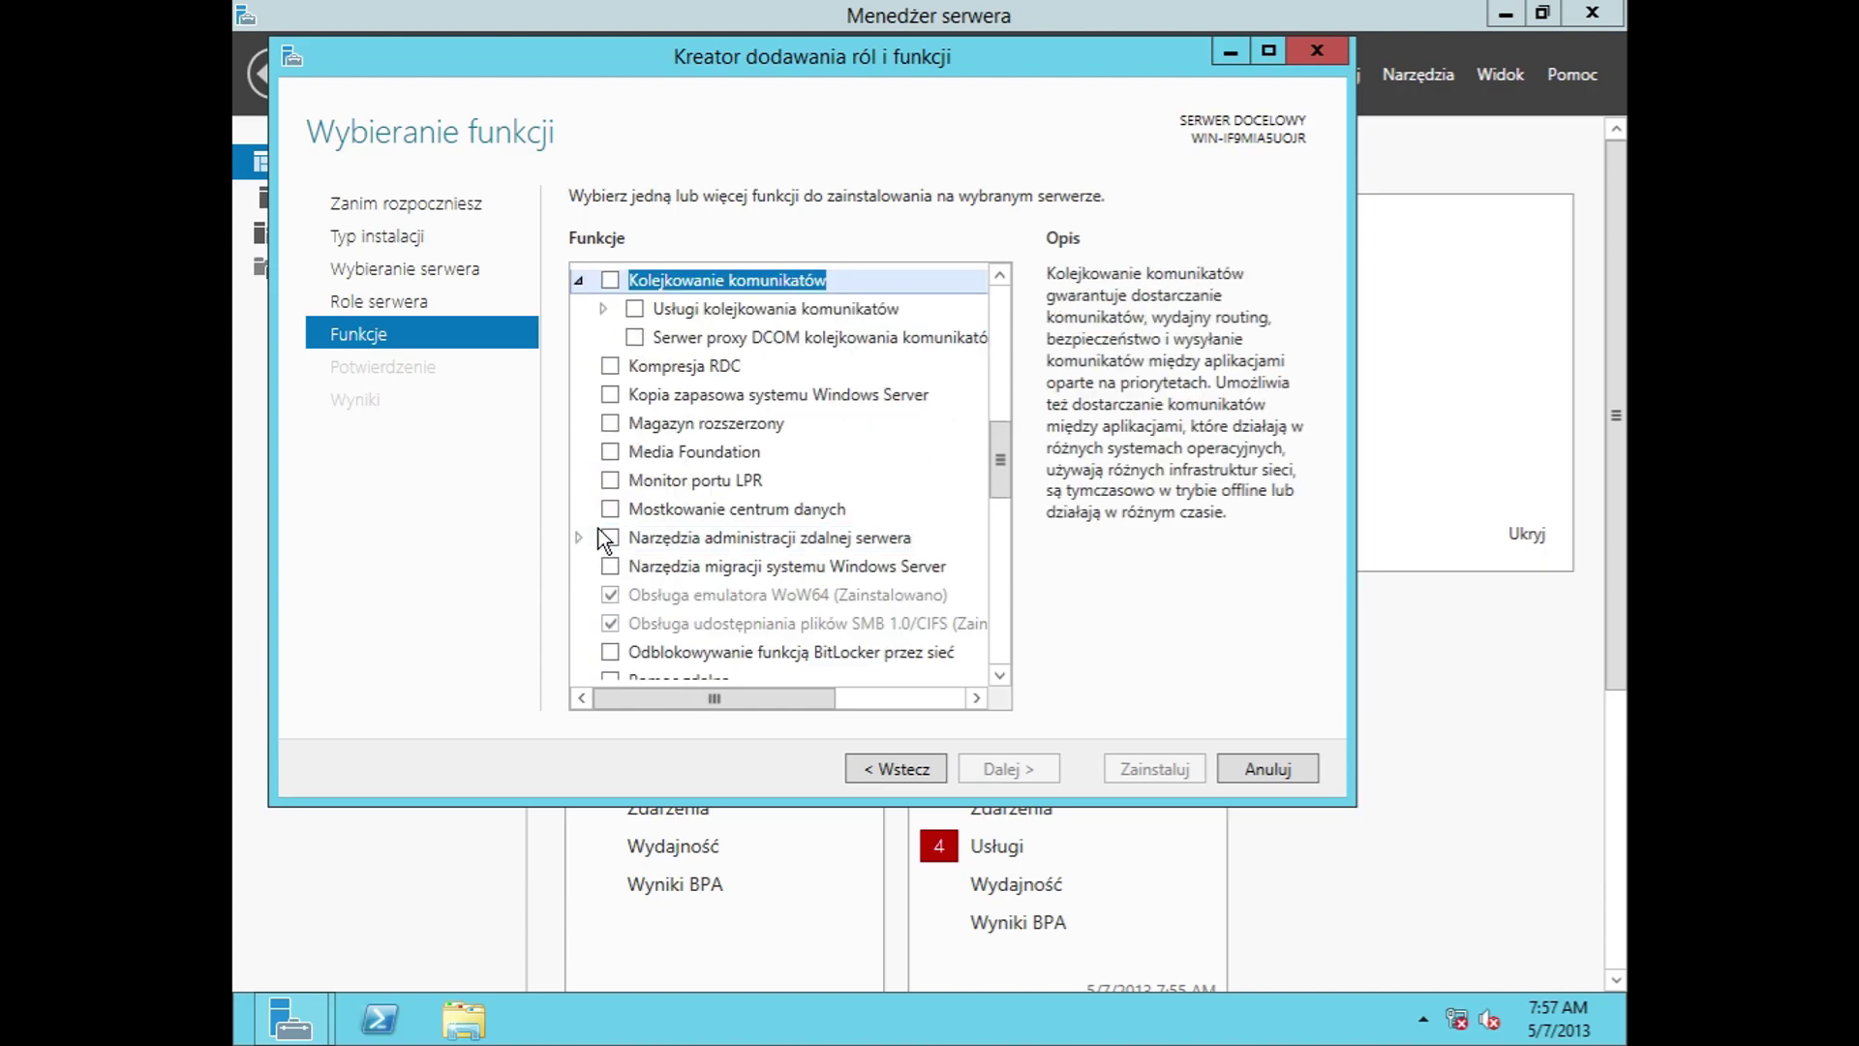
click(603, 308)
scroll(672, 606, down, 3)
scroll(616, 554, up, 1)
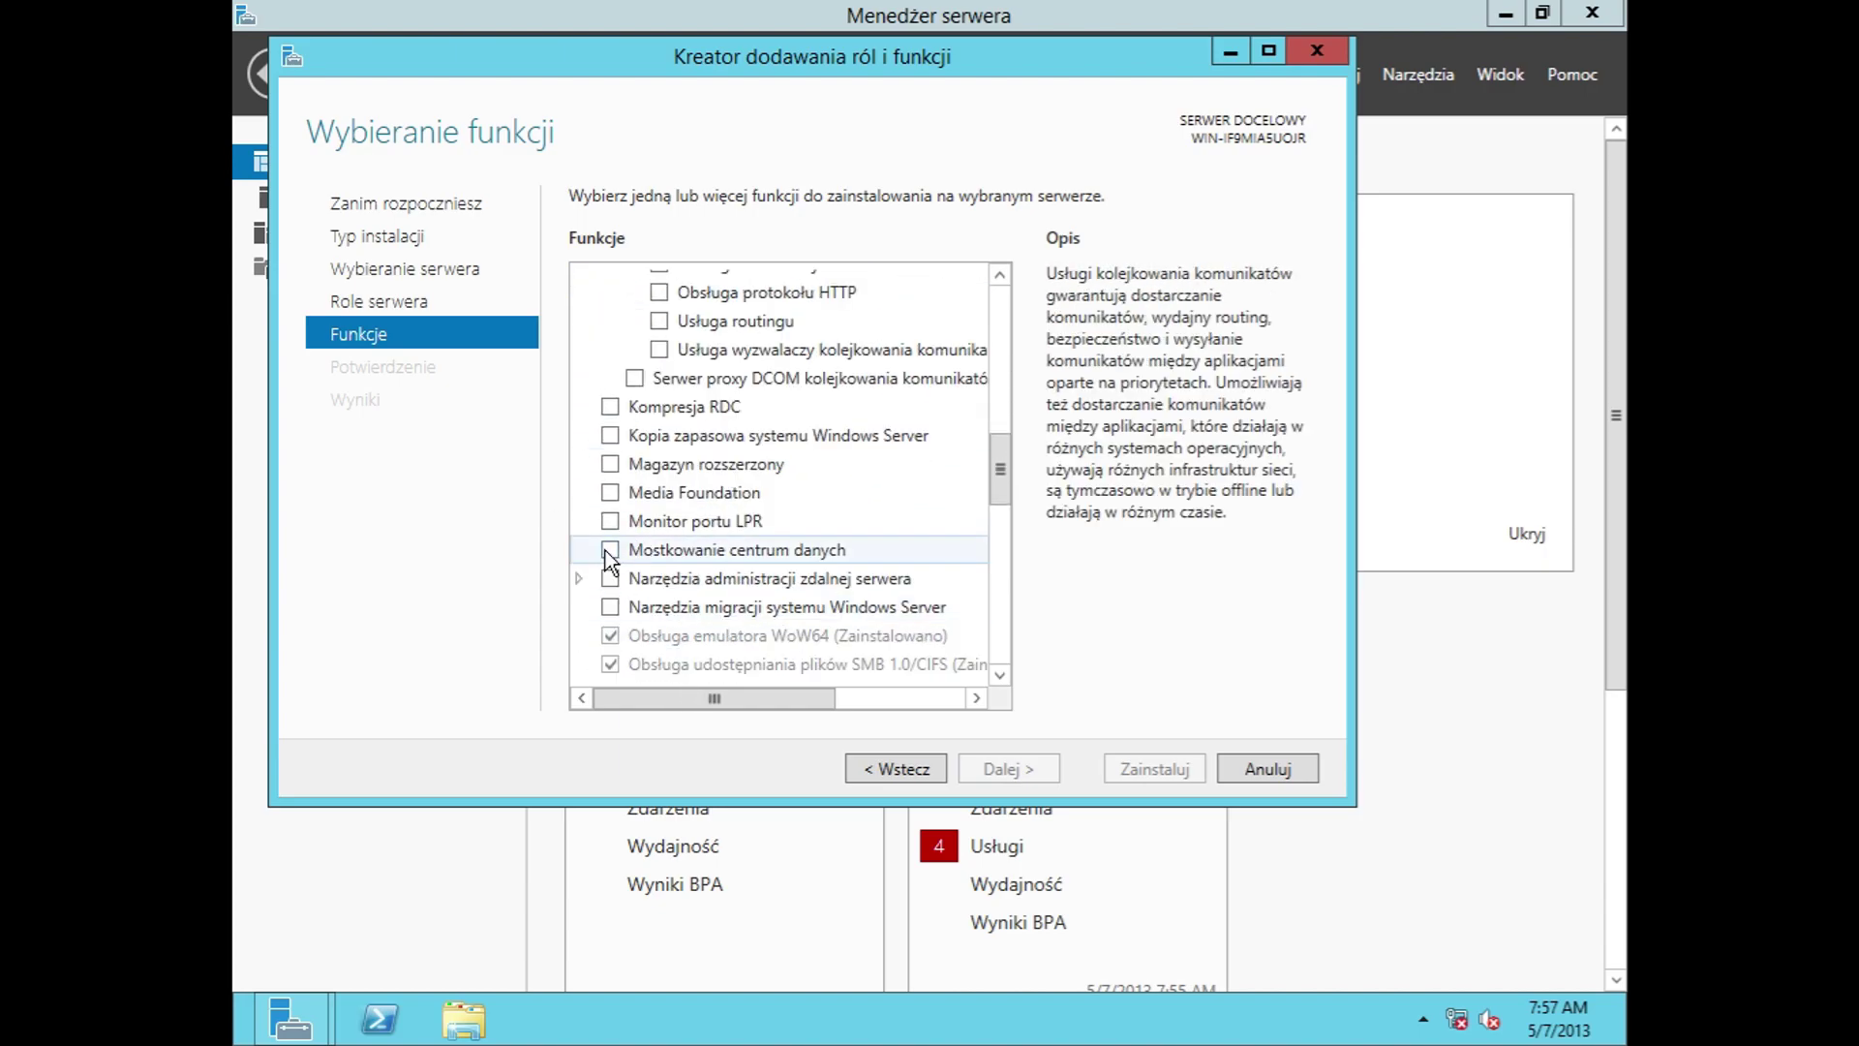
Step: Expand Remote Server Administration Tools and its feature tools, including disk-encryption and failover cluster tools
click(578, 578)
click(602, 607)
scroll(614, 600, down, 3)
click(628, 561)
scroll(620, 600, down, 1)
click(625, 581)
scroll(629, 574, down, 4)
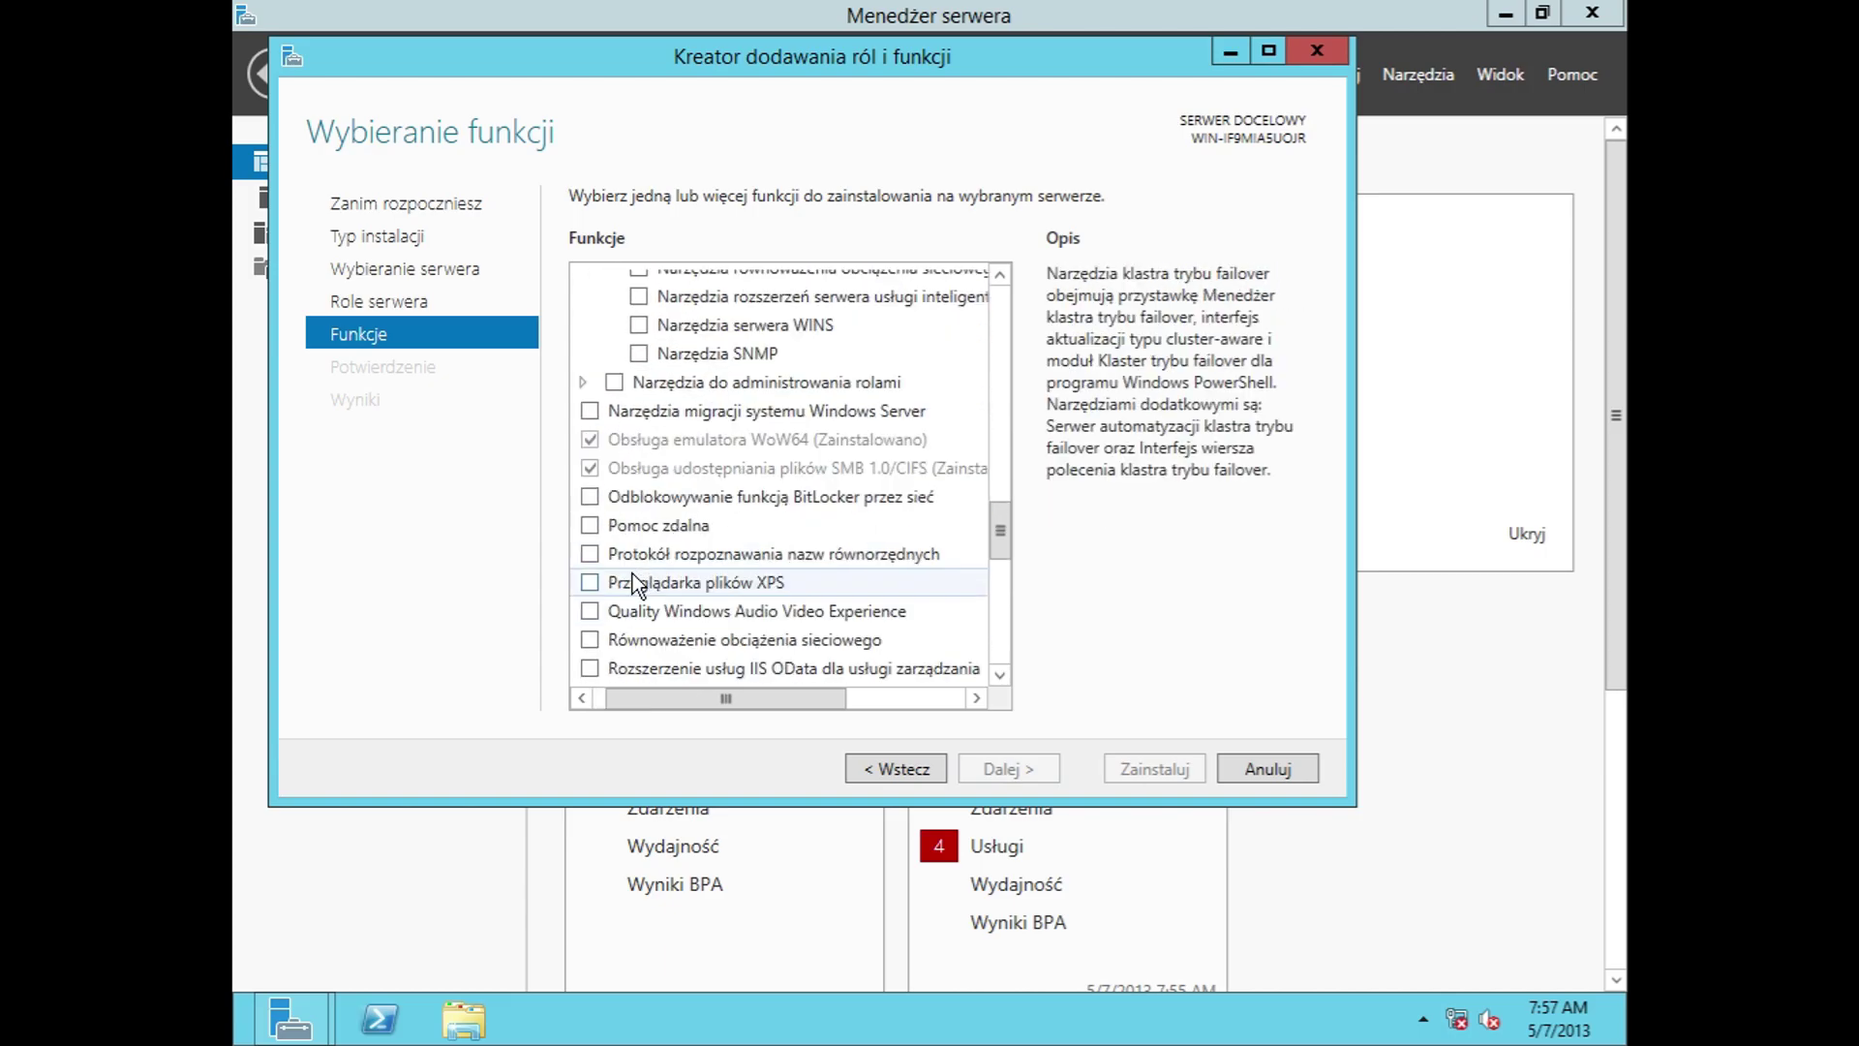
Step: Expand role administration tools: Hyper-V, WSUS, AD DS/LDS, Remote Desktop, Remote Access, certificate and file services
click(583, 383)
click(607, 410)
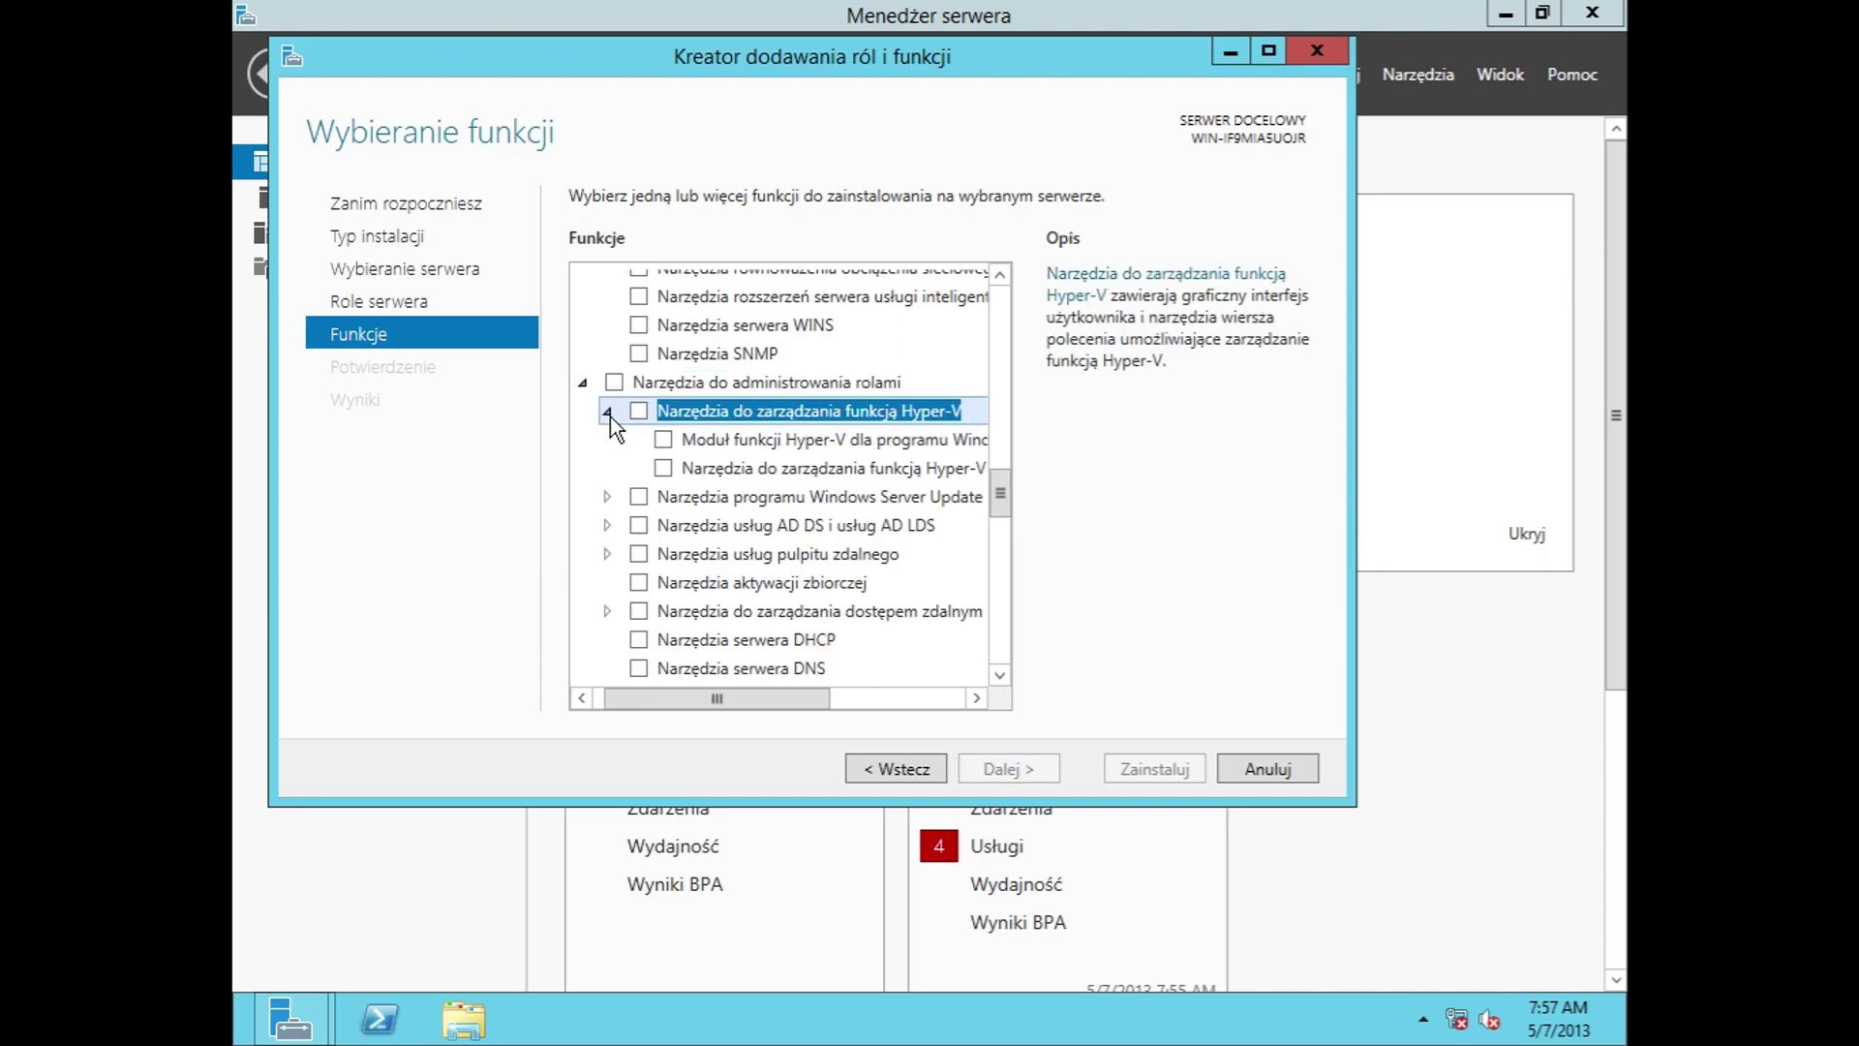
click(607, 497)
click(607, 582)
scroll(637, 577, down, 1)
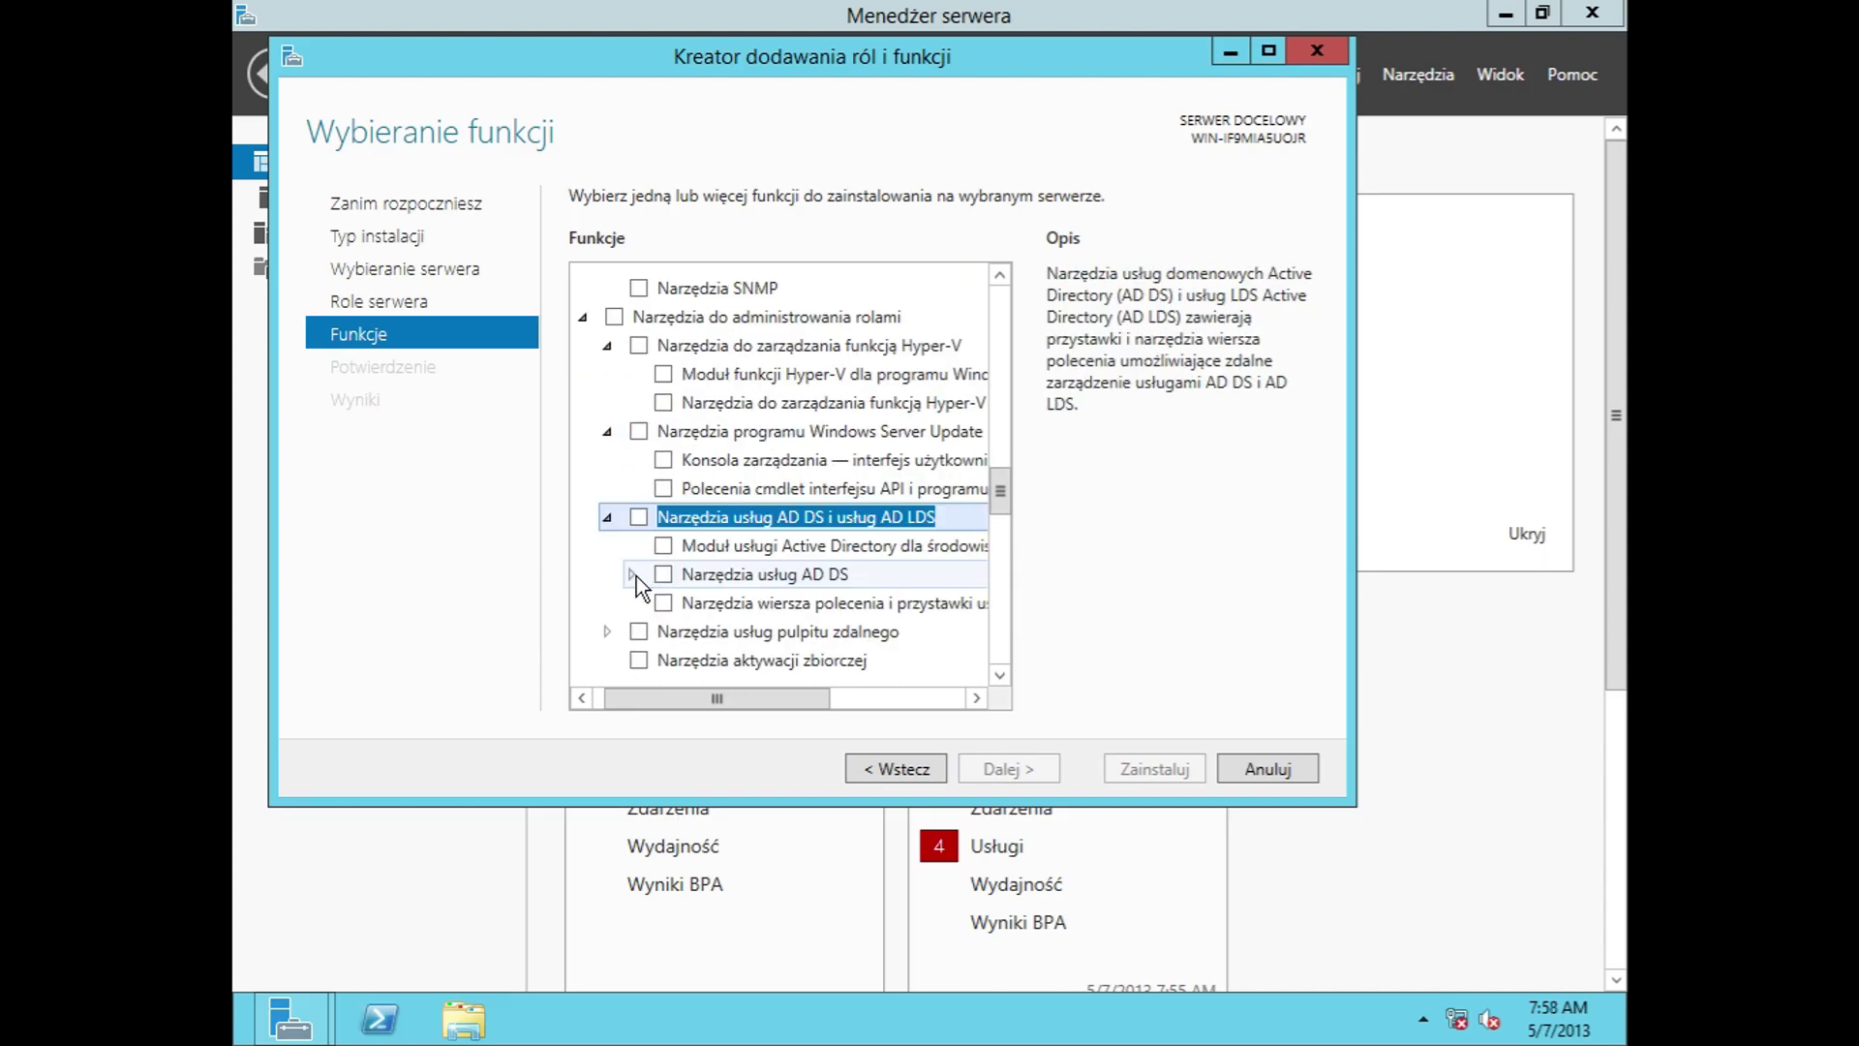
click(631, 575)
scroll(636, 577, down, 2)
click(607, 521)
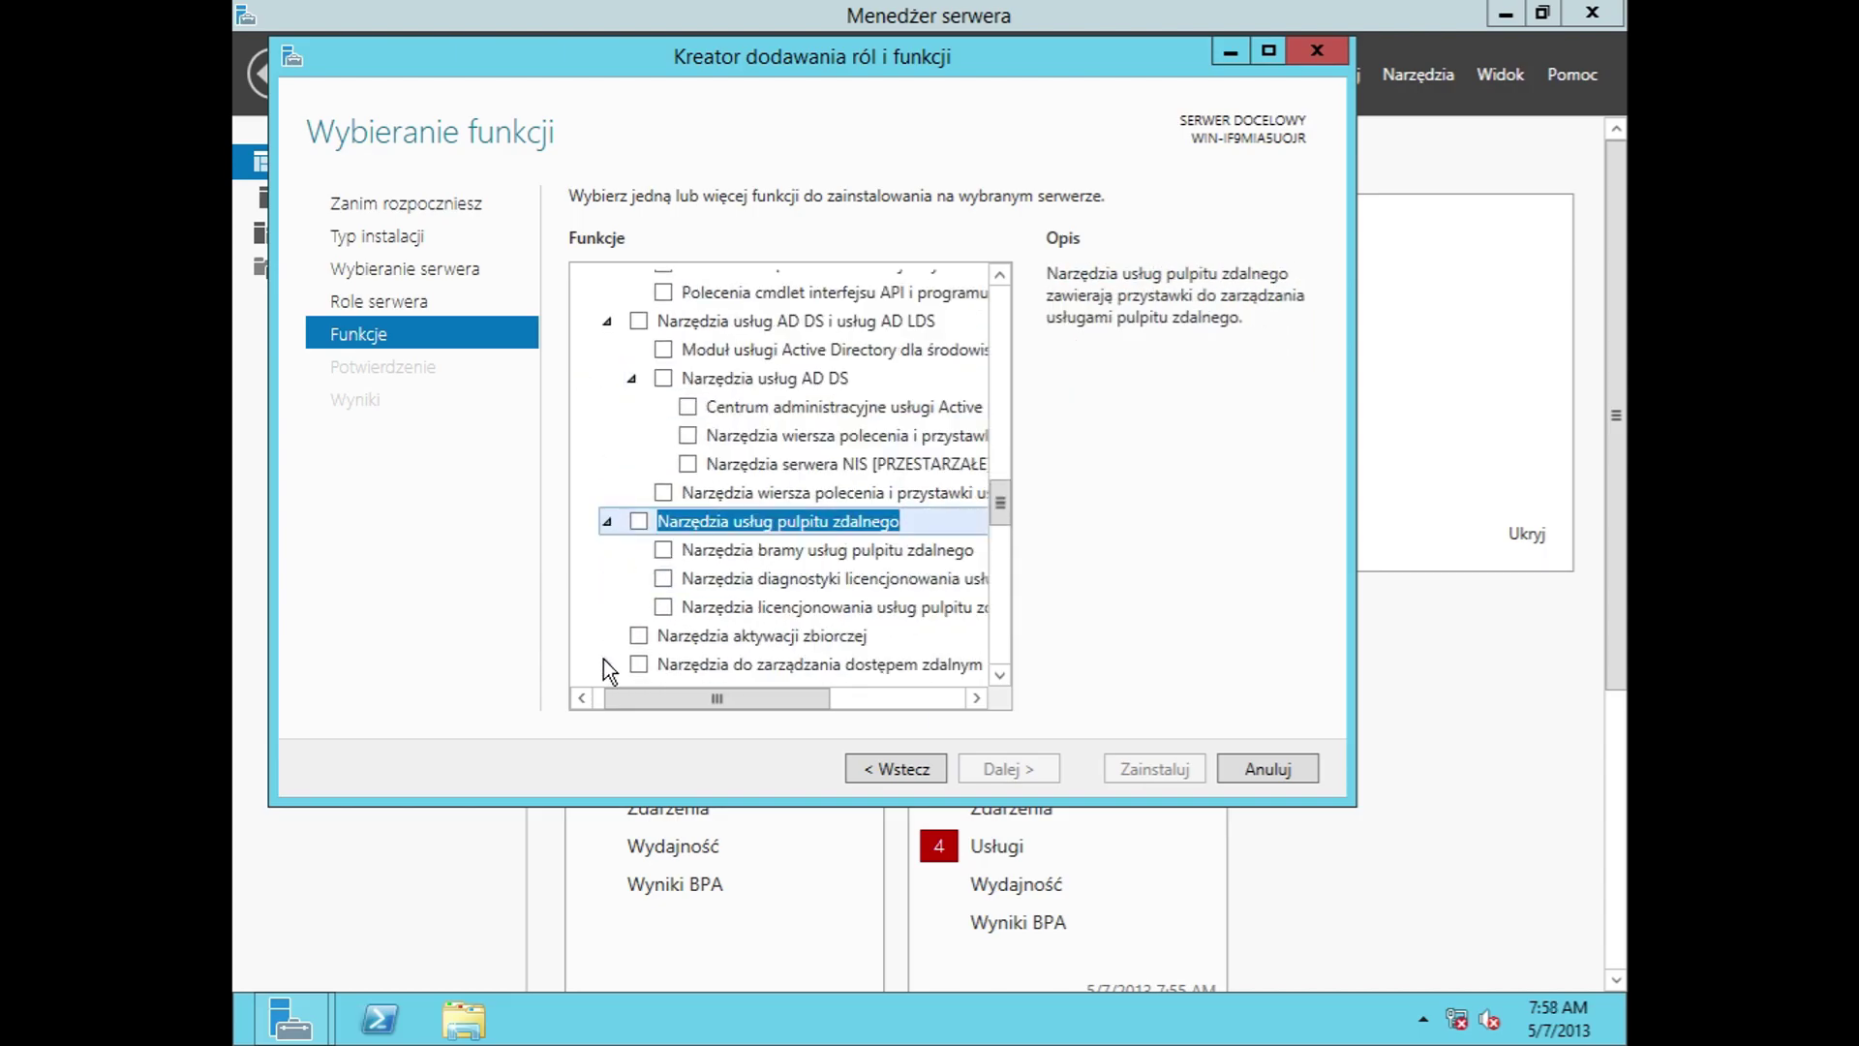
click(606, 657)
scroll(663, 533, down, 3)
click(607, 574)
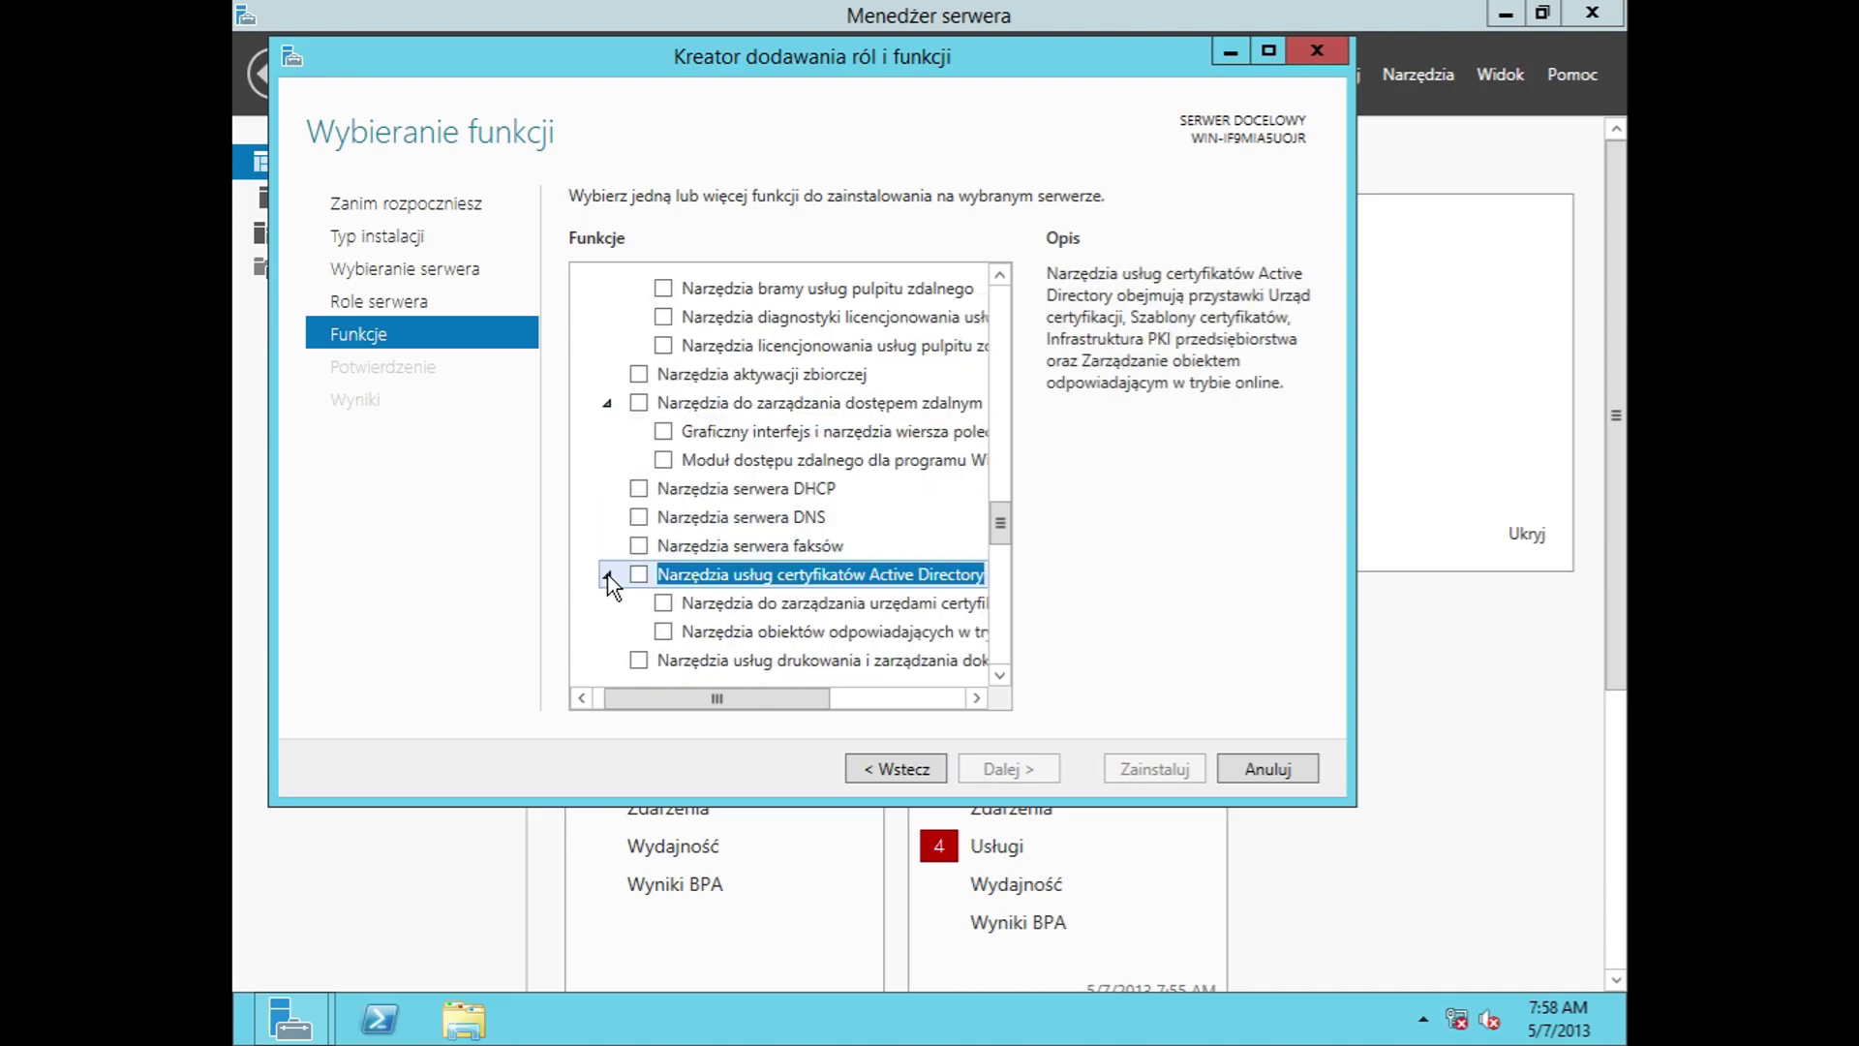
scroll(605, 571, down, 2)
click(607, 558)
scroll(630, 542, down, 10)
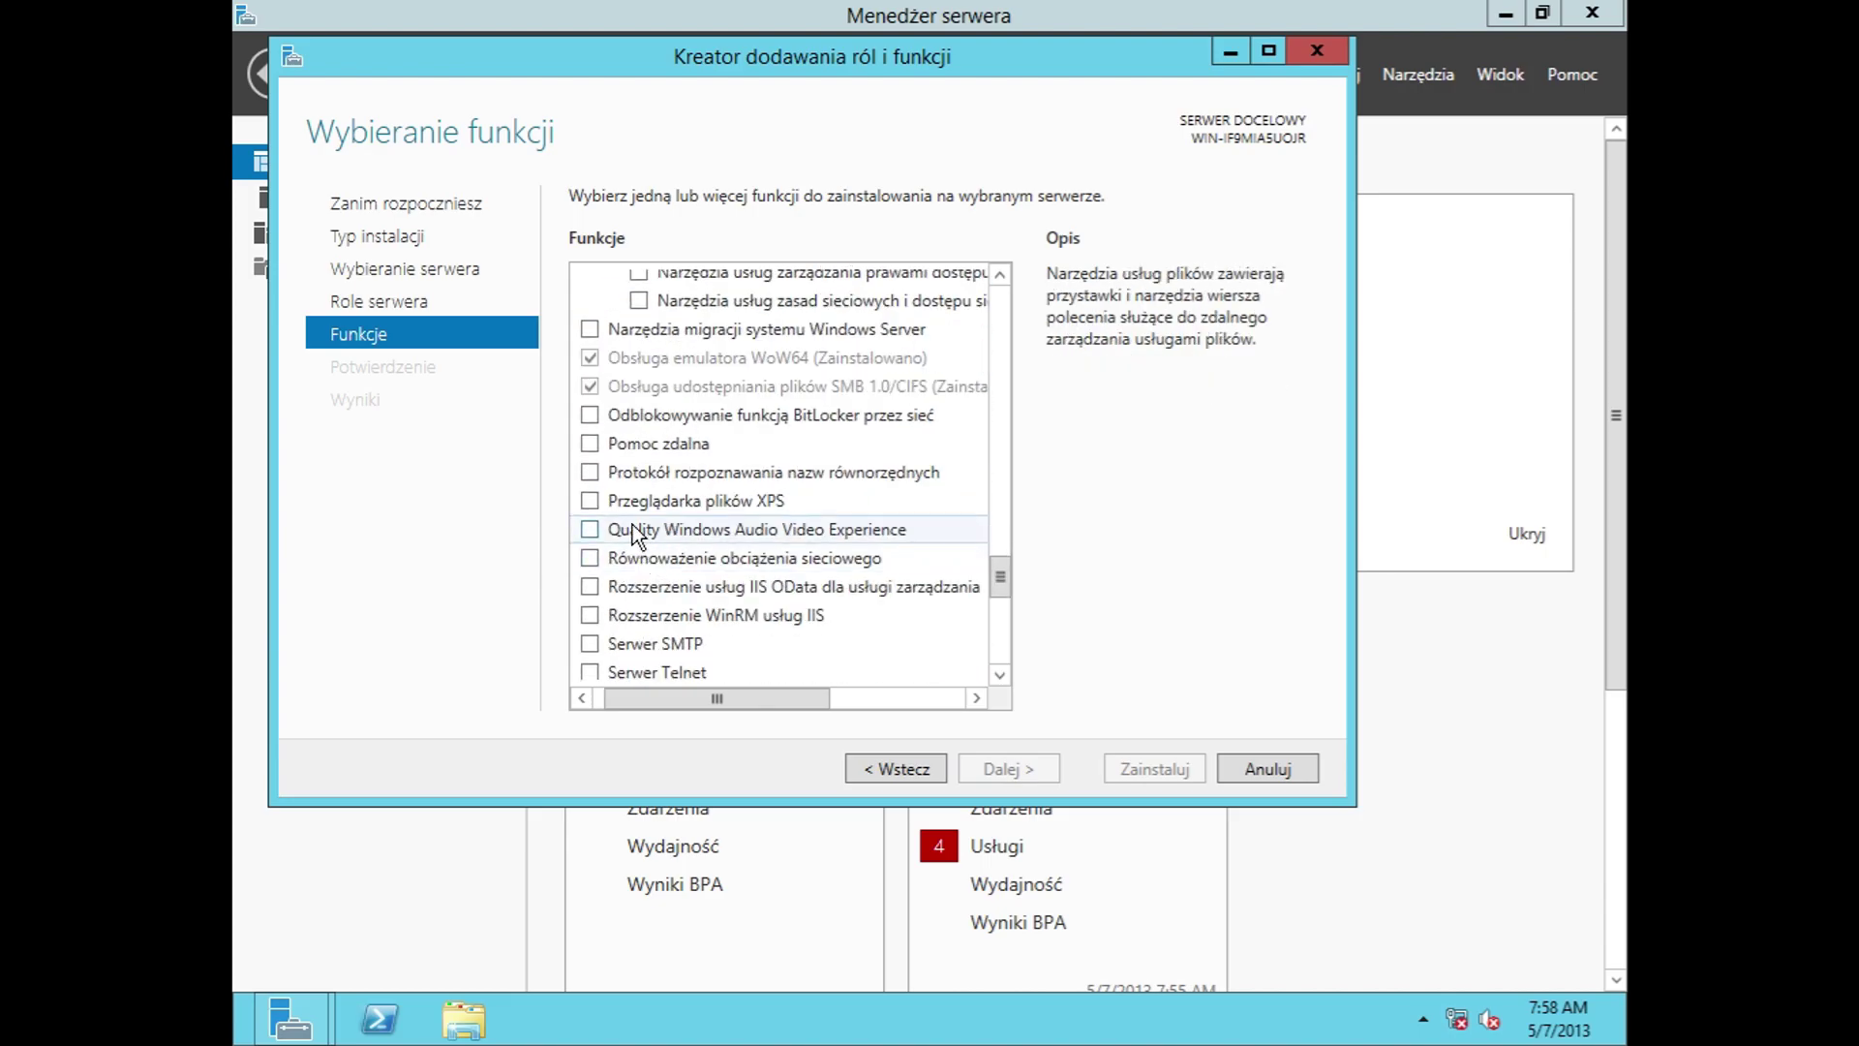
scroll(668, 581, down, 2)
drag(703, 695, 849, 701)
scroll(845, 624, up, 3)
scroll(844, 628, up, 4)
drag(1000, 586, 985, 254)
Step: Step through the removal wizard's server, roles and features pages, cancel it, then open Dodawanie serwerów
click(467, 206)
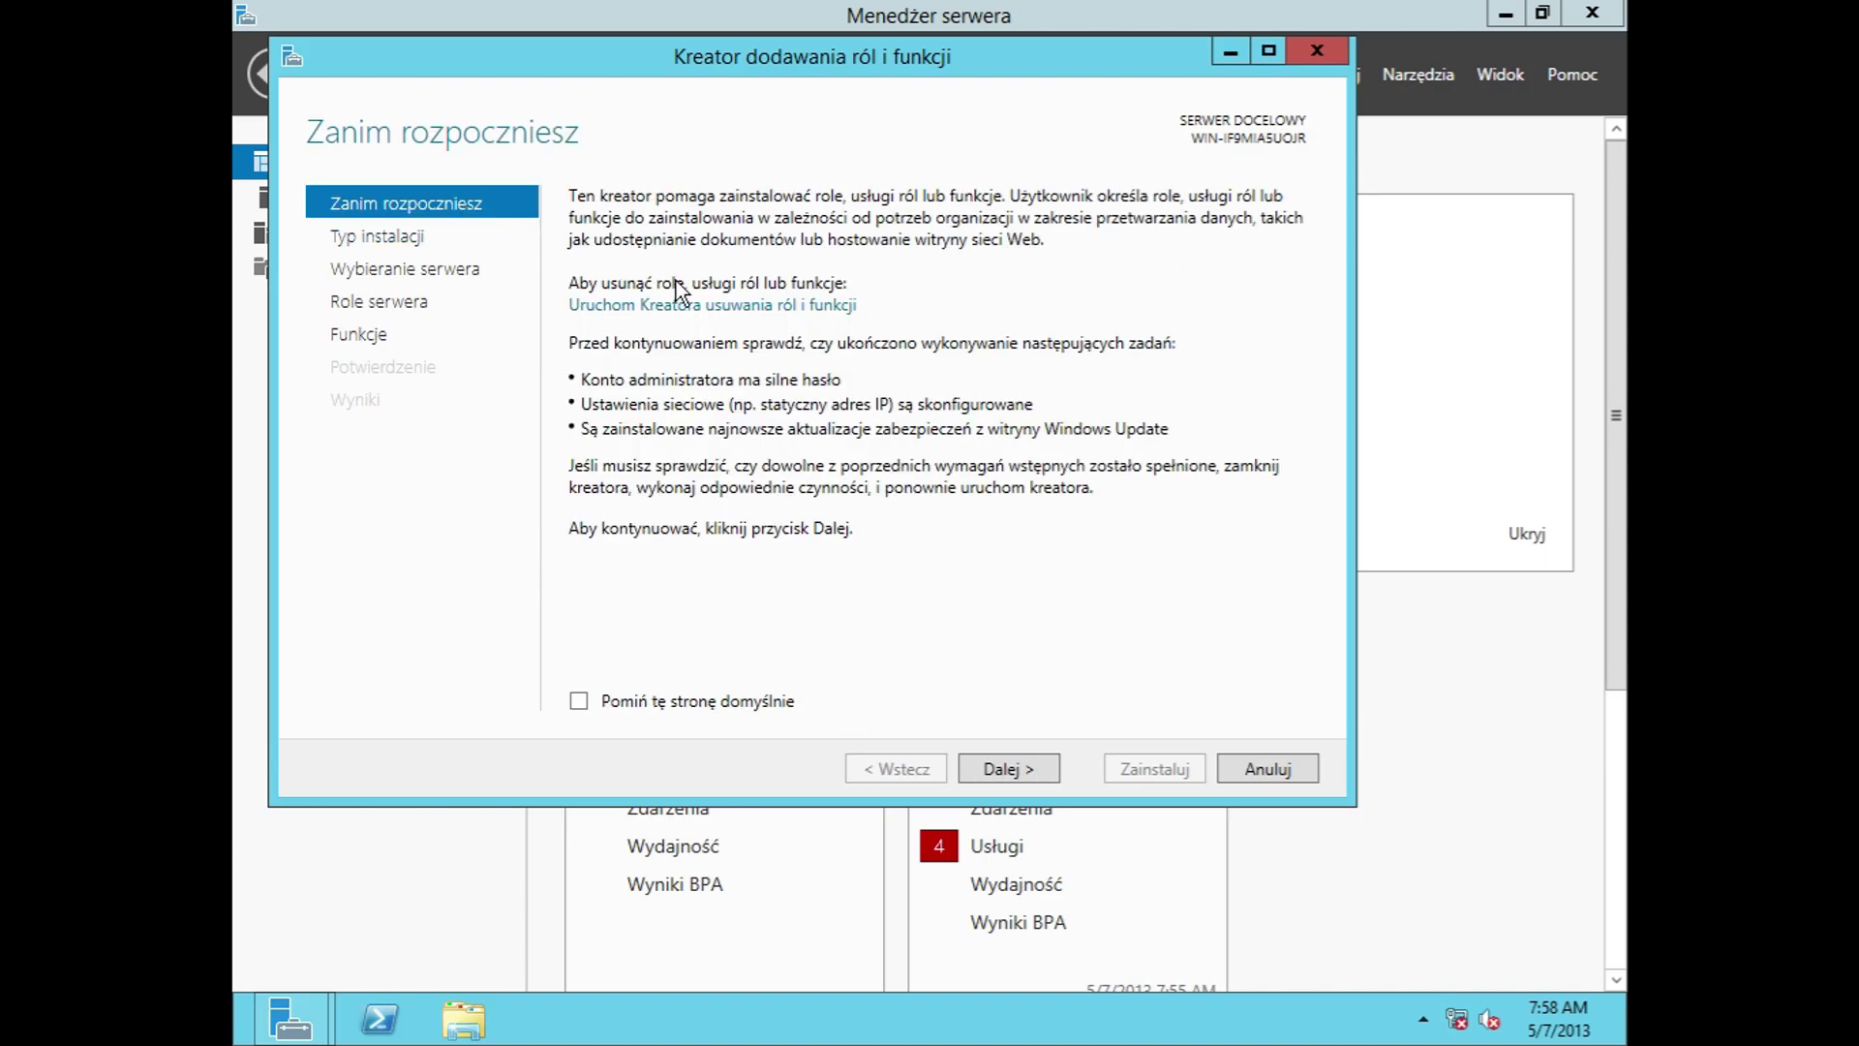
click(678, 306)
click(414, 262)
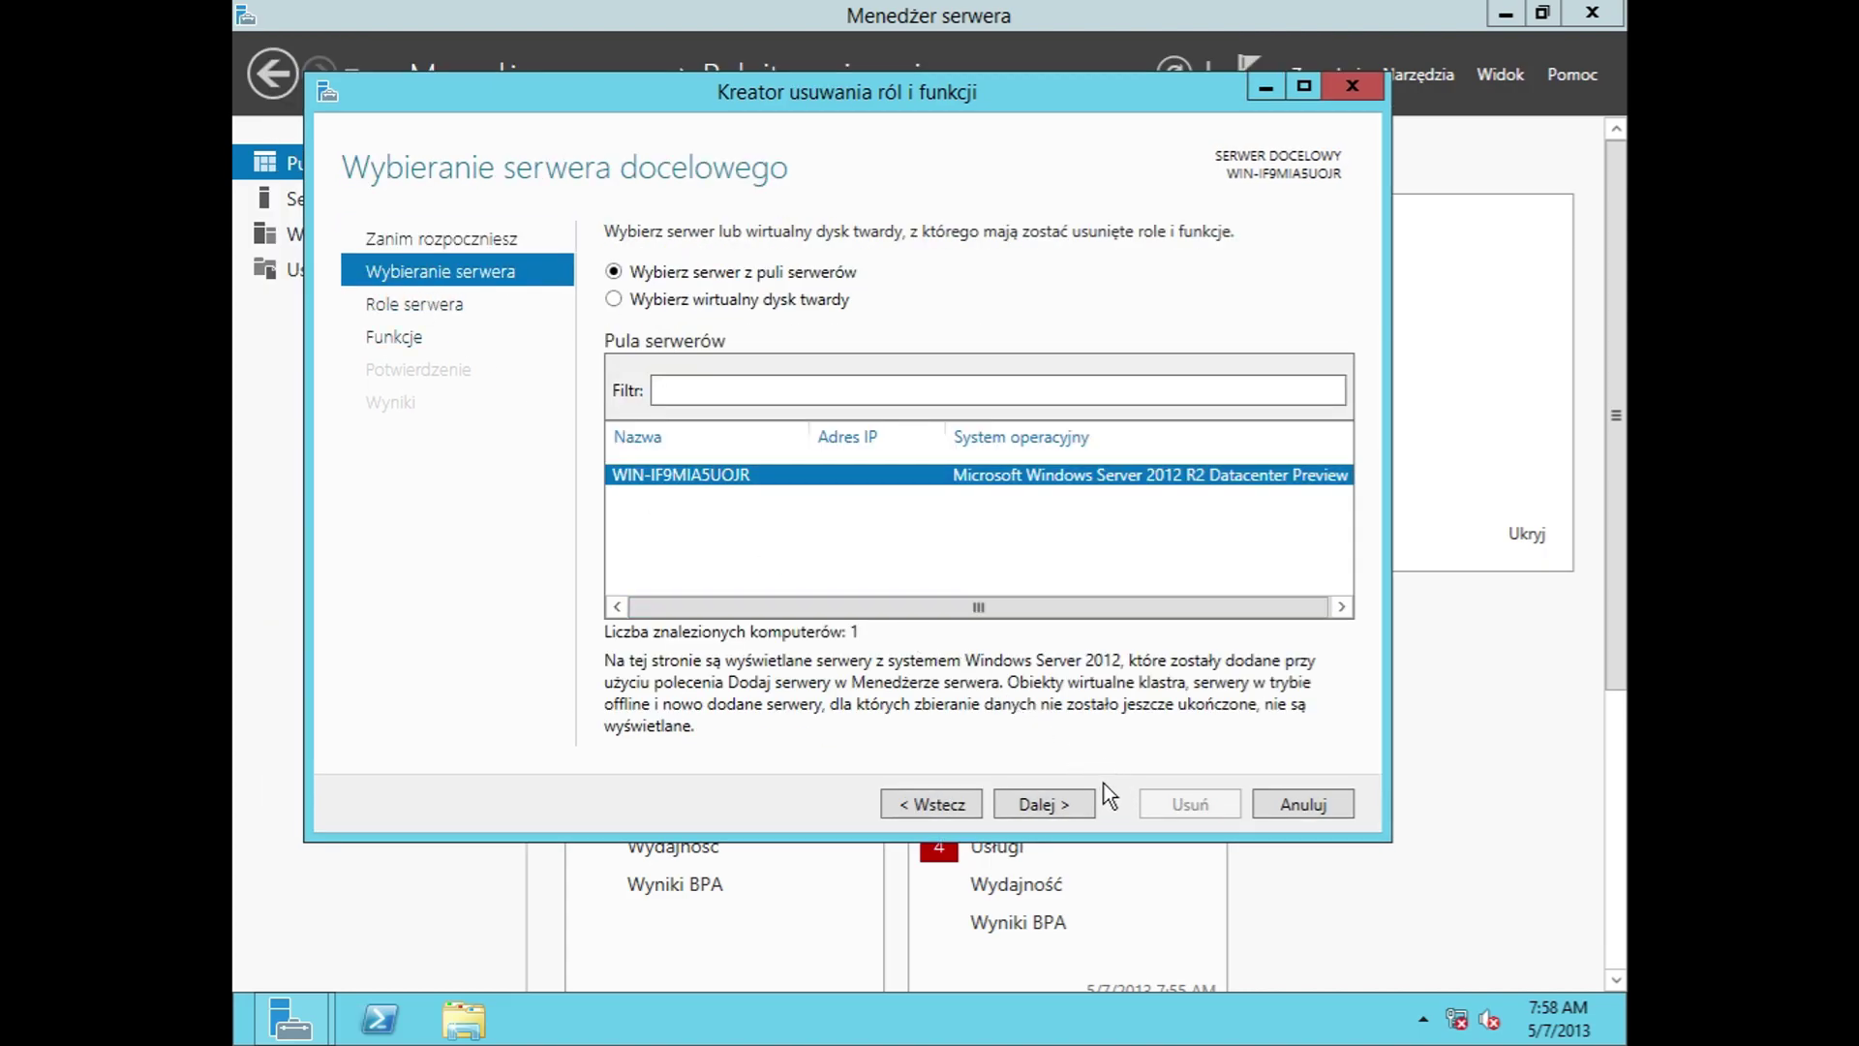
click(1063, 802)
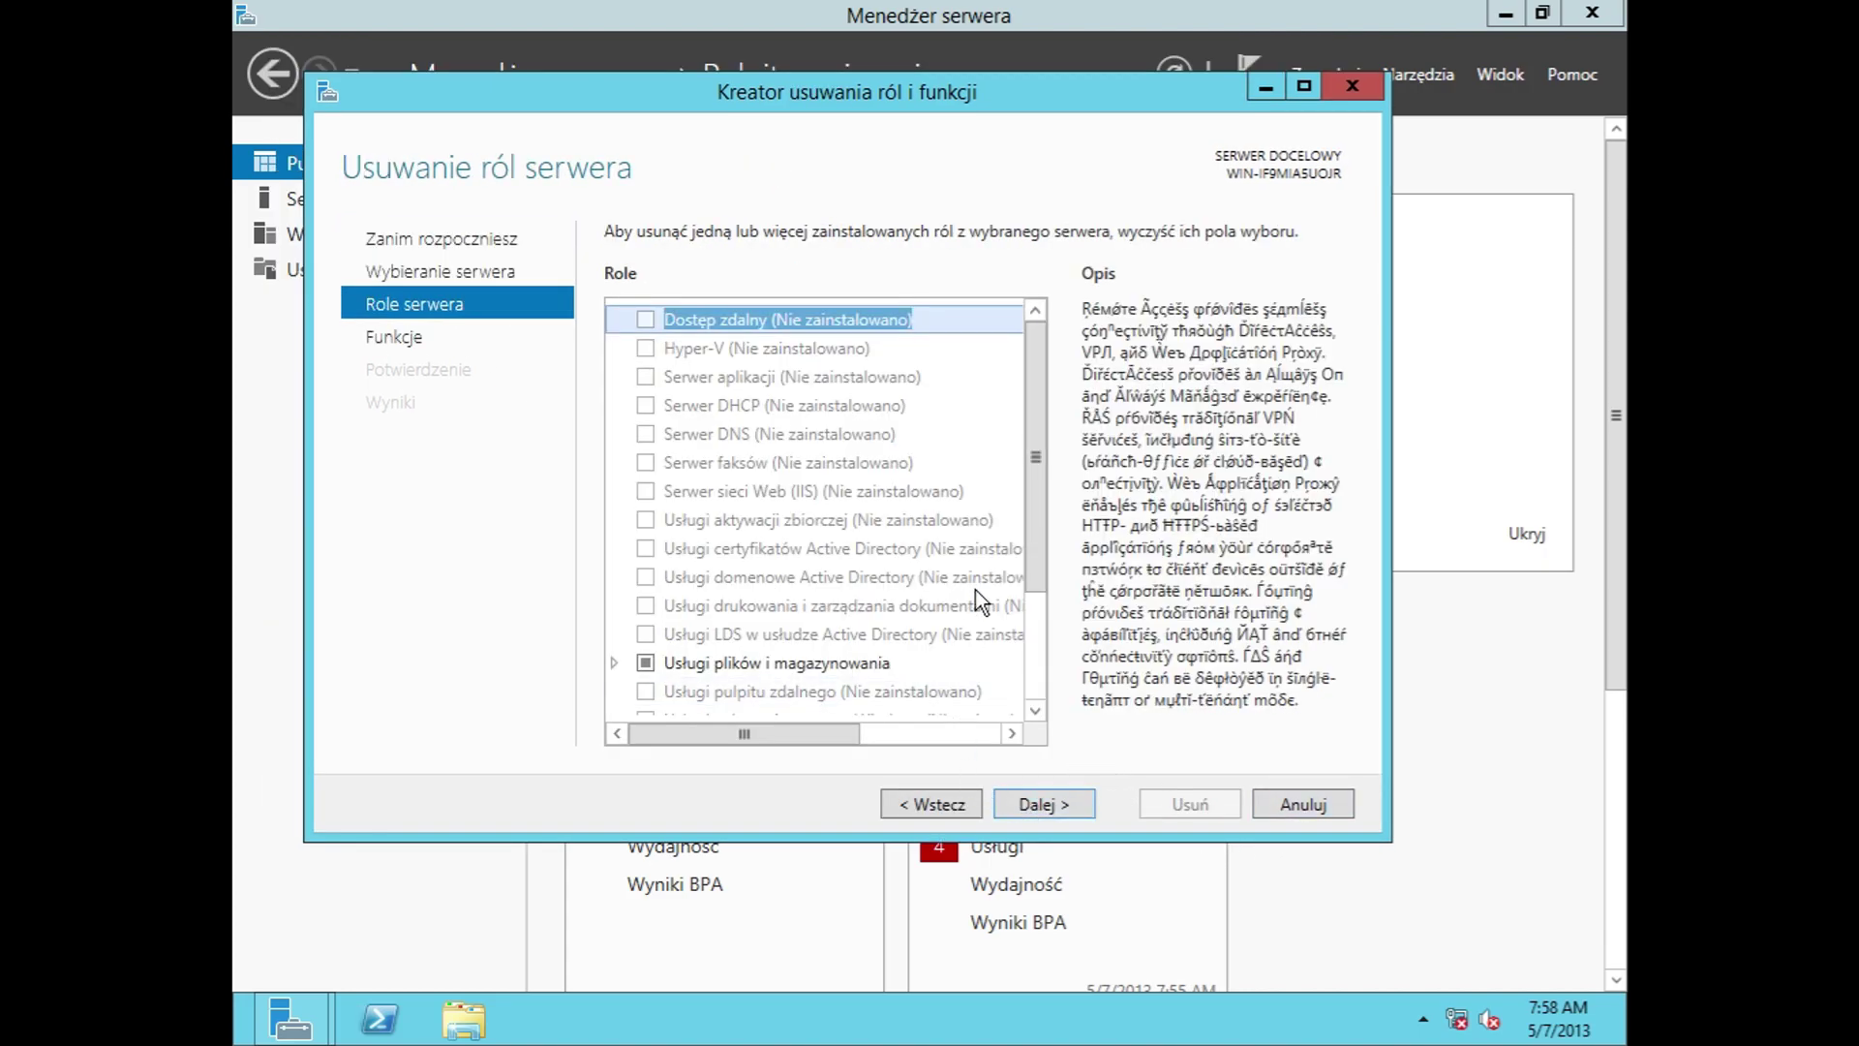
click(433, 339)
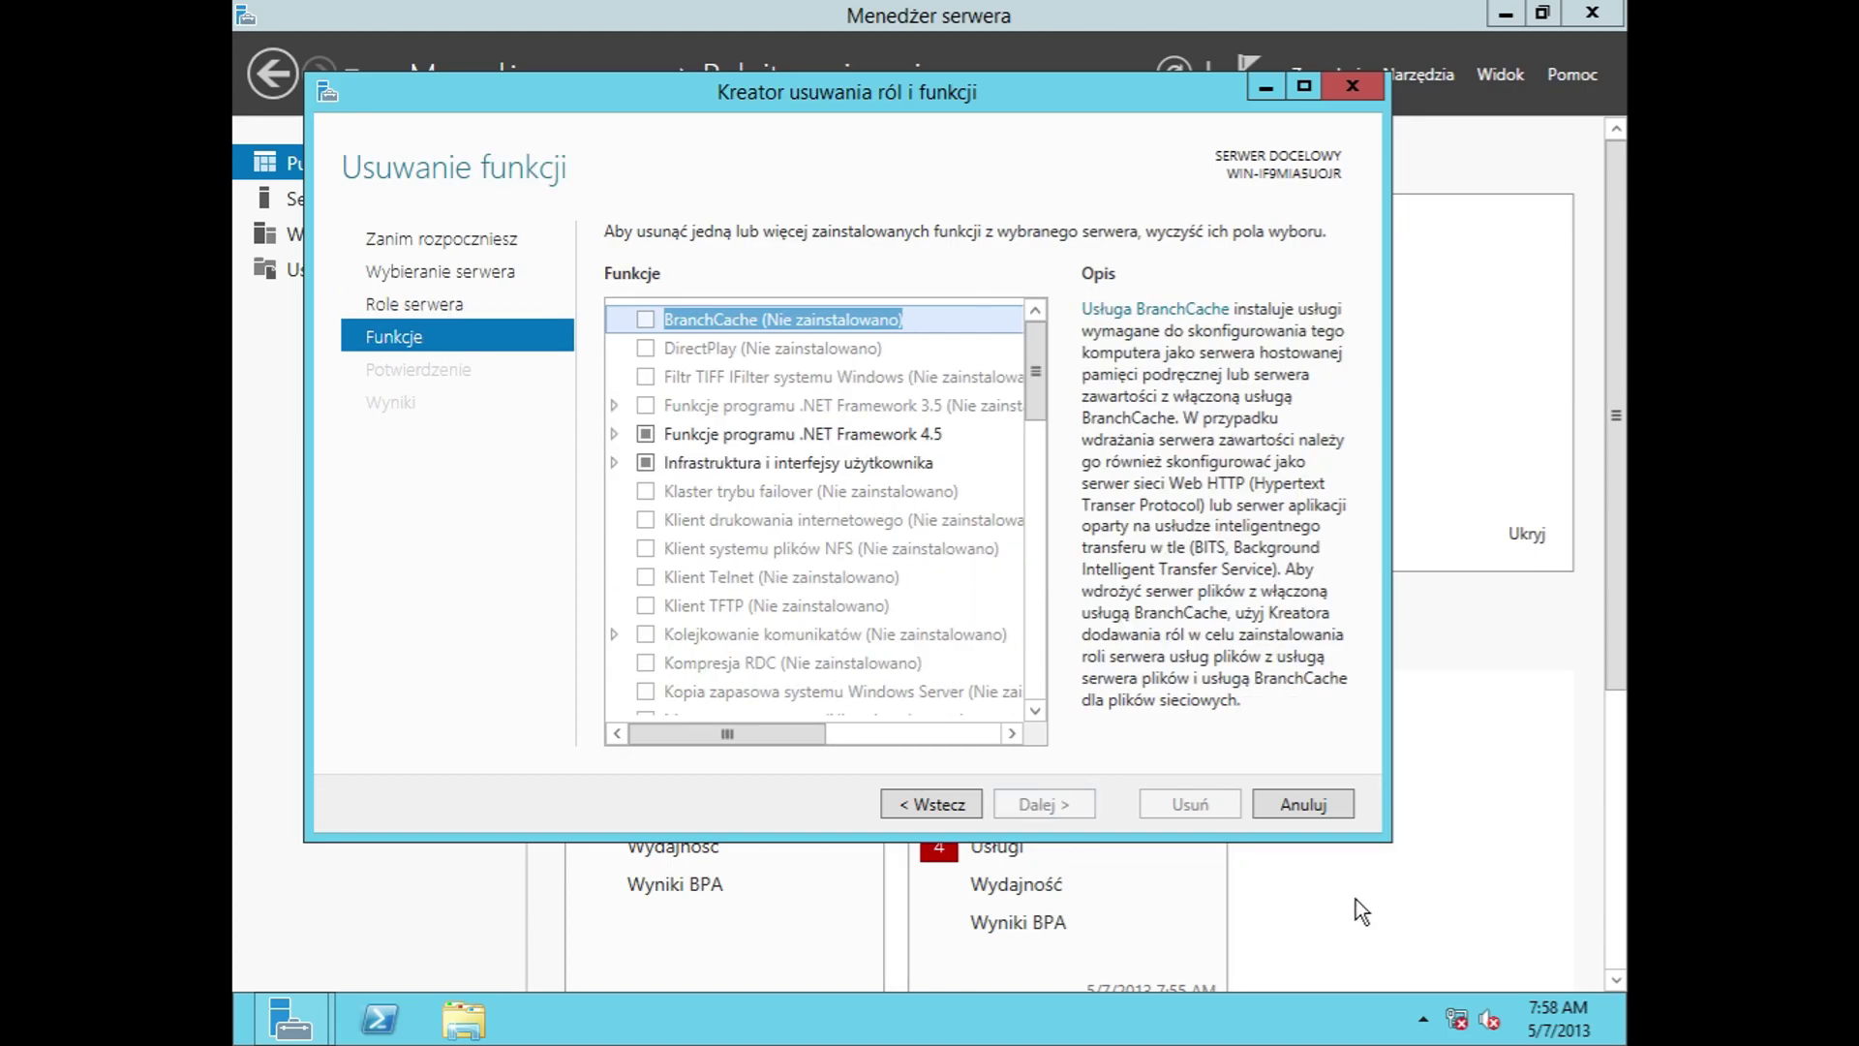
click(1300, 805)
click(917, 389)
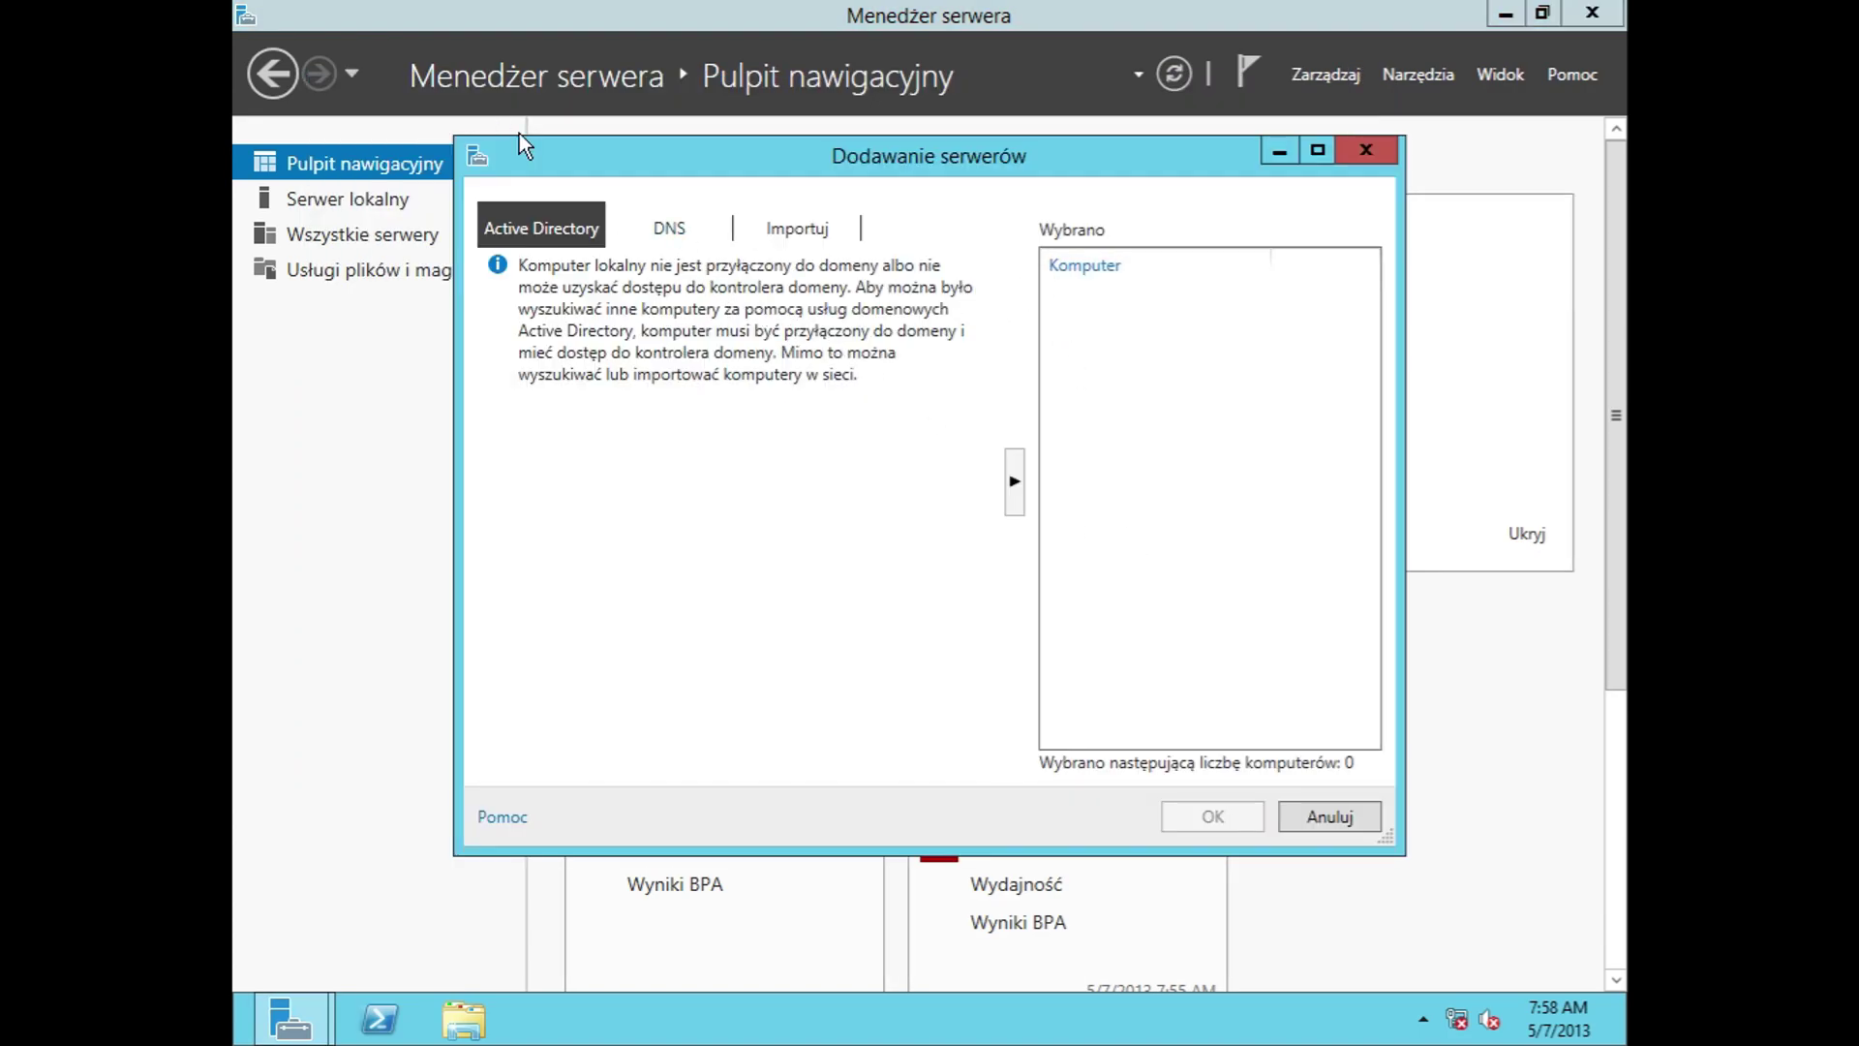
Step: Review the DNS and Importuj options for adding servers and view the help page, then close it
click(657, 230)
click(784, 231)
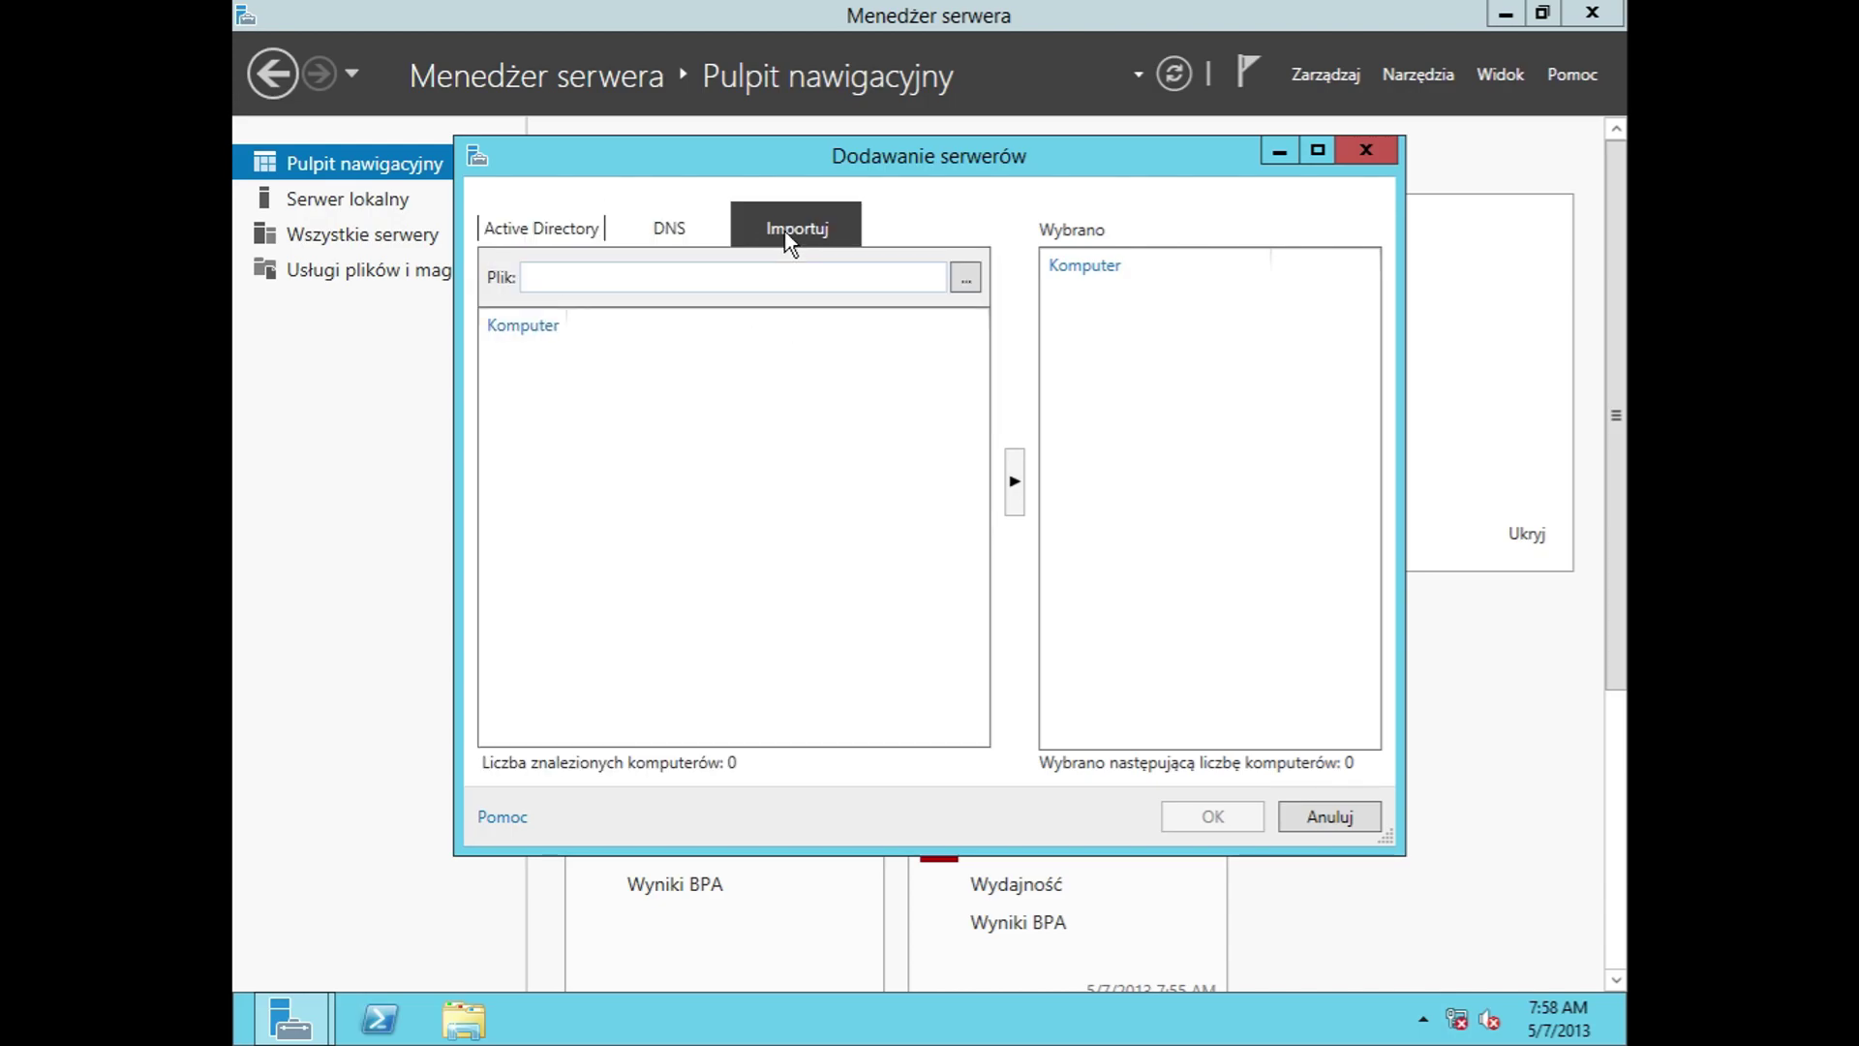
click(518, 819)
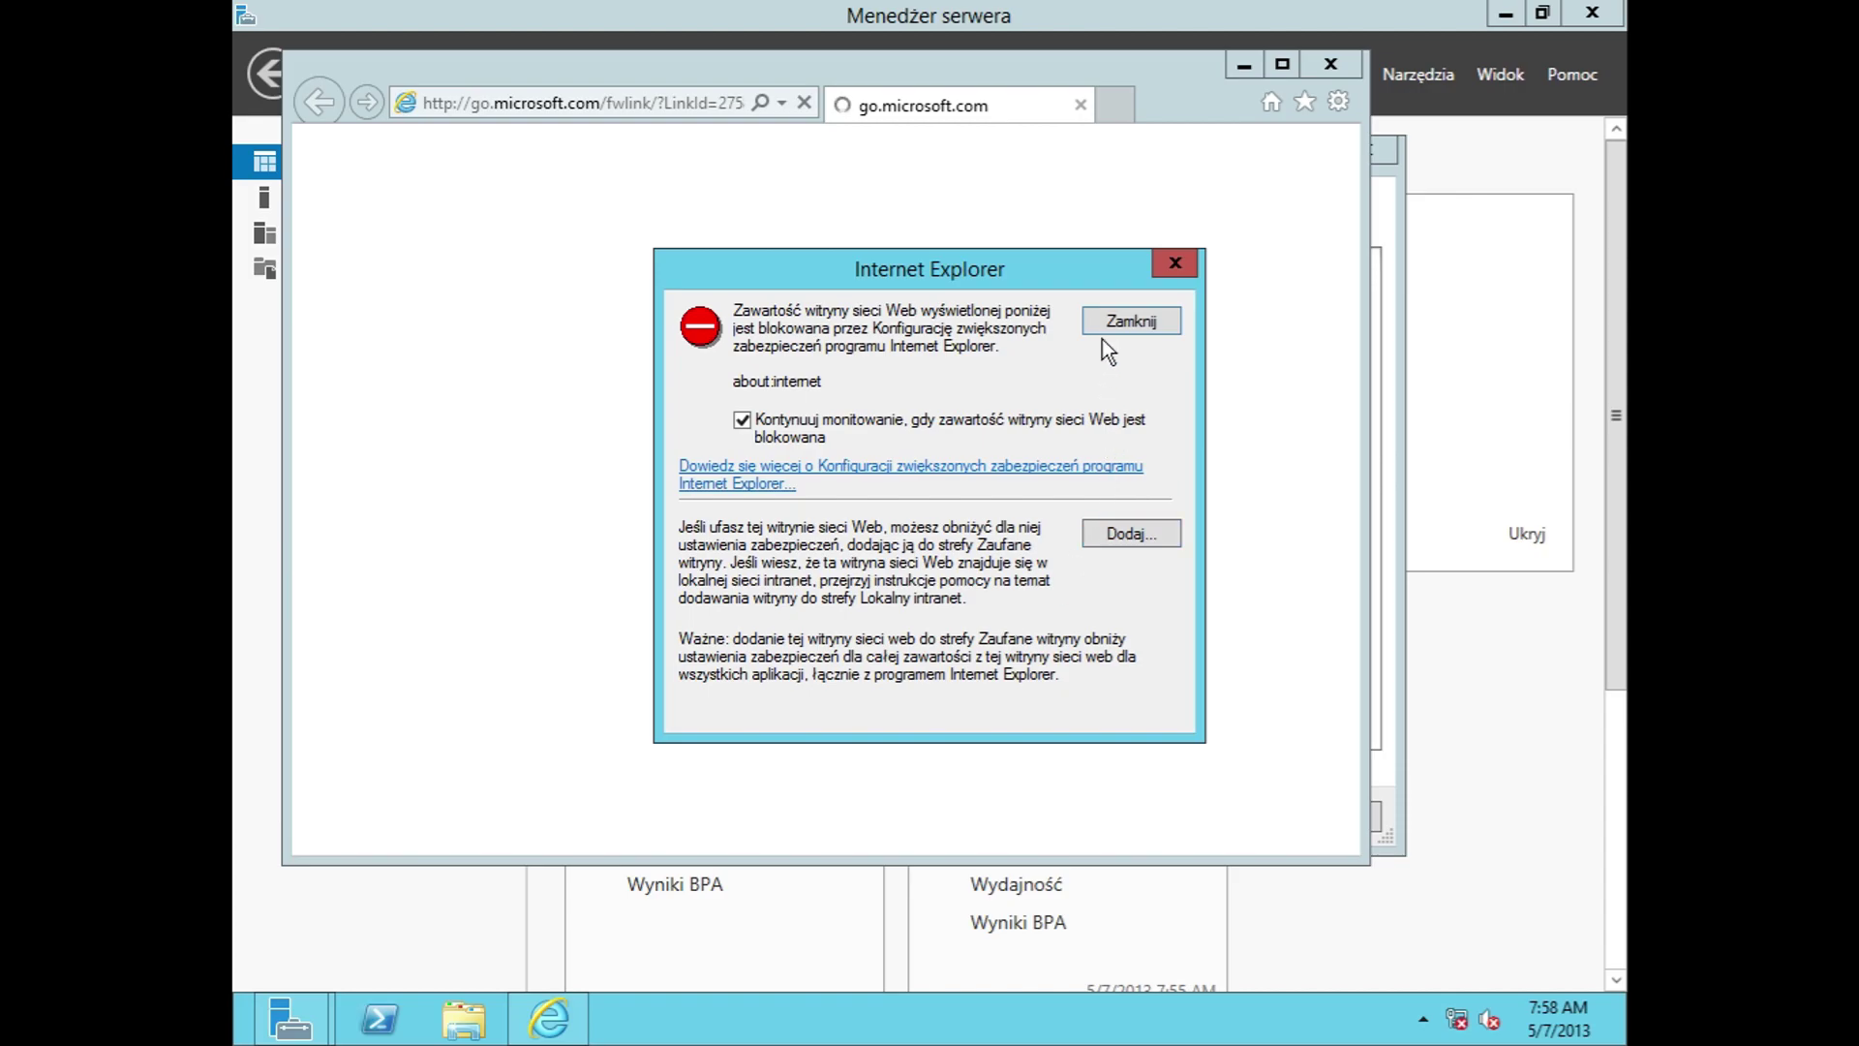
click(1114, 323)
click(1065, 646)
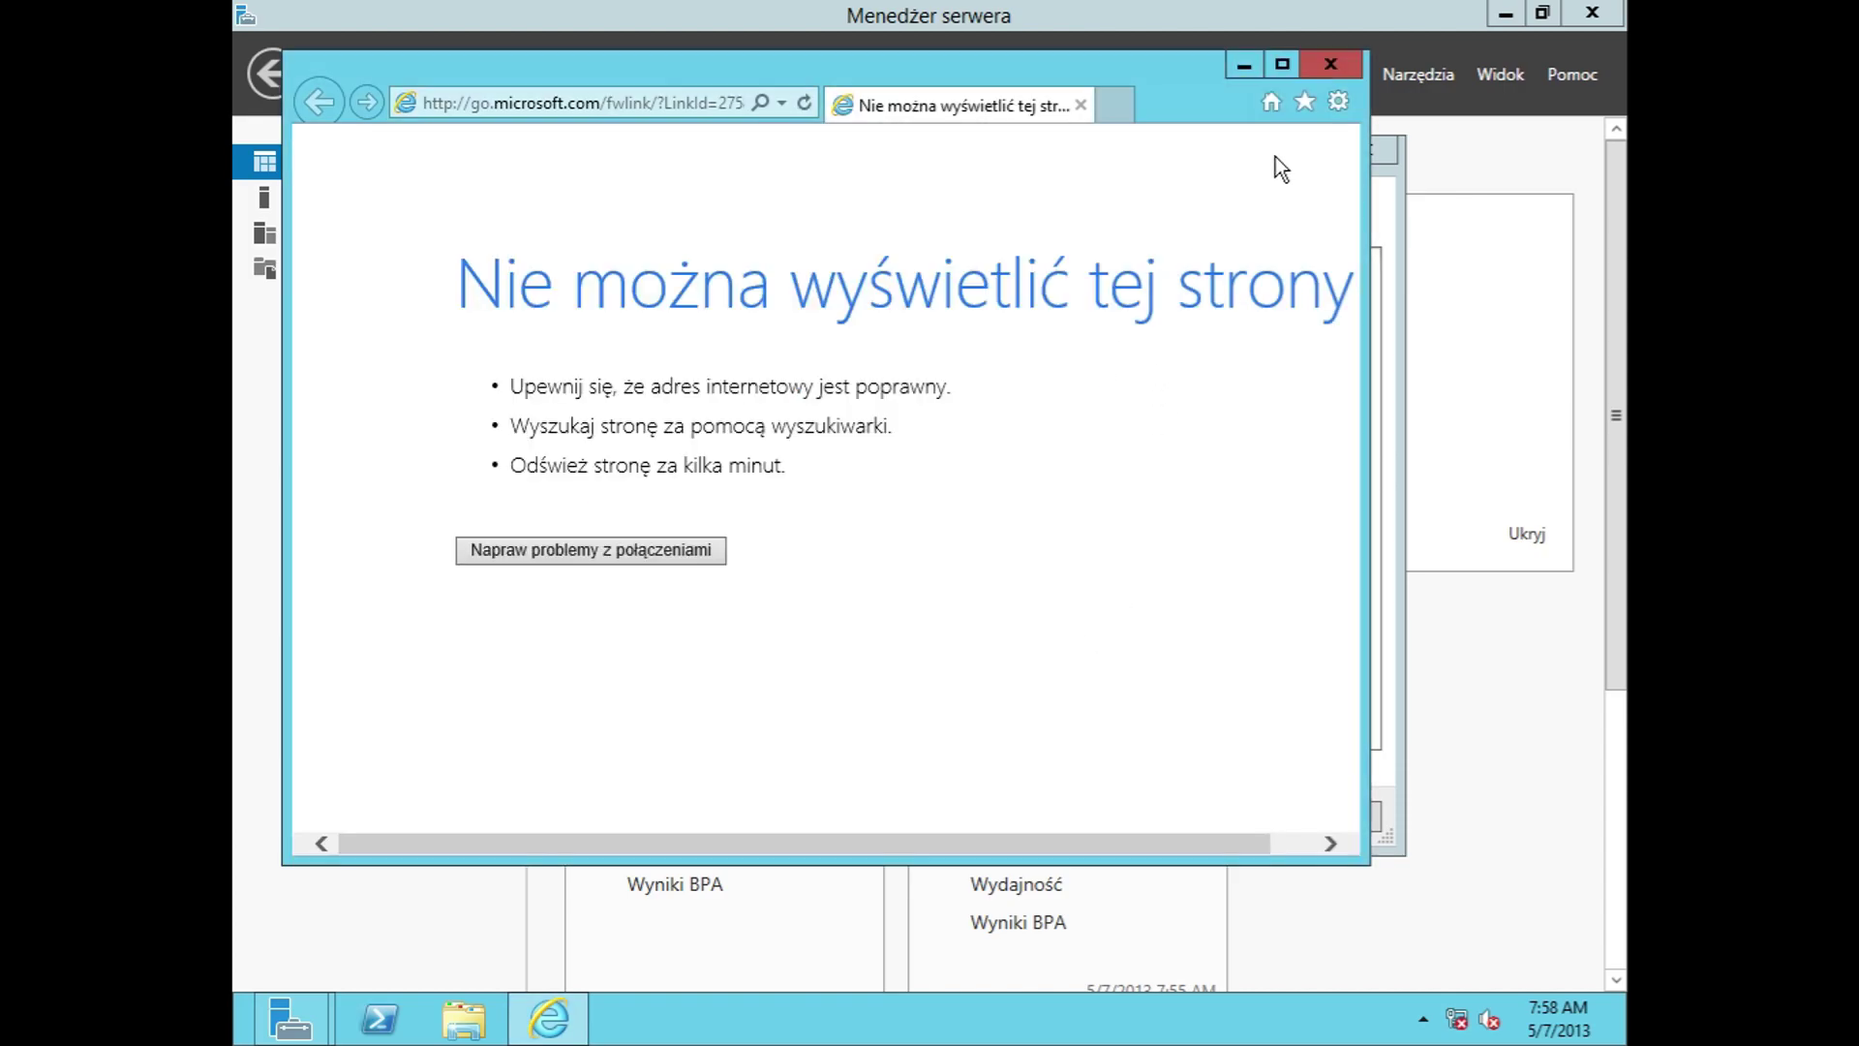
click(1329, 64)
Step: Close Dodawanie serwerów and start Utwórz grupę serwerów
click(1354, 151)
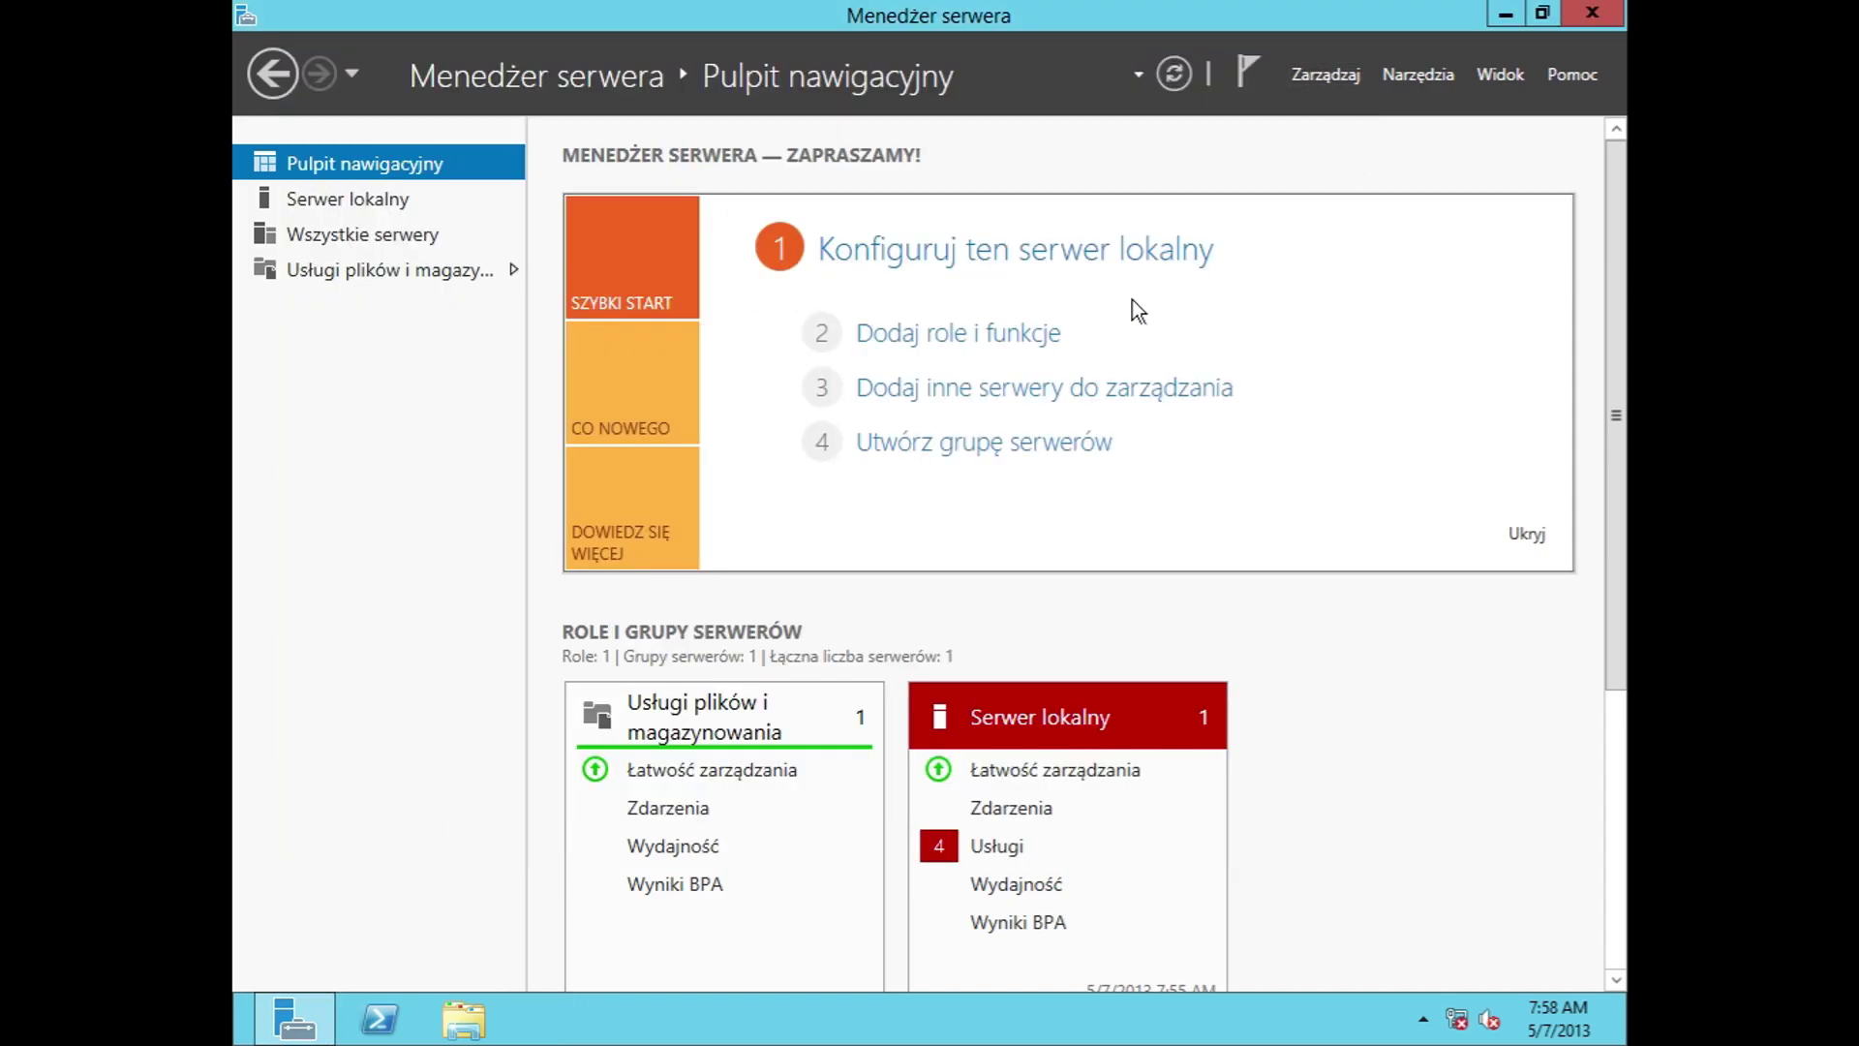
click(997, 453)
drag(739, 730, 741, 468)
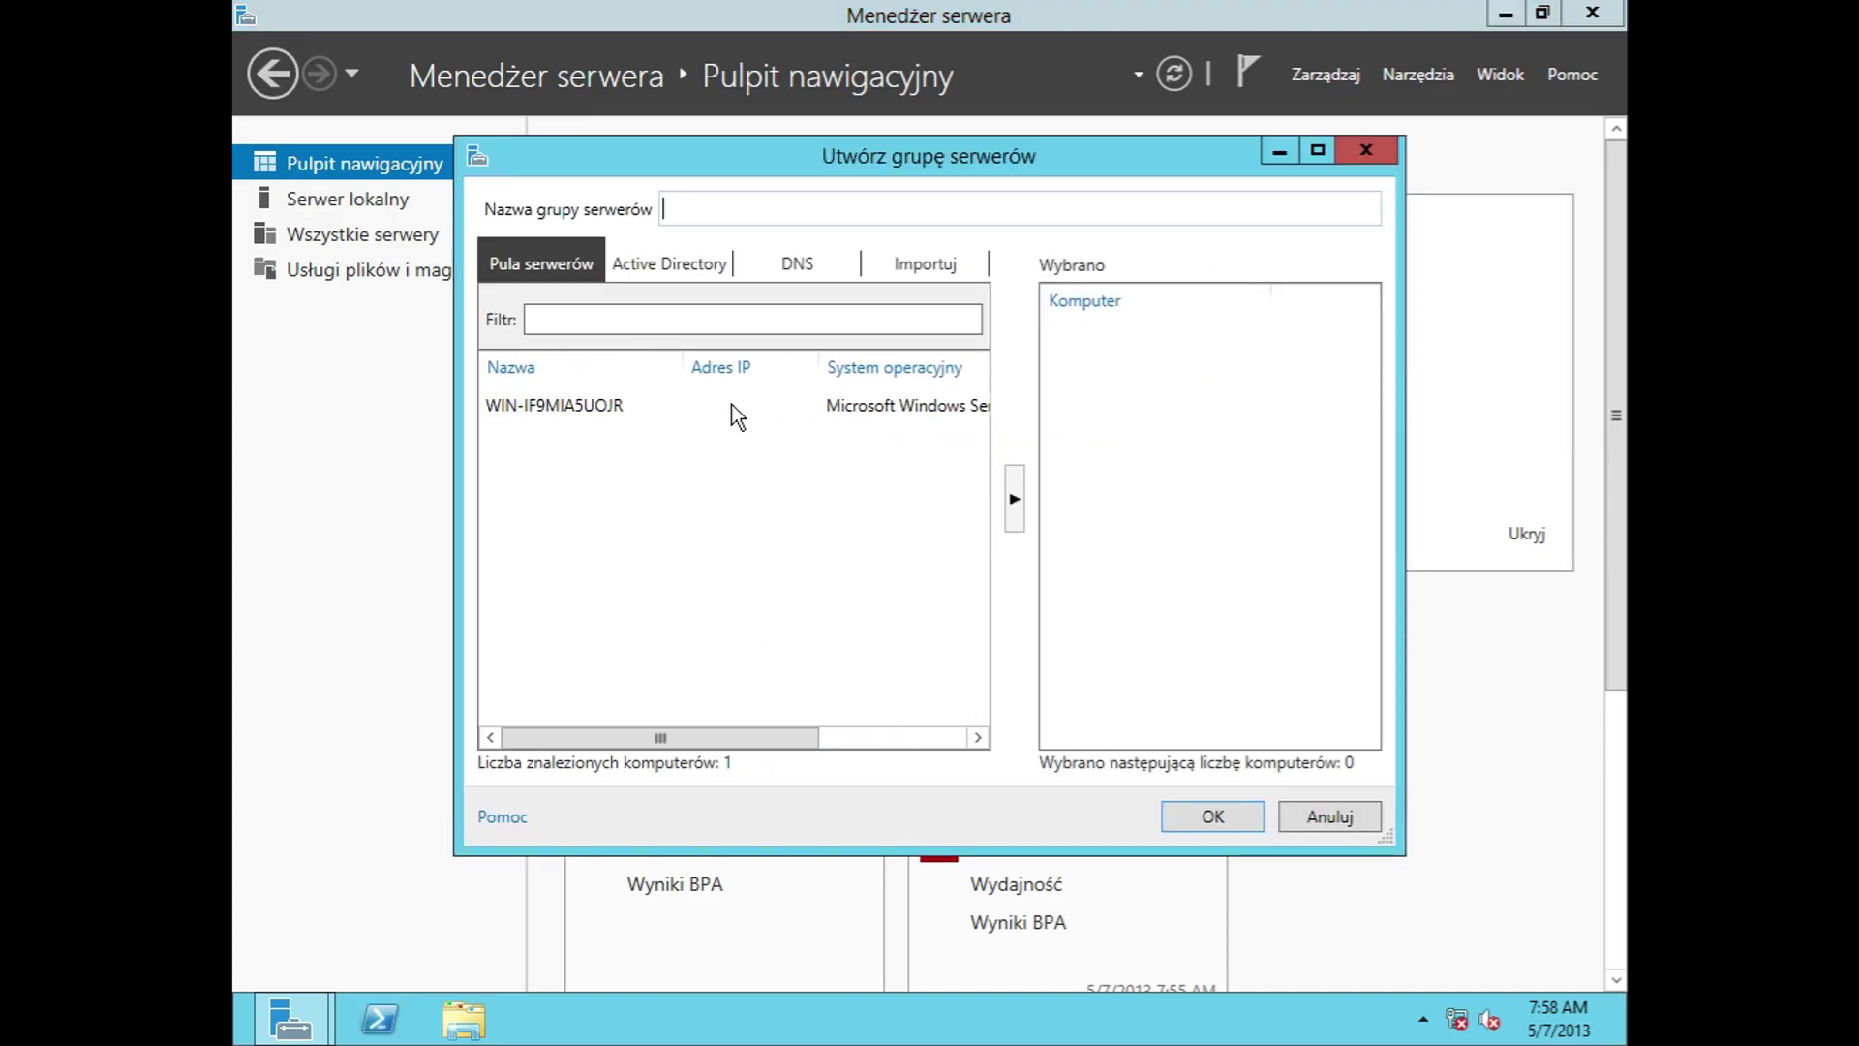
Step: Browse the Active Directory, Pula serwerów, Importuj and DNS options, then cancel without creating a group
click(668, 264)
click(656, 288)
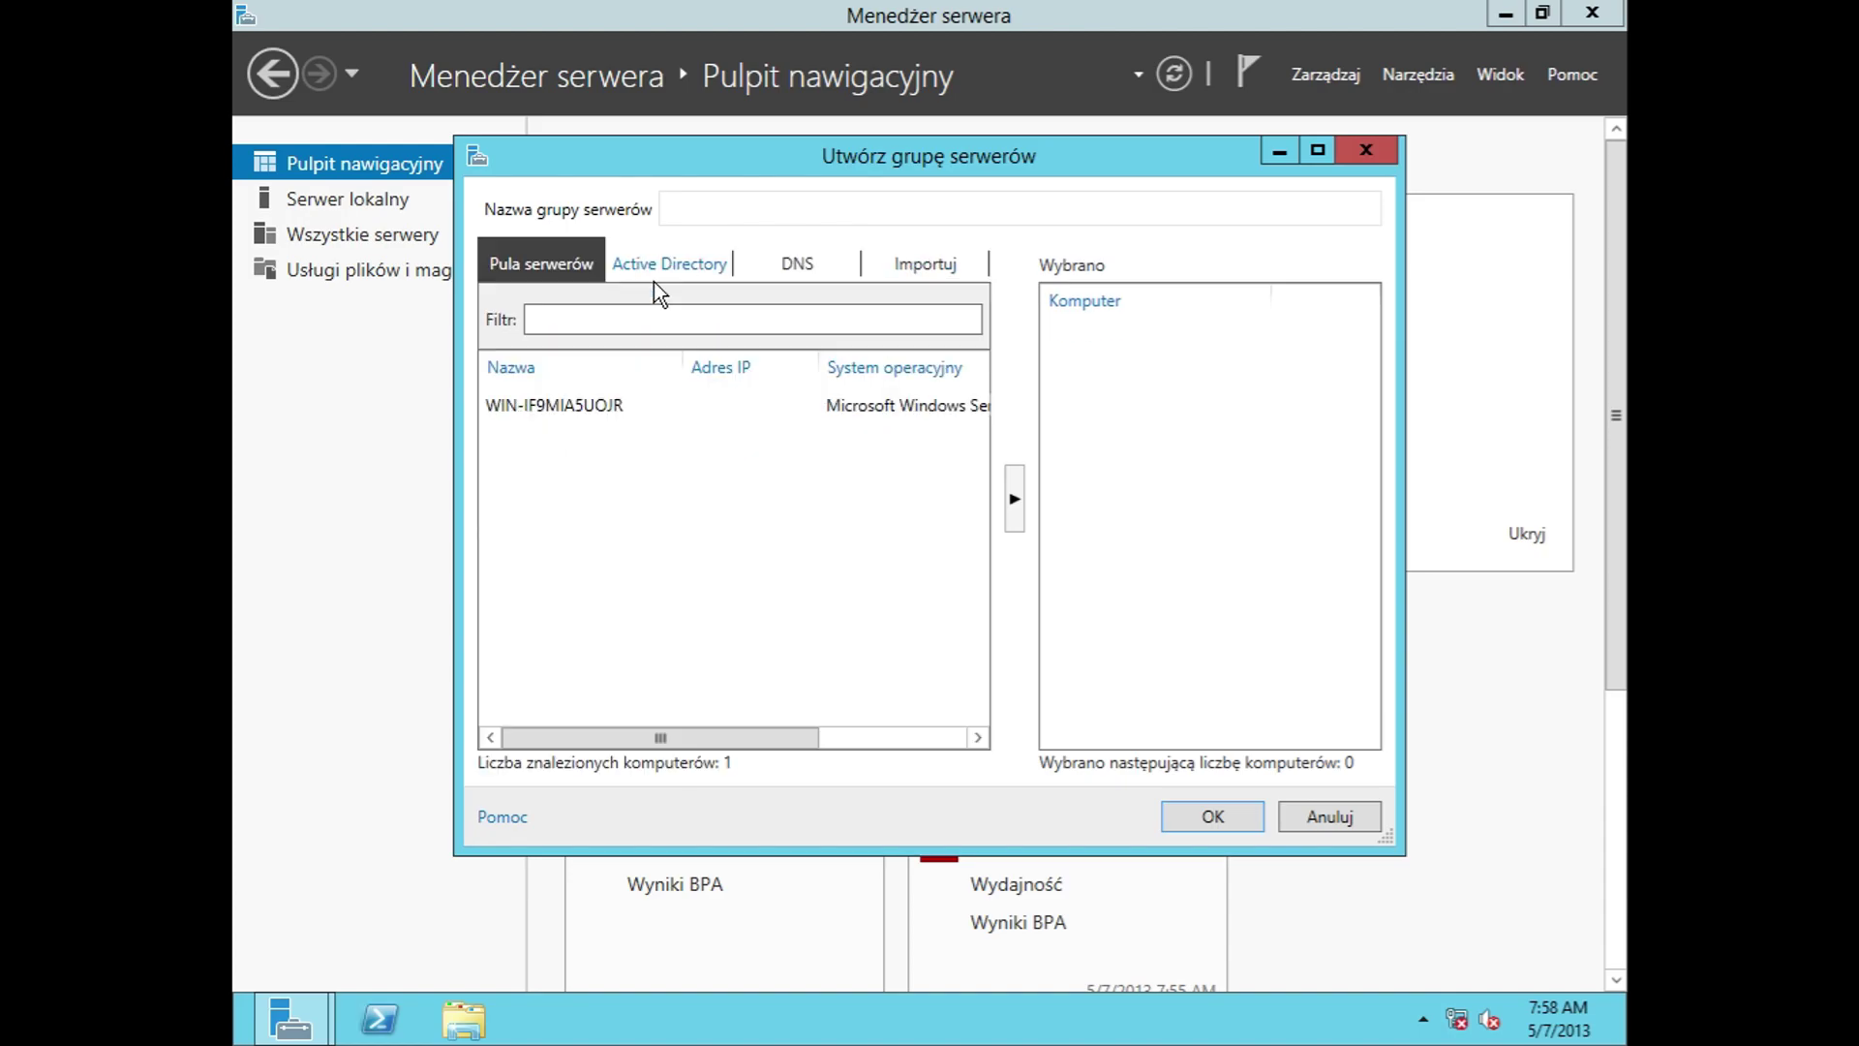
click(670, 264)
click(794, 255)
click(786, 272)
click(722, 261)
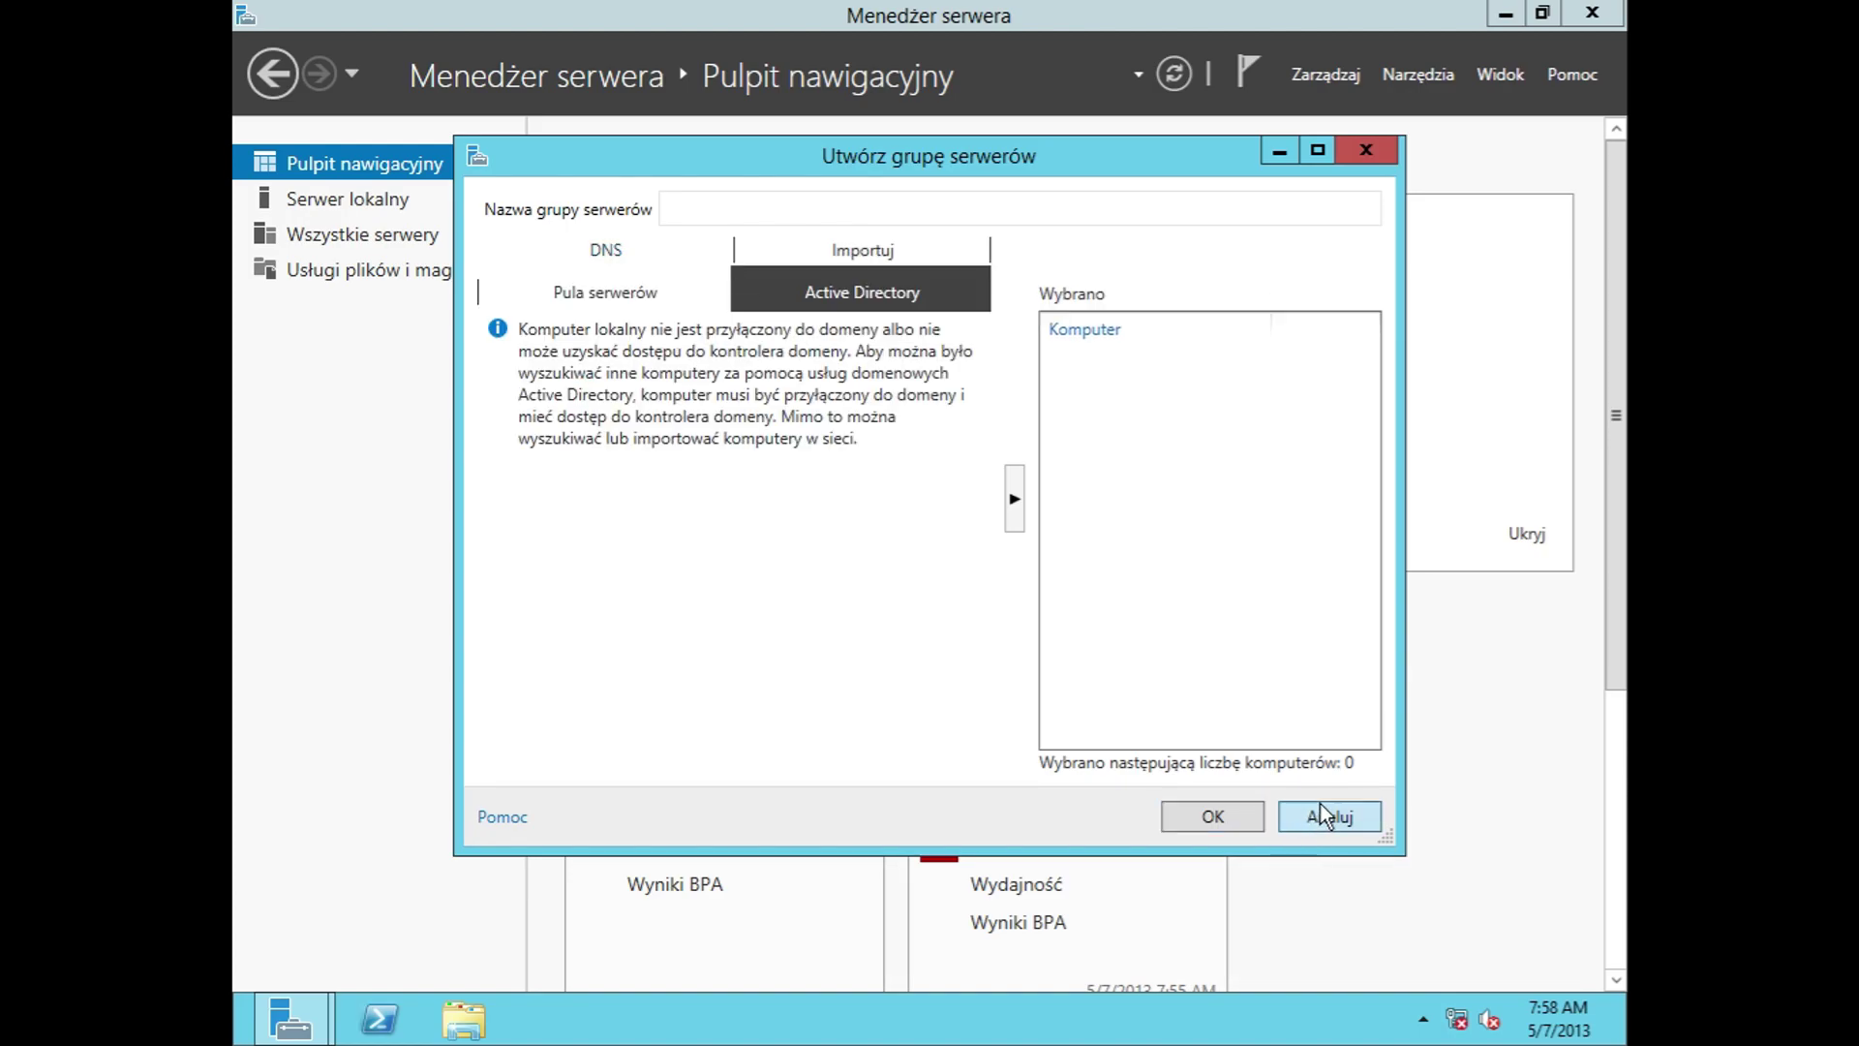
click(1323, 812)
scroll(909, 776, down, 3)
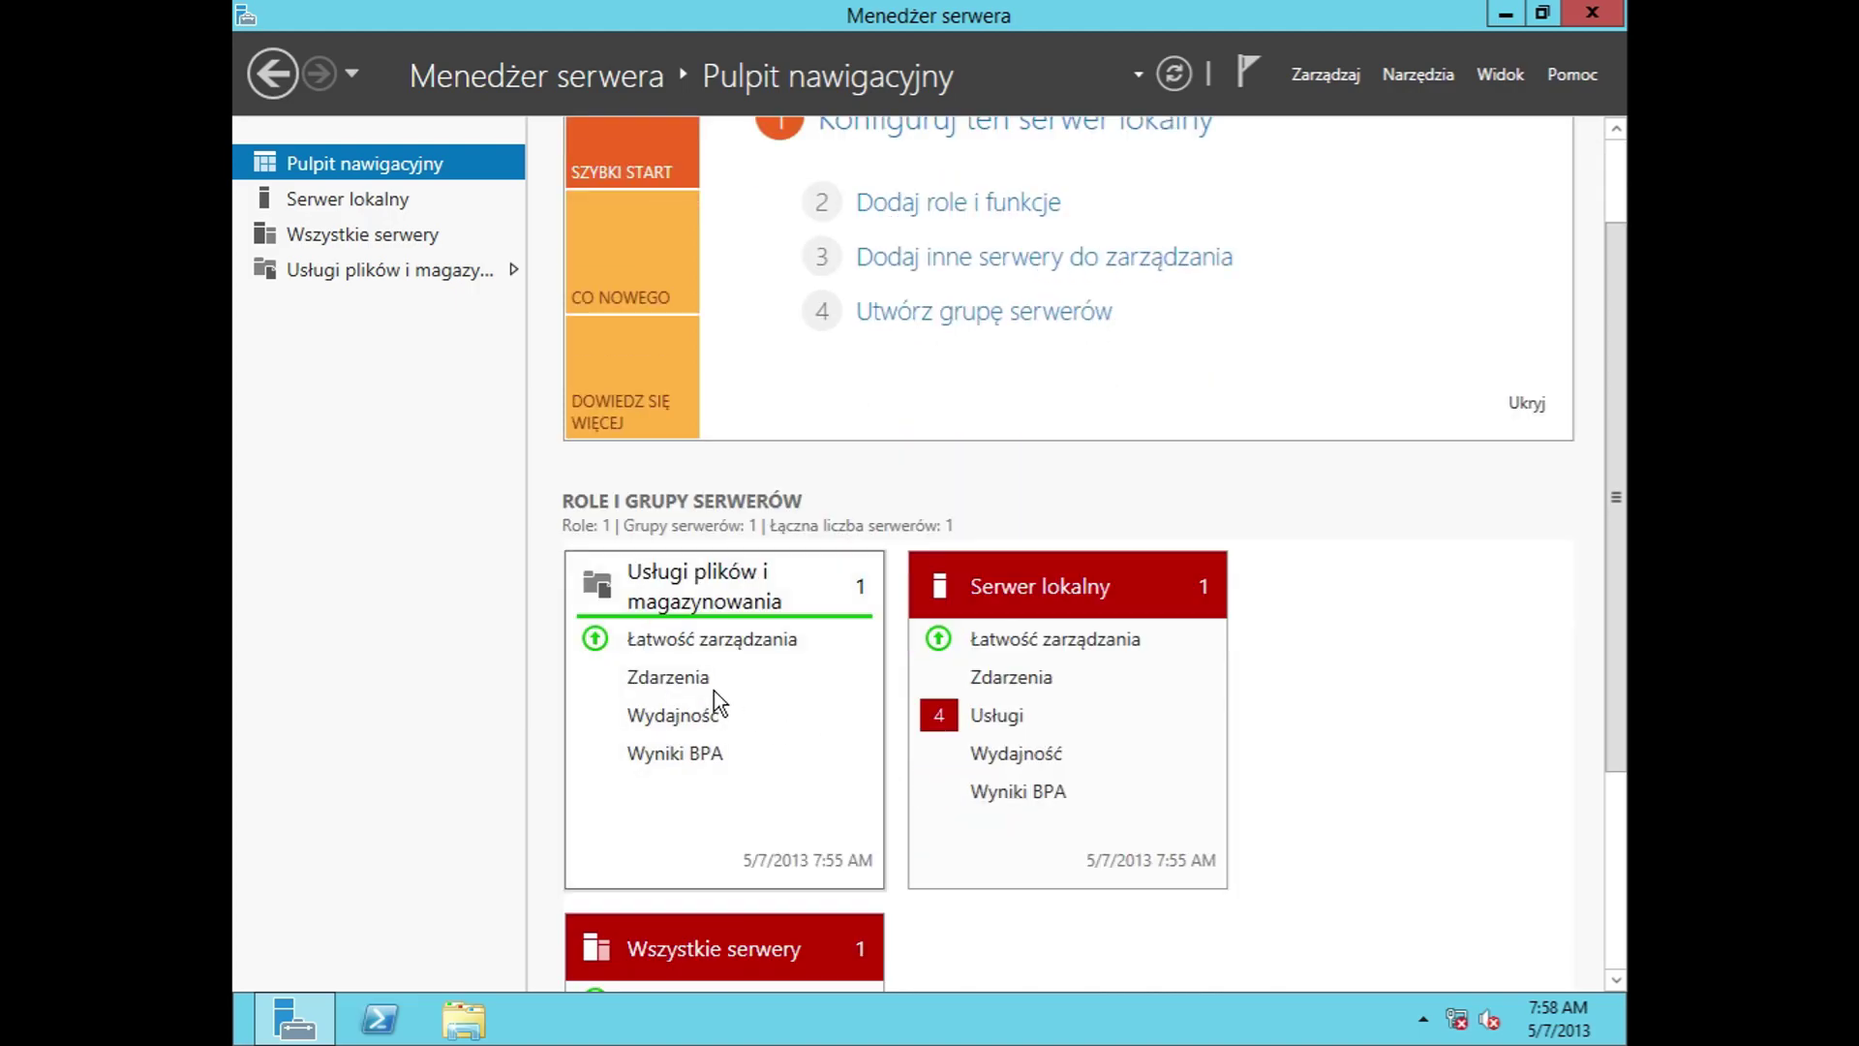
Step: On the file and storage servers page, review the Configure Event Data options and cancel
click(816, 596)
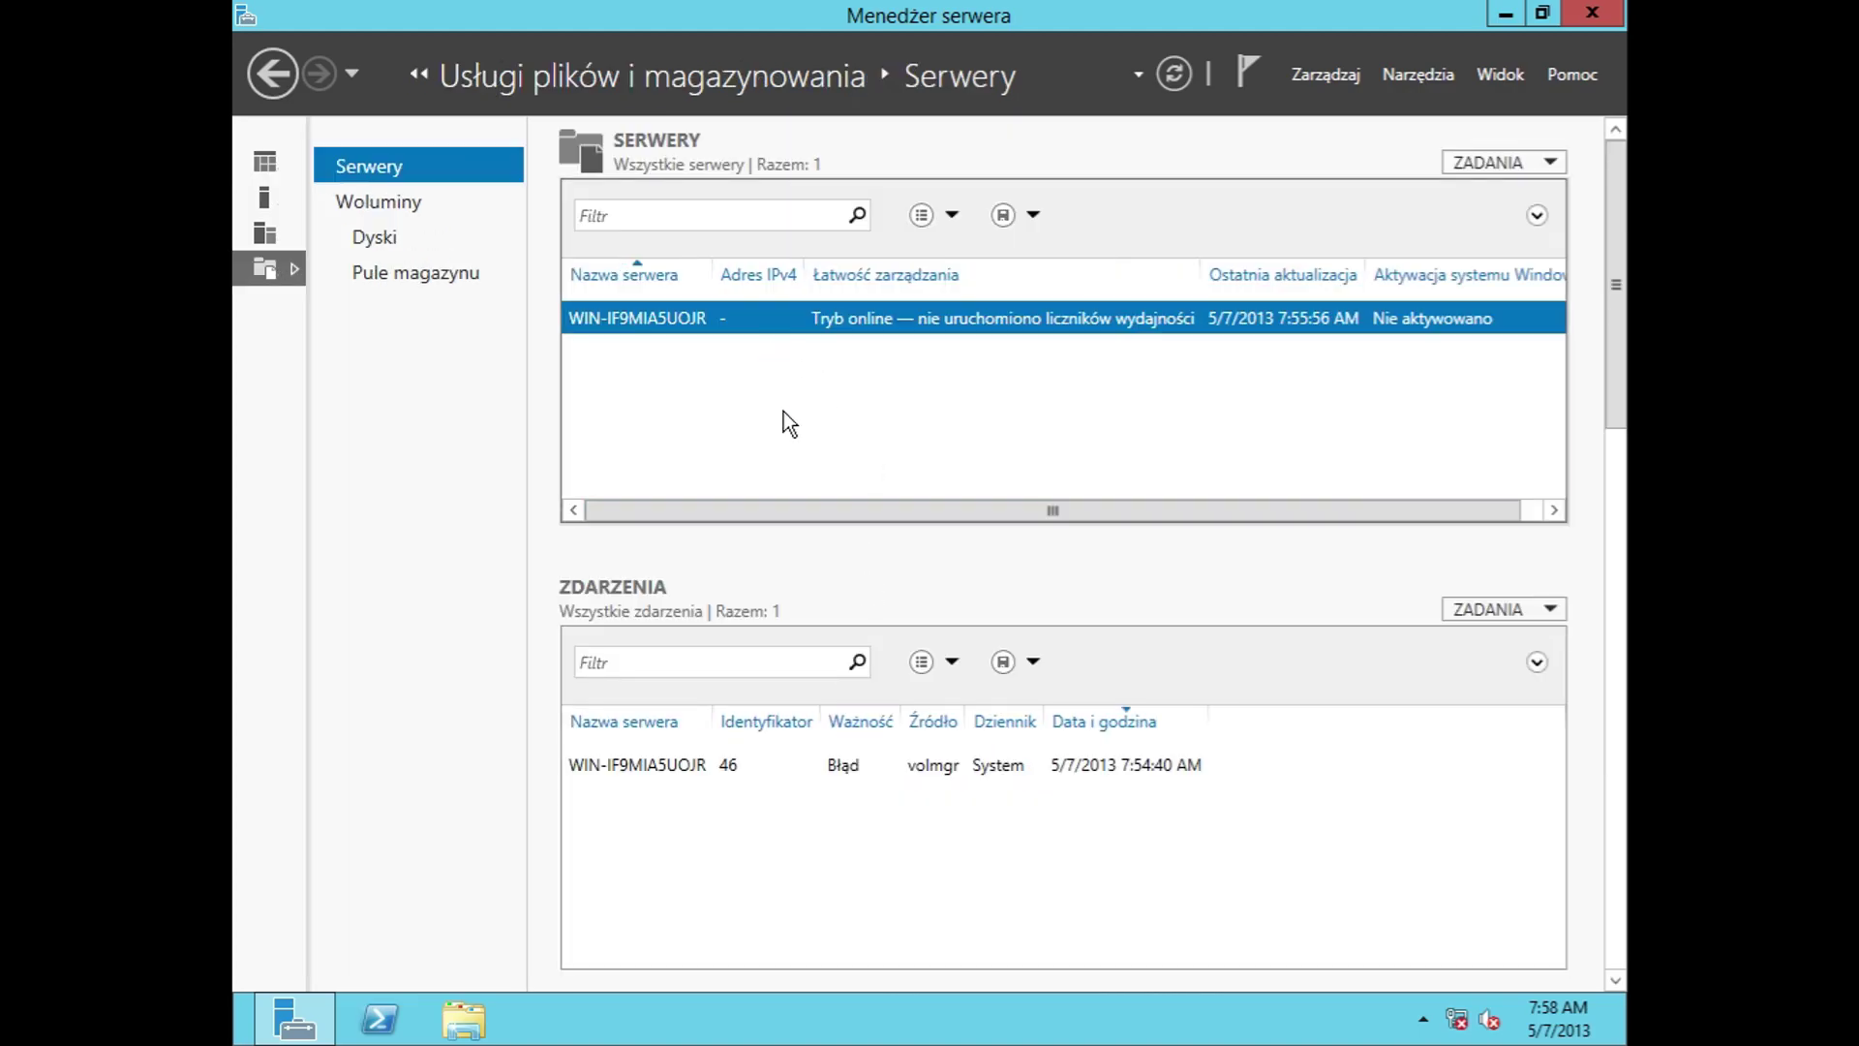
click(1521, 616)
click(1514, 608)
click(1514, 607)
click(1509, 635)
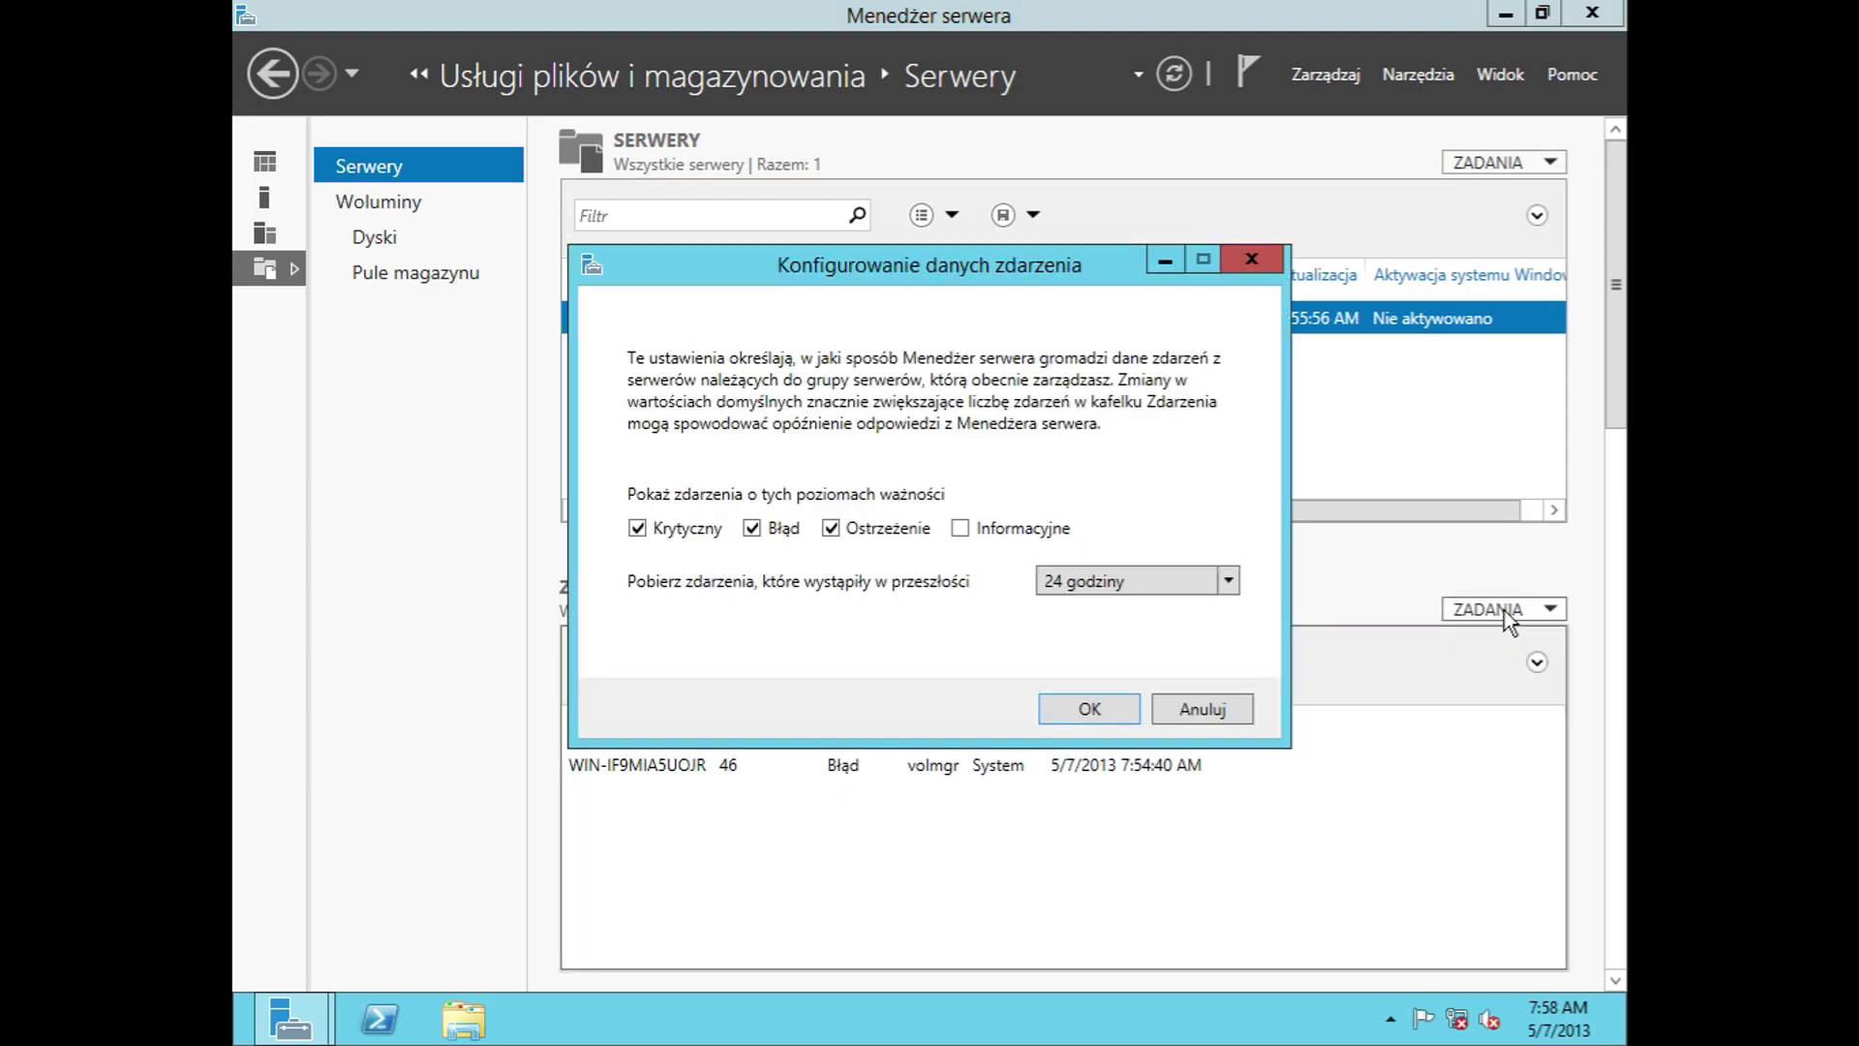
click(1185, 581)
click(1183, 579)
click(961, 529)
click(1215, 707)
Step: Refresh the event data, then reopen Configure Event Data and dismiss it unchanged
click(1481, 613)
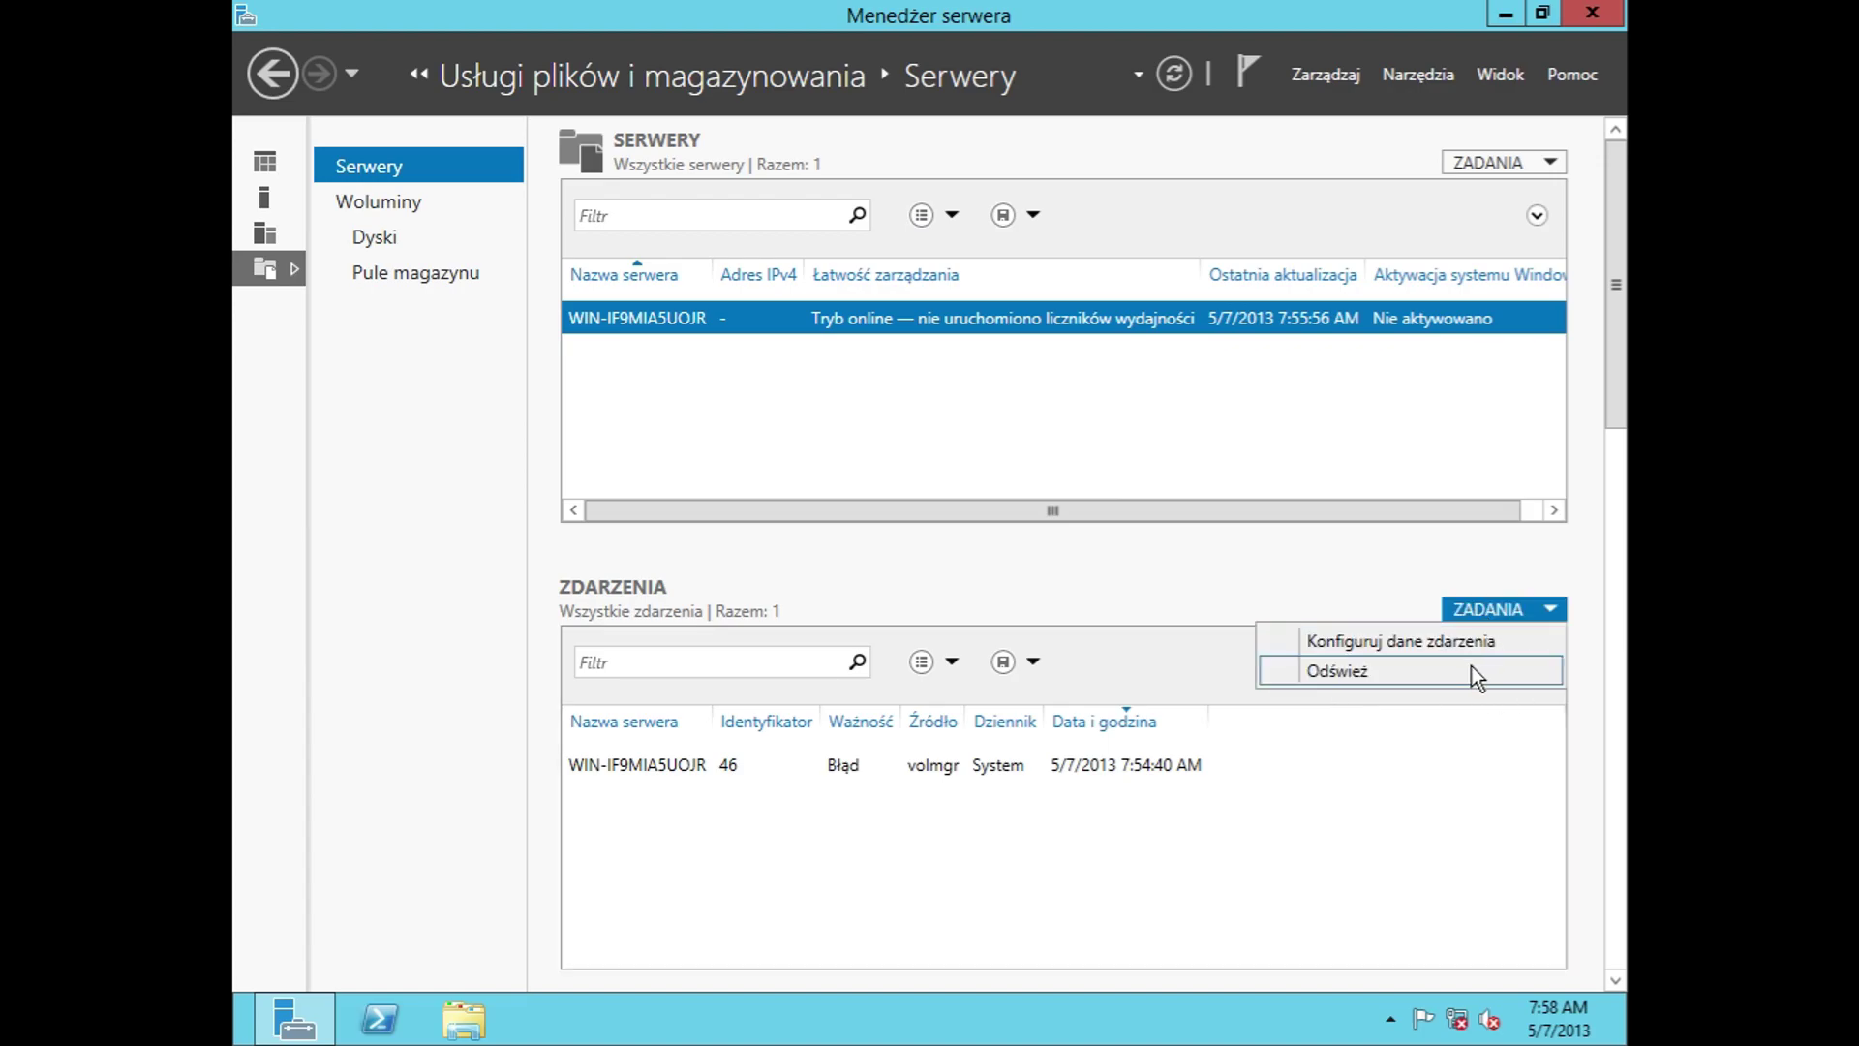
click(1472, 668)
click(1466, 612)
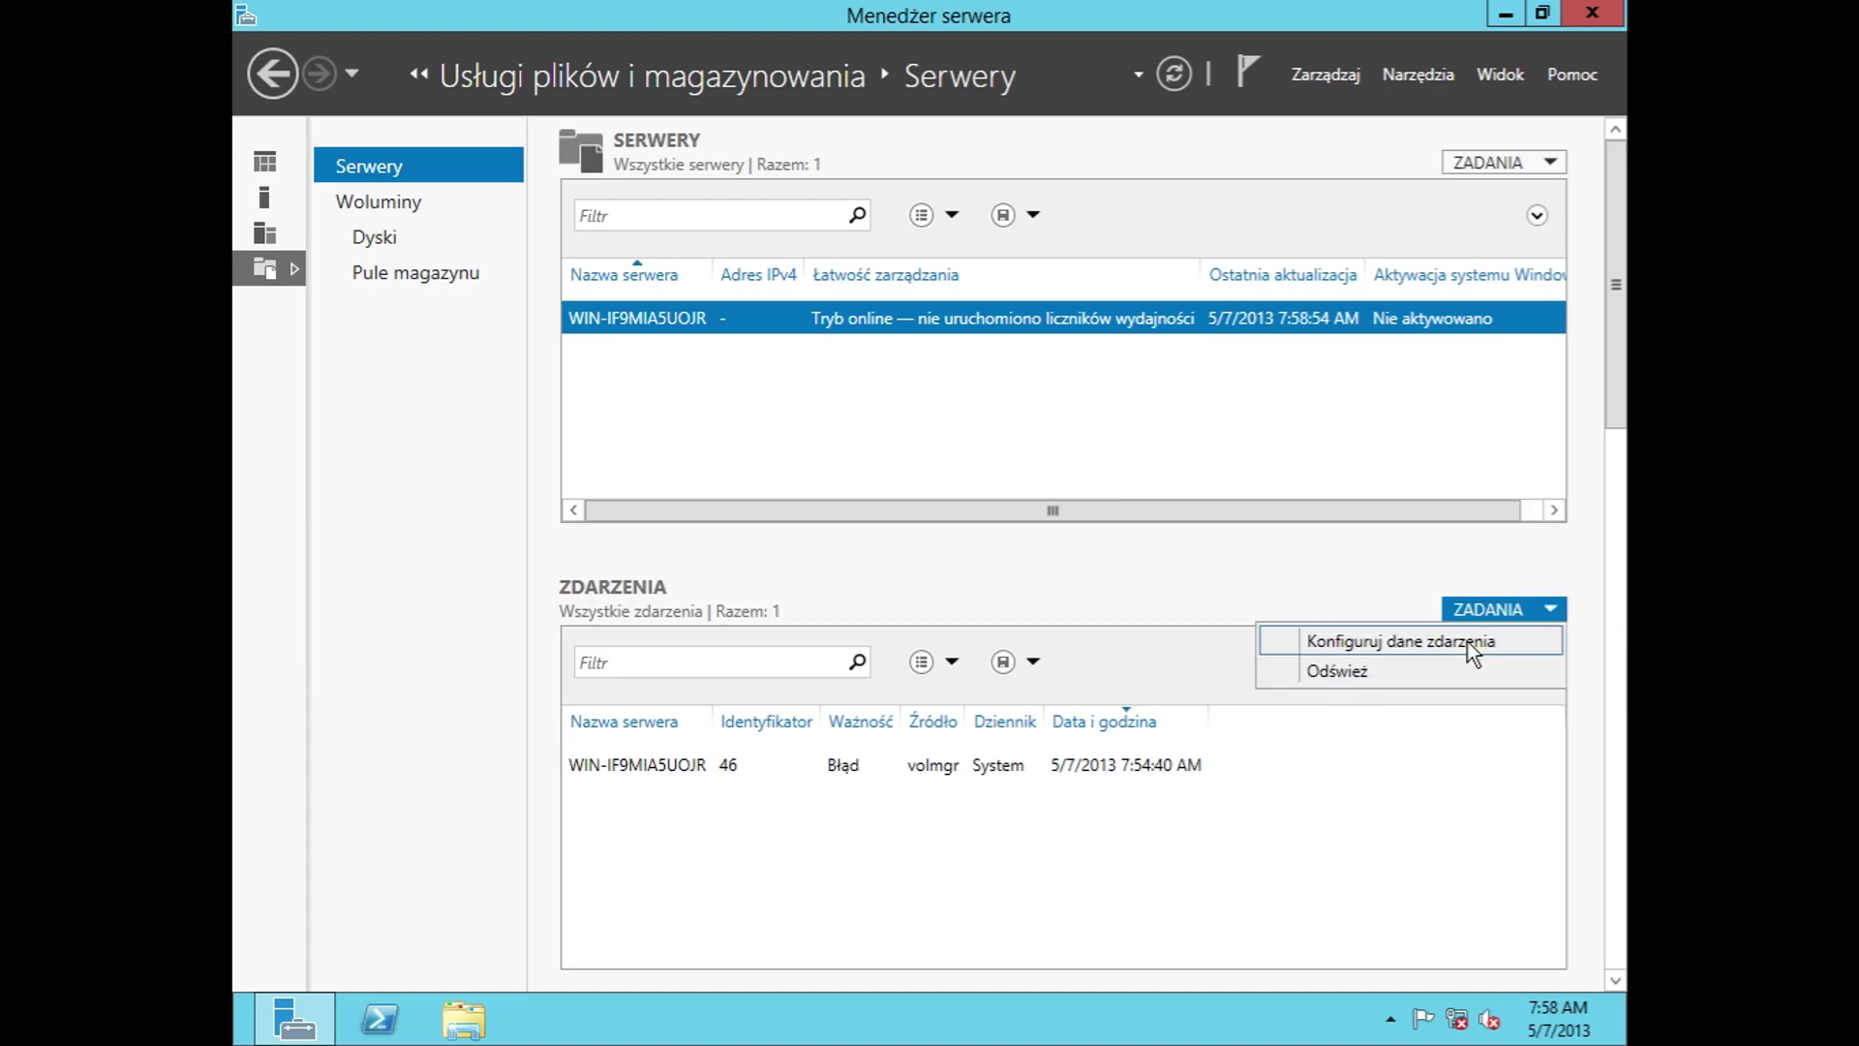
click(1467, 639)
click(1225, 717)
drag(1095, 510, 967, 474)
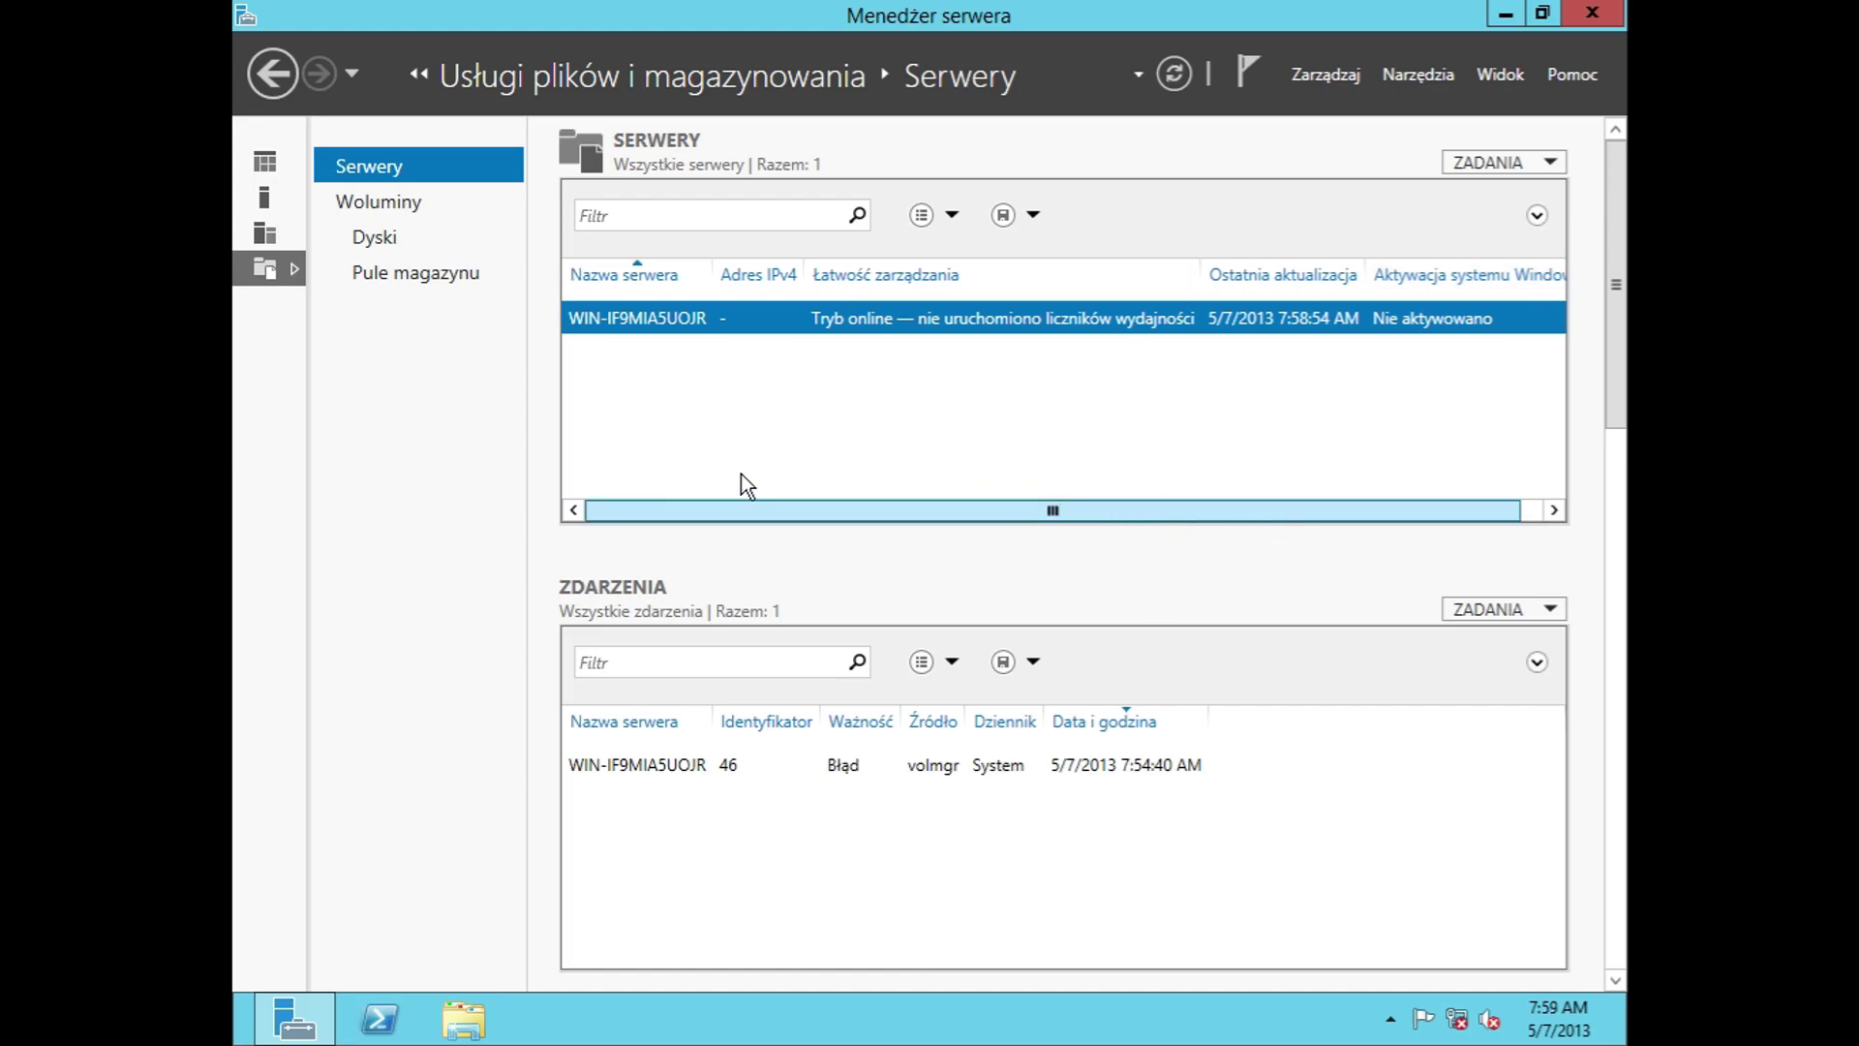
Step: Browse the Volumes, Disks and Storage Pools pages, then return to the Dashboard
click(453, 205)
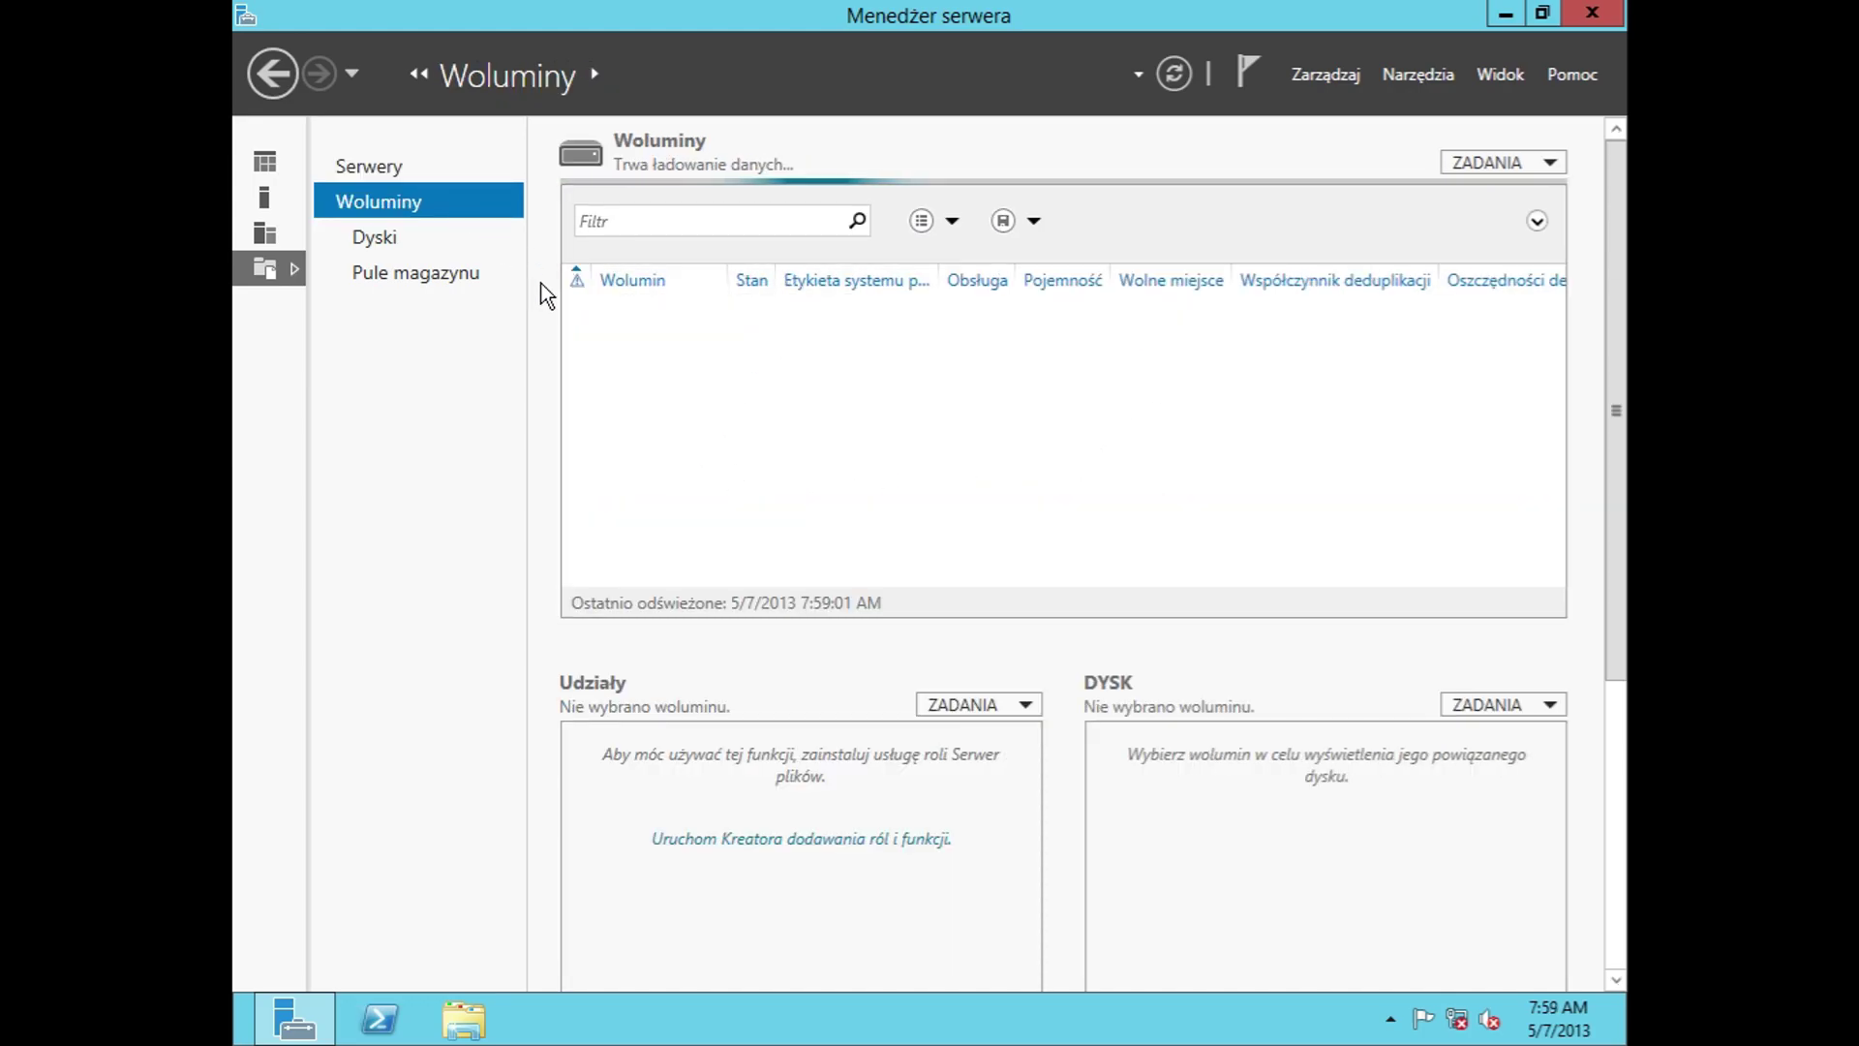
click(453, 244)
click(452, 284)
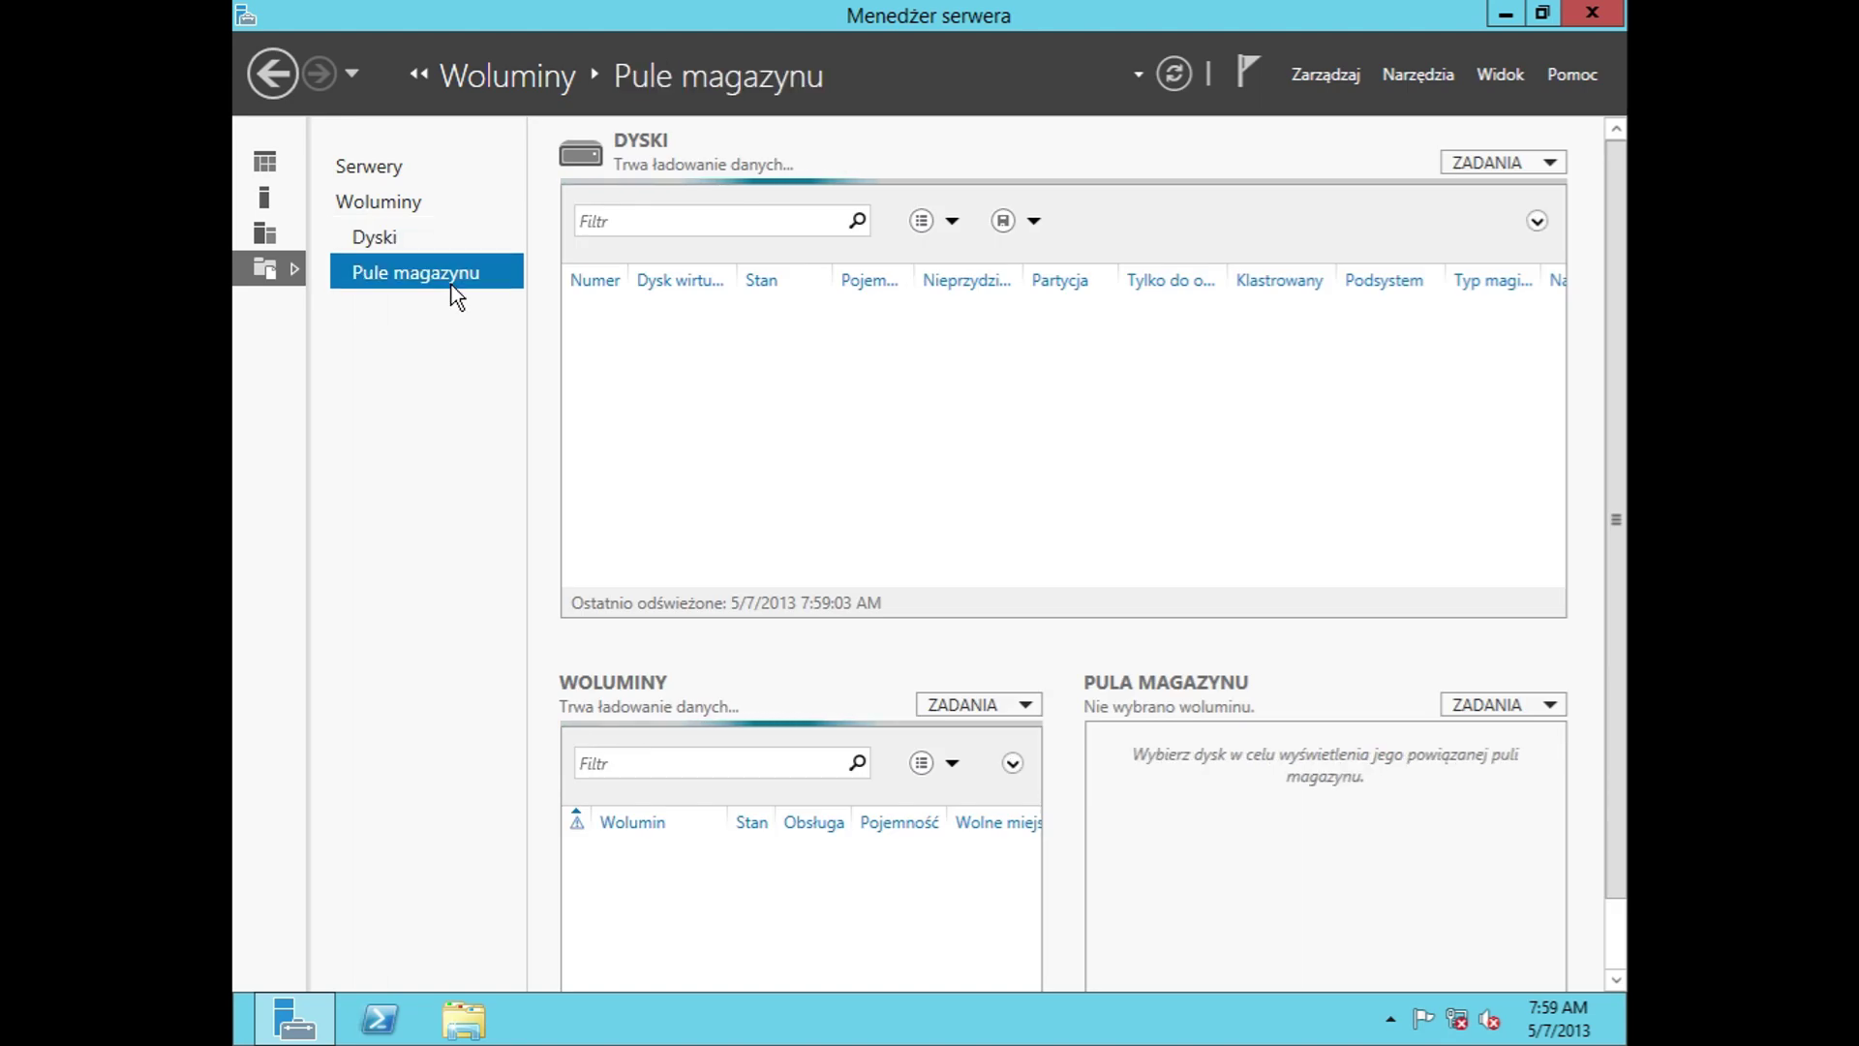
click(266, 162)
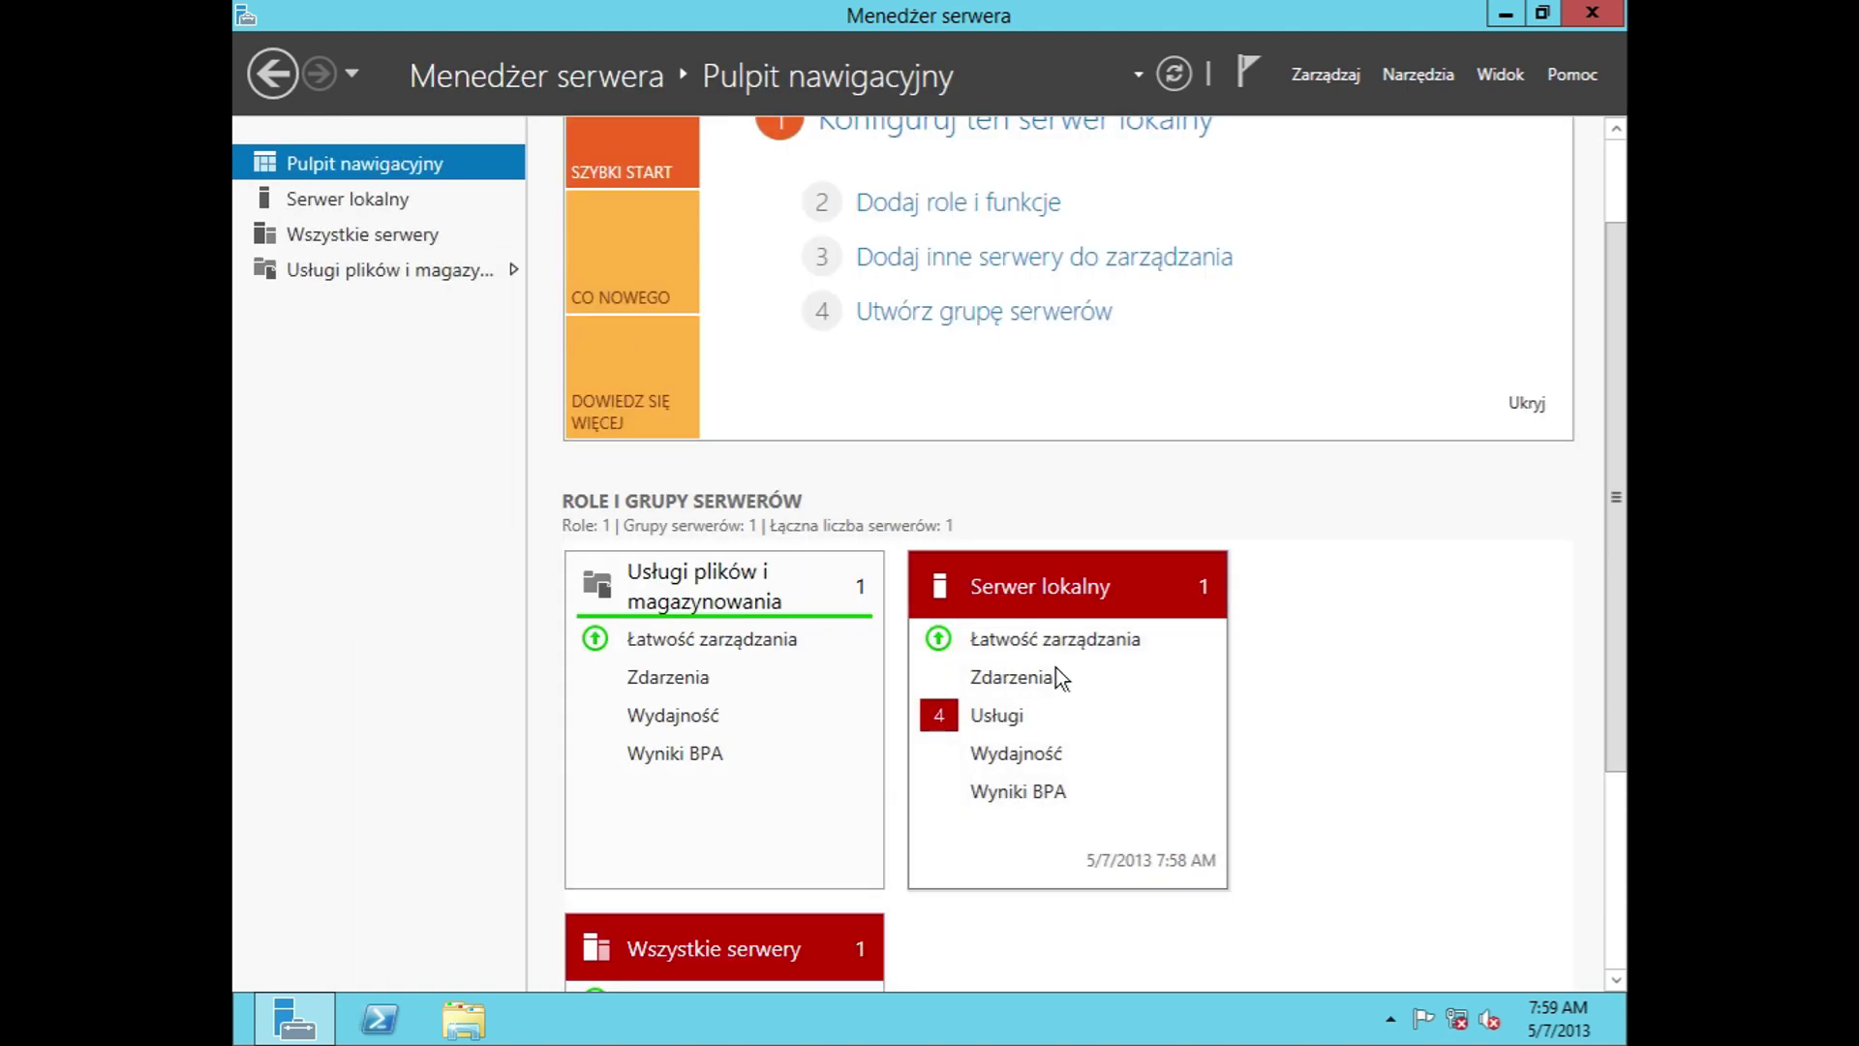
Step: Visit the Local Server and file and storage servers pages, returning to the dashboard
click(1073, 591)
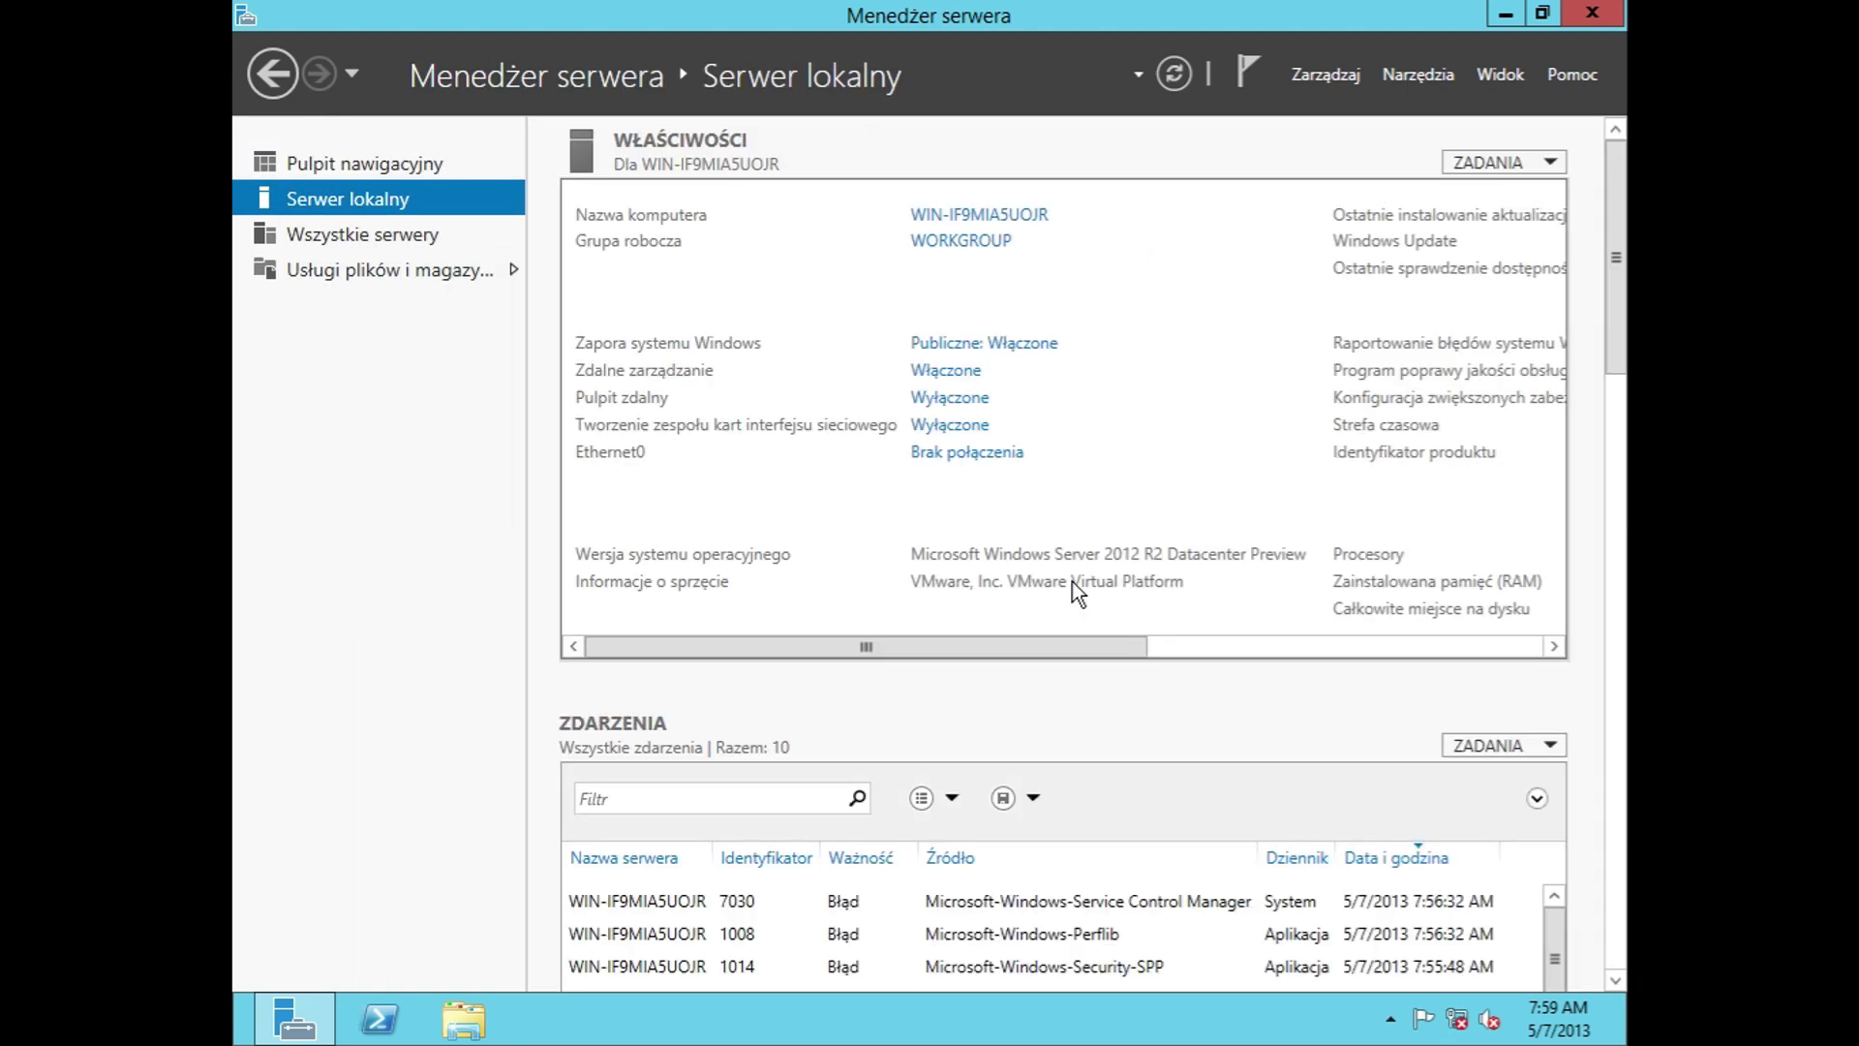
click(312, 264)
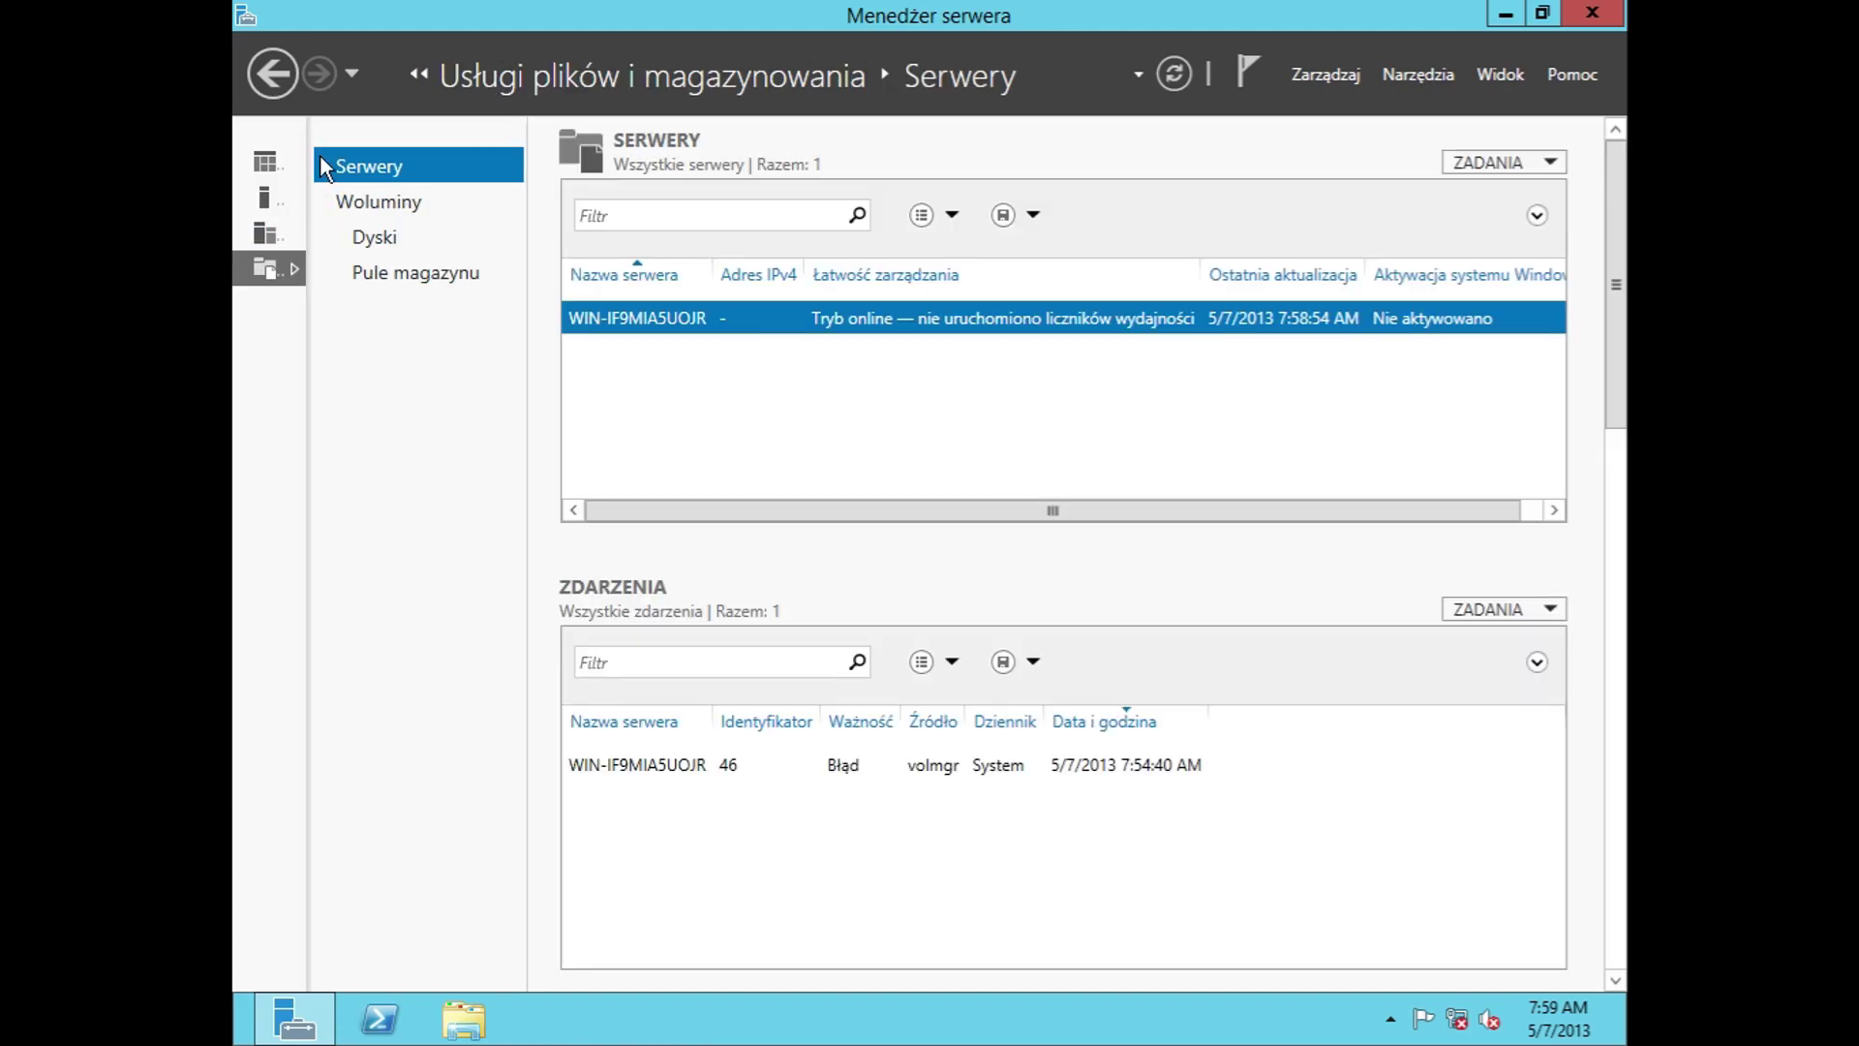
click(265, 163)
scroll(779, 925, down, 2)
scroll(781, 925, down, 1)
Step: Open All Servers and launch the Add Roles and Features wizard for the local server, then close it
click(829, 635)
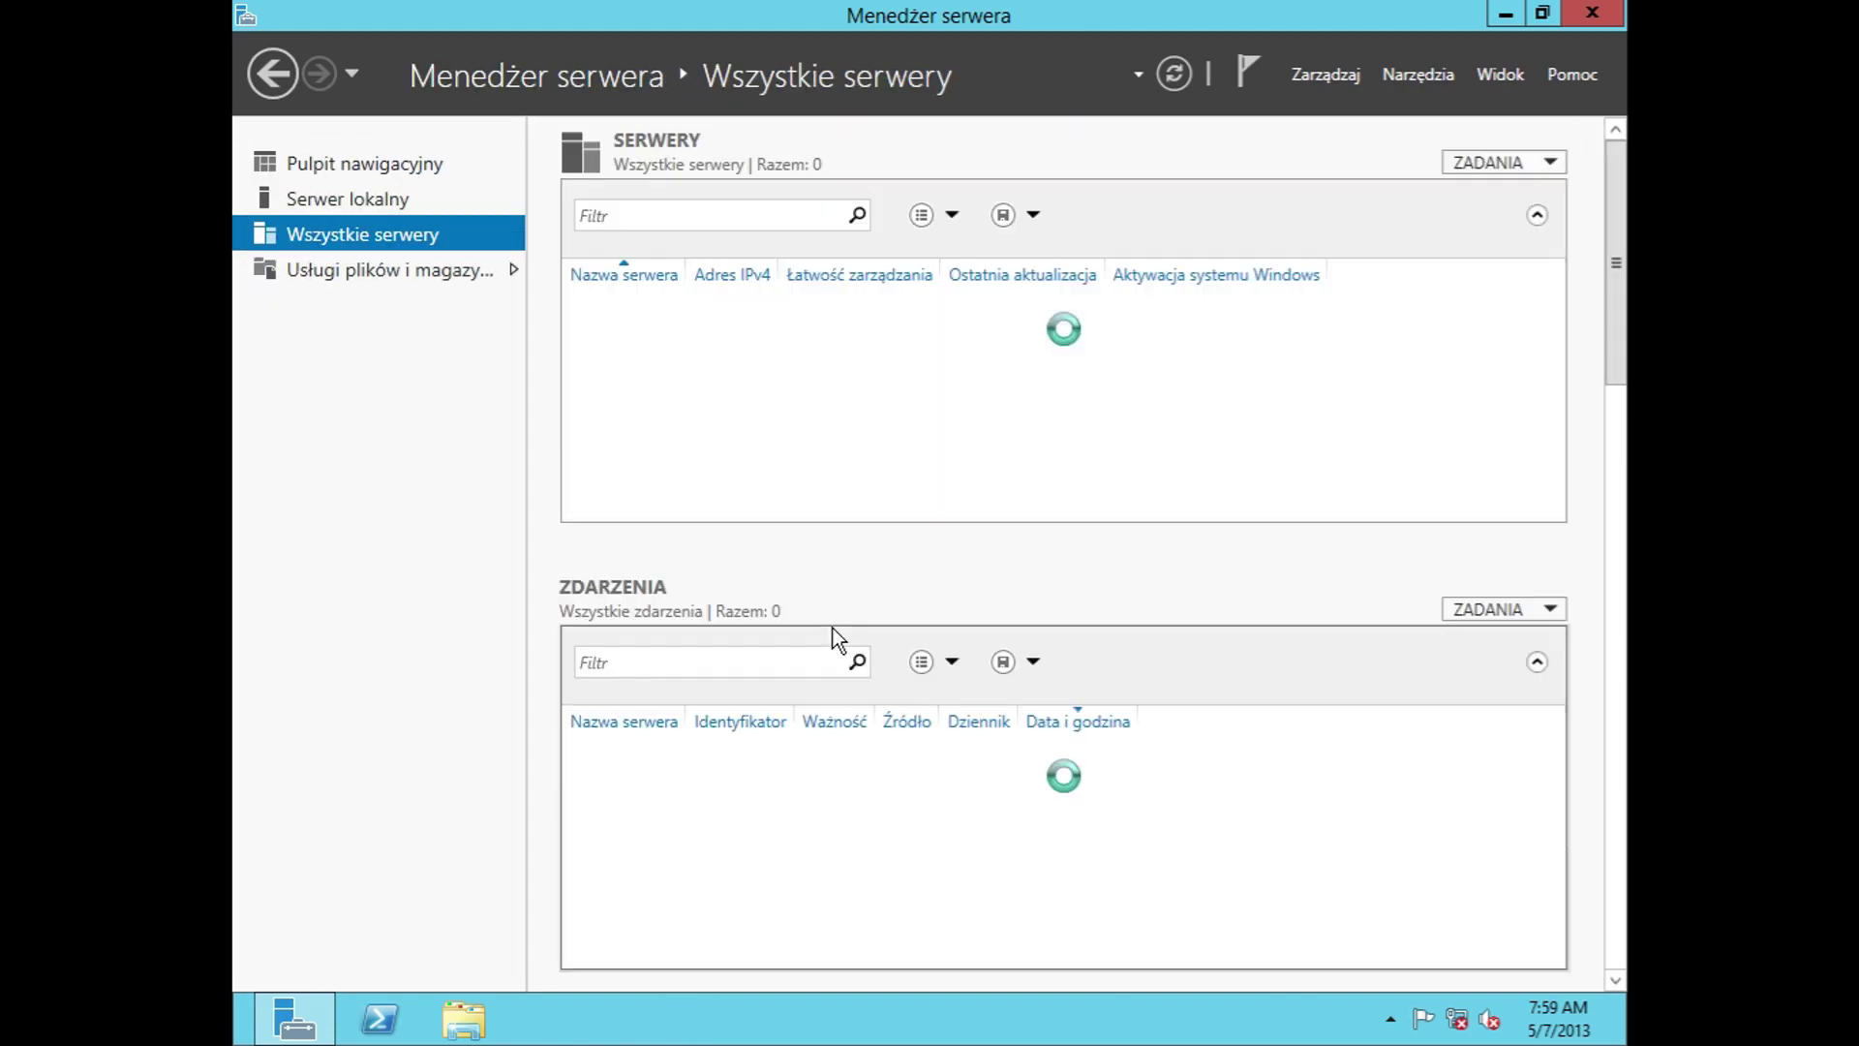
scroll(1068, 854, down, 2)
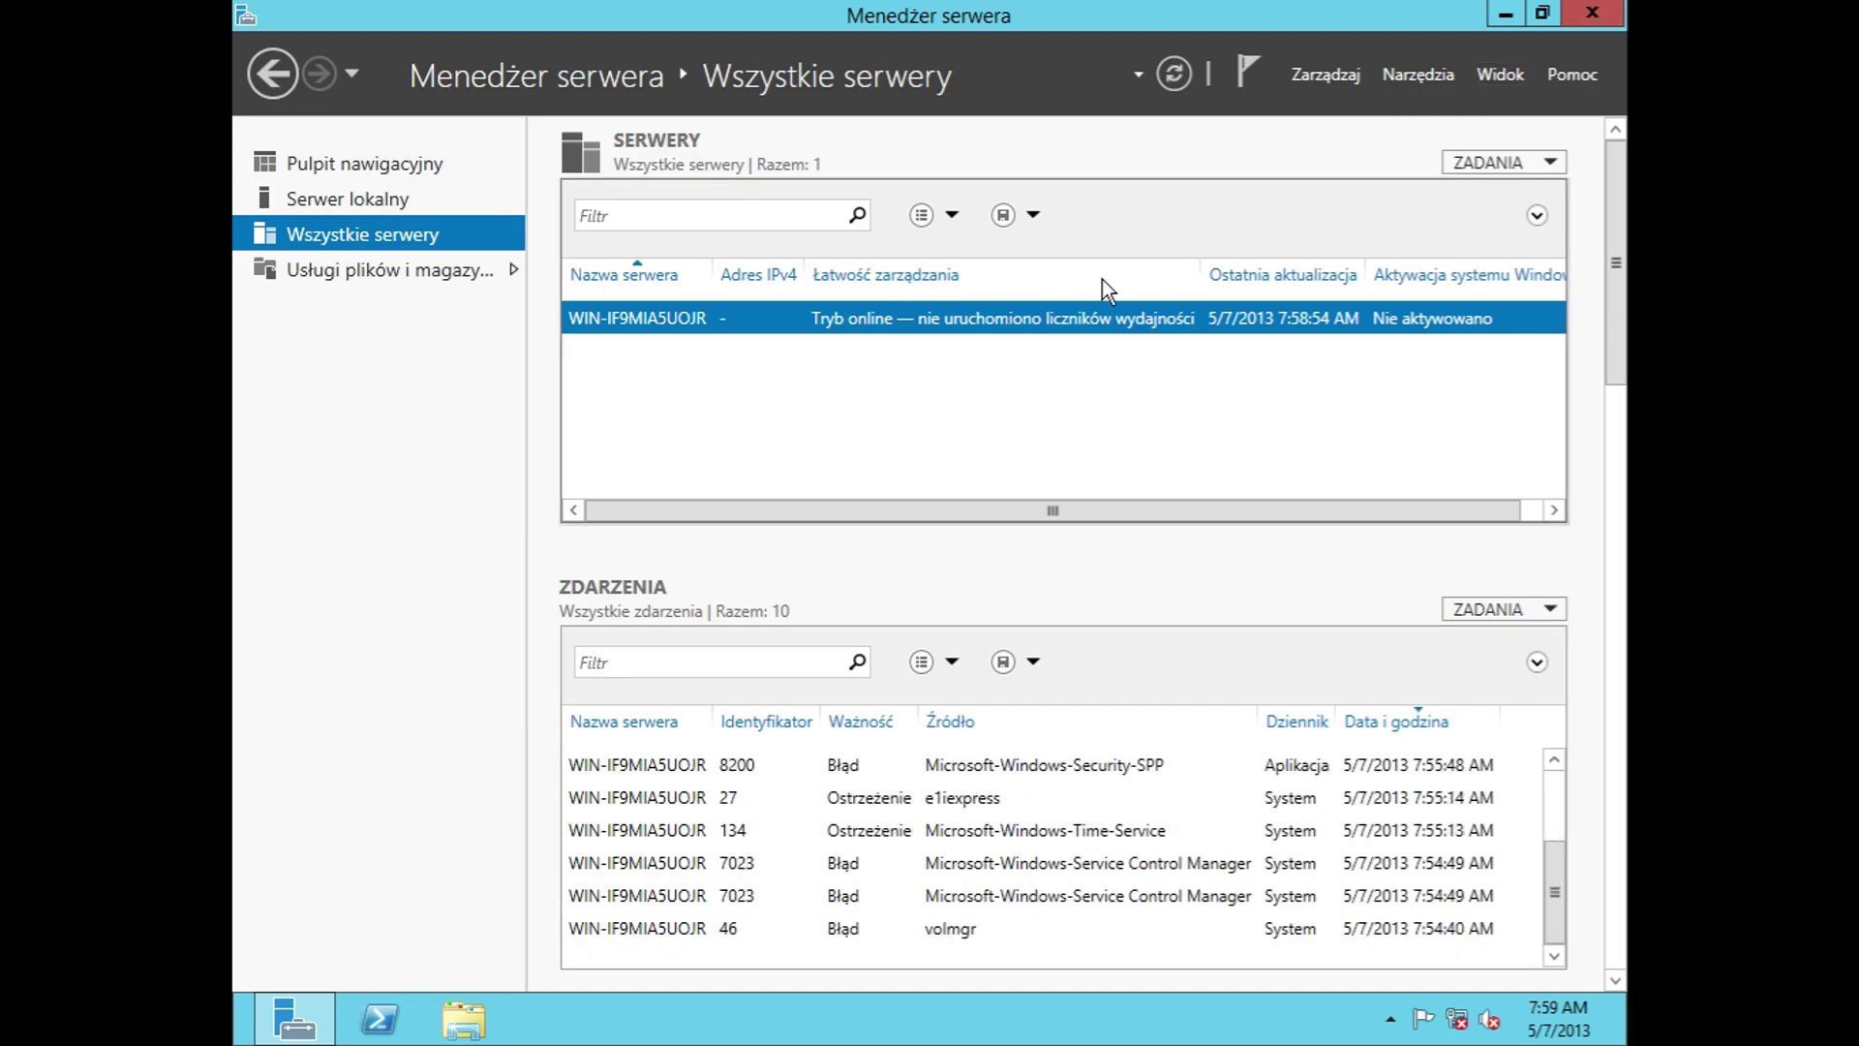
right_click(1411, 307)
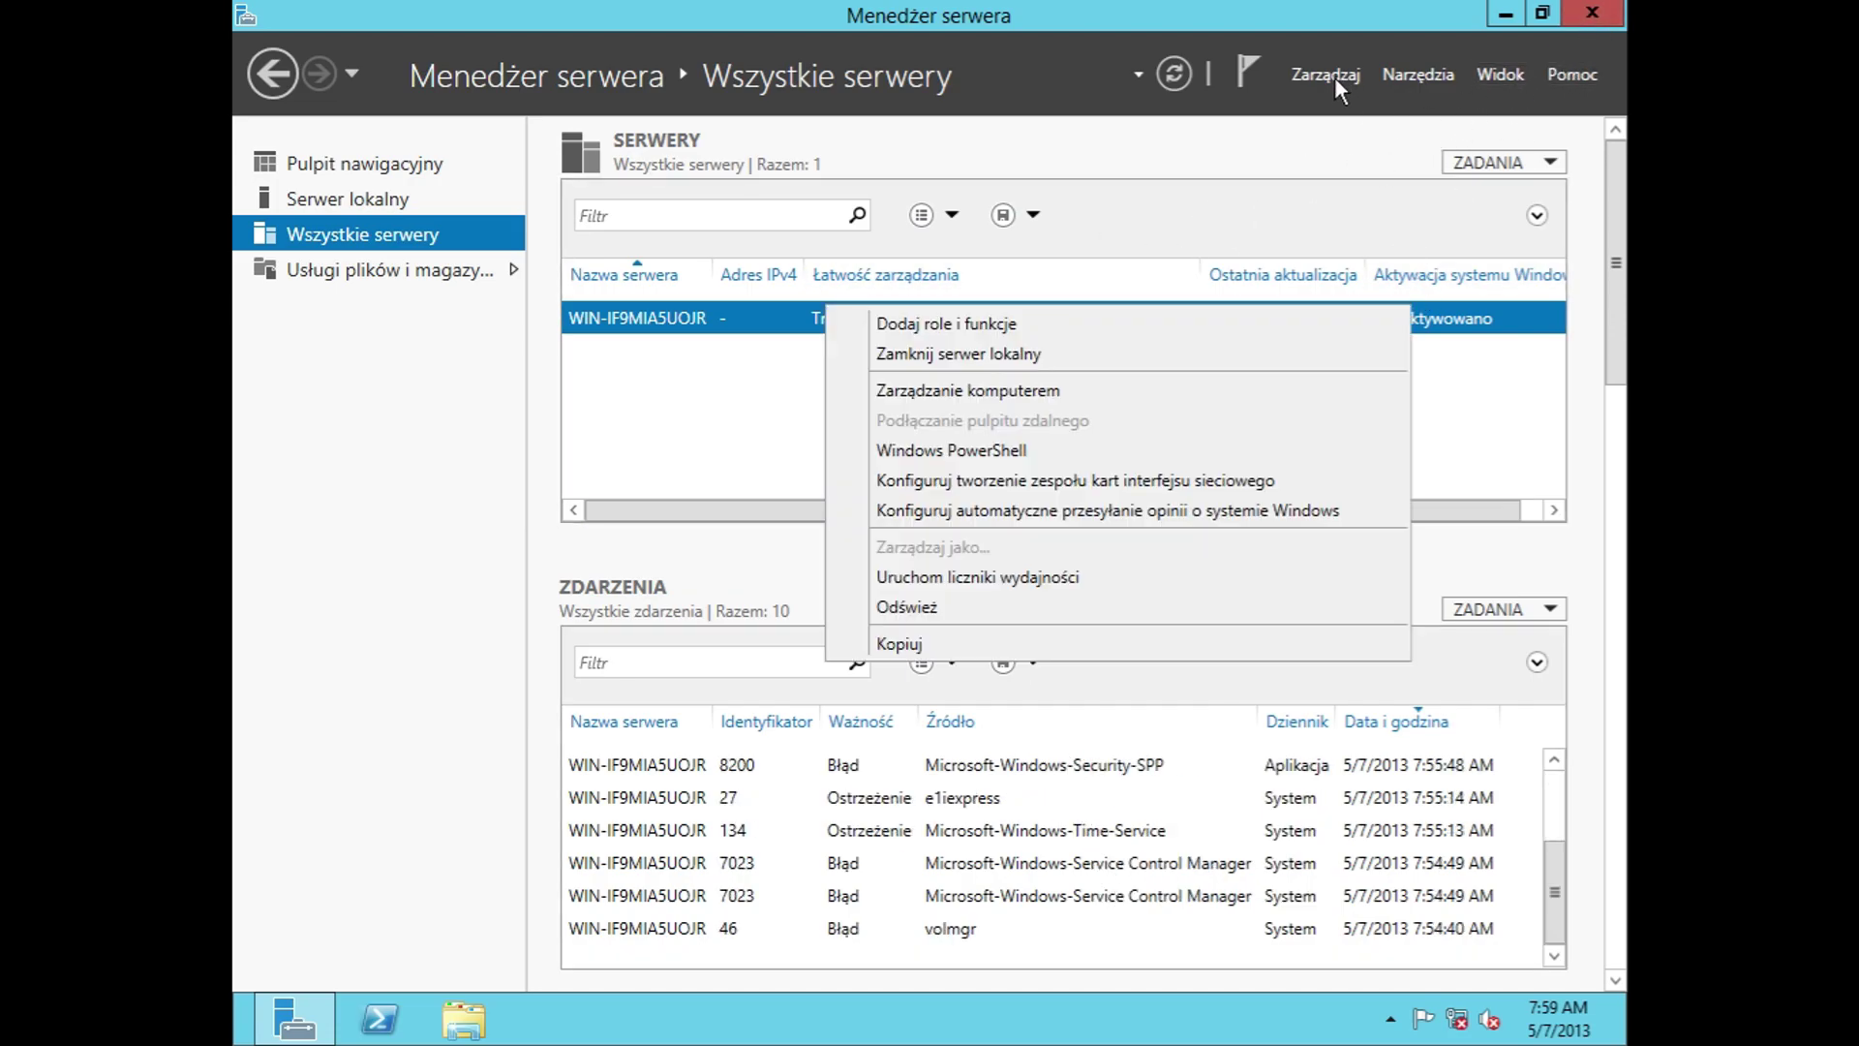
click(1021, 317)
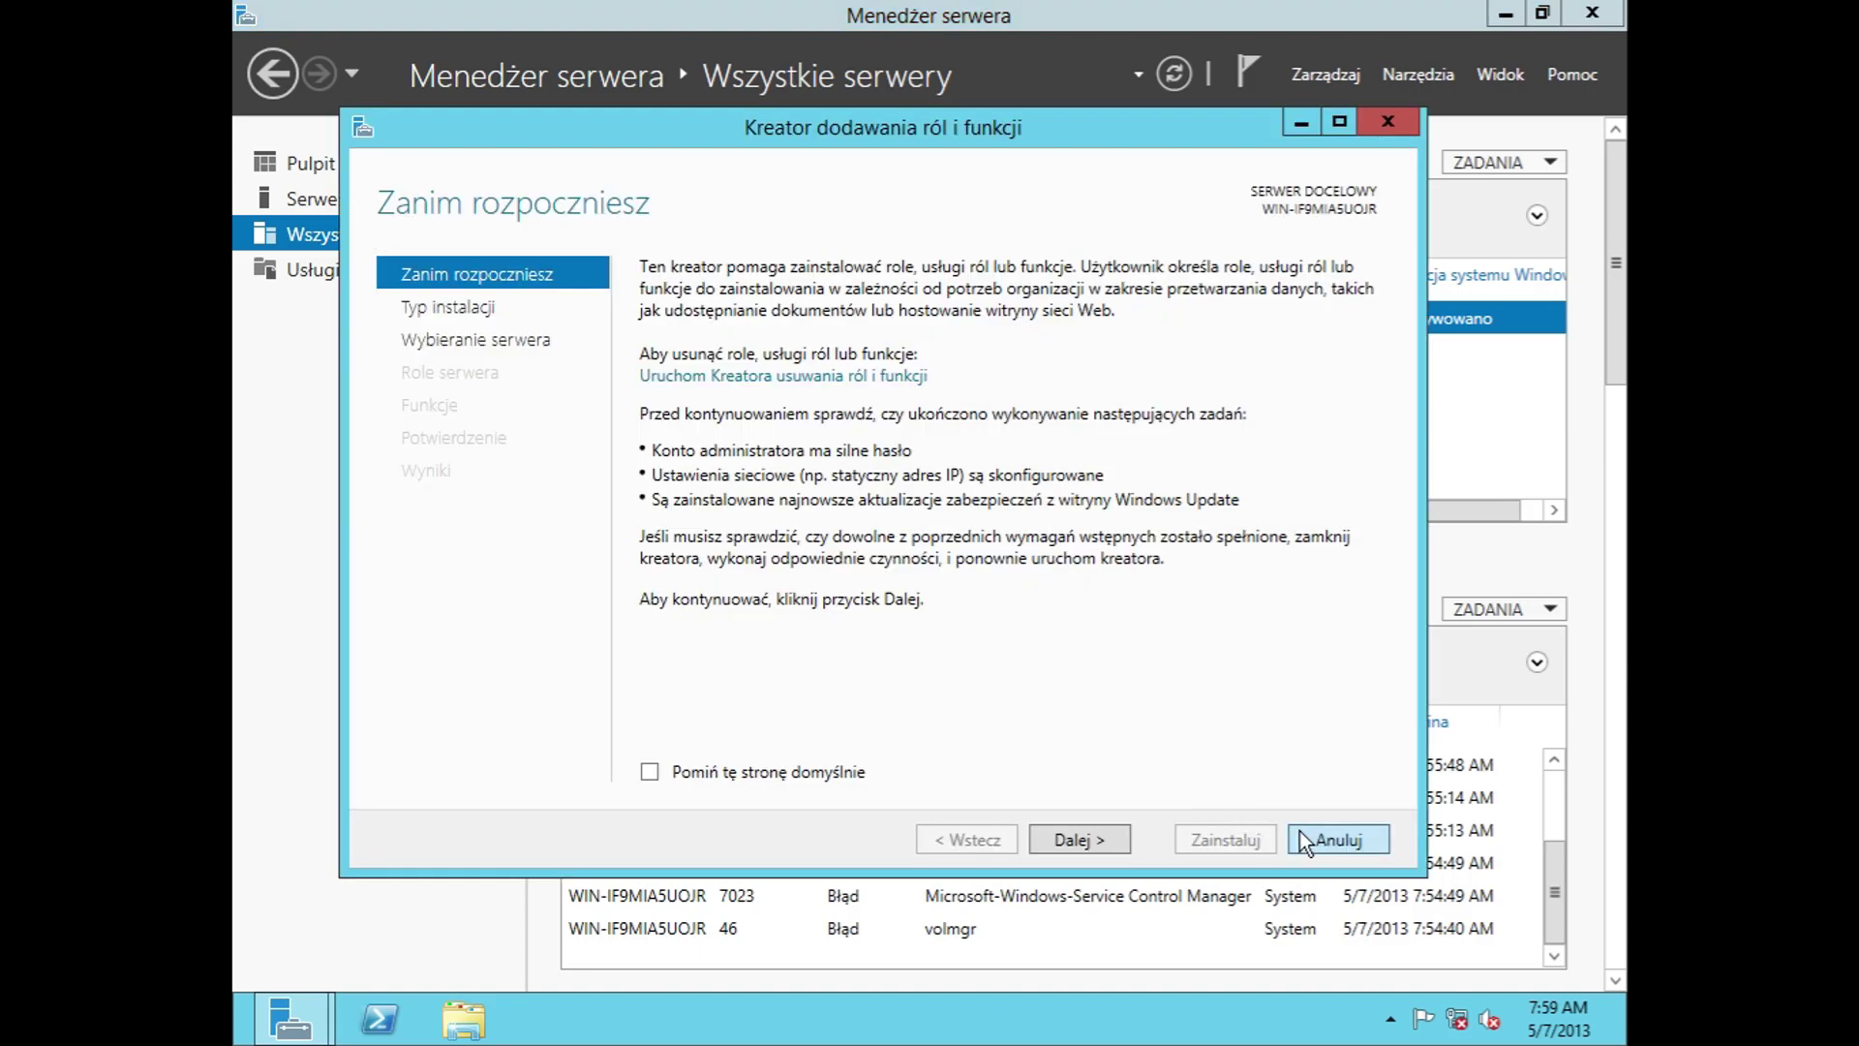
click(1302, 838)
Step: Try the Shut down and Restart actions in the server's Shutdown dialog, then cancel
right_click(838, 317)
click(887, 369)
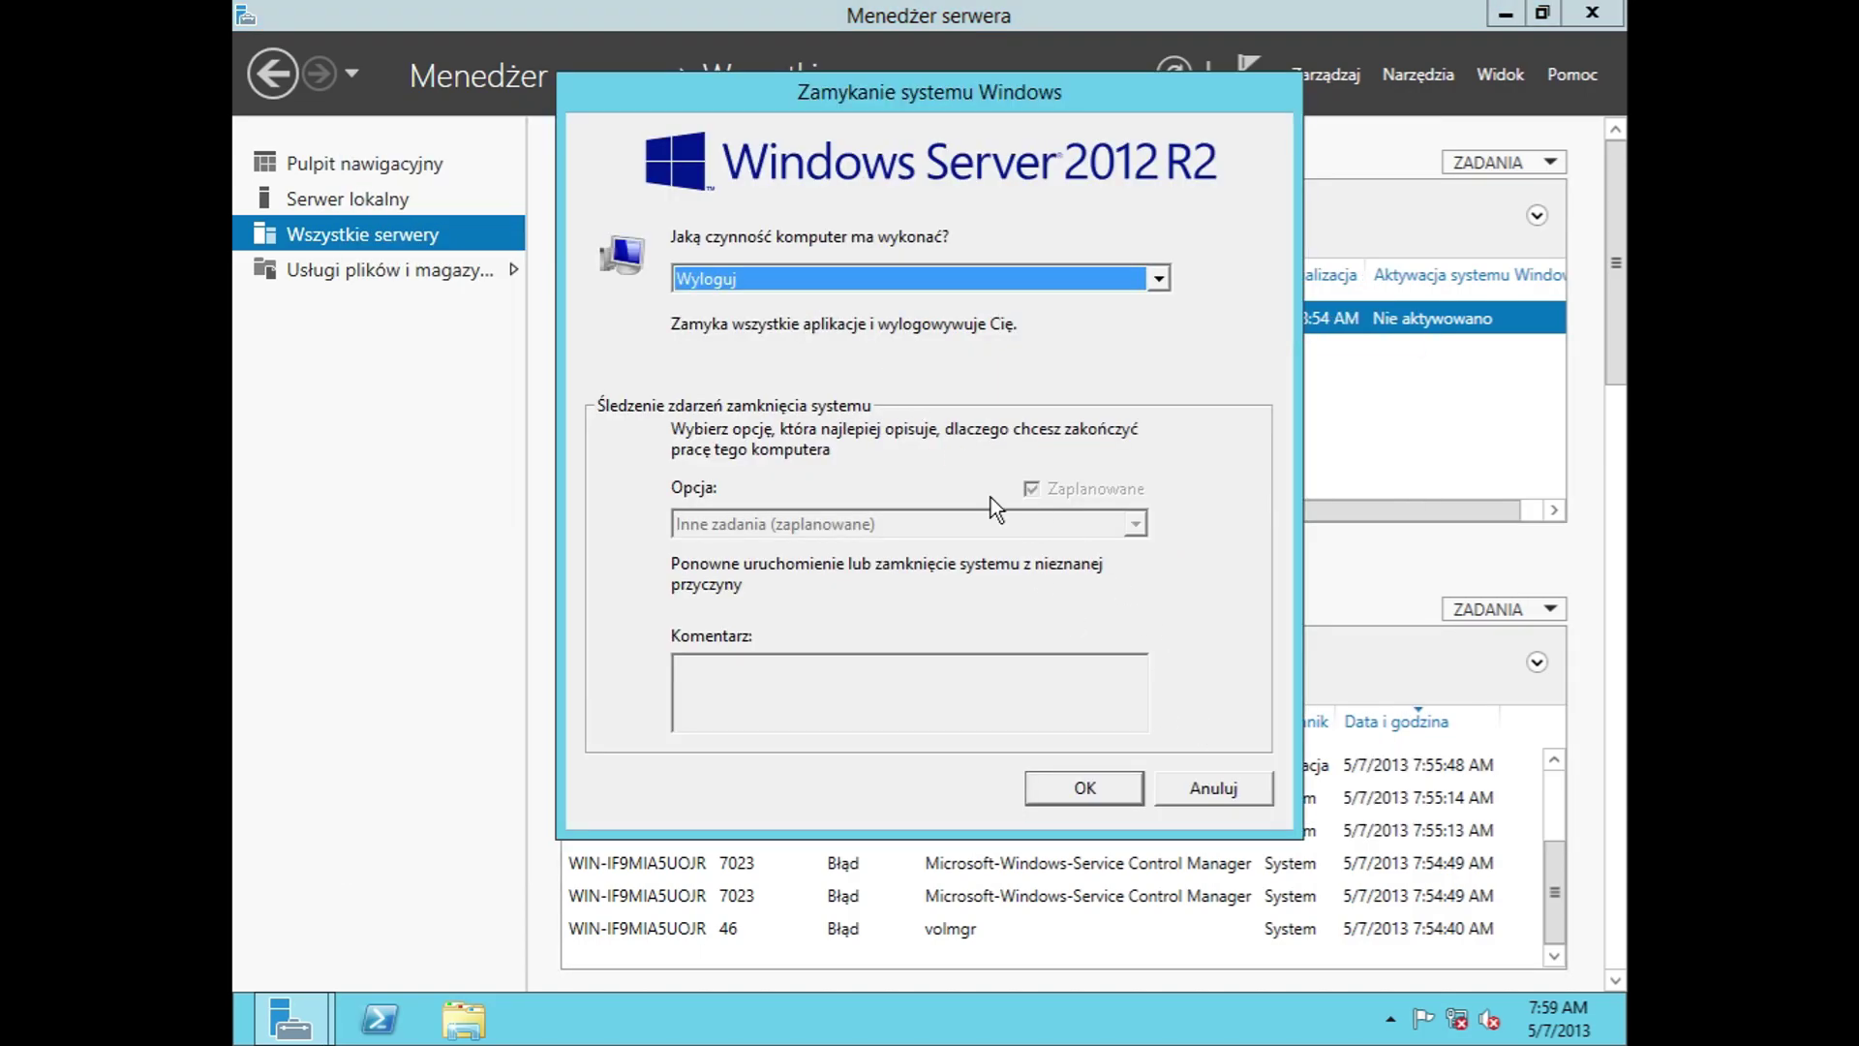
click(862, 278)
key(Down)
key(Return)
key(Down)
click(1230, 779)
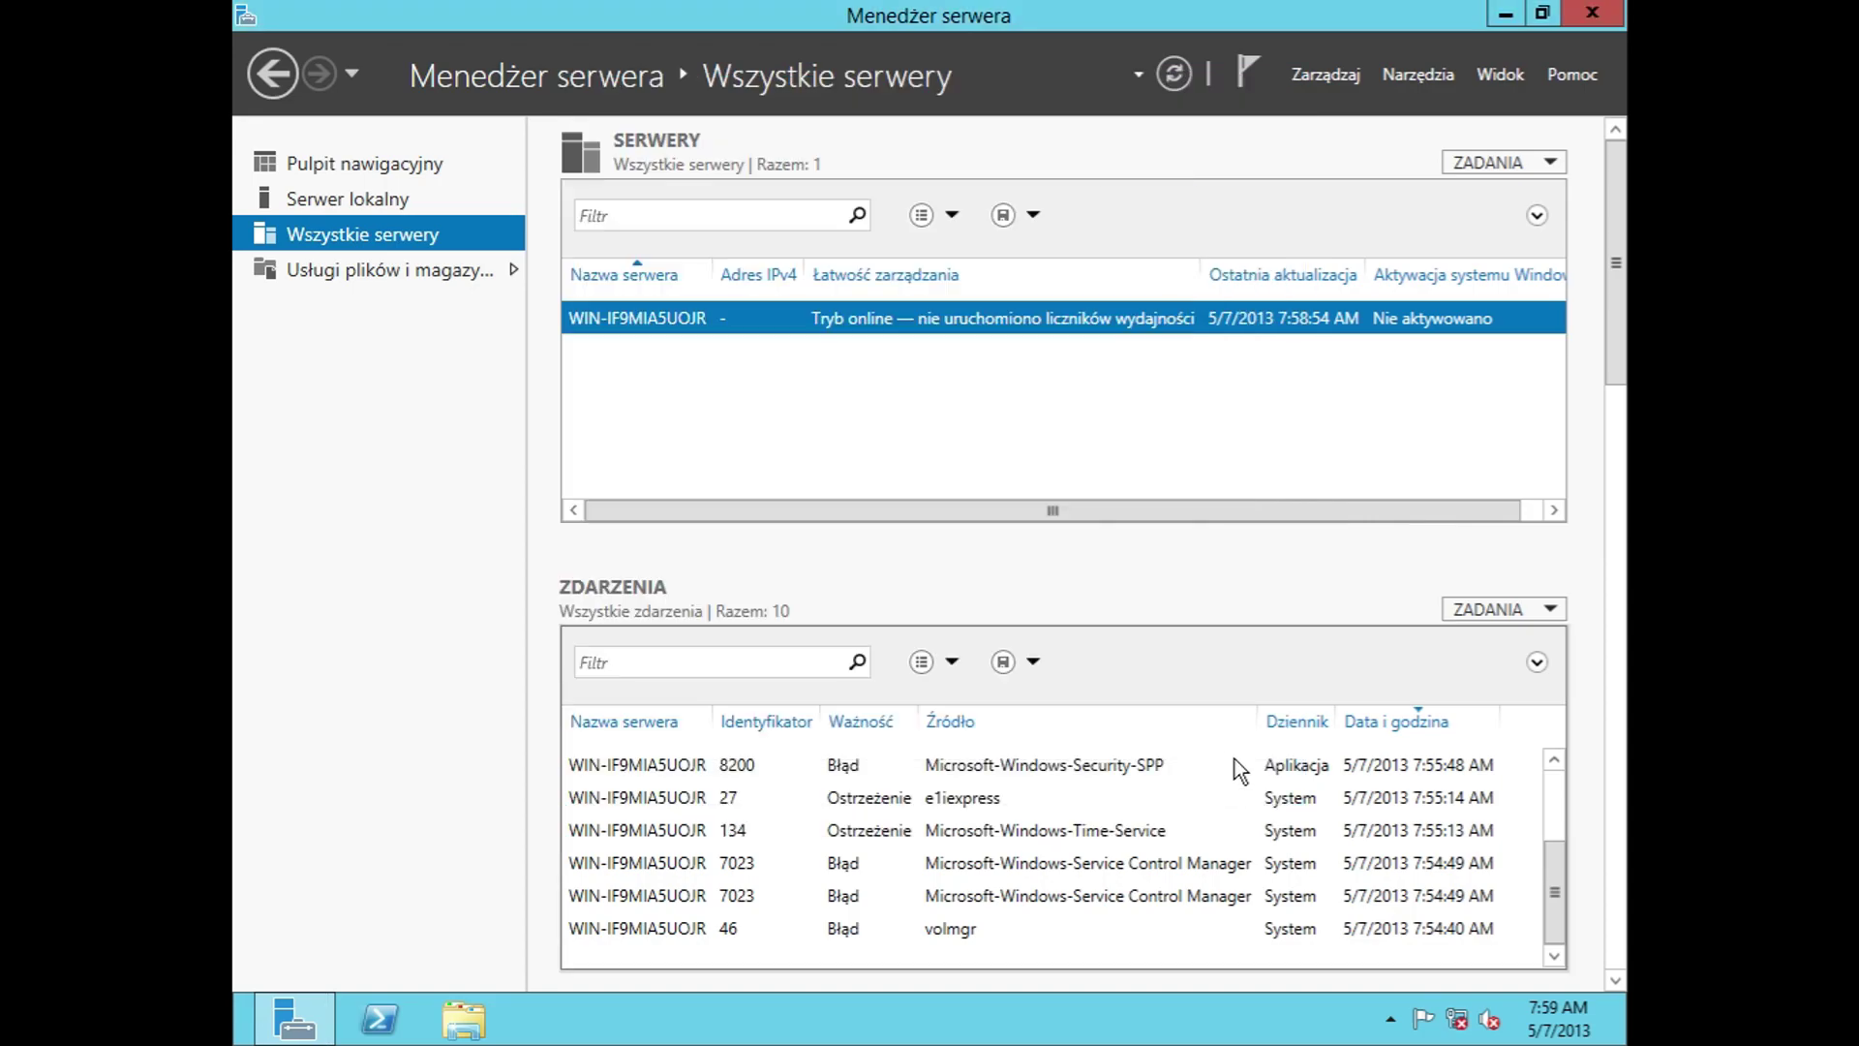
Step: Open Computer Management and Windows PowerShell for the server, closing each
right_click(898, 318)
click(1054, 391)
click(1580, 32)
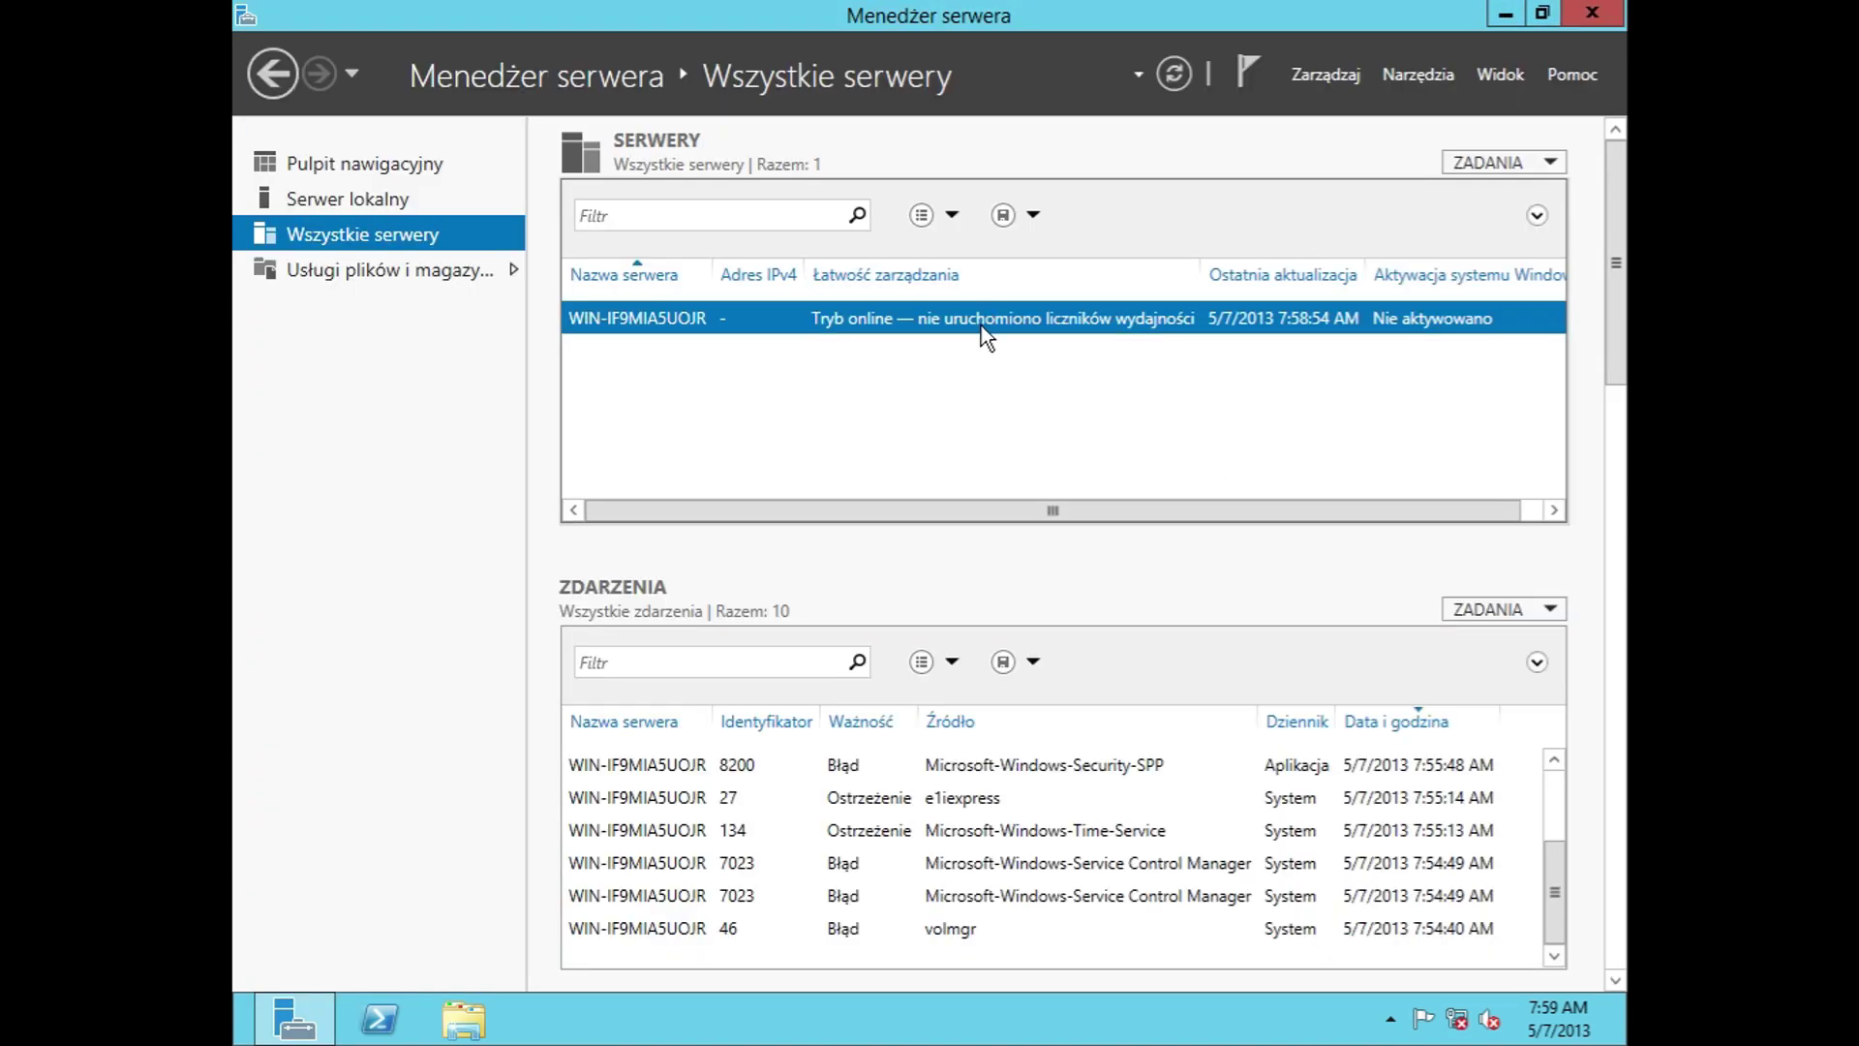
right_click(980, 325)
click(1084, 474)
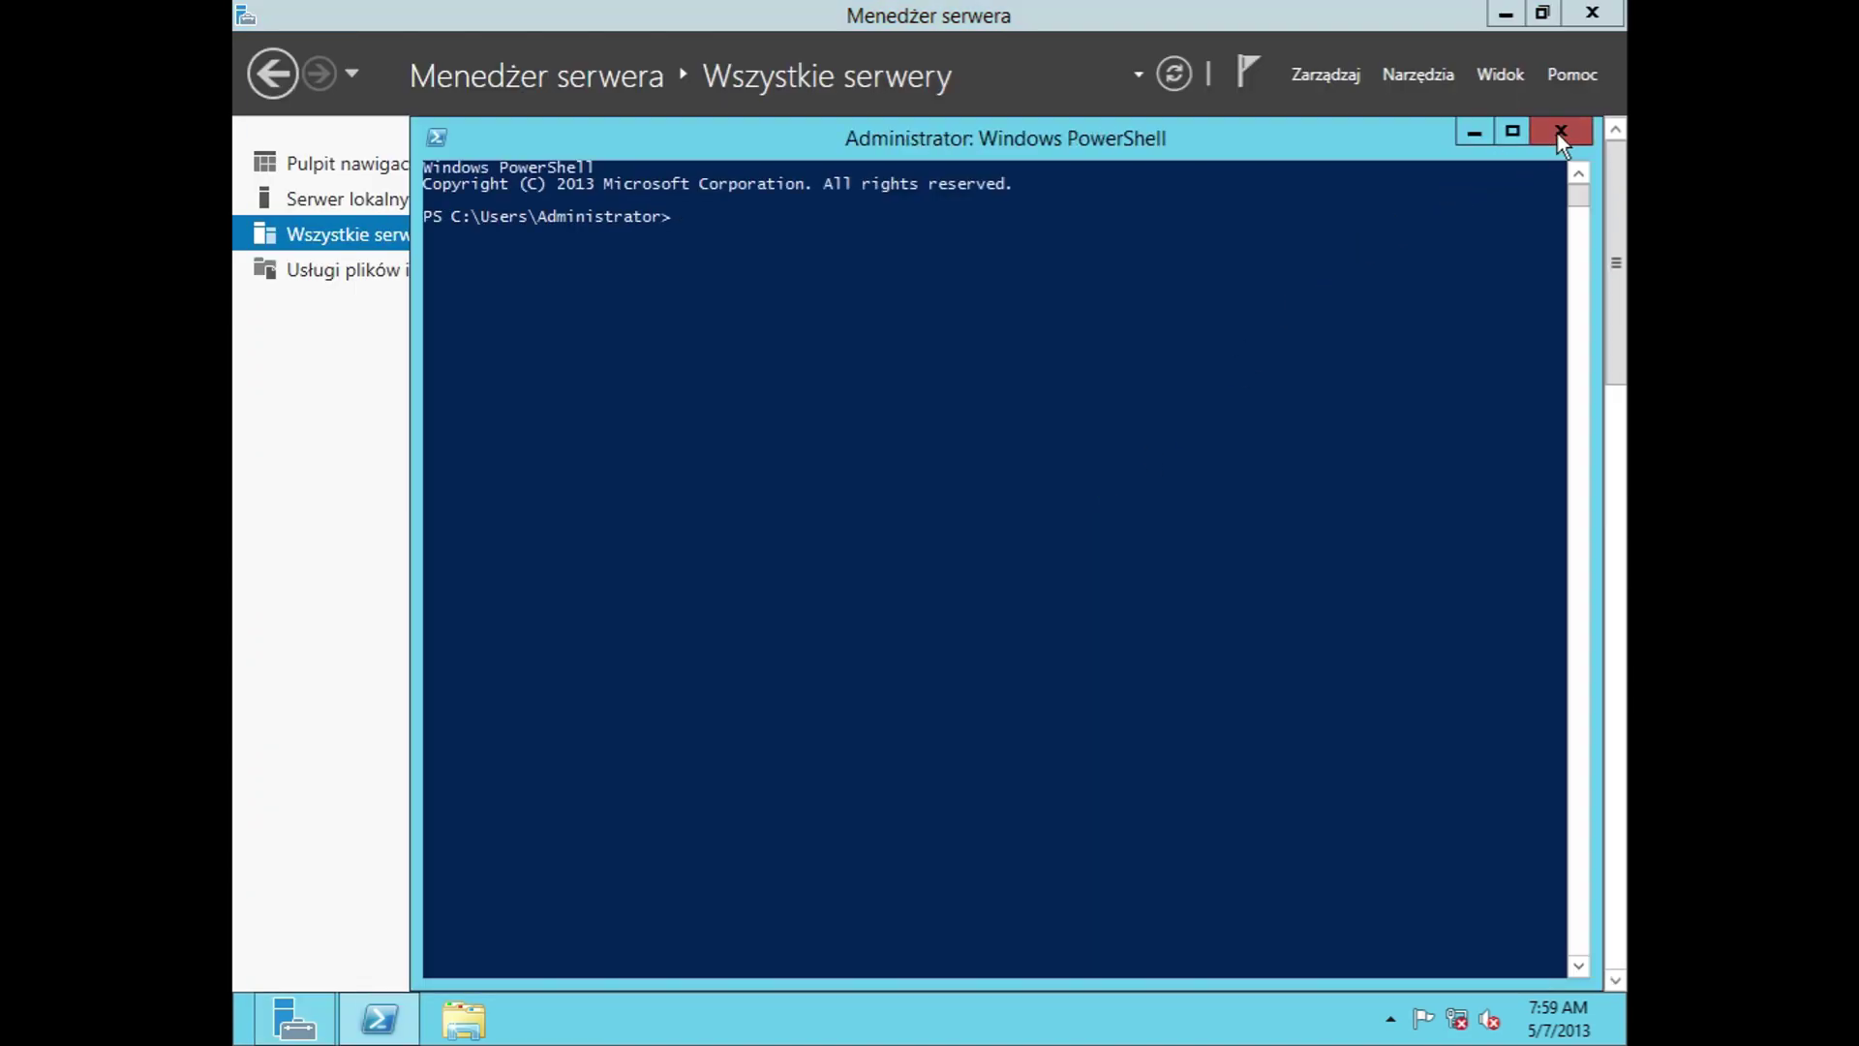
click(1577, 146)
Step: Explore NIC Teaming: sort adapters by speed, view team interfaces and task lists, then close it
right_click(940, 316)
click(1071, 490)
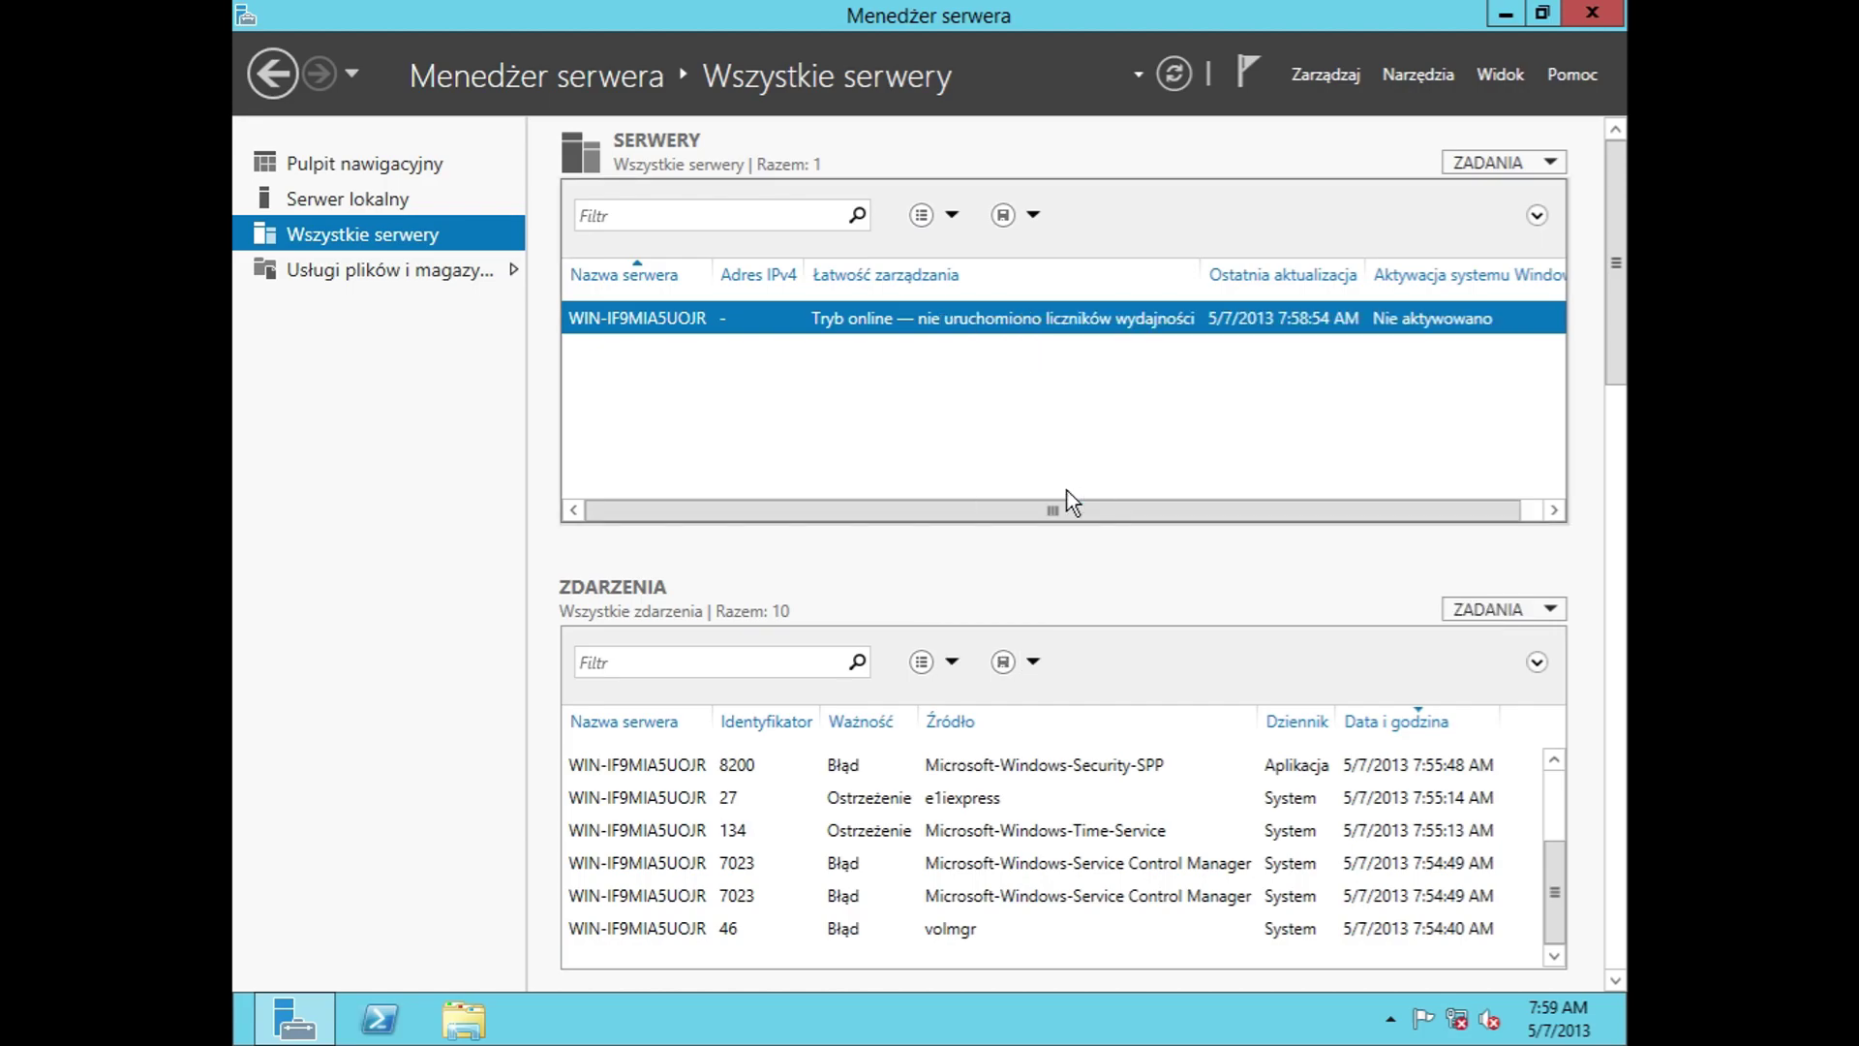
click(1089, 760)
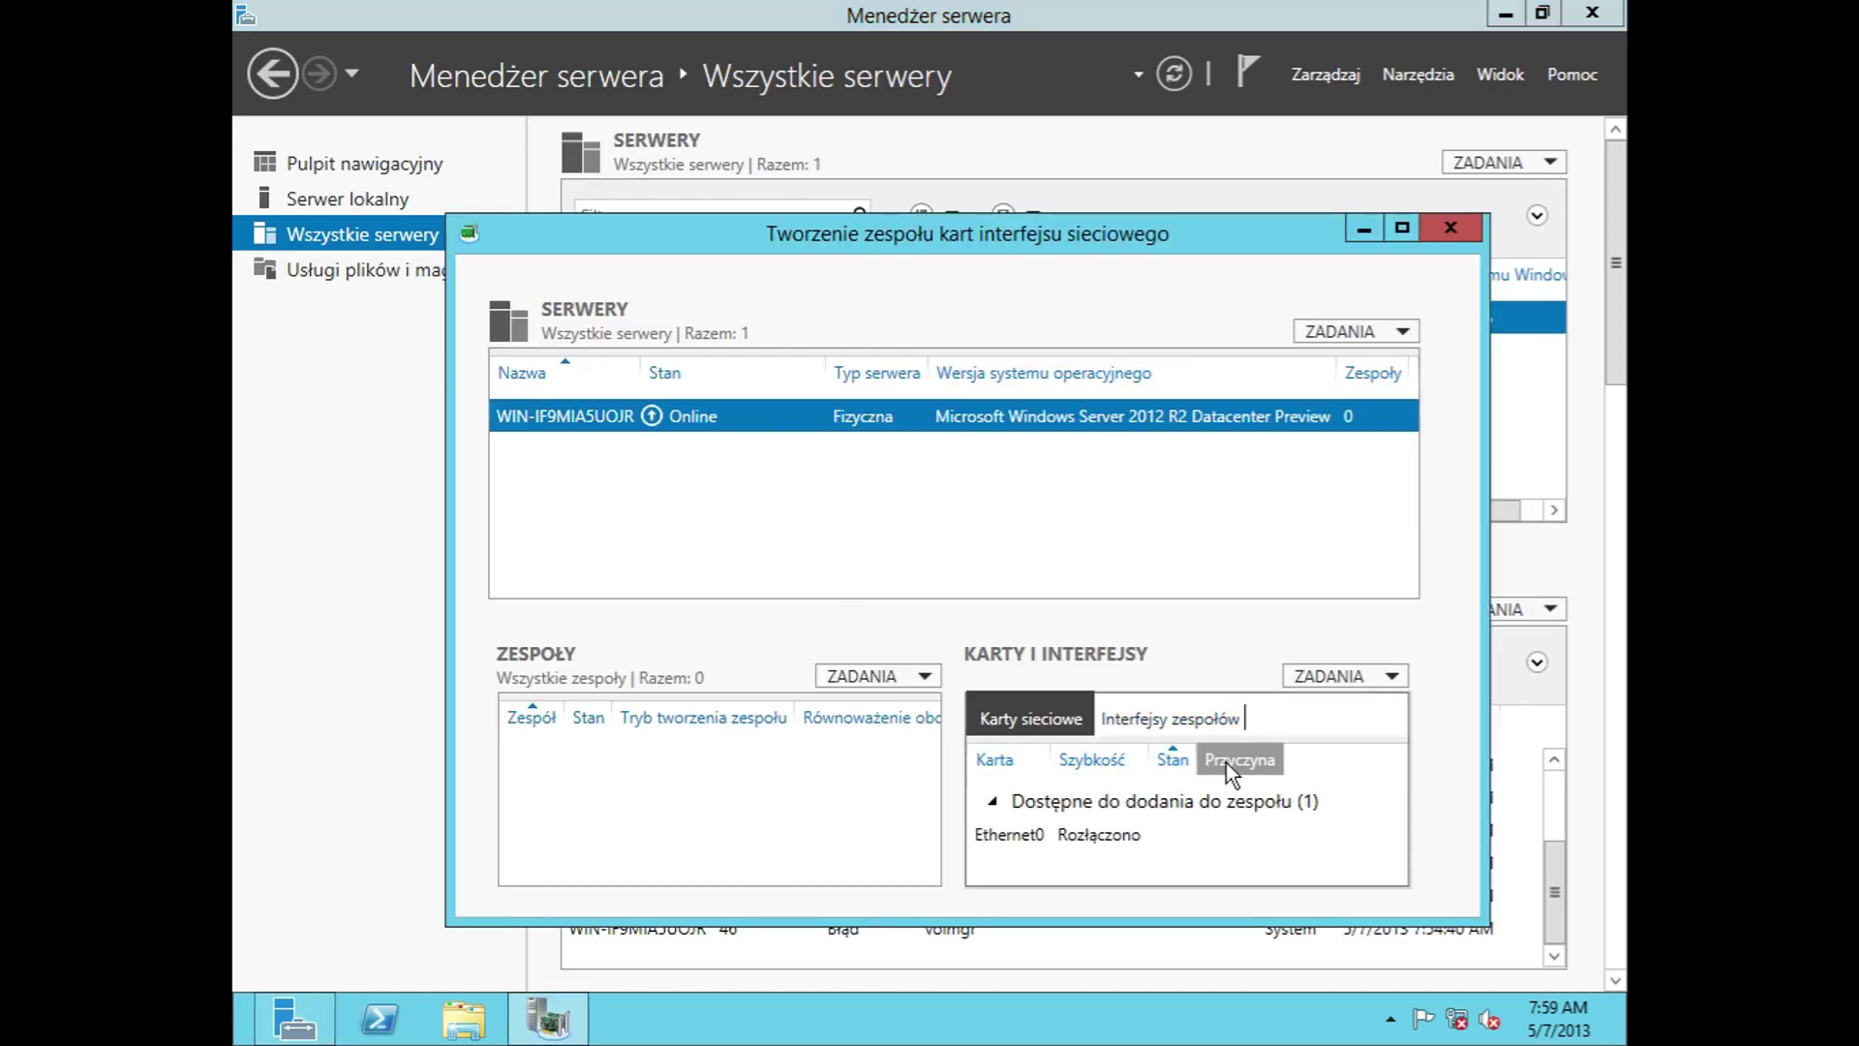
click(1211, 723)
click(1361, 680)
click(1361, 679)
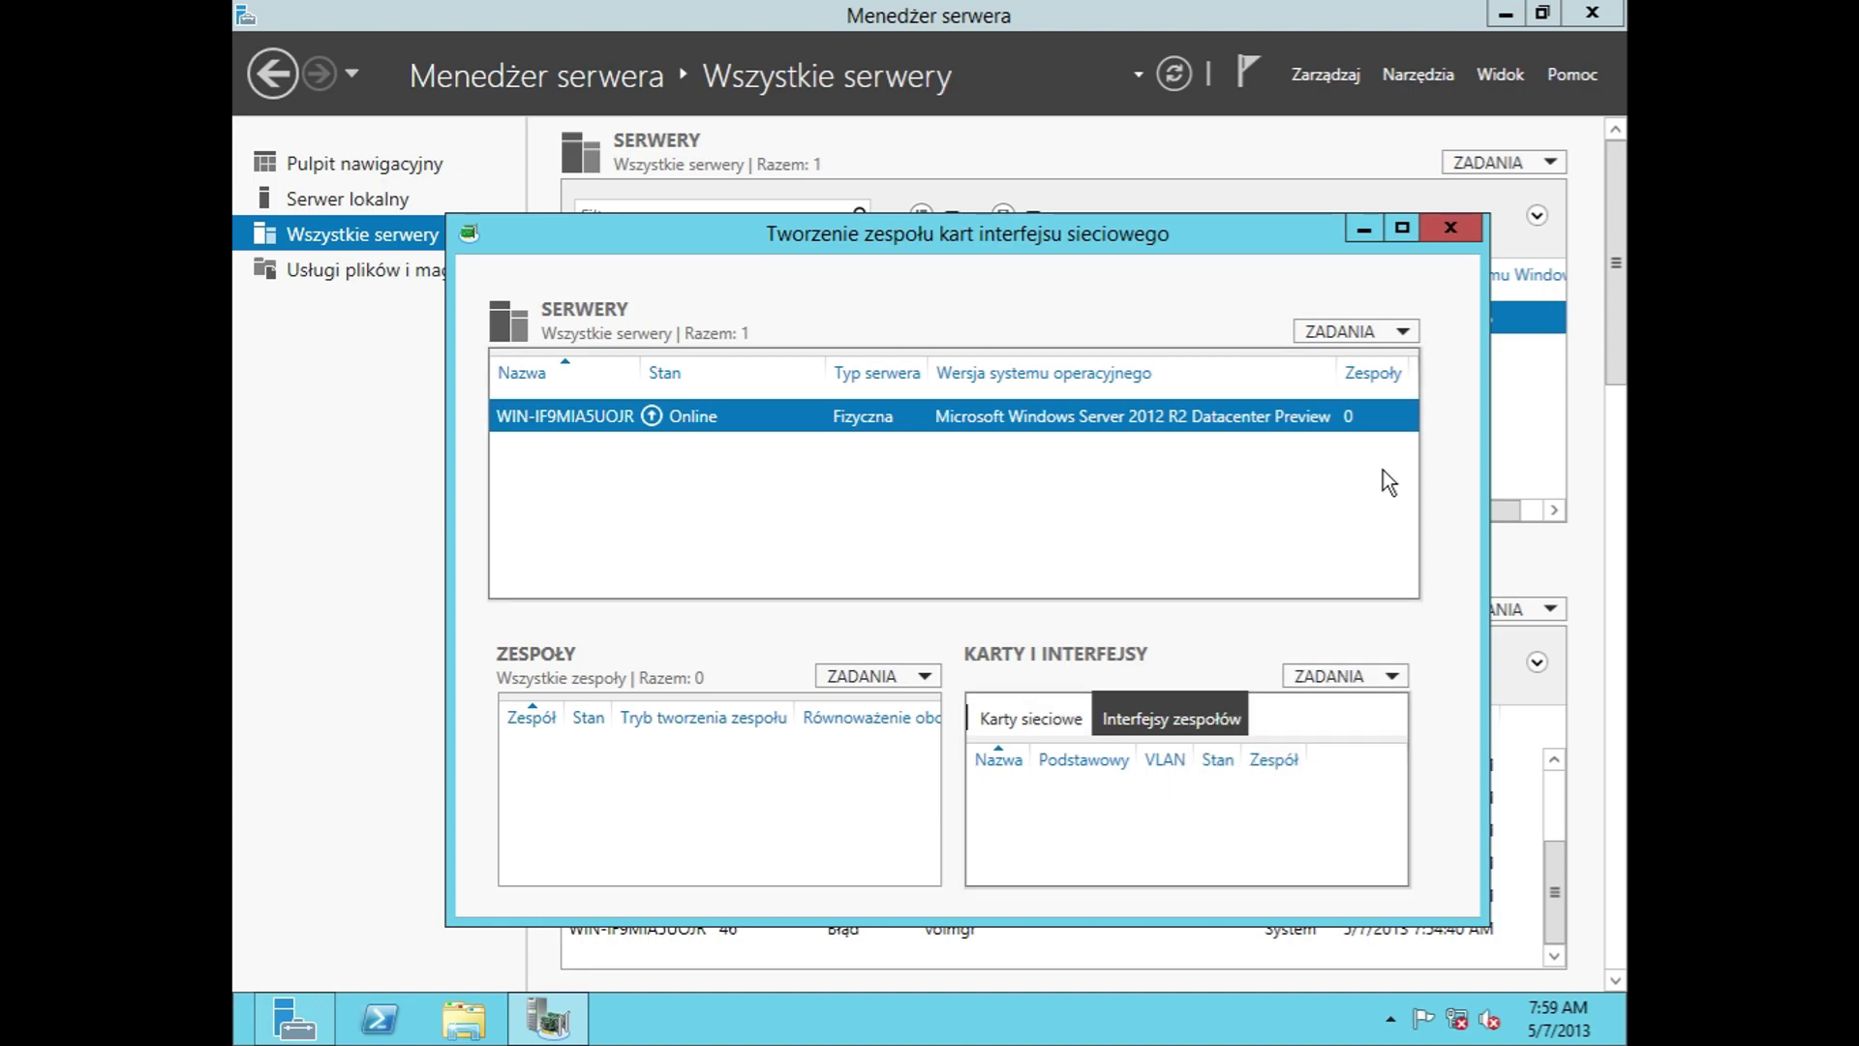
click(1380, 329)
click(1379, 330)
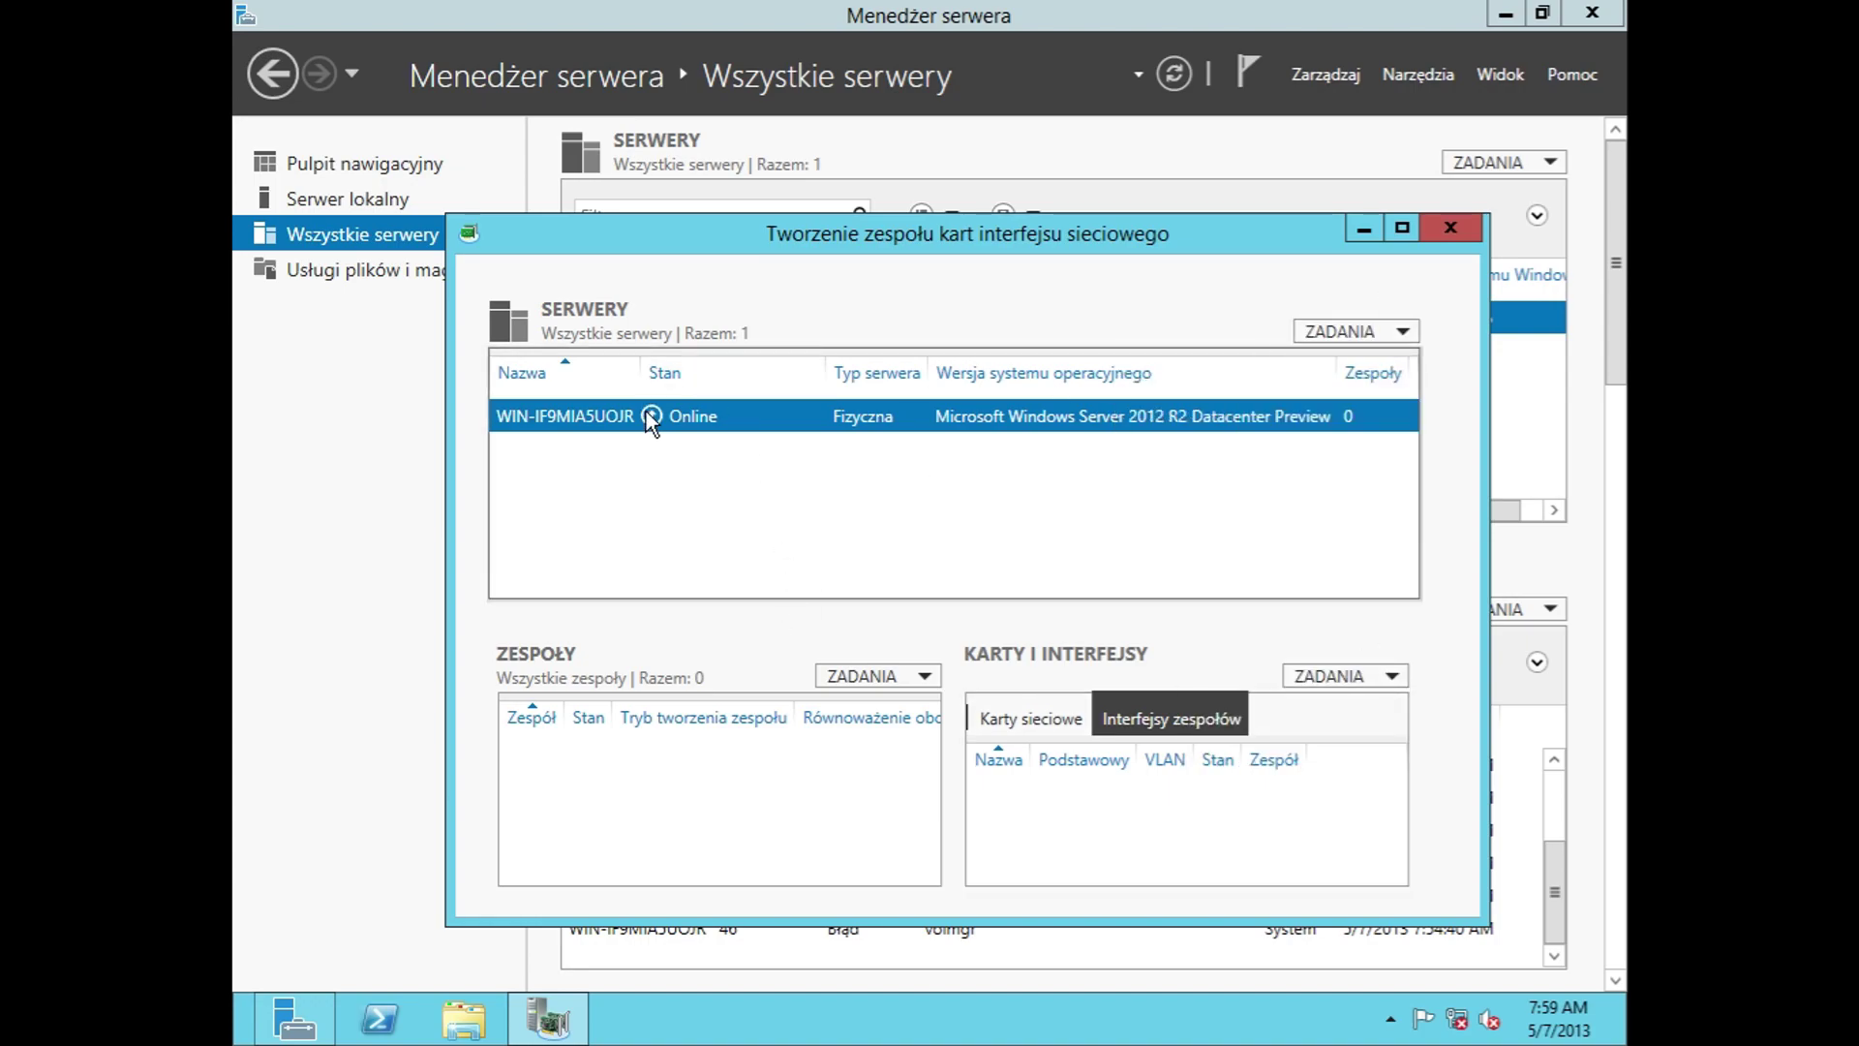
click(1450, 229)
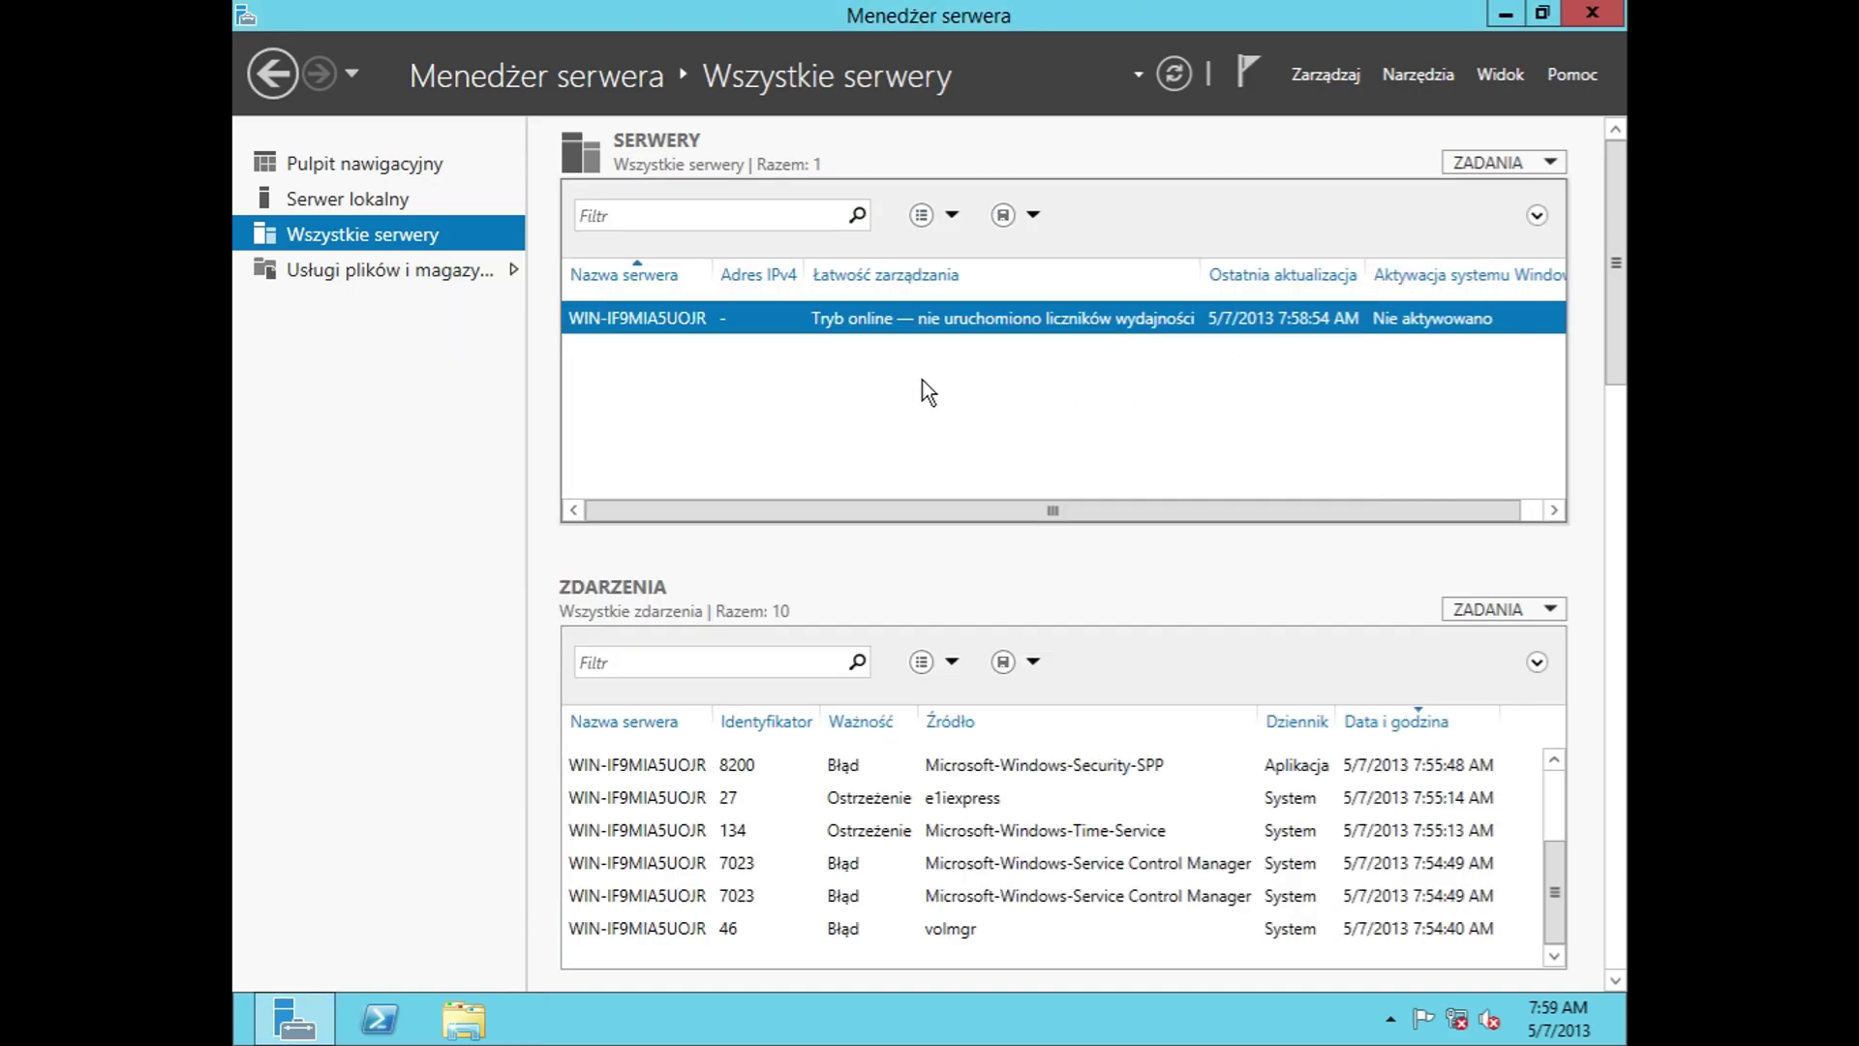
Step: View the automatic Windows feedback settings twice, cancelling both times
right_click(856, 317)
click(960, 525)
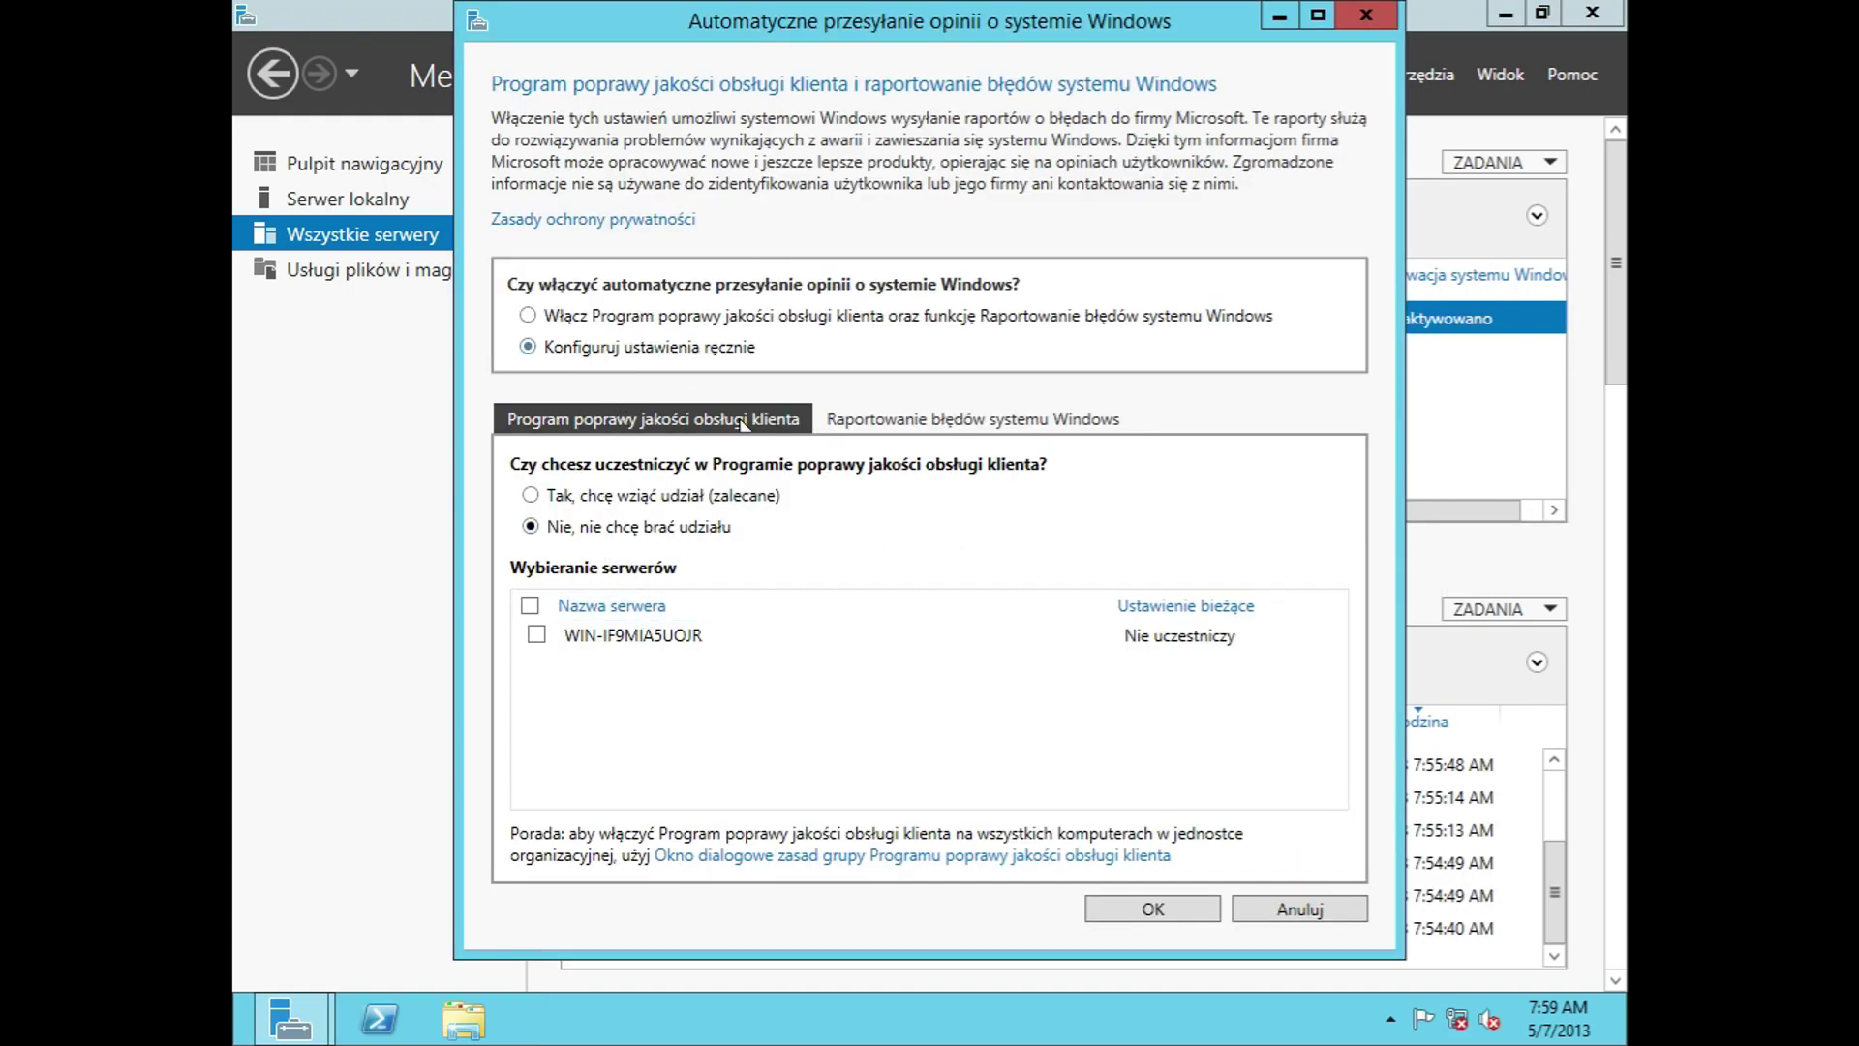
click(1281, 916)
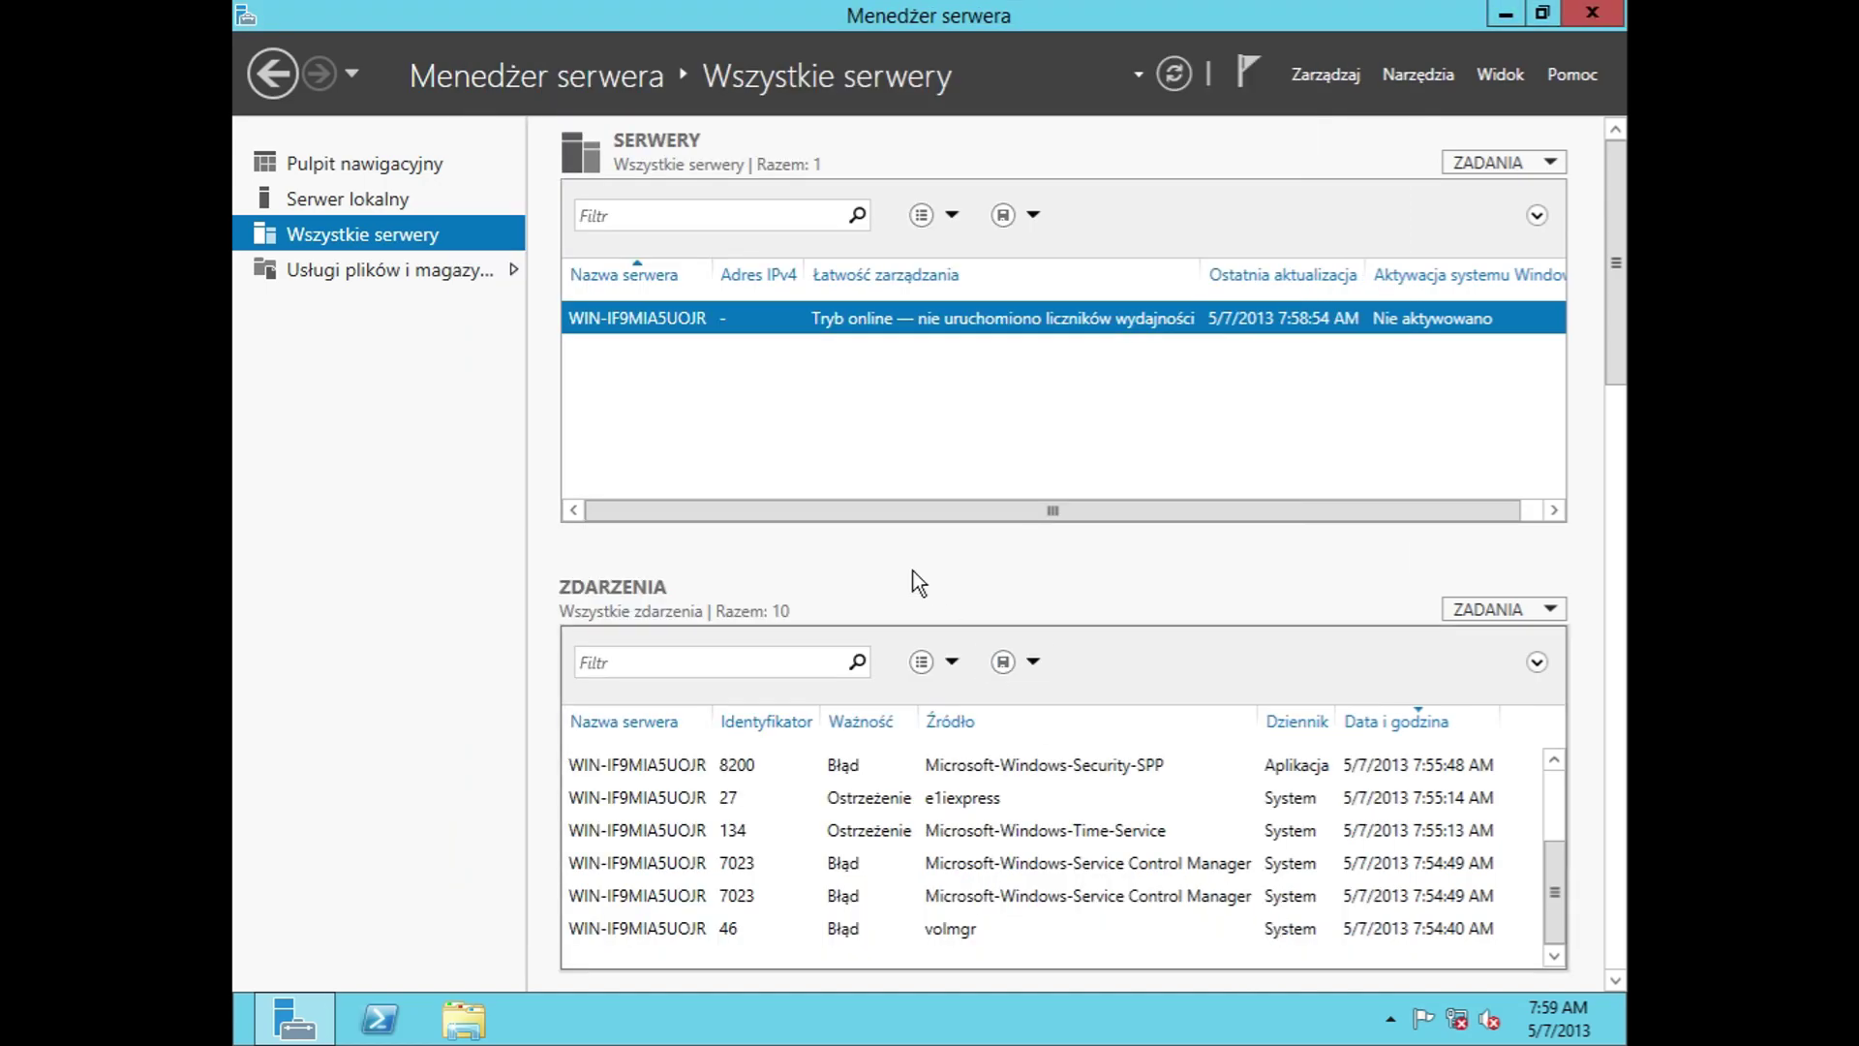
right_click(770, 304)
click(891, 506)
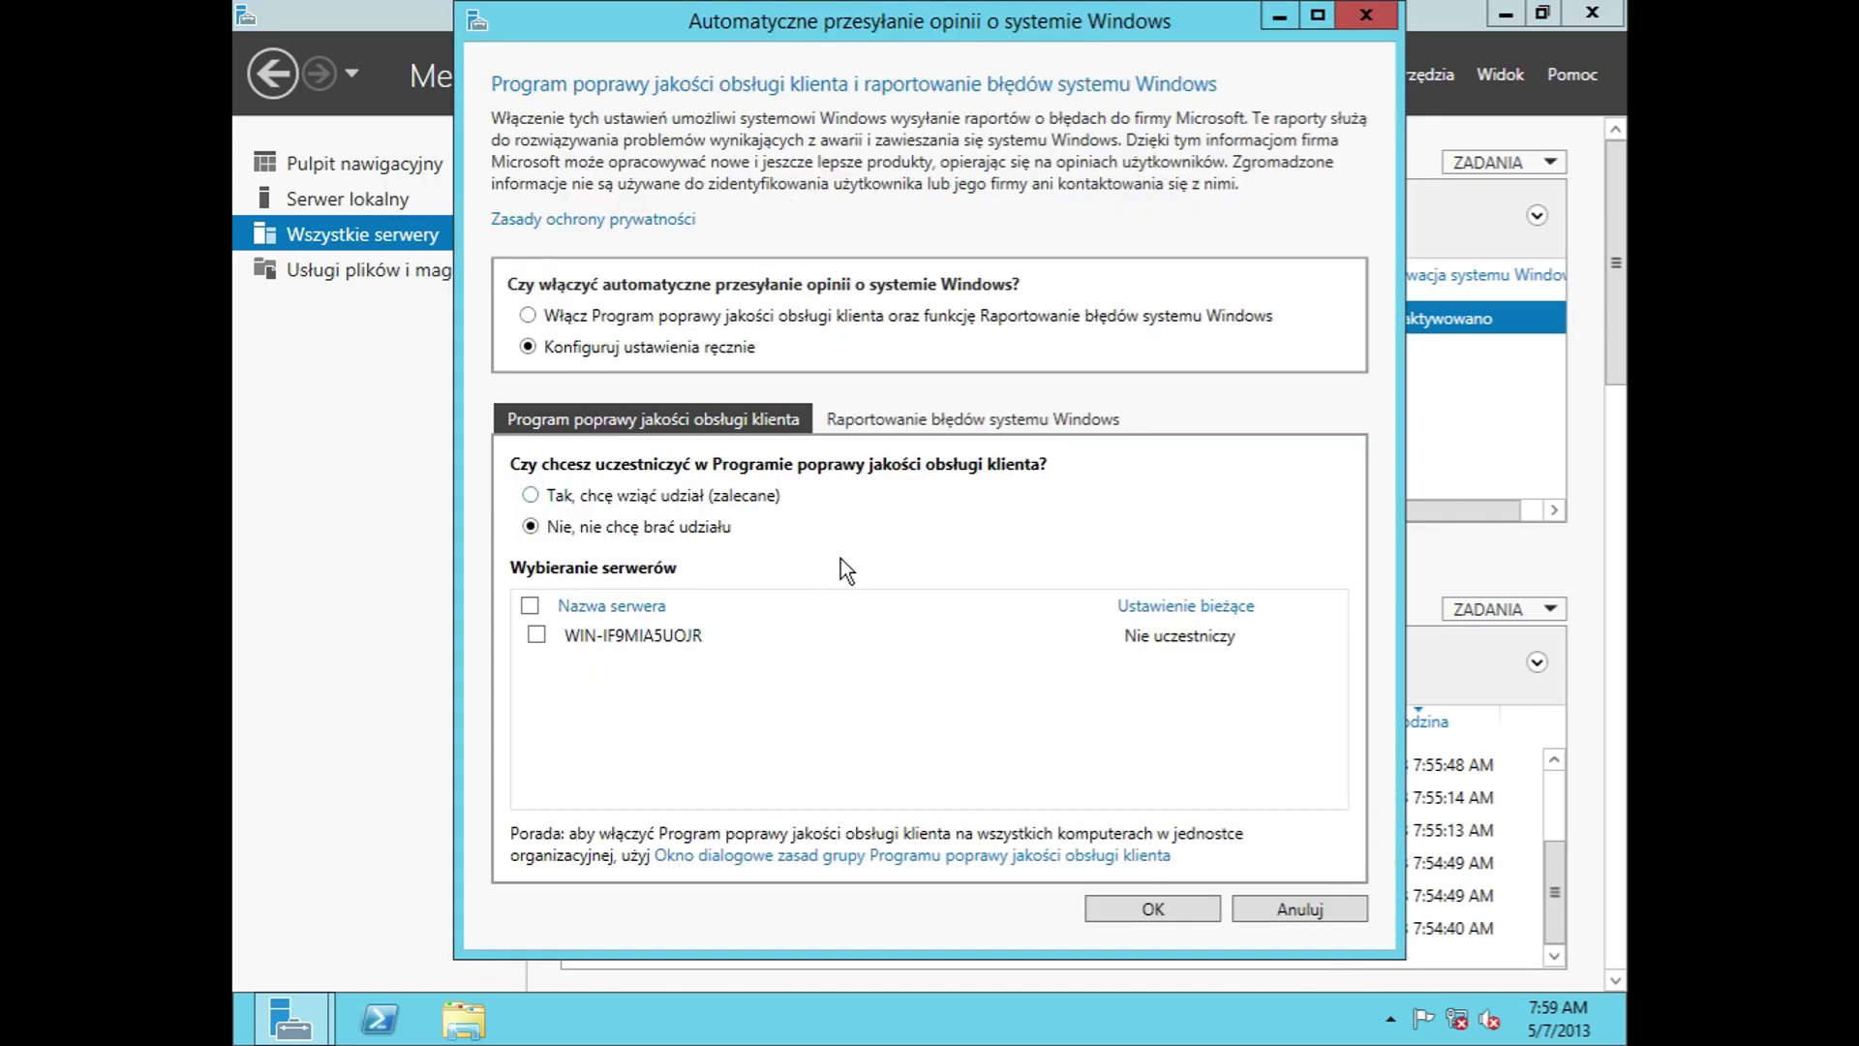
click(1274, 908)
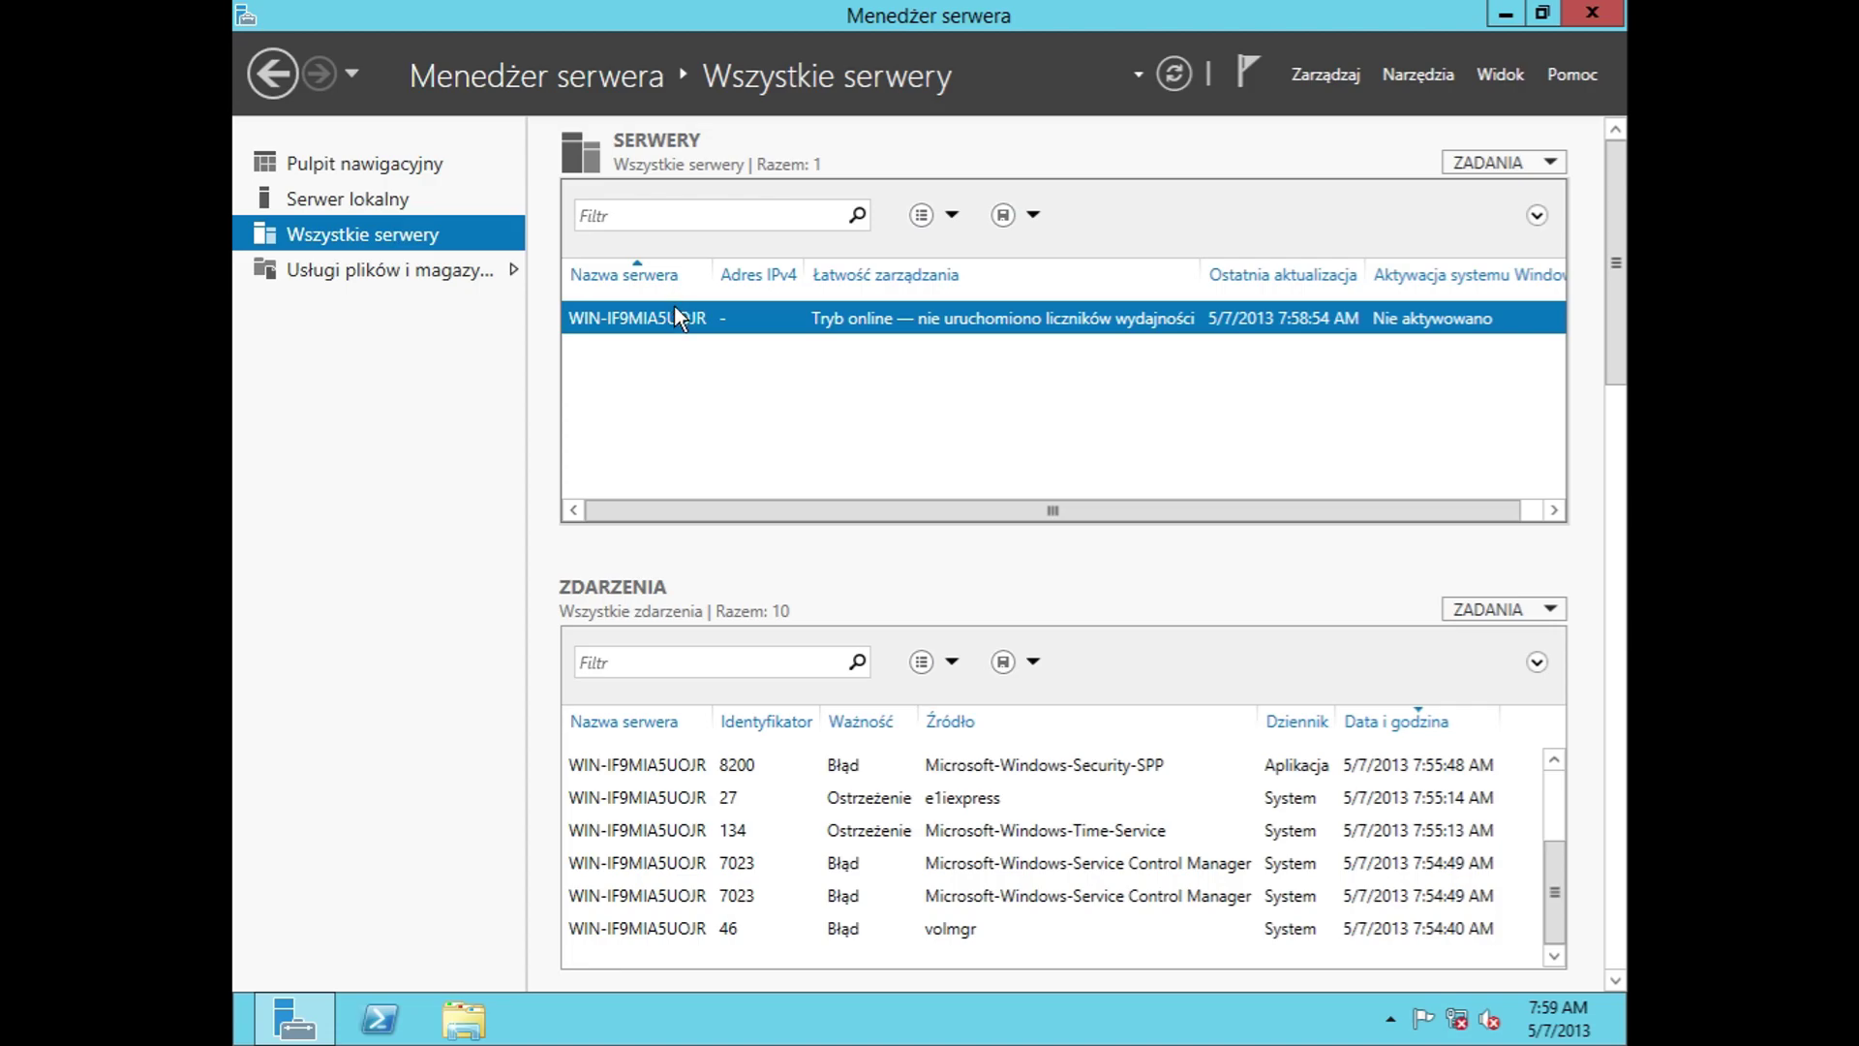
Step: Start performance counters, refresh the server's status and copy its row details
right_click(674, 304)
click(805, 578)
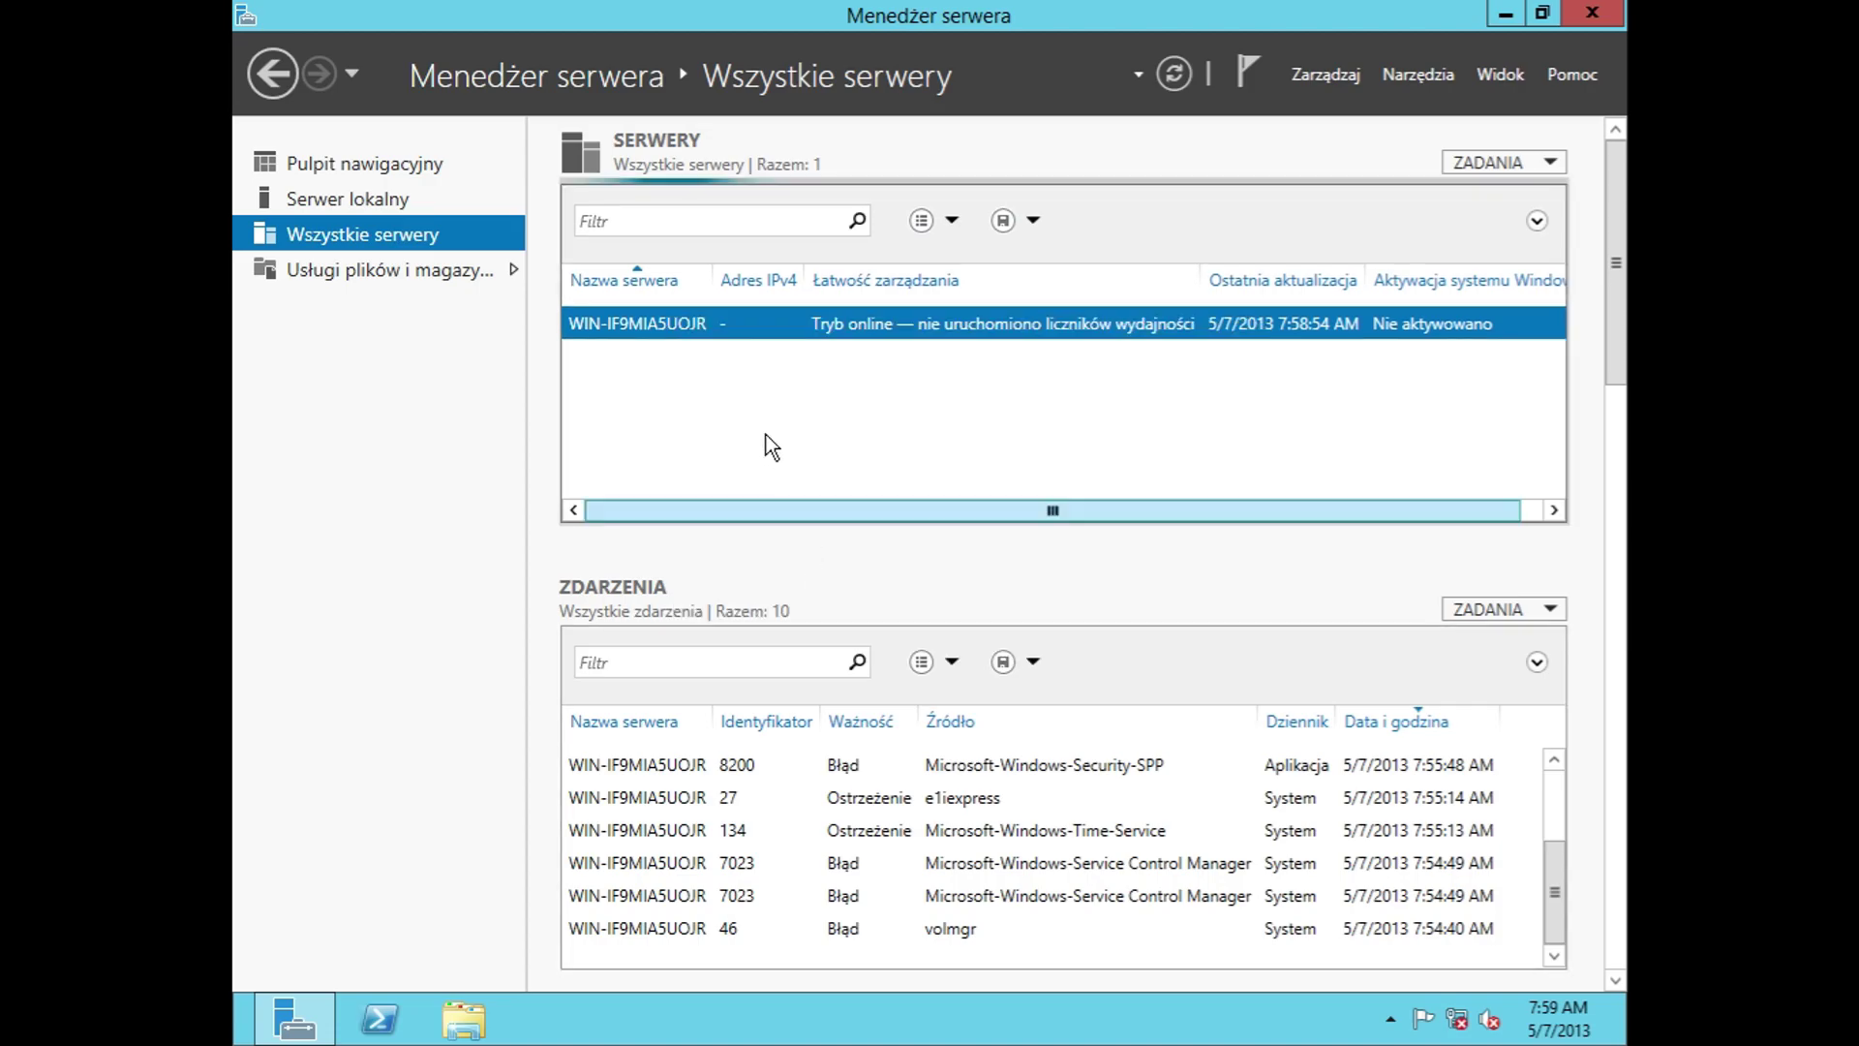
right_click(714, 318)
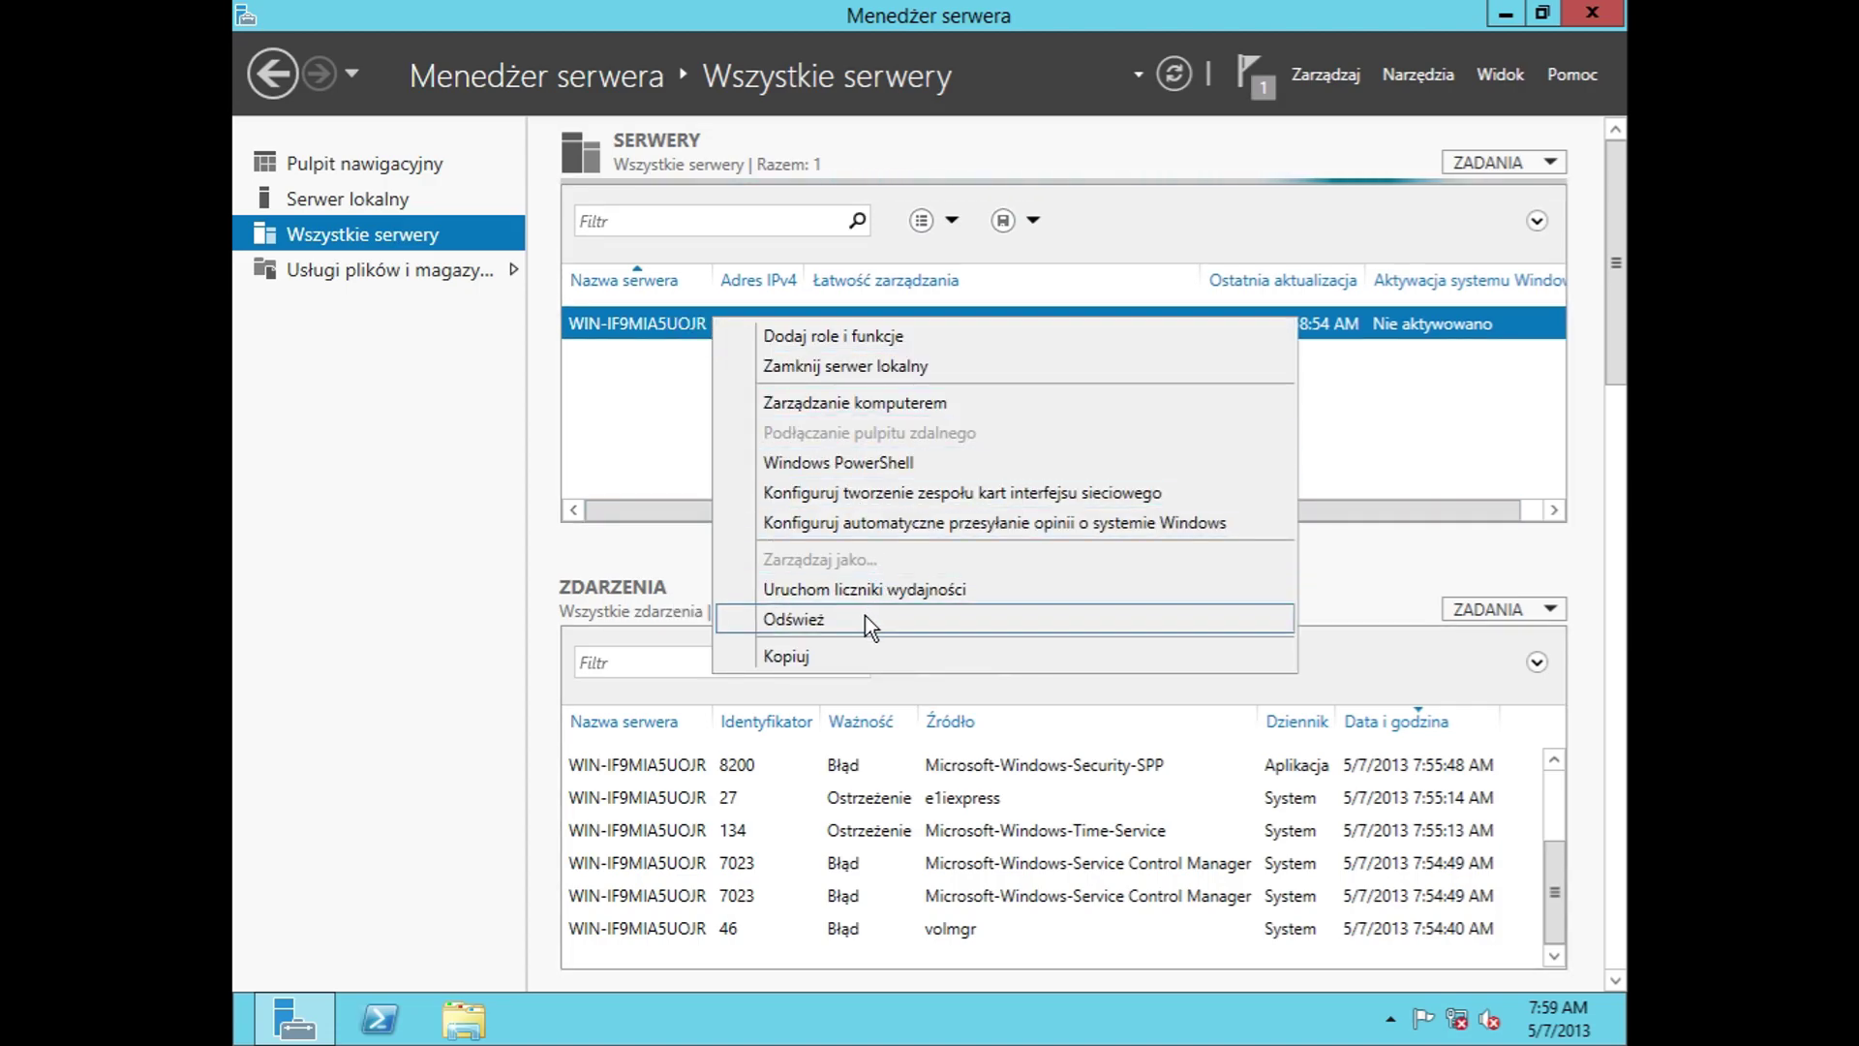
click(863, 618)
right_click(666, 317)
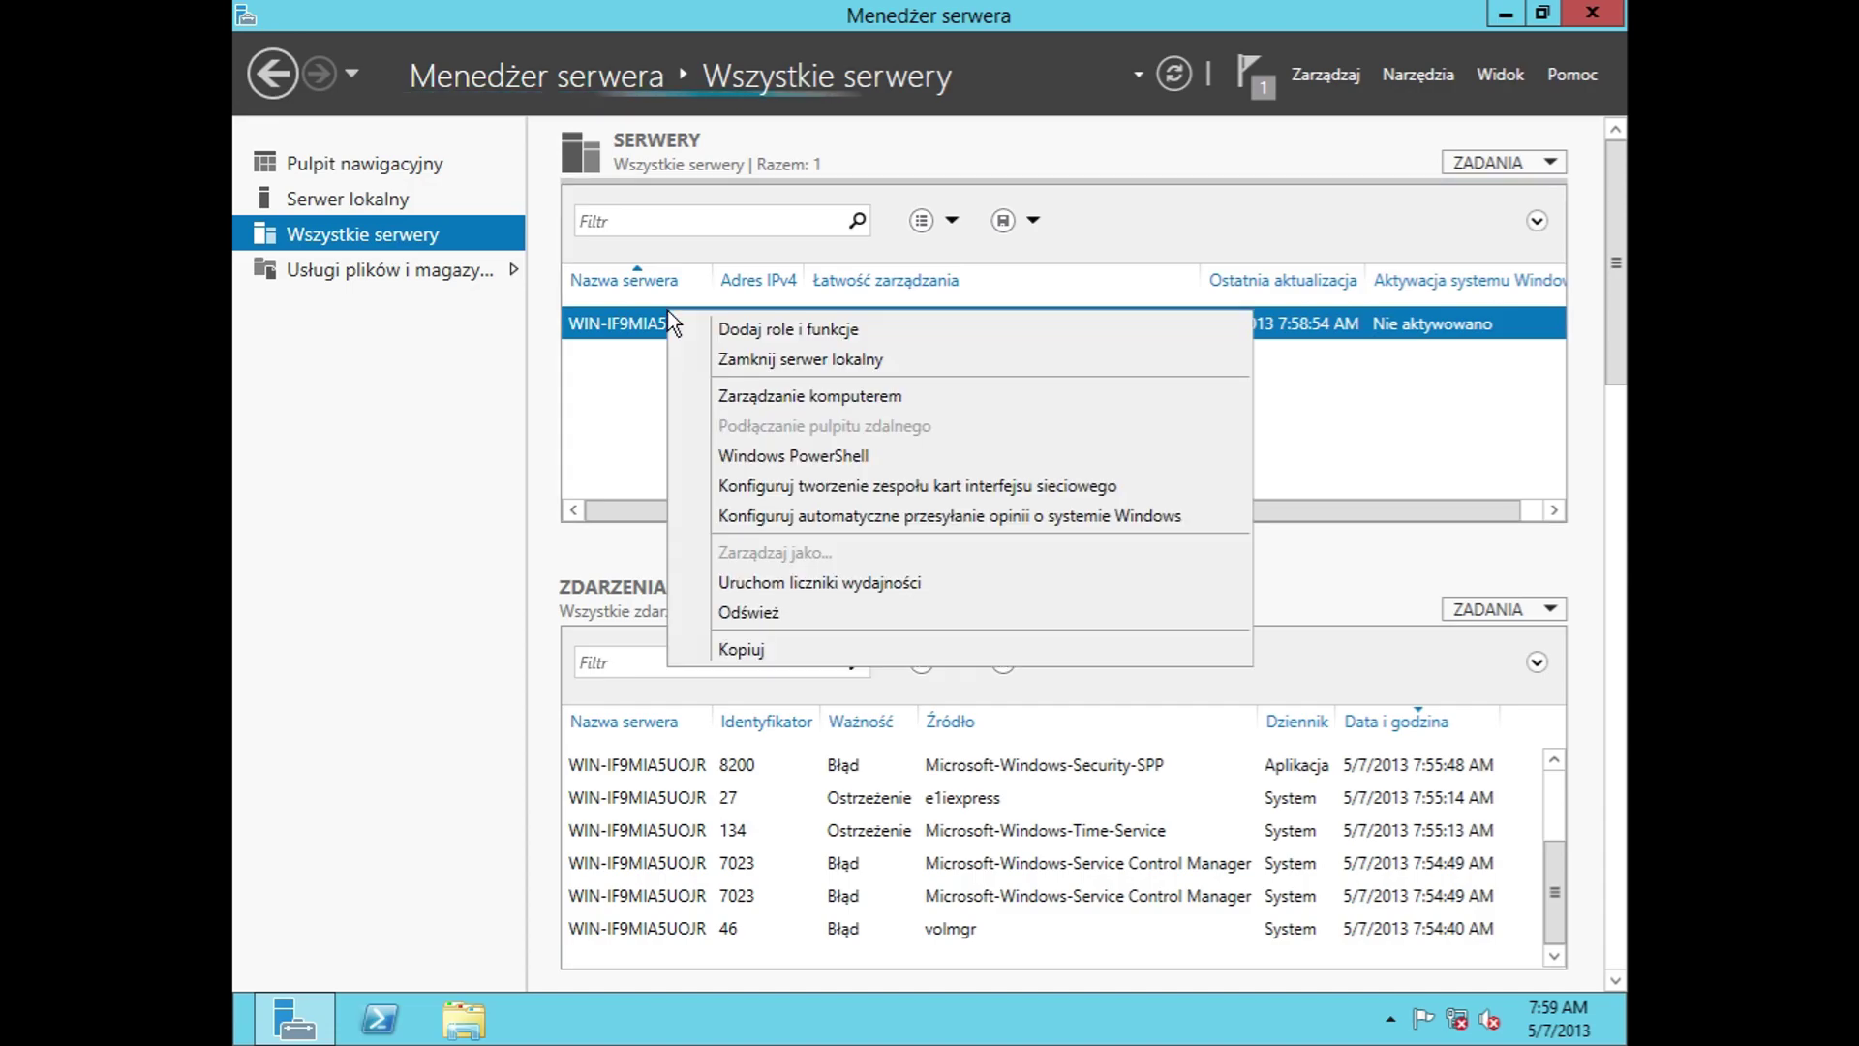
click(825, 644)
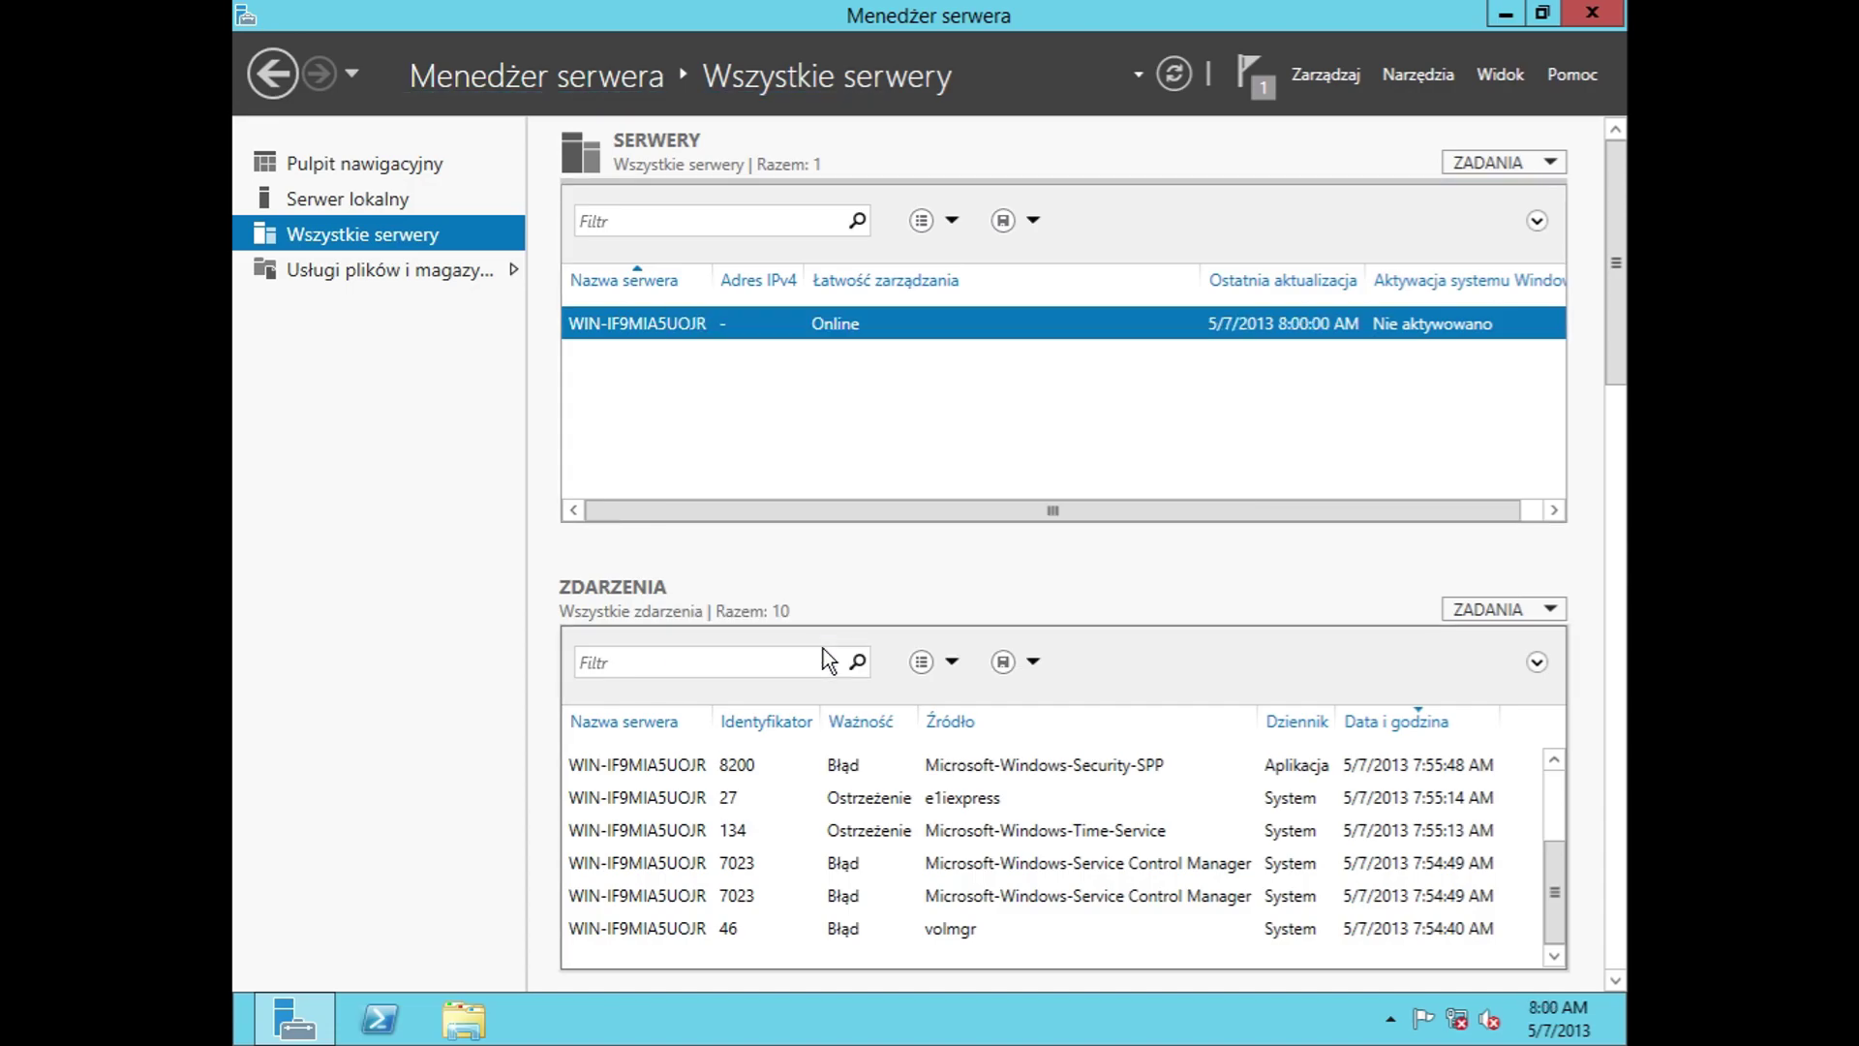
Step: View the Pomoc help page and close the blocked Internet Explorer window
click(1553, 74)
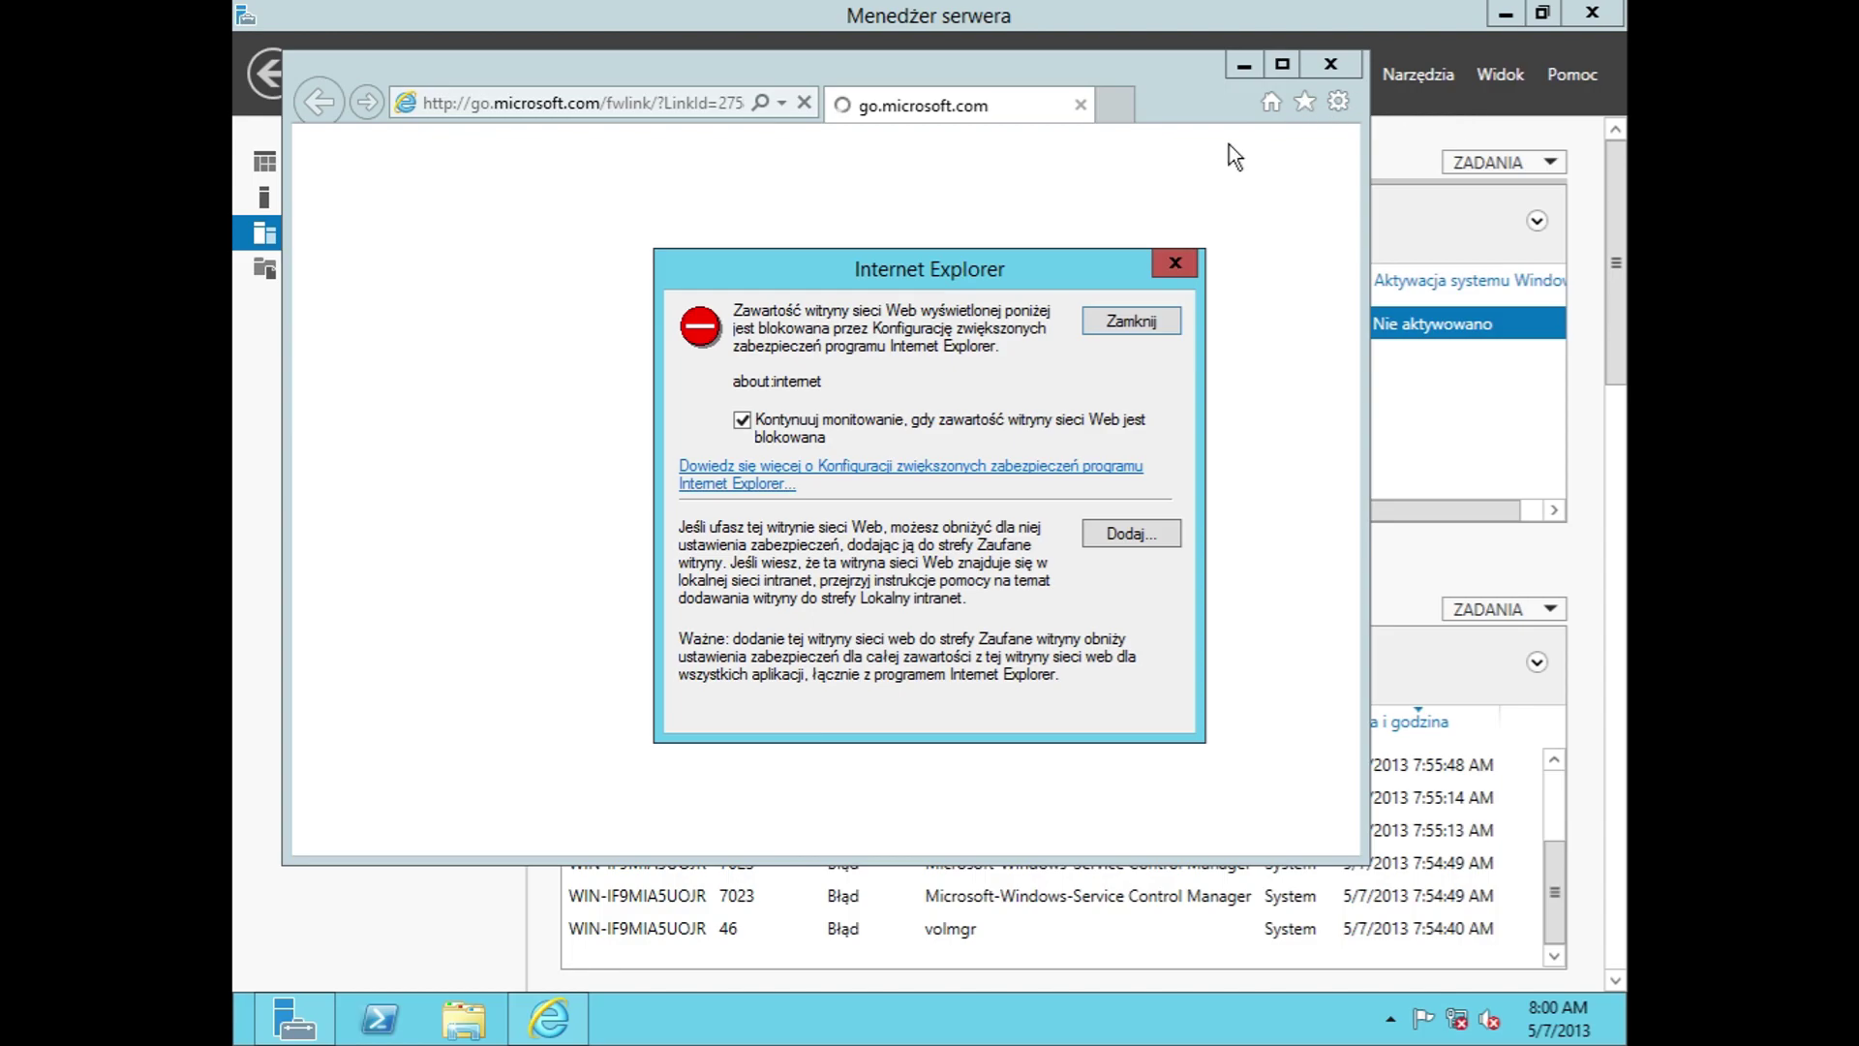
click(1174, 263)
click(1330, 64)
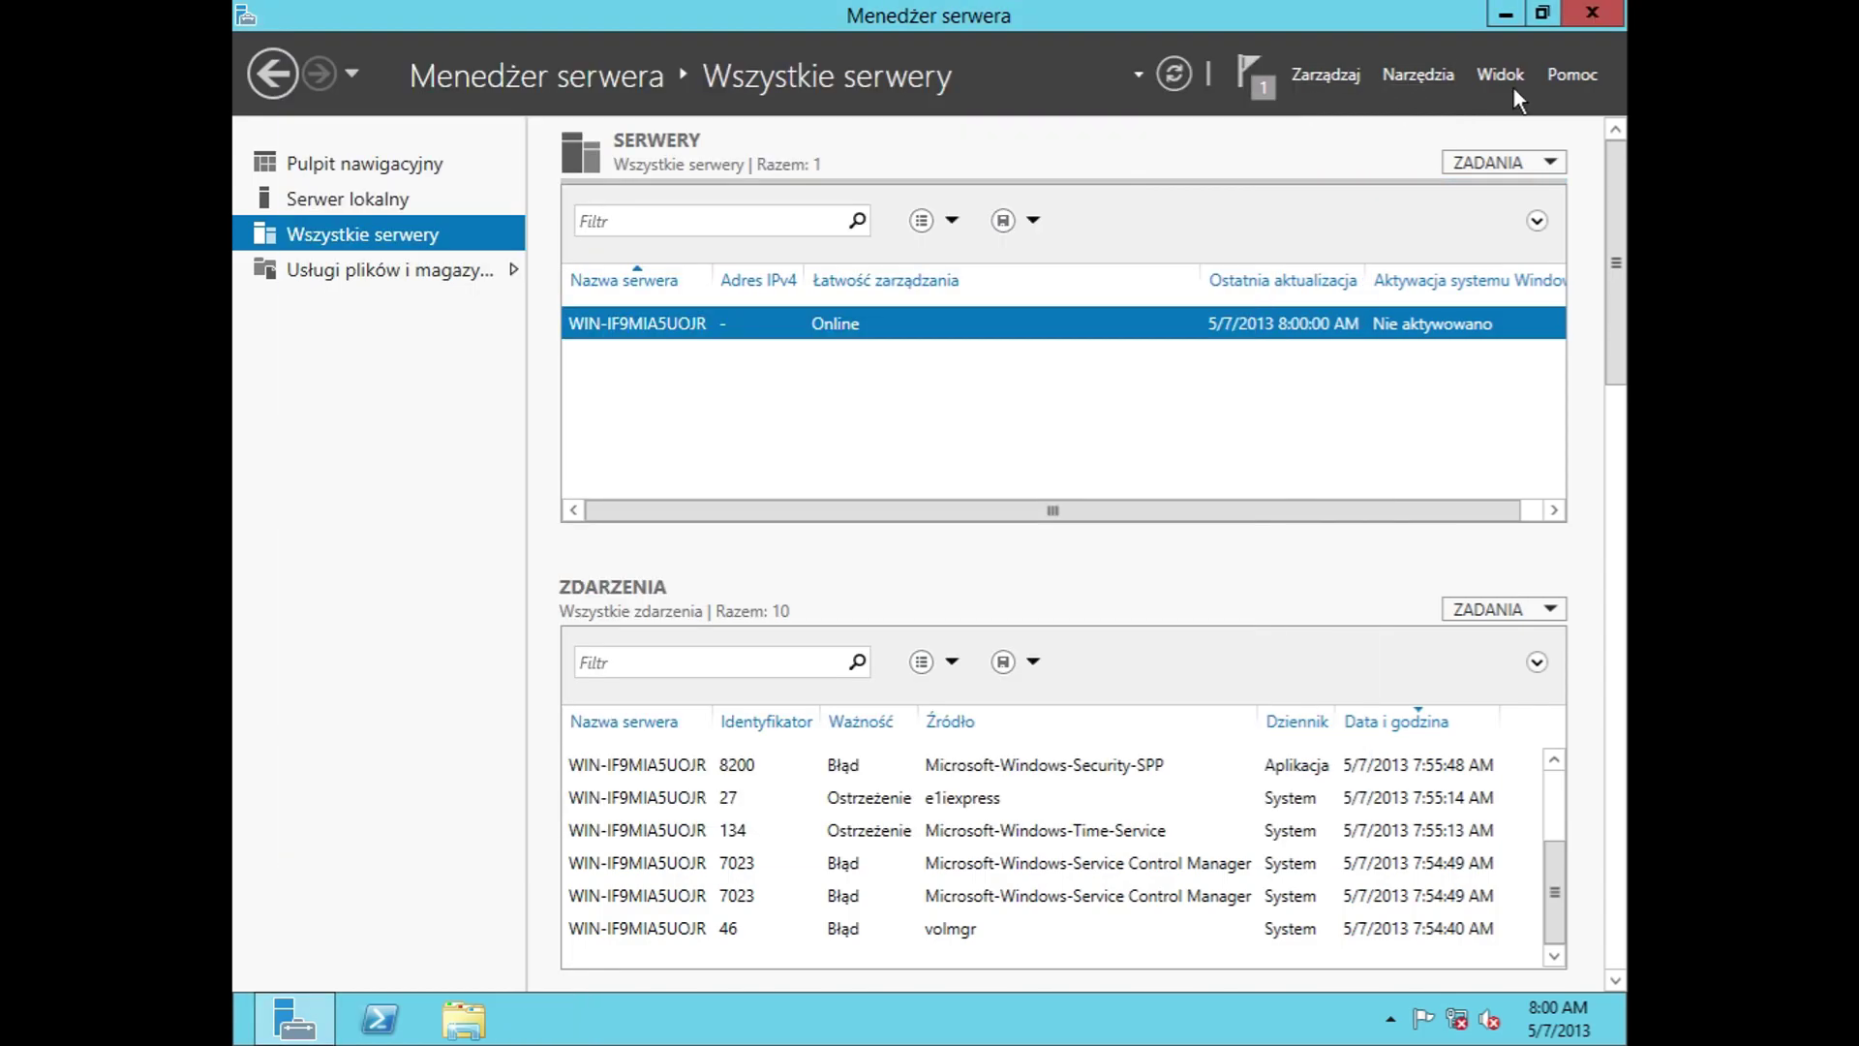
Step: Open the Server Manager forums, close the browser, check Narzędzia, and minimize Server Manager
click(1569, 76)
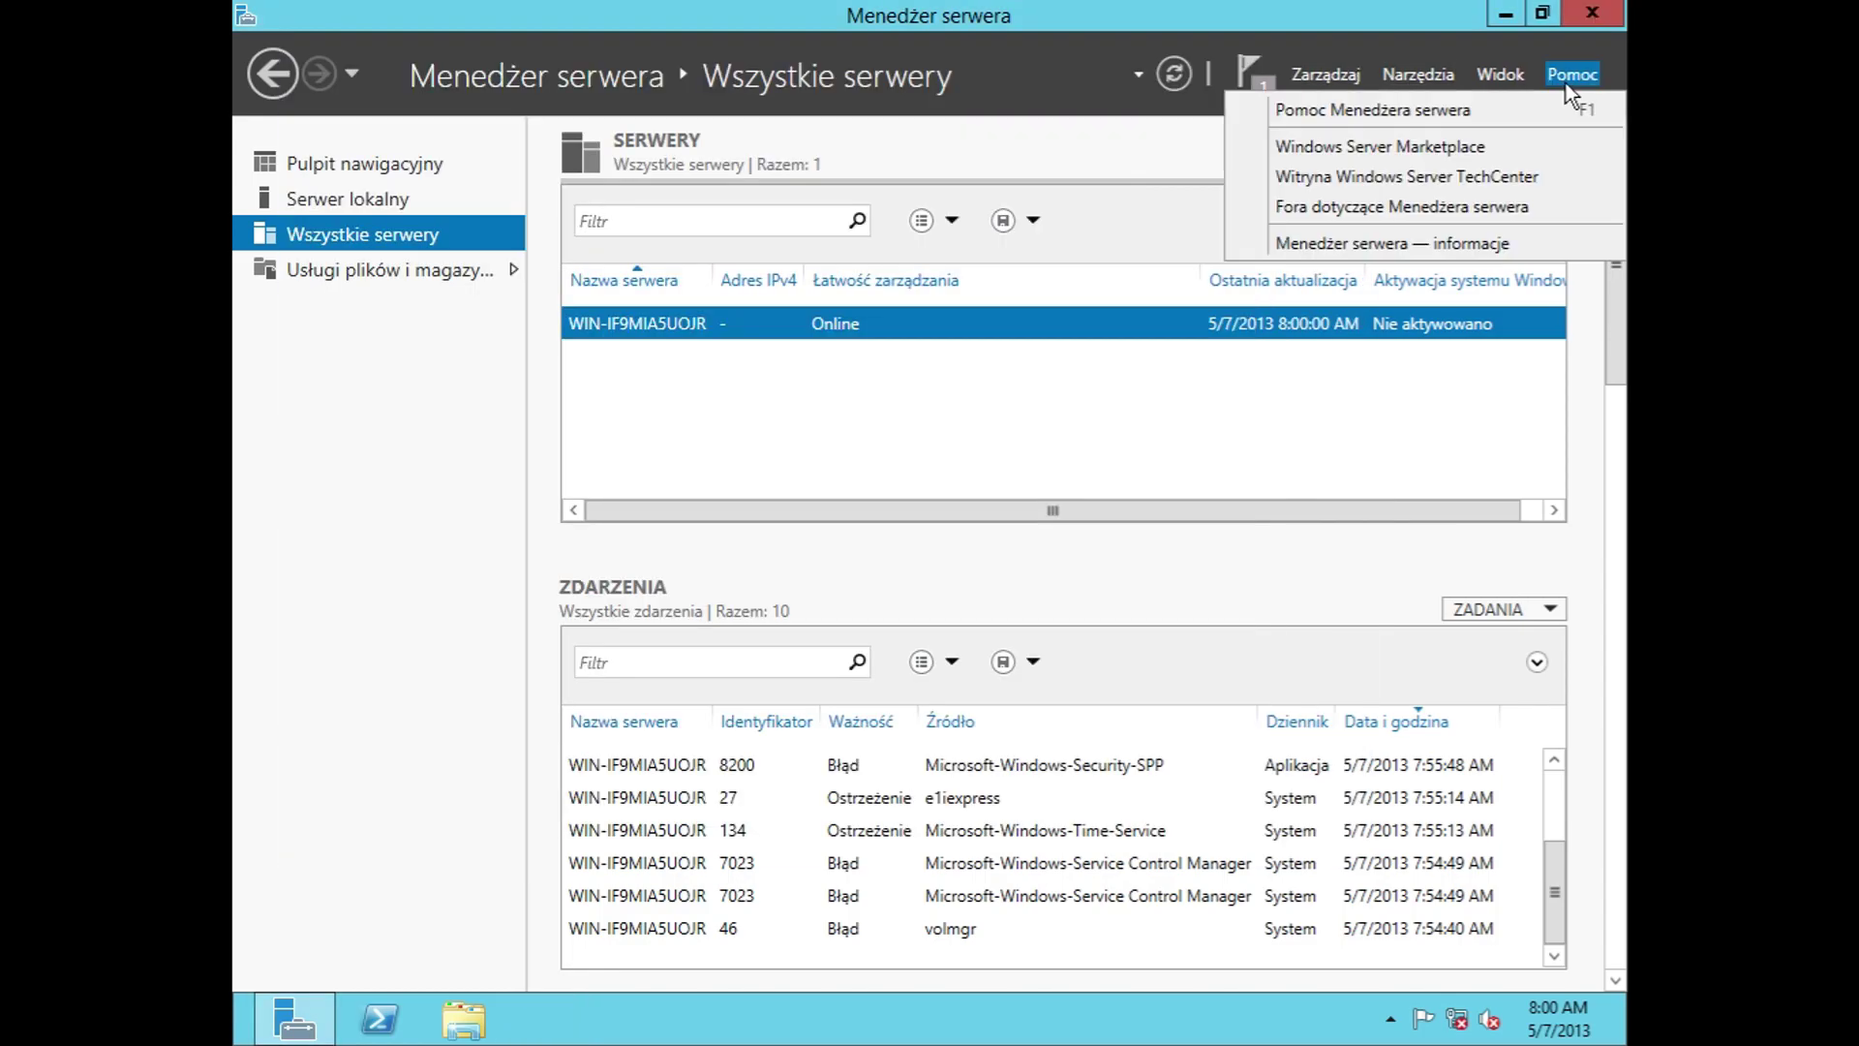
click(1520, 215)
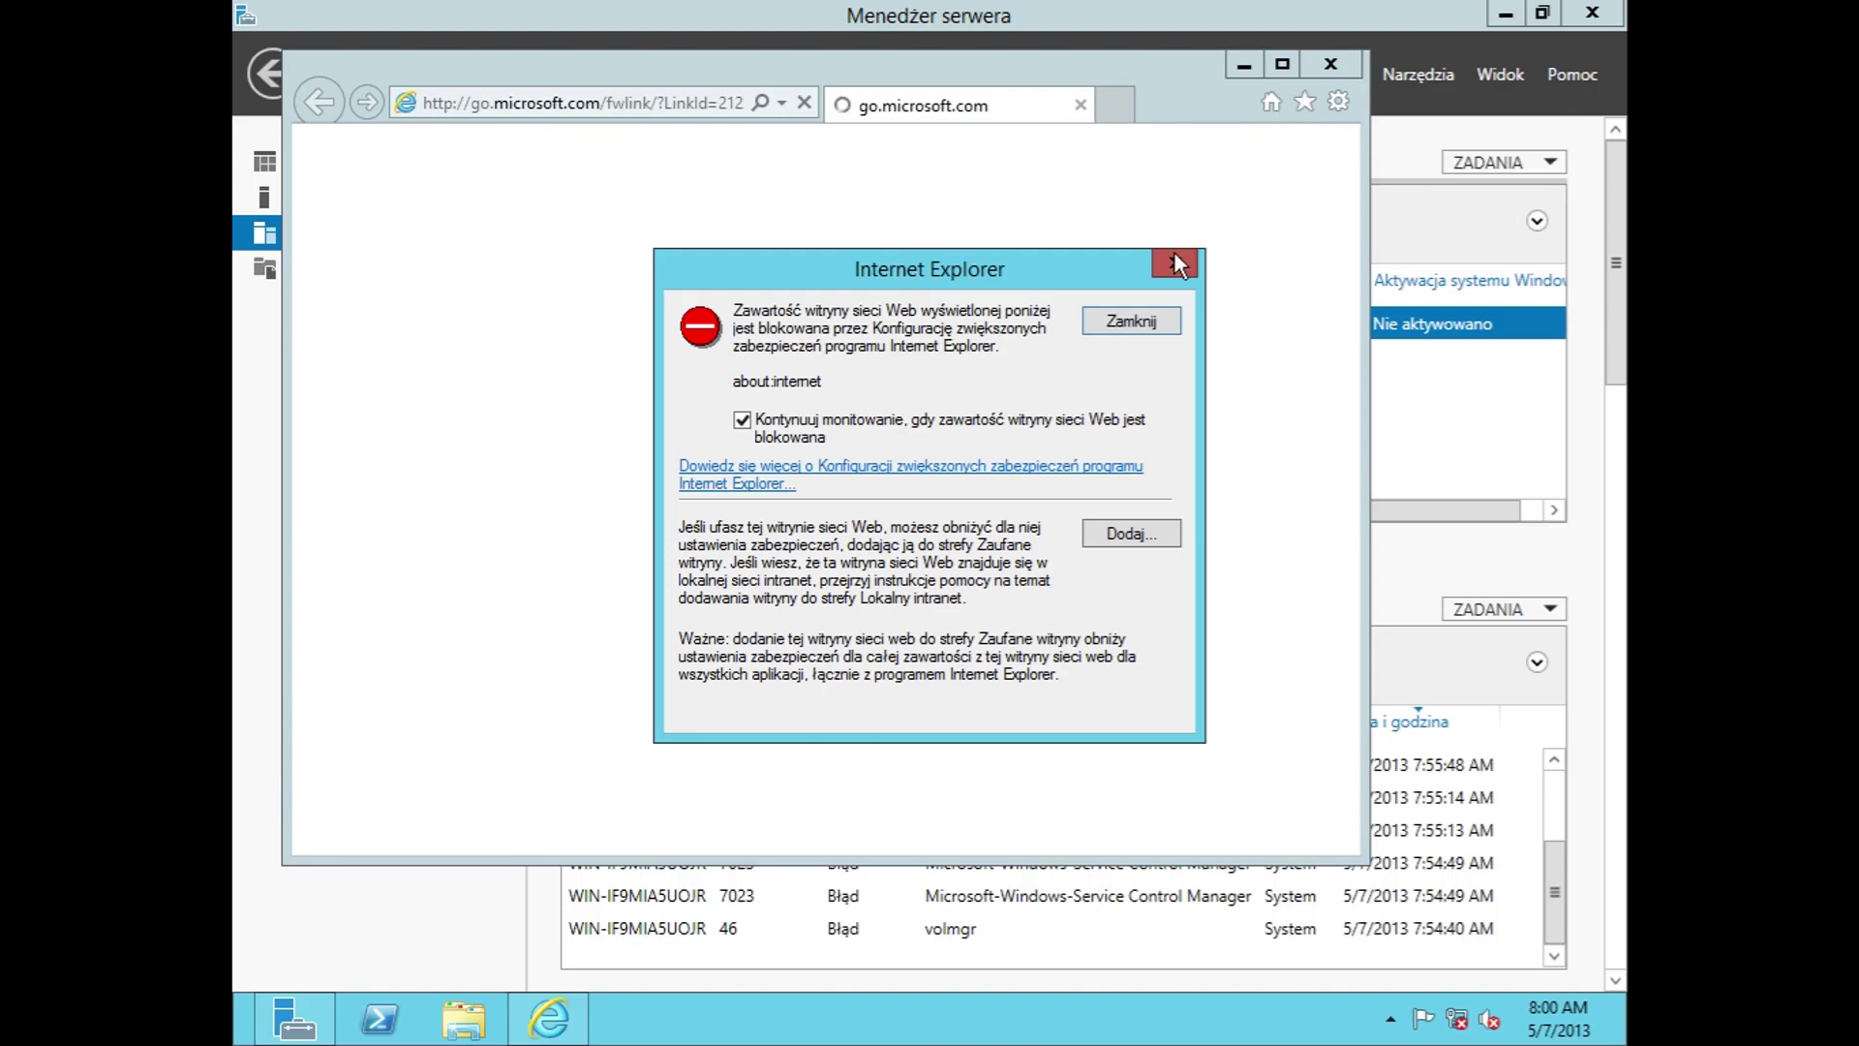
click(1174, 262)
click(1331, 64)
click(1423, 73)
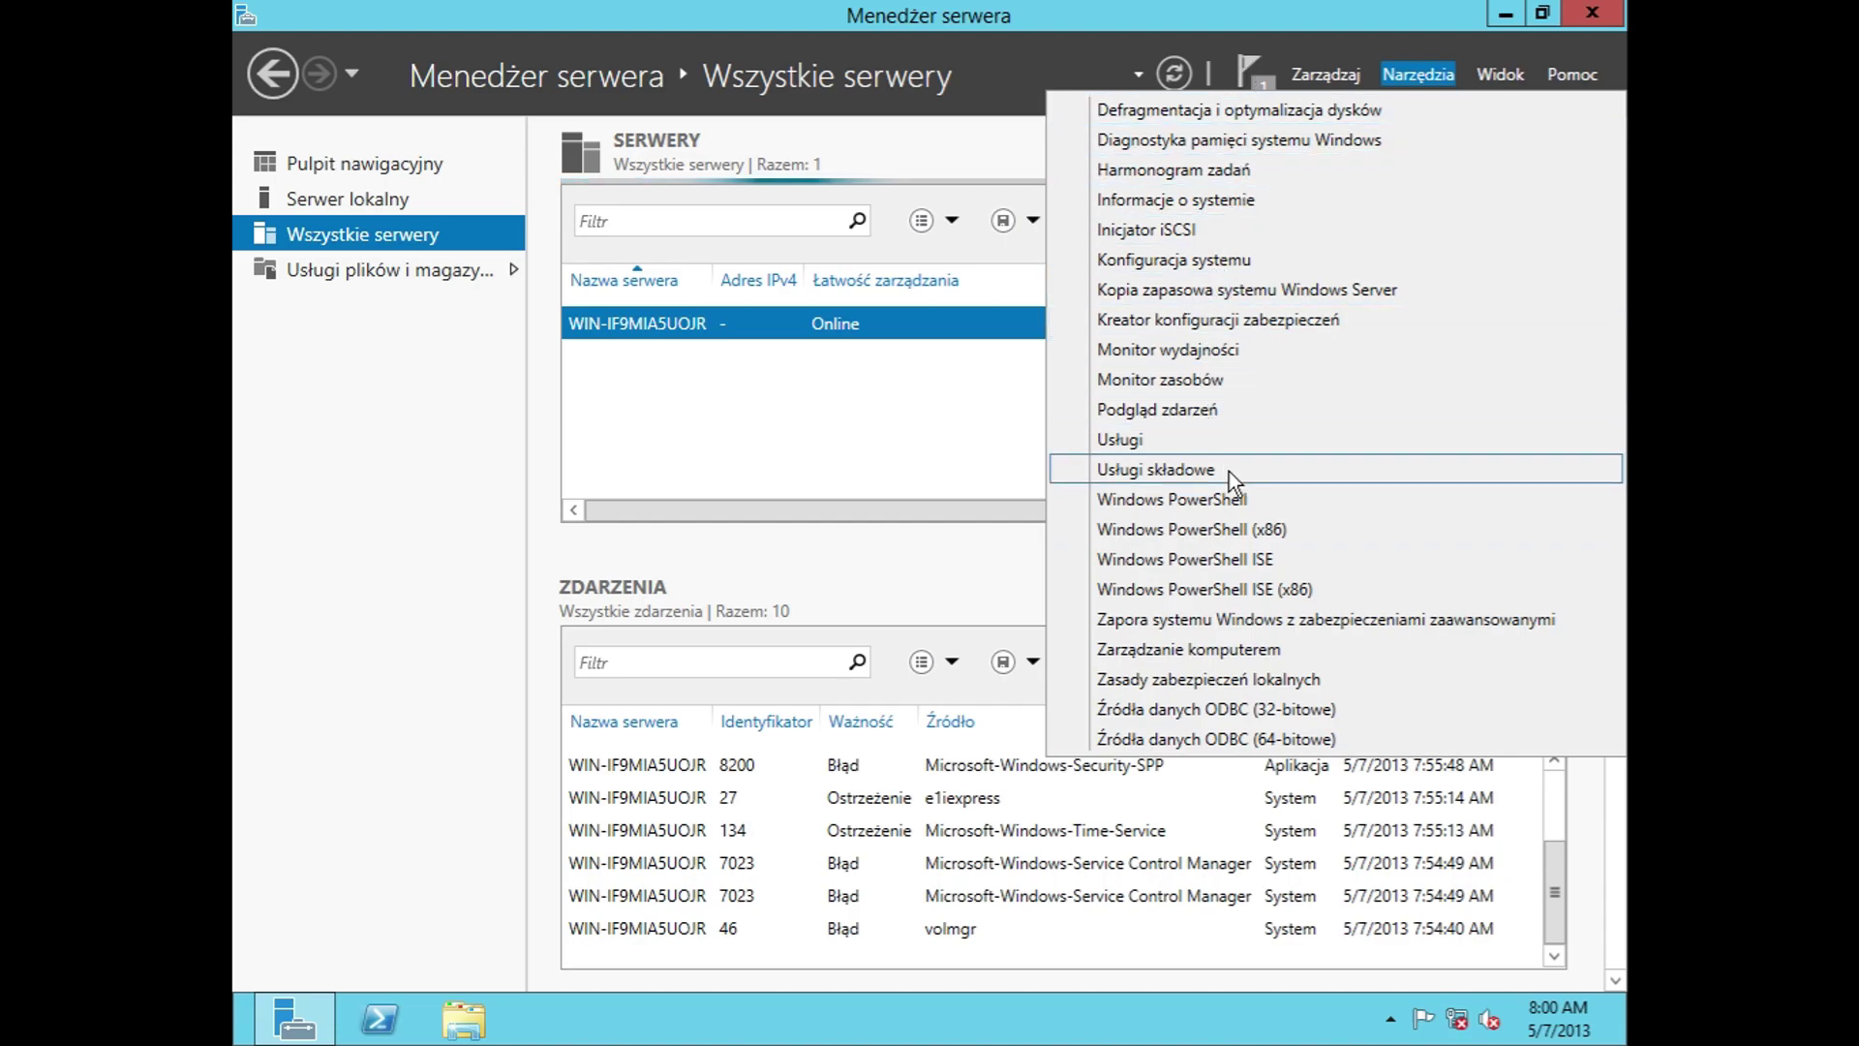
click(1515, 5)
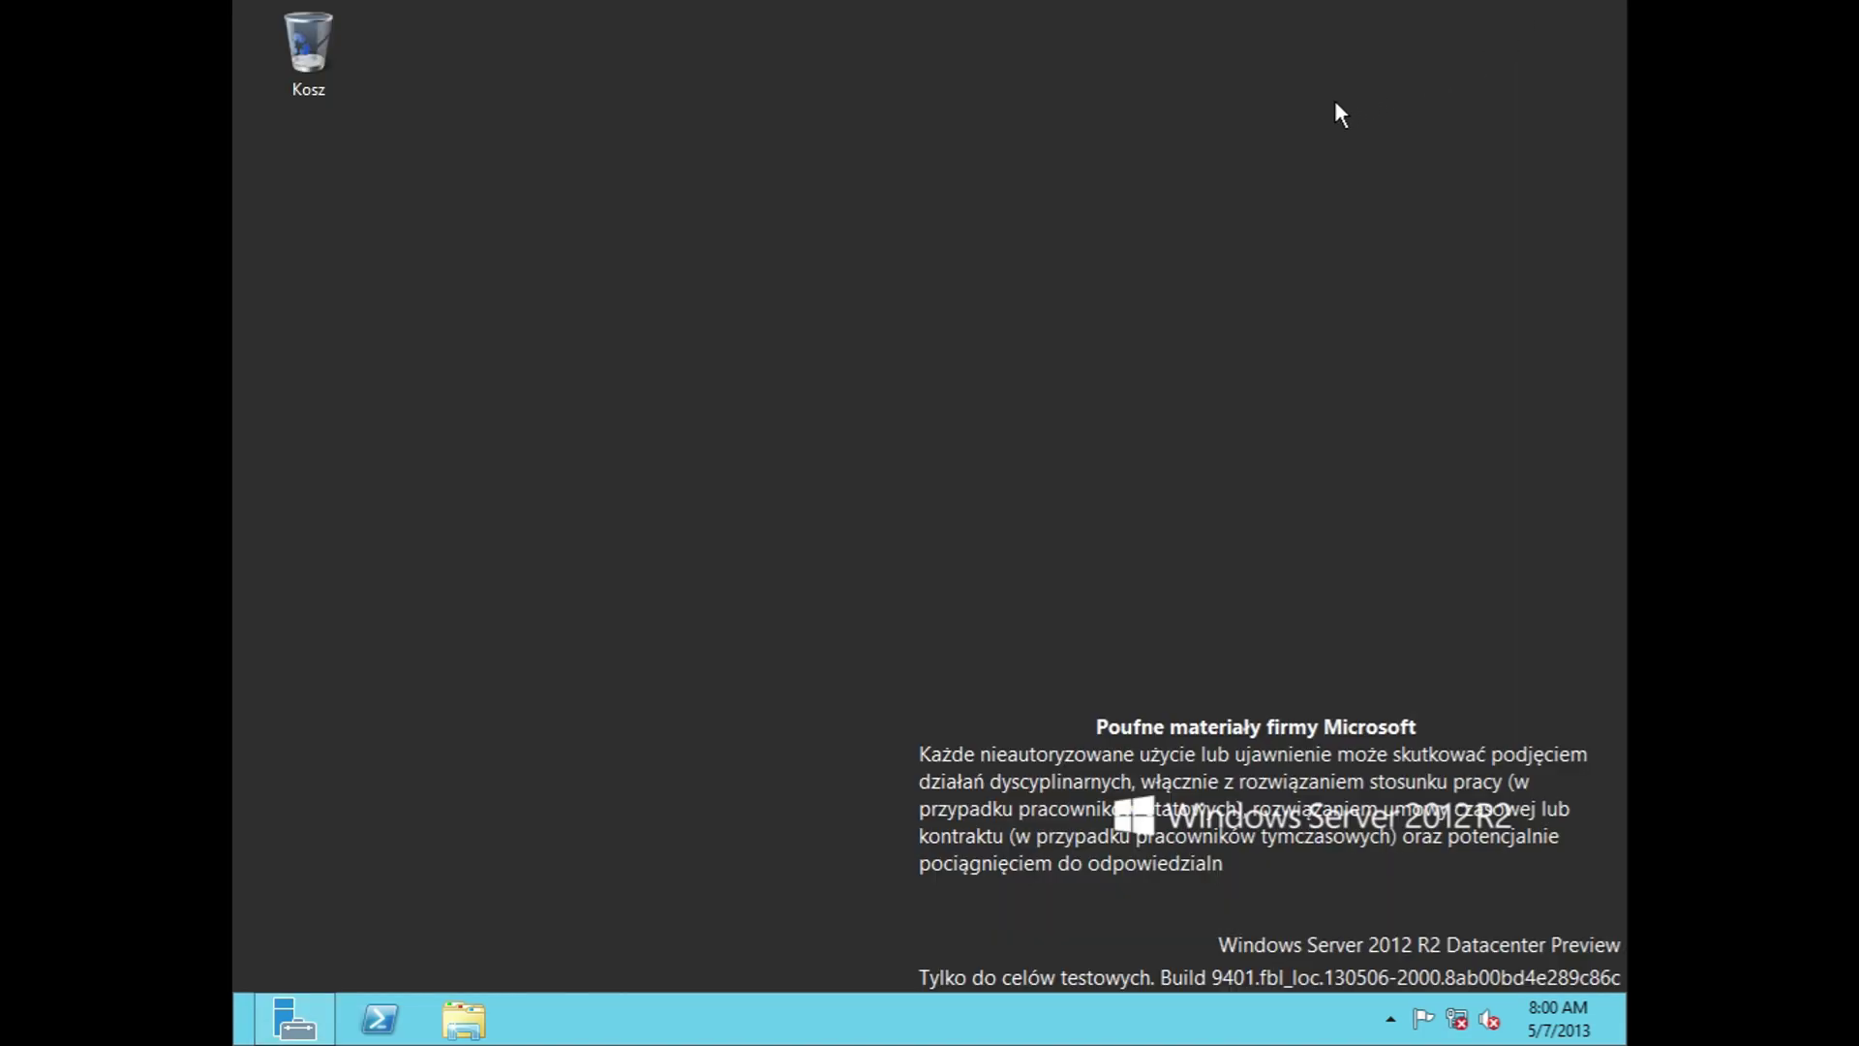
Step: Run setup64.exe from the VMware DVD notification and close the Biblioteki window
click(475, 1021)
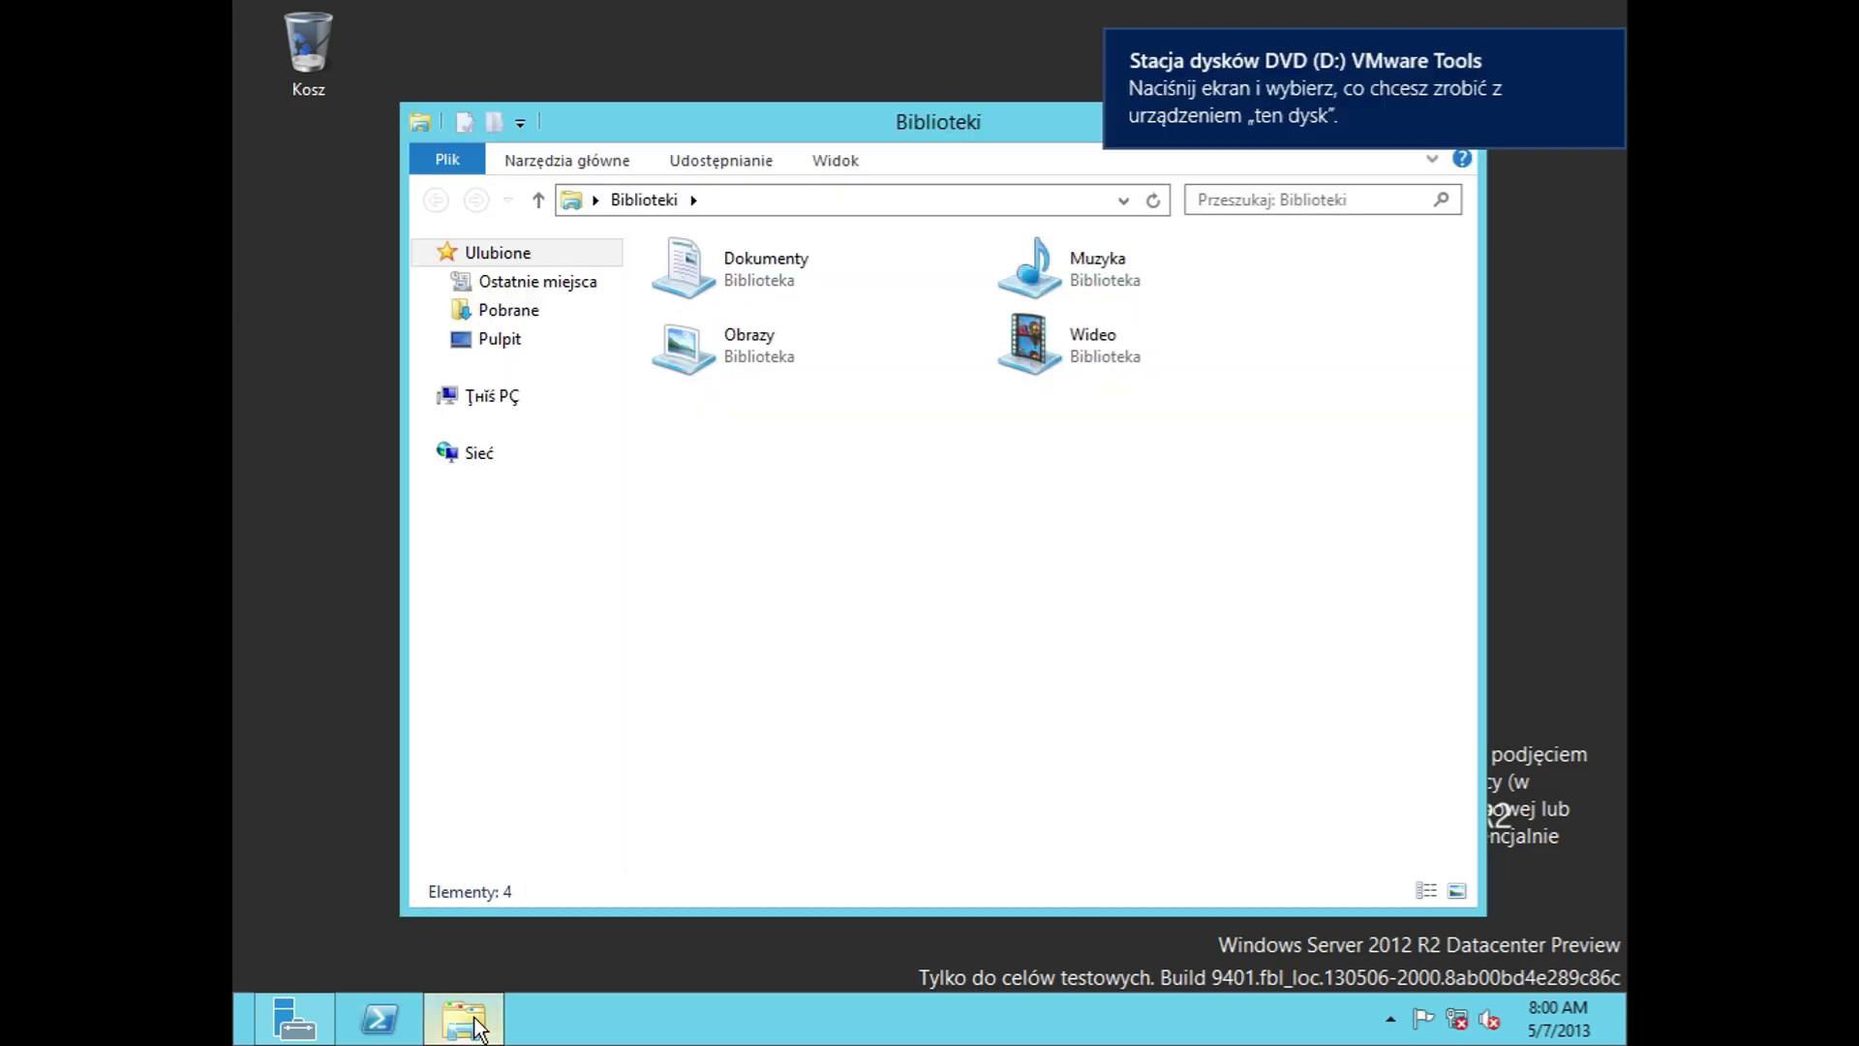
click(1328, 125)
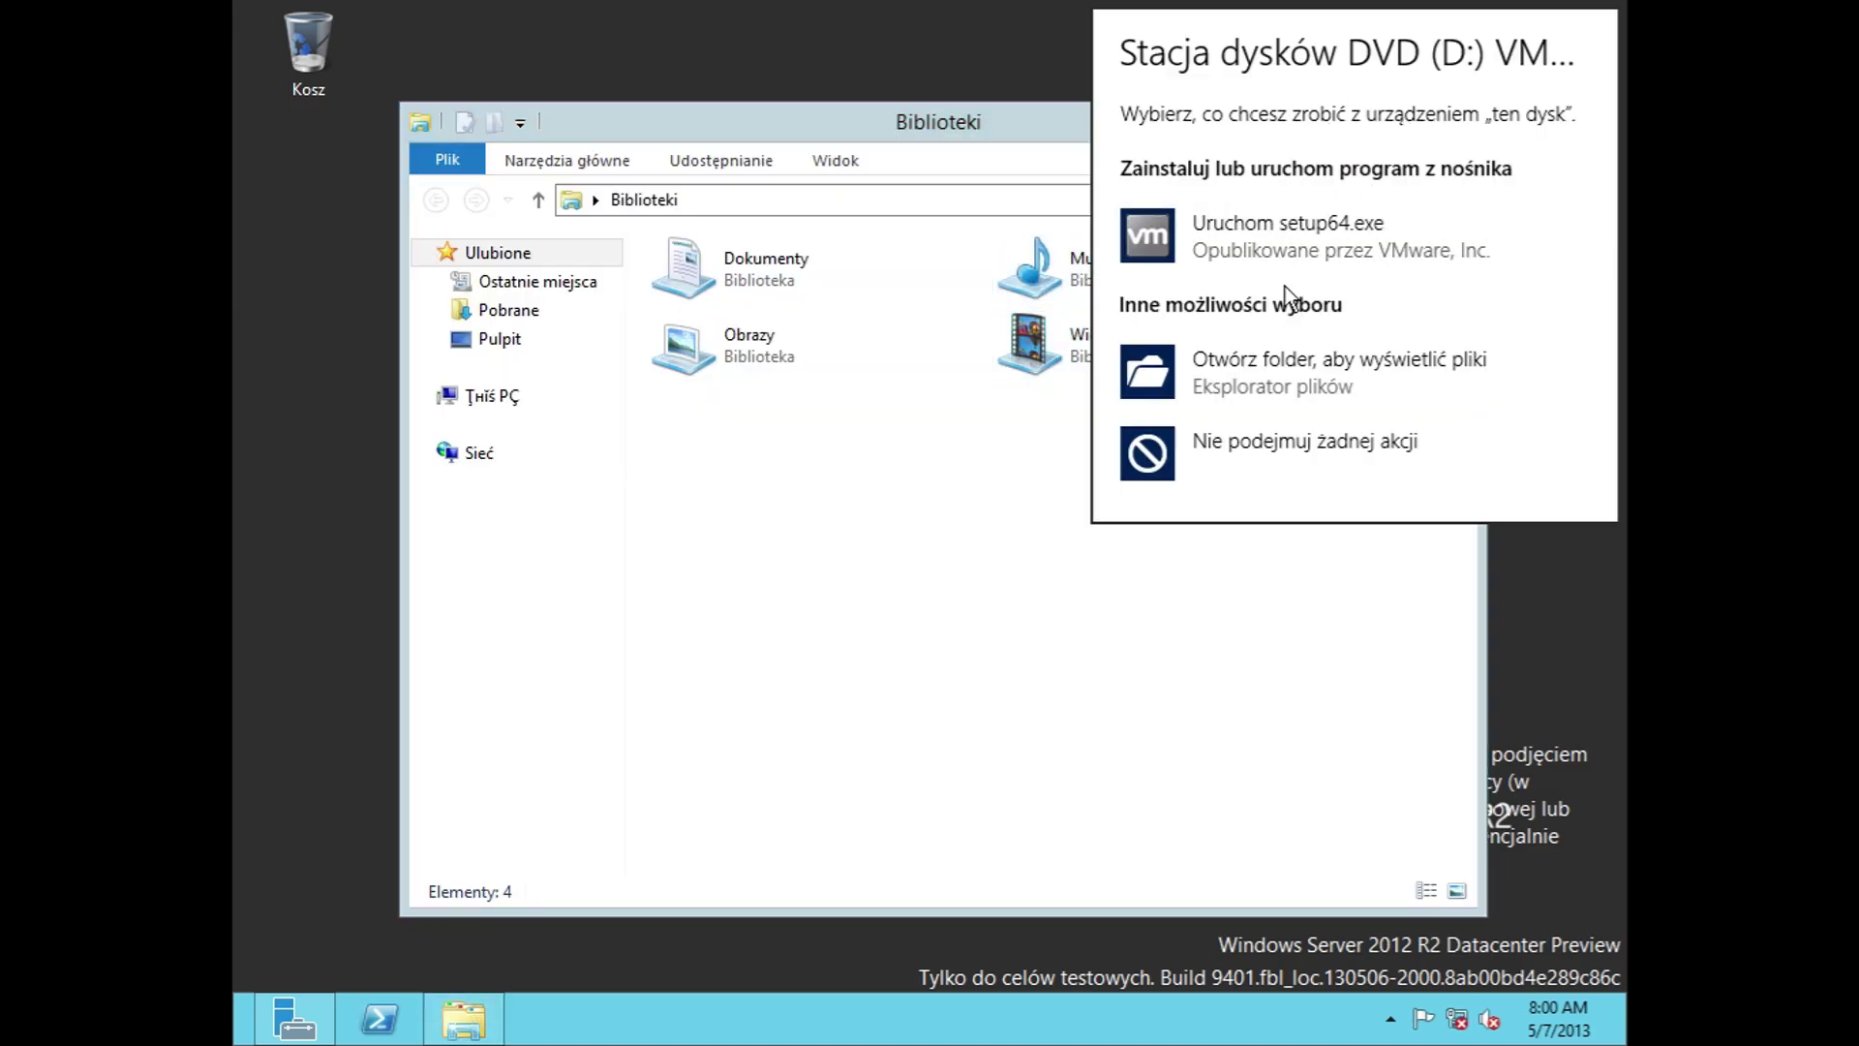
click(1292, 244)
click(1448, 116)
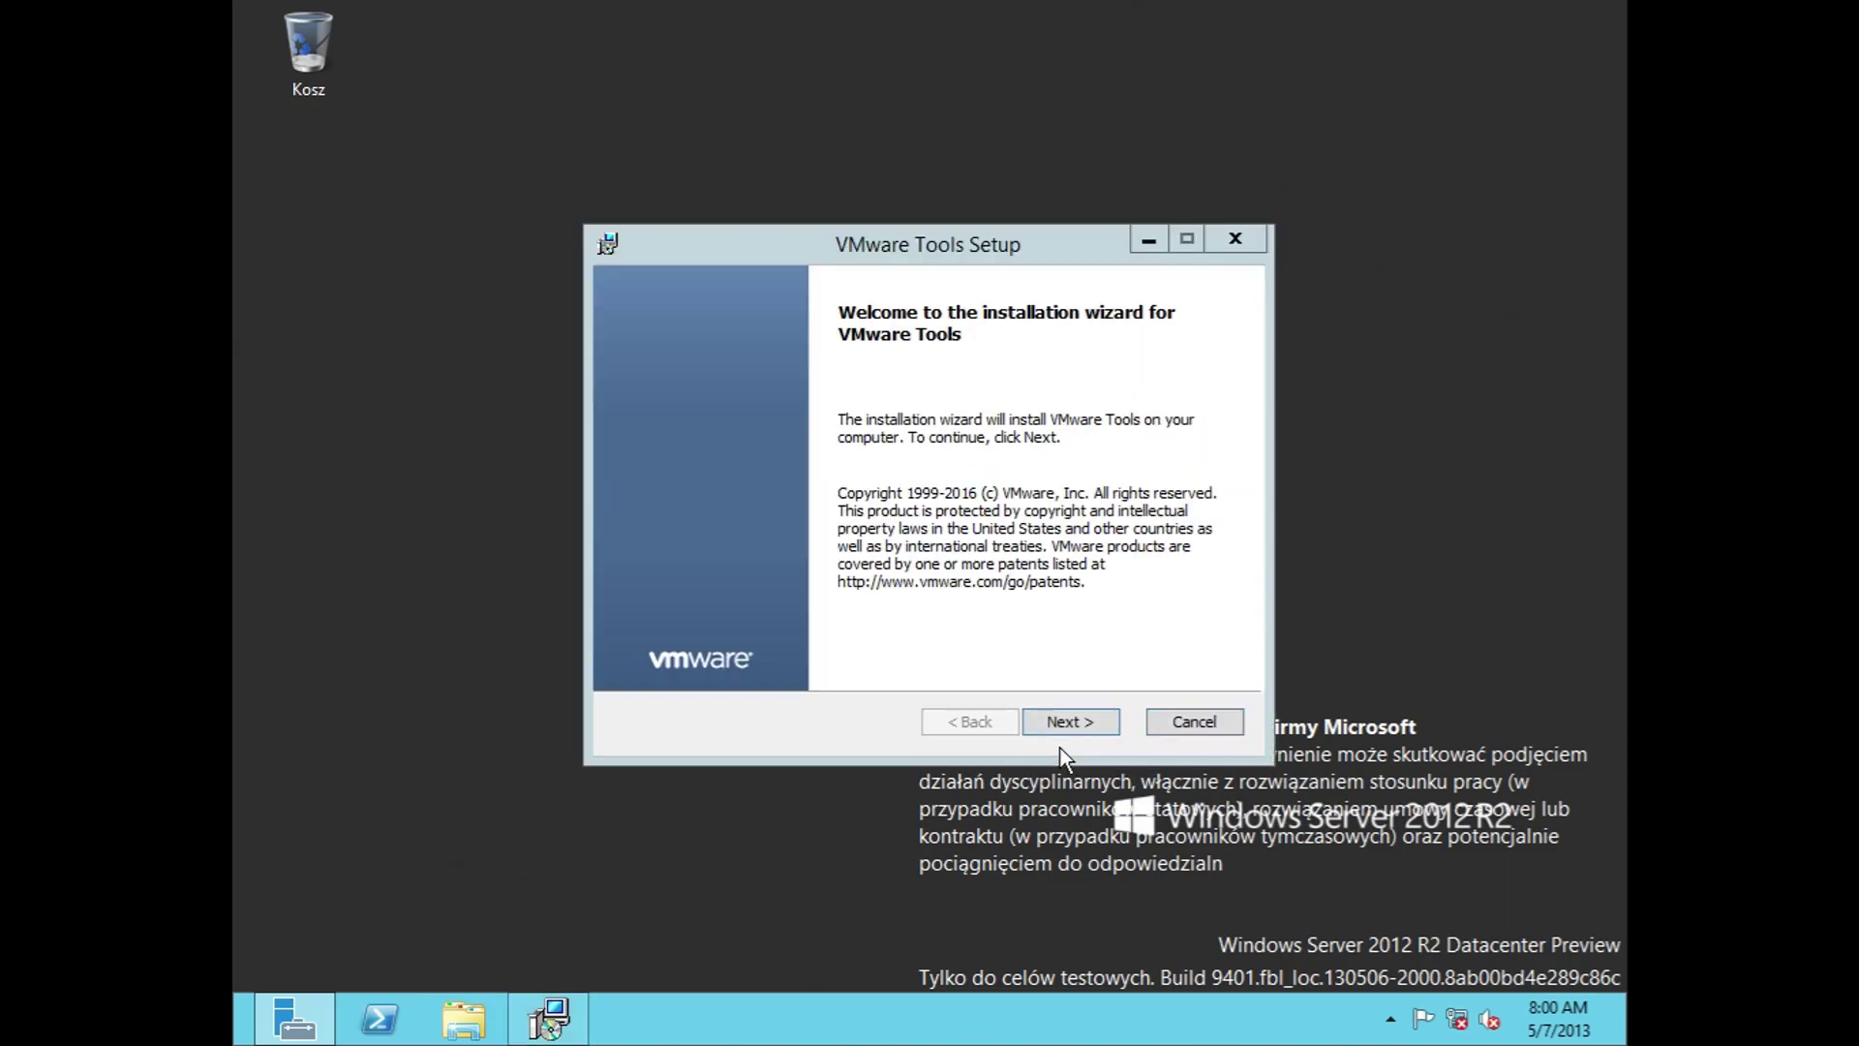
Step: Install VMware Tools with the Typical setup type and agree to restart now
click(1060, 720)
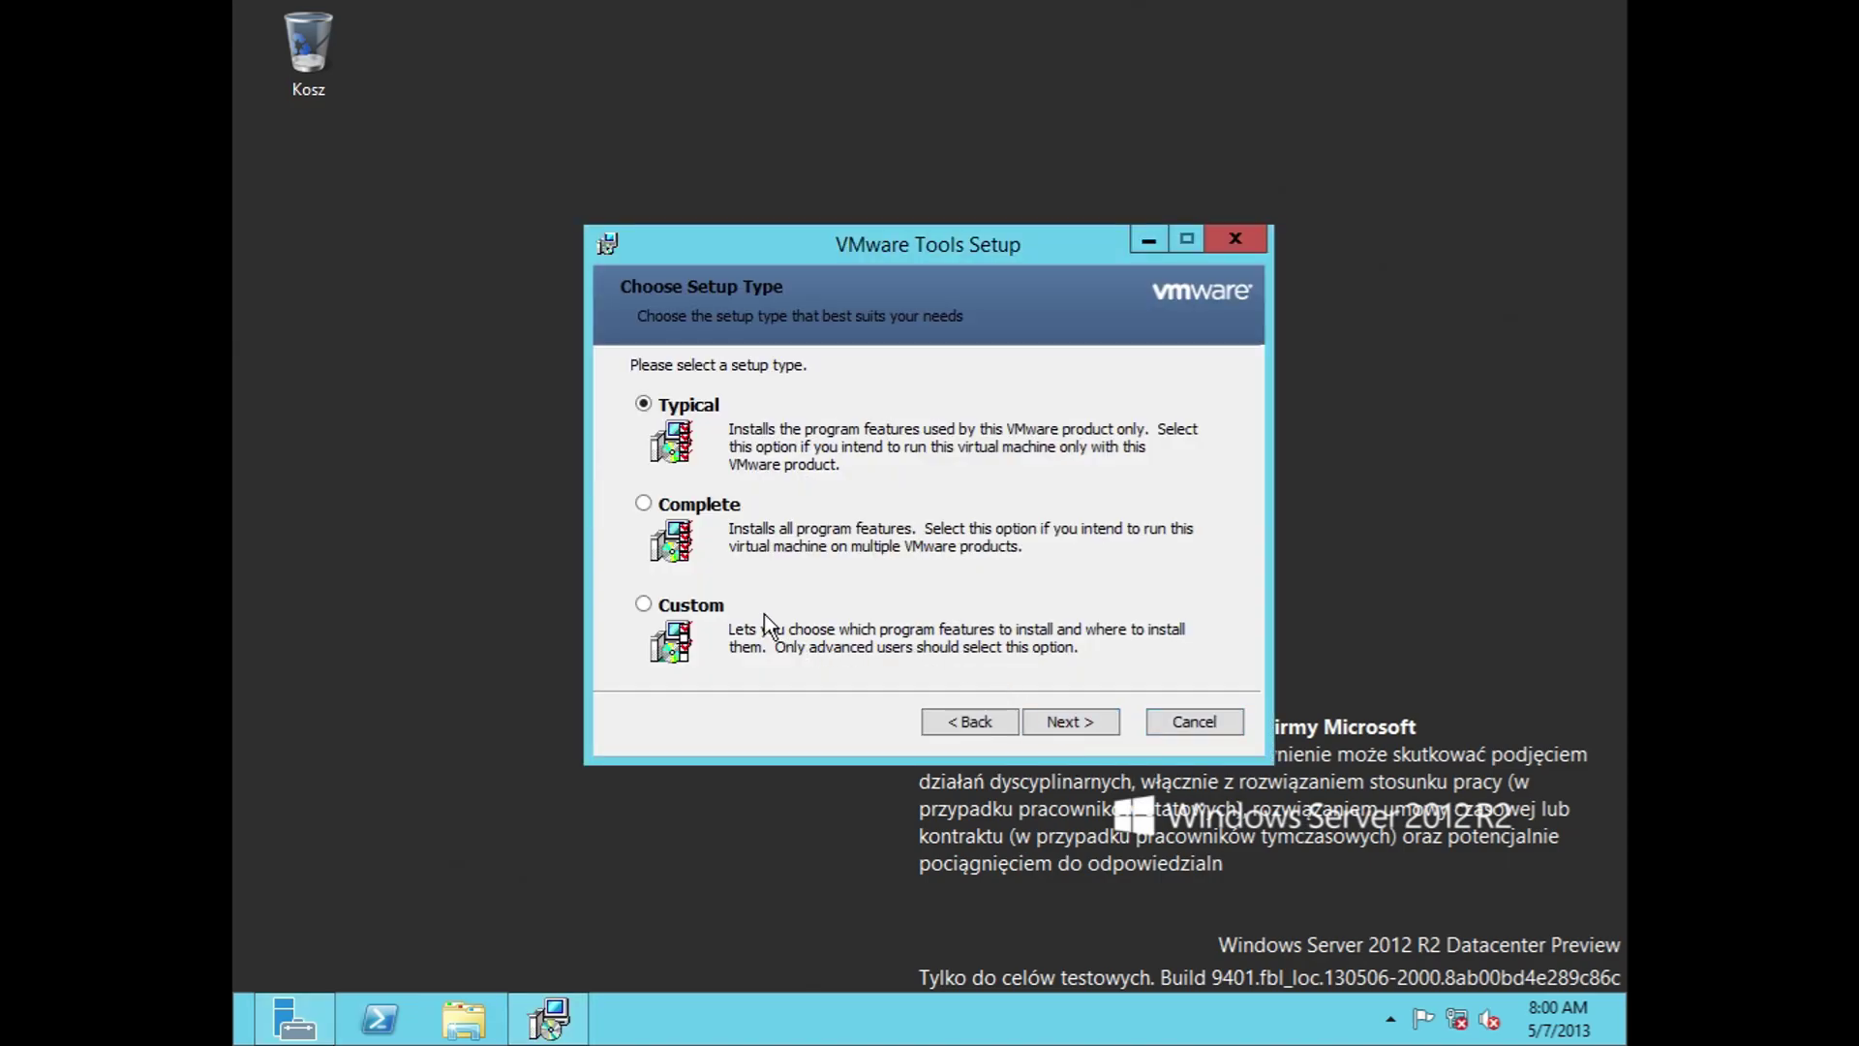
click(1081, 710)
click(1082, 712)
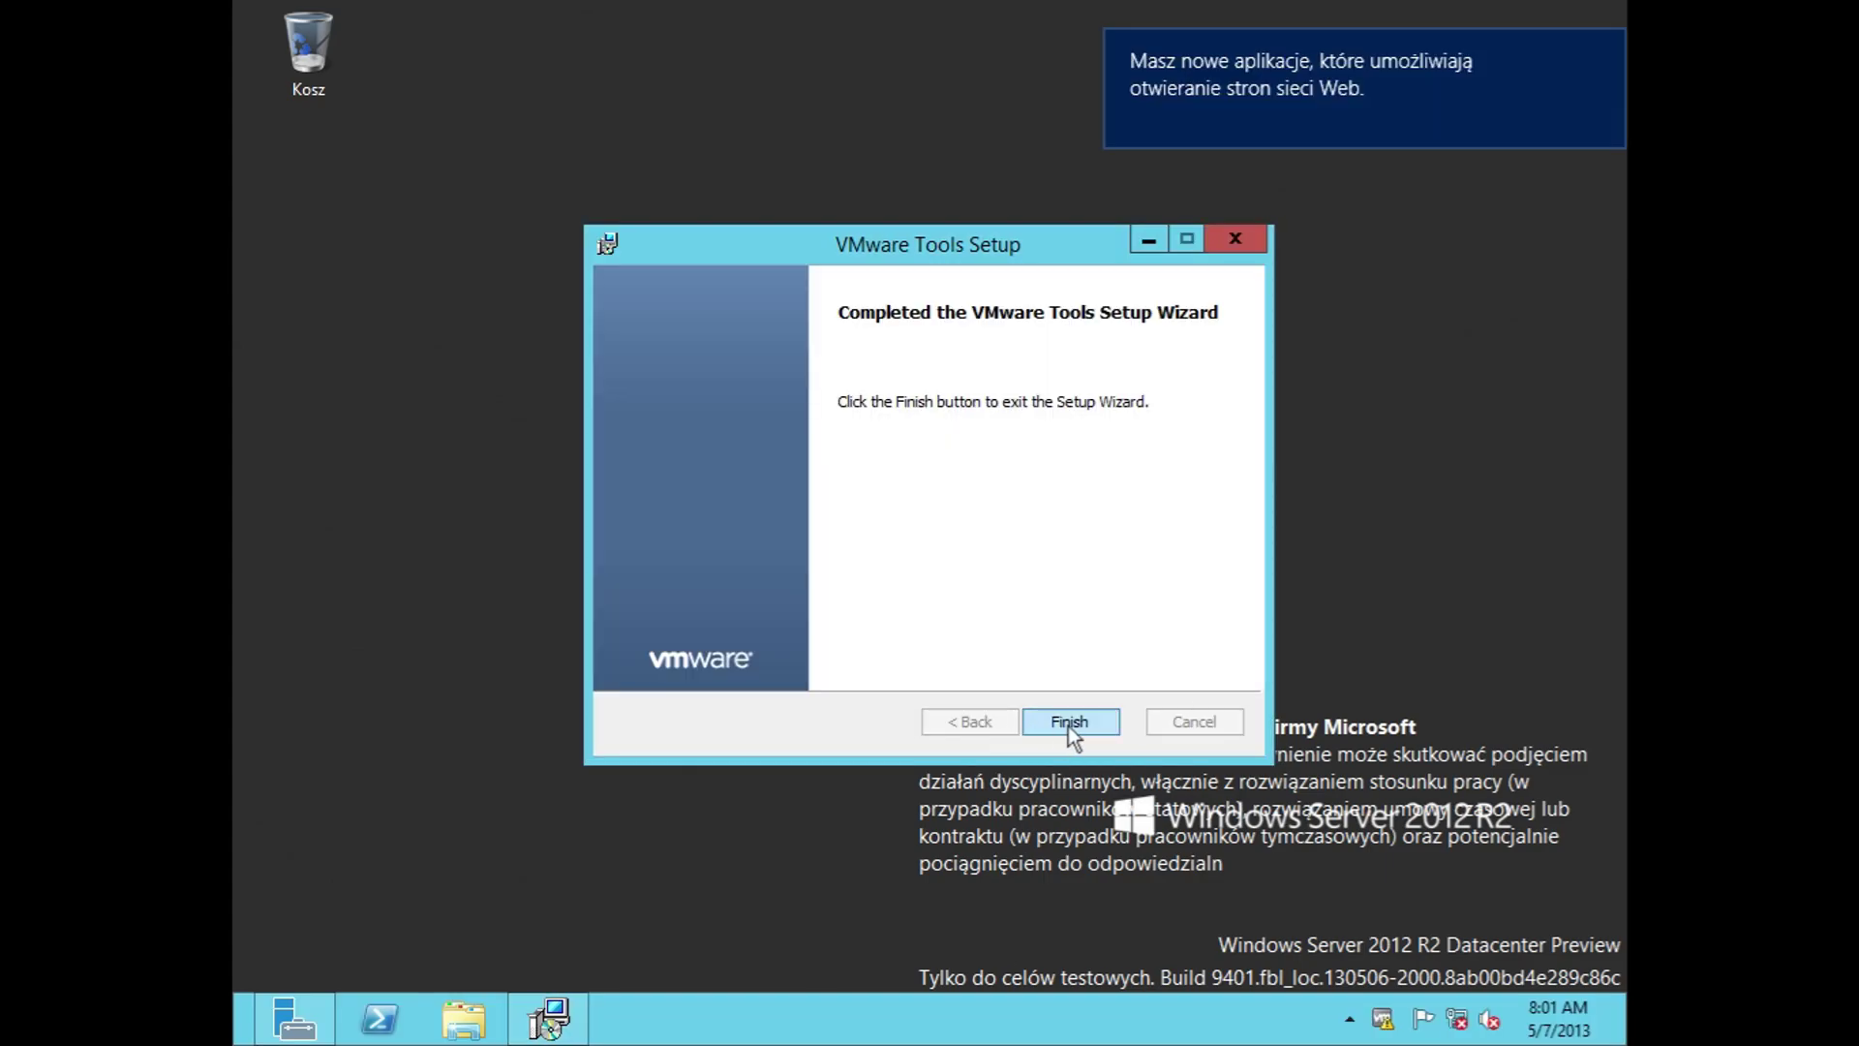
click(1071, 725)
click(839, 580)
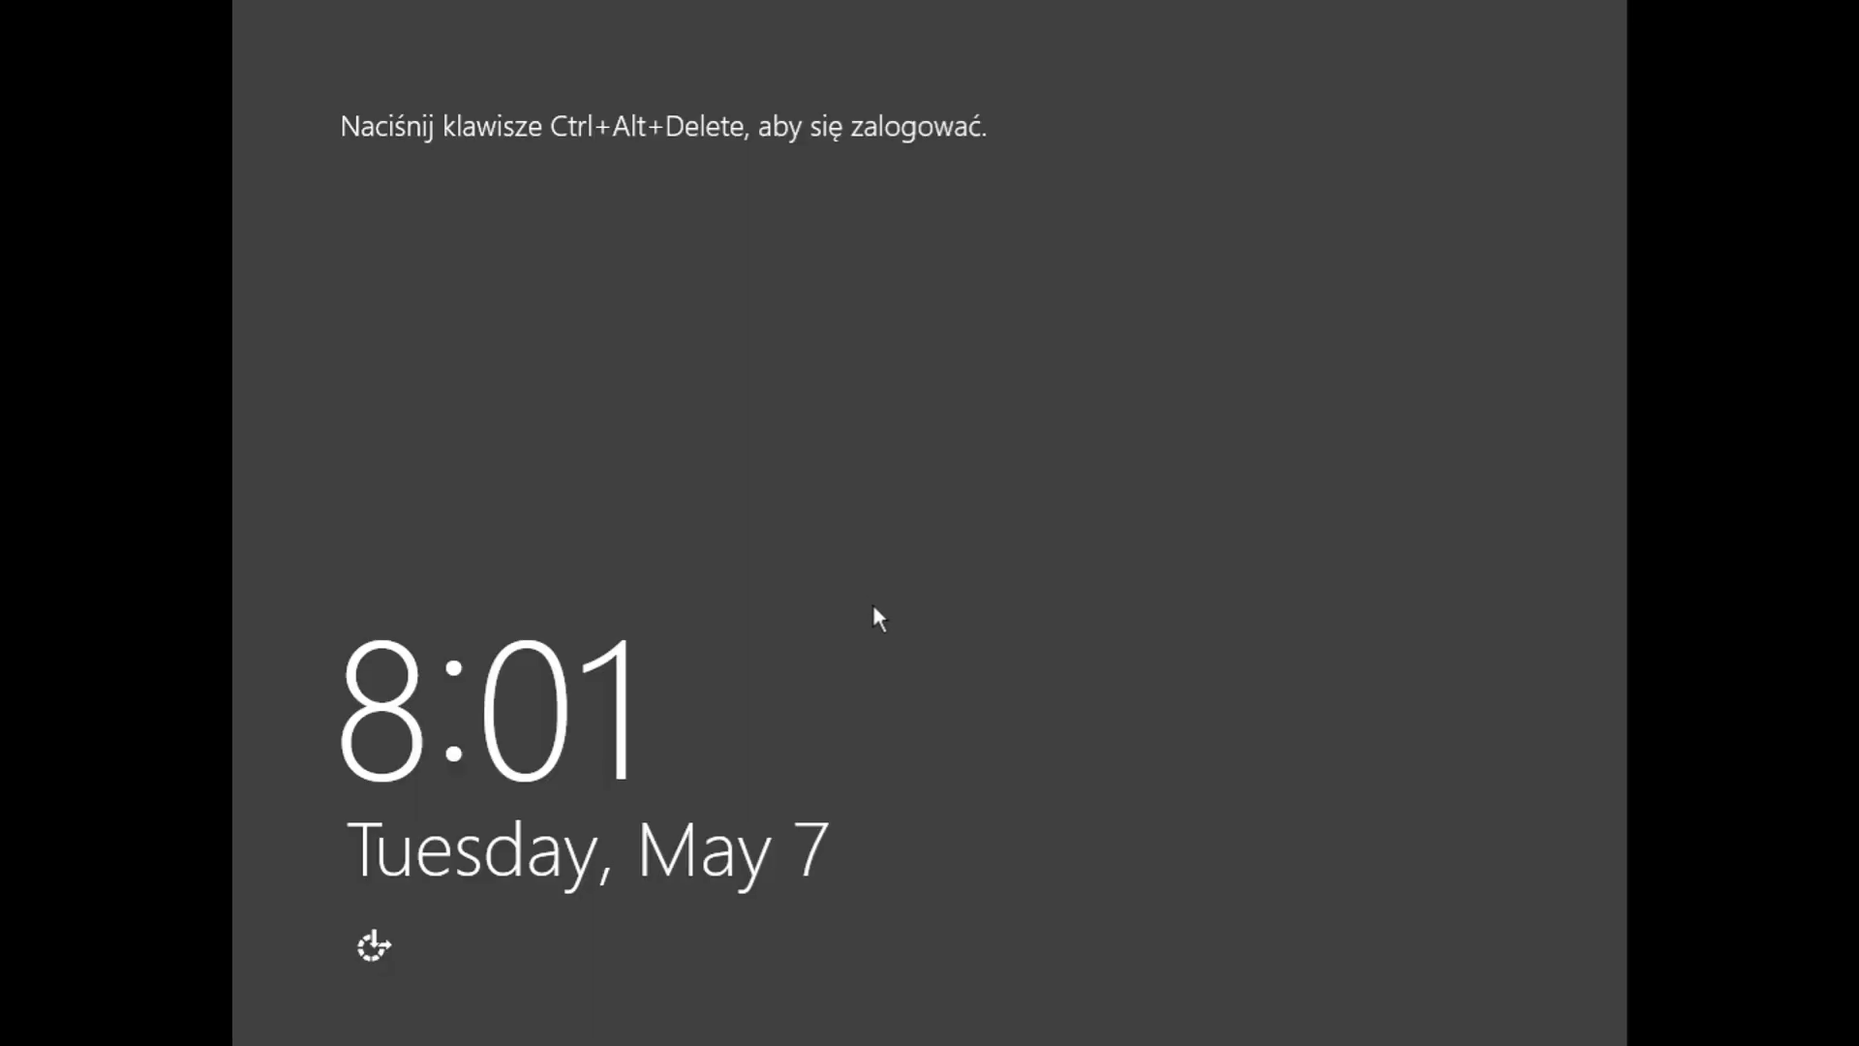
Step: Press Ctrl+Alt+Delete and sign in with the administrator password, retyping it once
key(ctrl+alt+Delete)
text(••••••)
key(ctrl+a)
text(•••••••)
key(Return)
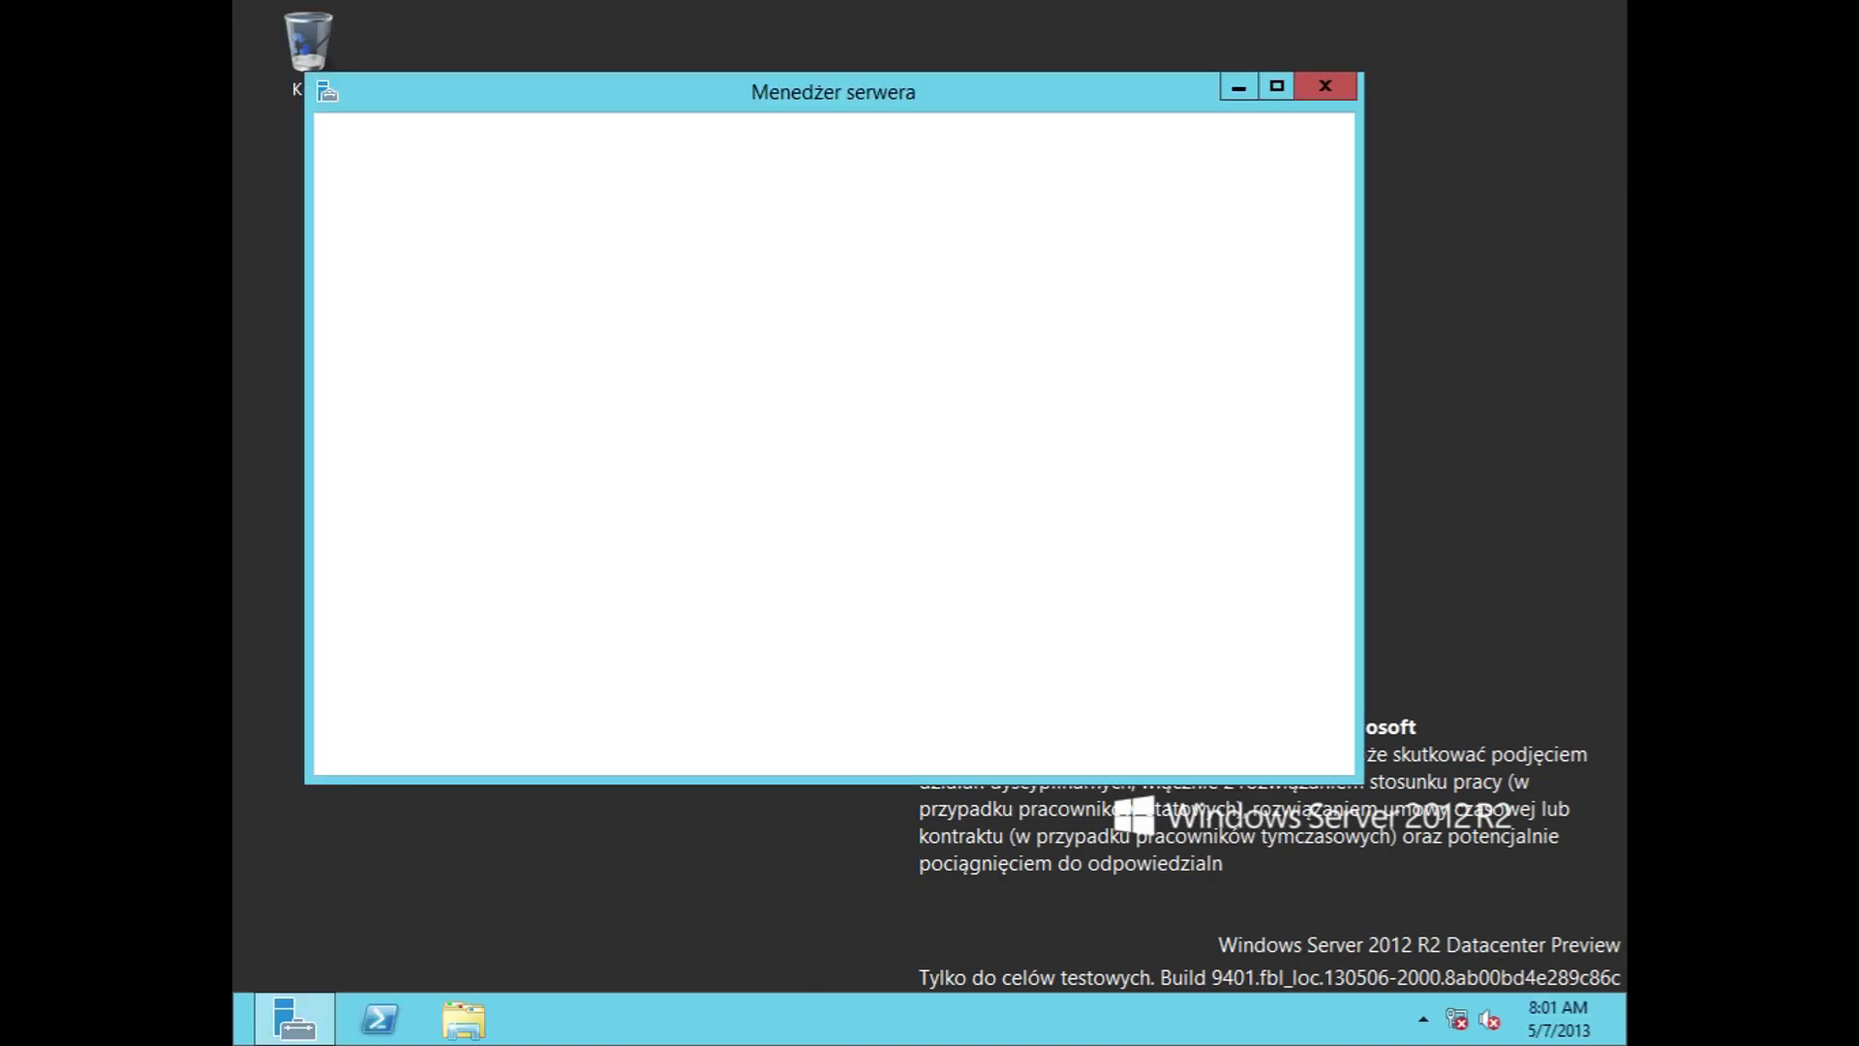
Step: Close Server Manager and change the screen resolution to 1280 × 768, keeping the changes
click(1325, 87)
right_click(812, 383)
click(915, 579)
click(809, 502)
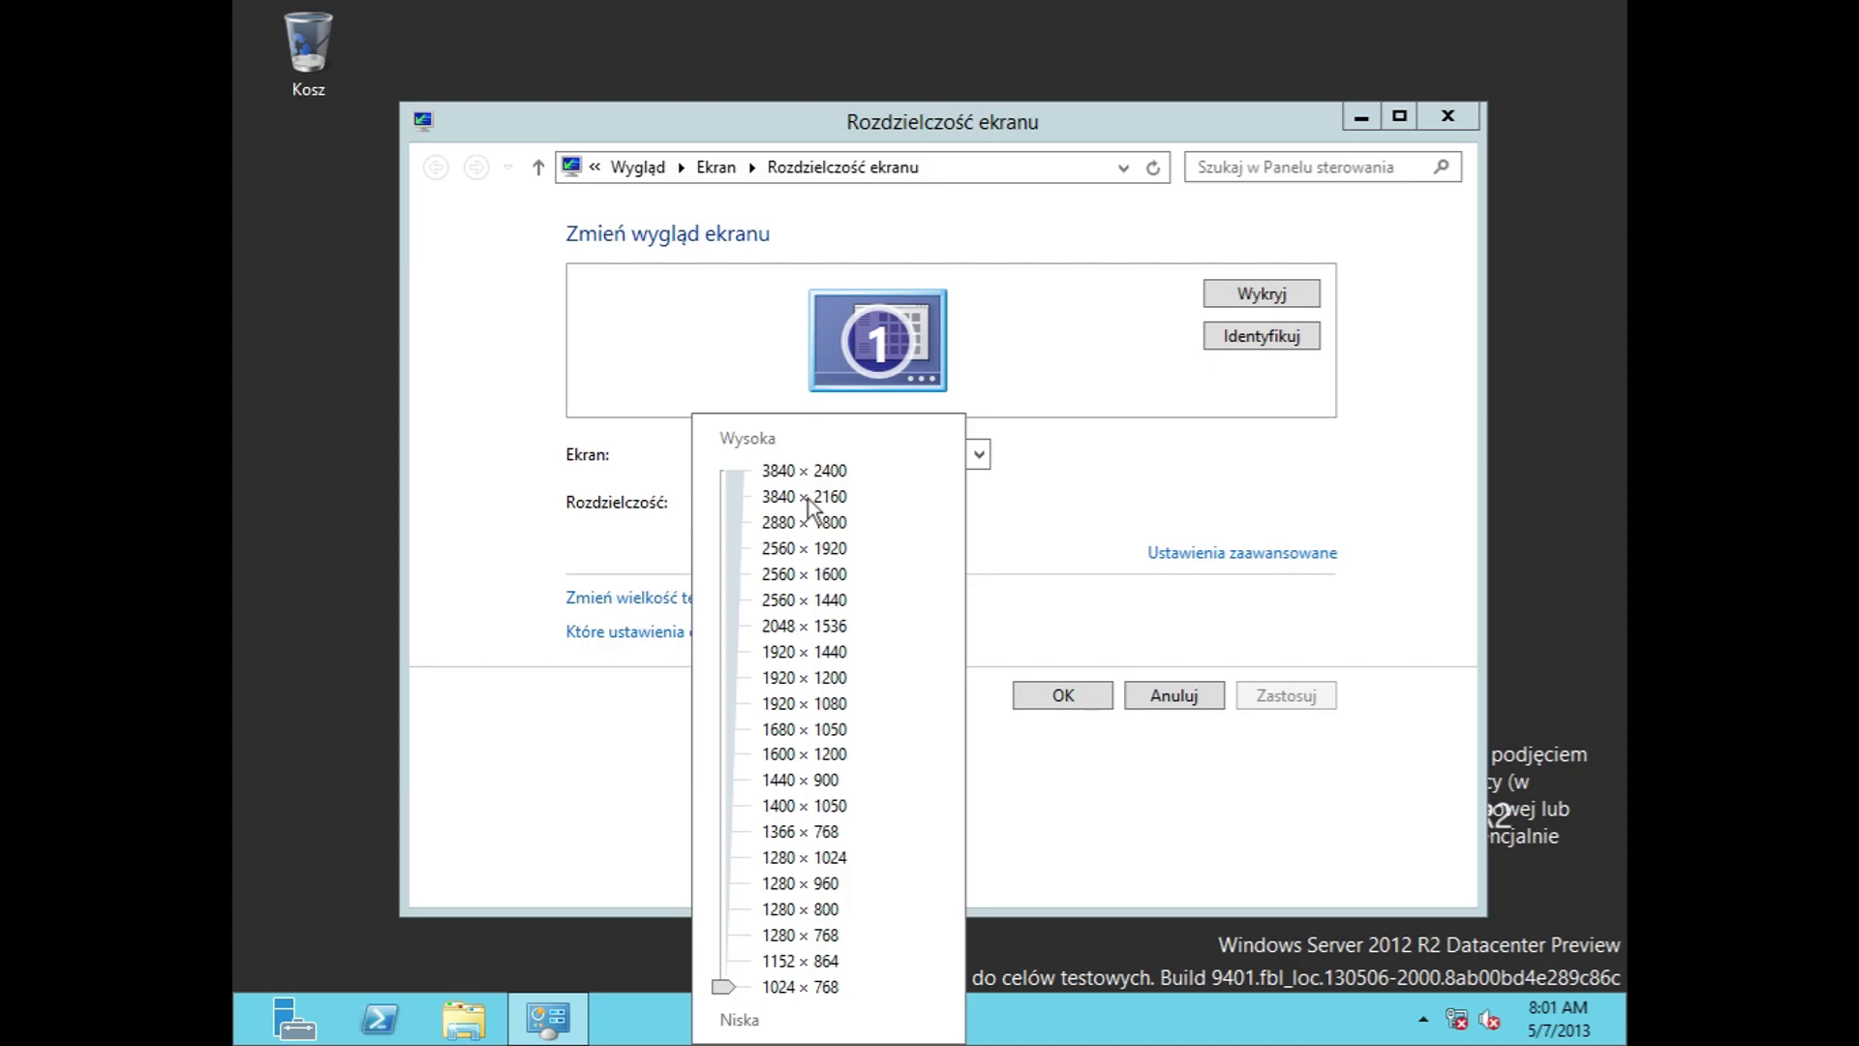
click(707, 974)
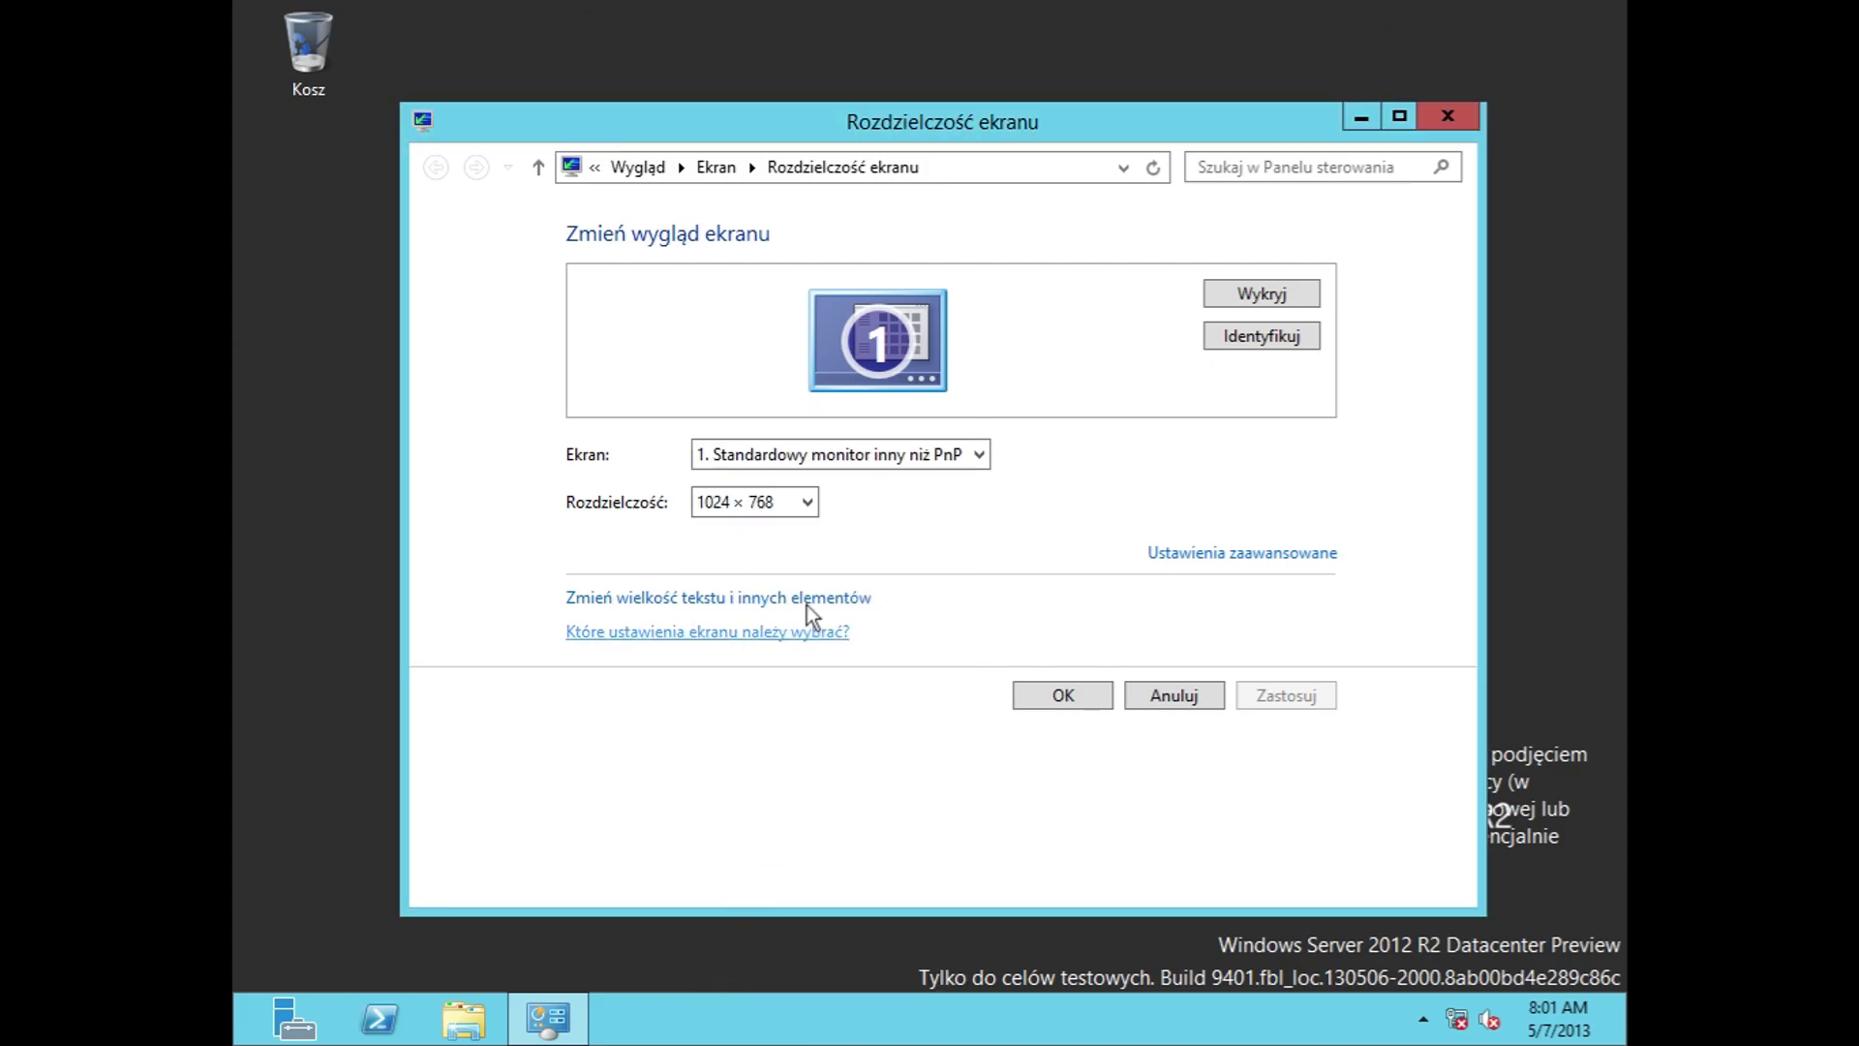
click(777, 501)
drag(722, 985, 740, 920)
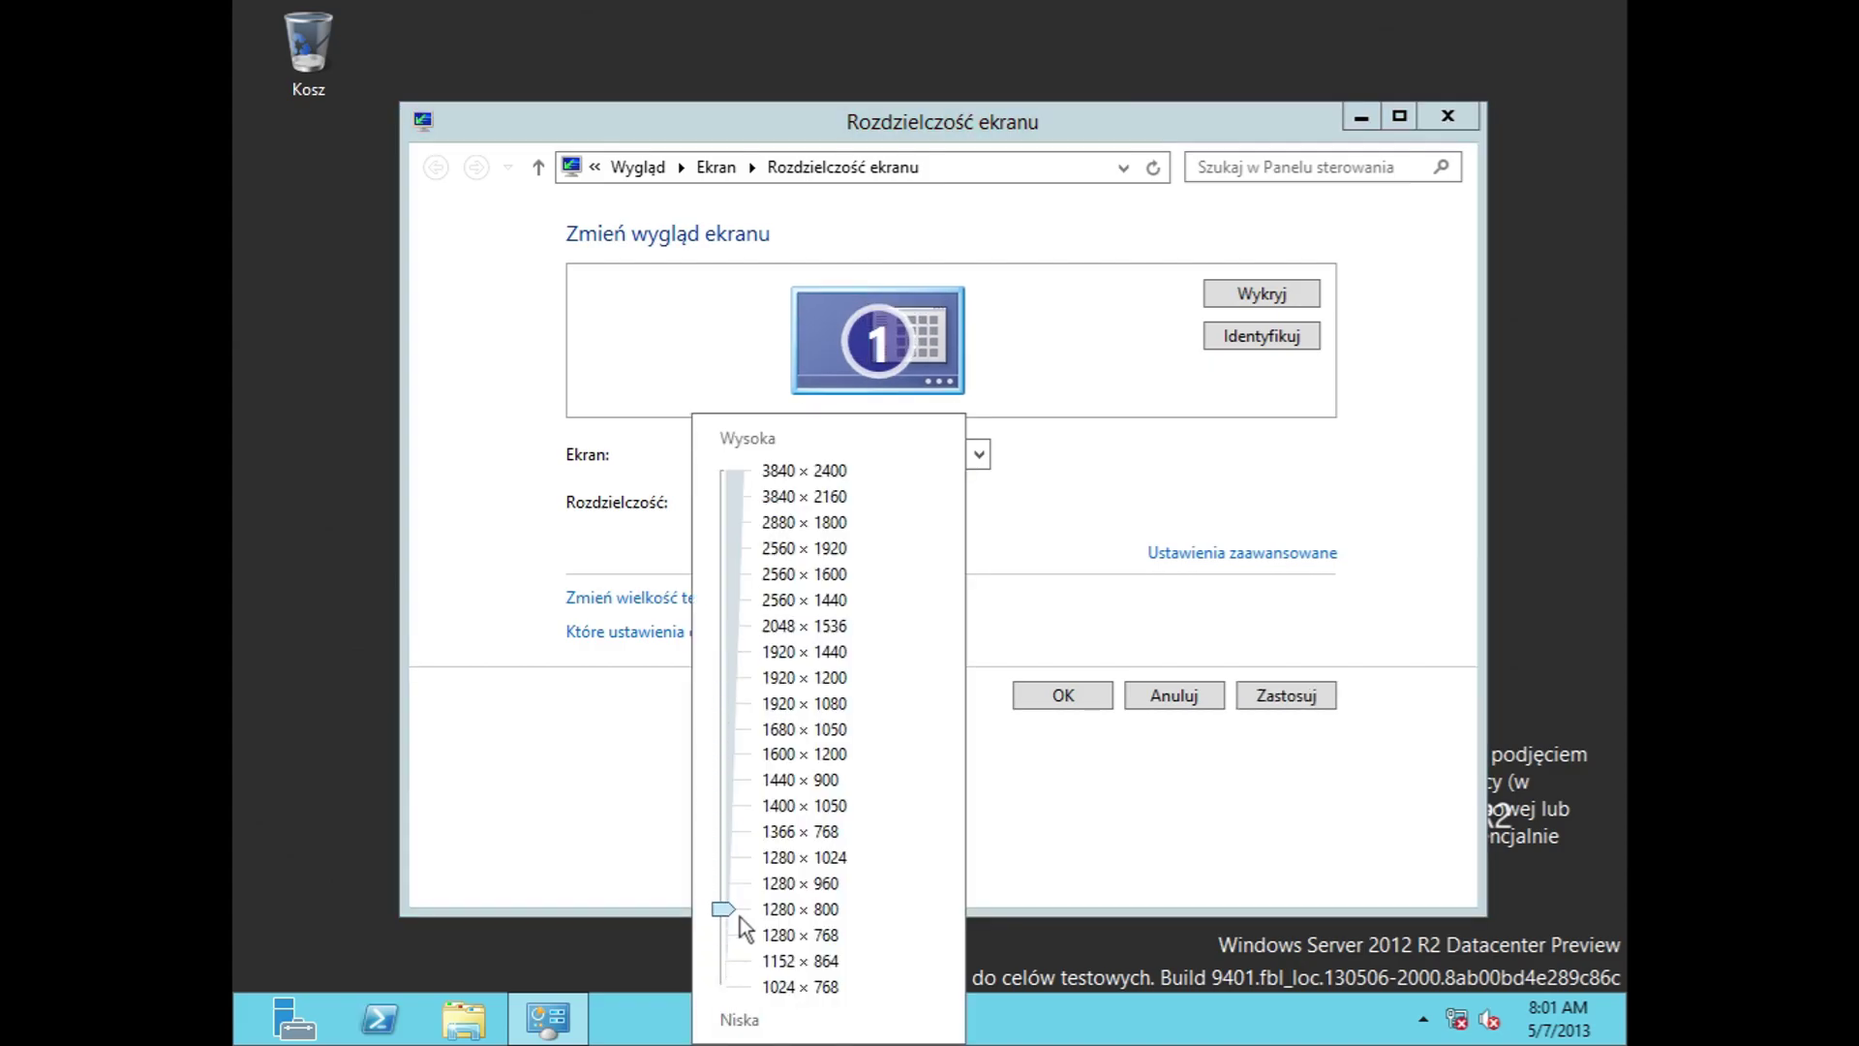
click(1259, 770)
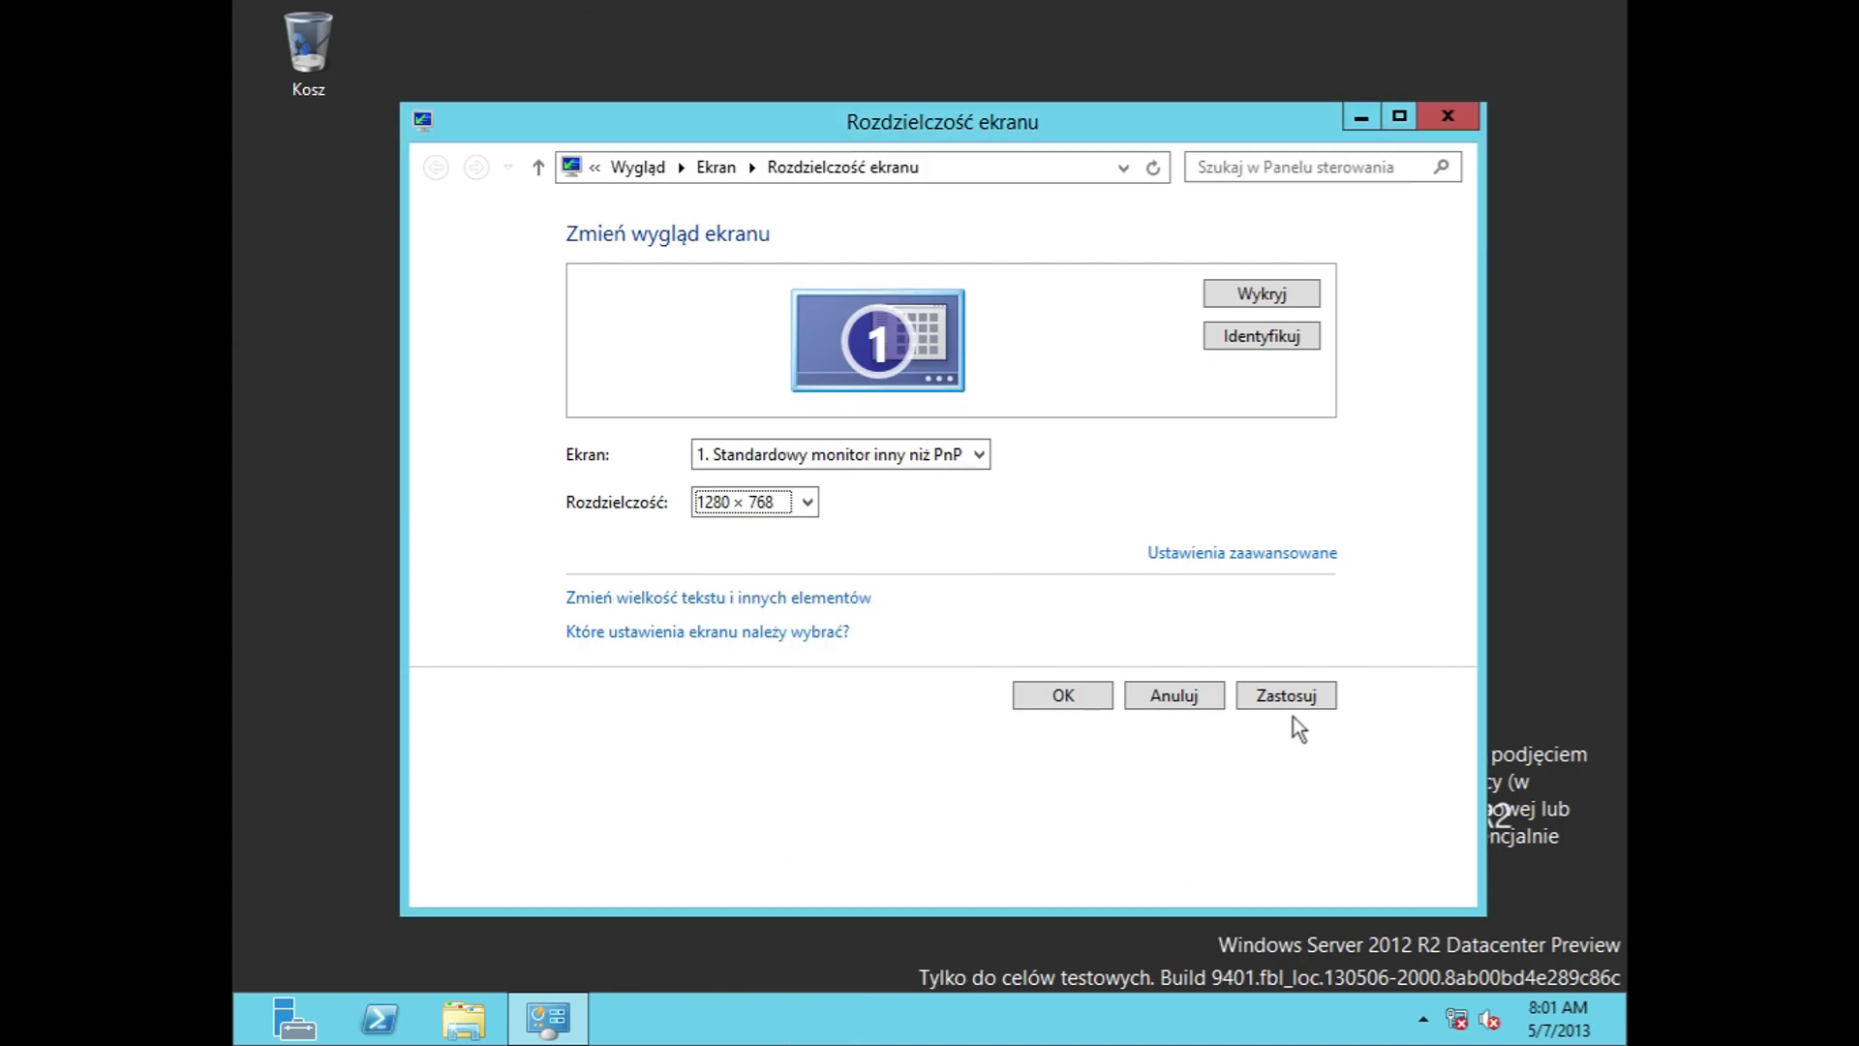
click(1293, 703)
click(735, 494)
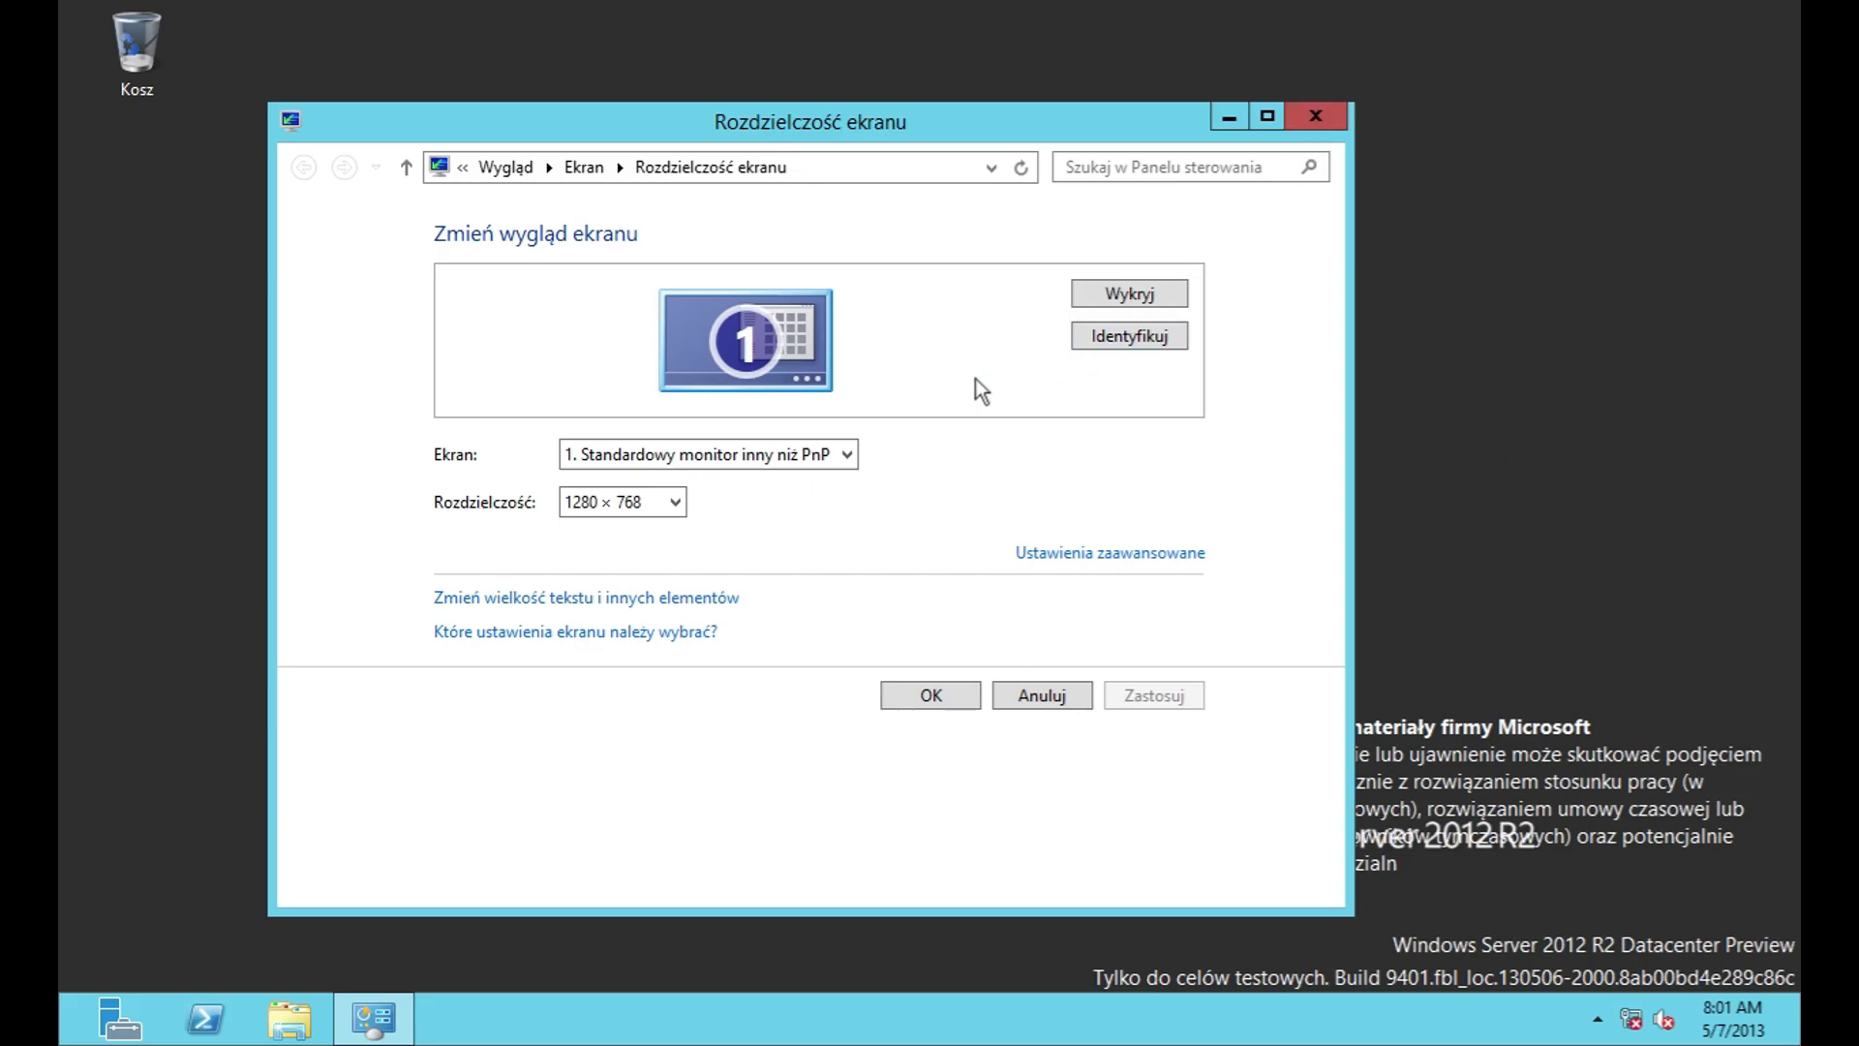
Step: Recheck the resolution list, identify the display, and go to the text-size page
click(669, 501)
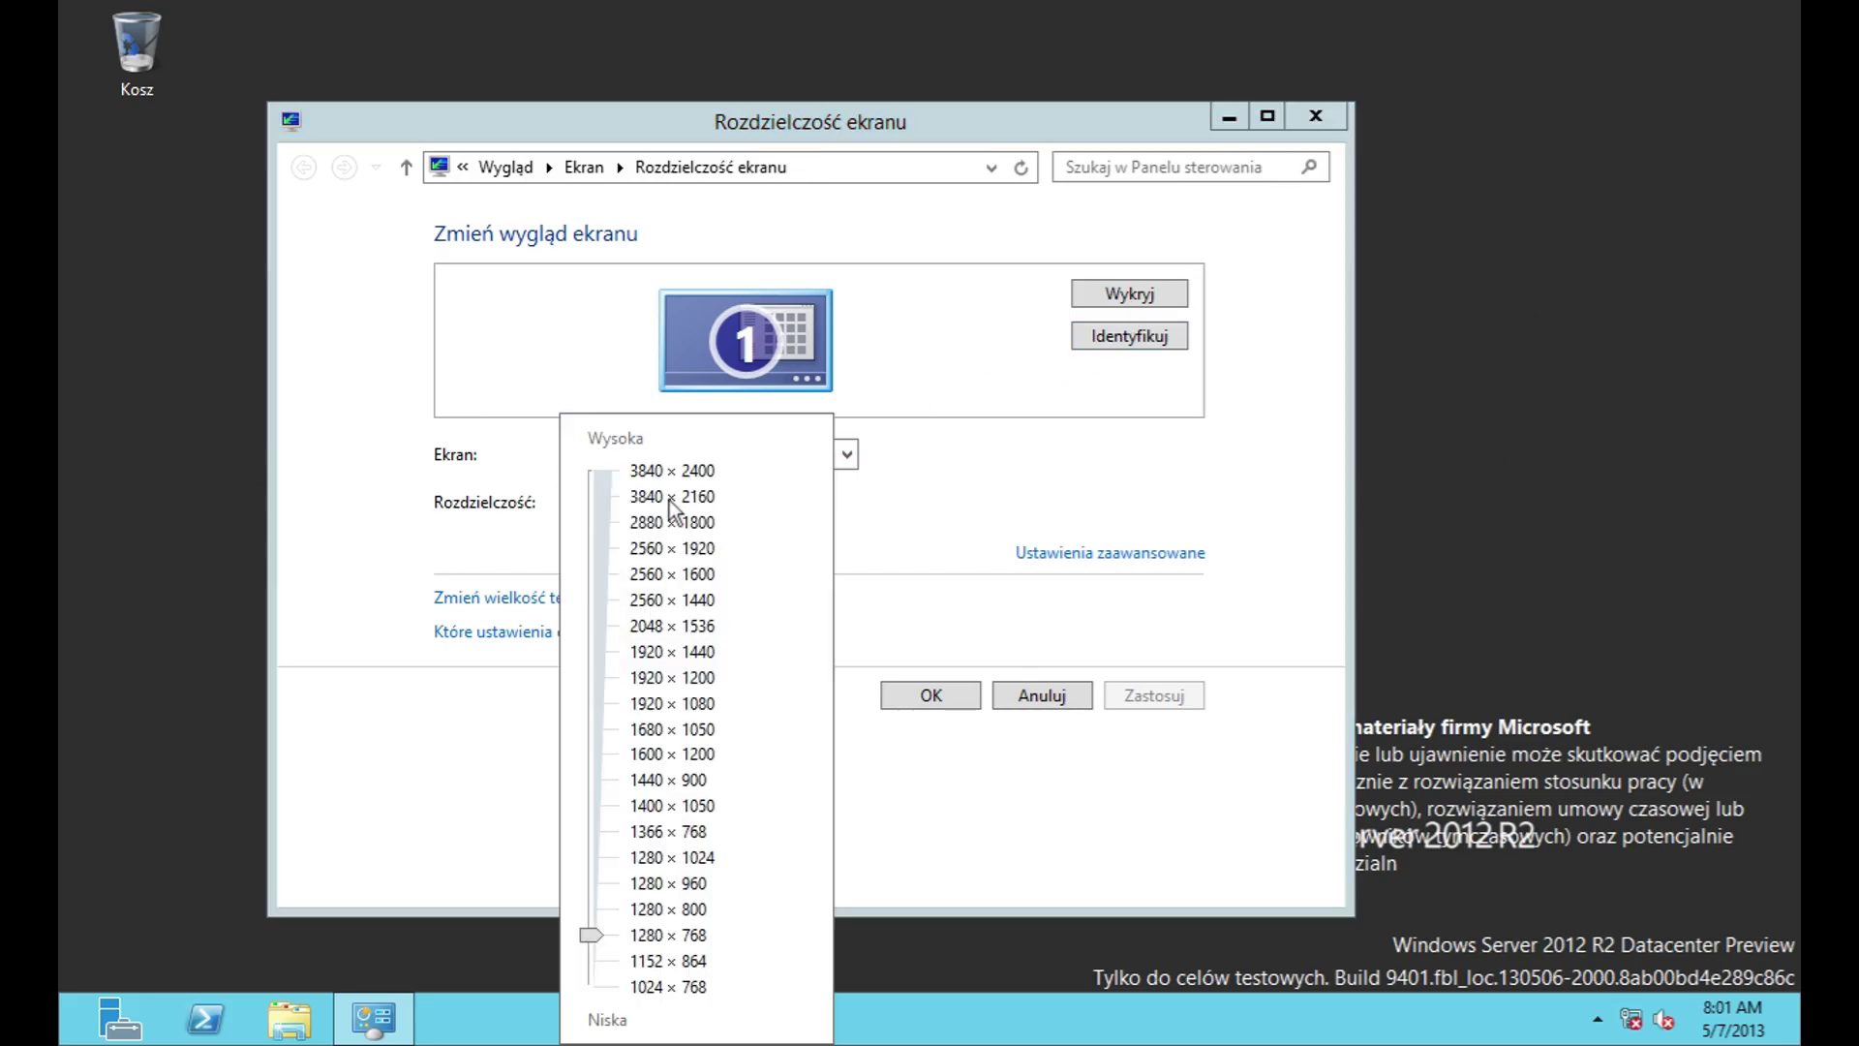
click(858, 724)
click(1123, 337)
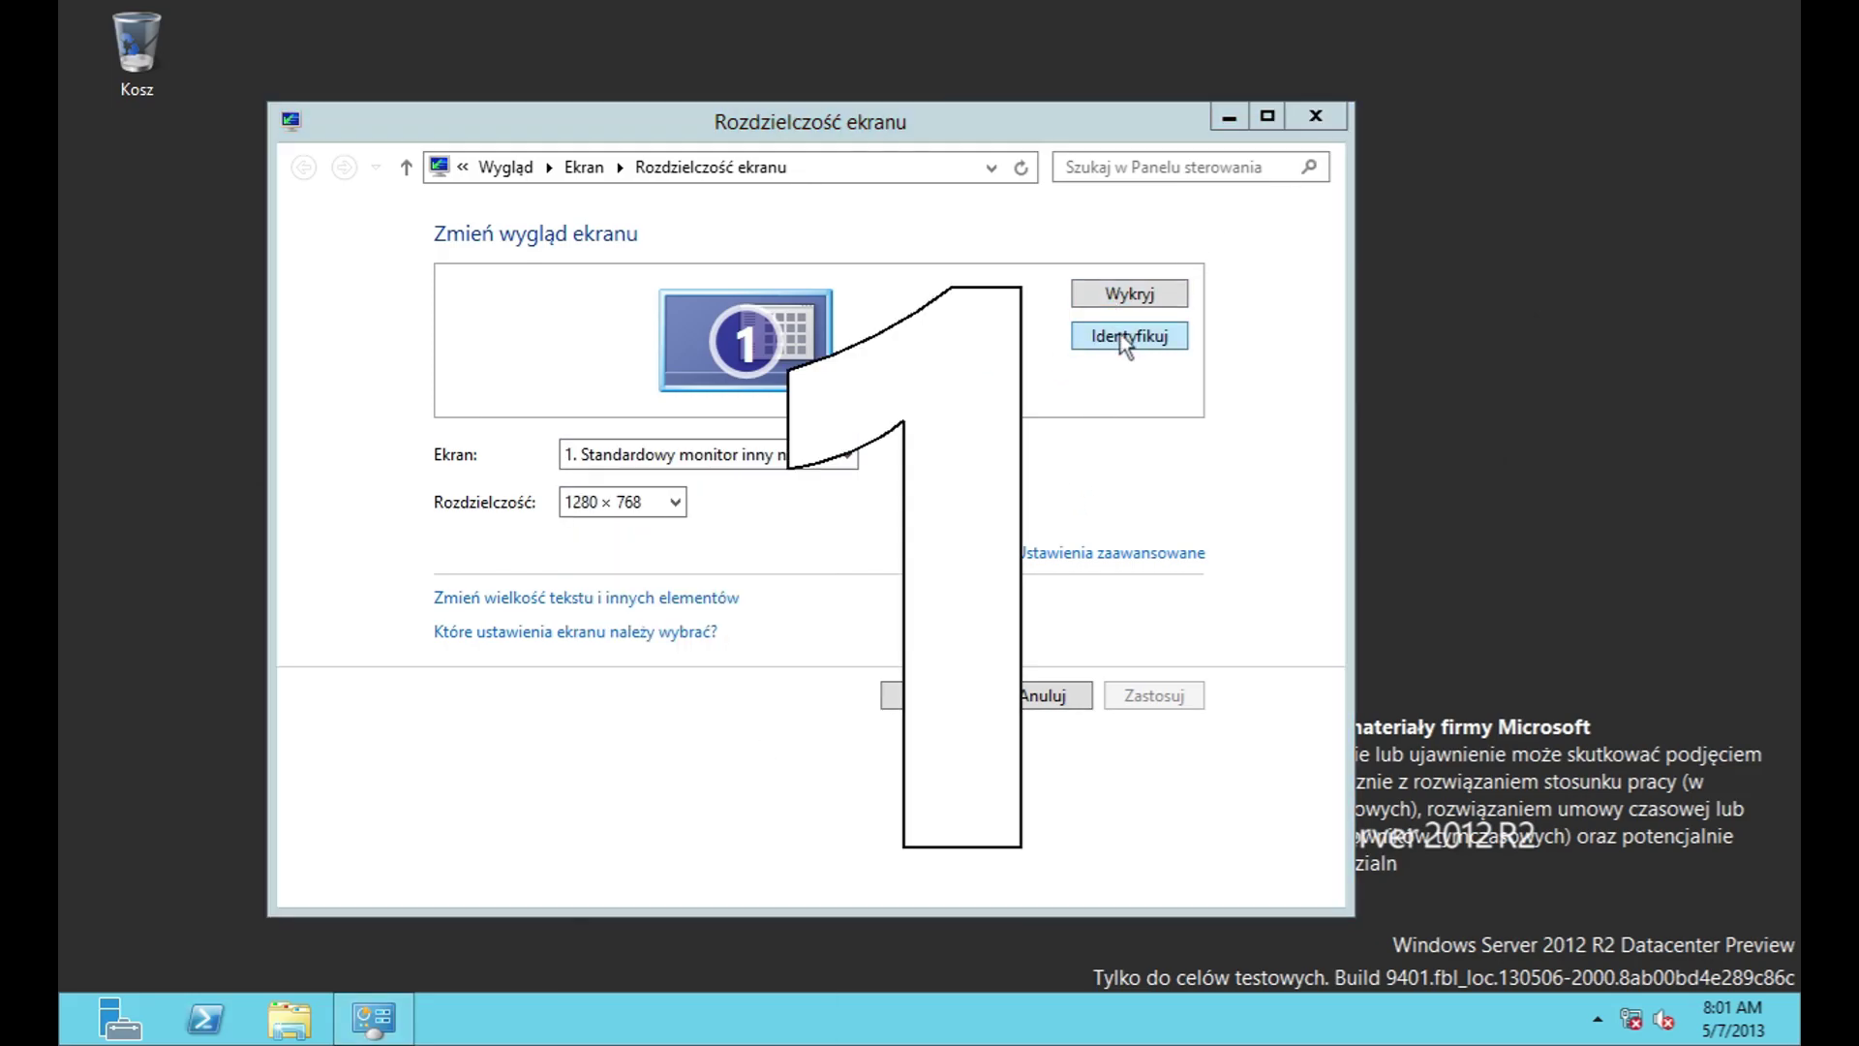
click(532, 598)
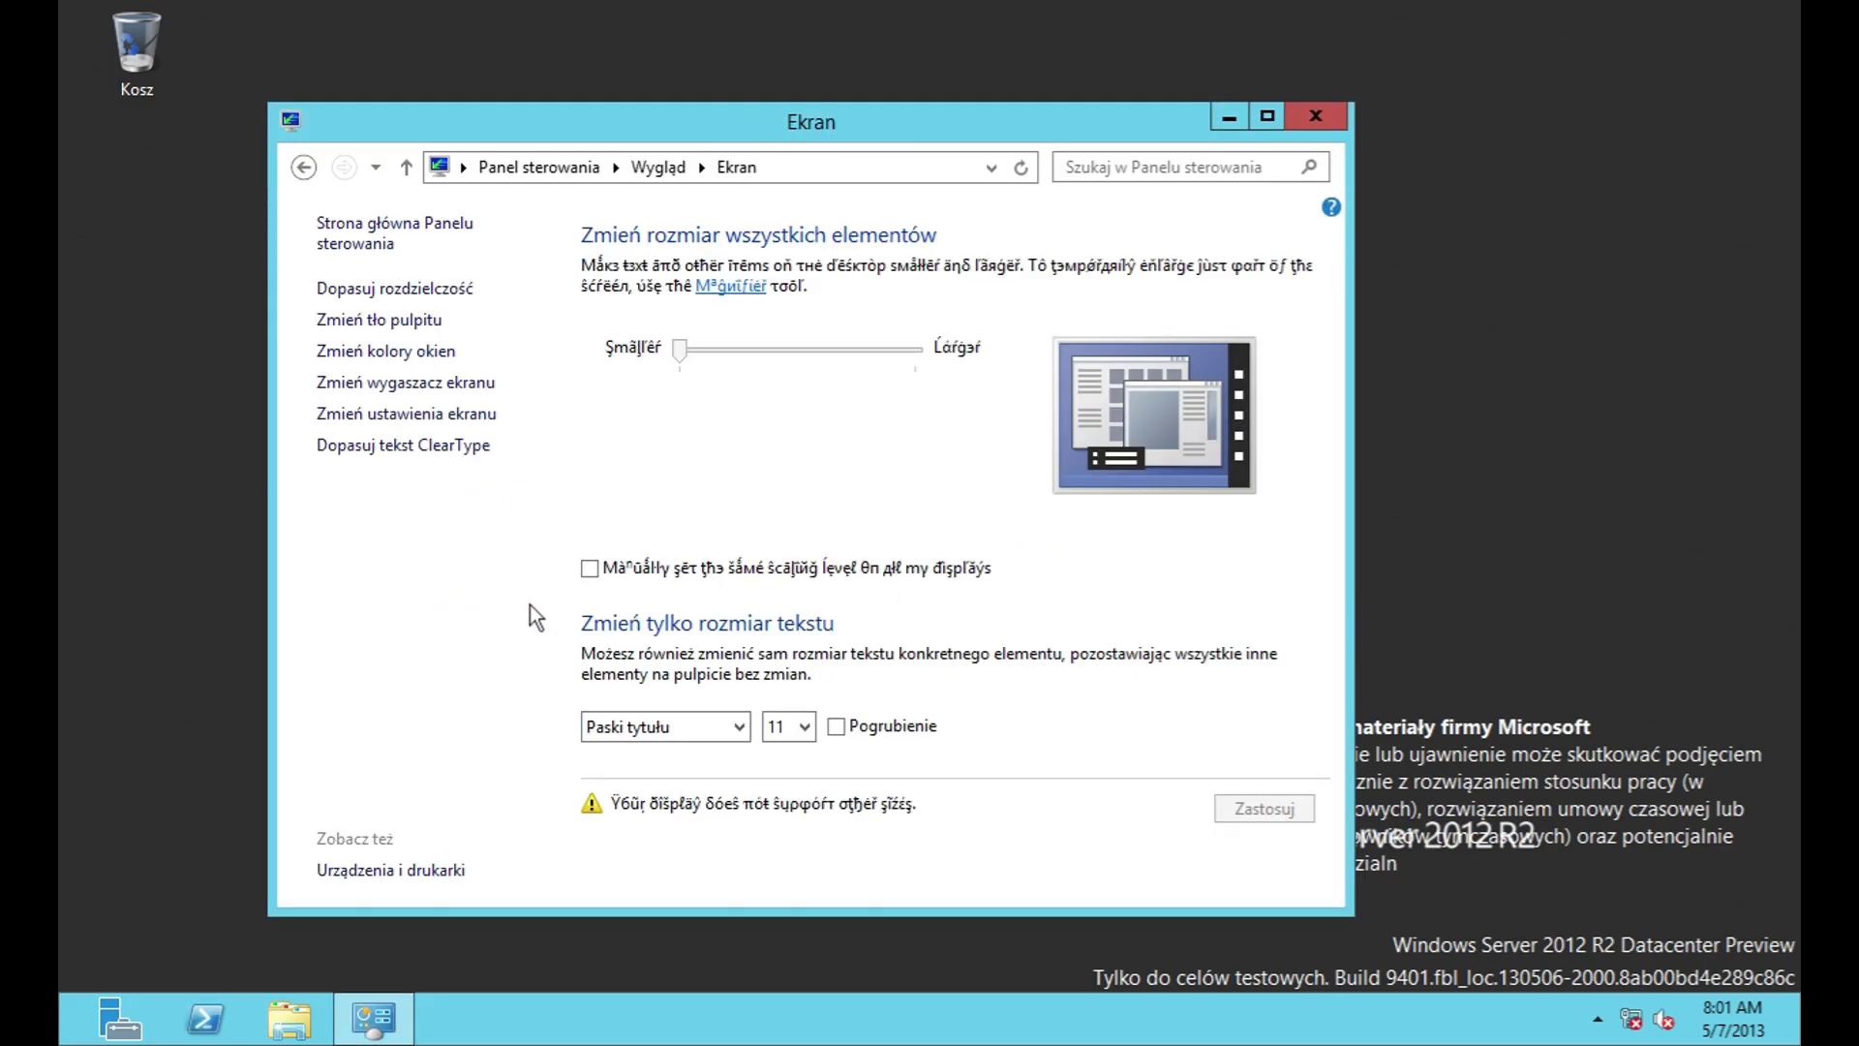
Step: Go back to screen resolution and review the adapter's full list of display modes
click(304, 169)
click(1129, 553)
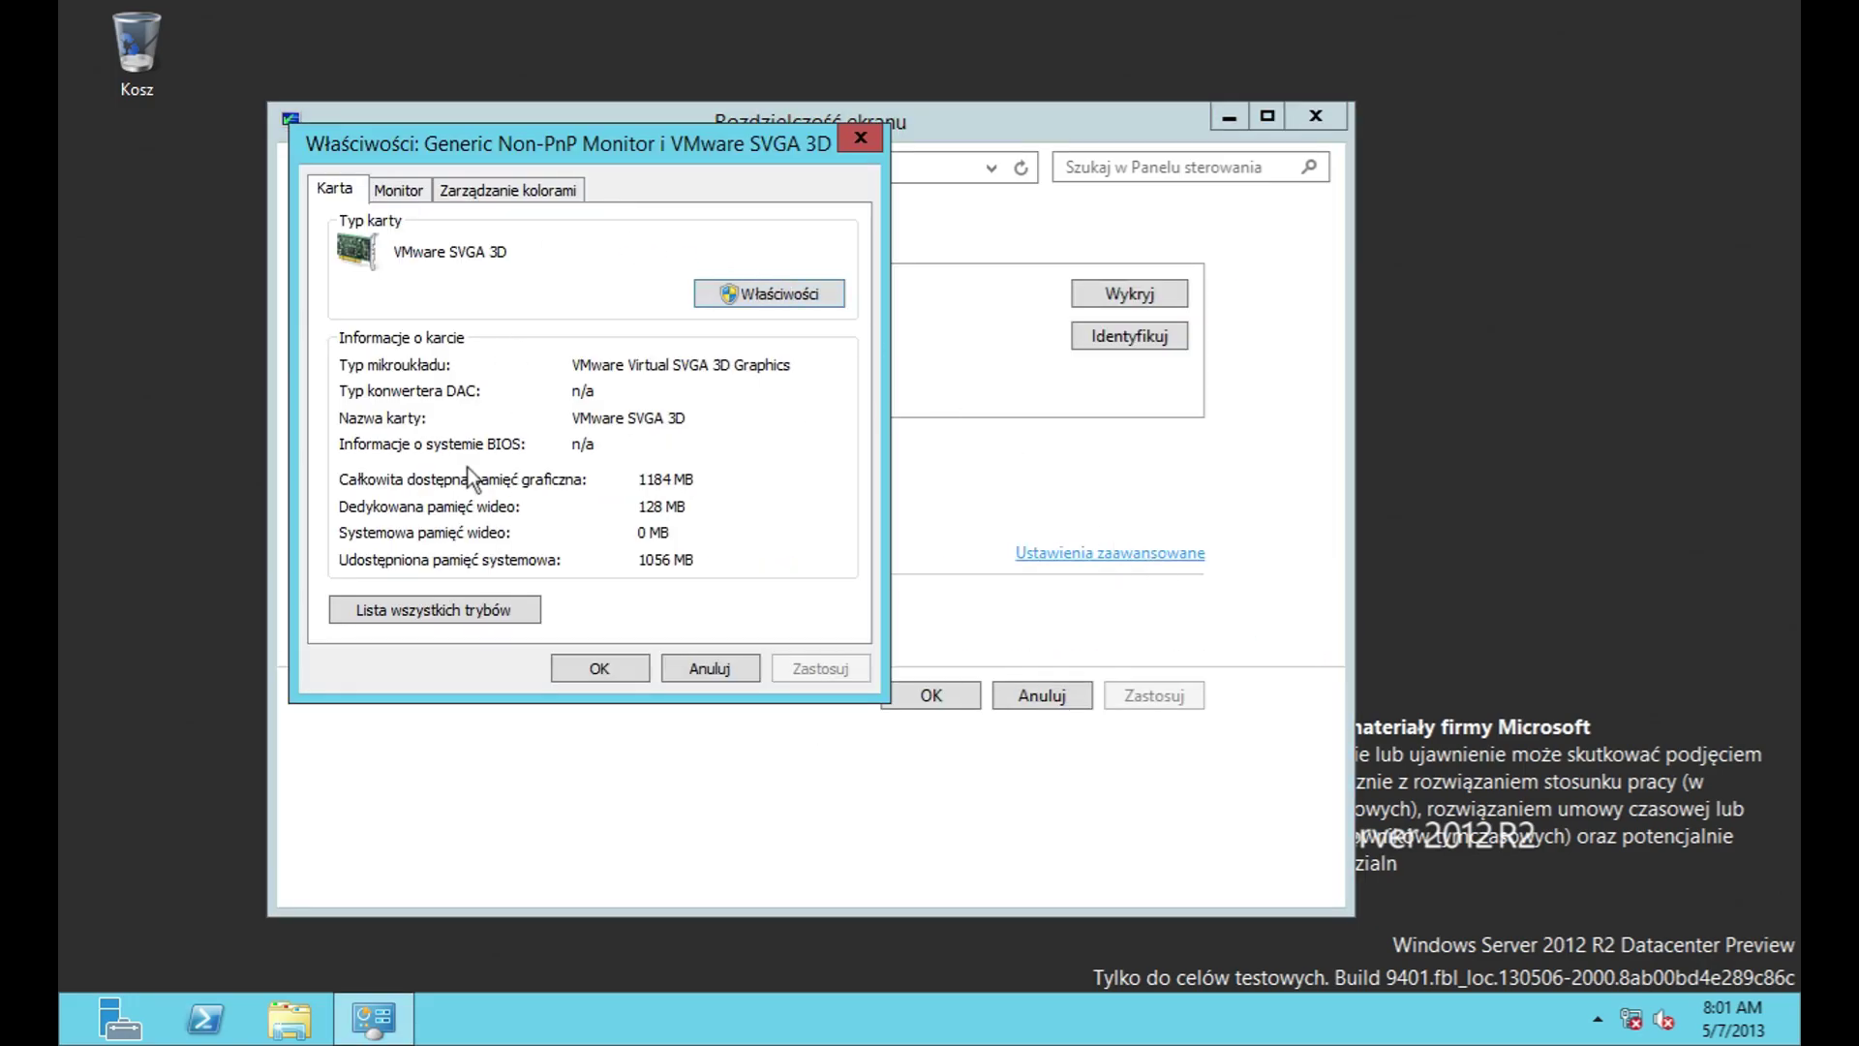
click(458, 610)
drag(779, 416, 790, 269)
click(774, 518)
Step: View the VMware SVGA 3D adapter's Driver tab and its driver file details
click(781, 298)
click(475, 294)
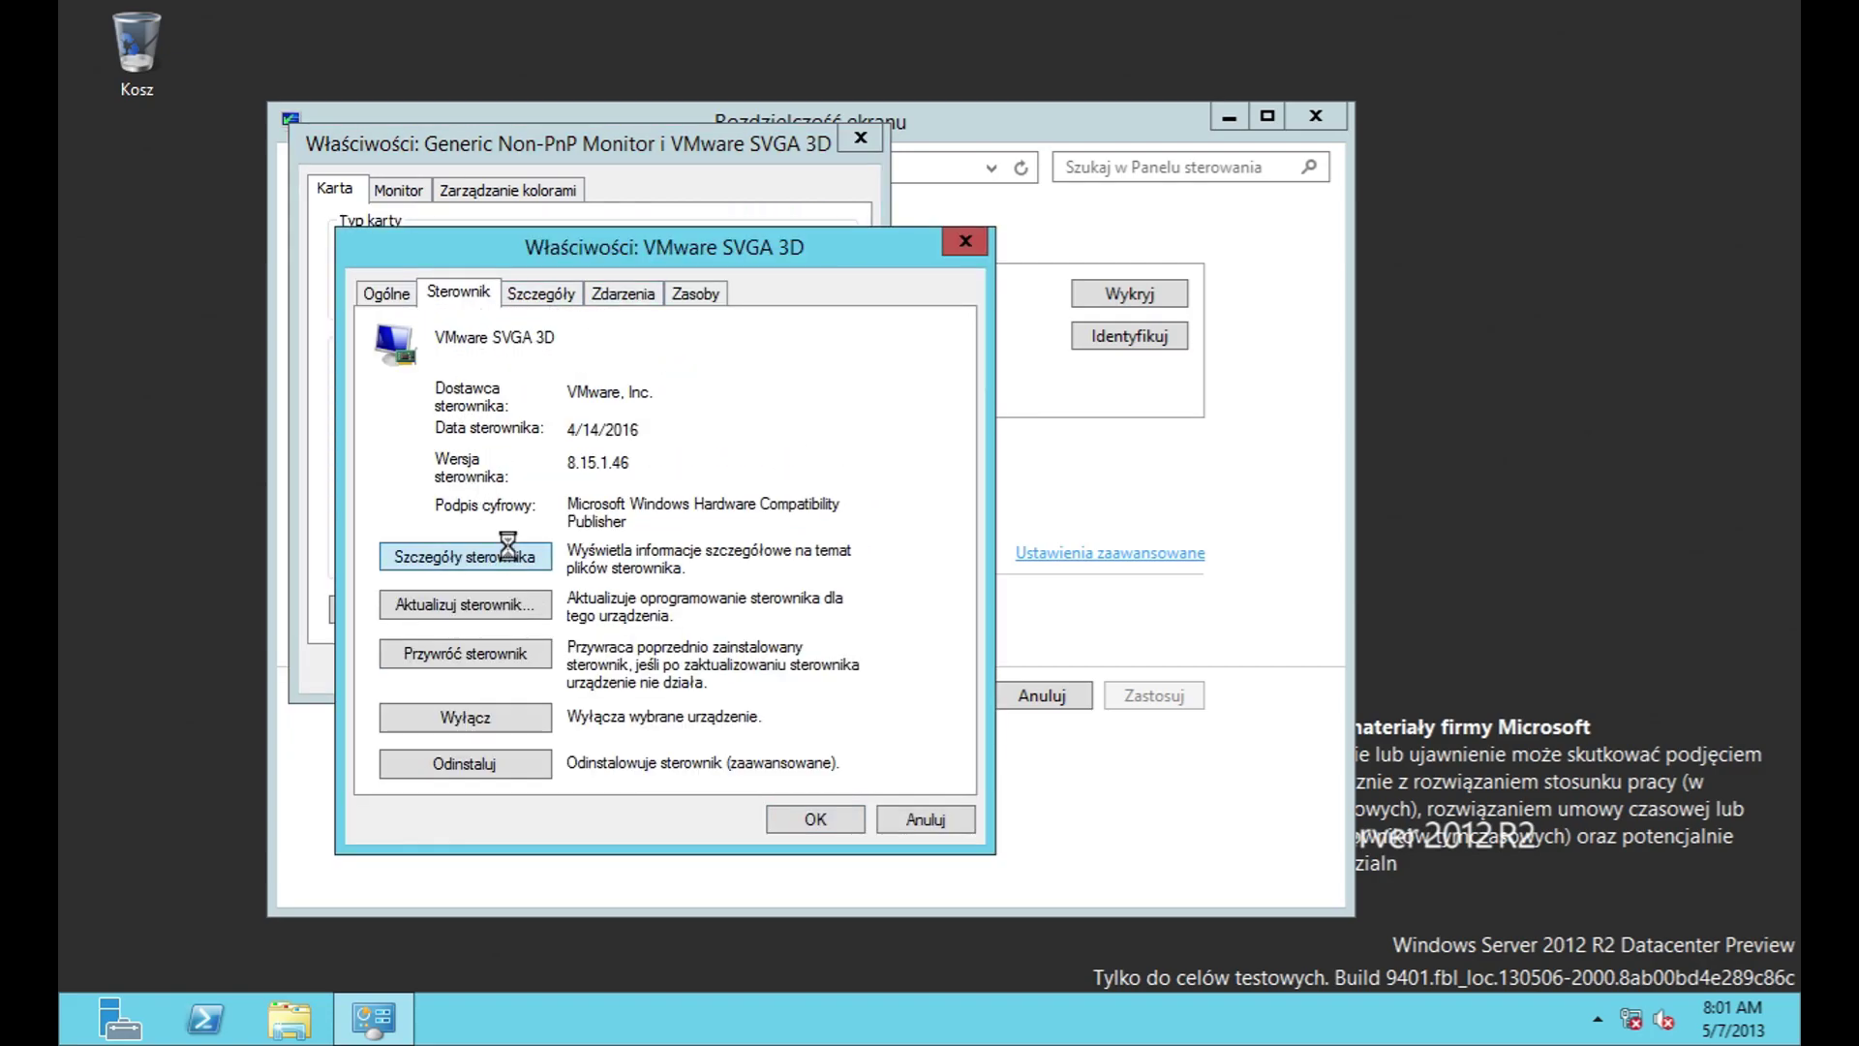
click(507, 555)
scroll(777, 466, down, 1)
click(780, 808)
Step: Walk through the Update Driver wizard's search options and close it without updating
click(469, 605)
click(736, 668)
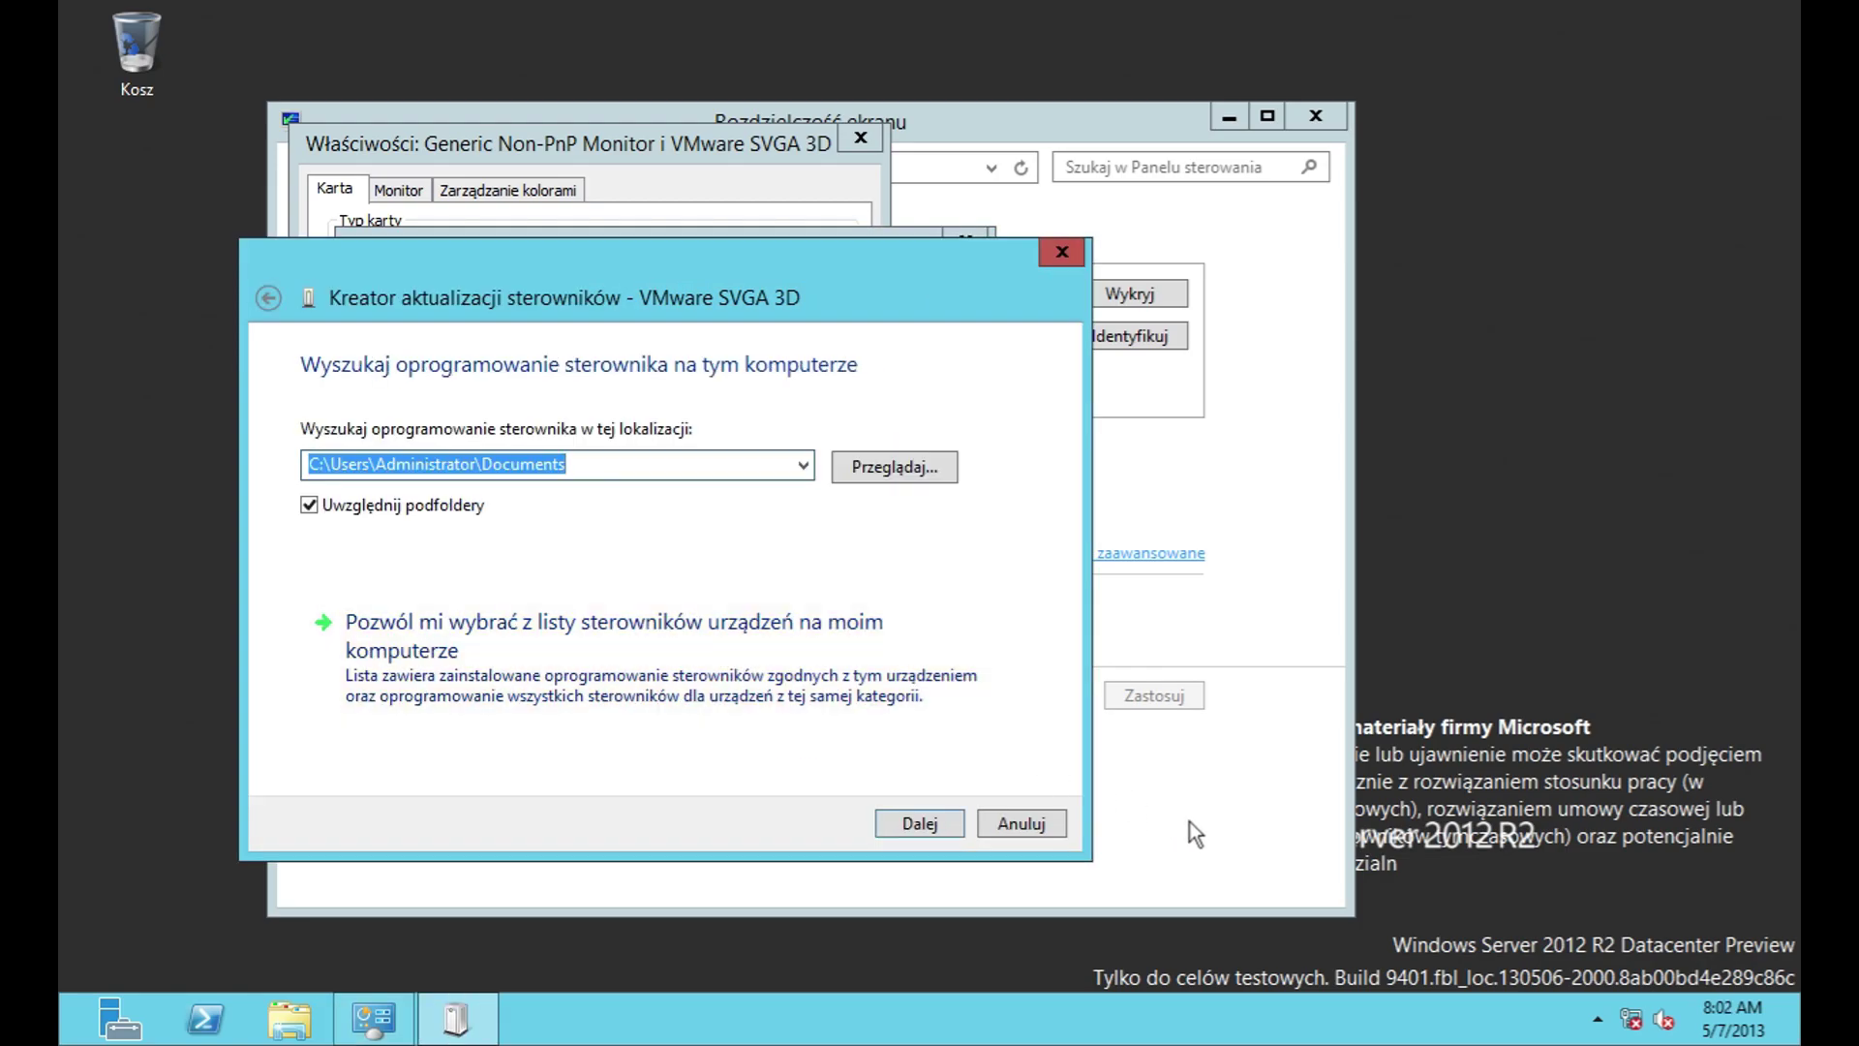
click(268, 298)
click(443, 467)
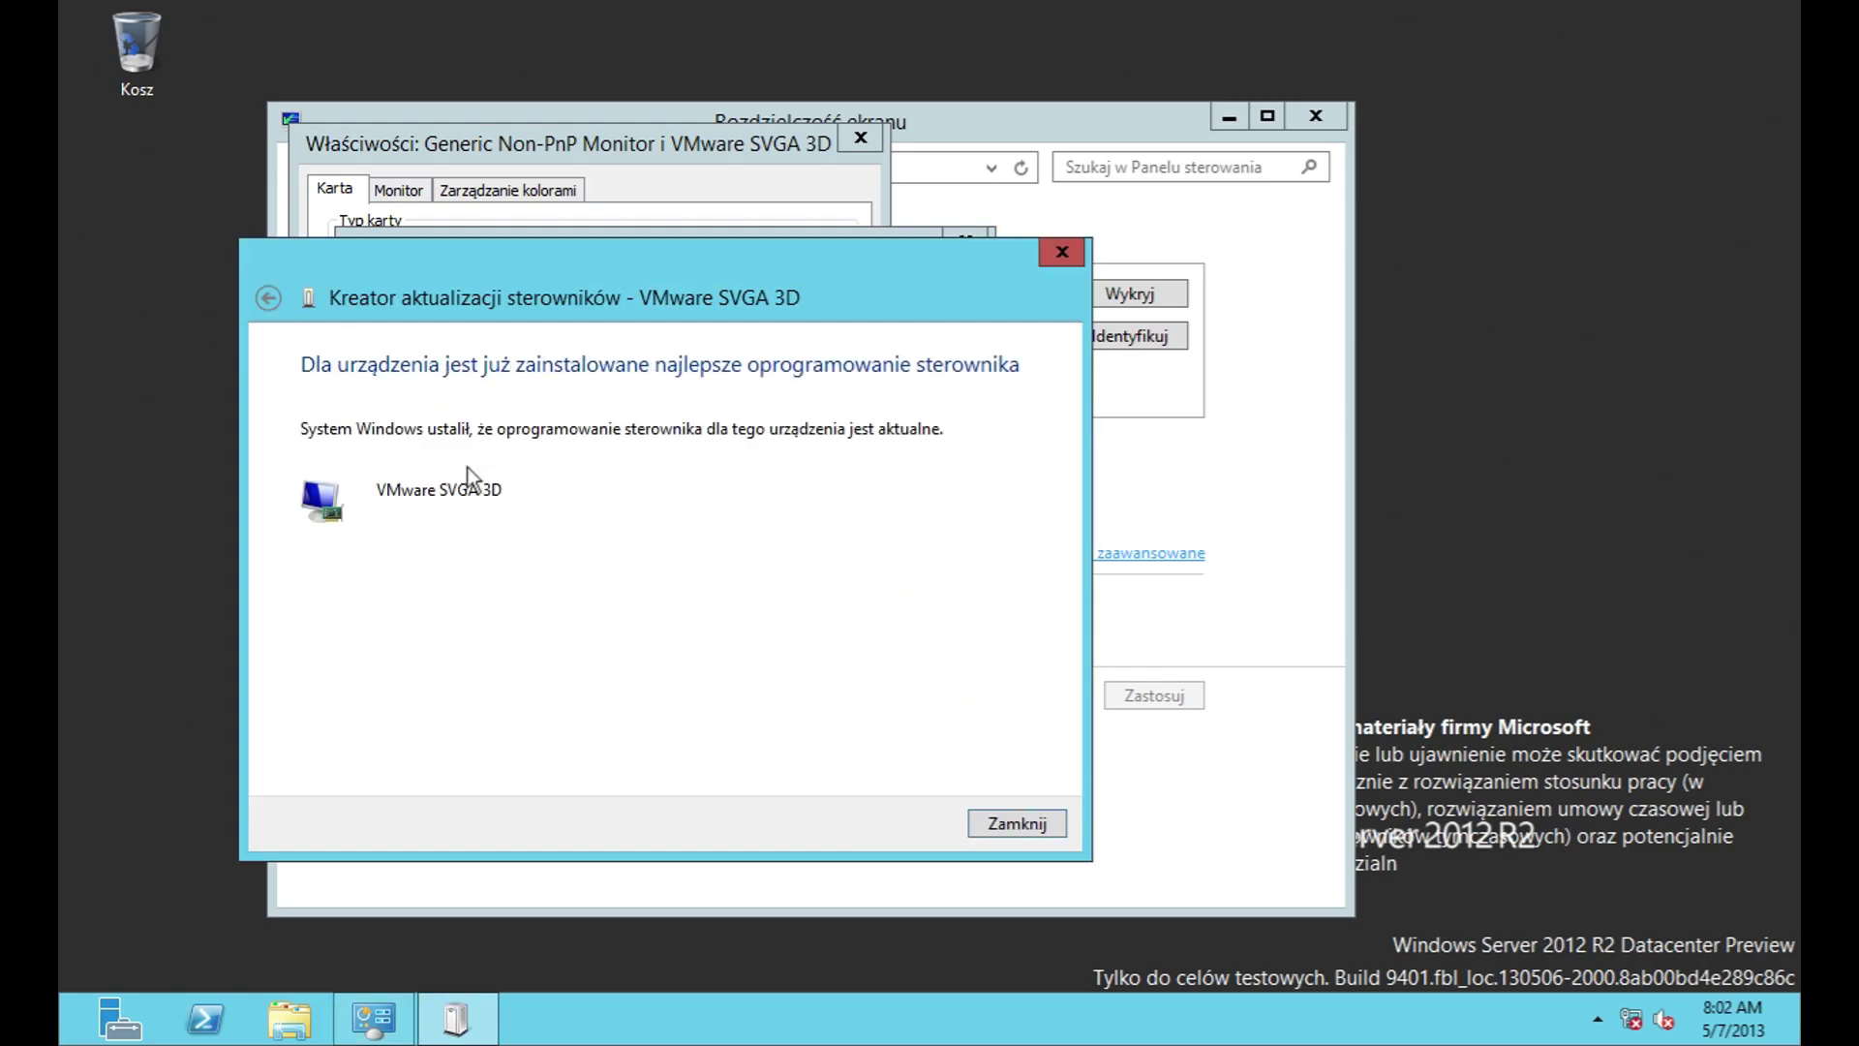
click(1049, 817)
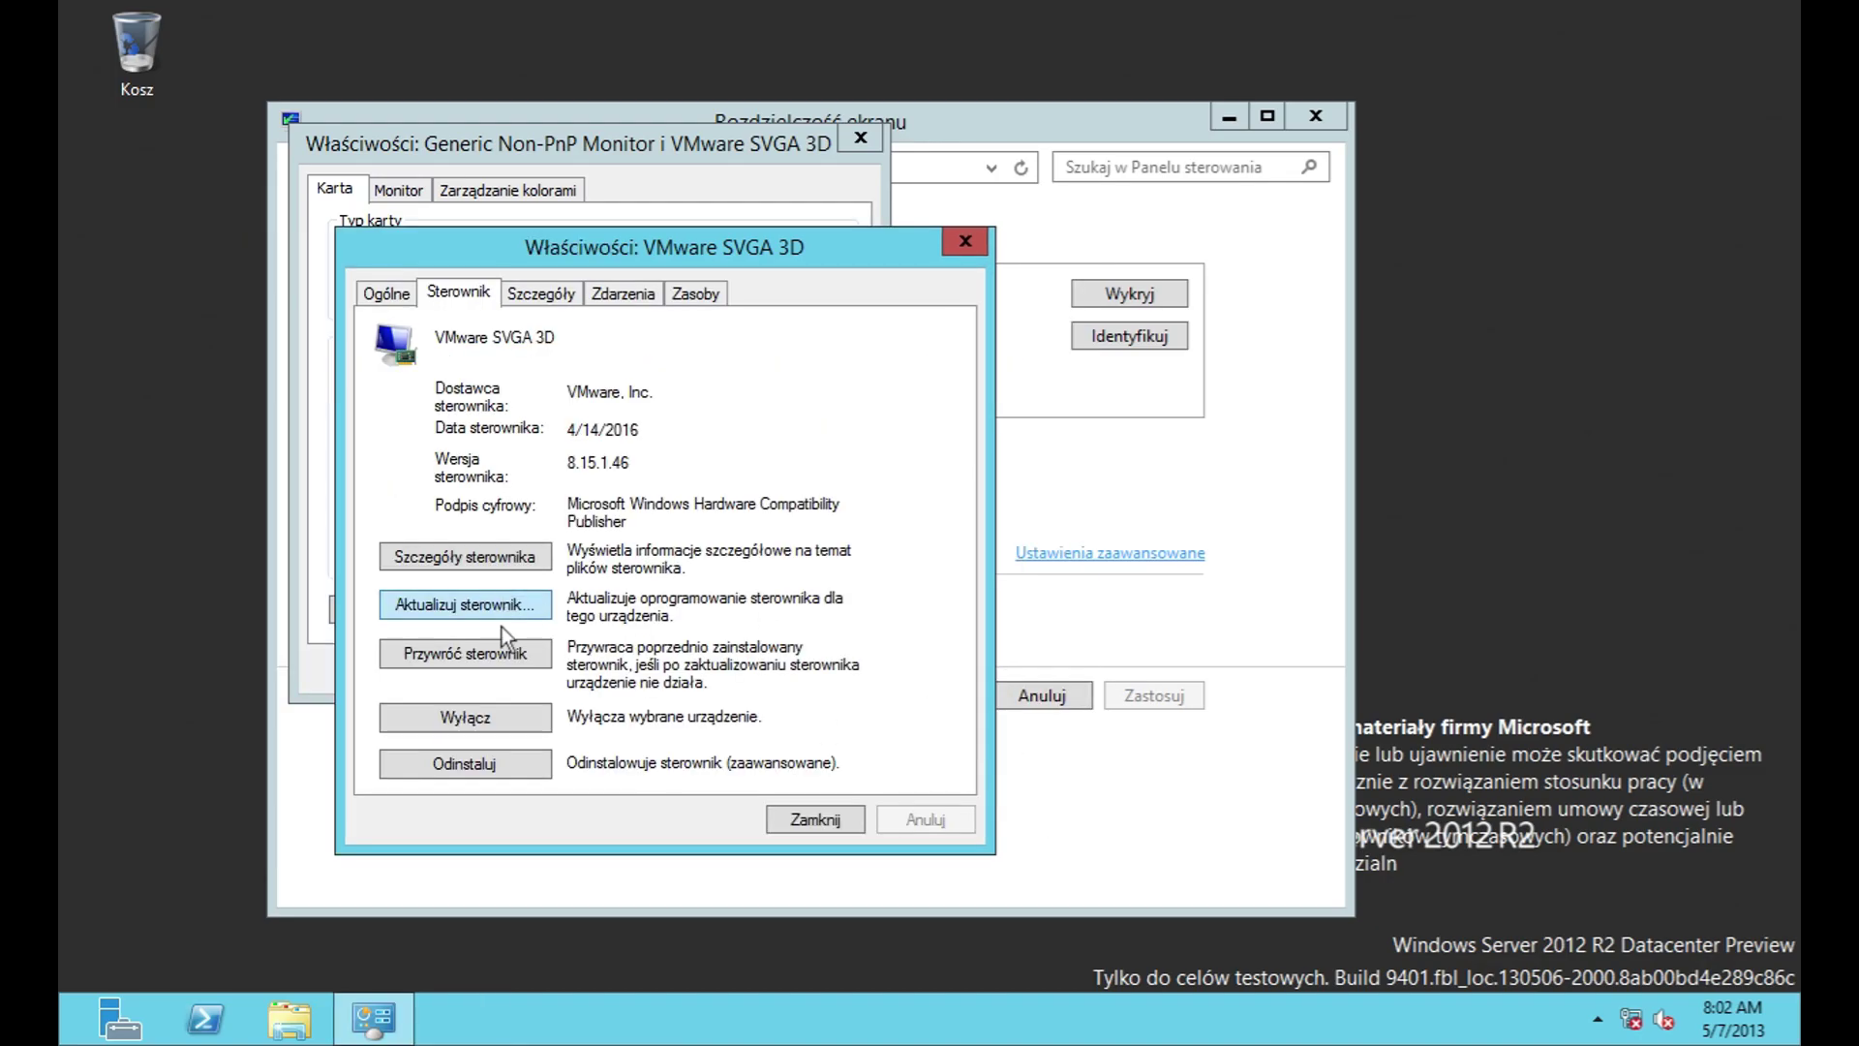
Step: Check the Roll Back, Disable and Uninstall options, declining each confirmation
click(519, 652)
click(1104, 587)
click(473, 717)
click(1104, 542)
click(478, 768)
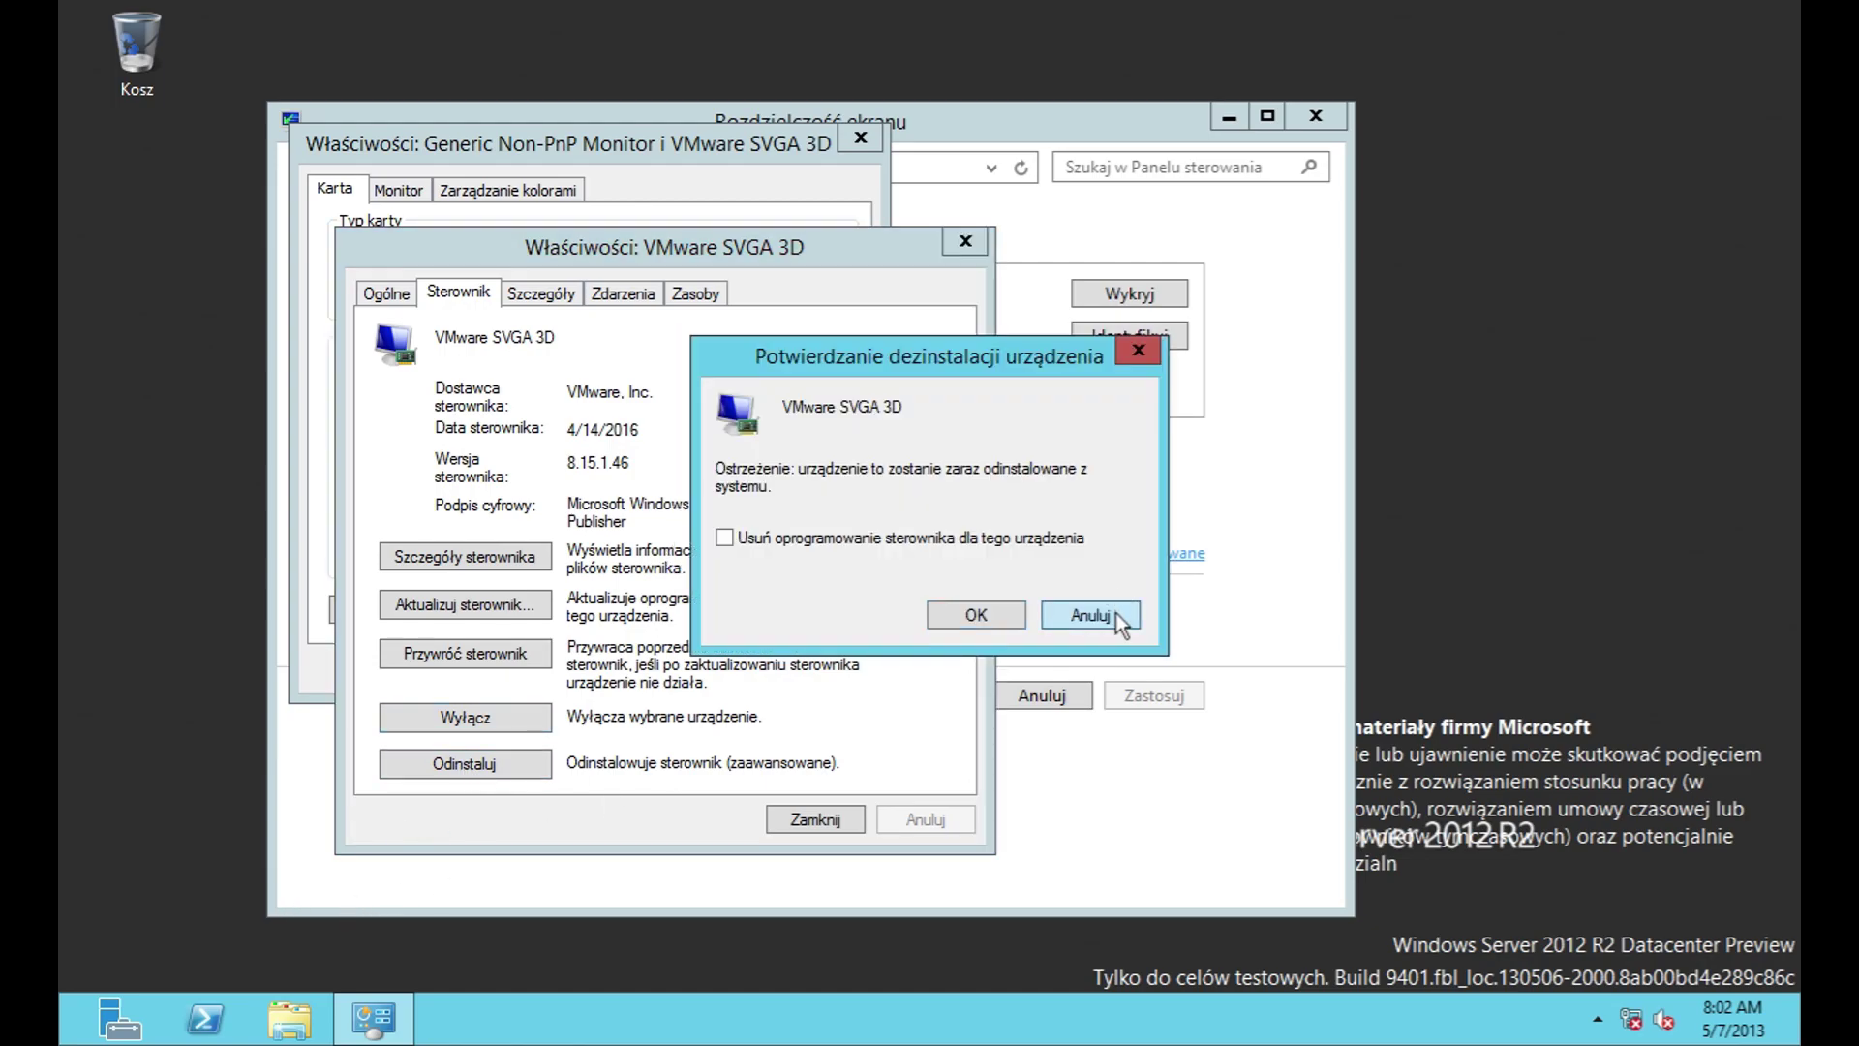
click(1114, 614)
Step: Review the adapter's Details, Events (including the full event log) and Resources tabs
click(560, 291)
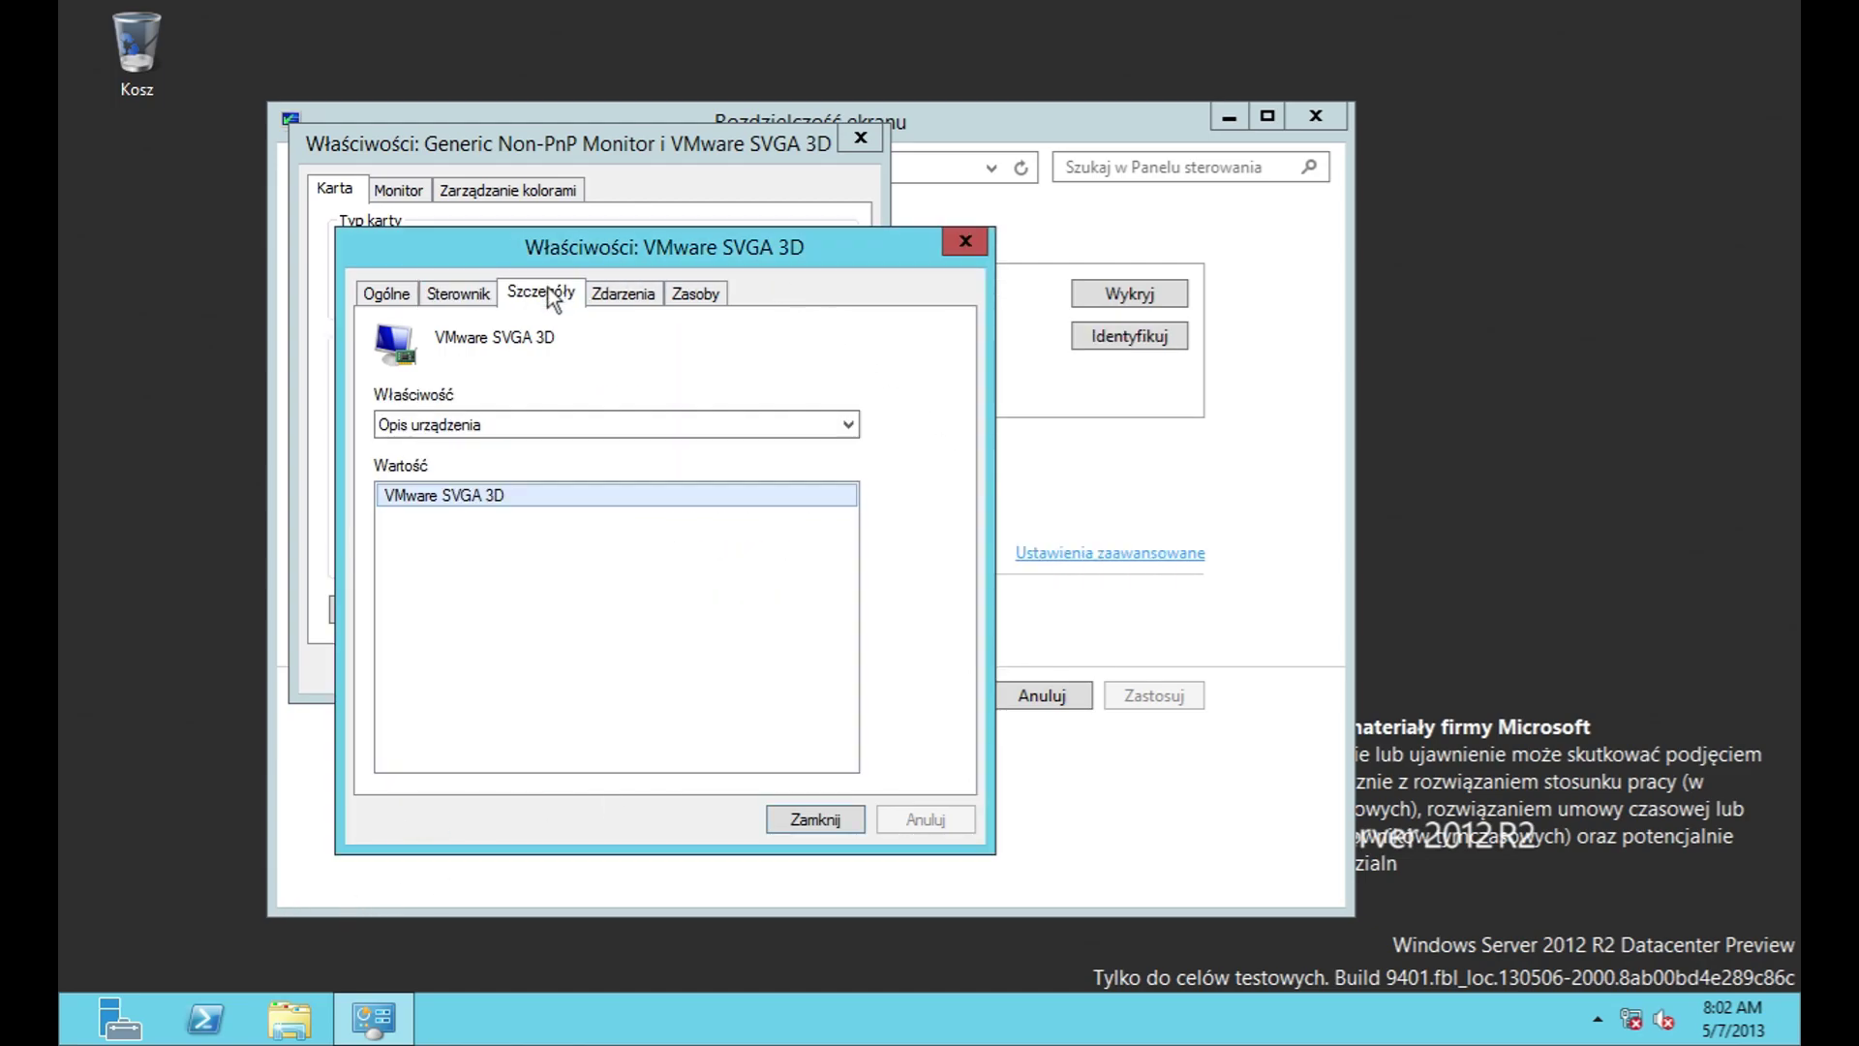
click(600, 296)
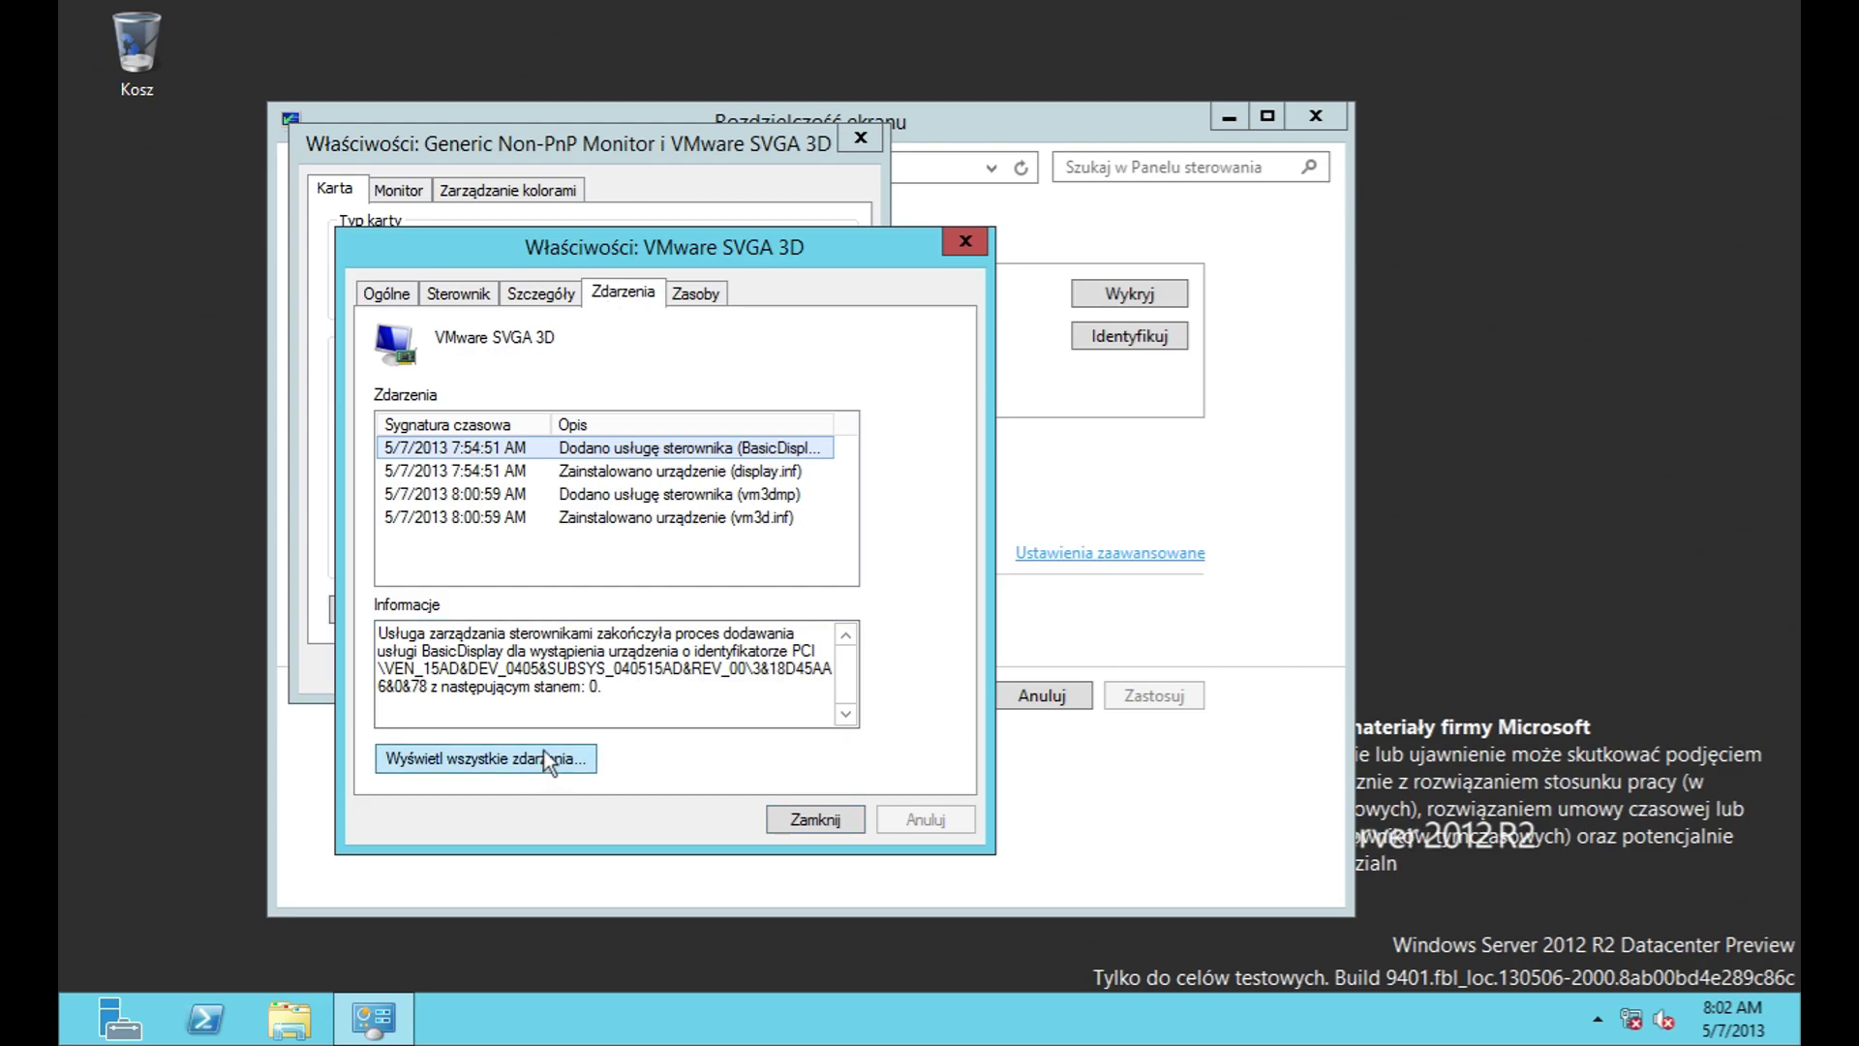
click(543, 751)
key(alt+F4)
click(694, 292)
drag(944, 450, 951, 500)
click(980, 237)
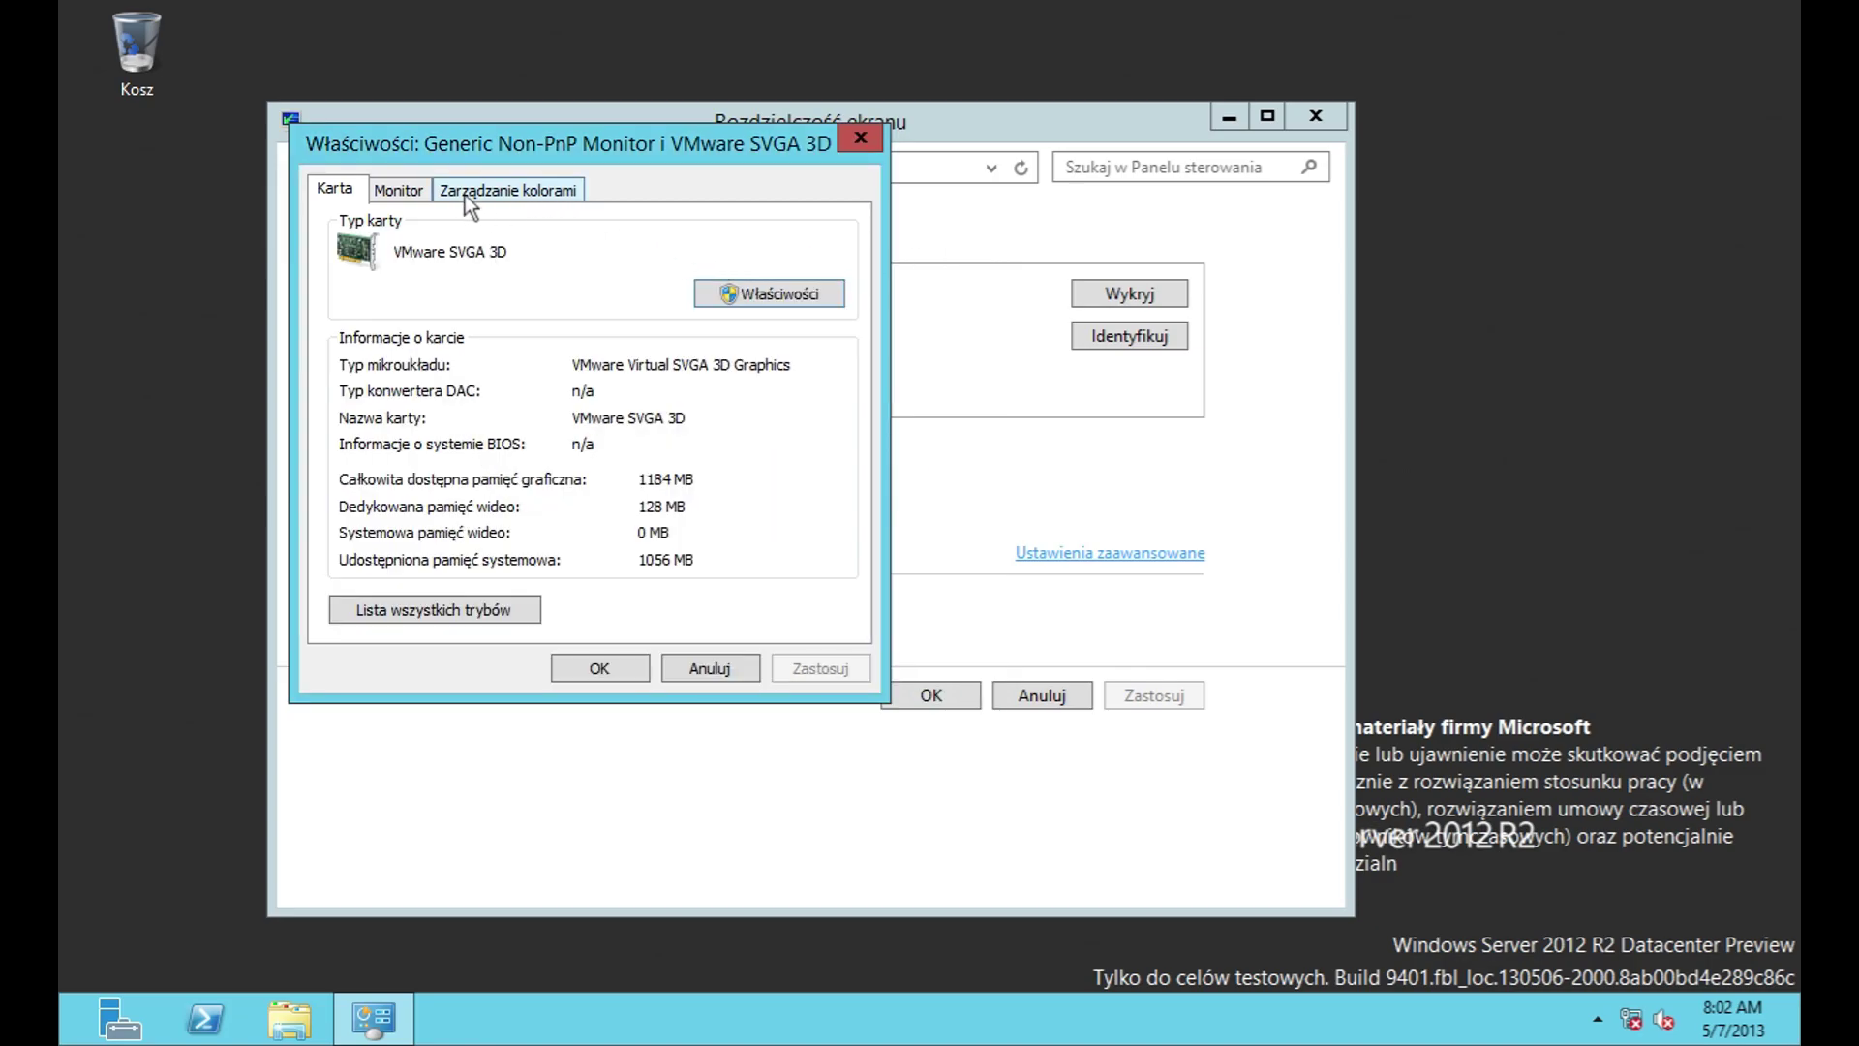
Step: Inspect the monitor's Driver, Details and Events tabs, keeping the 60 Hz refresh rate
click(407, 191)
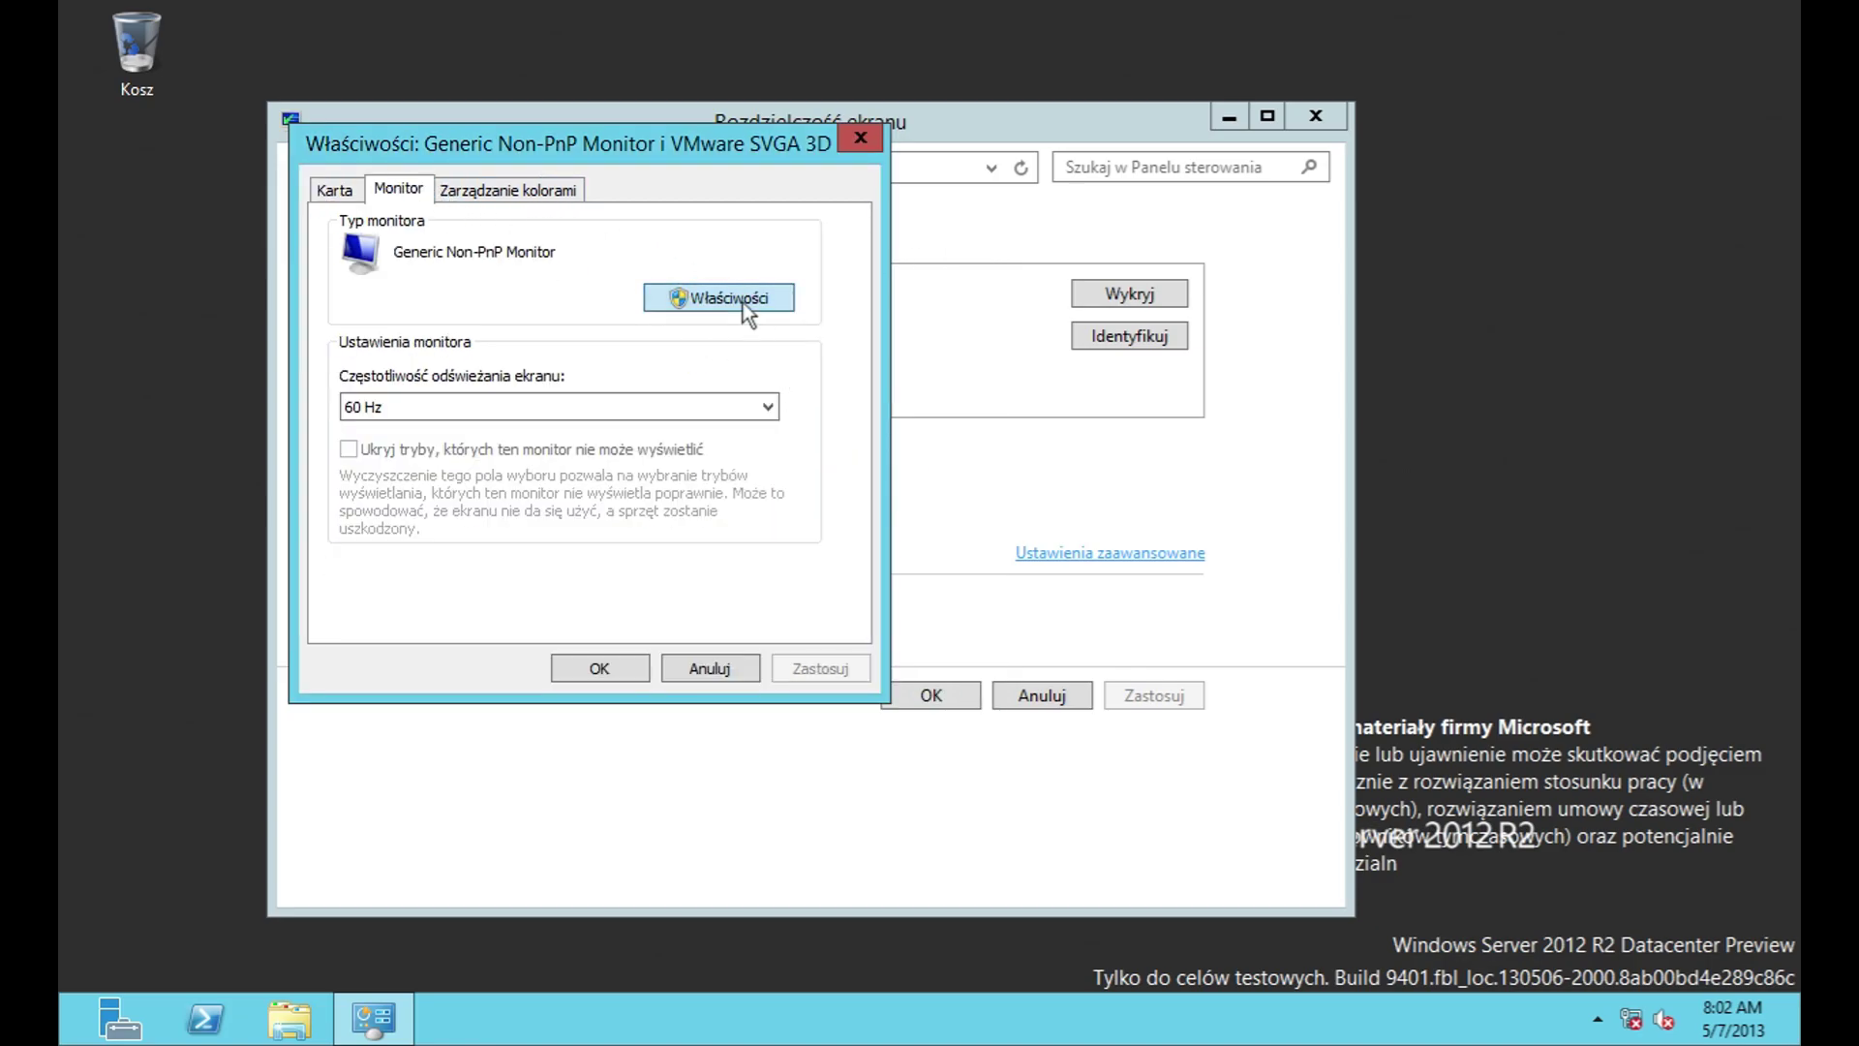
click(741, 300)
click(458, 293)
click(540, 293)
click(623, 292)
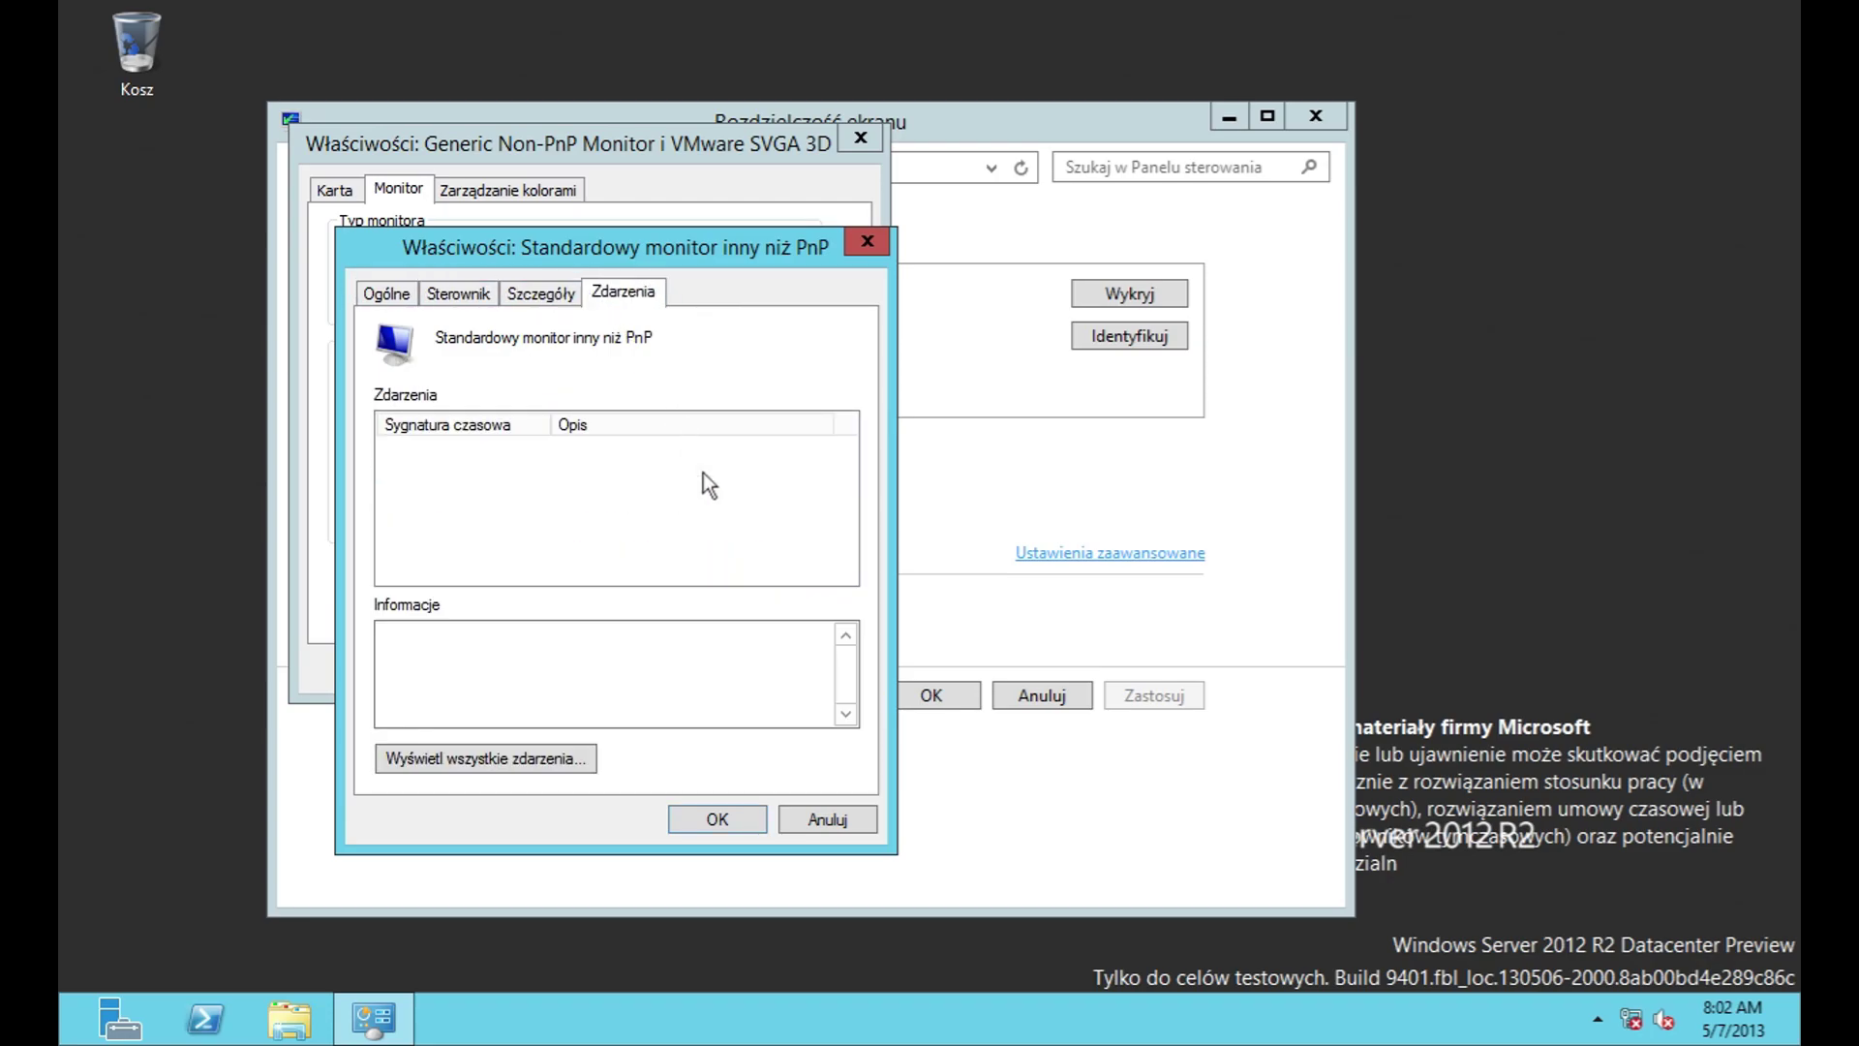
click(827, 817)
click(385, 407)
click(385, 410)
Step: Open Color Management, identify the monitor, browse the device list and read its help
click(494, 189)
click(506, 291)
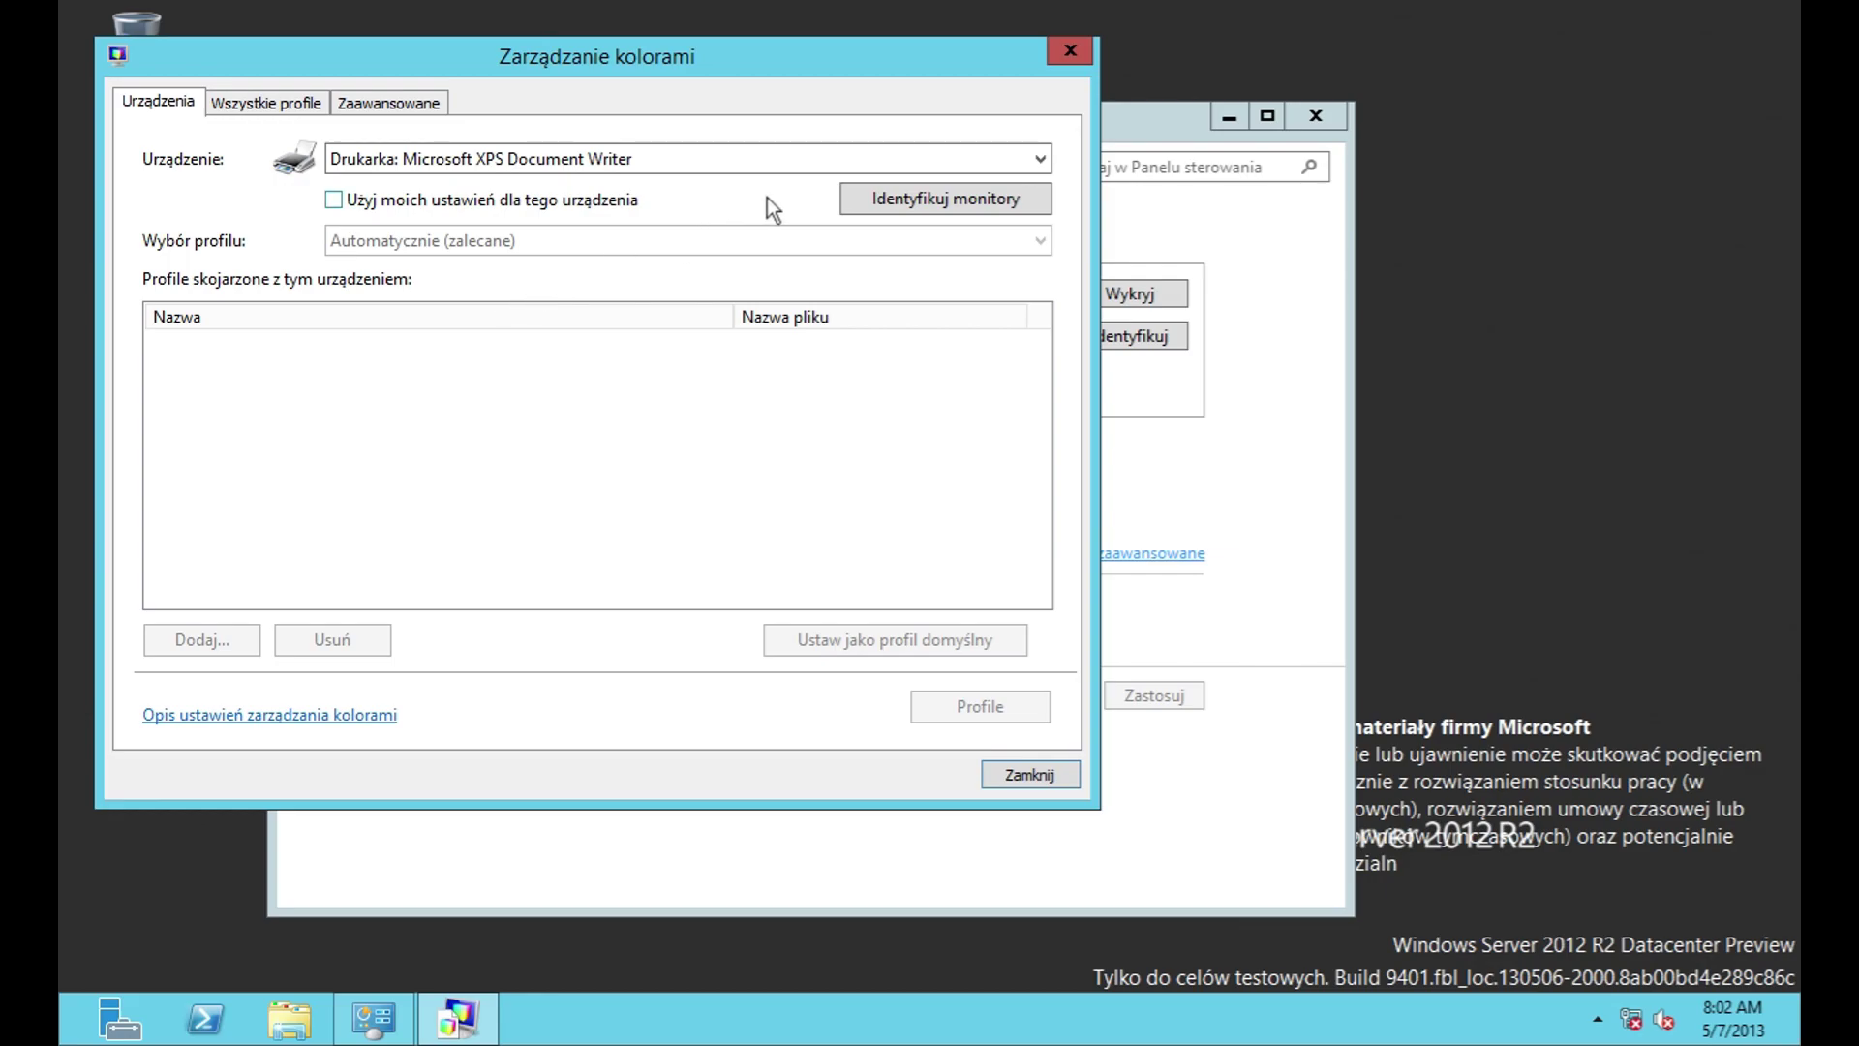
click(910, 208)
click(846, 158)
click(846, 159)
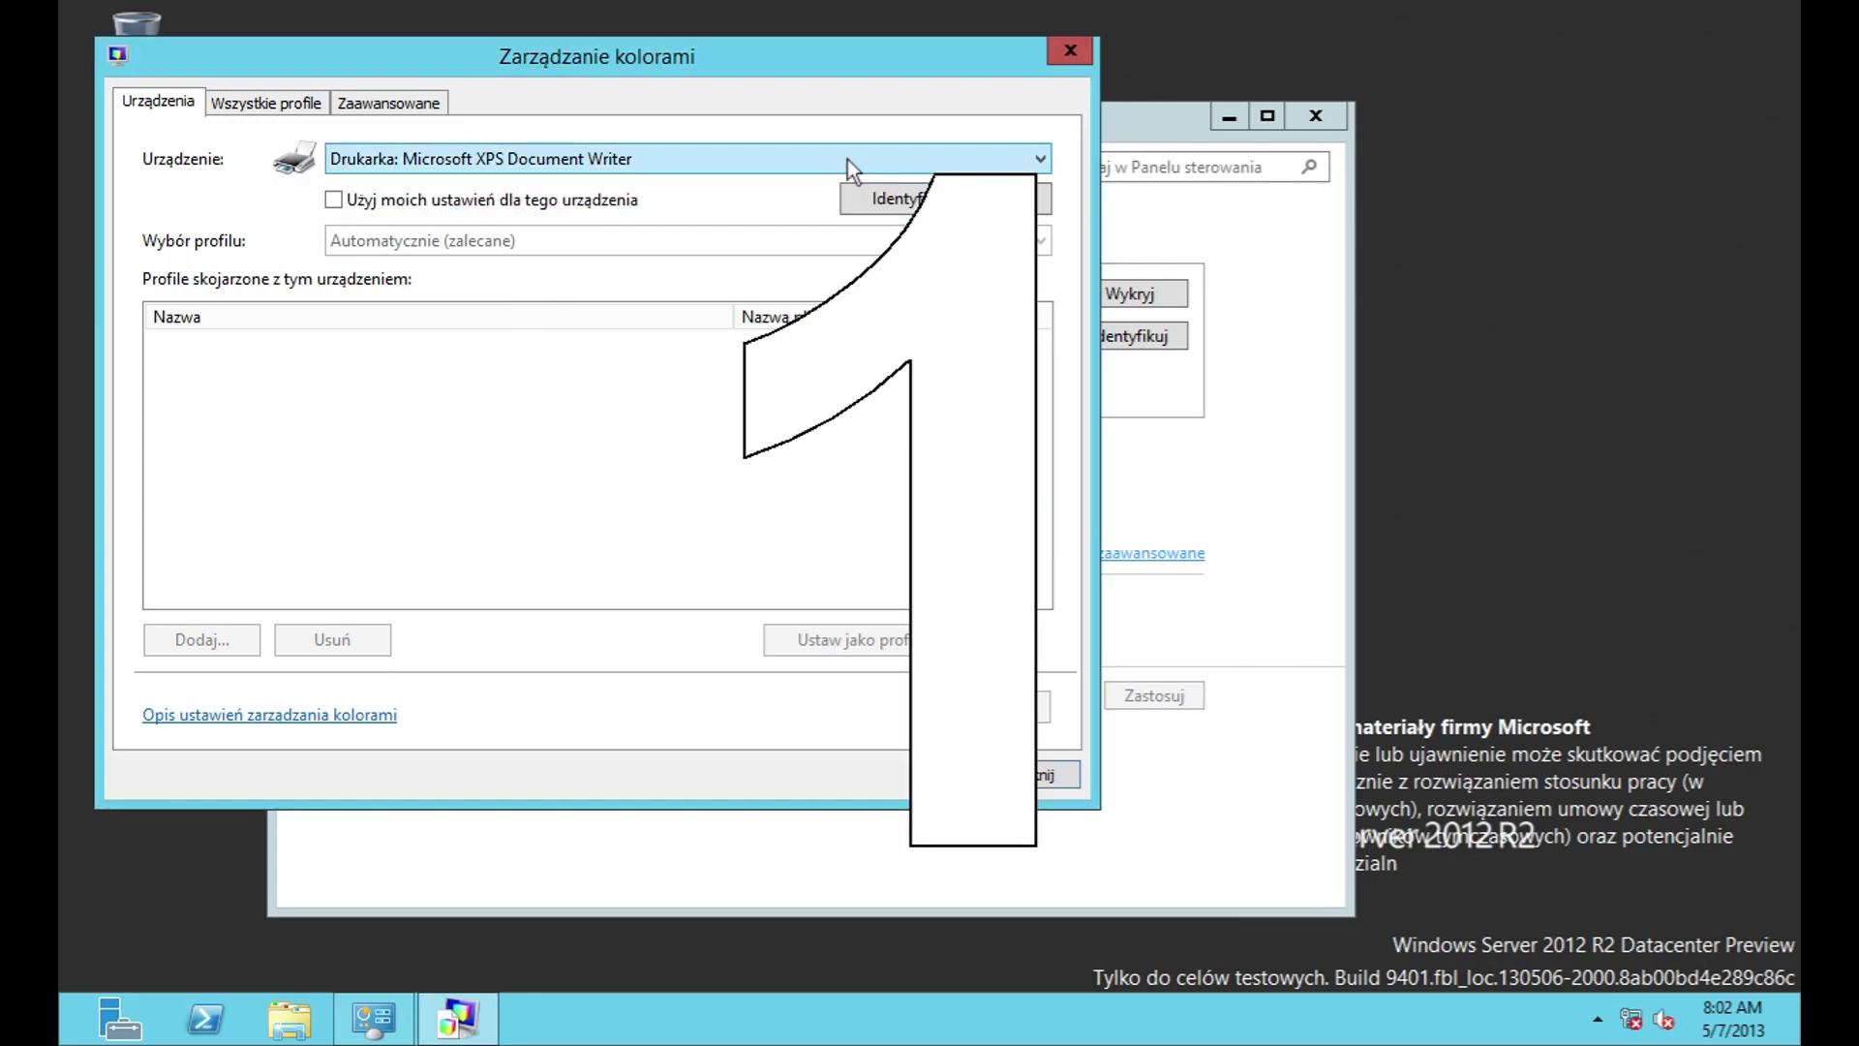
click(281, 719)
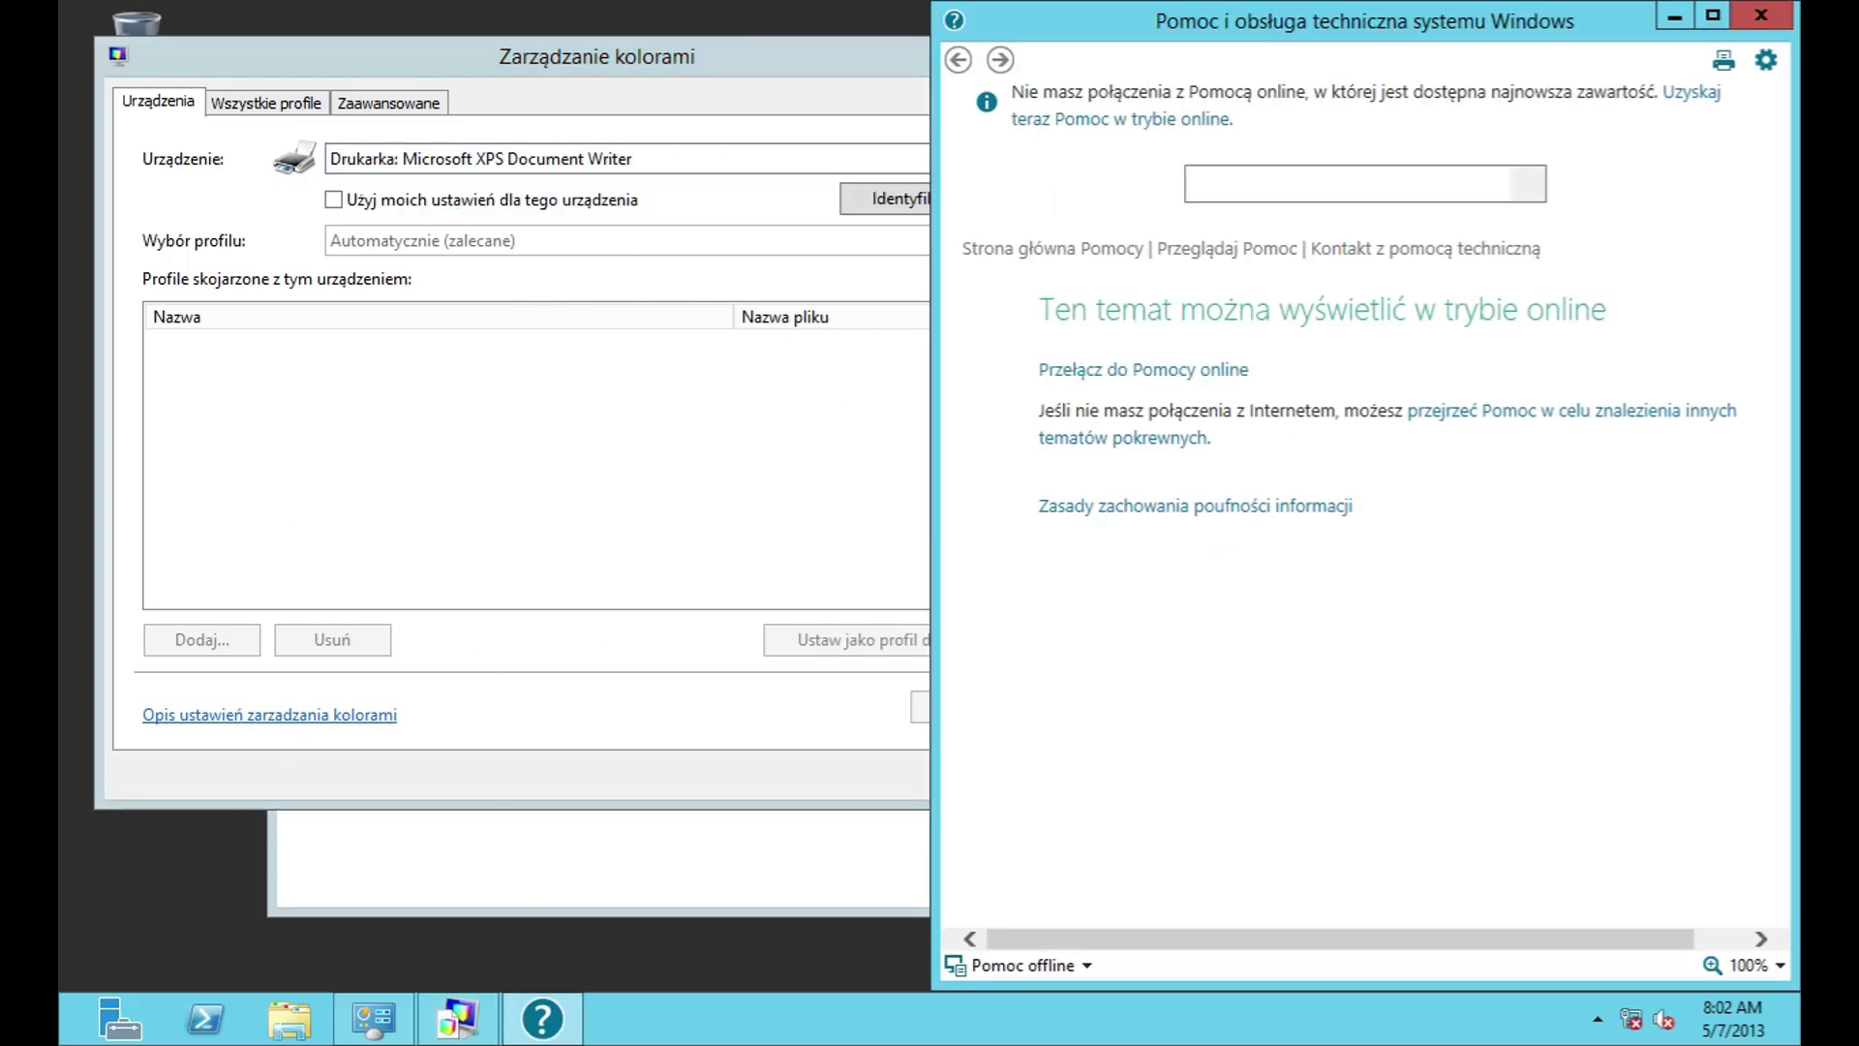
click(1755, 20)
Step: Browse All Profiles and cancel adding a new colour profile
click(271, 103)
drag(1037, 229, 1037, 352)
click(897, 715)
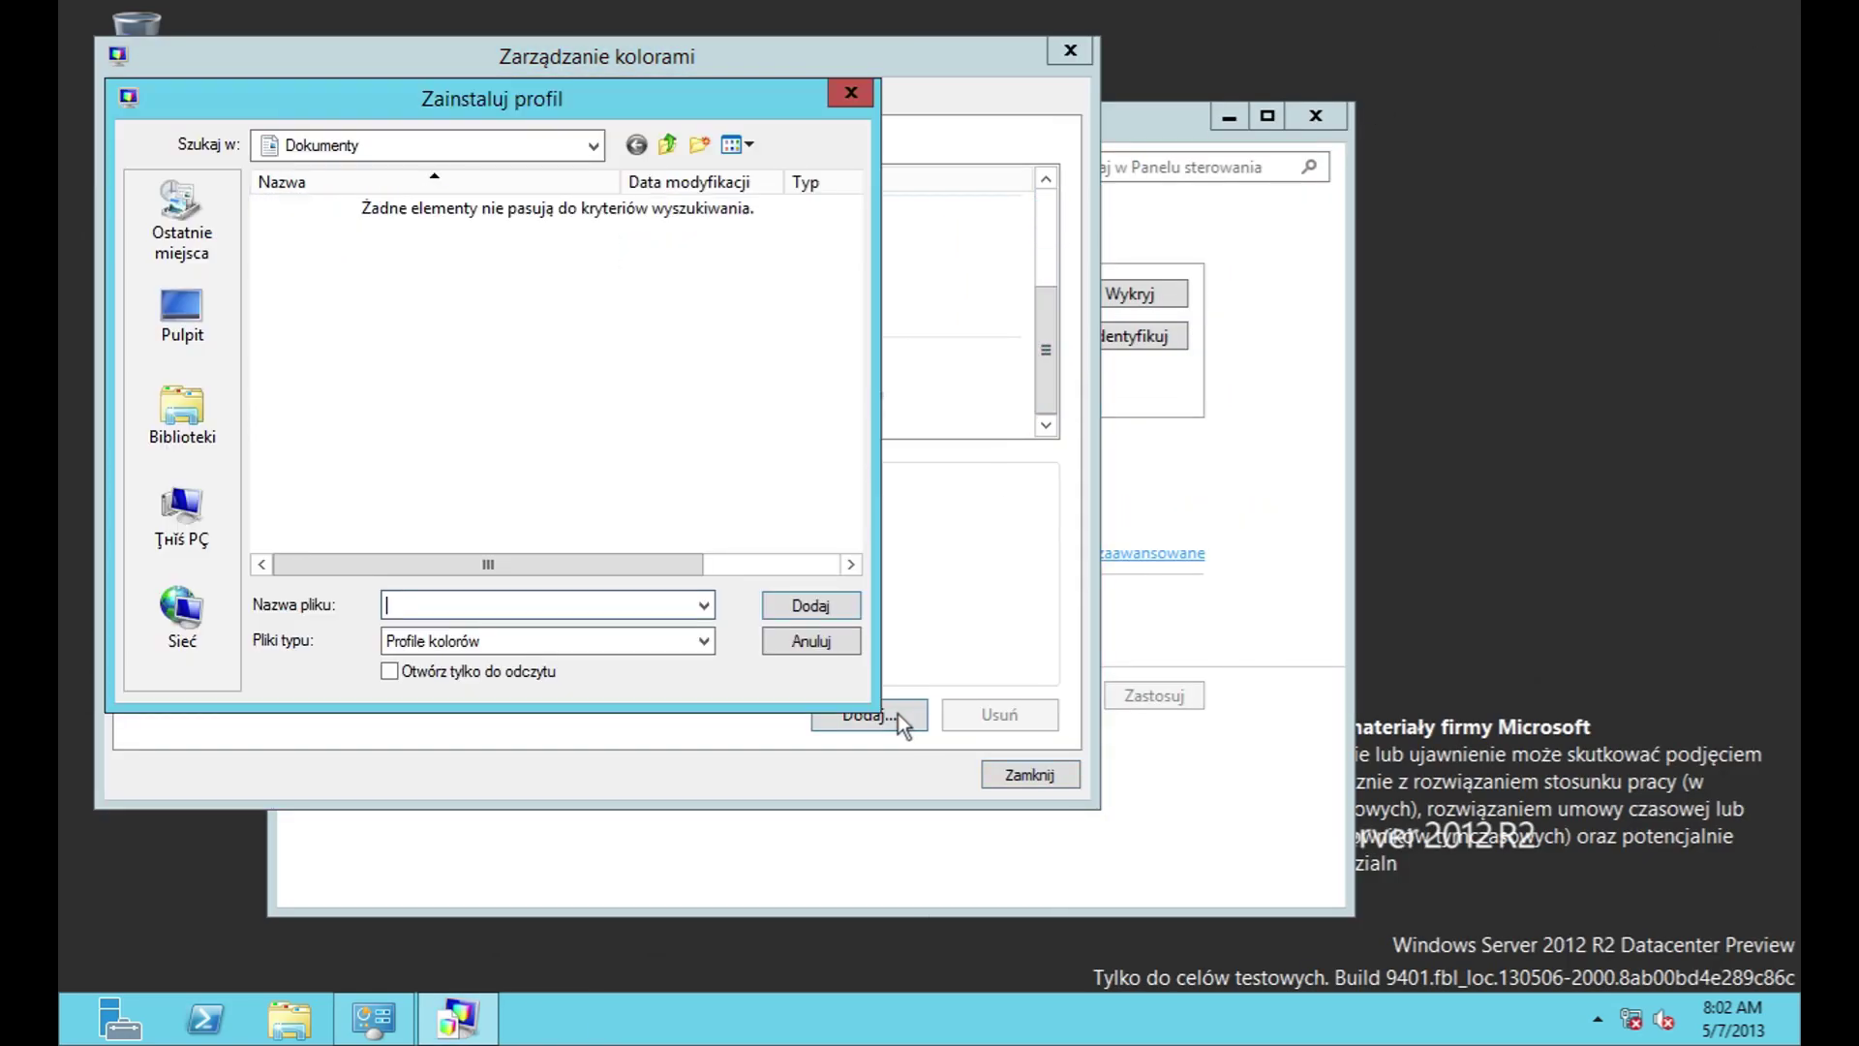
click(702, 641)
click(701, 643)
click(825, 647)
Step: On the Advanced tab, review device profile, viewing conditions and default rendering intent options unchanged
click(426, 99)
click(951, 189)
click(951, 190)
click(946, 219)
click(945, 218)
click(937, 291)
click(937, 289)
Step: Review the perceptual, relative, absolute colorimetric and business graphics rendering options unchanged
click(924, 341)
click(924, 347)
click(918, 376)
click(918, 376)
click(910, 431)
click(910, 432)
click(803, 494)
click(800, 496)
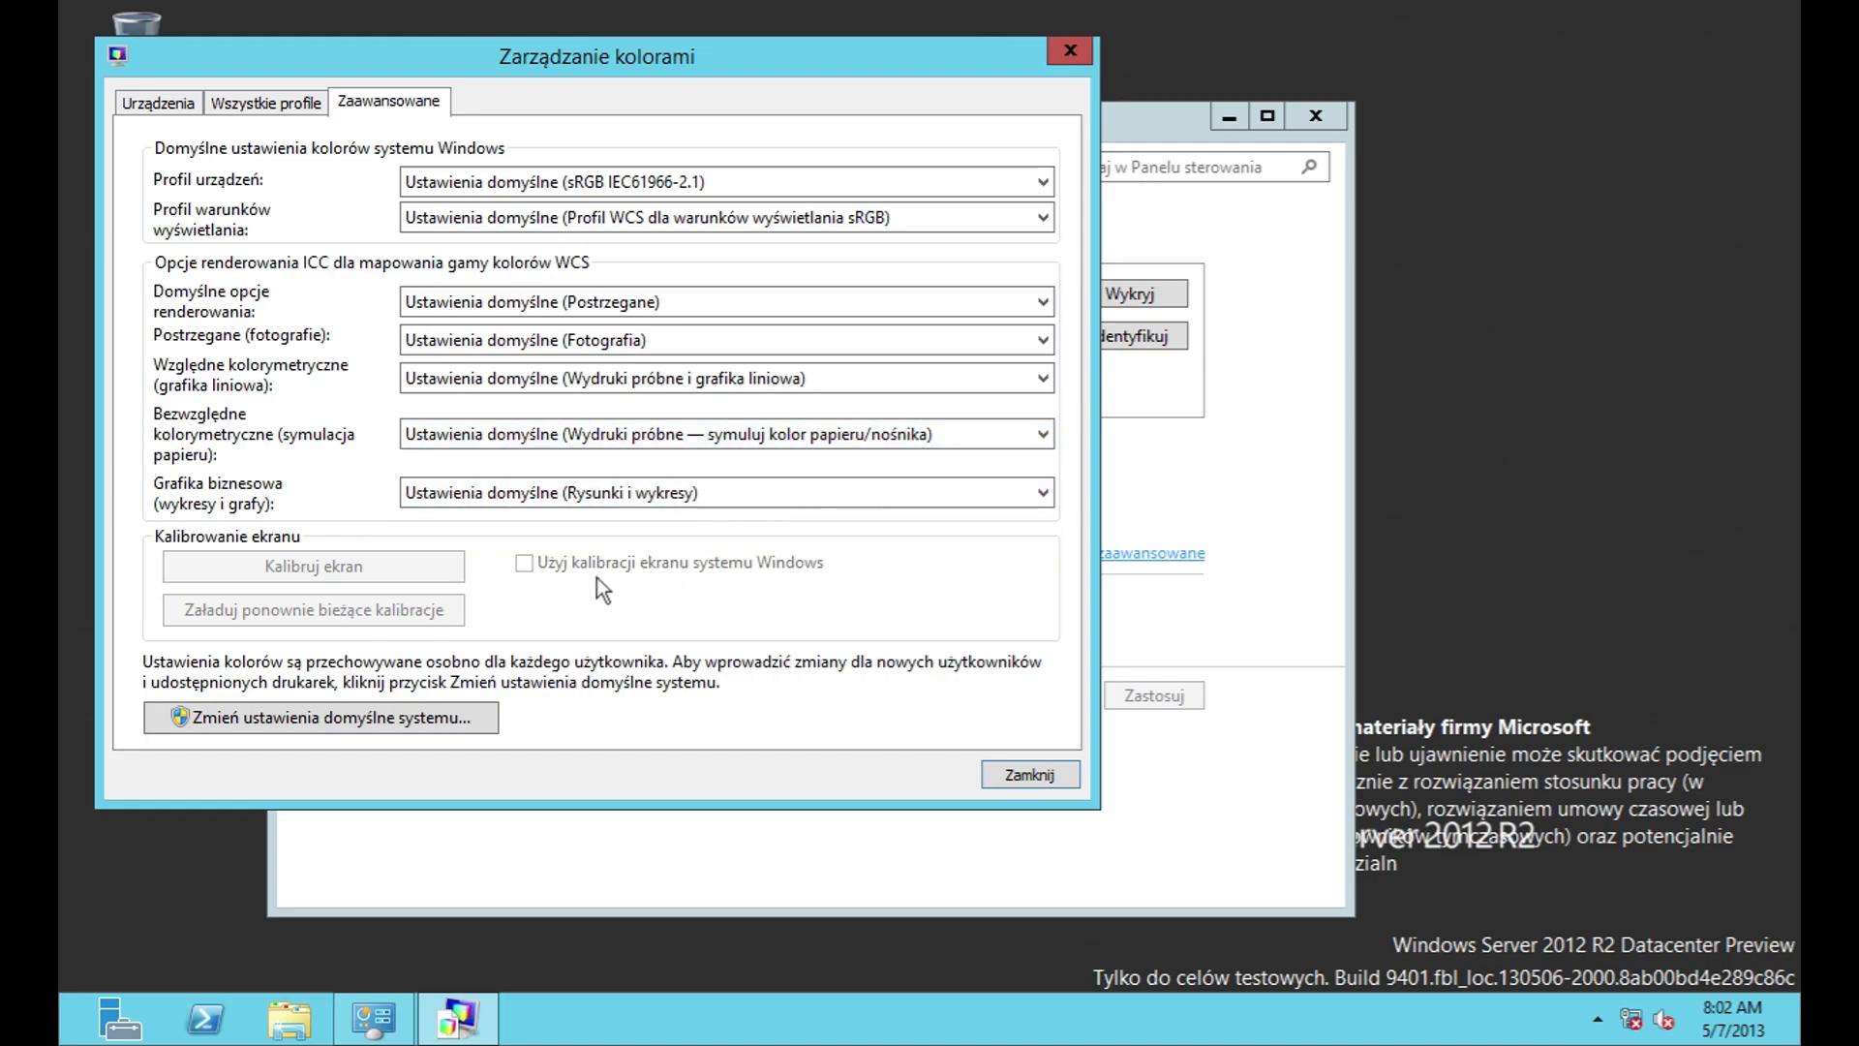
Step: In system-wide defaults, keep automatic profile selection and cancel associating or loading profiles
click(463, 718)
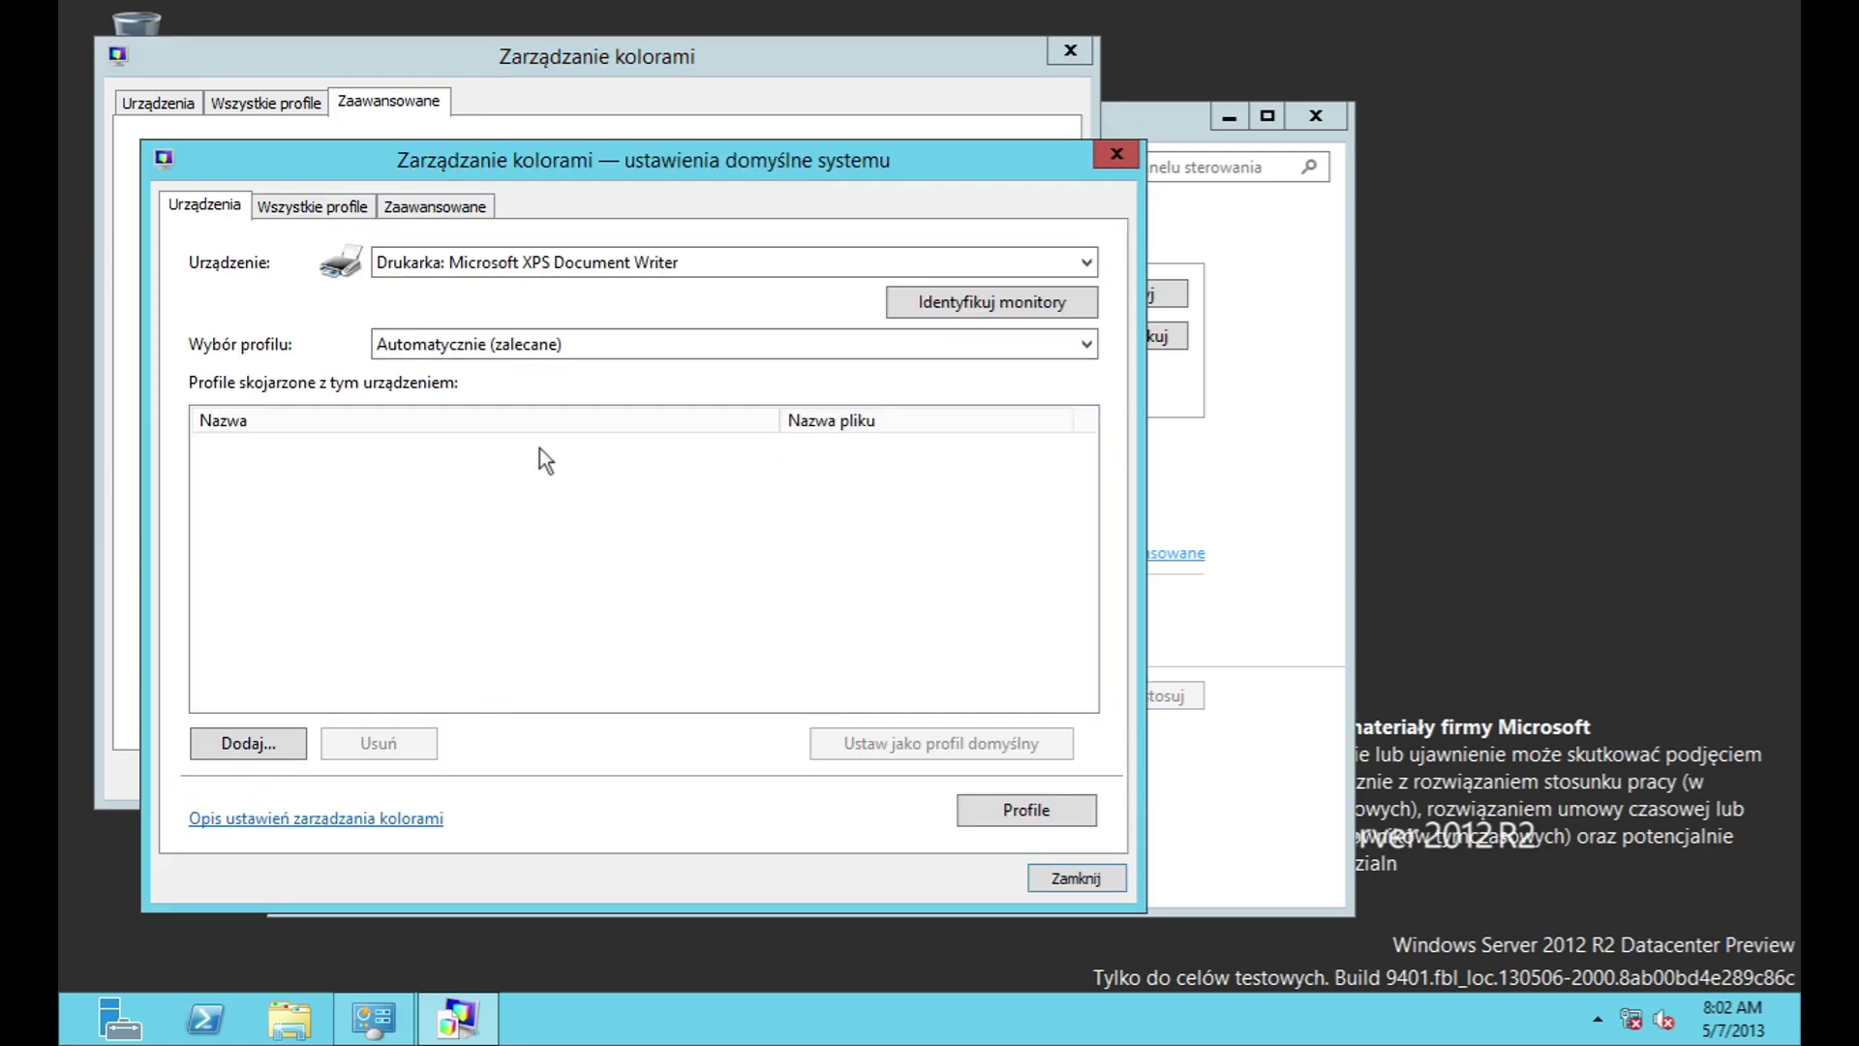
click(533, 347)
click(533, 347)
click(484, 348)
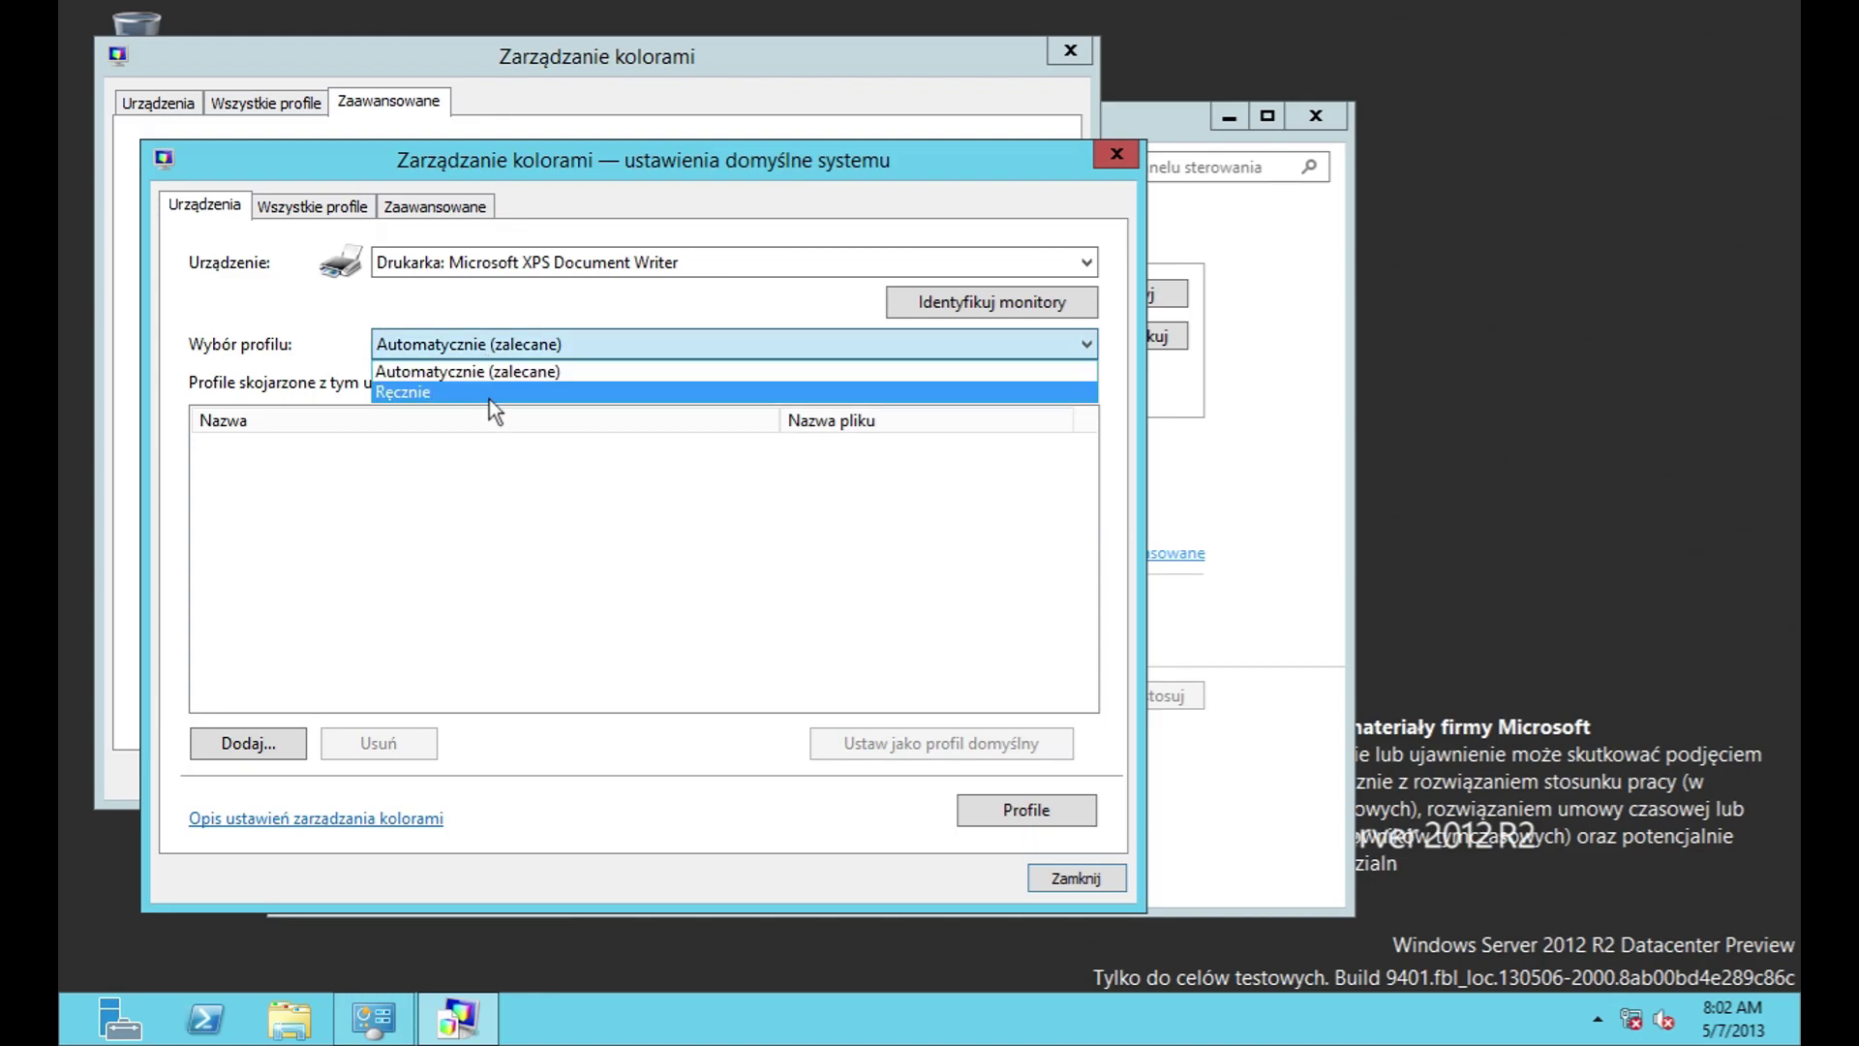
click(490, 369)
click(248, 743)
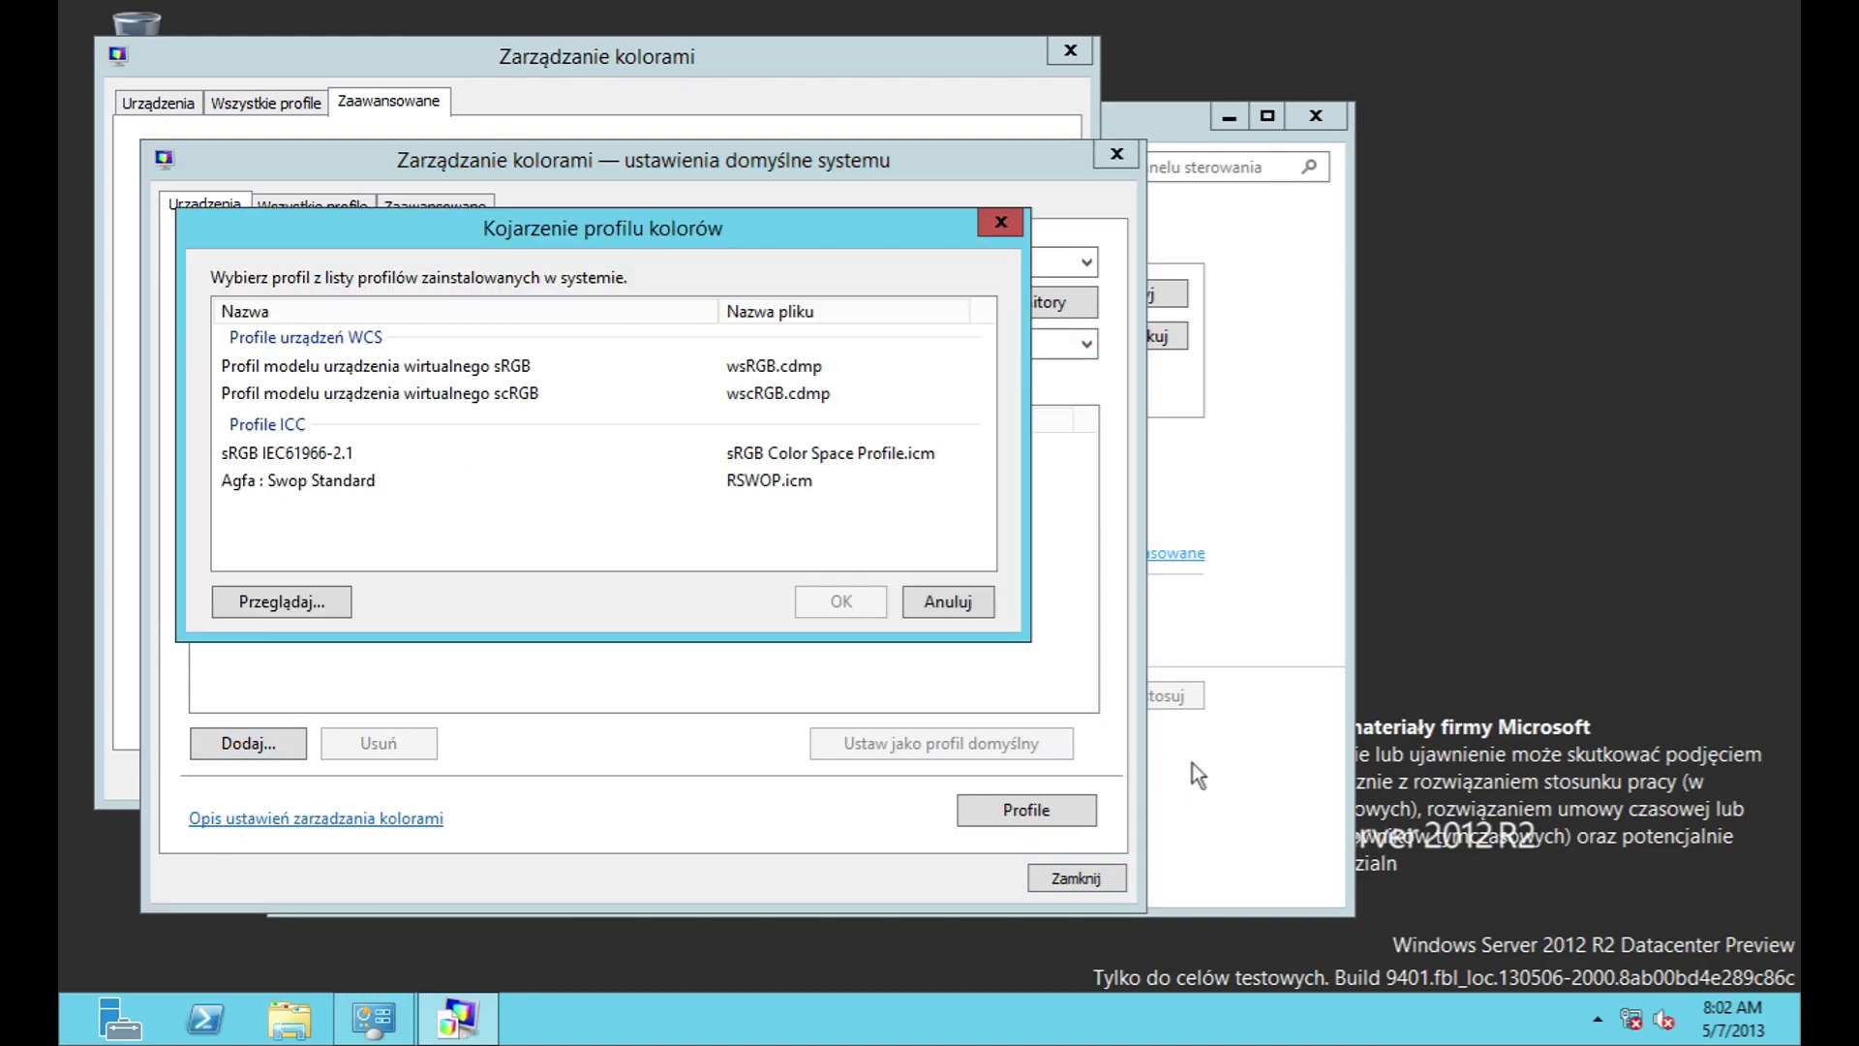
click(949, 601)
click(1012, 811)
click(1036, 847)
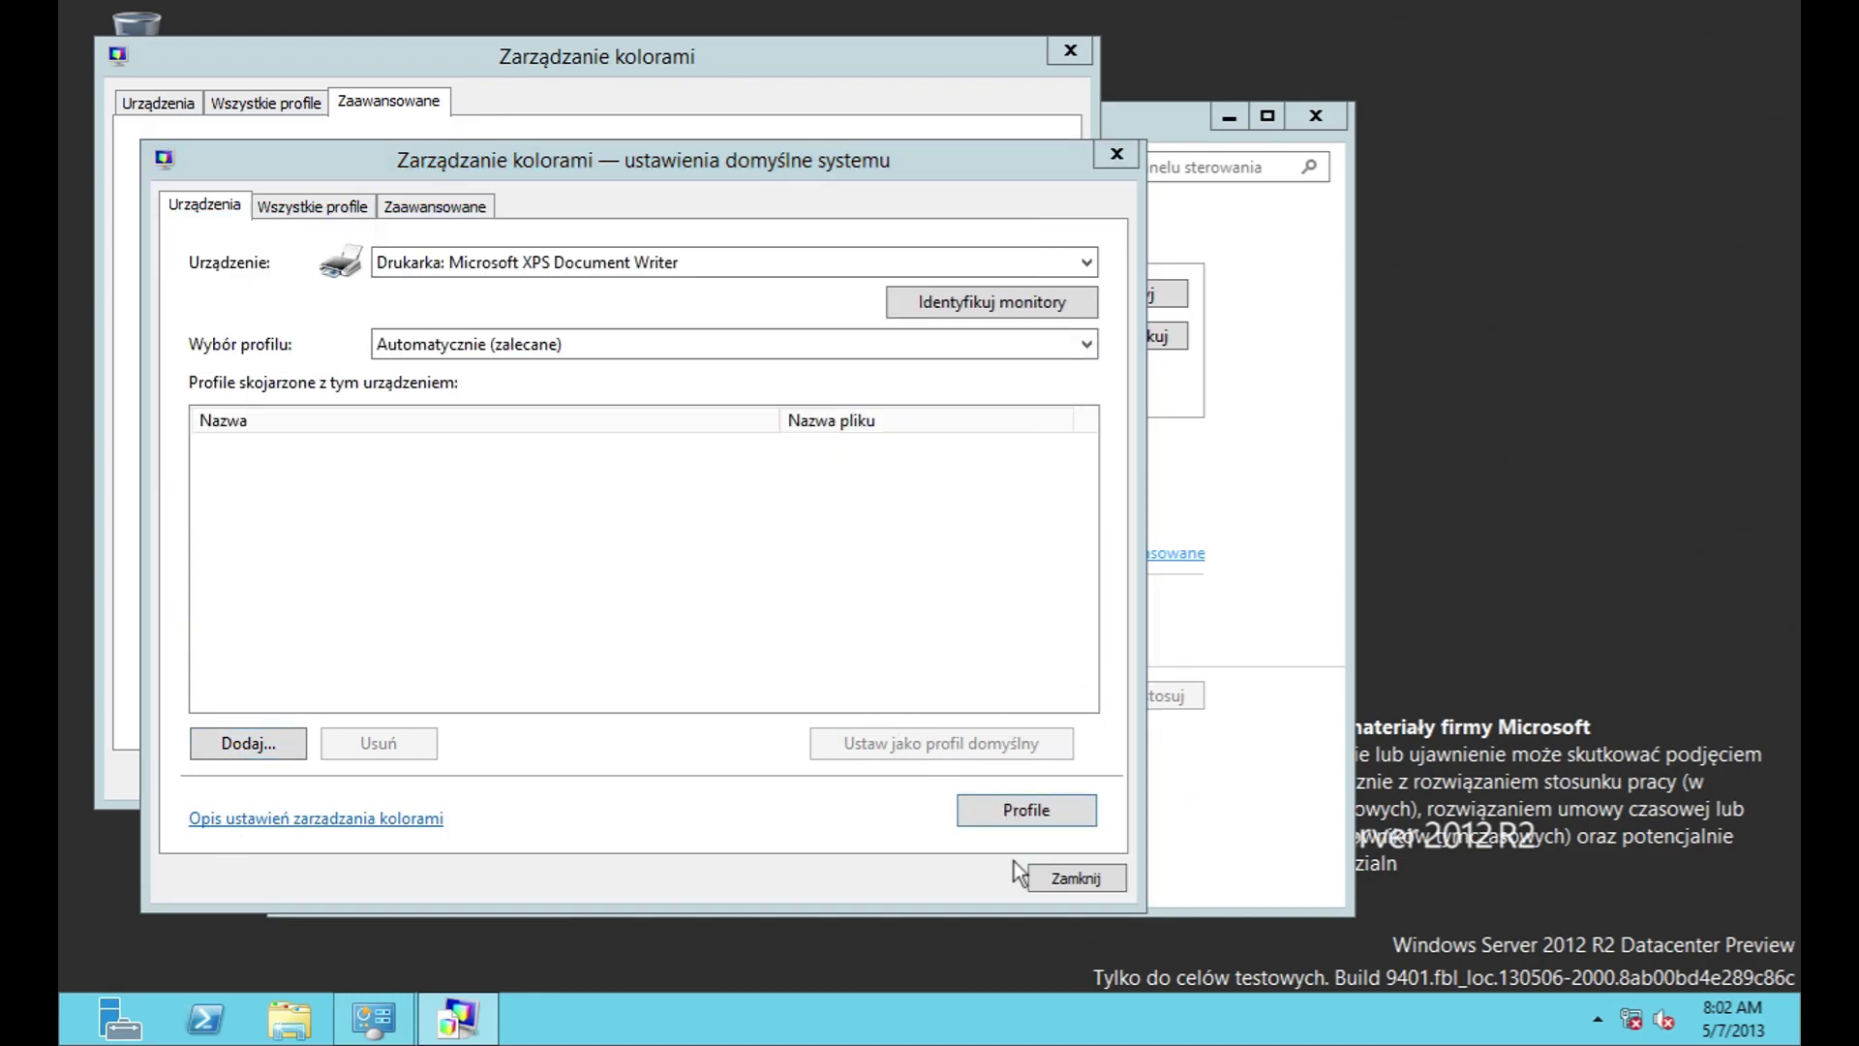
click(859, 855)
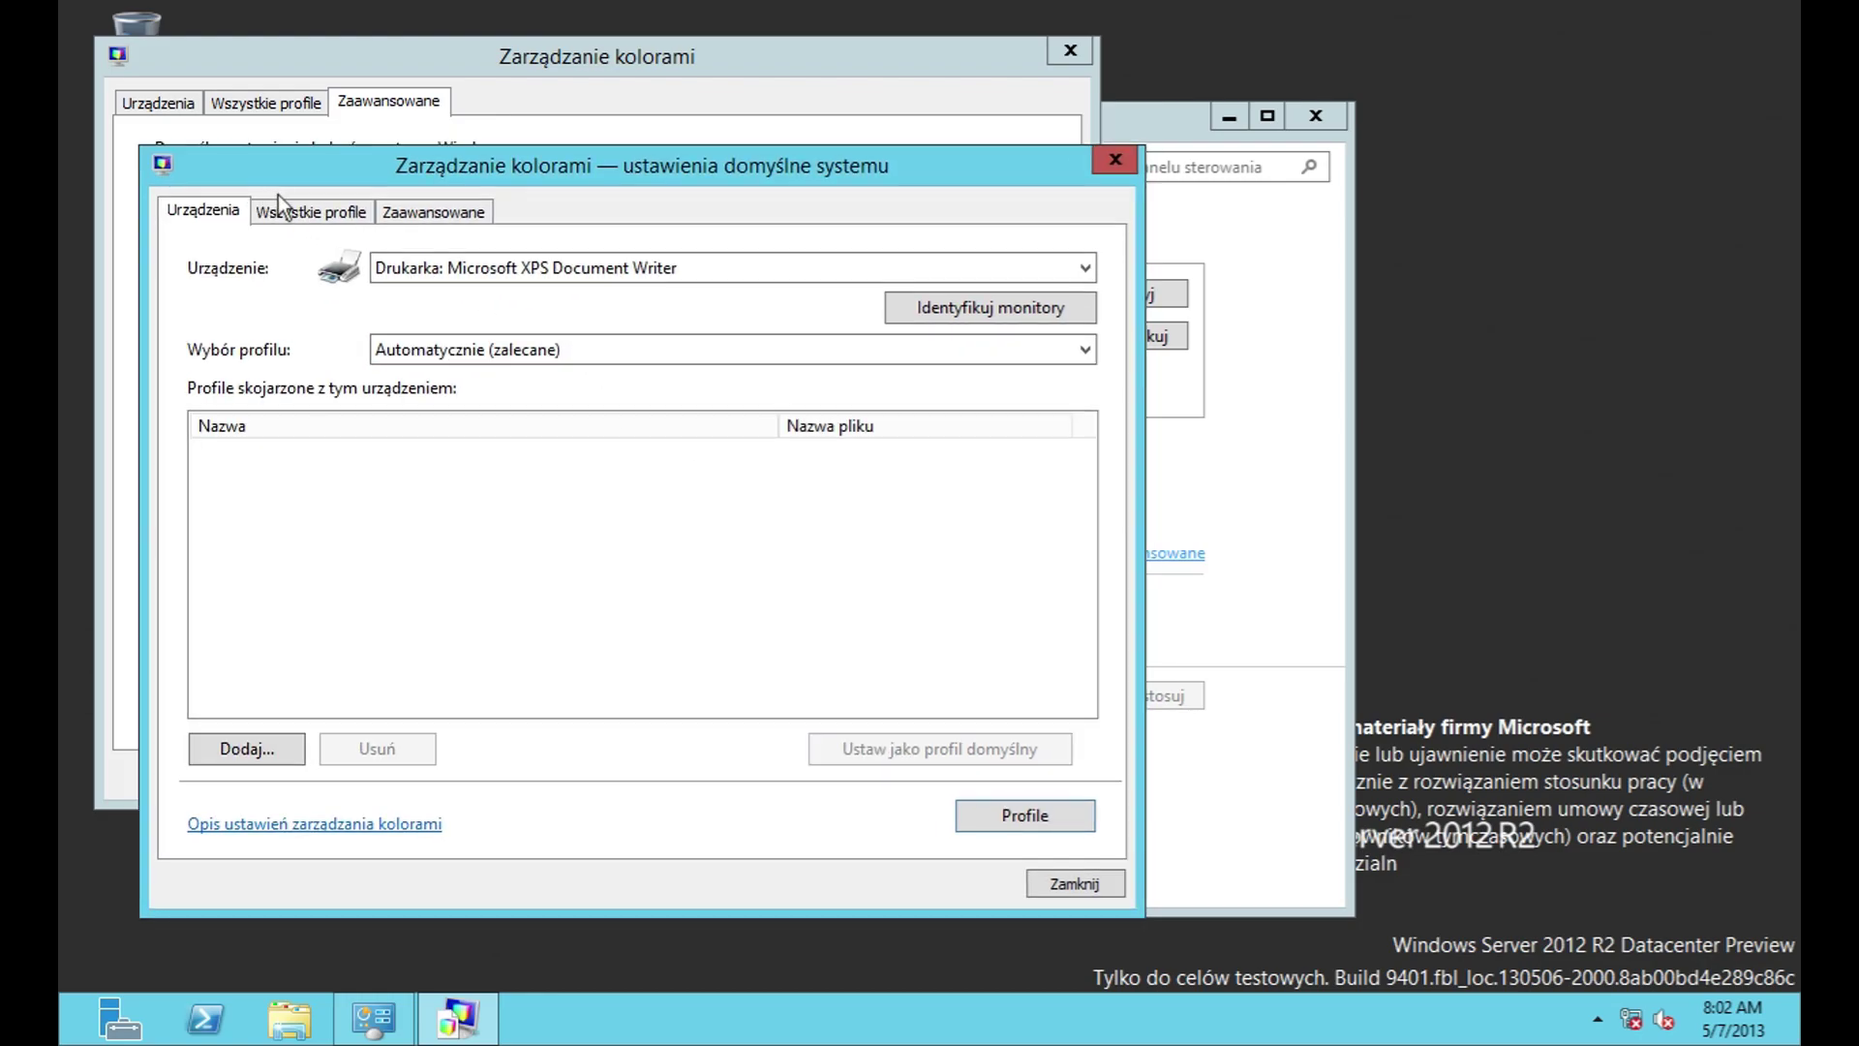
Step: View system-wide installed profiles and the advanced device profile and viewing conditions defaults
click(308, 206)
scroll(1094, 345, down, 2)
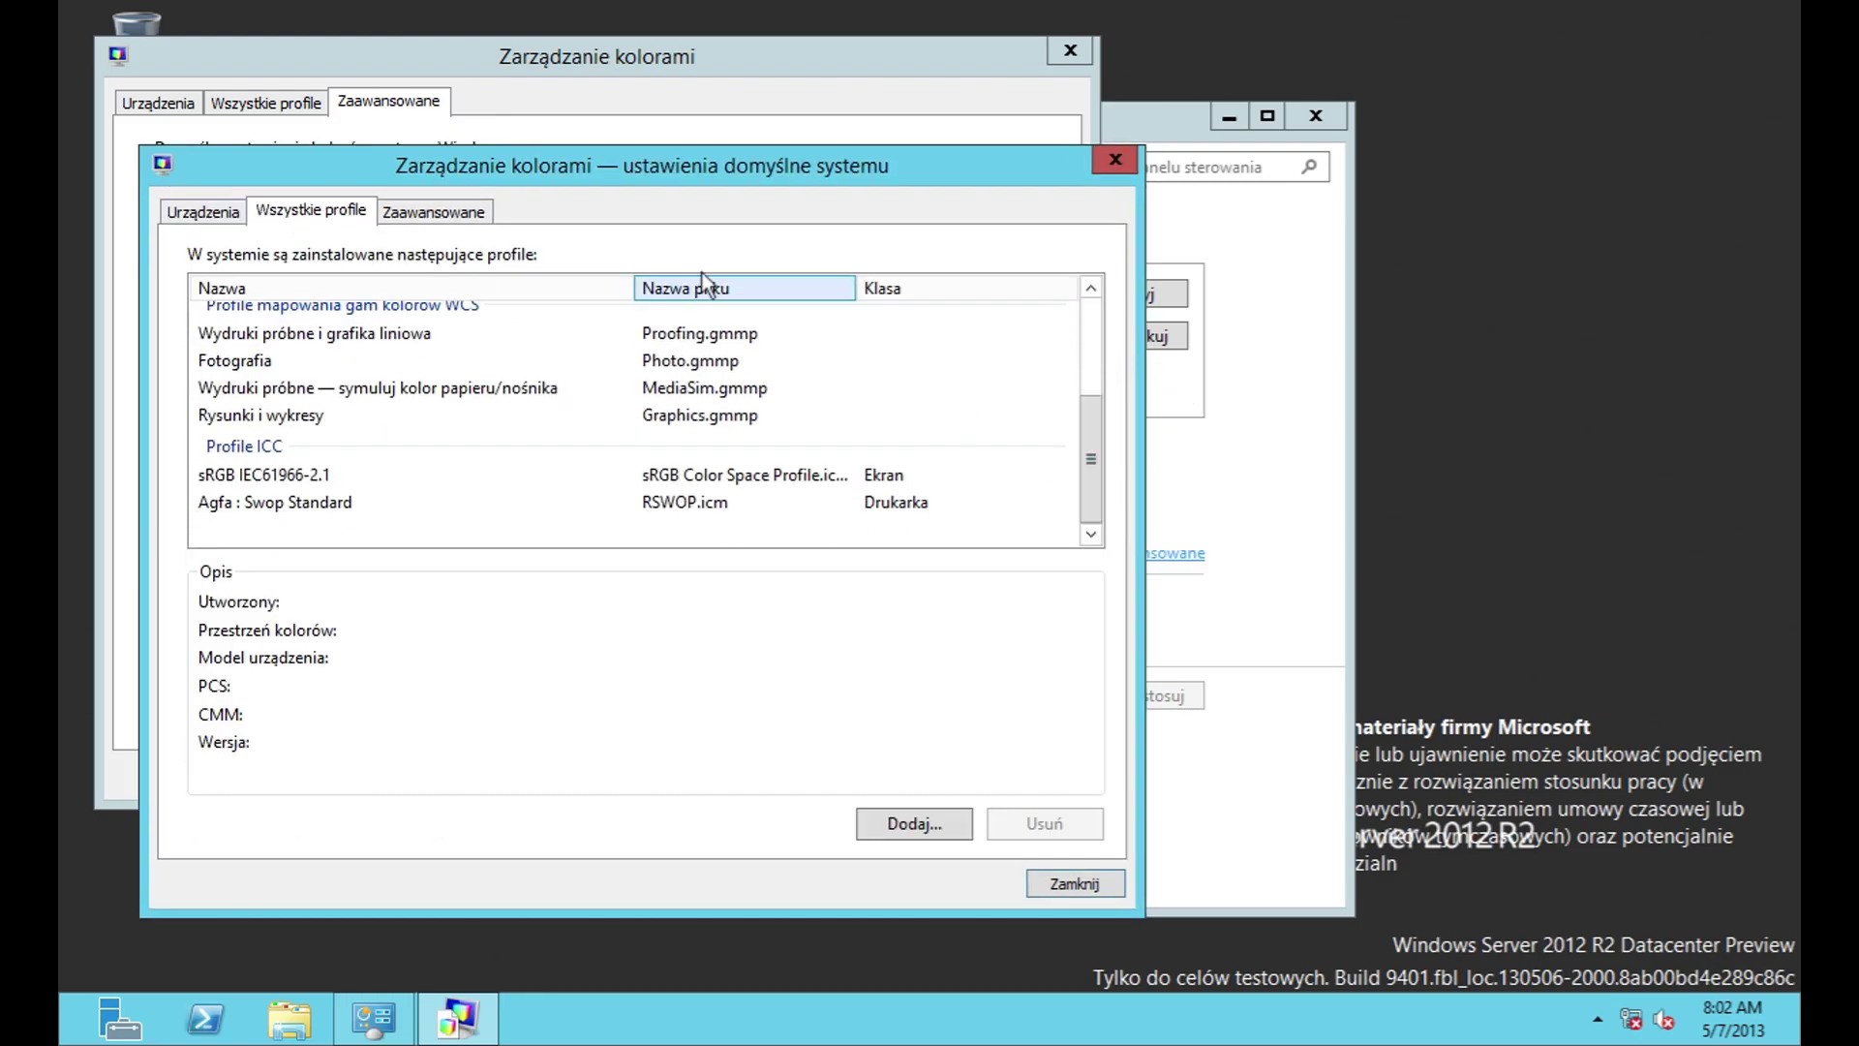
click(433, 211)
click(572, 289)
click(573, 288)
click(608, 333)
click(608, 333)
Step: Review the system-wide rendering intent options, then close both Color Management windows unchanged
click(625, 401)
click(625, 401)
click(658, 497)
click(659, 499)
click(680, 542)
click(680, 543)
click(712, 602)
click(711, 601)
click(1075, 884)
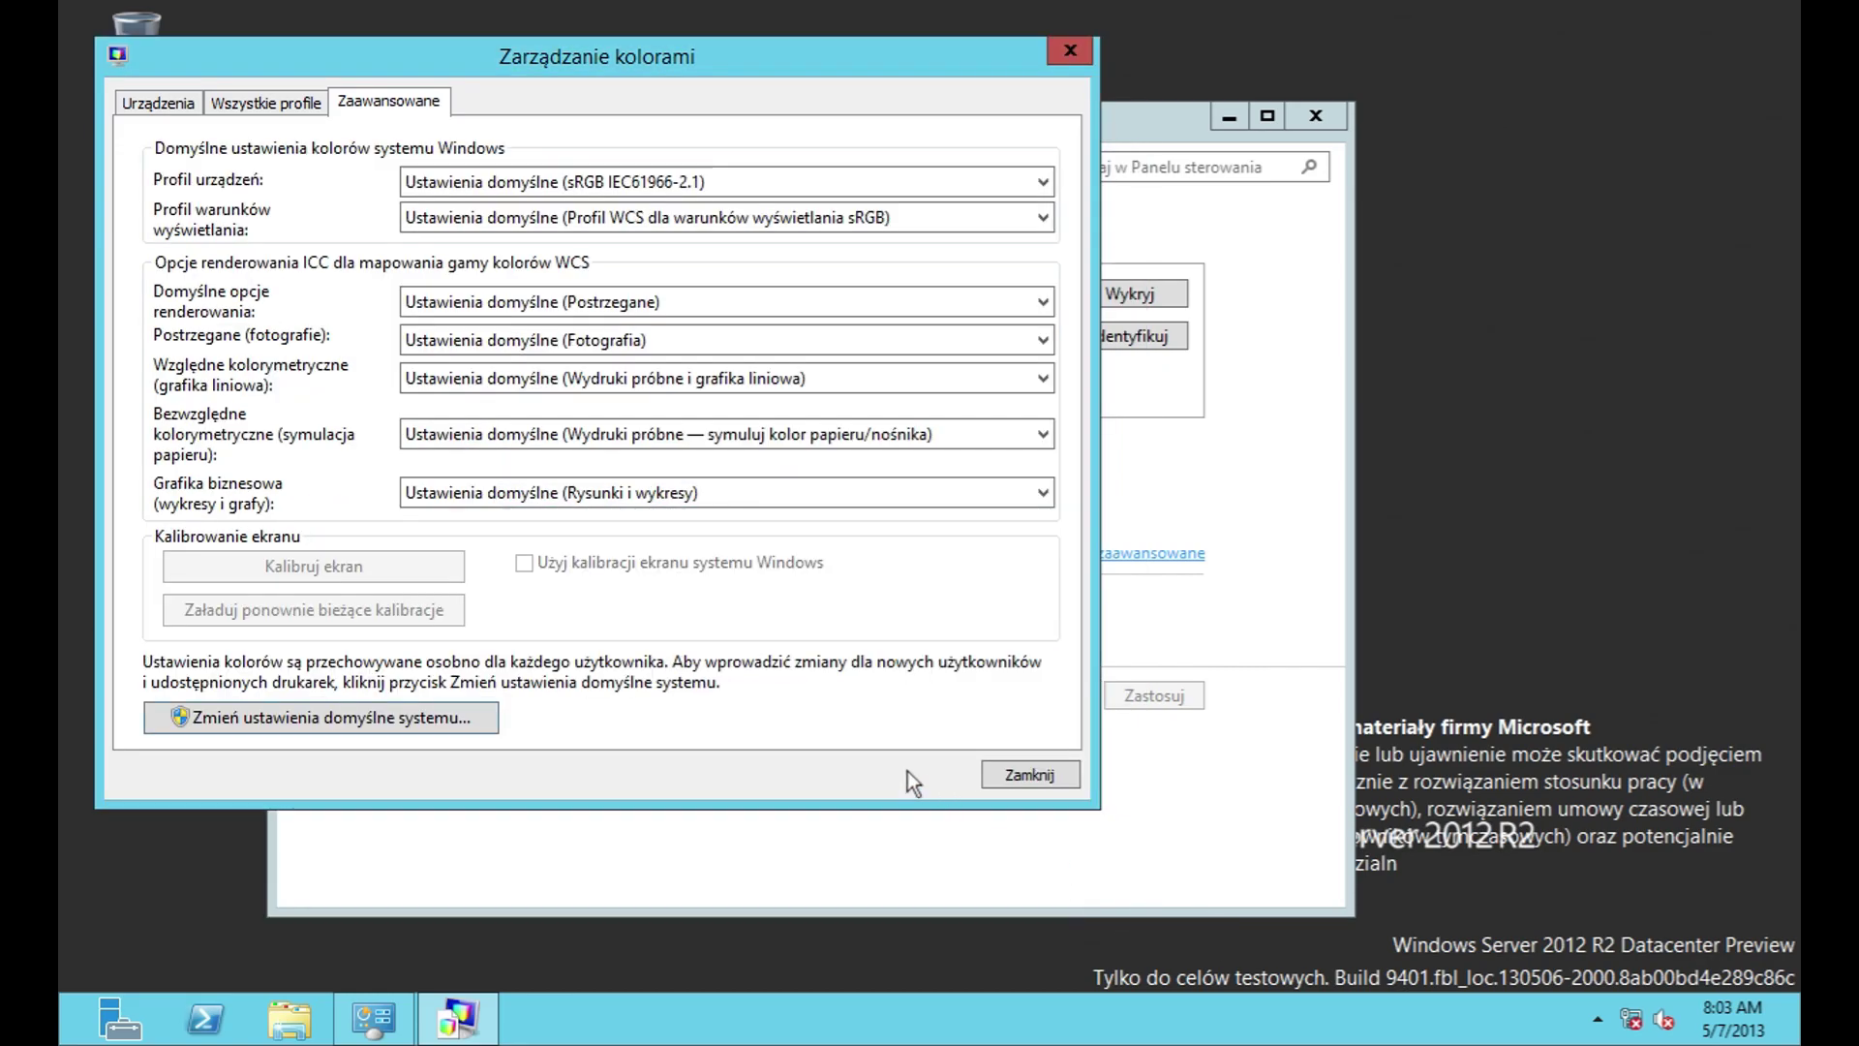
click(1044, 784)
click(741, 661)
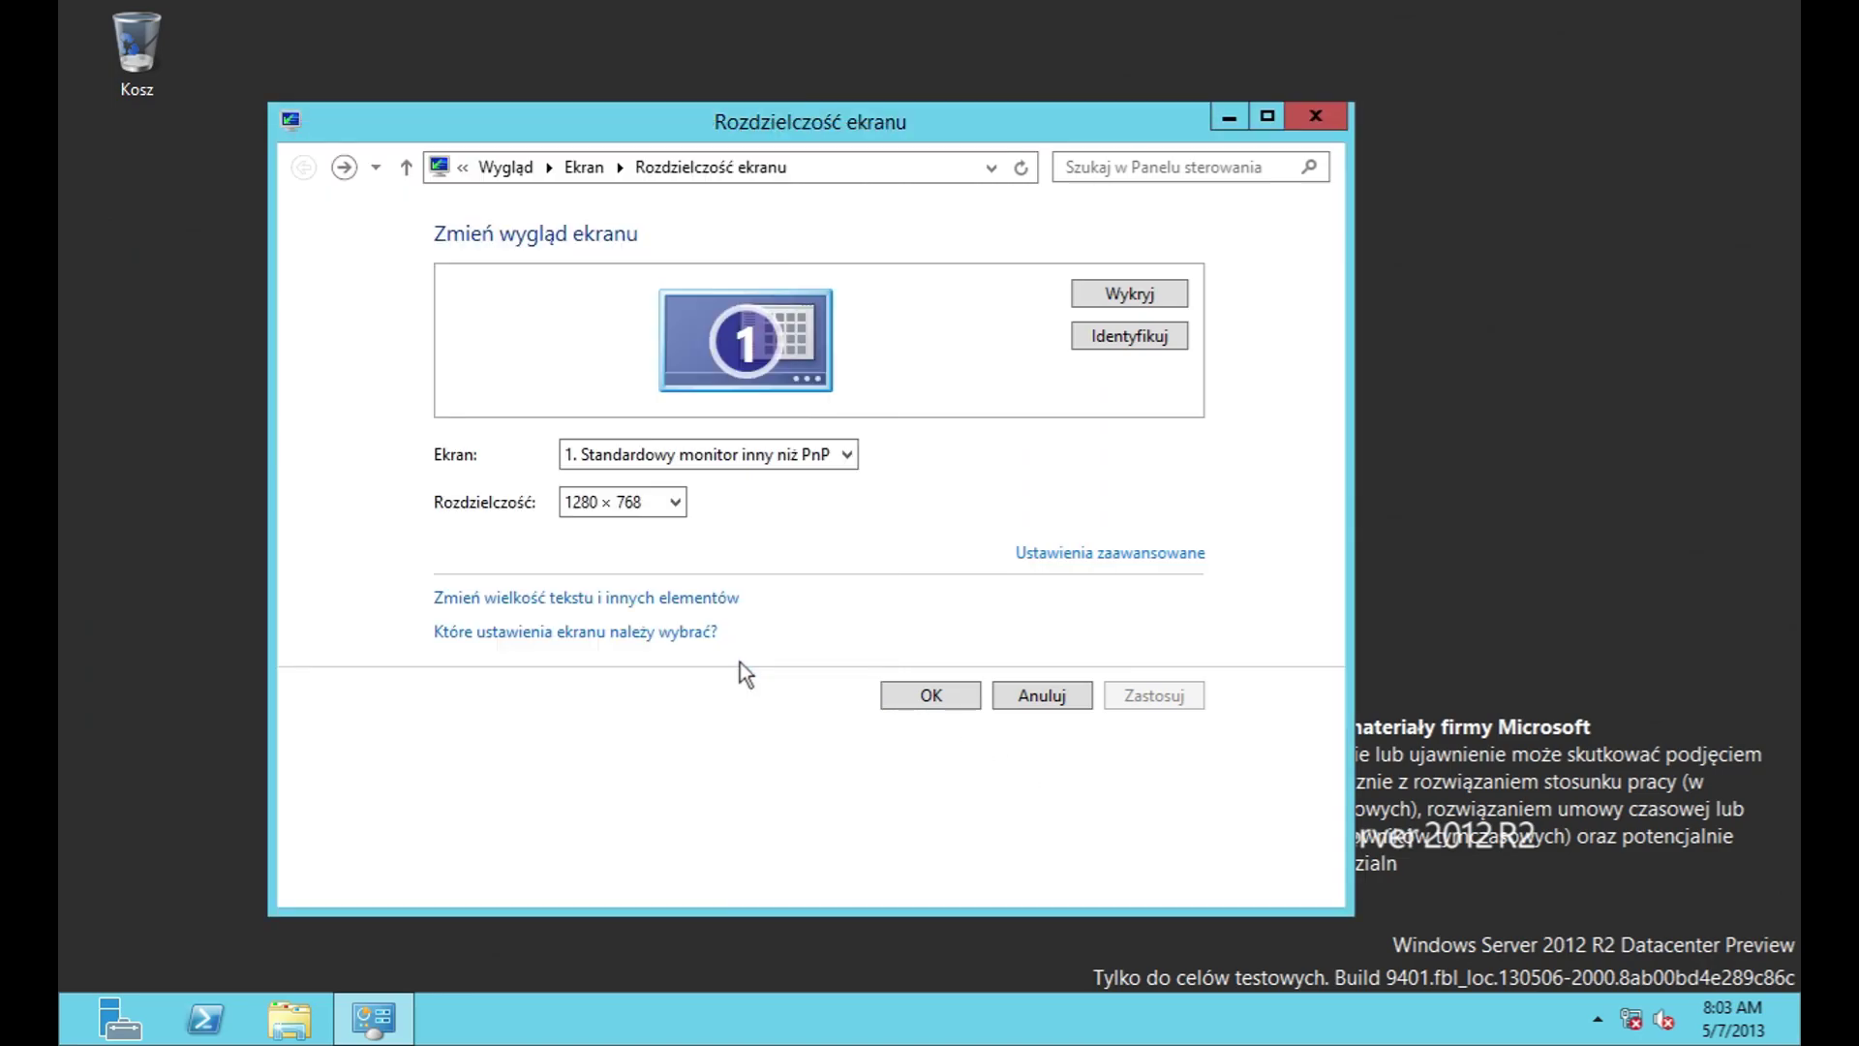
click(1060, 553)
click(745, 662)
click(610, 597)
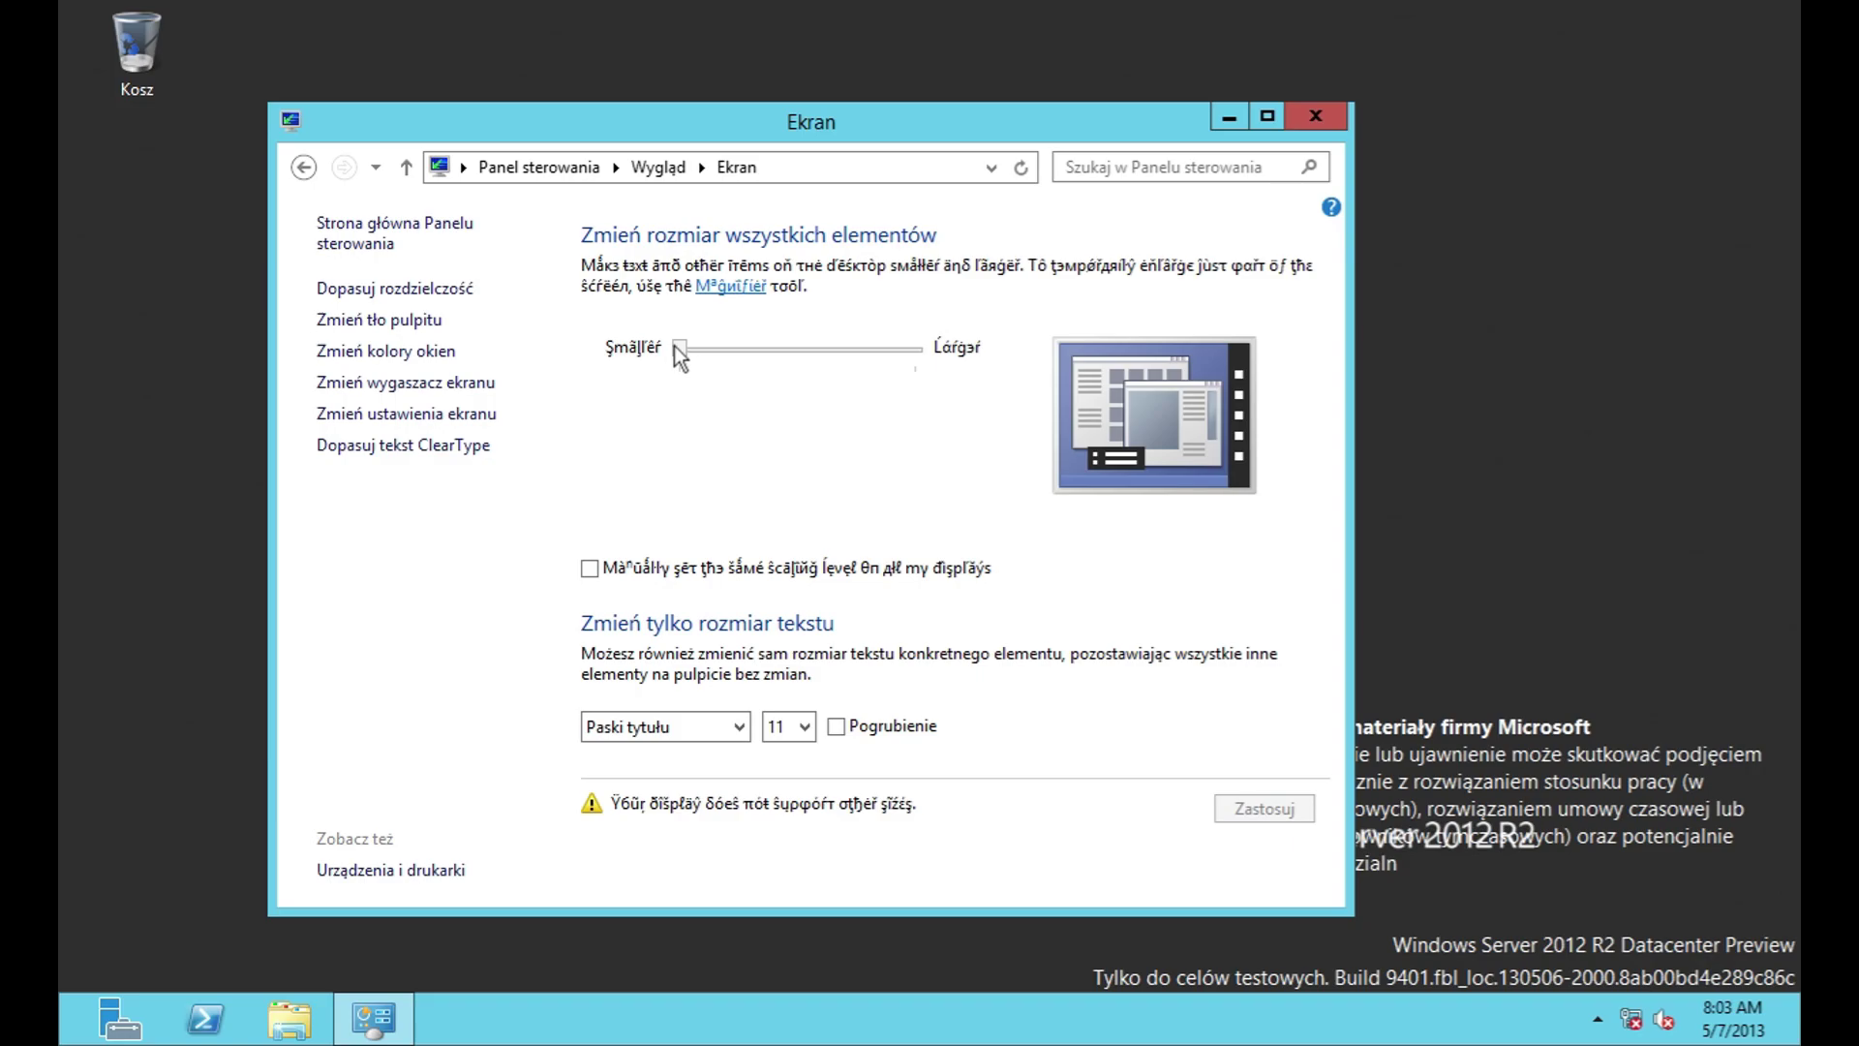
click(671, 732)
click(671, 732)
click(804, 727)
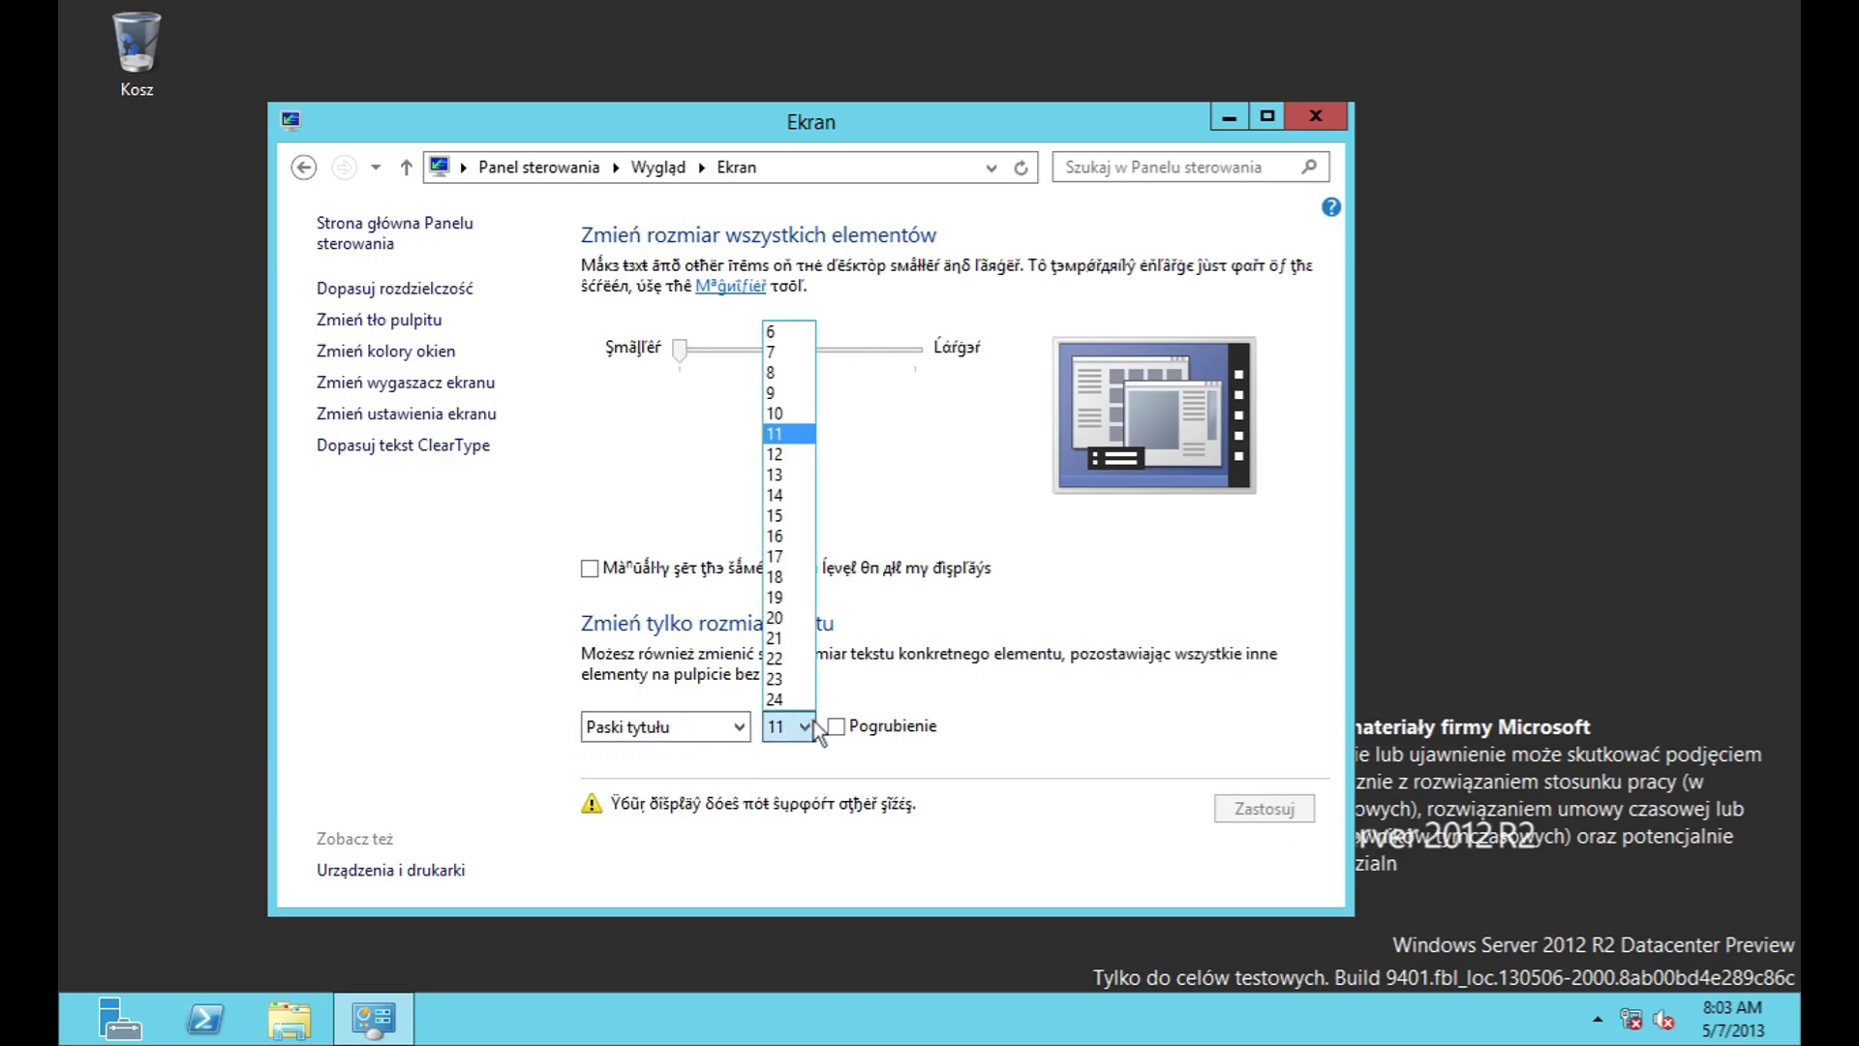
click(683, 744)
click(683, 743)
key(Tab)
key(alt+Down)
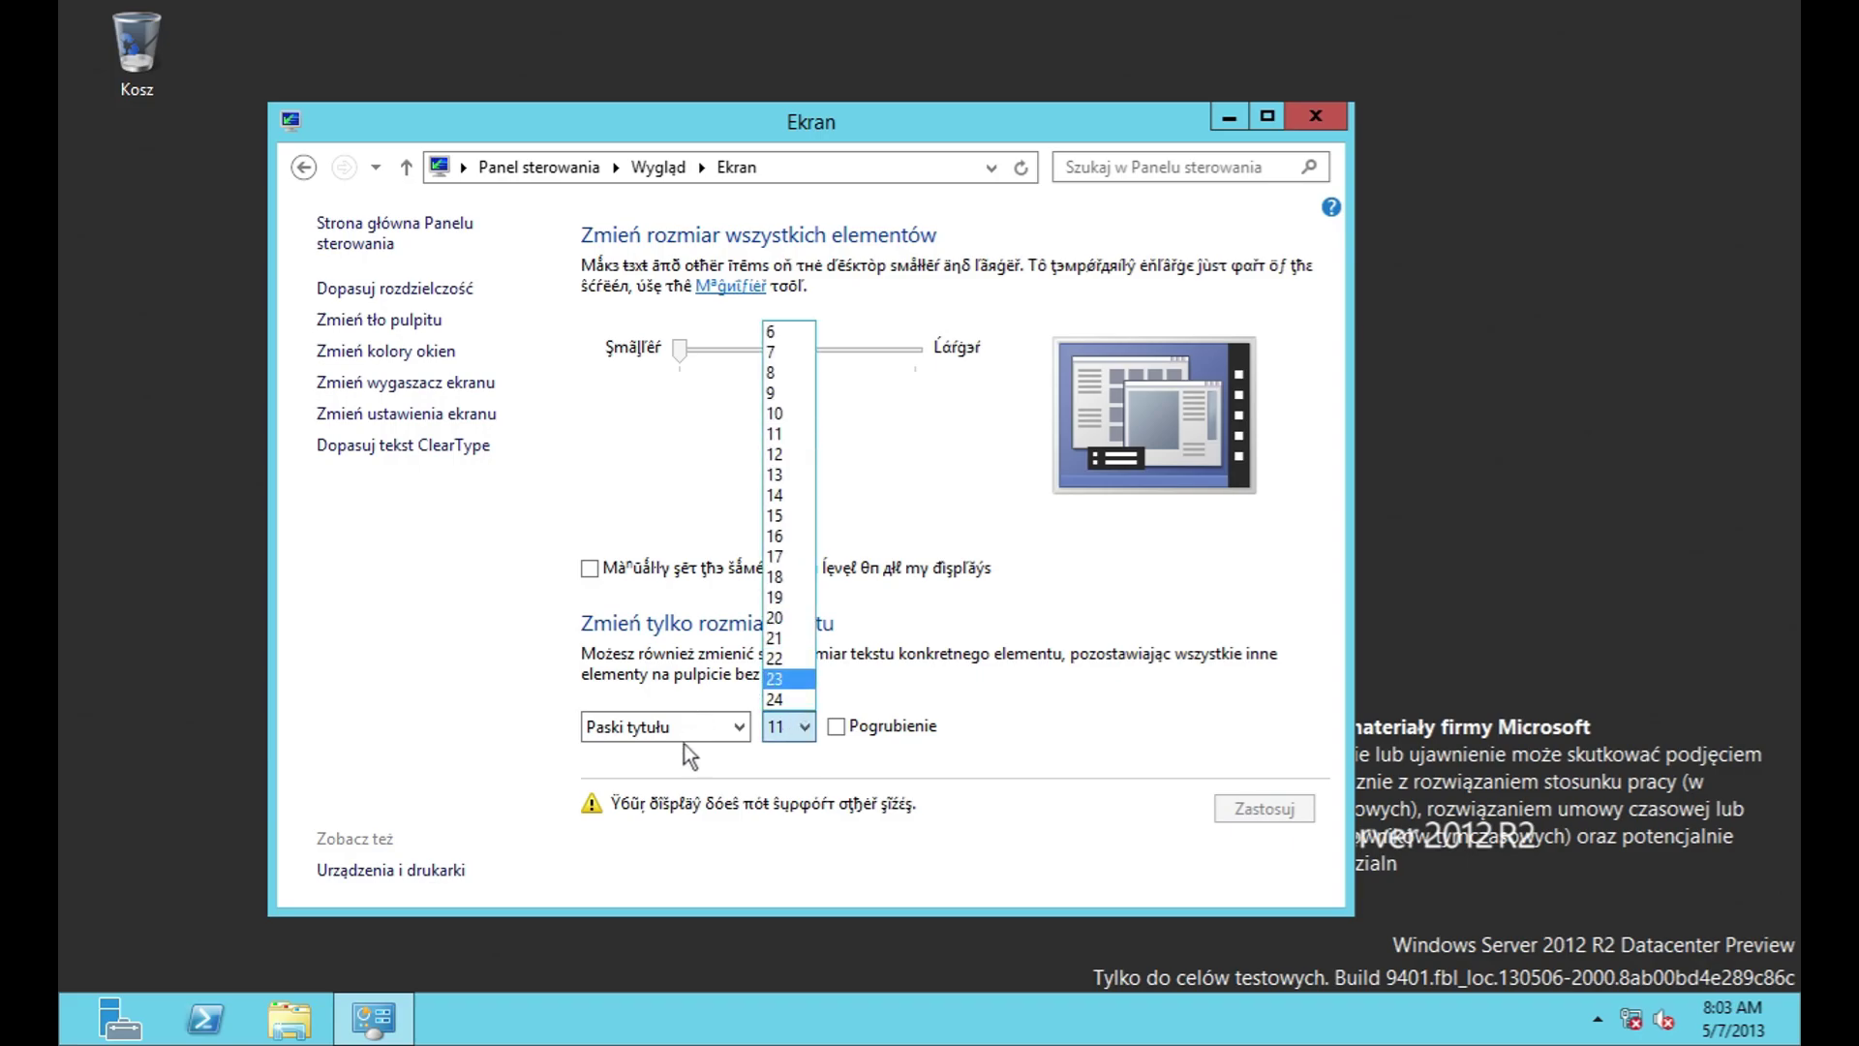
click(688, 719)
key(Down)
key(Down)
key(Down)
key(Down)
key(Down)
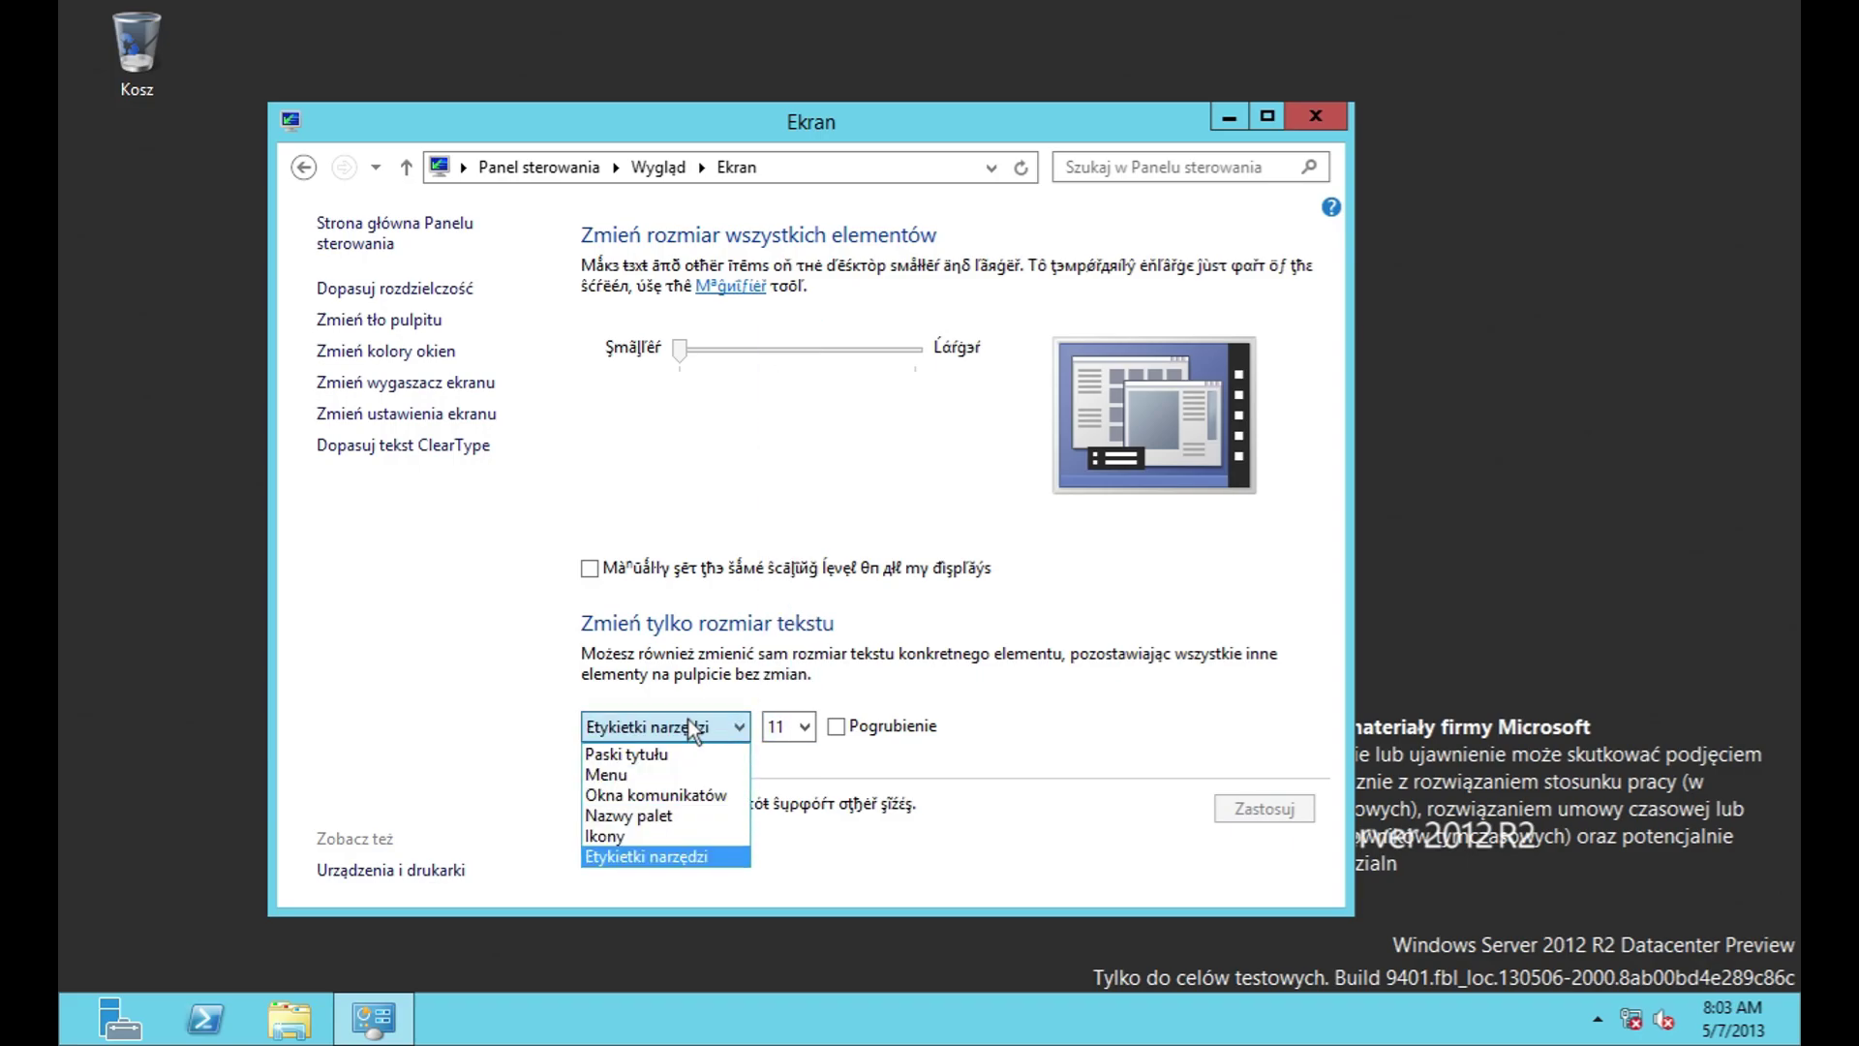
key(Return)
click(691, 732)
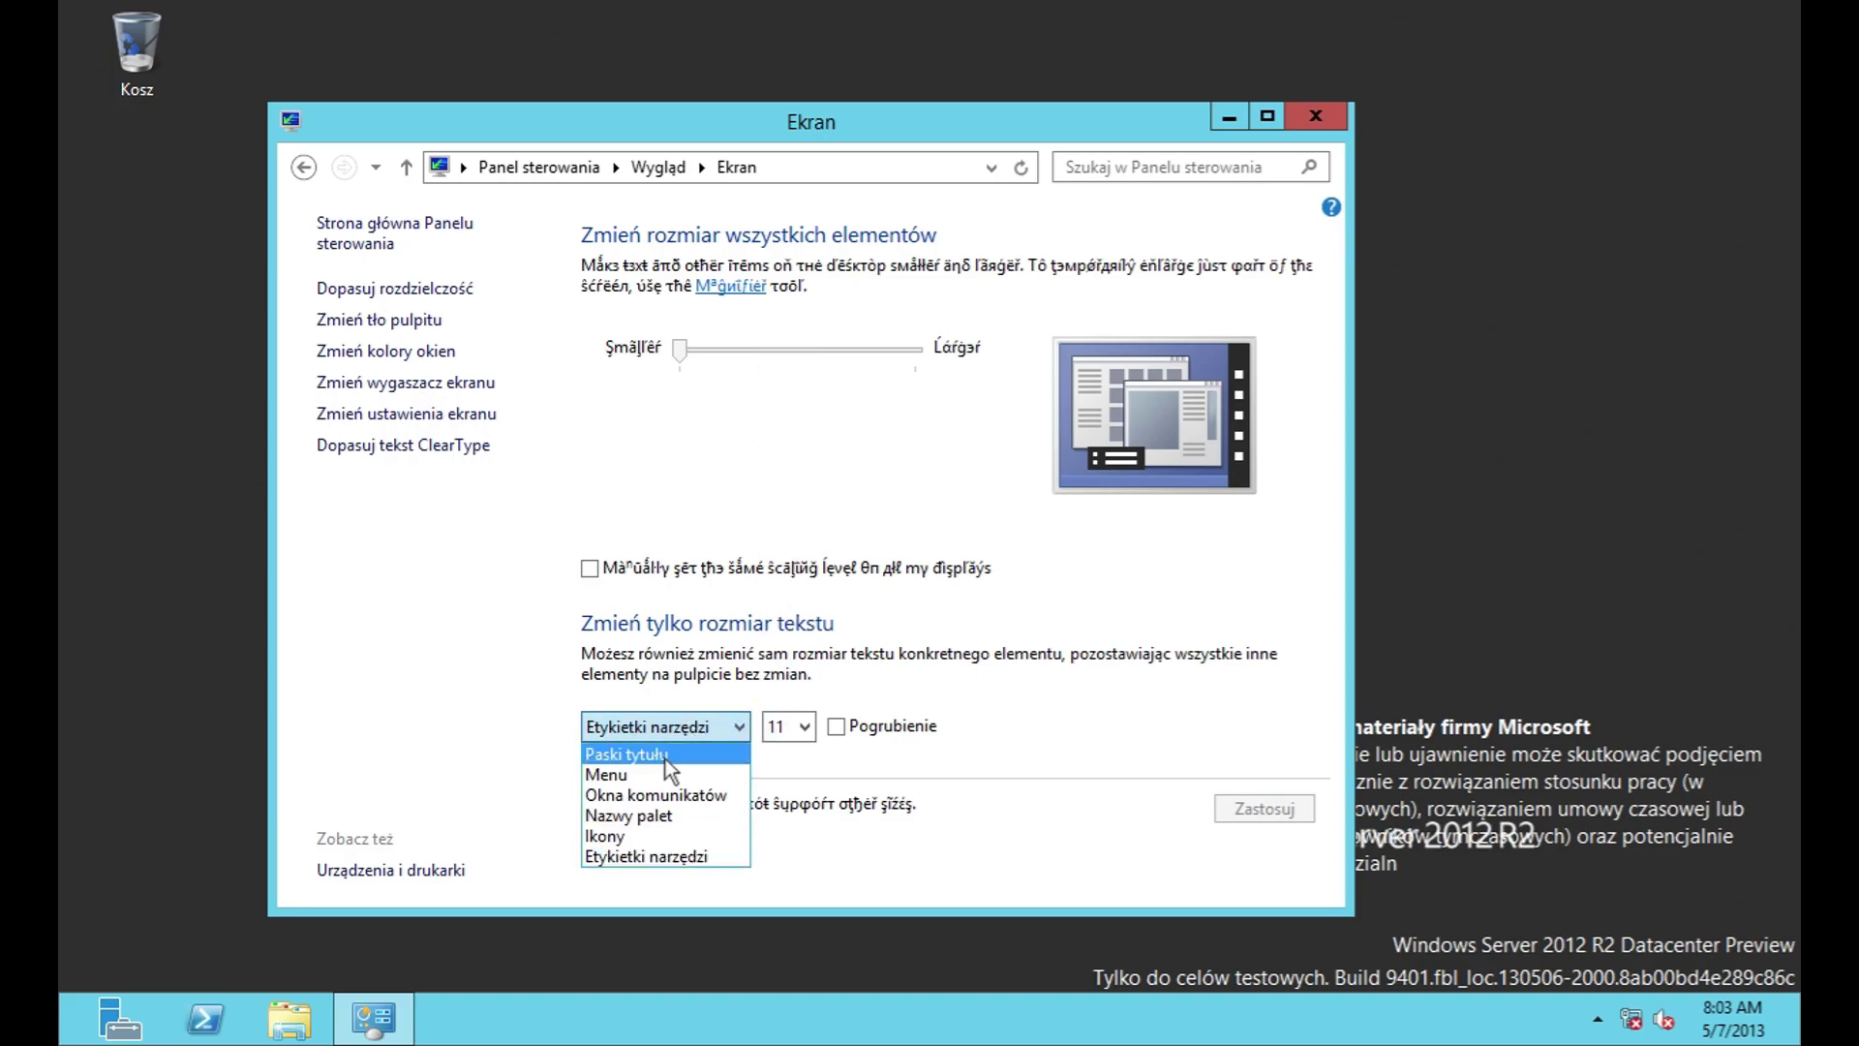
click(666, 758)
Step: Open the desktop background, preview Pełne kolory, then return to Windows wallpapers
click(440, 306)
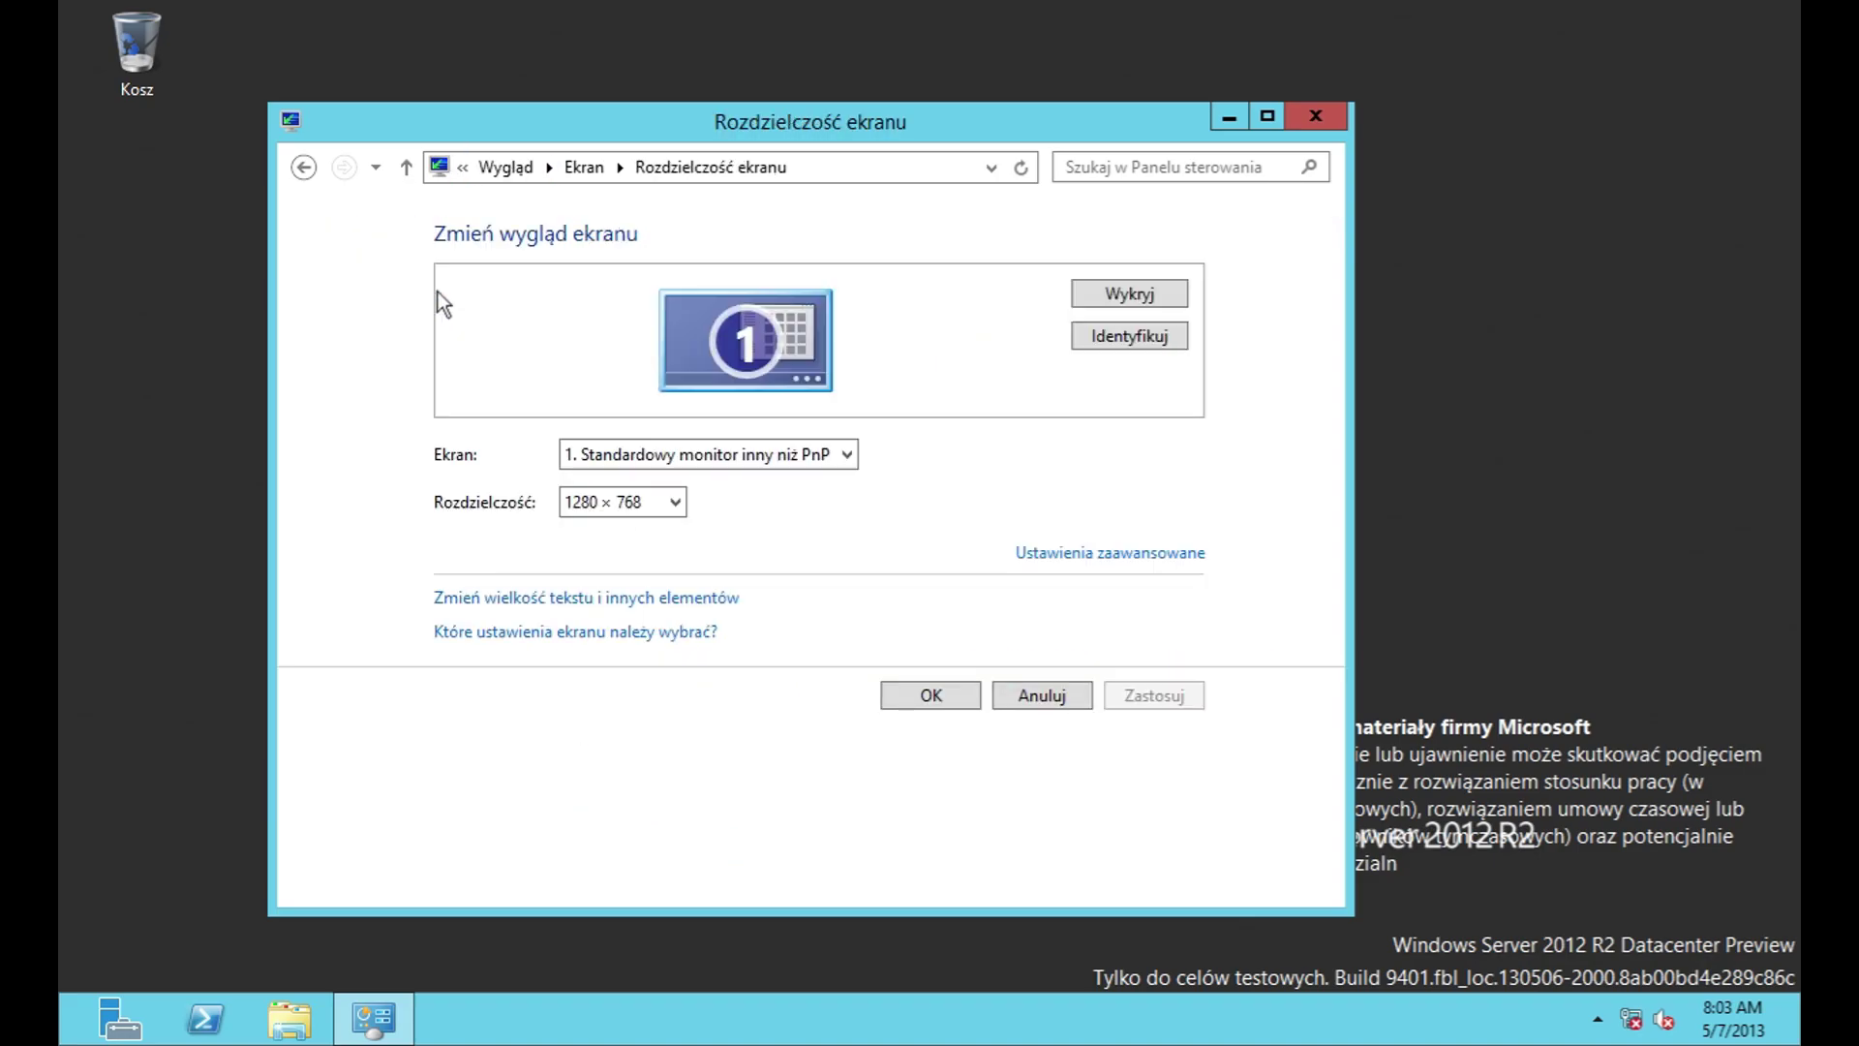
click(612, 598)
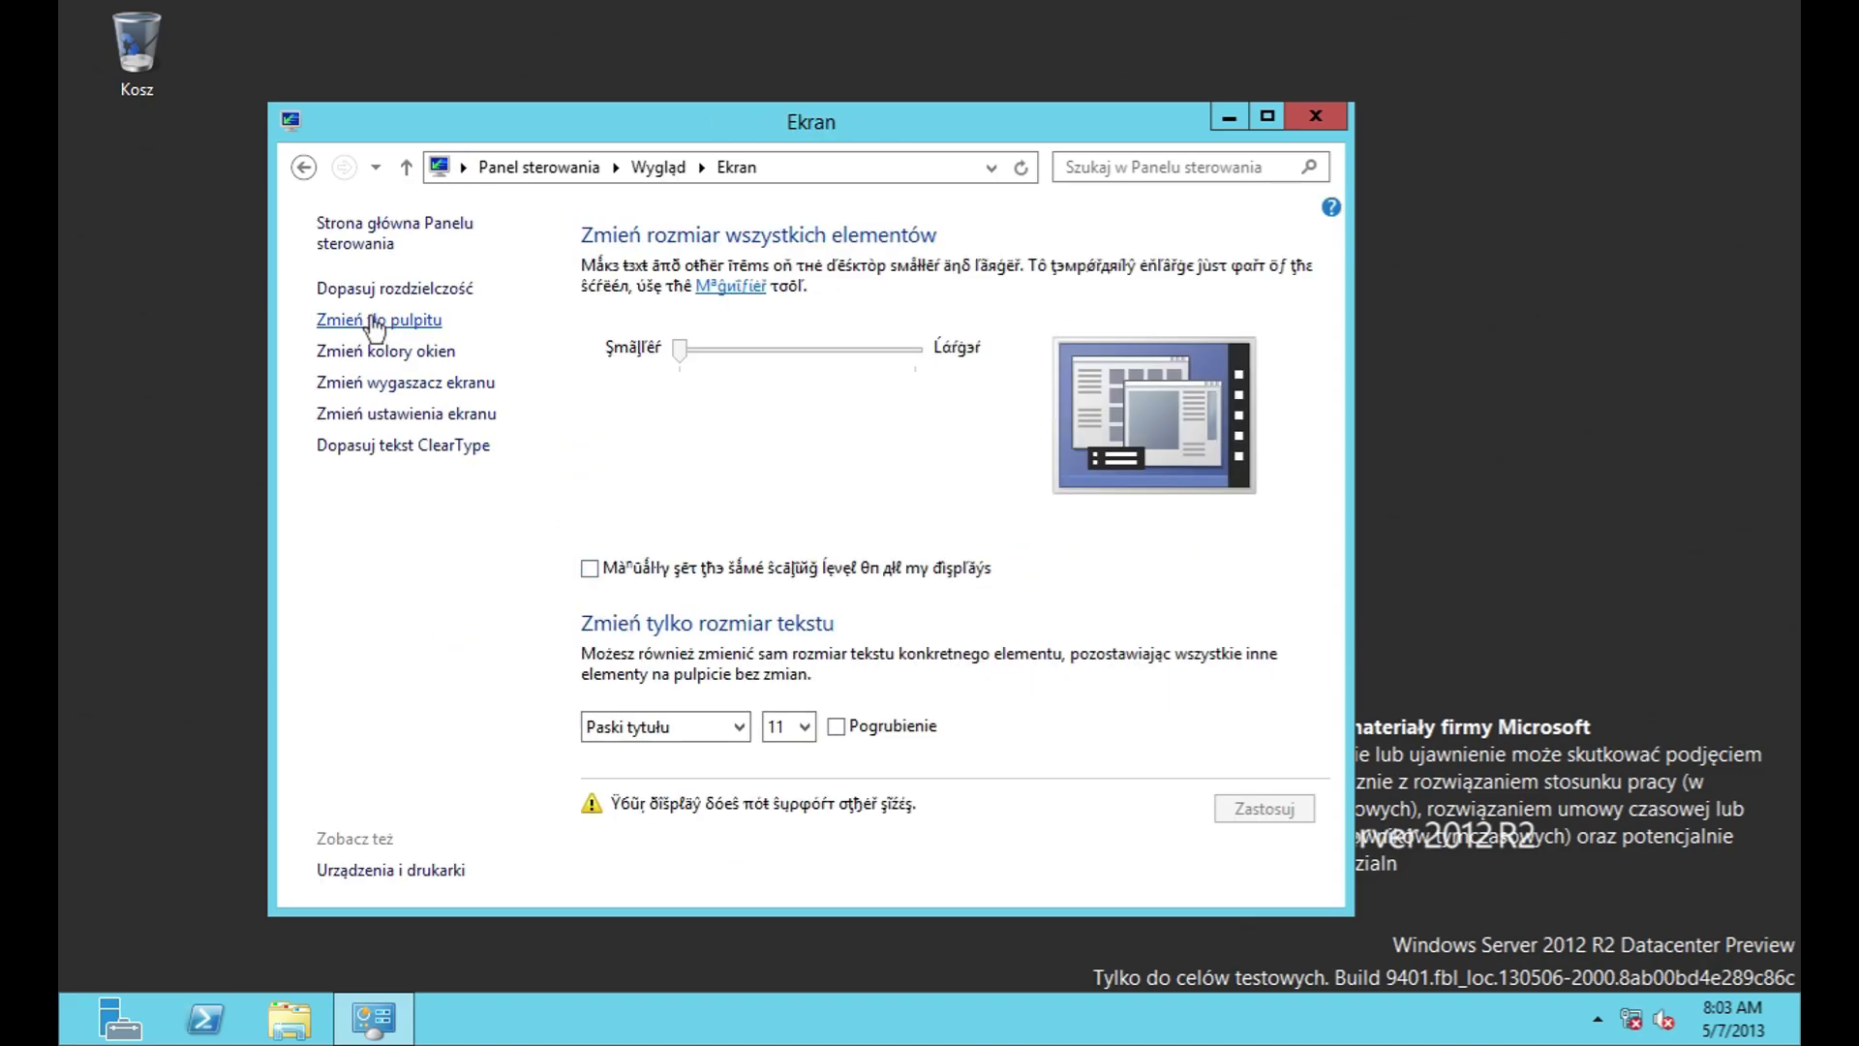
click(371, 319)
click(695, 315)
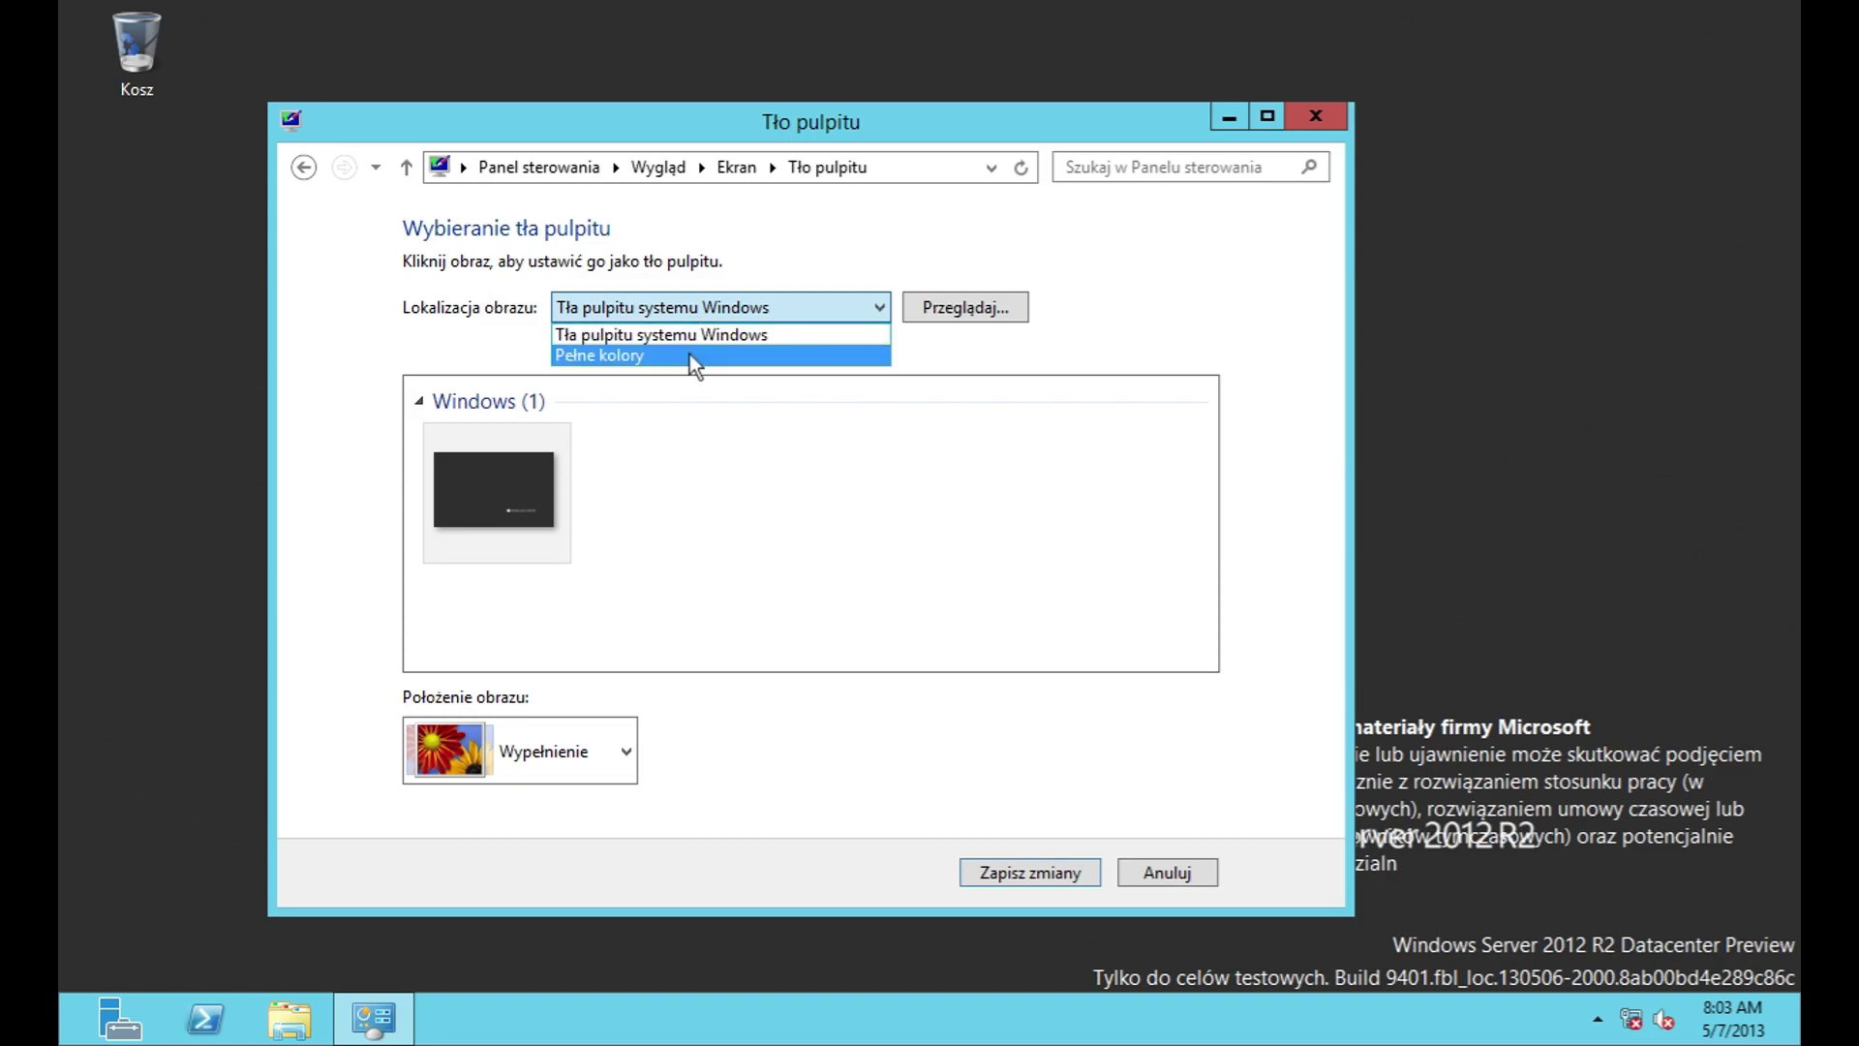
click(690, 353)
drag(1205, 449, 1236, 652)
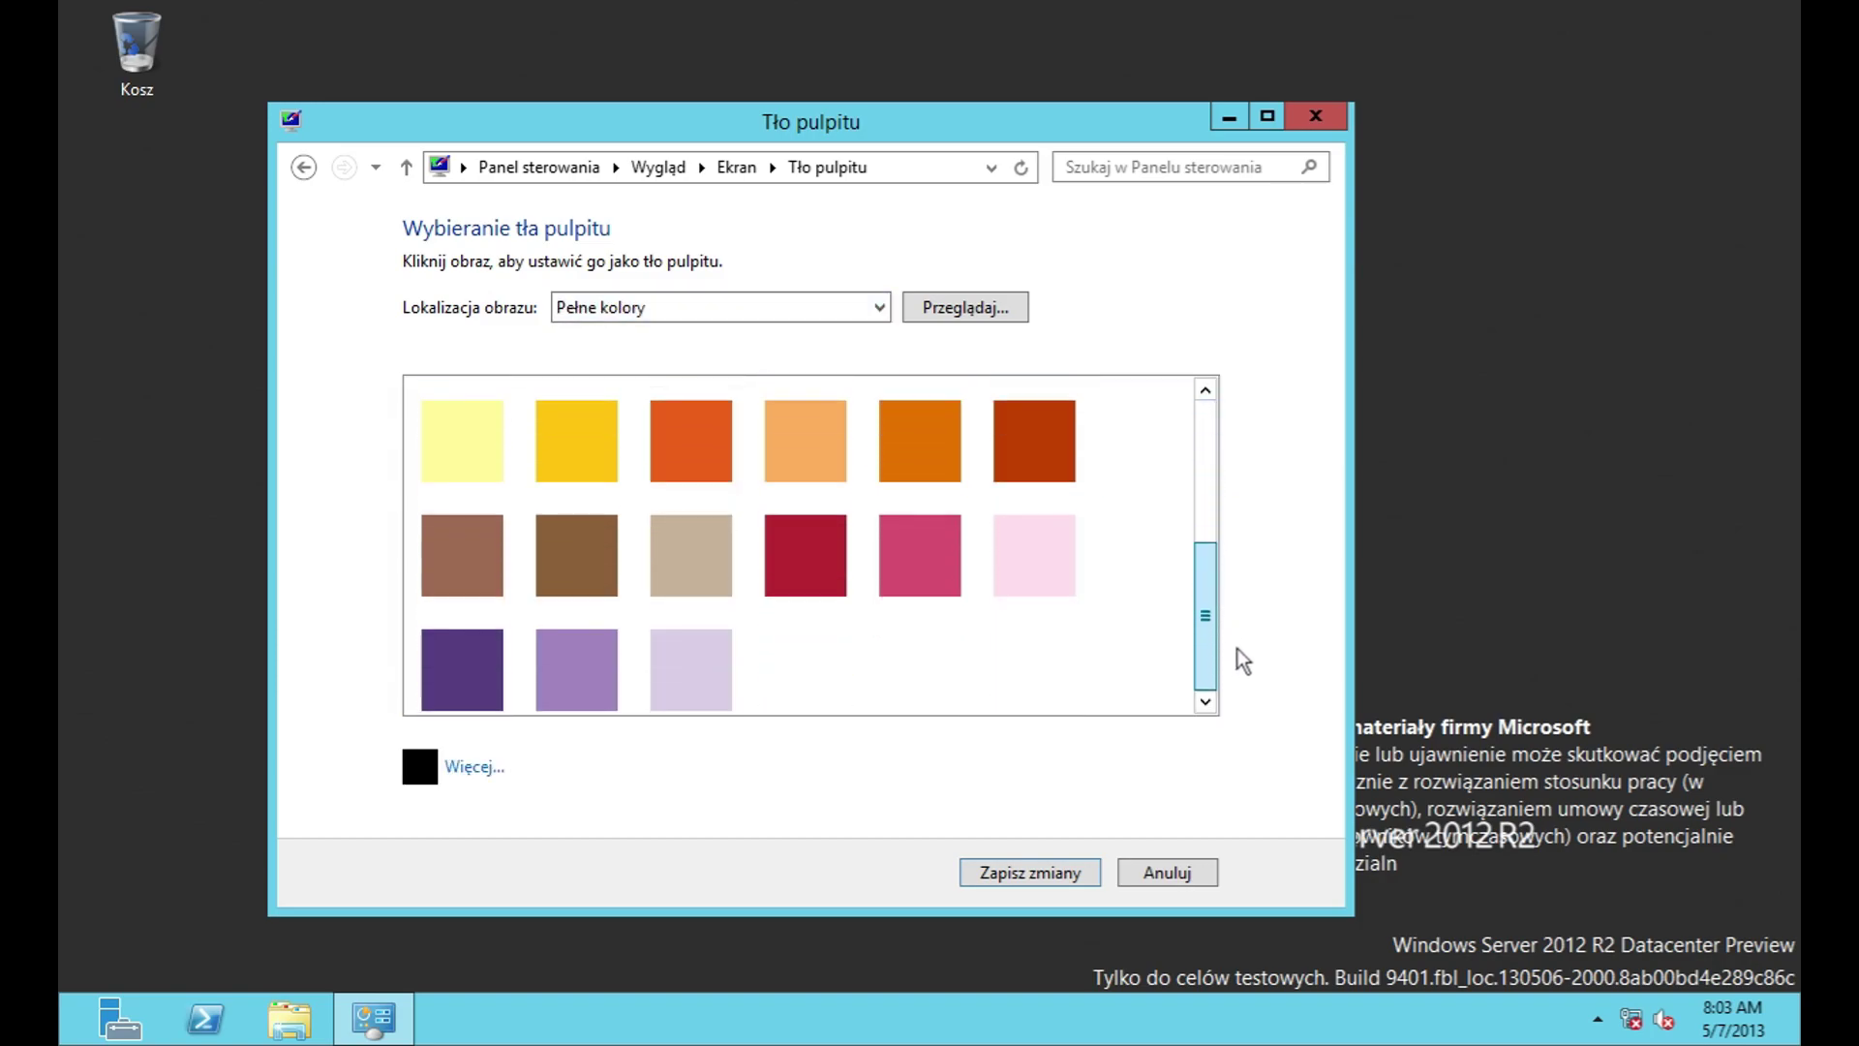
click(635, 326)
click(644, 332)
Step: Try picture positions Dopasuj, Rozciągnięcie, Sąsiadująco and Do środka, restoring Wypełnienie
click(606, 738)
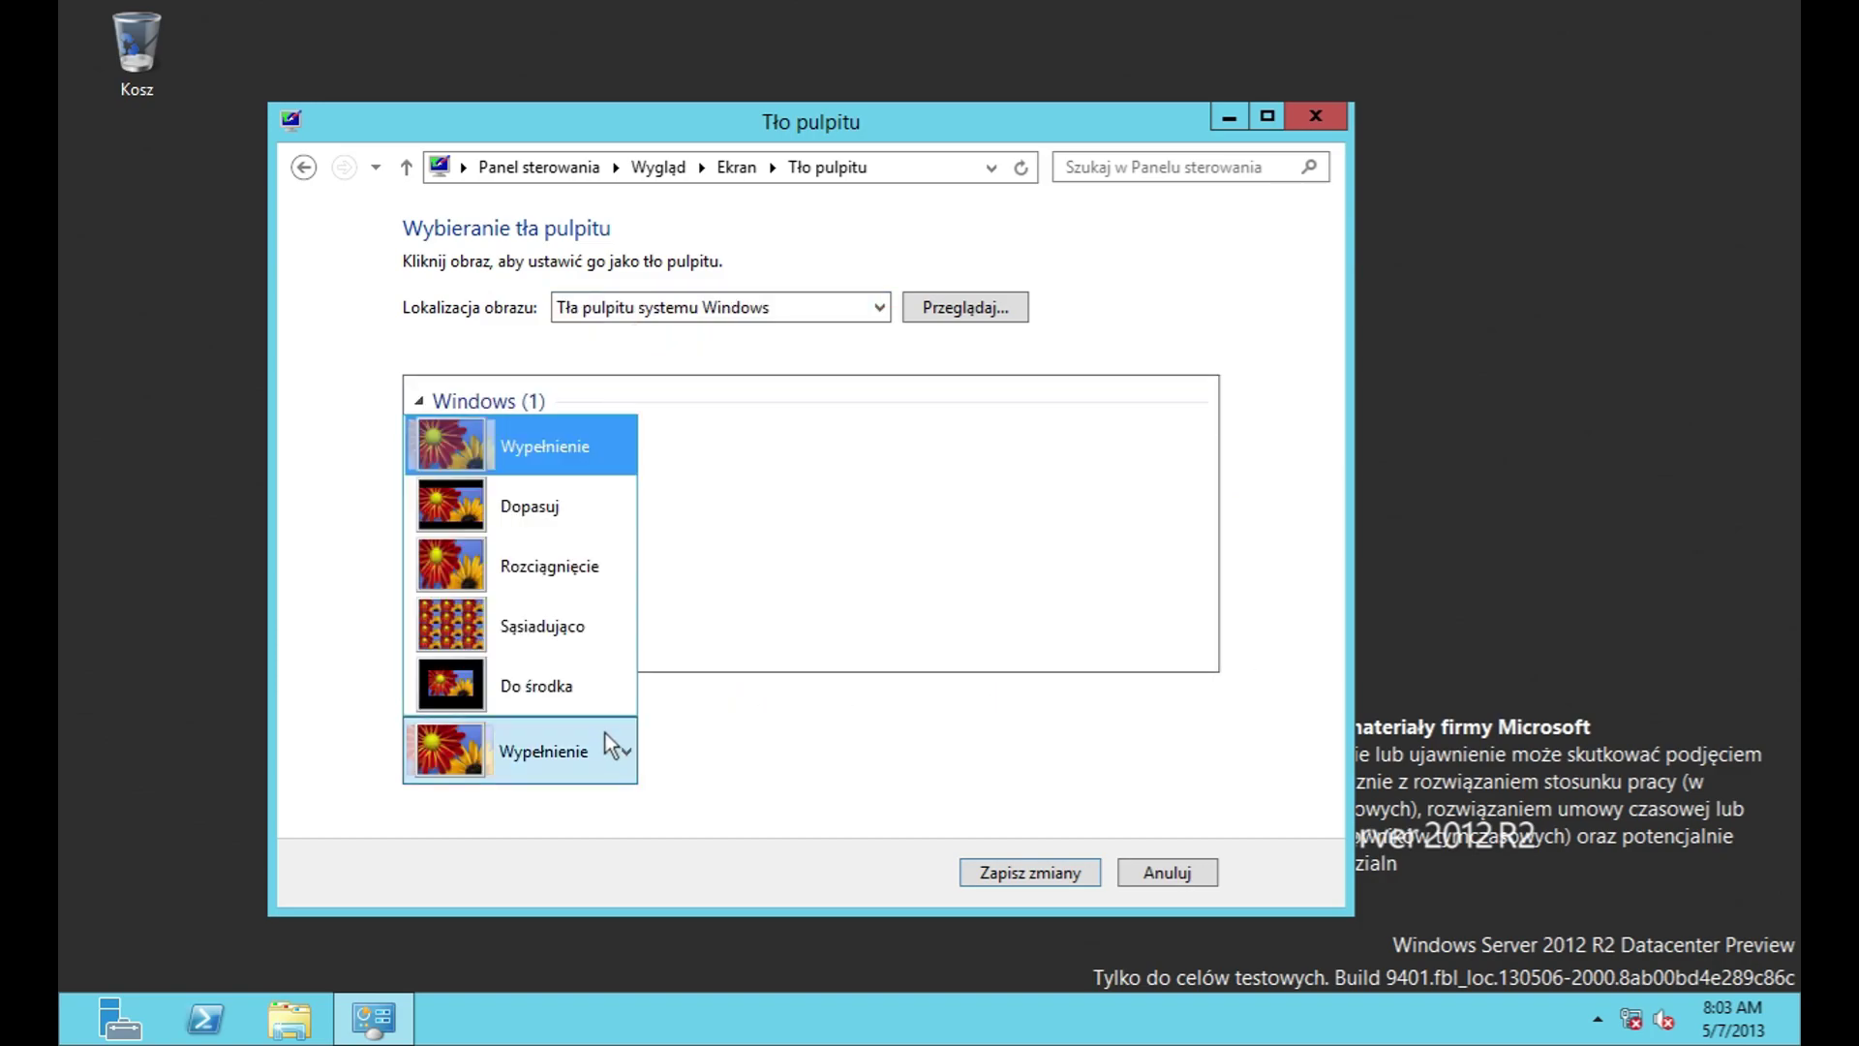
click(528, 532)
click(595, 755)
click(531, 557)
click(579, 775)
click(531, 644)
click(544, 741)
click(554, 695)
click(577, 743)
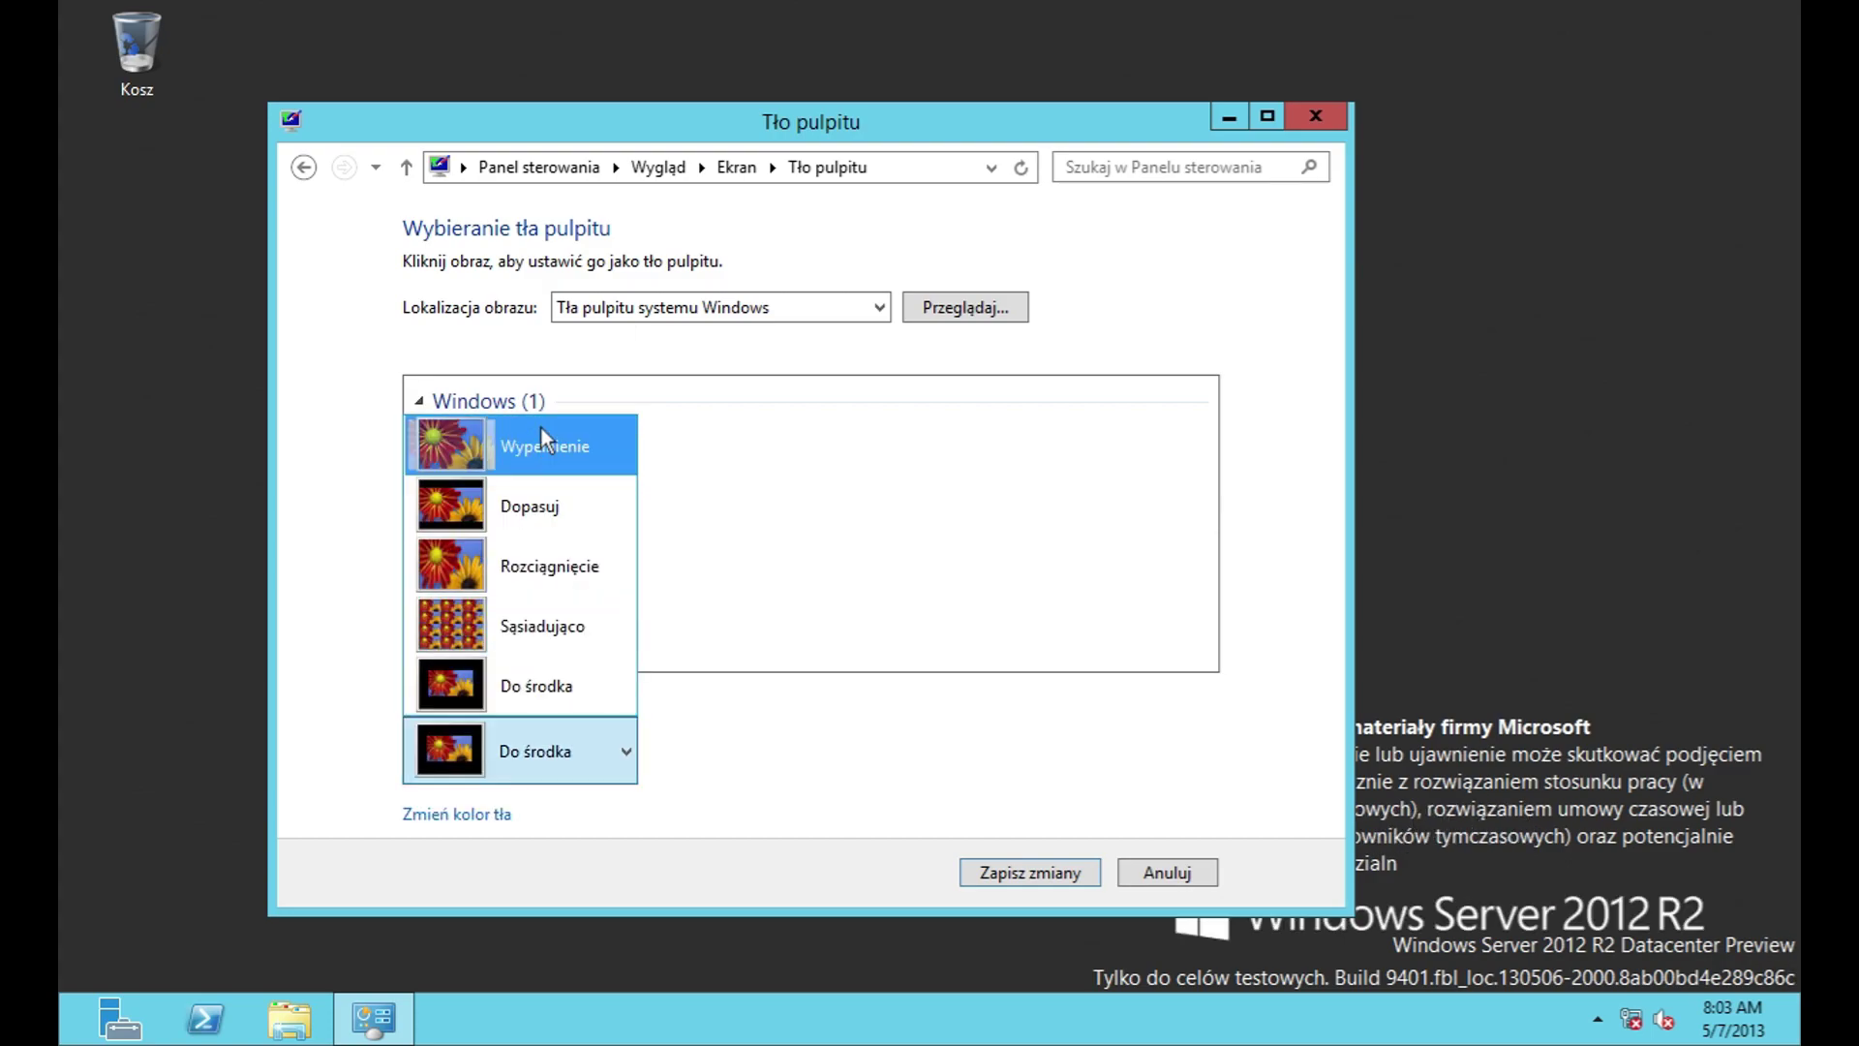
click(540, 438)
Step: Cancel browsing for a wallpaper folder and discard all background changes
click(720, 306)
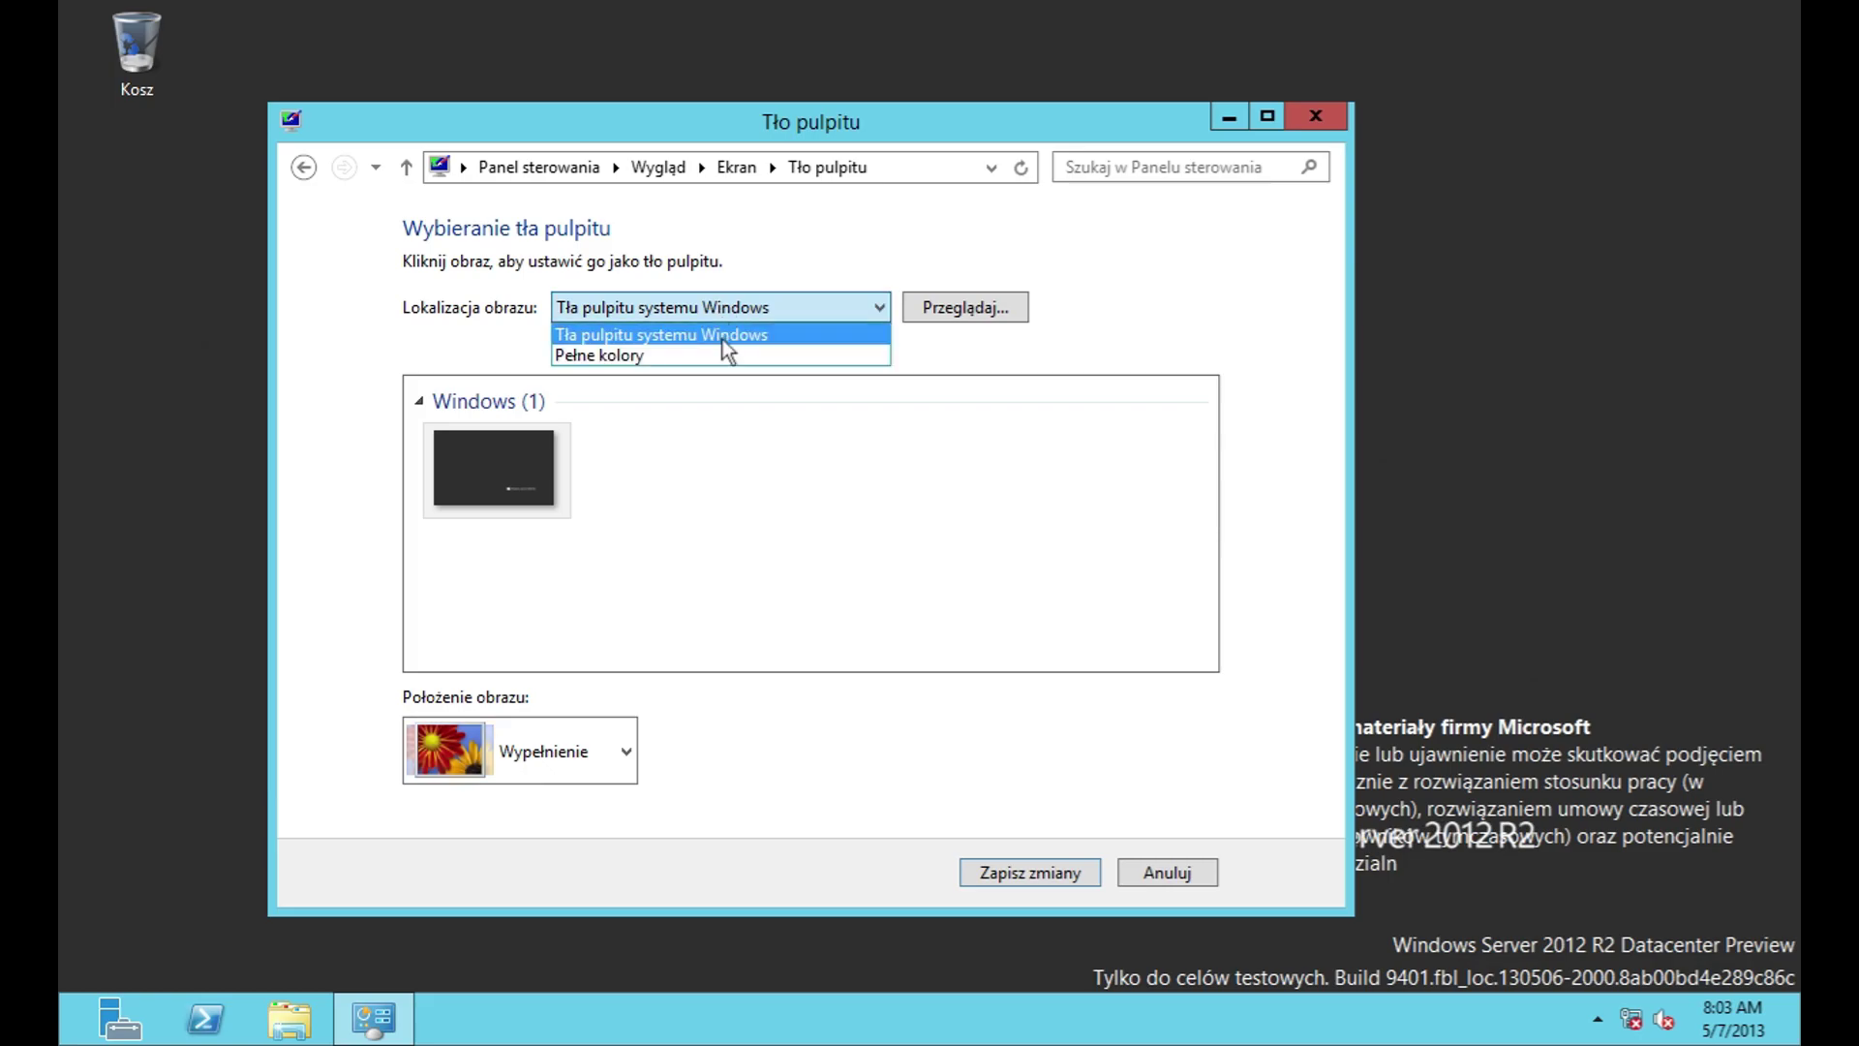
click(974, 315)
click(974, 316)
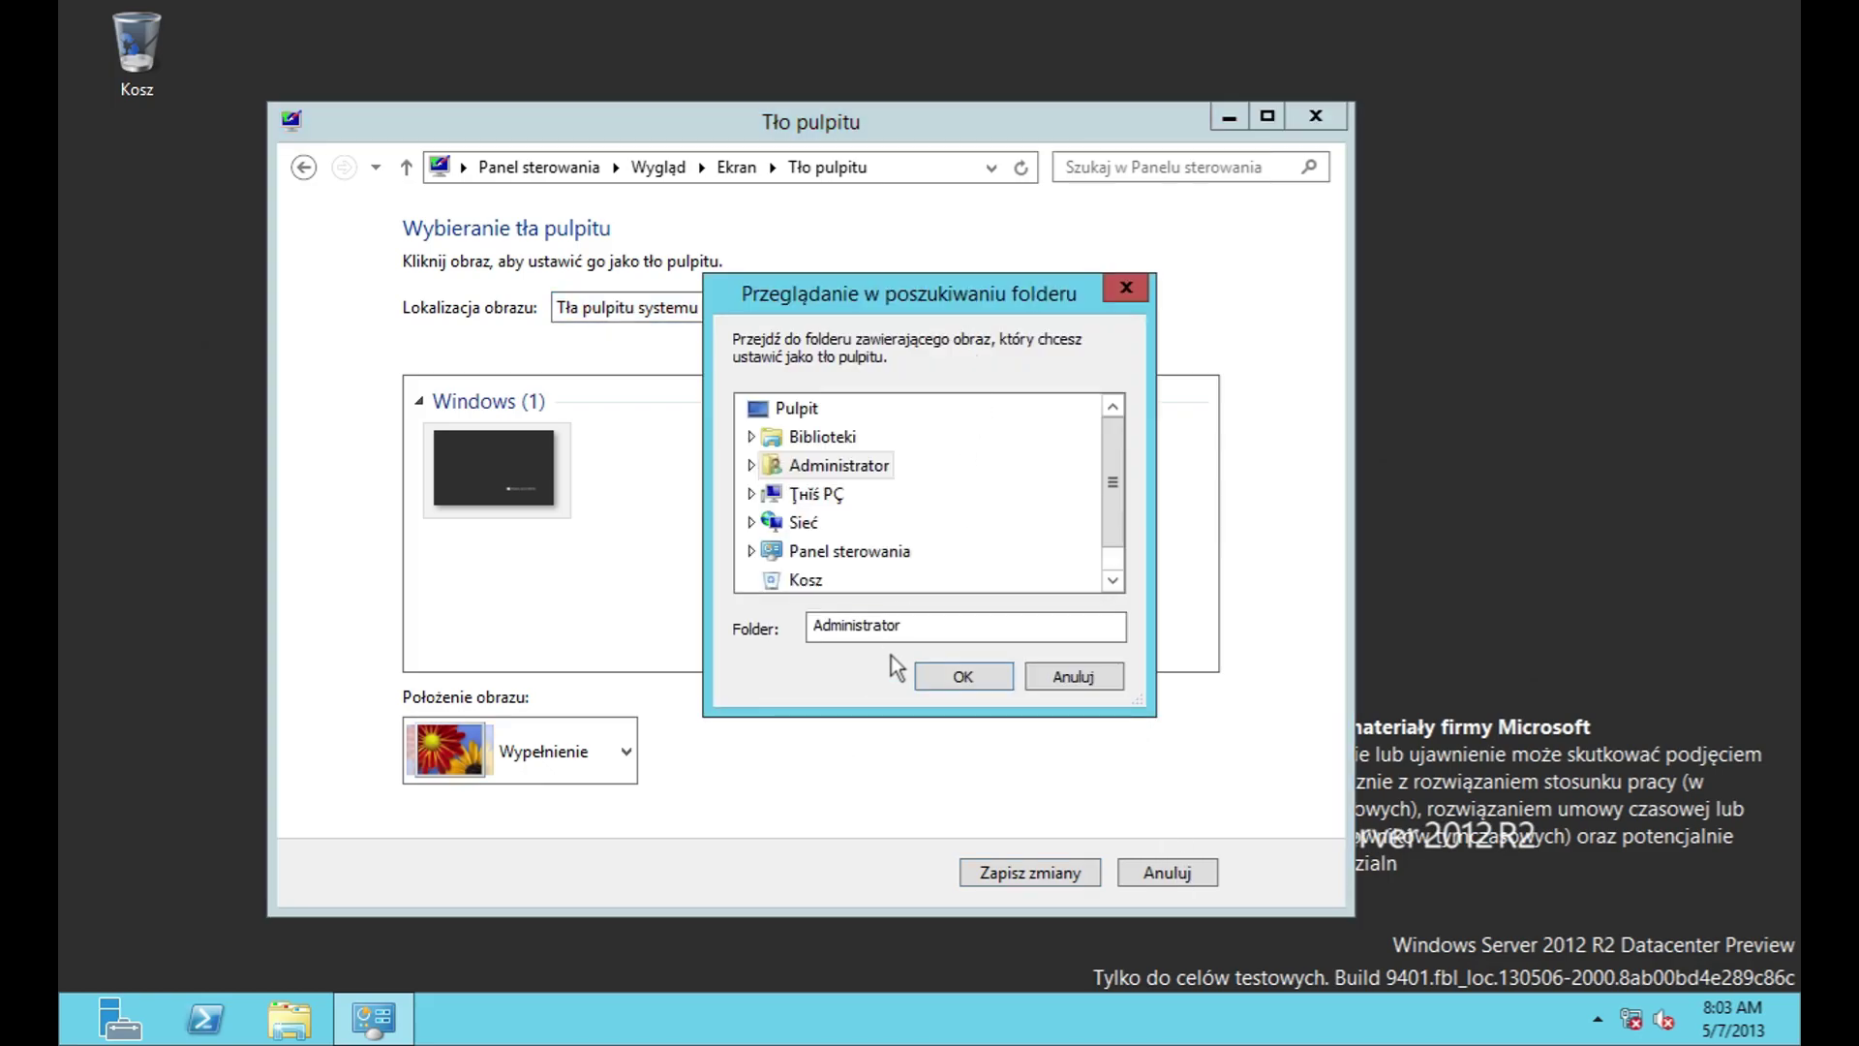
click(1077, 670)
click(1172, 873)
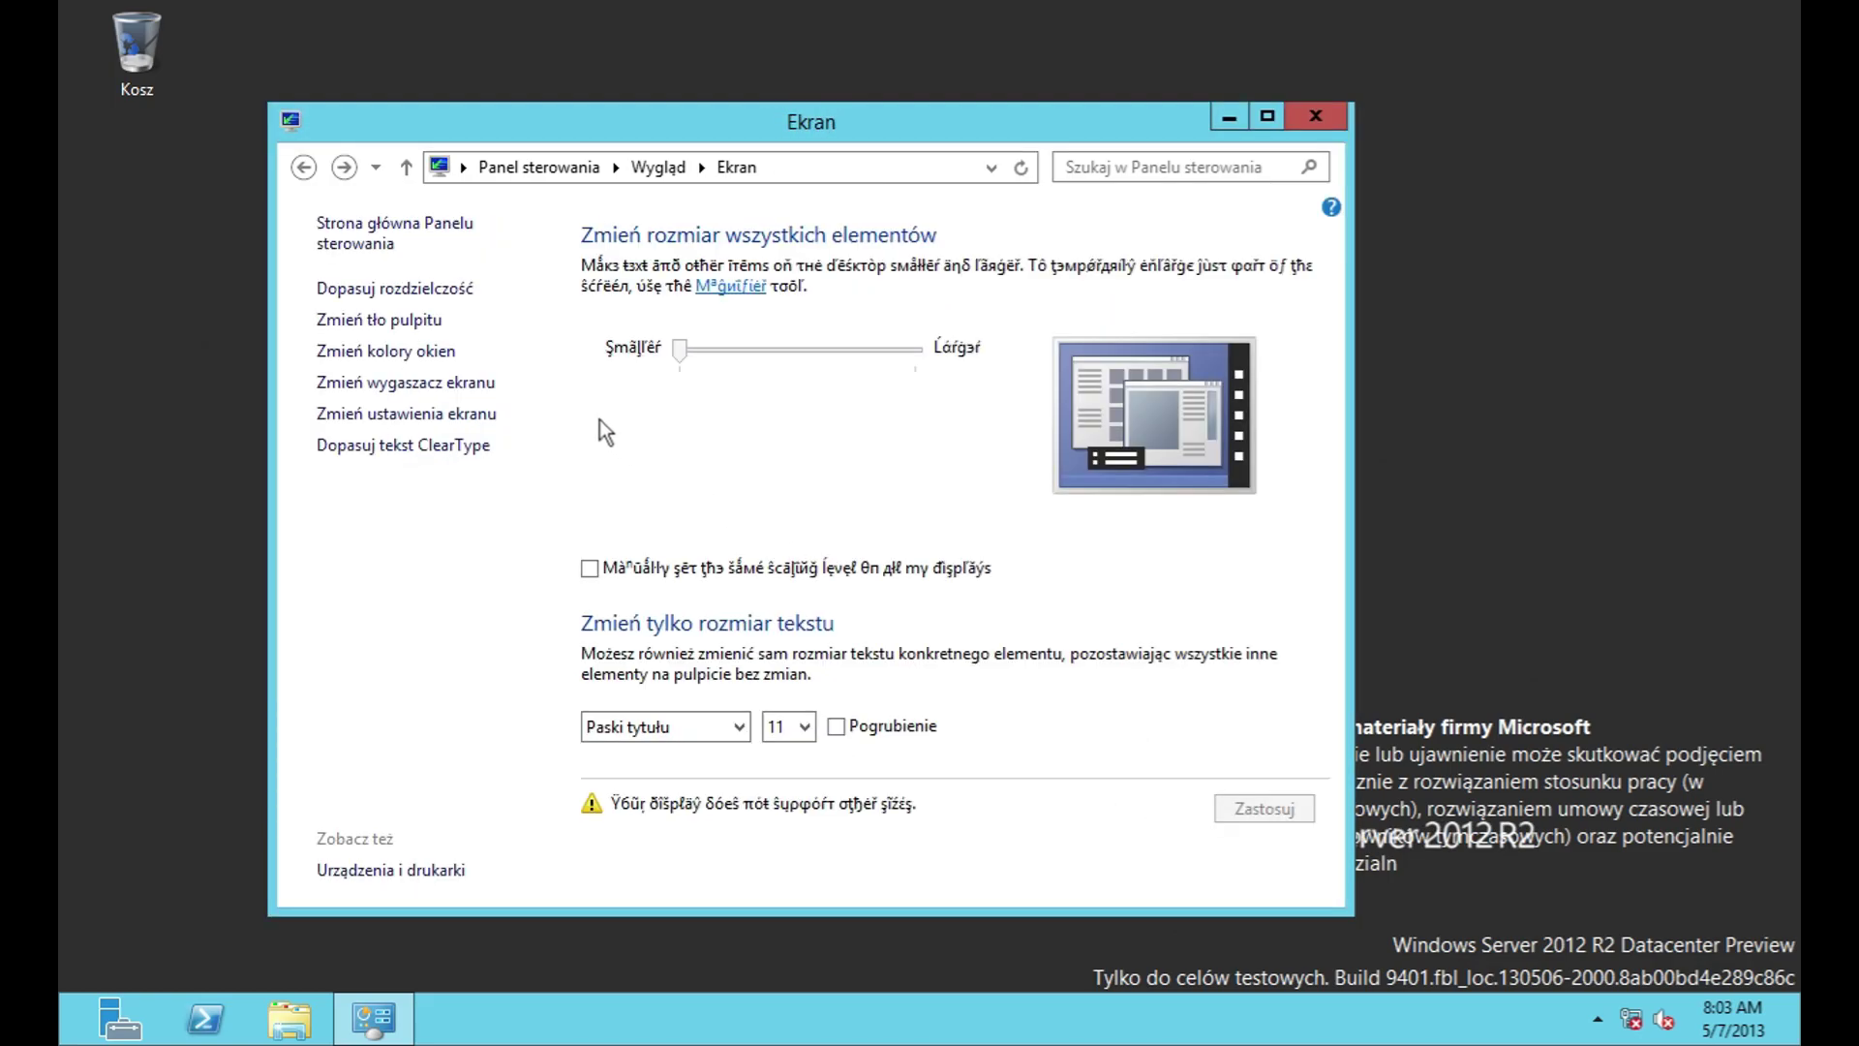
Step: Preview the Duży kontrast nr 1, Duży kontrast nr 2 and Czerń o dużym kontraście schemes
click(382, 348)
click(831, 219)
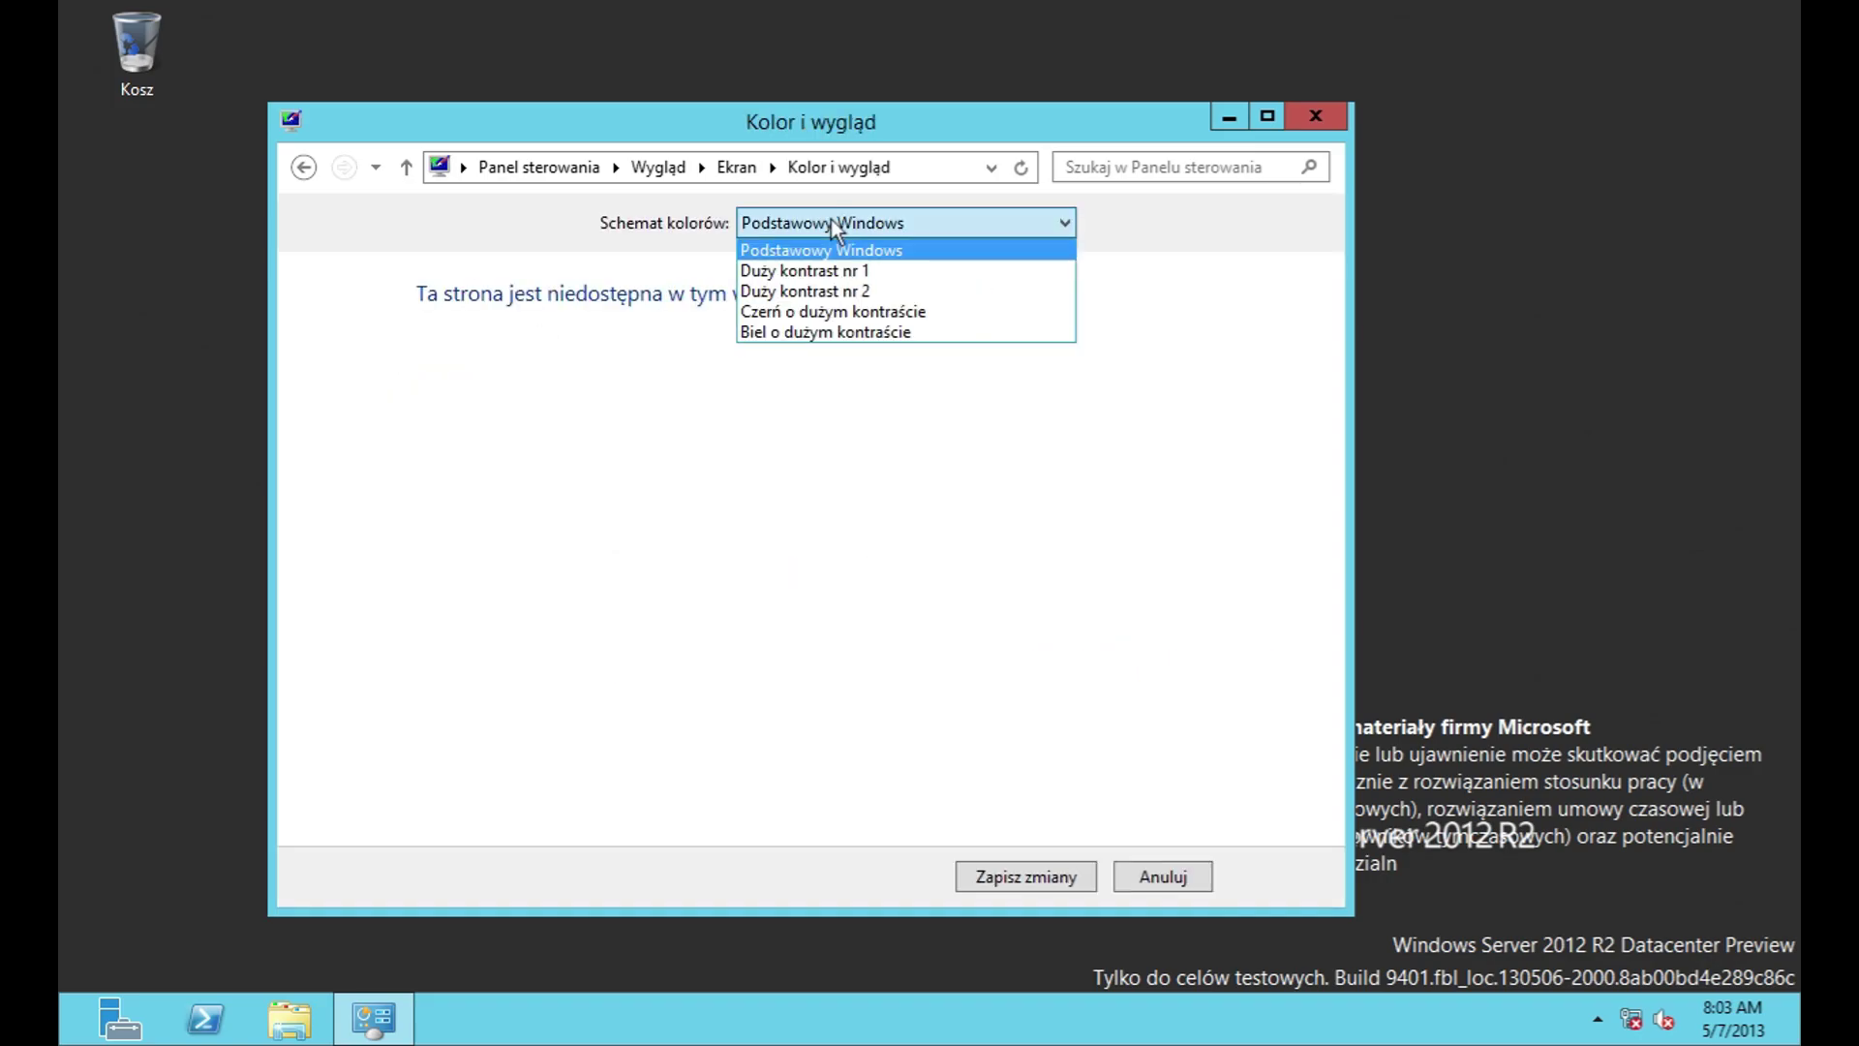
click(838, 270)
click(838, 227)
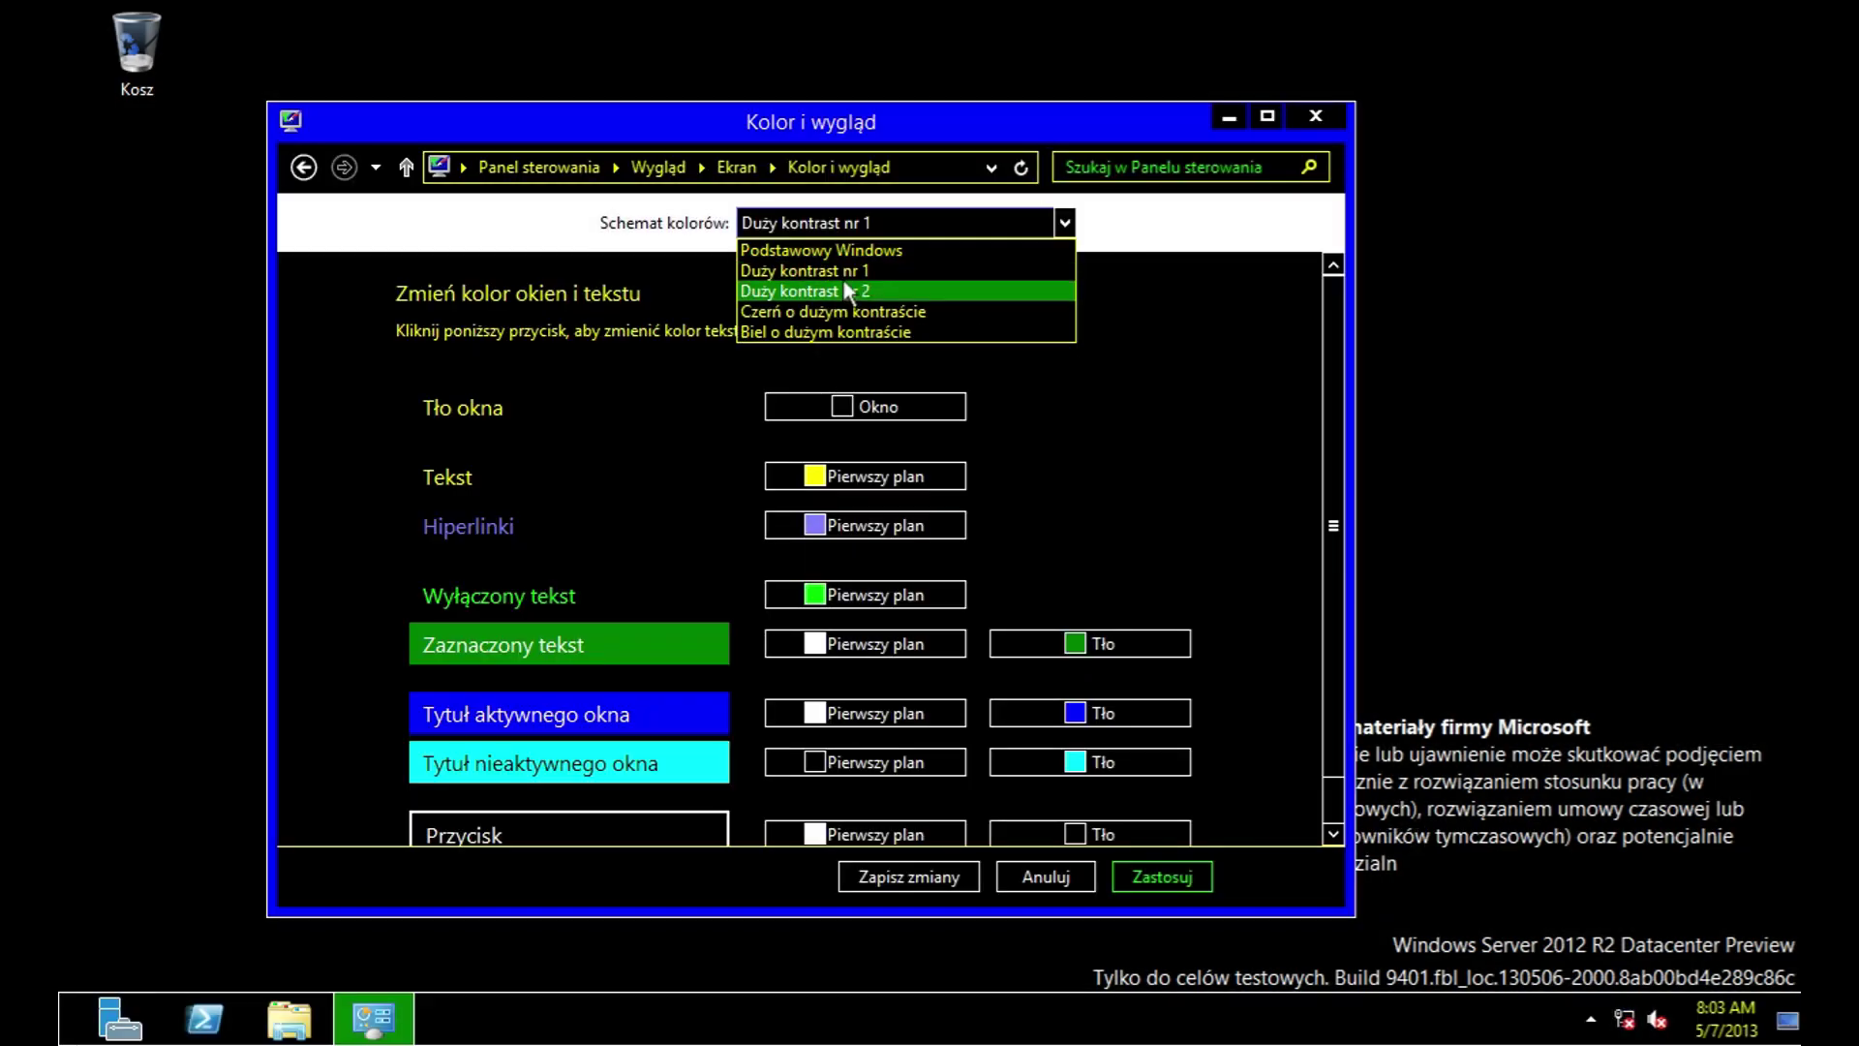
click(842, 290)
click(852, 224)
click(870, 311)
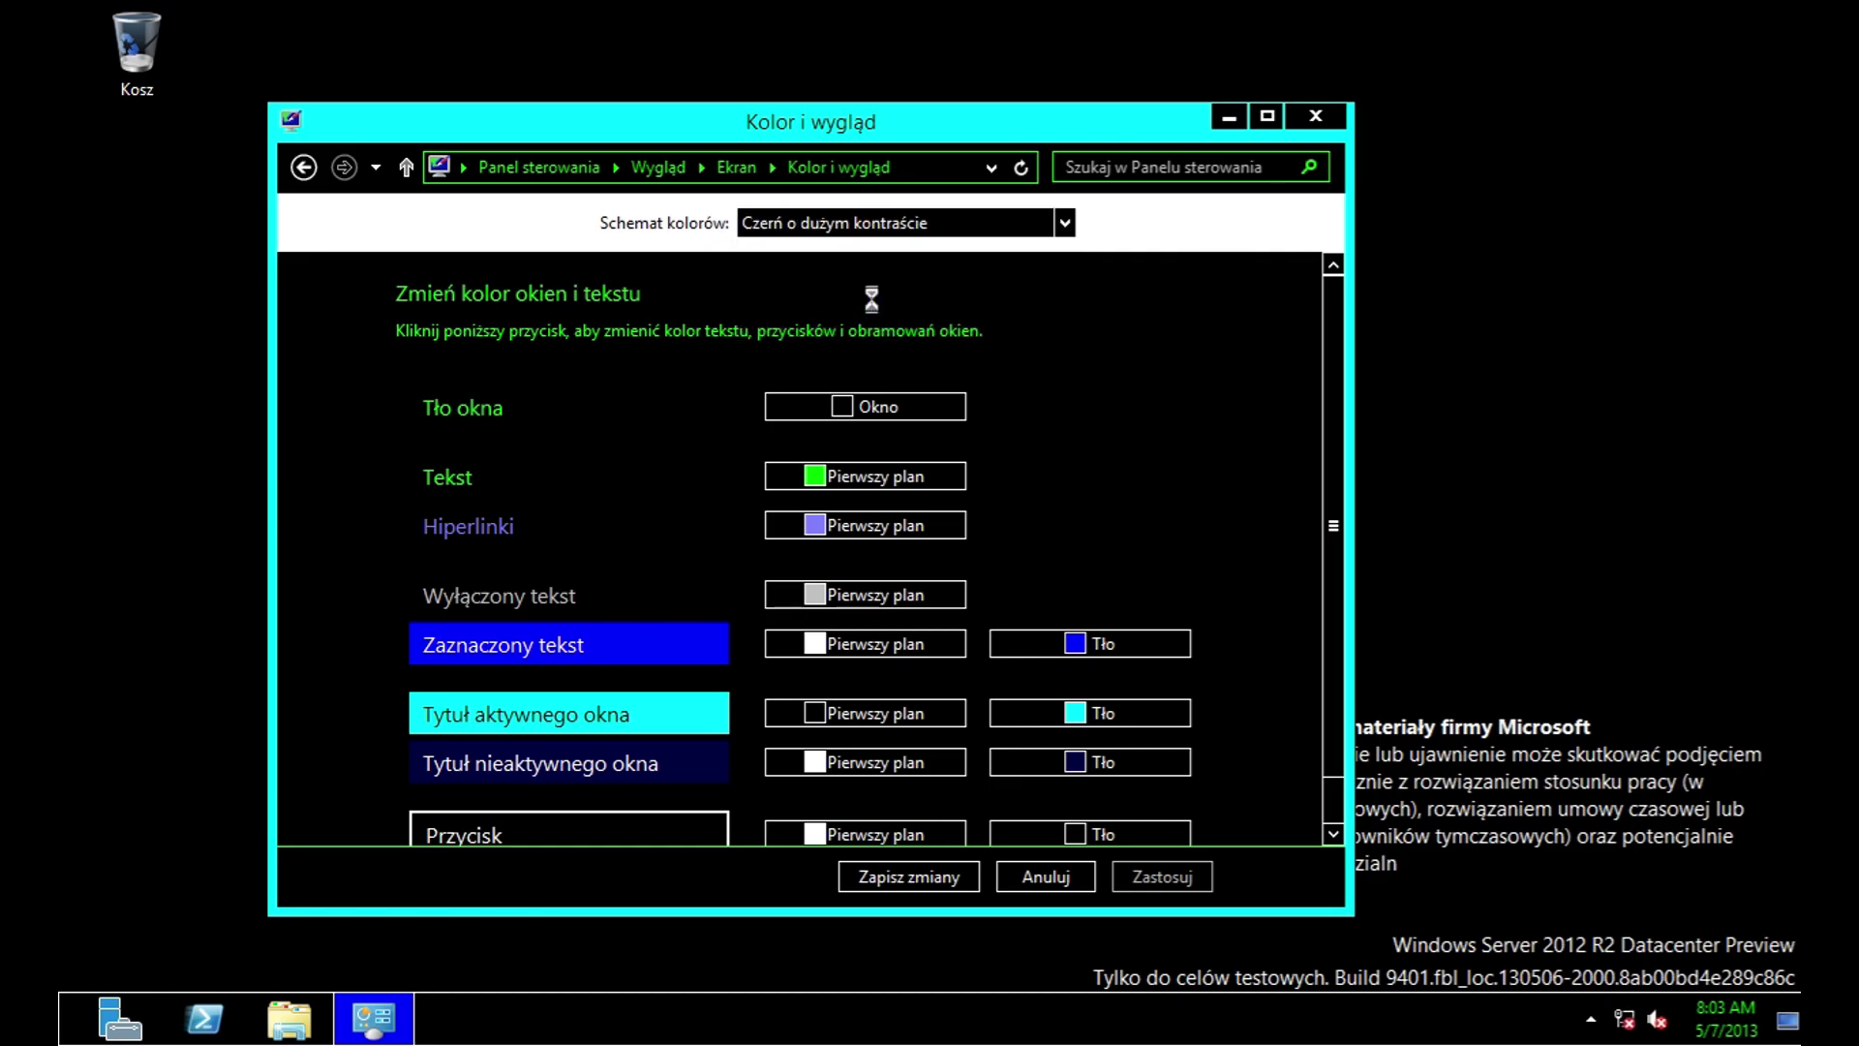
Step: Choose the Podstawowy Windows colour scheme and leave the page with Anuluj
click(864, 225)
click(860, 332)
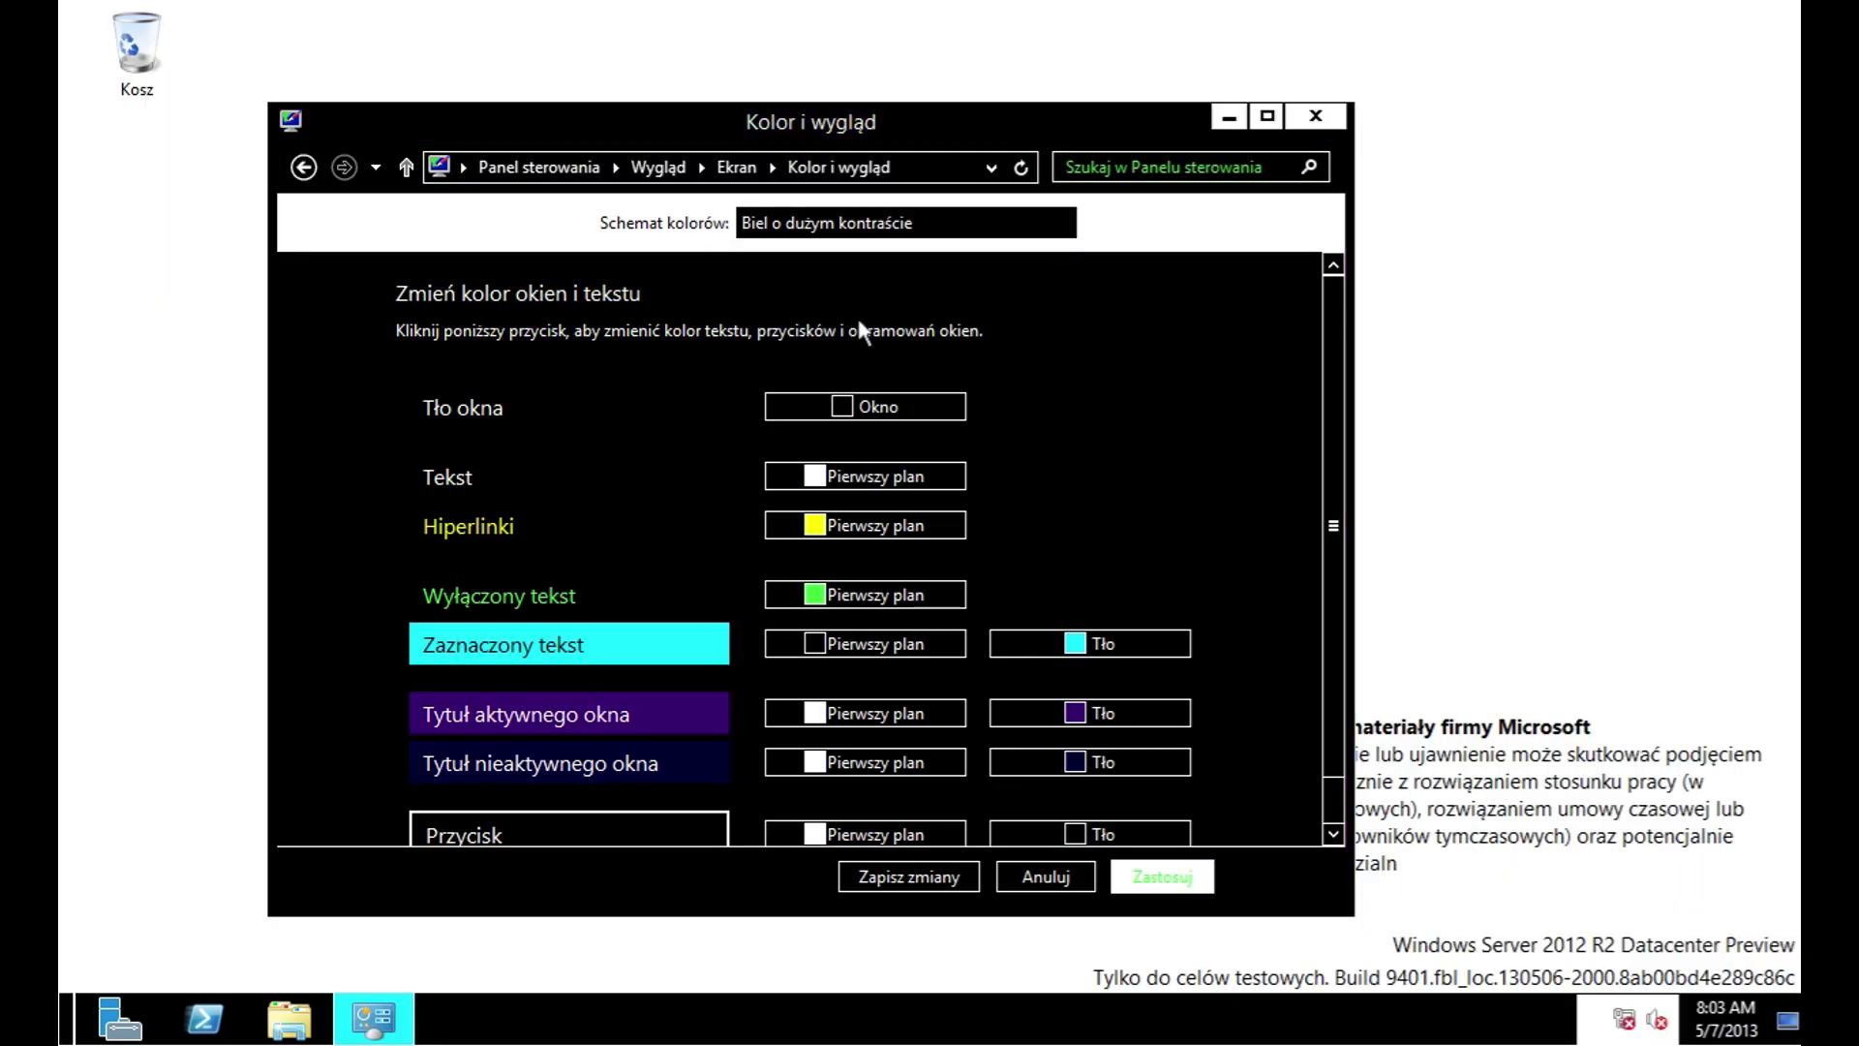
click(884, 225)
click(823, 250)
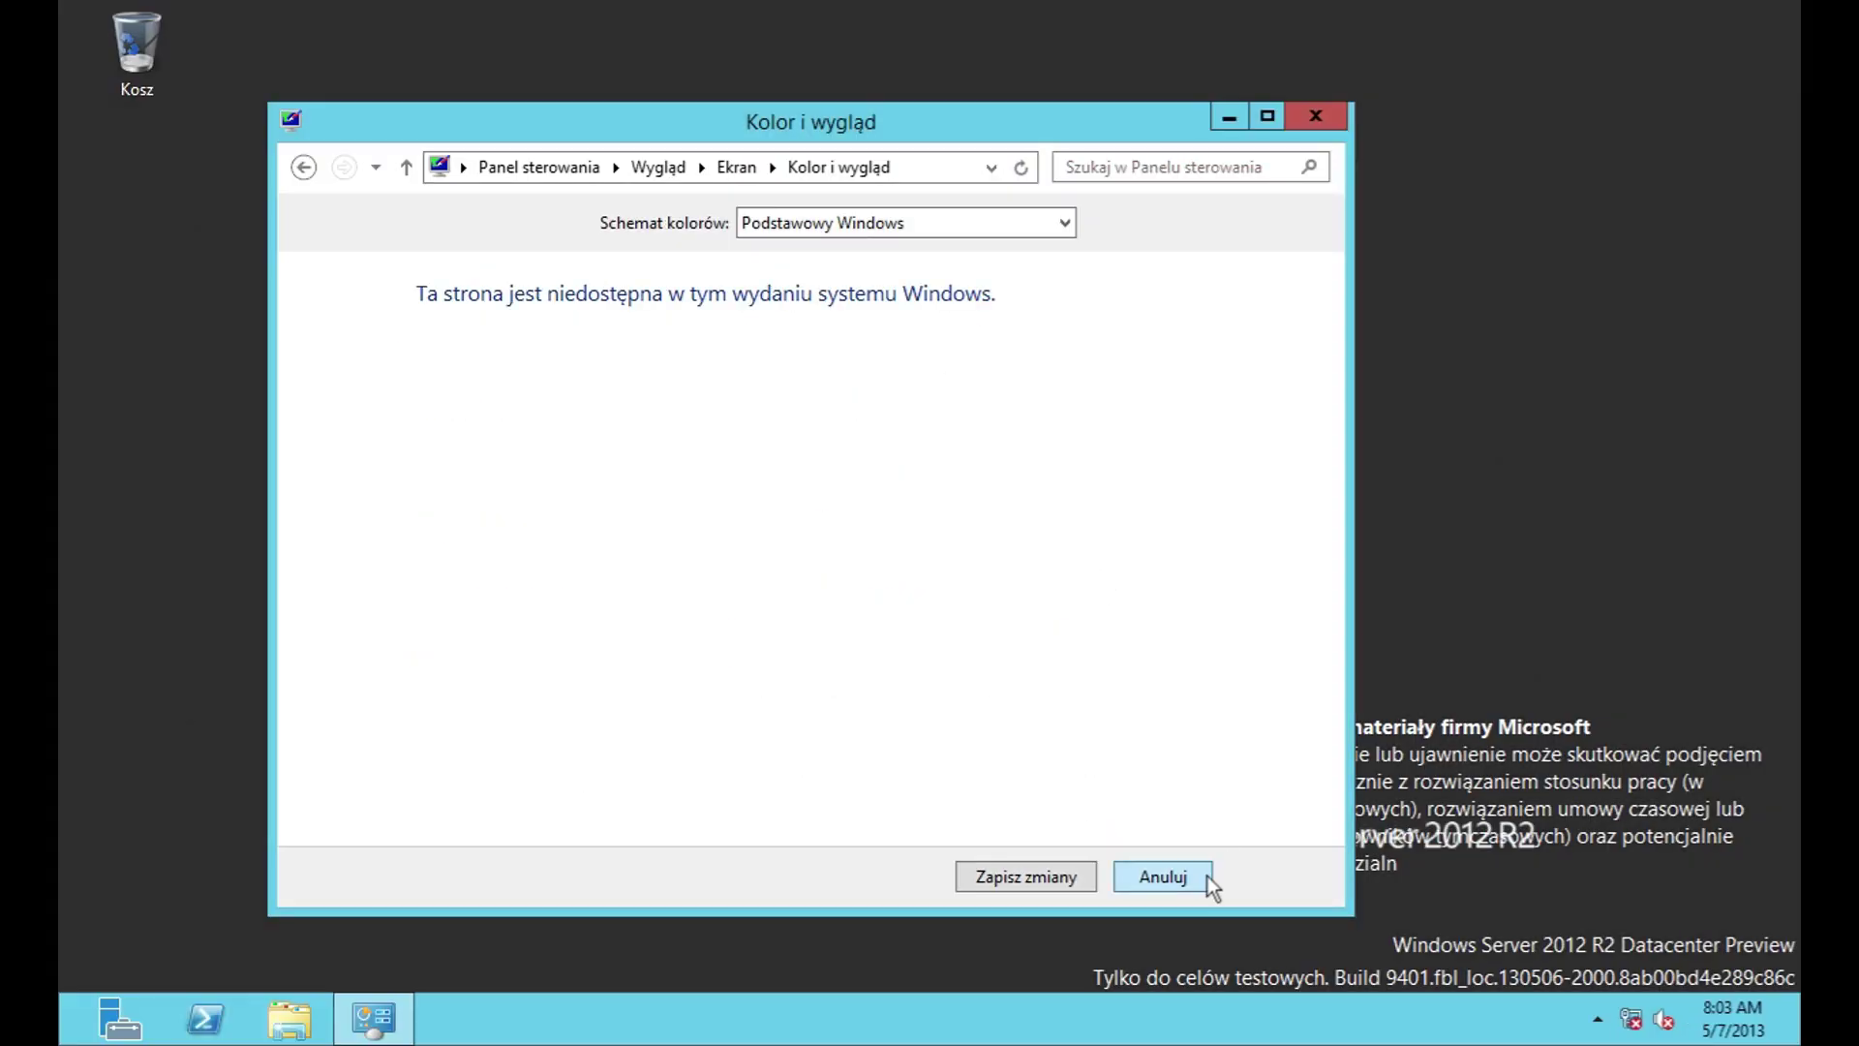
click(1200, 876)
Step: Choose the blank Puste screen saver, preview it, and check its settings, which offer no options
click(418, 379)
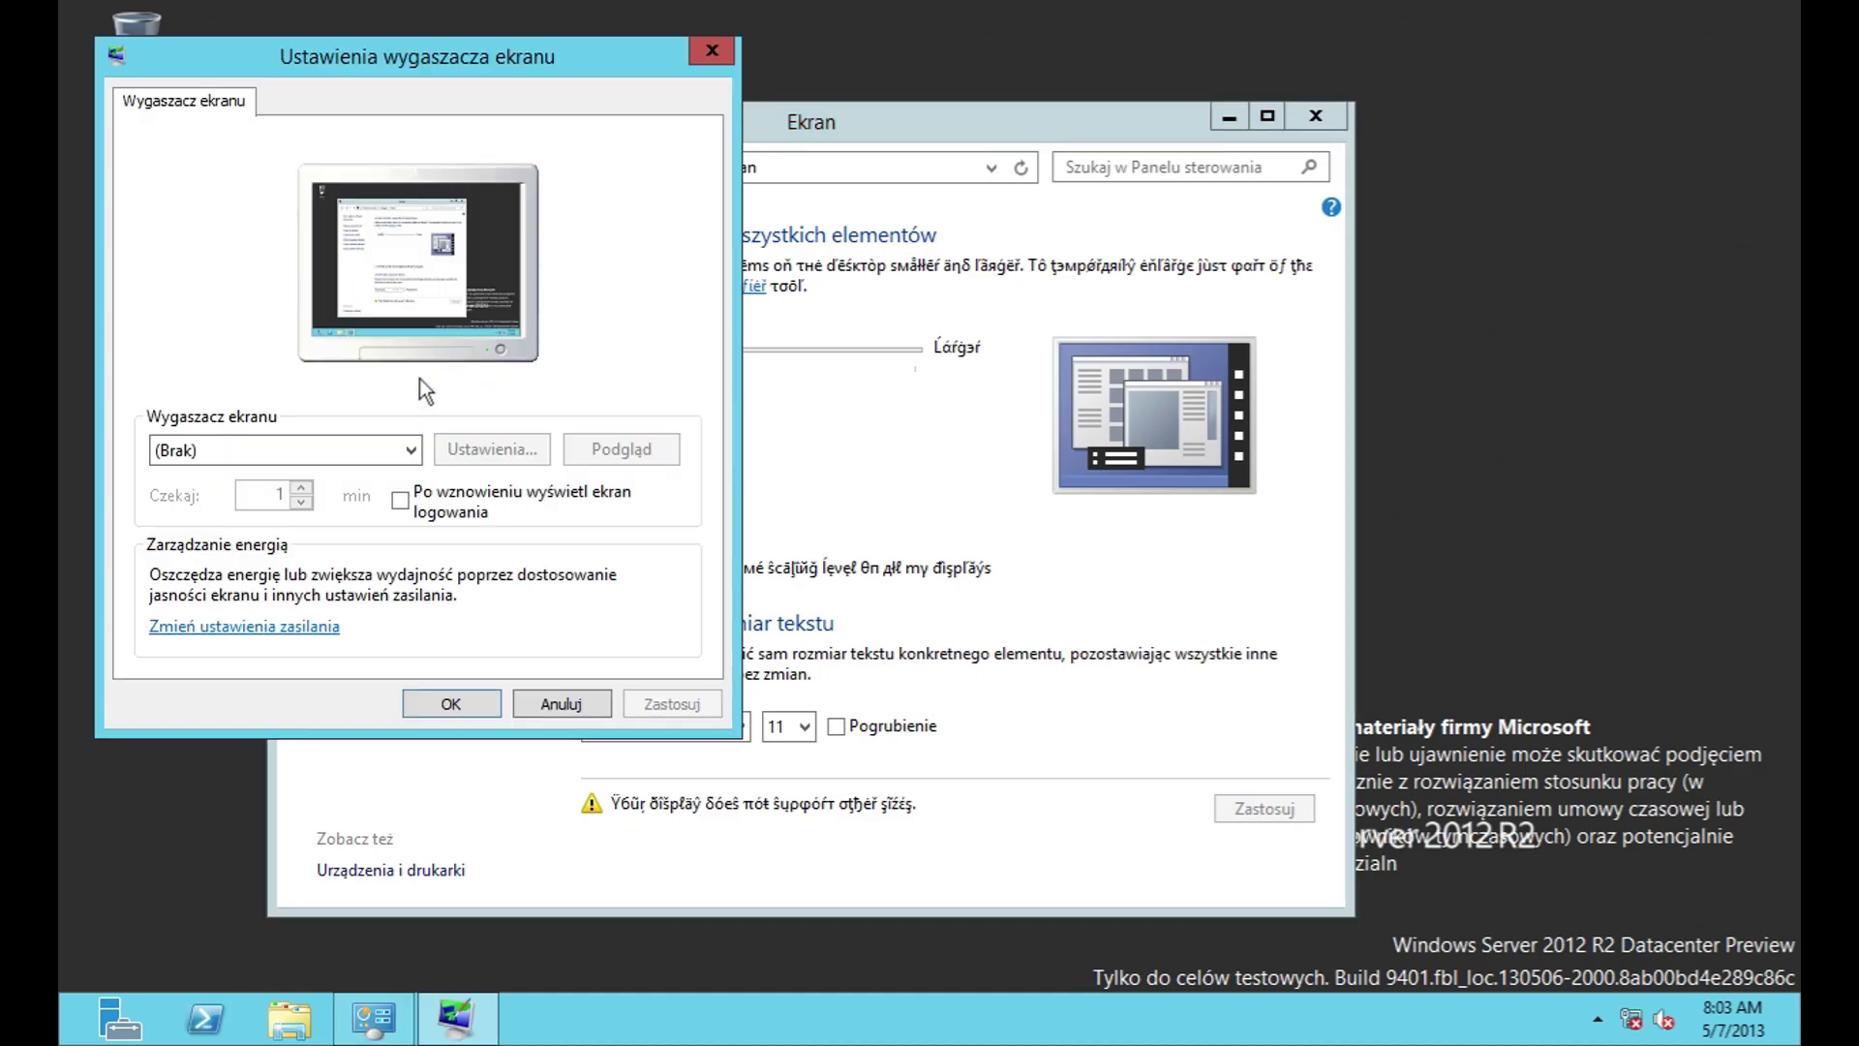
click(401, 450)
click(368, 498)
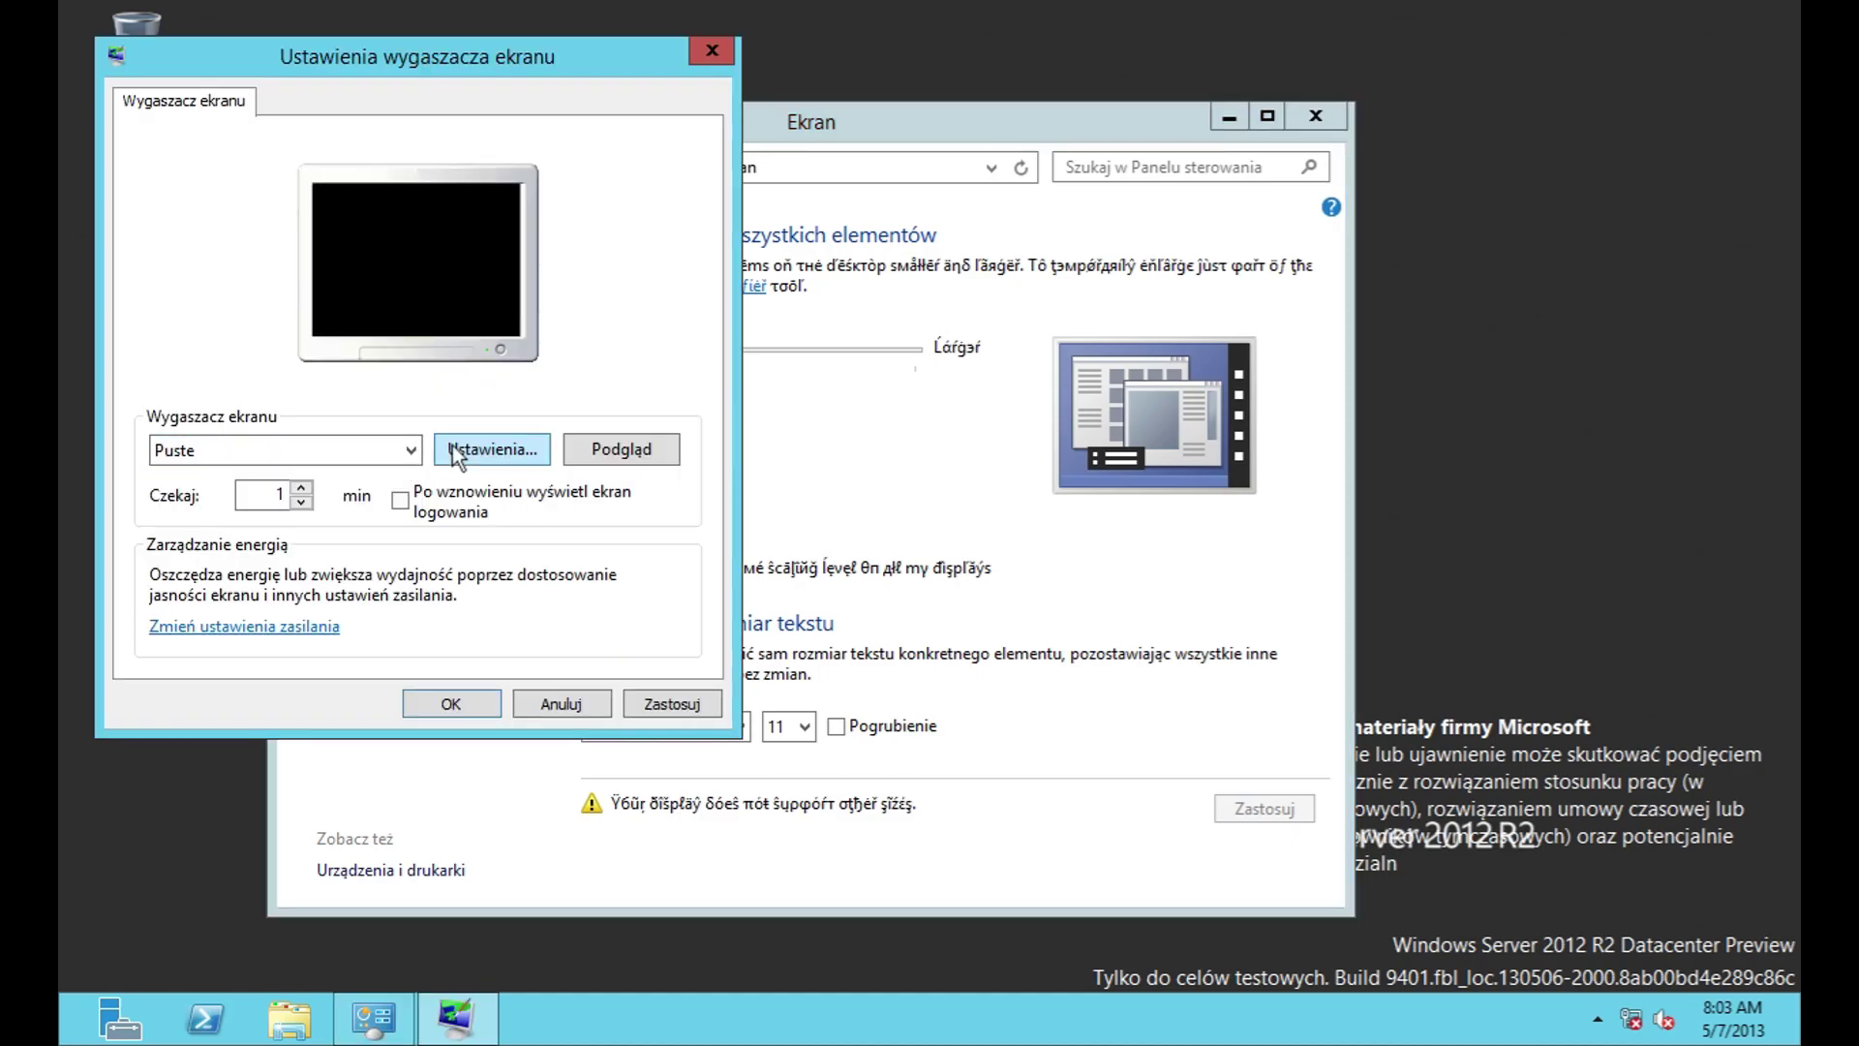
click(584, 461)
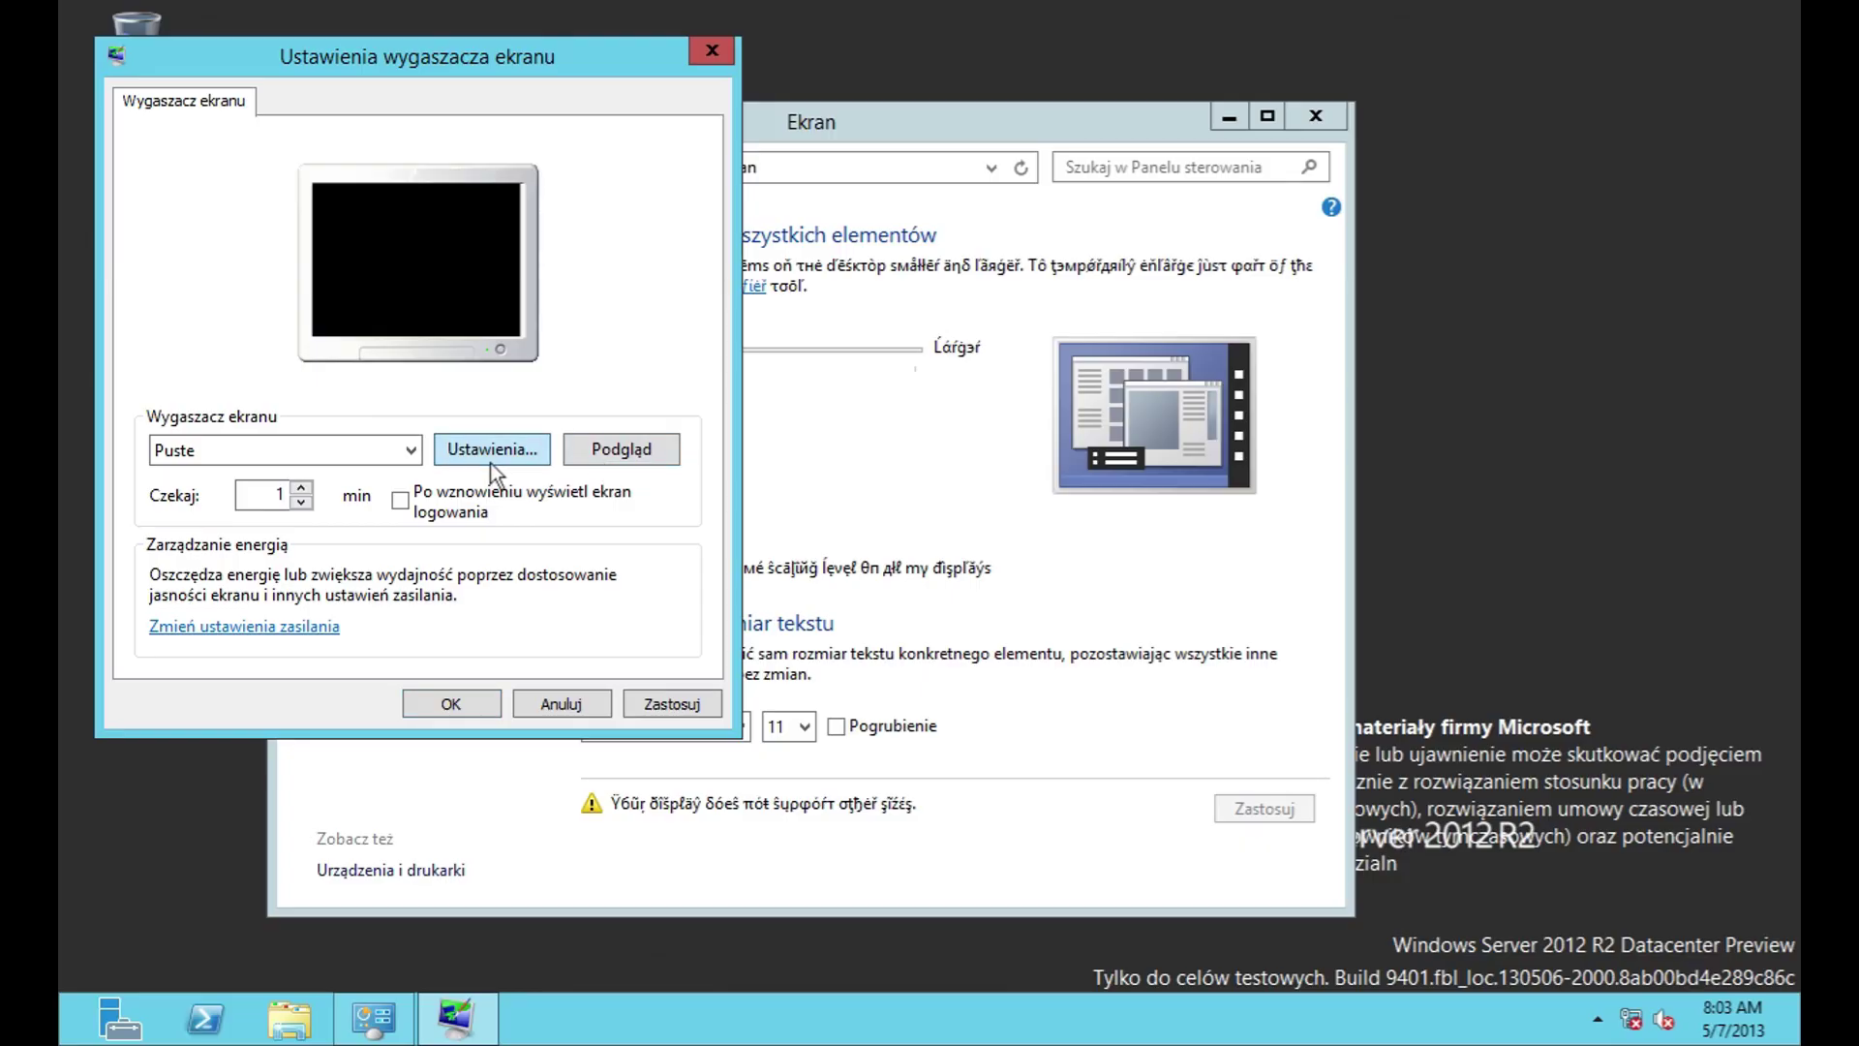
click(490, 460)
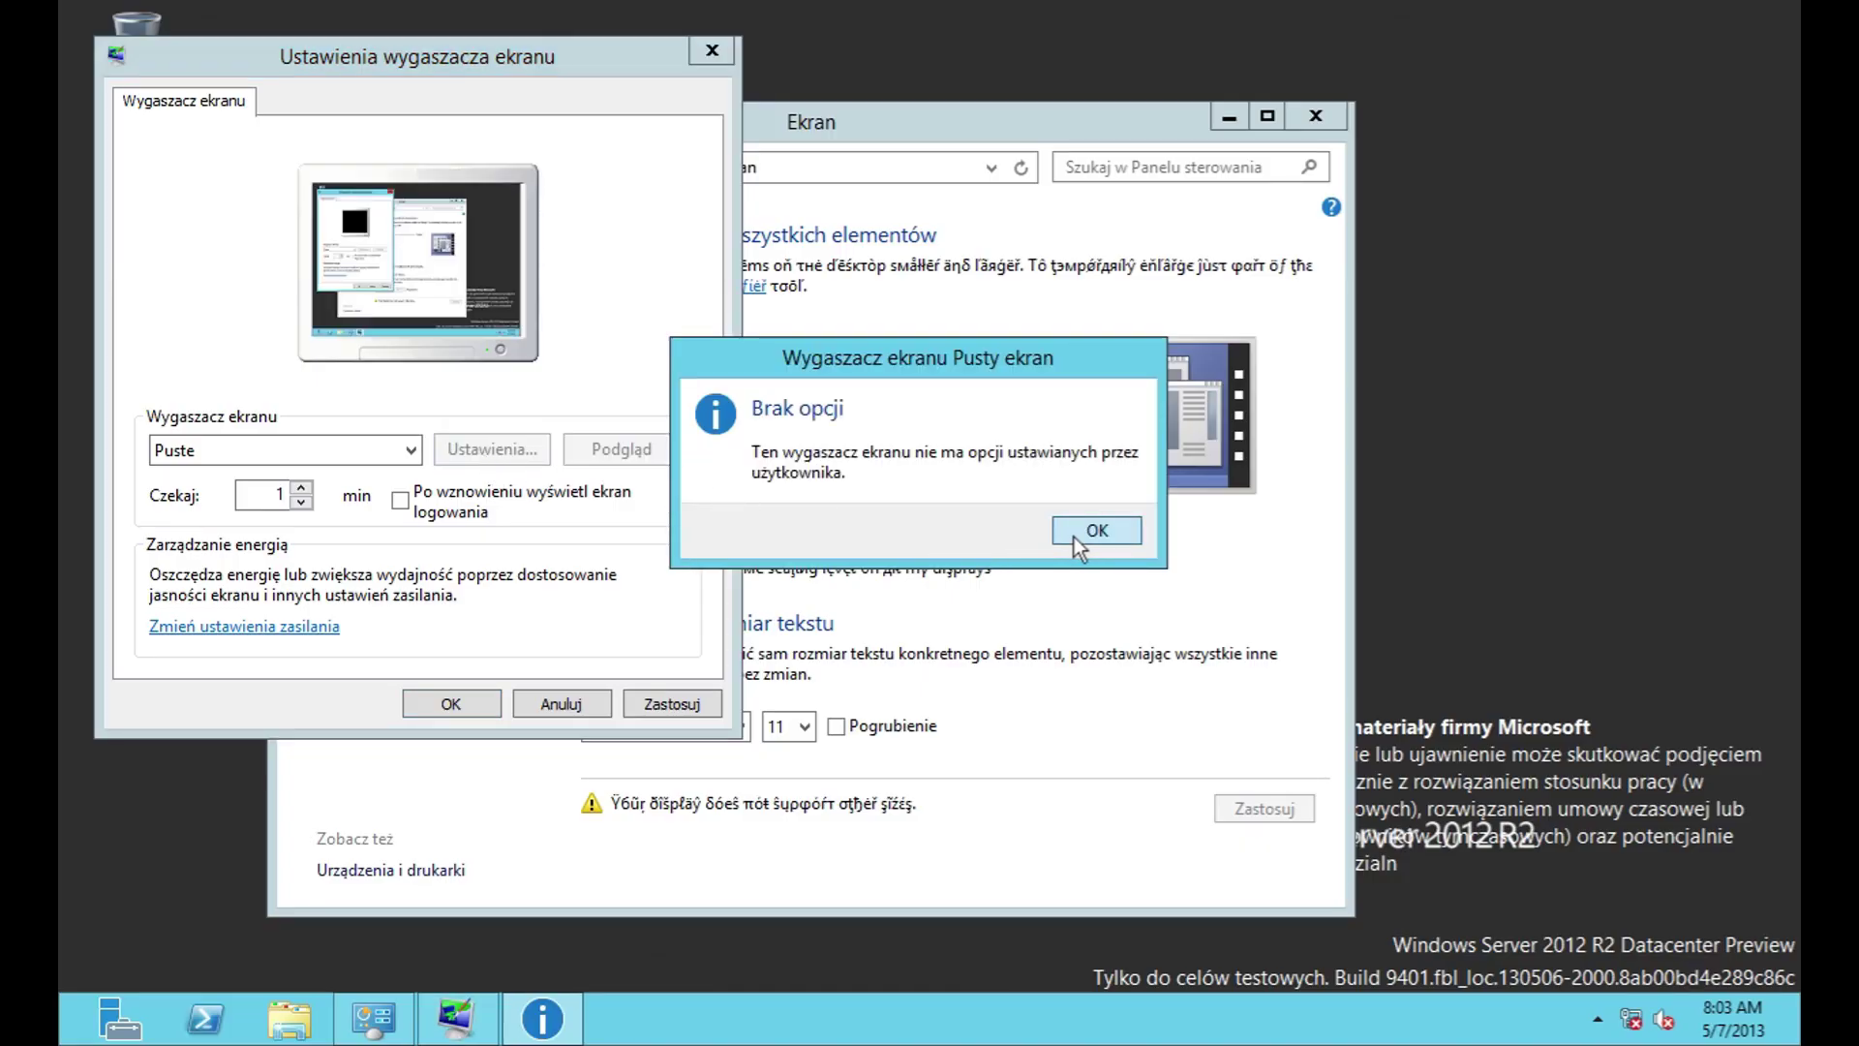
click(1073, 537)
Step: Leave Puste selected, then cancel the screen saver settings without saving, twice
click(300, 435)
click(300, 457)
click(301, 463)
click(300, 475)
click(562, 703)
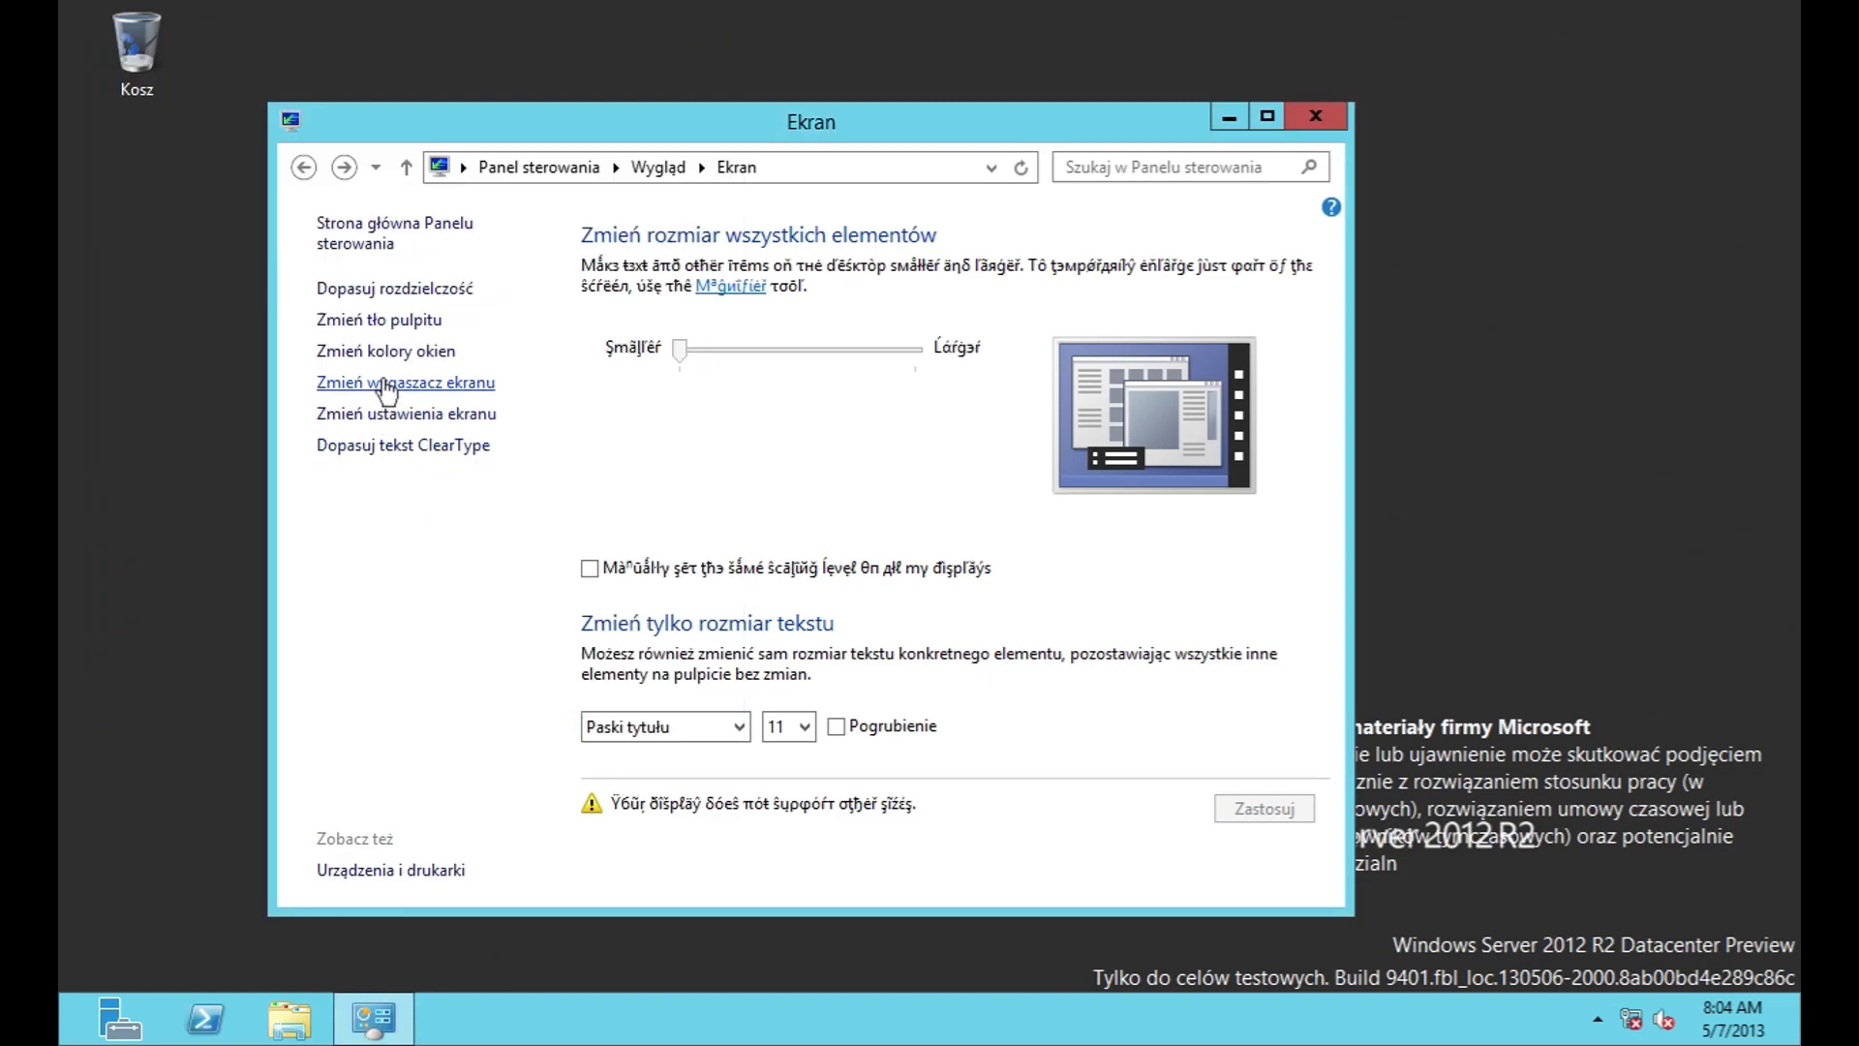
click(385, 384)
click(592, 728)
Step: Look at the screen resolution settings and the ClearType text tuner, leaving both unchanged
click(436, 414)
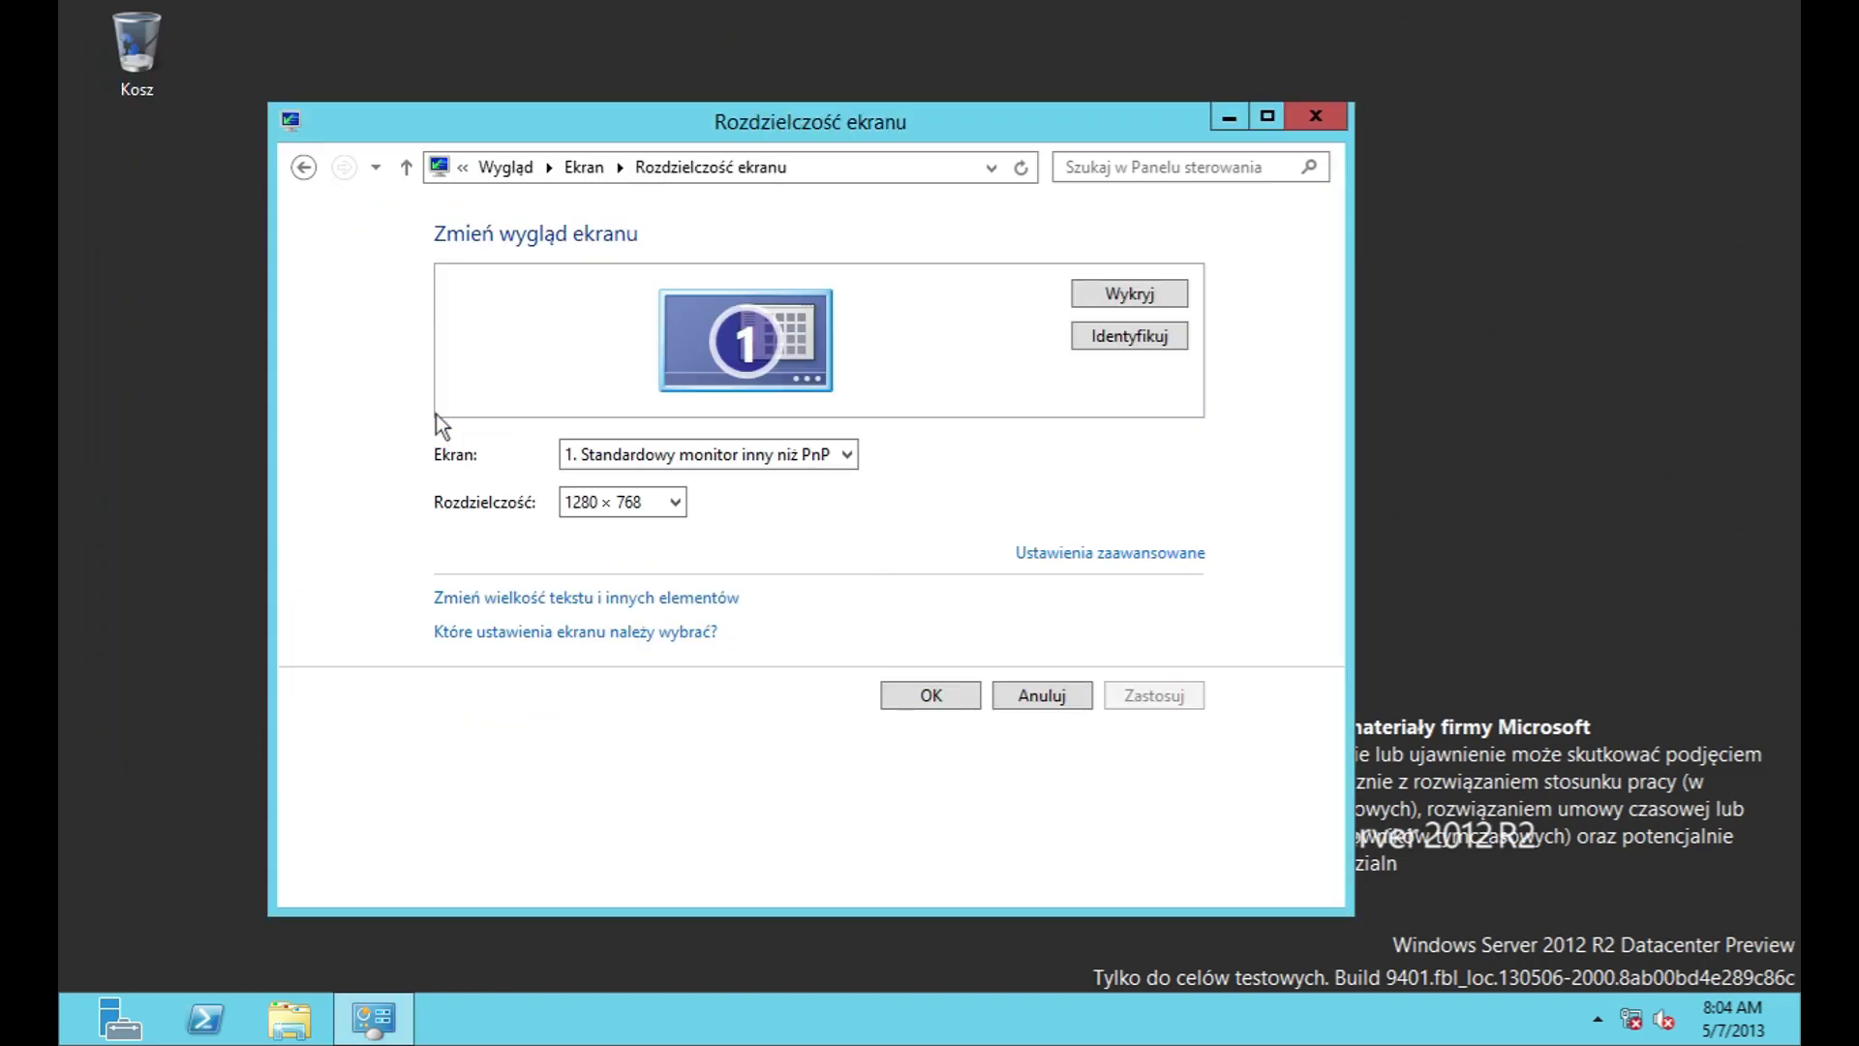
click(1062, 690)
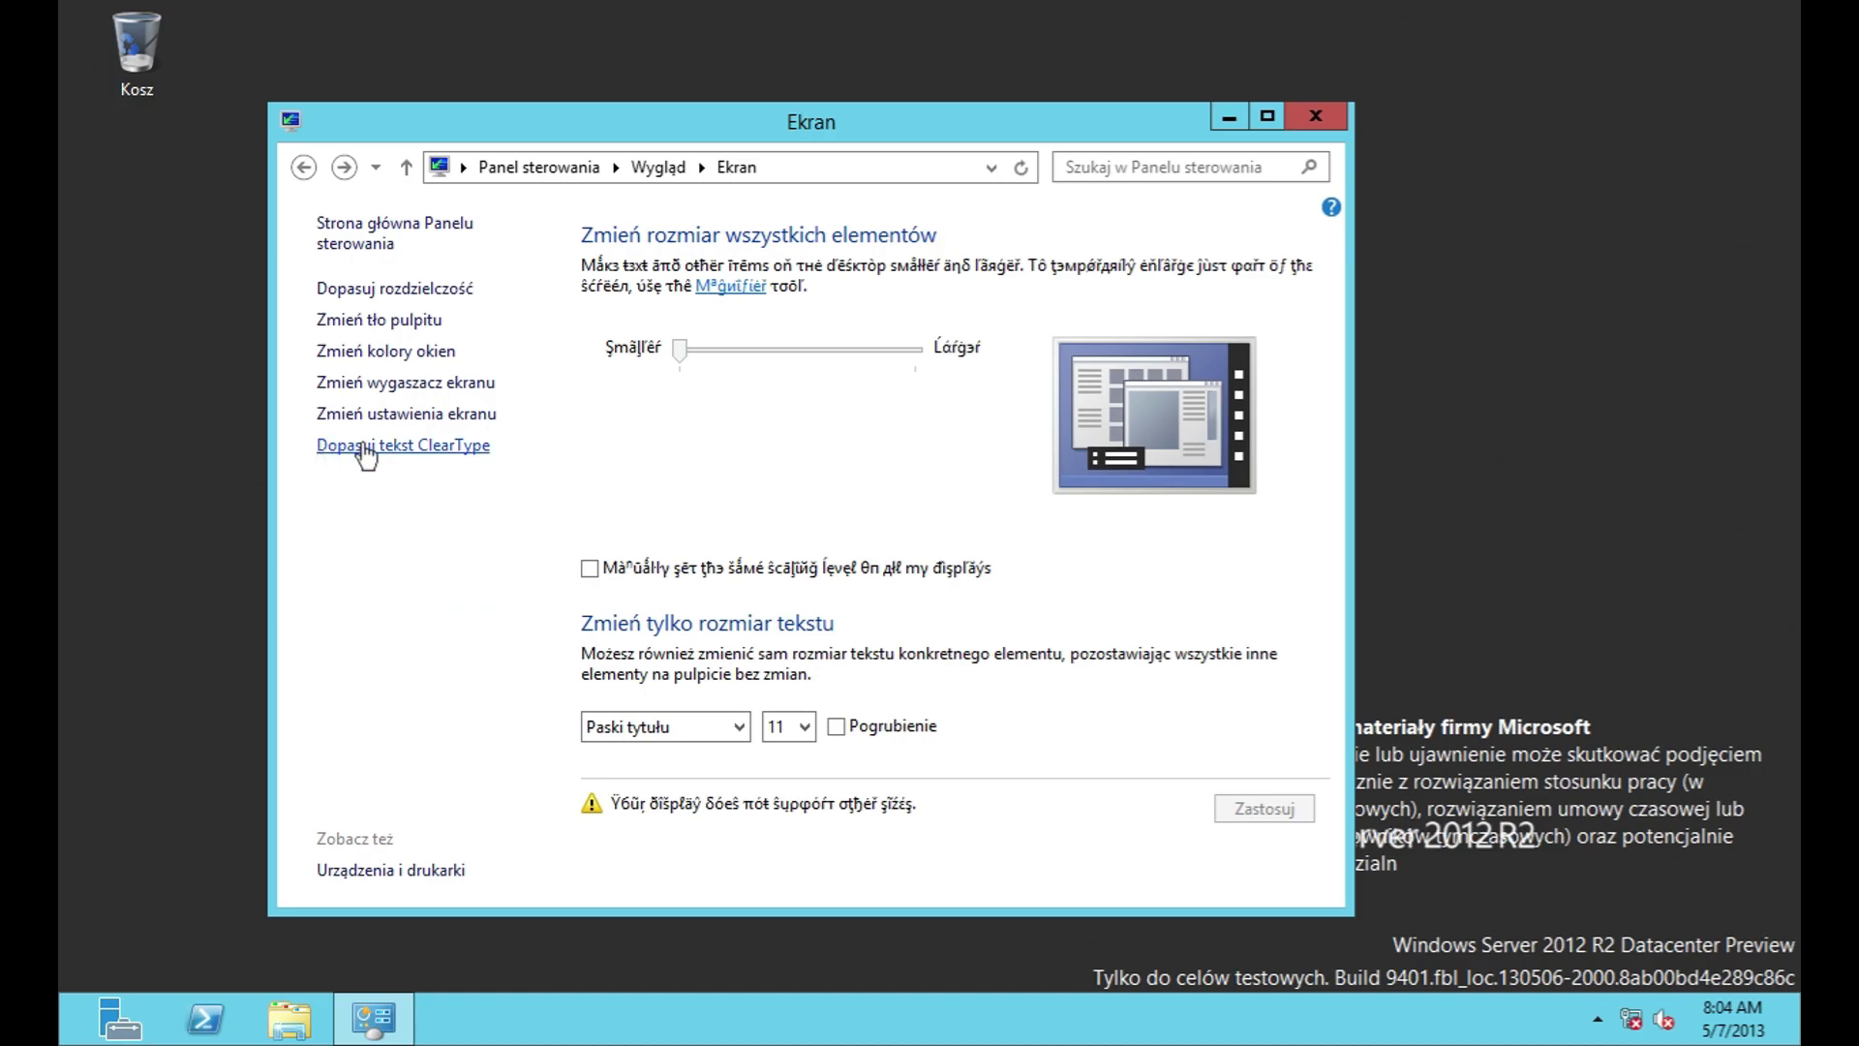
click(383, 444)
click(1257, 844)
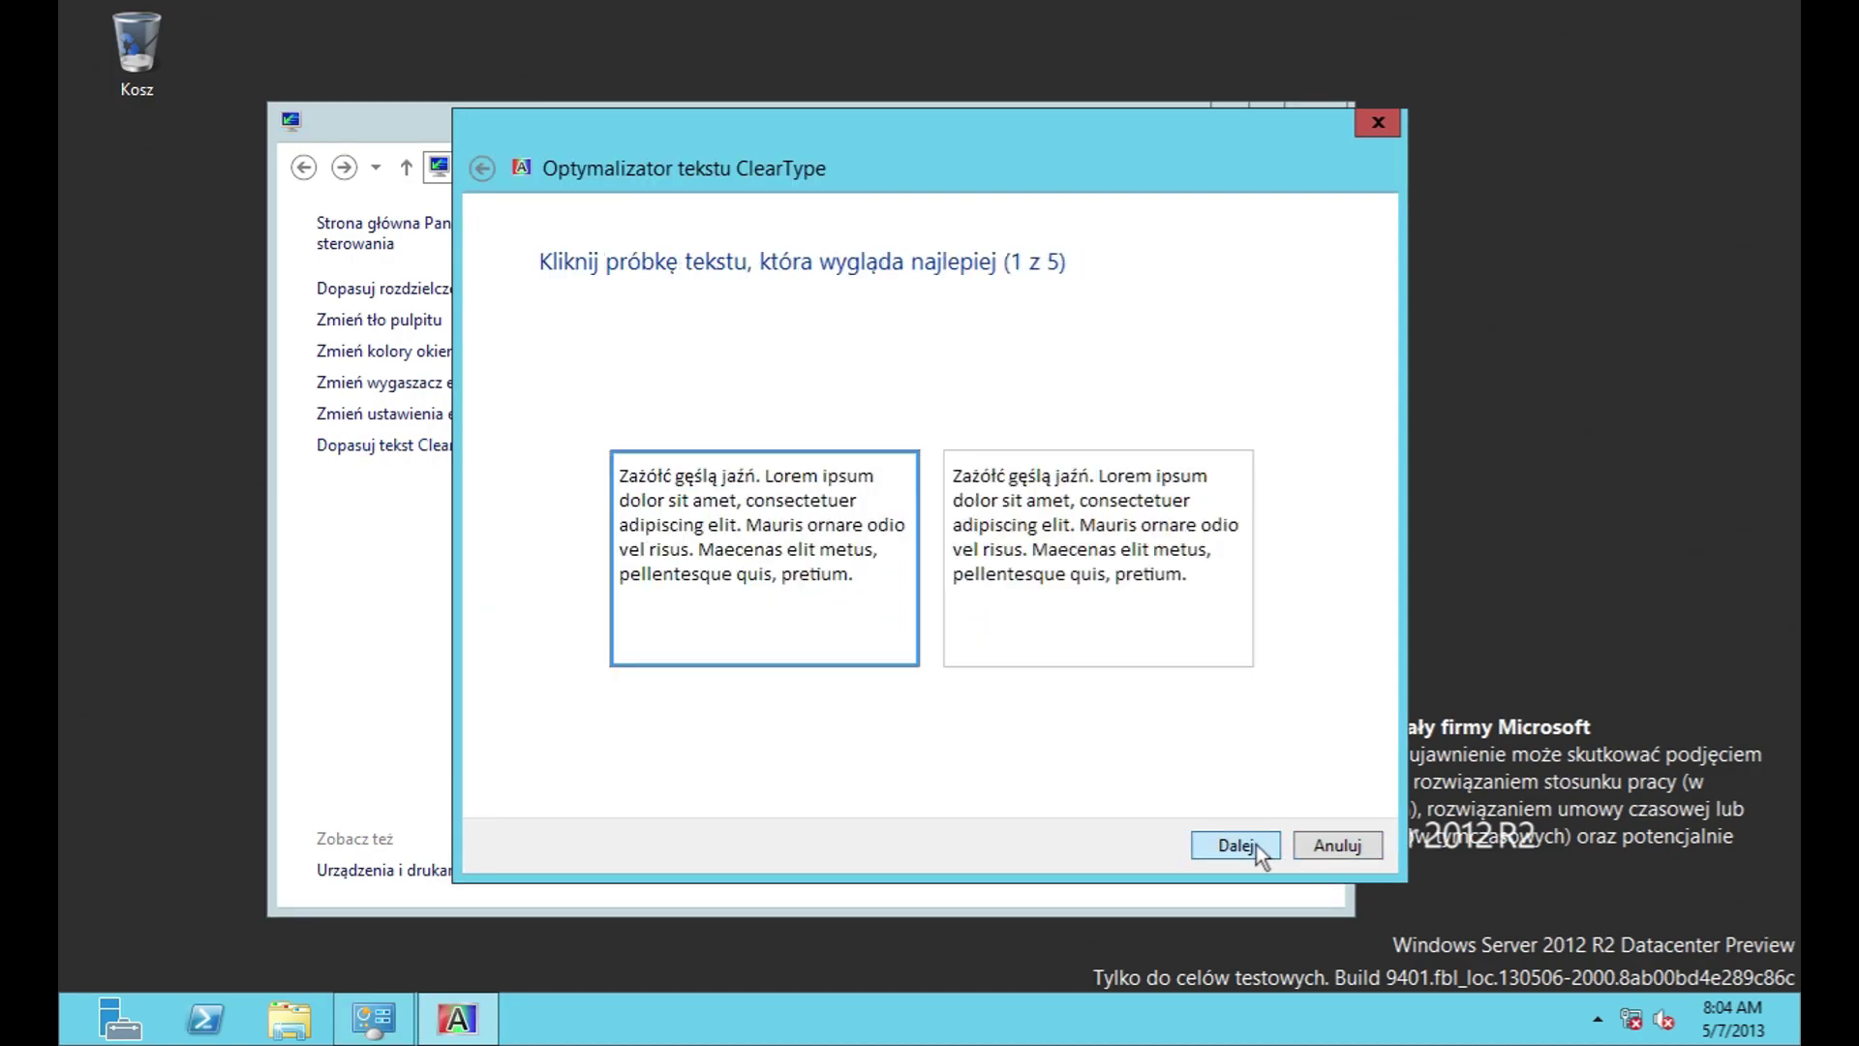
click(1366, 848)
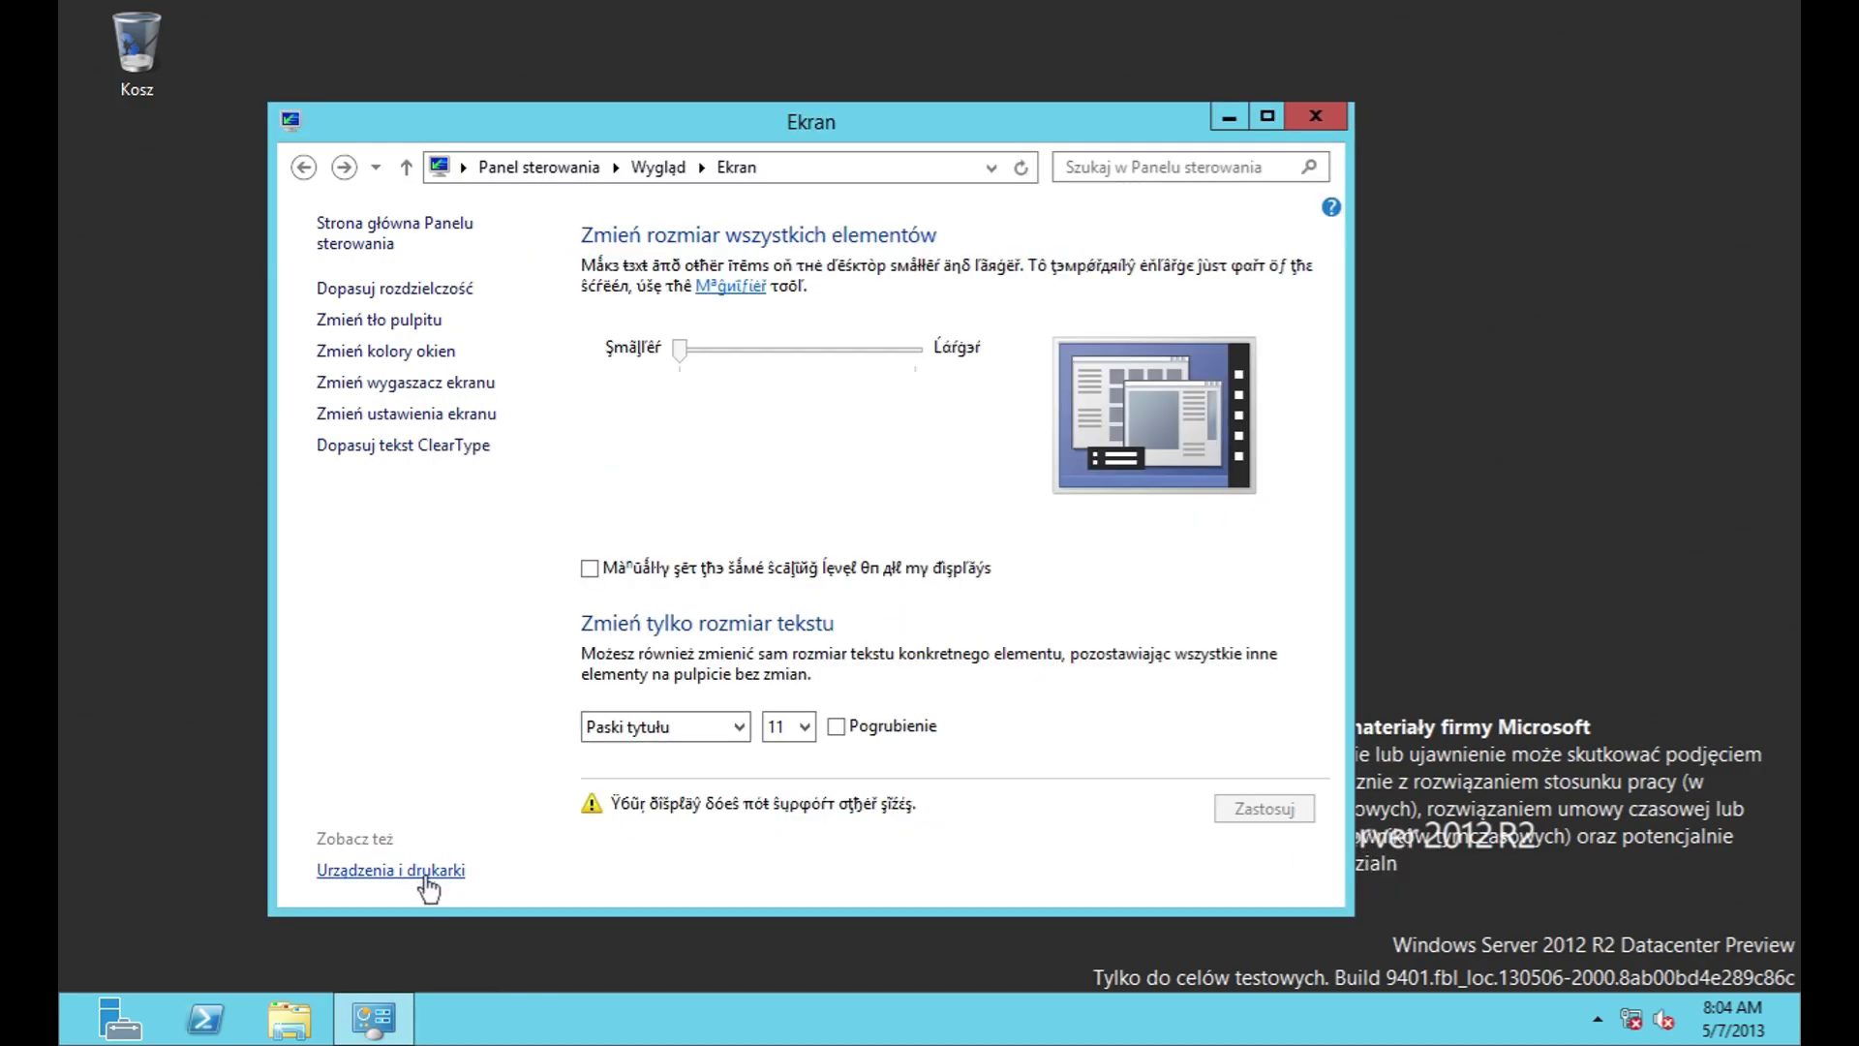
Step: Visit Devices and Printers, return to the display page, and close the Ekran window
click(426, 870)
click(300, 167)
click(1314, 117)
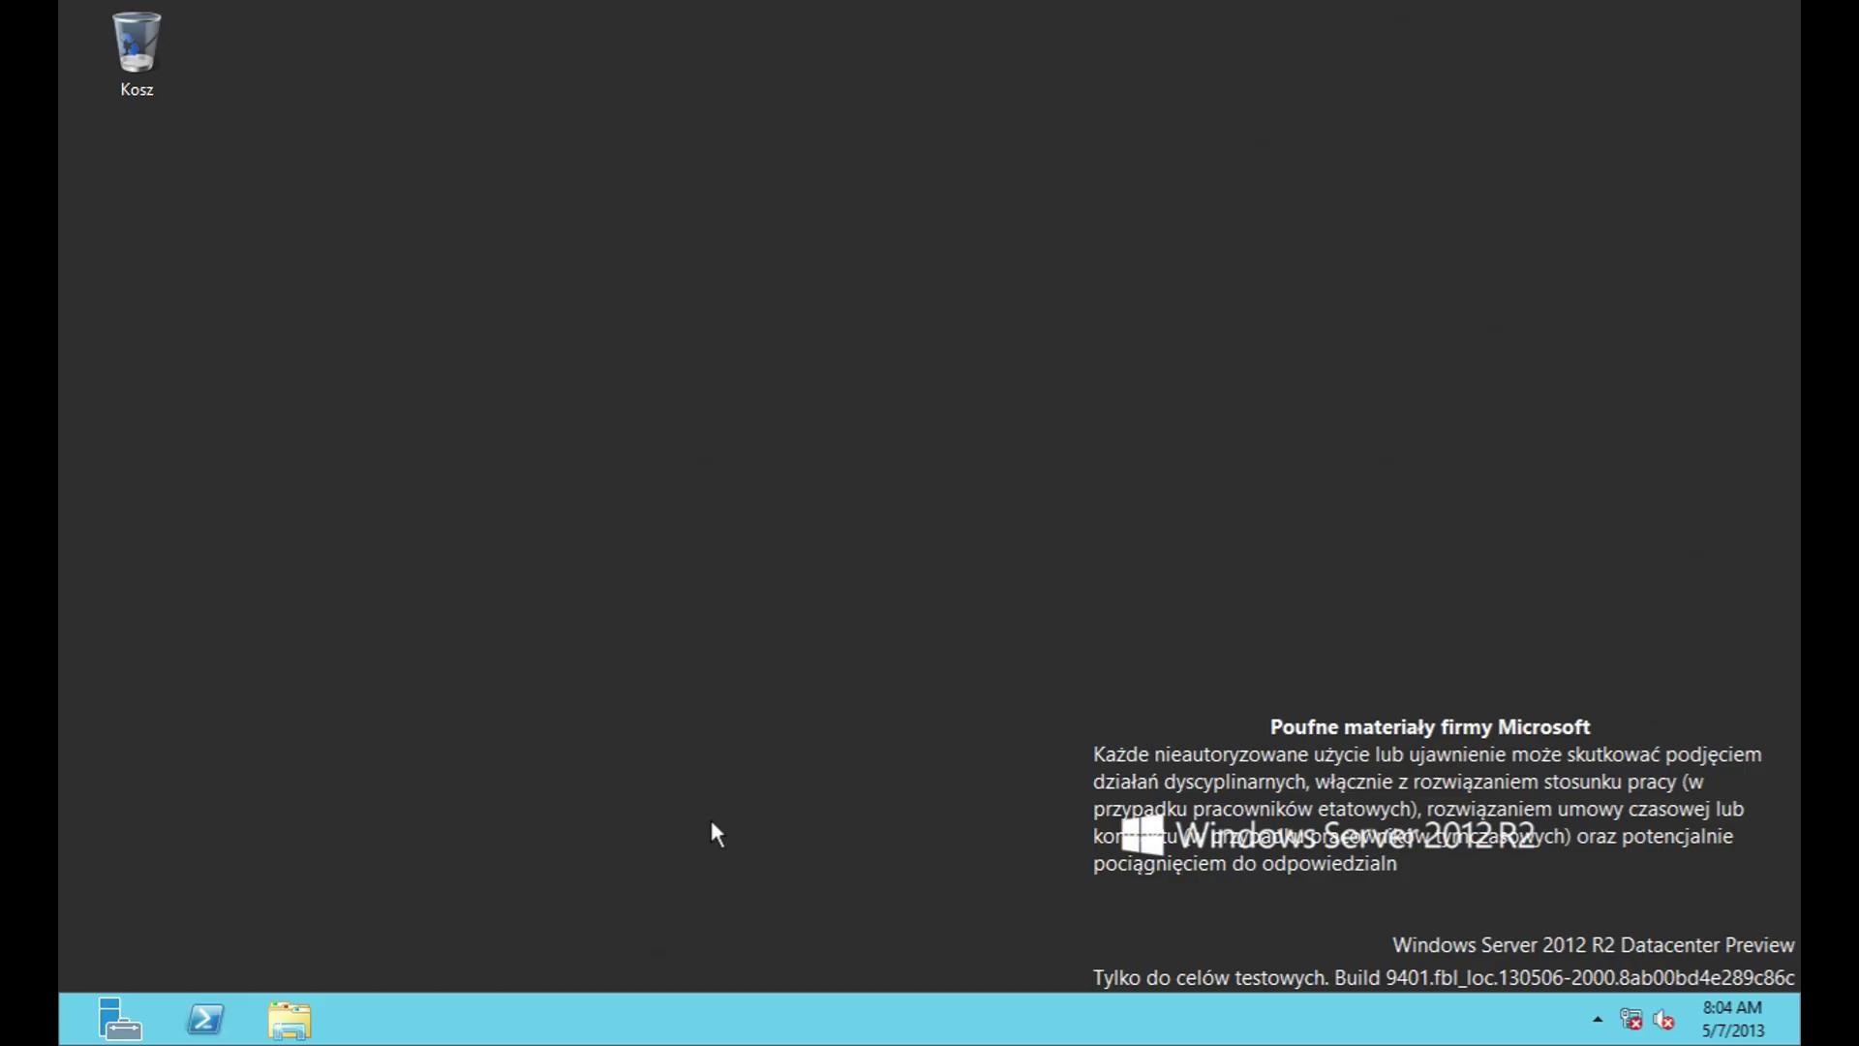
Step: Open Centrum akcji from Control Panel's System i zabezpieczenia category via the Start screen
key(super)
click(295, 679)
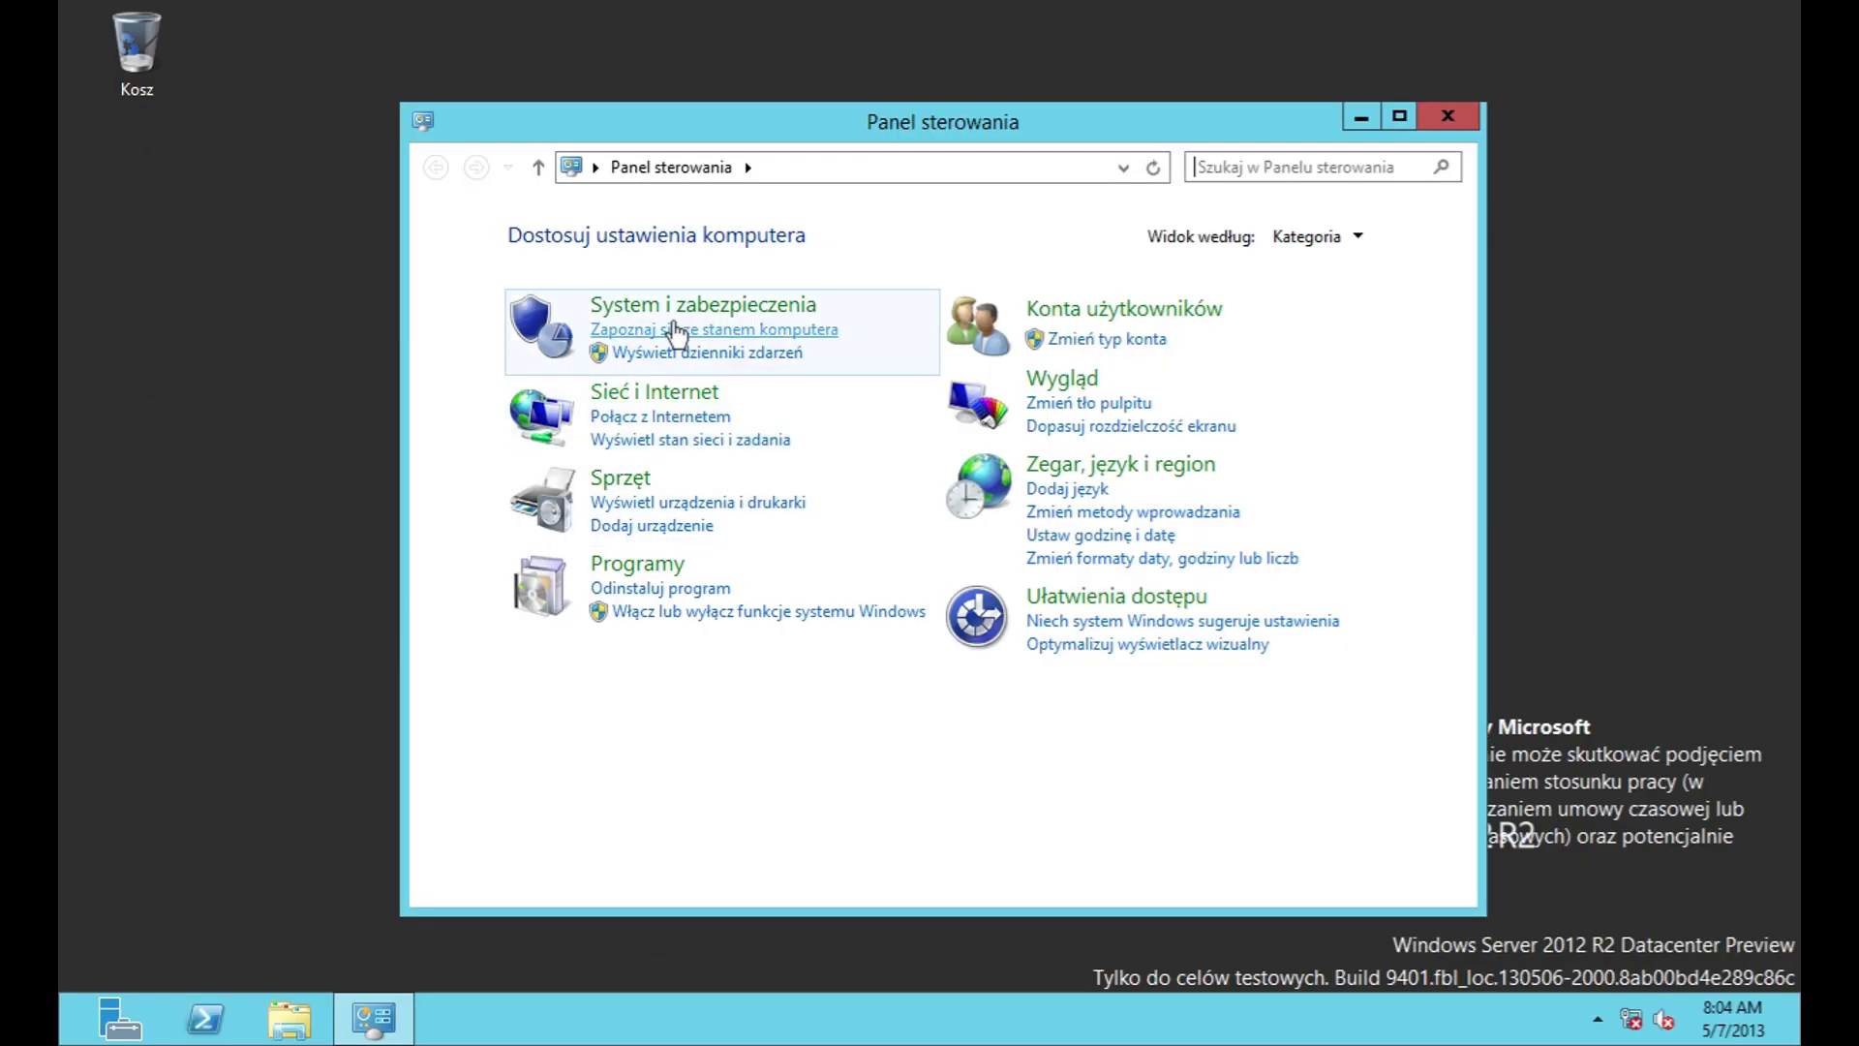
click(676, 304)
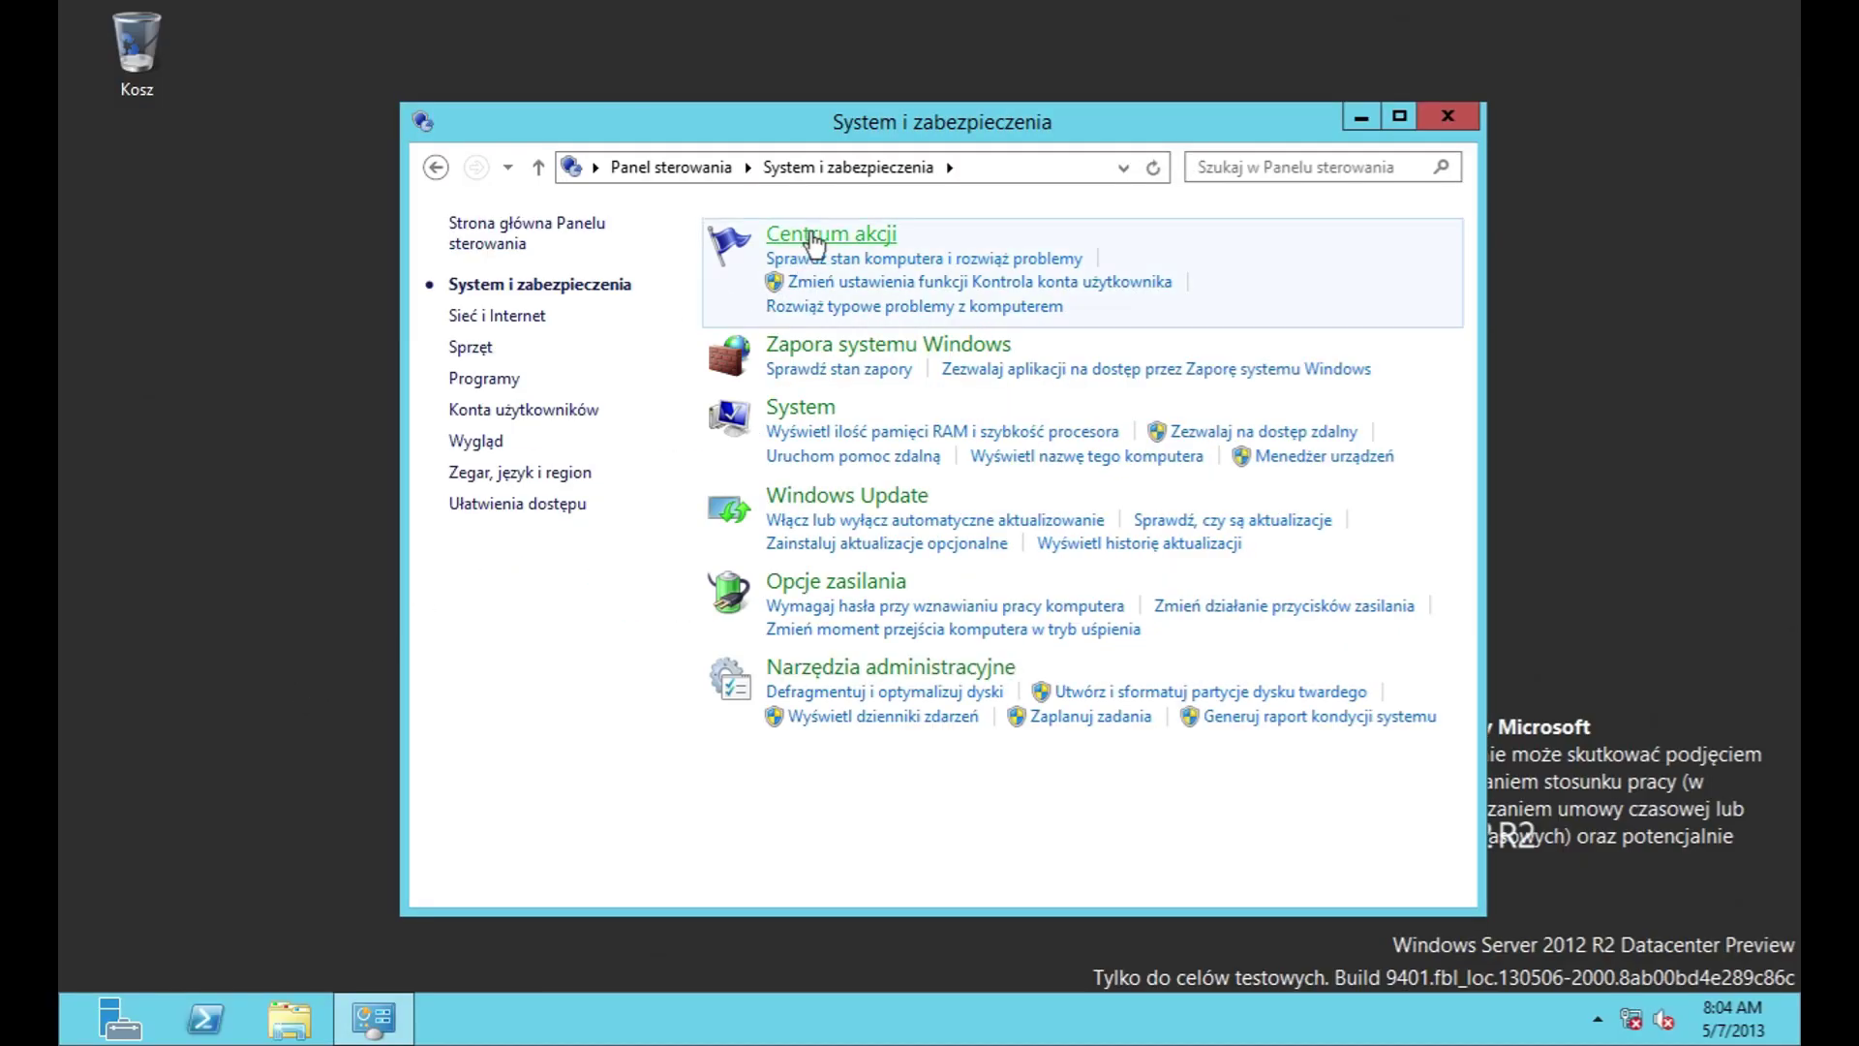
click(814, 237)
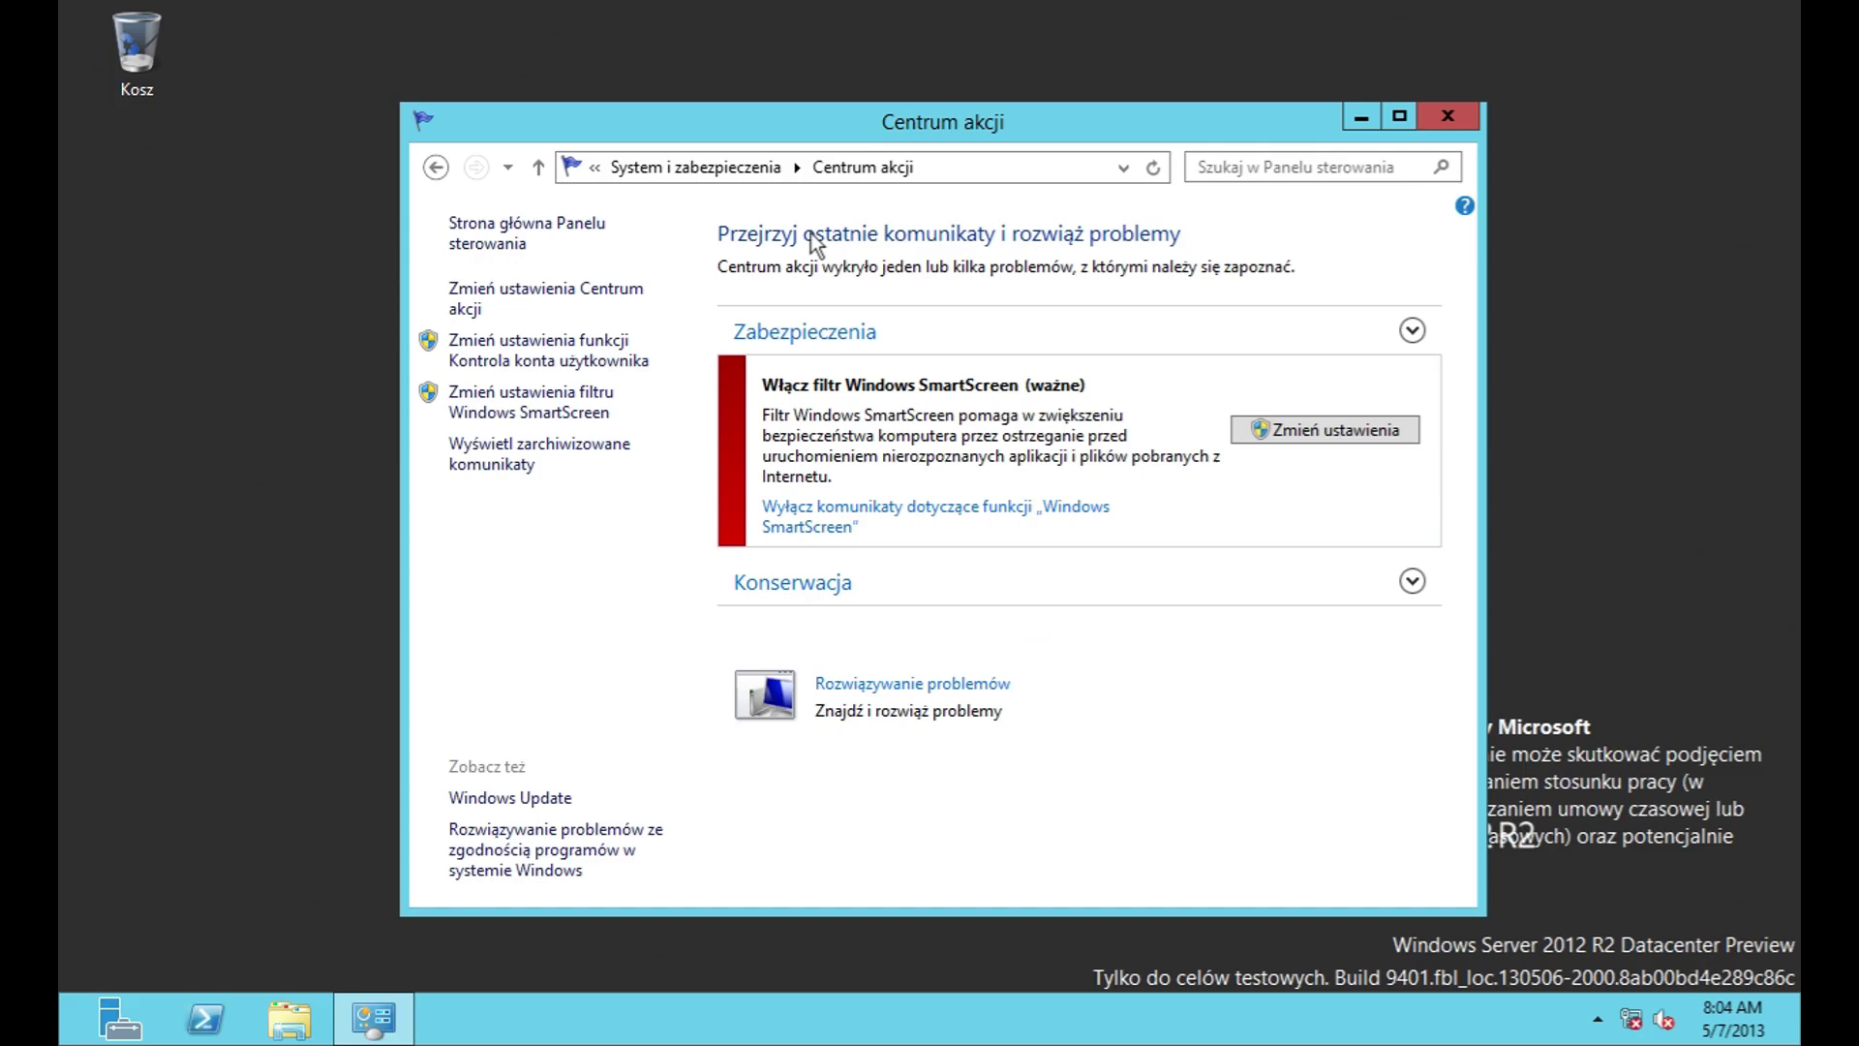
Step: Expand the security and maintenance sections and view SmartScreen settings without changing them
click(1136, 329)
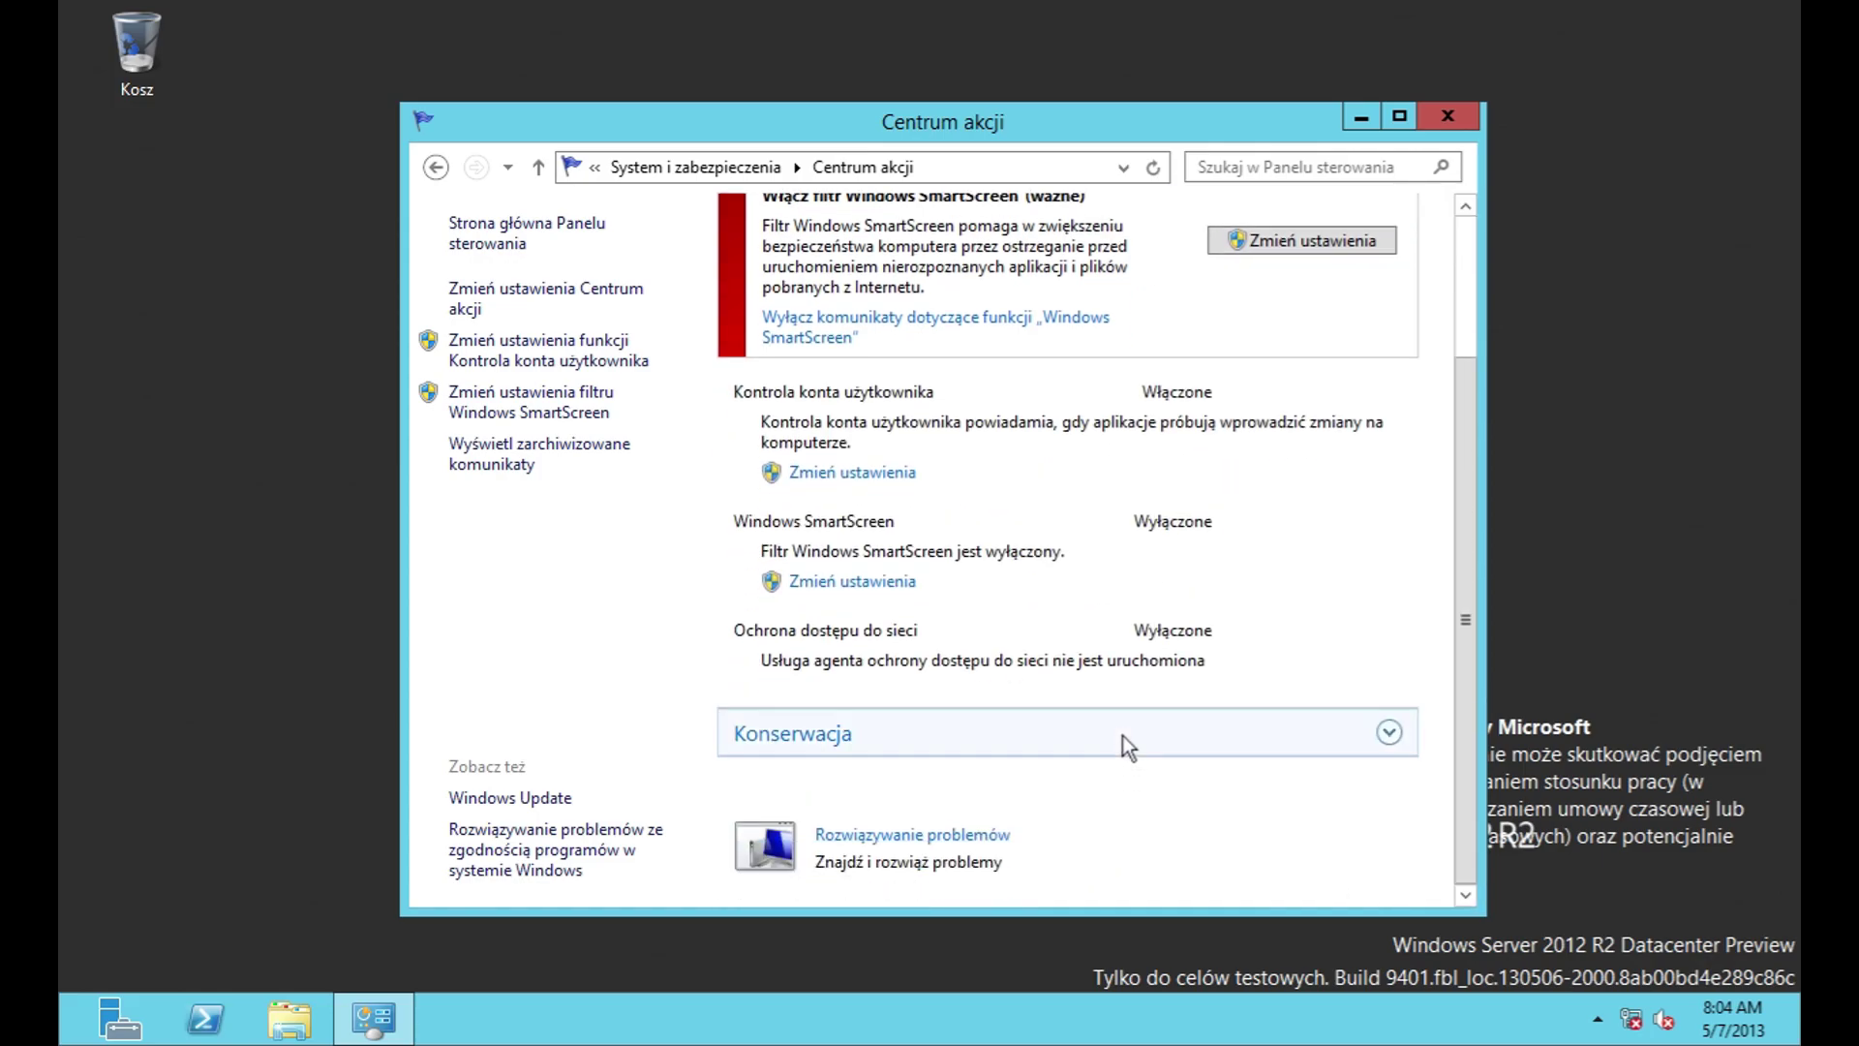
click(1124, 734)
scroll(1118, 692, up, 6)
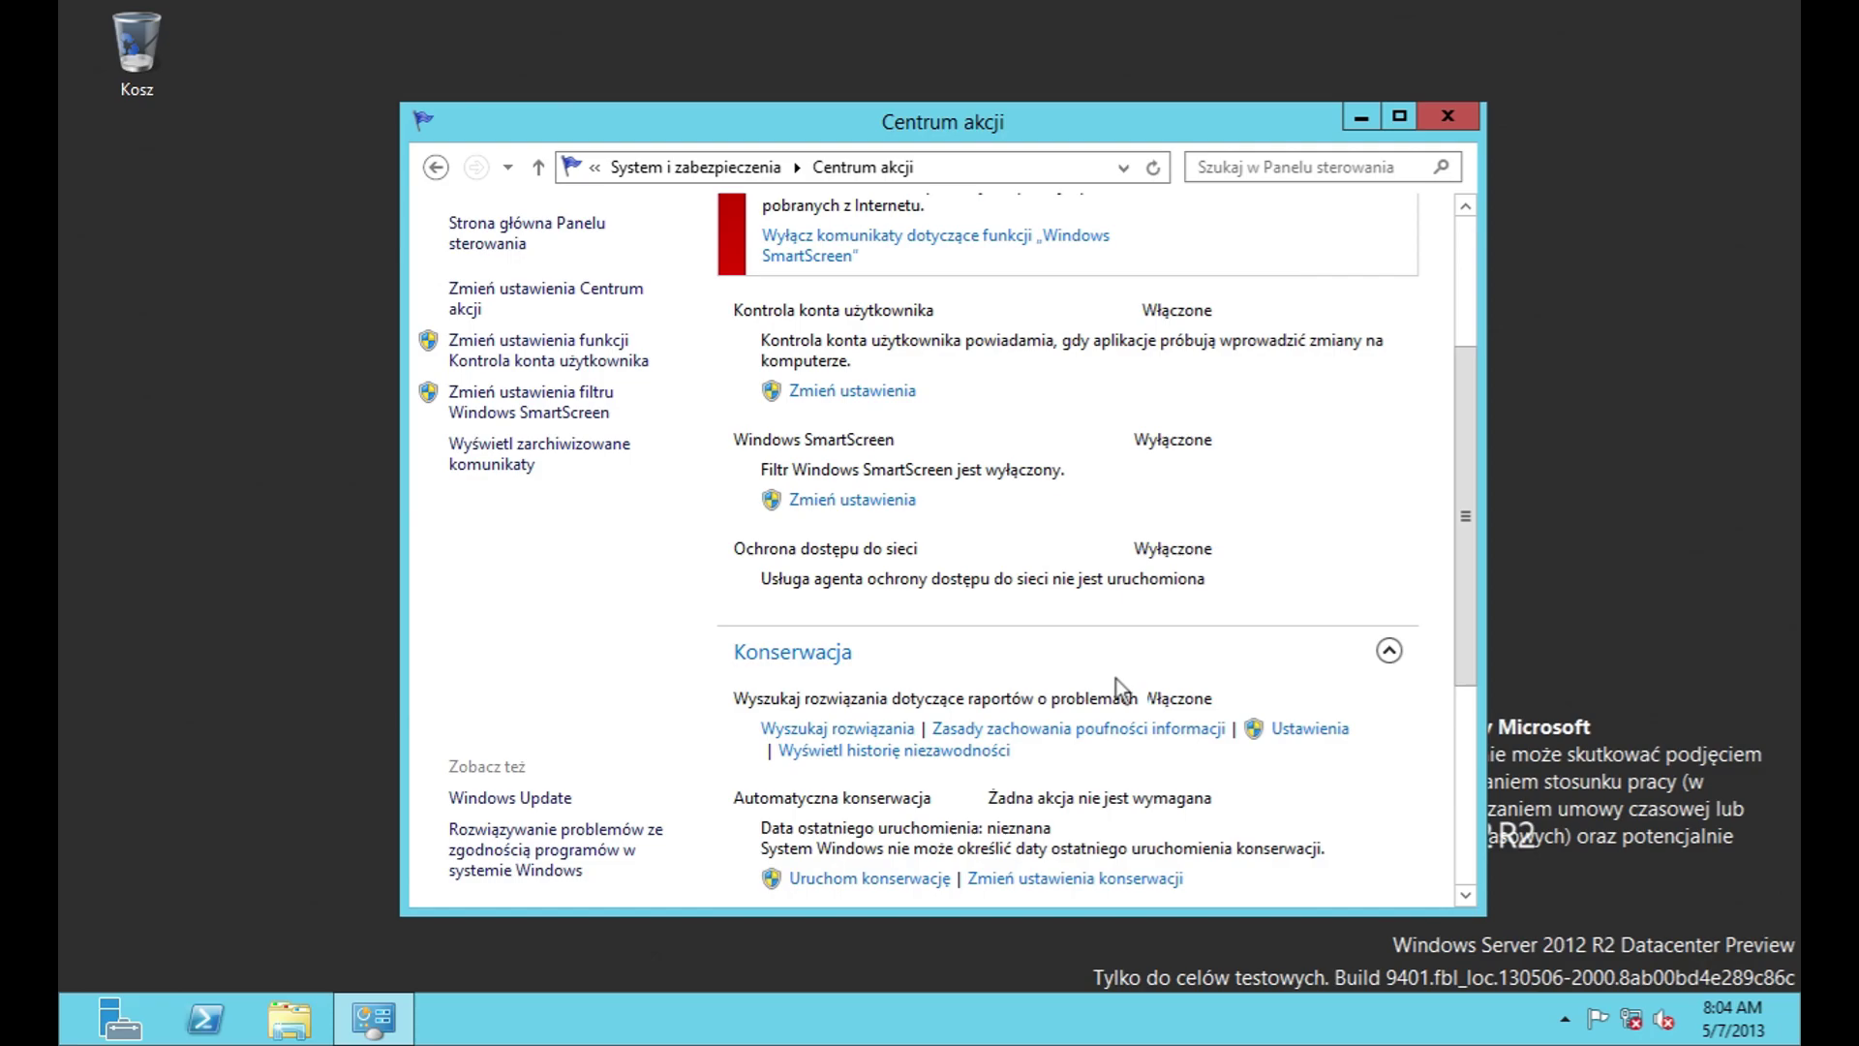
click(1273, 369)
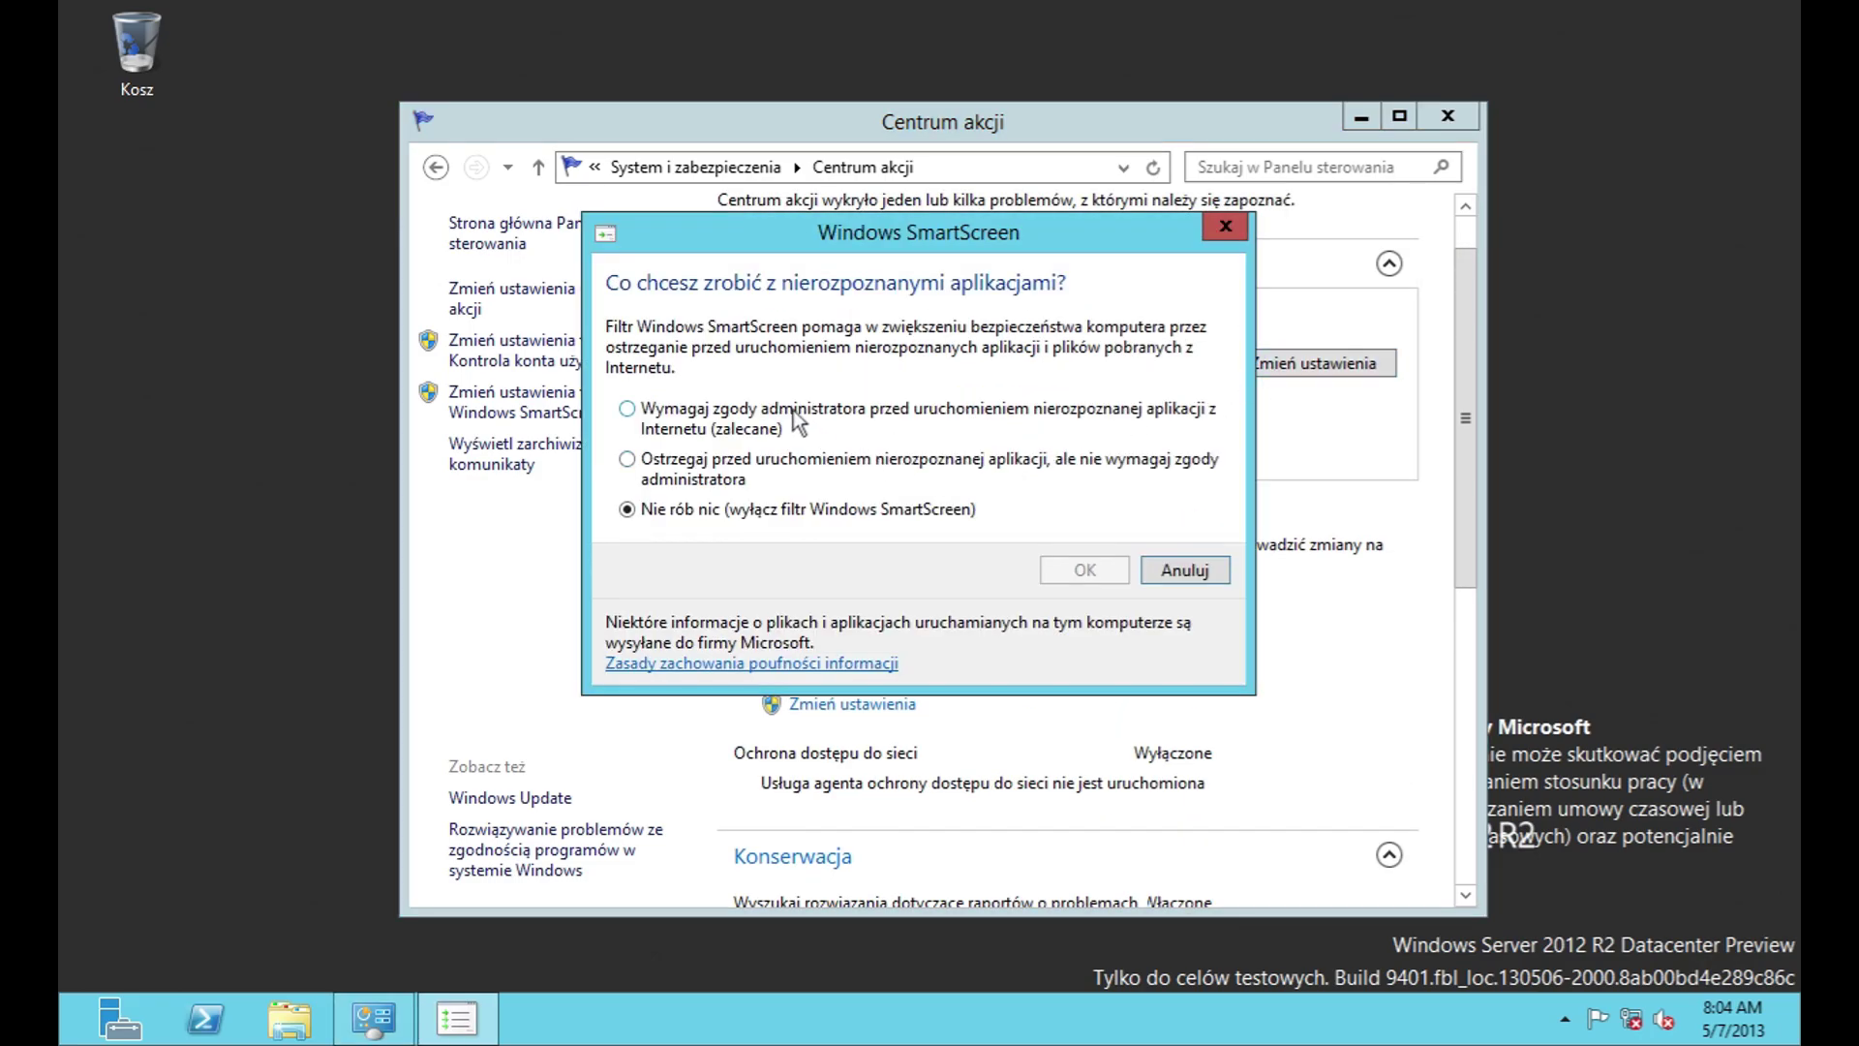
click(1186, 572)
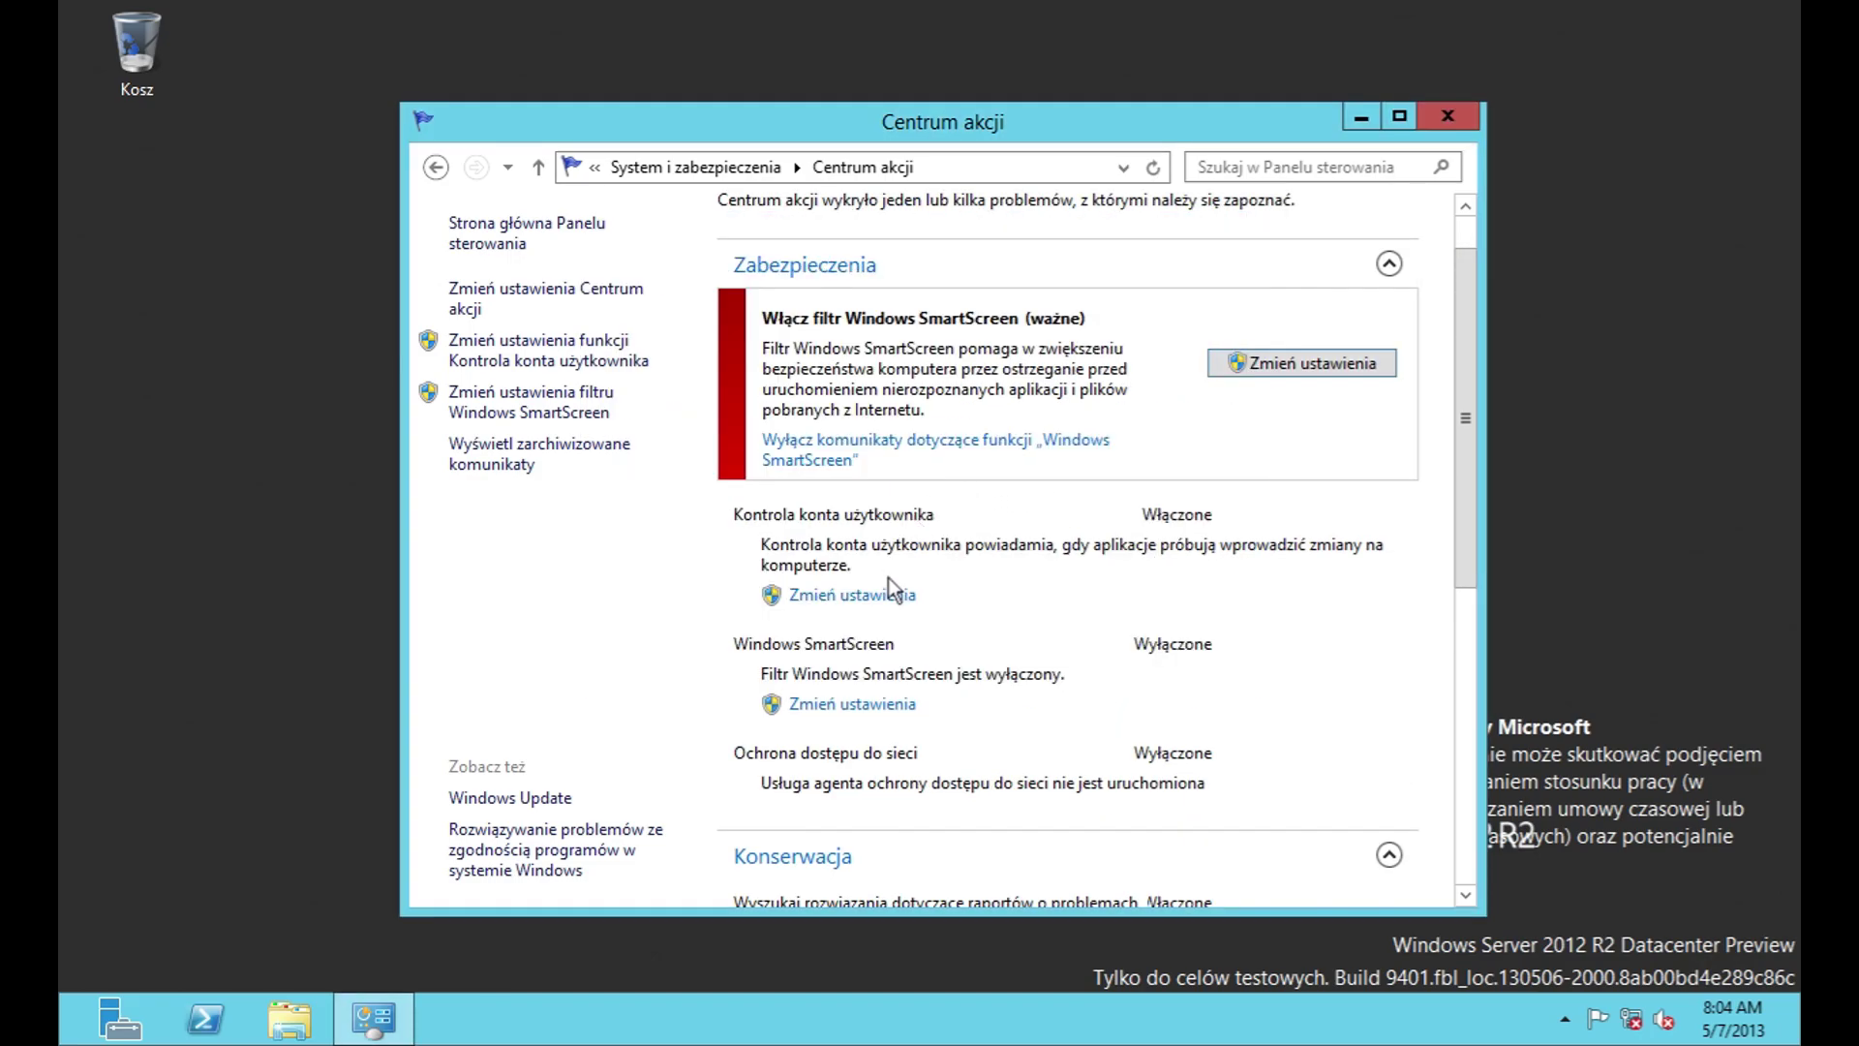
Step: Review the UAC notification levels, leaving the default, and recheck SmartScreen settings unchanged
click(889, 593)
drag(623, 484, 663, 466)
click(1259, 835)
click(859, 705)
click(1184, 570)
Step: Search for solutions to reported problems, then open Microsoft's privacy information link
scroll(1181, 664, down, 3)
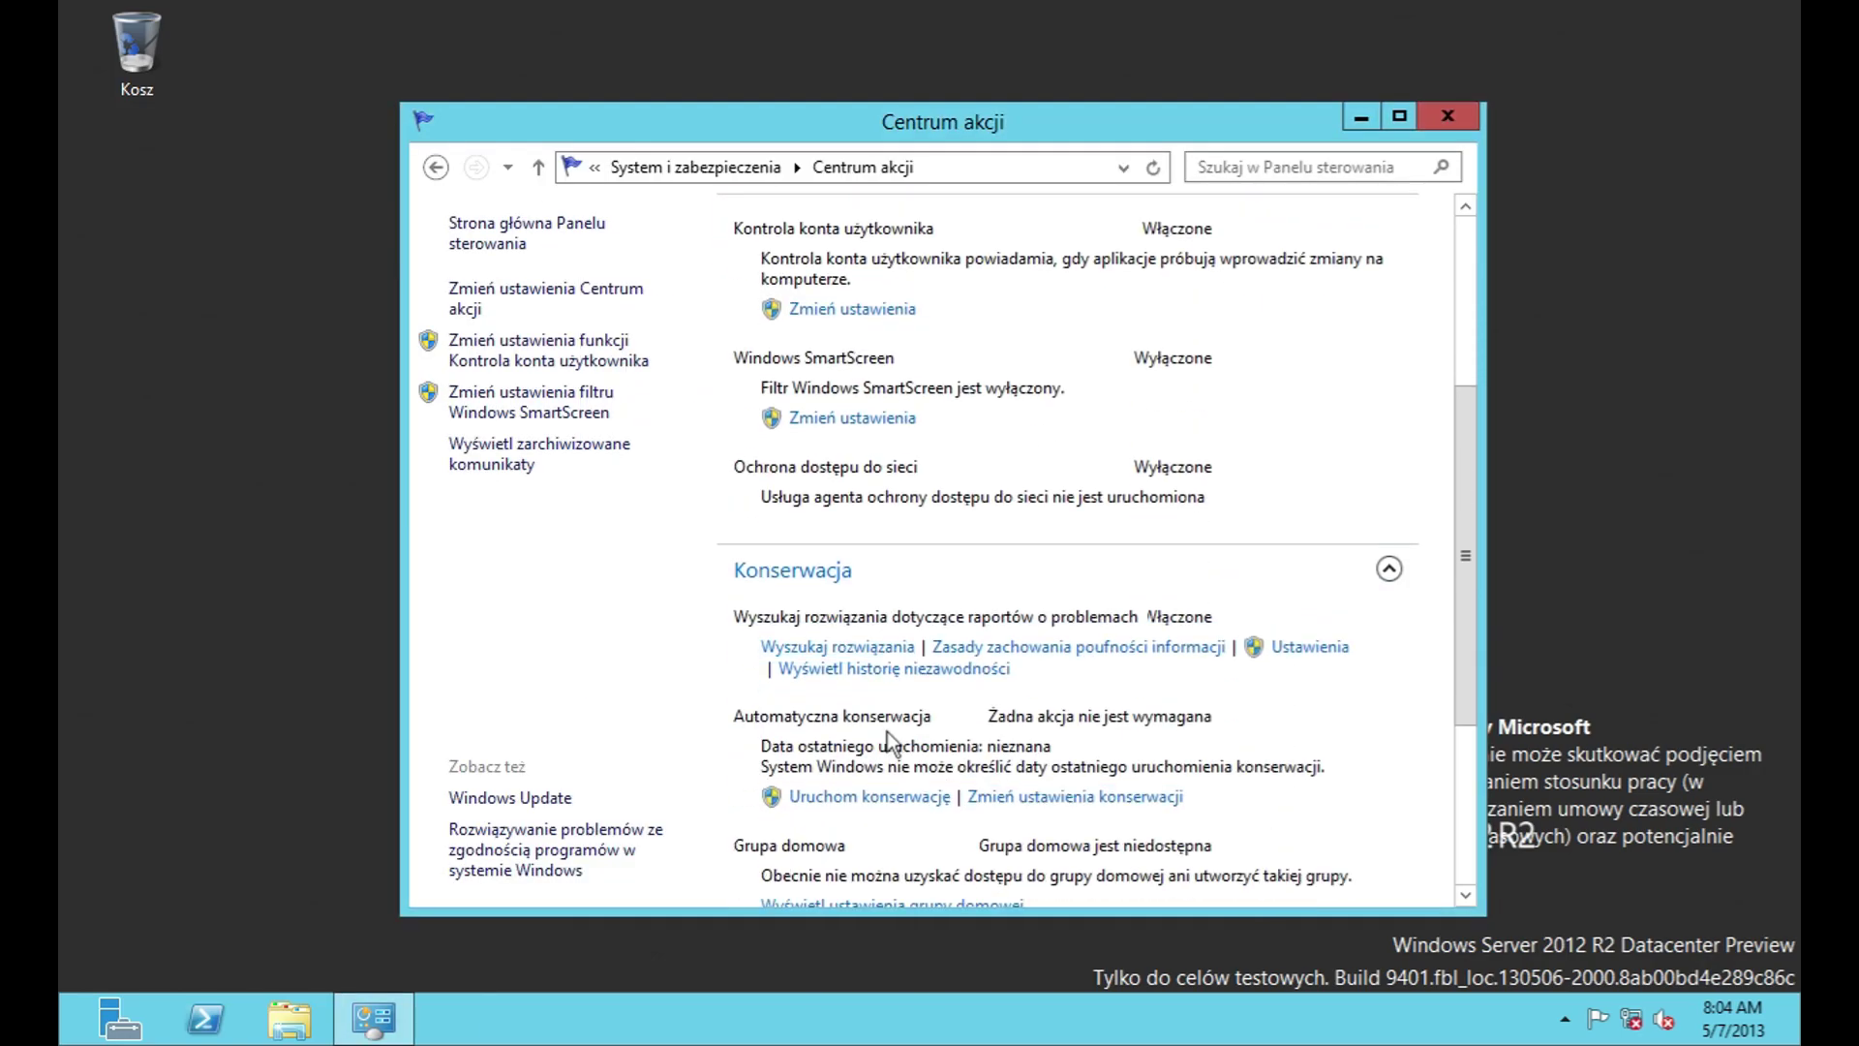
click(863, 647)
click(1210, 579)
click(1215, 647)
Step: Close Internet Explorer and review the error reporting settings without changes
click(1142, 326)
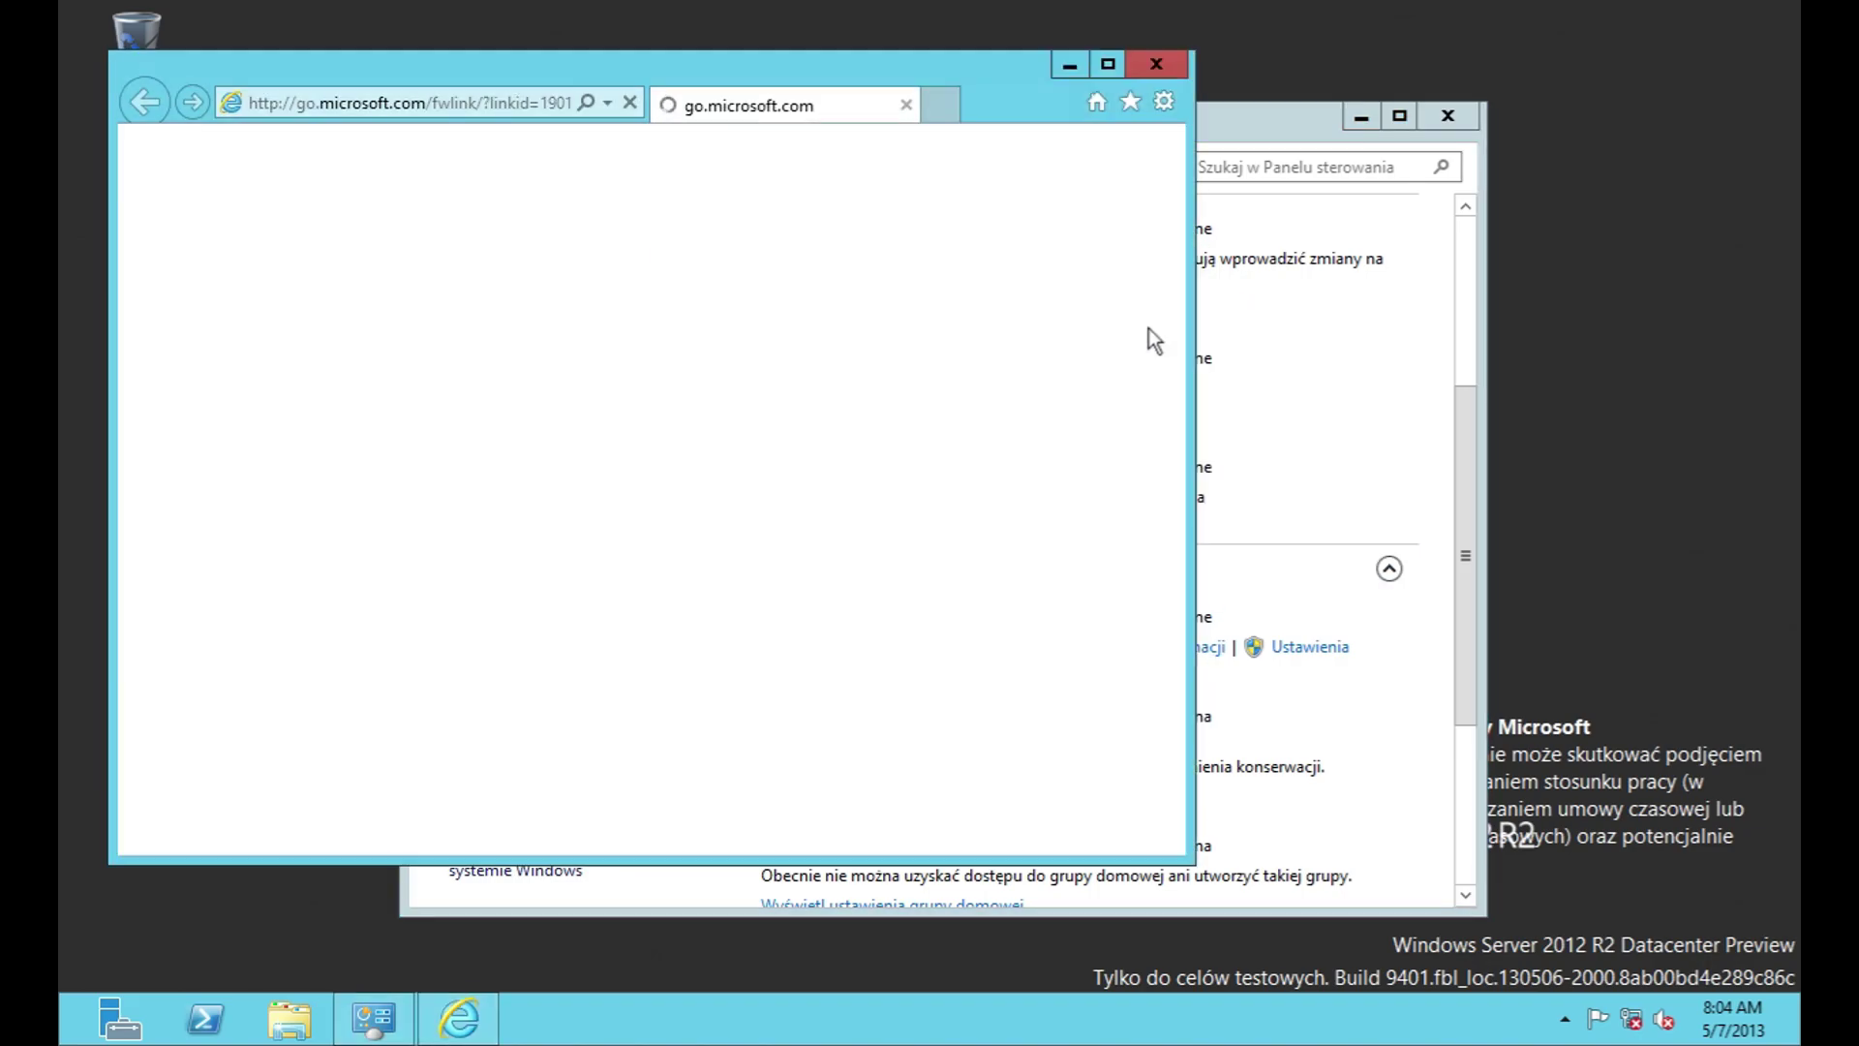
click(1156, 63)
click(1324, 648)
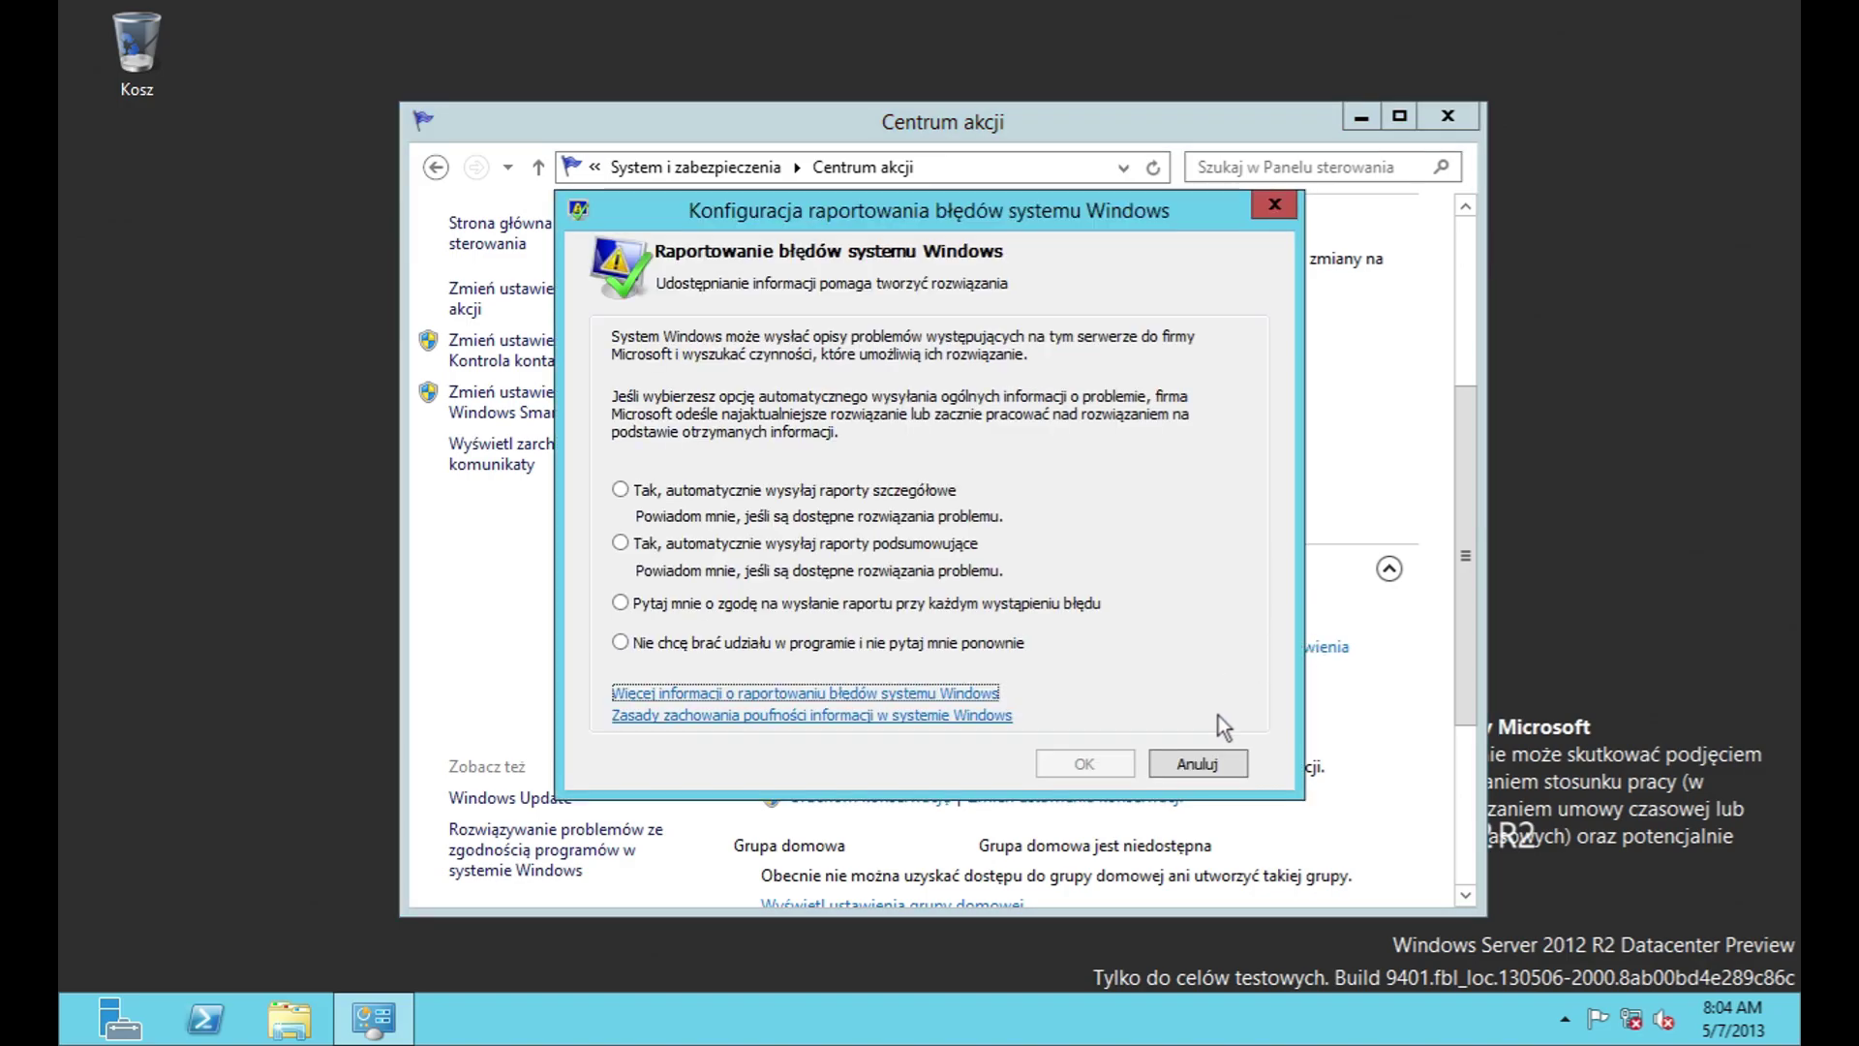
click(1210, 765)
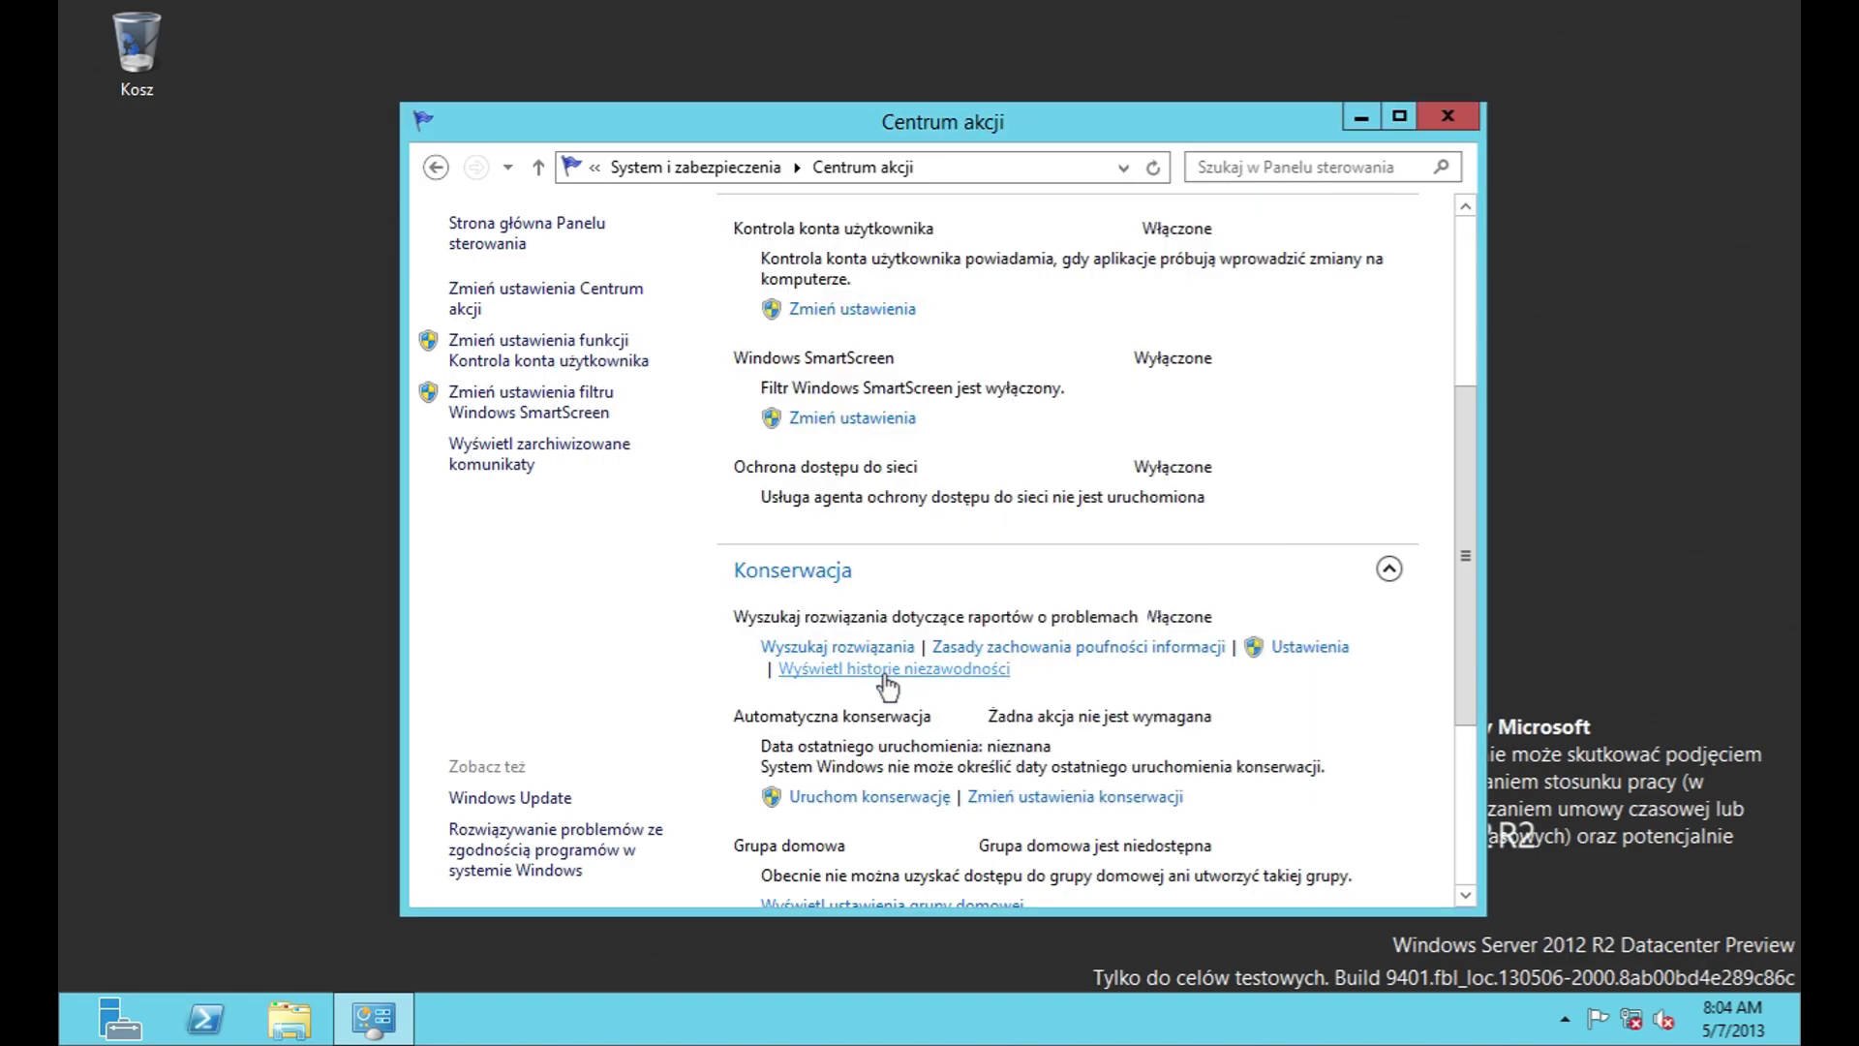
Step: View the reliability history, then return to the Action Center
click(898, 668)
scroll(1047, 695, down, 3)
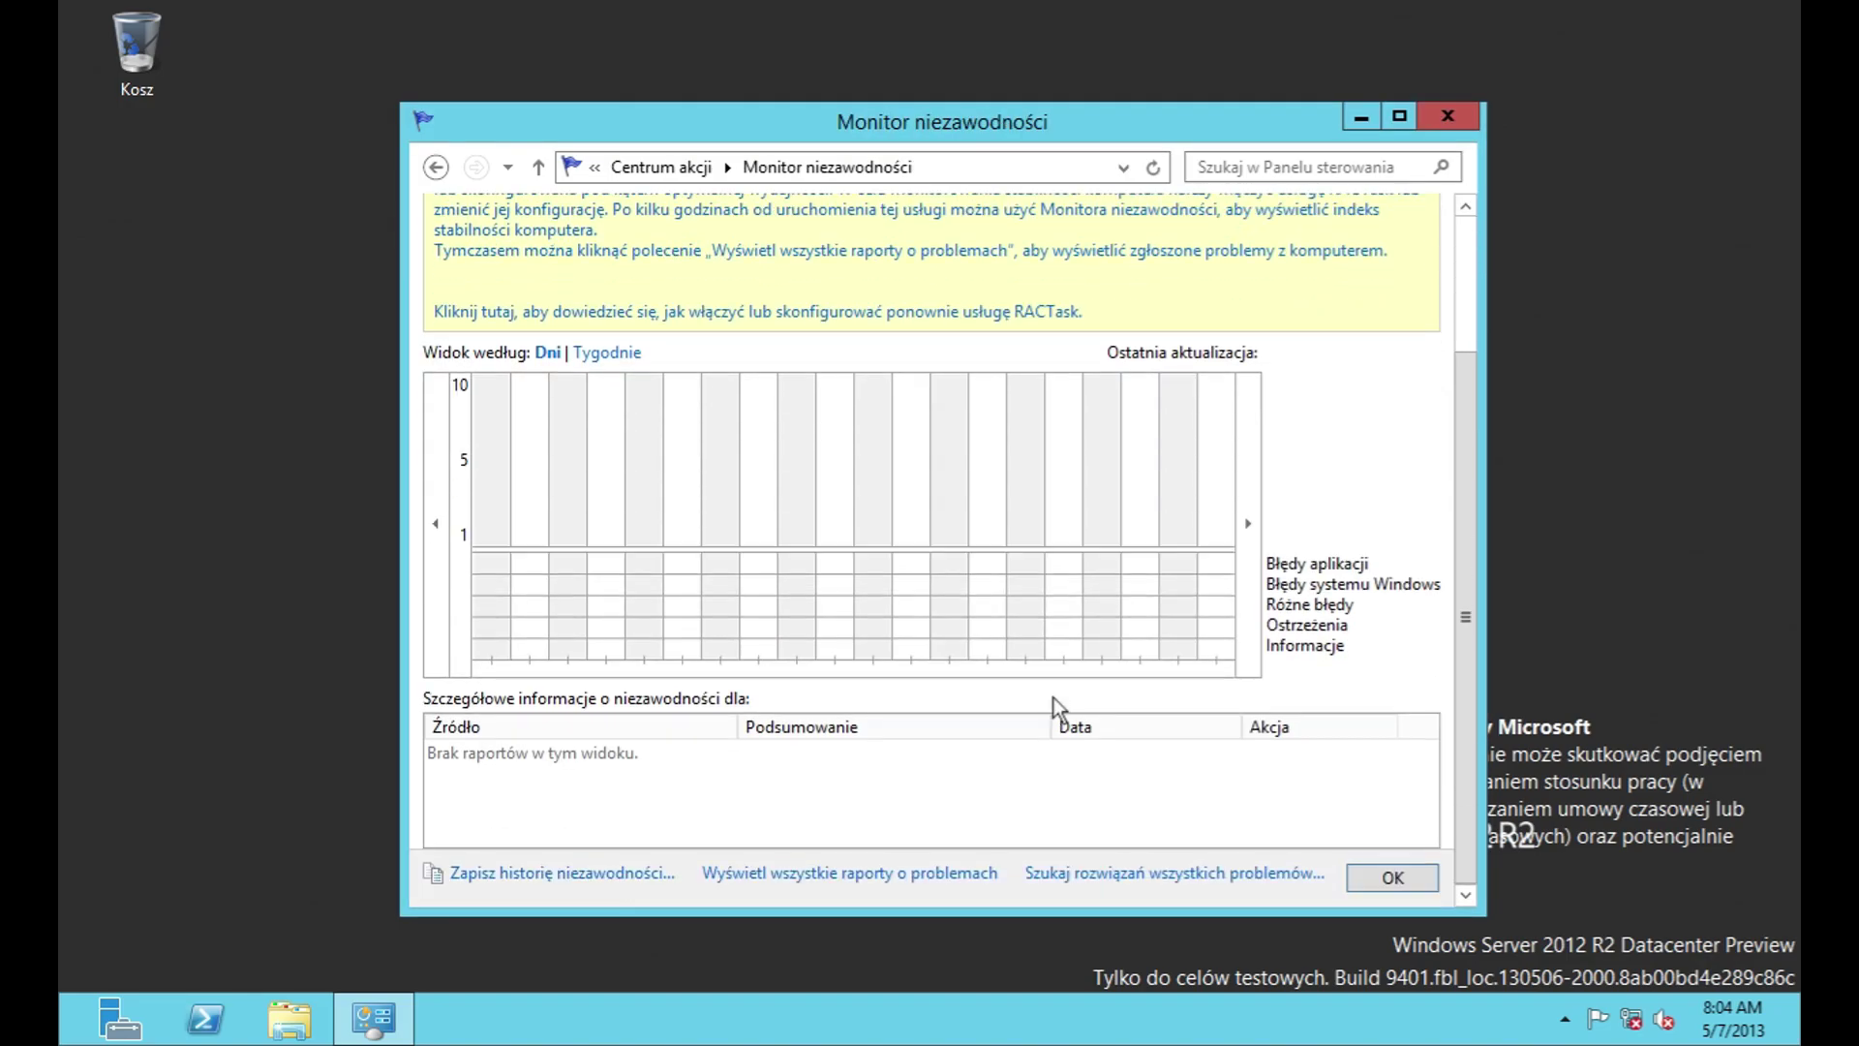
click(435, 168)
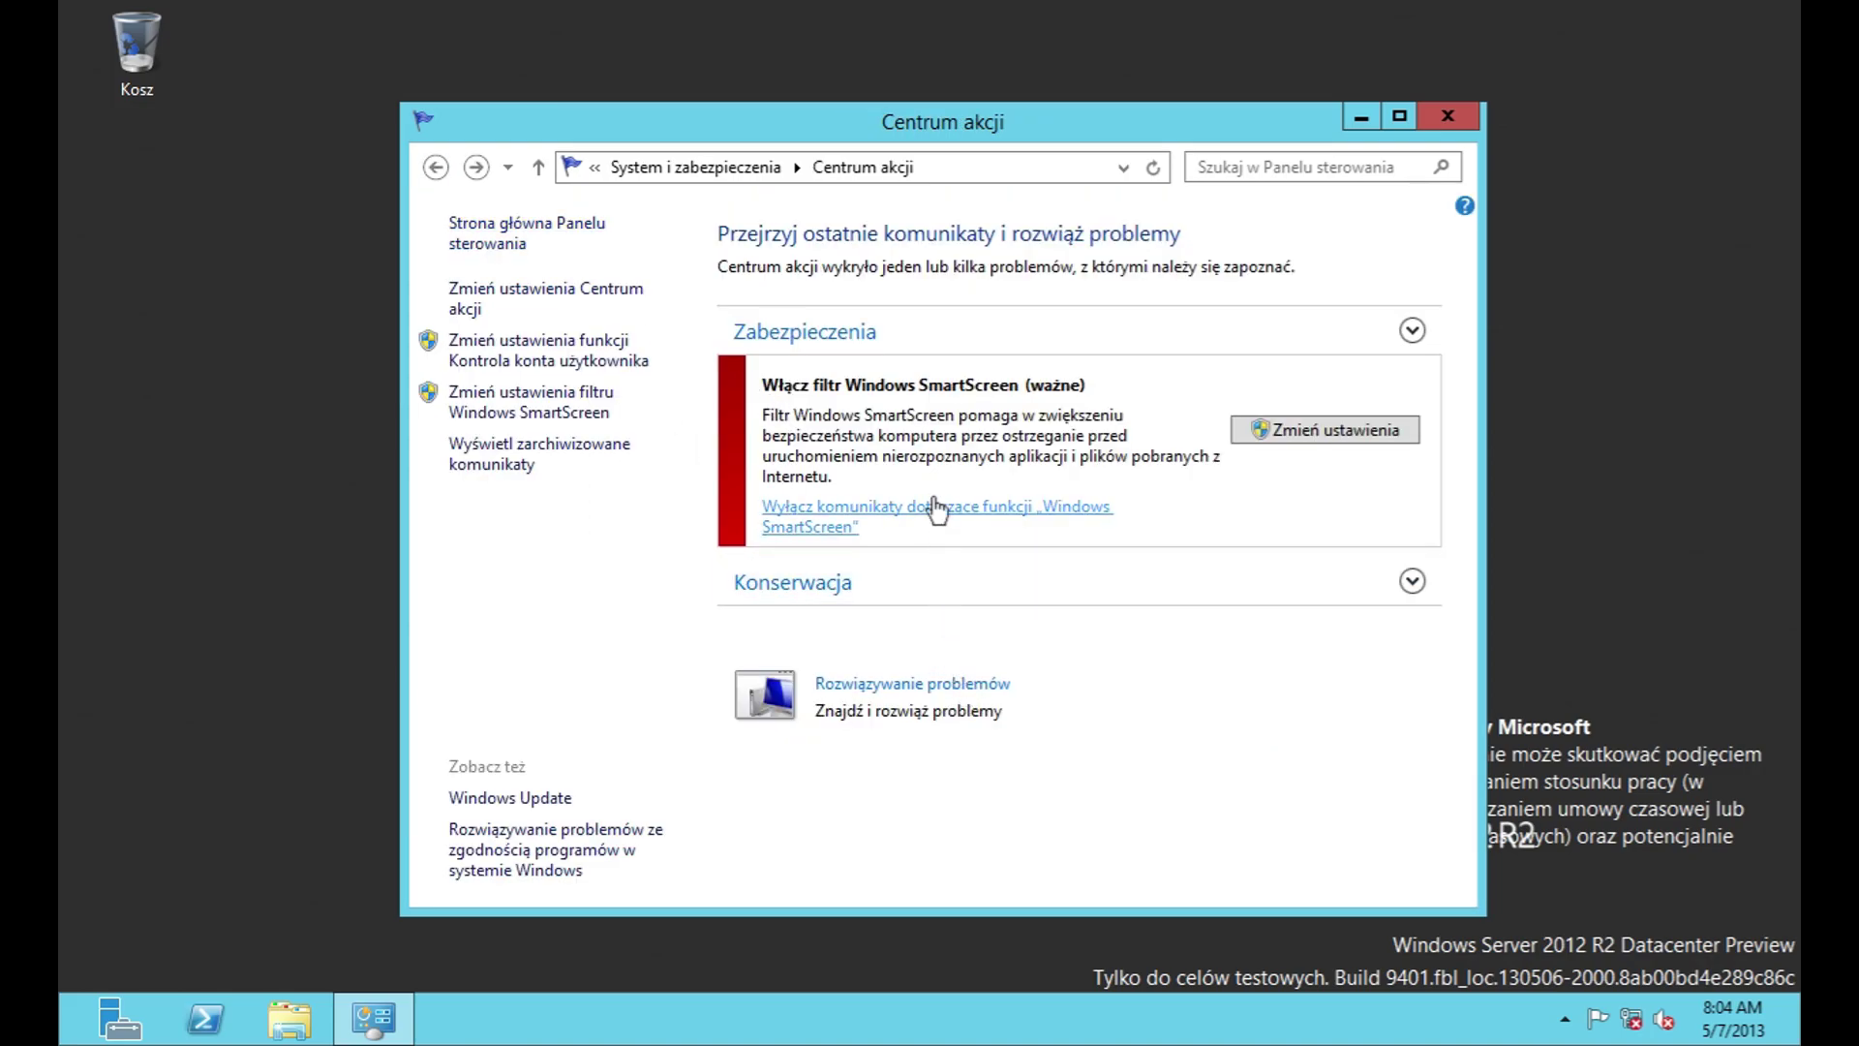
Step: Turn off SmartScreen messages and review the UAC settings without changing them
click(1065, 507)
click(1019, 333)
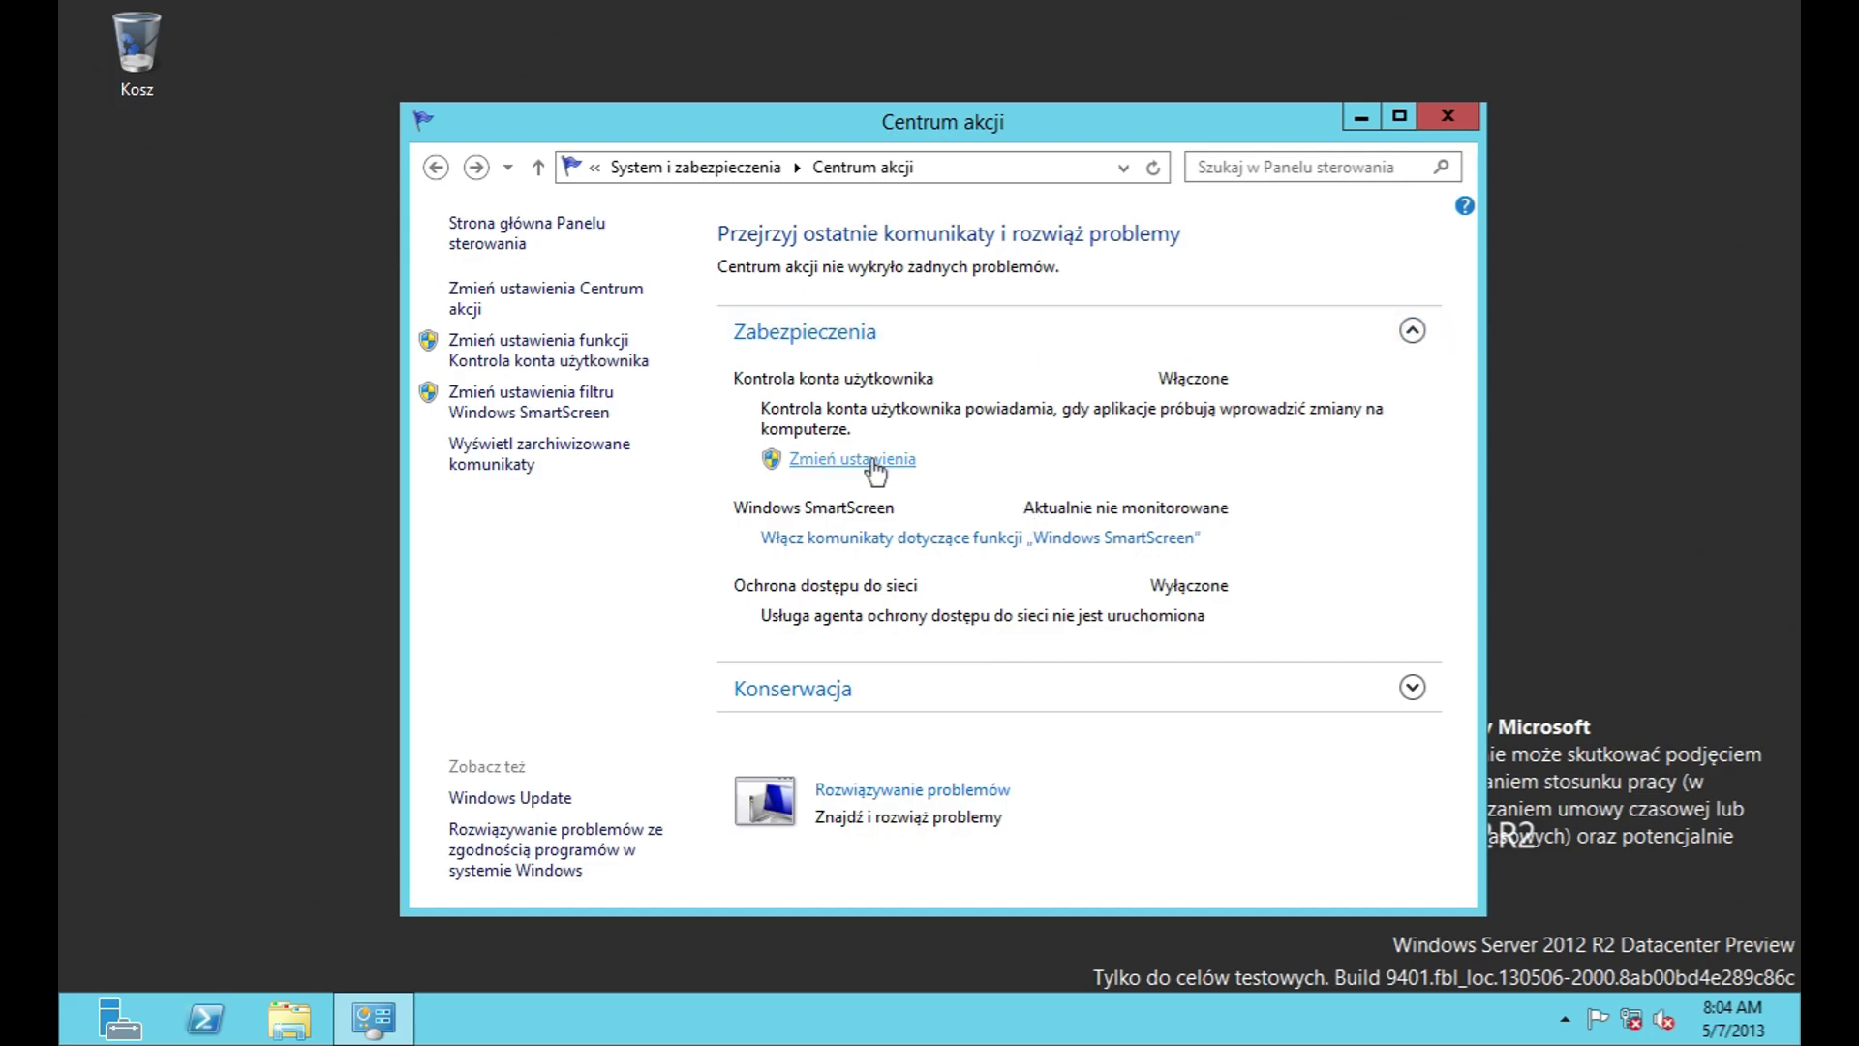
click(879, 463)
click(1302, 834)
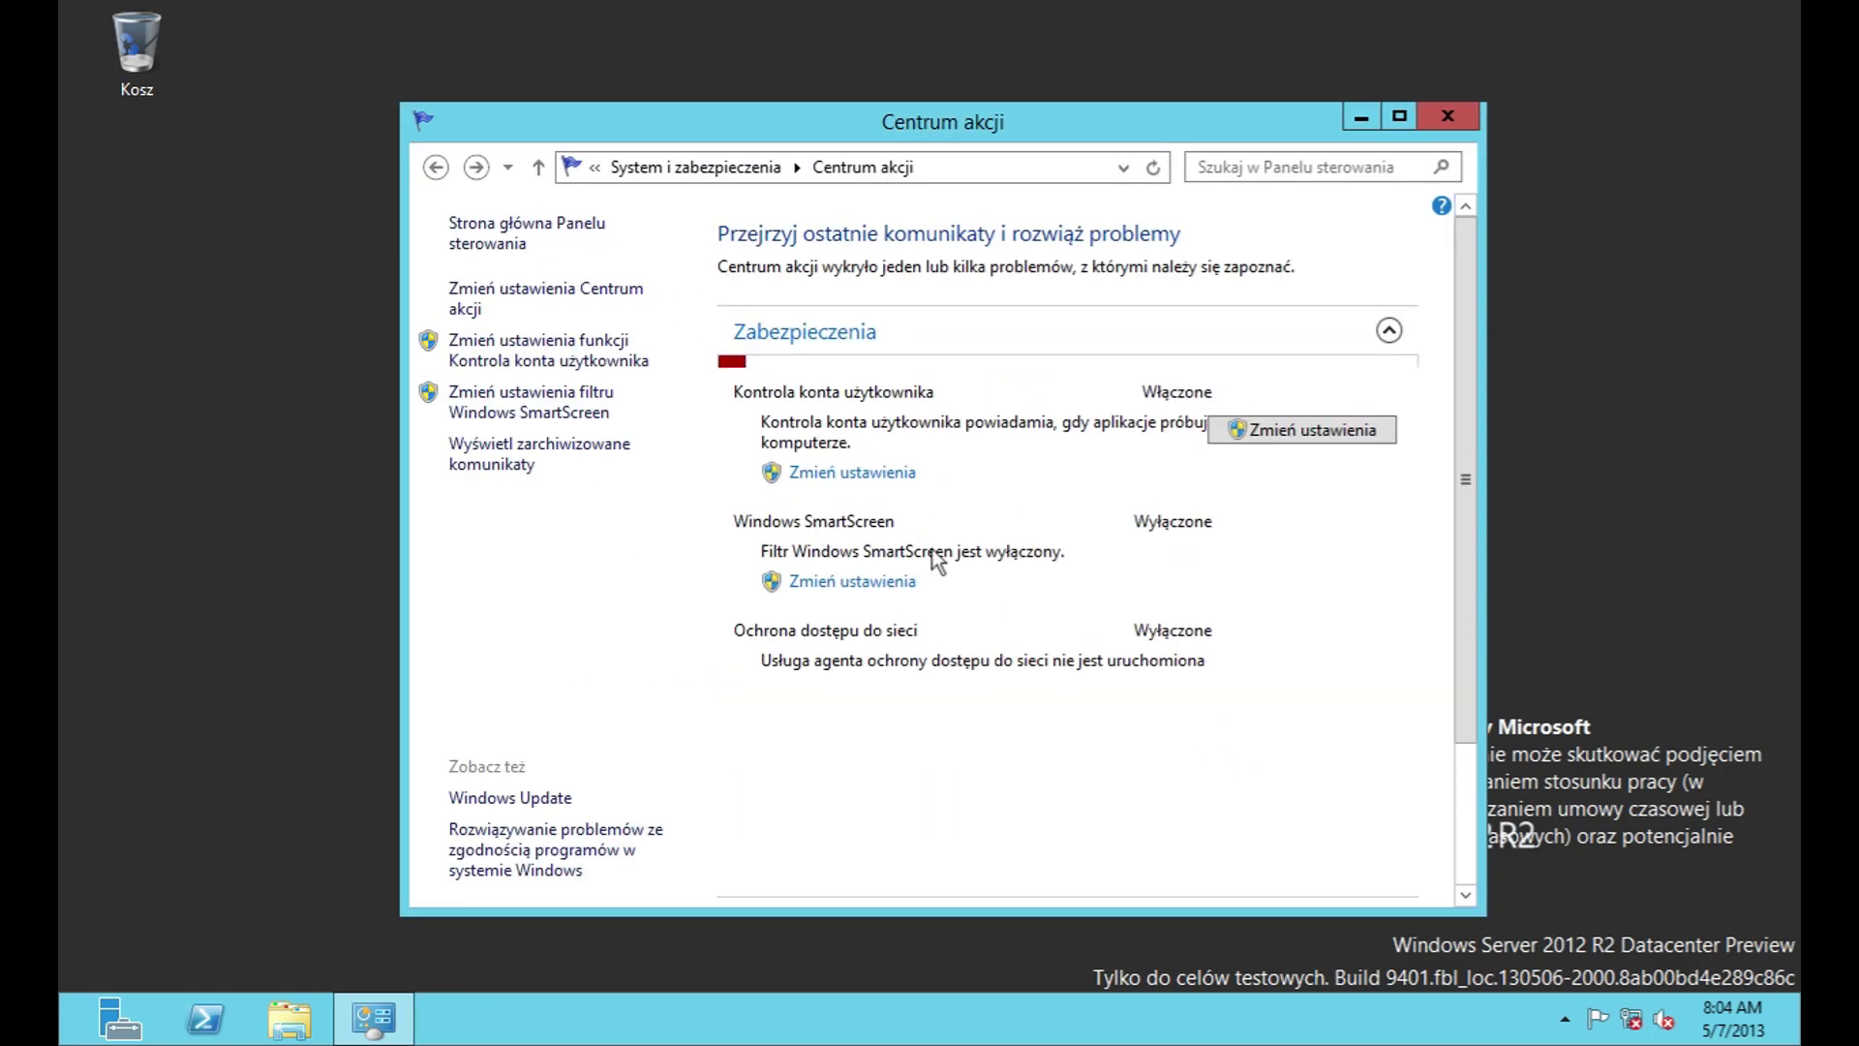
Step: Expand Konserwacja and review the error reporting settings, leaving them unchanged
scroll(1280, 701, down, 3)
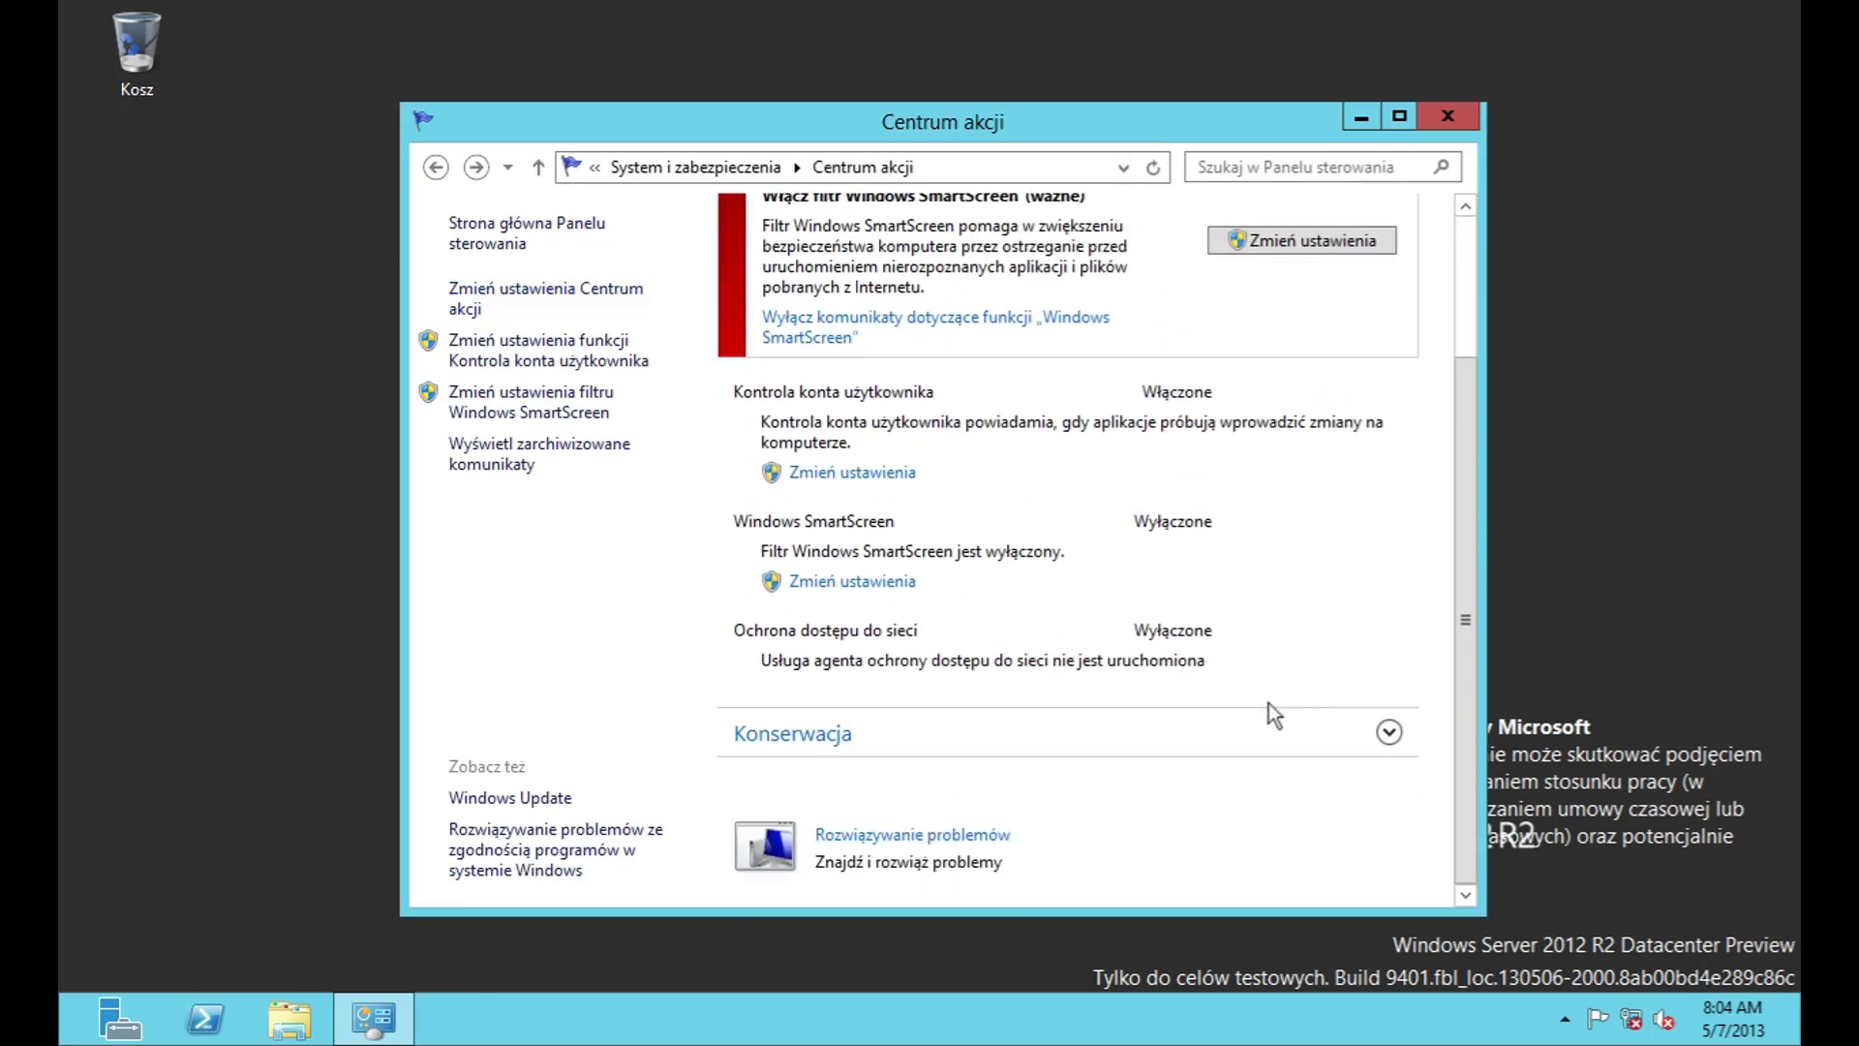
click(1106, 735)
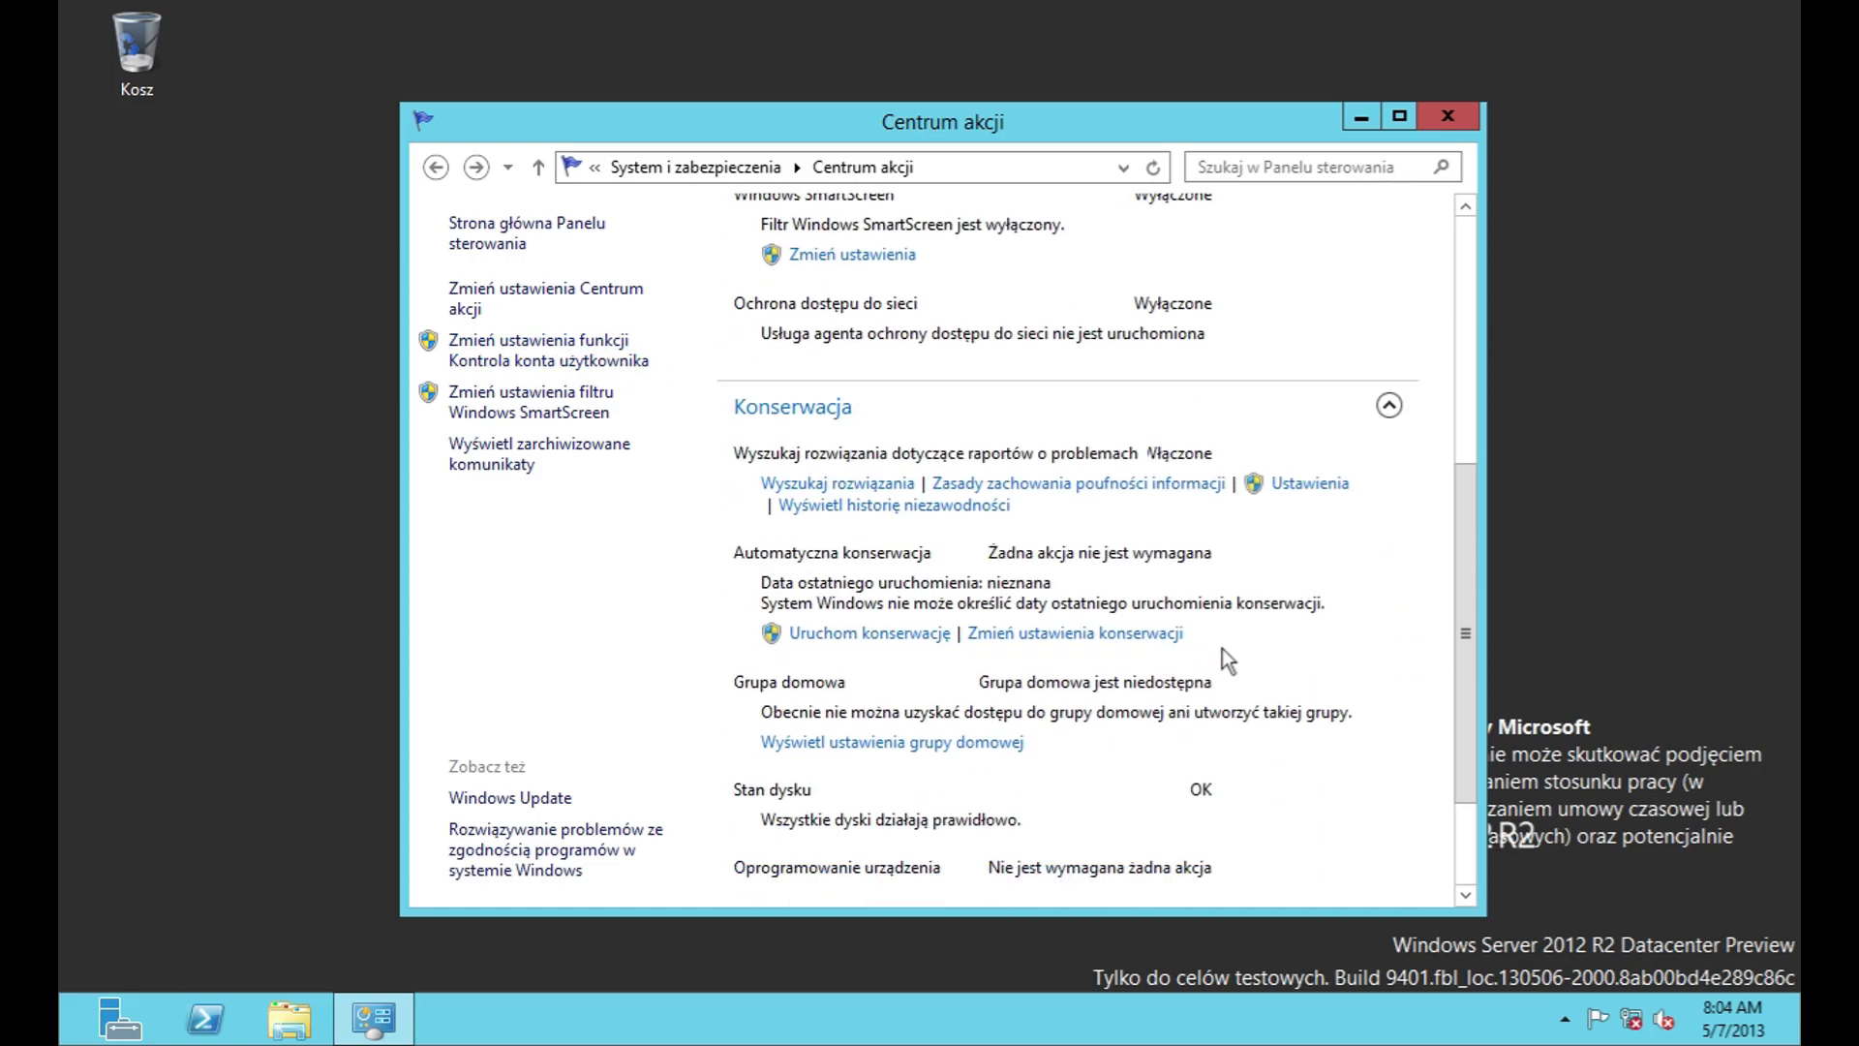
click(1298, 481)
click(1193, 767)
scroll(1131, 707, down, 2)
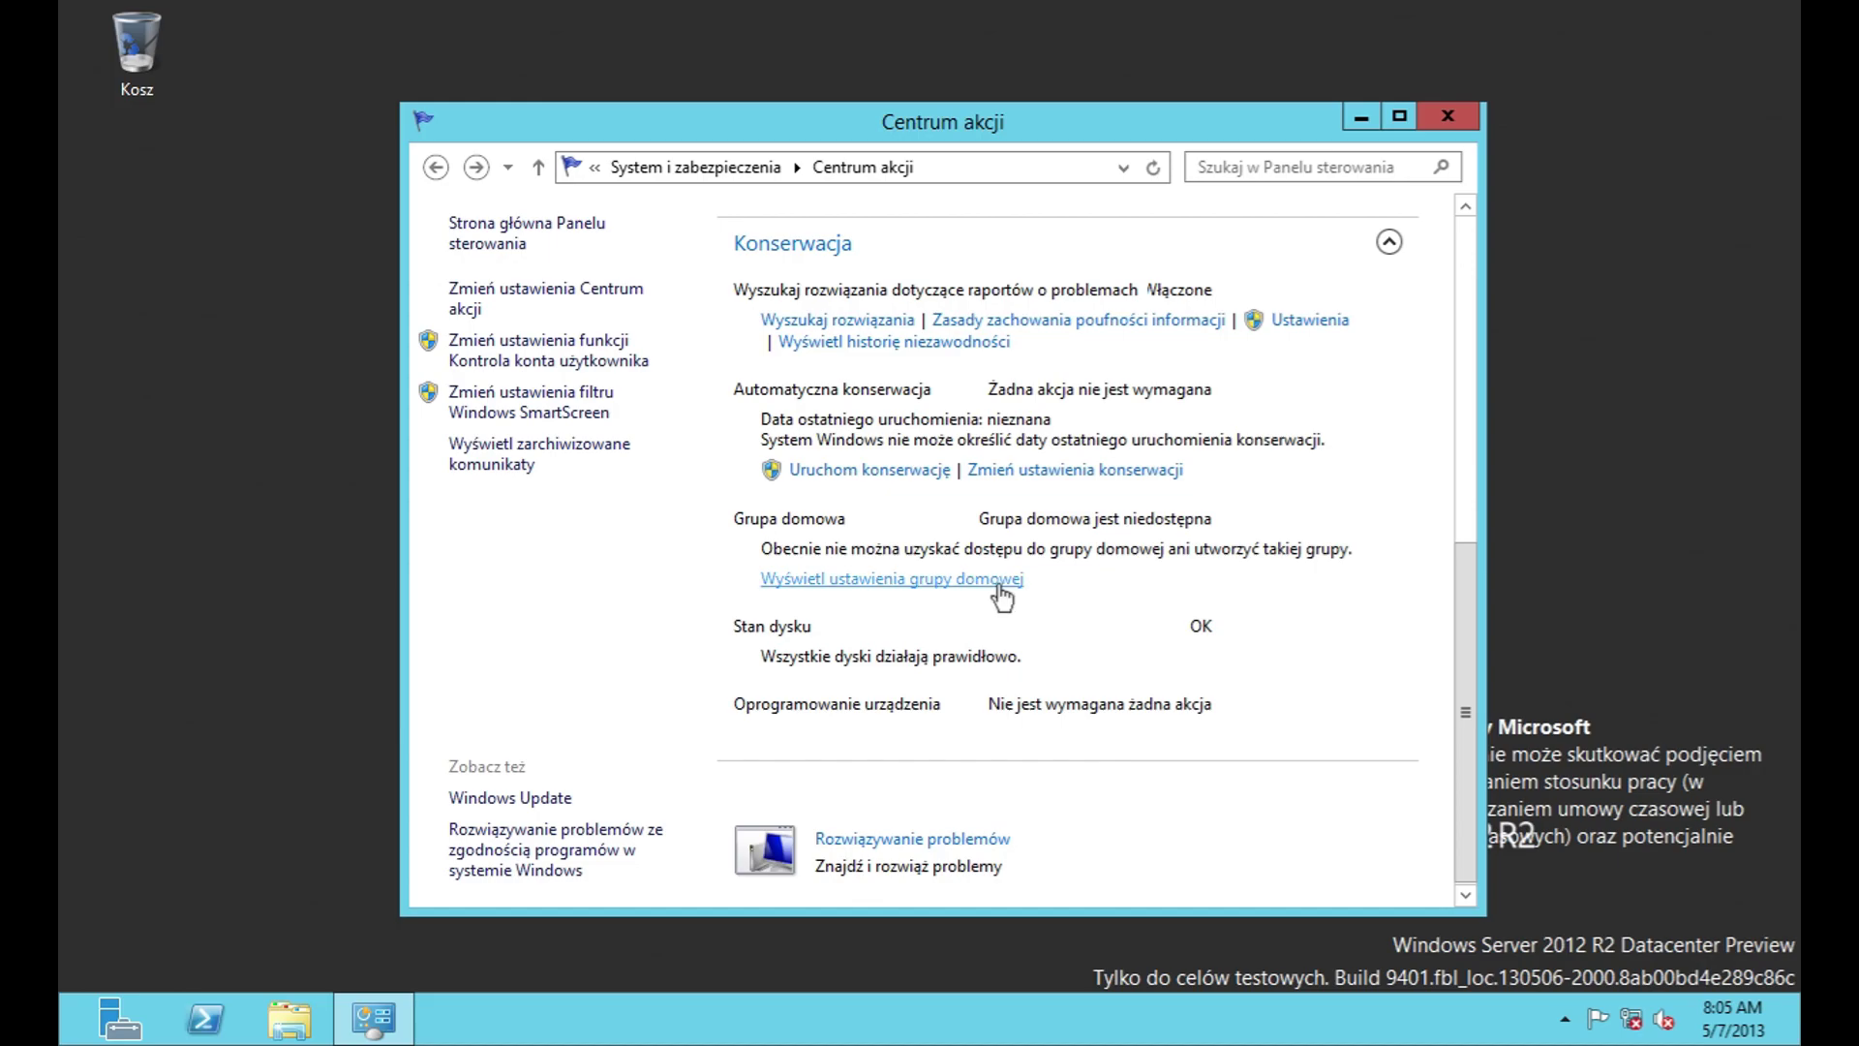
Step: Stop the automatic maintenance currently running, from Action Center's Maintenance section
click(1162, 471)
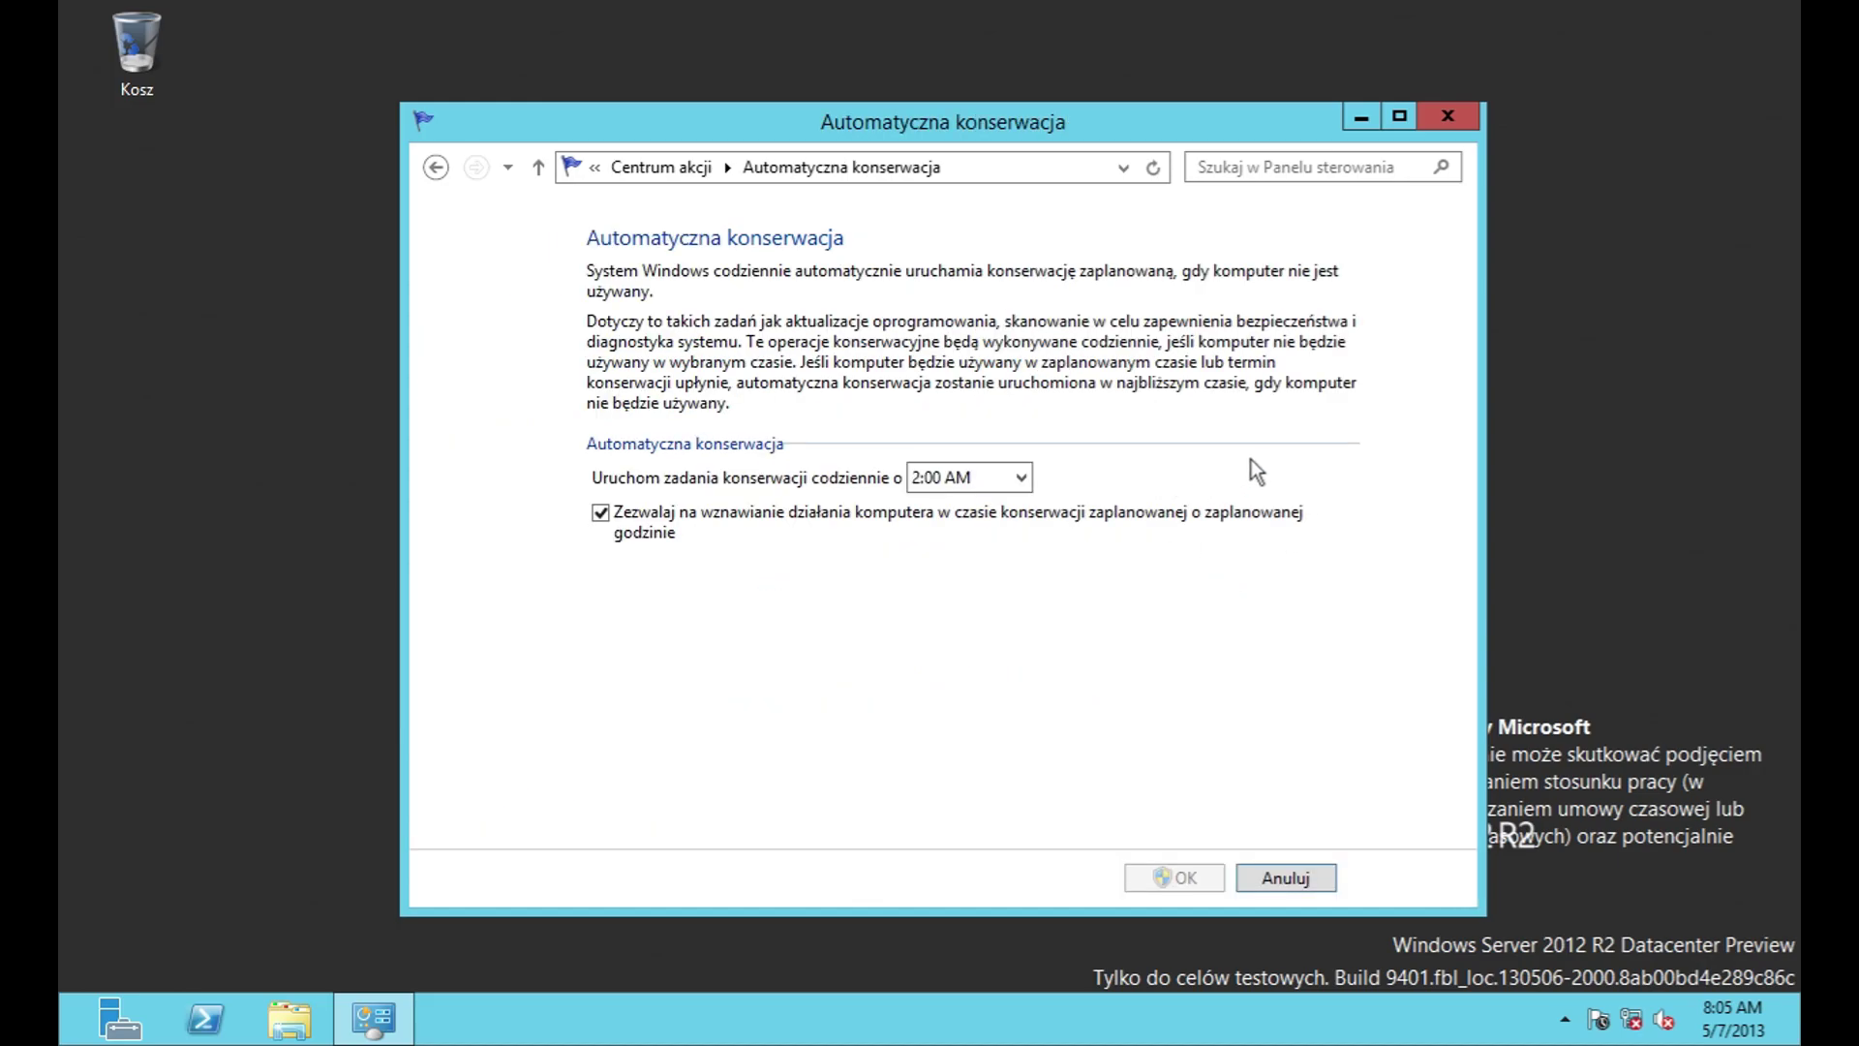
click(435, 167)
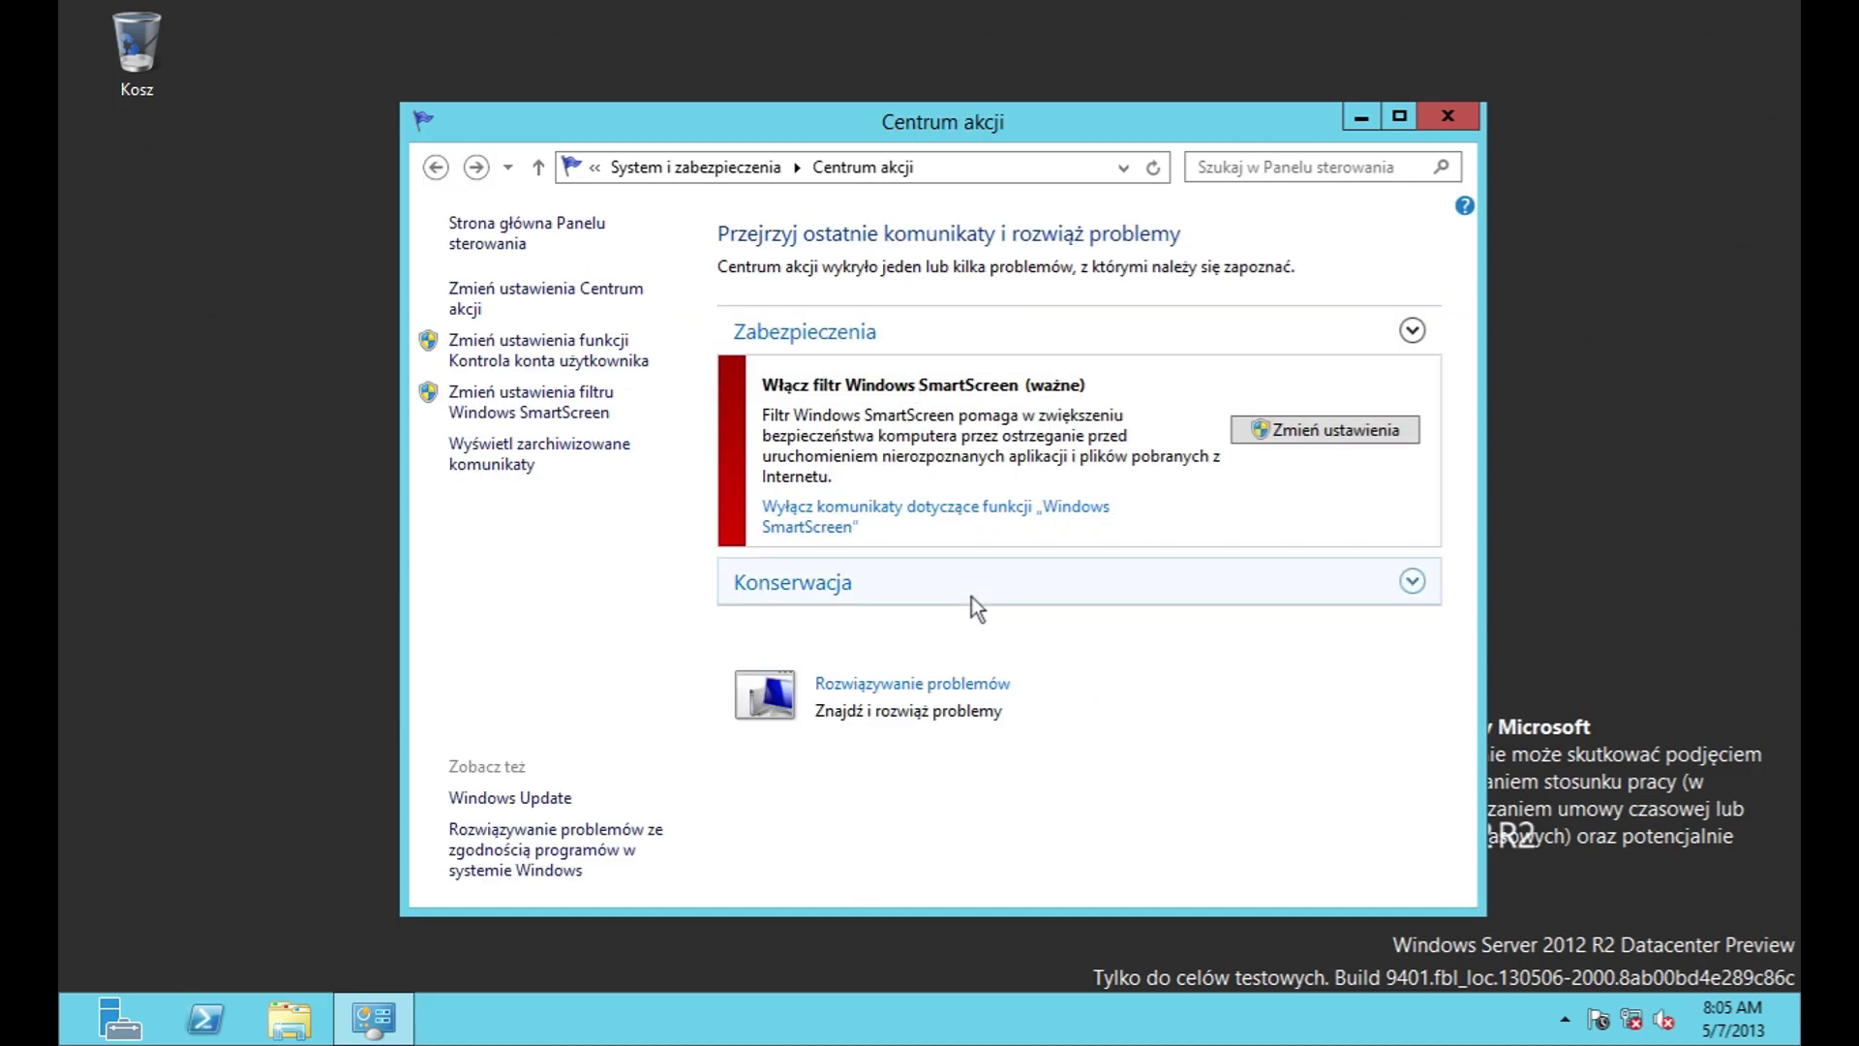
click(1010, 579)
click(927, 637)
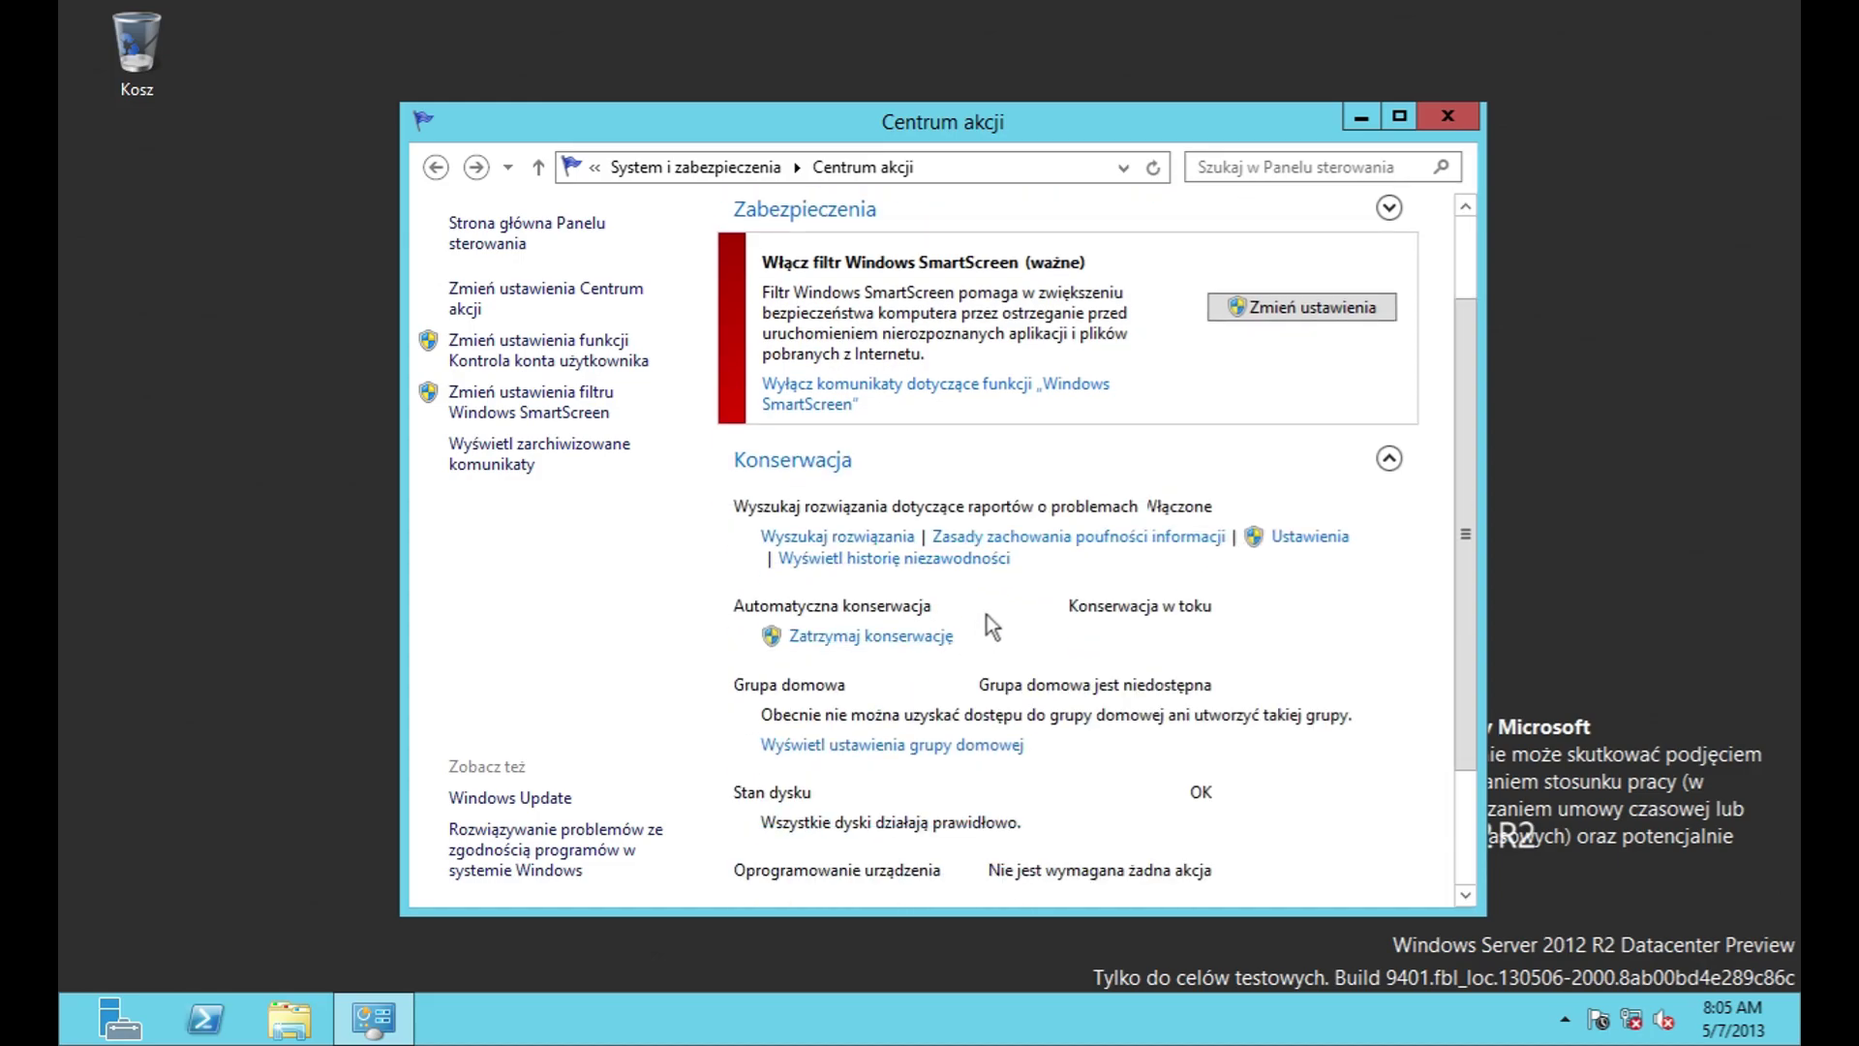
Step: Review the Action Center message, customer experience and problem reporting settings without changes
click(536, 308)
scroll(800, 567, down, 5)
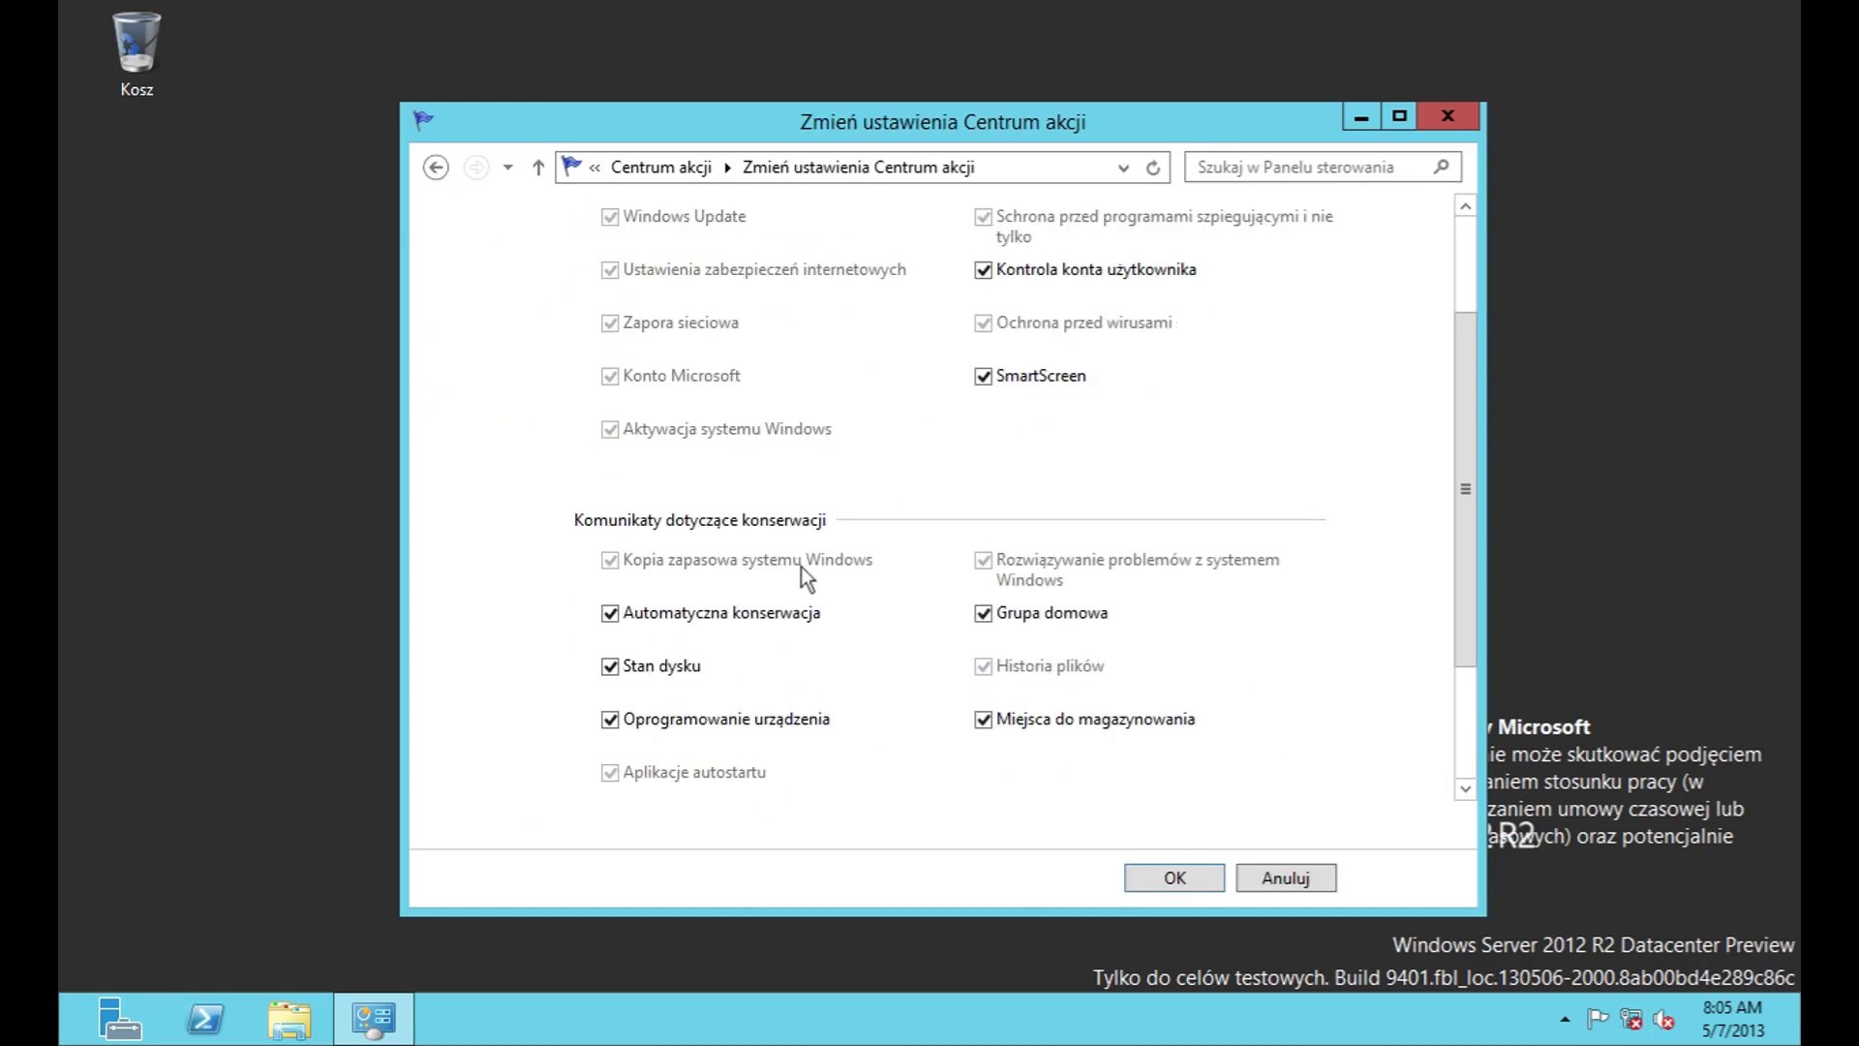
click(958, 712)
click(1075, 722)
click(819, 746)
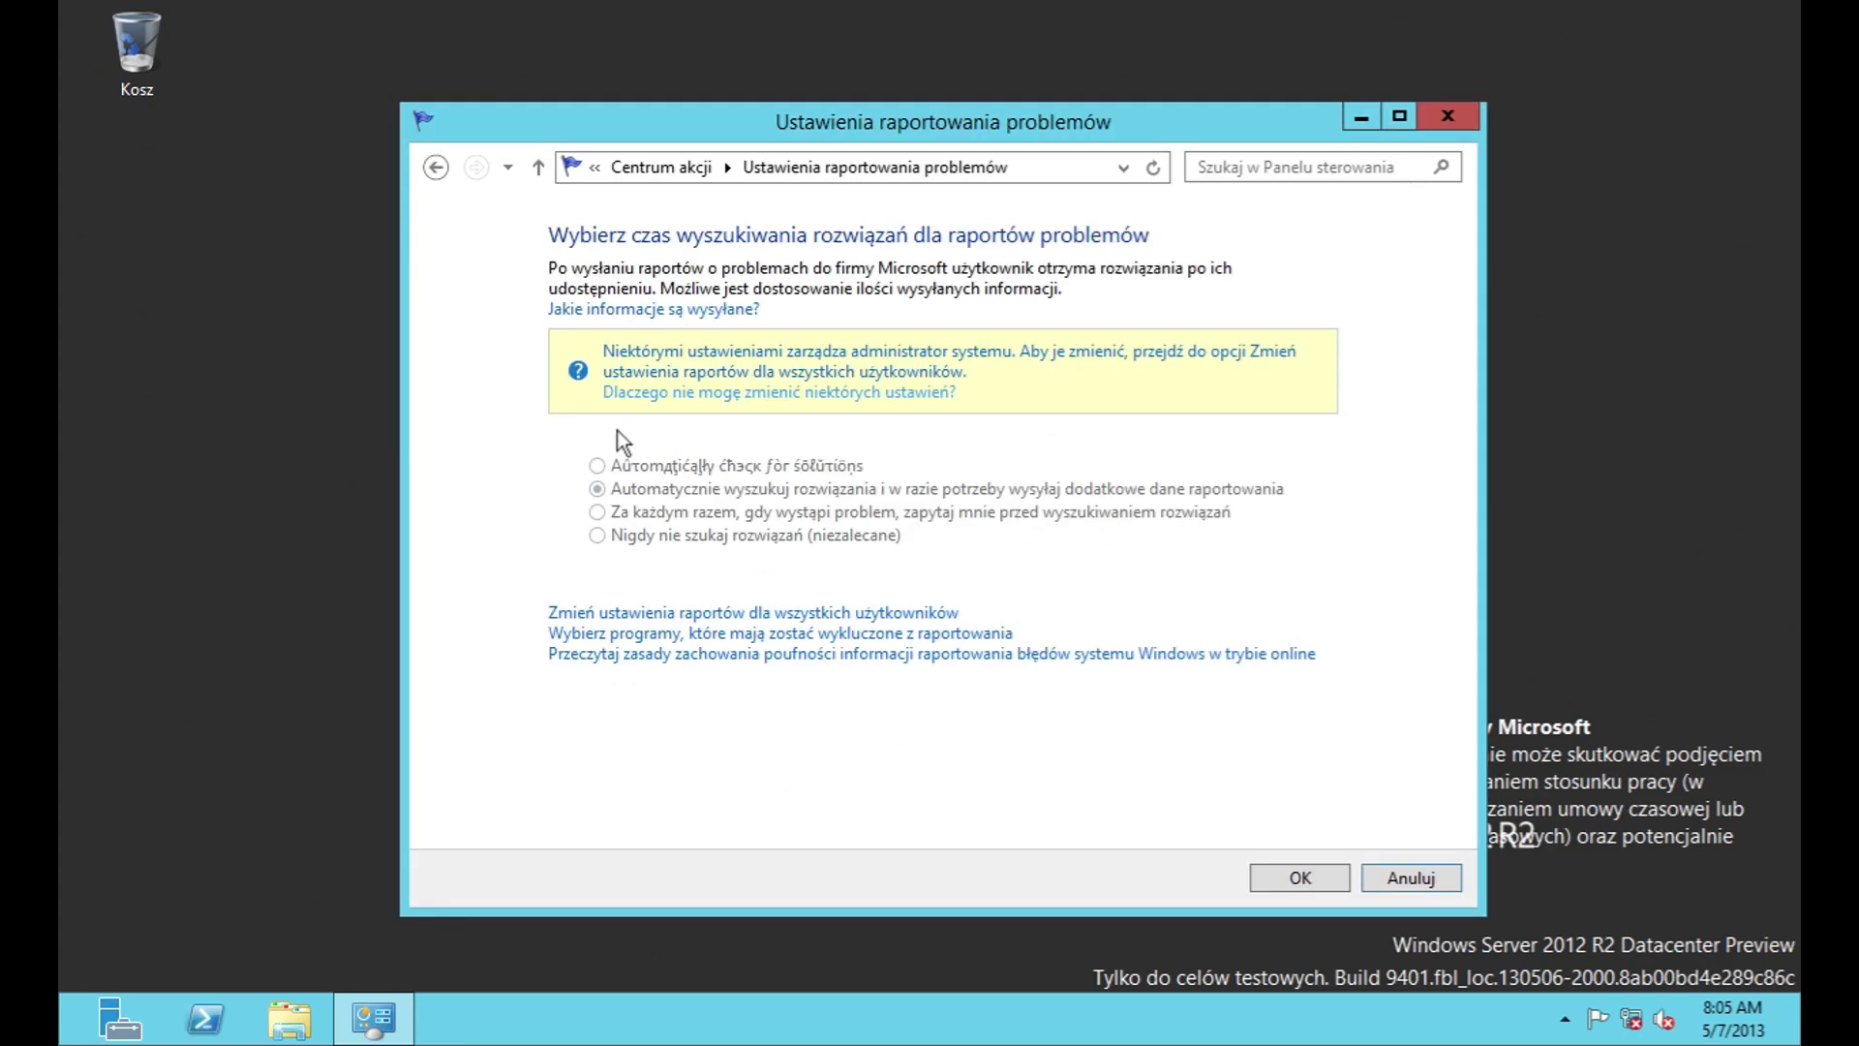
click(435, 167)
Step: Review the Windows Update installation choices and leave them unchanged
scroll(885, 763, down, 3)
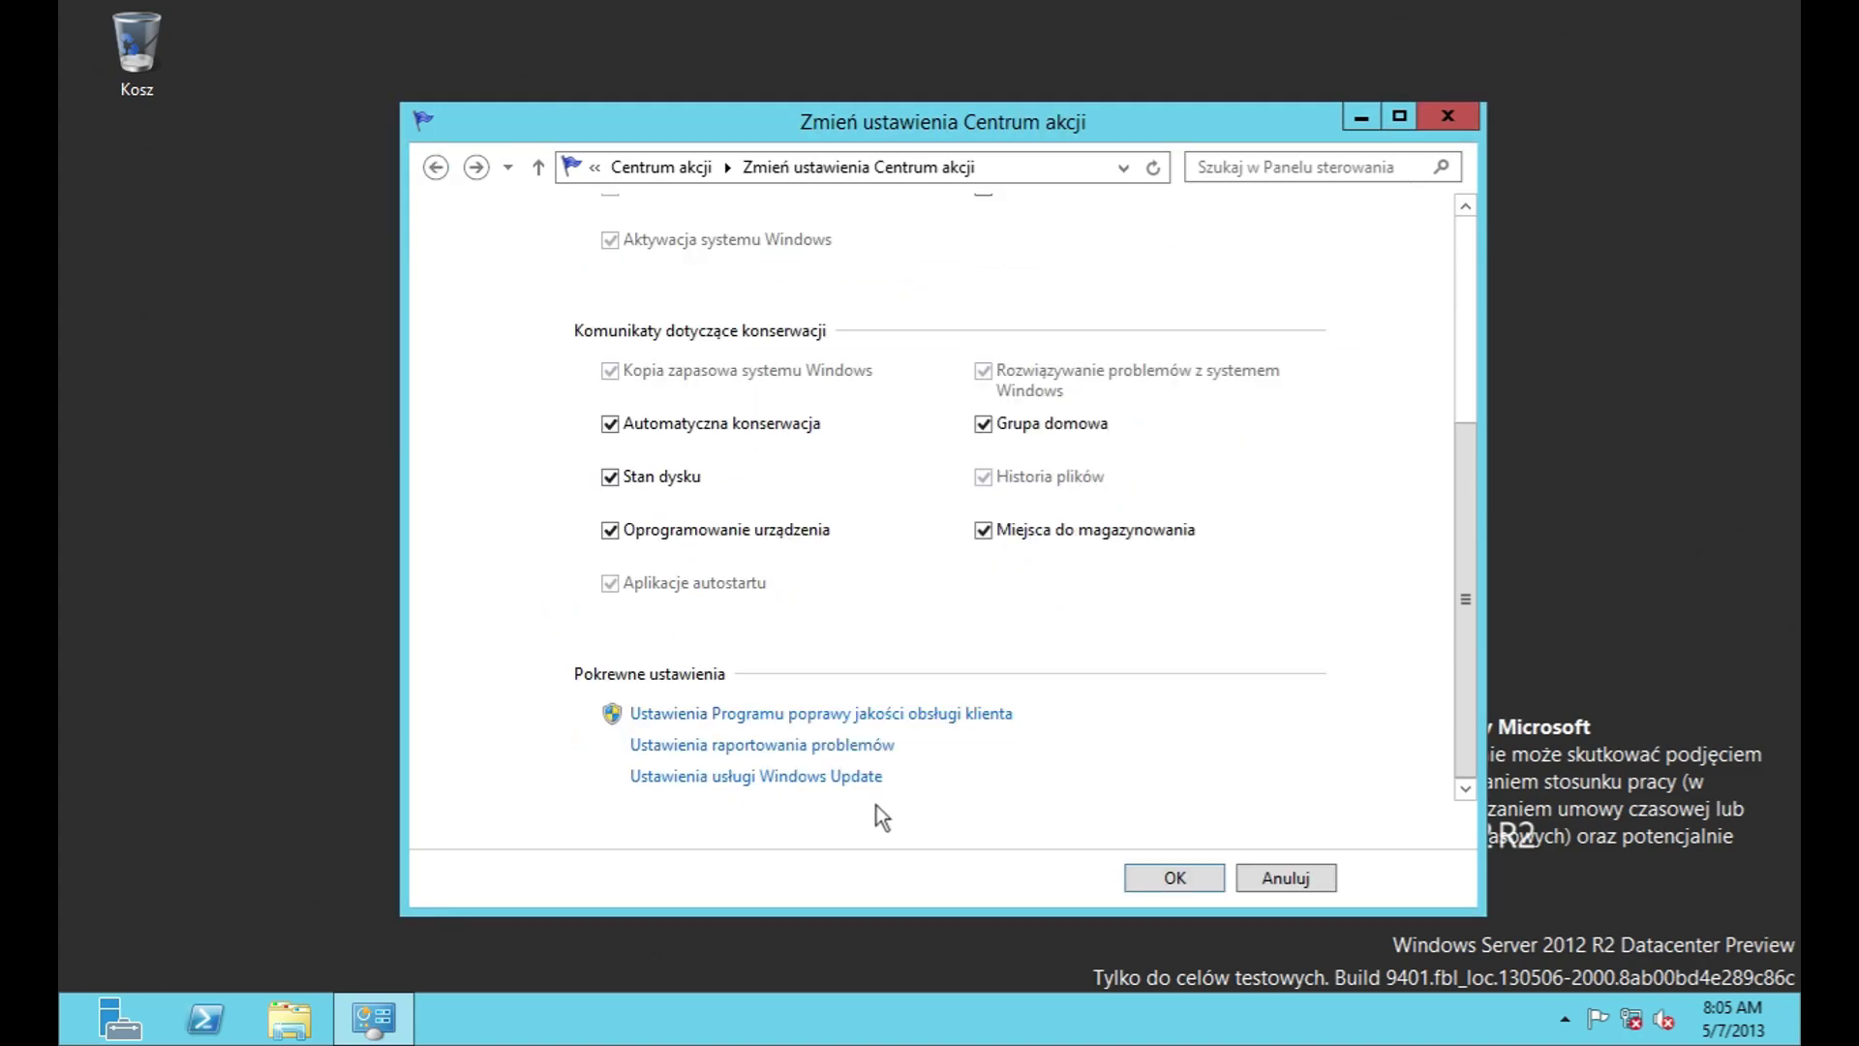
click(849, 780)
click(786, 397)
click(1257, 879)
click(1269, 877)
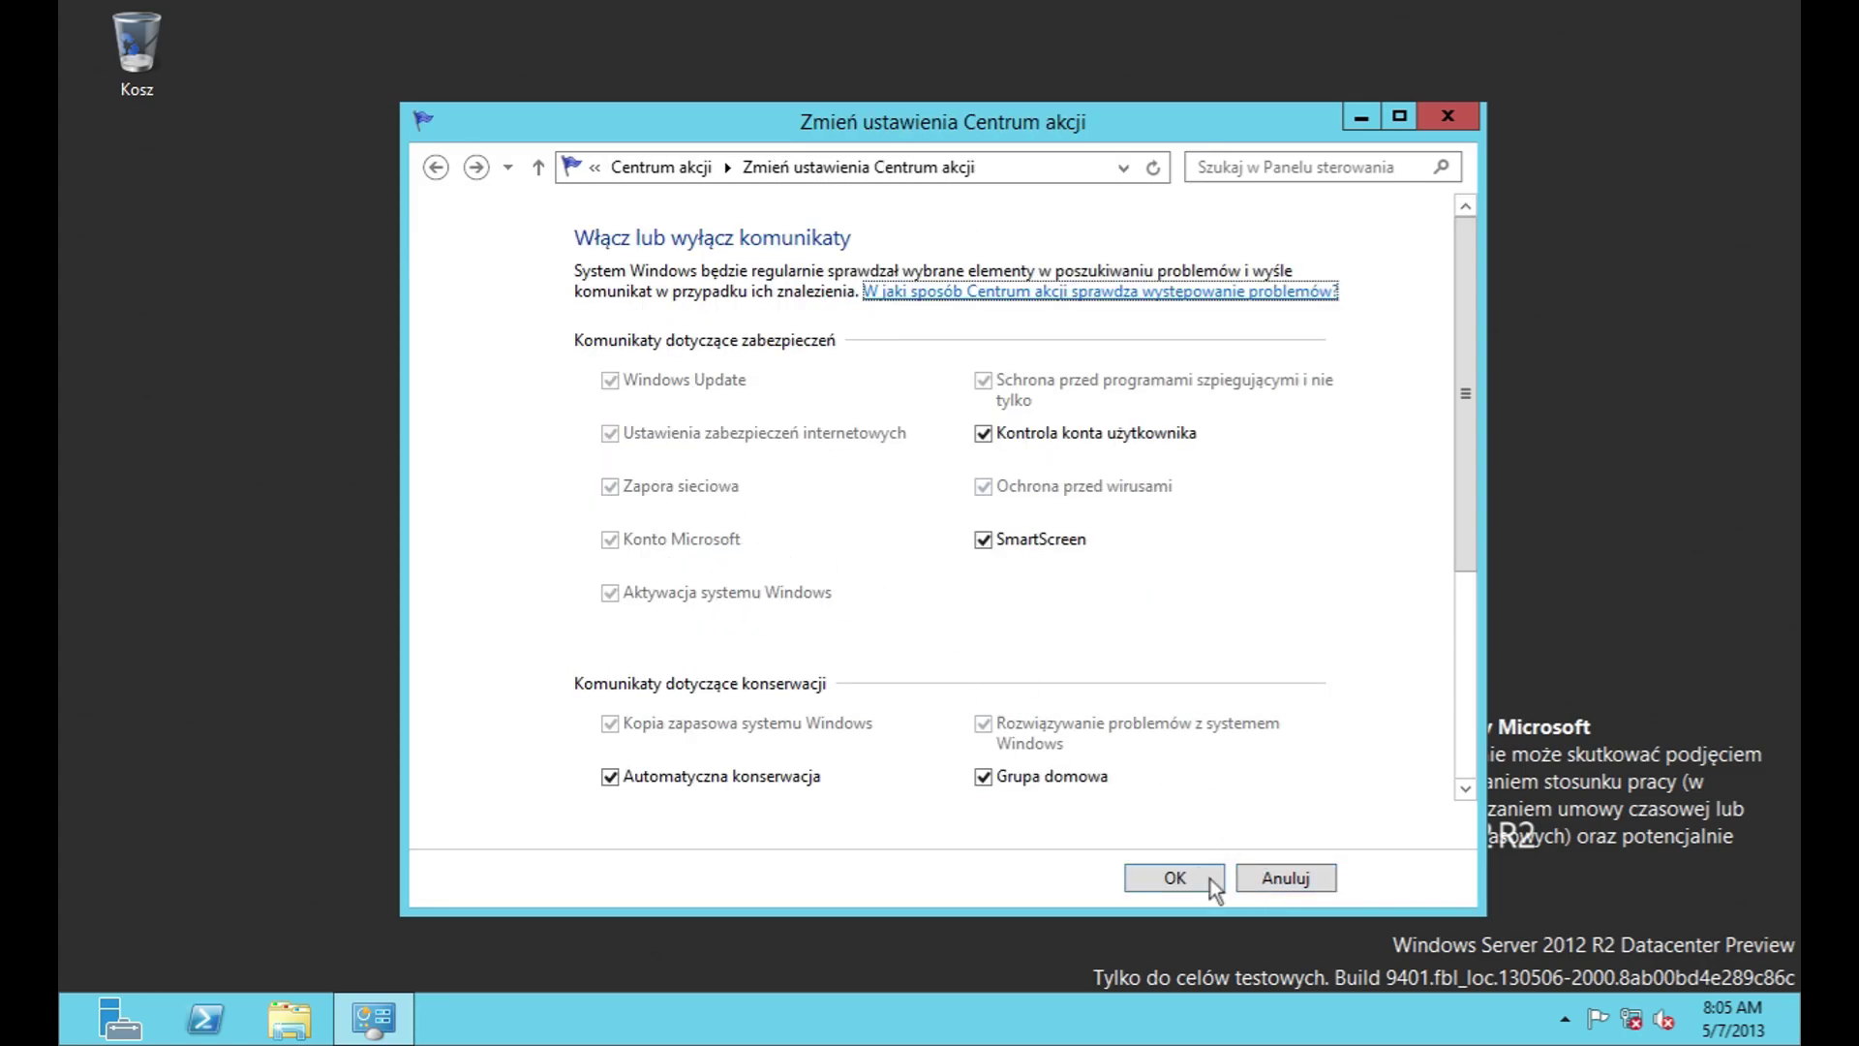
click(1199, 871)
Step: Check the User Account Control and SmartScreen settings, leaving both unchanged
click(490, 352)
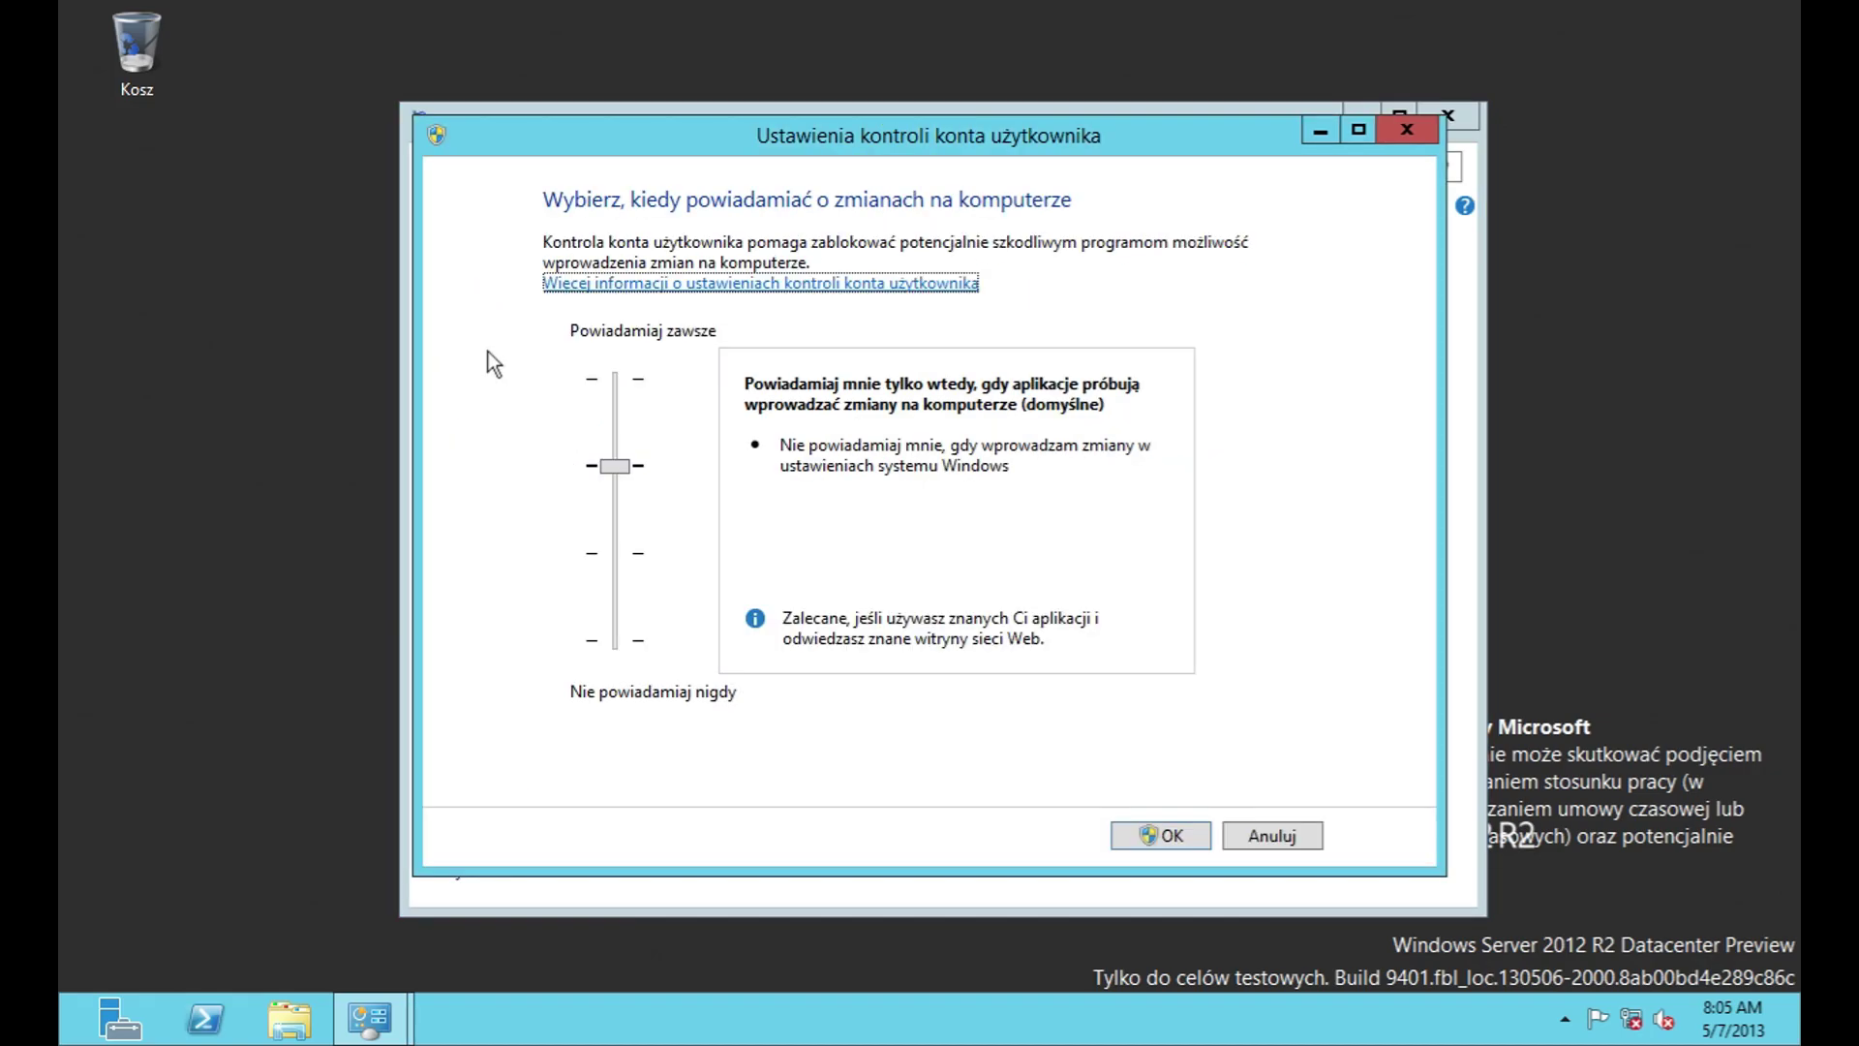
click(1305, 831)
click(485, 402)
click(1179, 566)
Step: View the archived messages, then go to the System and Security category
click(474, 463)
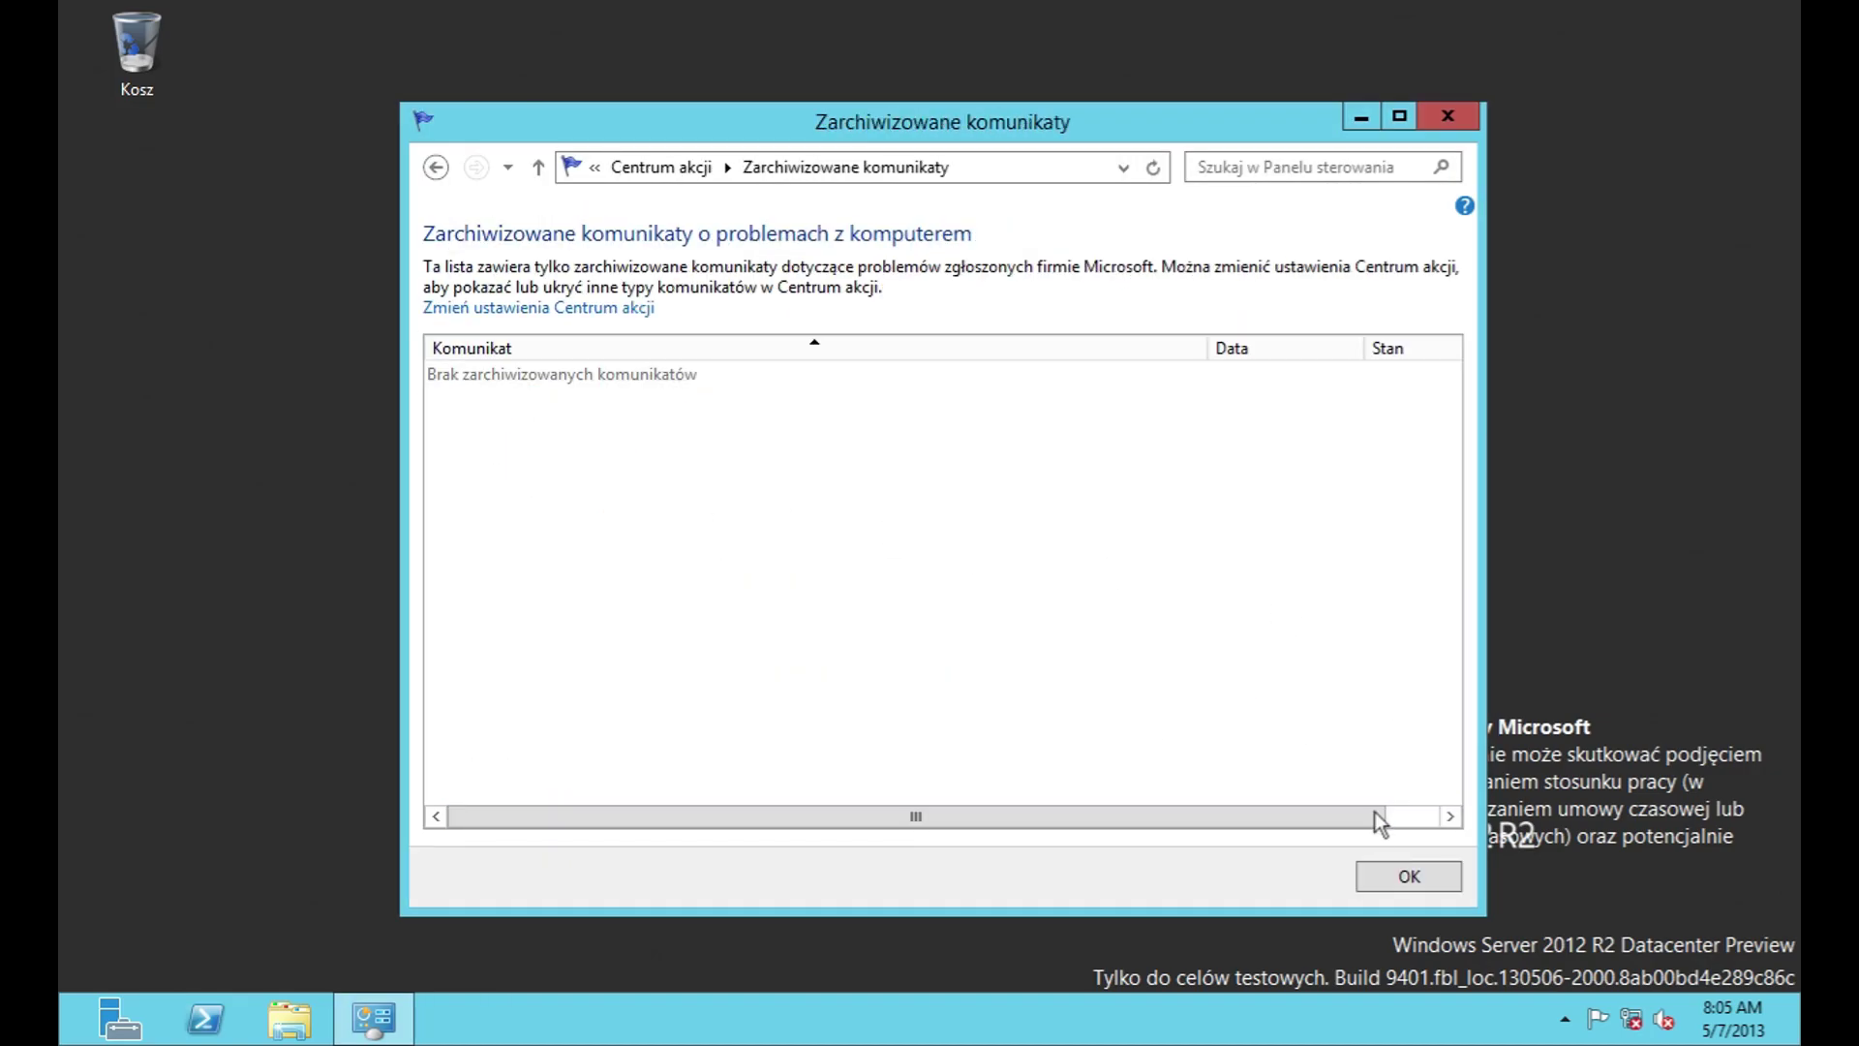
click(668, 166)
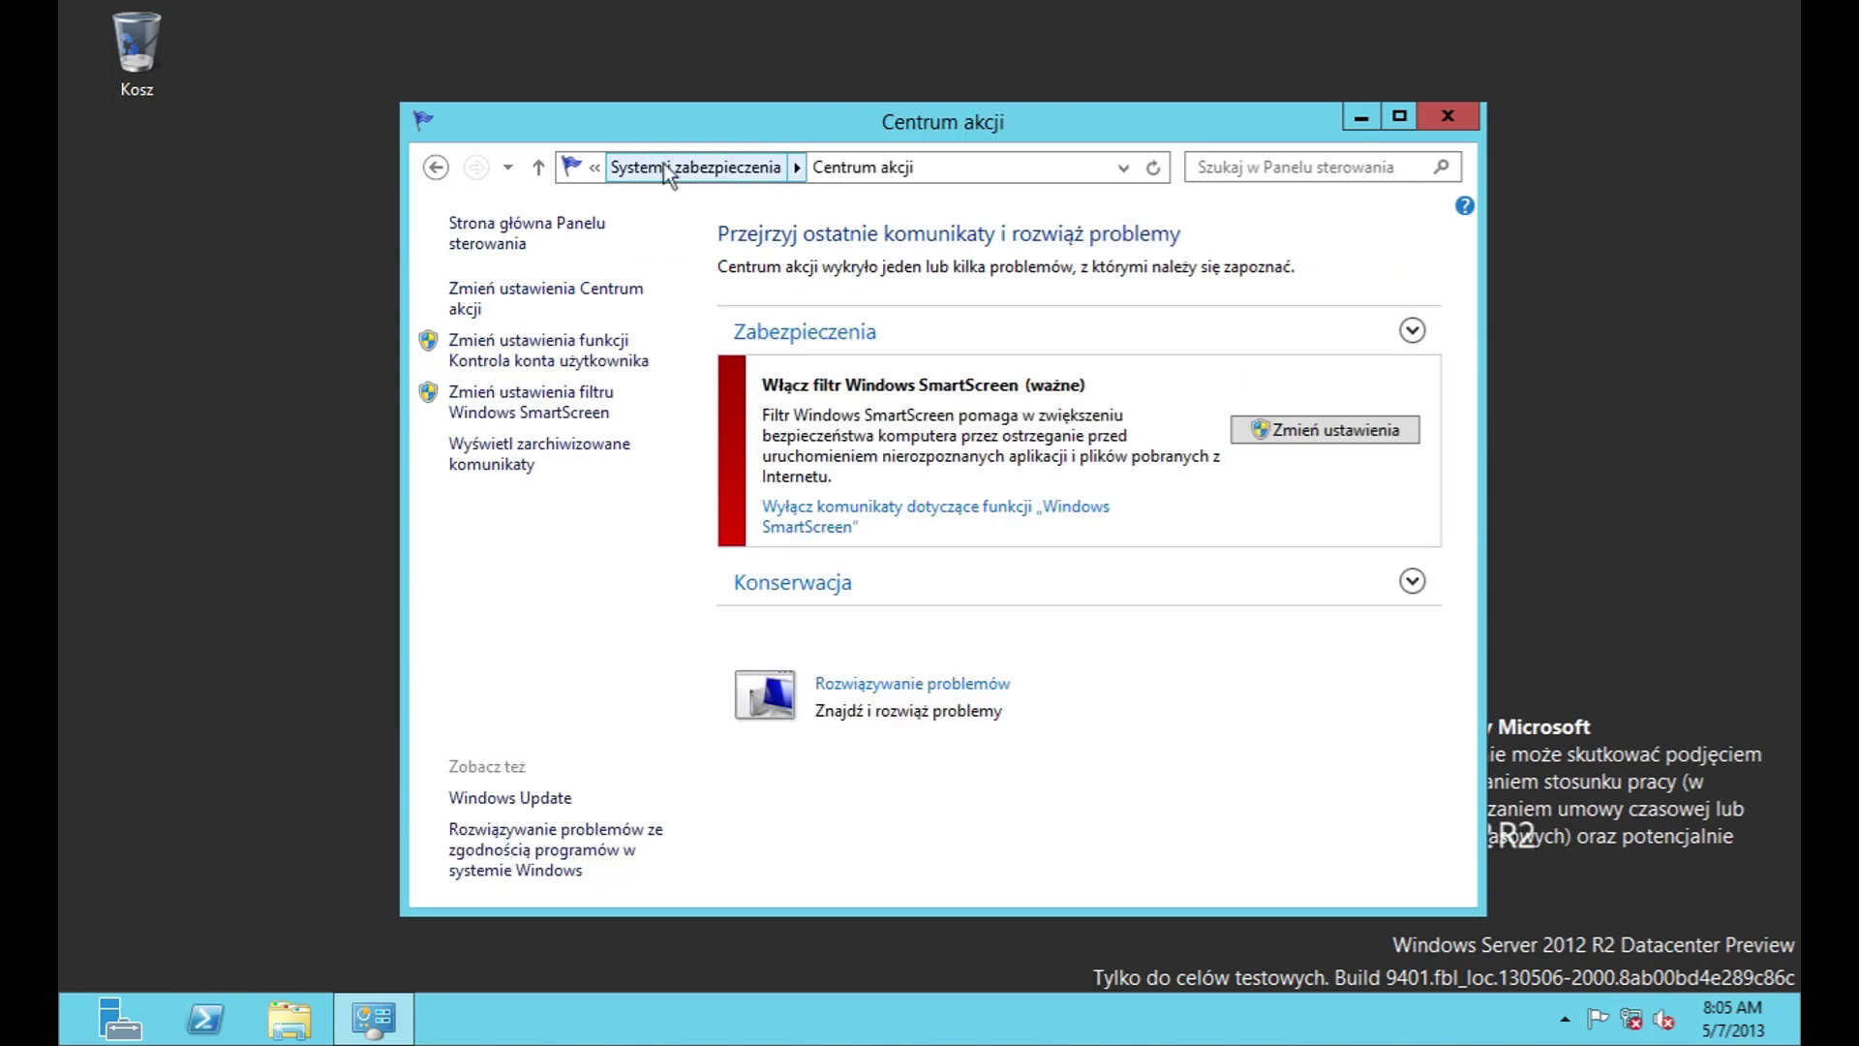
click(665, 164)
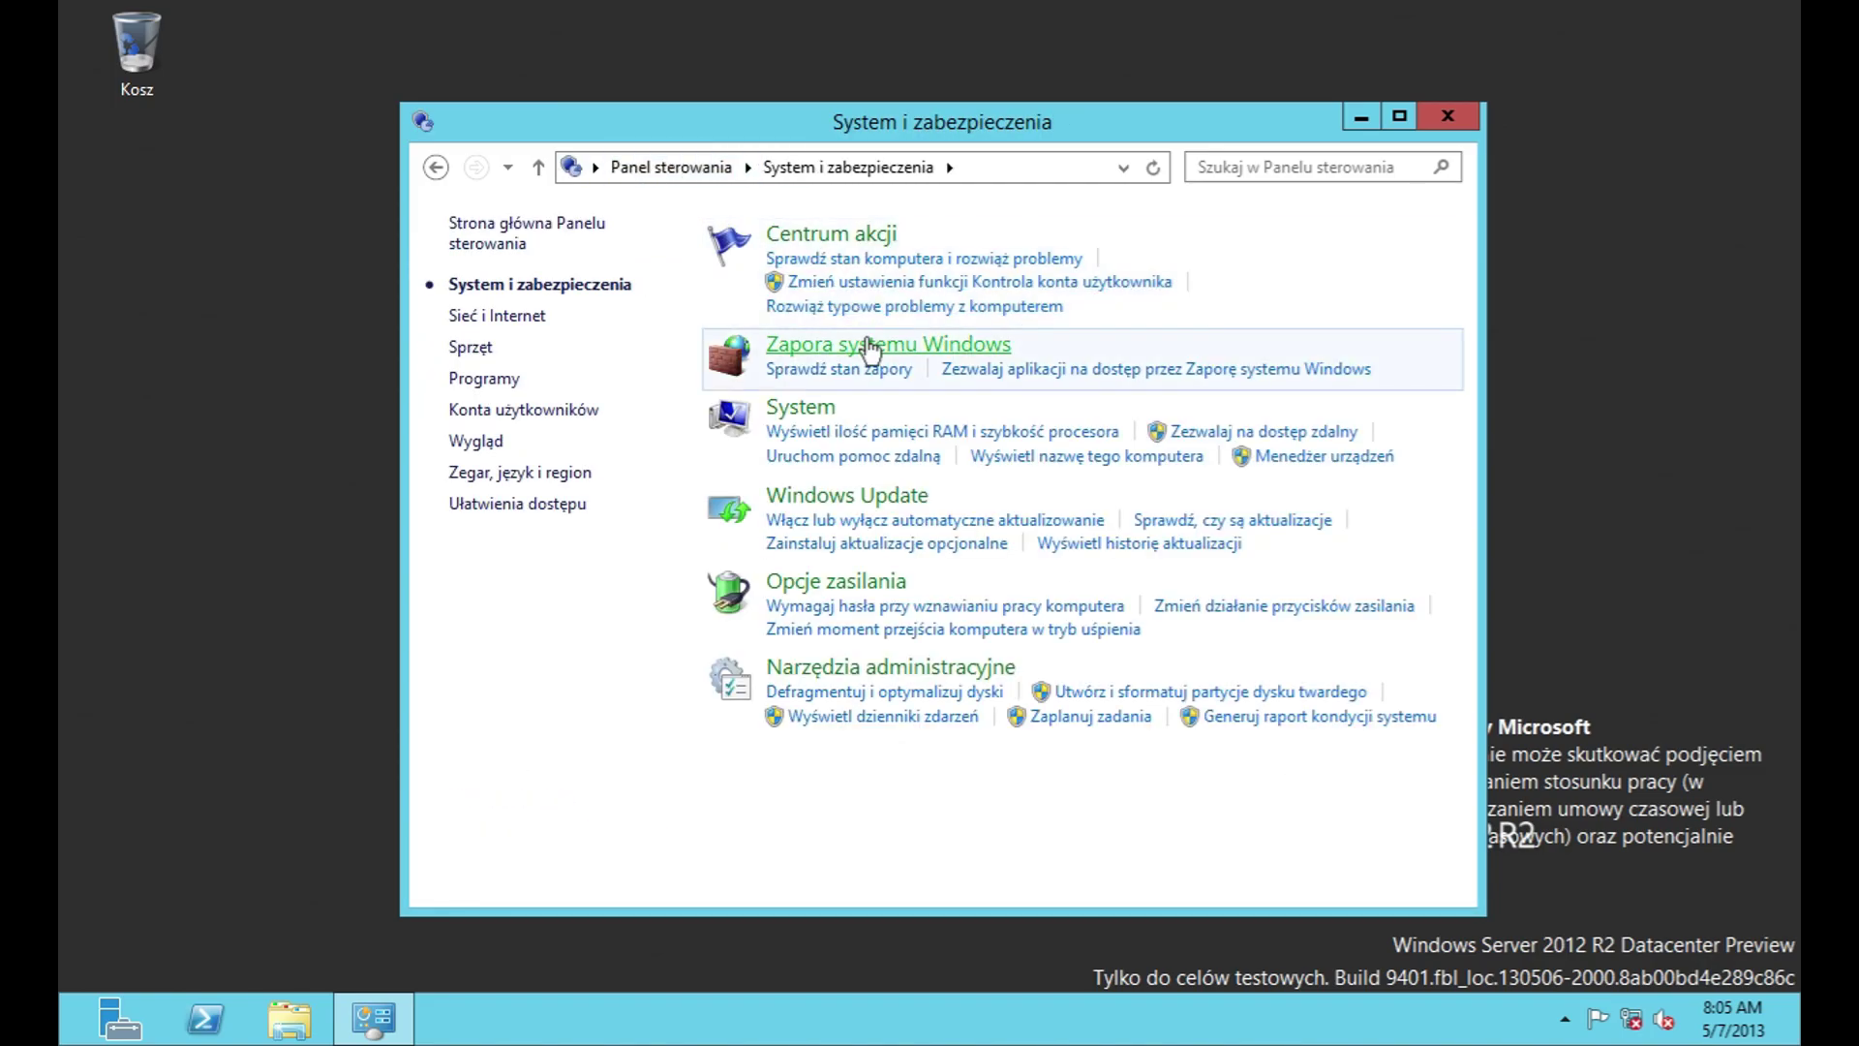
Step: Open Windows Firewall and inspect an app's details in the allowed apps list
click(870, 341)
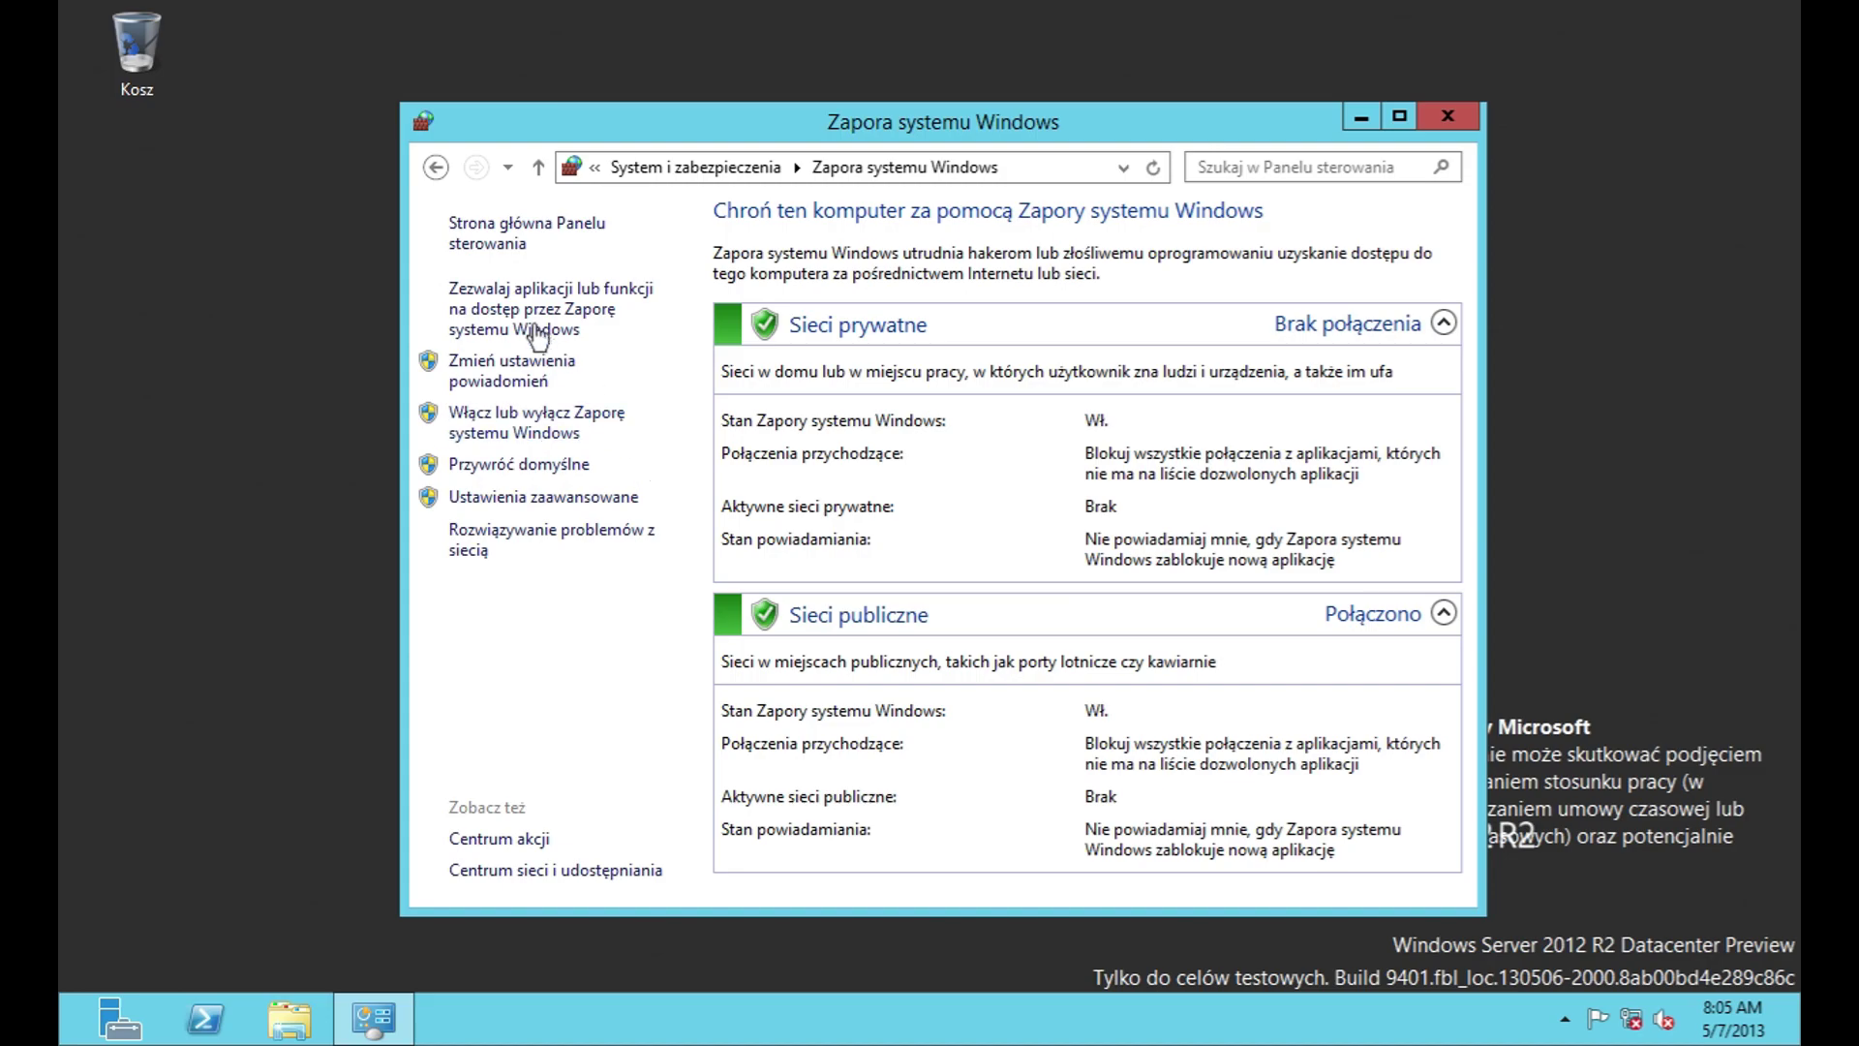
click(542, 331)
drag(1303, 497, 1305, 712)
click(1176, 733)
click(1124, 635)
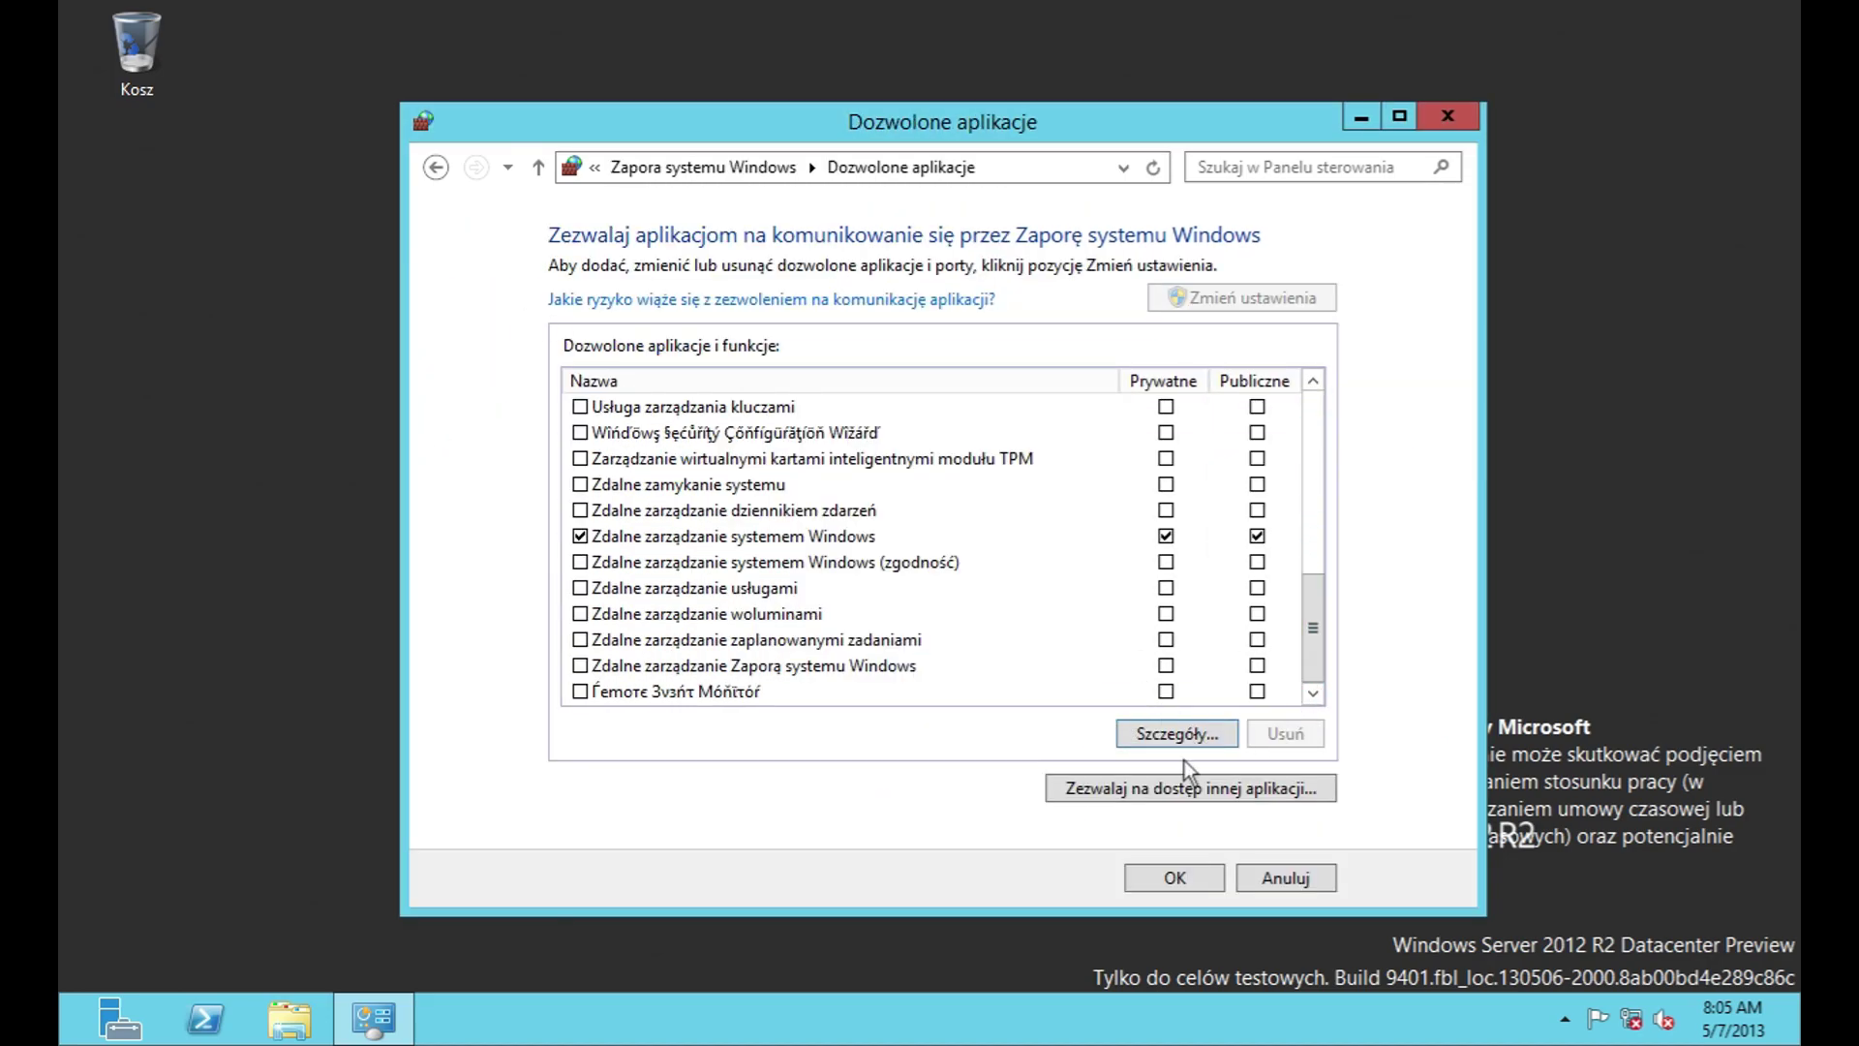
scroll(1187, 531, down, 1)
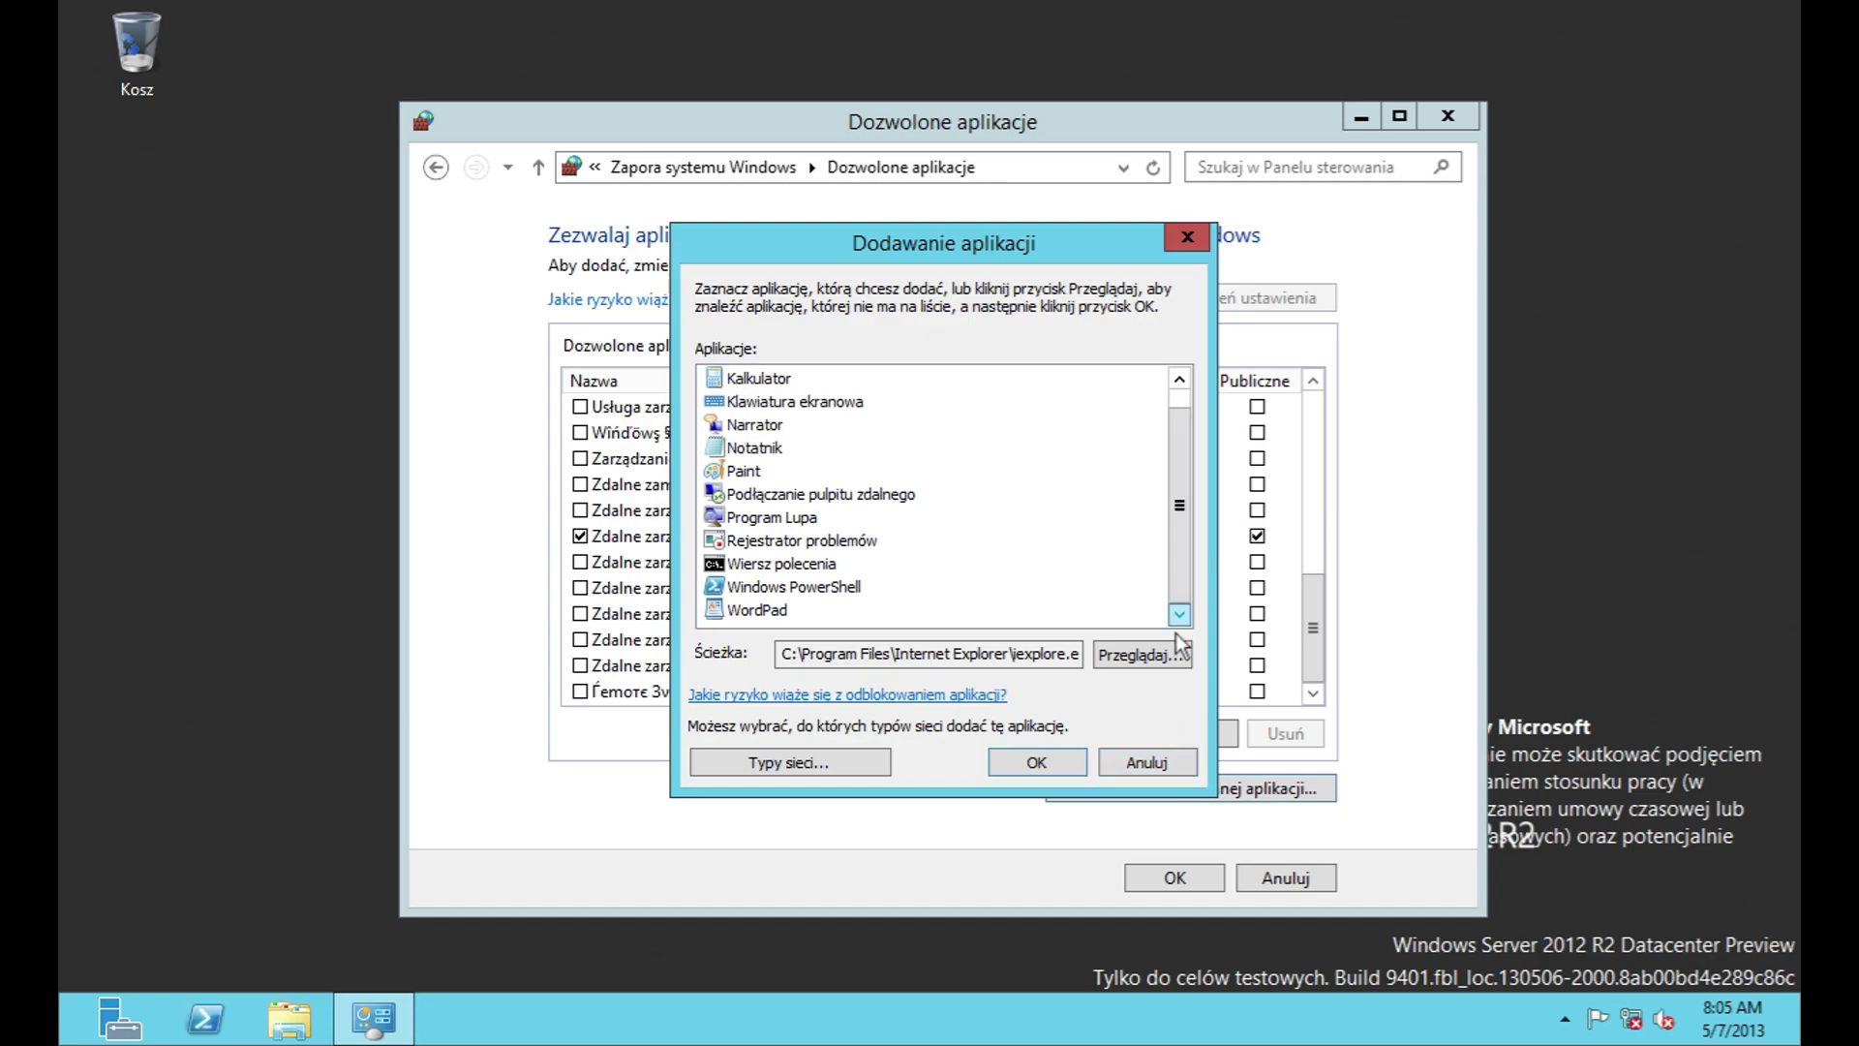
Step: Start adding an allowed app, then cancel, leaving the allowed apps list unchanged
click(817, 765)
click(1021, 615)
click(1143, 660)
click(1455, 872)
click(1137, 770)
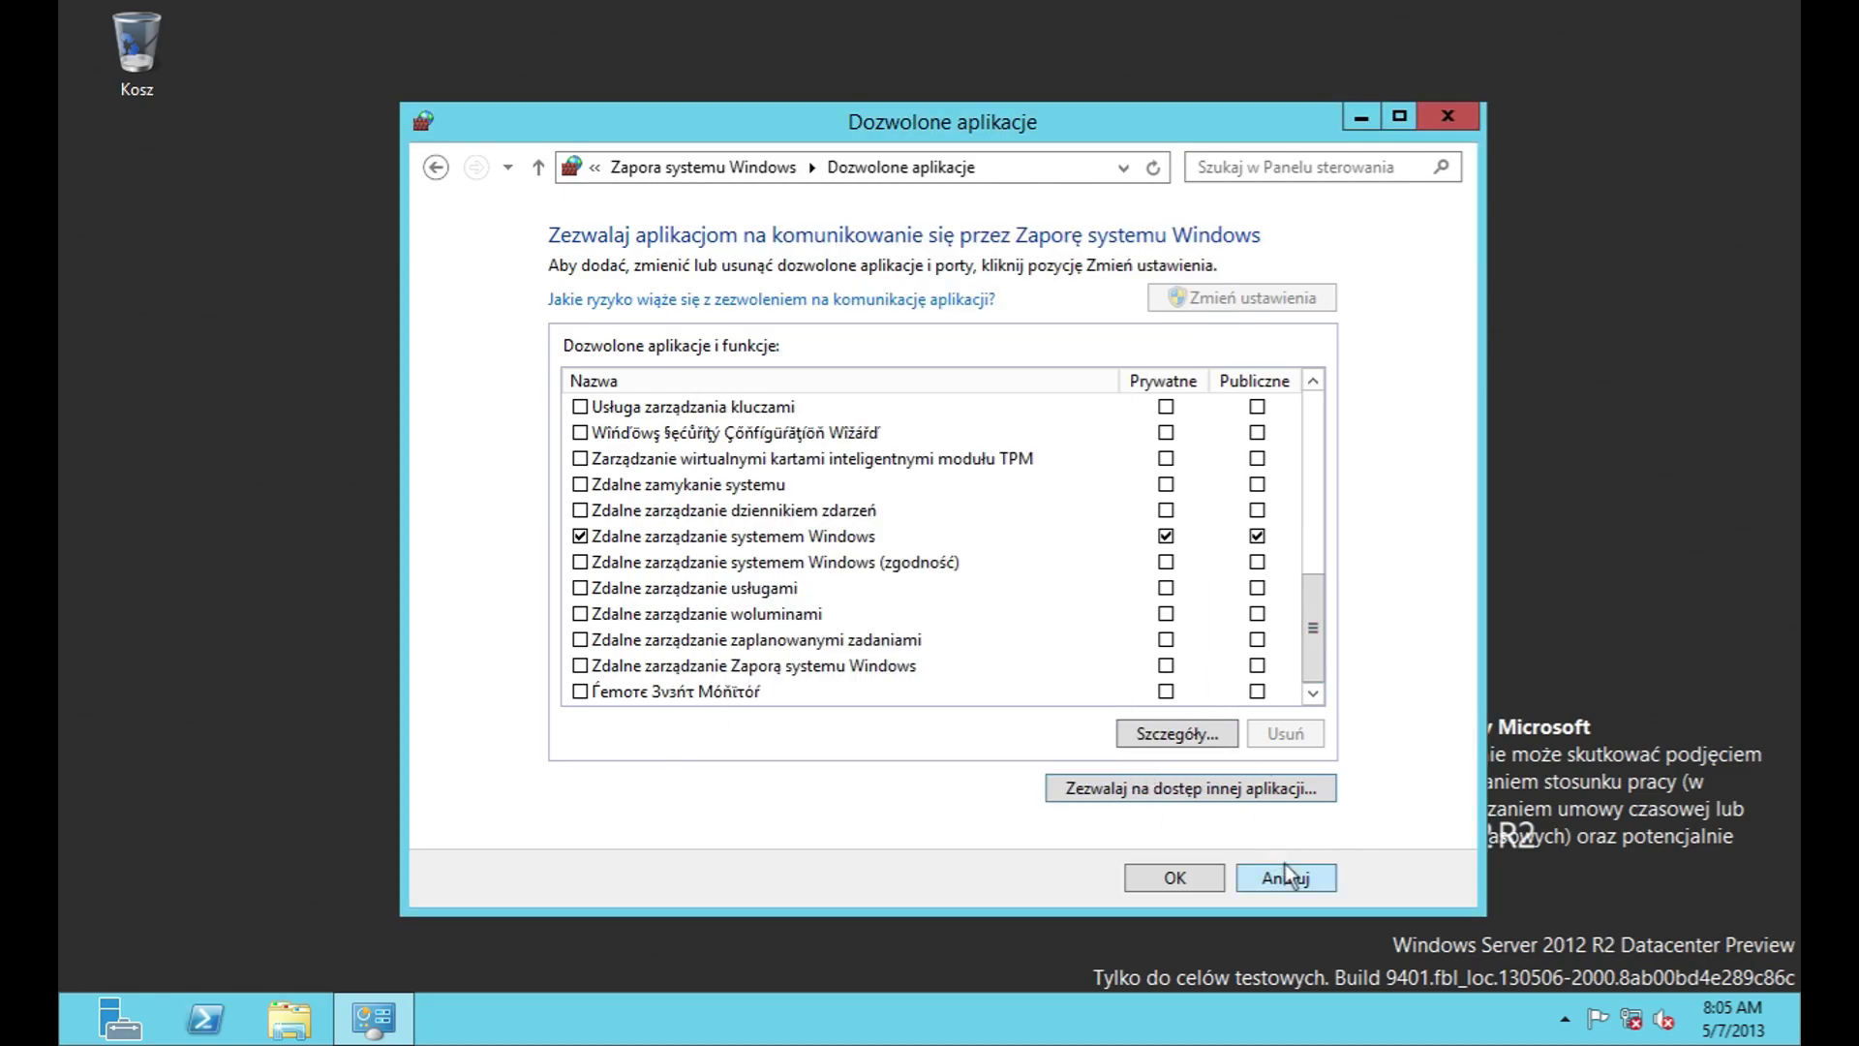
click(1286, 867)
Step: Review the firewall notification and on/off settings, leaving both unchanged
click(539, 372)
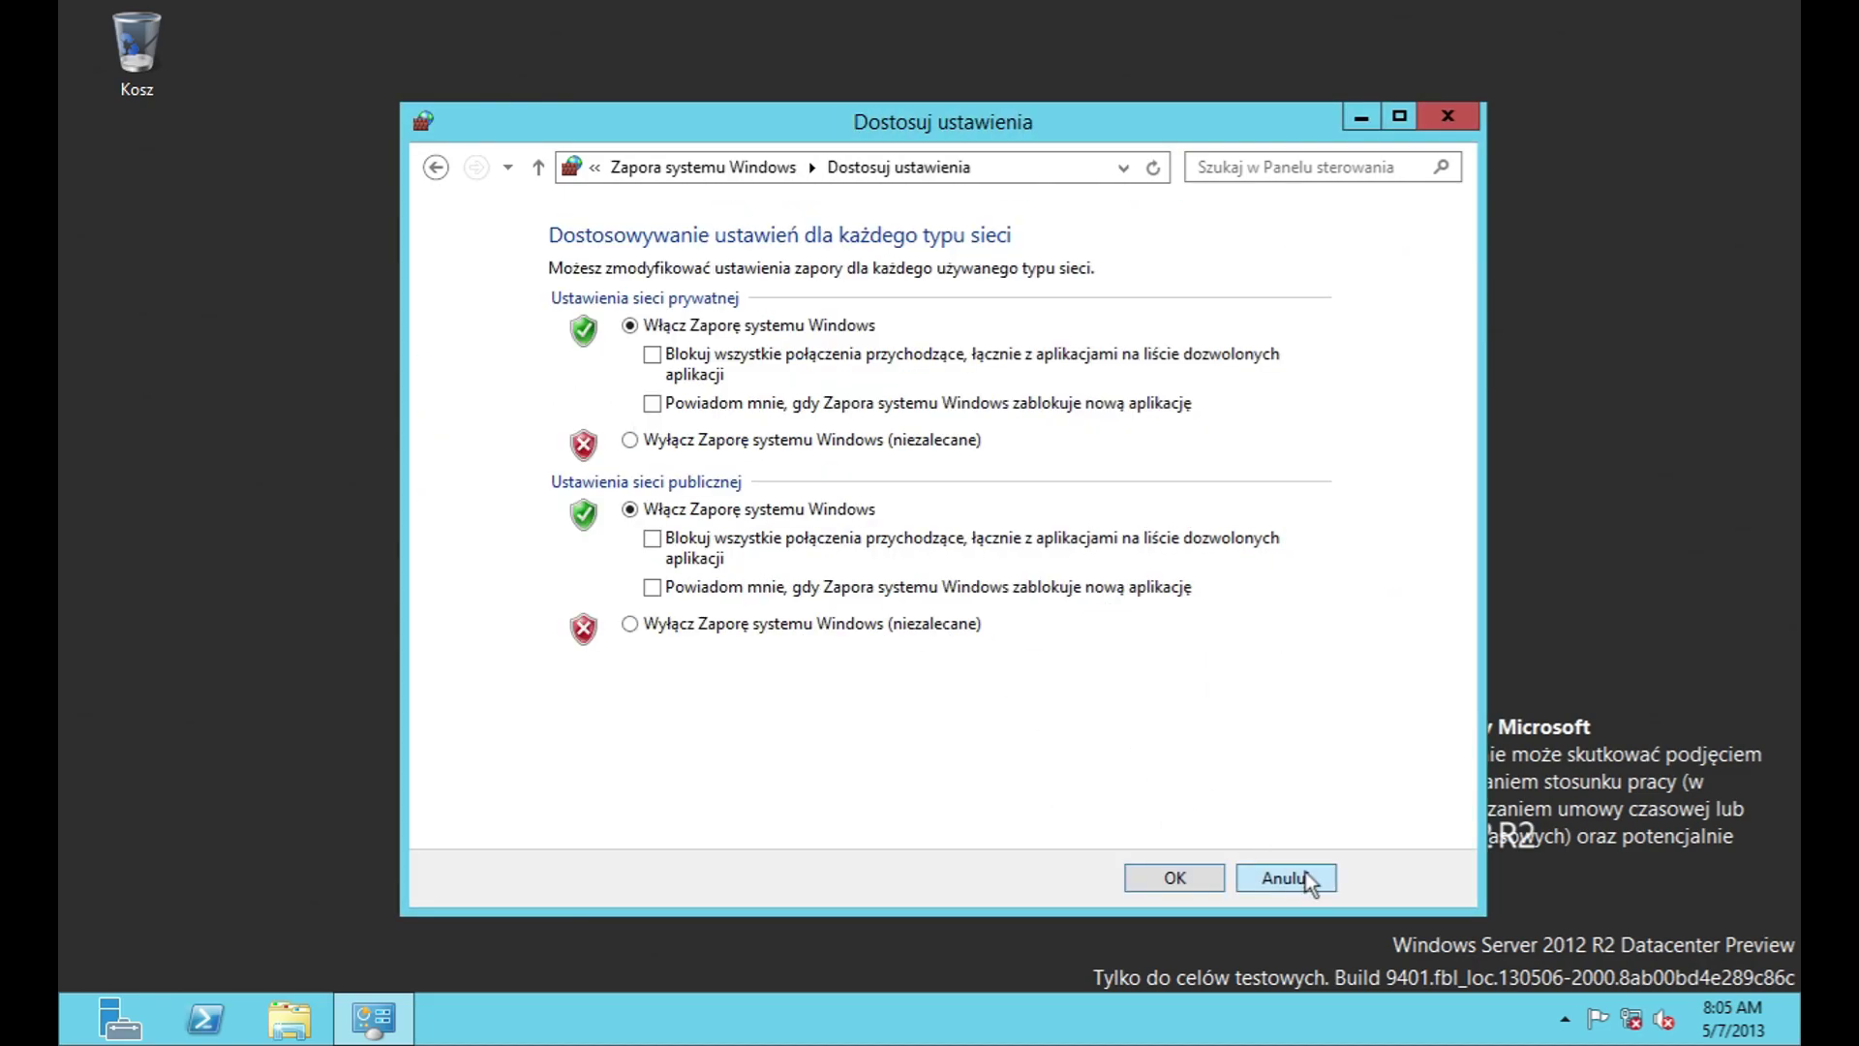
click(1305, 872)
click(496, 422)
click(1275, 864)
Step: Try Restore defaults, dismiss the confirmation, and cancel back to the firewall overview
click(464, 467)
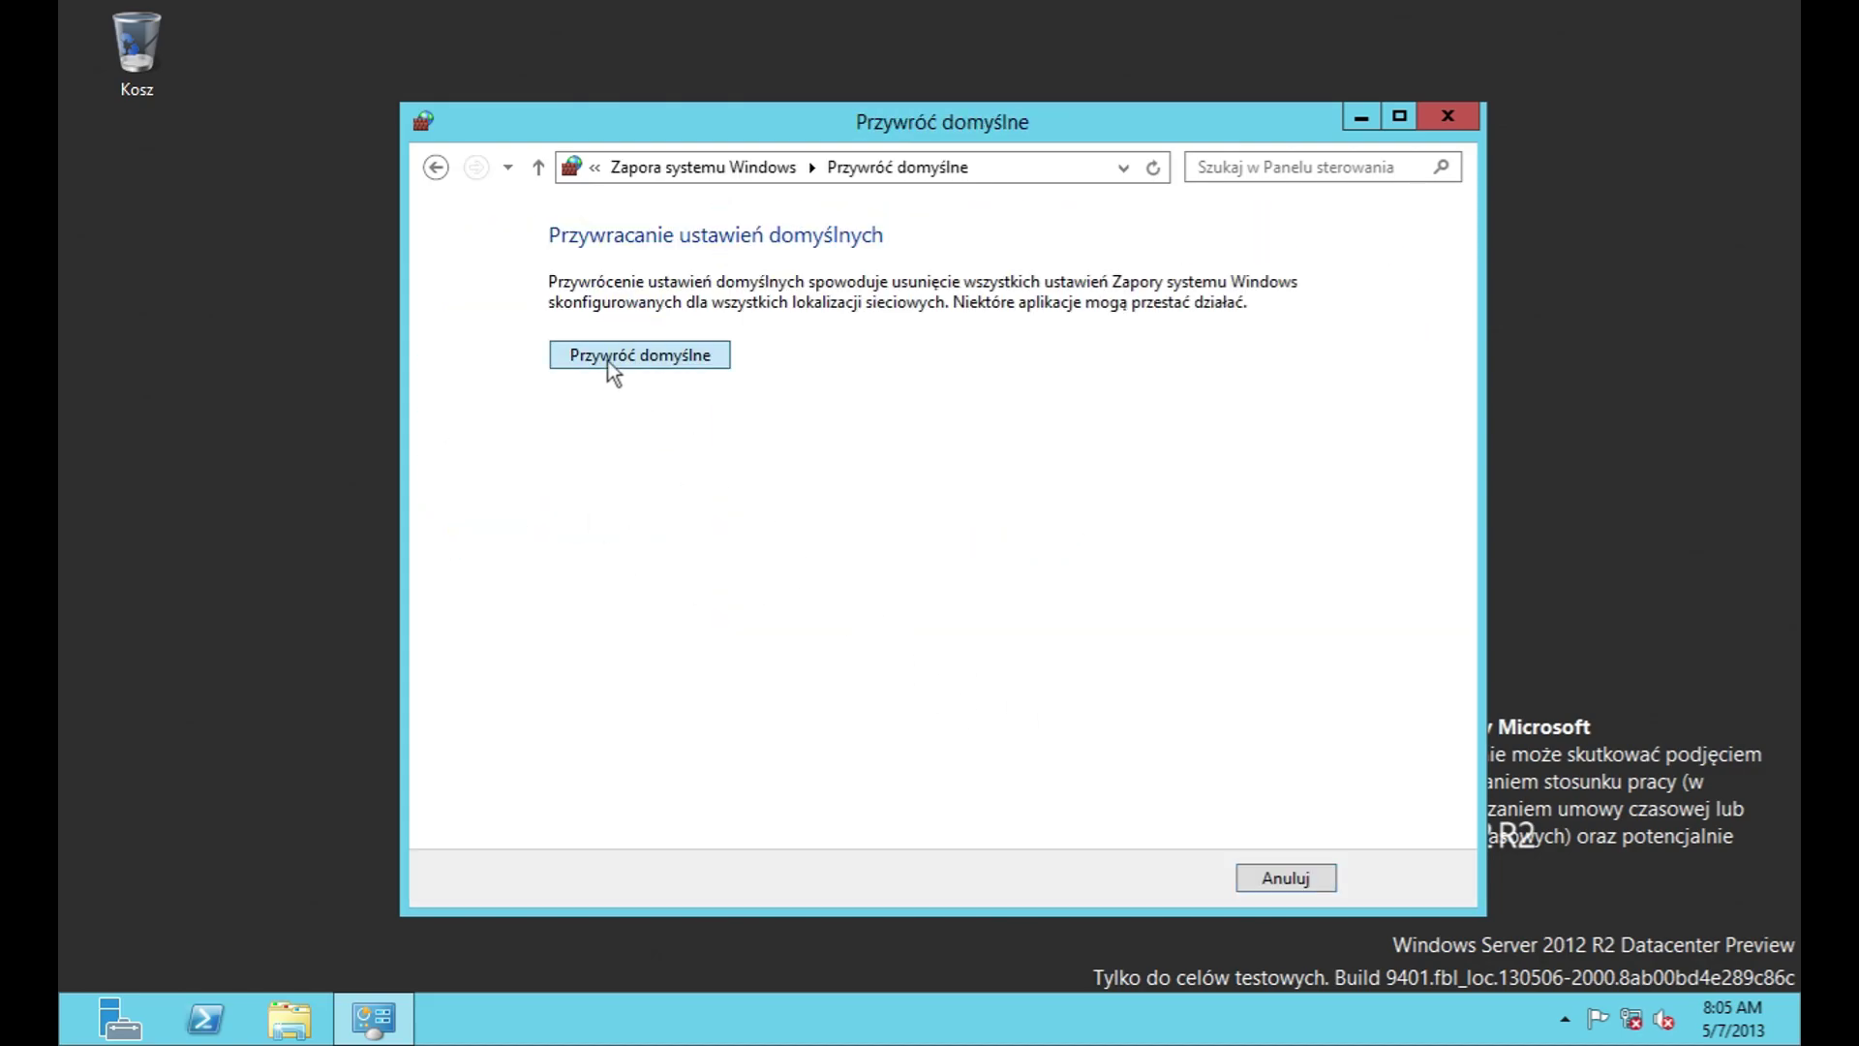
click(607, 361)
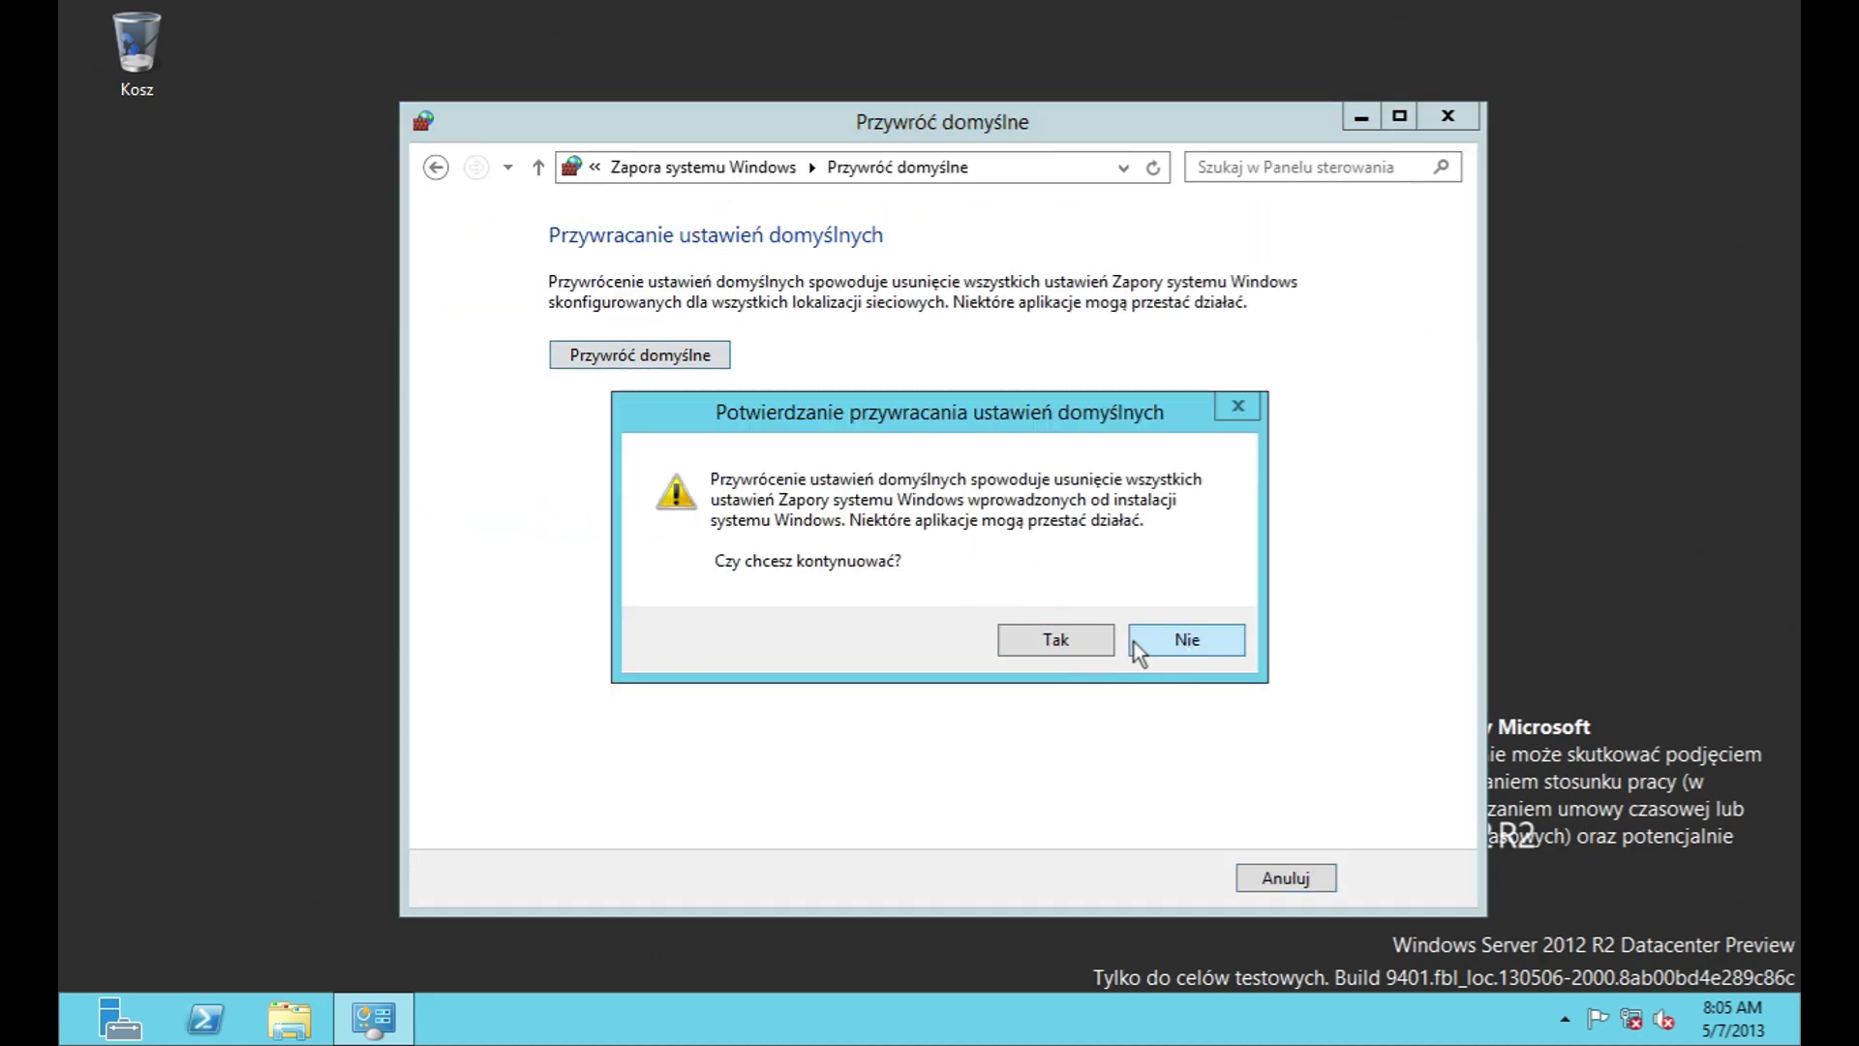
click(1135, 641)
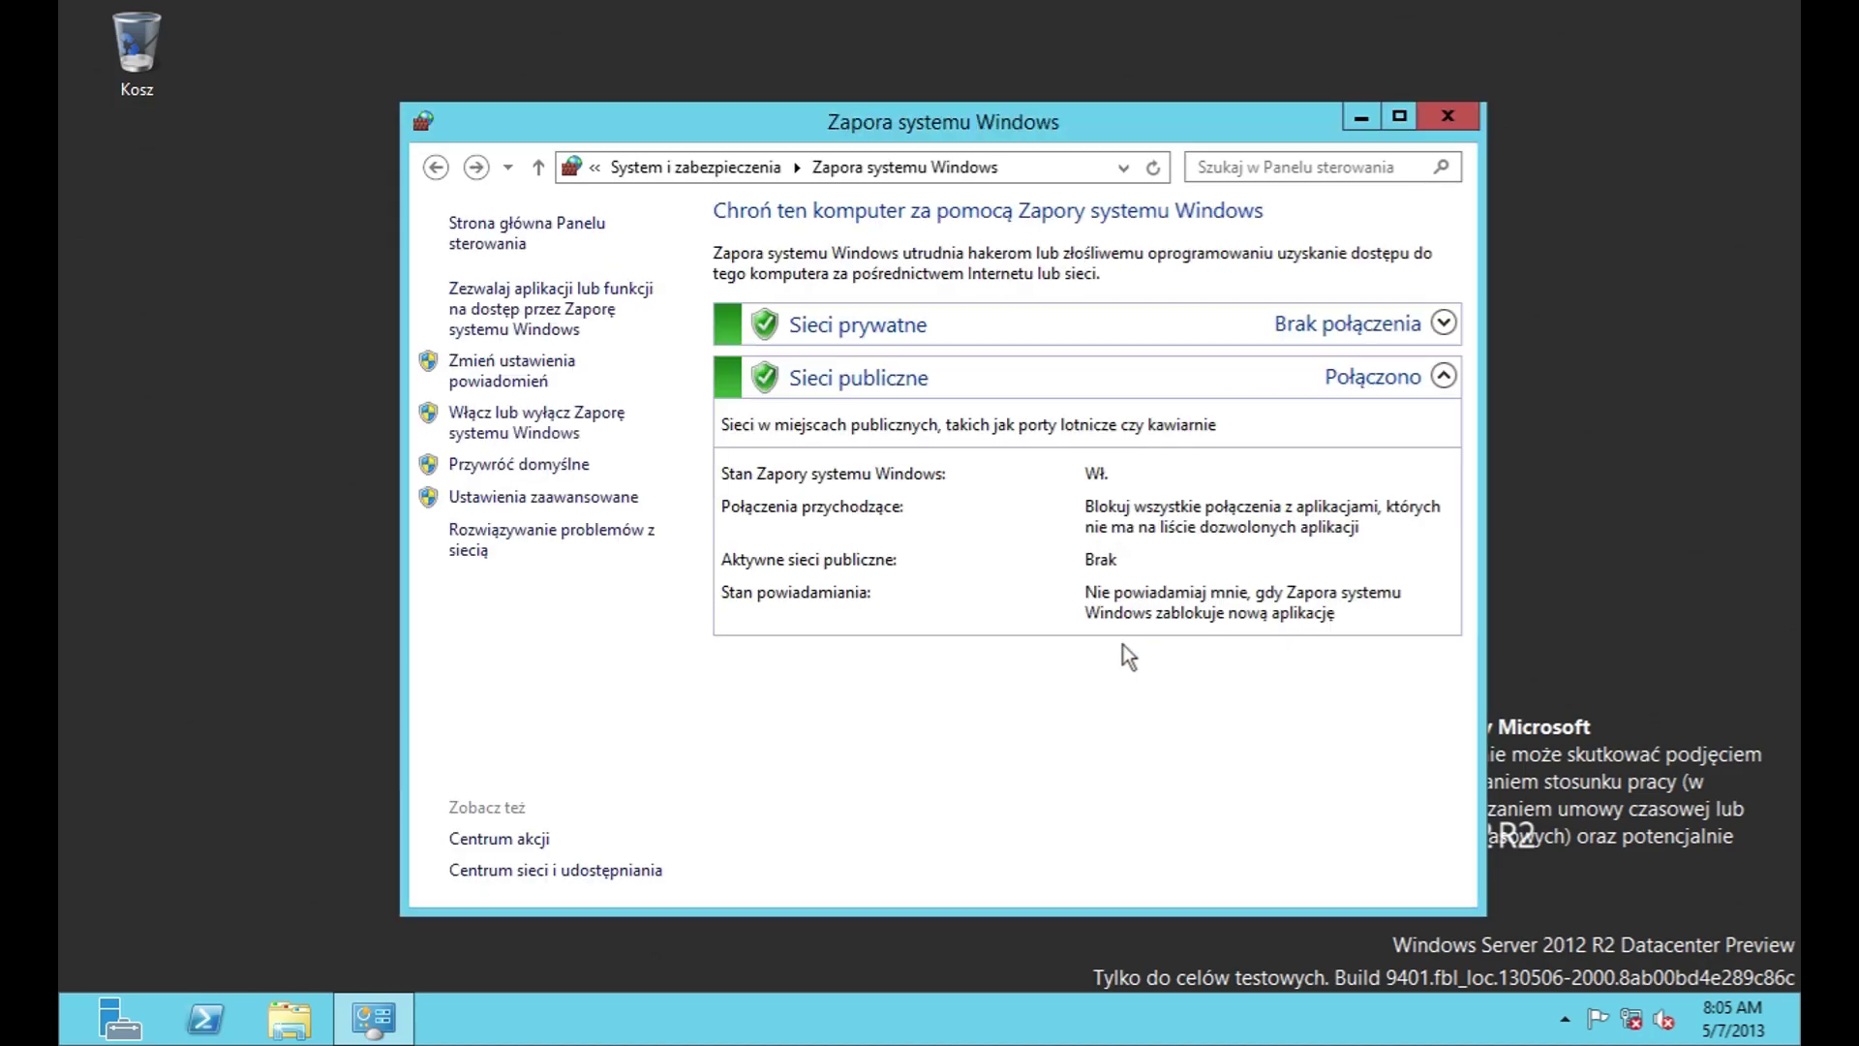
click(475, 472)
click(1286, 878)
Step: Open Windows Firewall with Advanced Security and view the management console's version information
click(541, 498)
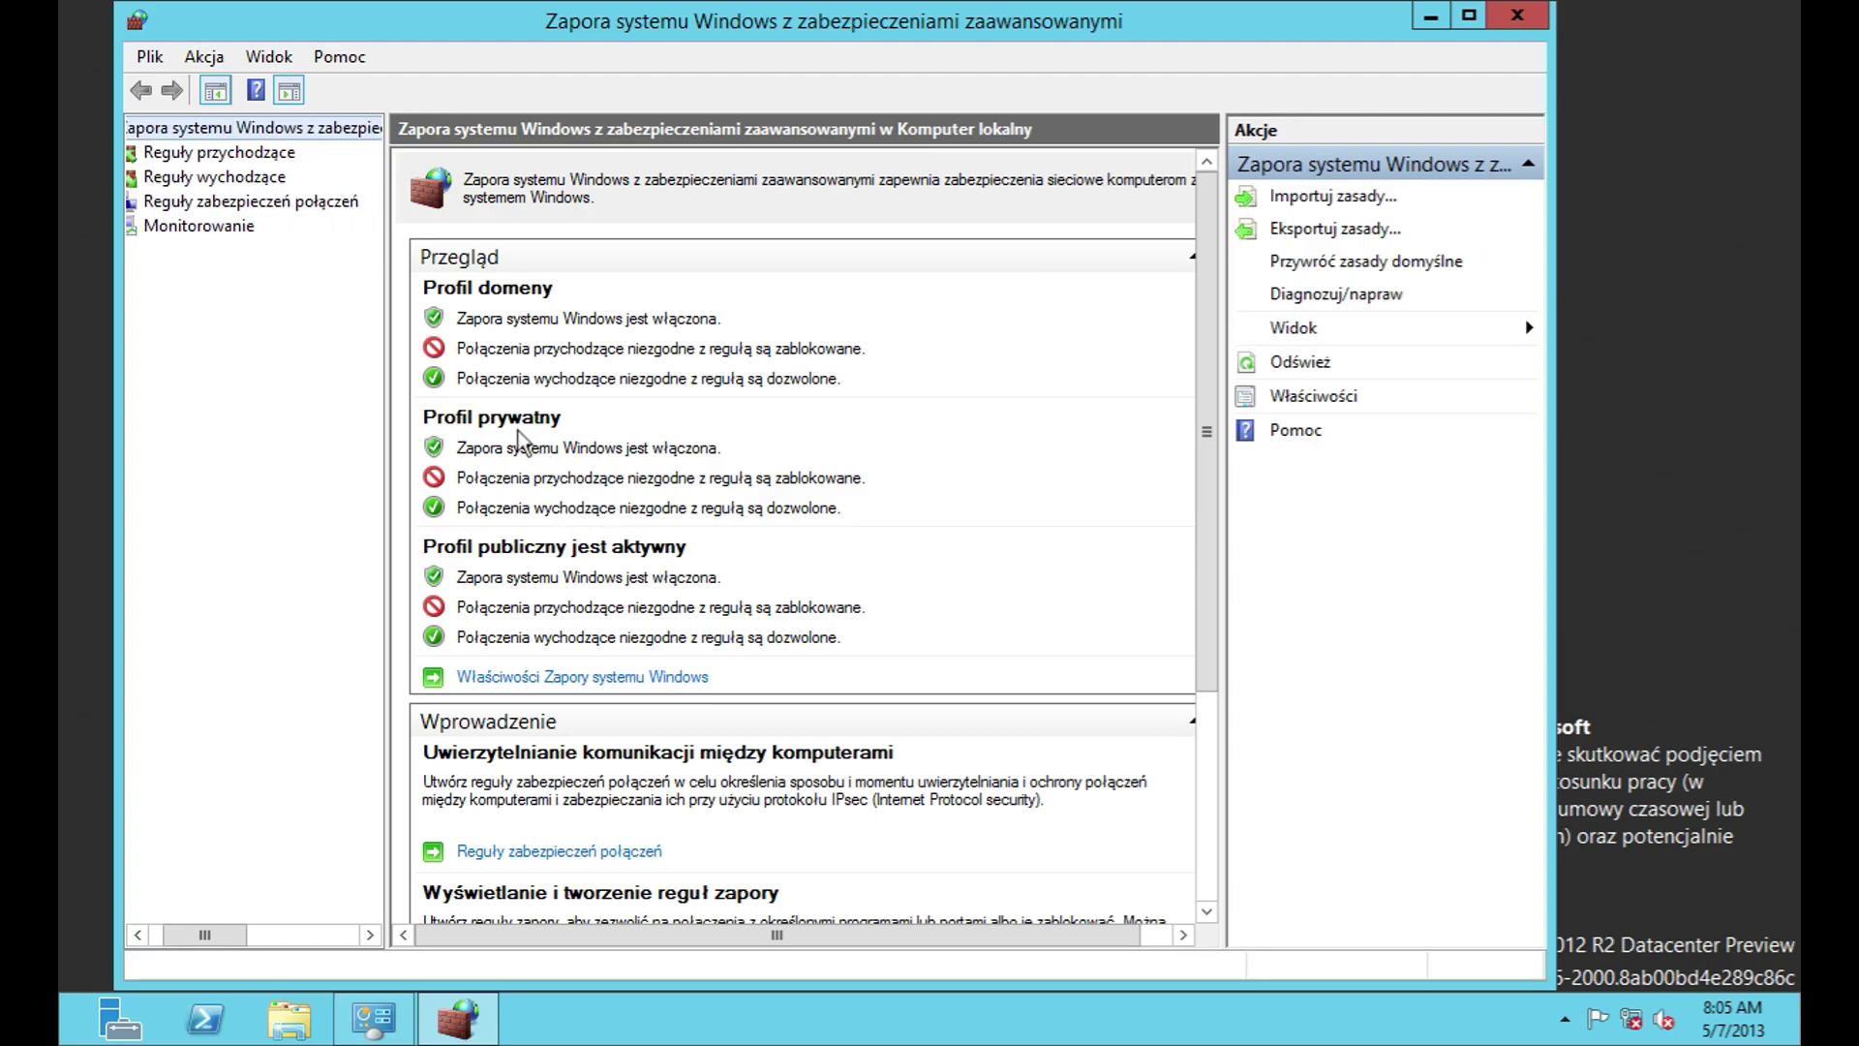
click(150, 58)
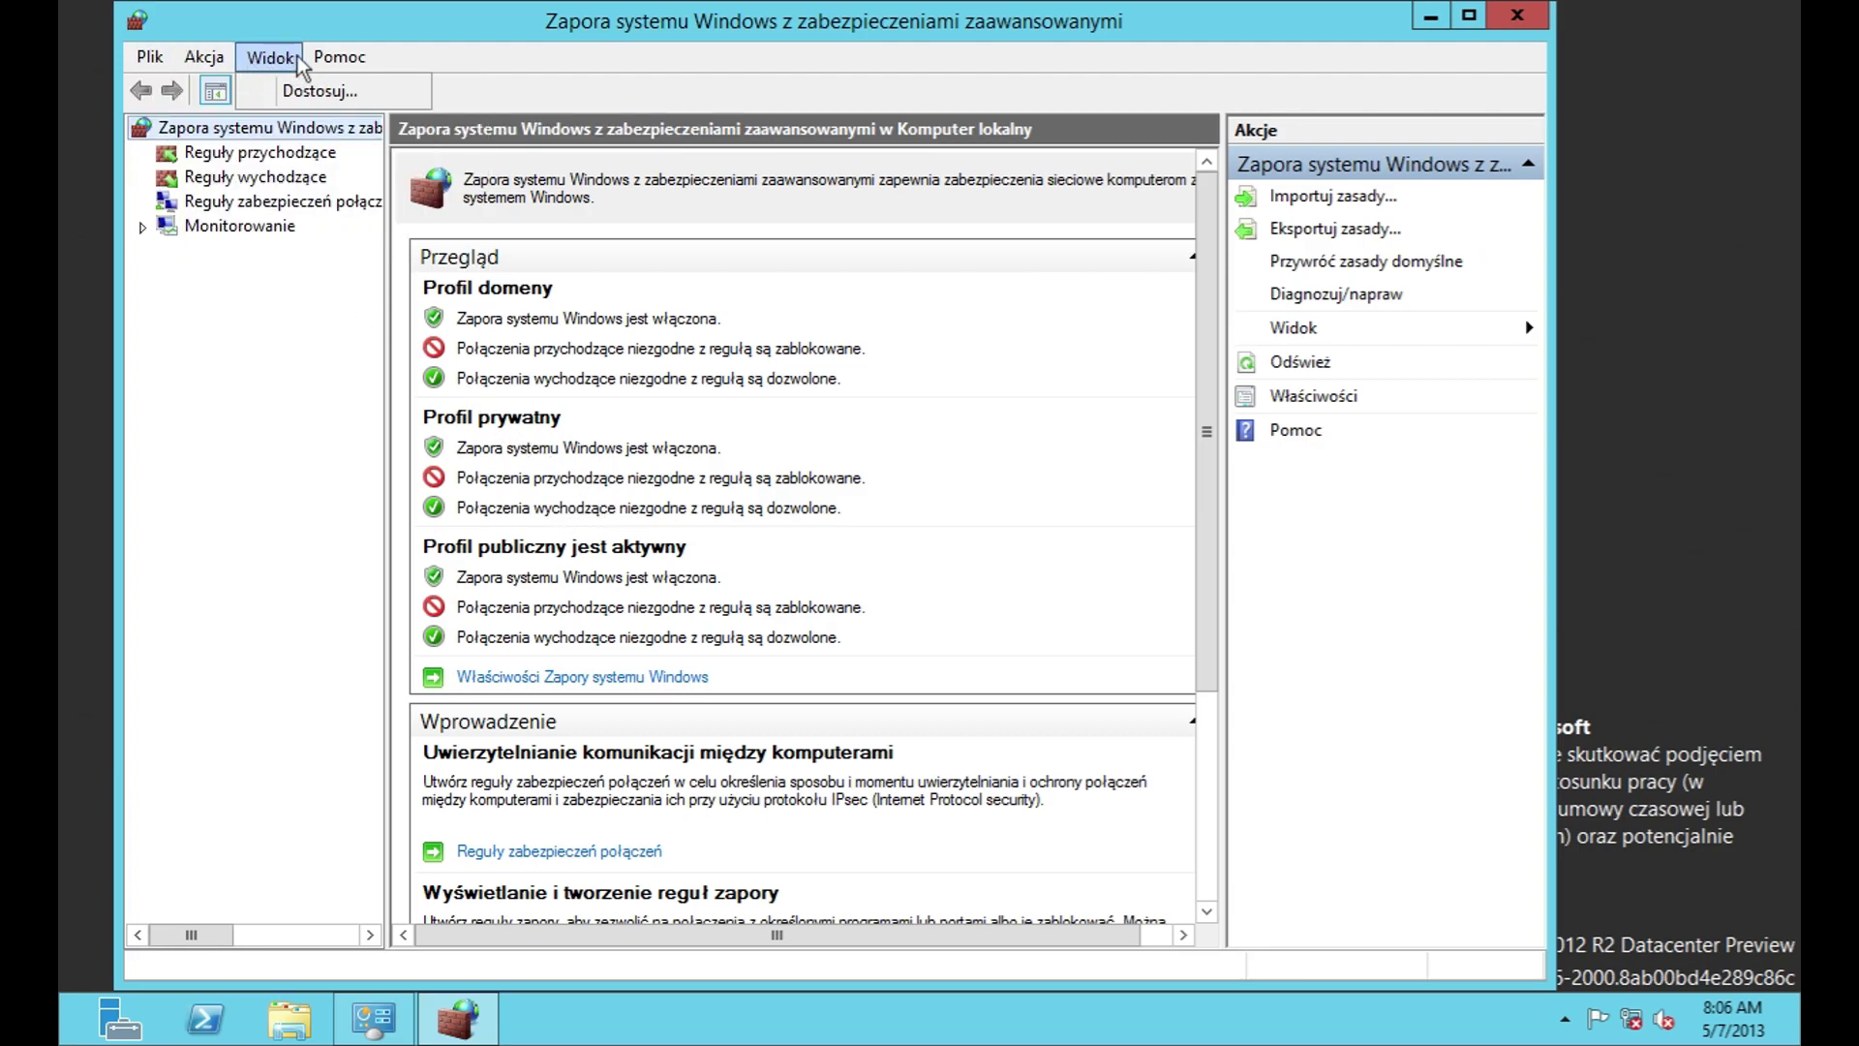
mouse_move(339, 56)
click(581, 153)
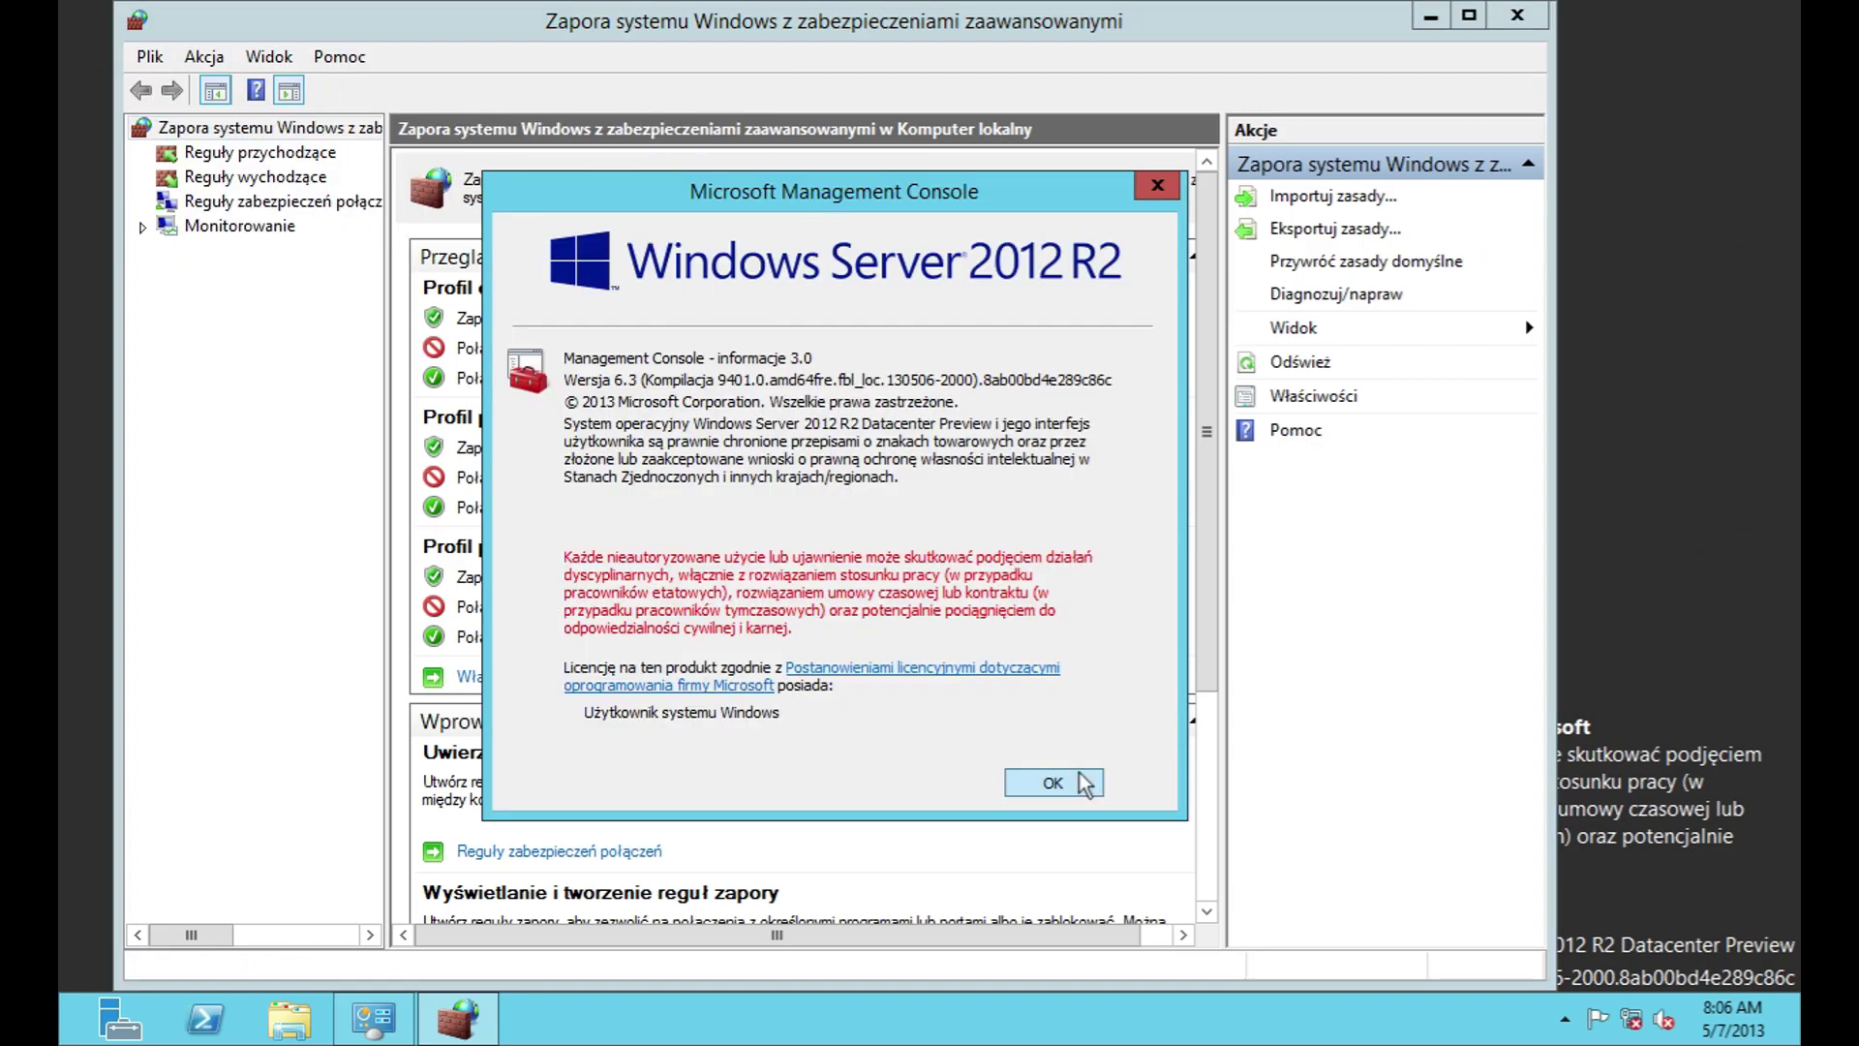
click(1052, 783)
Step: Show the inbound rules and view the firewall console's About information
click(257, 152)
click(340, 56)
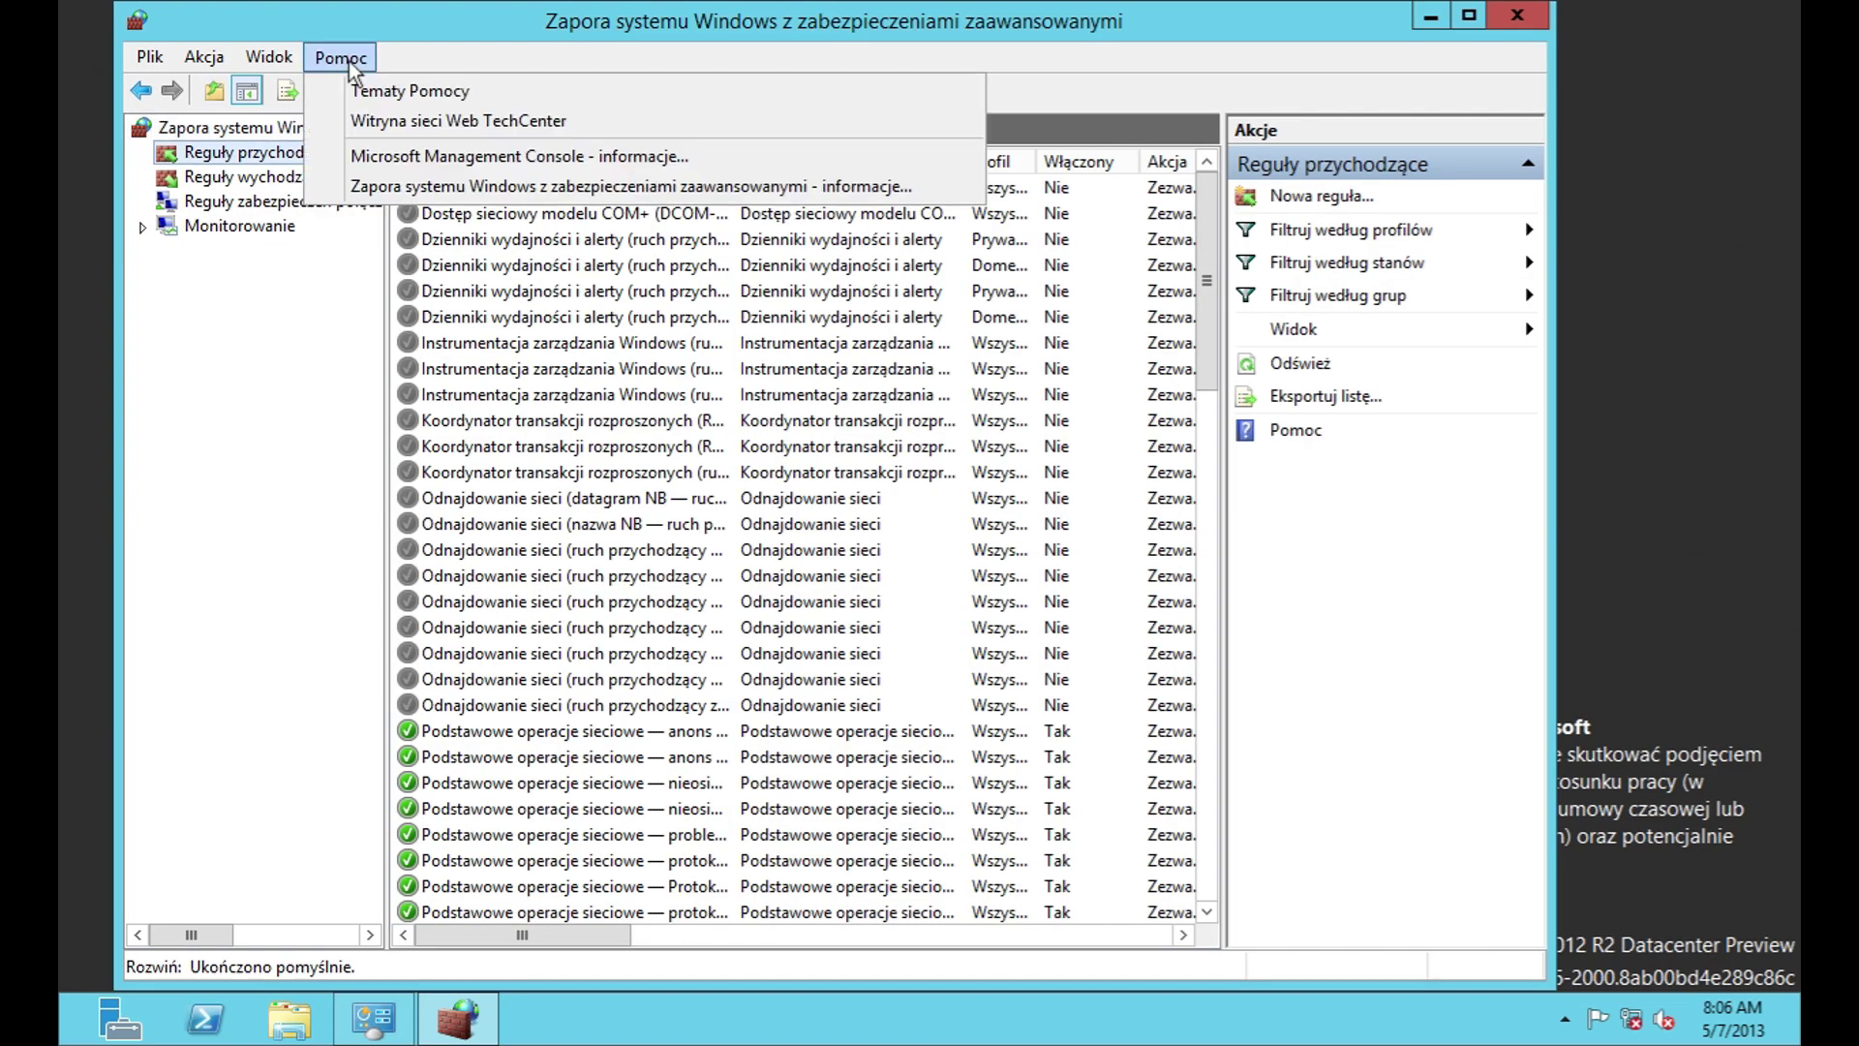
click(505, 188)
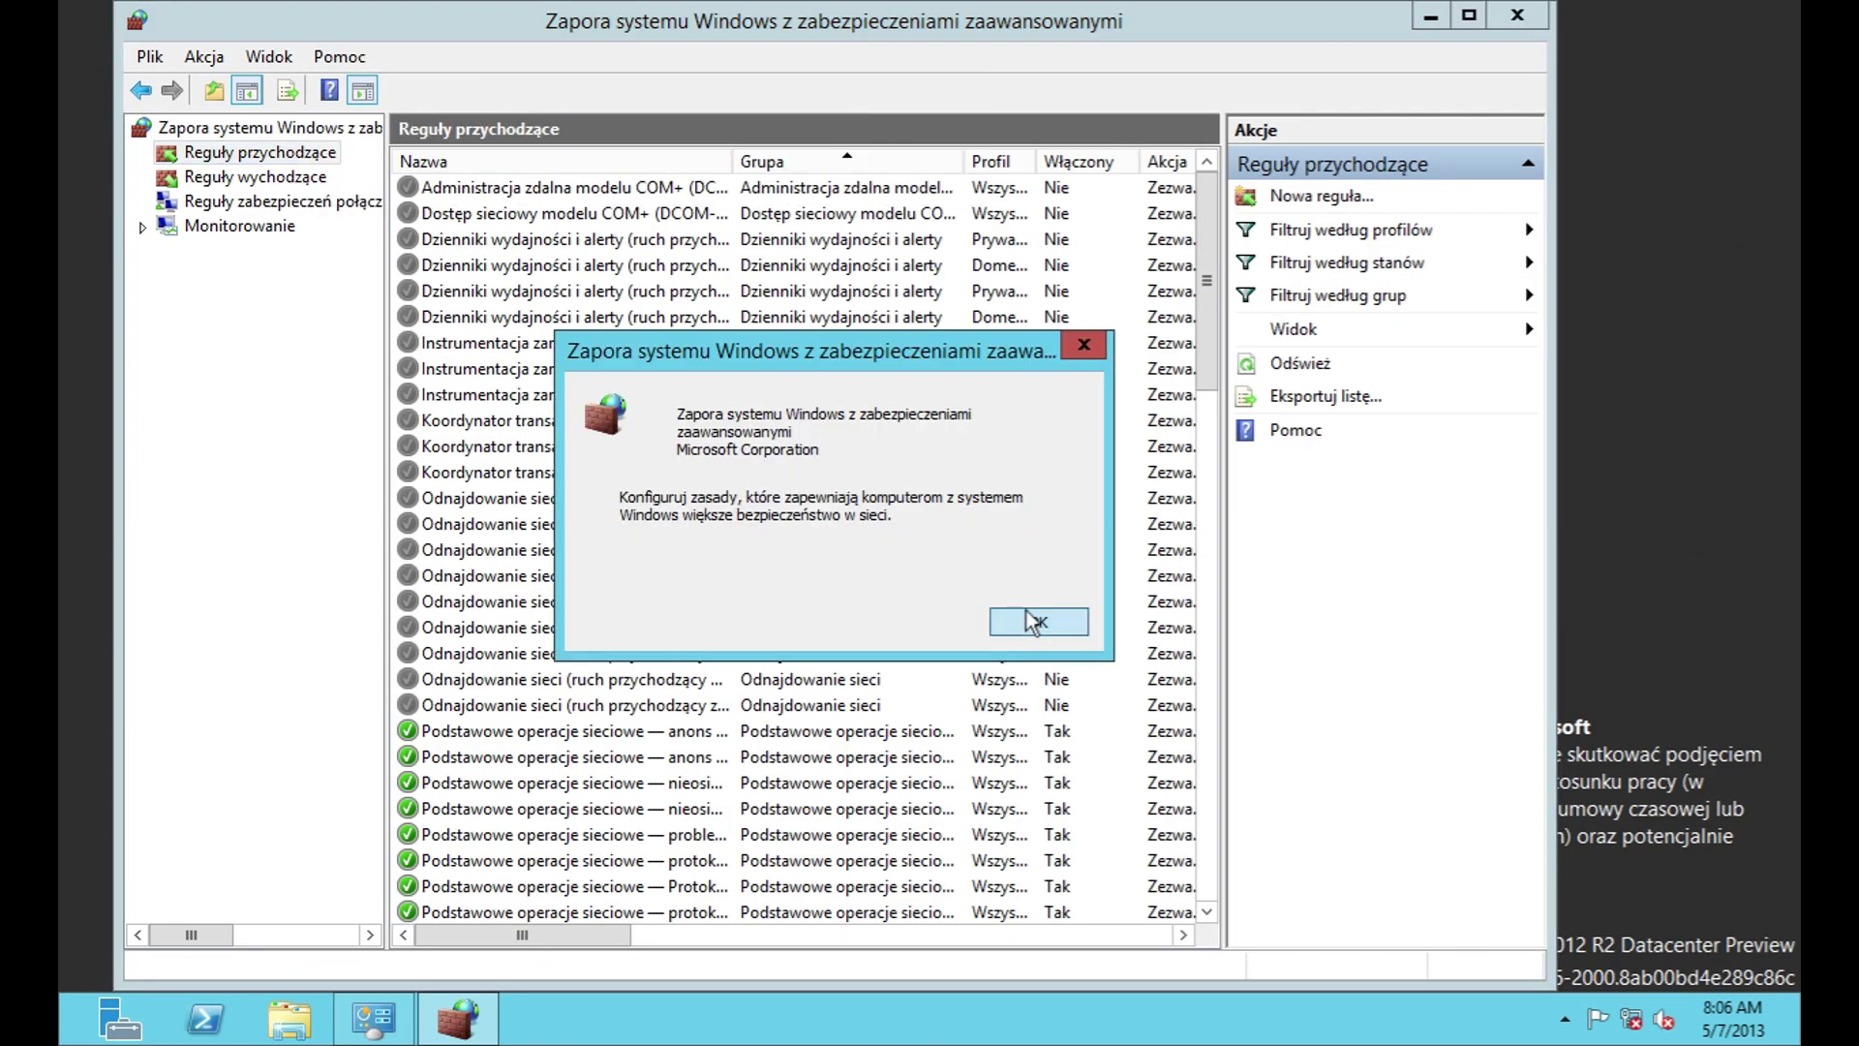
click(1034, 621)
Step: Scroll through the inbound rules list, resizing columns to read the rules
click(612, 864)
scroll(620, 862, down, 5)
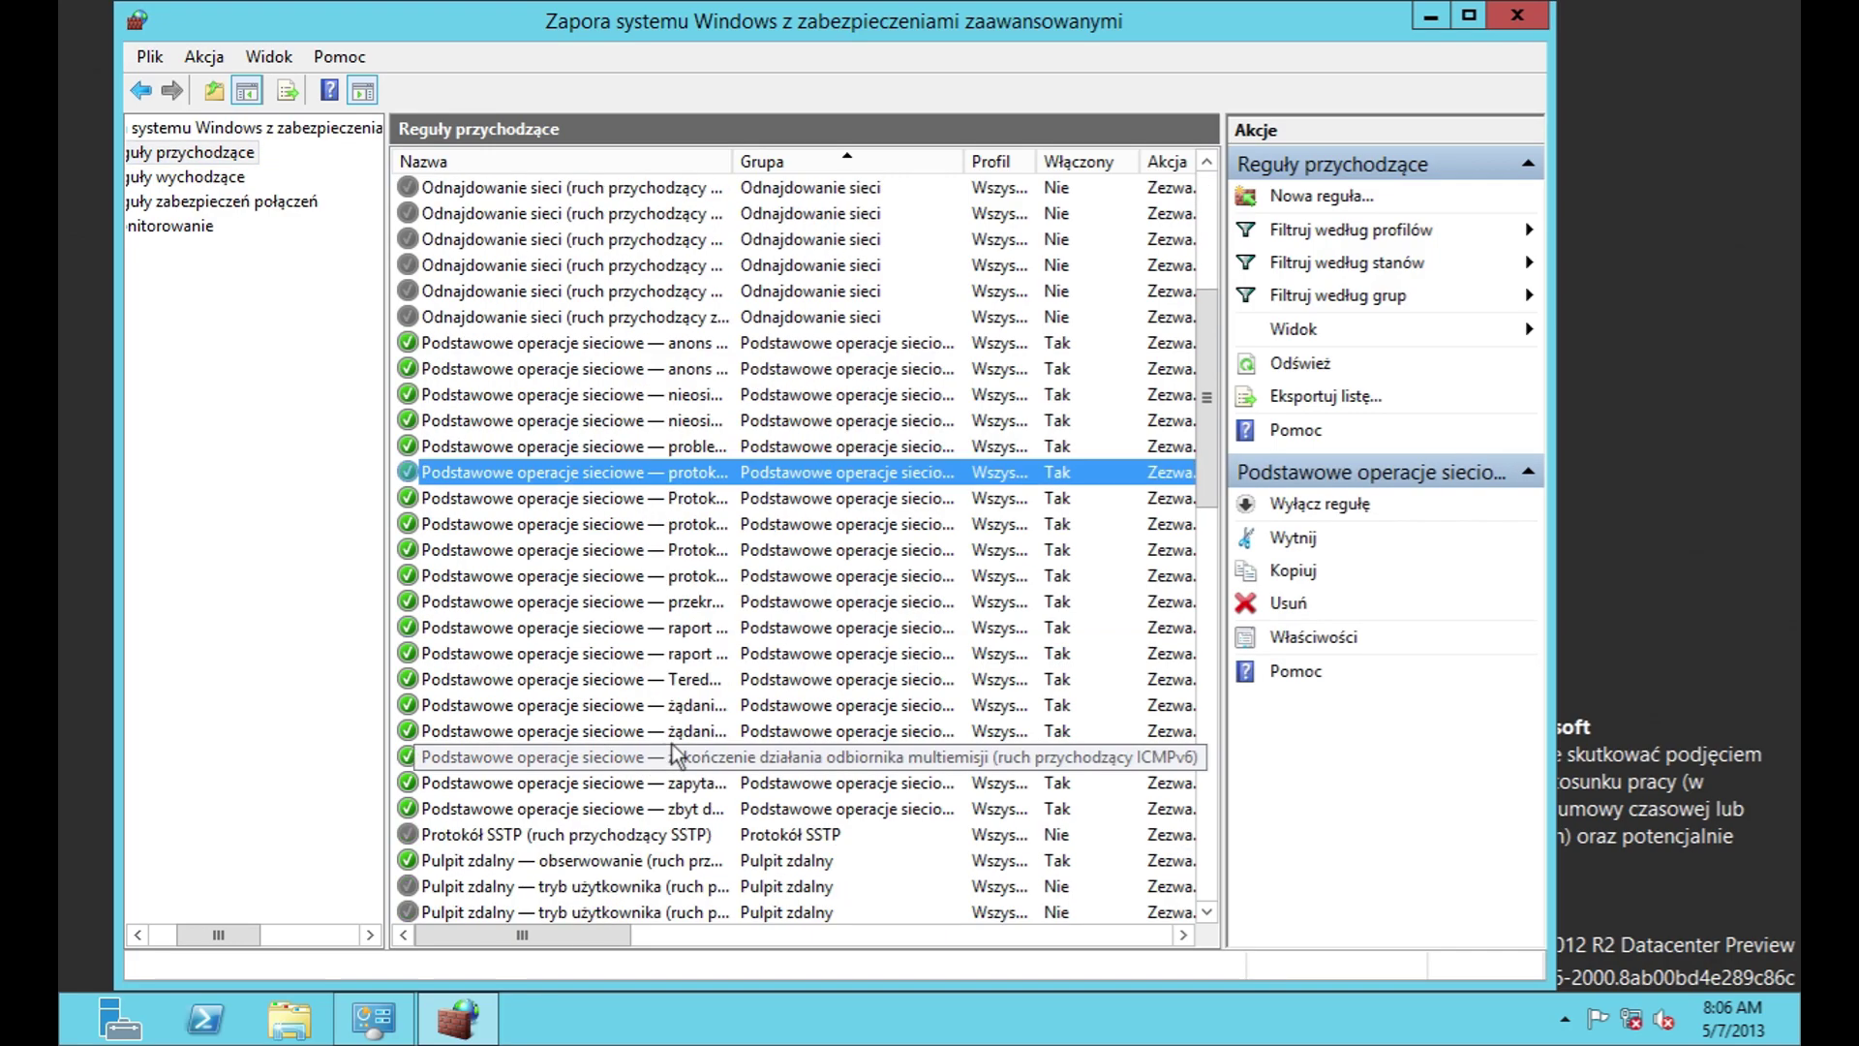
scroll(678, 775, down, 10)
scroll(708, 869, right, 1)
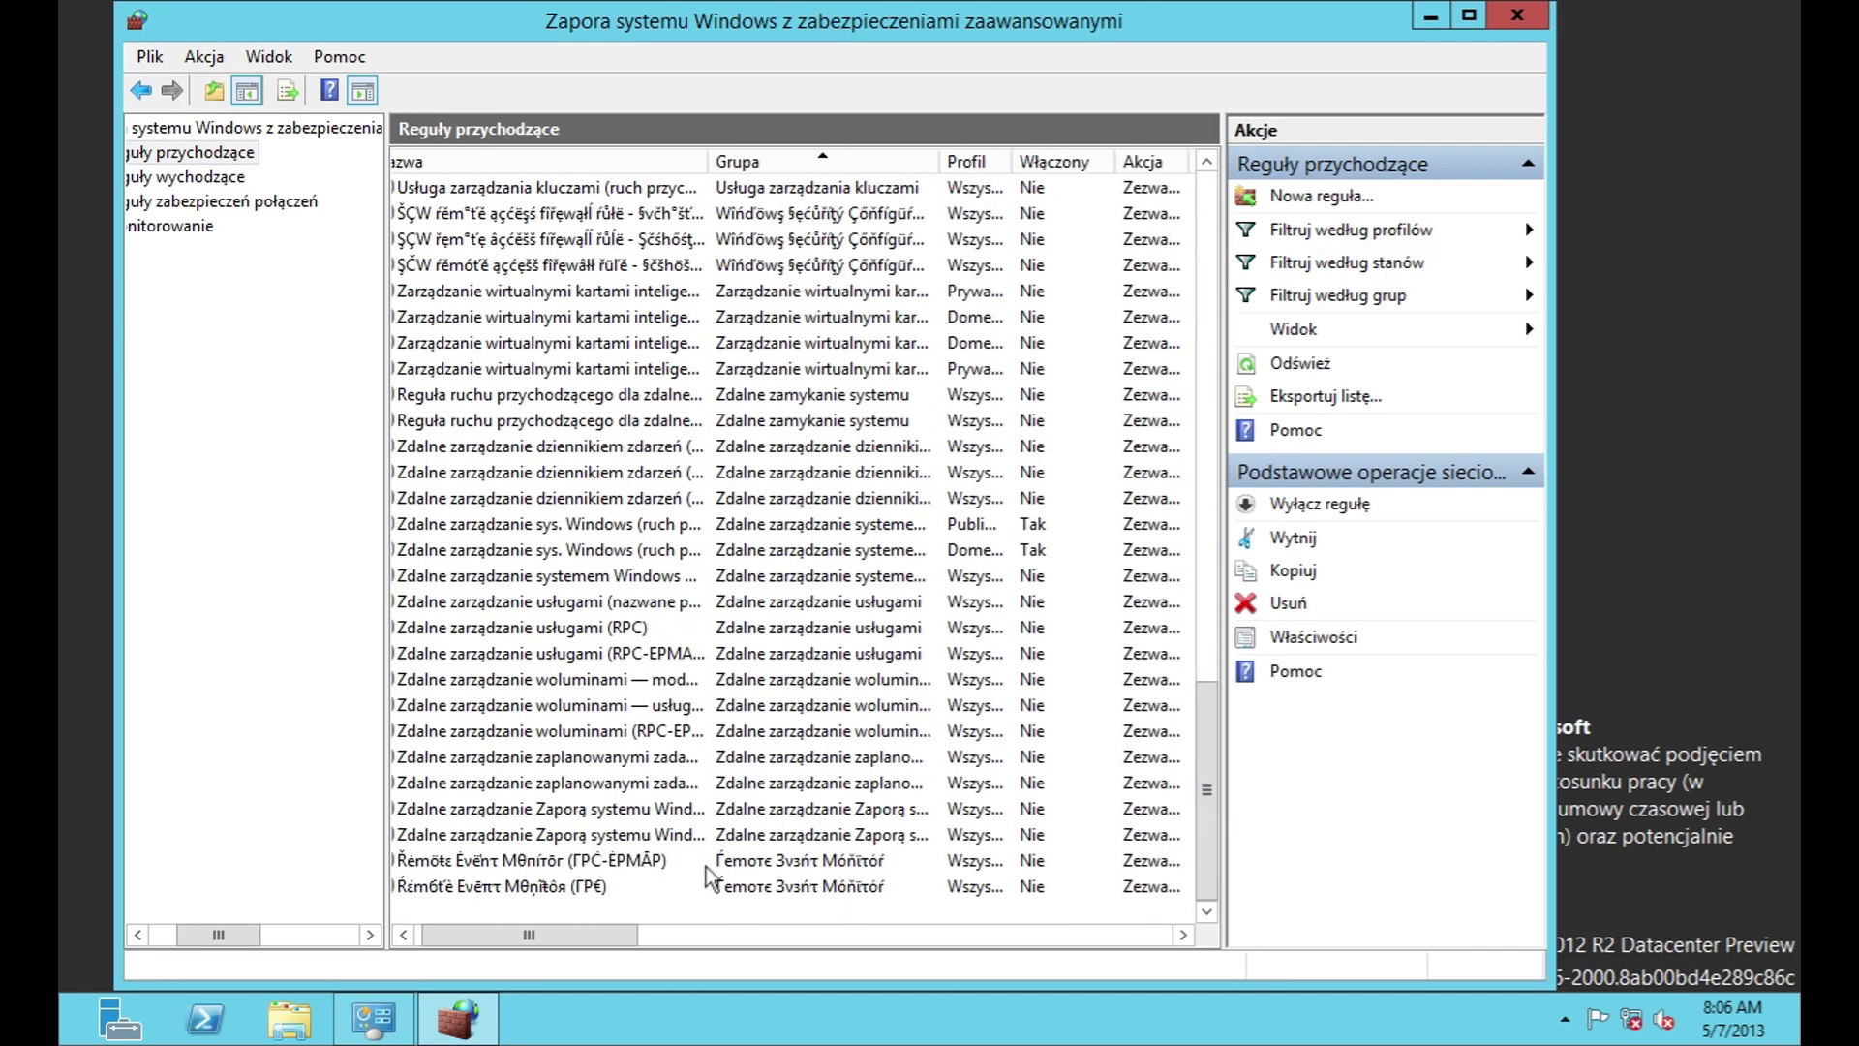
drag(614, 937, 801, 907)
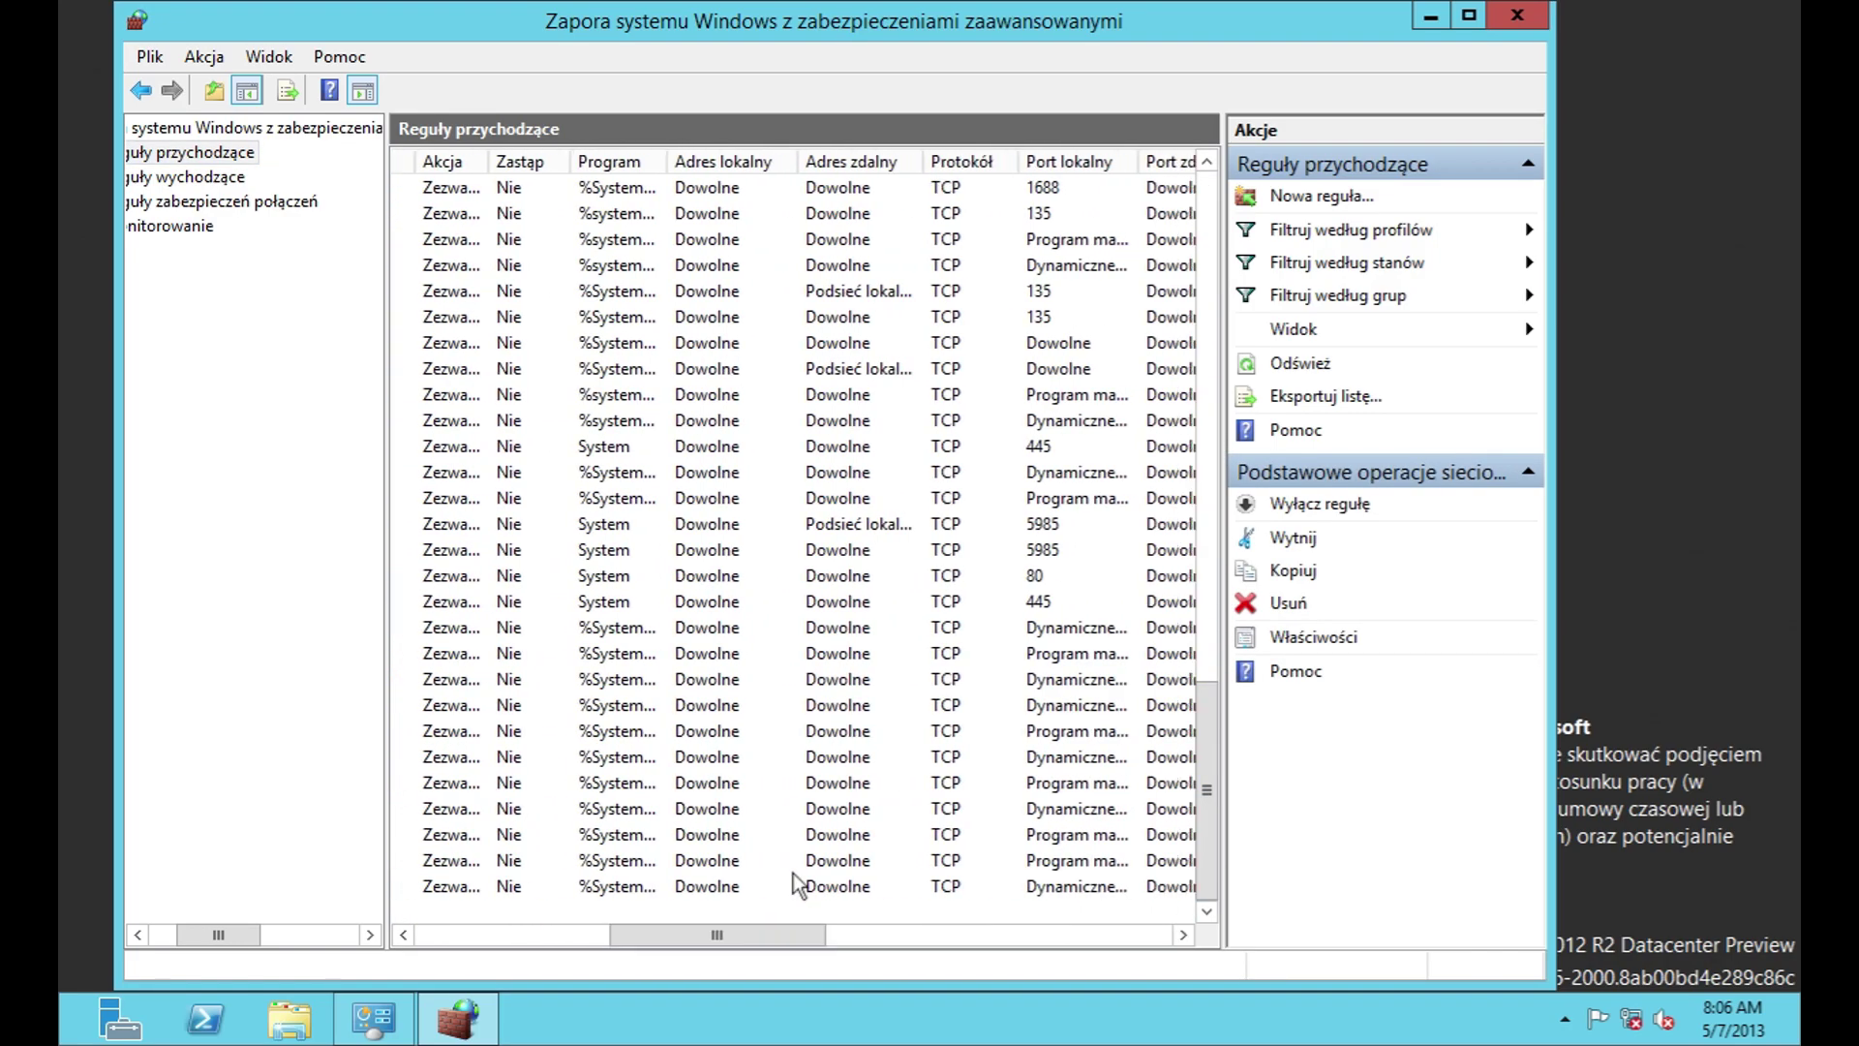
scroll(801, 774, up, 15)
drag(637, 934, 783, 936)
scroll(841, 651, down, 15)
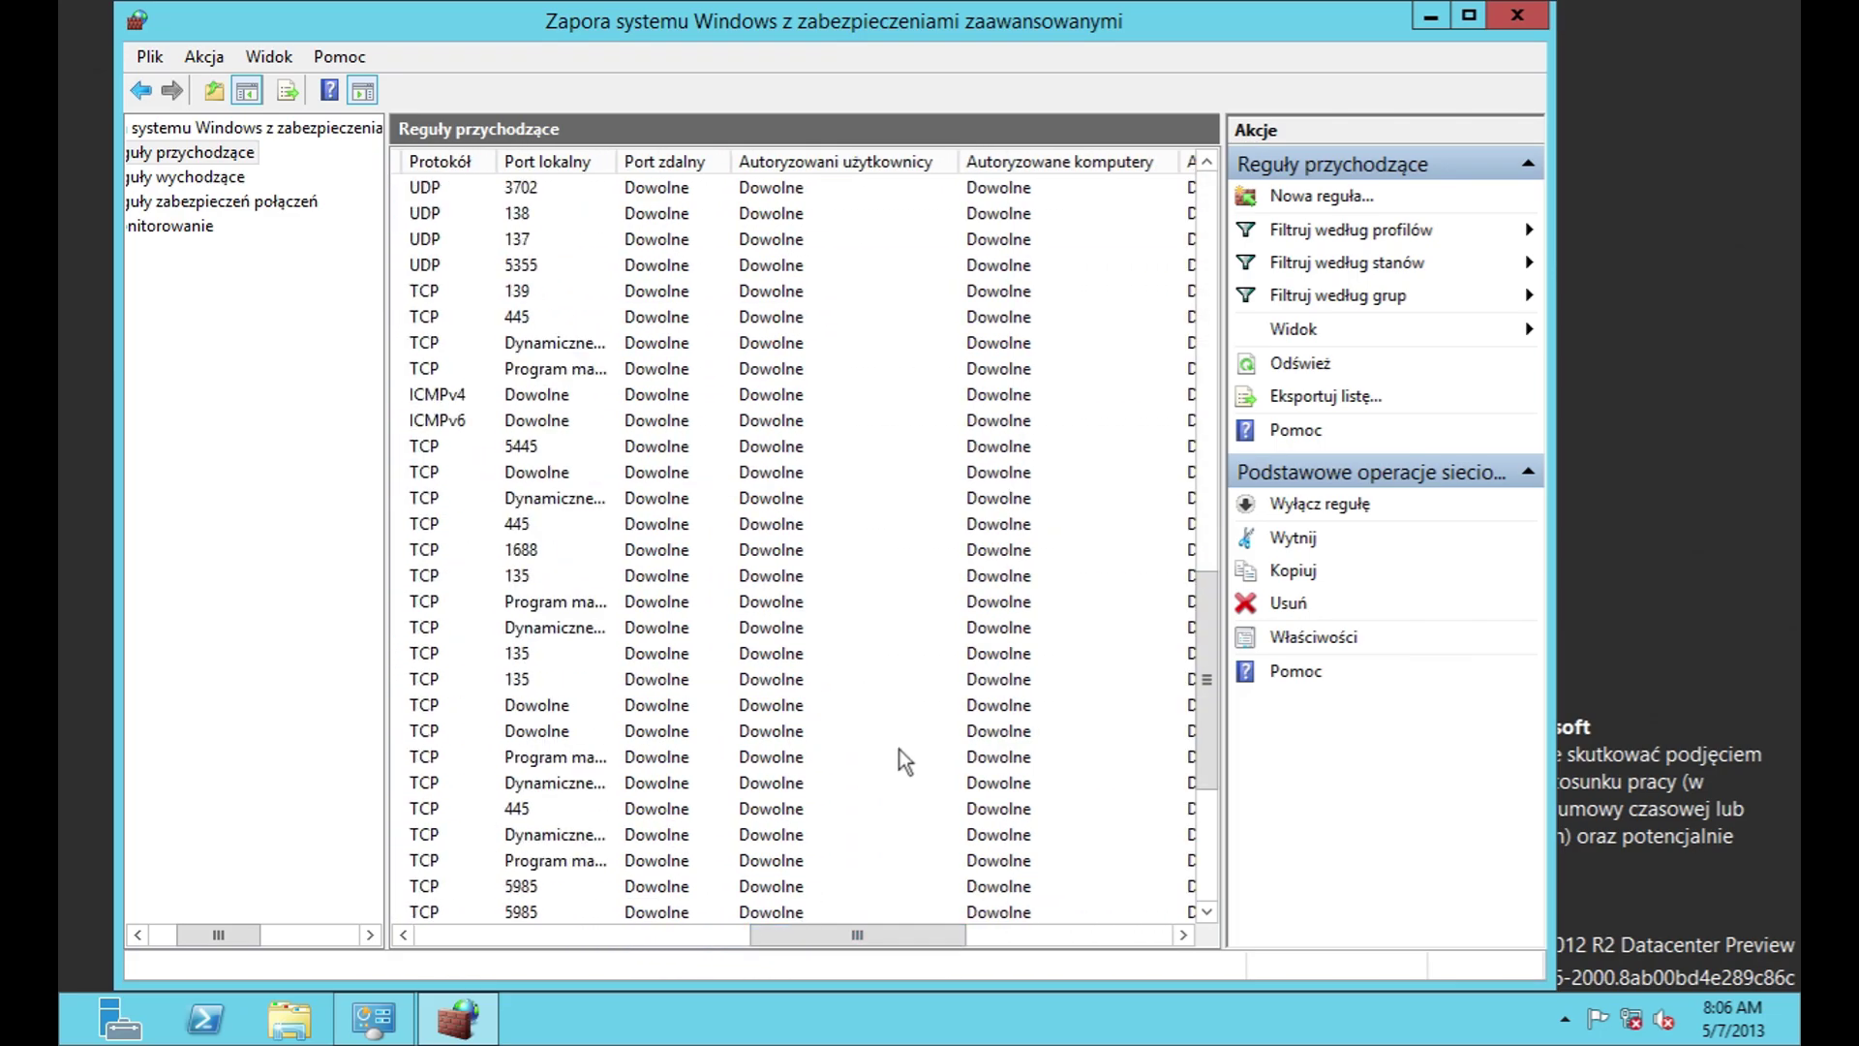
scroll(897, 747, down, 5)
drag(929, 945, 1077, 944)
scroll(997, 824, up, 15)
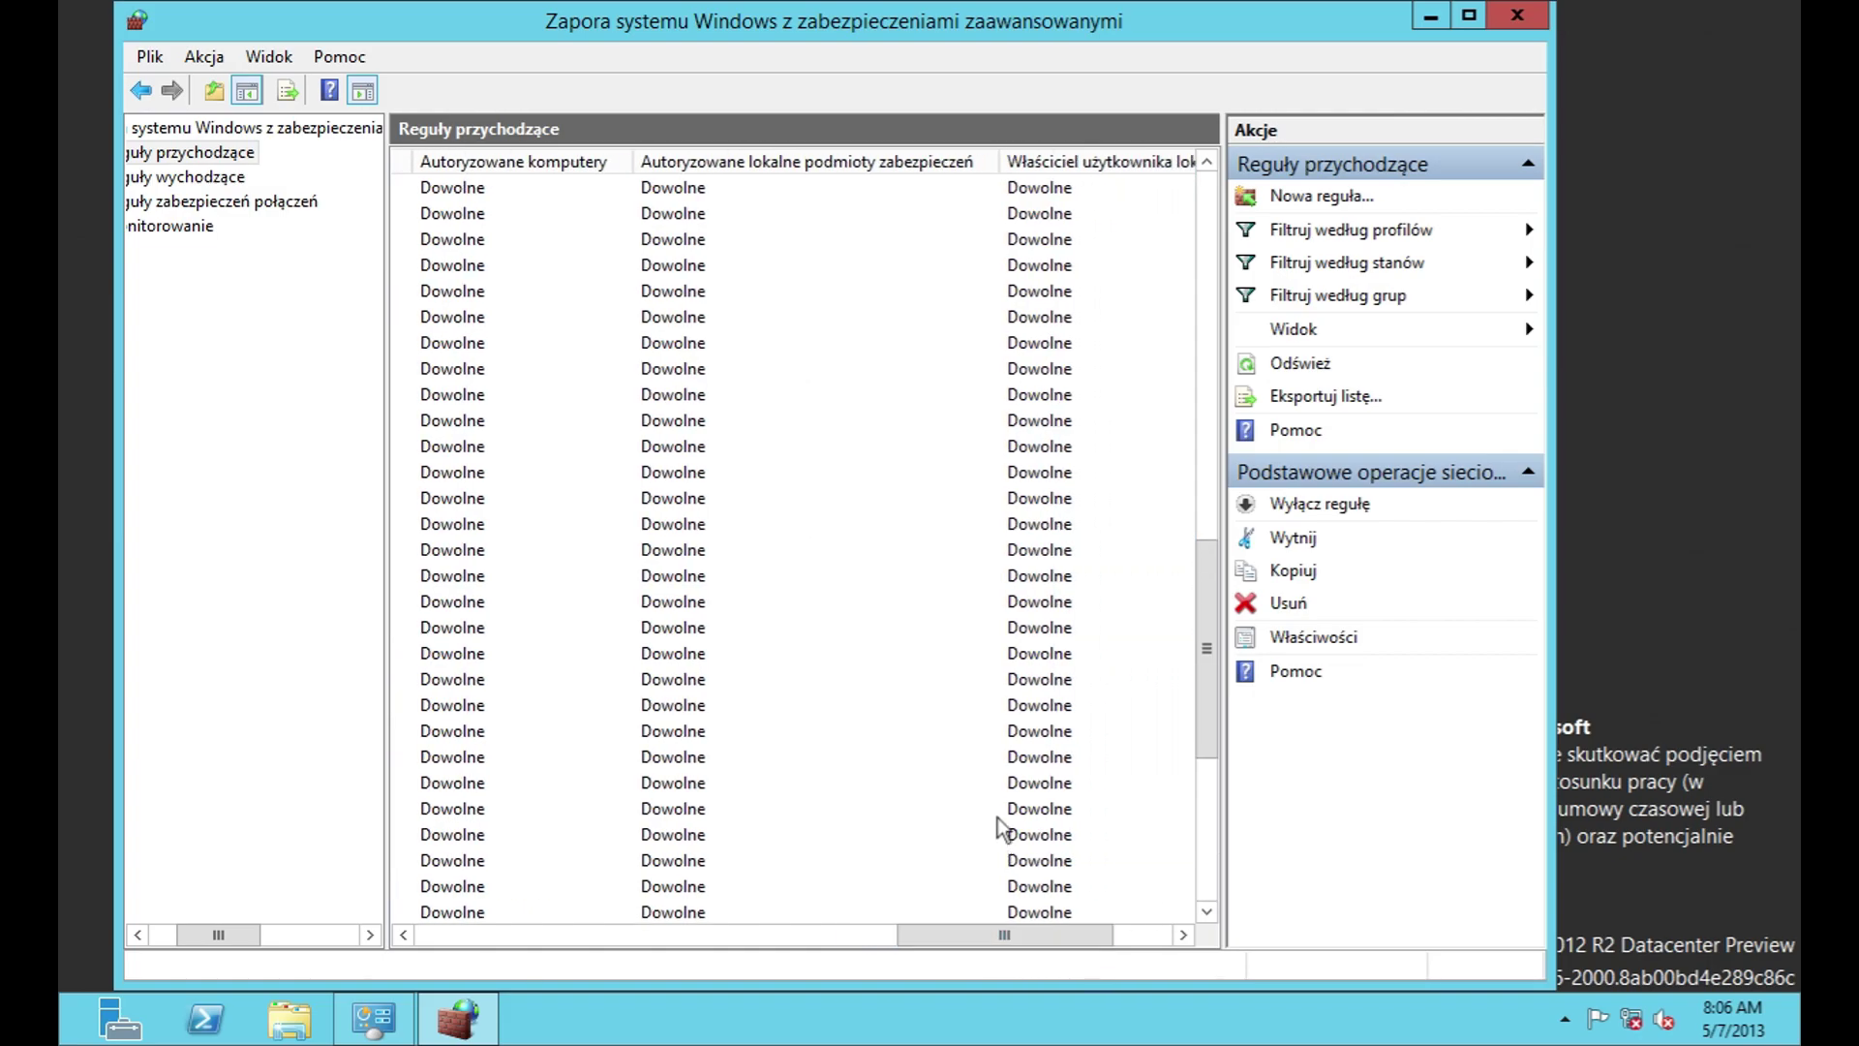
drag(929, 935, 989, 935)
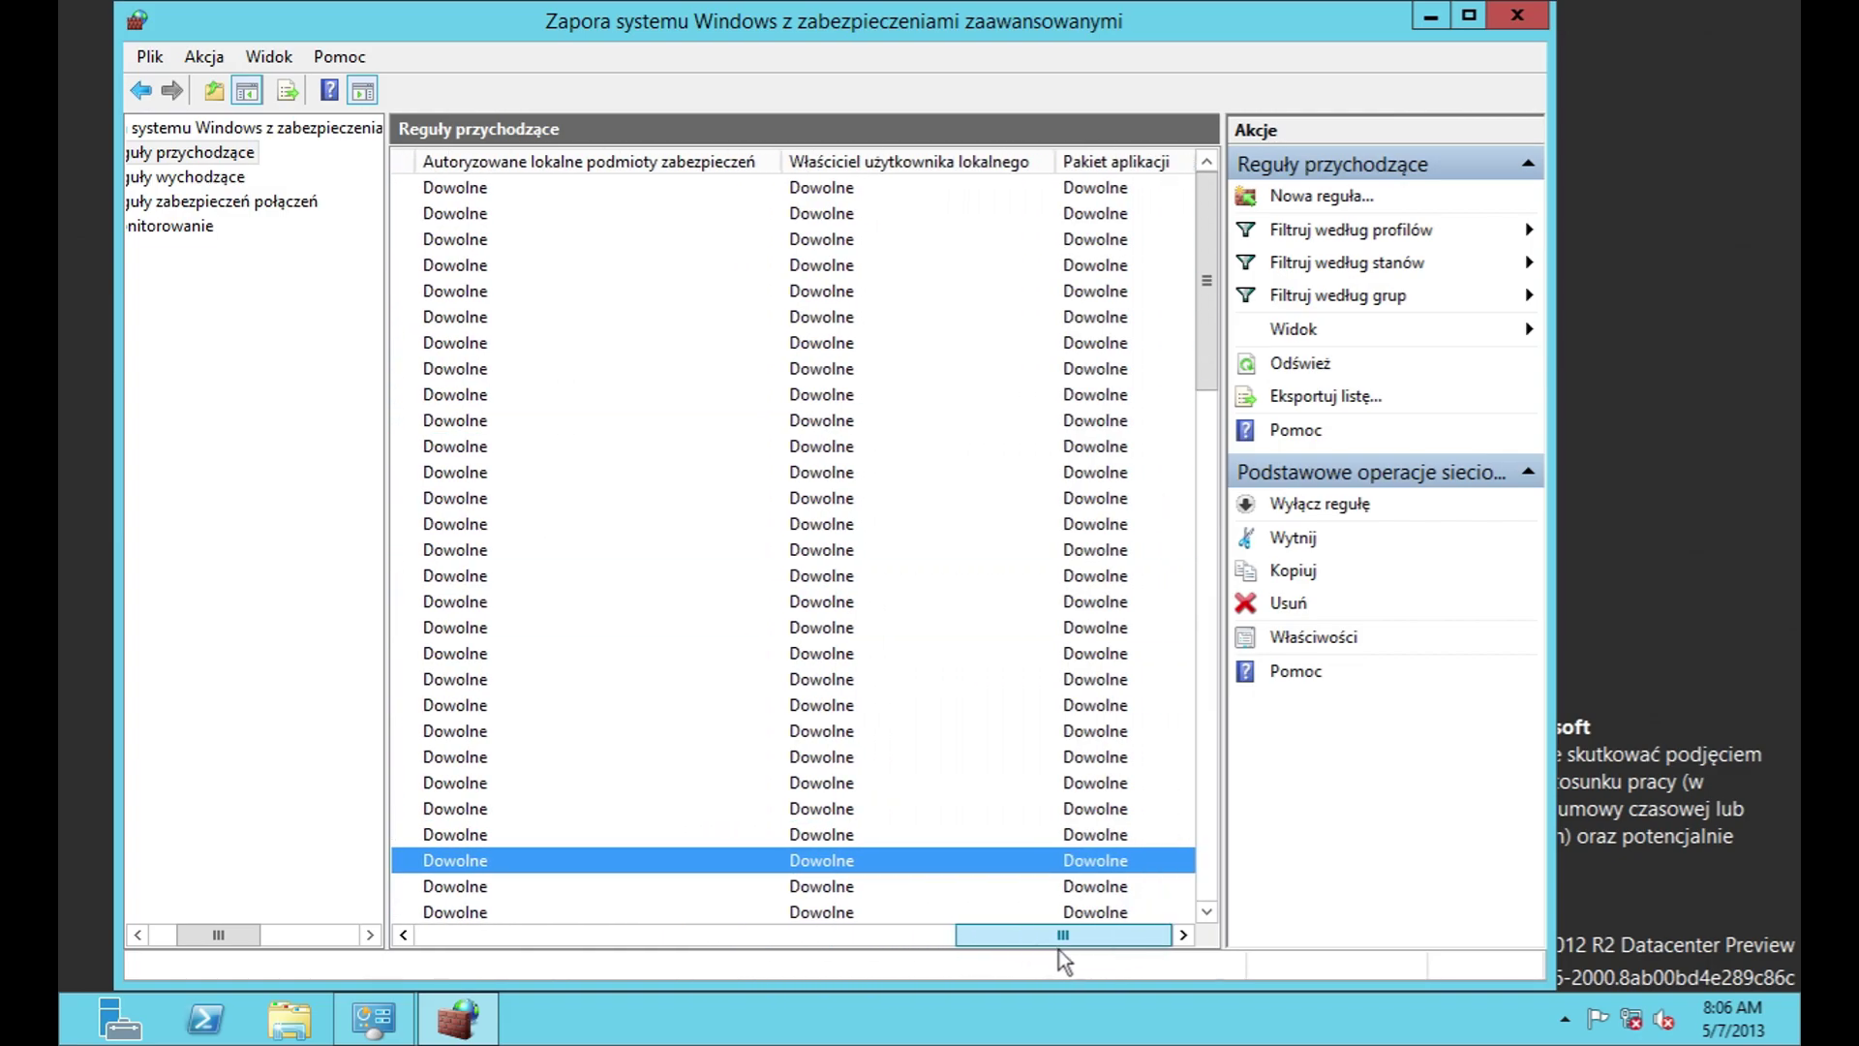
scroll(1017, 794, down, 10)
scroll(814, 659, down, 7)
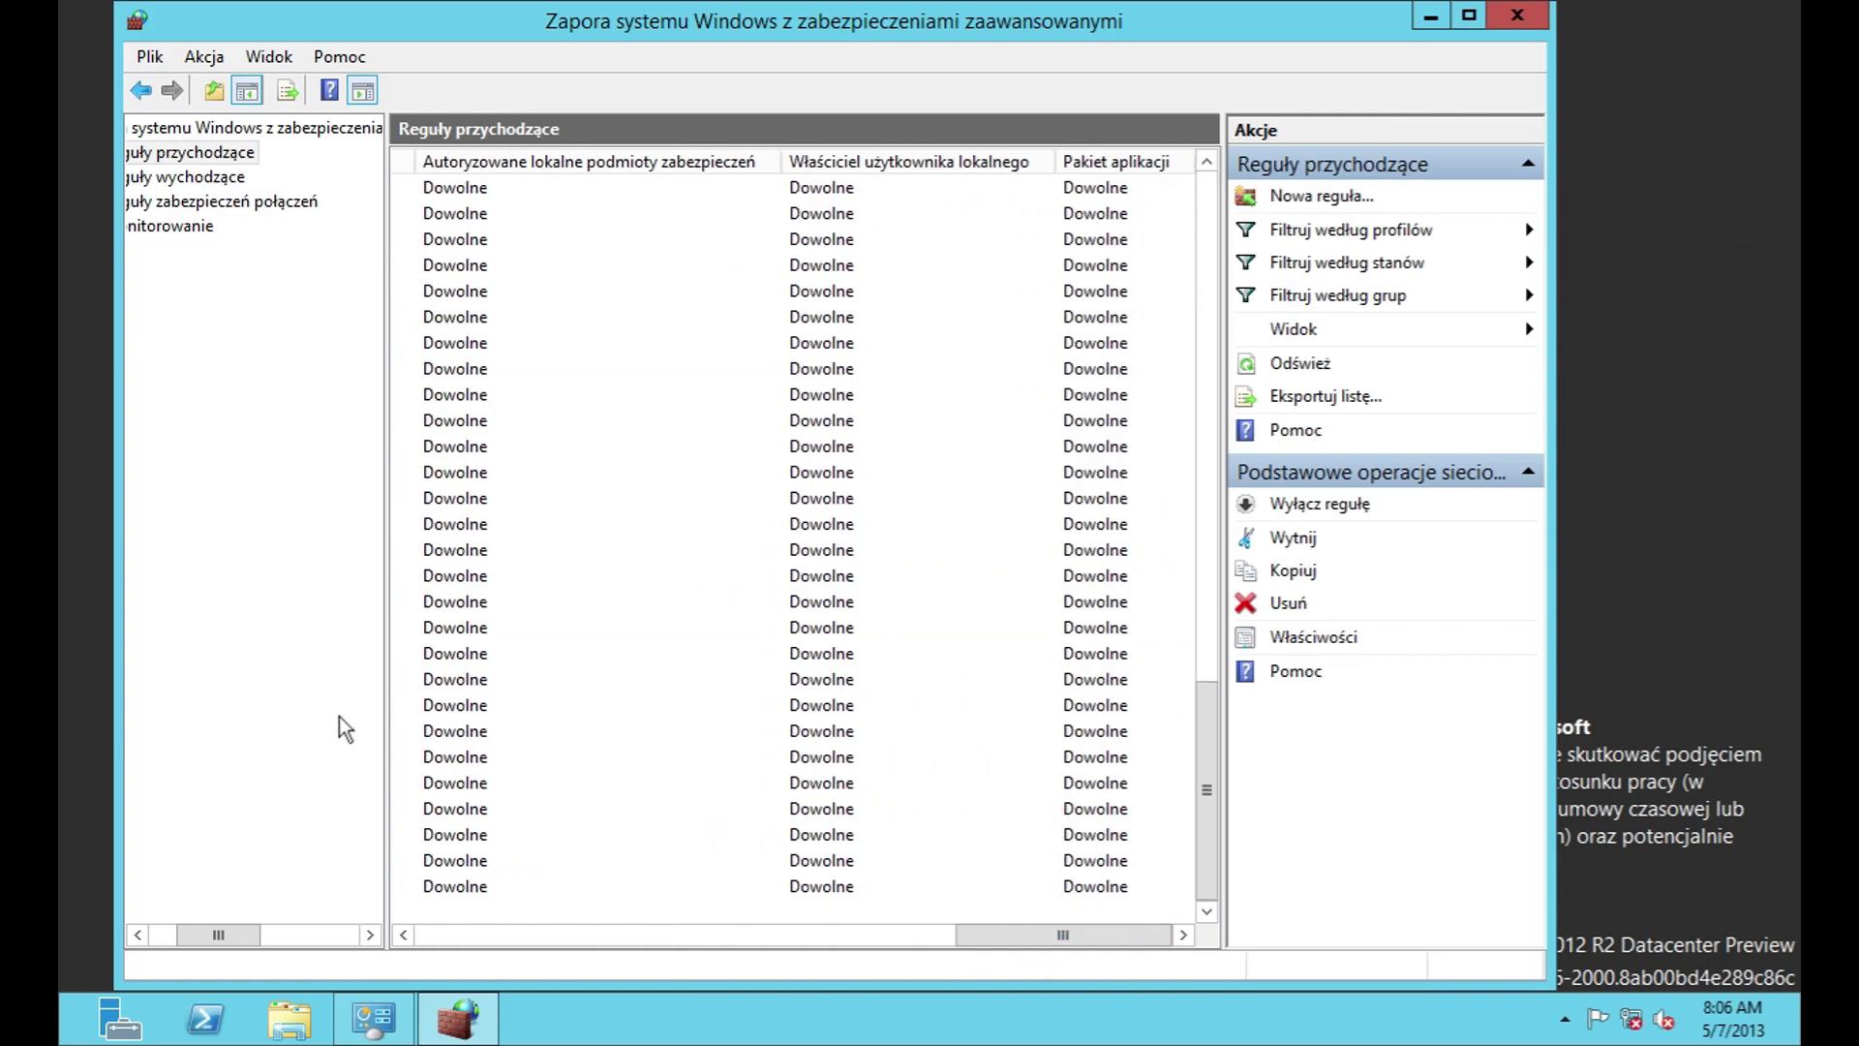
scroll(345, 730, left, 3)
drag(244, 935, 217, 935)
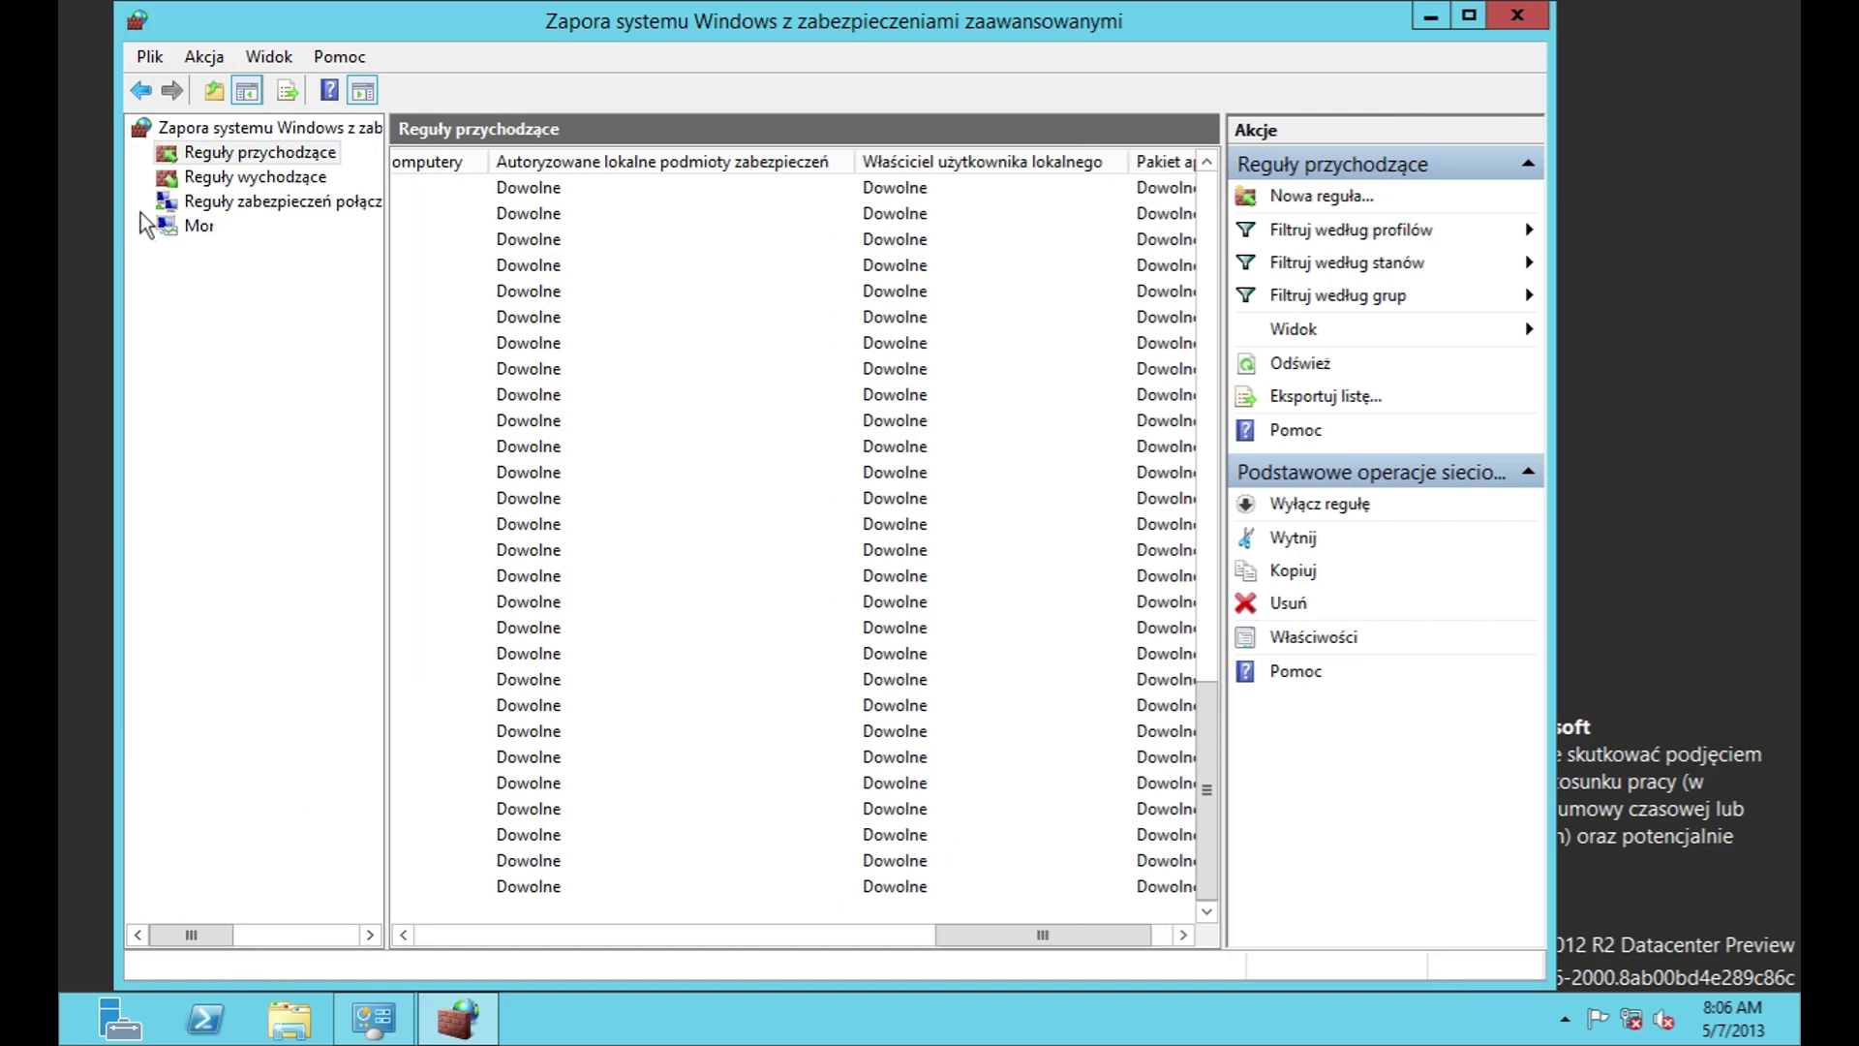
Step: Show the outbound rules and scroll through them, resizing columns to find the SMB rule
click(256, 177)
scroll(765, 407, down, 7)
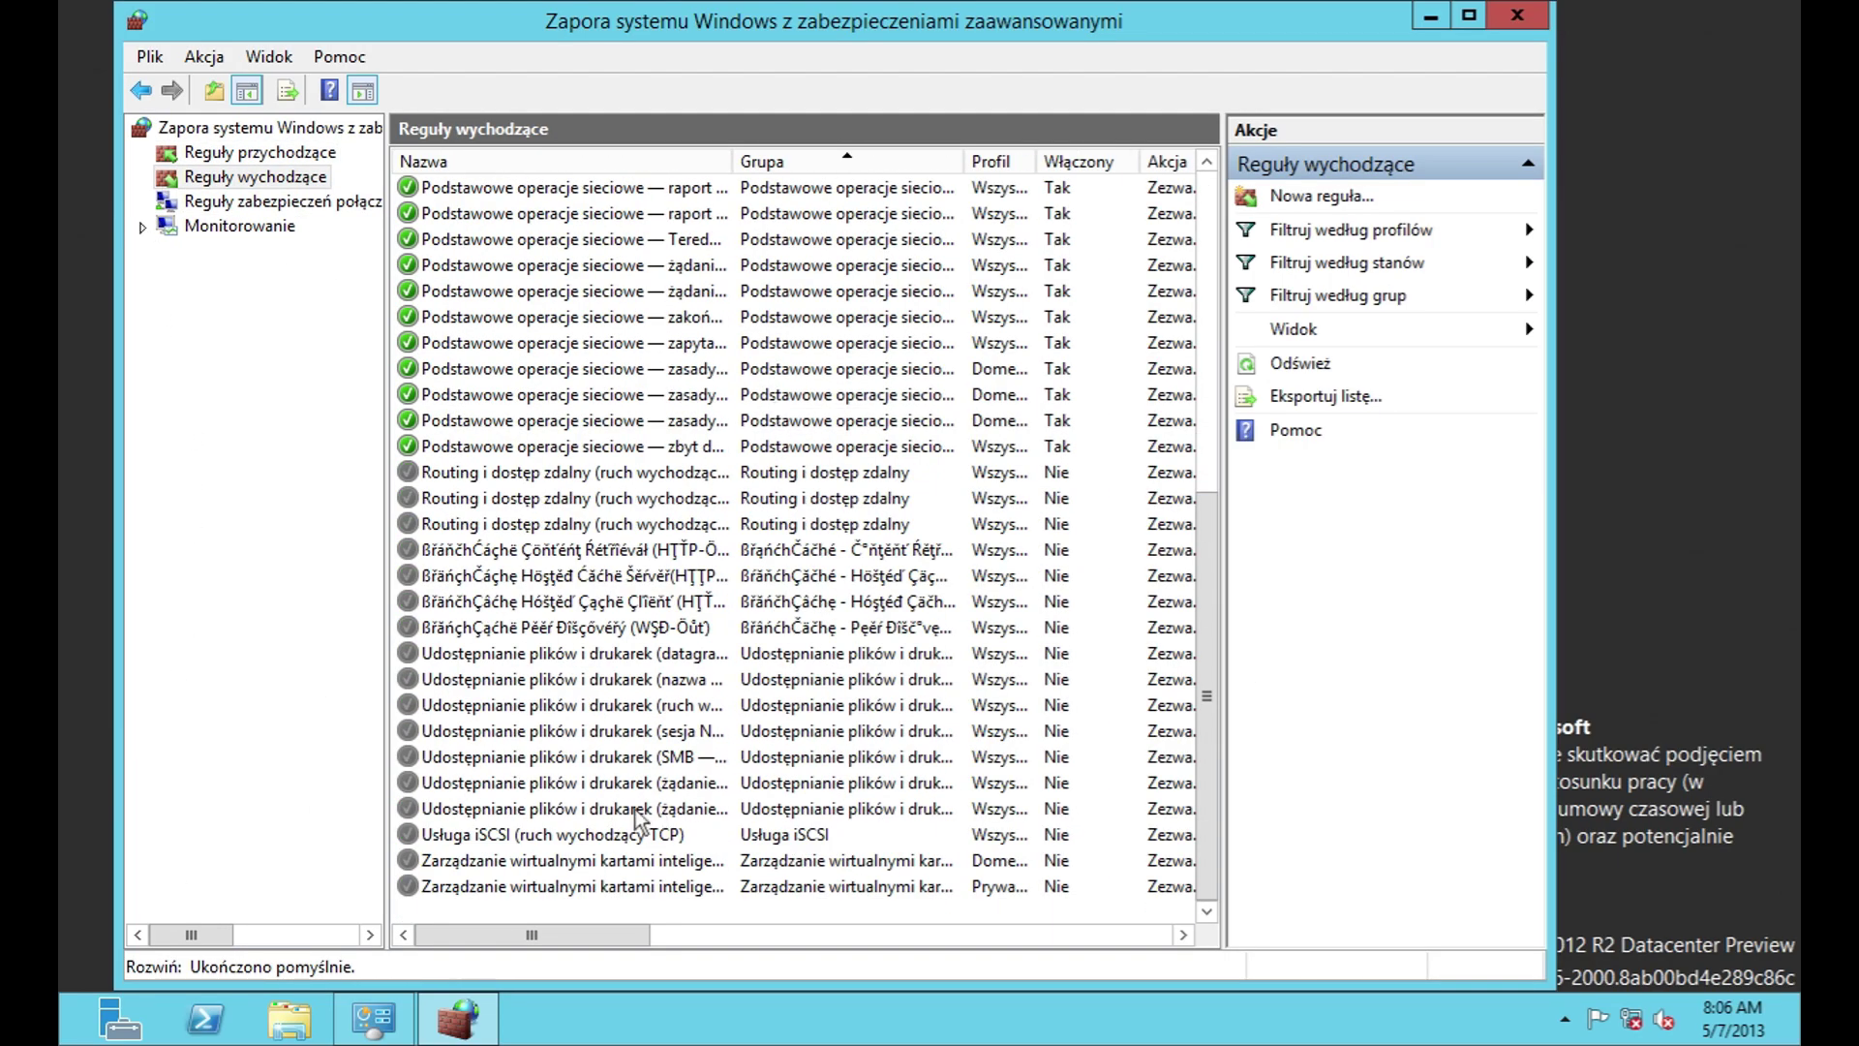
drag(590, 934, 806, 933)
scroll(828, 717, up, 7)
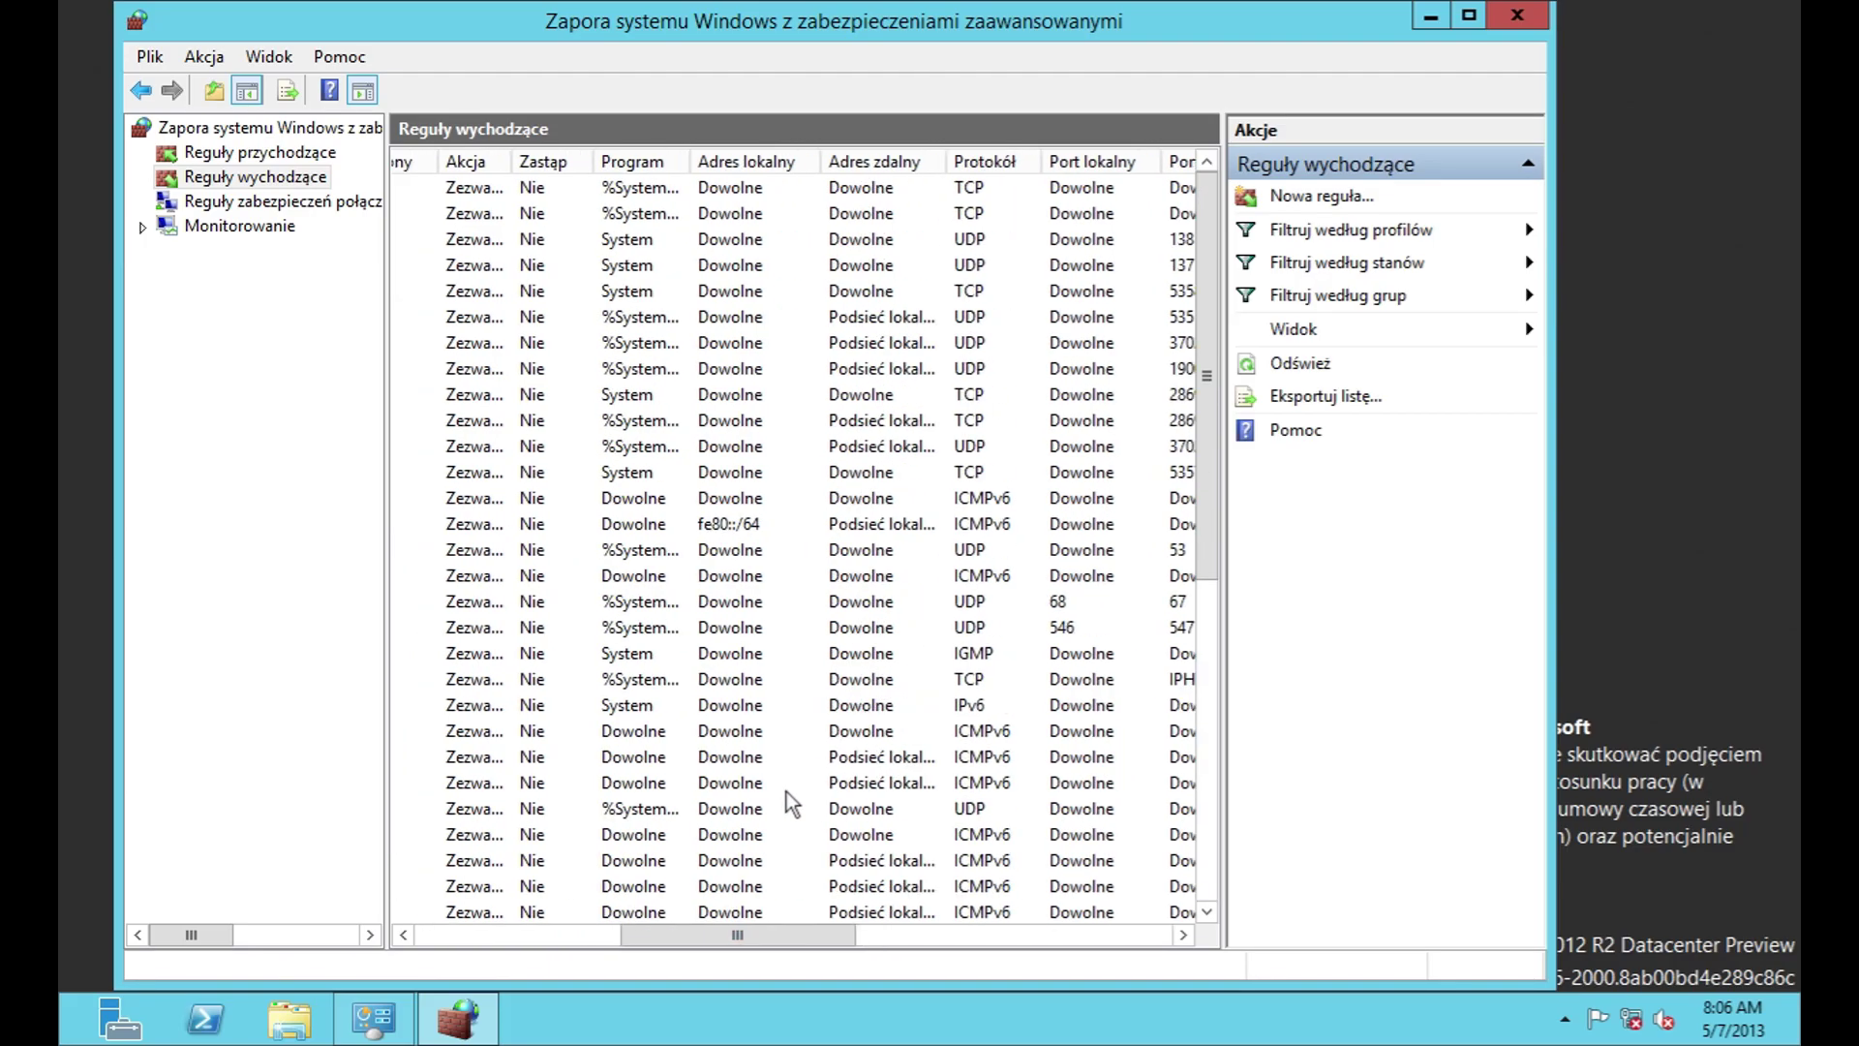
scroll(792, 802, left, 2)
scroll(813, 779, down, 7)
drag(782, 934, 1072, 943)
scroll(871, 801, up, 7)
scroll(951, 716, down, 5)
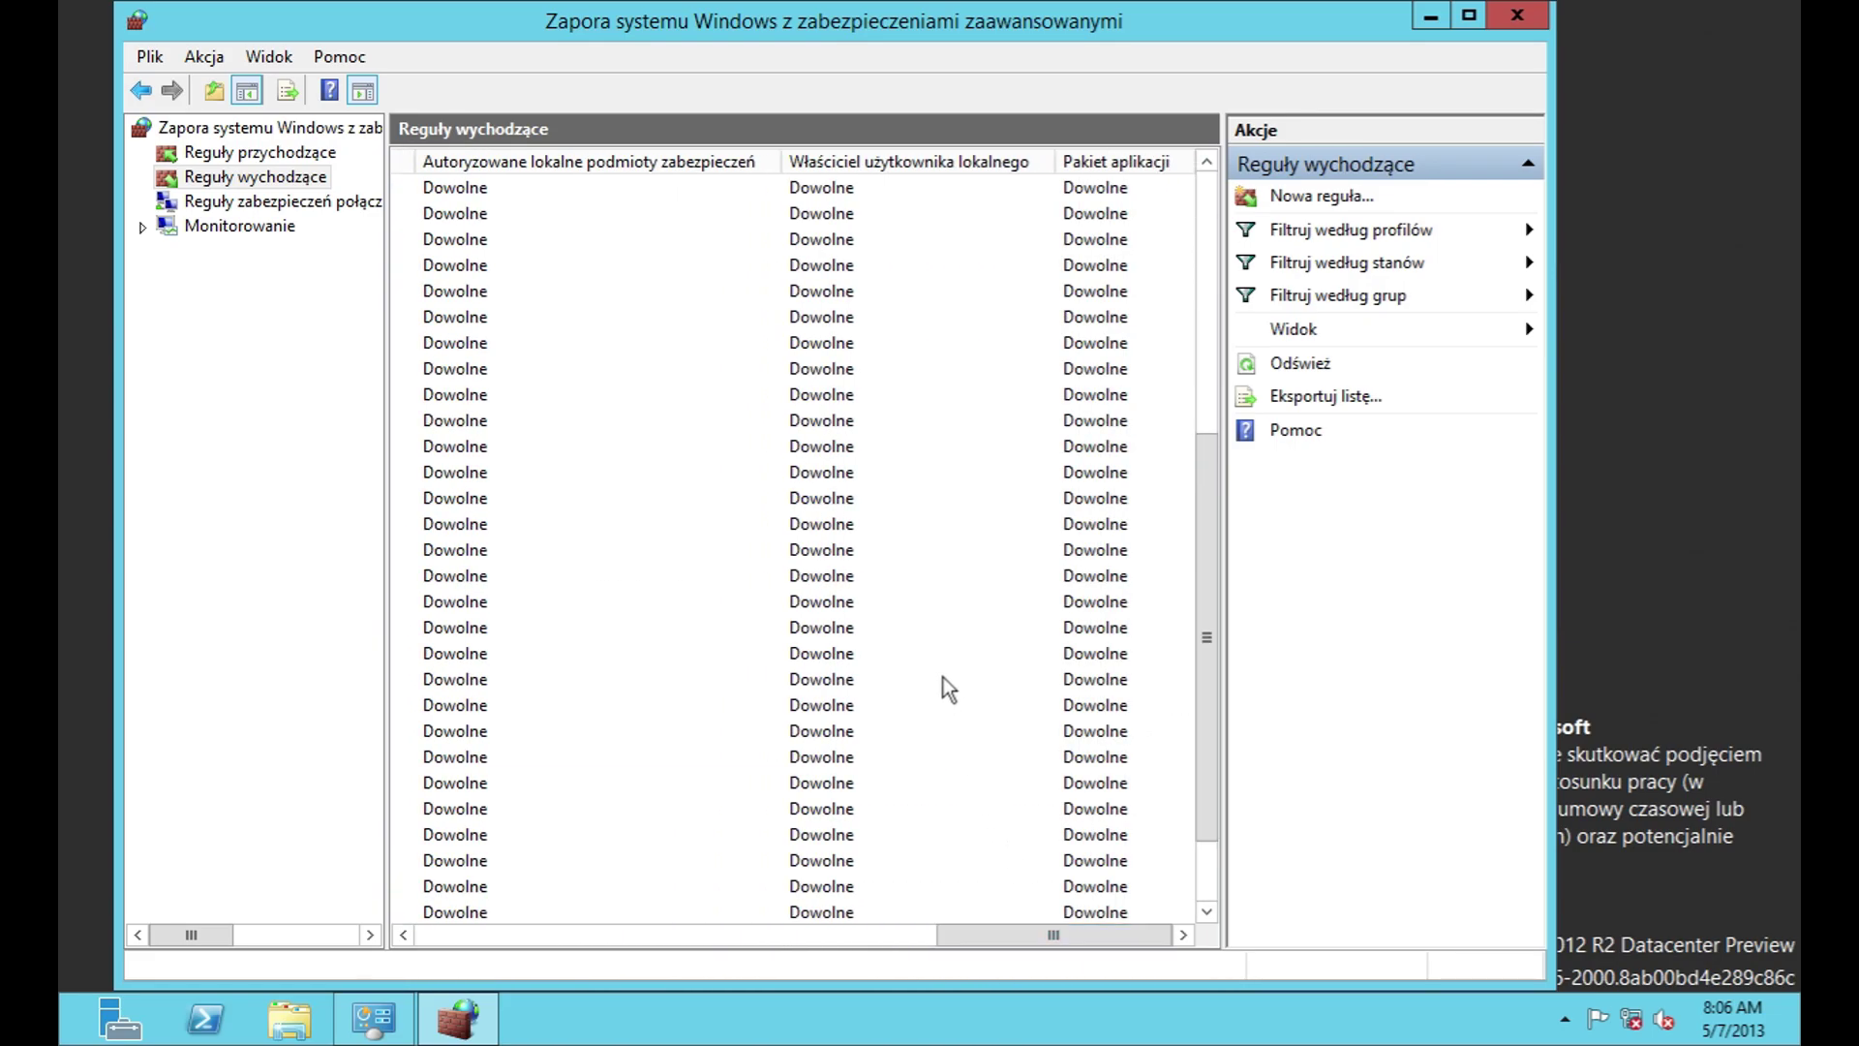
scroll(944, 677, down, 2)
drag(1000, 948, 931, 1024)
drag(1025, 936, 455, 936)
Step: Enable the outbound SMB file and printer sharing rule via its context menu
right_click(521, 761)
click(610, 779)
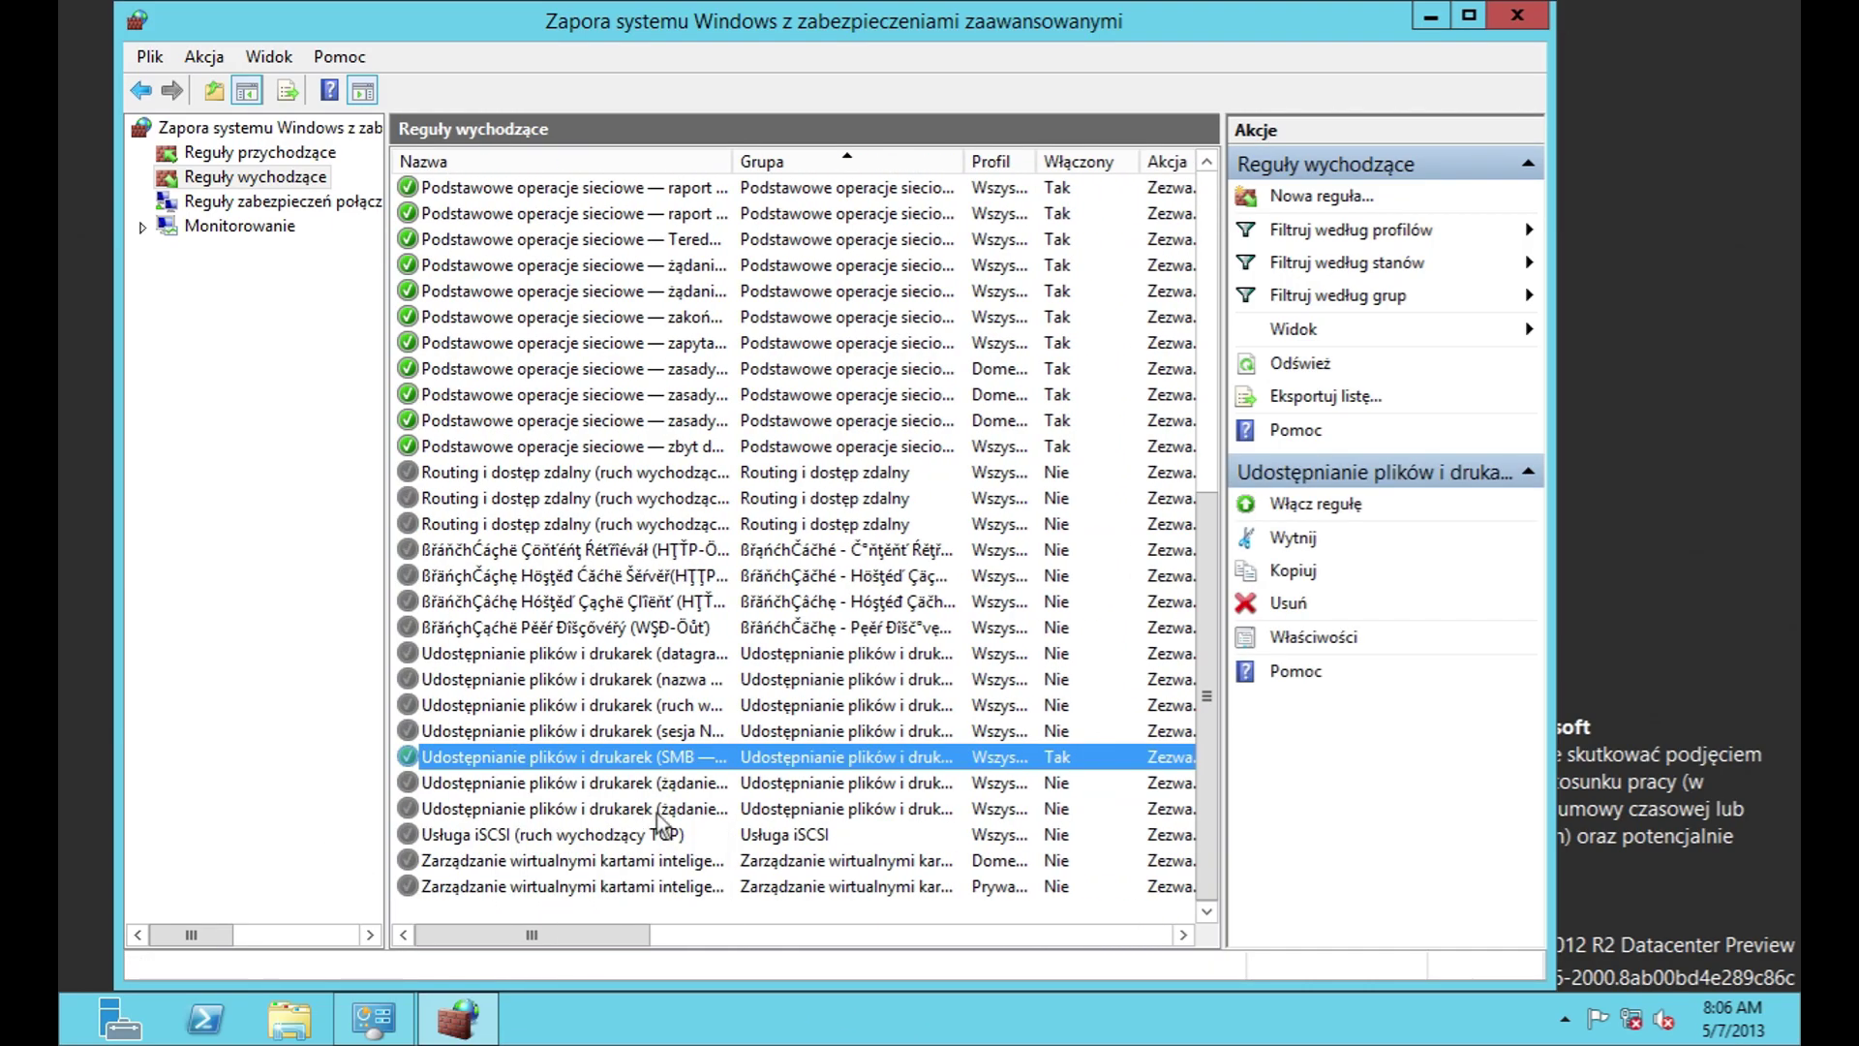
right_click(628, 782)
click(765, 954)
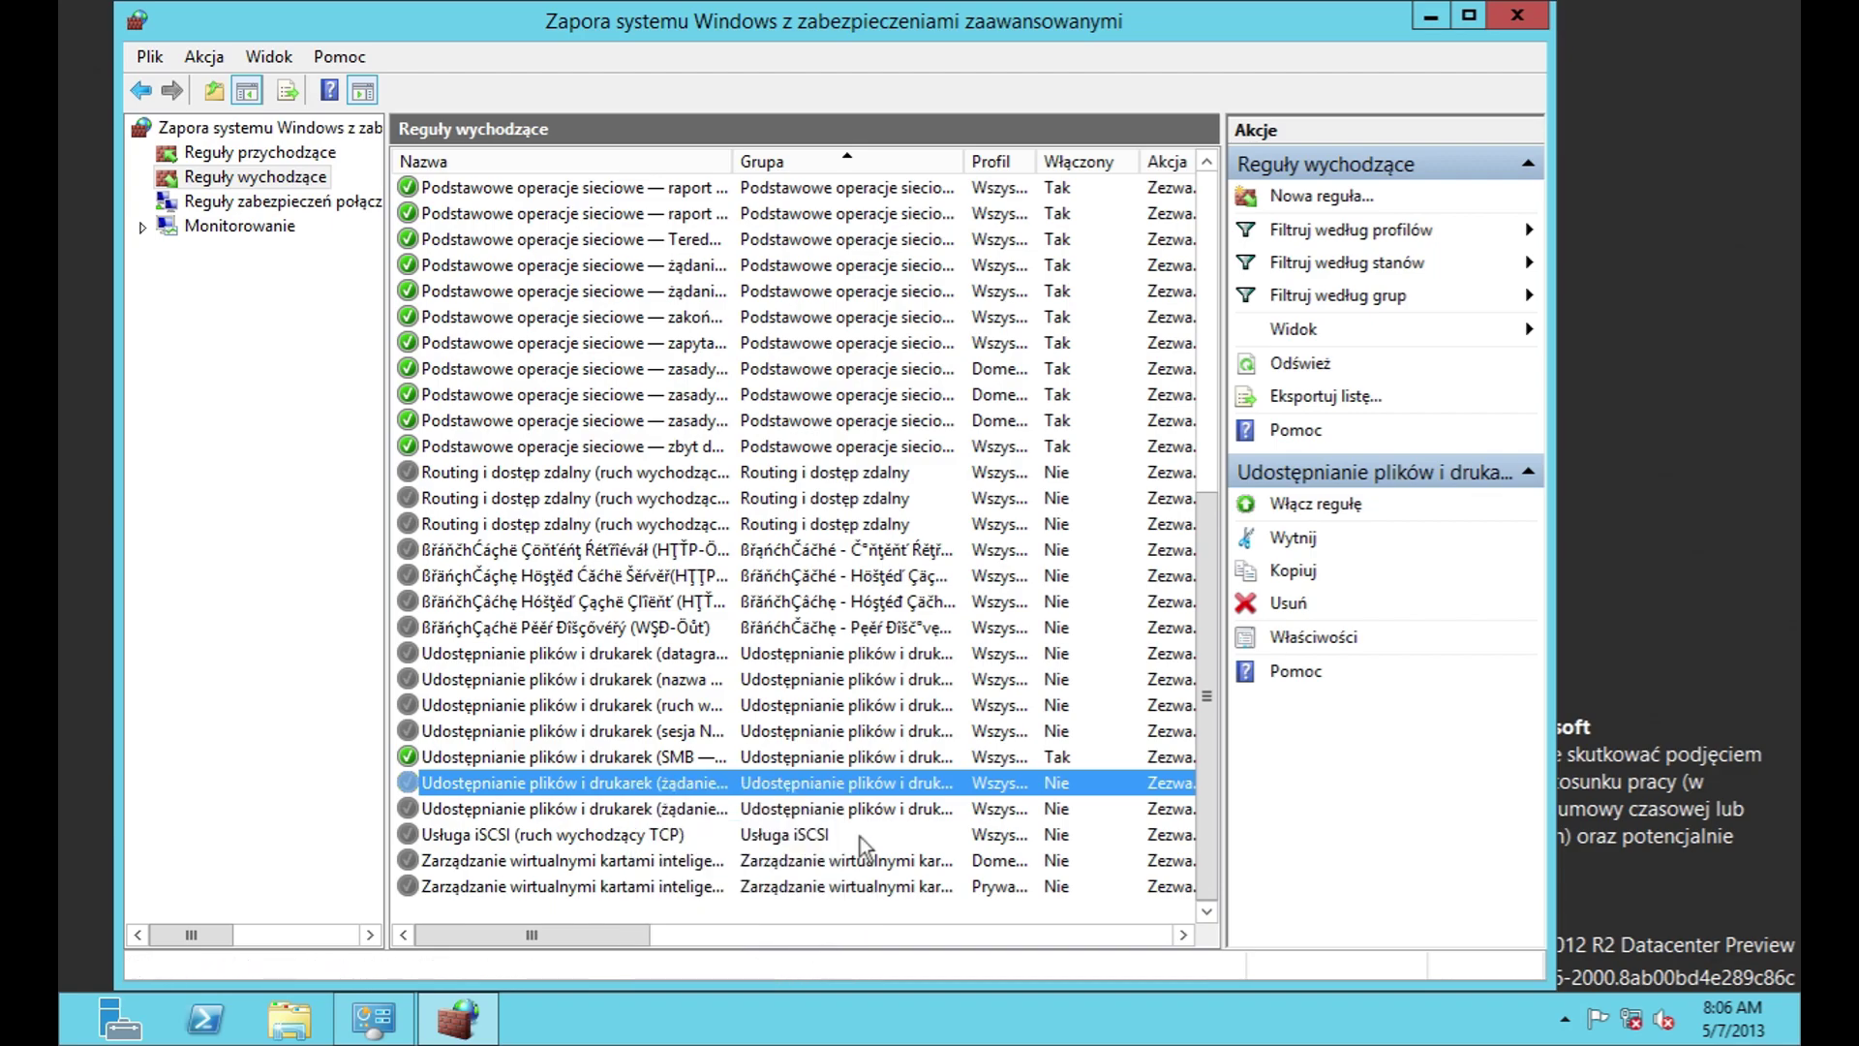
Step: Browse Connection Security Rules and Monitoring nodes, down to main mode security associations
click(257, 201)
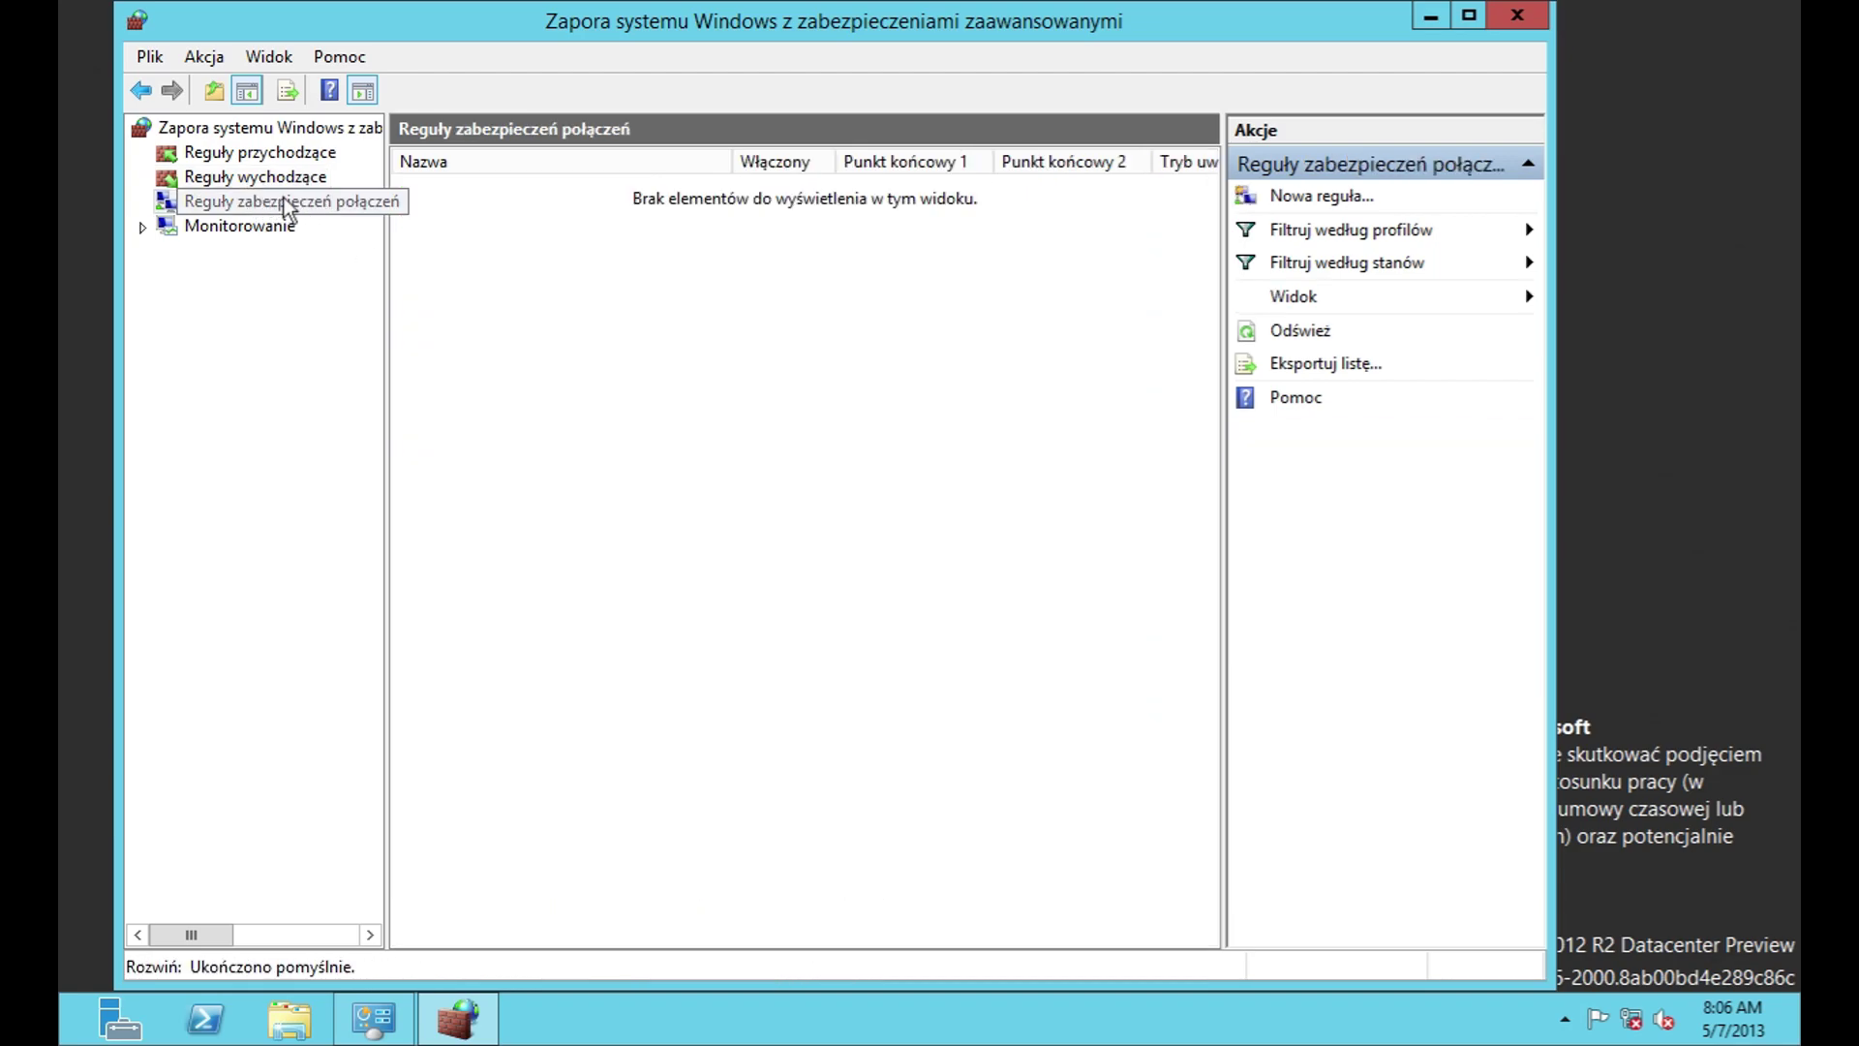
click(248, 224)
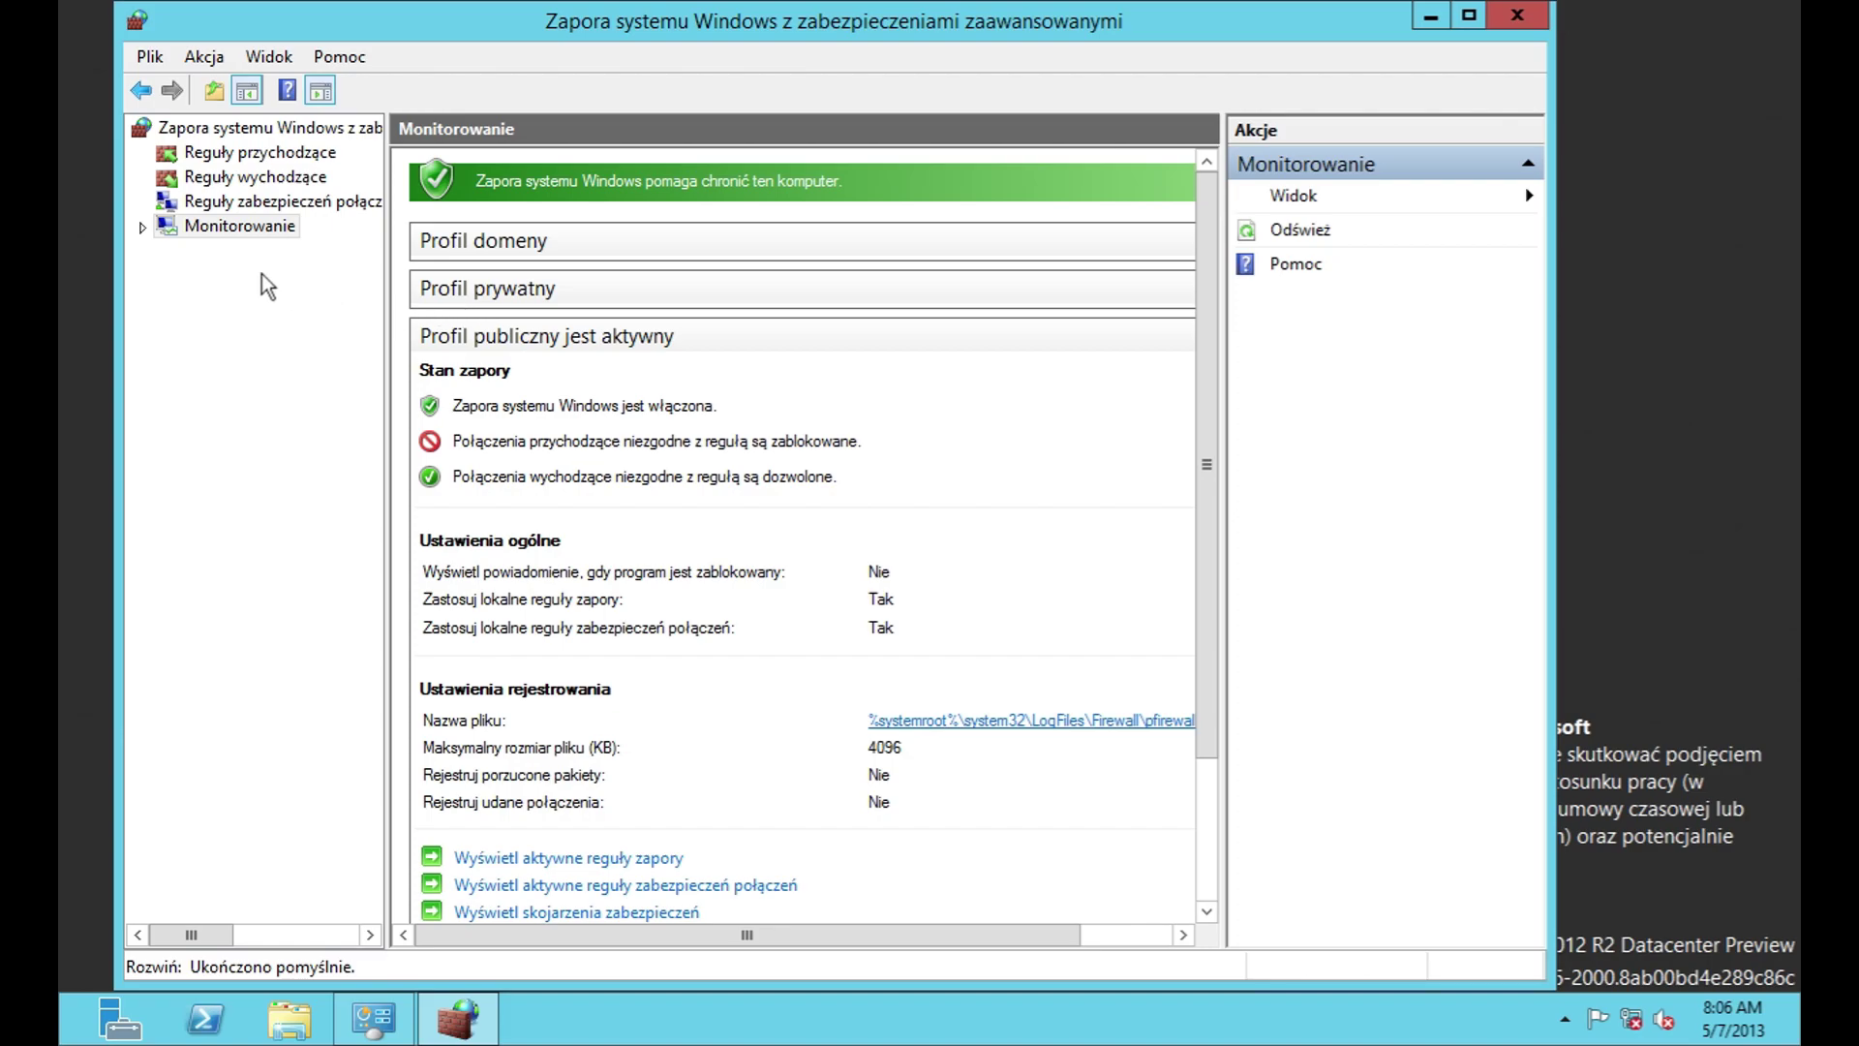
click(142, 227)
click(190, 252)
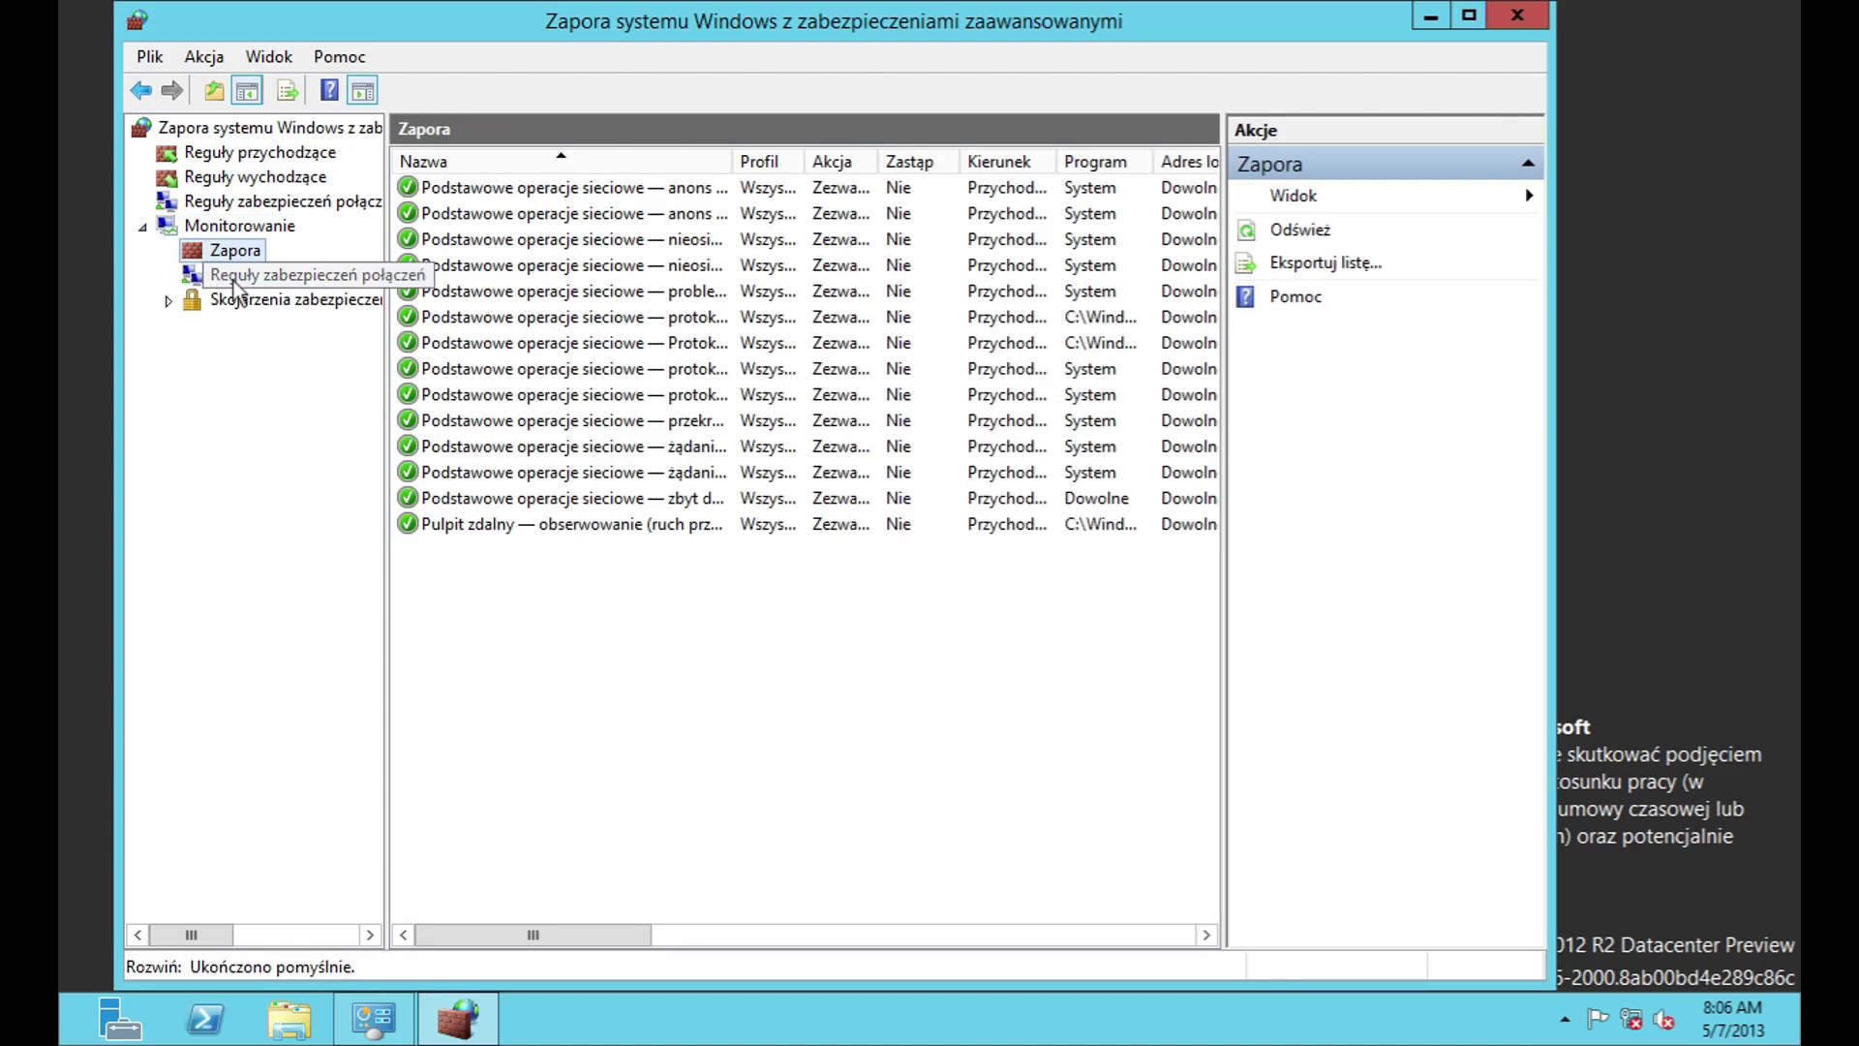
click(237, 276)
click(169, 301)
click(229, 329)
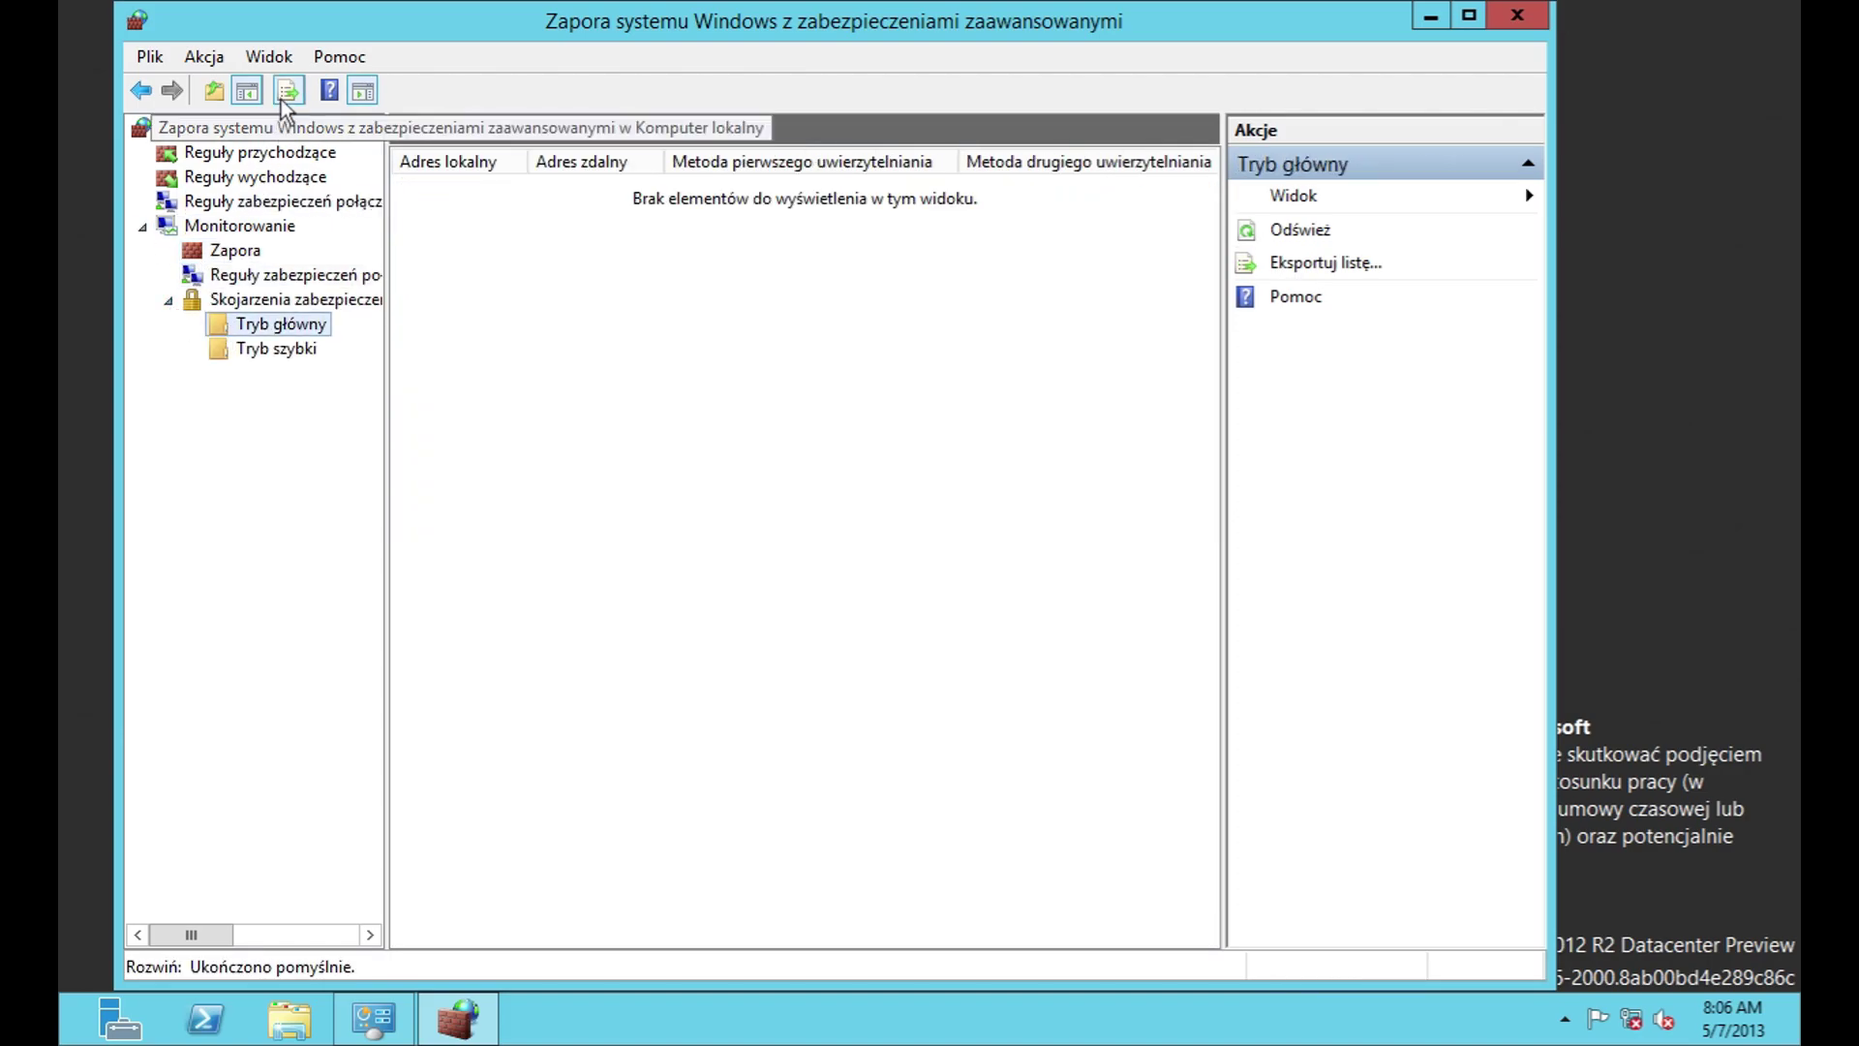
Step: Check the console's About information, close the firewall console, and open Network troubleshooting
click(153, 58)
mouse_move(339, 57)
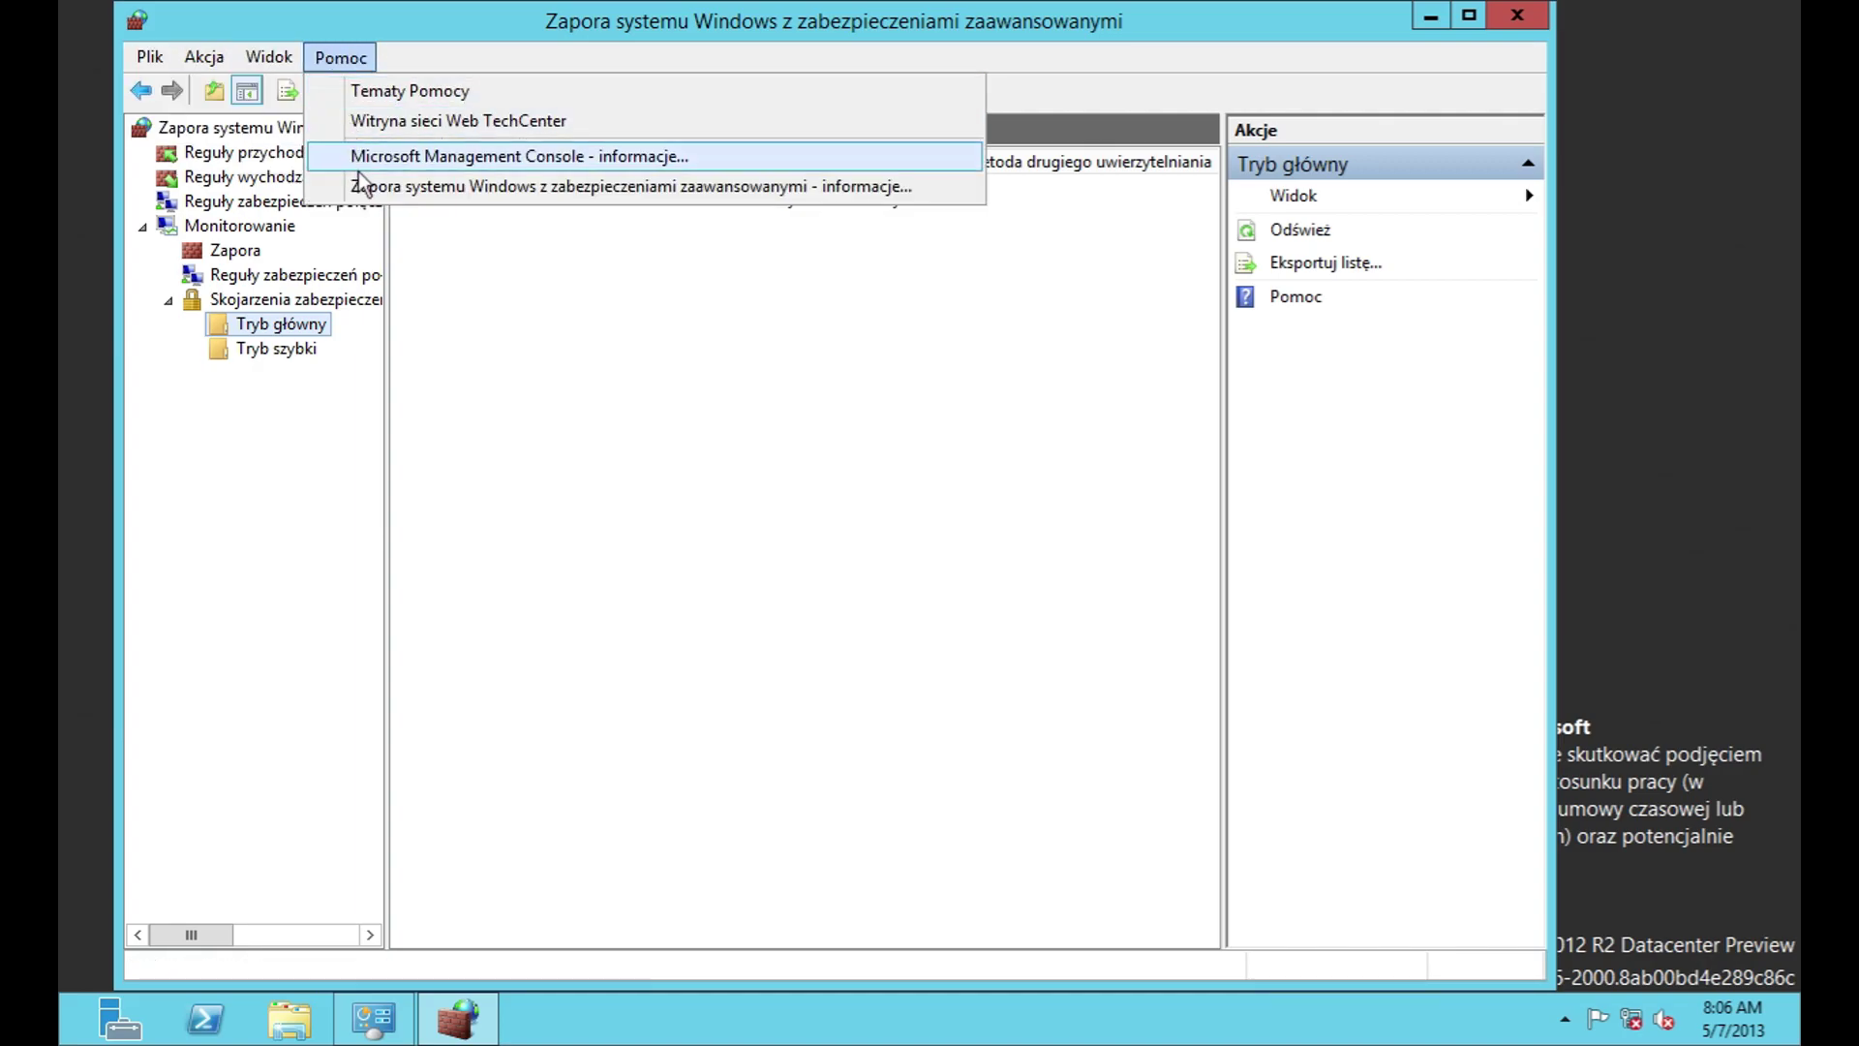
click(357, 183)
click(1061, 627)
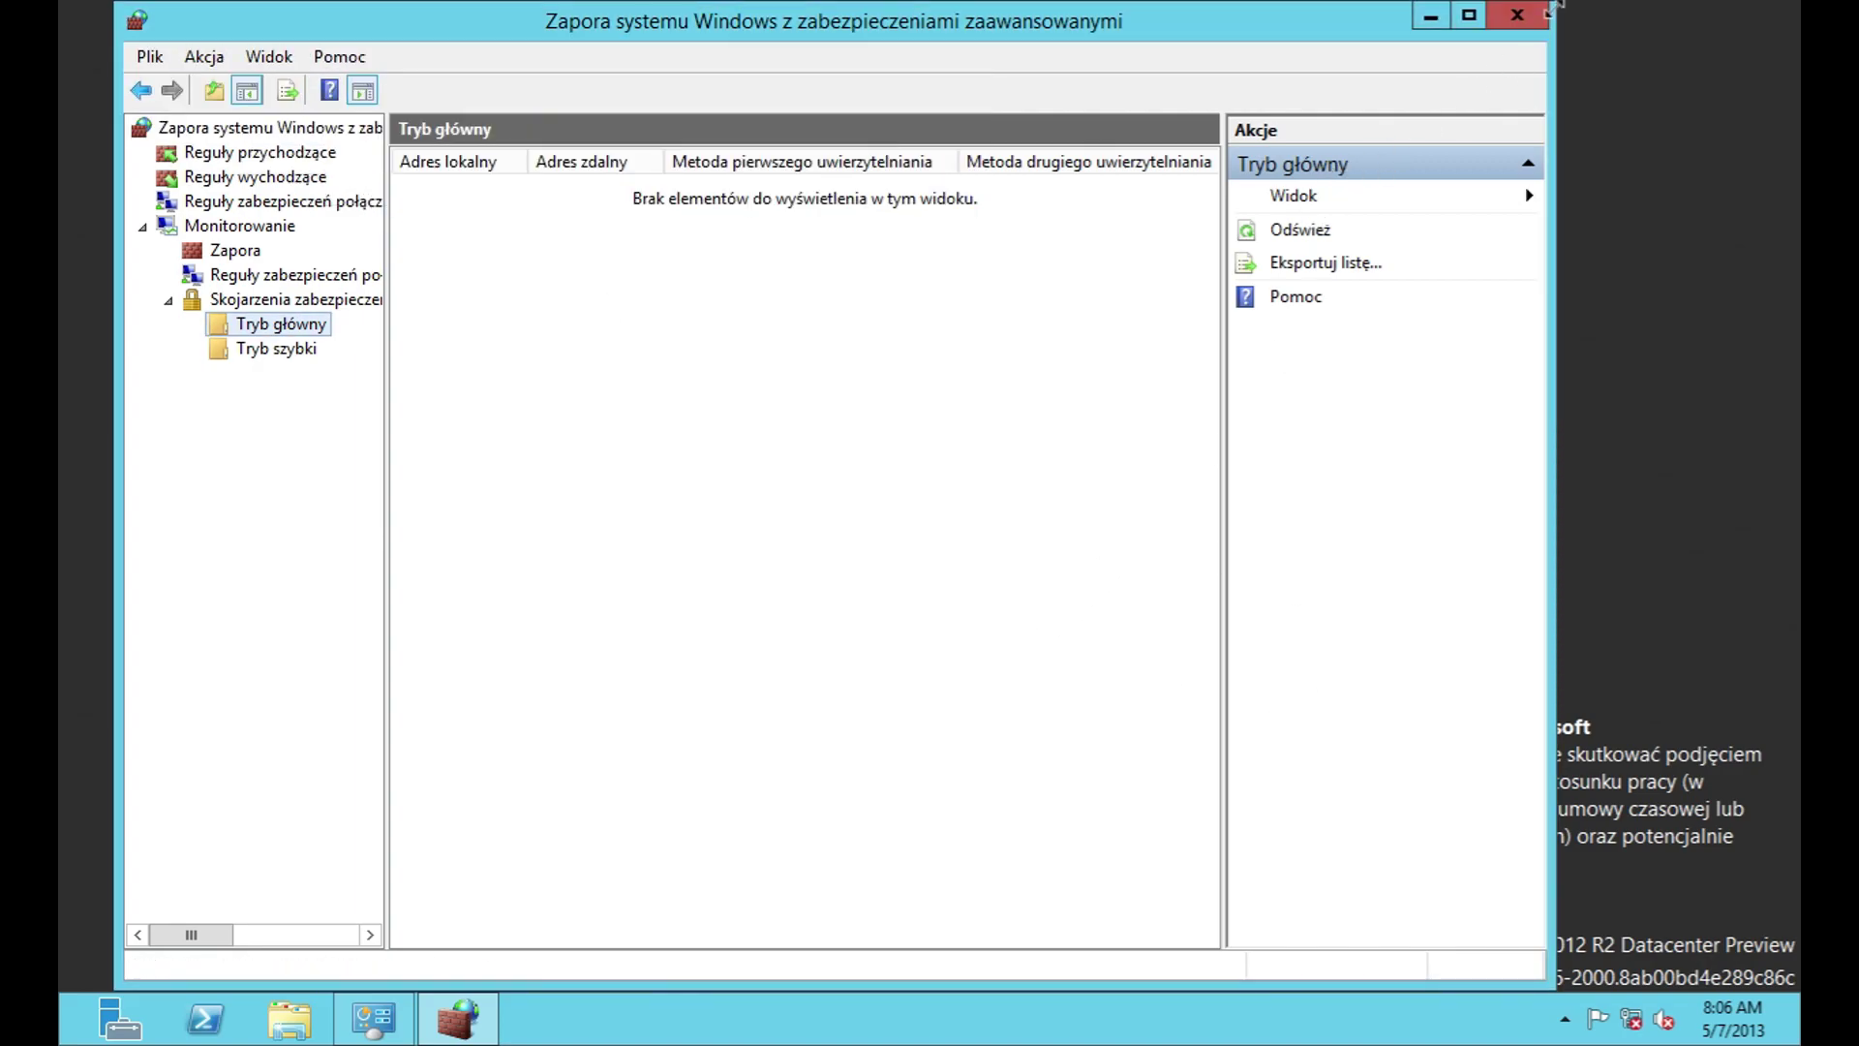
click(1540, 14)
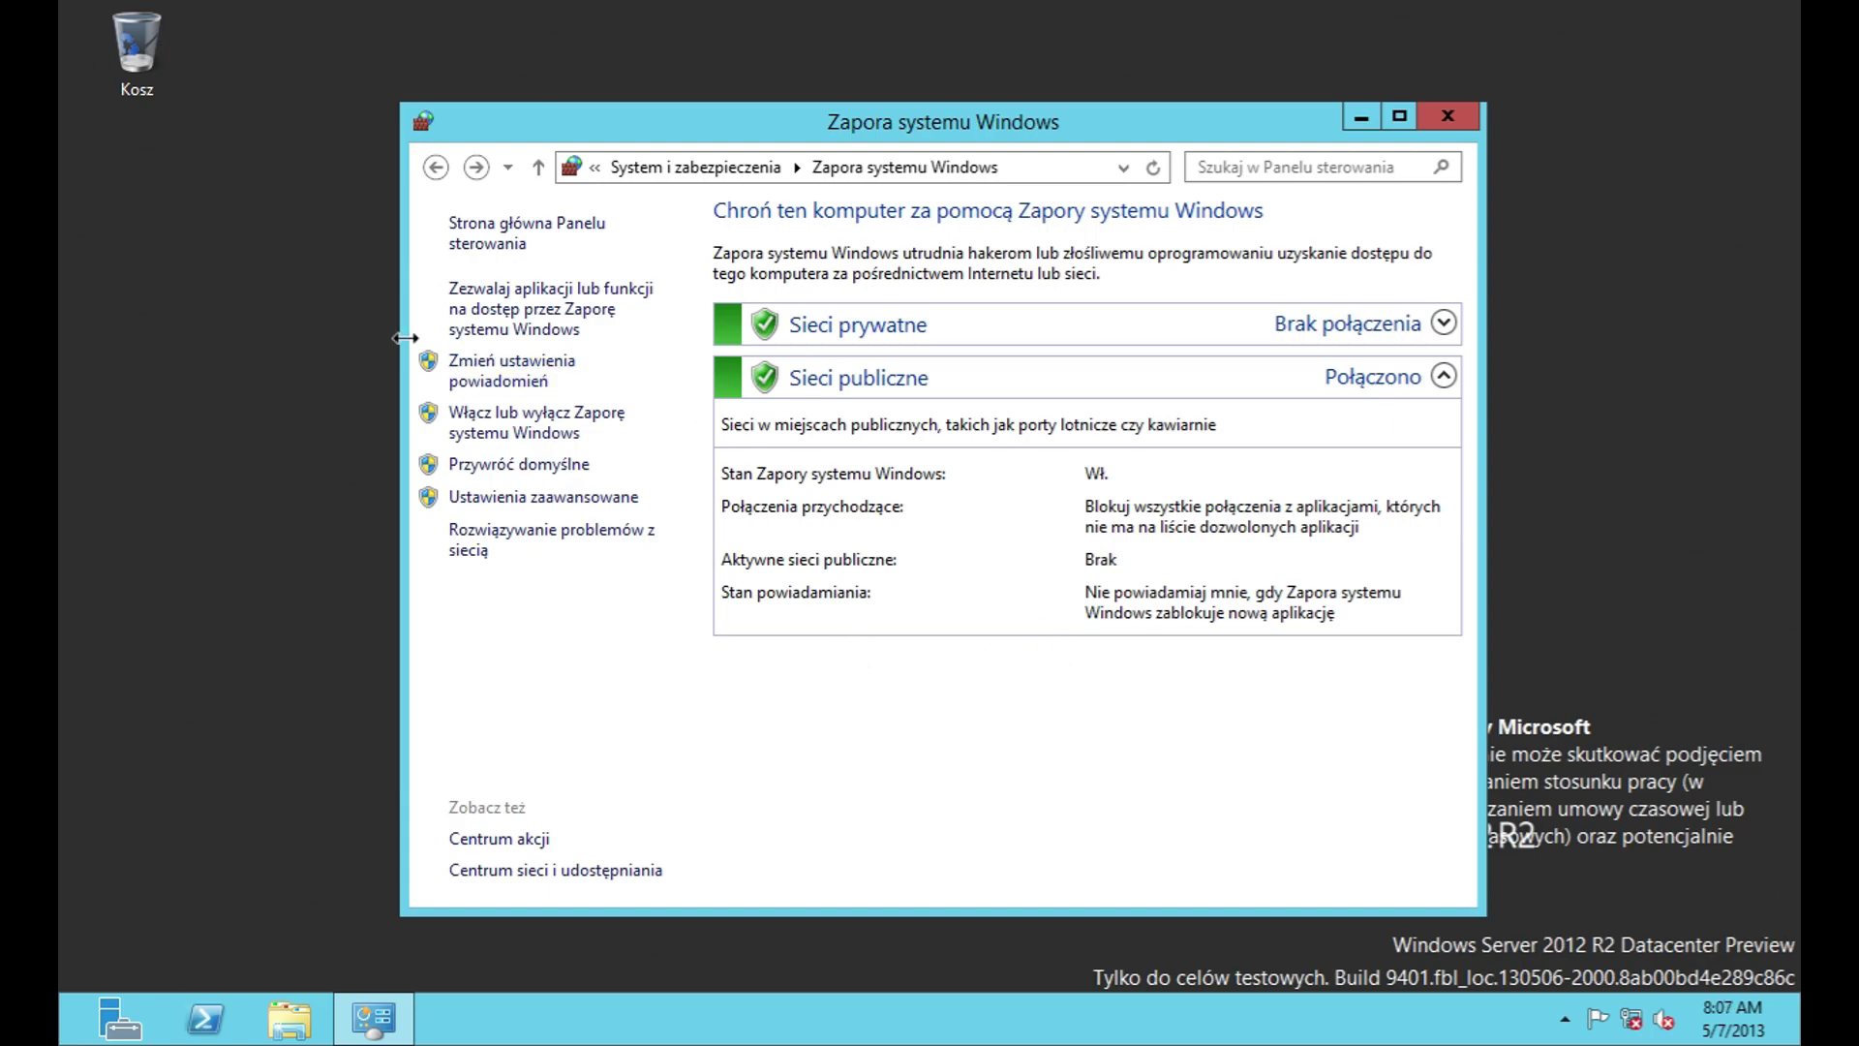
click(539, 544)
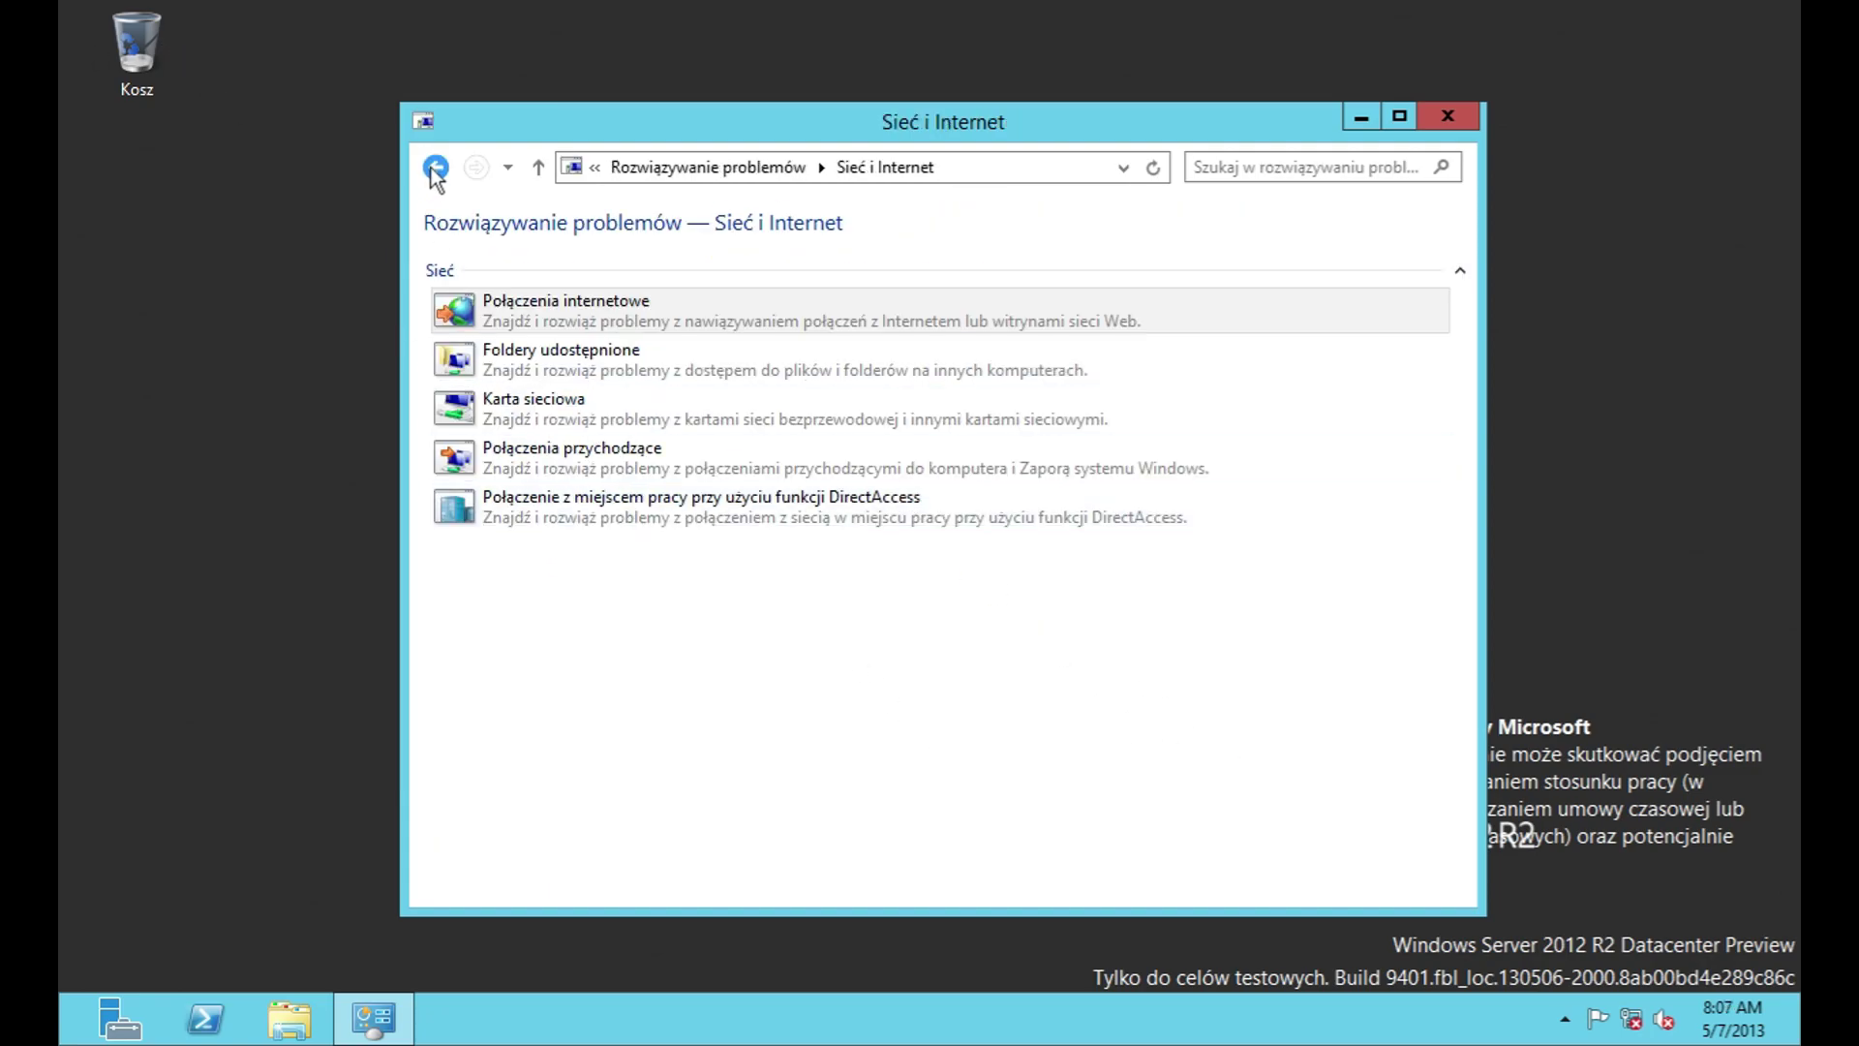
Step: Open and cancel the Internet Connections, Shared Folders, Network Adapter, Incoming Connections and DirectAccess troubleshooters
click(527, 315)
key(Escape)
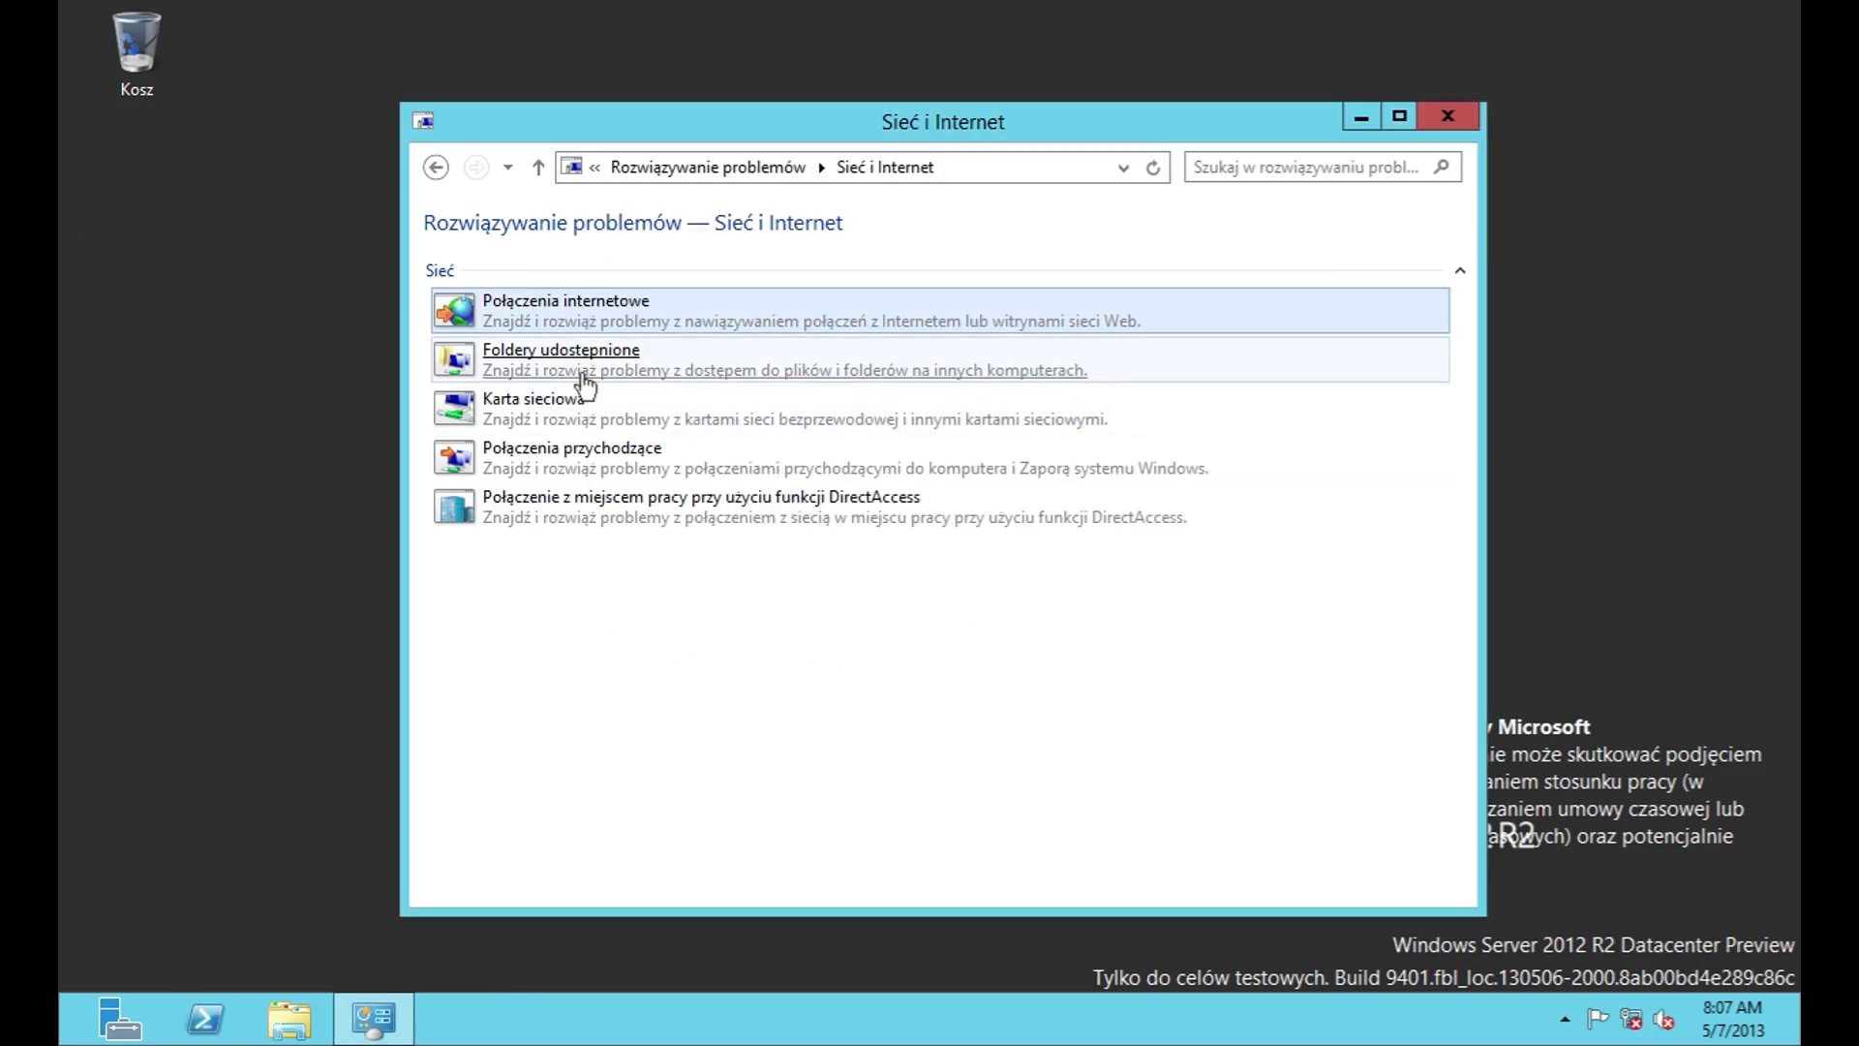
click(581, 373)
click(1298, 762)
click(1065, 407)
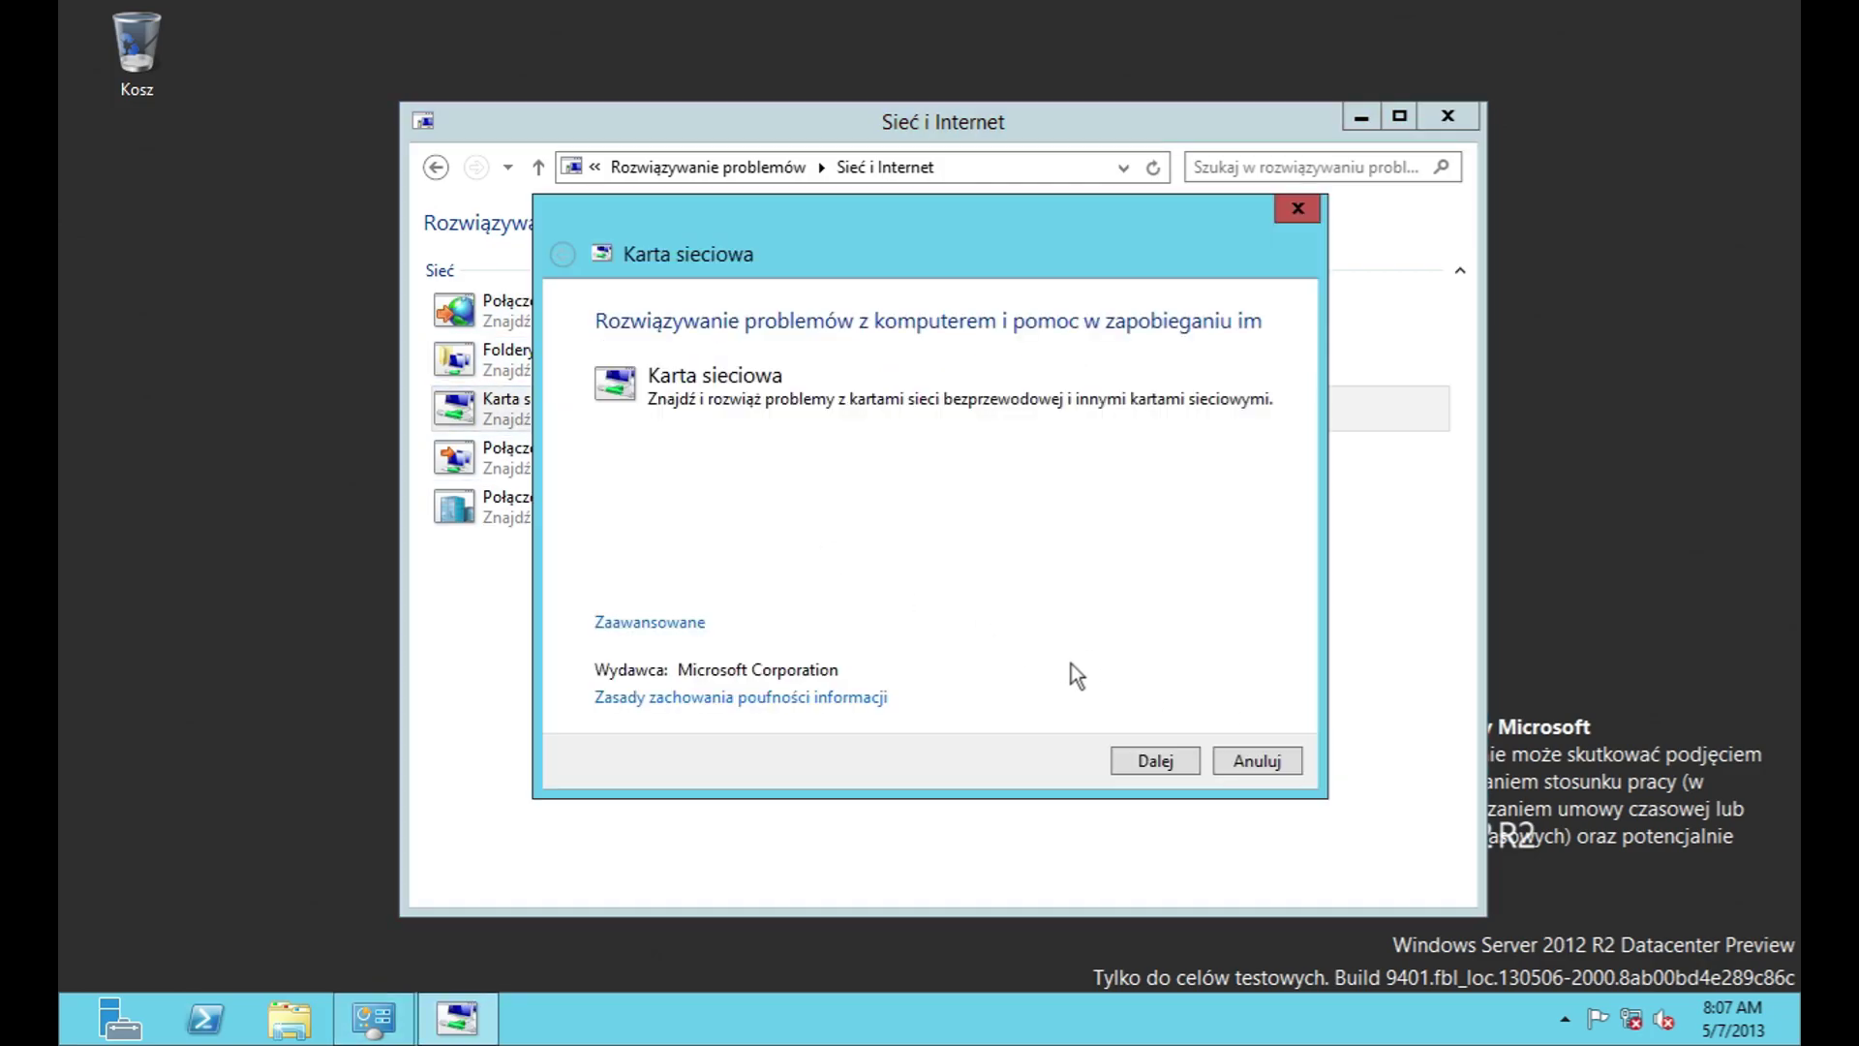
click(1234, 765)
click(1223, 771)
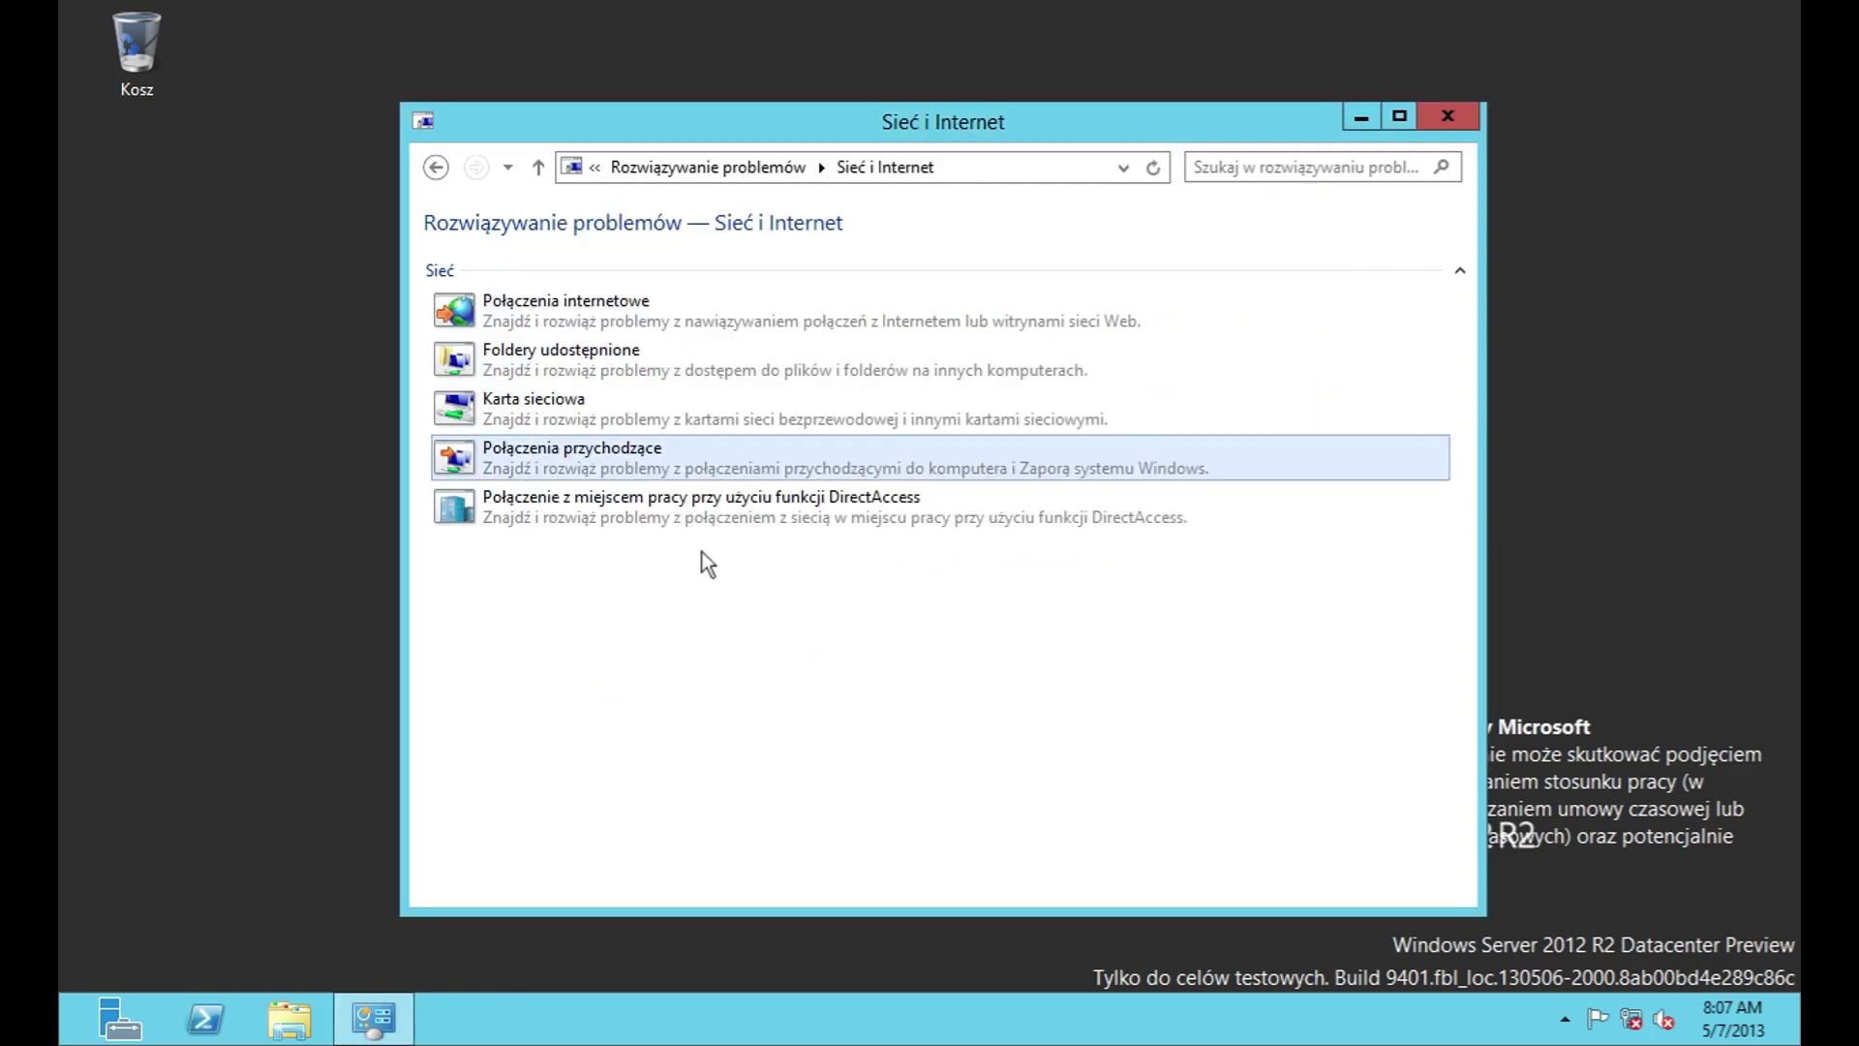
click(711, 509)
click(1256, 765)
Step: Navigate back to the Control Panel home and open System i zabezpieczenia
click(688, 170)
click(670, 168)
click(667, 165)
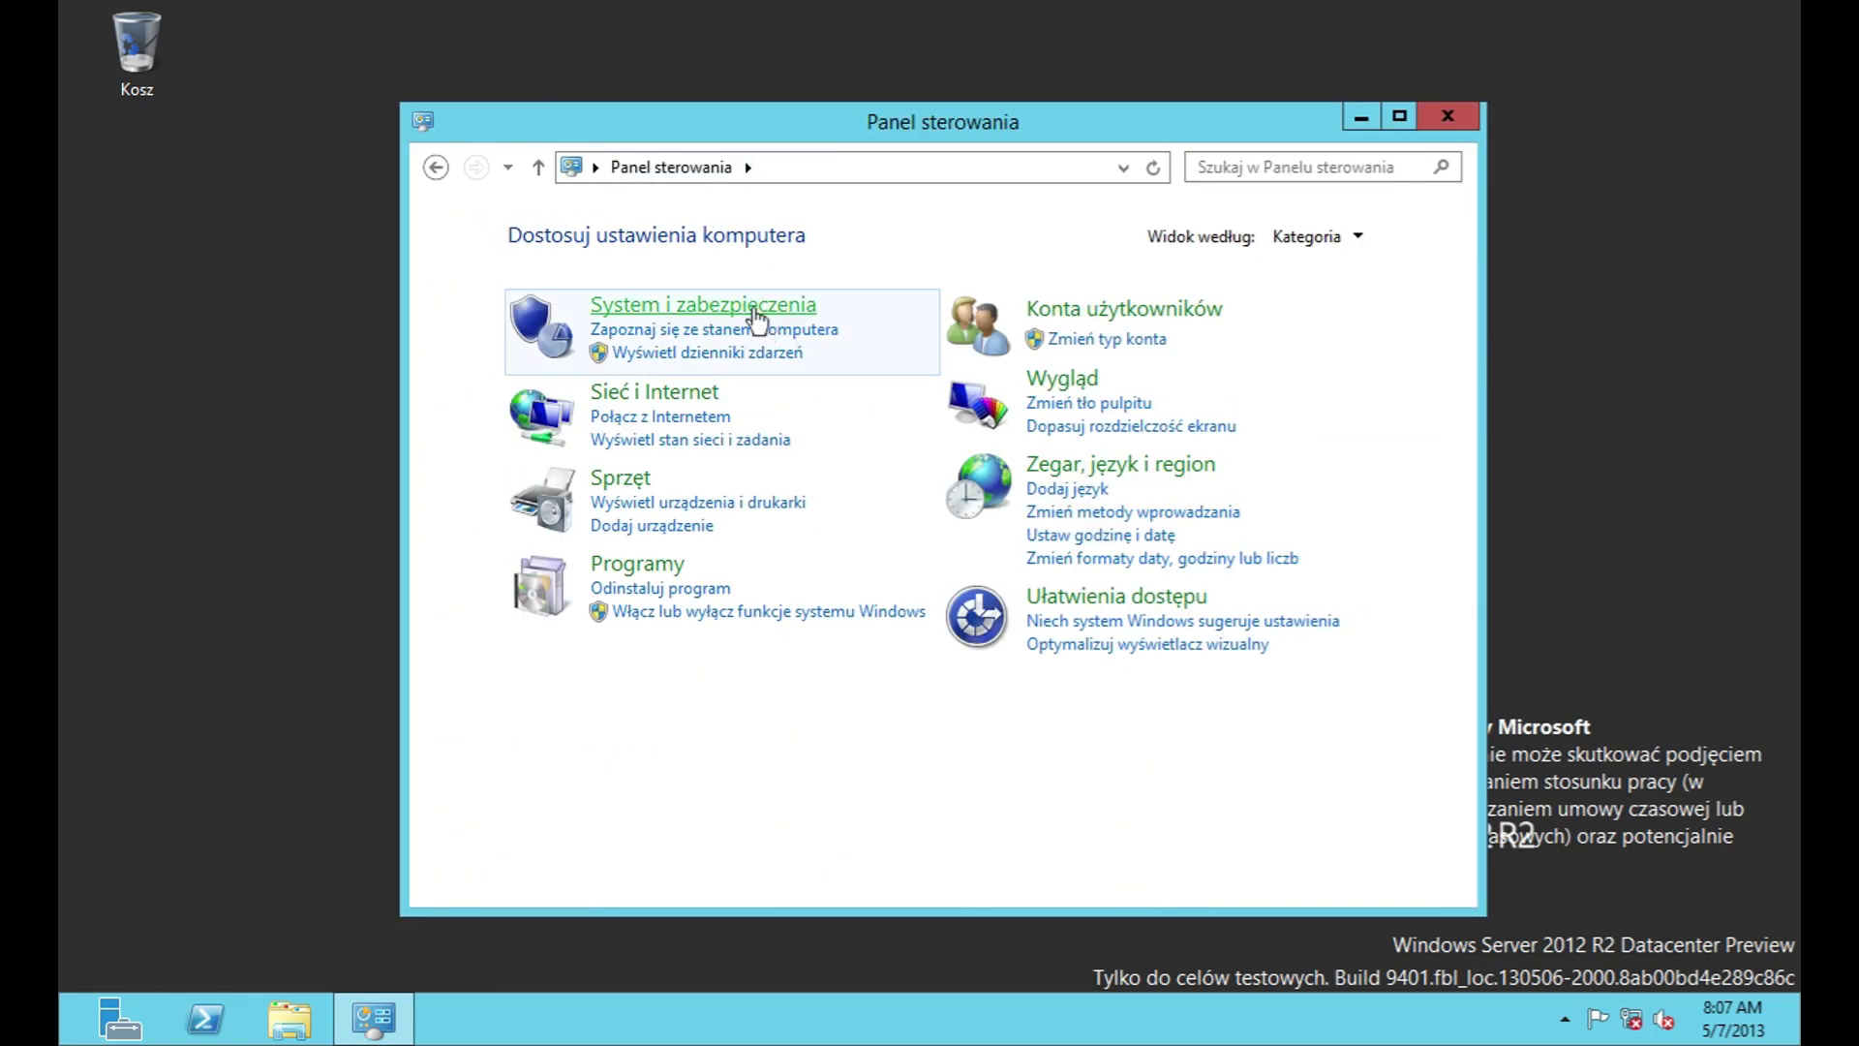
click(751, 307)
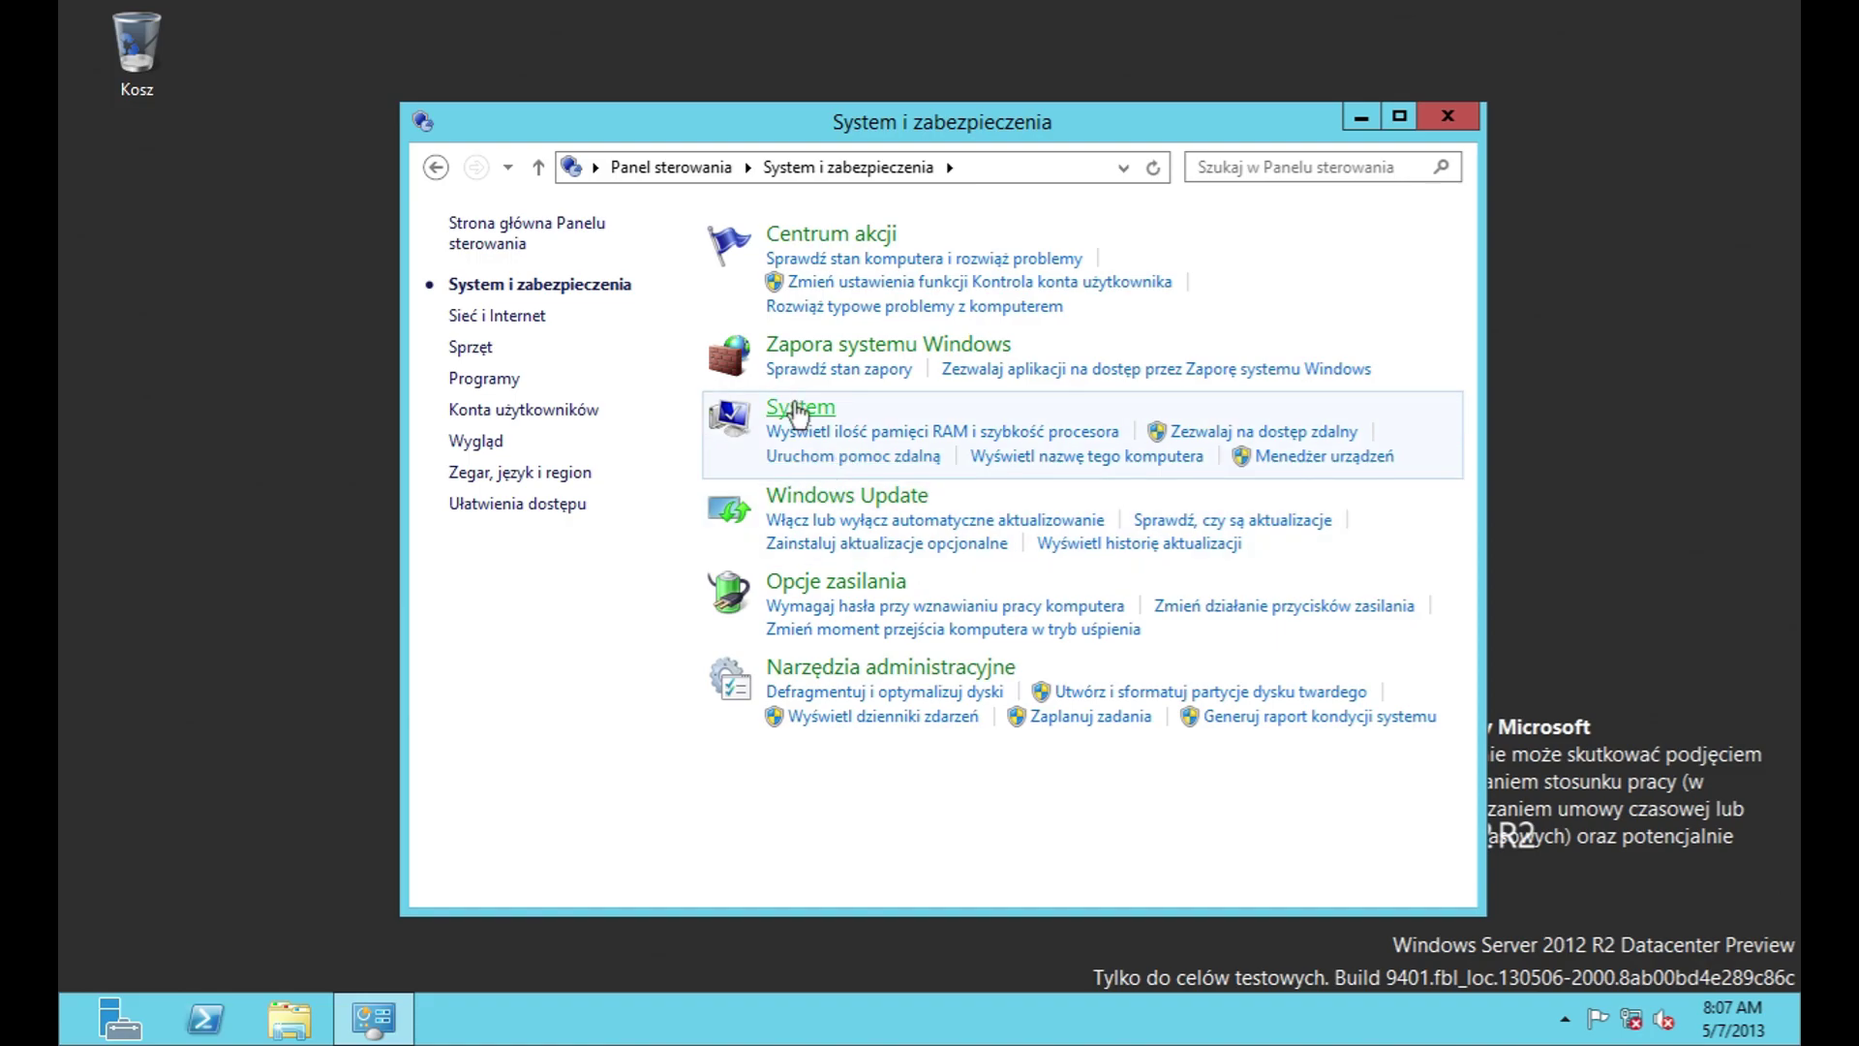
Step: Open the System page with the computer's basic information and reposition its window
click(796, 408)
drag(794, 124, 507, 77)
drag(1177, 367, 1026, 370)
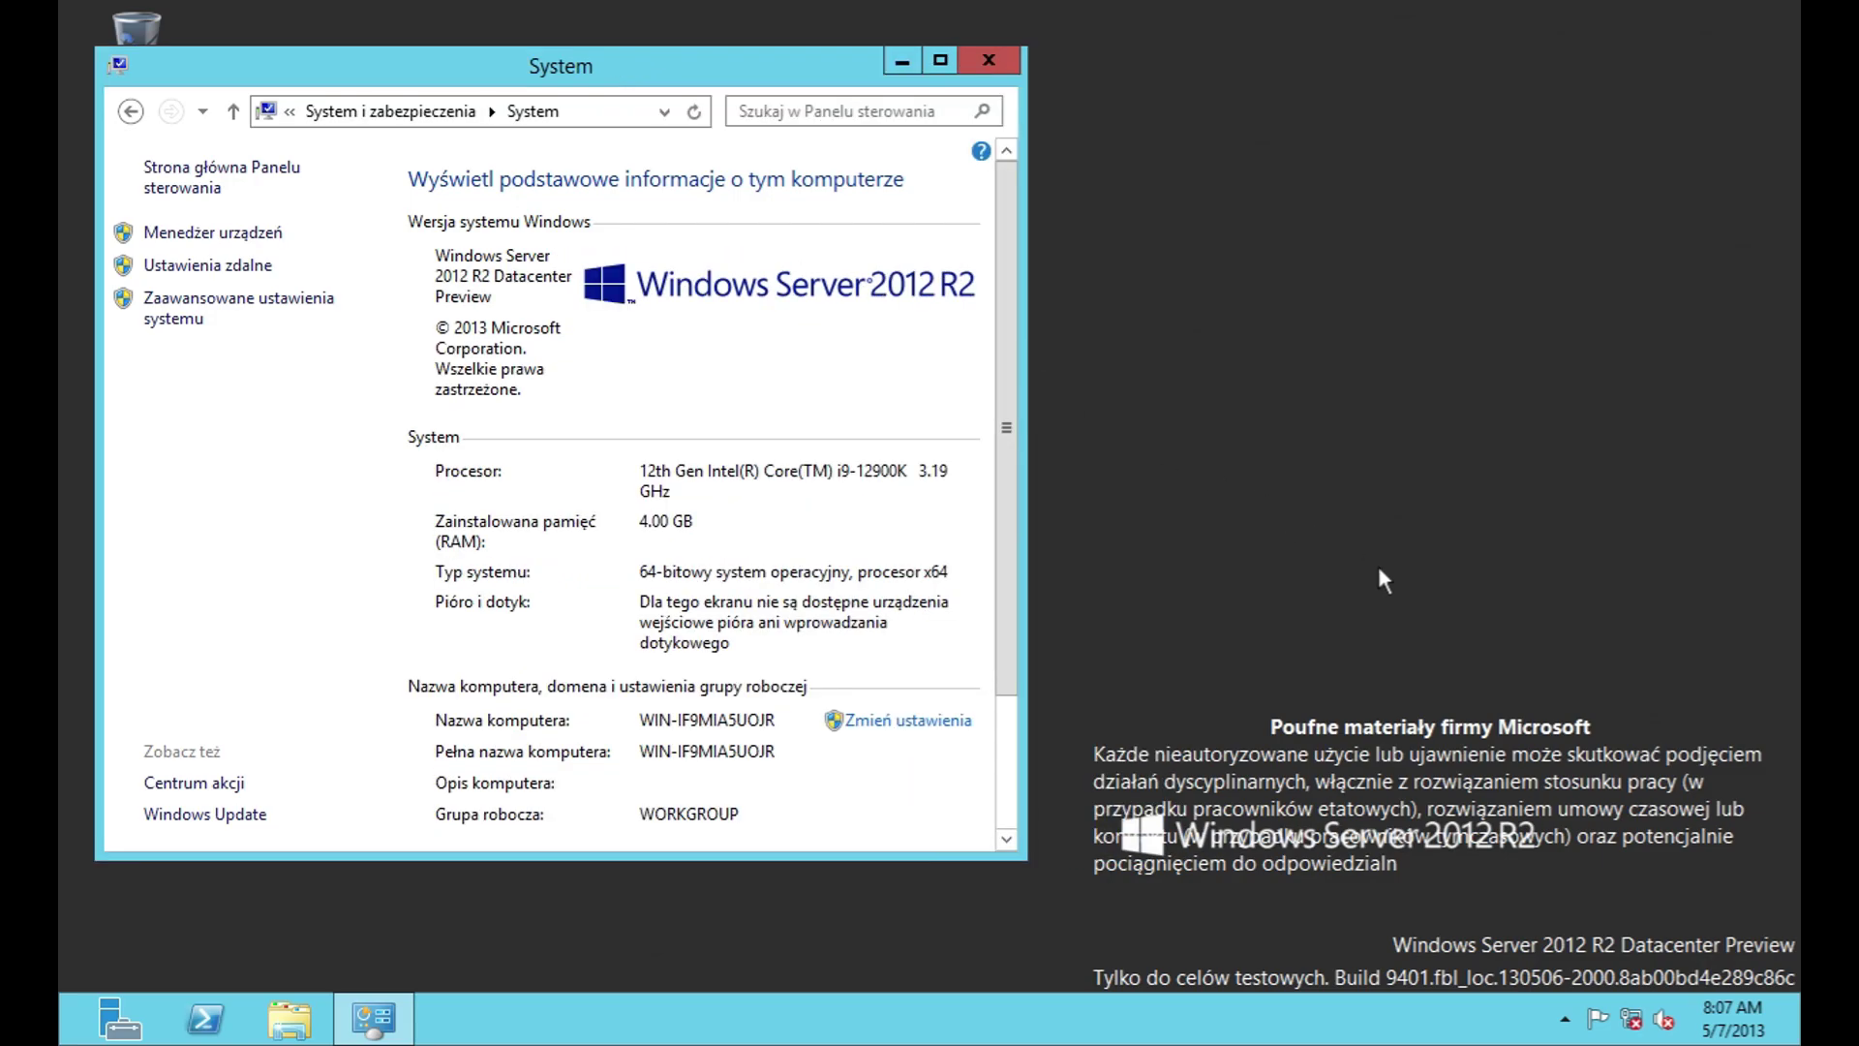
Step: Check the Windows version with winver, then open System Properties for the computer name
key(super+r)
text(winver)
key(Return)
drag(440, 62, 1421, 145)
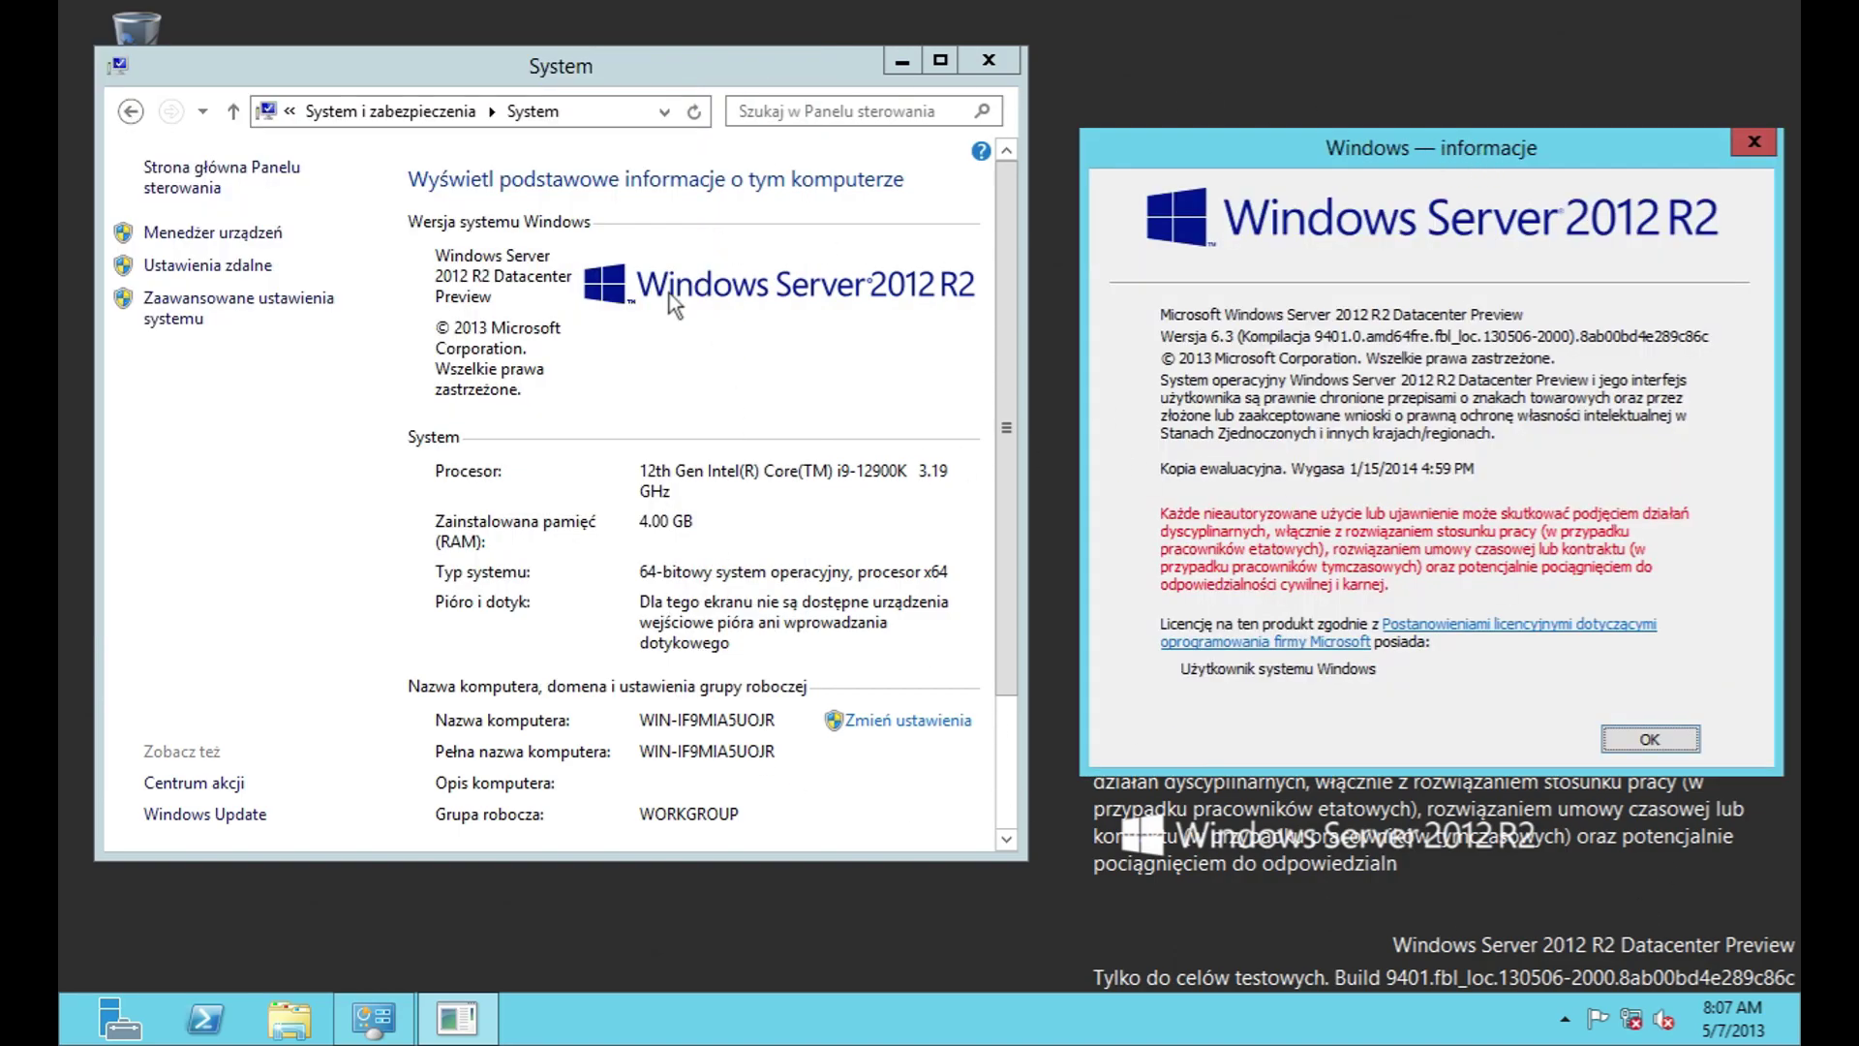
click(1649, 738)
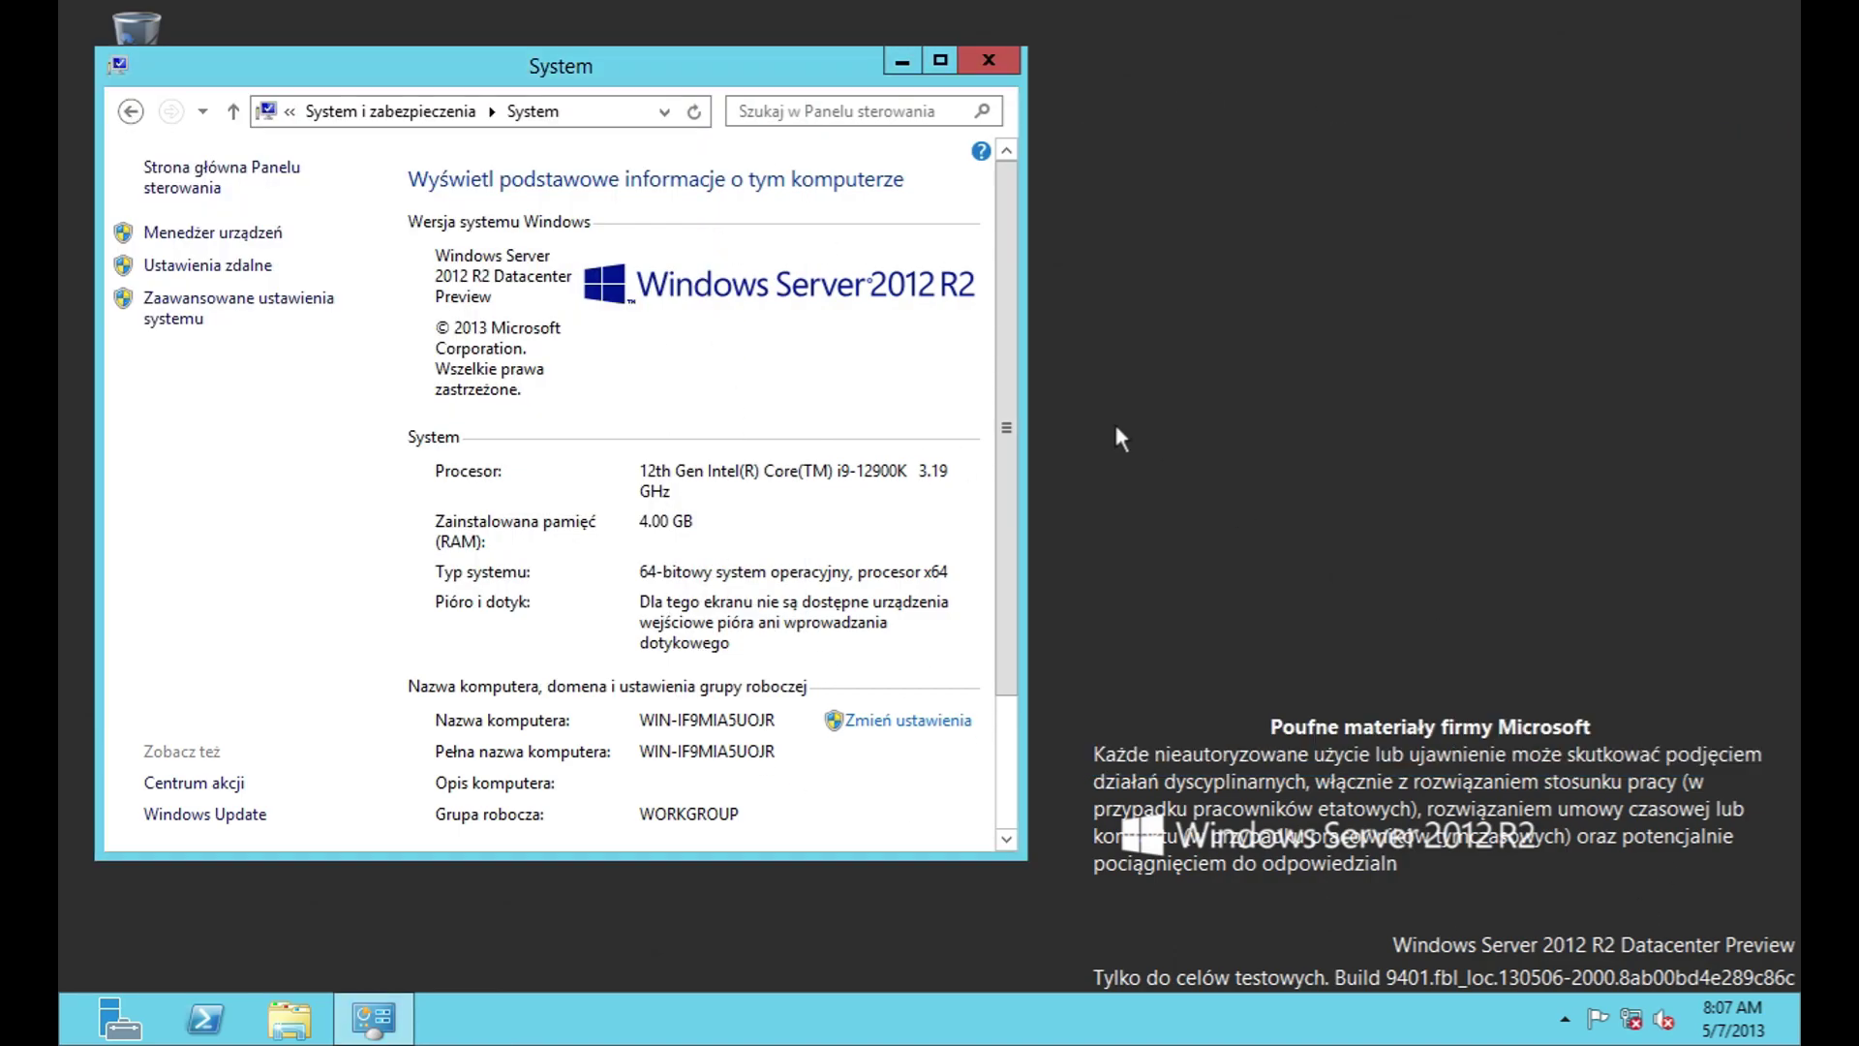
drag(1025, 392, 1477, 469)
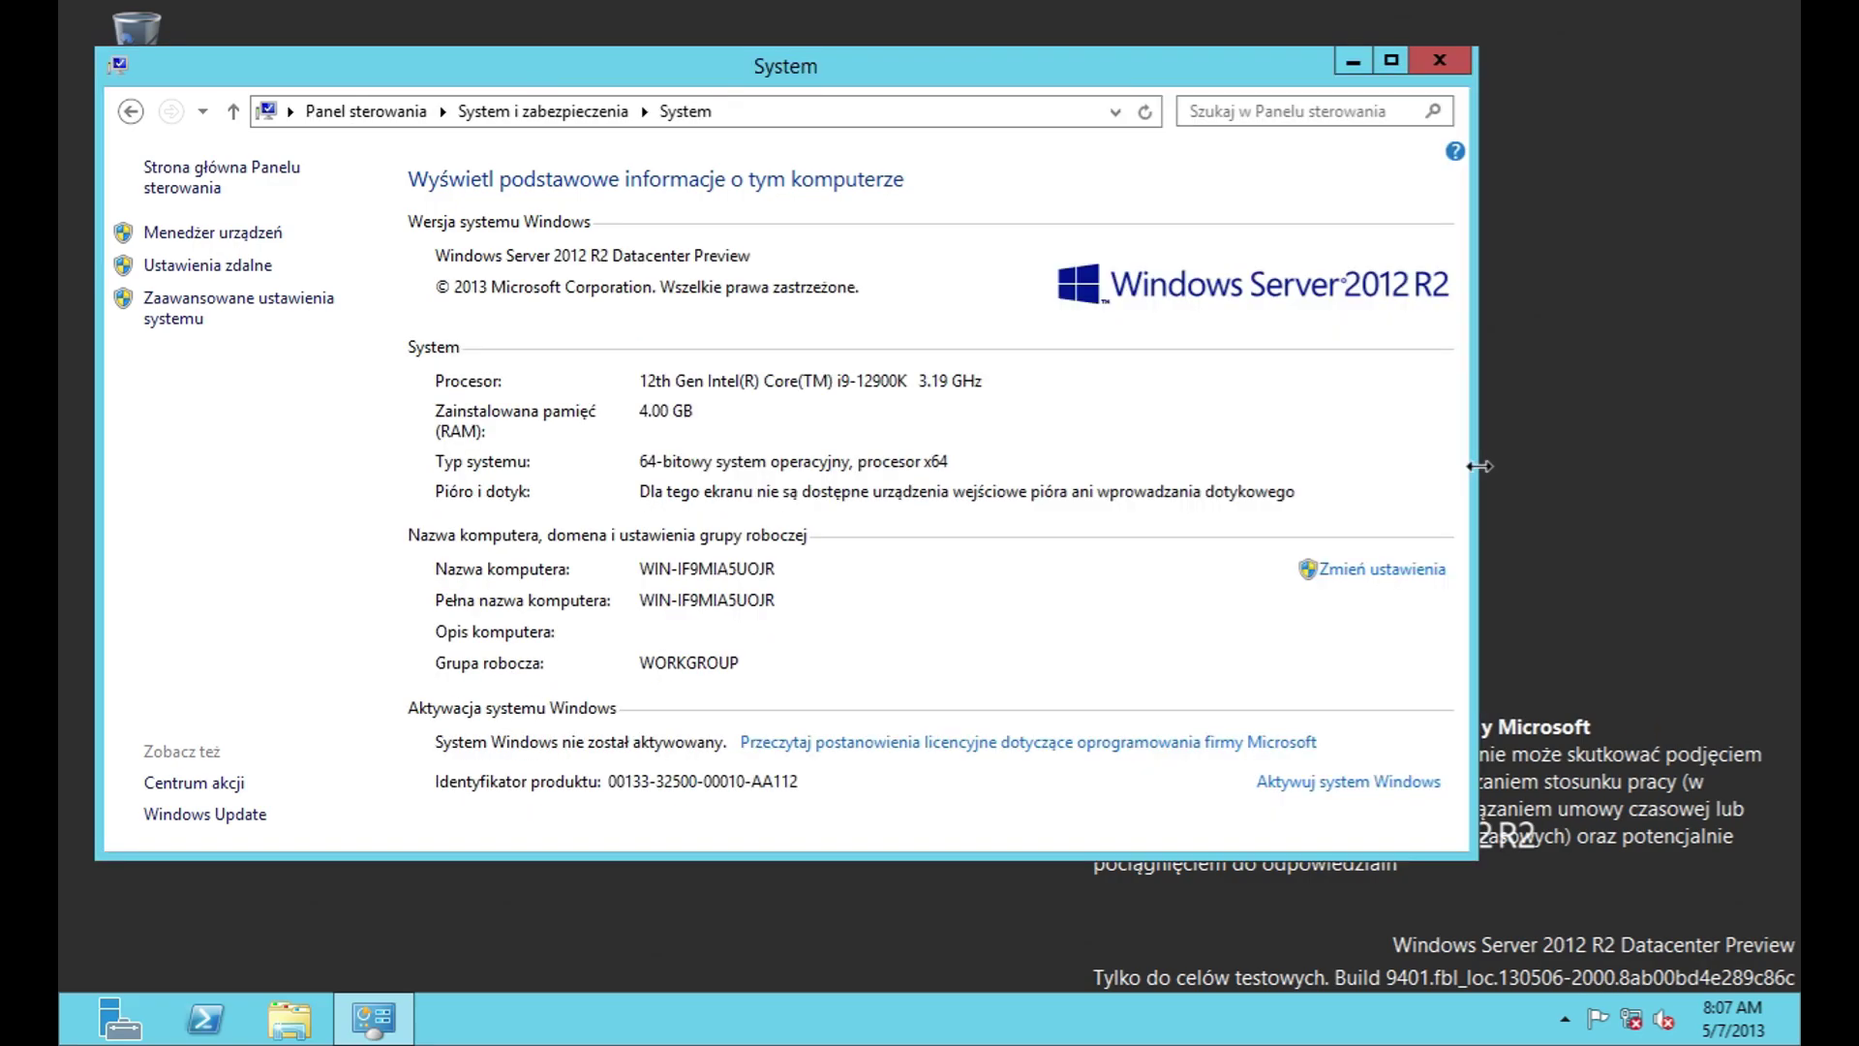
click(1396, 560)
Step: Open the computer rename and DNS suffix dialogs, then cancel both unchanged
click(695, 509)
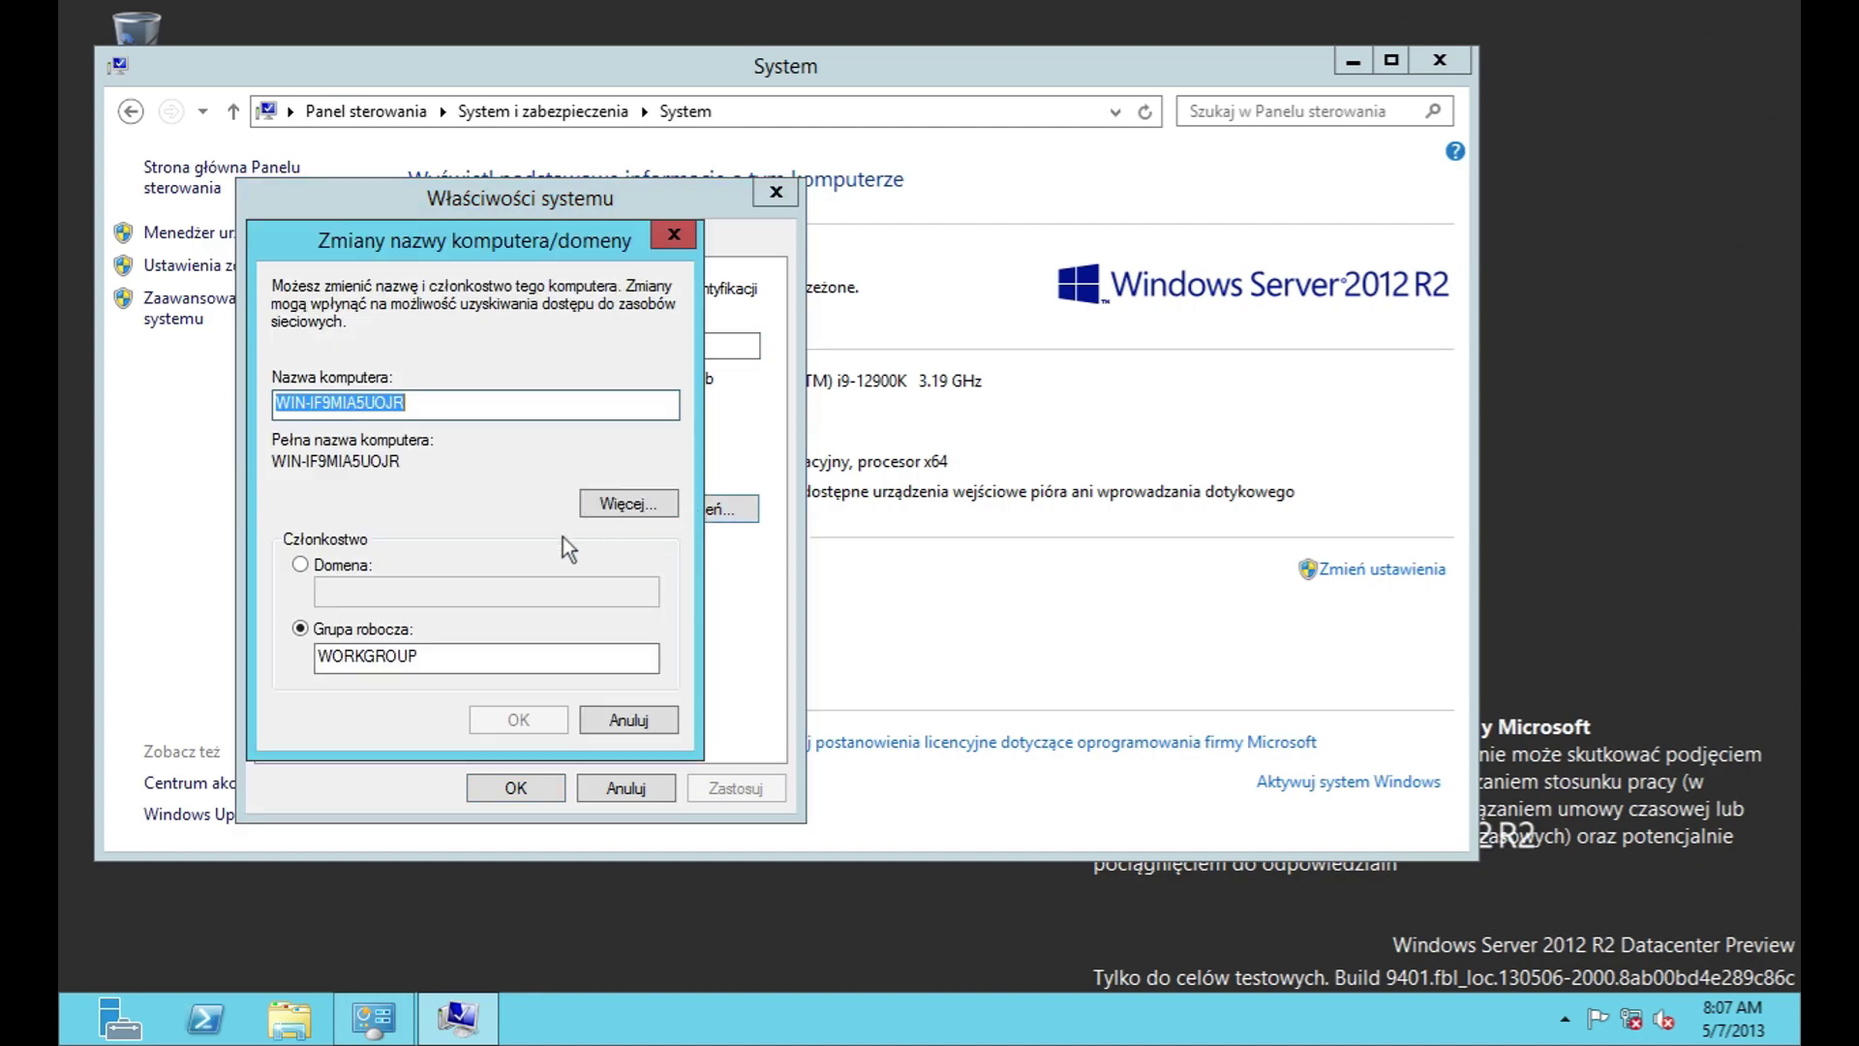
click(622, 509)
click(747, 606)
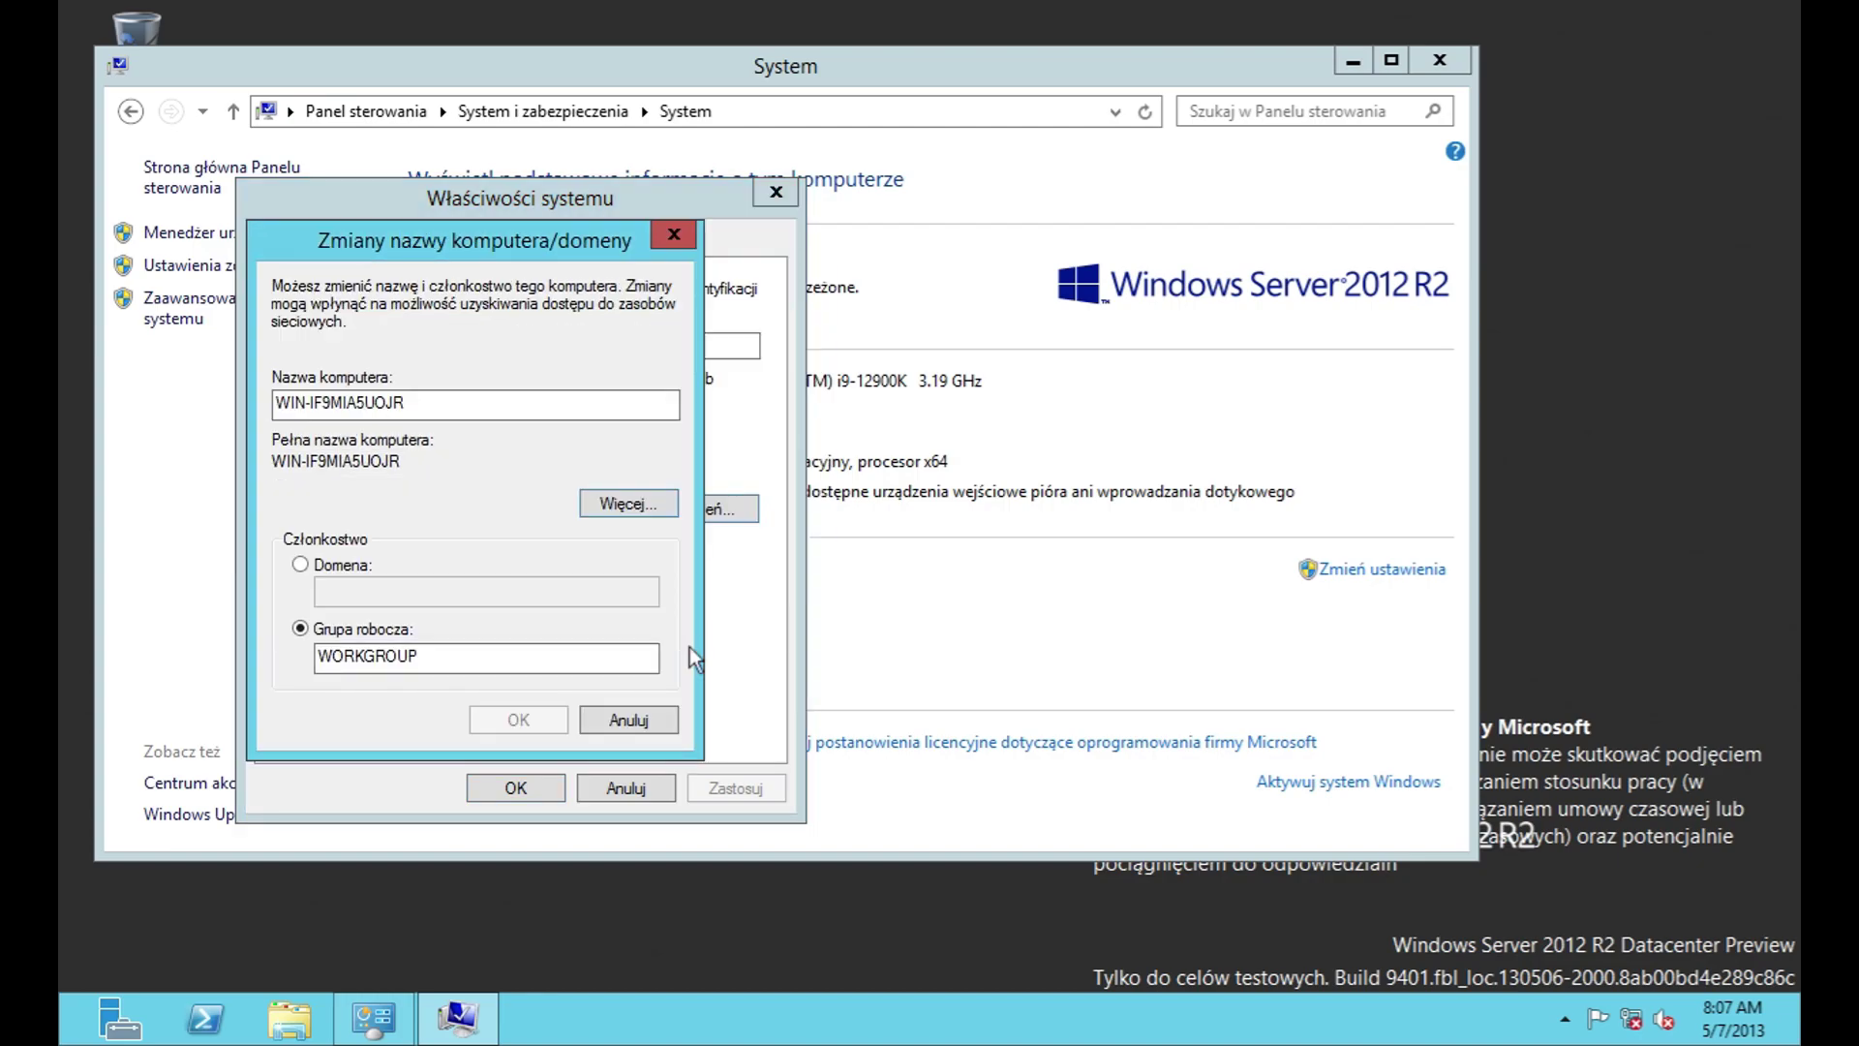
click(631, 721)
Step: Open Device Manager from the Hardware page and view its About information
click(417, 246)
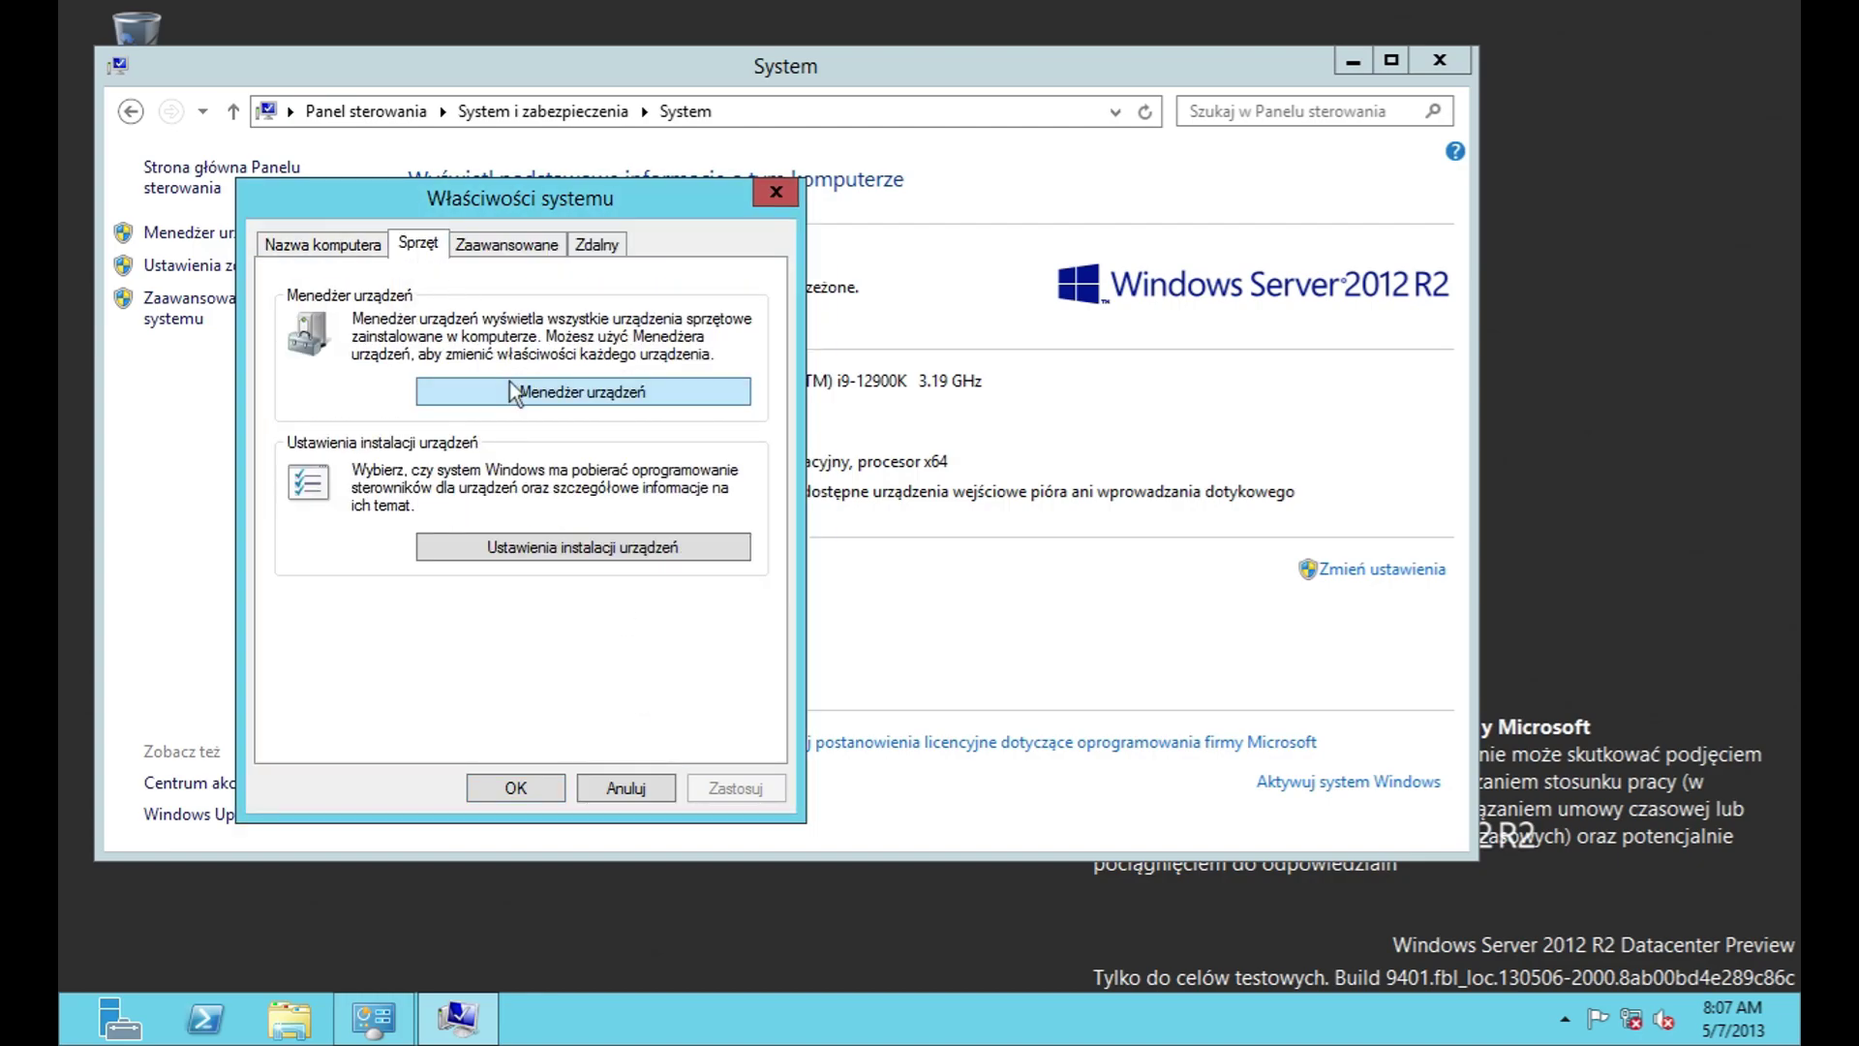
click(514, 391)
click(192, 113)
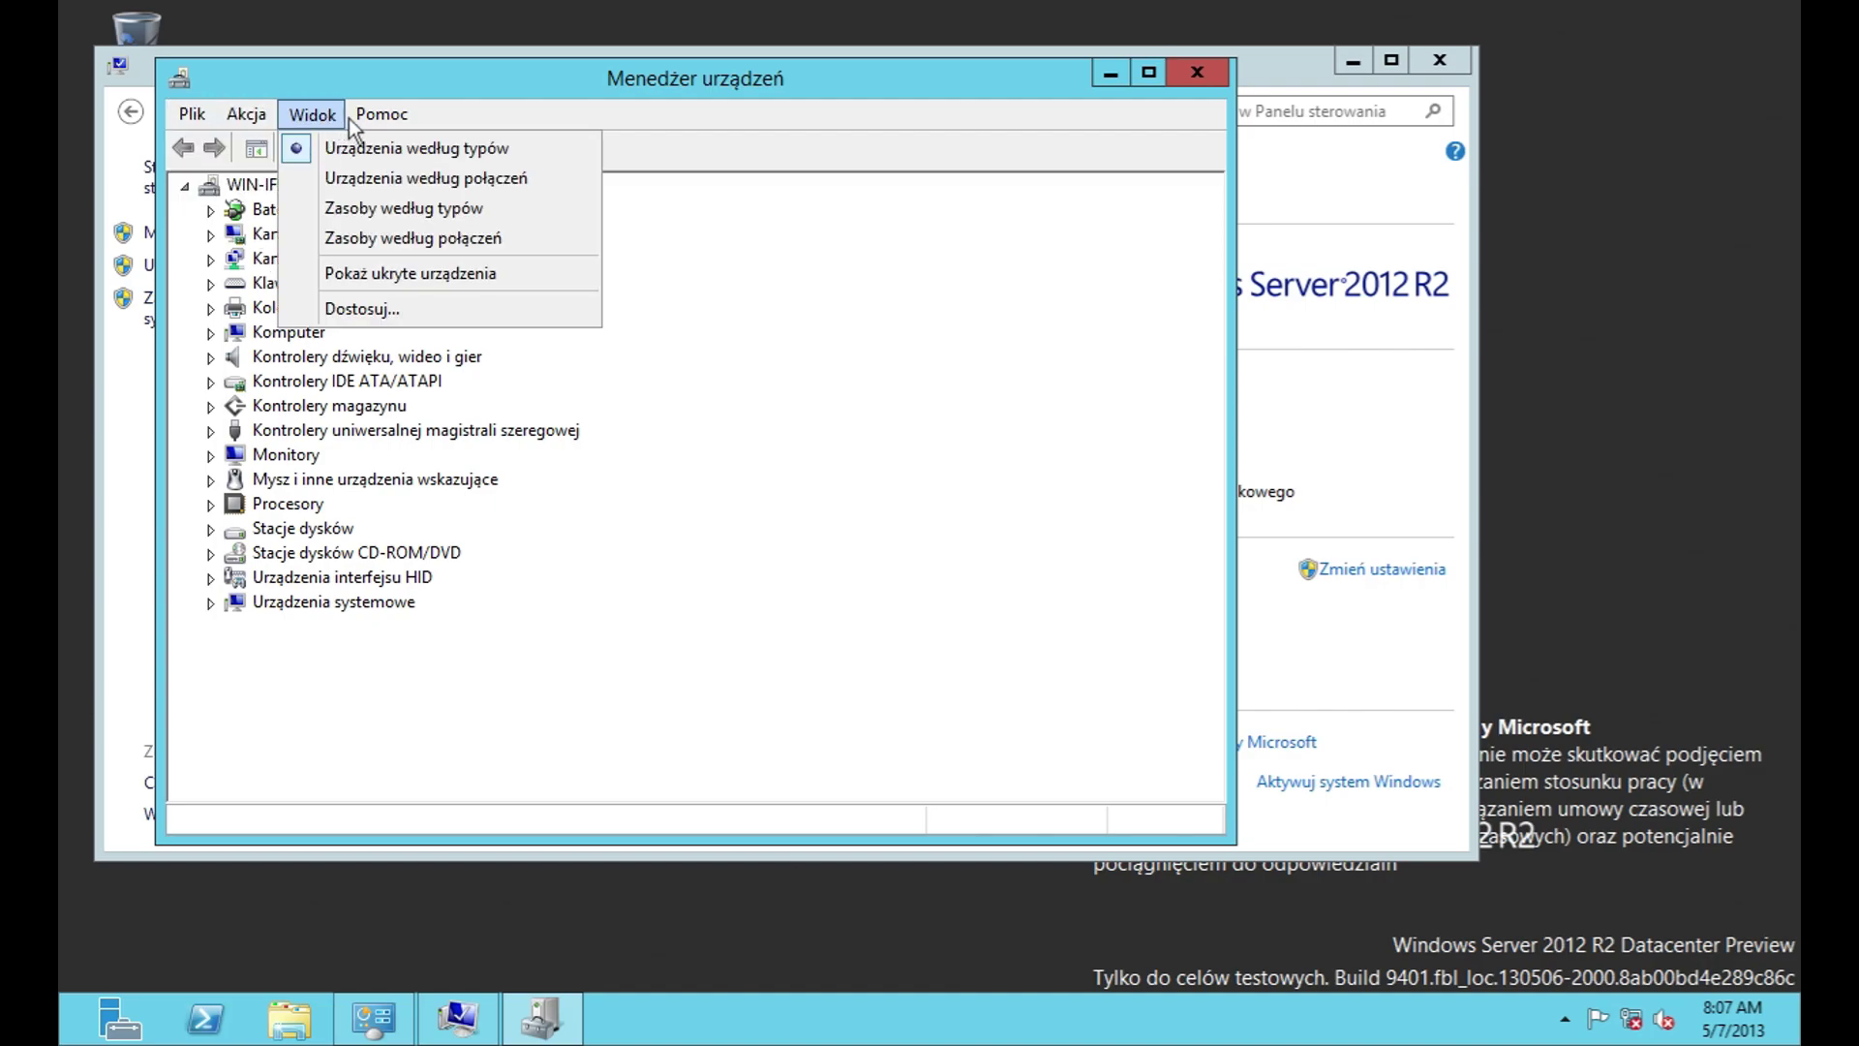
mouse_move(382, 115)
click(448, 247)
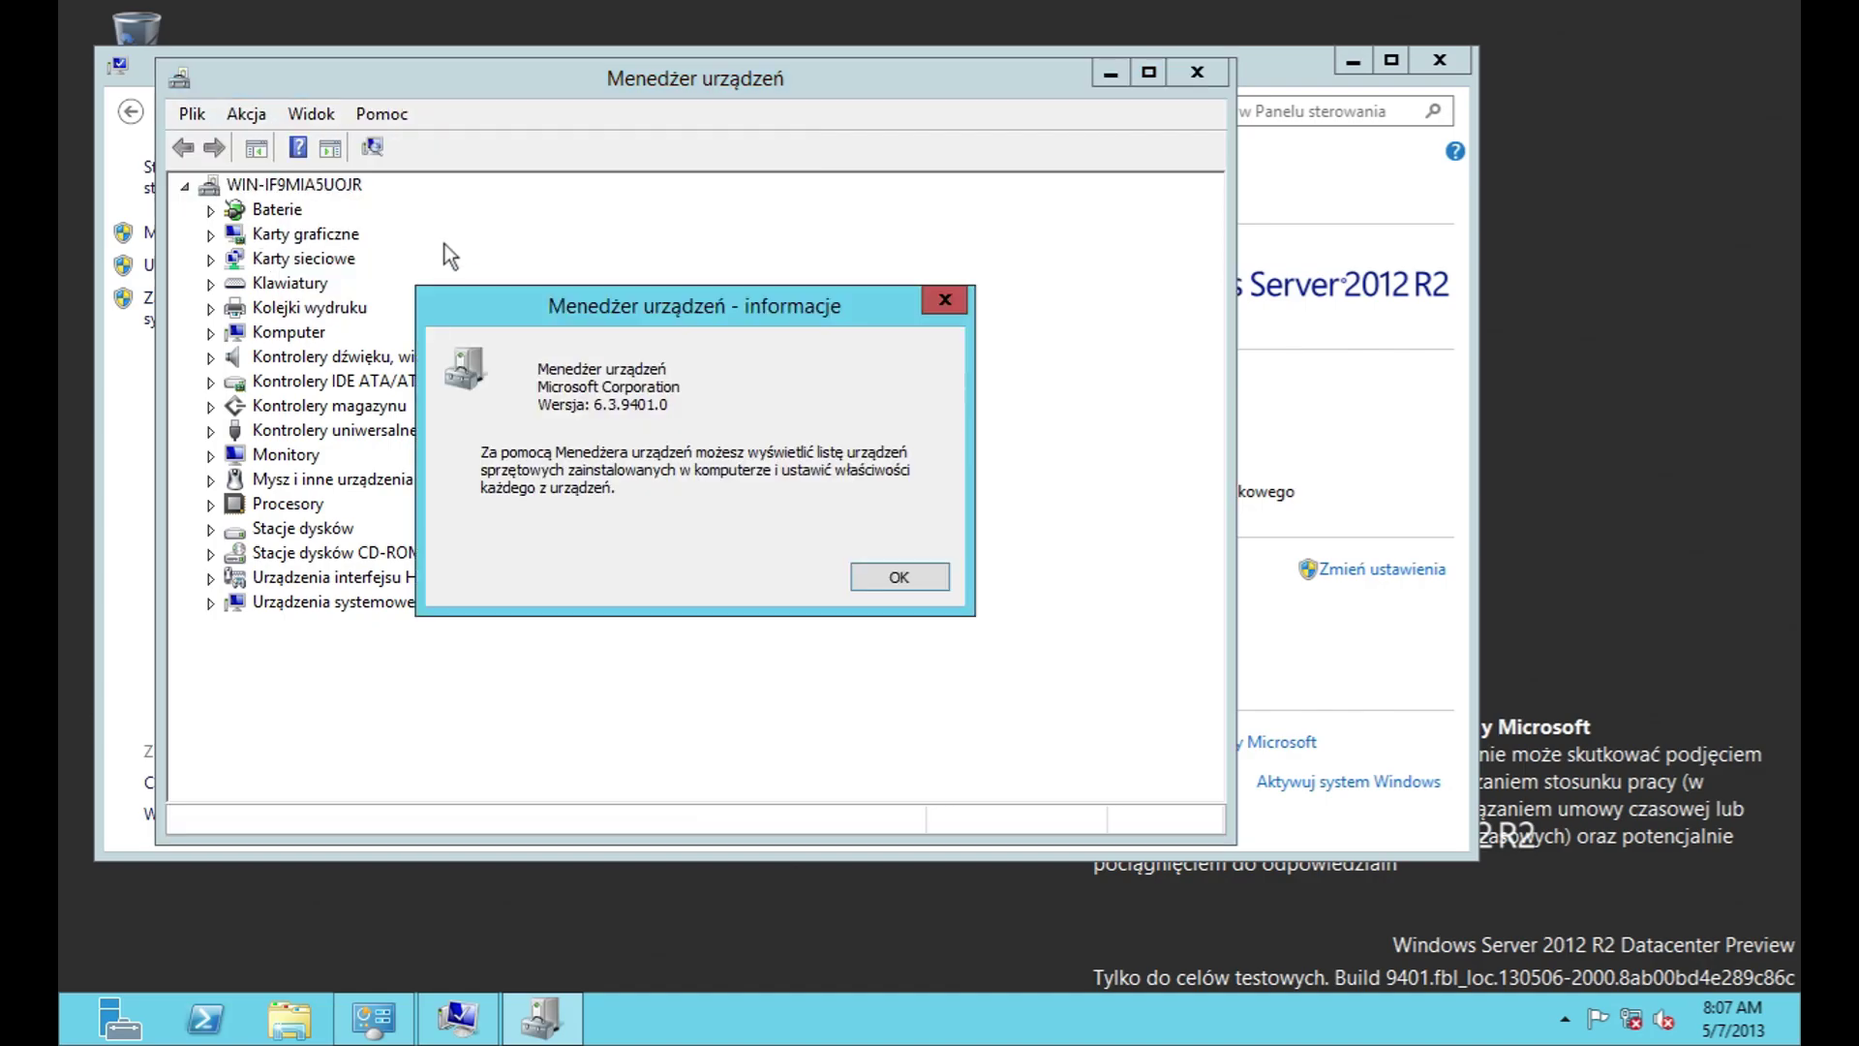
click(886, 577)
Step: Expand the categories from Baterie through Kontrolery IDE ATA/ATAPI in Device Manager
click(212, 209)
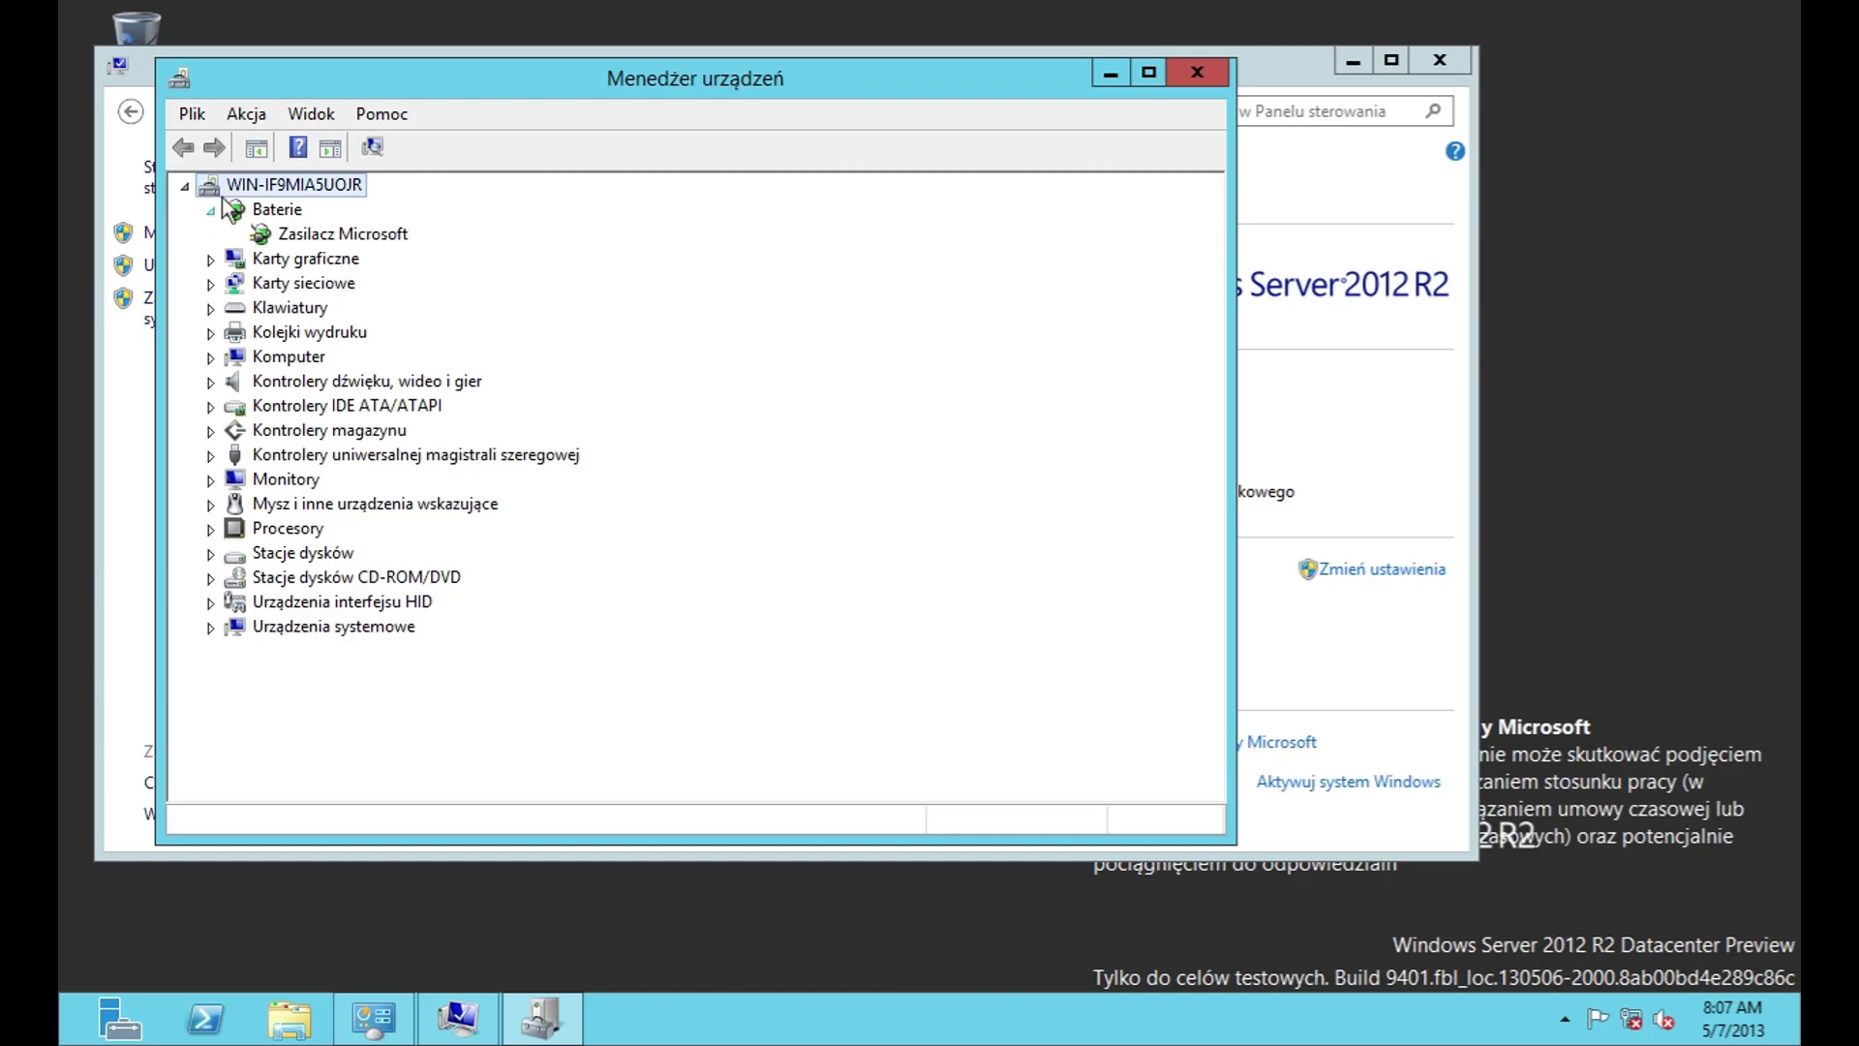
click(211, 259)
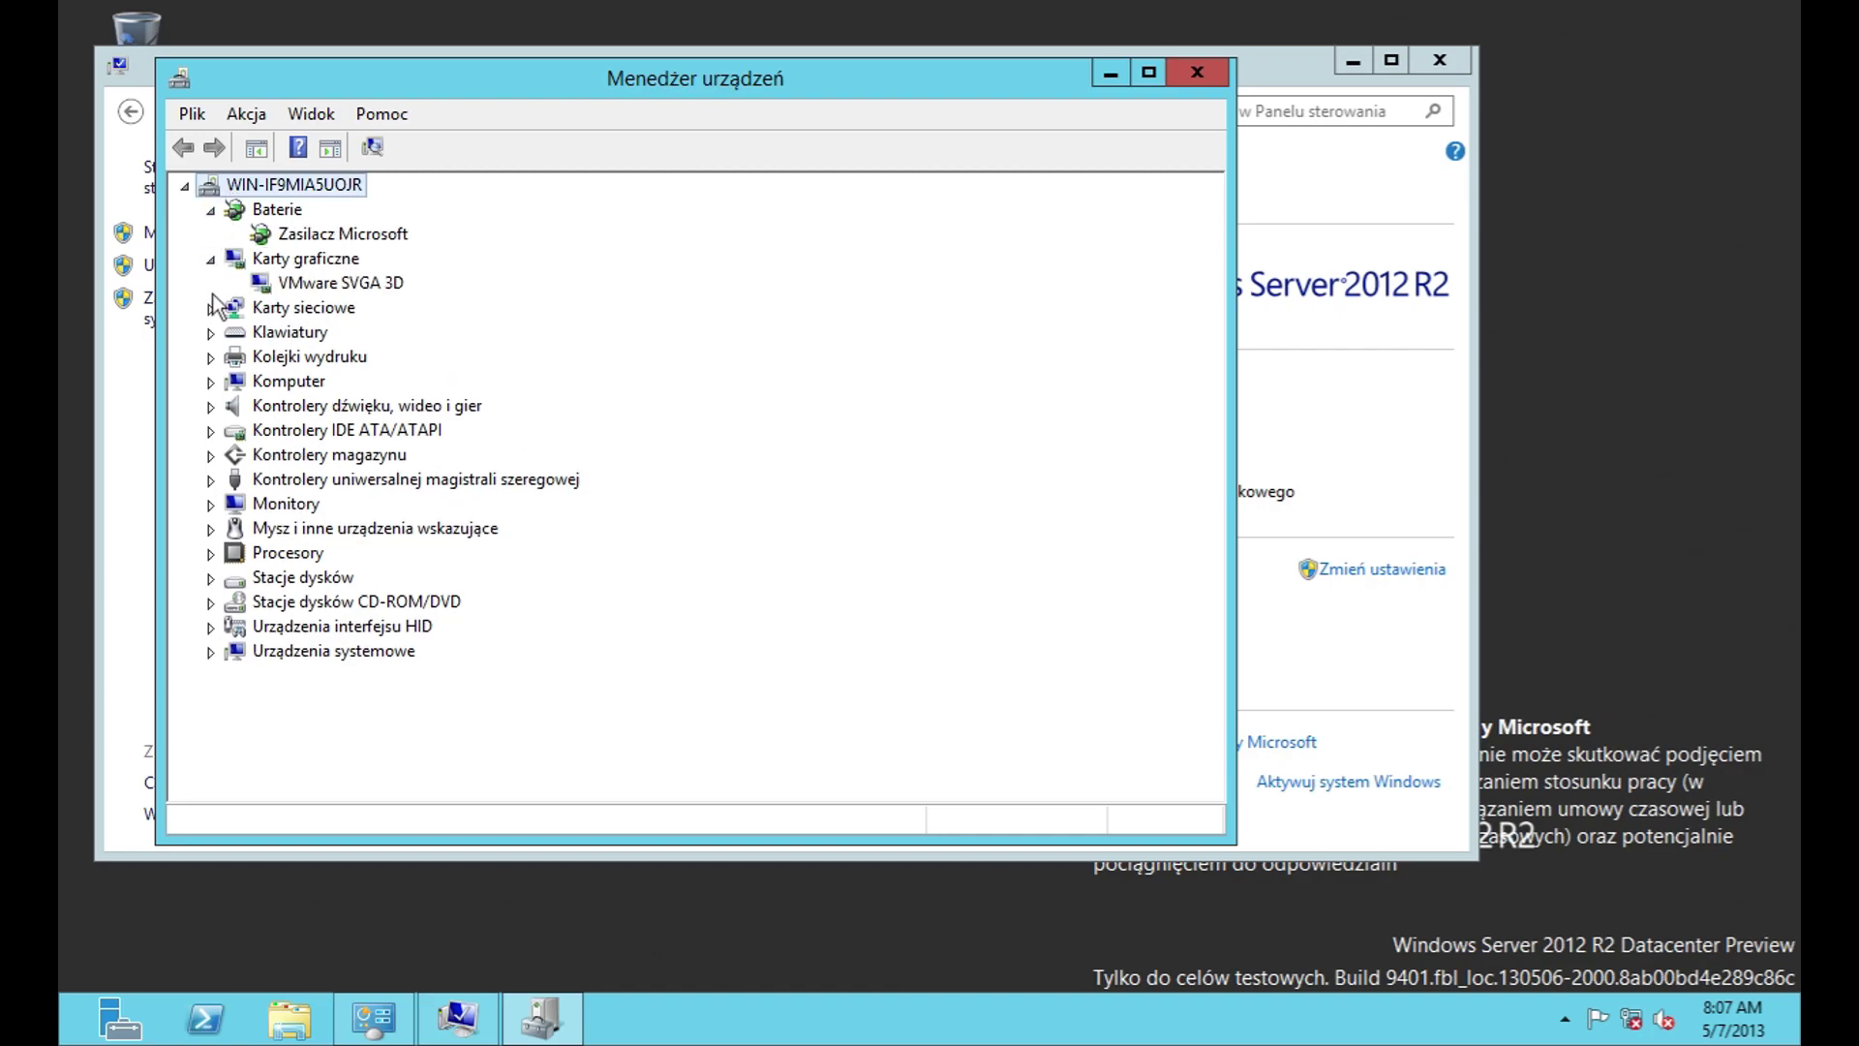
click(211, 308)
click(211, 382)
click(212, 430)
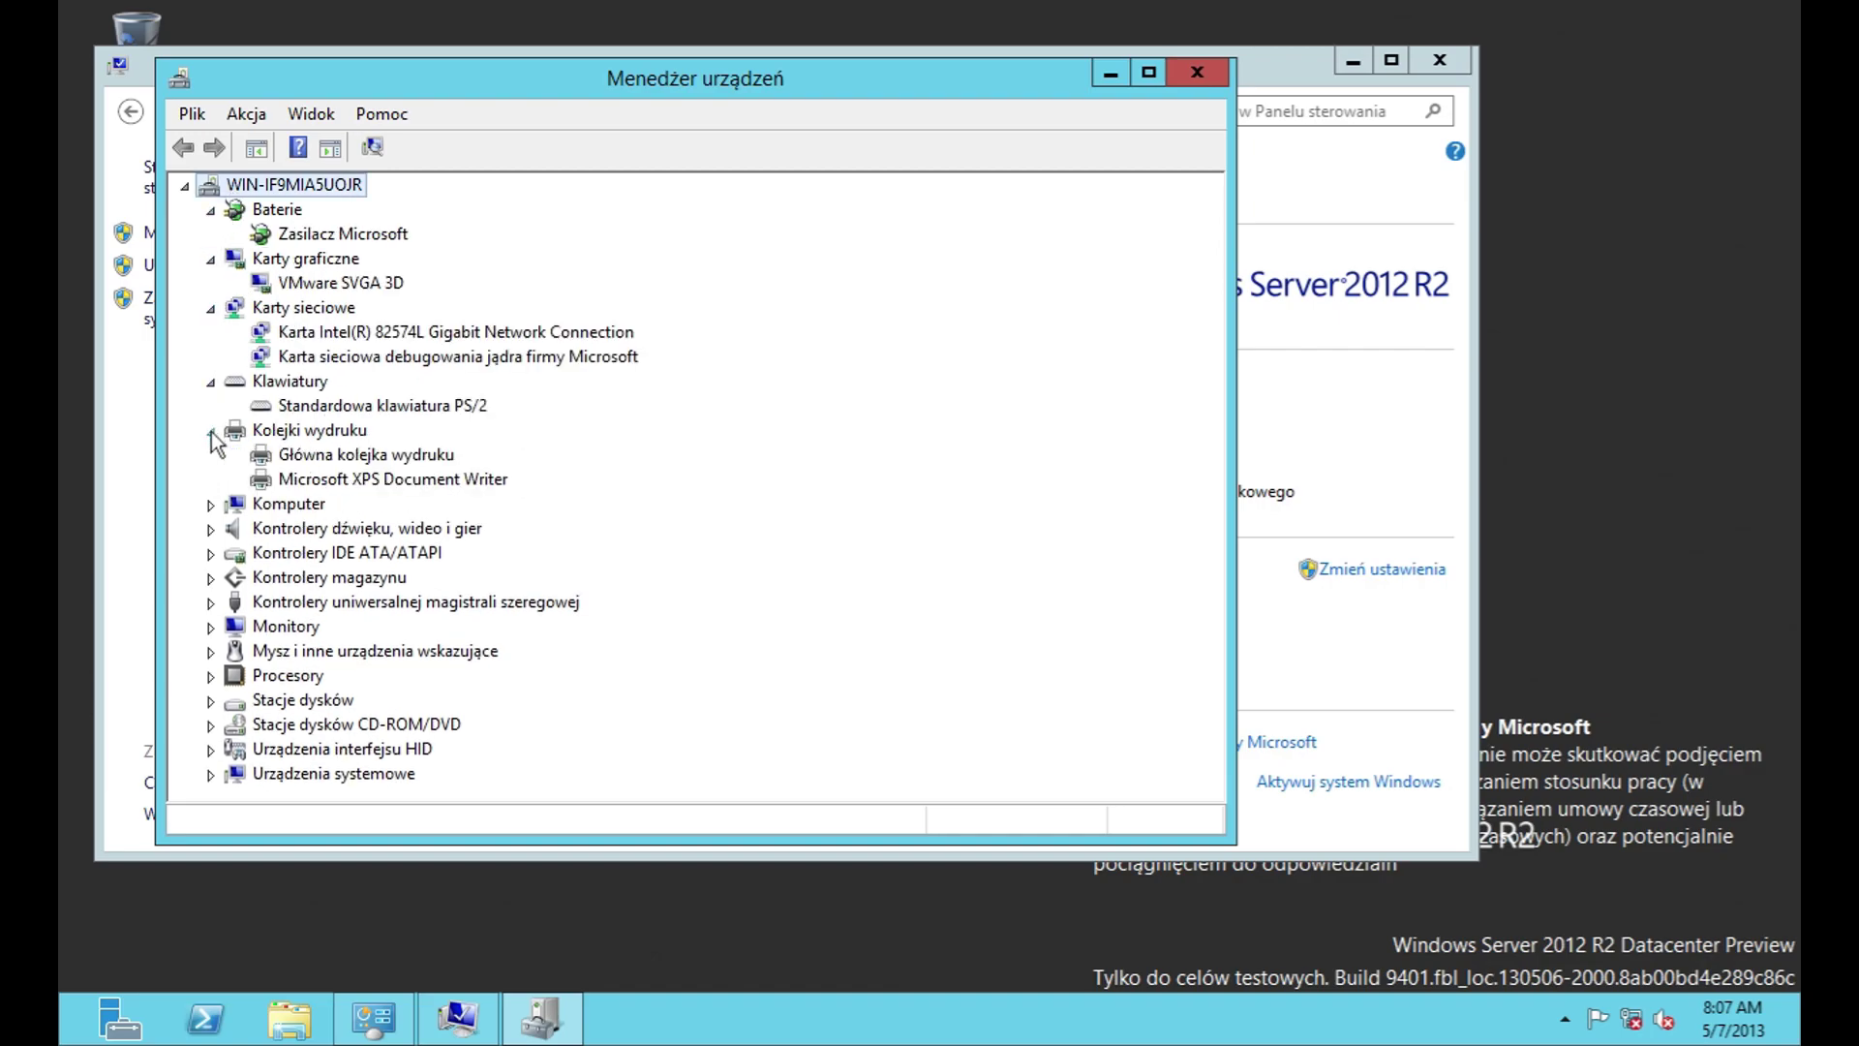
click(211, 505)
click(211, 553)
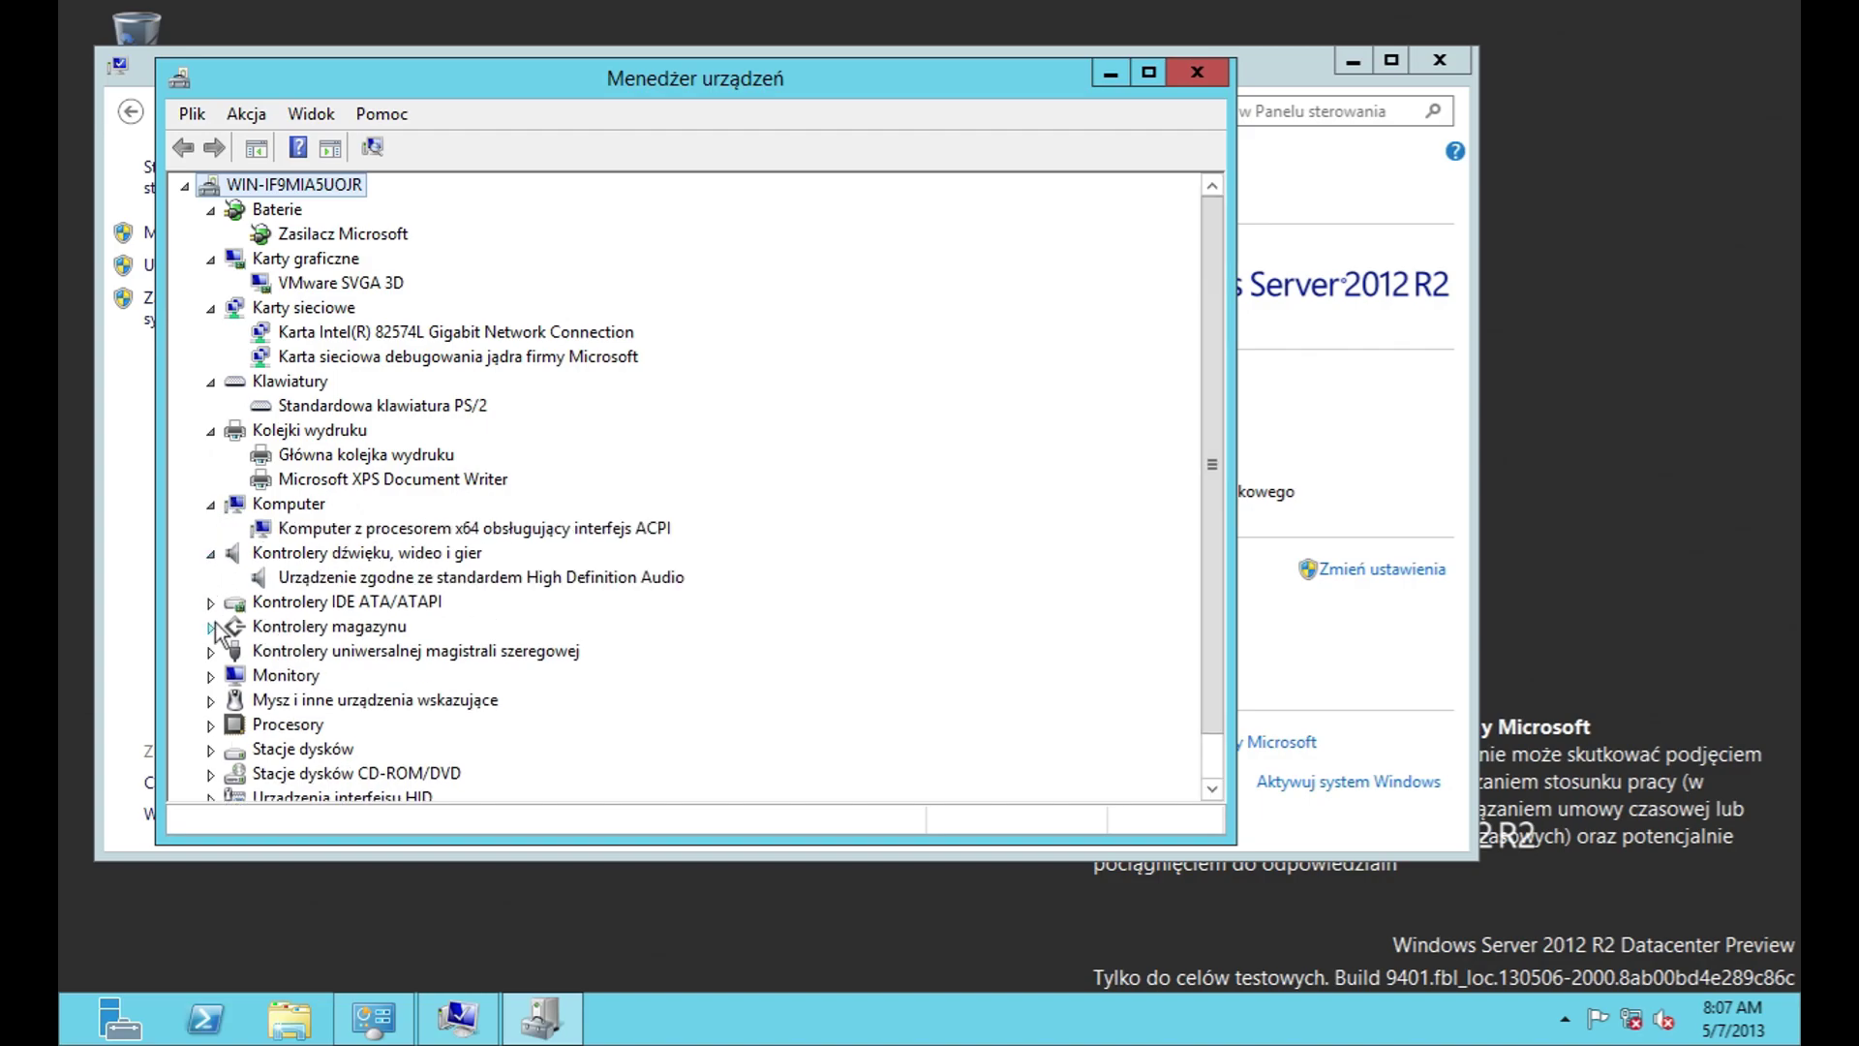
click(211, 603)
Step: Expand Kontrolery magazynu, USB controllers, Monitory, pointing devices and Procesory
click(211, 726)
scroll(258, 687, down, 3)
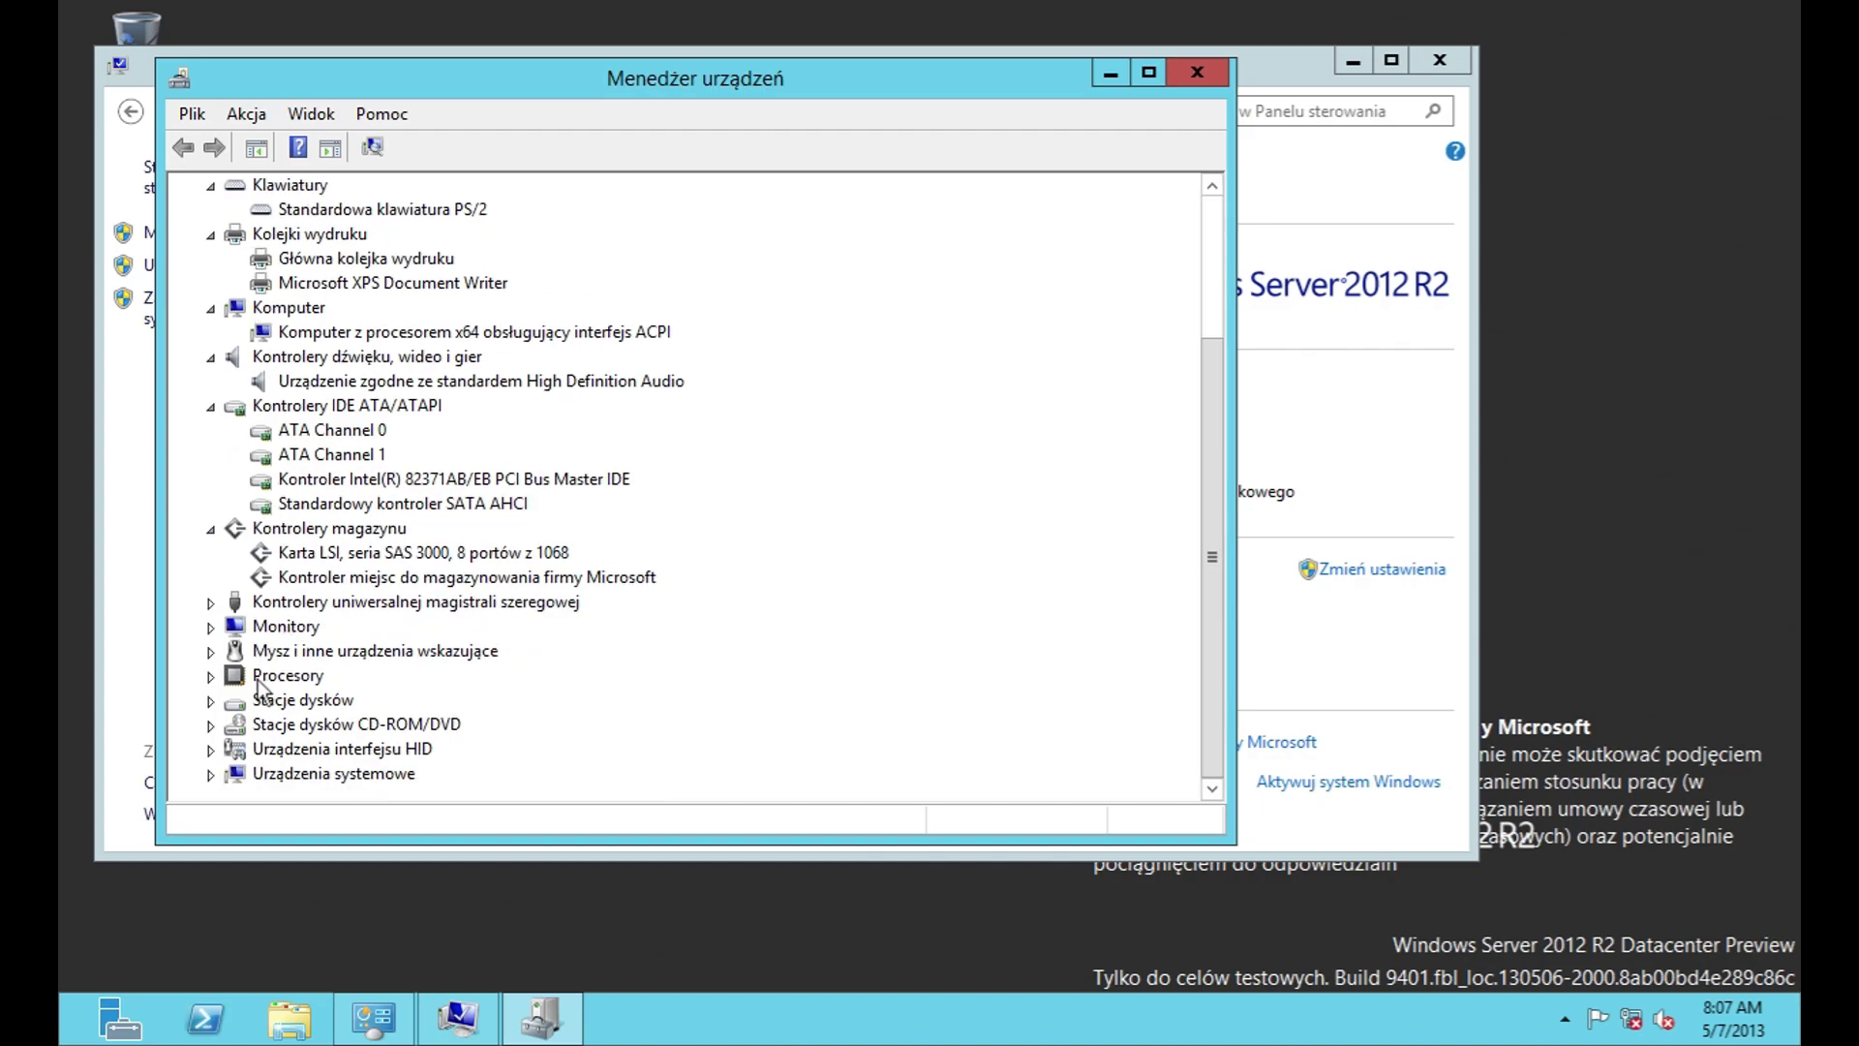
click(210, 602)
scroll(211, 620, down, 2)
click(211, 651)
scroll(211, 653, down, 1)
click(211, 655)
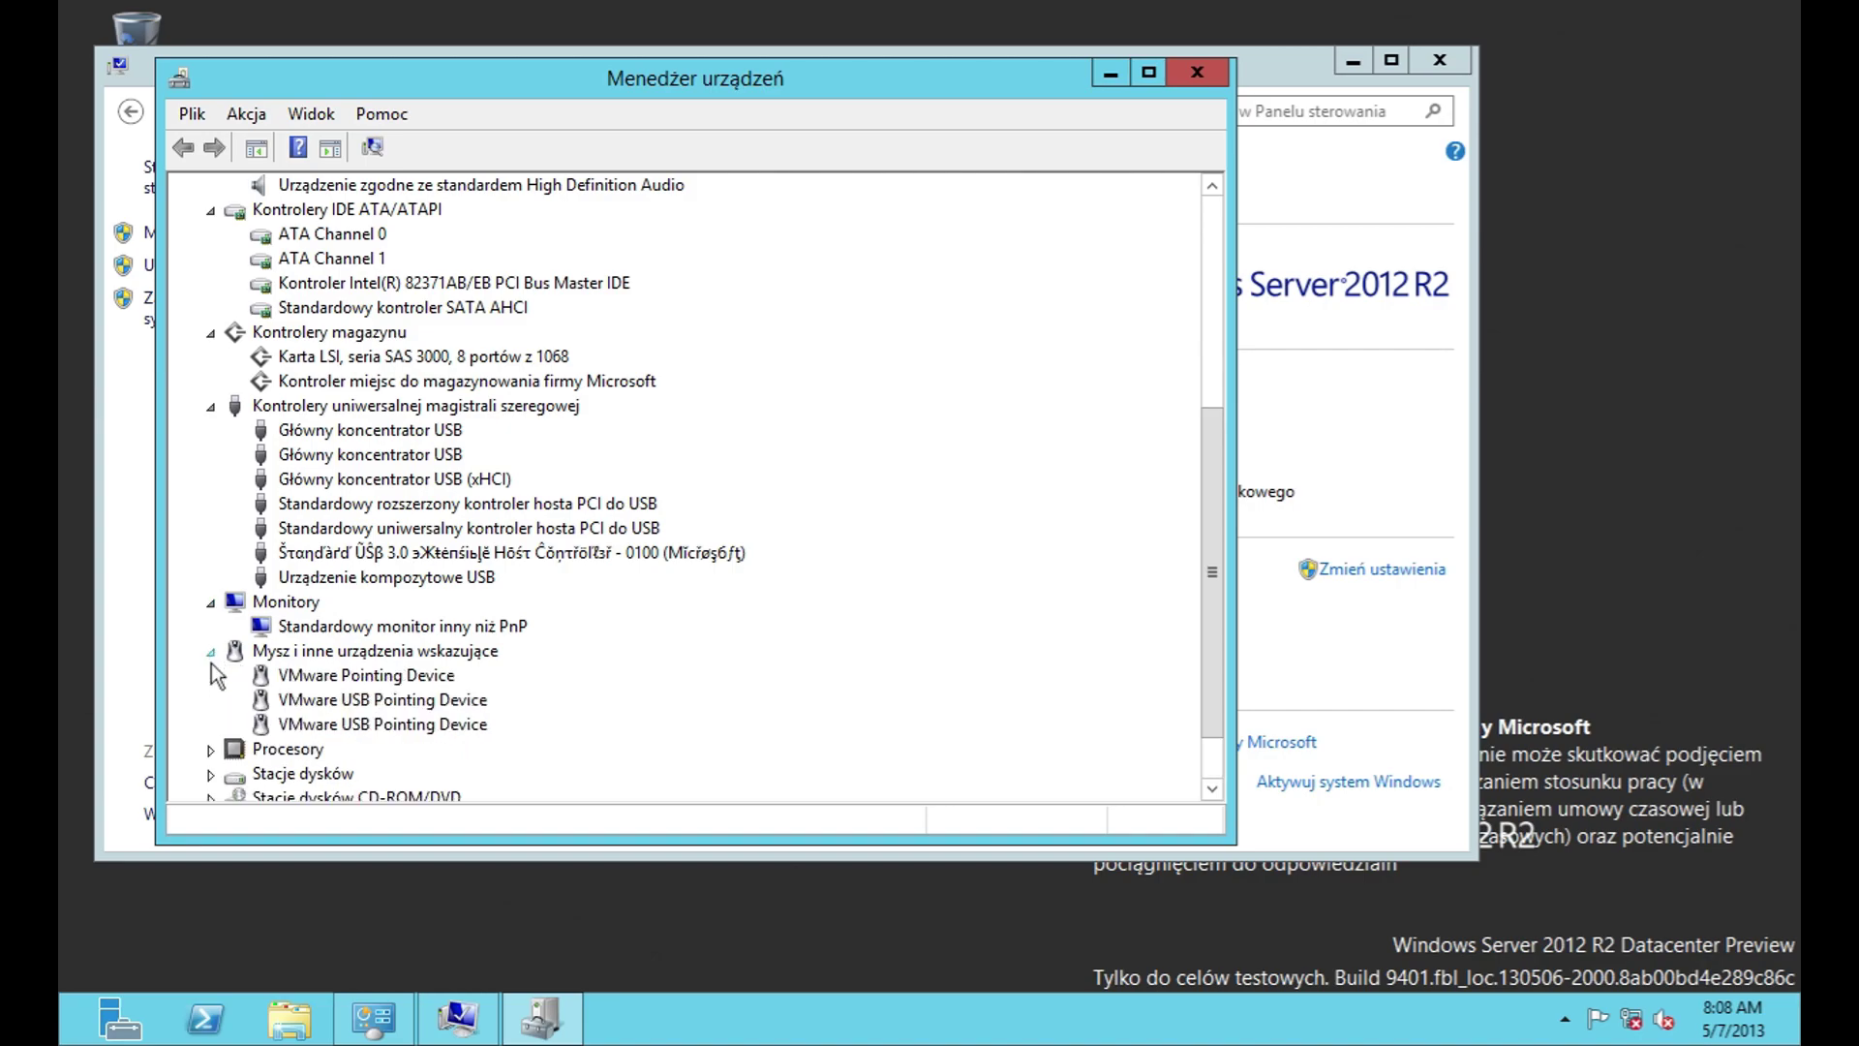
scroll(211, 663, down, 1)
click(212, 674)
scroll(211, 676, down, 2)
Step: Expand the drive, CD-ROM/DVD, HID and Urządzenia systemowe categories, then close Device Manager
click(210, 699)
scroll(213, 708, down, 1)
click(211, 724)
scroll(213, 744, down, 1)
click(210, 748)
scroll(213, 751, down, 1)
scroll(215, 774, down, 1)
click(210, 773)
scroll(216, 777, down, 13)
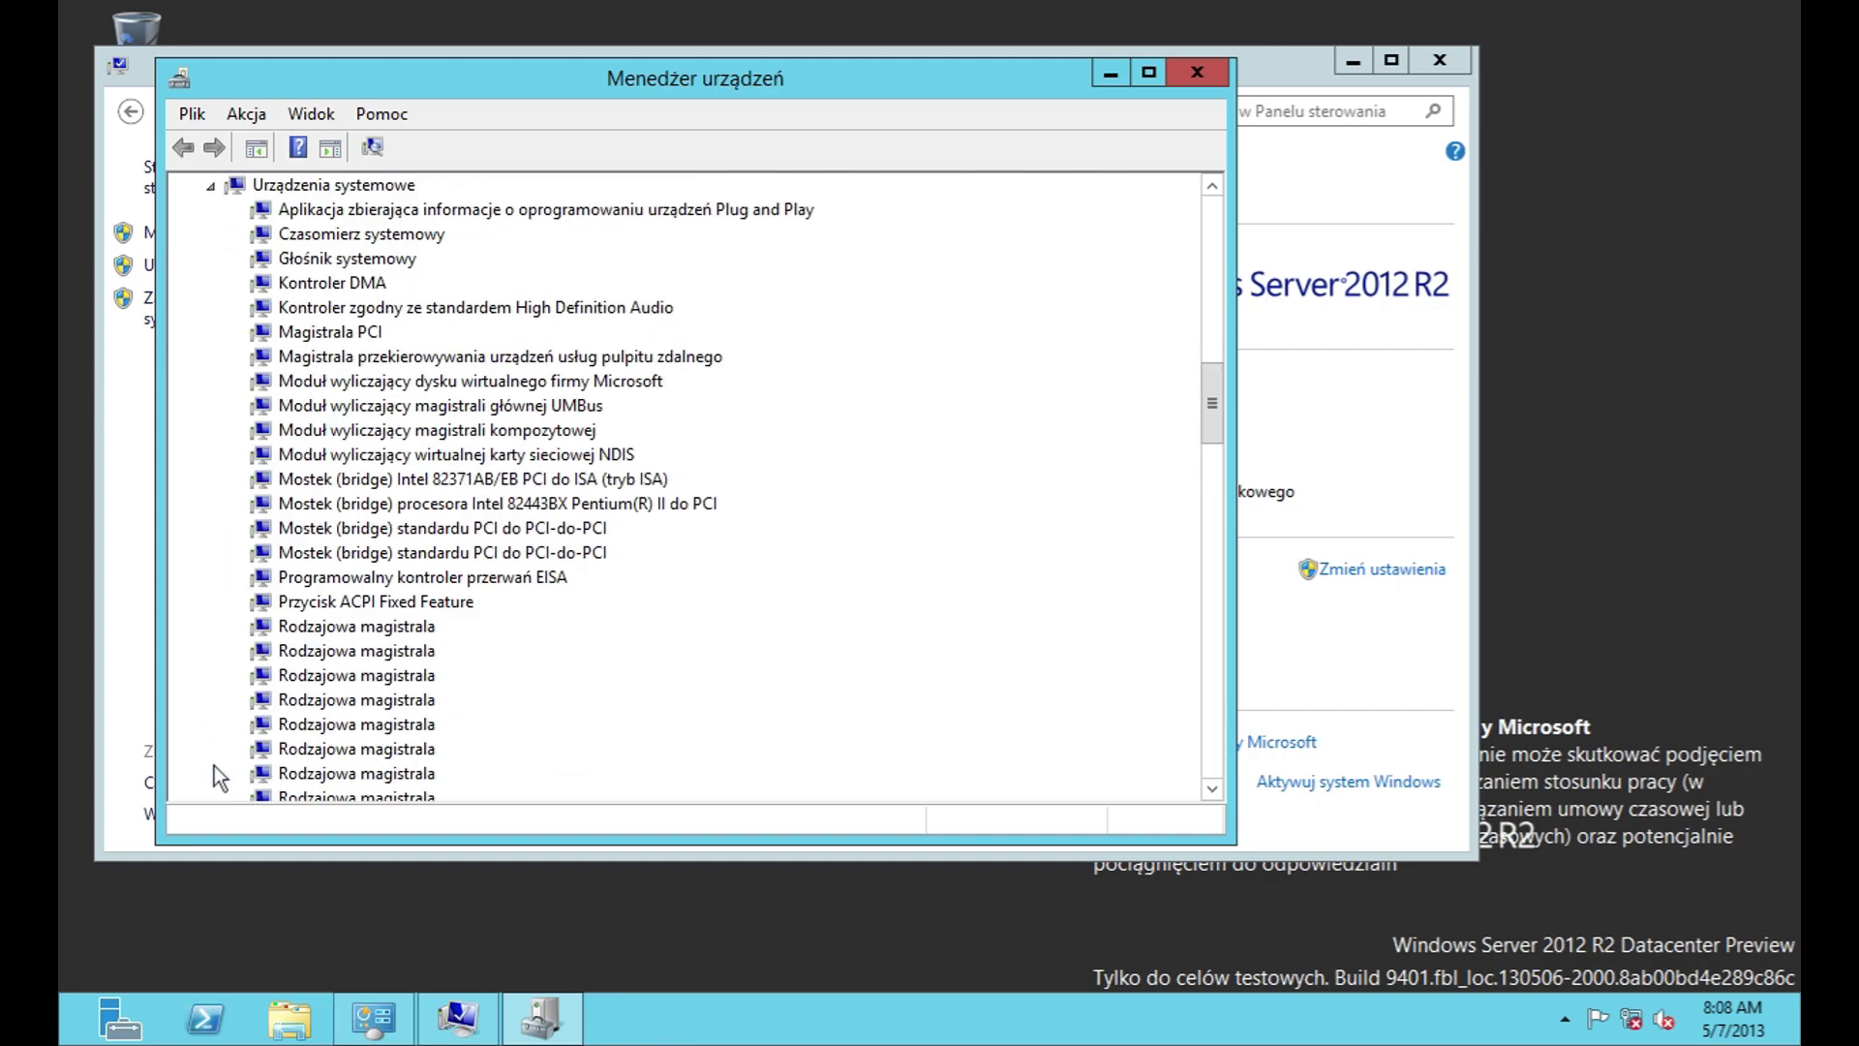
drag(1210, 489, 1223, 739)
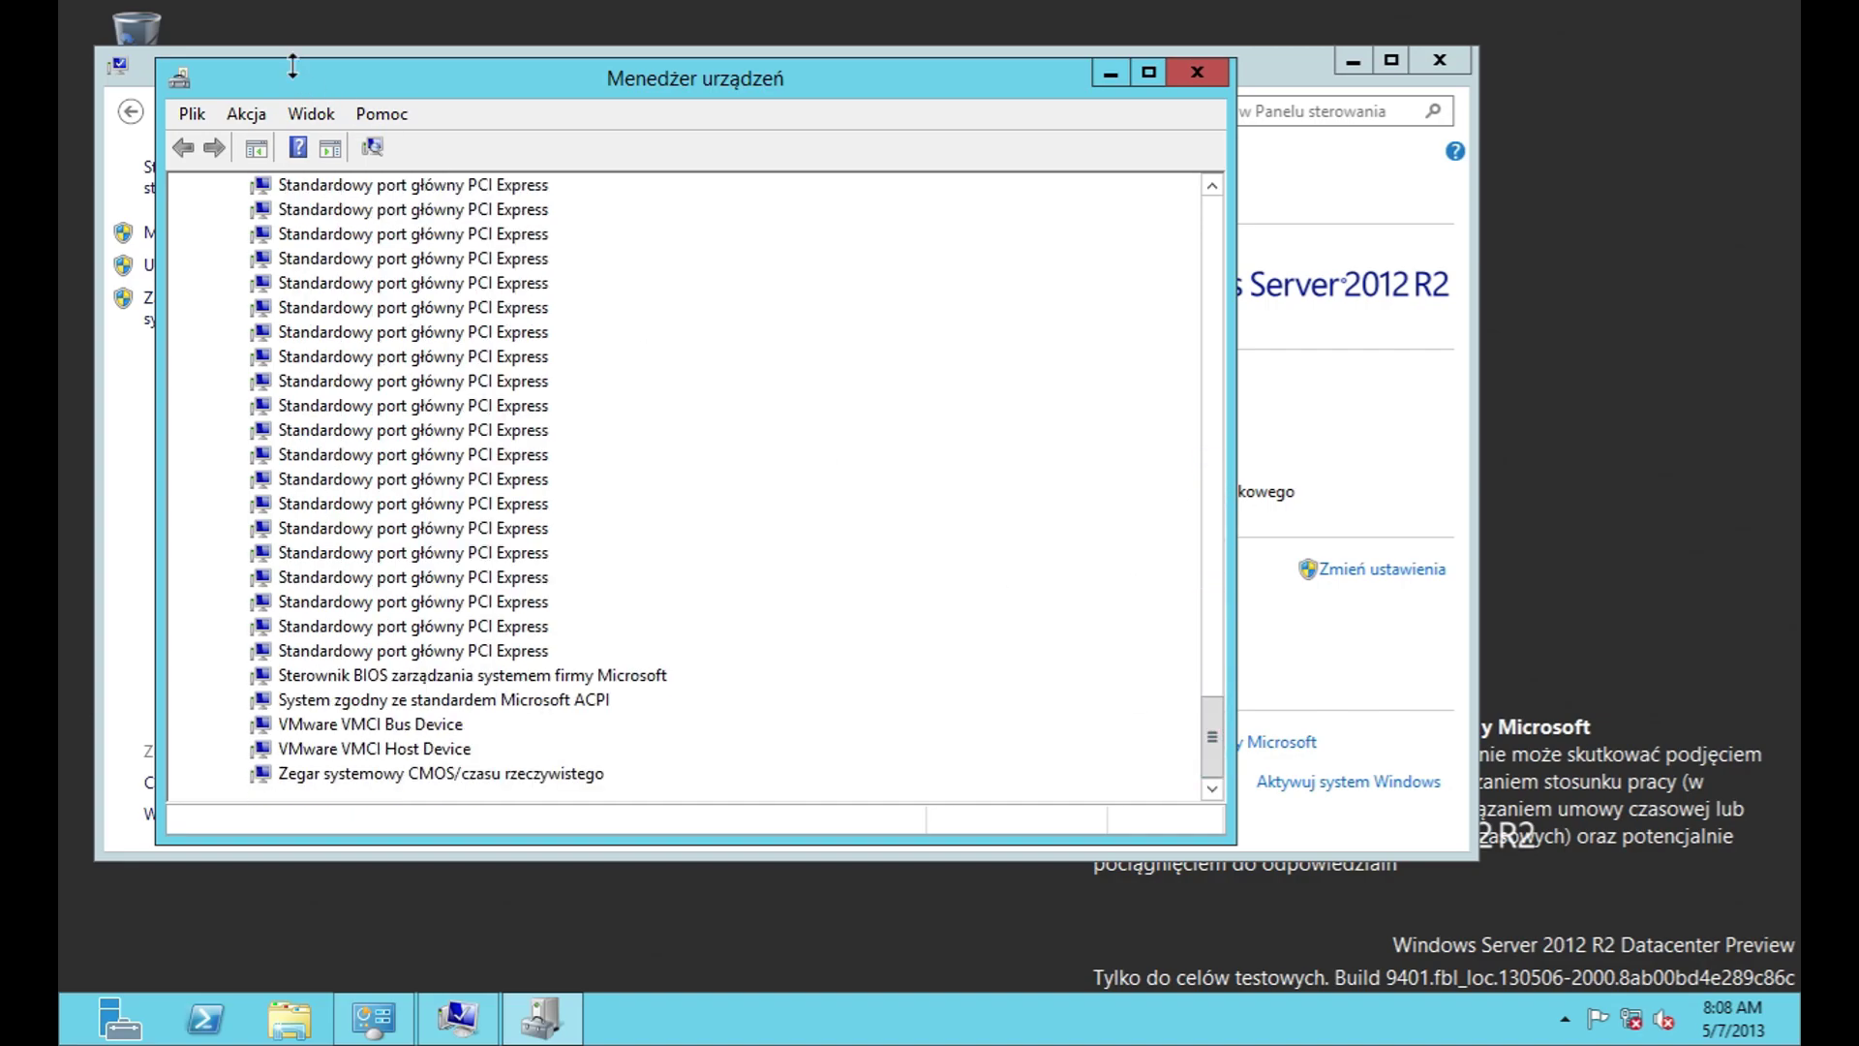
key(alt+F4)
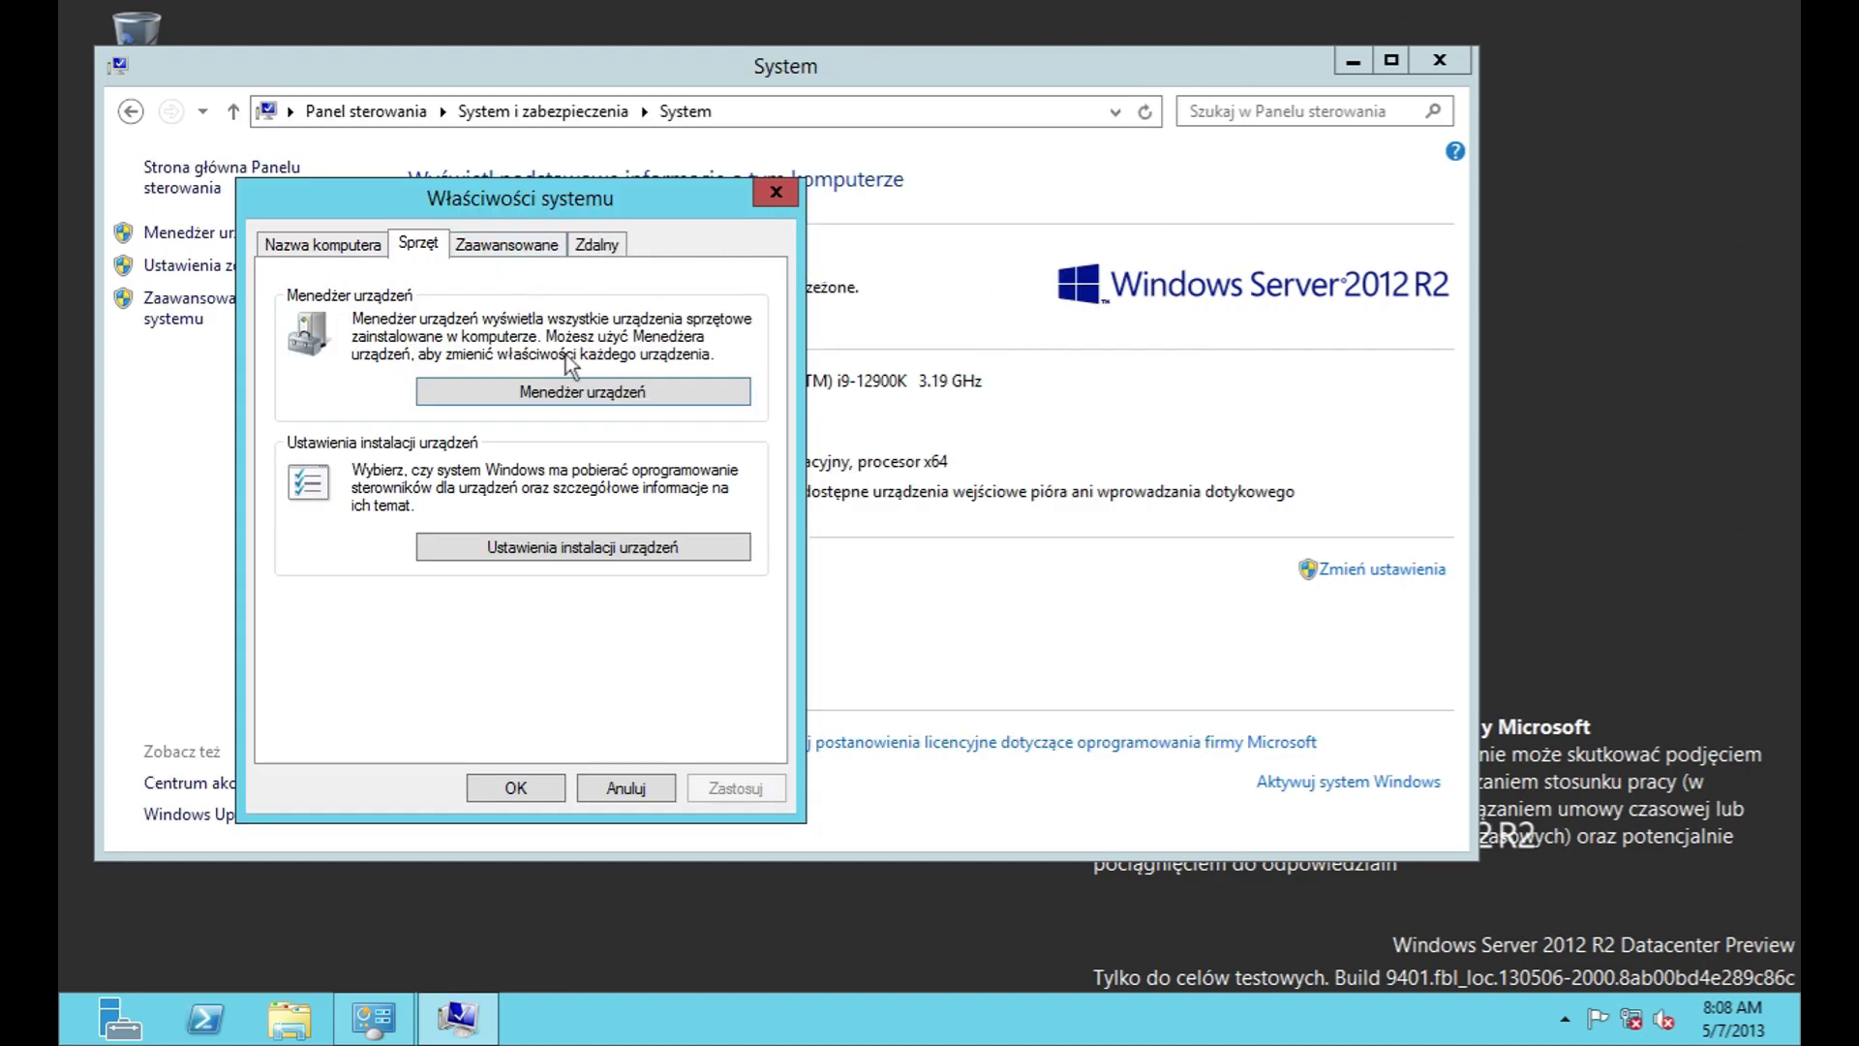
Step: Review device installation settings without saving, then open Performance Options from Zaawansowane
click(593, 544)
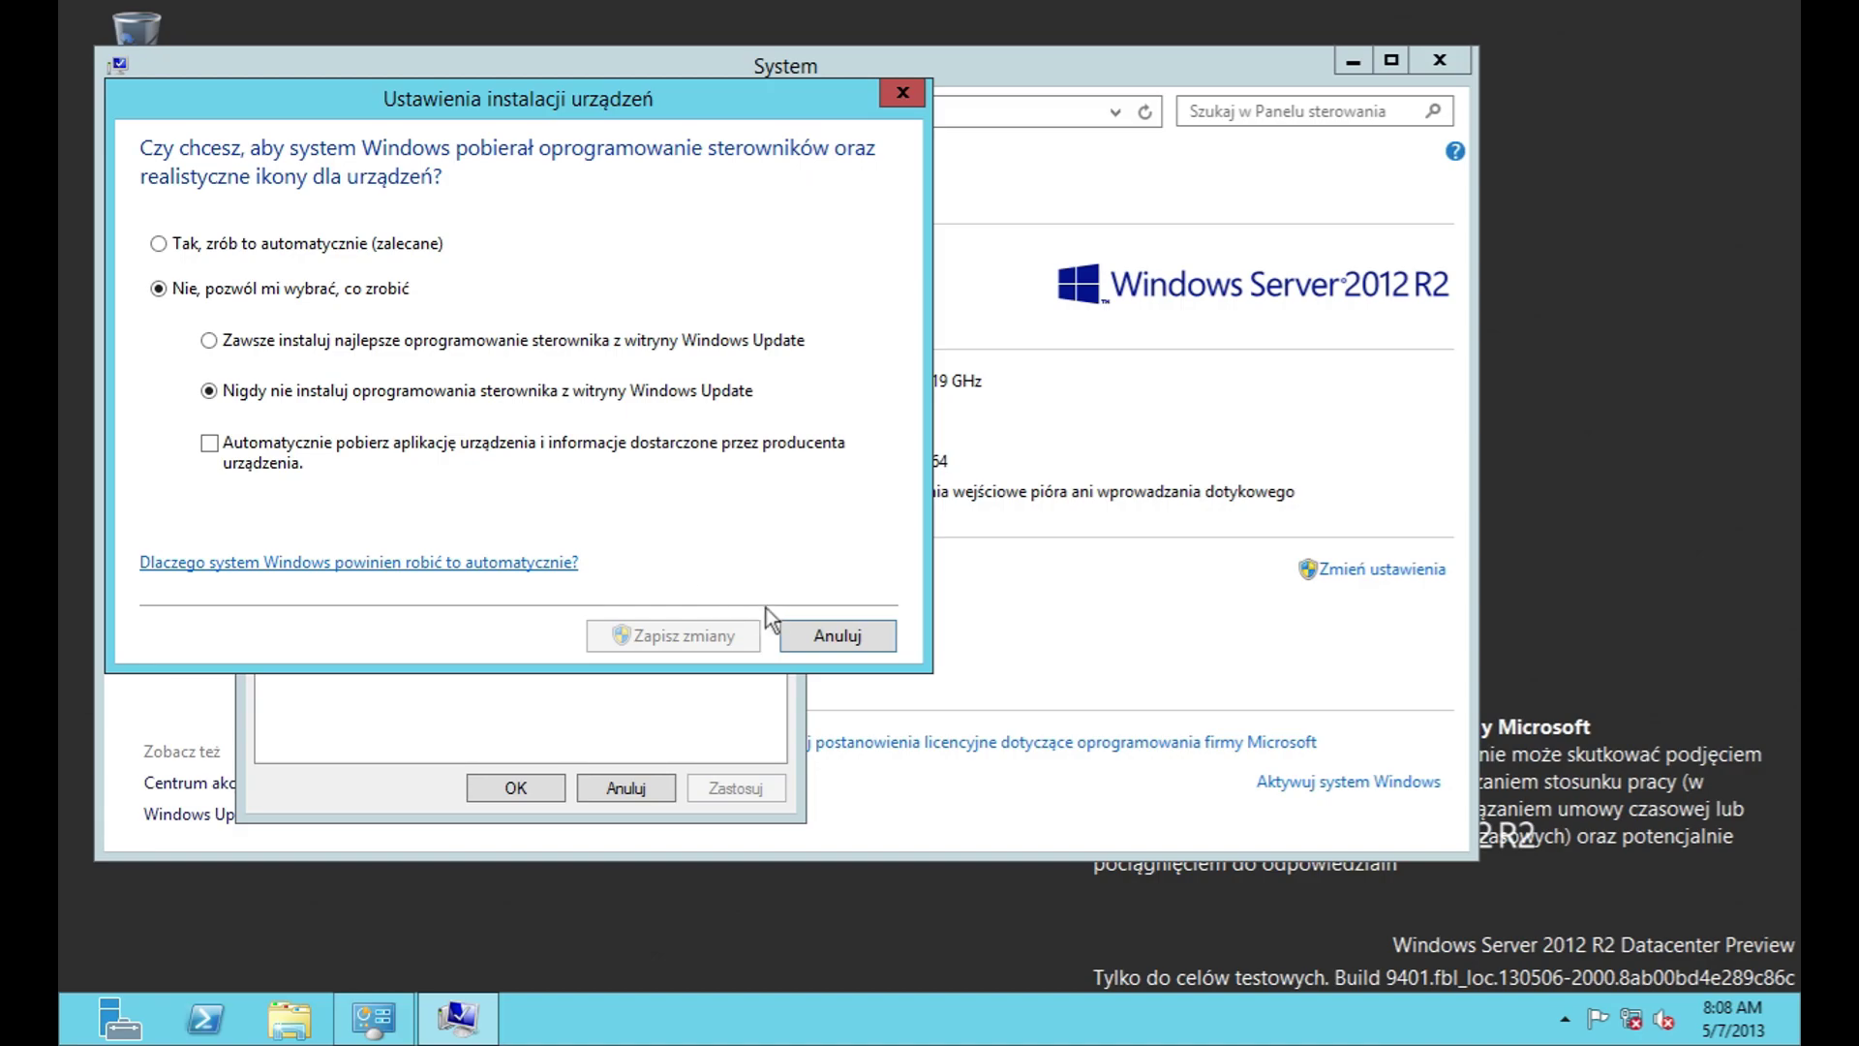
click(868, 633)
click(508, 244)
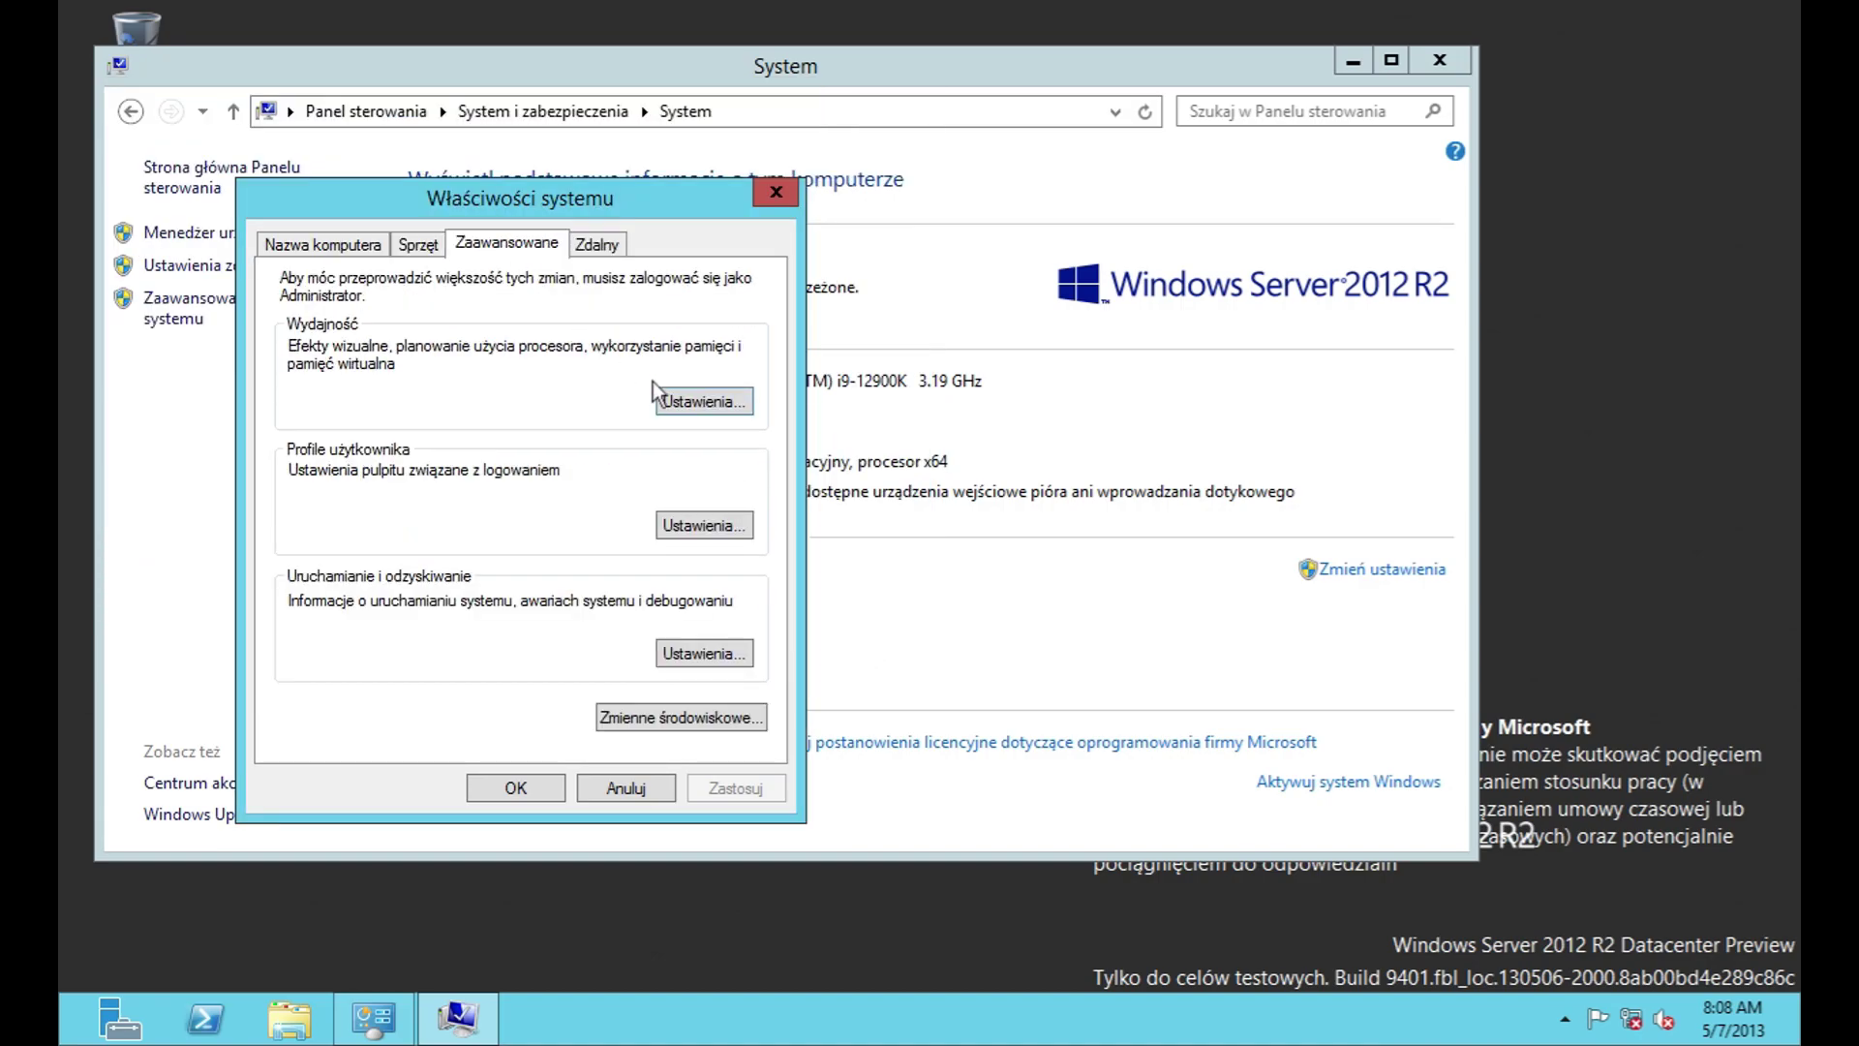
click(747, 403)
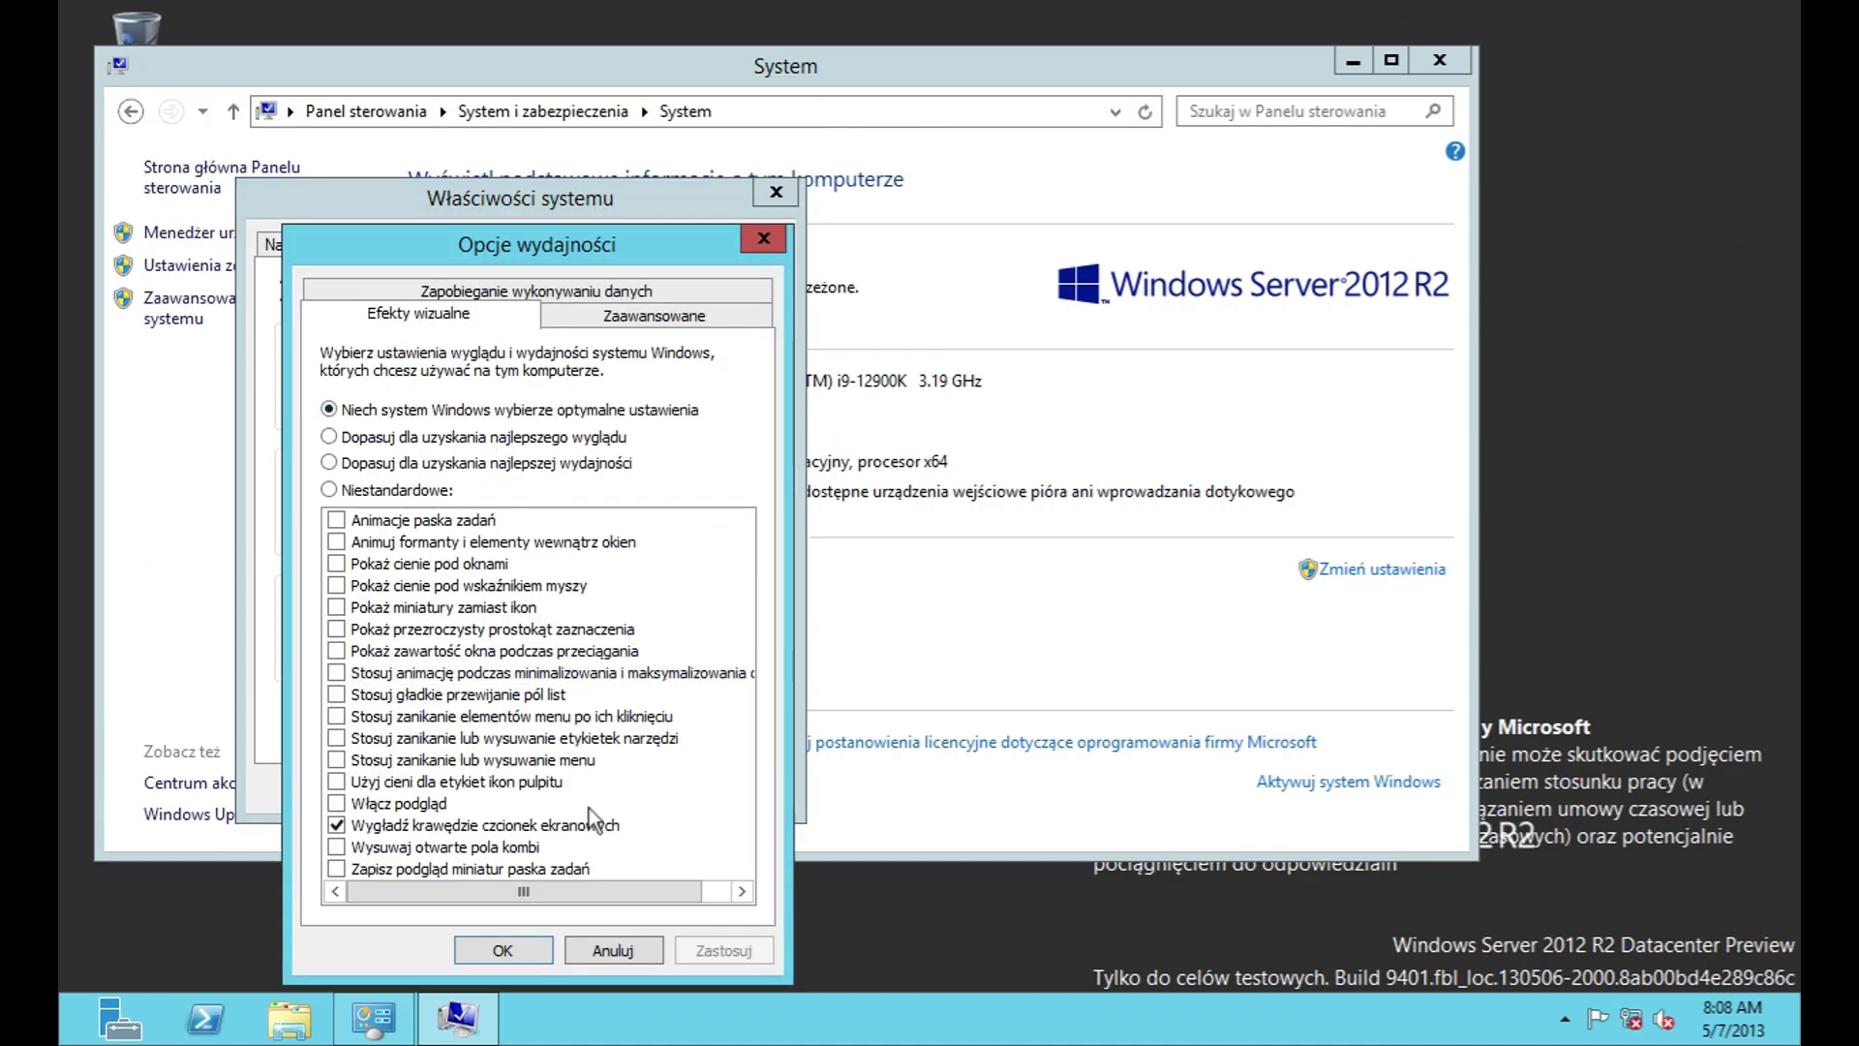
drag(579, 901, 620, 895)
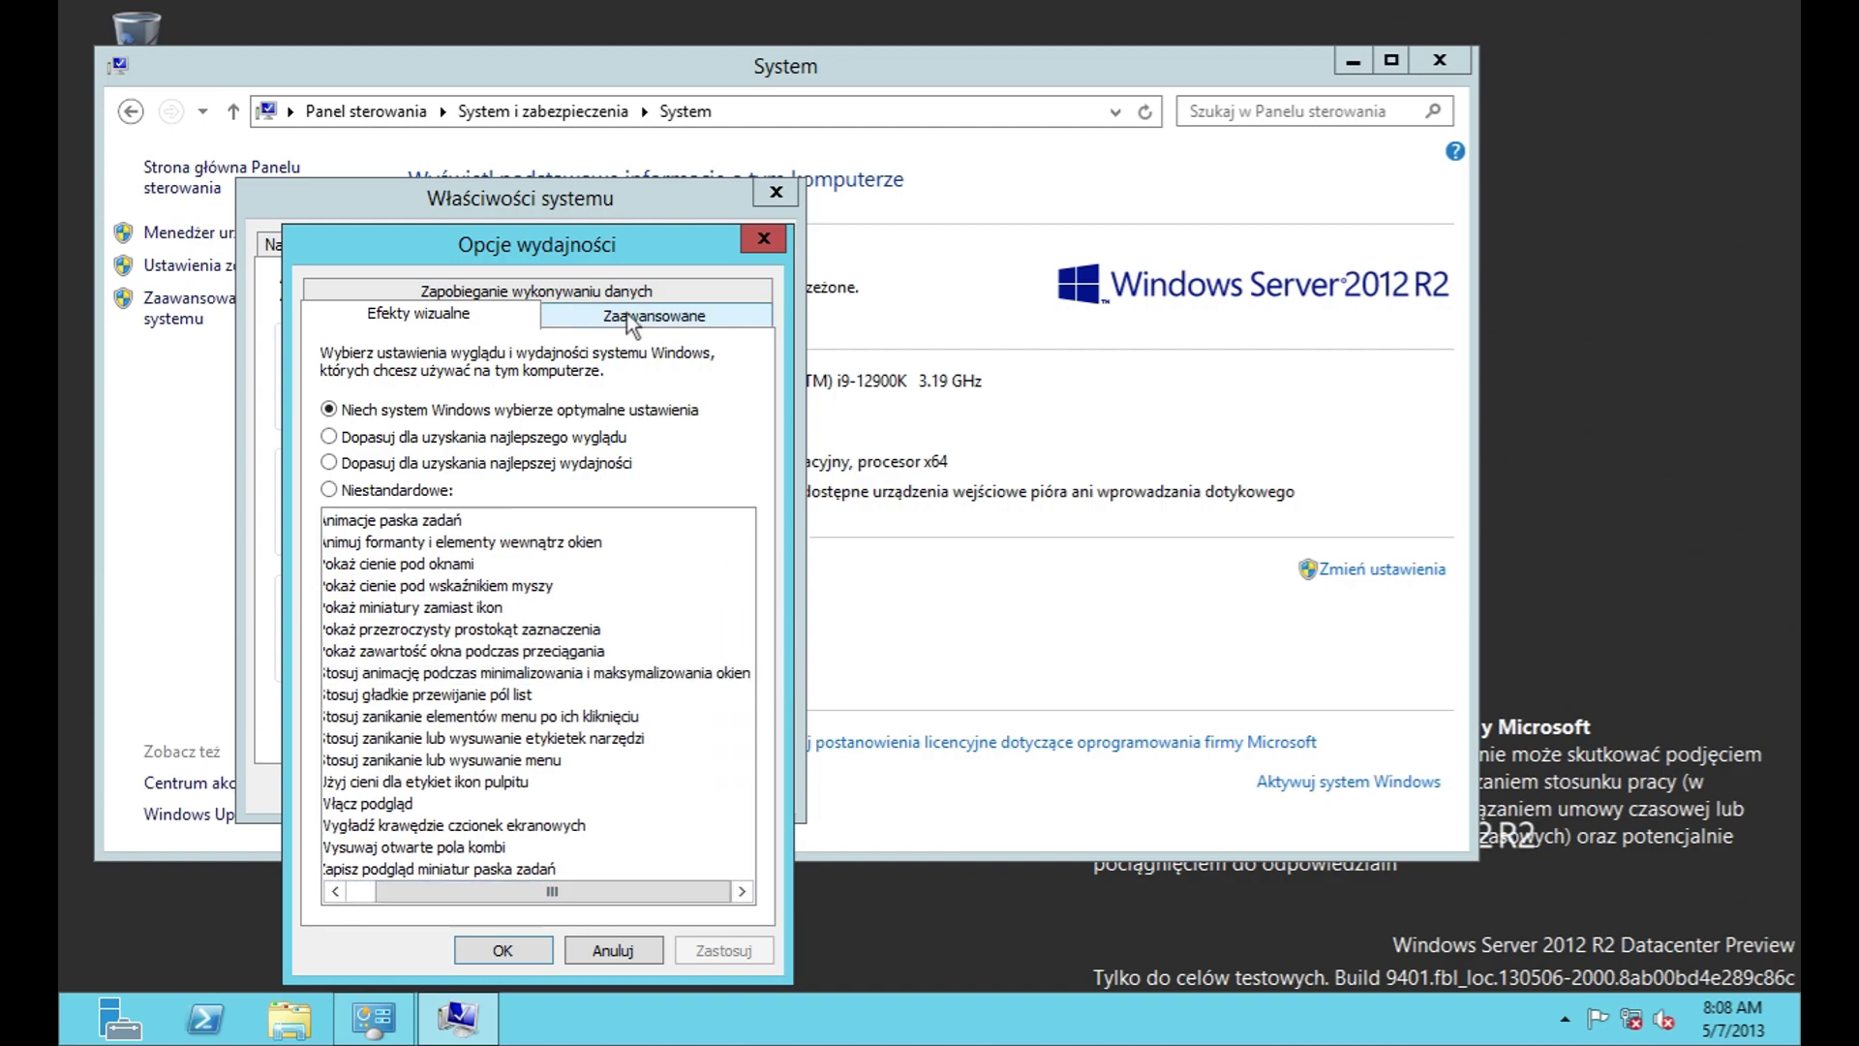
Step: View the virtual memory settings under advanced performance options, leaving them unchanged
click(627, 320)
click(687, 641)
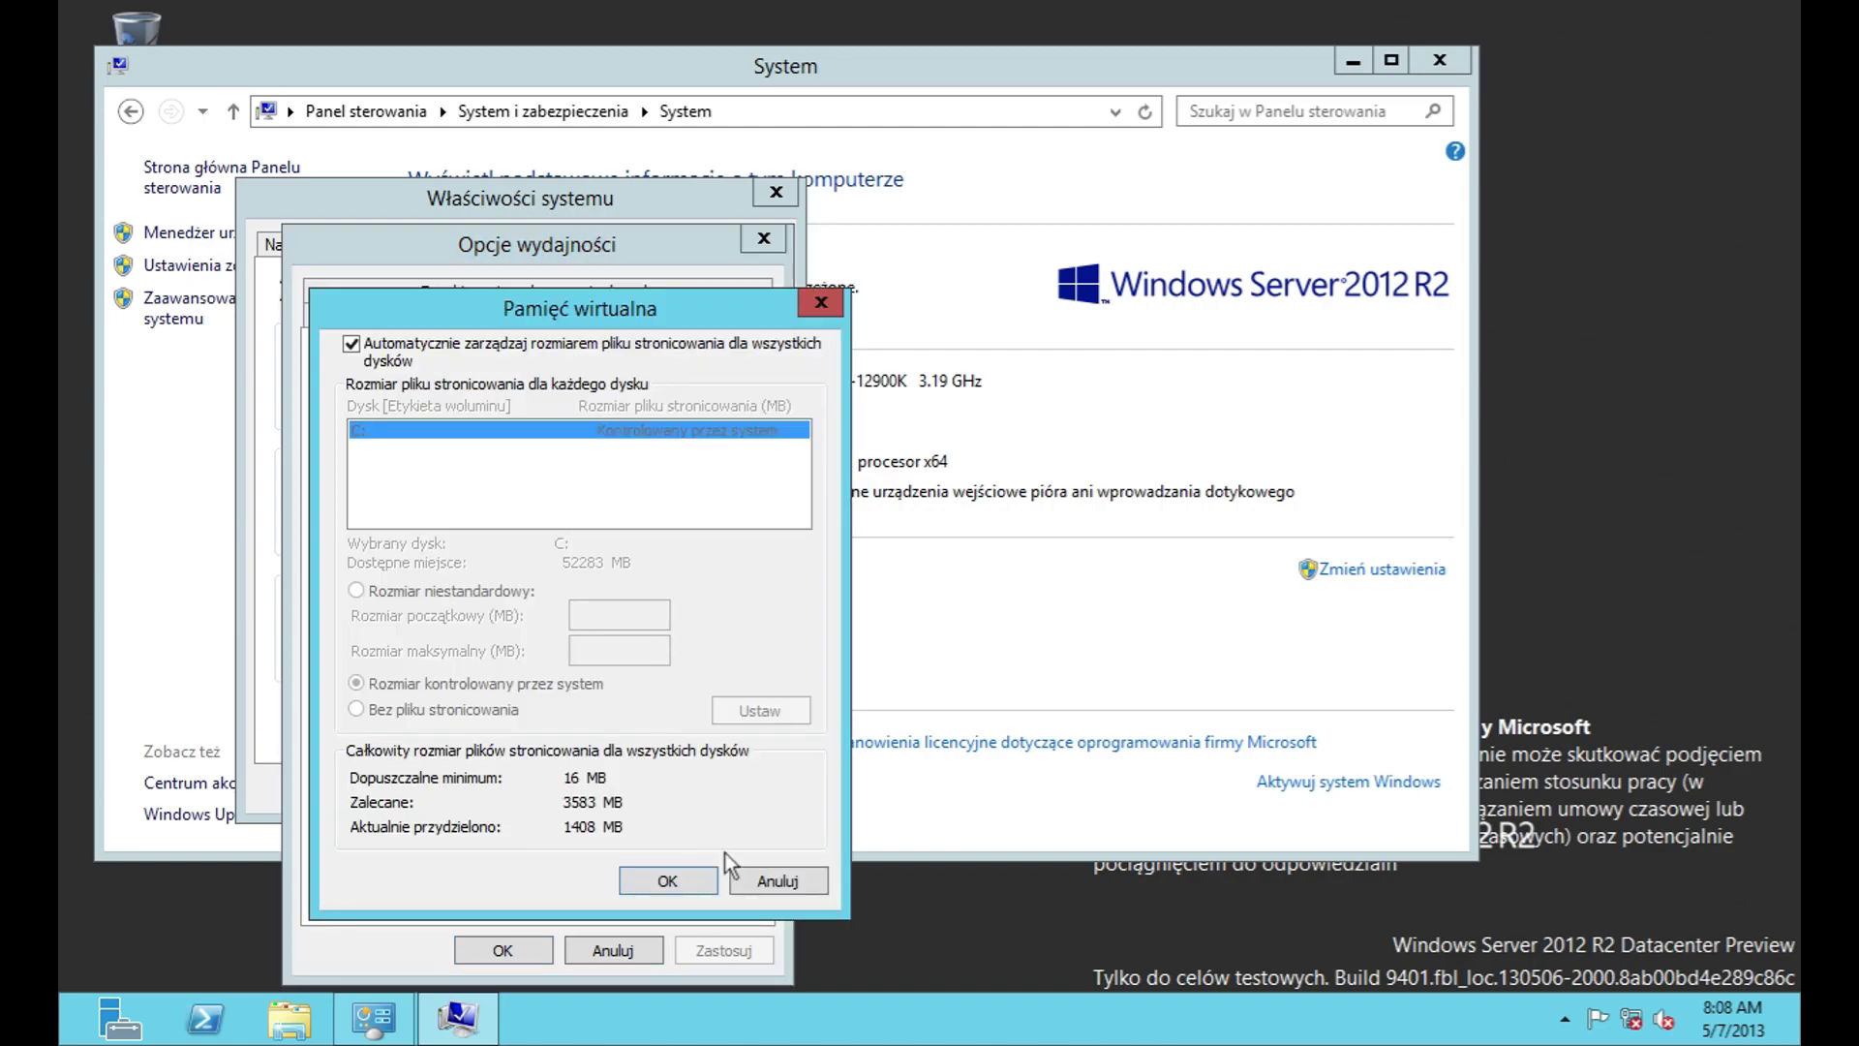
click(778, 880)
Step: Inspect DEP settings and the program-exclusion picker, then cancel Performance Options
click(475, 296)
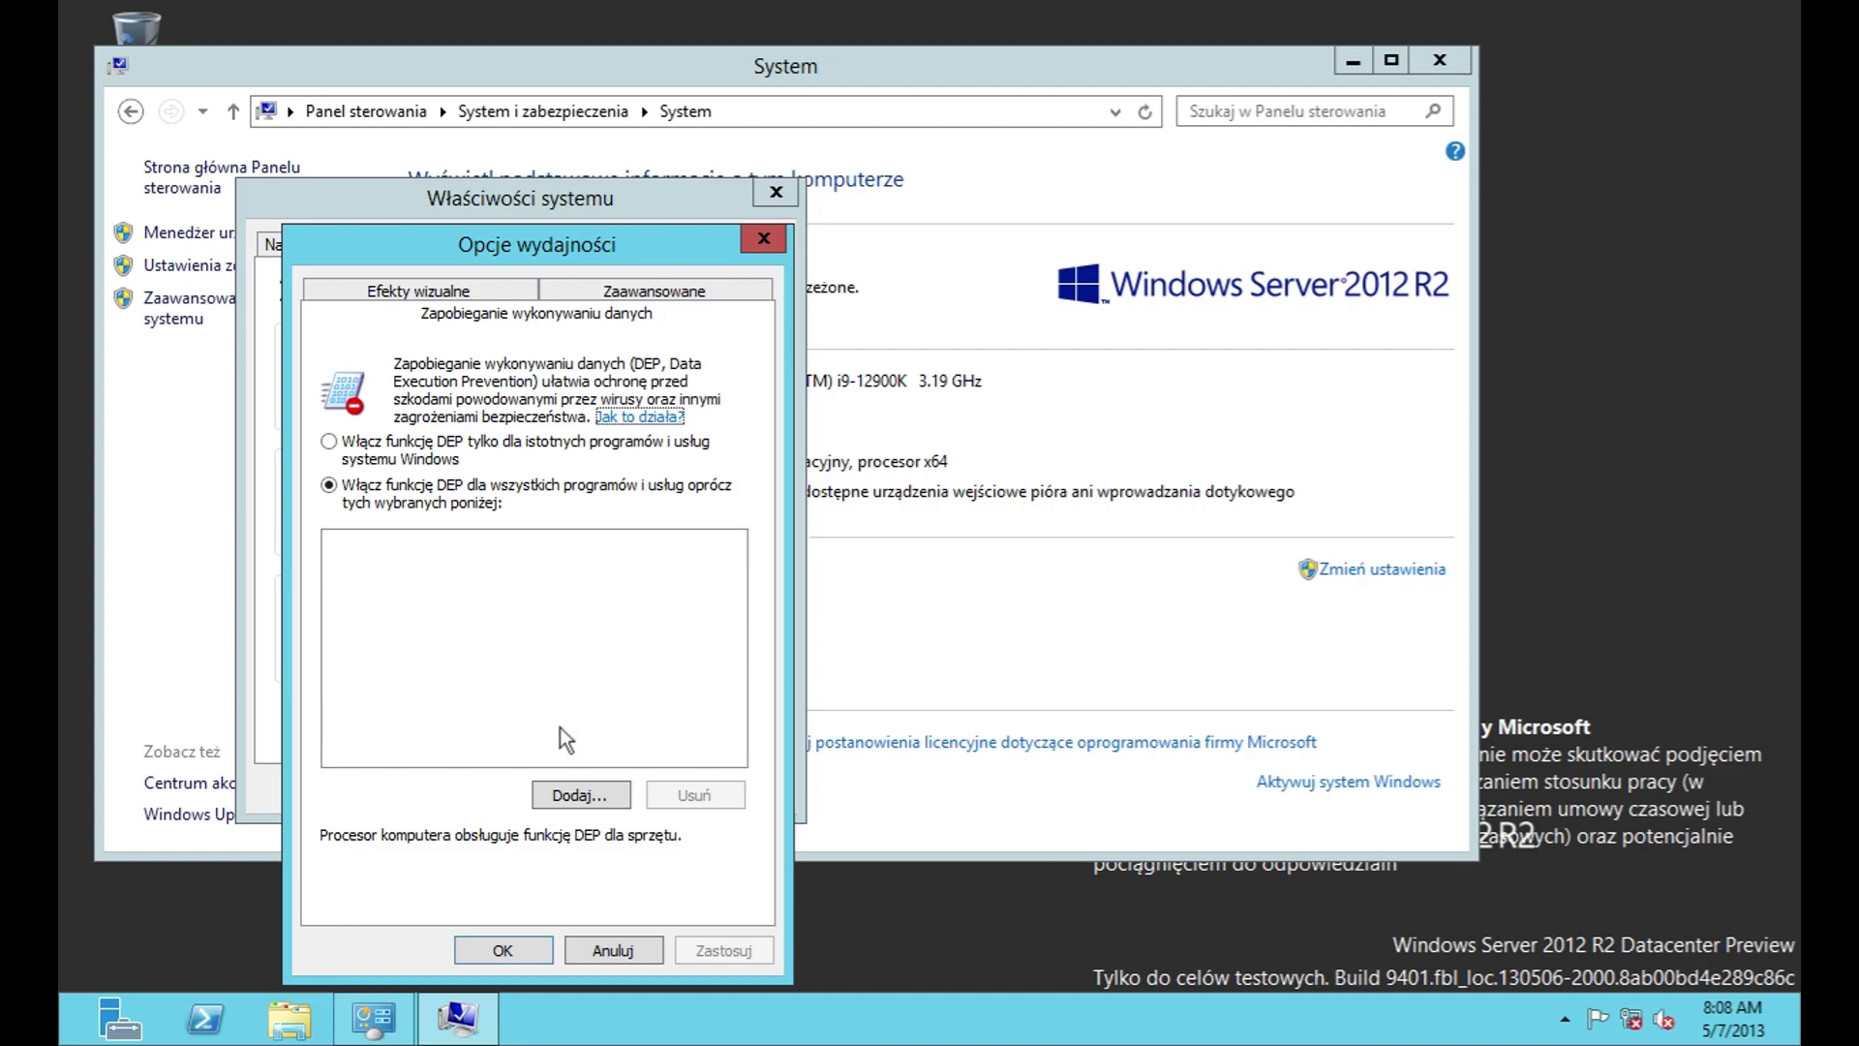
click(580, 794)
click(725, 647)
click(724, 647)
click(838, 652)
click(613, 950)
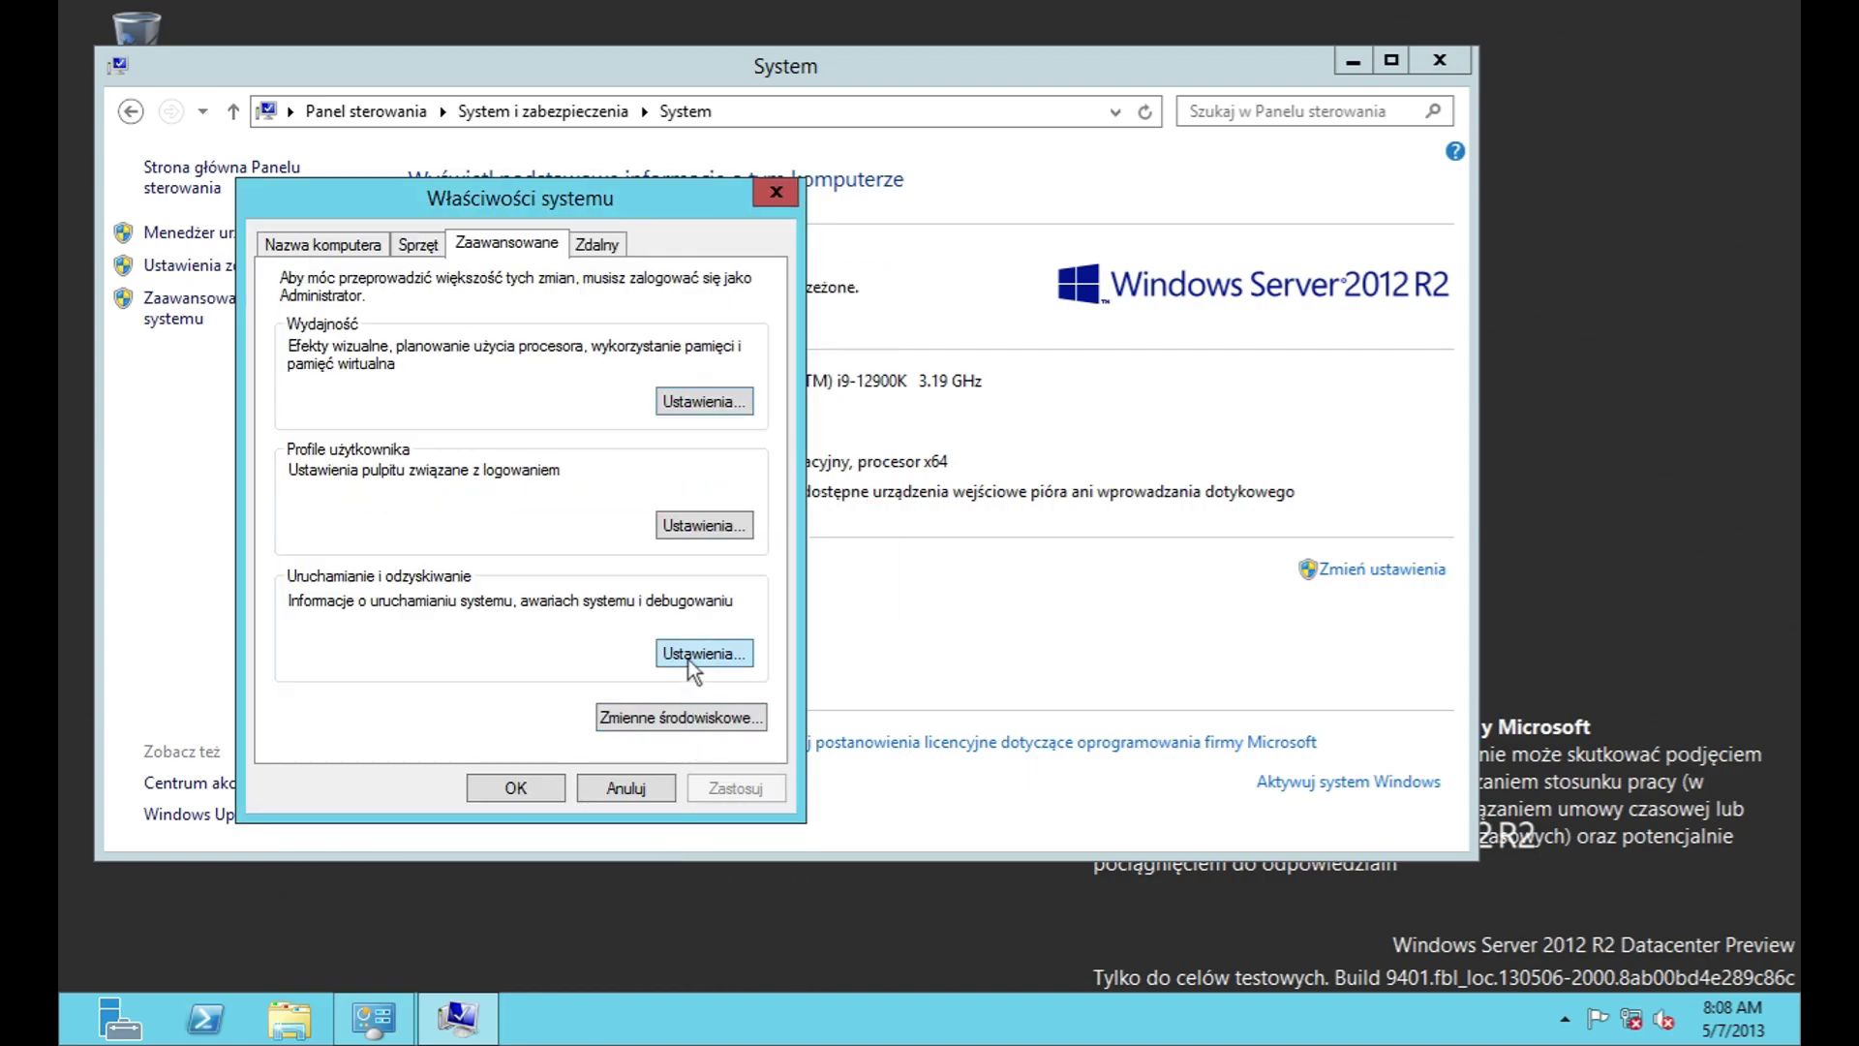
Step: Open user profiles, start Kopiuj do, and browse for a destination folder without choosing one
click(687, 522)
click(716, 632)
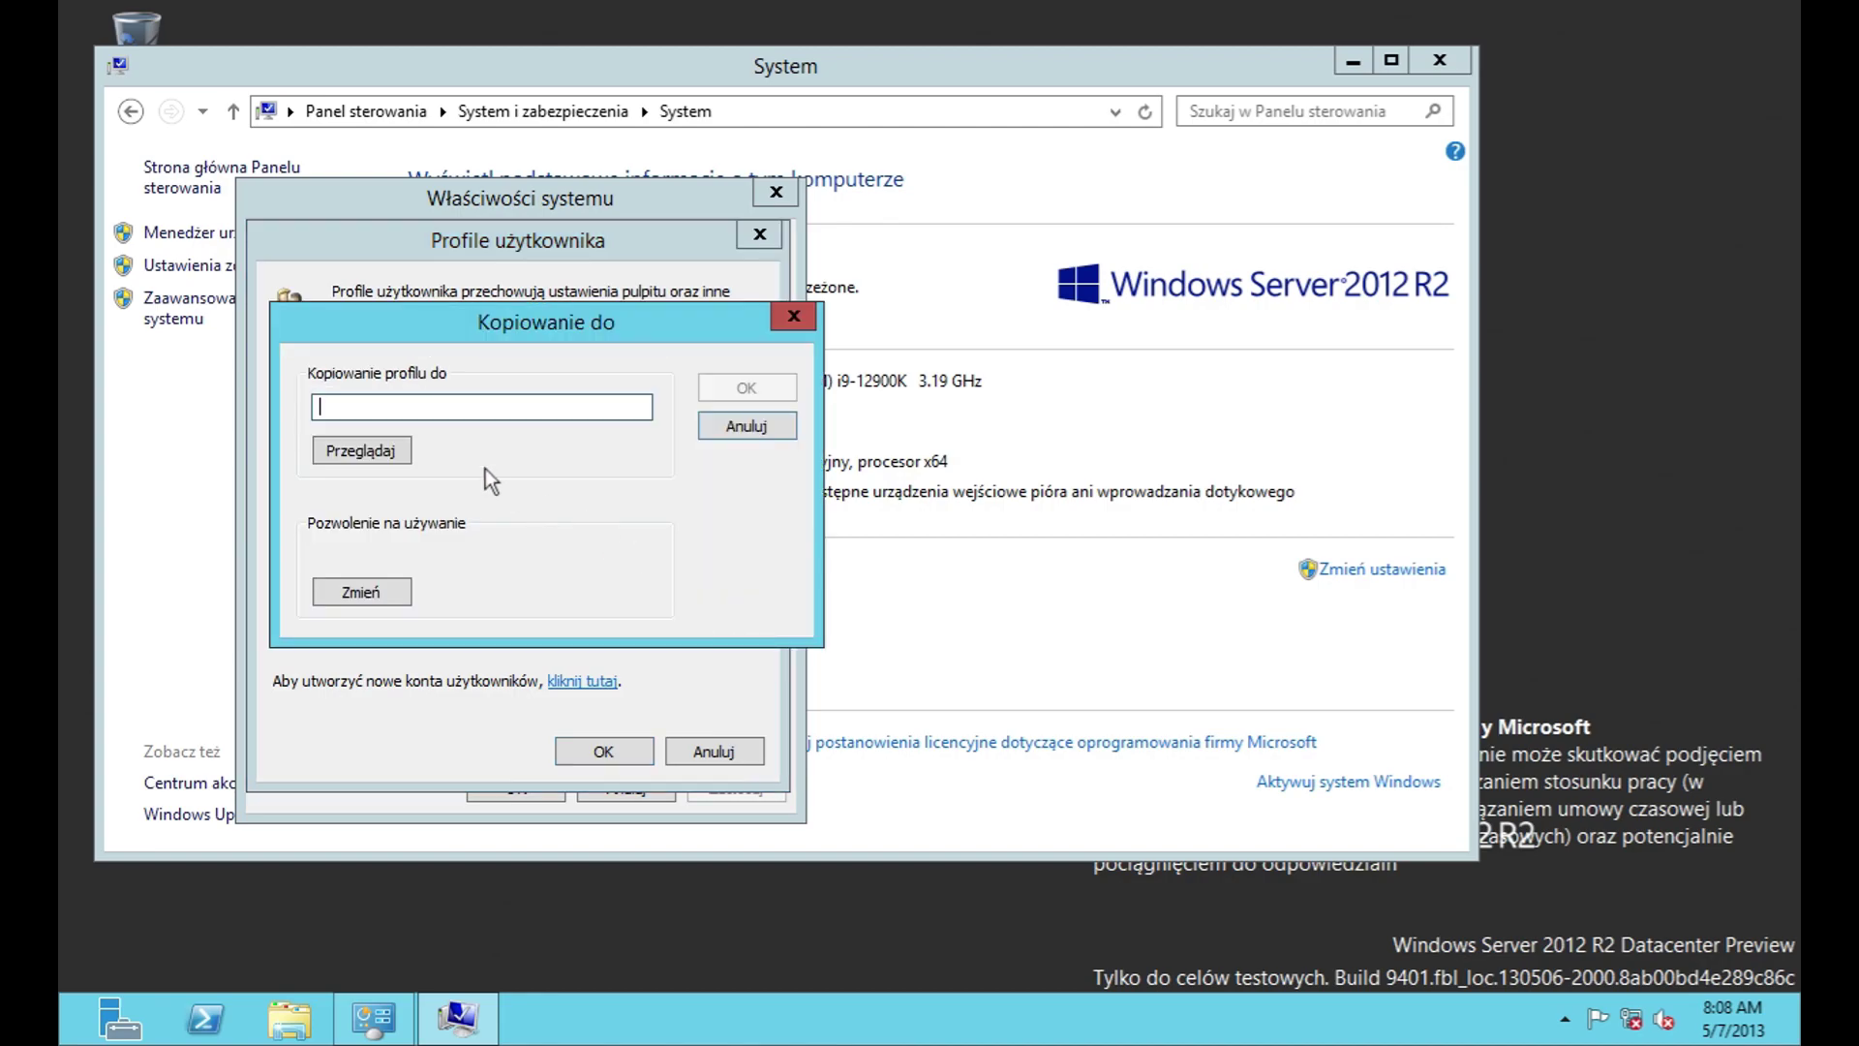
click(383, 450)
click(1065, 684)
Step: Check the search locations and object types in the profile user picker, unchanged
click(352, 592)
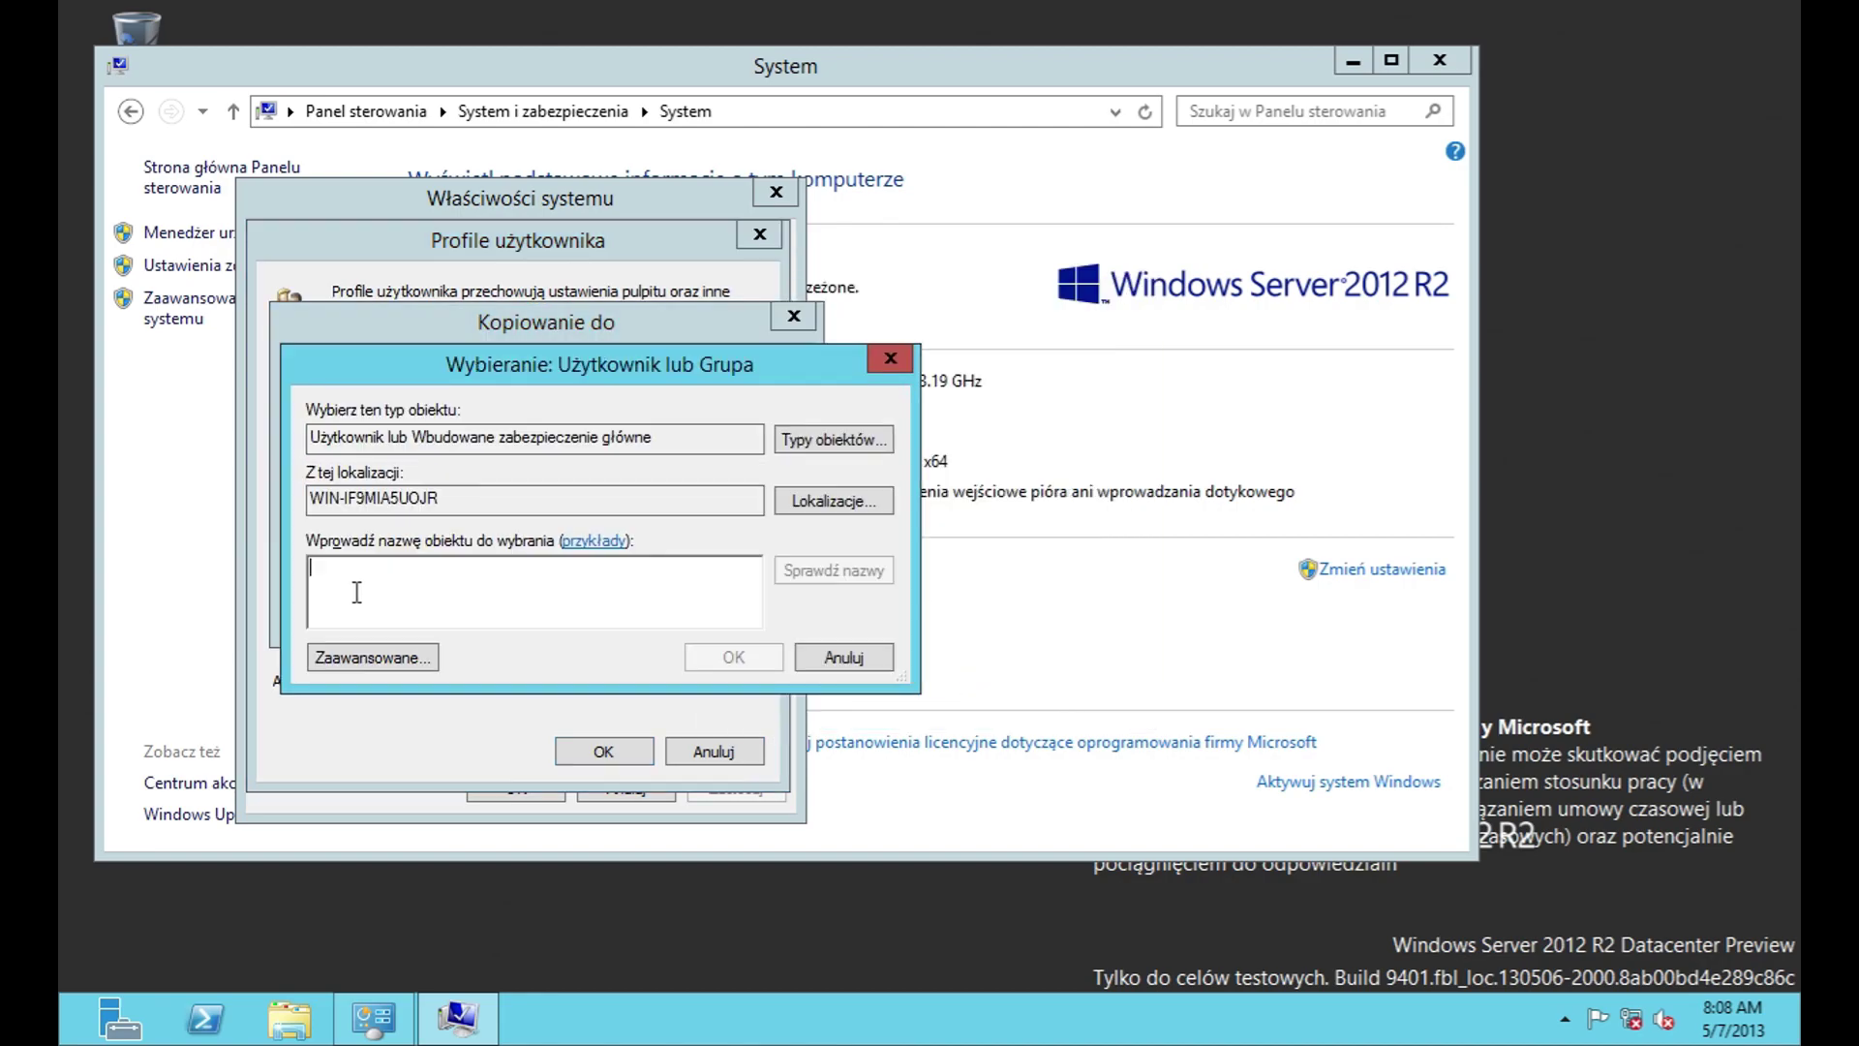
click(841, 516)
click(905, 757)
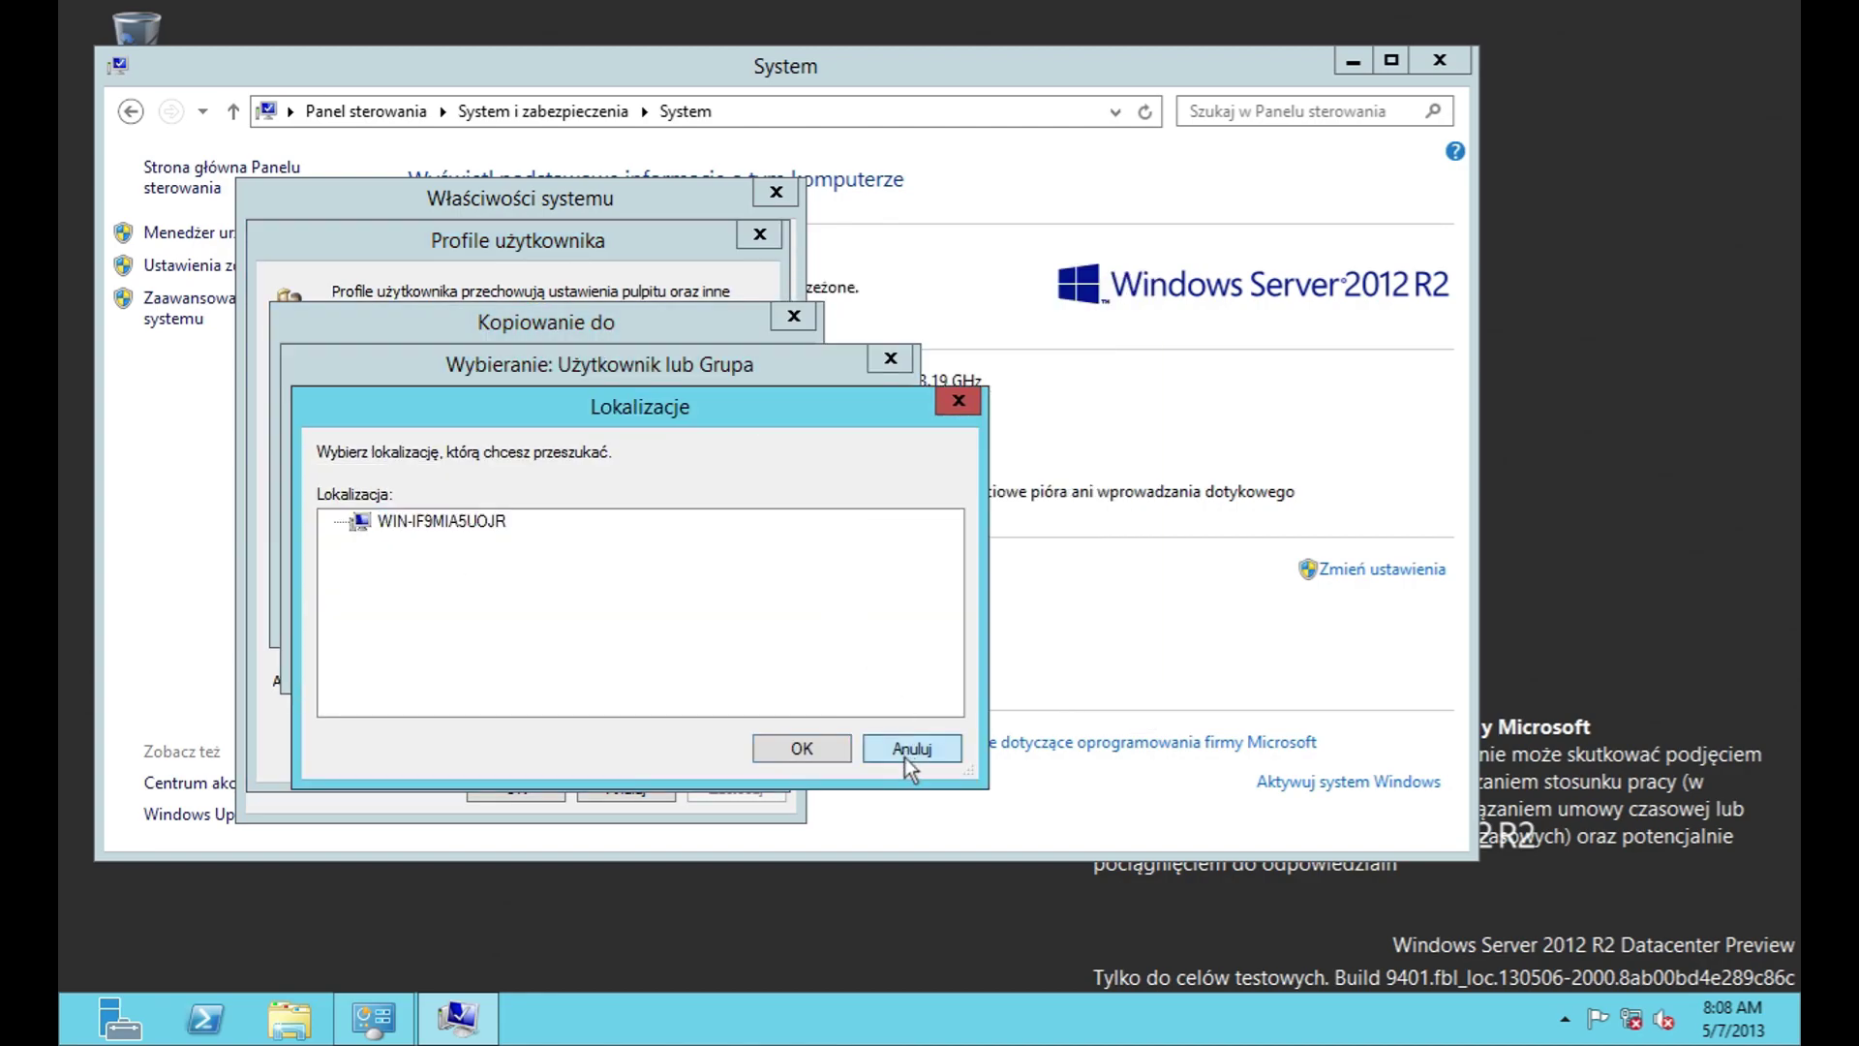
click(811, 442)
click(802, 747)
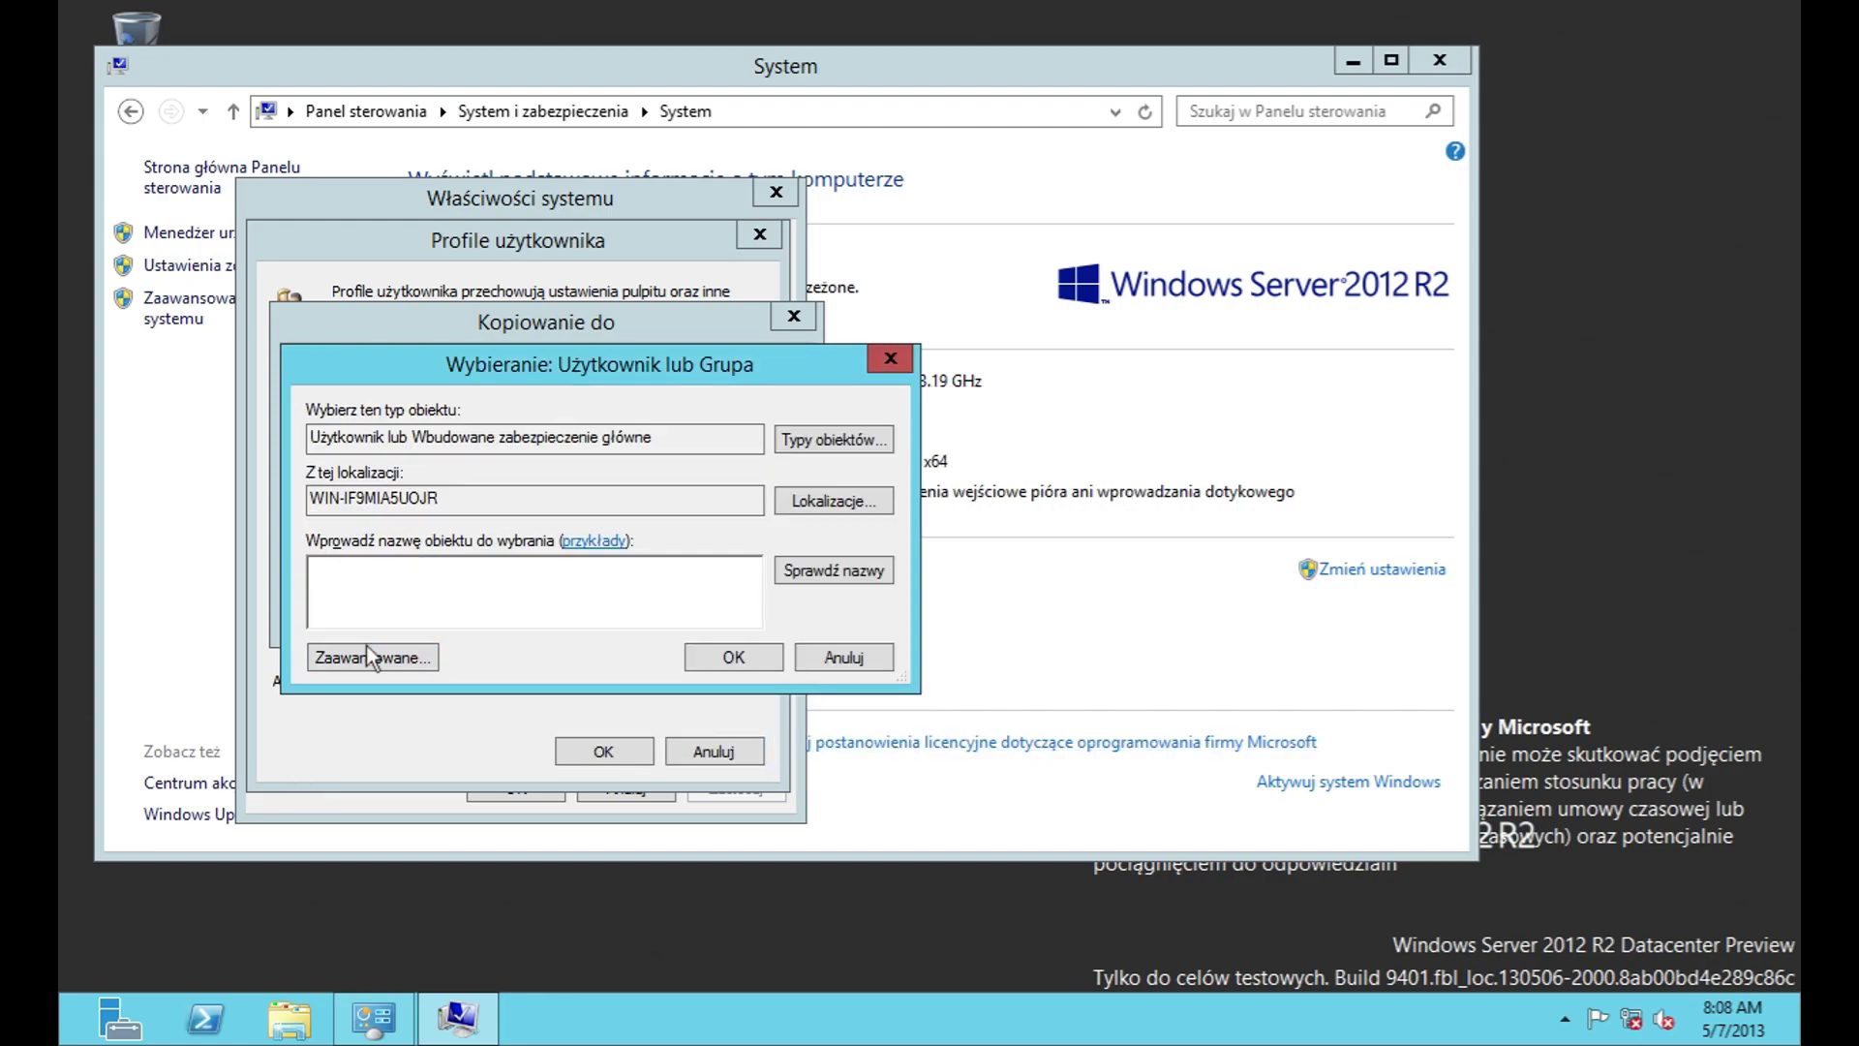
Step: List all users and groups via advanced search, then cancel the picker, profile copy and profiles dialog
click(374, 656)
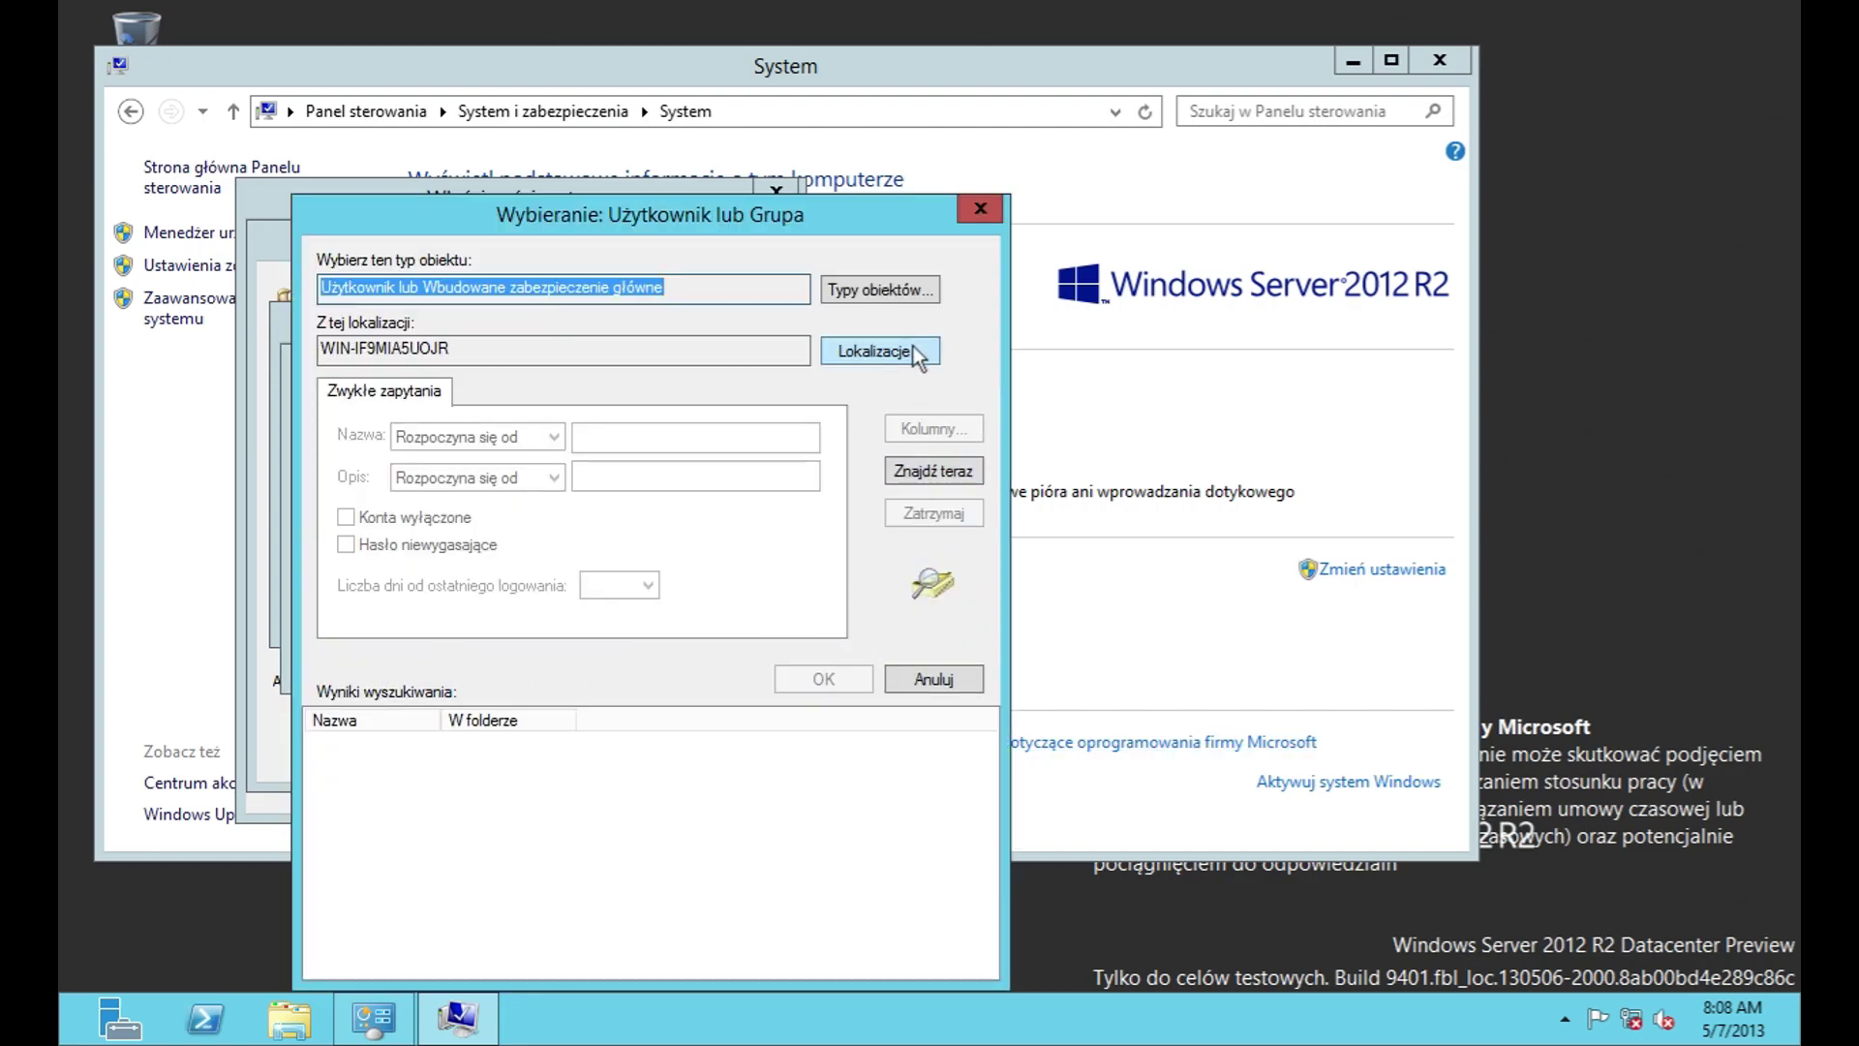
click(973, 468)
click(856, 296)
click(920, 591)
click(864, 346)
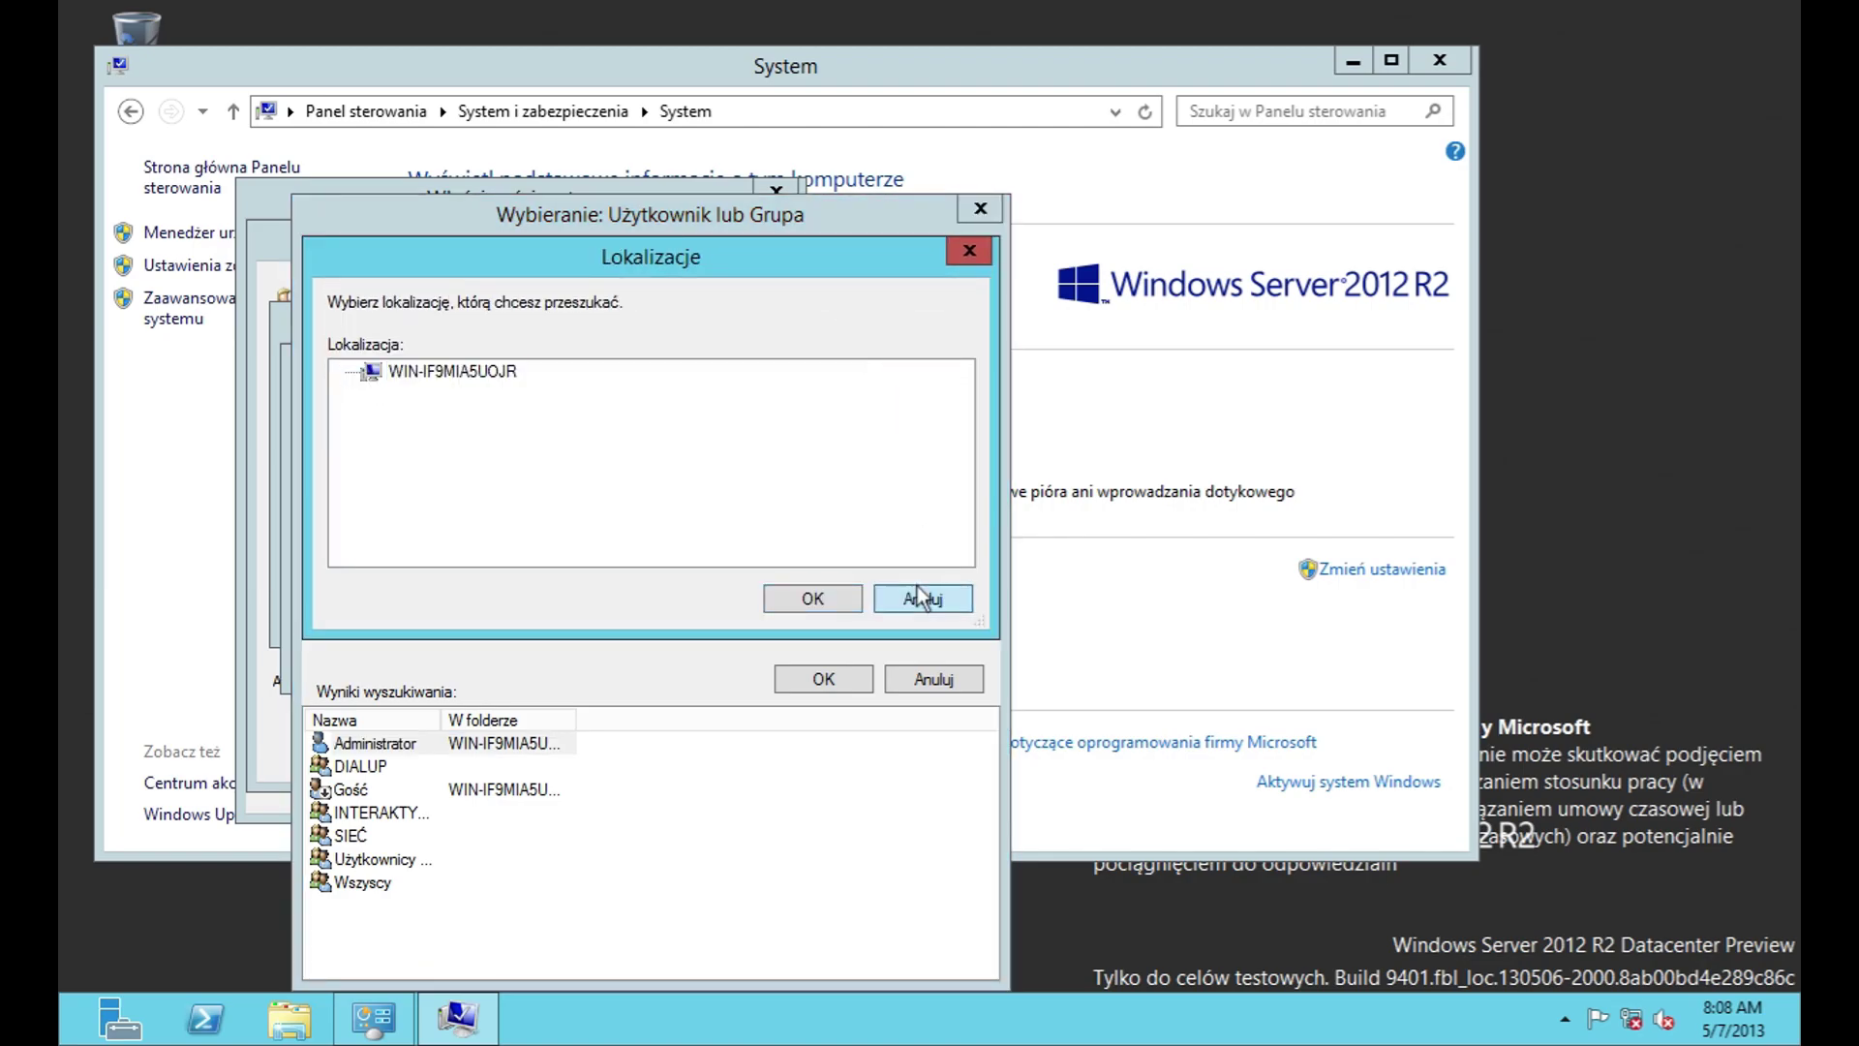
click(923, 597)
click(944, 683)
click(828, 670)
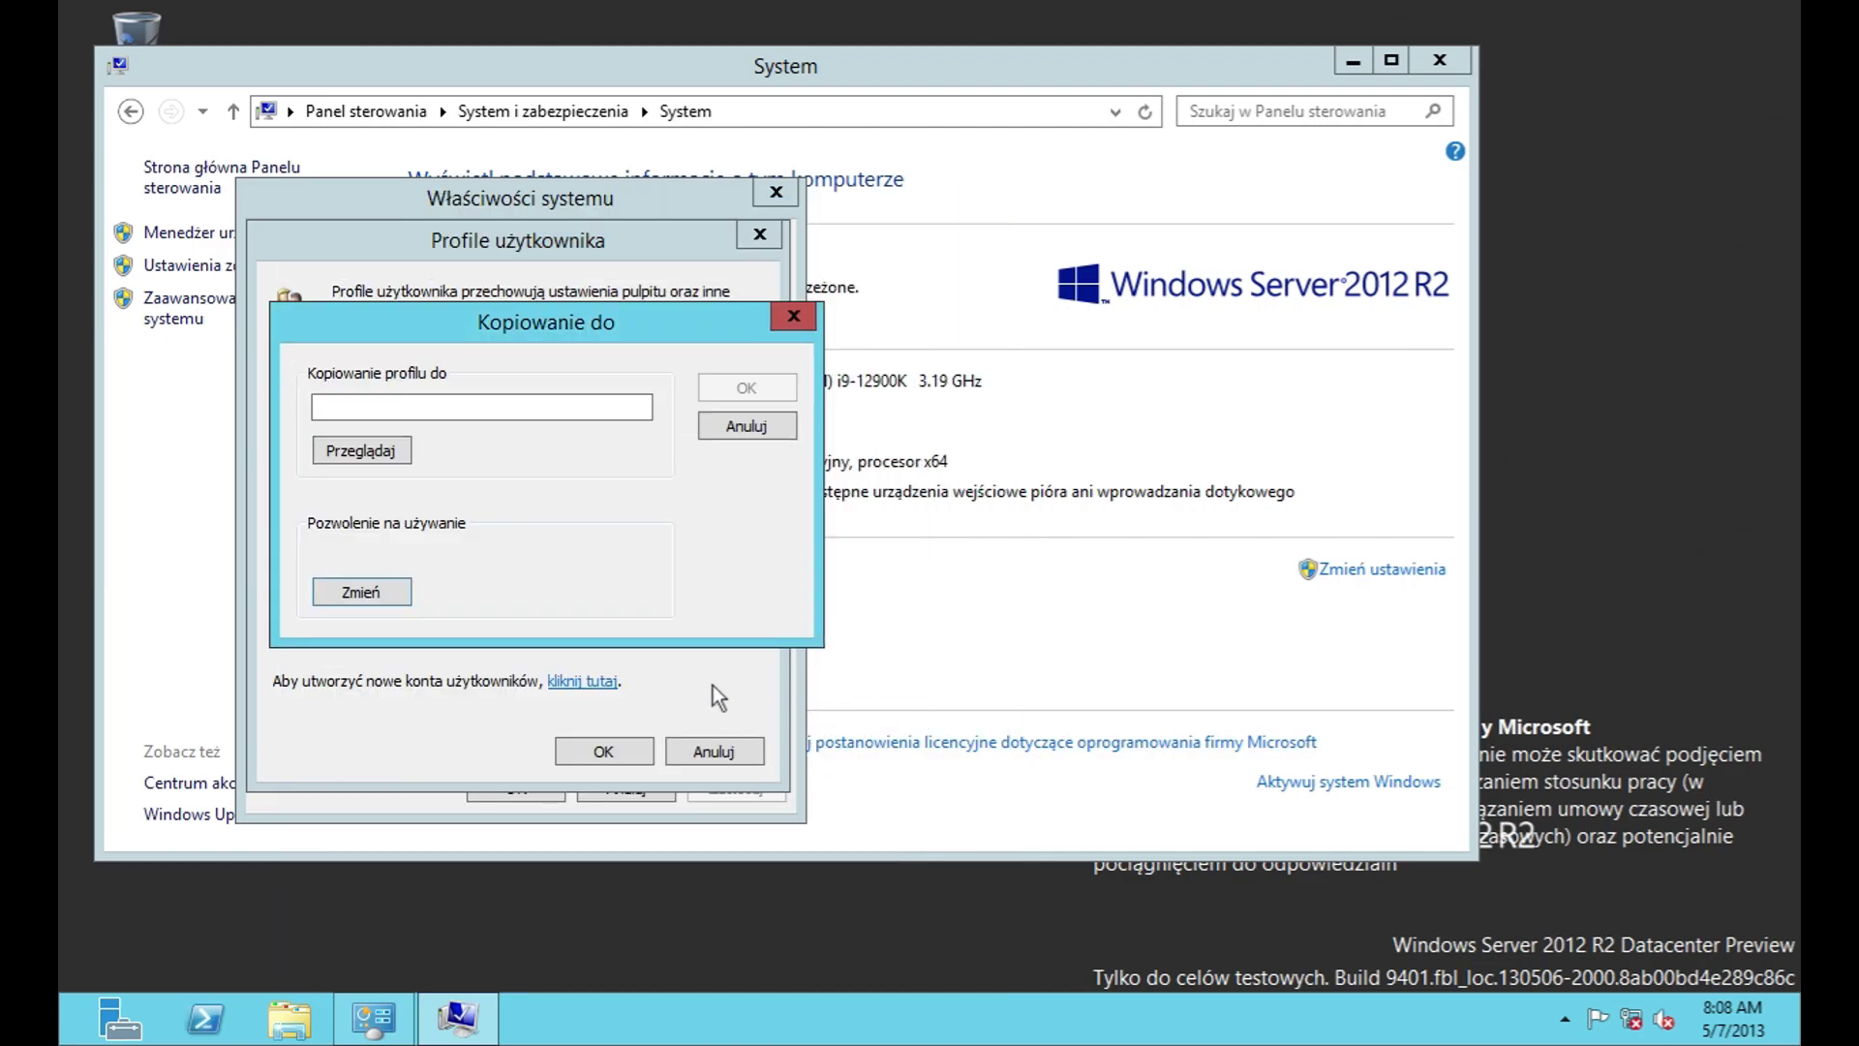
click(733, 427)
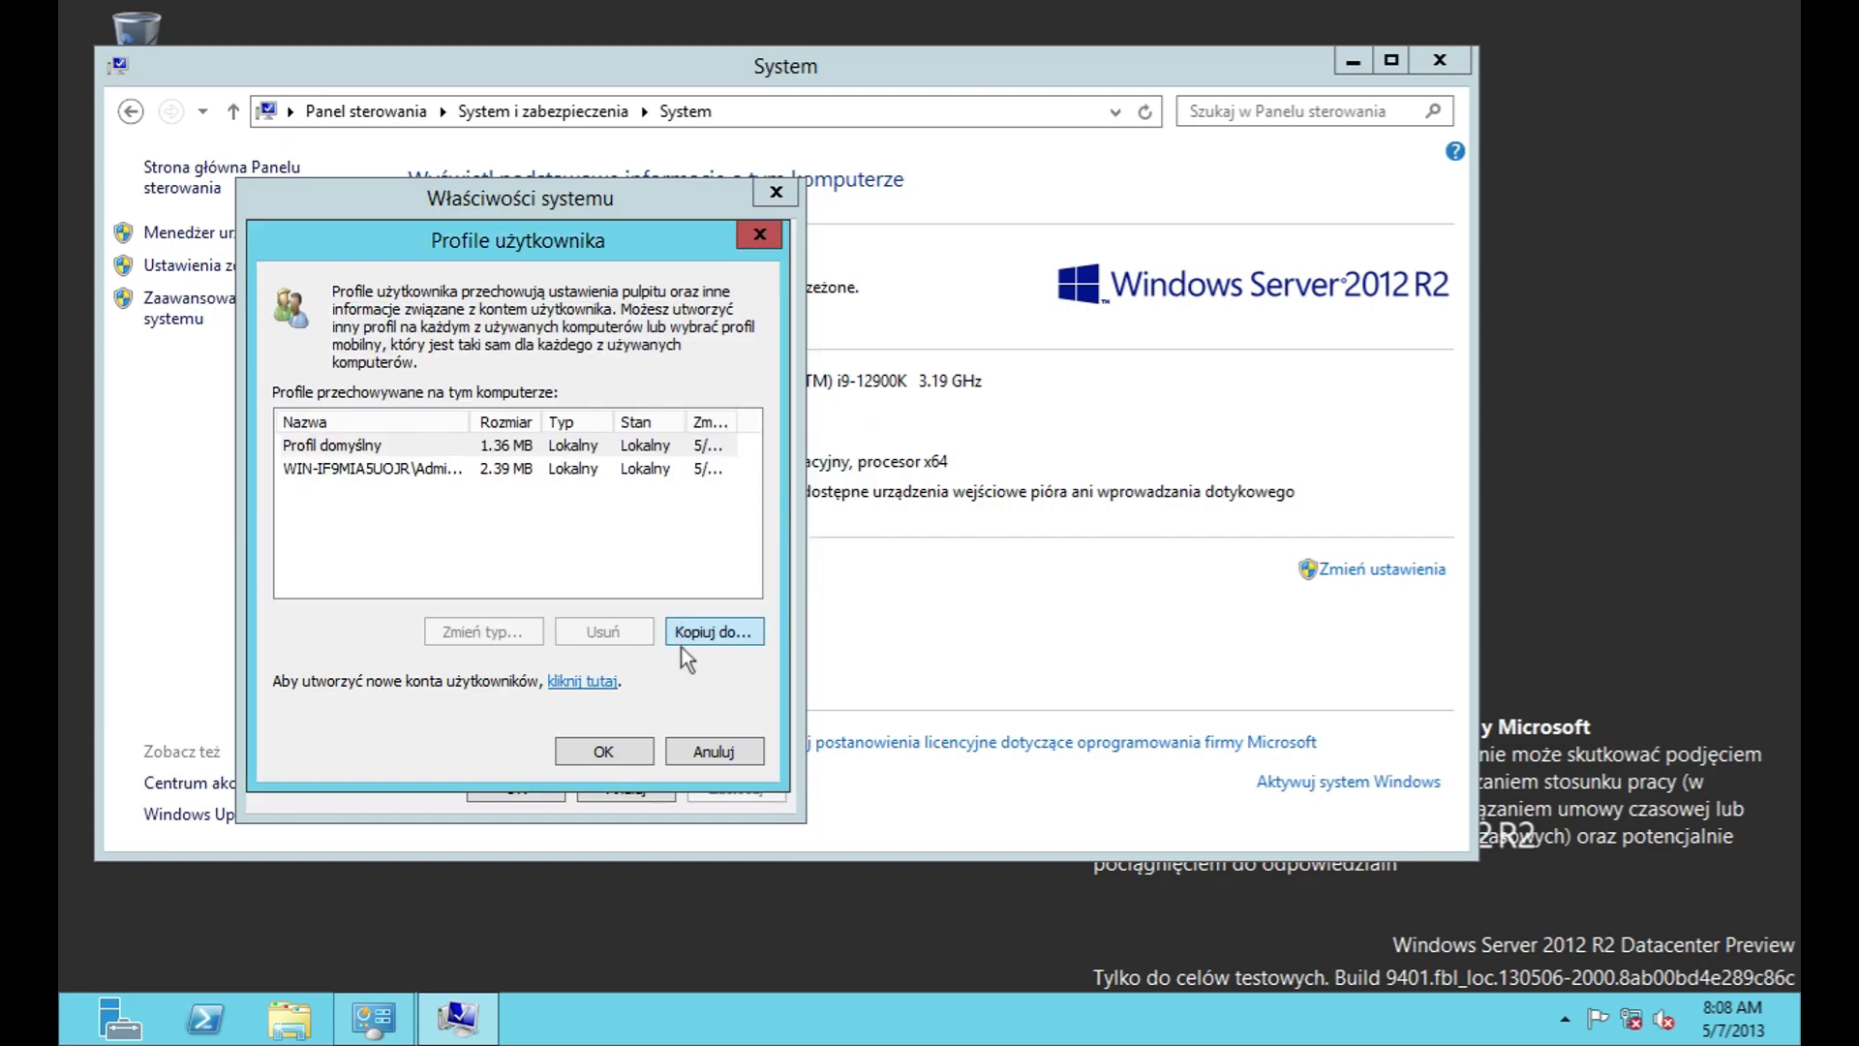
click(683, 742)
Step: Open Uruchamianie i odzyskiwanie settings and view the default operating system list
click(694, 644)
click(510, 397)
click(509, 424)
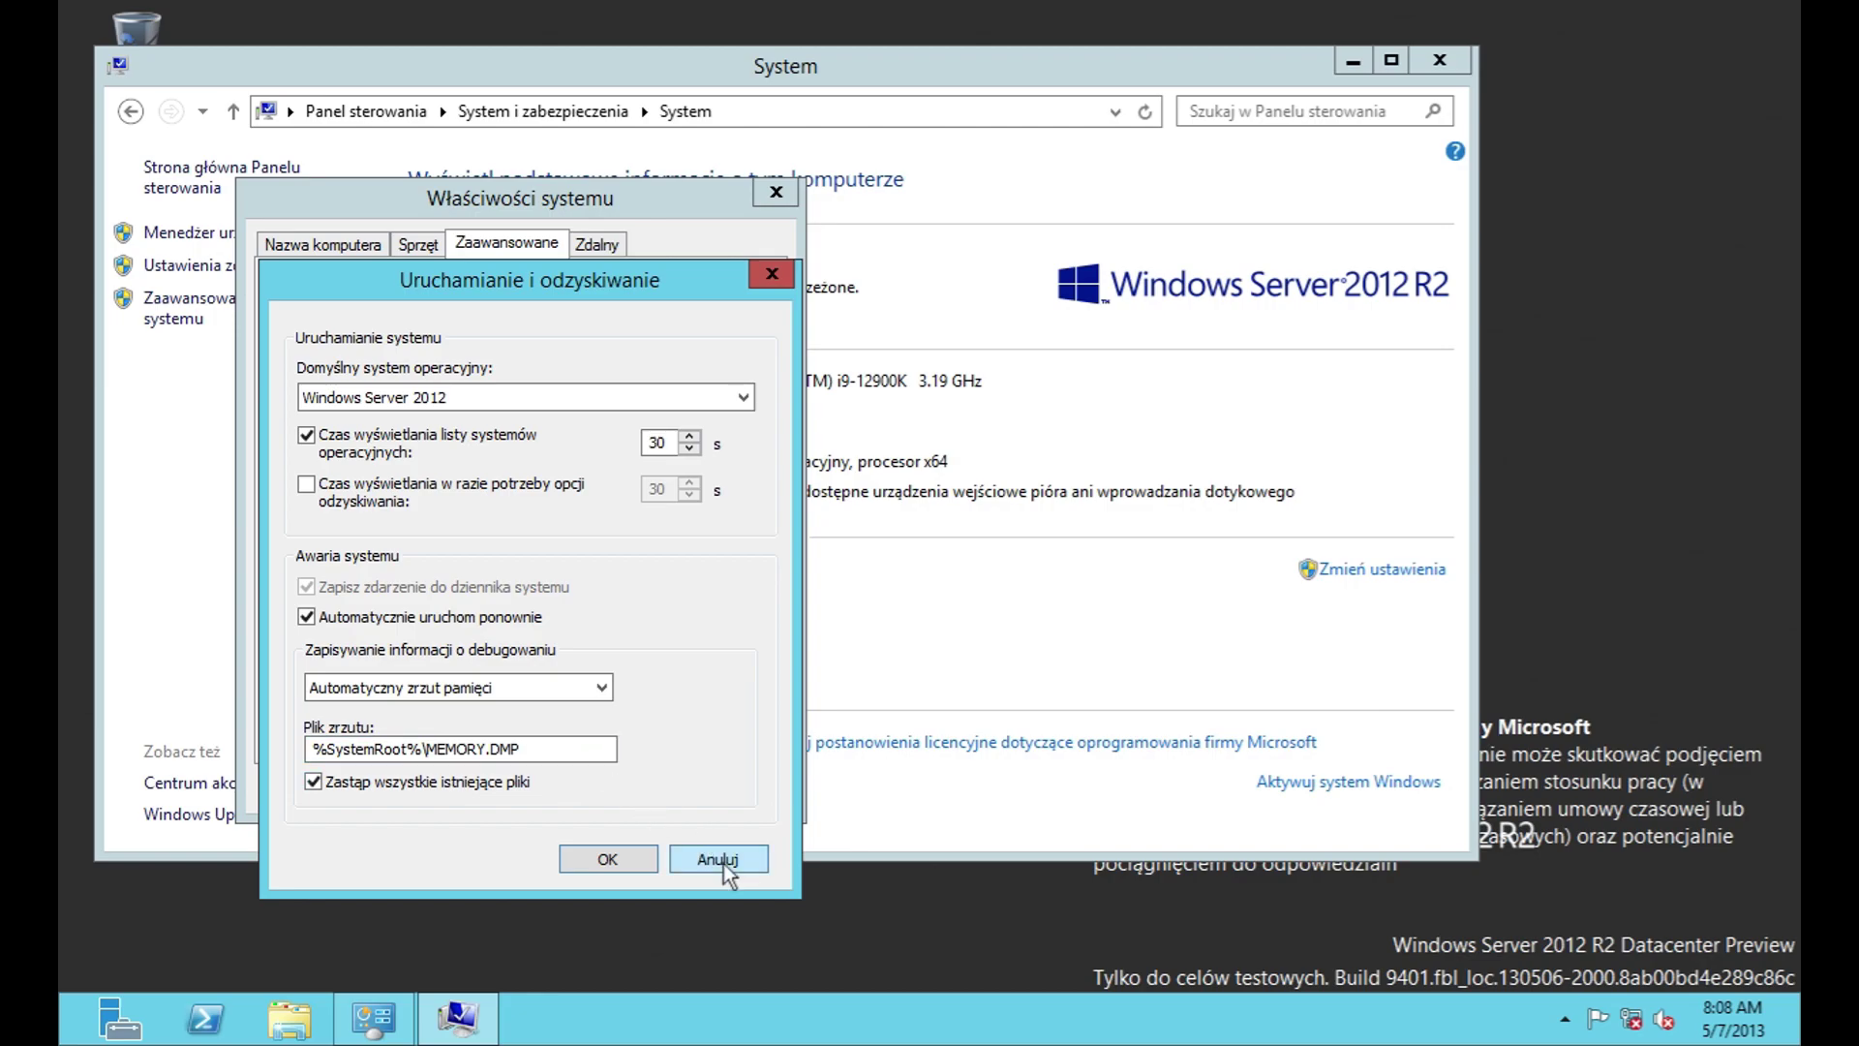
Step: Cancel Startup and Recovery, then try new and edit user variables in Zmienne środowiskowe without saving
click(717, 859)
click(644, 713)
click(506, 521)
click(751, 504)
click(627, 516)
click(731, 504)
drag(745, 640, 747, 705)
Step: Try a new system variable and edit ComSpec, cancel both, and close environment variables
click(508, 748)
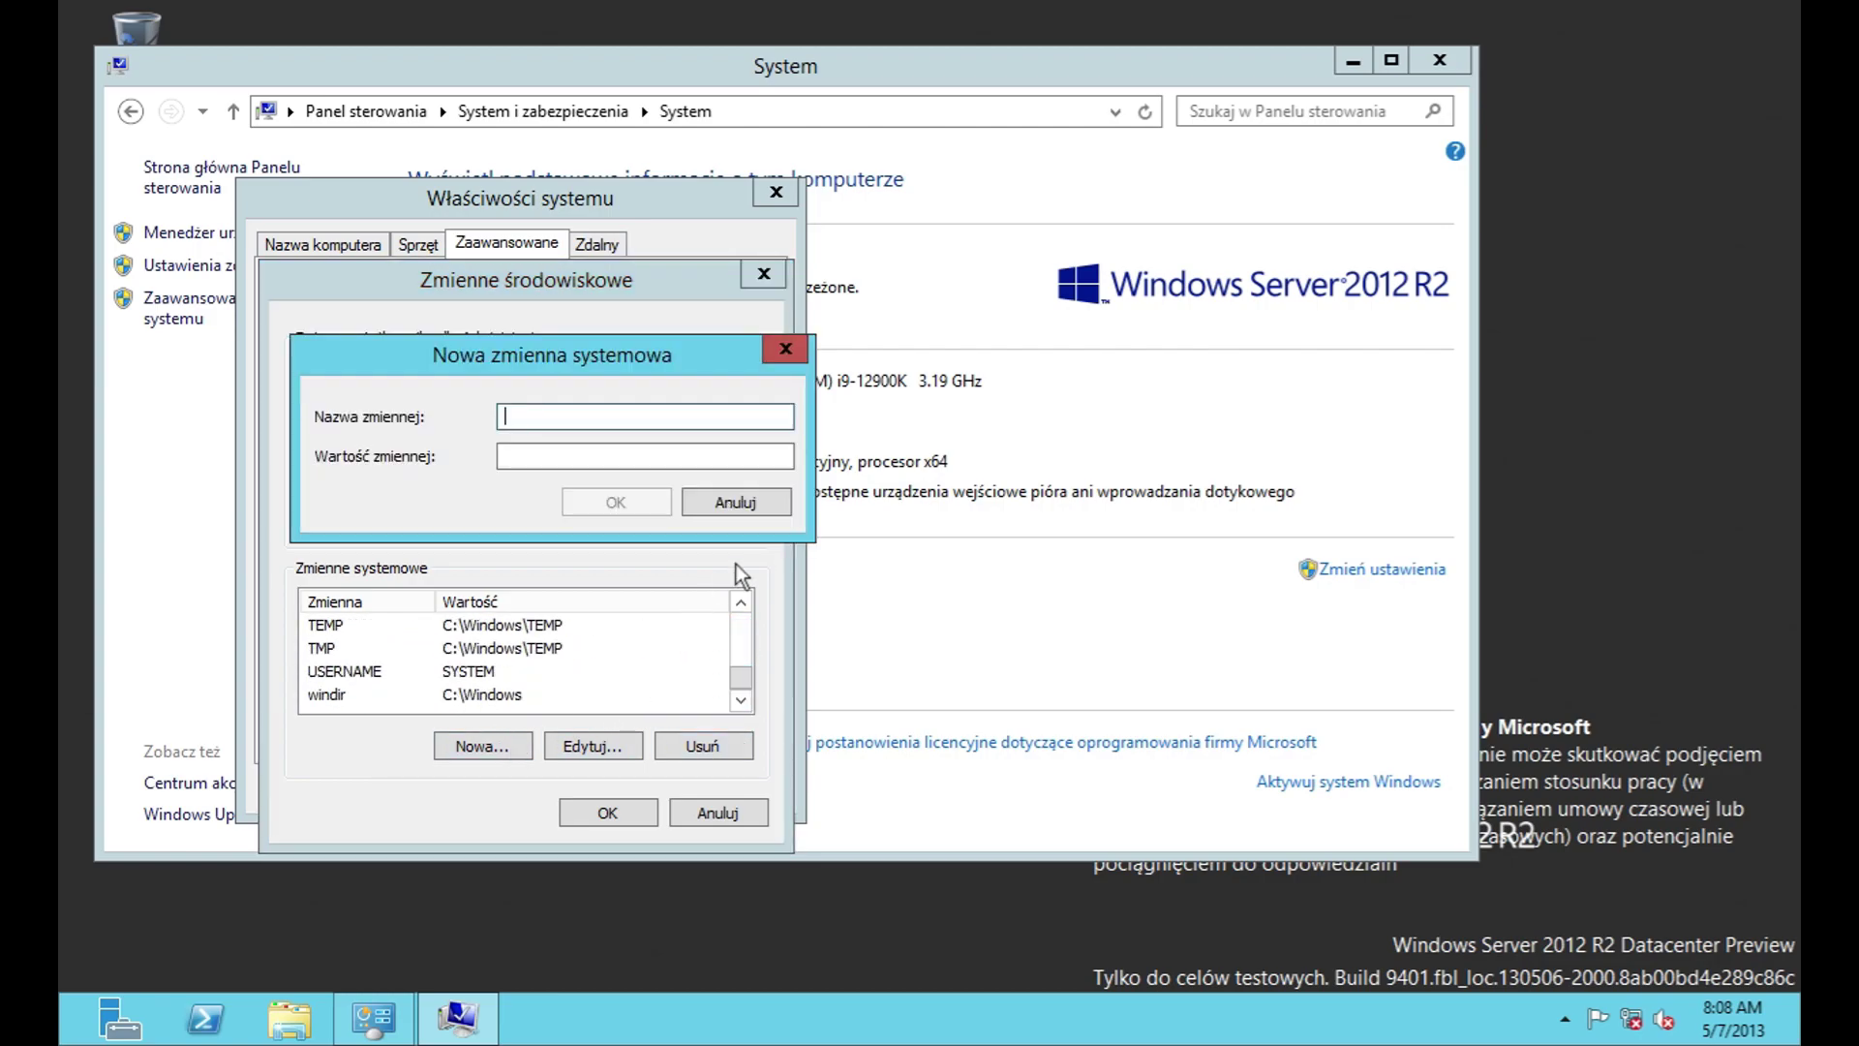
click(759, 503)
click(591, 746)
click(731, 500)
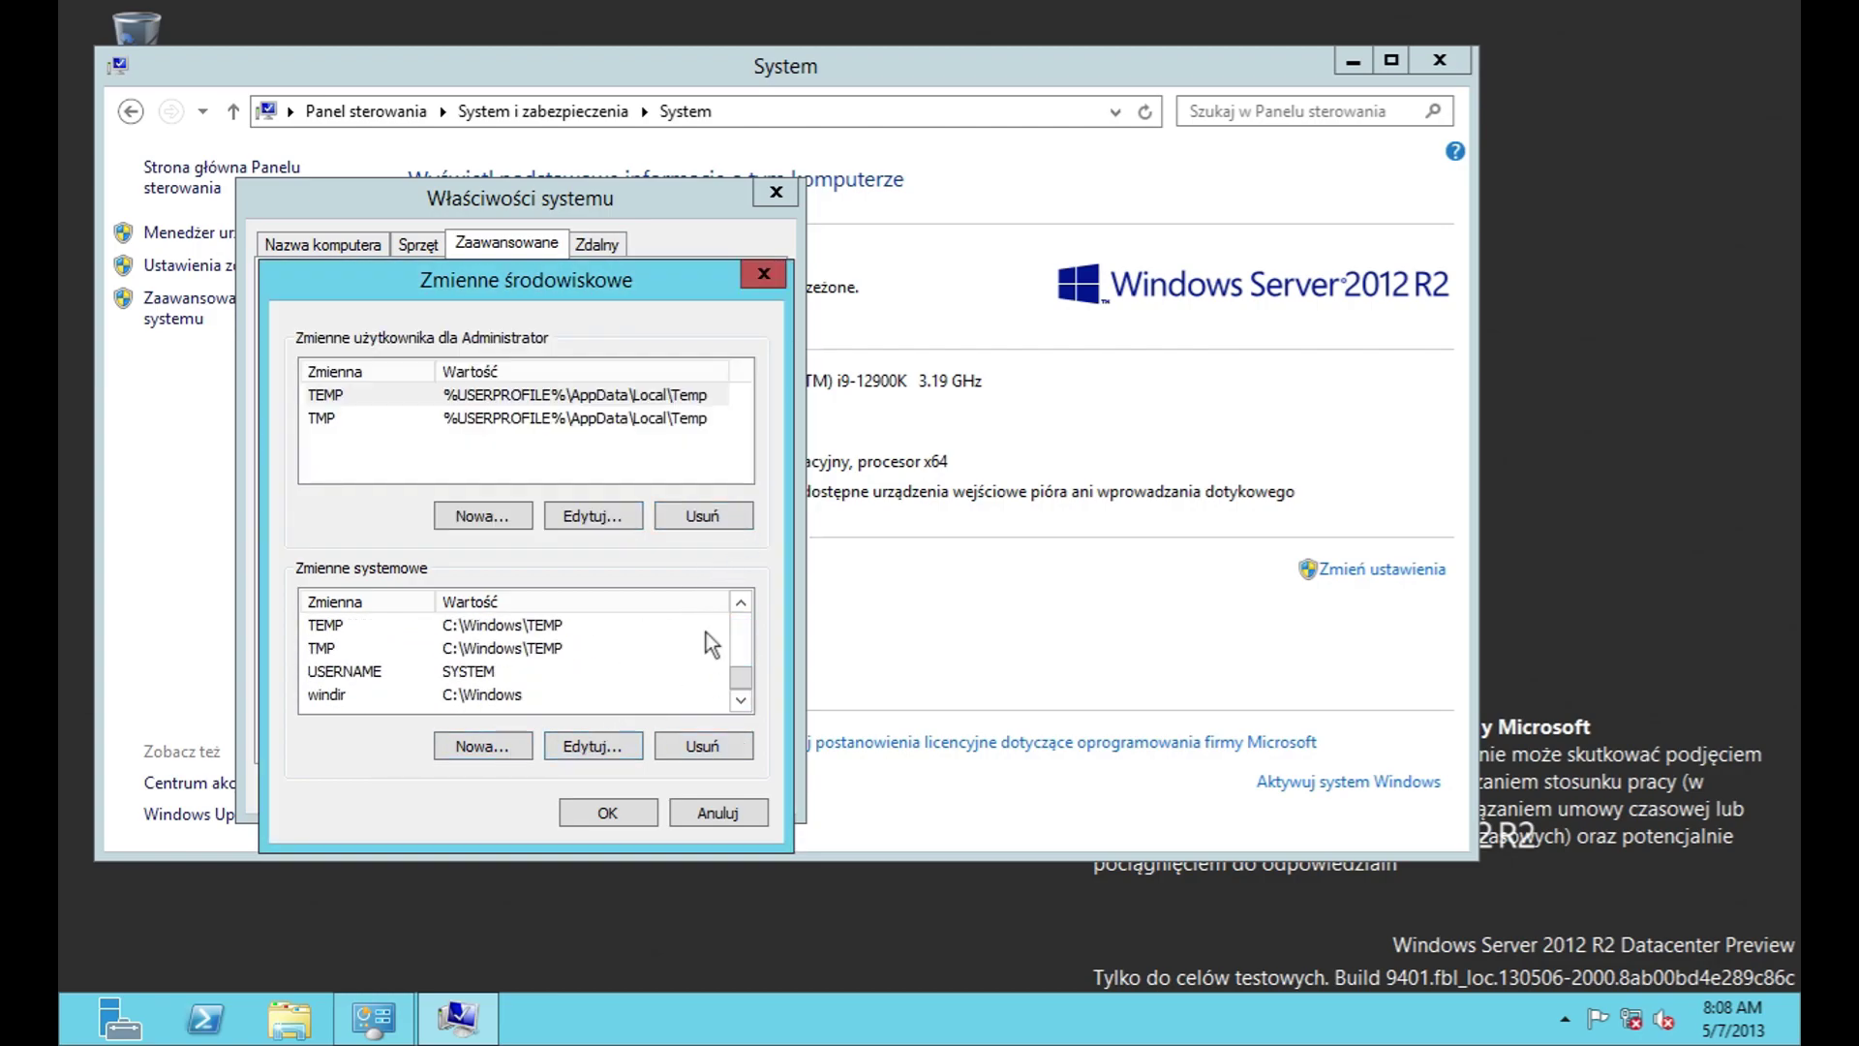
click(709, 812)
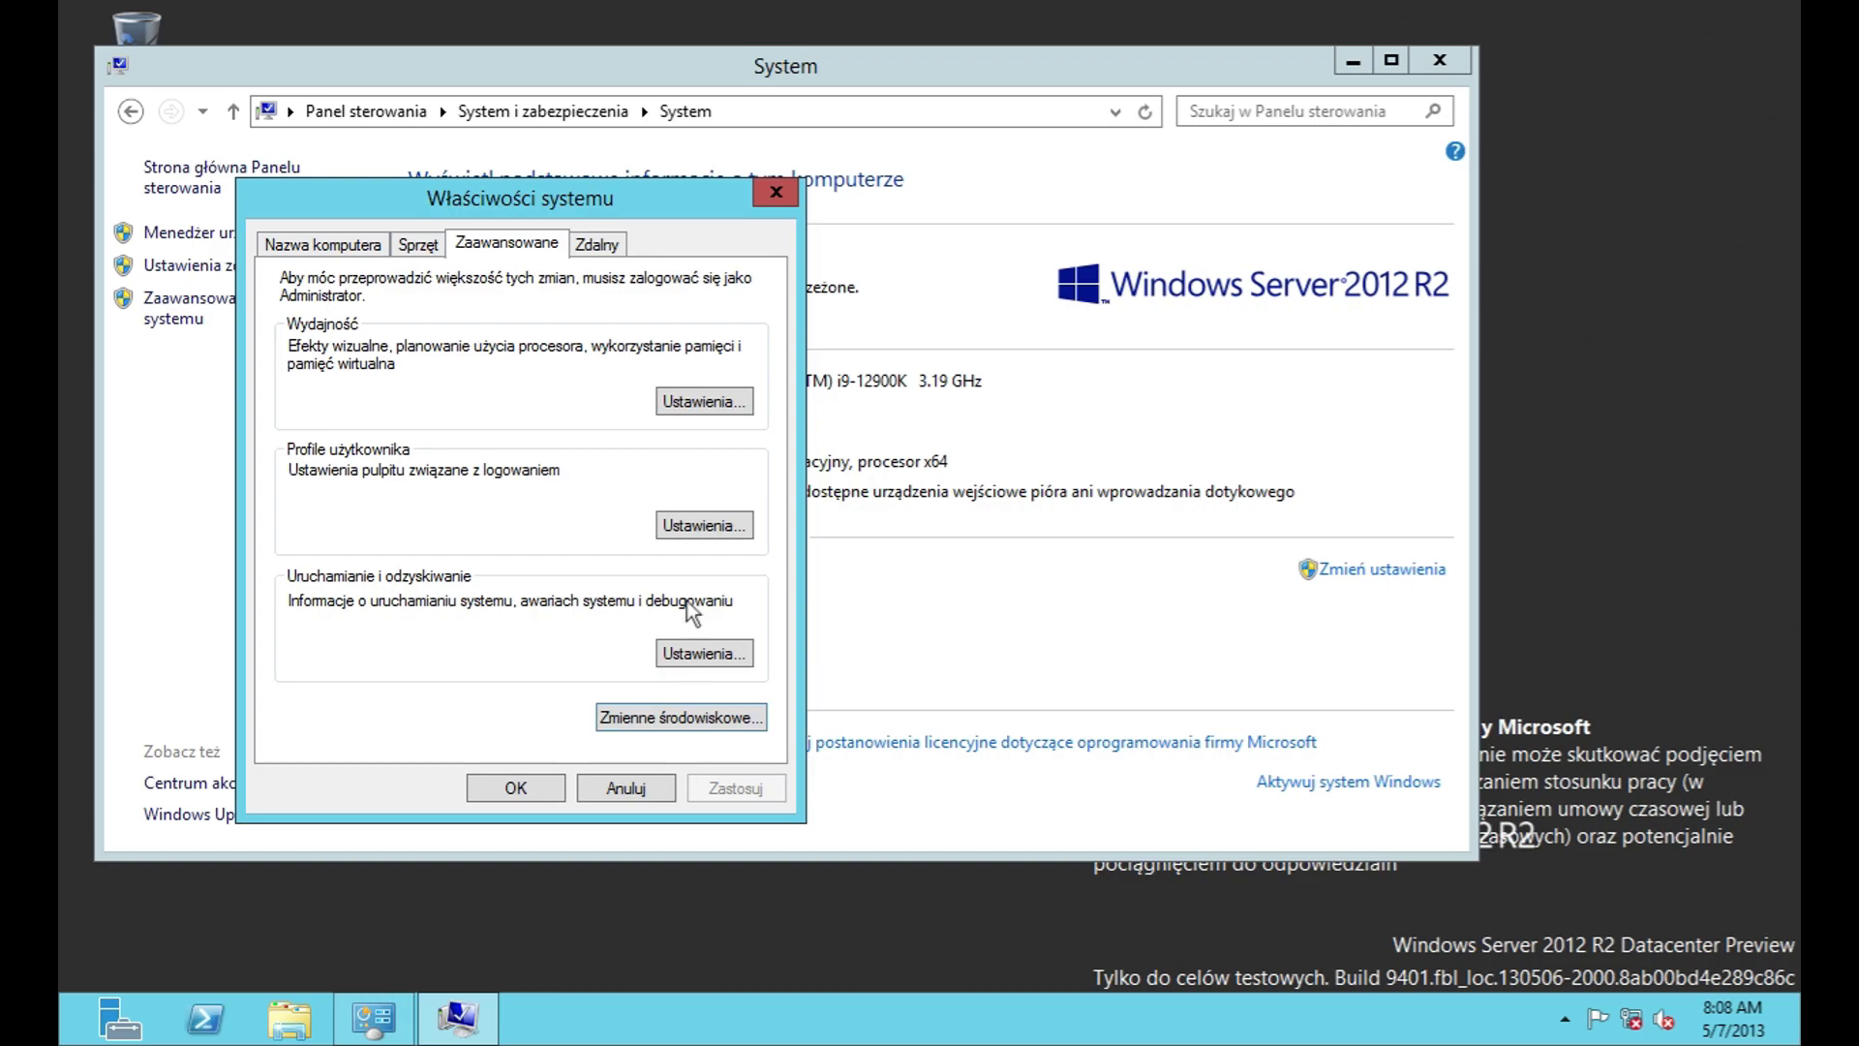
Step: On the Zdalny tab, browse the remote desktop users and user picker, adding nobody
click(586, 248)
click(651, 709)
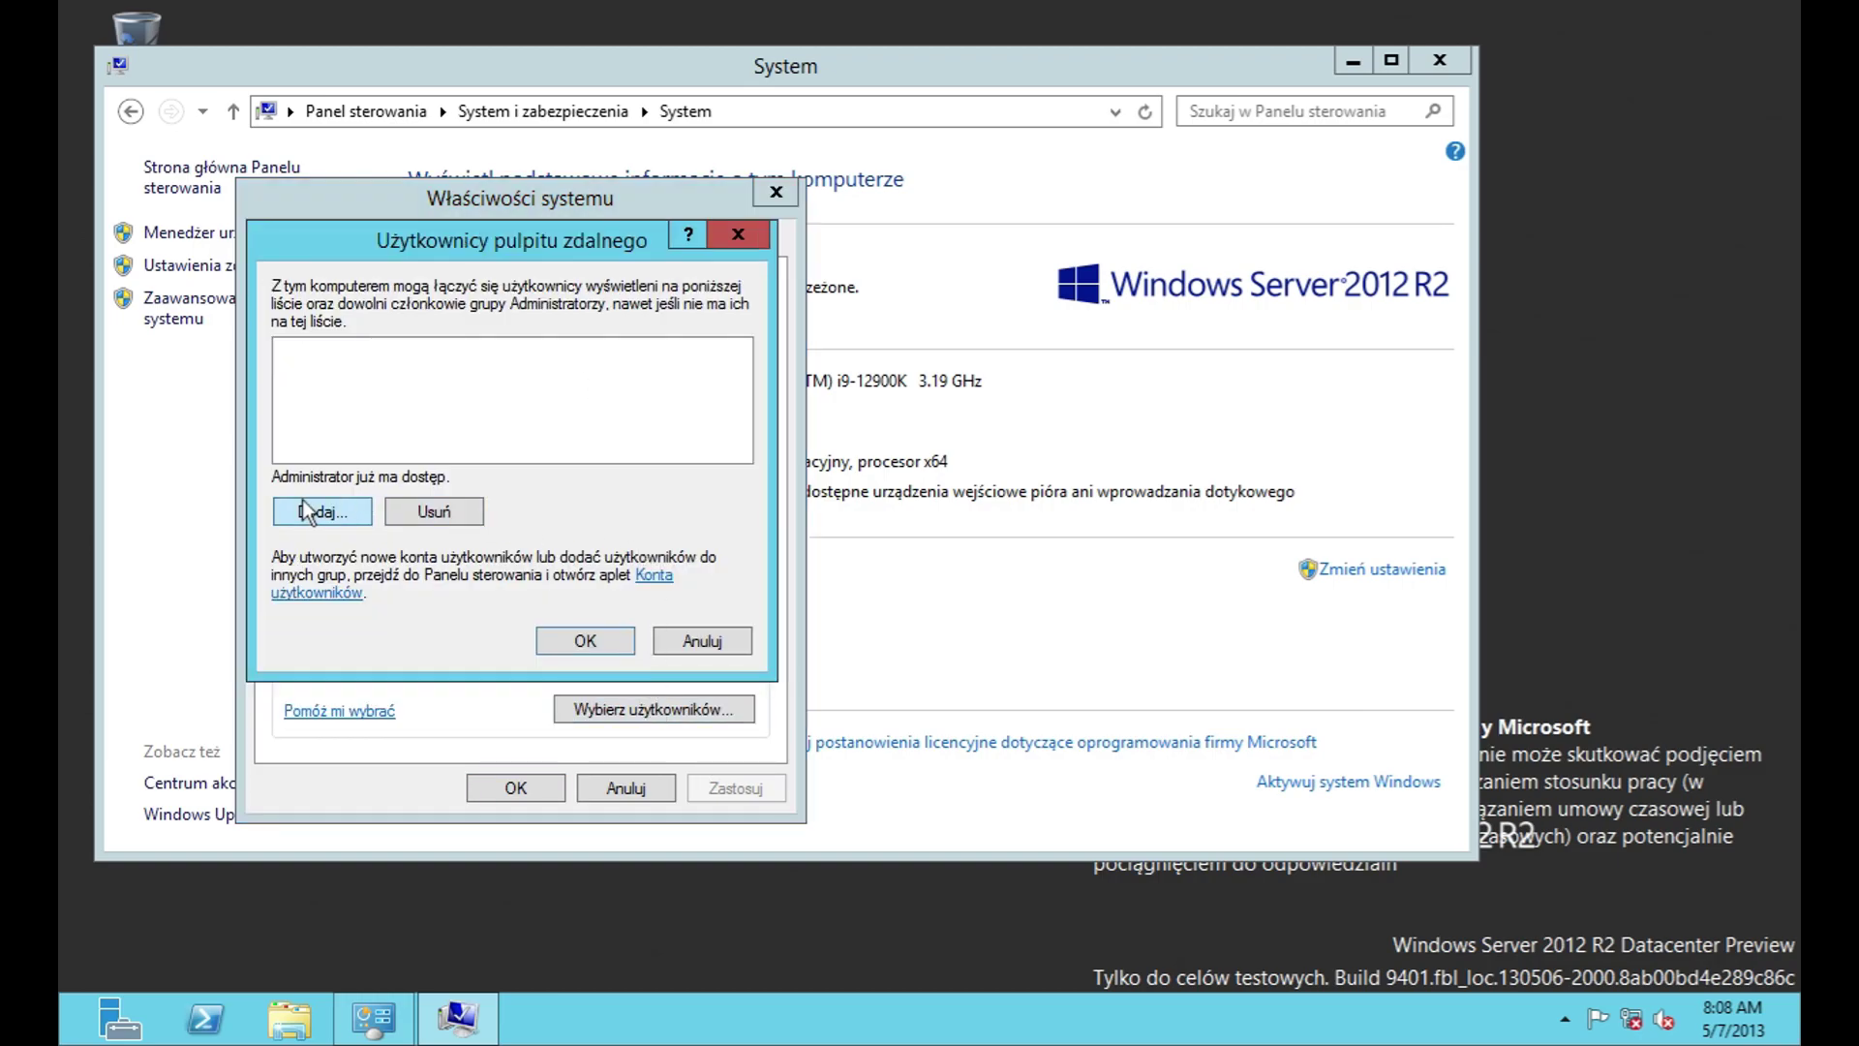
click(308, 512)
click(348, 575)
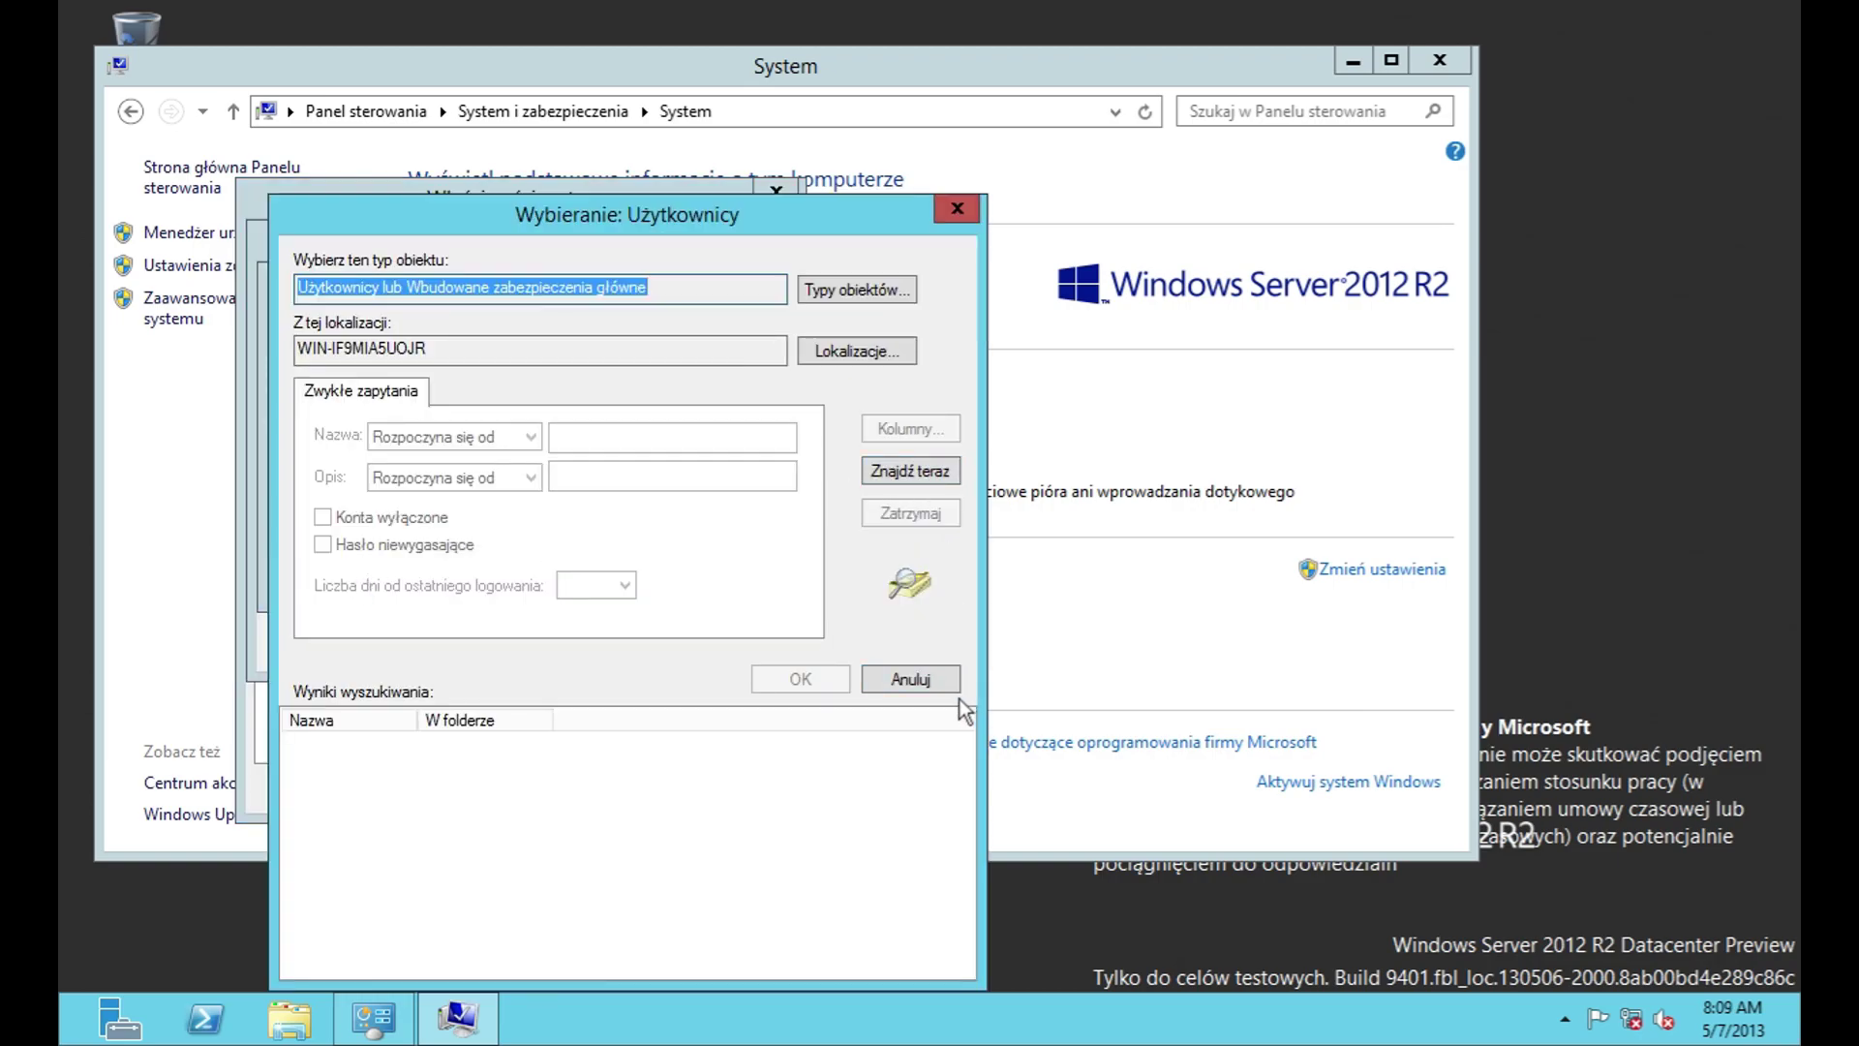
click(937, 684)
click(835, 584)
click(703, 649)
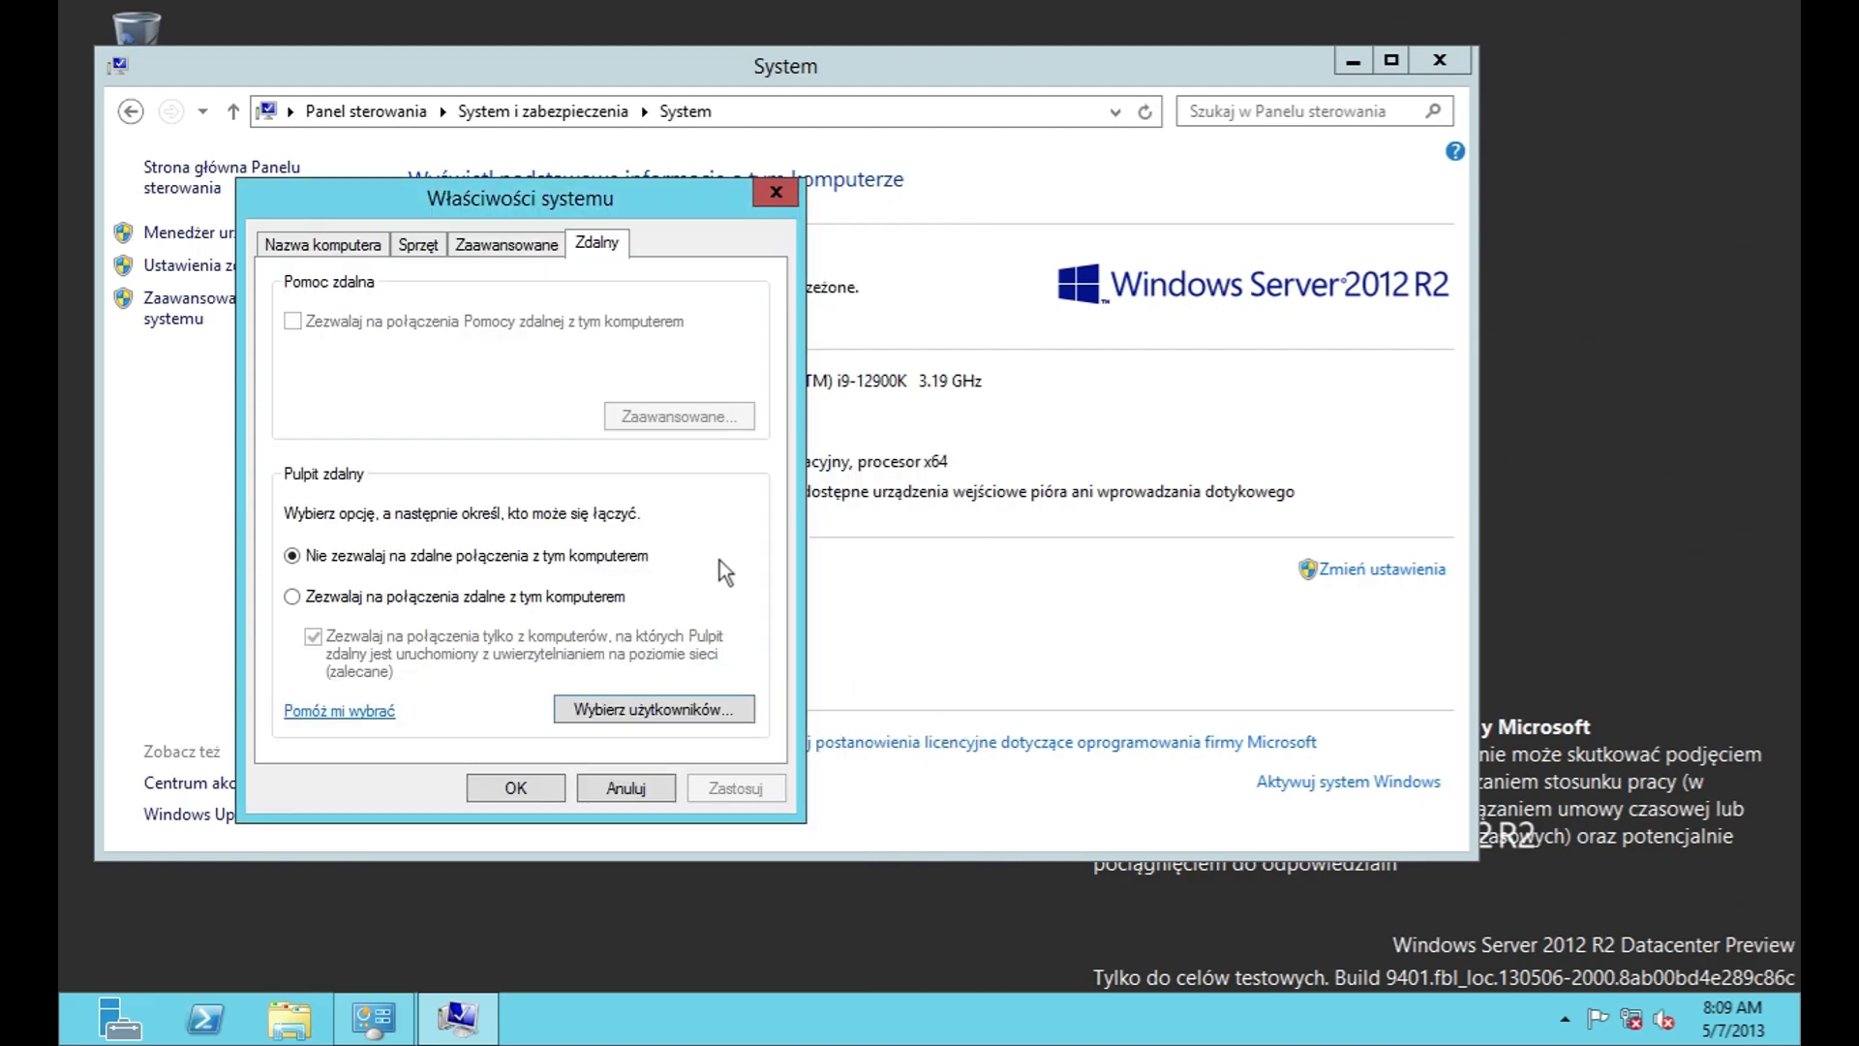
Step: Close System Properties, reopen advanced system settings, and close them again unchanged
click(626, 786)
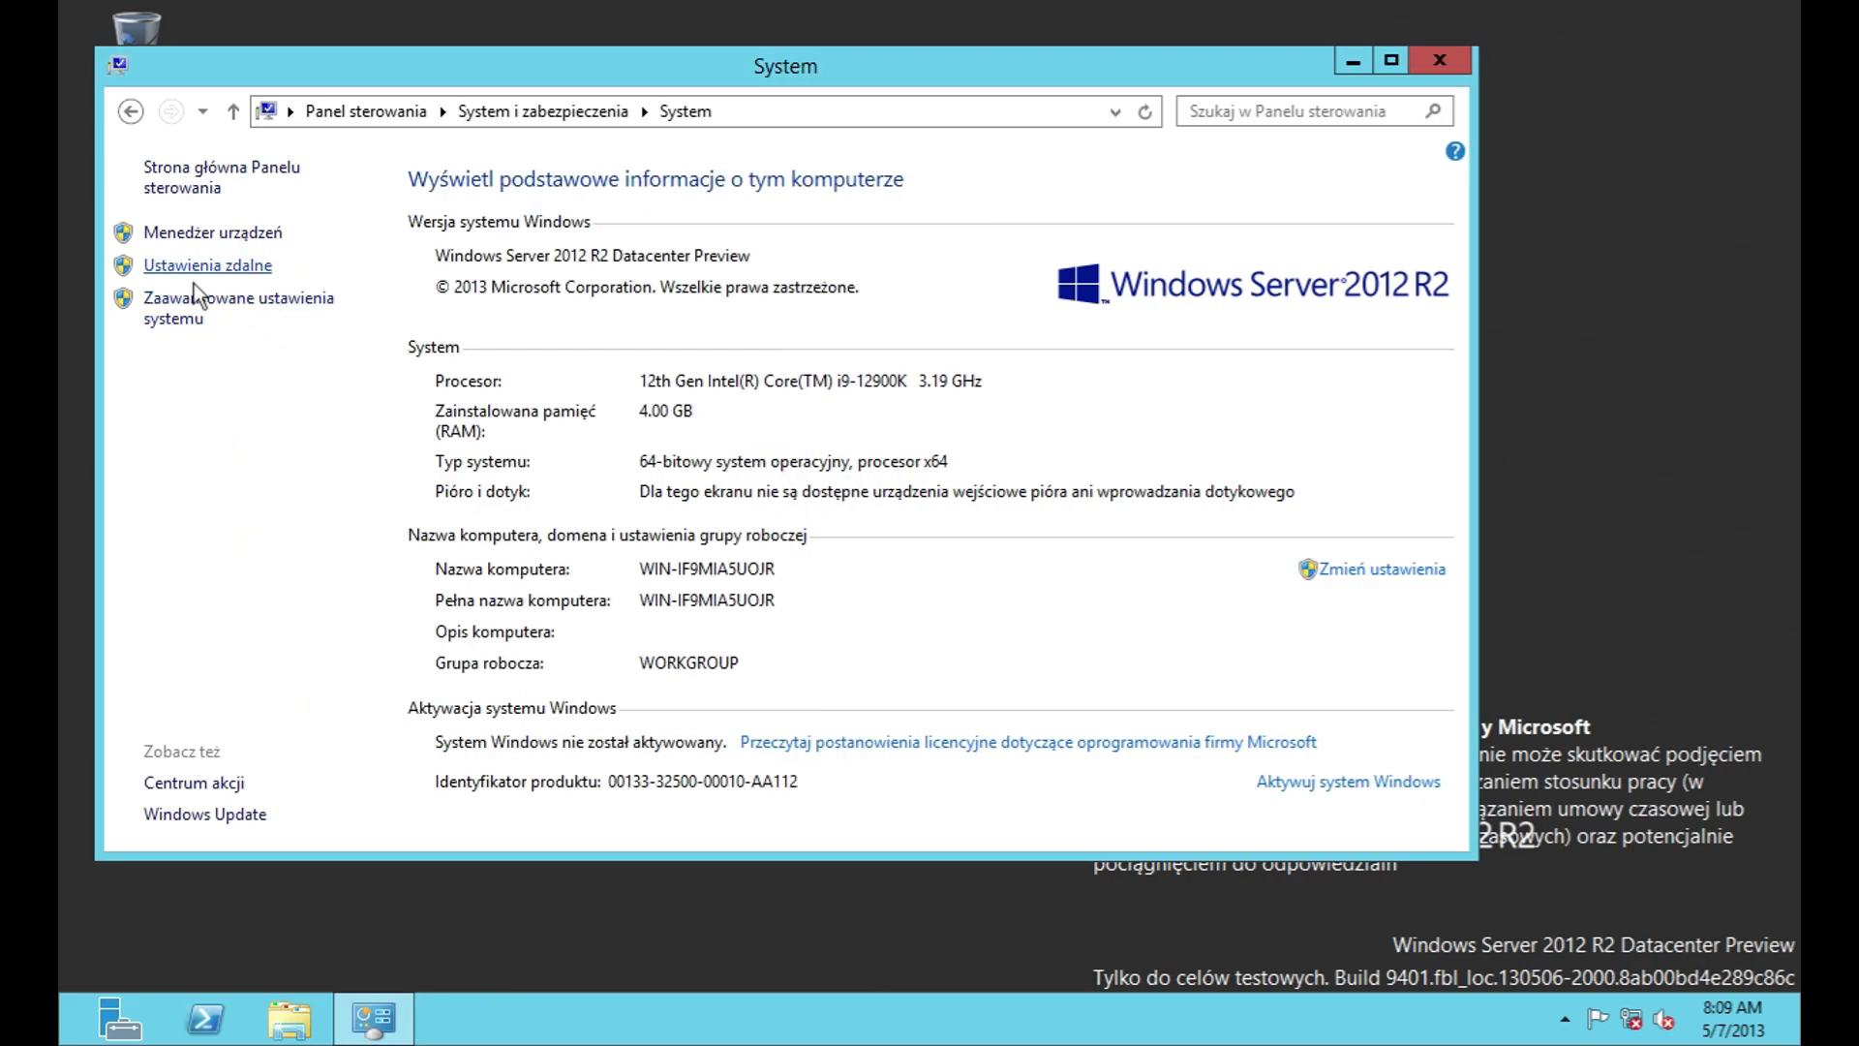
click(184, 299)
click(569, 683)
Step: Read the Microsoft license terms, then open Windows activation and cancel the product key
click(1143, 742)
drag(984, 148, 1016, 573)
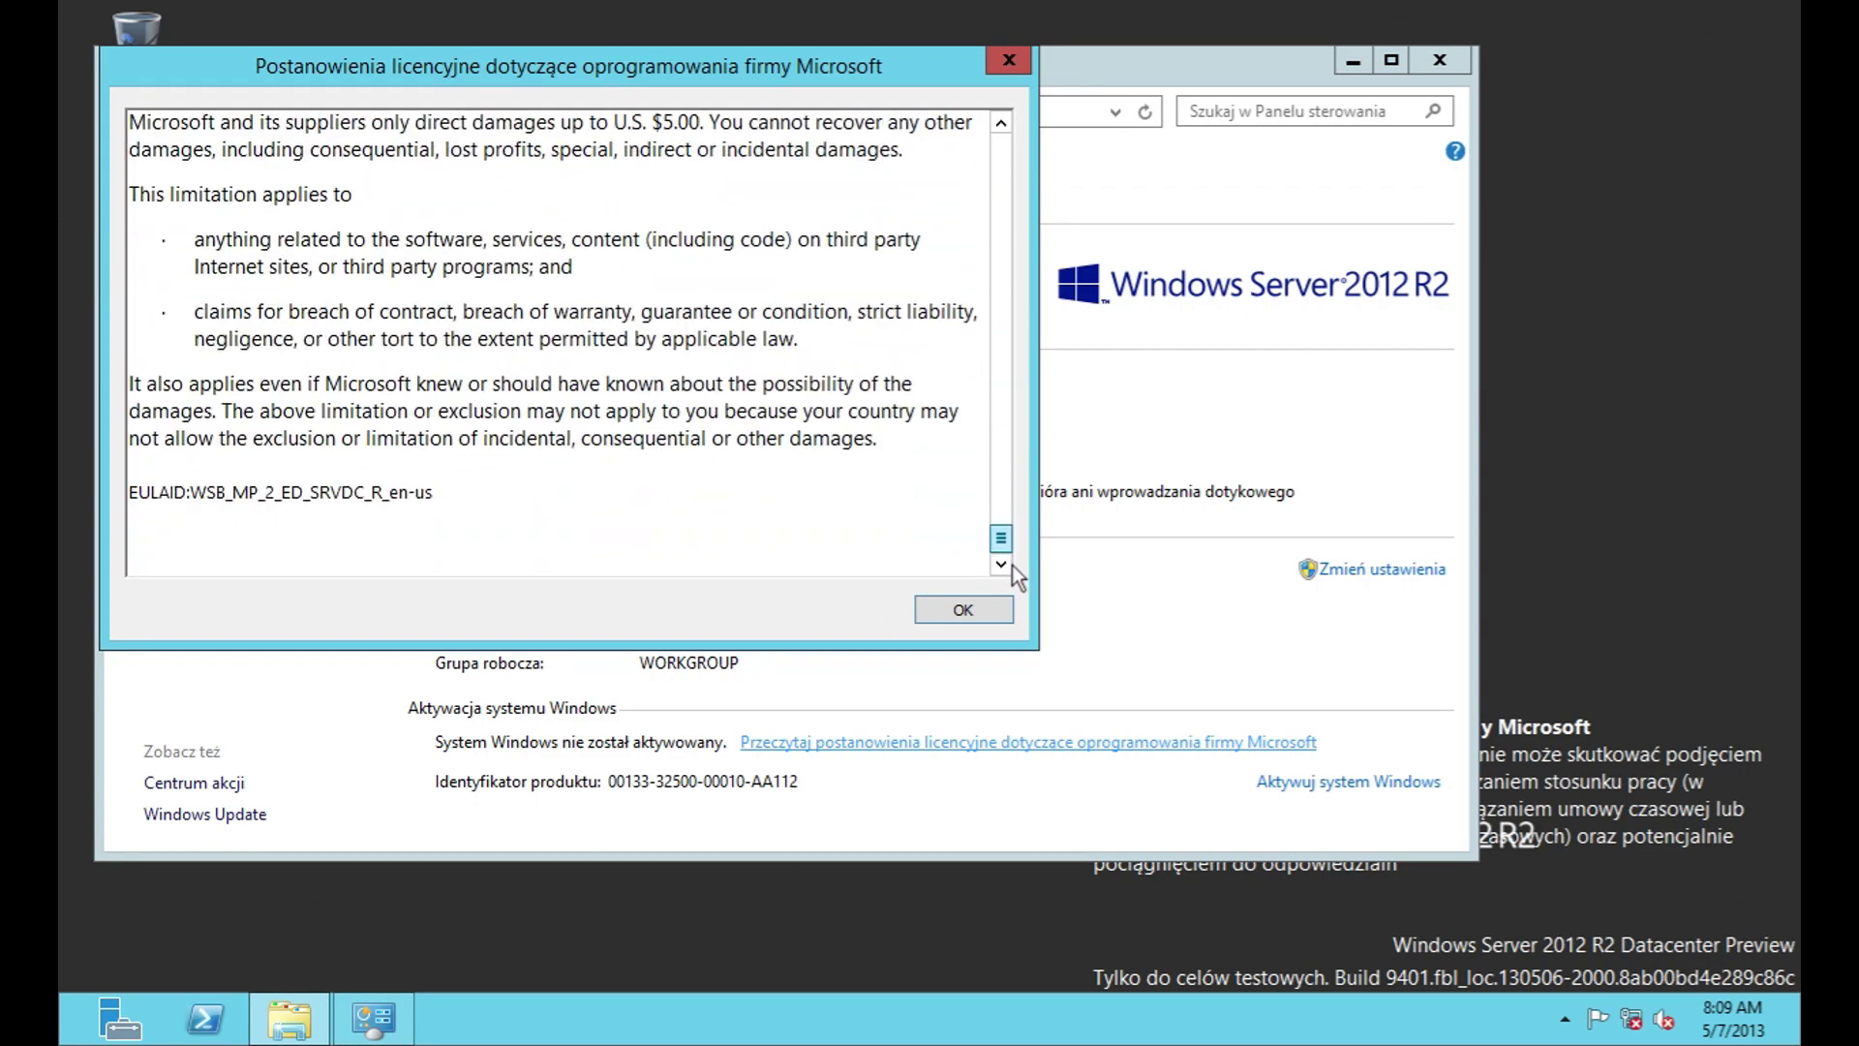
click(962, 609)
click(1370, 779)
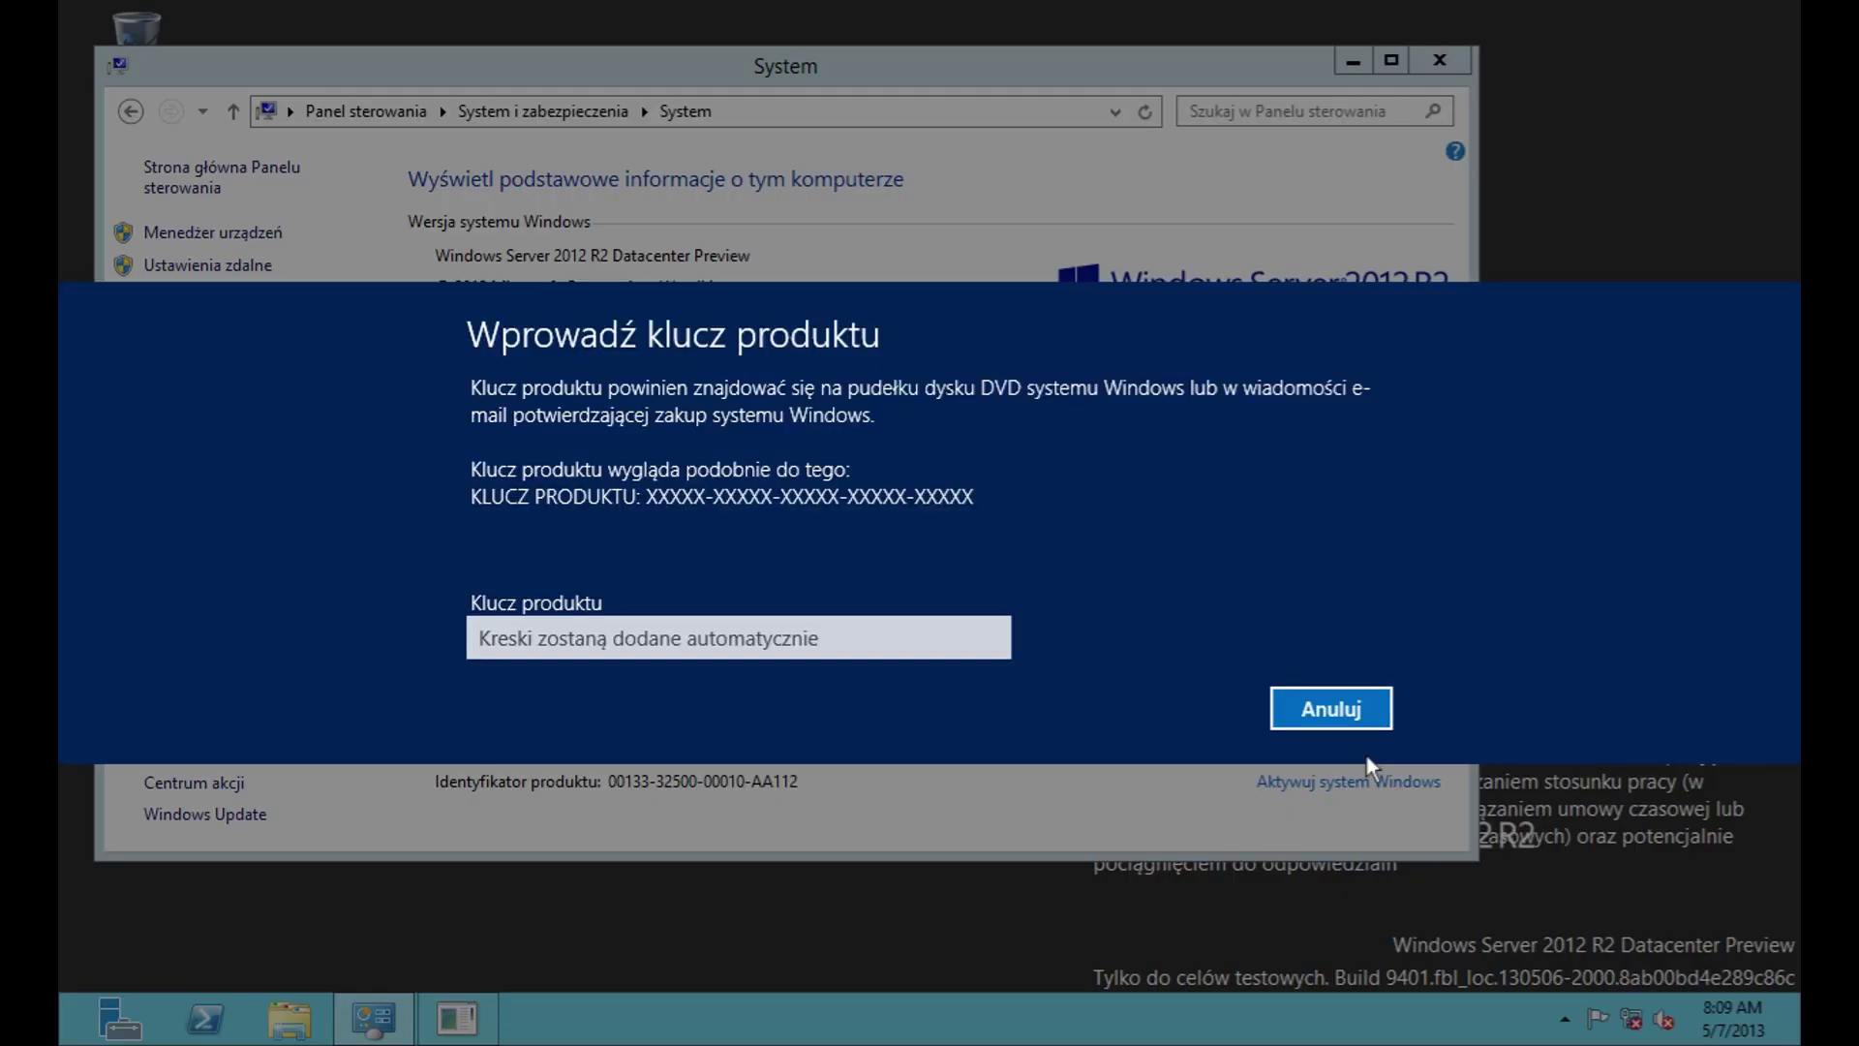
click(1296, 701)
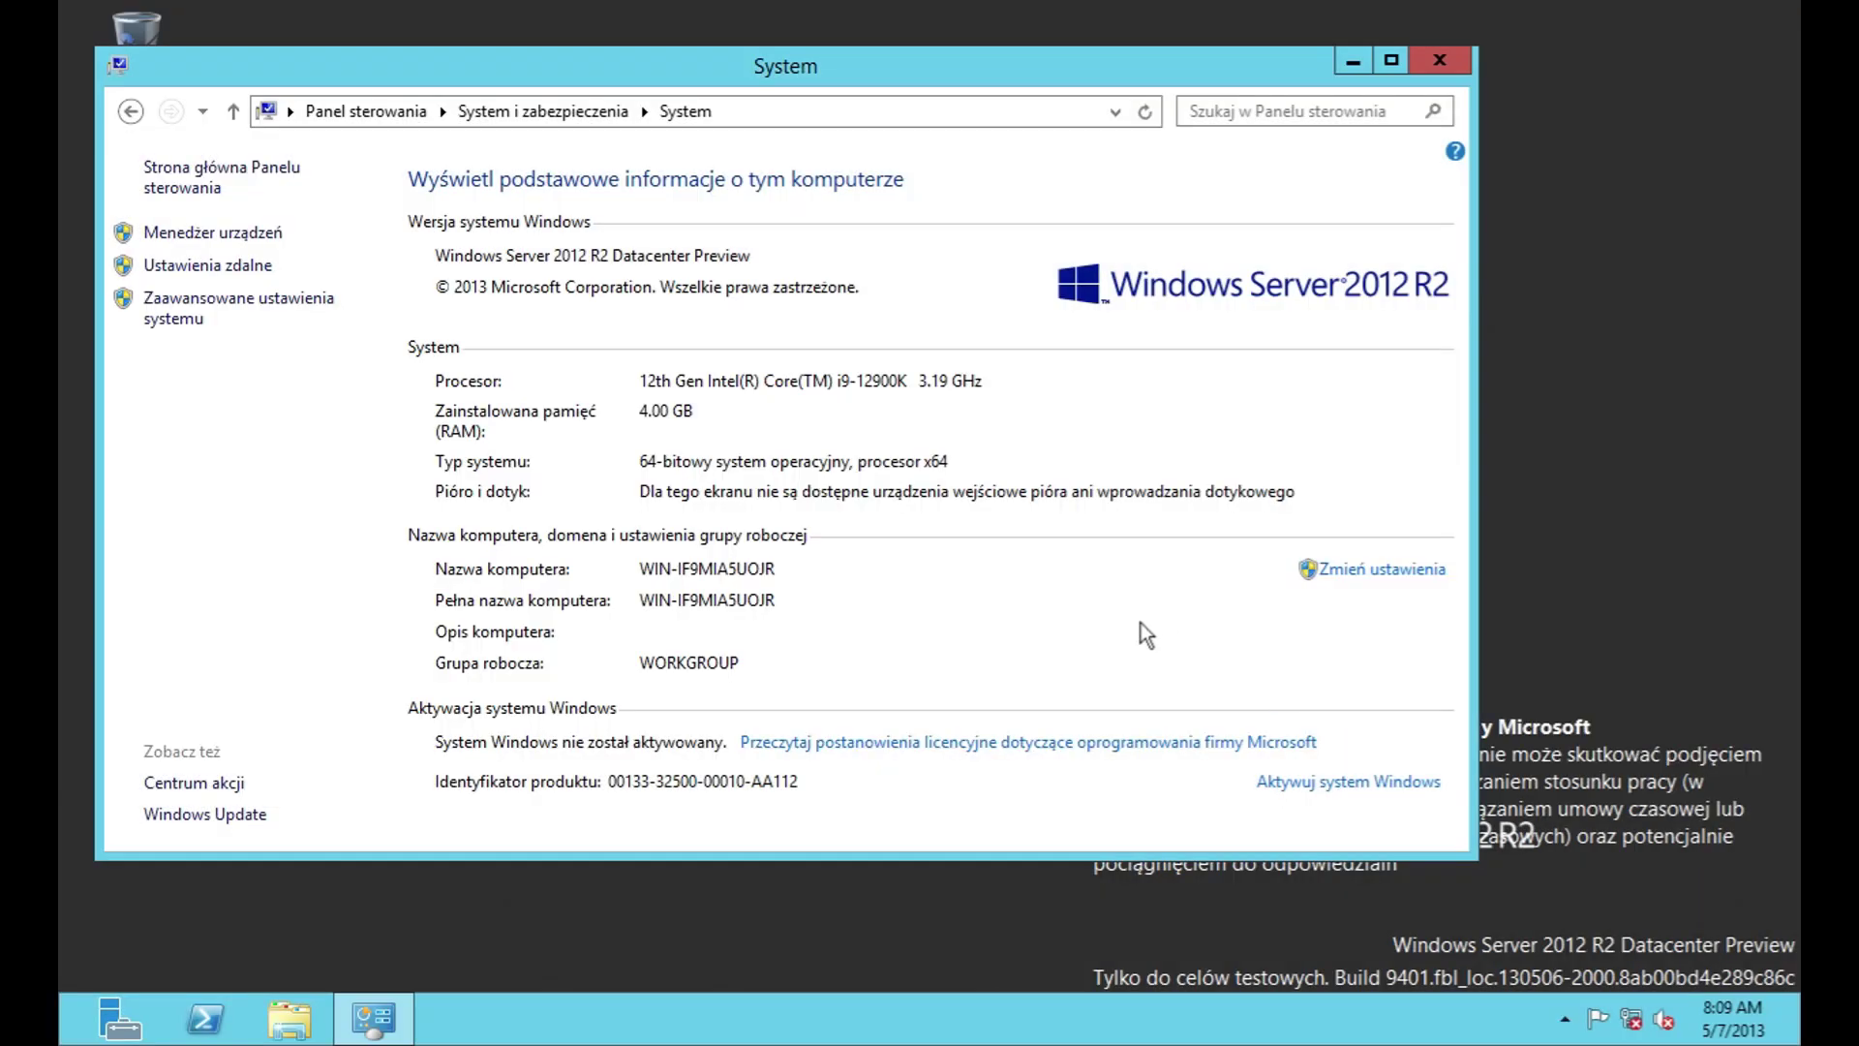
Step: Review the power button options, keeping Zamknij, leave unsaved, and open Zrównoważony plan settings
click(130, 111)
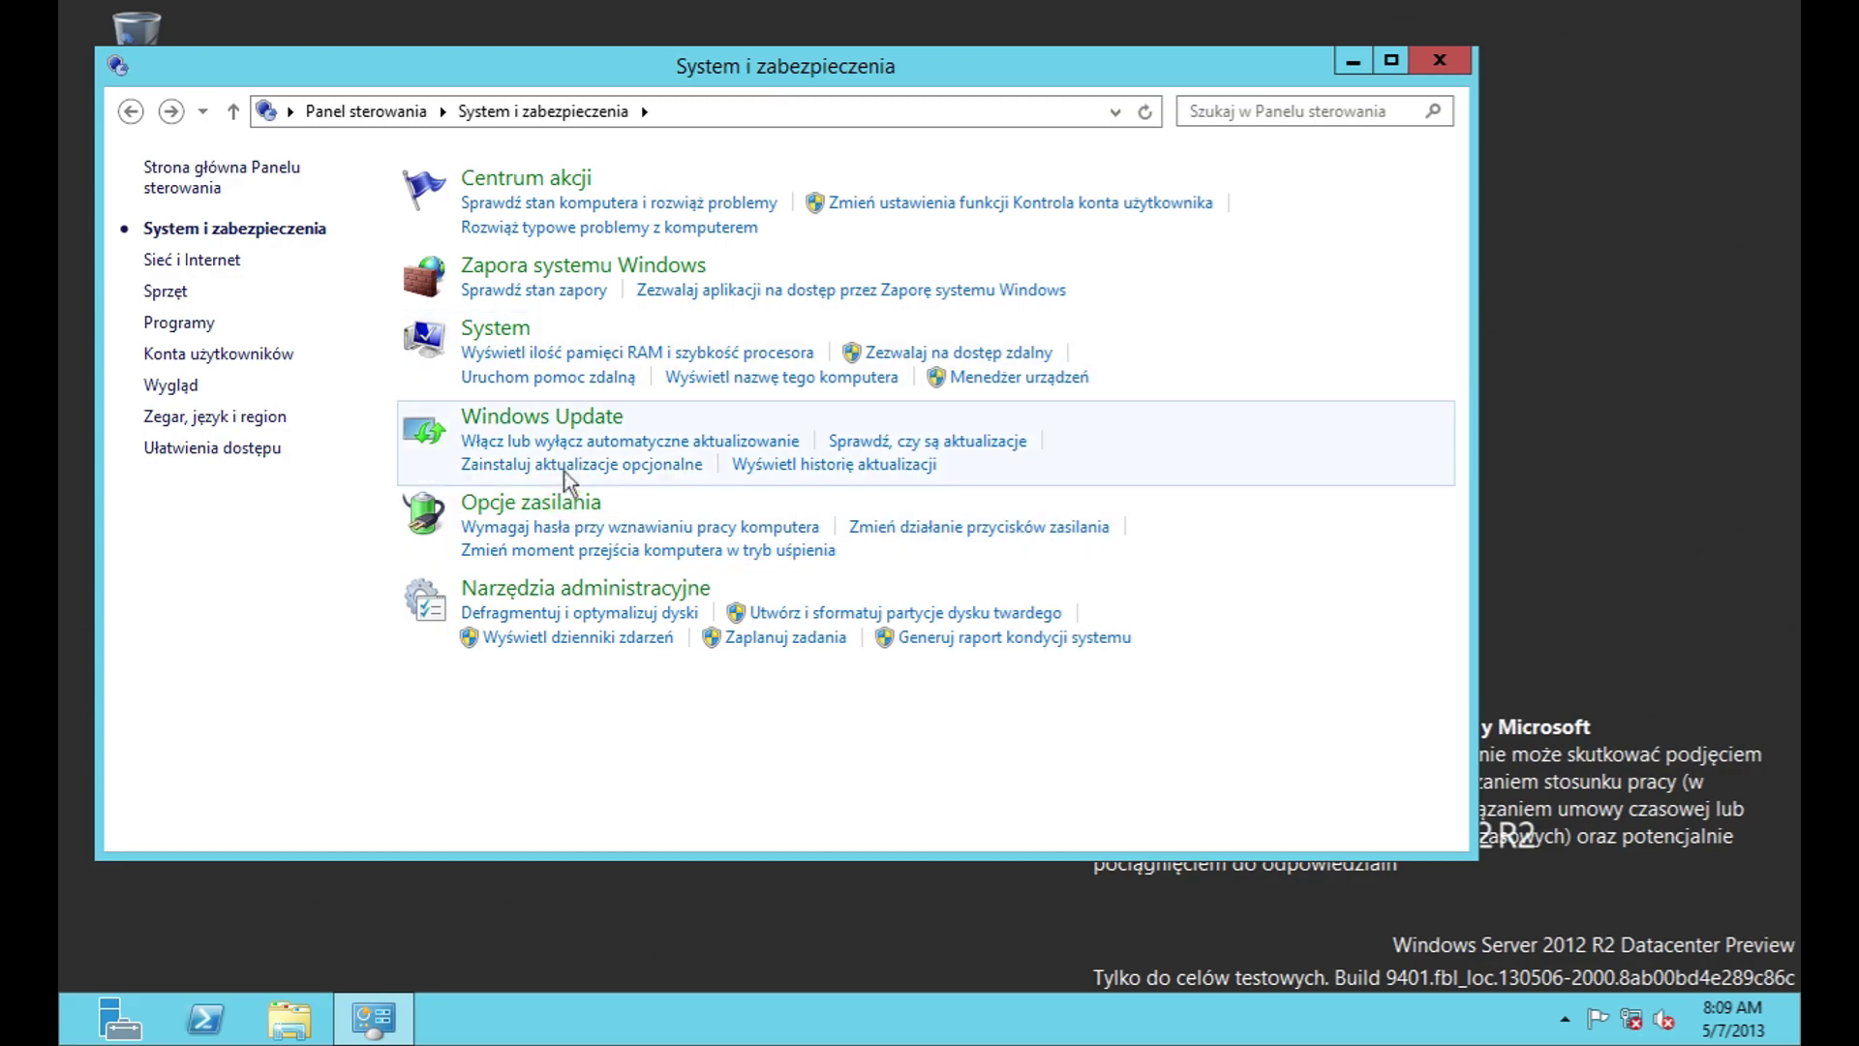
click(560, 499)
click(167, 238)
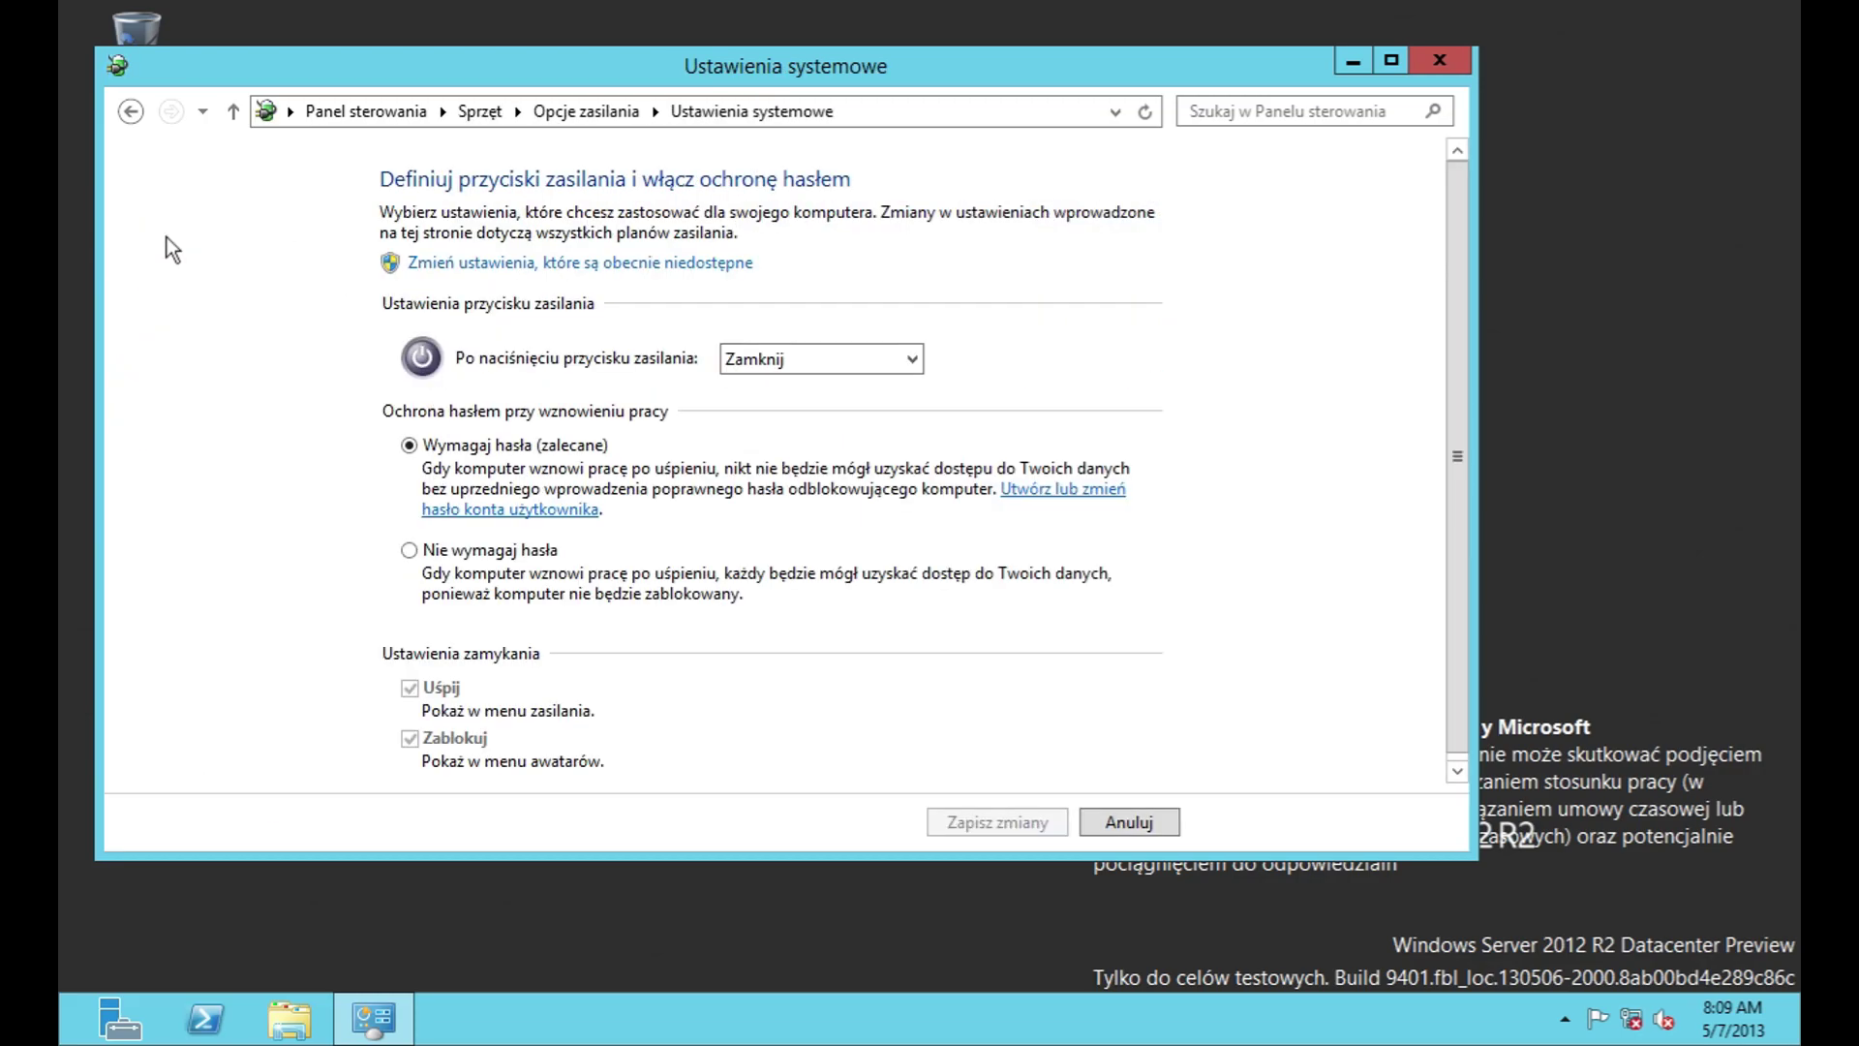
click(827, 368)
click(827, 368)
click(774, 360)
click(775, 371)
click(605, 263)
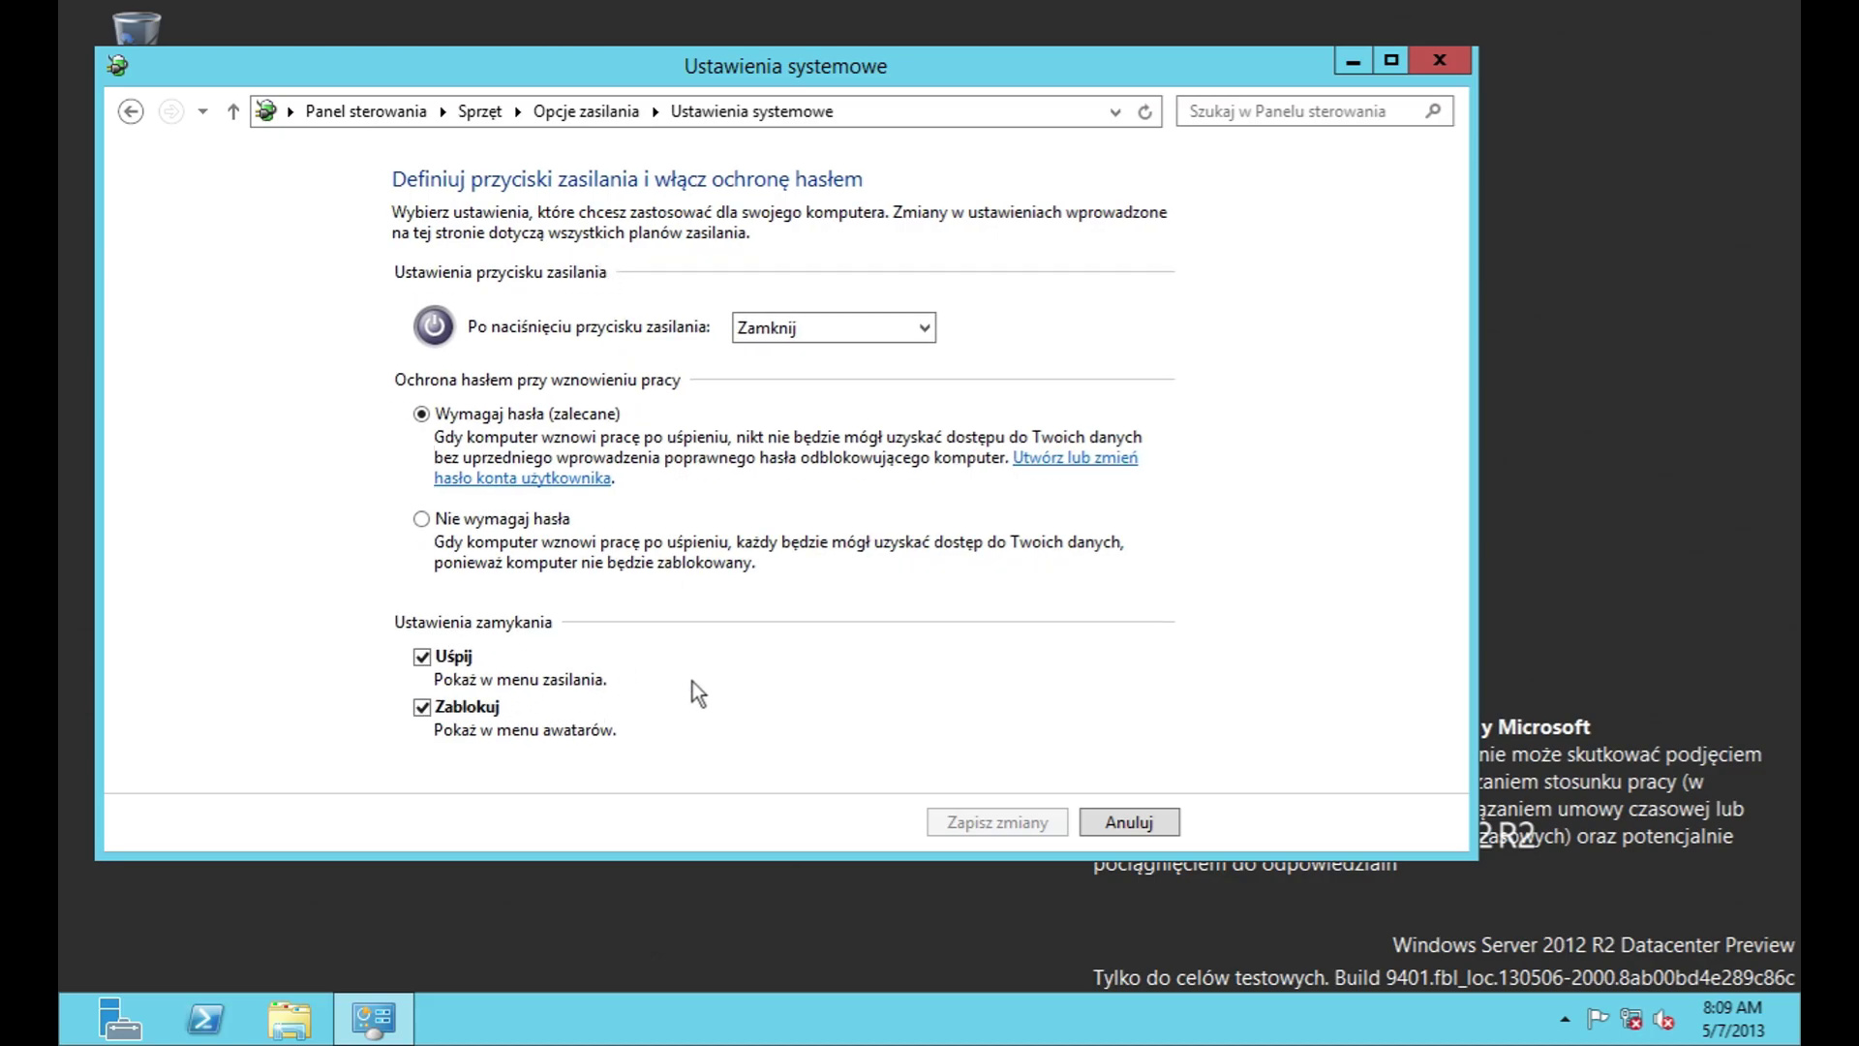
click(1129, 822)
click(1086, 308)
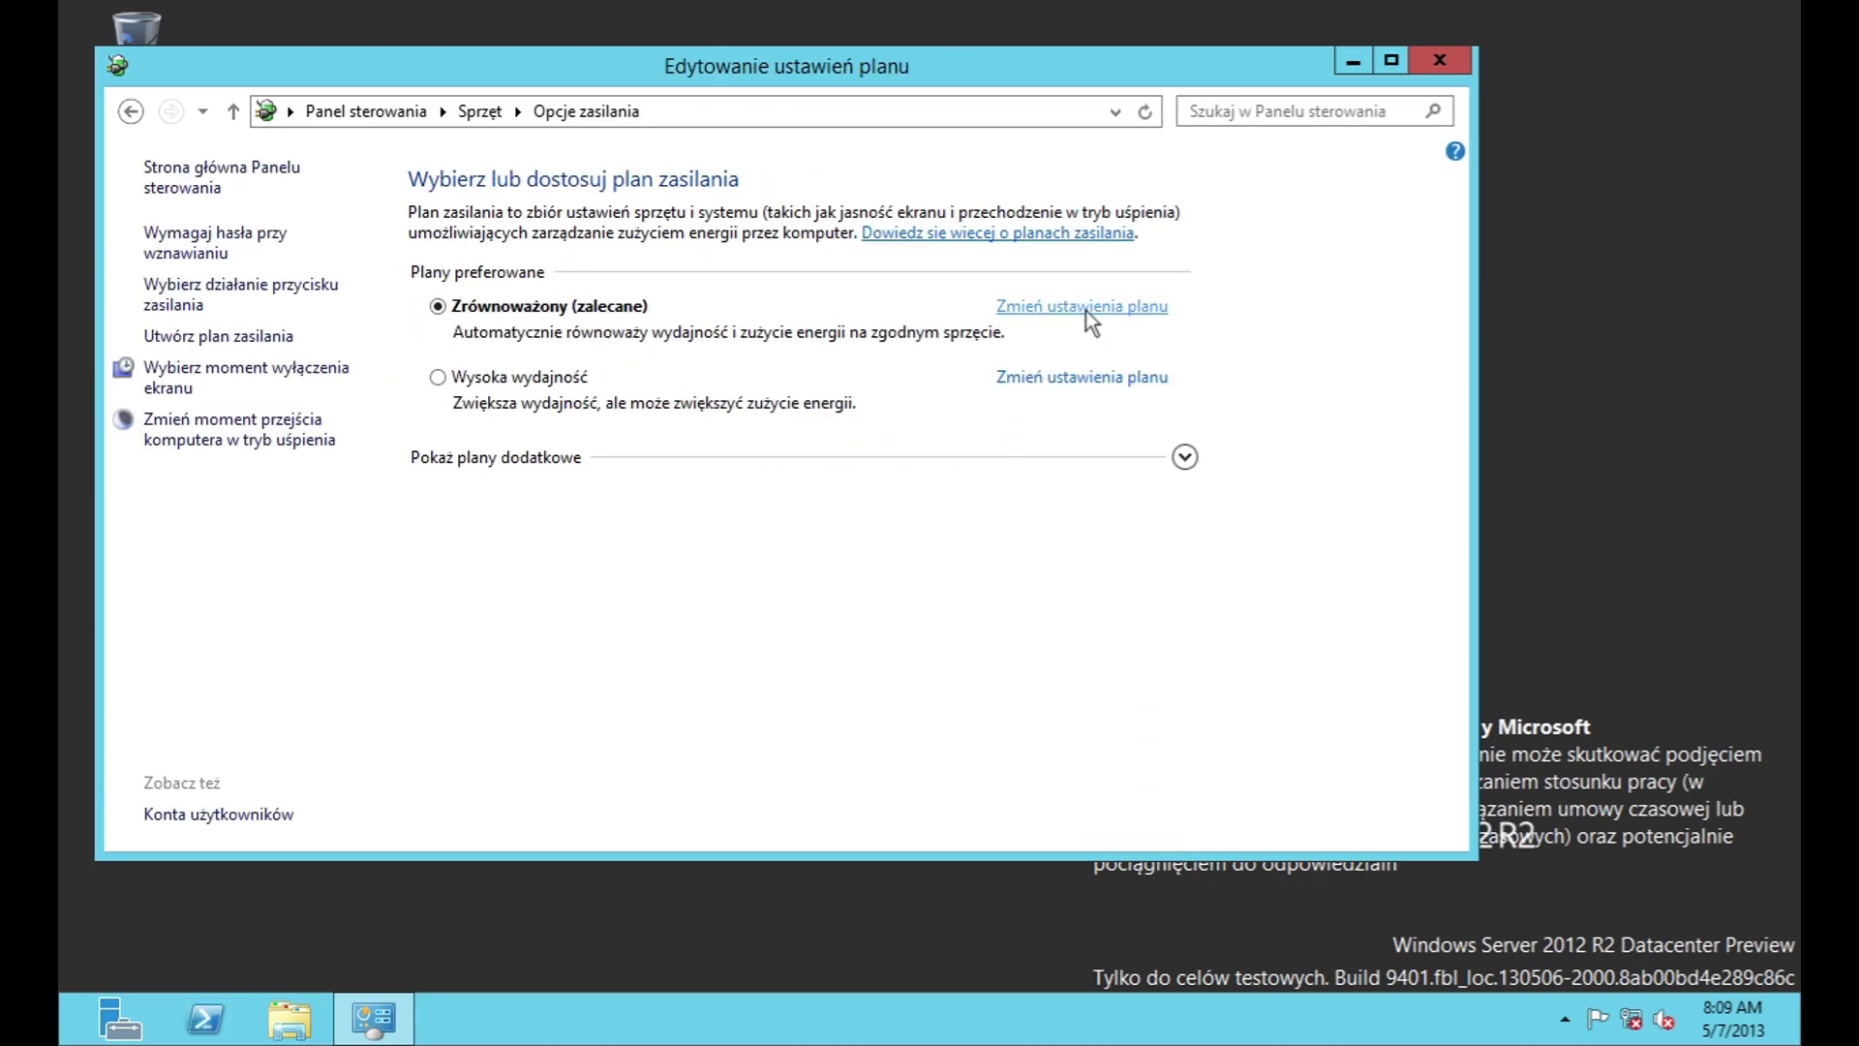
Step: Check the tray volume options and Sound dialog, starting the audio service, then close them
right_click(1663, 1018)
click(1642, 981)
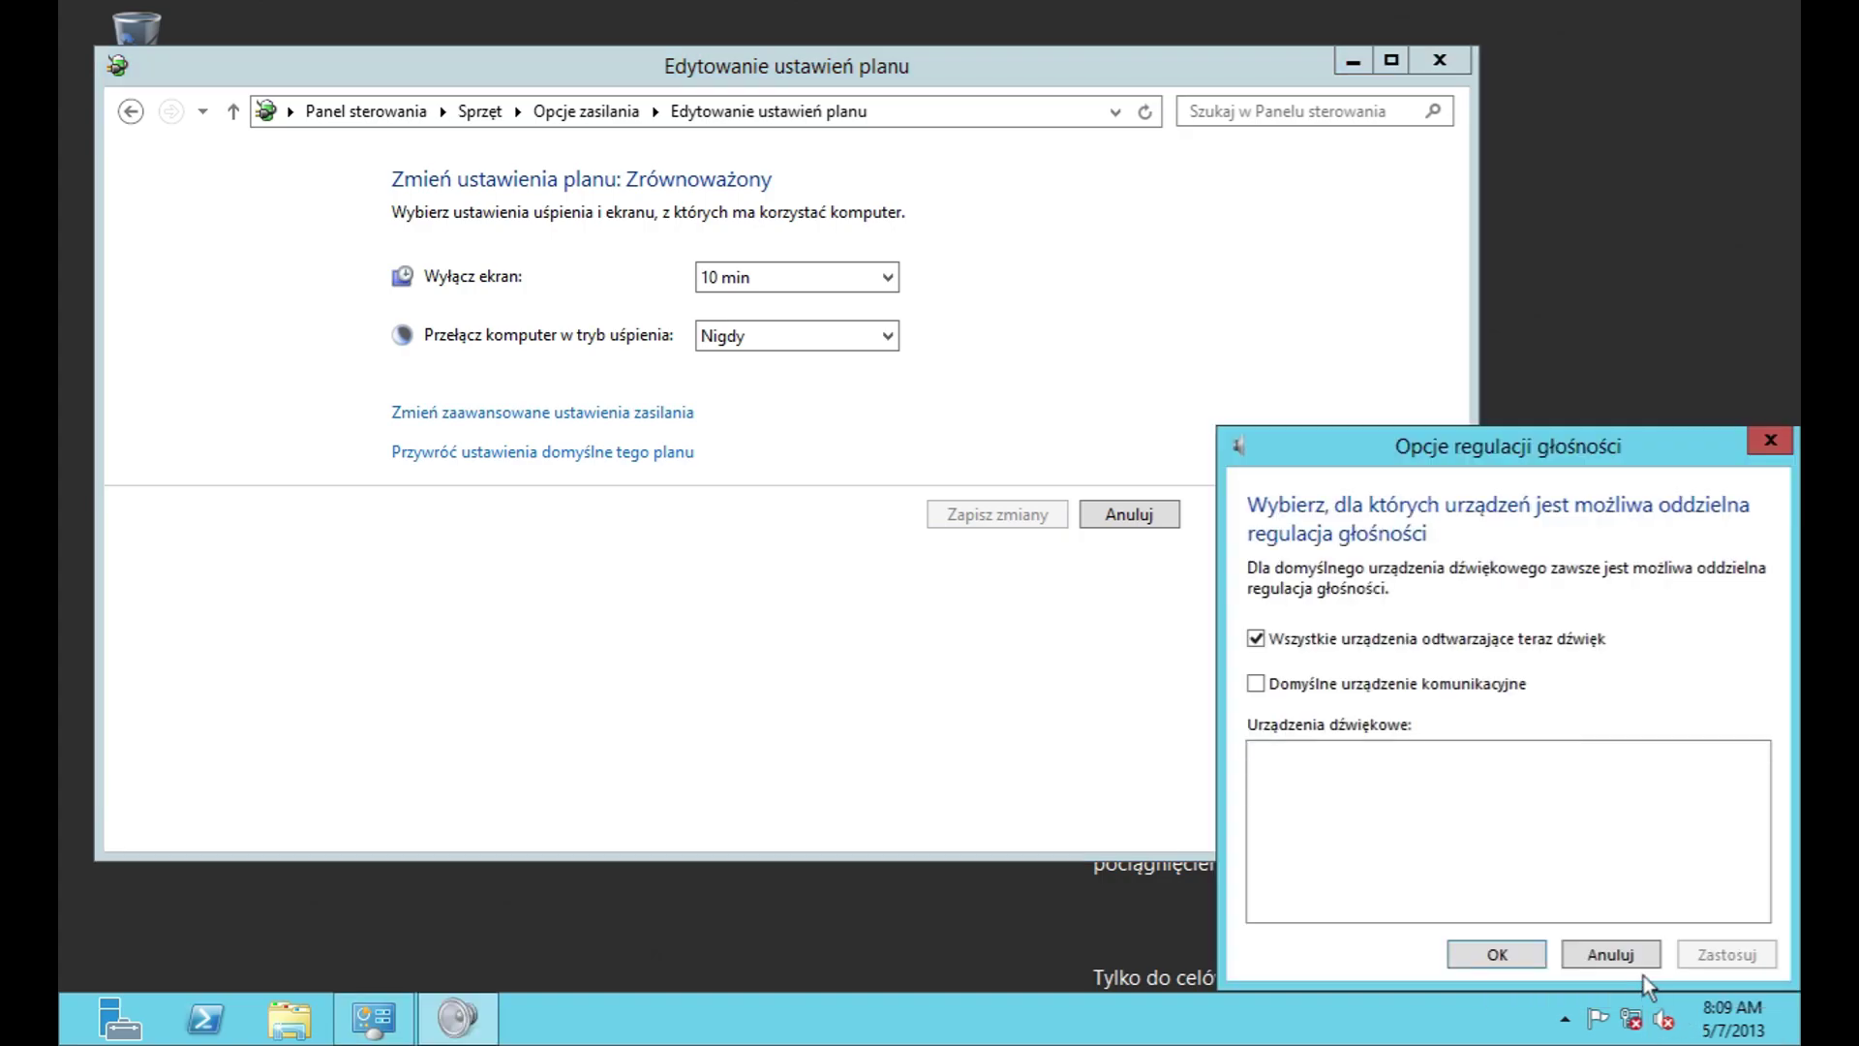
click(1648, 951)
right_click(1663, 1018)
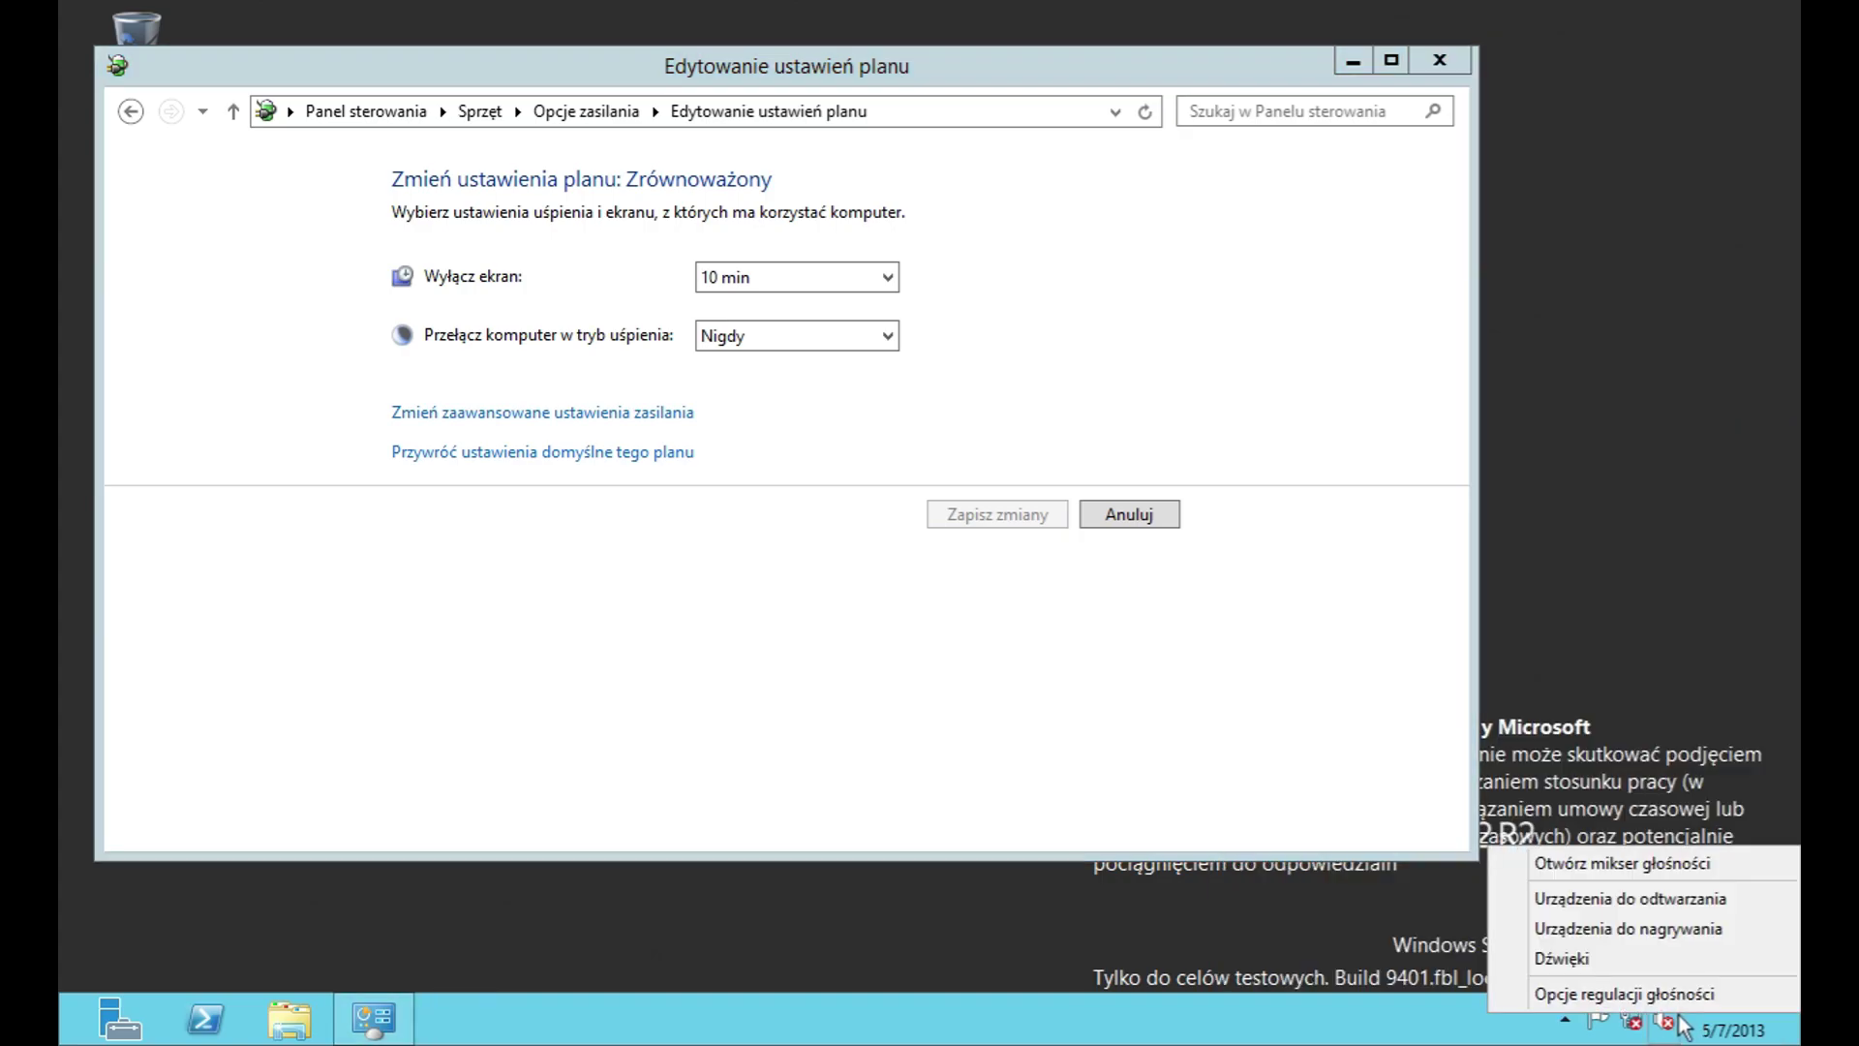
click(1624, 955)
key(Return)
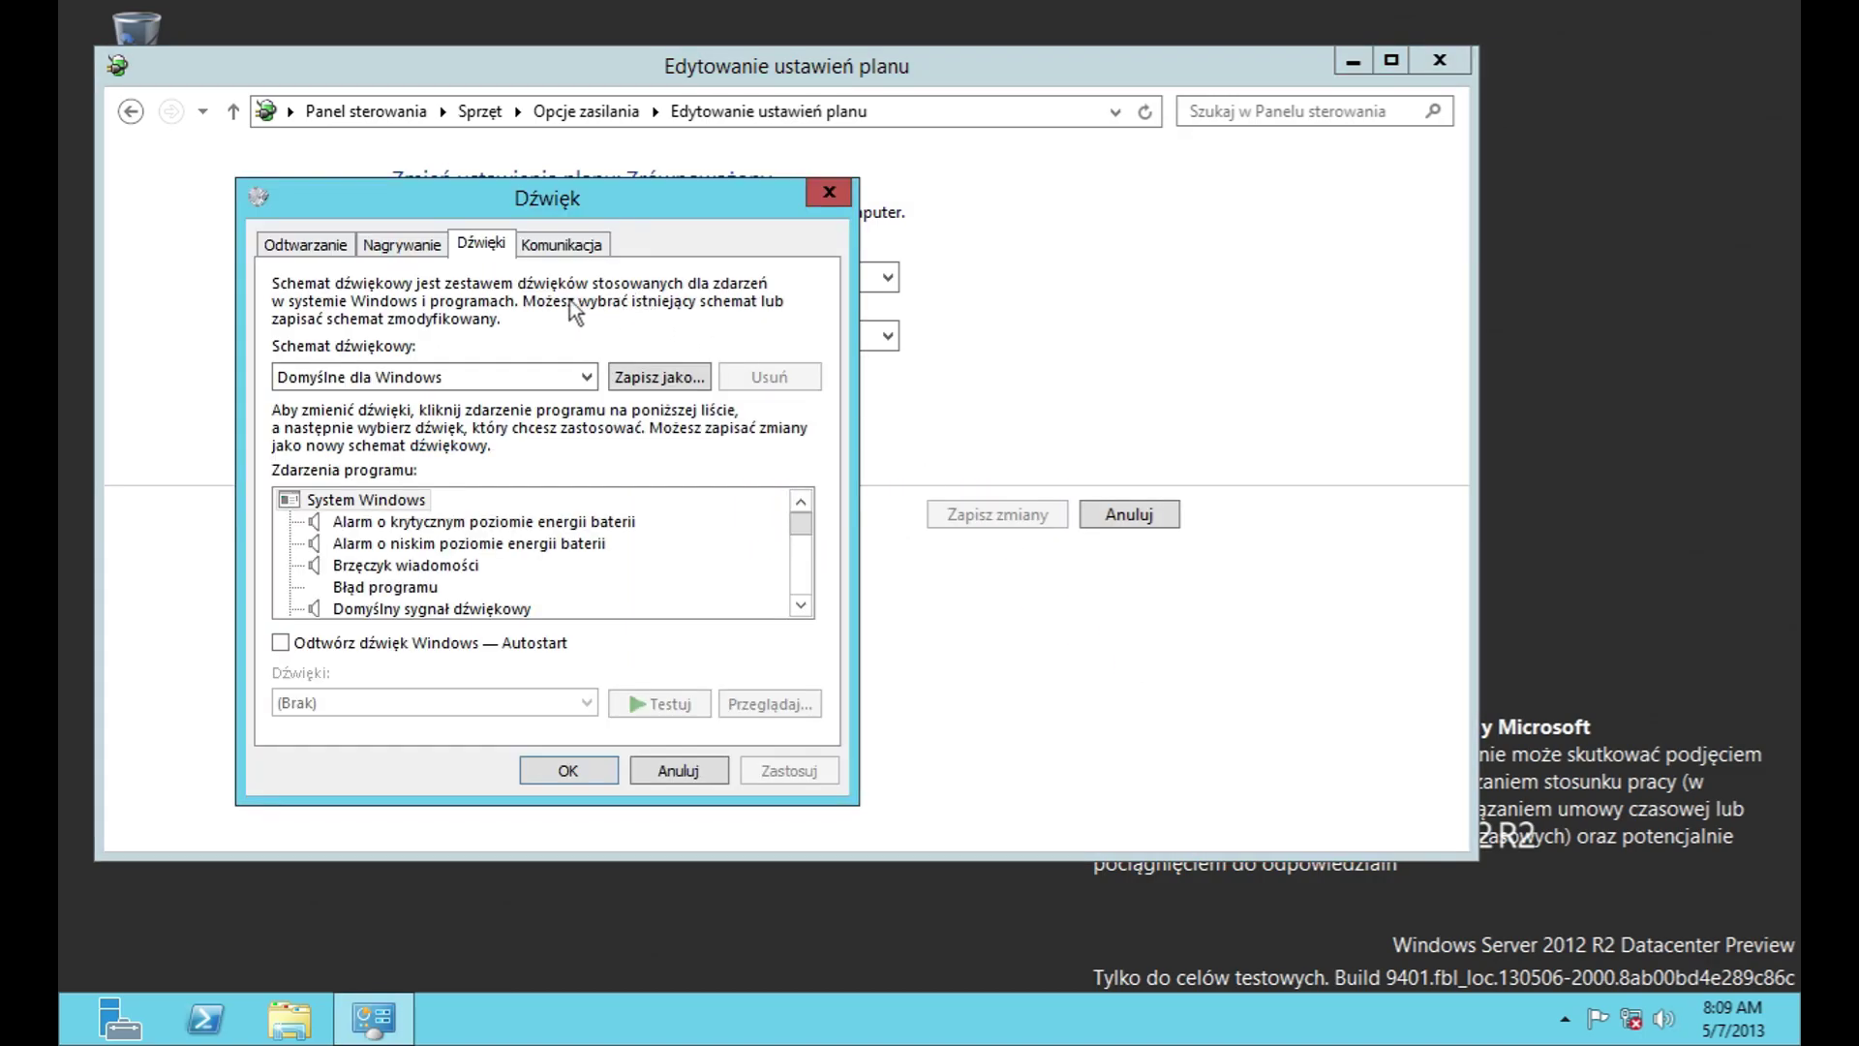
click(695, 772)
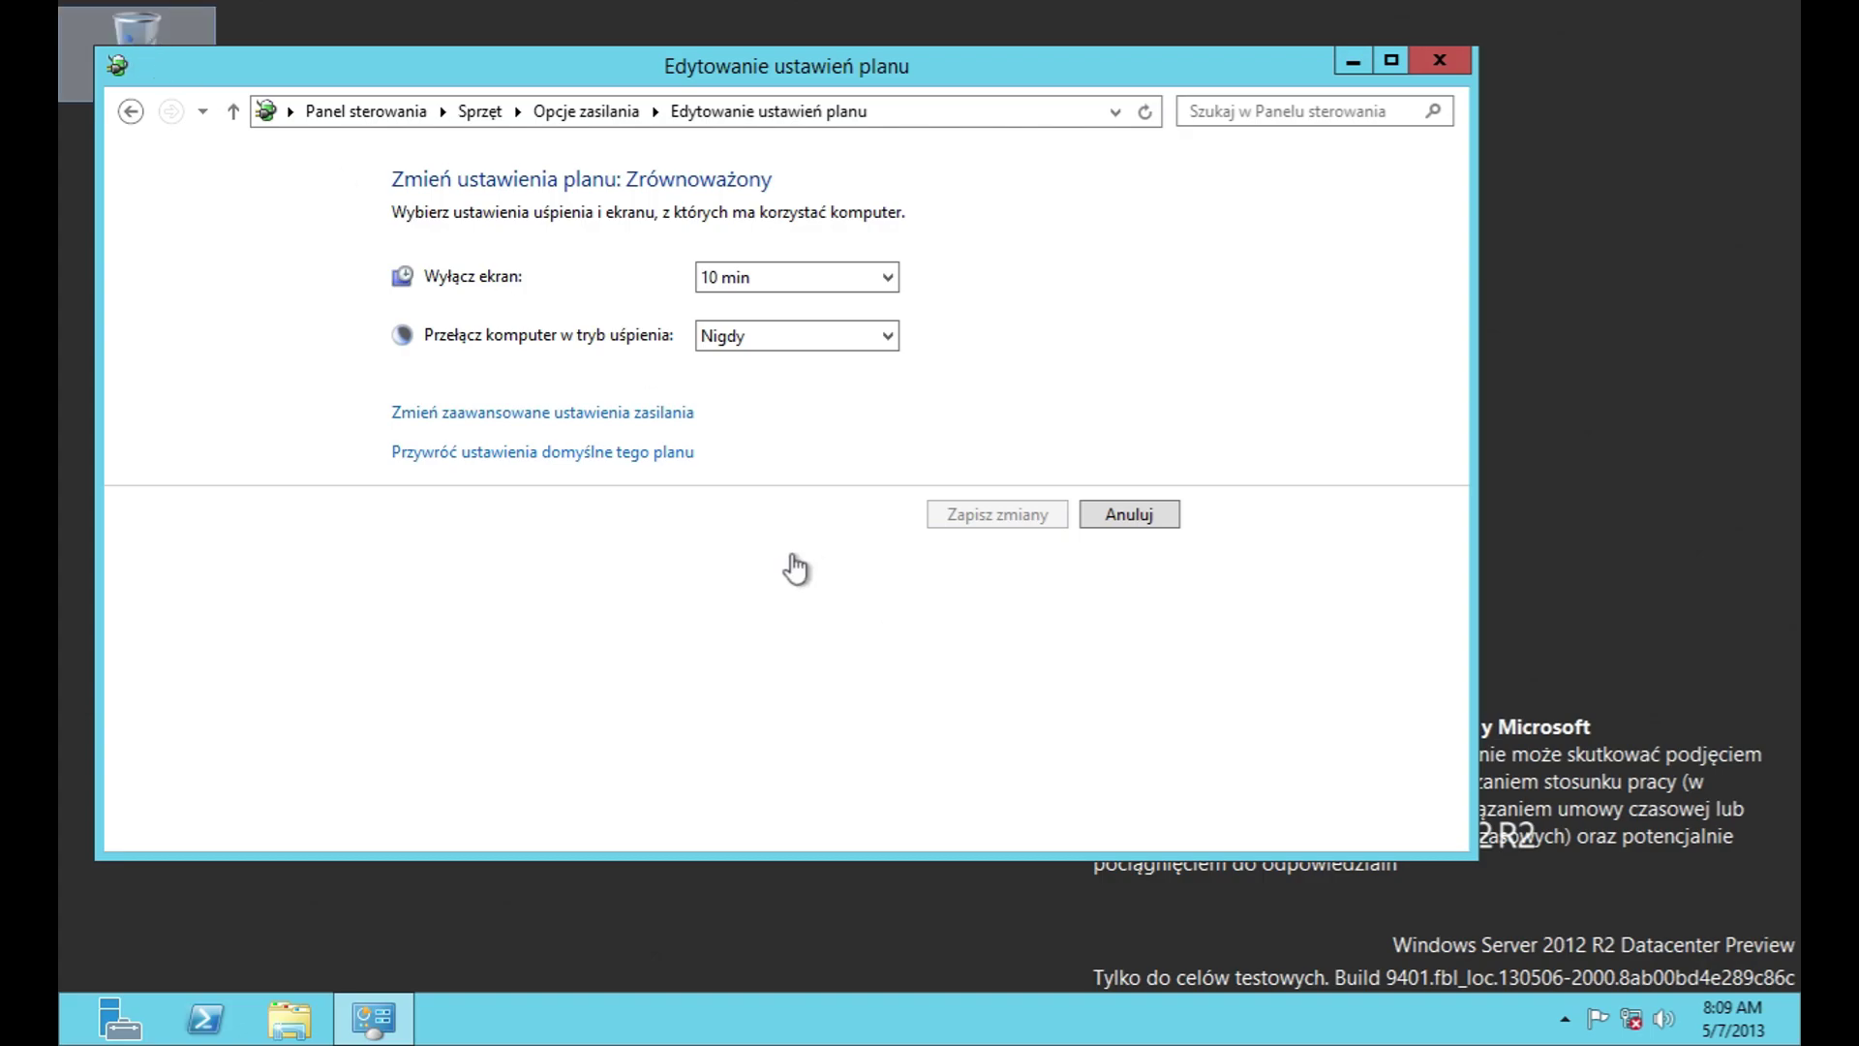
Step: Check the screen turn-off and sleep time lists, leaving both unchanged
click(787, 271)
click(787, 271)
click(799, 339)
click(804, 339)
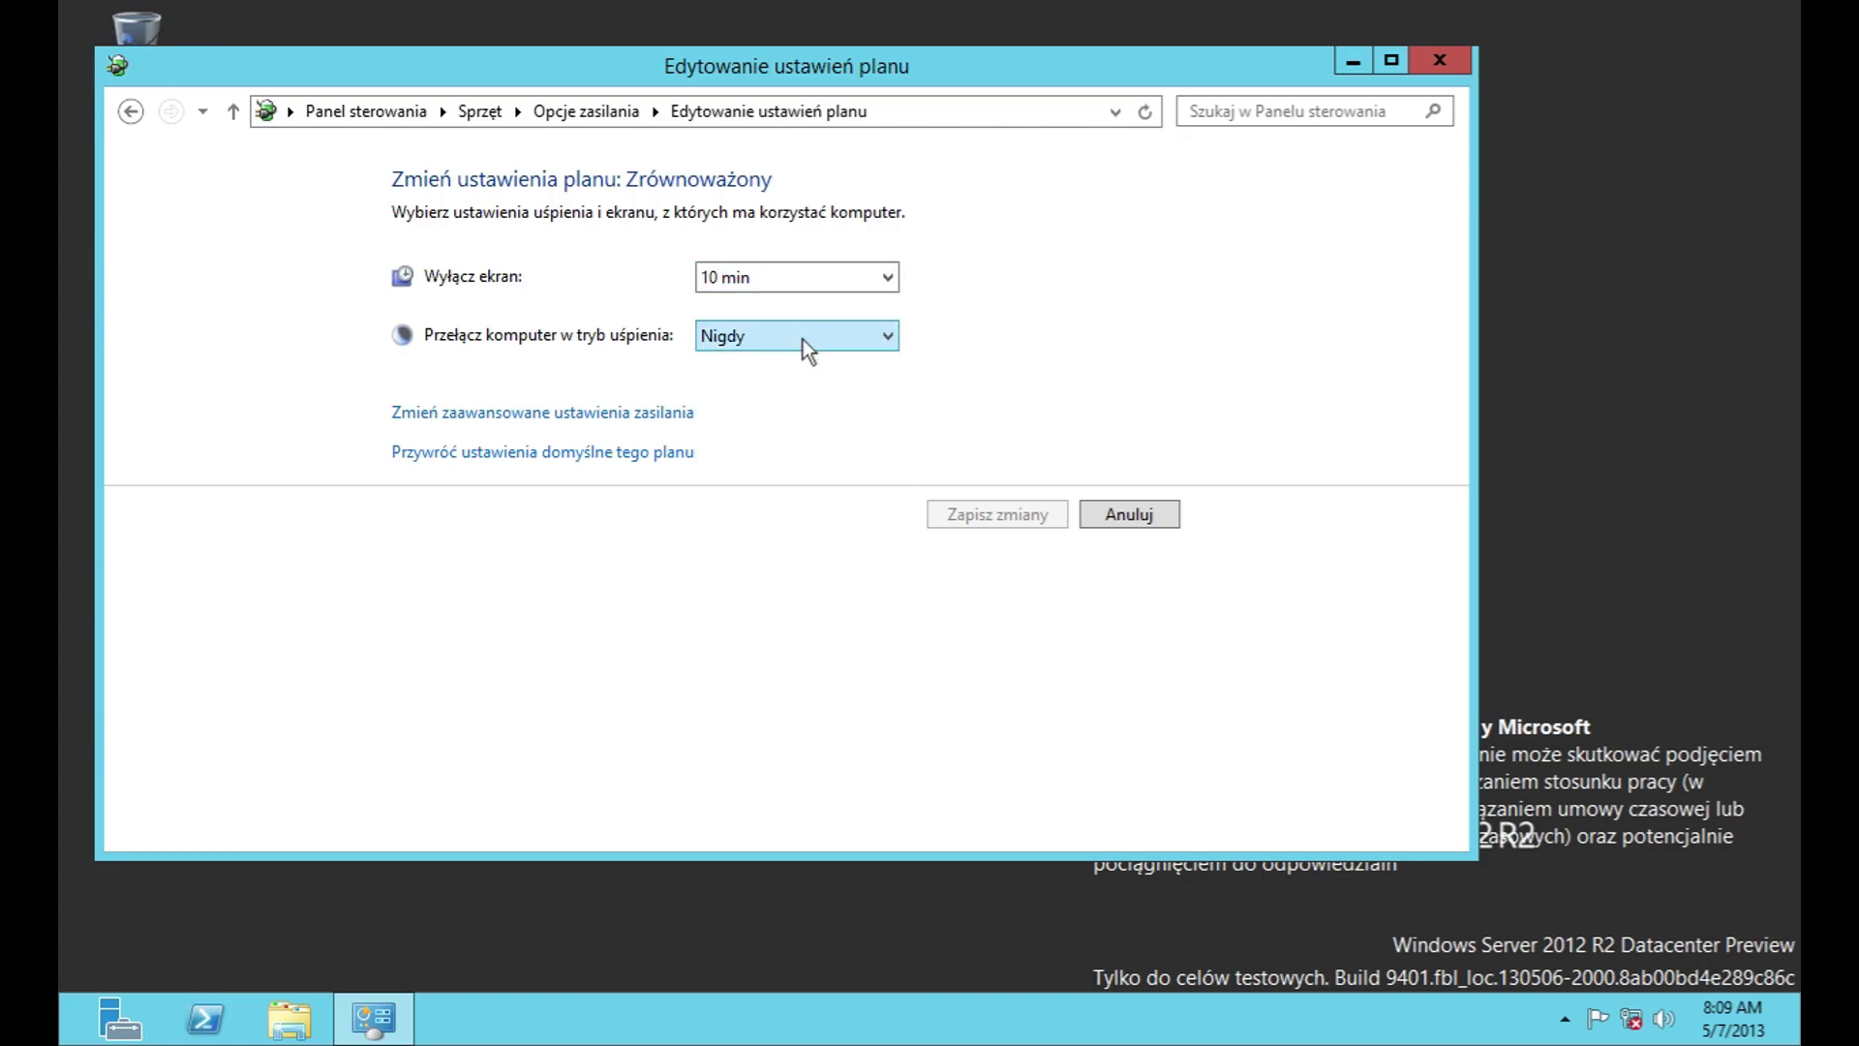
Step: In advanced power settings, expand the hard disk, Internet Explorer and sleep groups
click(621, 414)
scroll(787, 629, down, 1)
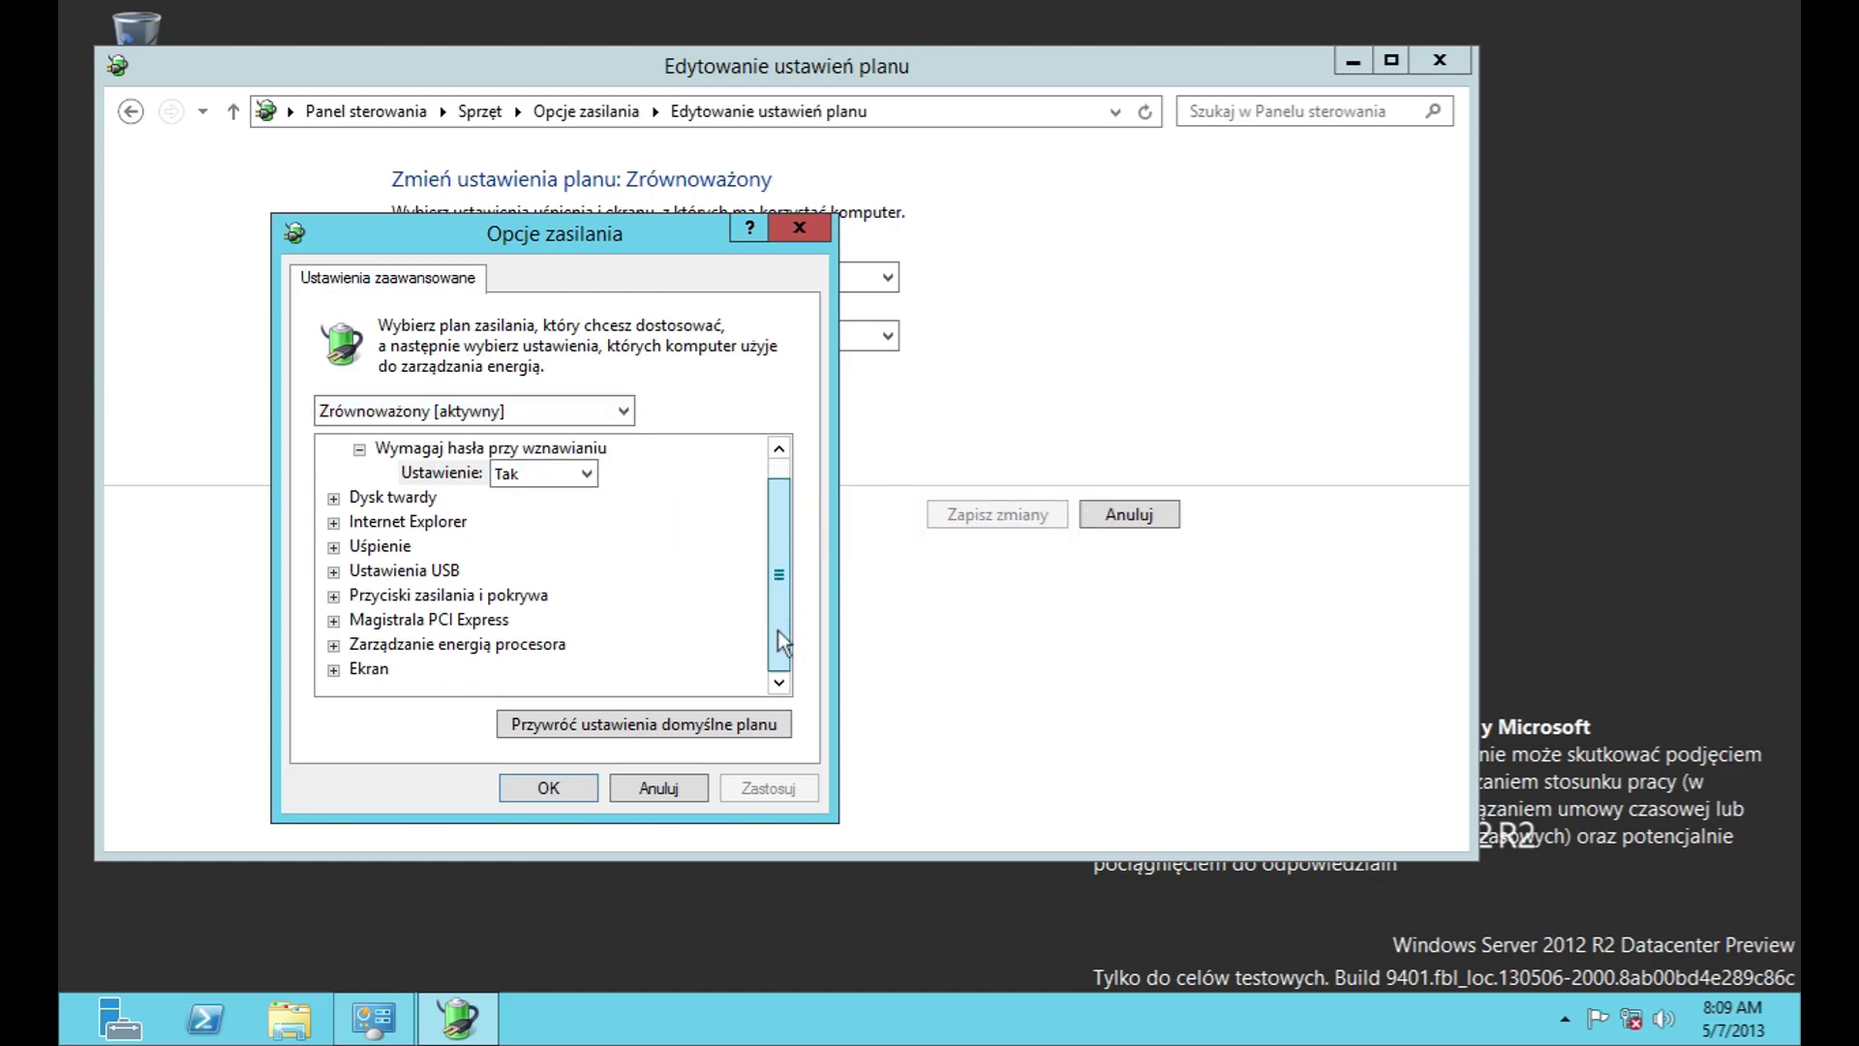
click(333, 498)
click(359, 522)
click(333, 571)
click(359, 595)
scroll(364, 598, down, 1)
click(333, 546)
click(359, 570)
click(359, 619)
scroll(376, 632, down, 1)
Step: Expand the USB, power buttons, PCI Express, processor and display groups
click(333, 570)
click(358, 595)
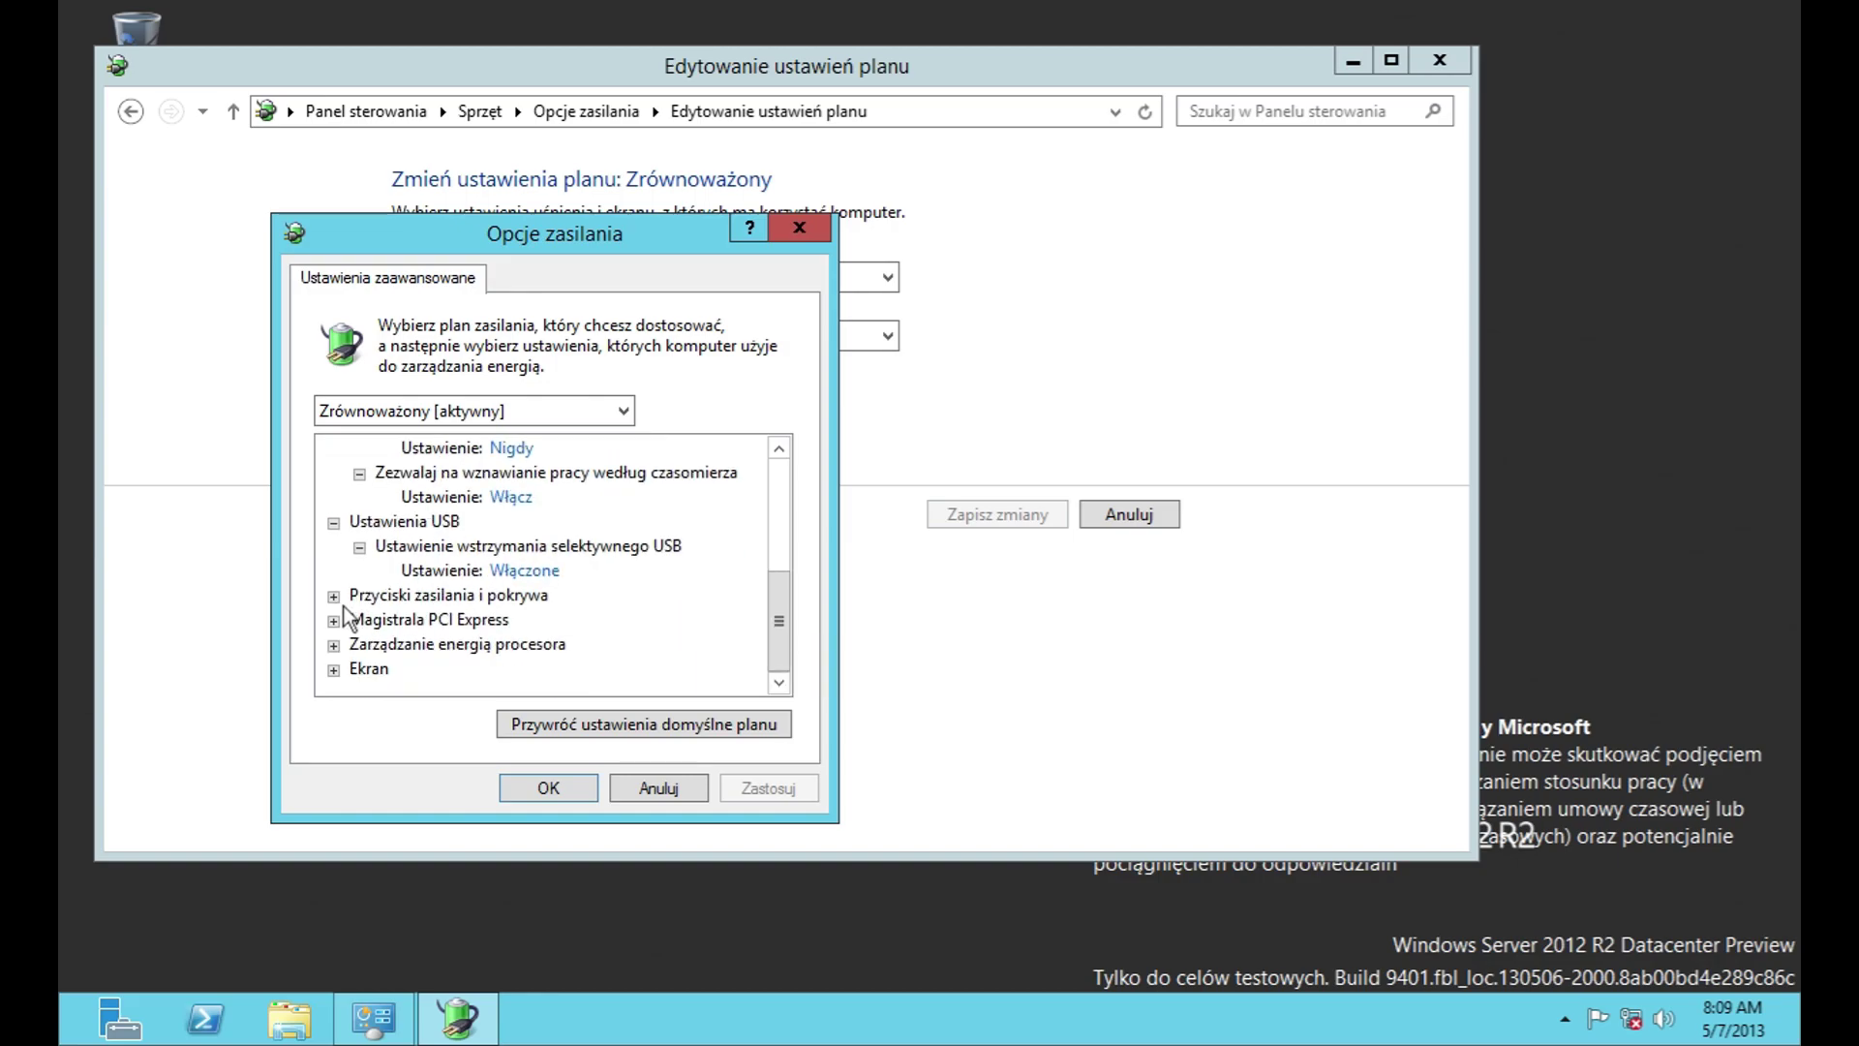
click(333, 594)
click(359, 620)
click(333, 668)
scroll(361, 627, down, 1)
click(359, 619)
click(334, 644)
click(359, 668)
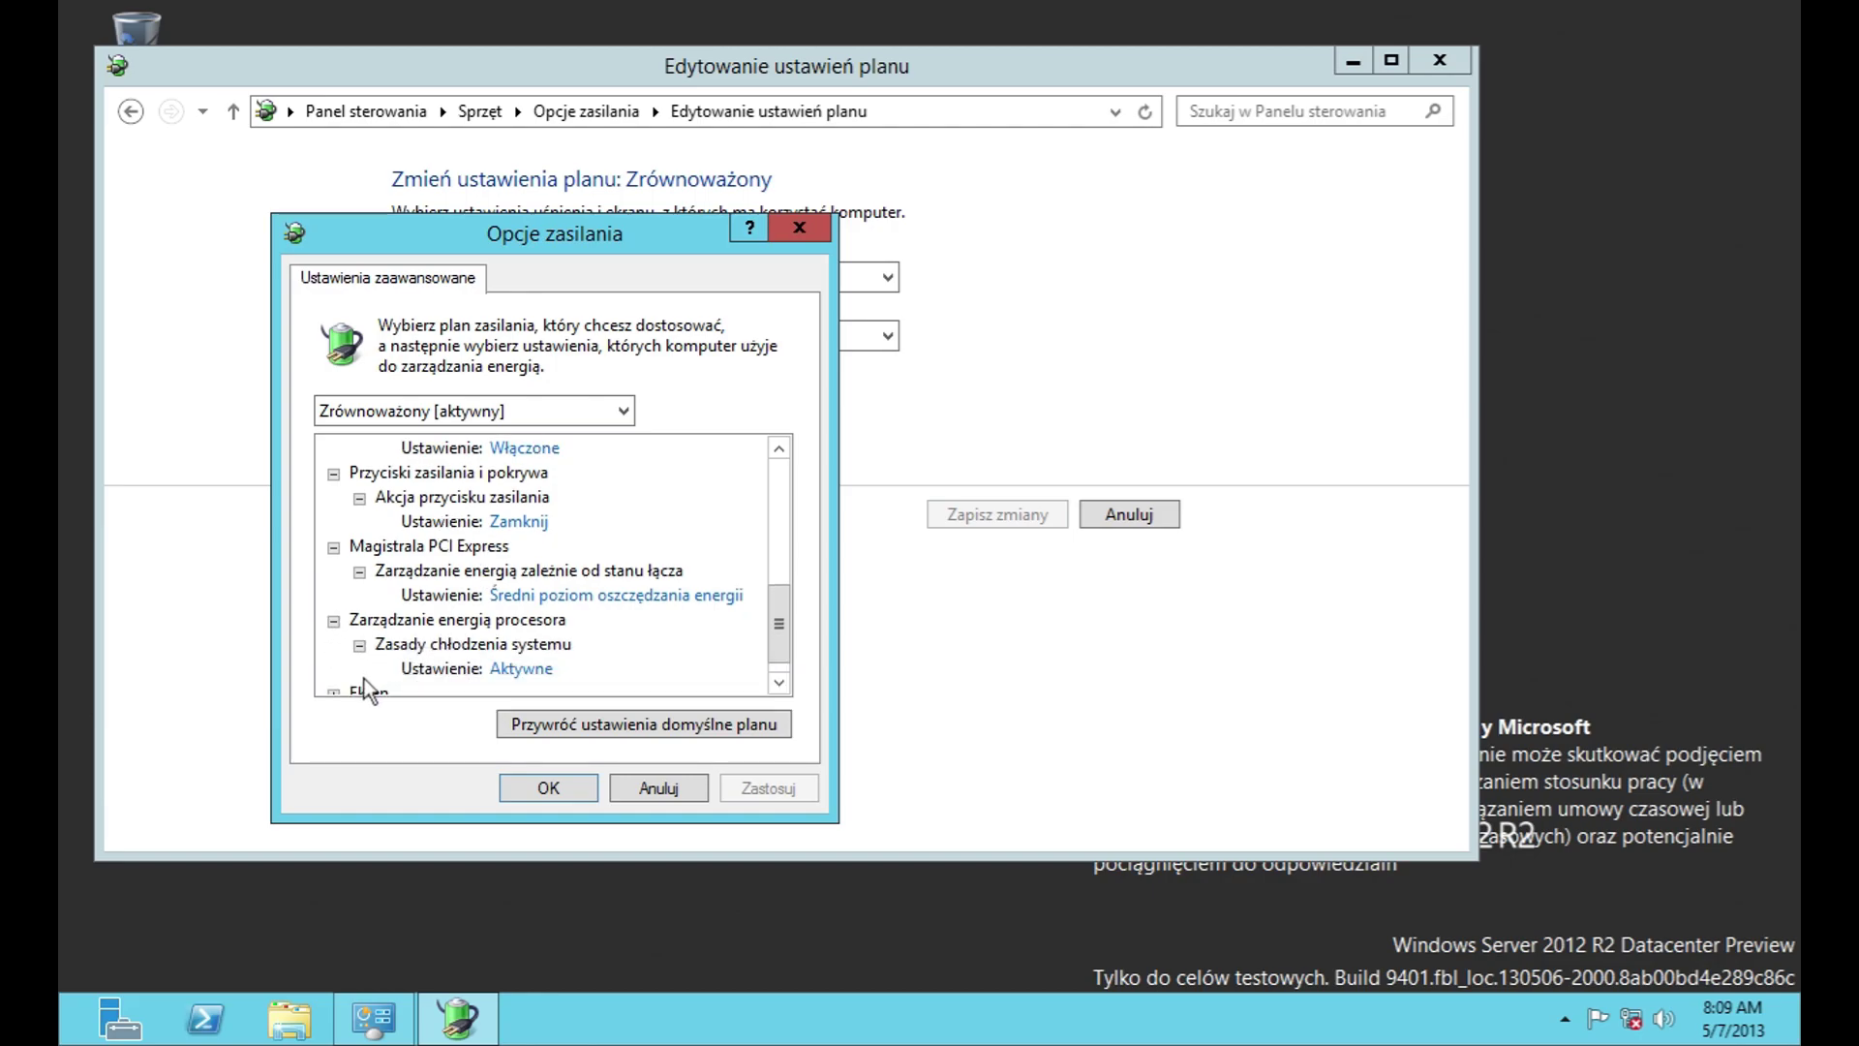
click(333, 685)
click(360, 644)
click(359, 692)
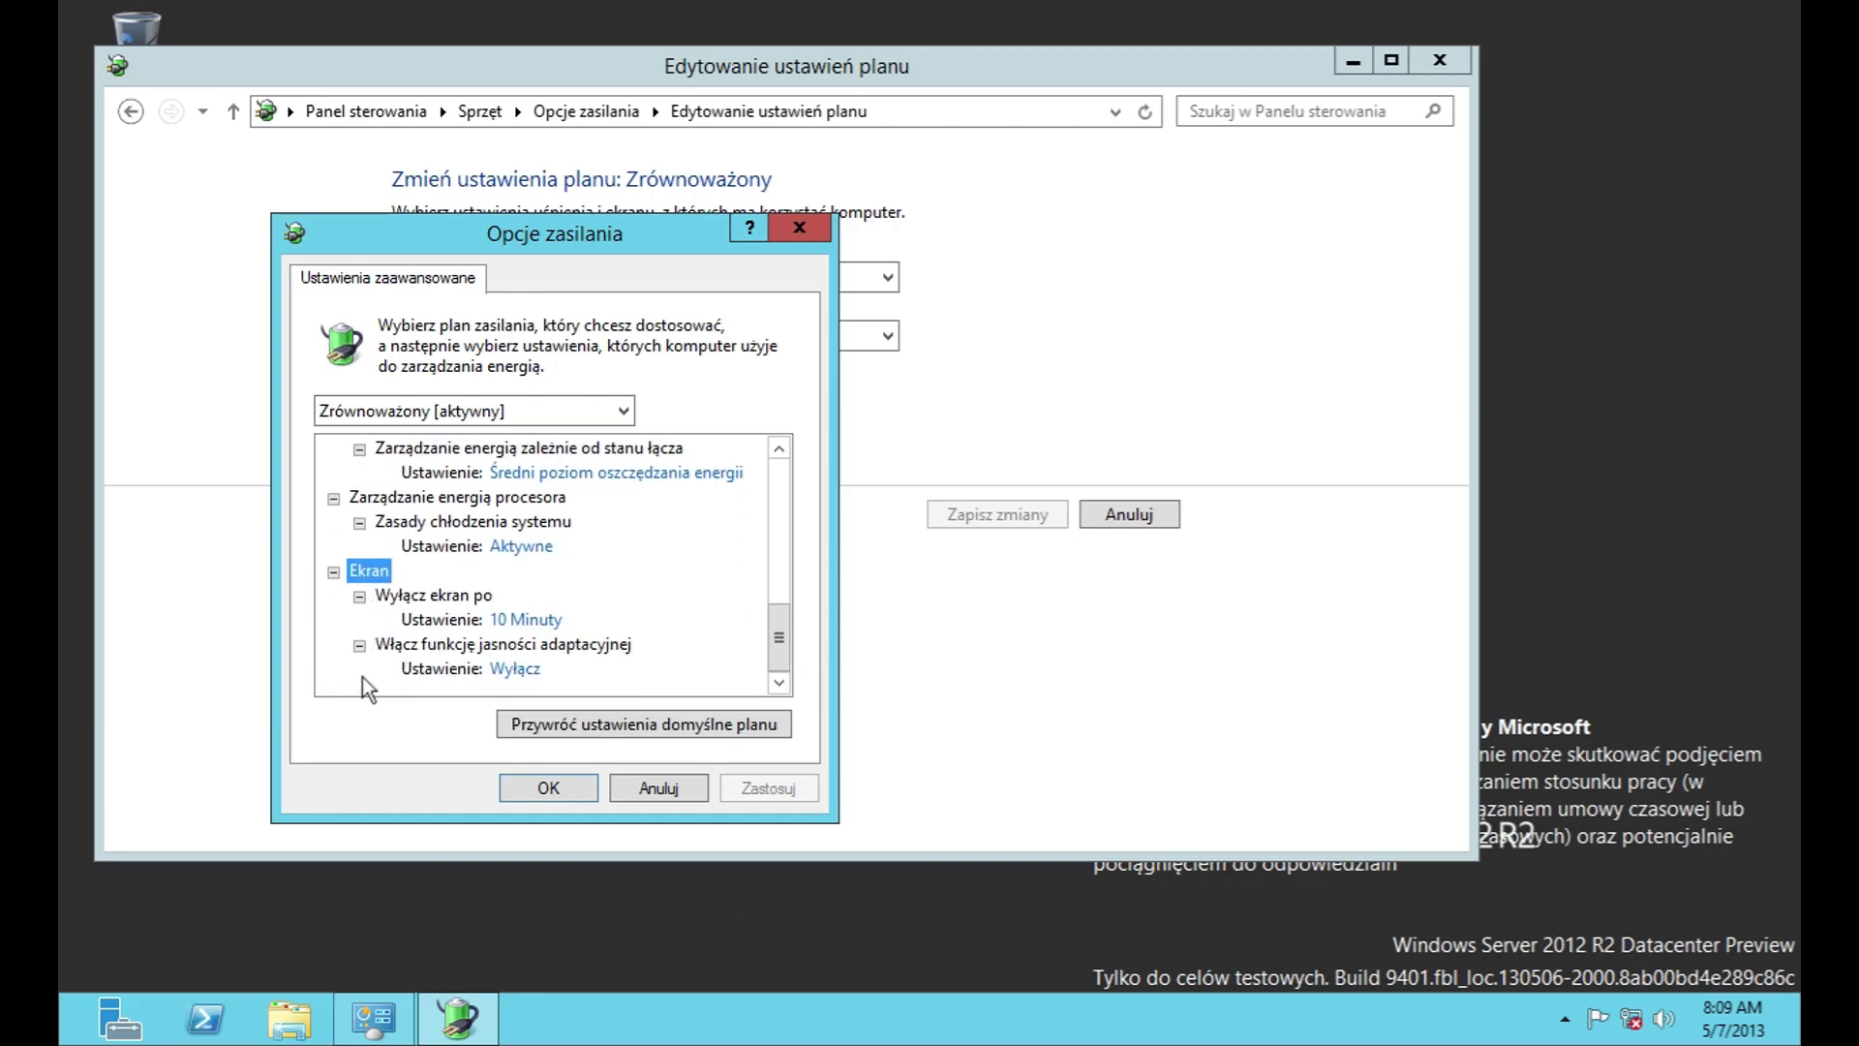
scroll(601, 620, up, 10)
Step: Review the wake password, hard disk, JavaScript timer, sleep and wake timer values, keeping Włącz
click(494, 497)
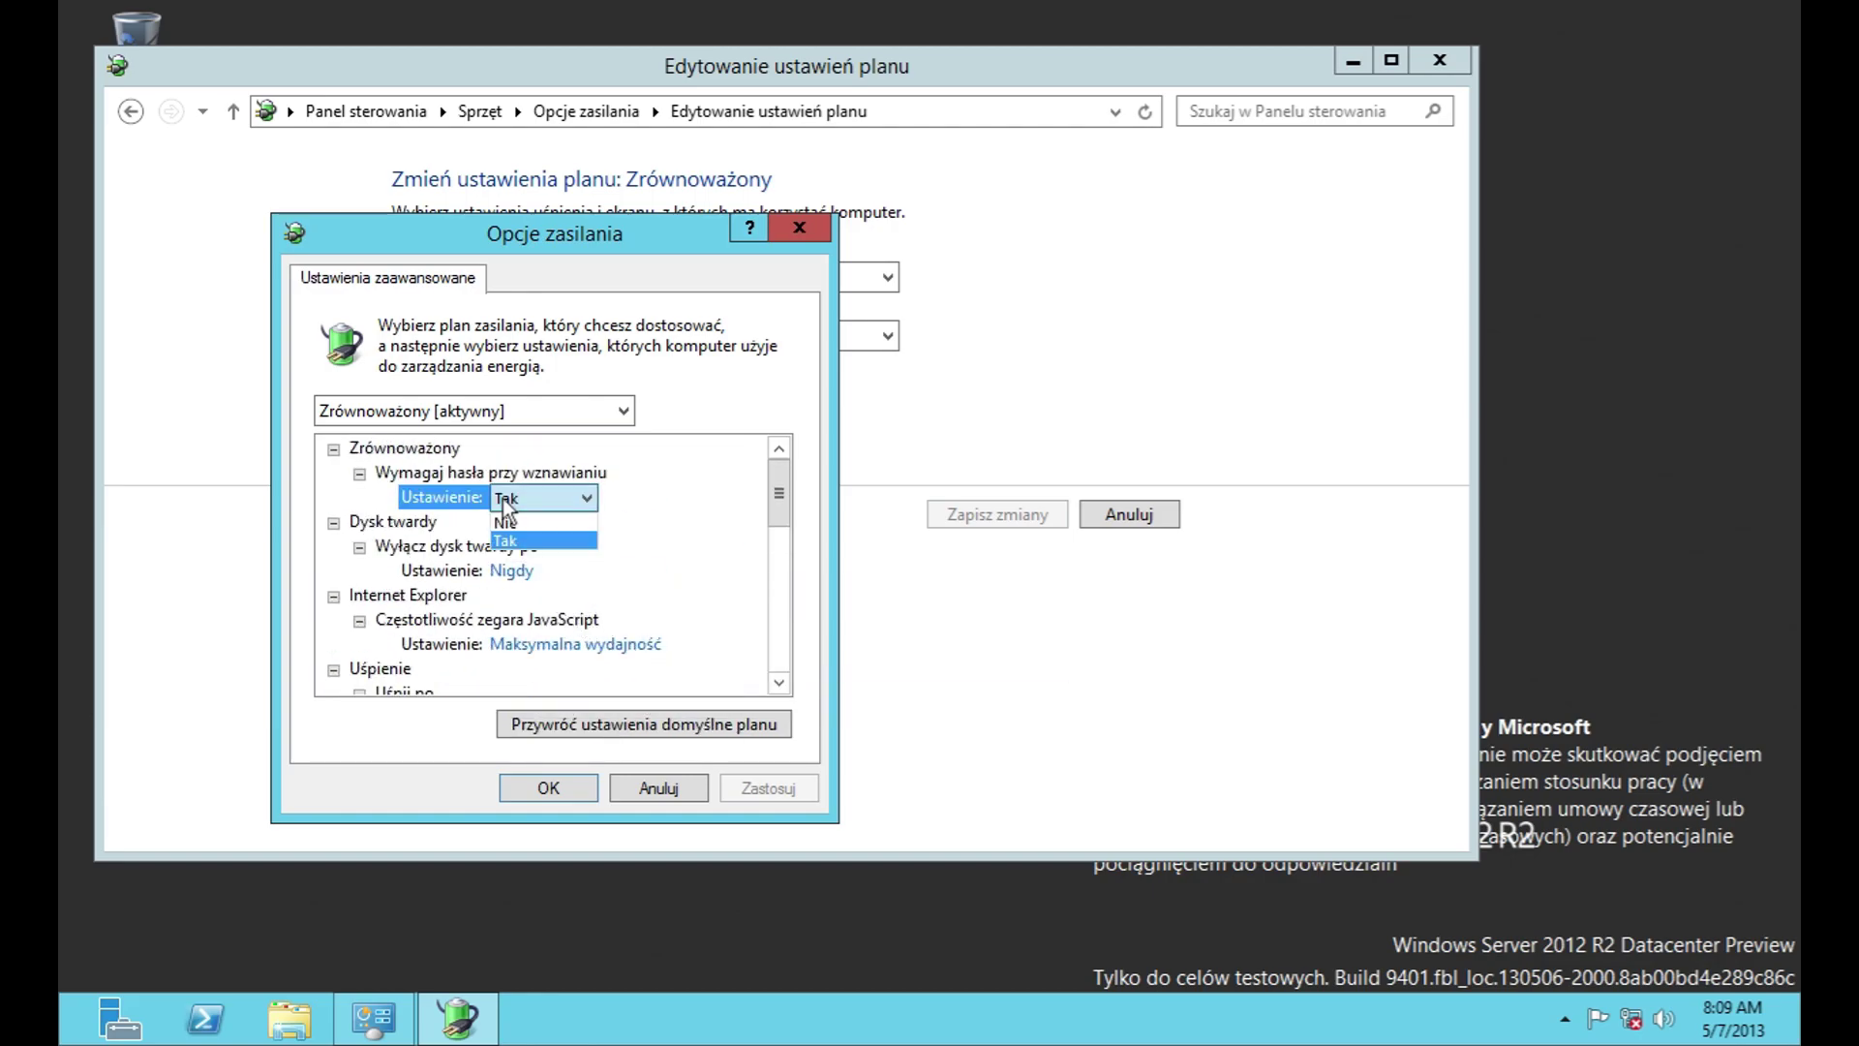
click(525, 572)
click(580, 644)
click(579, 647)
click(579, 647)
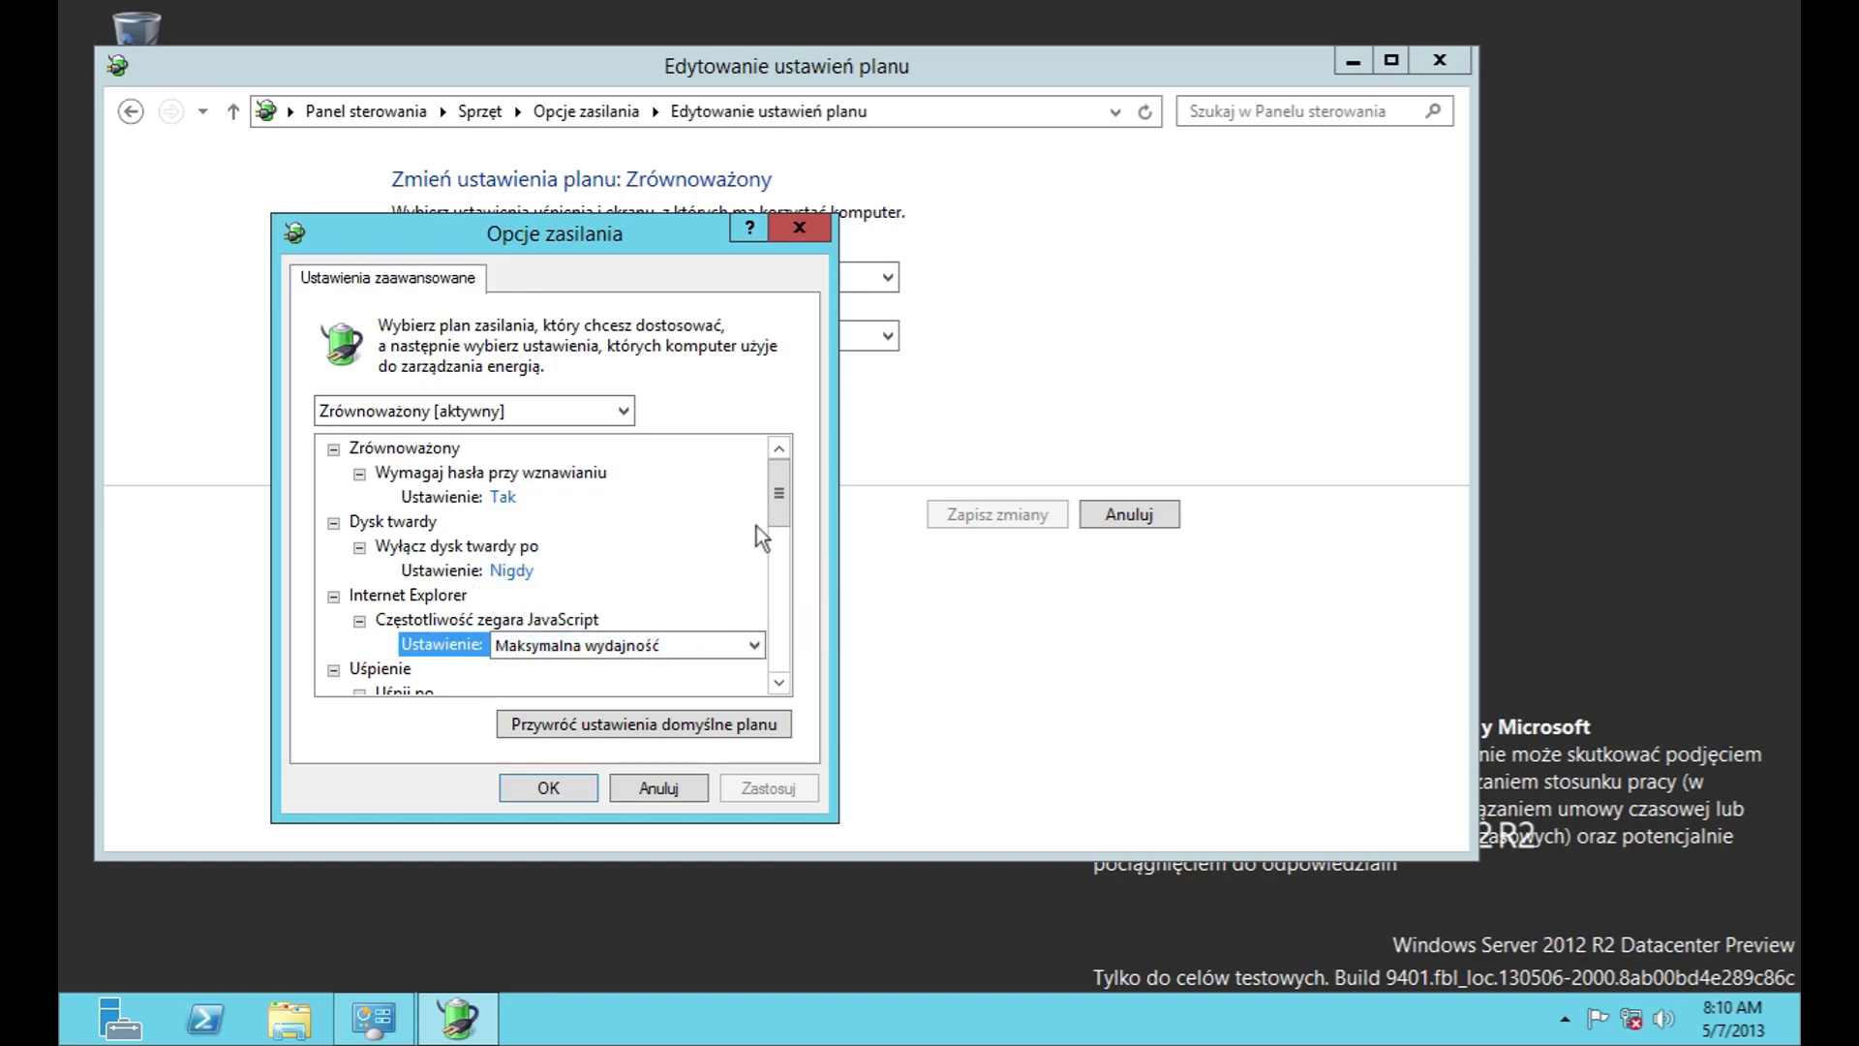
scroll(784, 502, down, 1)
drag(784, 503, 780, 559)
click(512, 471)
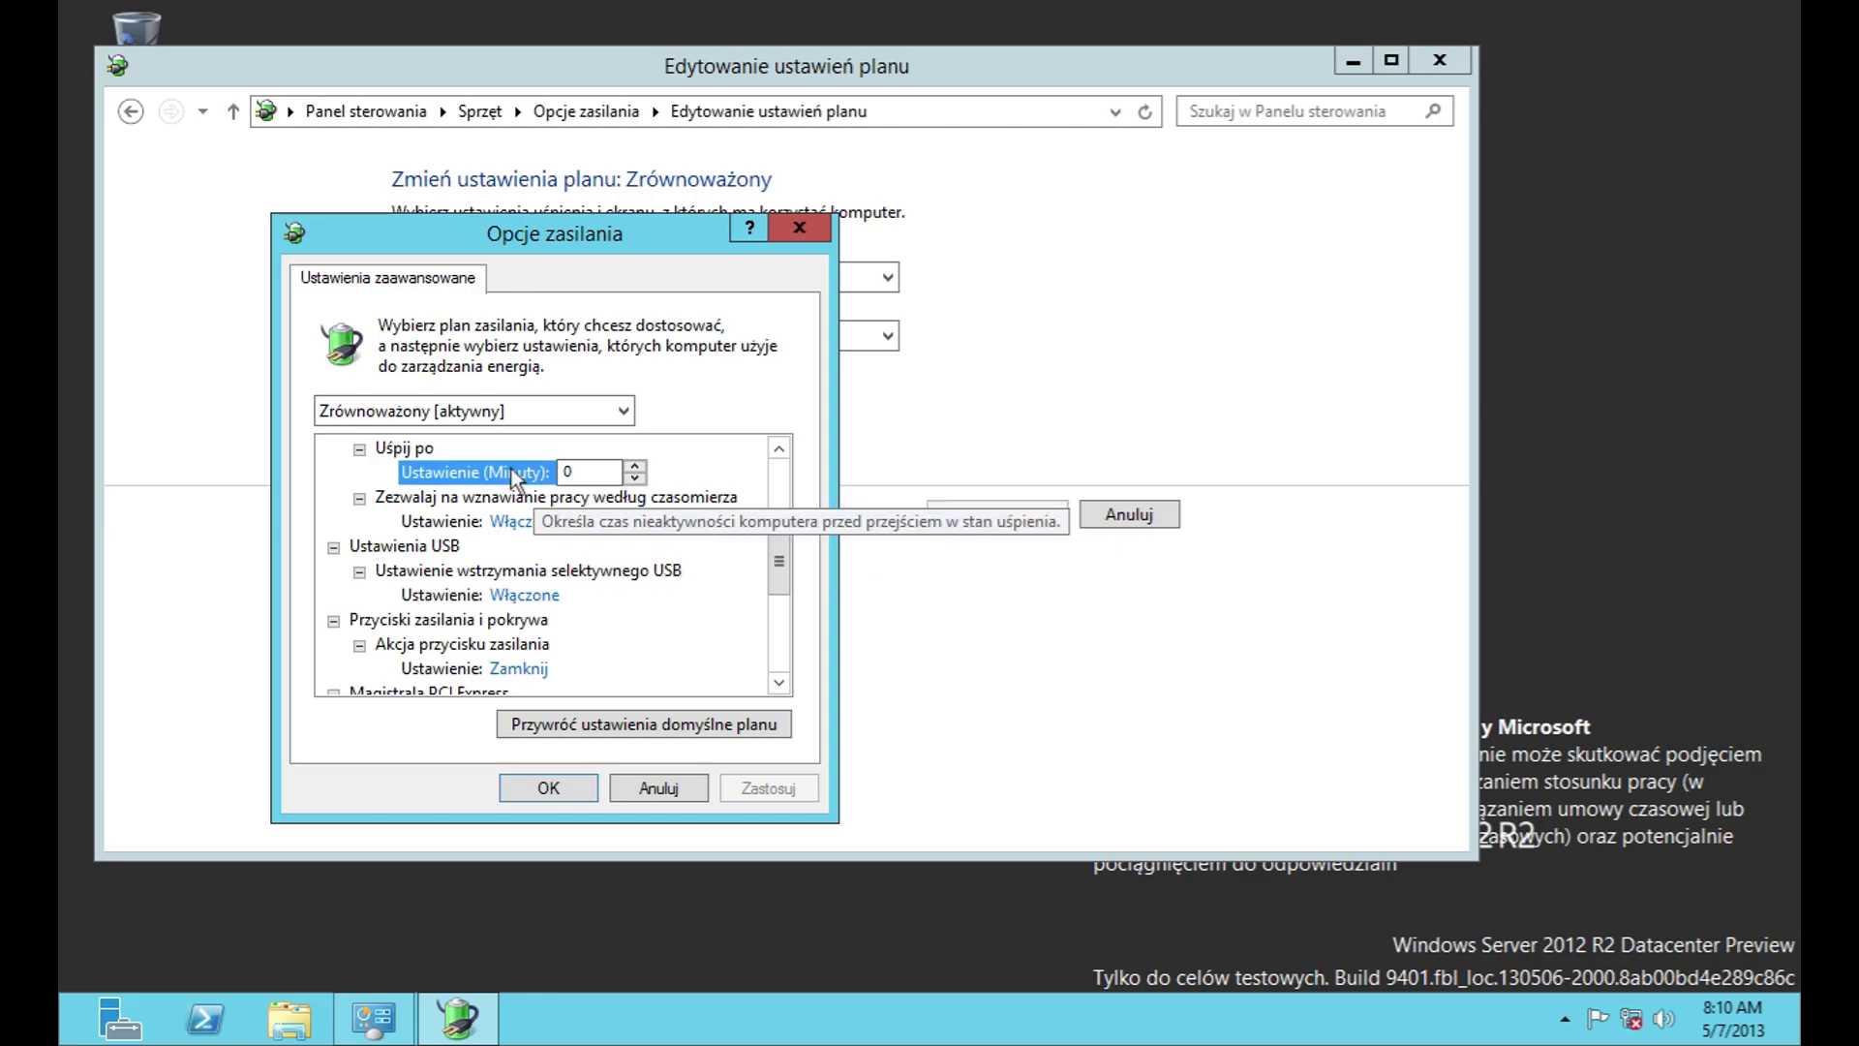
click(521, 527)
click(521, 530)
click(523, 550)
Step: Review the remaining values, keeping Zamknij, Aktywne and Wyłącz, then cancel advanced settings
click(513, 600)
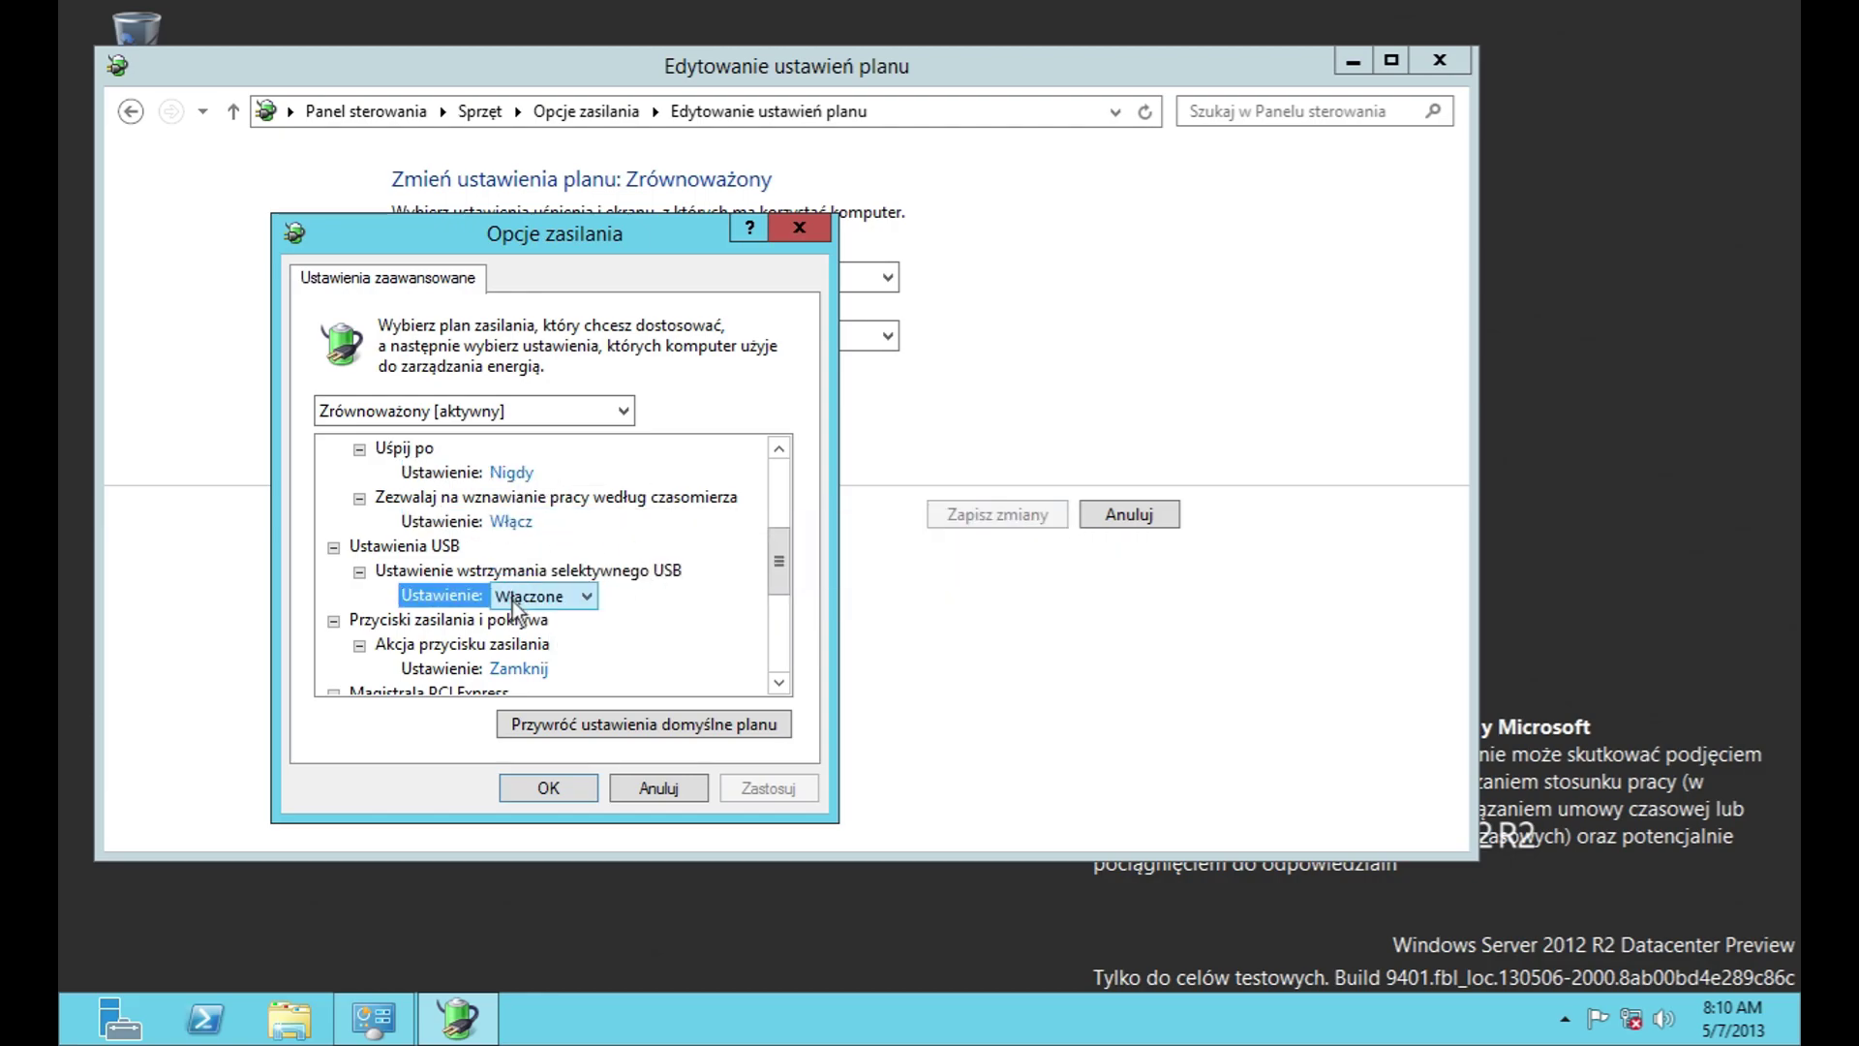
click(518, 668)
click(536, 676)
click(523, 731)
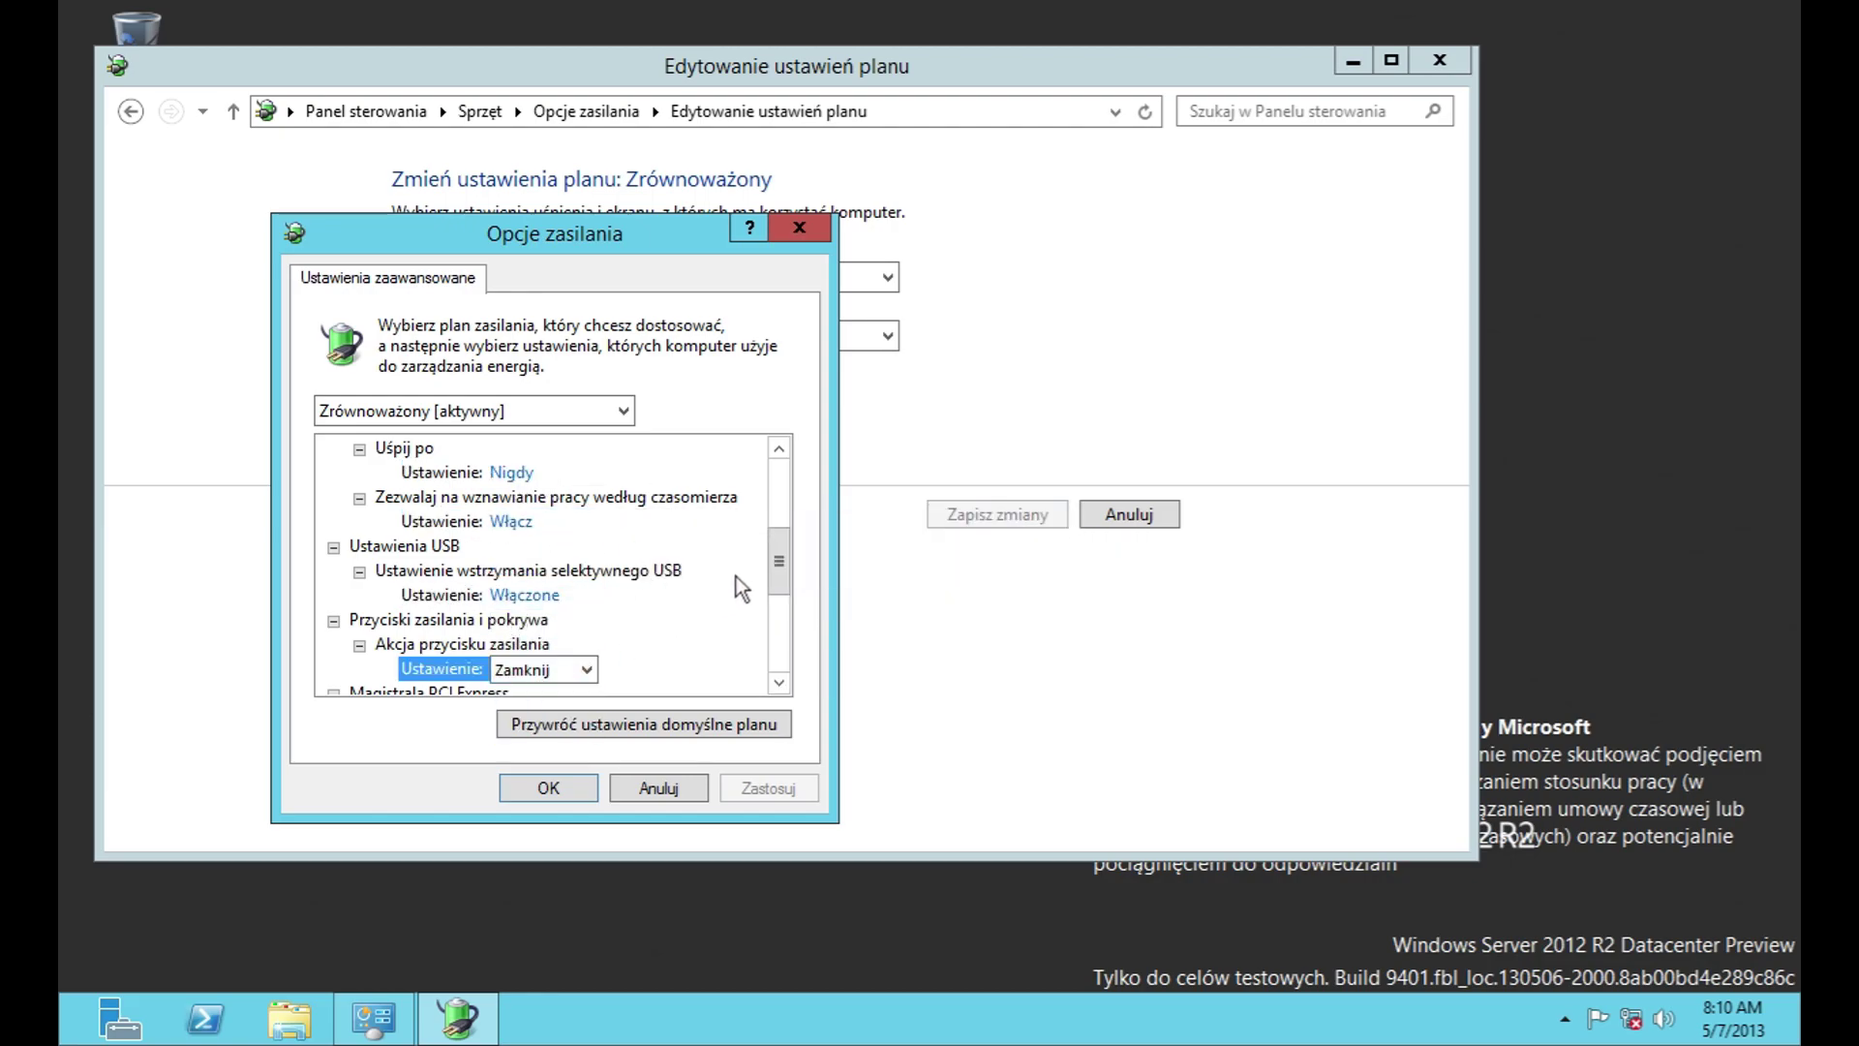
scroll(780, 592, down, 1)
scroll(781, 593, down, 3)
click(595, 503)
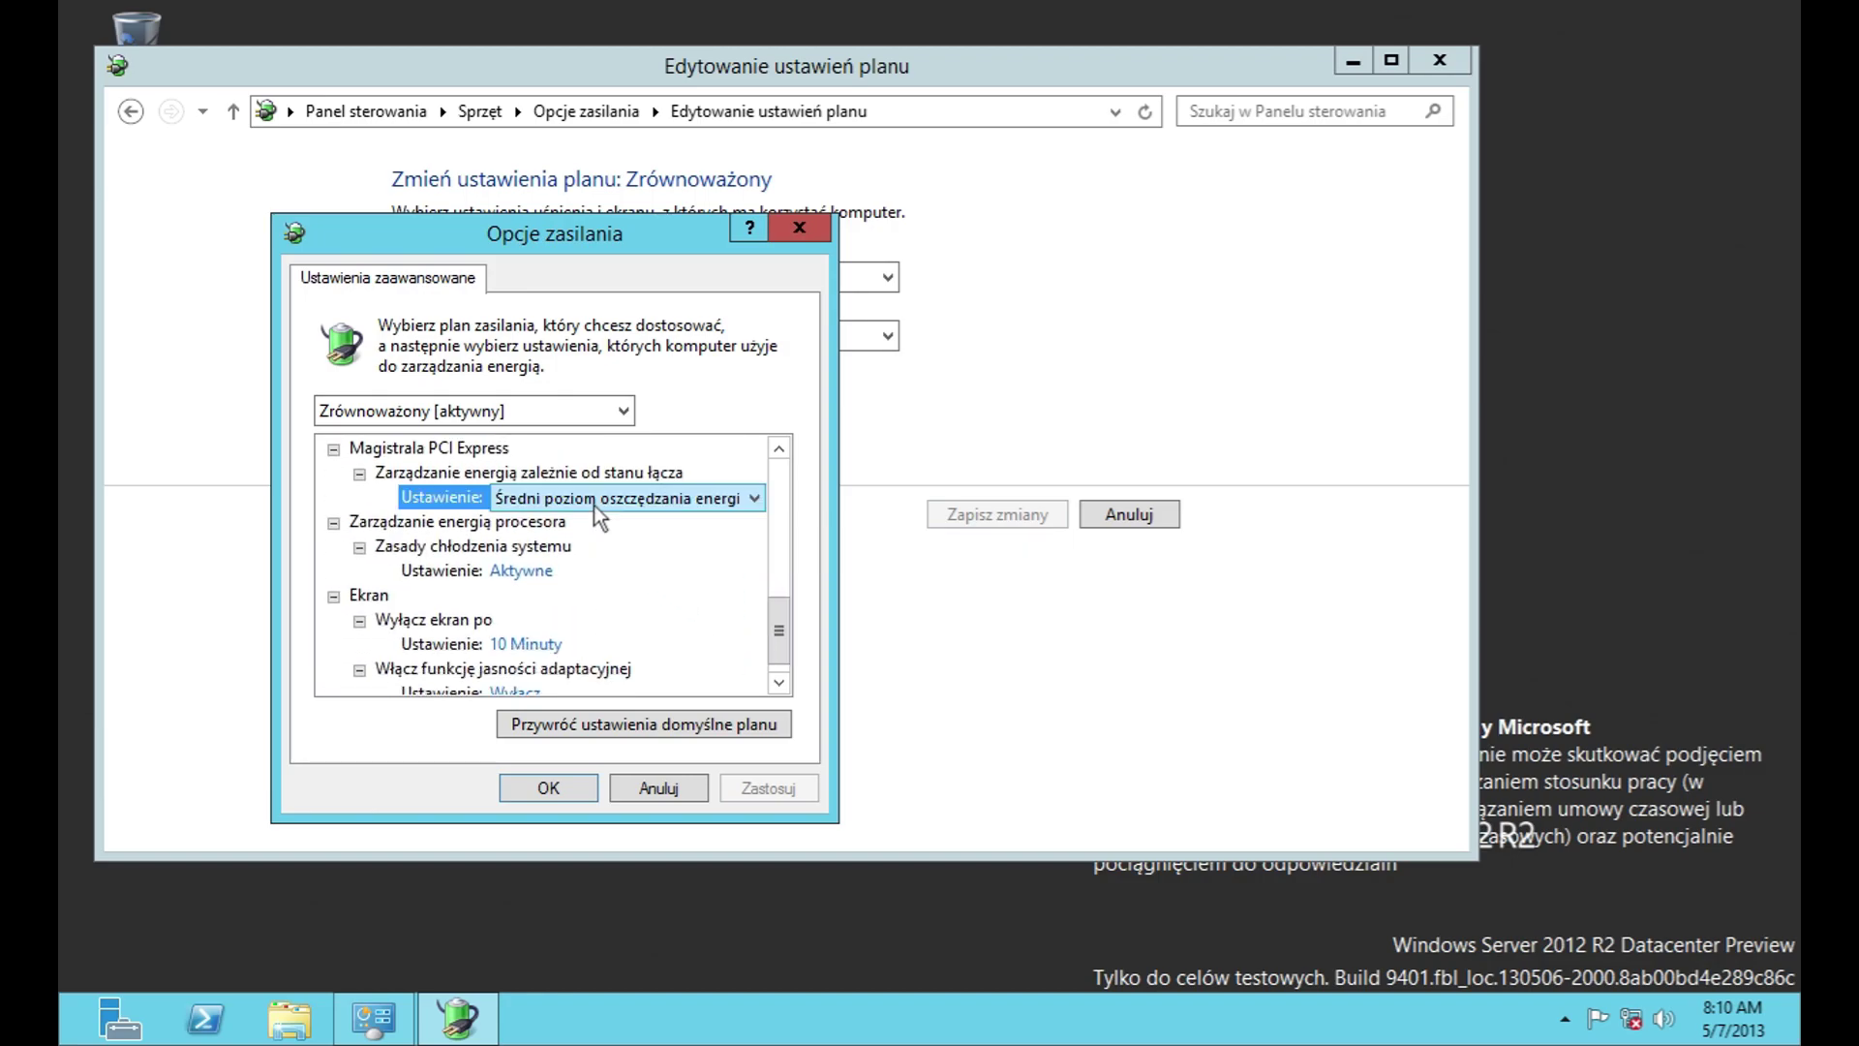
click(520, 571)
click(552, 571)
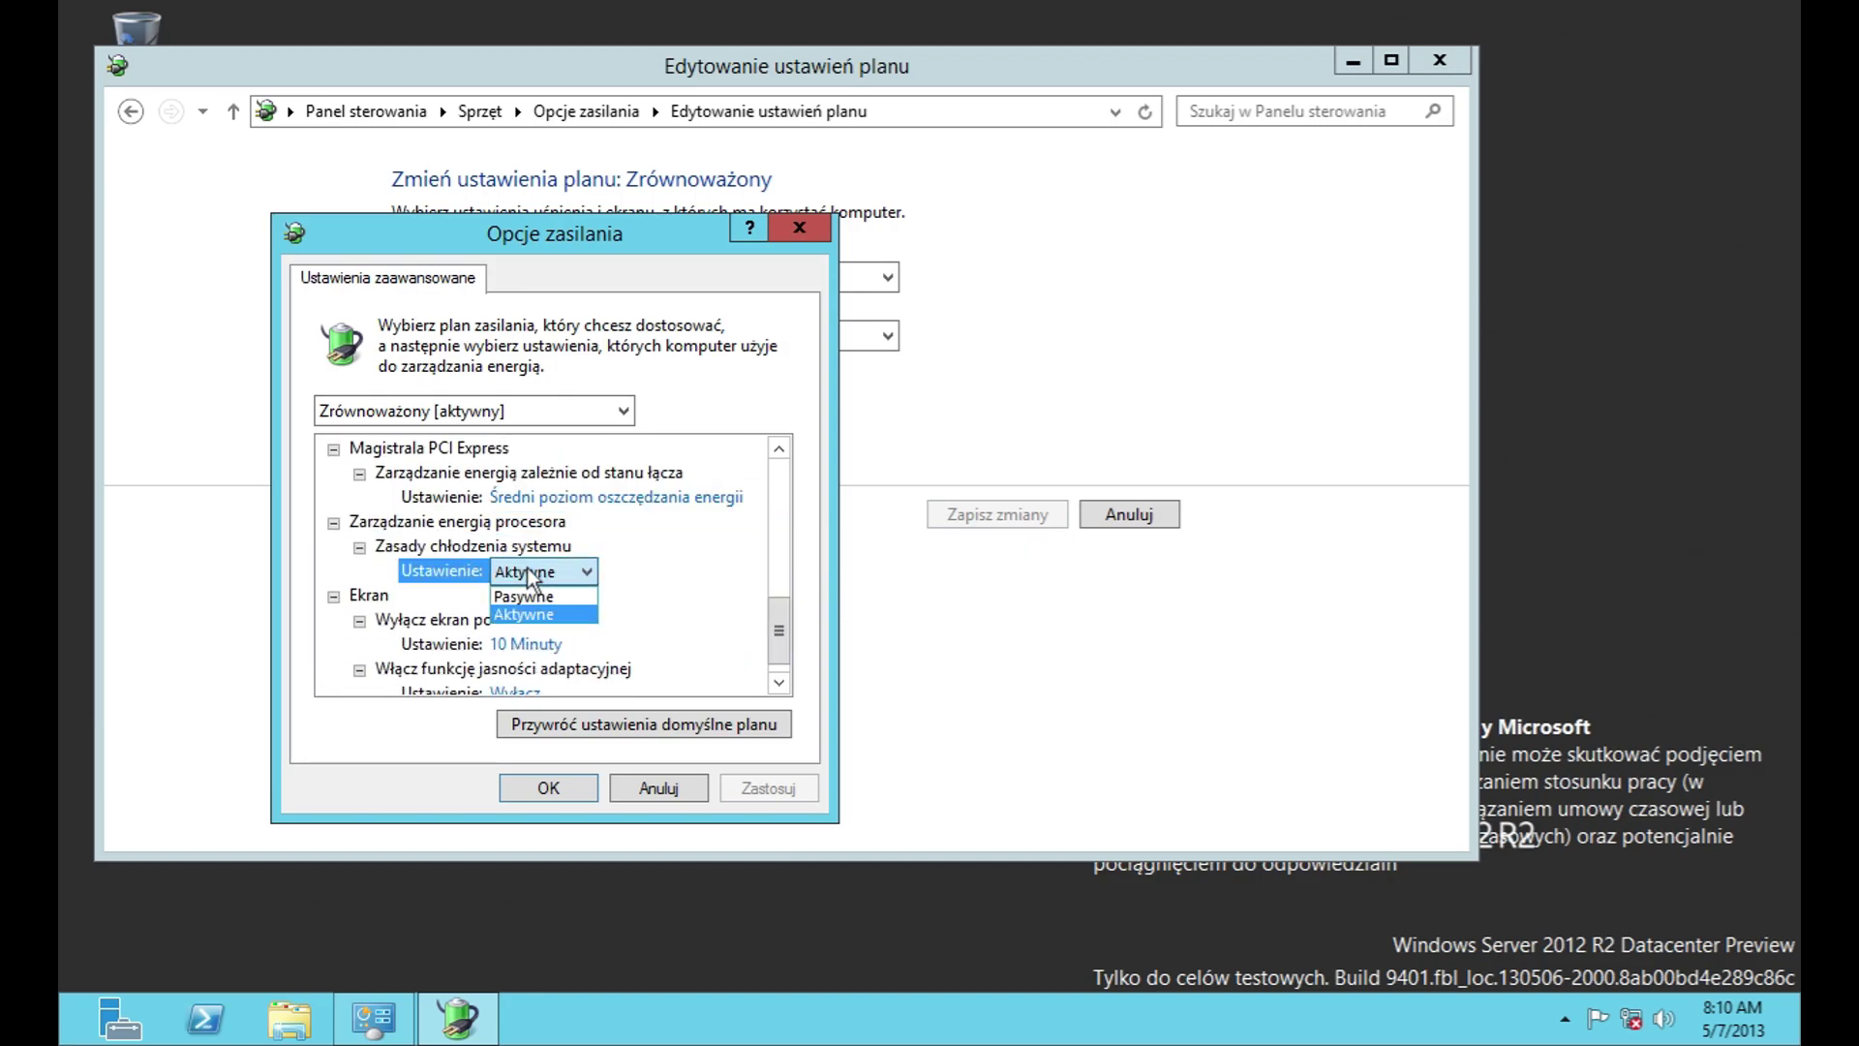
click(533, 615)
click(533, 647)
scroll(759, 676, down, 1)
click(492, 664)
click(492, 664)
click(527, 690)
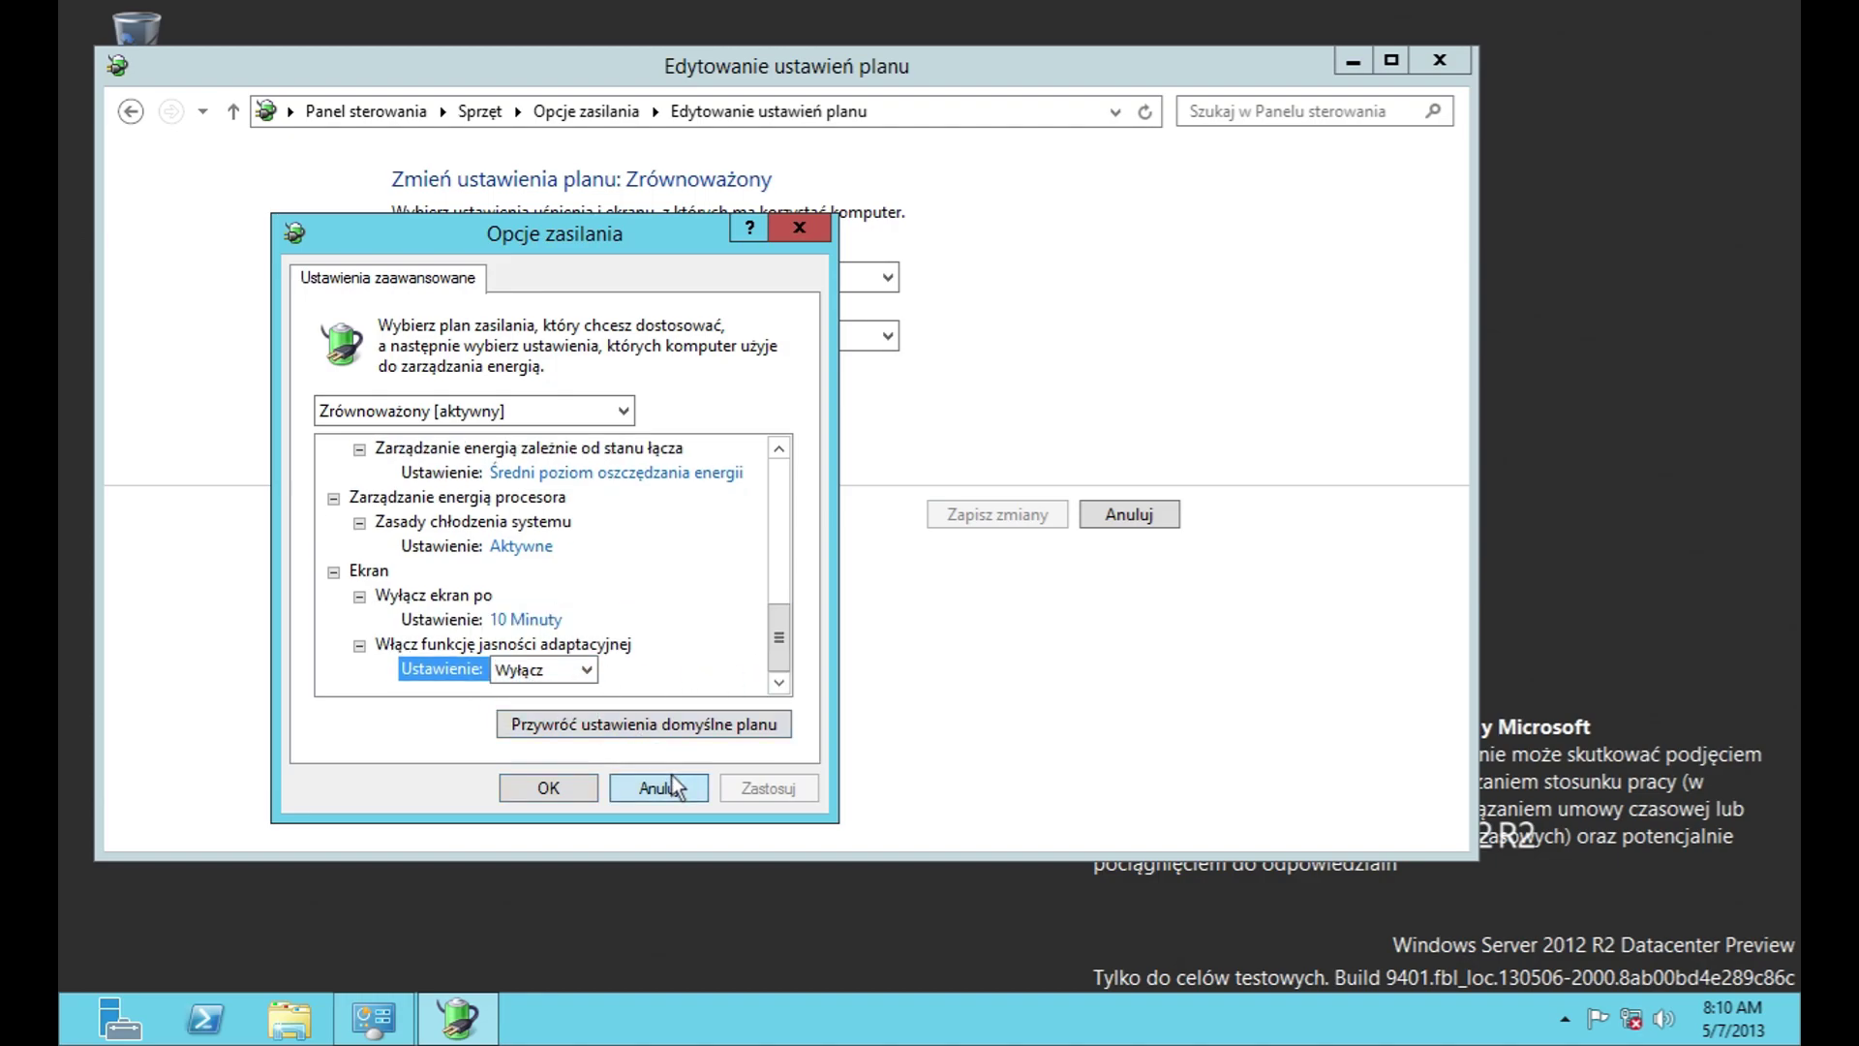
click(672, 787)
Step: Decline restoring plan defaults and back out of the power button and create-plan pages unsaved
click(577, 452)
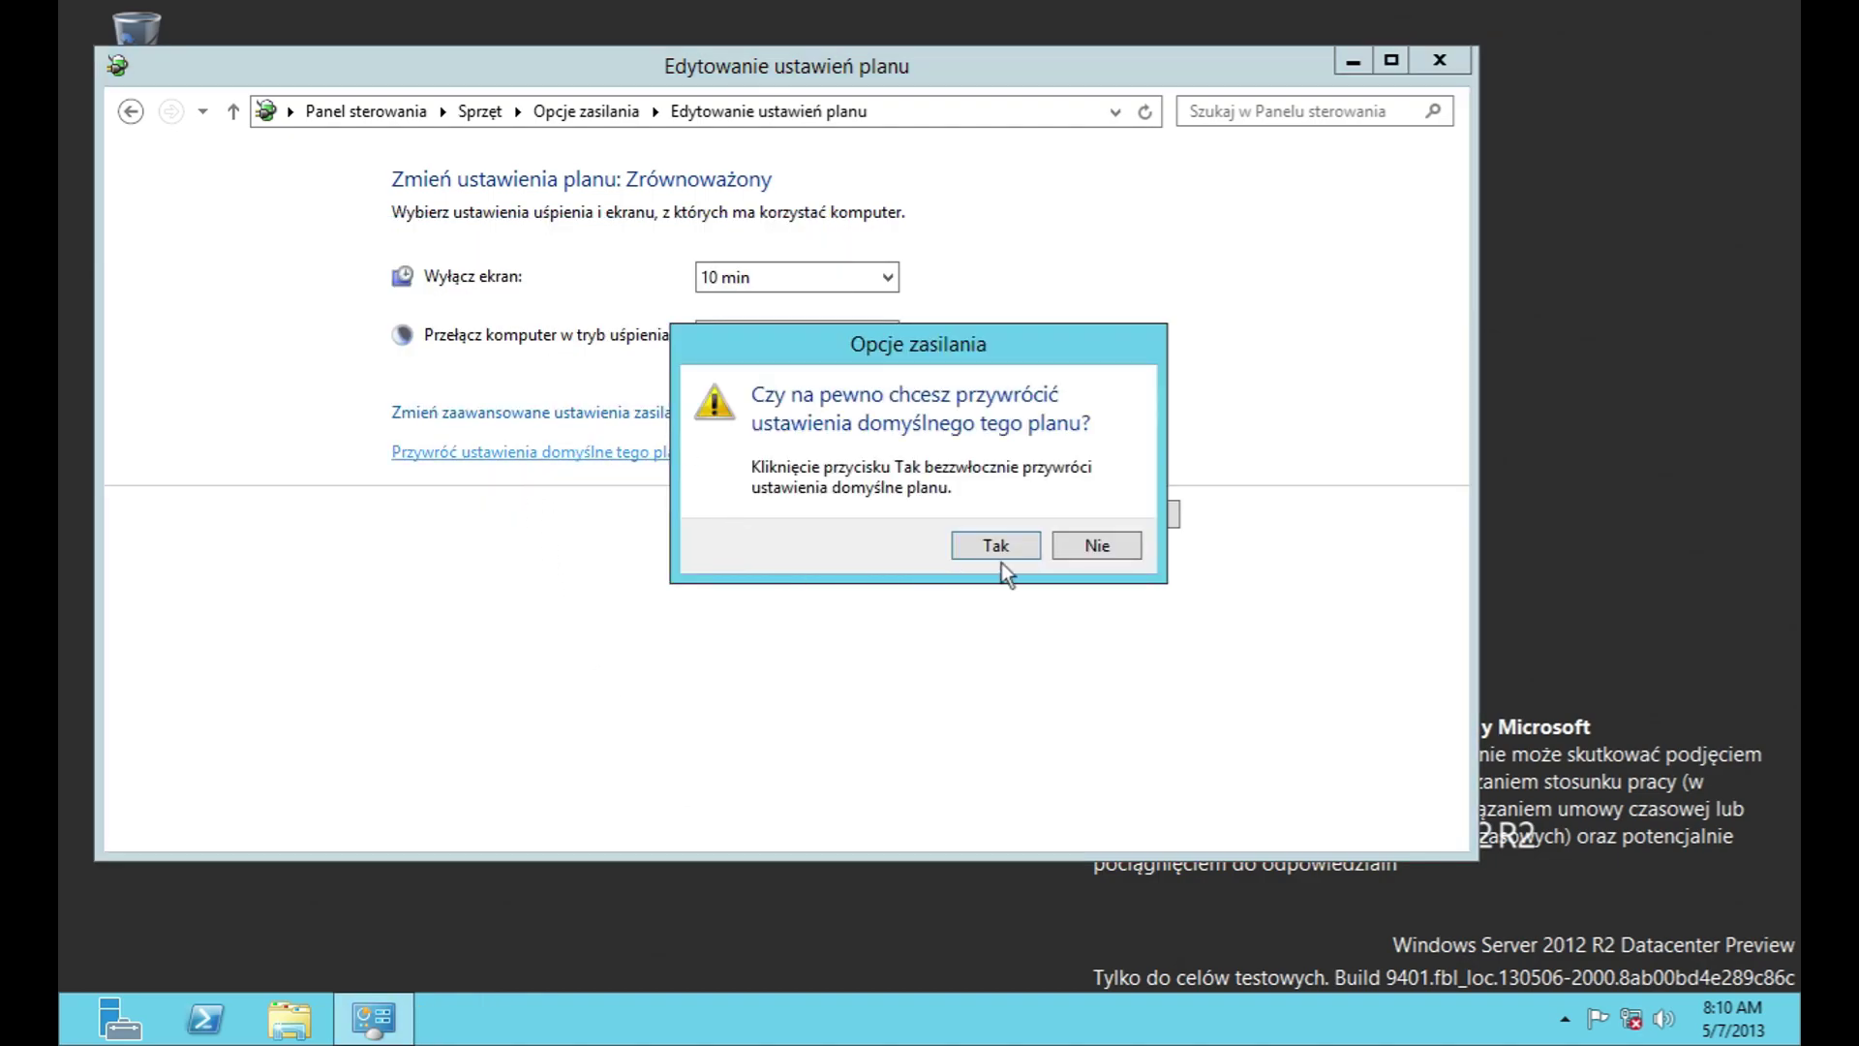
click(1094, 555)
click(1104, 515)
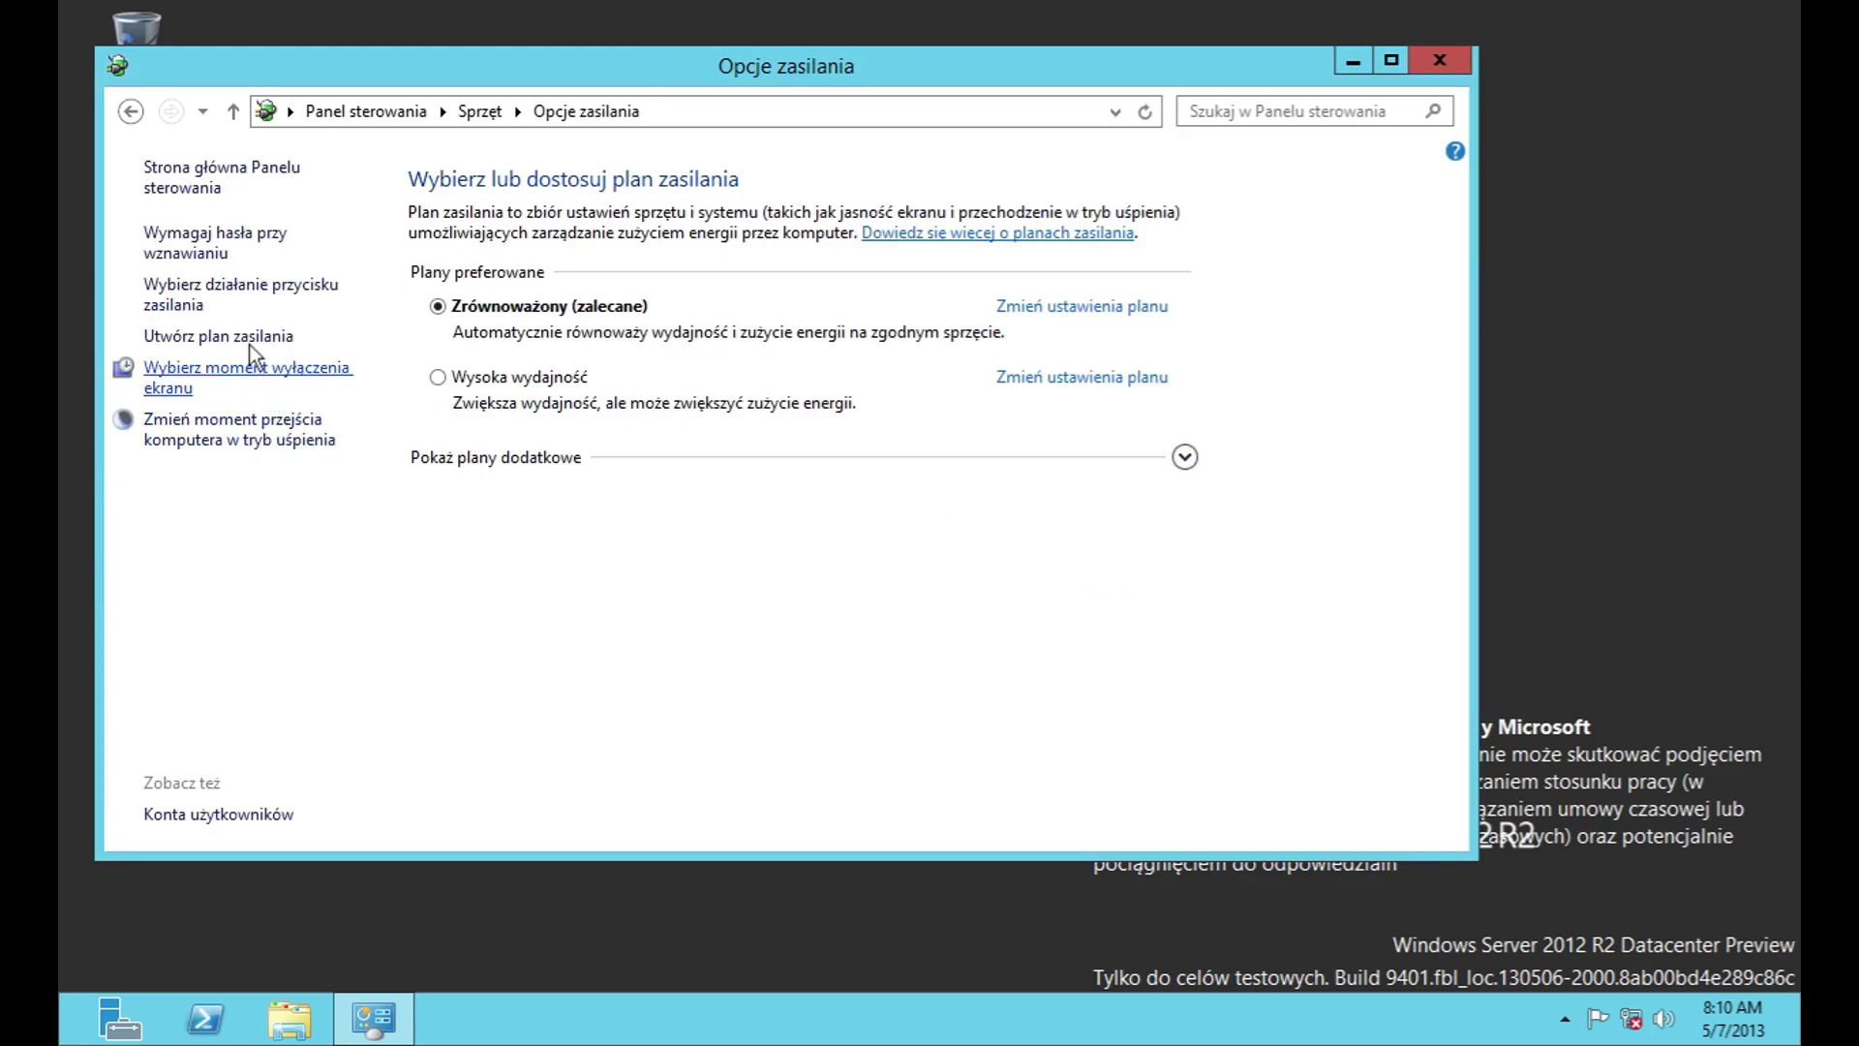
click(254, 288)
click(1129, 821)
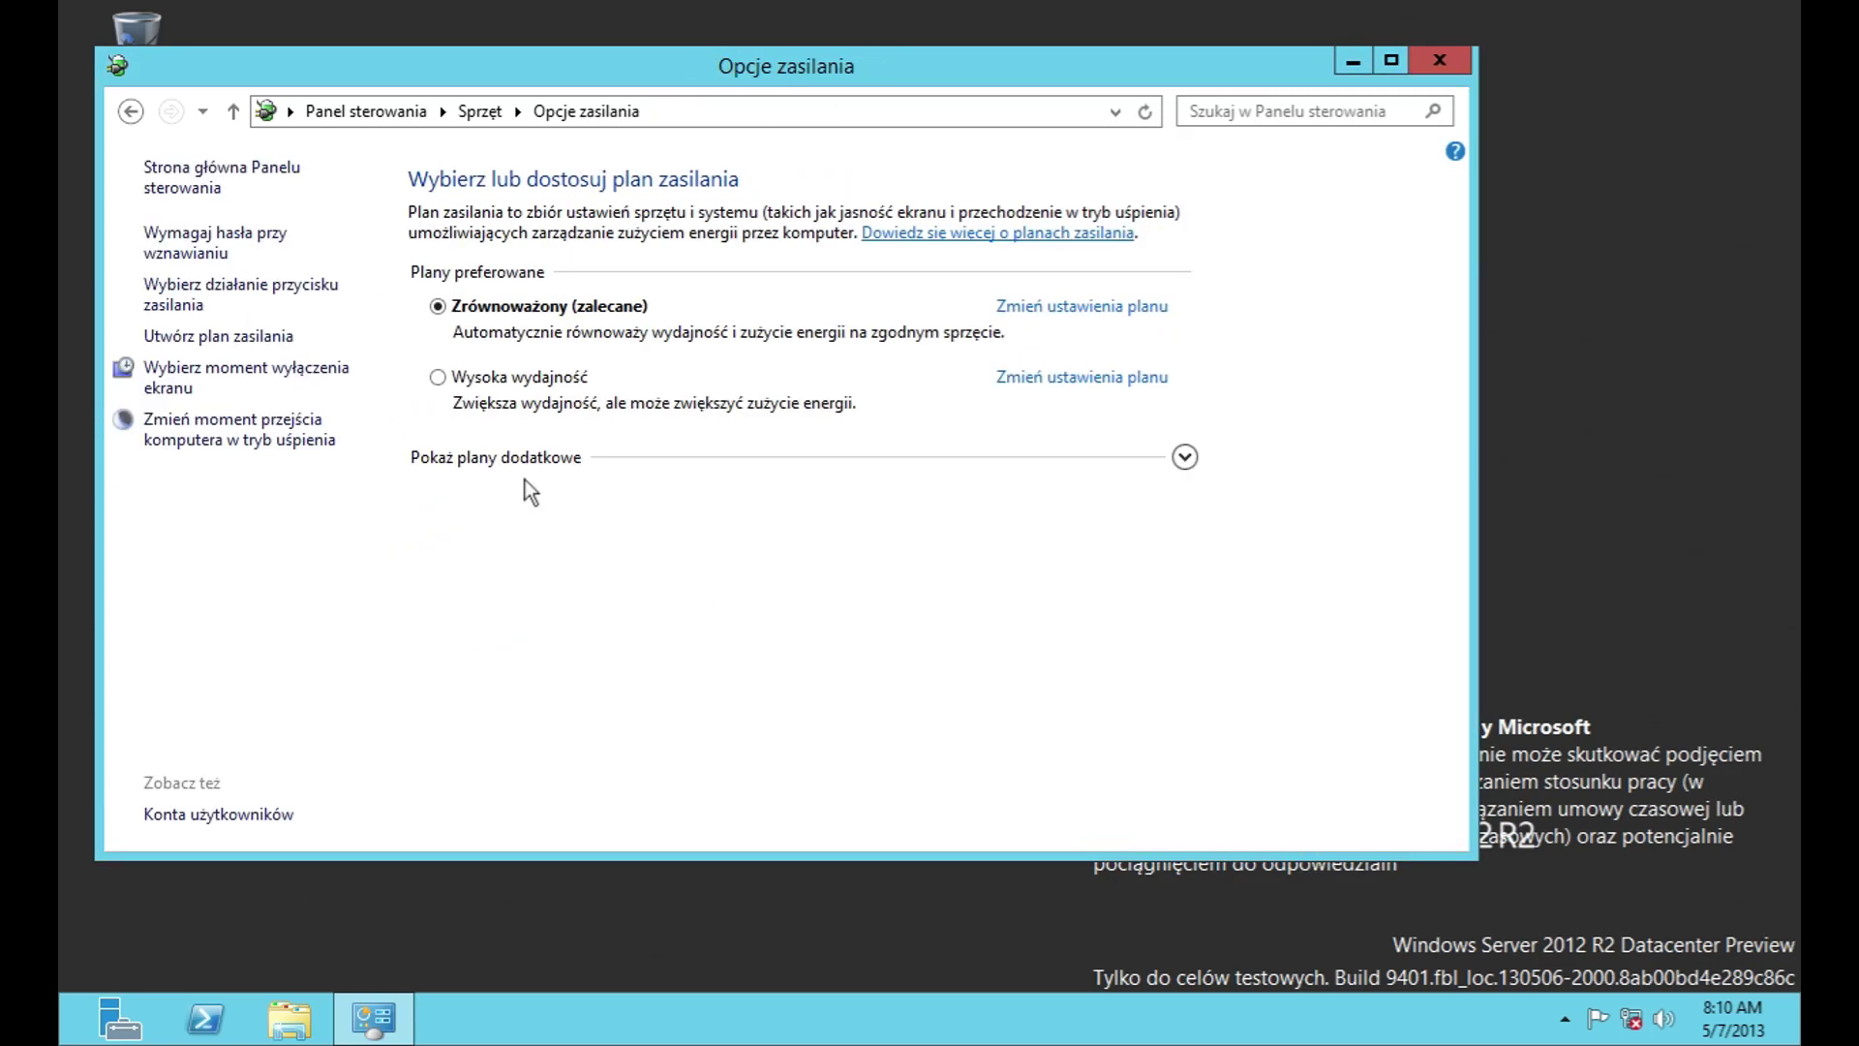
click(236, 338)
click(1129, 593)
Step: Browse the display turn-off and sleep pages without saving, then go to Sprzęt
click(226, 364)
click(752, 277)
click(752, 277)
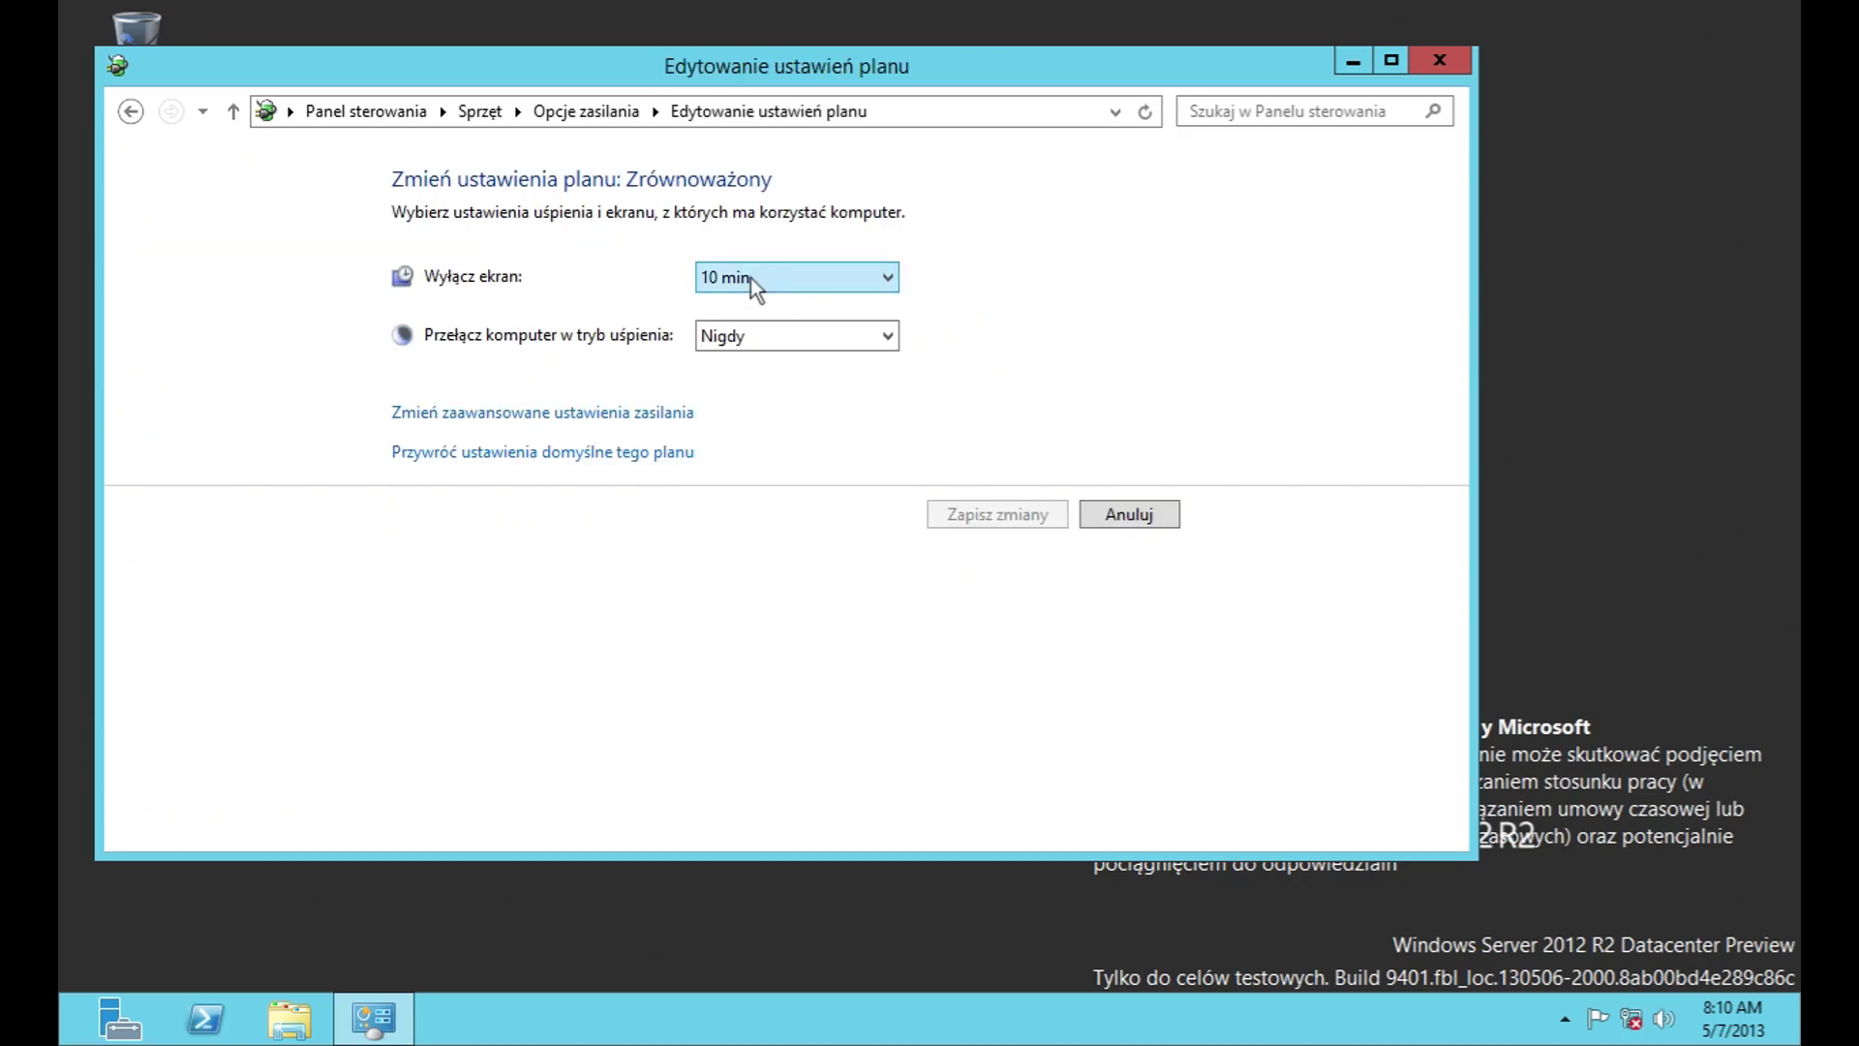
click(780, 330)
click(780, 329)
click(1094, 513)
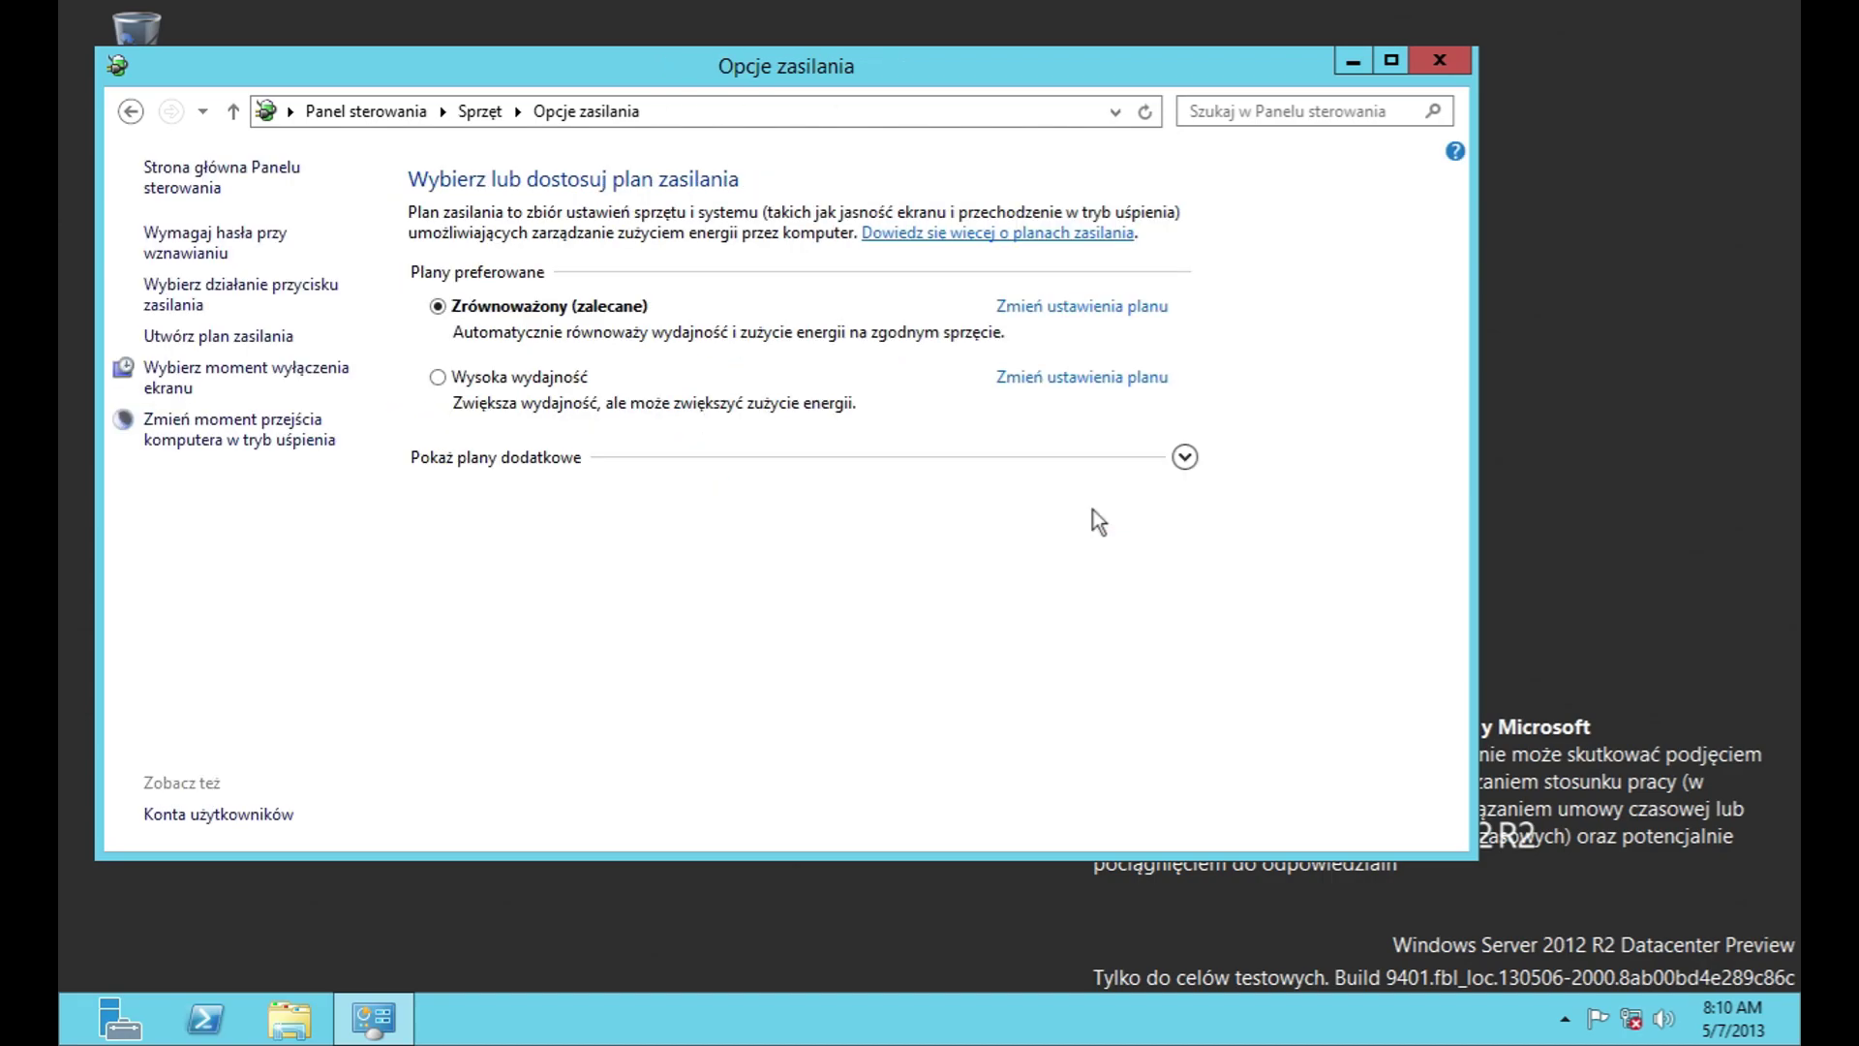
click(250, 443)
click(1121, 518)
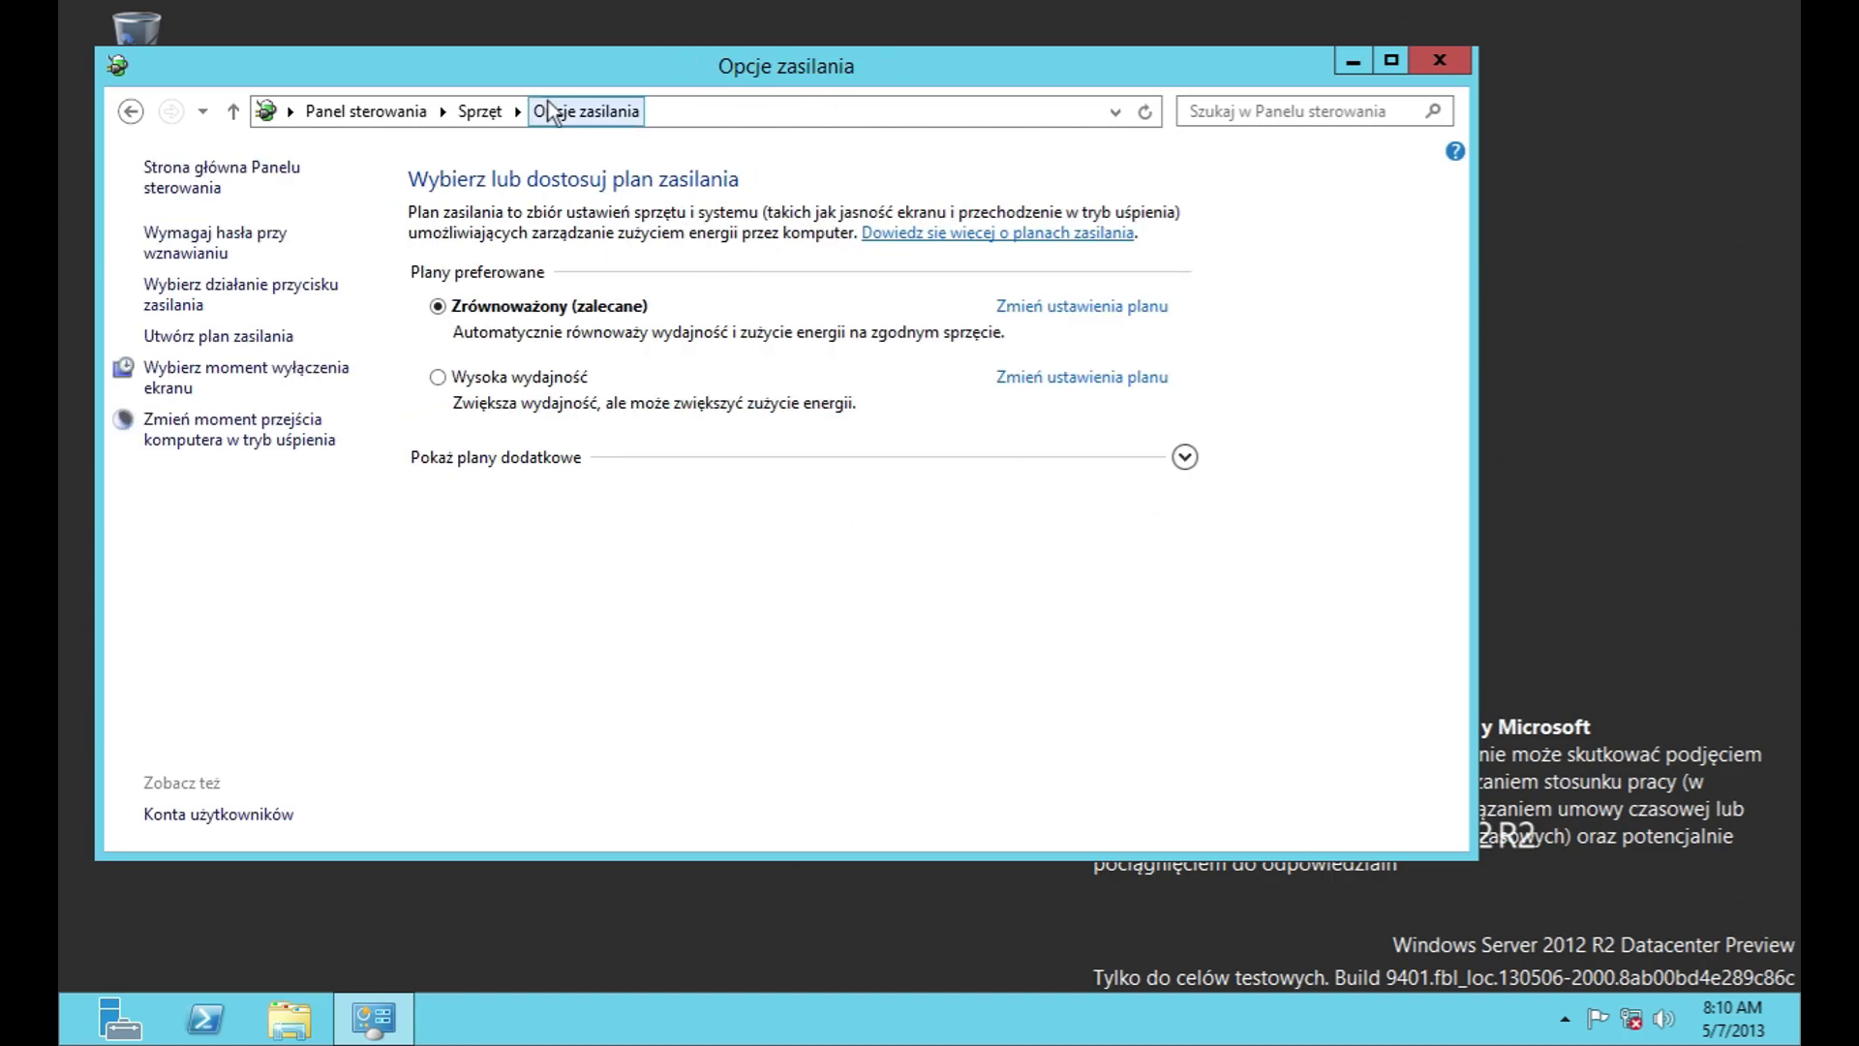
click(479, 112)
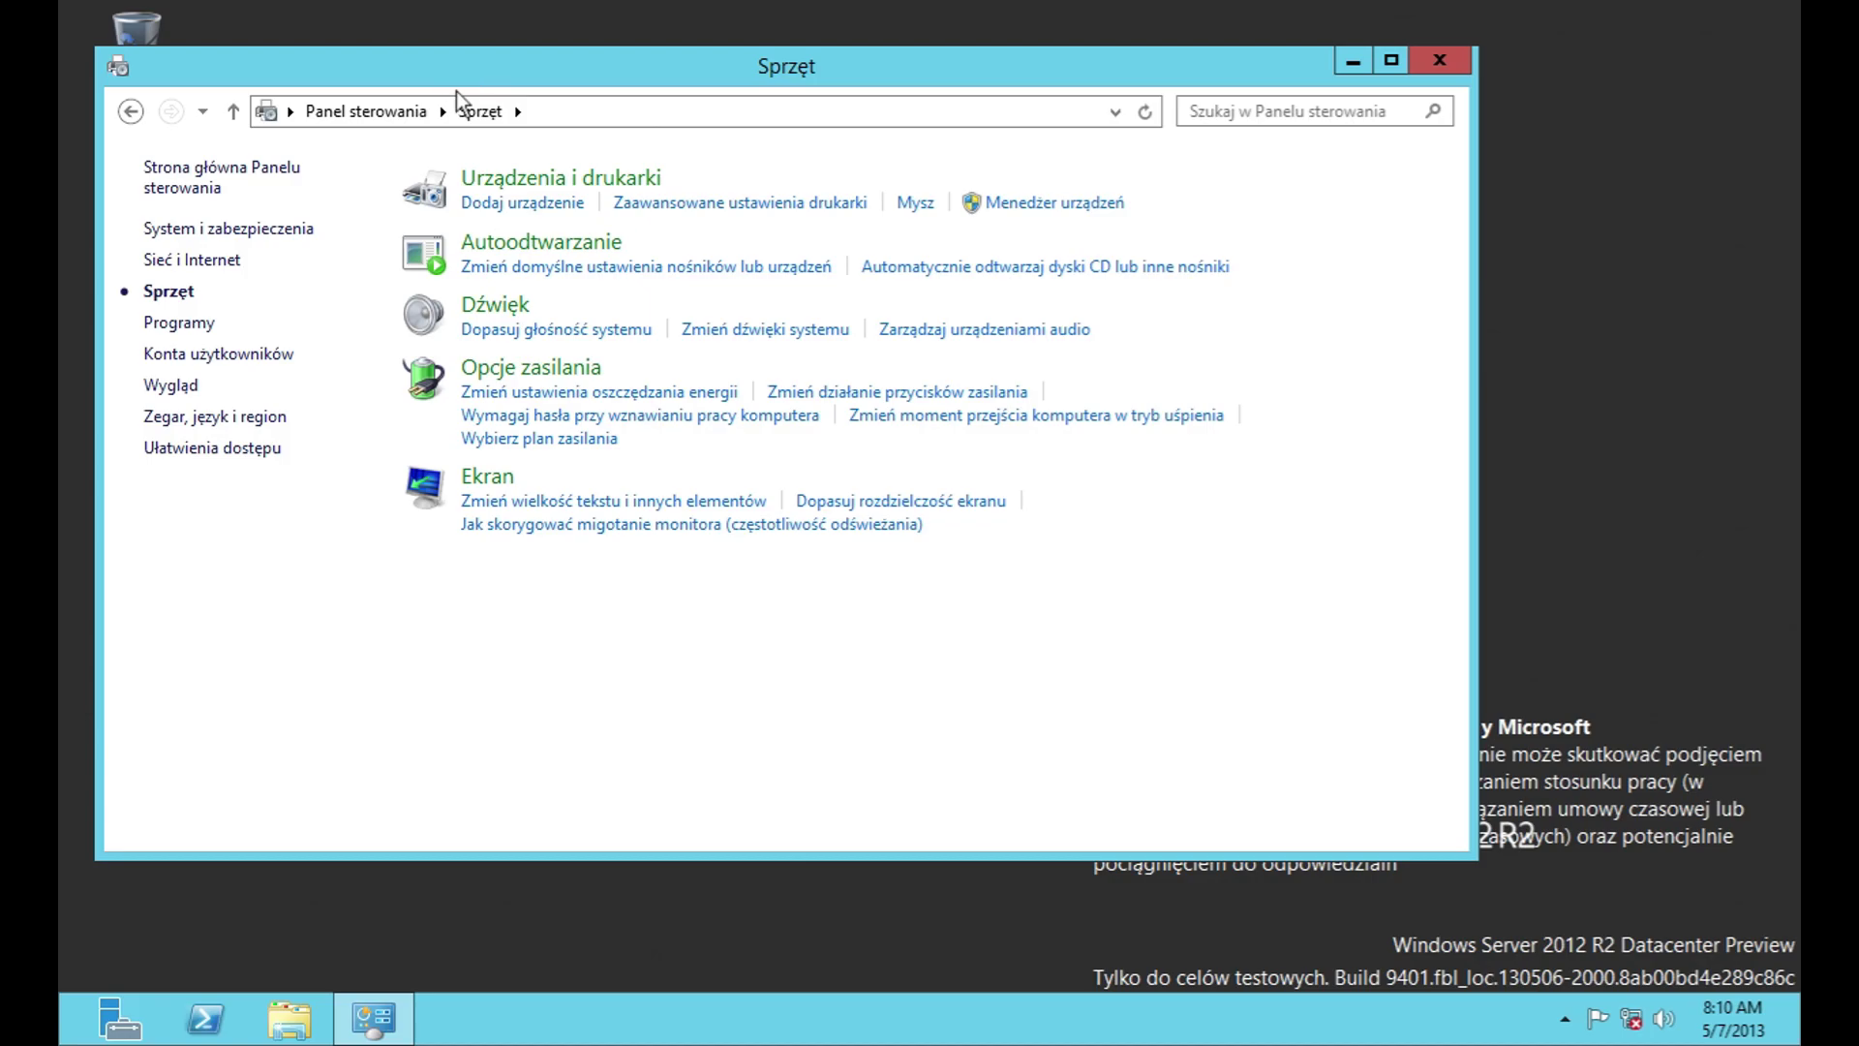
Step: Open Administrative Tools via System i zabezpieczenia and optimize drive C: in Optimize Drives
click(366, 112)
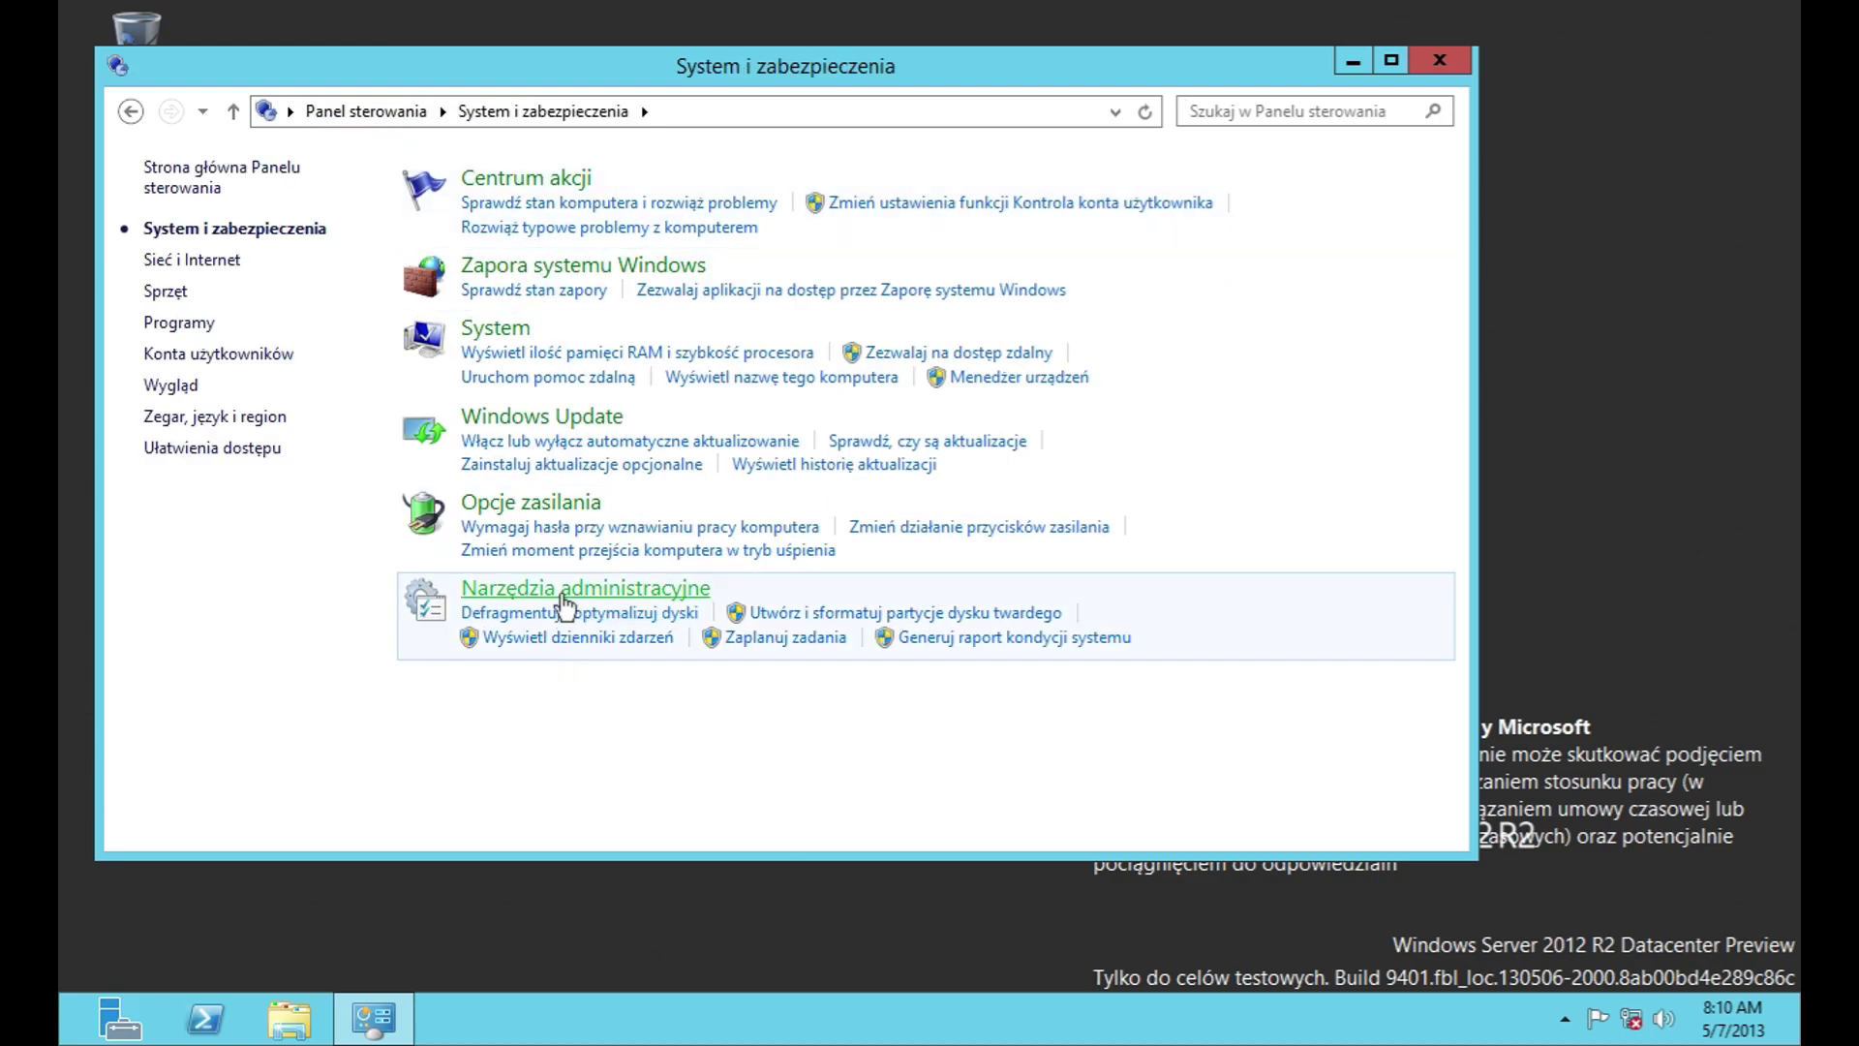
click(585, 587)
double_click(495, 258)
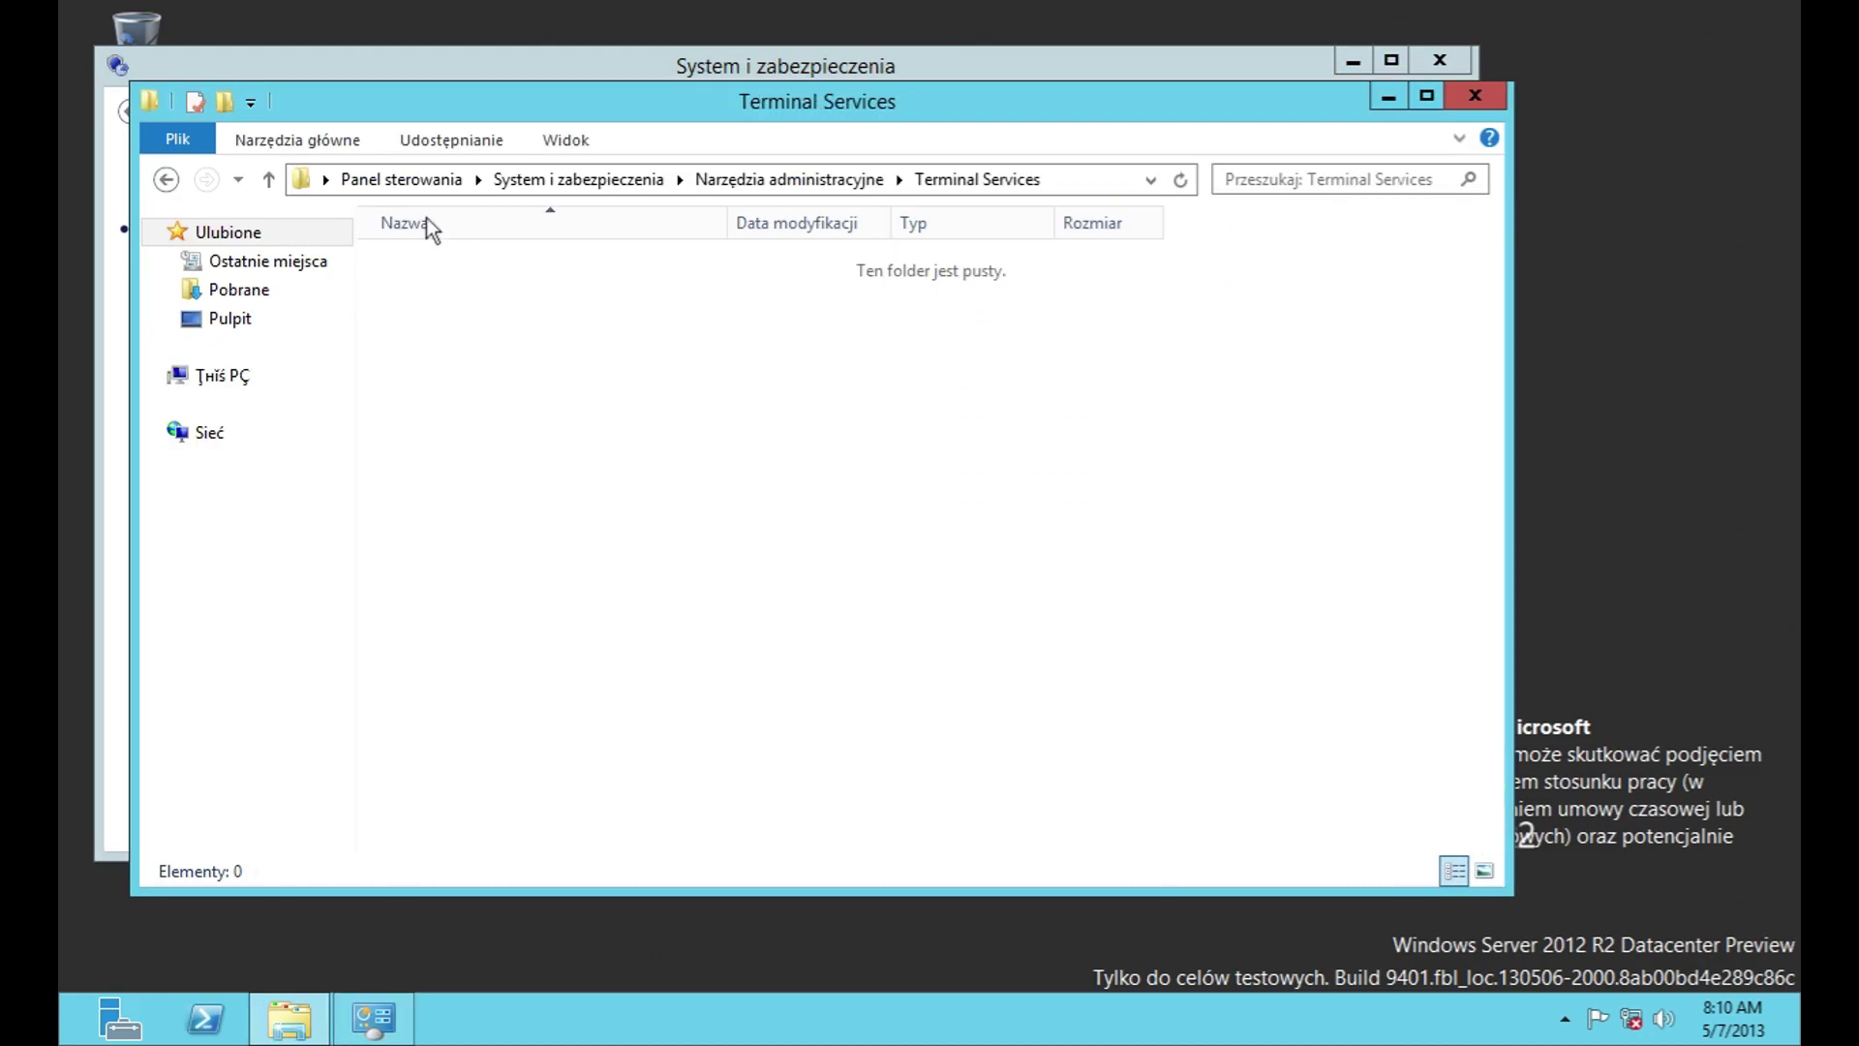
click(268, 180)
double_click(514, 291)
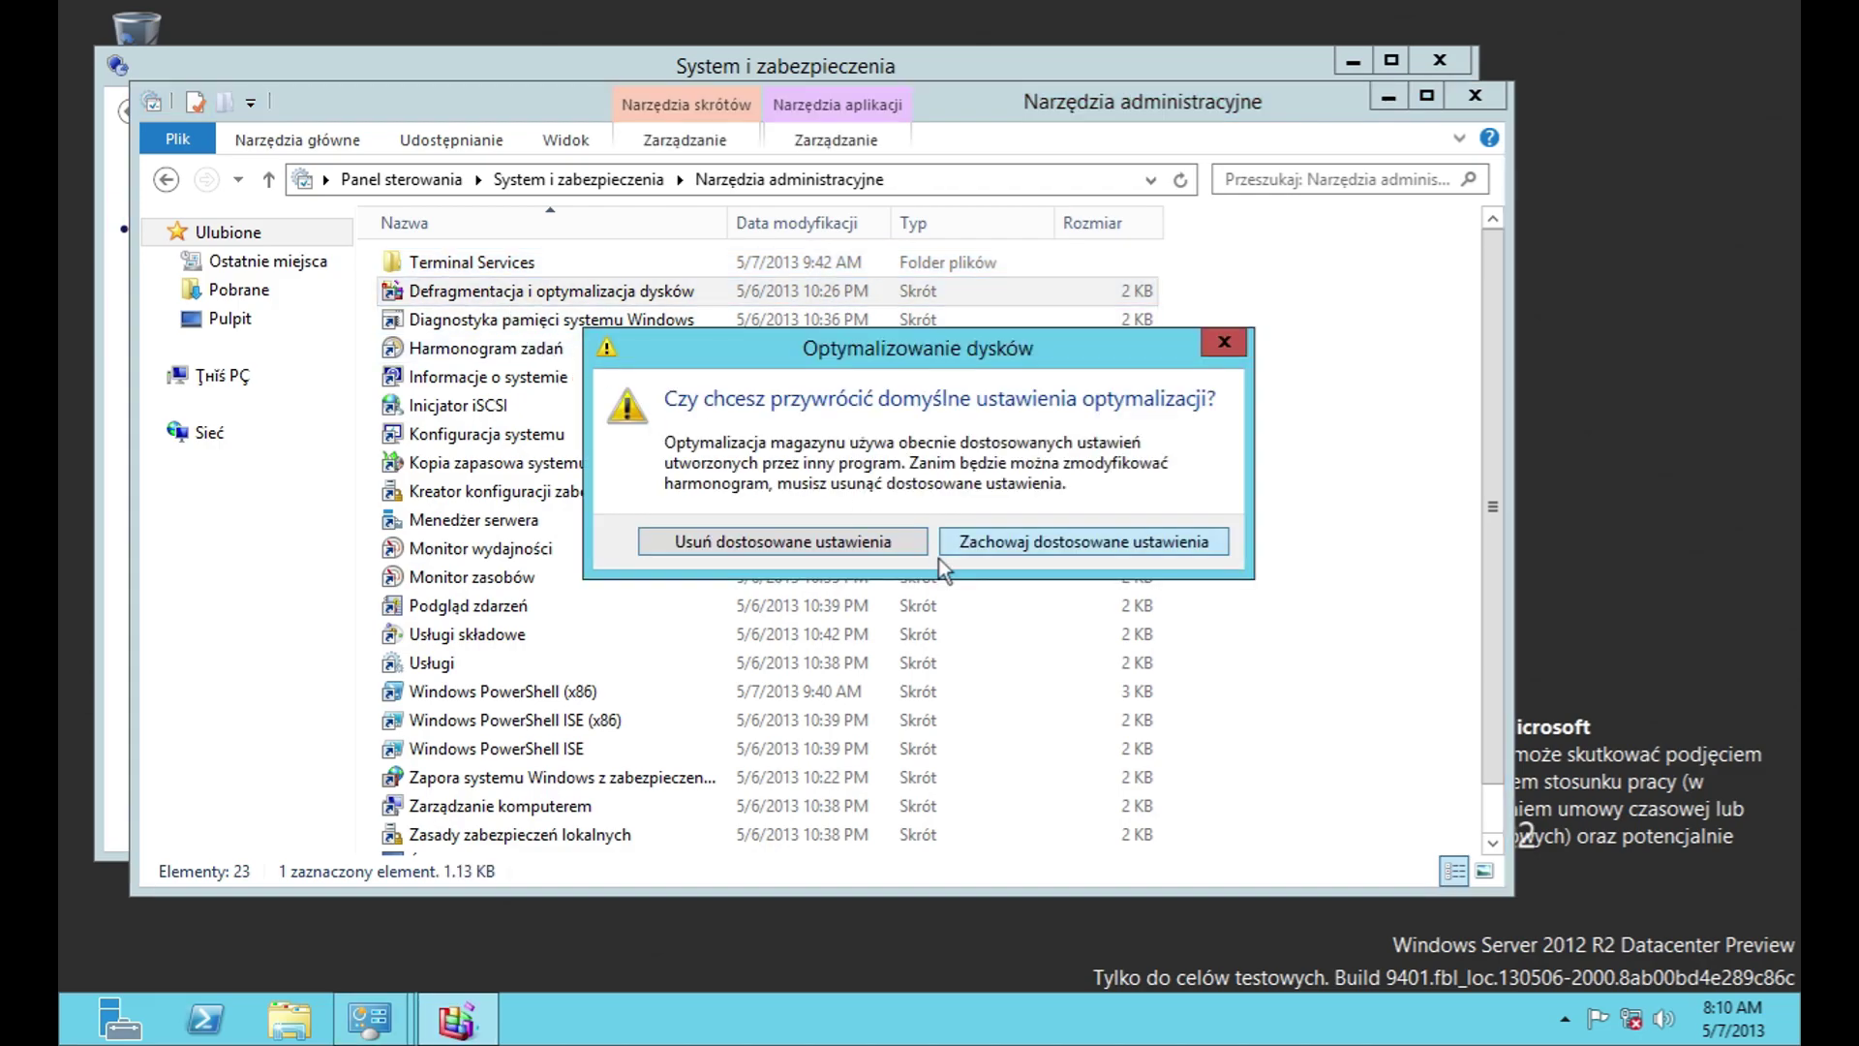
click(908, 543)
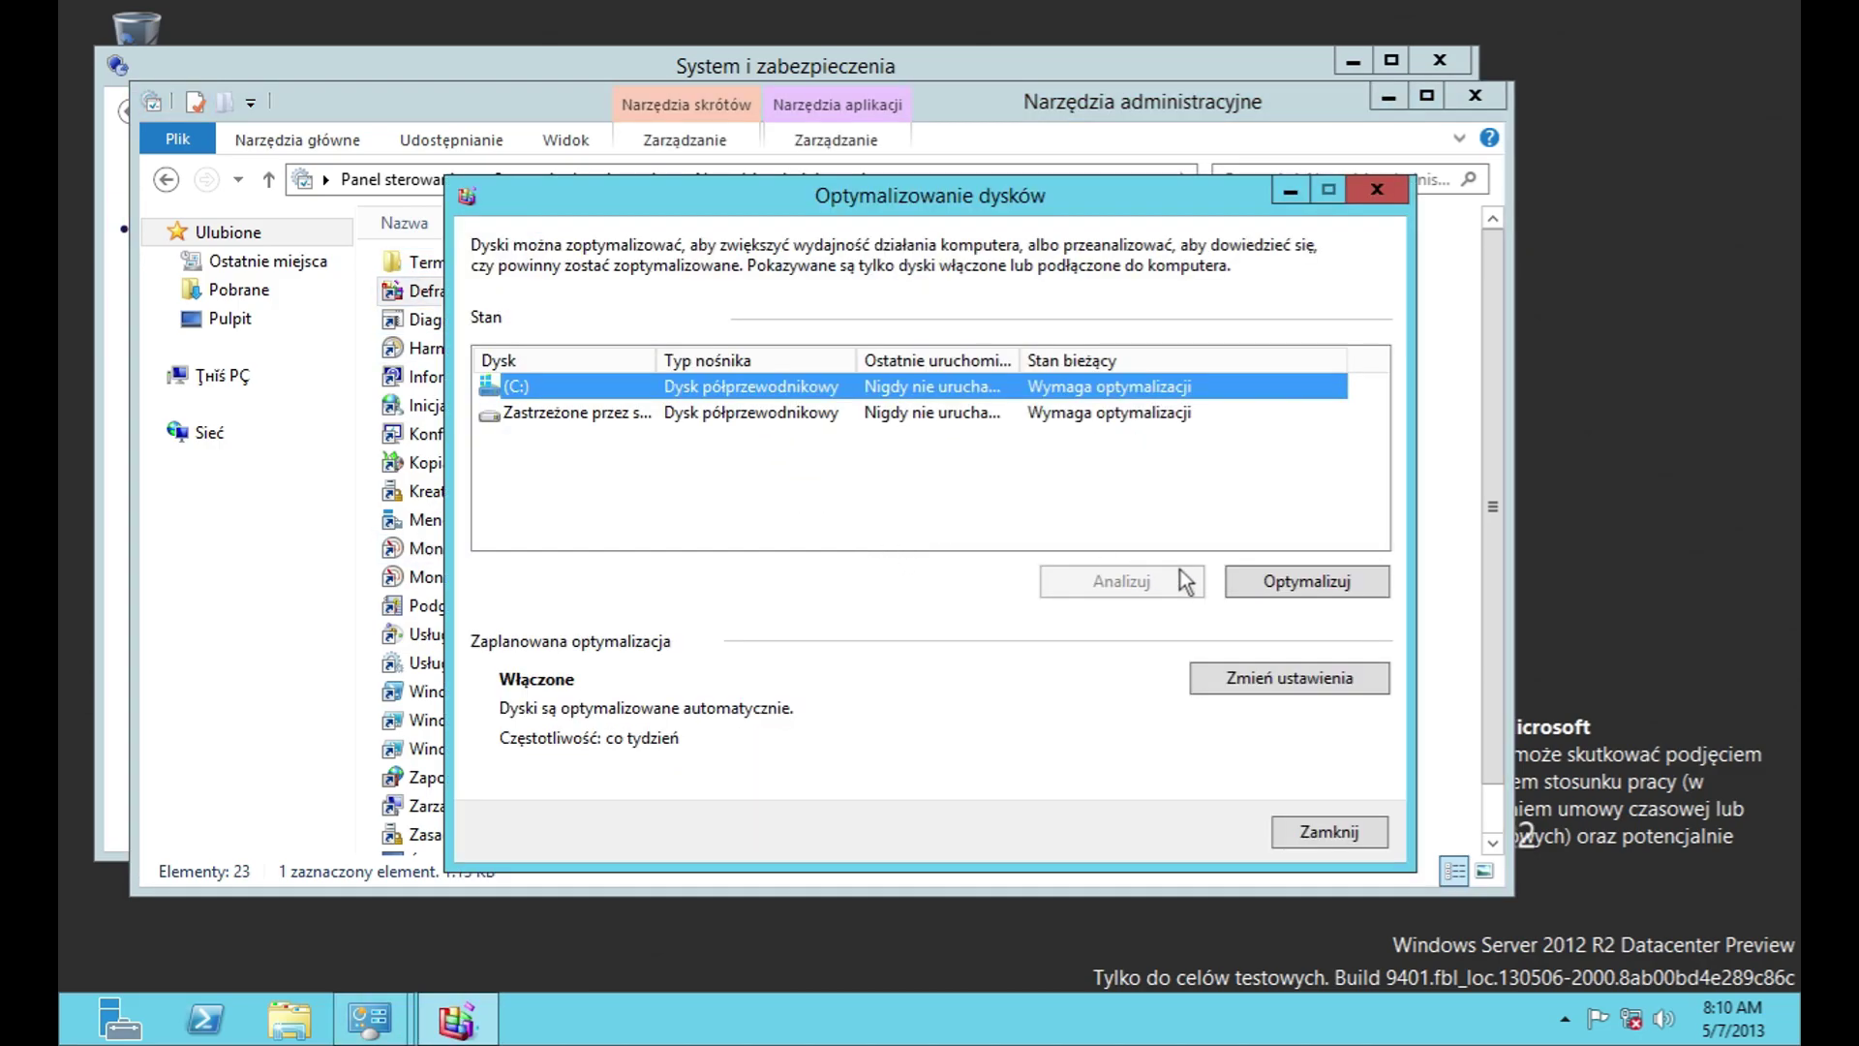
click(1320, 590)
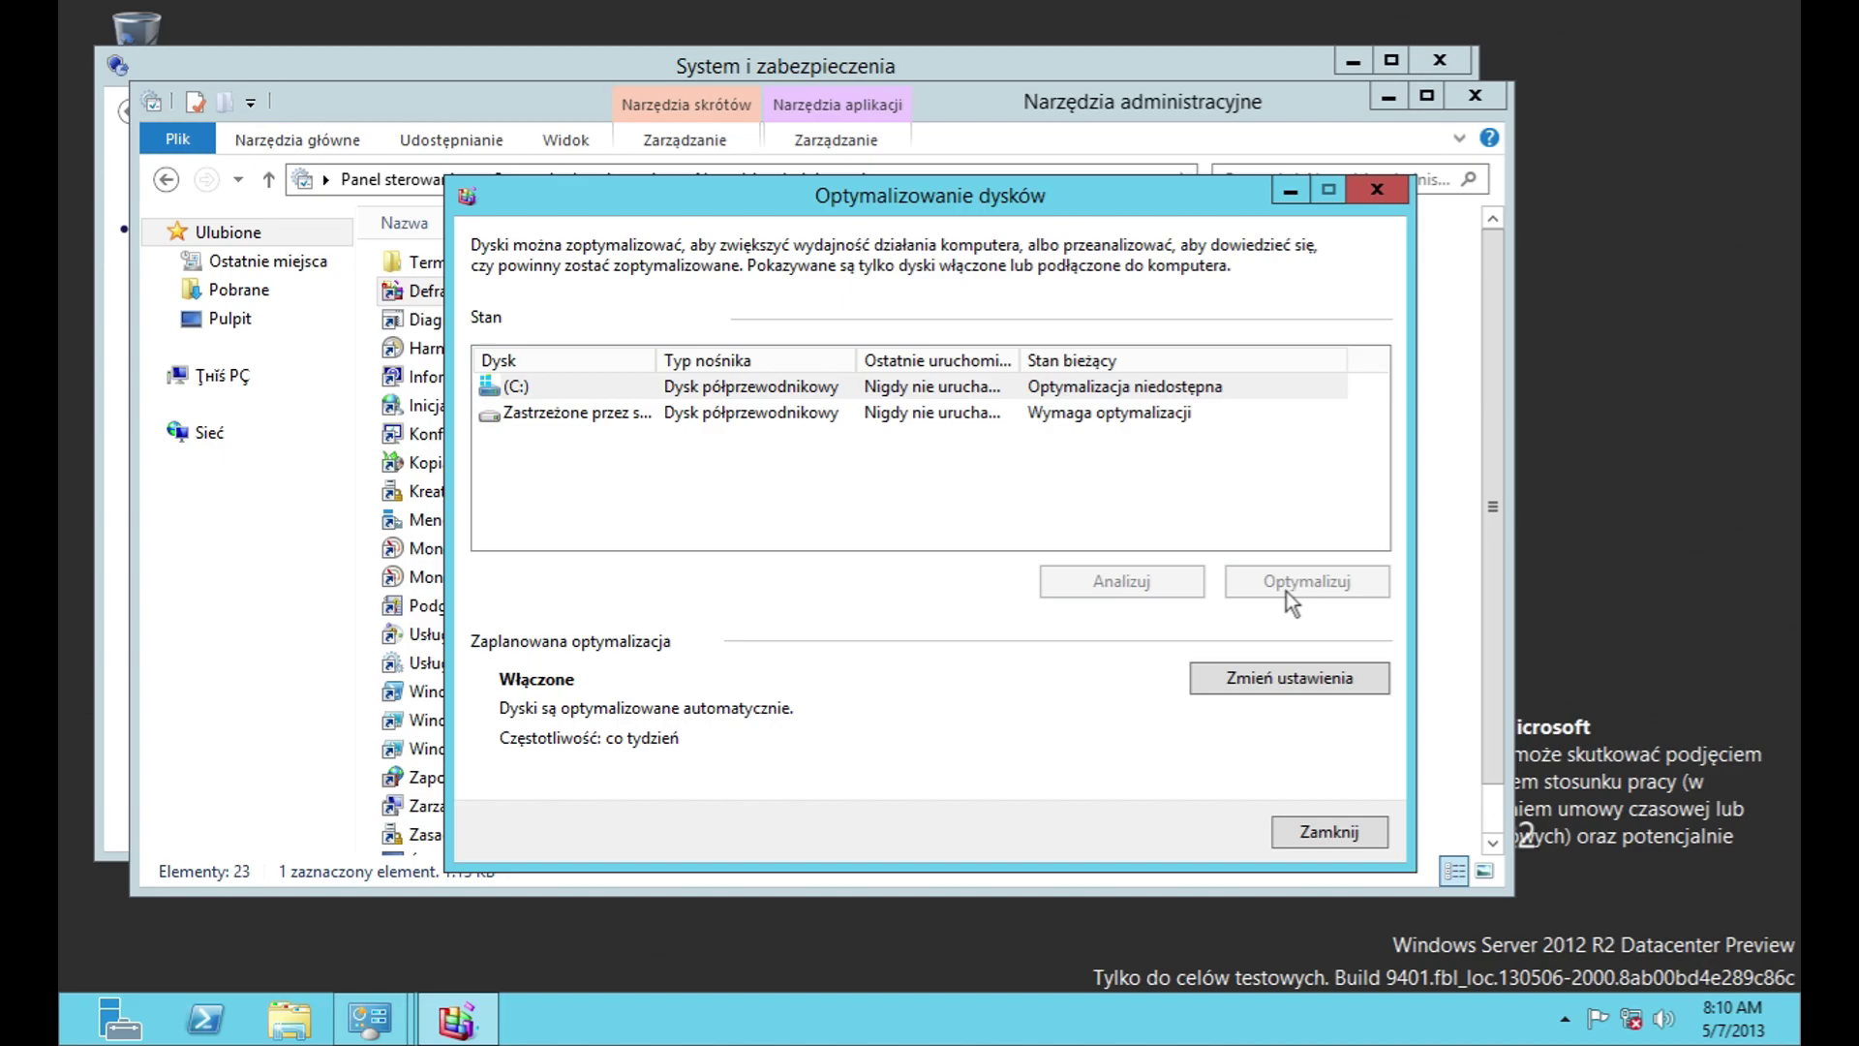
Step: Leave the optimization schedule unchanged, close Optimize Drives, and cancel Windows Memory Diagnostic
click(1253, 685)
click(748, 397)
click(751, 397)
click(840, 490)
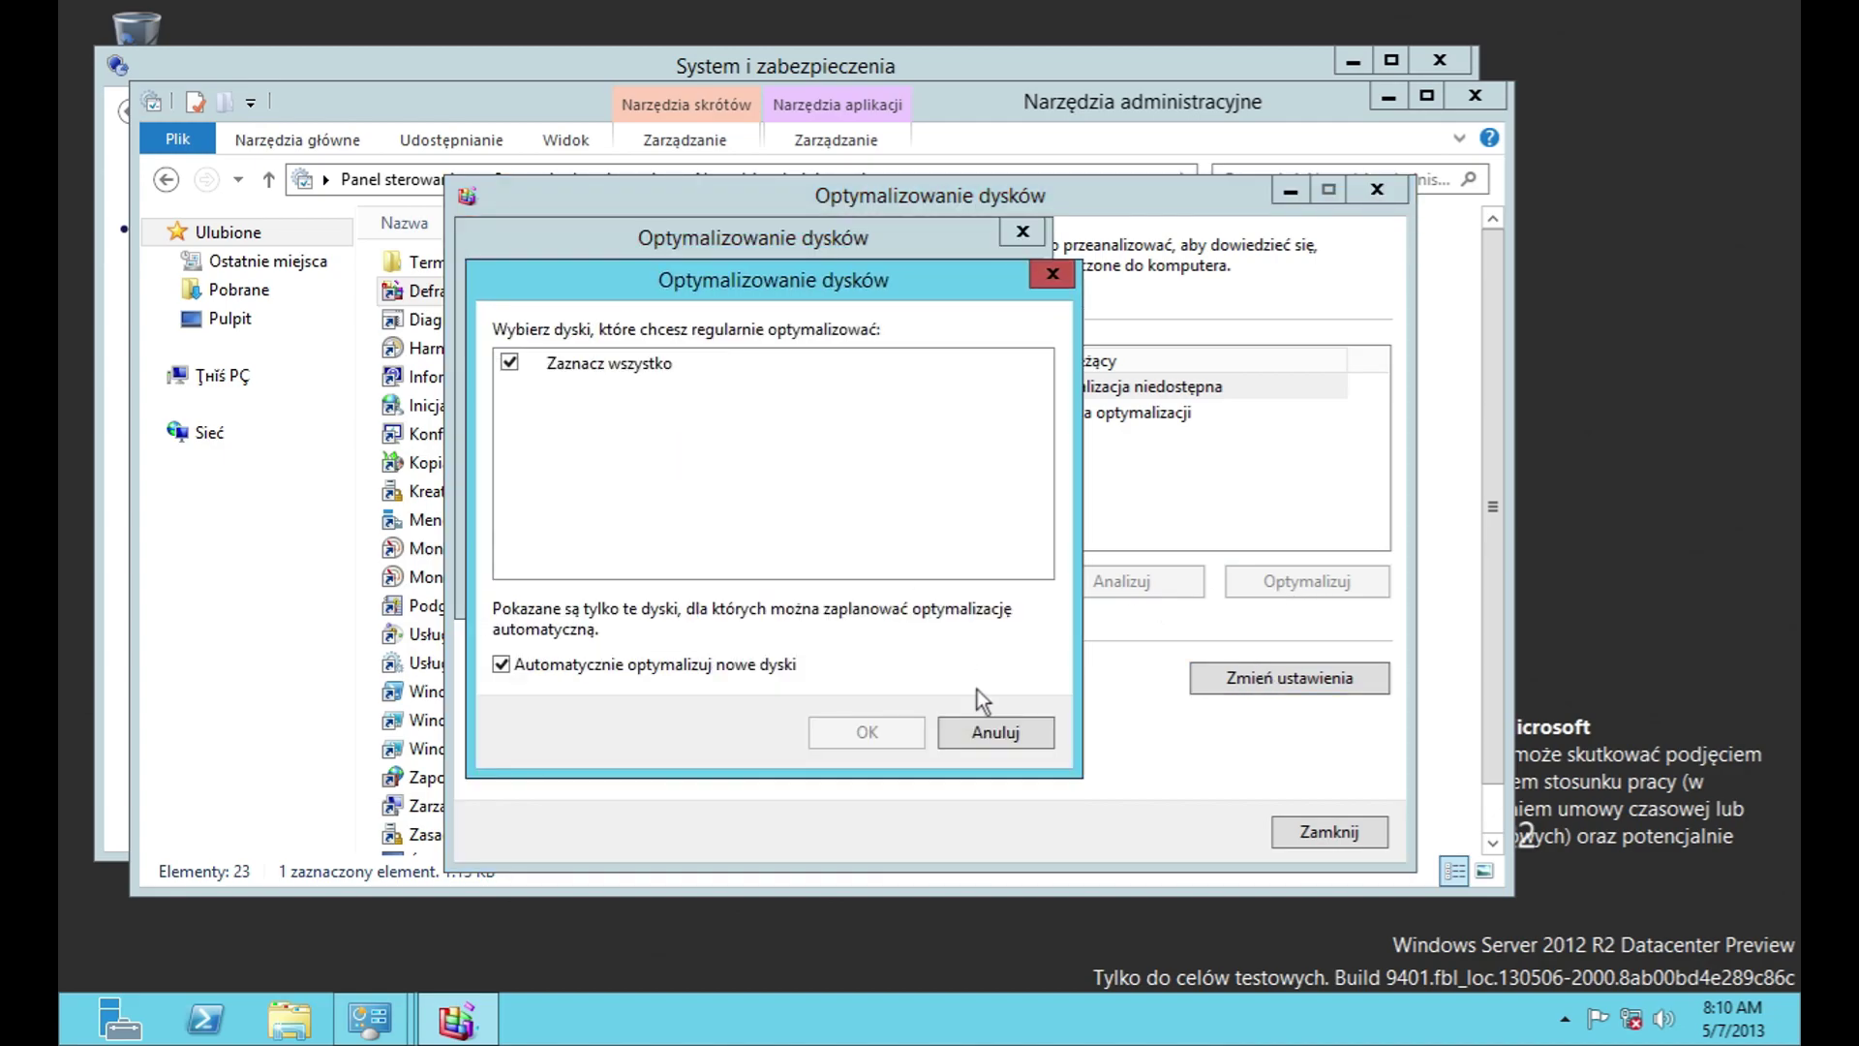
click(983, 726)
click(970, 577)
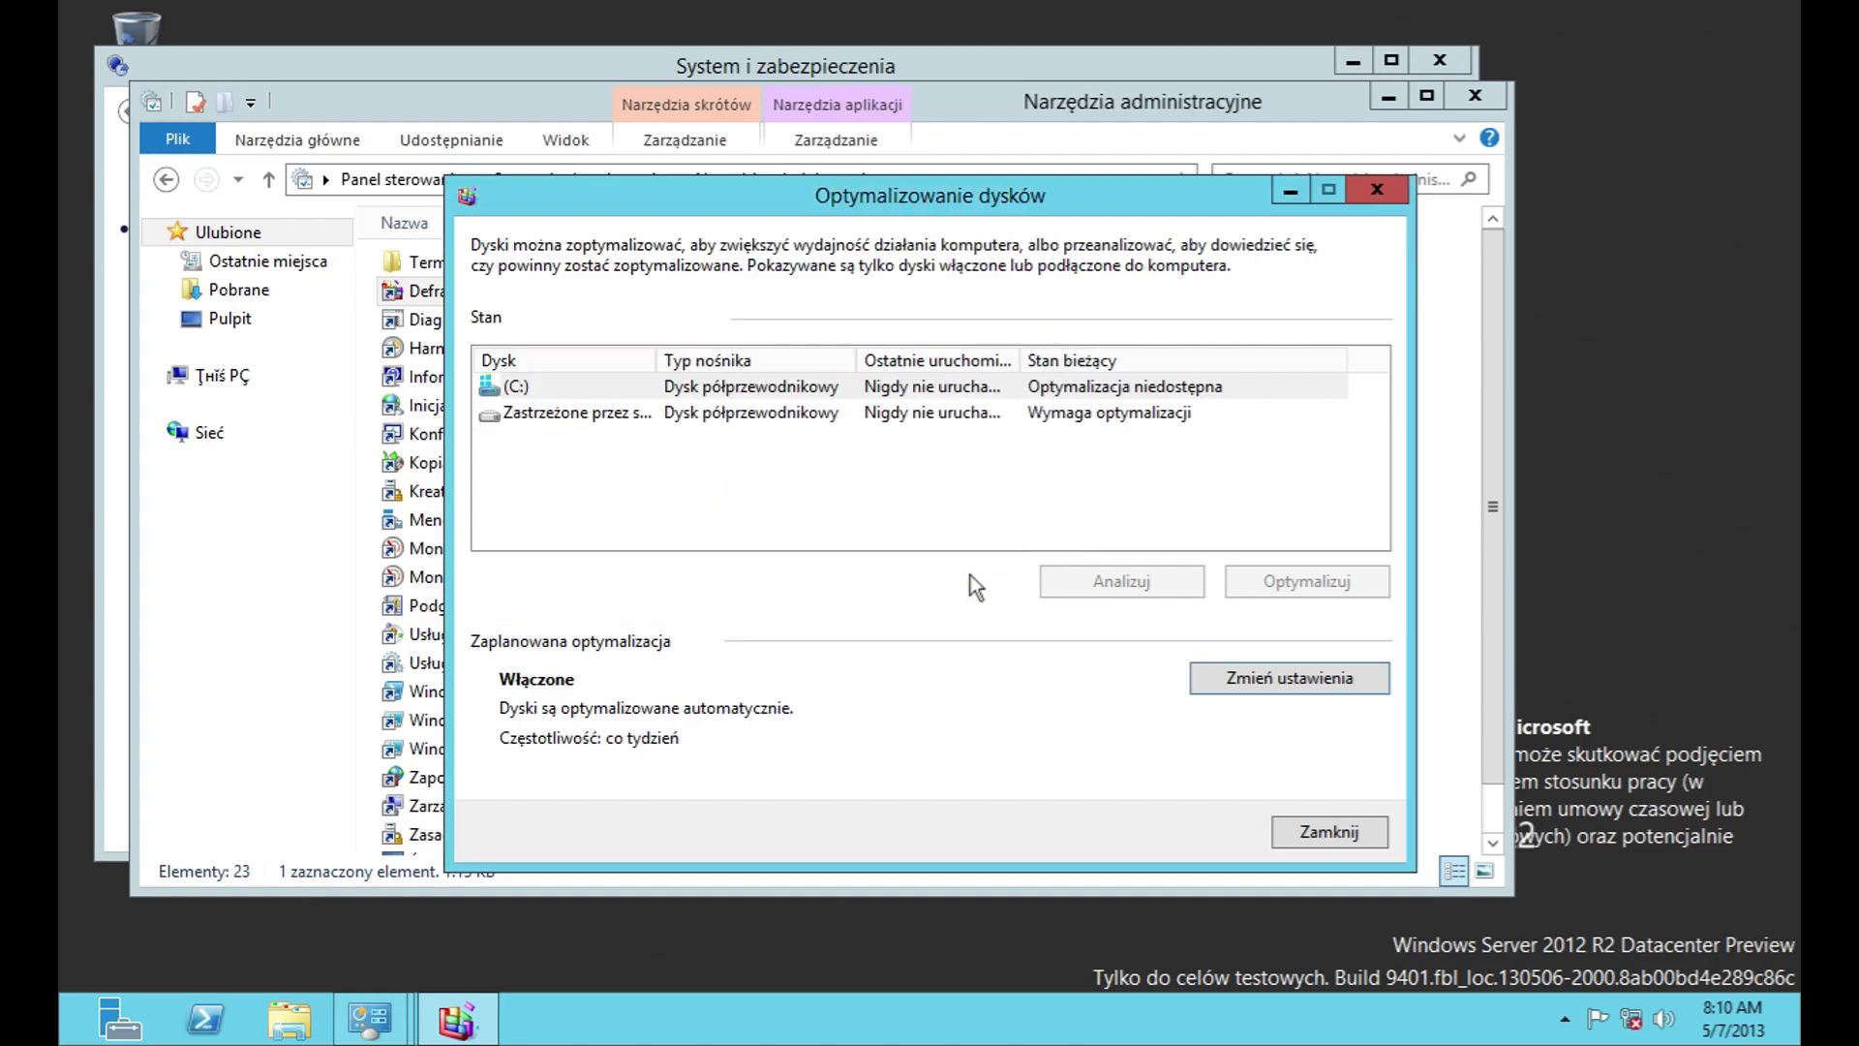
click(1323, 833)
double_click(465, 320)
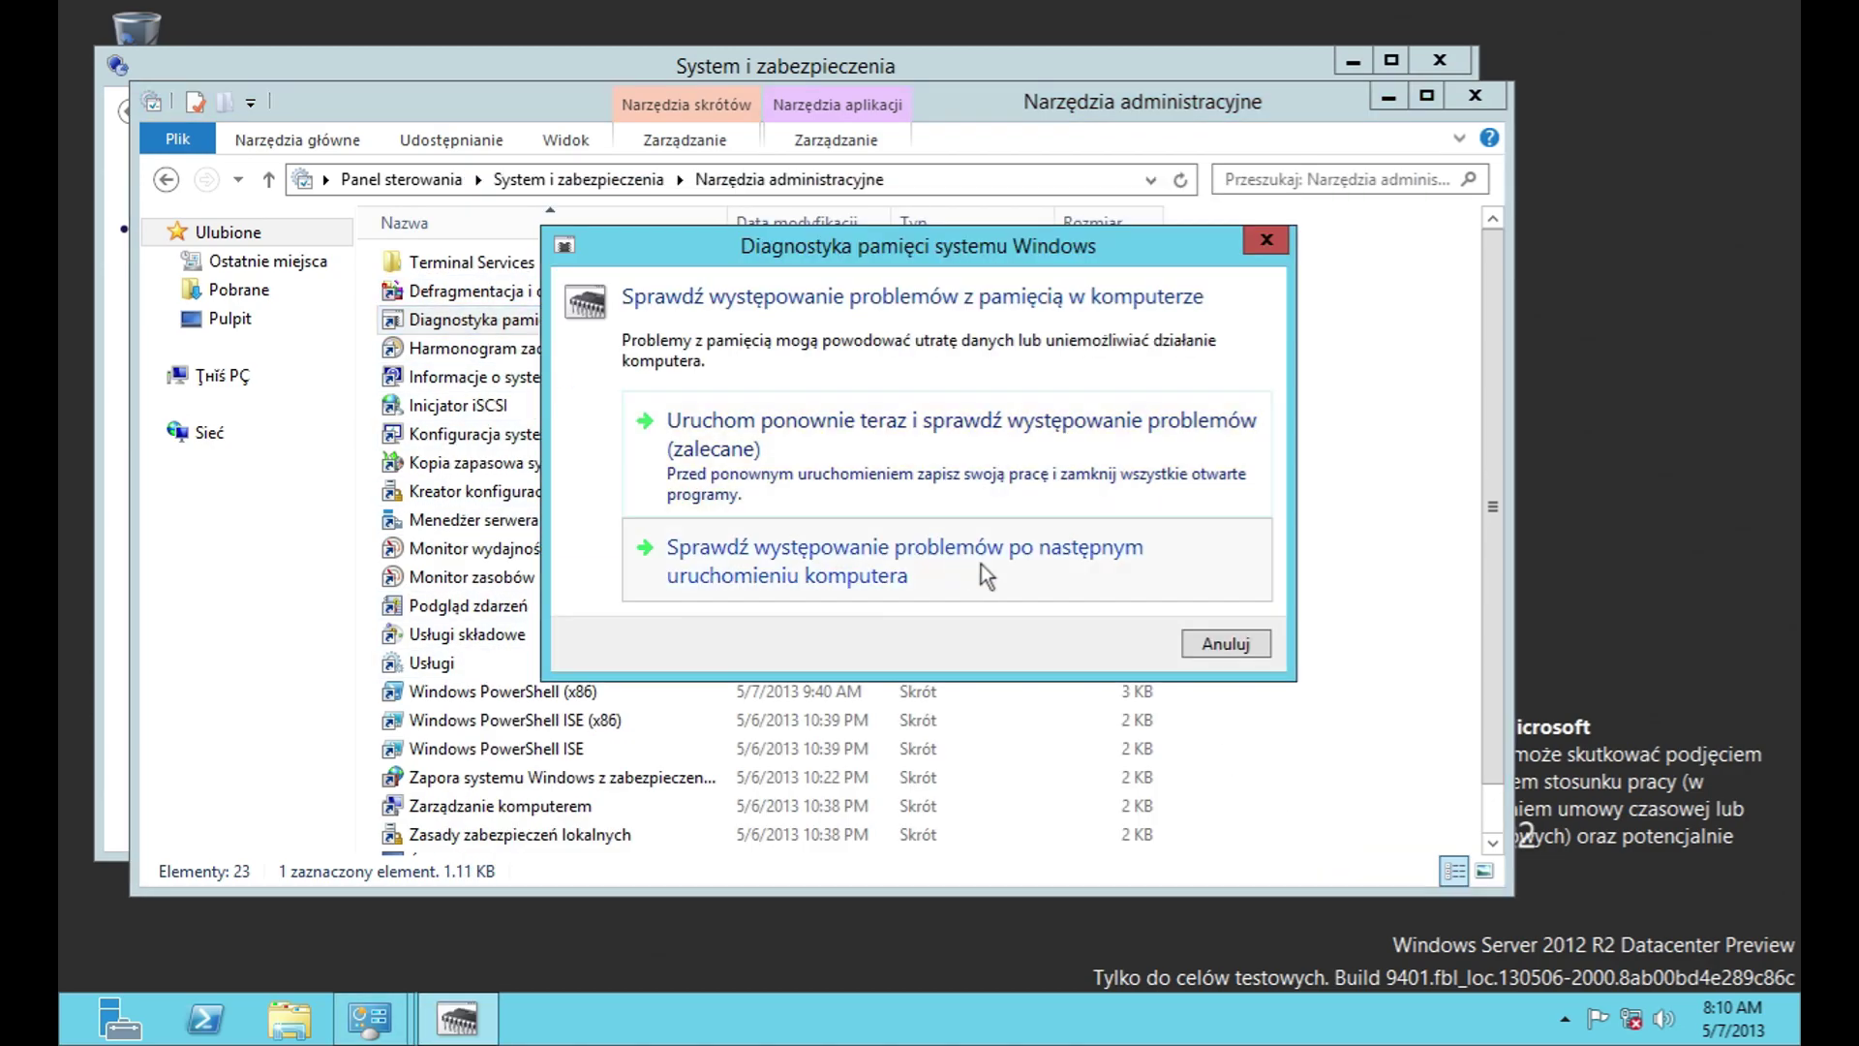
click(1226, 644)
click(484, 348)
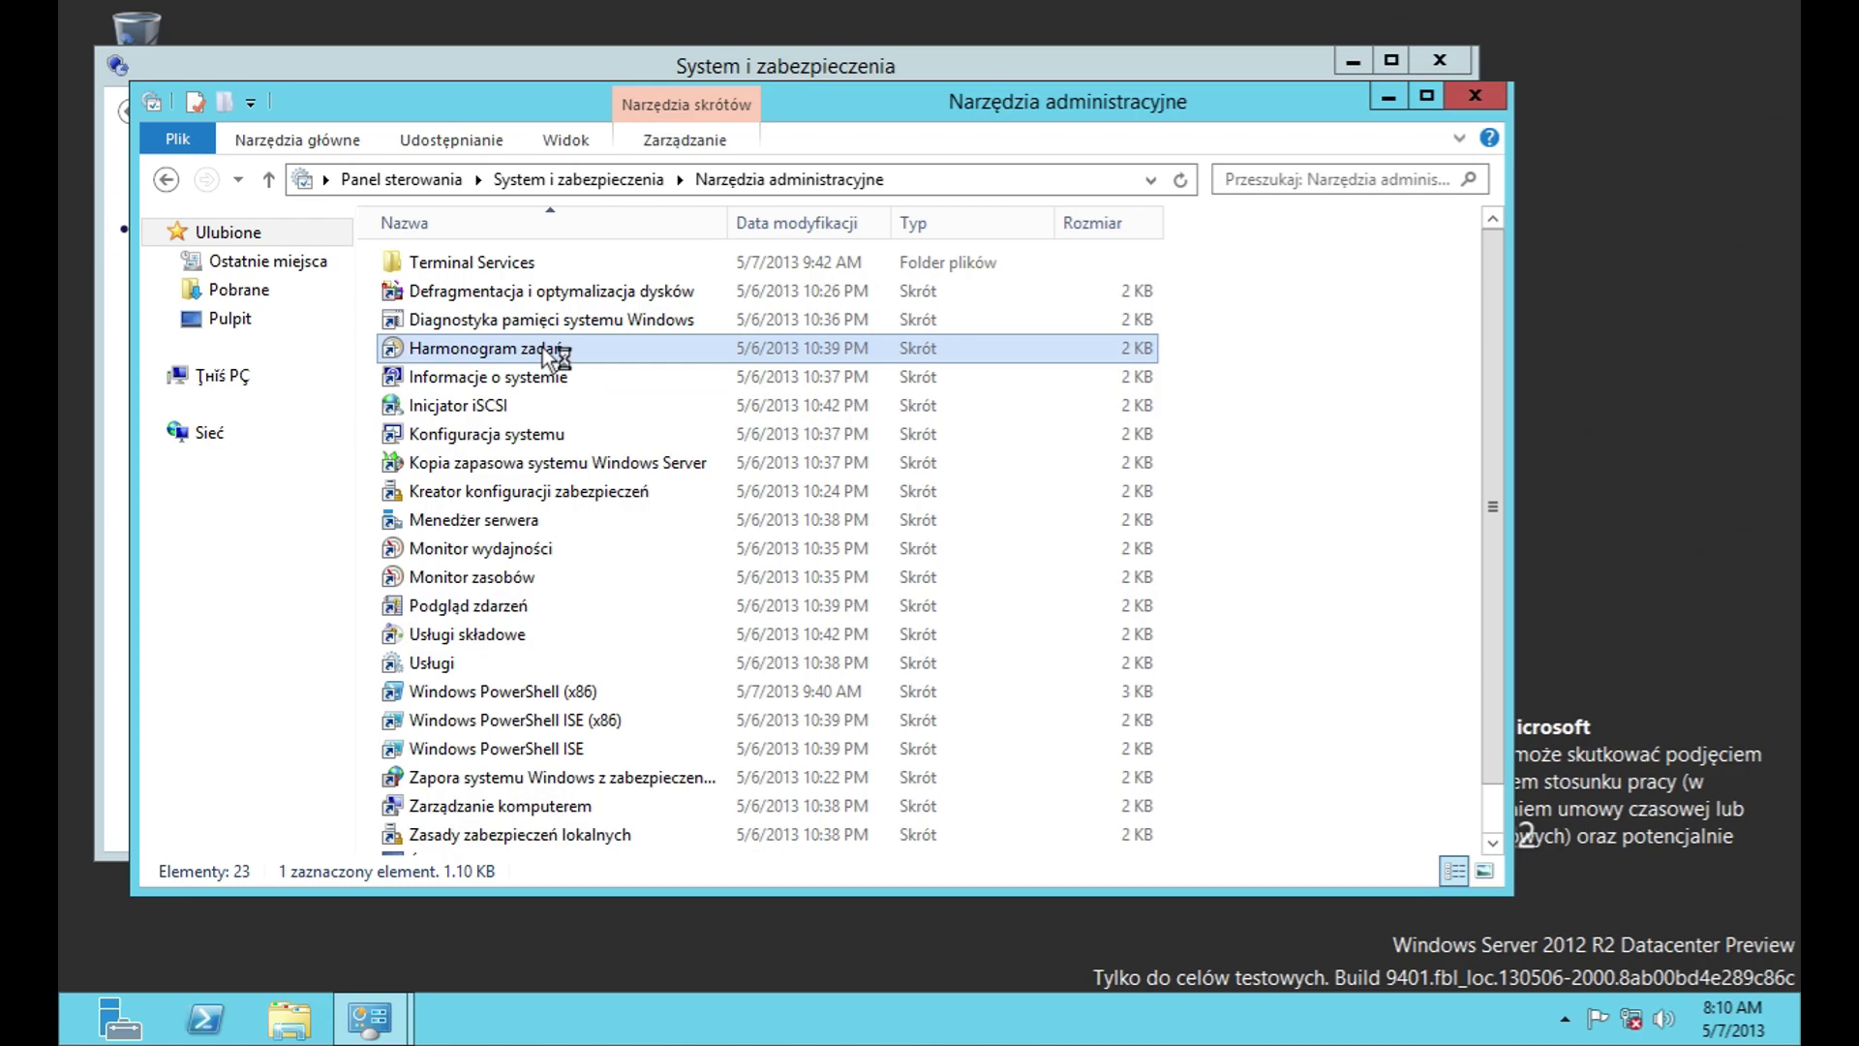
double_click(484, 347)
double_click(768, 233)
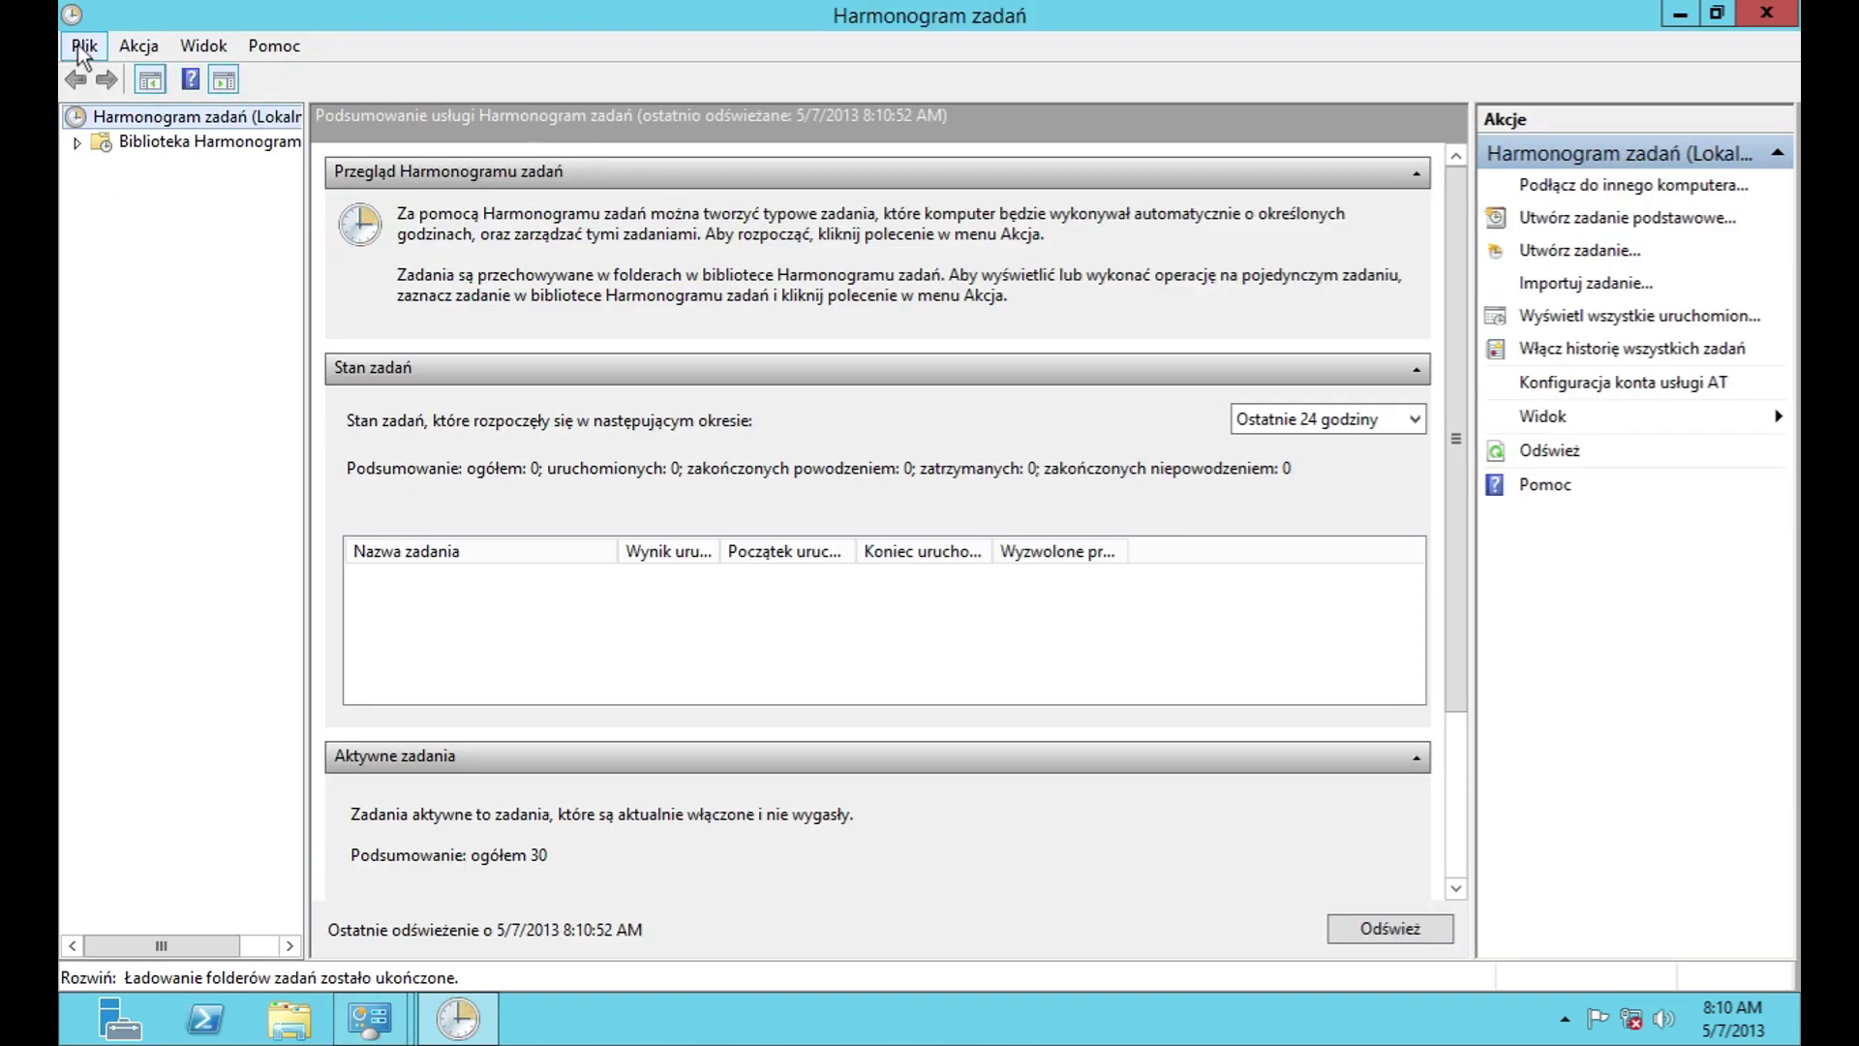
click(138, 45)
mouse_move(274, 46)
click(368, 175)
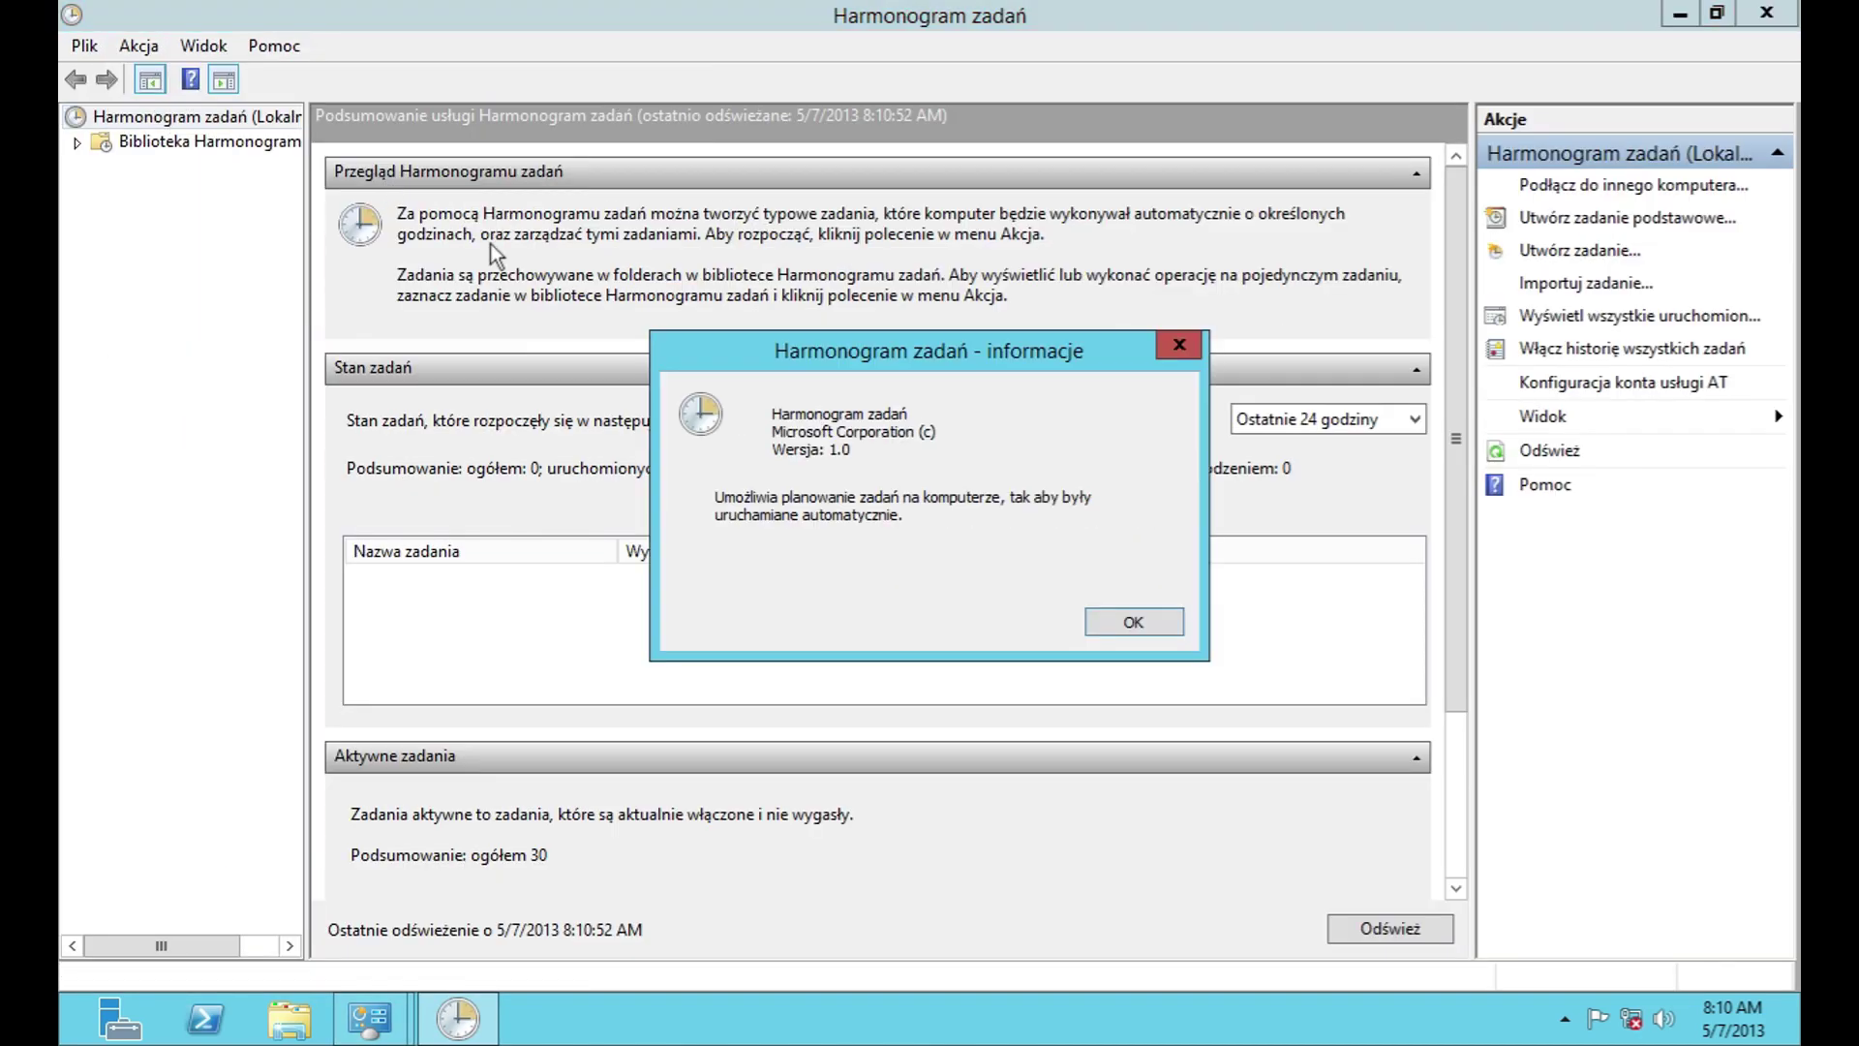
click(1105, 624)
click(203, 143)
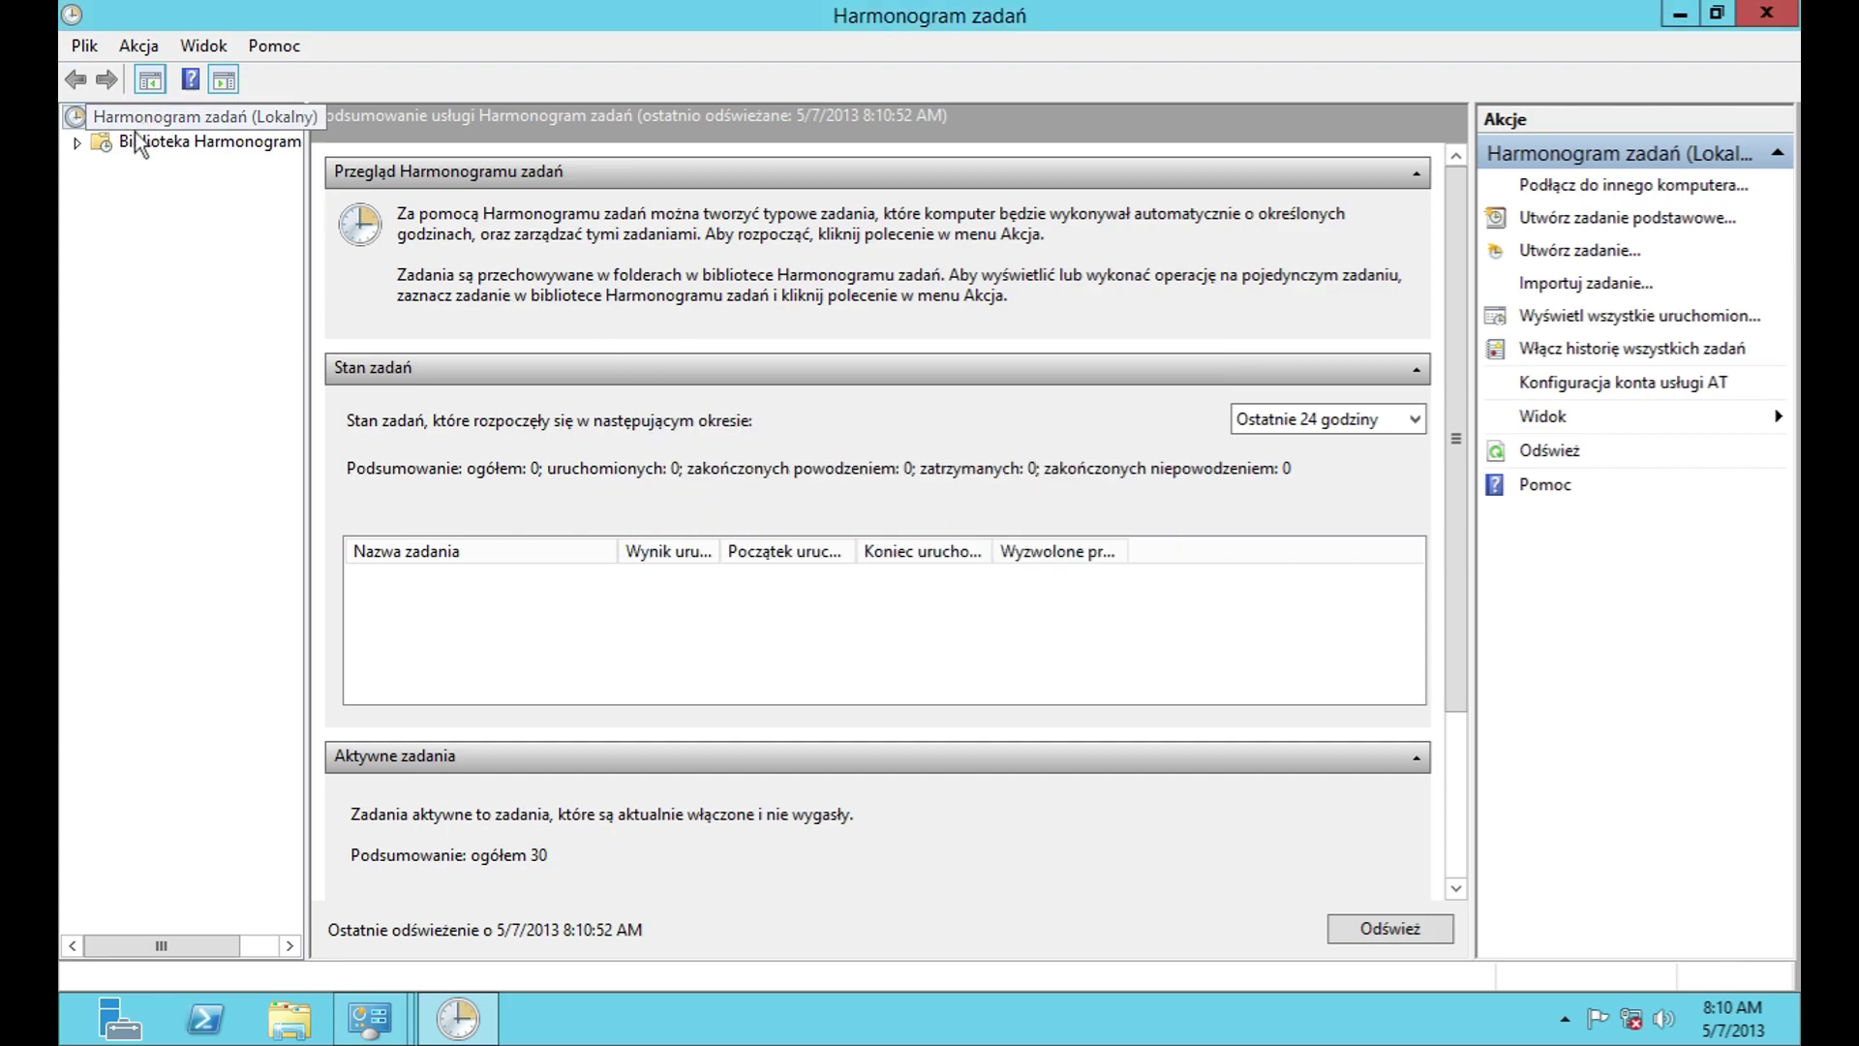
click(76, 143)
click(102, 166)
click(129, 190)
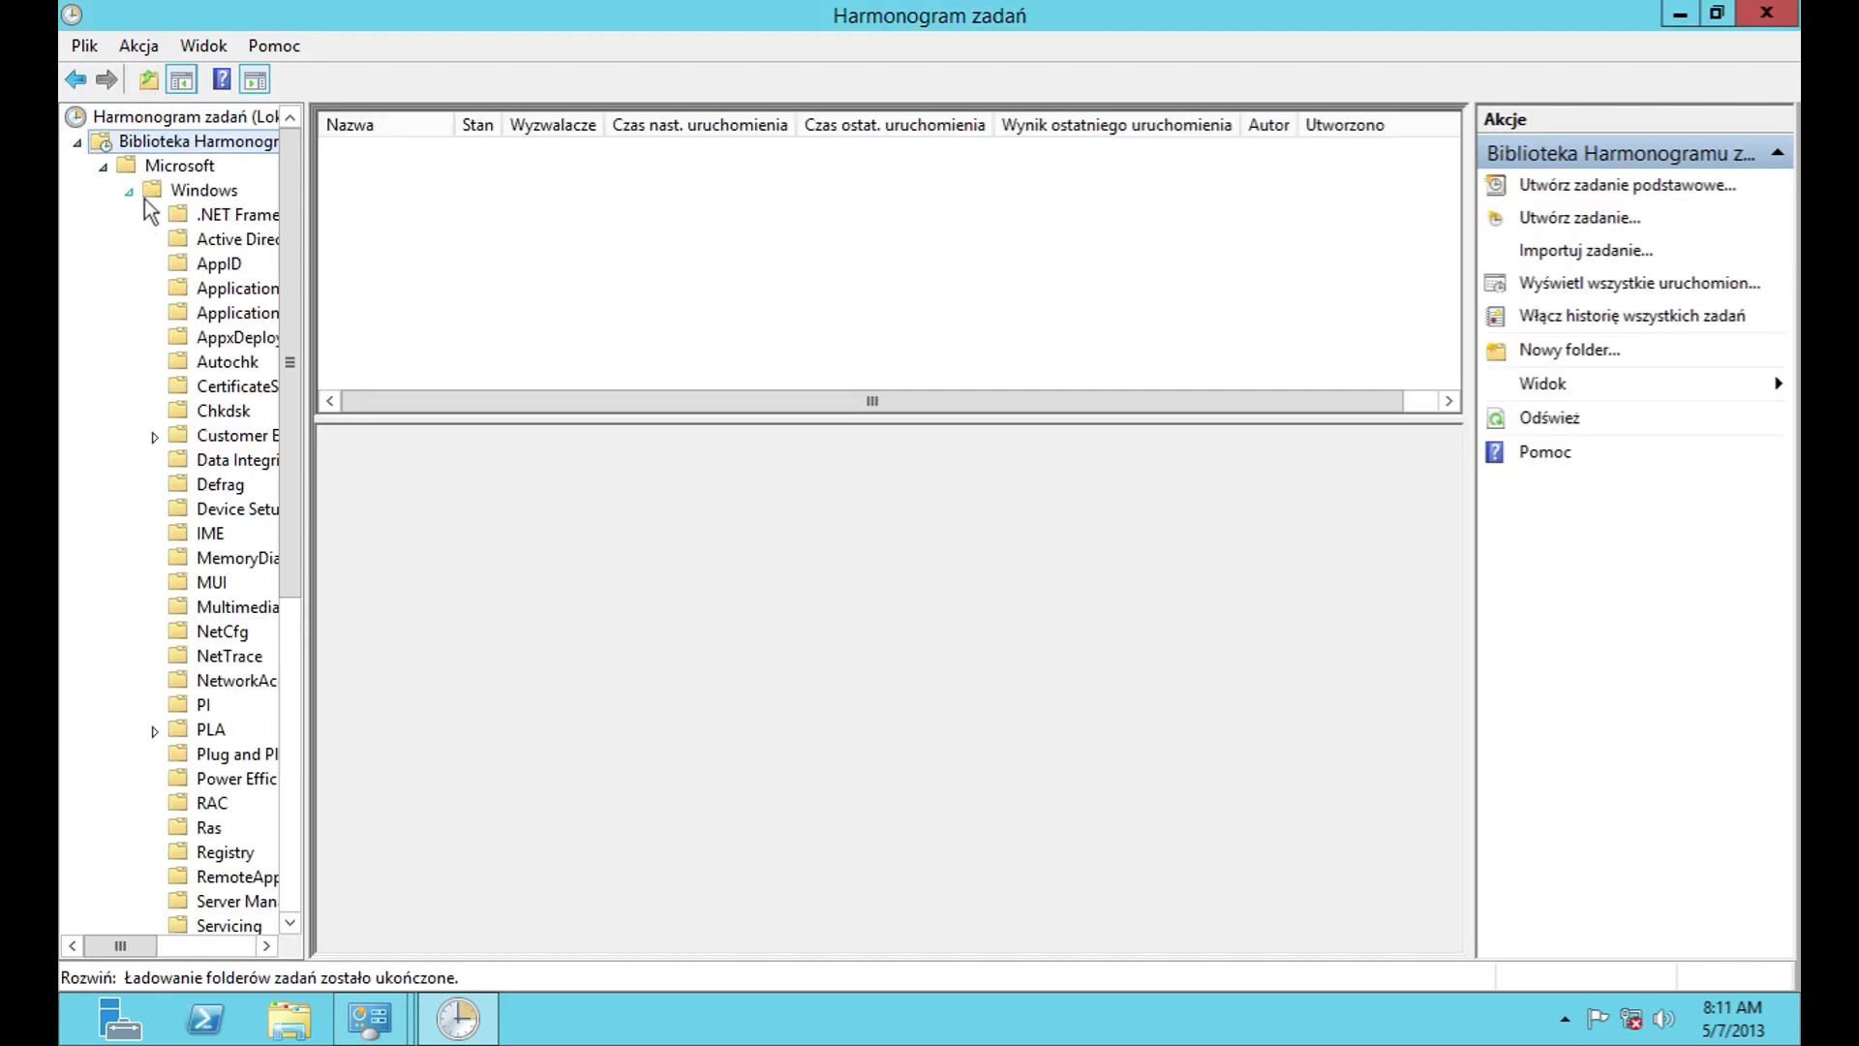
click(233, 214)
click(238, 288)
double_click(379, 150)
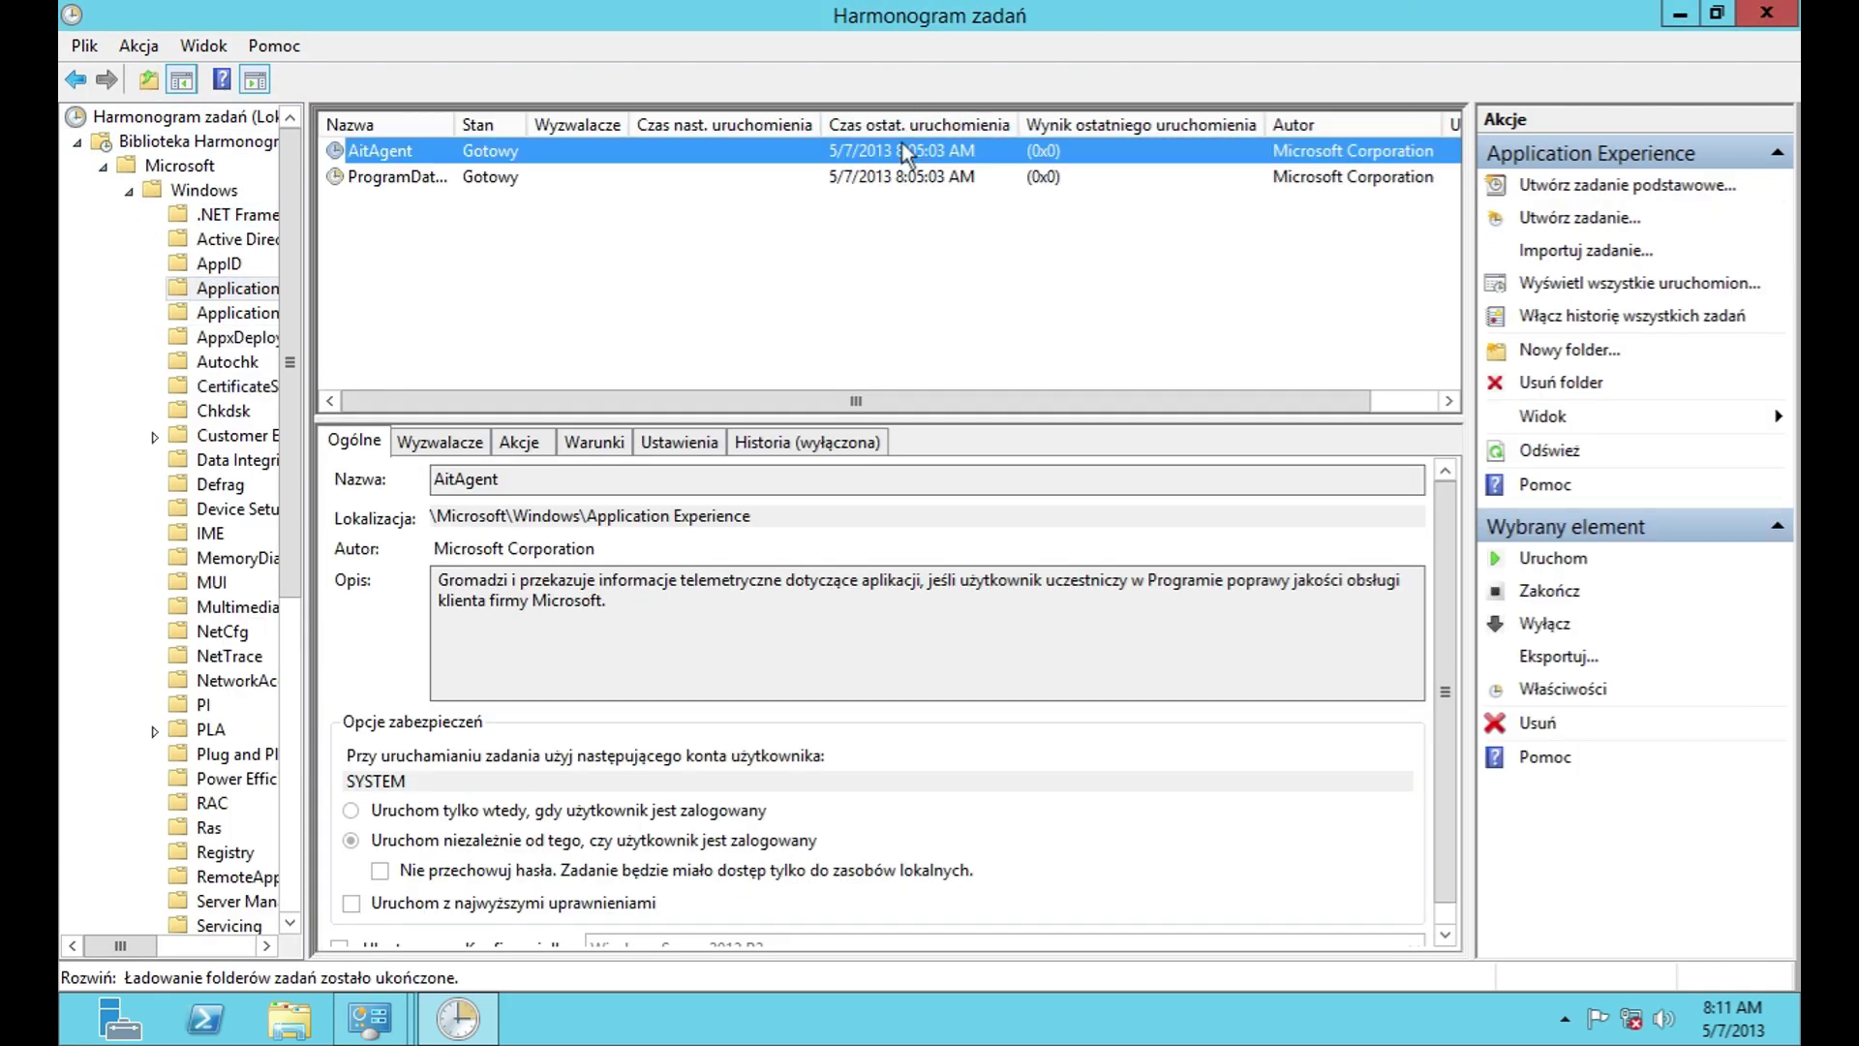
click(778, 461)
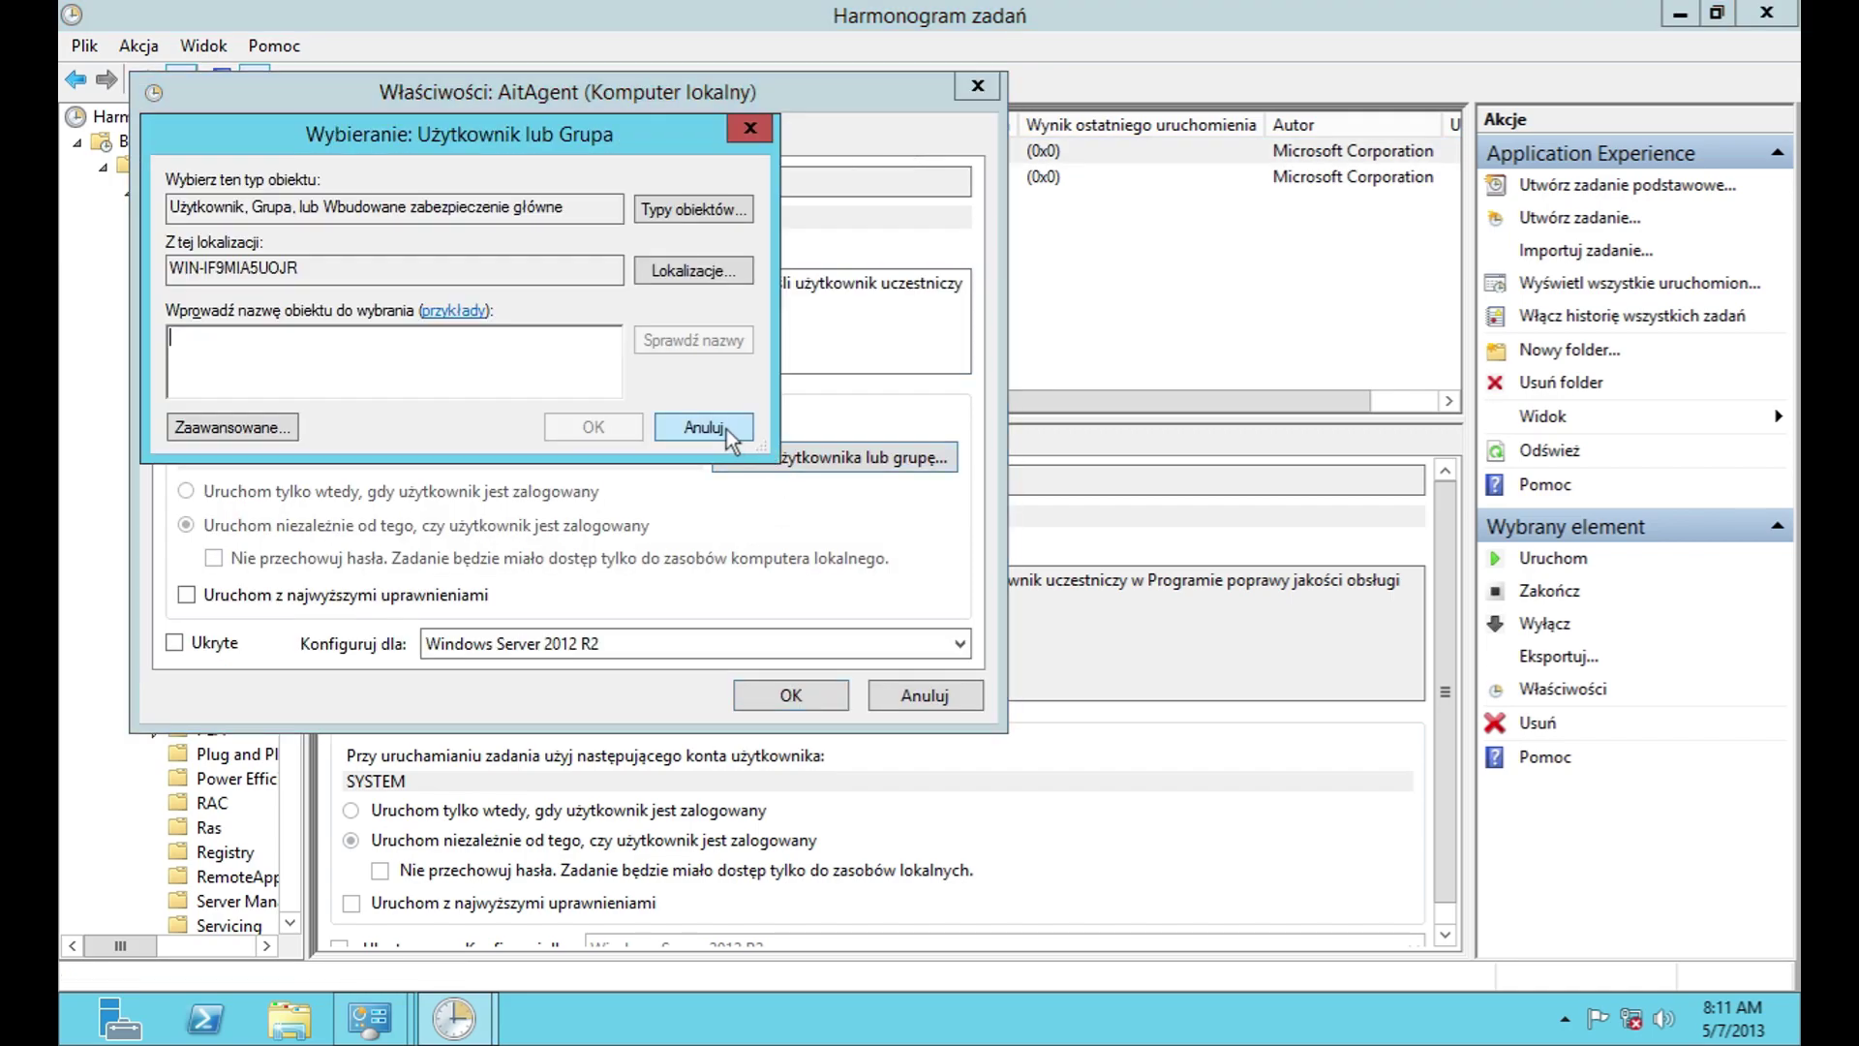
click(233, 427)
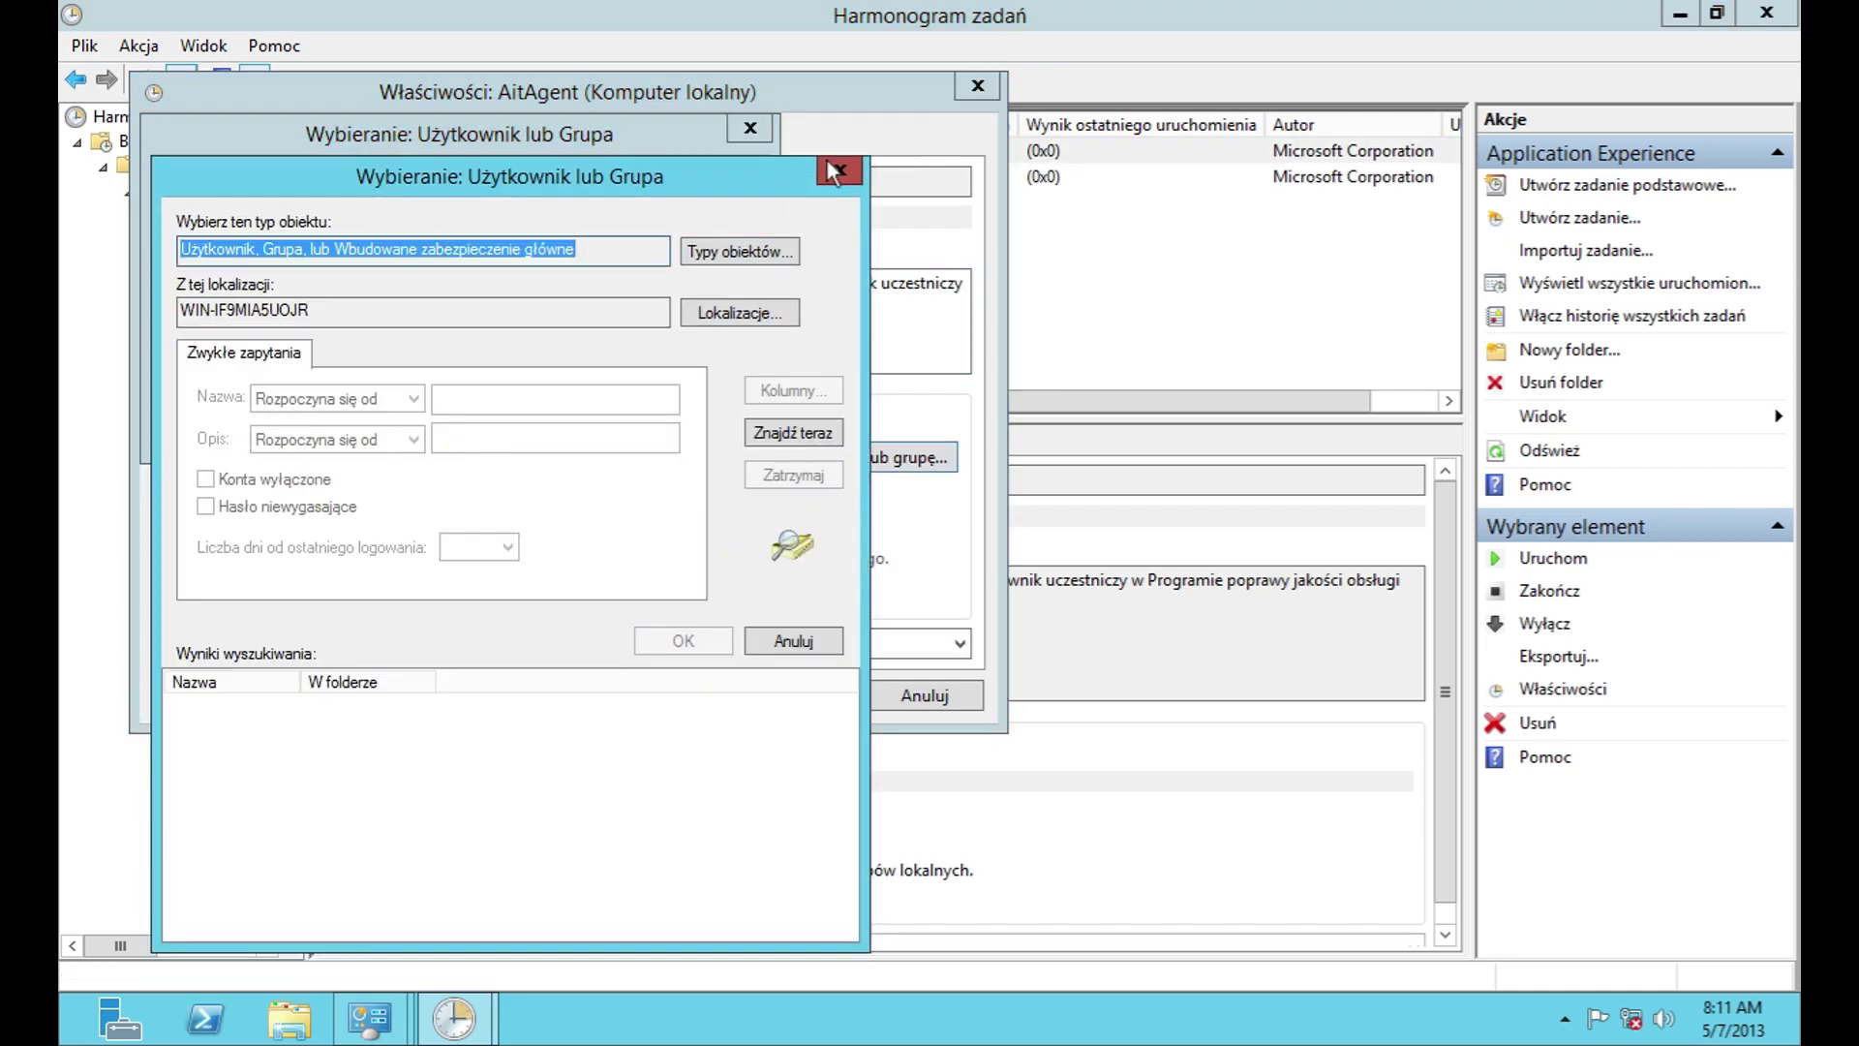
click(833, 171)
click(687, 427)
click(770, 643)
click(771, 643)
click(275, 141)
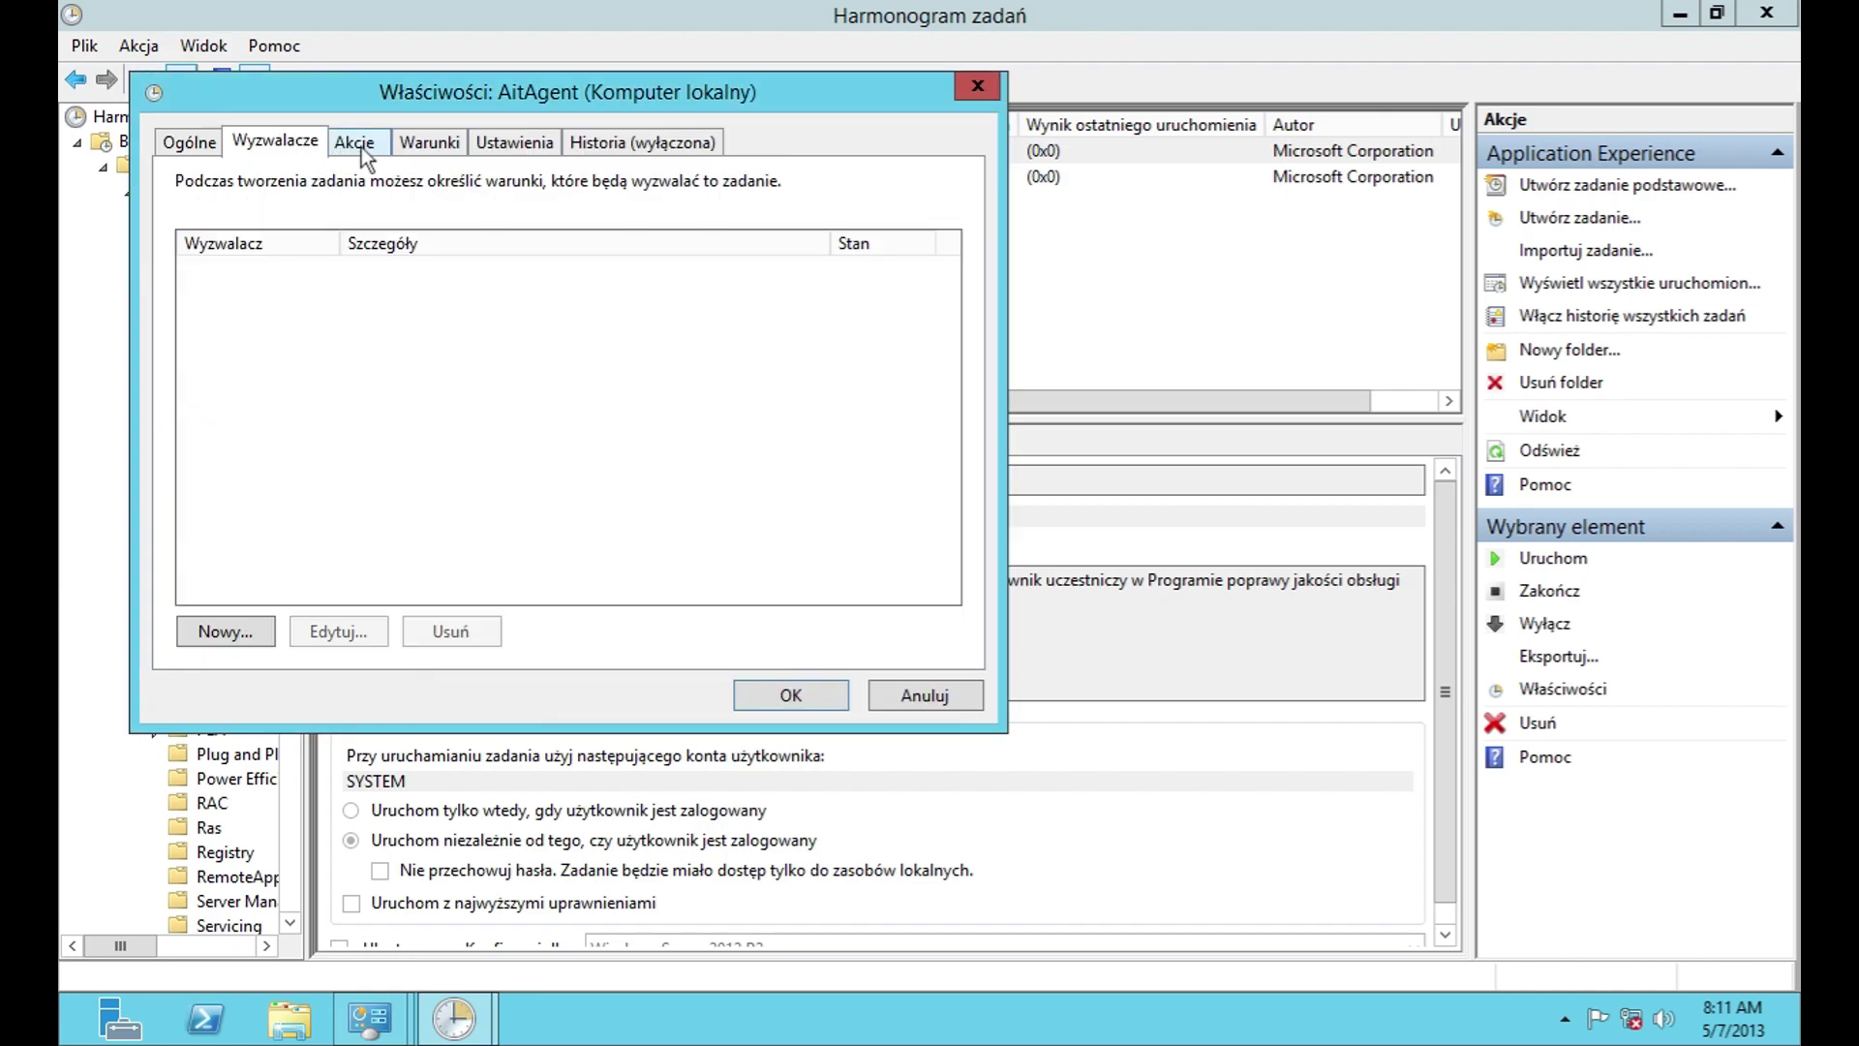
click(225, 631)
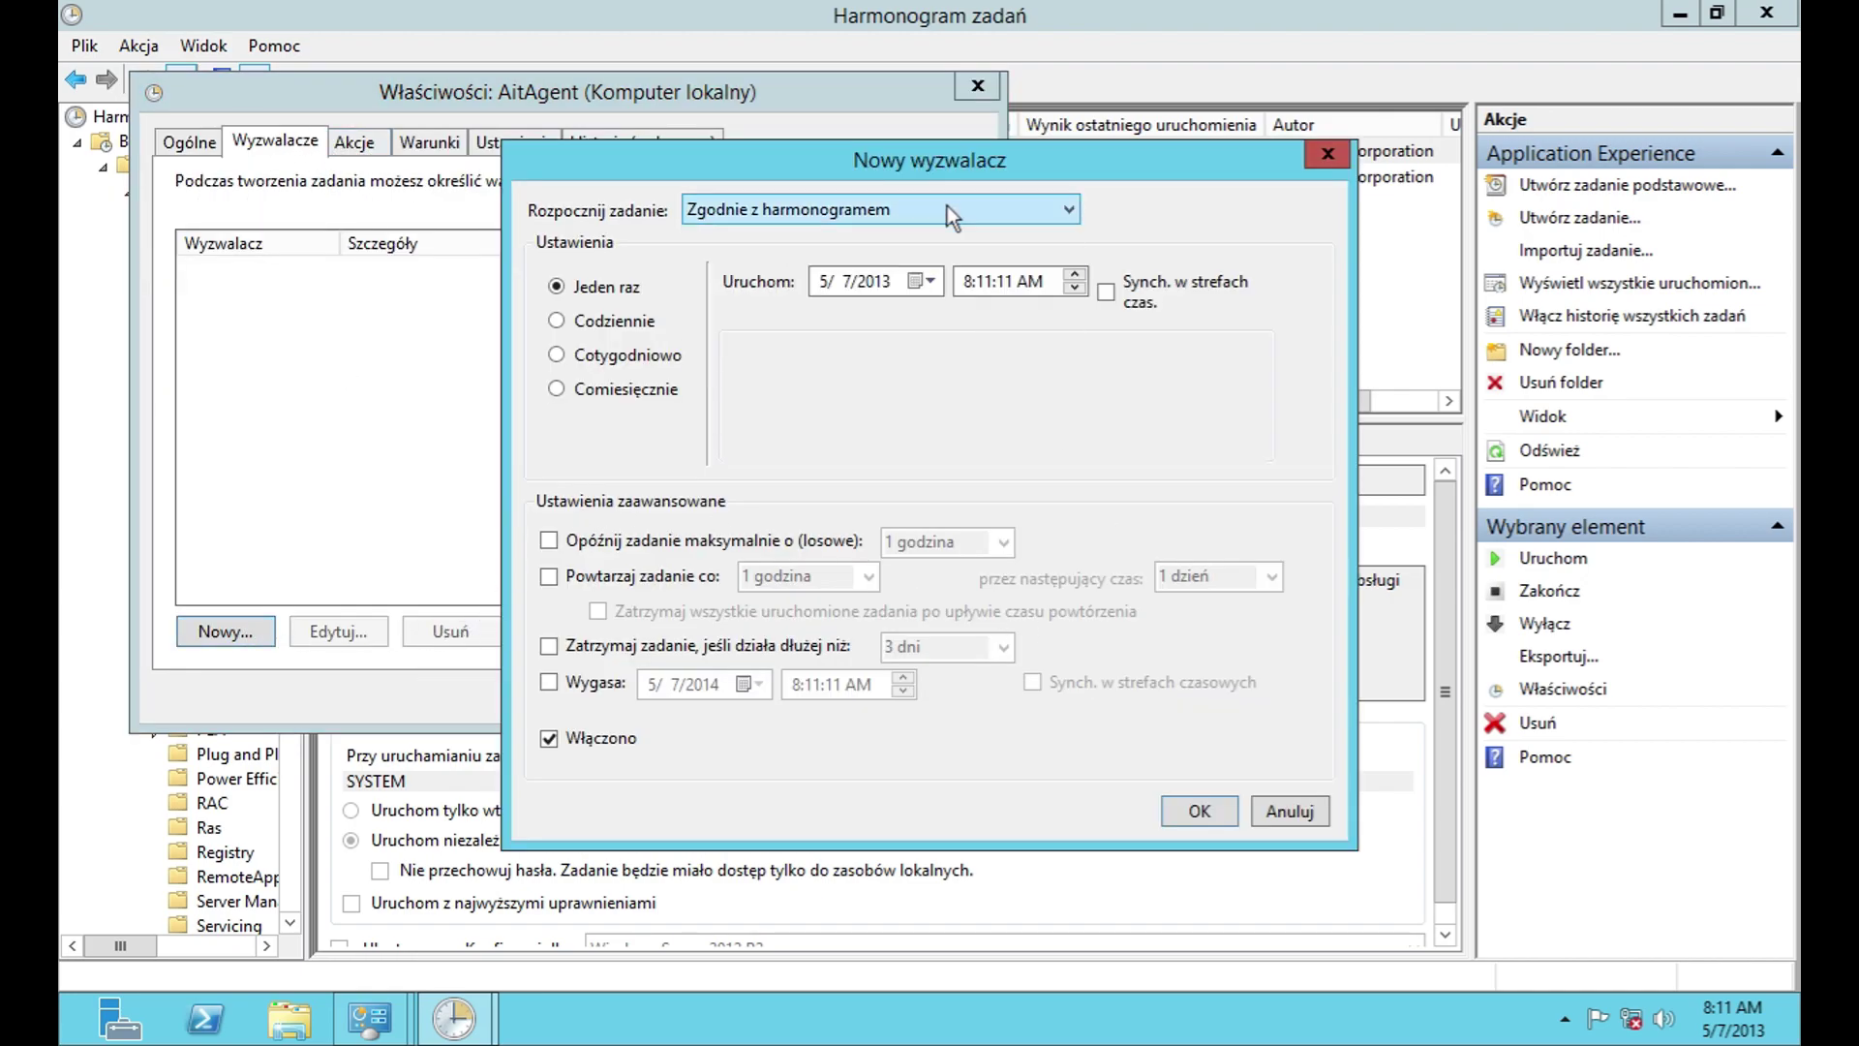
click(1290, 812)
click(358, 143)
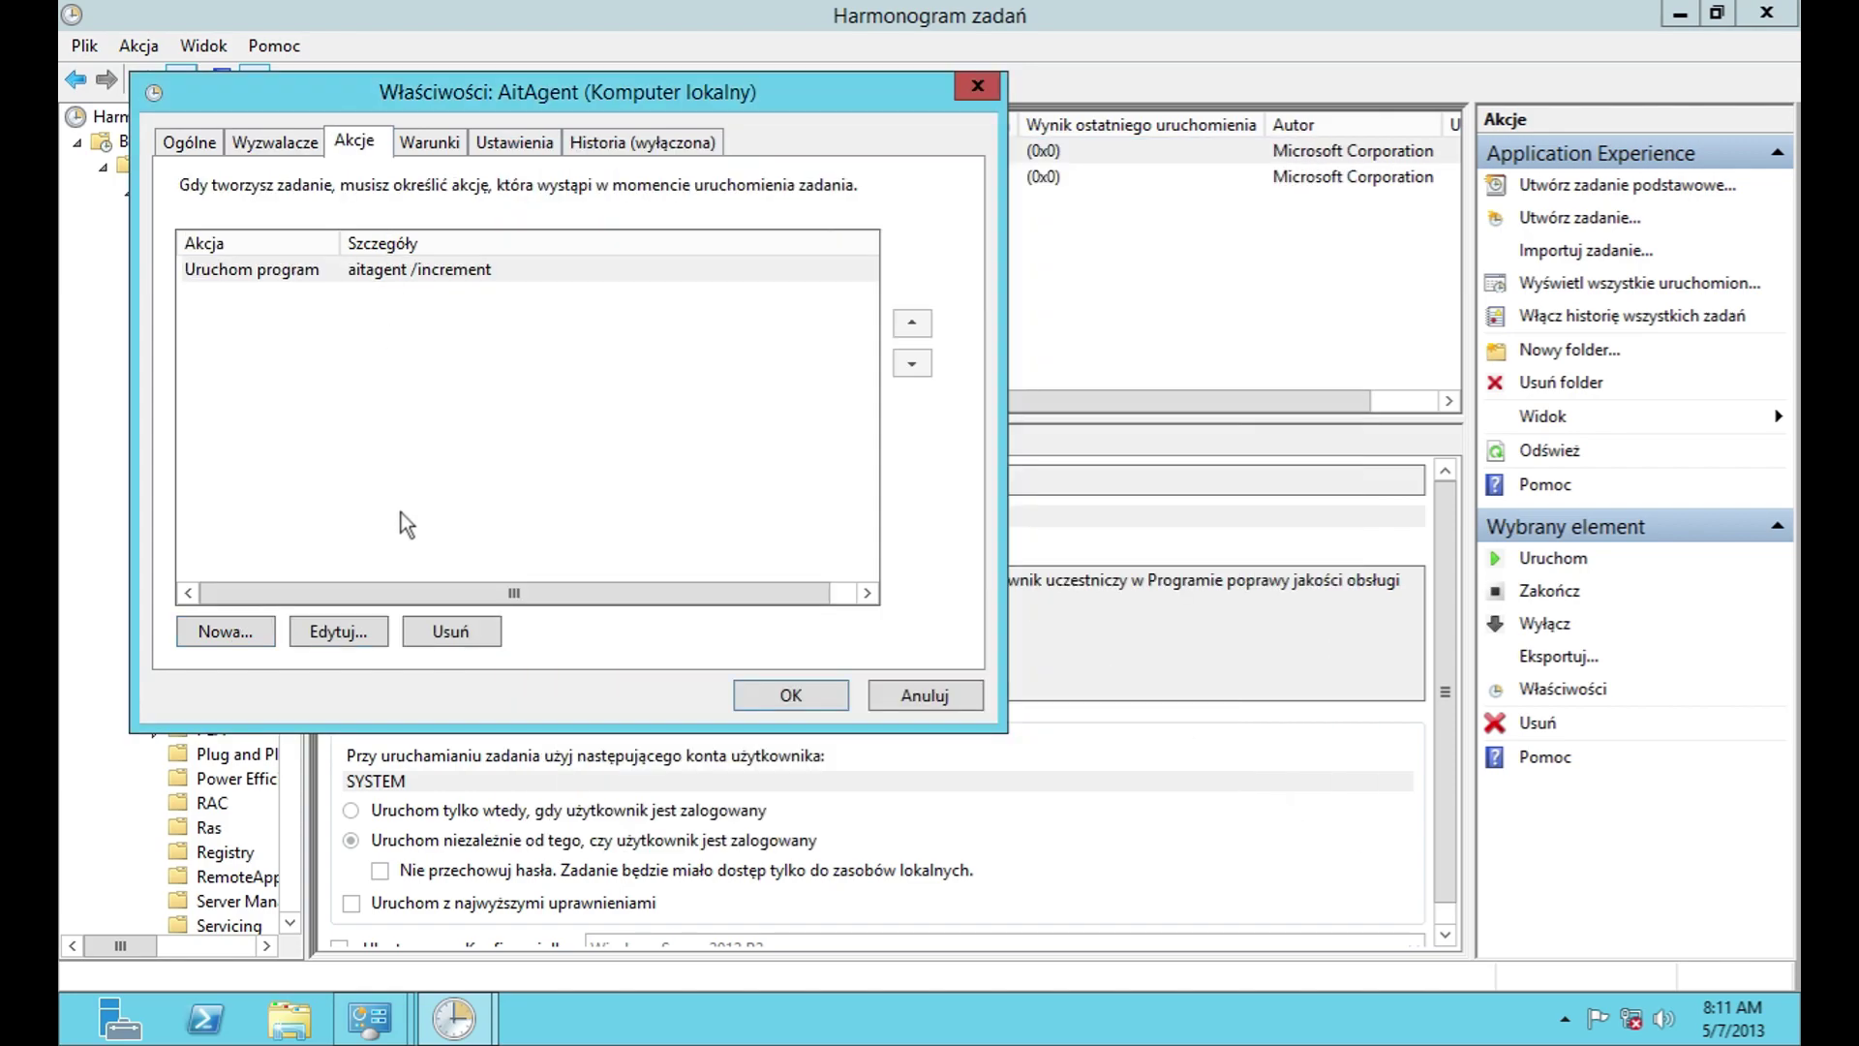
click(273, 631)
click(1133, 799)
click(339, 631)
click(1150, 792)
click(435, 632)
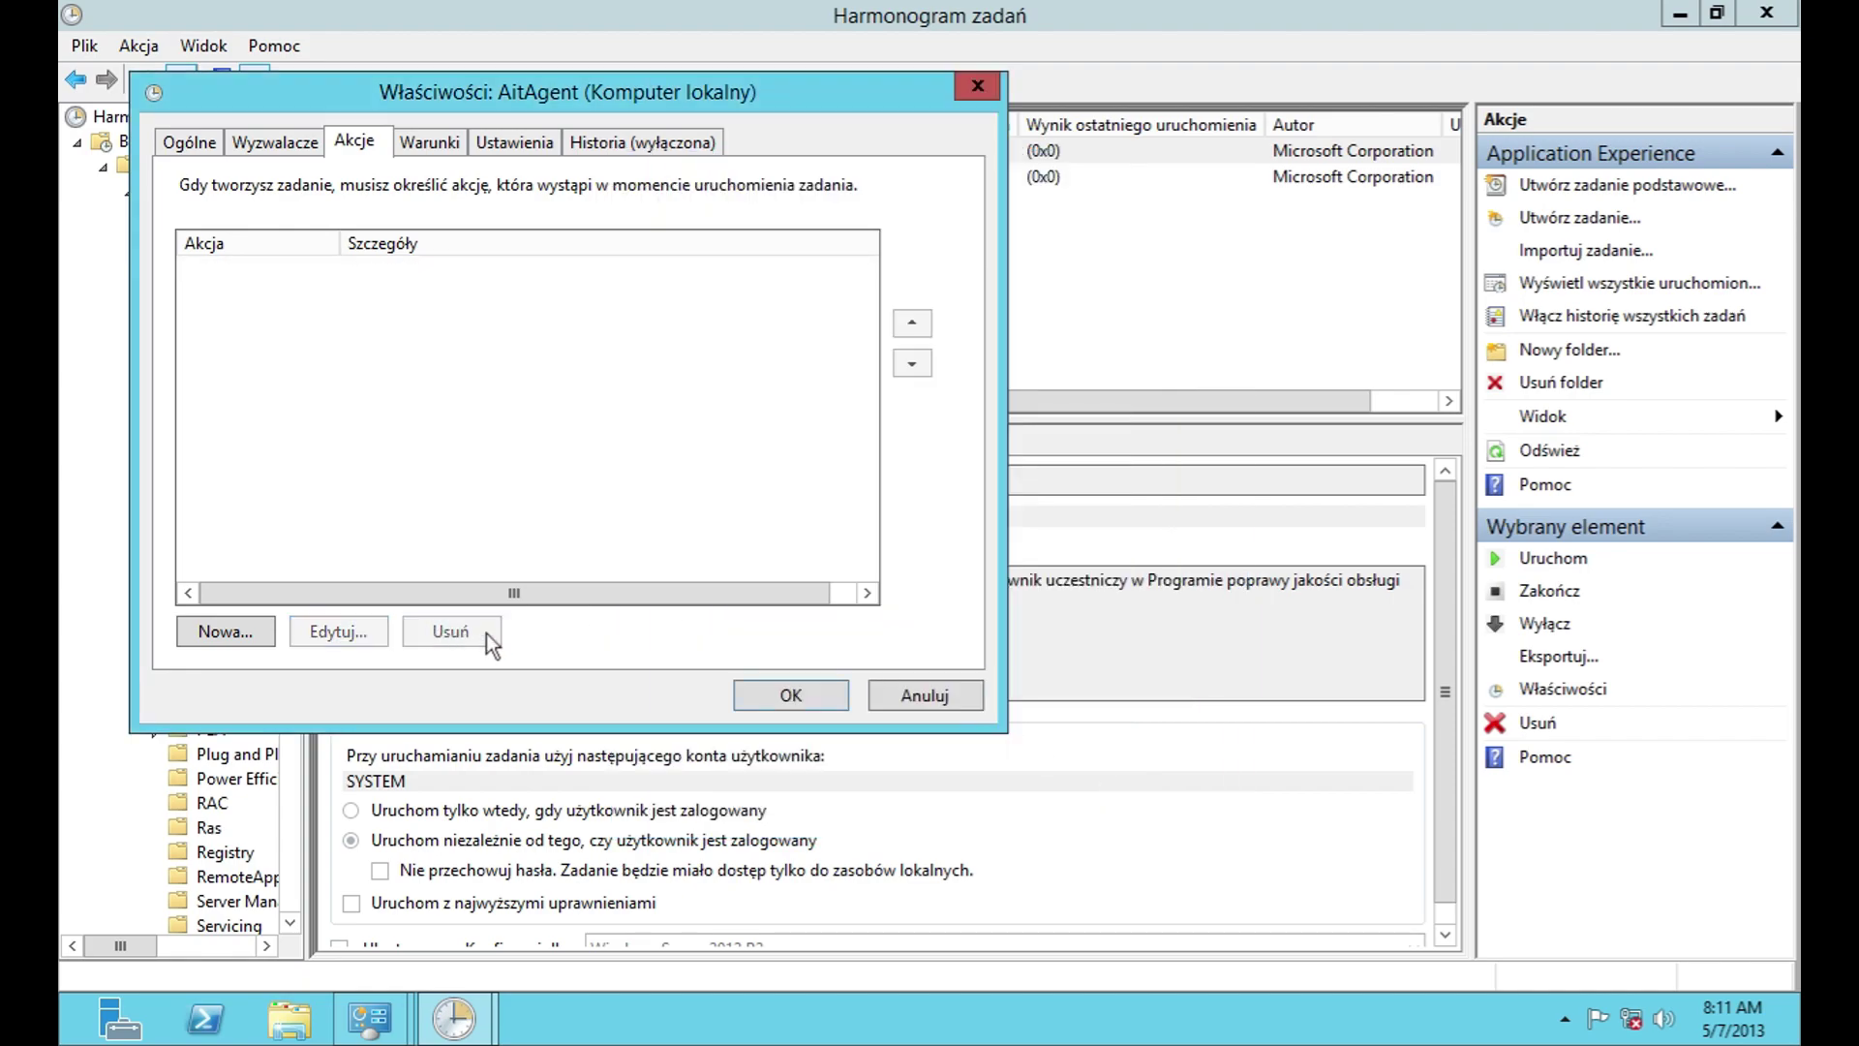
click(430, 142)
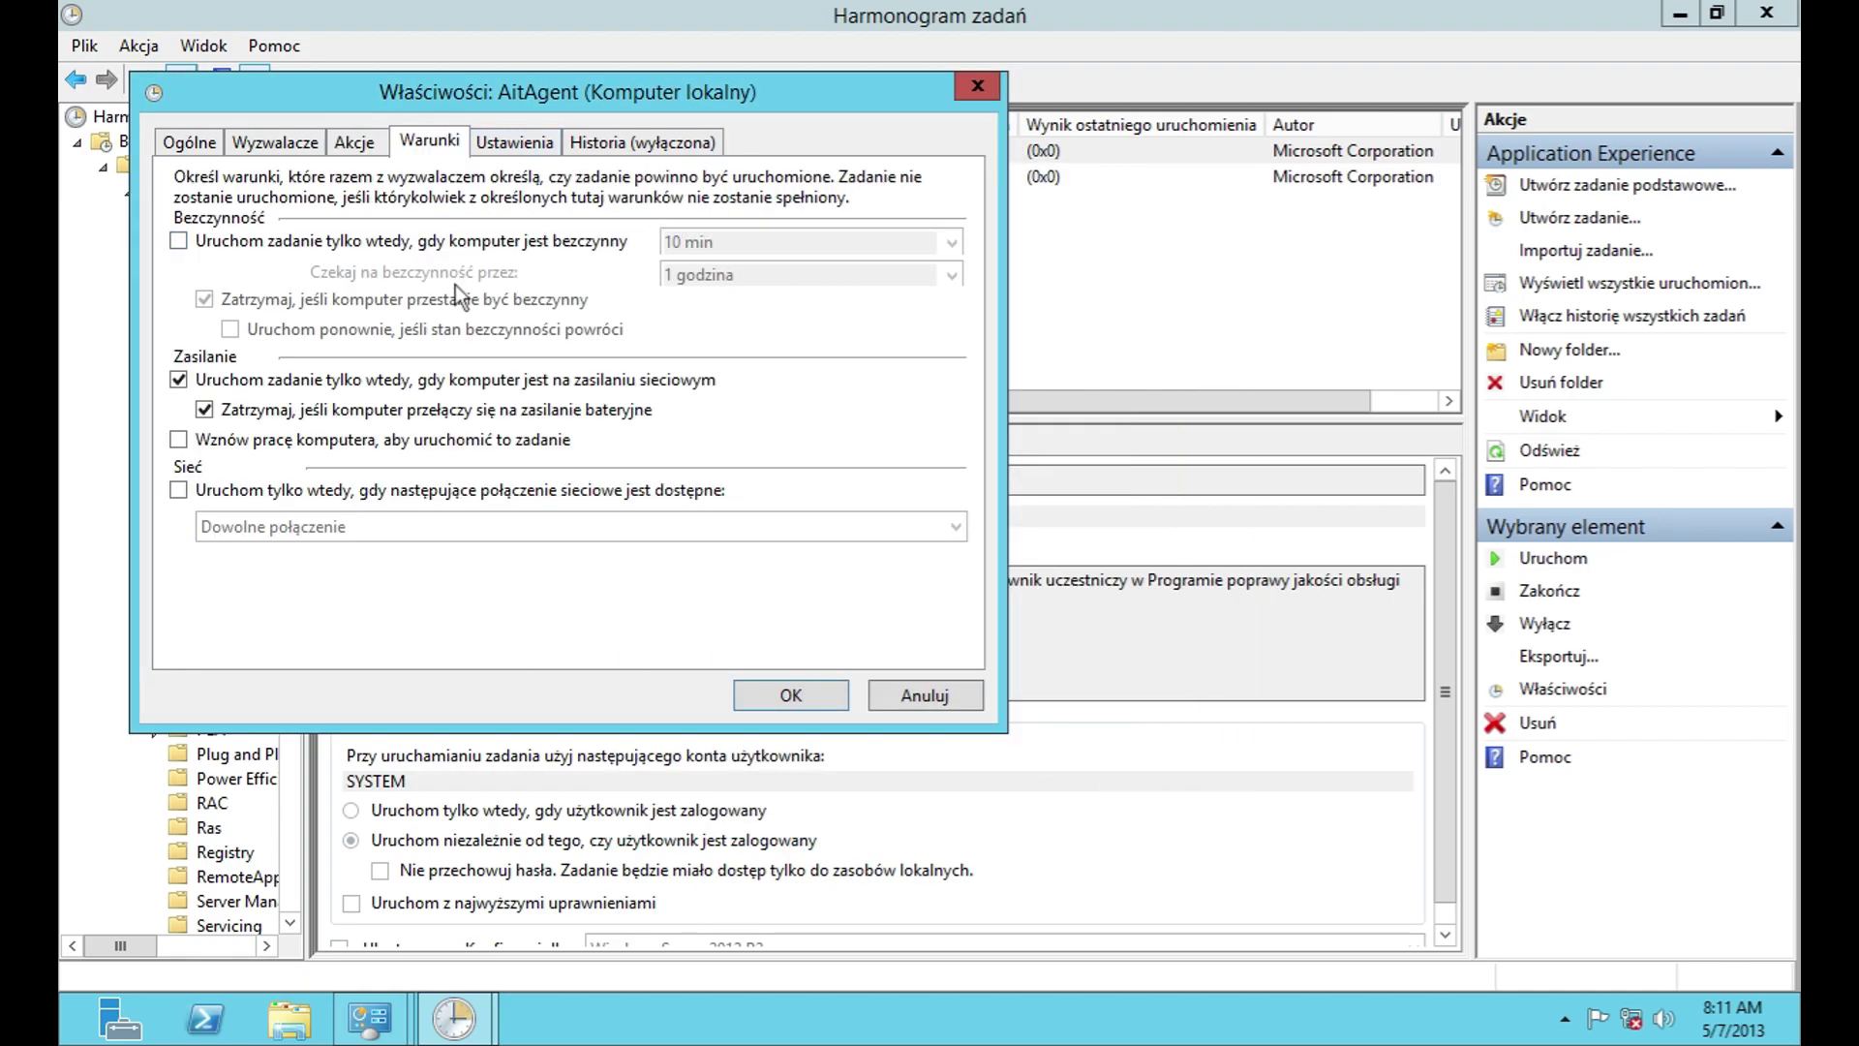
click(531, 158)
click(329, 621)
click(290, 647)
click(642, 143)
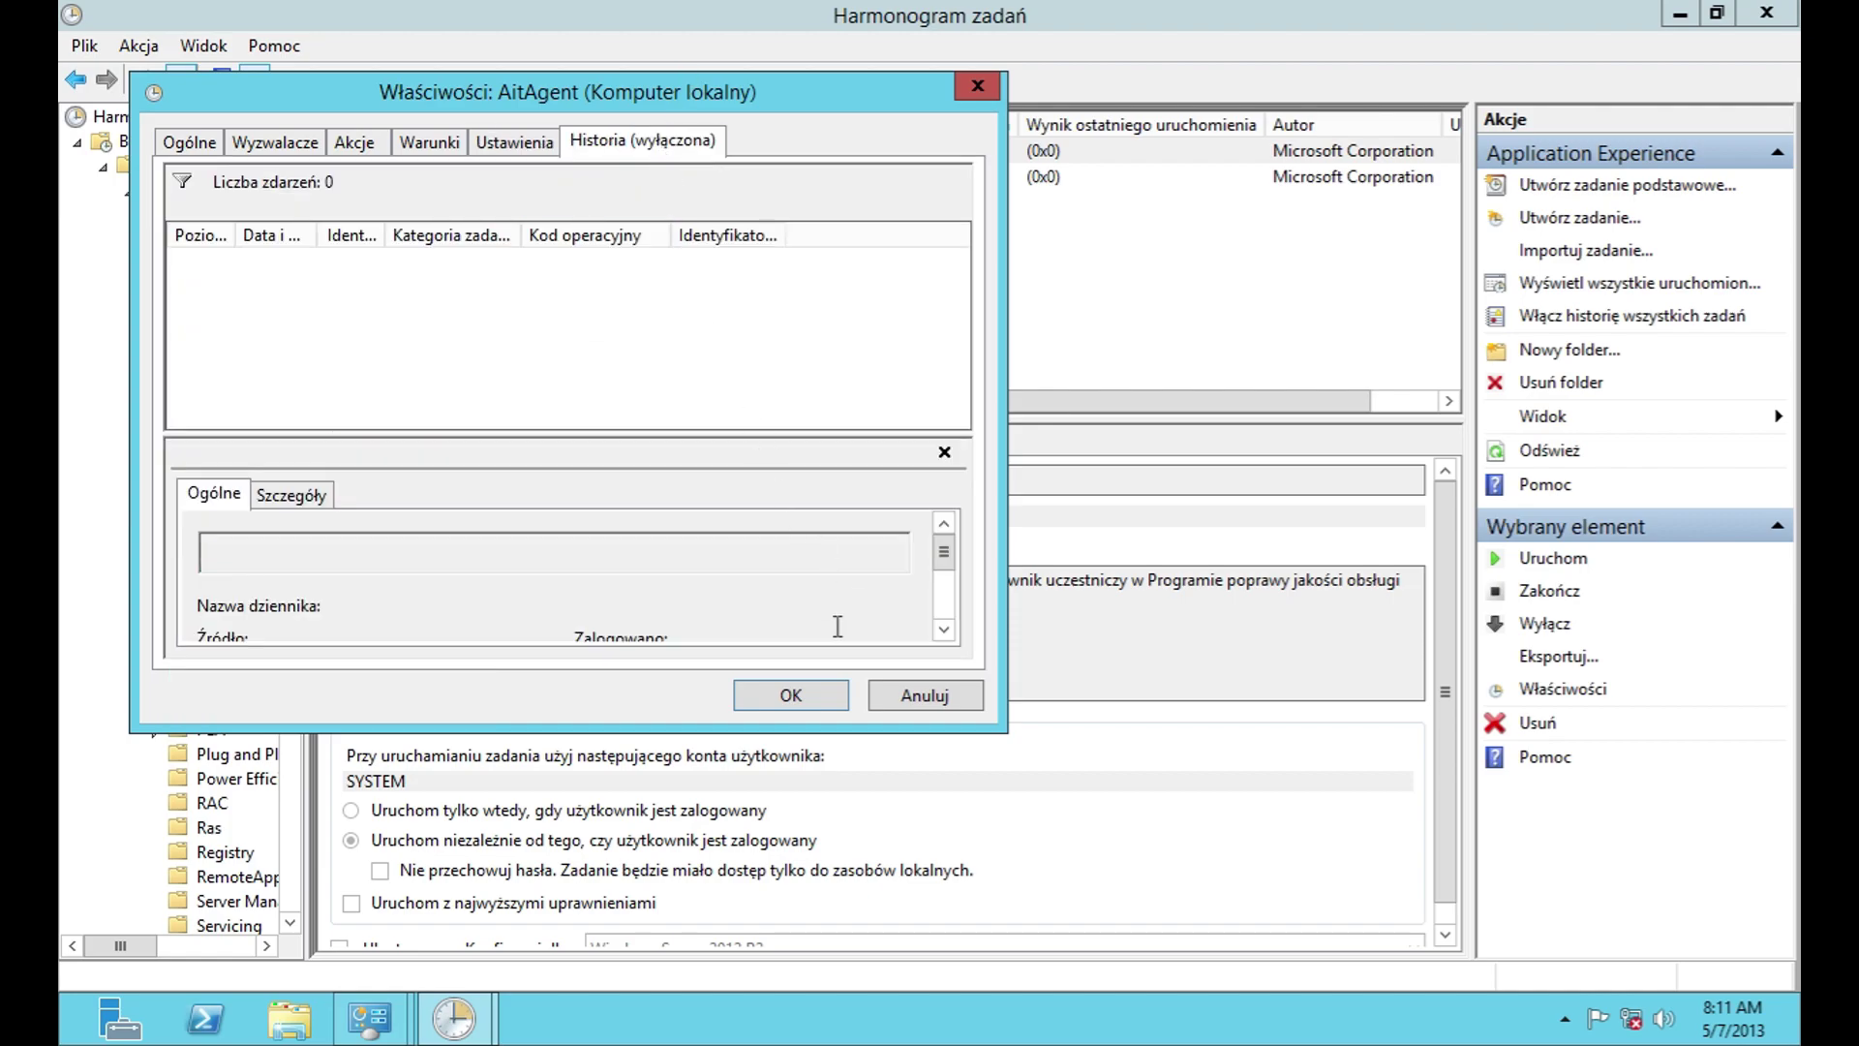
click(291, 494)
click(925, 697)
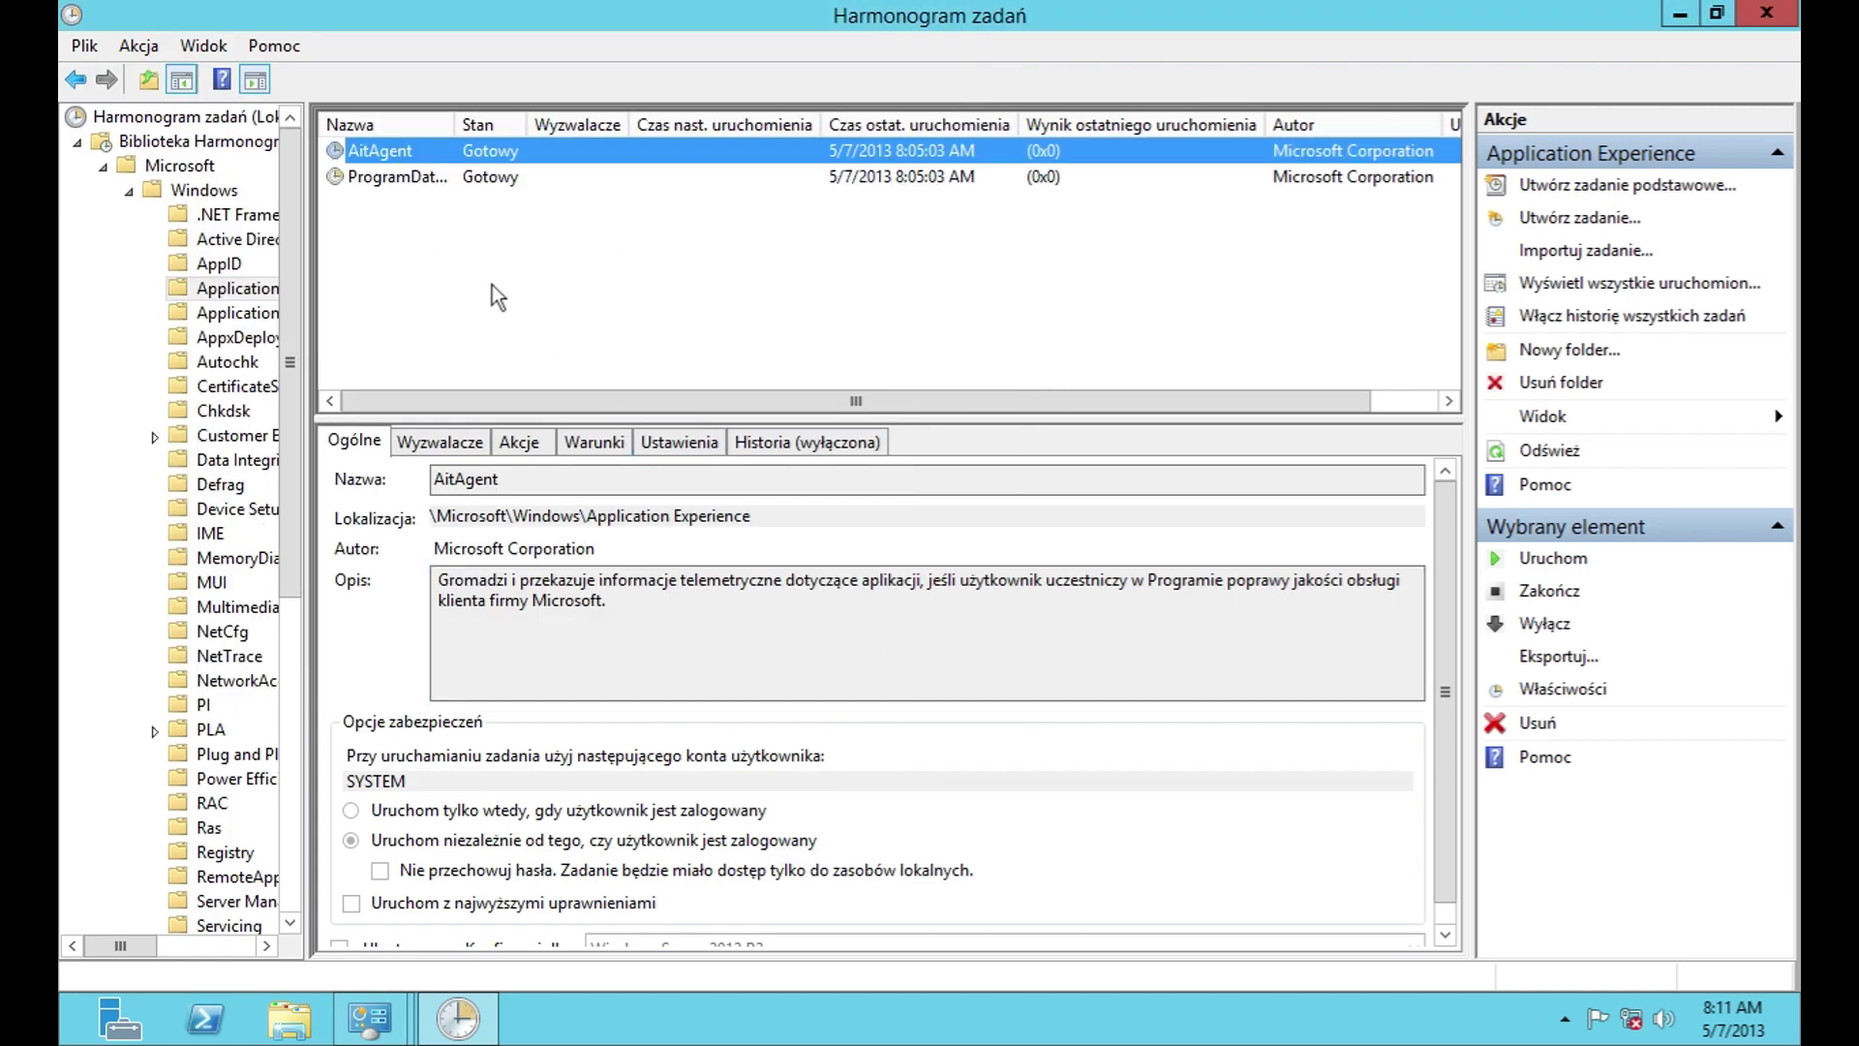
click(1740, 21)
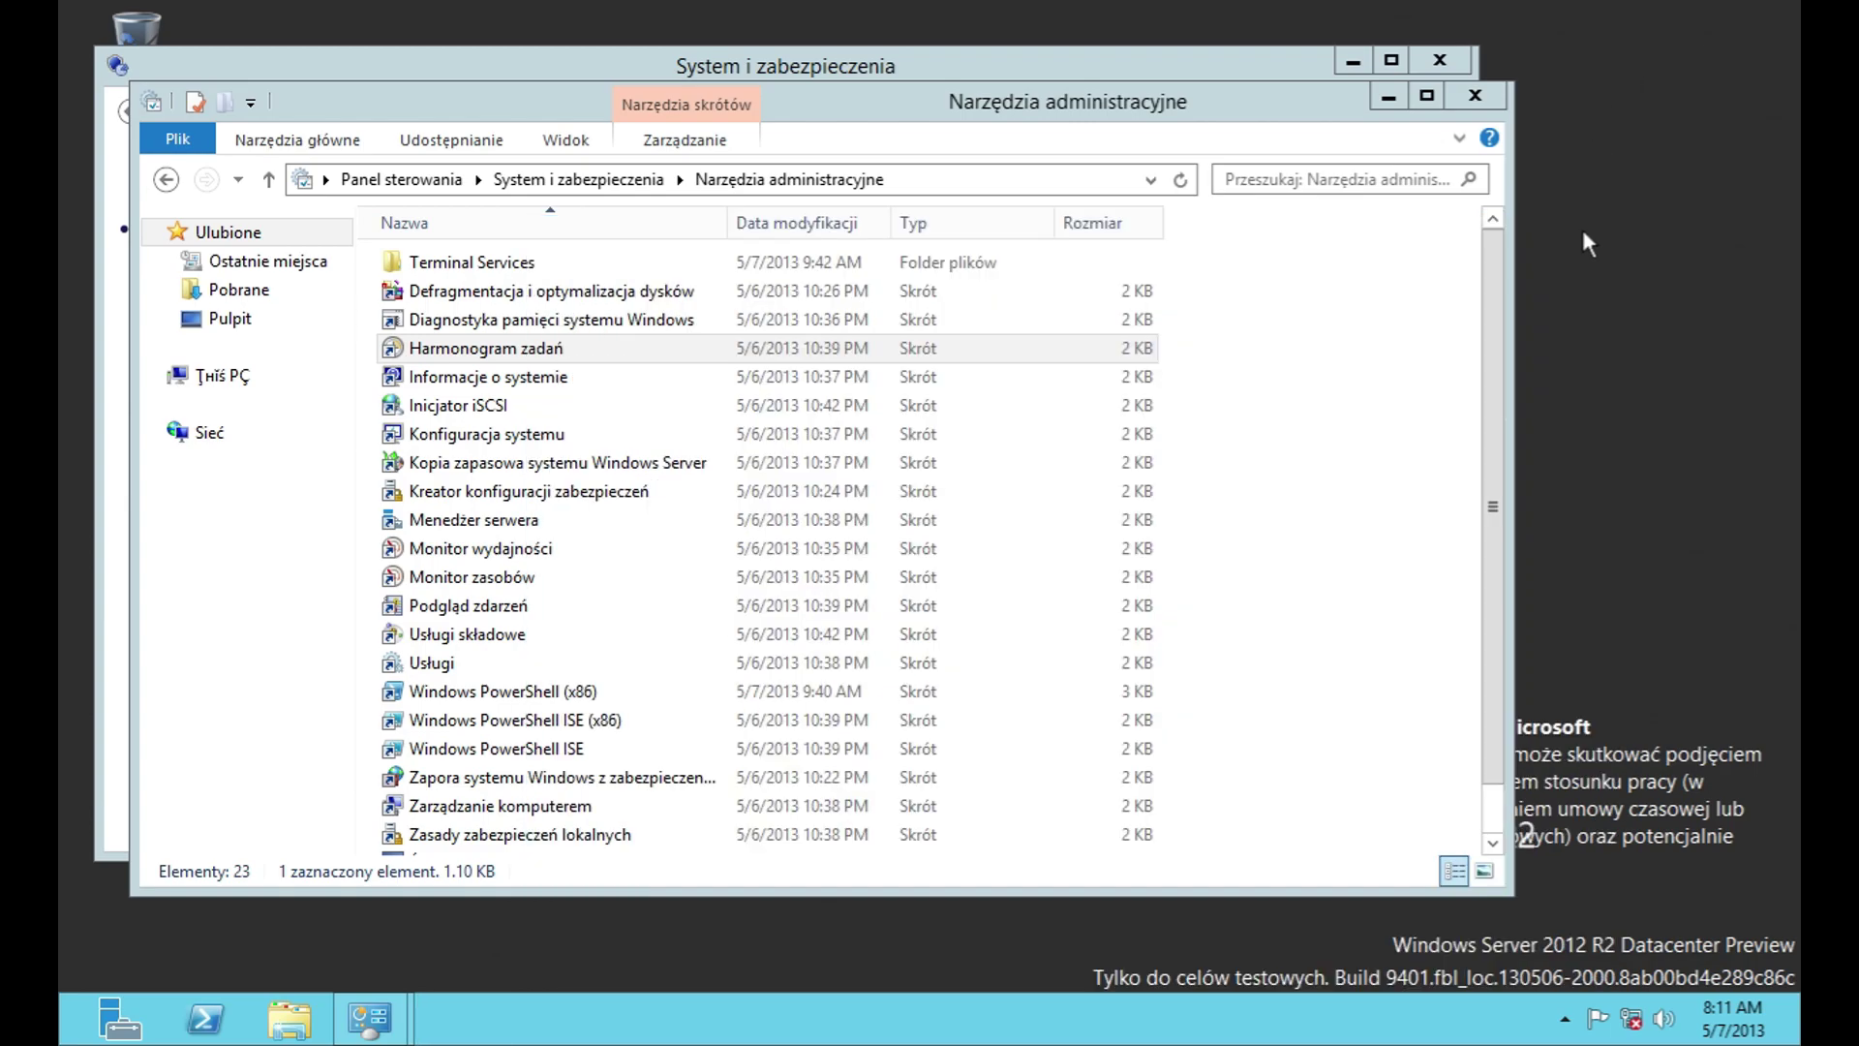
Step: Open System Information maximised and select the BIOS version and date entry
click(426, 401)
double_click(428, 388)
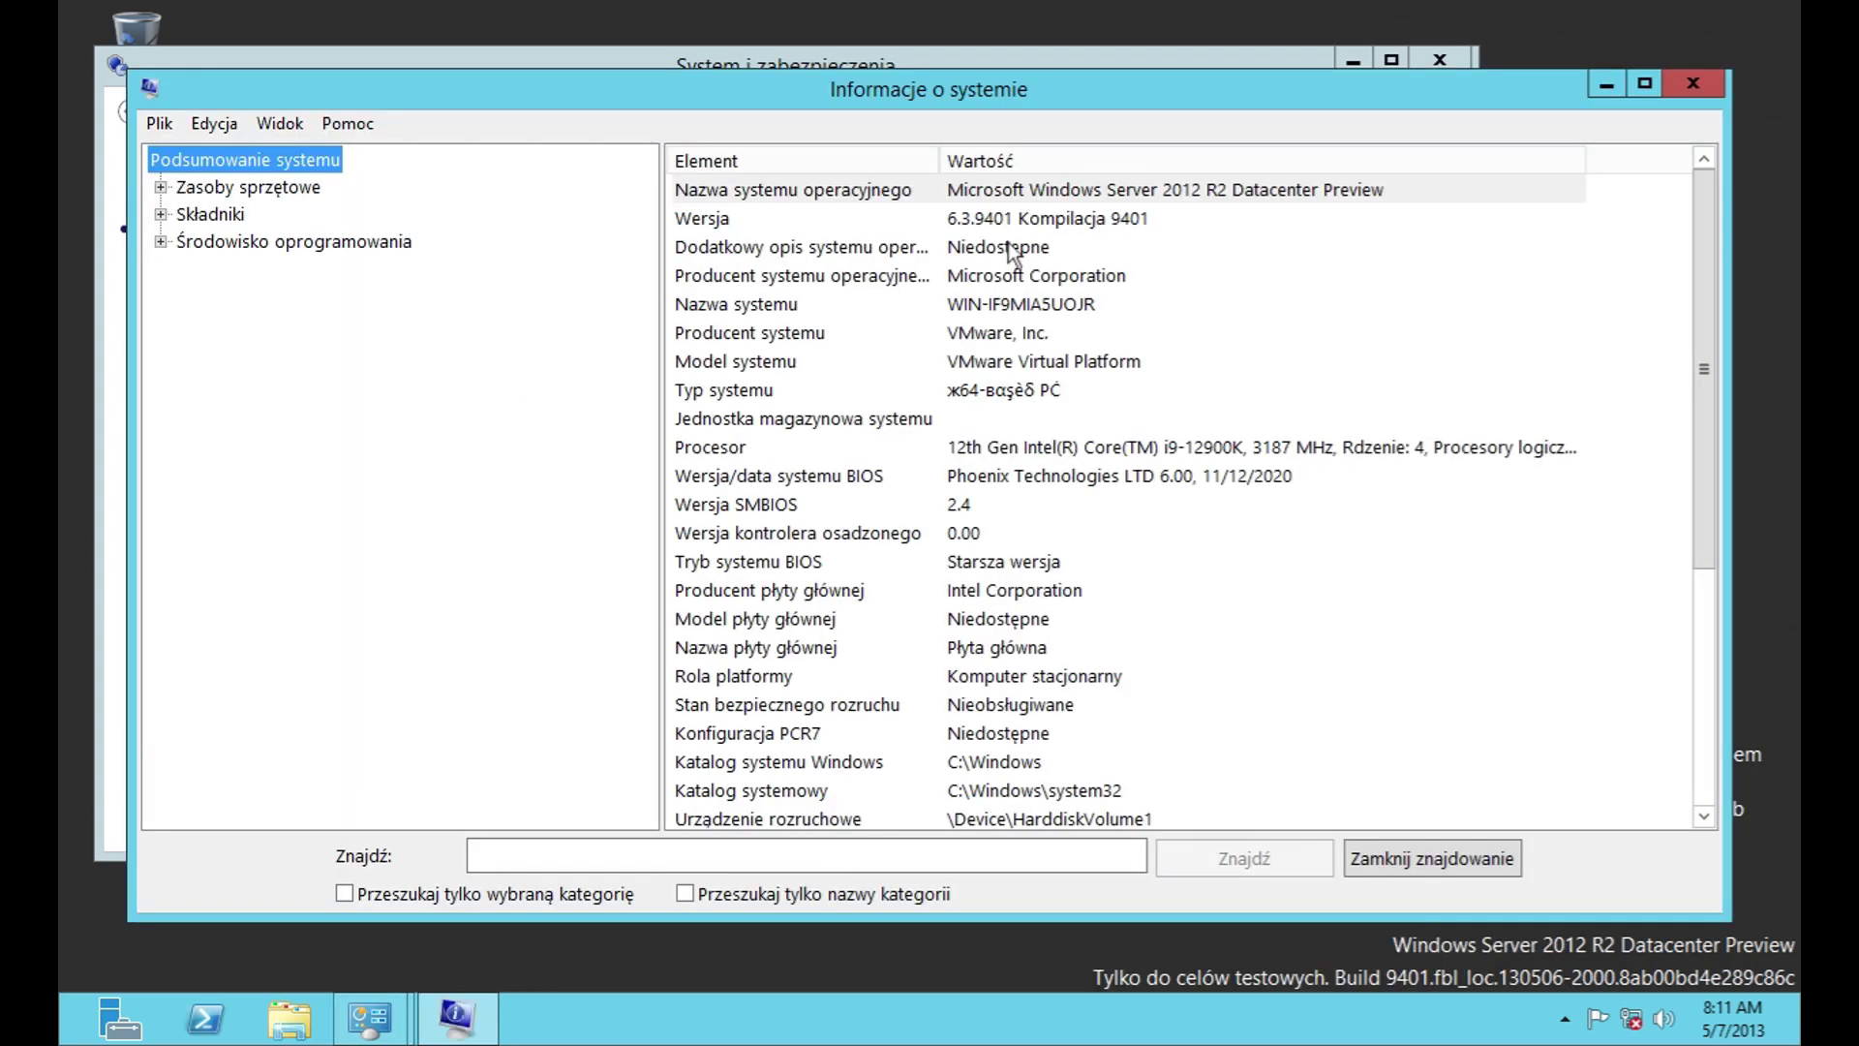
double_click(1011, 97)
click(1210, 395)
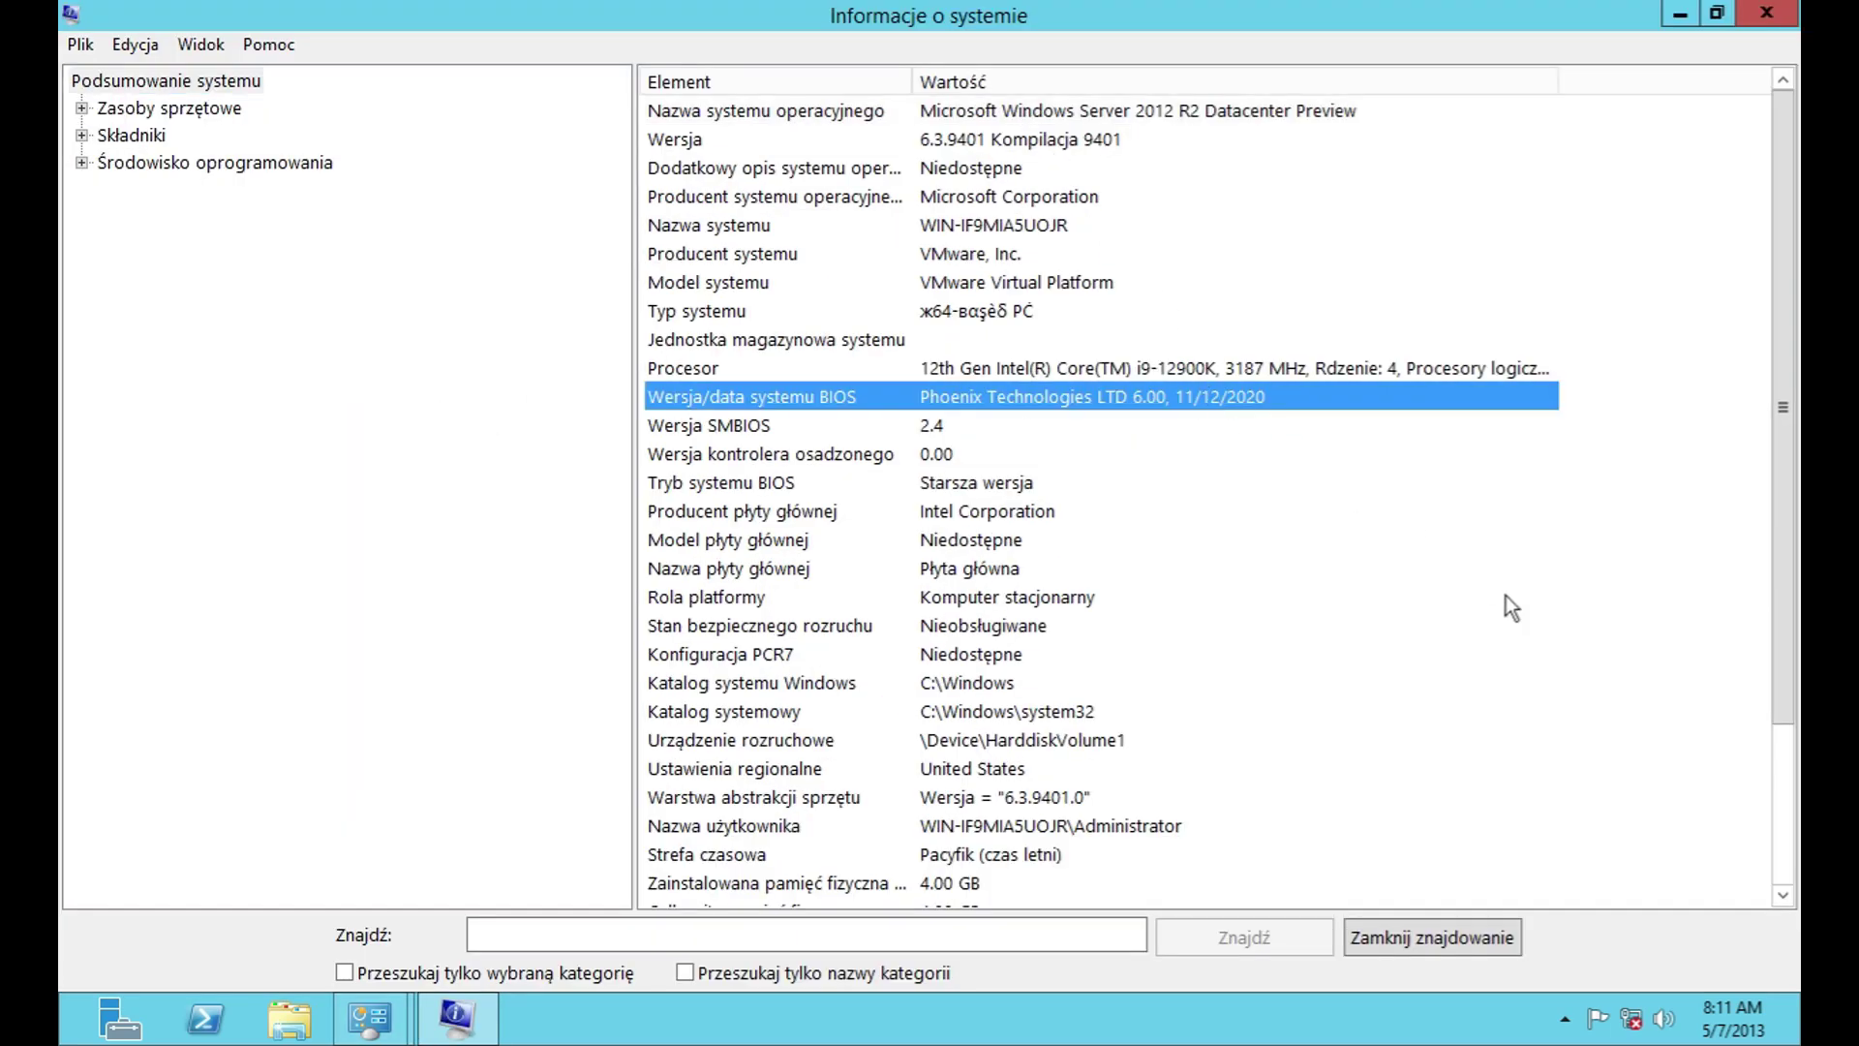
scroll(1473, 690, down, 3)
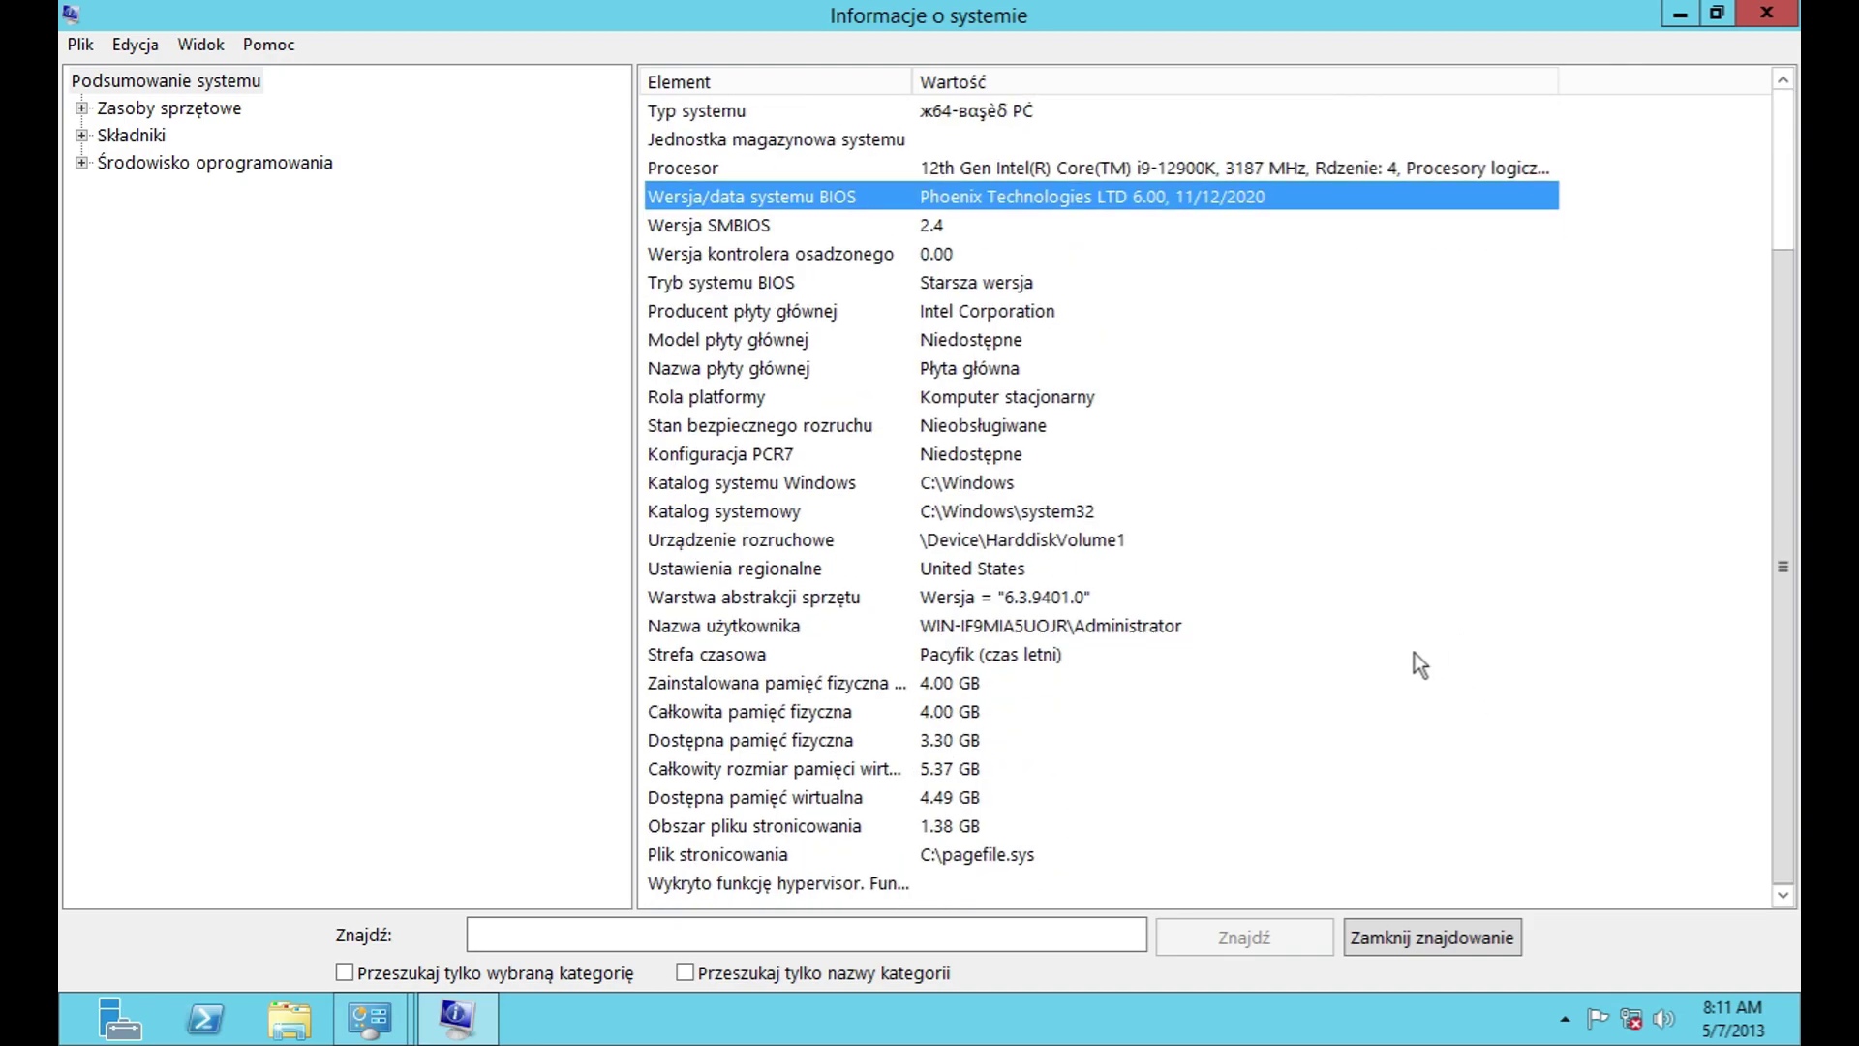
Step: Expand Zasoby sprzętowe, Składniki (Multimedia, Wejście, Sieć, Porty, Magazyn) and Środowisko oprogramowania
click(83, 109)
click(81, 298)
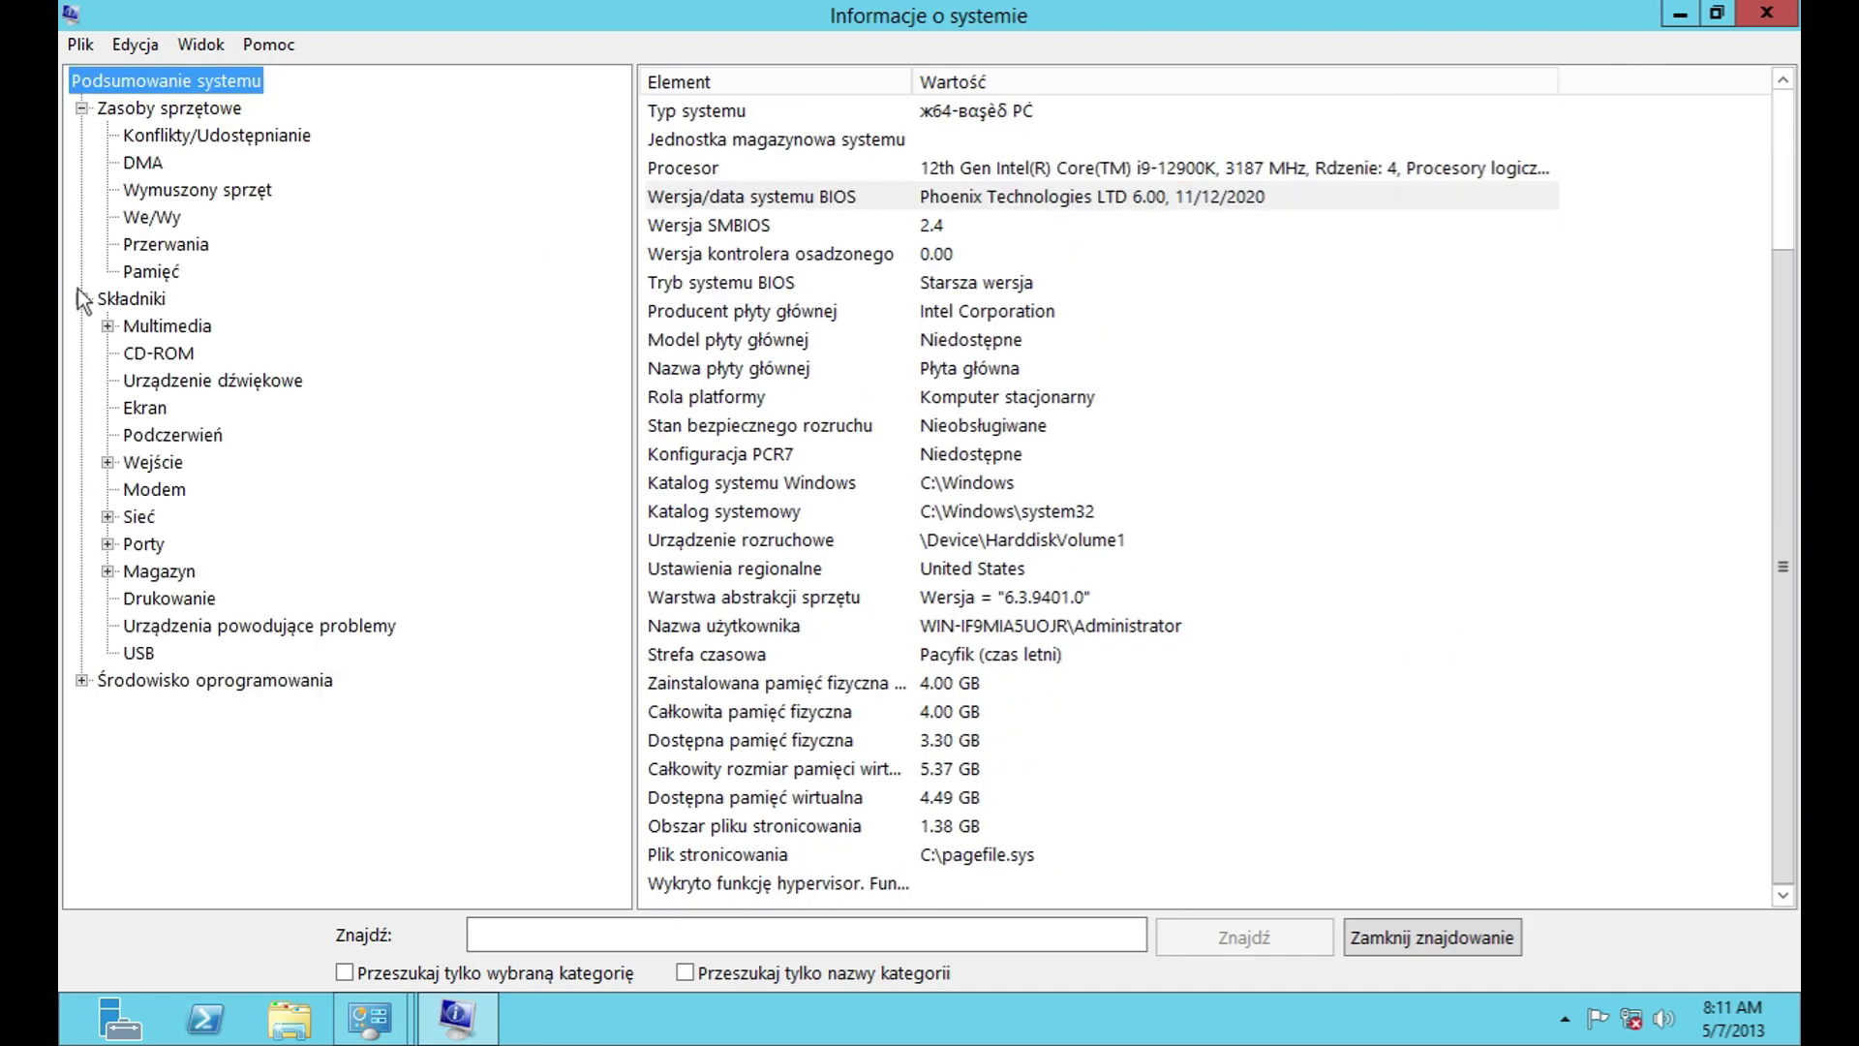
click(108, 327)
click(107, 516)
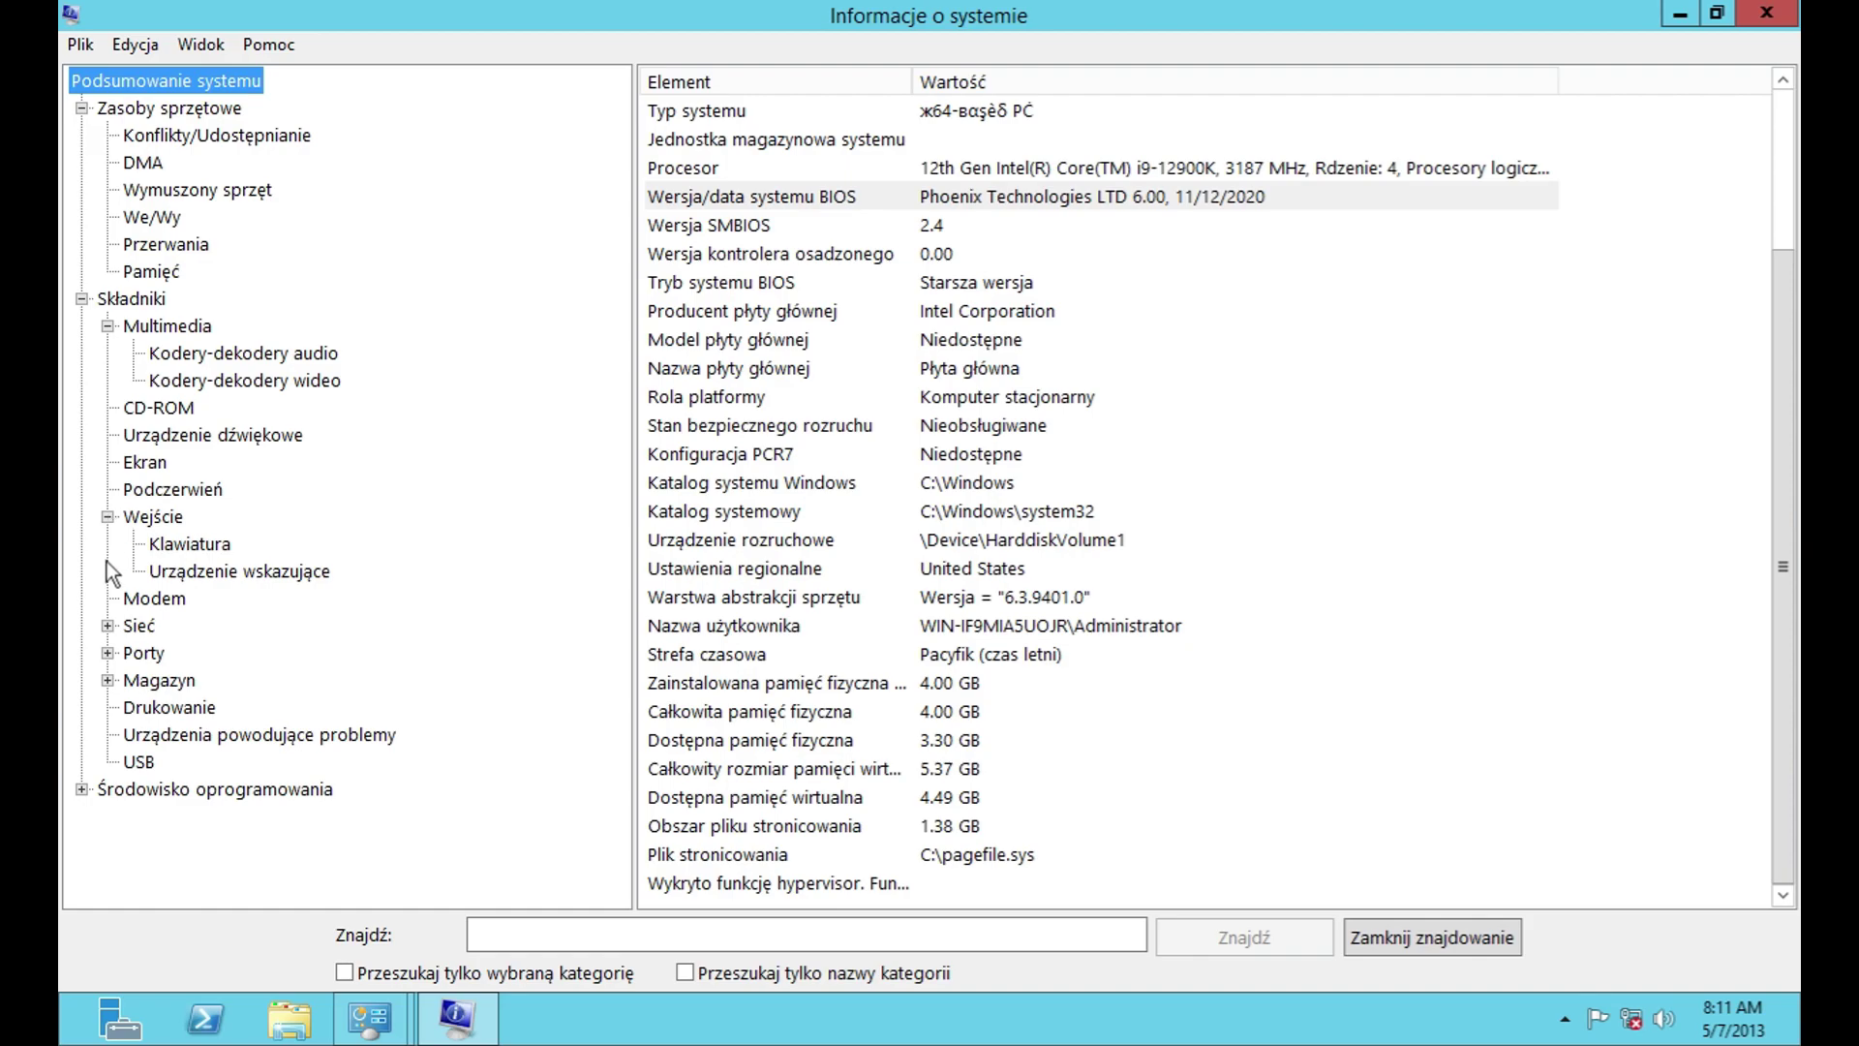
click(107, 625)
click(107, 734)
click(107, 815)
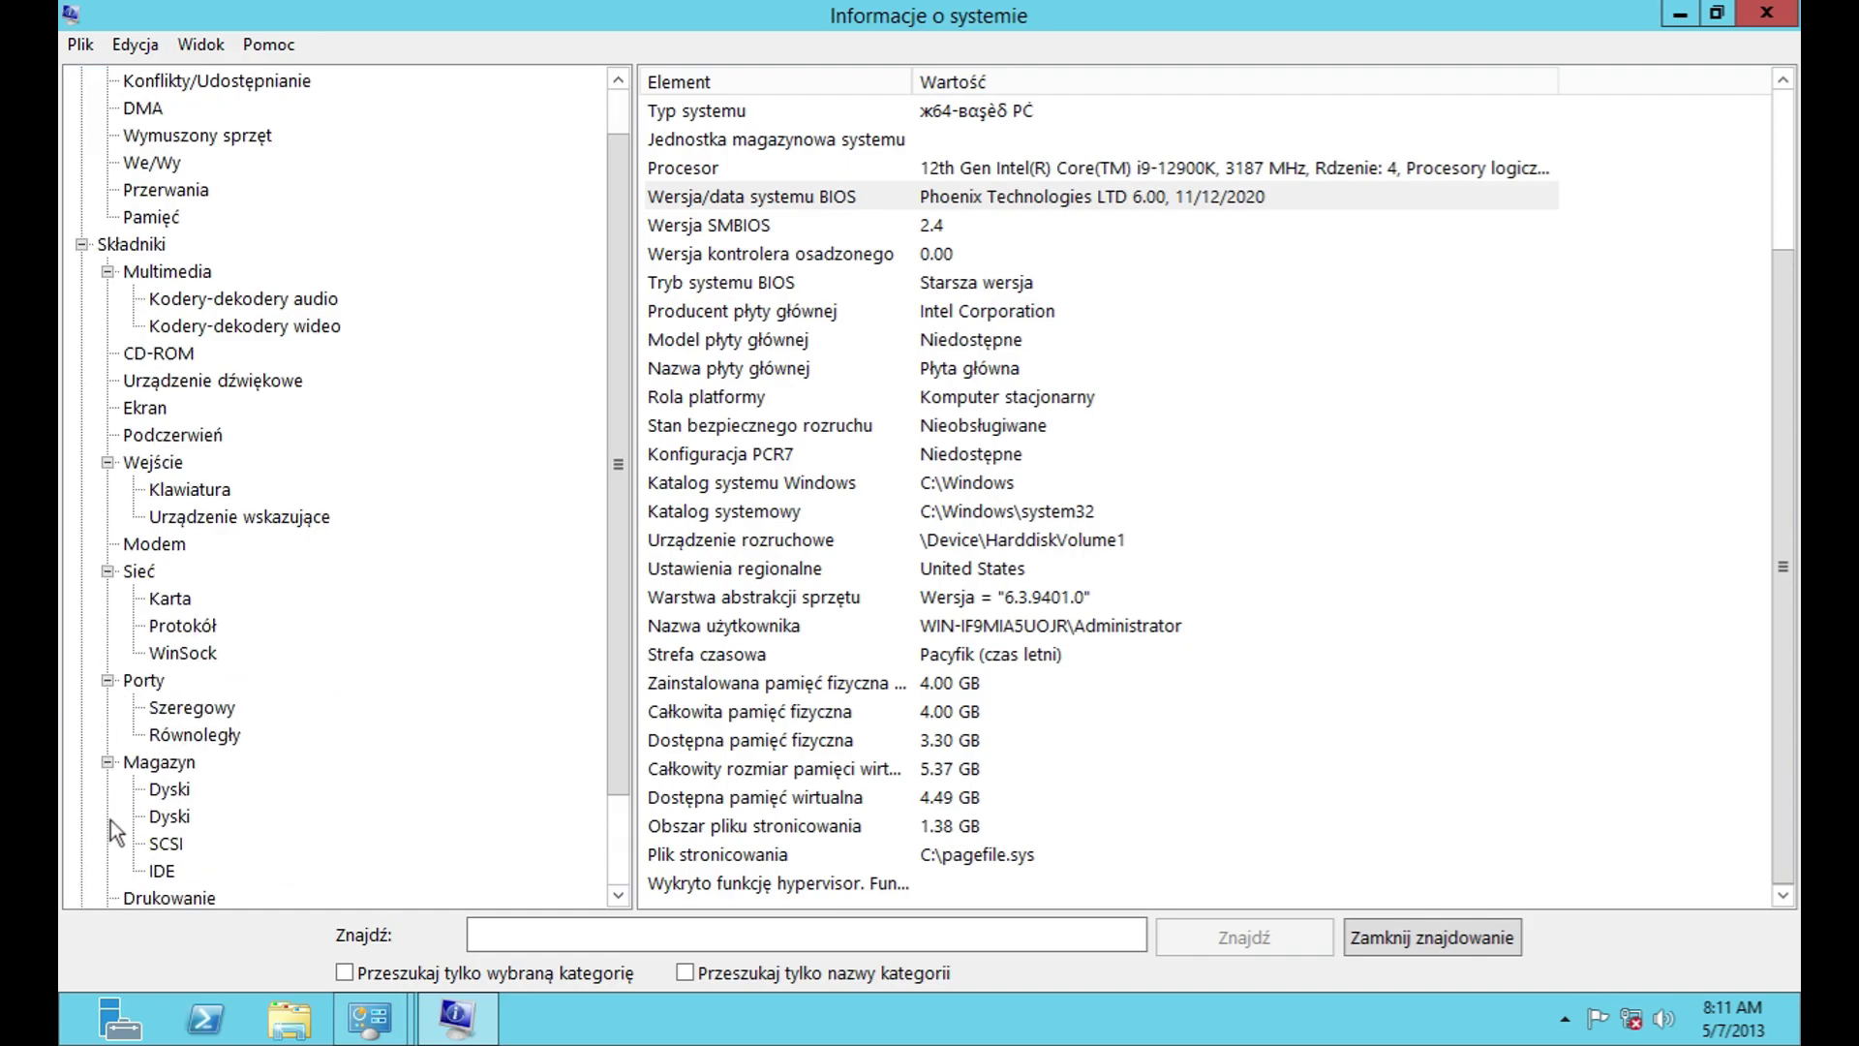
scroll(223, 819, down, 2)
click(83, 870)
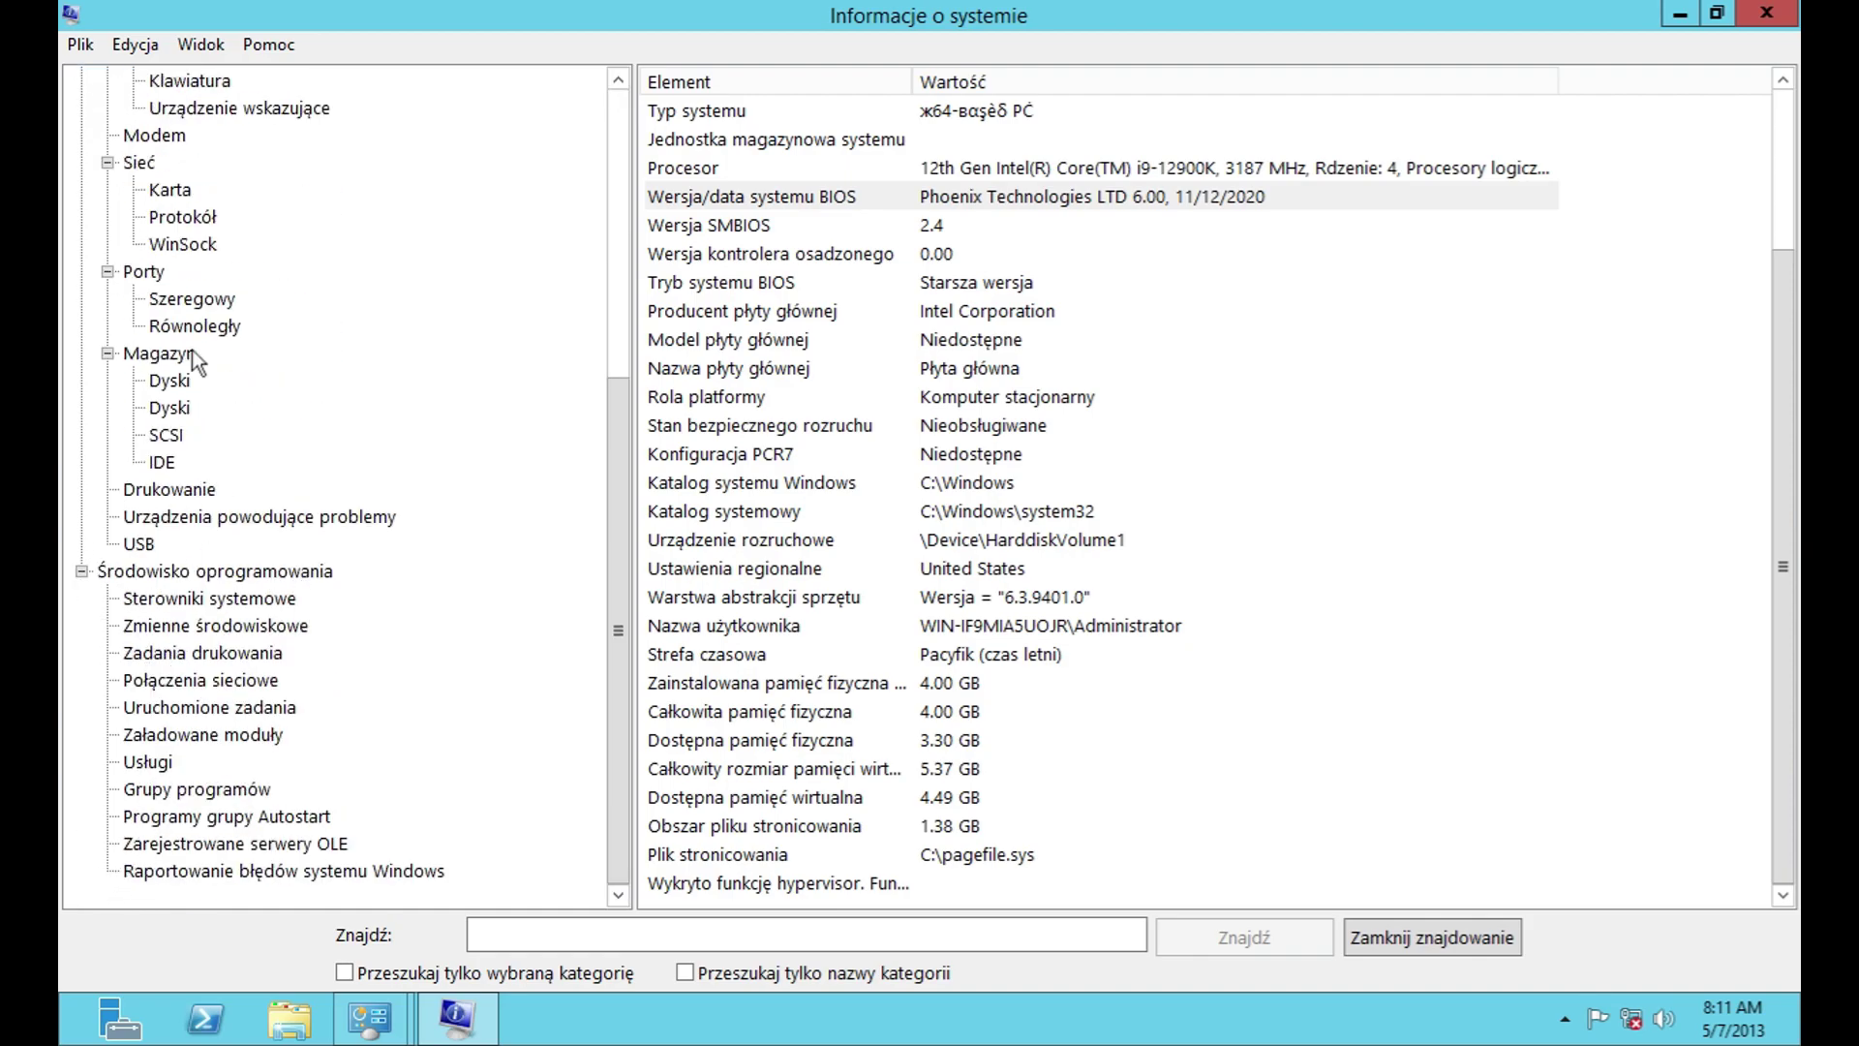
Step: View the About details, then cancel the Remote Computer connection prompt
click(84, 44)
mouse_move(268, 44)
click(354, 108)
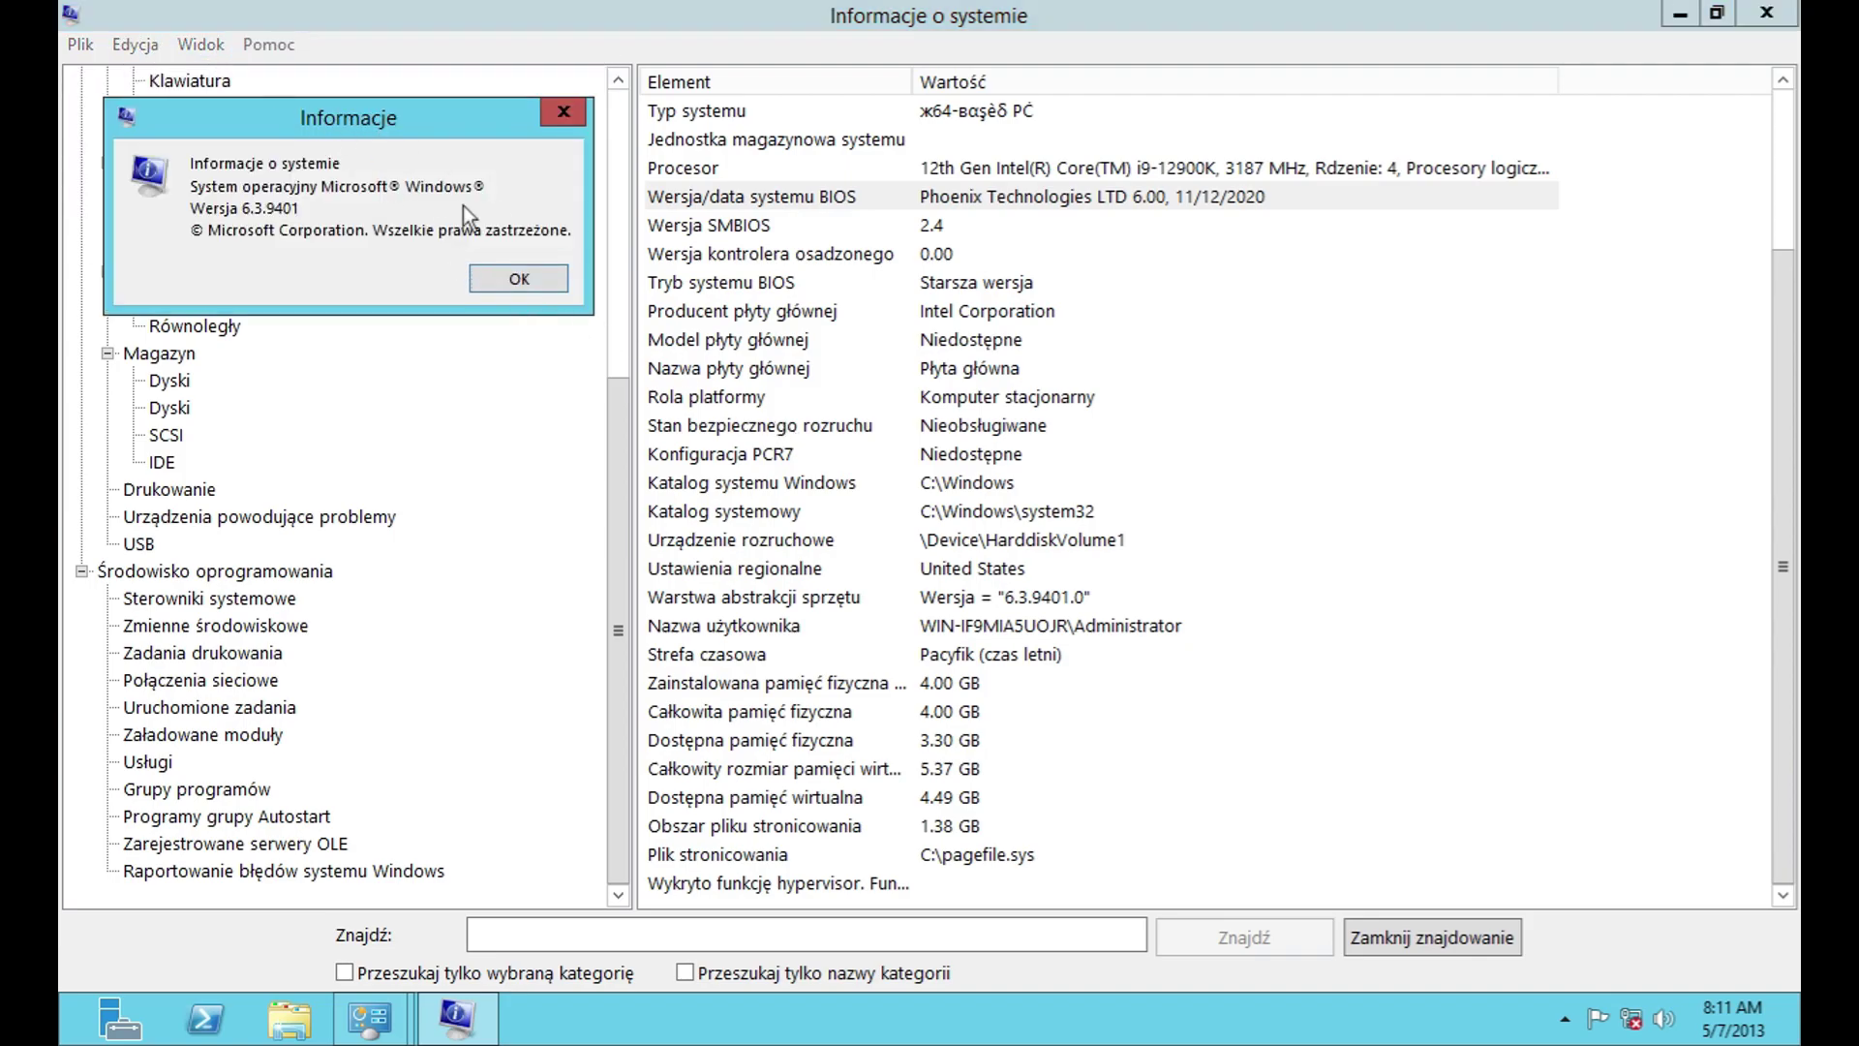
key(Return)
click(275, 50)
mouse_move(201, 43)
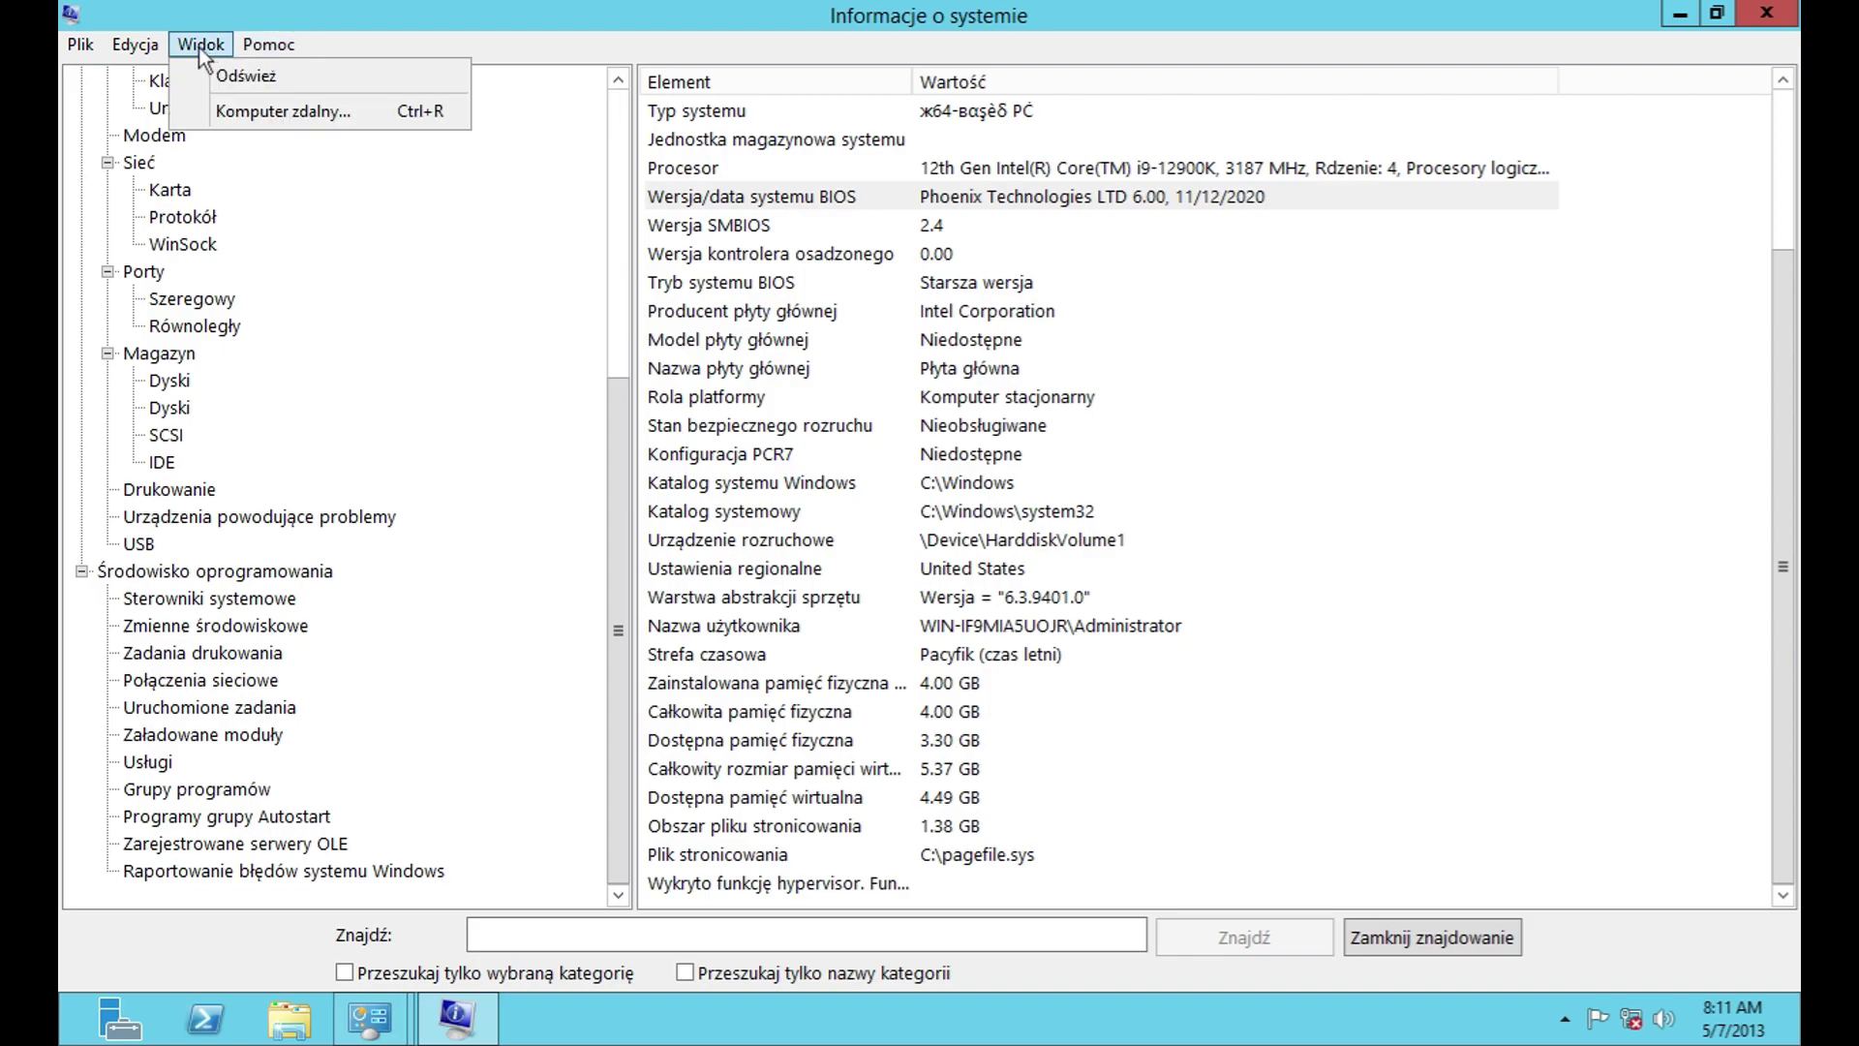
click(330, 112)
click(584, 172)
click(151, 46)
click(80, 50)
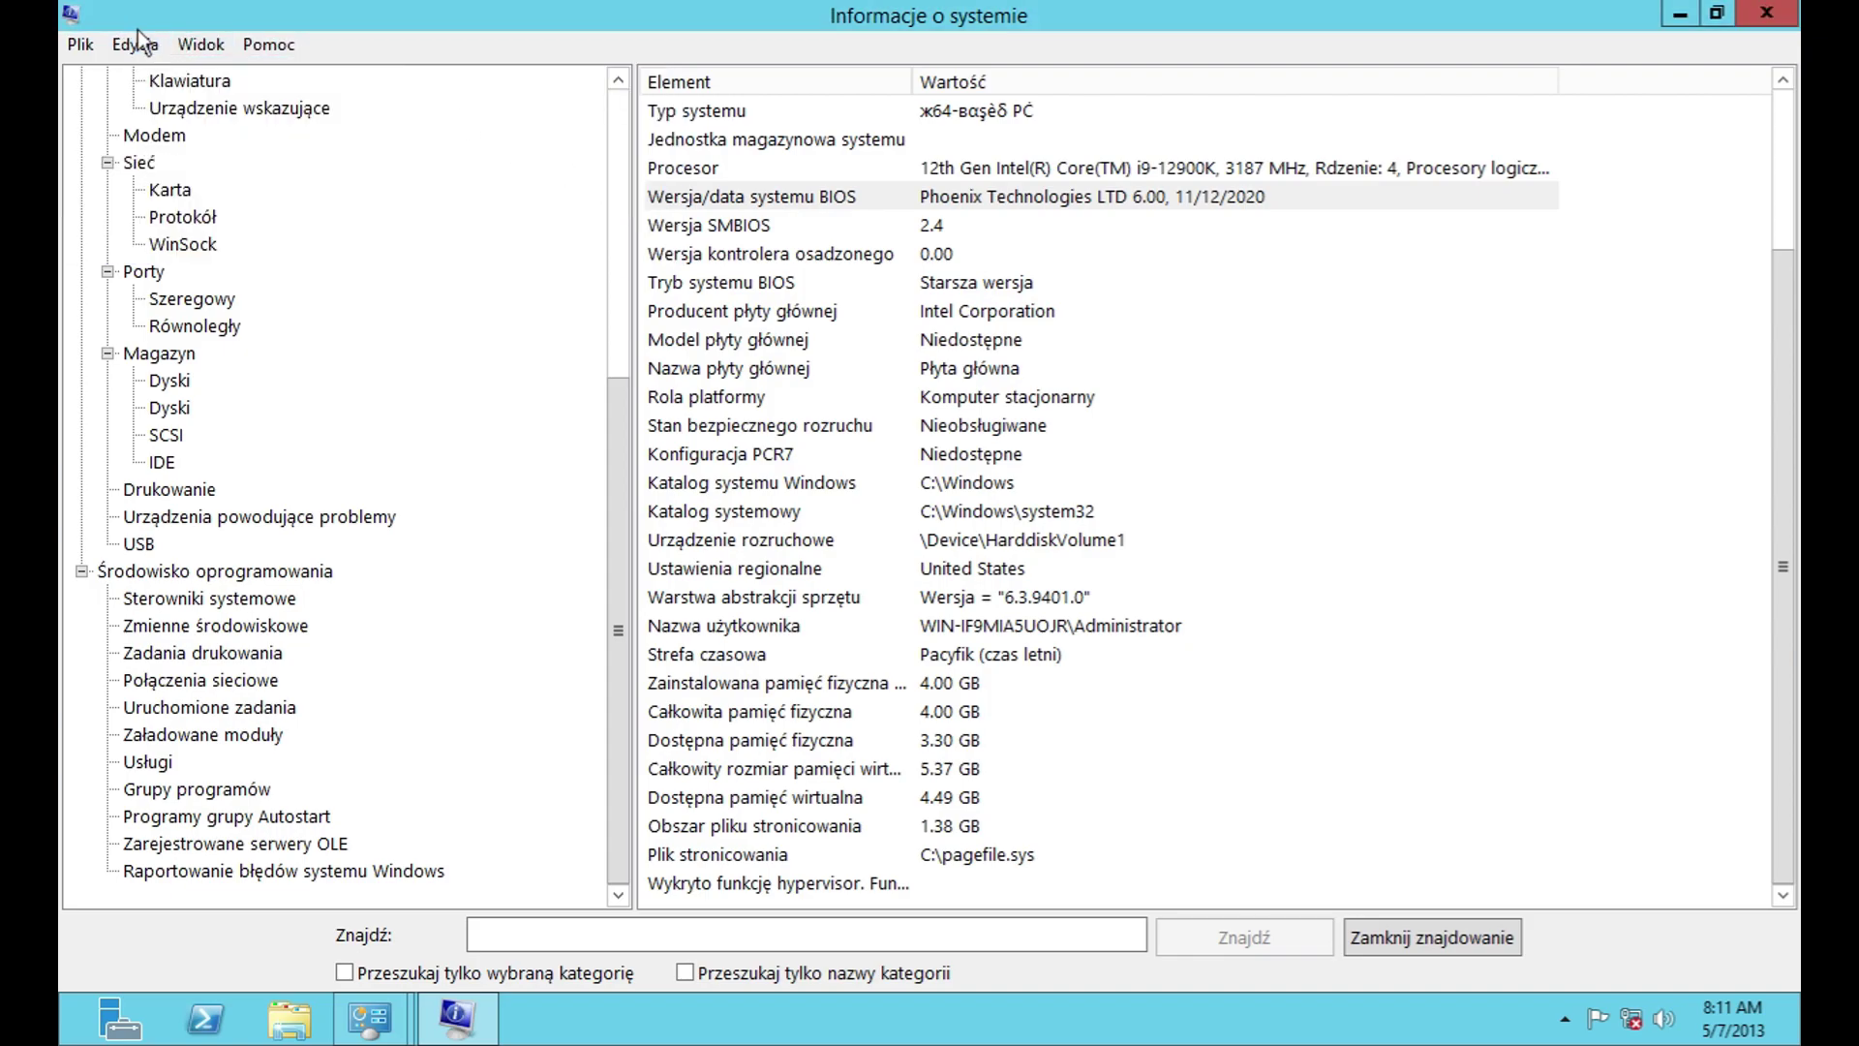
Step: Close System Information and launch the iSCSI Initiator, agreeing to start its service
click(1766, 13)
double_click(736, 406)
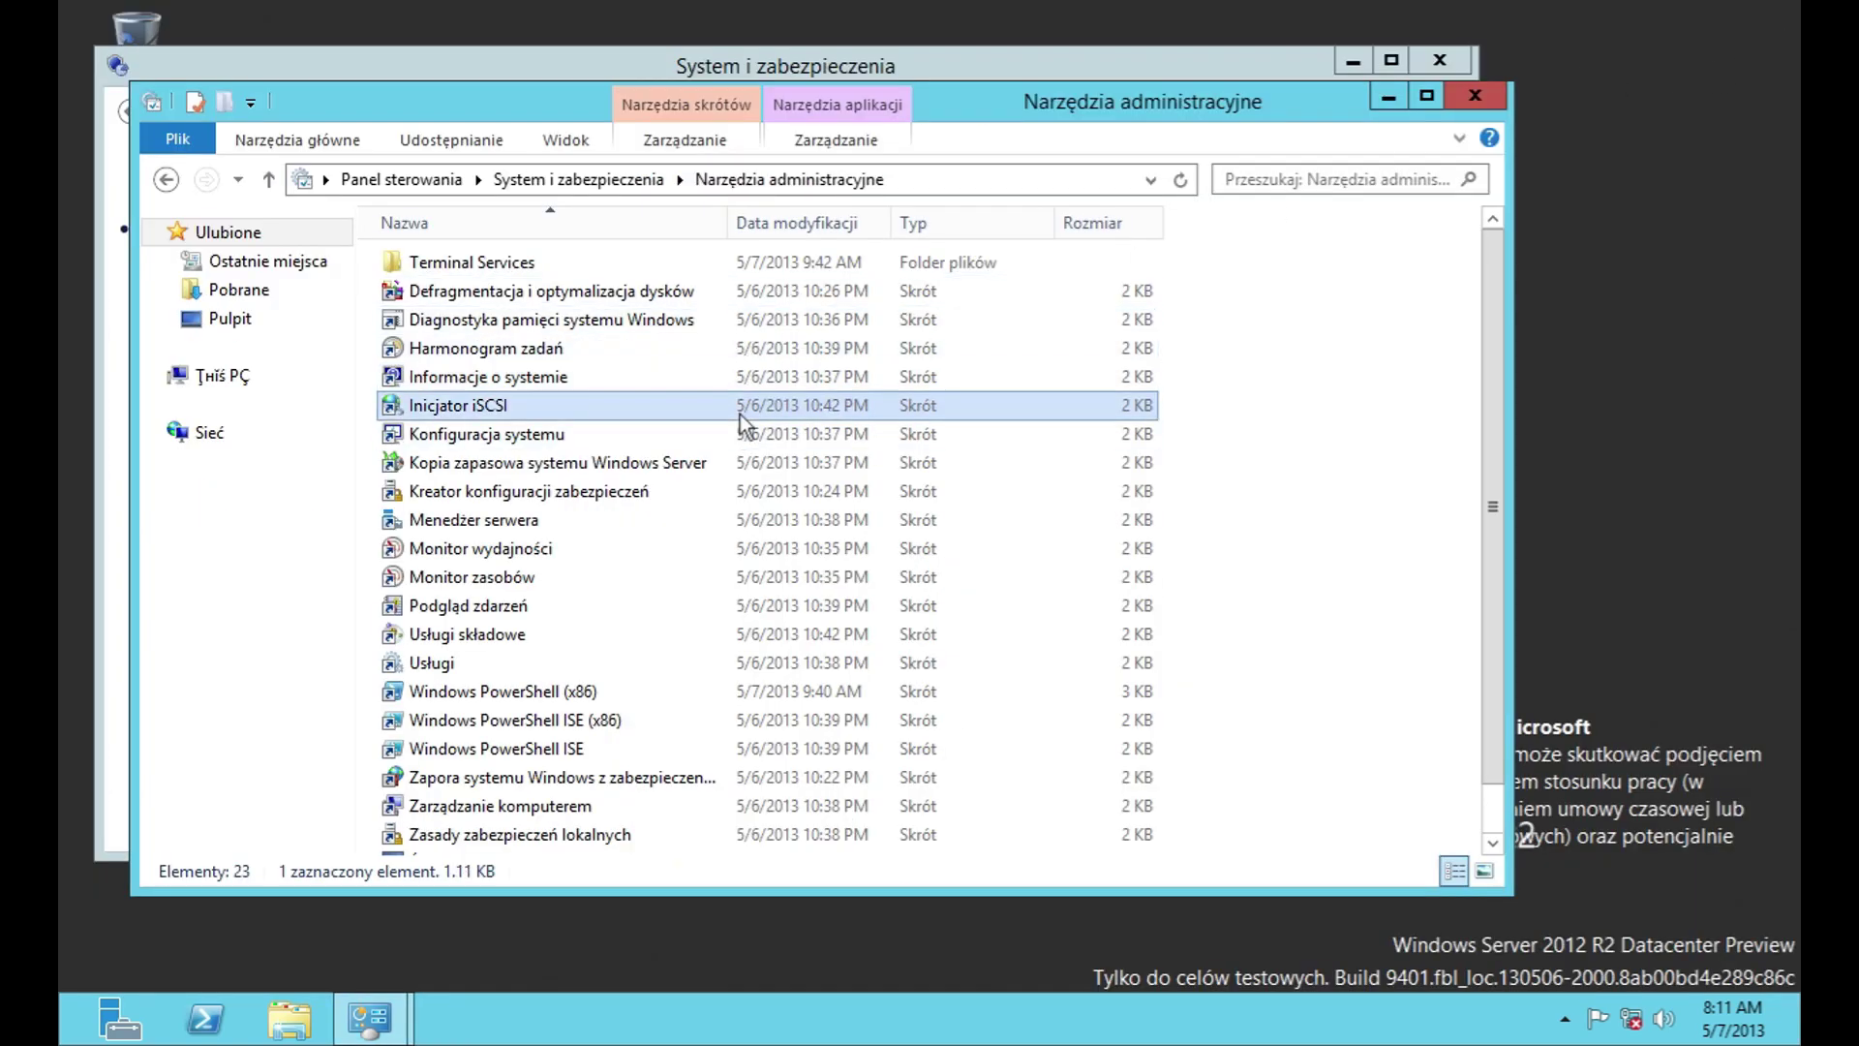
click(1049, 636)
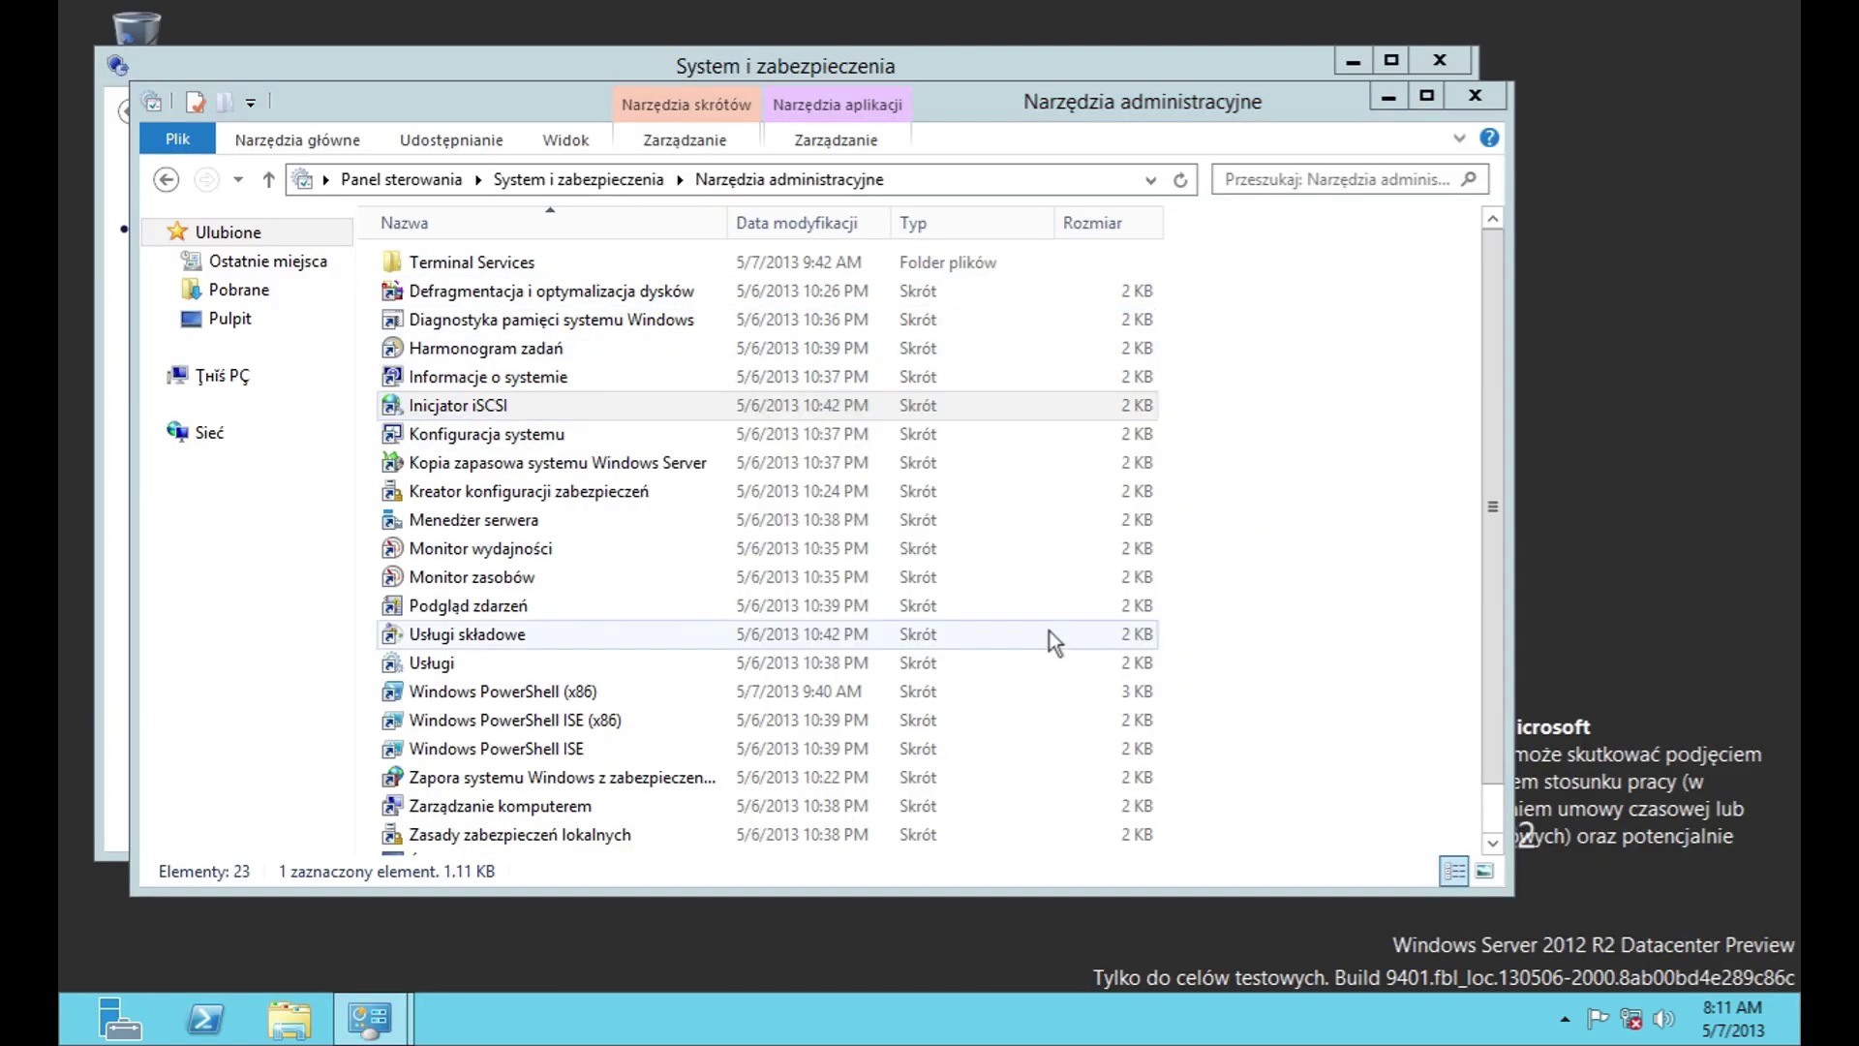
Step: In System Configuration, view the boot page and its advanced options without changes
double_click(629, 434)
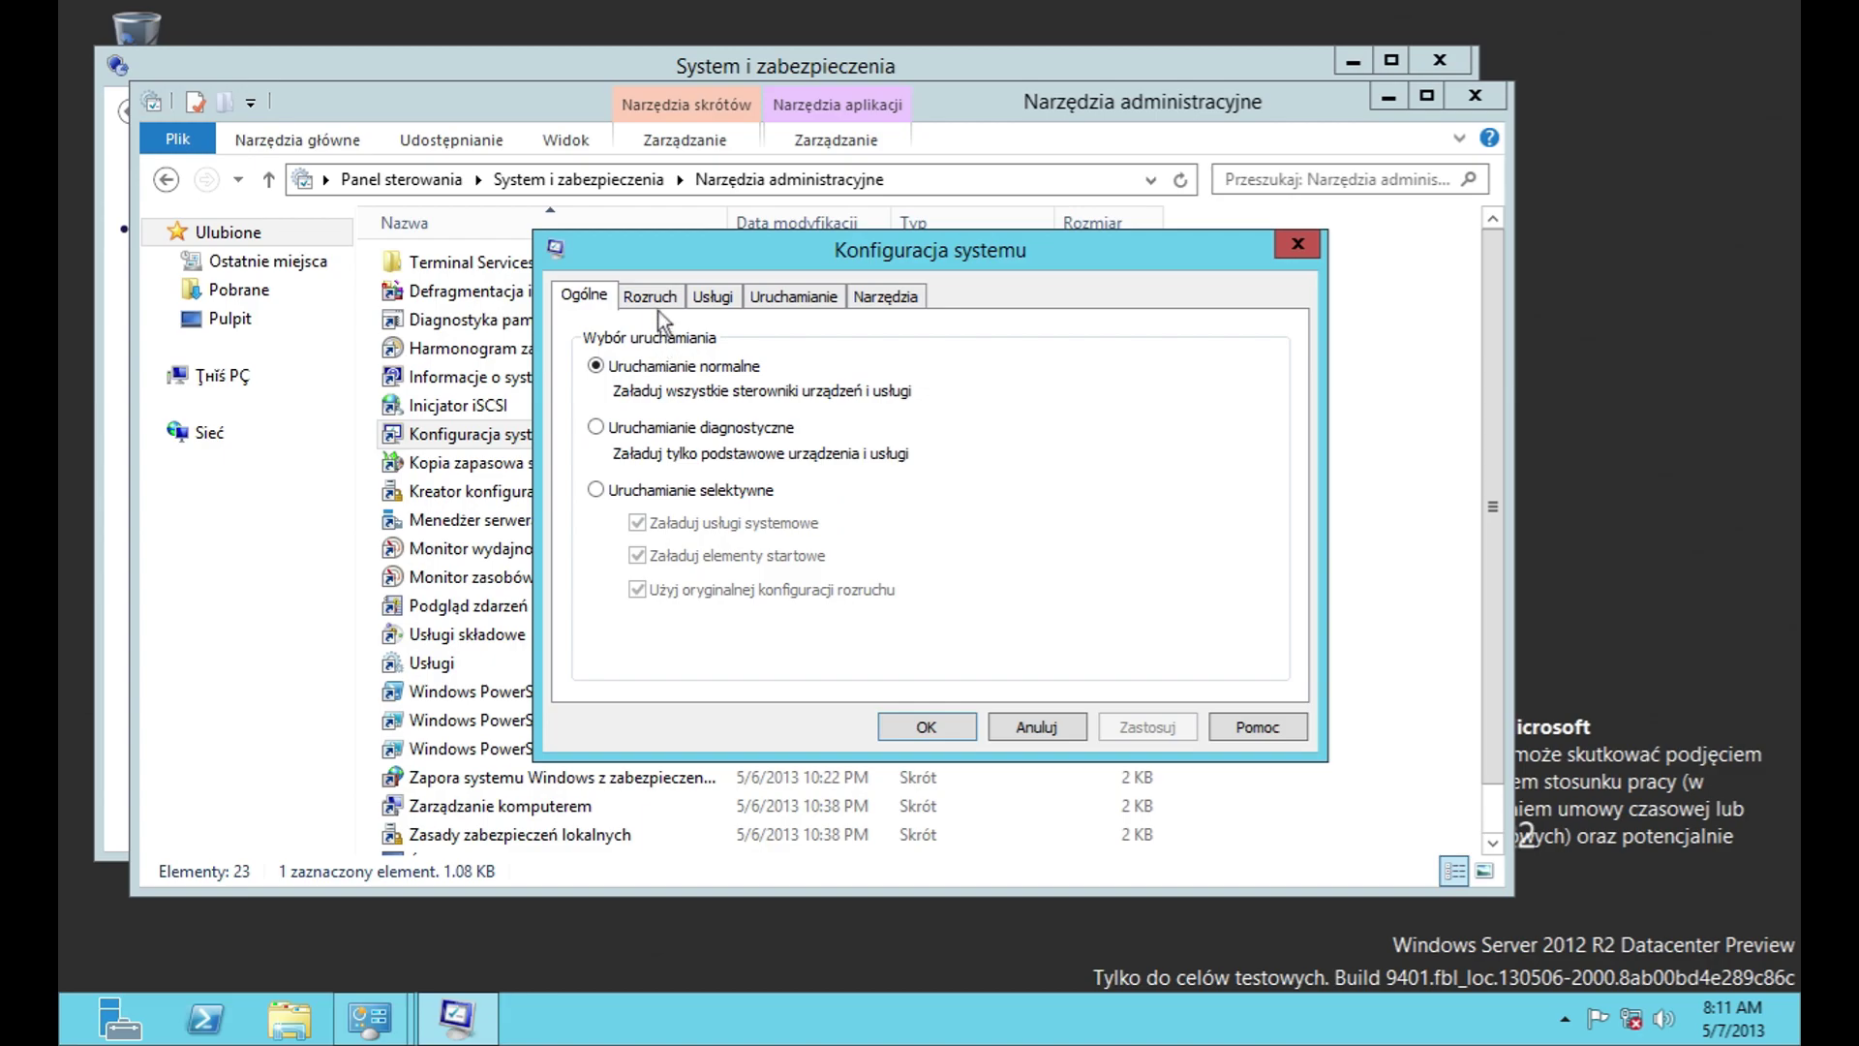
click(659, 298)
click(659, 493)
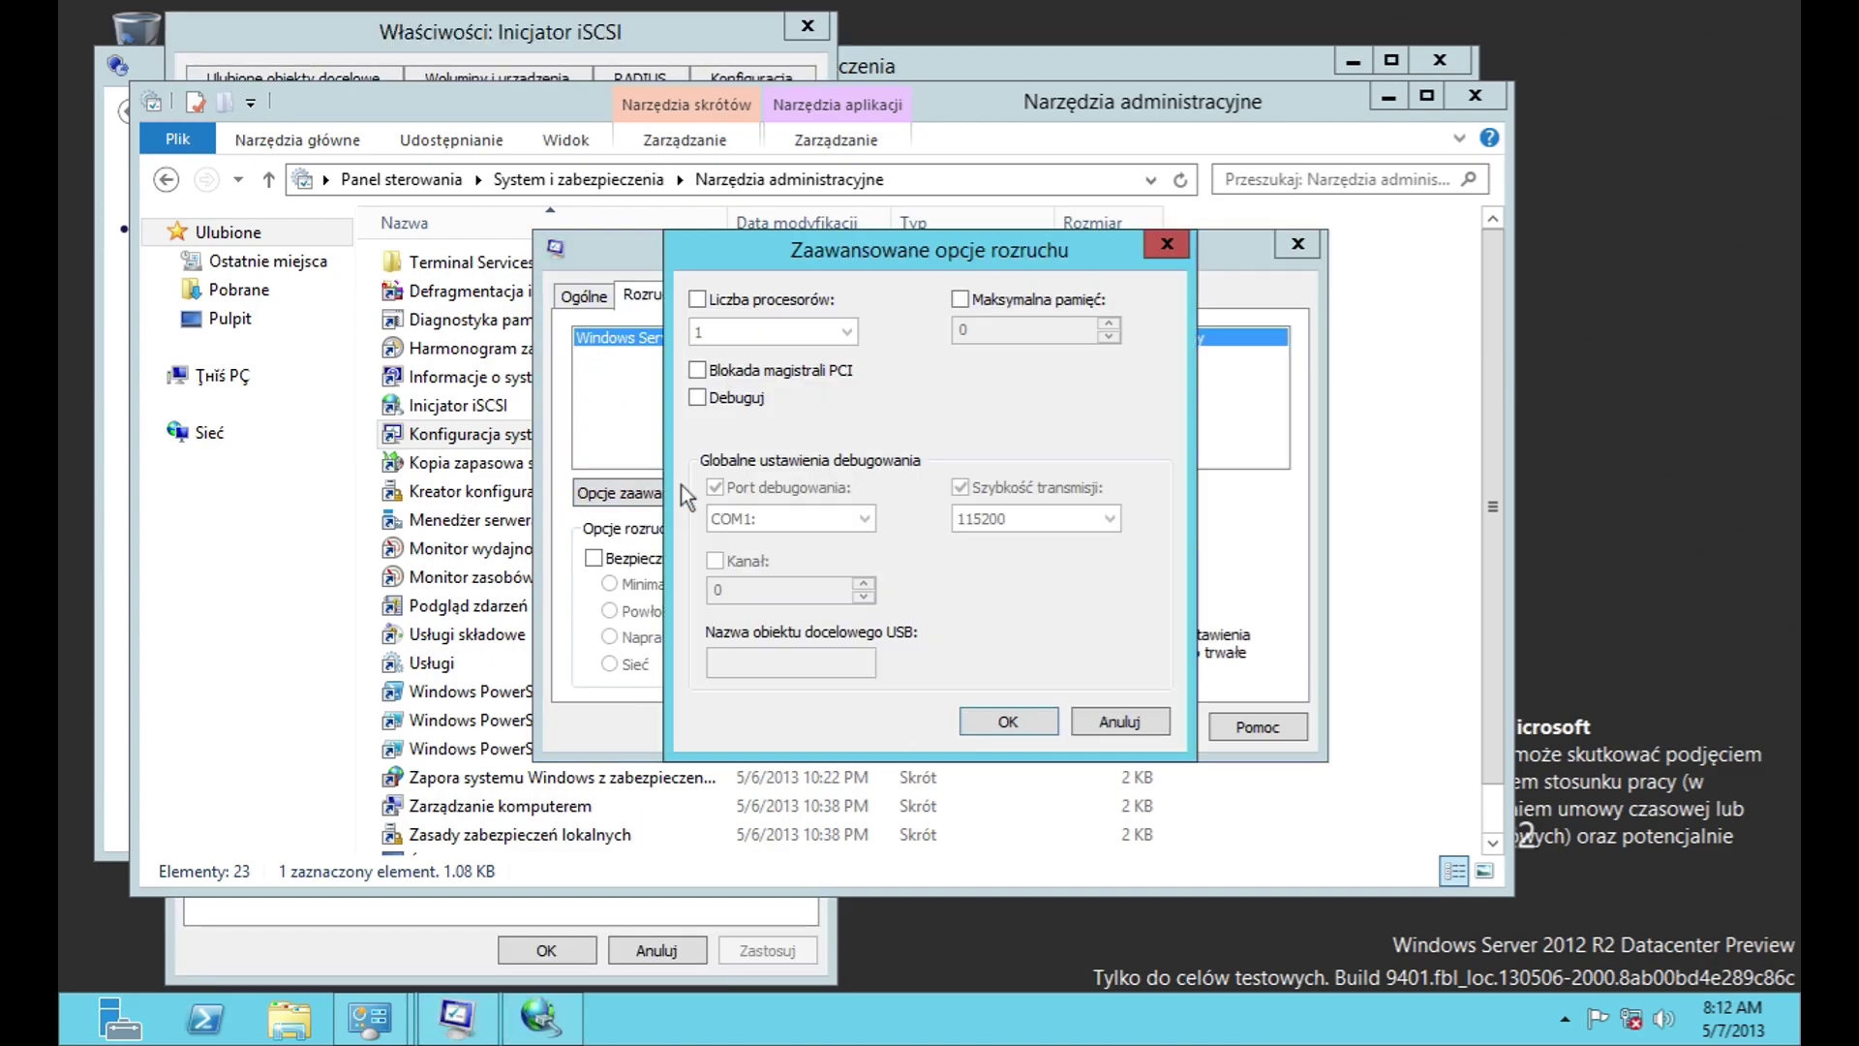
click(1107, 723)
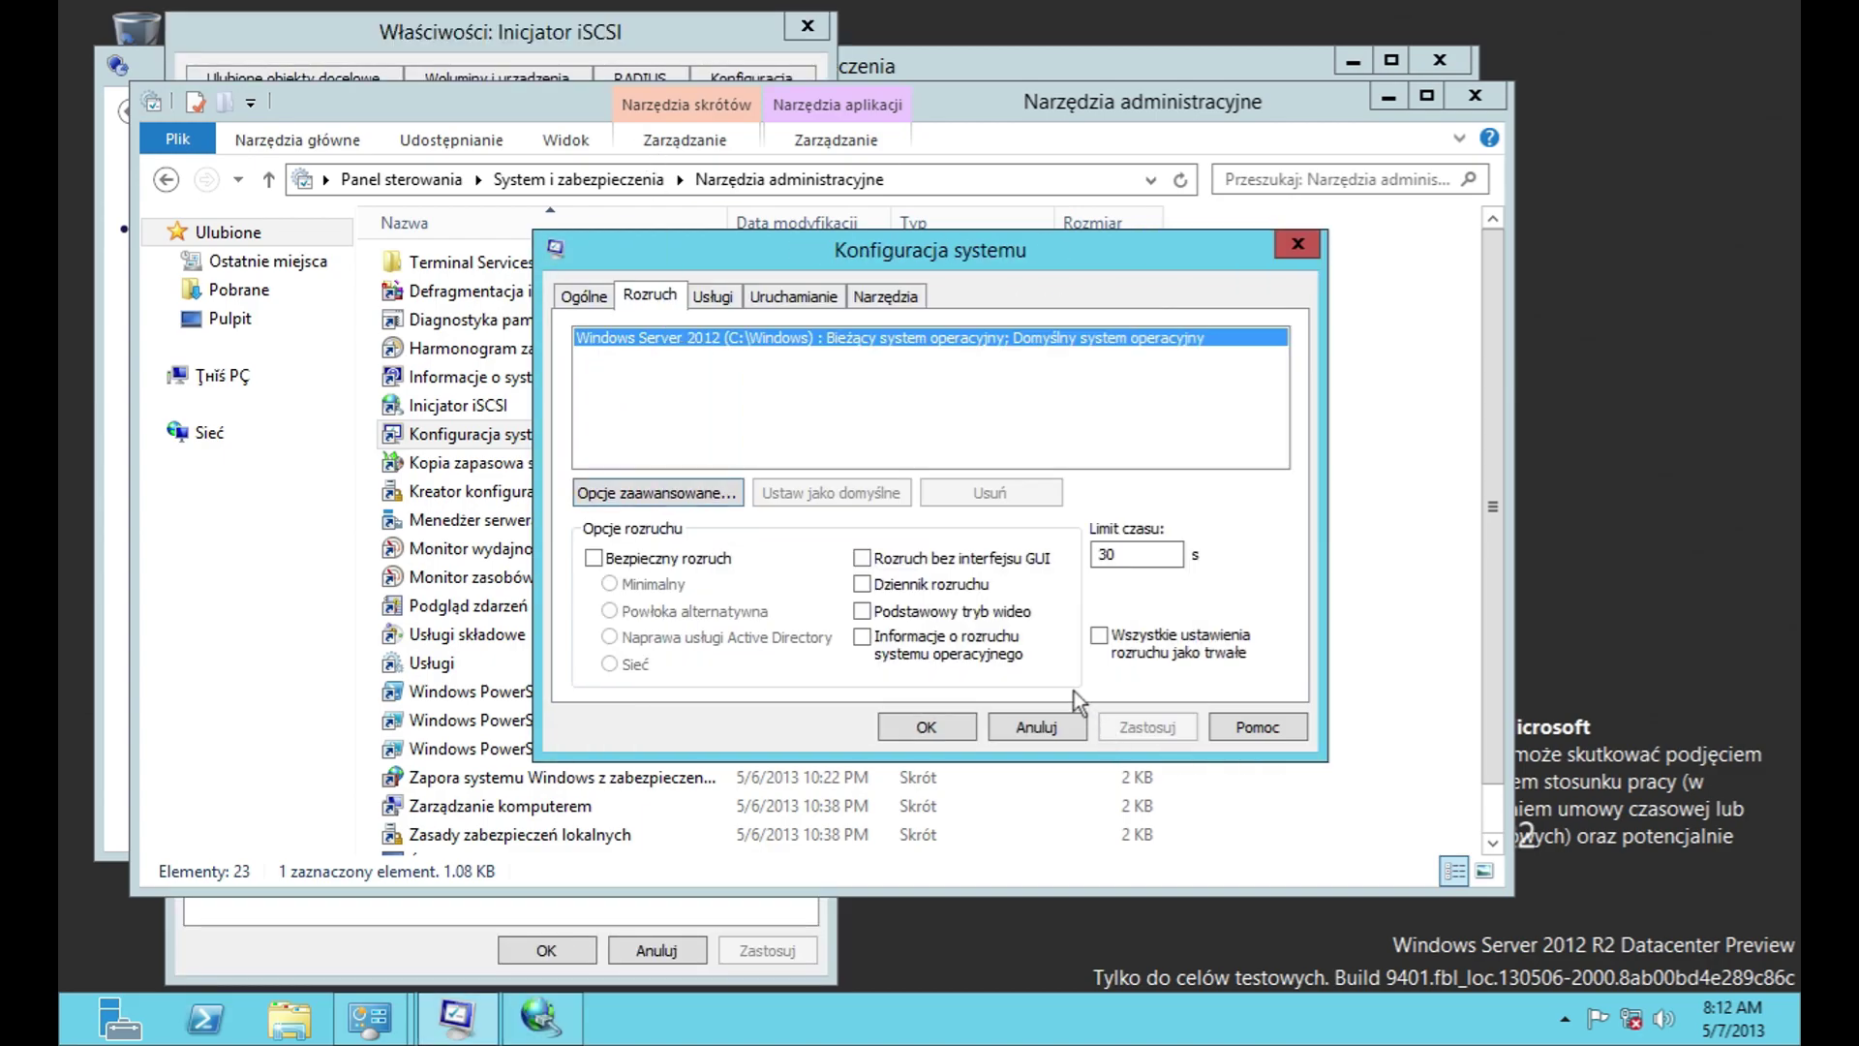
Step: On Usługi, toggle hiding Microsoft services, then disable and re-enable all services
click(714, 297)
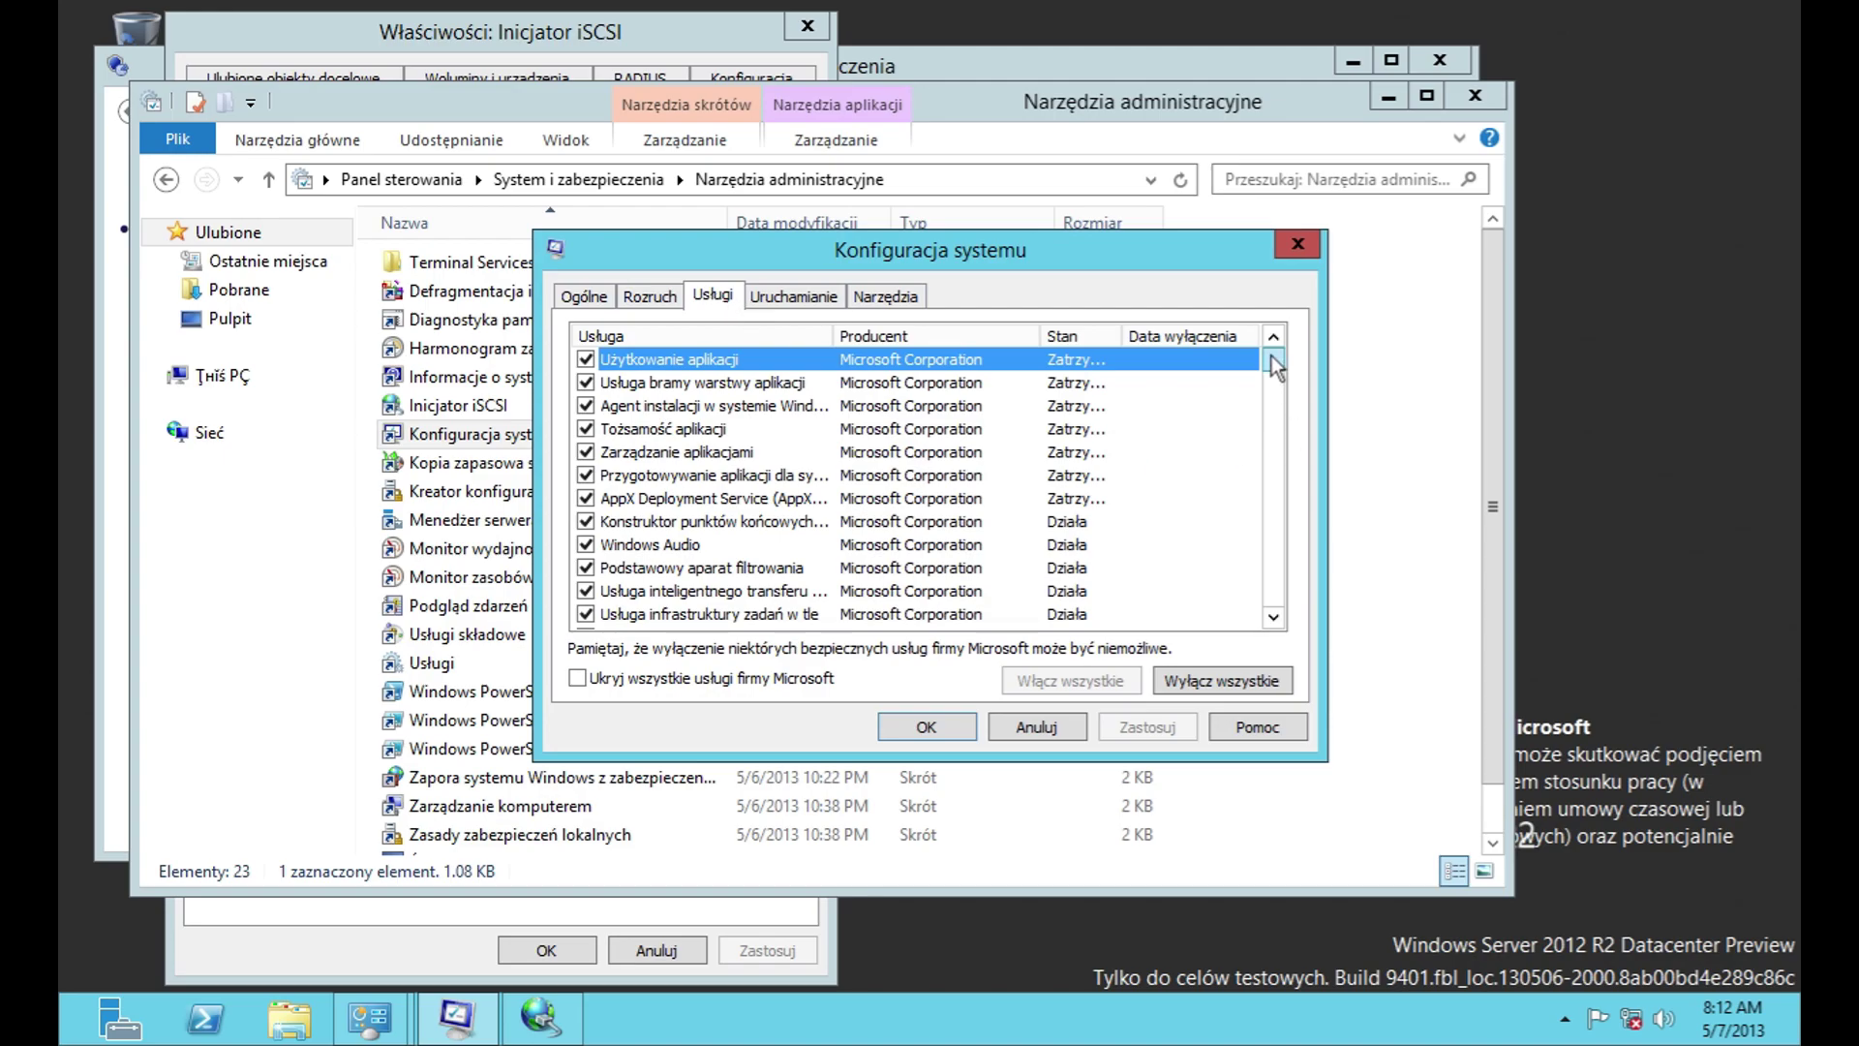
scroll(1271, 357, down, 1)
click(685, 678)
click(685, 678)
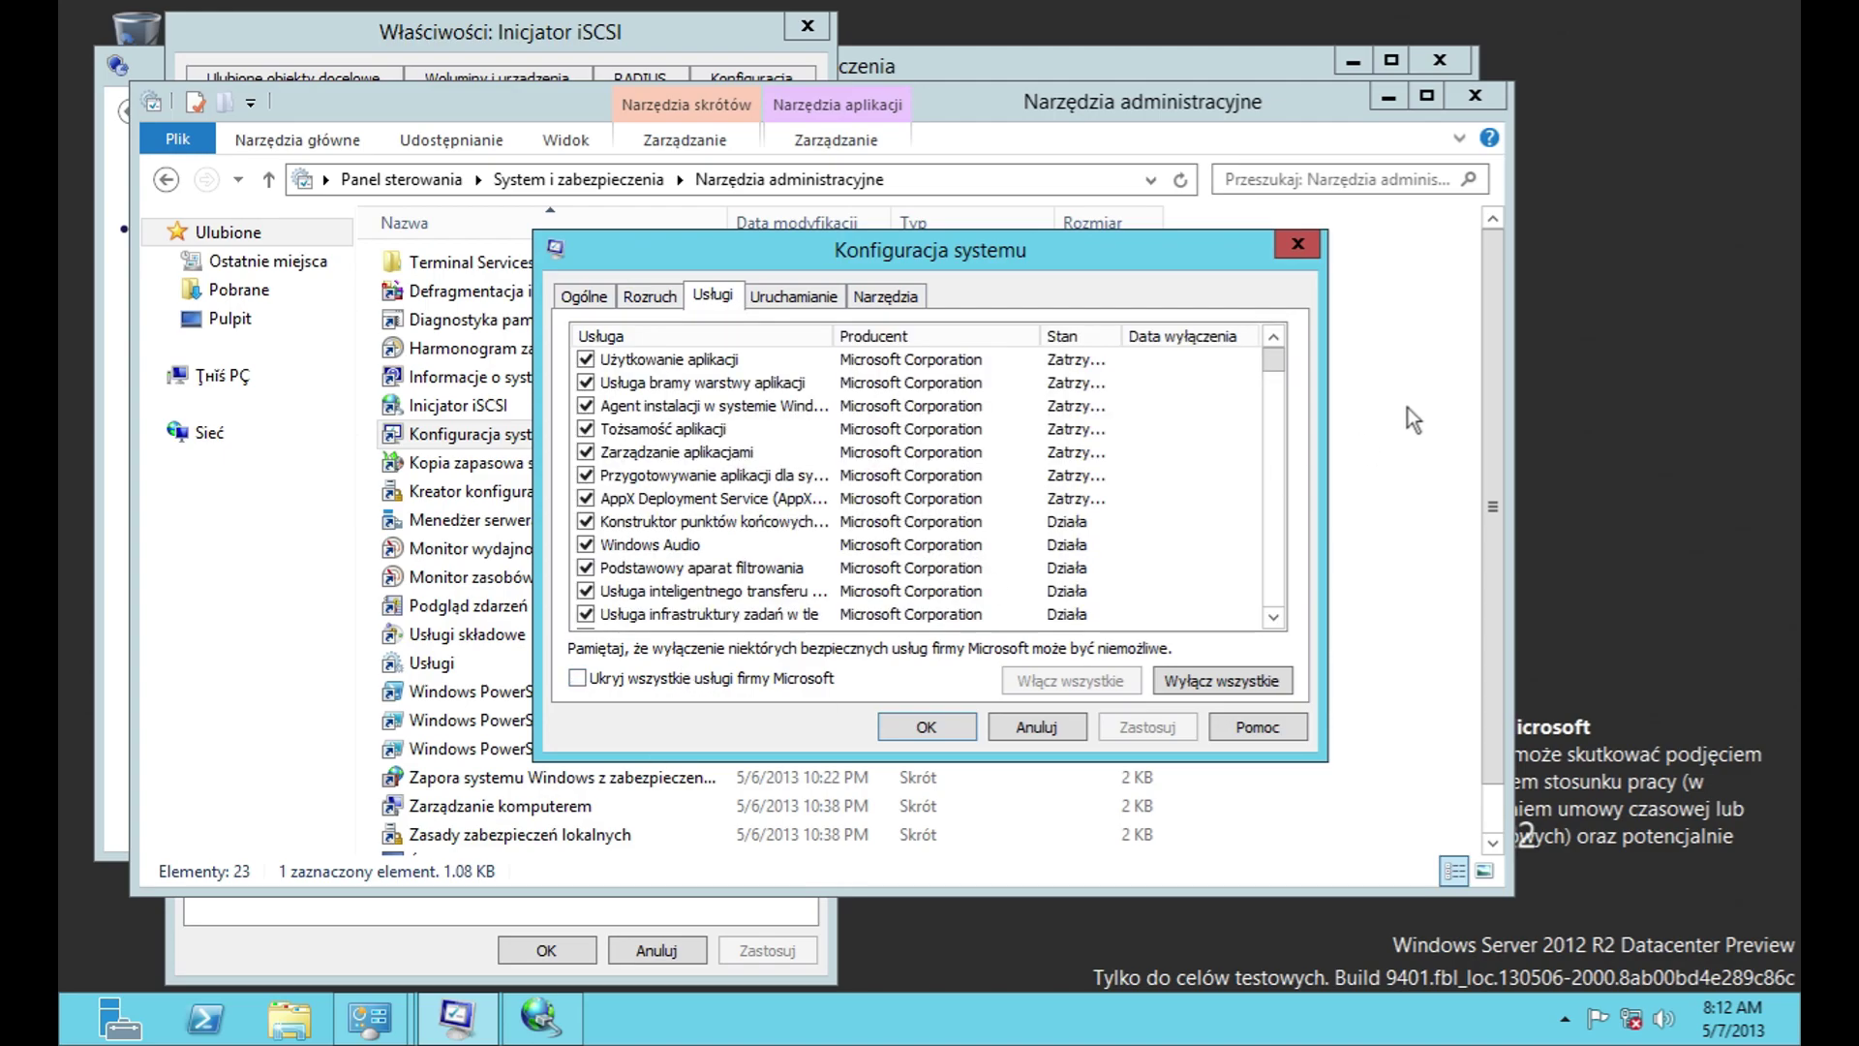
drag(1275, 362, 1270, 660)
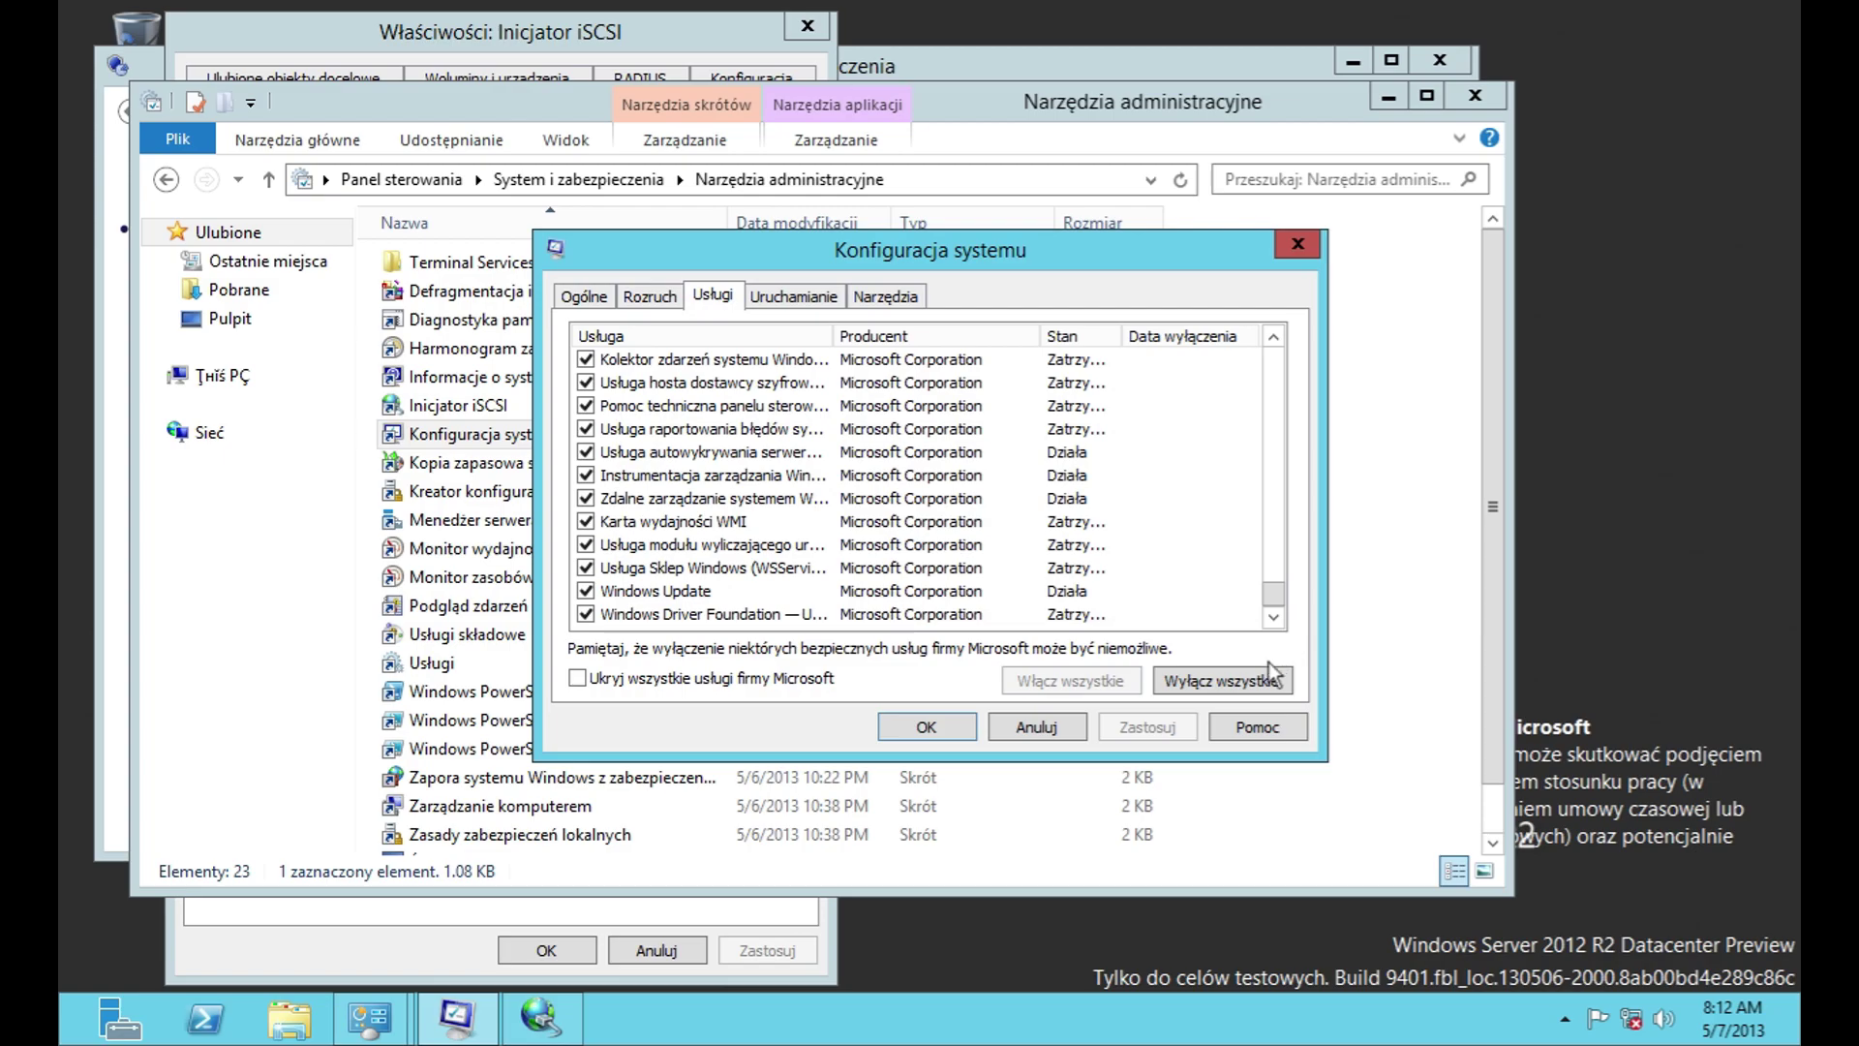
click(1260, 682)
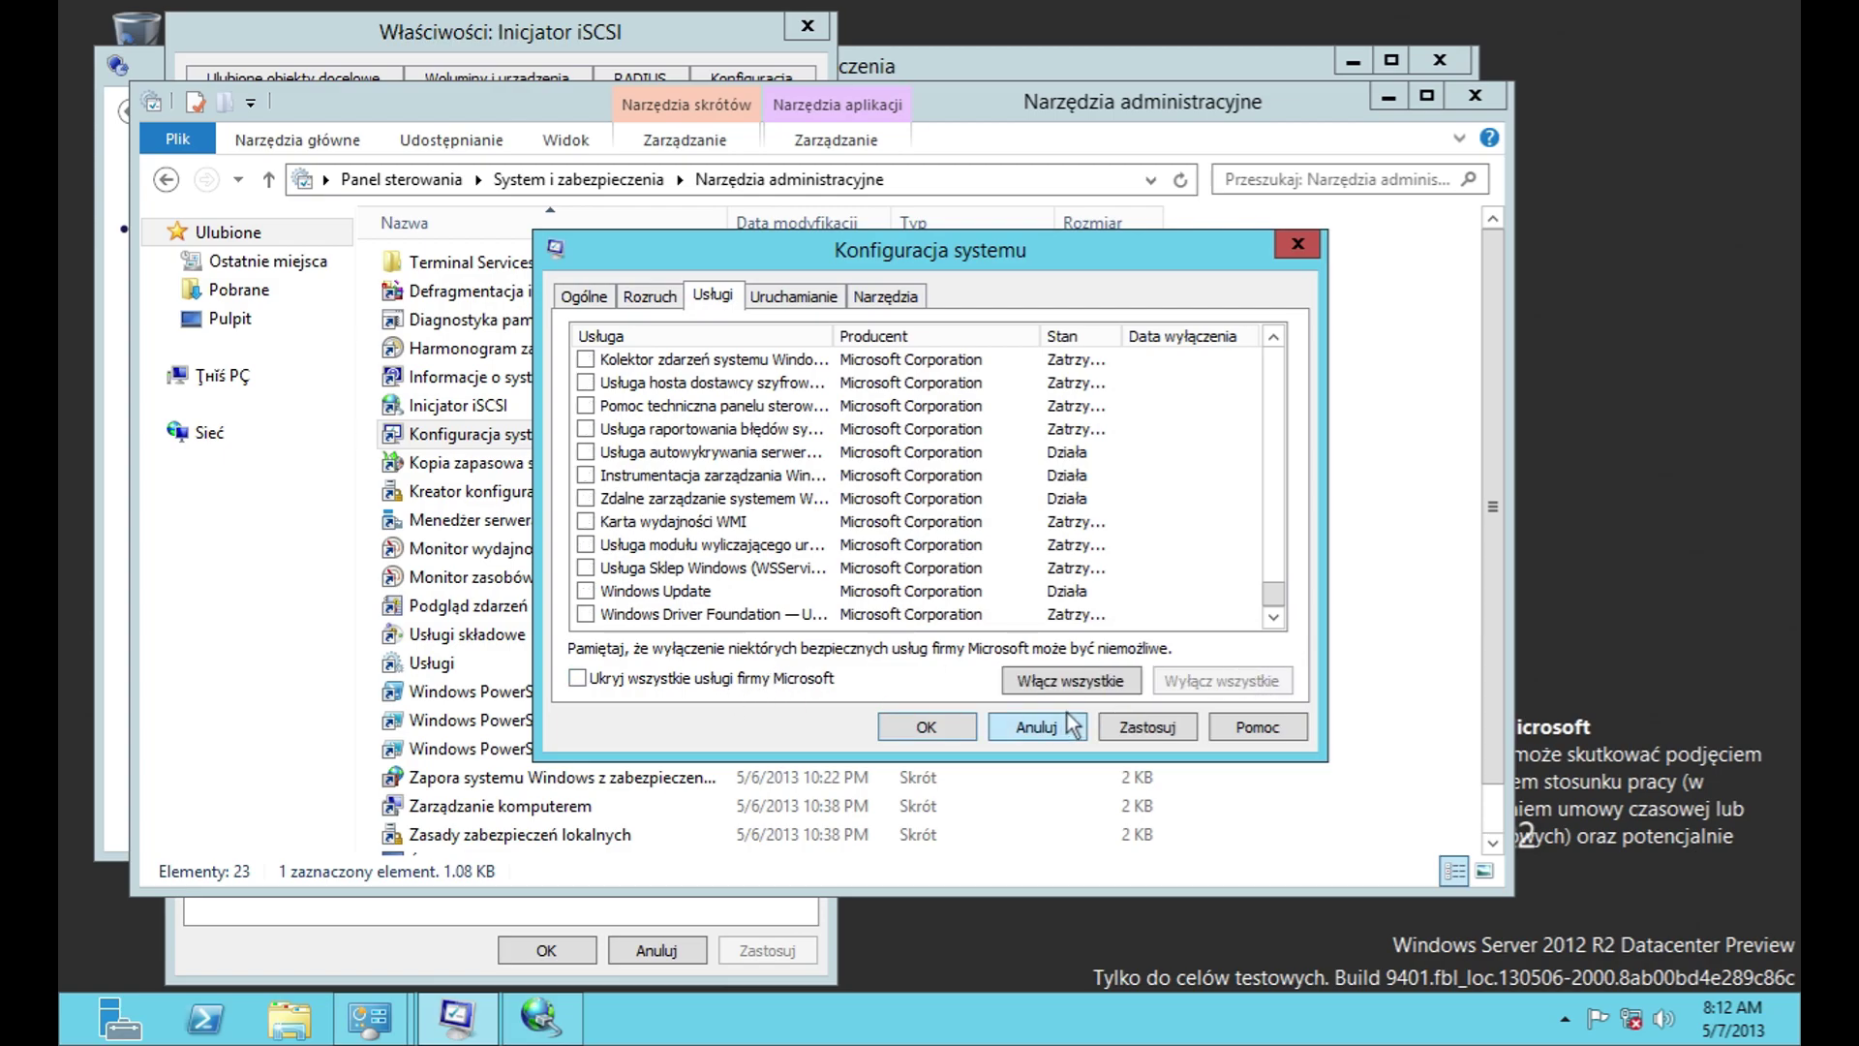
click(1040, 682)
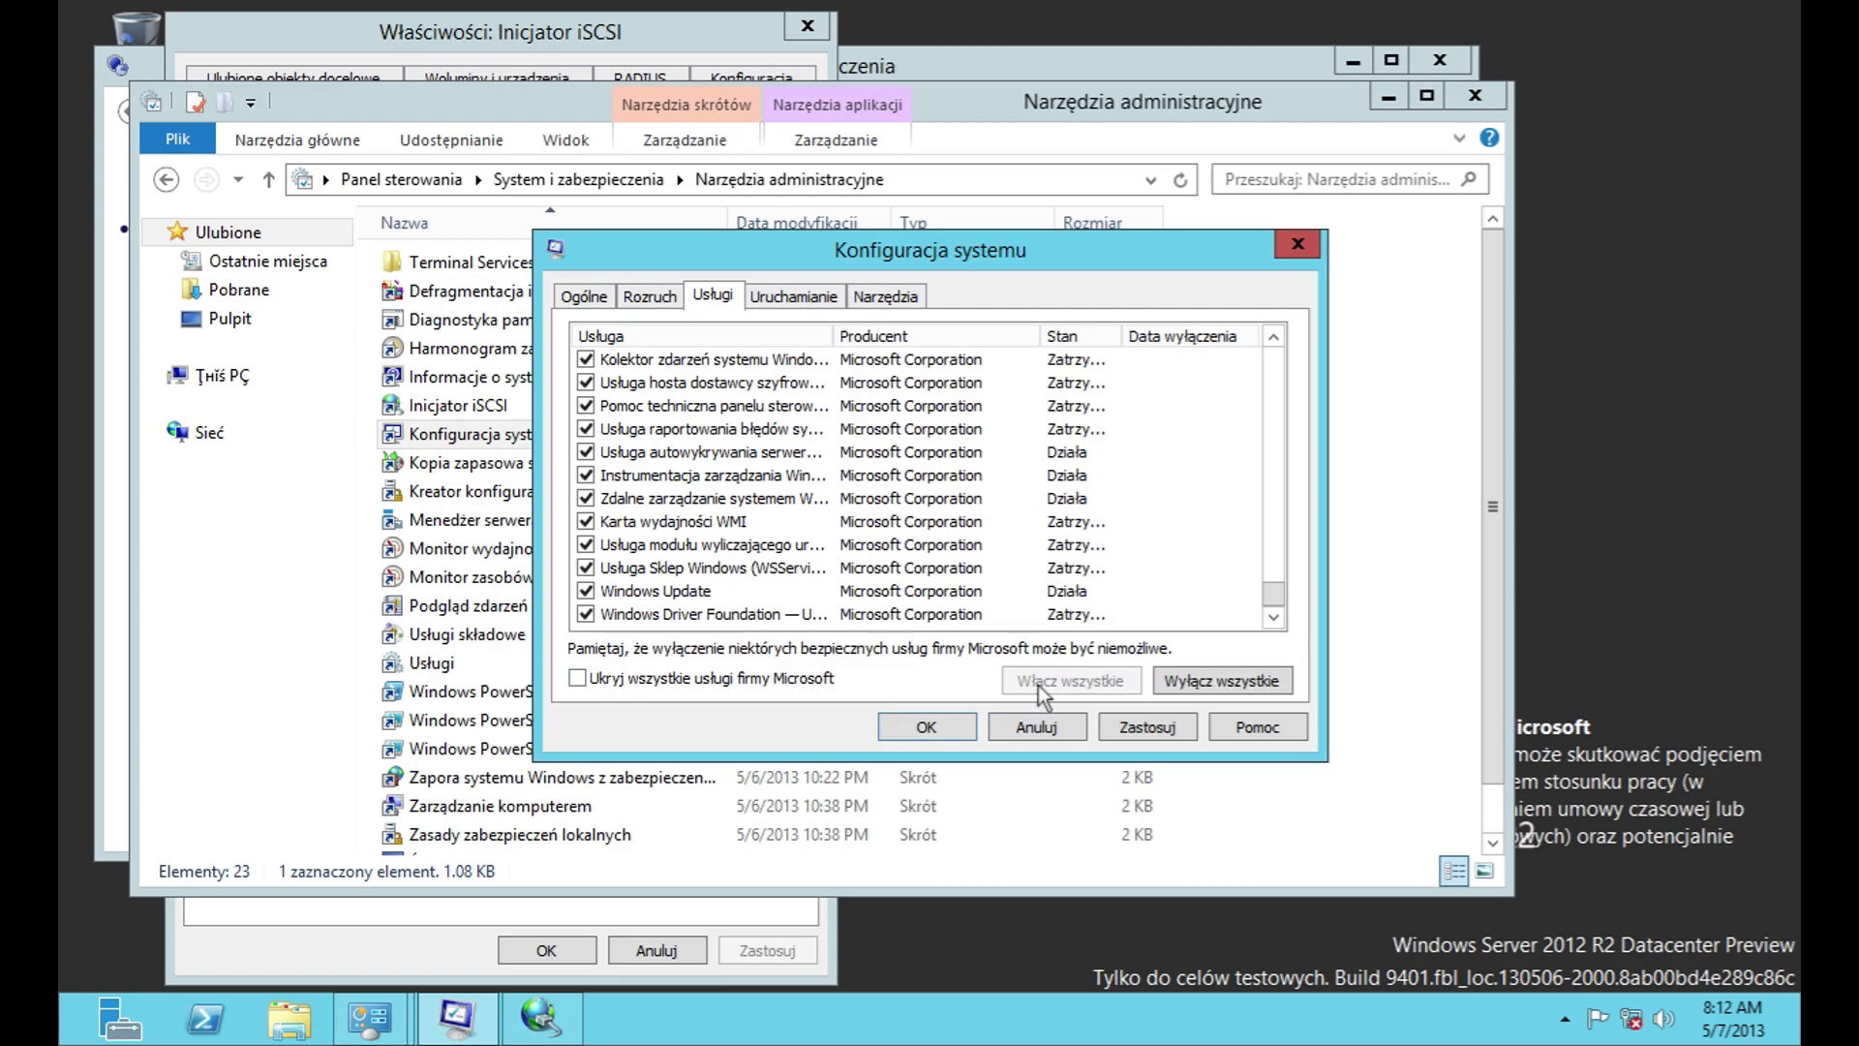
Step: View the startup and tools pages, then close System Configuration with Anuluj
click(794, 298)
click(907, 299)
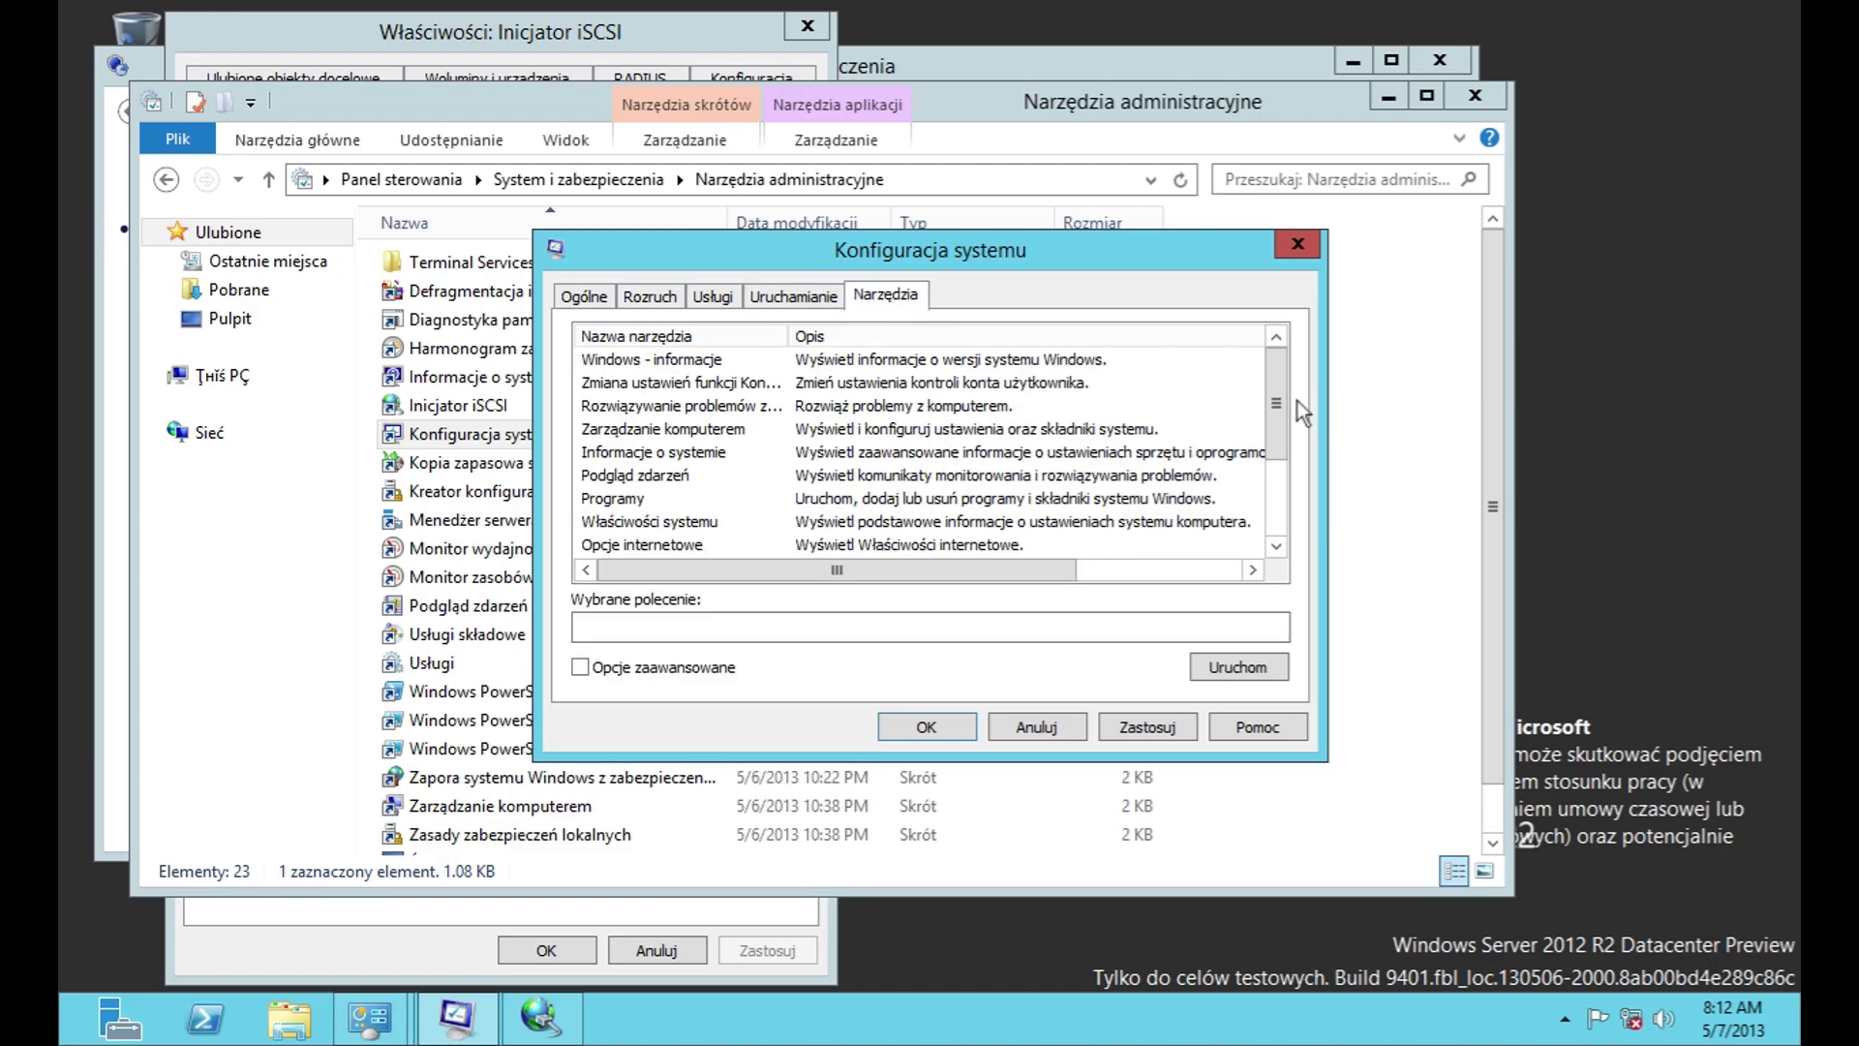
click(1274, 490)
drag(1026, 566, 1212, 566)
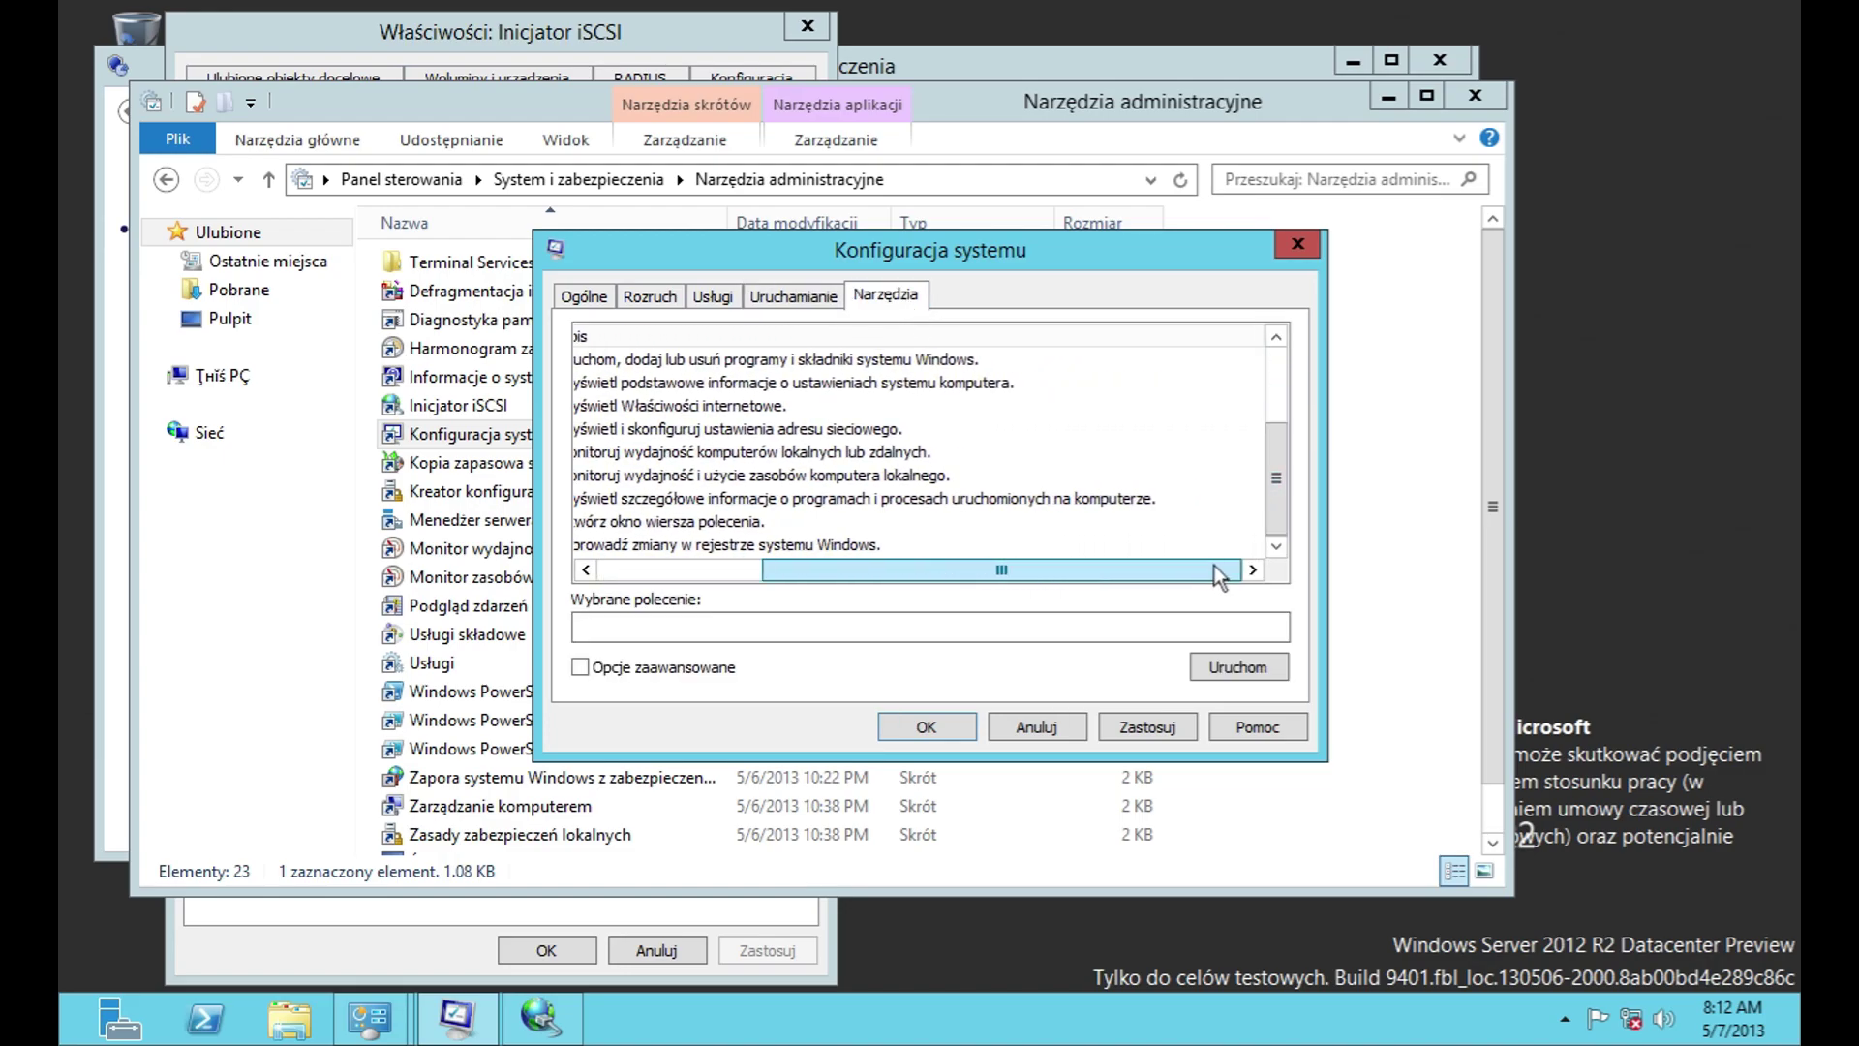
click(1036, 727)
Step: Open Windows Server Backup's Local Backup page, view its About information, and close it
double_click(602, 467)
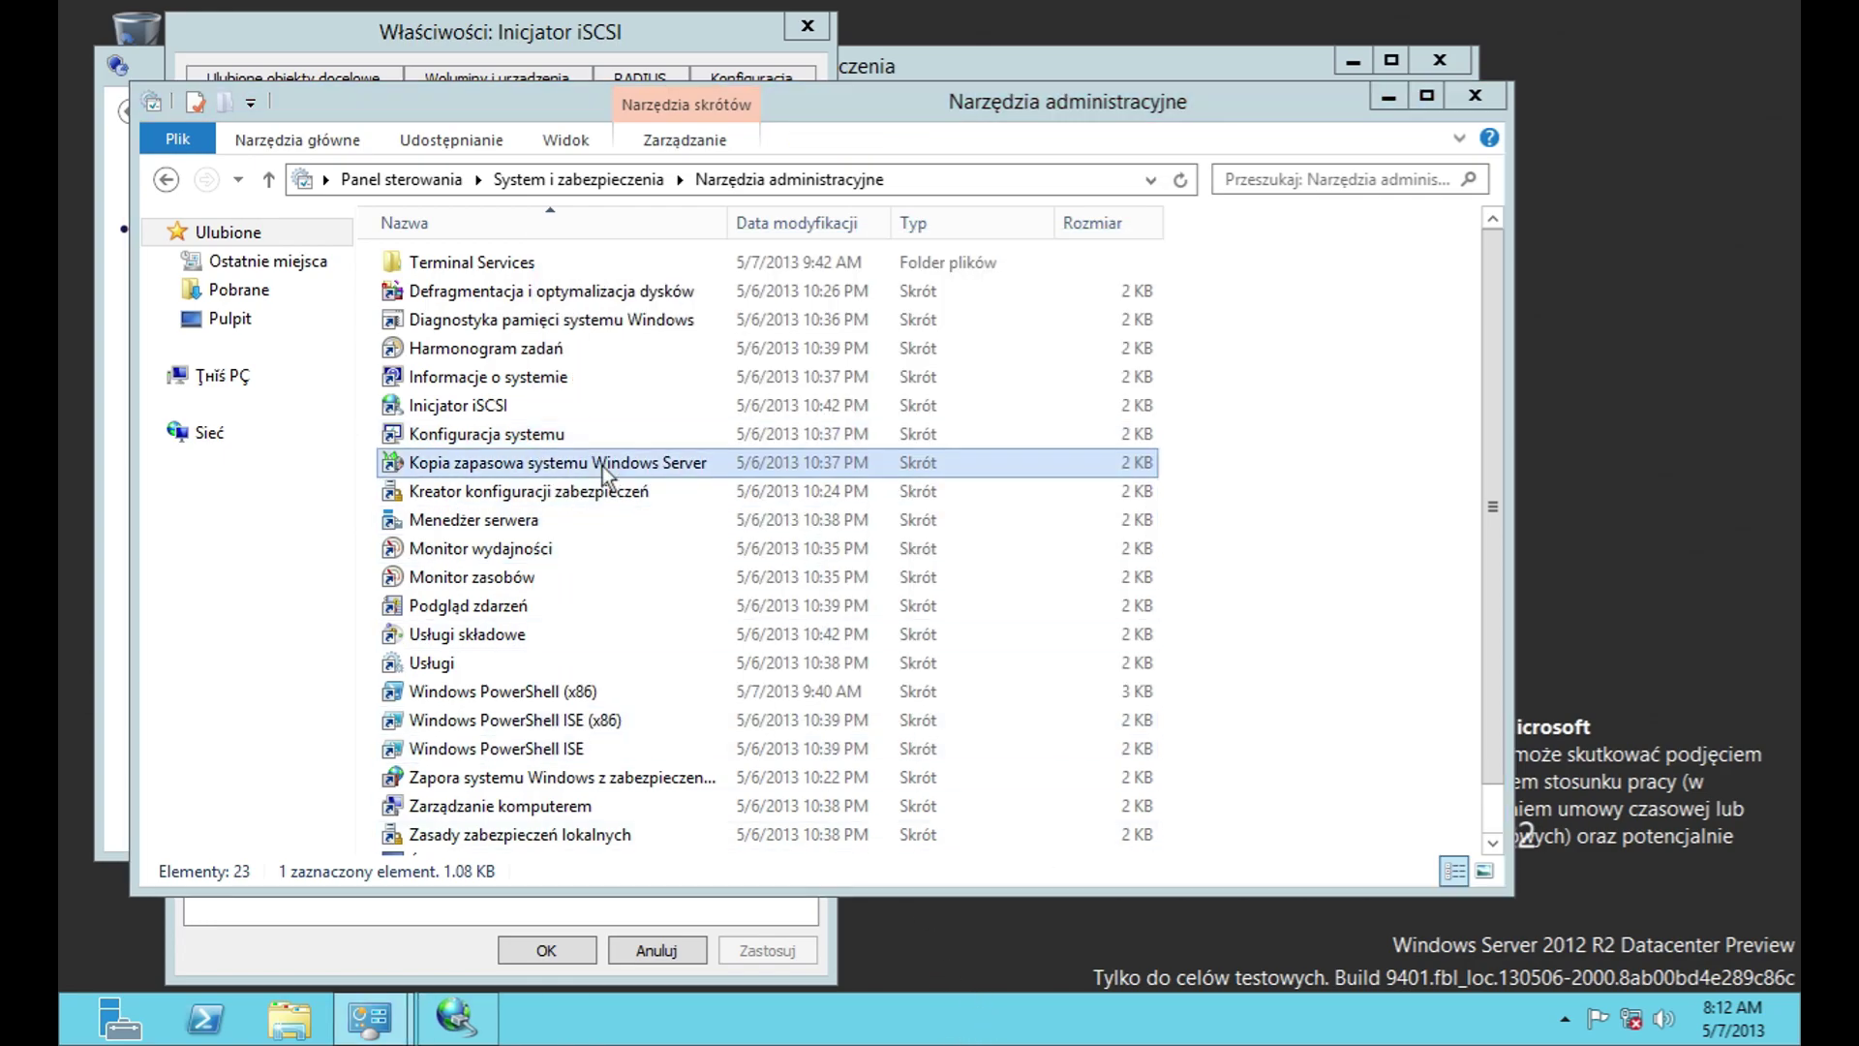
click(137, 138)
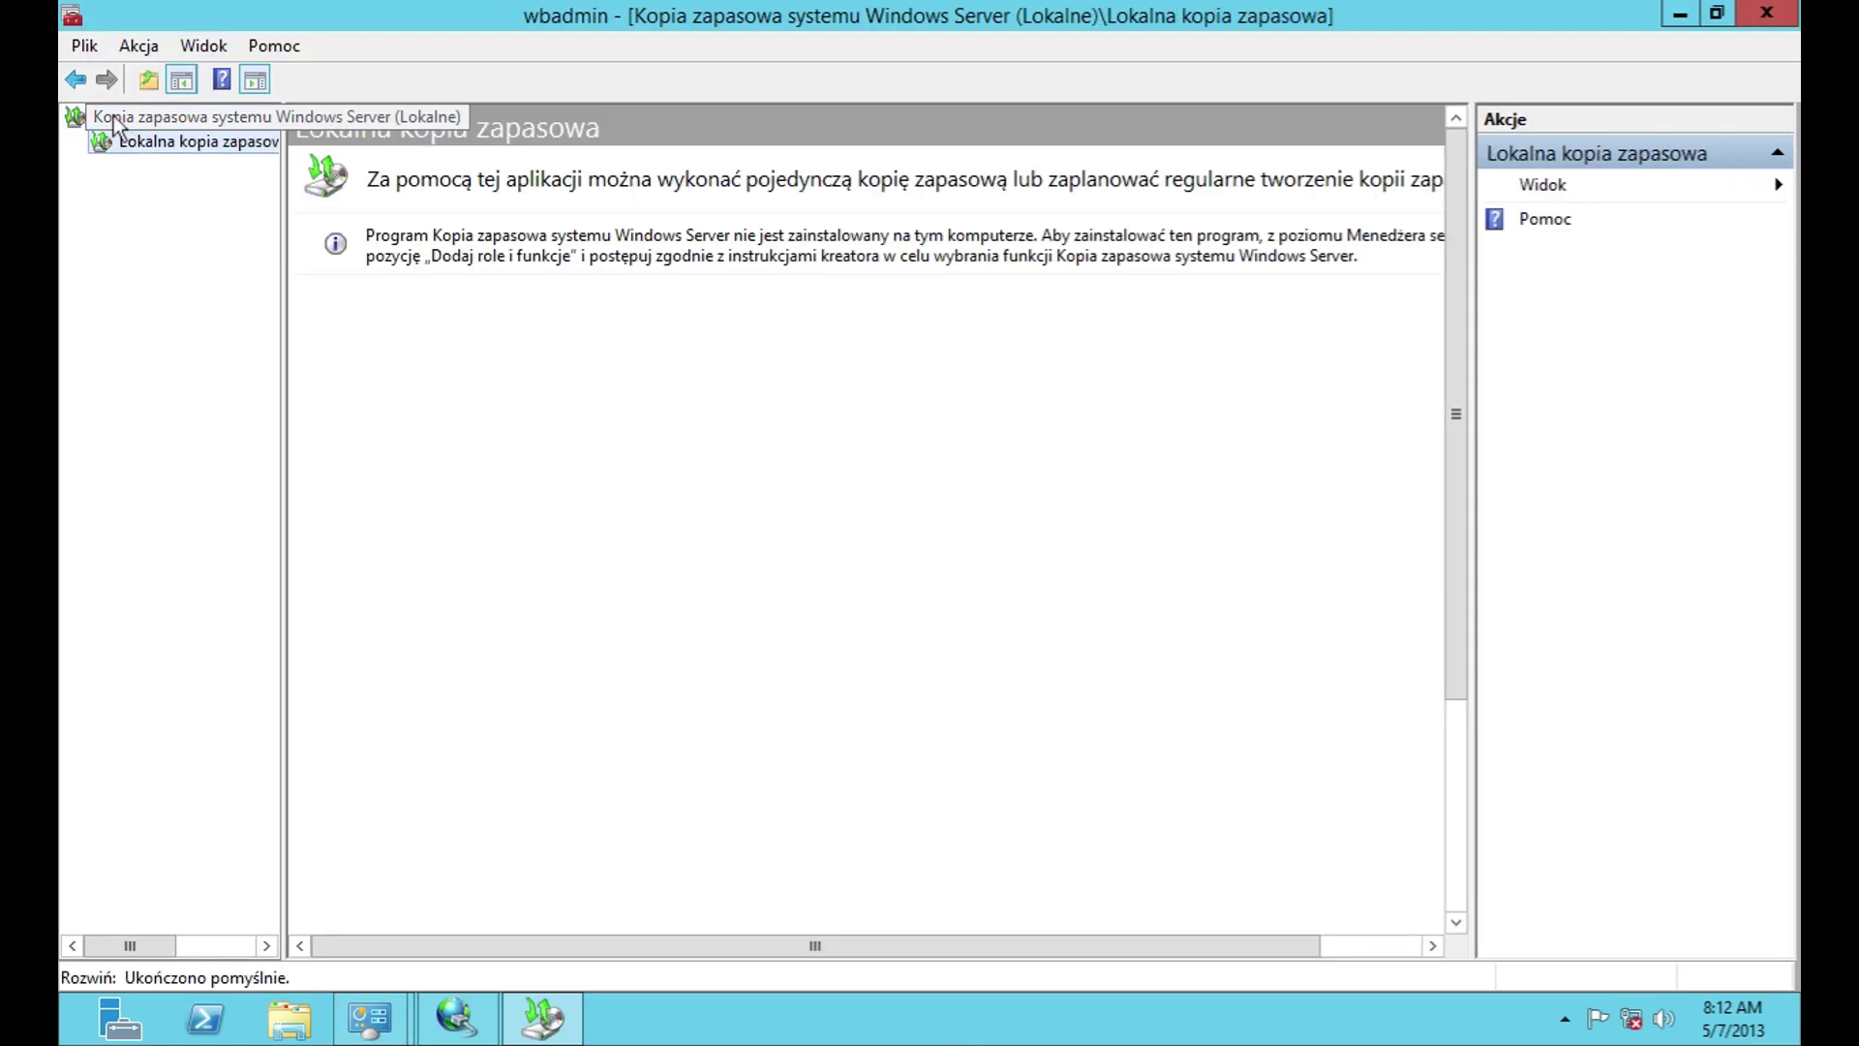
click(70, 43)
mouse_move(282, 39)
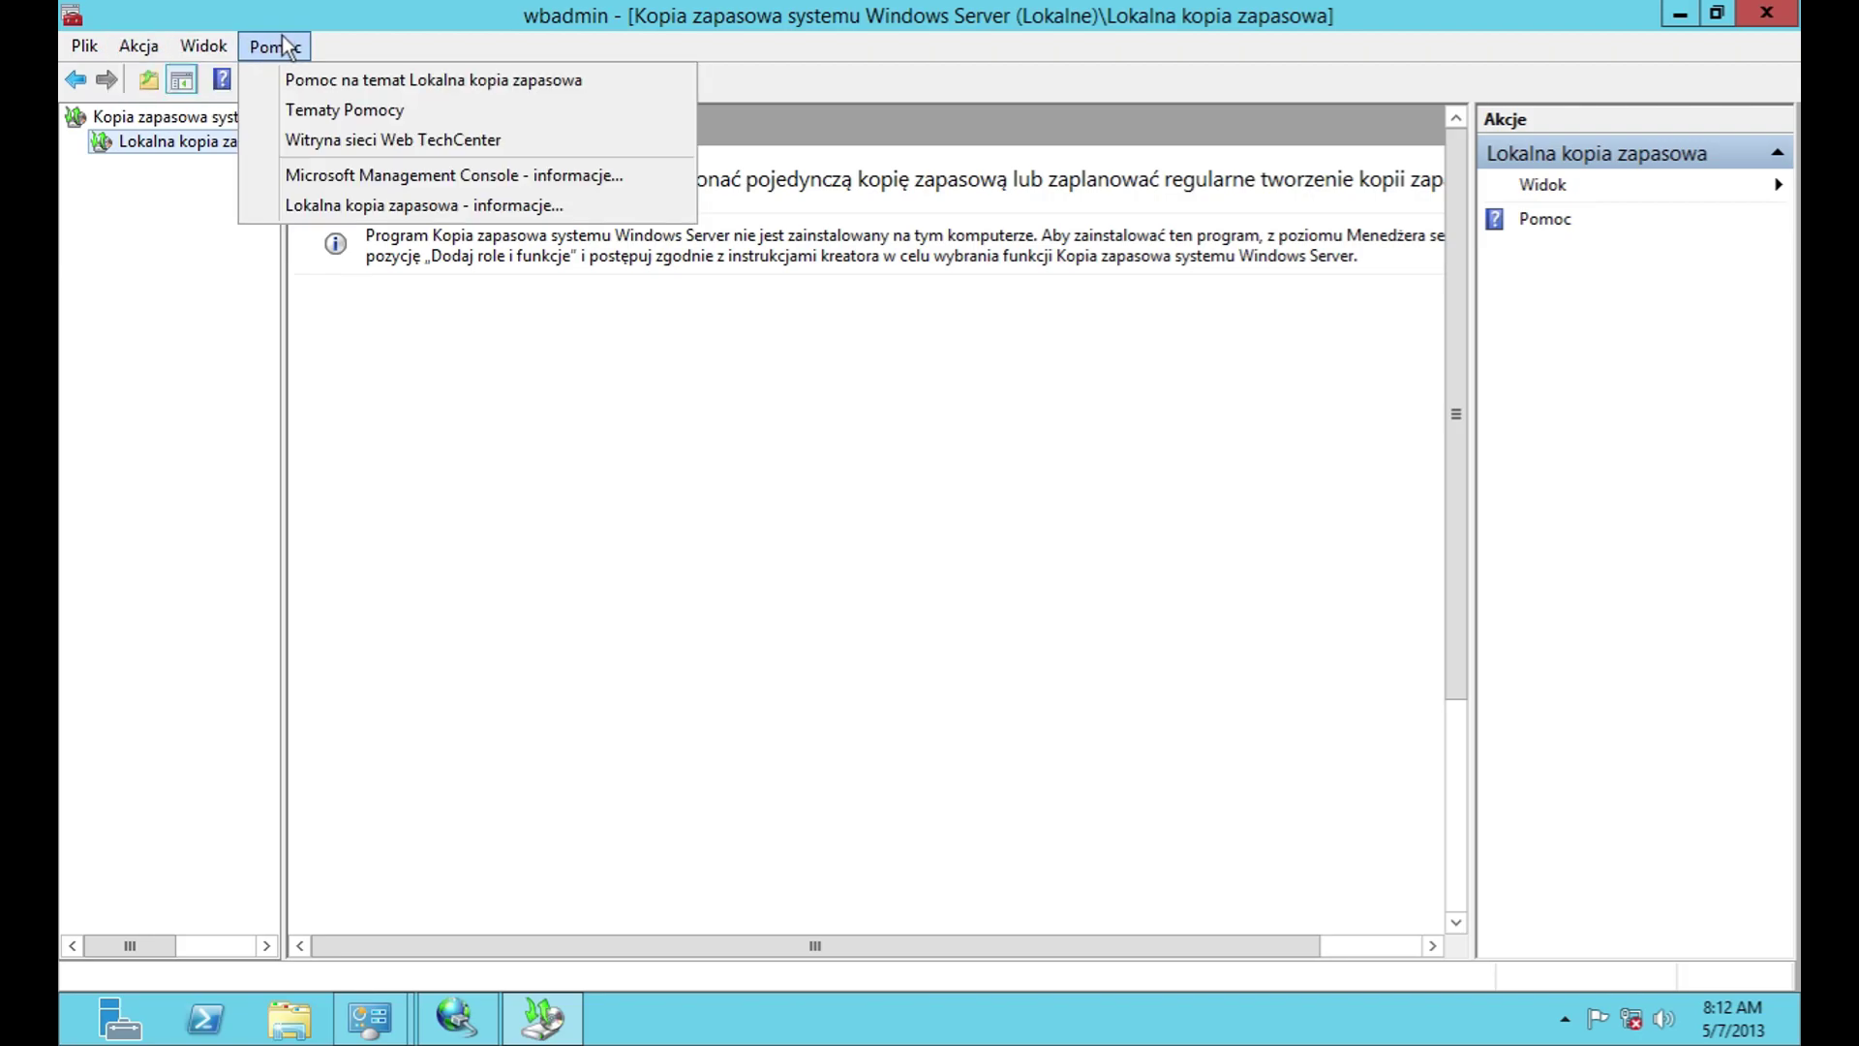
click(344, 205)
click(1124, 624)
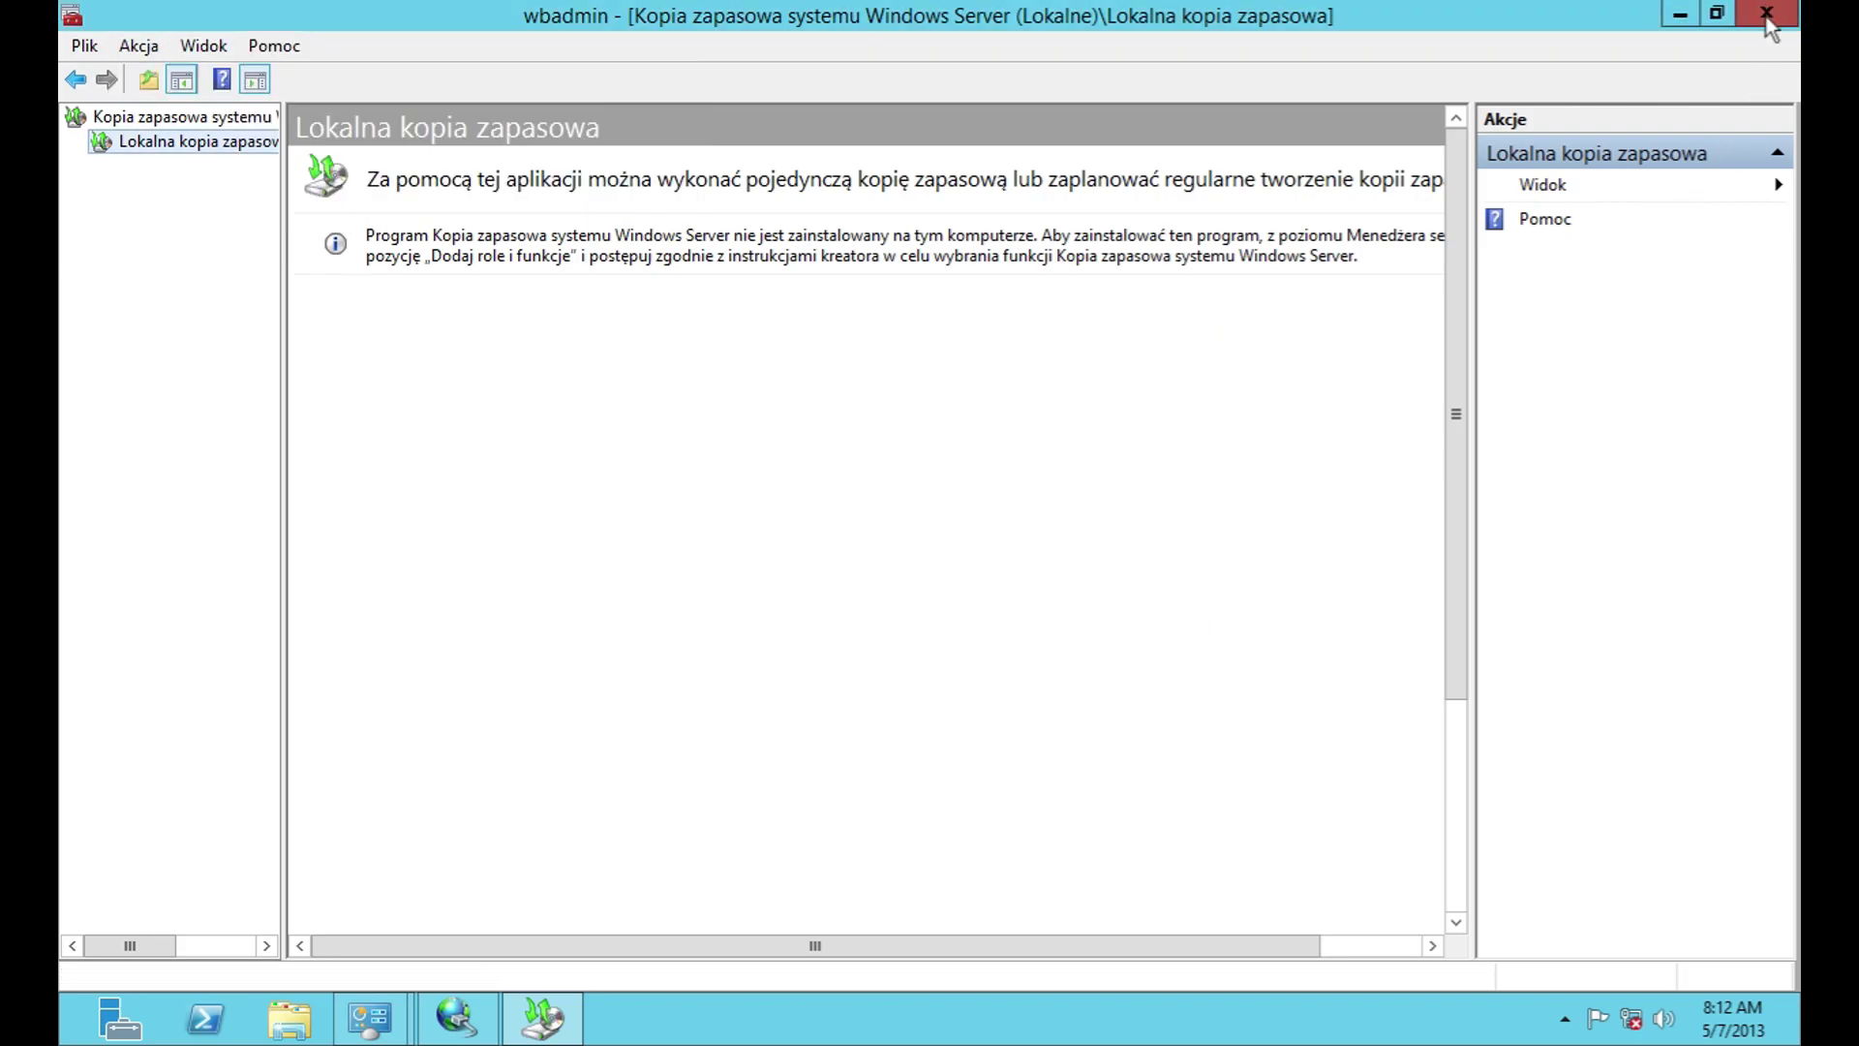
click(1768, 13)
Step: Launch the Security Configuration Wizard, advance to the configuration database, and view it
double_click(860, 490)
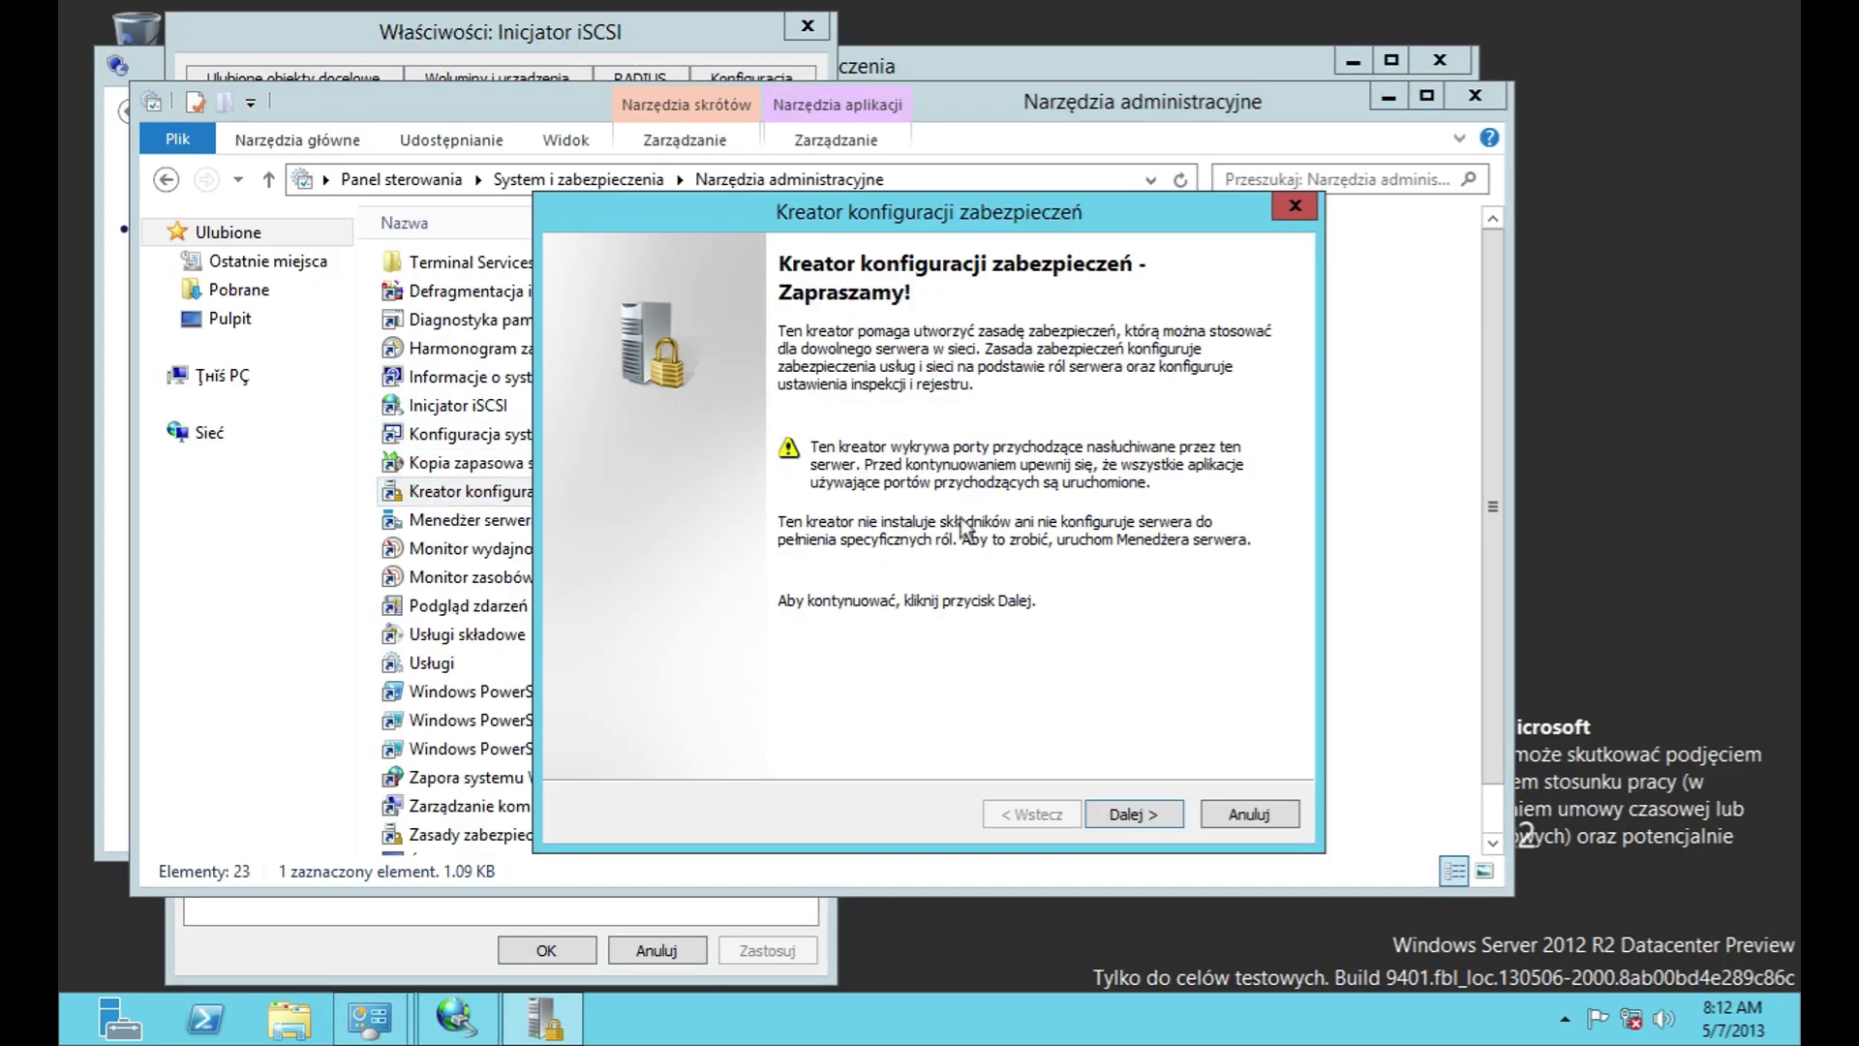
click(1147, 808)
click(1128, 815)
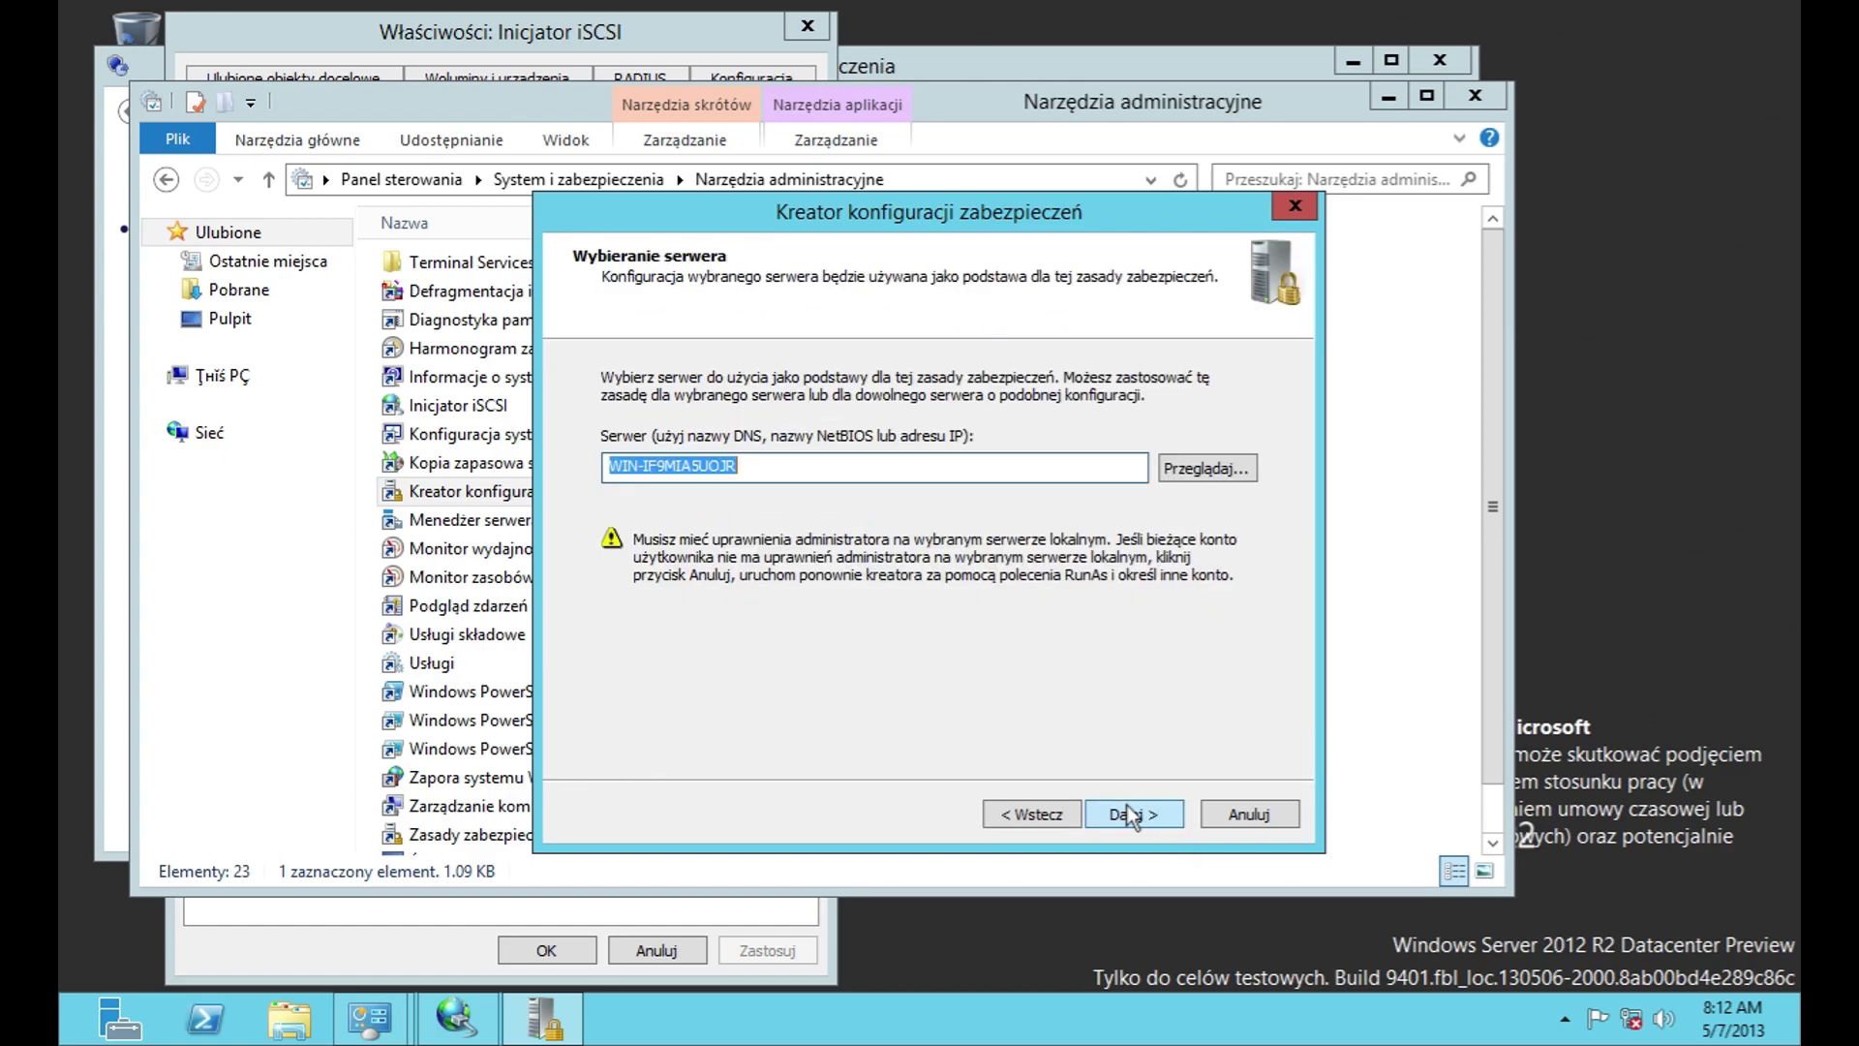
click(1129, 817)
click(757, 495)
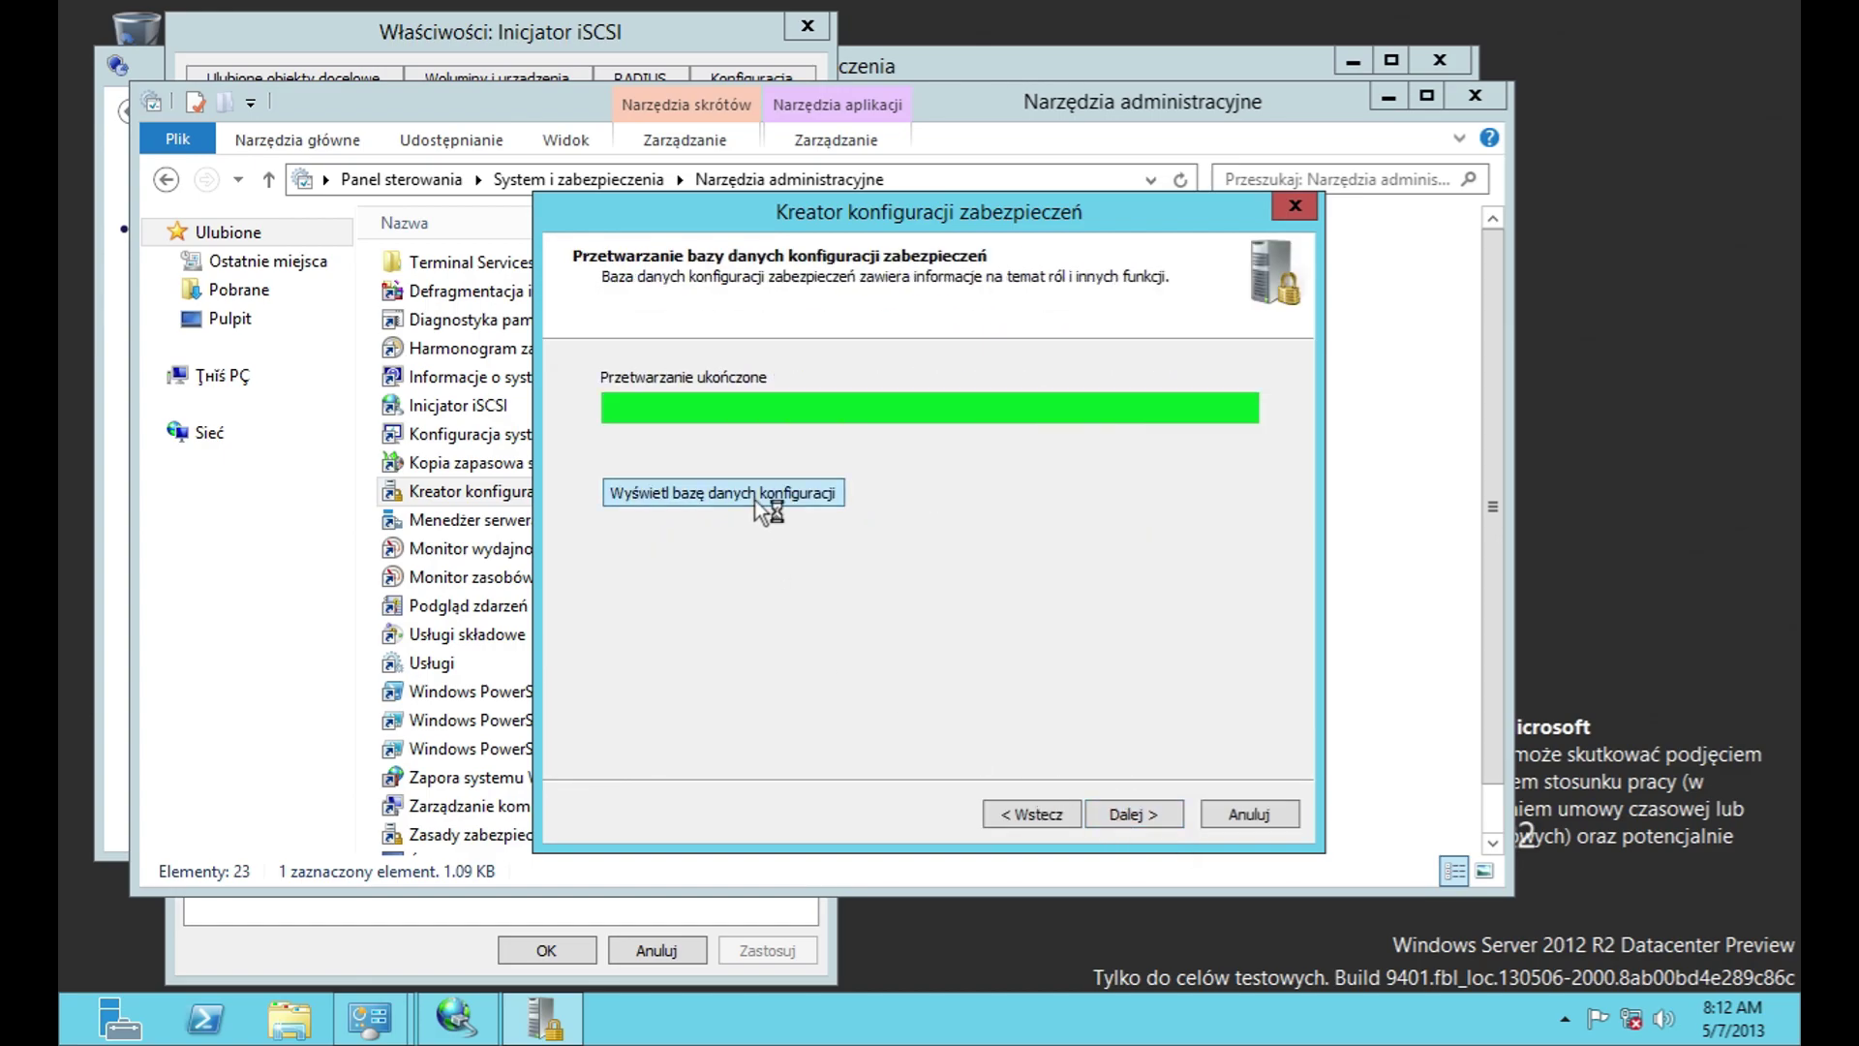
click(981, 635)
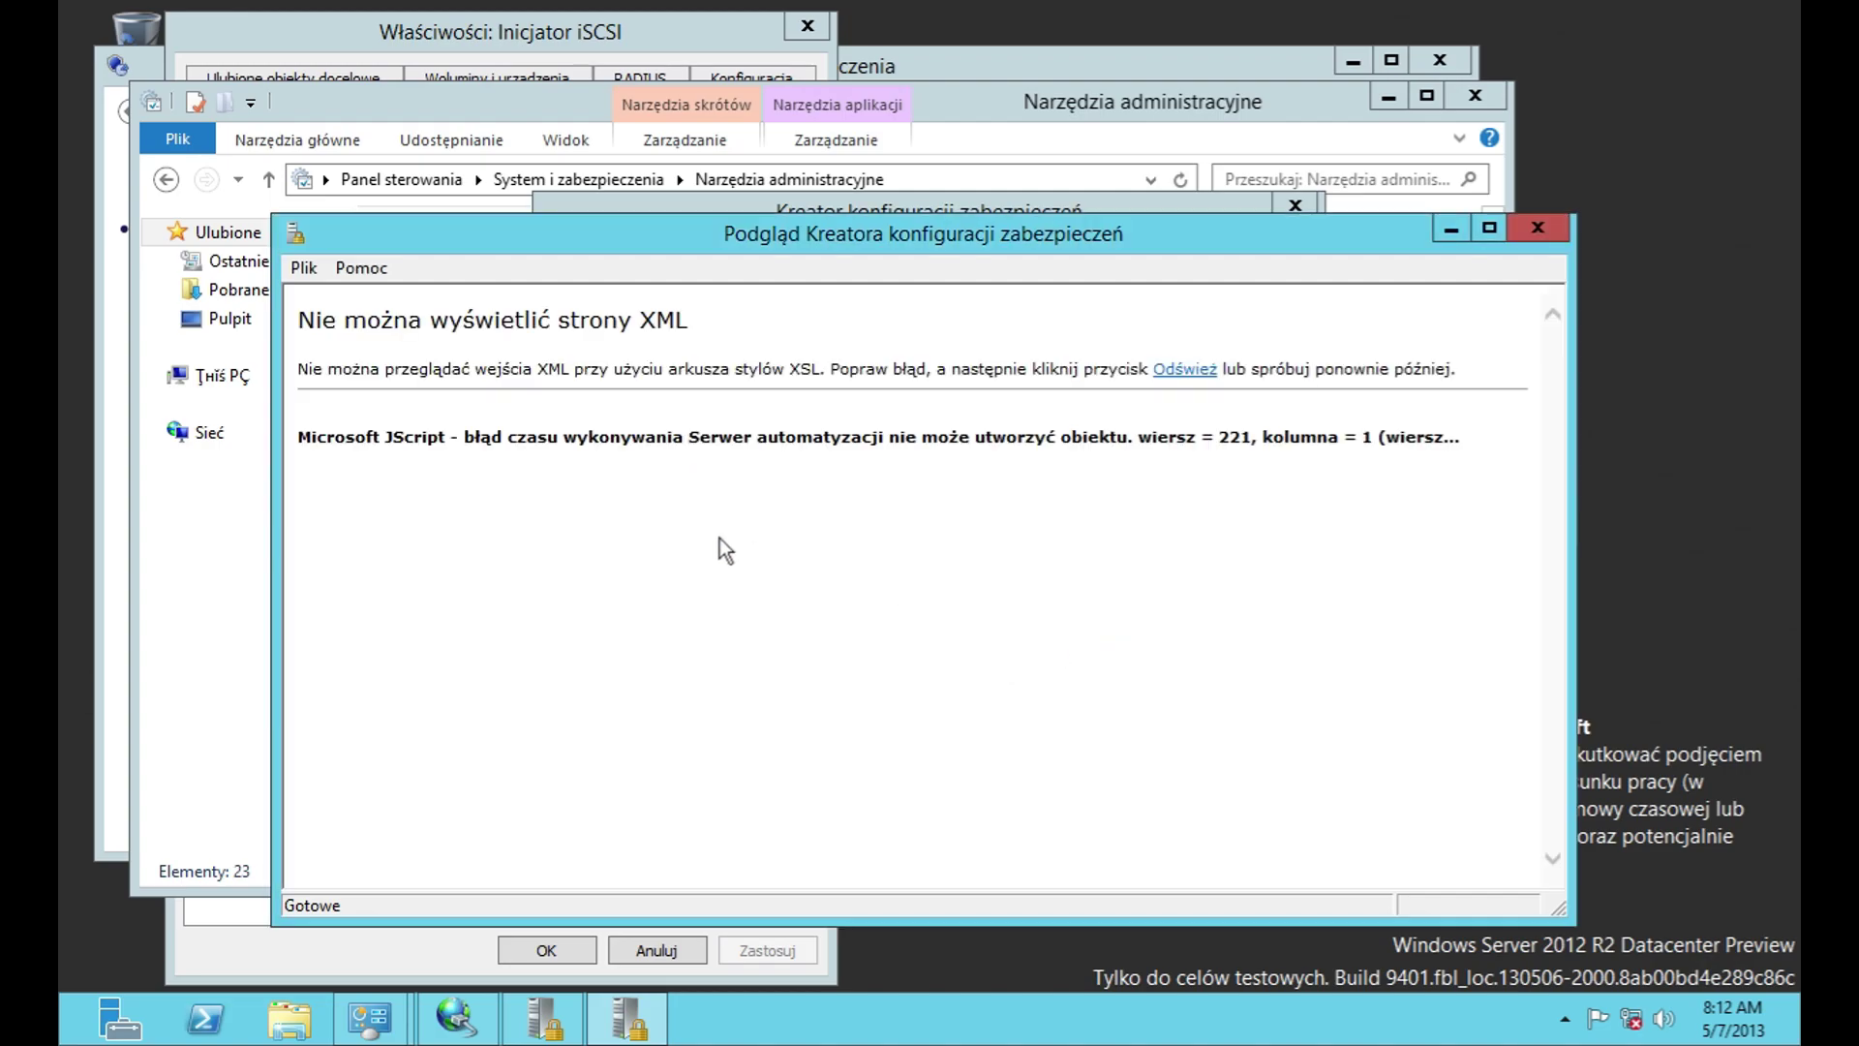
click(1559, 232)
Step: Go back and attempt to roll back the last applied policy, dismissing the no-rollback-file error
click(1036, 816)
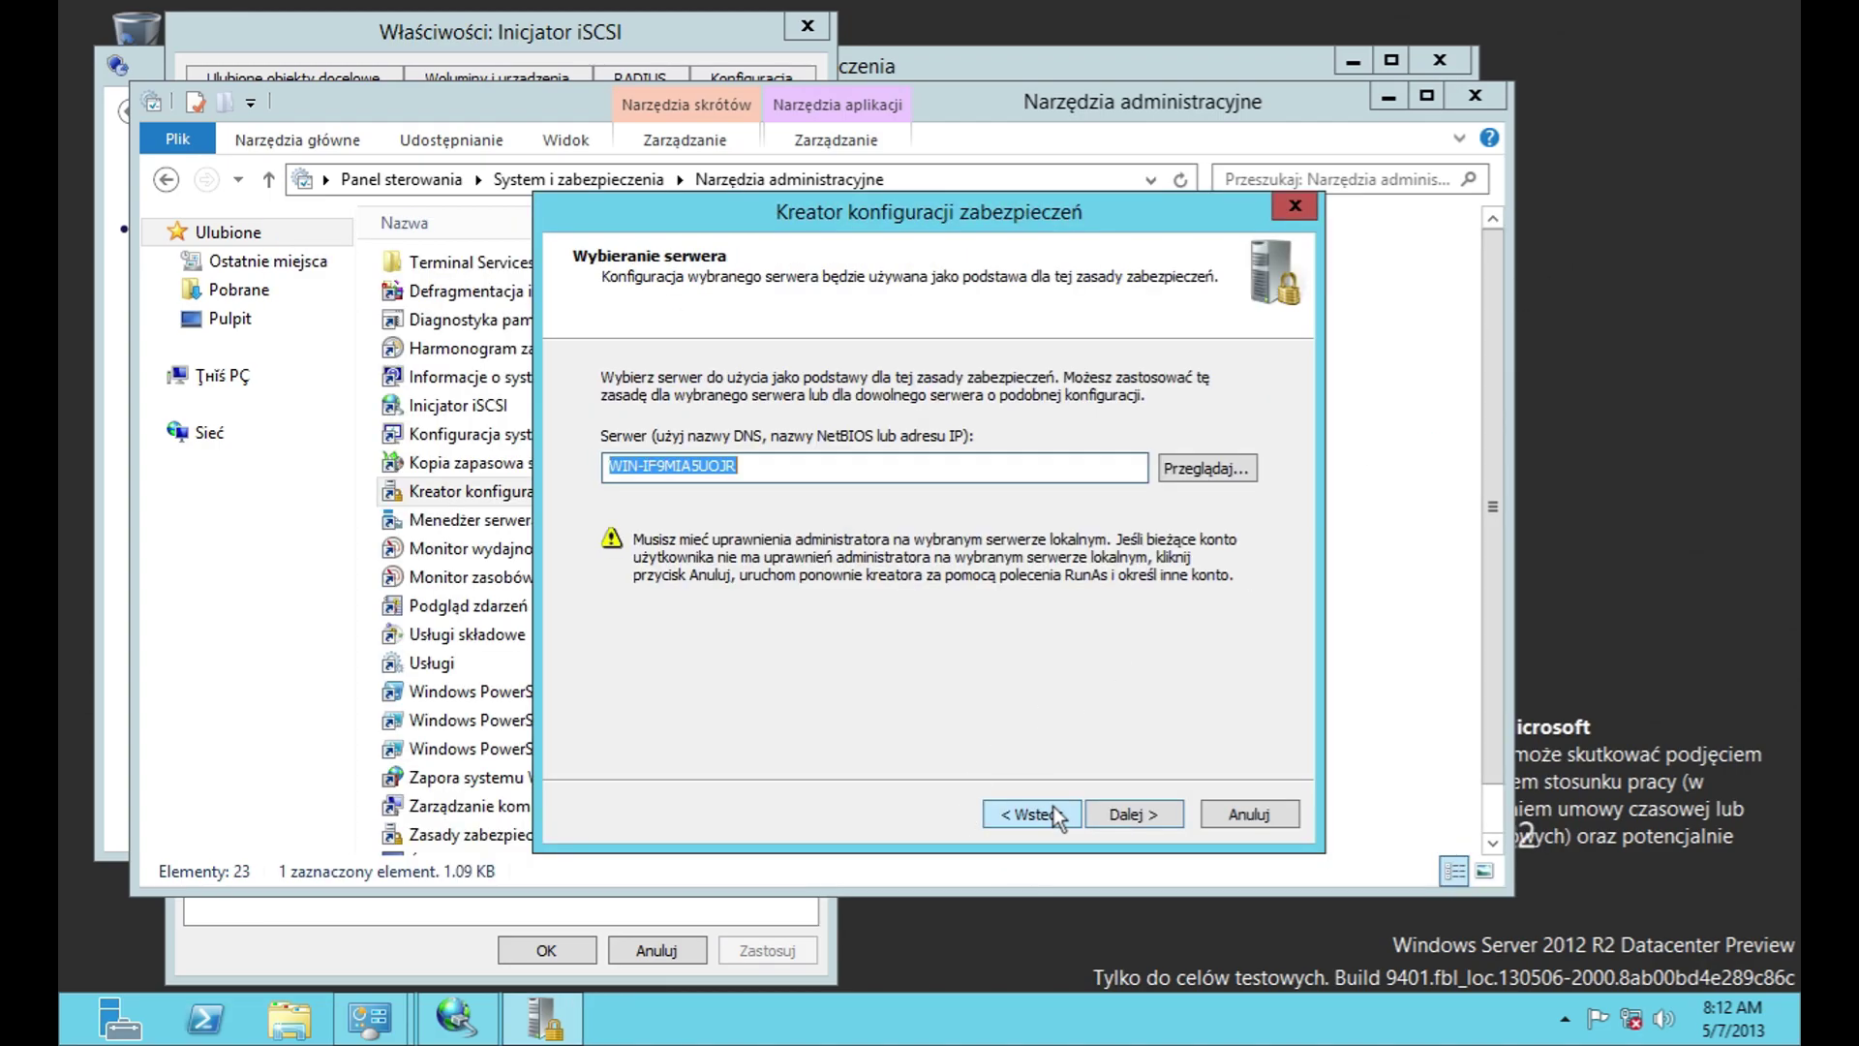
click(1031, 813)
click(738, 442)
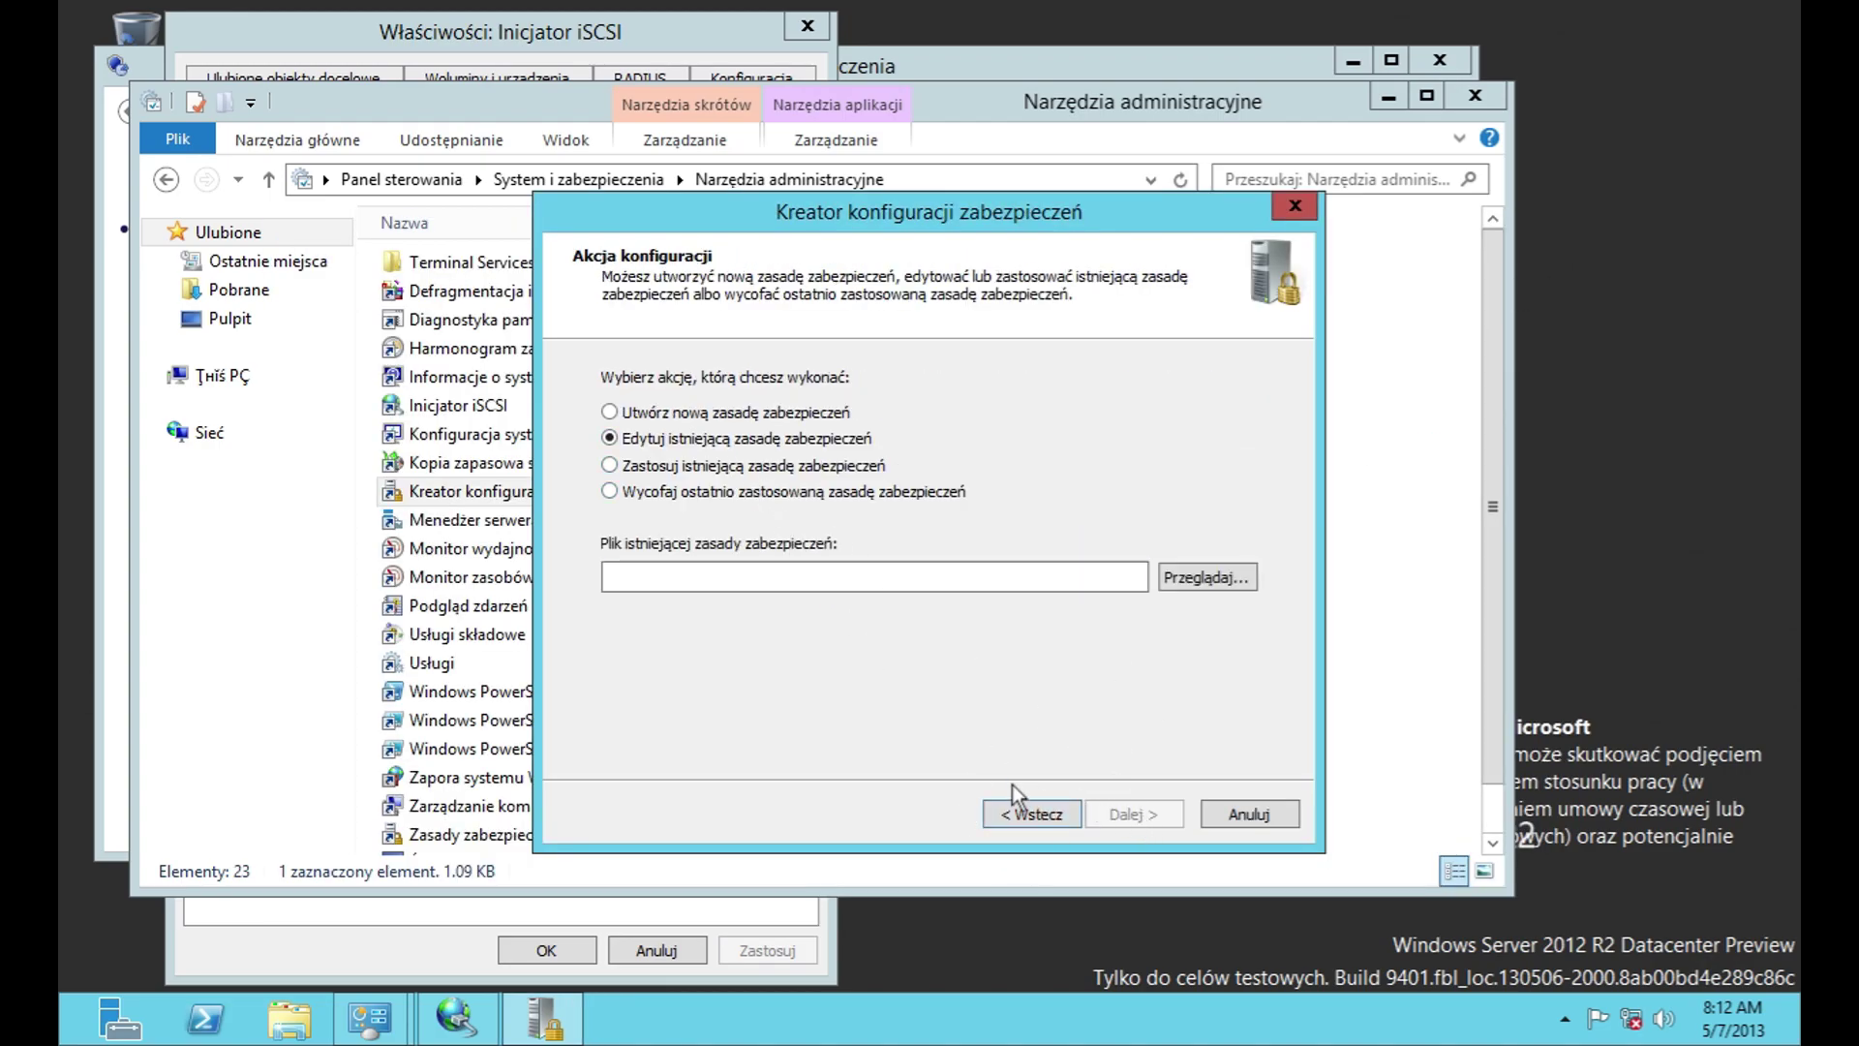
click(691, 496)
click(1152, 811)
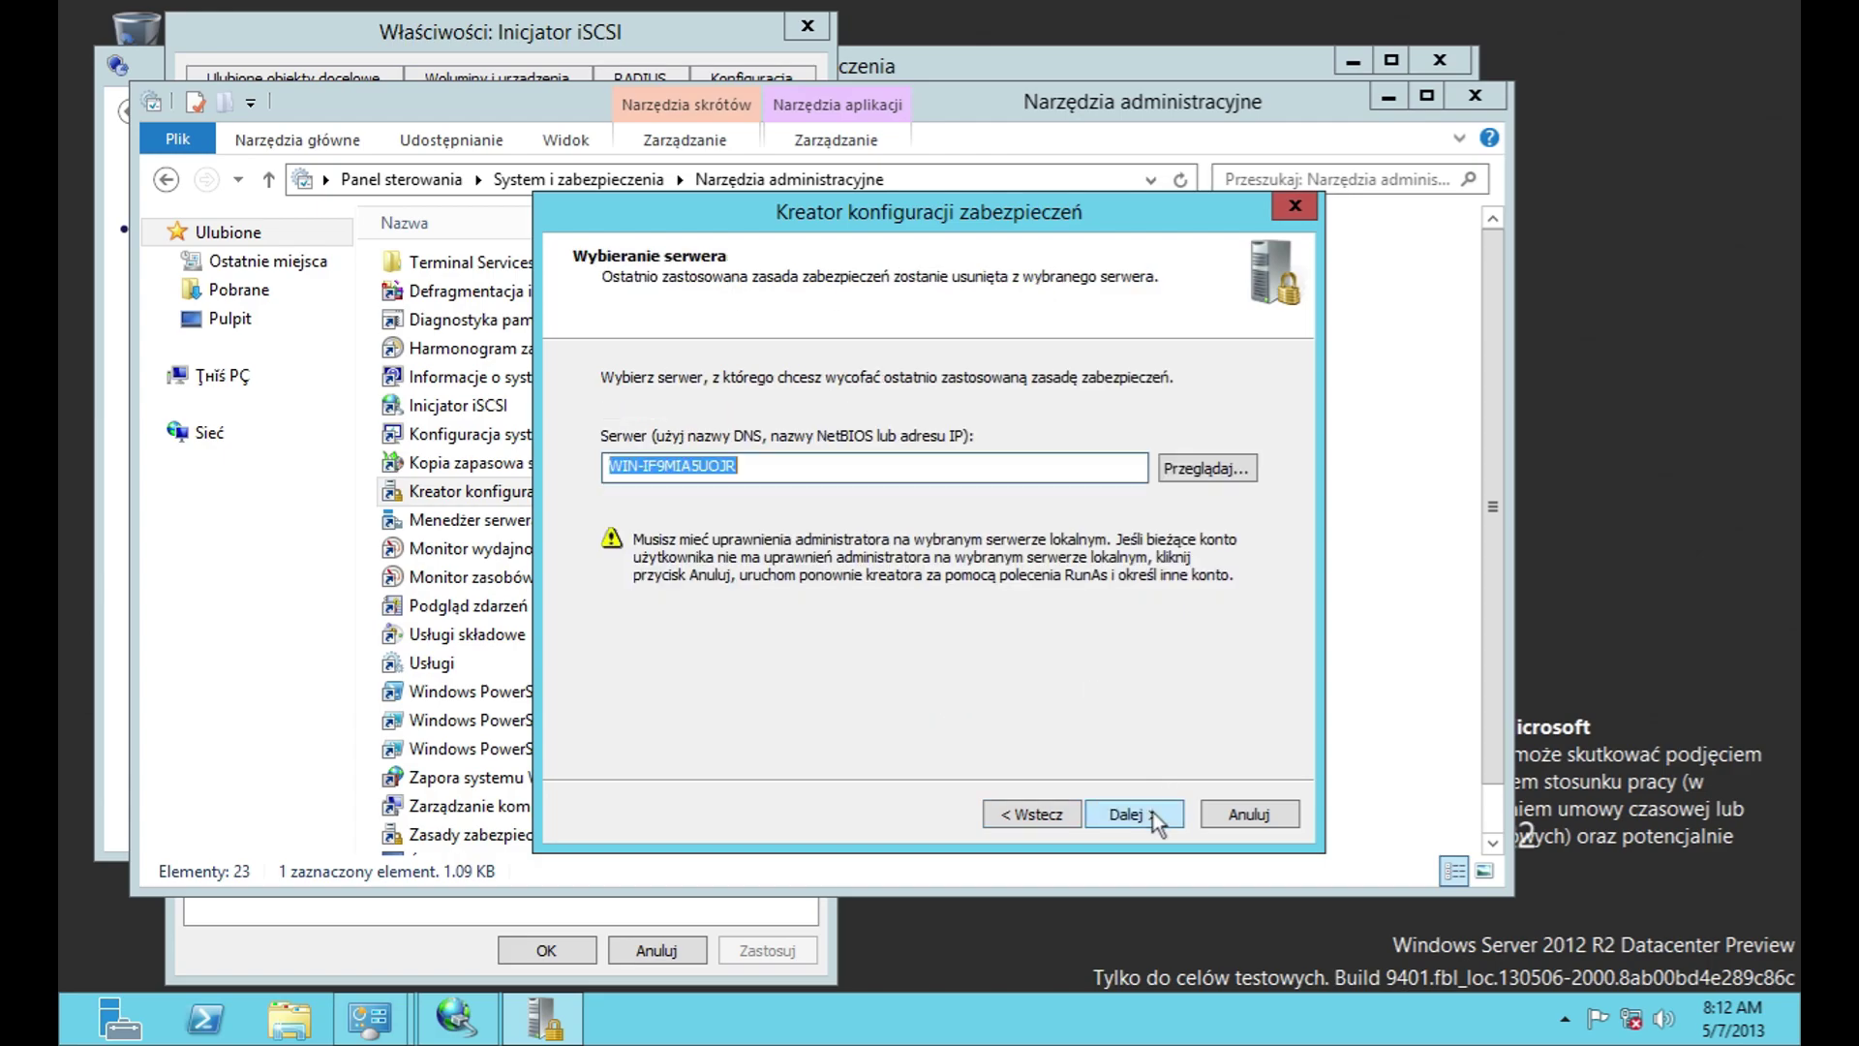
click(1152, 810)
click(1095, 616)
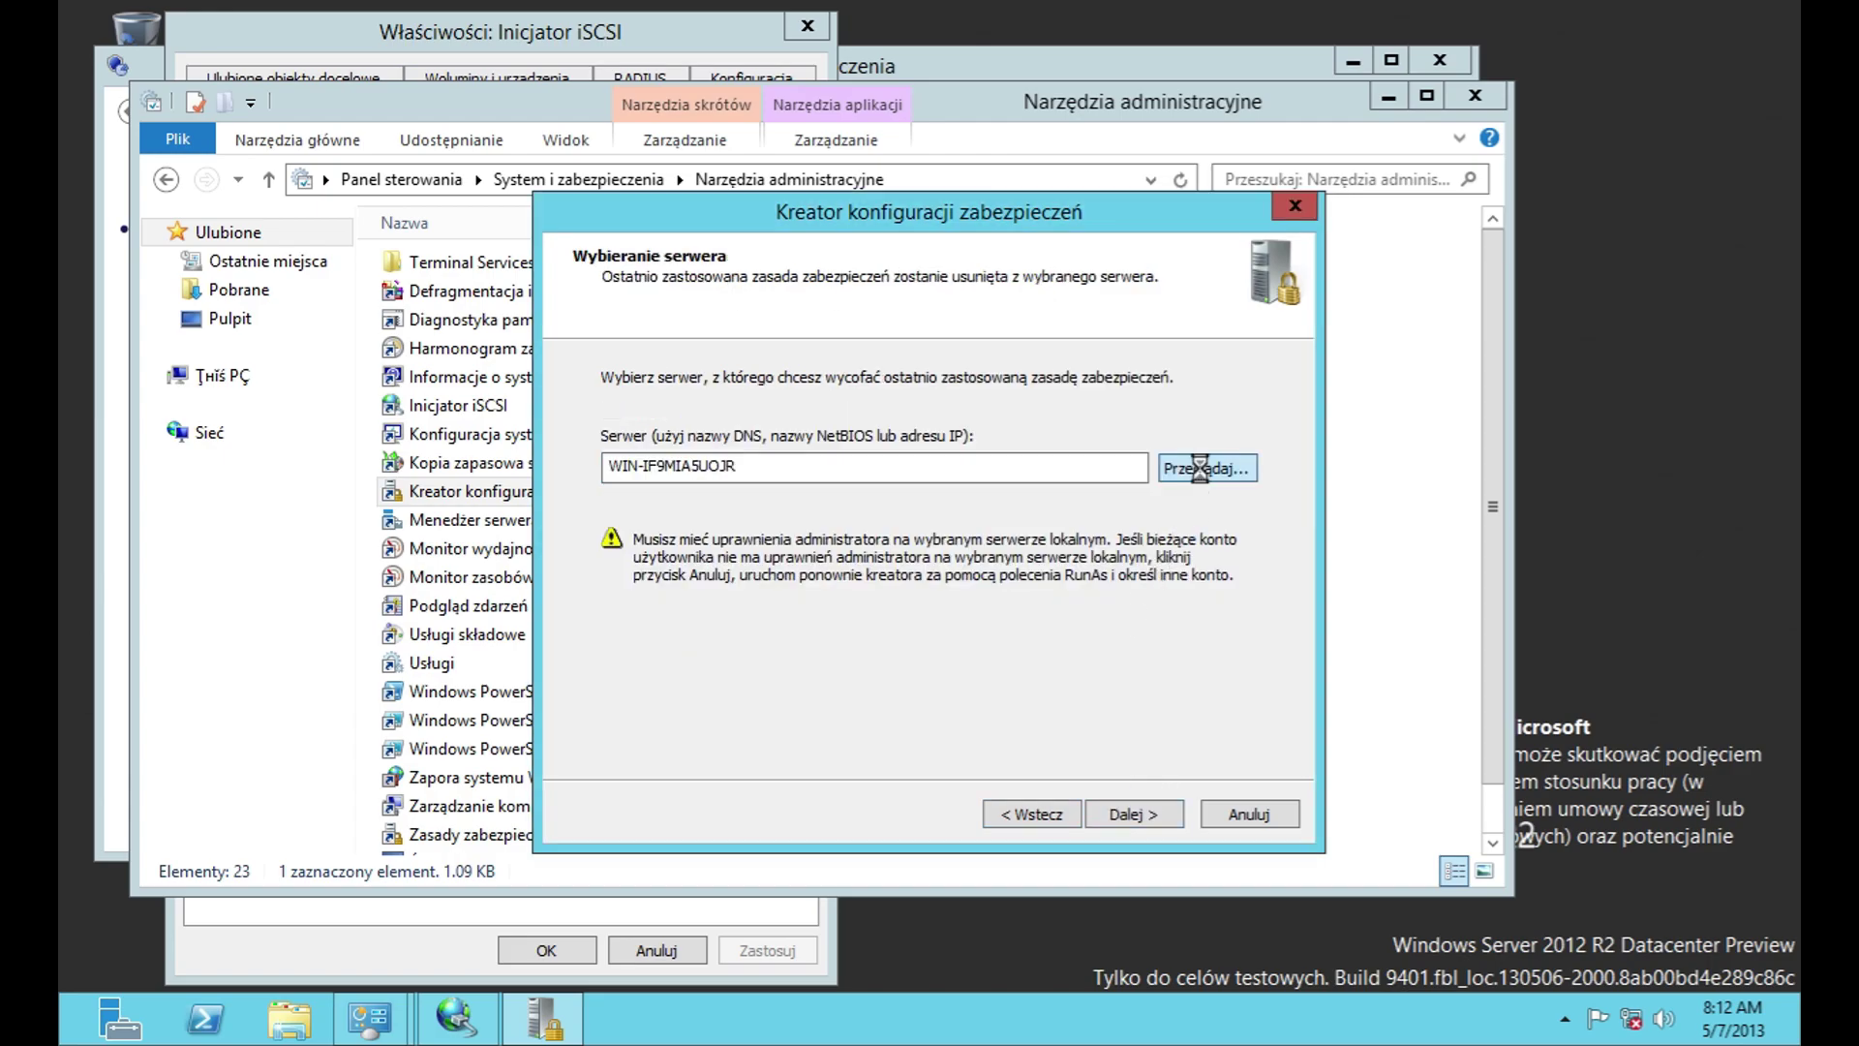
Step: Close the computer picker, cancel the wizard, and open Server Manager
click(1203, 470)
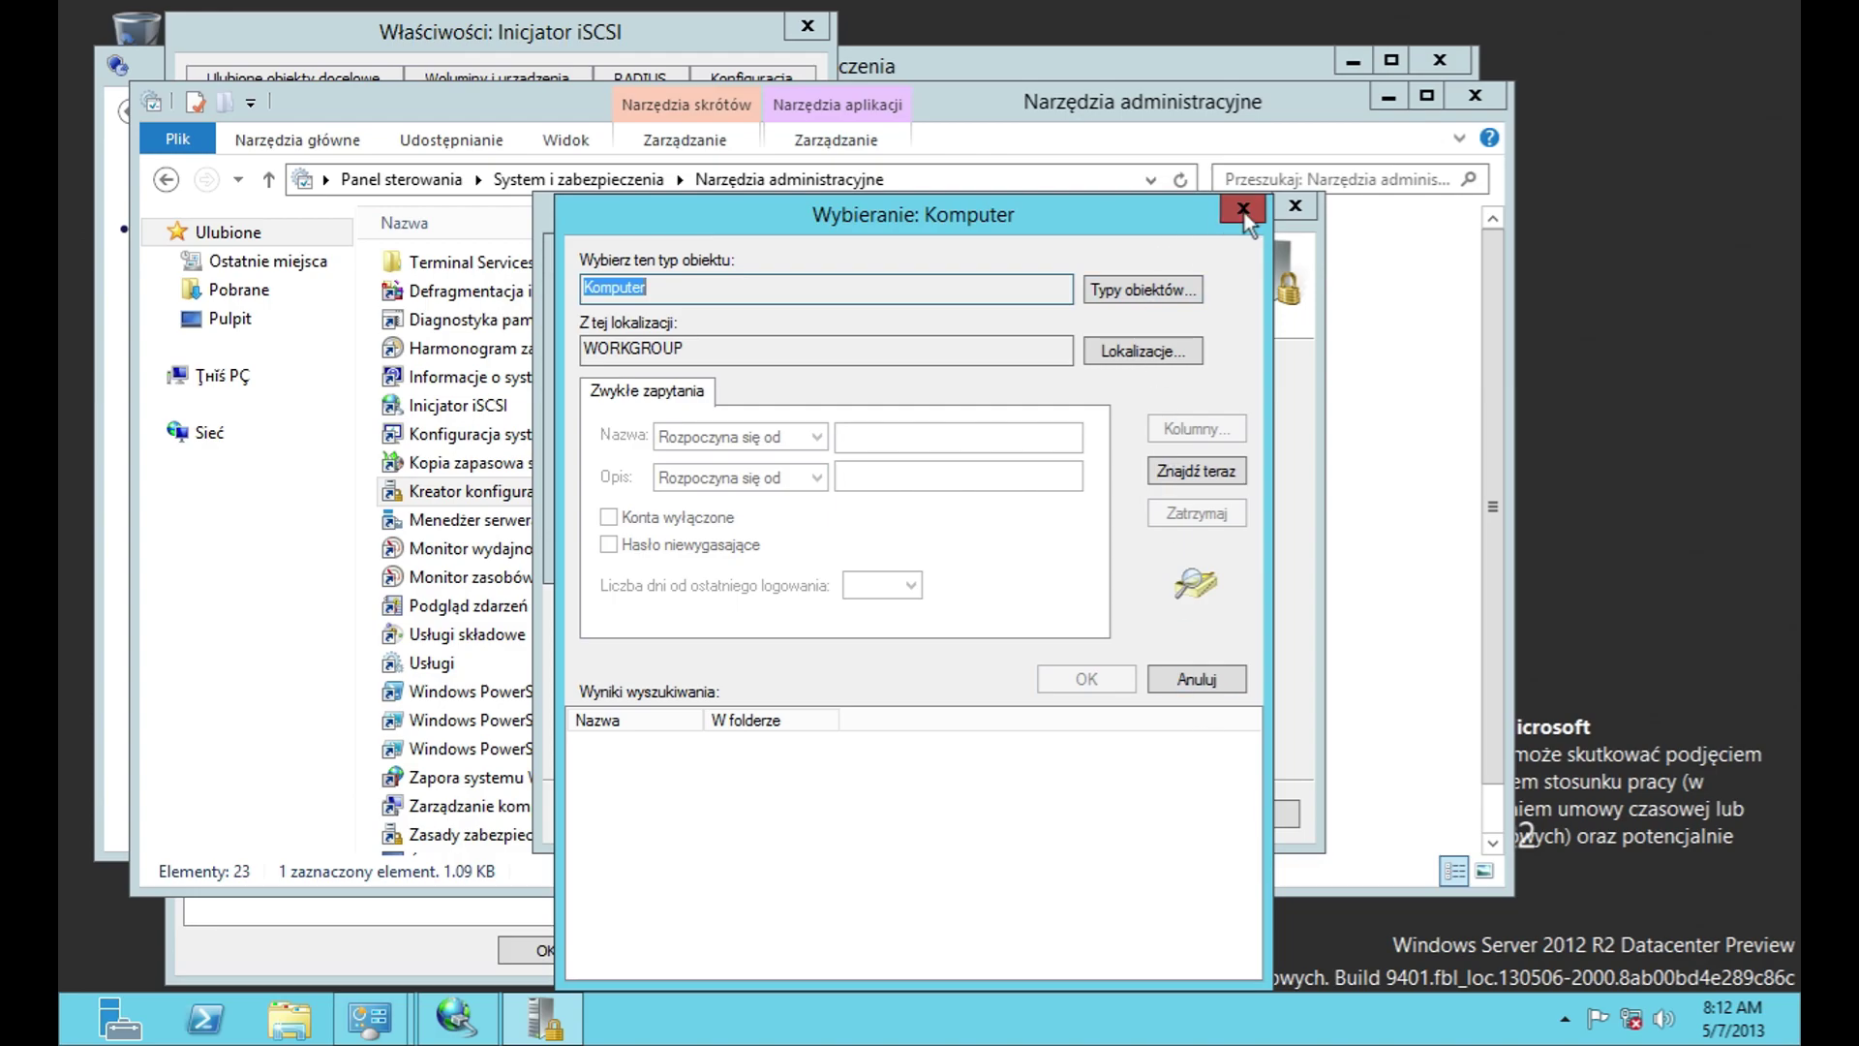
click(1244, 209)
click(1295, 206)
click(1036, 623)
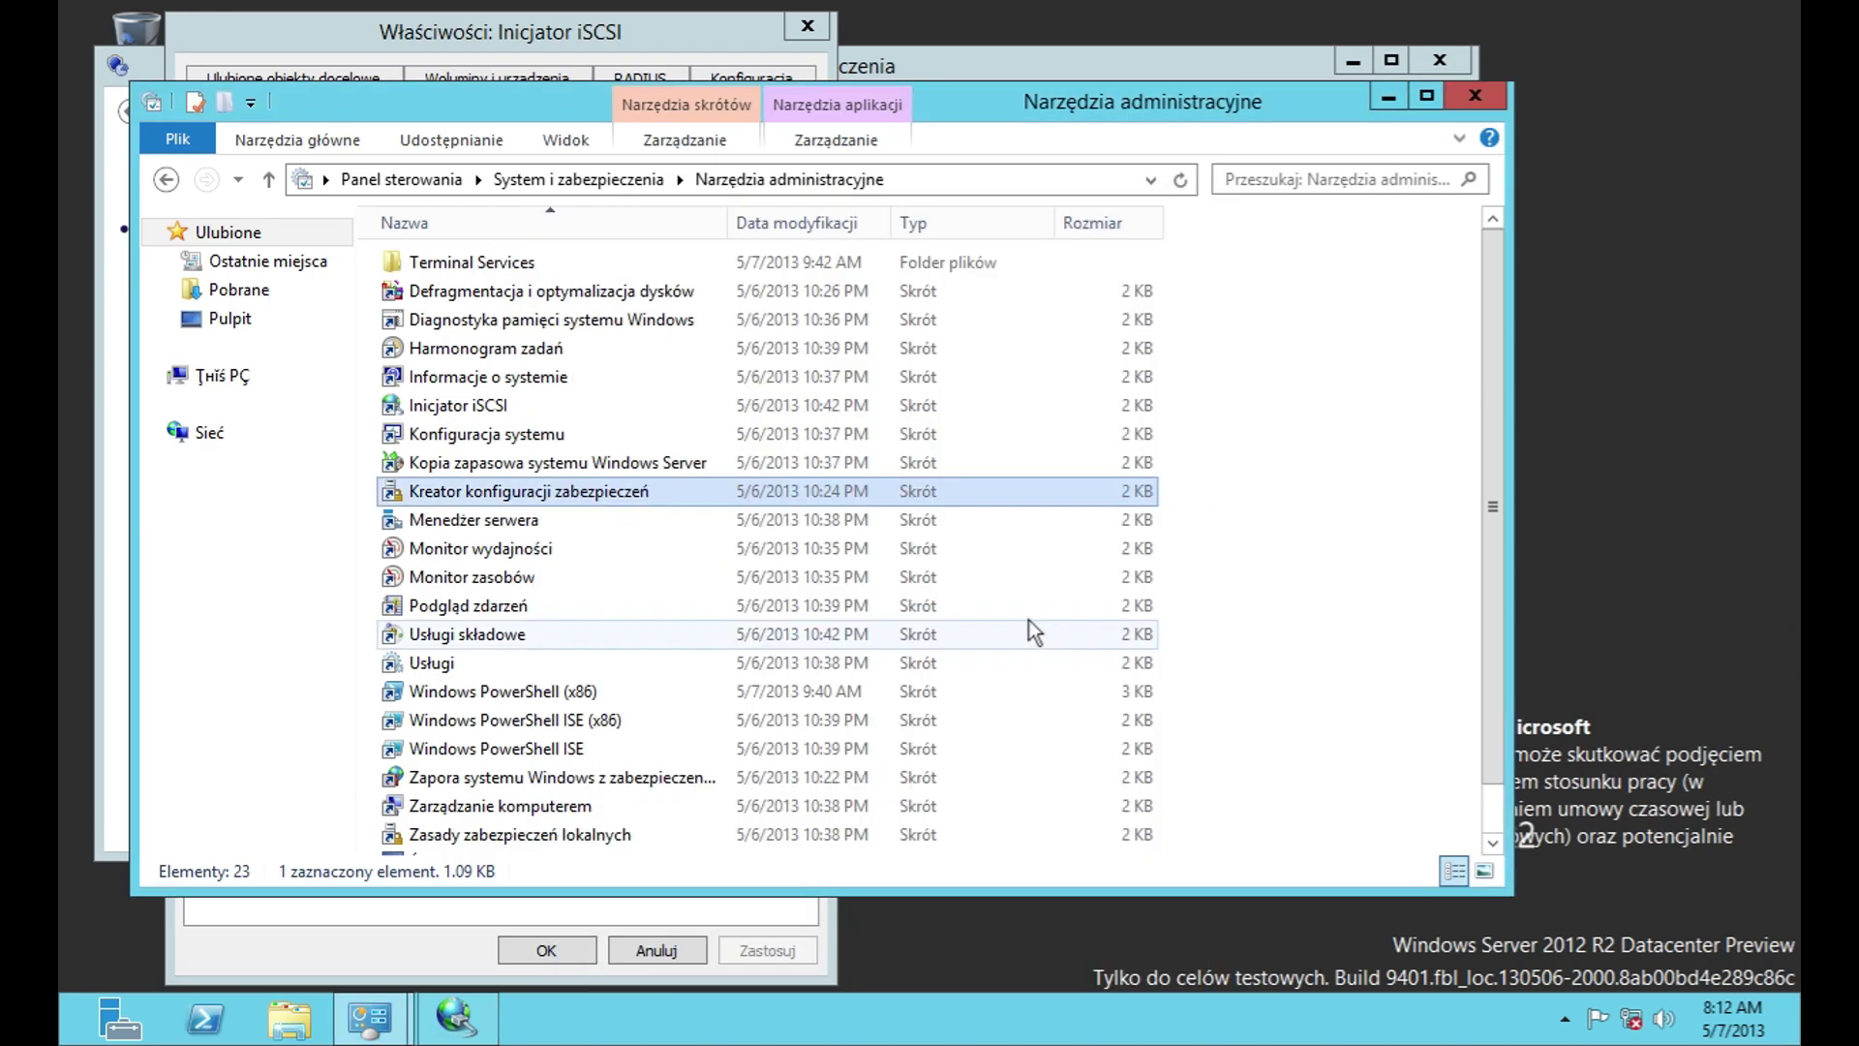
double_click(560, 528)
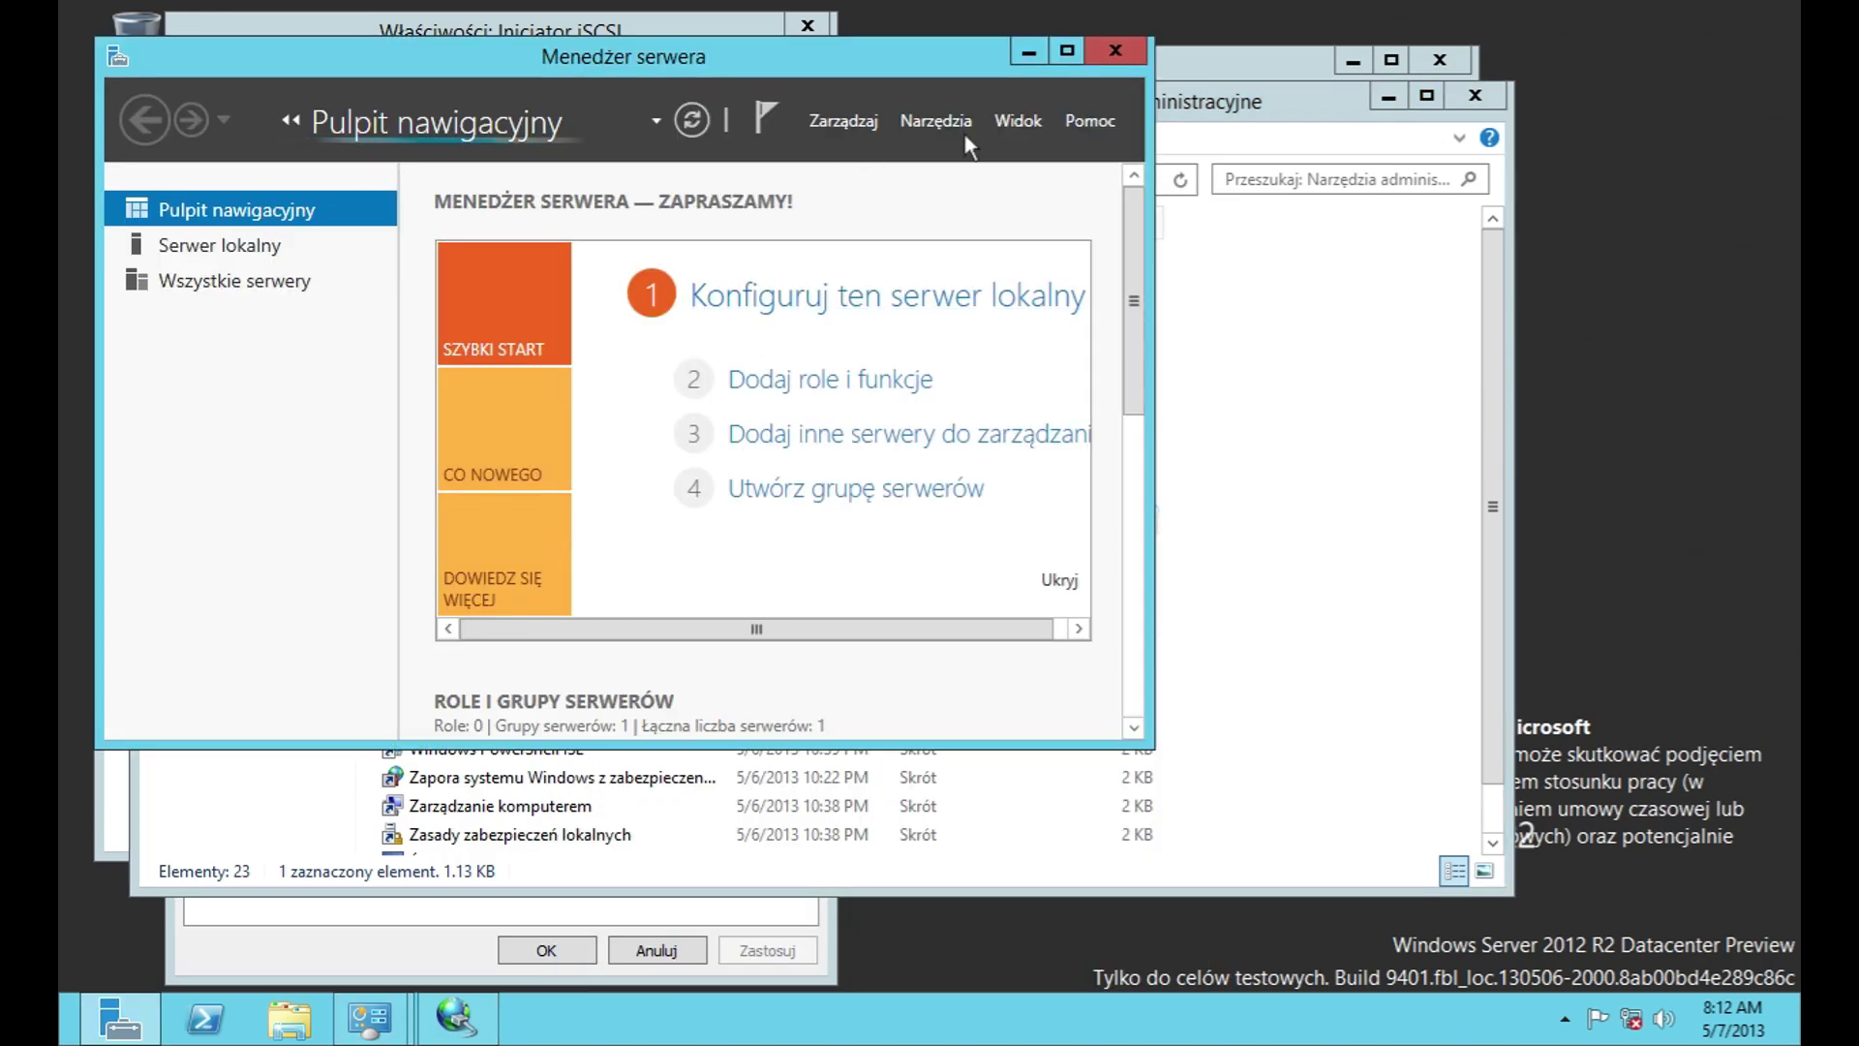
Step: Close Server Manager, open Performance Monitor, and check its About information
click(1115, 51)
double_click(500, 550)
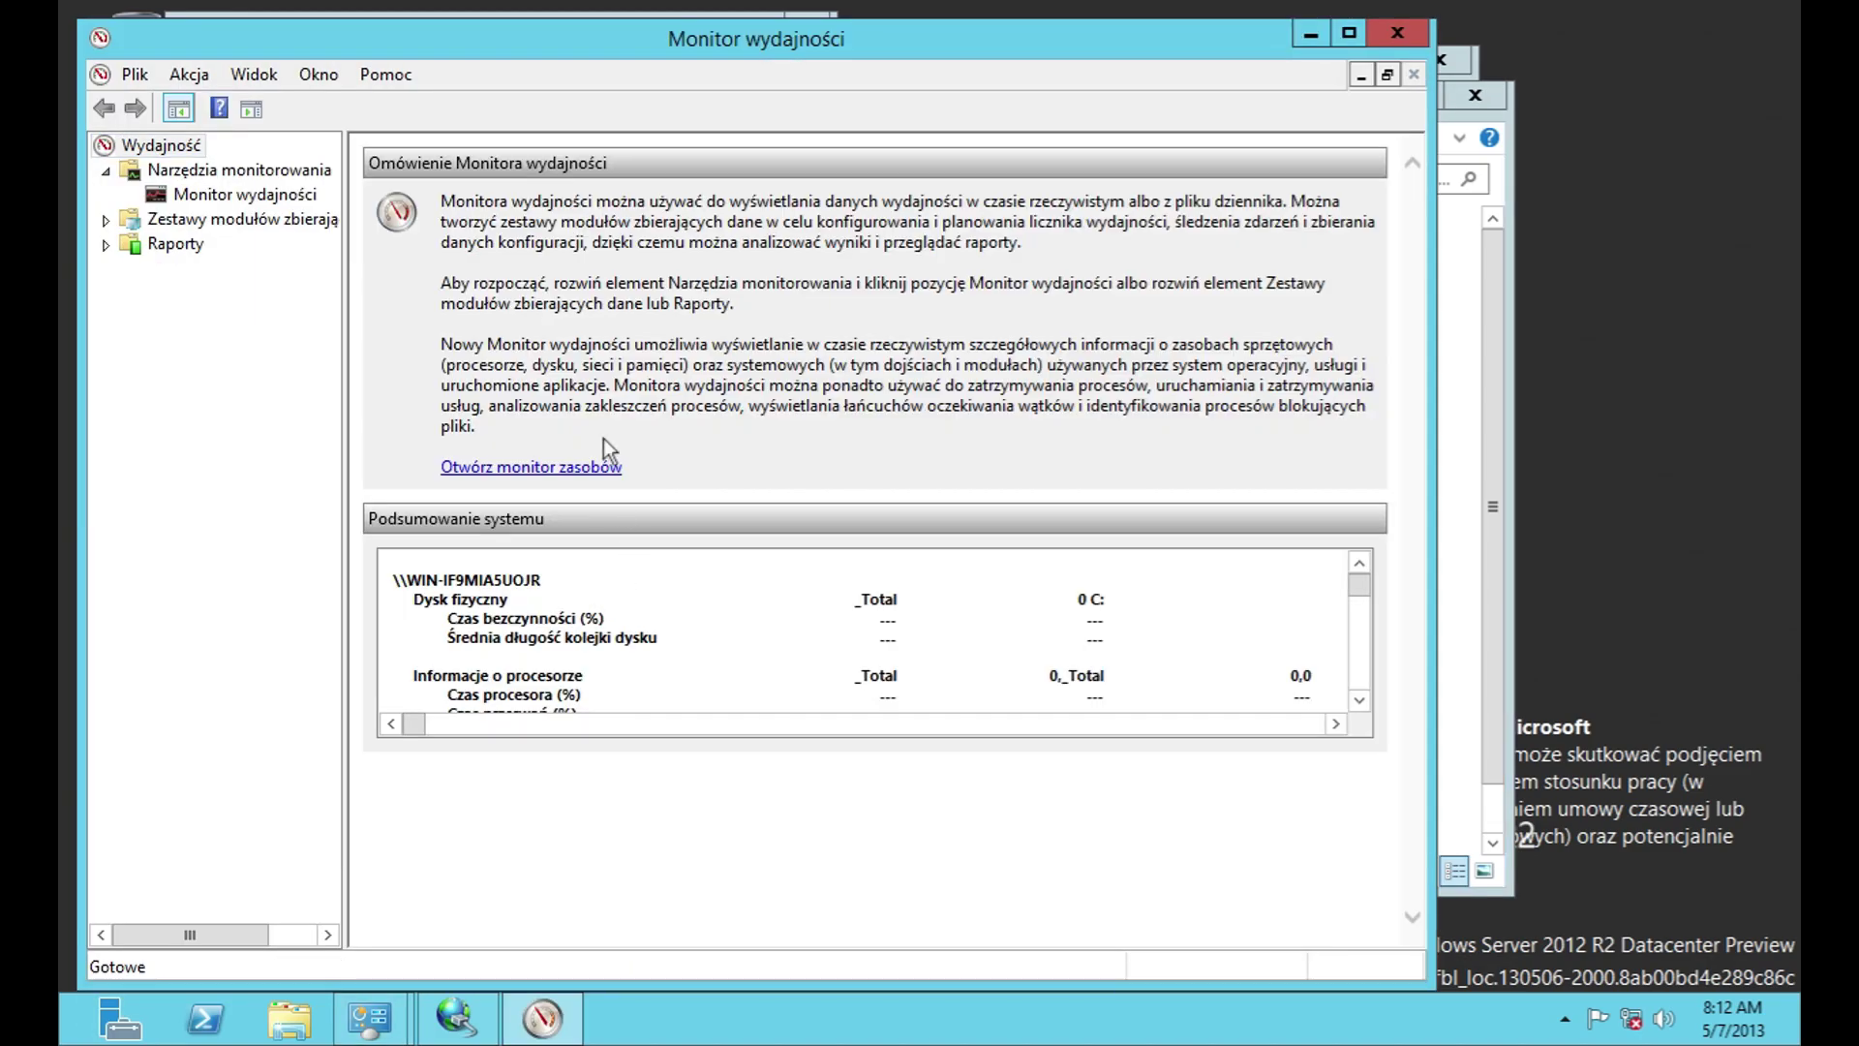
click(135, 74)
mouse_move(385, 73)
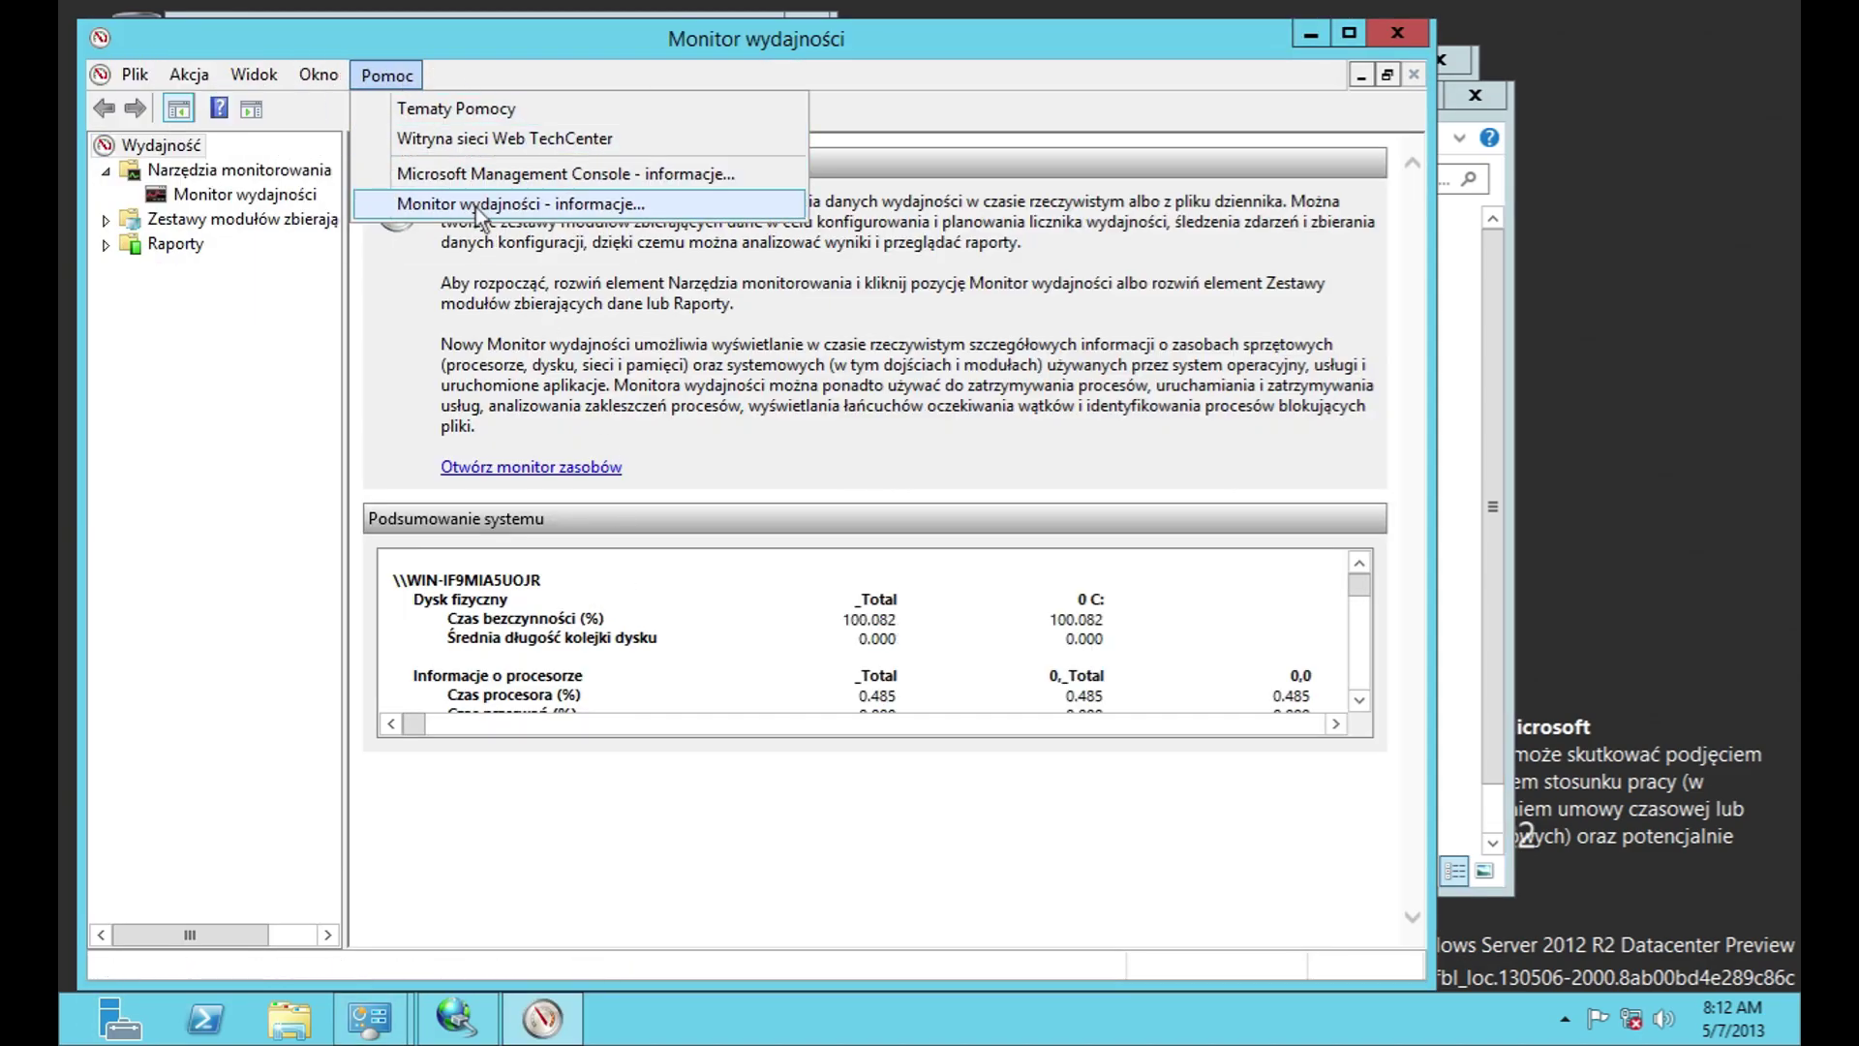
click(445, 196)
click(961, 631)
Step: Show the live graph and review its General, Source, Data, Graph and Appearance properties without changes
click(245, 194)
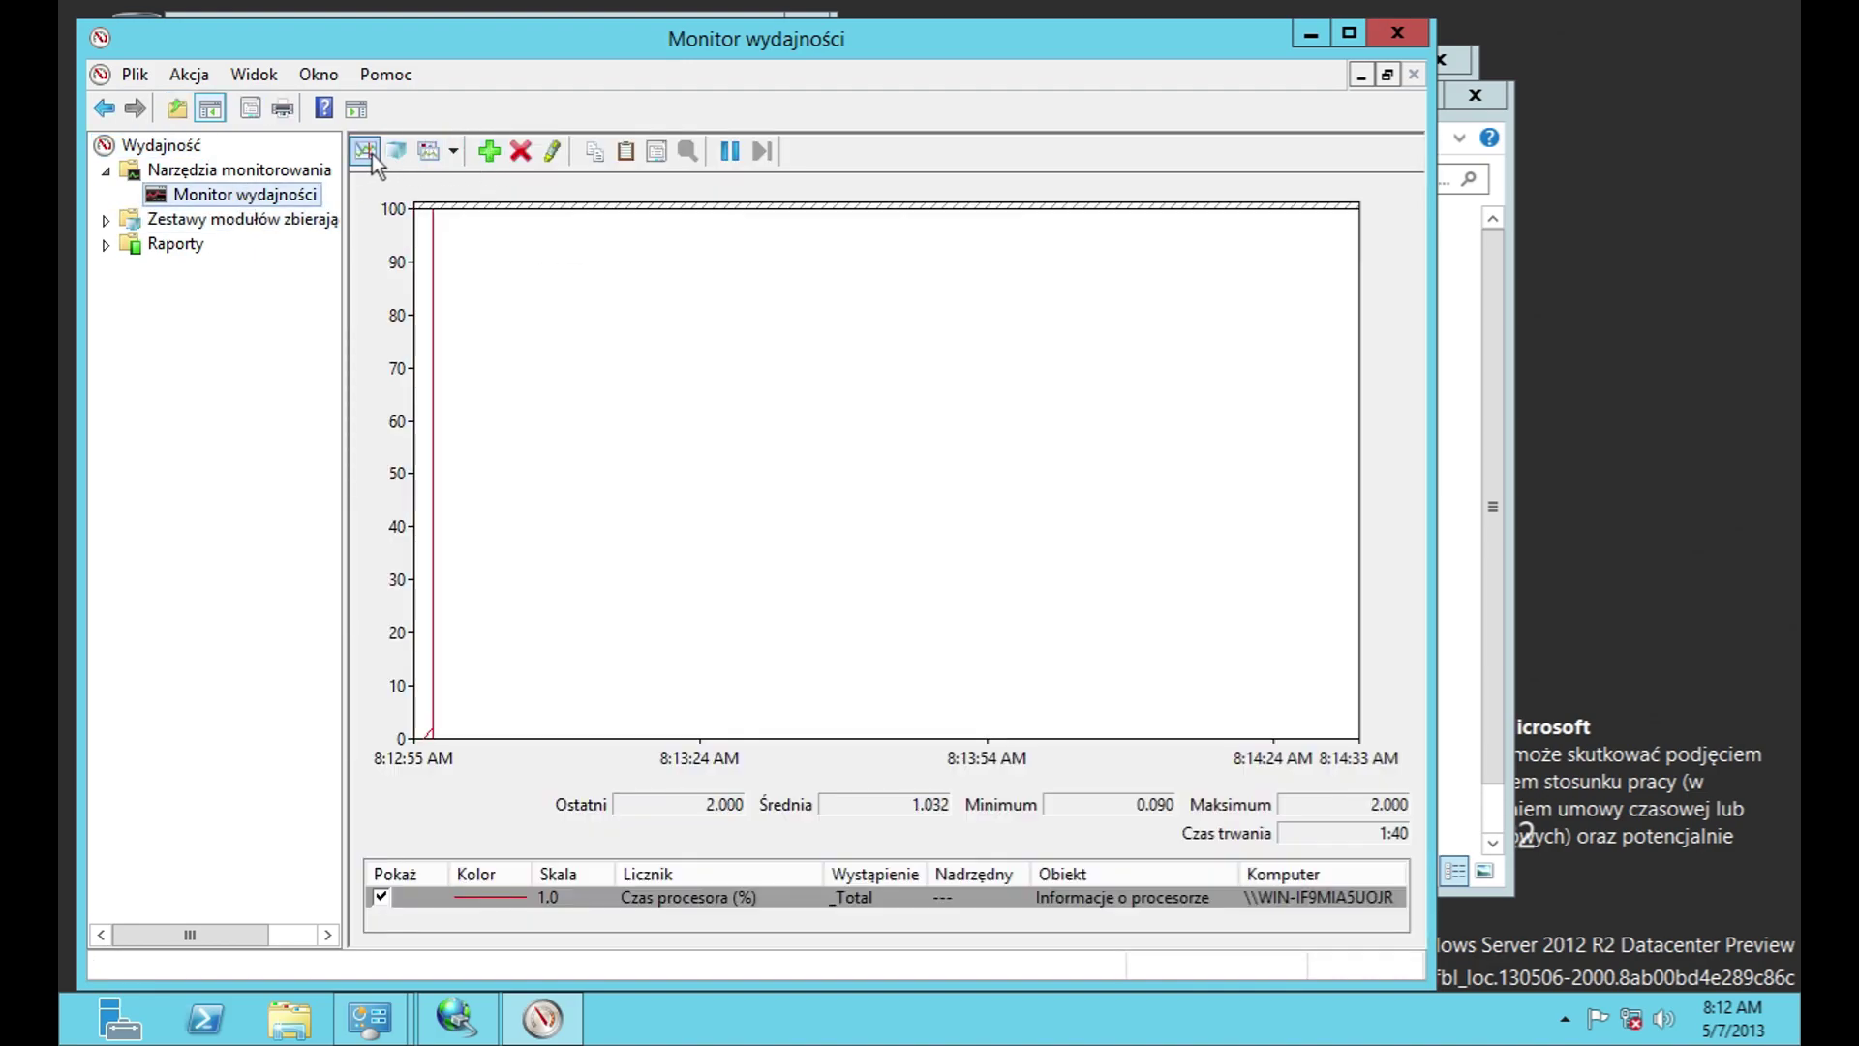
click(429, 153)
click(423, 224)
click(485, 222)
click(541, 224)
click(605, 222)
click(668, 222)
click(769, 749)
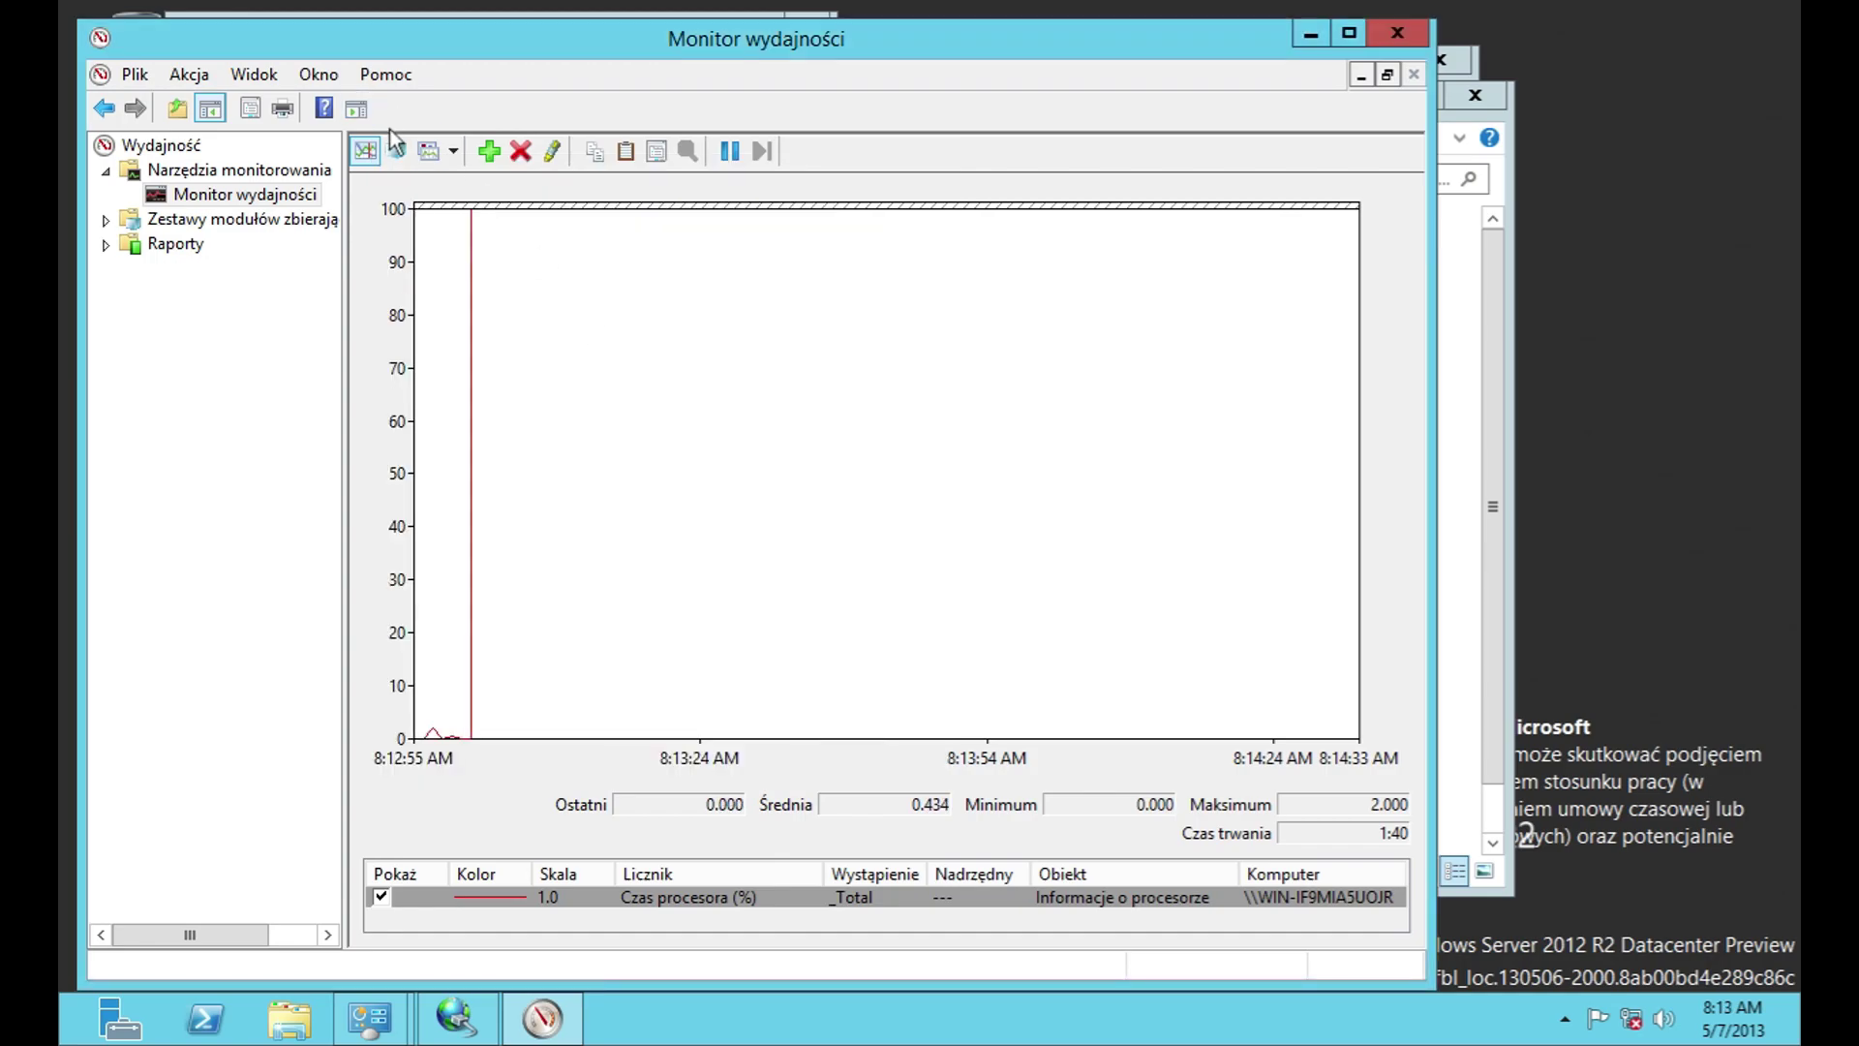
Step: Maximize the window and cycle the graph through histogram, line and report views, ending on line
double_click(460, 34)
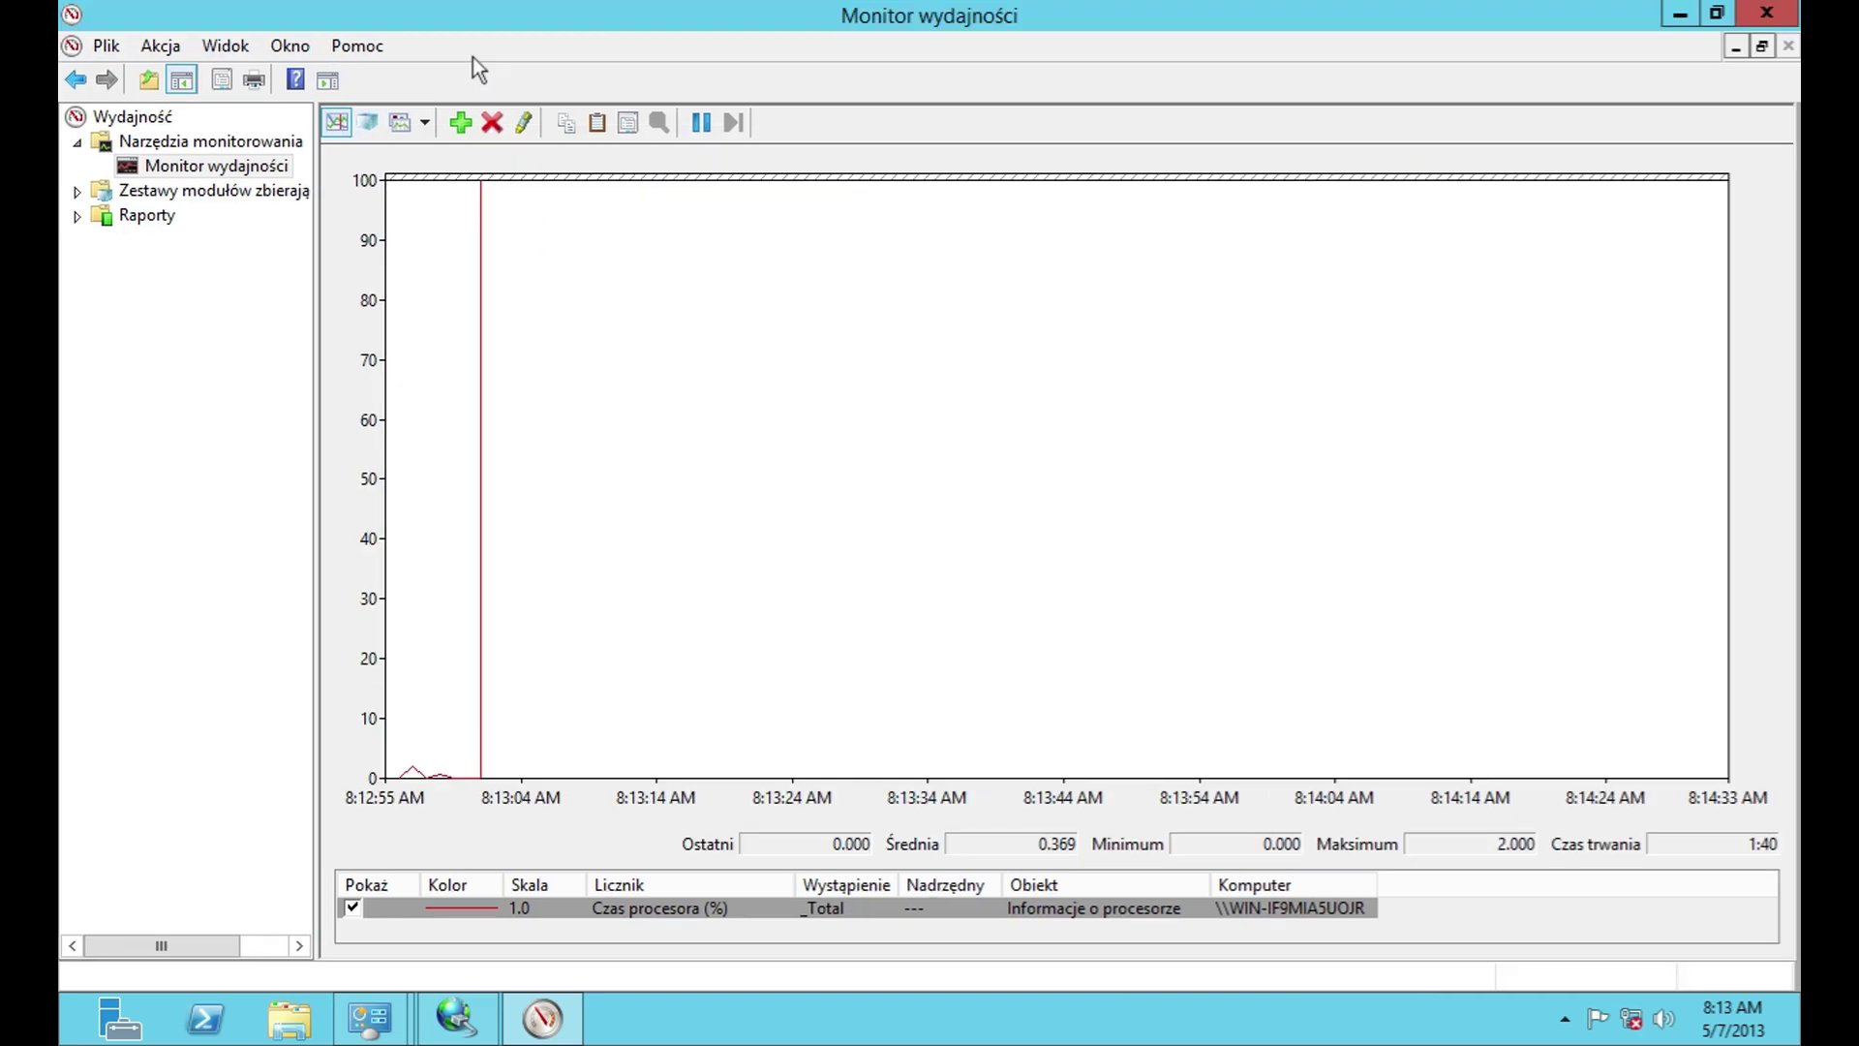
click(368, 122)
click(887, 142)
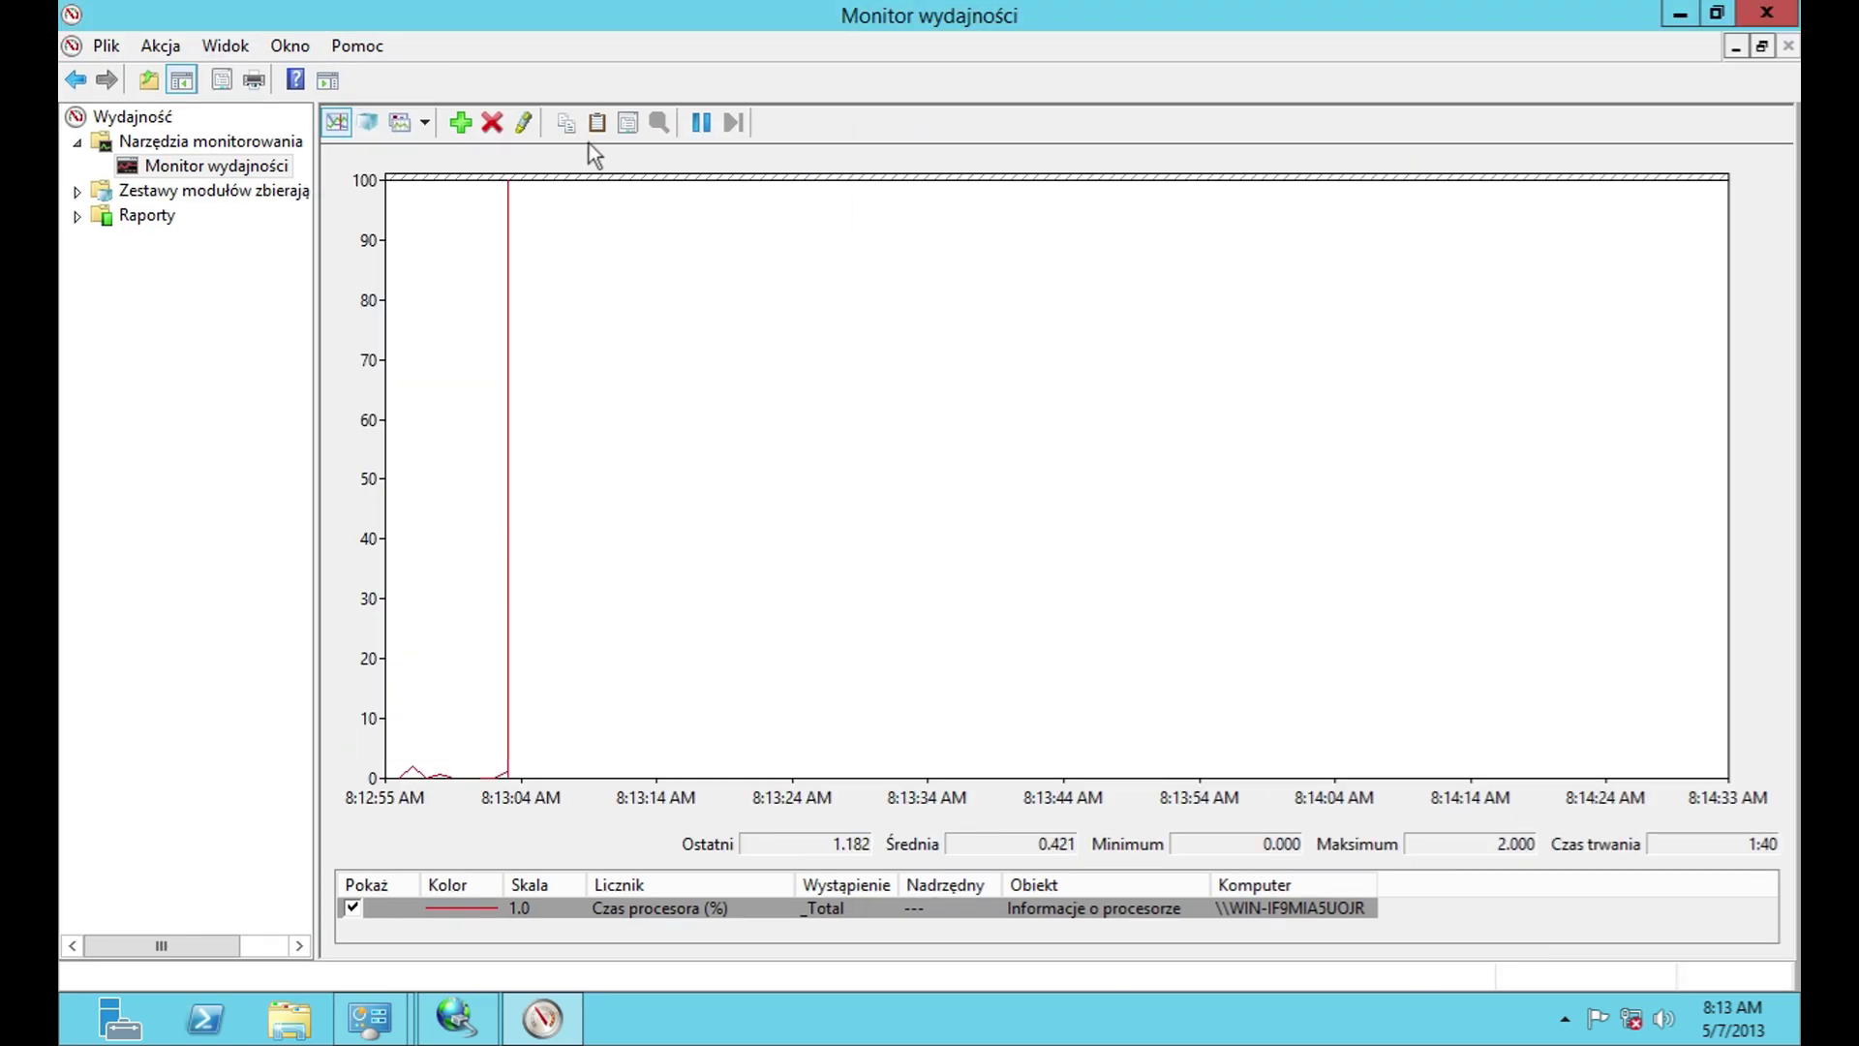
click(401, 123)
click(424, 123)
click(431, 151)
click(424, 123)
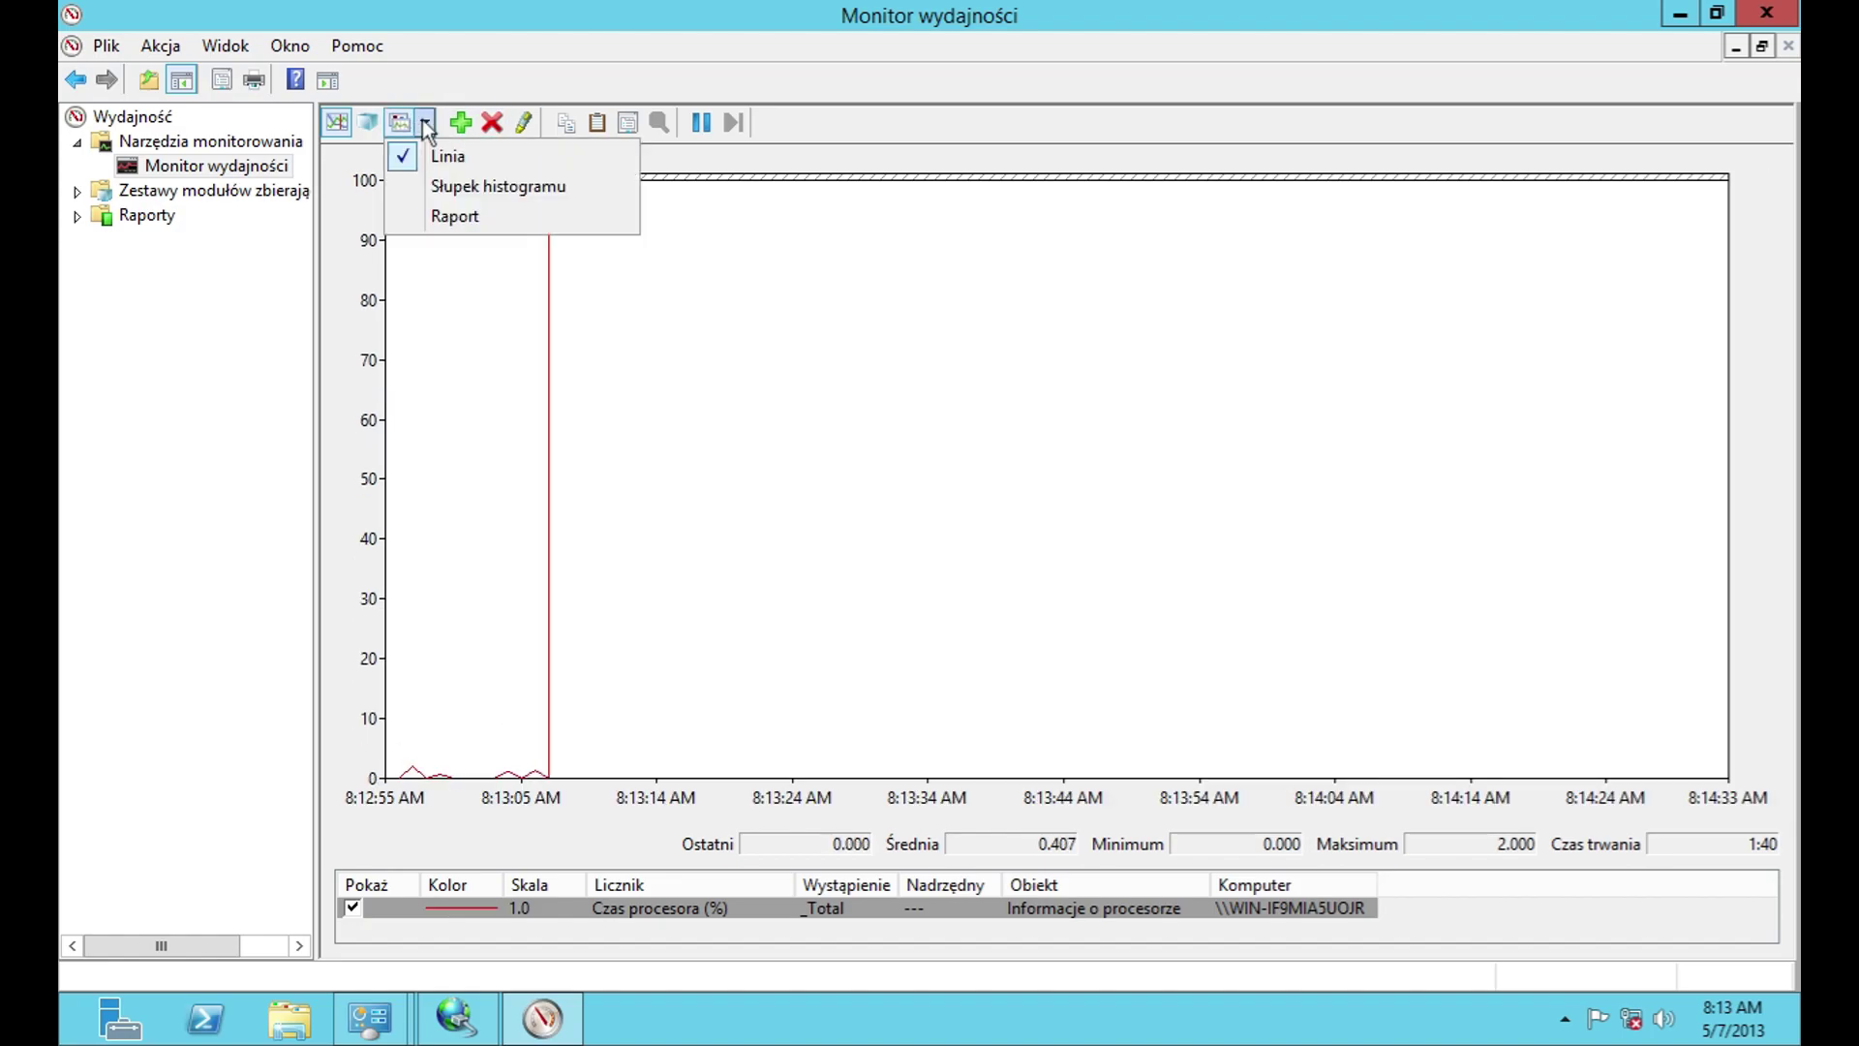
click(441, 212)
click(424, 123)
click(446, 183)
click(424, 123)
click(441, 153)
Step: Show the Reports section and view the Performance Monitor version information
click(119, 218)
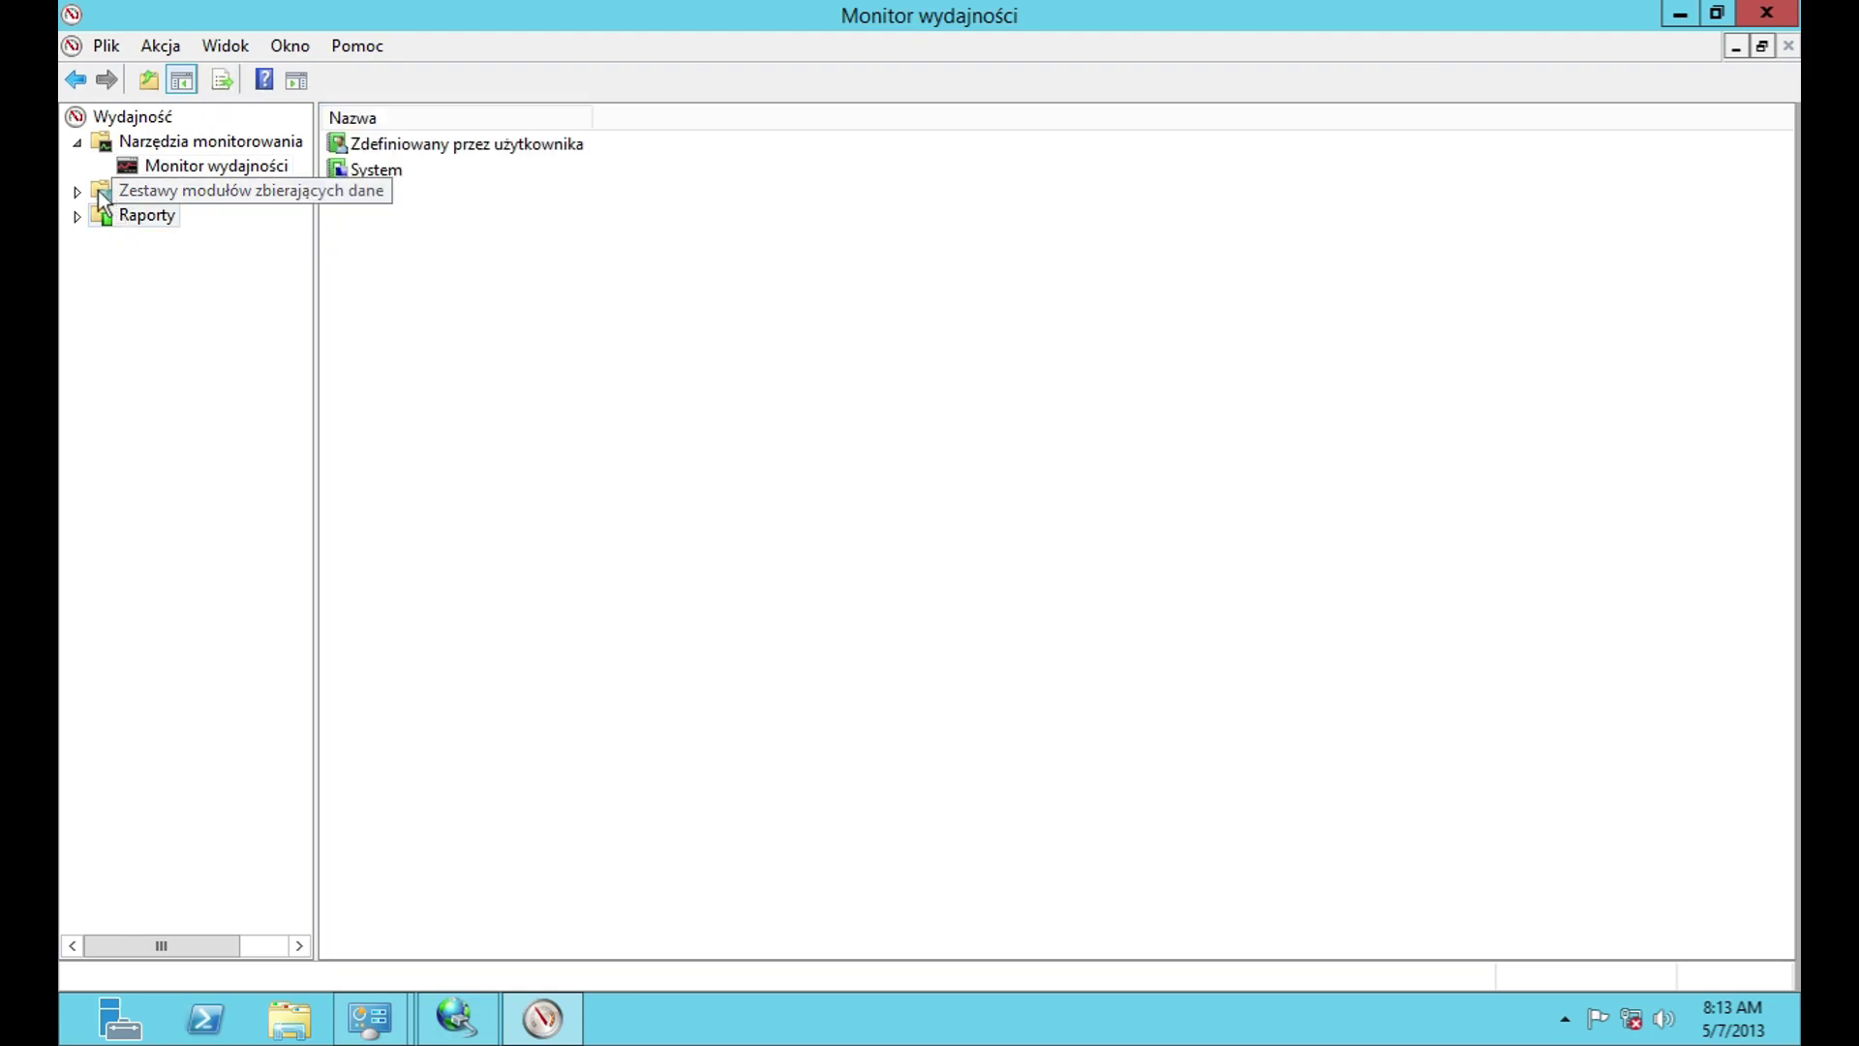
click(357, 45)
click(431, 174)
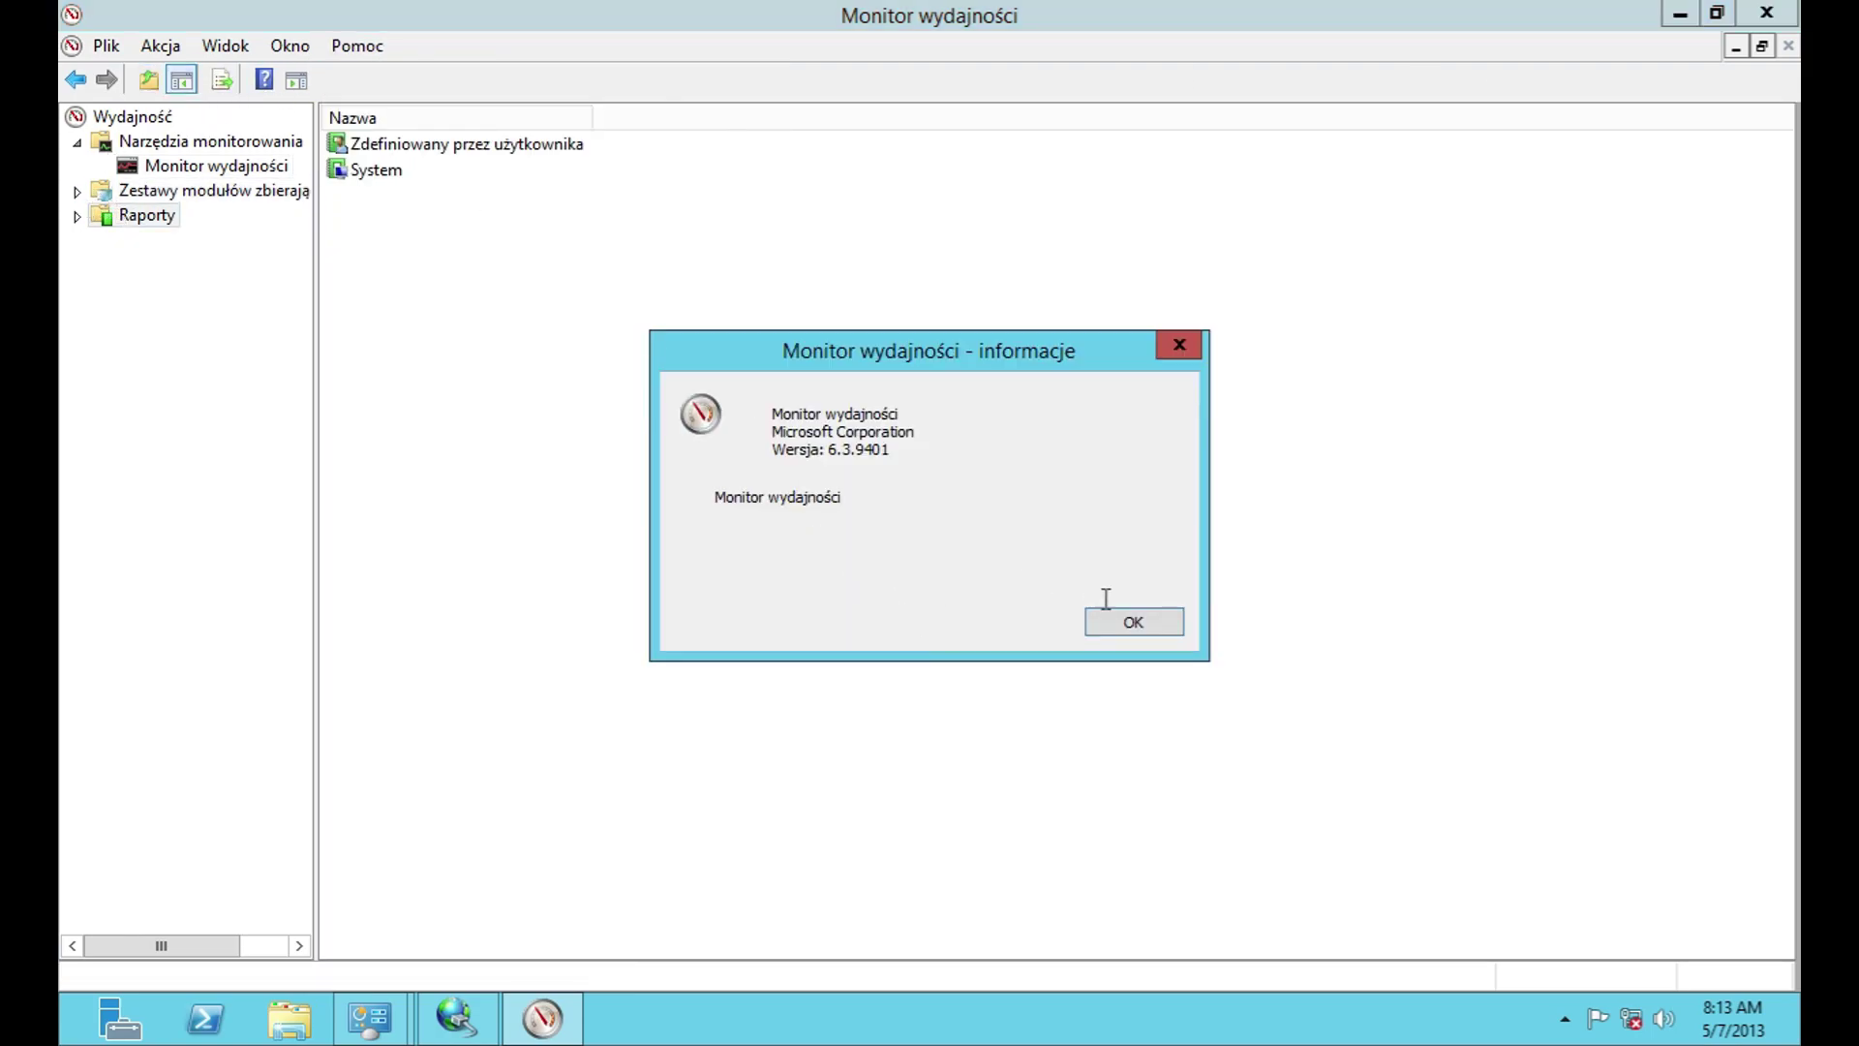
key(Return)
Step: Browse the System data collector set and System Diagnostics reports, then close Performance Monitor
click(77, 191)
click(102, 214)
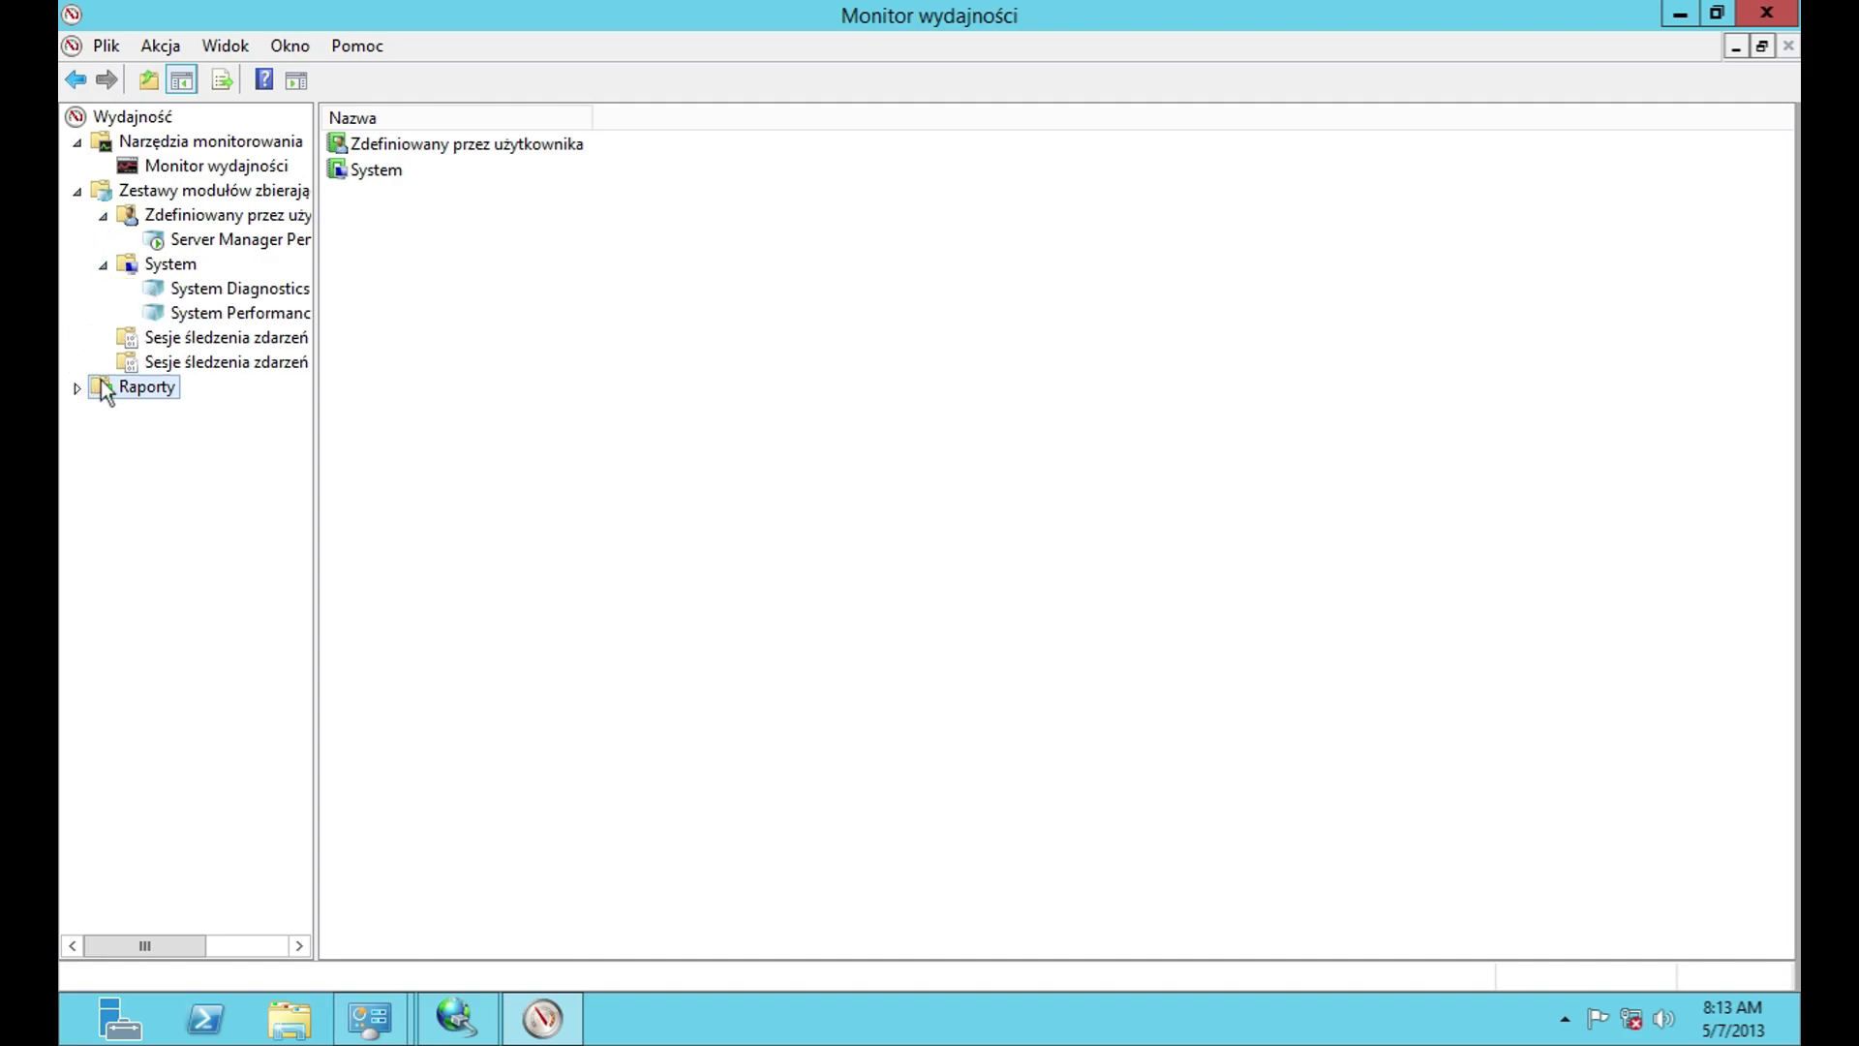
double_click(339, 169)
click(368, 155)
double_click(368, 155)
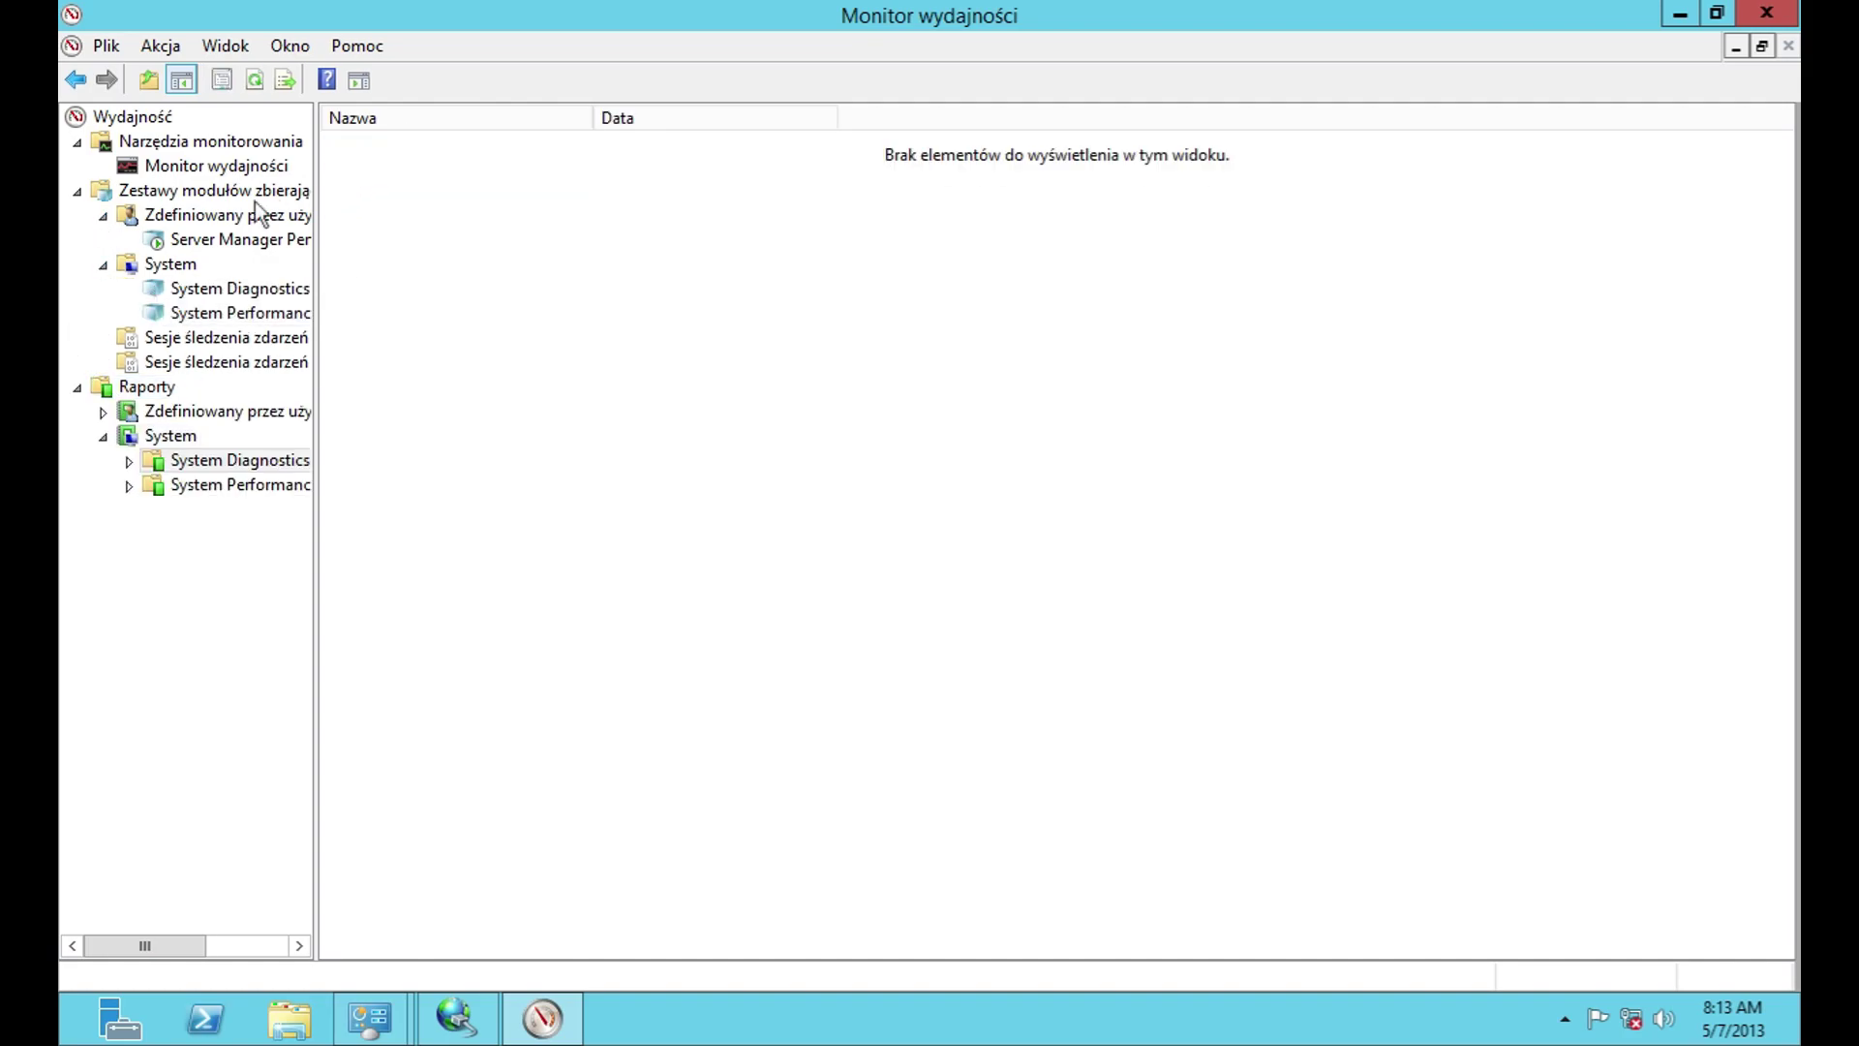
click(1768, 13)
Step: Launch Resource Monitor, move its window up, and view its version information
double_click(834, 577)
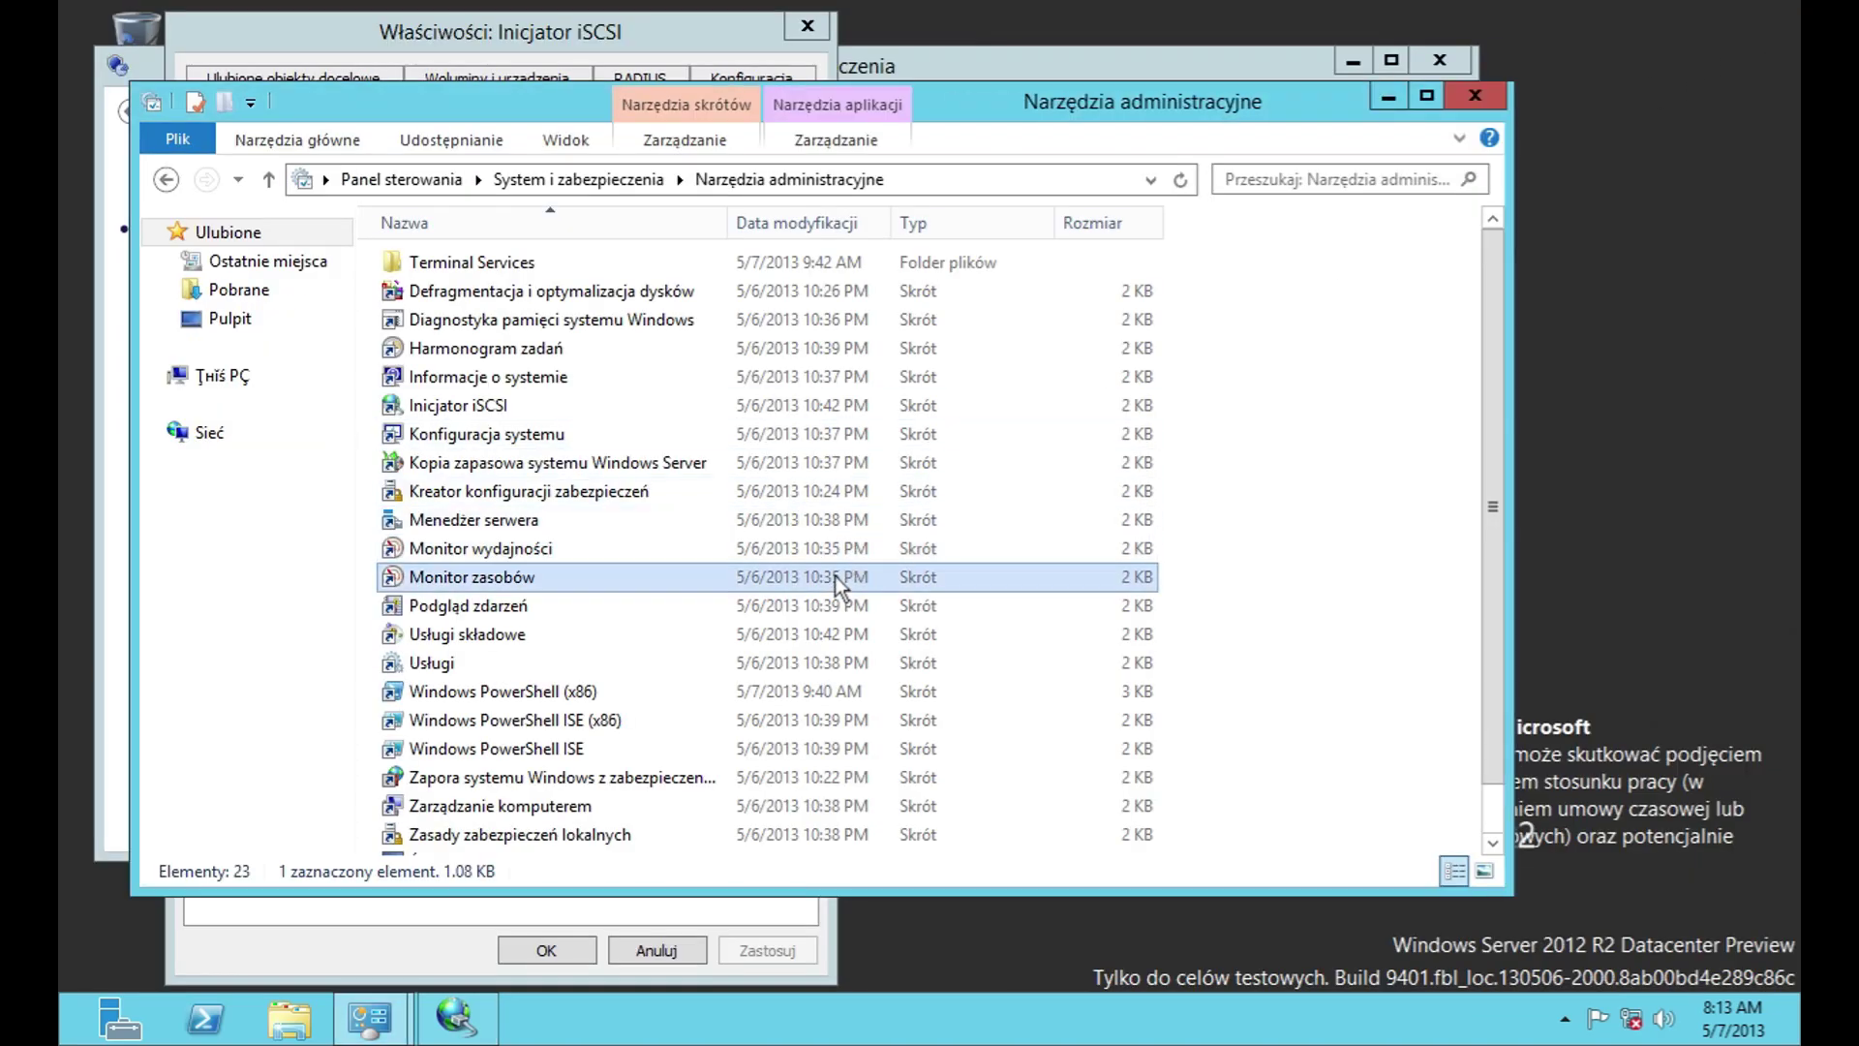
drag(457, 186, 468, 12)
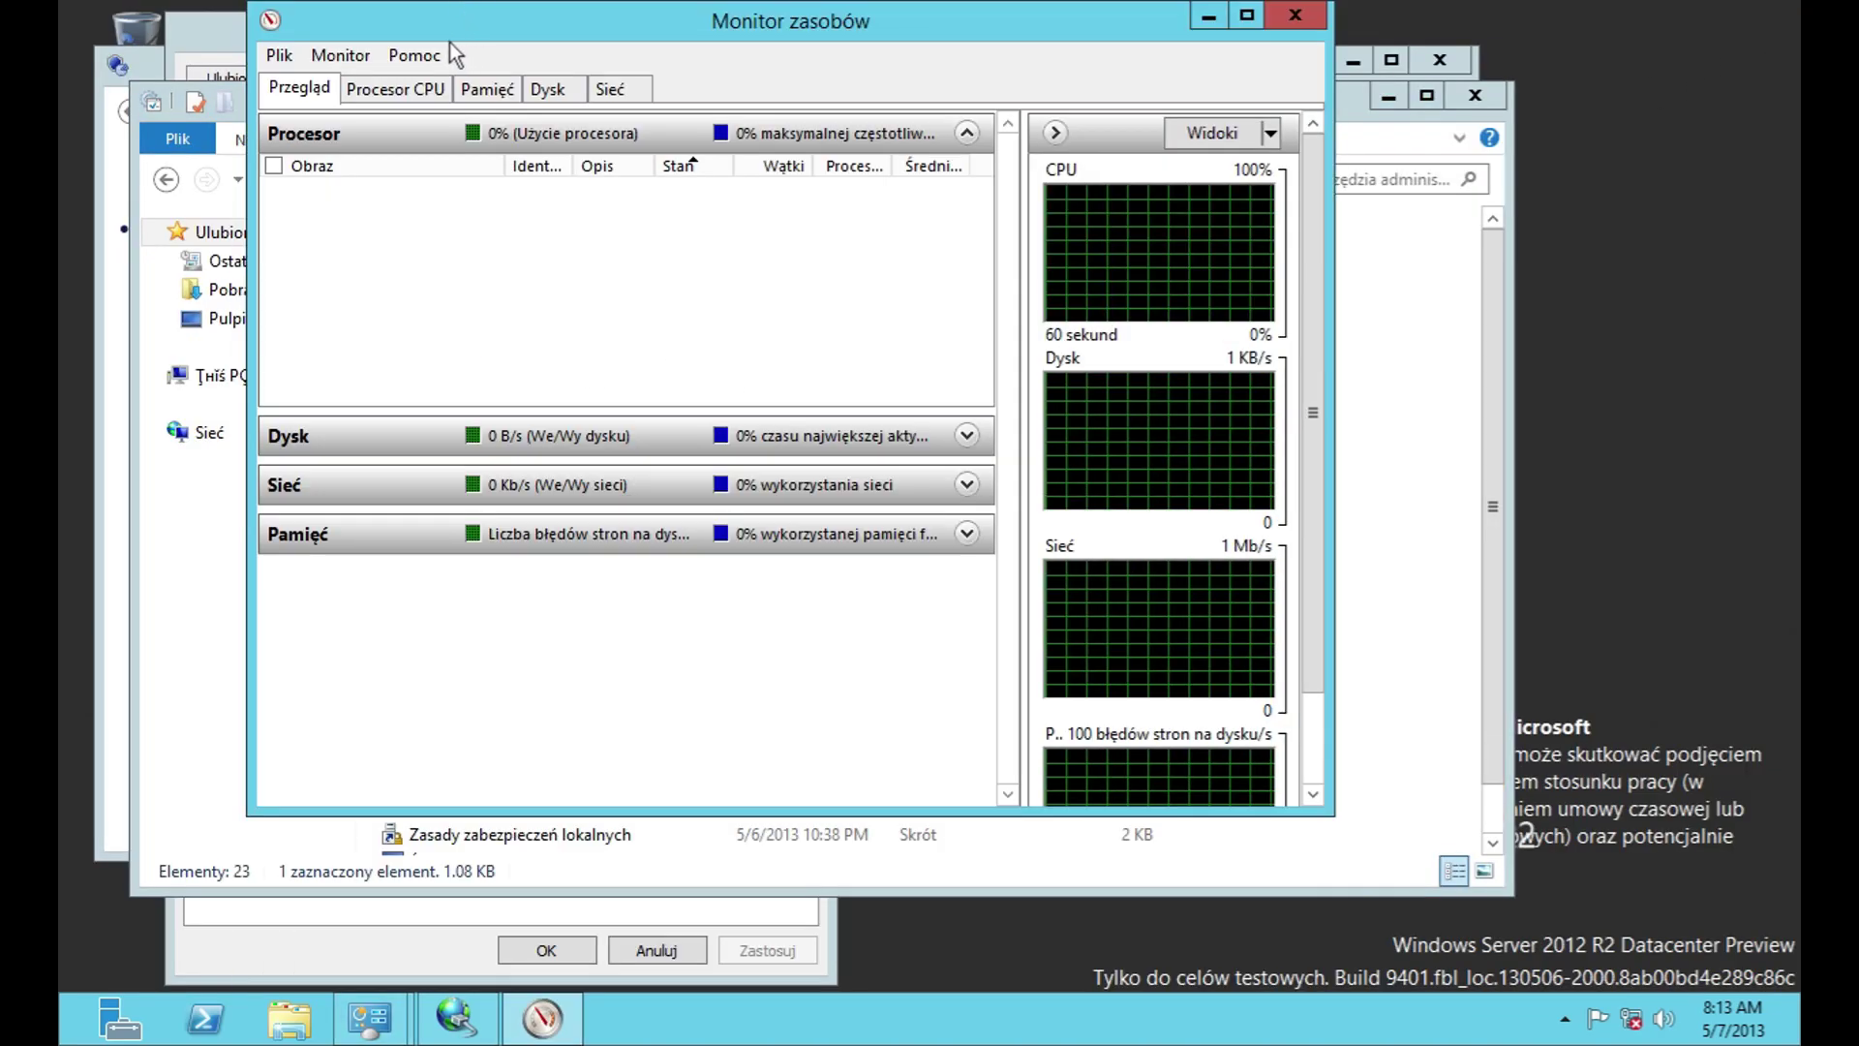
click(279, 55)
mouse_move(415, 58)
click(472, 88)
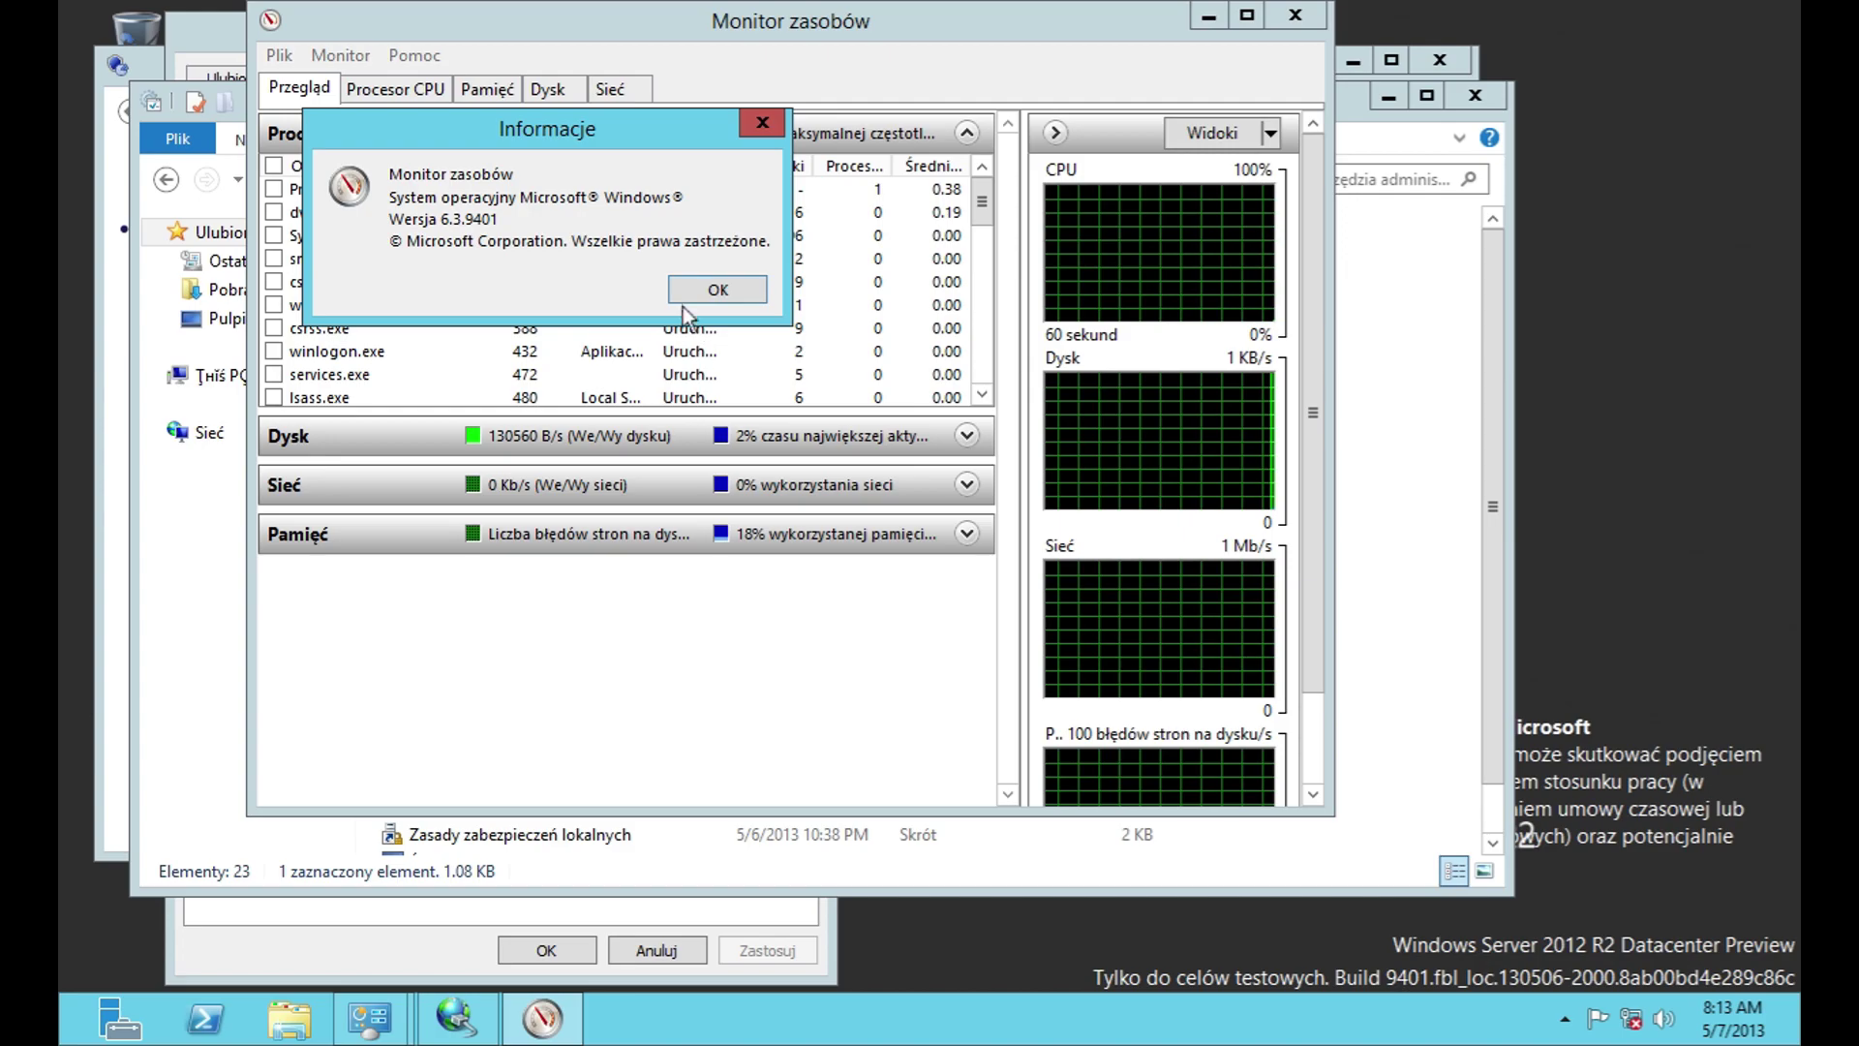
click(685, 290)
Step: Expand the Dysk, Sieć and Pamięć sections in the overview
scroll(684, 282, down, 7)
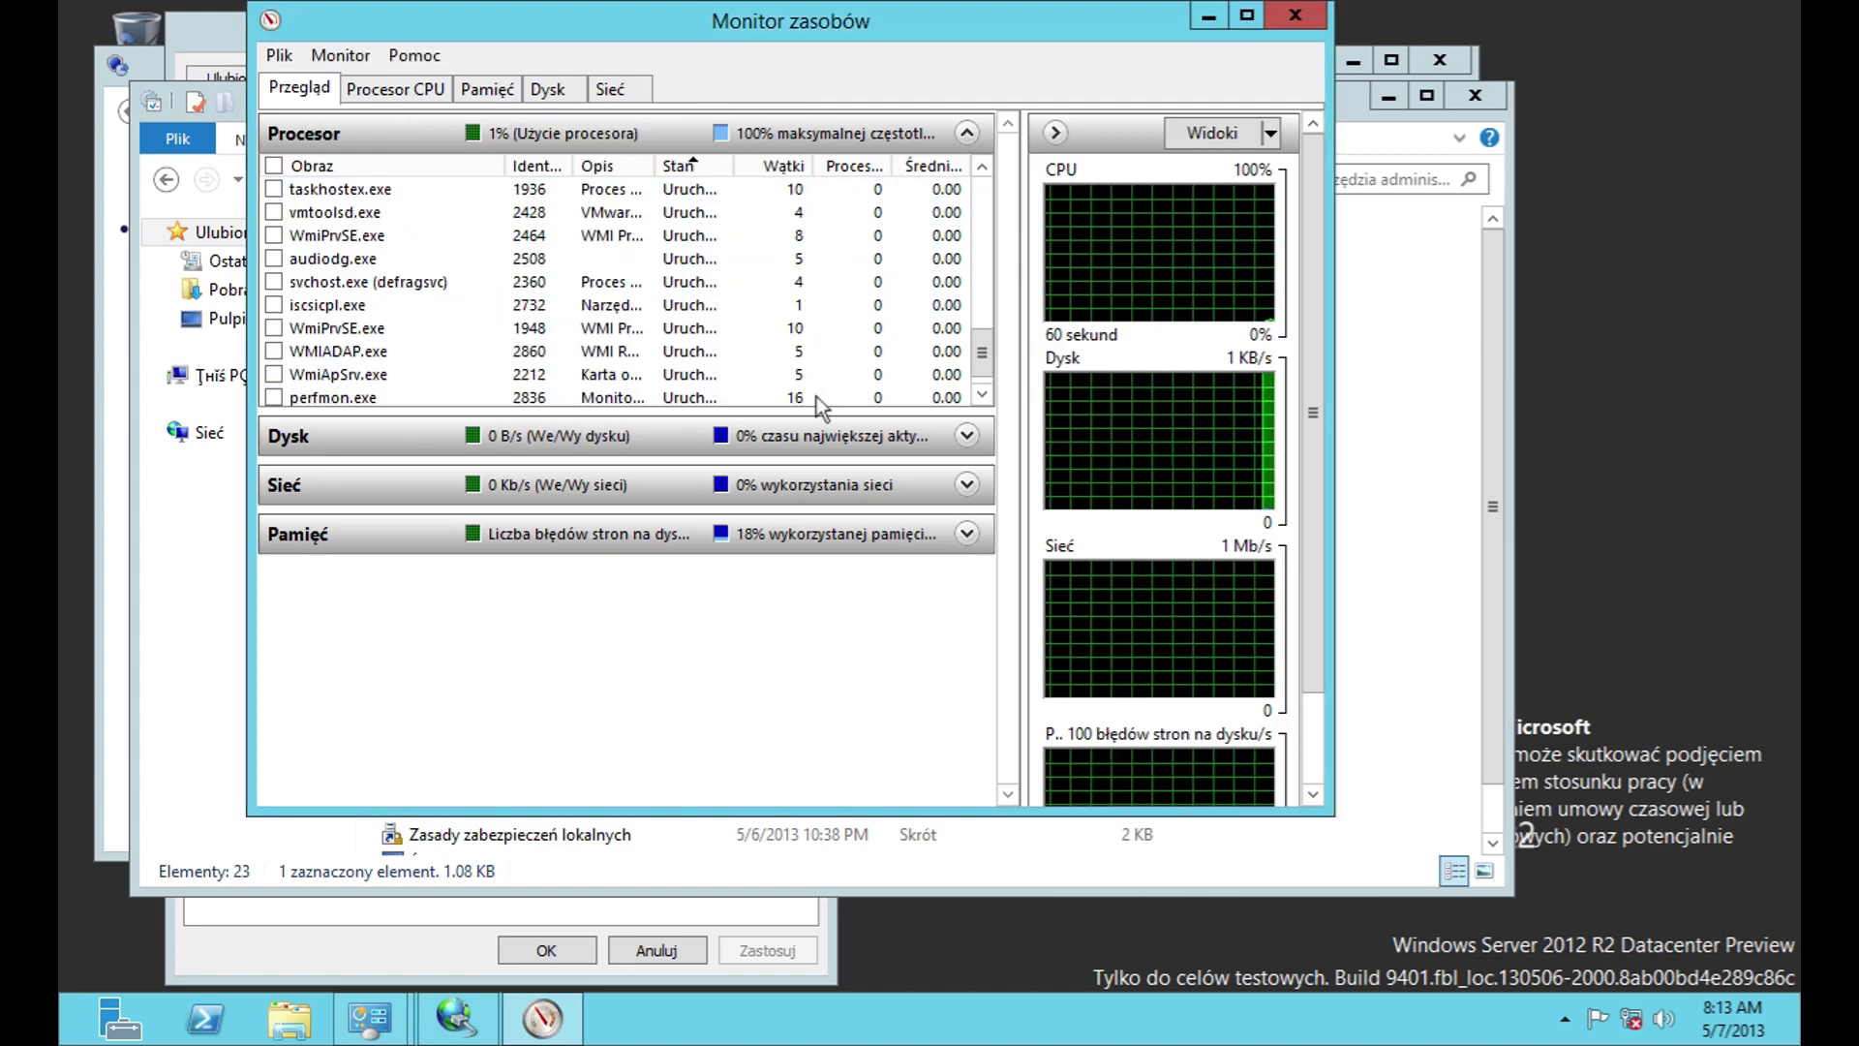
click(976, 440)
click(979, 742)
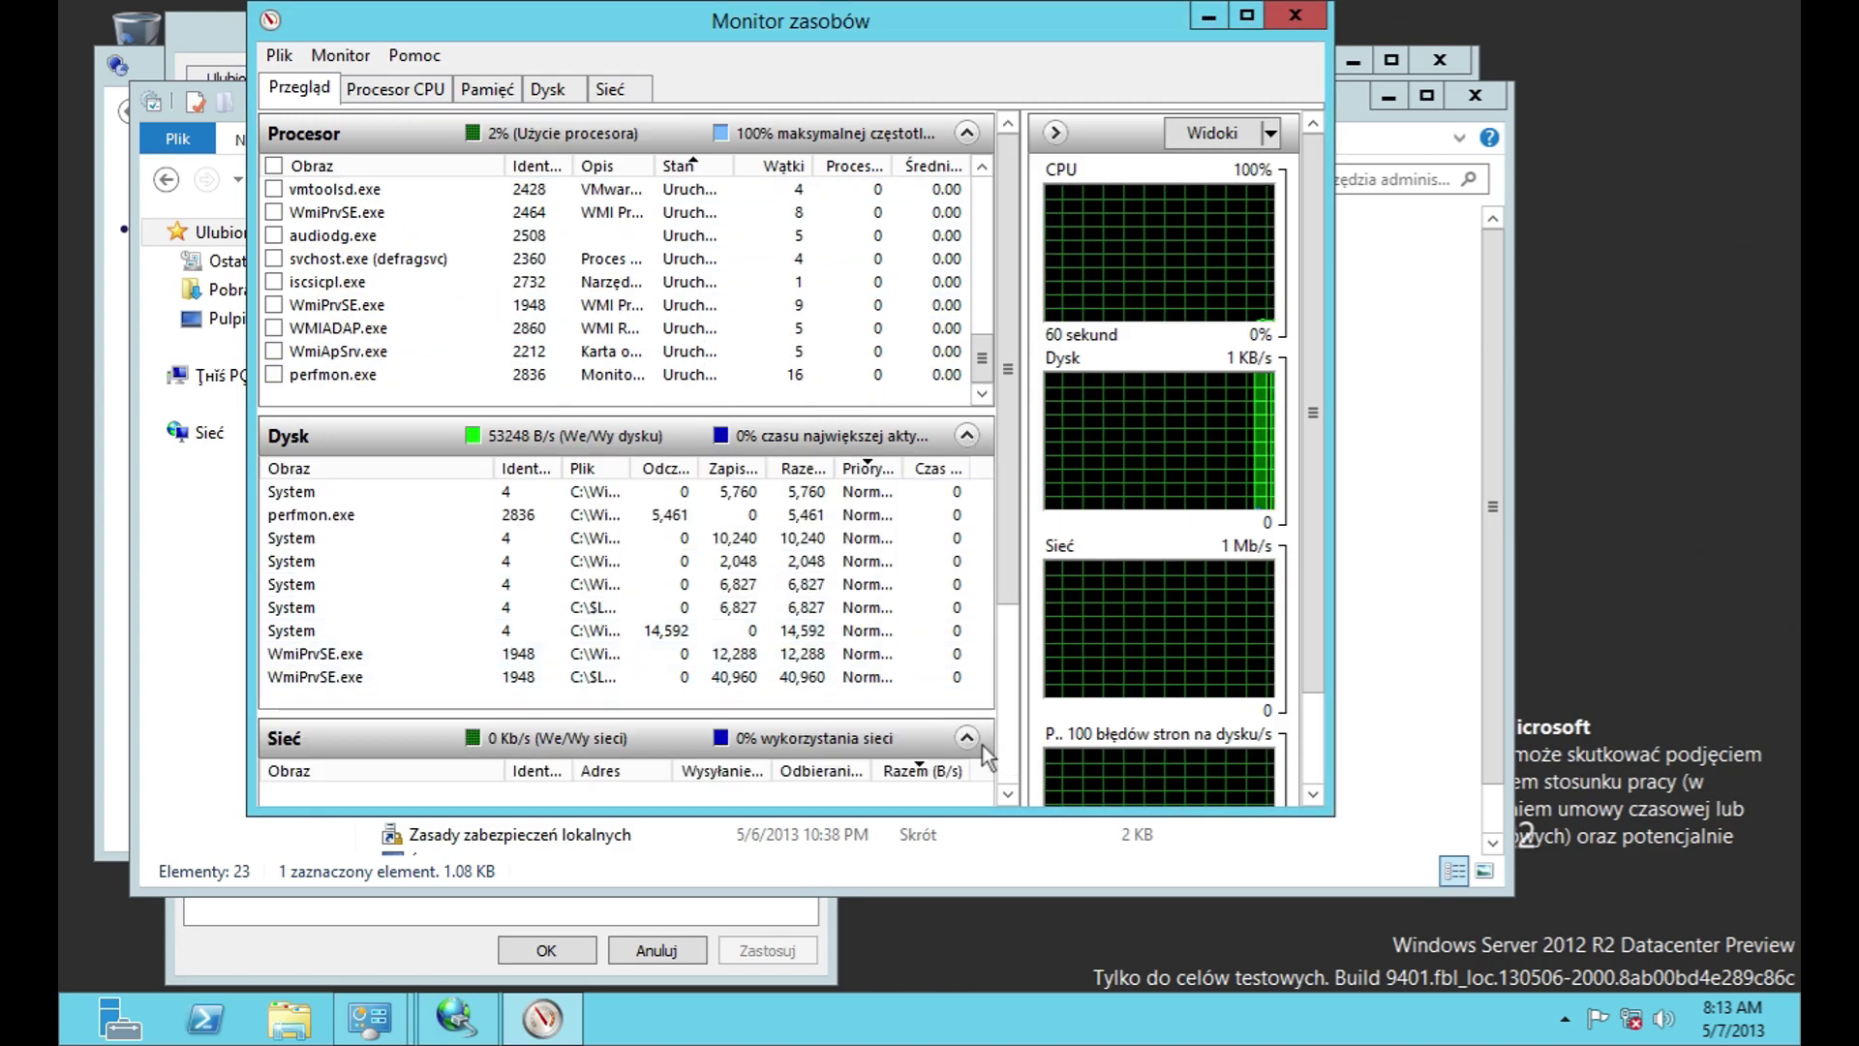
drag(1001, 560, 984, 723)
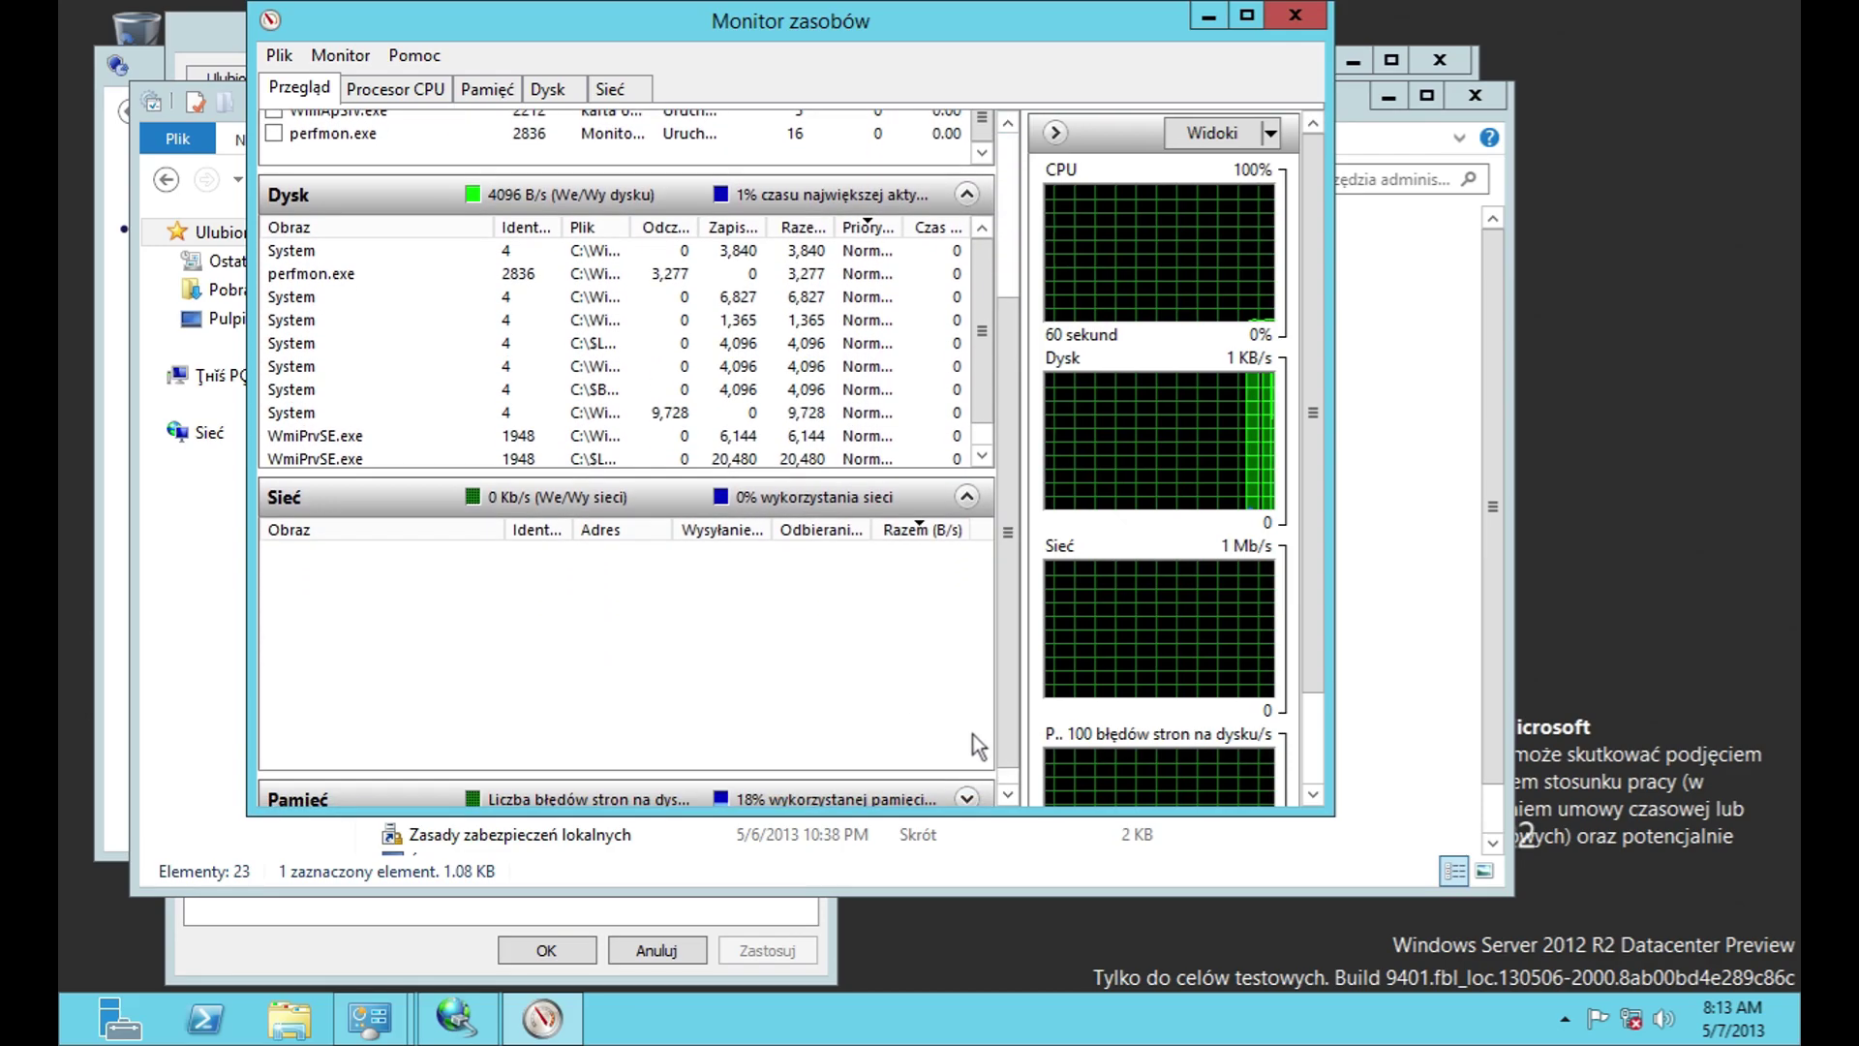
click(966, 798)
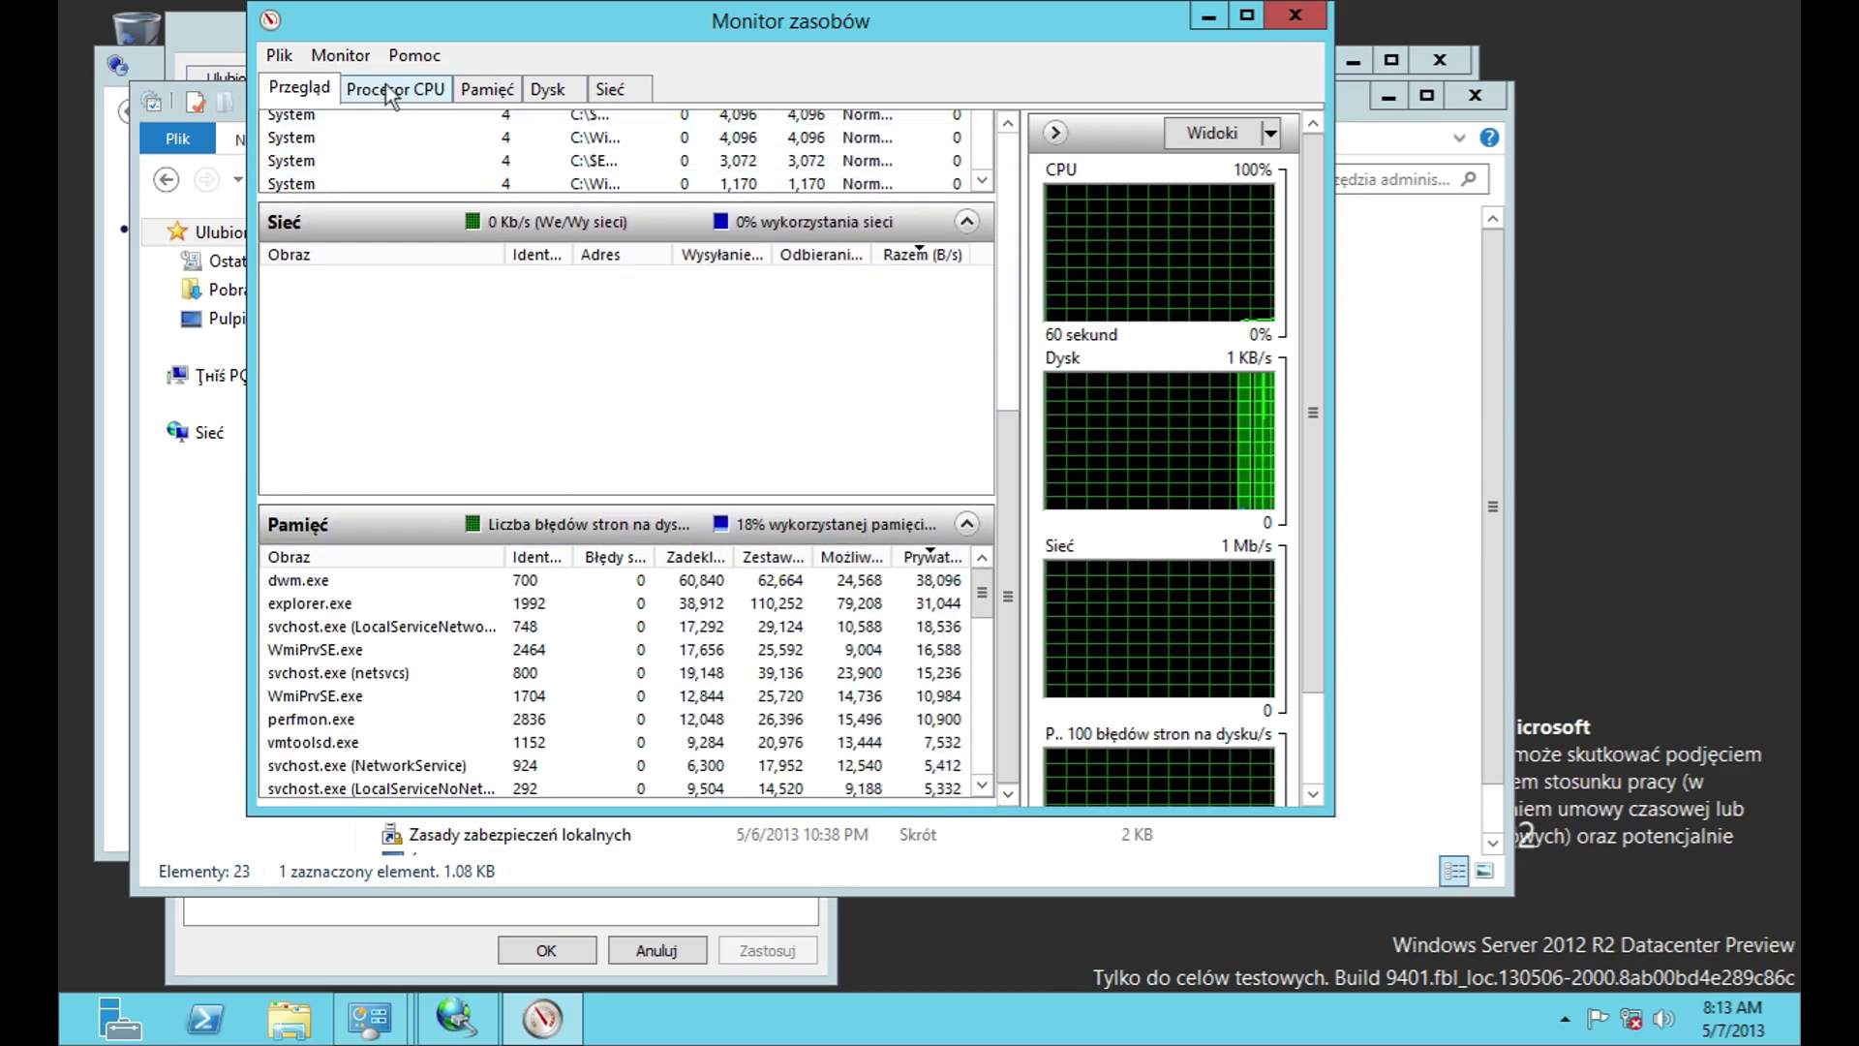
Step: Switch to the CPU tab and expand its Usługi services section
click(390, 89)
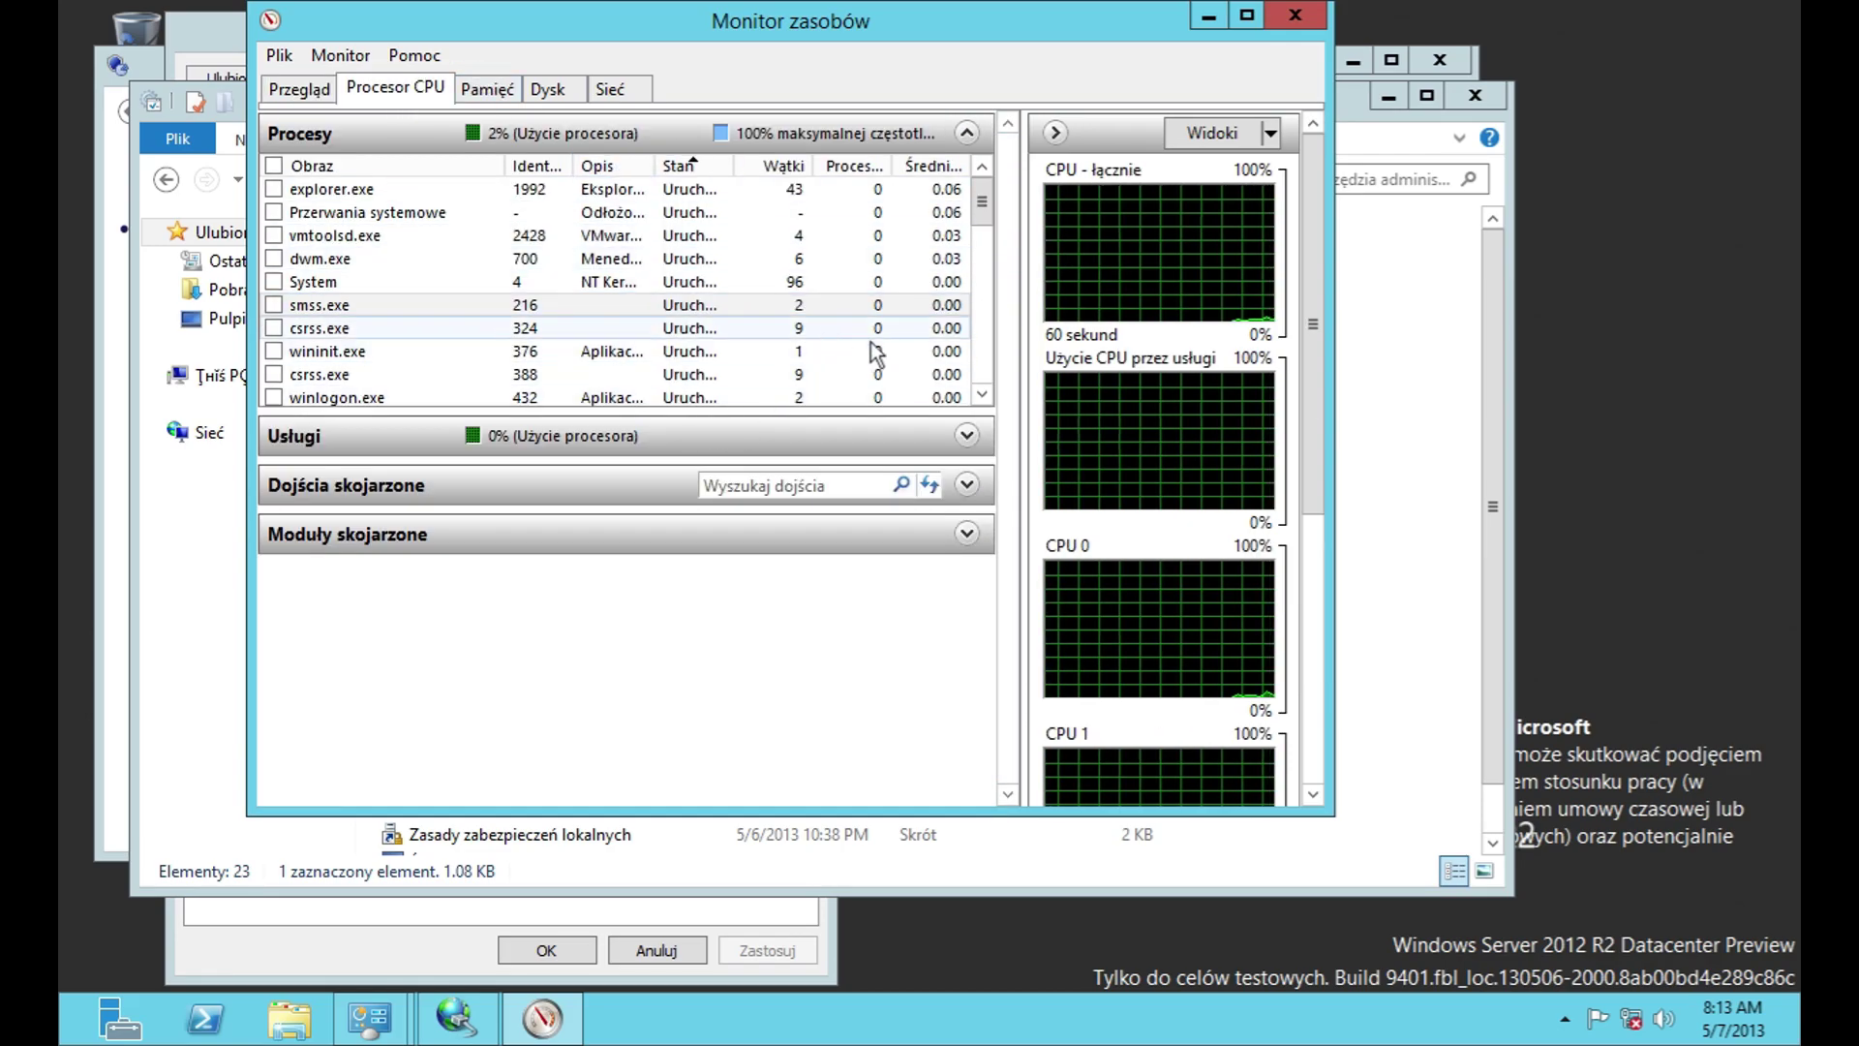
scroll(852, 346, down, 10)
click(966, 435)
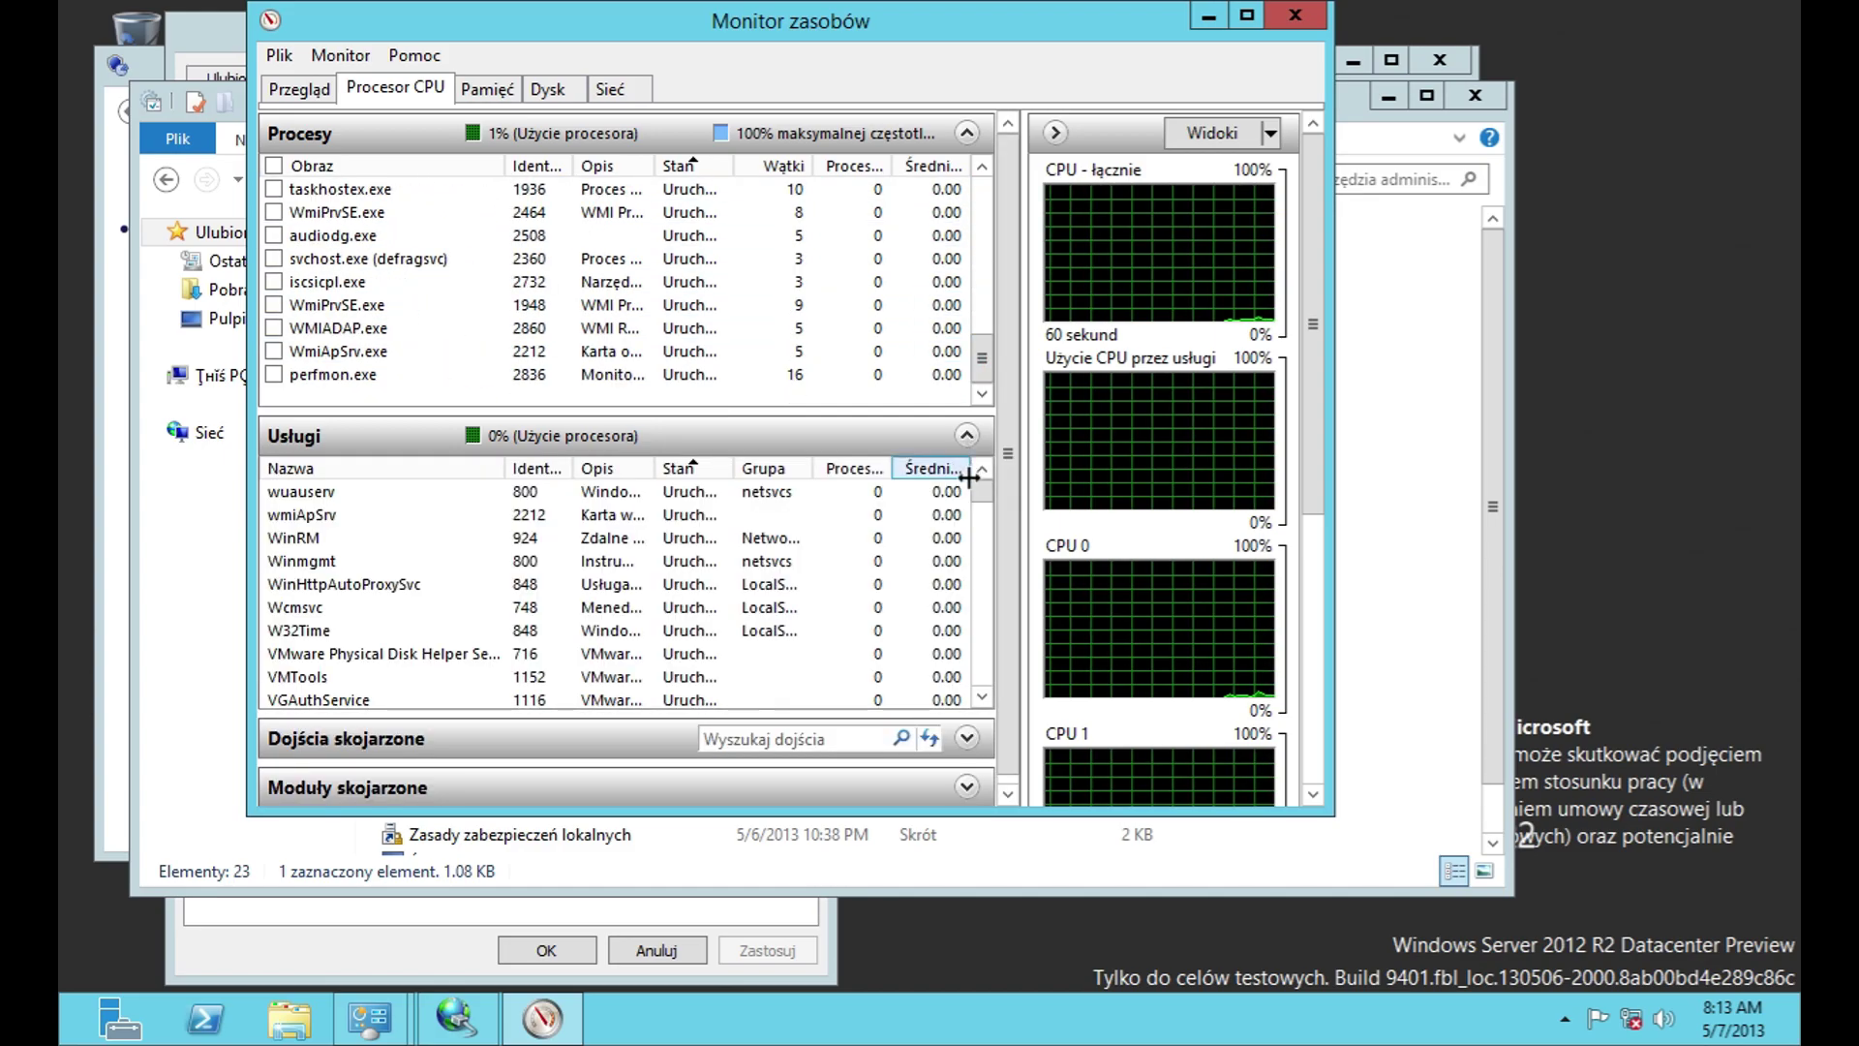
scroll(1014, 618, down, 2)
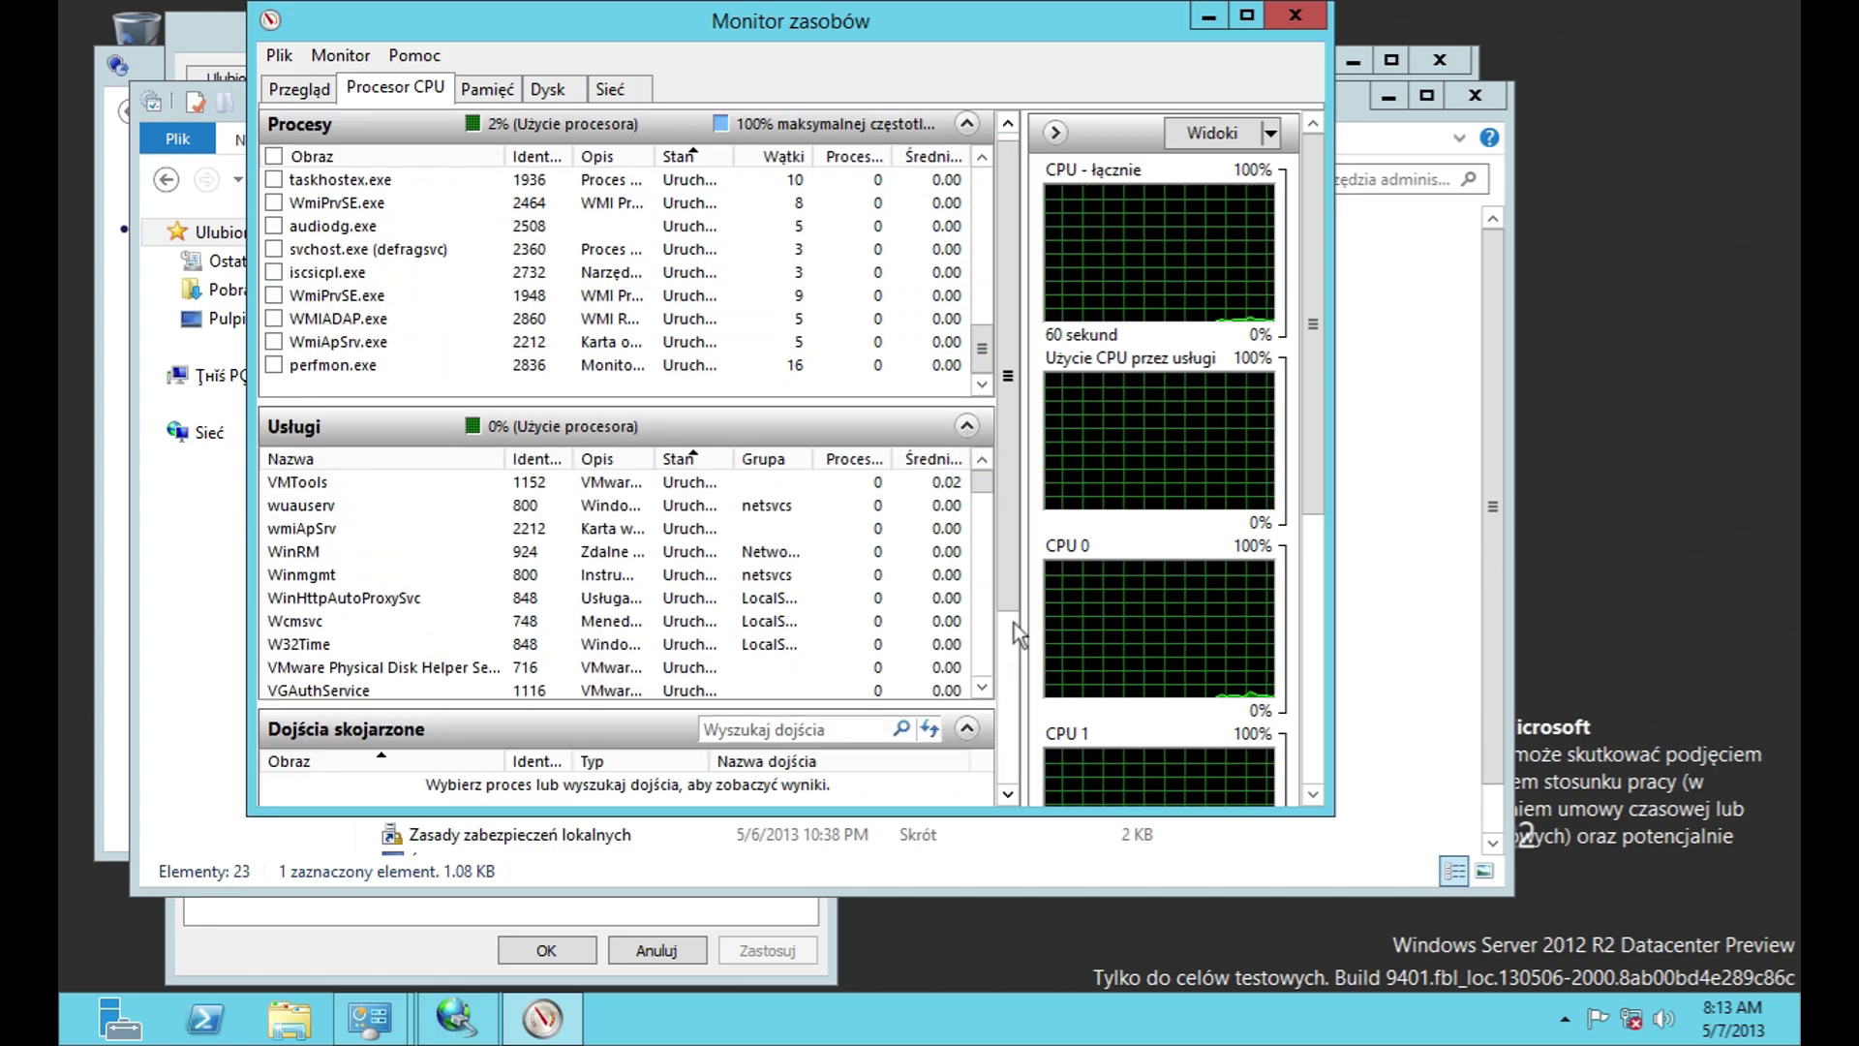
scroll(1013, 627, down, 10)
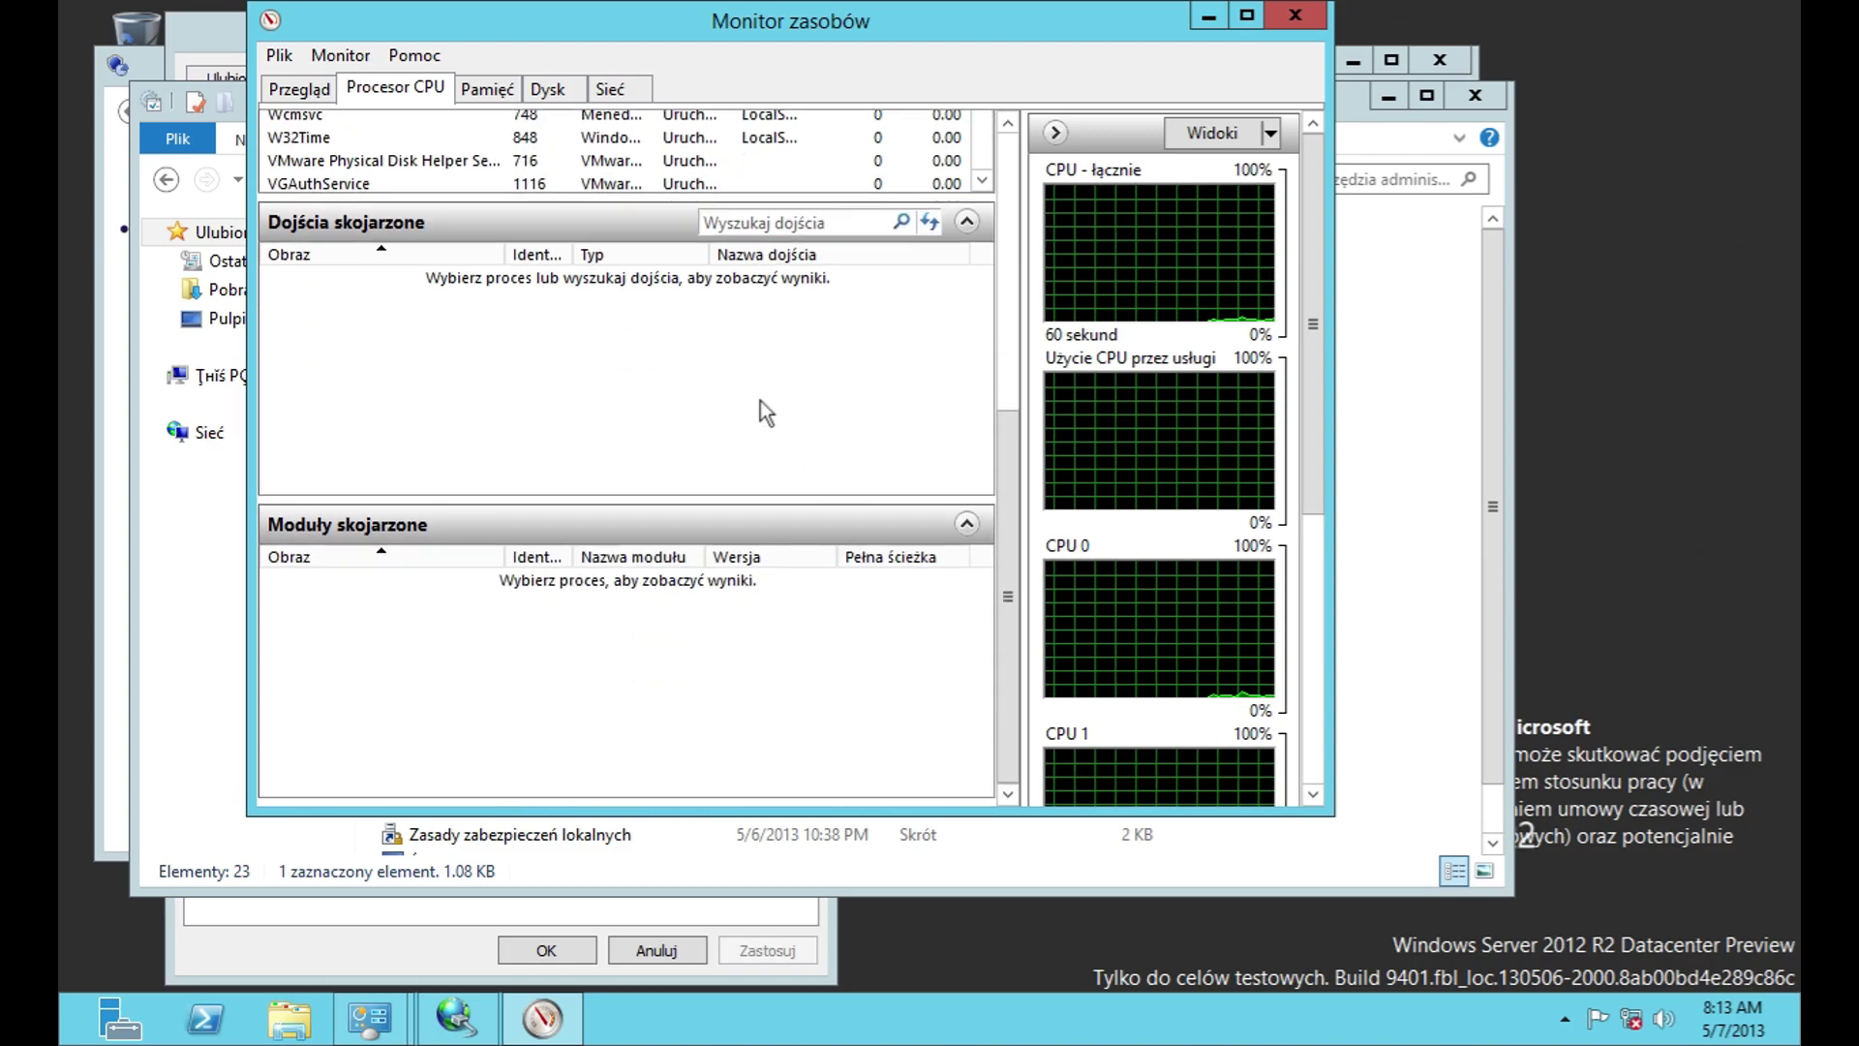
Step: Switch through the Memory, Disk and Network tabs, then close the iSCSI Initiator properties
click(486, 88)
scroll(998, 200, down, 3)
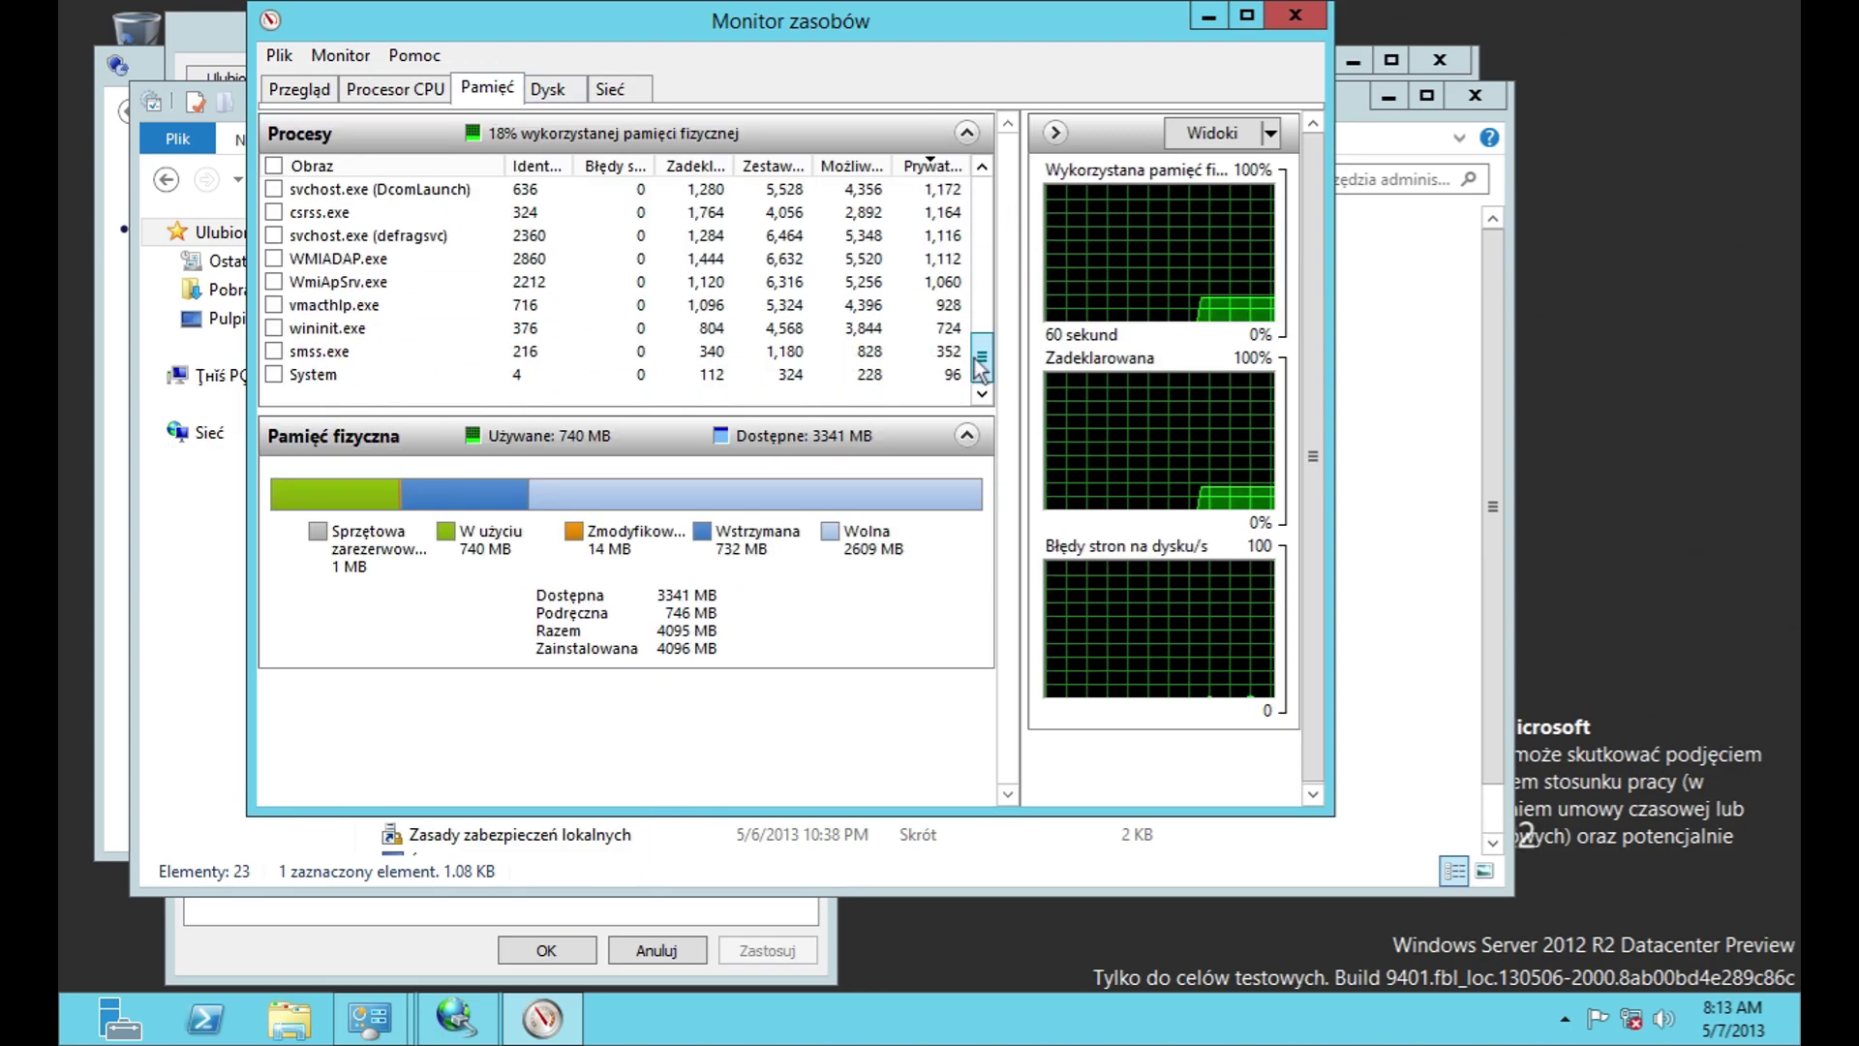
click(548, 88)
click(612, 88)
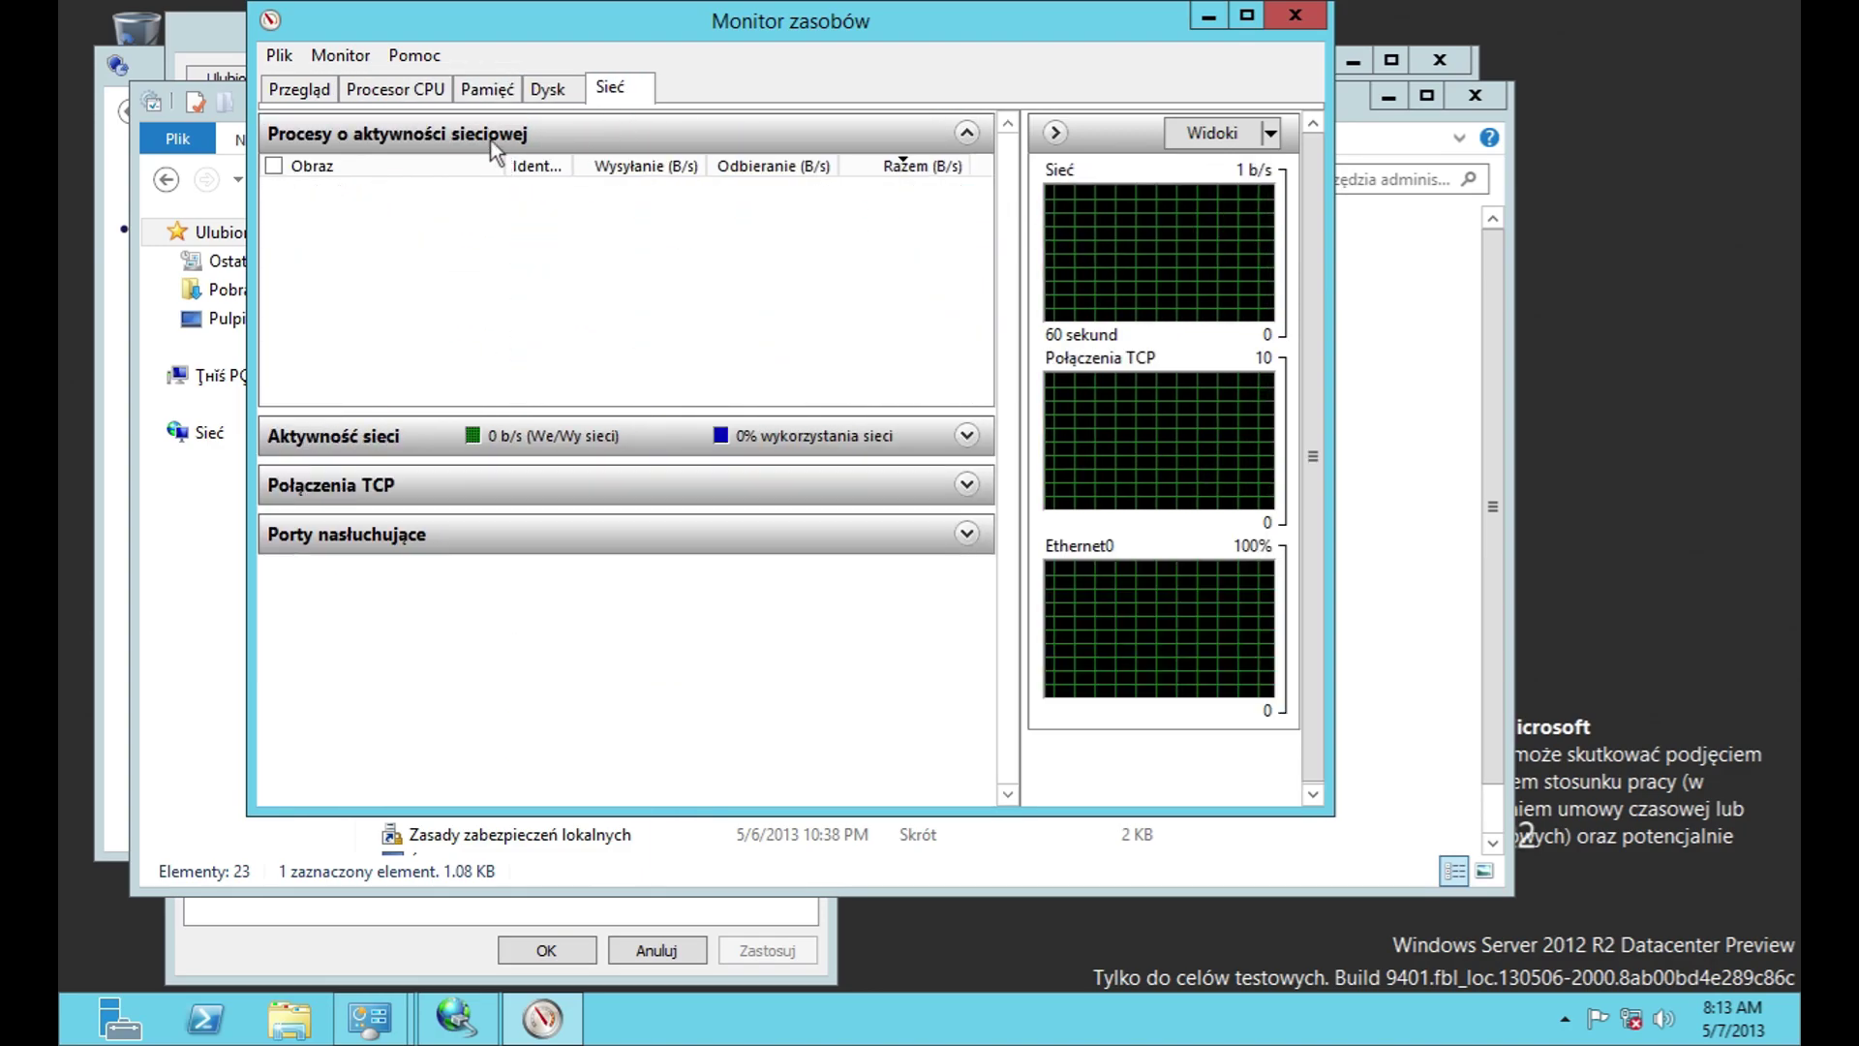
click(241, 55)
click(807, 26)
click(414, 54)
Step: Close Resource Monitor, launch Event Viewer, and check its version information
click(1271, 20)
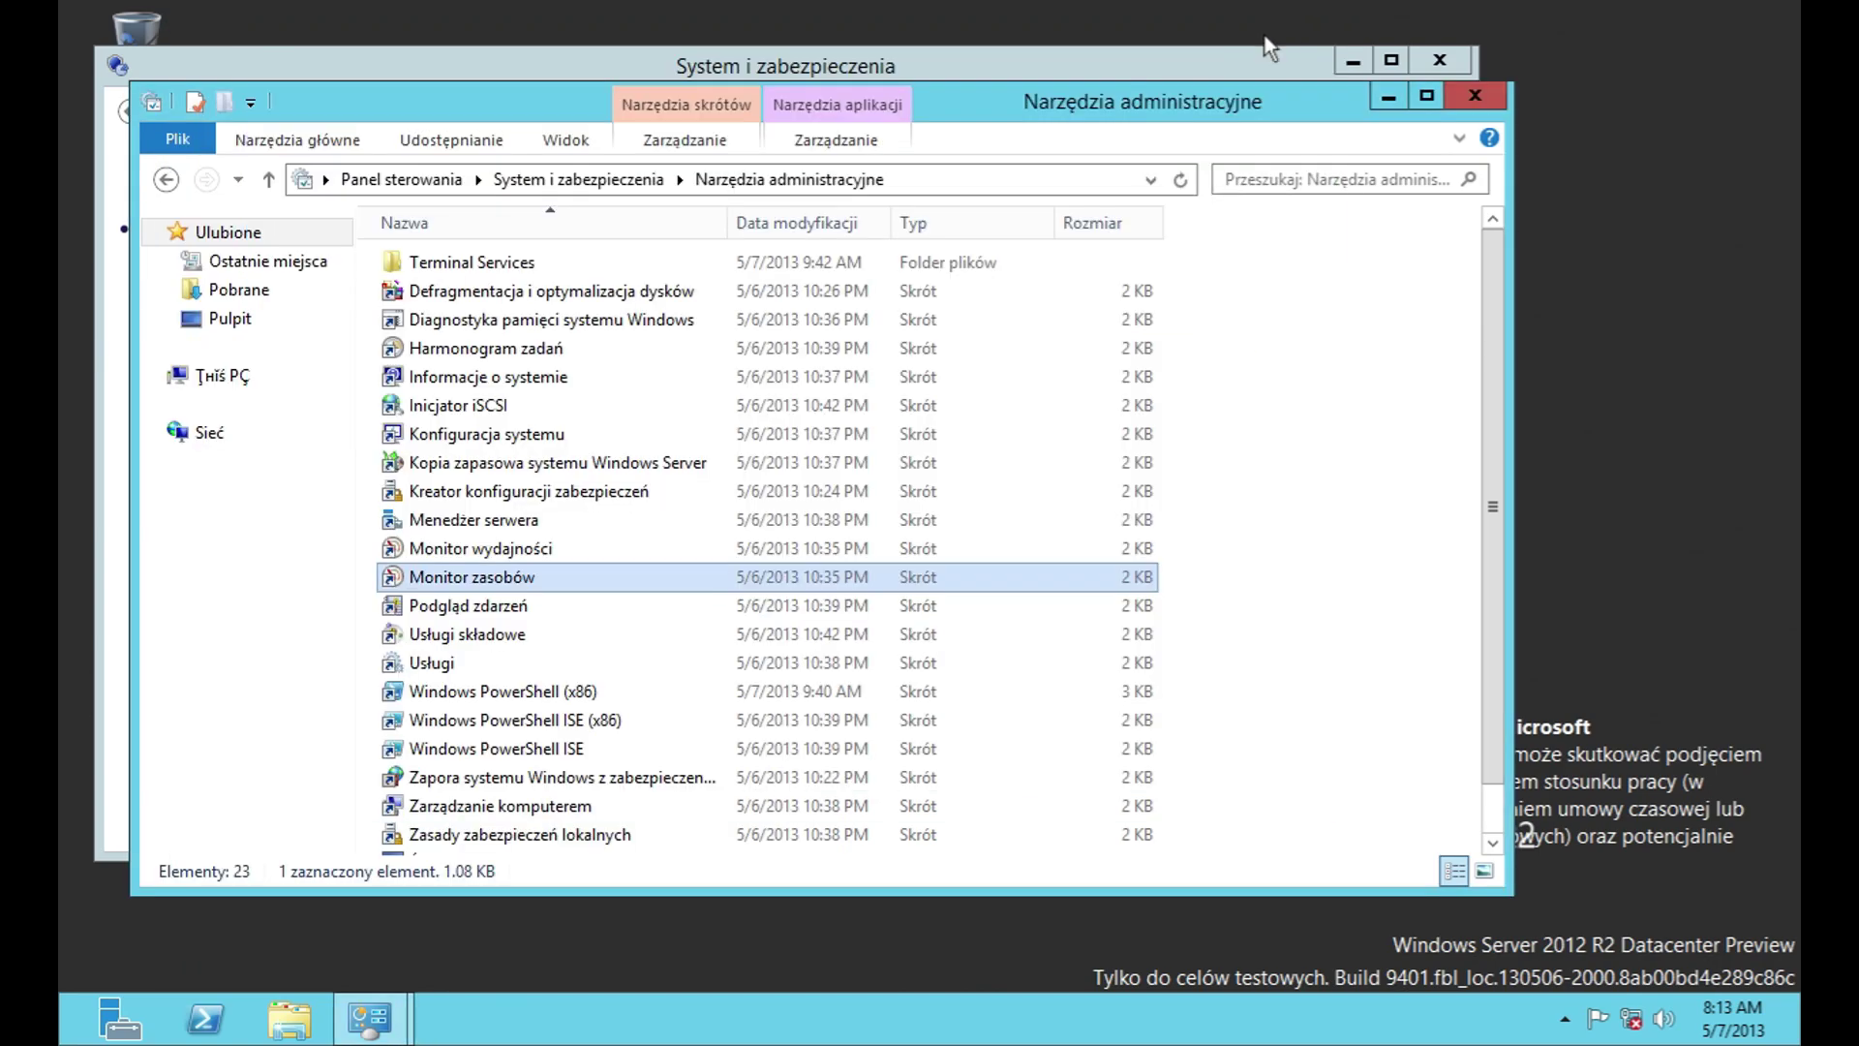
double_click(602, 601)
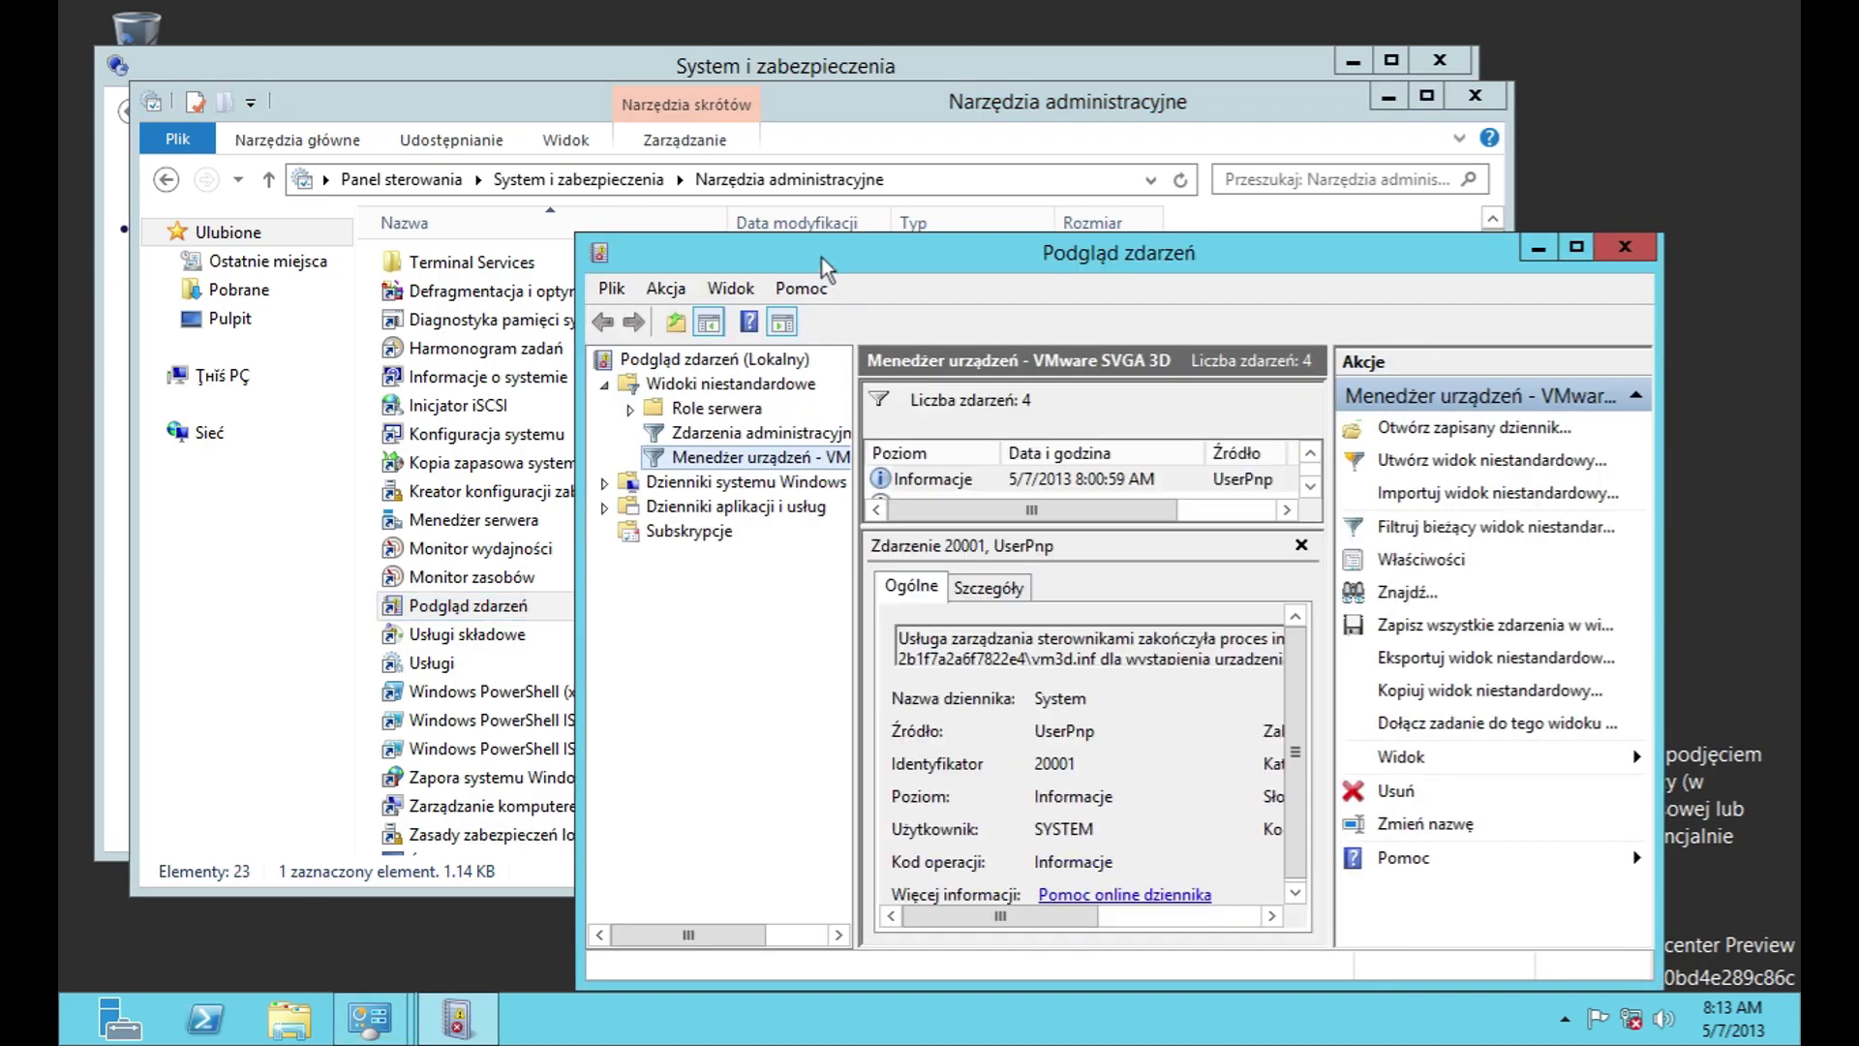
drag(821, 257, 679, 145)
click(473, 174)
mouse_move(663, 176)
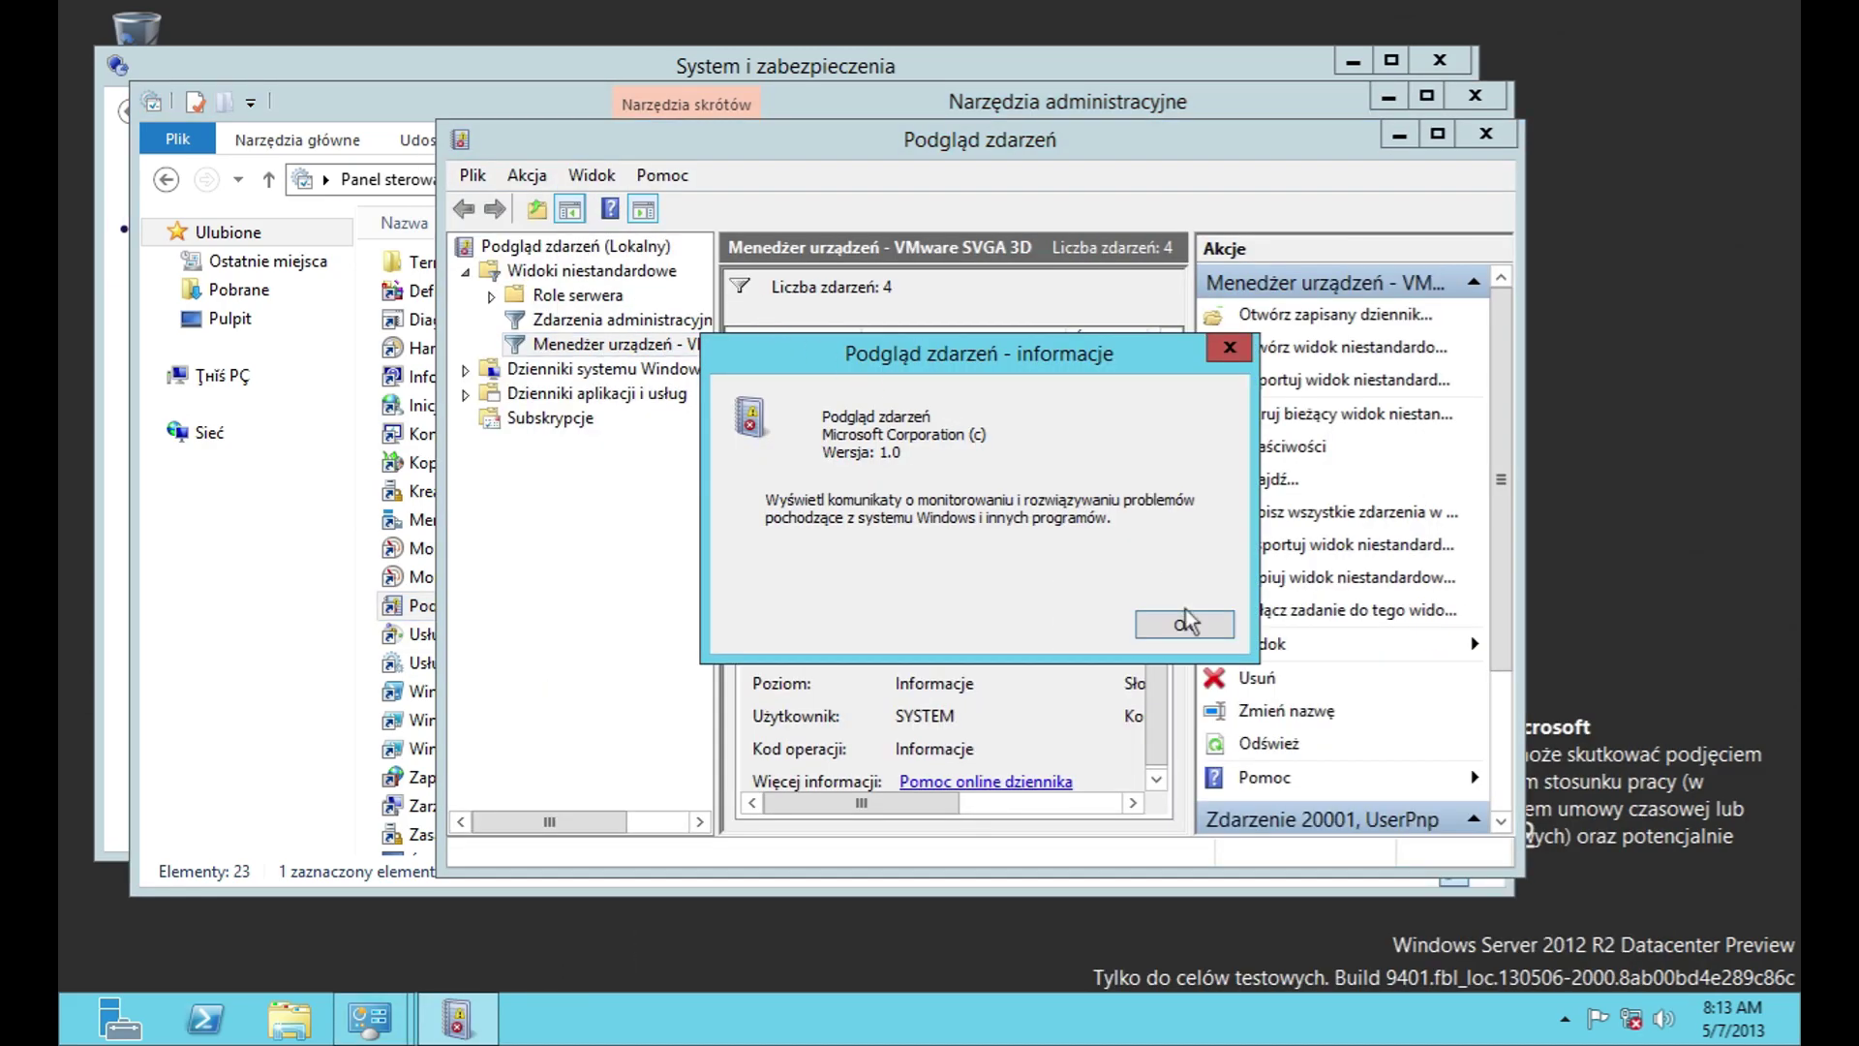
click(1187, 620)
Step: Maximize Event Viewer and inspect the details of event 20003
double_click(728, 155)
double_click(429, 262)
click(264, 141)
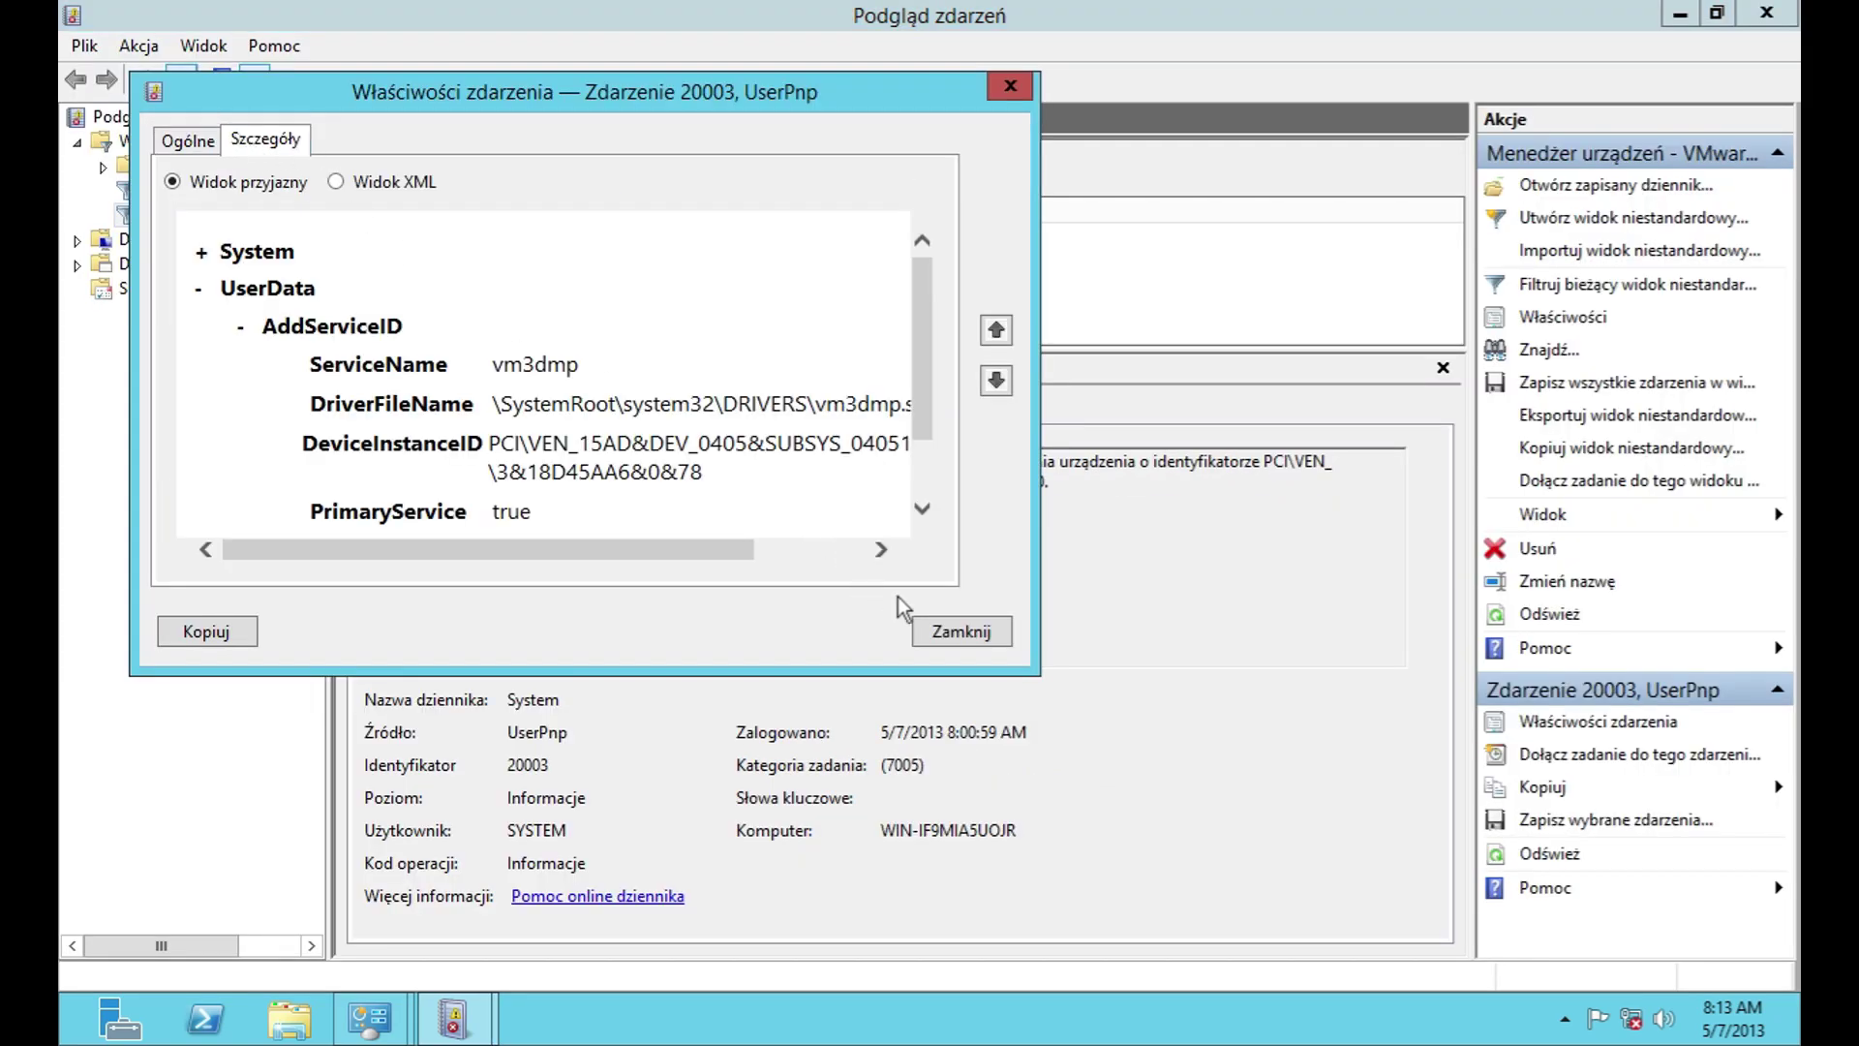
scroll(915, 379, down, 3)
click(957, 632)
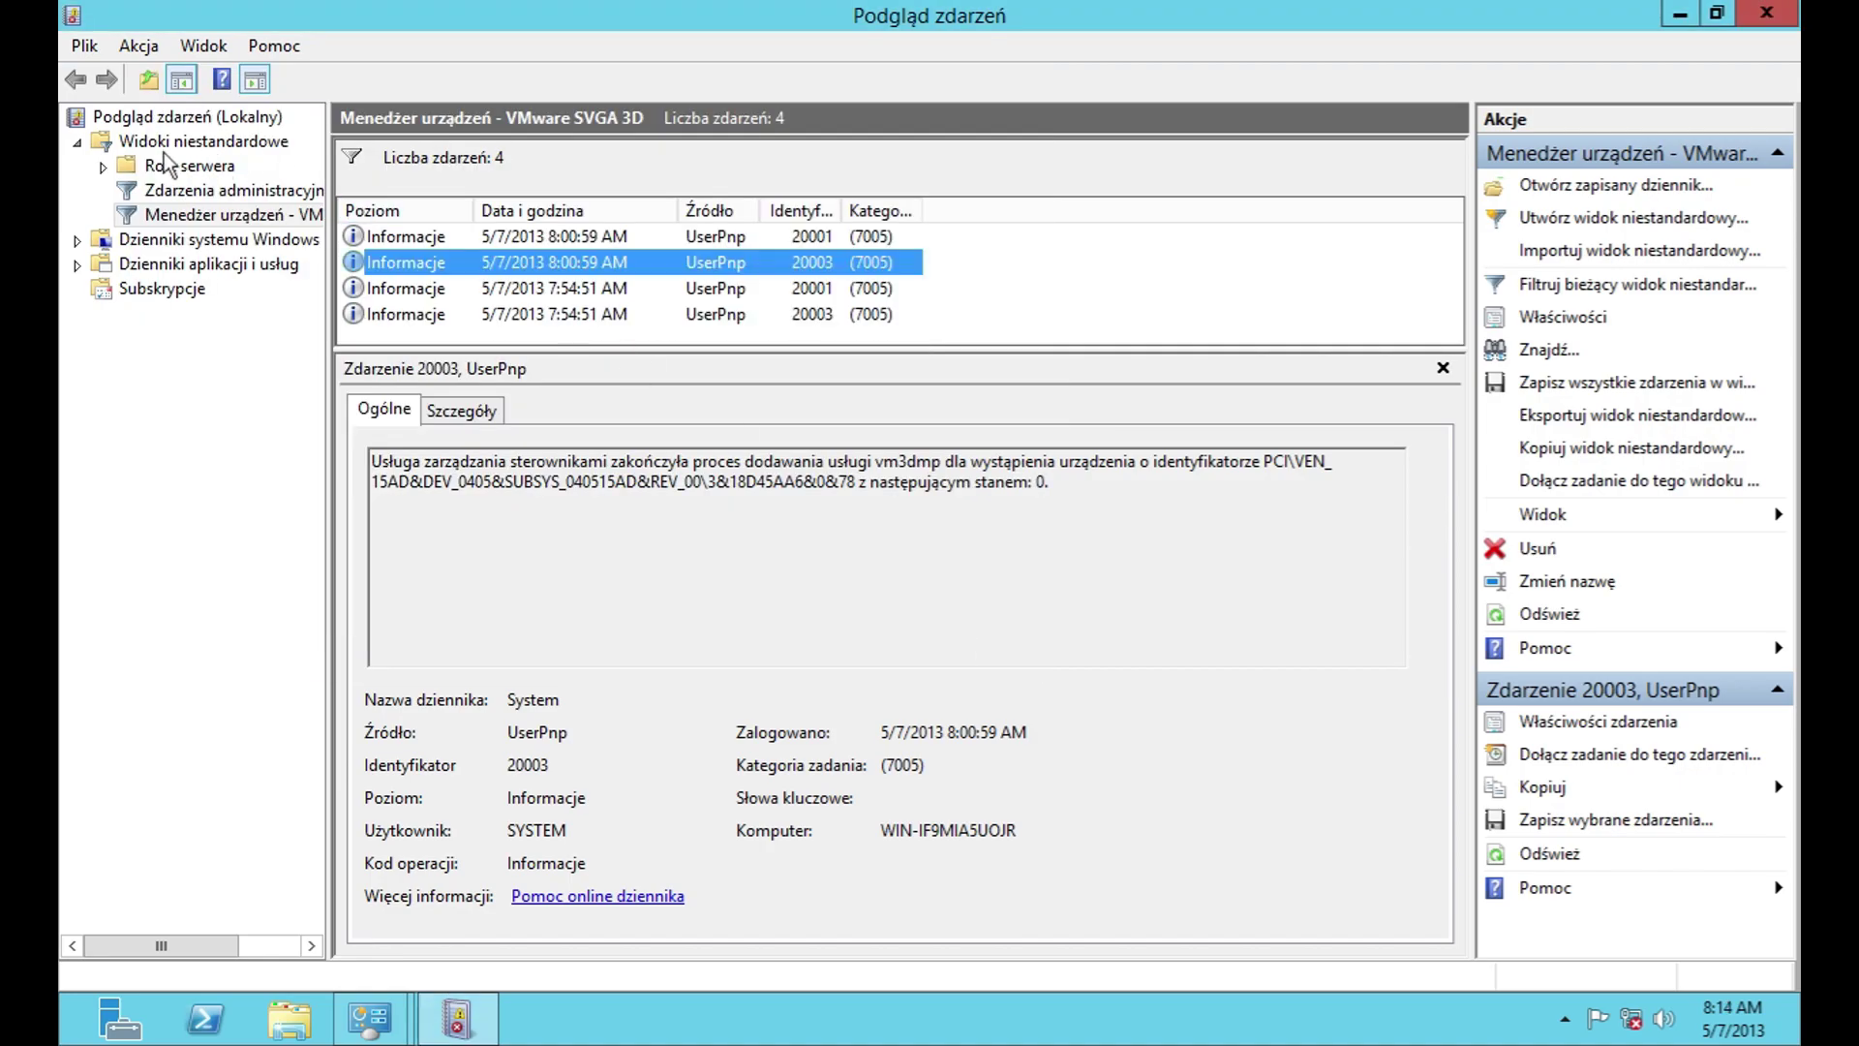
Step: Open the Aplikacja log, glance at event 16384, and read Defrag event 257's details
click(87, 244)
click(171, 266)
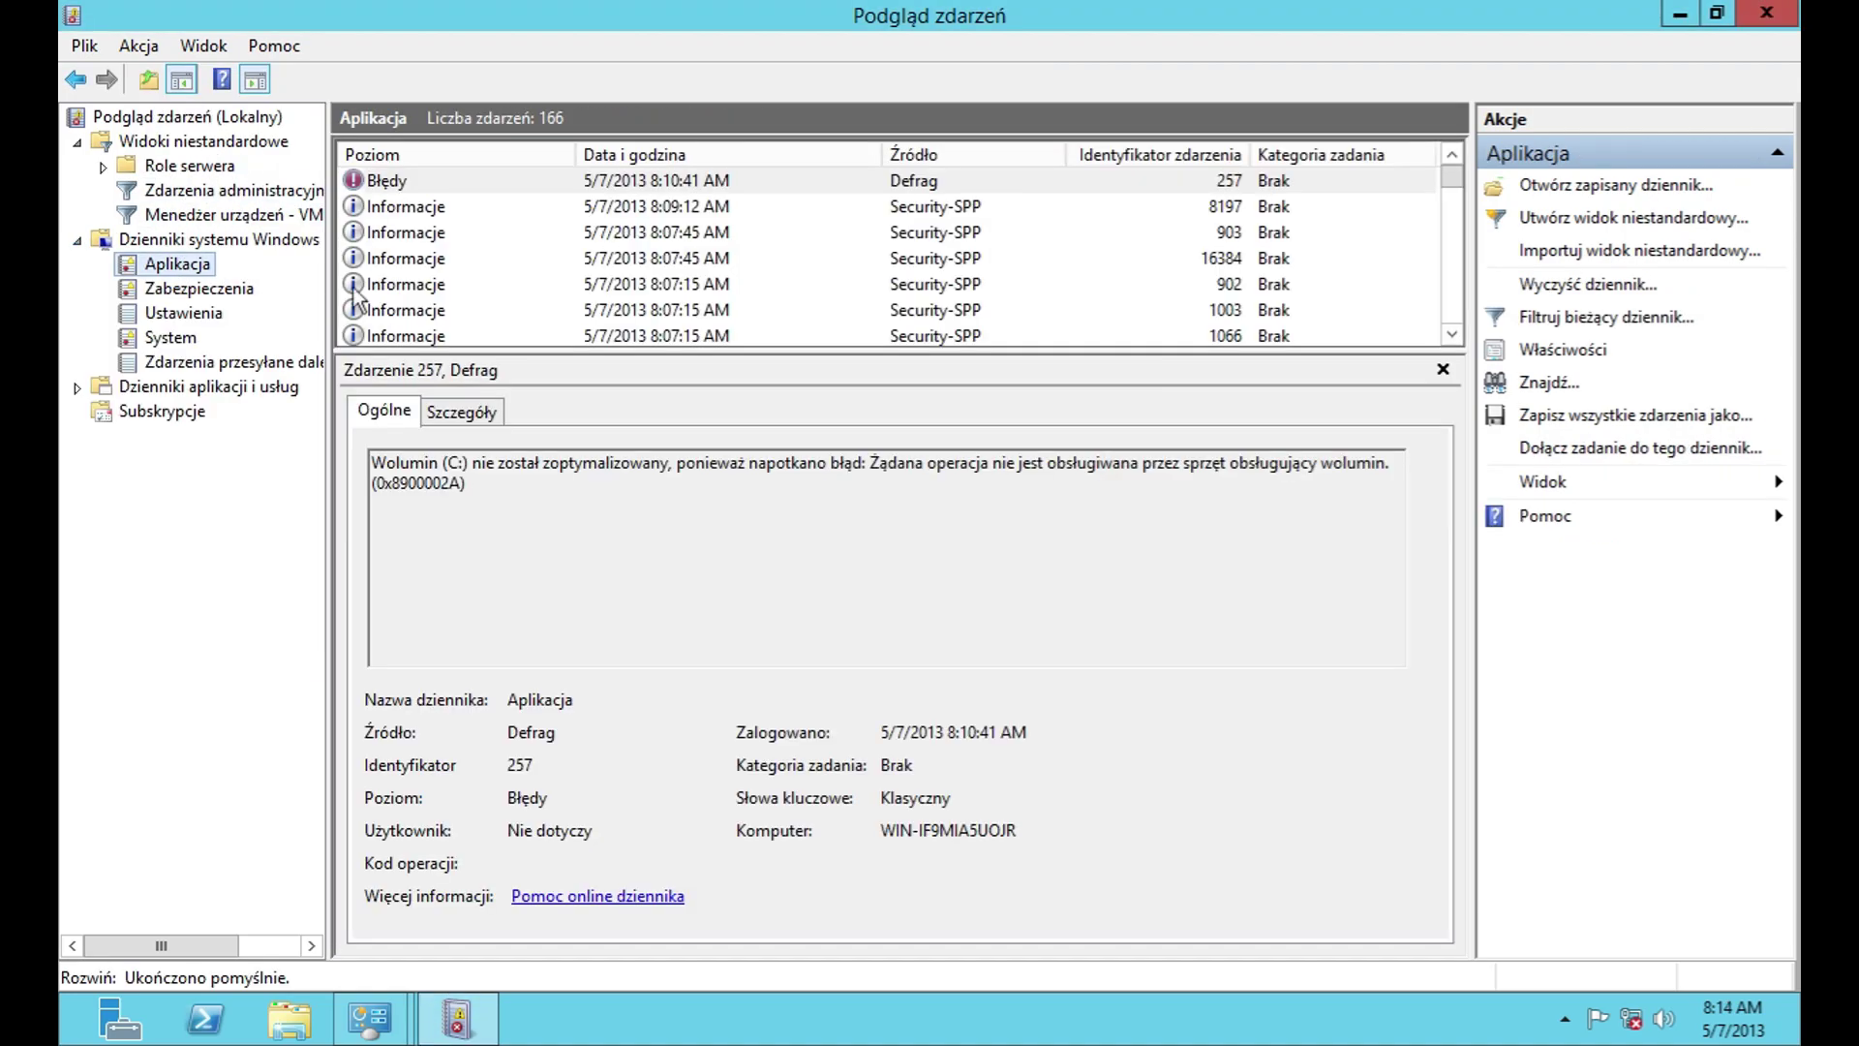
double_click(417, 259)
click(1027, 677)
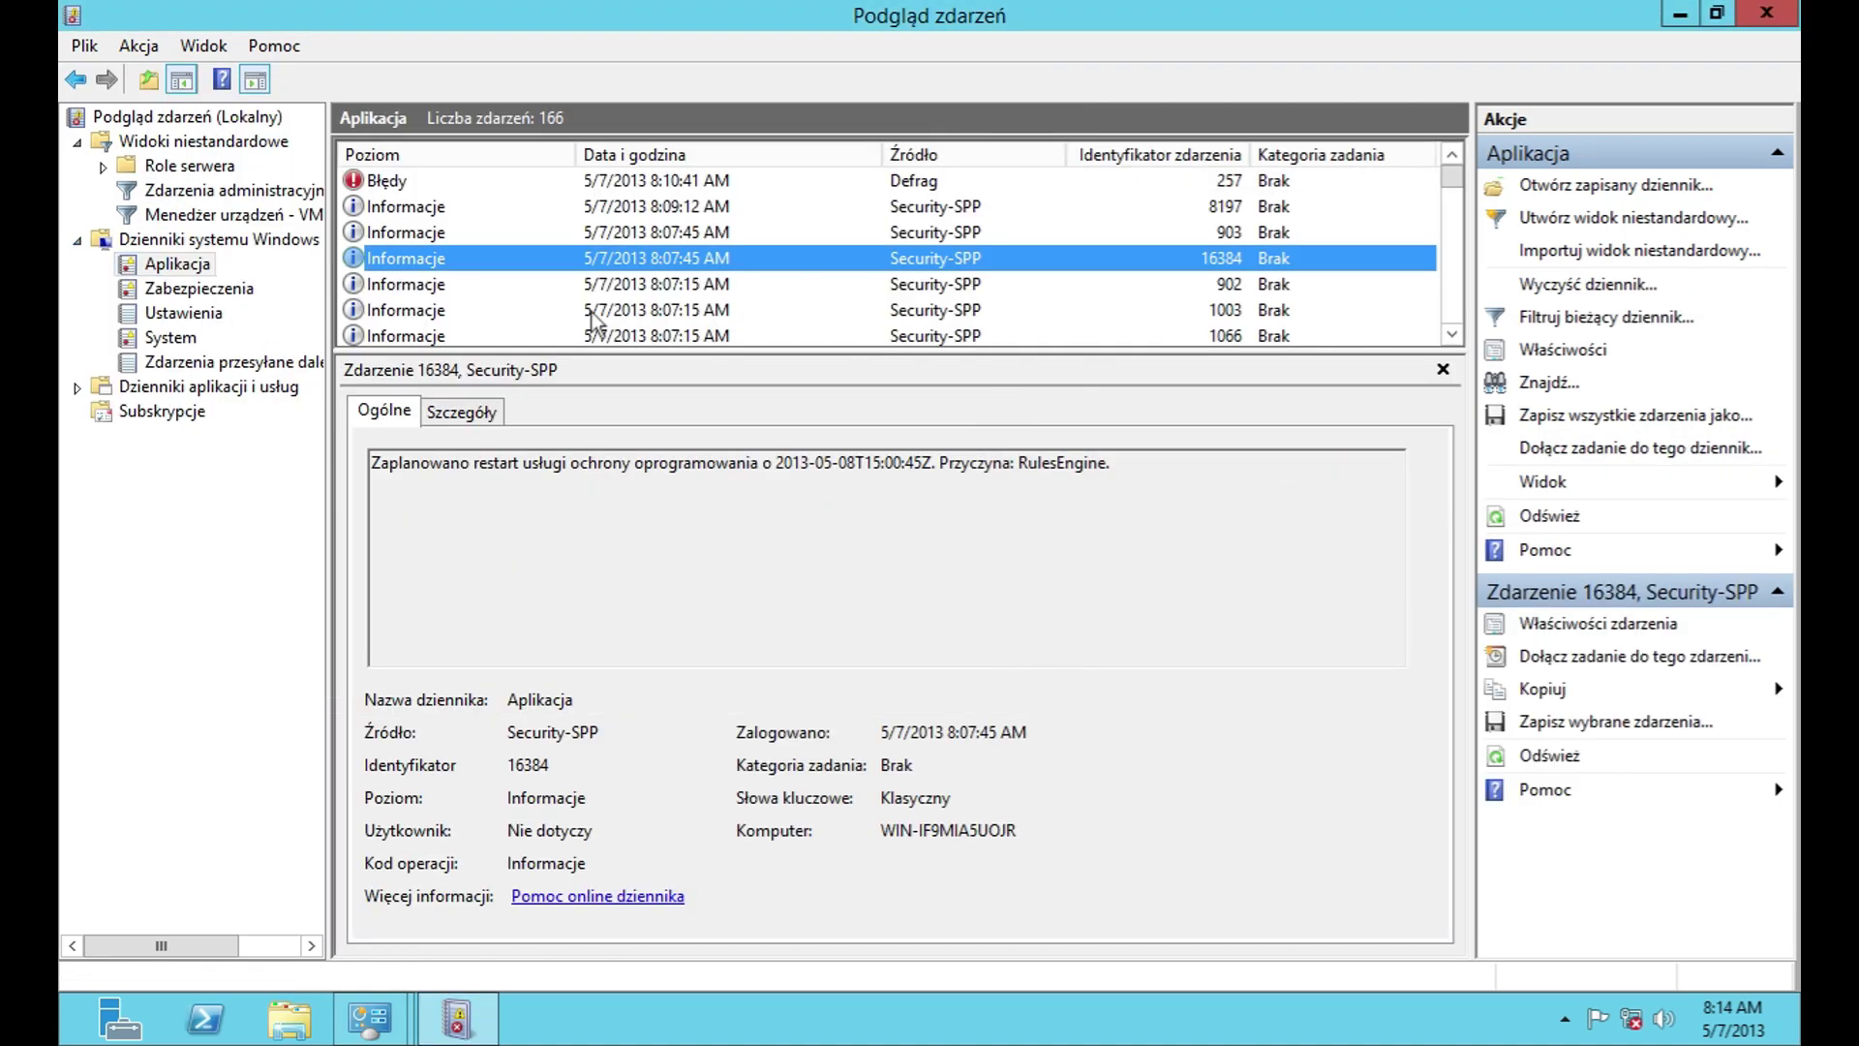
double_click(411, 181)
click(371, 215)
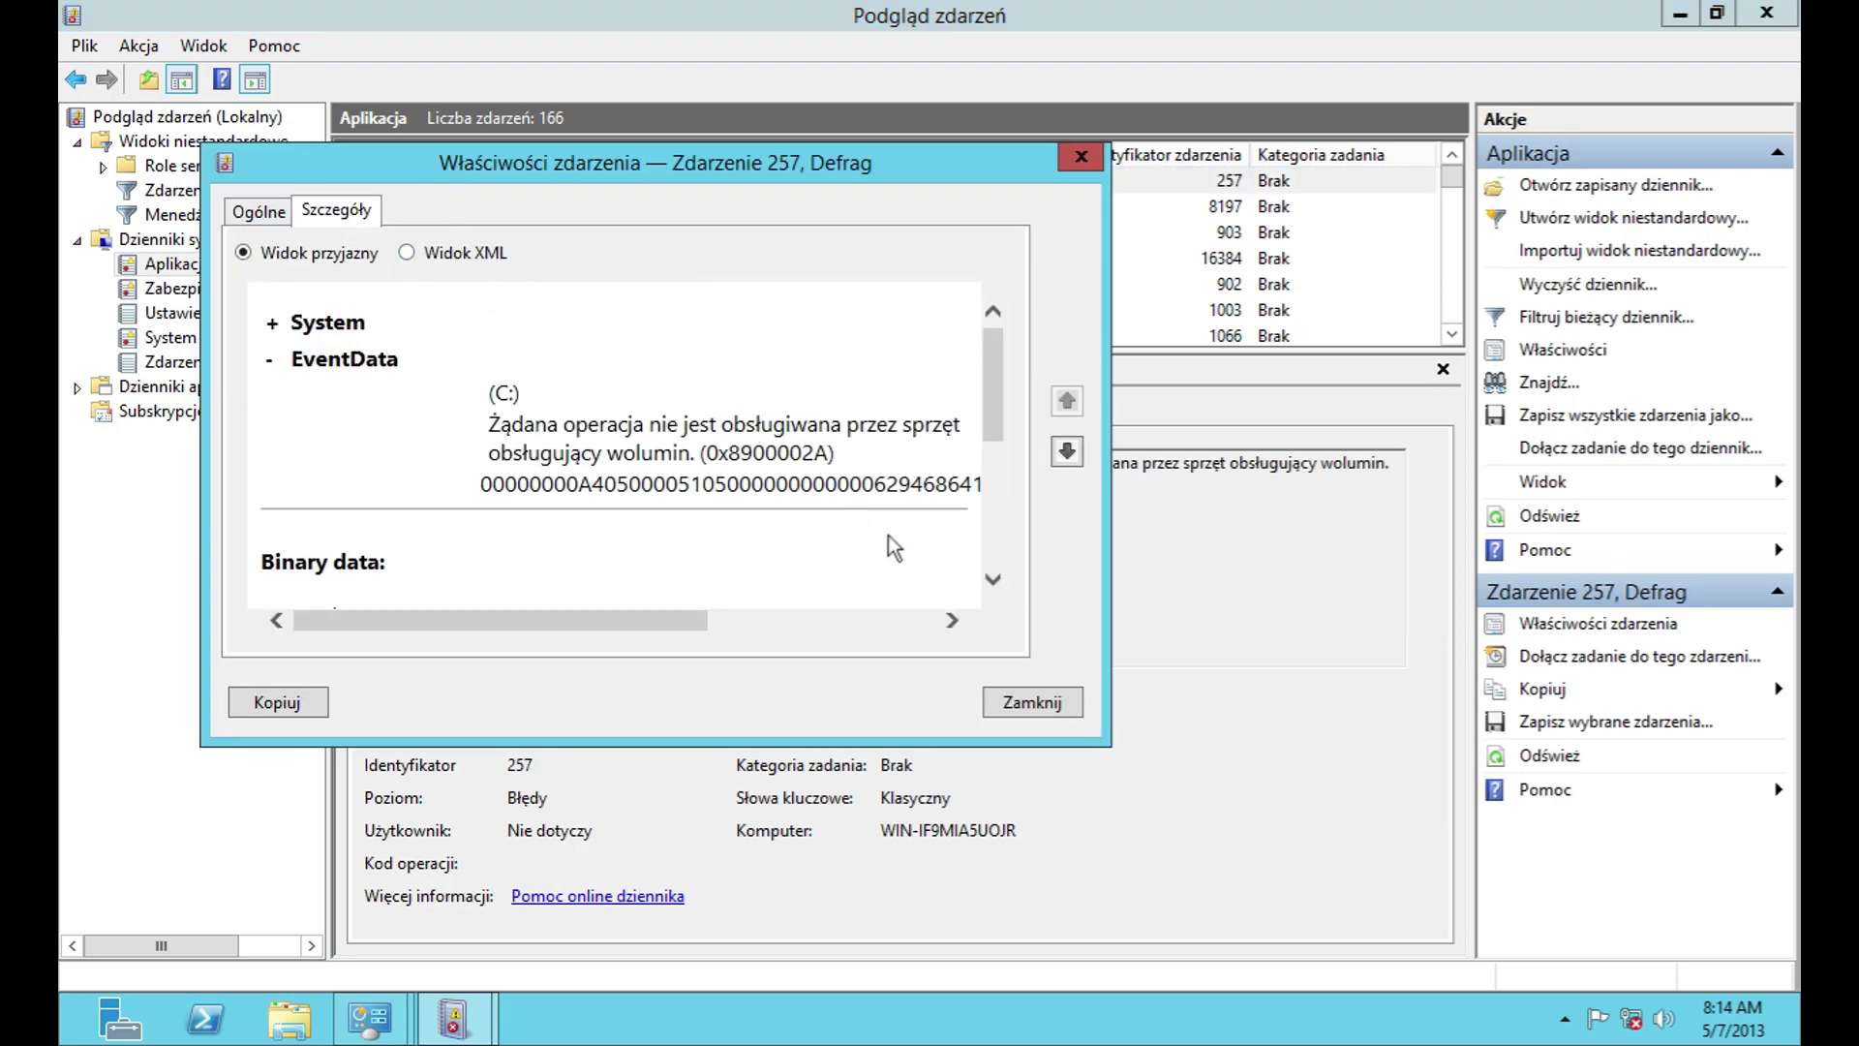
drag(985, 416, 990, 537)
drag(684, 622, 912, 622)
click(1029, 702)
Step: Try Open Saved Log, Create Custom View and Import Custom View, cancelling each
click(1589, 186)
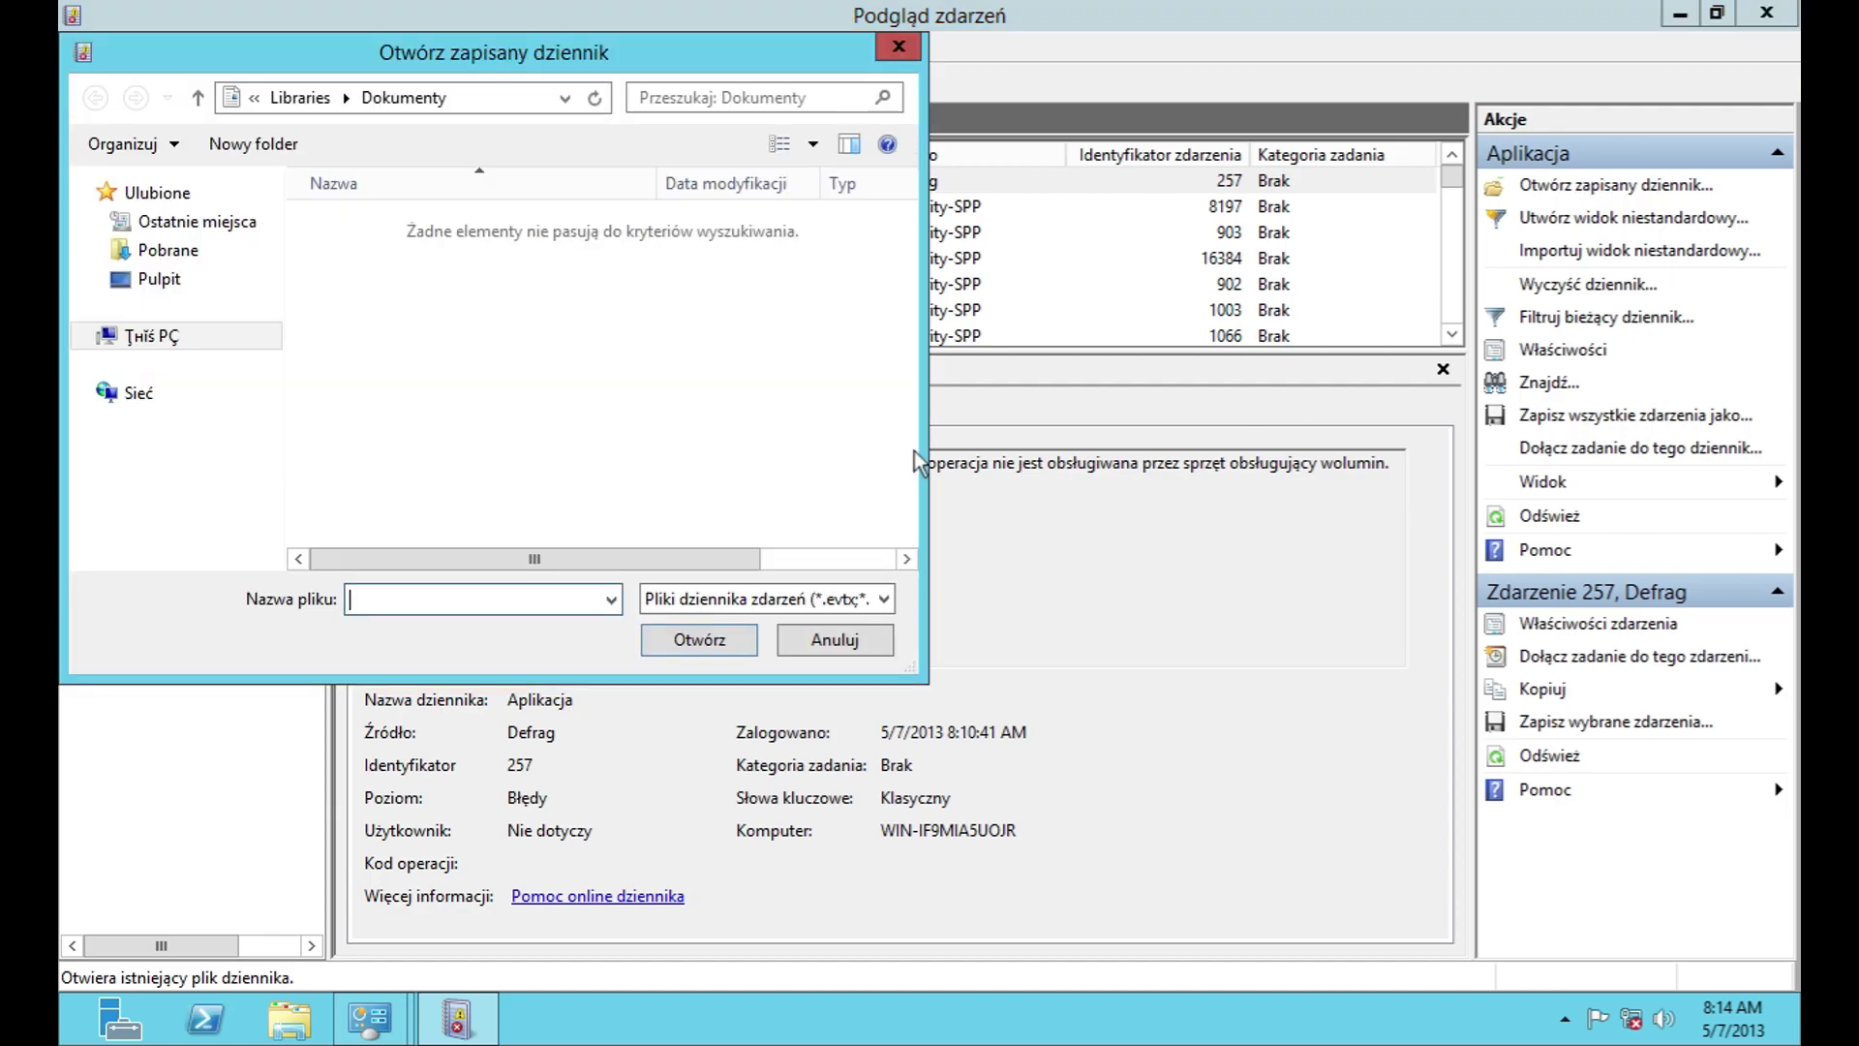
click(833, 639)
click(1549, 220)
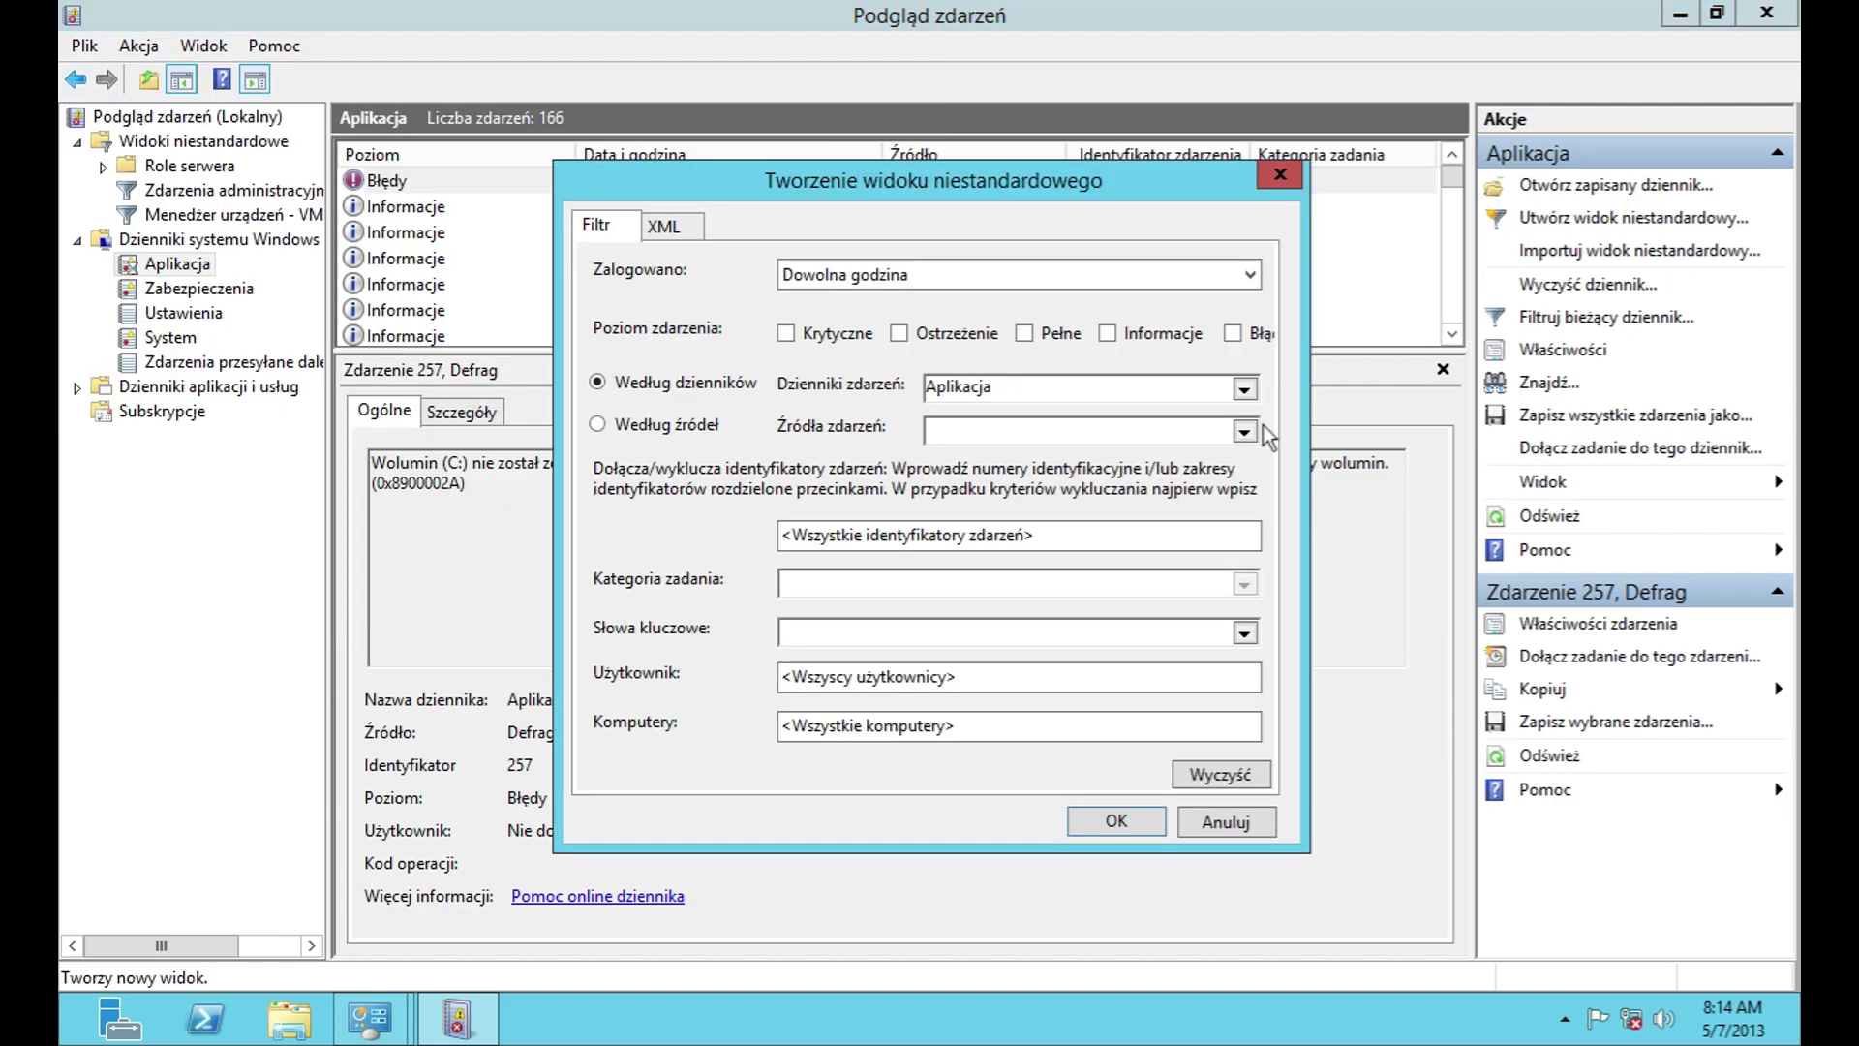
click(937, 276)
click(939, 276)
click(1245, 632)
click(1244, 632)
click(693, 227)
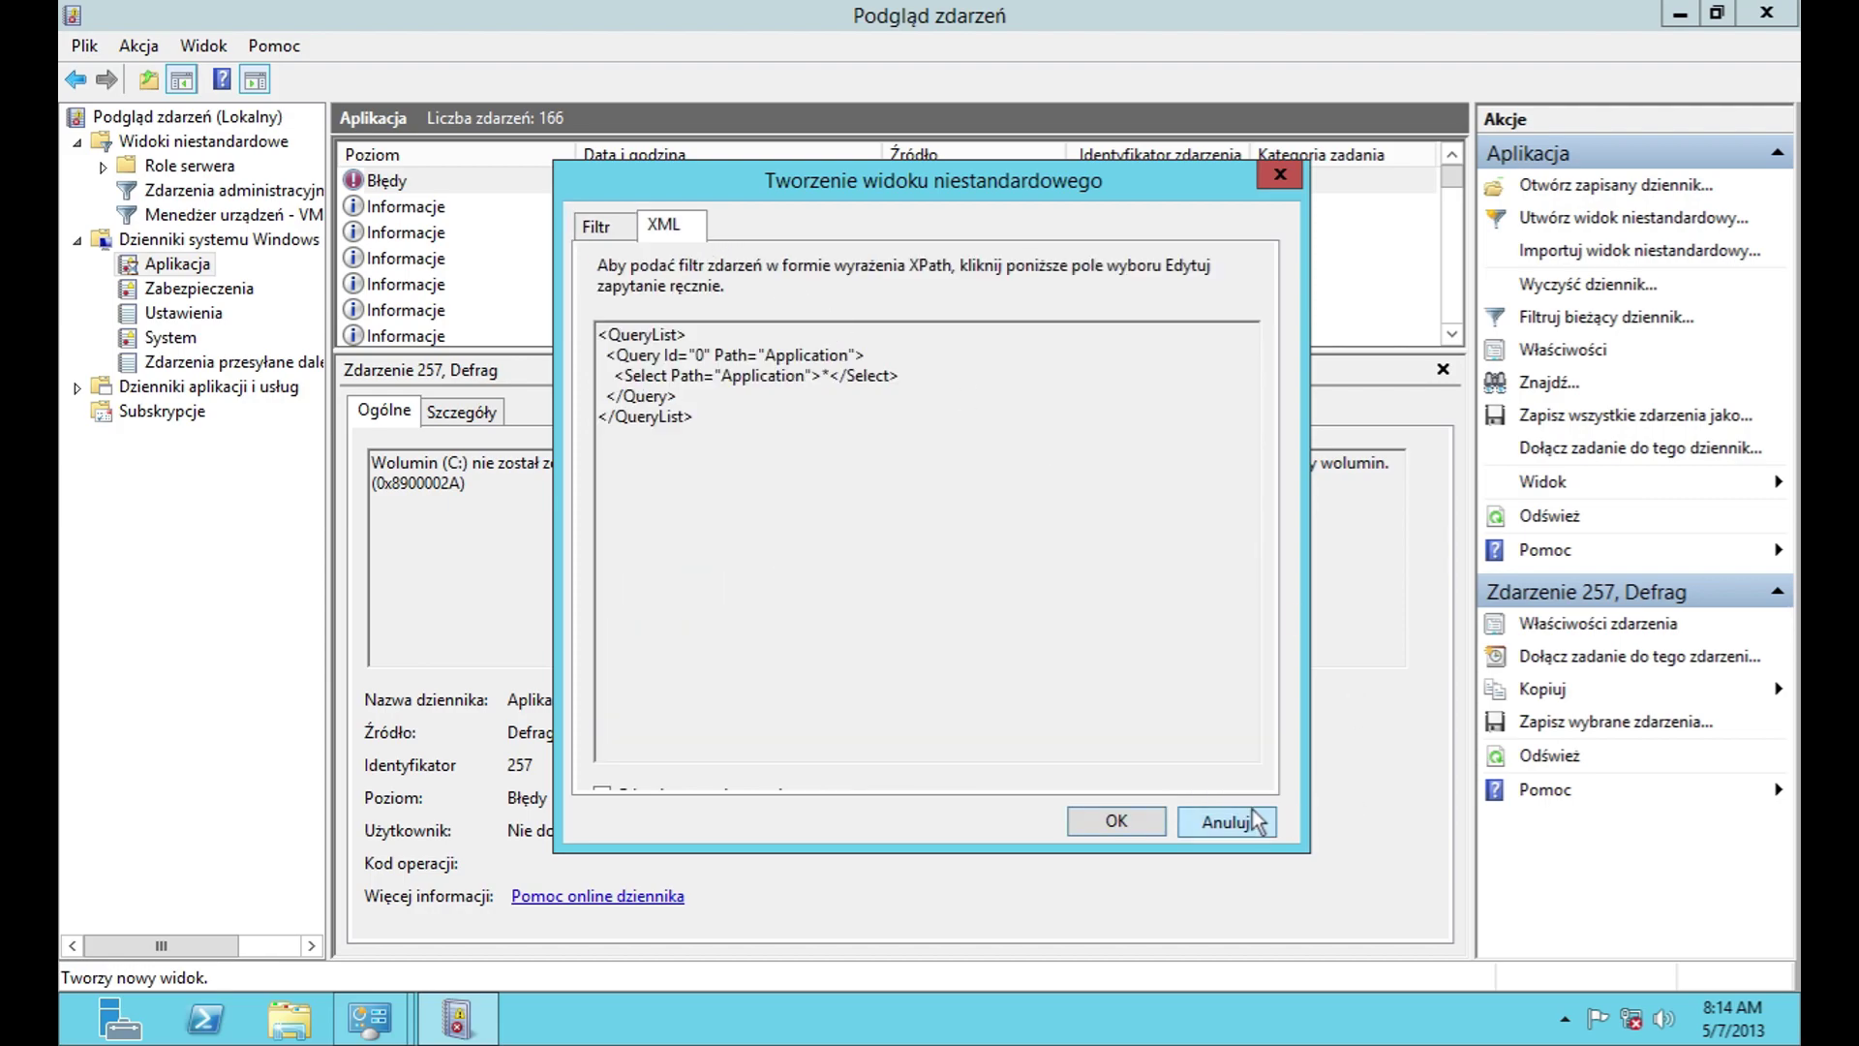
click(1226, 821)
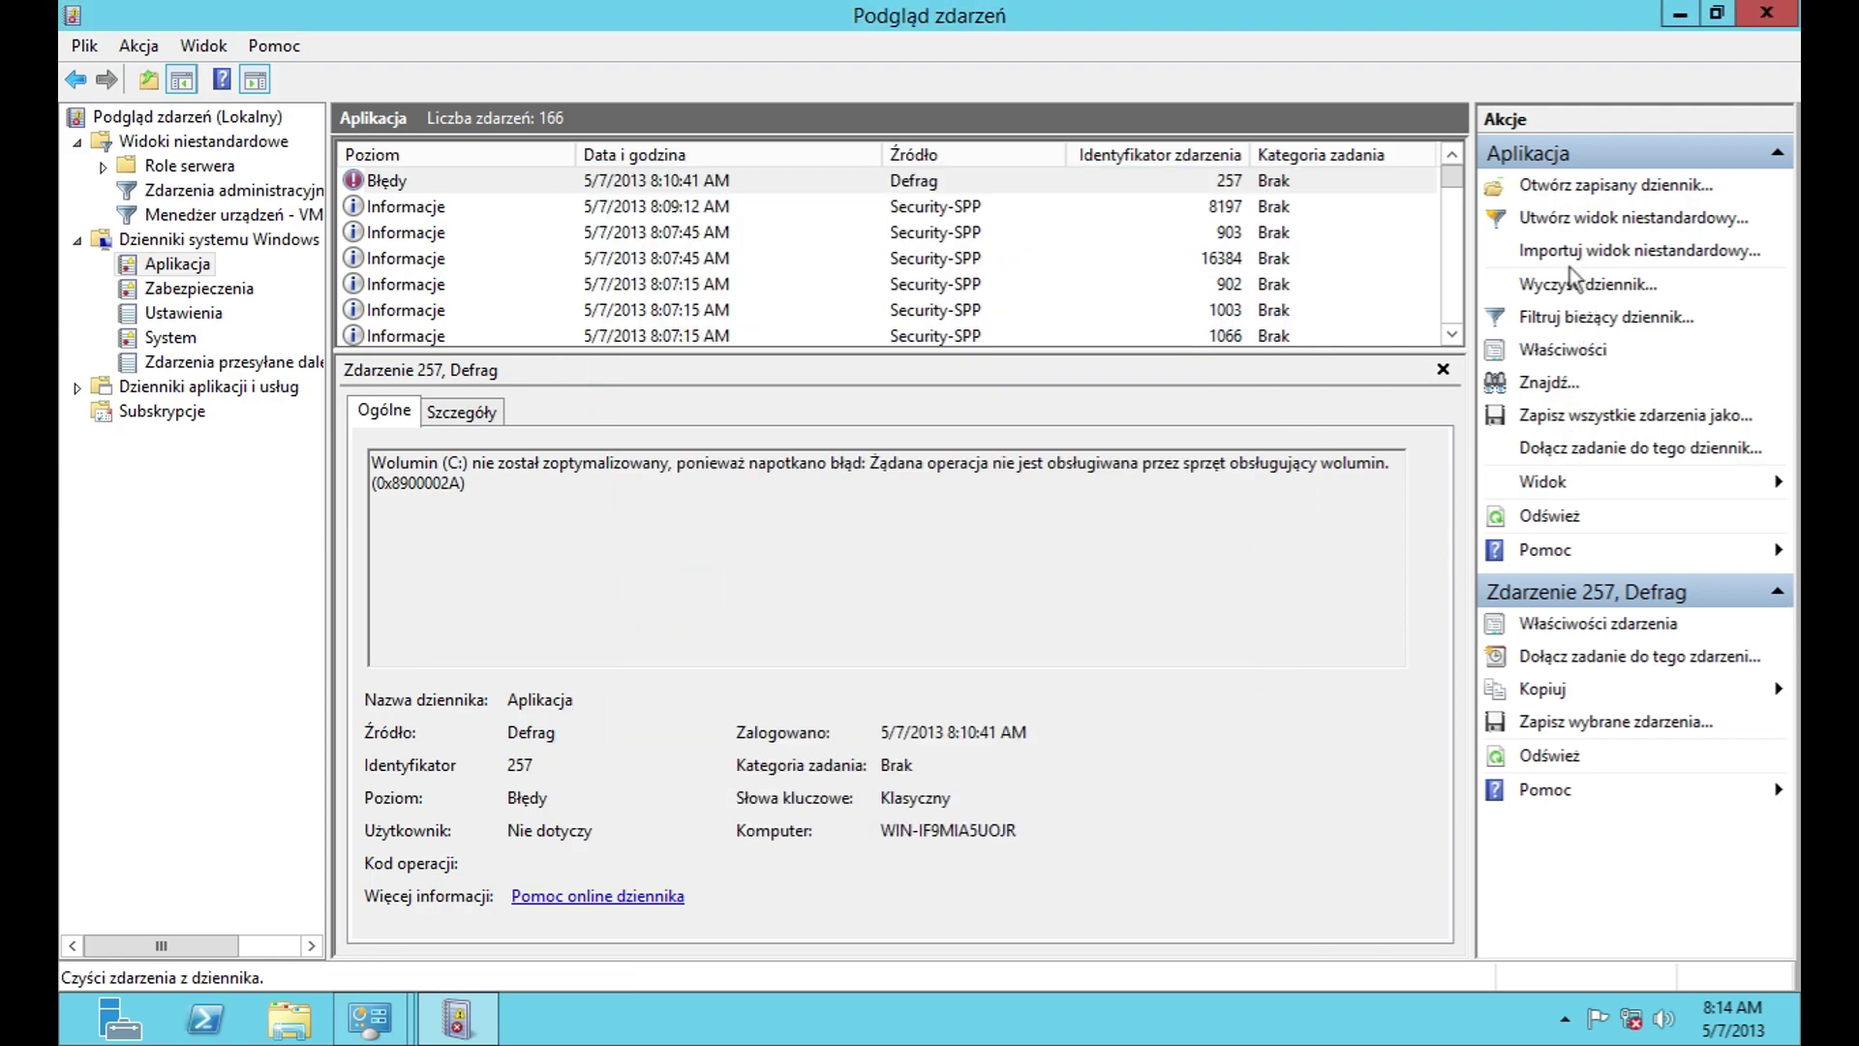
click(1567, 259)
key(Escape)
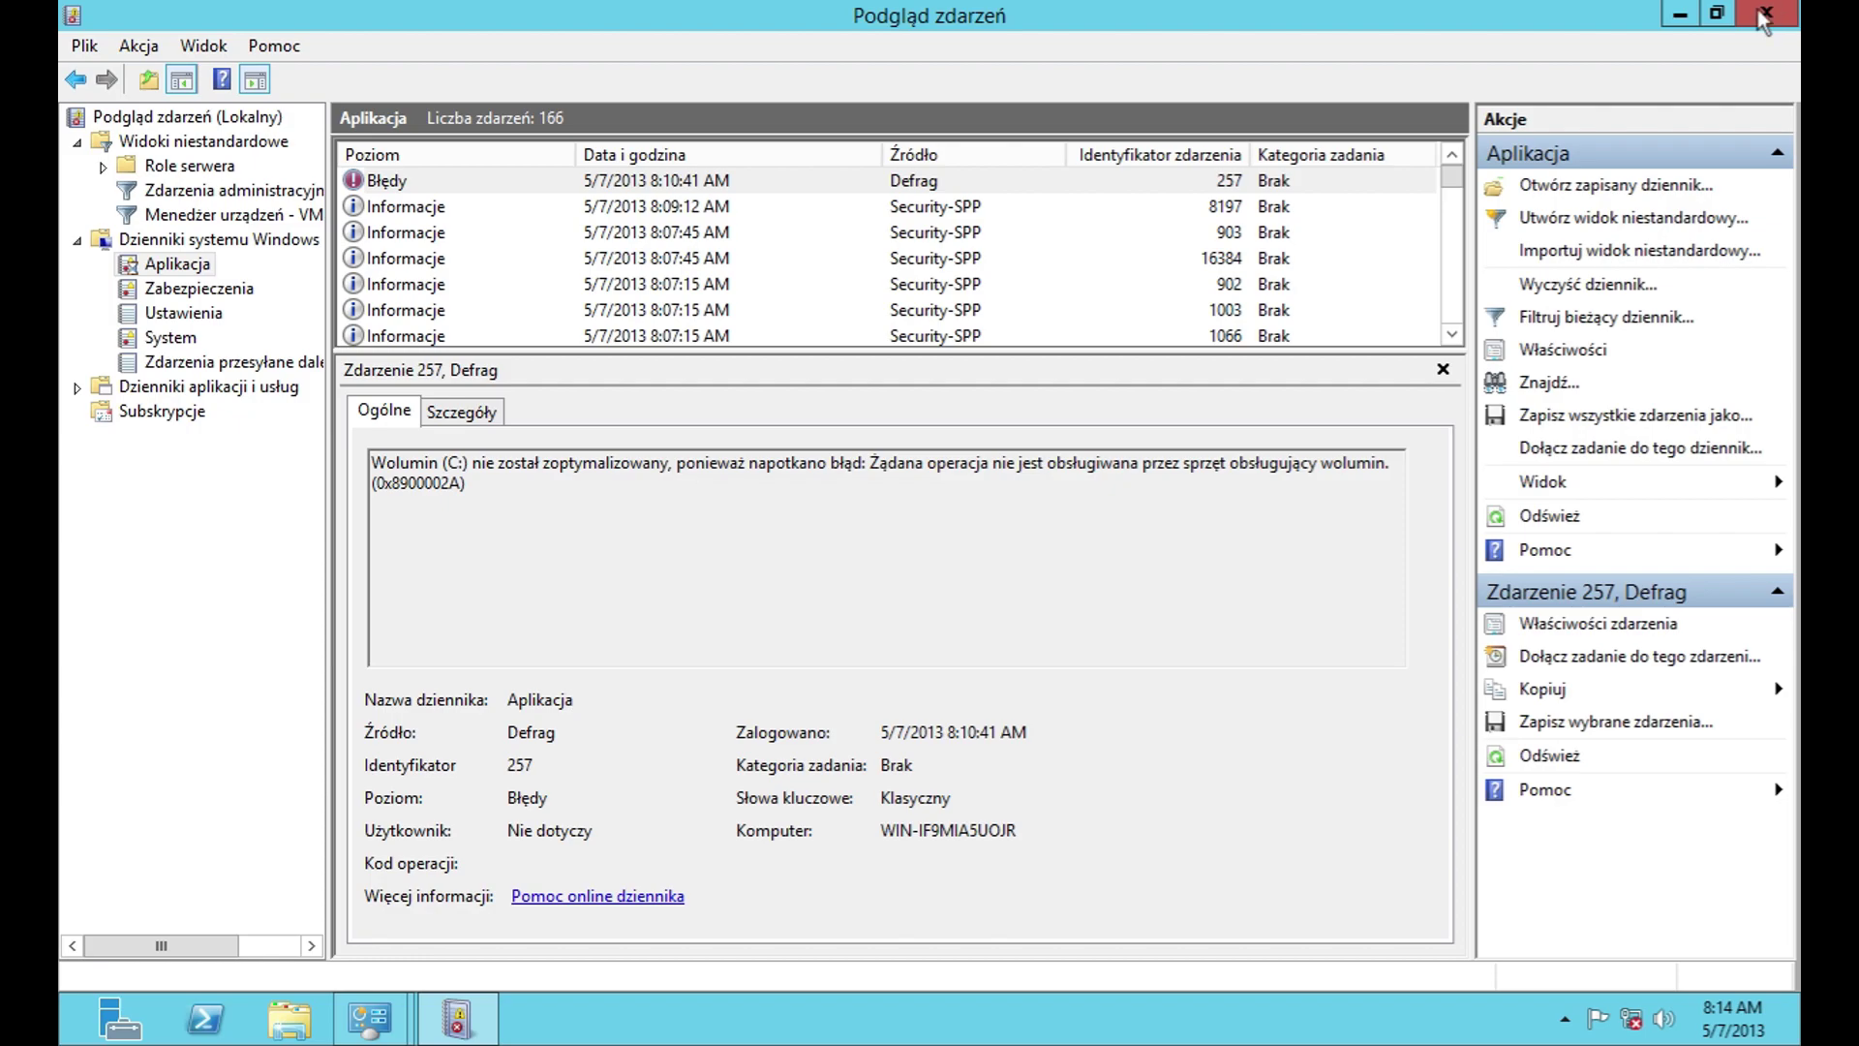
Step: Close Event Viewer, open Component Services, view its About info, and list the Windows logs
click(1766, 13)
double_click(724, 637)
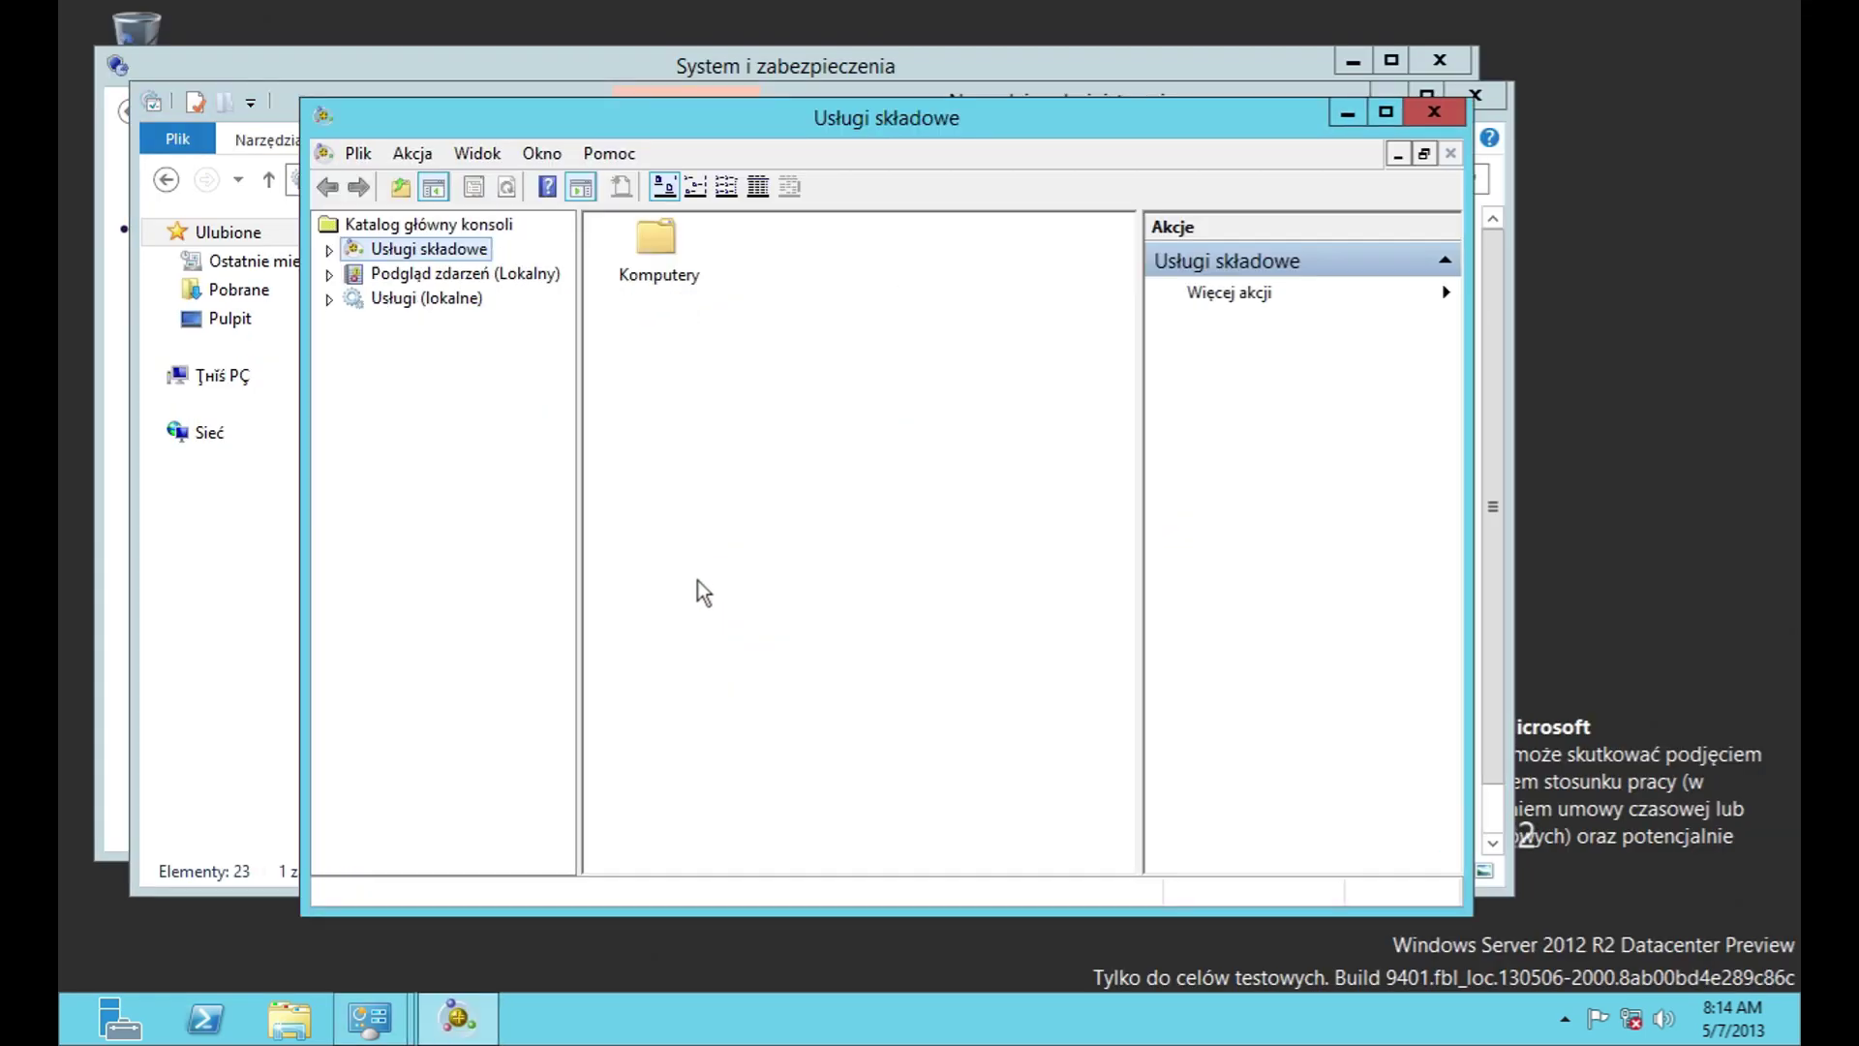
click(609, 153)
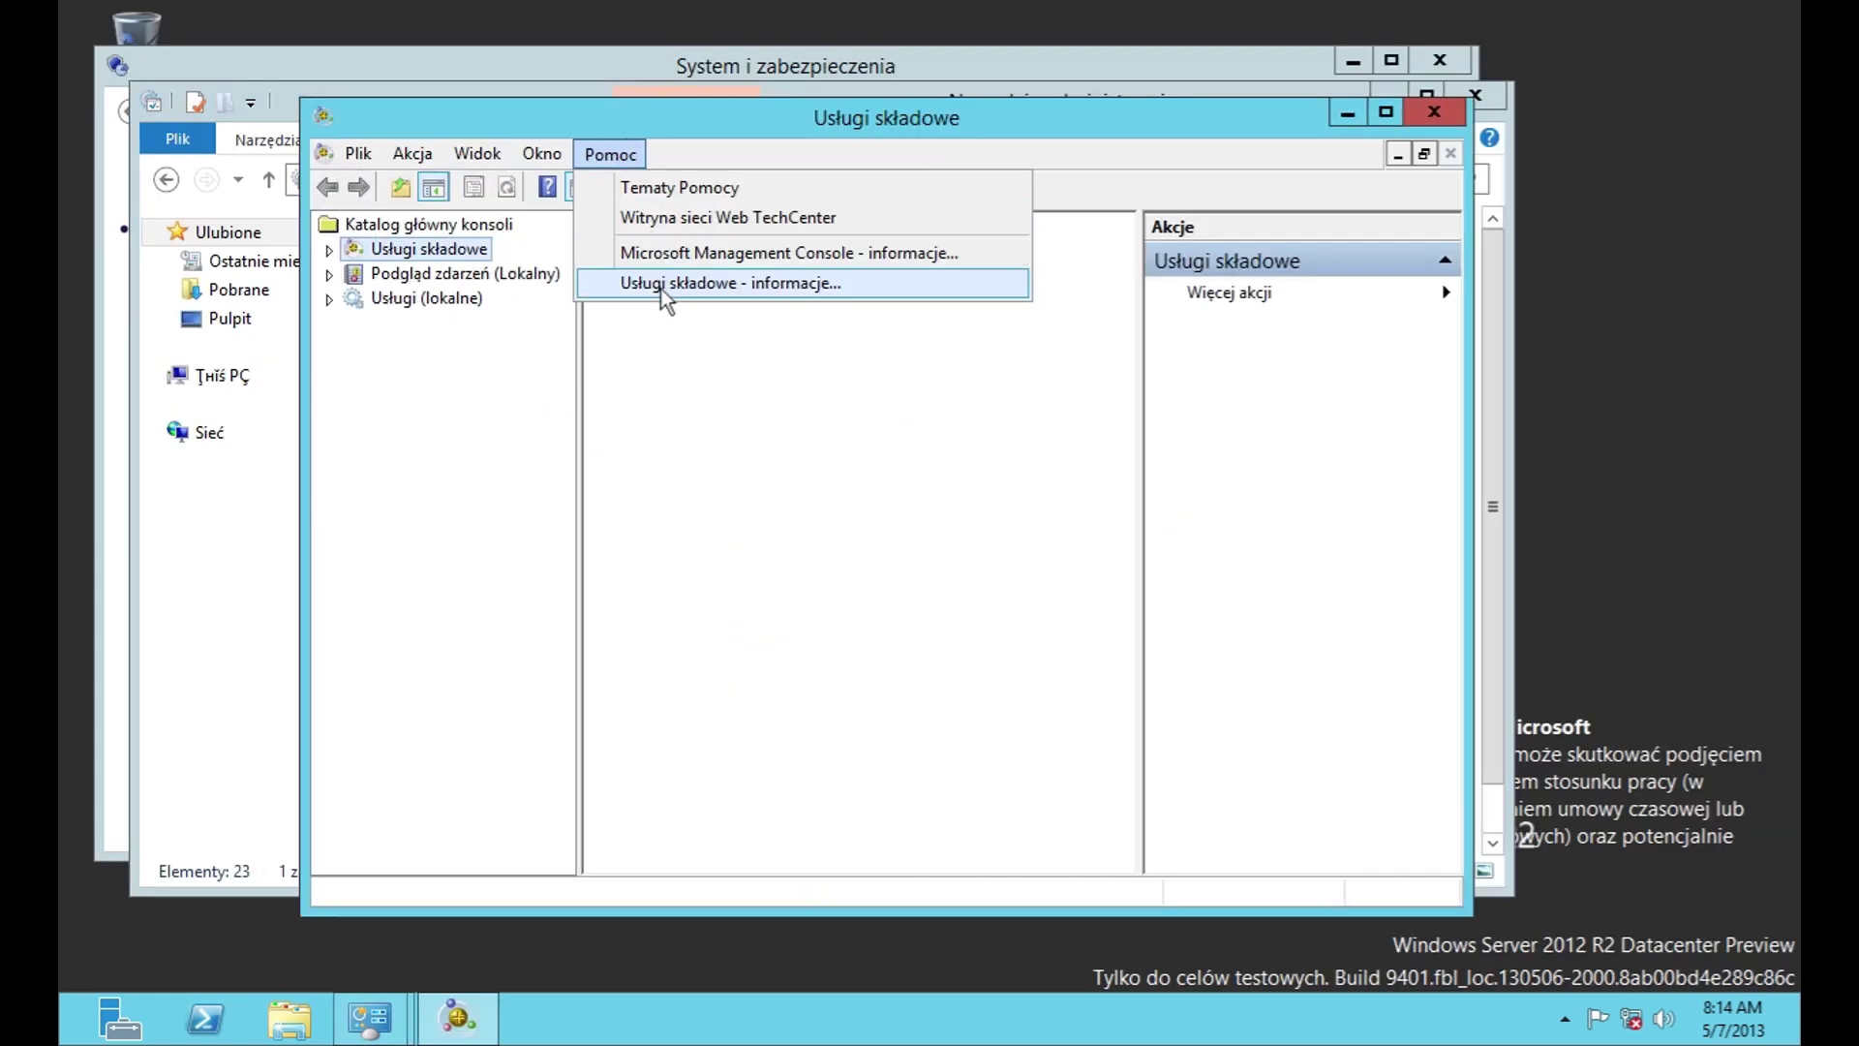
click(678, 289)
click(1051, 630)
click(330, 274)
click(406, 322)
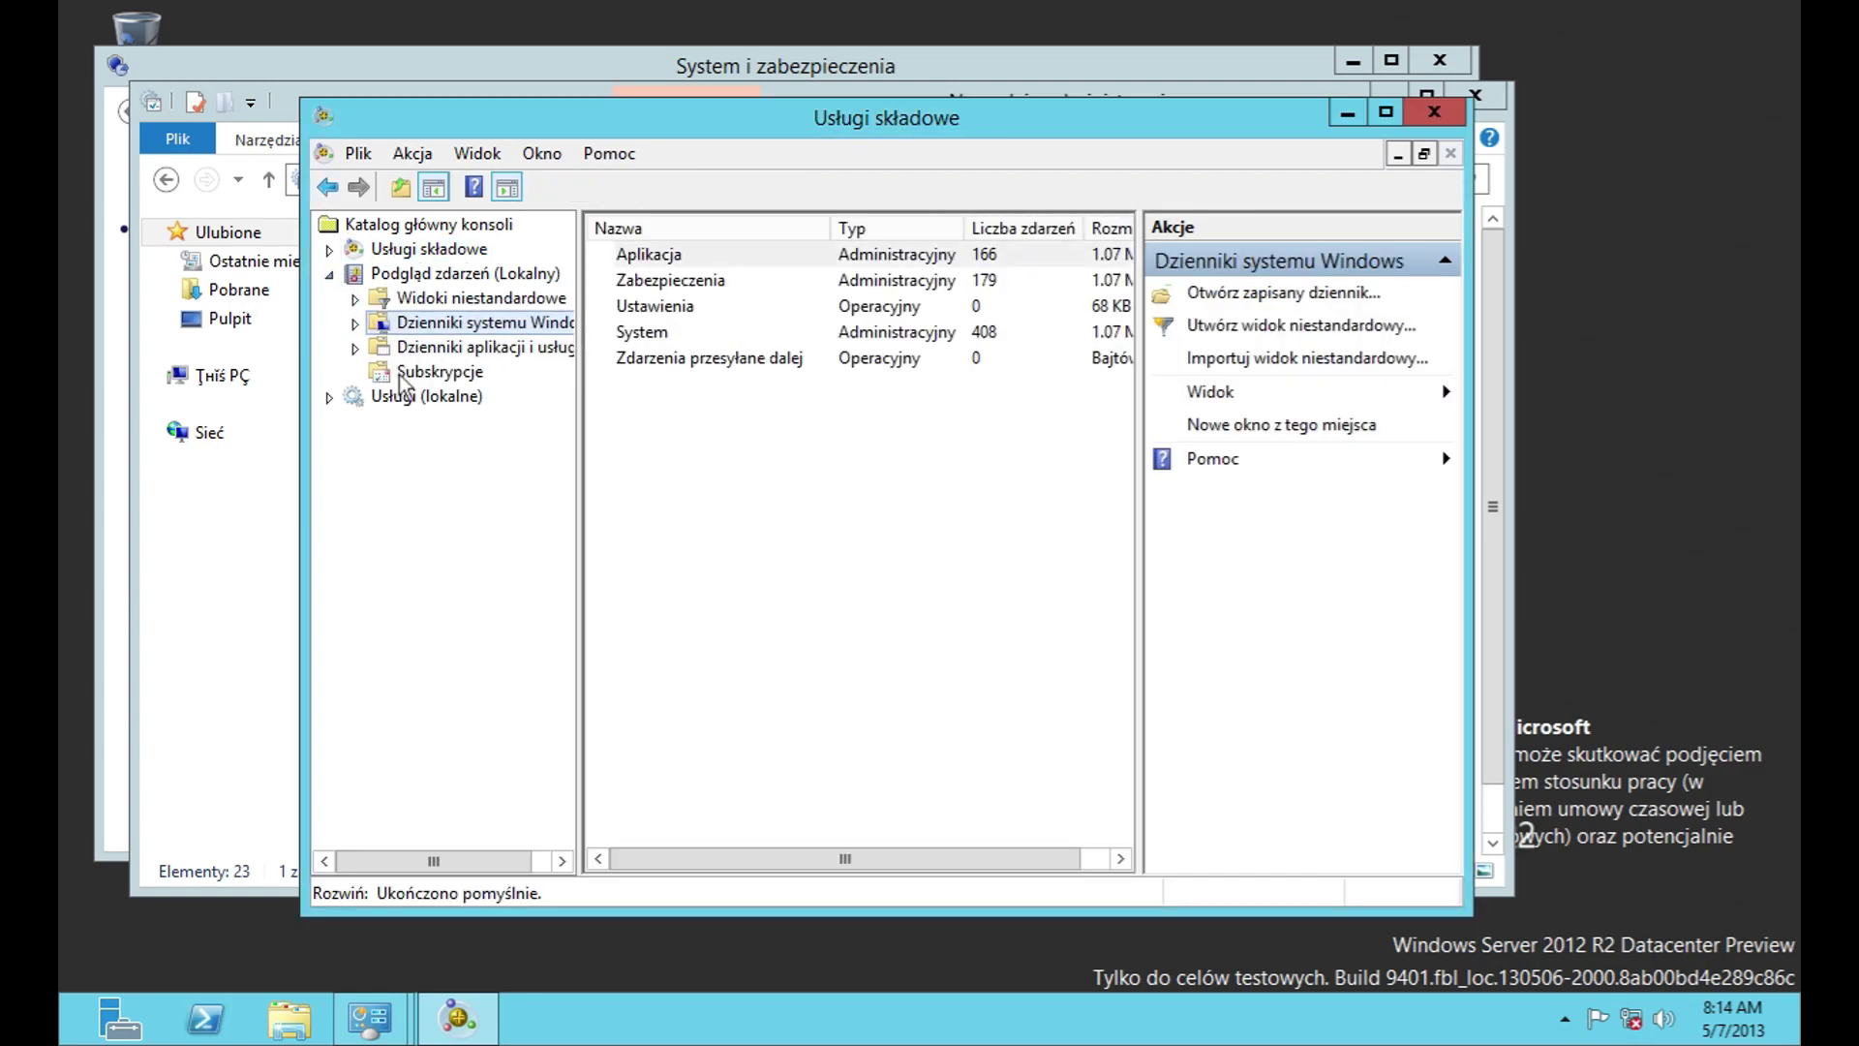
Step: Close Component Services and open the Agent zasad IPsec service properties in Services
click(1435, 112)
double_click(676, 664)
click(698, 346)
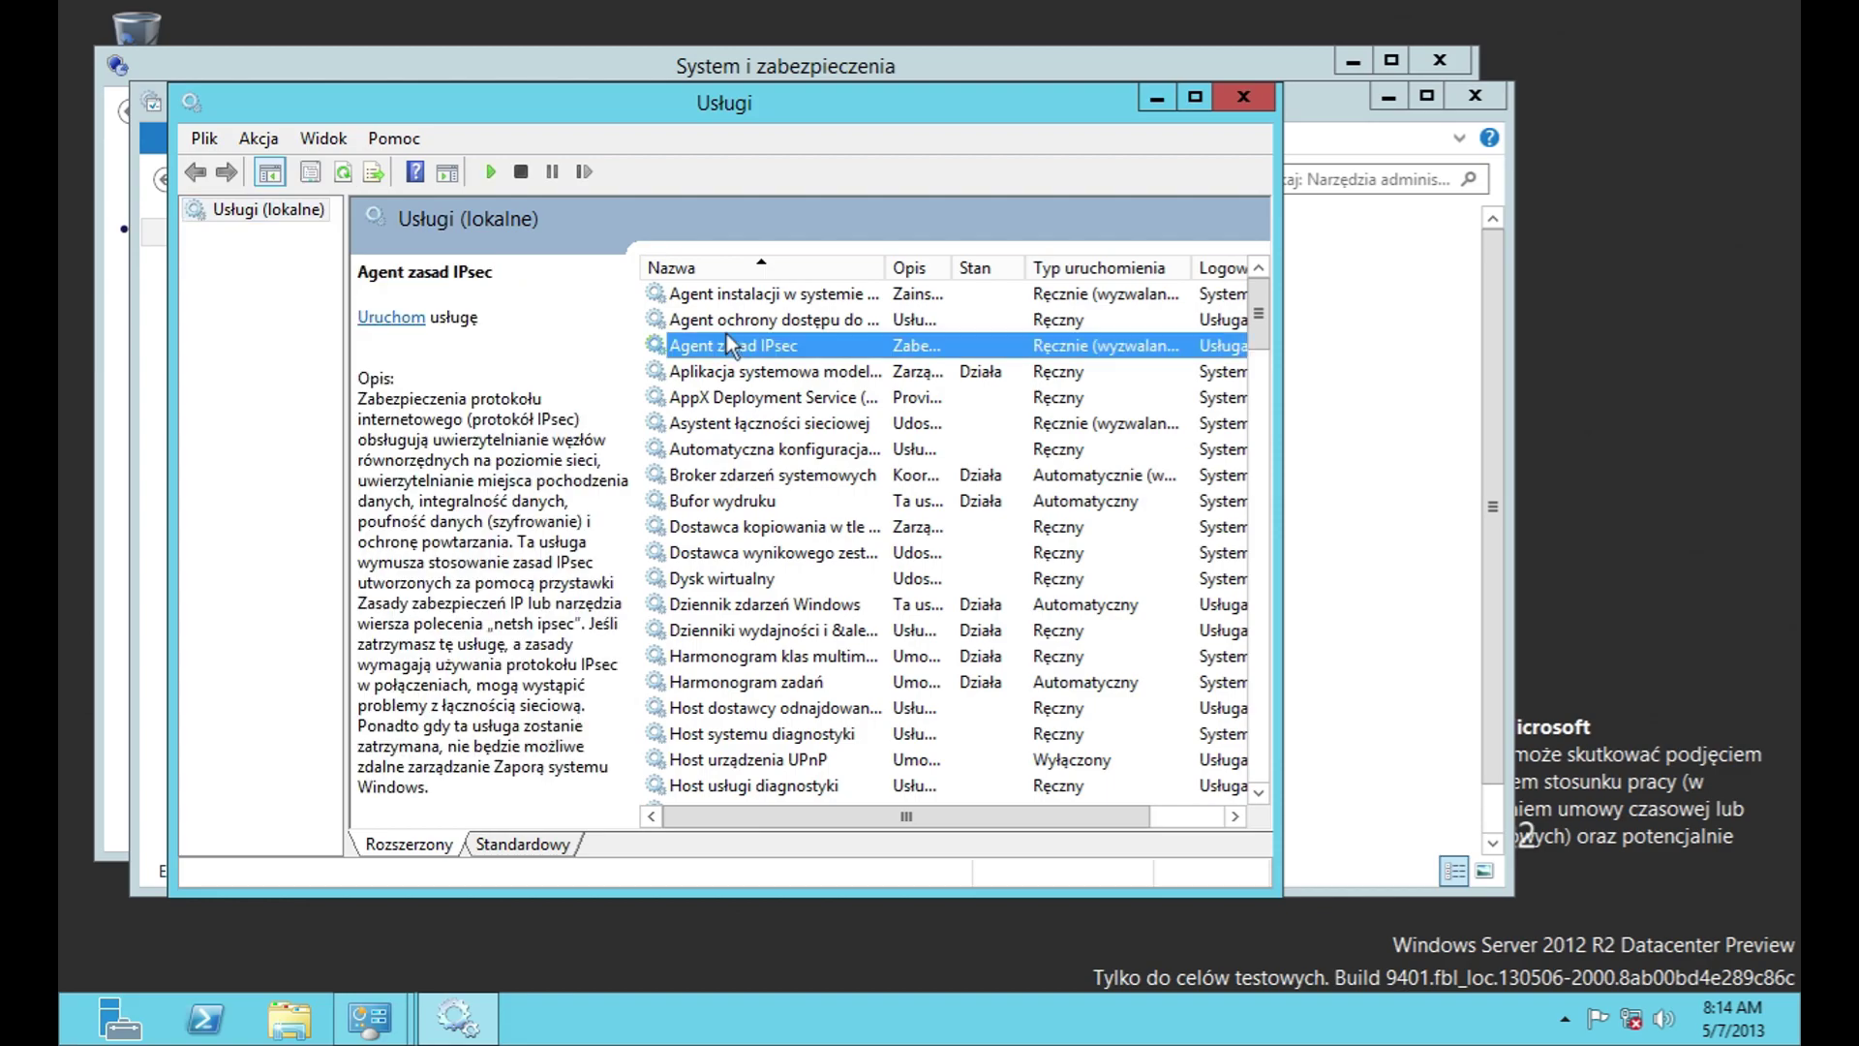
right_click(724, 346)
click(834, 579)
right_click(771, 354)
click(865, 586)
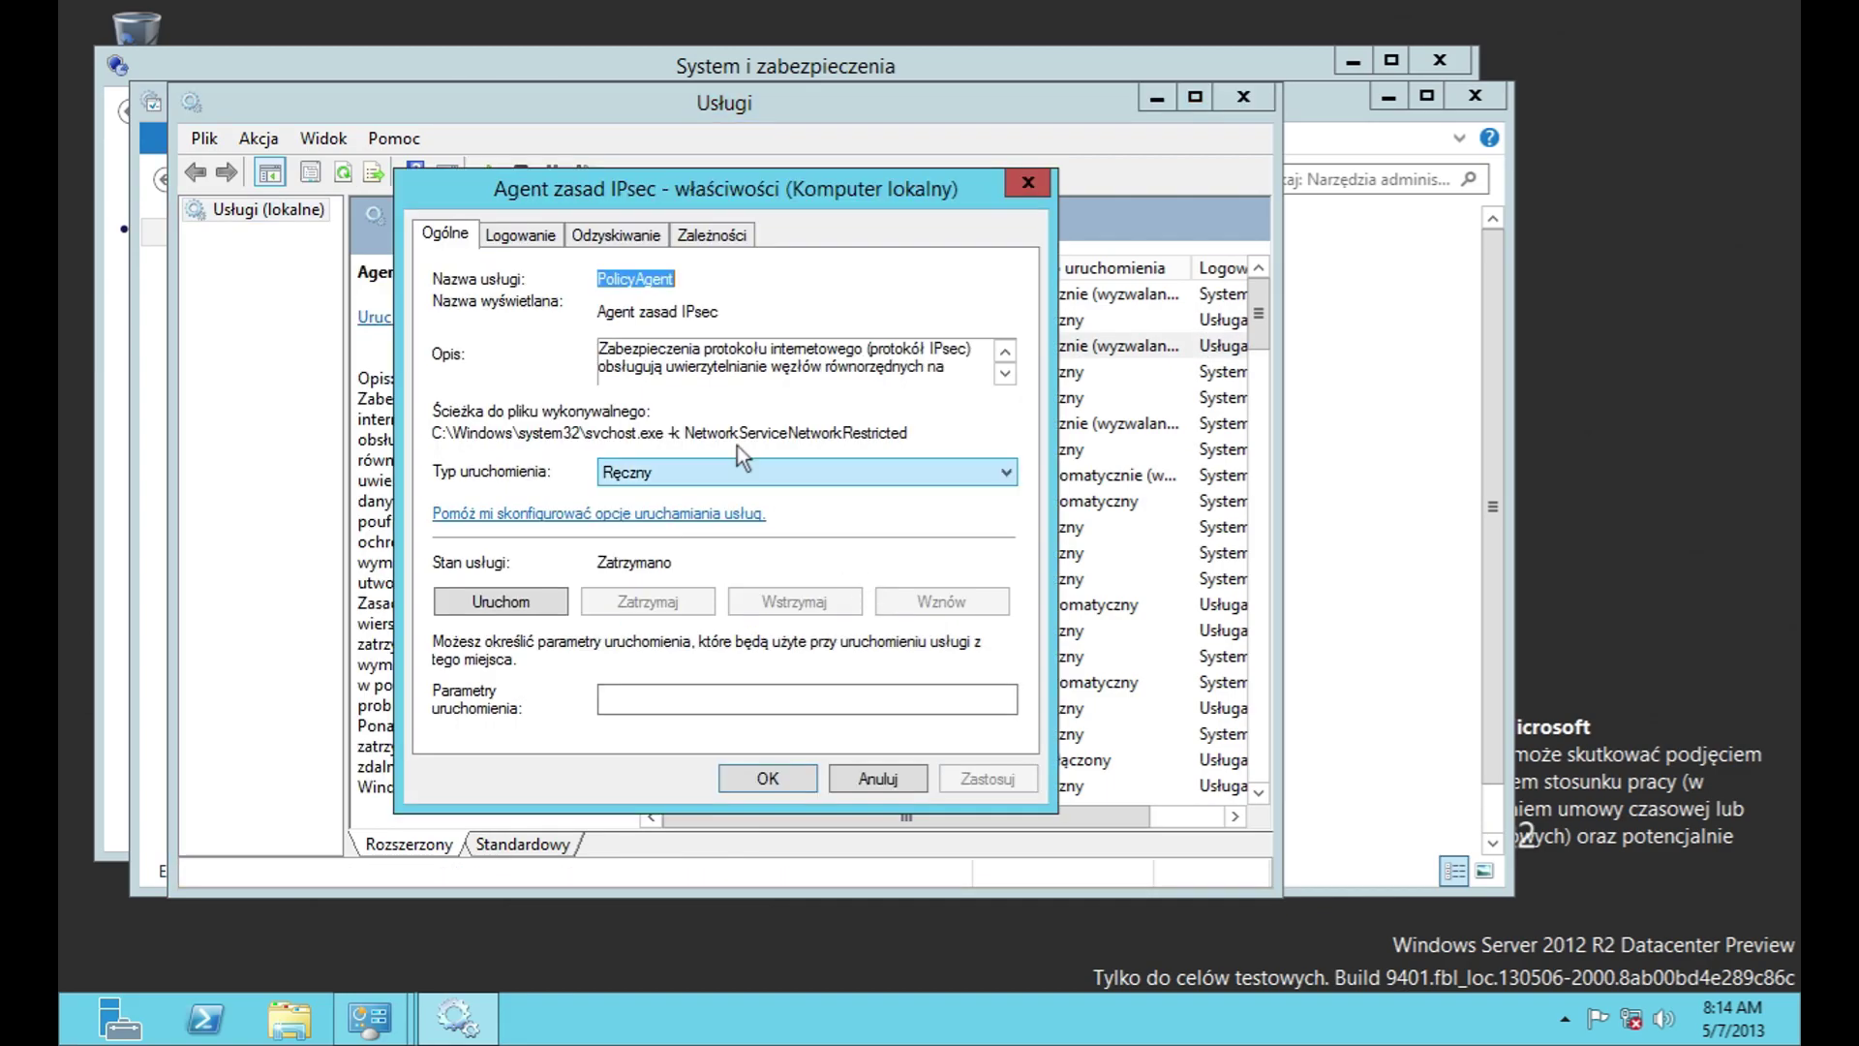
Step: Review the IPsec agent's Ręczny startup, log-on, recovery and dependencies (Podstawowy aparat filtrowania, RPC)
click(639, 473)
click(639, 473)
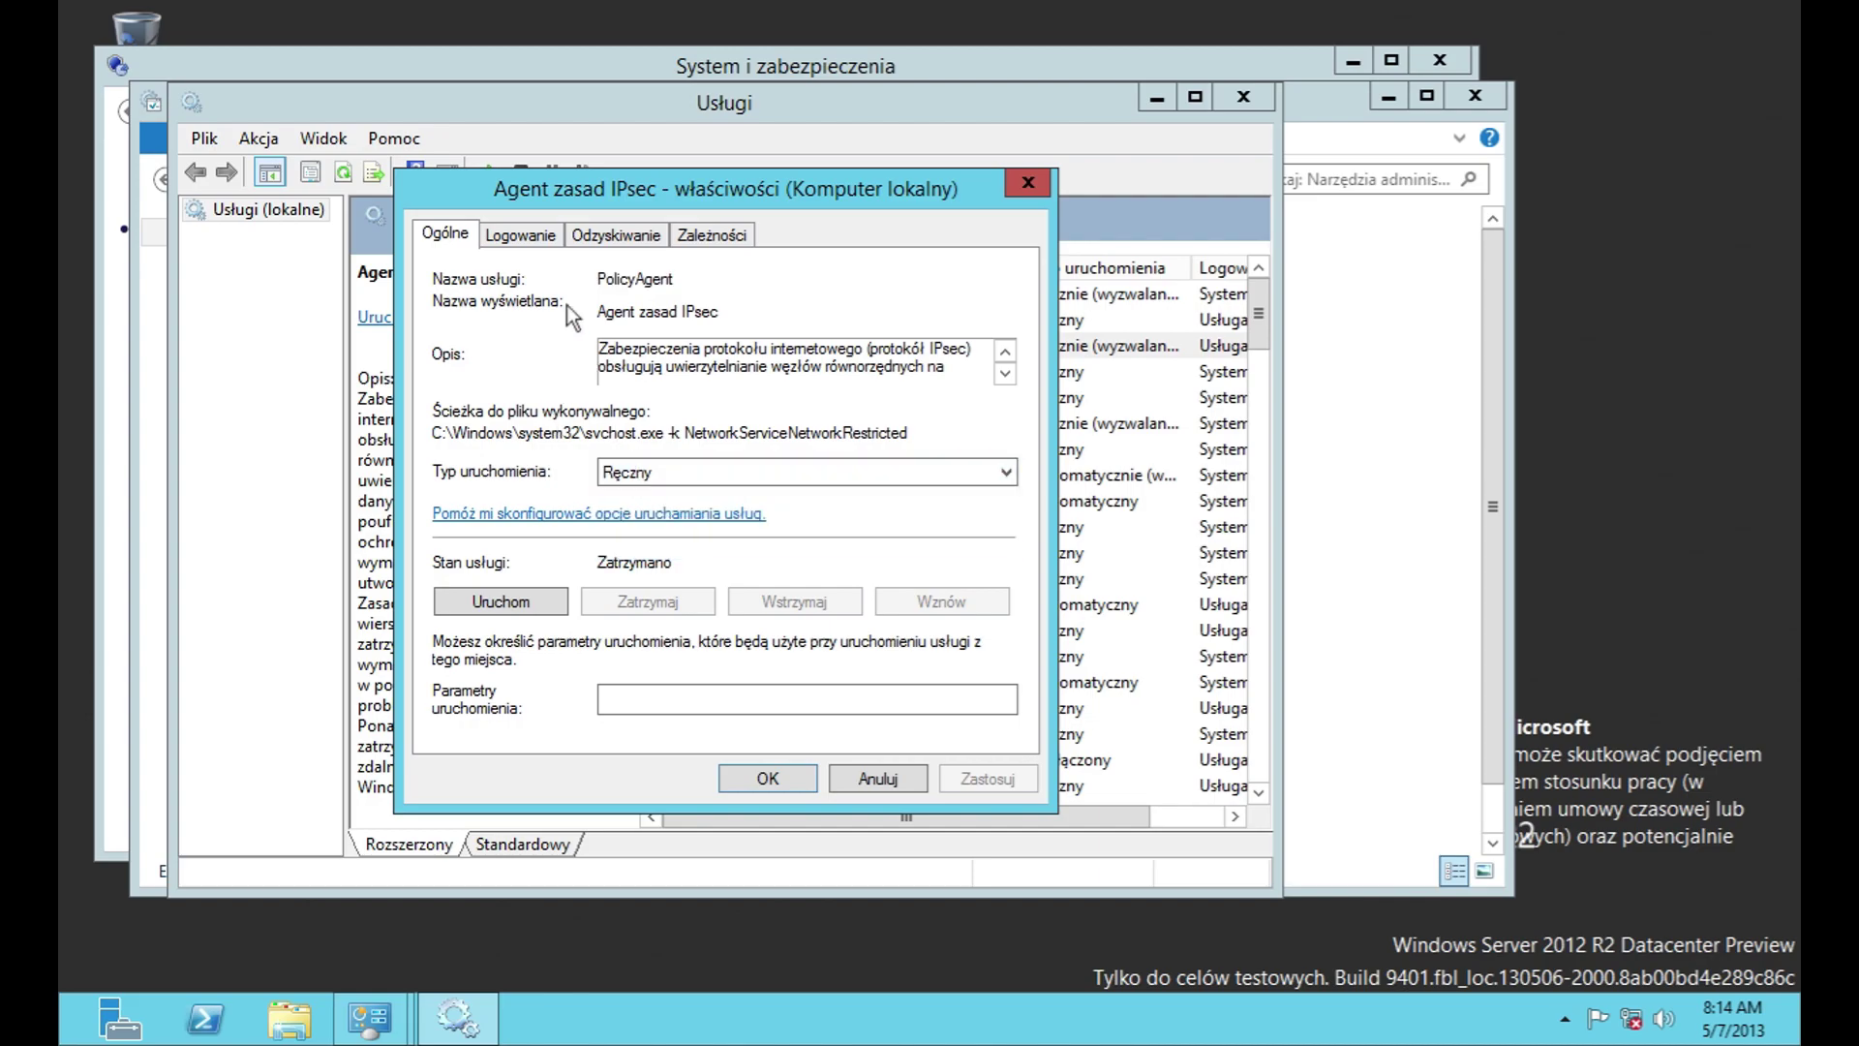
click(528, 235)
click(620, 235)
click(712, 234)
click(616, 233)
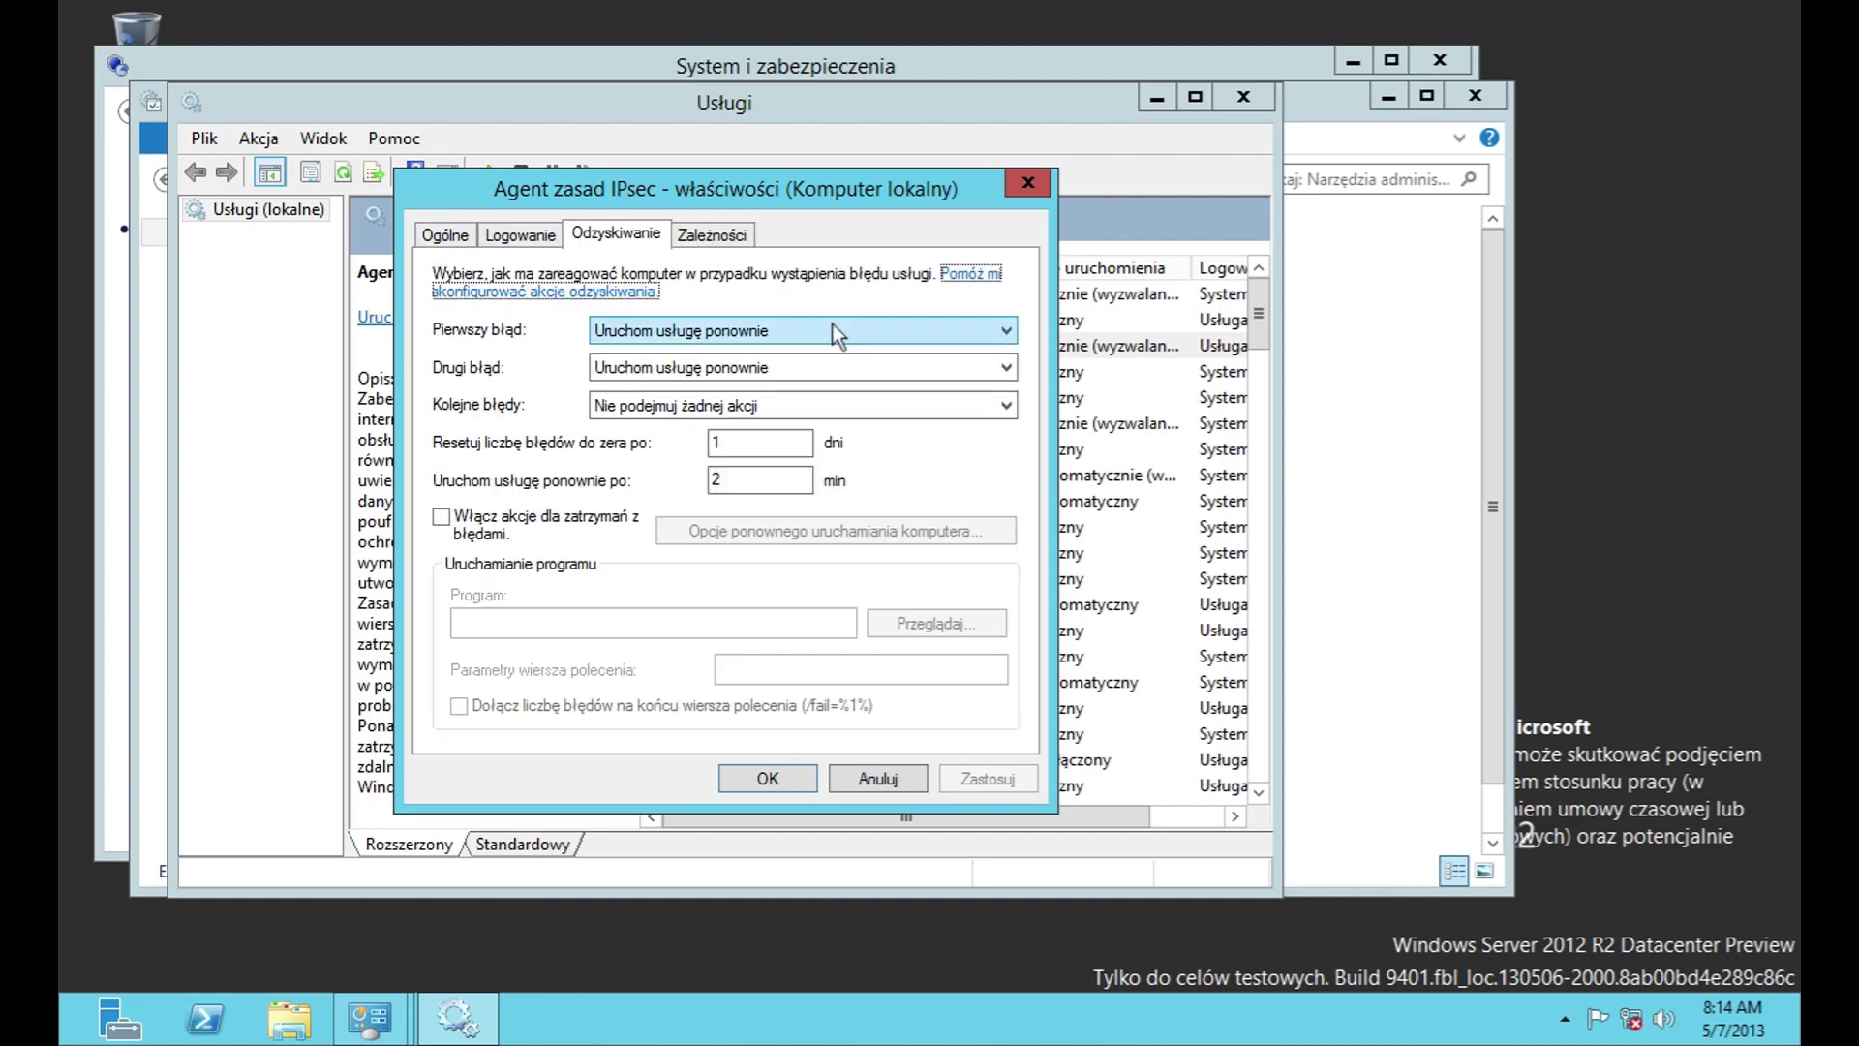
click(713, 236)
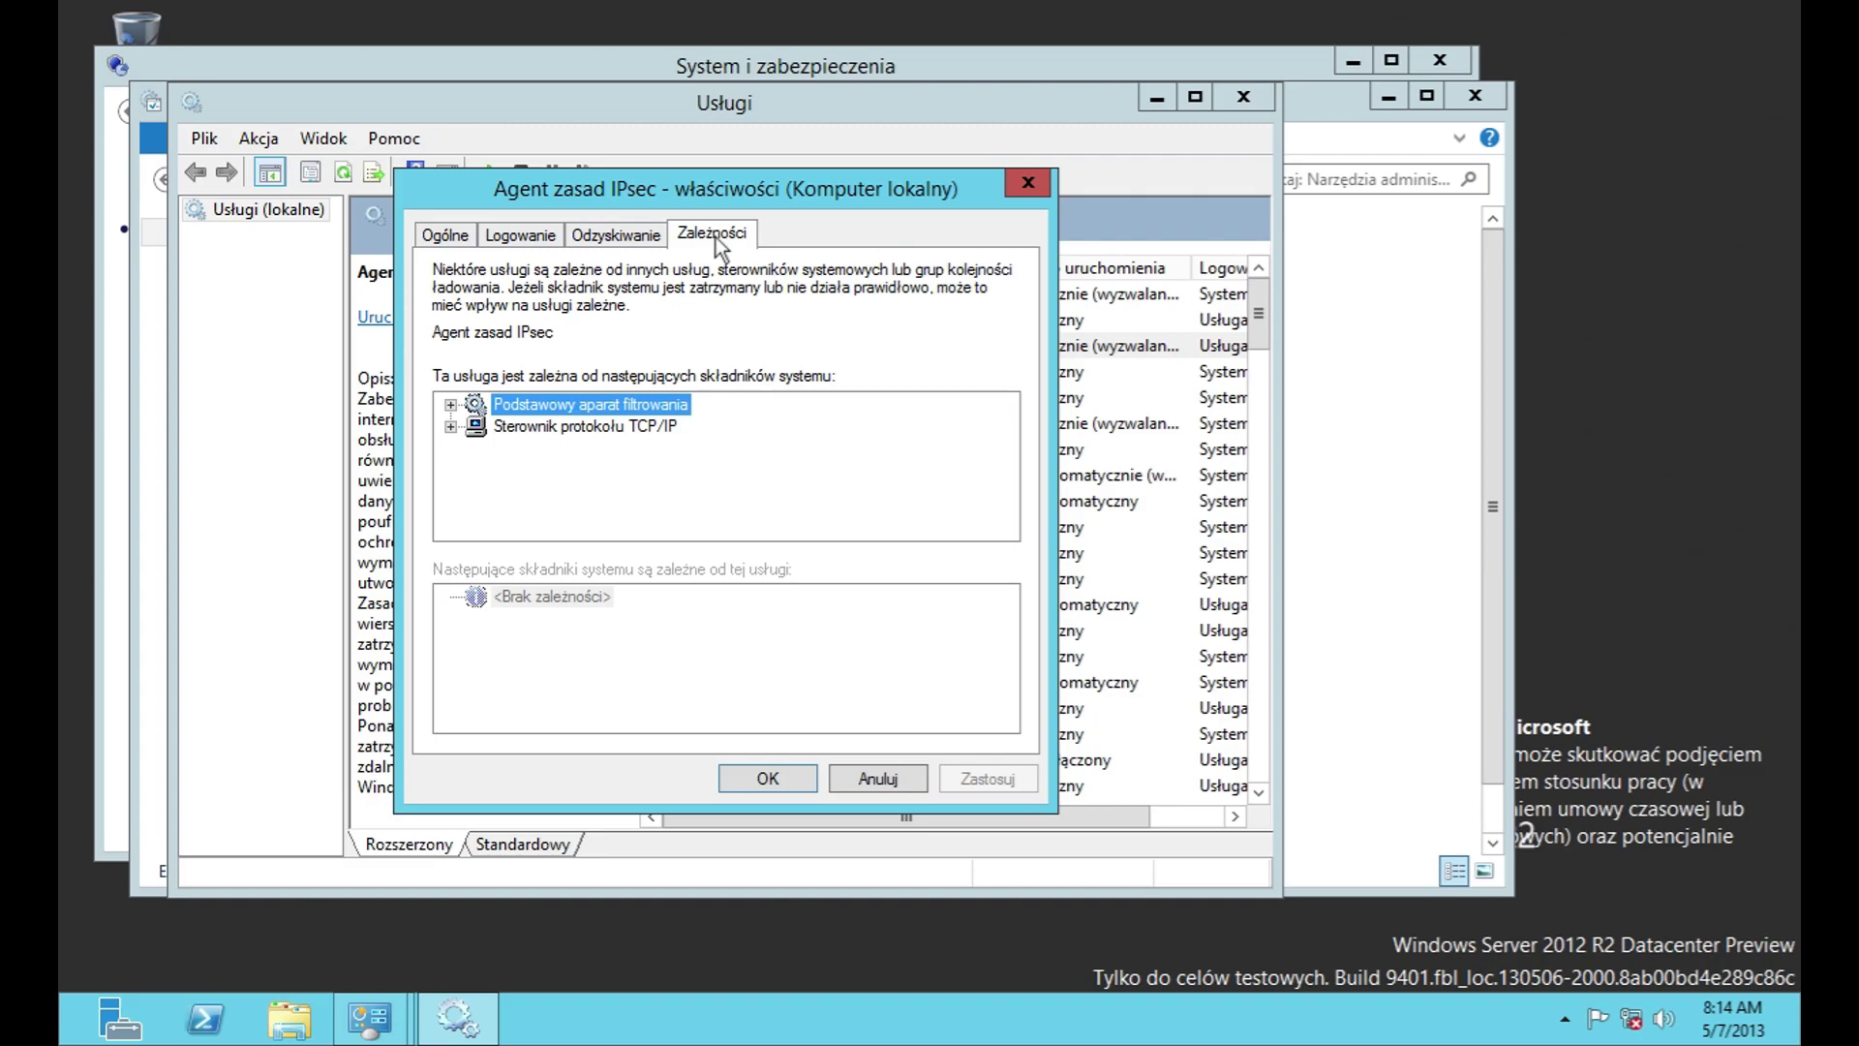
click(450, 405)
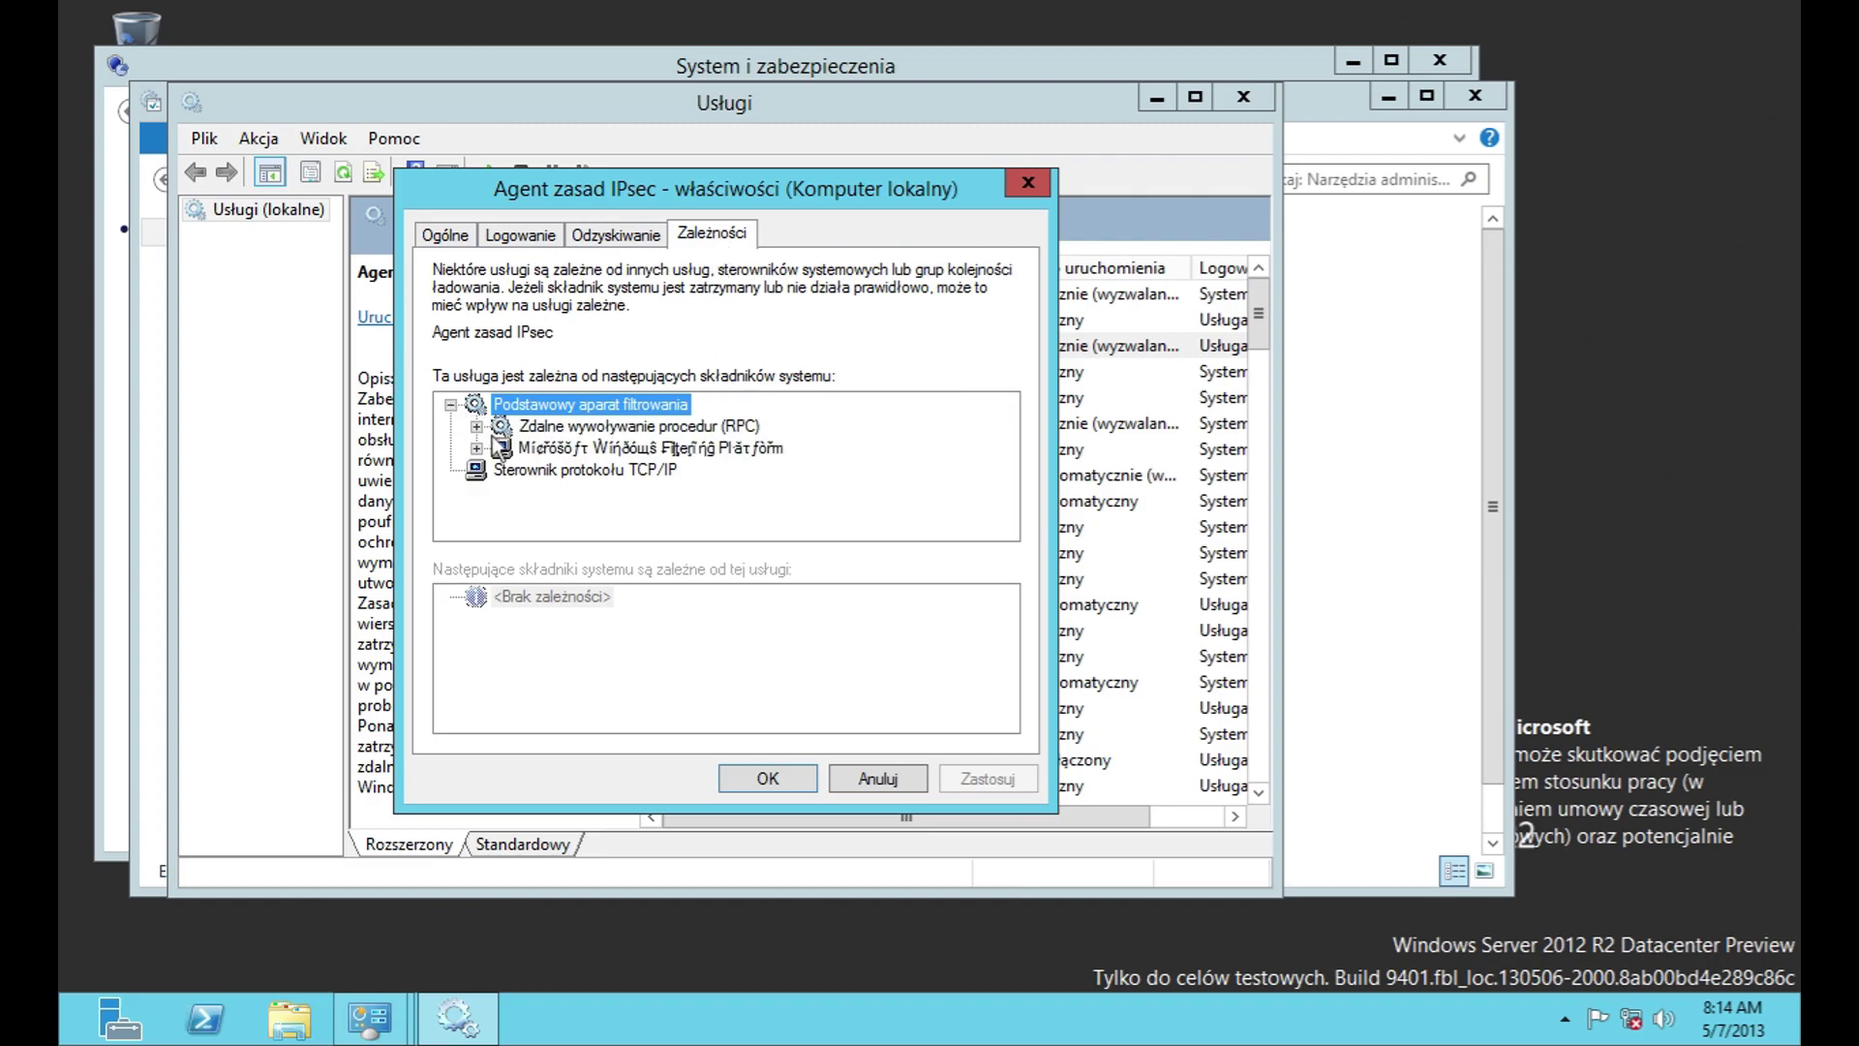
click(476, 427)
click(897, 787)
Step: Maximize the Services window and scroll through the list of services
drag(916, 818, 1026, 831)
scroll(781, 651, down, 9)
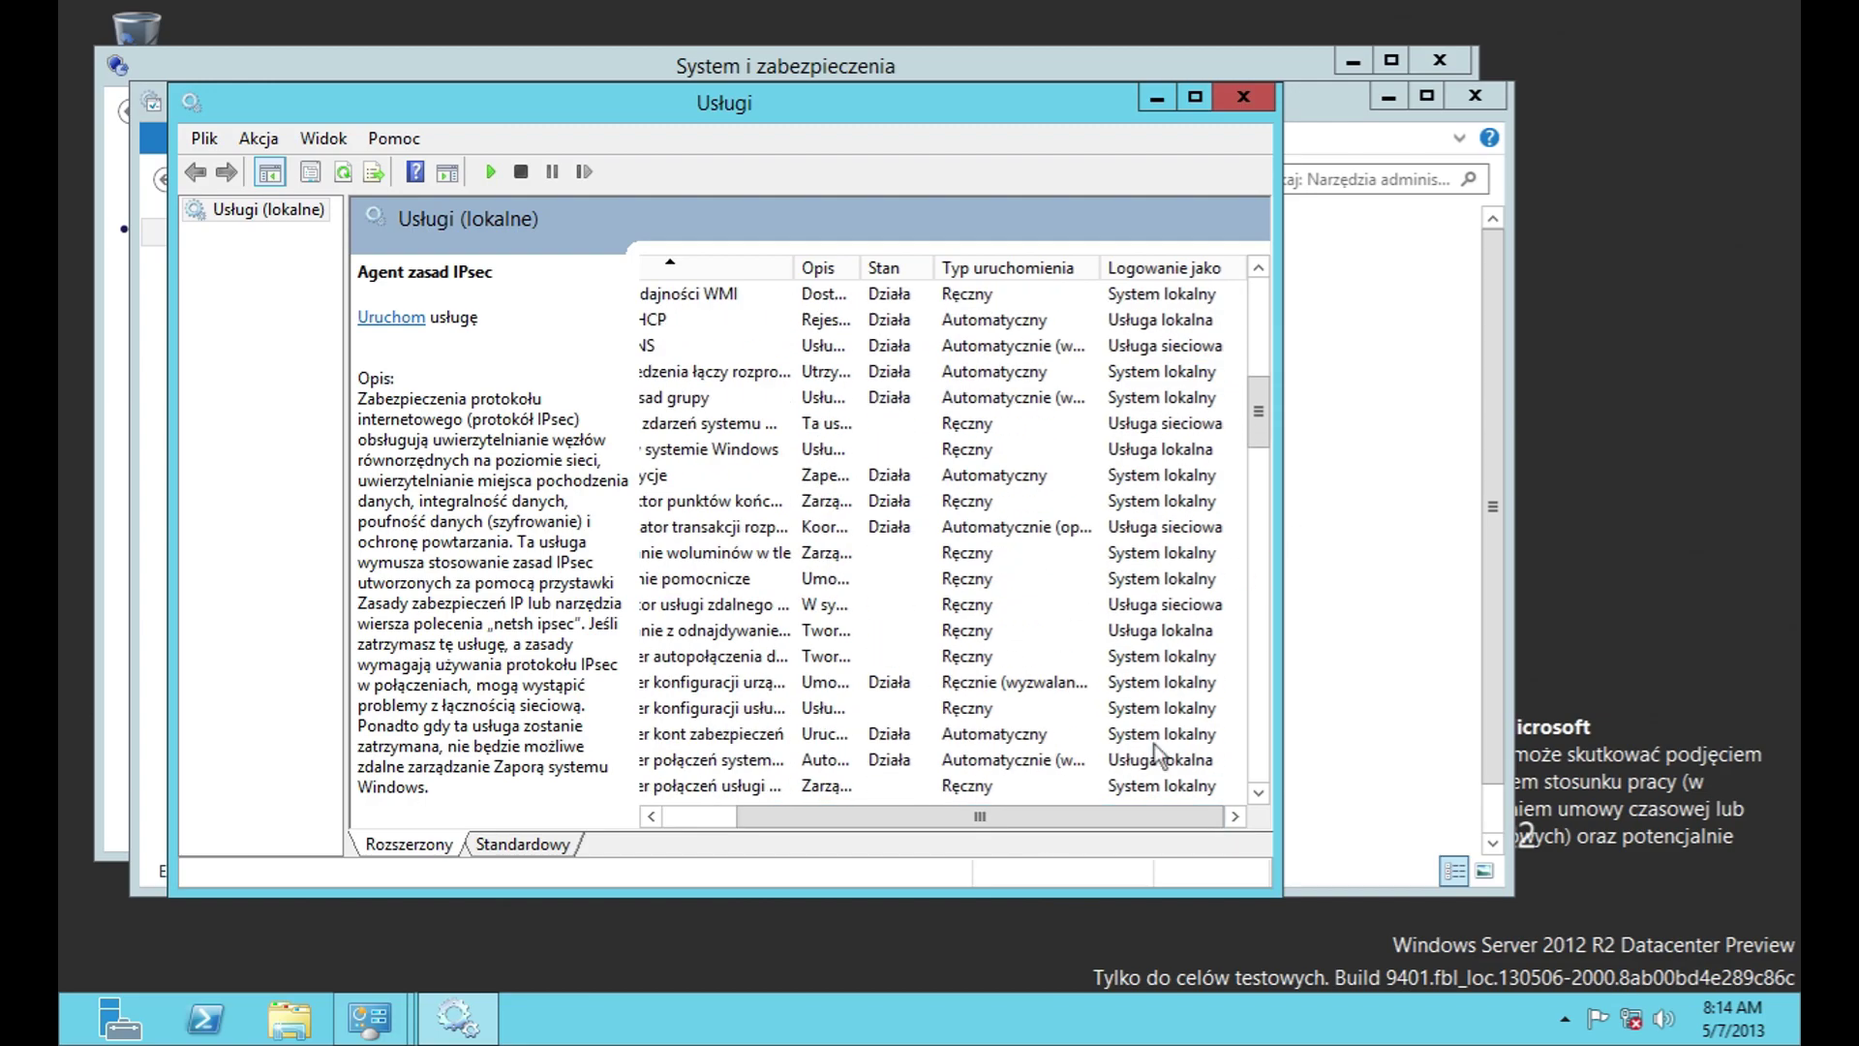
drag(1138, 818, 1060, 818)
scroll(938, 528, up, 9)
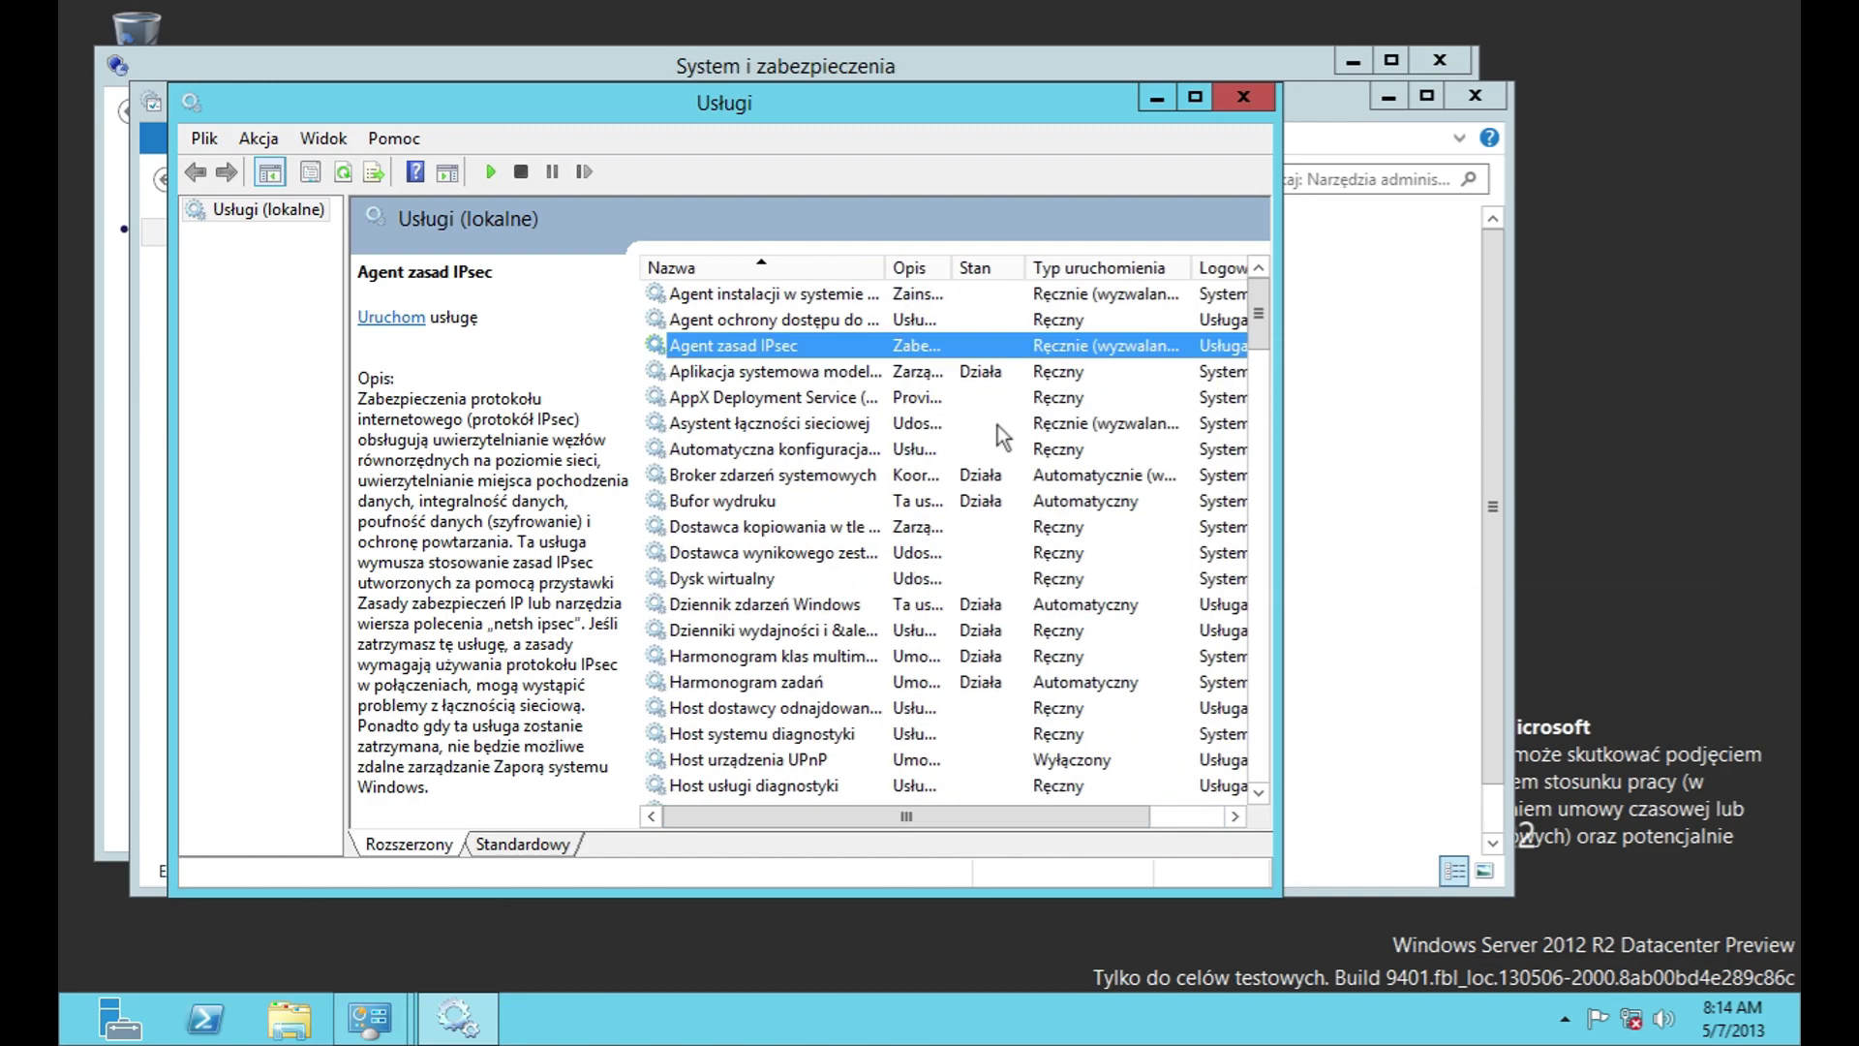
double_click(1050, 97)
scroll(1113, 455, down, 9)
drag(1781, 384, 1781, 834)
Step: Close Services, then briefly launch and close Windows PowerShell (x86)
click(1767, 13)
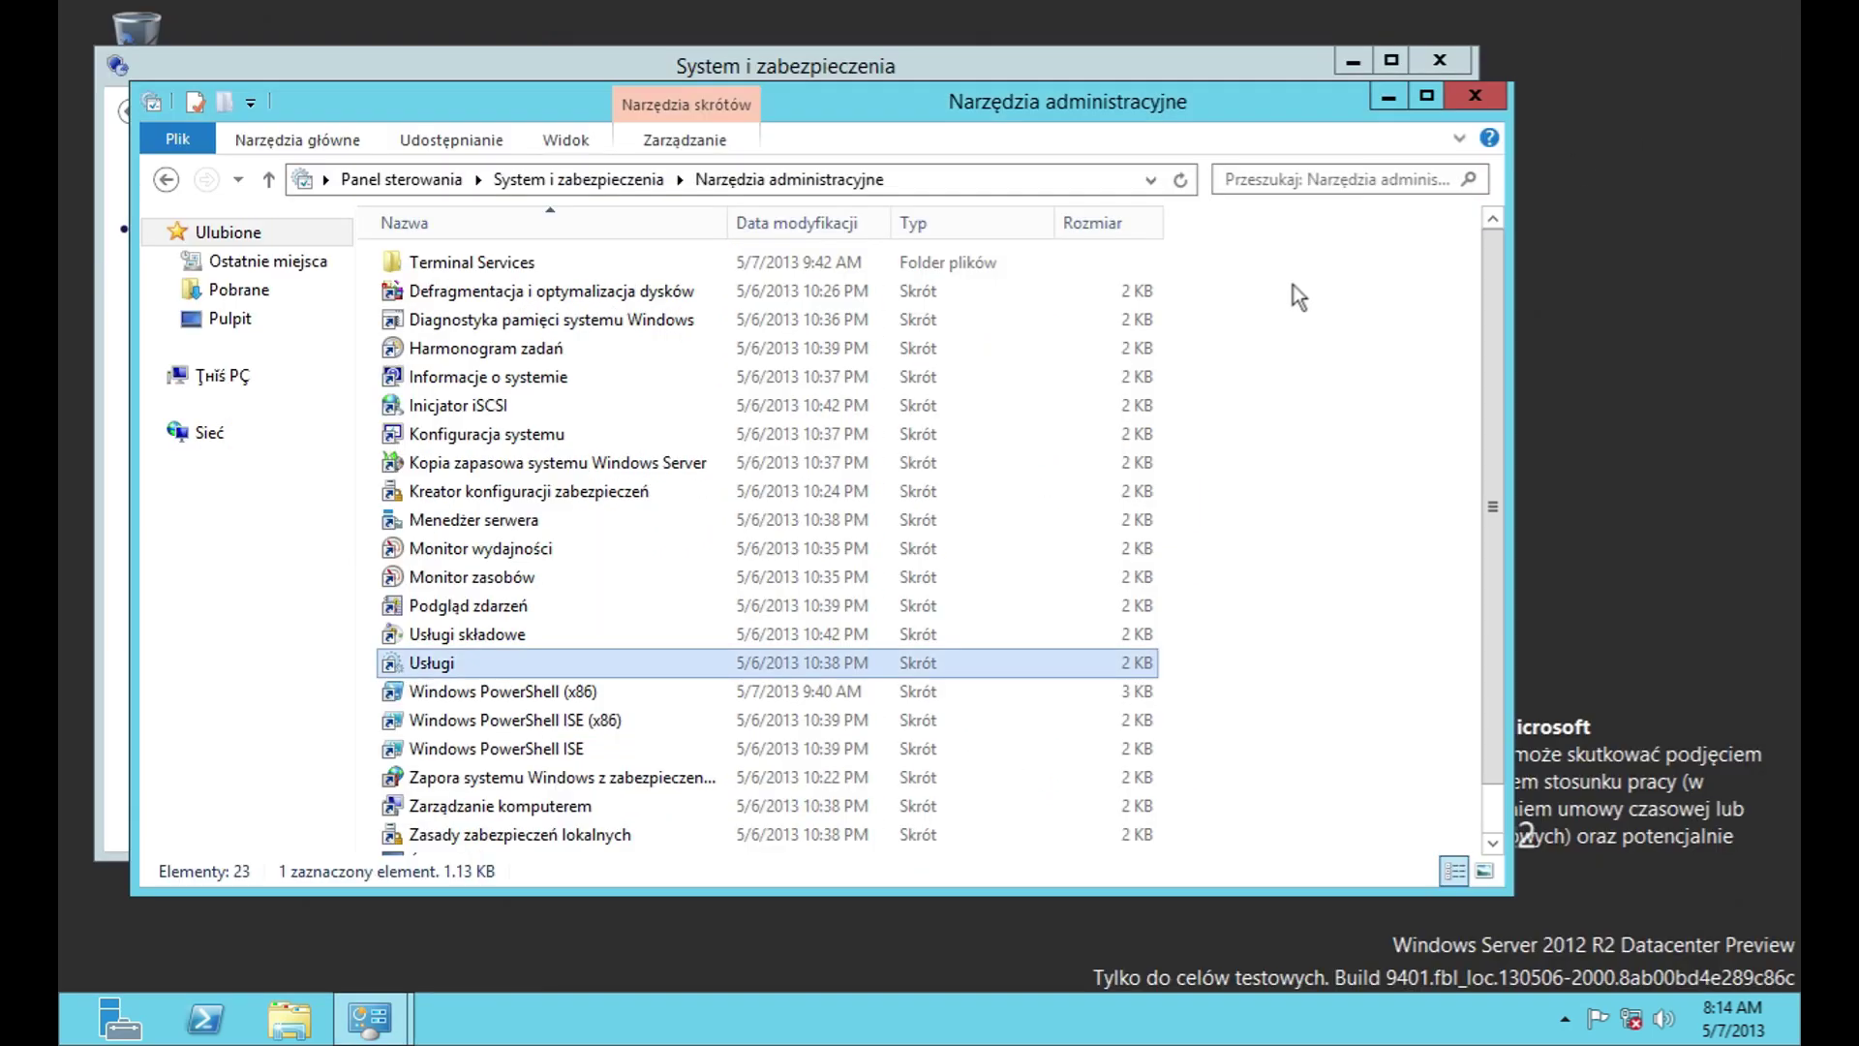
double_click(677, 670)
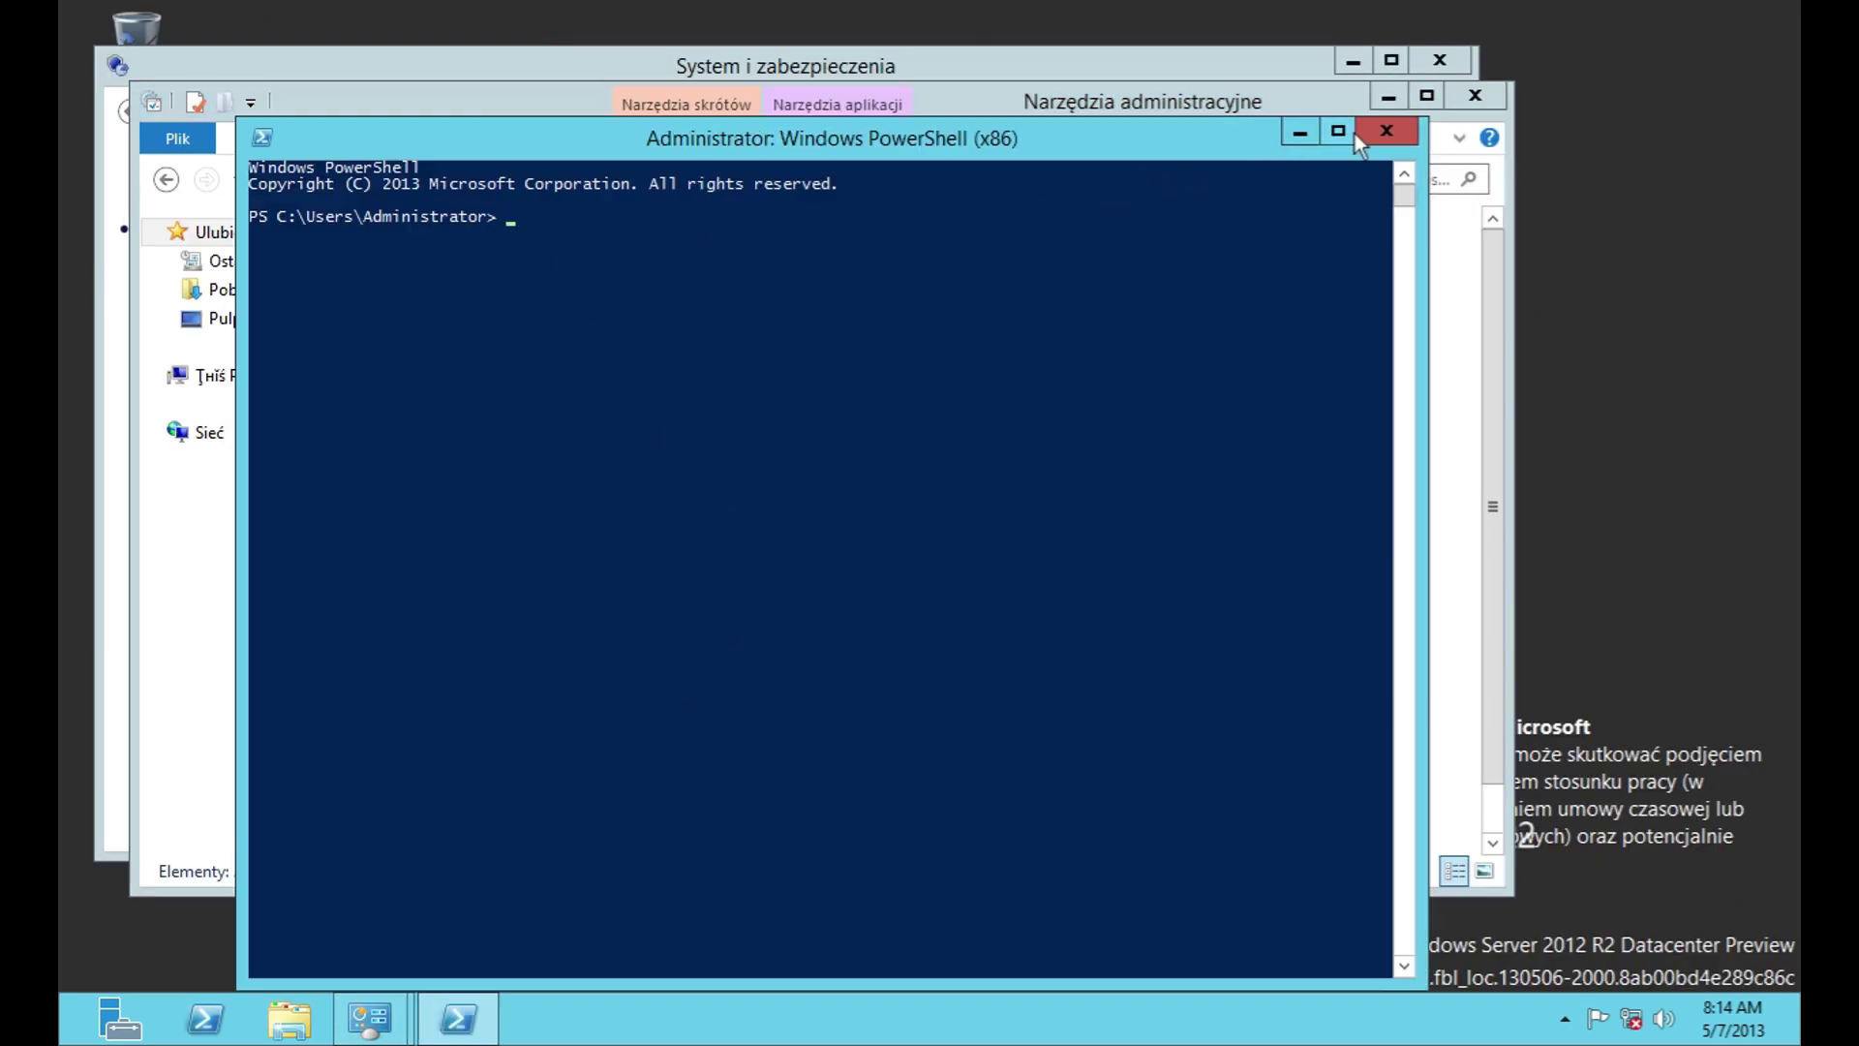
click(1375, 133)
Step: Launch Windows PowerShell ISE (x86), look through its Help menu, and close it
double_click(493, 720)
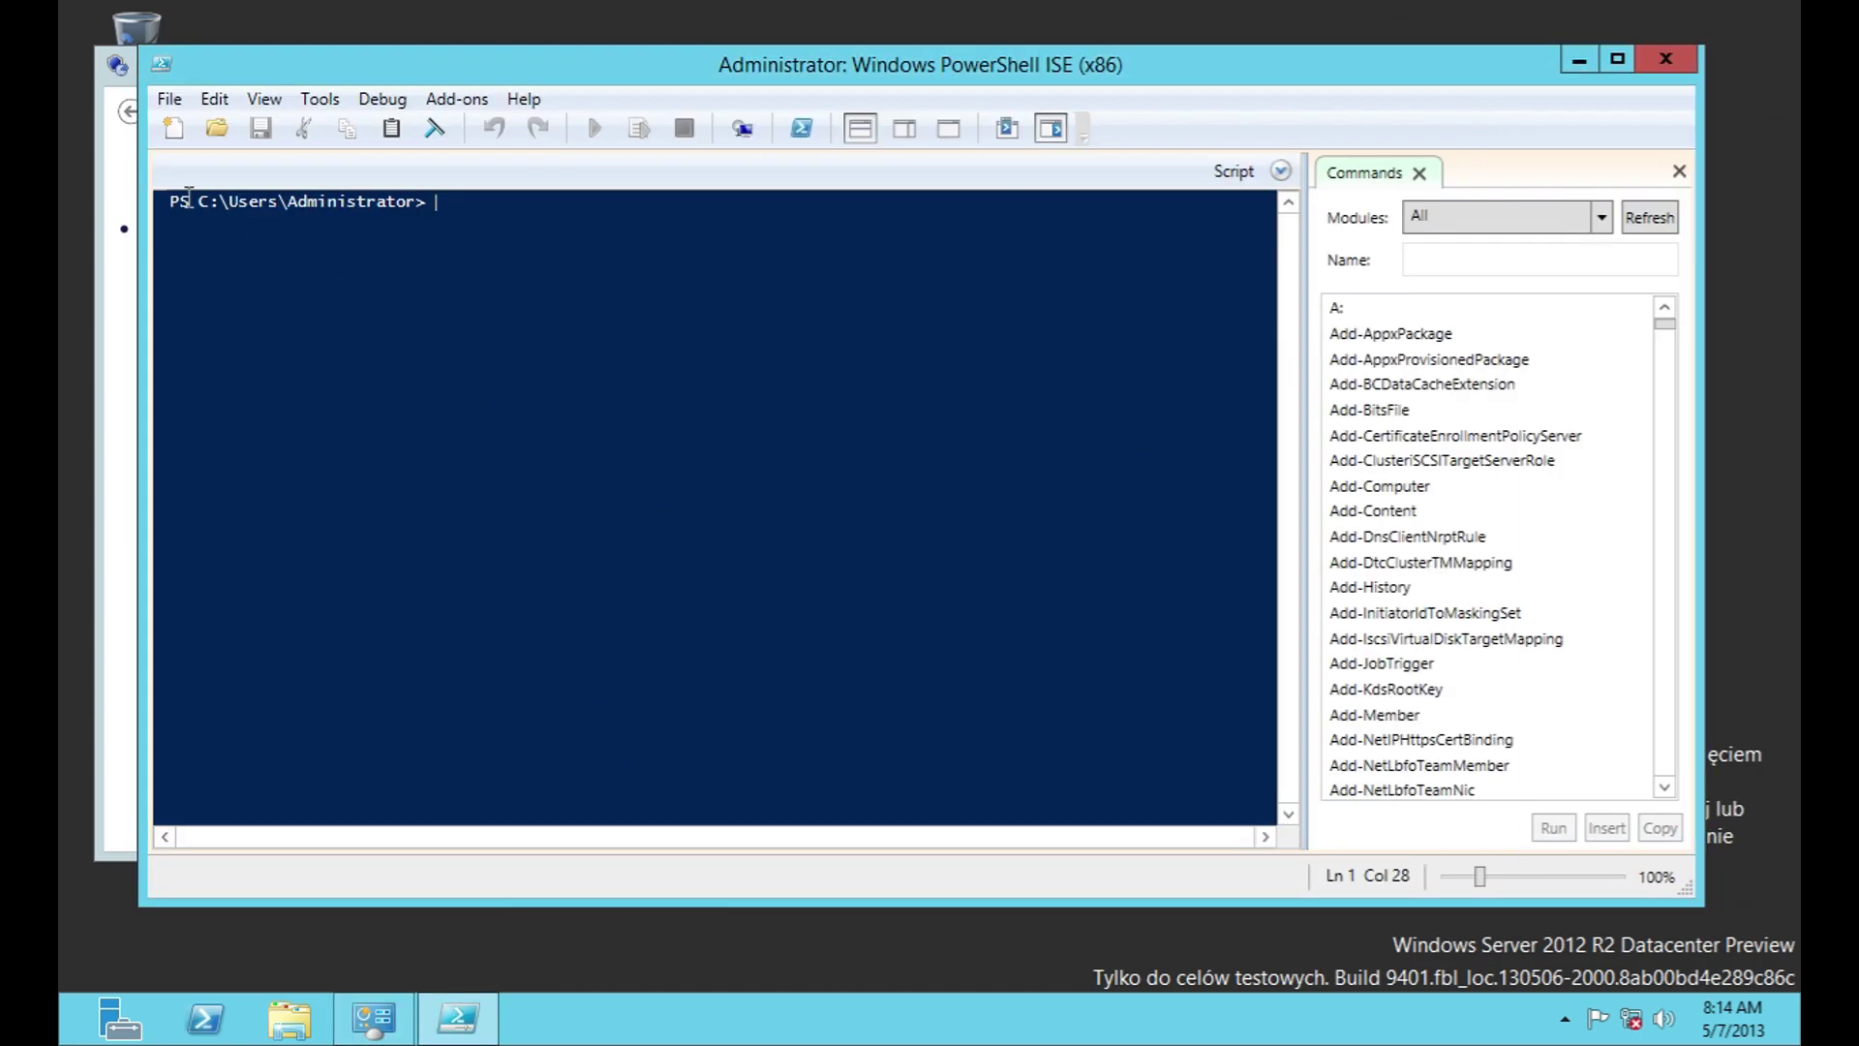
click(169, 101)
mouse_move(524, 99)
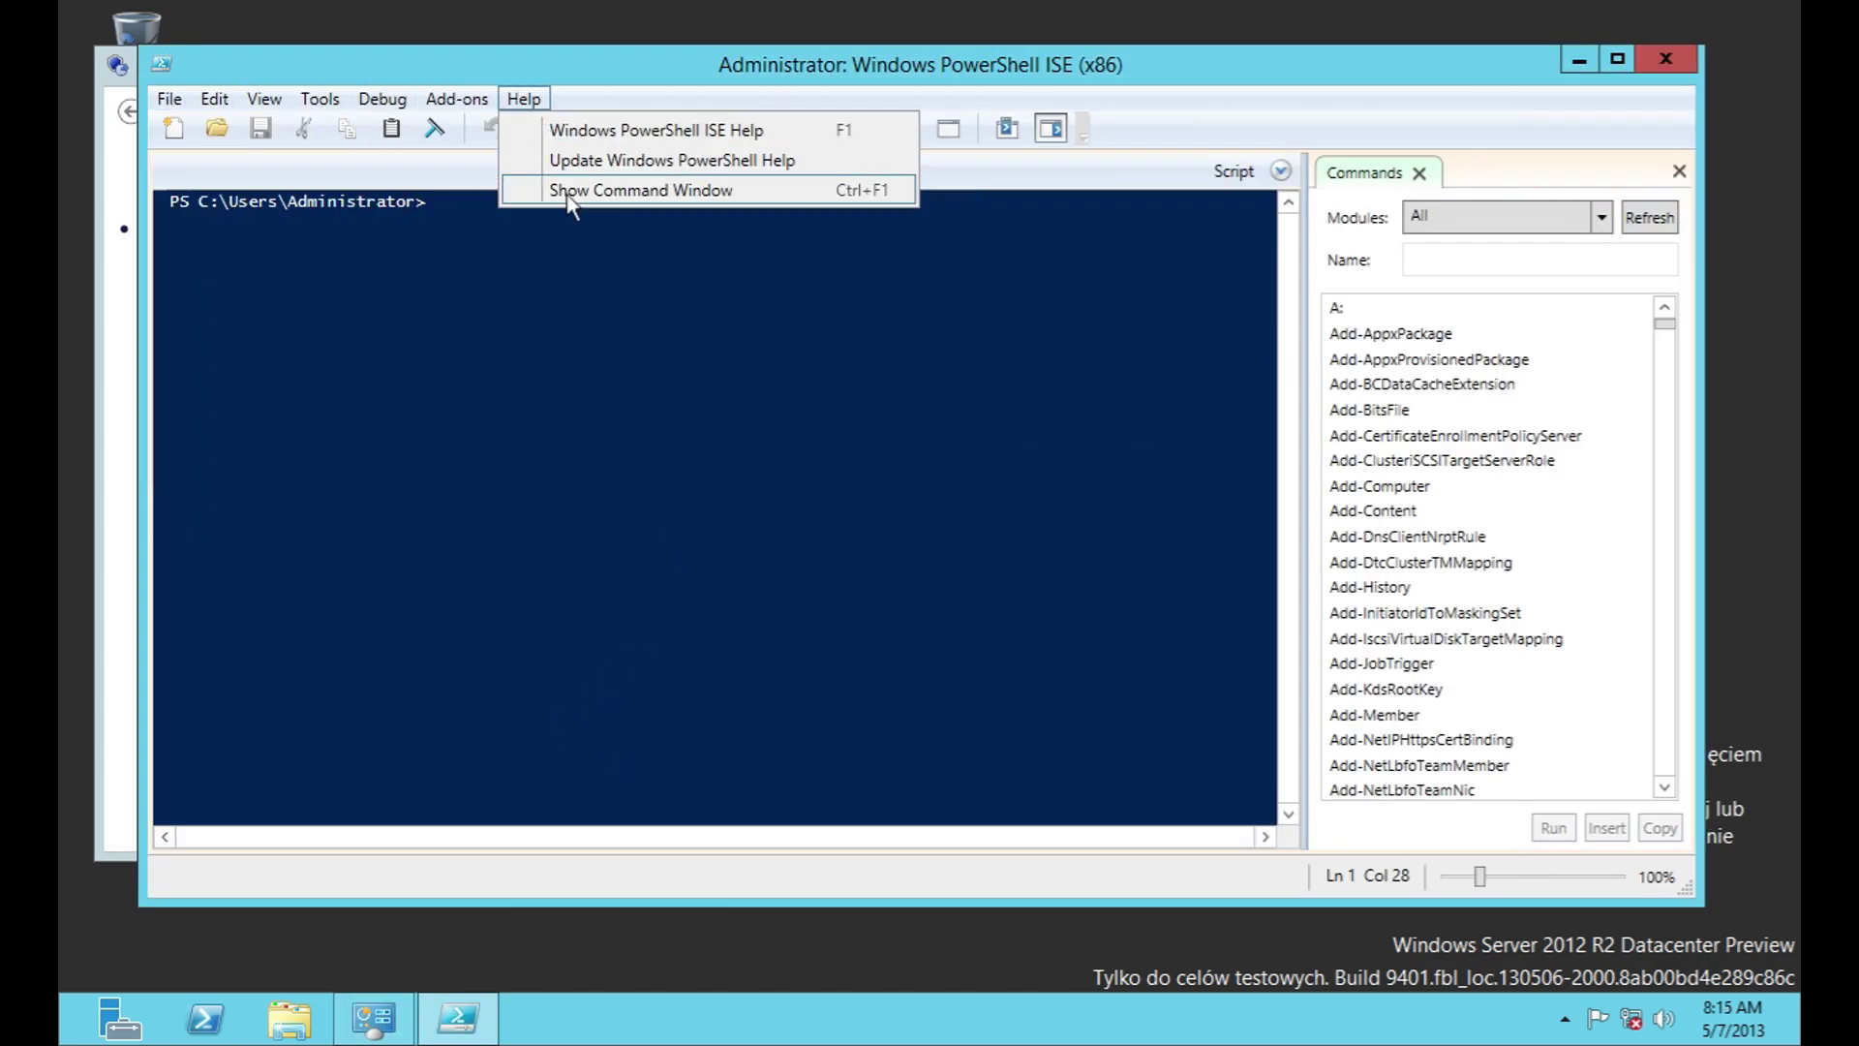
click(1646, 62)
click(1686, 60)
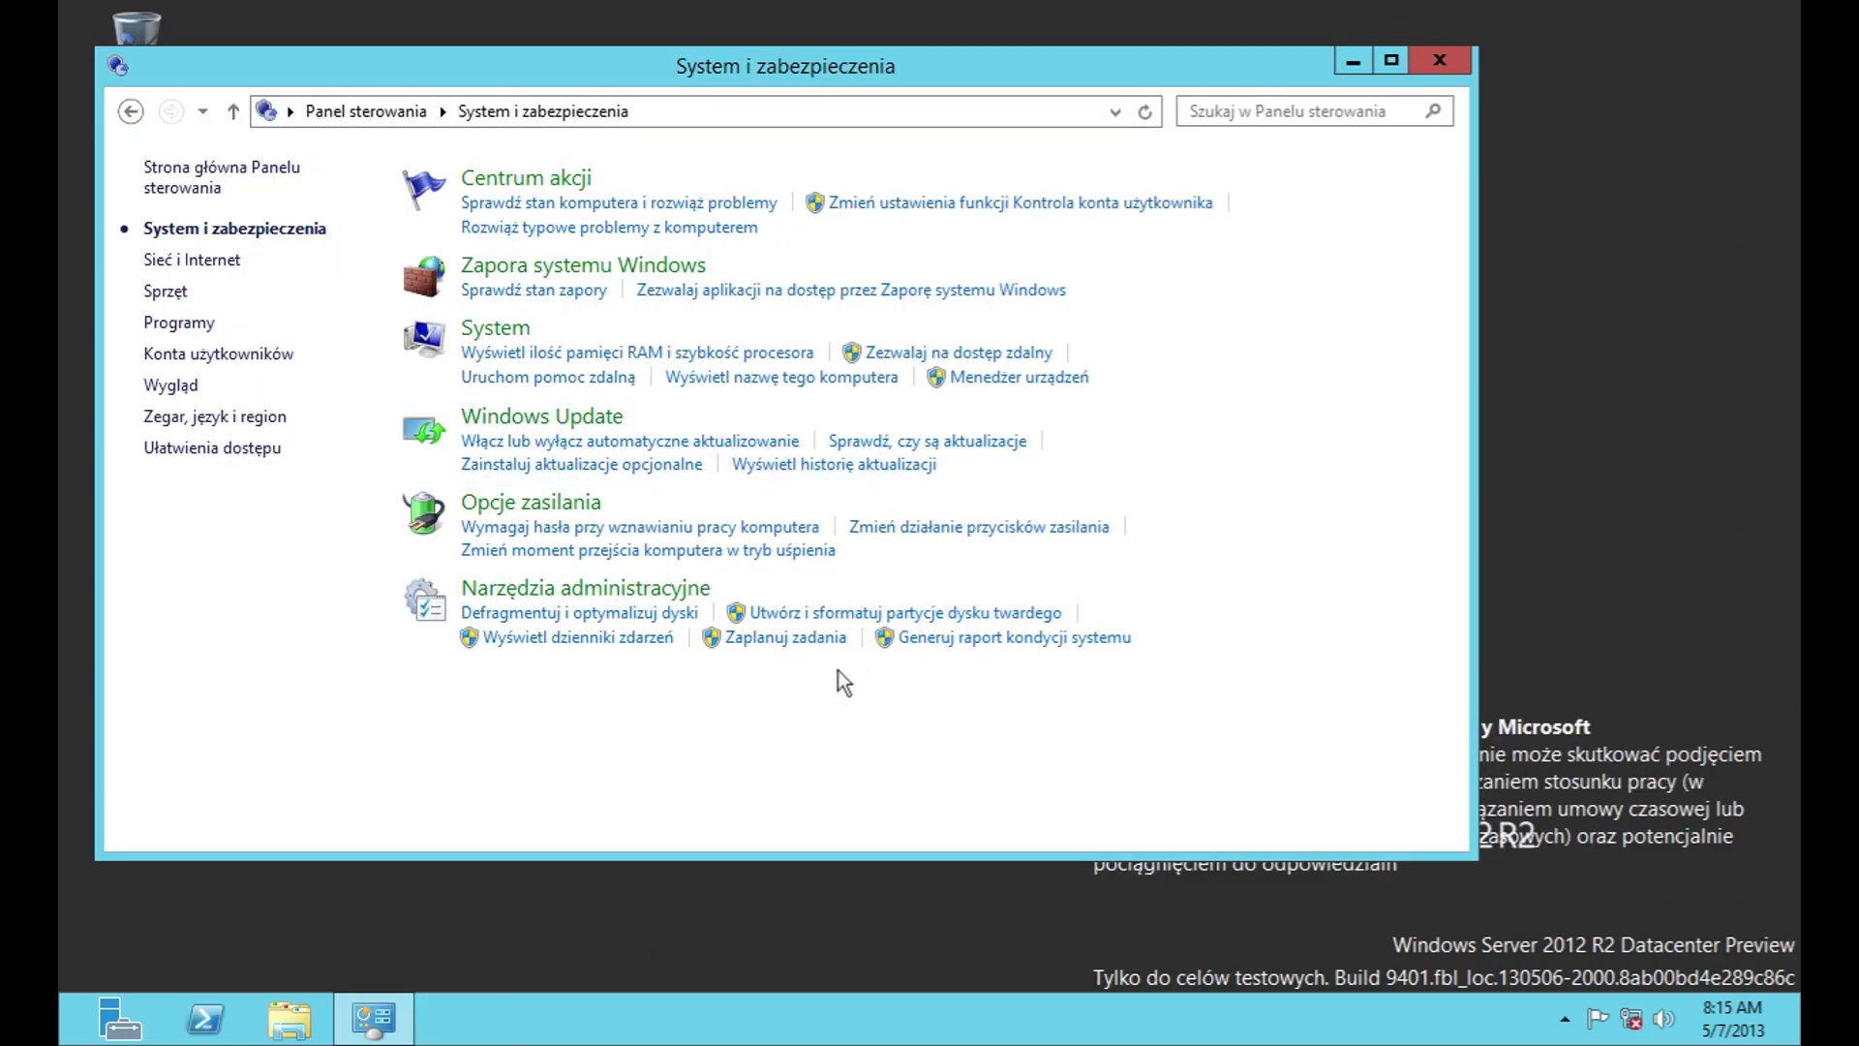
Step: Return to Narzędzia administracyjne and relaunch, then close, PowerShell ISE (x86)
click(581, 591)
scroll(586, 578, down, 1)
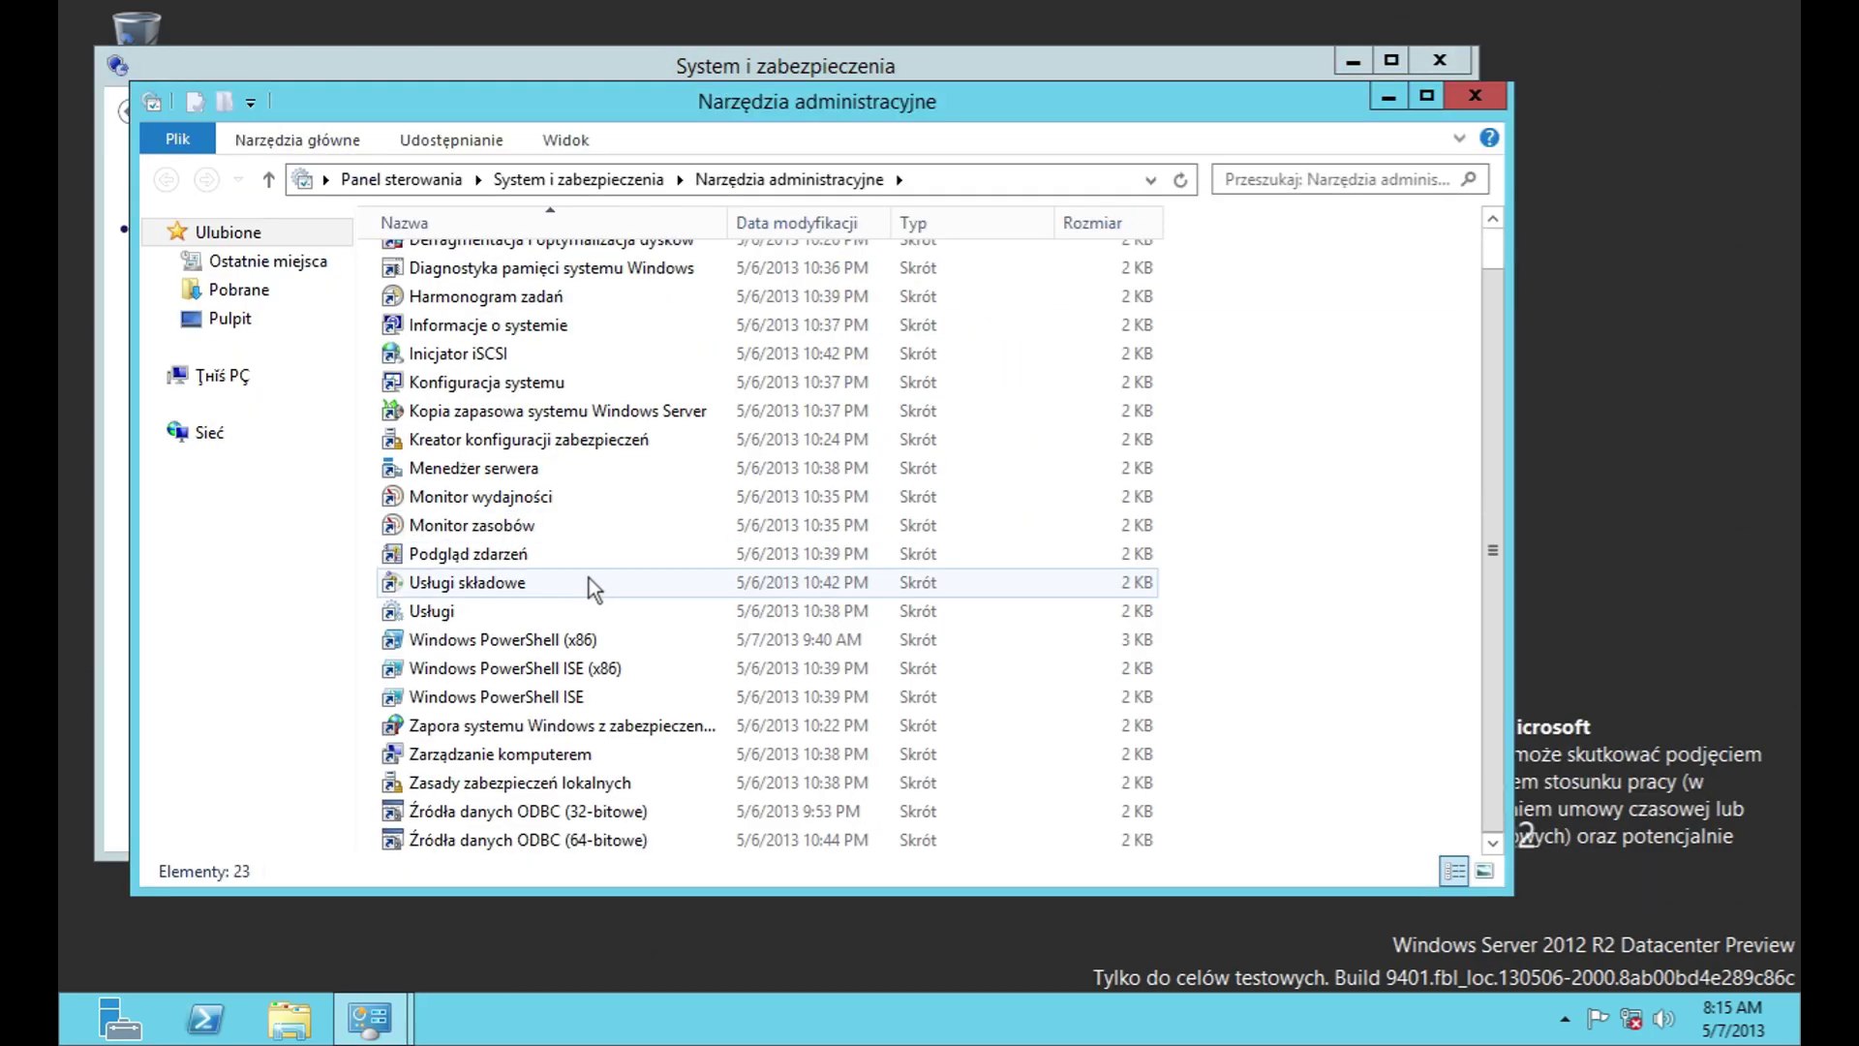
double_click(569, 678)
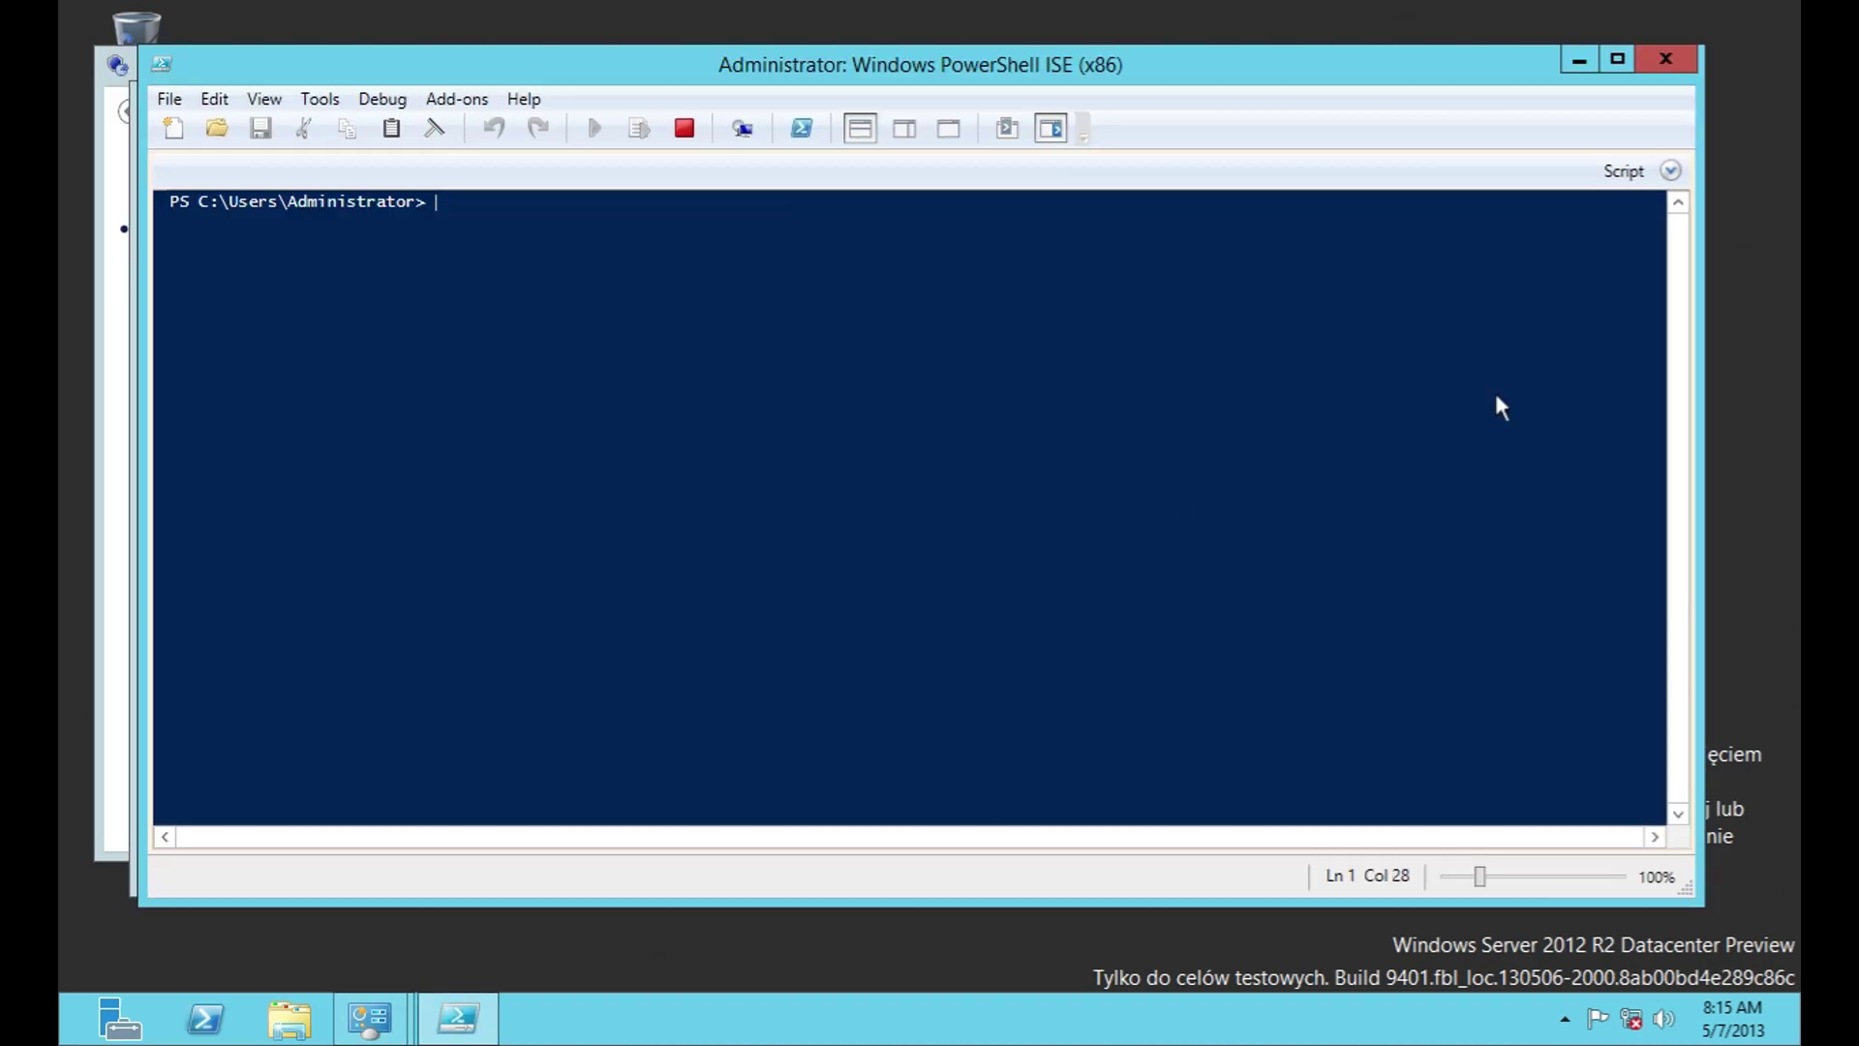
click(1680, 62)
Step: Launch the 64-bit Windows PowerShell ISE and browse its File and Help menus
double_click(581, 696)
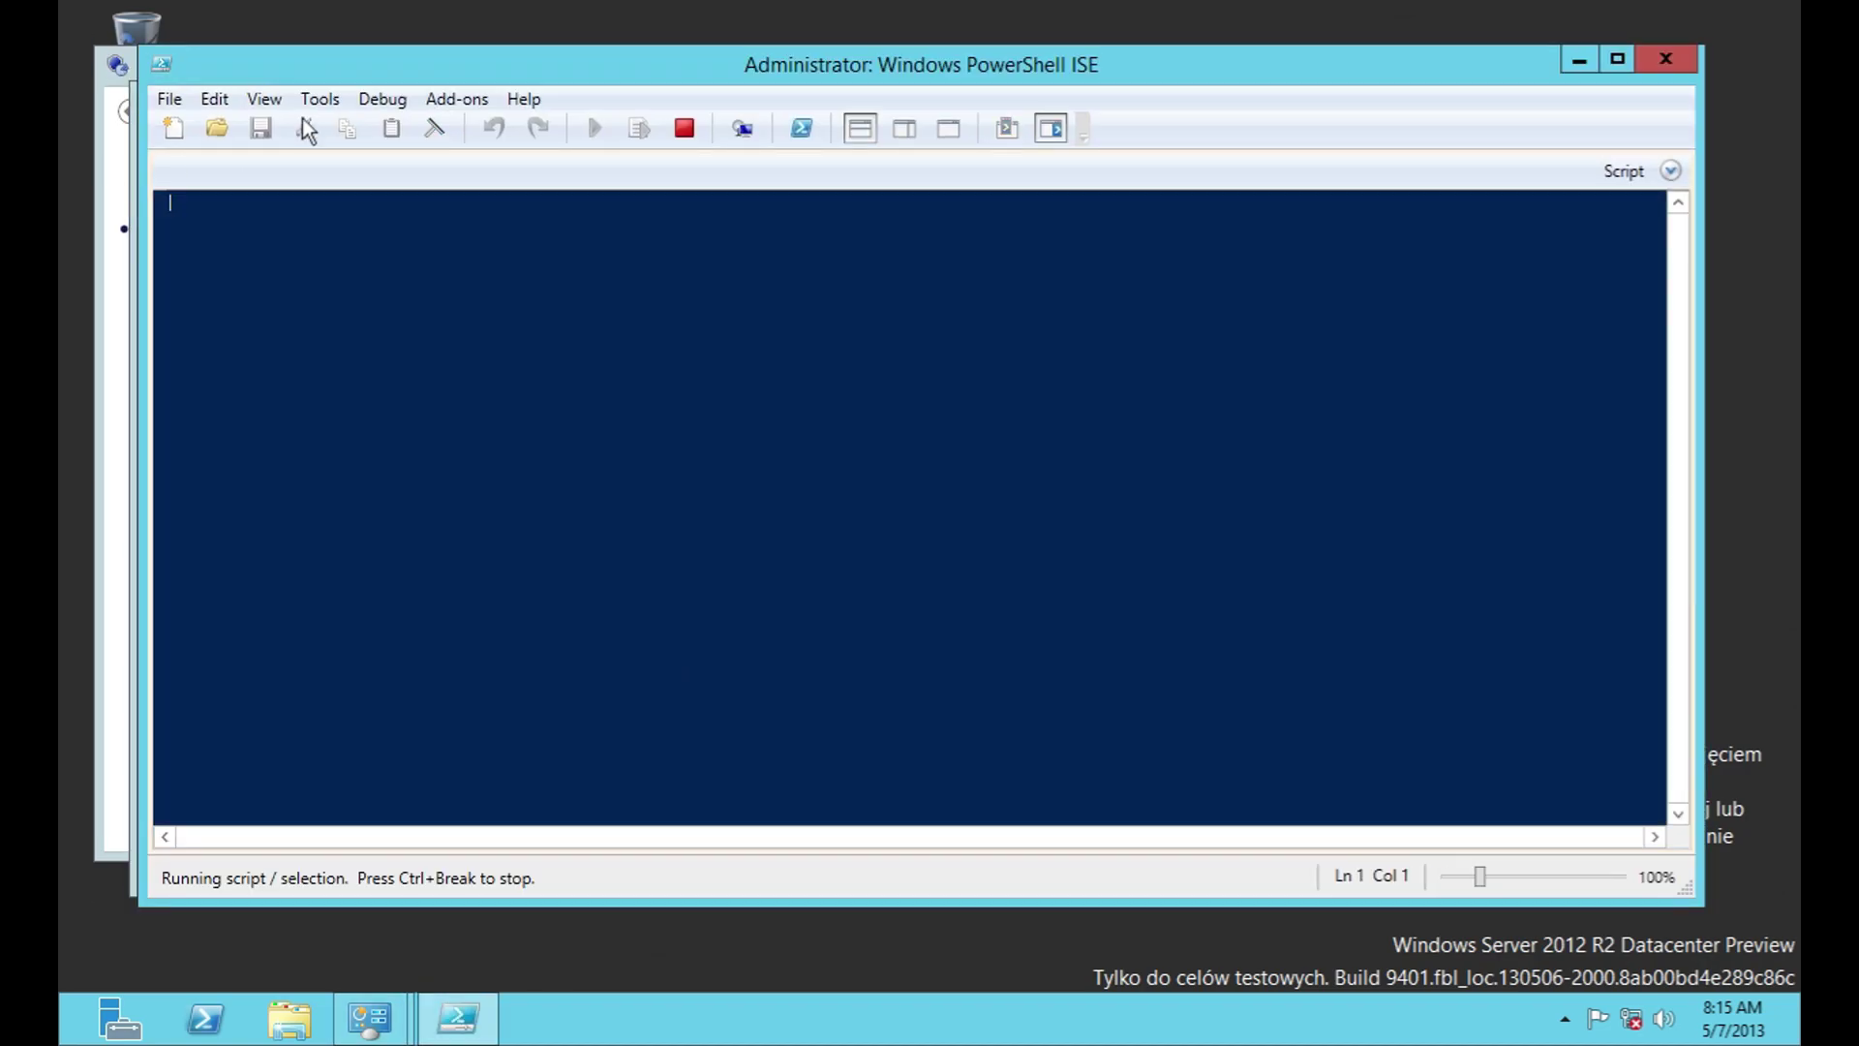
click(169, 99)
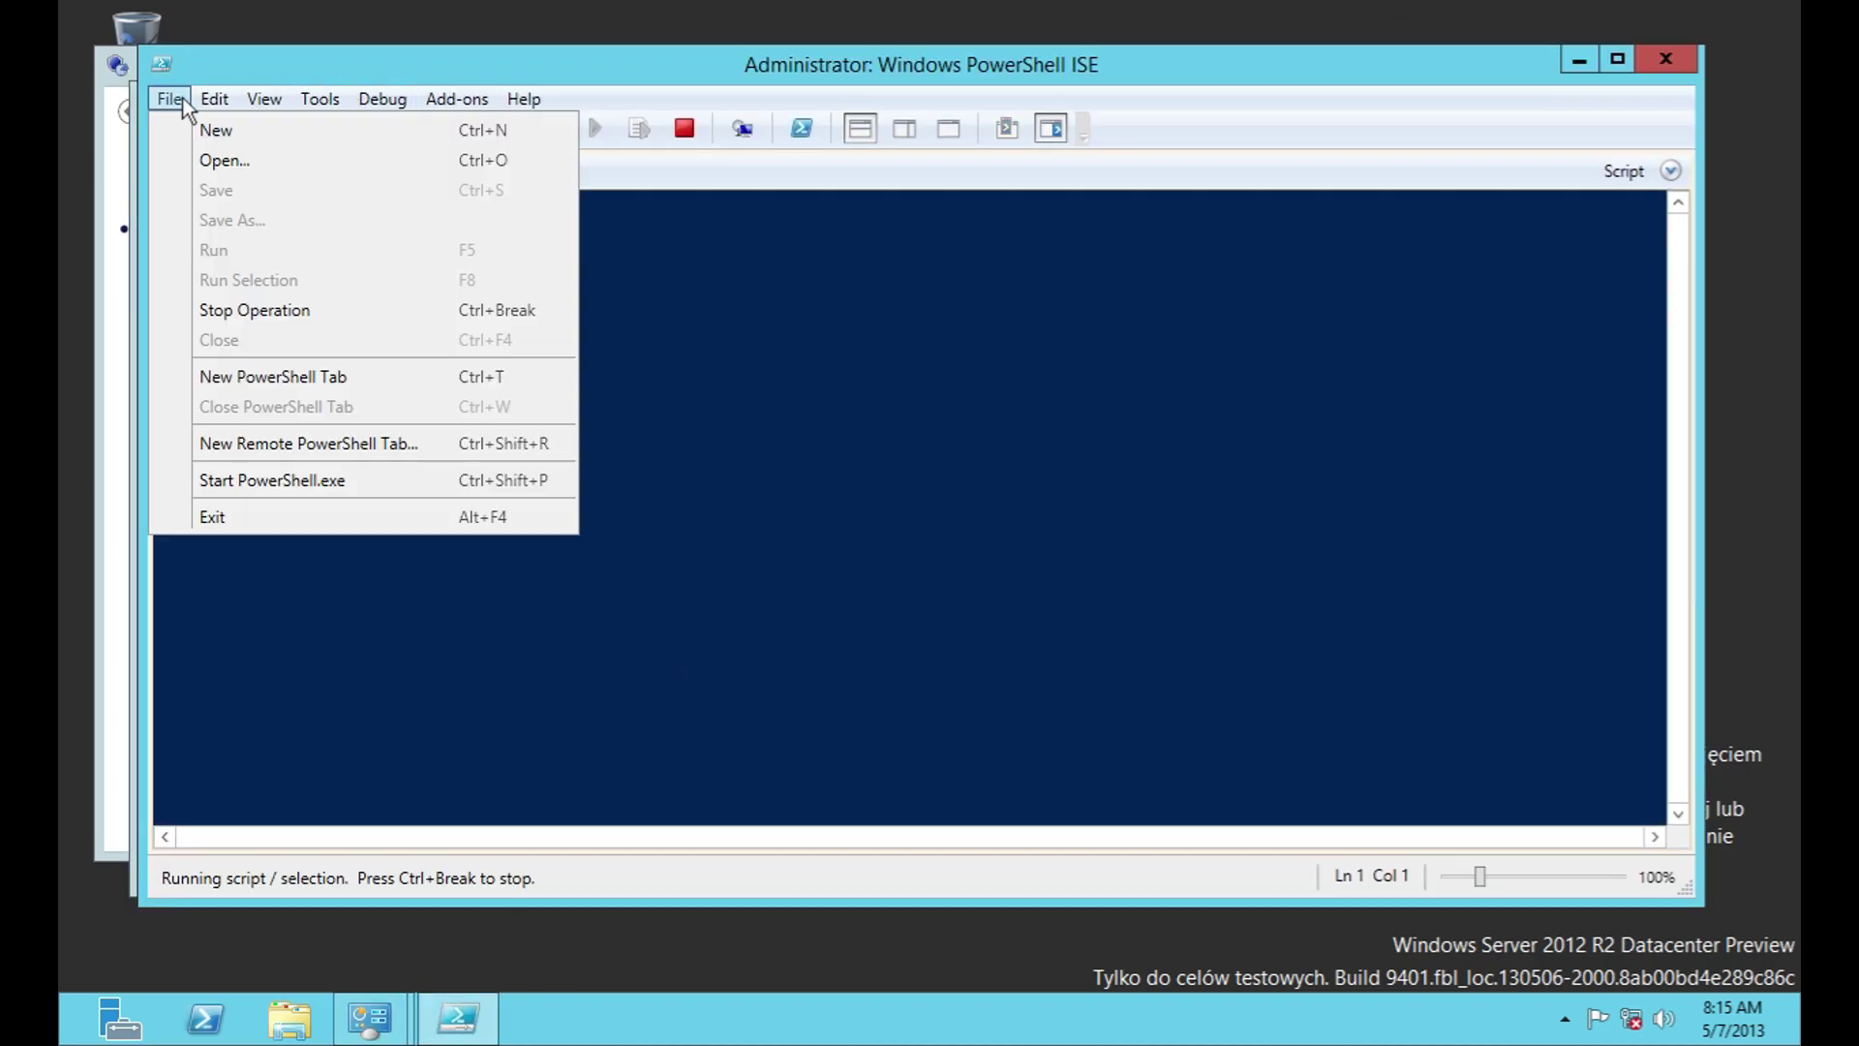
mouse_move(524, 99)
click(1665, 60)
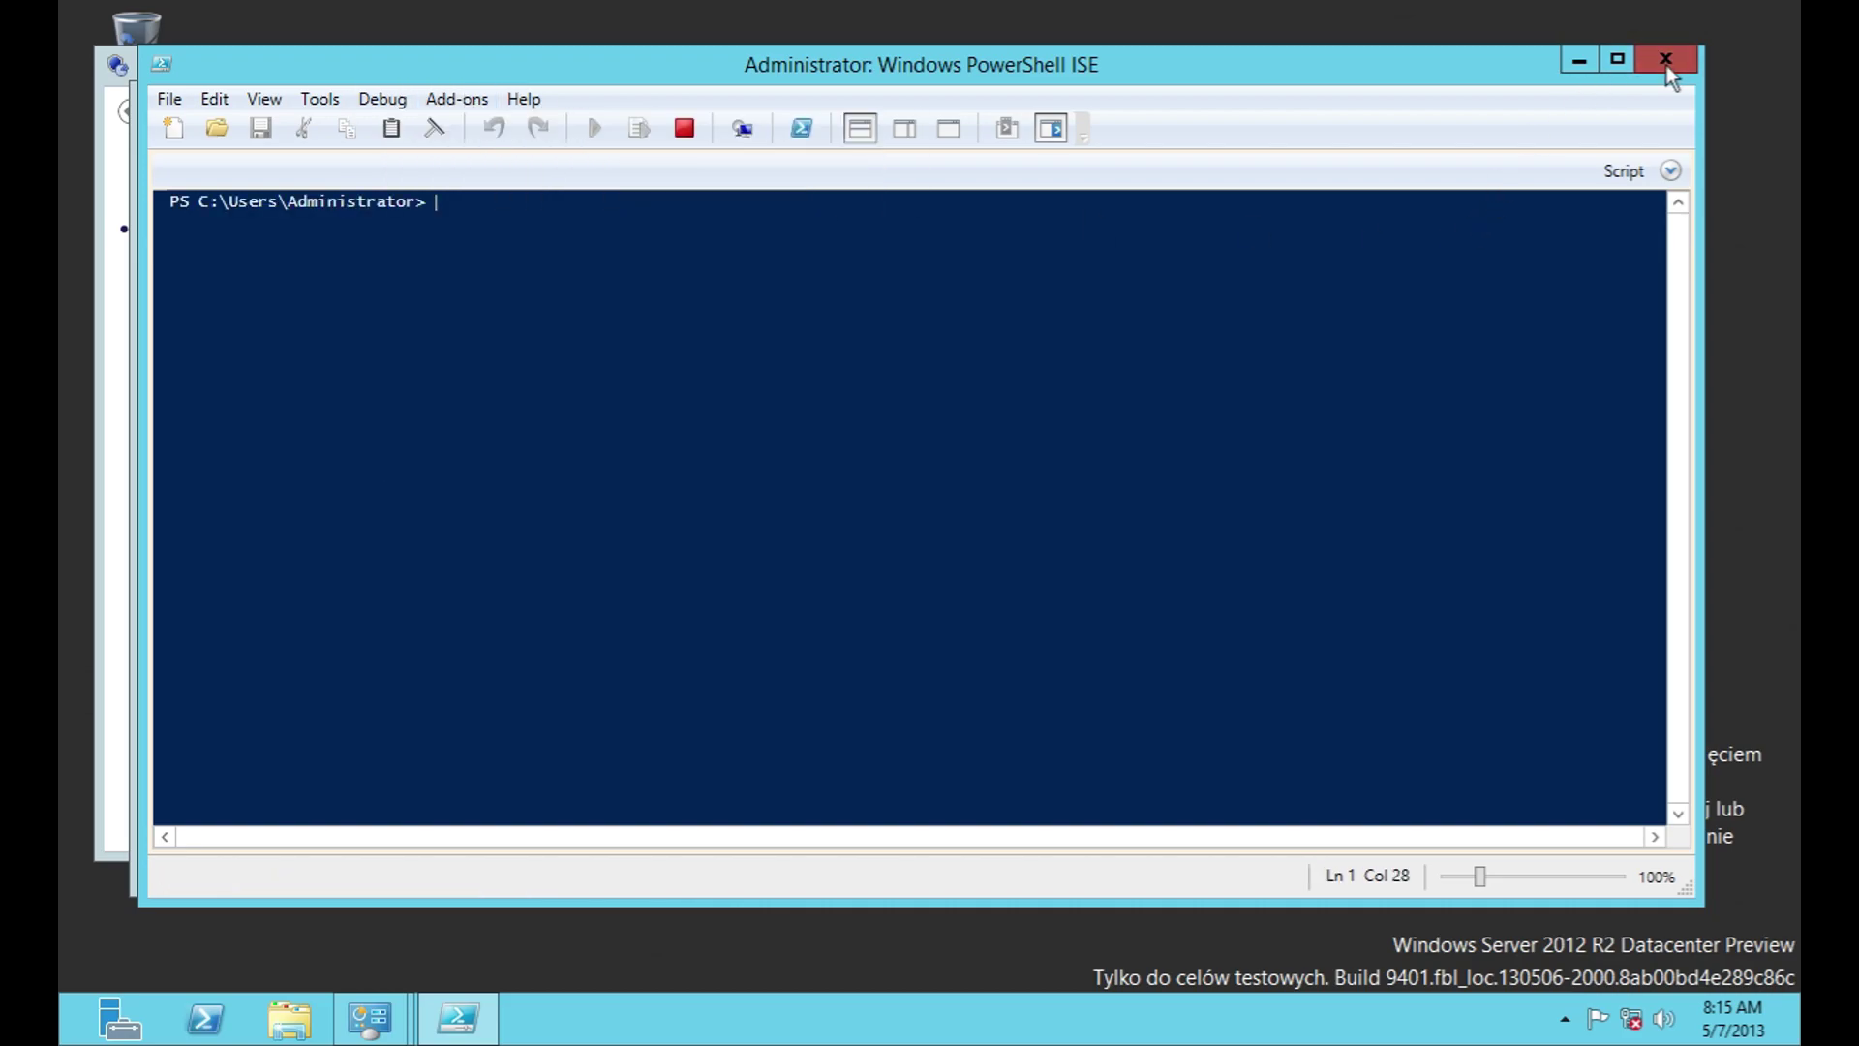
click(1665, 60)
Step: Open the Windows firewall console, check its View menu, and close it
double_click(620, 722)
click(269, 56)
click(1517, 15)
click(1517, 14)
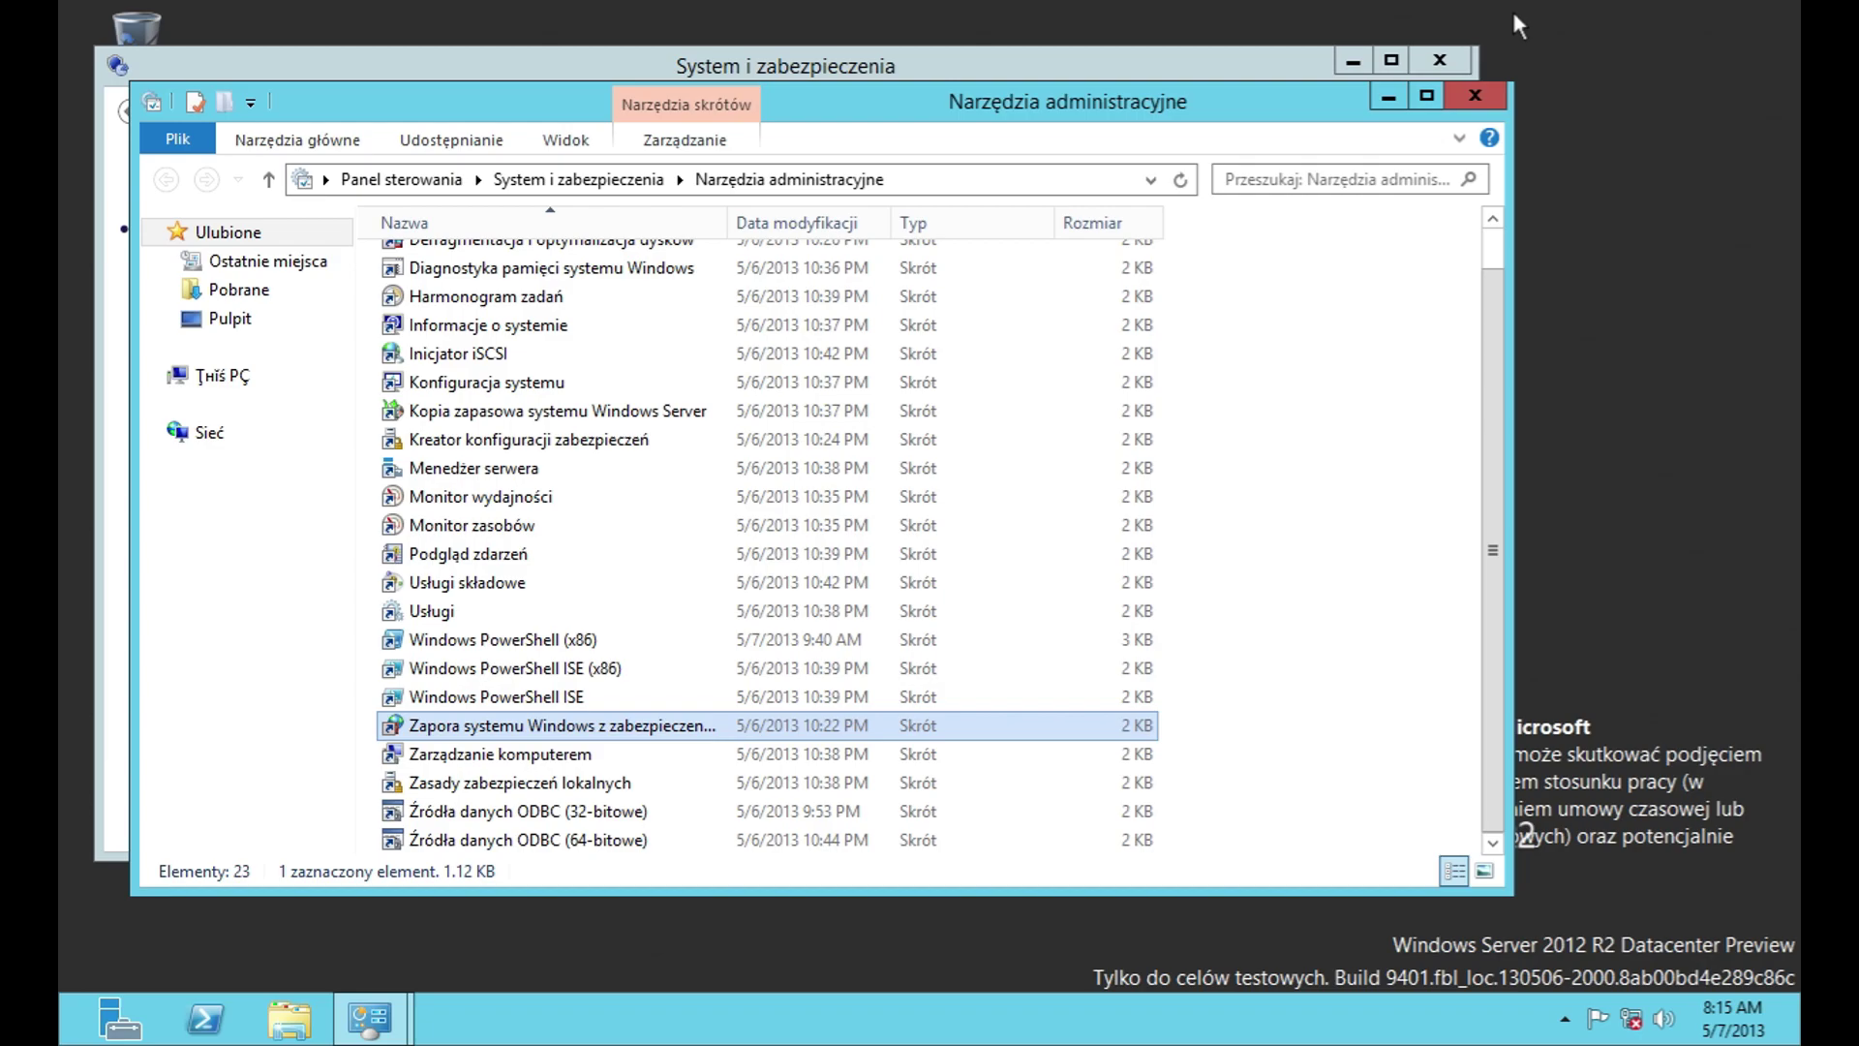
Step: Browse Zarządzanie komputerem sections from Podgląd zdarzeń through Zarządzanie dyskami, then close it
double_click(738, 754)
click(244, 172)
click(244, 221)
click(247, 244)
click(248, 269)
click(250, 294)
click(246, 366)
click(247, 390)
click(1399, 35)
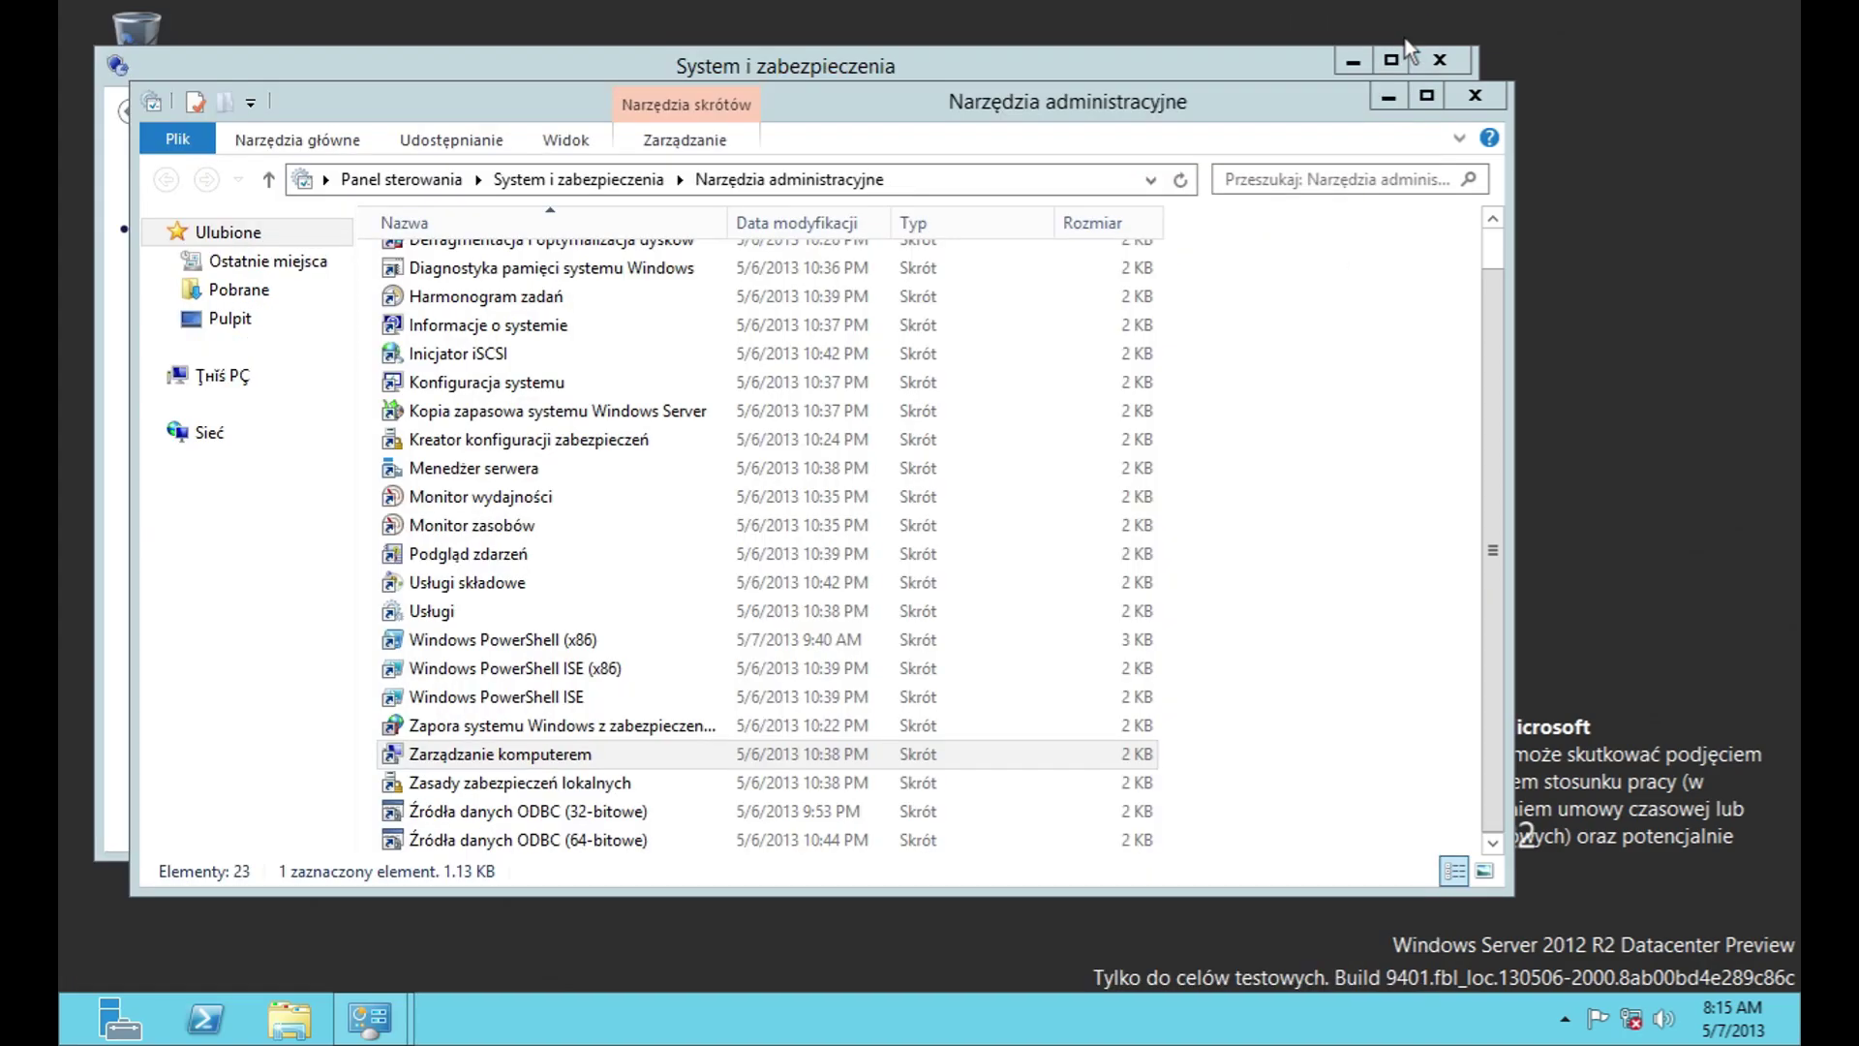
Step: Open Zasady zabezpieczeń lokalnych and view its Pomoc > Informacje about box
double_click(755, 782)
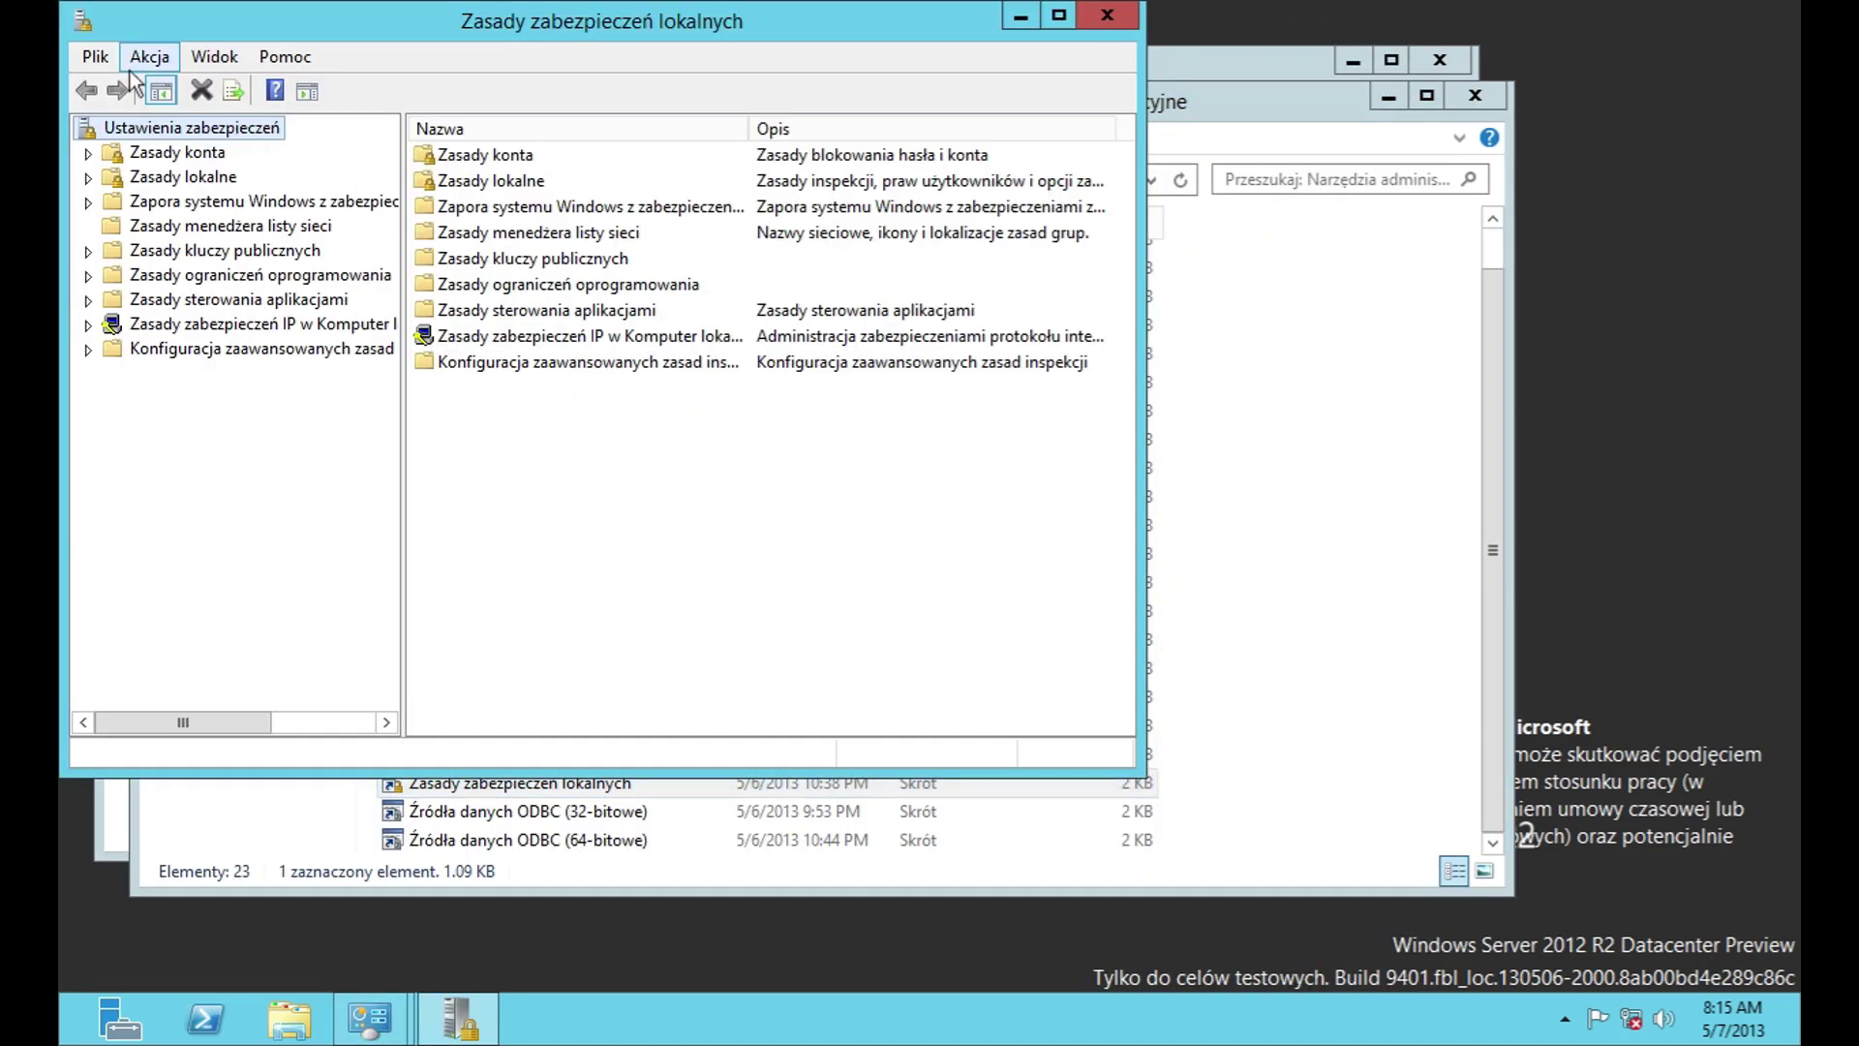
click(145, 56)
mouse_move(281, 56)
click(291, 187)
click(792, 514)
Step: Close Local Security Policy, open 32-bit ODBC, and preview then cancel adding a user DSN
click(1107, 15)
double_click(693, 808)
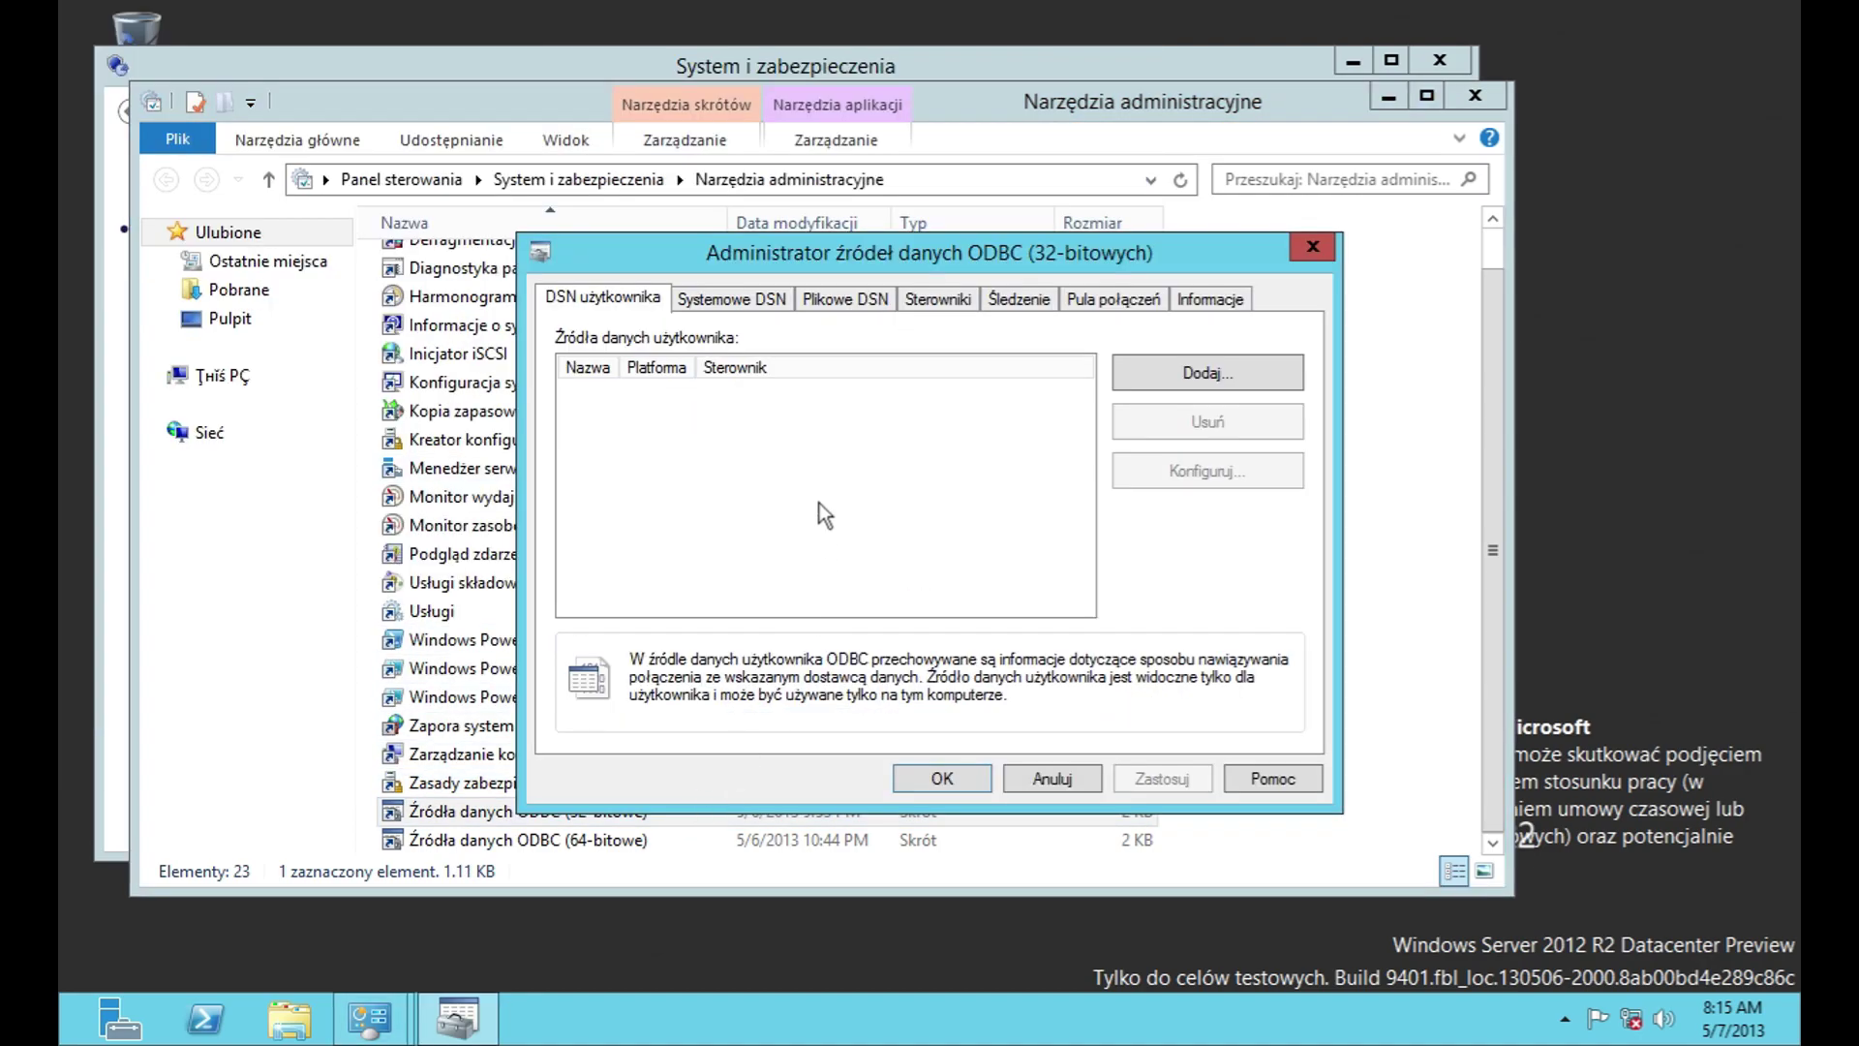
click(1203, 378)
scroll(1051, 567, down, 3)
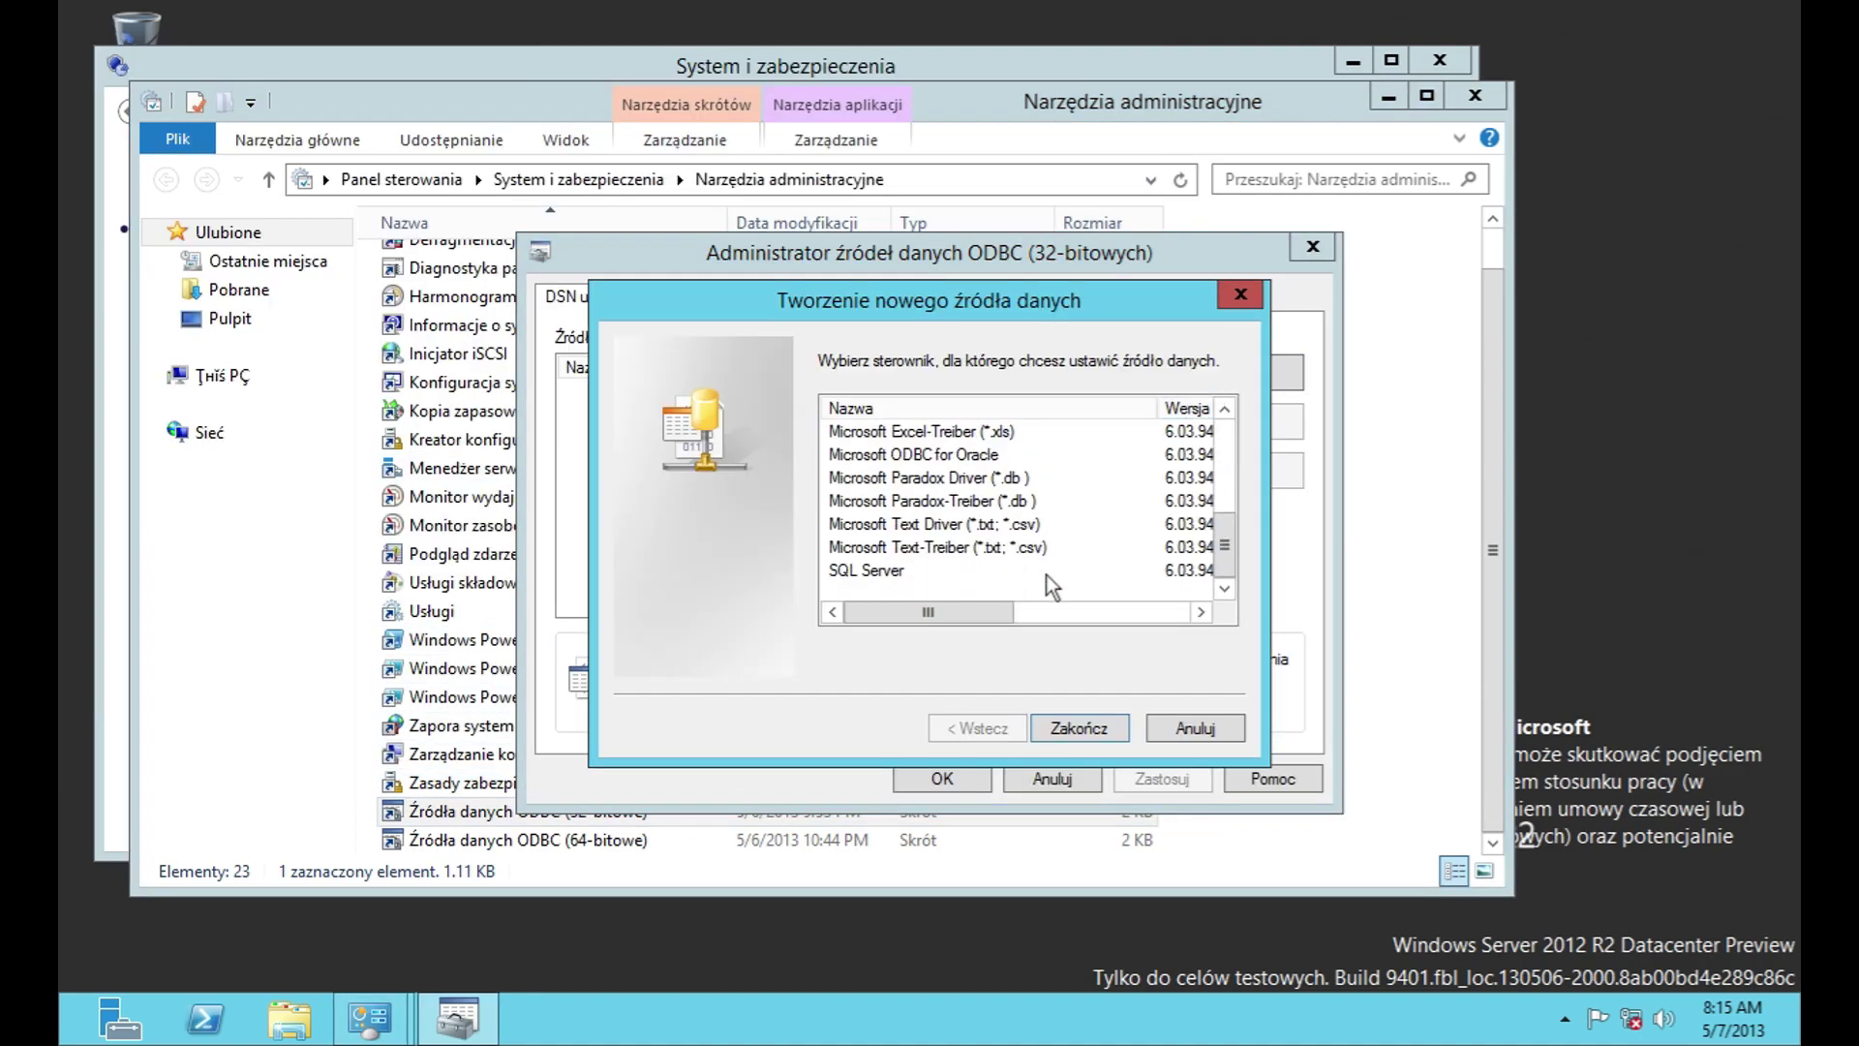
drag(1007, 612, 1189, 612)
scroll(1123, 522, up, 5)
scroll(1192, 610, down, 5)
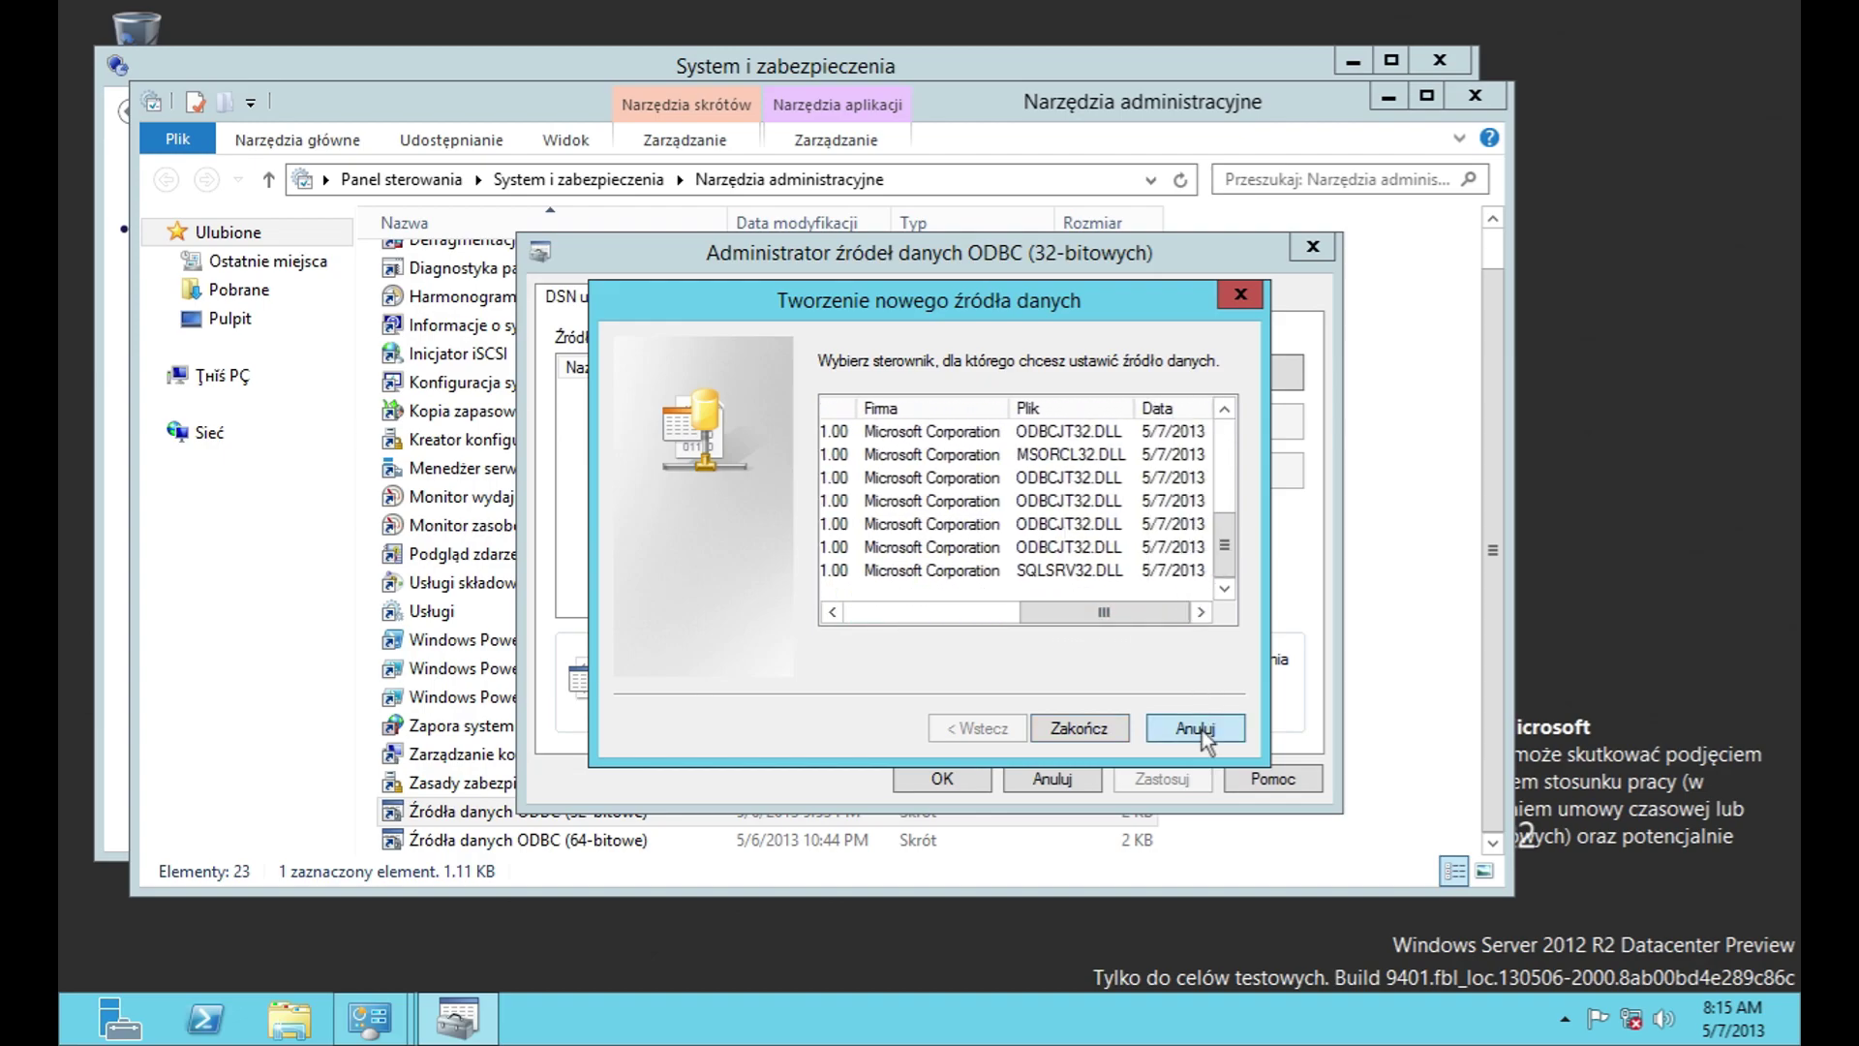
click(1196, 728)
Step: Browse the 32-bit ODBC Plikowe DSN, Sterowniki, Śledzenie, Pula połączeń and Informacje tabs, then cancel
click(937, 299)
click(875, 300)
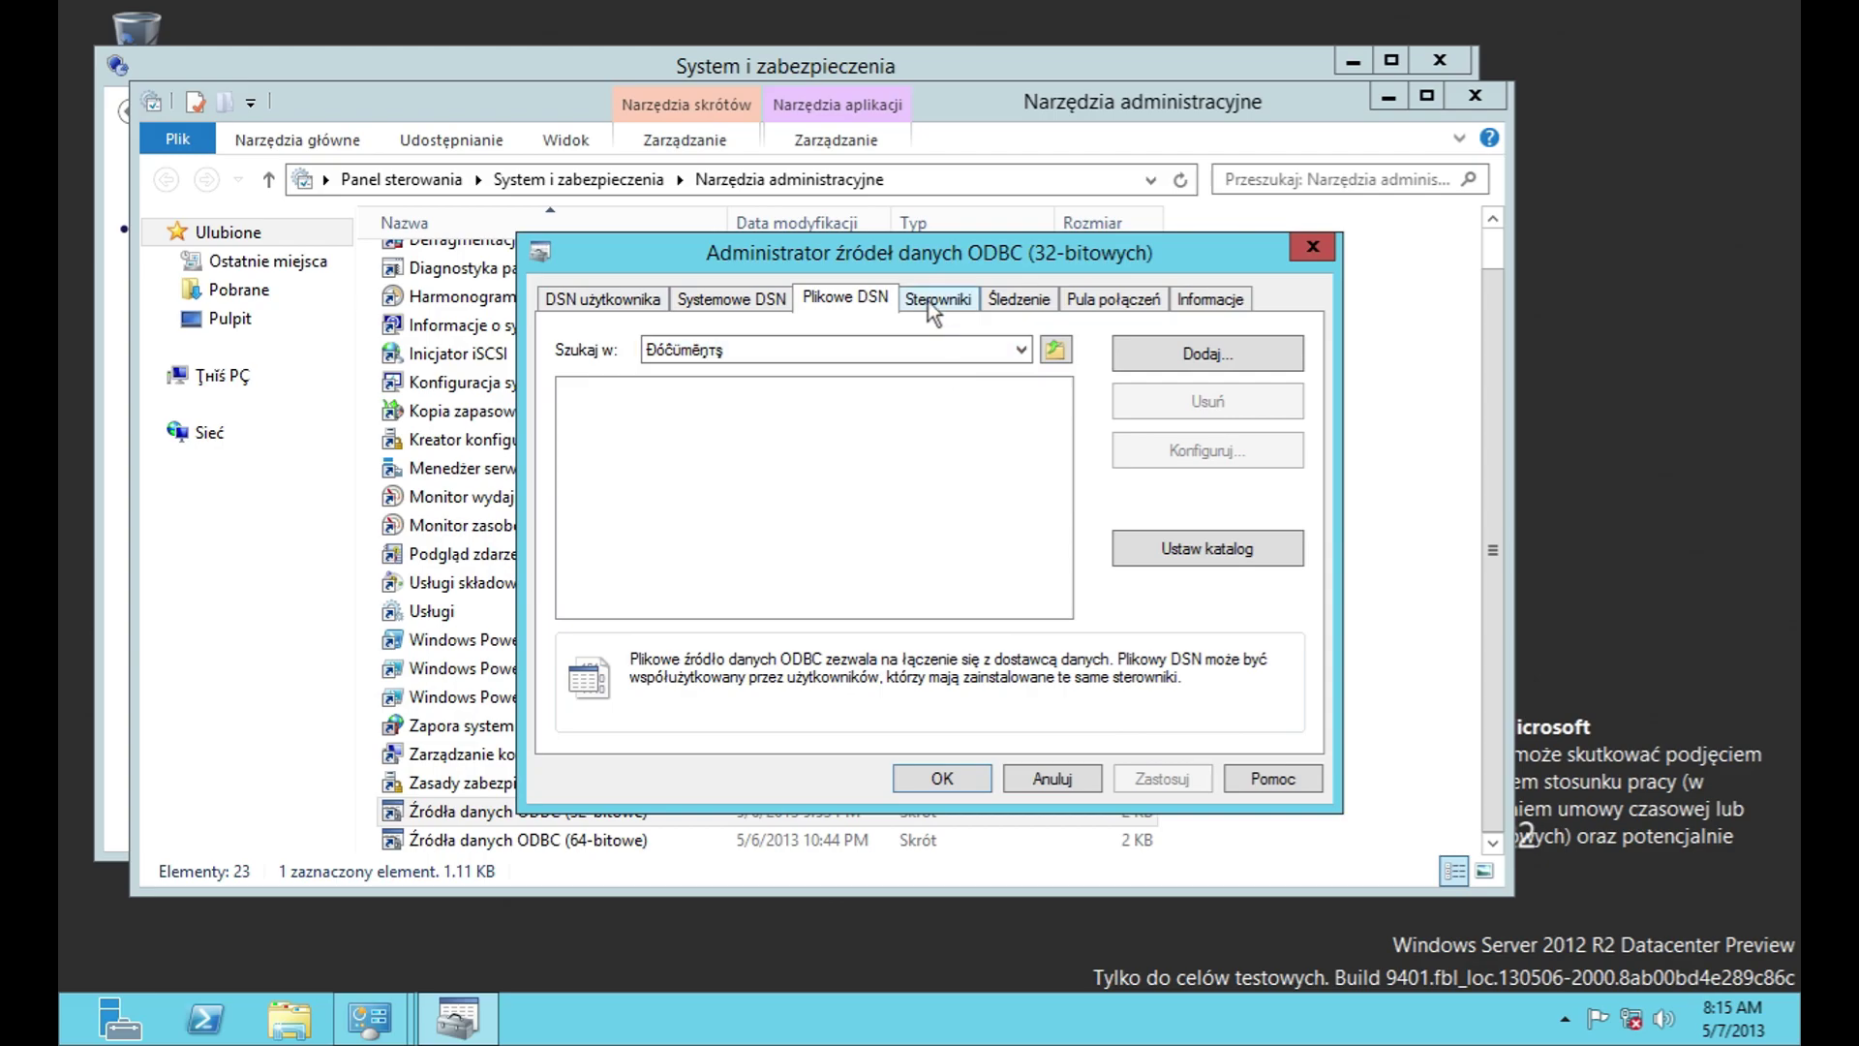
click(931, 301)
drag(1003, 602, 1065, 602)
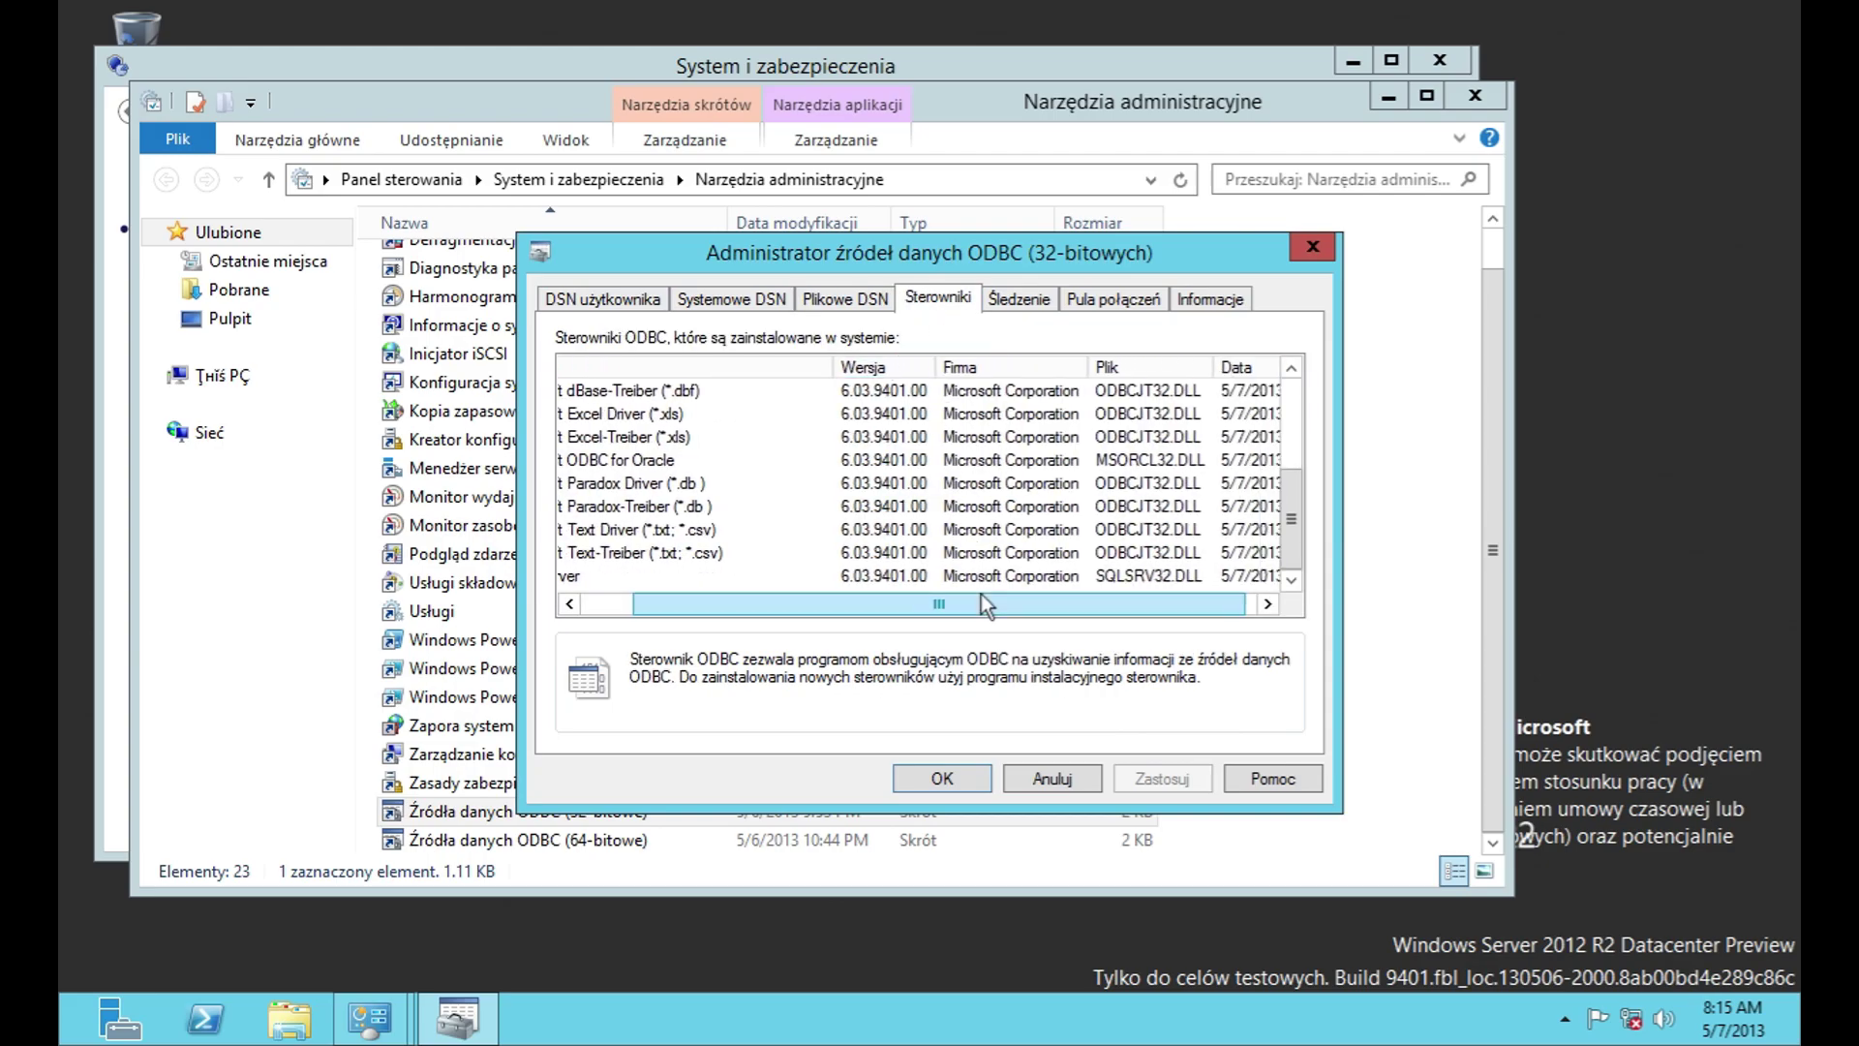
key(Home)
click(1027, 299)
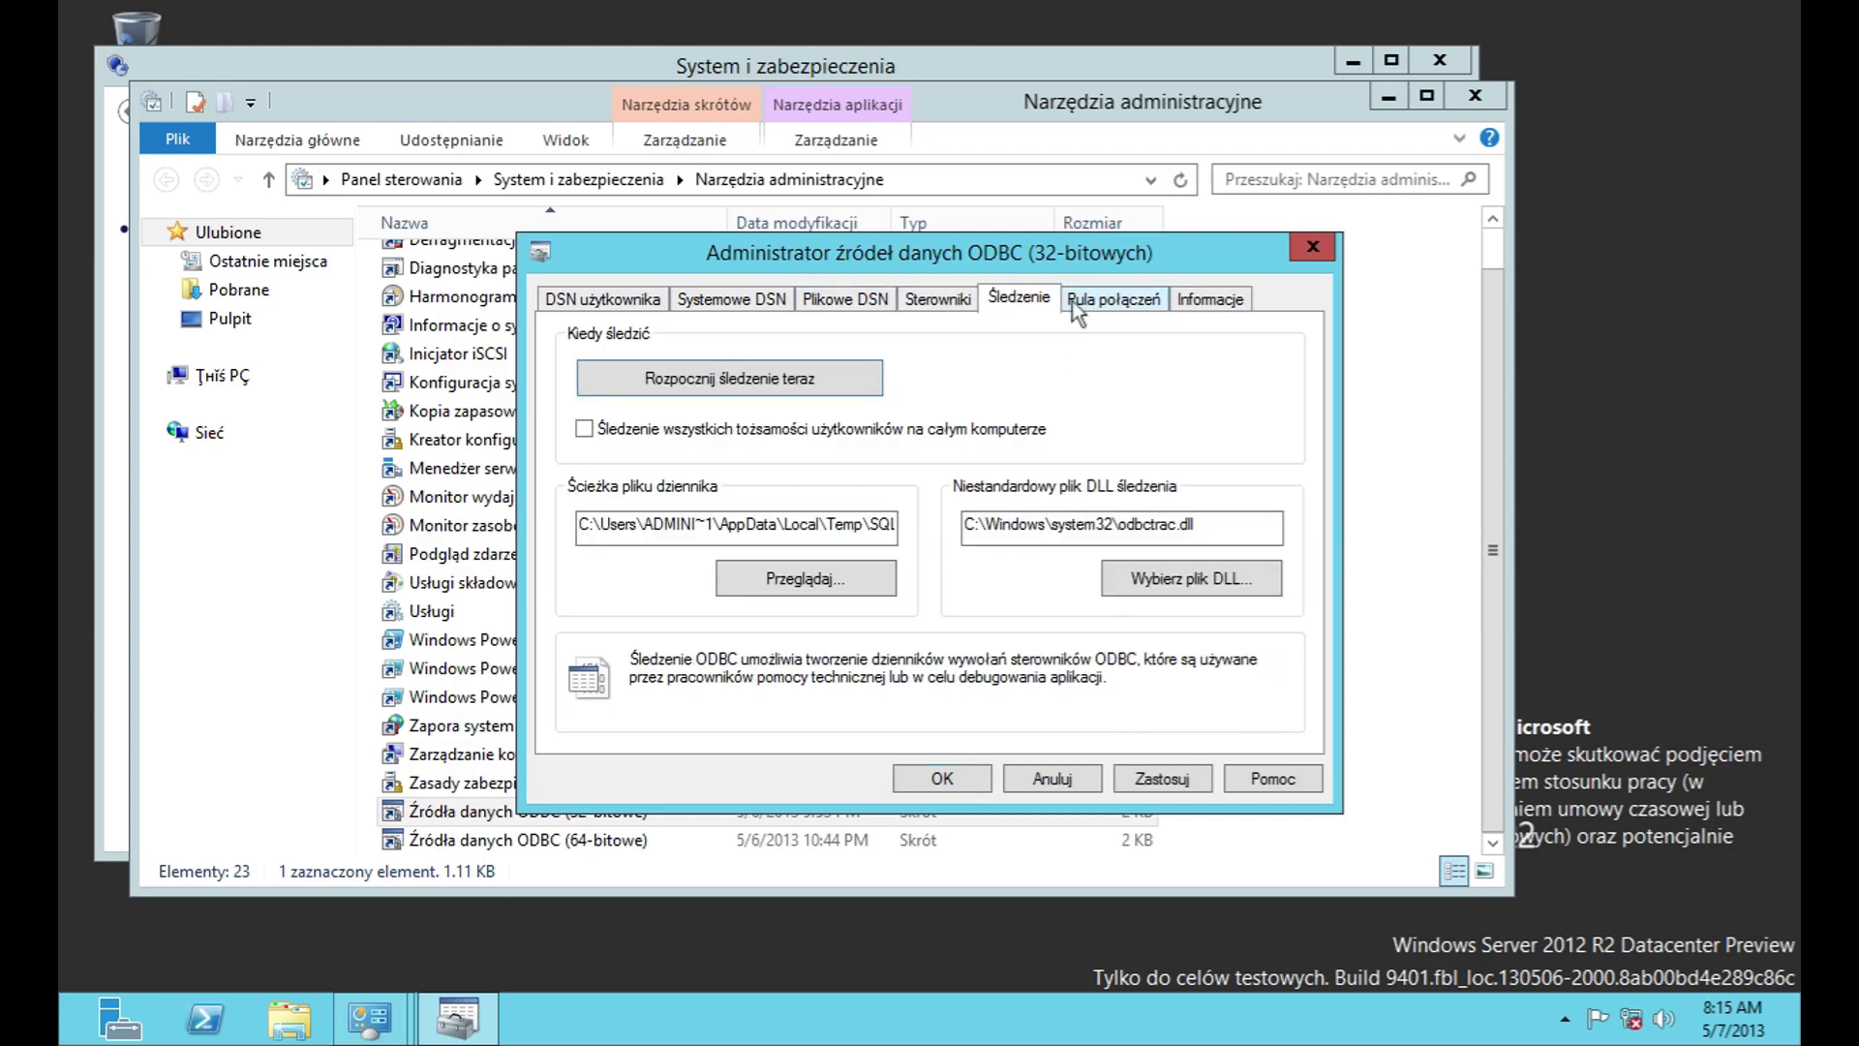
click(1113, 299)
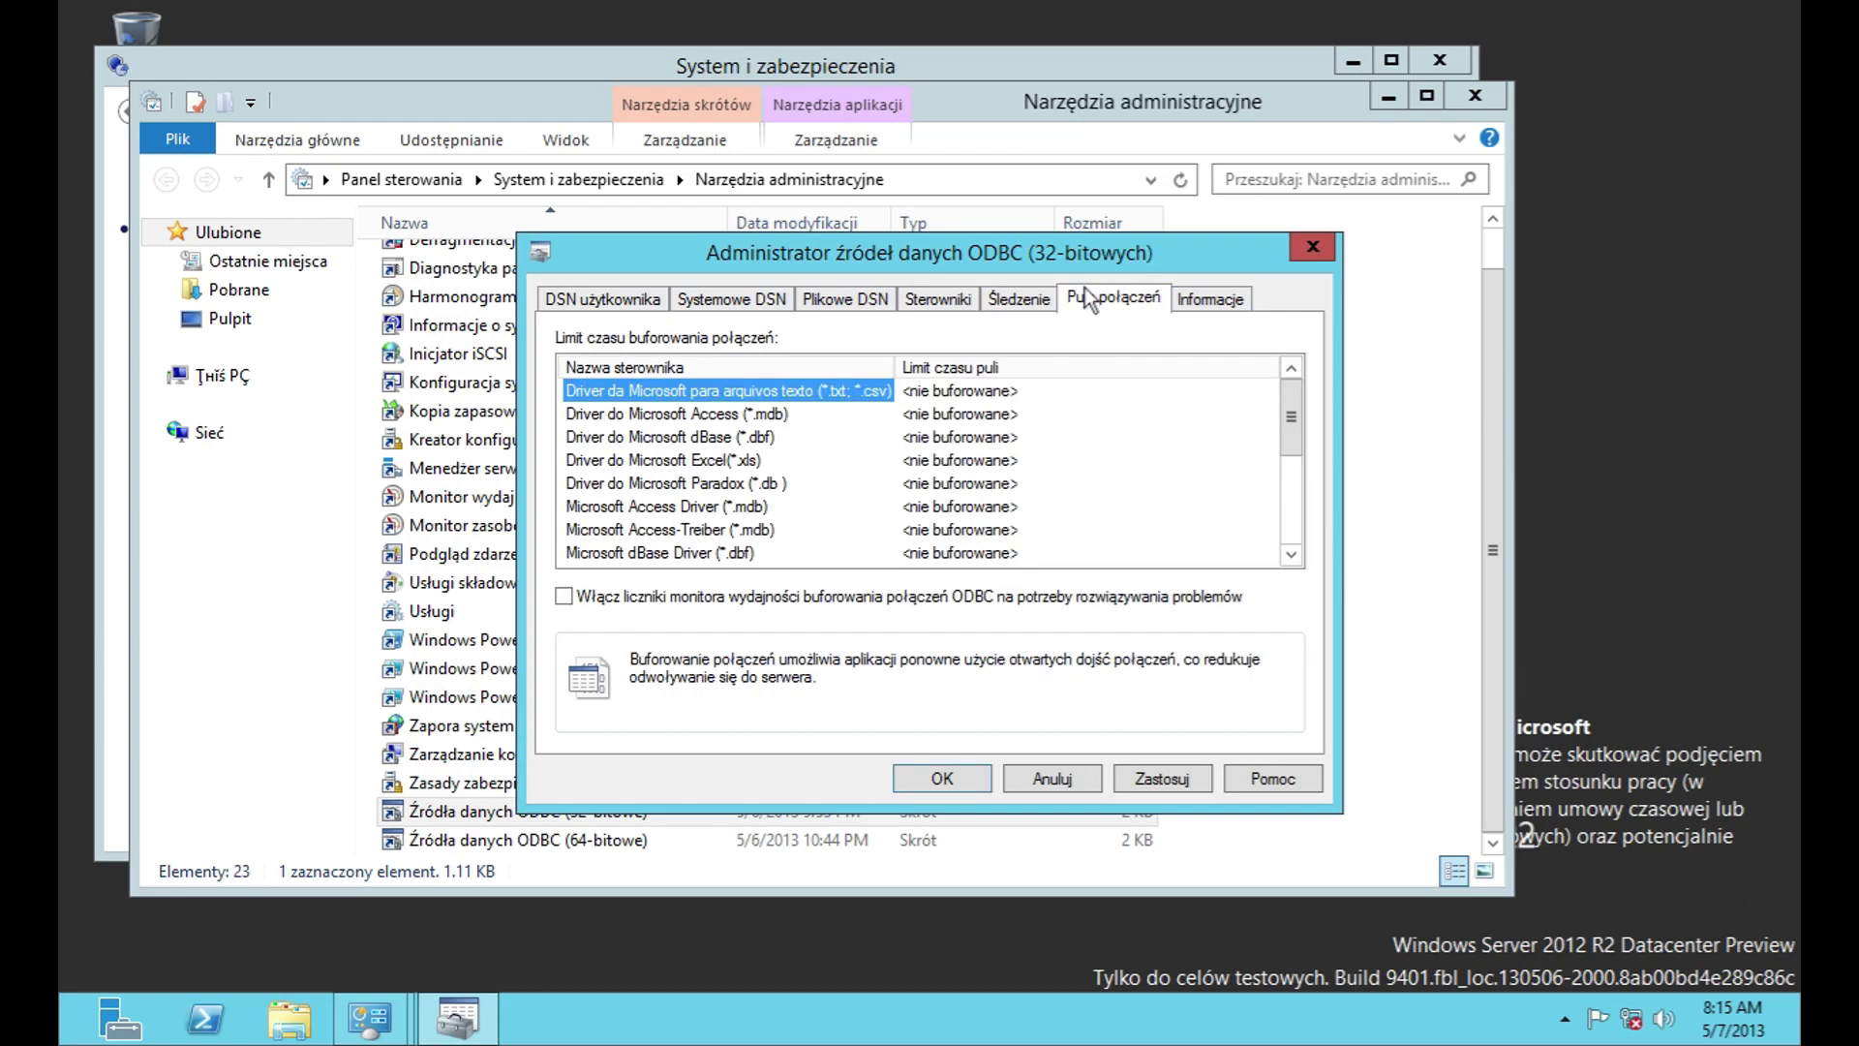
click(1209, 302)
click(1091, 786)
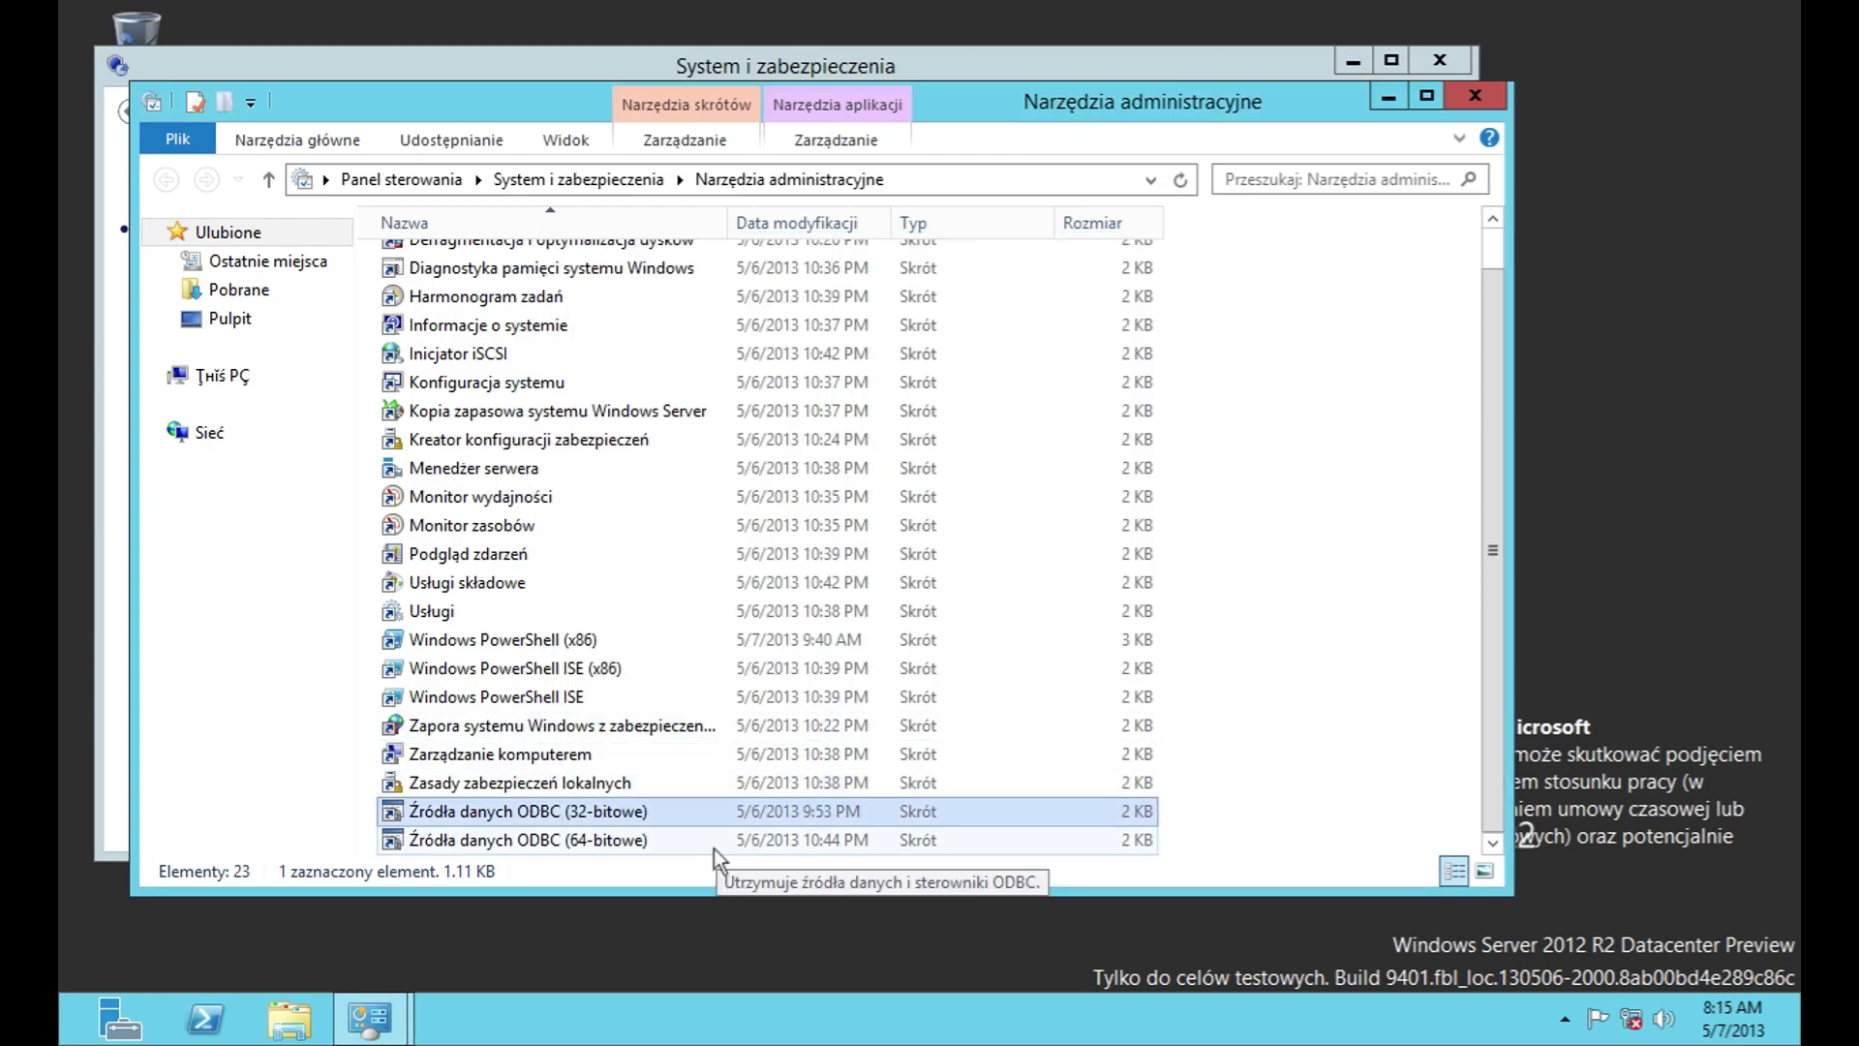
Step: Open the 64-bit ODBC administrator and preview then cancel adding a data source
double_click(714, 841)
click(1170, 373)
drag(968, 612, 1059, 618)
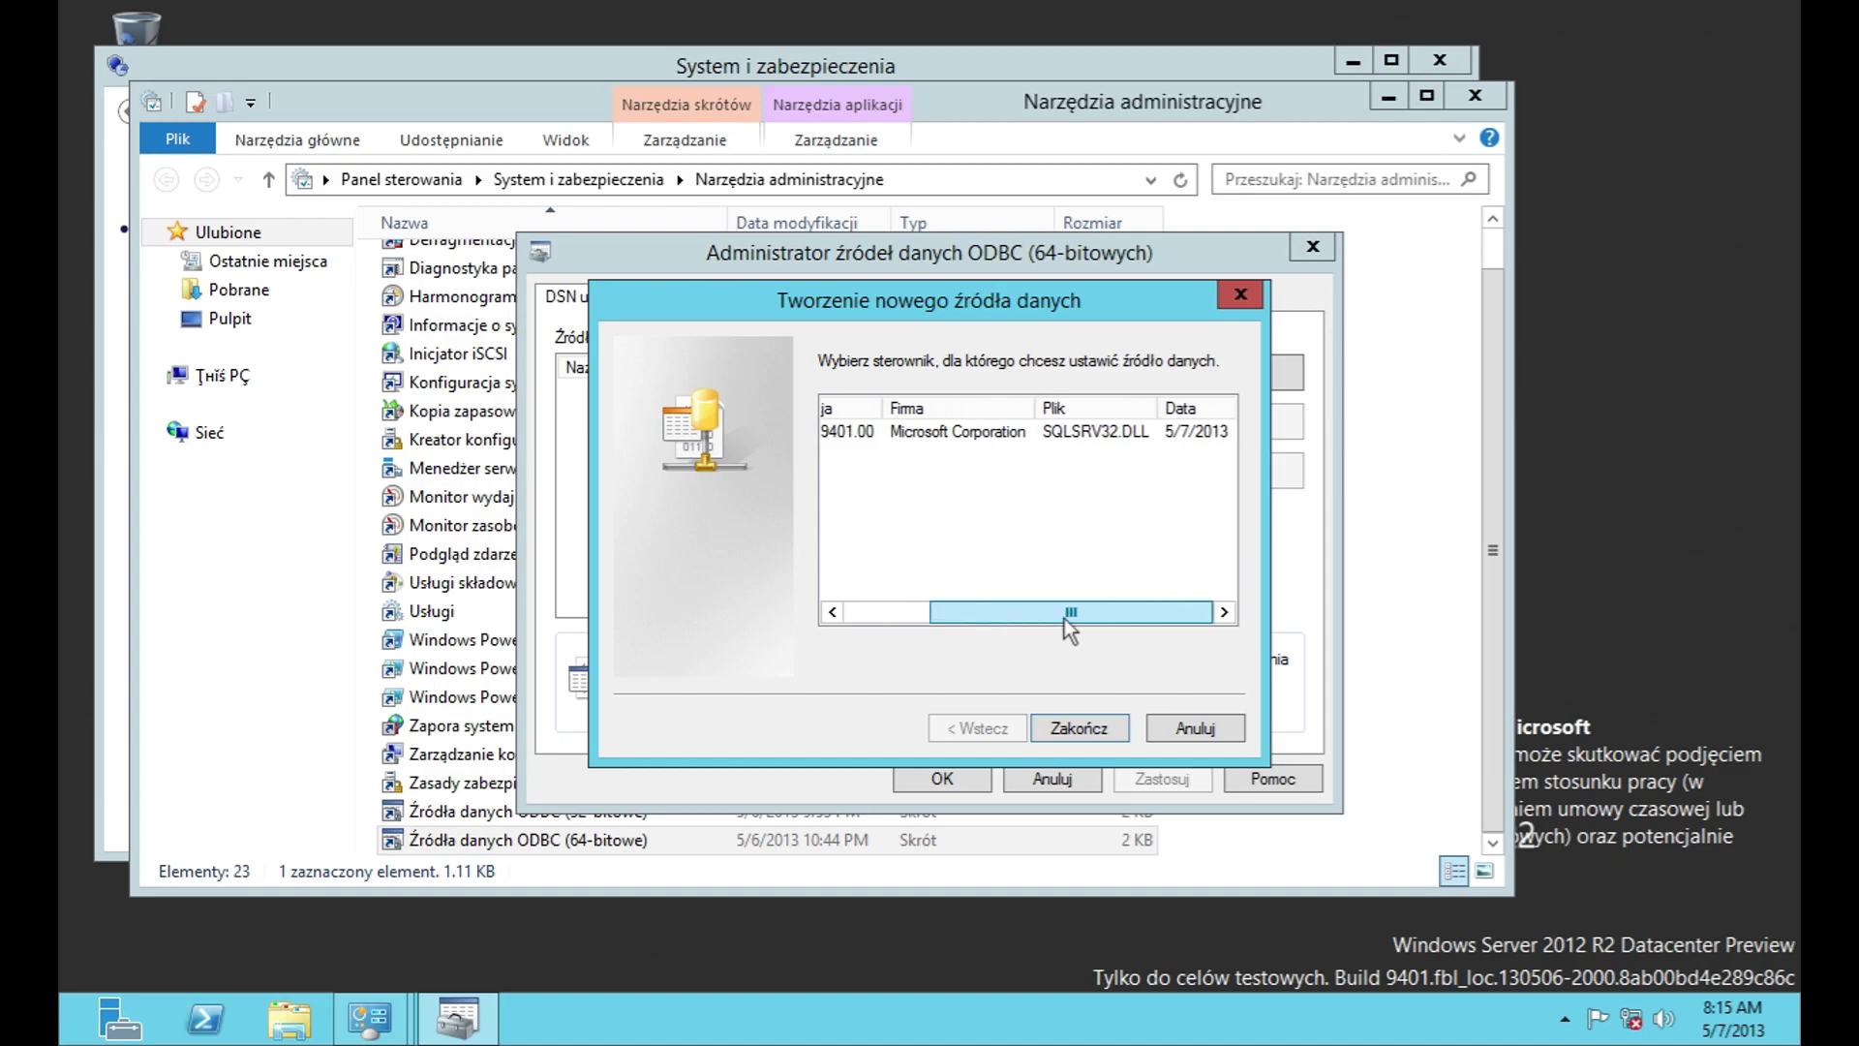
click(1197, 728)
Step: Browse the 64-bit Systemowe DSN, Plikowe DSN, Sterowniki, Śledzenie, Pula połączeń, Informacje tabs, then cancel
click(722, 300)
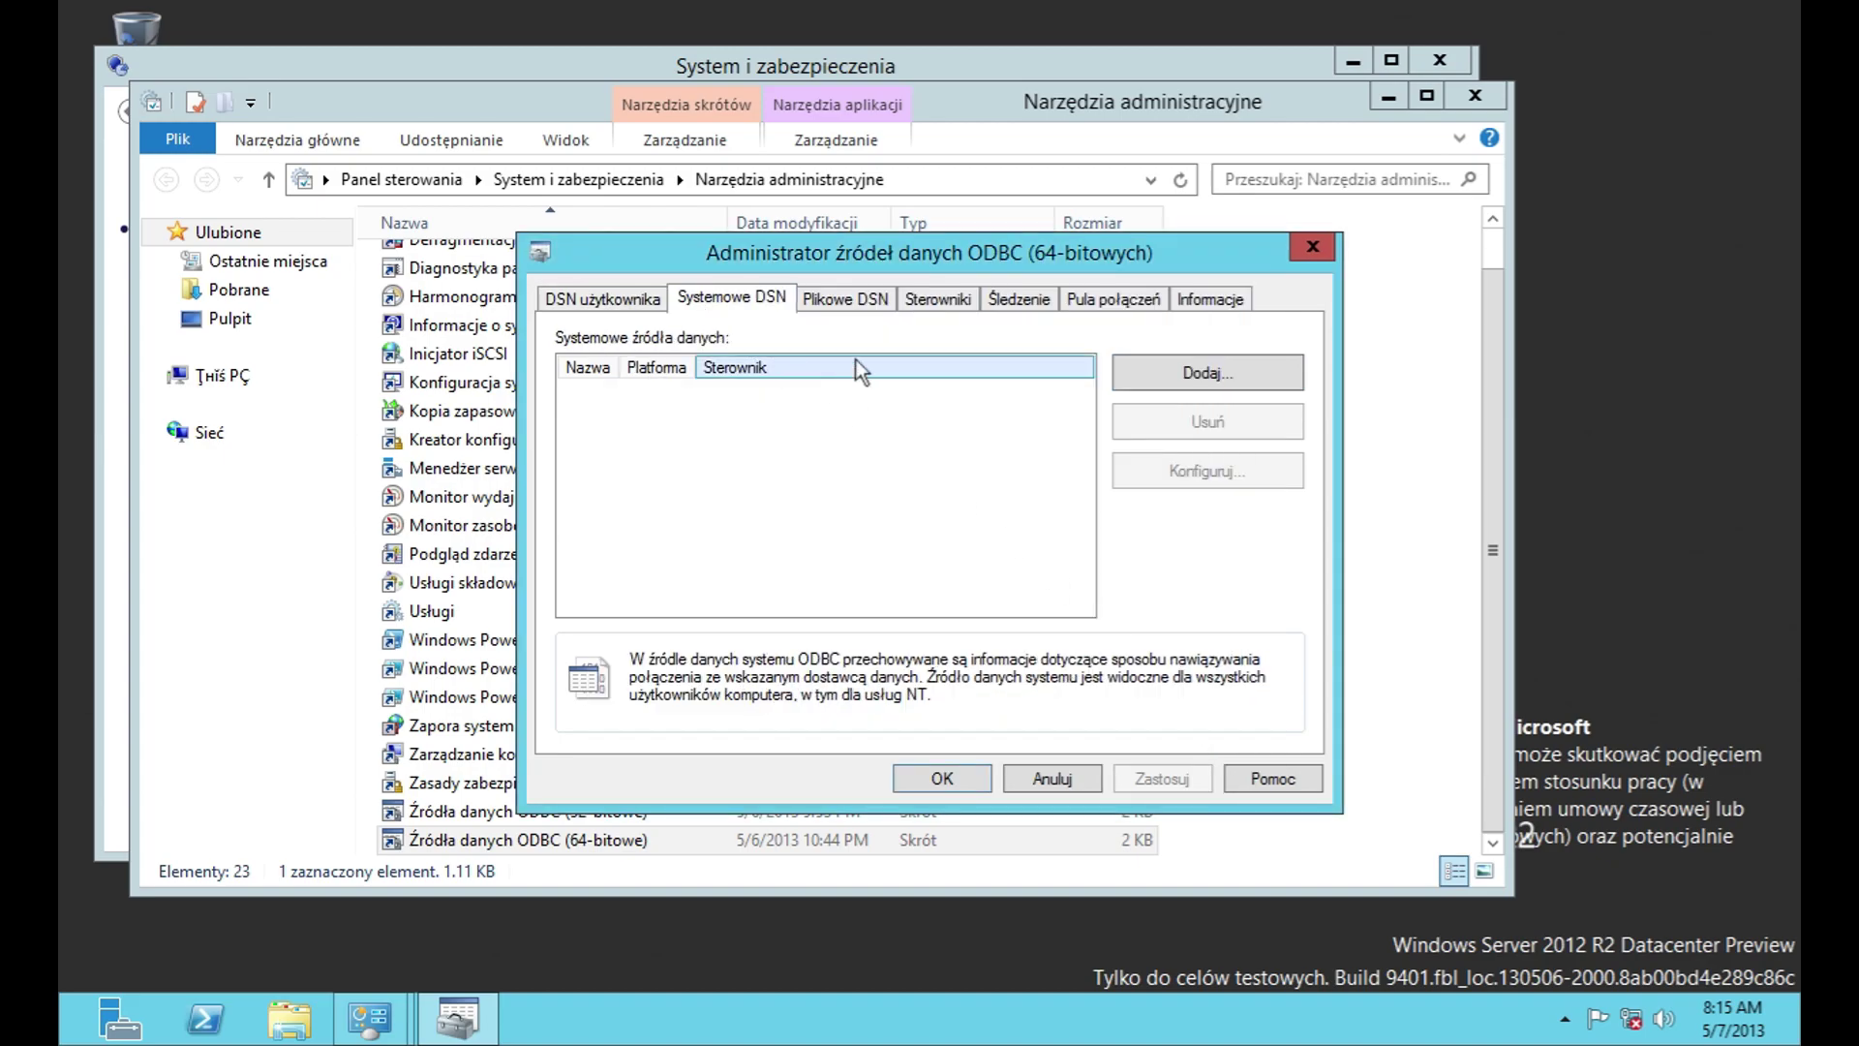
click(844, 301)
click(937, 300)
click(1018, 300)
click(1113, 300)
click(1210, 300)
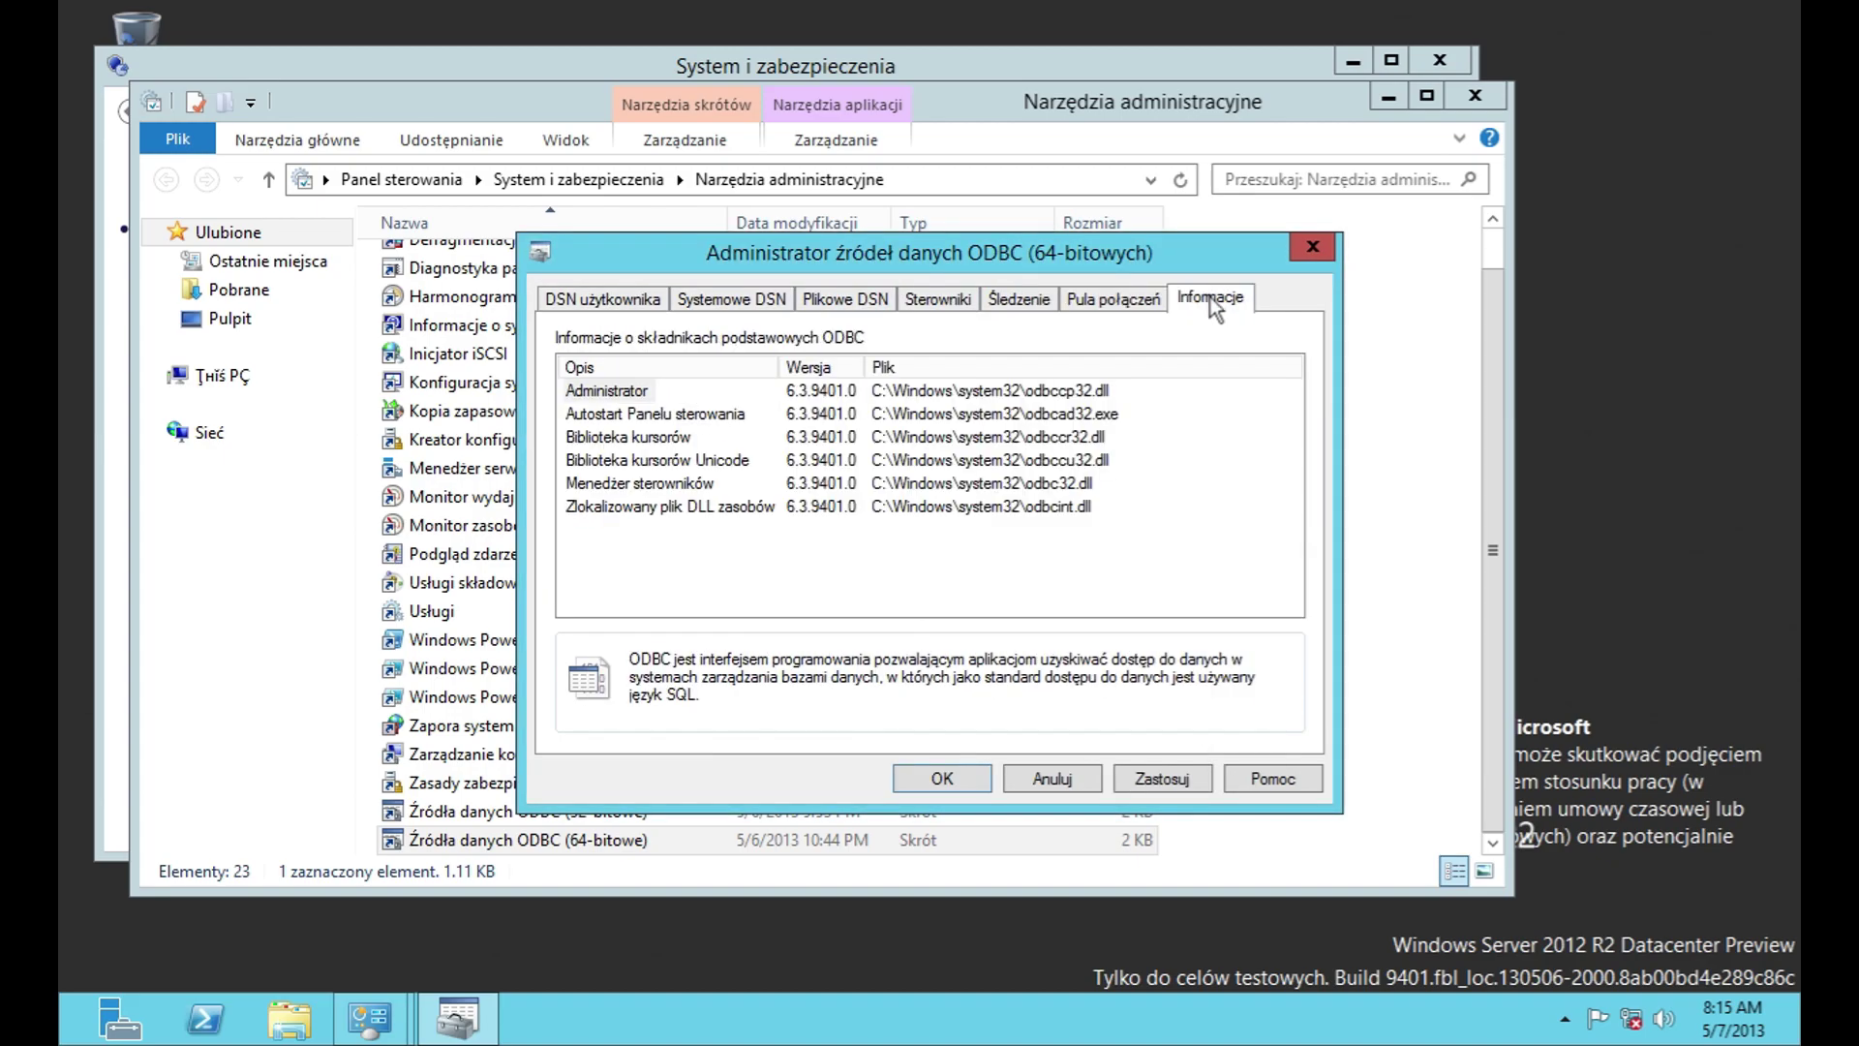
click(1099, 783)
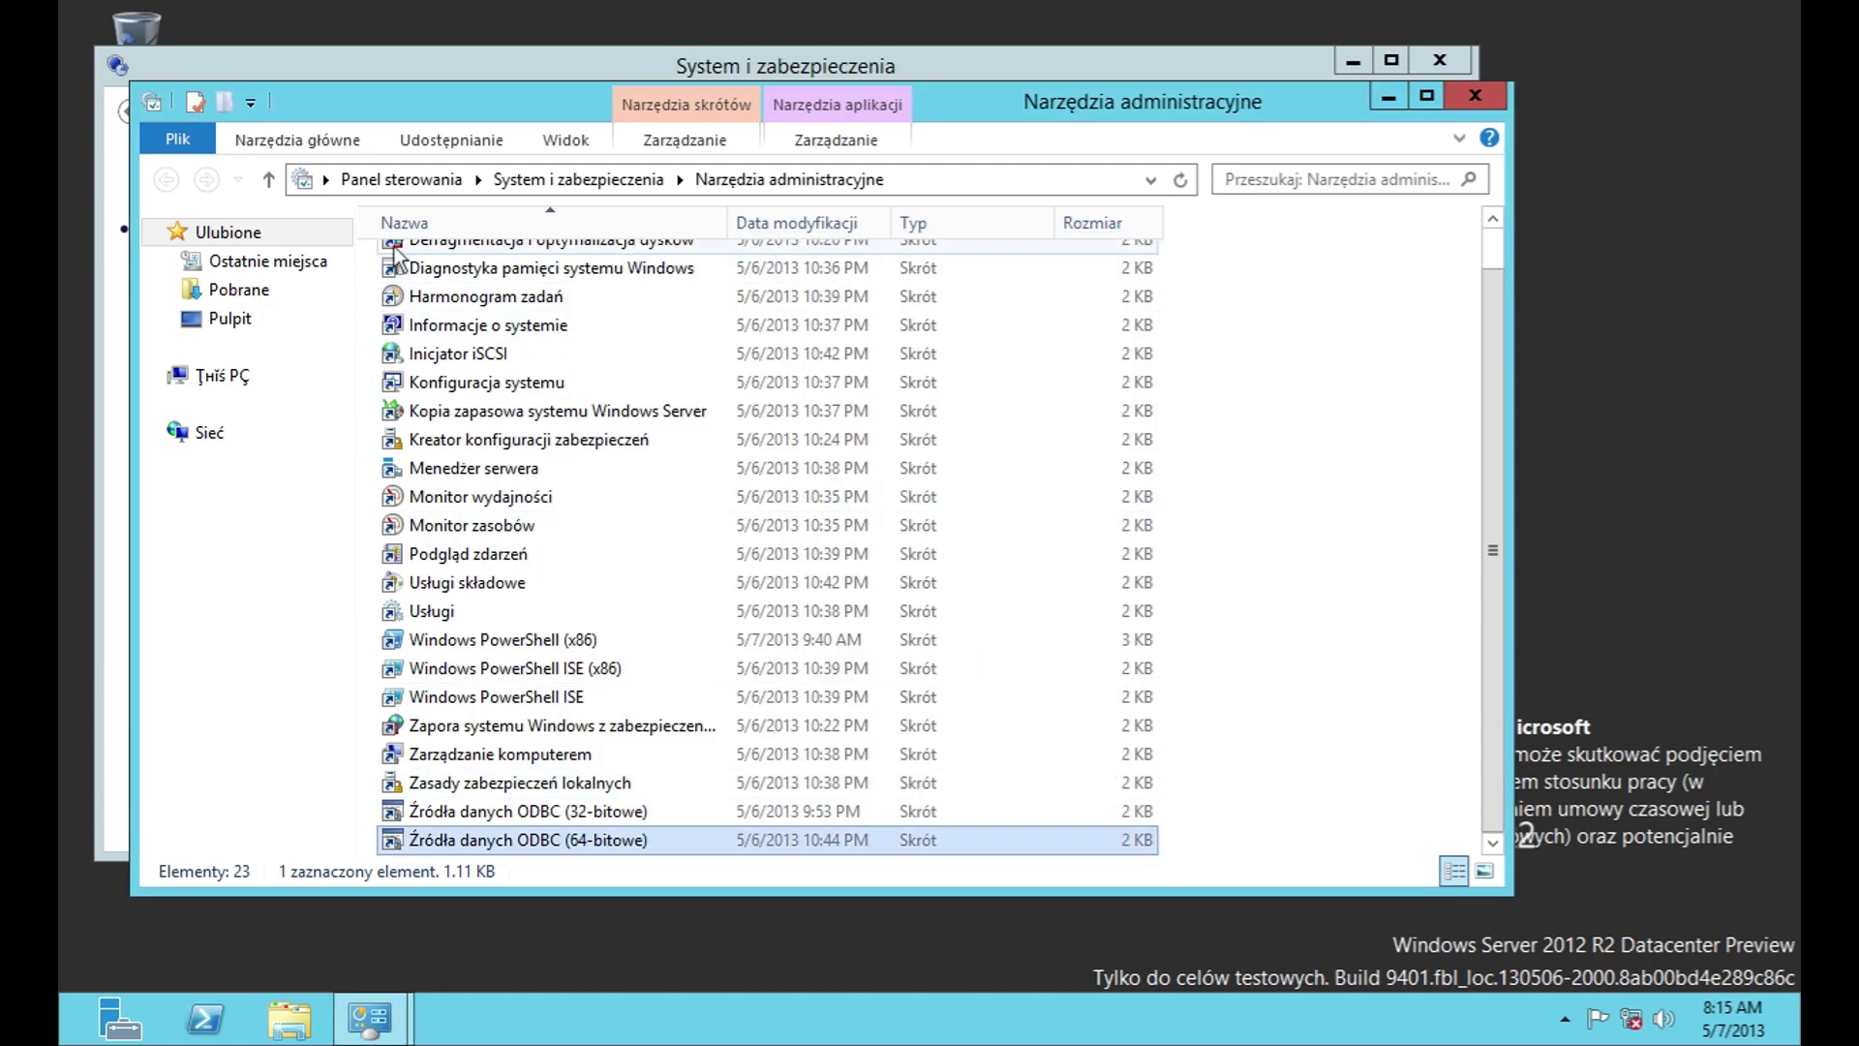
Step: In Centrum sieci, preview the new connection wizard and troubleshooting page, then return
click(1474, 96)
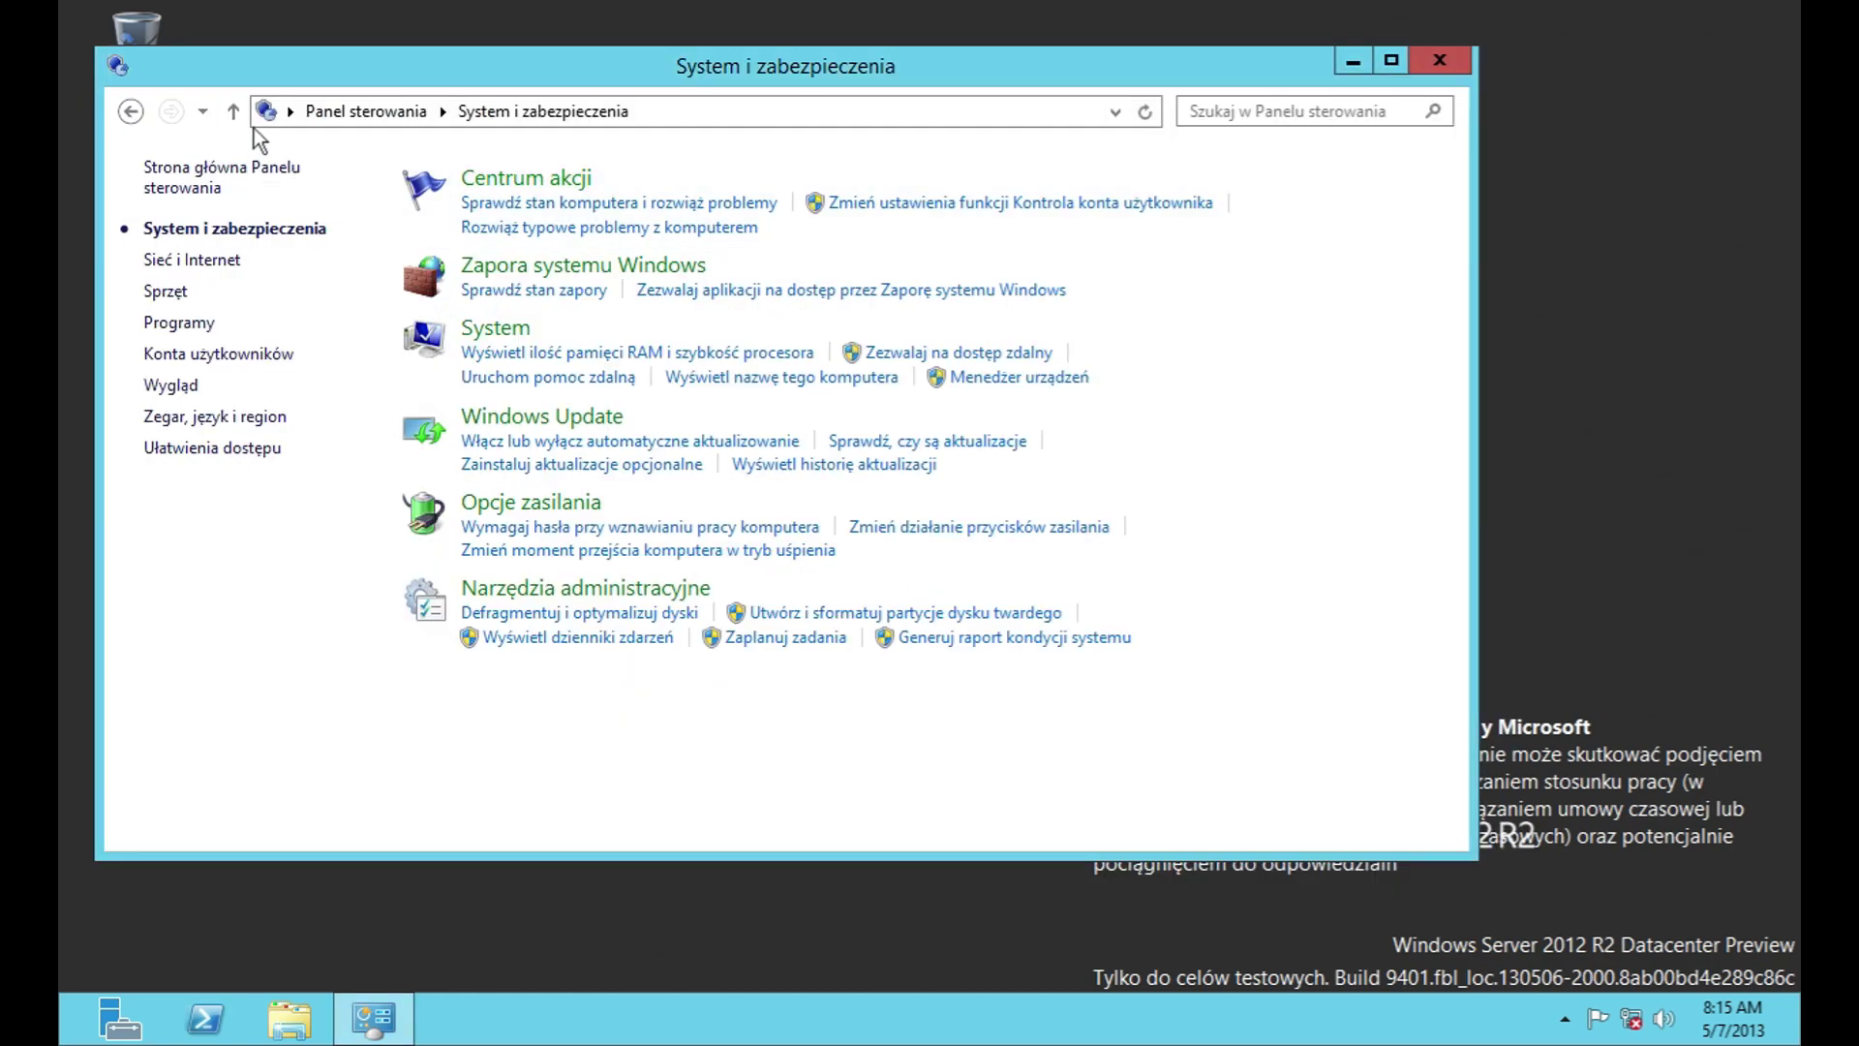
click(267, 167)
click(479, 340)
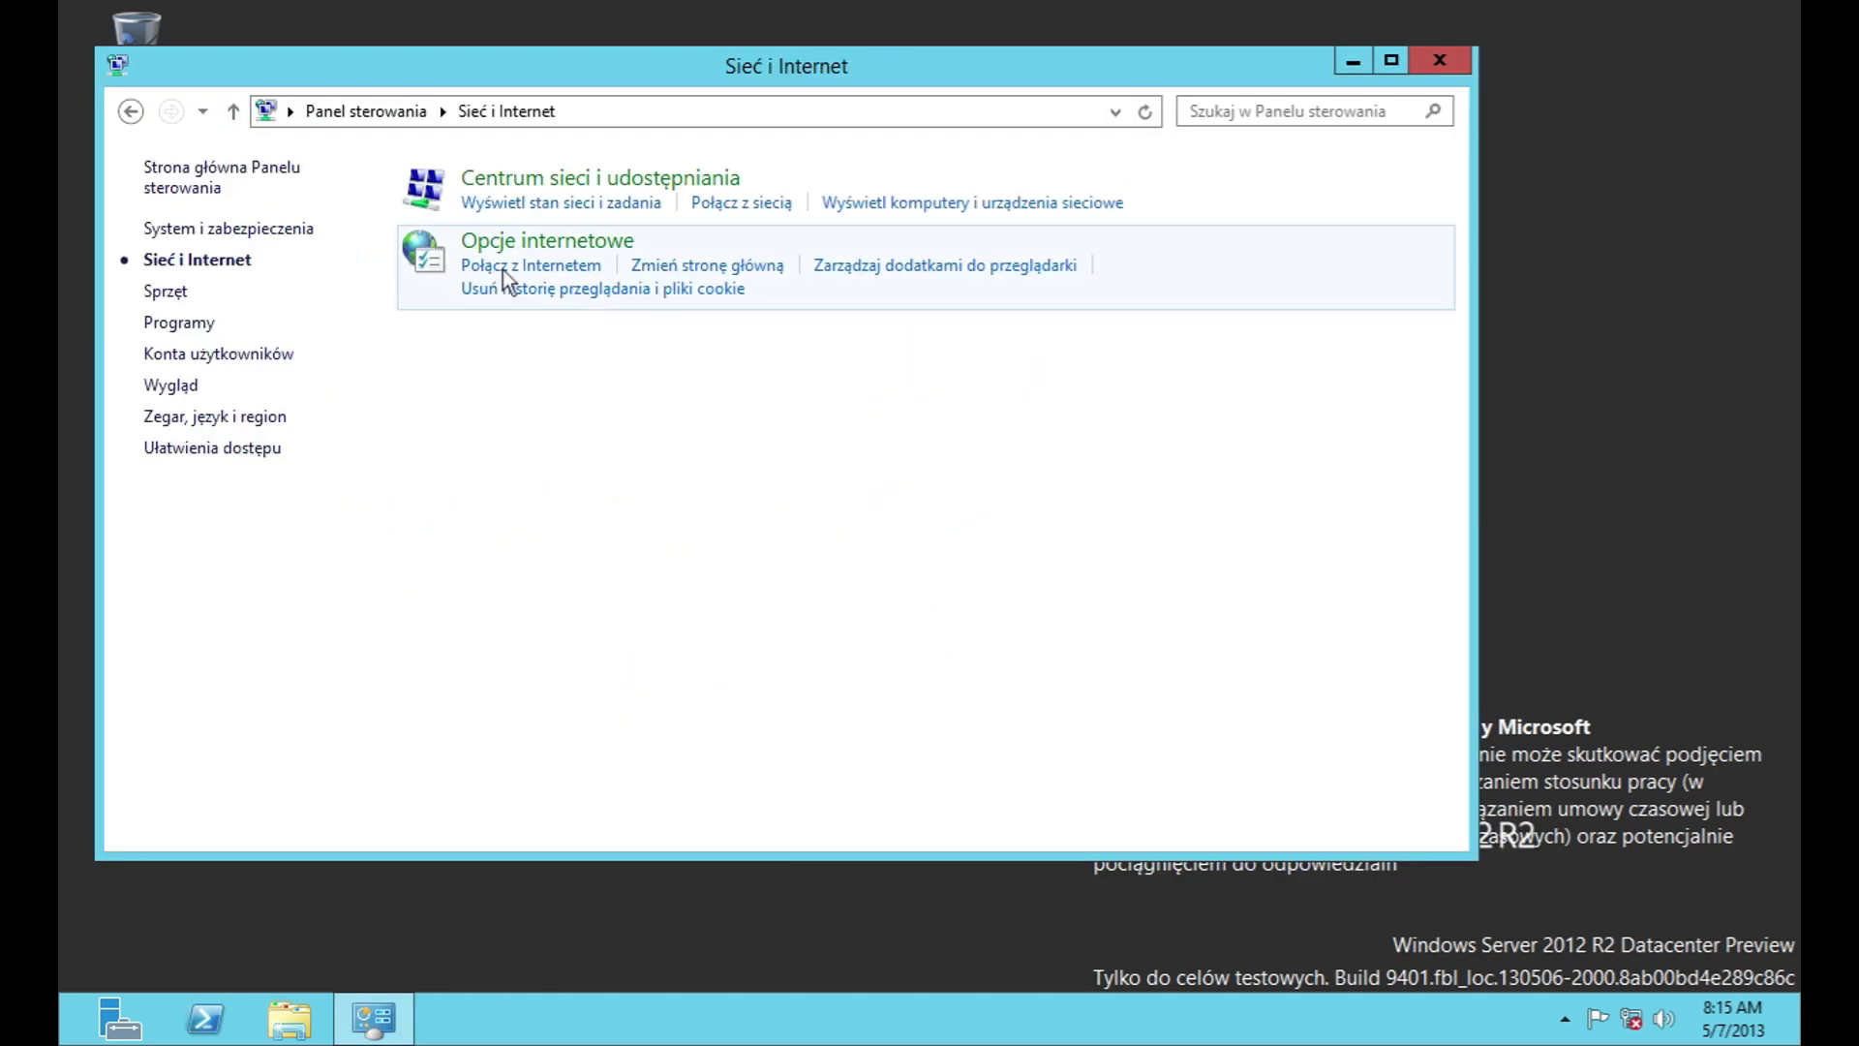
click(530, 183)
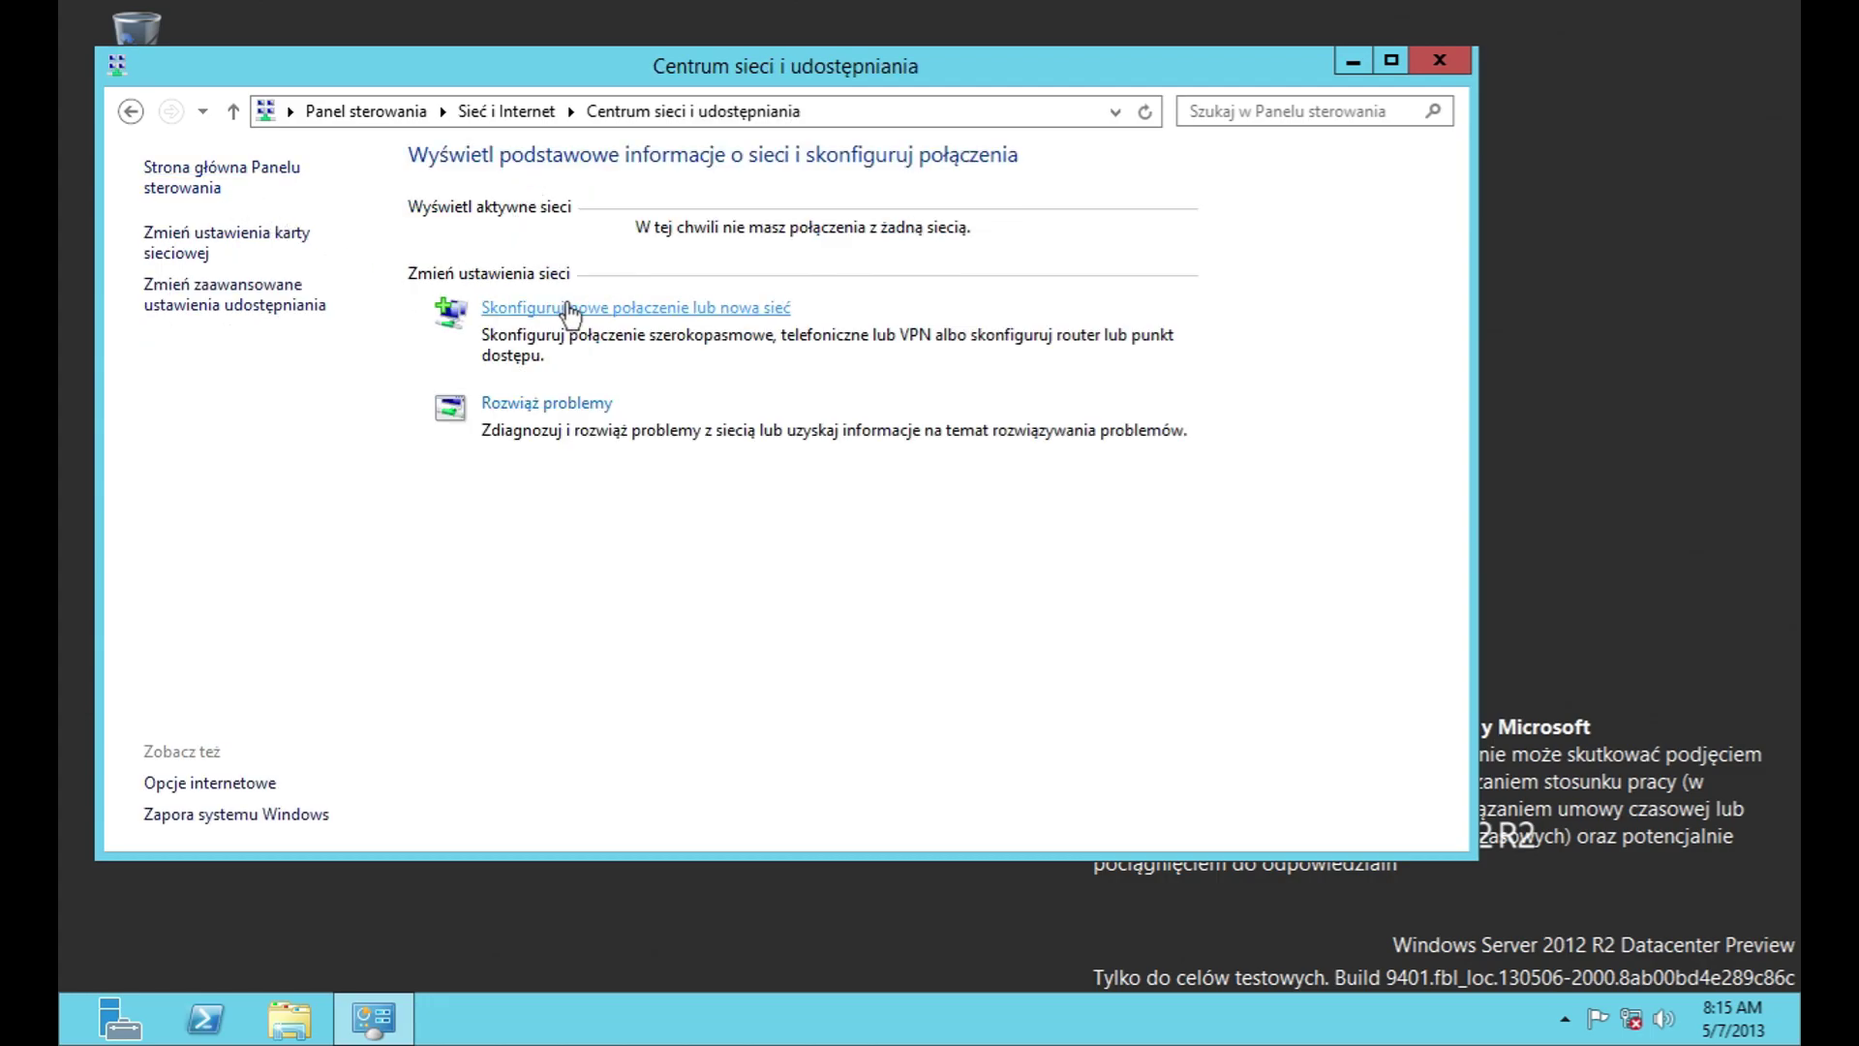
click(569, 310)
click(1277, 770)
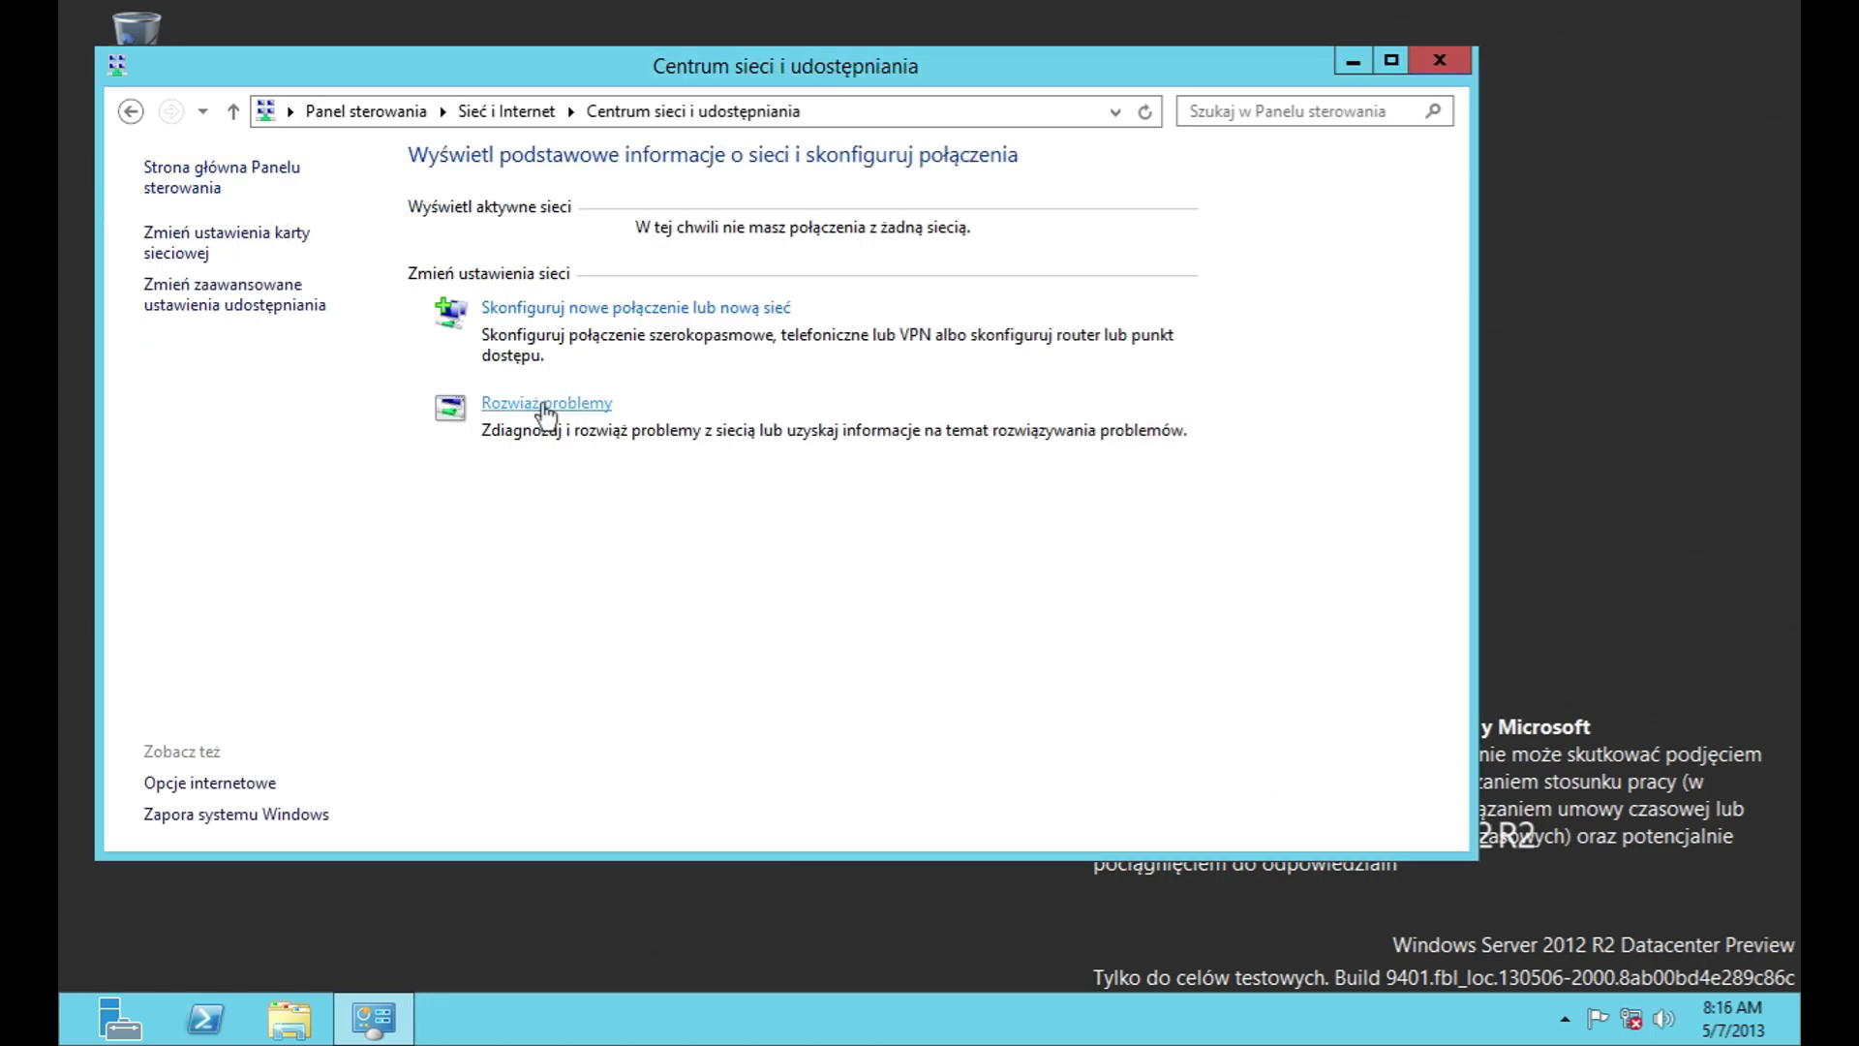
click(544, 407)
click(130, 111)
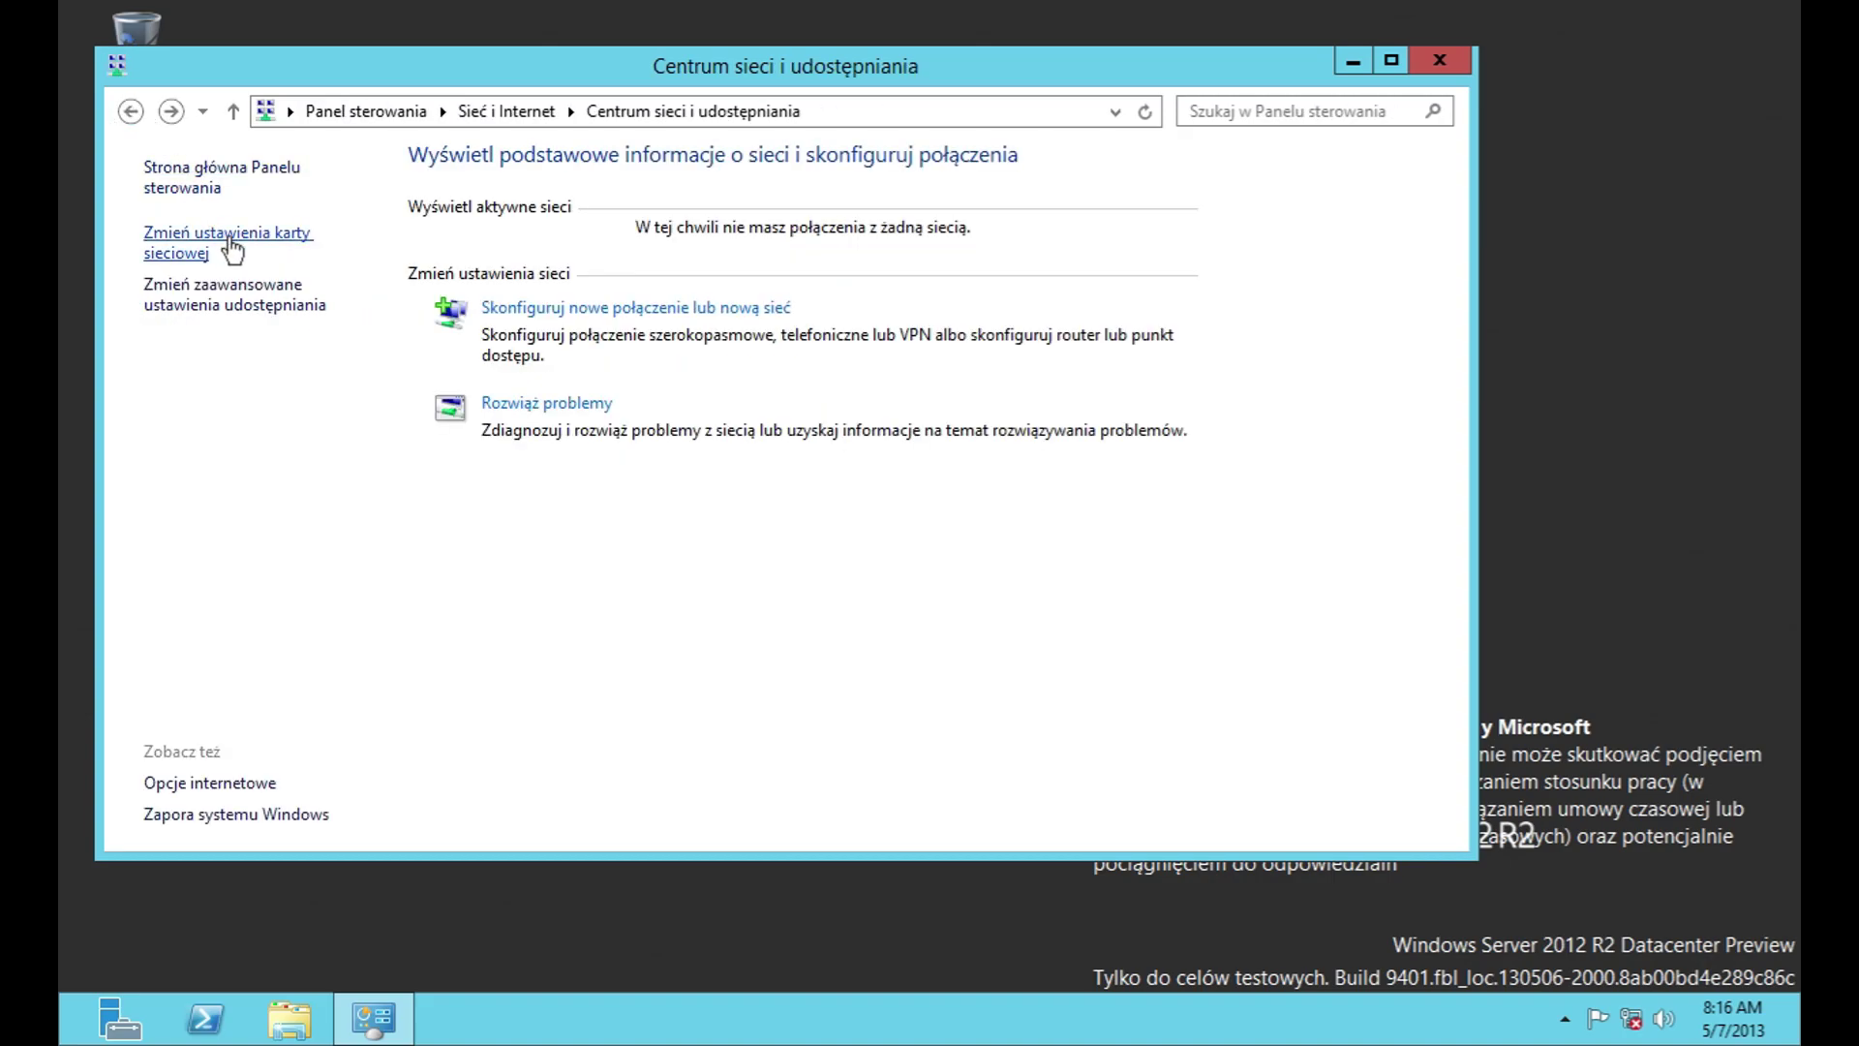
Step: Open the Ethernet0 connection properties and its network adapter configuration
click(232, 250)
click(241, 242)
right_click(241, 242)
click(412, 474)
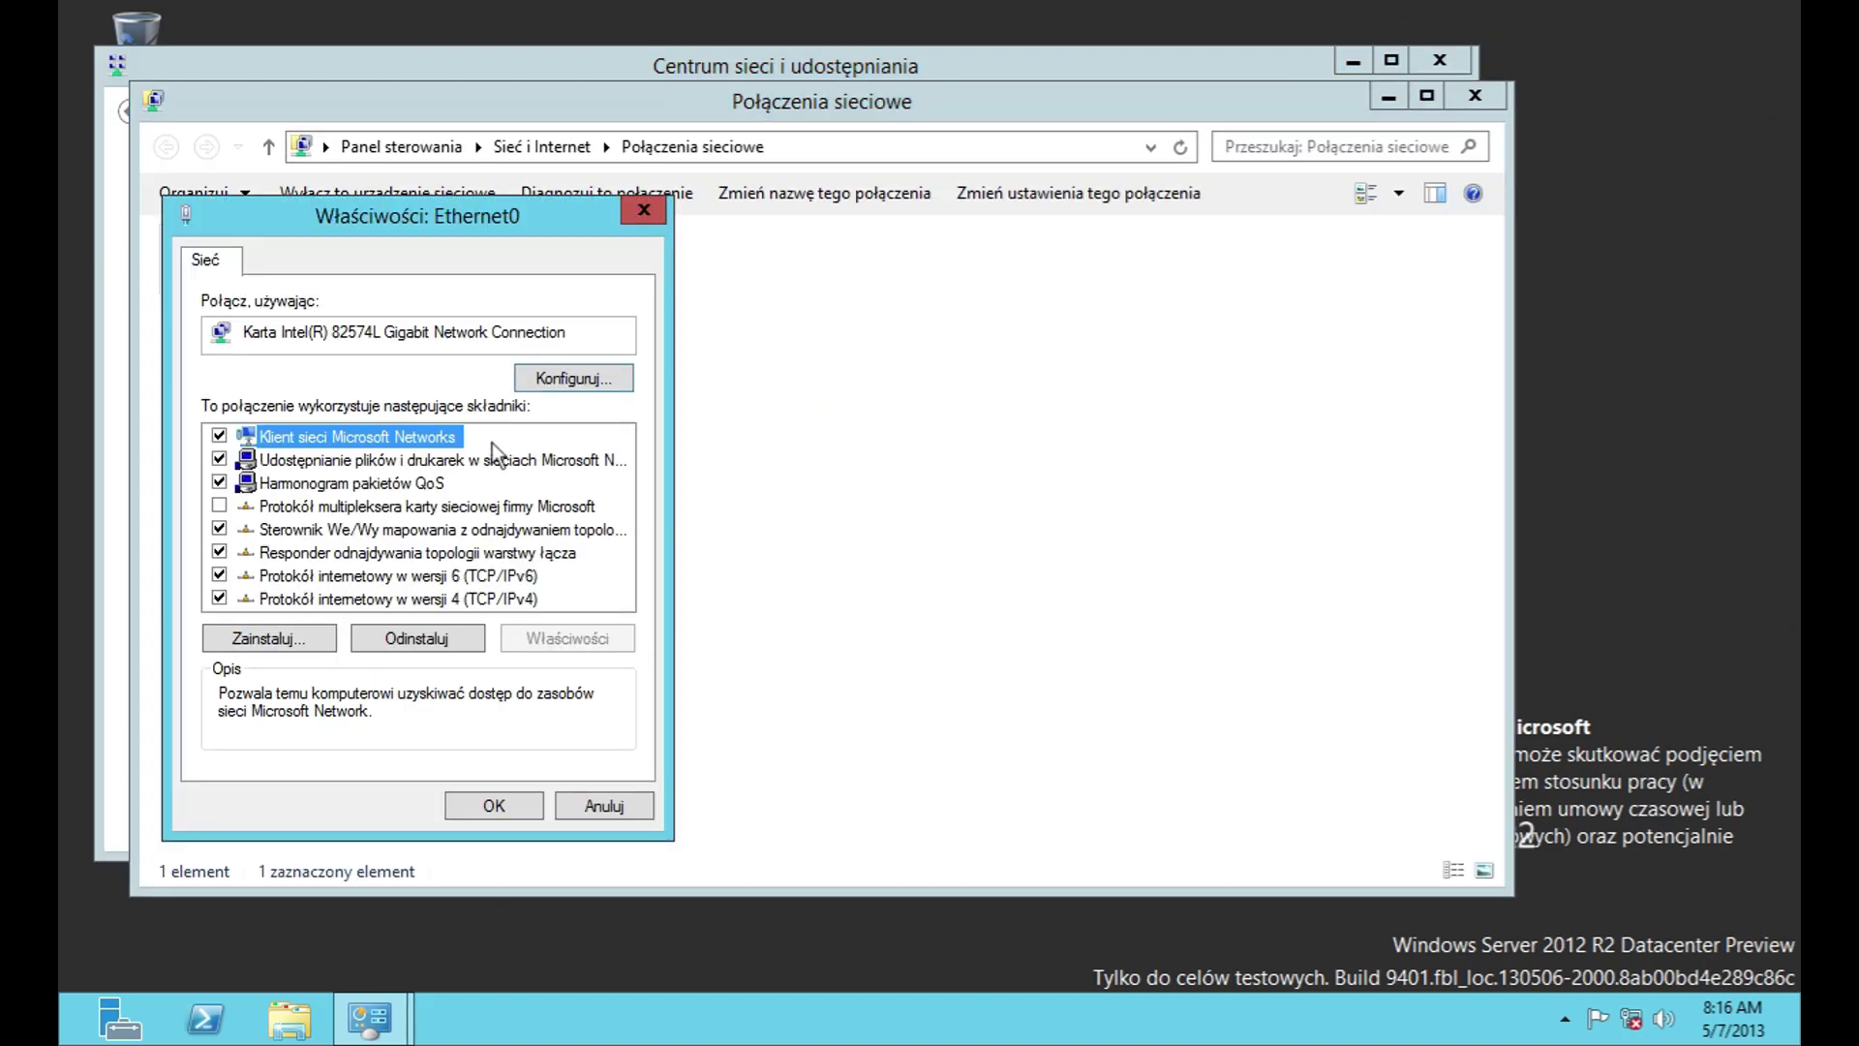
click(535, 378)
Step: Review the adapter's advanced, driver, details, events and power management tabs without changes
click(288, 138)
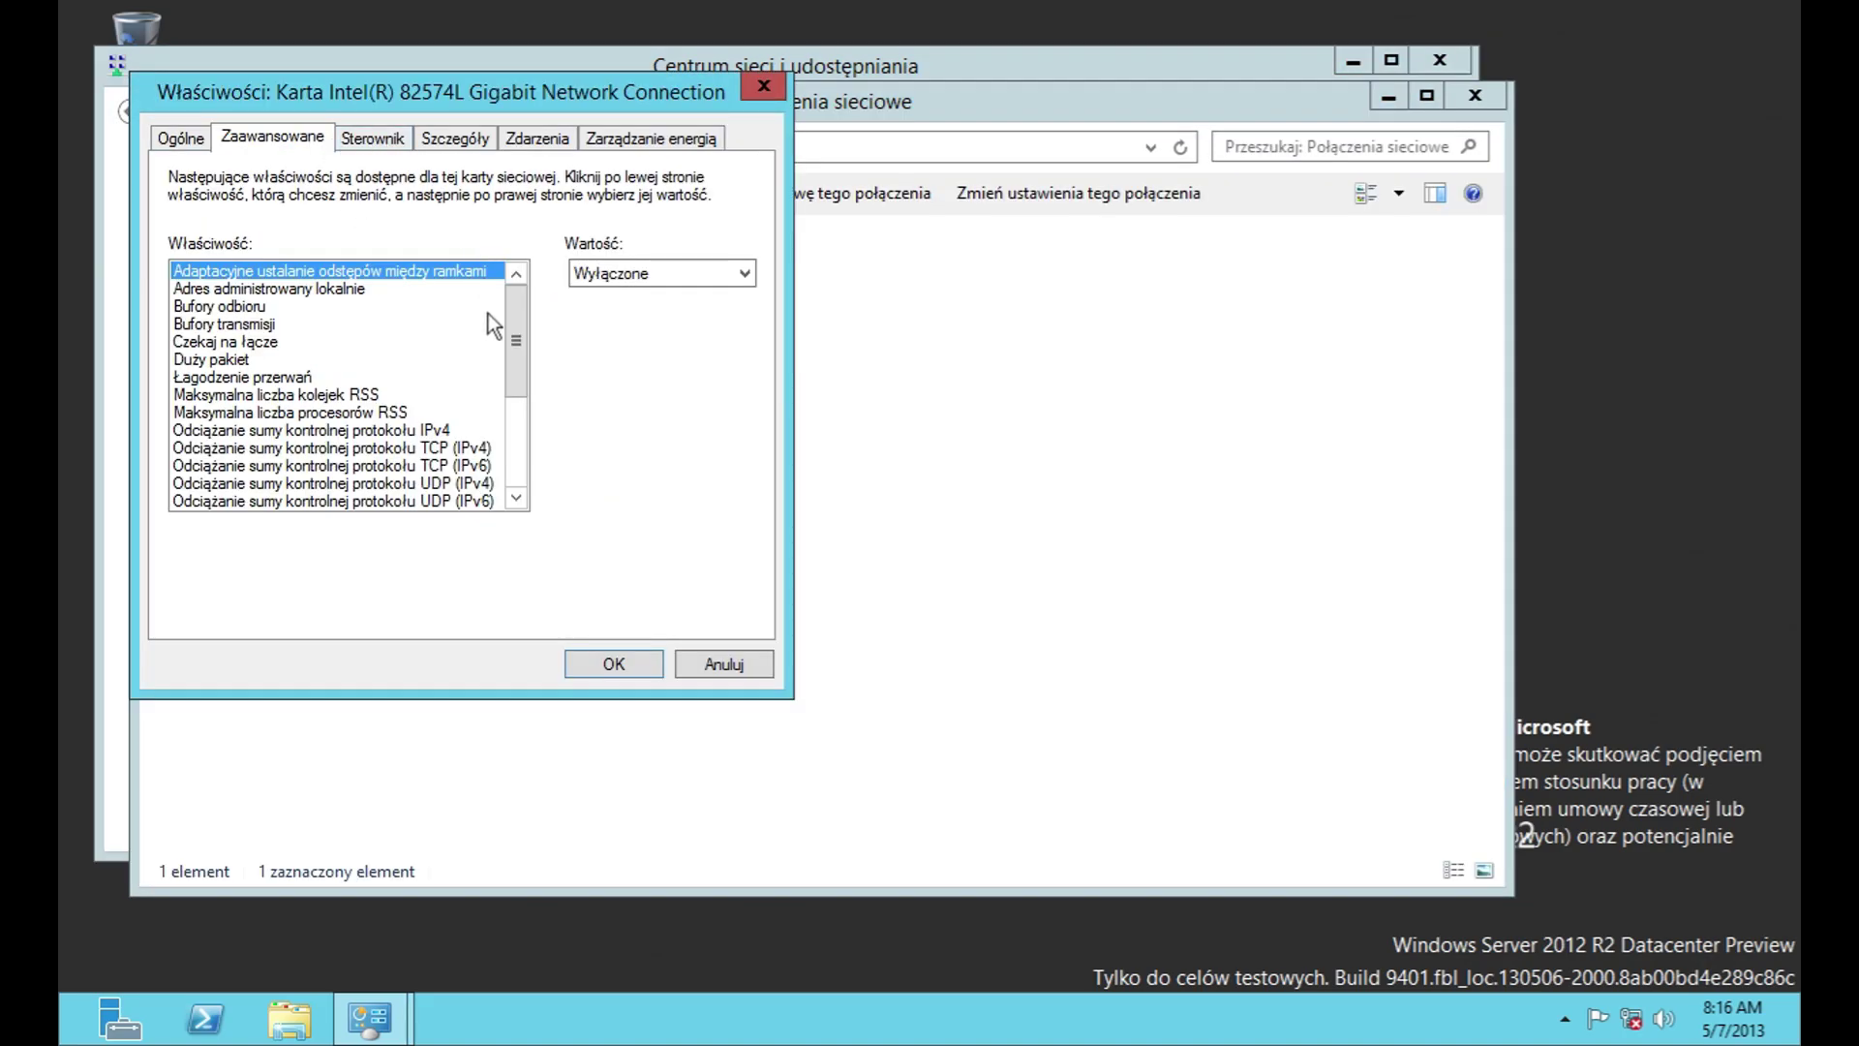
scroll(513, 444, down, 4)
click(619, 273)
click(619, 274)
click(373, 139)
click(445, 140)
click(537, 139)
click(610, 140)
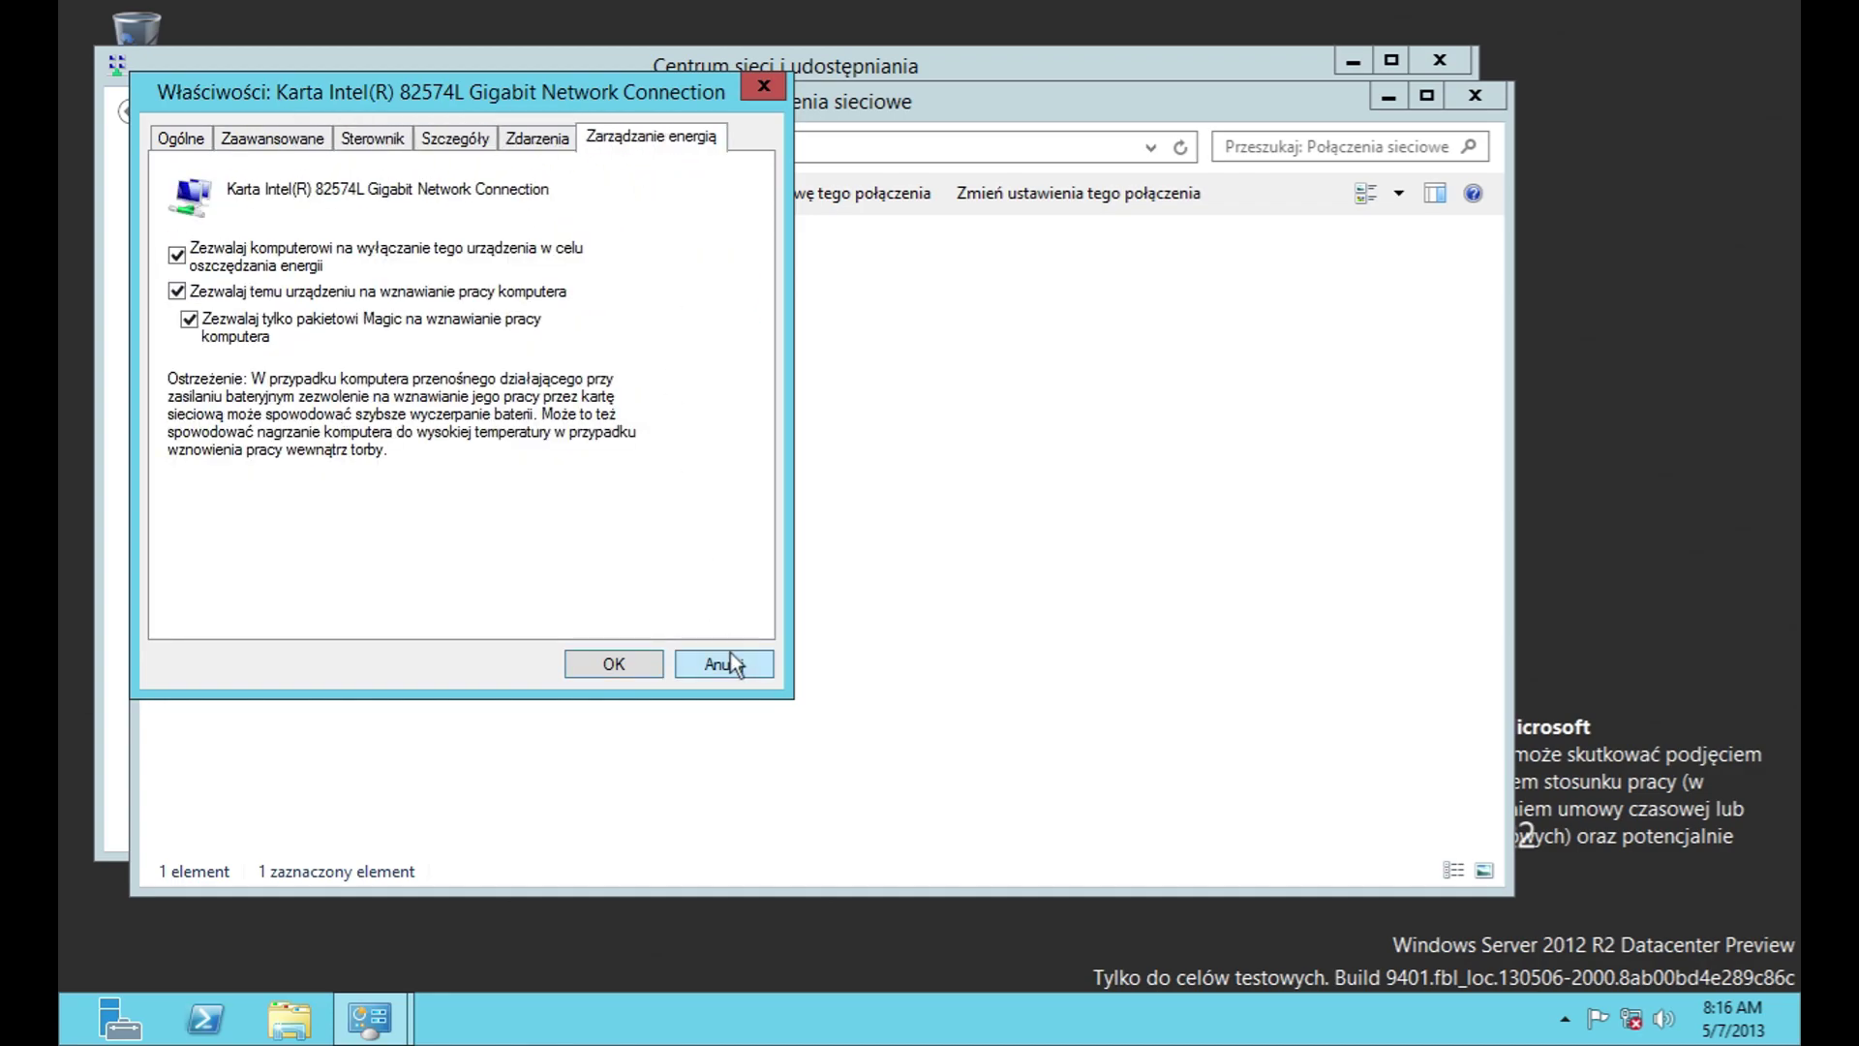
click(731, 661)
Step: Reopen Ethernet0's adapter configuration, recheck driver, details and events, then dismiss the properties
right_click(339, 281)
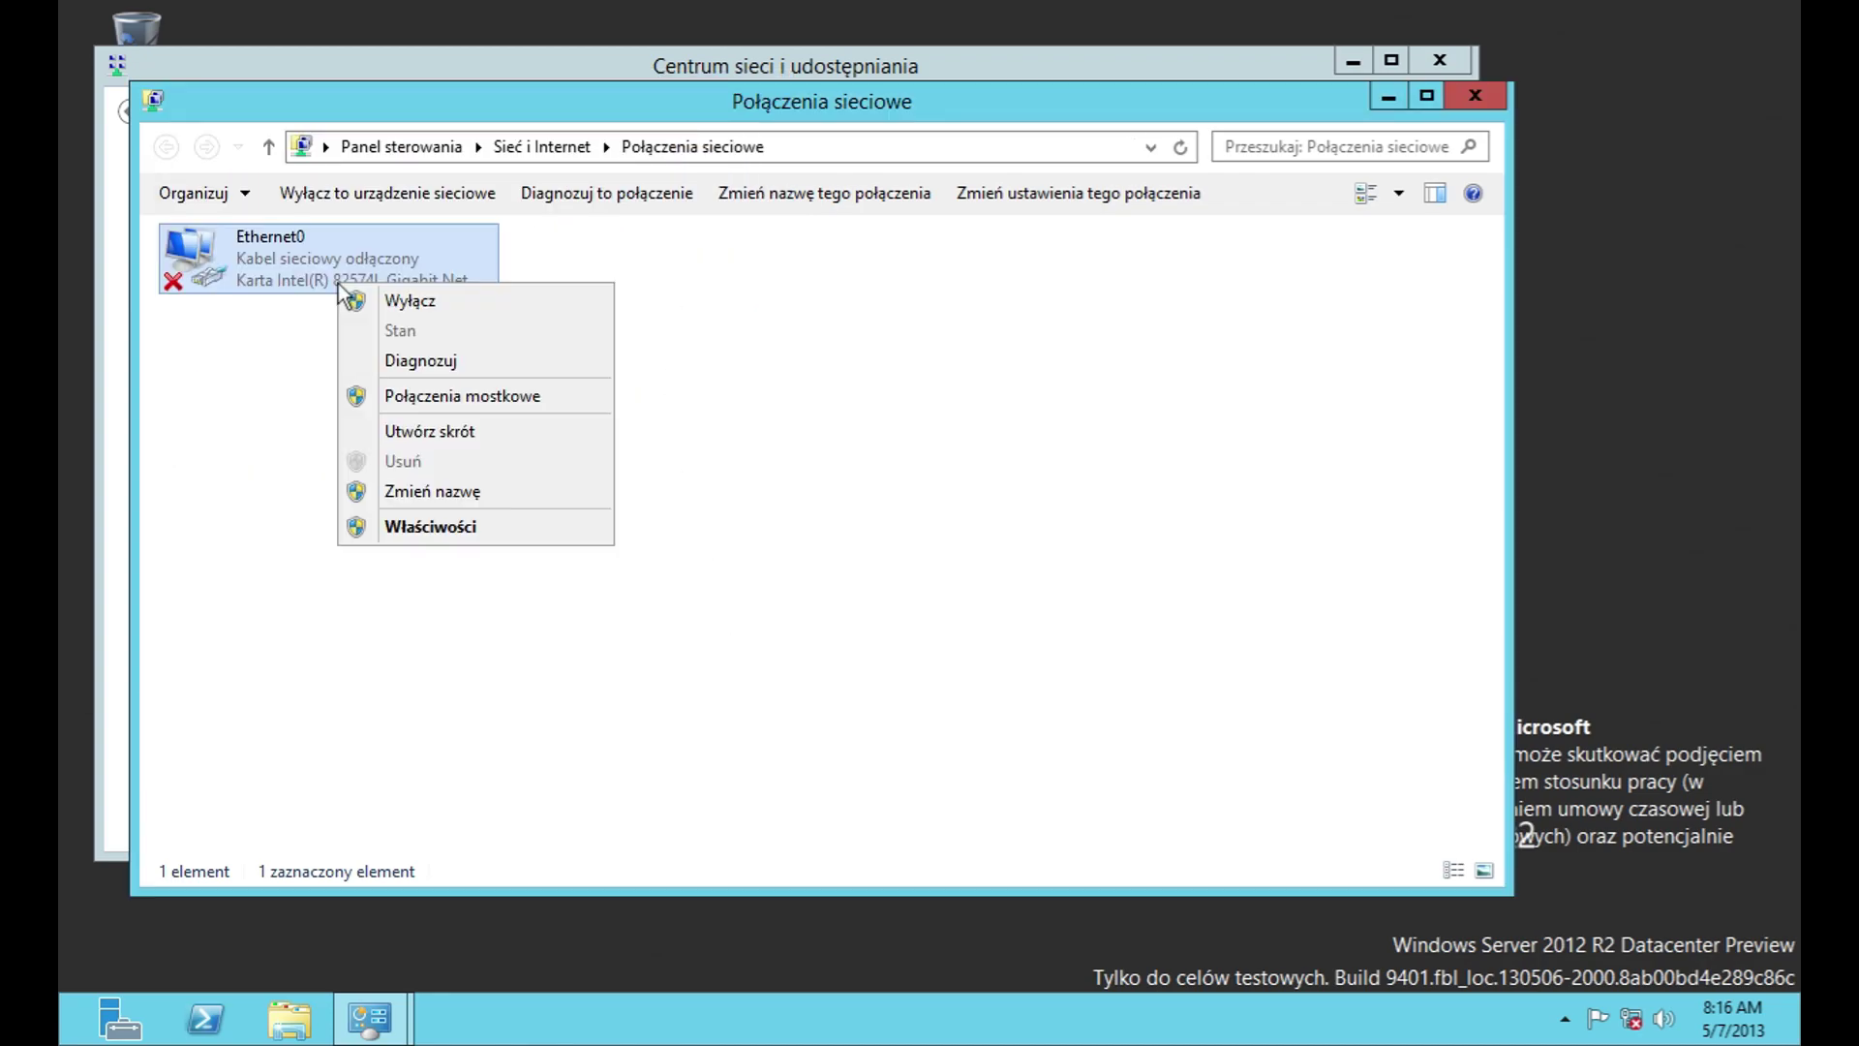
click(410, 491)
double_click(234, 252)
click(587, 380)
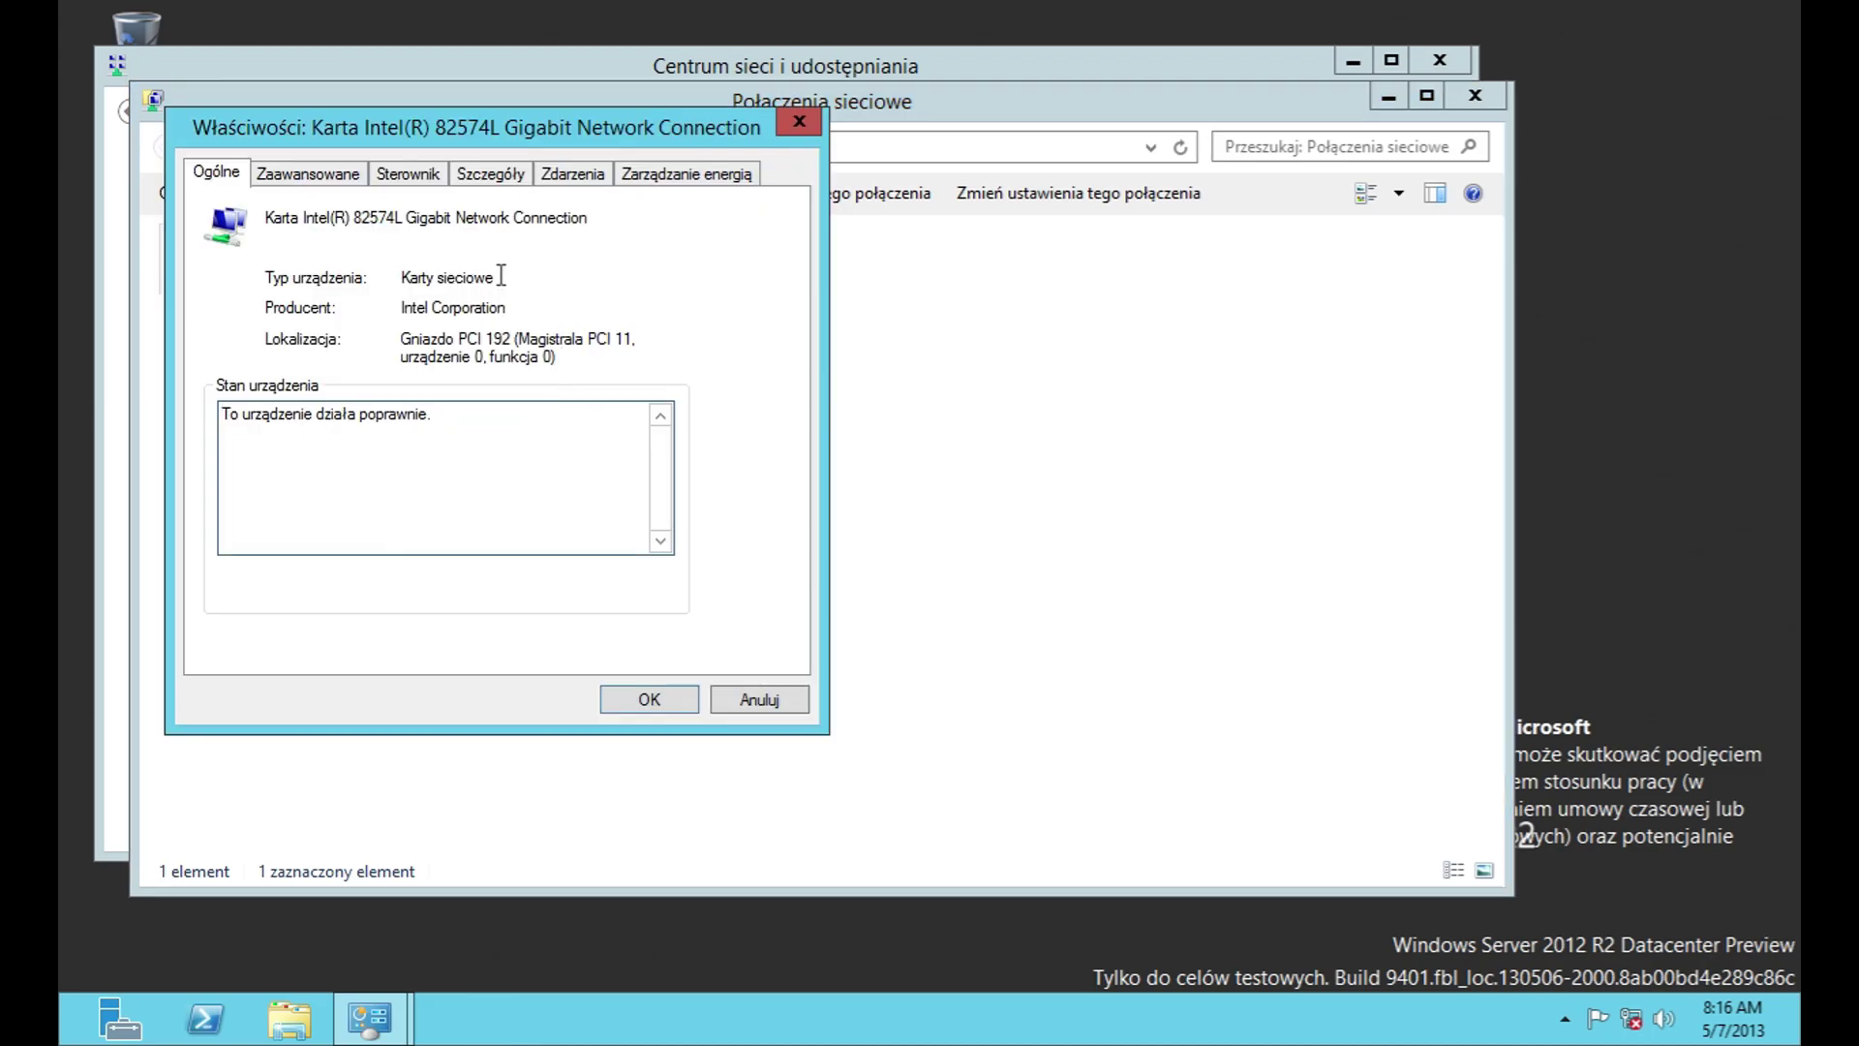
click(397, 174)
click(490, 175)
click(572, 174)
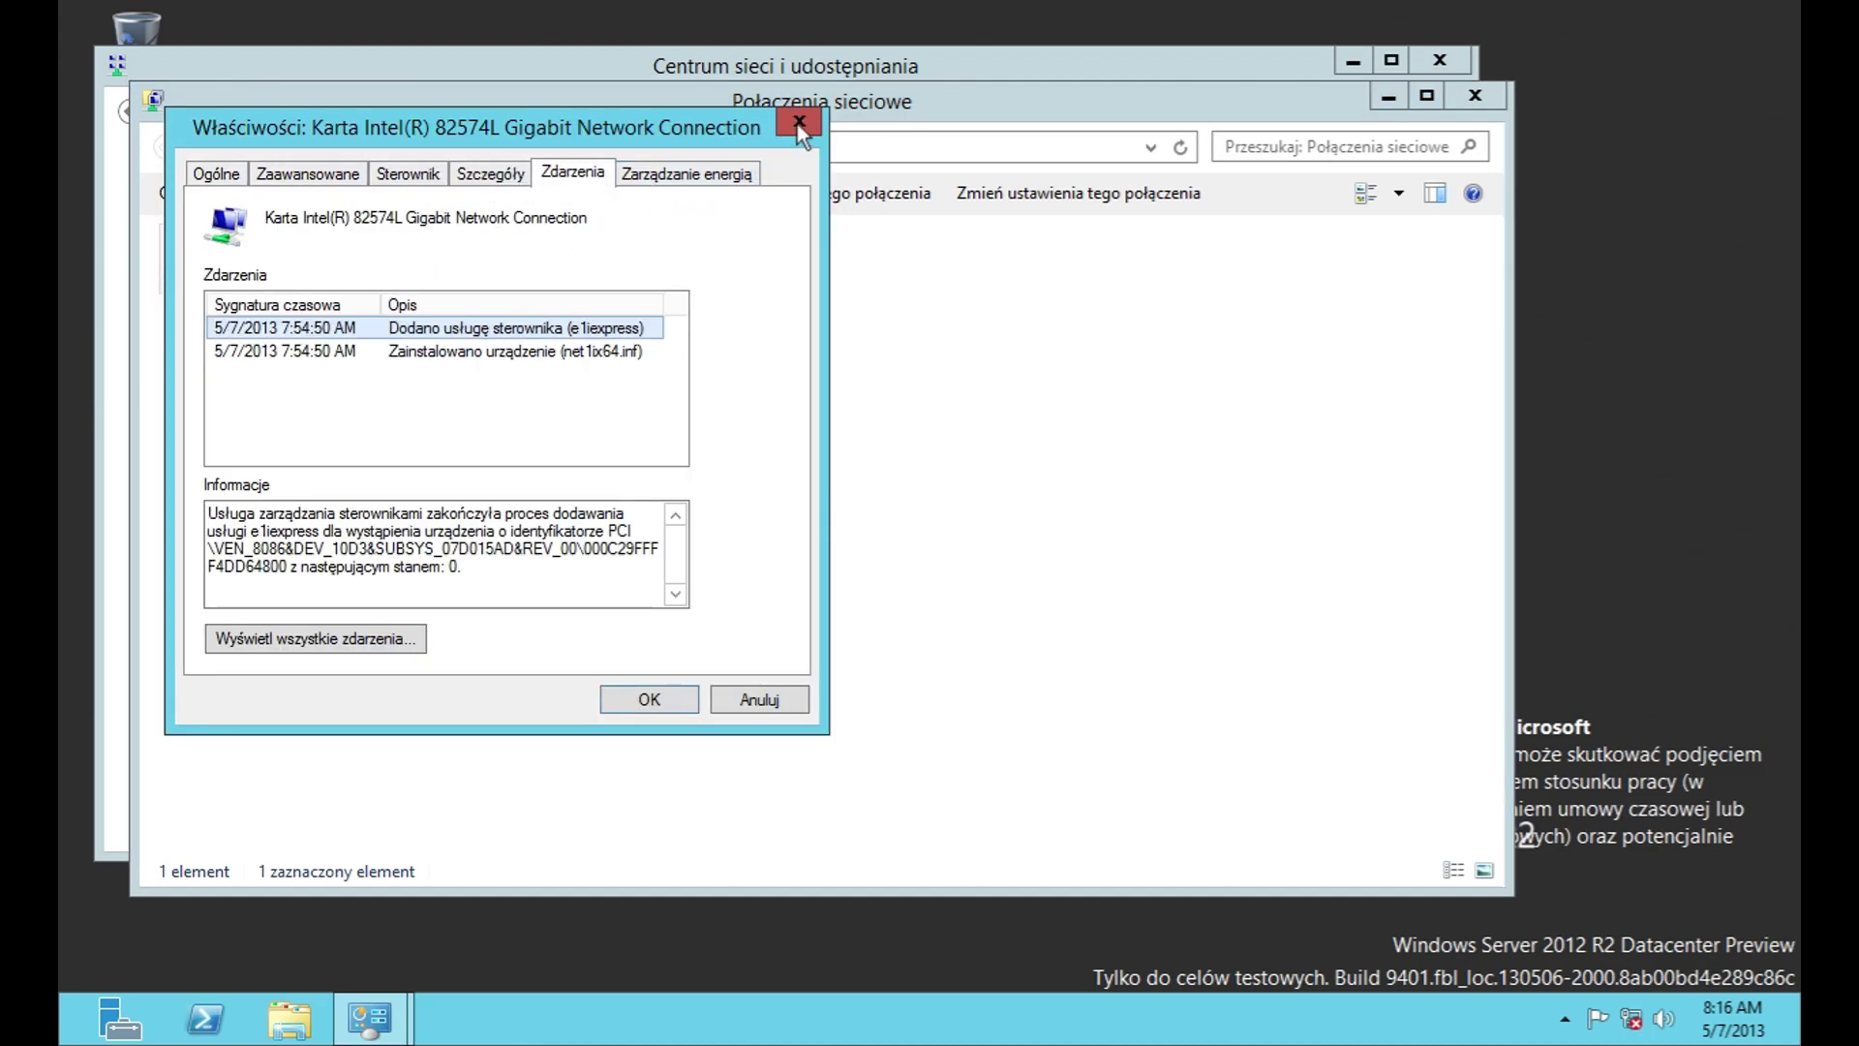
click(799, 122)
right_click(302, 279)
click(368, 515)
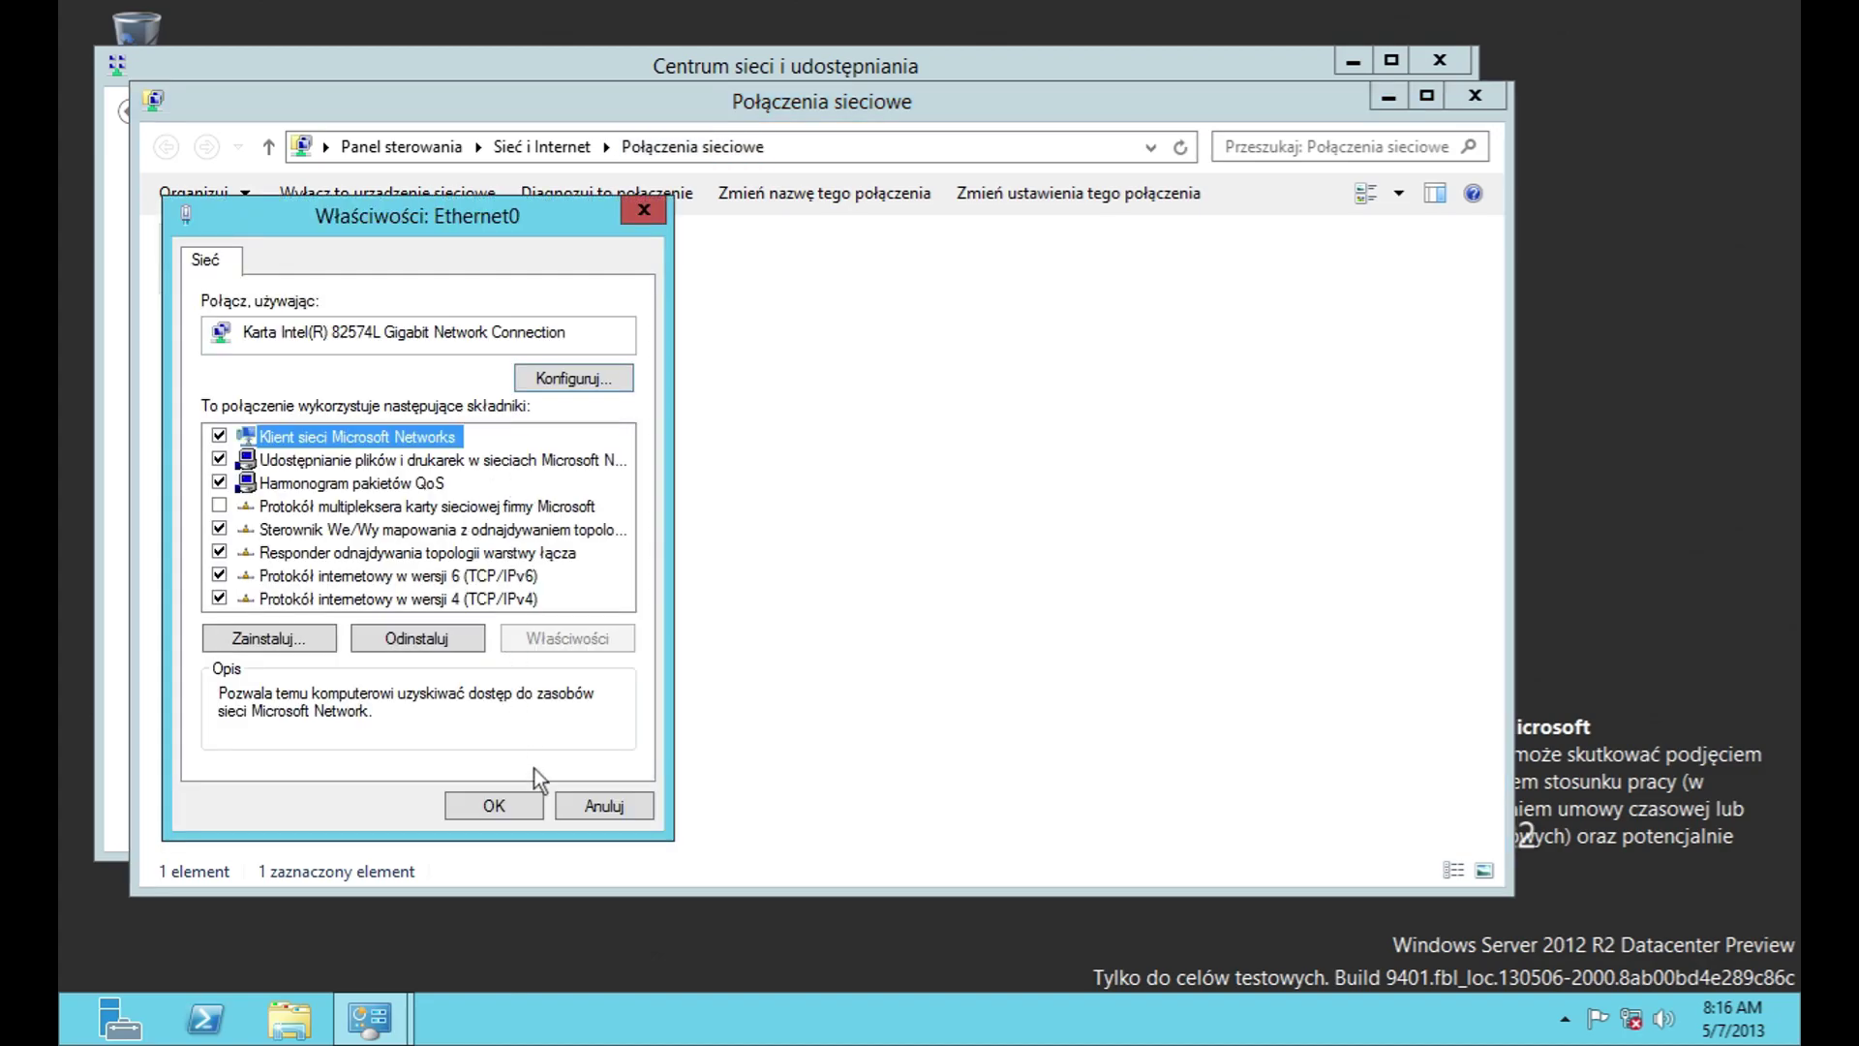
key(Escape)
Step: Expand the Prywatny, Gość lub Publiczny and Wszystkie sieci sharing profiles, then discard changes
click(275, 151)
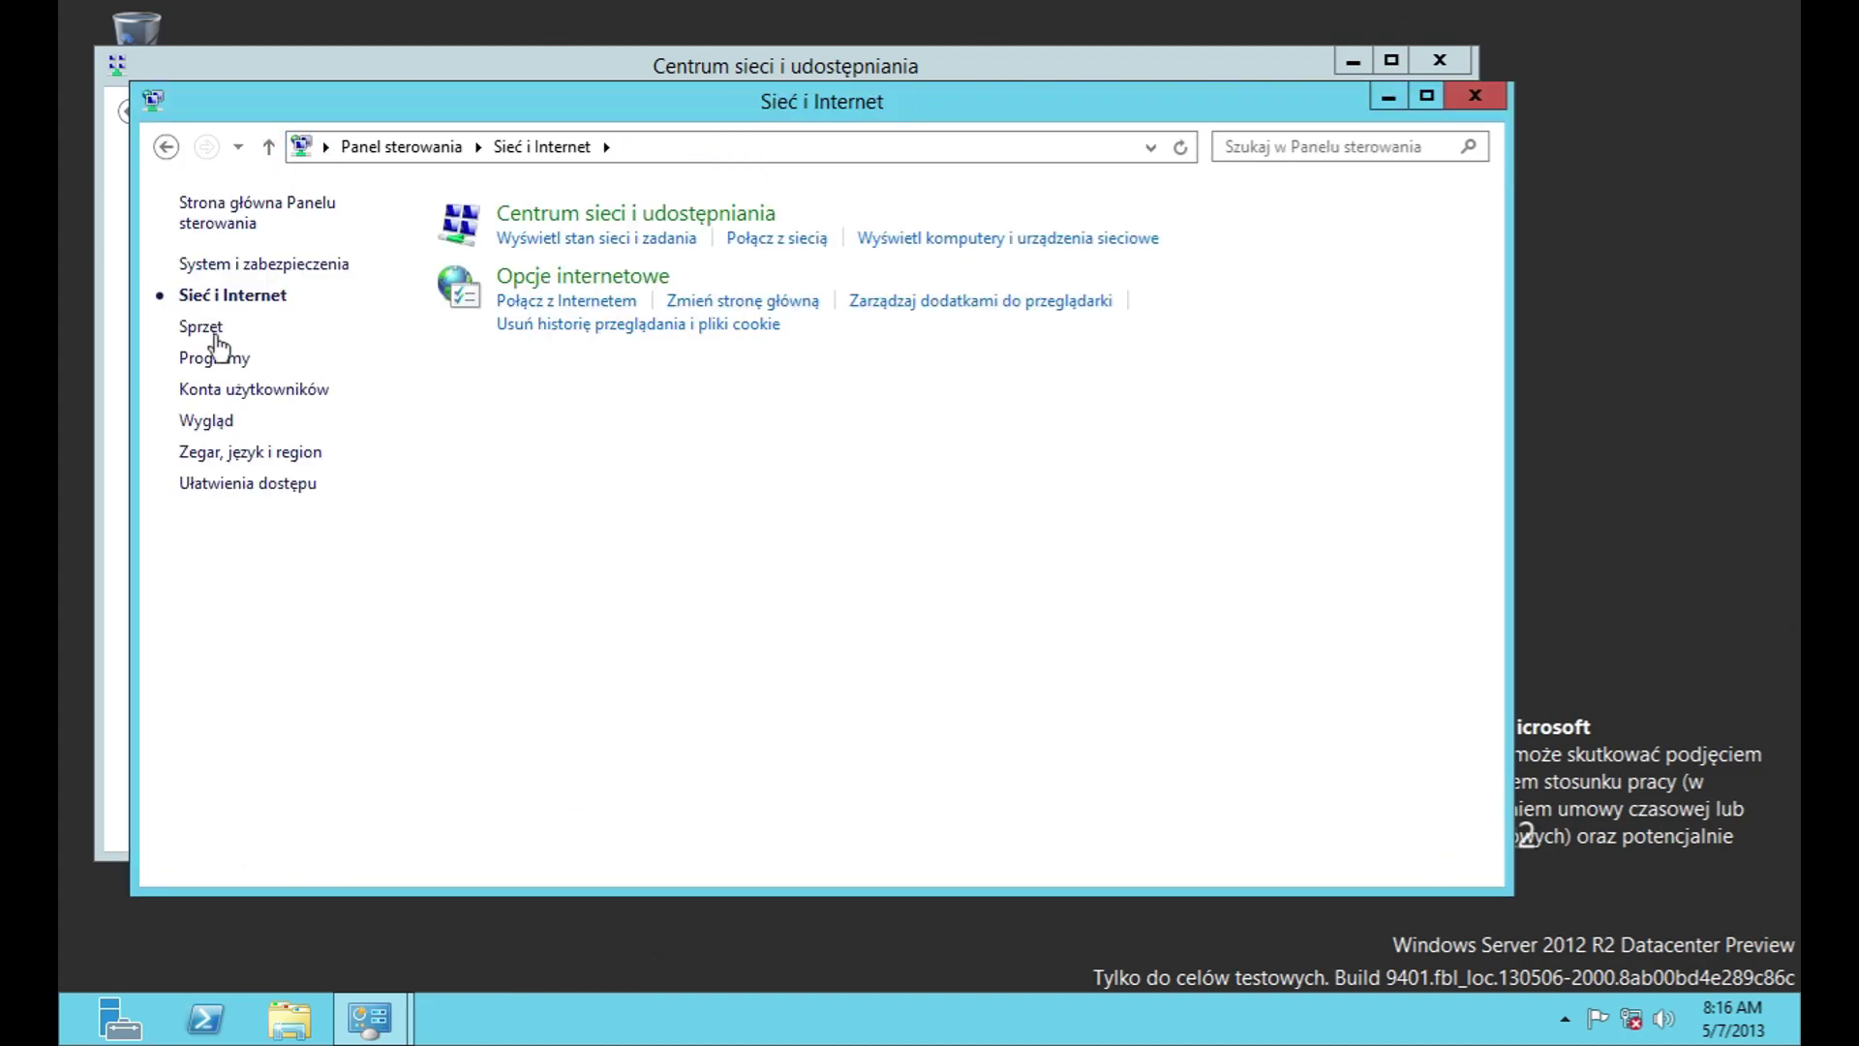
click(635, 213)
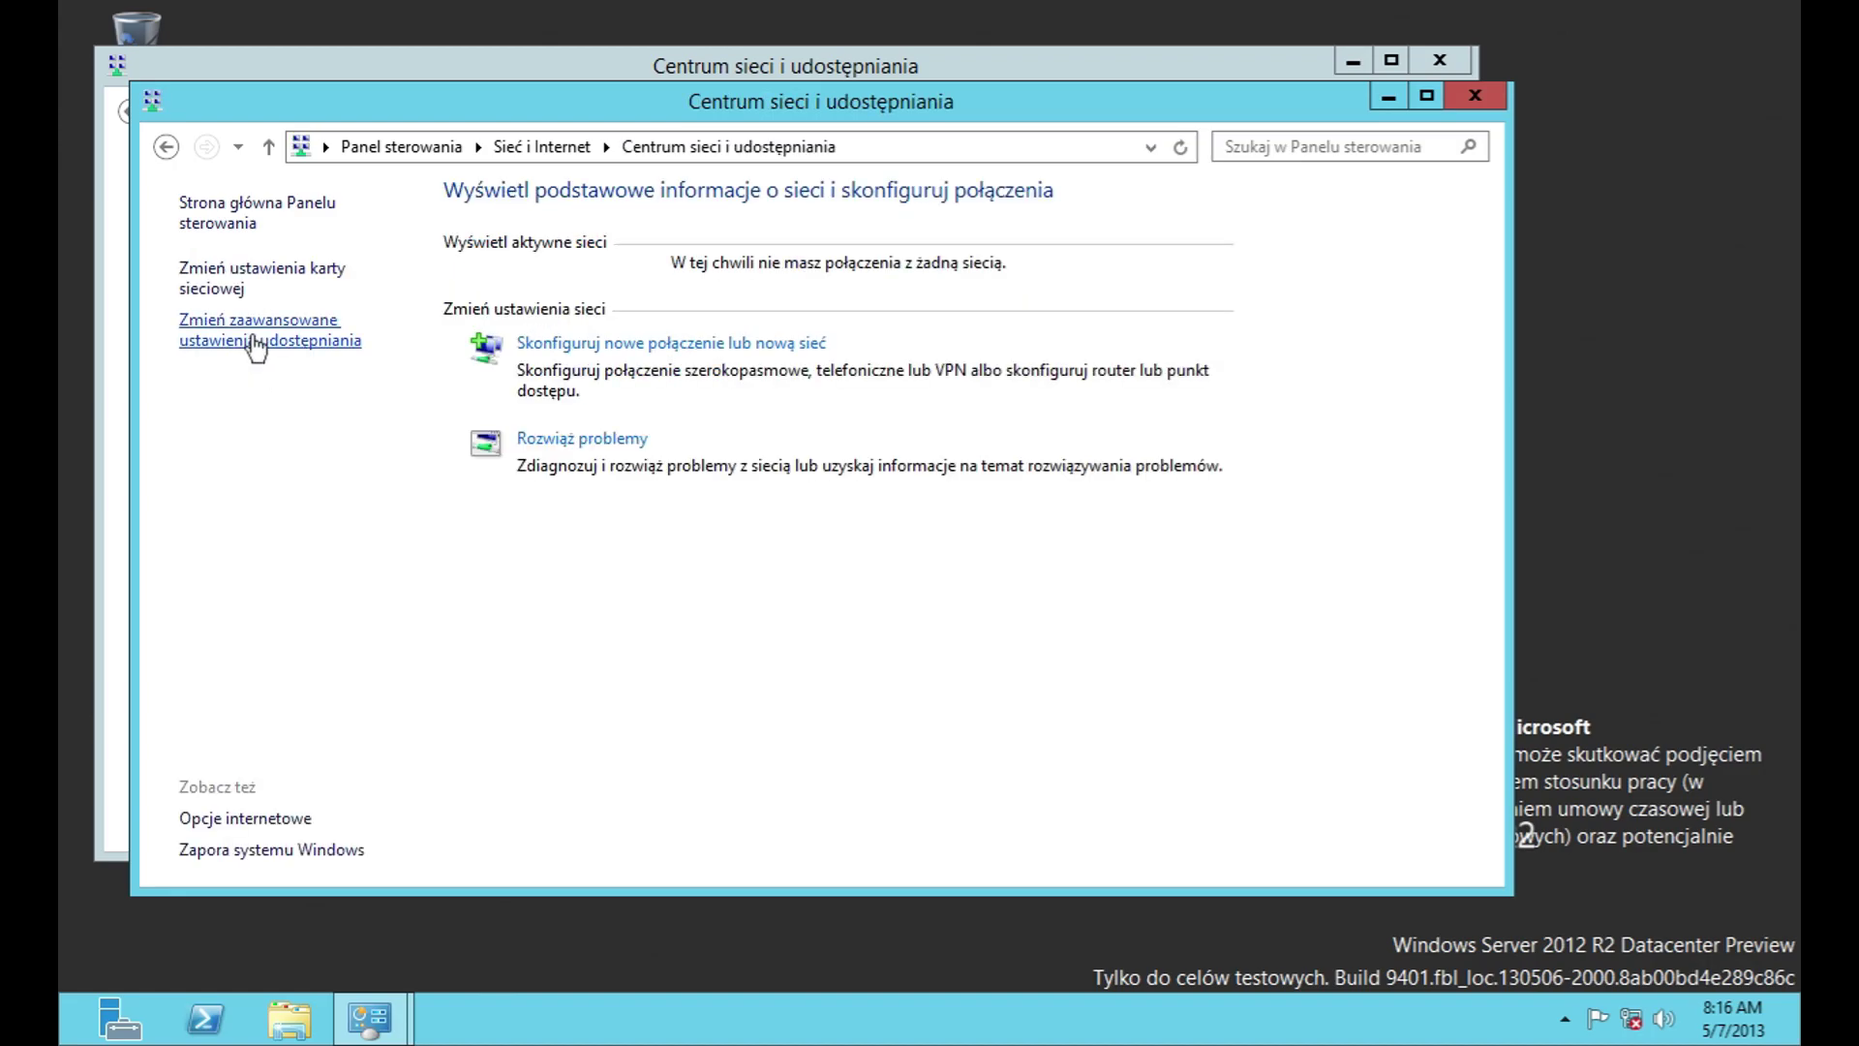
click(257, 341)
click(916, 316)
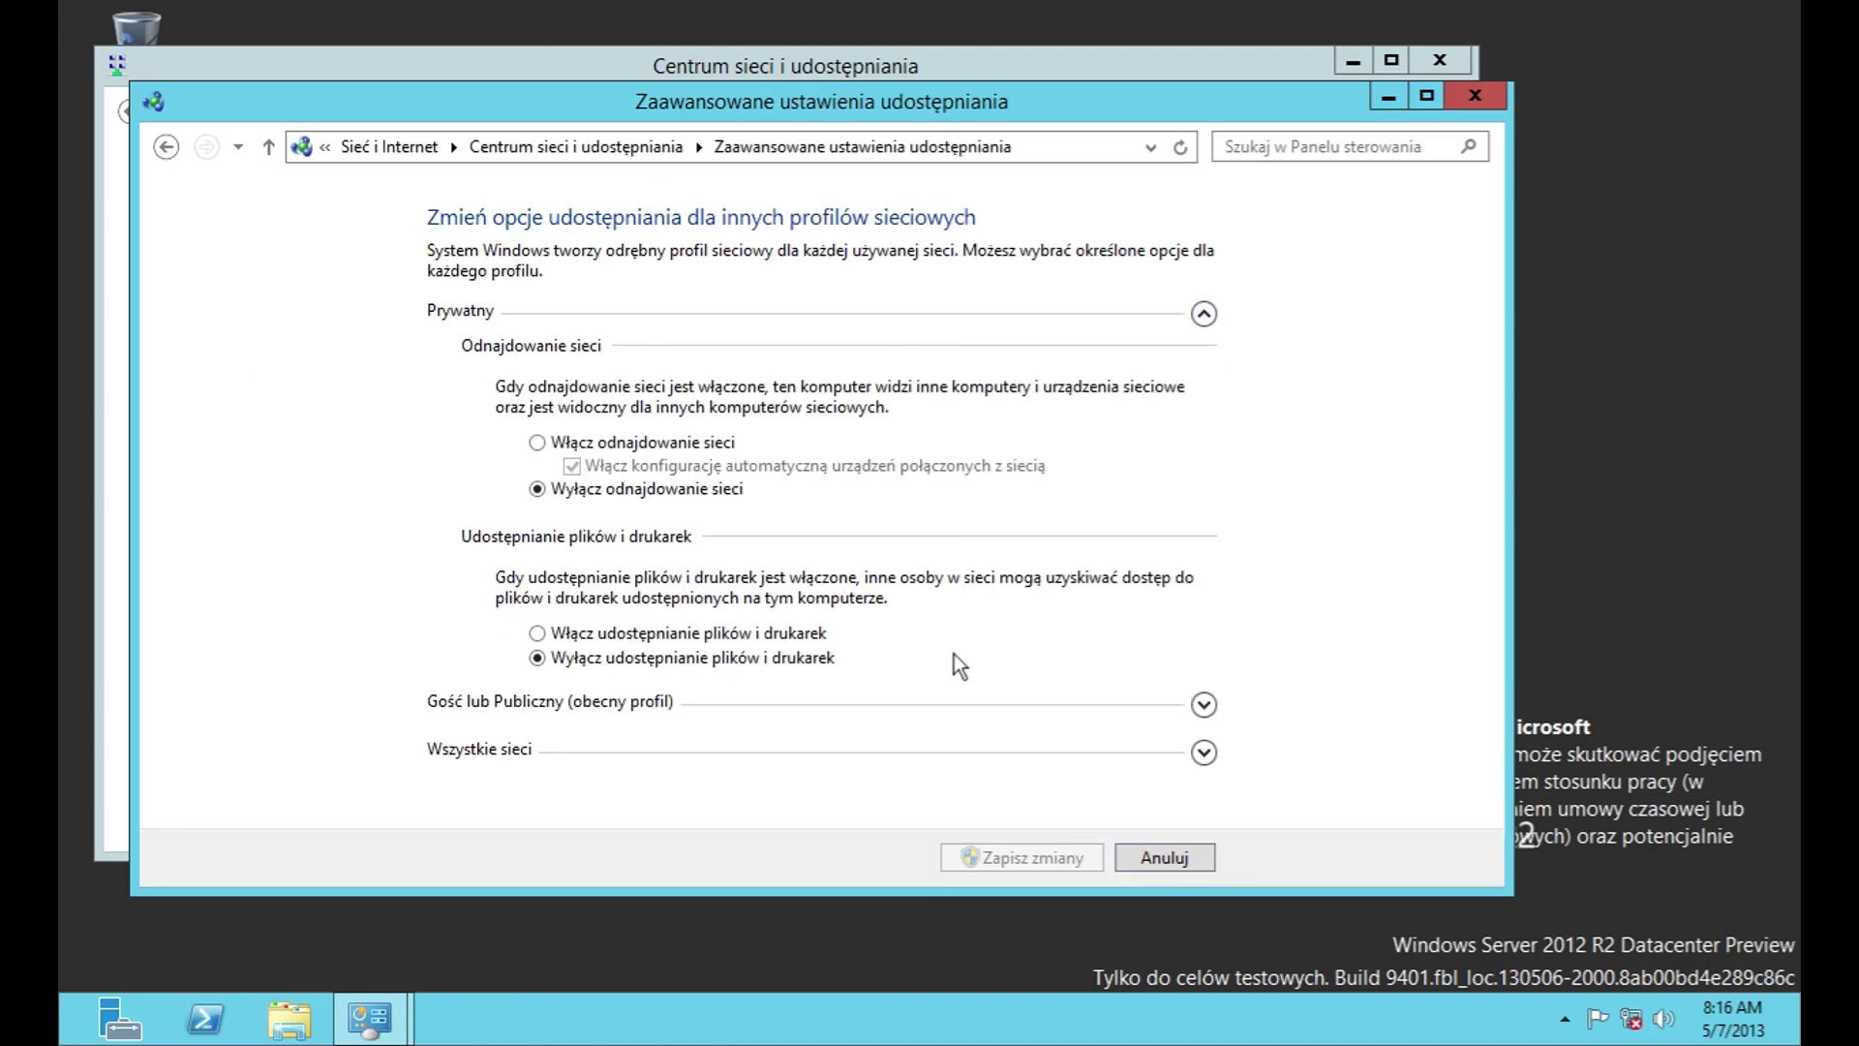
click(1031, 701)
click(1165, 733)
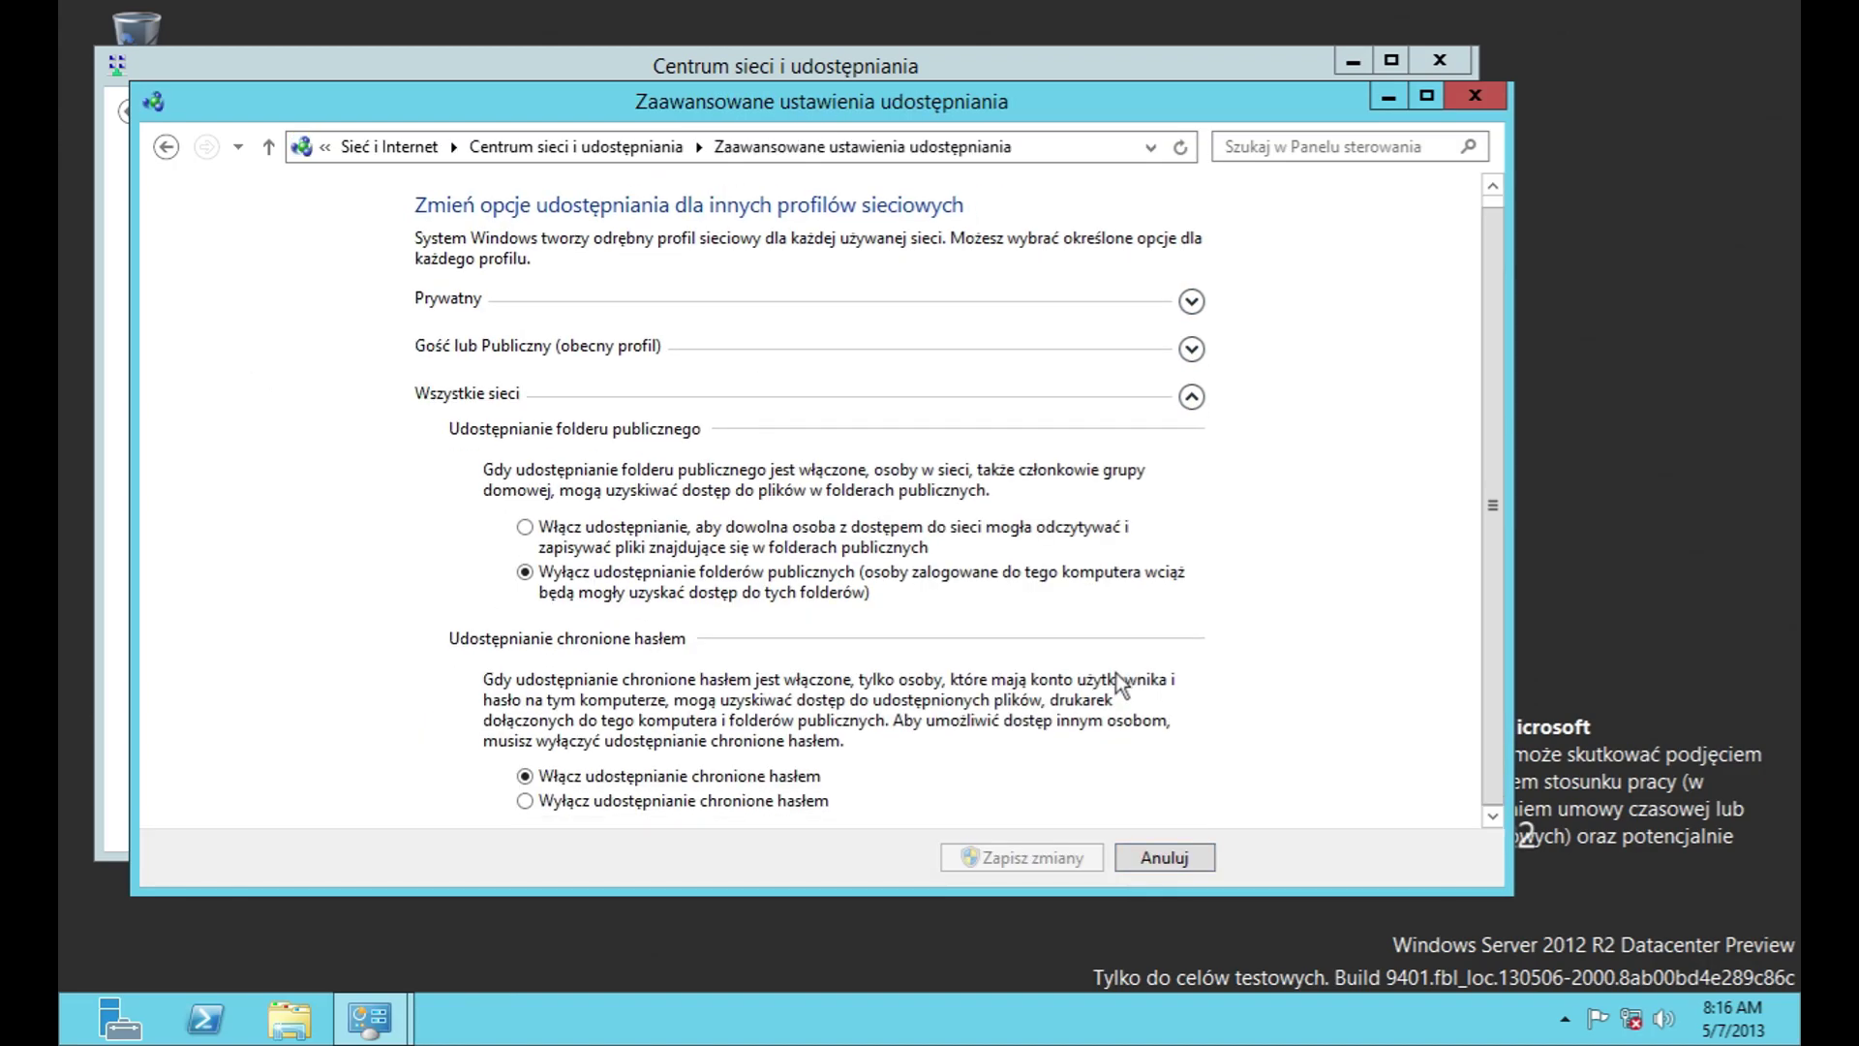
click(1151, 848)
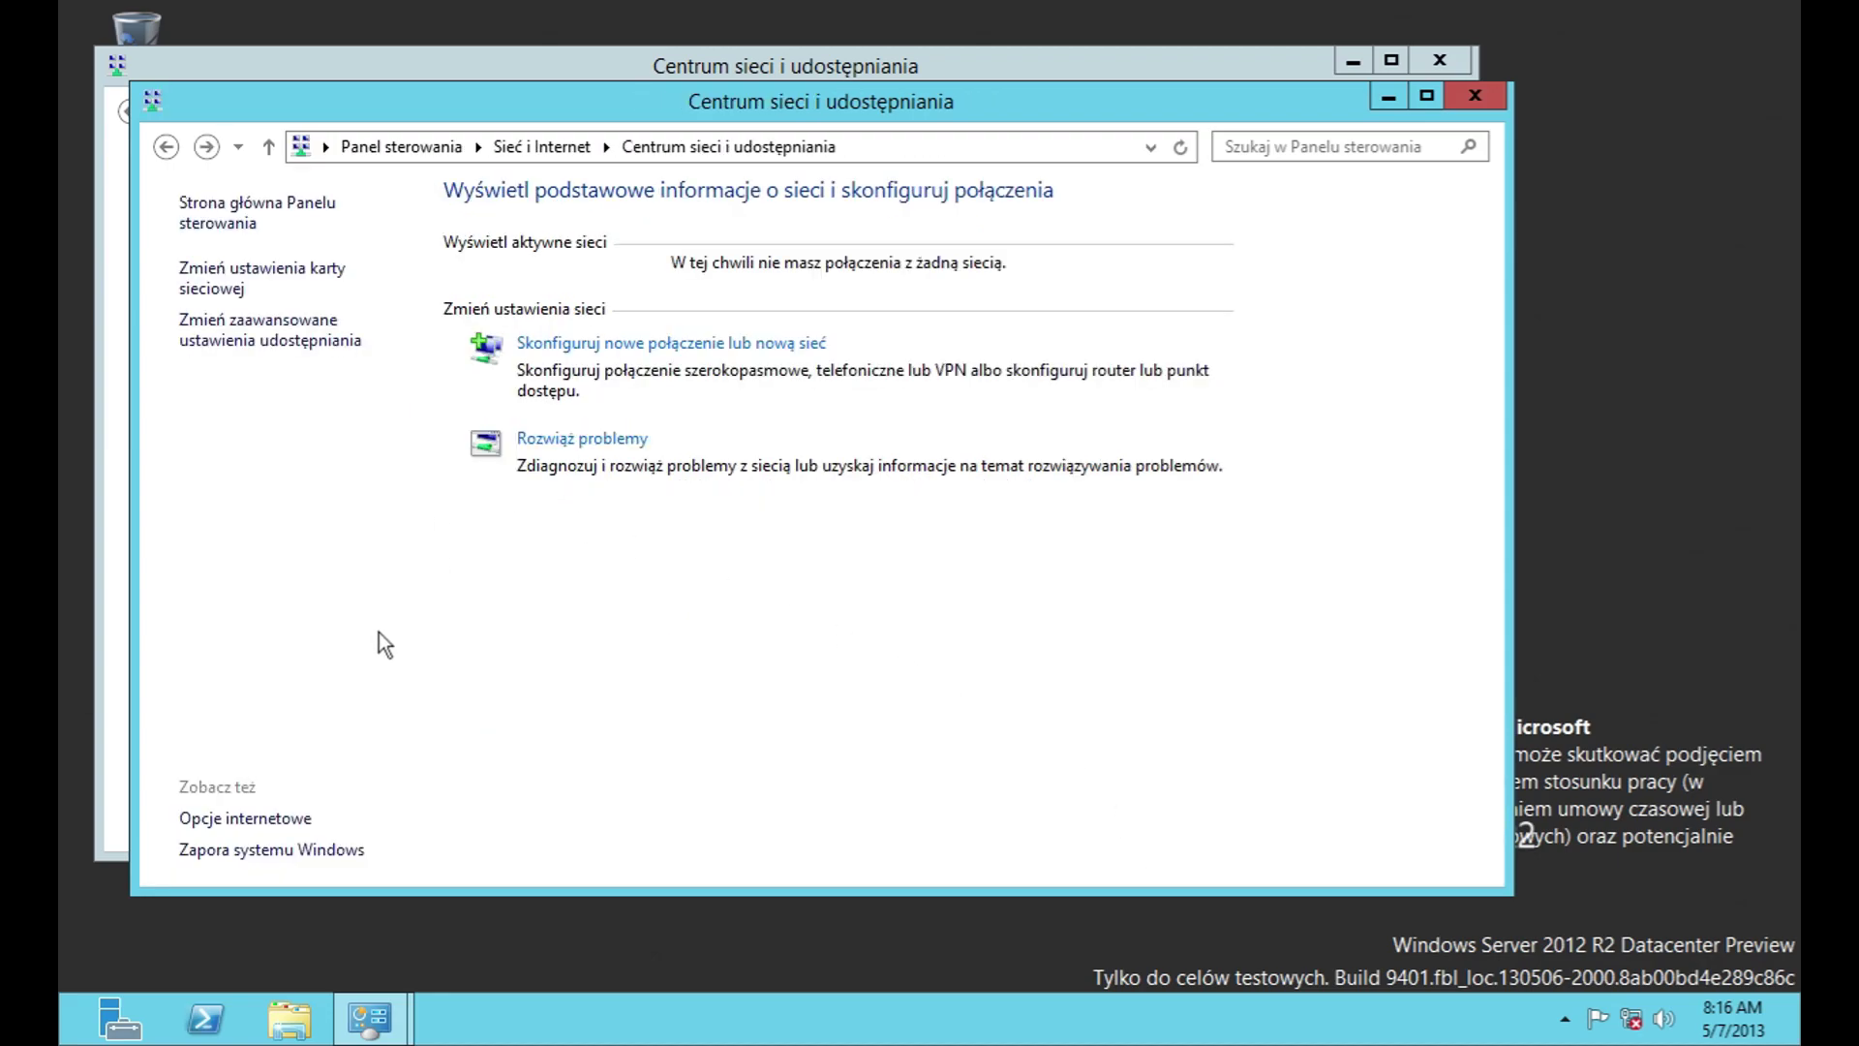
click(184, 155)
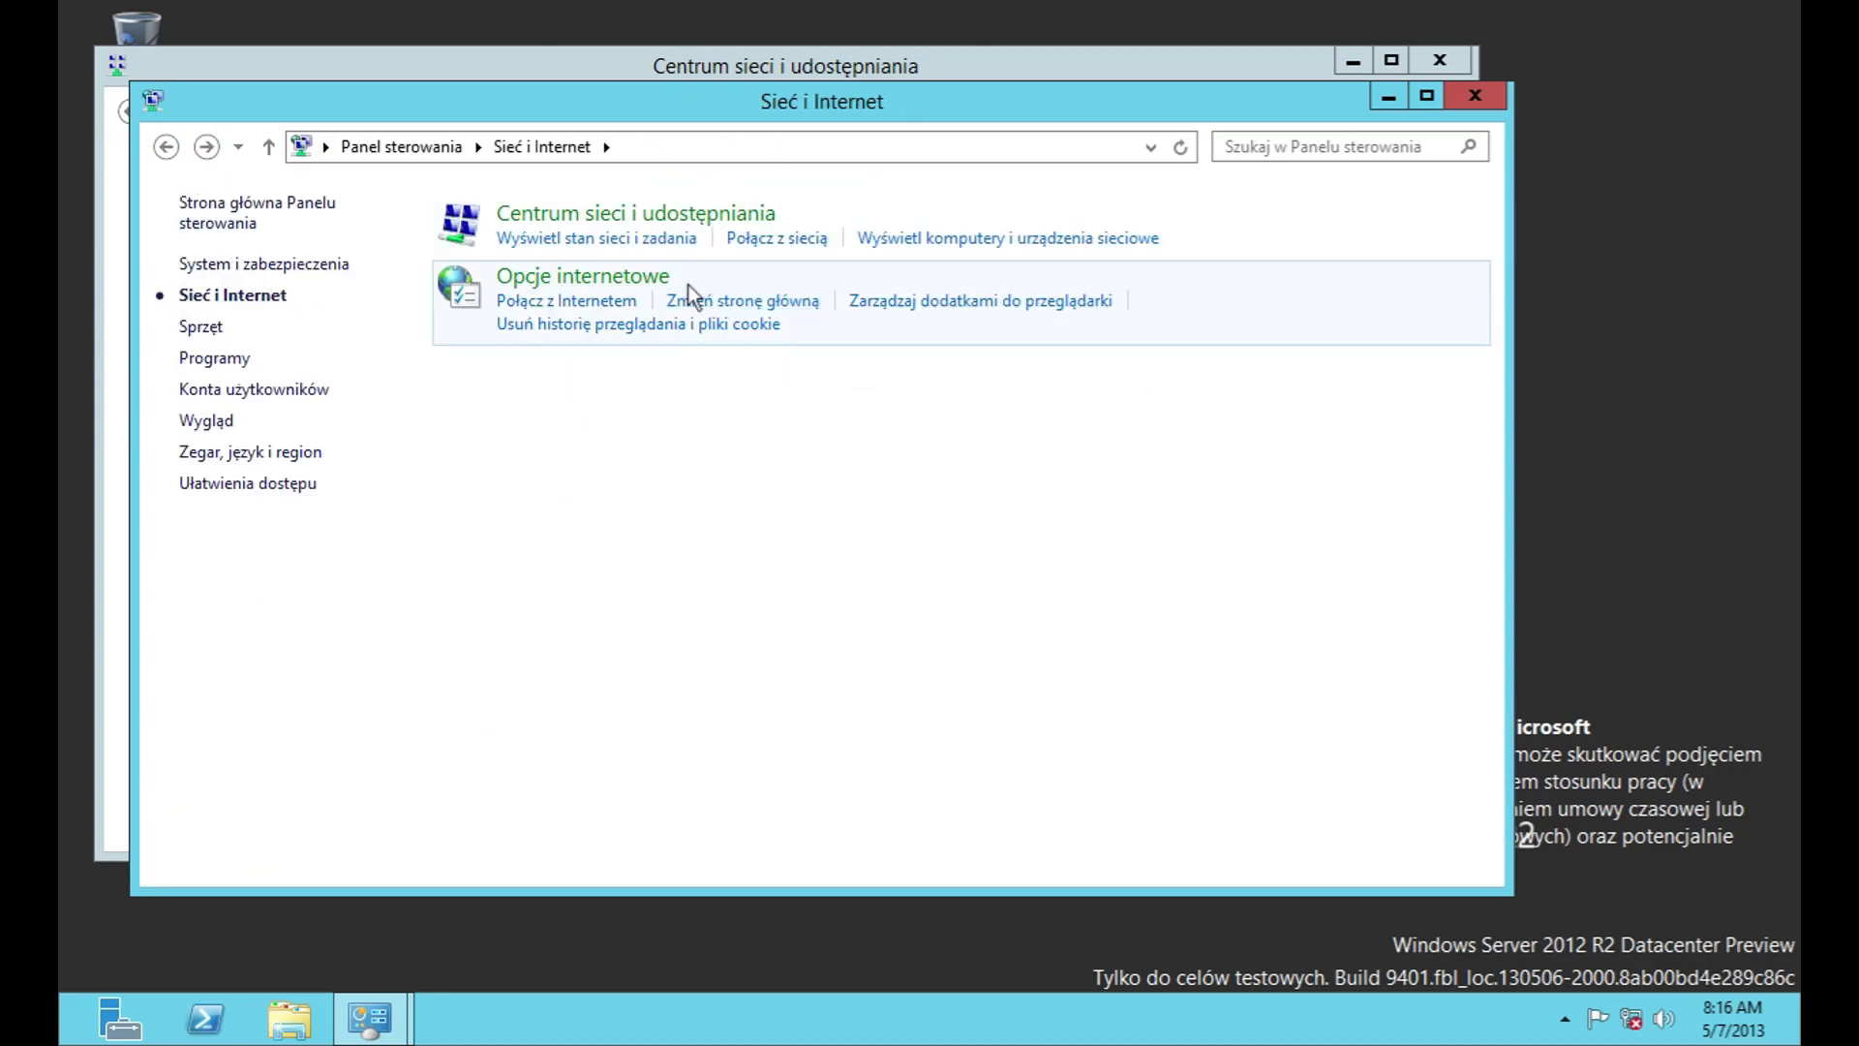
Step: Reset the home page to default and keep new tabs opening a blank page
click(623, 271)
click(537, 414)
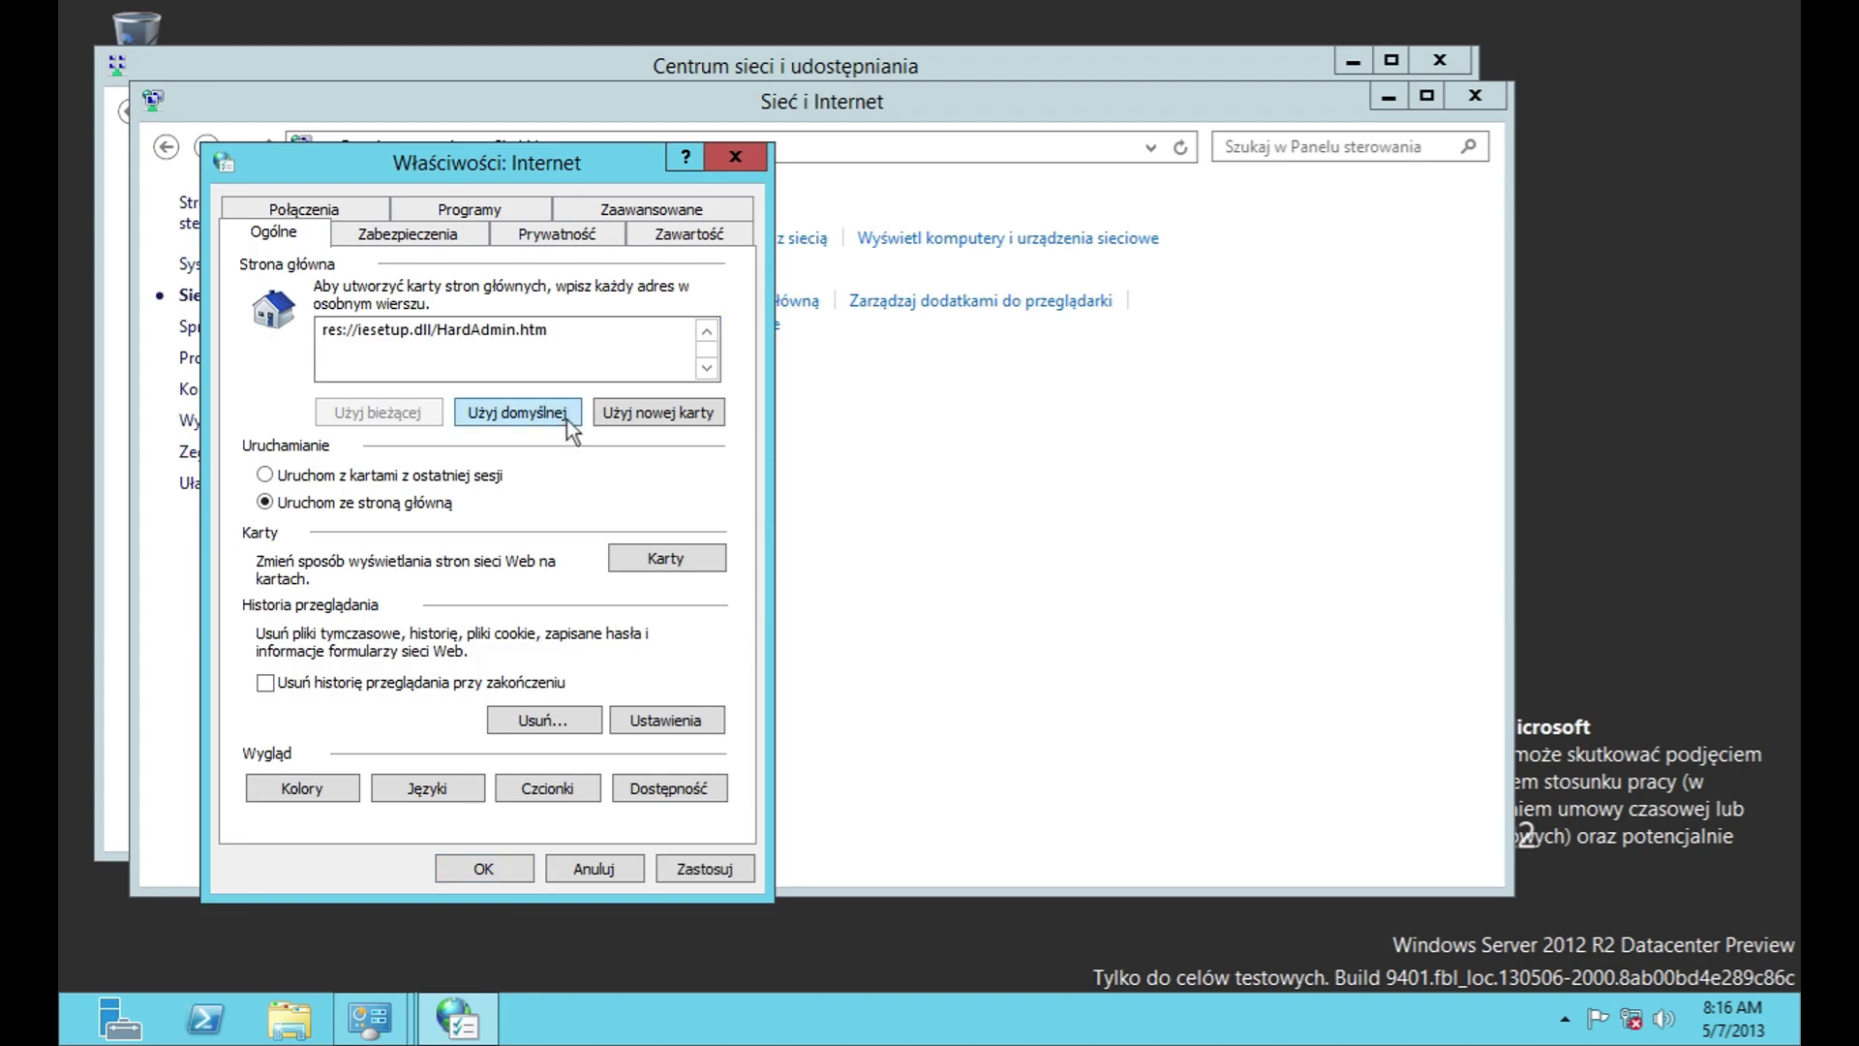
click(682, 572)
click(519, 475)
click(519, 475)
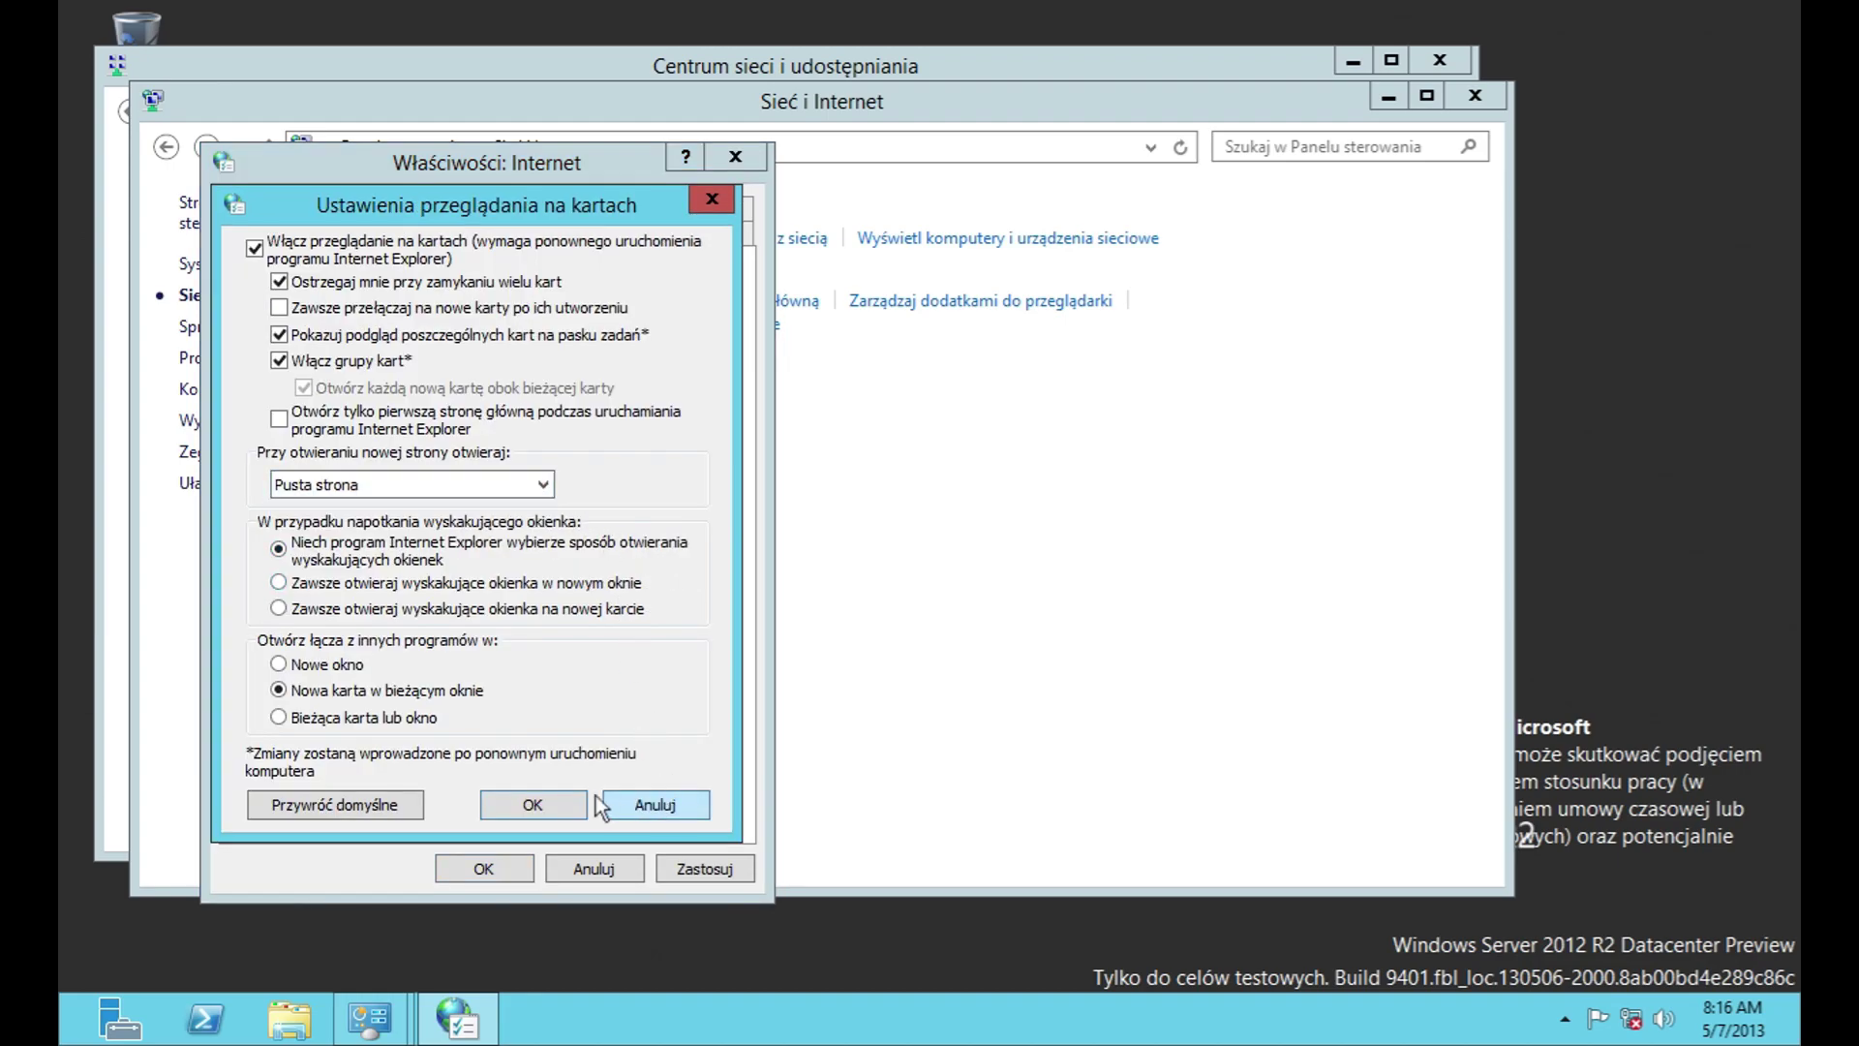
click(629, 812)
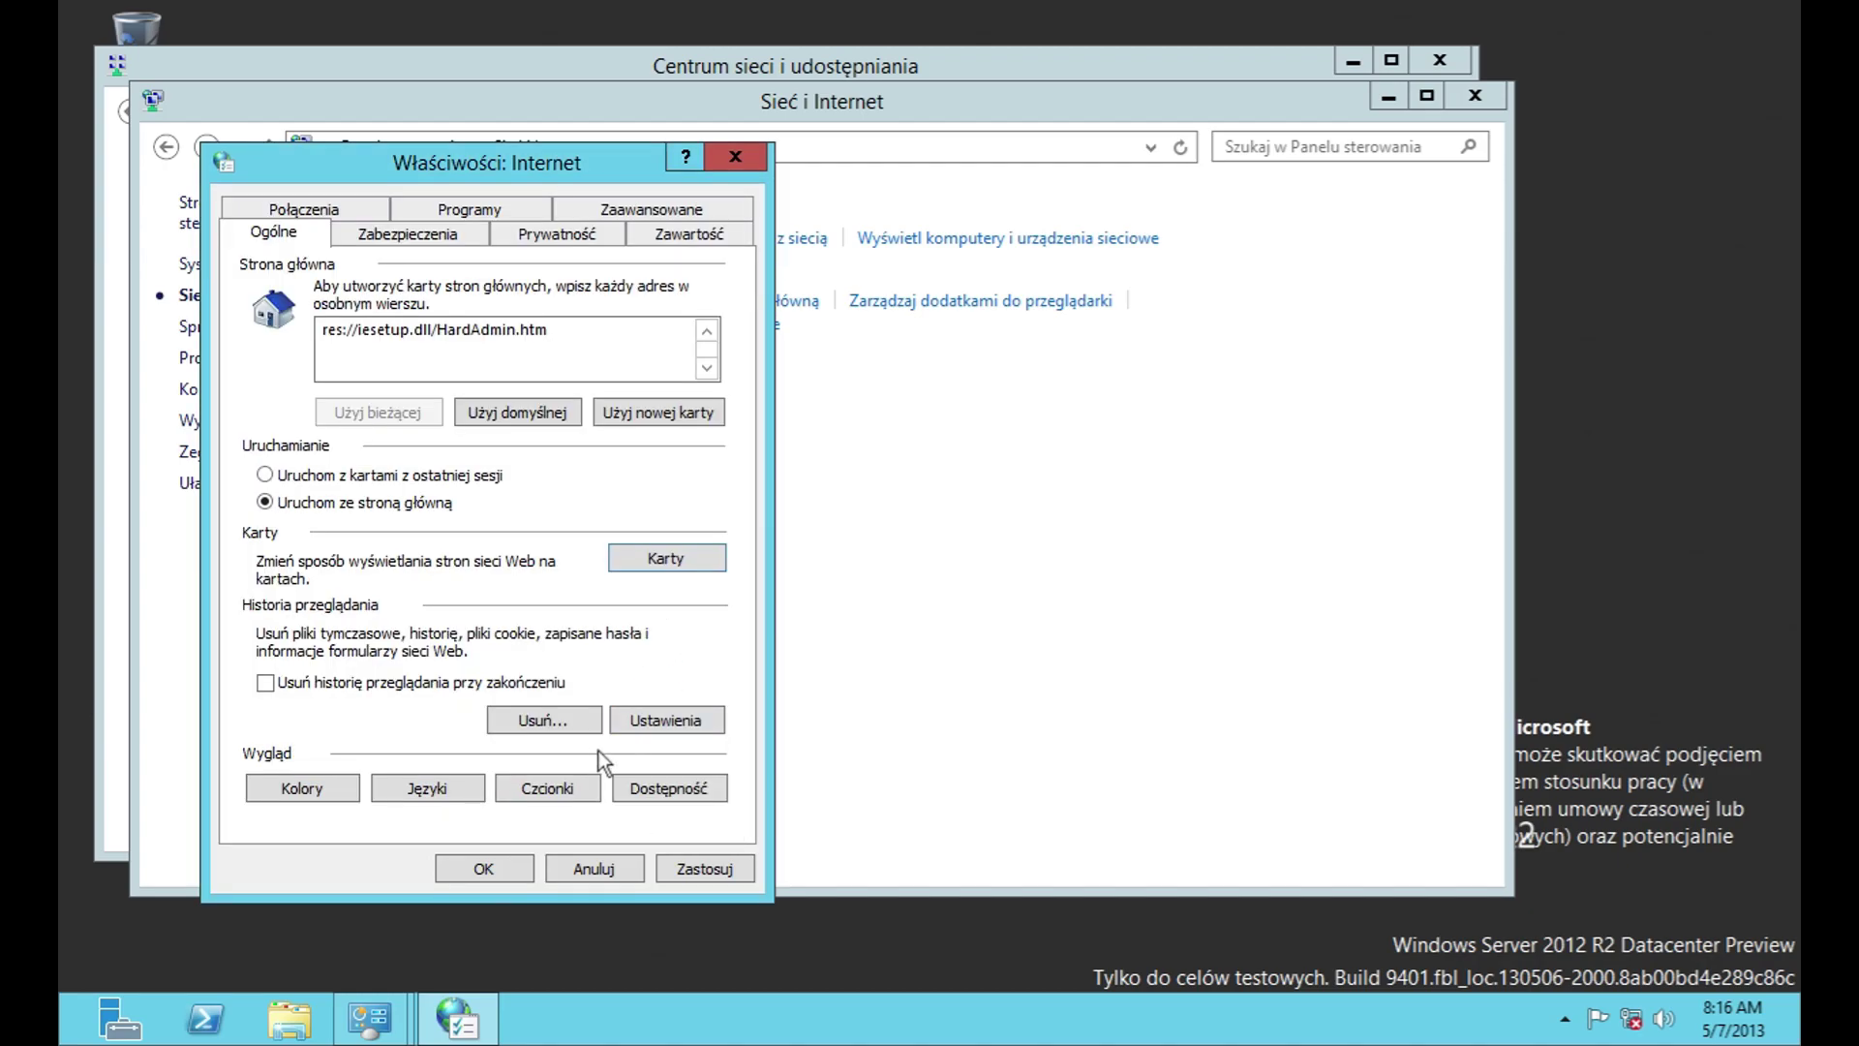
Step: Cancel deleting browsing history and cancel moving the temporary files folder
click(581, 725)
click(682, 844)
click(677, 709)
click(417, 704)
click(1036, 712)
Step: Inspect the downloaded program files and INetCache folders plus history and cache settings, unchanged
click(579, 704)
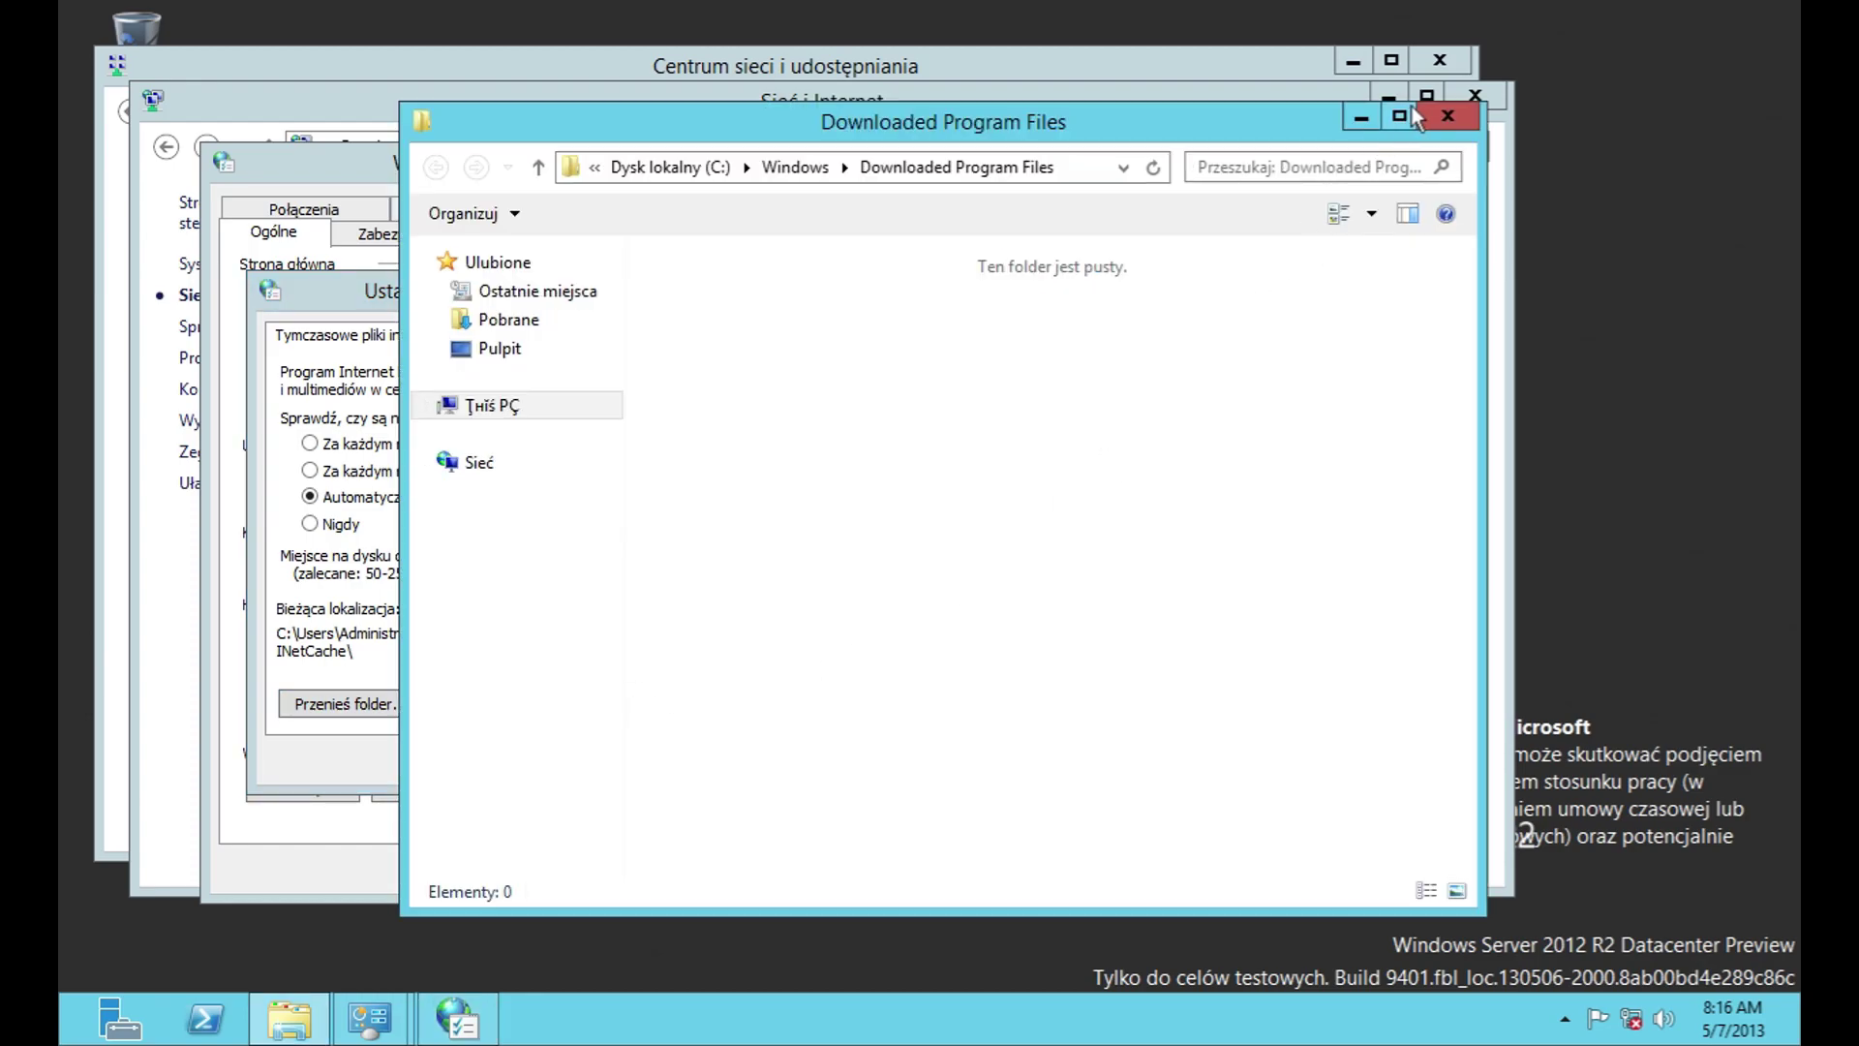
click(1460, 118)
click(696, 704)
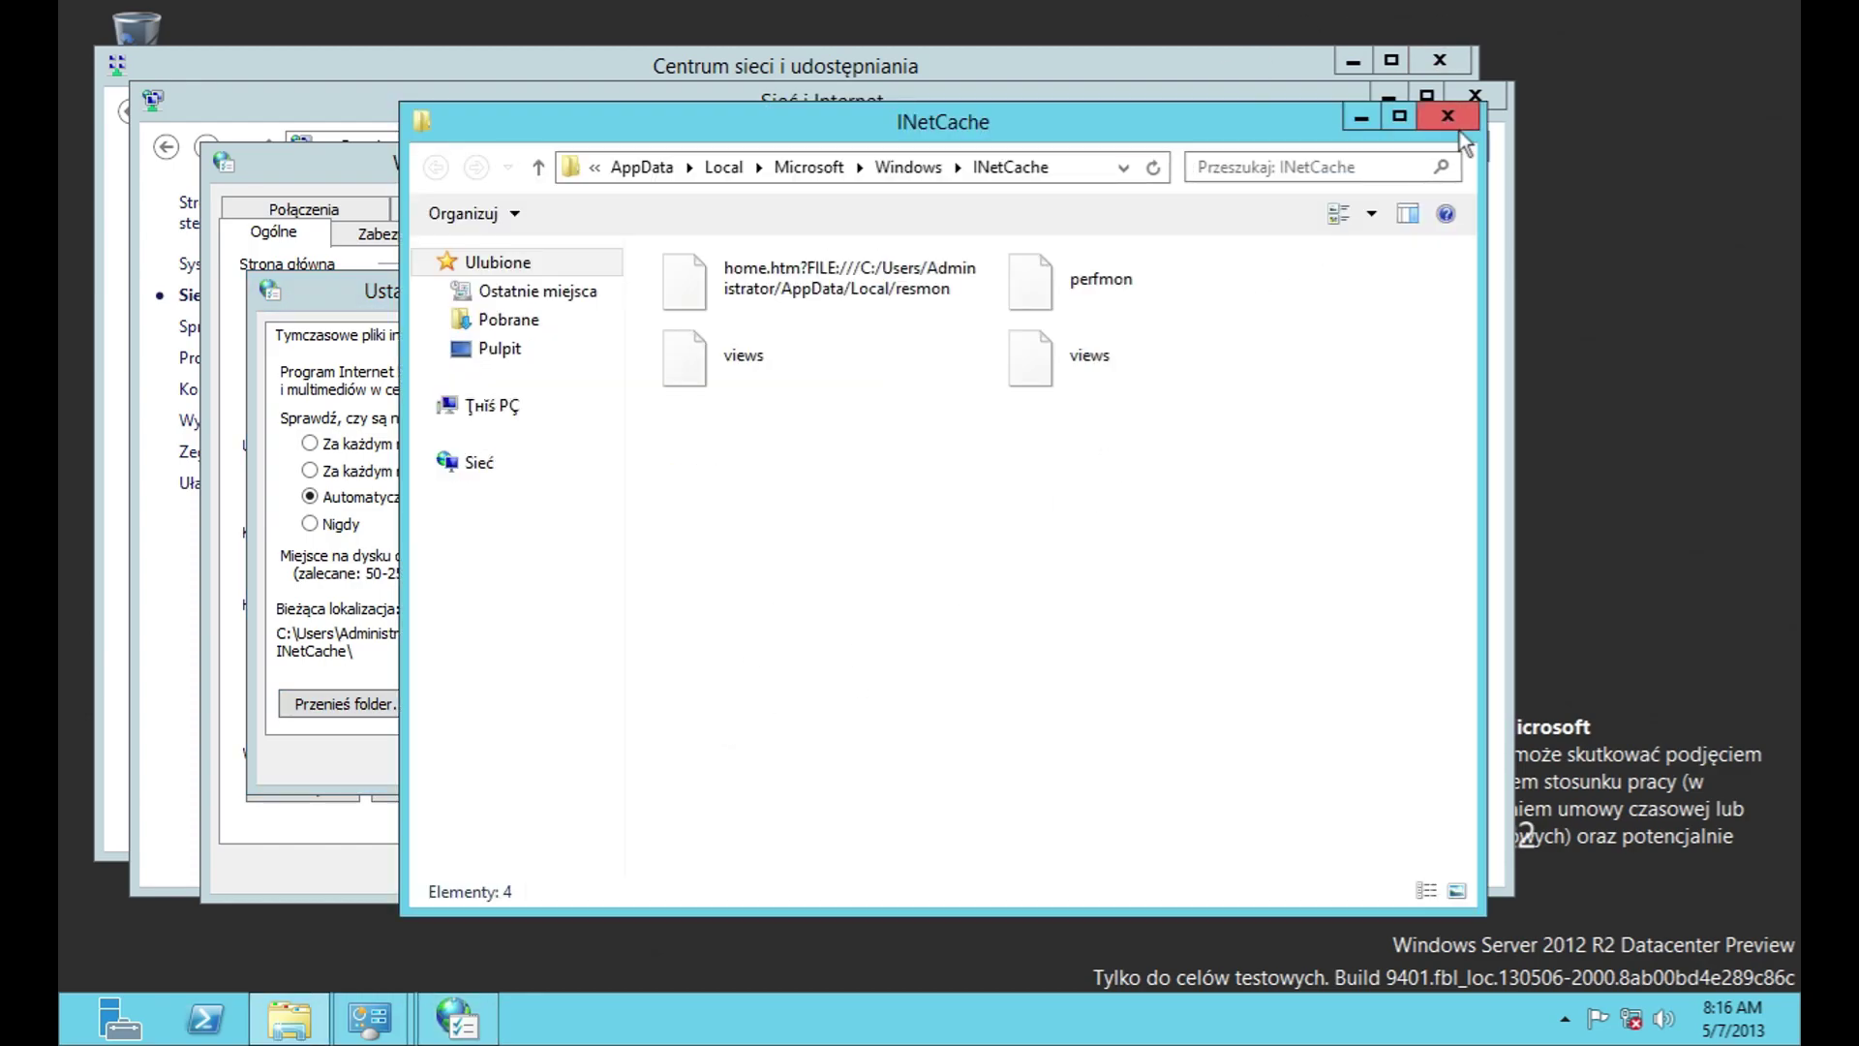
click(1450, 118)
click(511, 339)
click(593, 339)
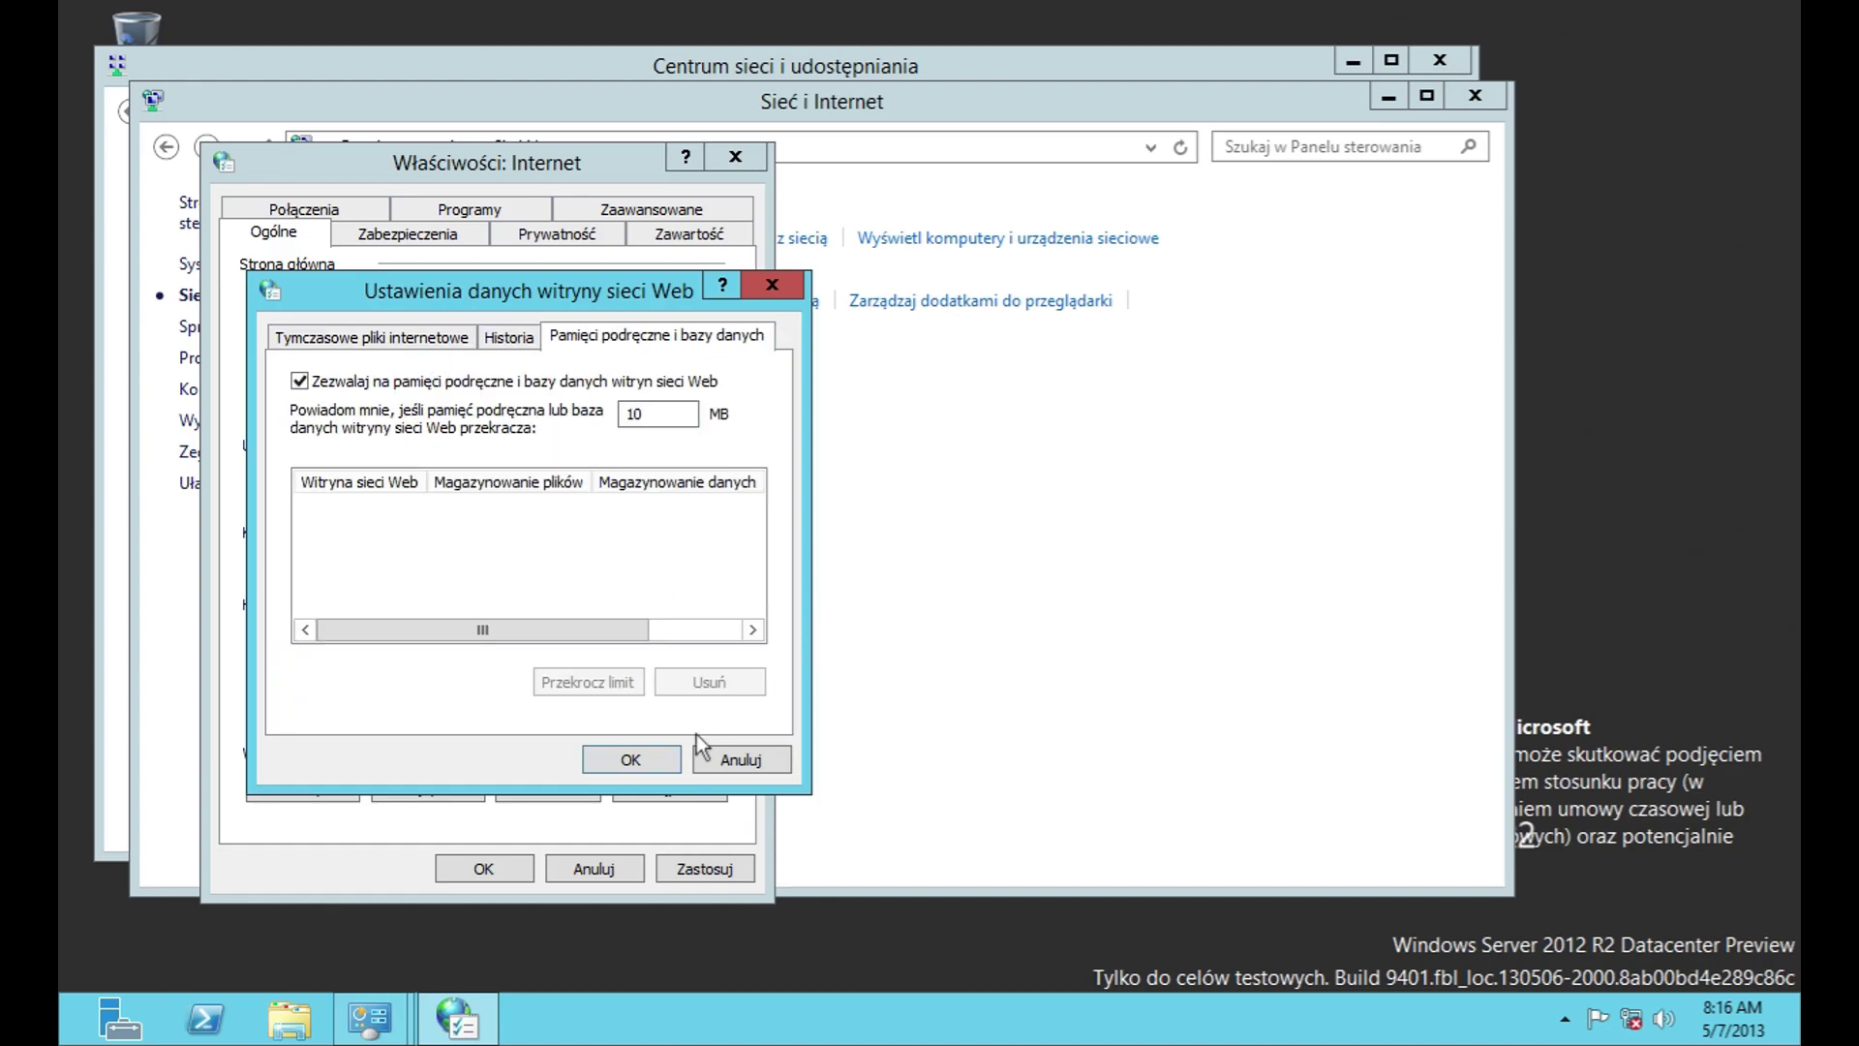
drag(482, 629, 538, 629)
click(759, 764)
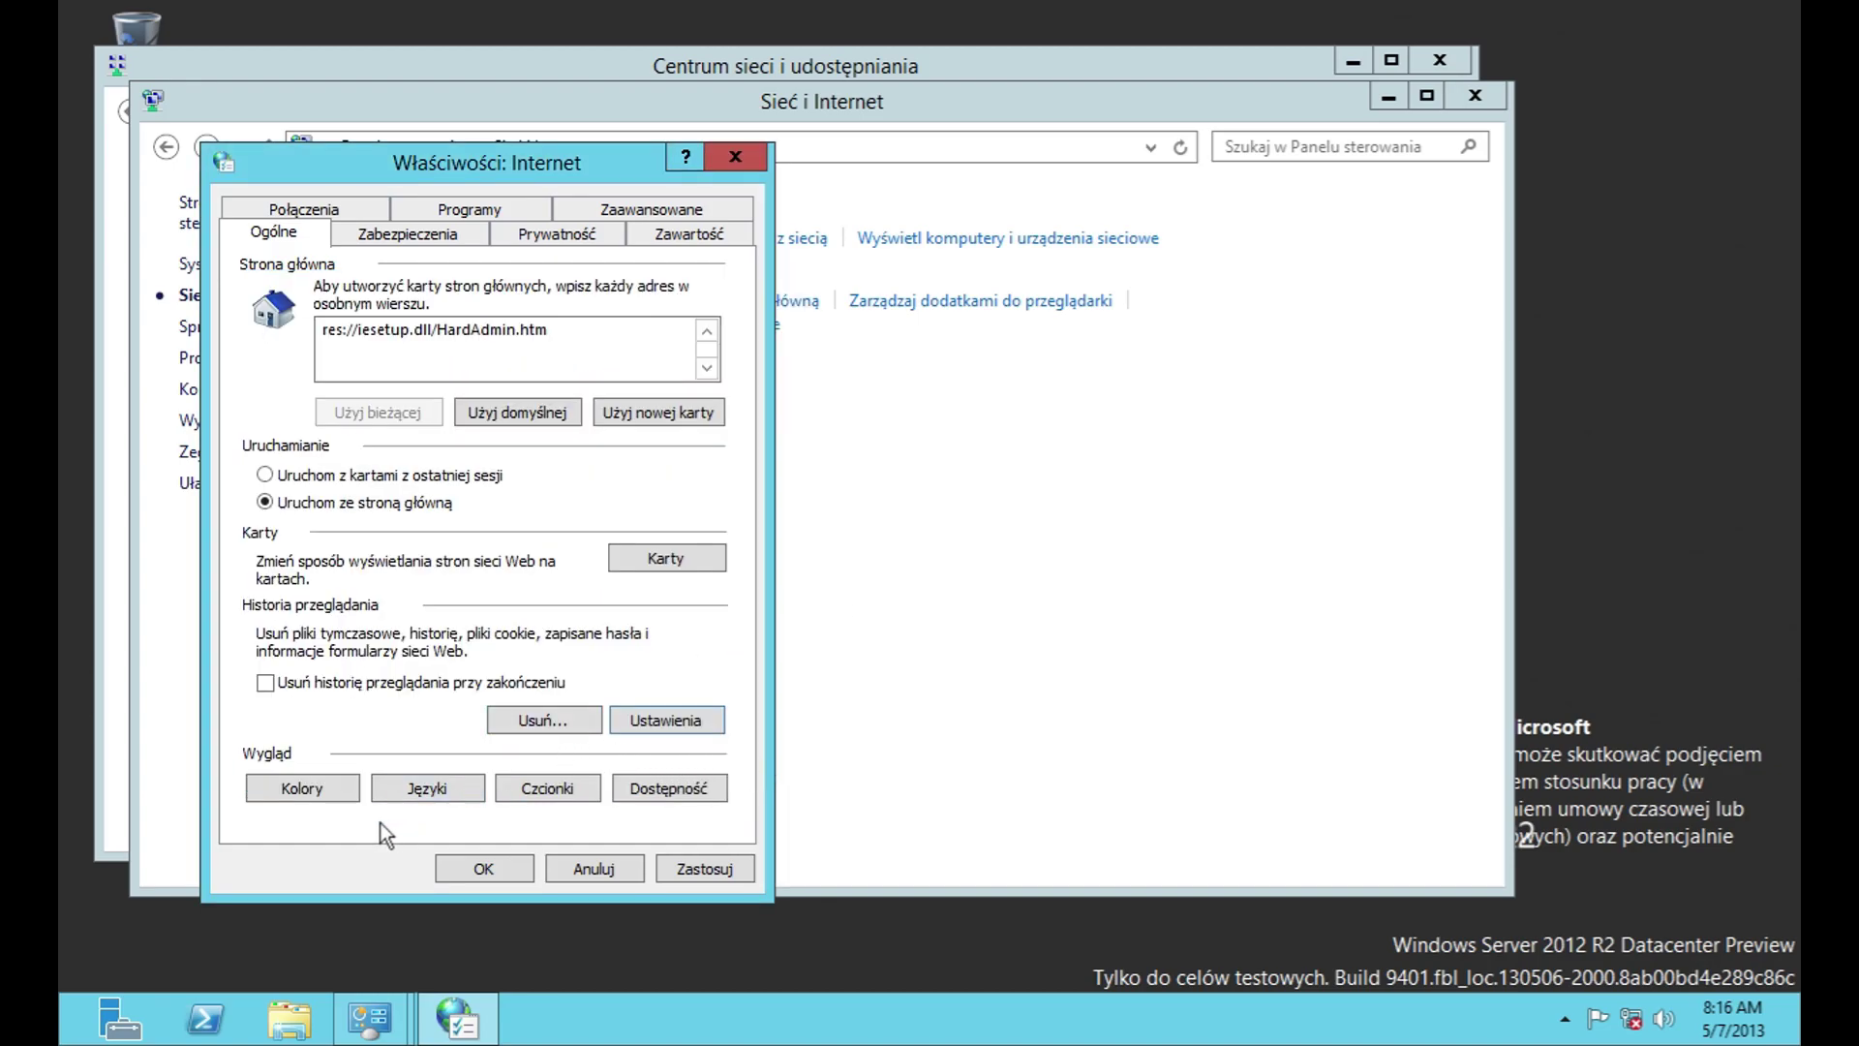
Step: Review the browser colour and language preferences without changing them
click(316, 792)
click(474, 655)
click(472, 794)
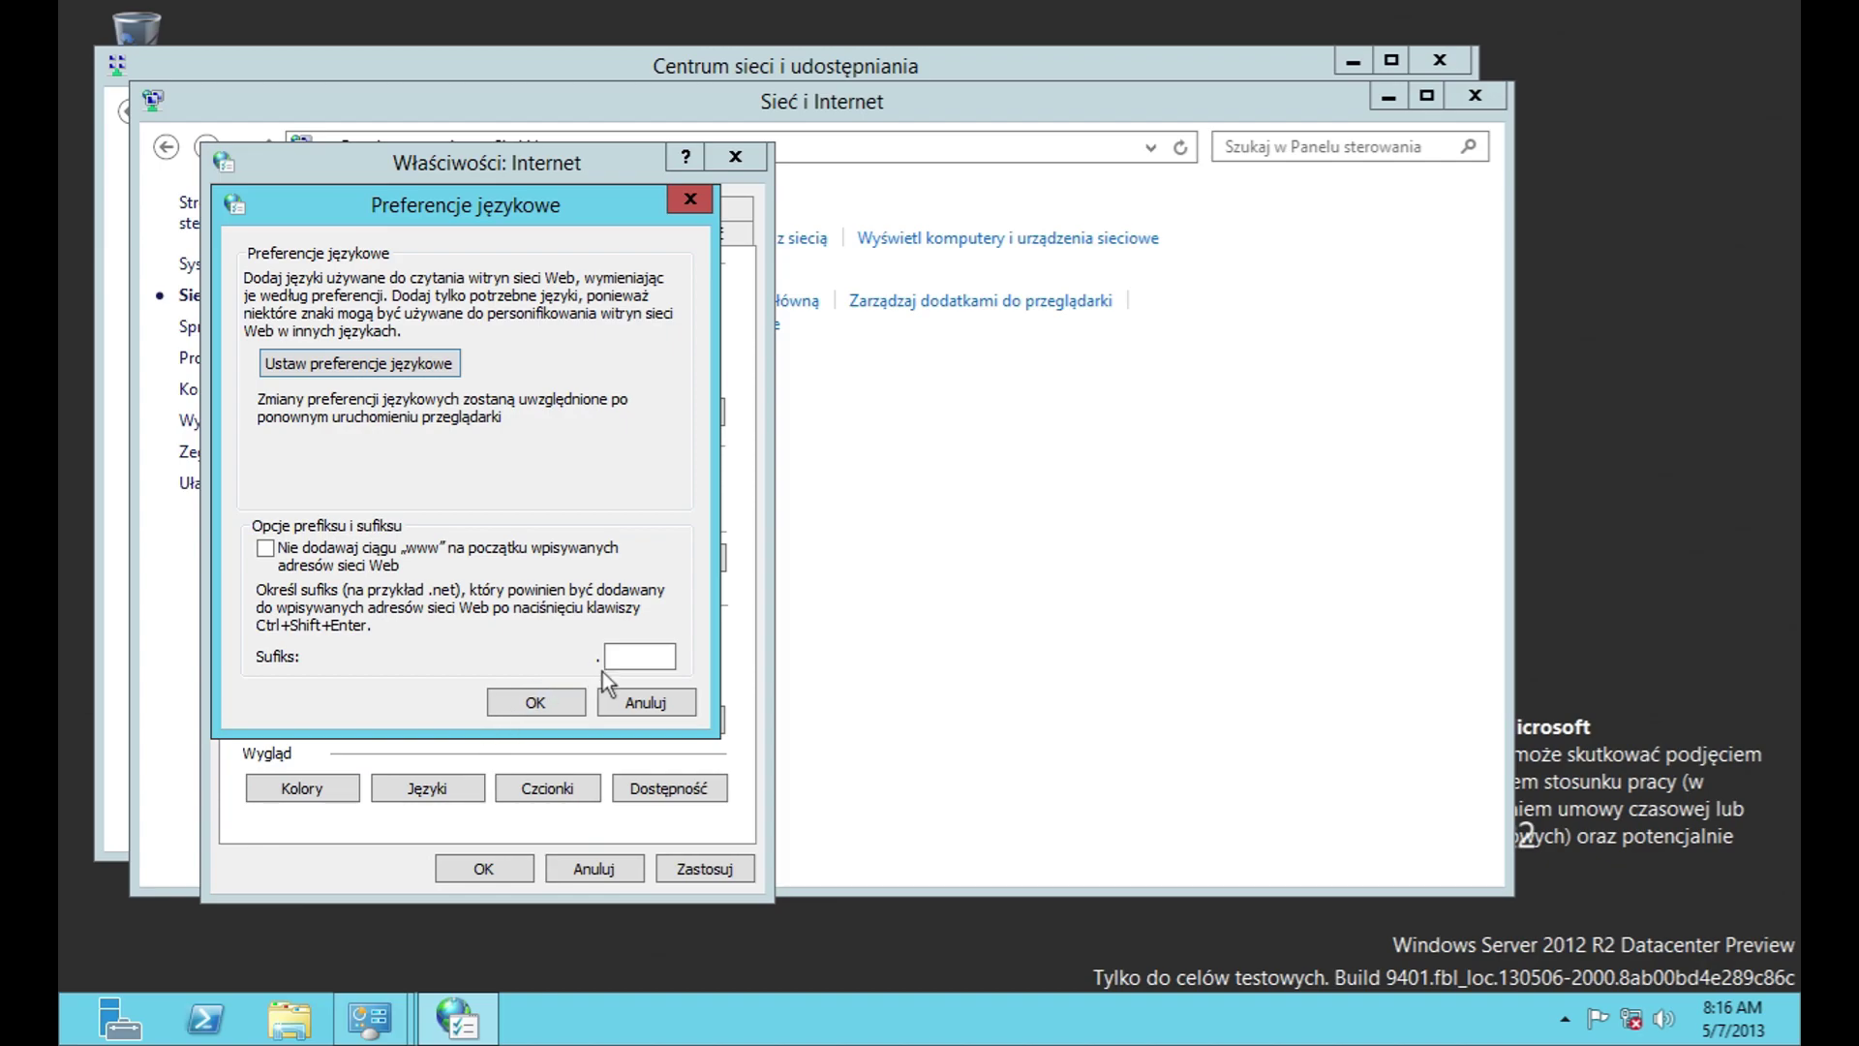
click(426, 374)
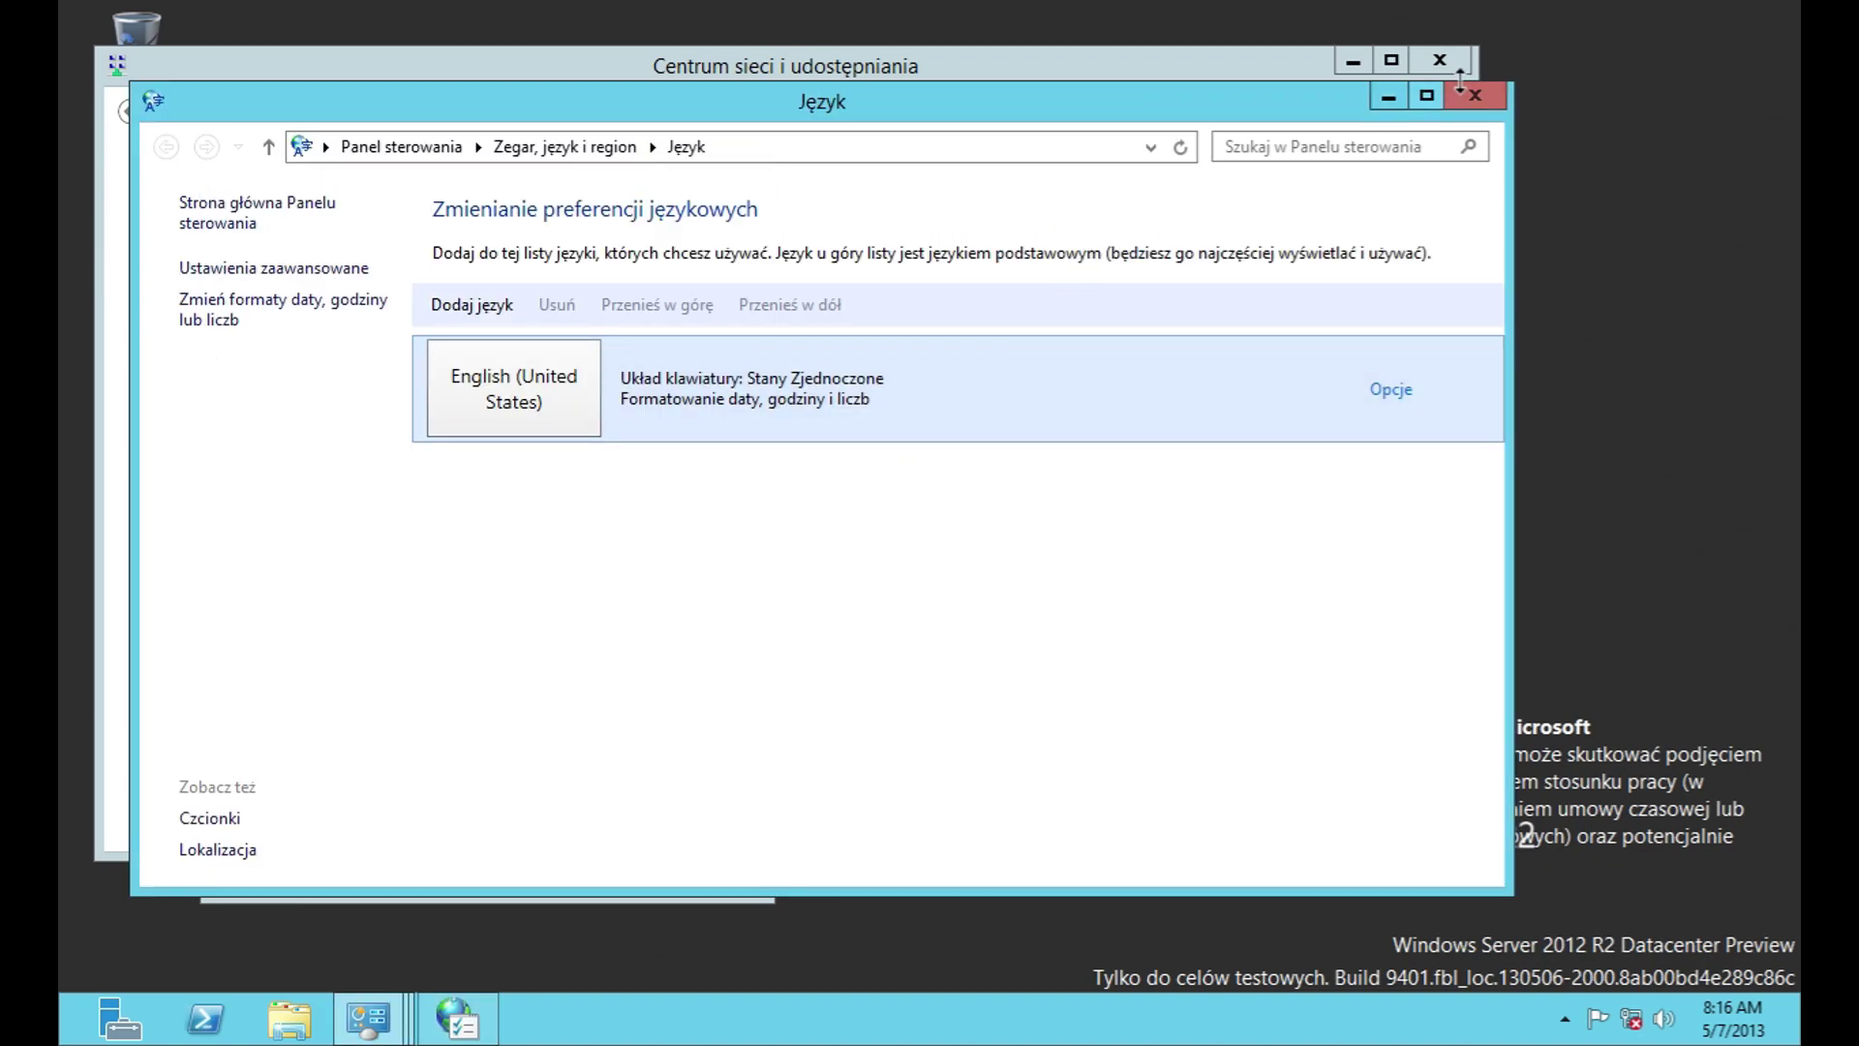
click(1456, 87)
click(683, 699)
Step: Check the web page font settings, keeping Łacińska podstawa as the script
click(526, 799)
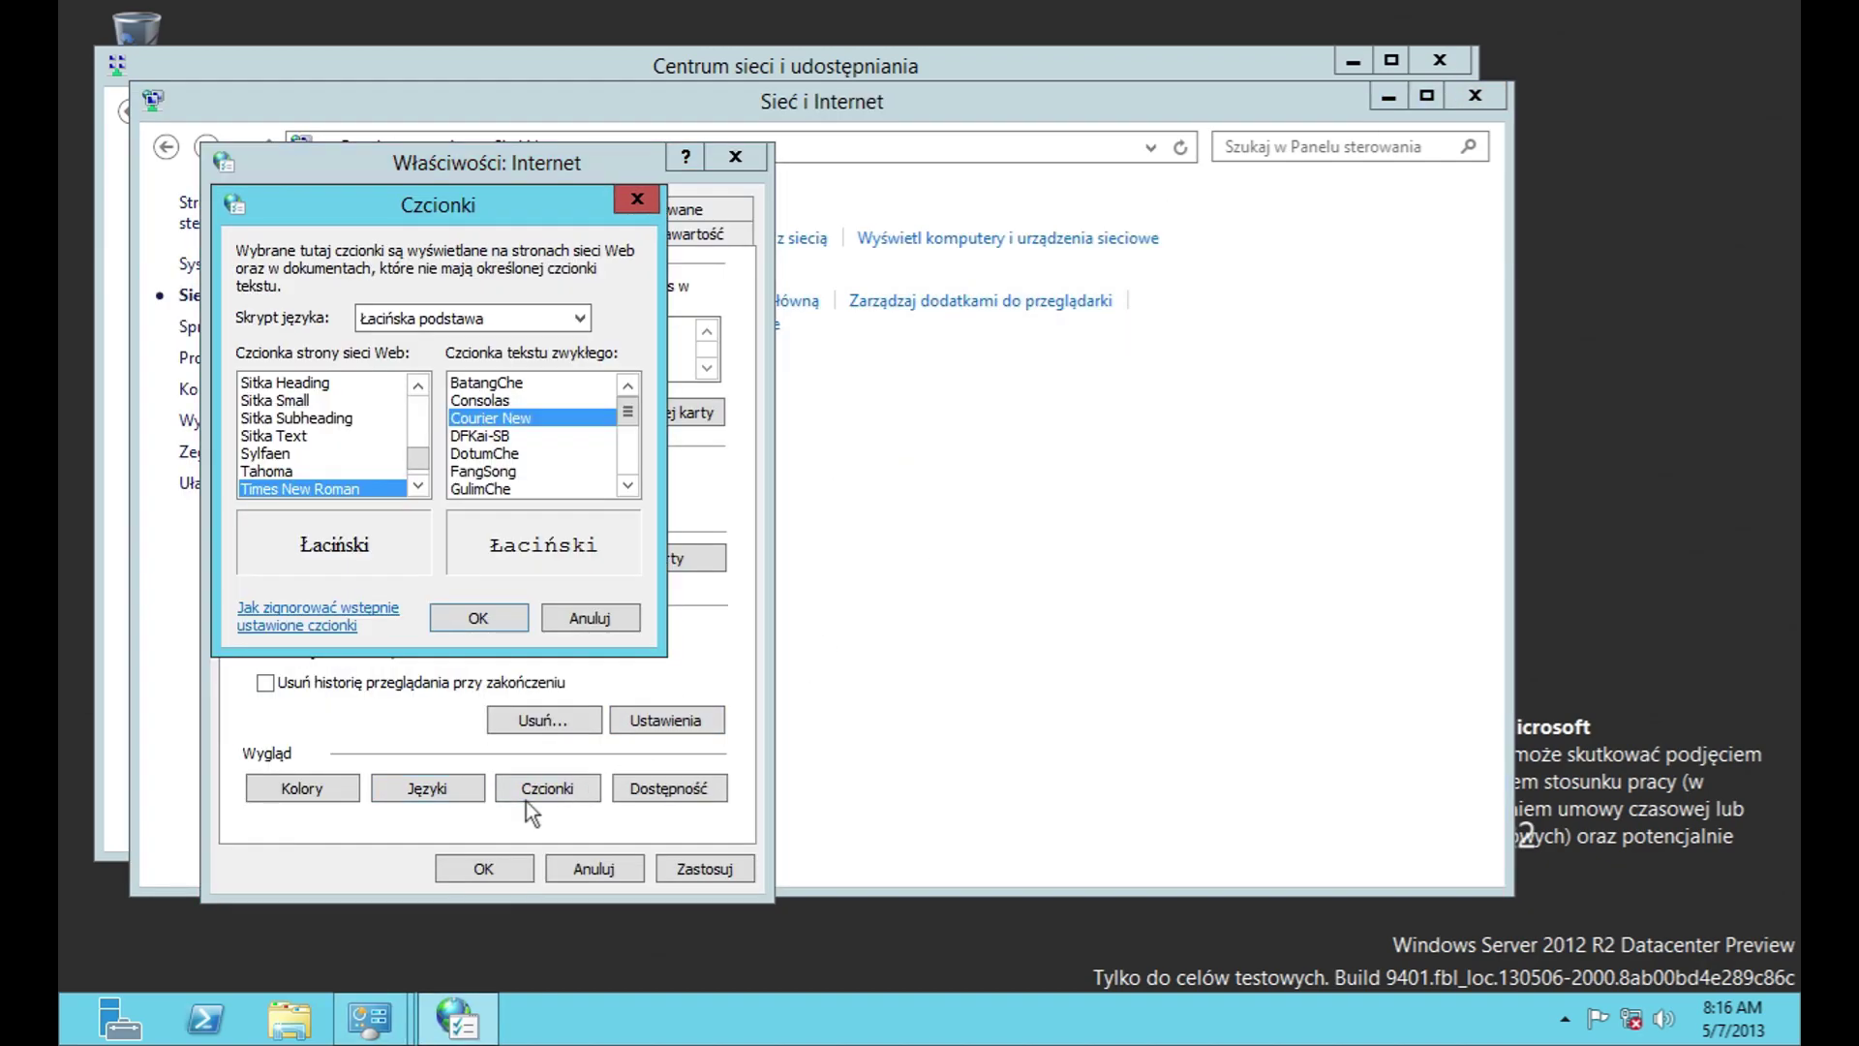
click(547, 316)
drag(587, 687, 614, 473)
click(646, 423)
drag(421, 468, 427, 407)
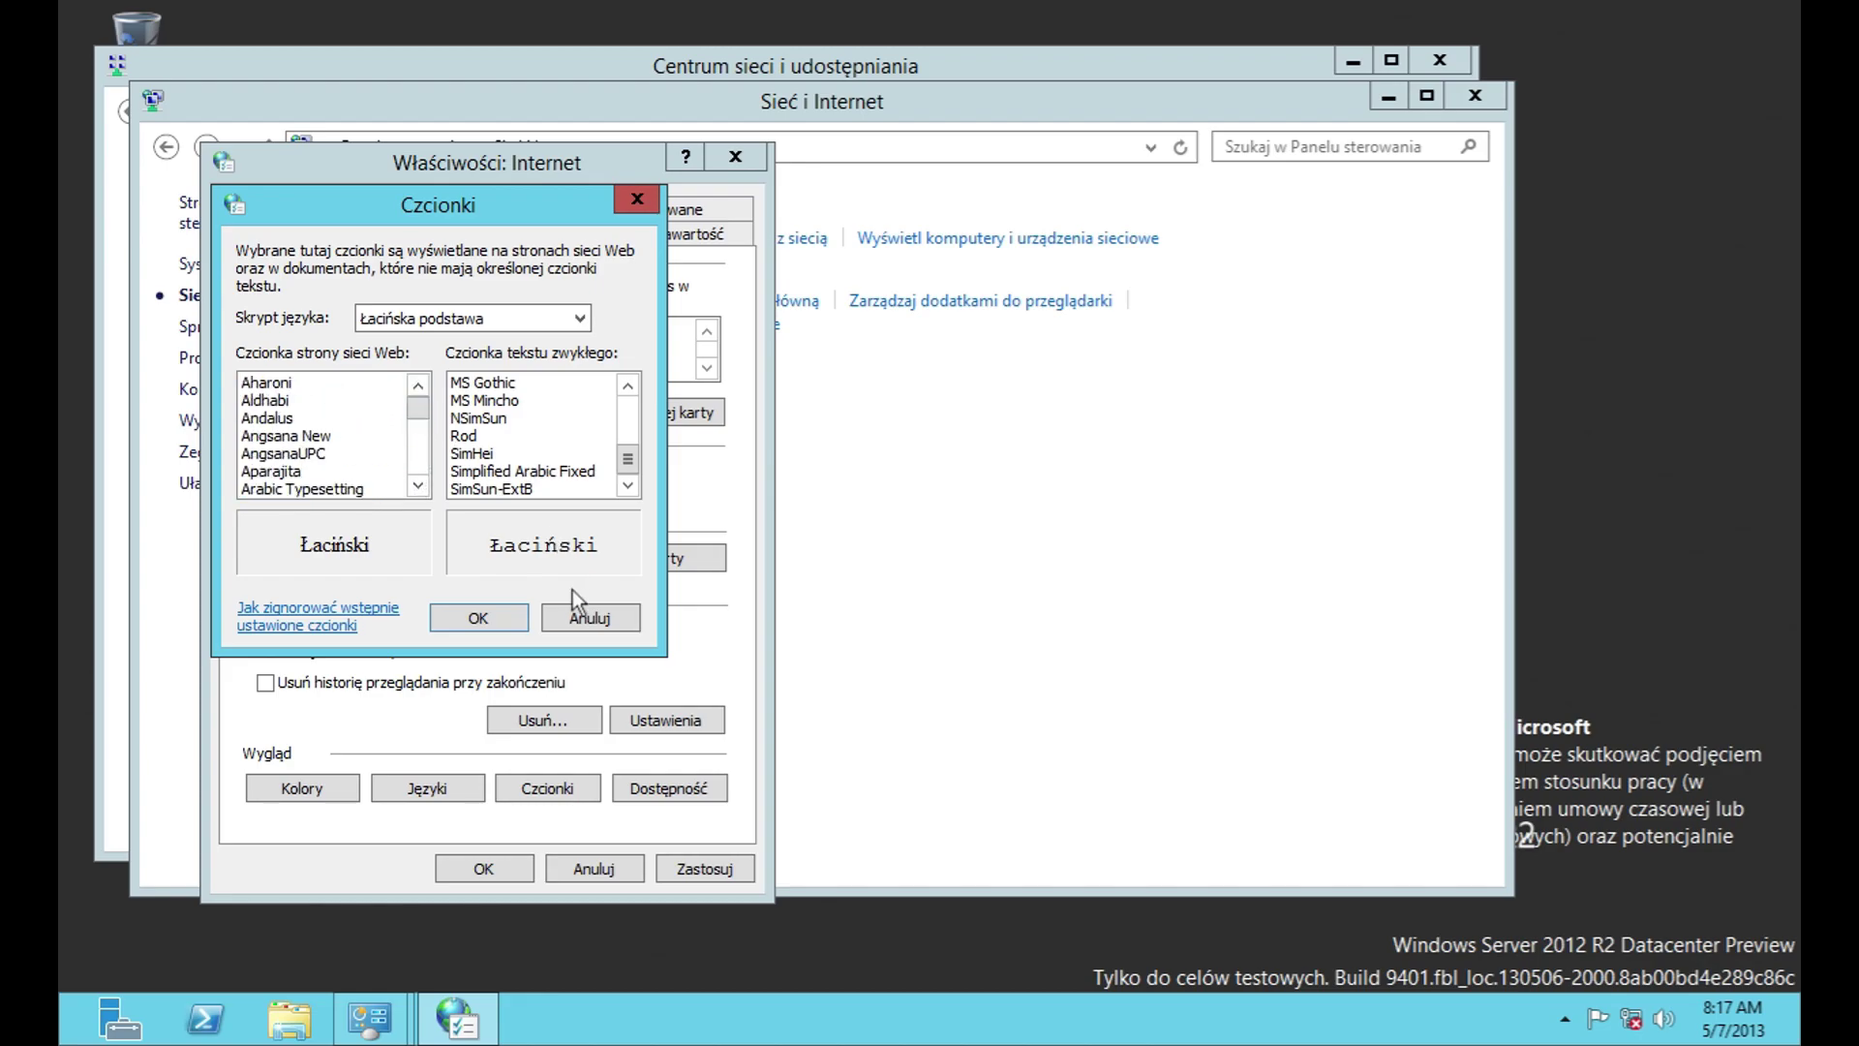
click(581, 616)
Step: Review accessibility formatting unchanged, then show the security zones with Internet at Wysoki
click(666, 786)
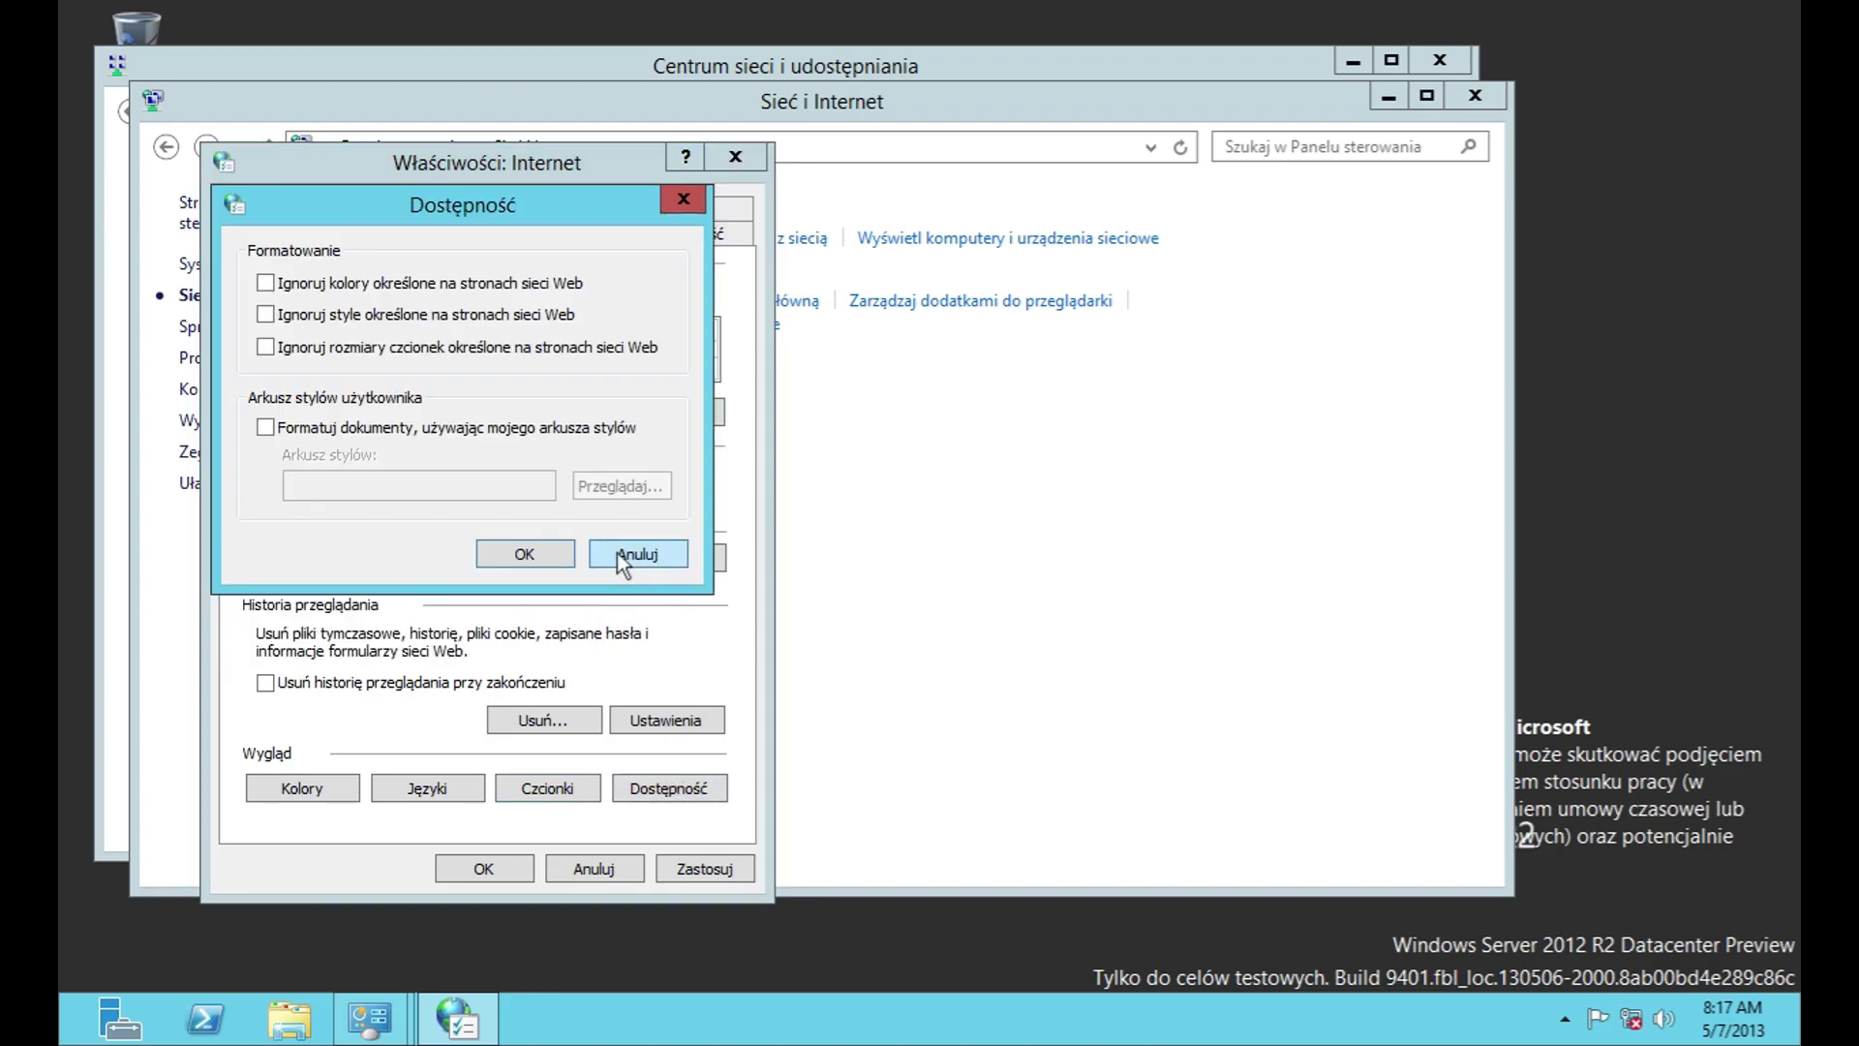
click(618, 554)
click(426, 236)
mouse_move(455, 408)
mouse_down()
mouse_move(655, 402)
mouse_move(432, 403)
mouse_up()
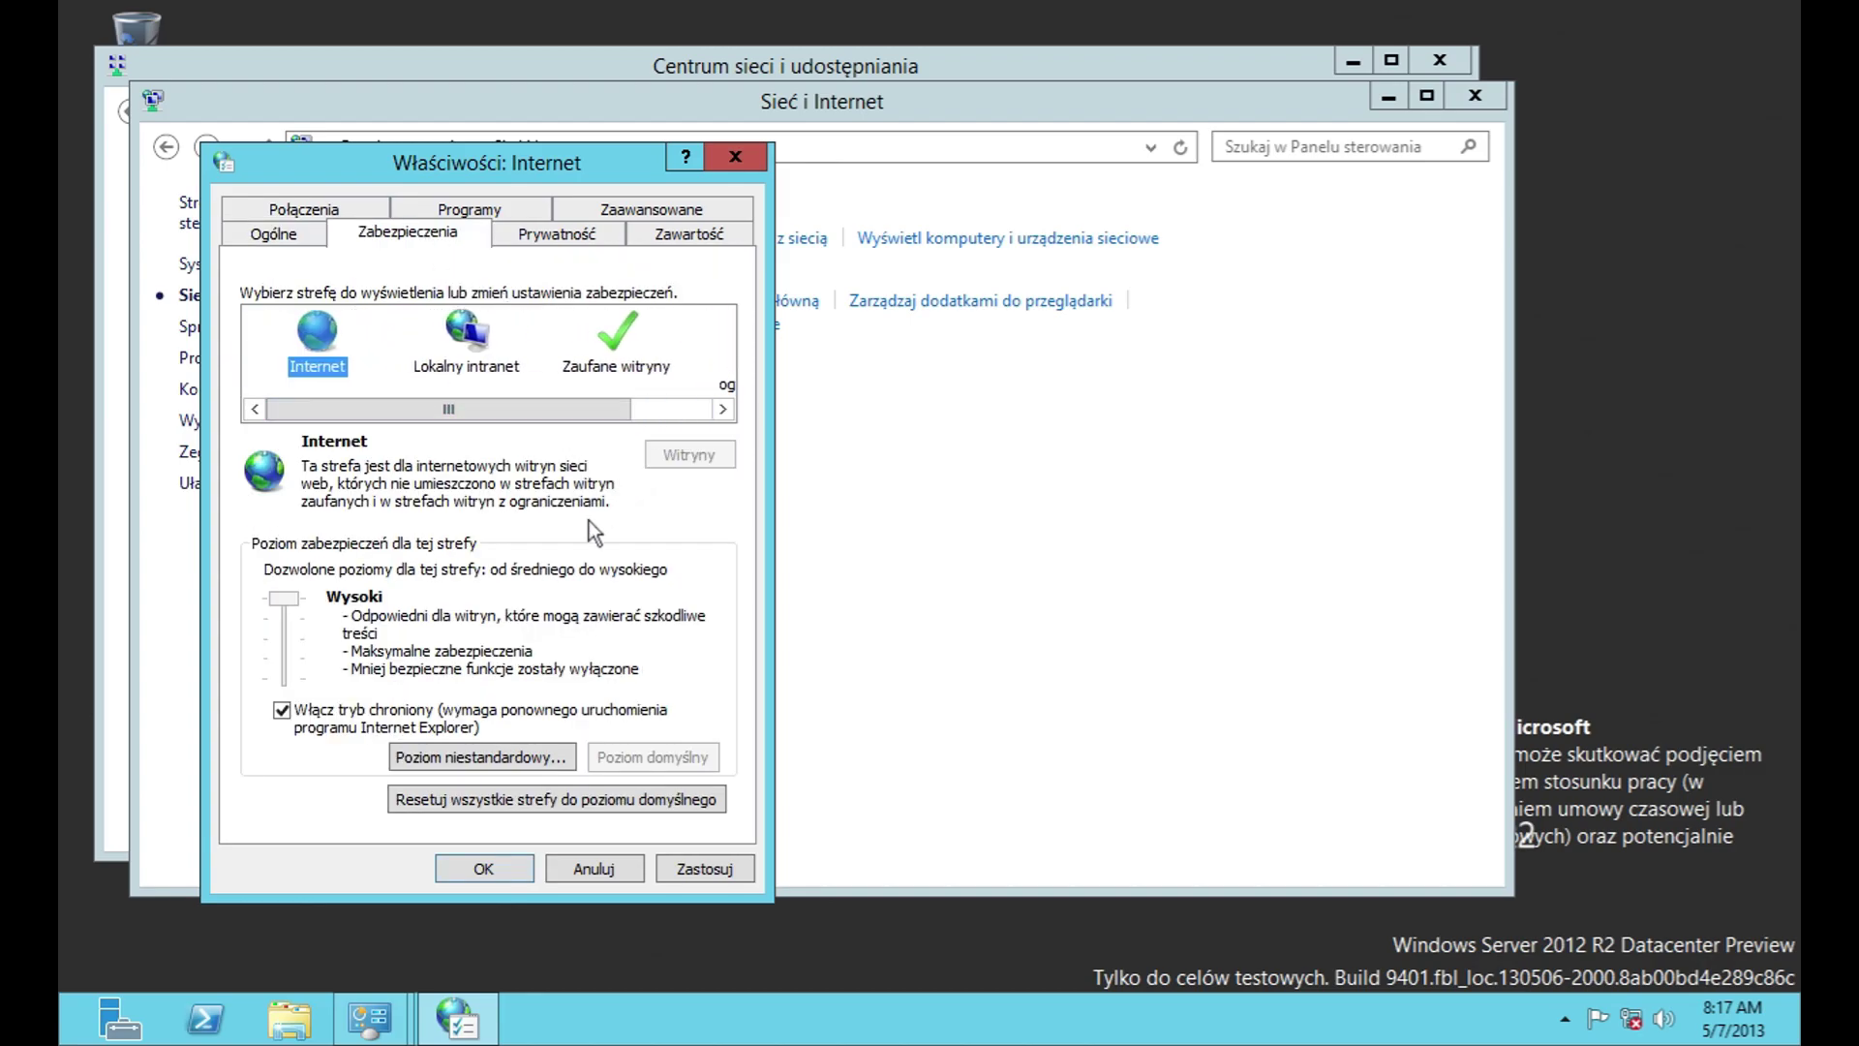
Step: Inspect the Internet zone's custom security level, declining the reset
click(505, 757)
drag(730, 317, 716, 618)
click(689, 726)
click(1007, 540)
click(746, 790)
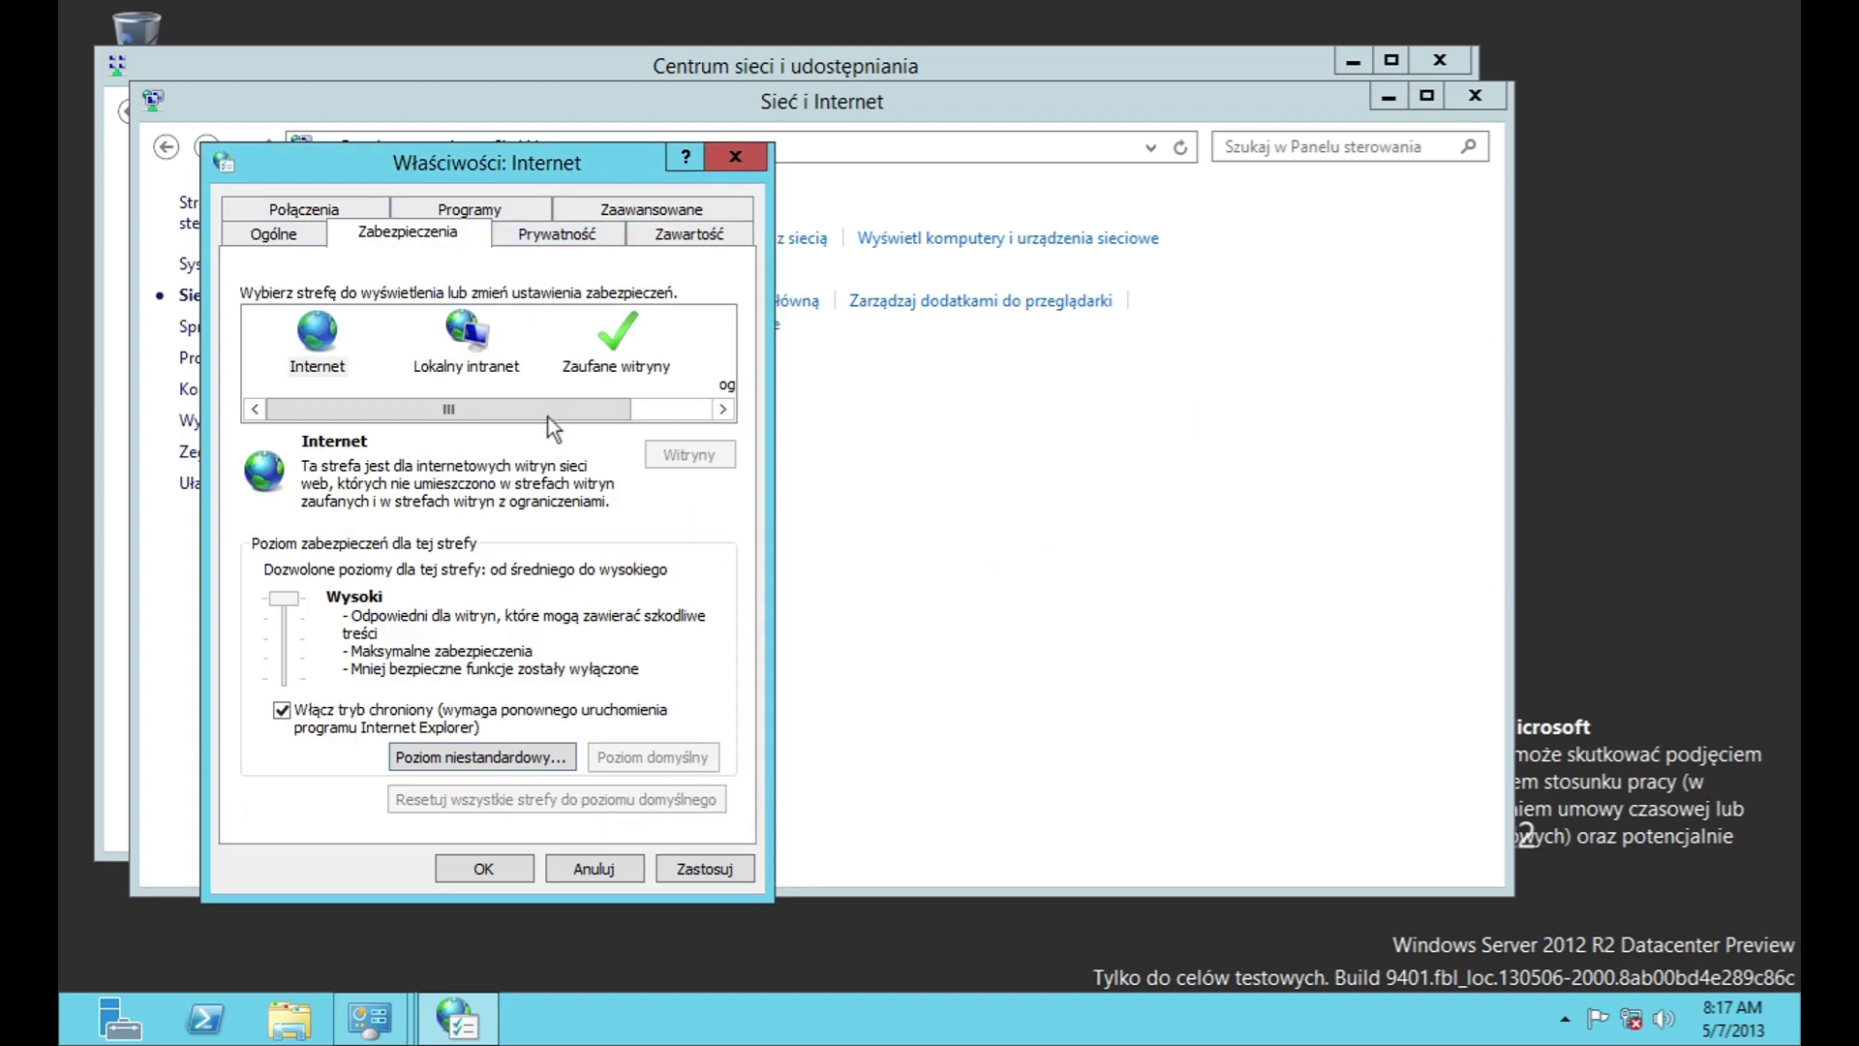
Step: View the Lokalny intranet, Zaufane witryny and Witryny z ograniczeniami zone levels
click(466, 334)
click(644, 360)
drag(605, 407, 670, 389)
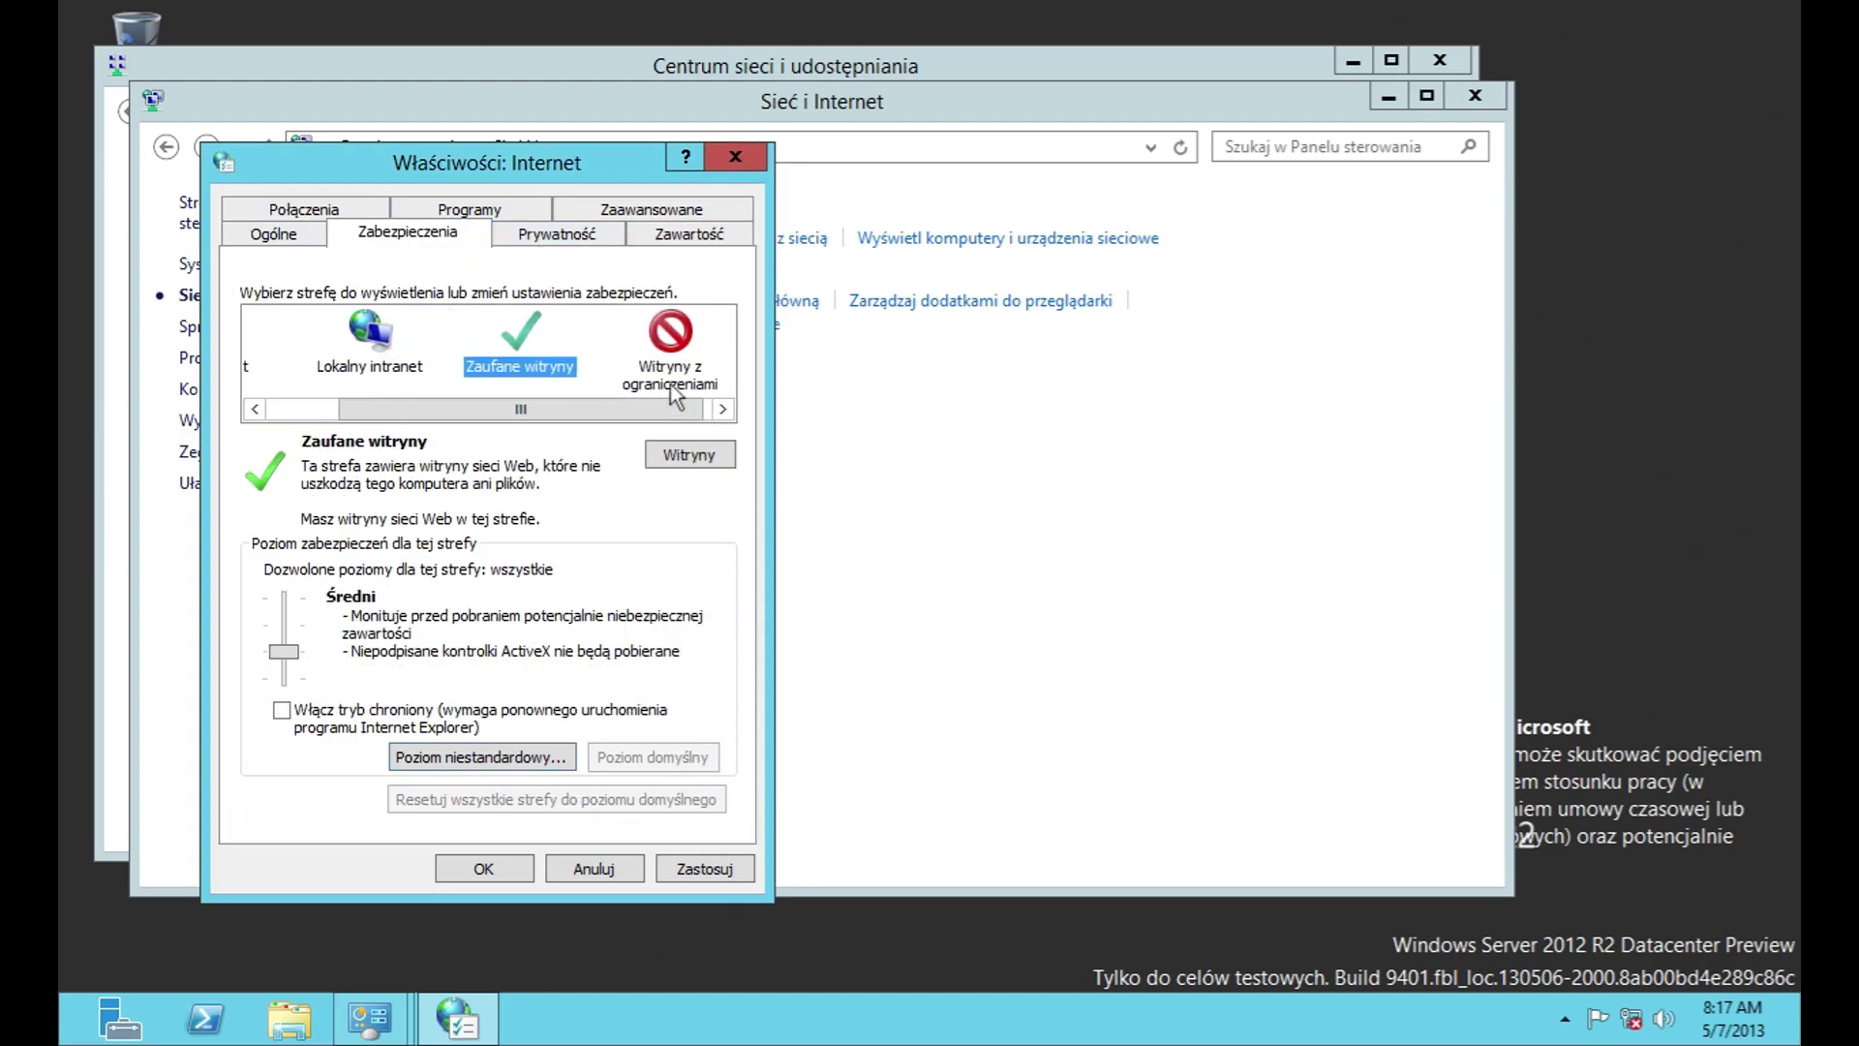
click(670, 388)
Step: Try blocking all cookies, return to Średni, and cancel the privacy import dialog
click(530, 235)
mouse_move(278, 419)
mouse_down()
mouse_move(297, 343)
mouse_move(281, 418)
mouse_up()
click(349, 521)
click(734, 782)
click(423, 518)
click(851, 788)
Step: Review advanced cookie handling and pop-up blocker settings without changes
click(545, 518)
click(663, 563)
click(671, 670)
click(695, 757)
click(747, 795)
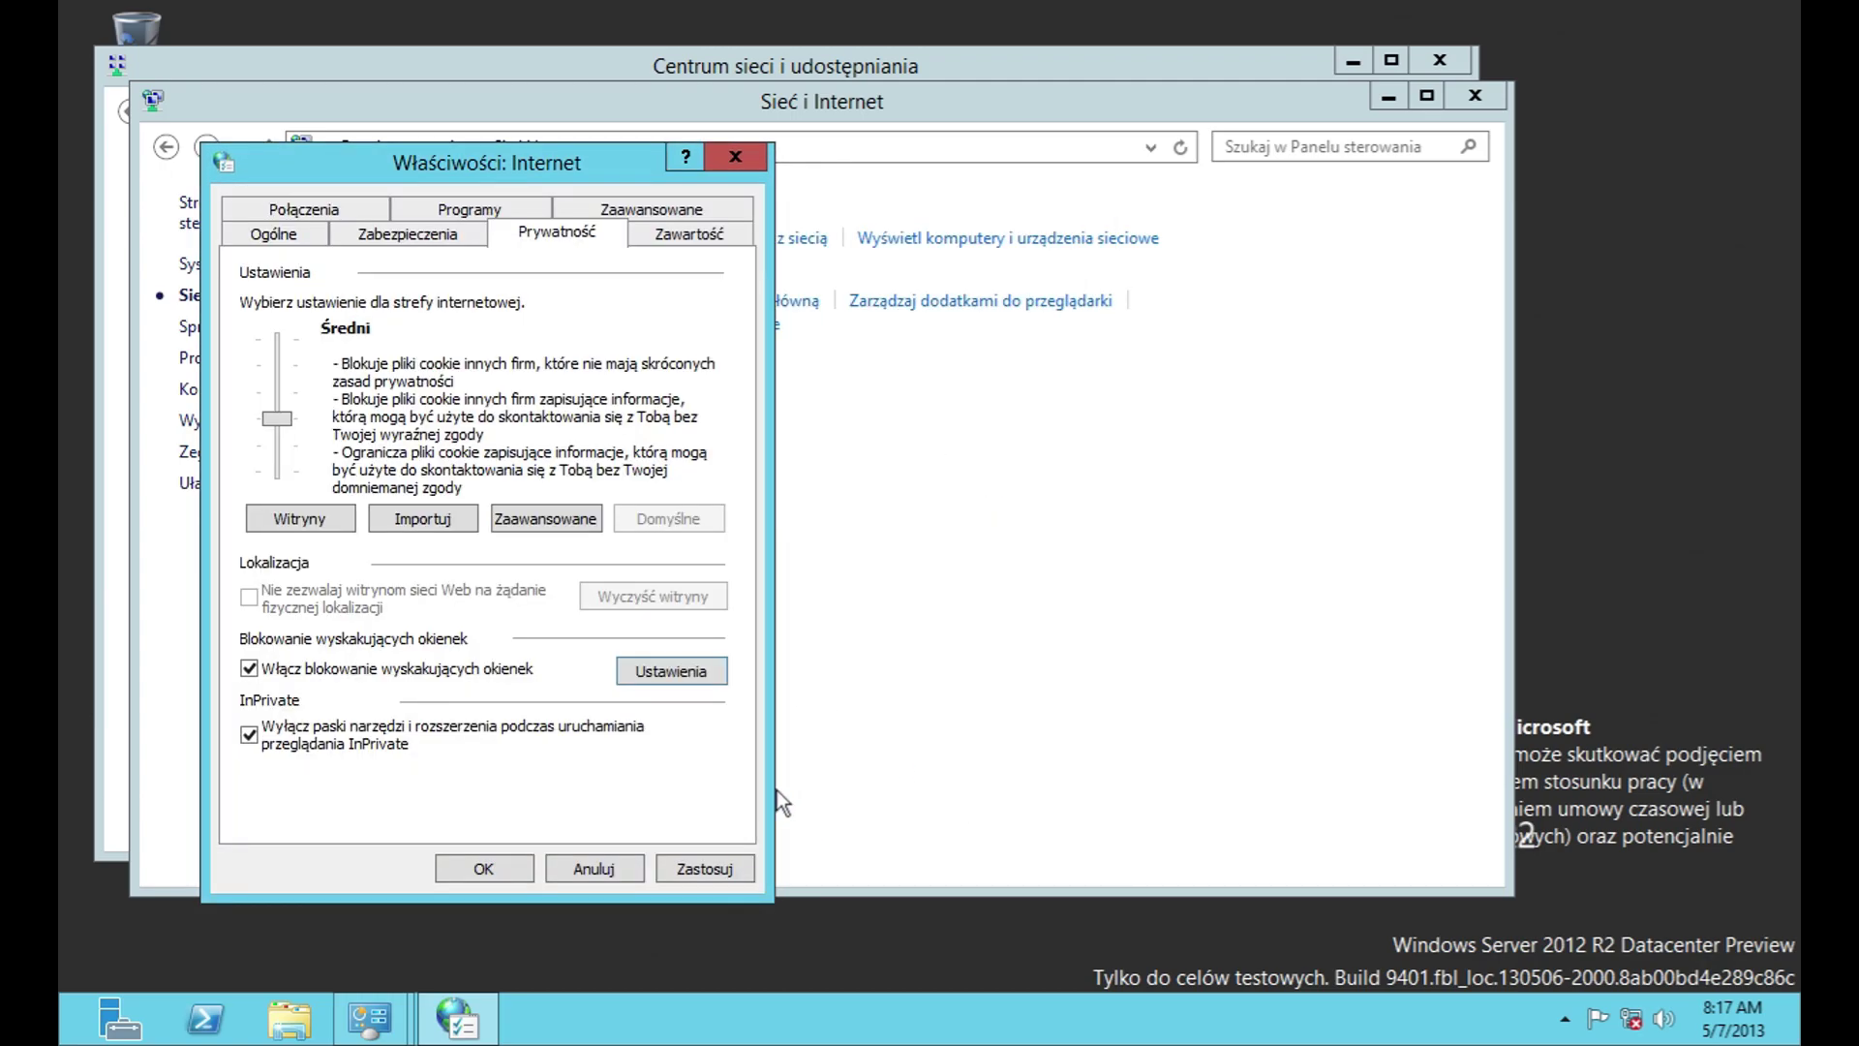
Step: Clear the SSL state and browse the intermediate, trusted root, publisher and untrusted certificate stores
click(706, 244)
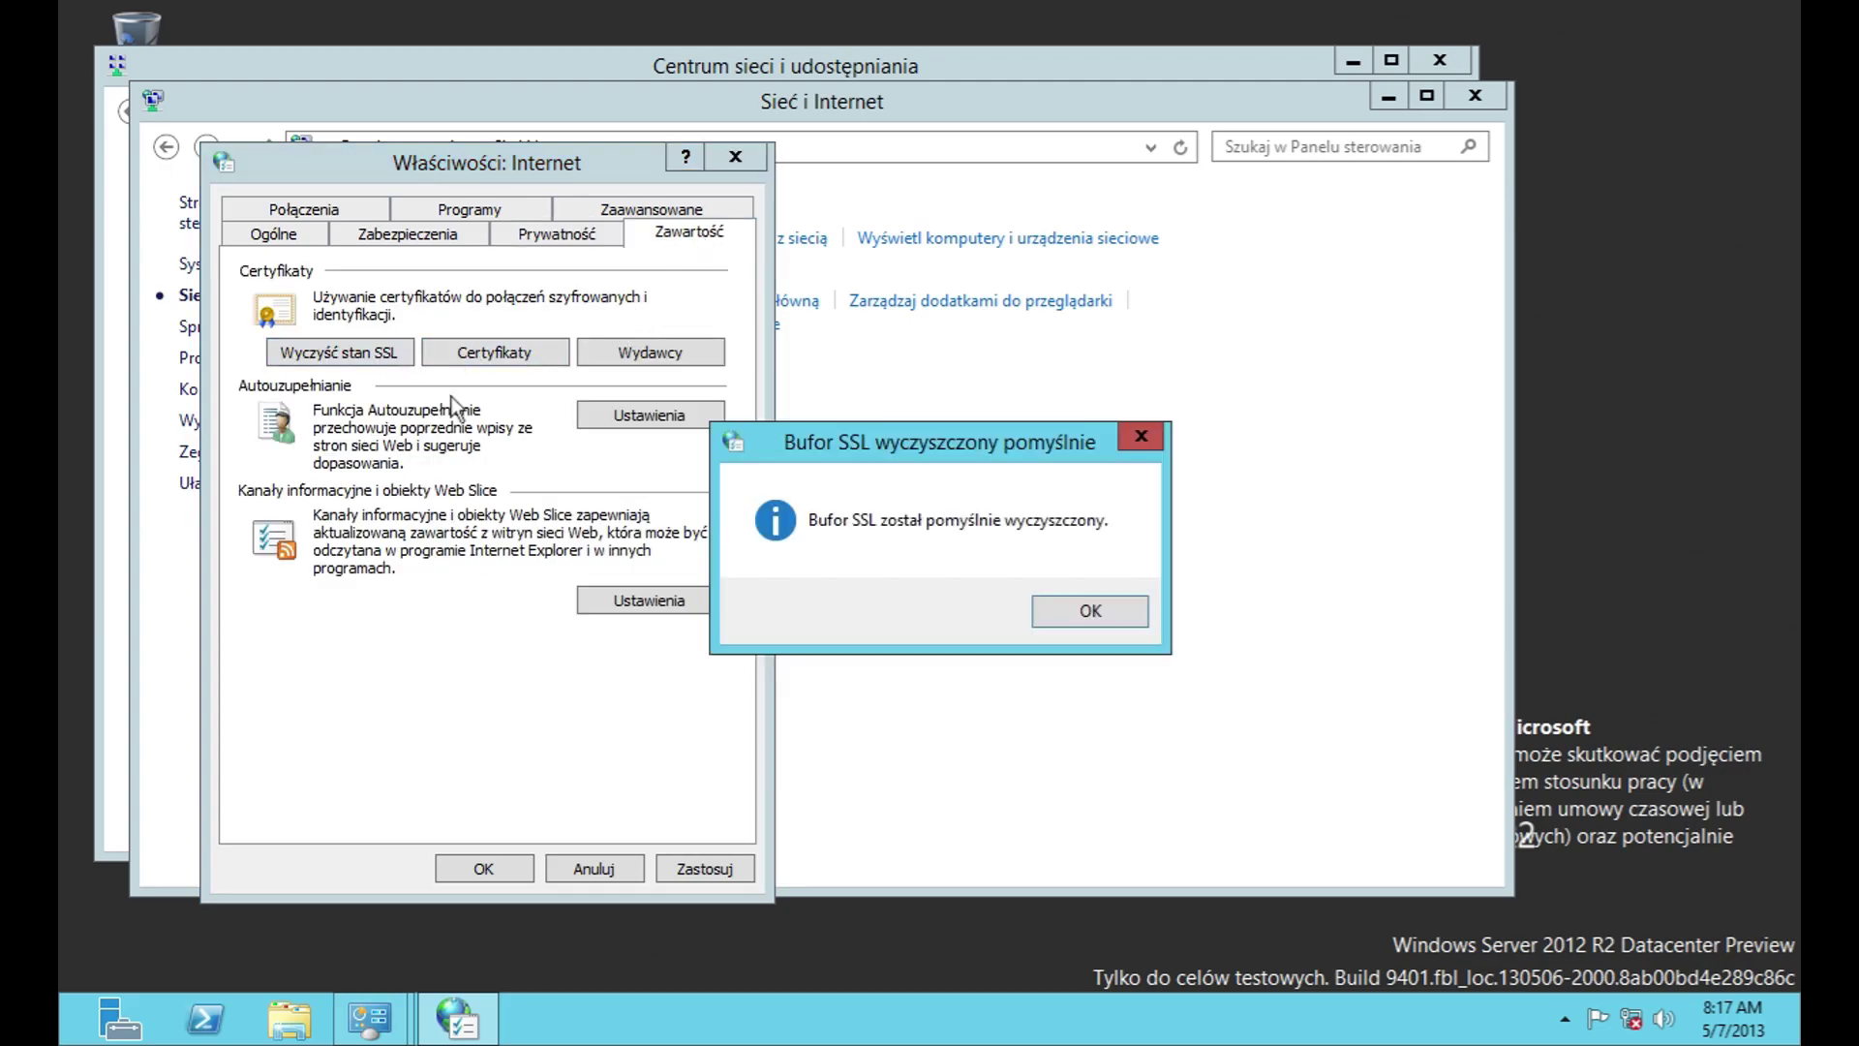
click(1052, 607)
click(556, 355)
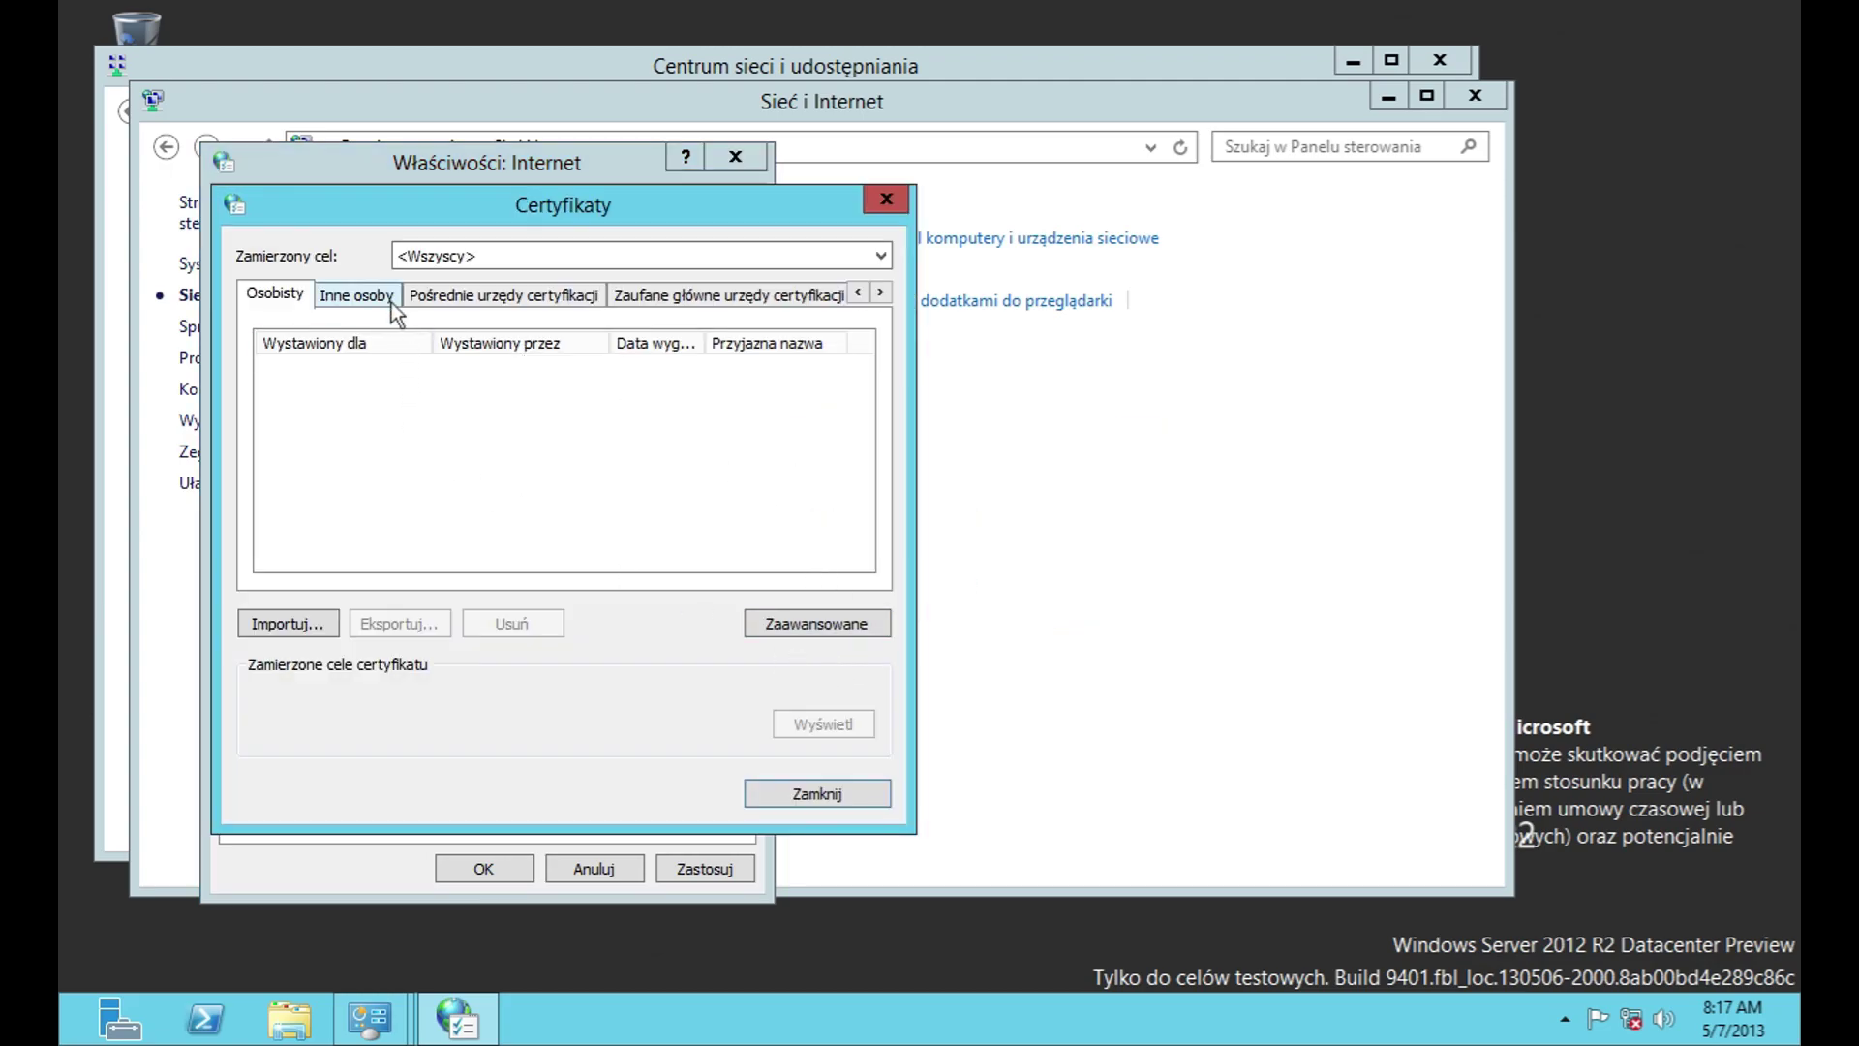
click(445, 260)
click(445, 260)
click(484, 294)
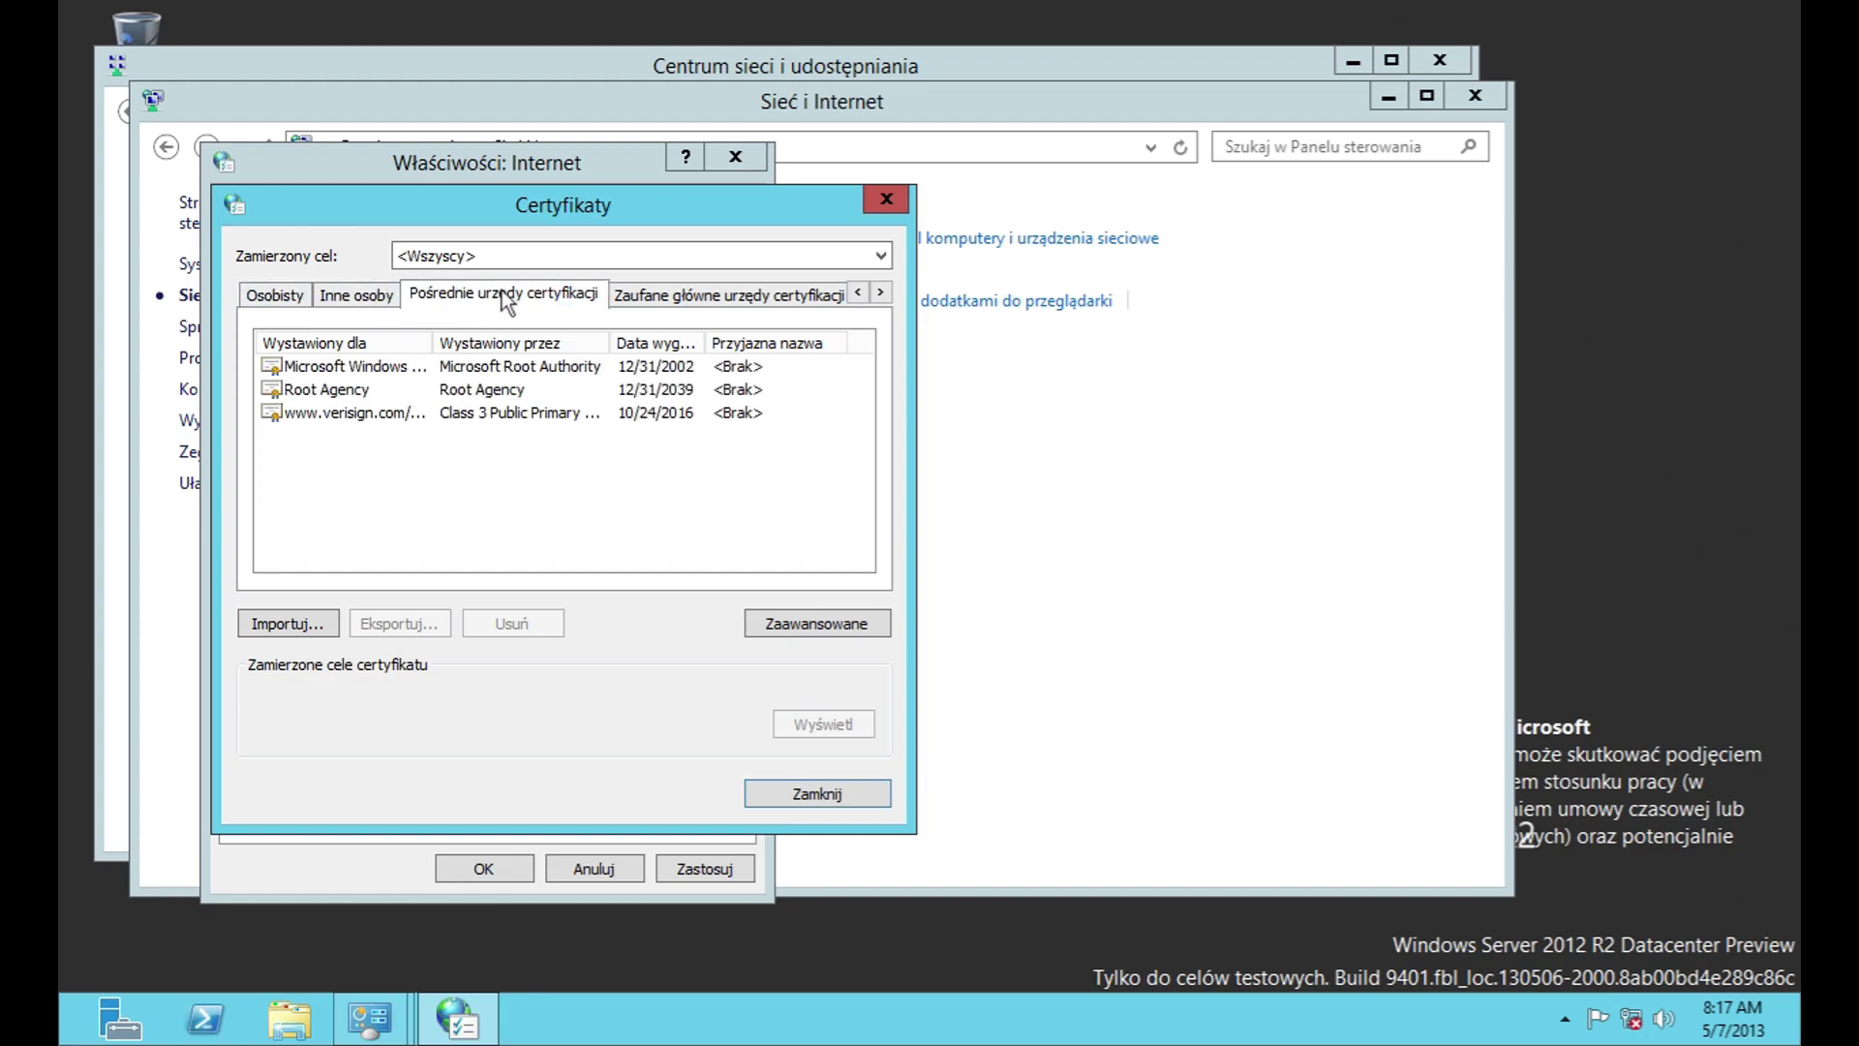
click(804, 295)
scroll(838, 362, down, 2)
click(818, 299)
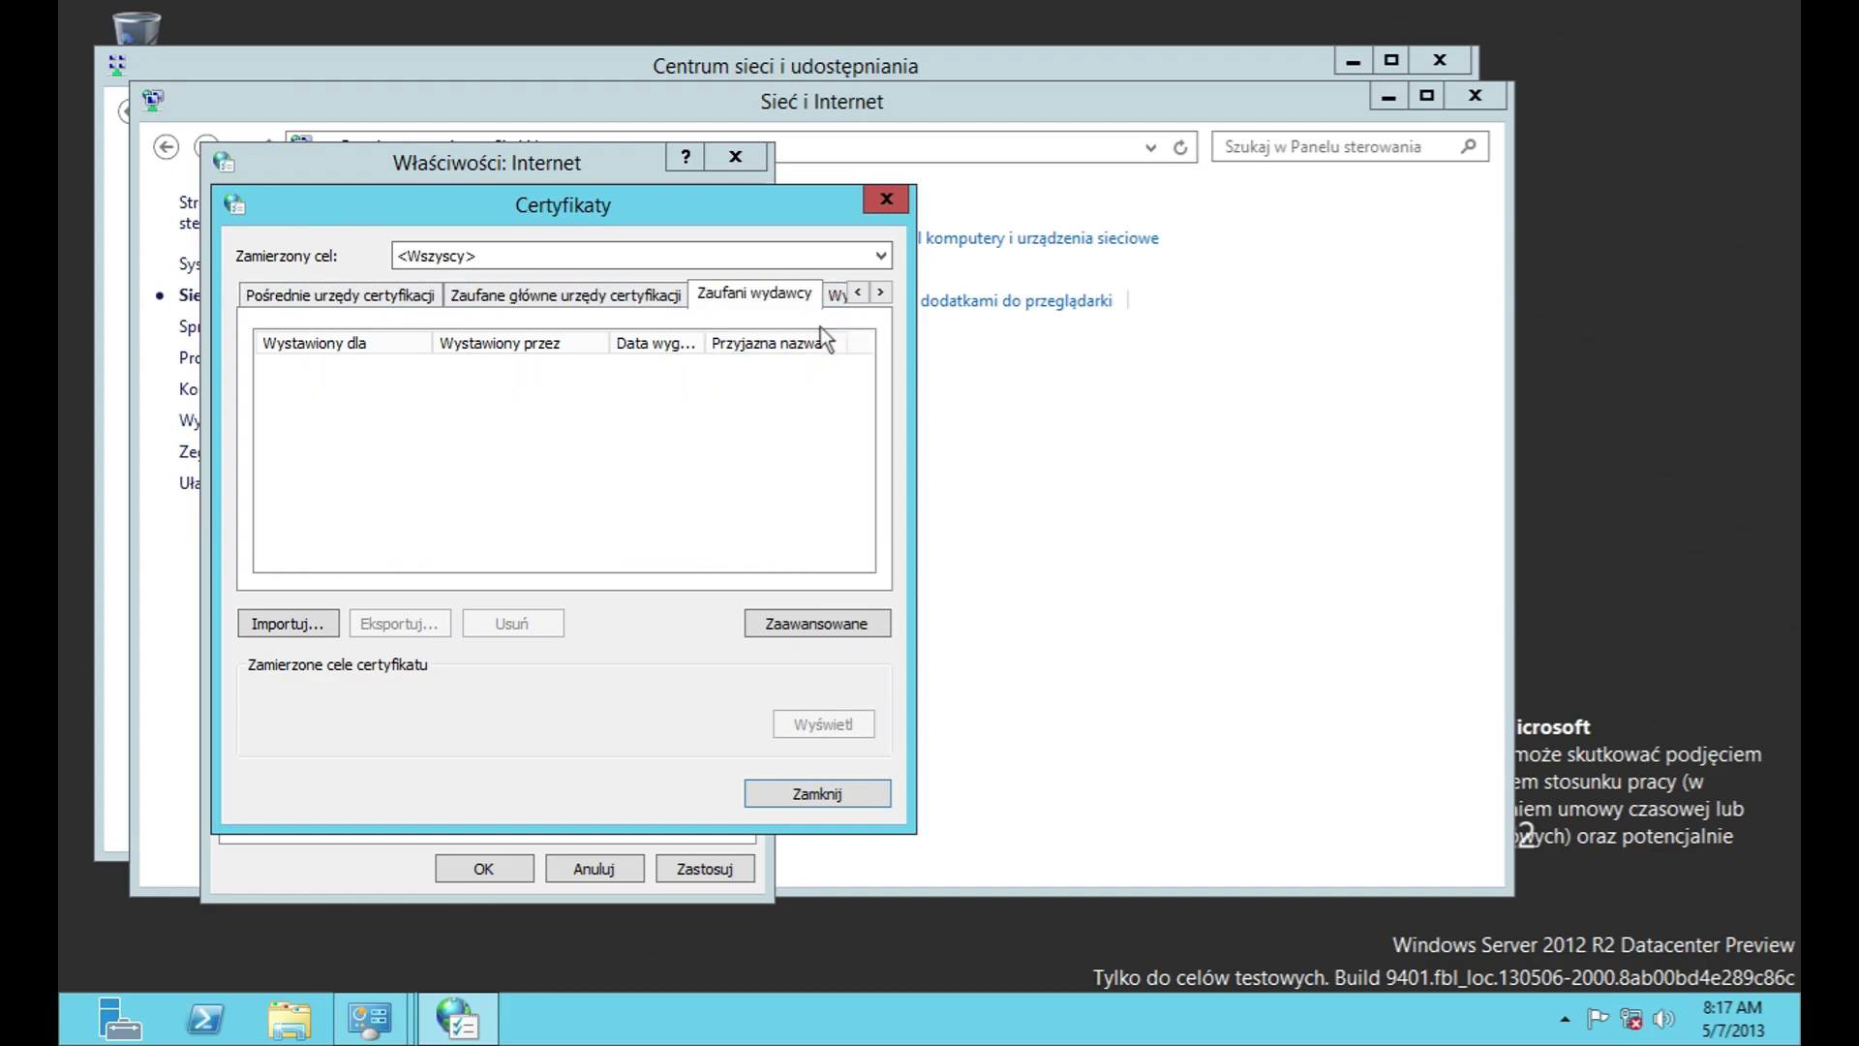
click(839, 302)
Step: Review advanced certificate purpose and export options, then cancel the certificate import wizard
click(860, 631)
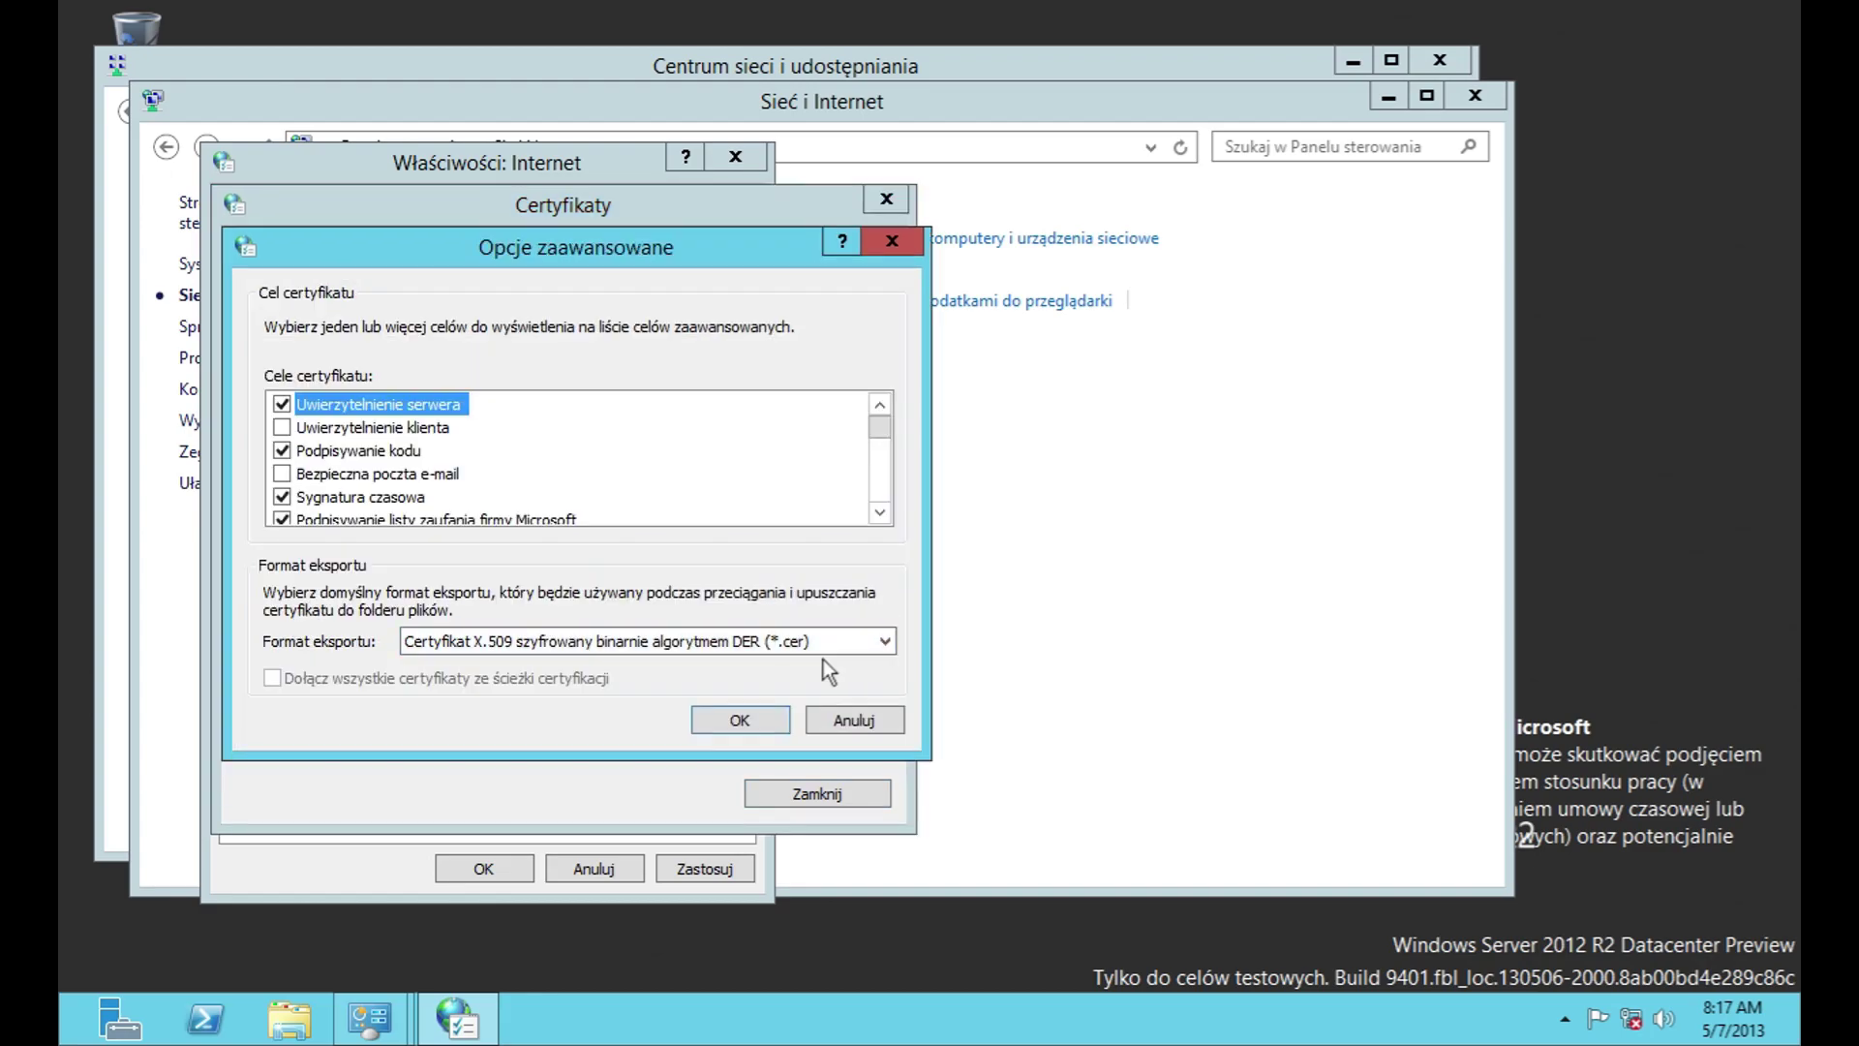
click(821, 651)
click(821, 648)
drag(886, 426, 874, 718)
click(873, 718)
click(292, 625)
click(732, 821)
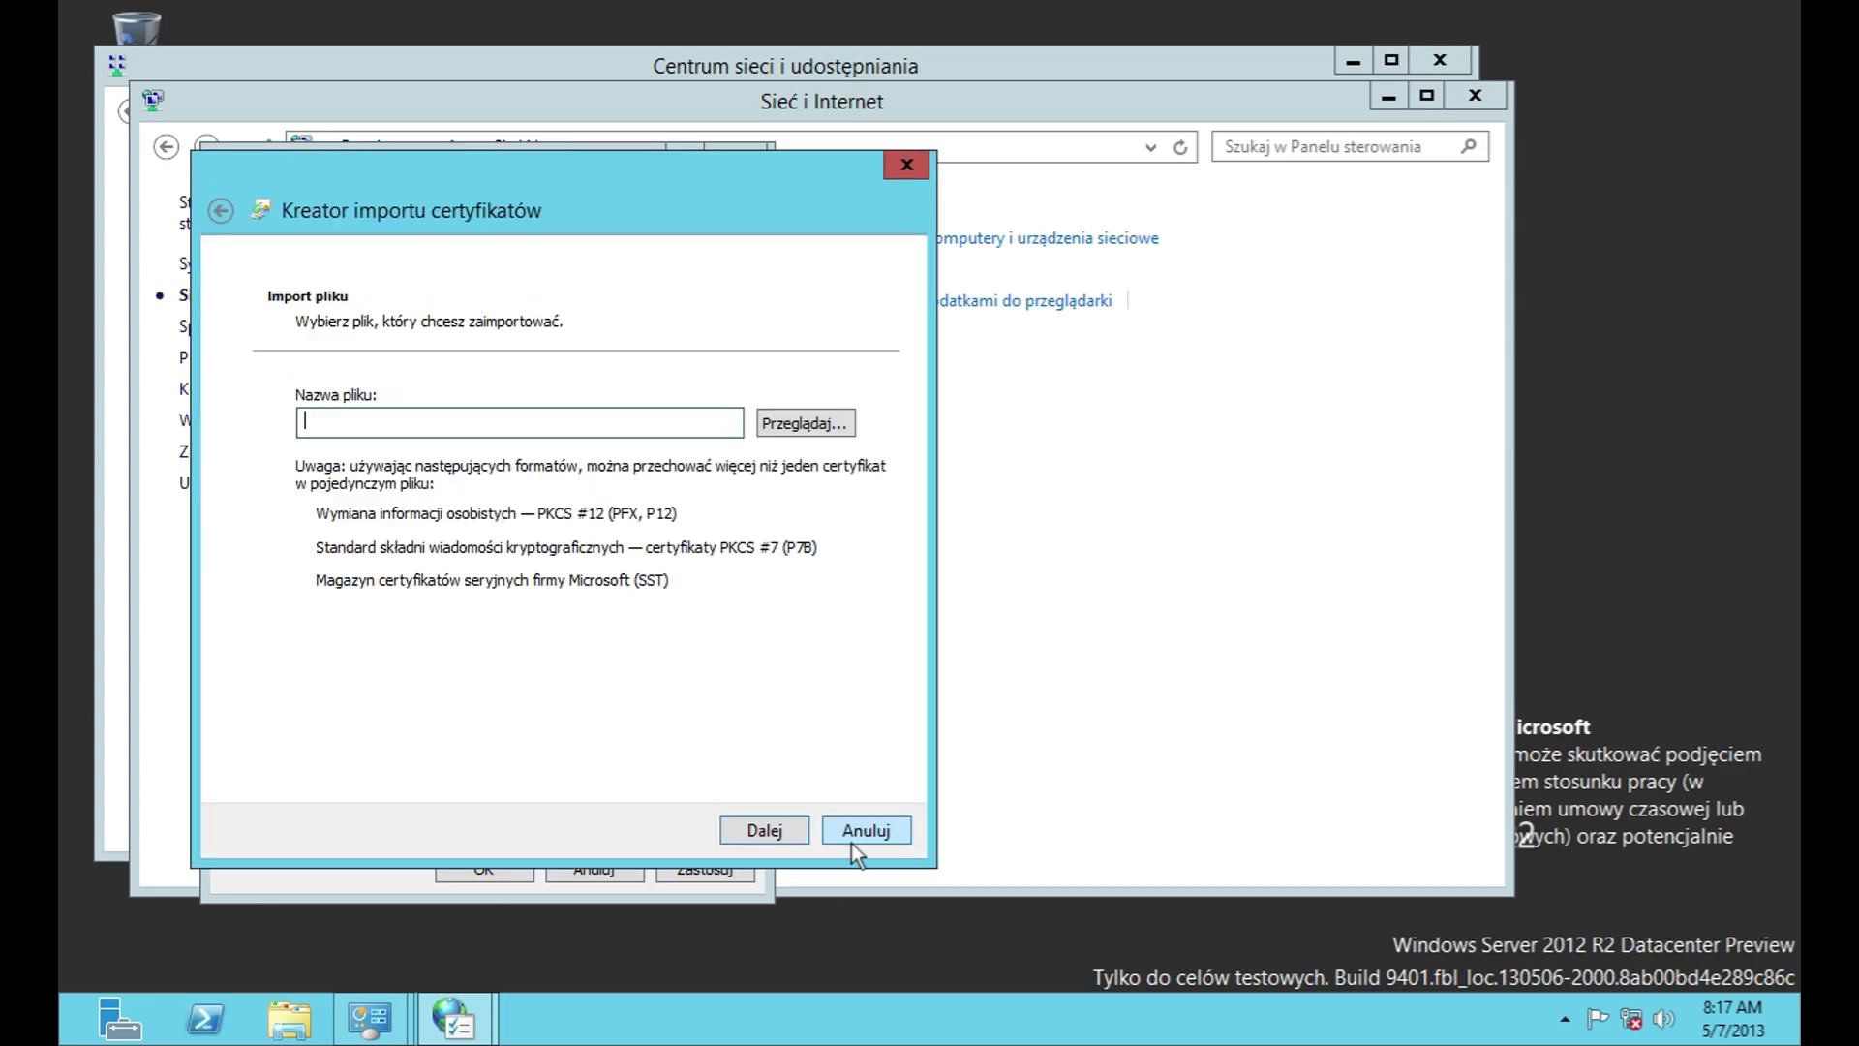
click(865, 833)
click(807, 795)
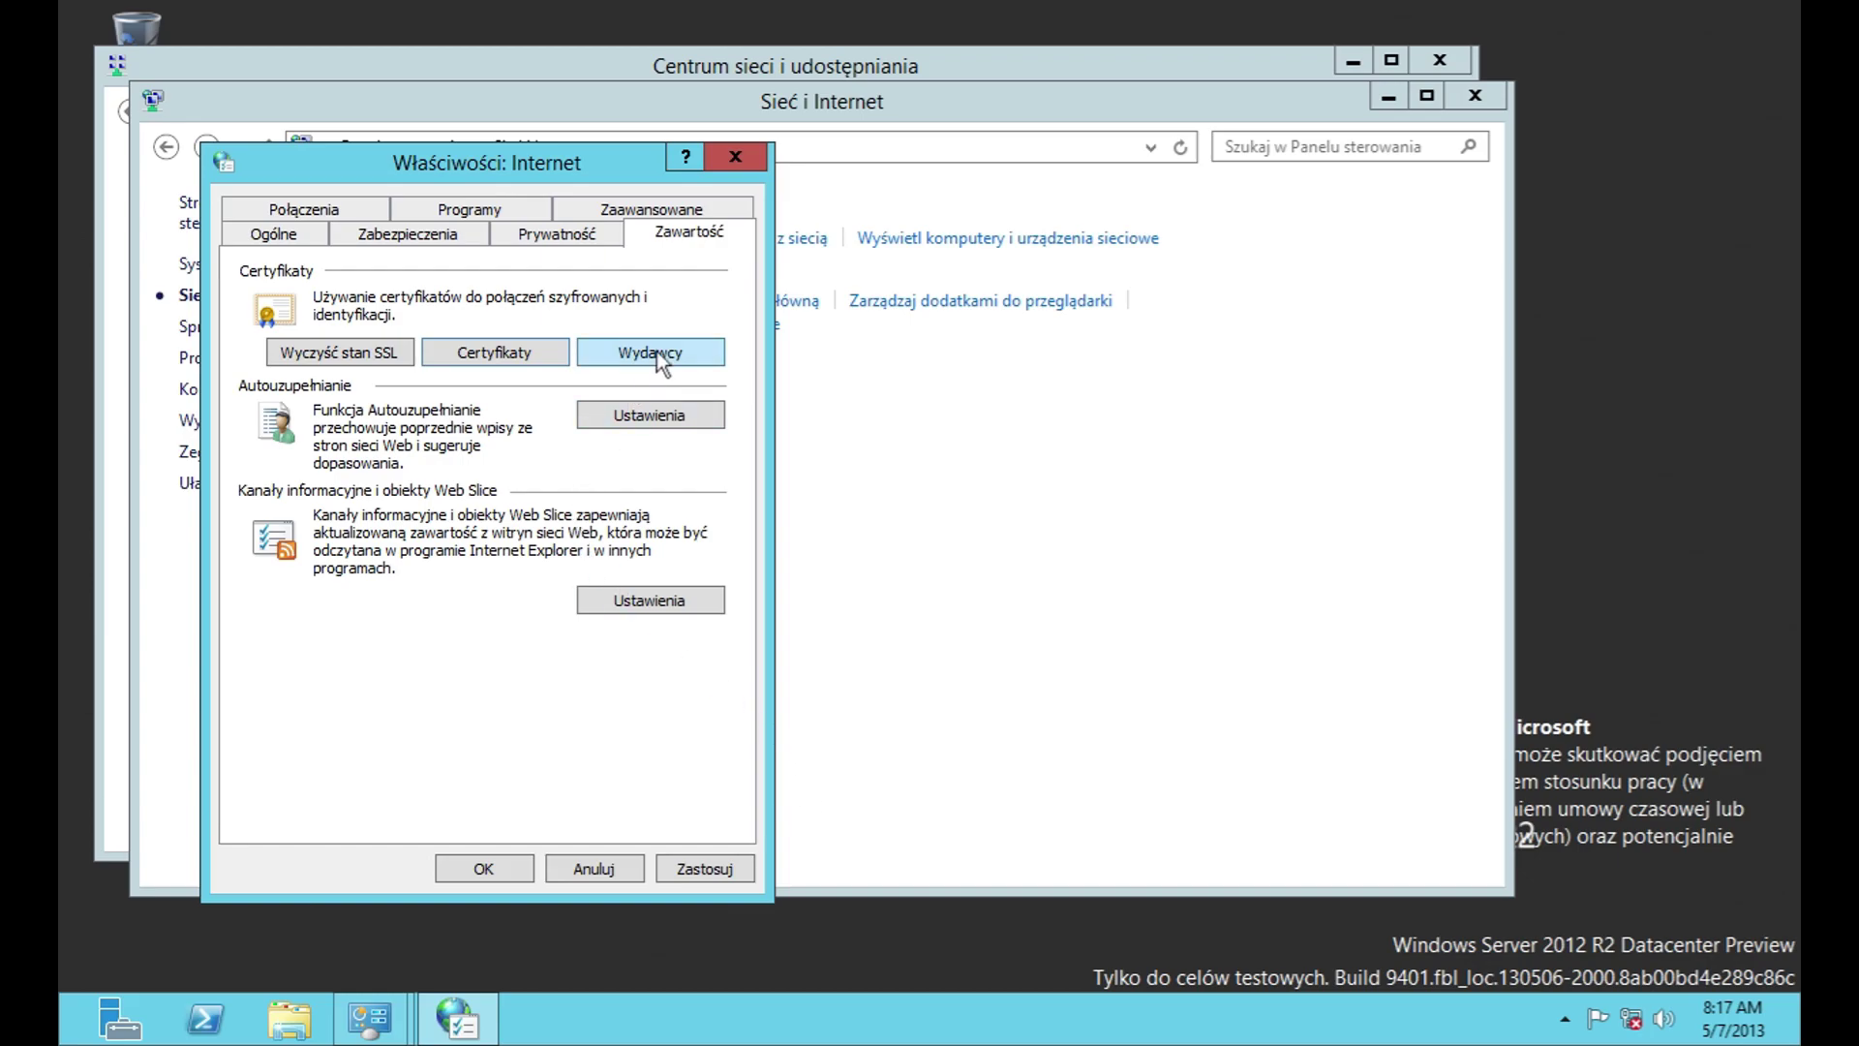
Step: Reopen Certificates via Publishers and browse the same certificate stores
click(654, 355)
click(372, 300)
click(519, 298)
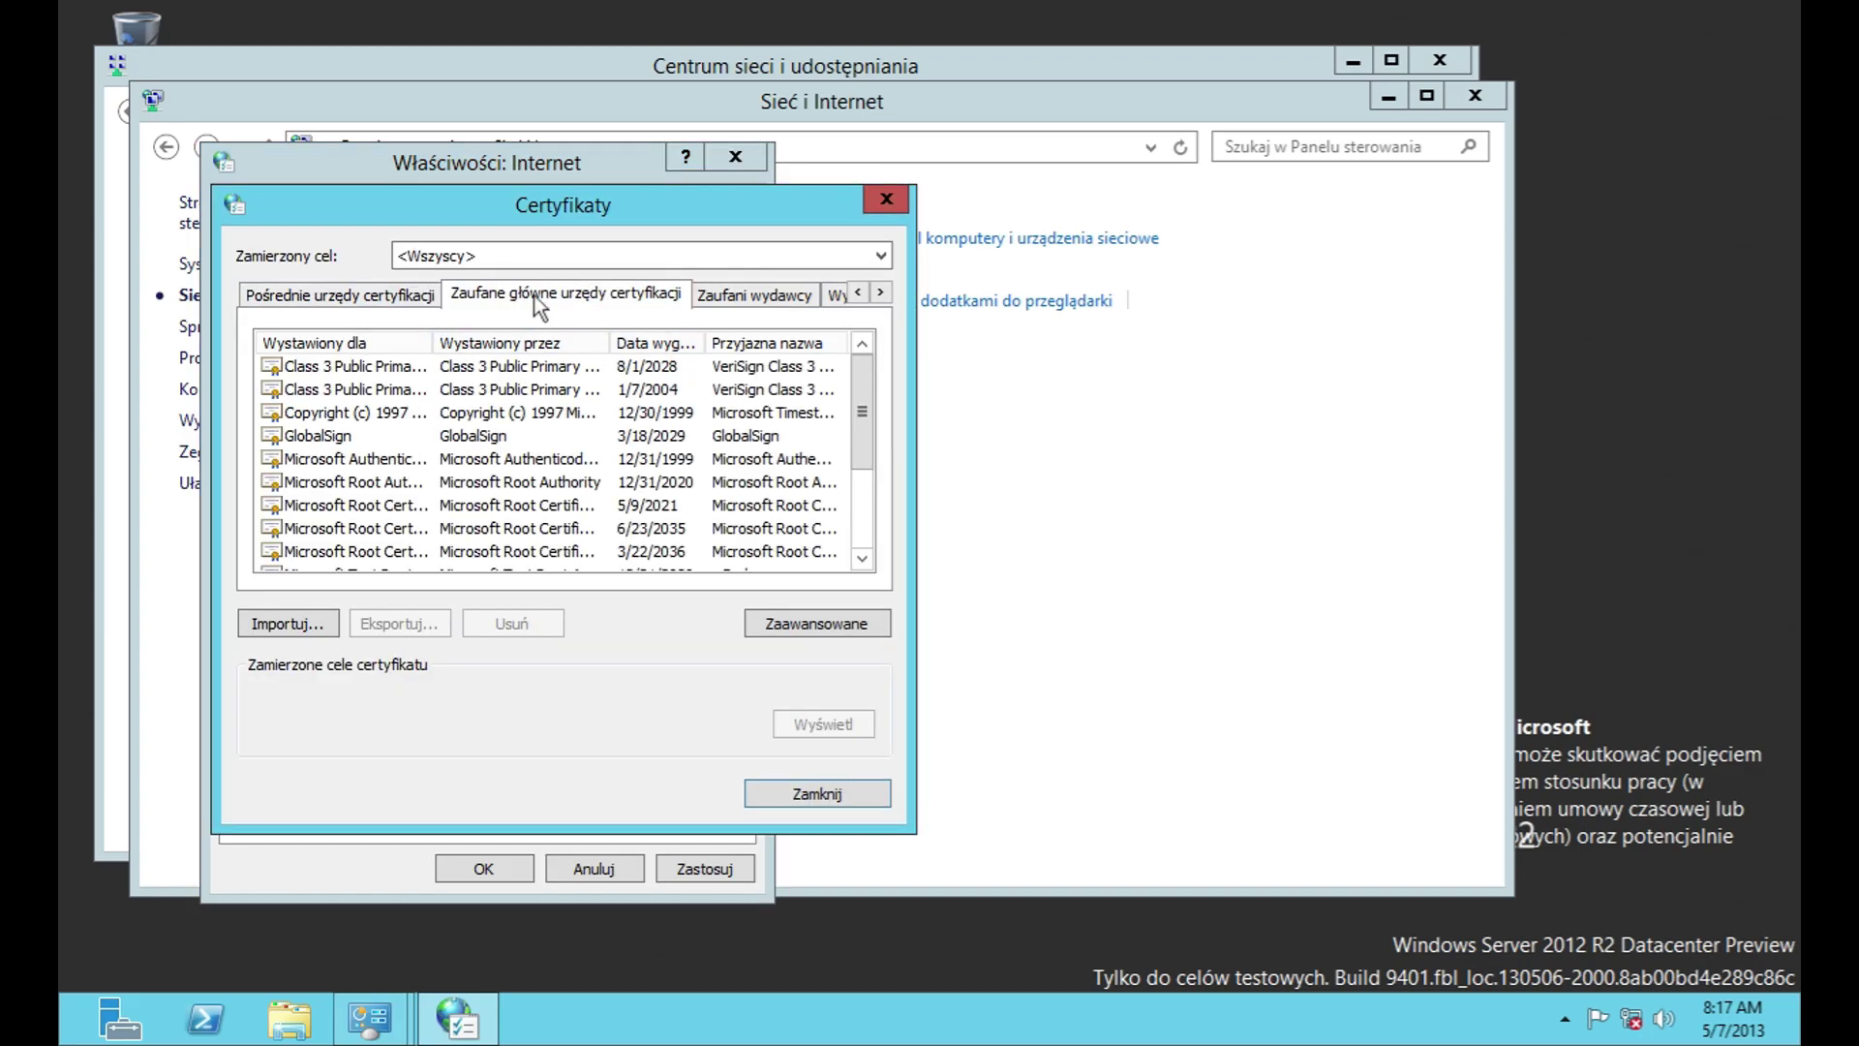
scroll(852, 417, down, 4)
click(774, 300)
click(838, 298)
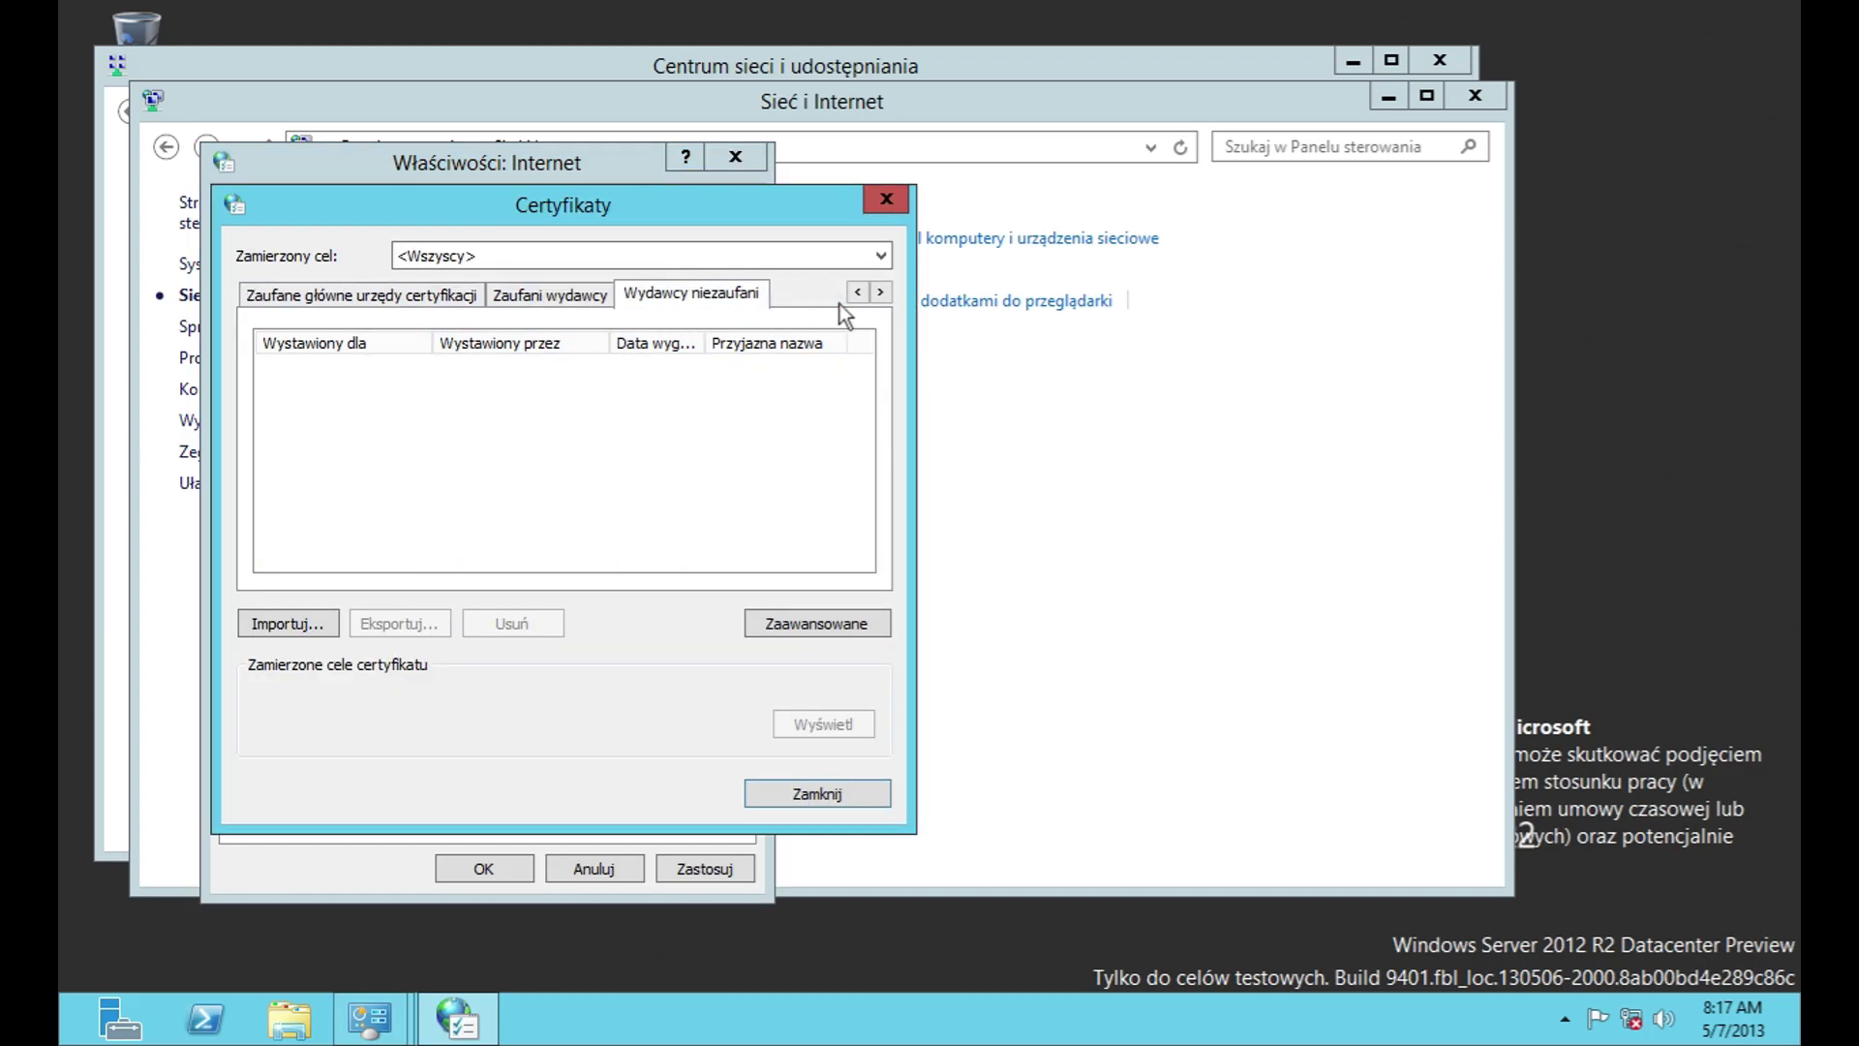
Step: Check the advanced certificate options again and cancel another certificate import
click(816, 623)
click(817, 637)
click(817, 637)
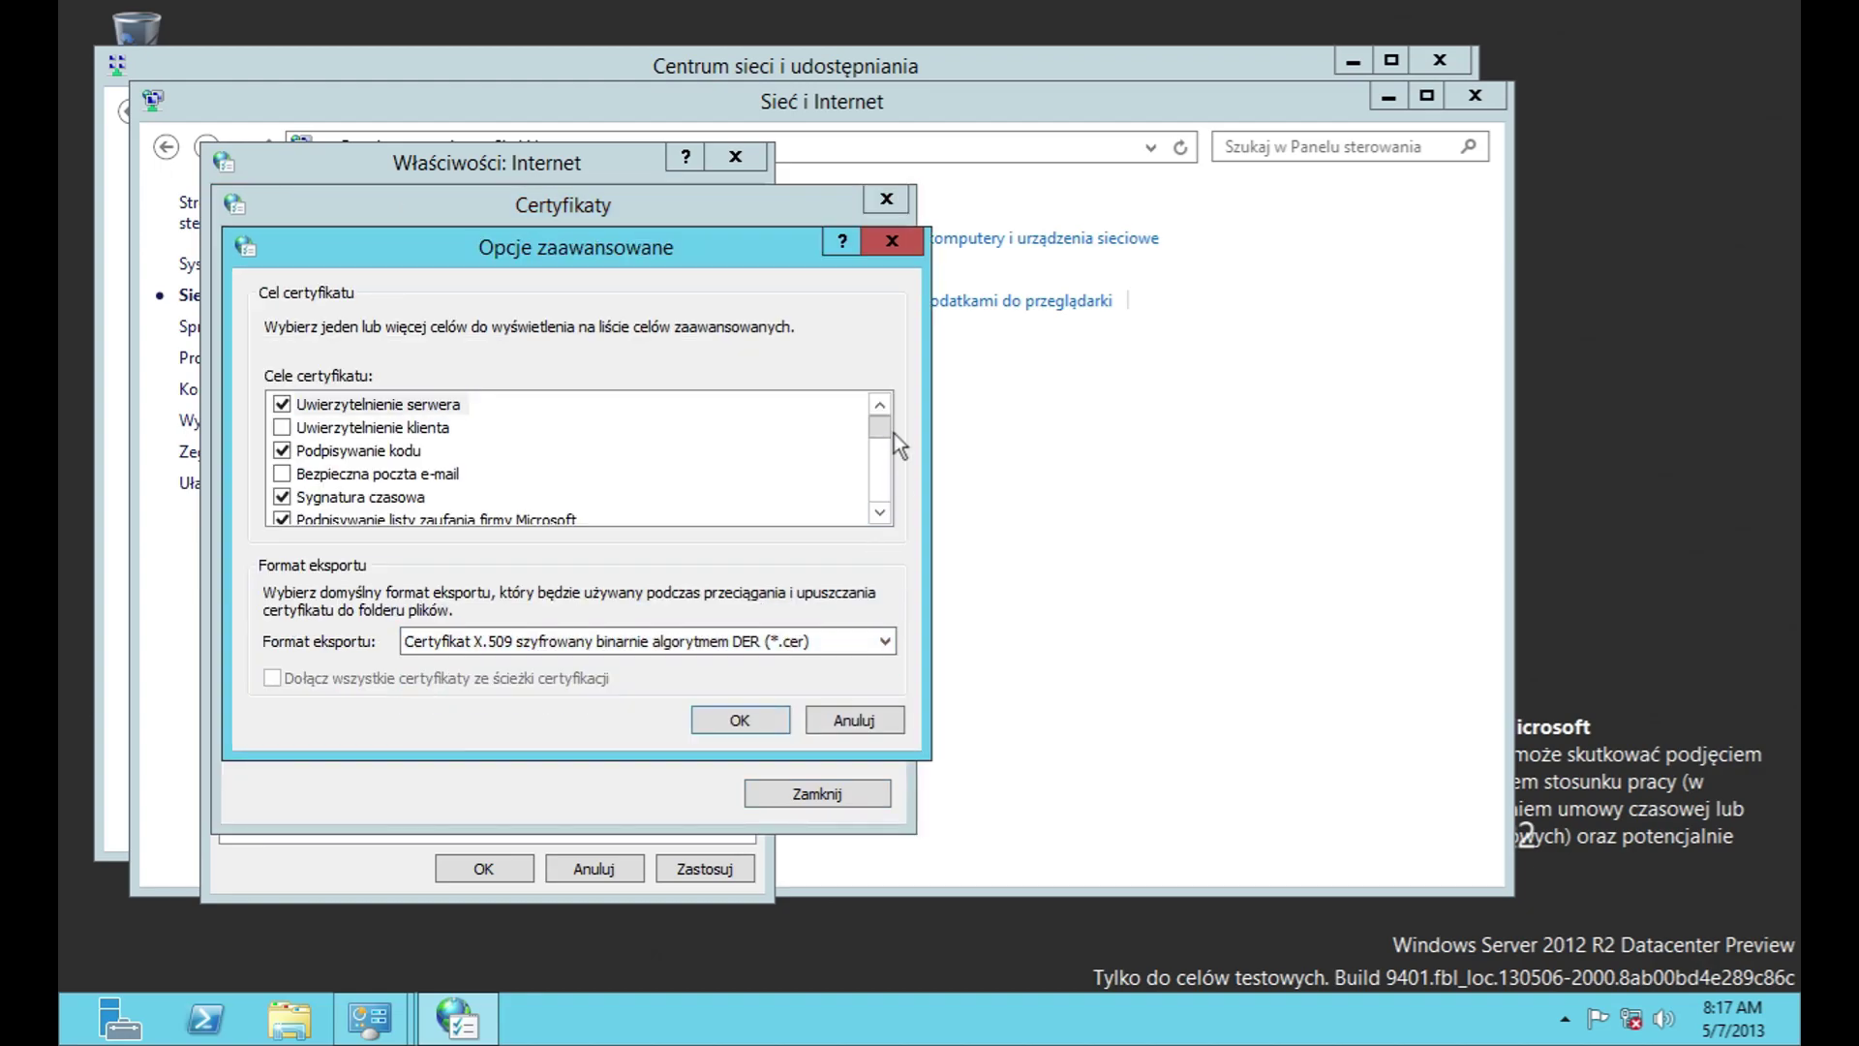
drag(885, 434, 887, 656)
key(Escape)
click(291, 623)
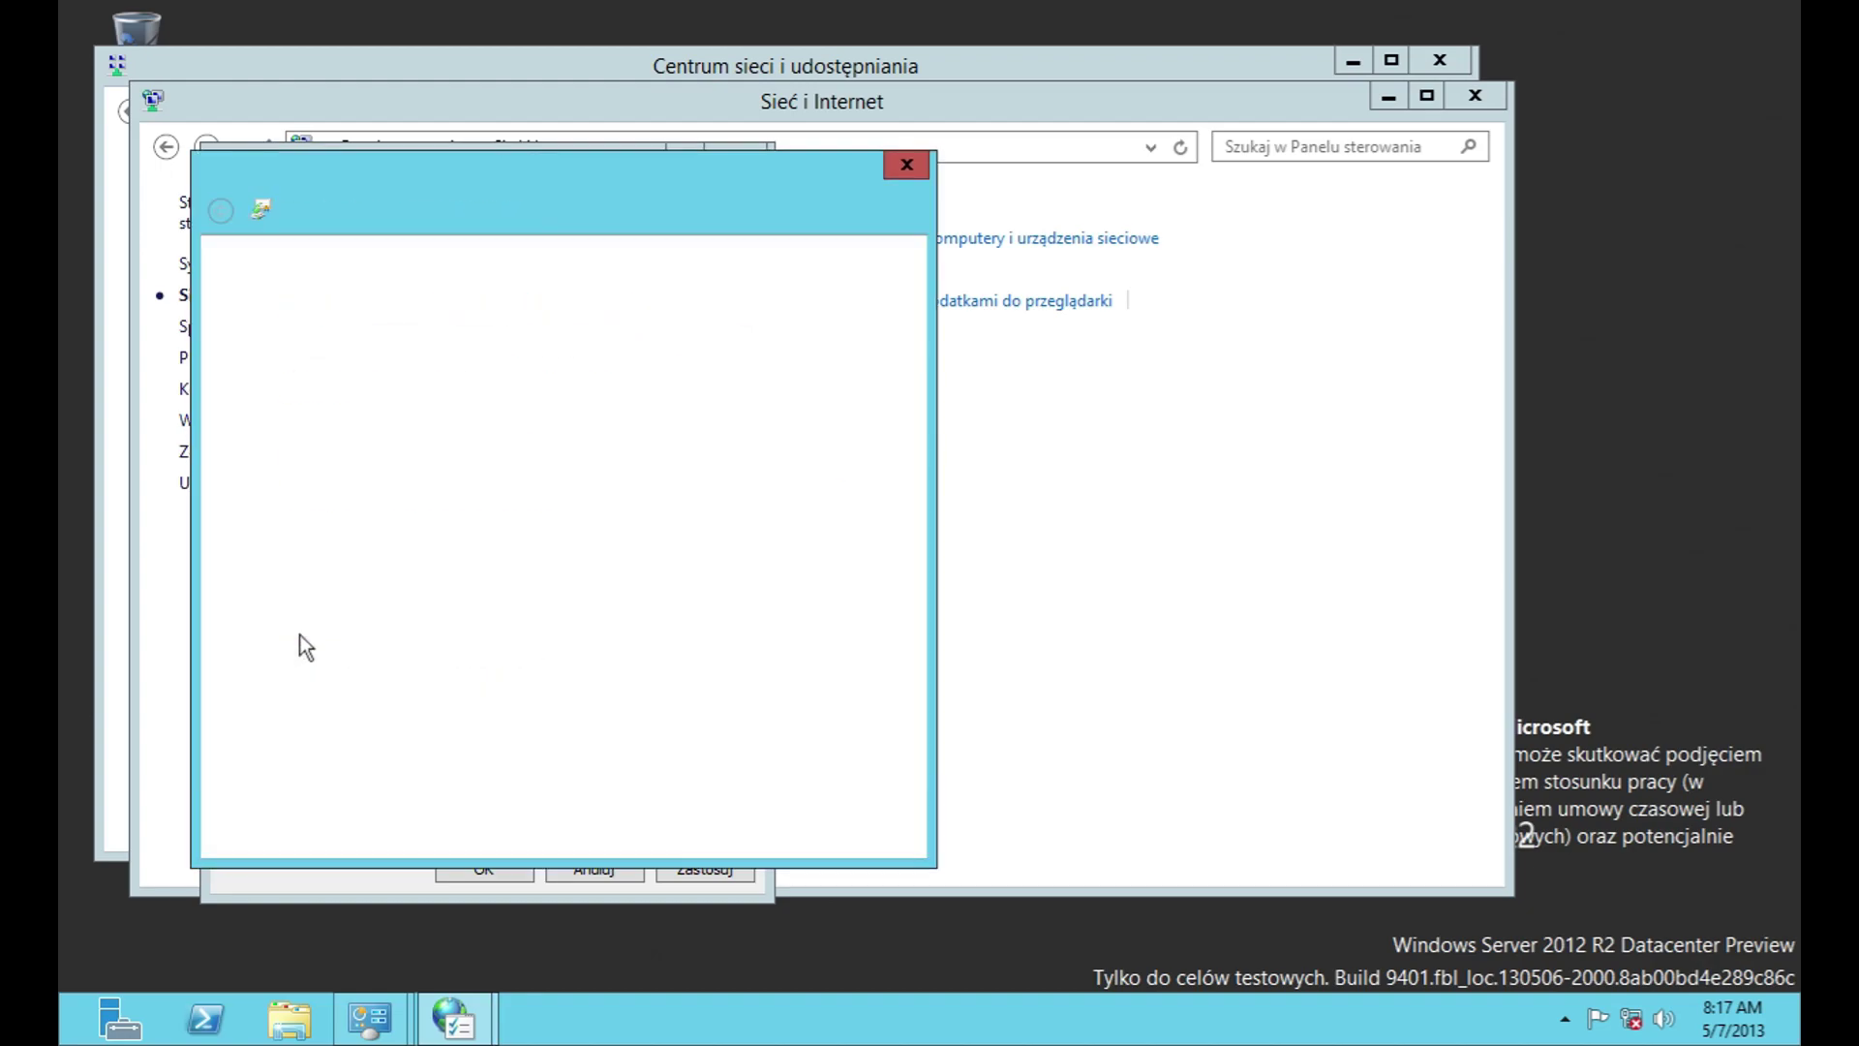
click(759, 830)
click(828, 829)
click(788, 792)
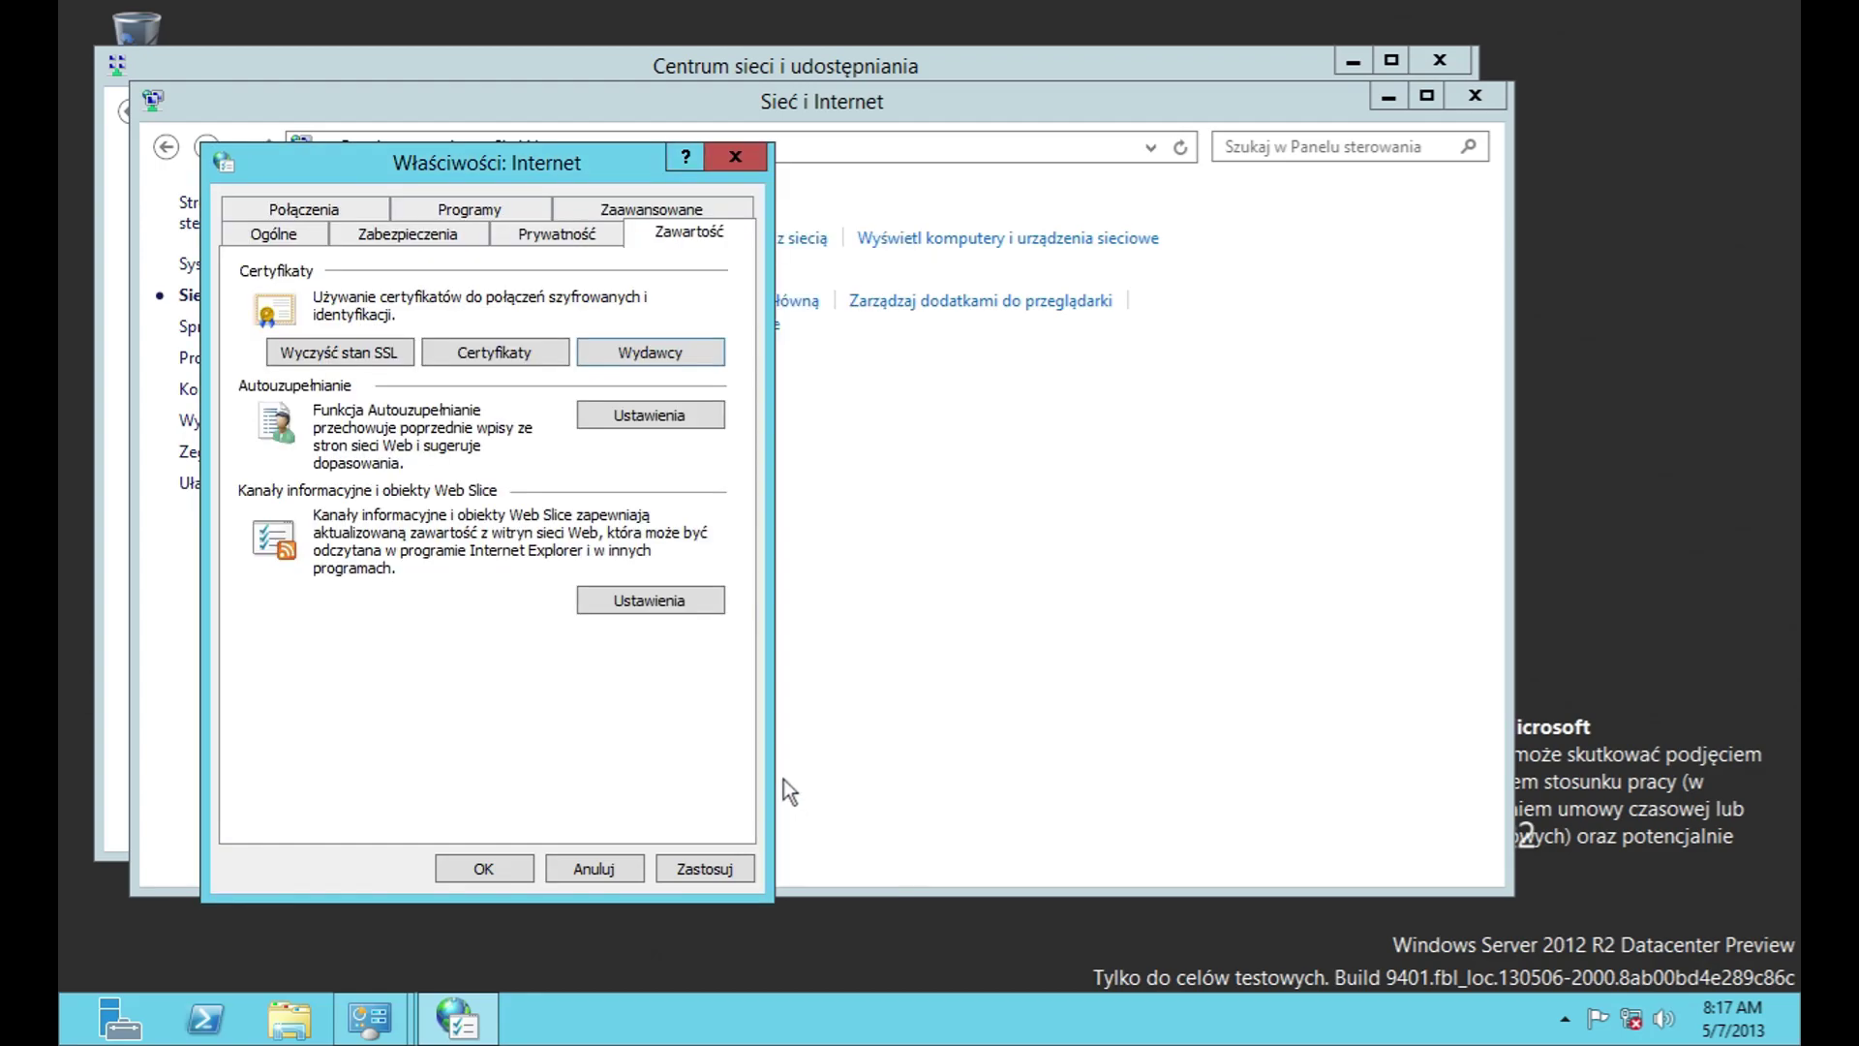
Step: Review AutoComplete settings, saved passwords and delete-history dialog without changes
click(649, 415)
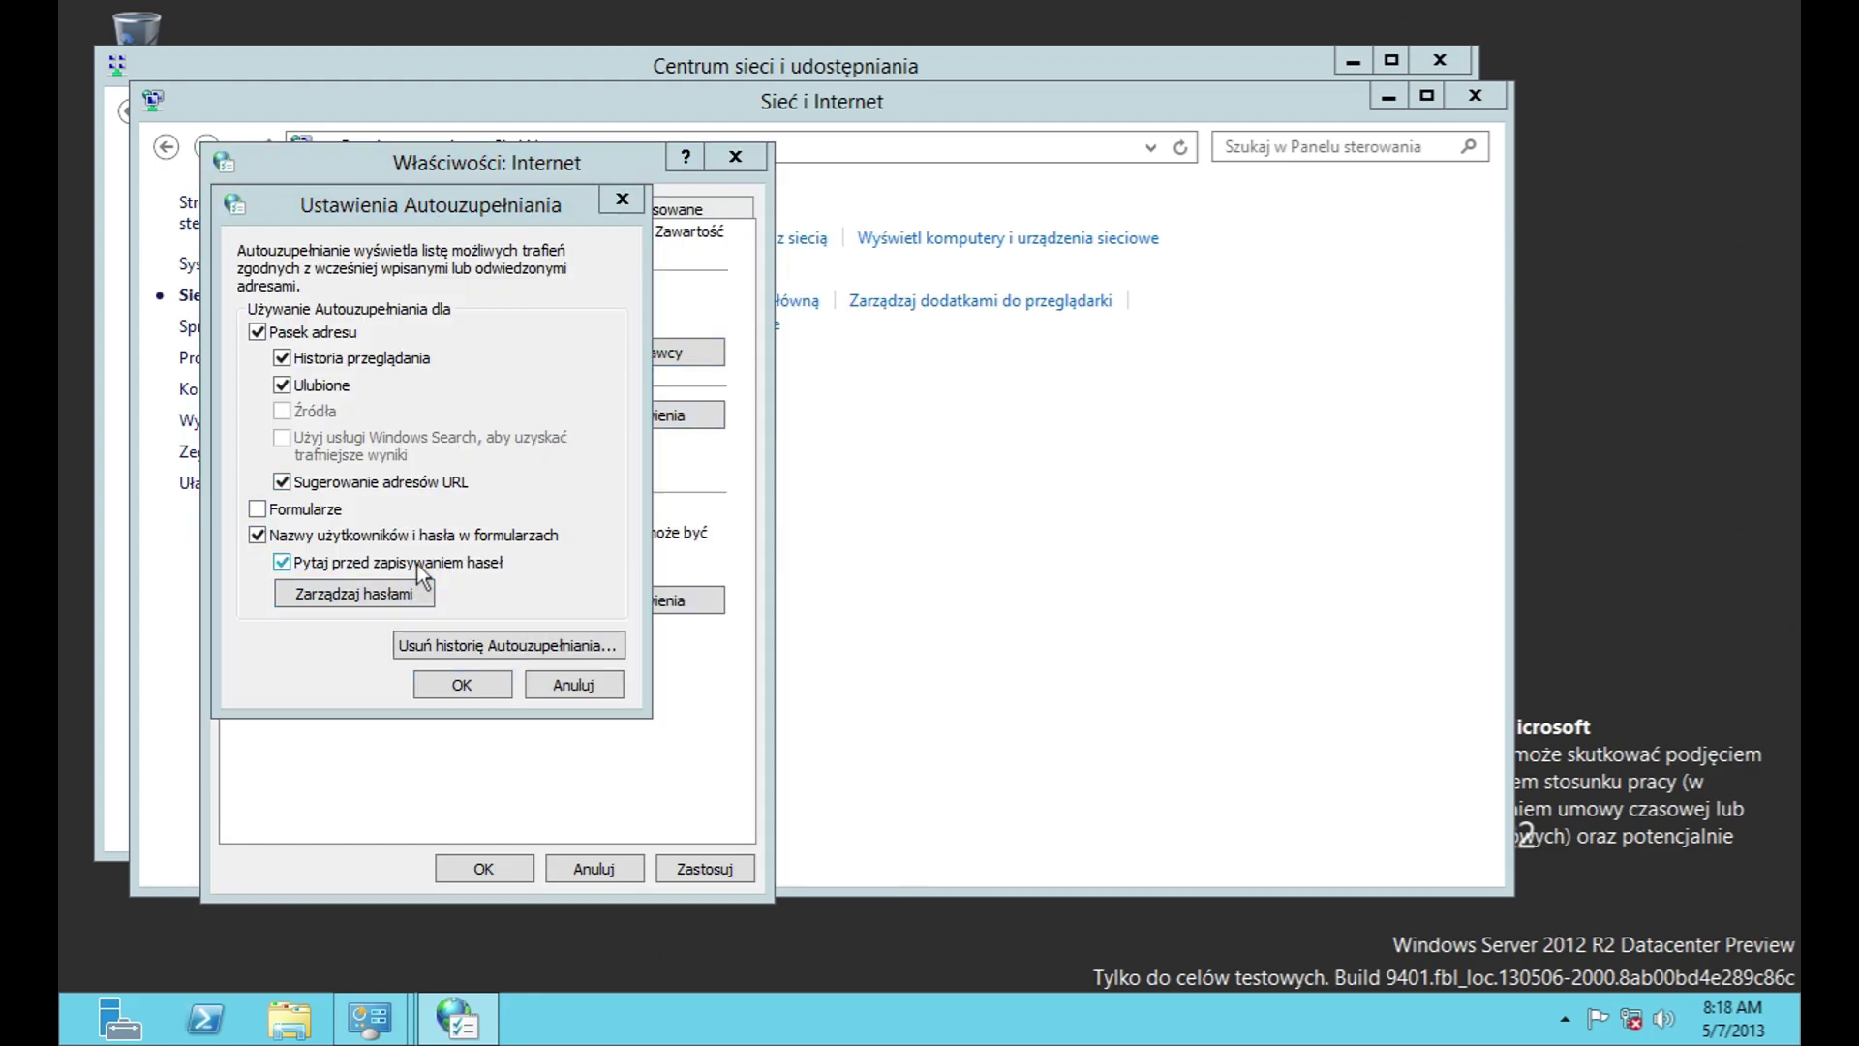
click(410, 591)
click(1475, 95)
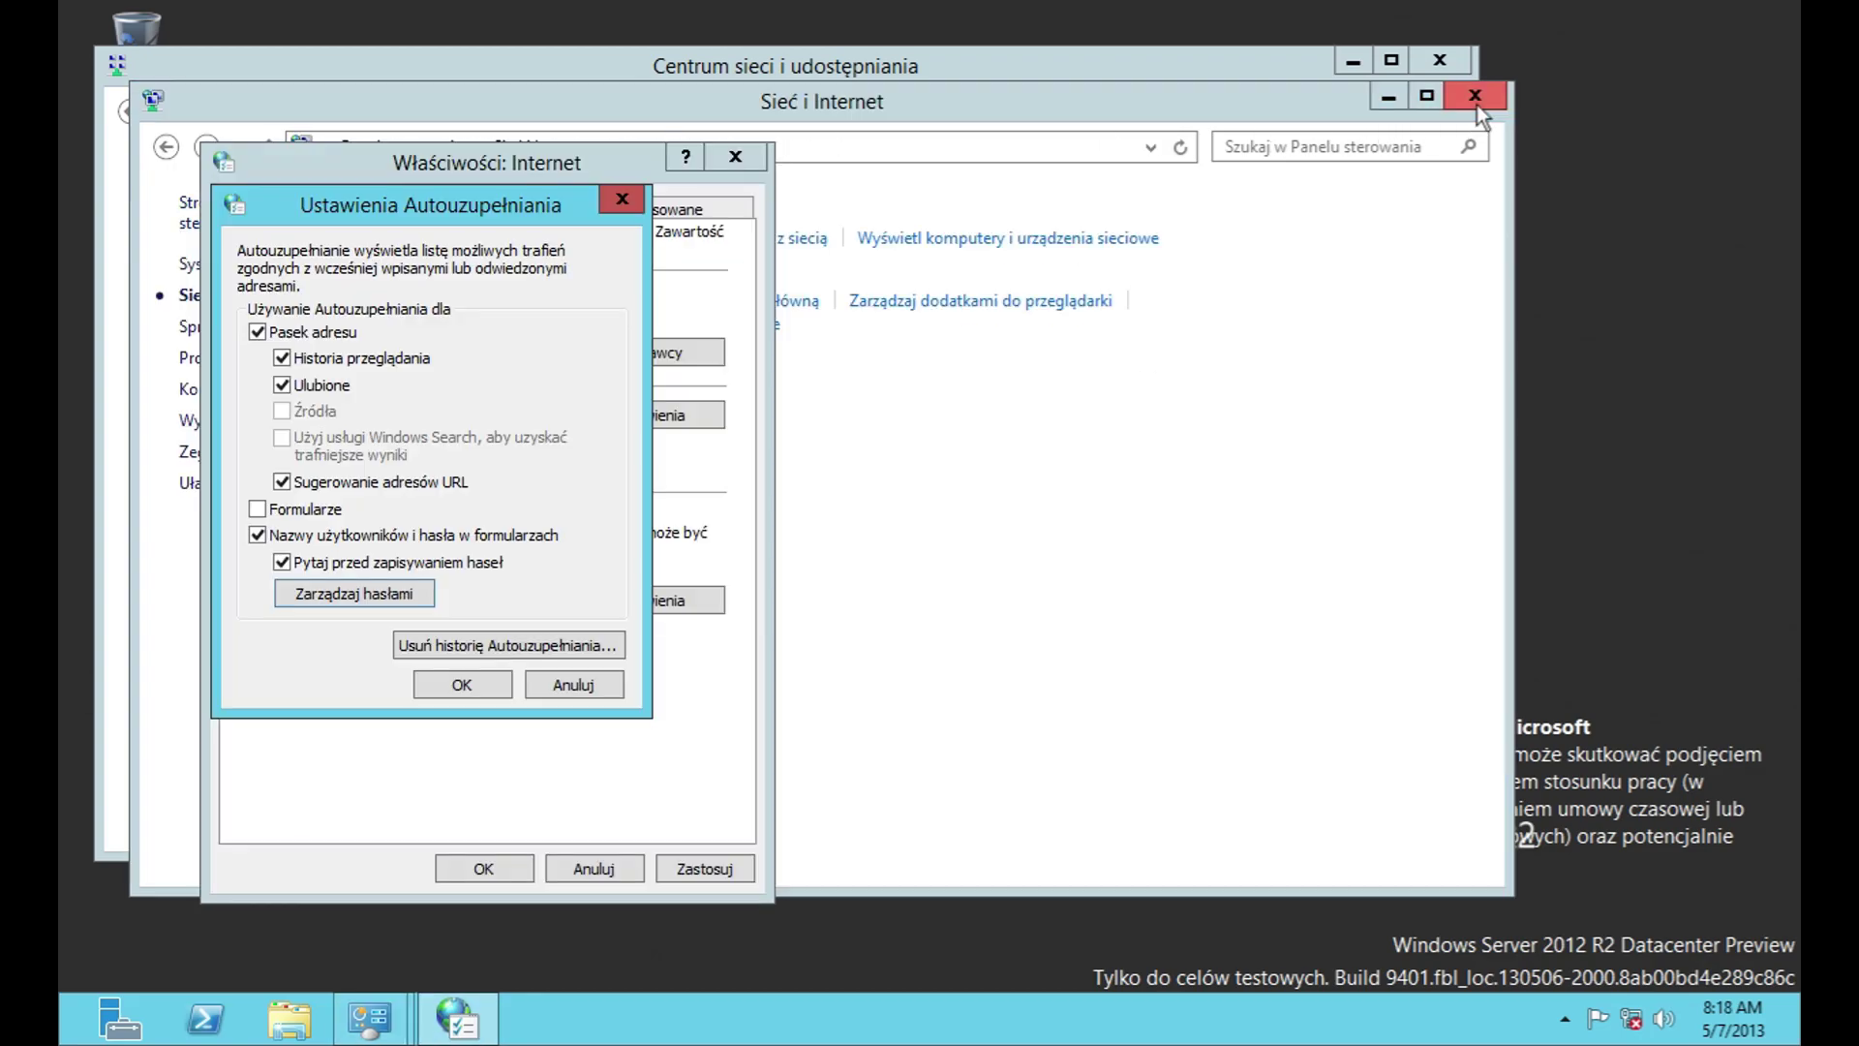
click(543, 647)
key(Escape)
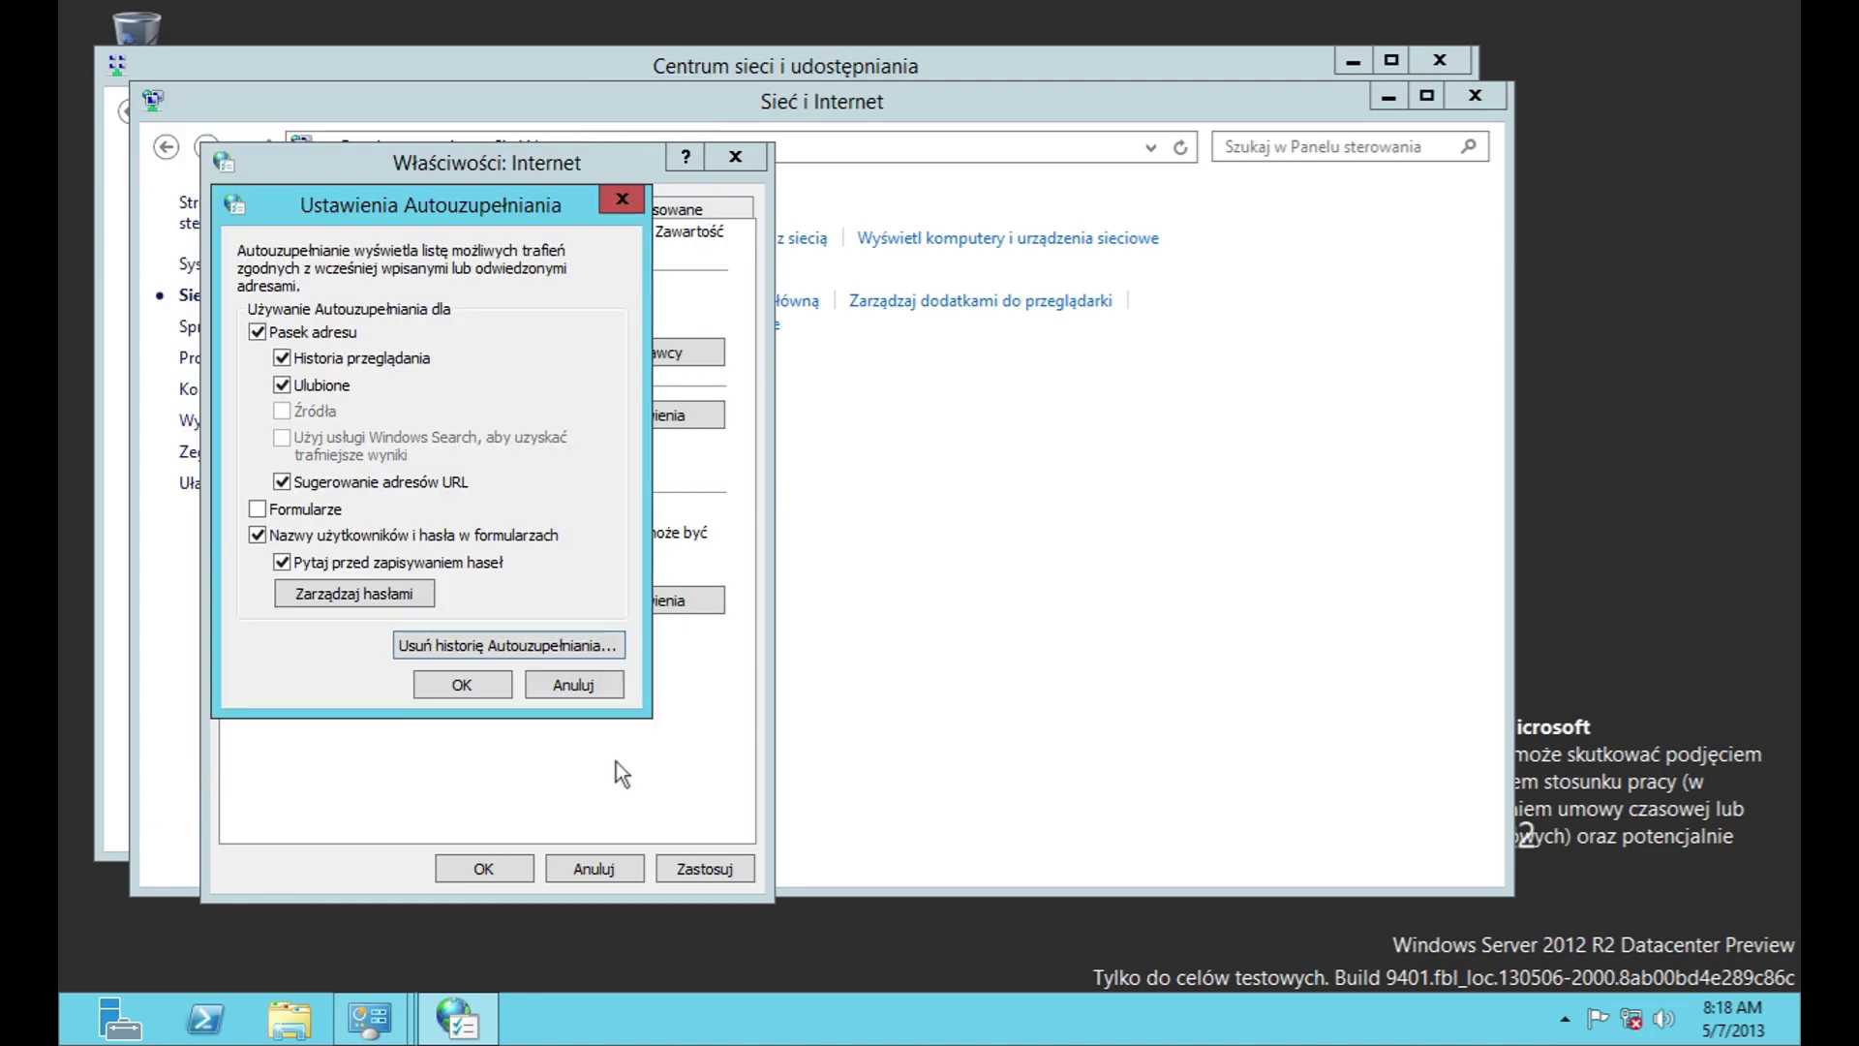
click(593, 683)
Step: Look over feed and Web Slice settings unchanged, then show the advanced settings list
click(672, 599)
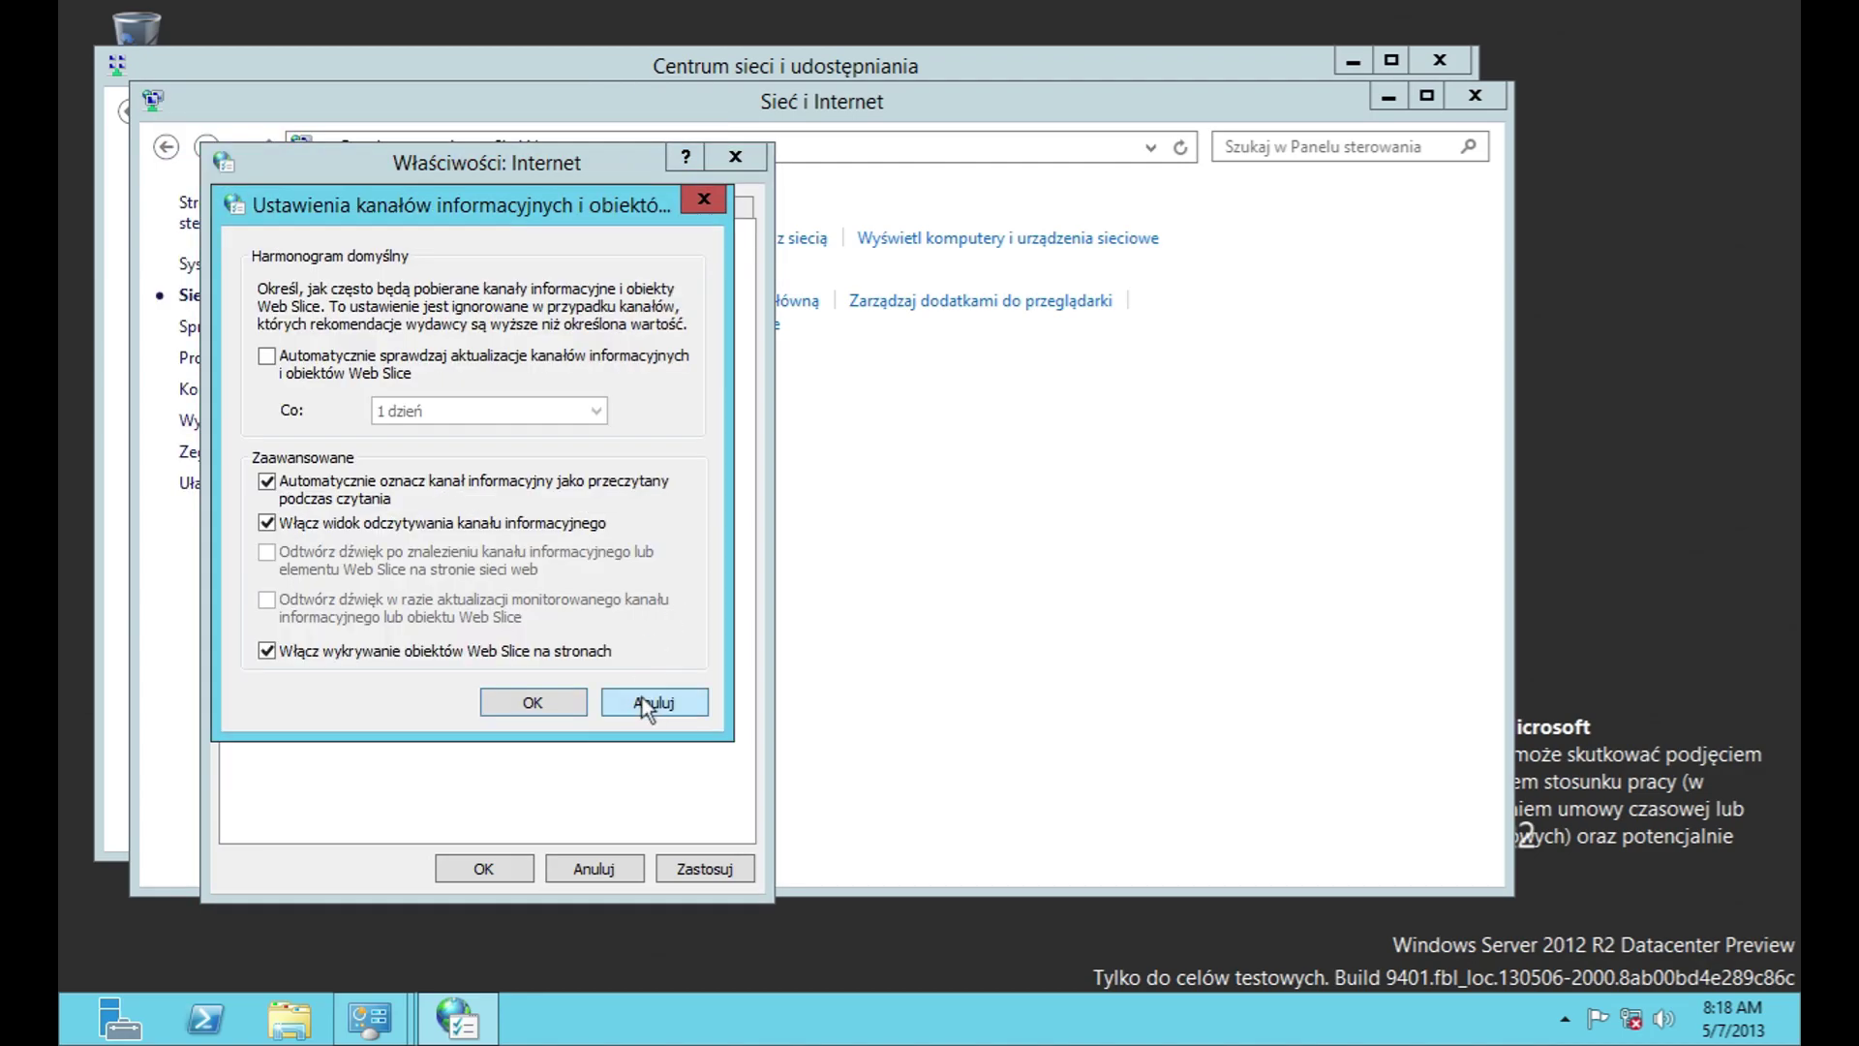
click(642, 697)
click(641, 207)
drag(708, 336, 711, 593)
Step: Scroll through the advanced settings and cancel resetting the browser settings
drag(463, 606, 557, 606)
scroll(608, 536, up, 4)
scroll(608, 536, up, 15)
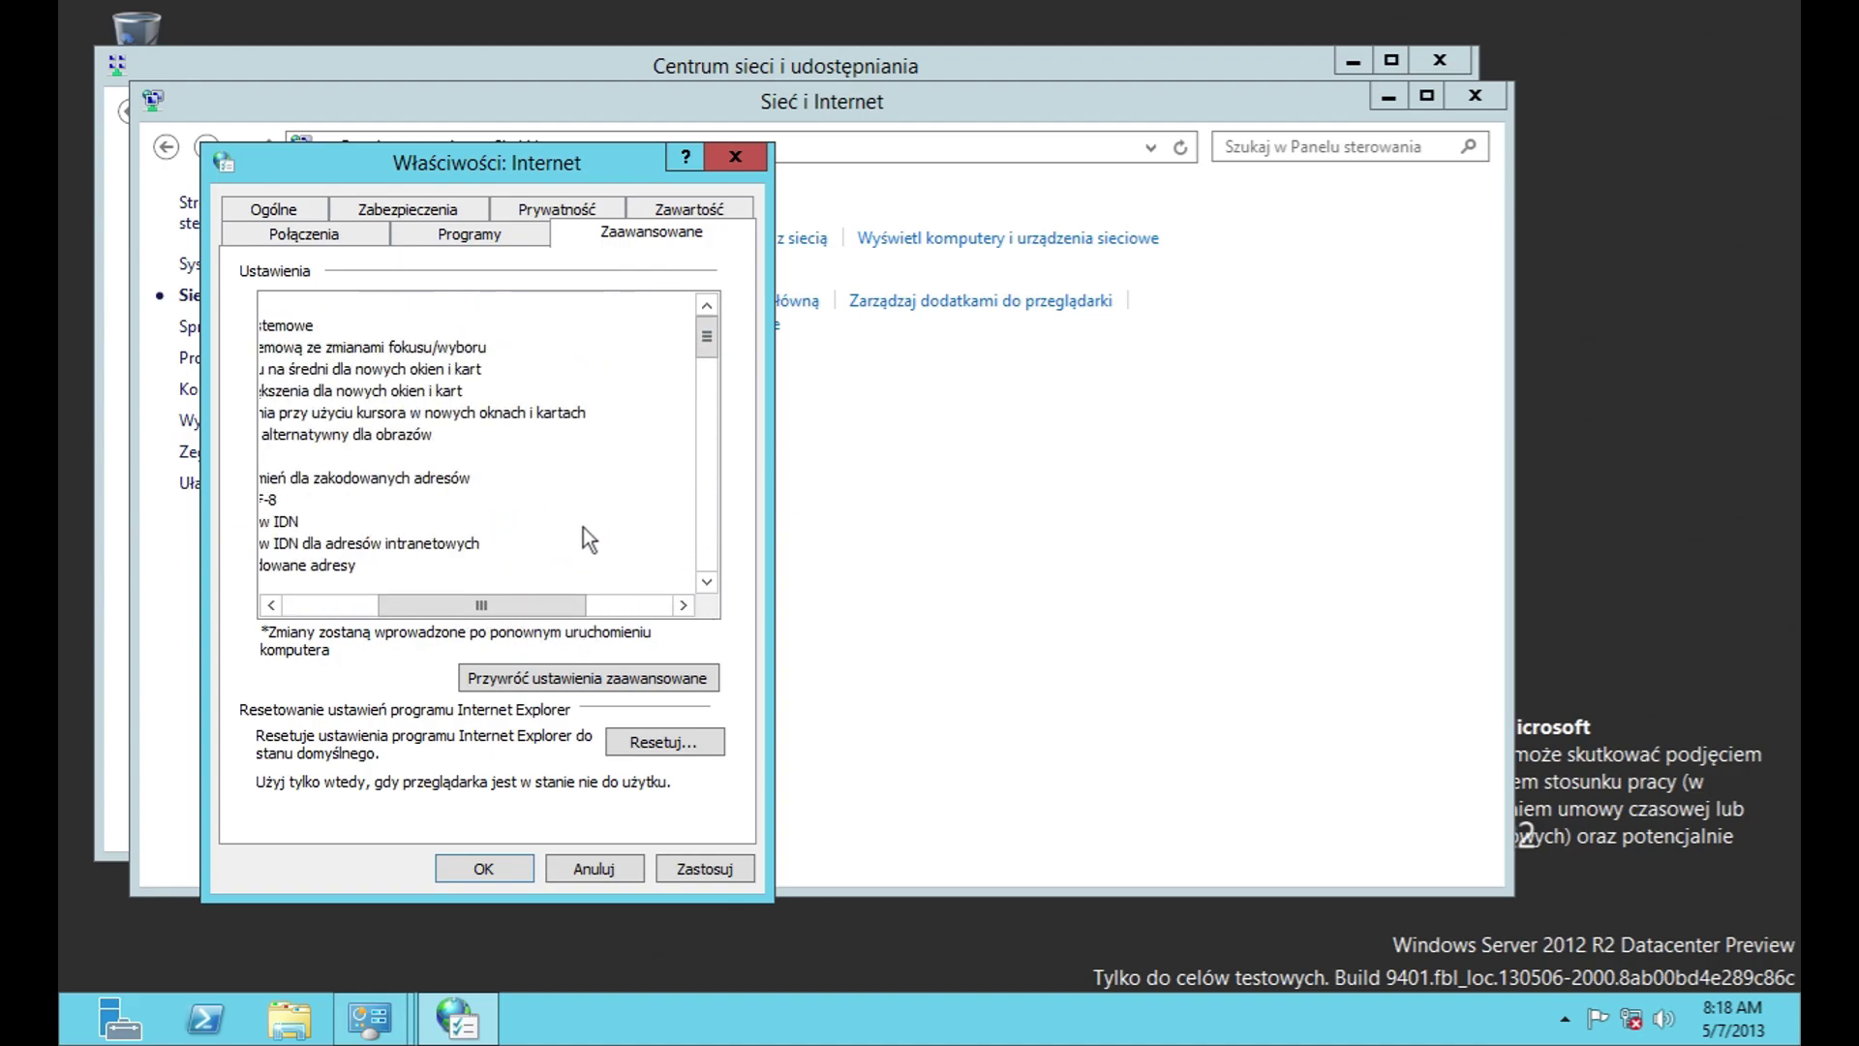
drag(559, 607, 666, 607)
scroll(672, 575, down, 15)
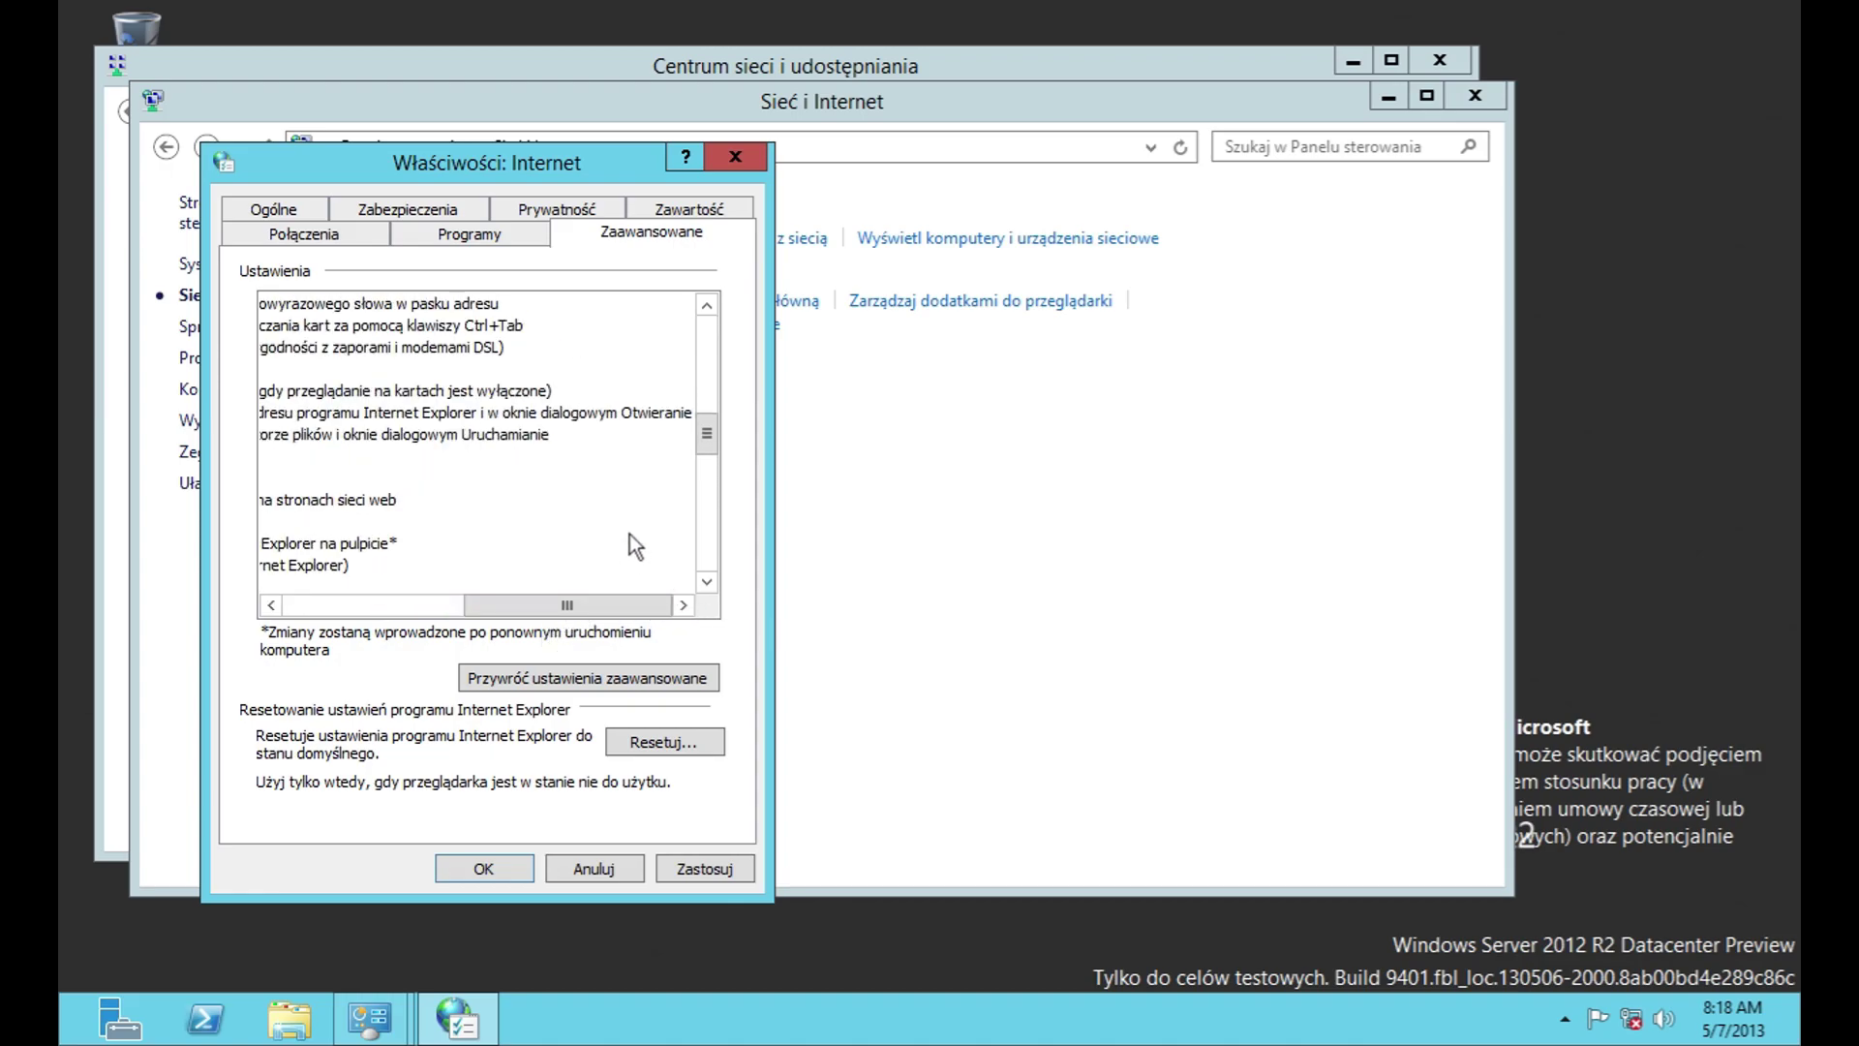
click(664, 741)
click(813, 618)
Step: Check link-opening choices and browse search provider, accelerator and tracking protection add-ons
click(495, 236)
click(548, 330)
click(548, 351)
click(628, 467)
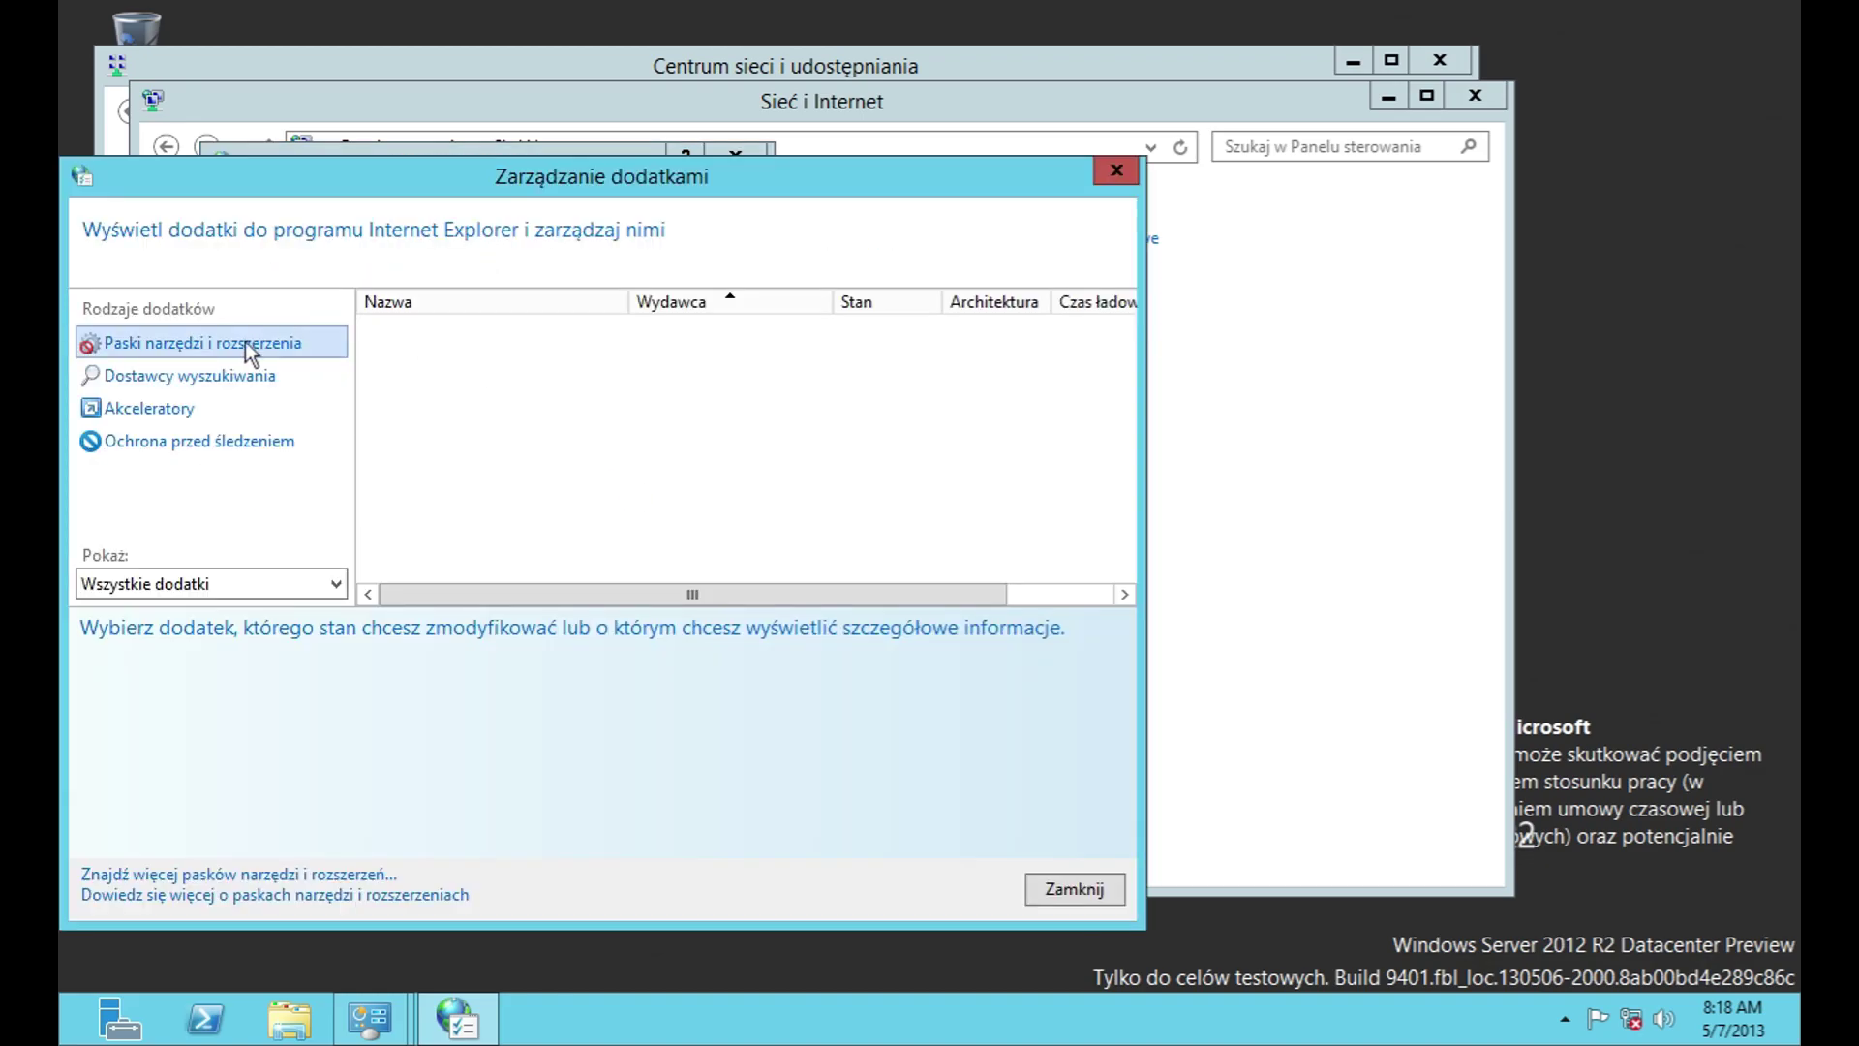
click(217, 378)
click(215, 410)
click(213, 442)
key(Escape)
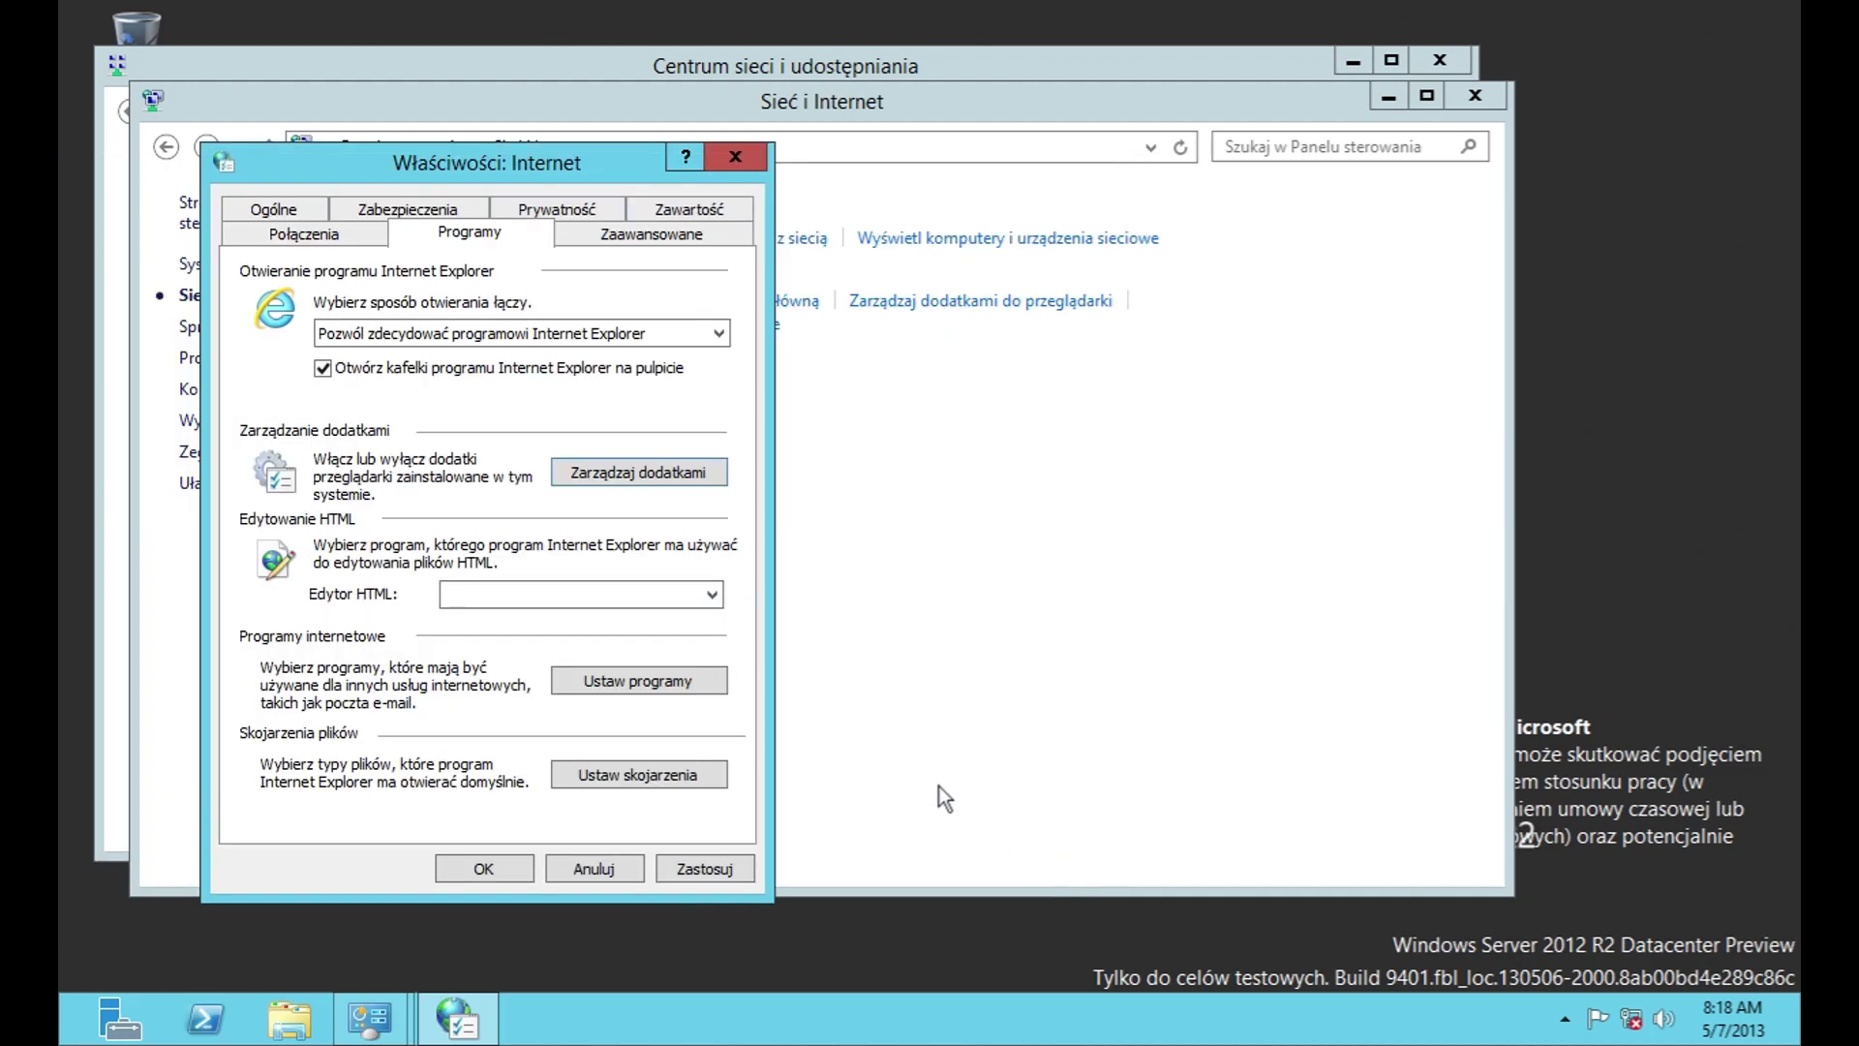
Step: Make Notatnik the HTML editor
click(564, 594)
click(564, 594)
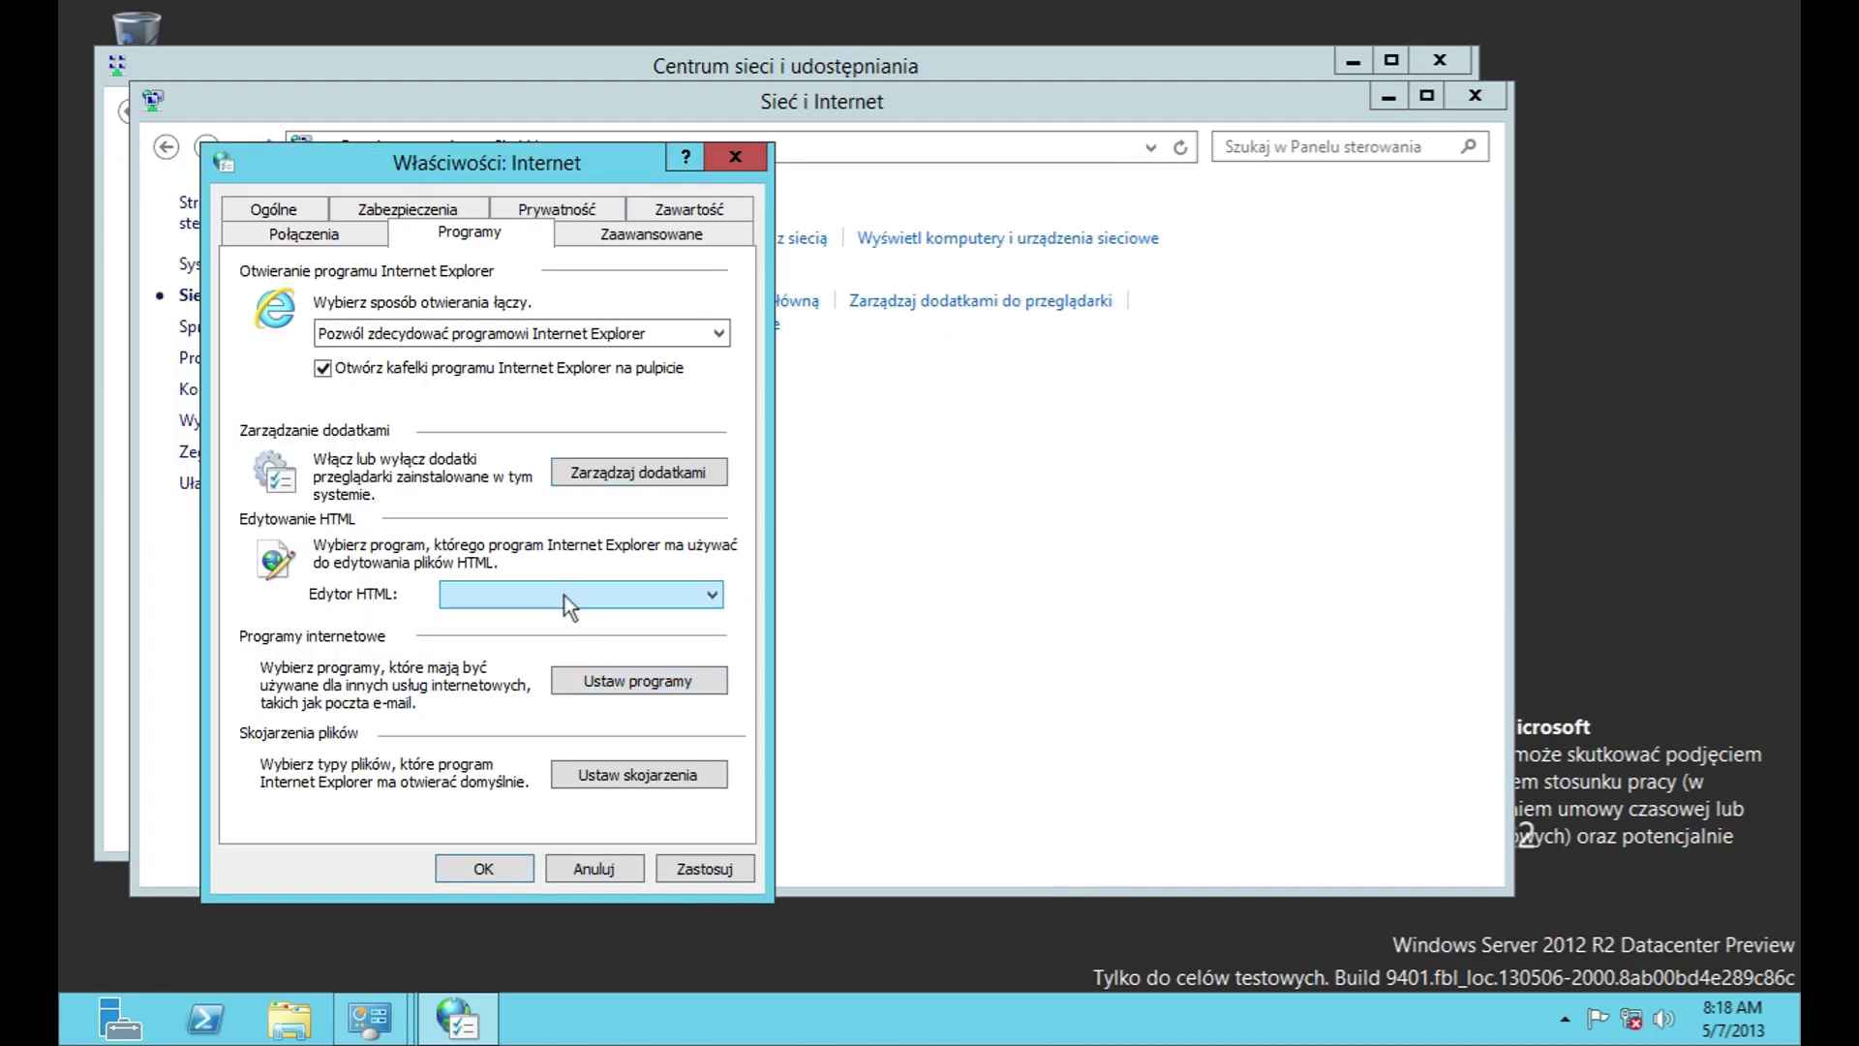
click(598, 594)
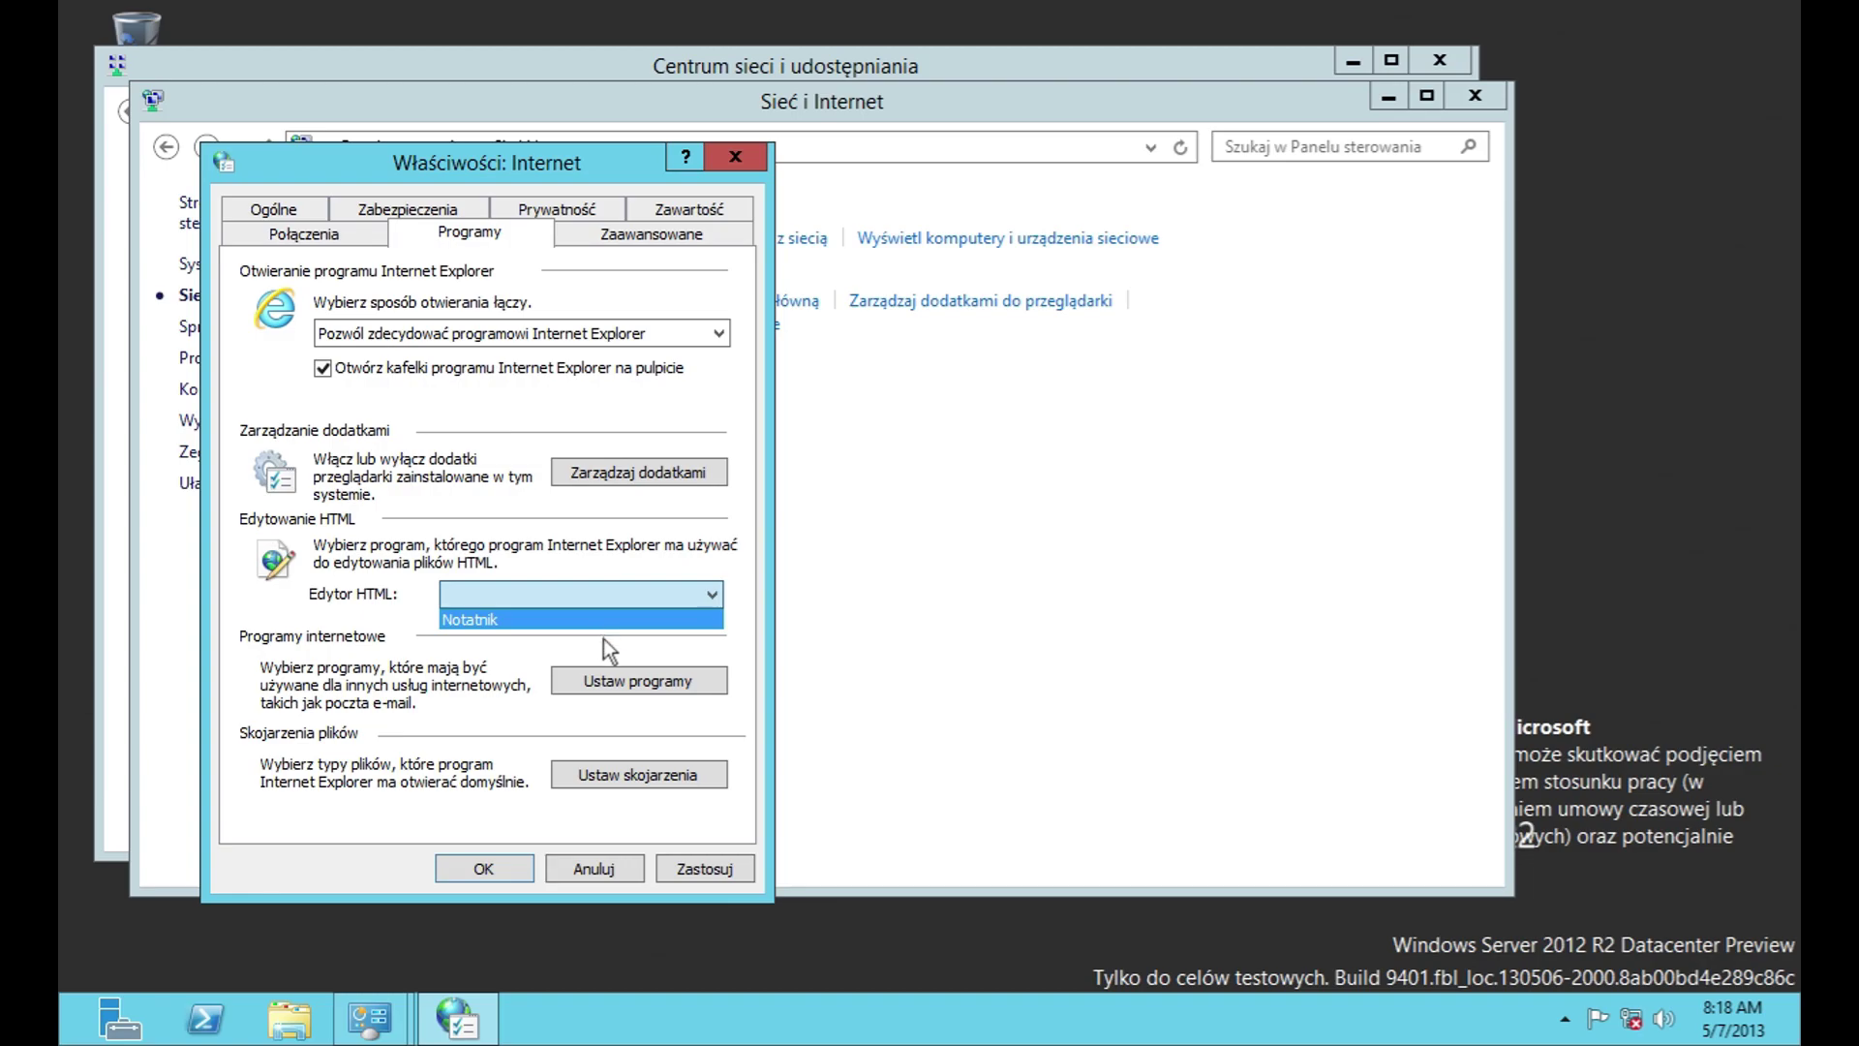
click(602, 623)
Step: Review the default programs page and Internet Explorer's file type associations
click(630, 678)
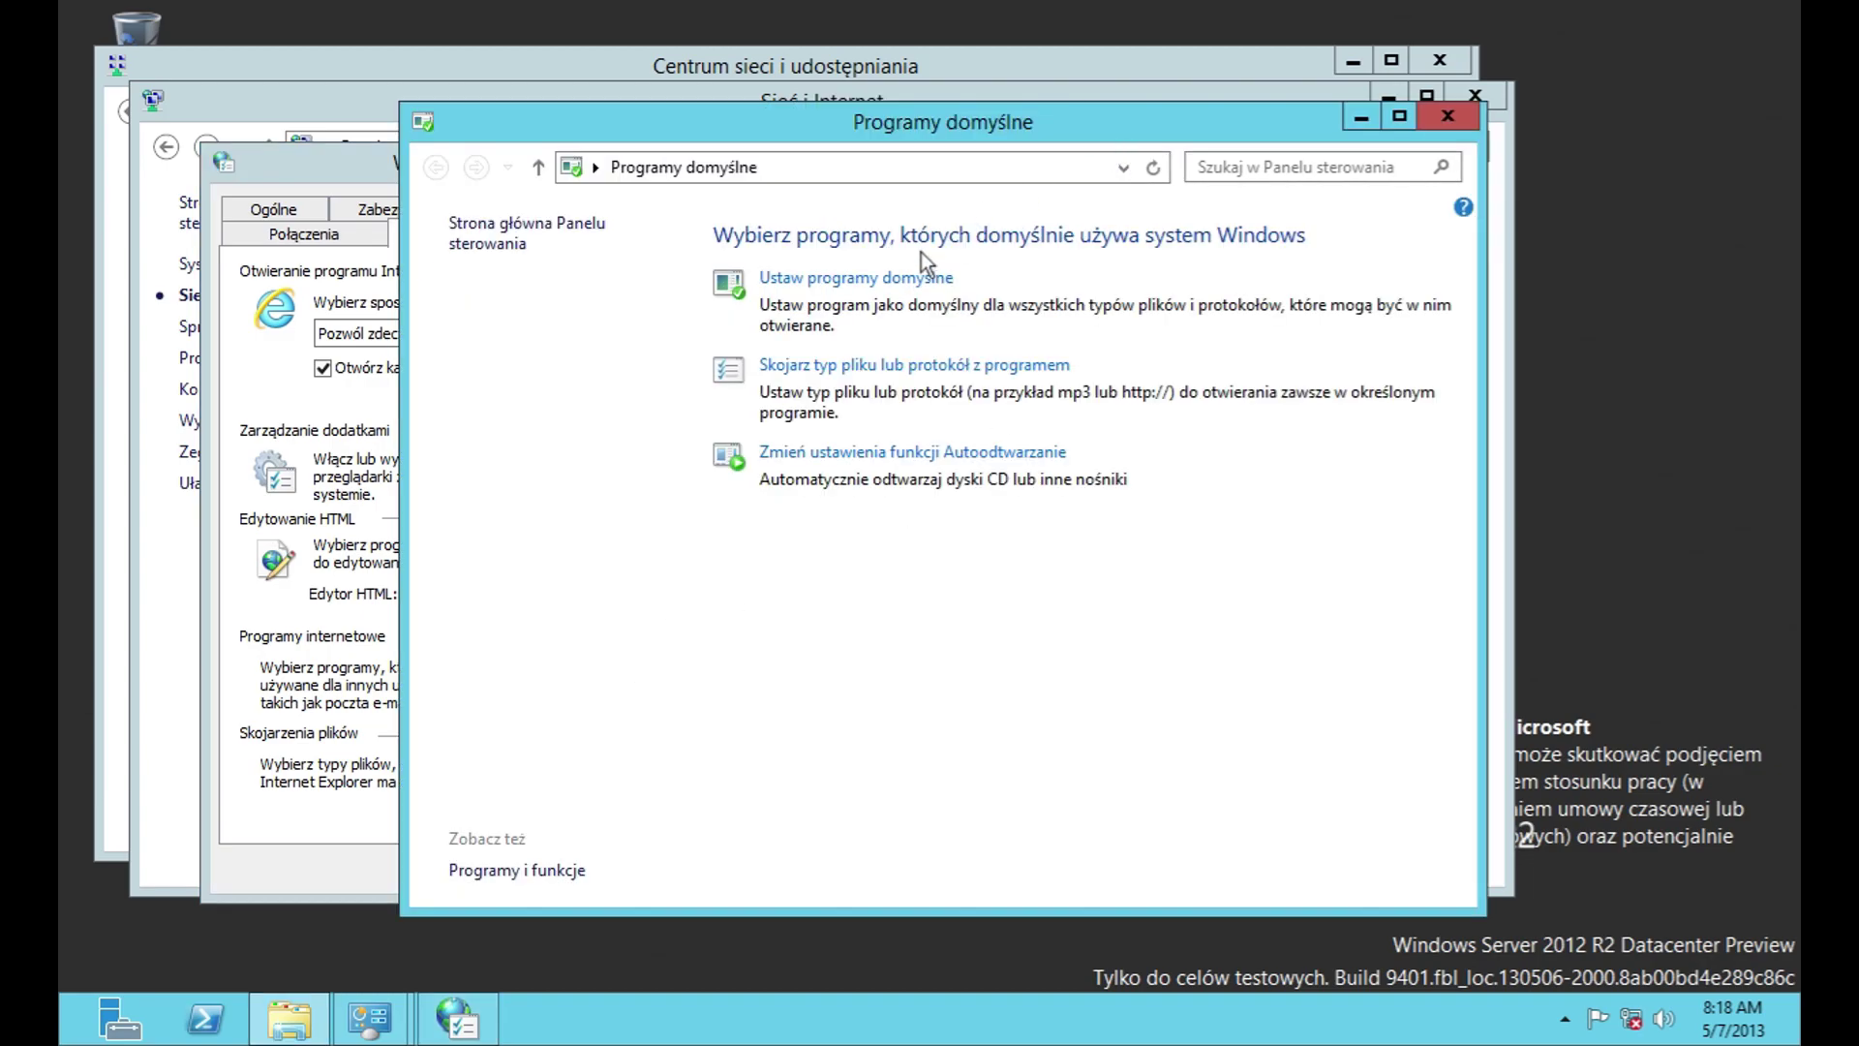
click(892, 293)
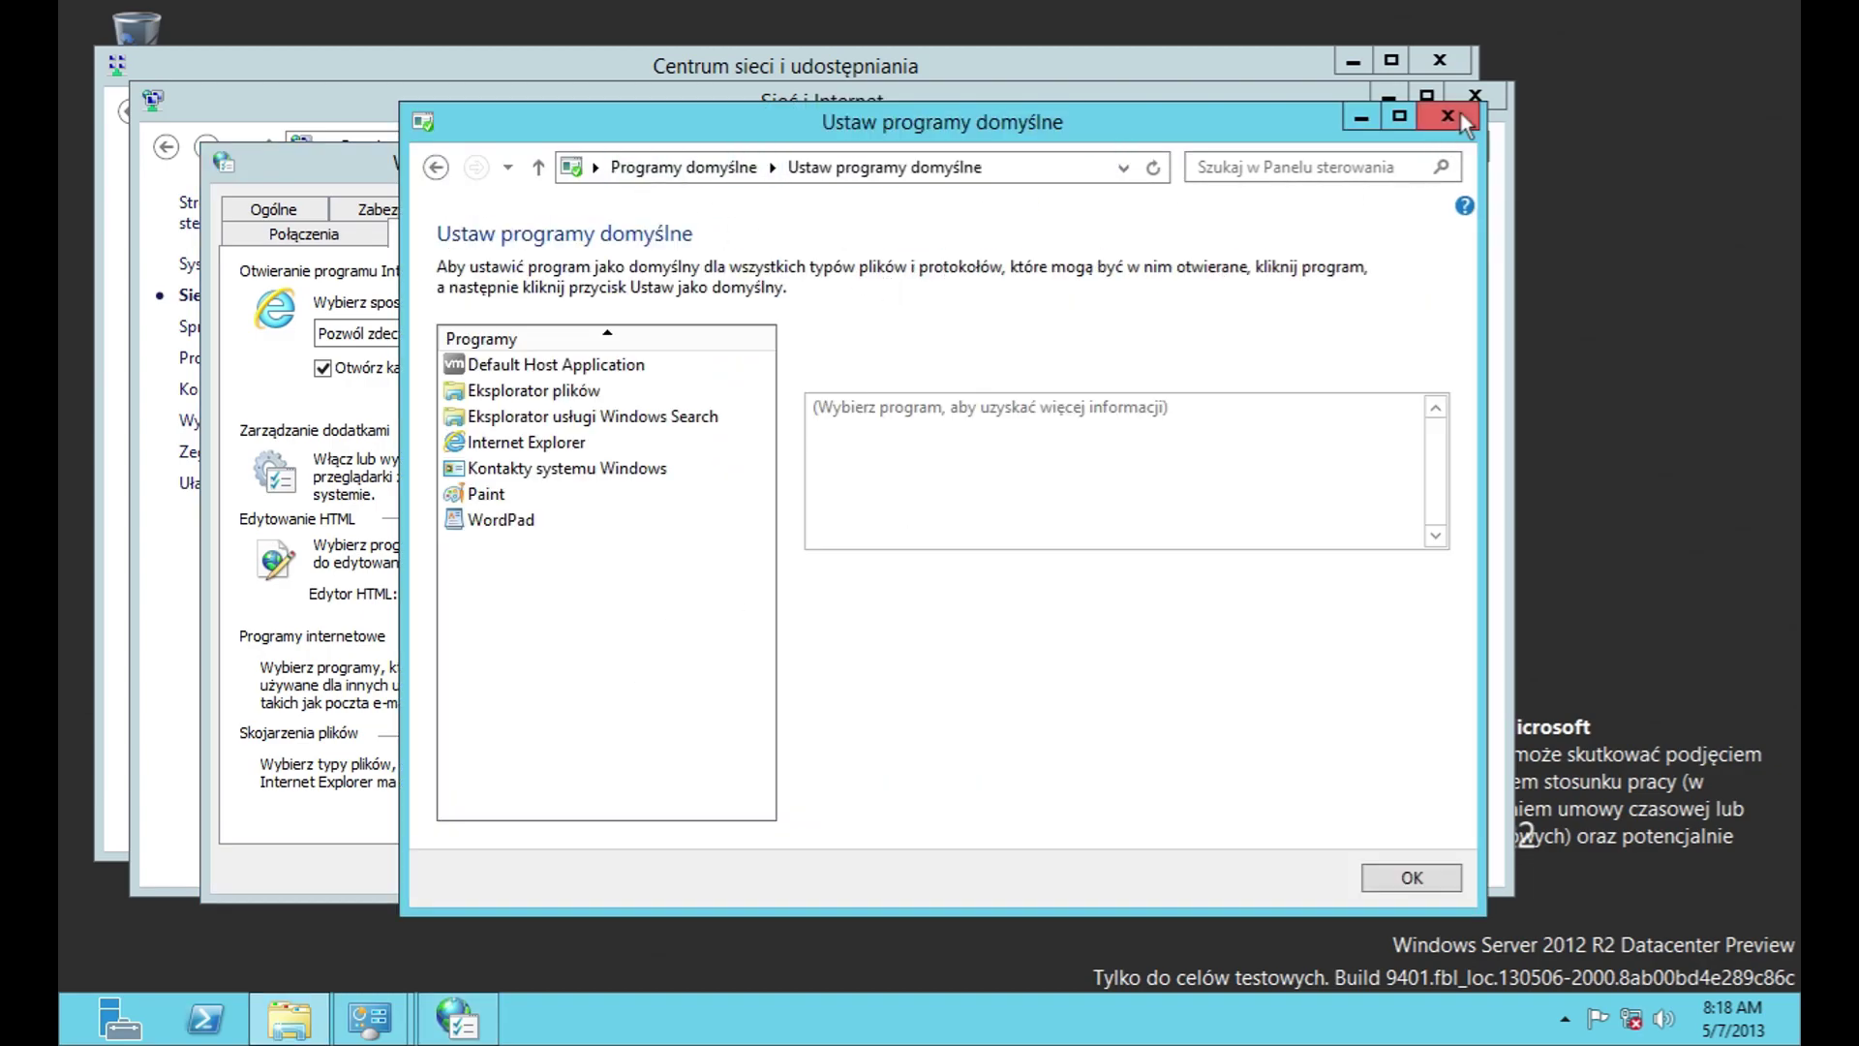
click(1447, 116)
click(643, 777)
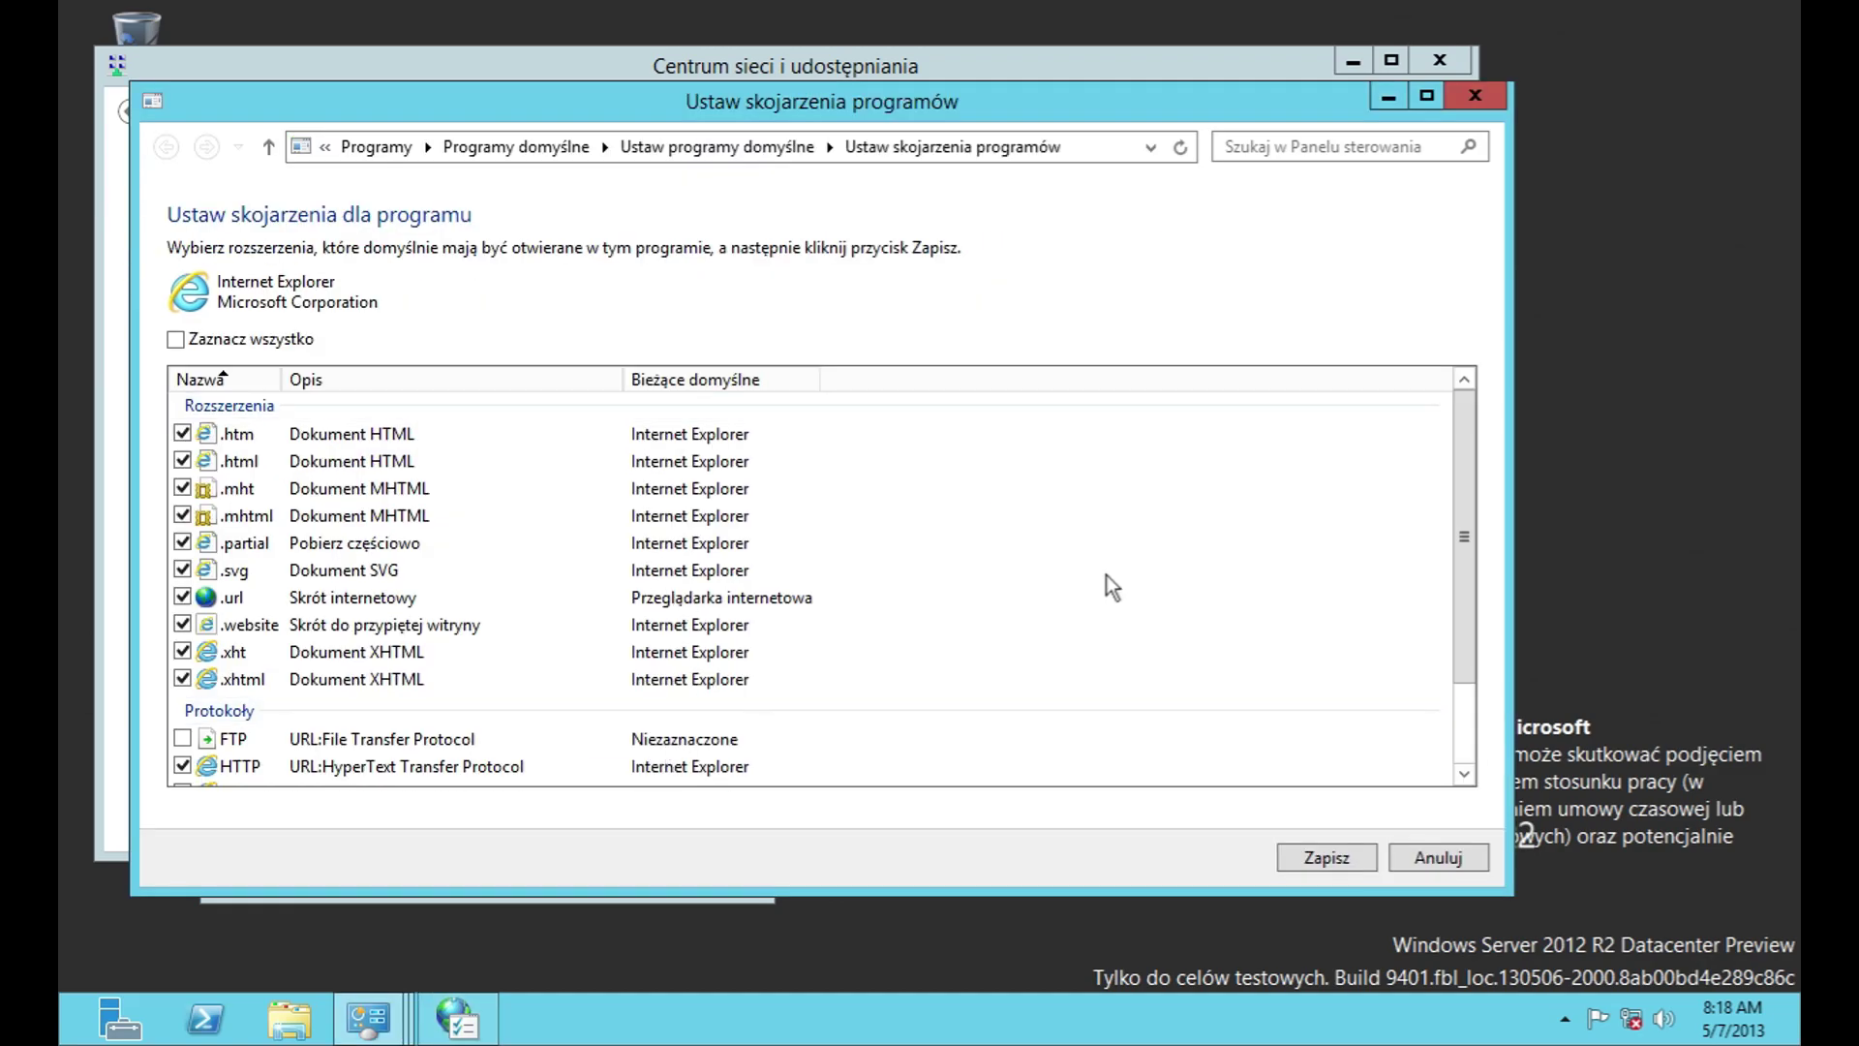
scroll(1464, 532, down, 2)
click(1474, 96)
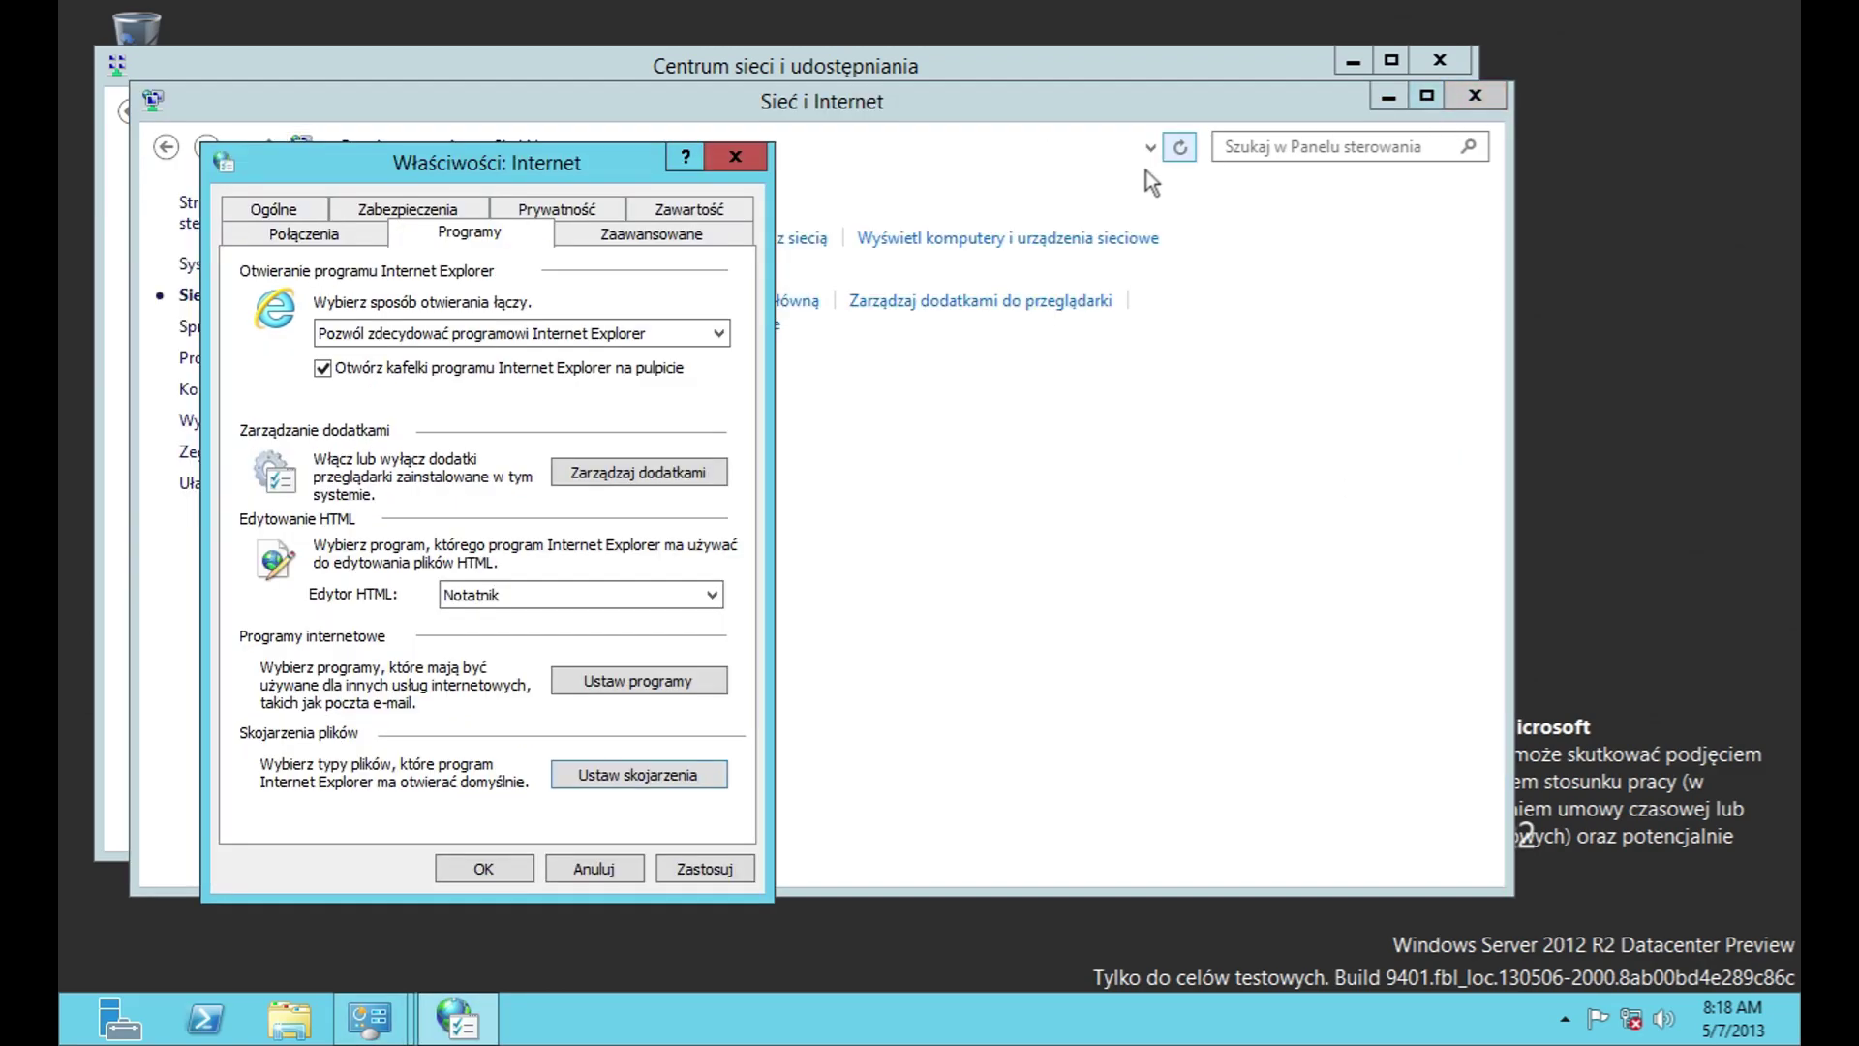
key(ctrl+shift+Tab)
Step: Cancel the connection setup, add-connection, VPN and LAN dialogs, then close Internet Properties
click(661, 285)
key(Escape)
click(643, 384)
click(845, 817)
click(639, 434)
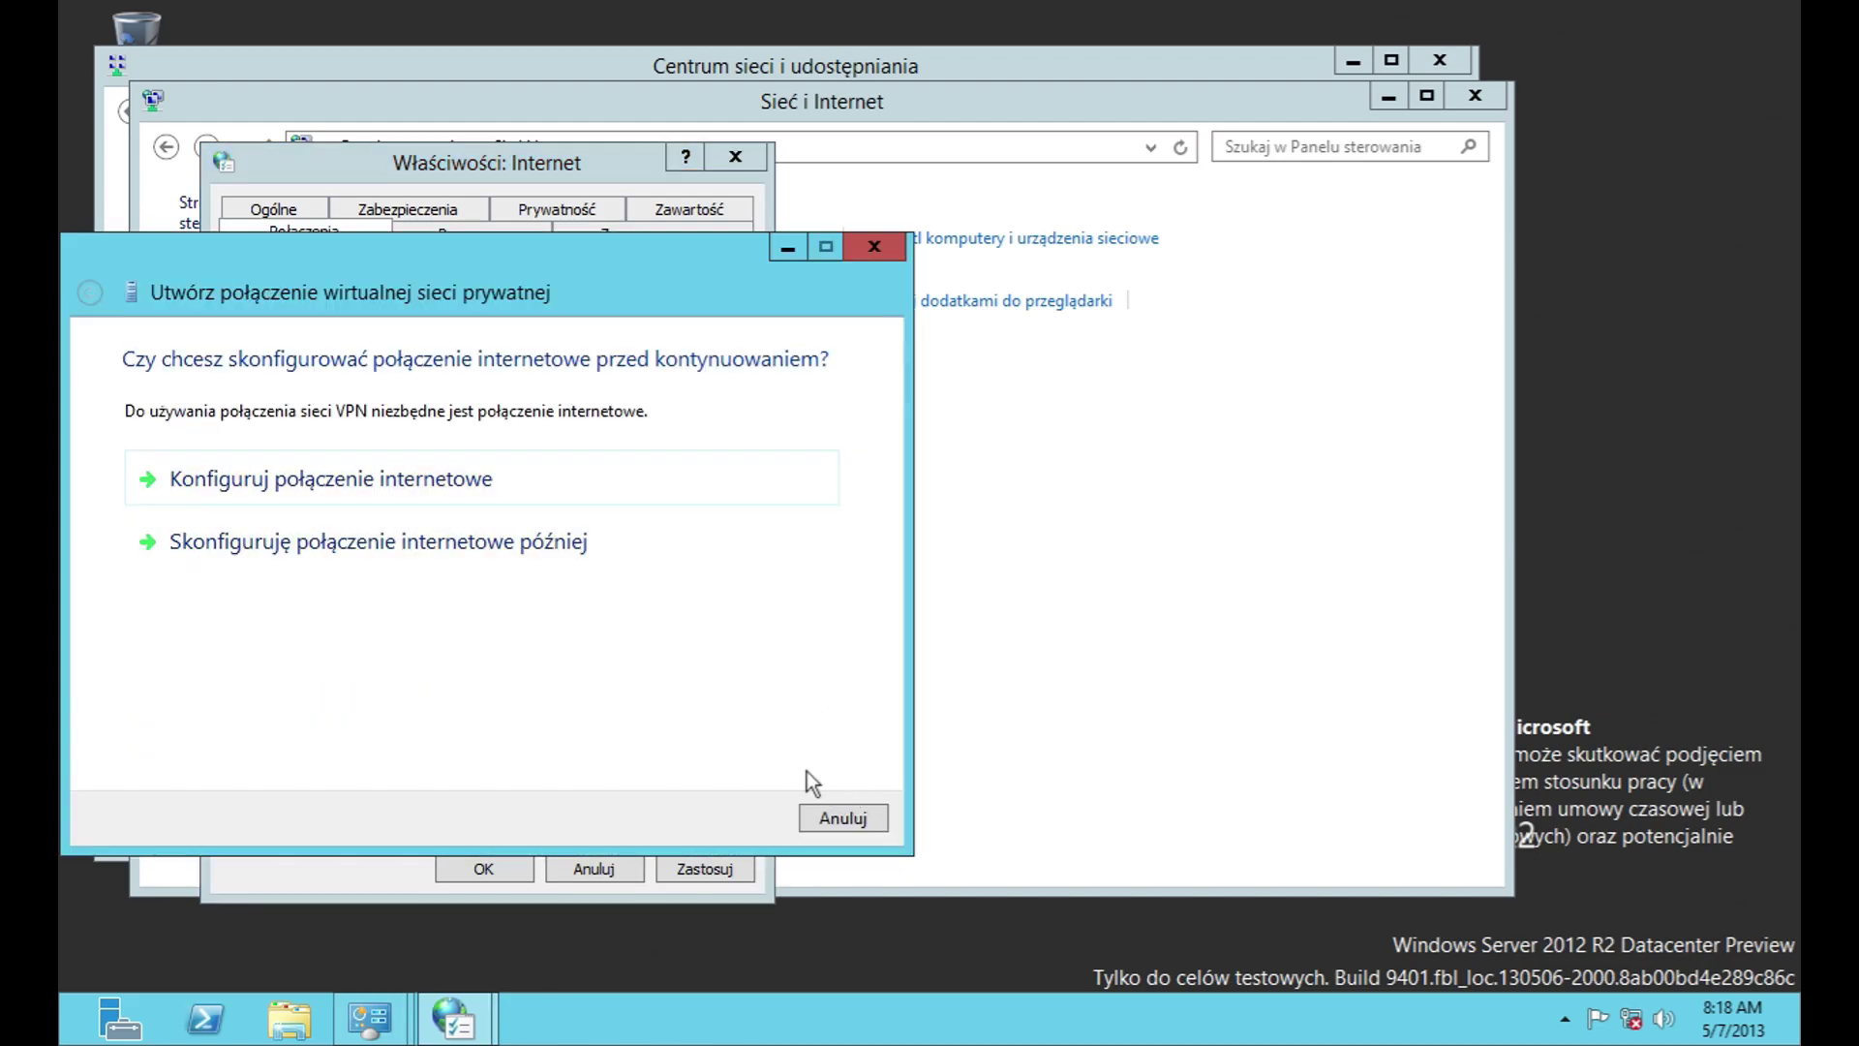
click(841, 817)
click(710, 716)
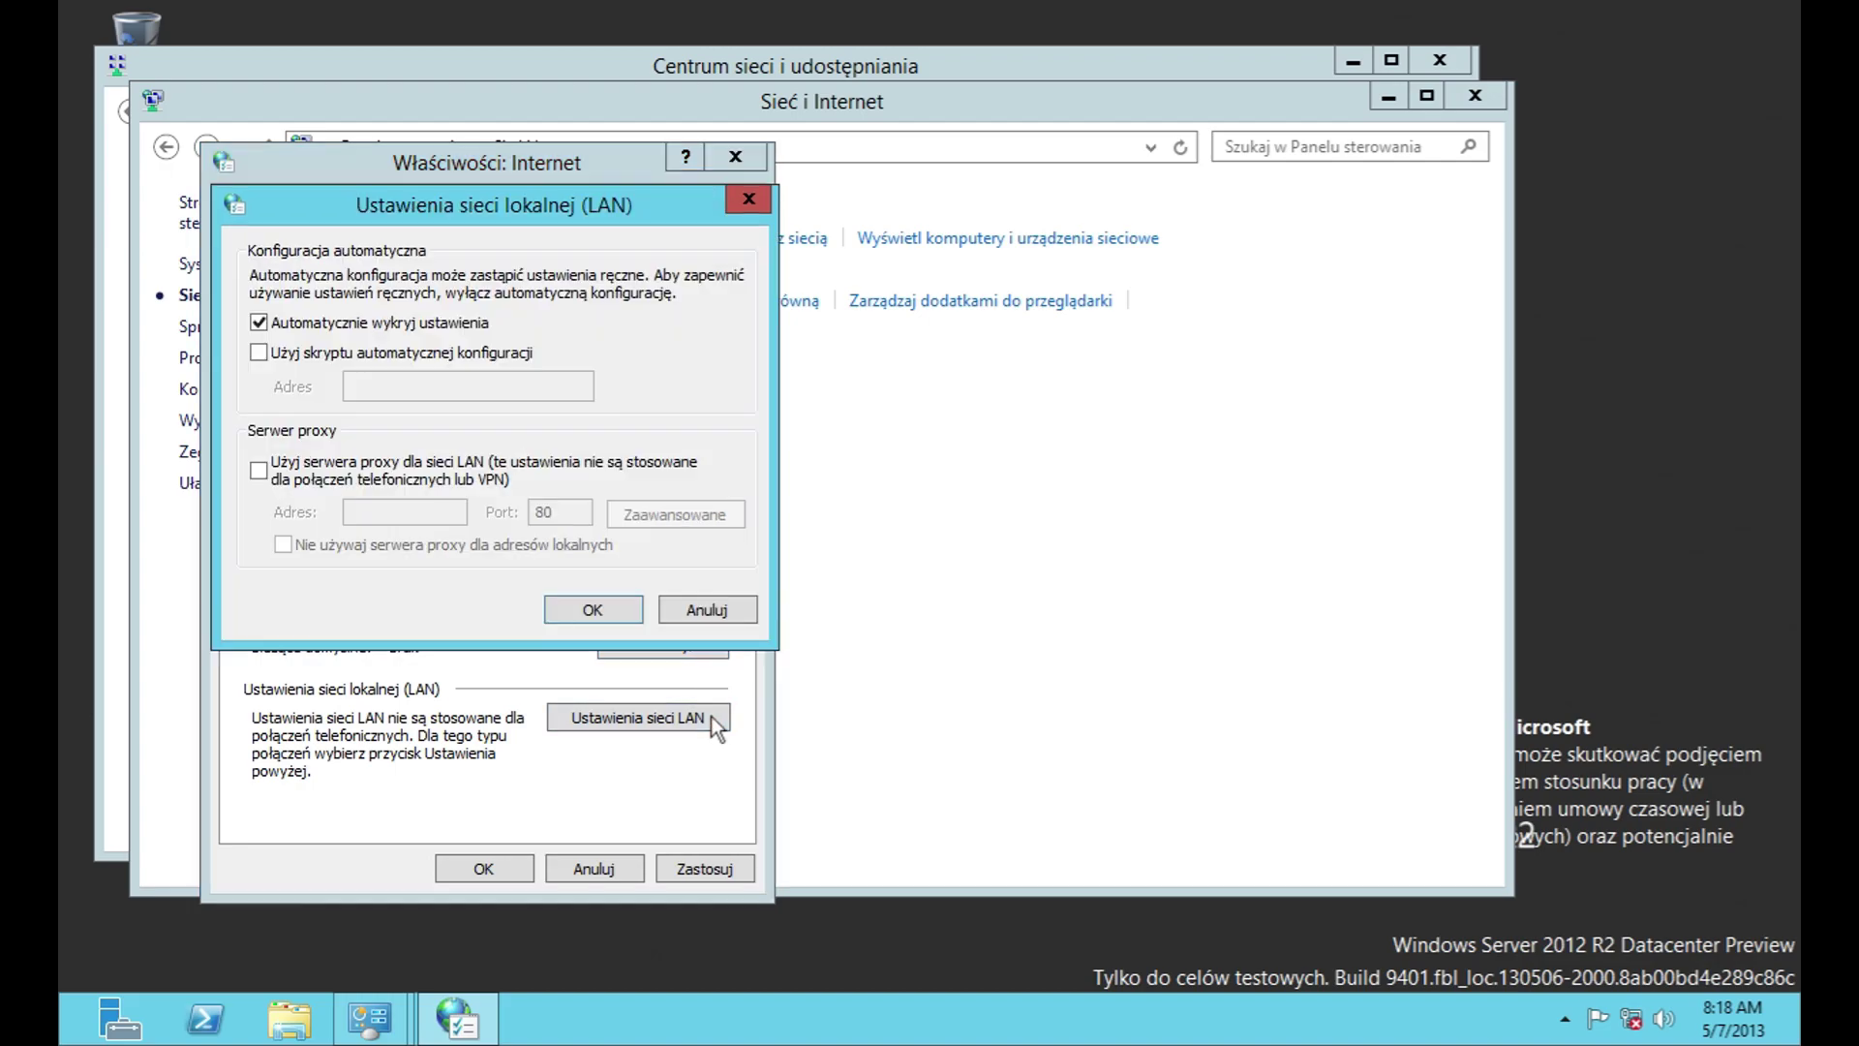
click(713, 605)
click(733, 156)
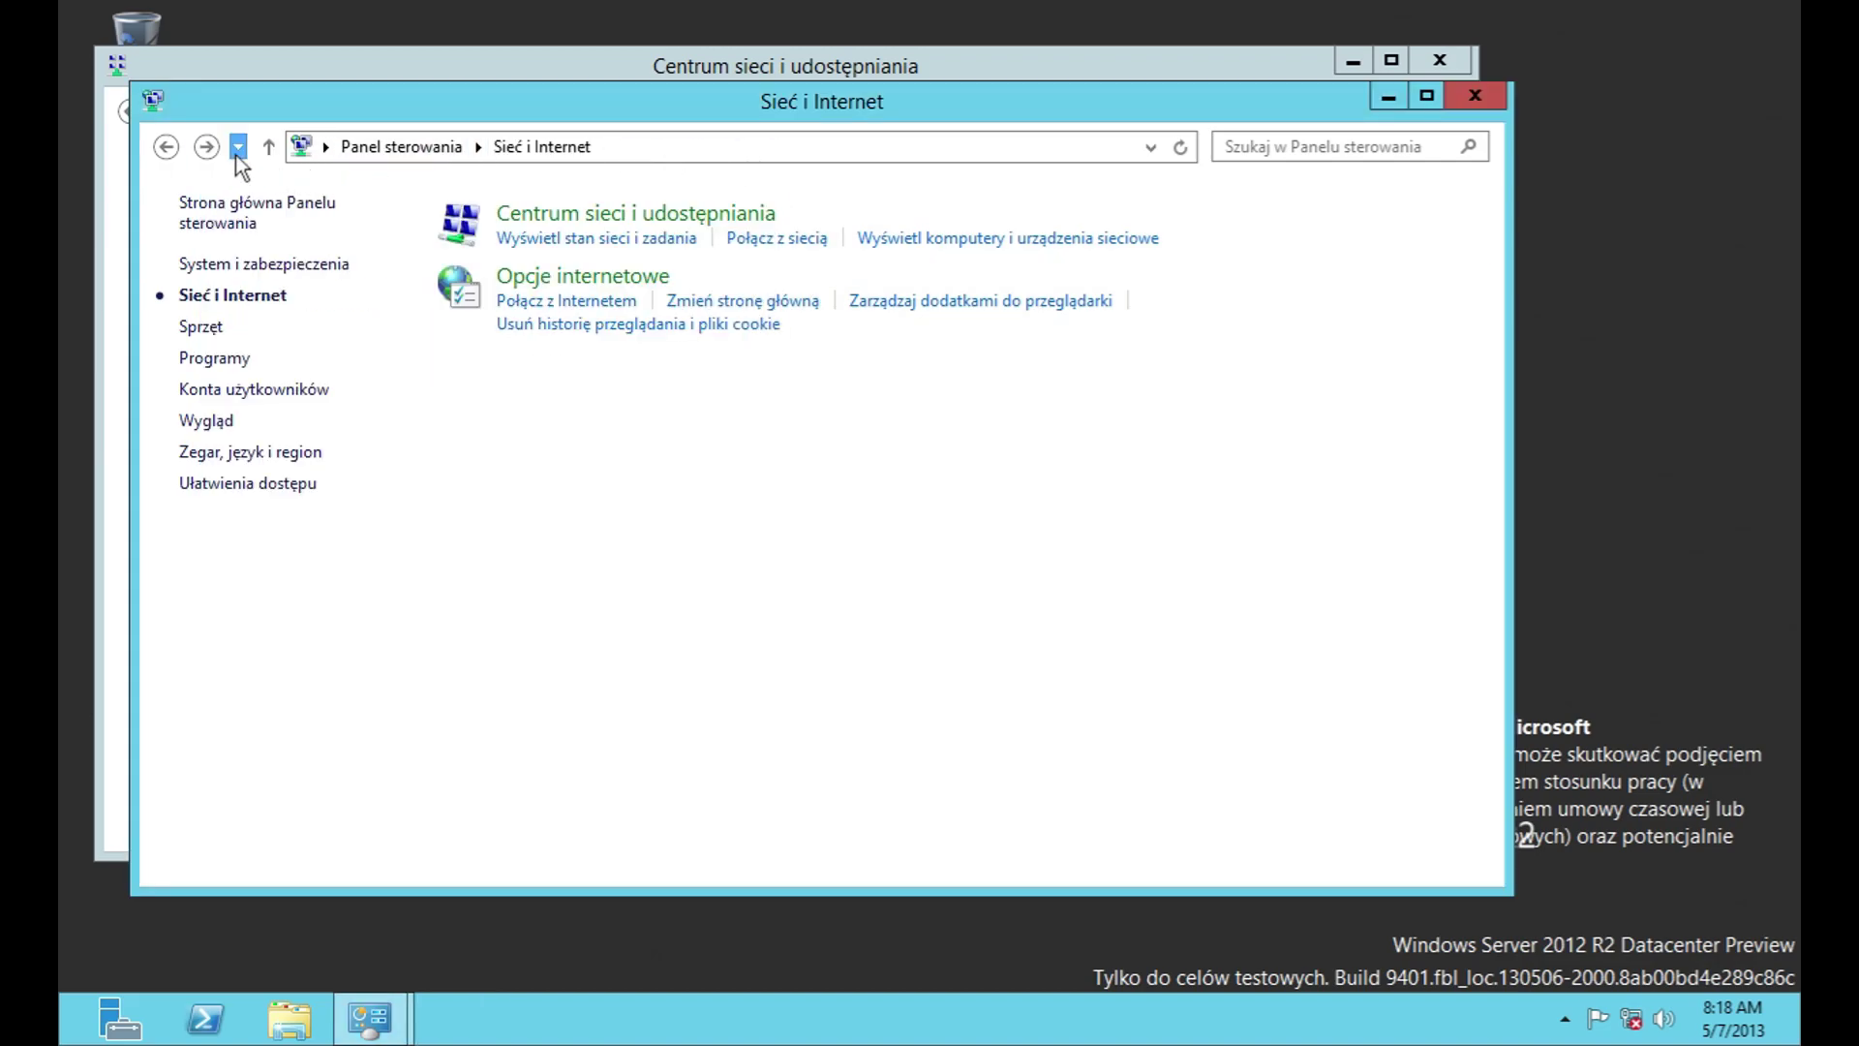
Step: Open Devices and Printers under Hardware, then start and cancel the Add a device search
click(388, 157)
click(448, 459)
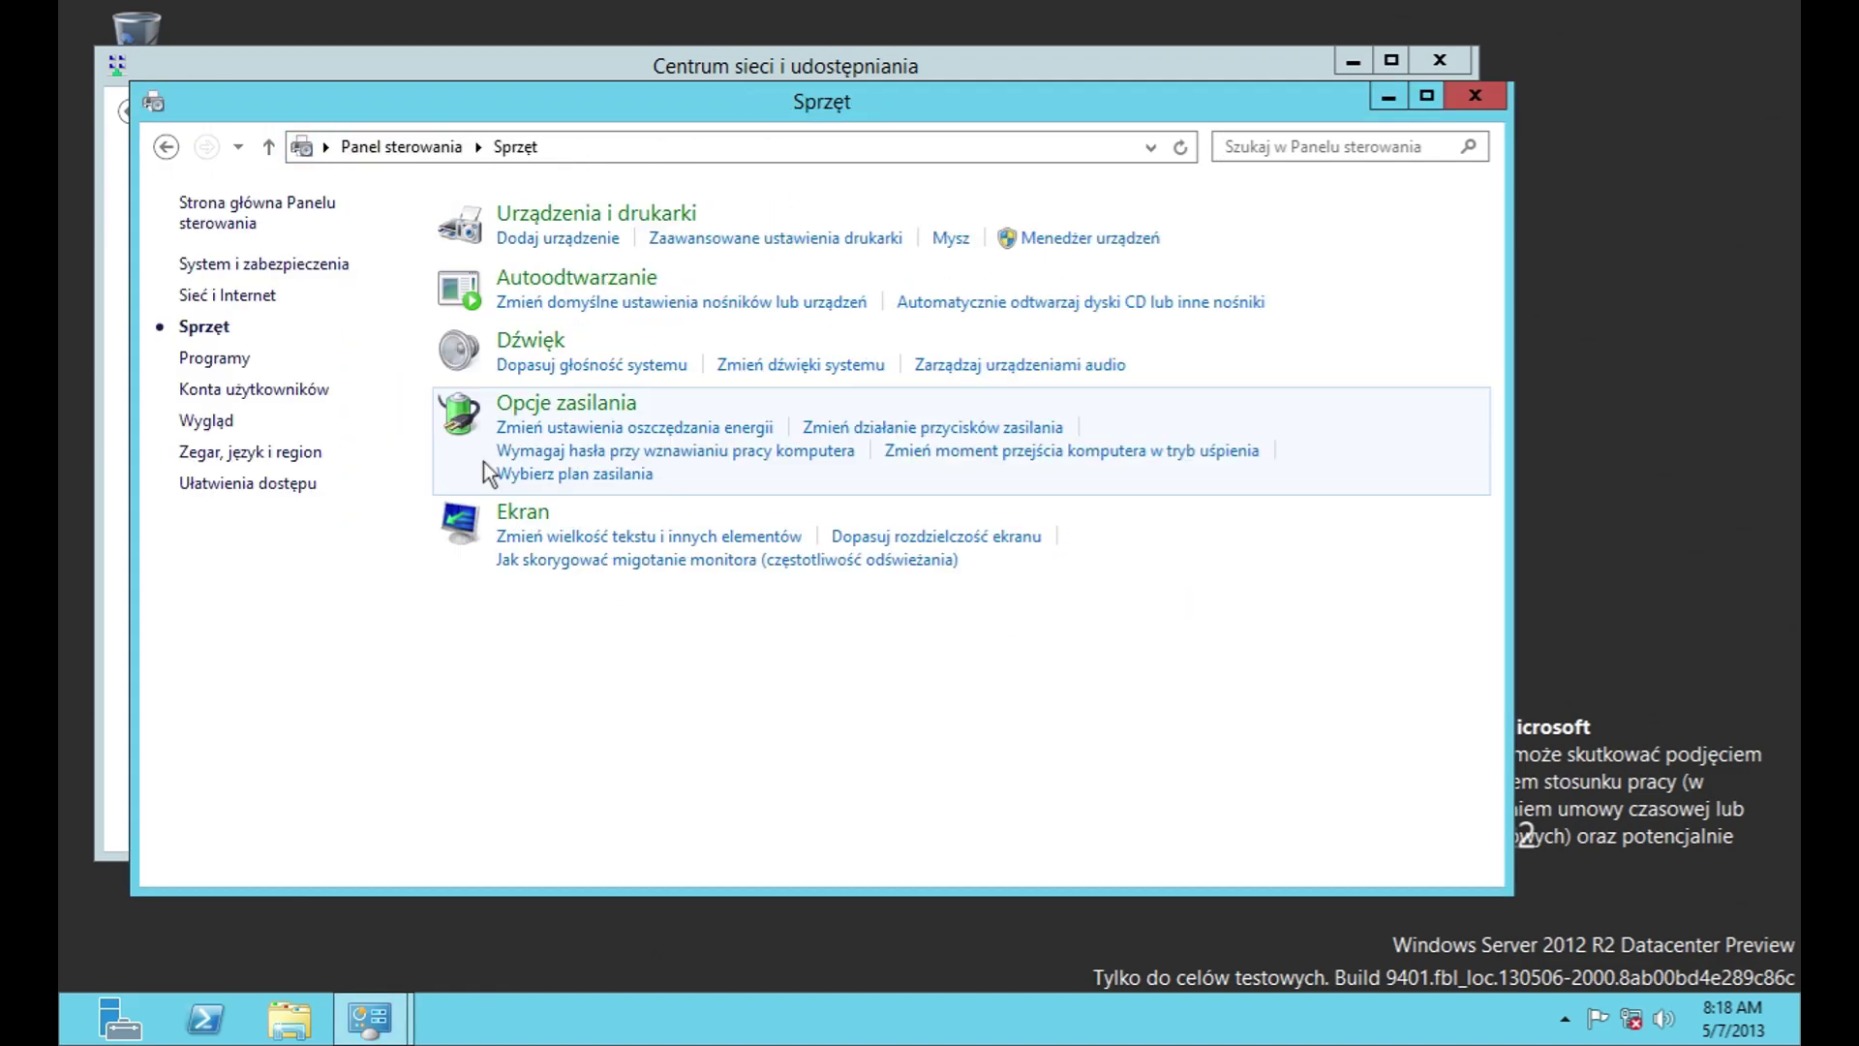
click(670, 211)
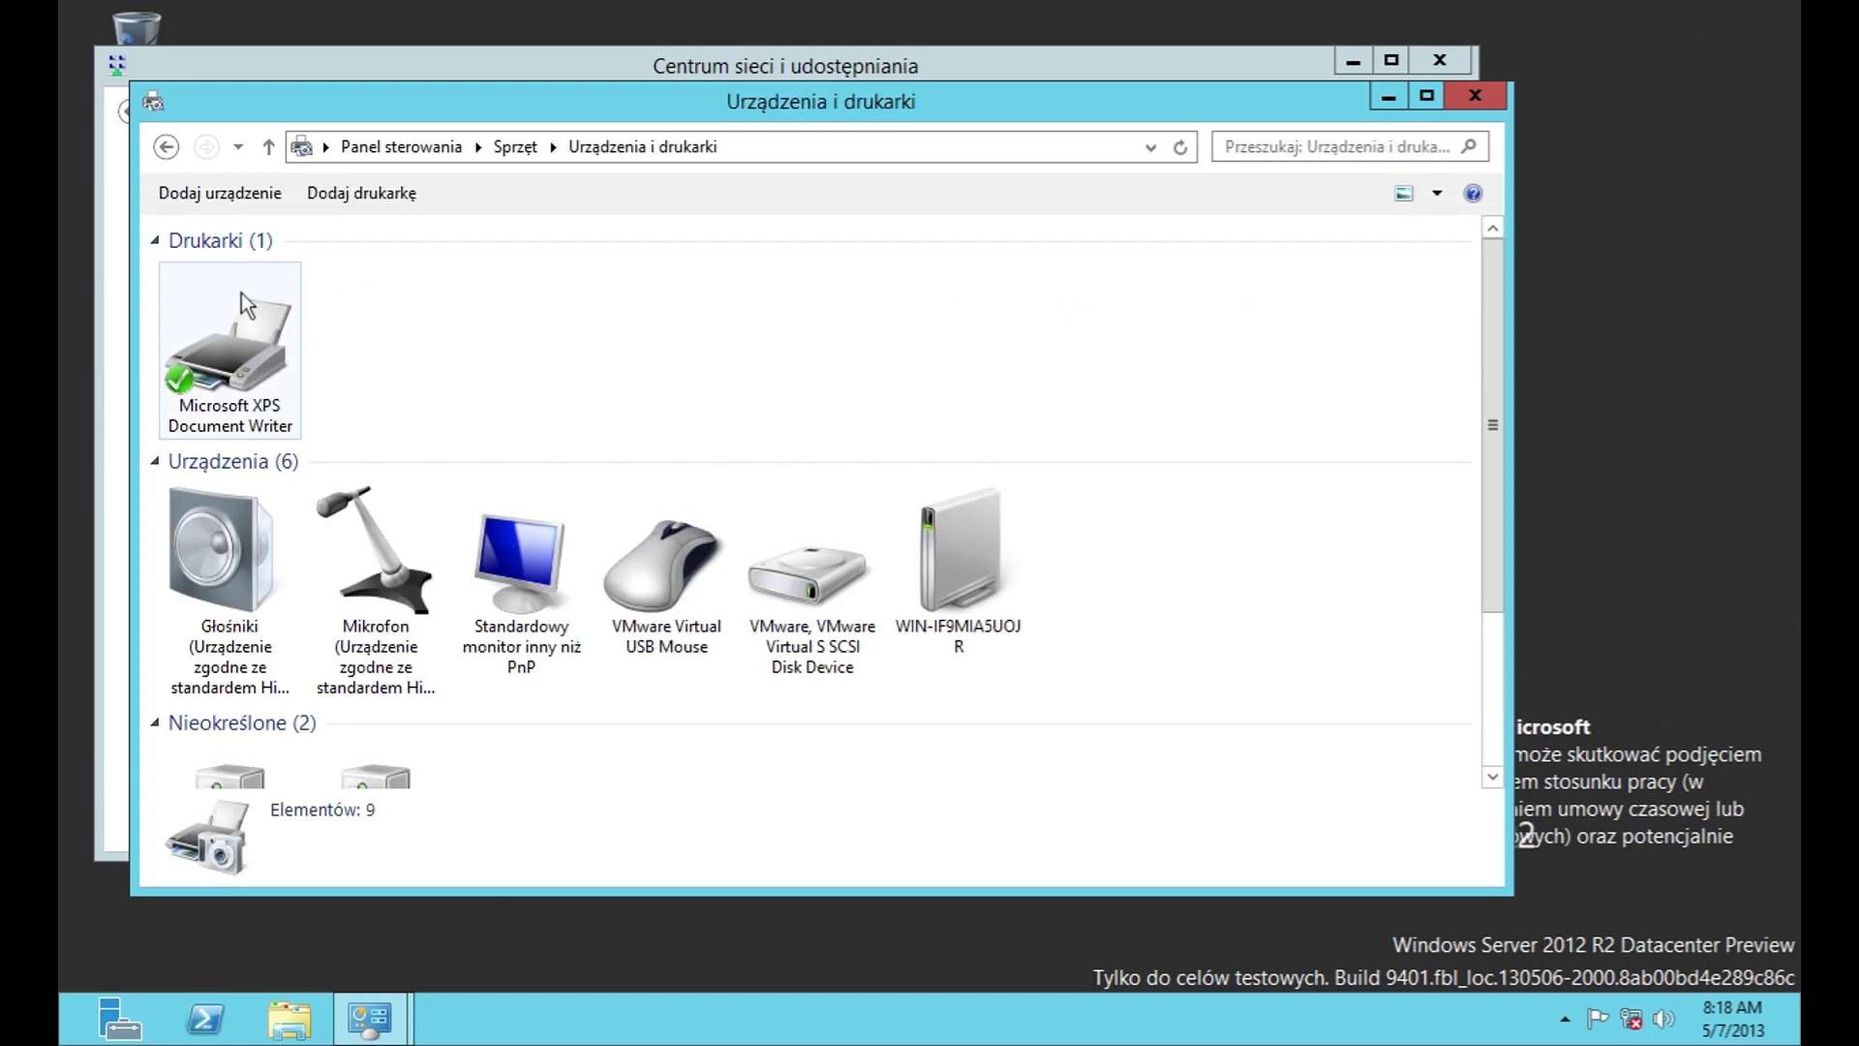
click(239, 196)
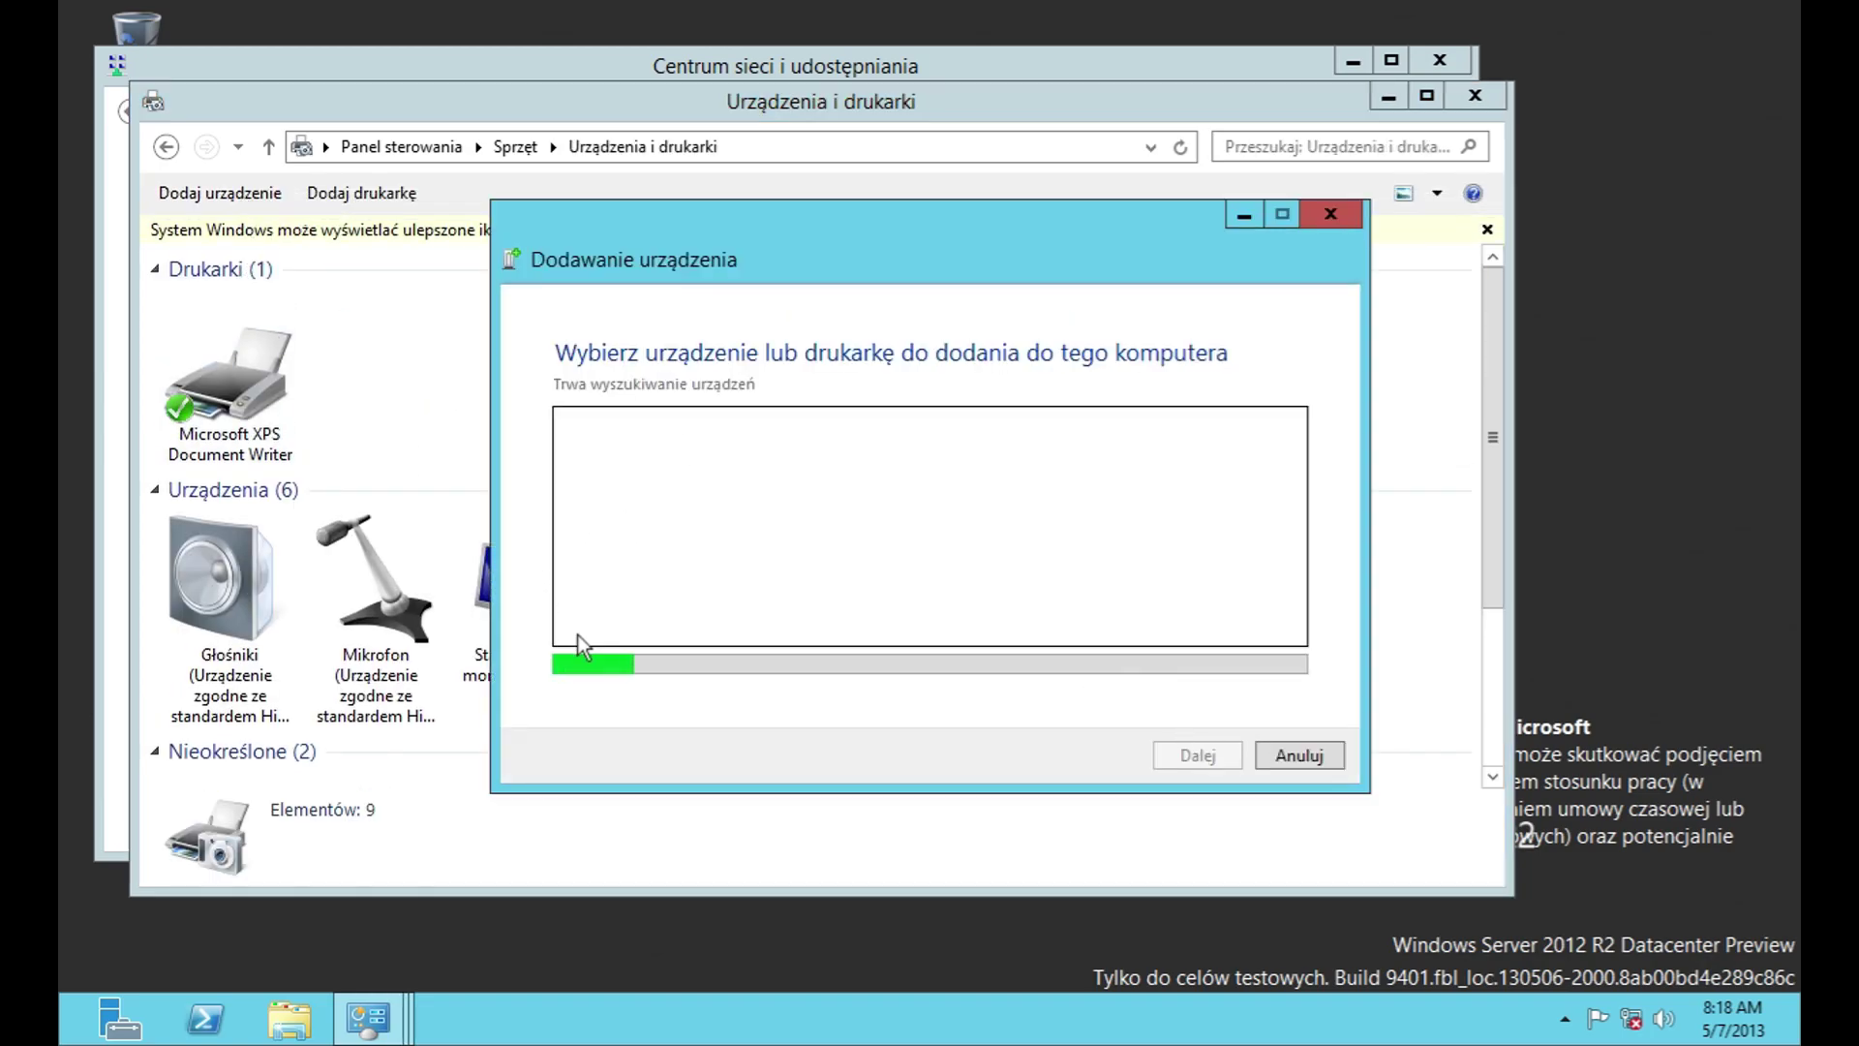
click(1298, 755)
Step: Explore the Add a printer wizard's TCP/IP and network printer options, then cancel without adding
click(361, 193)
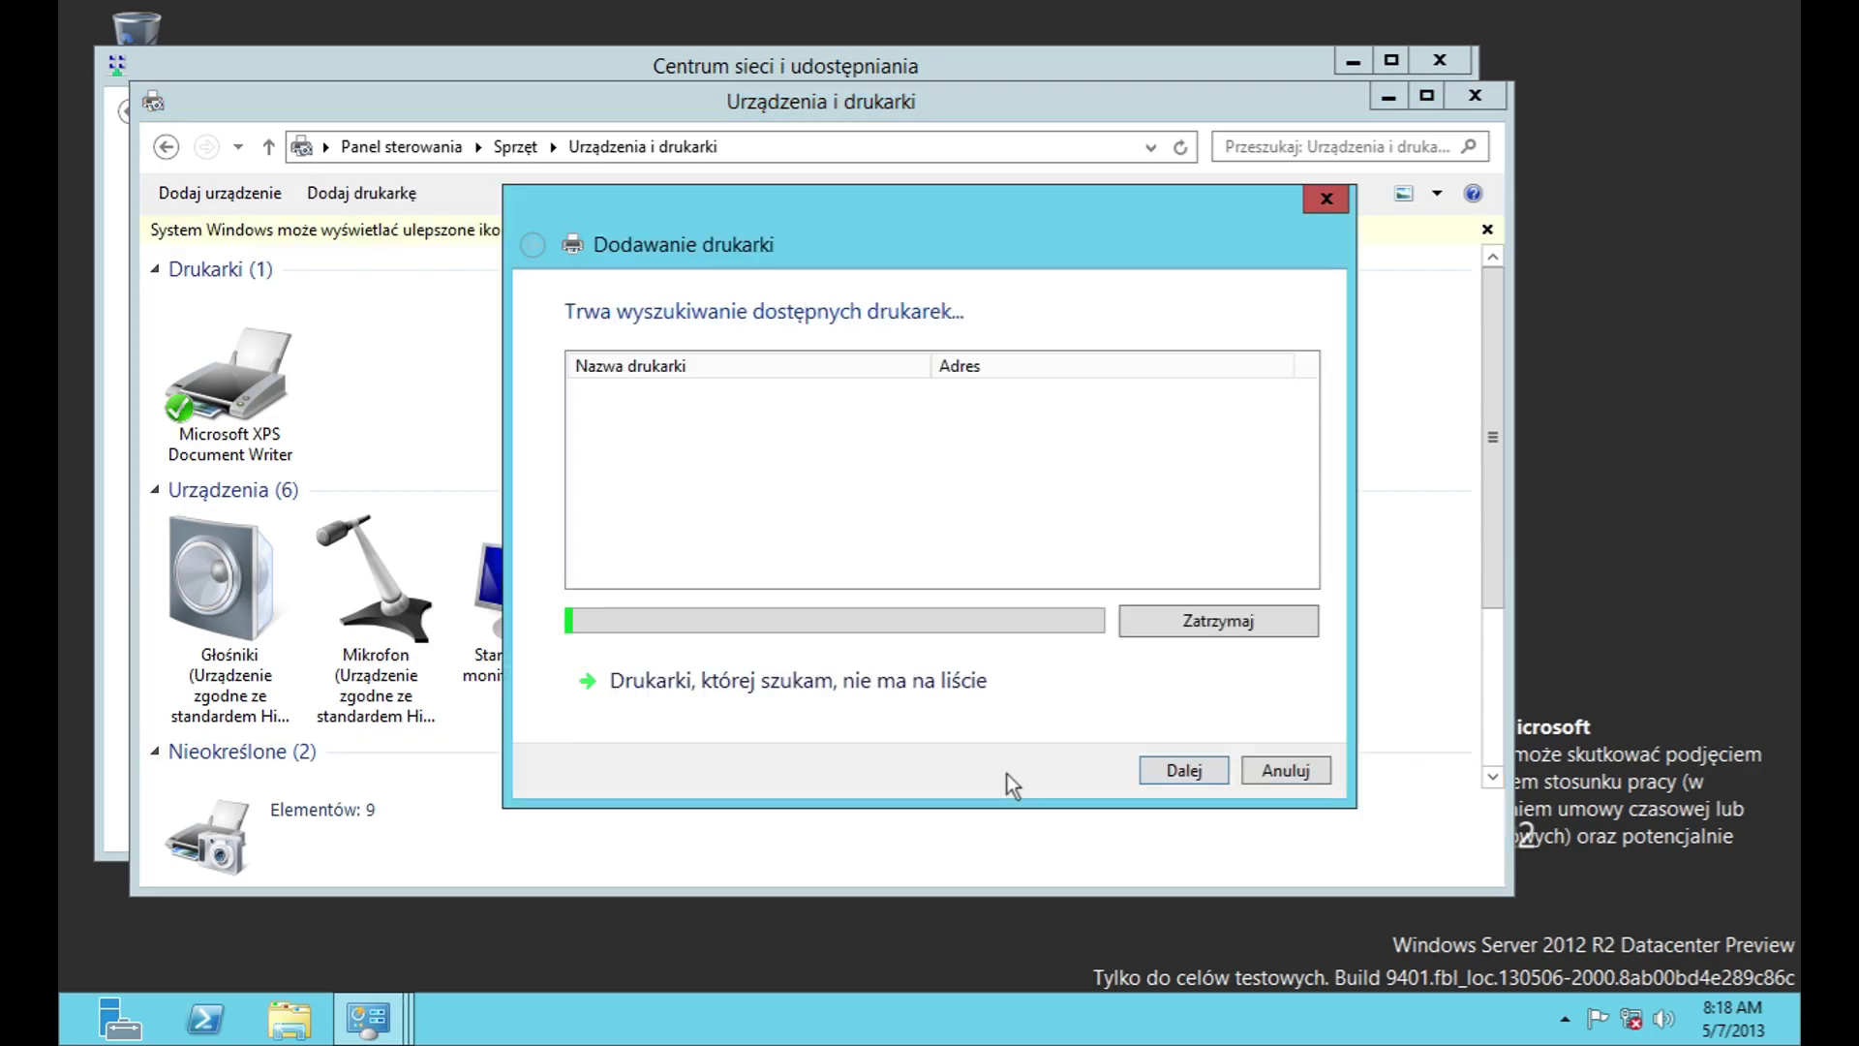
click(875, 683)
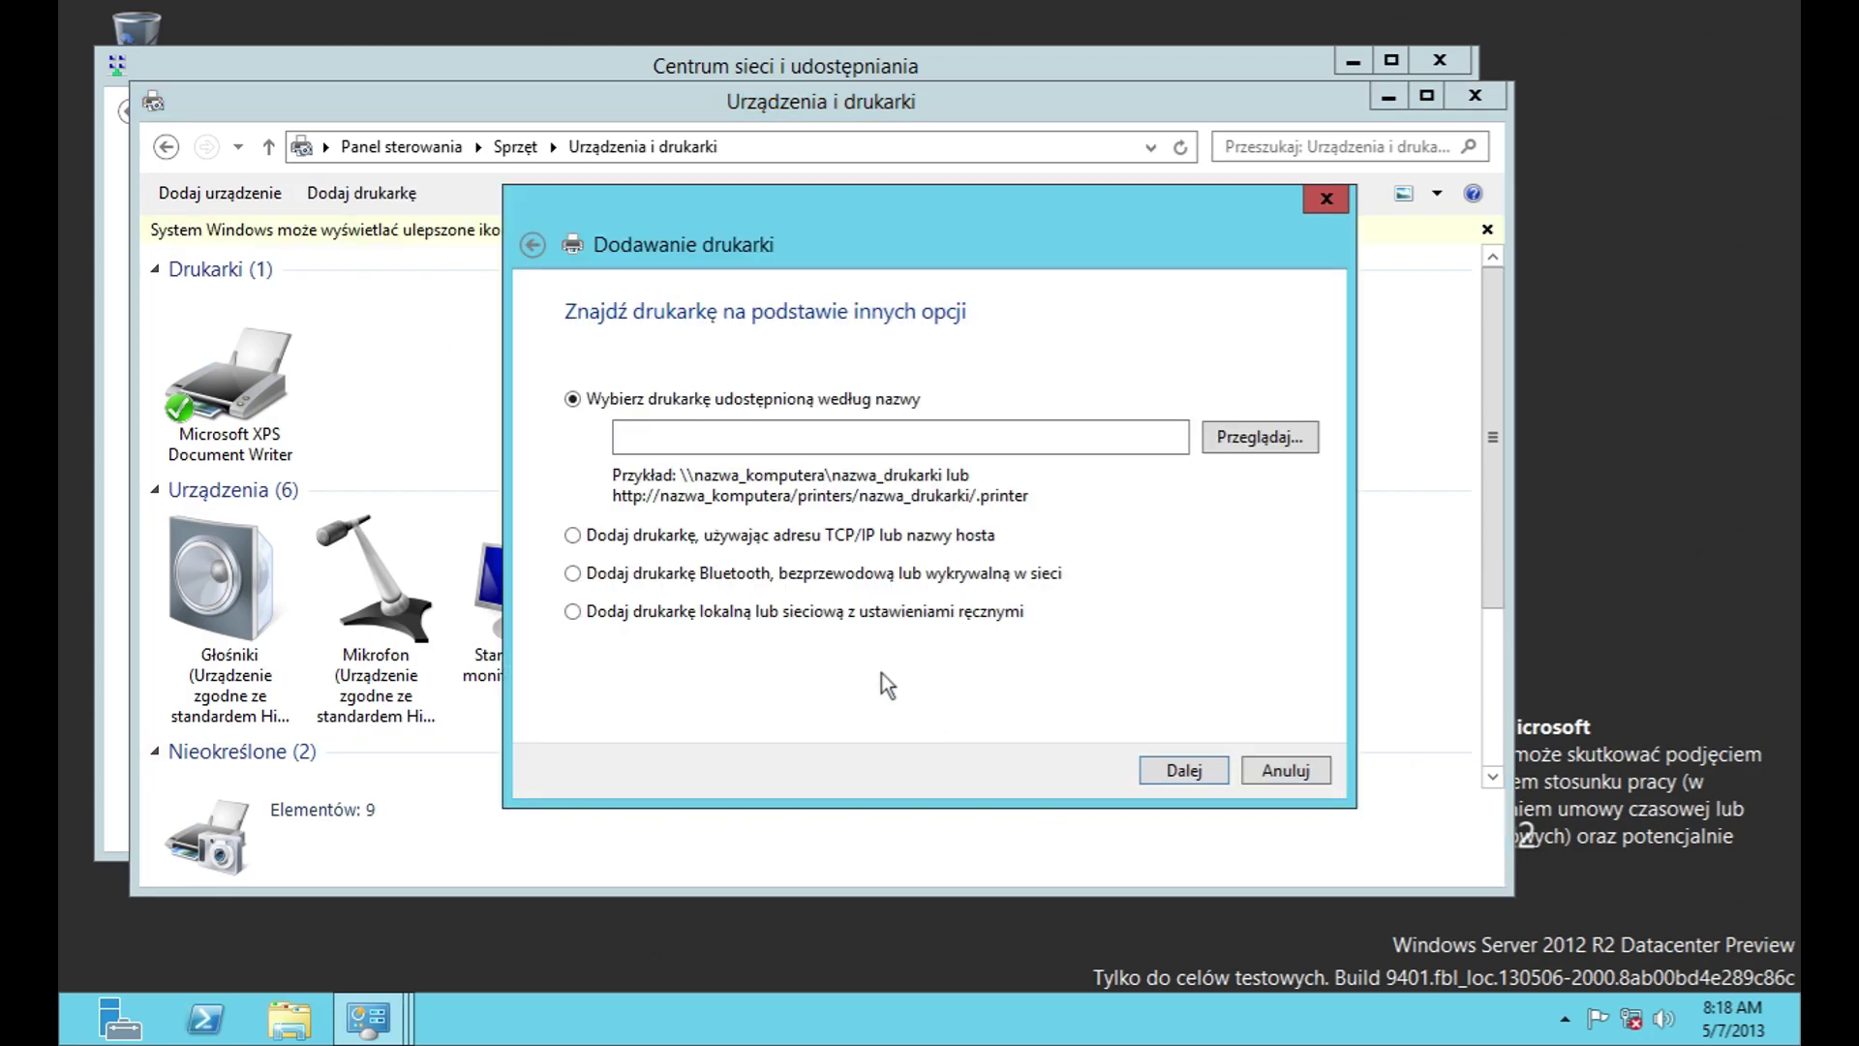
click(760, 538)
click(1167, 772)
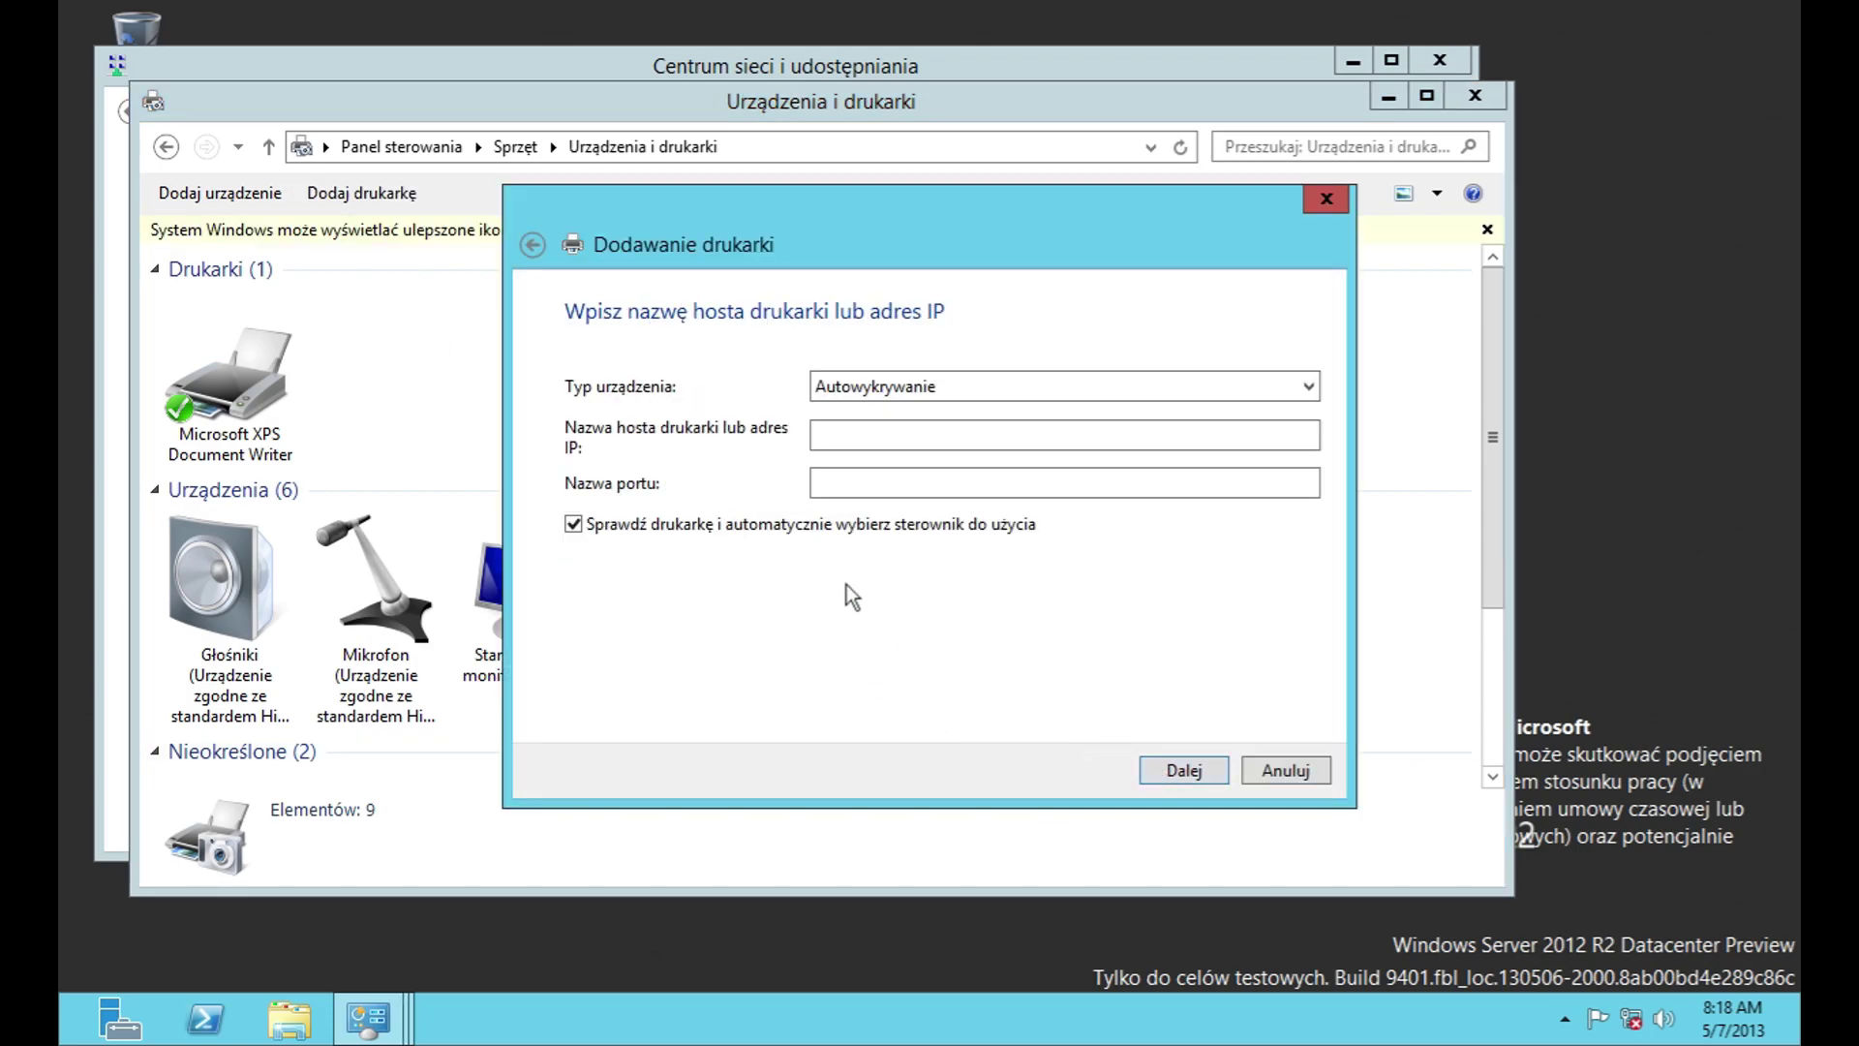
click(532, 245)
click(744, 573)
click(1165, 771)
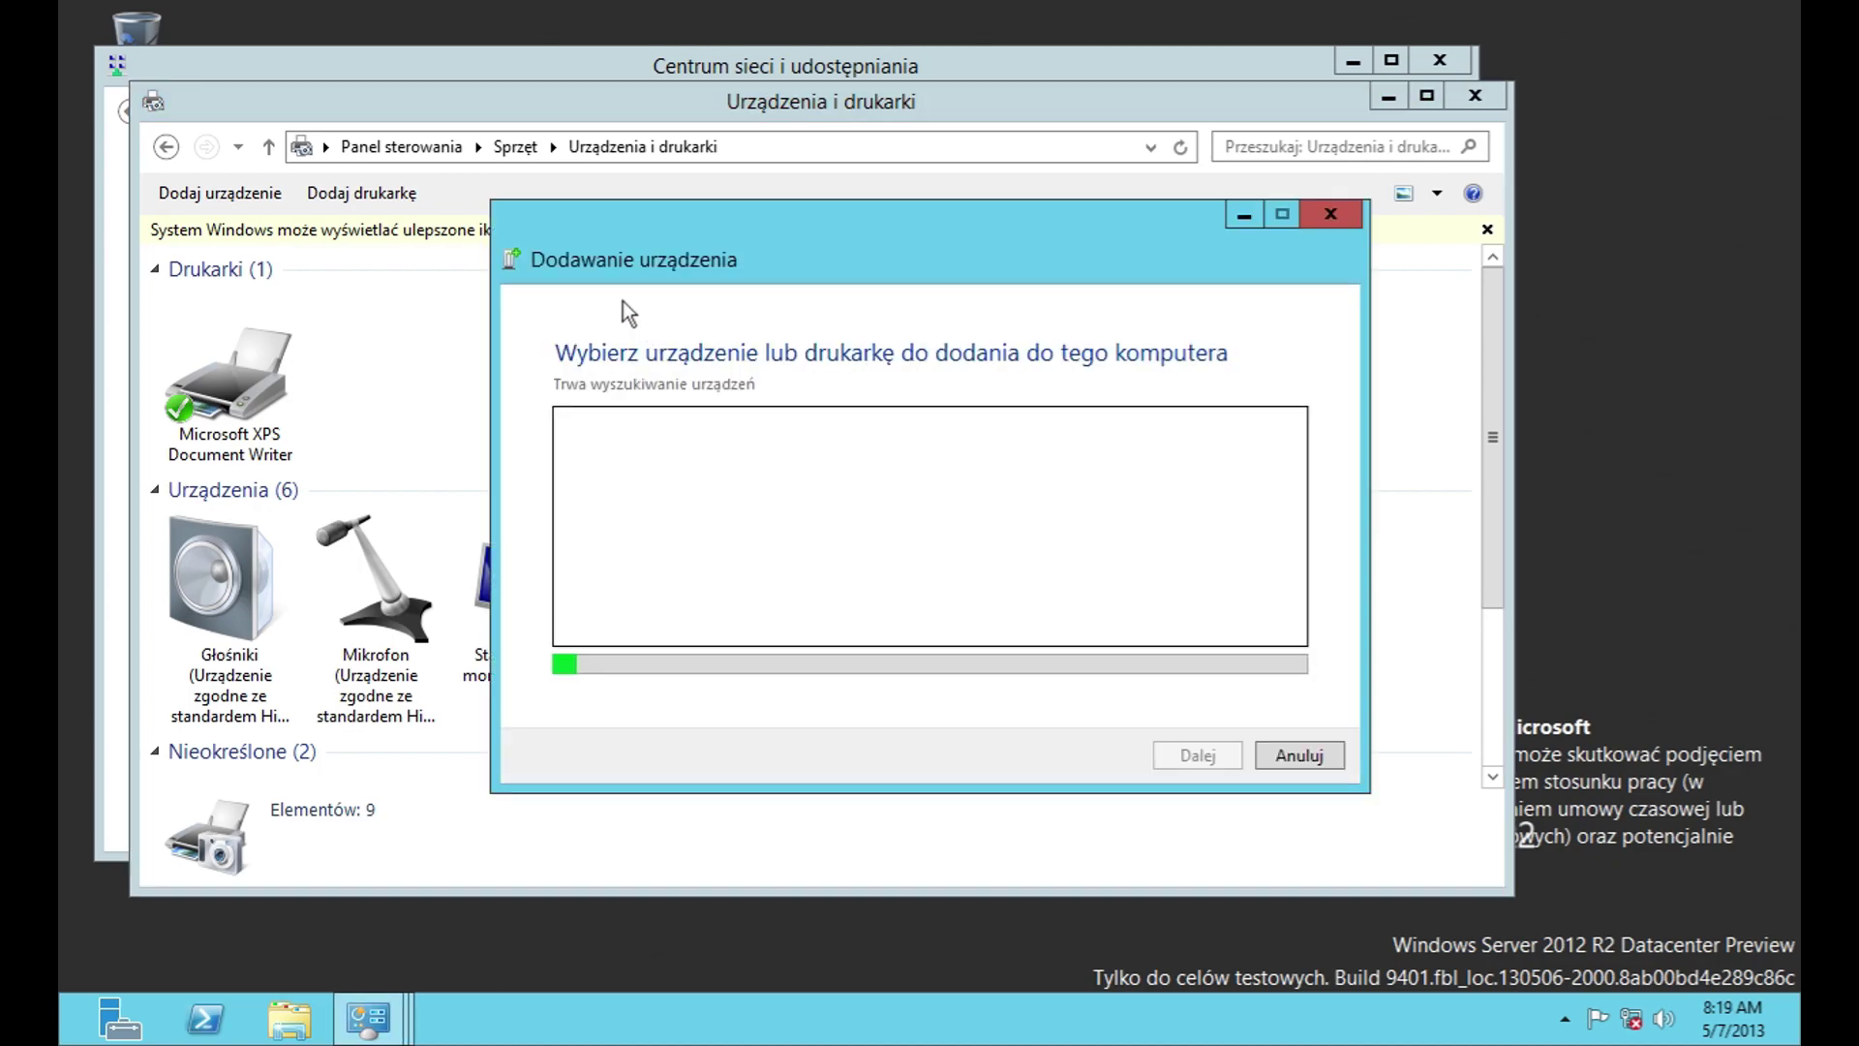
click(1286, 770)
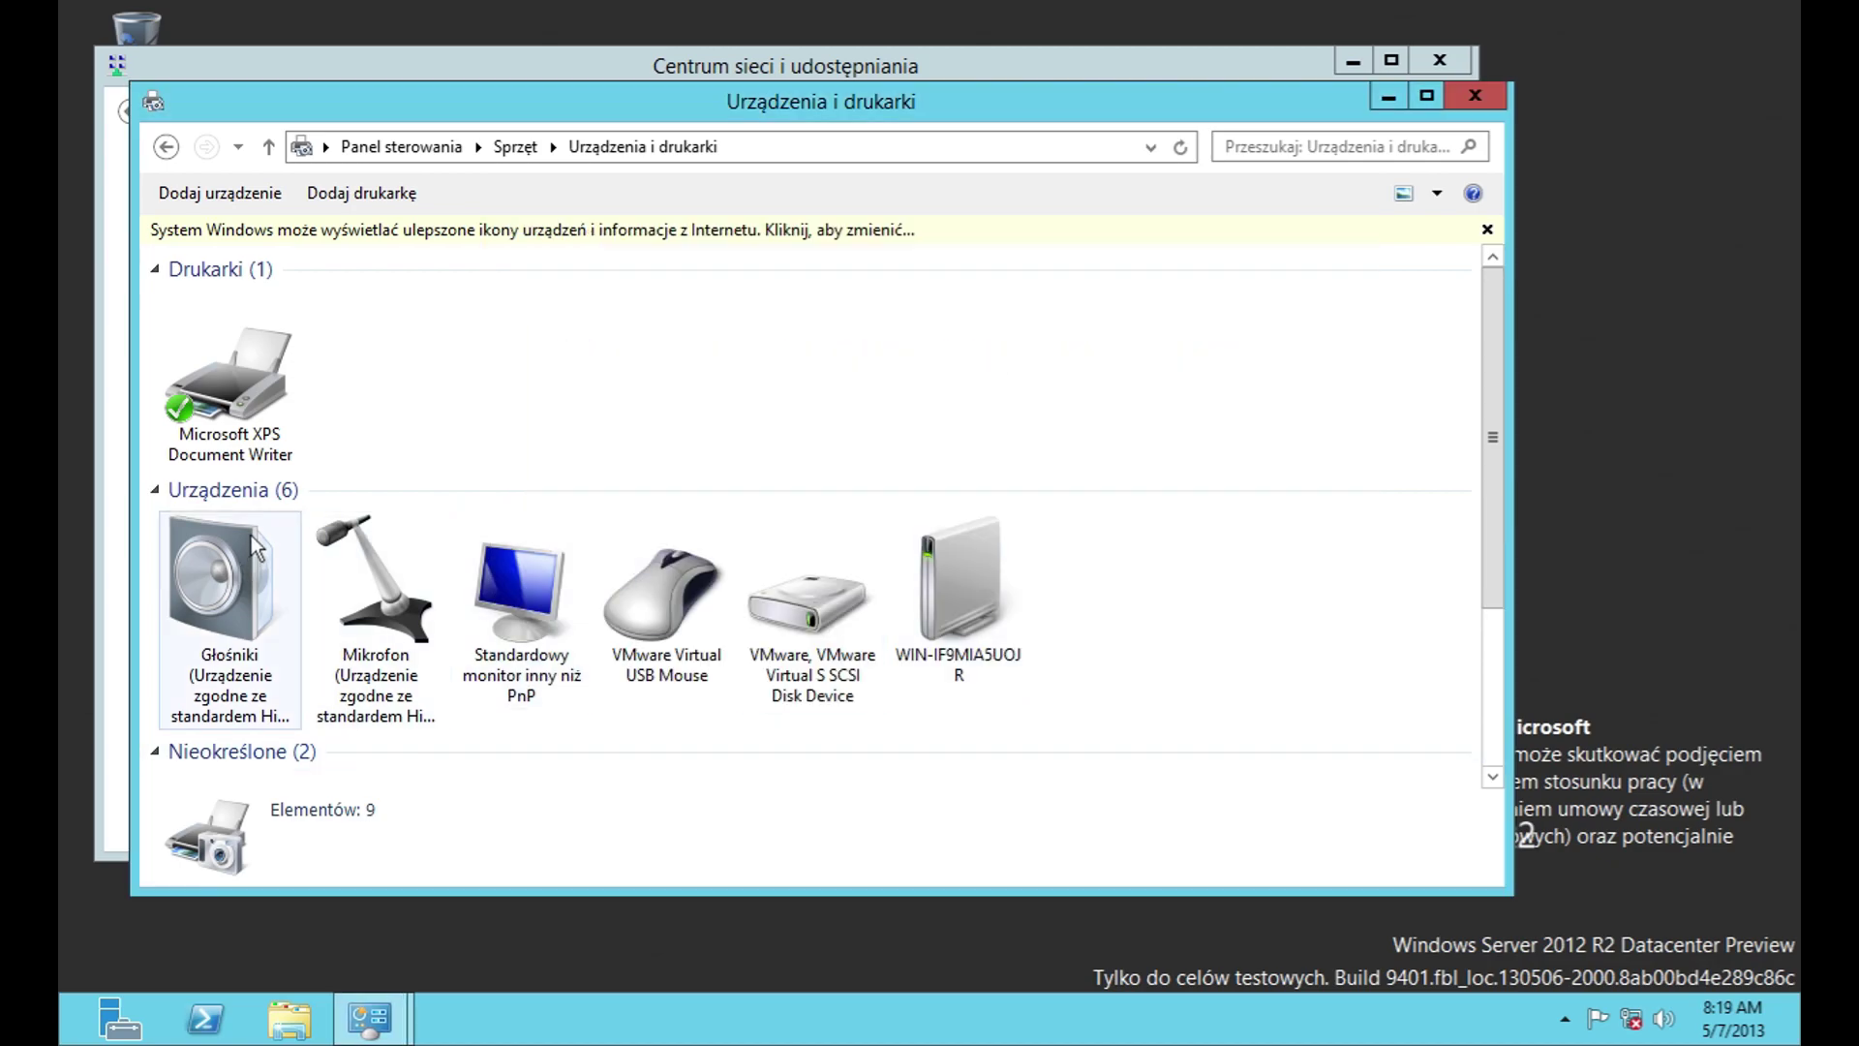
Step: View the Microsoft XPS Document Writer's properties and hardware details, then close them
click(250, 457)
right_click(249, 457)
click(442, 670)
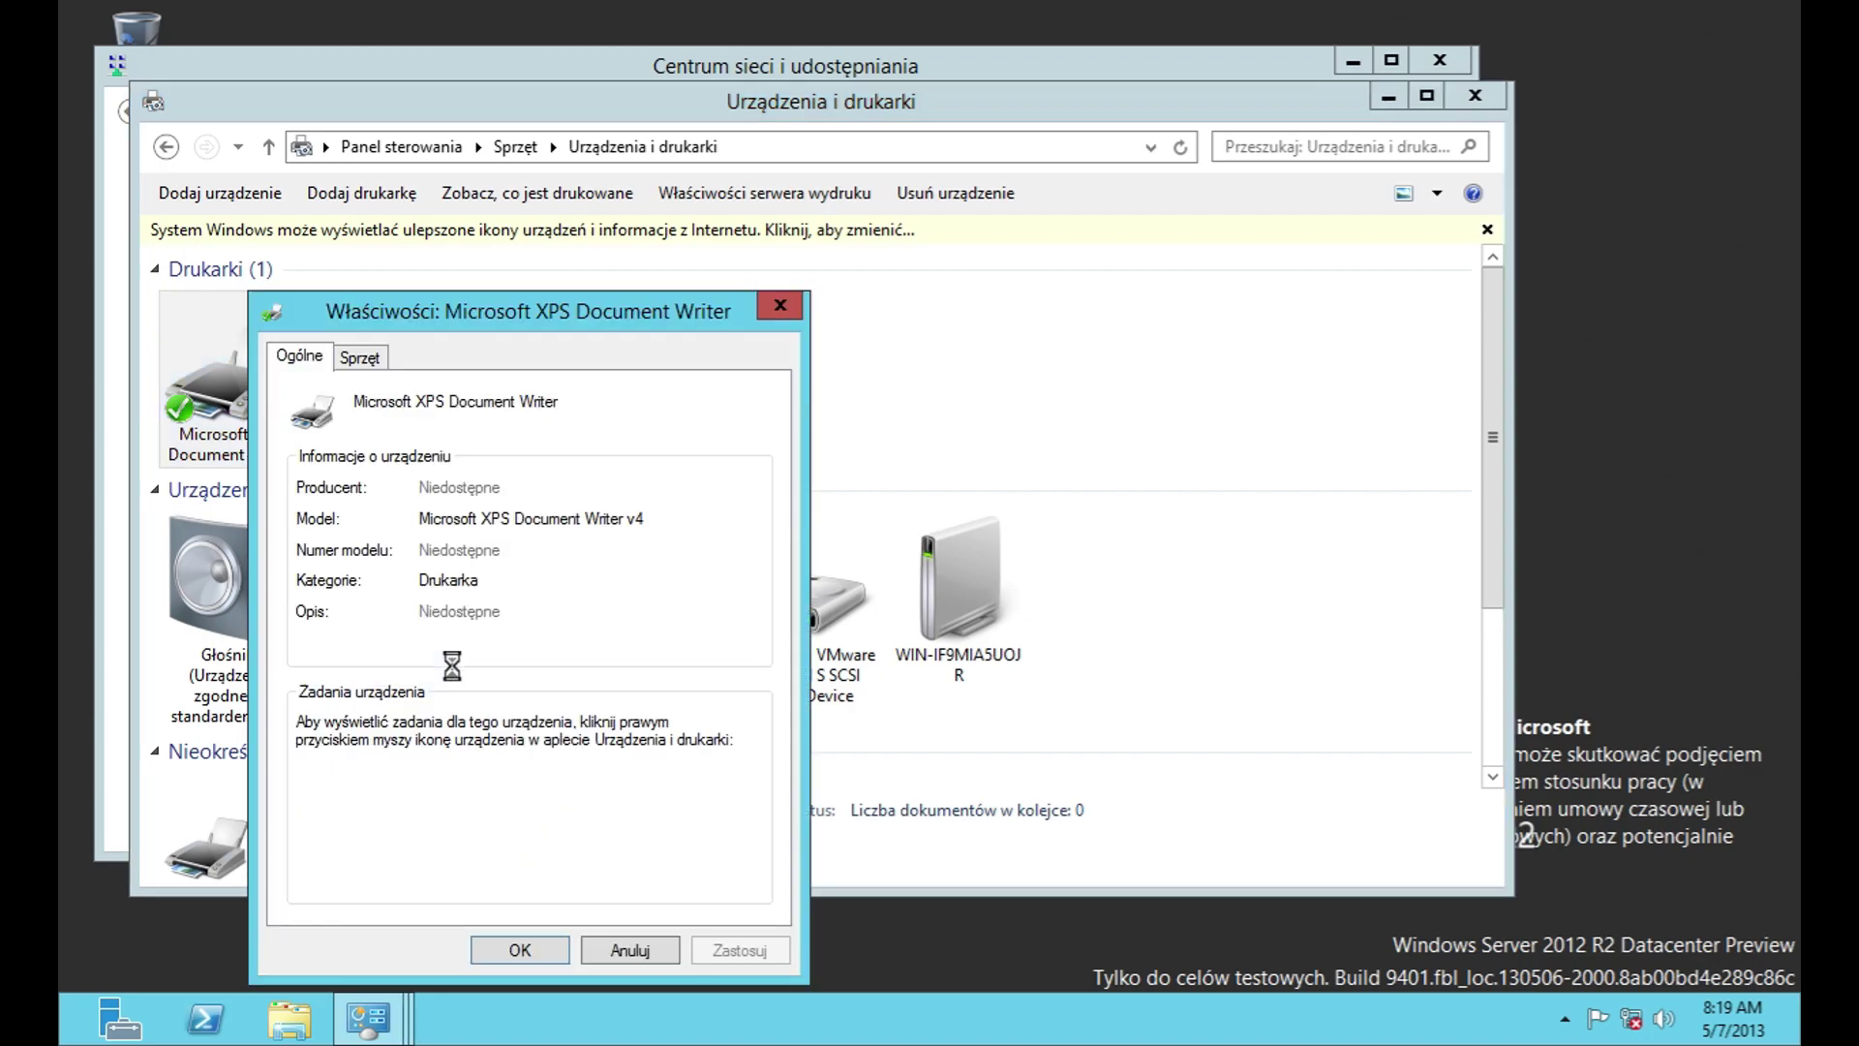
click(360, 355)
click(648, 961)
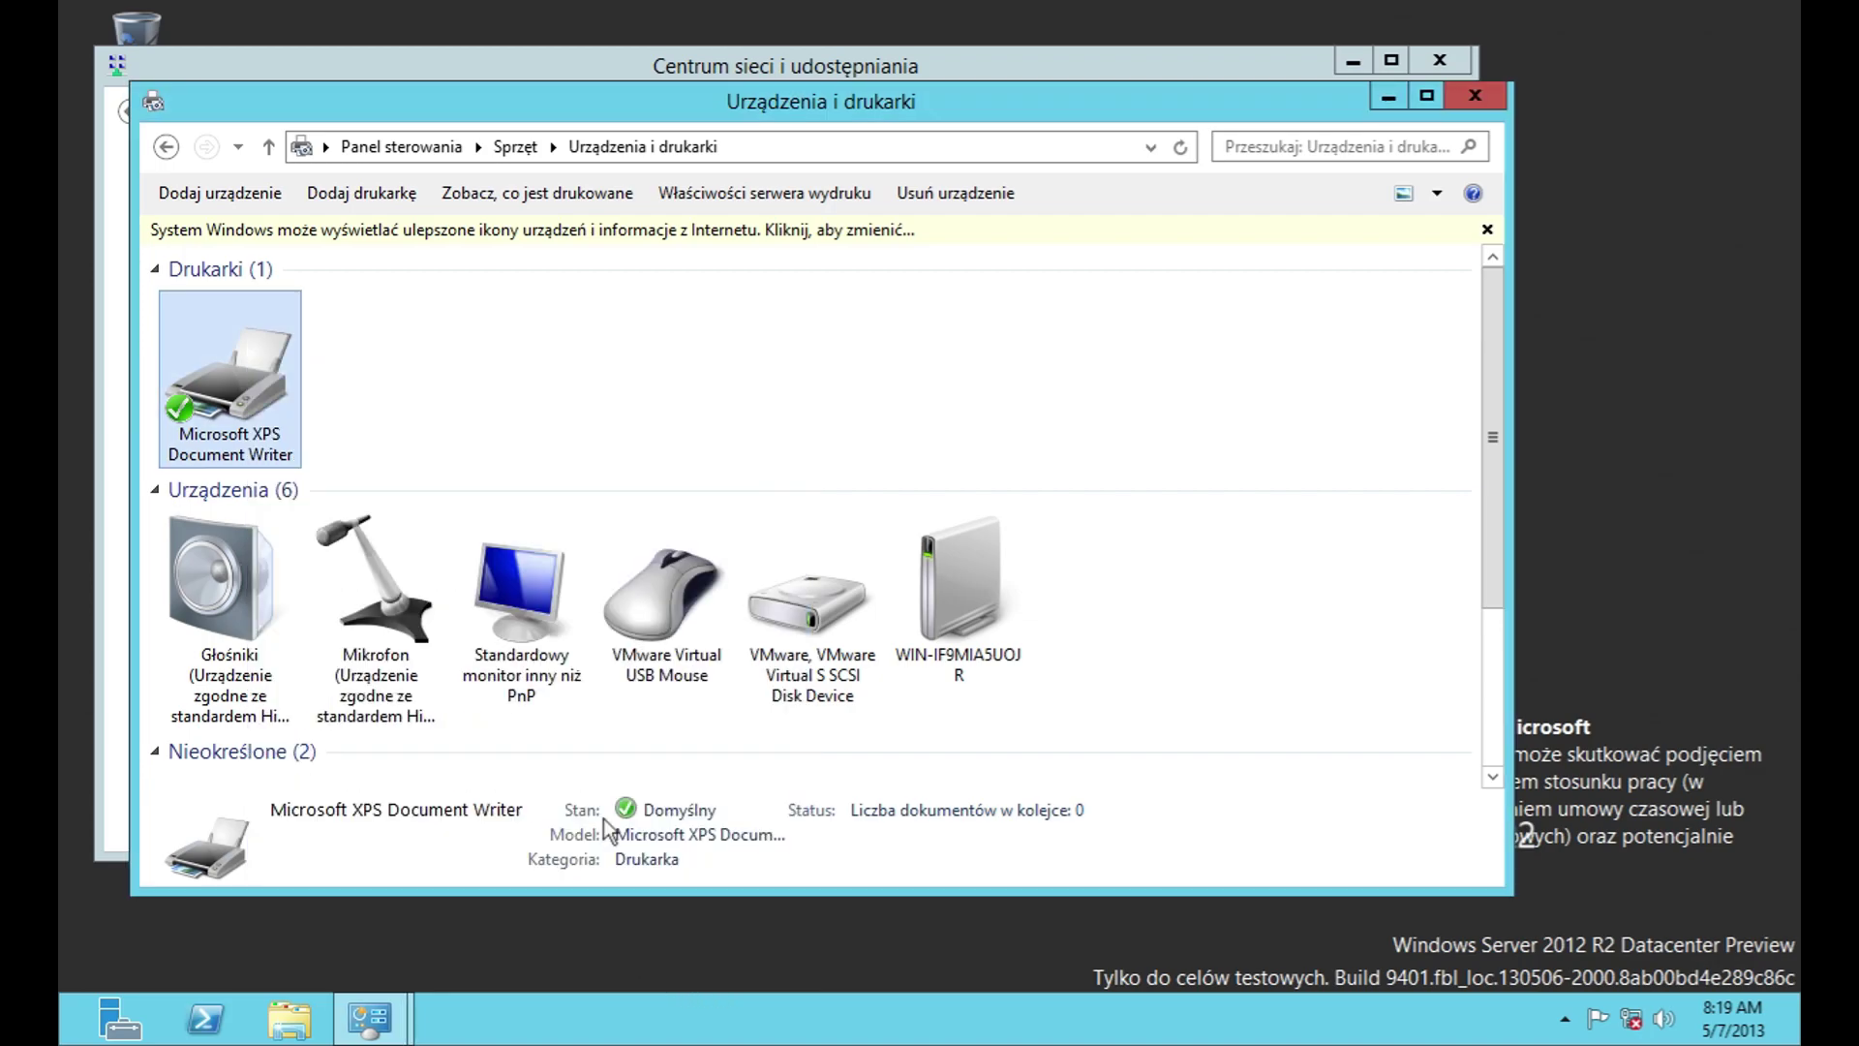
scroll(620, 794, down, 2)
Step: From the Hardware category, glance at AutoPlay, then start and cancel the Add device and Add printer wizards
click(434, 150)
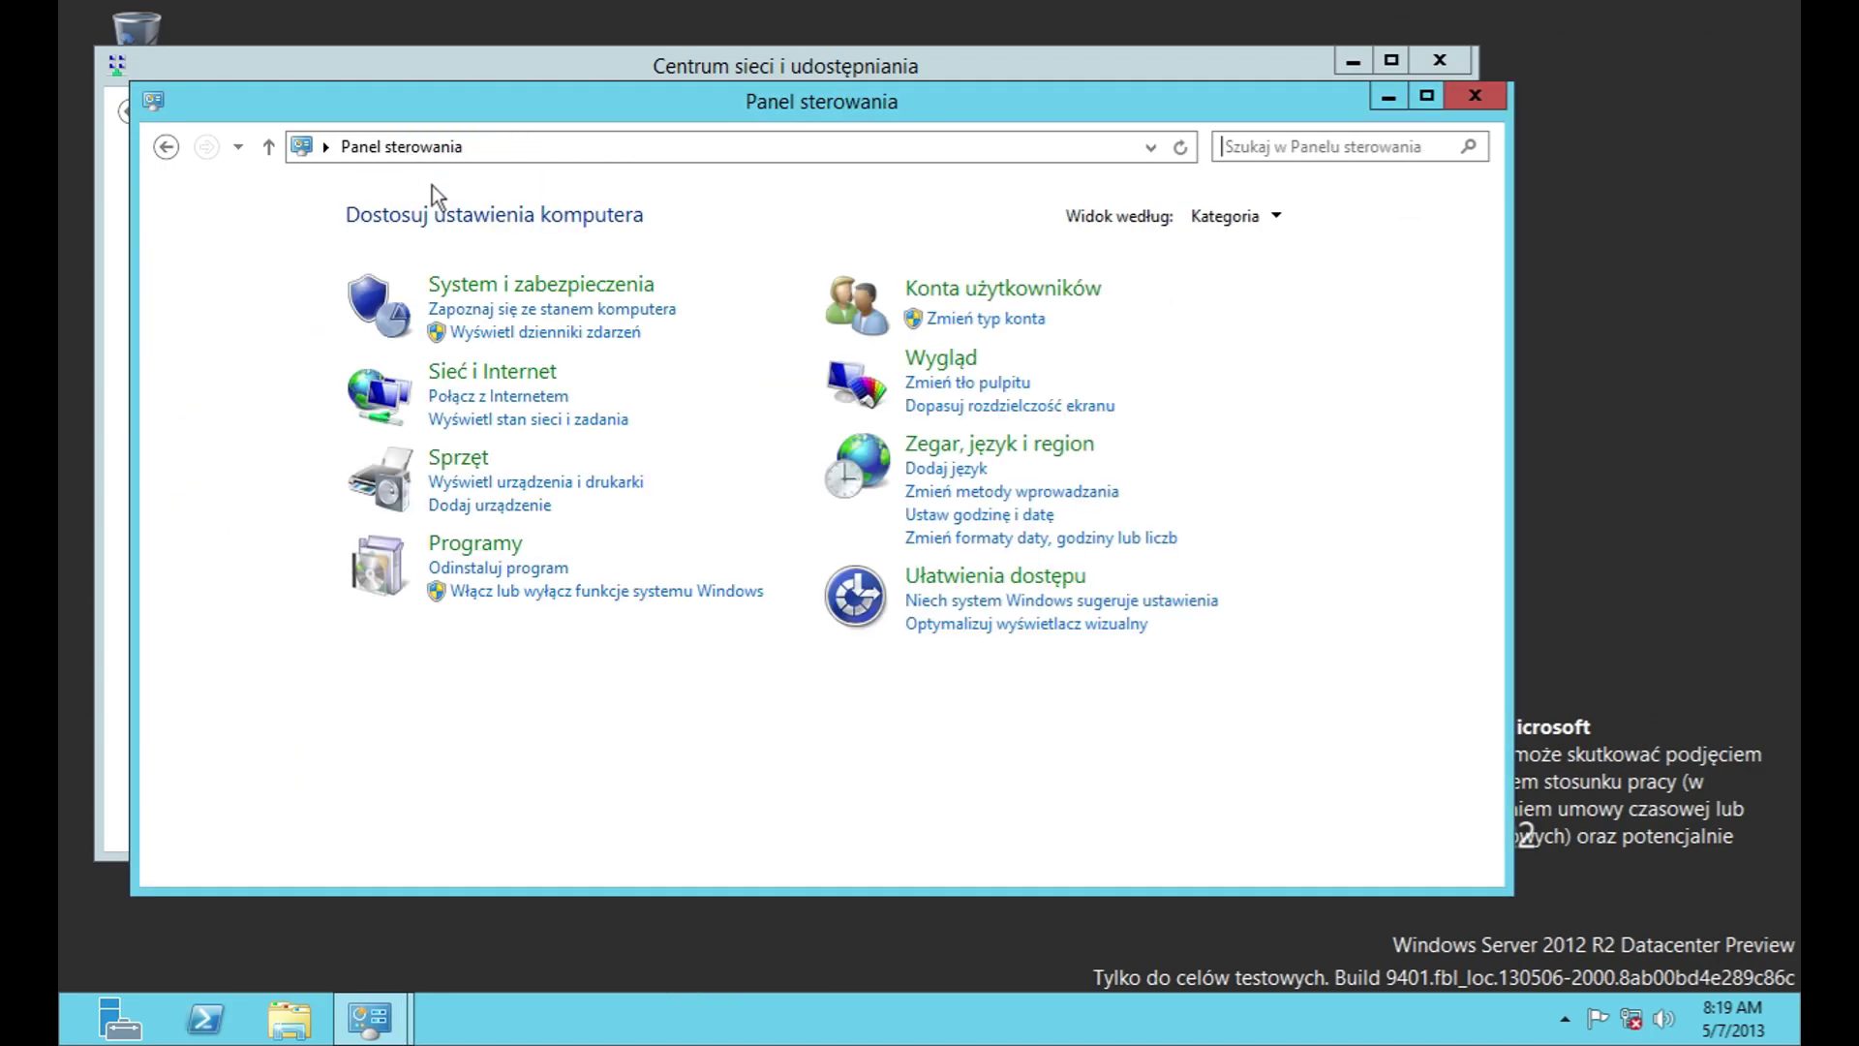
click(493, 451)
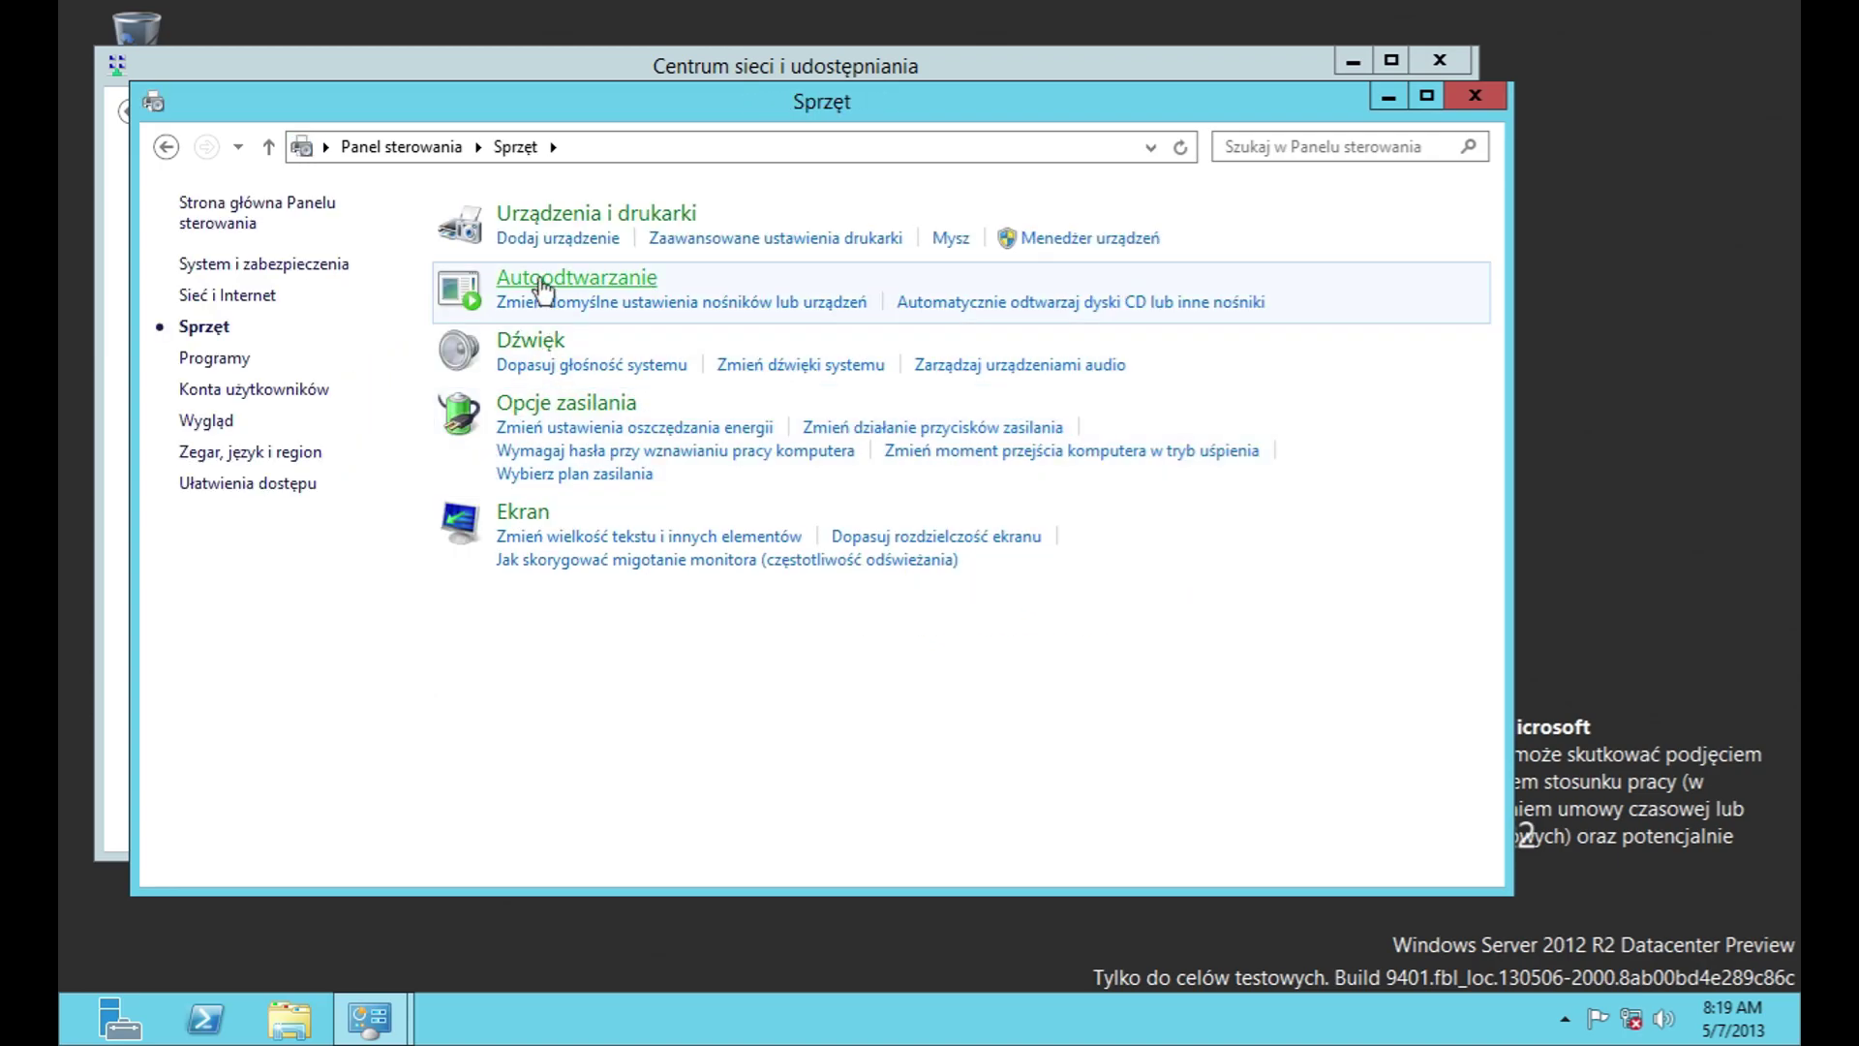
click(541, 281)
click(167, 146)
click(545, 237)
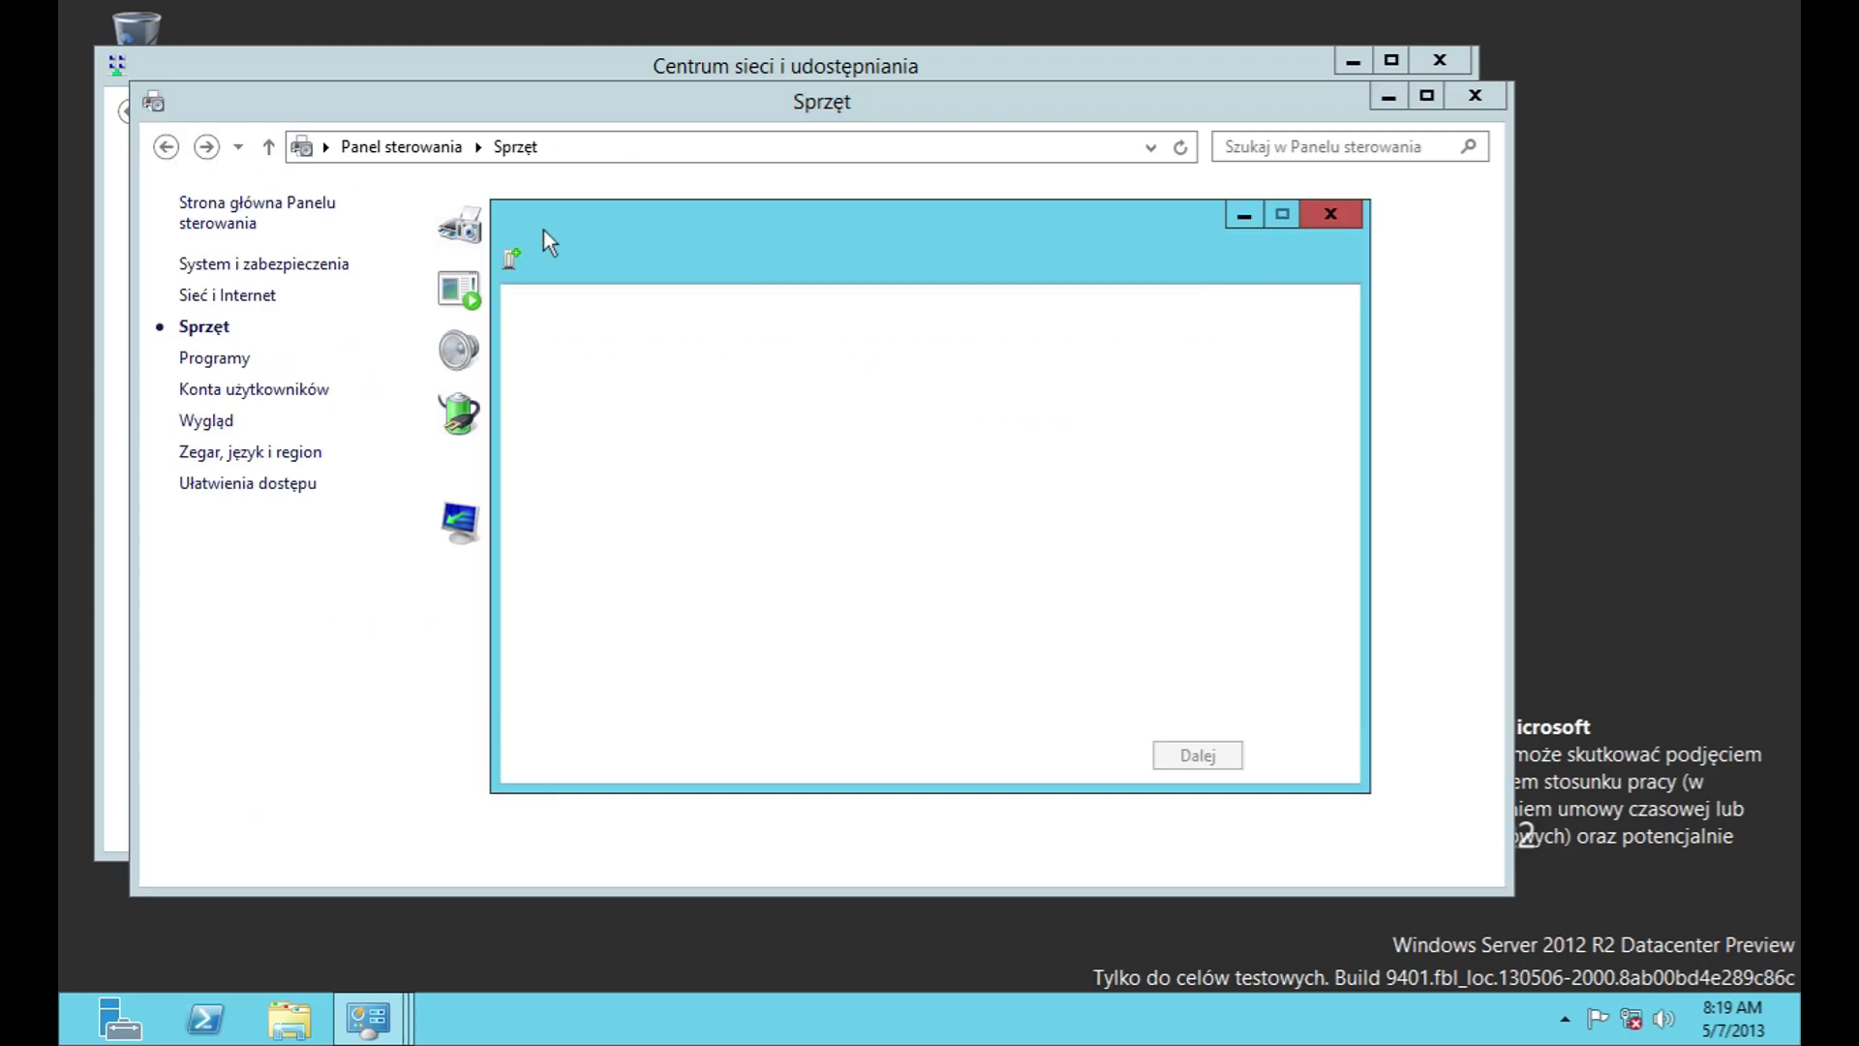
click(1297, 752)
click(707, 237)
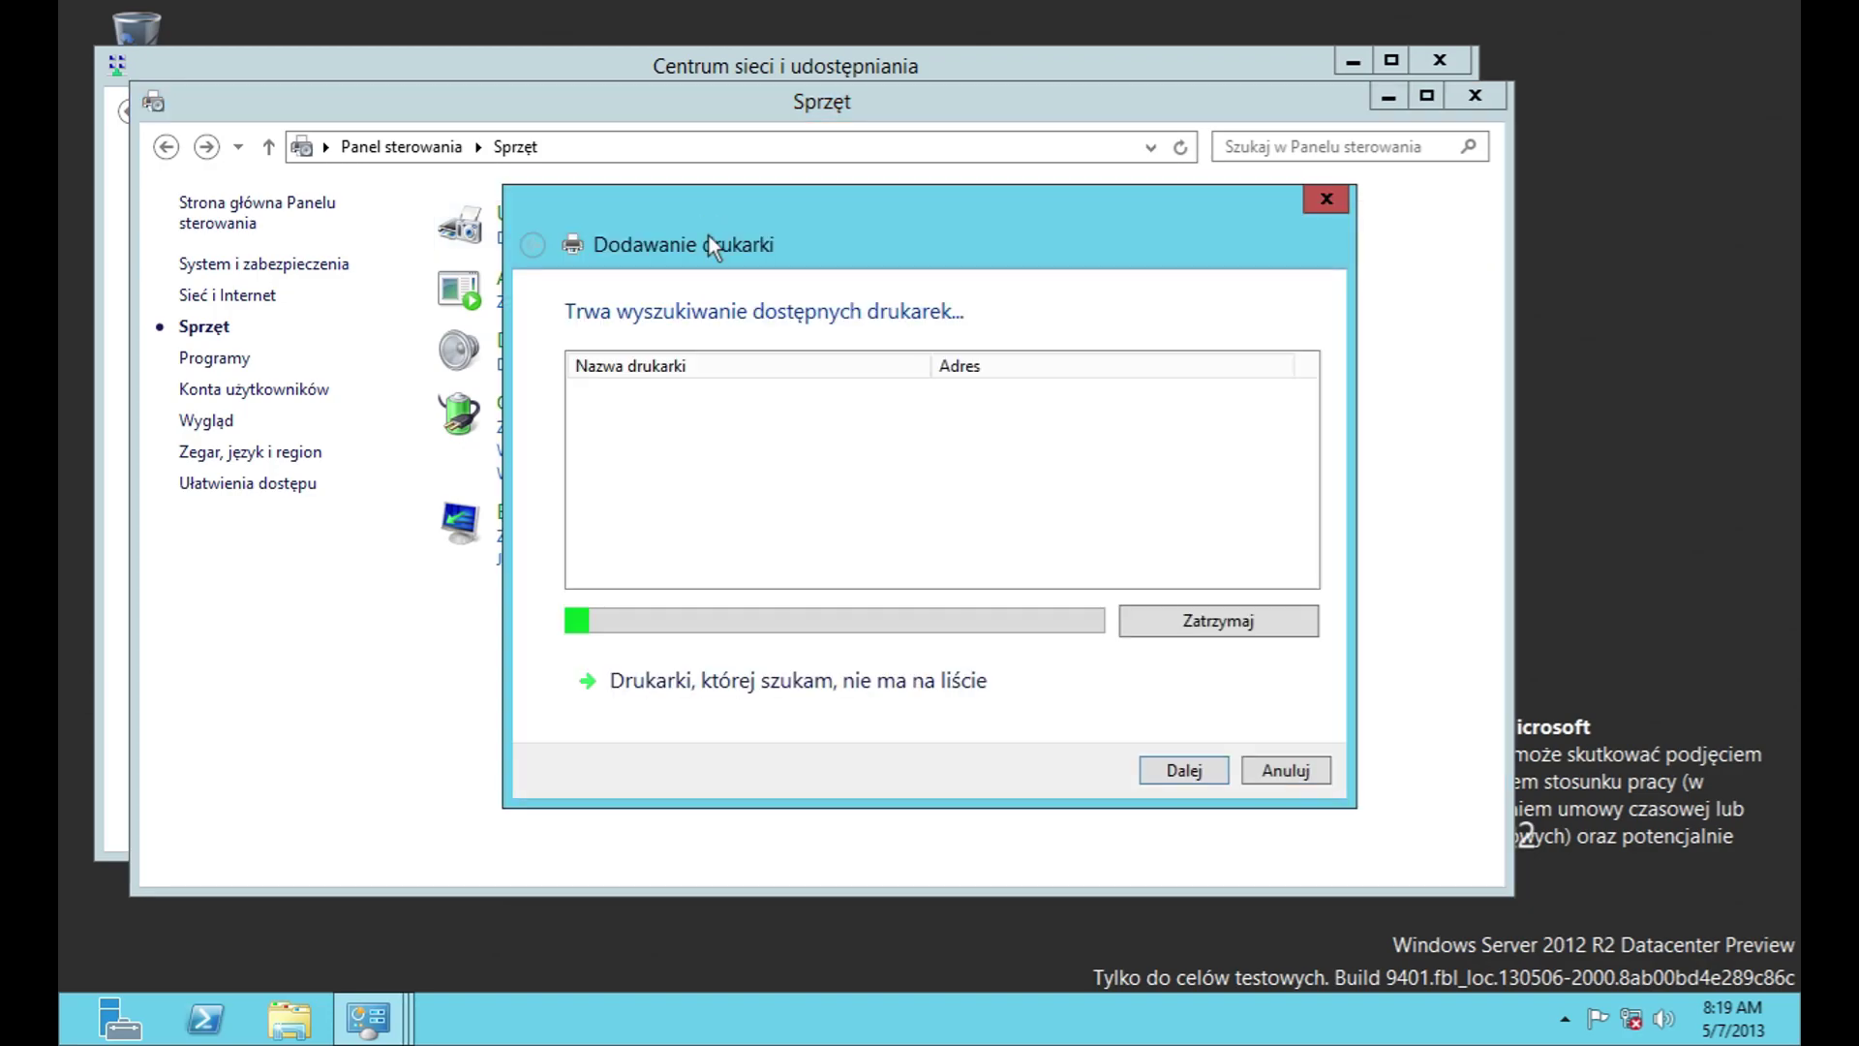
click(1308, 770)
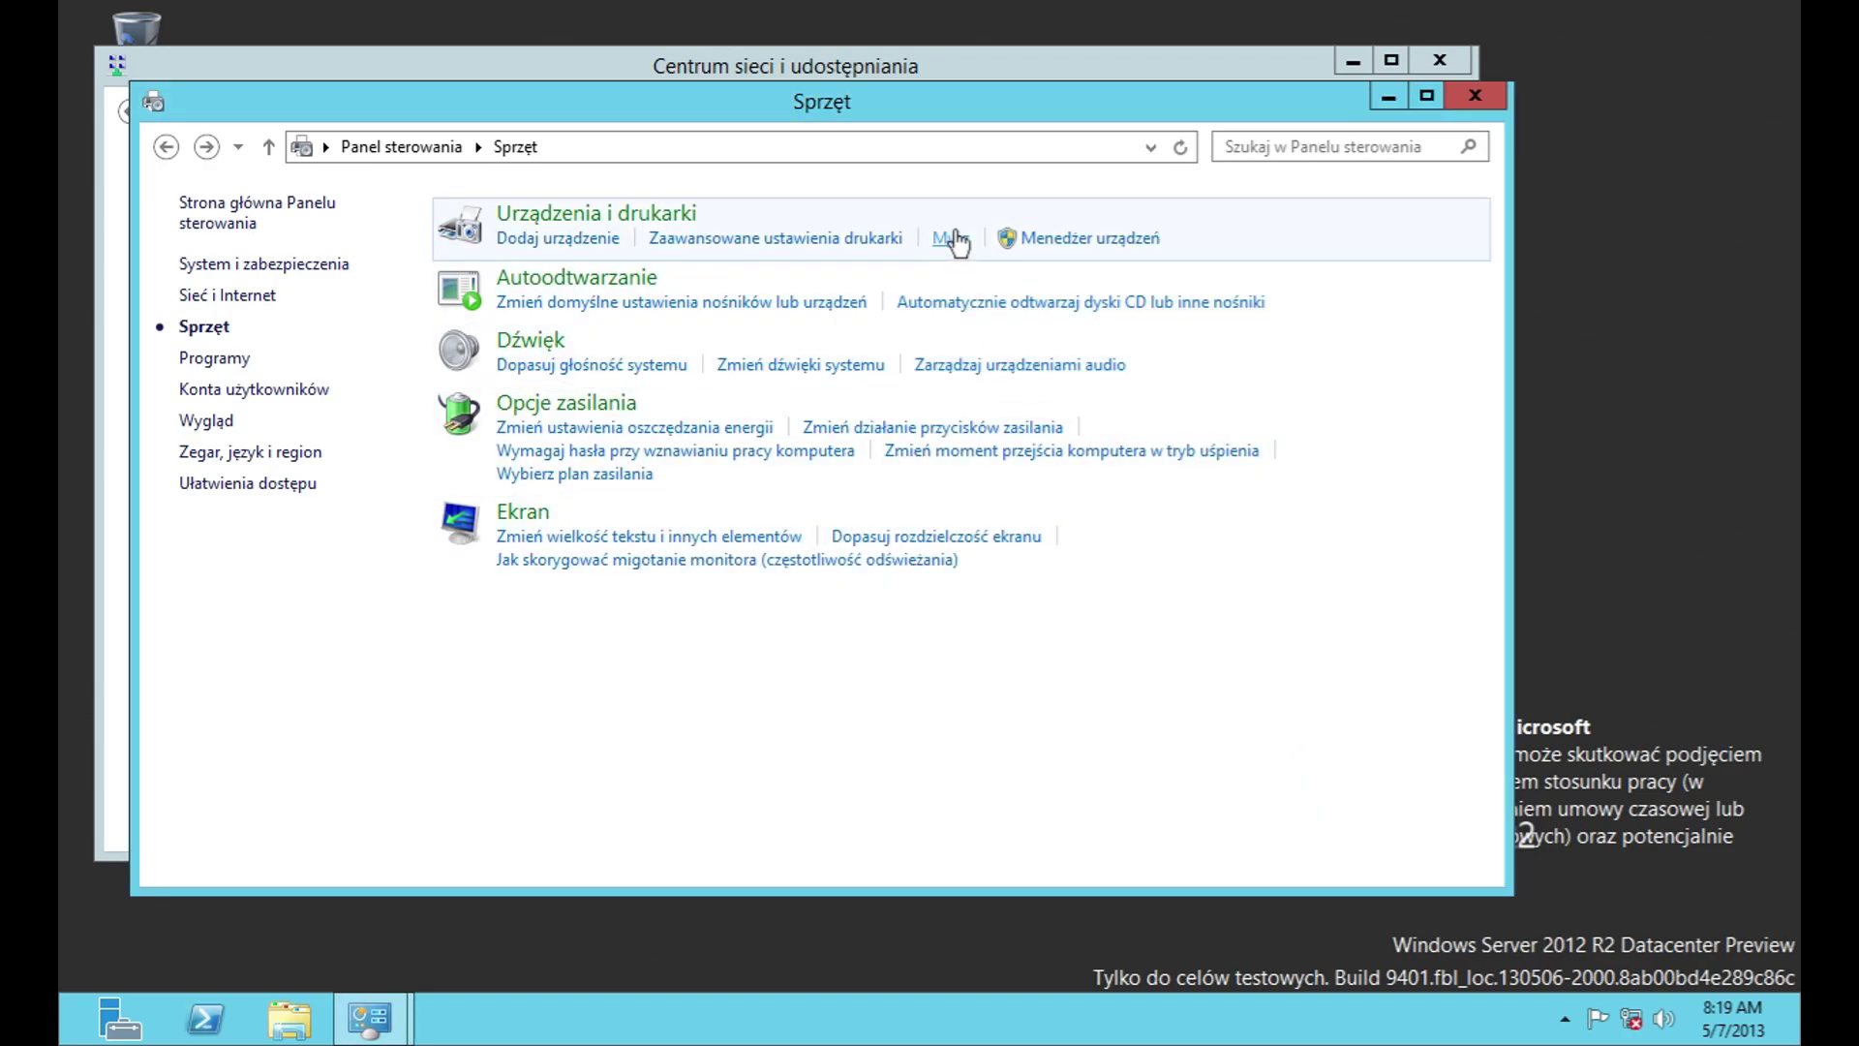
Step: Visit Devices and Printers and Device Manager, close them, and open the AutoPlay settings
click(954, 240)
click(167, 146)
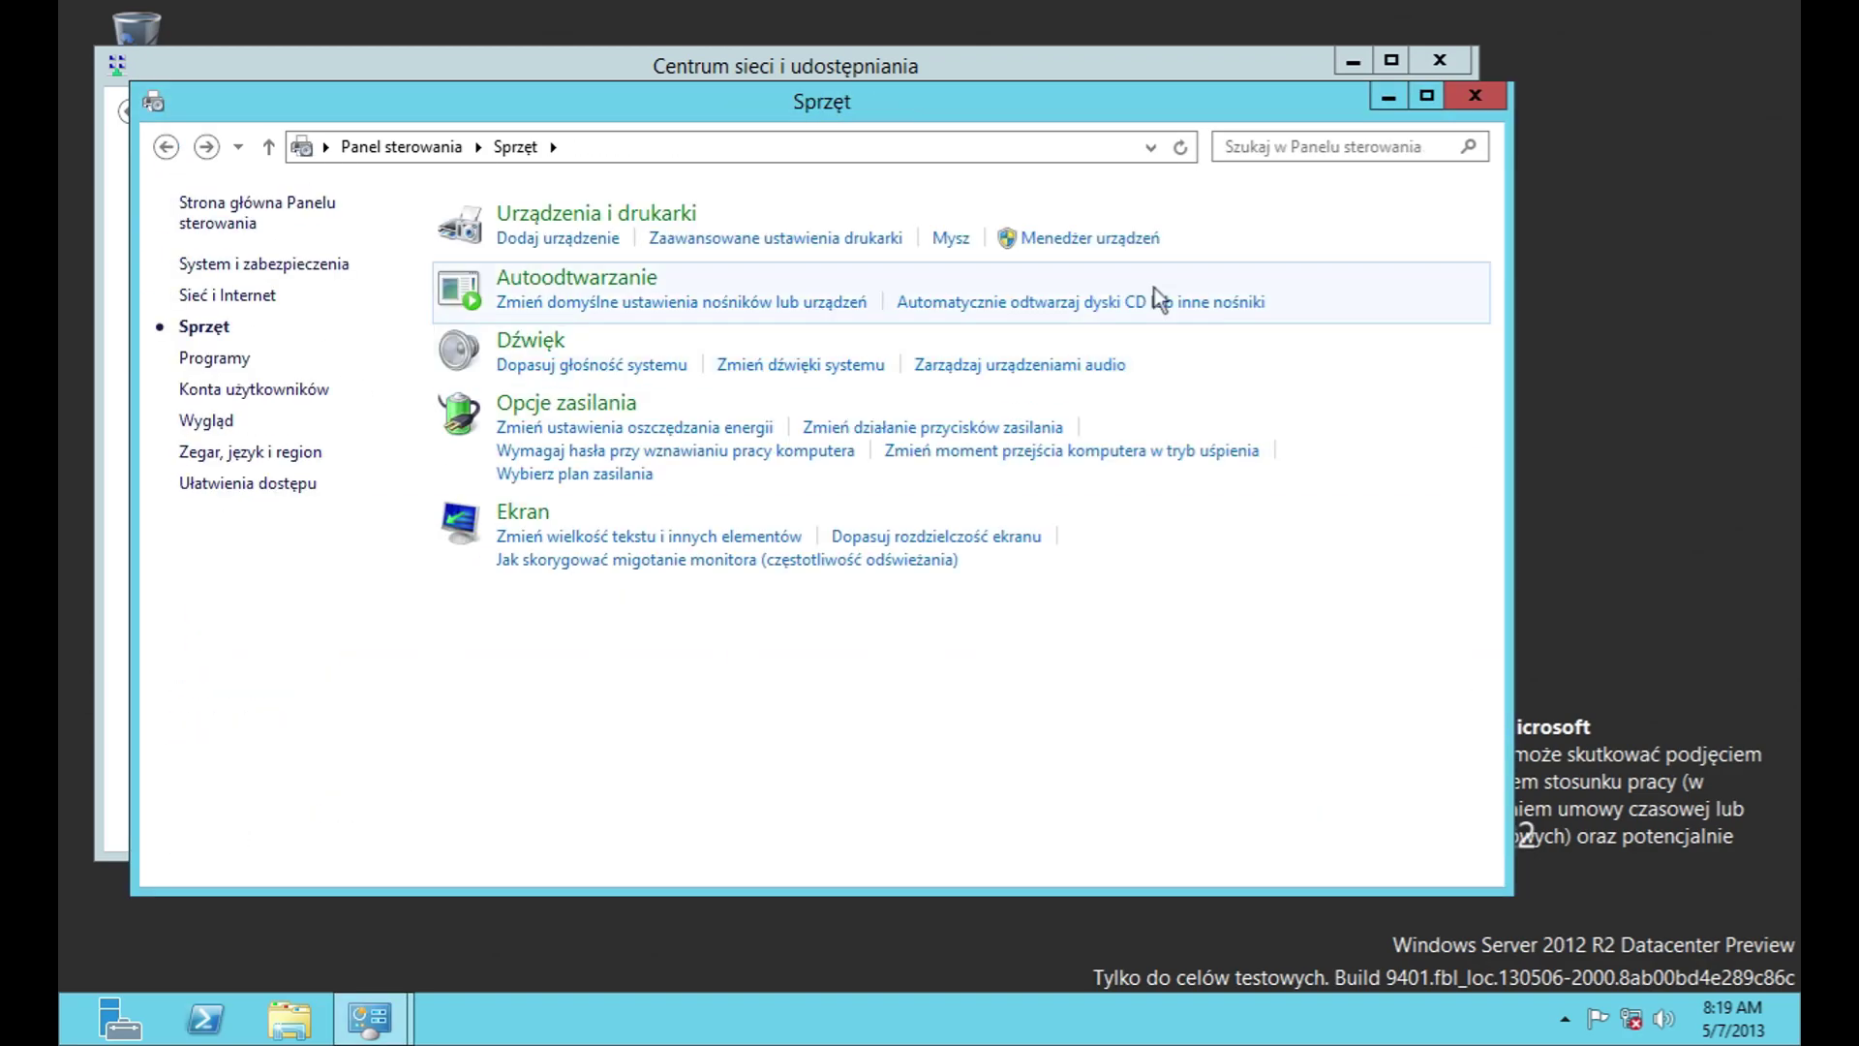
click(1089, 238)
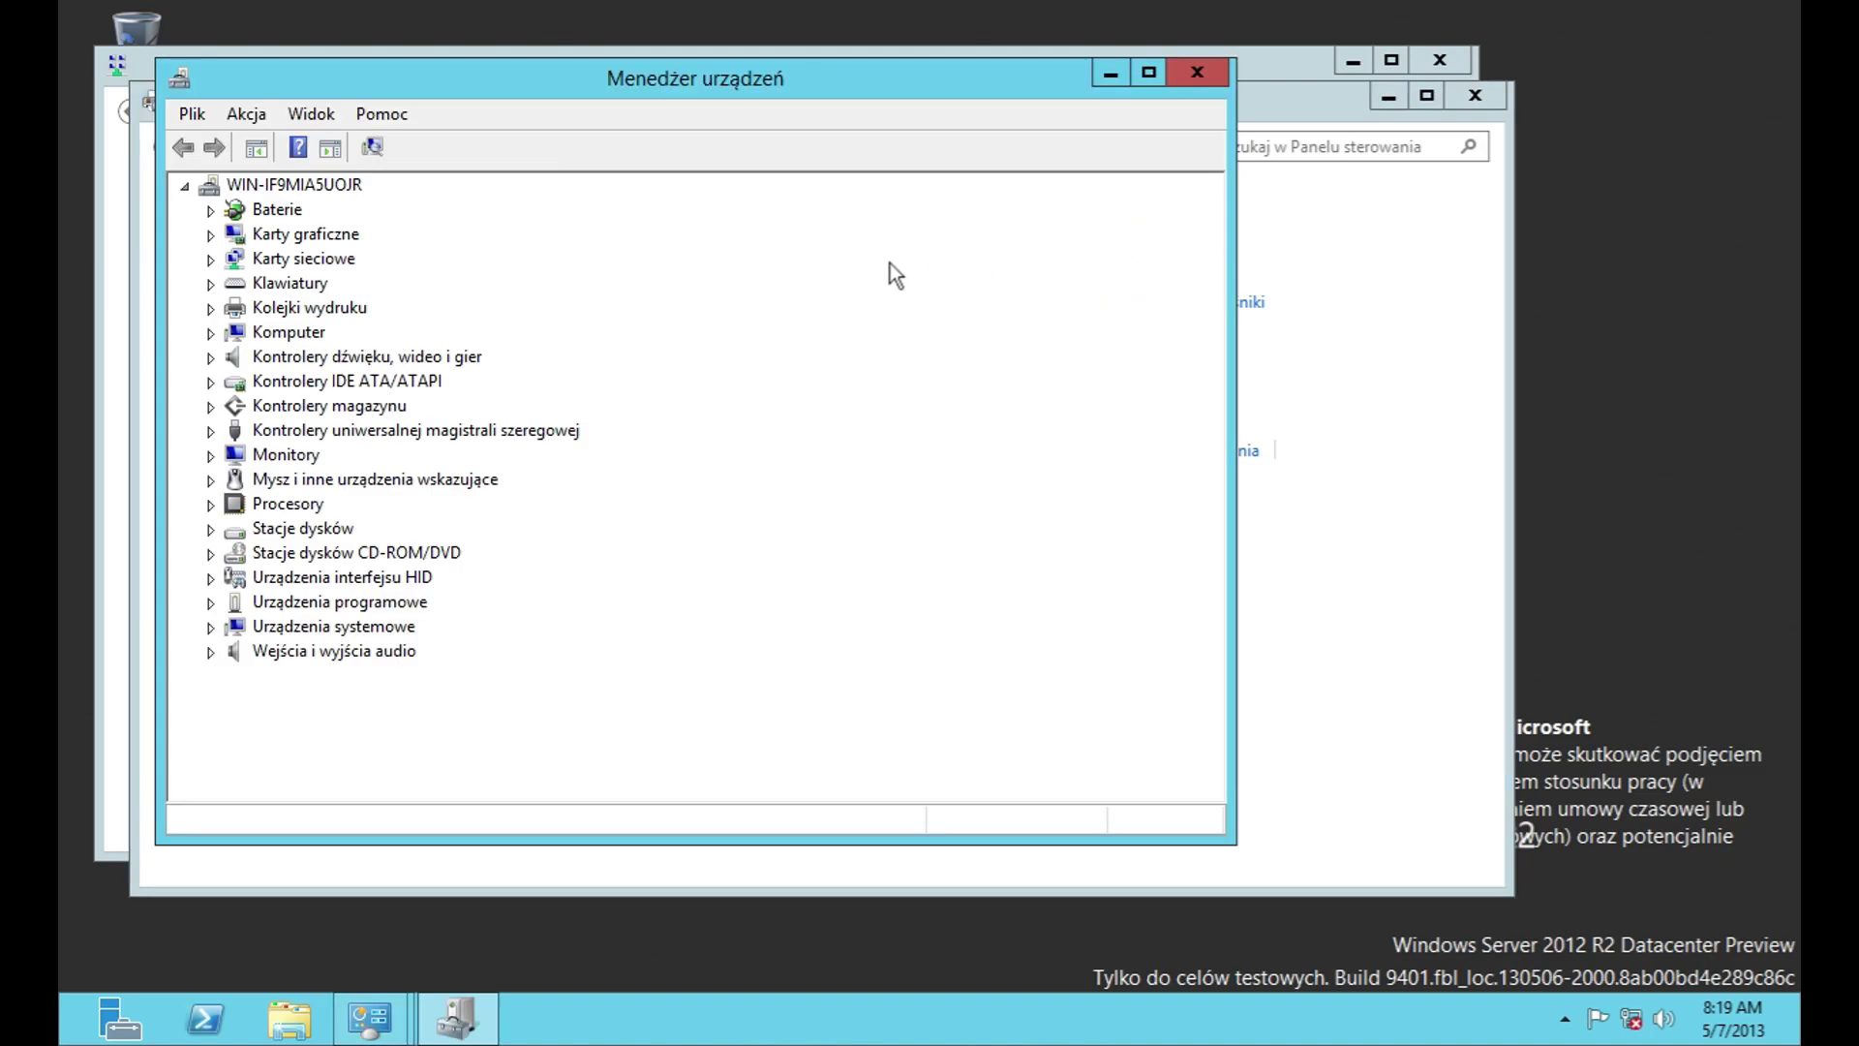
click(1198, 82)
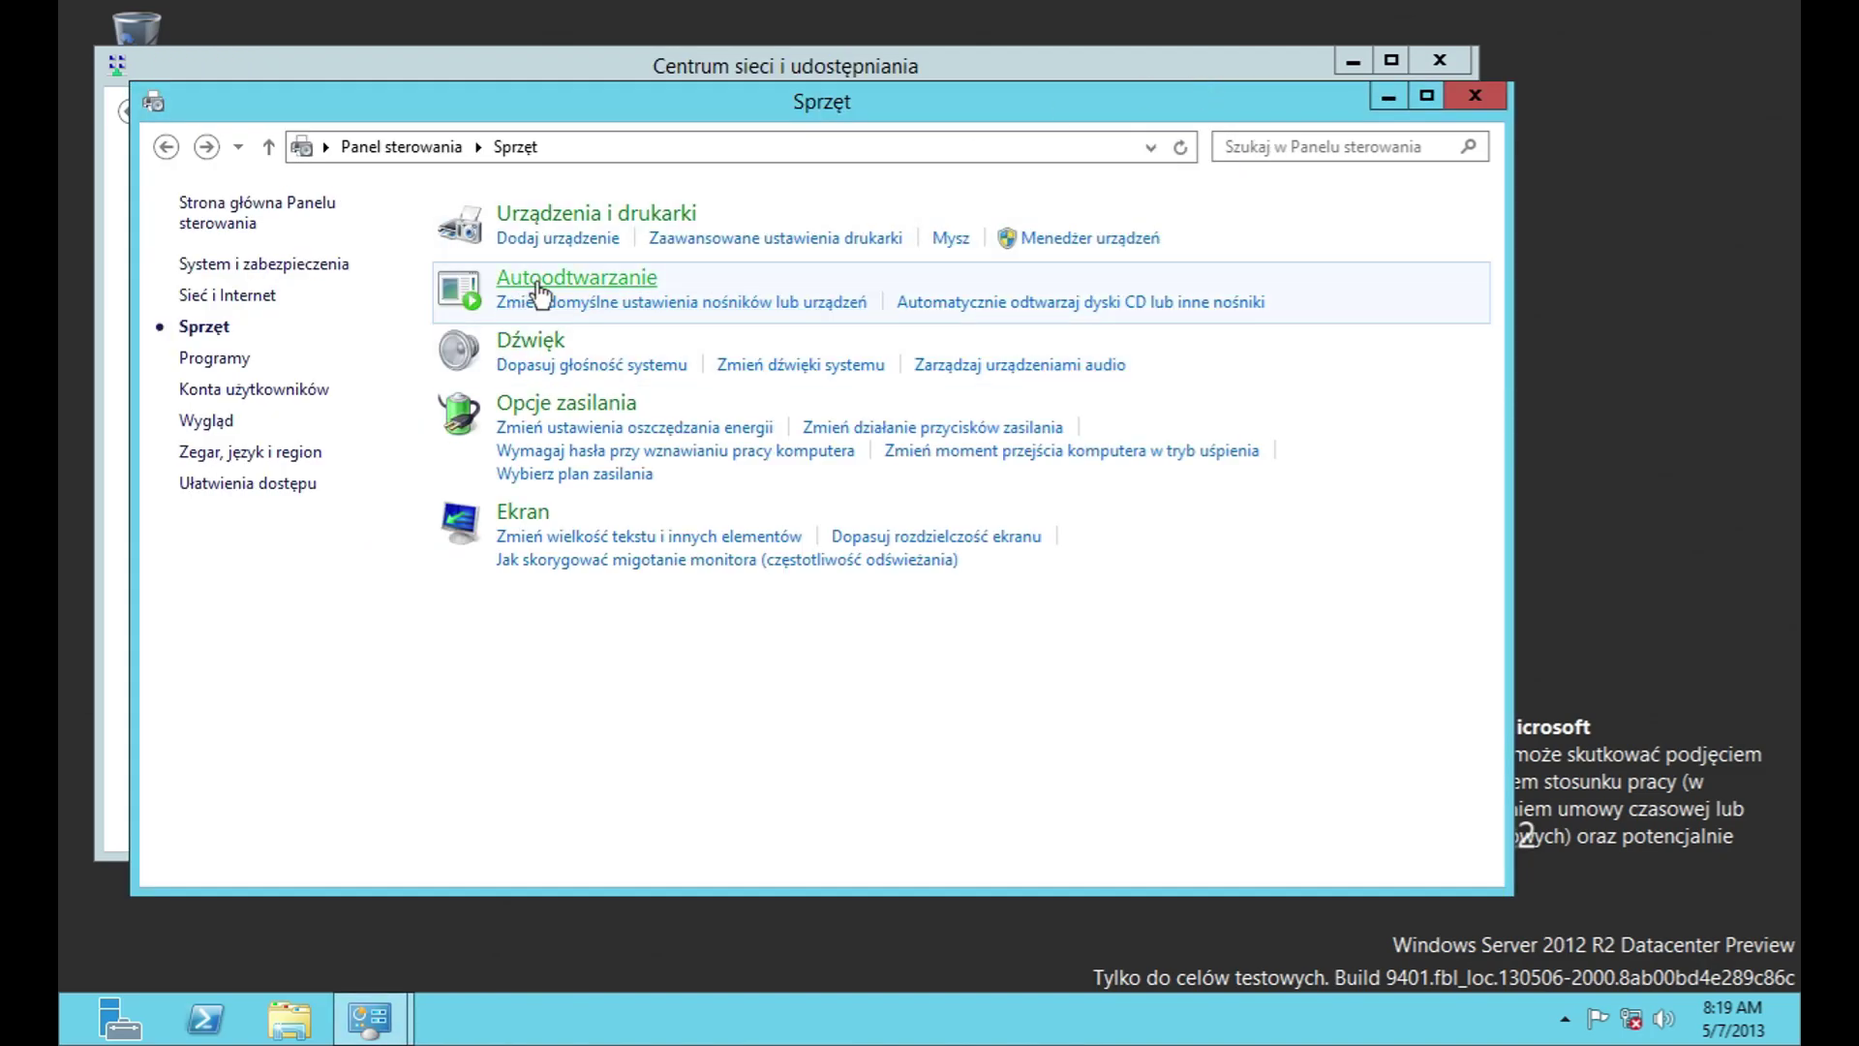
click(538, 287)
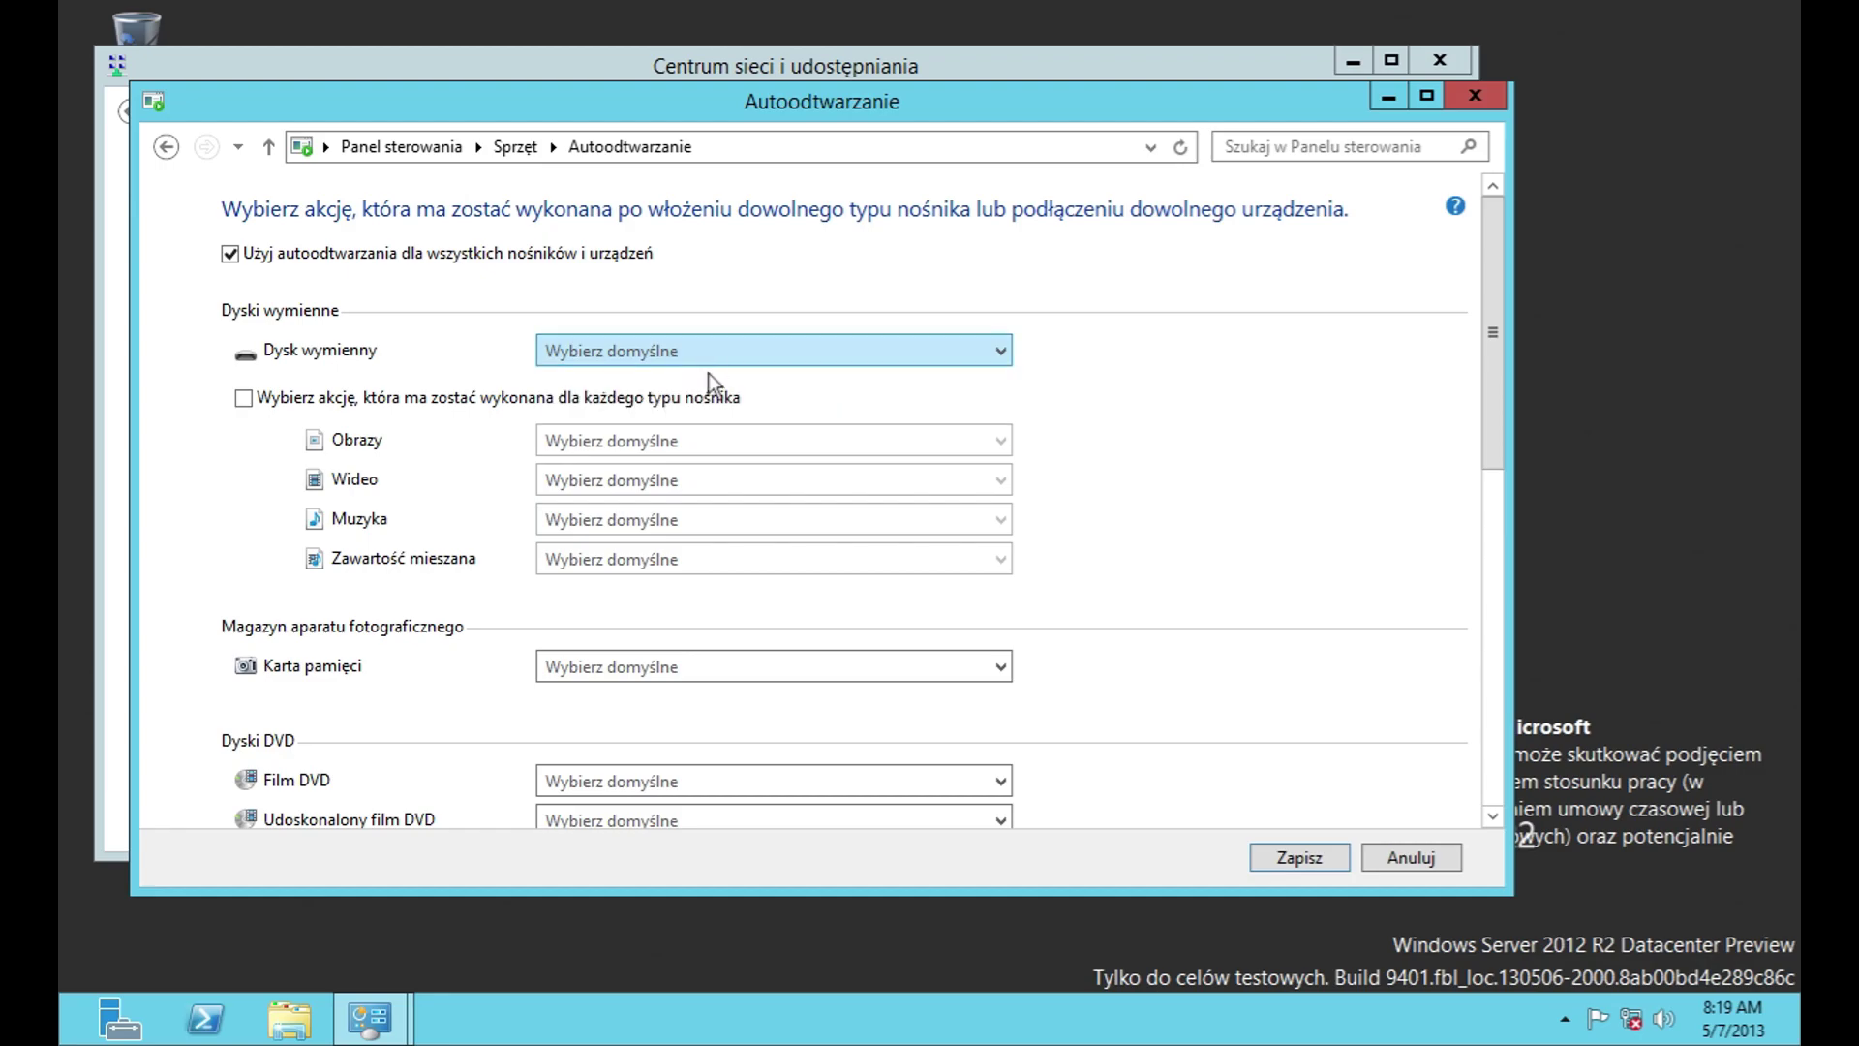
Step: Inspect the AutoPlay action lists for memory cards and blank DVDs, leaving them unchanged
scroll(1471, 368, down, 3)
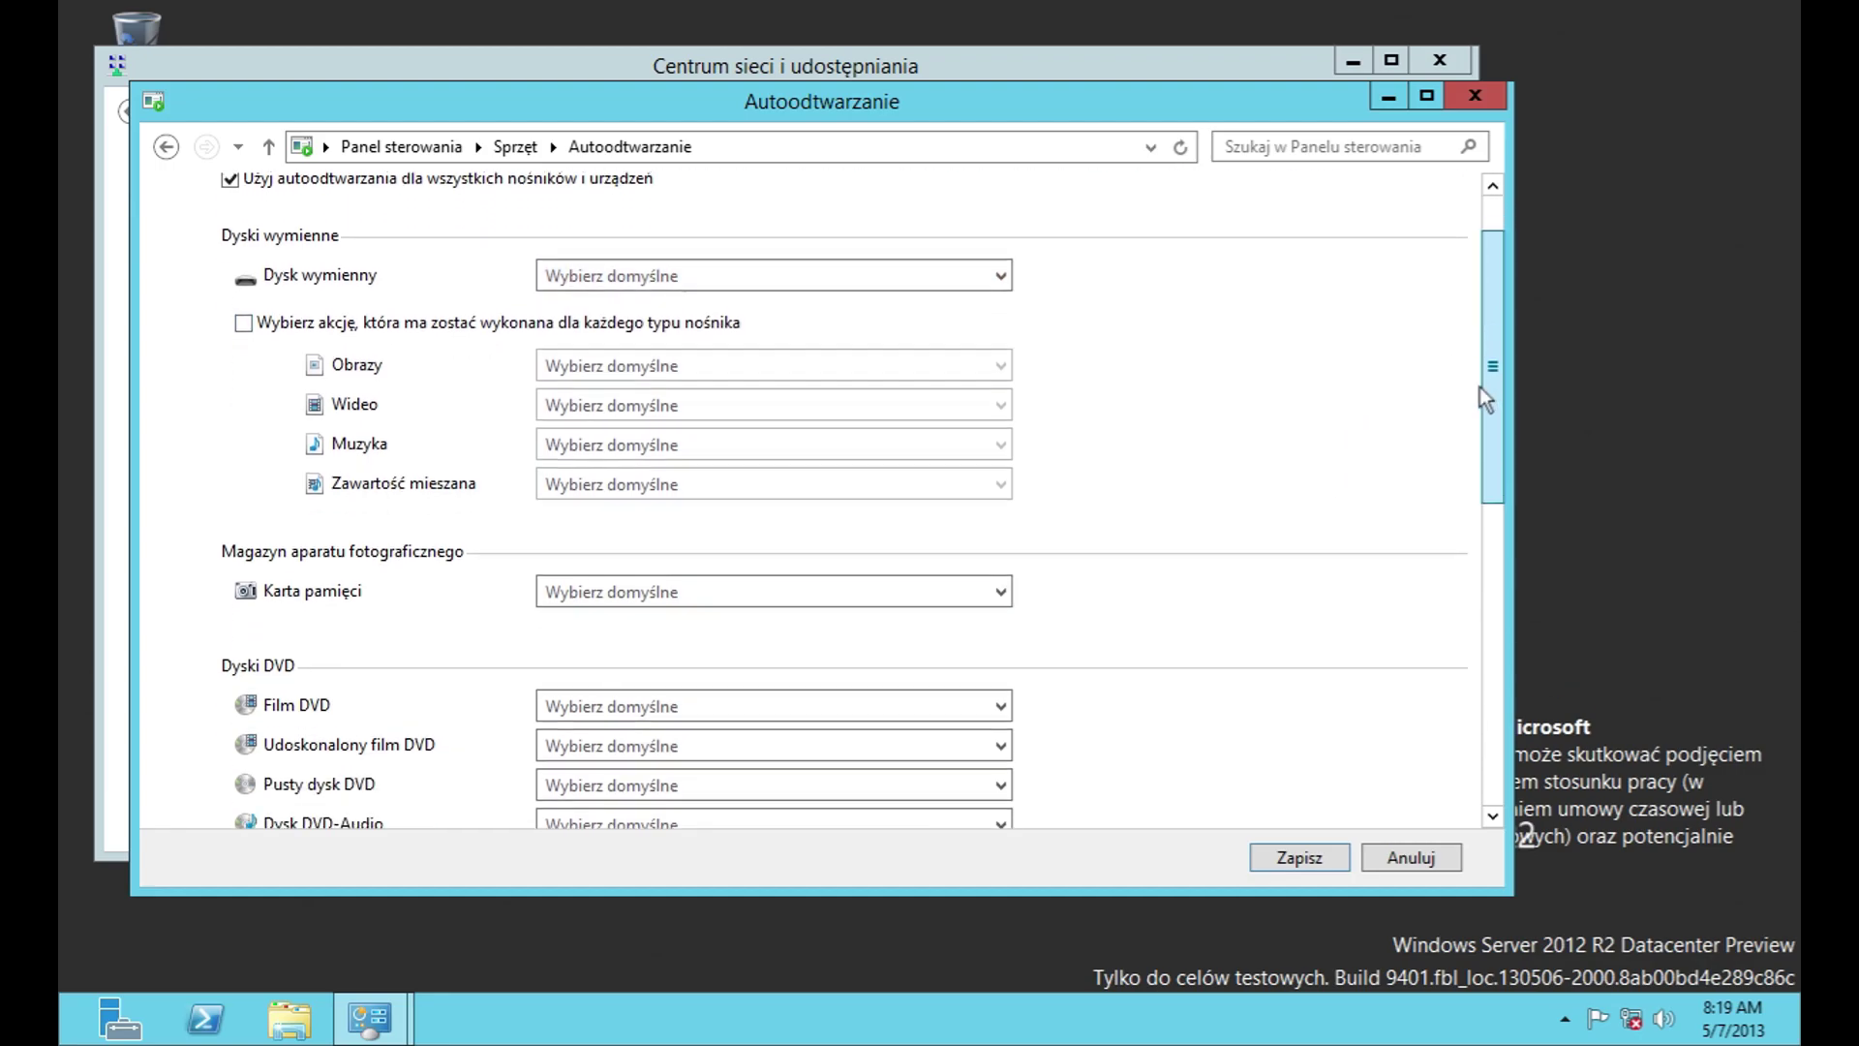
click(945, 342)
click(947, 346)
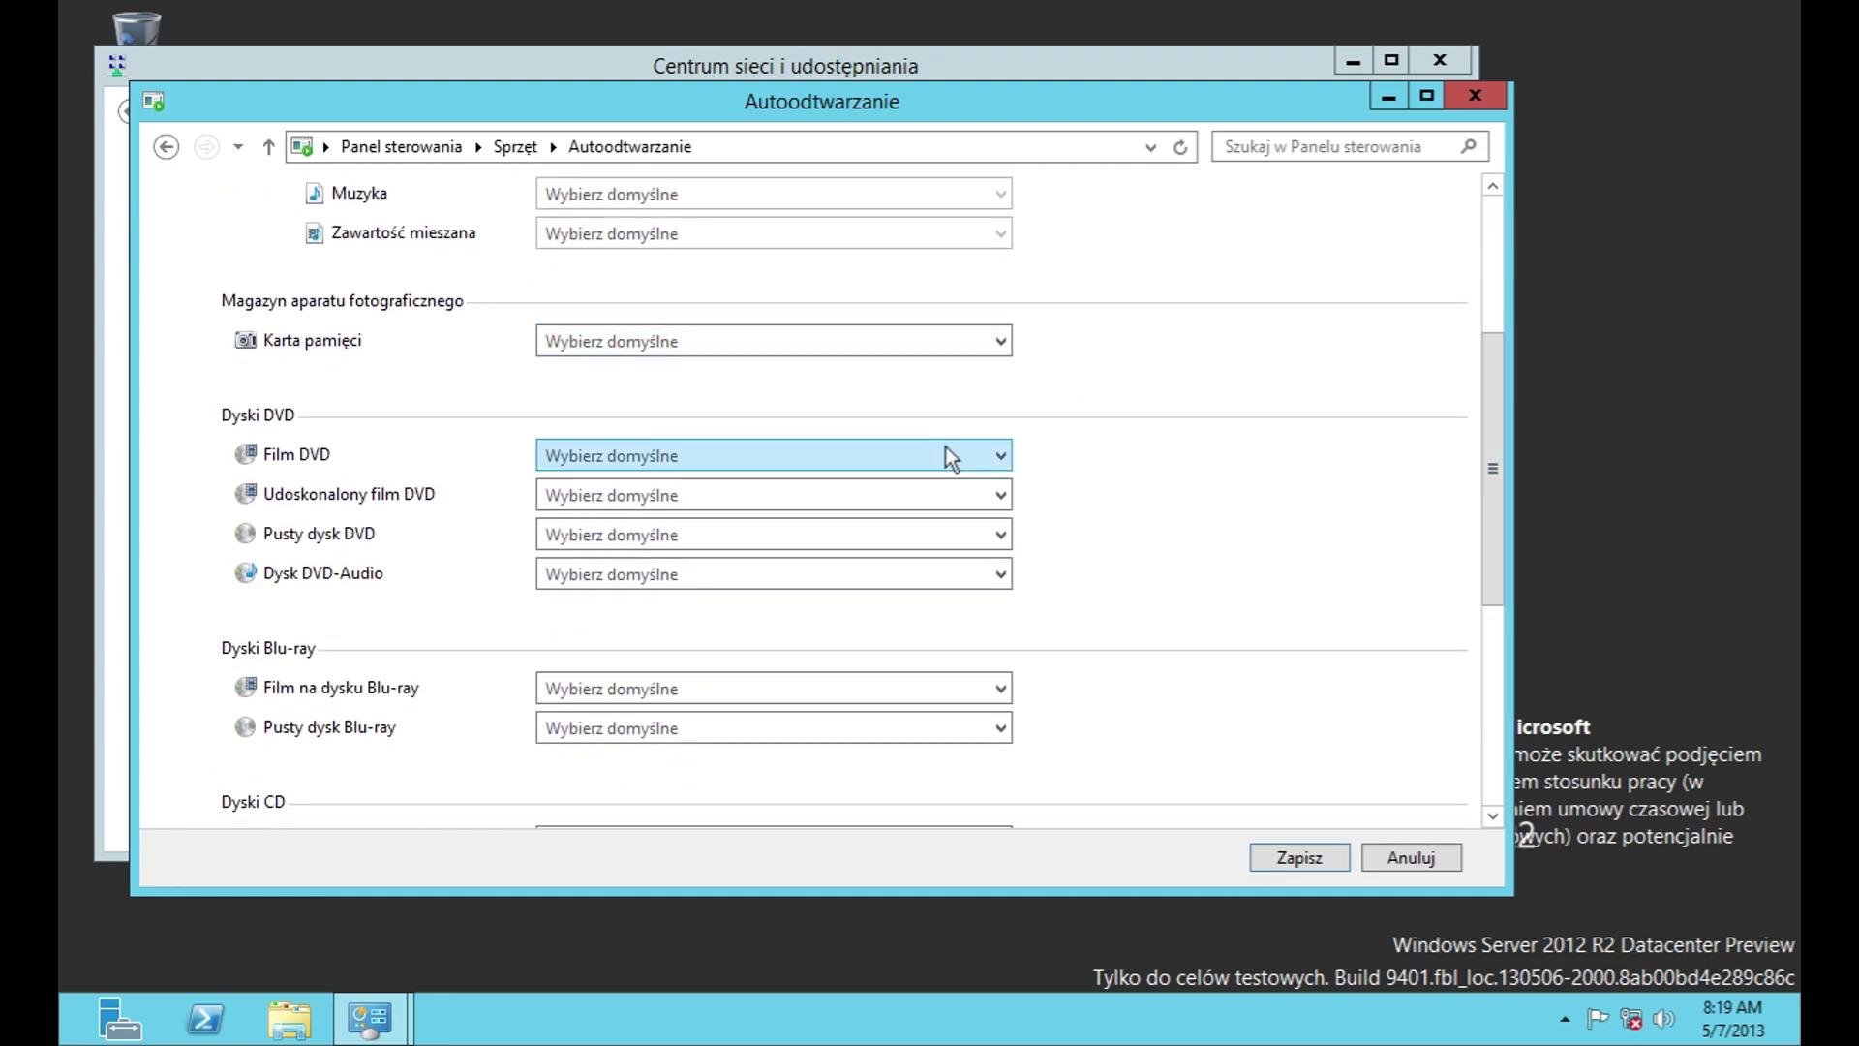
click(947, 535)
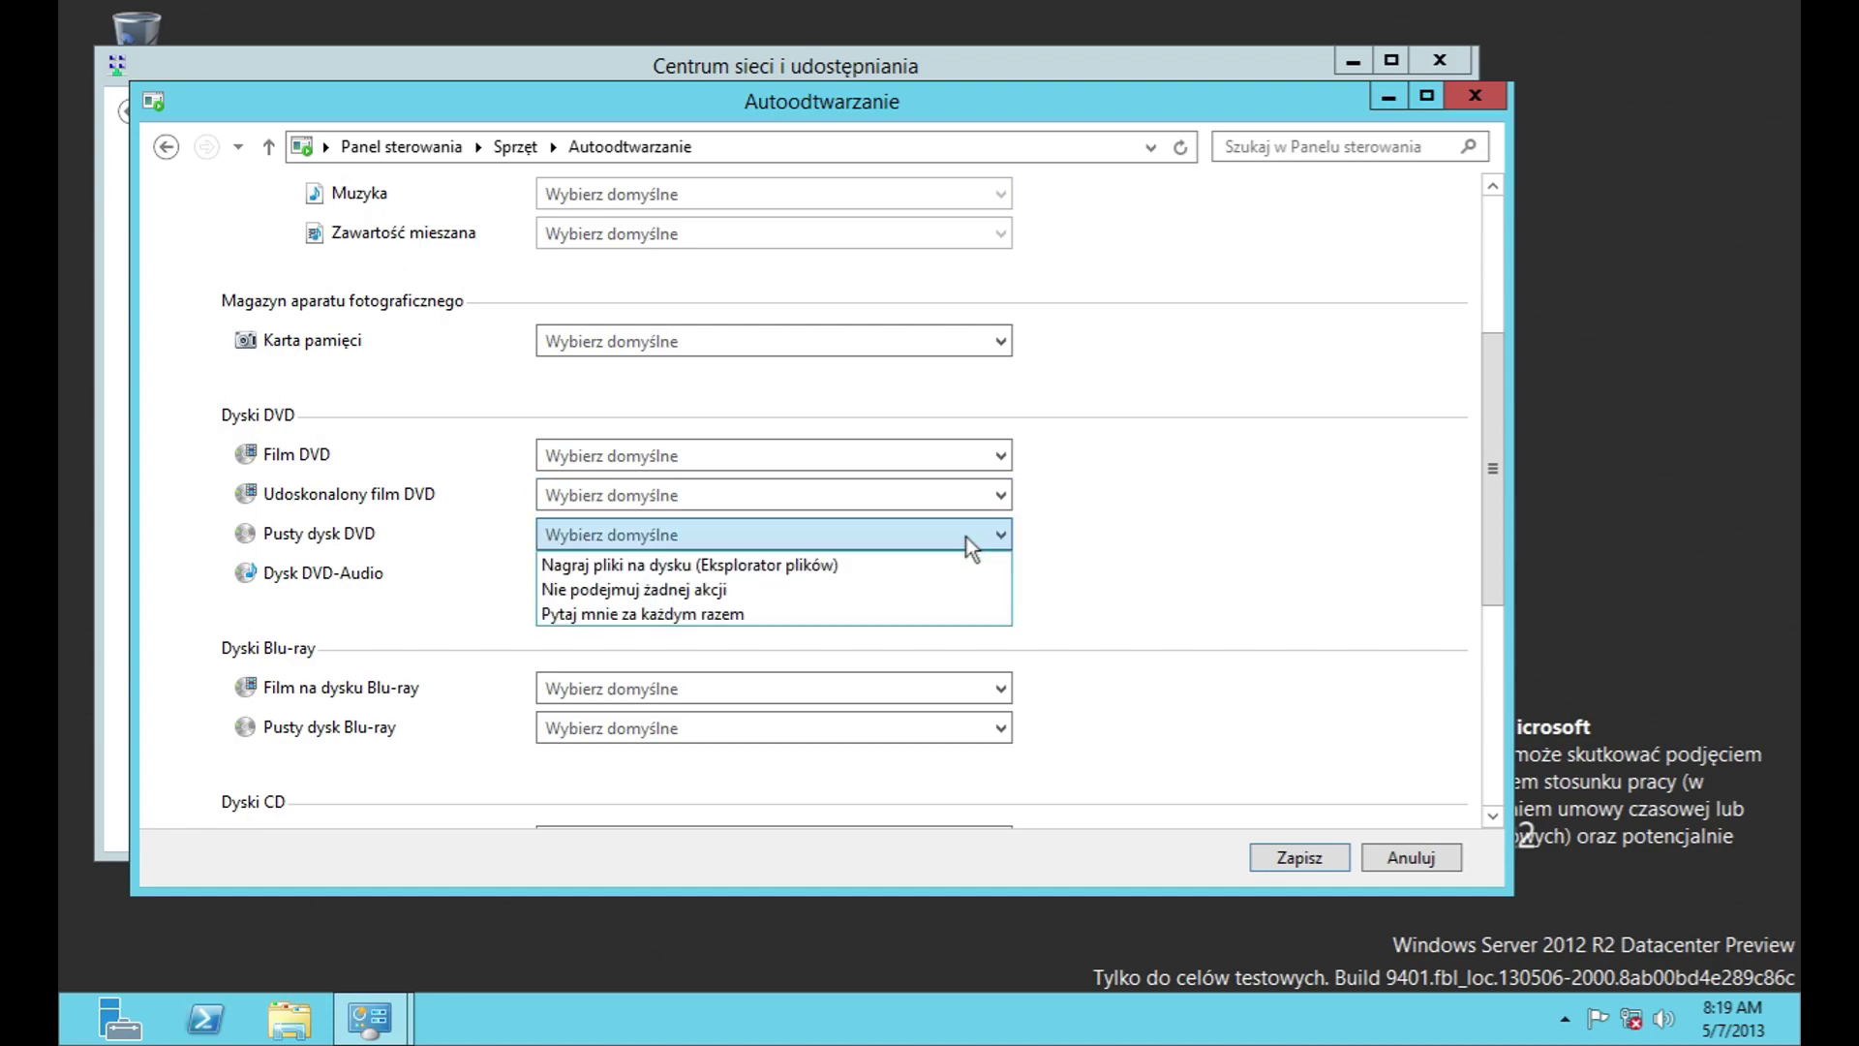
click(966, 537)
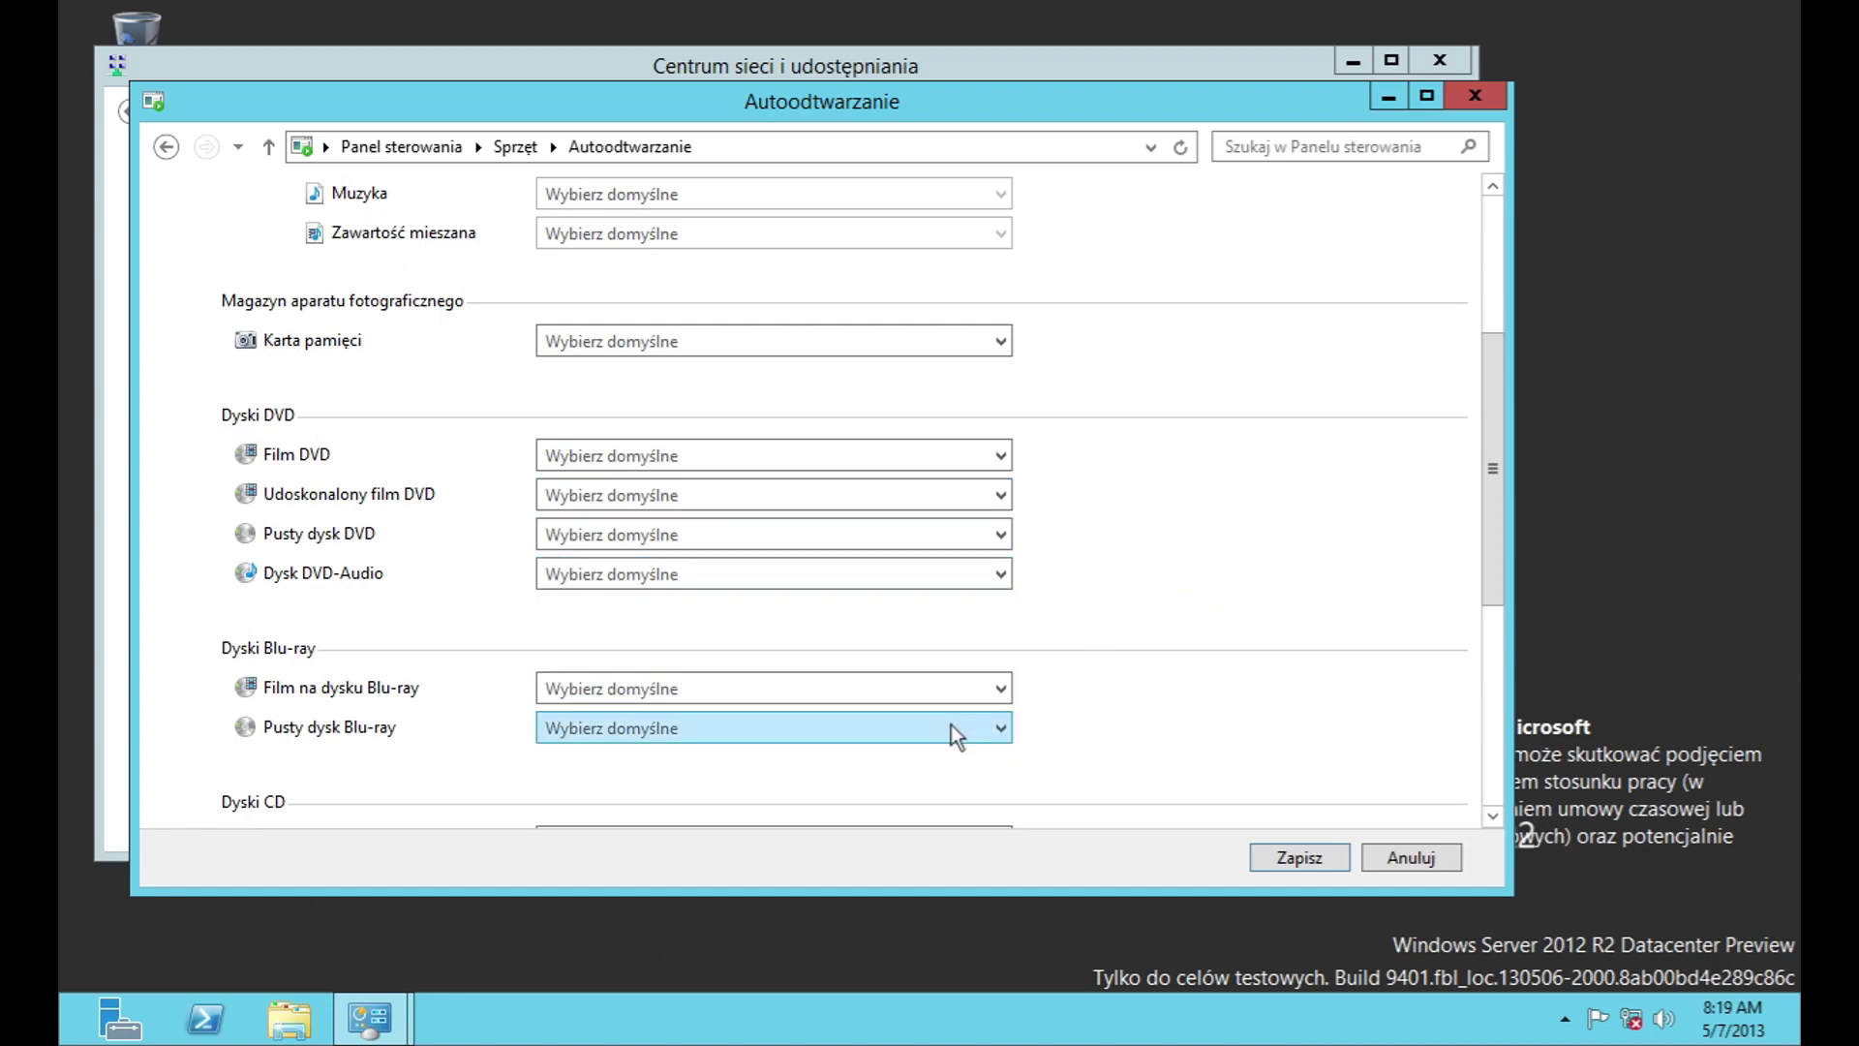
drag(1491, 506, 1434, 722)
Step: Check the audio CD, blank CD, video CD and software choices, then Anuluj back to Sprzęt
click(920, 388)
click(919, 388)
click(945, 455)
click(957, 491)
click(957, 491)
click(957, 494)
click(931, 637)
click(781, 641)
click(443, 813)
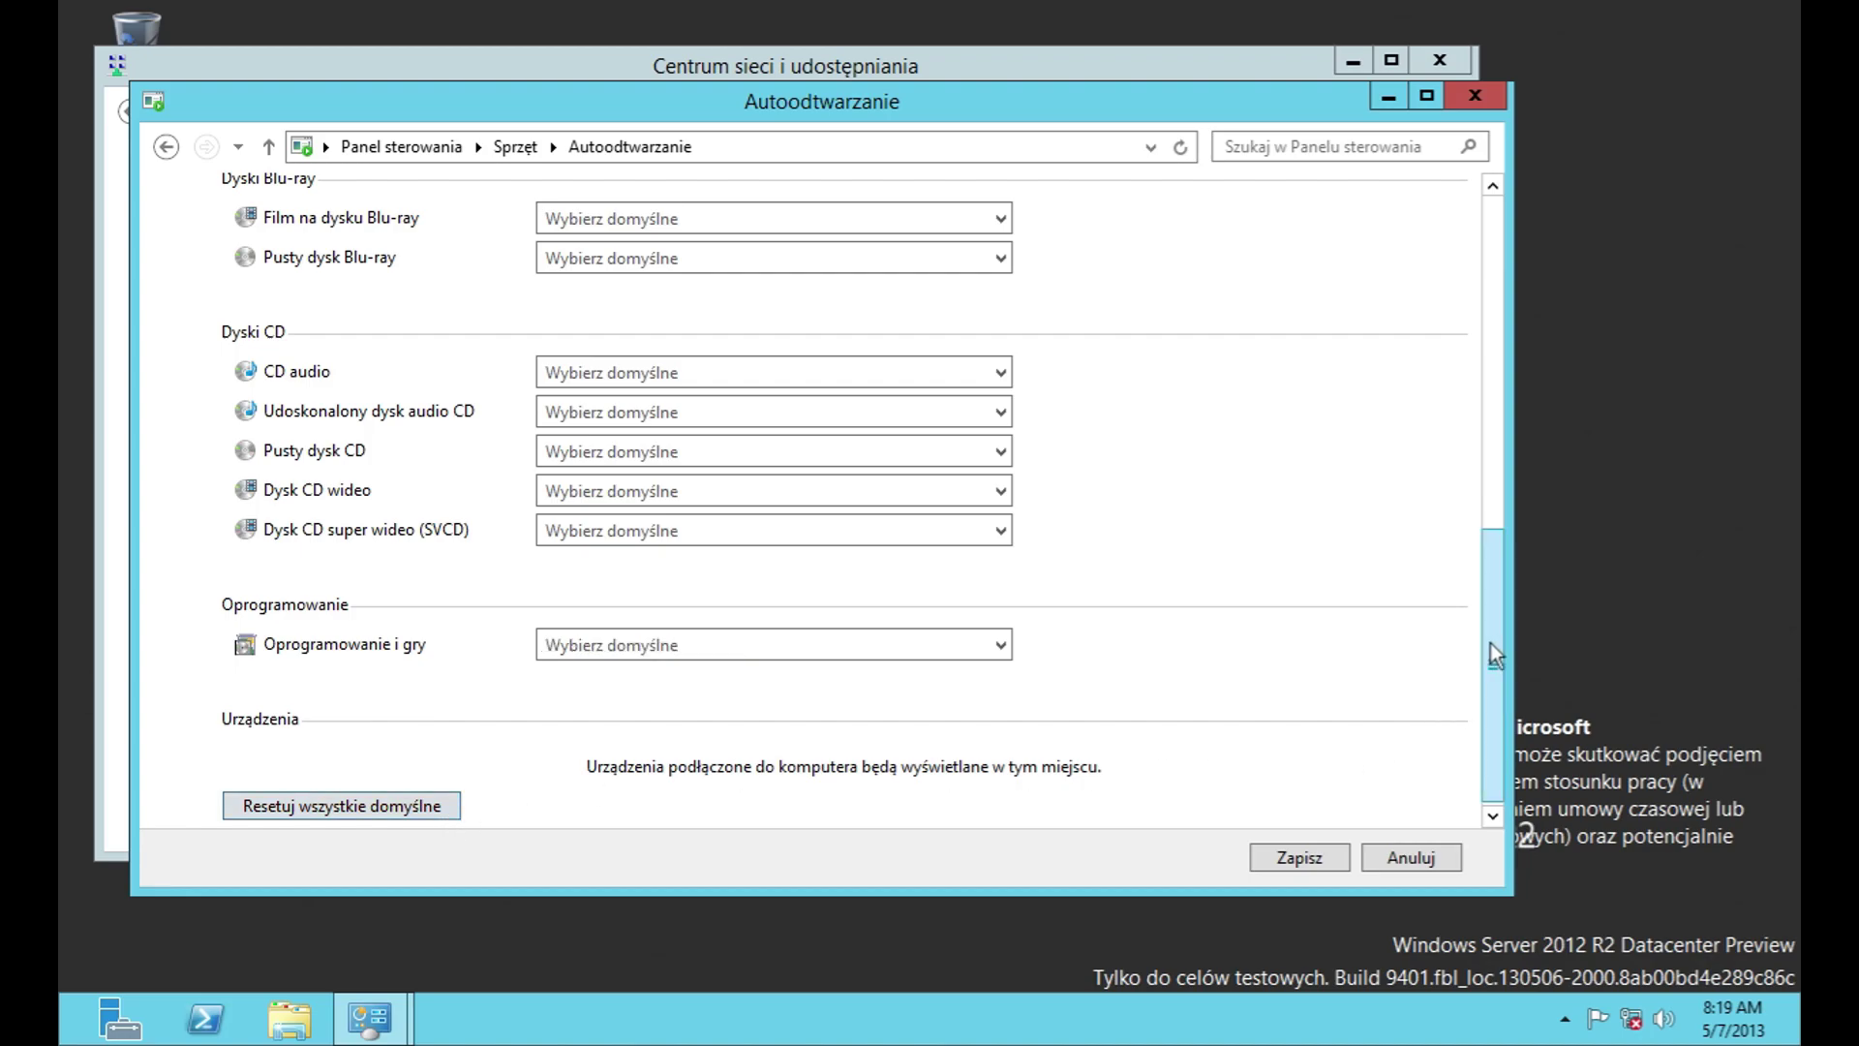
click(1390, 863)
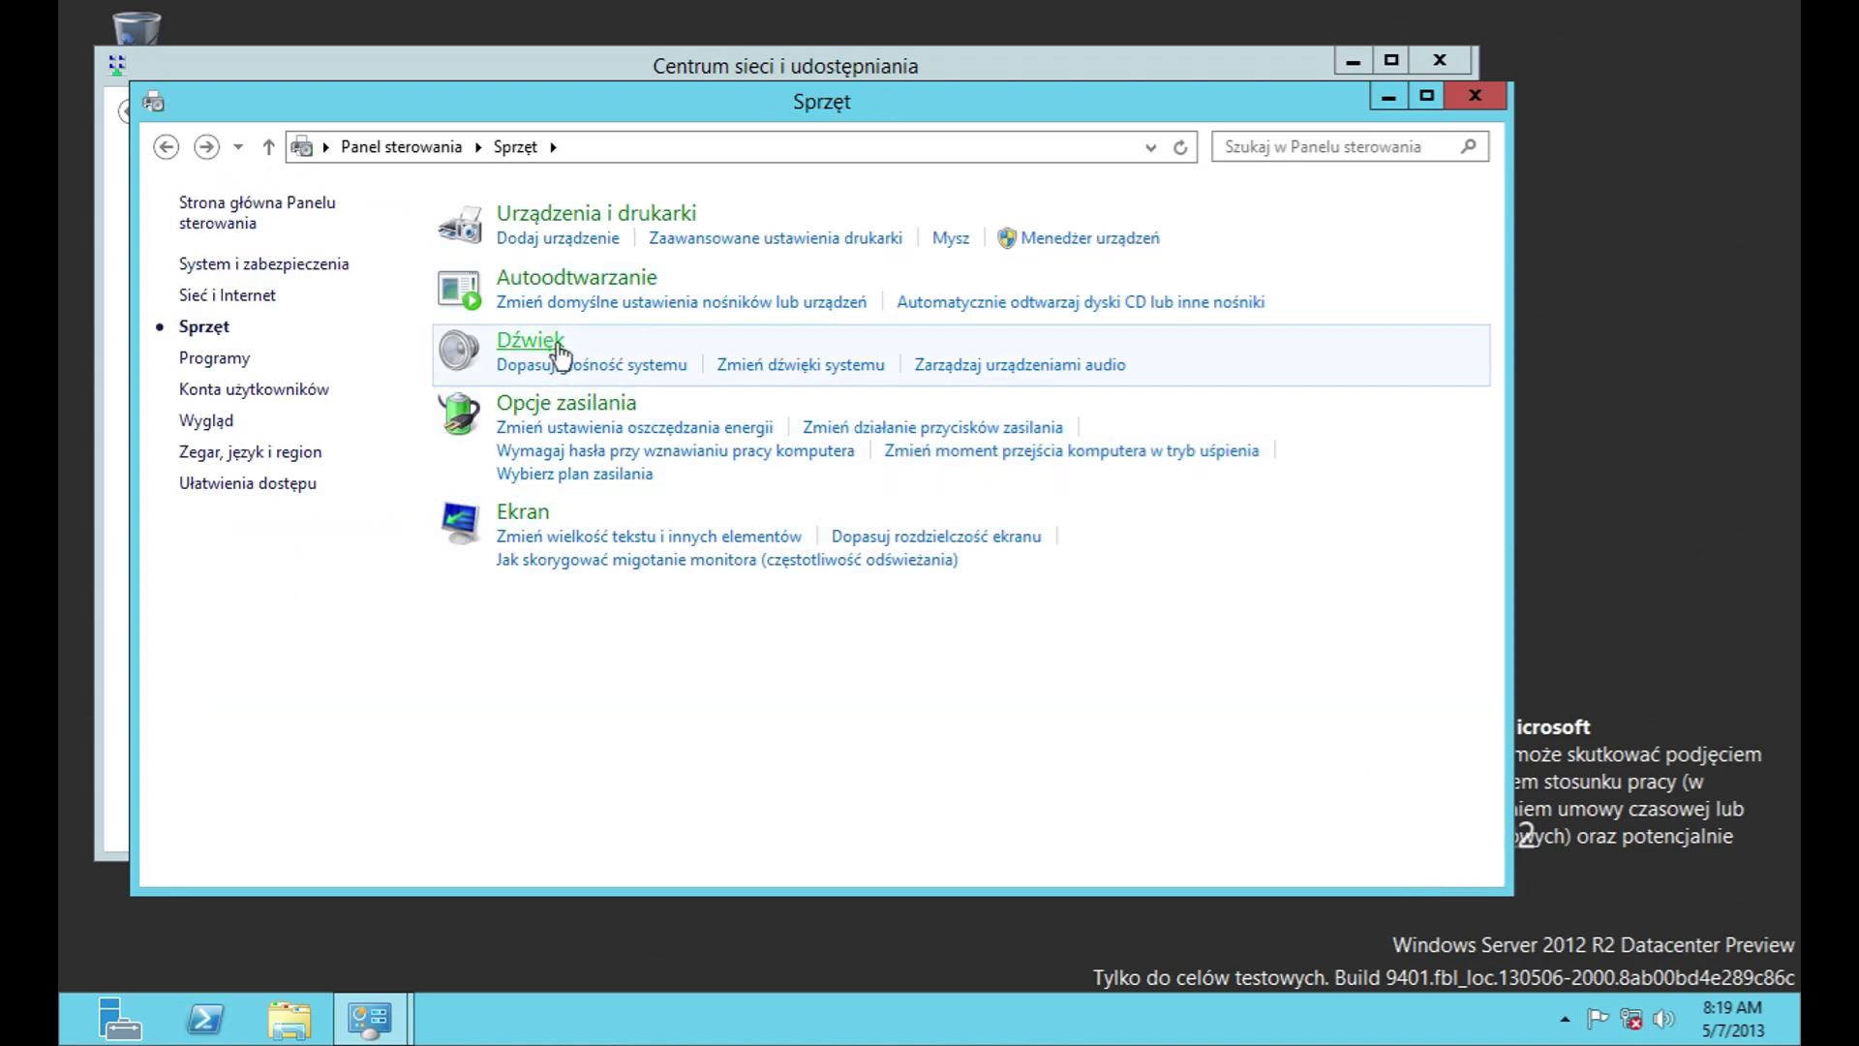
Step: Open Dźwięk and review the Głośniki levels, enhancements and advanced format, then cancel
click(556, 344)
click(769, 716)
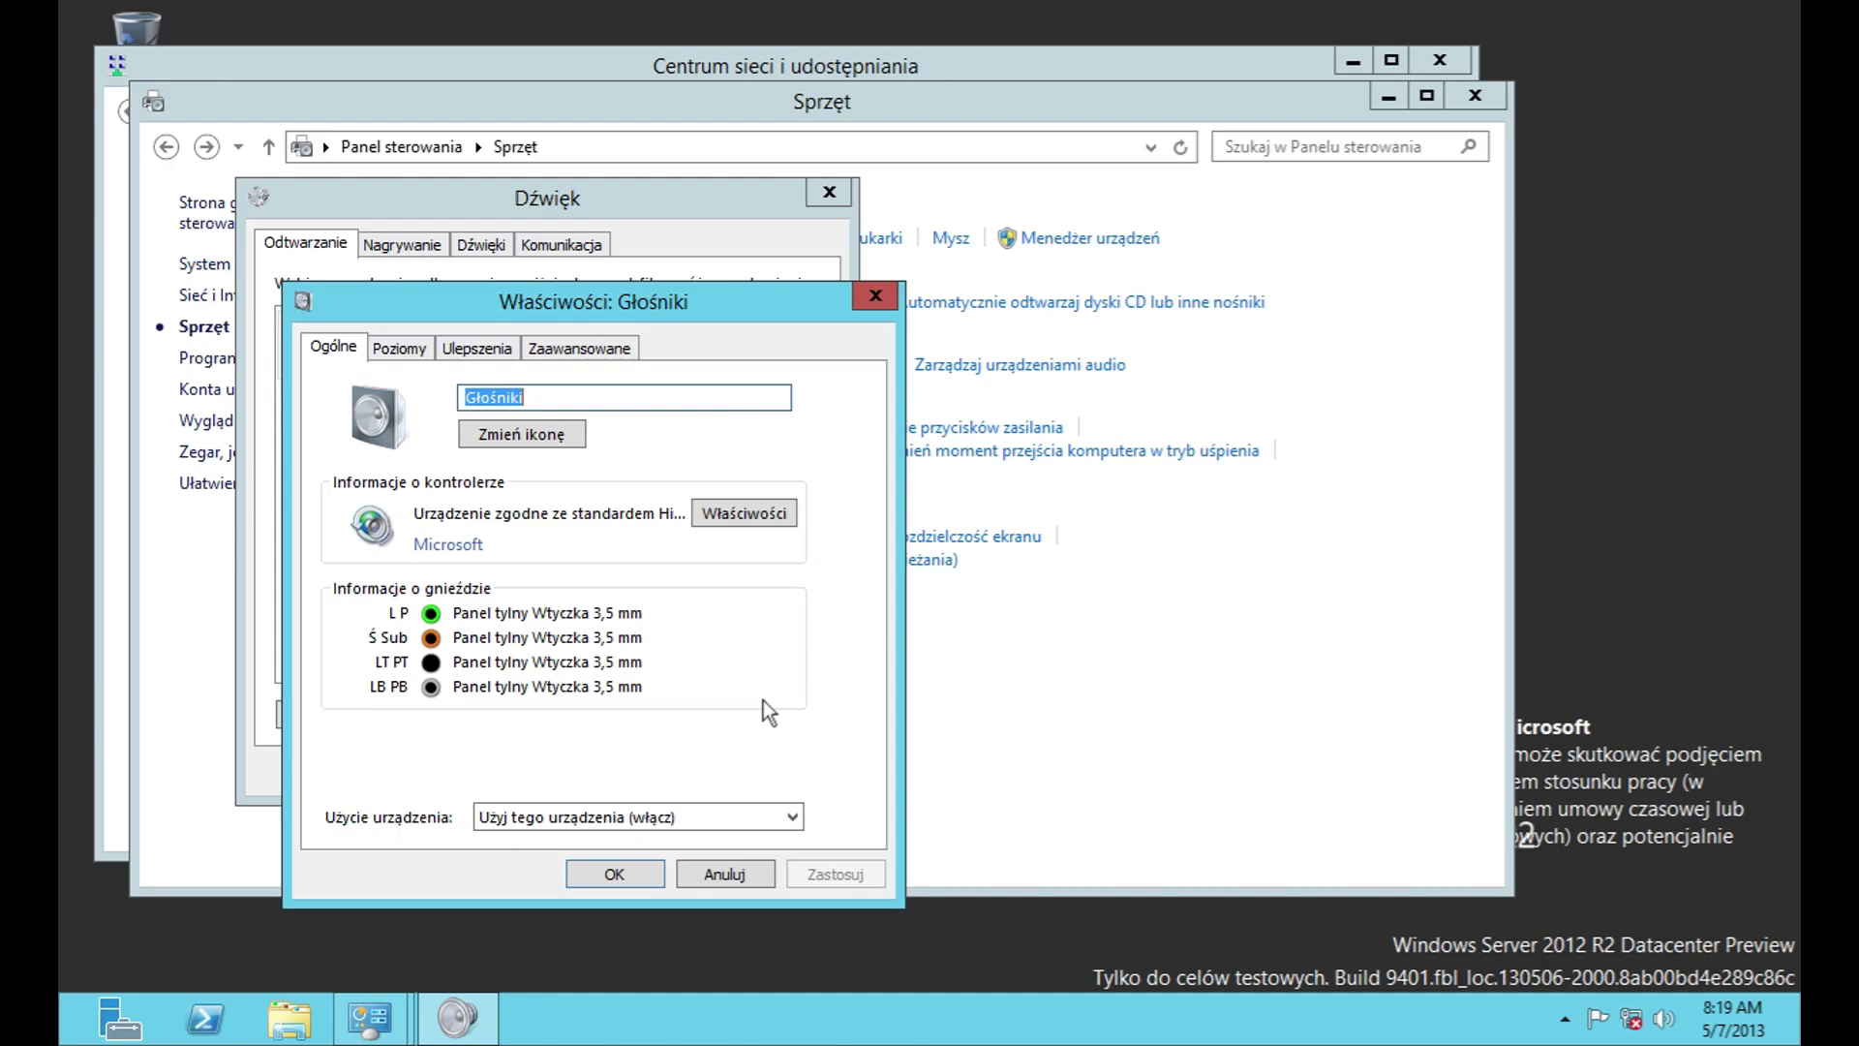
click(399, 347)
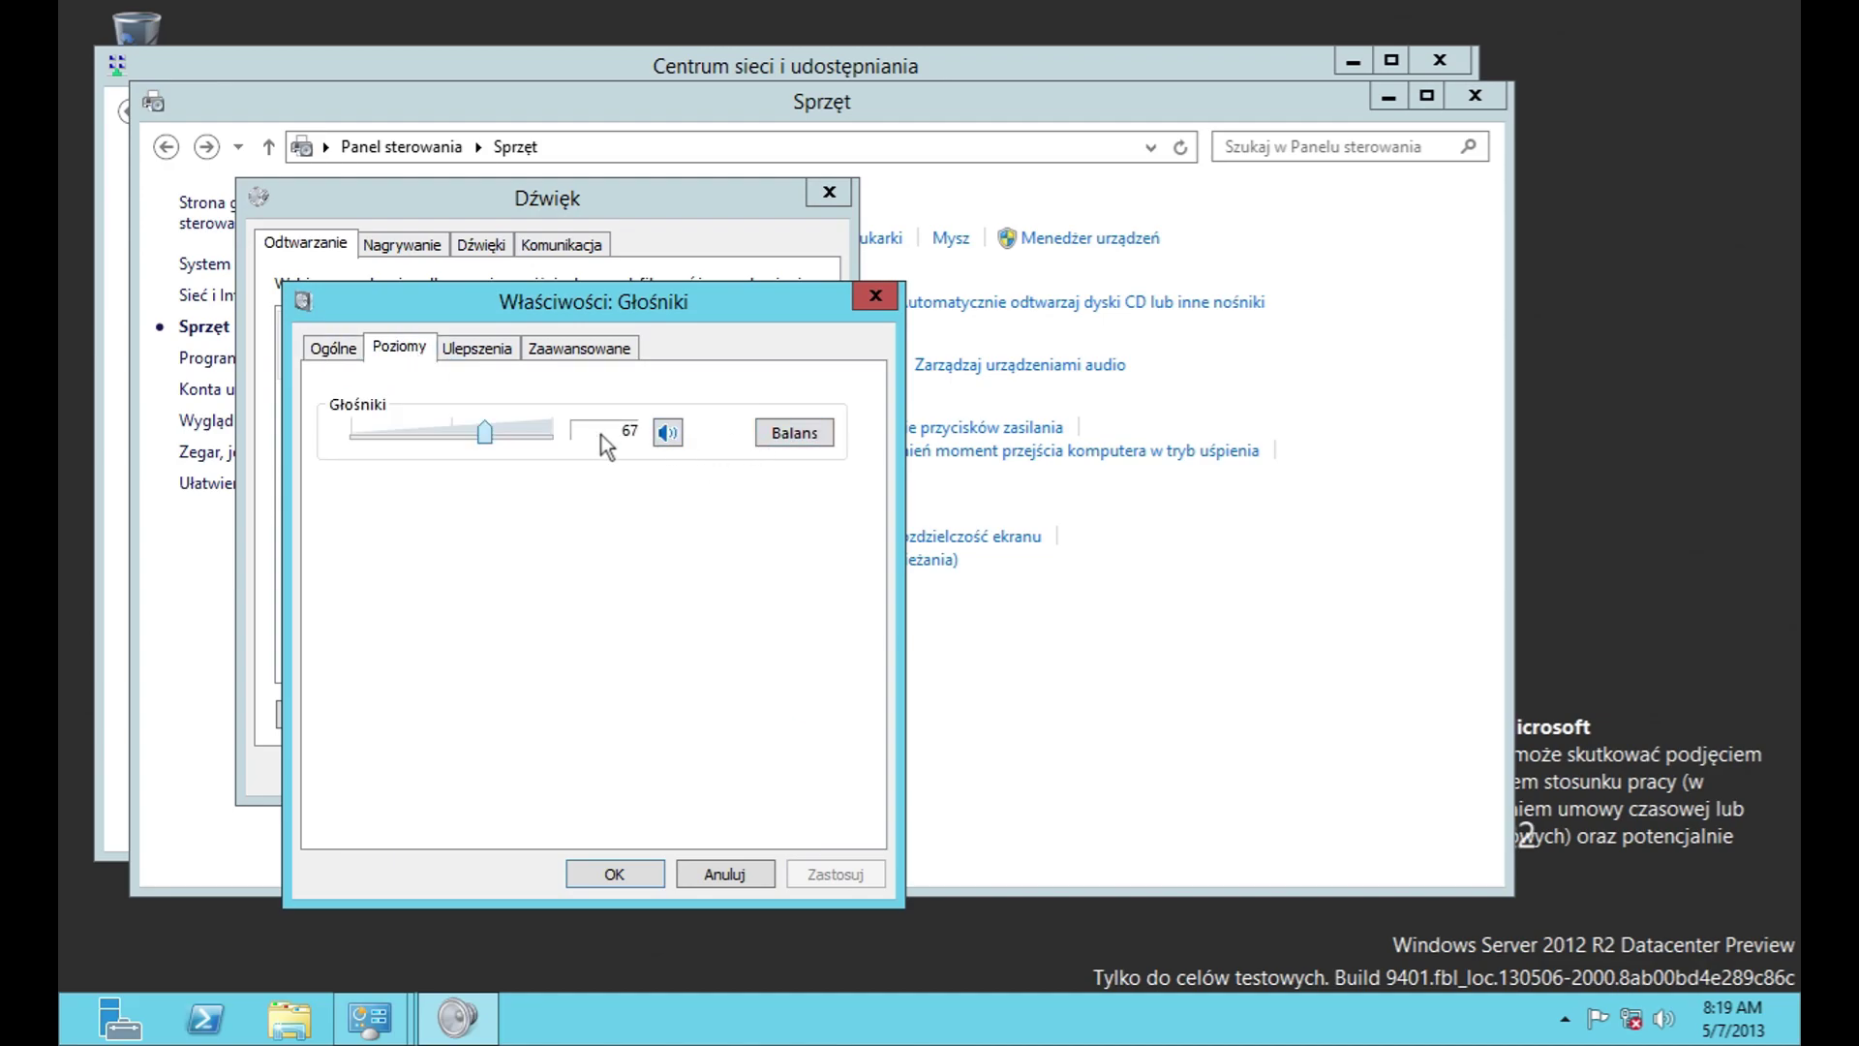
click(476, 348)
click(740, 813)
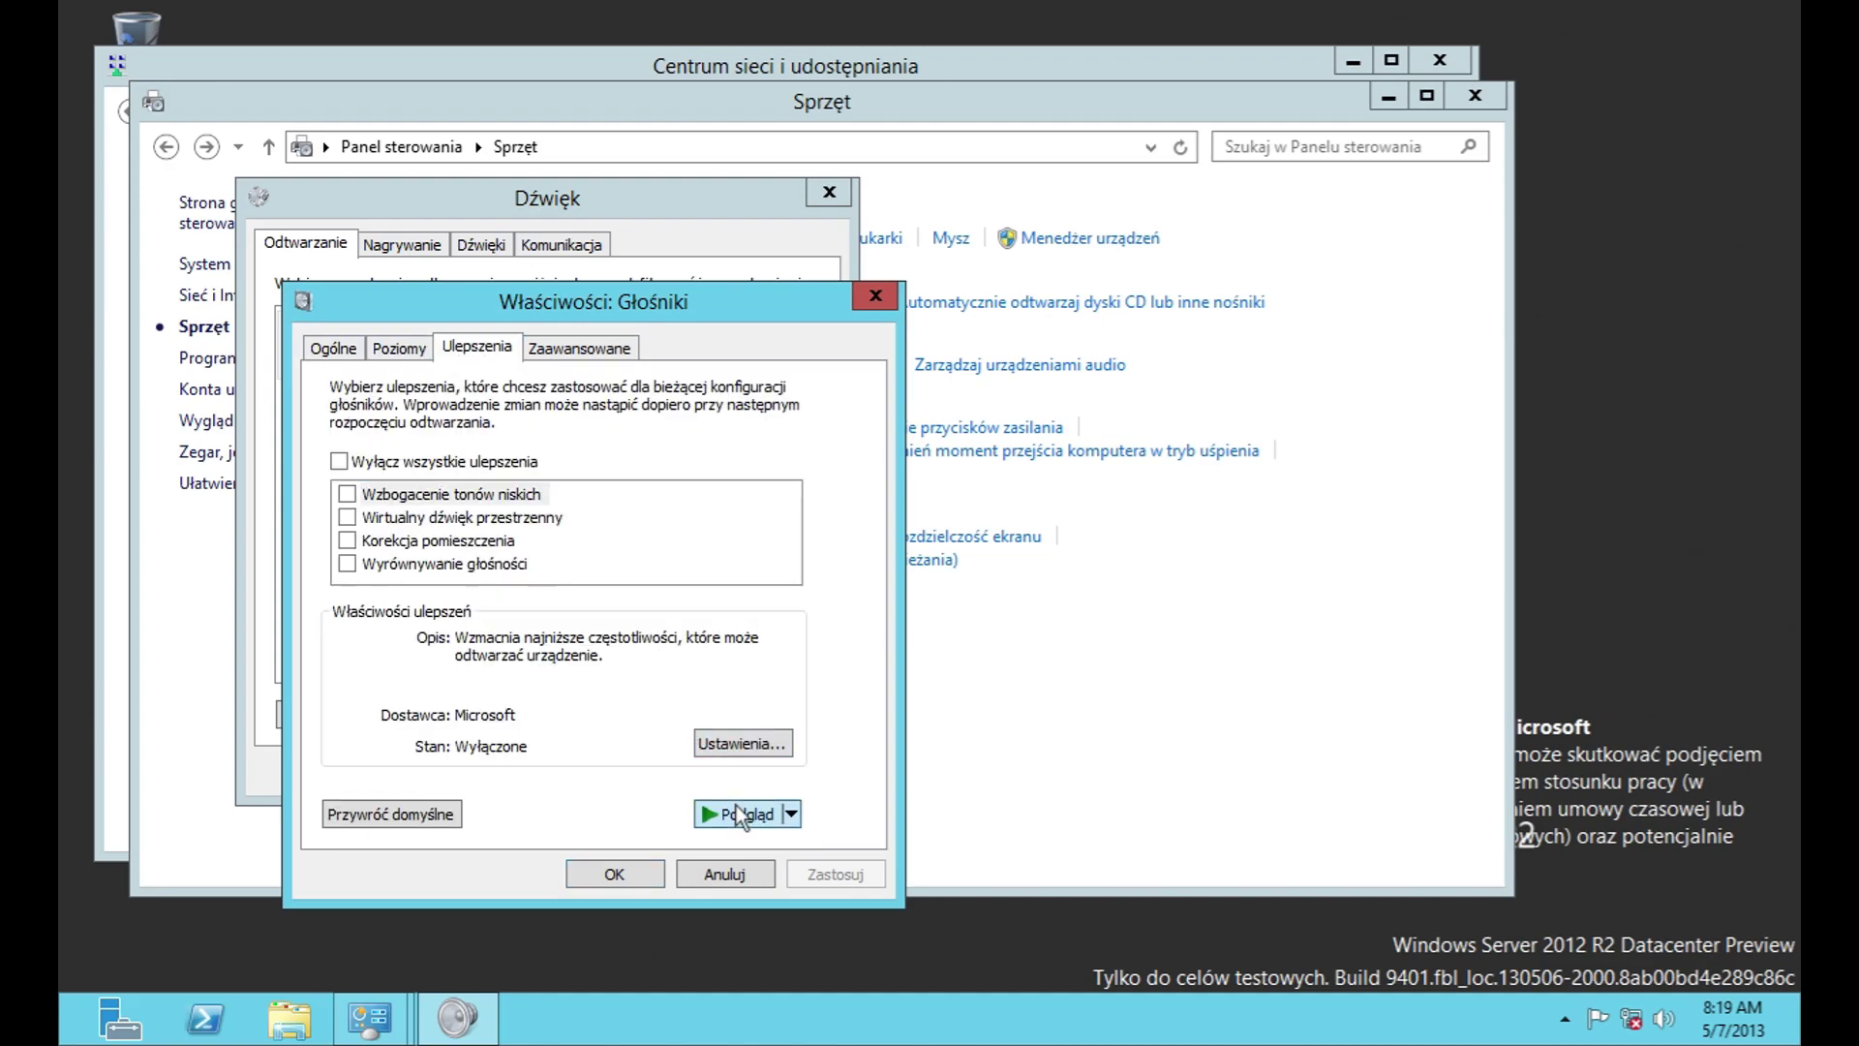
click(578, 348)
click(745, 473)
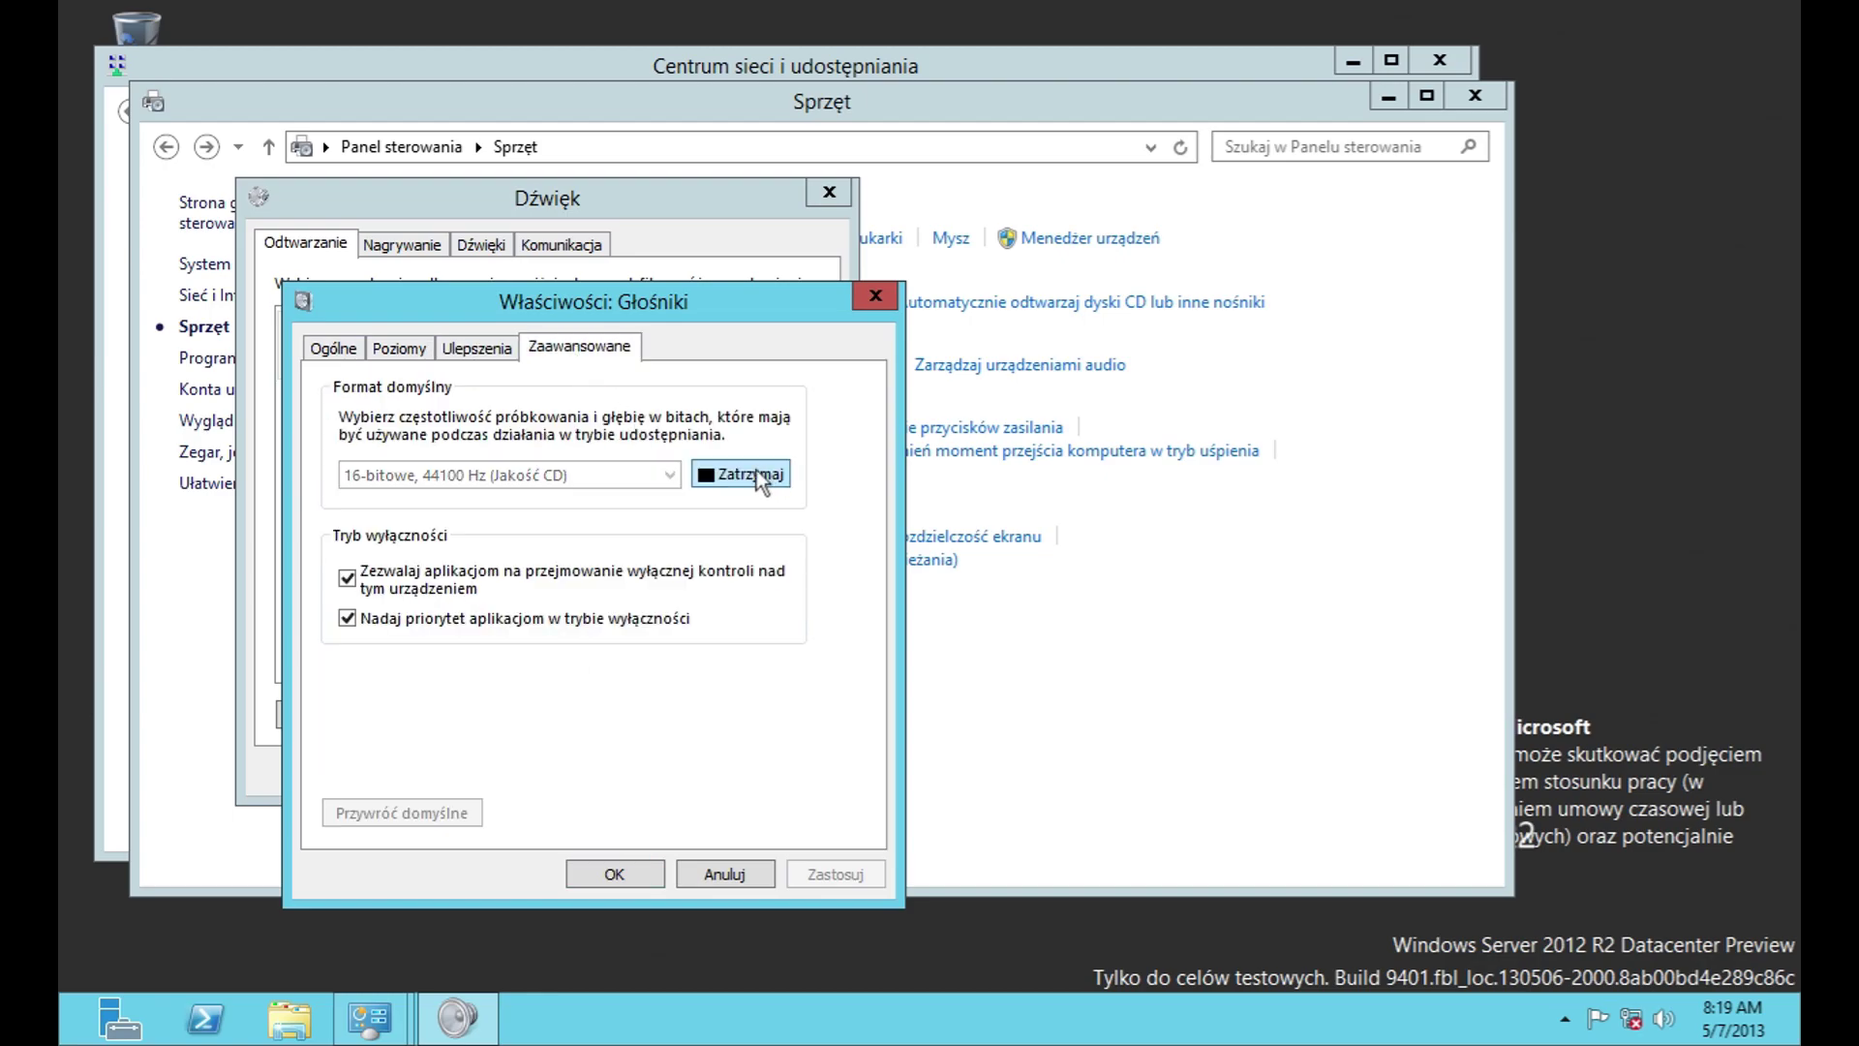
click(726, 873)
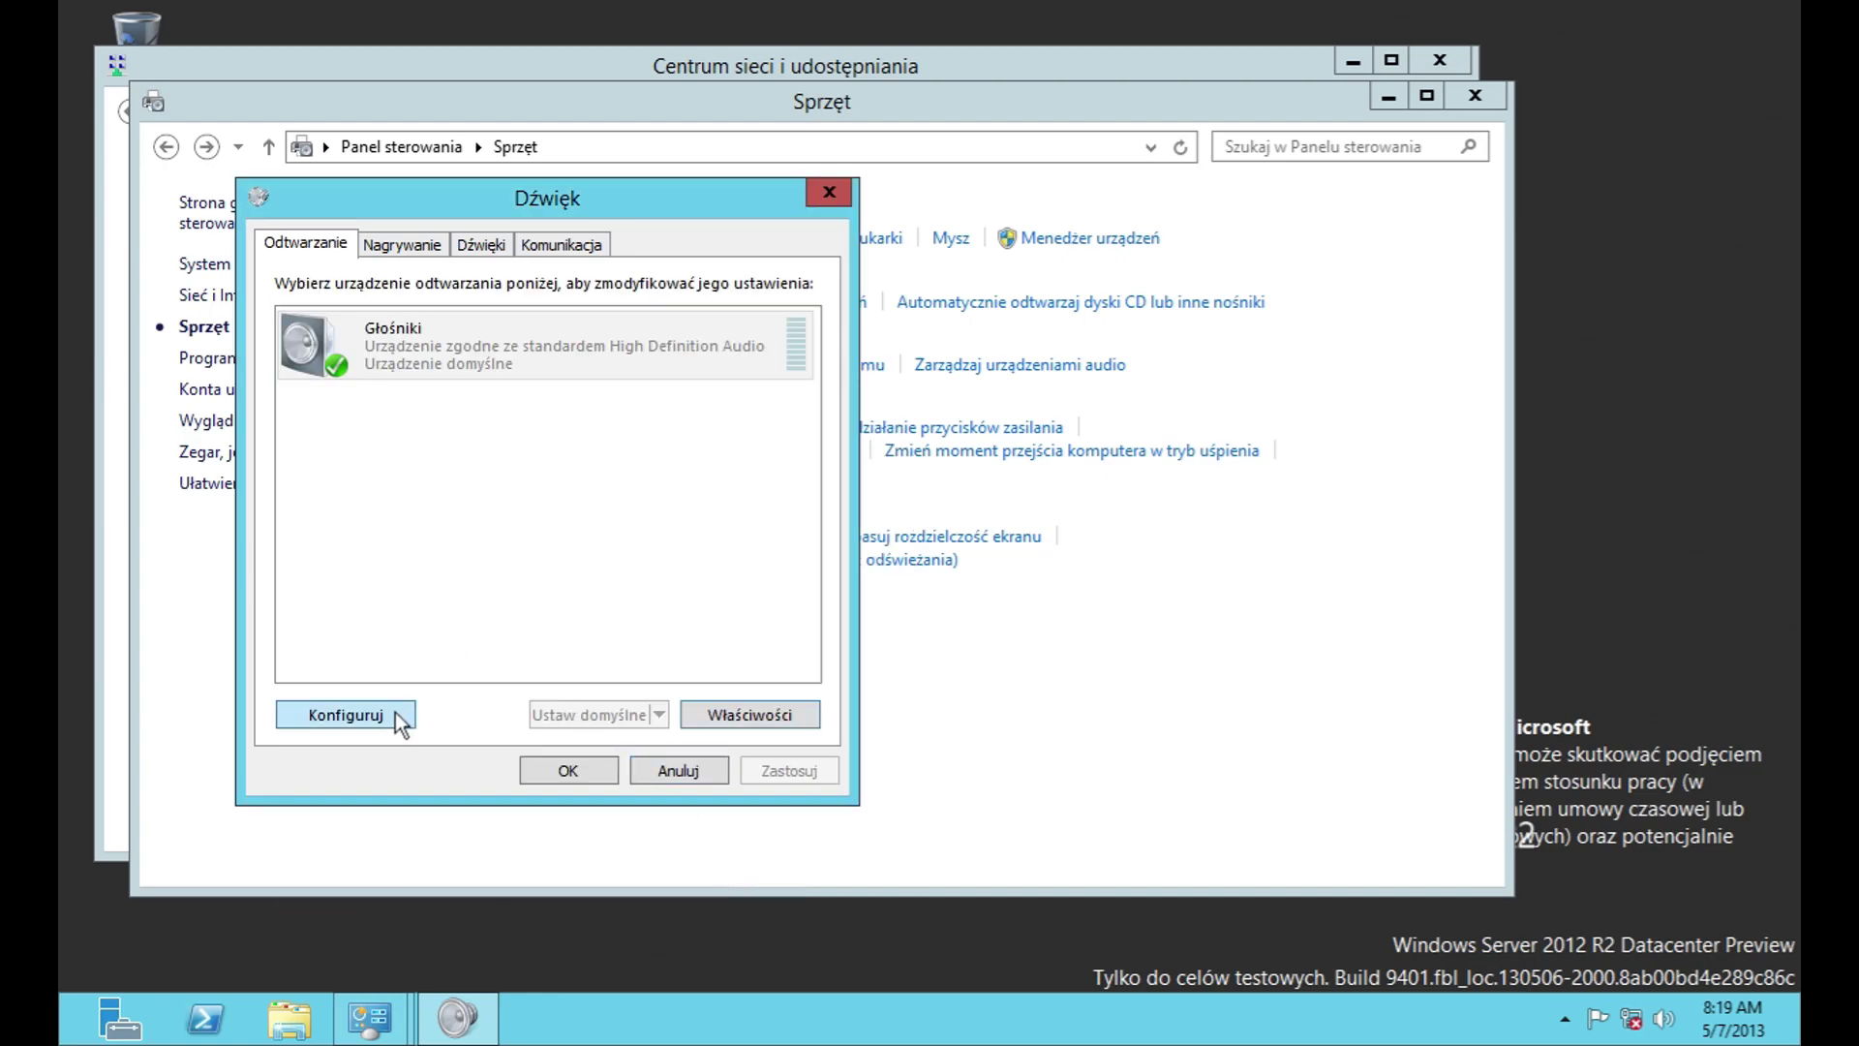
Step: Try the speaker configuration wizard and the Głośniki icon chooser, closing both without changes
click(397, 717)
click(848, 753)
click(751, 709)
click(521, 434)
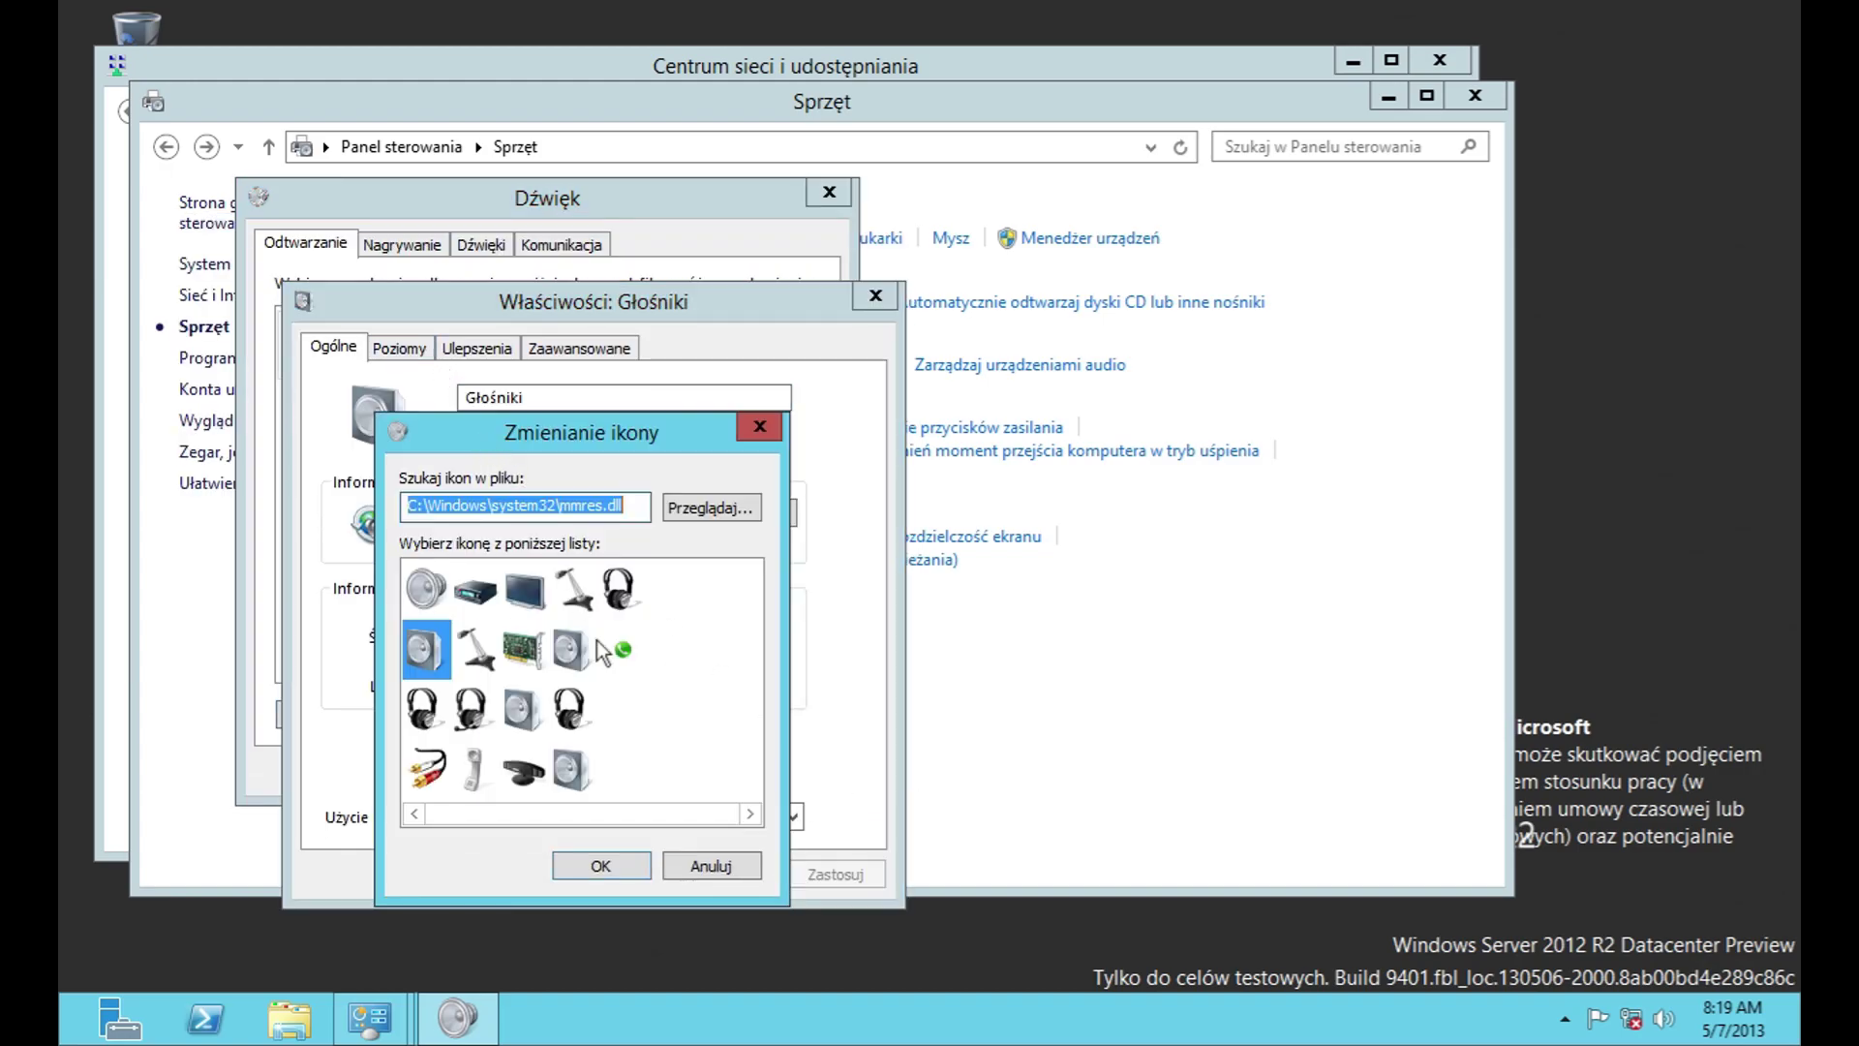
click(713, 854)
click(610, 348)
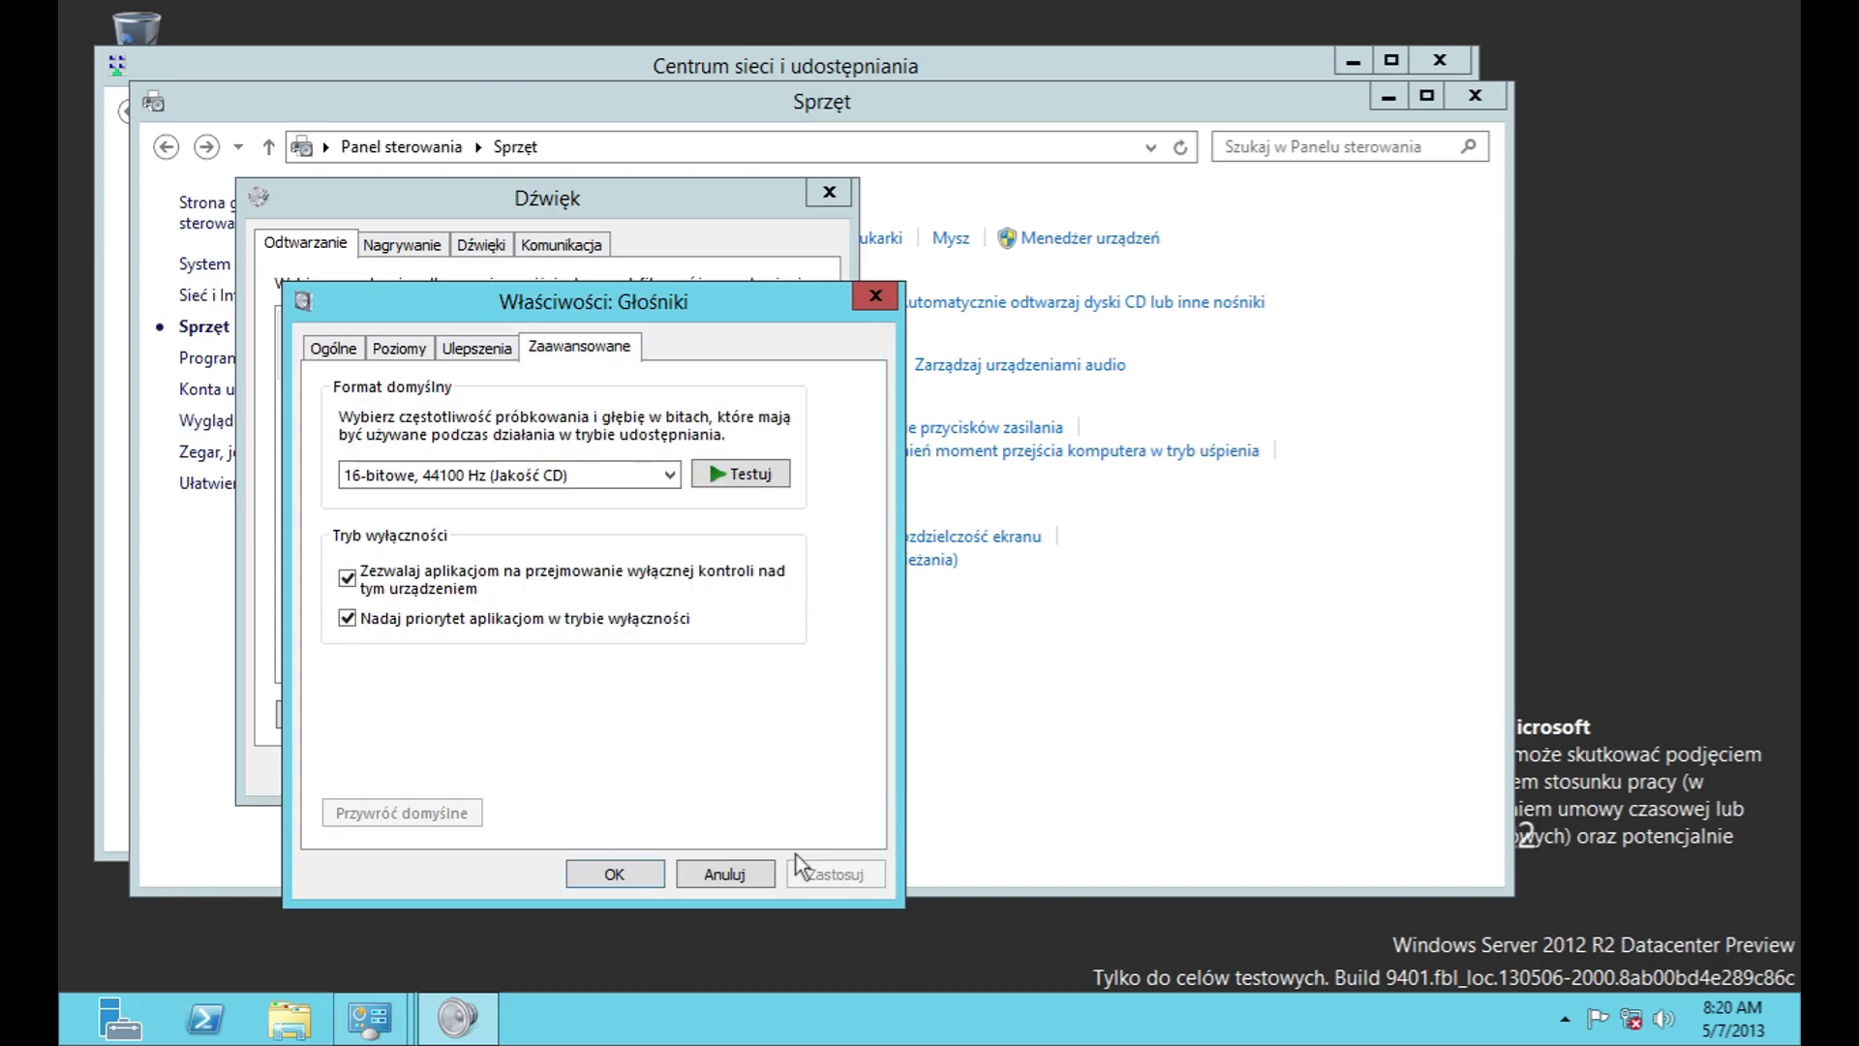
click(727, 874)
Step: Select Mikrofon on the Nagrywanie tab and check its icon and controller properties without changes
click(416, 248)
click(542, 343)
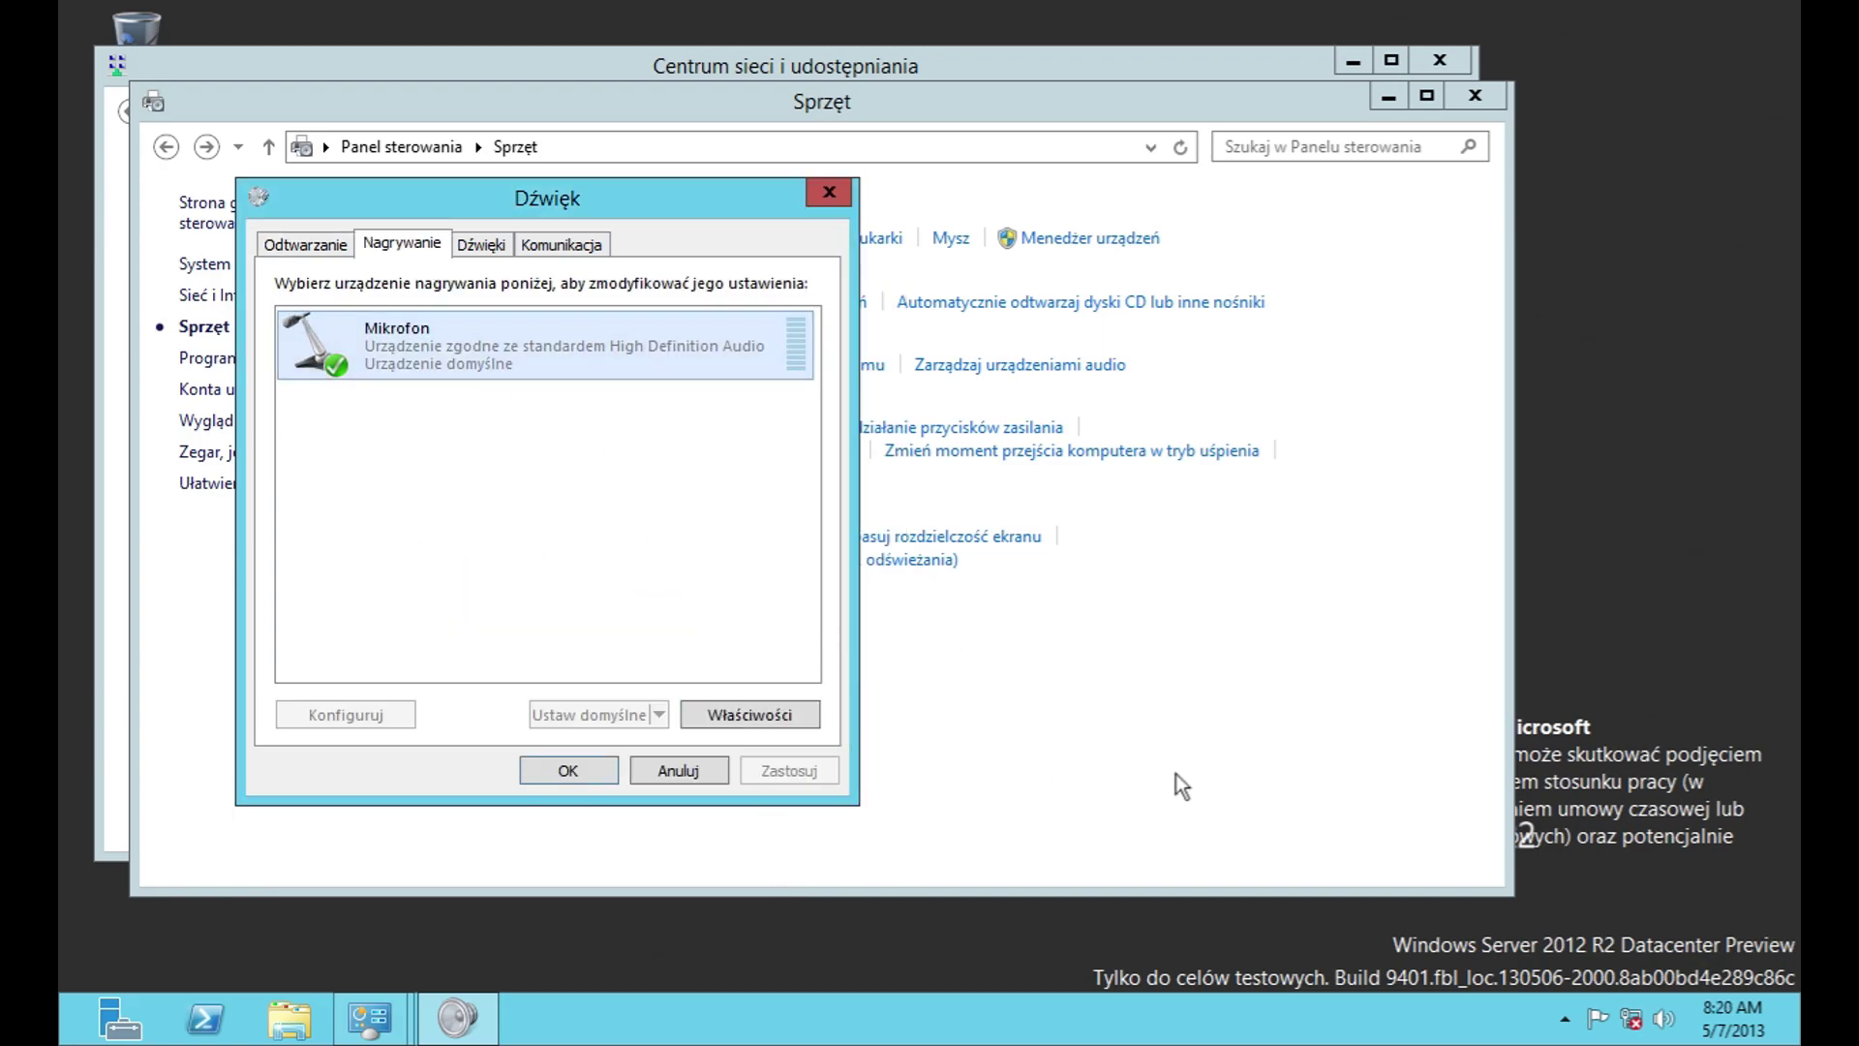
click(1580, 840)
click(581, 341)
click(749, 715)
click(503, 433)
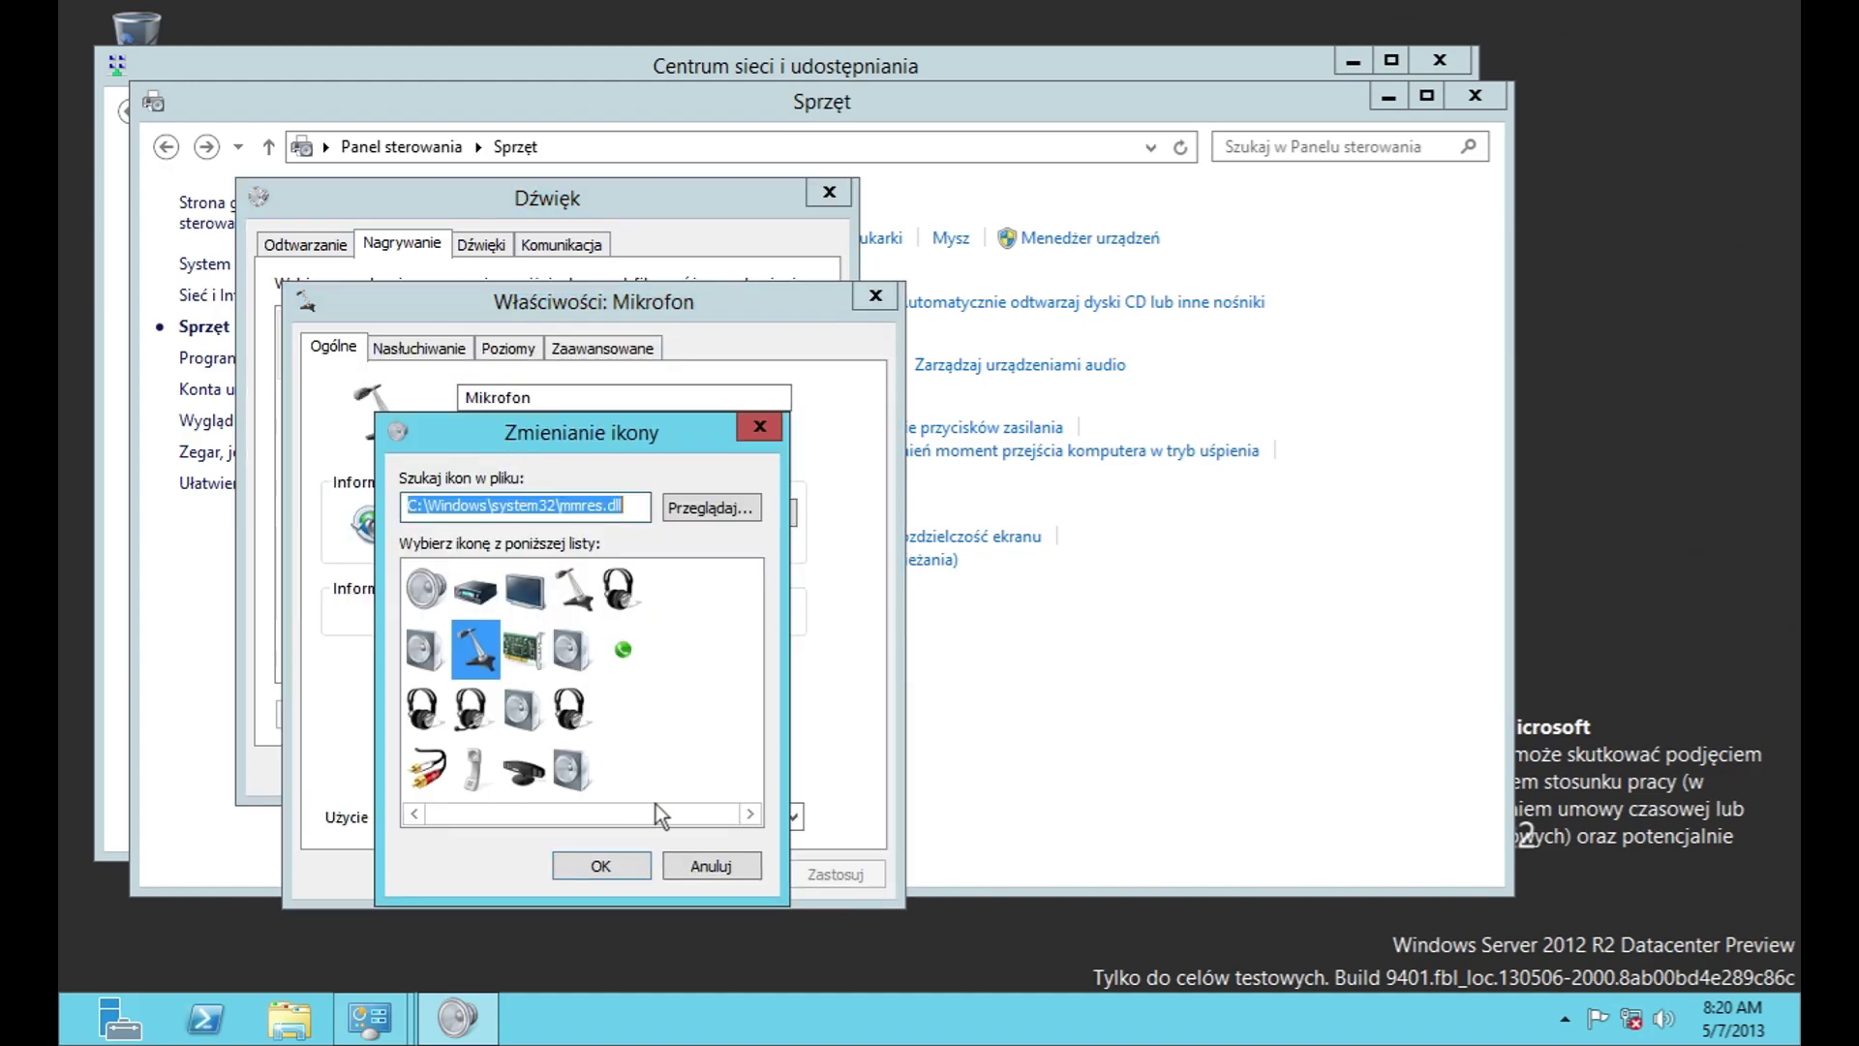
click(722, 862)
click(744, 514)
click(745, 805)
Step: Review the Mikrofon listening, levels and advanced format pages, cancel, and go to the Dźwięki tab
click(420, 349)
click(503, 348)
click(418, 346)
click(494, 607)
click(489, 625)
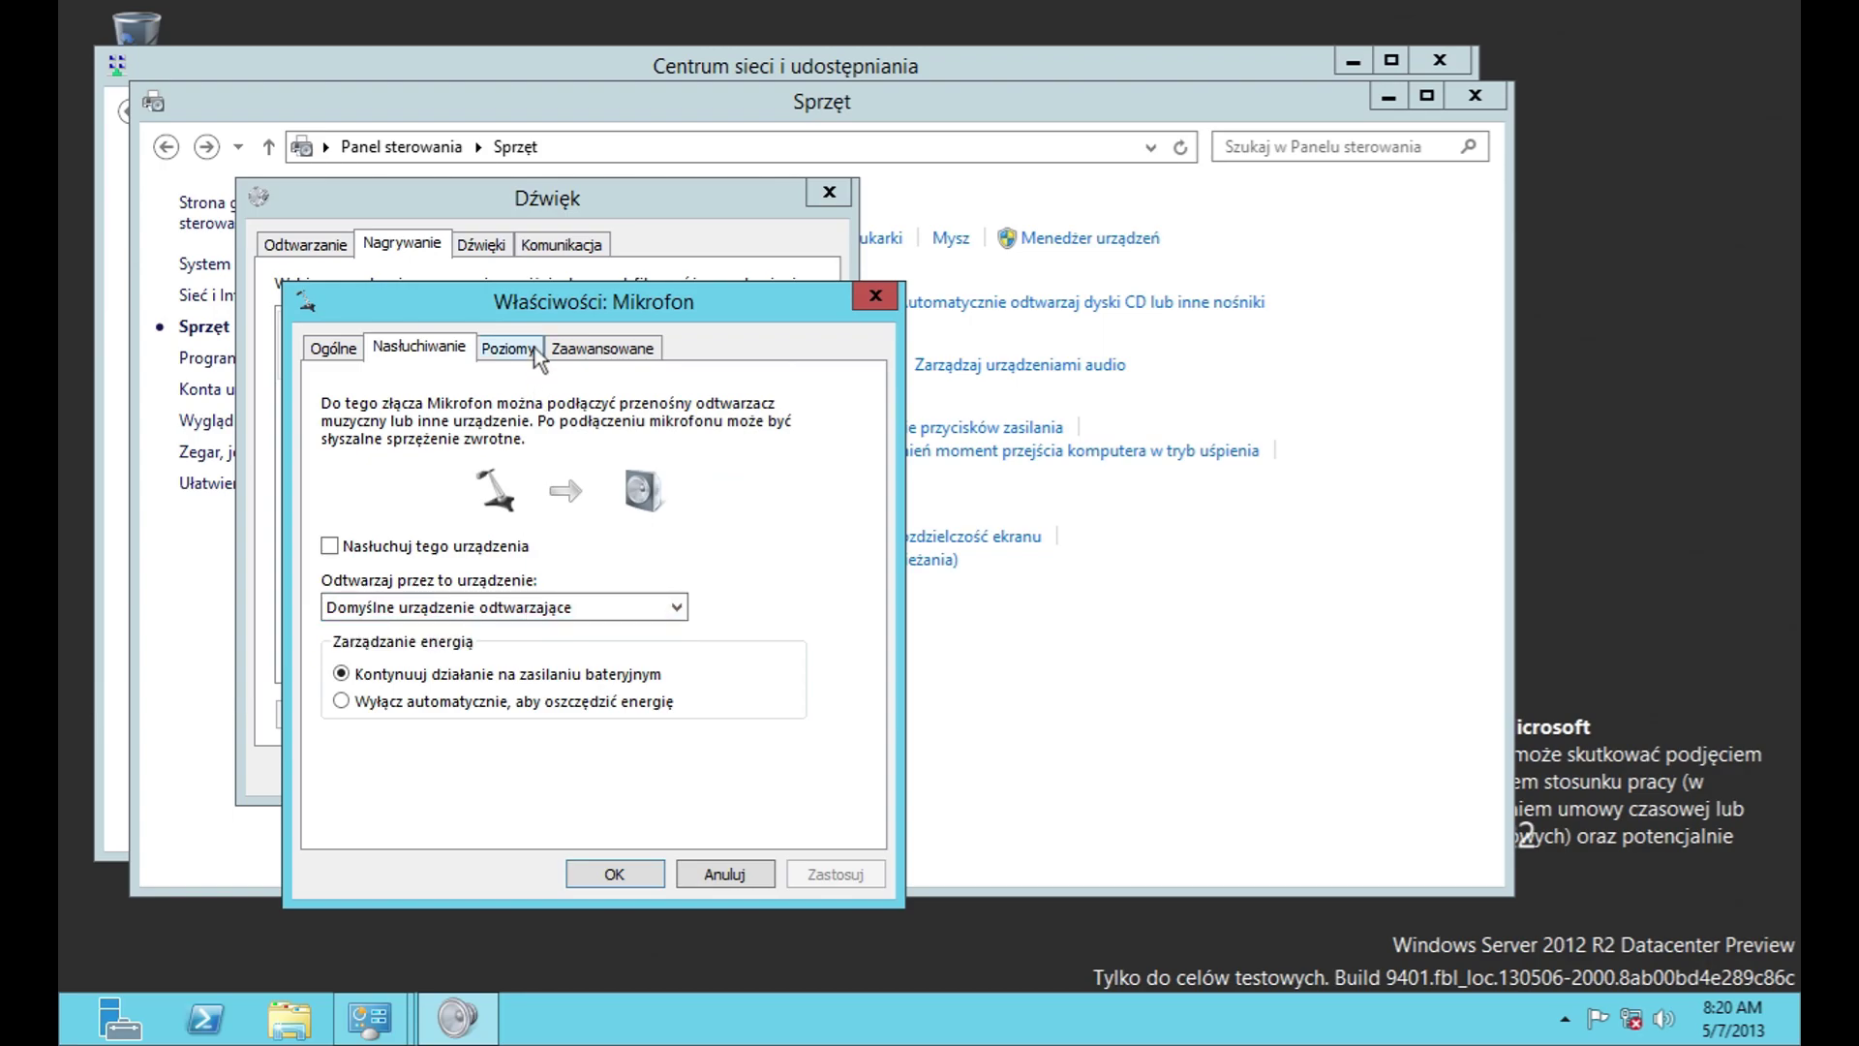
click(507, 348)
click(603, 347)
click(643, 474)
click(515, 347)
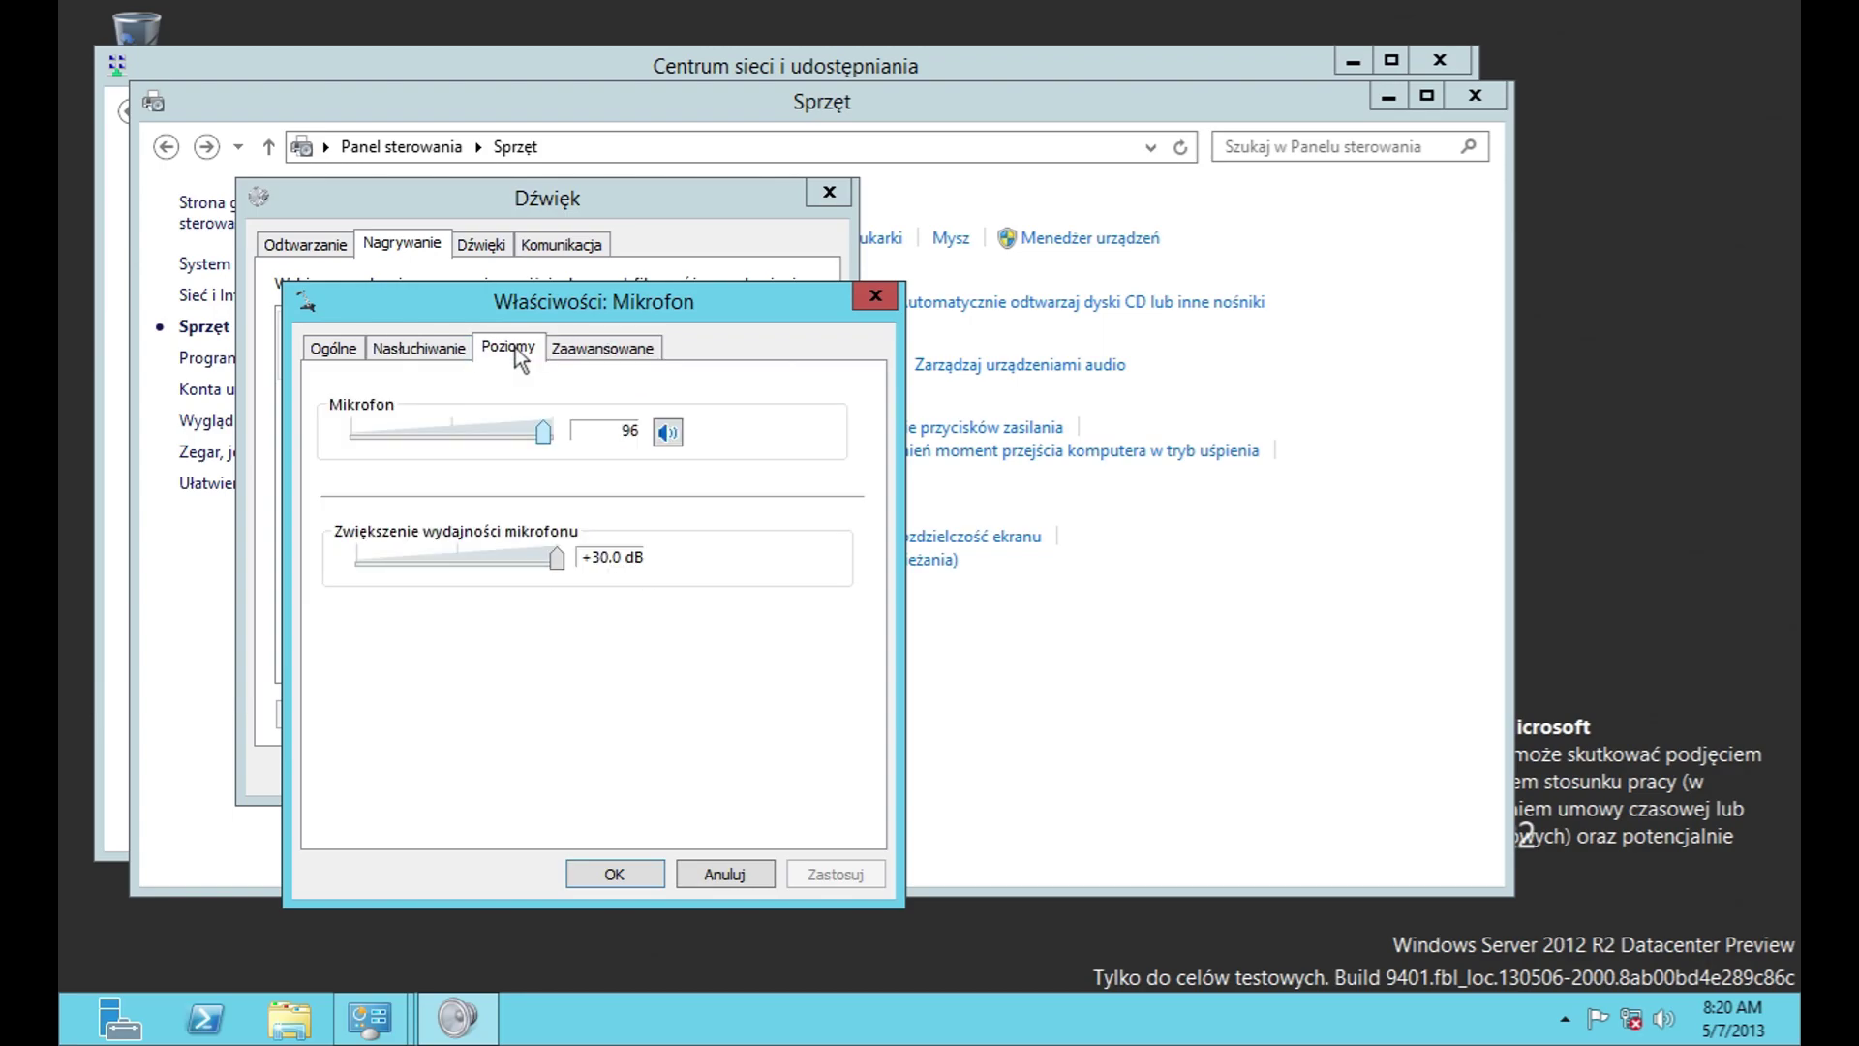
click(700, 874)
click(507, 244)
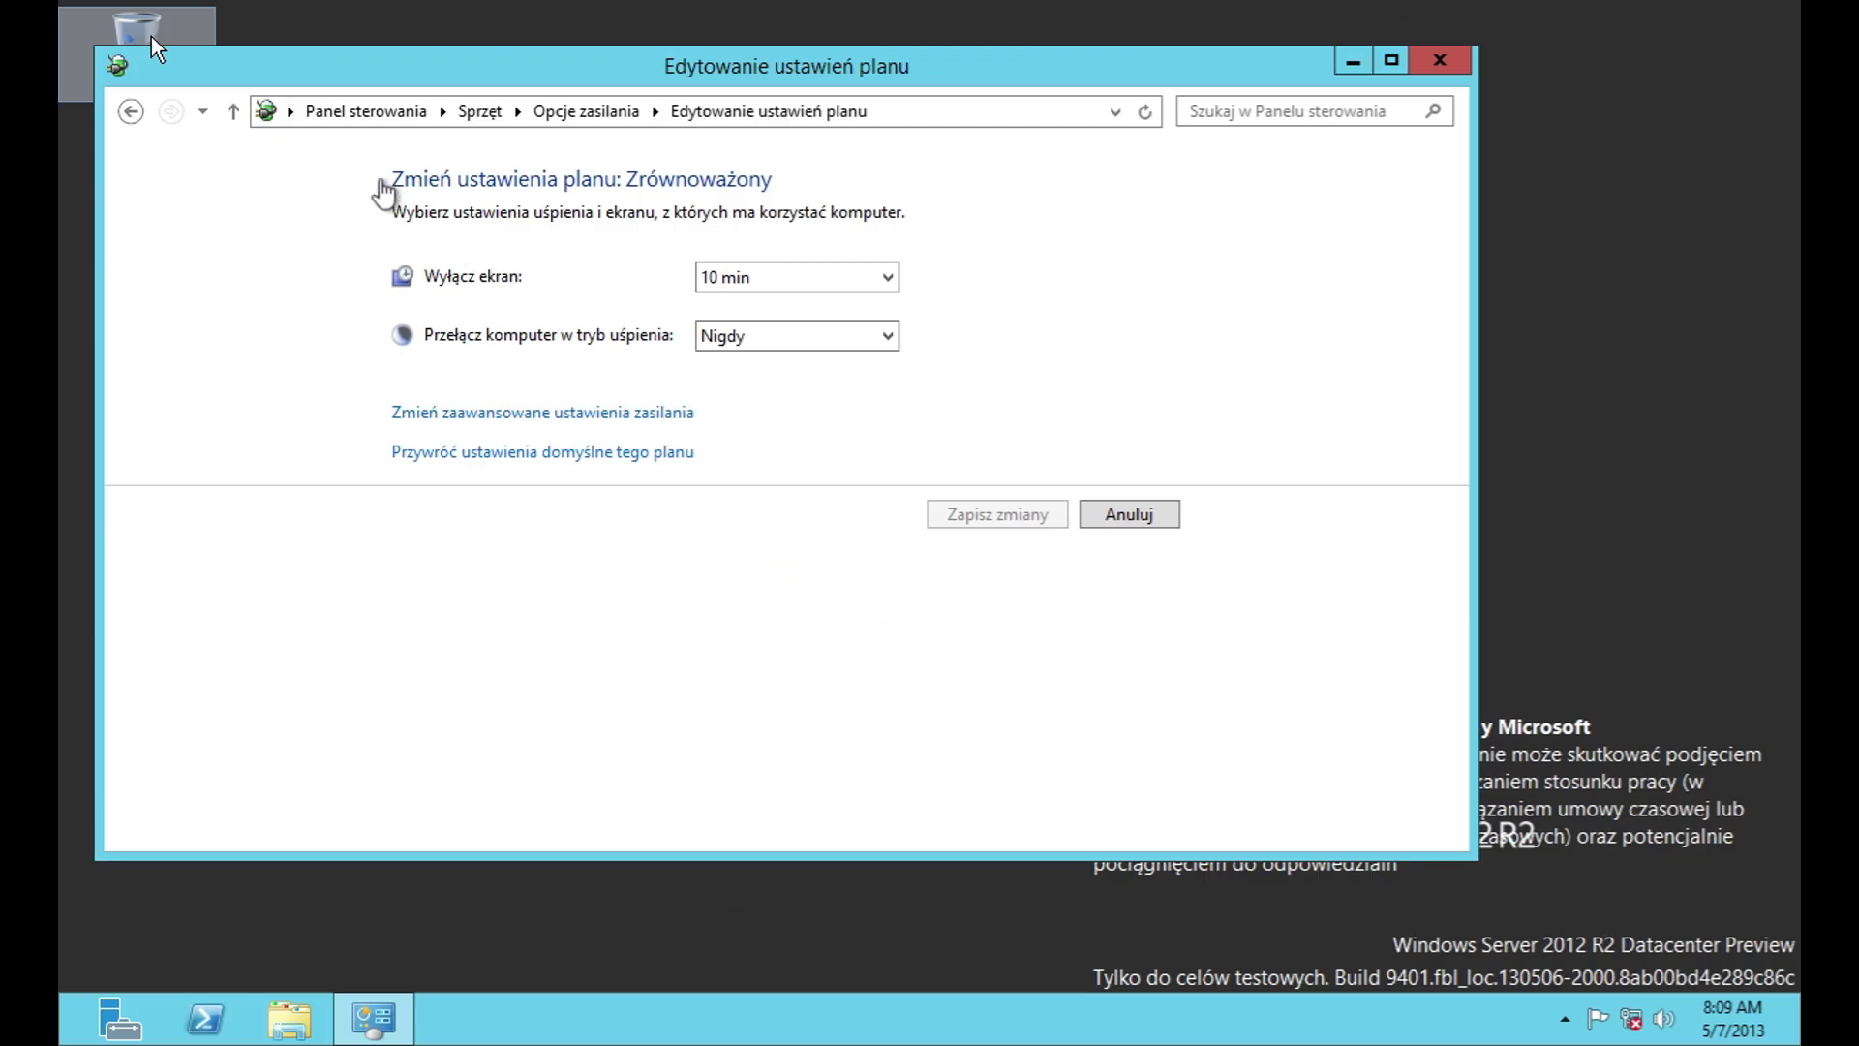
Step: Reopen Dźwięk from Sprzęt and play the low battery alarm sound on the Dźwięki tab
click(367, 110)
click(415, 419)
click(481, 308)
click(498, 278)
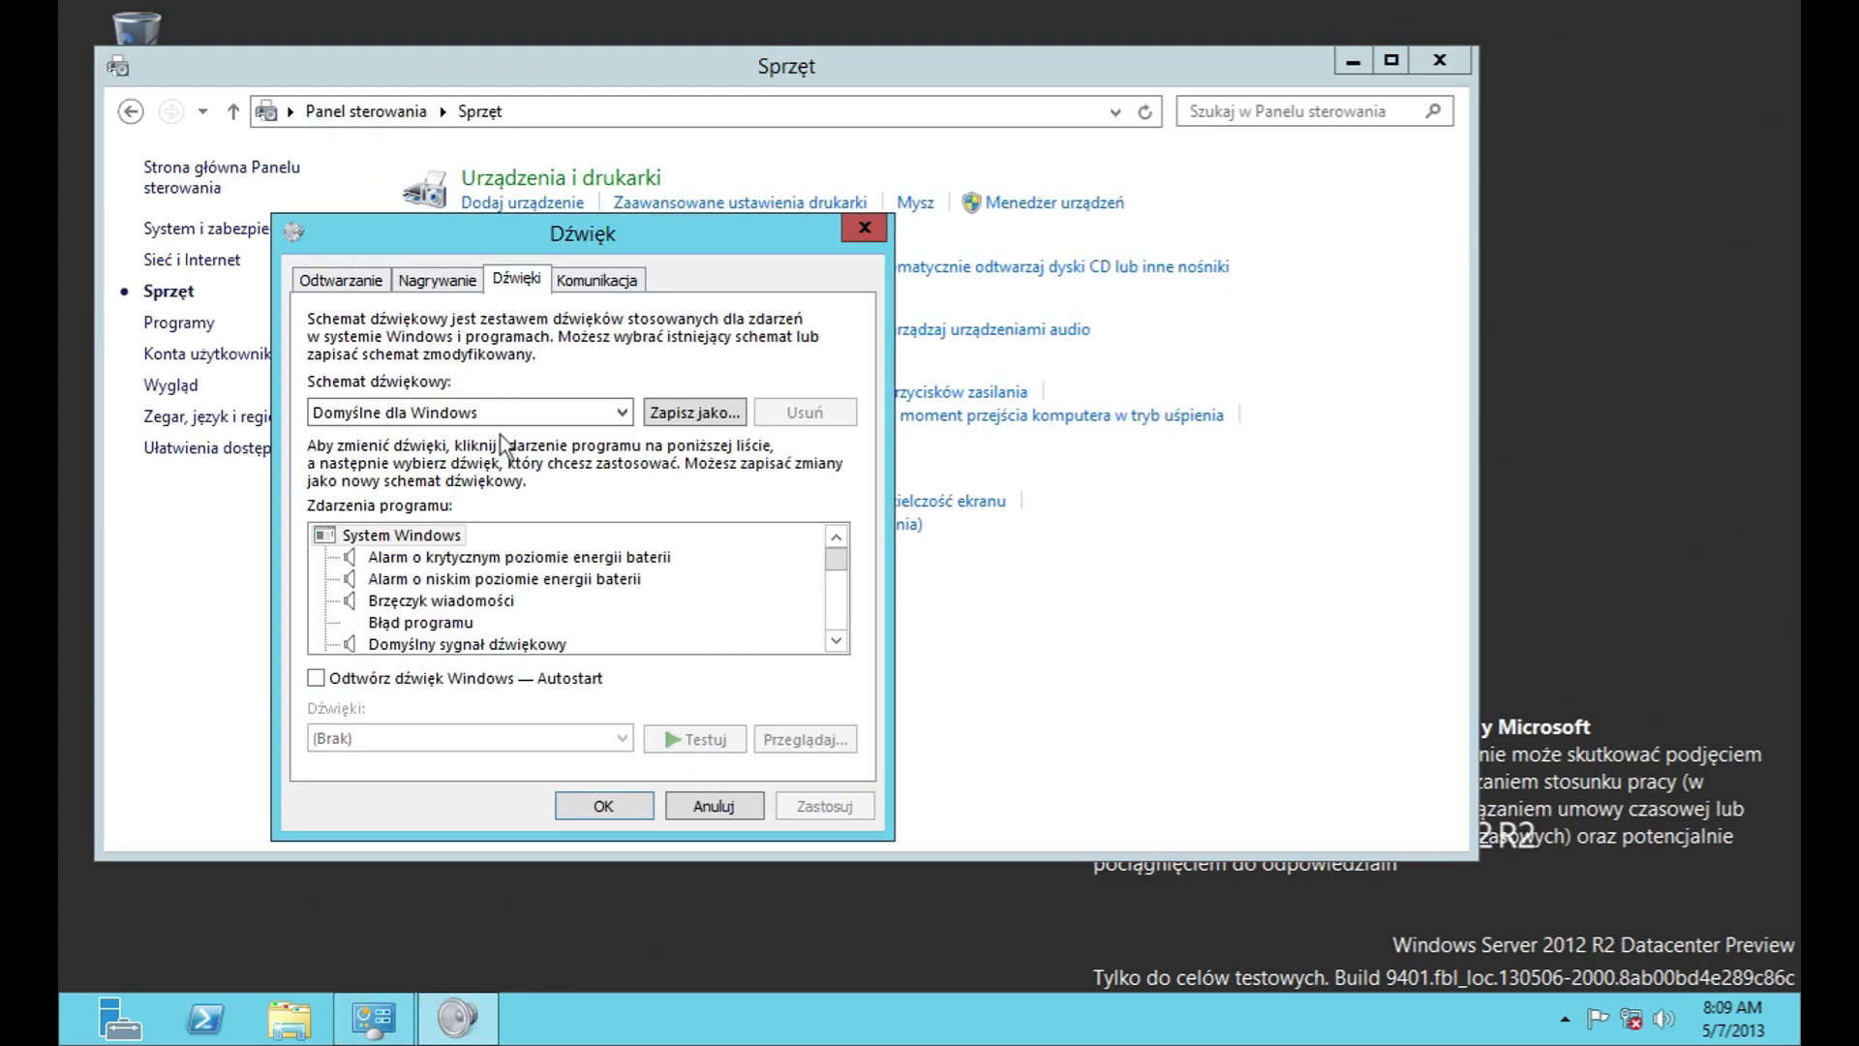
click(502, 557)
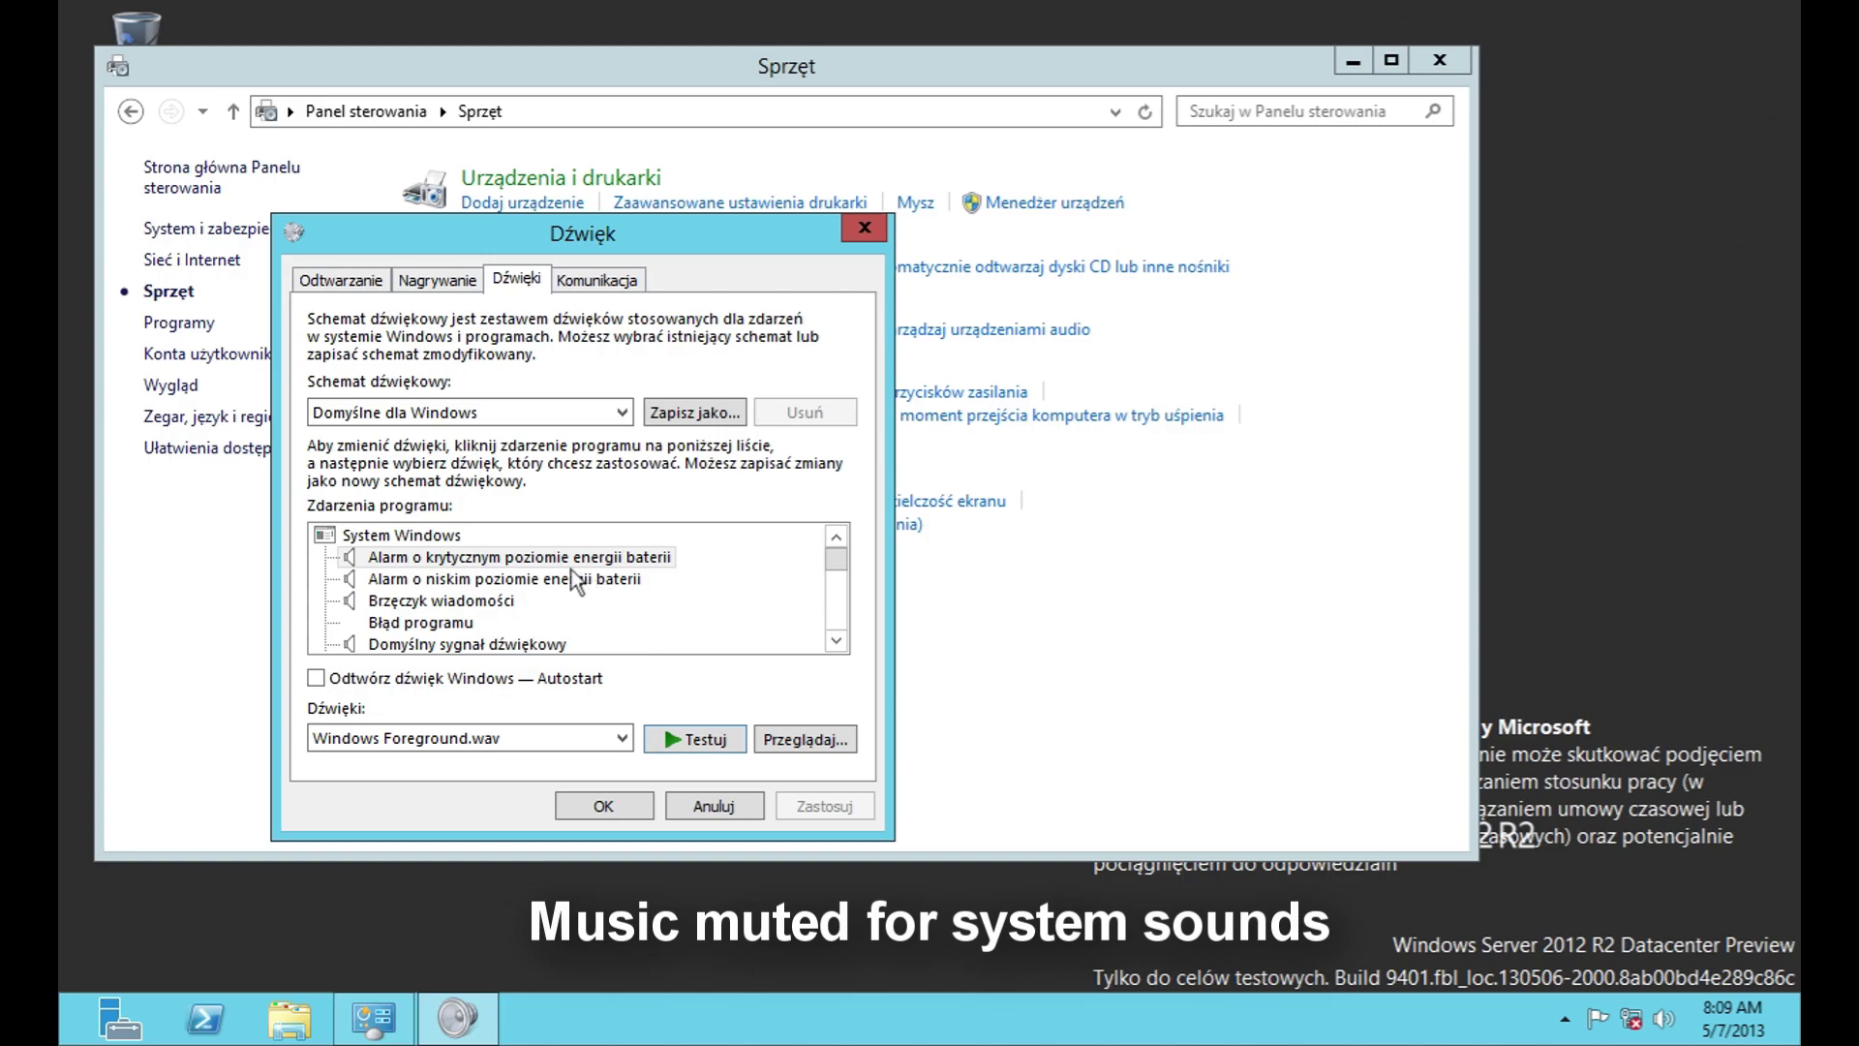
click(573, 578)
click(683, 730)
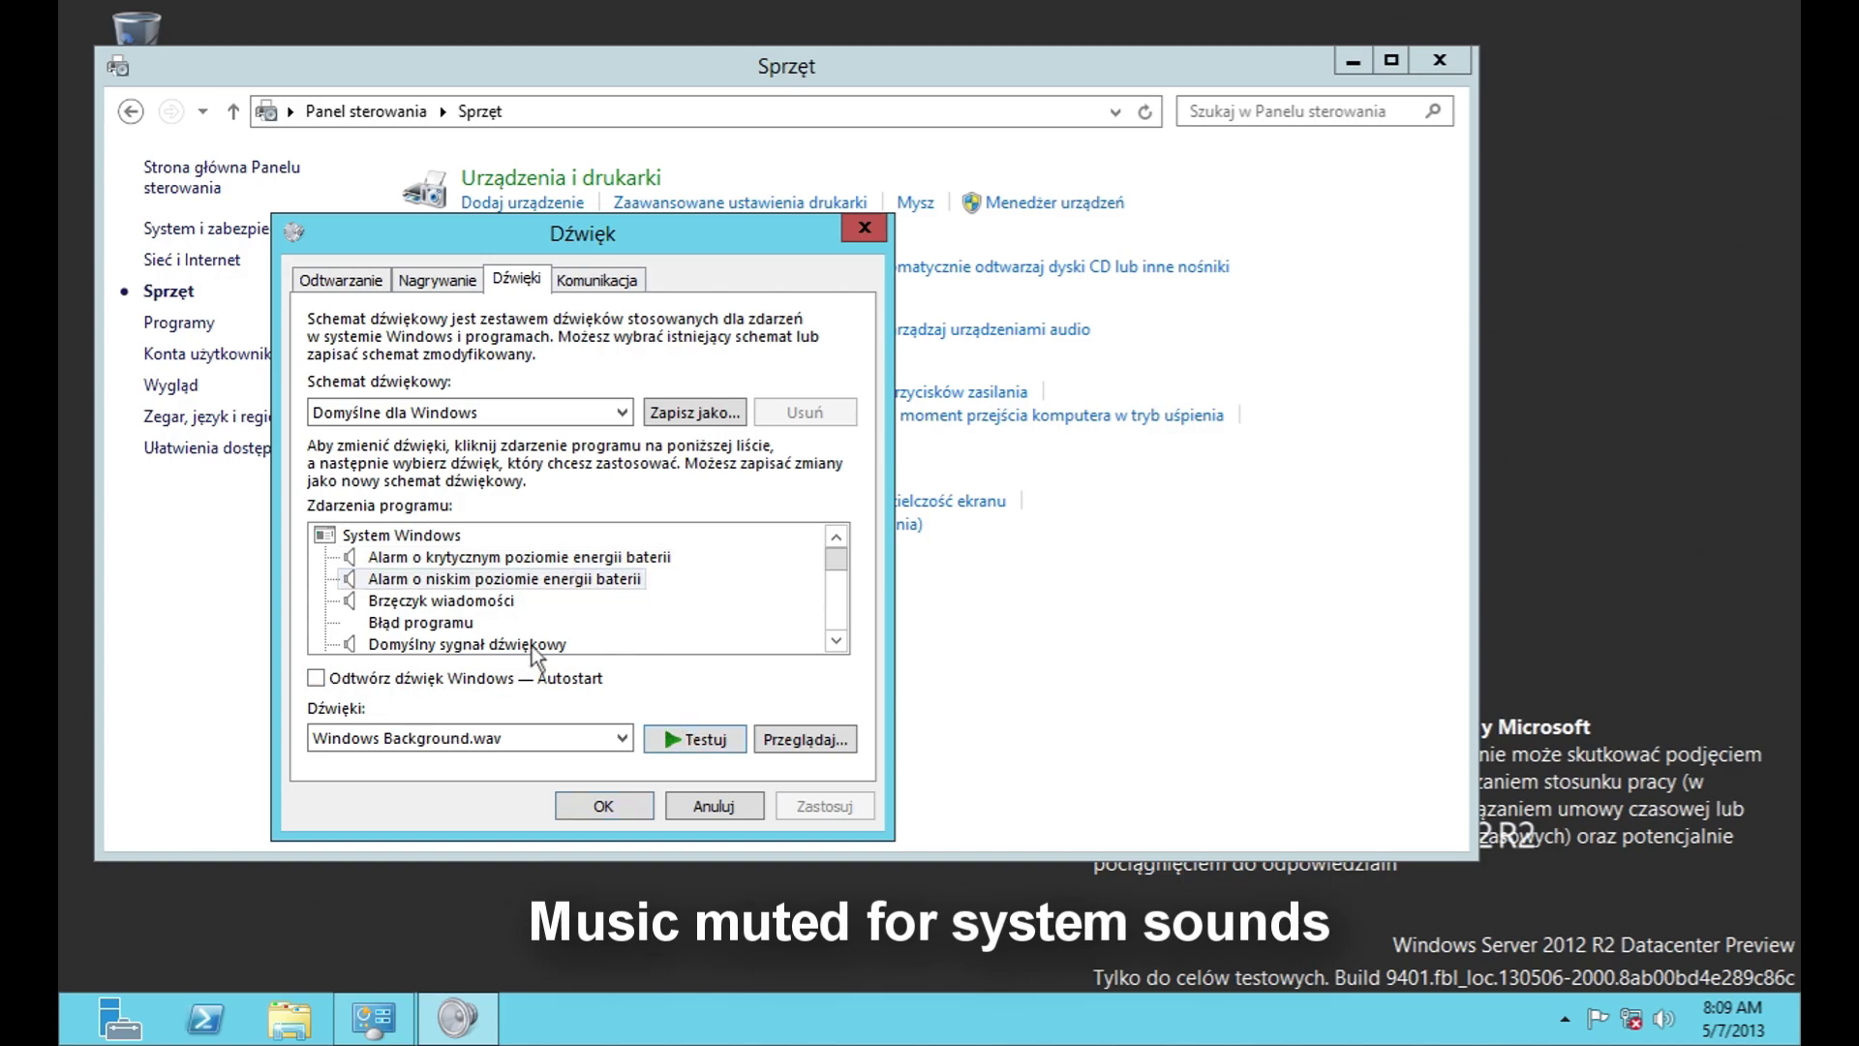
Step: Browse the Brzęczyk wiadomości, Domyślny sygnał, Gwiazdka and device connect/disconnect sound events
click(438, 601)
click(479, 645)
scroll(483, 633, down, 2)
scroll(473, 619, up, 1)
click(416, 622)
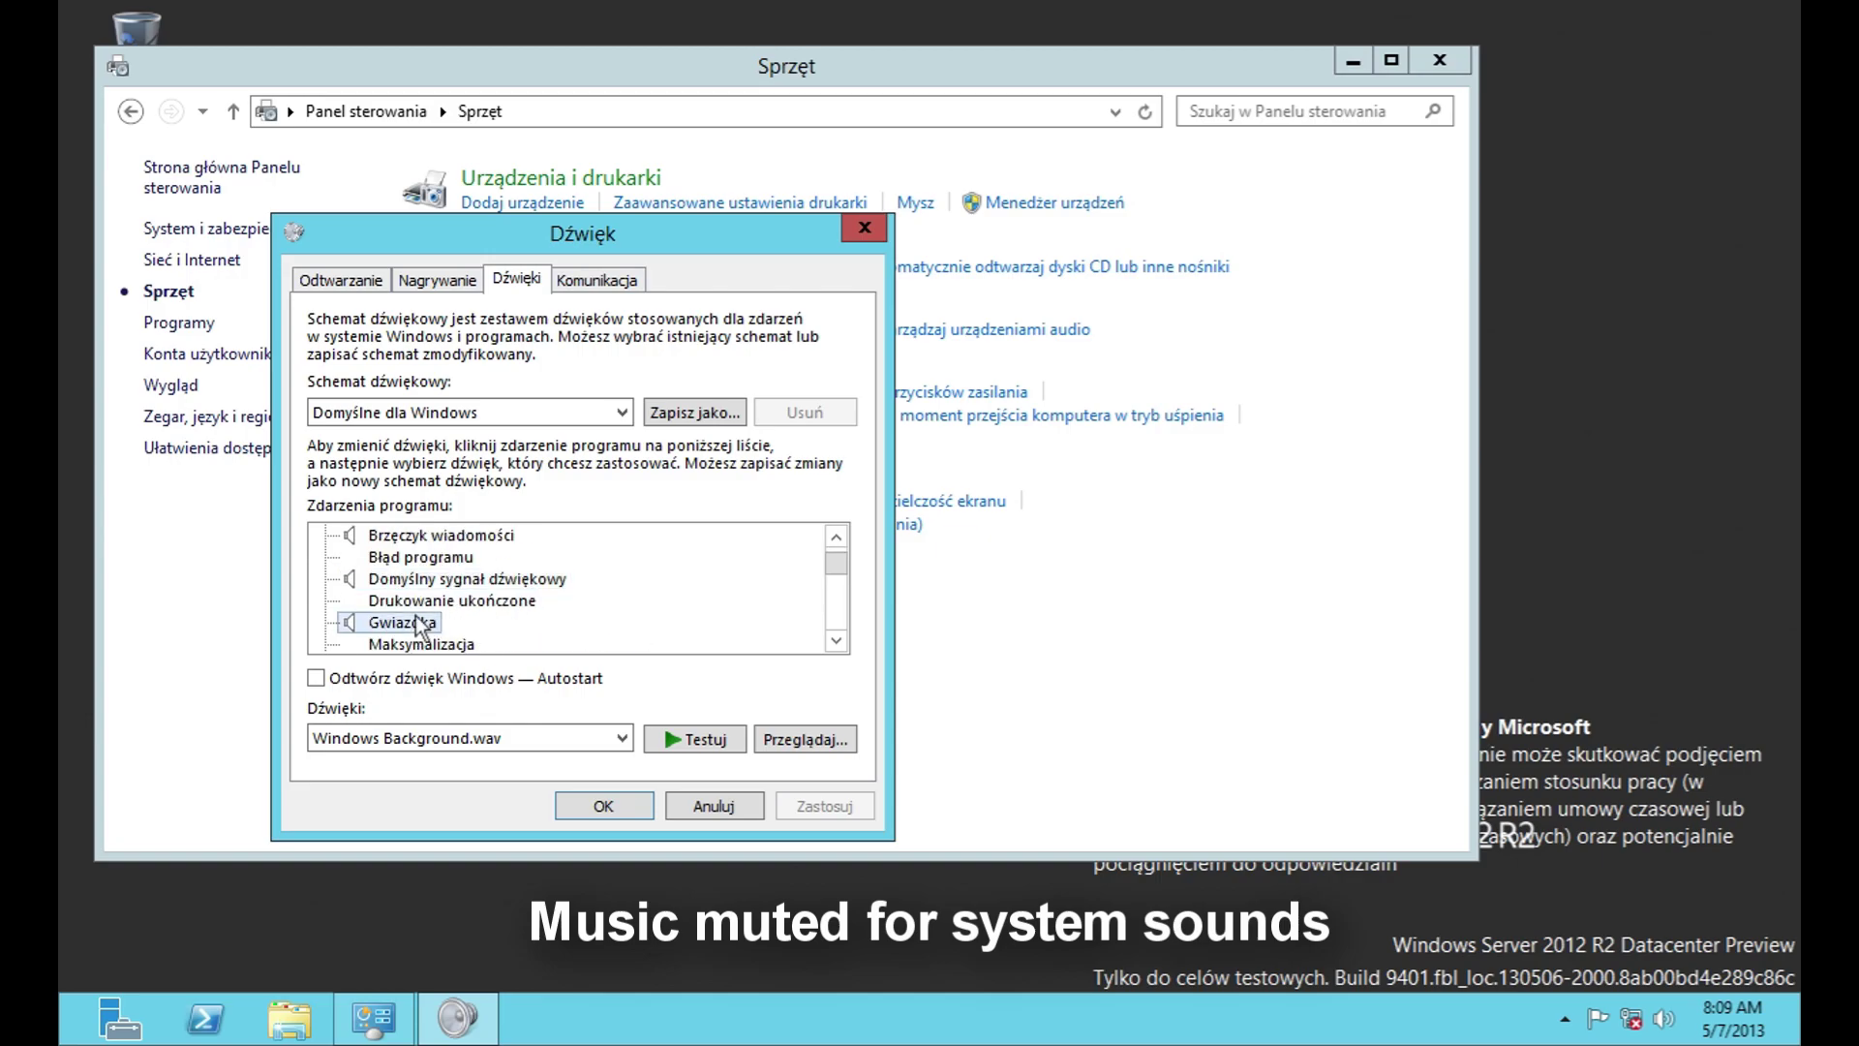
scroll(416, 621, down, 1)
scroll(423, 629, down, 1)
click(417, 602)
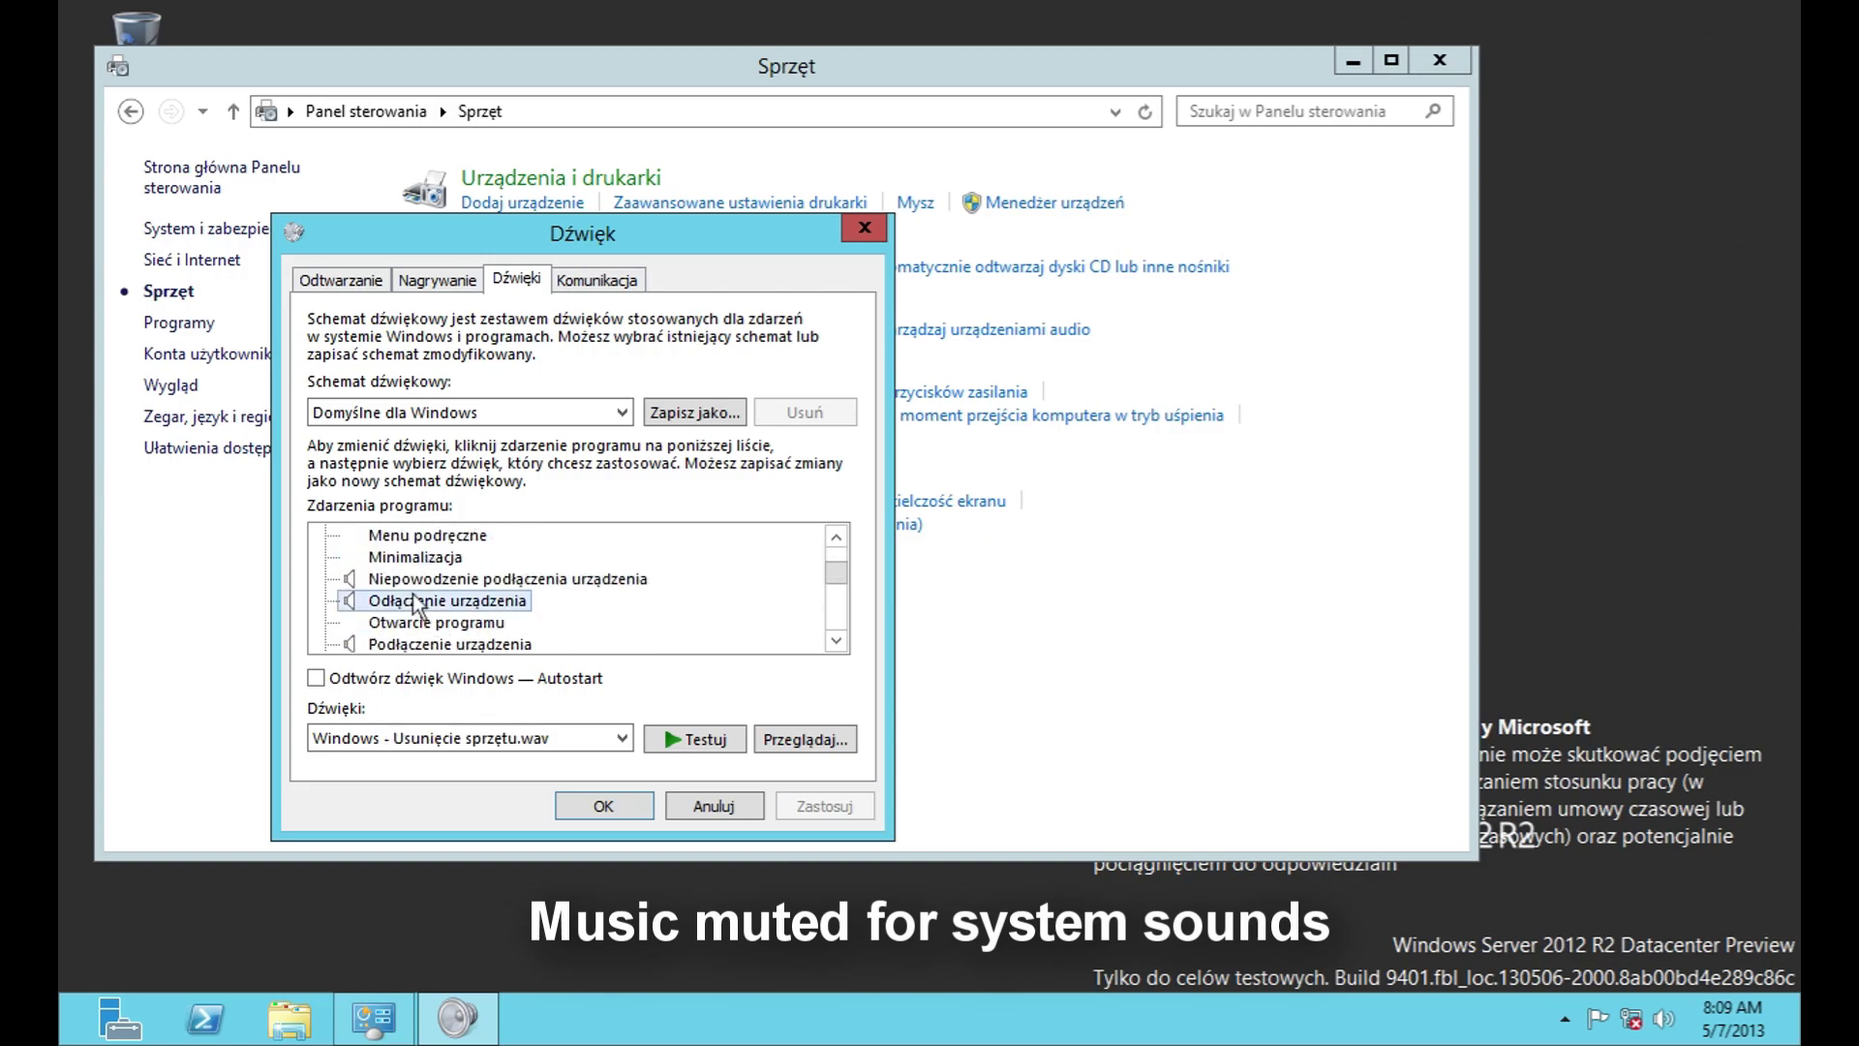
click(415, 579)
click(434, 644)
scroll(434, 630, down, 2)
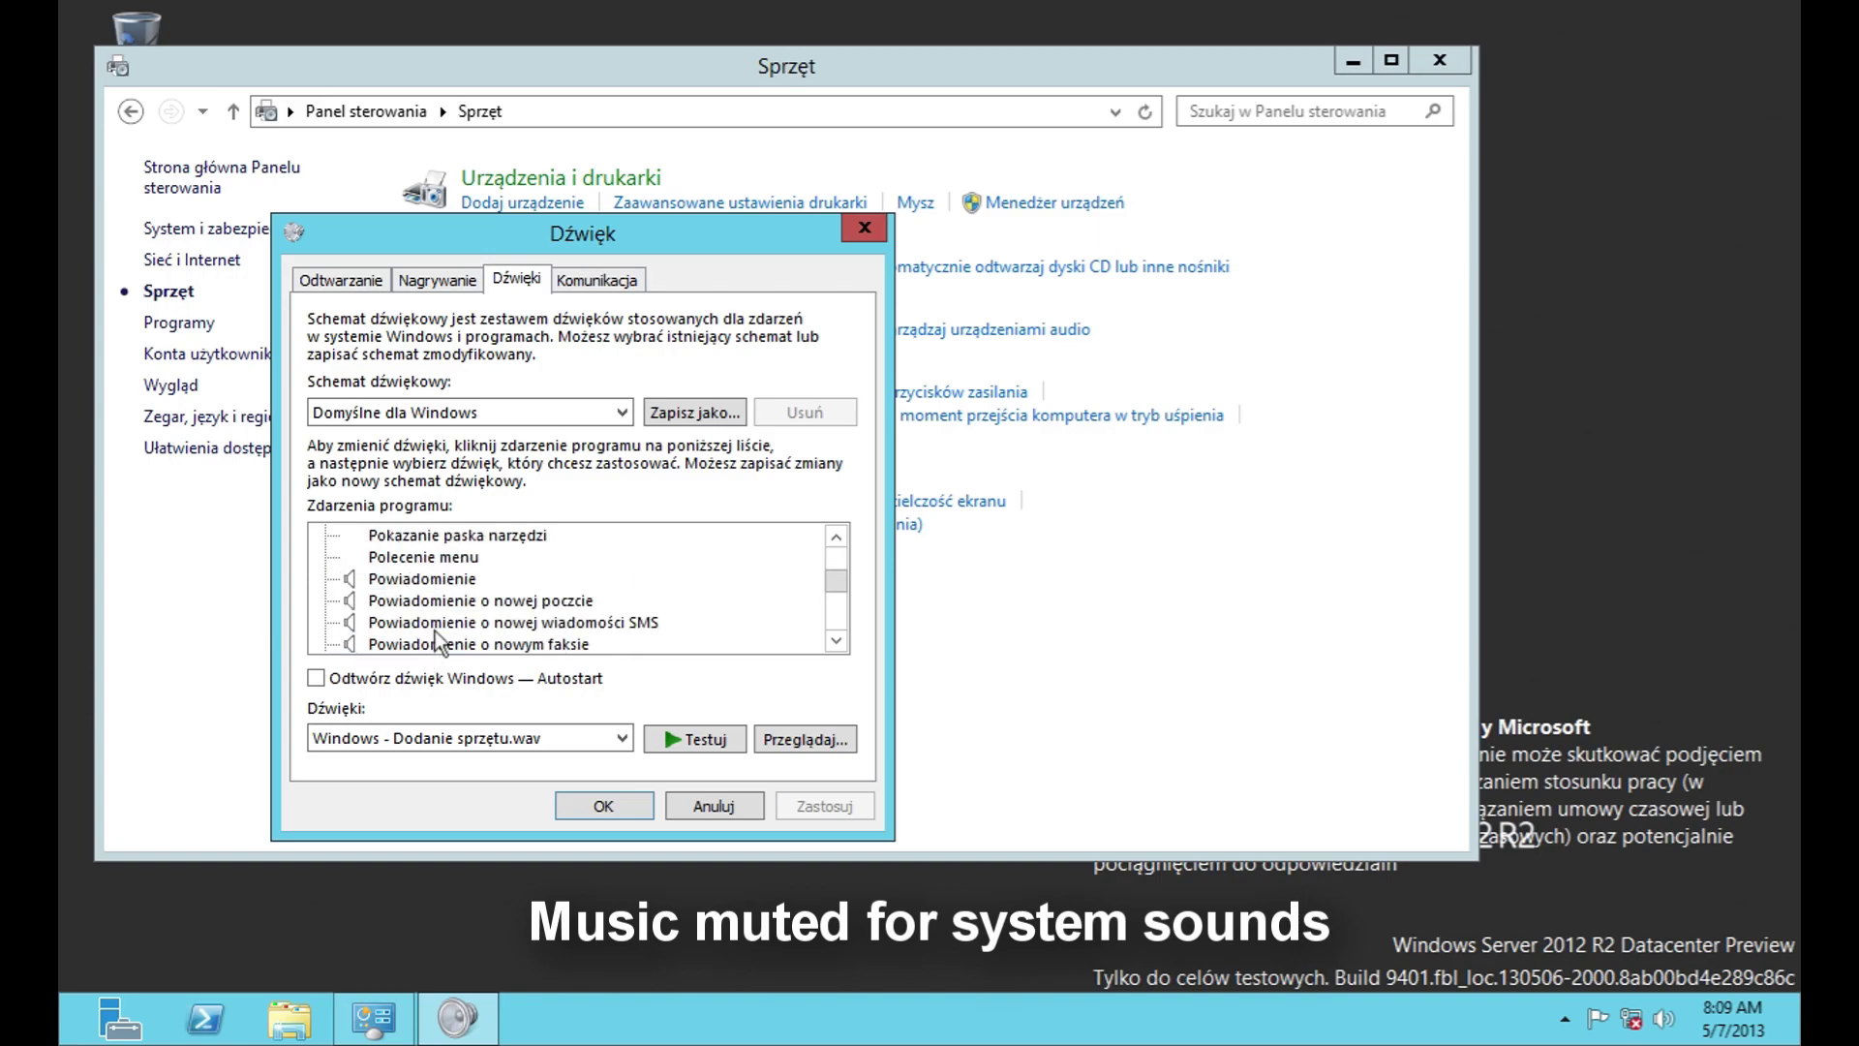
scroll(433, 629, up, 1)
click(440, 645)
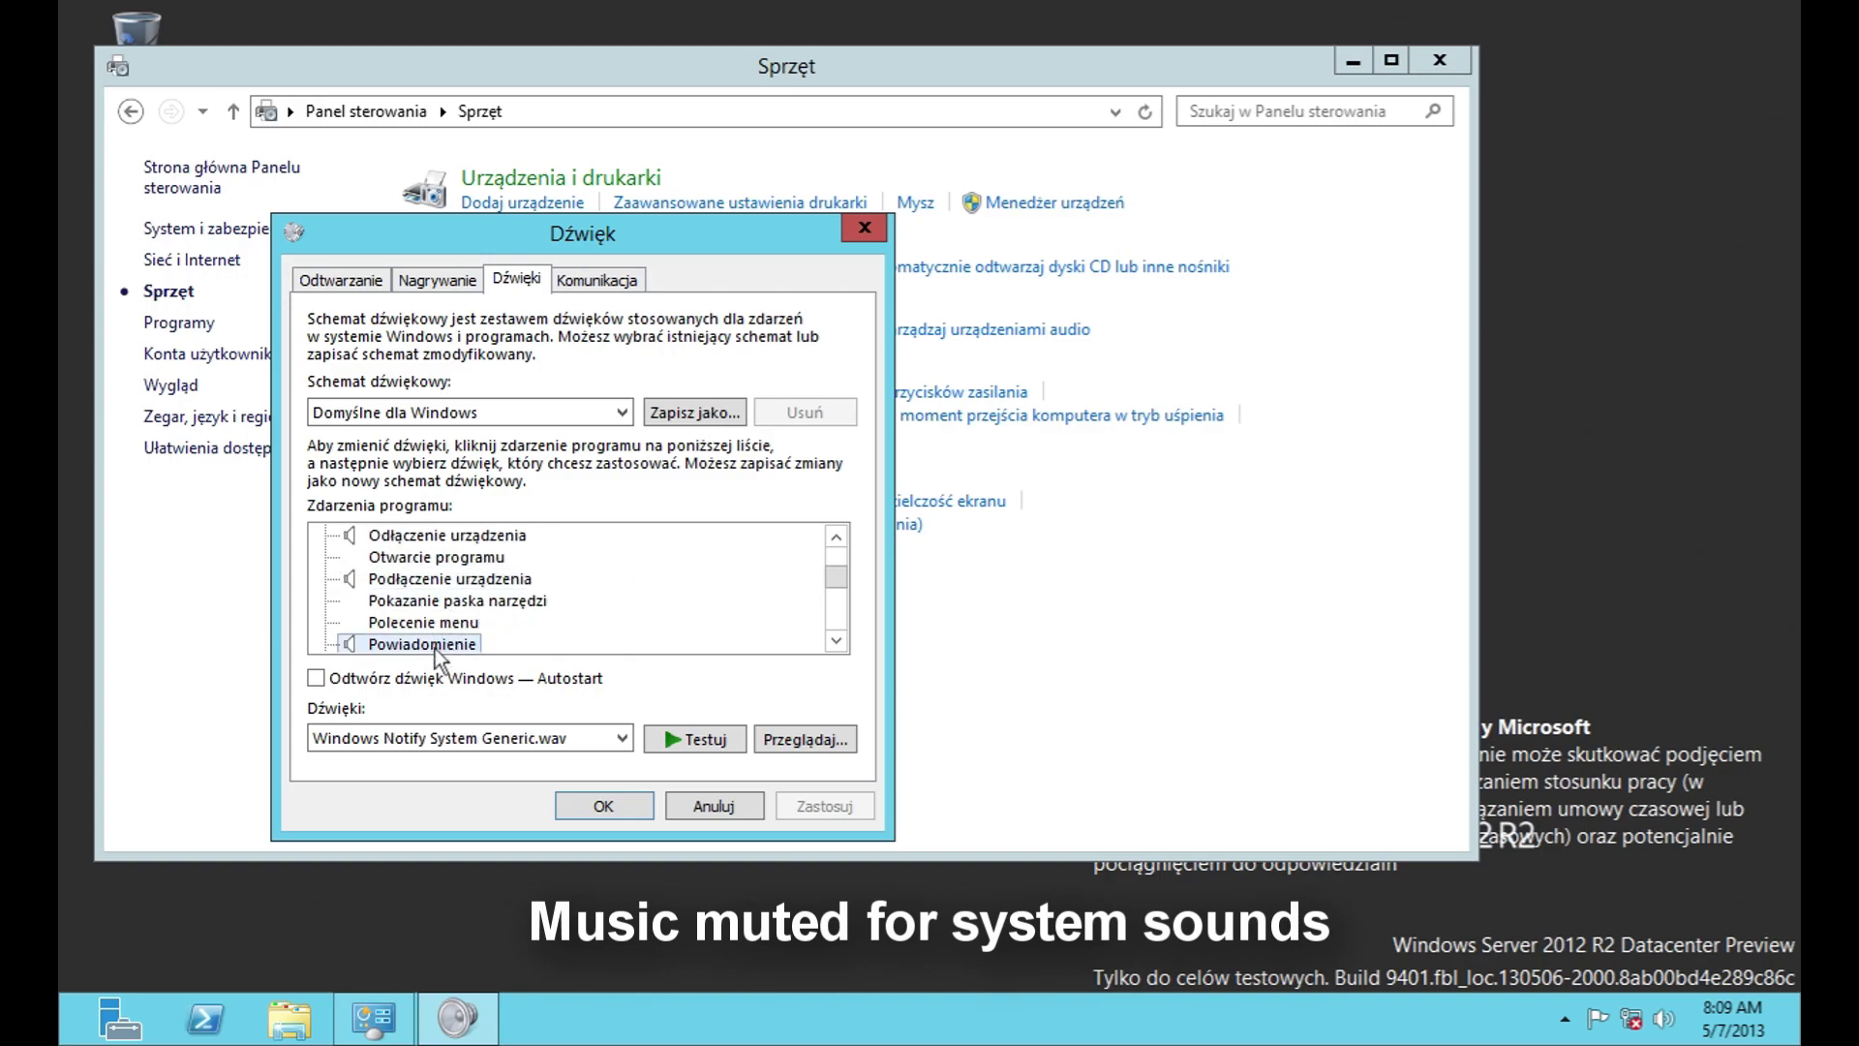
Step: Turn on playing the Windows startup sound and apply the setting
key(alt+o)
click(438, 629)
click(824, 796)
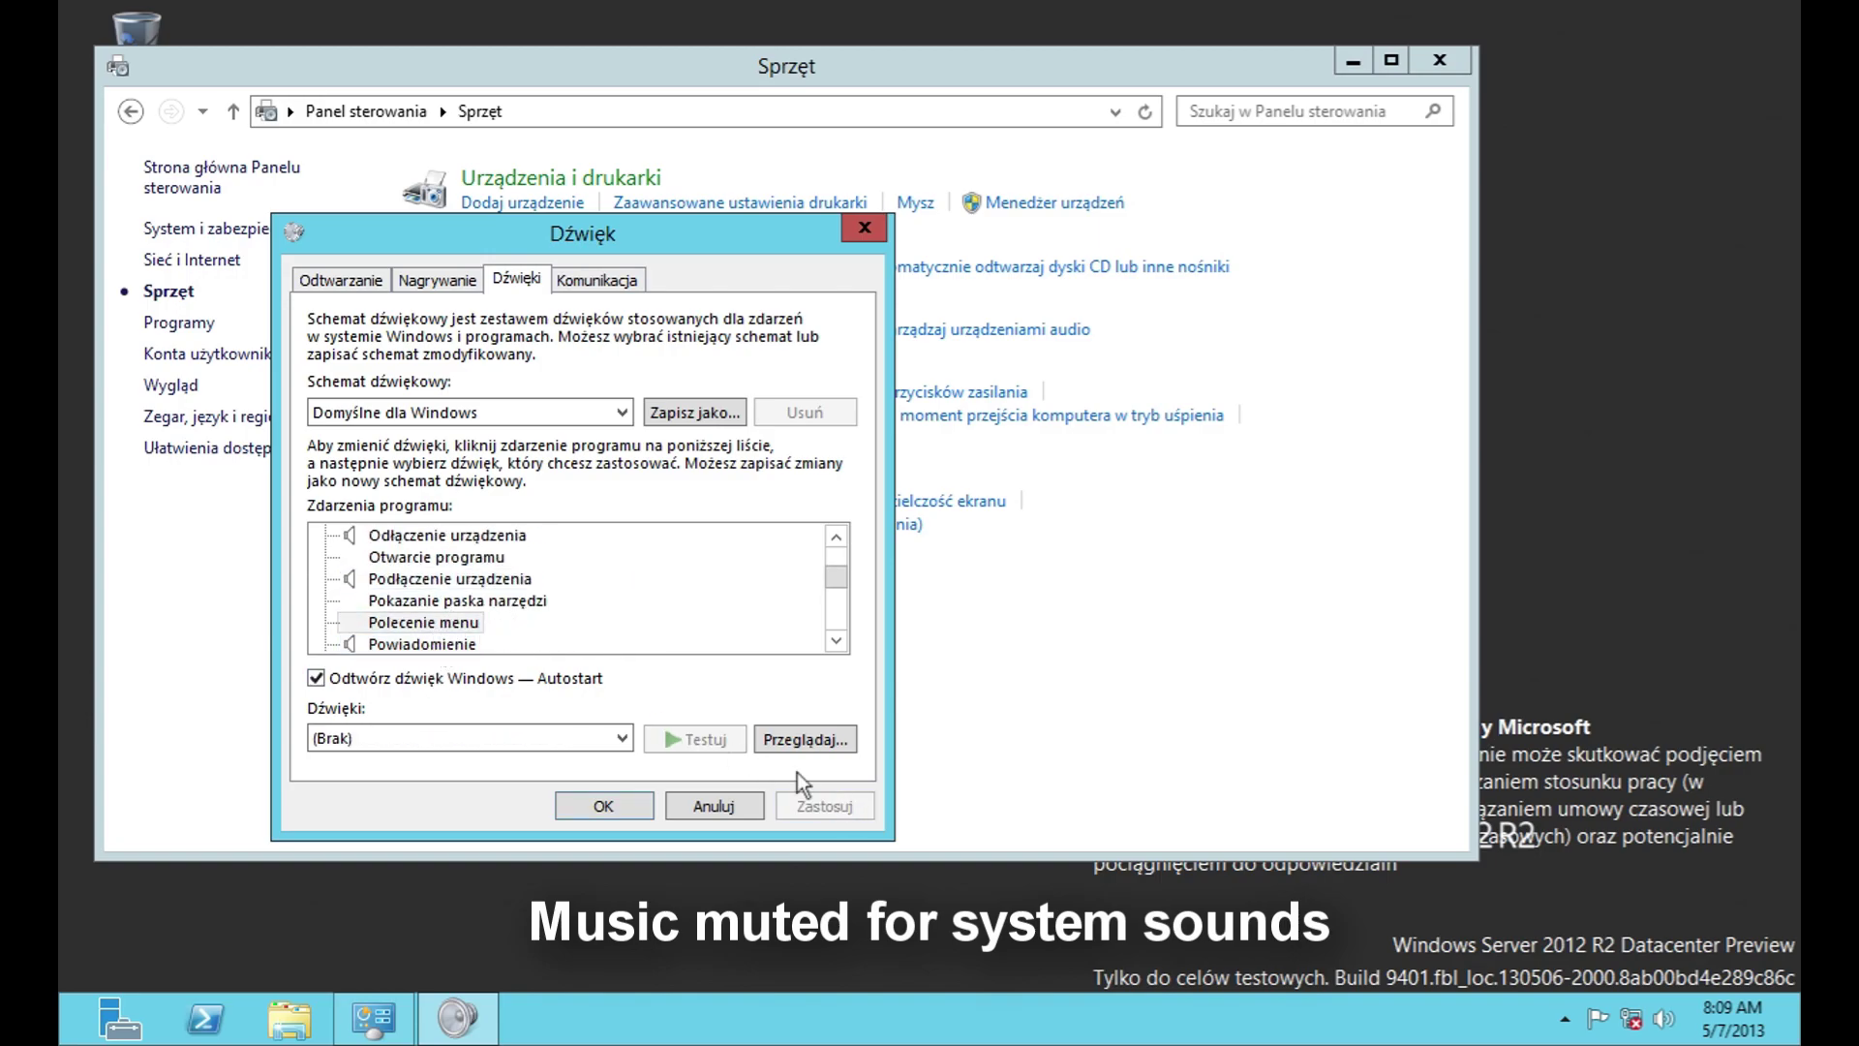
click(455, 643)
Step: Browse the new mail, SMS, fax, instant message and system notification sound events
scroll(455, 641, down, 1)
click(461, 604)
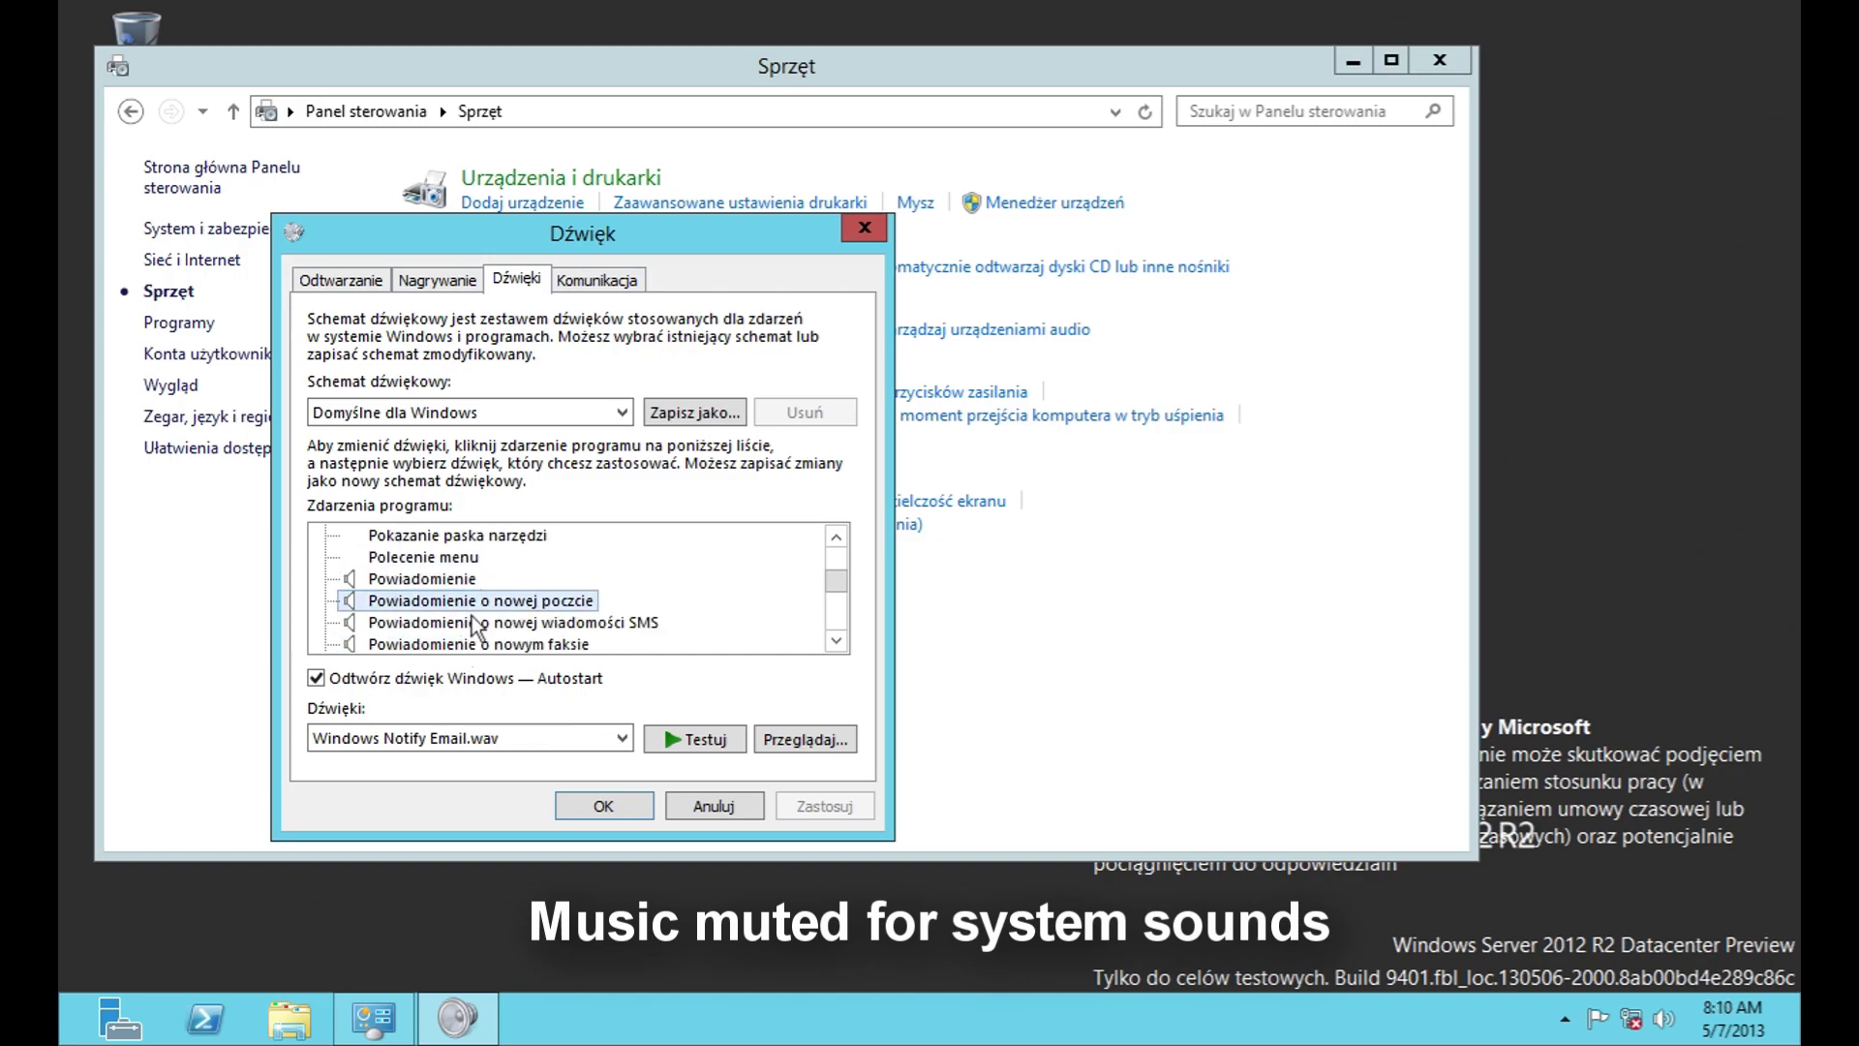
click(476, 623)
click(482, 645)
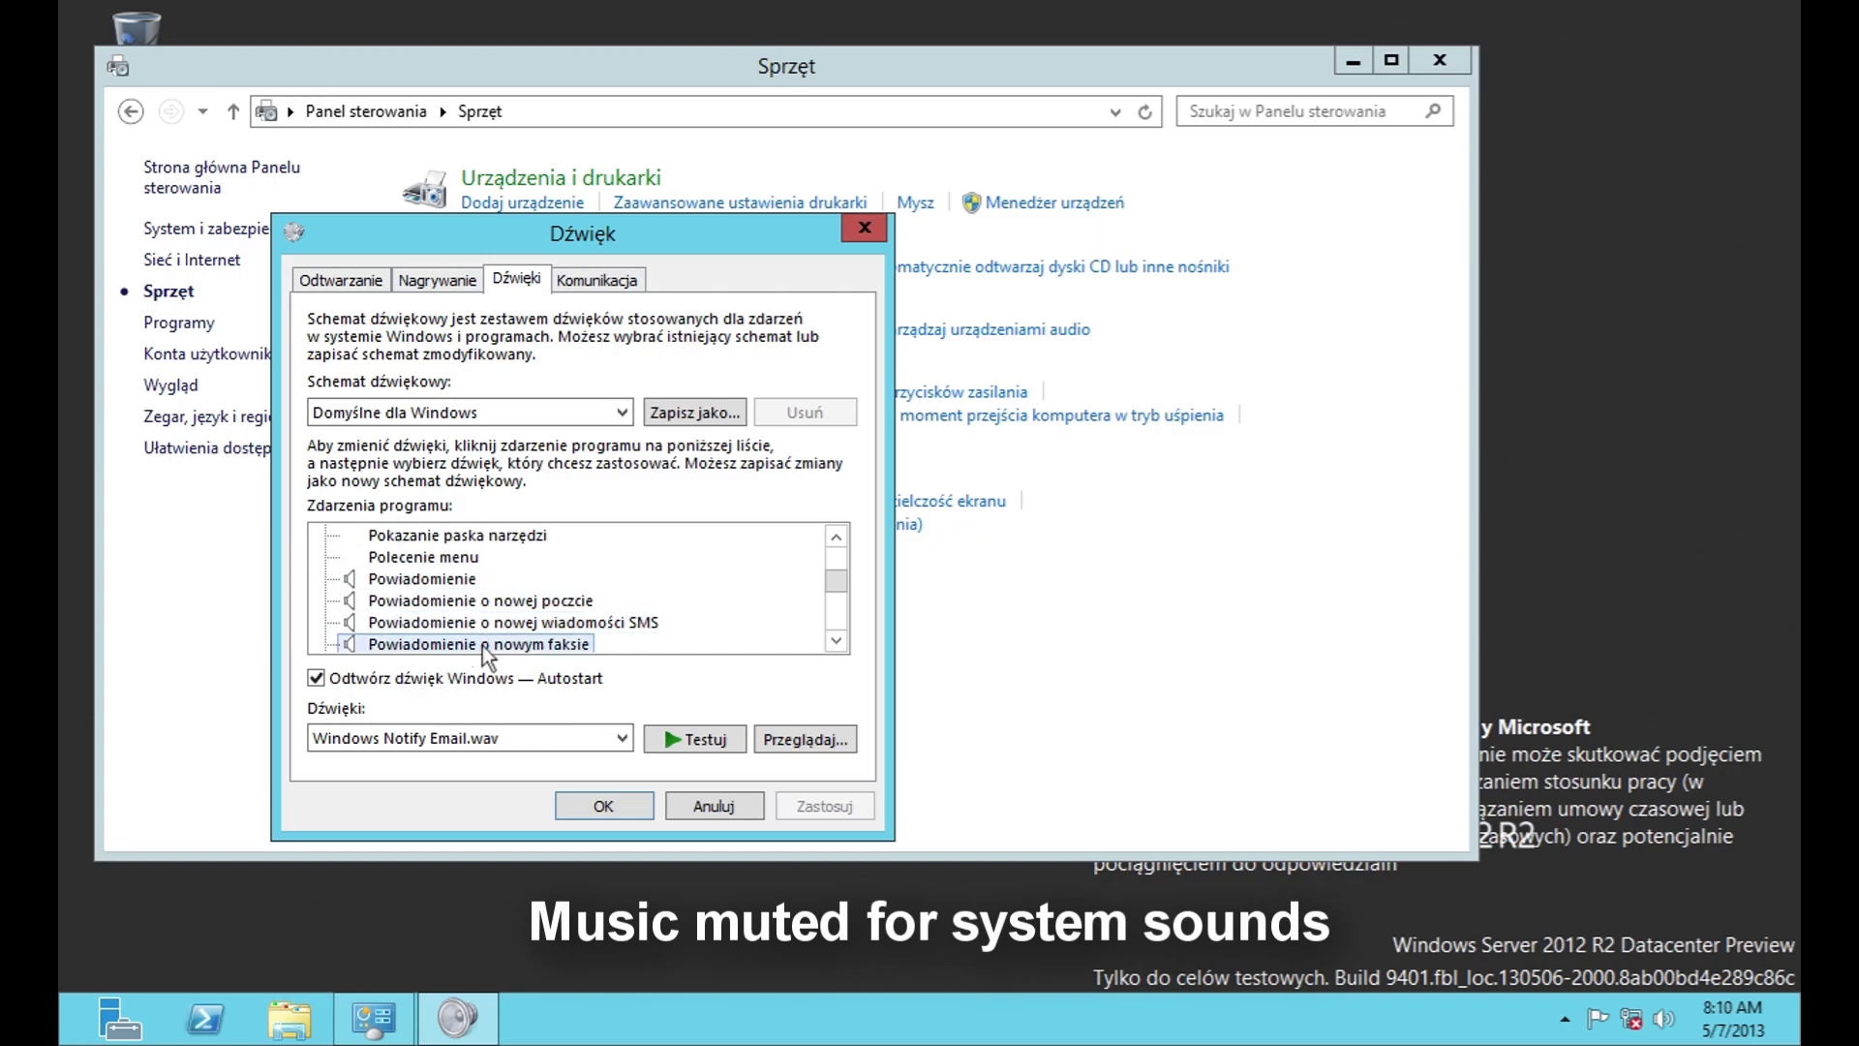
scroll(482, 645, down, 1)
click(482, 623)
click(482, 601)
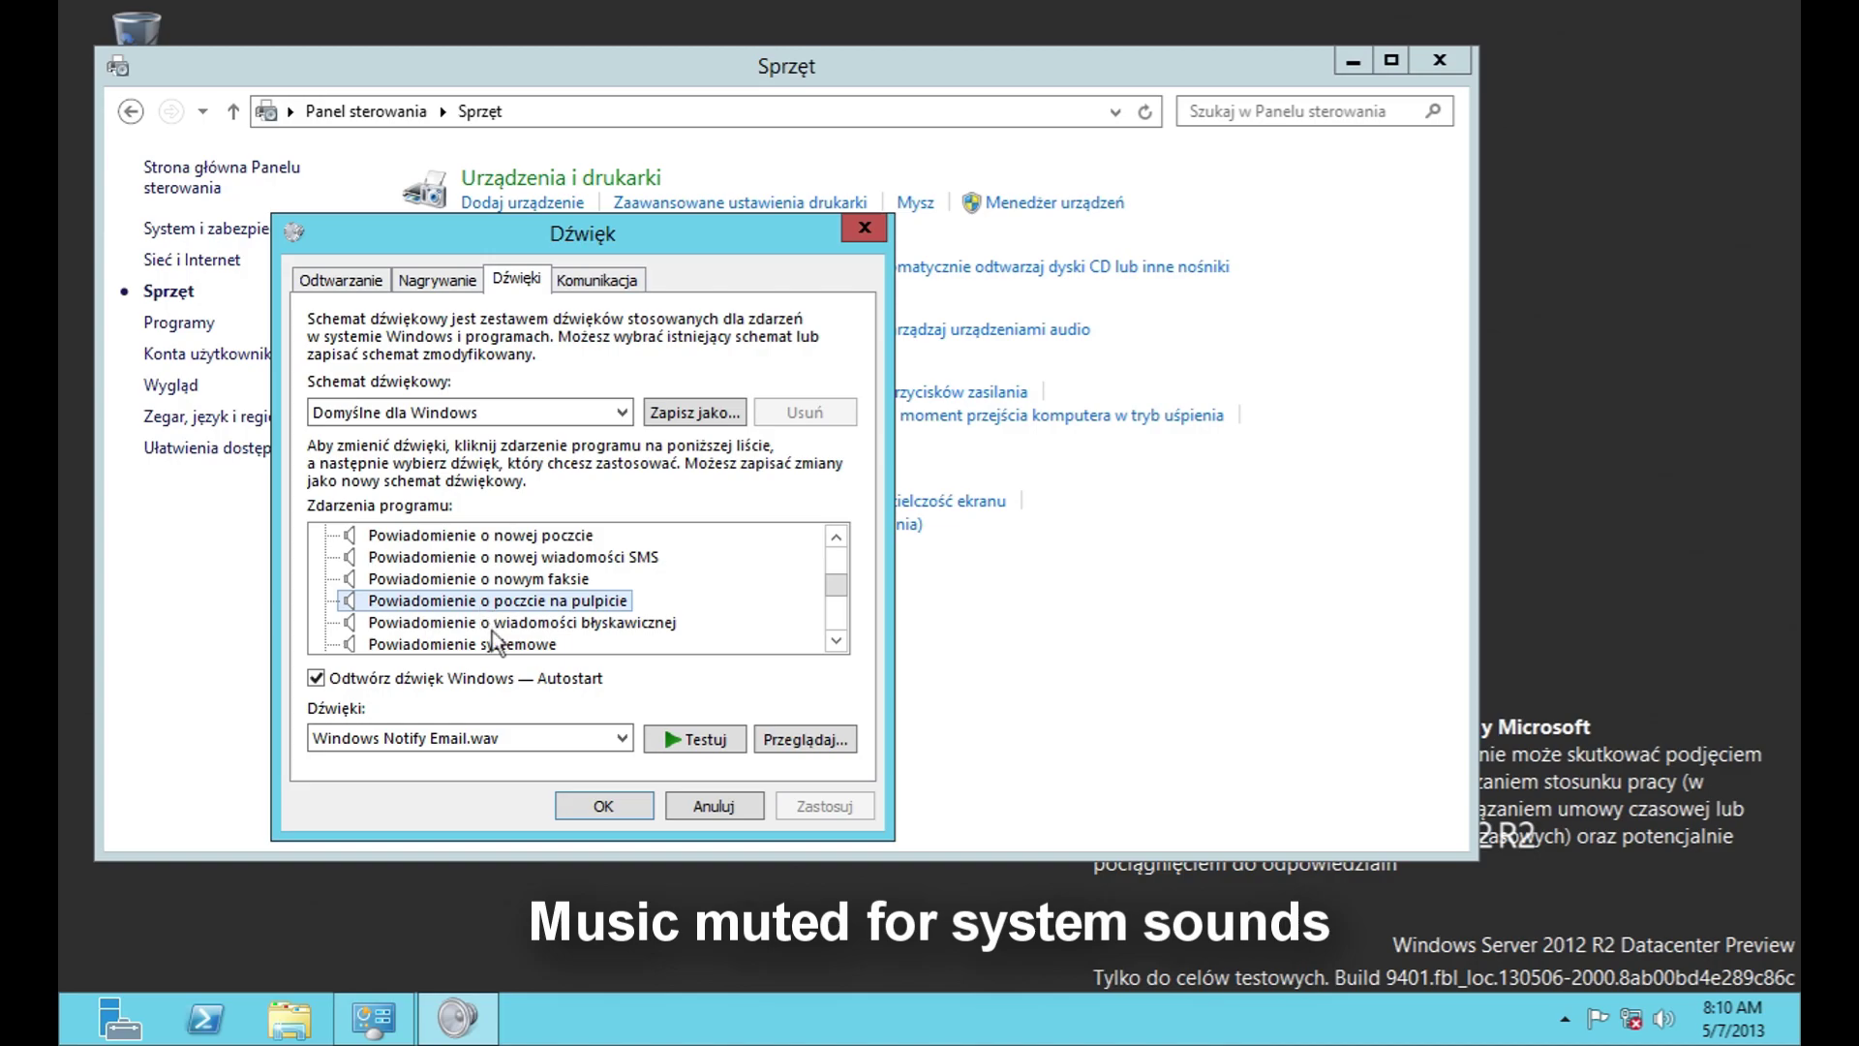
click(501, 623)
click(491, 646)
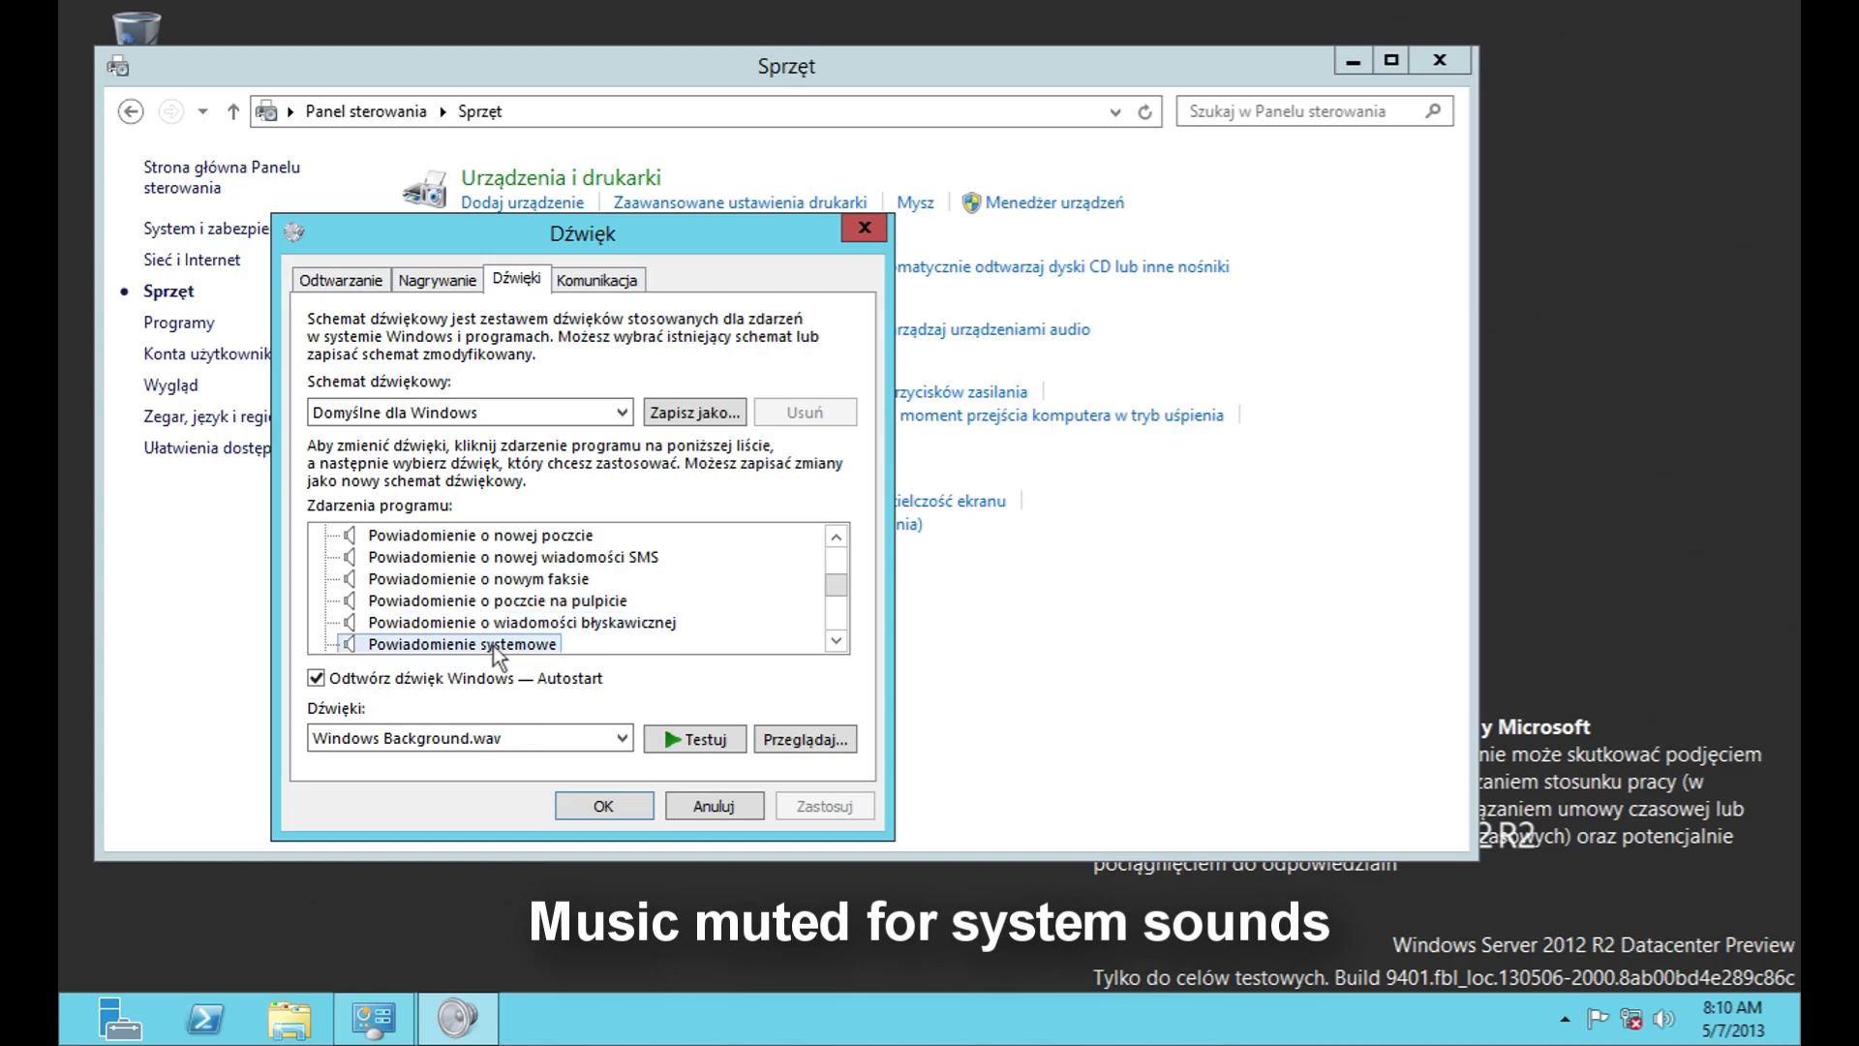
scroll(509, 636, down, 1)
Step: Check the Połączenie NFP, calendar reminder, user account control and Wykrzyknik sound events
click(453, 604)
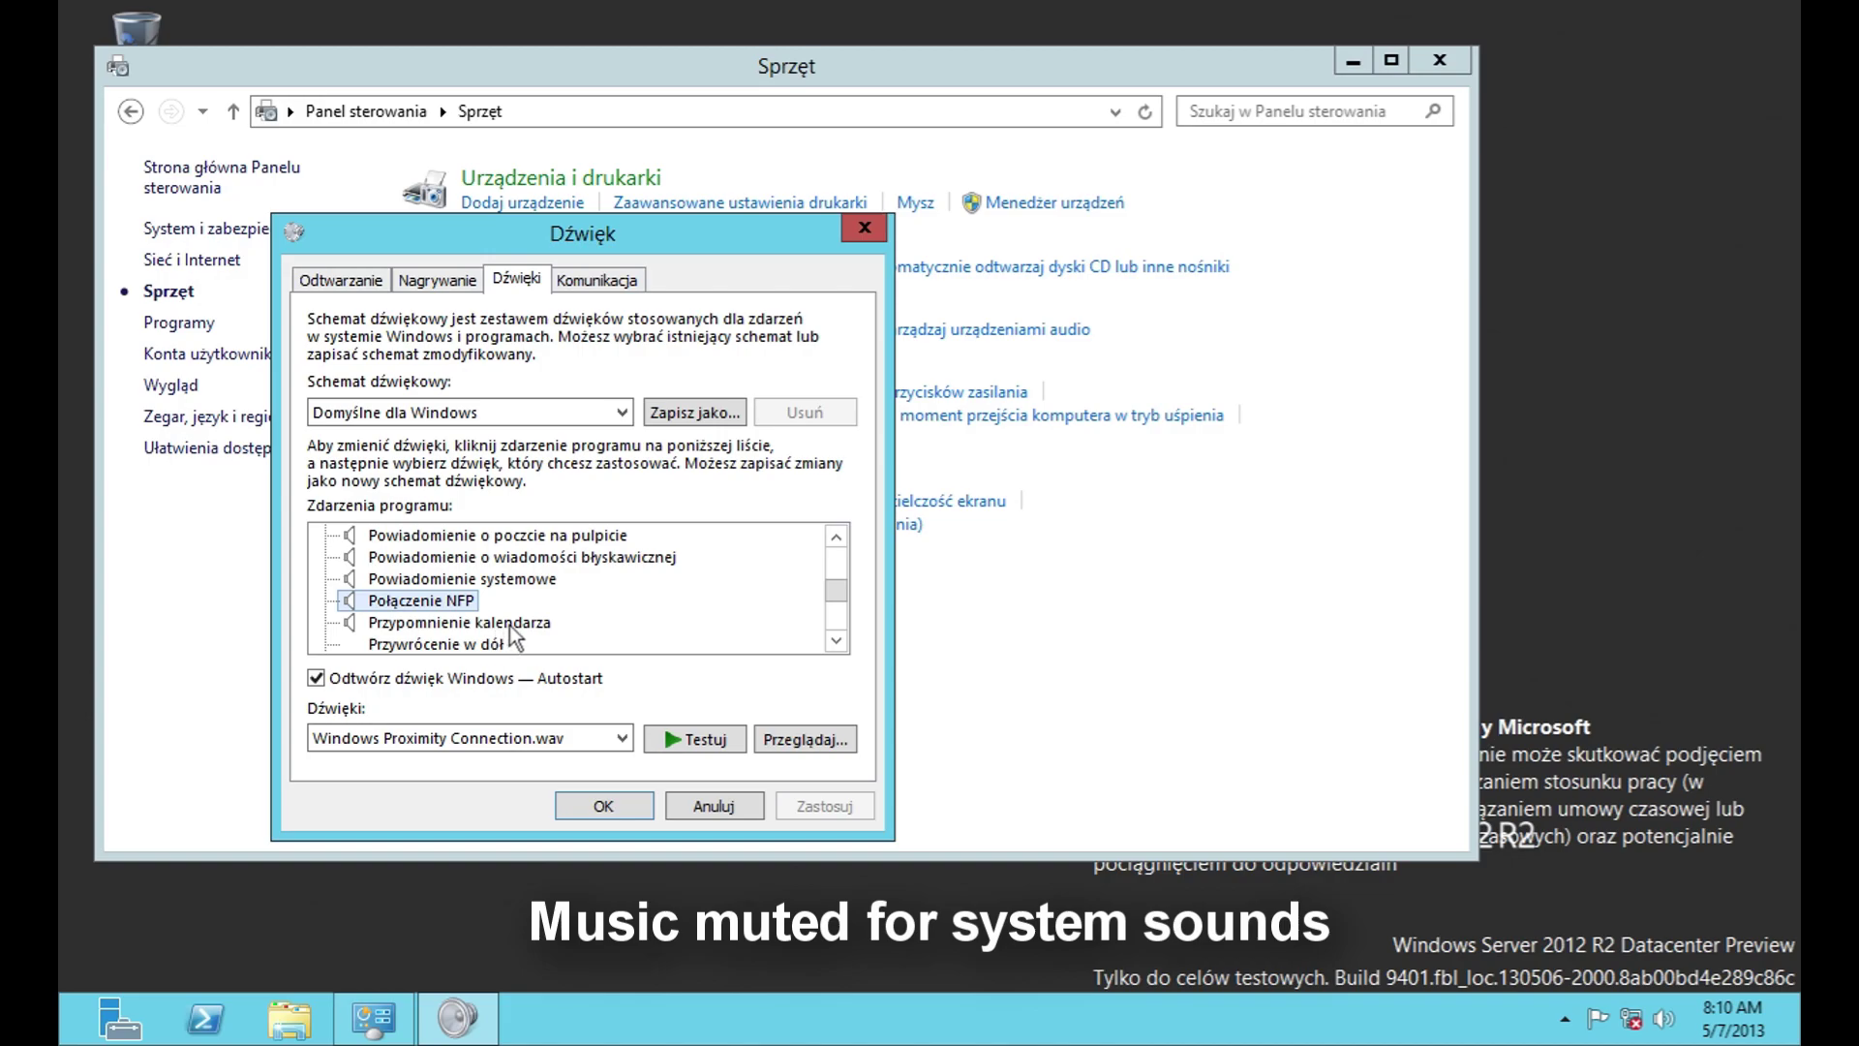
click(508, 622)
scroll(502, 620, down, 2)
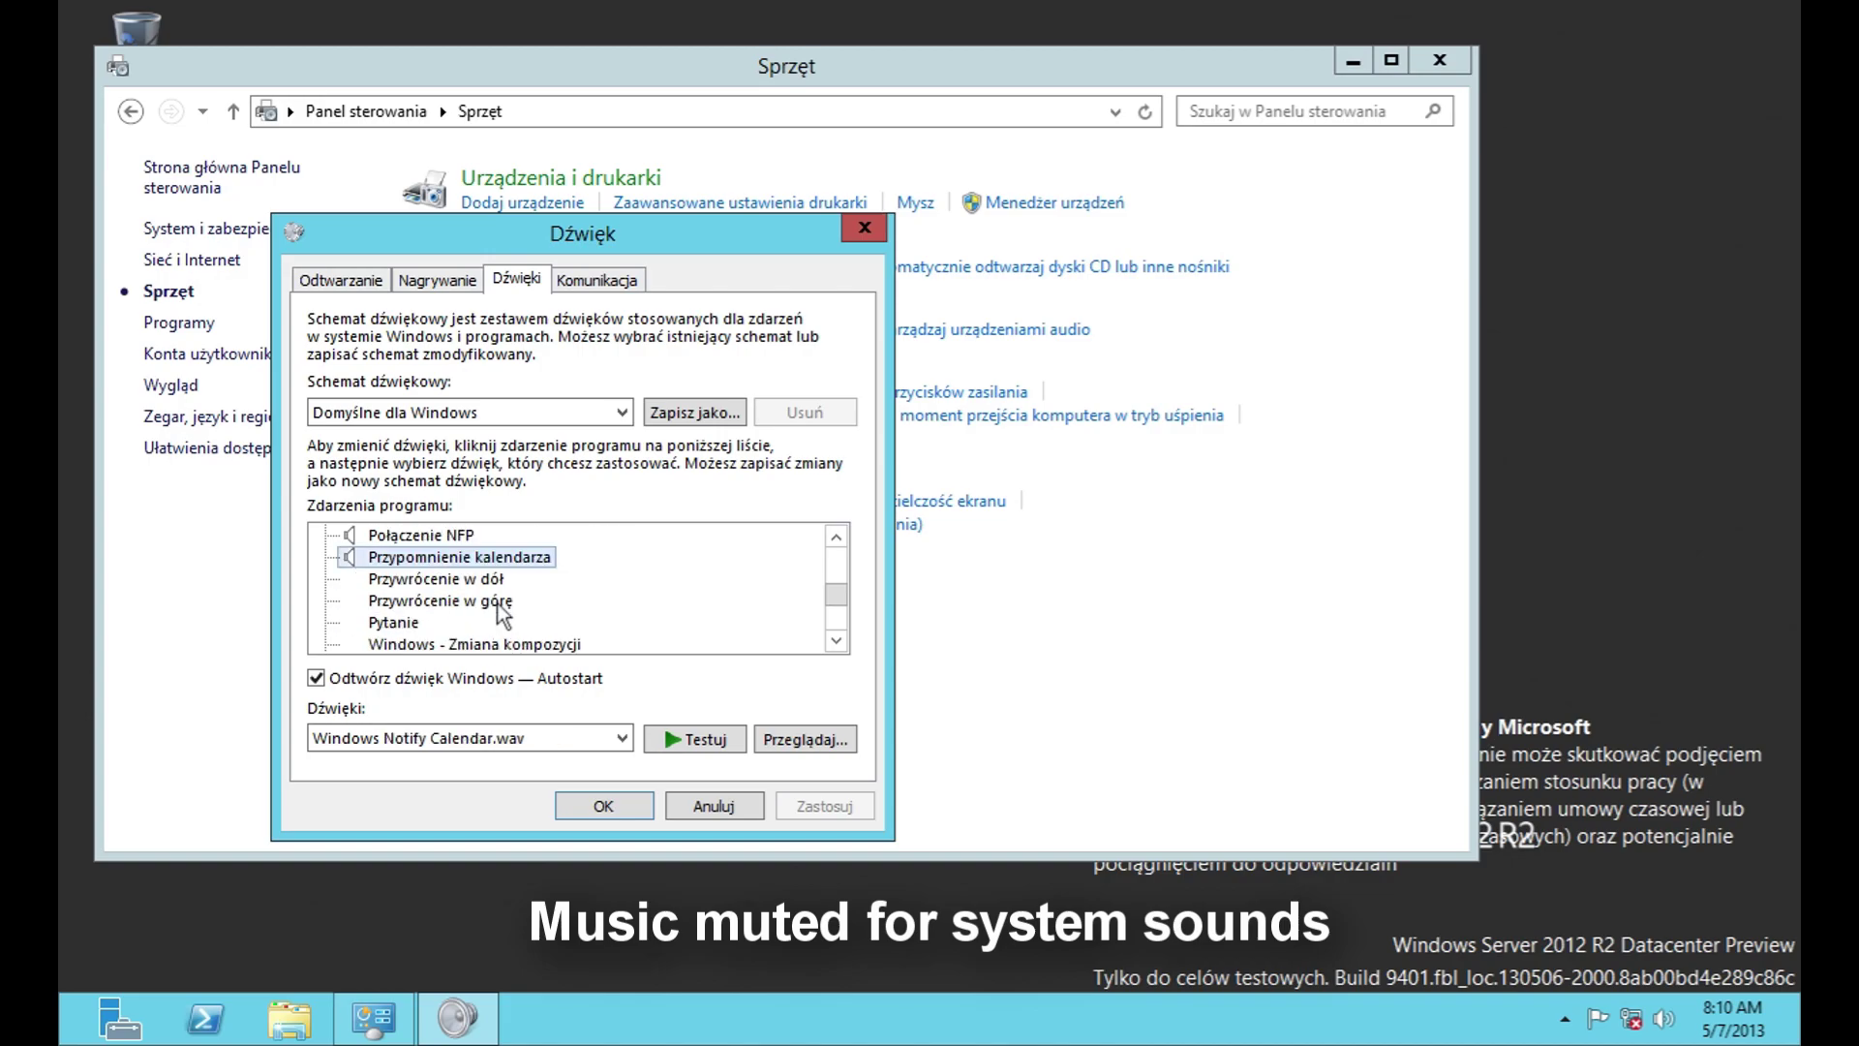
click(462, 604)
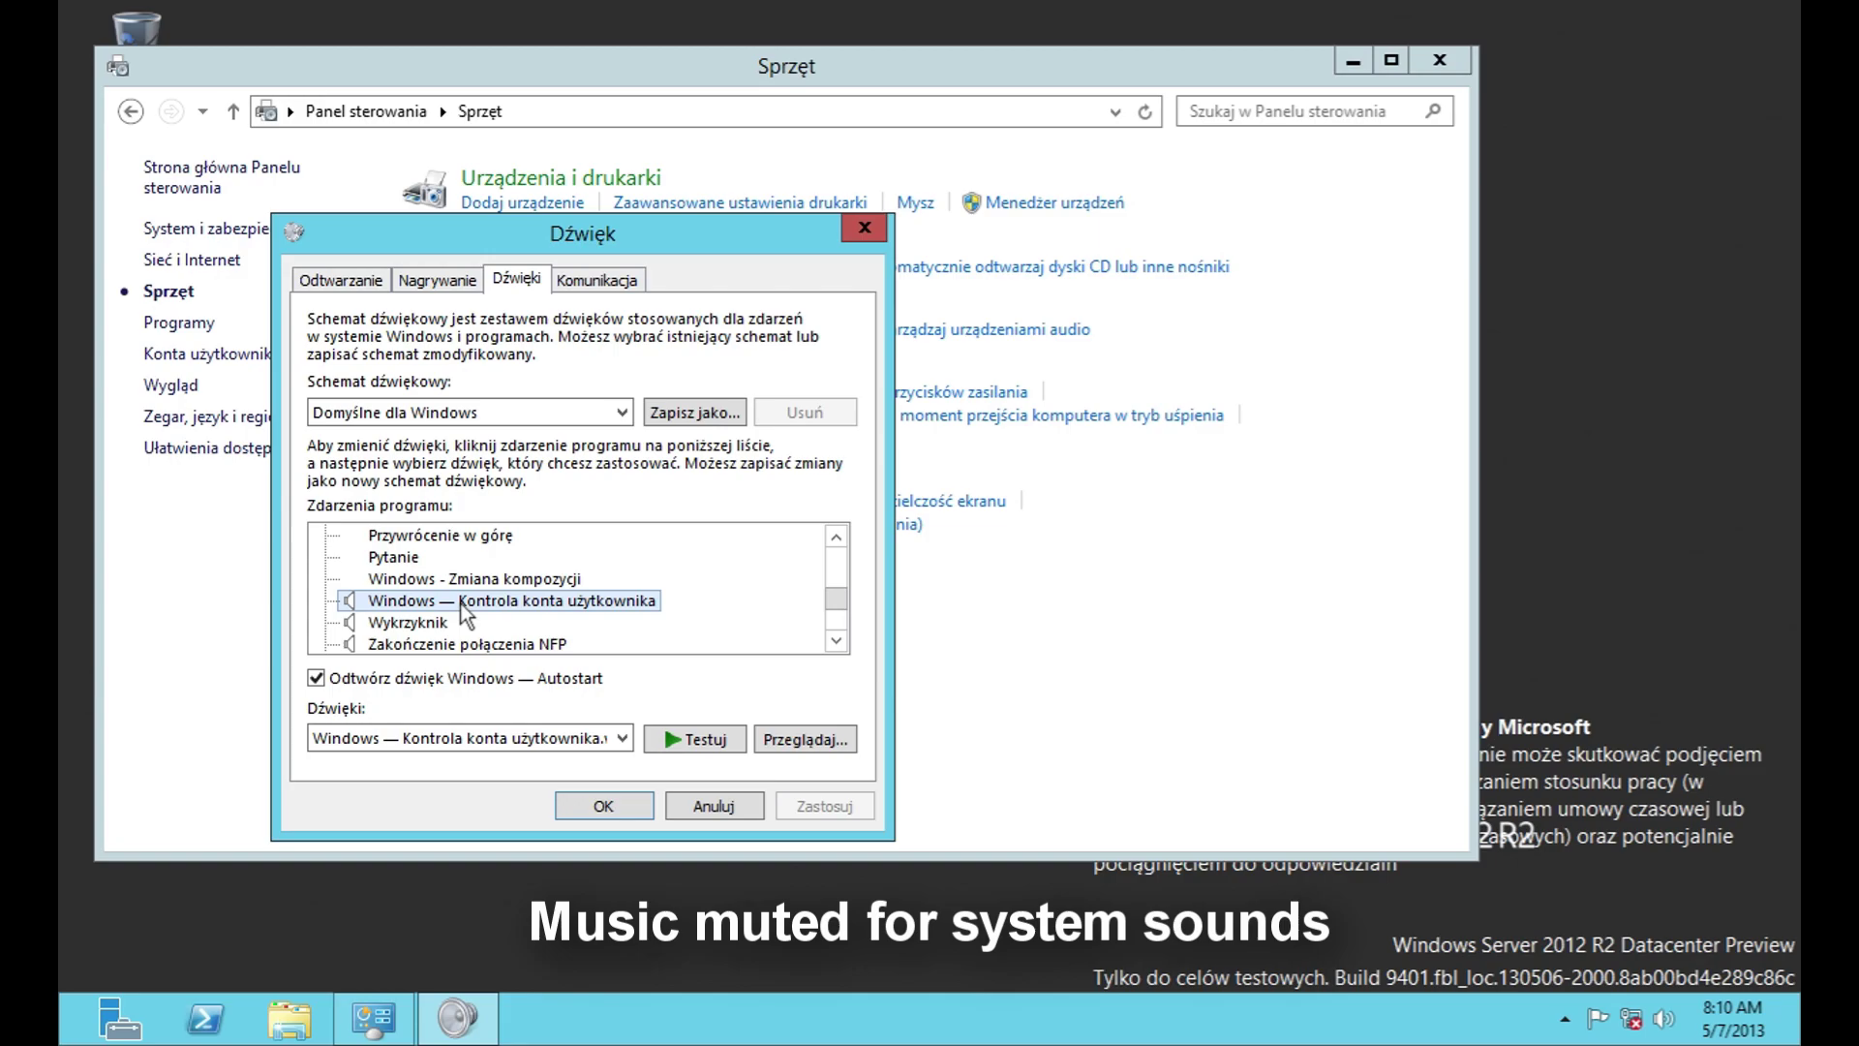
click(408, 621)
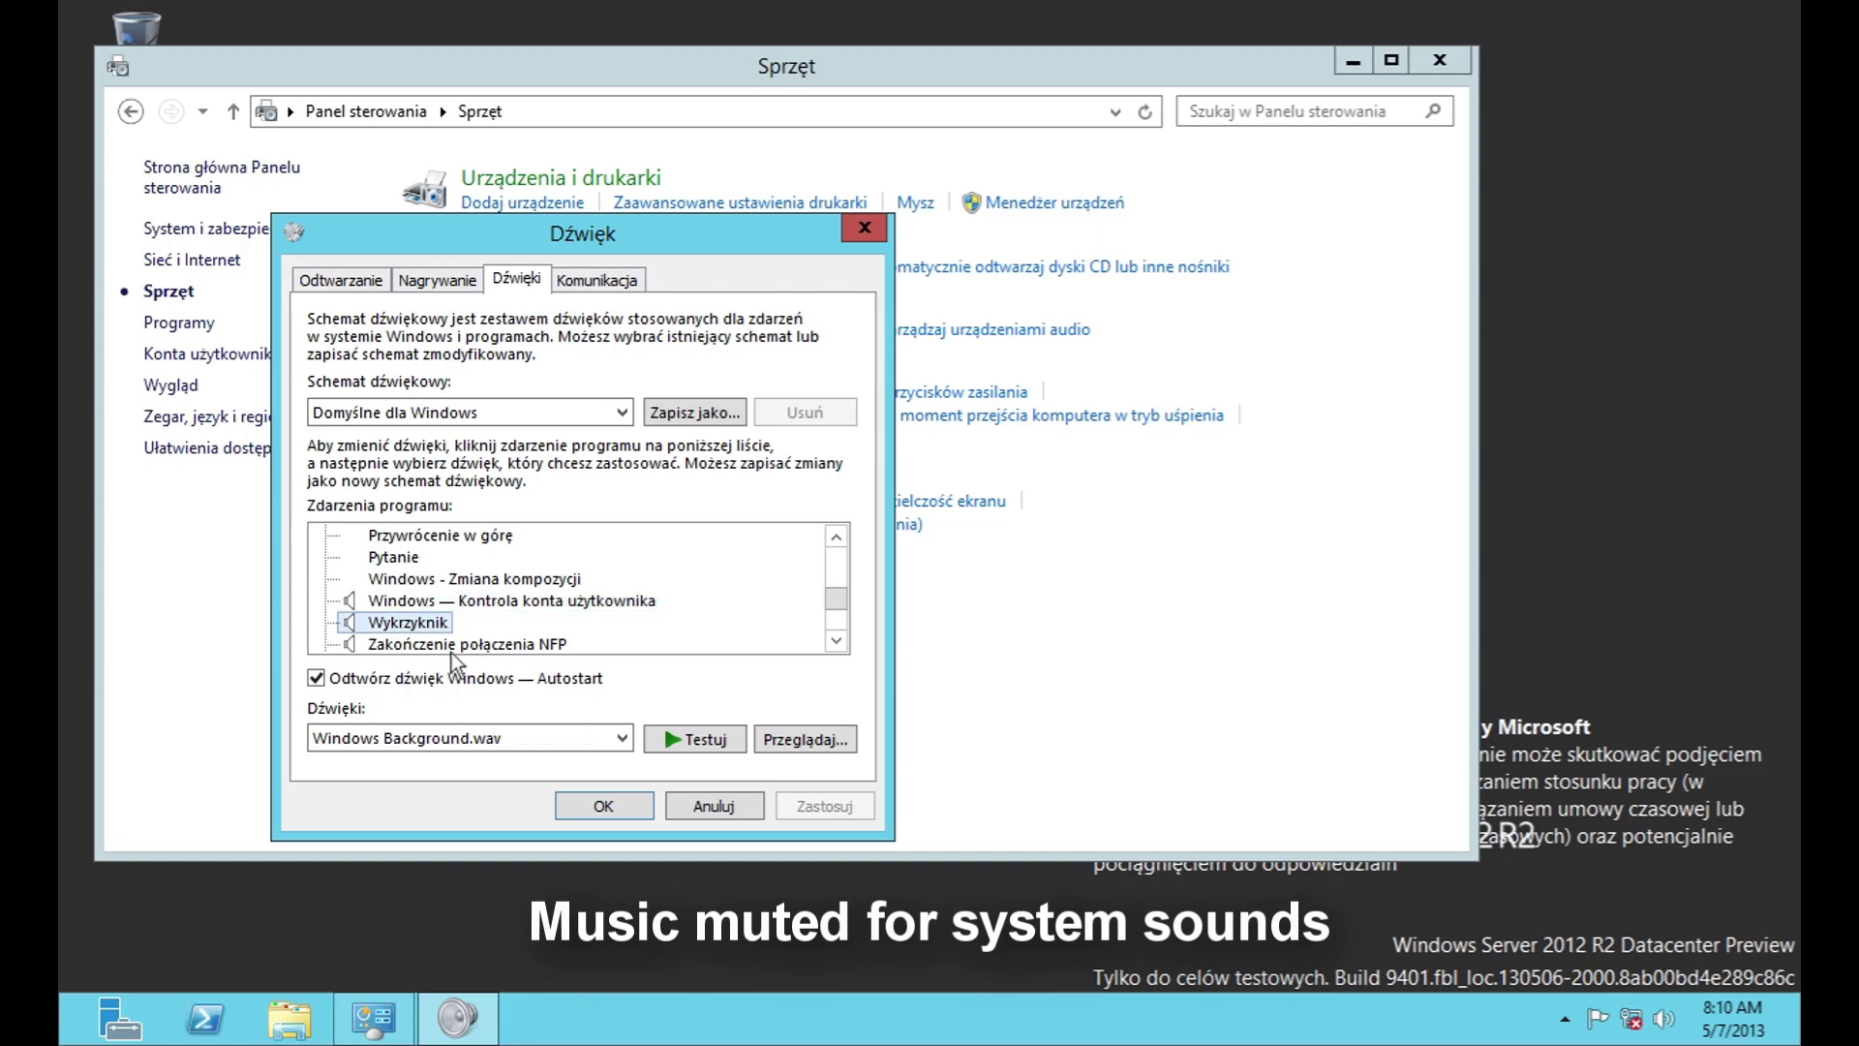
click(456, 645)
scroll(451, 620, down, 1)
Step: Check the remaining events and Komunikacja options, then close Dźwięk with Anuluj
click(442, 623)
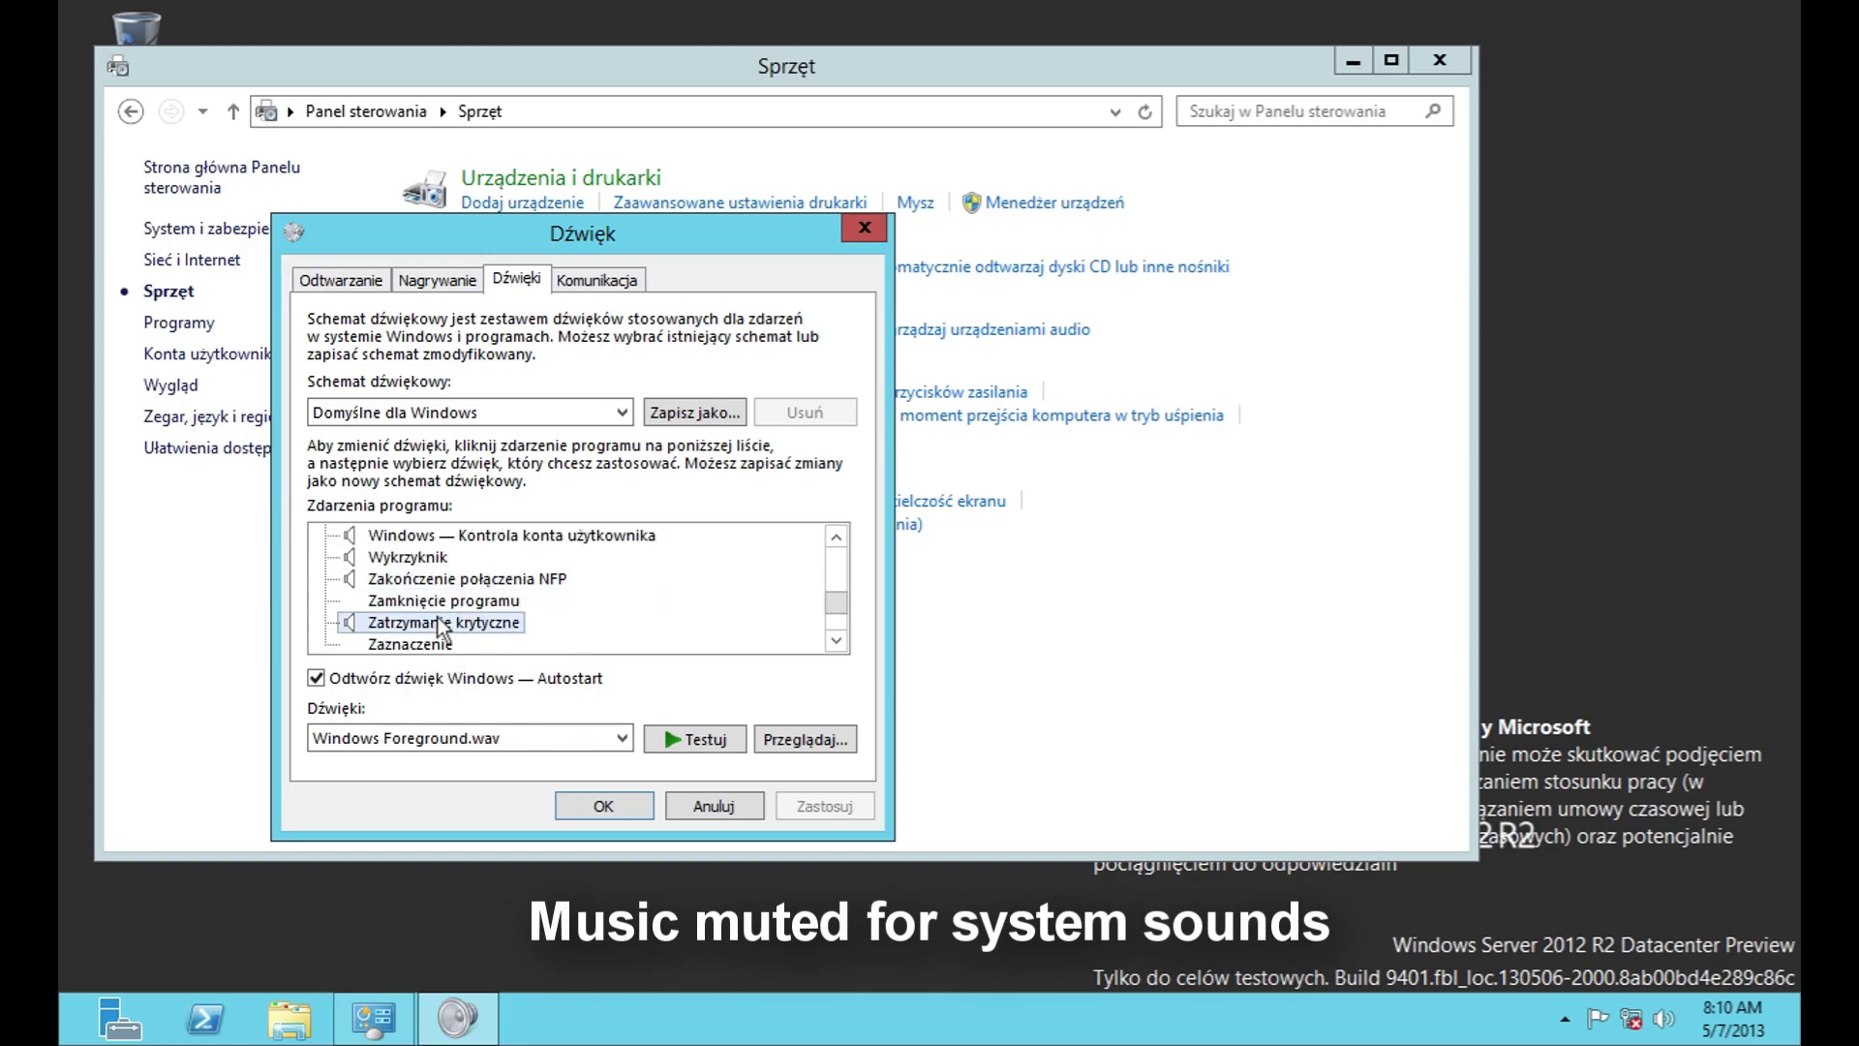
scroll(444, 623, down, 1)
scroll(443, 622, down, 1)
click(440, 580)
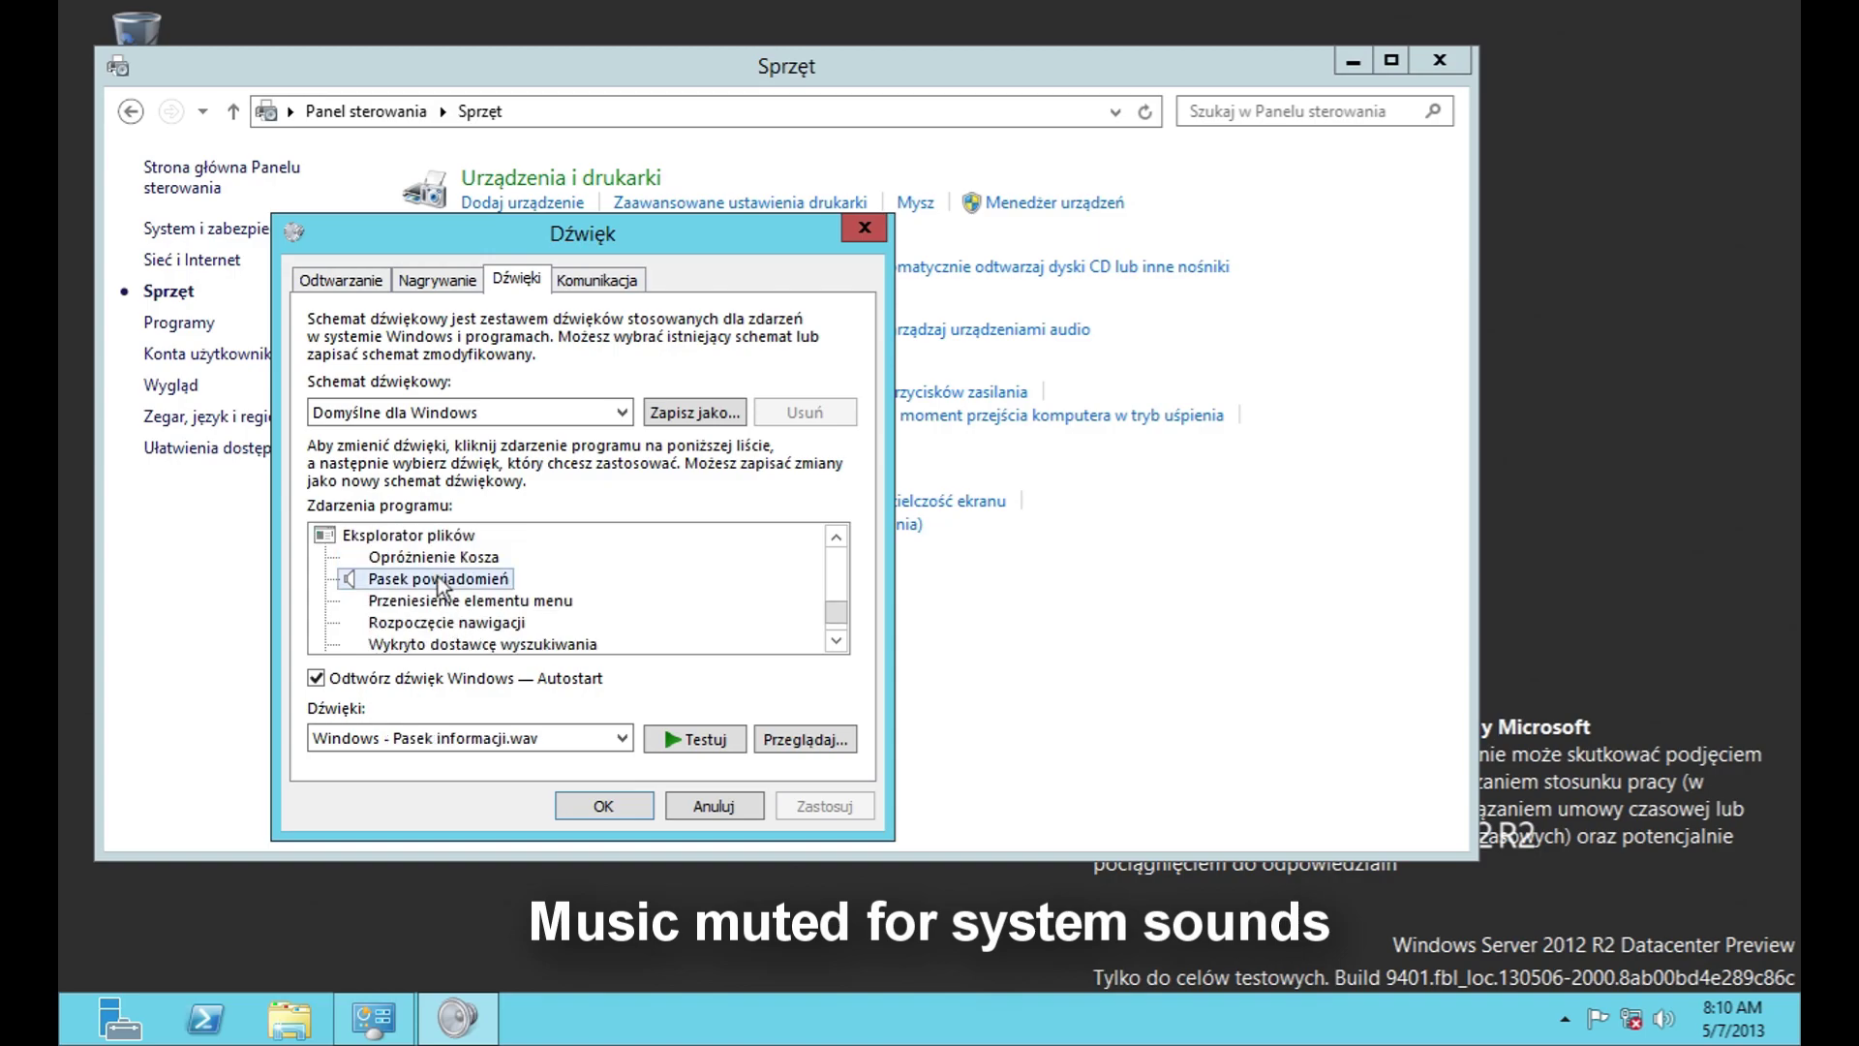
scroll(440, 583, down, 1)
click(442, 603)
click(448, 623)
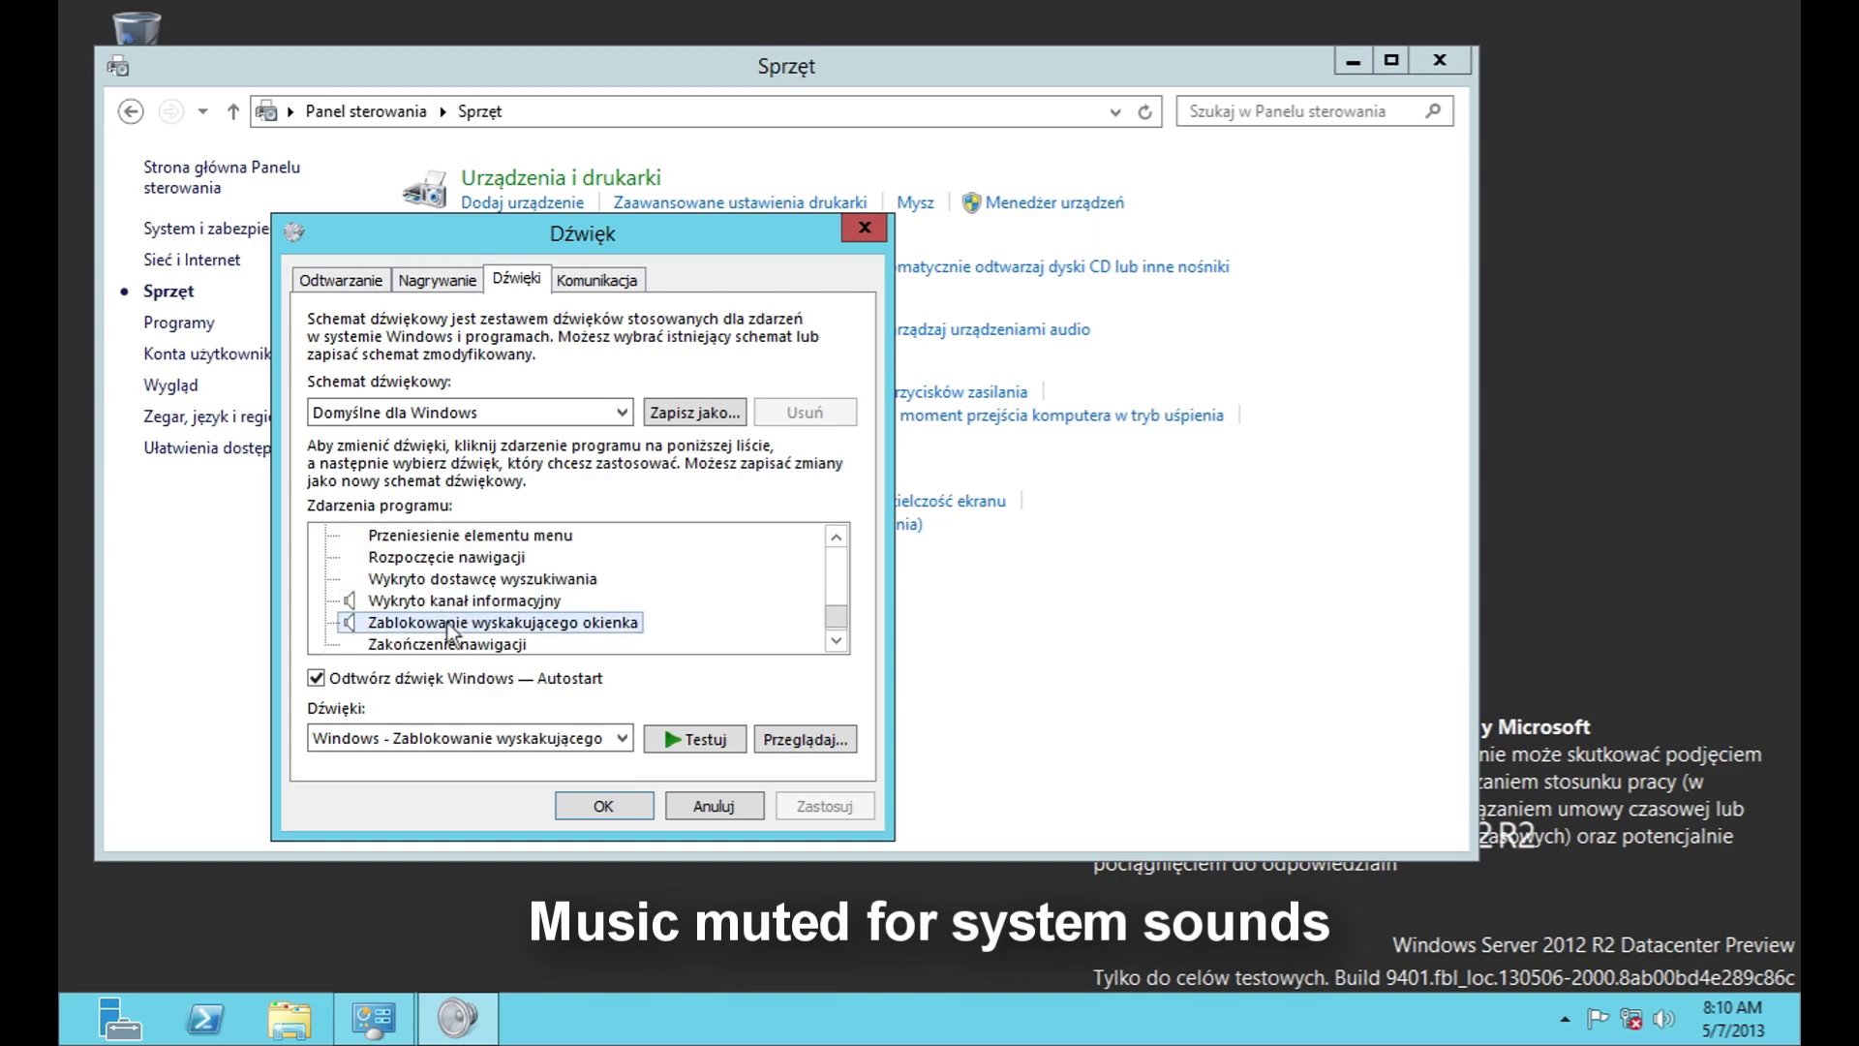
scroll(455, 632, down, 1)
scroll(472, 628, up, 12)
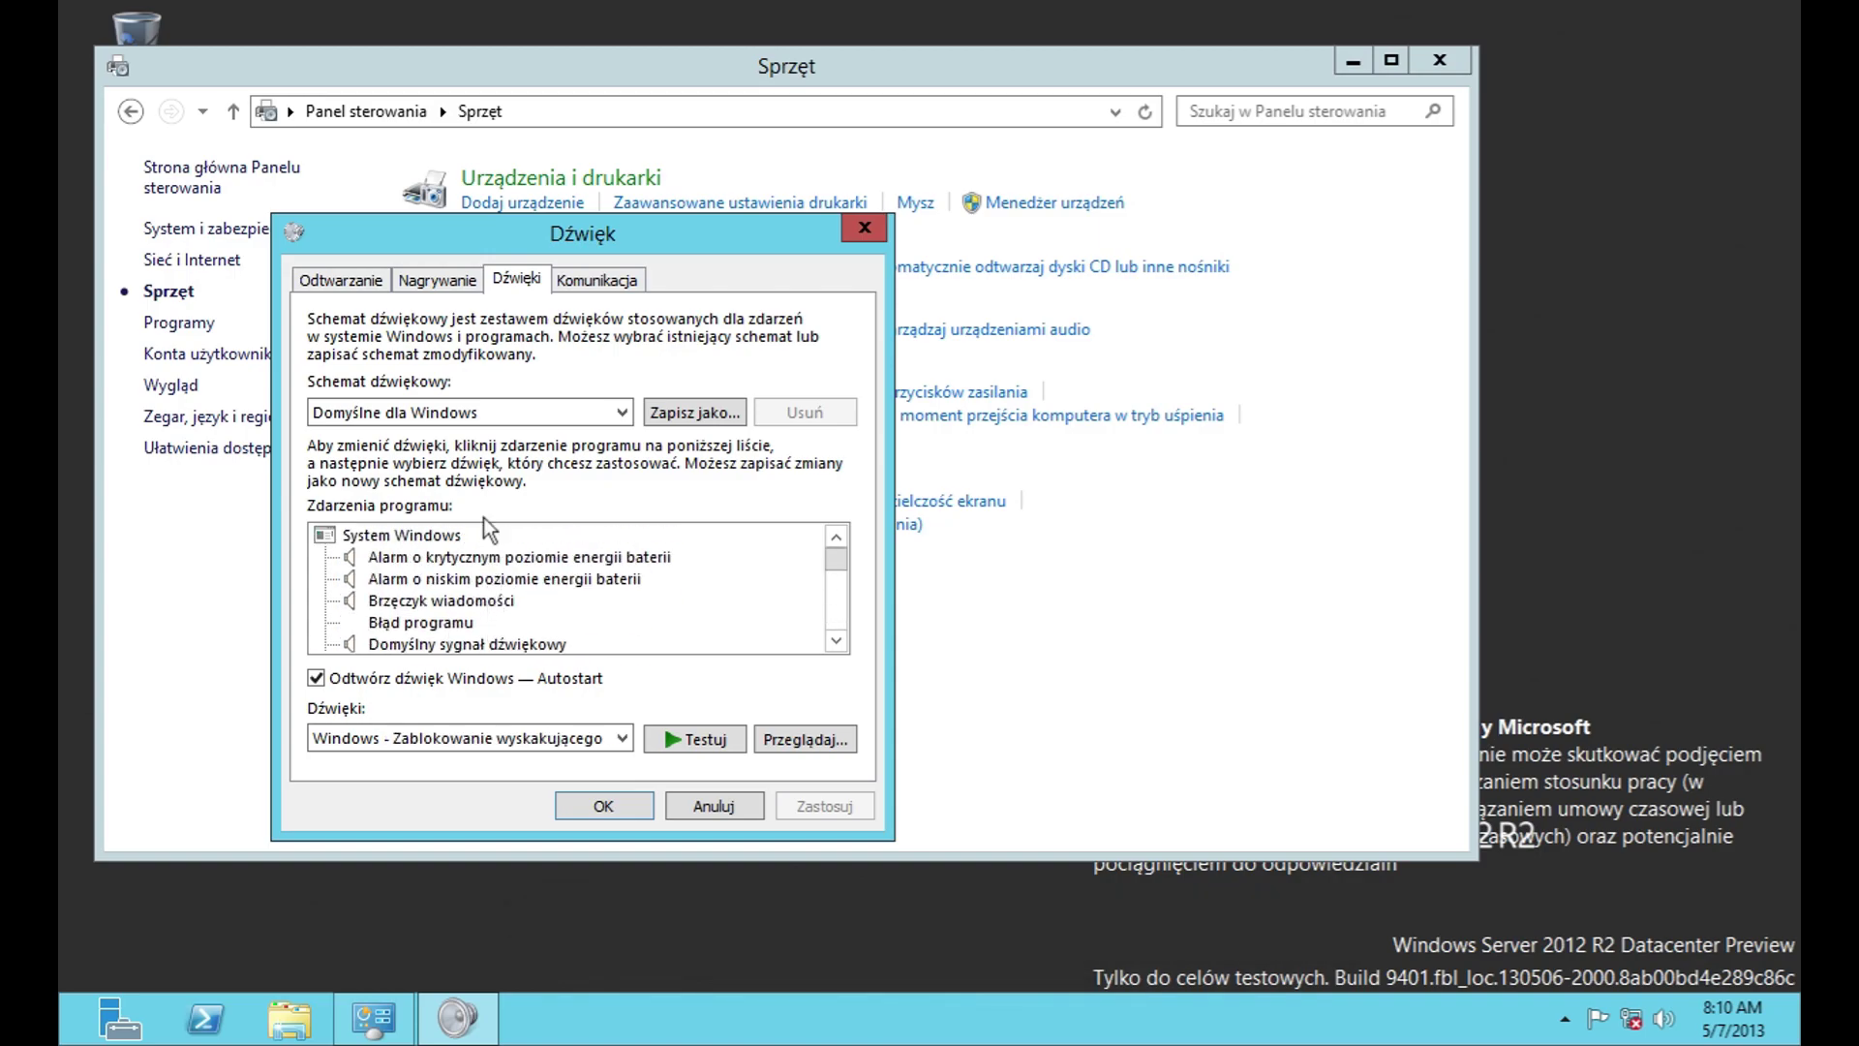
click(606, 281)
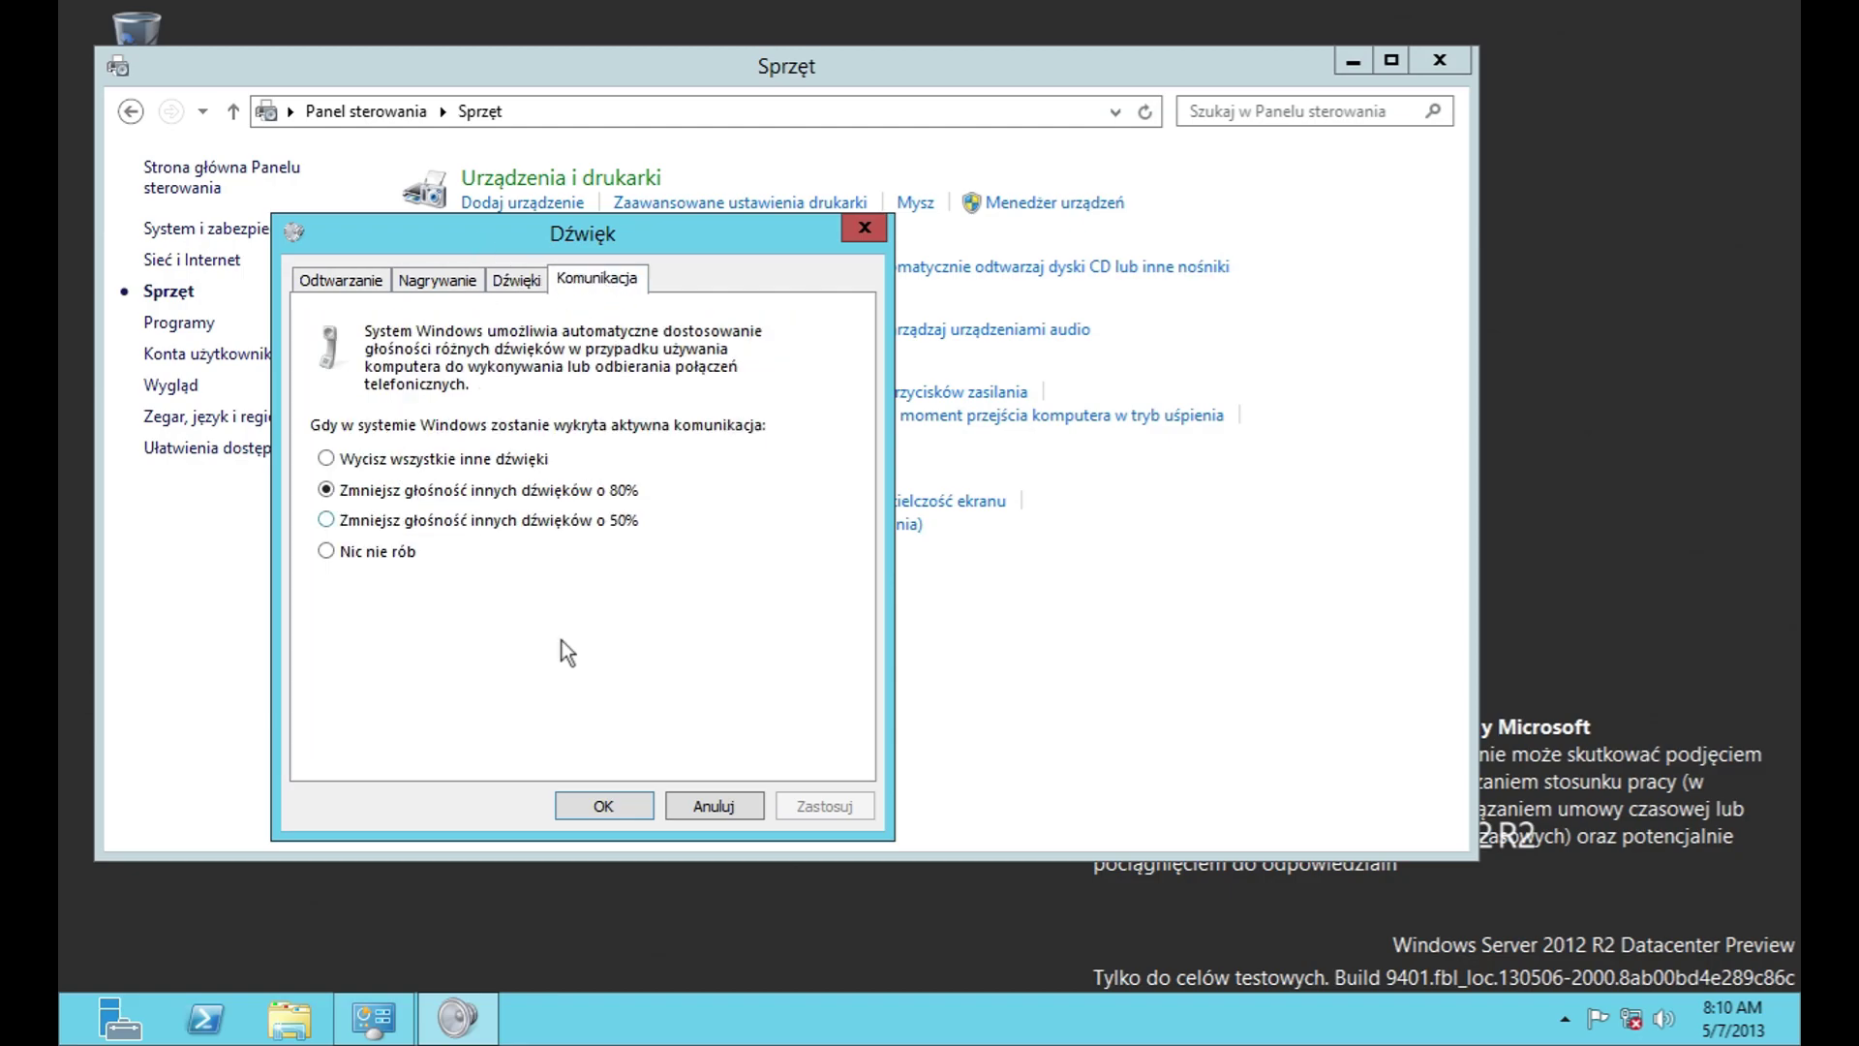
click(757, 809)
Step: Look at the Power Options and display size pages, then return to the Control Panel home
click(480, 369)
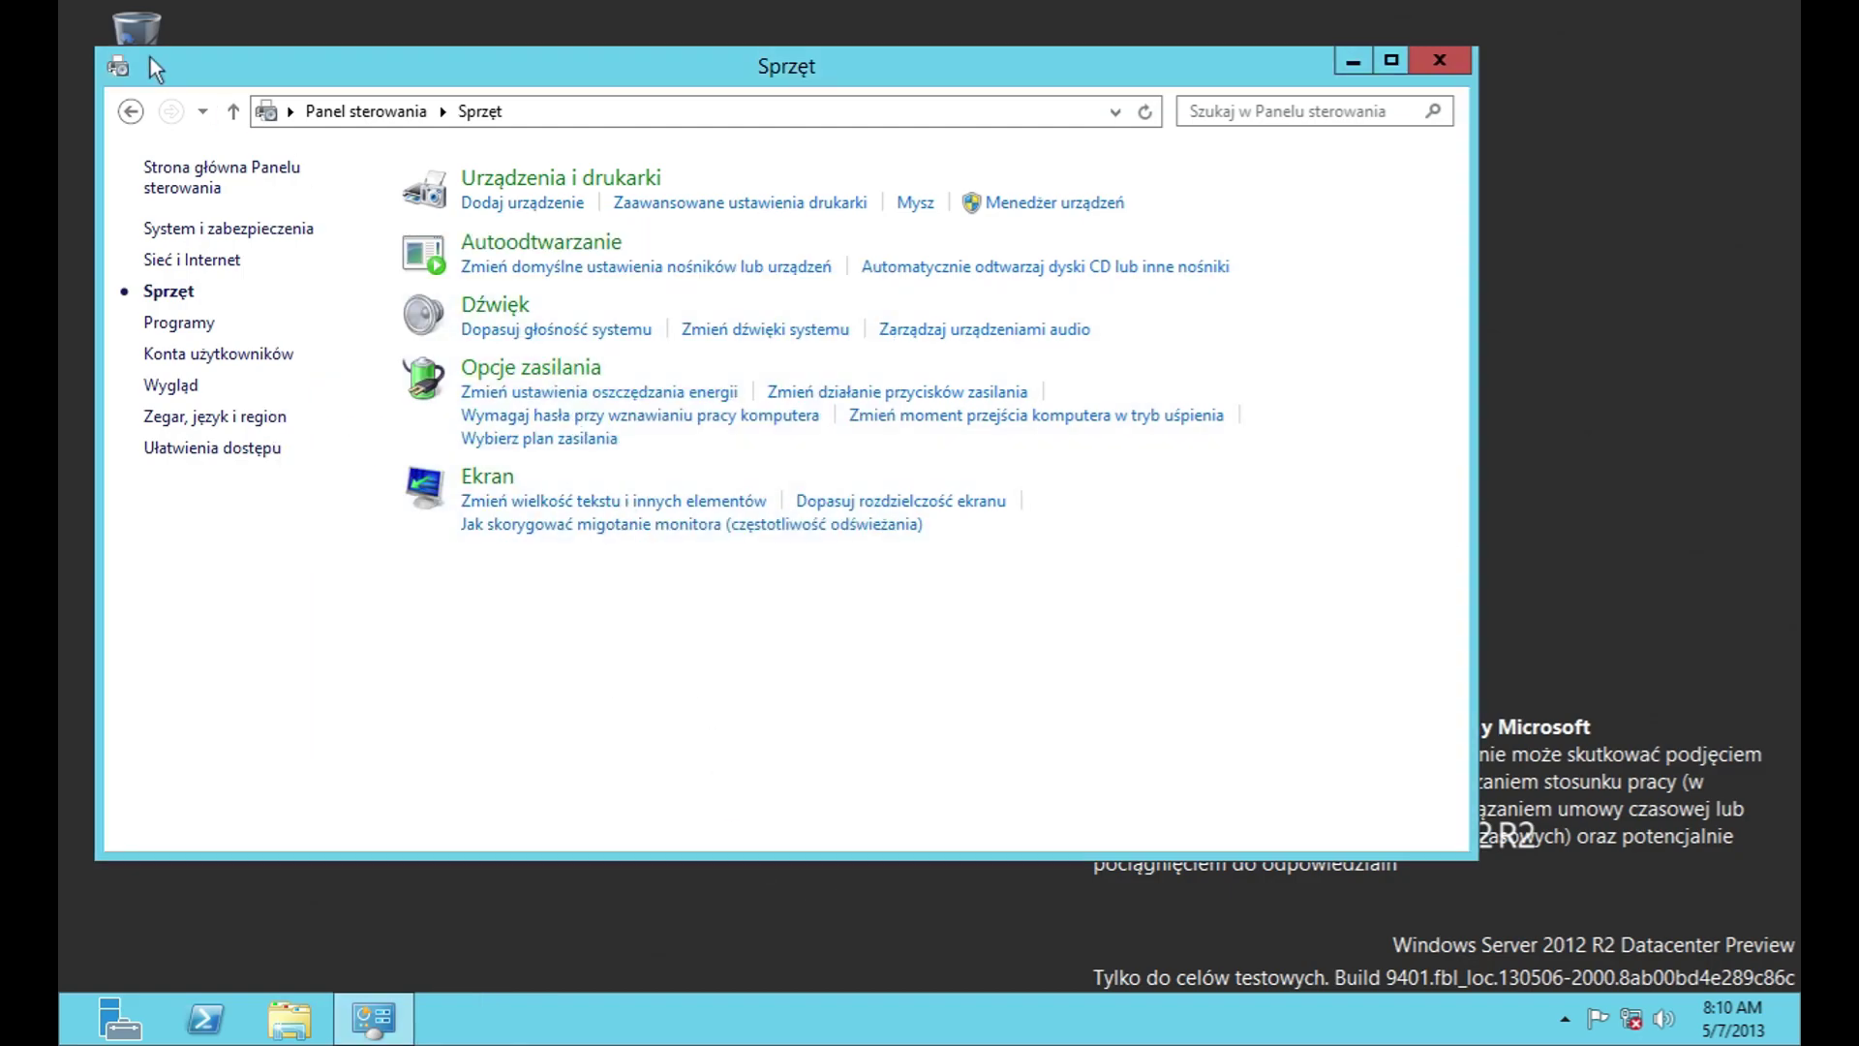
click(148, 123)
click(454, 480)
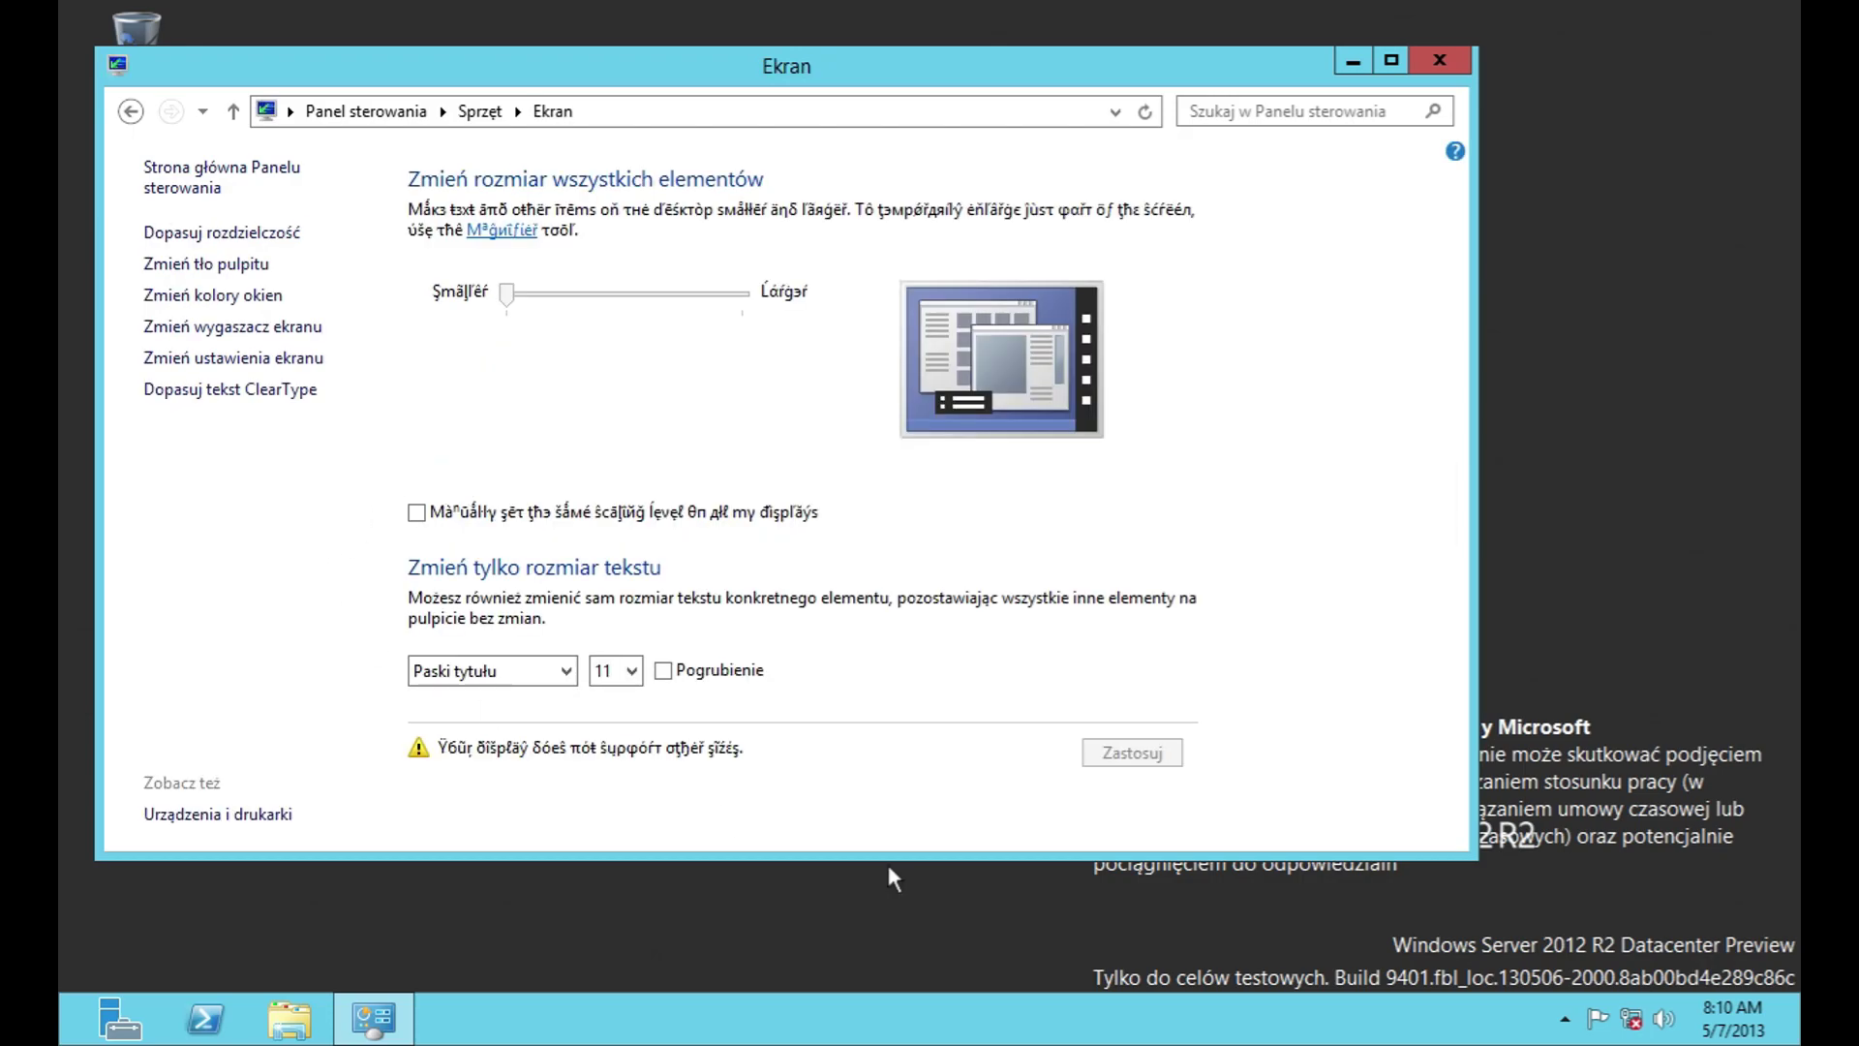
click(131, 111)
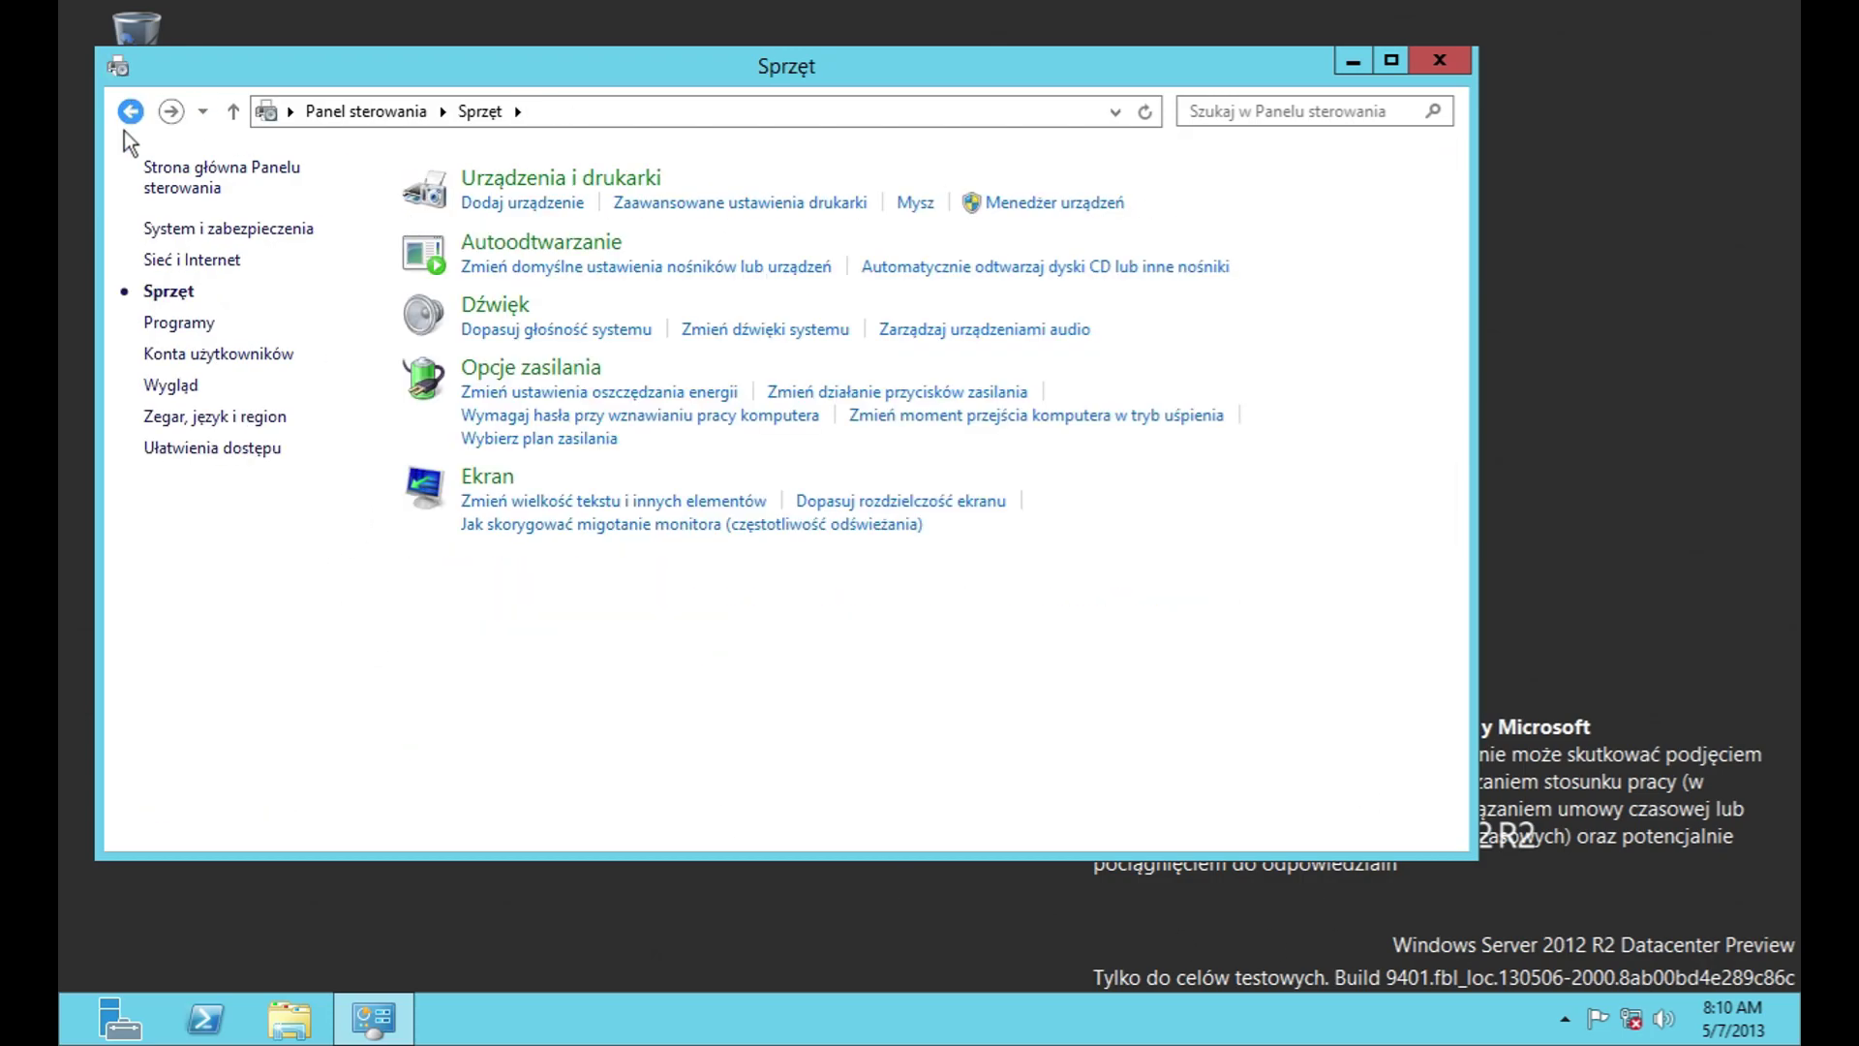
click(126, 123)
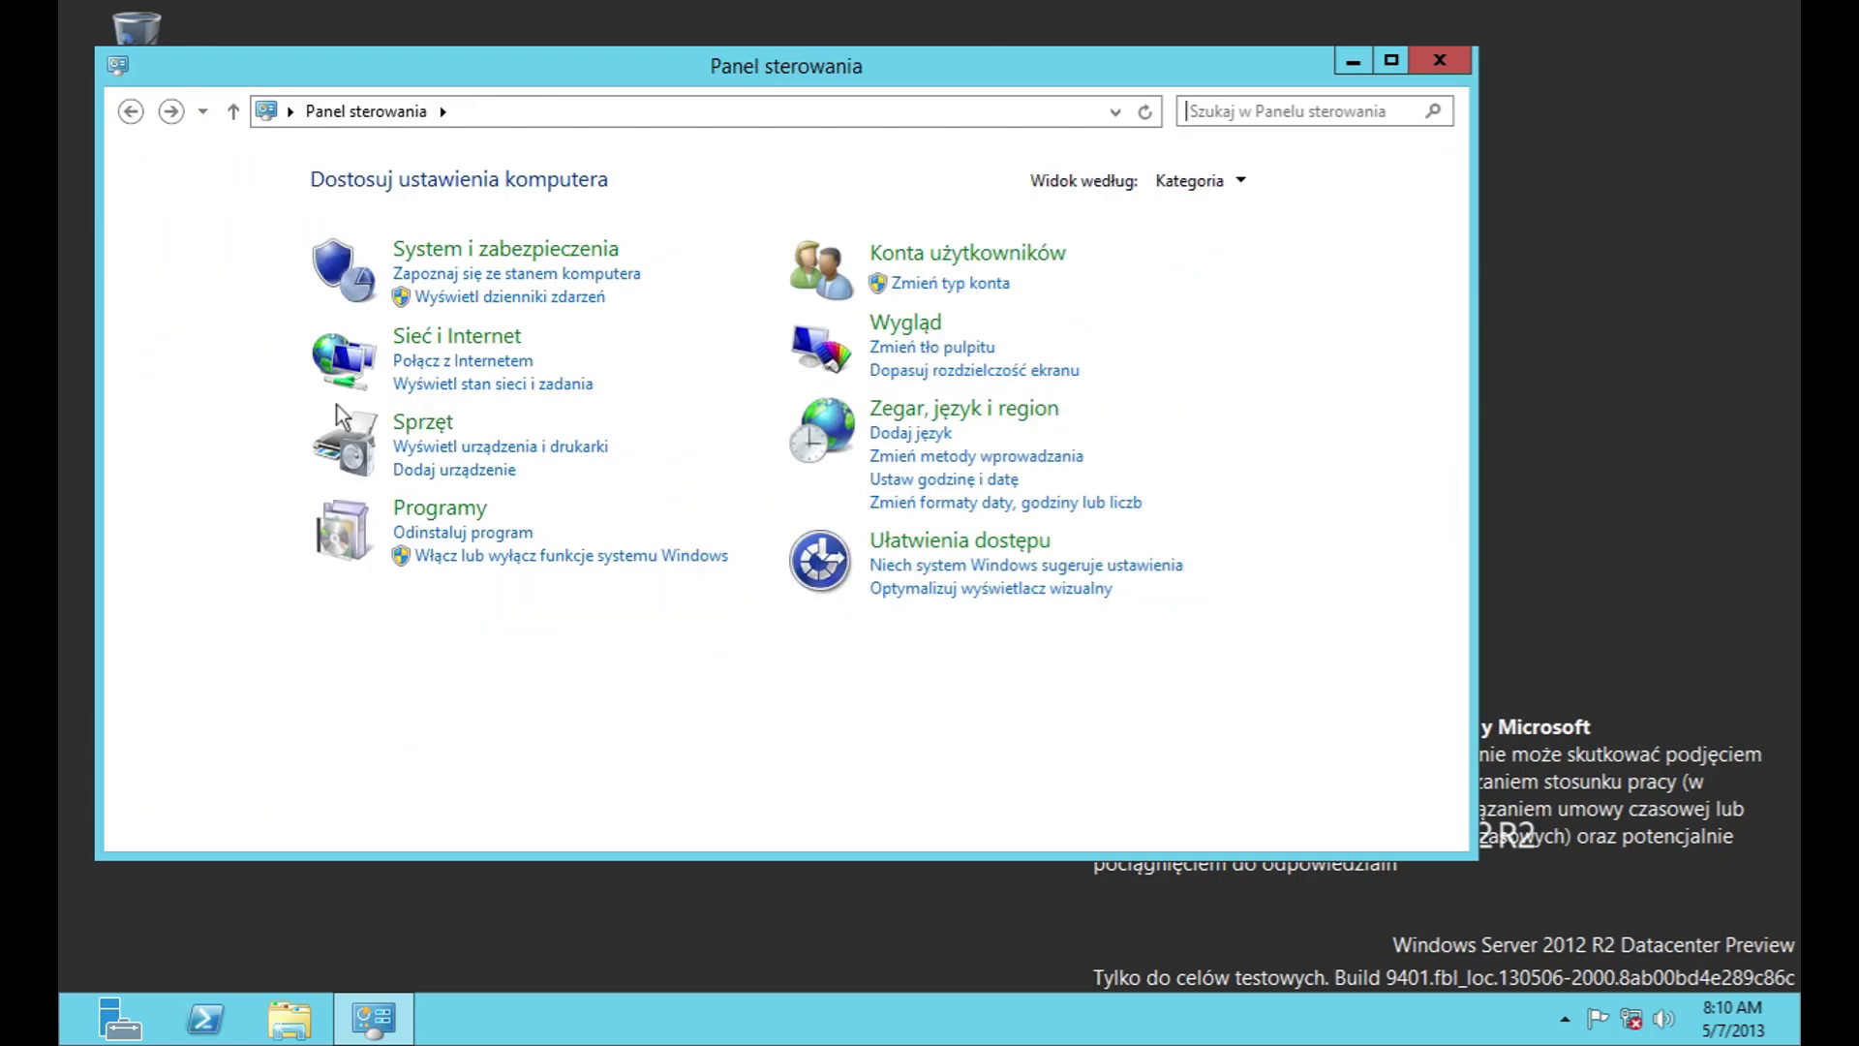
Step: In Programs, view the installed programs list and the installed updates
click(431, 510)
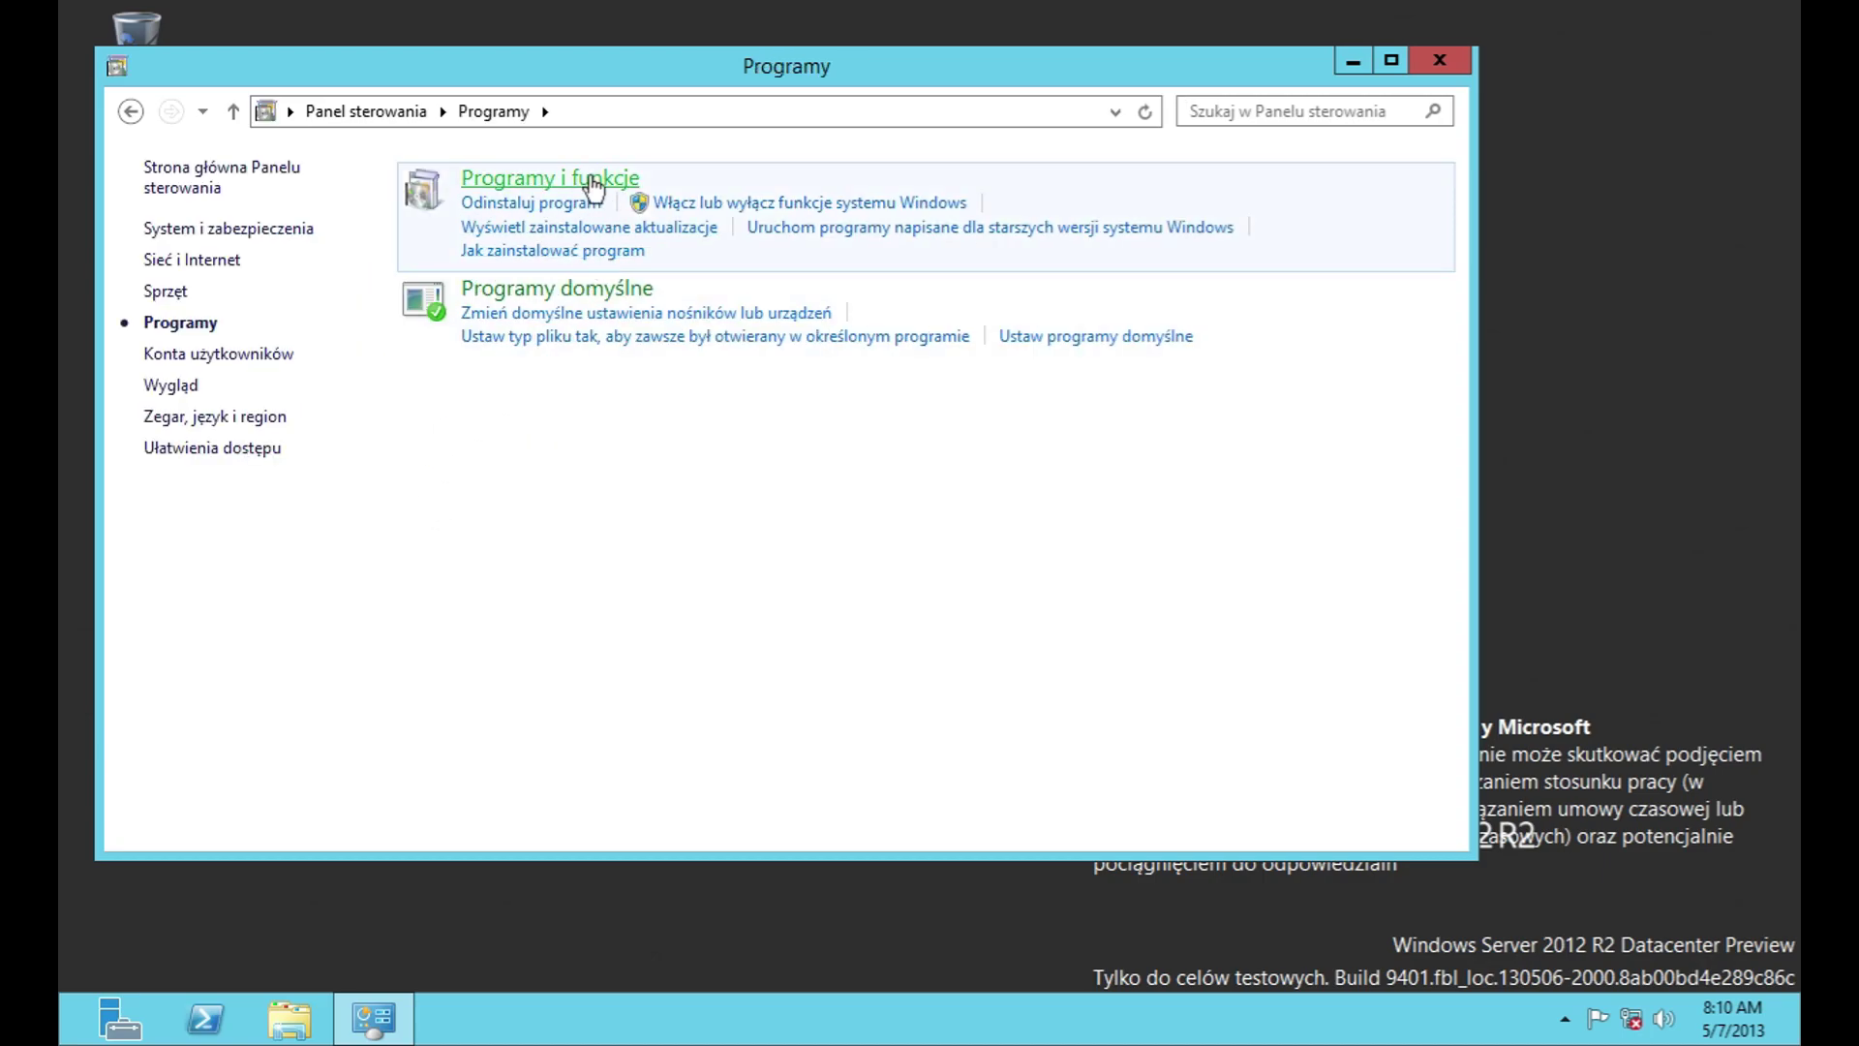
click(571, 205)
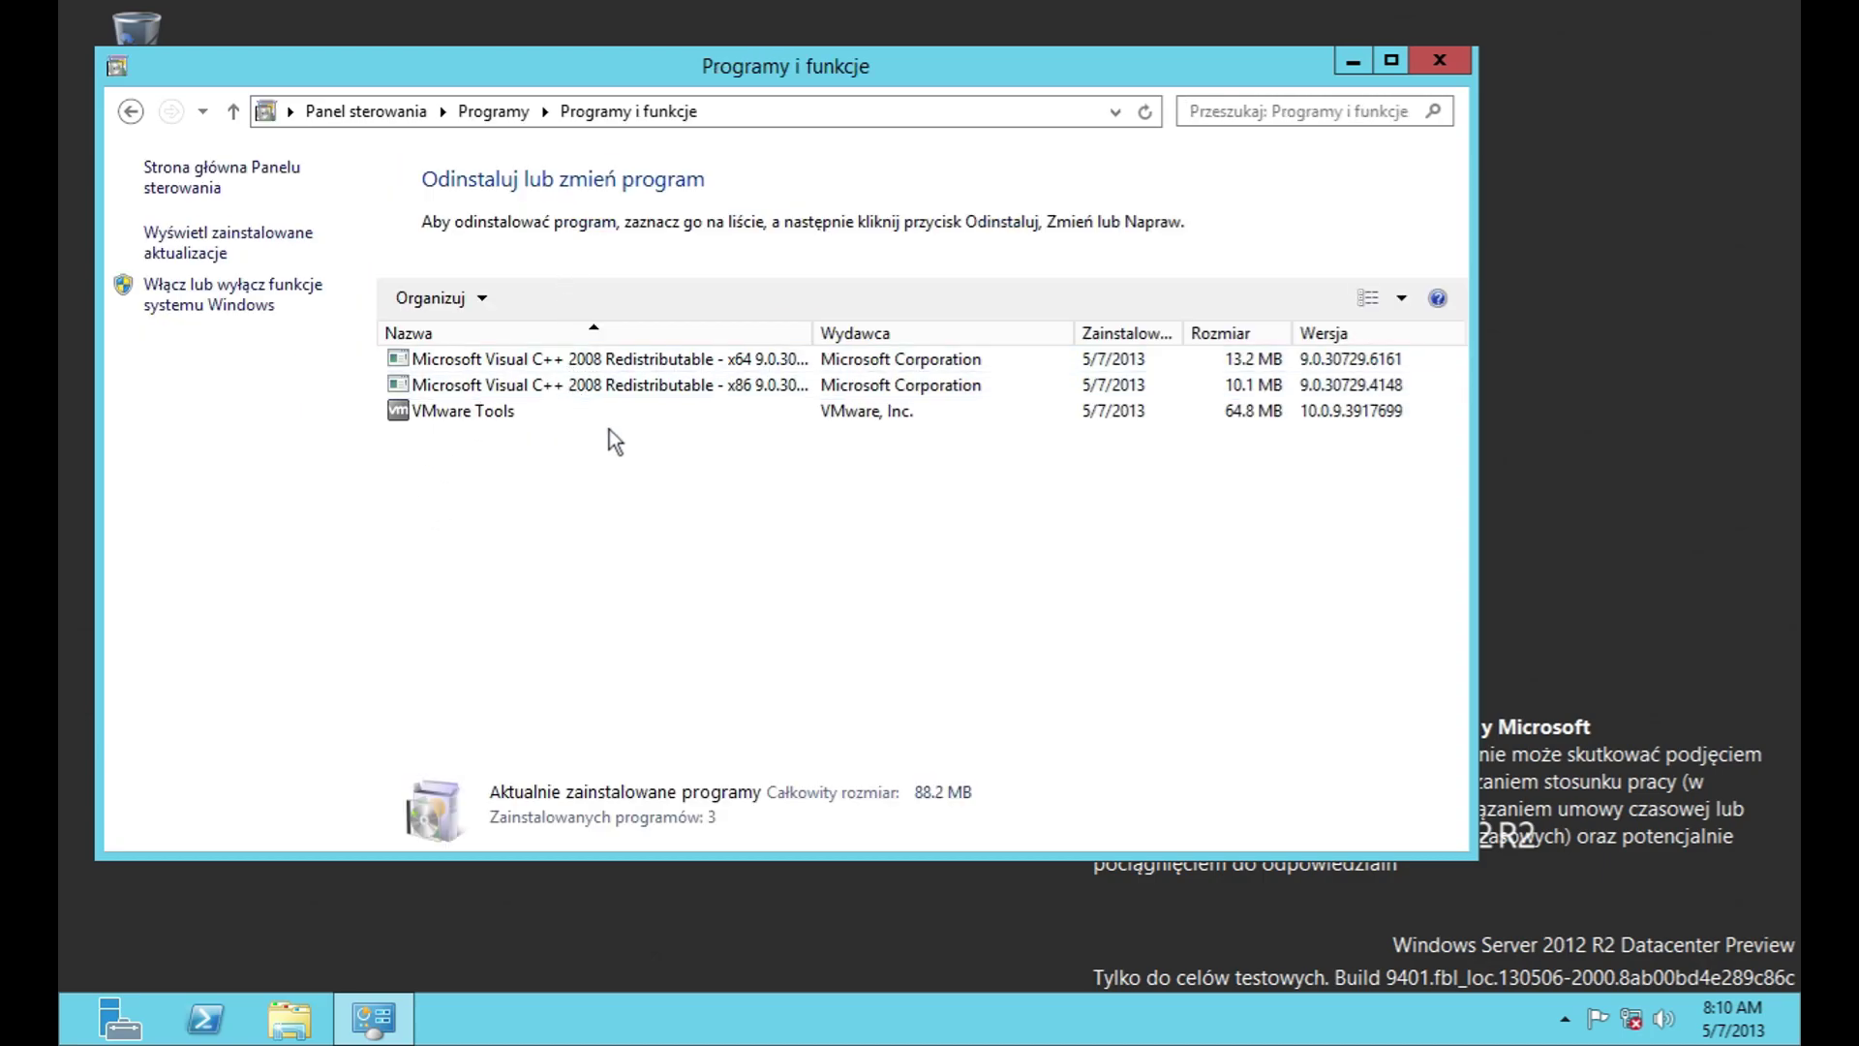
click(297, 242)
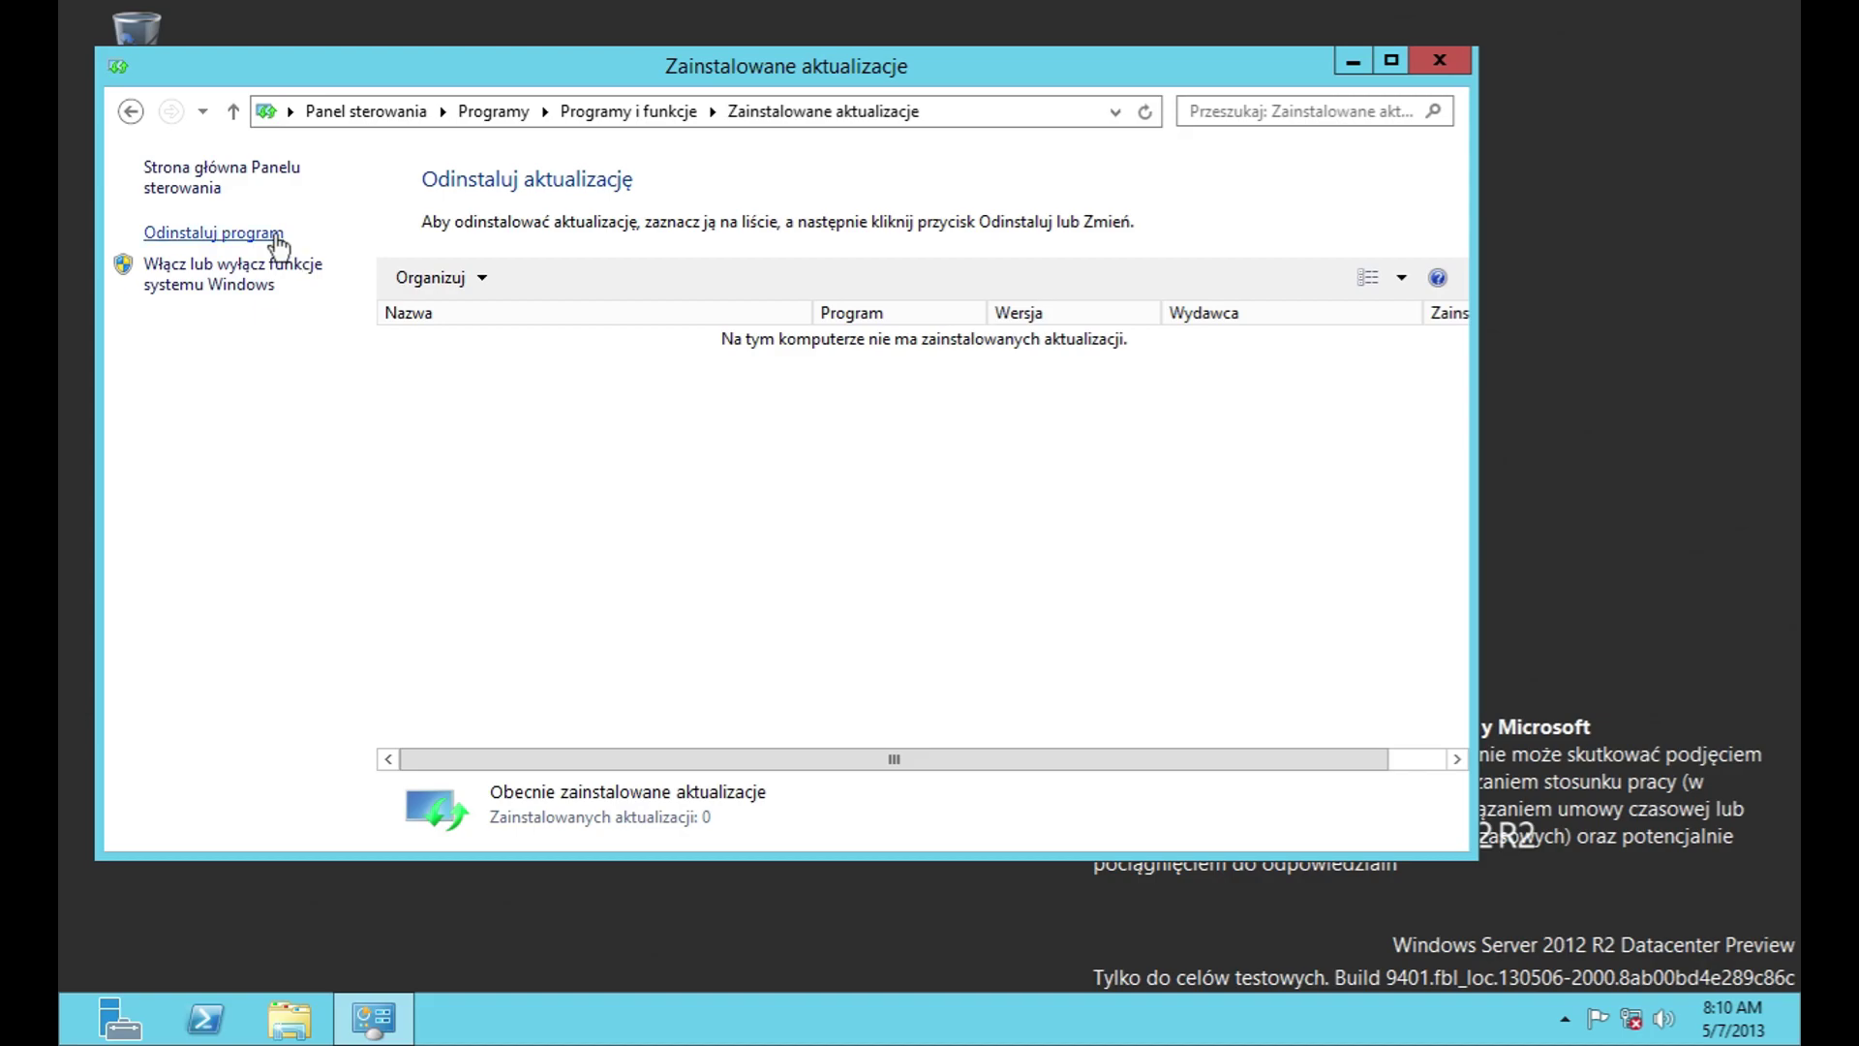
click(275, 238)
Step: Launch Windows features on or off, advance the Add Roles wizard, then close it and Server Manager
click(242, 293)
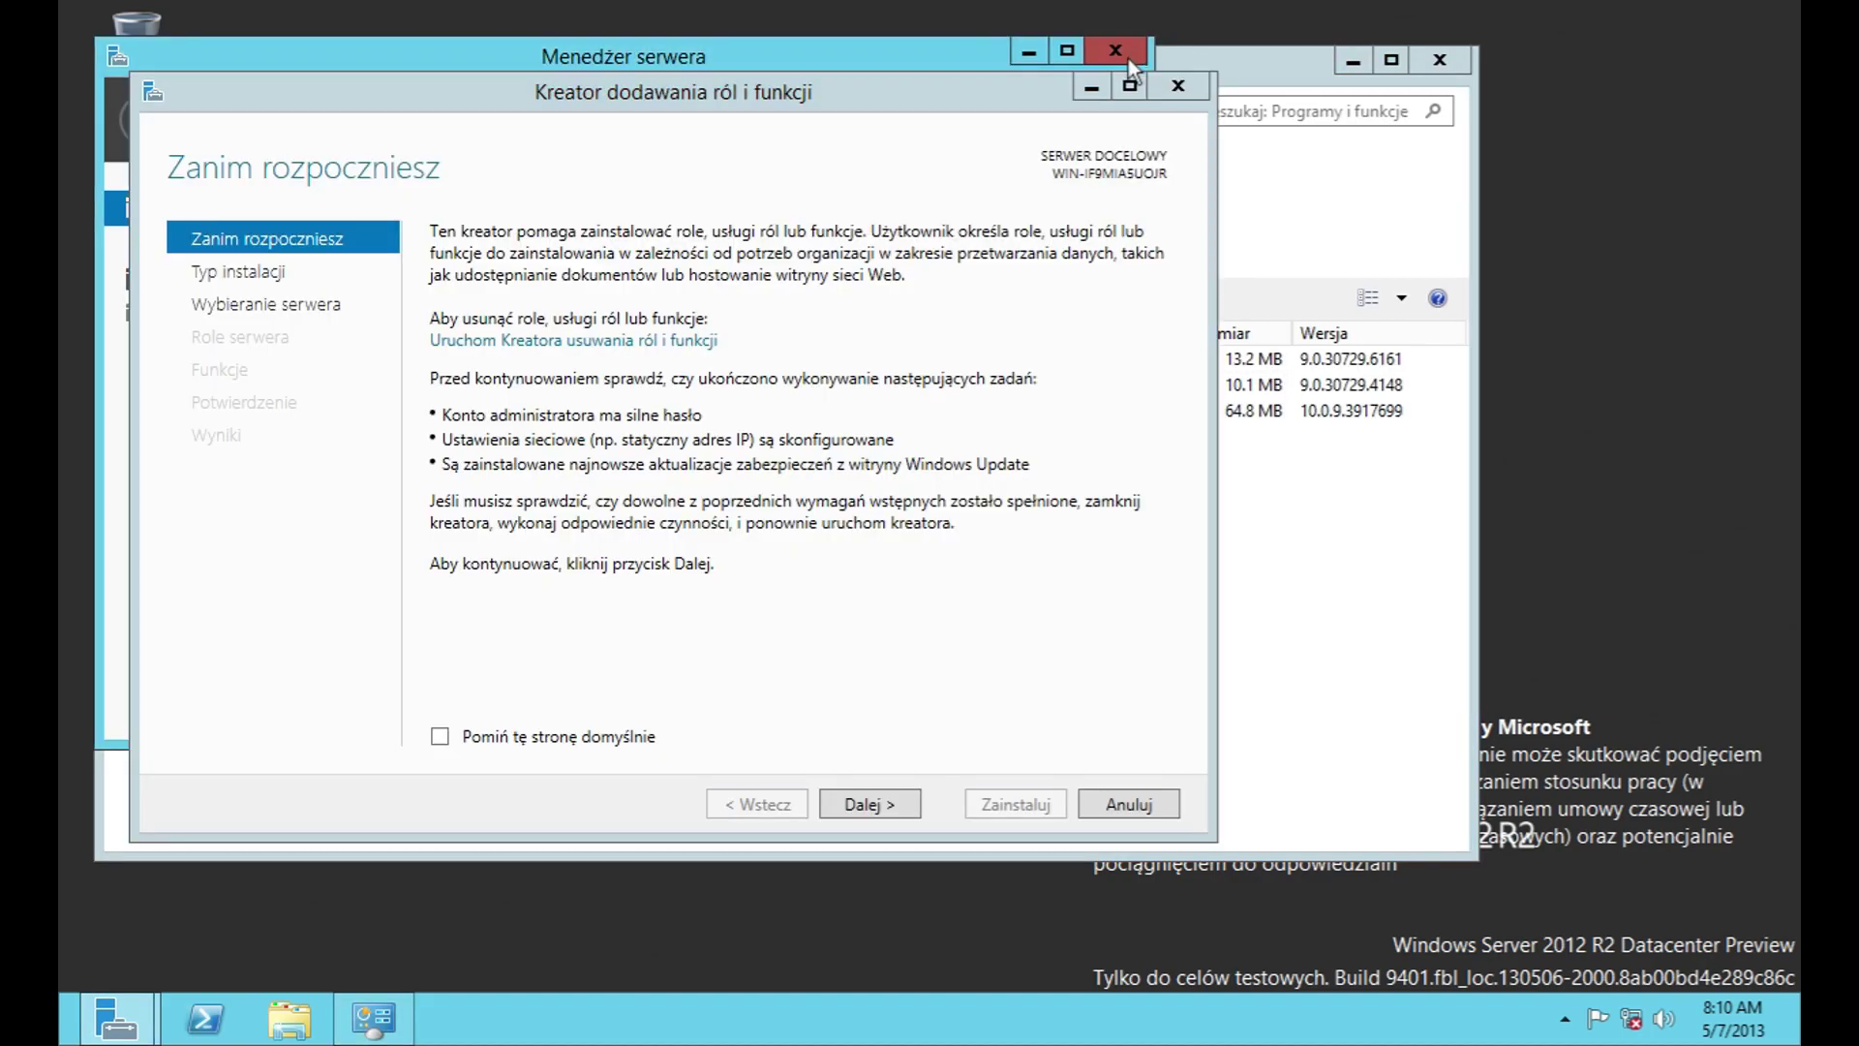
click(266, 304)
click(269, 275)
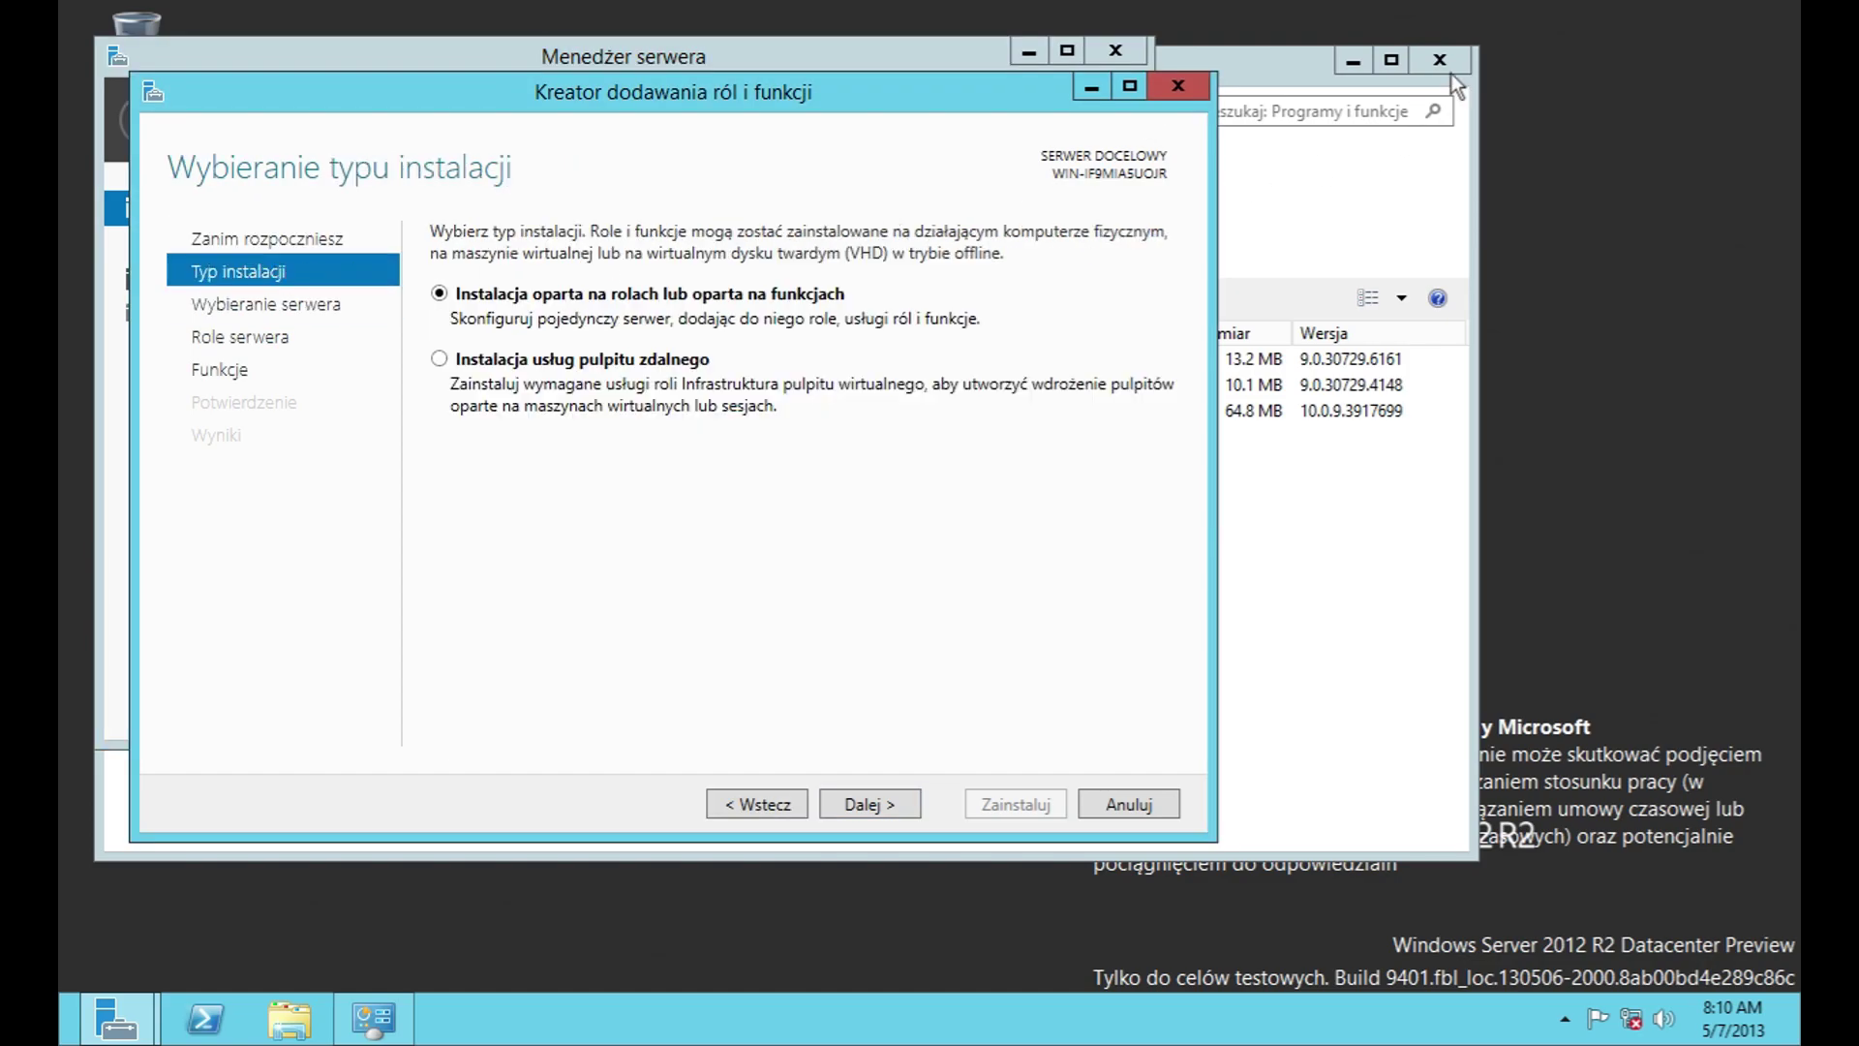
click(1178, 85)
click(1116, 50)
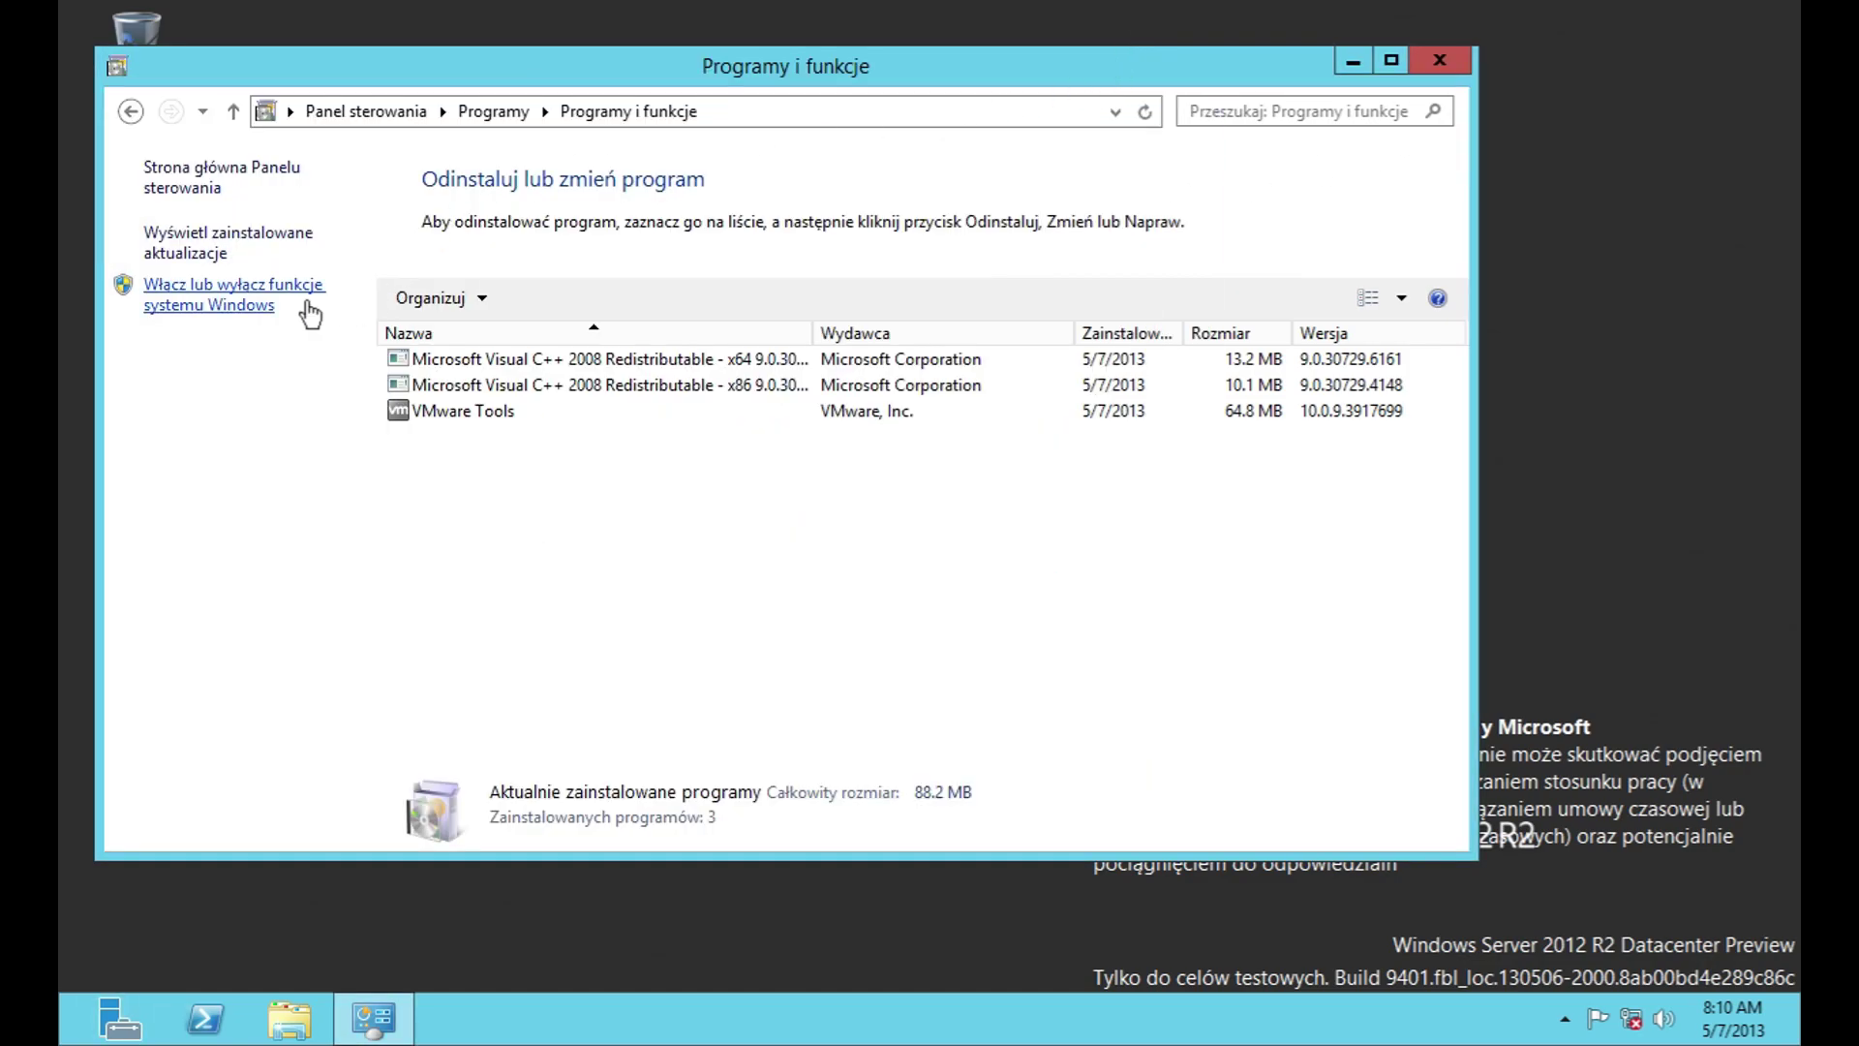
Step: Revisit the installed updates and Windows features, ending back on the Programs category page
click(257, 295)
click(1206, 122)
click(228, 242)
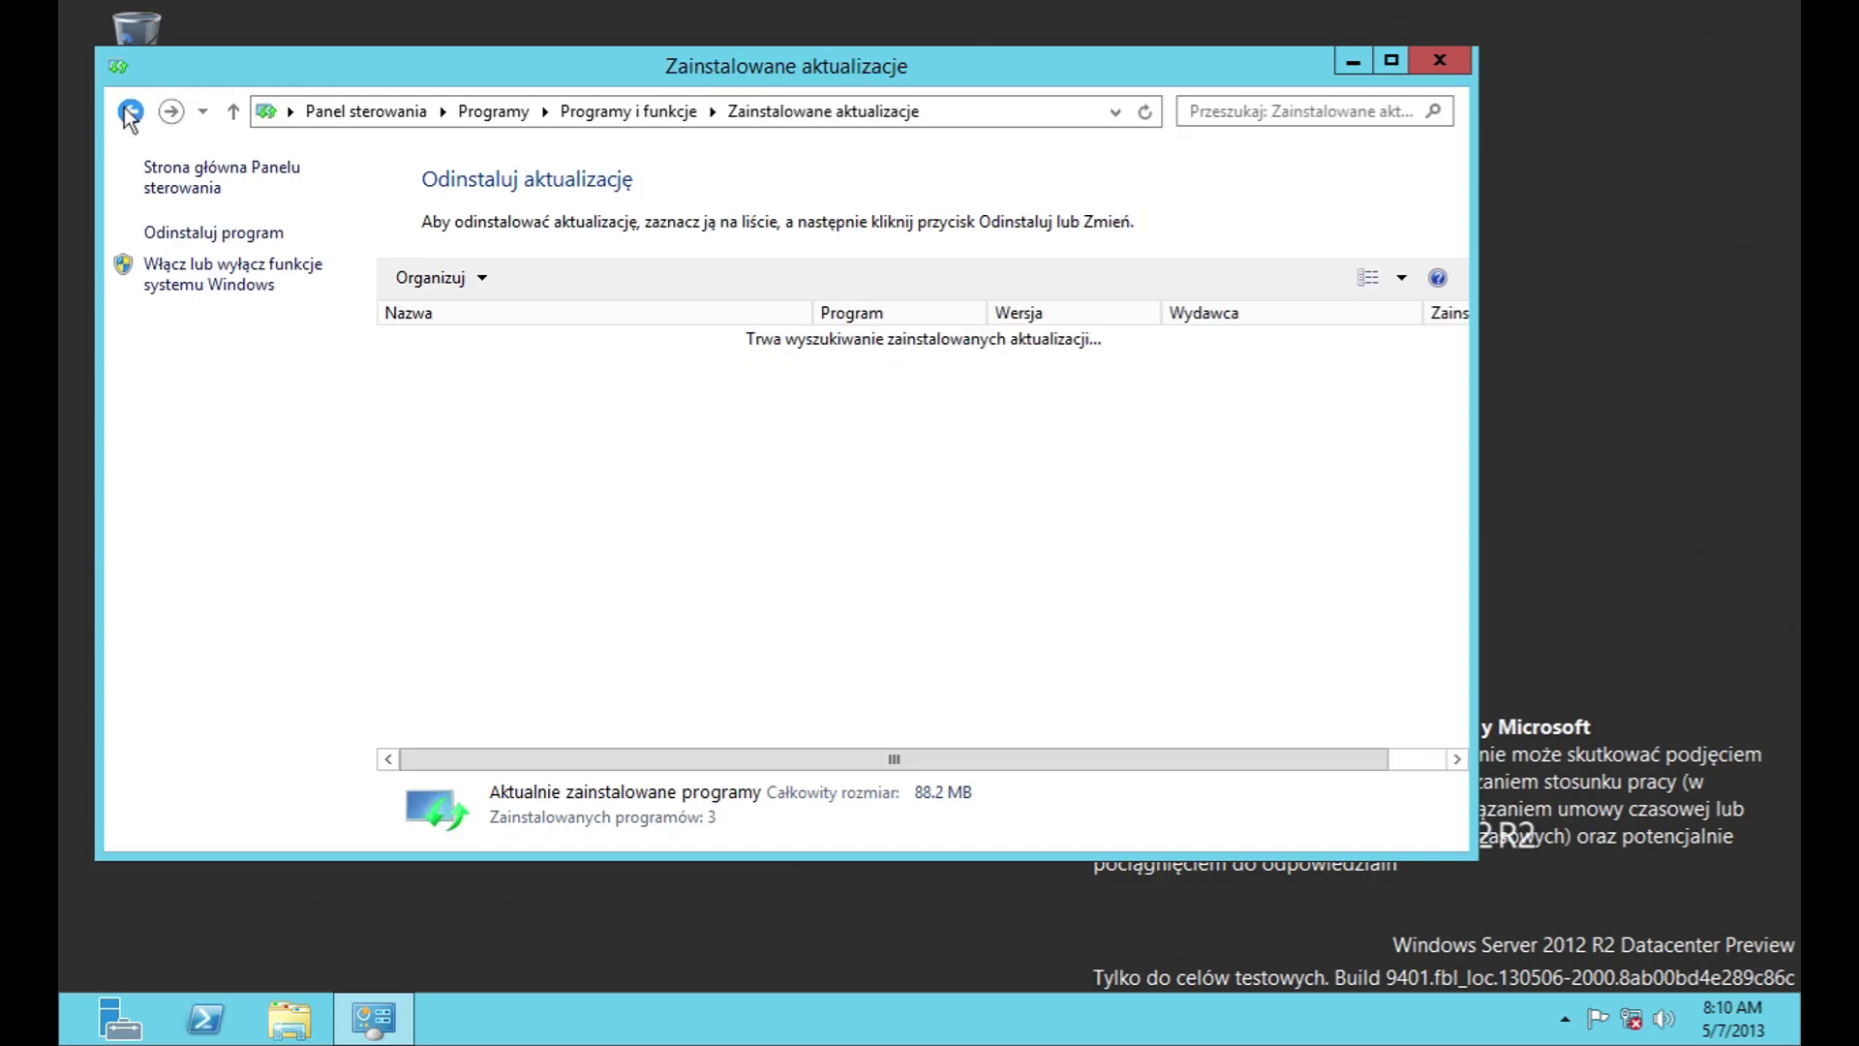
click(129, 111)
click(129, 112)
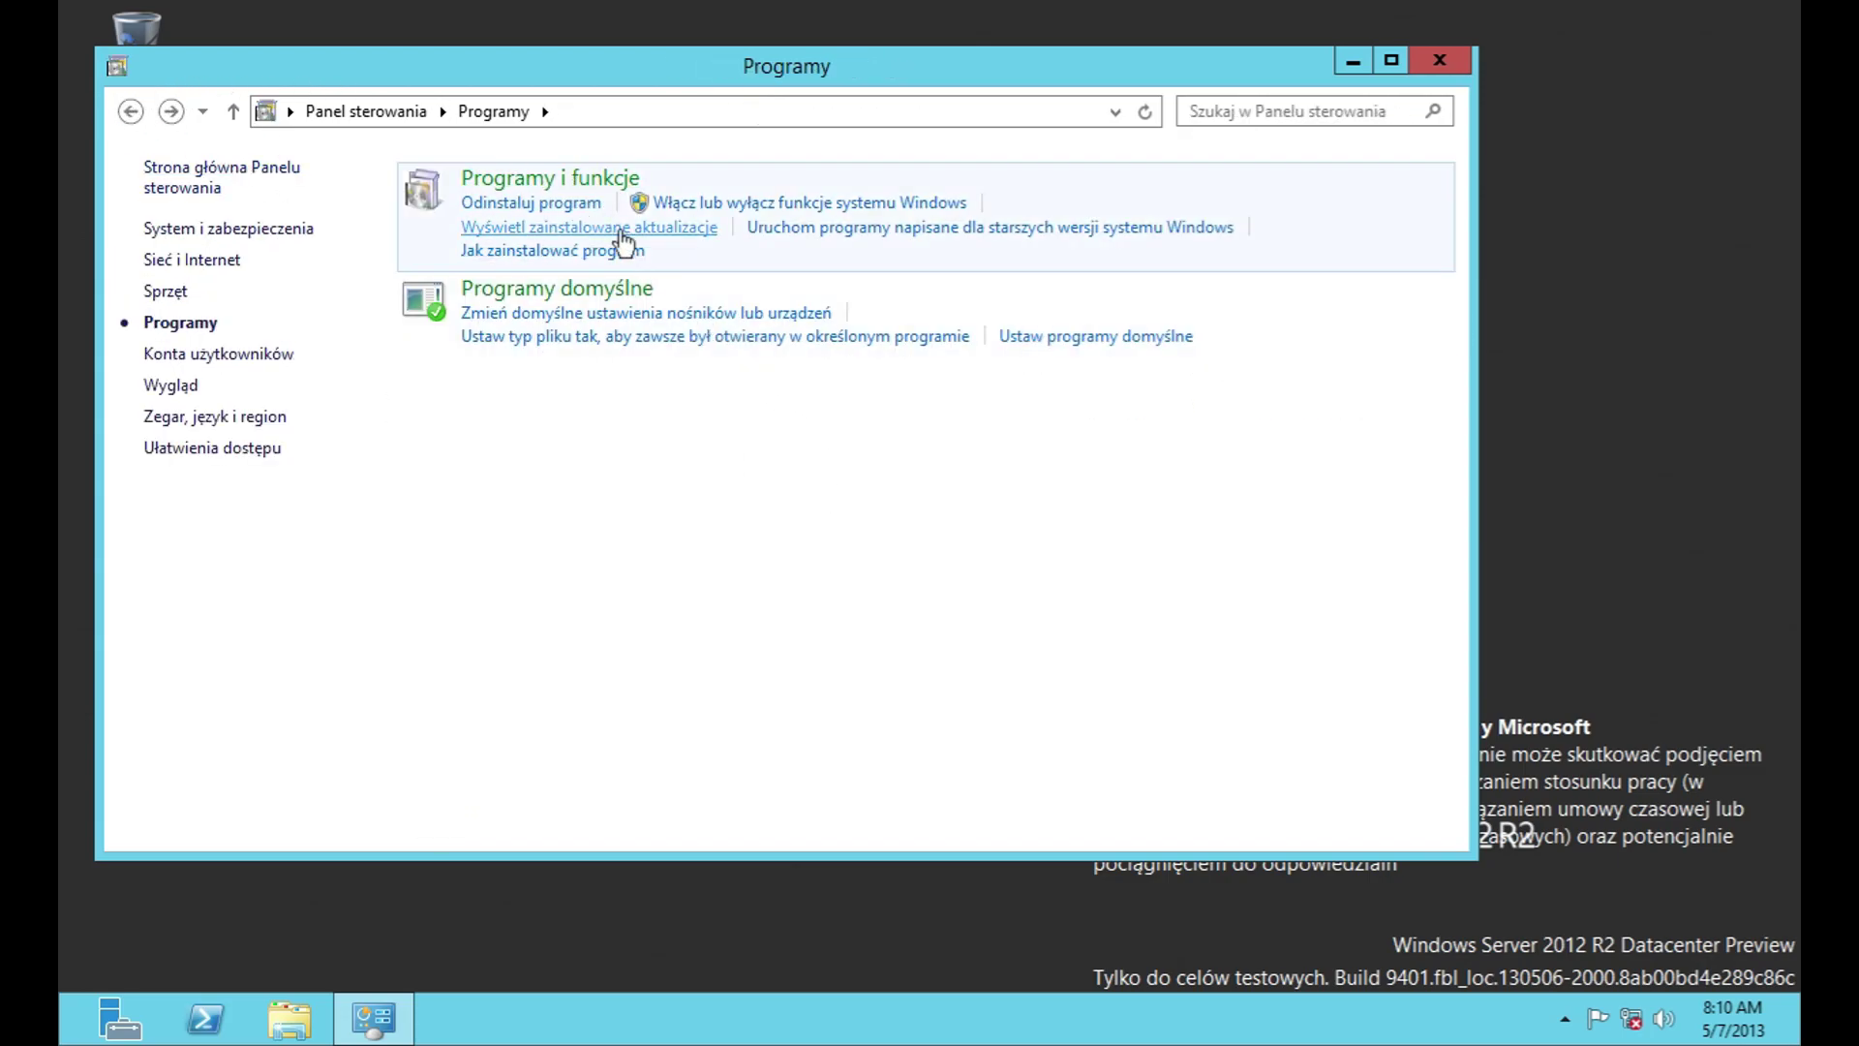
click(755, 203)
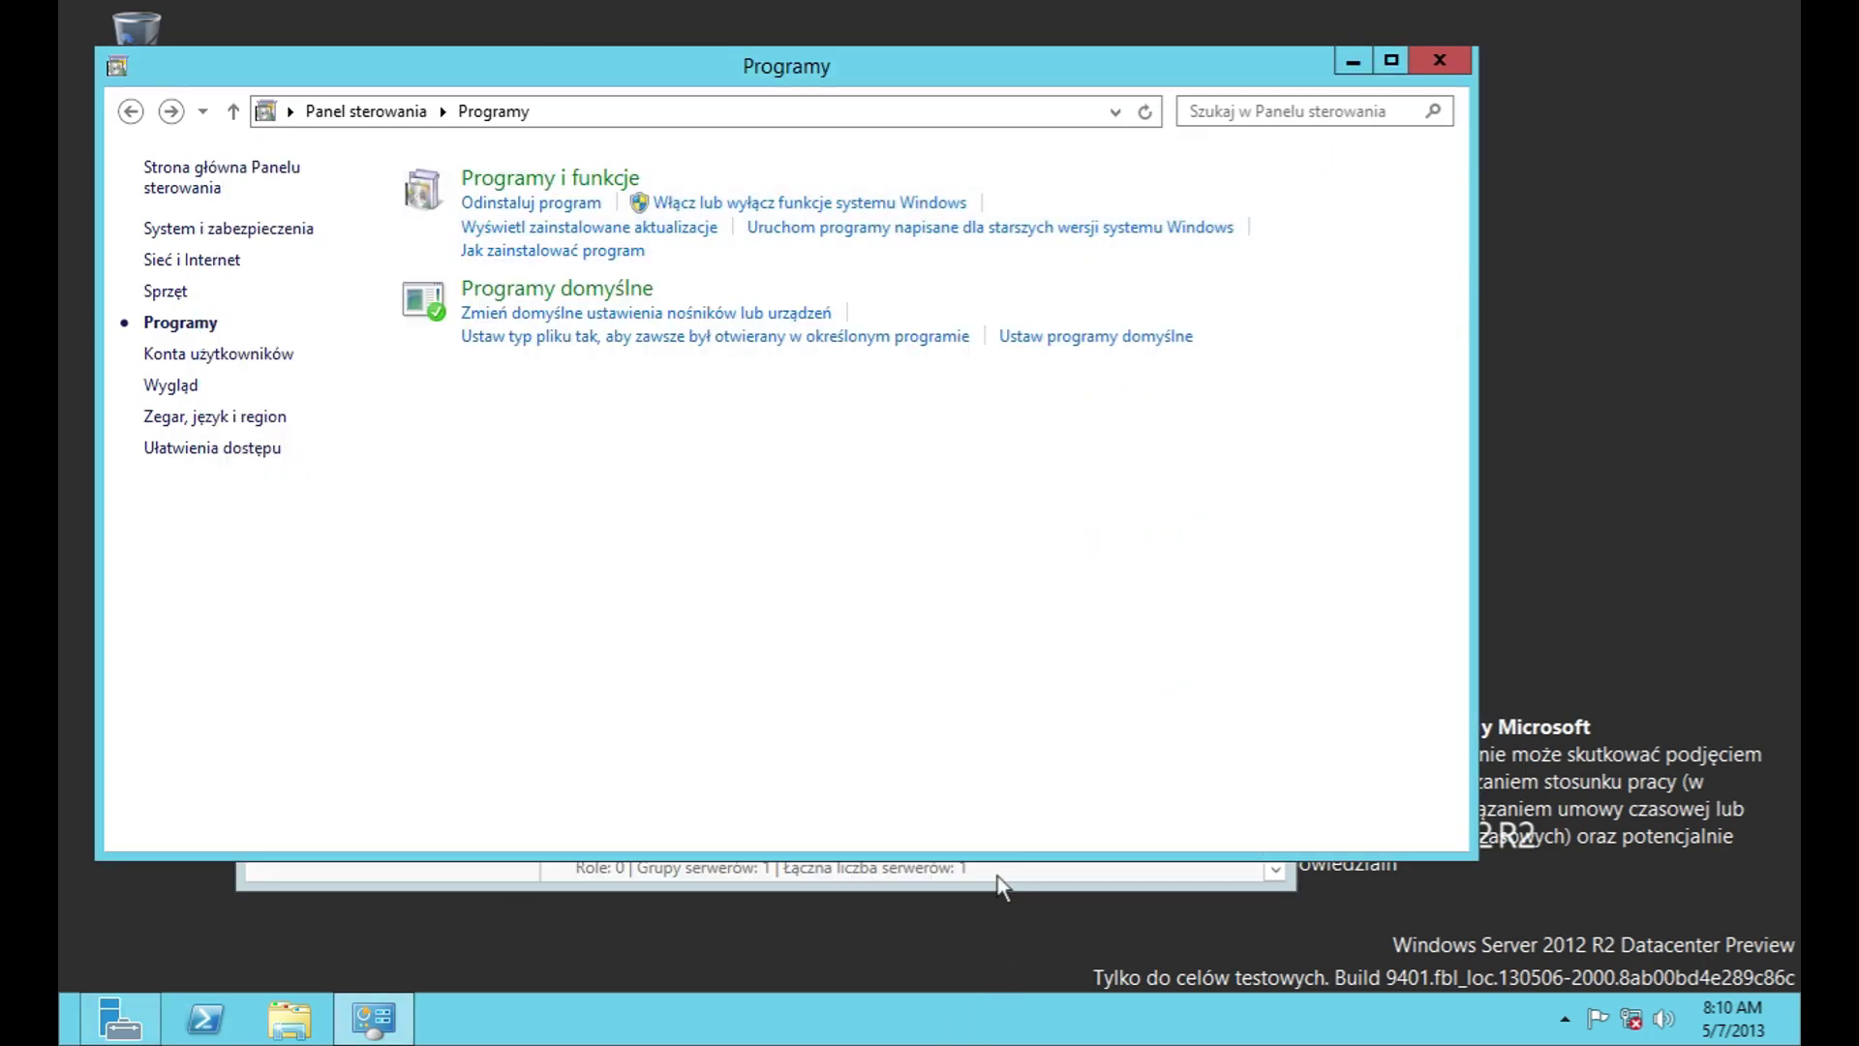
click(1271, 184)
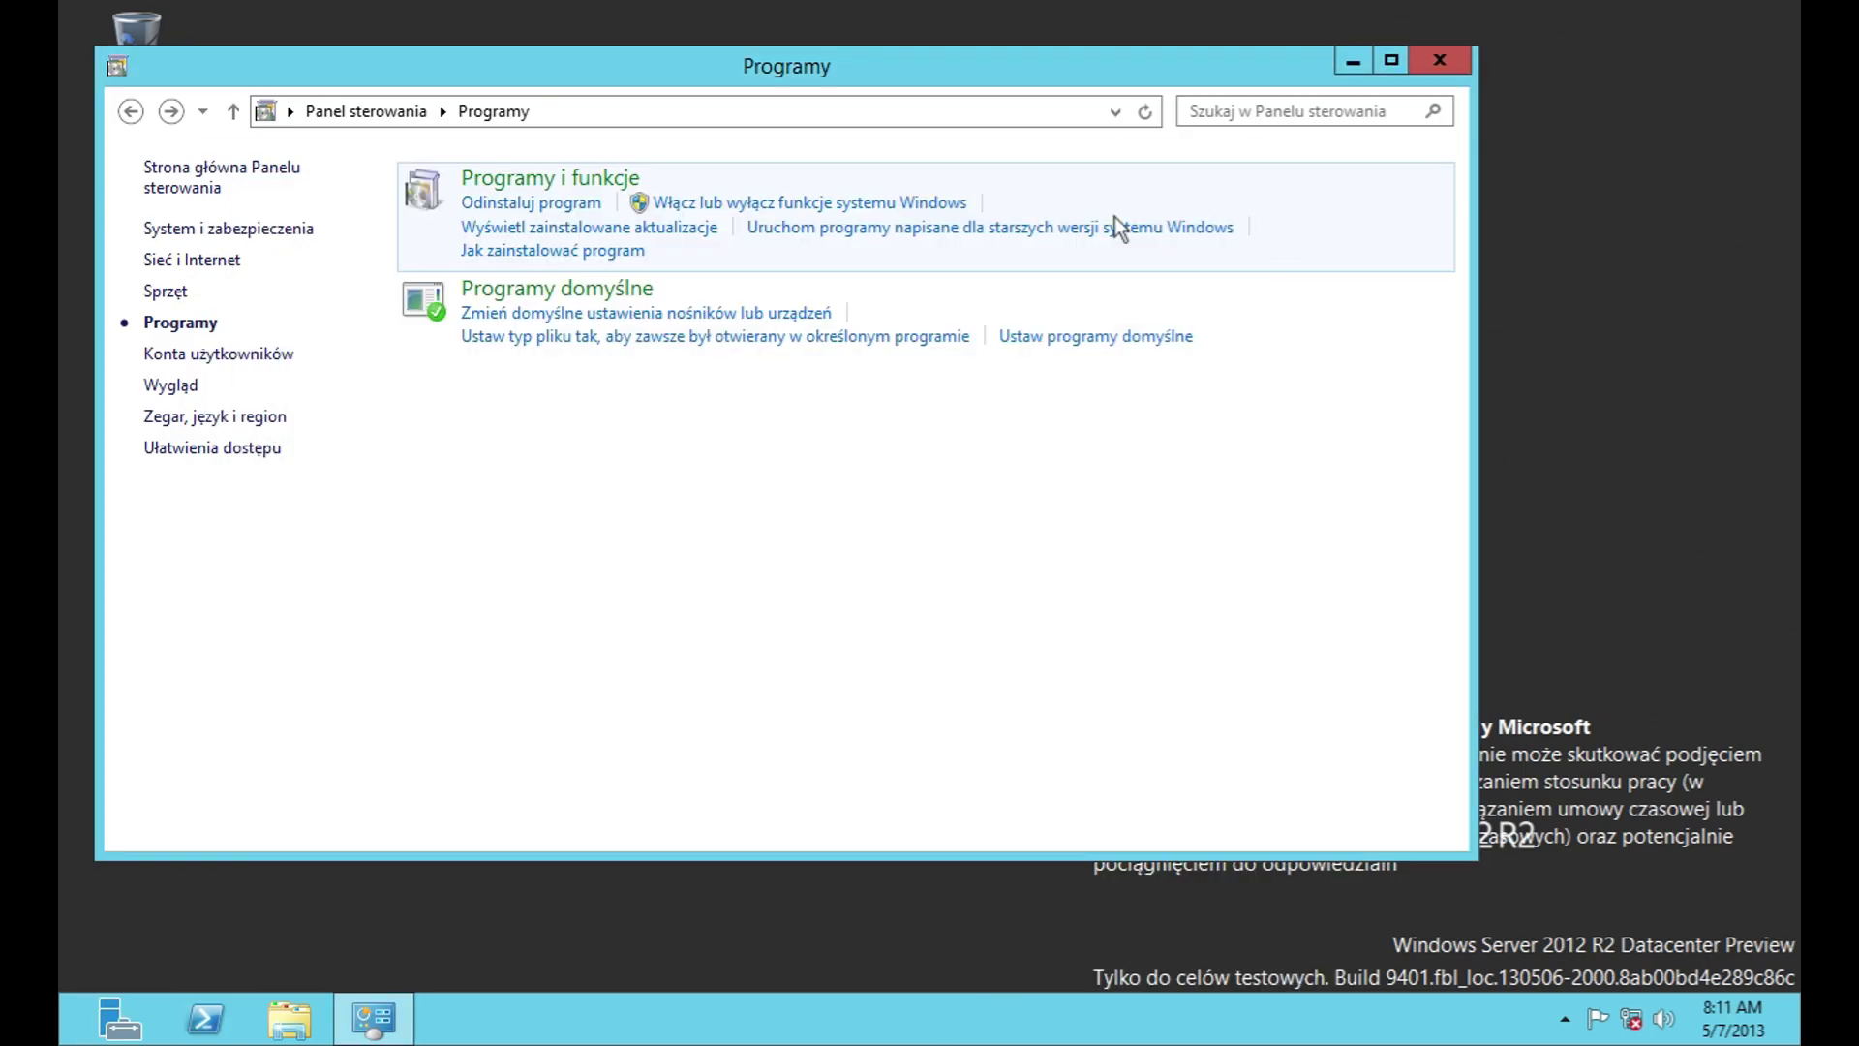
click(599, 228)
click(130, 112)
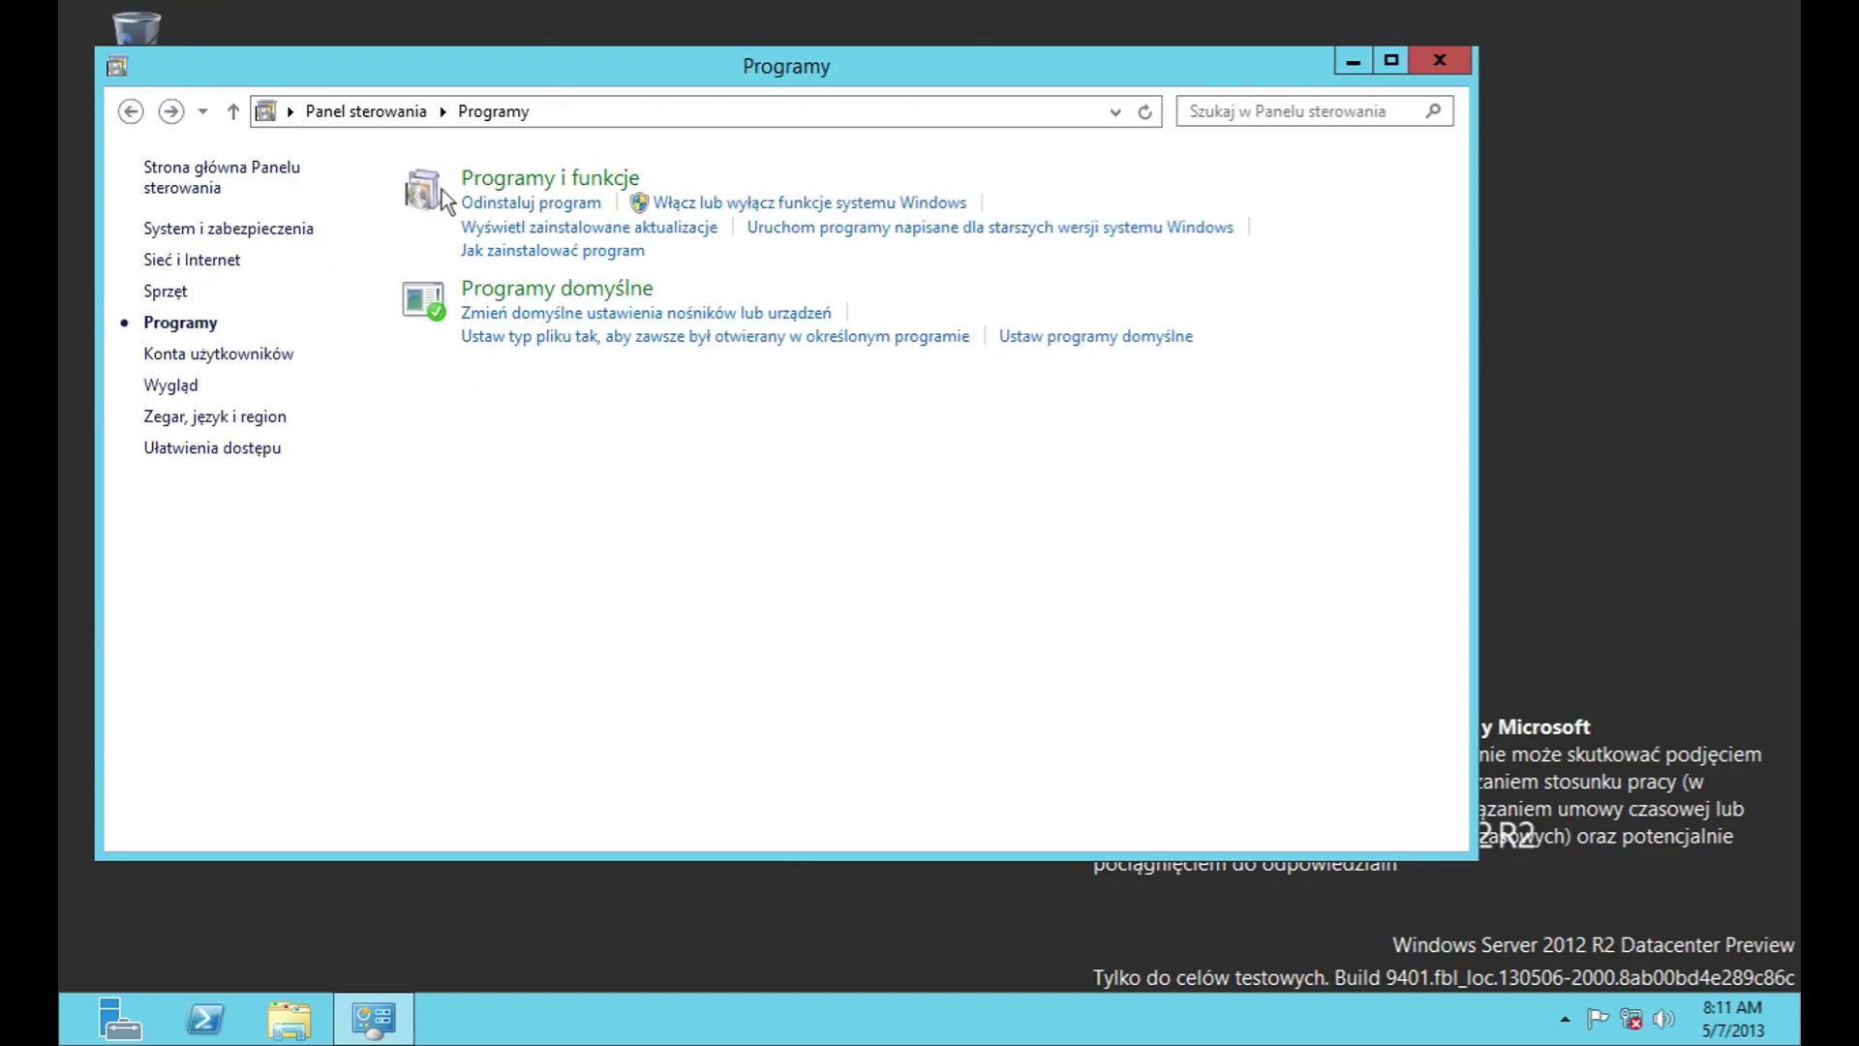
Step: Try the program compatibility troubleshooter and the help on installing a program, closing both
click(961, 232)
click(1183, 759)
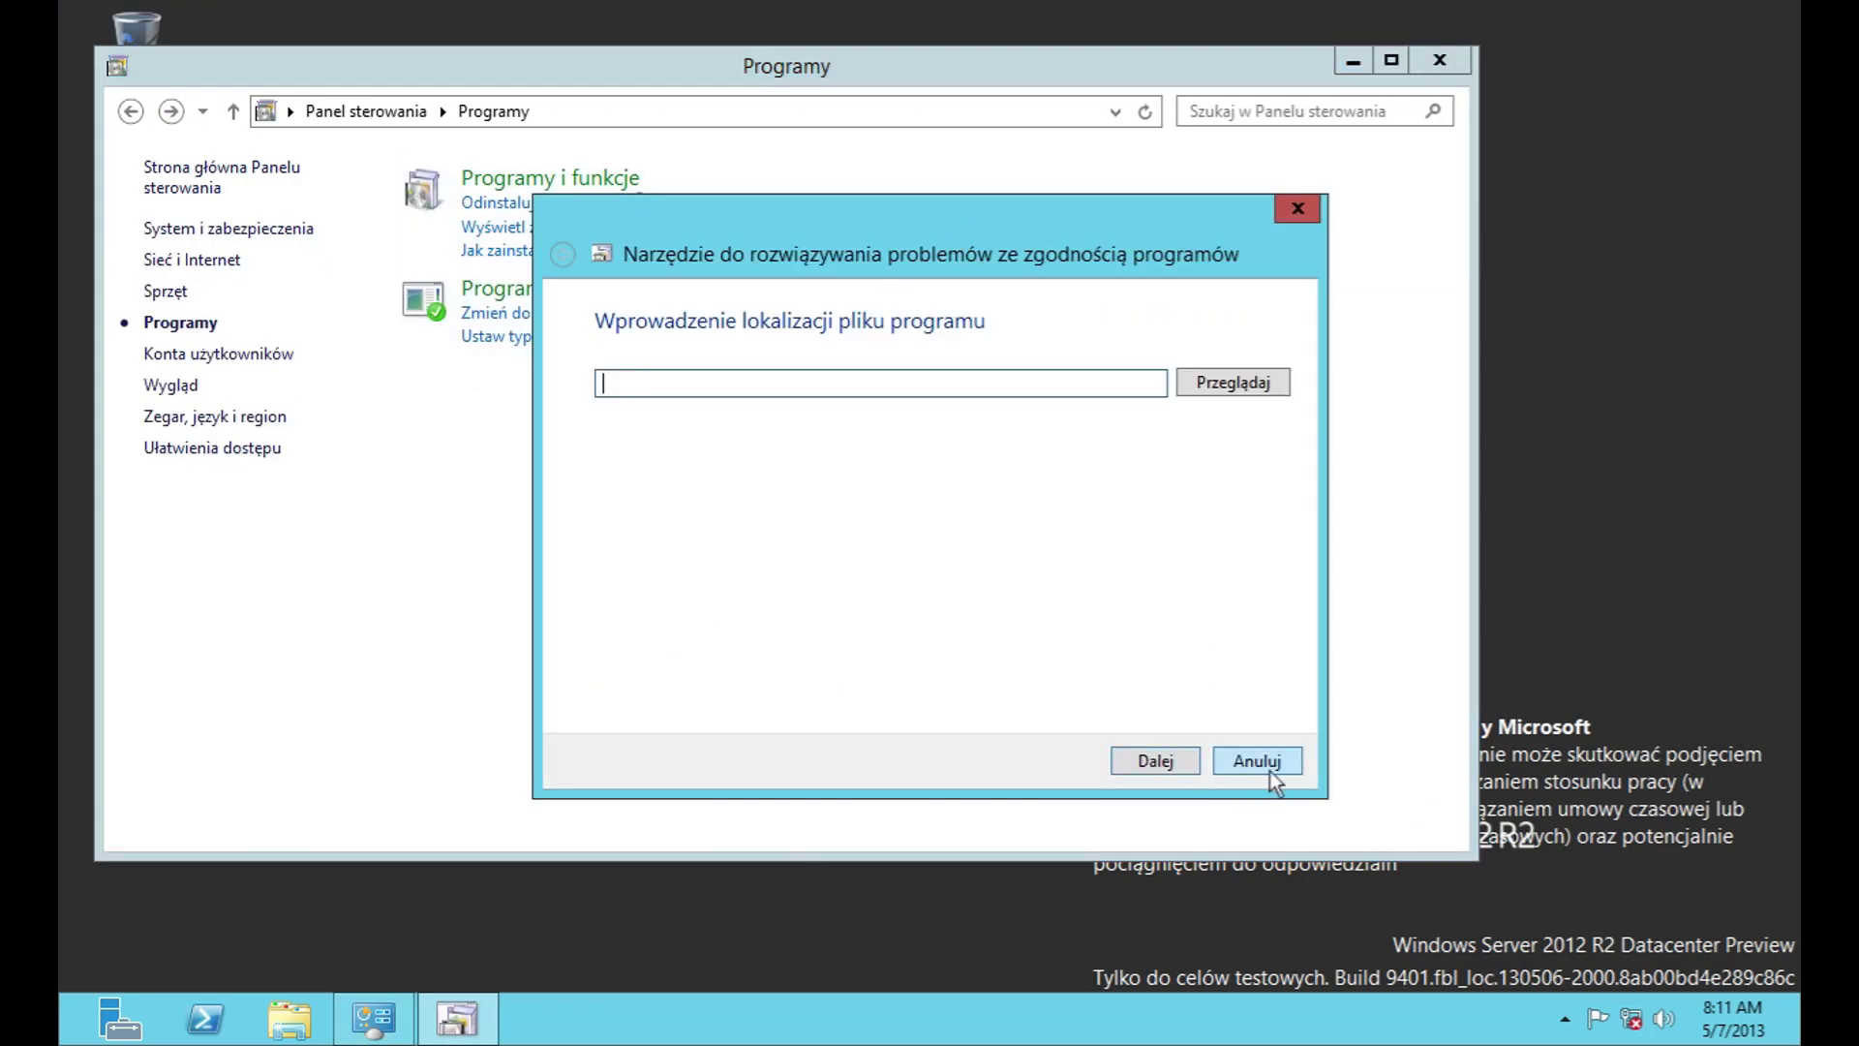
click(1270, 769)
click(515, 253)
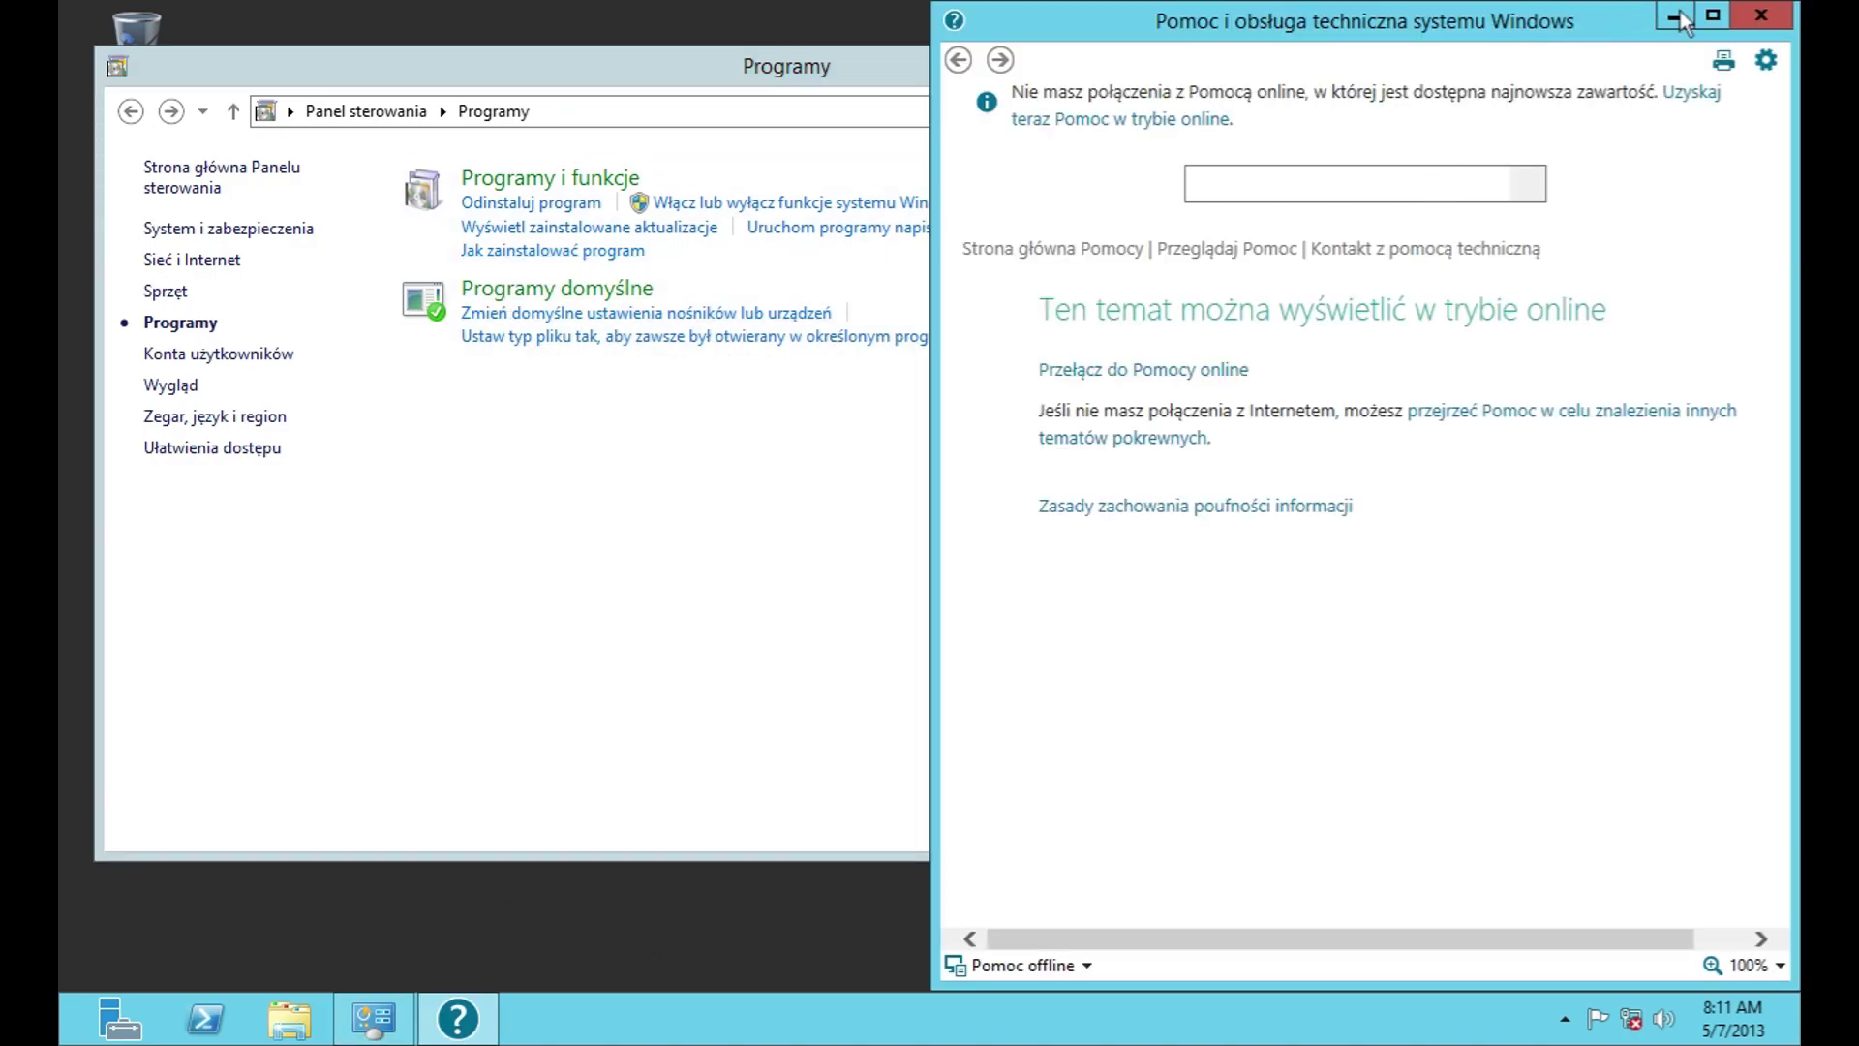
click(1761, 14)
click(602, 289)
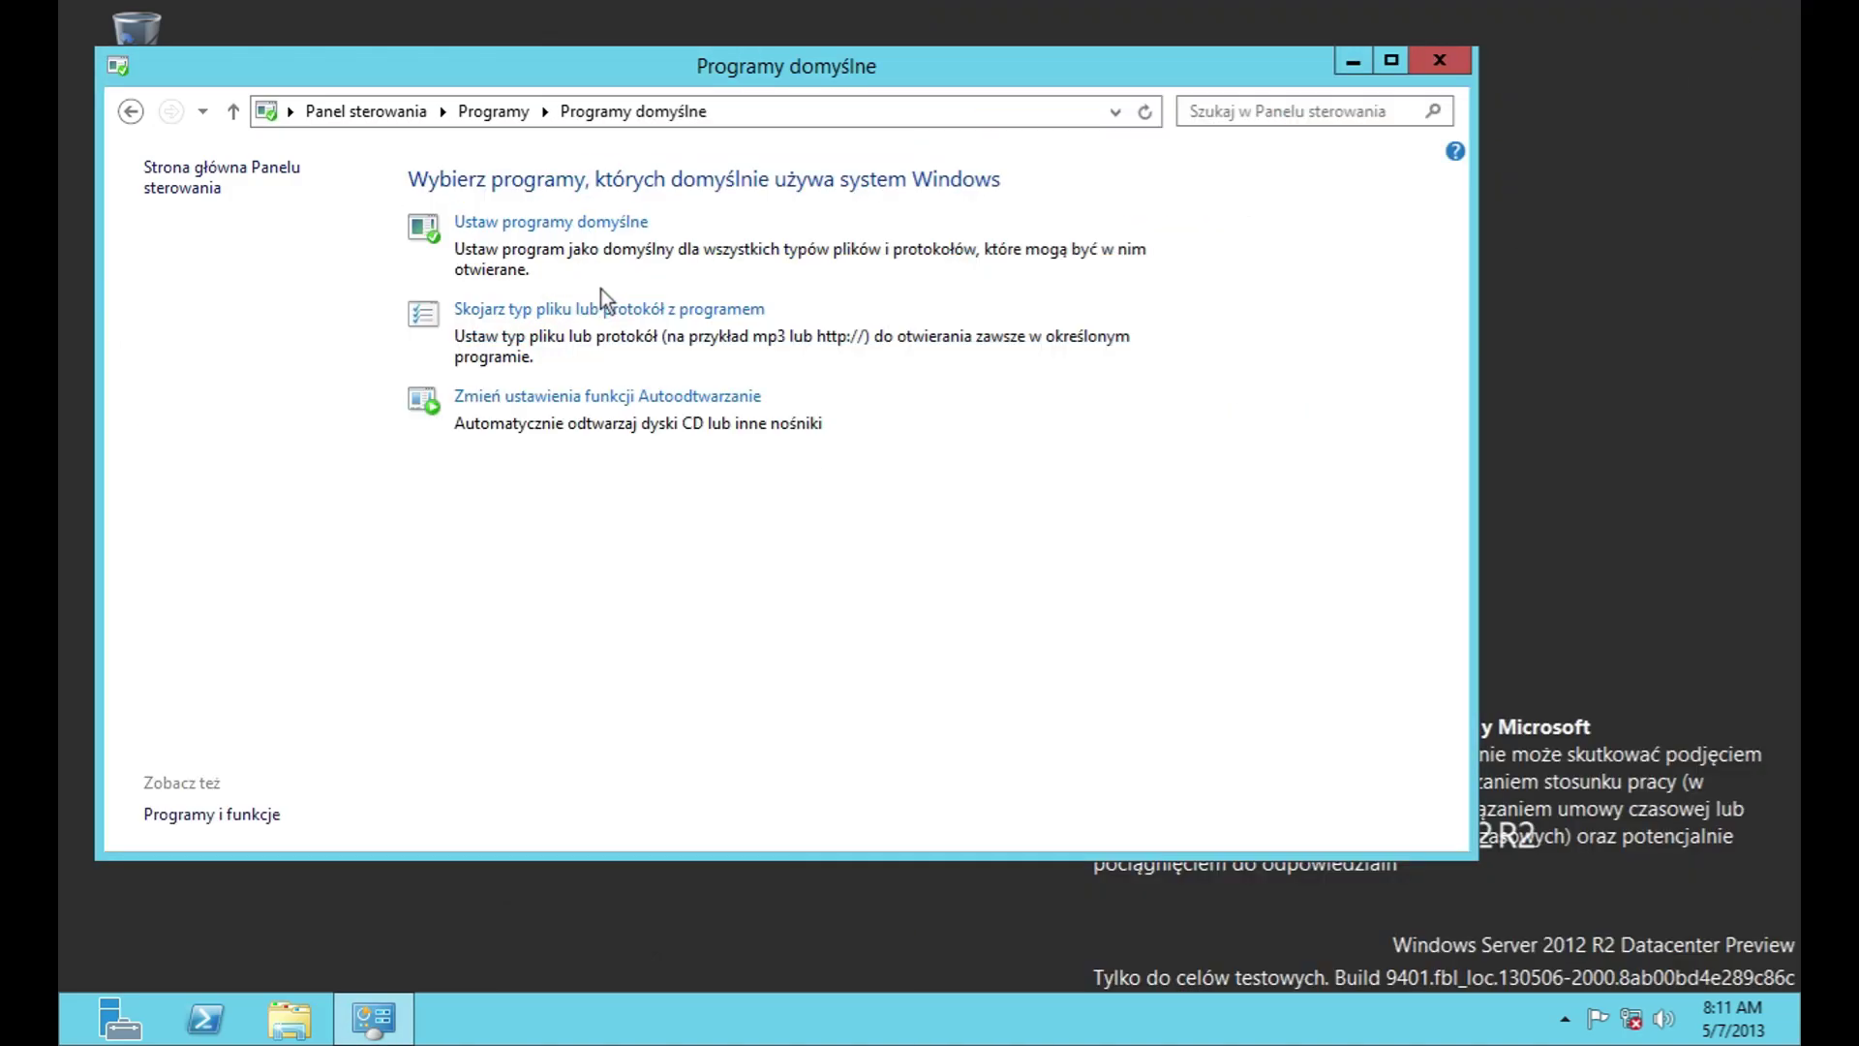
click(548, 224)
click(339, 287)
click(833, 740)
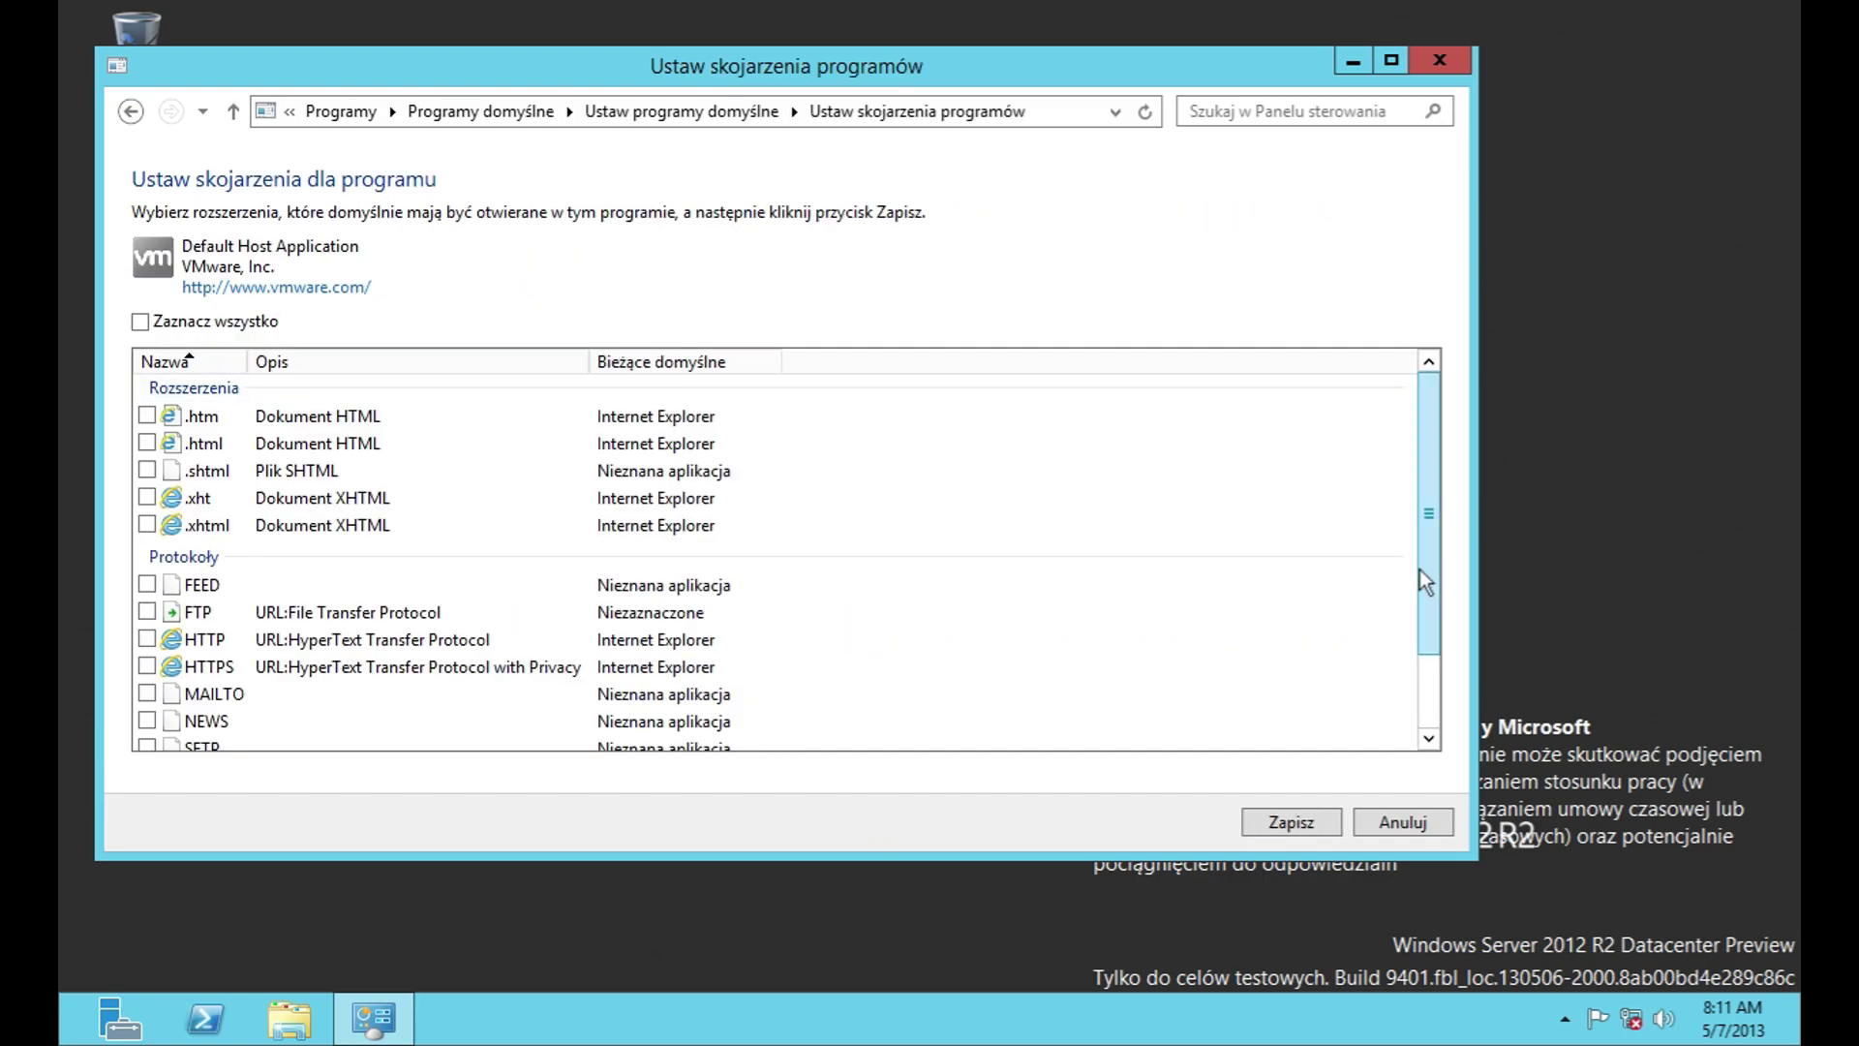
scroll(1419, 567, down, 2)
click(1403, 821)
click(218, 314)
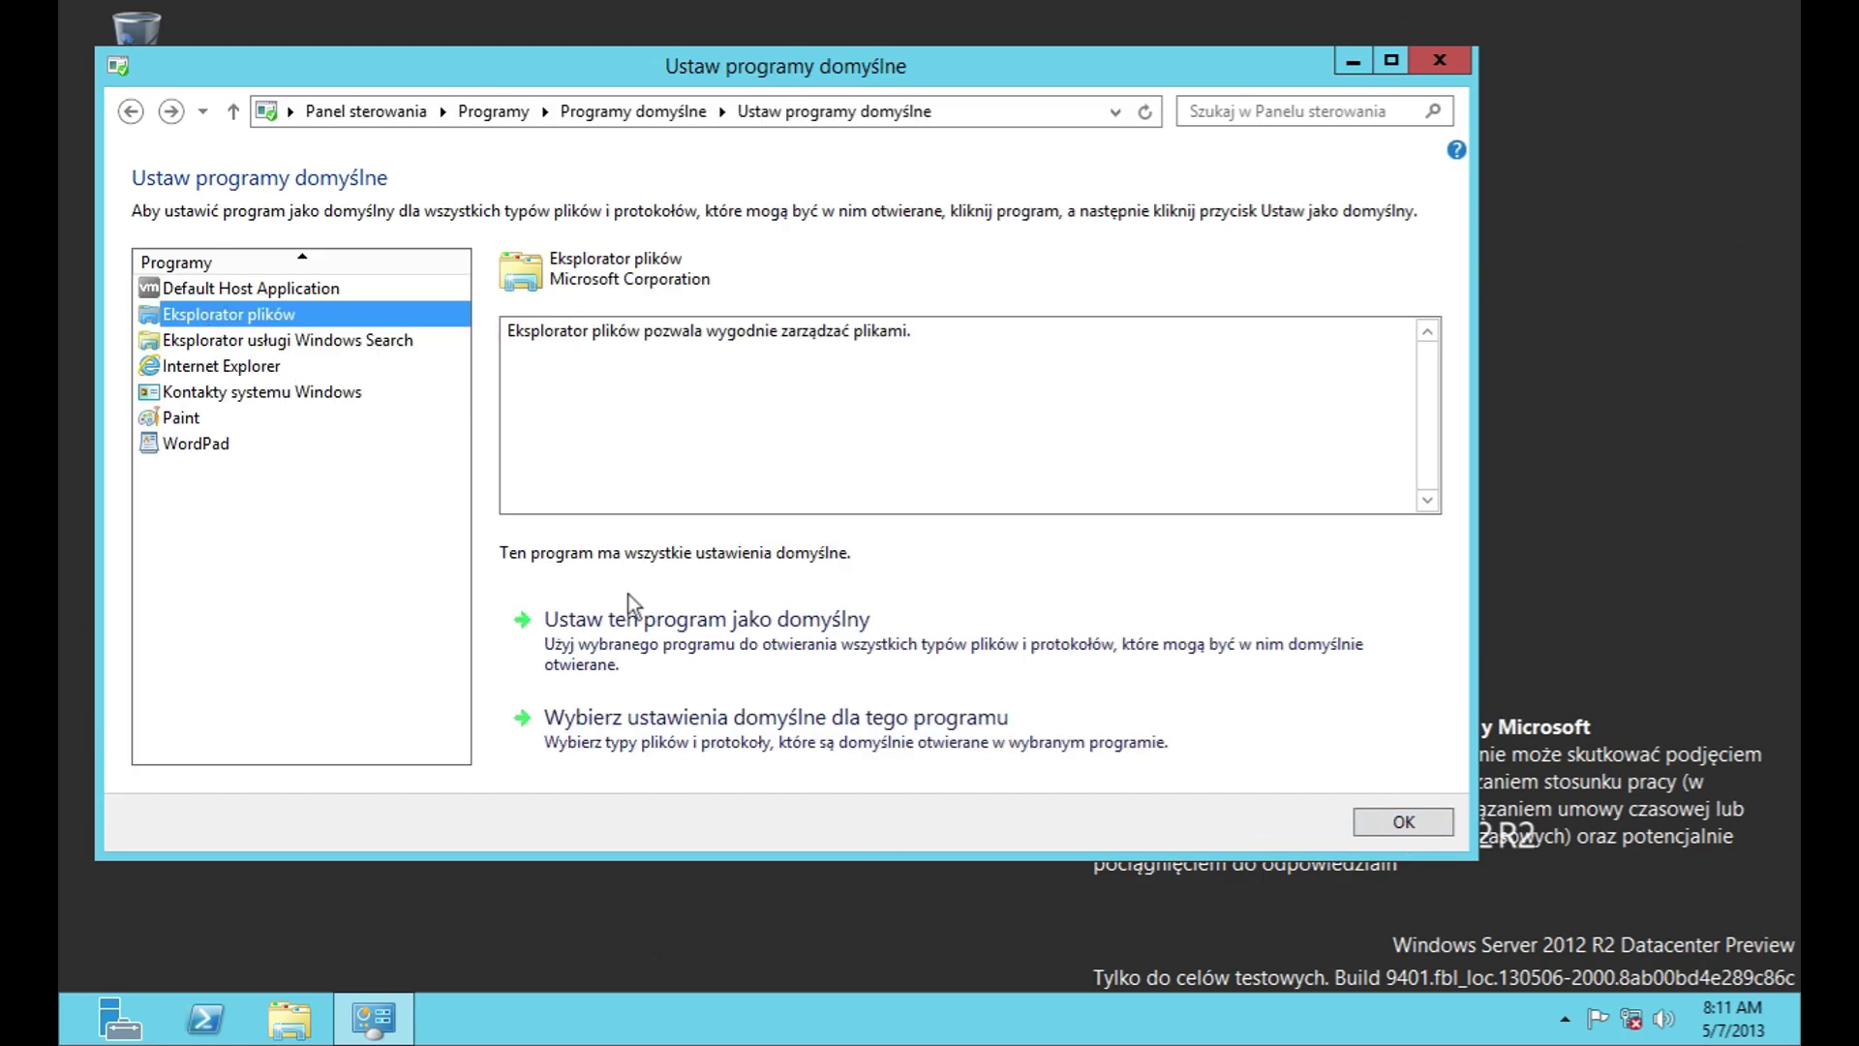
click(756, 718)
click(1357, 823)
click(266, 342)
click(755, 719)
click(1322, 817)
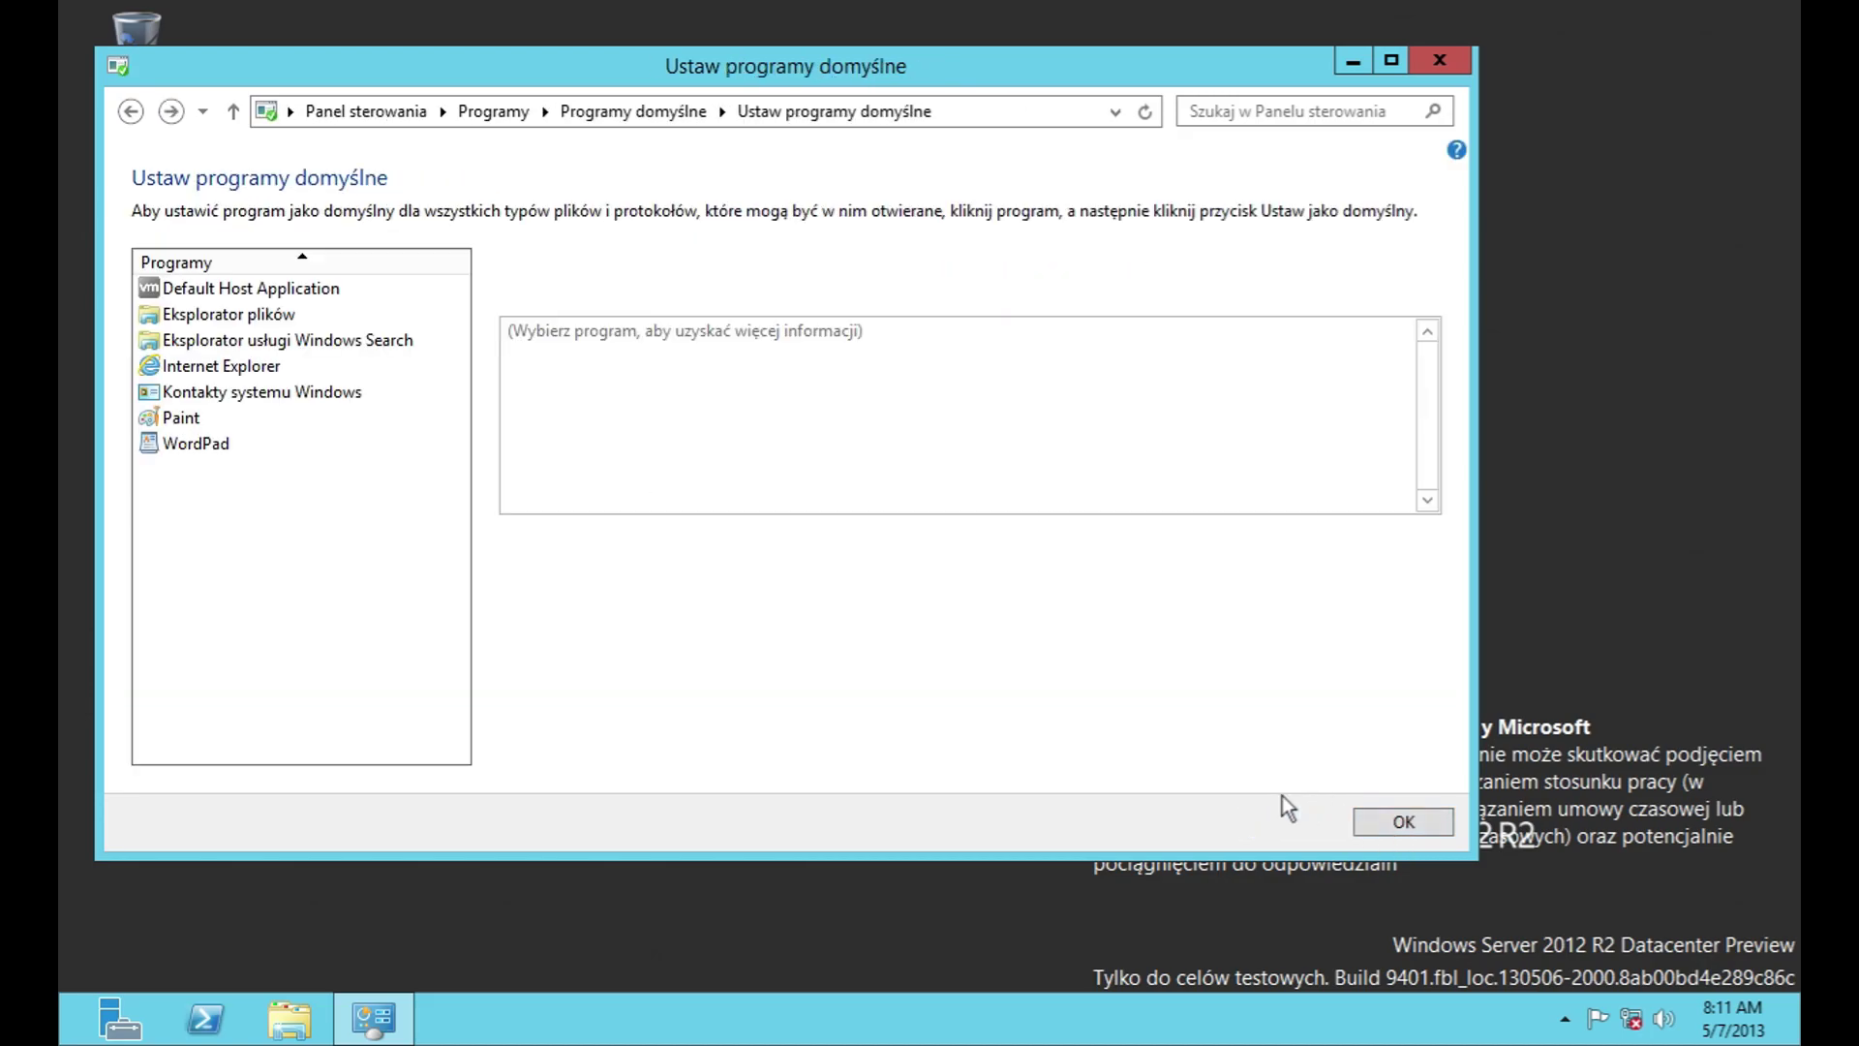
click(217, 365)
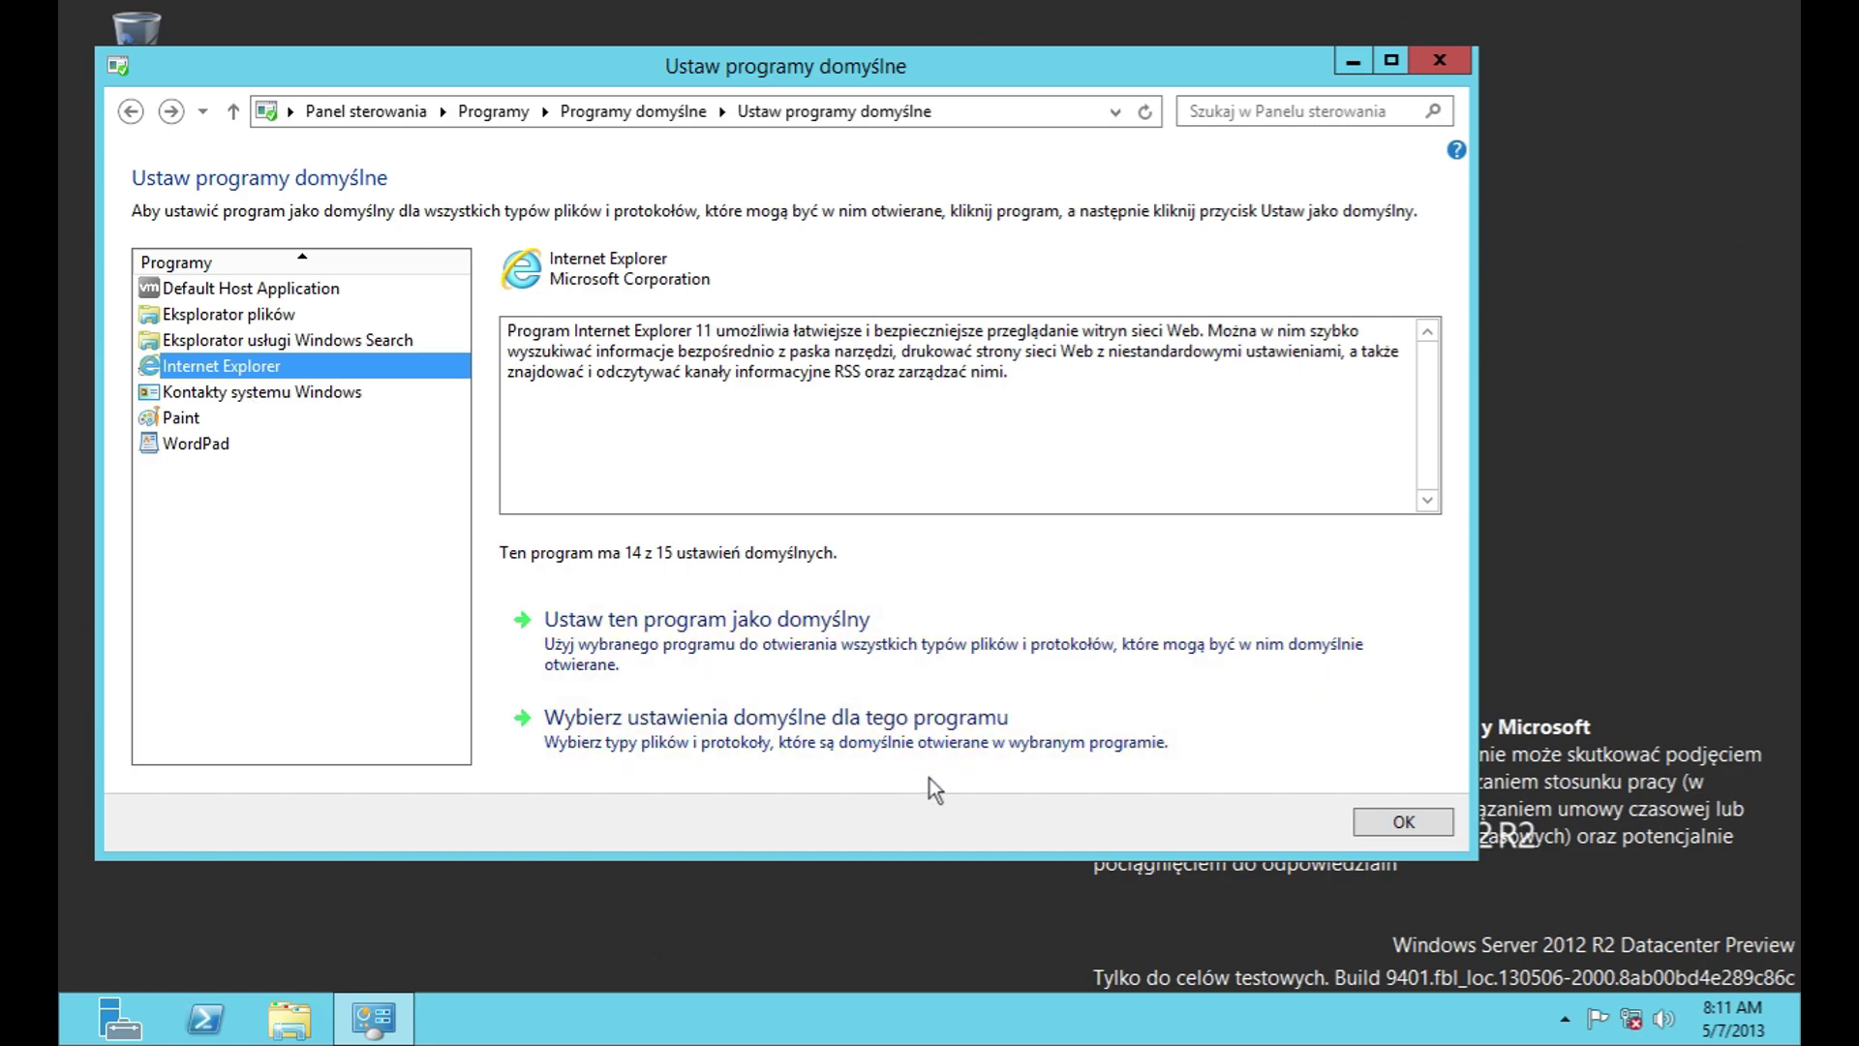
click(927, 772)
scroll(1437, 560, down, 3)
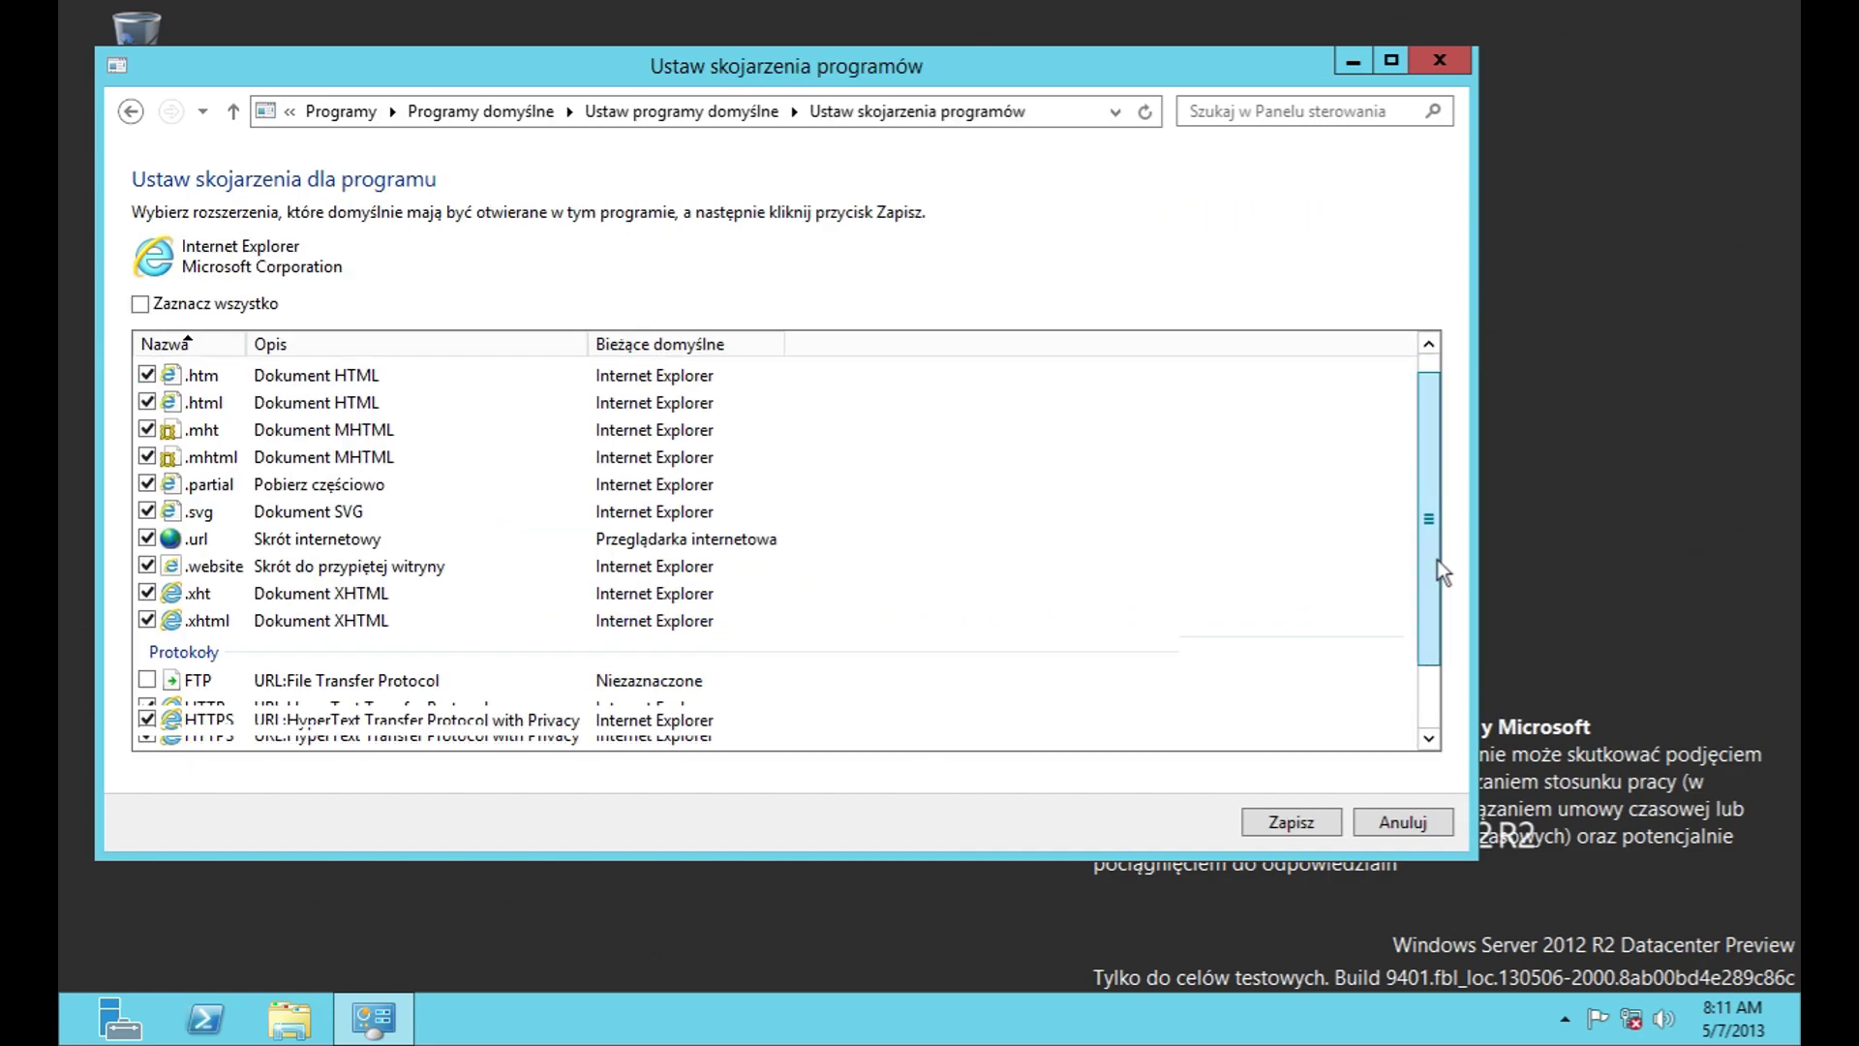
click(1403, 821)
click(262, 392)
click(659, 718)
click(1406, 823)
click(330, 417)
click(783, 758)
scroll(1422, 416, down, 2)
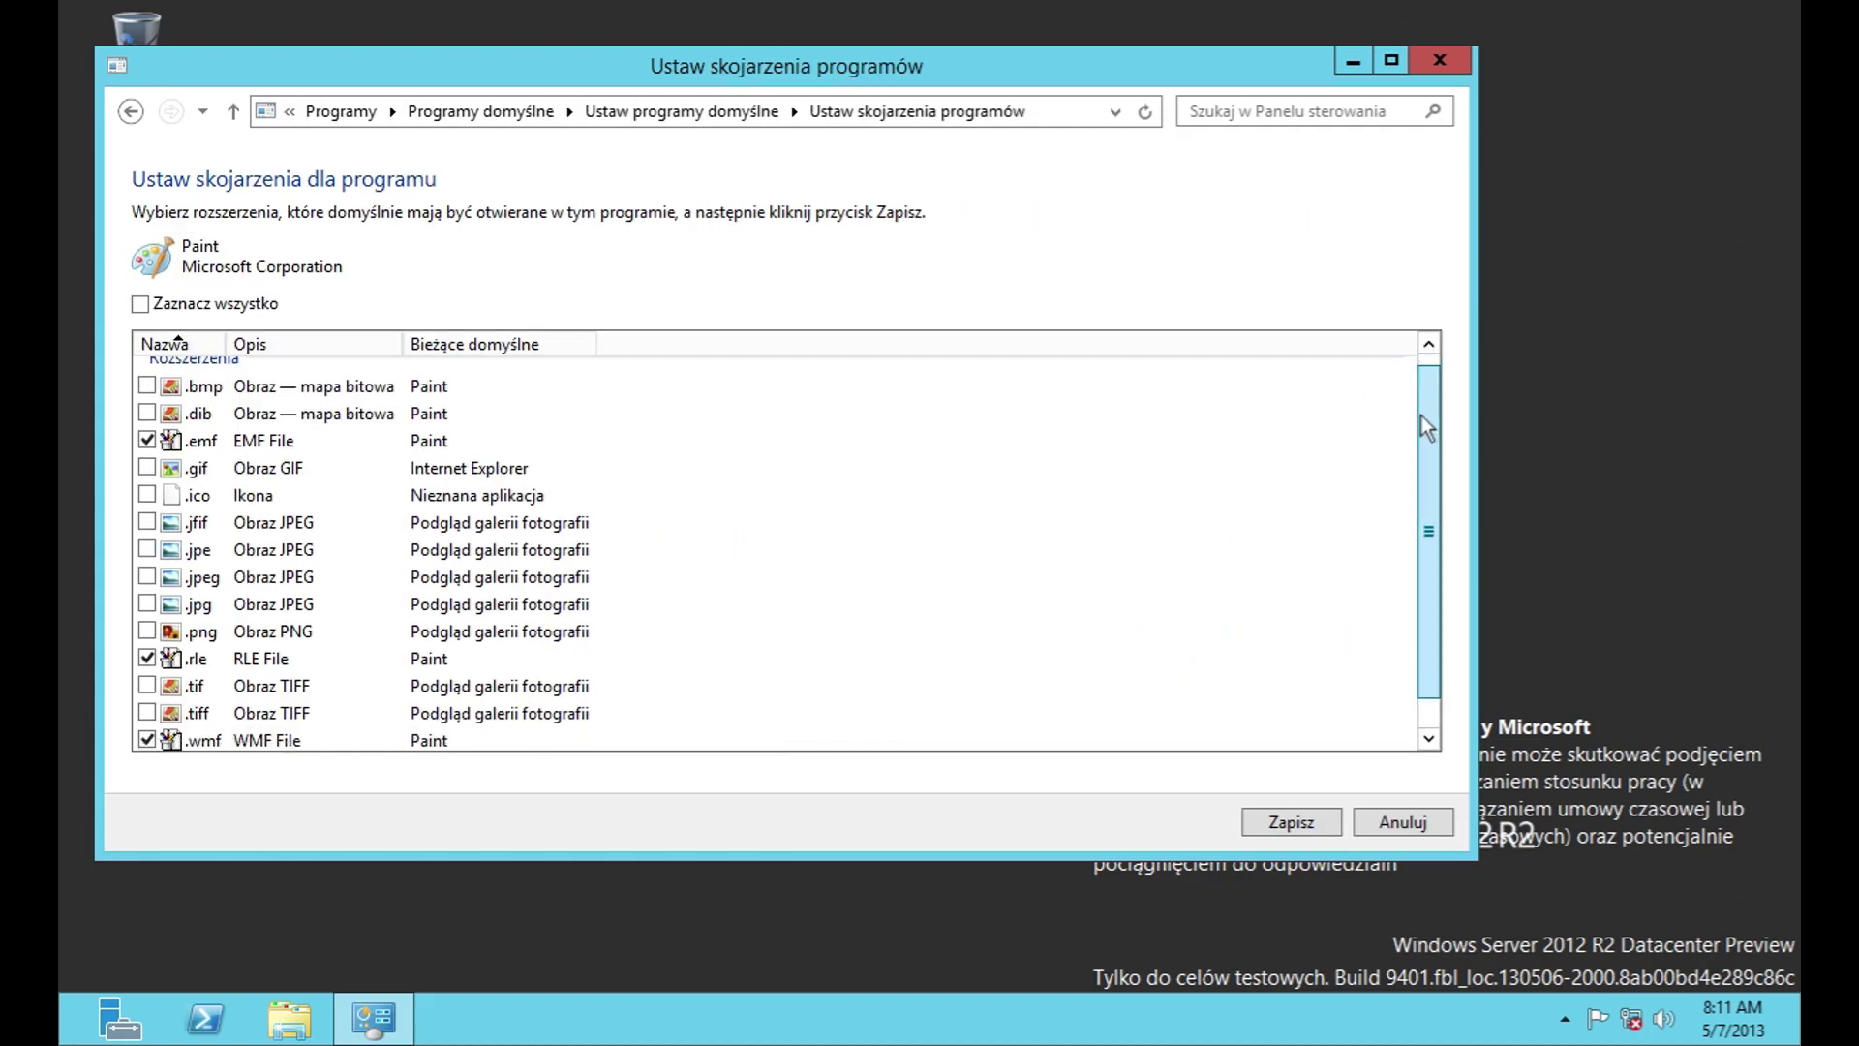
click(1394, 821)
click(302, 448)
click(792, 743)
click(1404, 822)
click(130, 112)
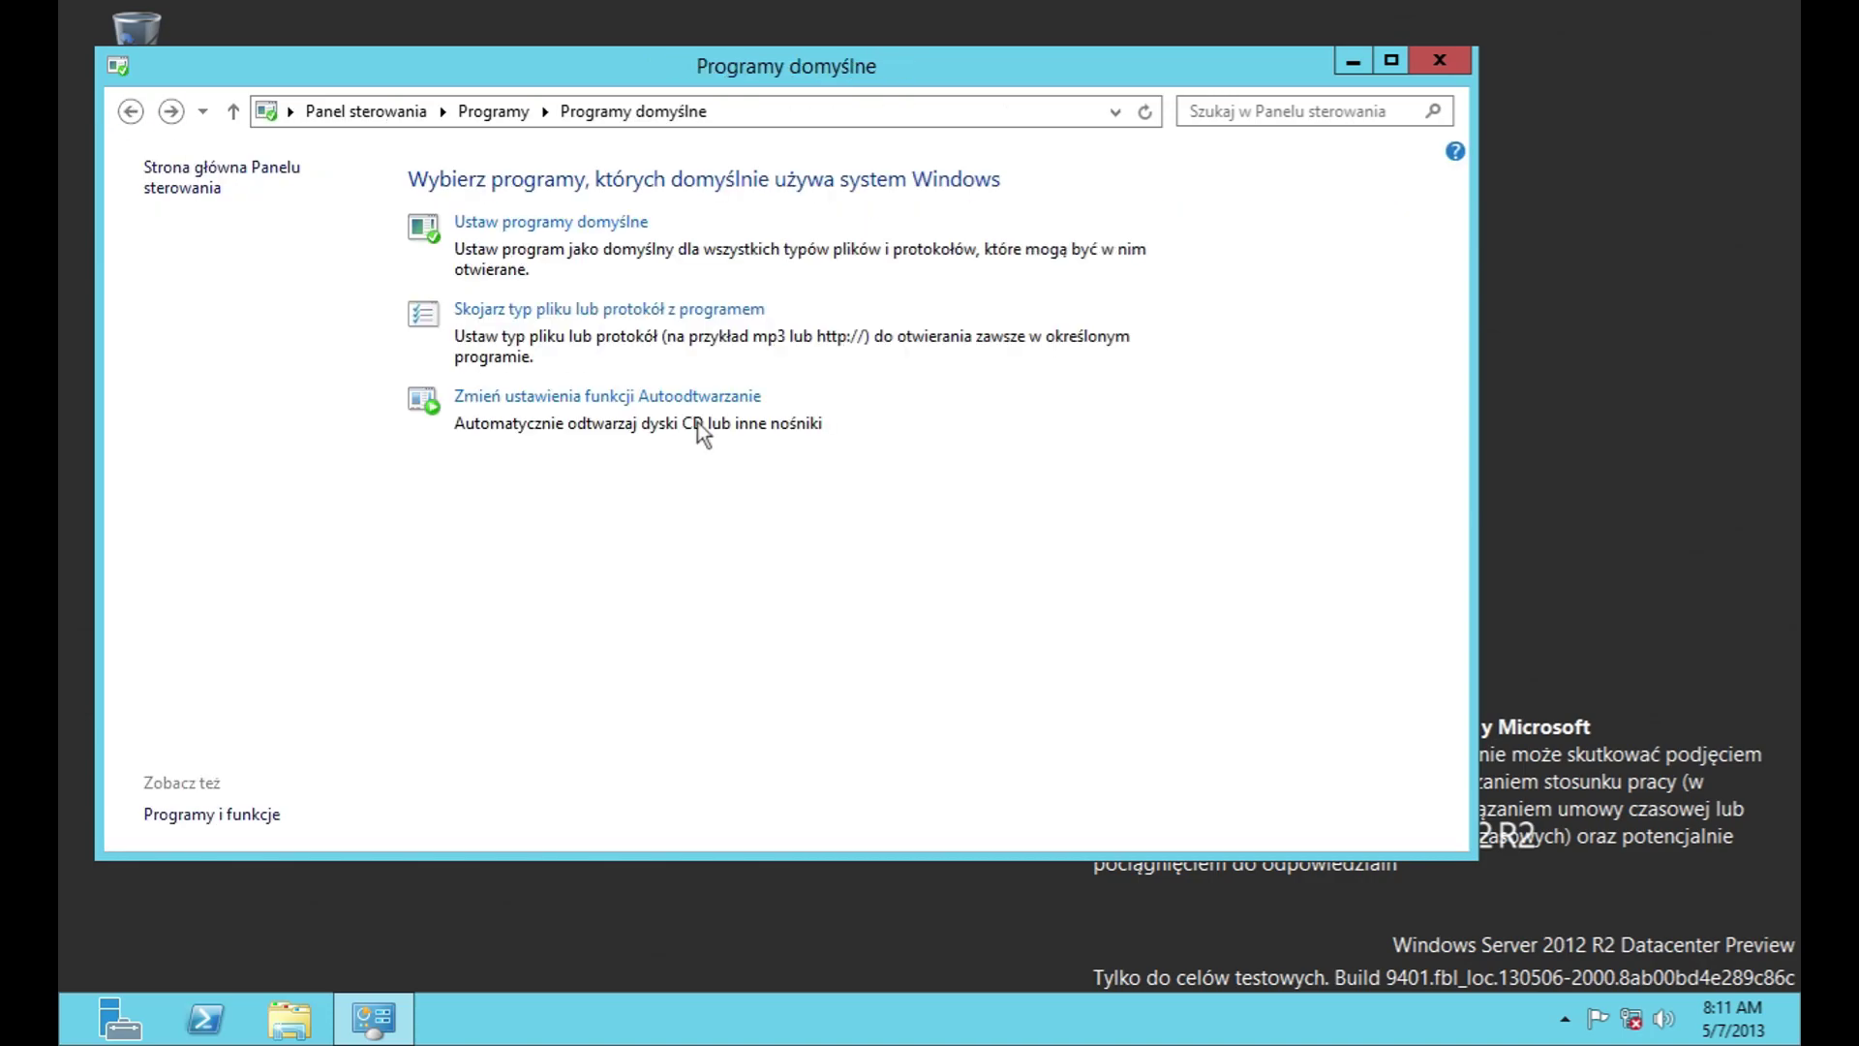
click(613, 310)
Step: Switch HTTPS to Default Host Application, then back to Internet Explorer
drag(1429, 351, 1449, 764)
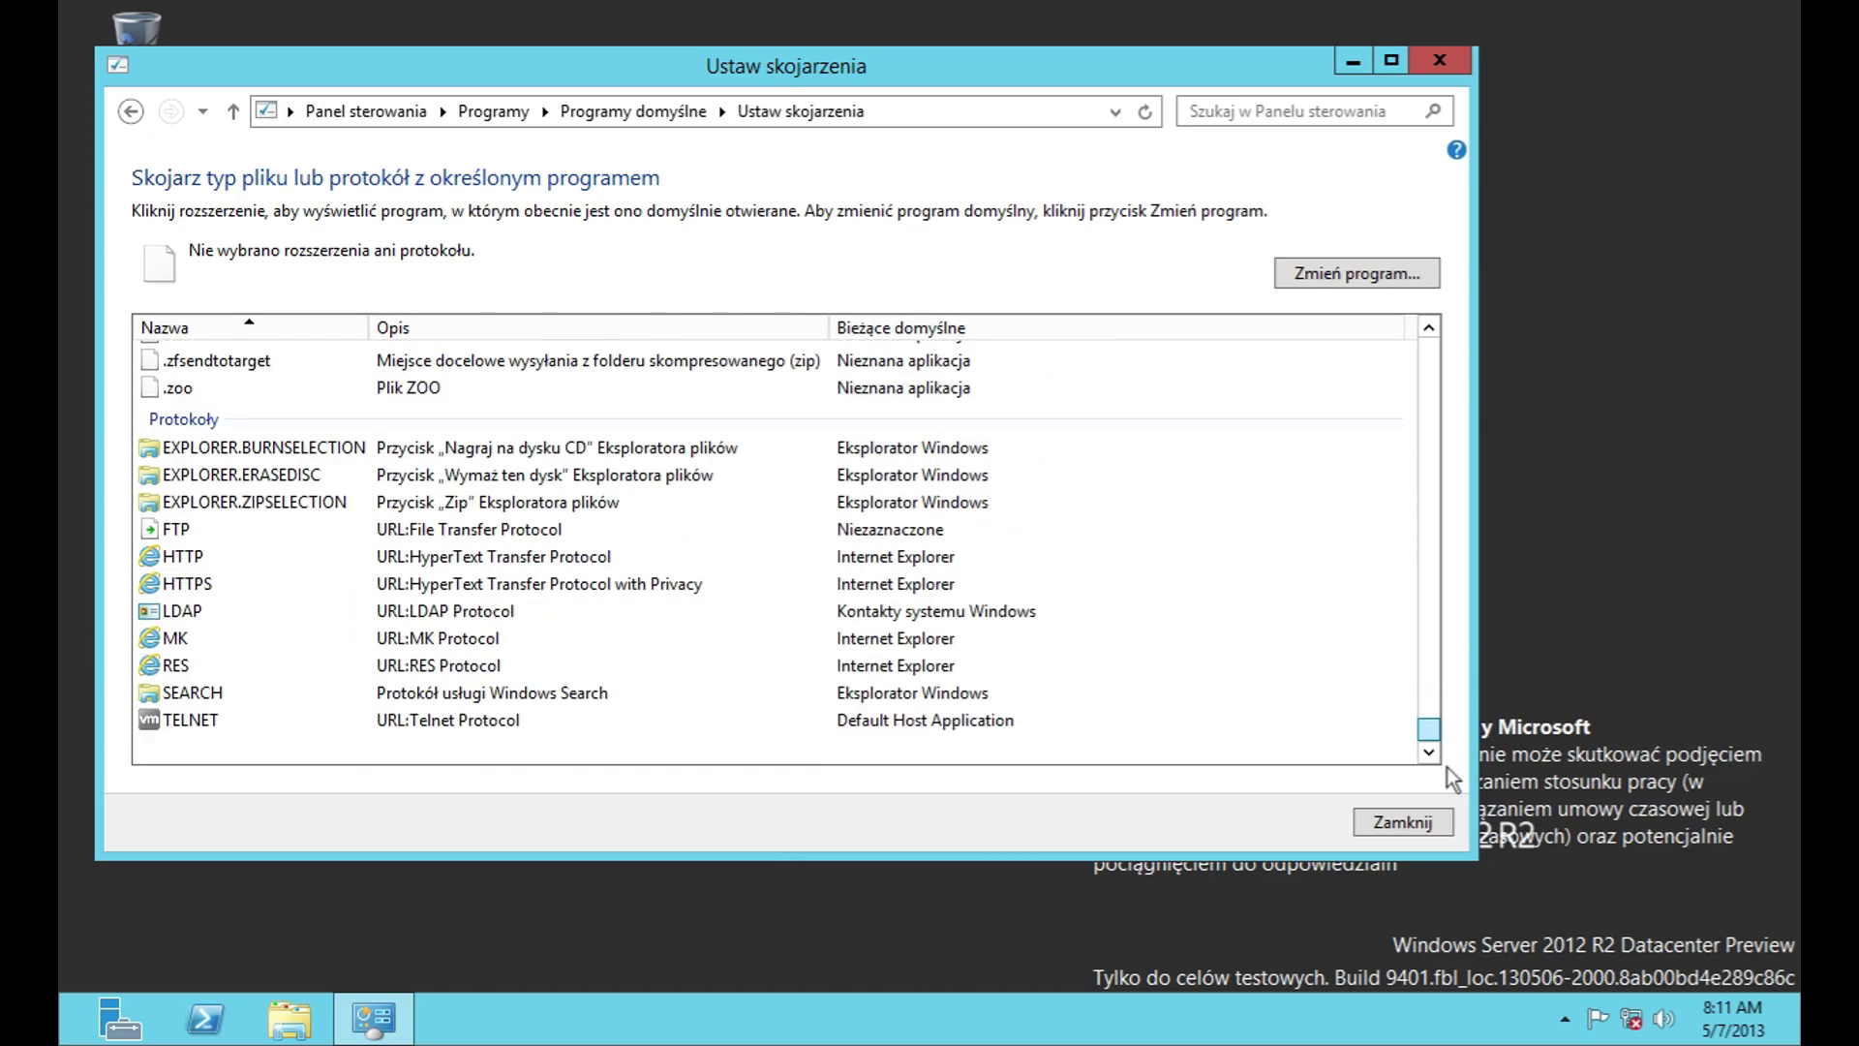
click(1313, 583)
click(1361, 269)
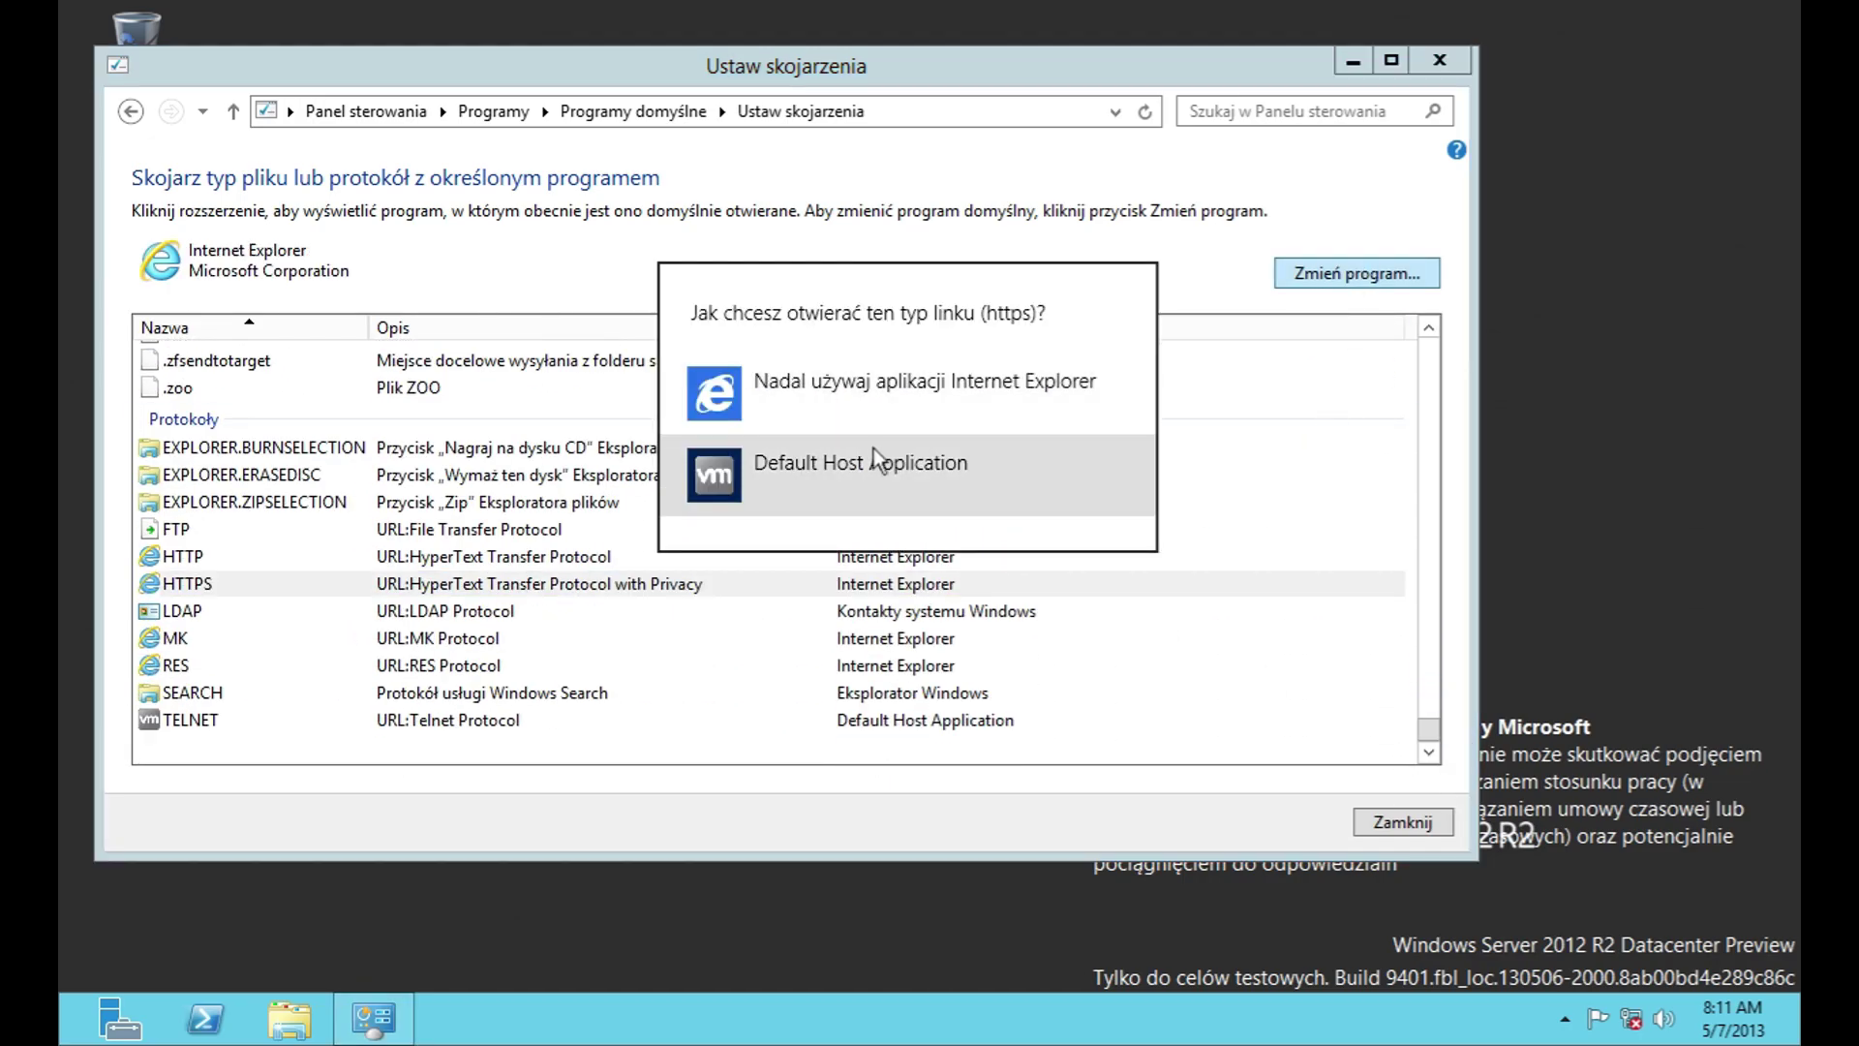
click(873, 450)
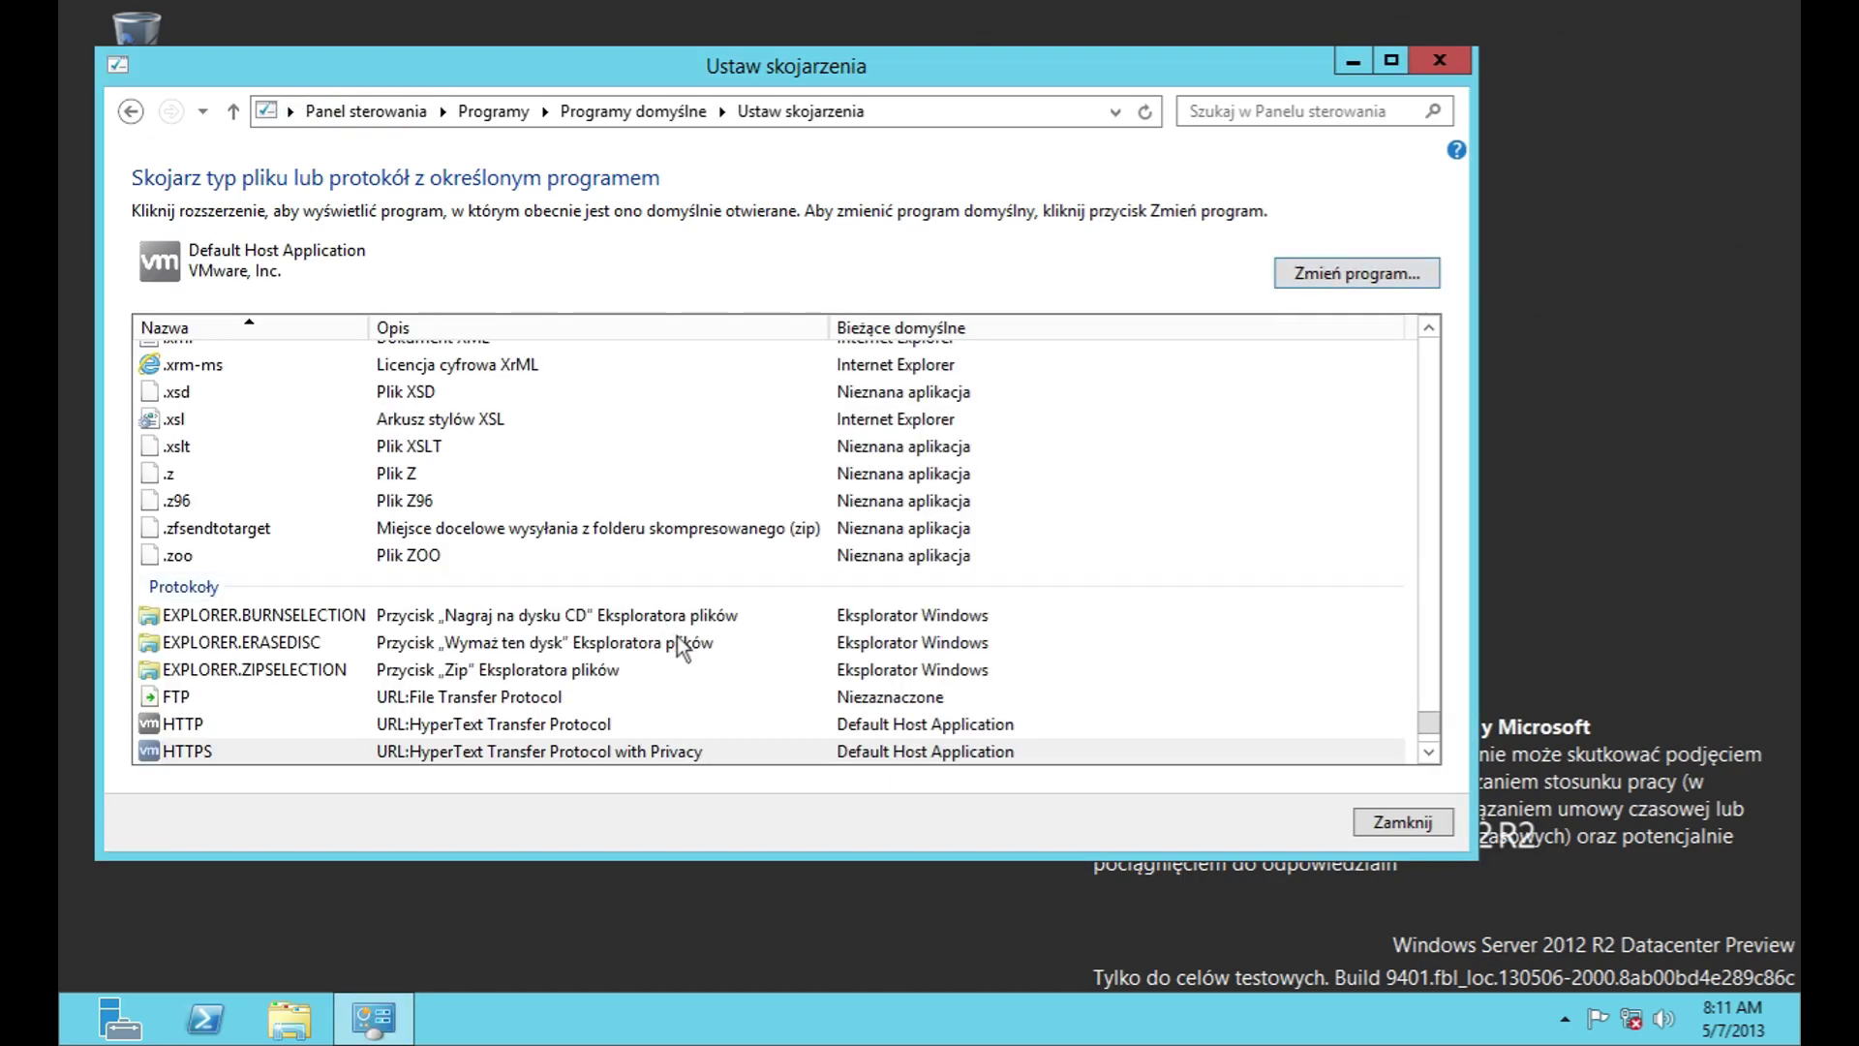
click(1360, 280)
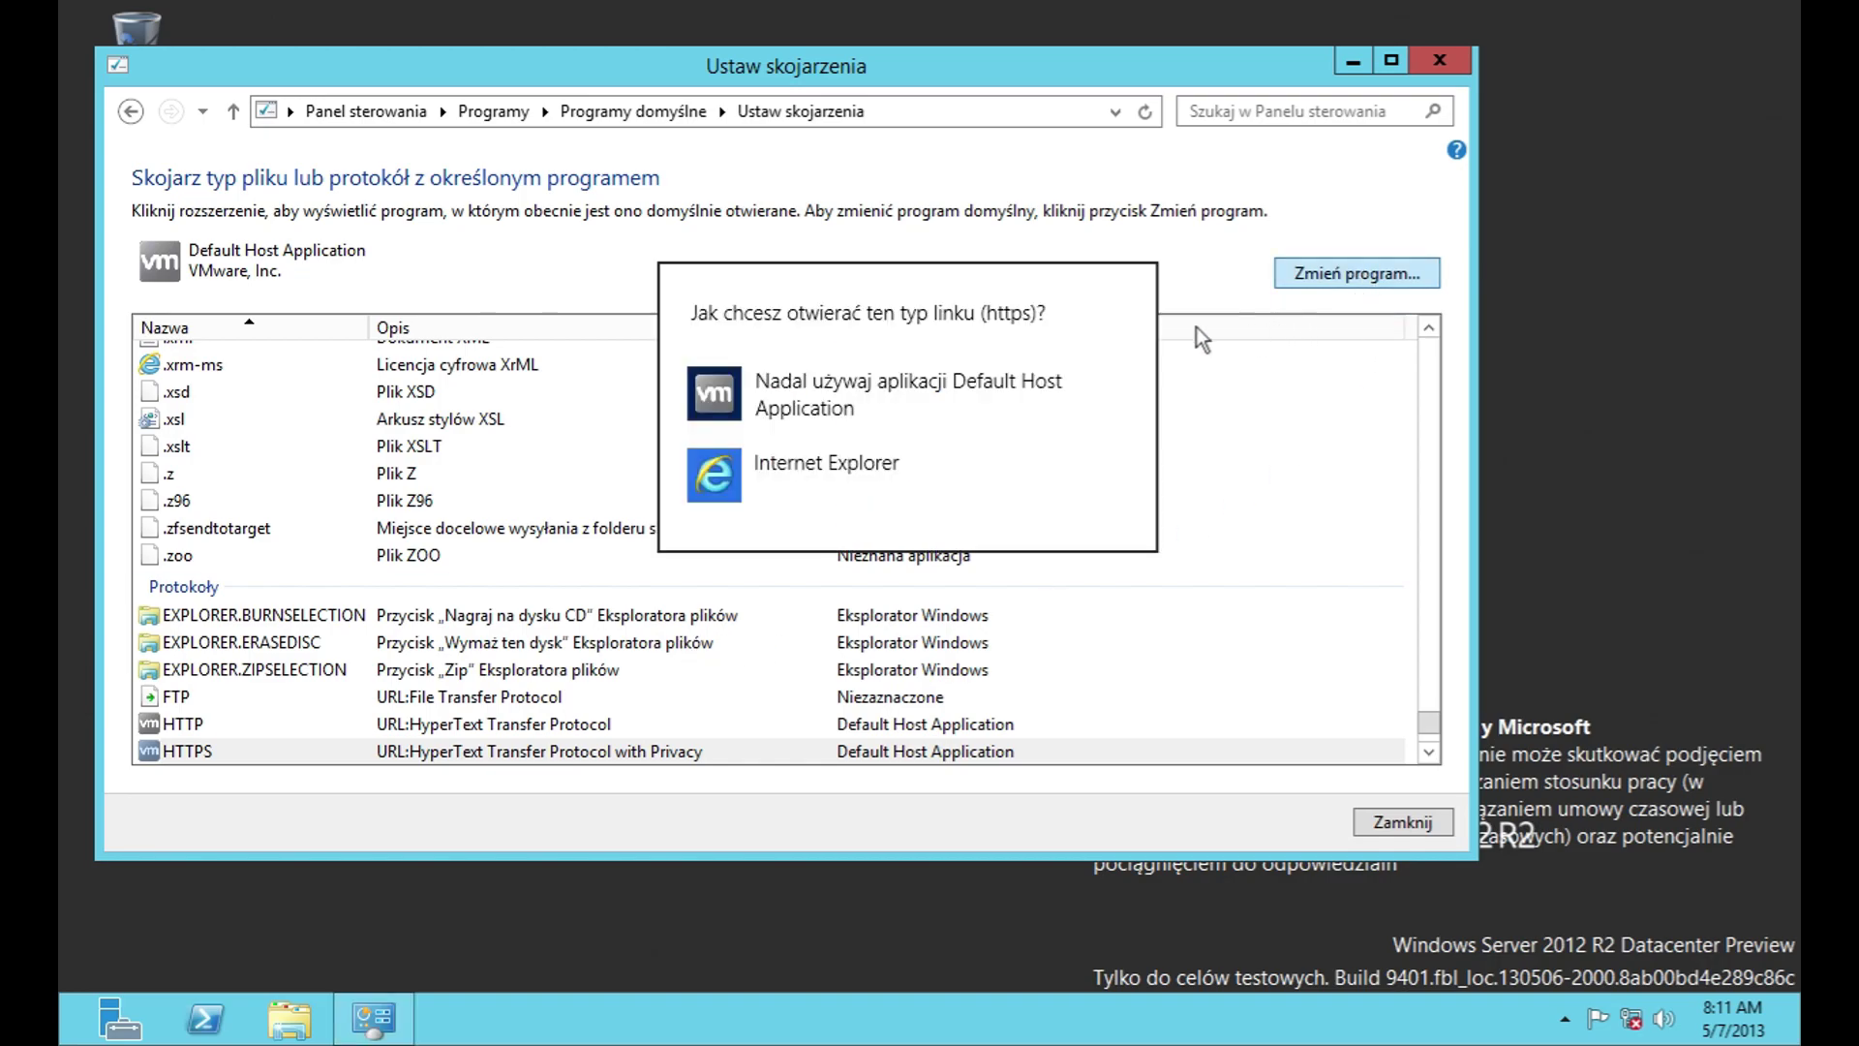
click(930, 459)
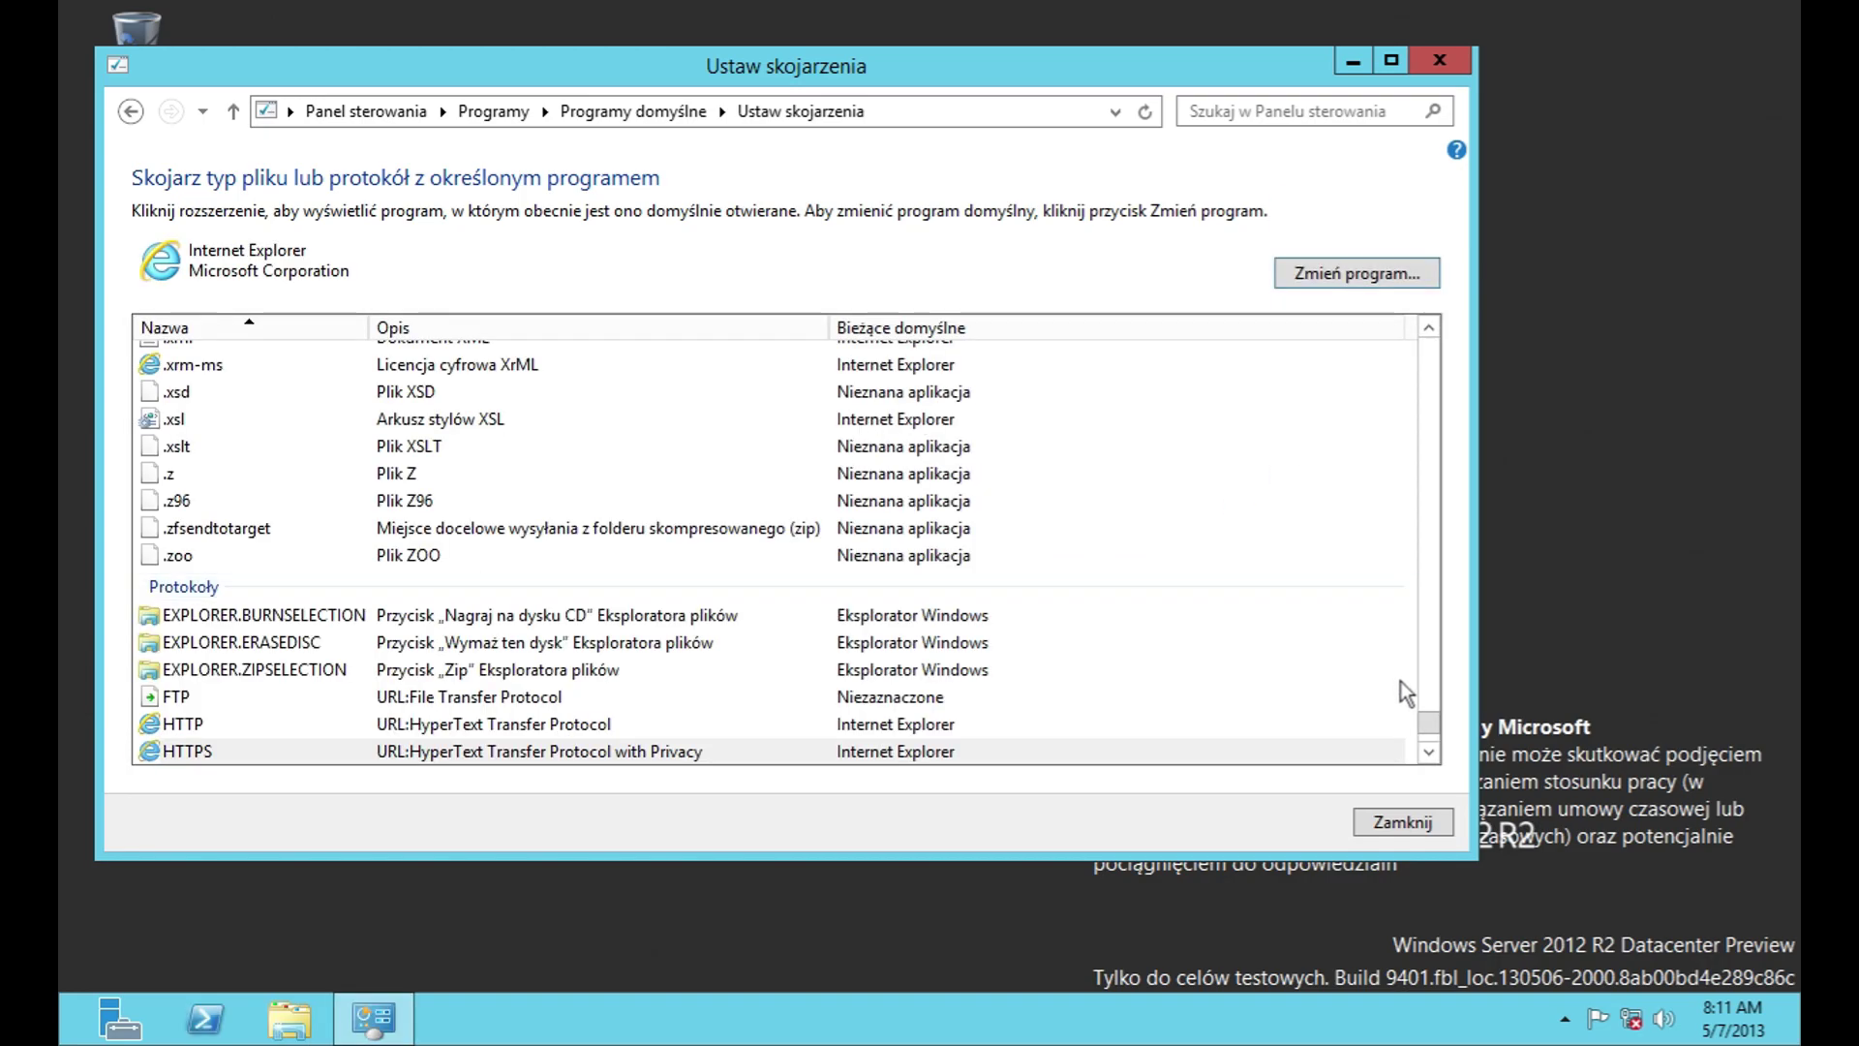
Step: Try choosing another program for .aiff files by browsing for an app, then cancel
drag(1428, 721, 1429, 329)
click(944, 520)
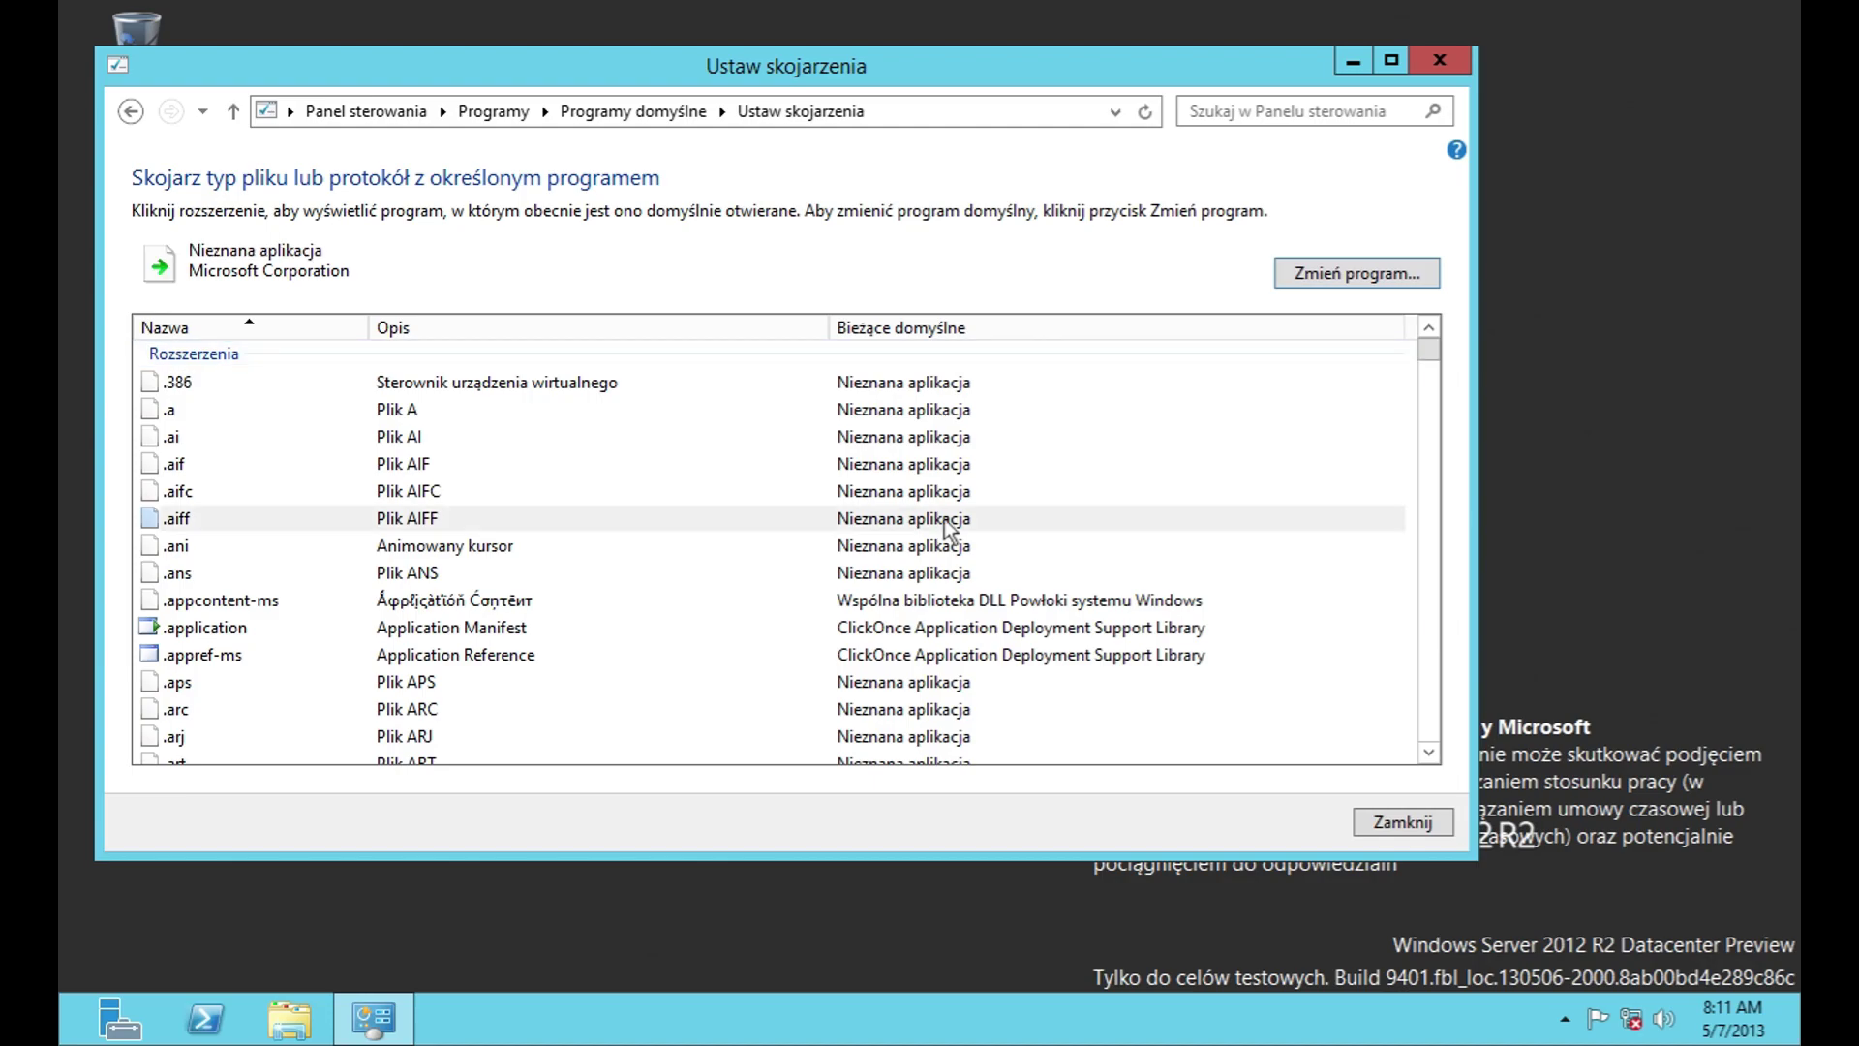
click(1314, 280)
click(931, 396)
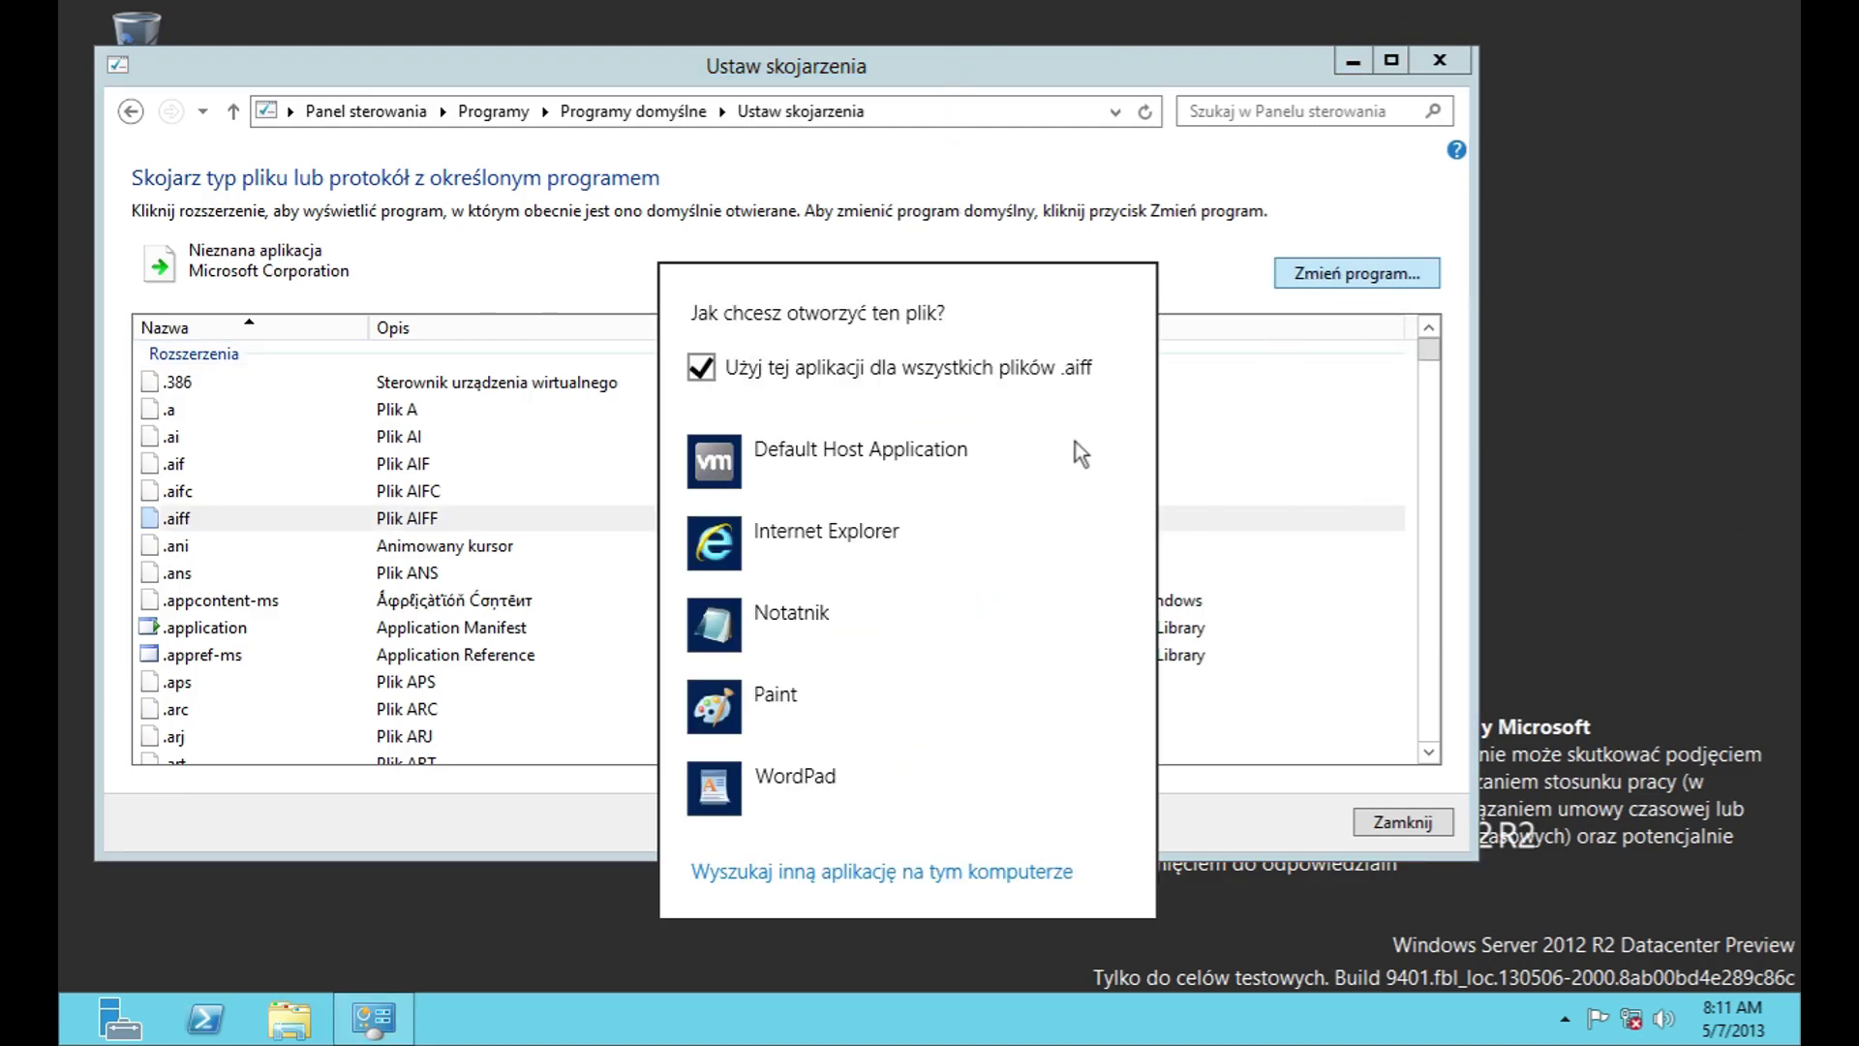
click(958, 877)
click(930, 652)
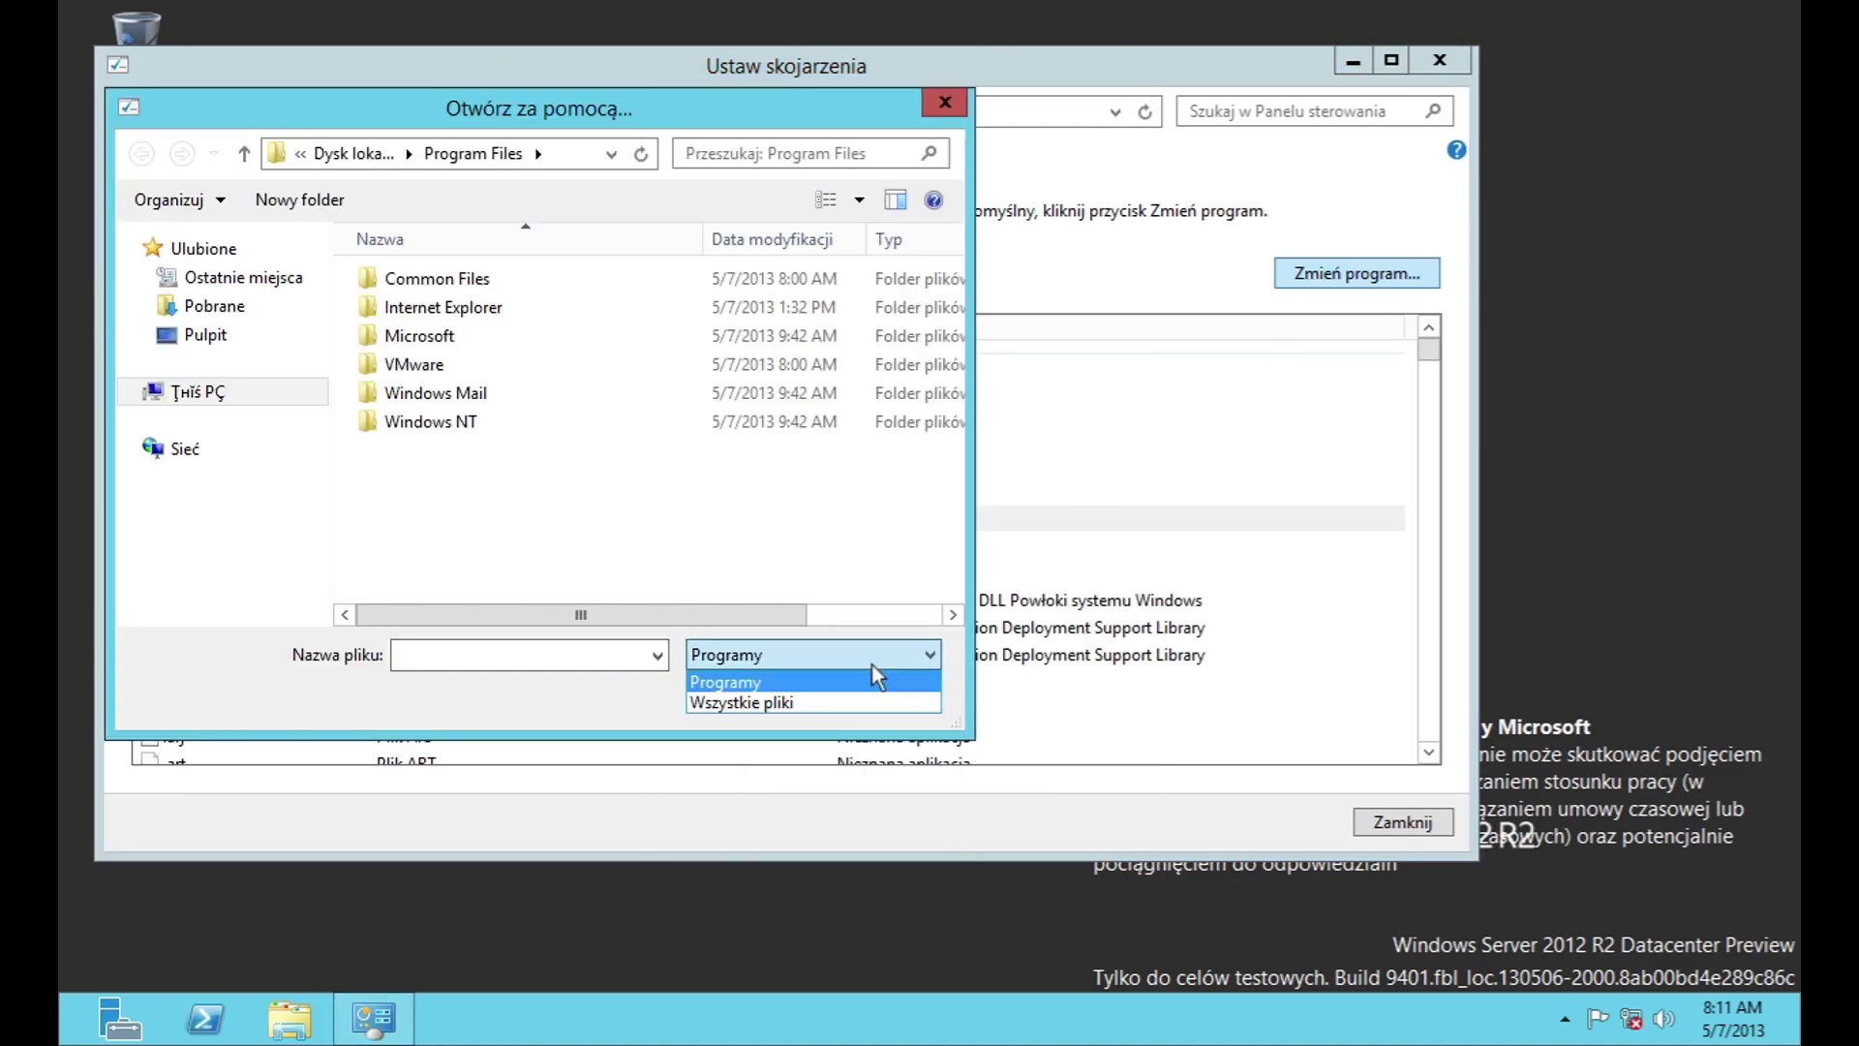
click(871, 677)
click(896, 705)
Step: Glance at AutoPlay settings, then go through User Accounts to Manage another account
click(131, 111)
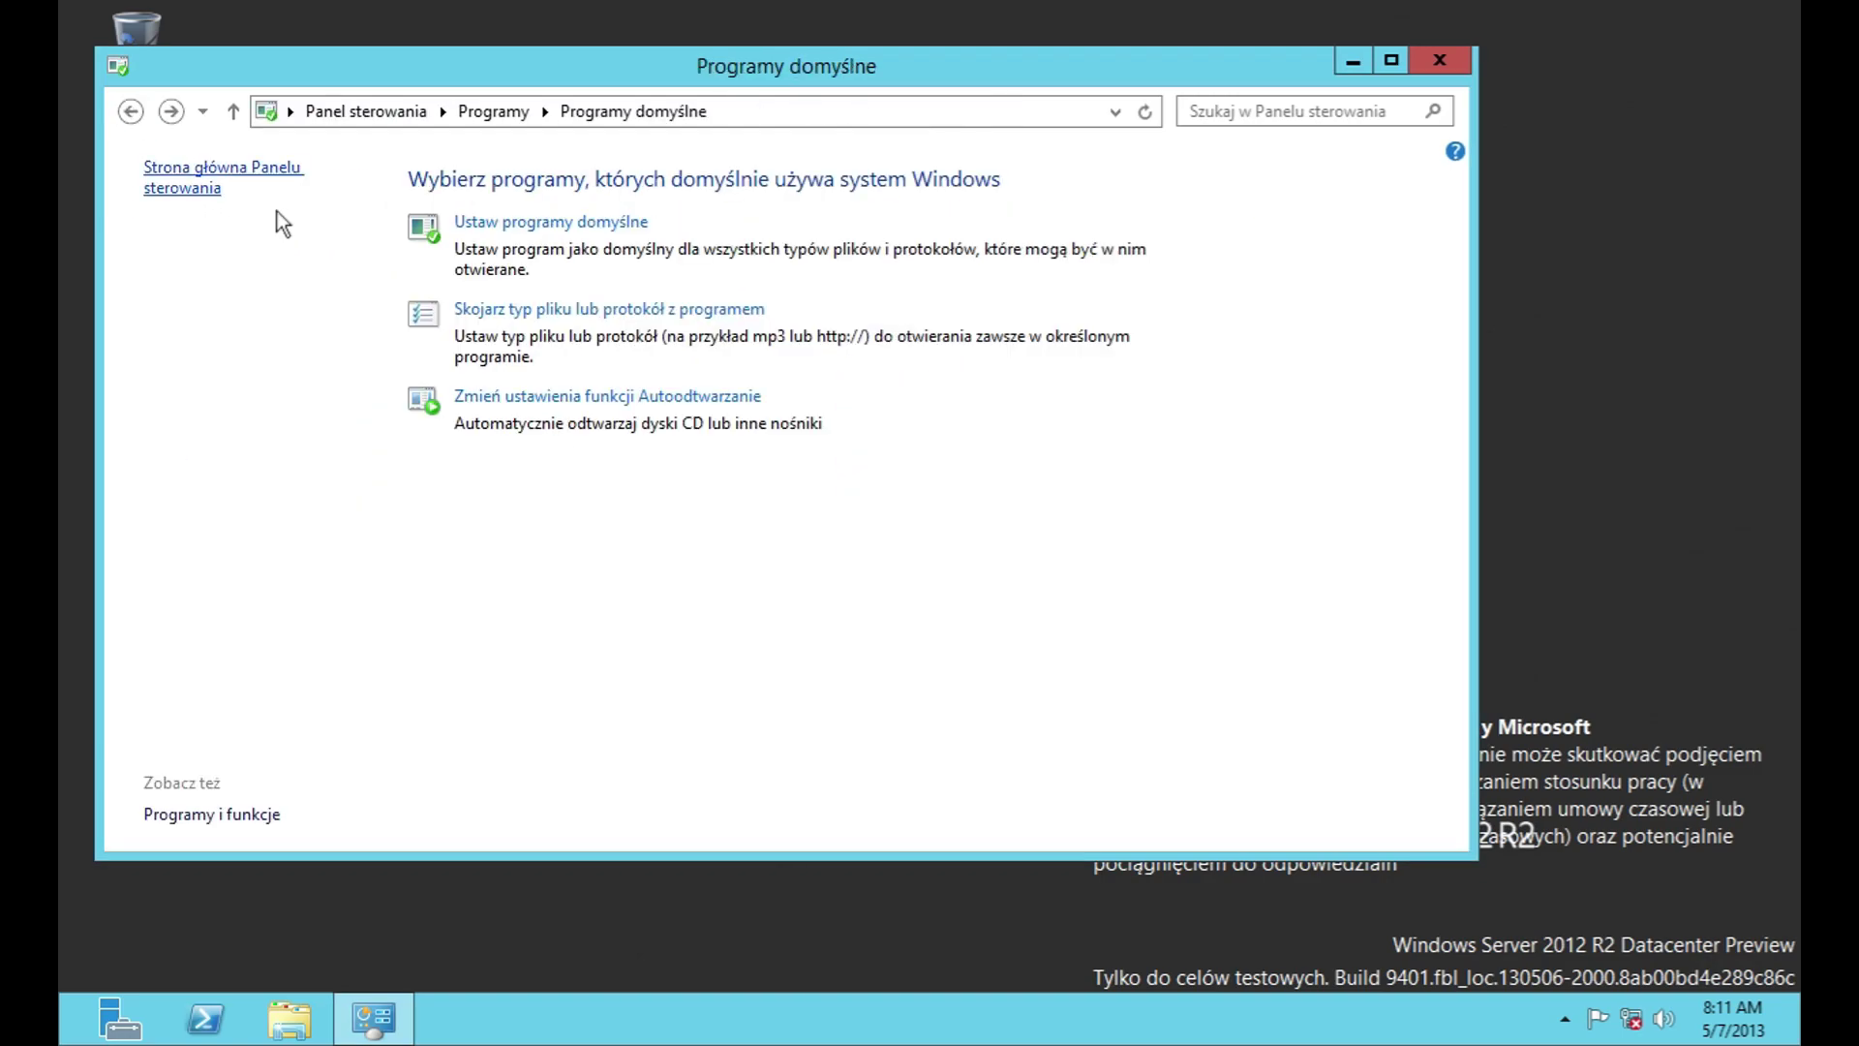
click(658, 395)
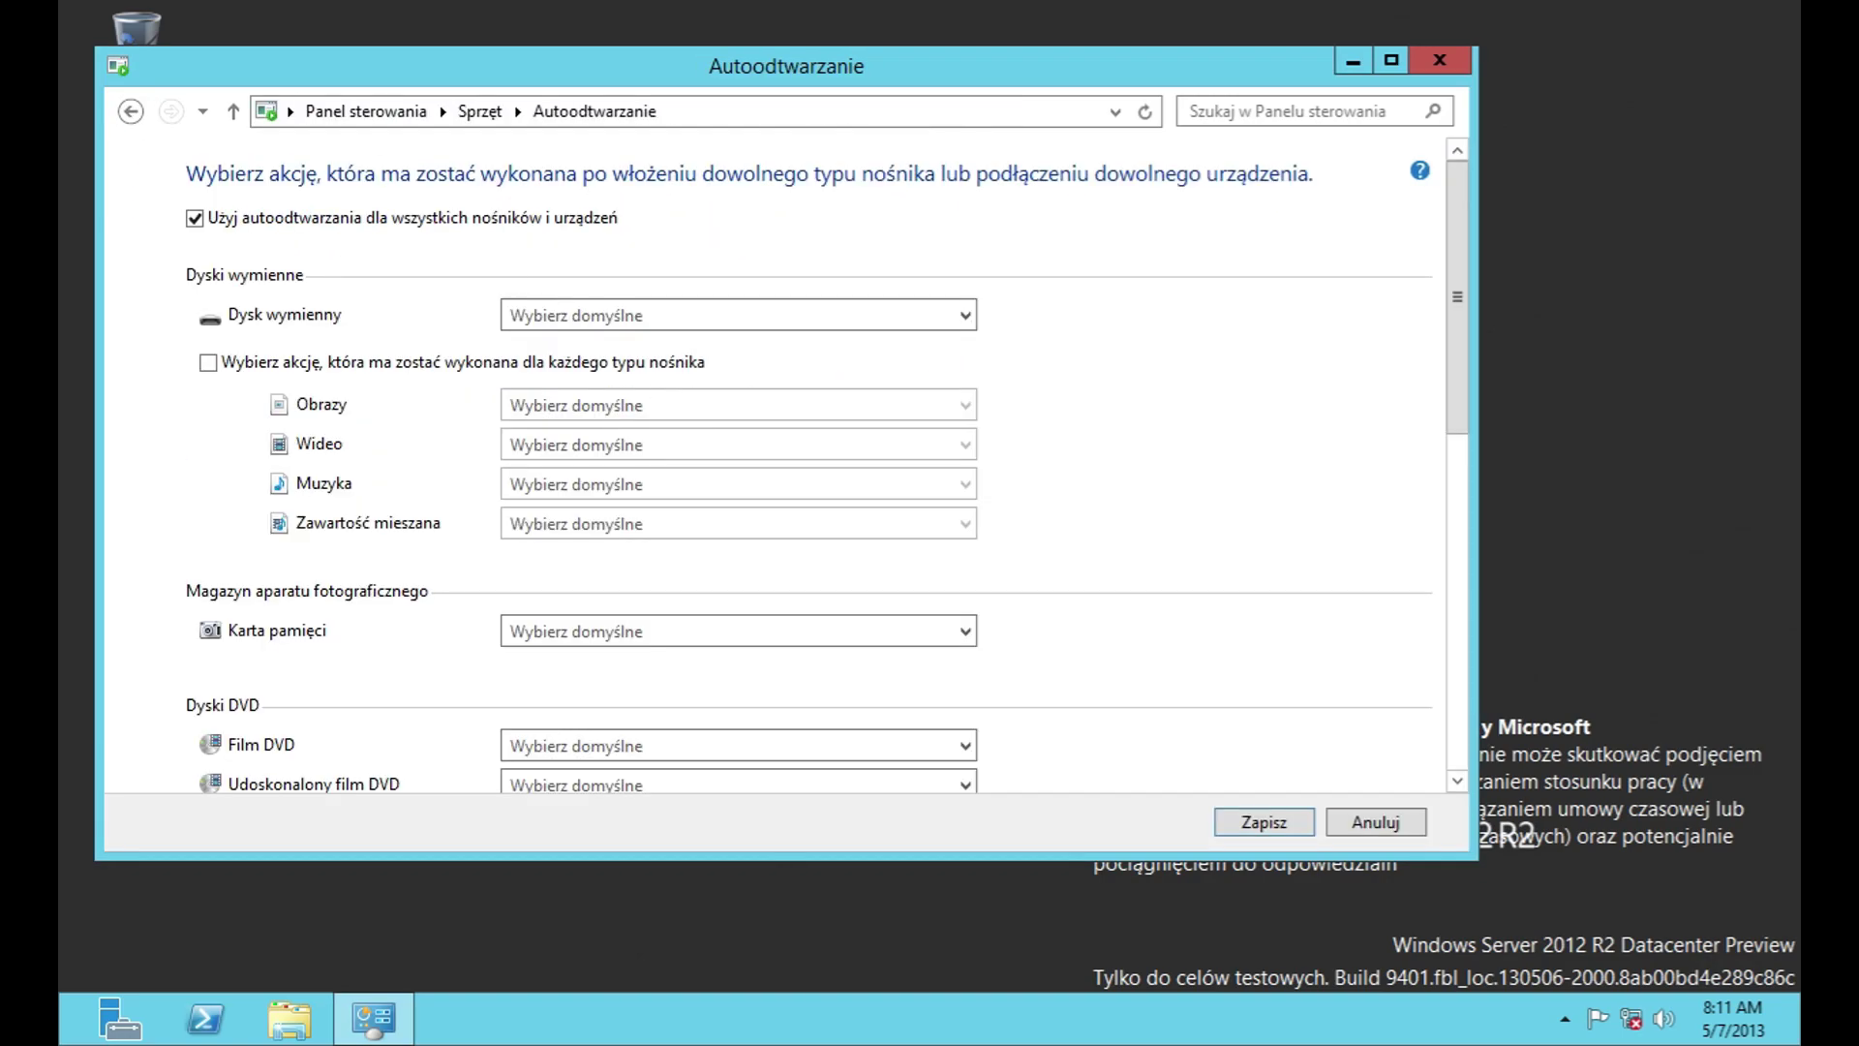
click(349, 110)
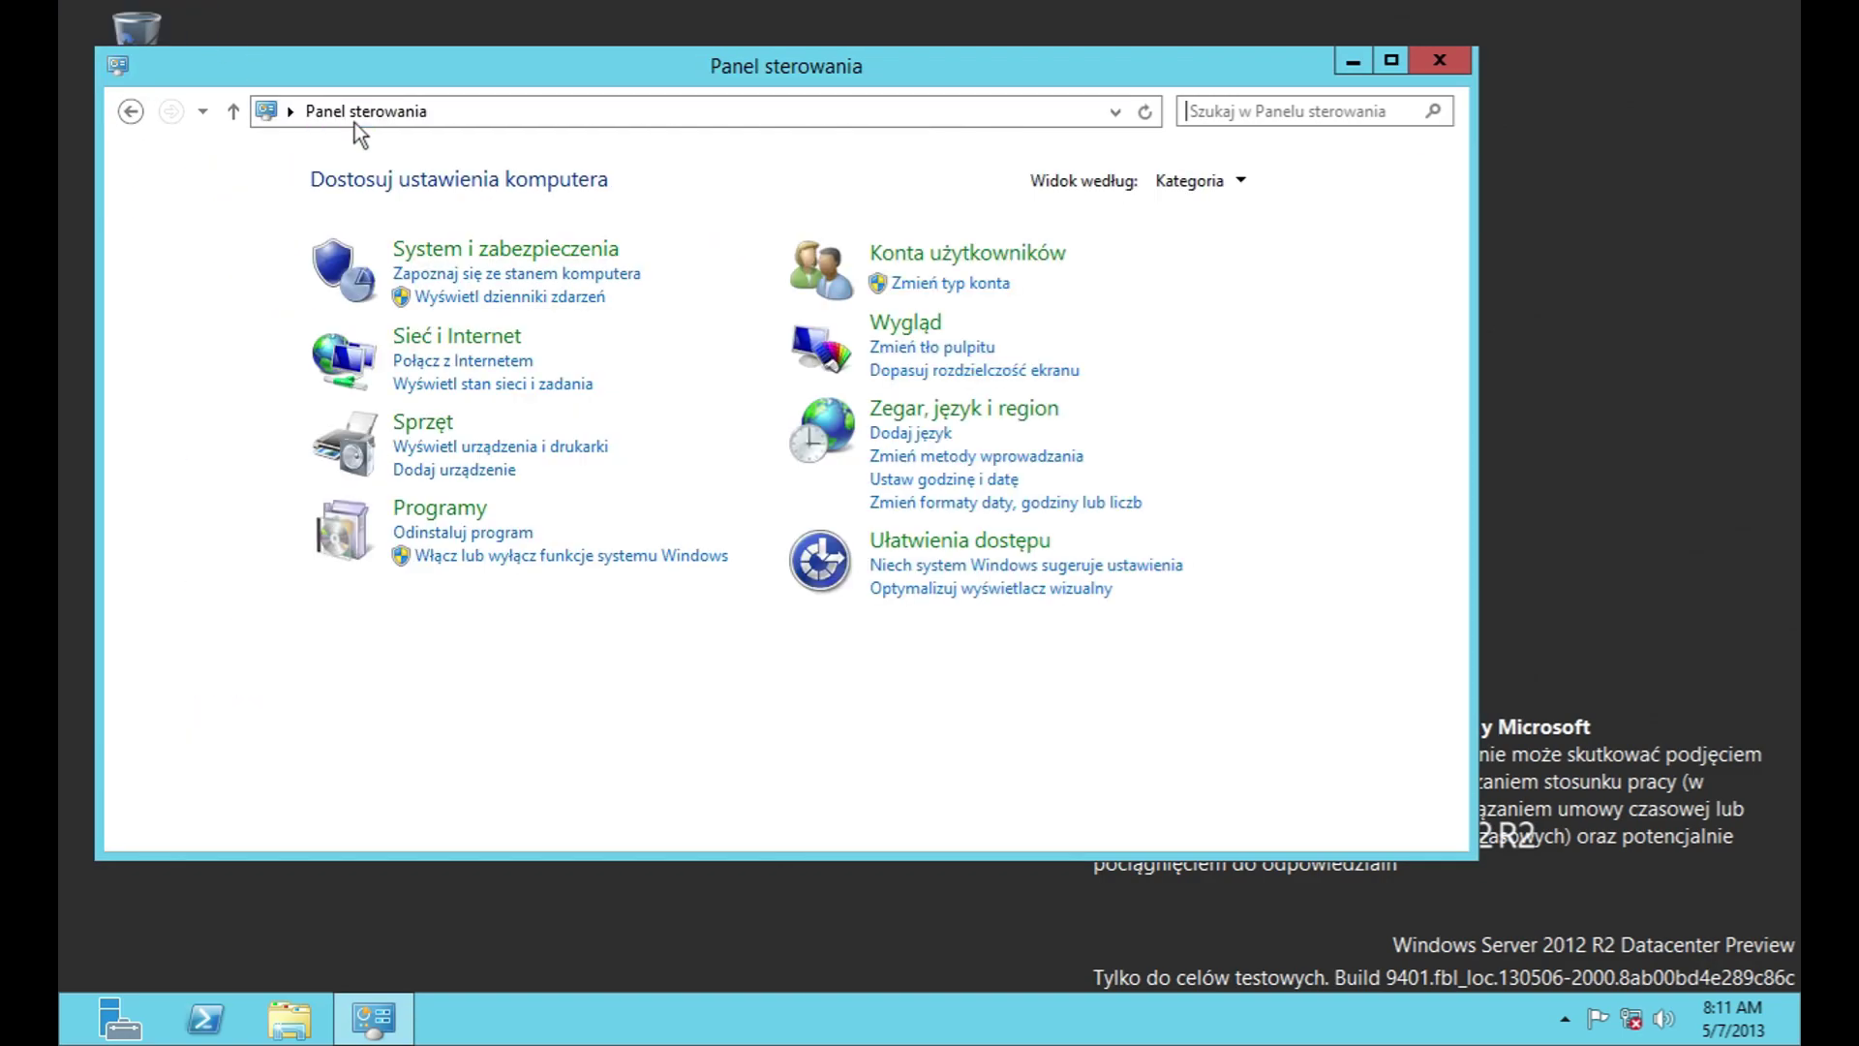
click(1005, 286)
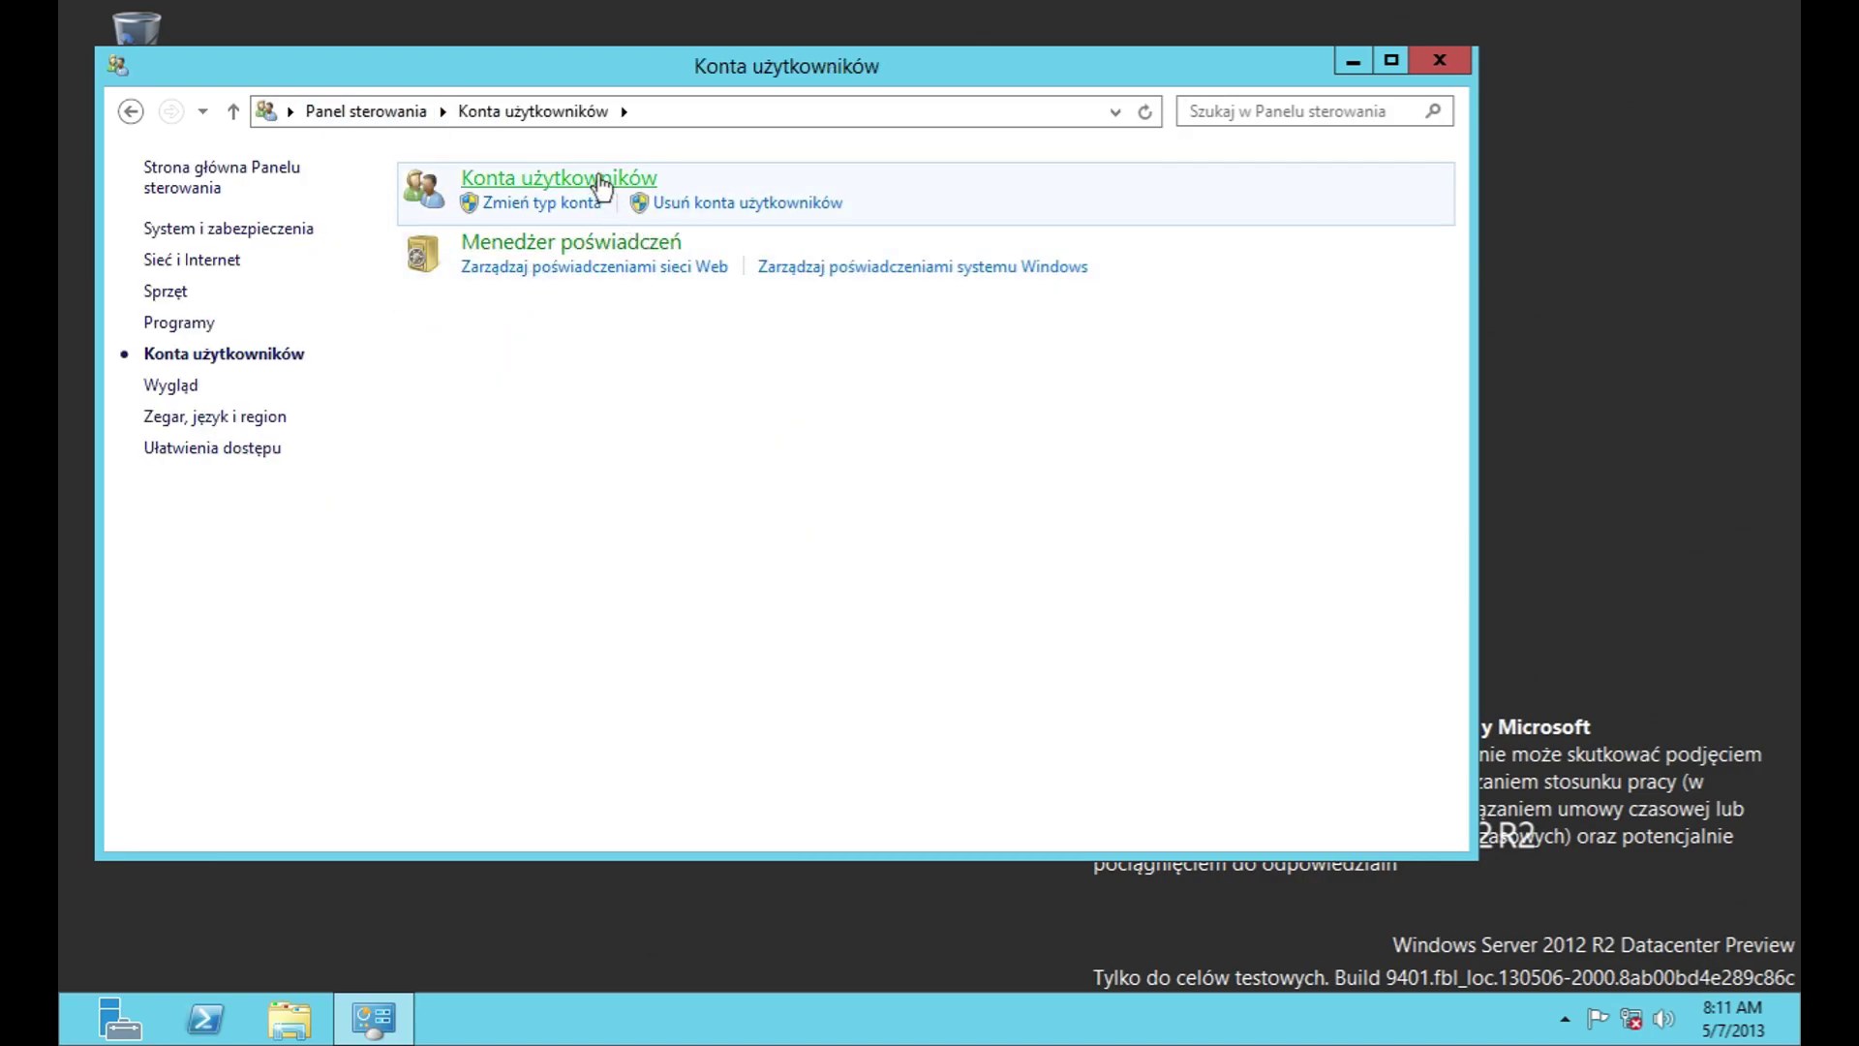
click(601, 180)
click(533, 299)
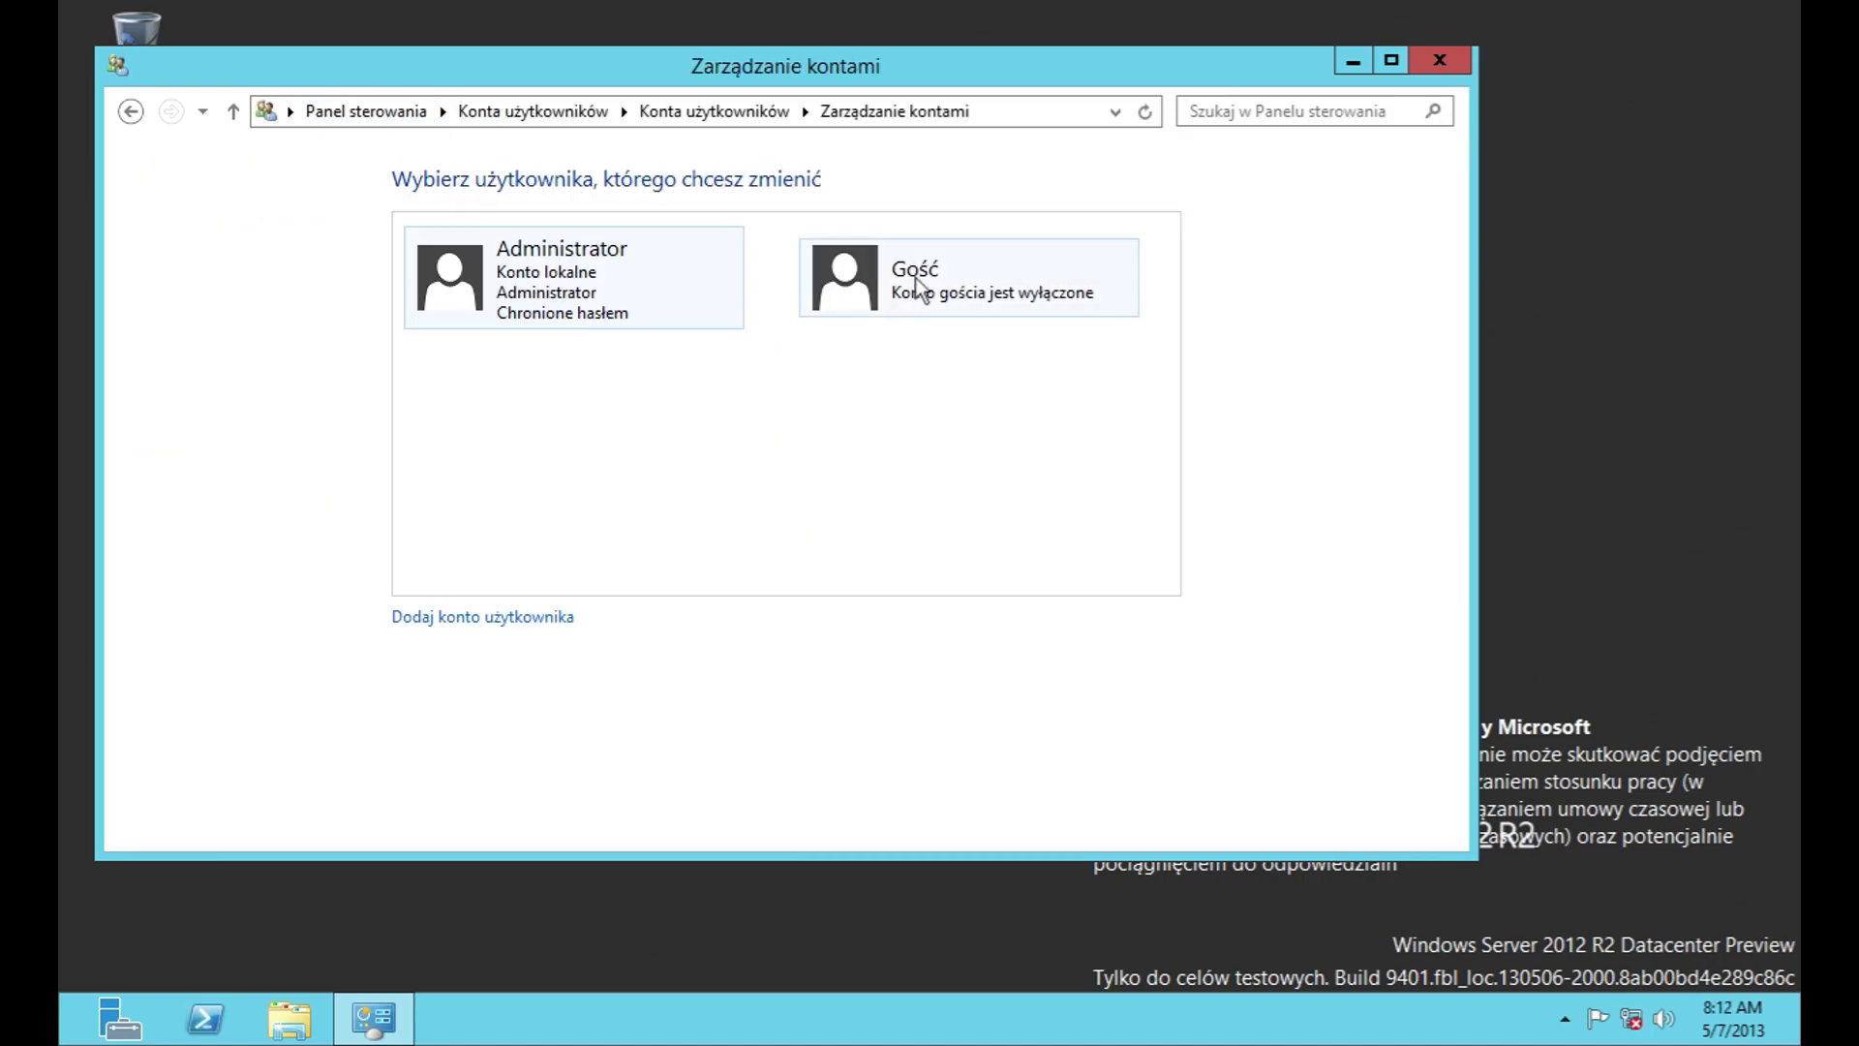
click(516, 618)
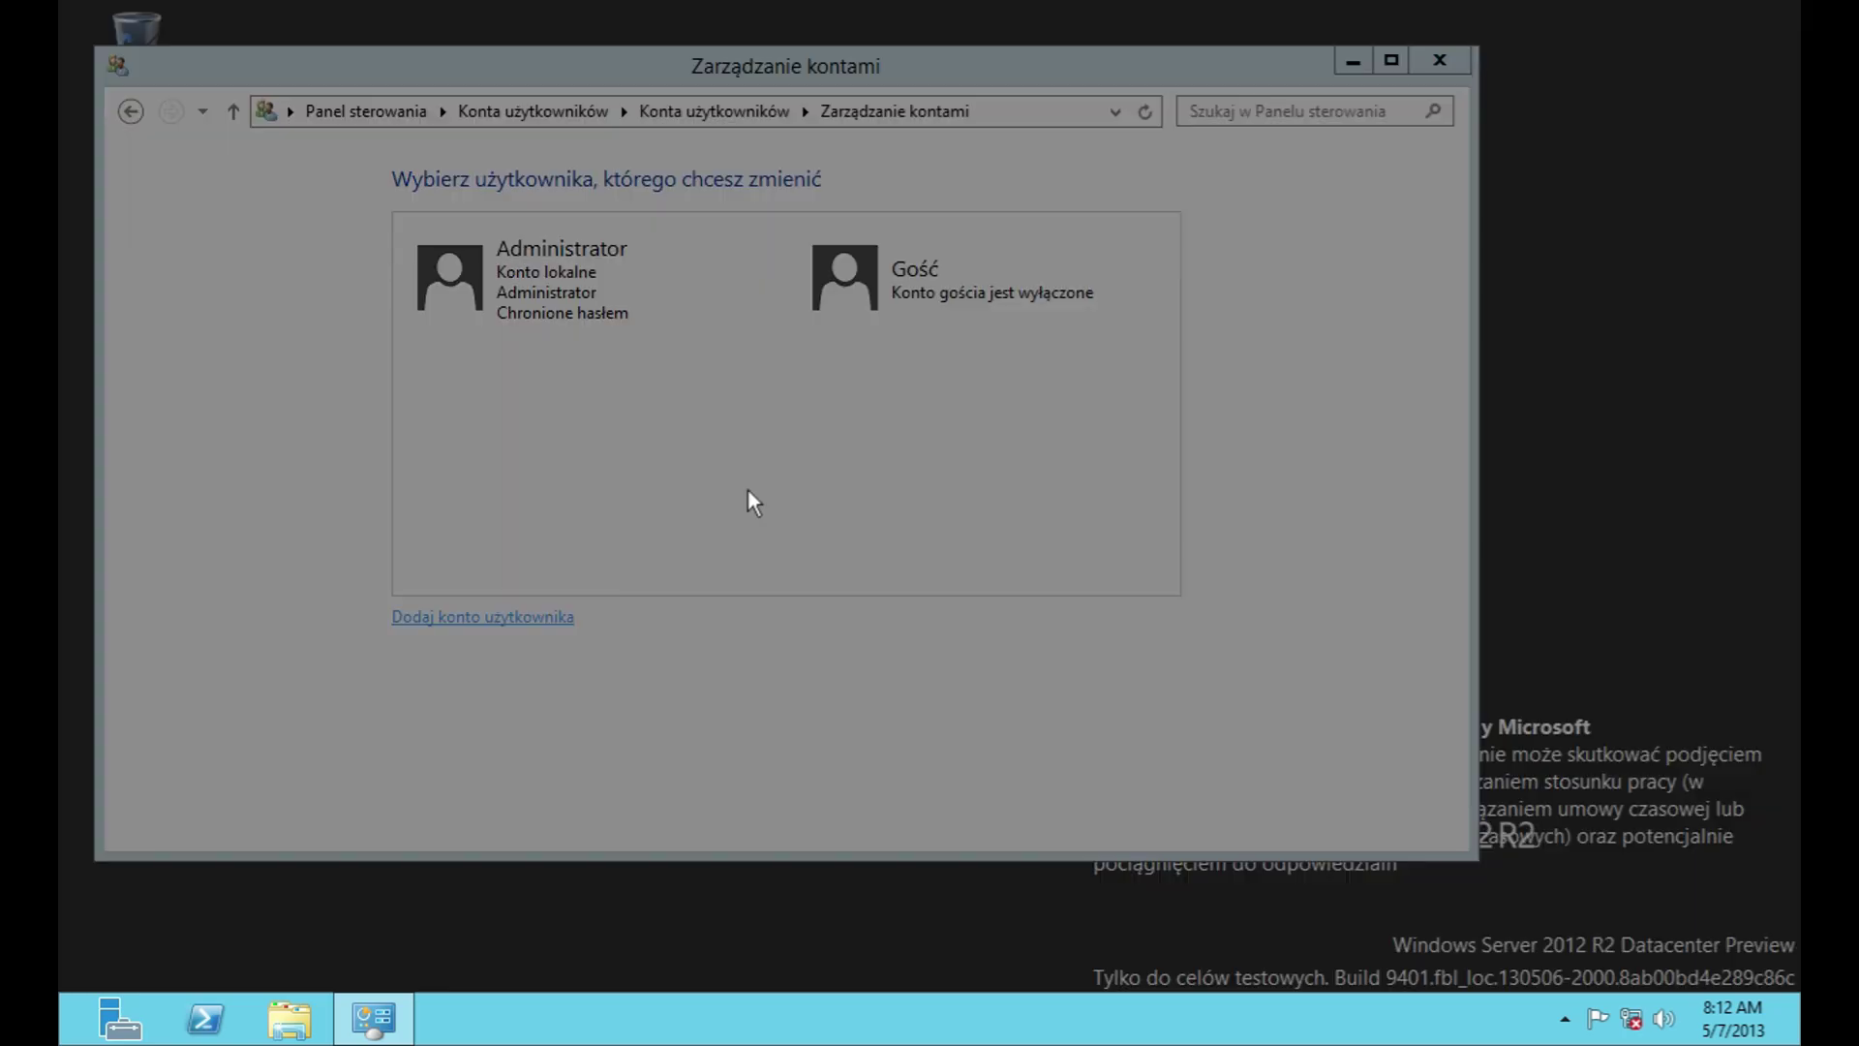
click(1367, 951)
click(962, 304)
click(1018, 300)
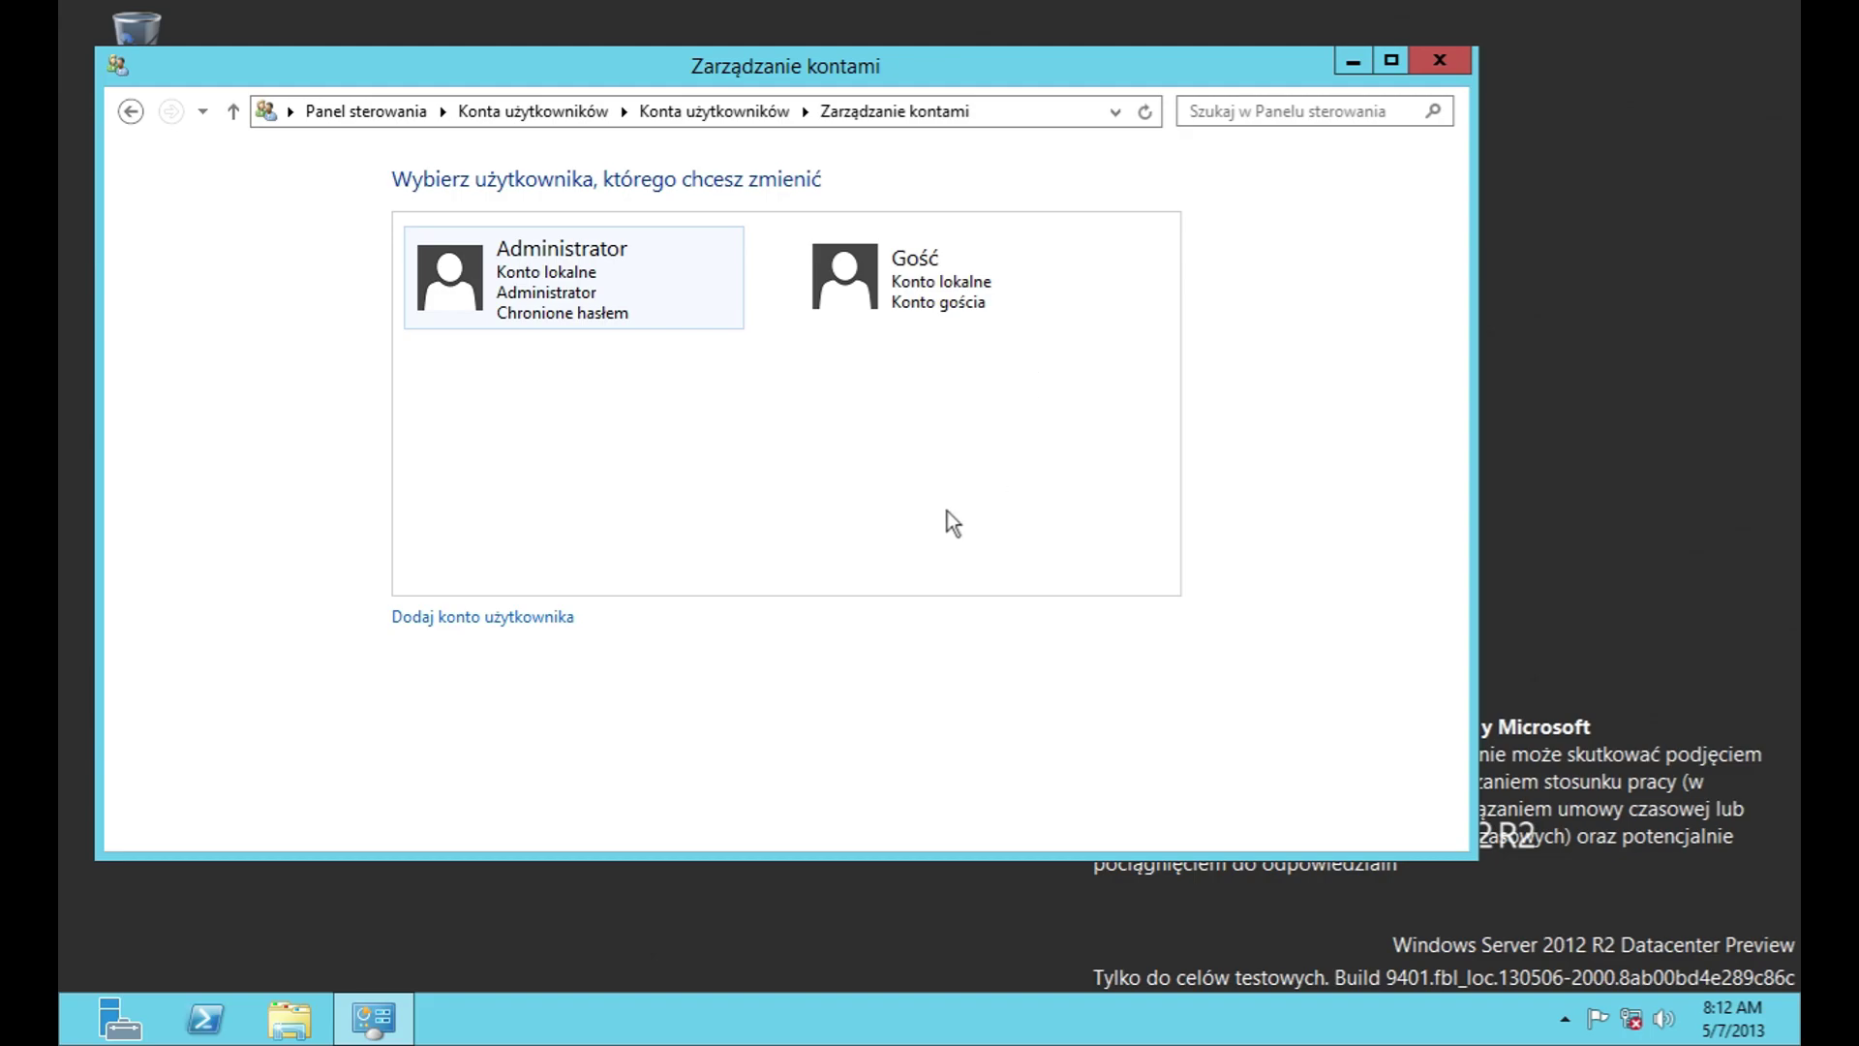
click(856, 289)
click(497, 231)
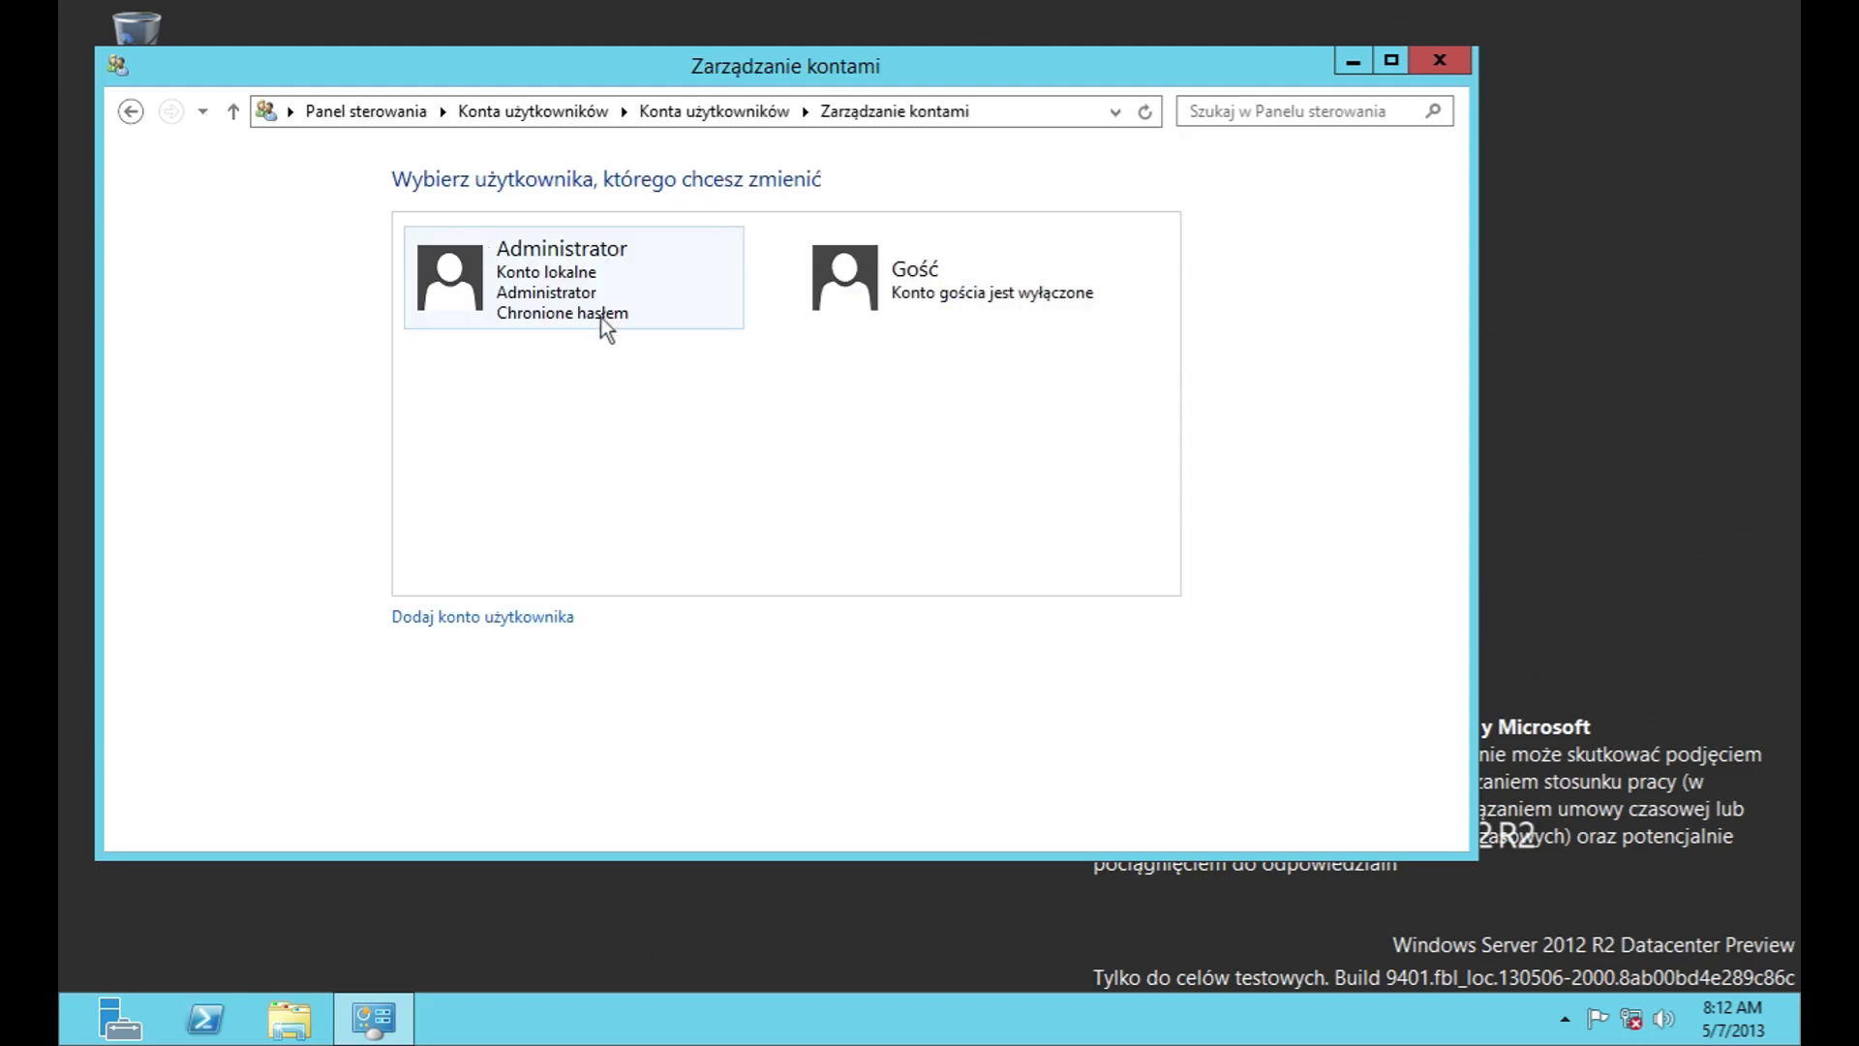
click(504, 618)
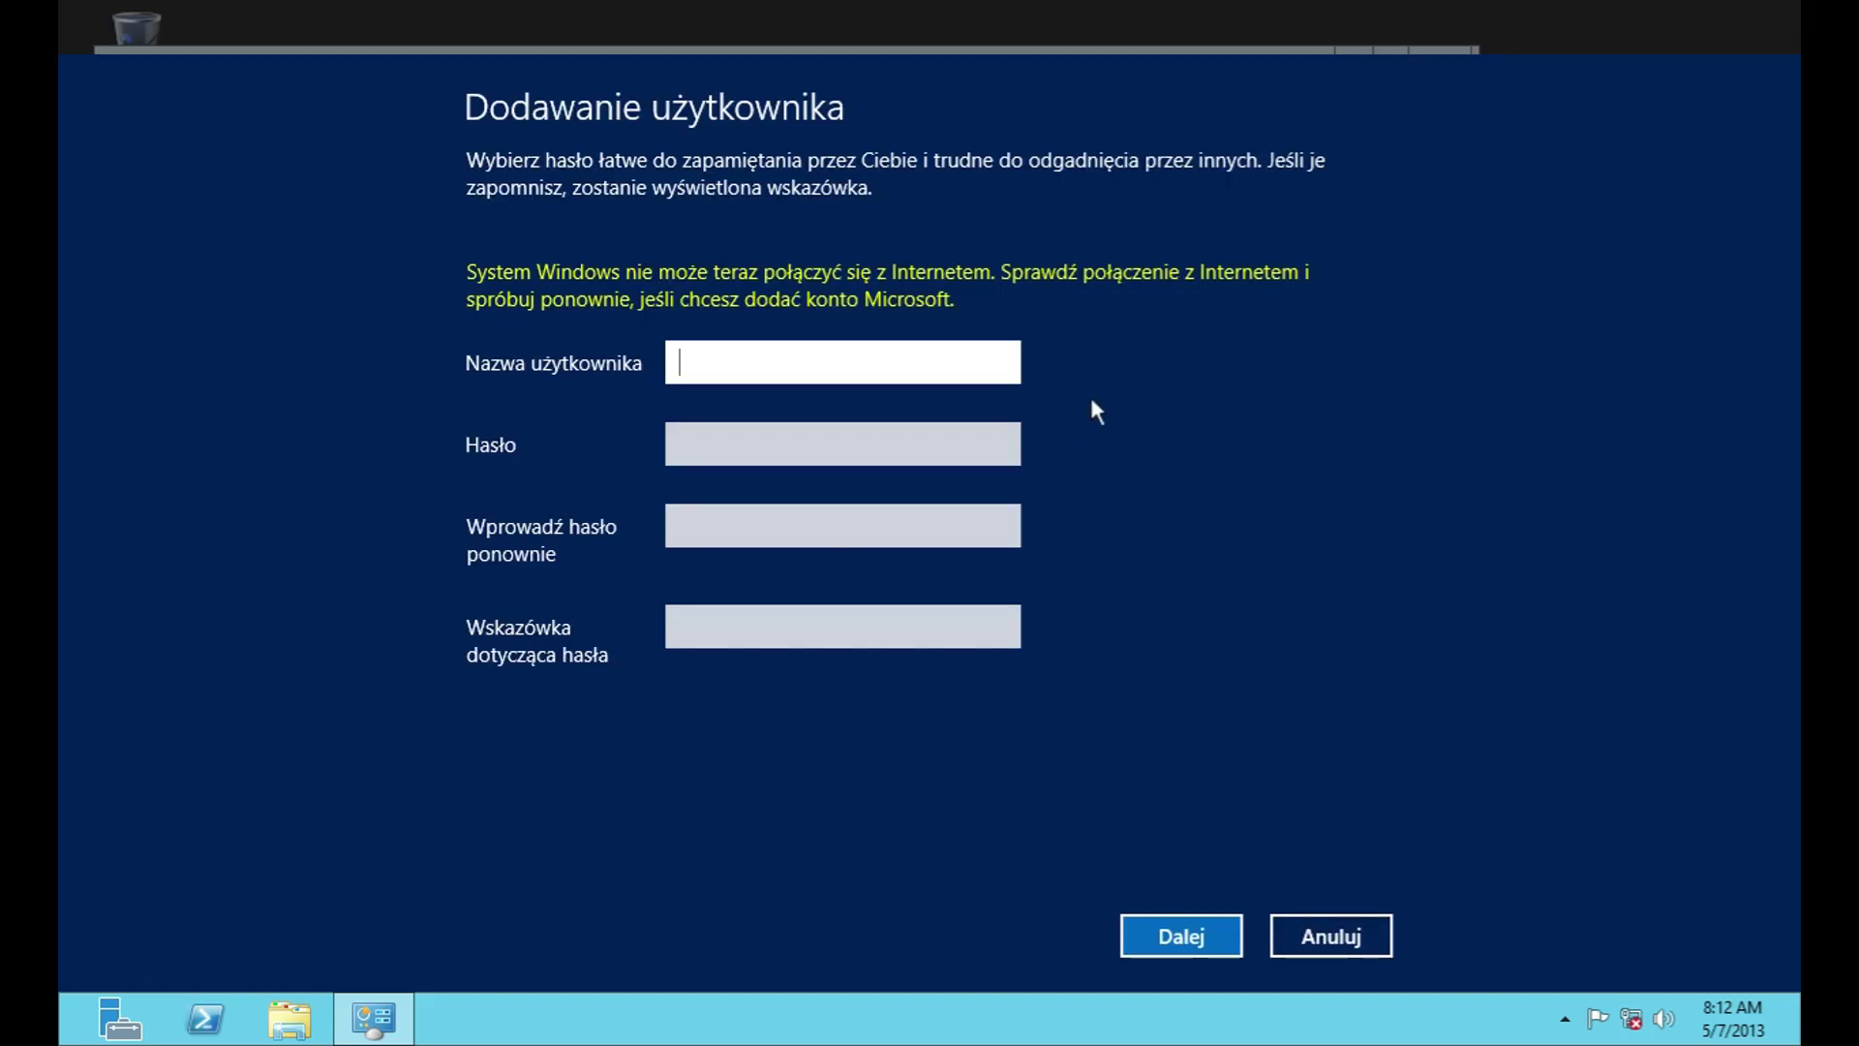
text(User)
click(892, 453)
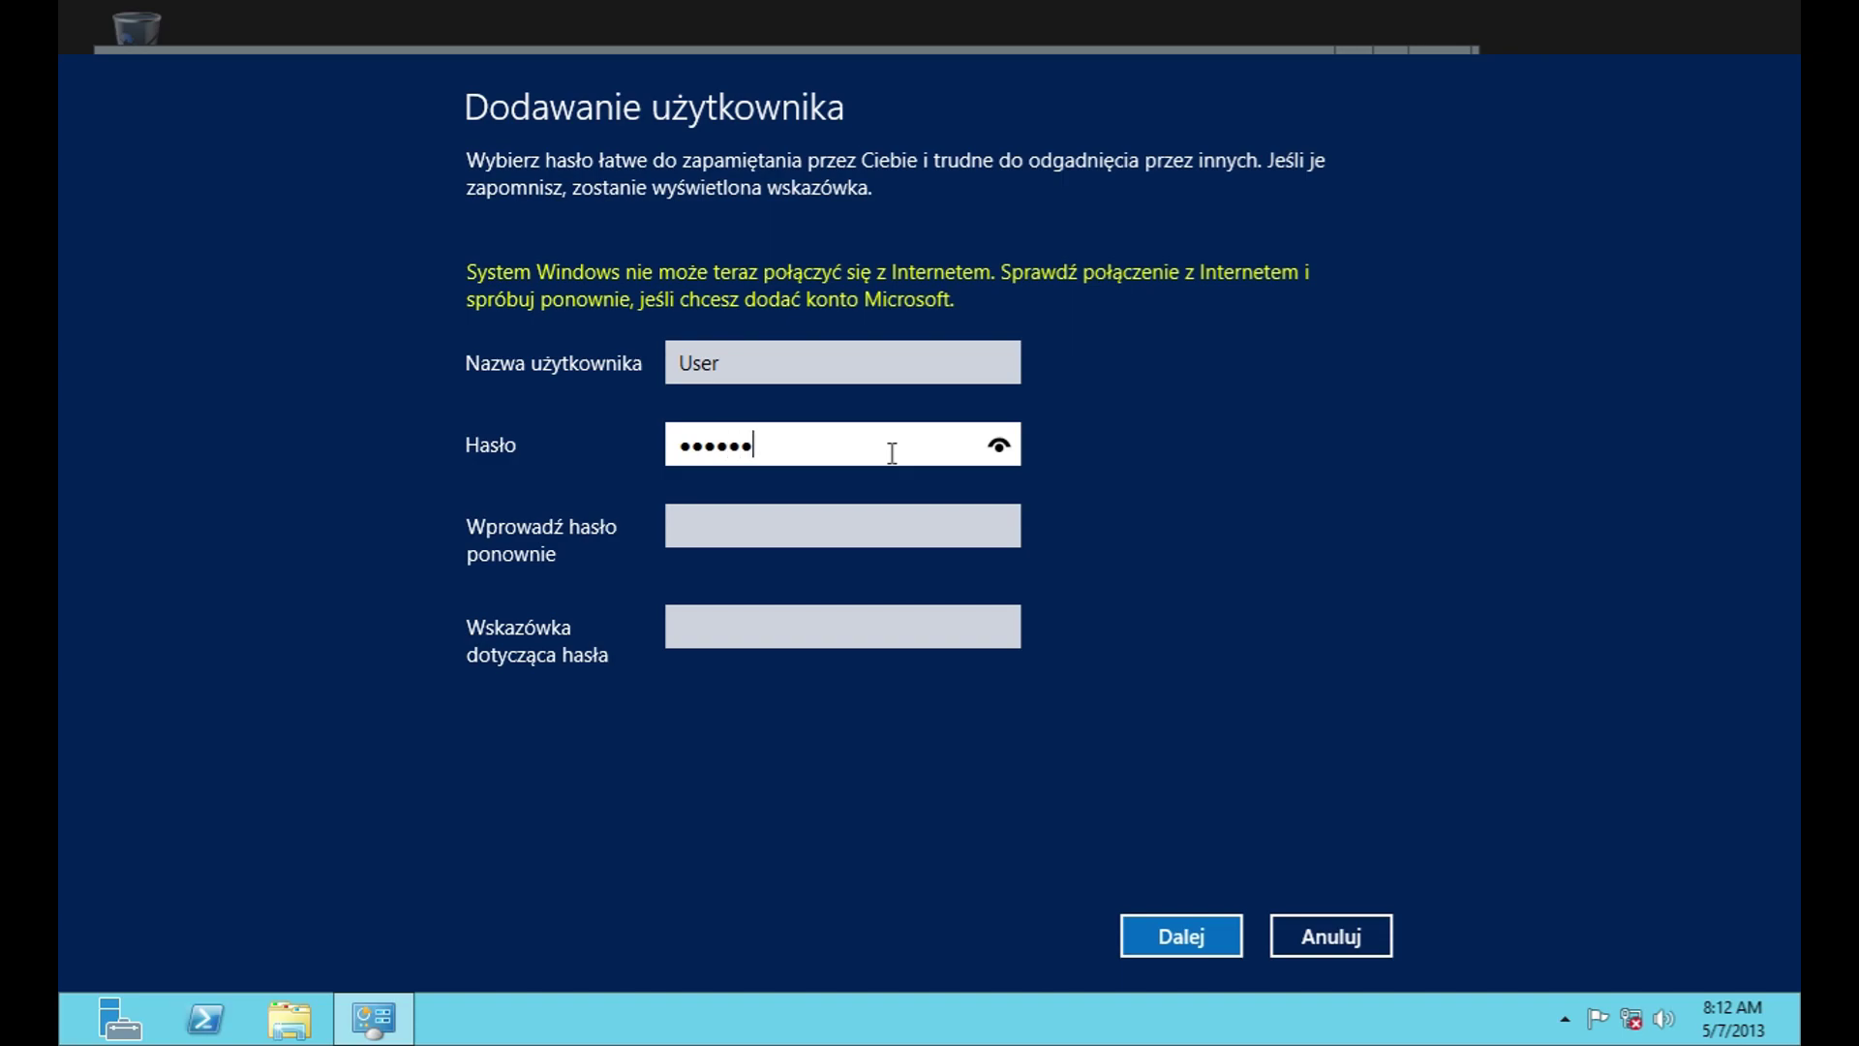
click(920, 528)
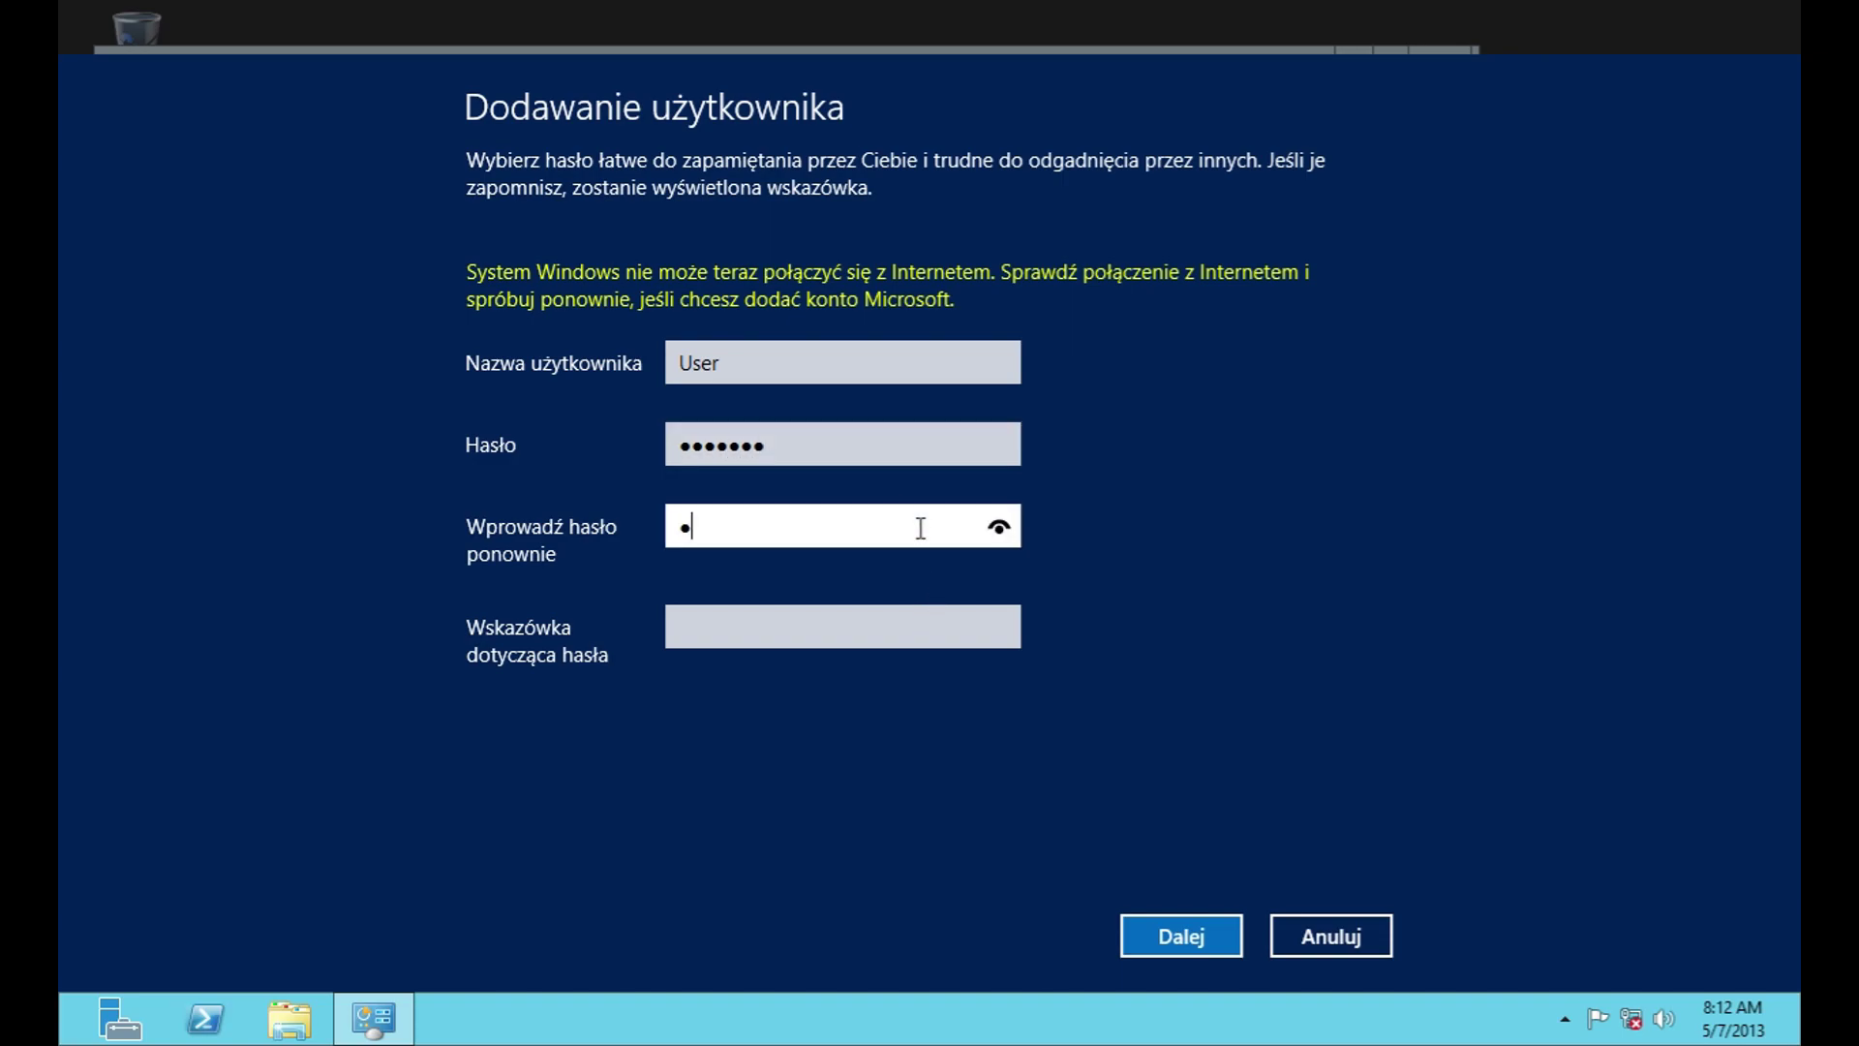
text(*)
click(839, 631)
text(no)
click(1315, 939)
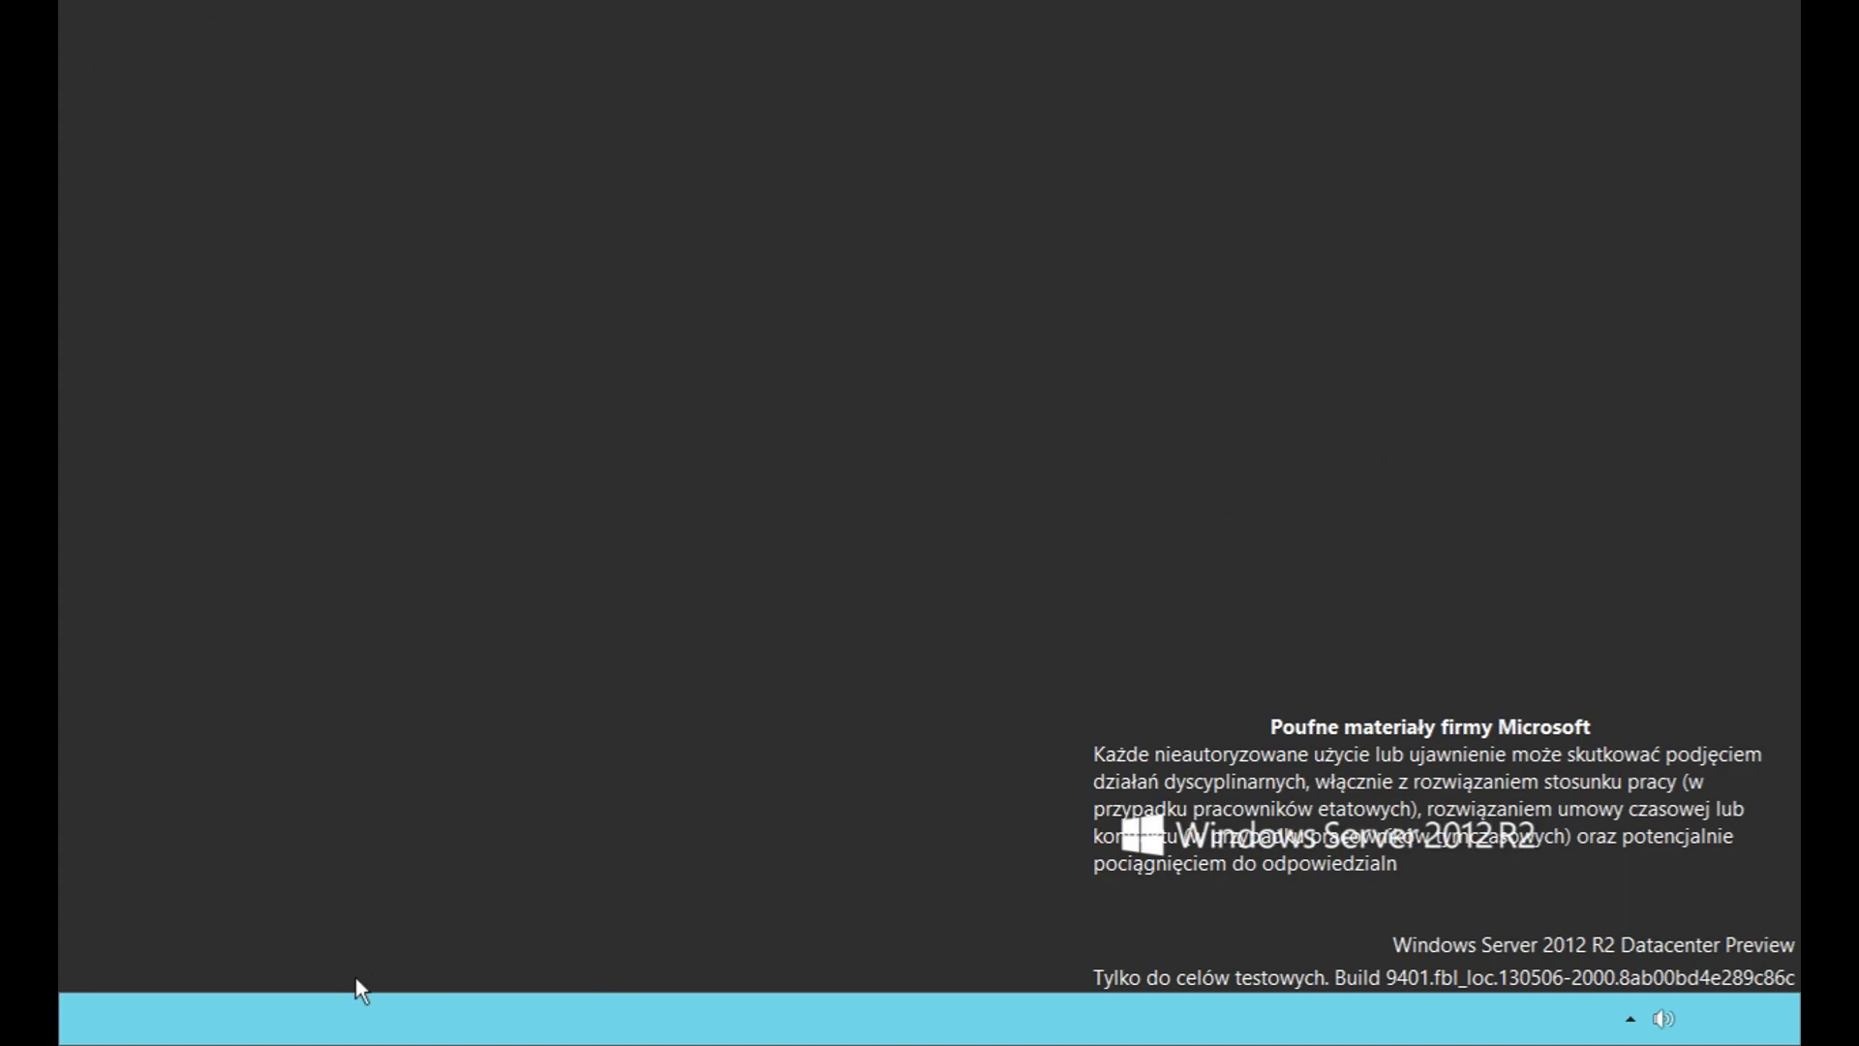
Step: Launch Control Panel from Start and open User Accounts' Manage another account list
right_click(619, 718)
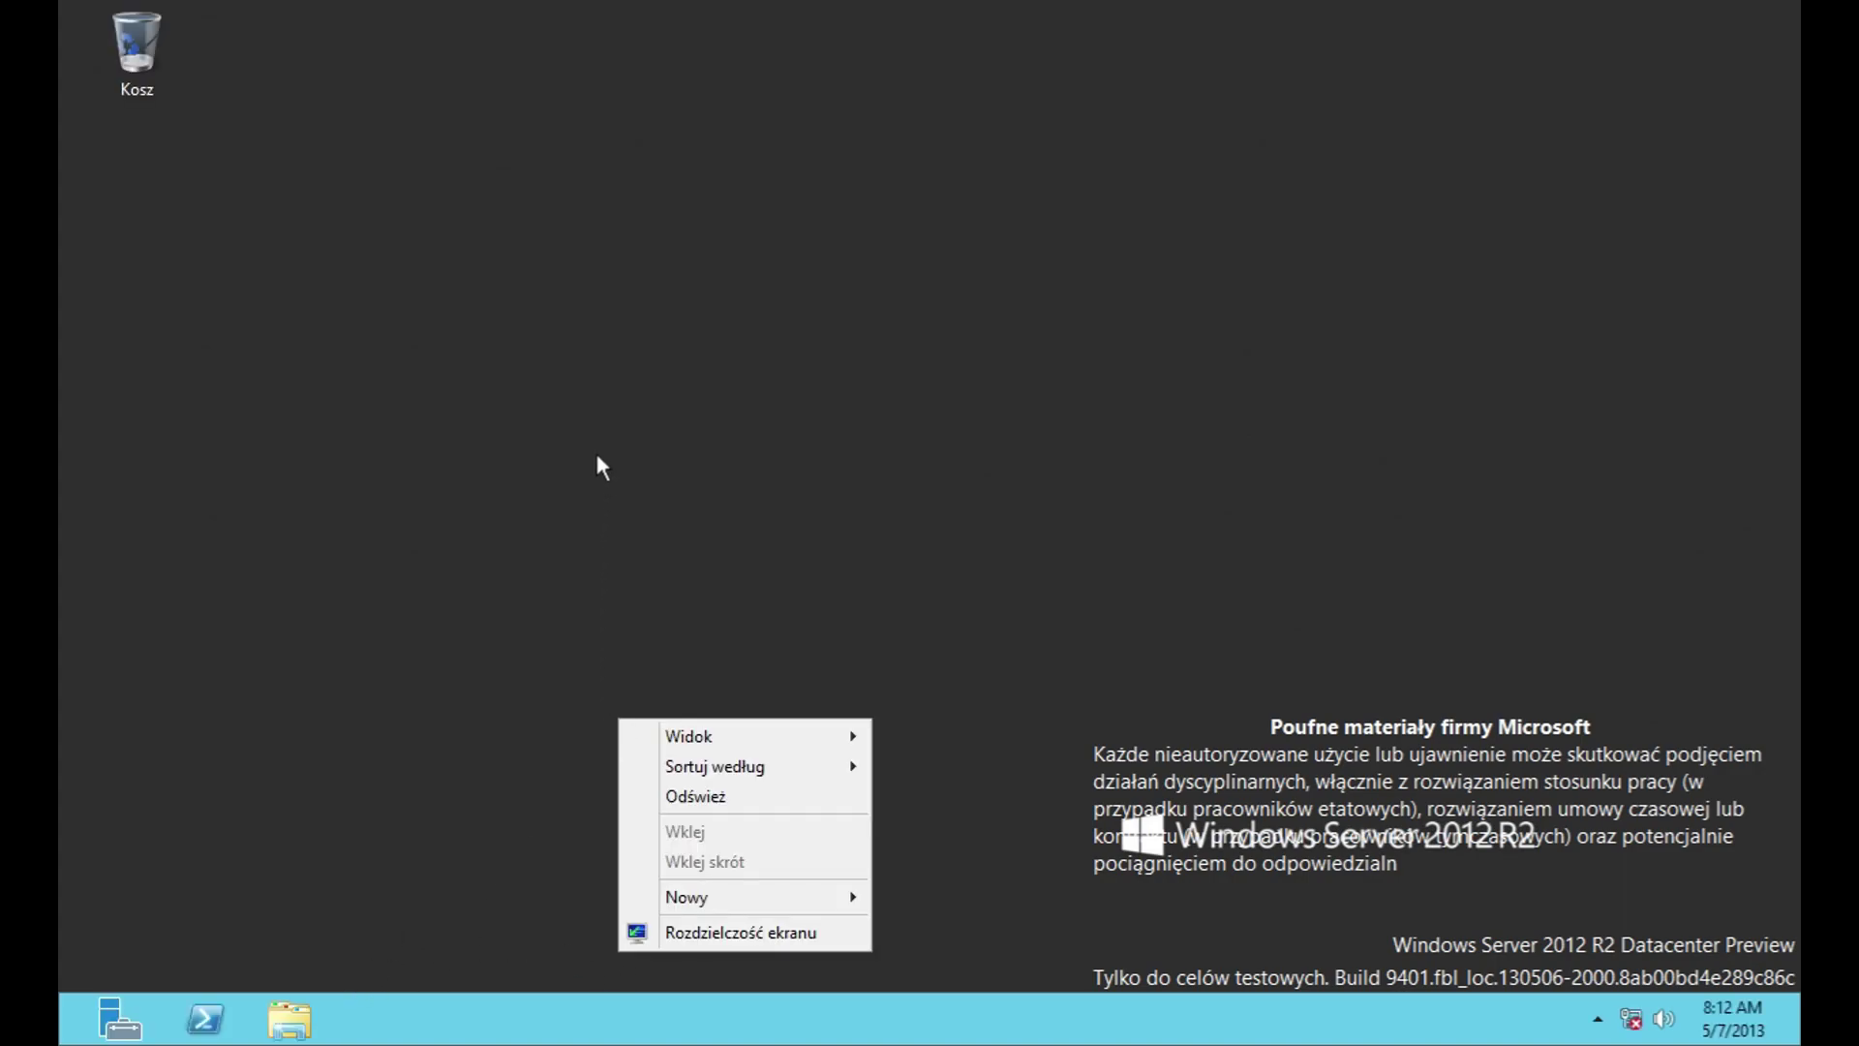
click(463, 733)
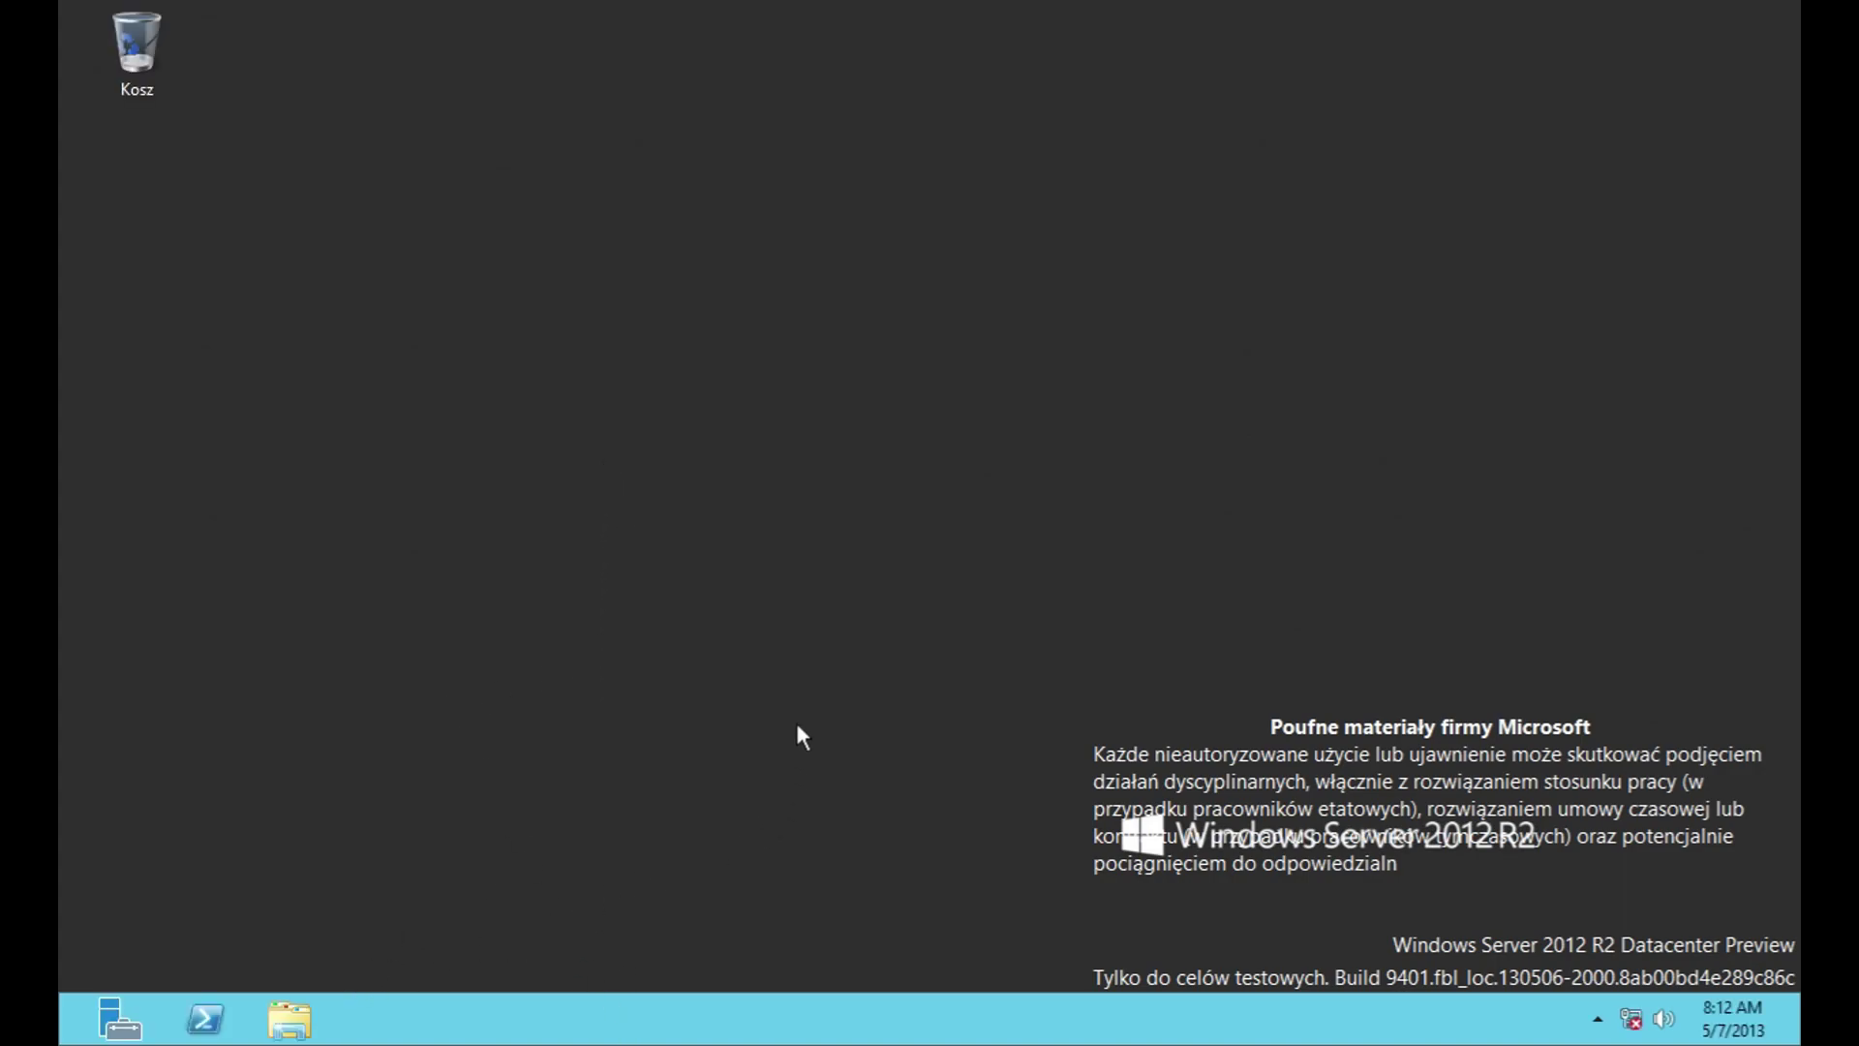
key(super)
click(335, 686)
click(1044, 250)
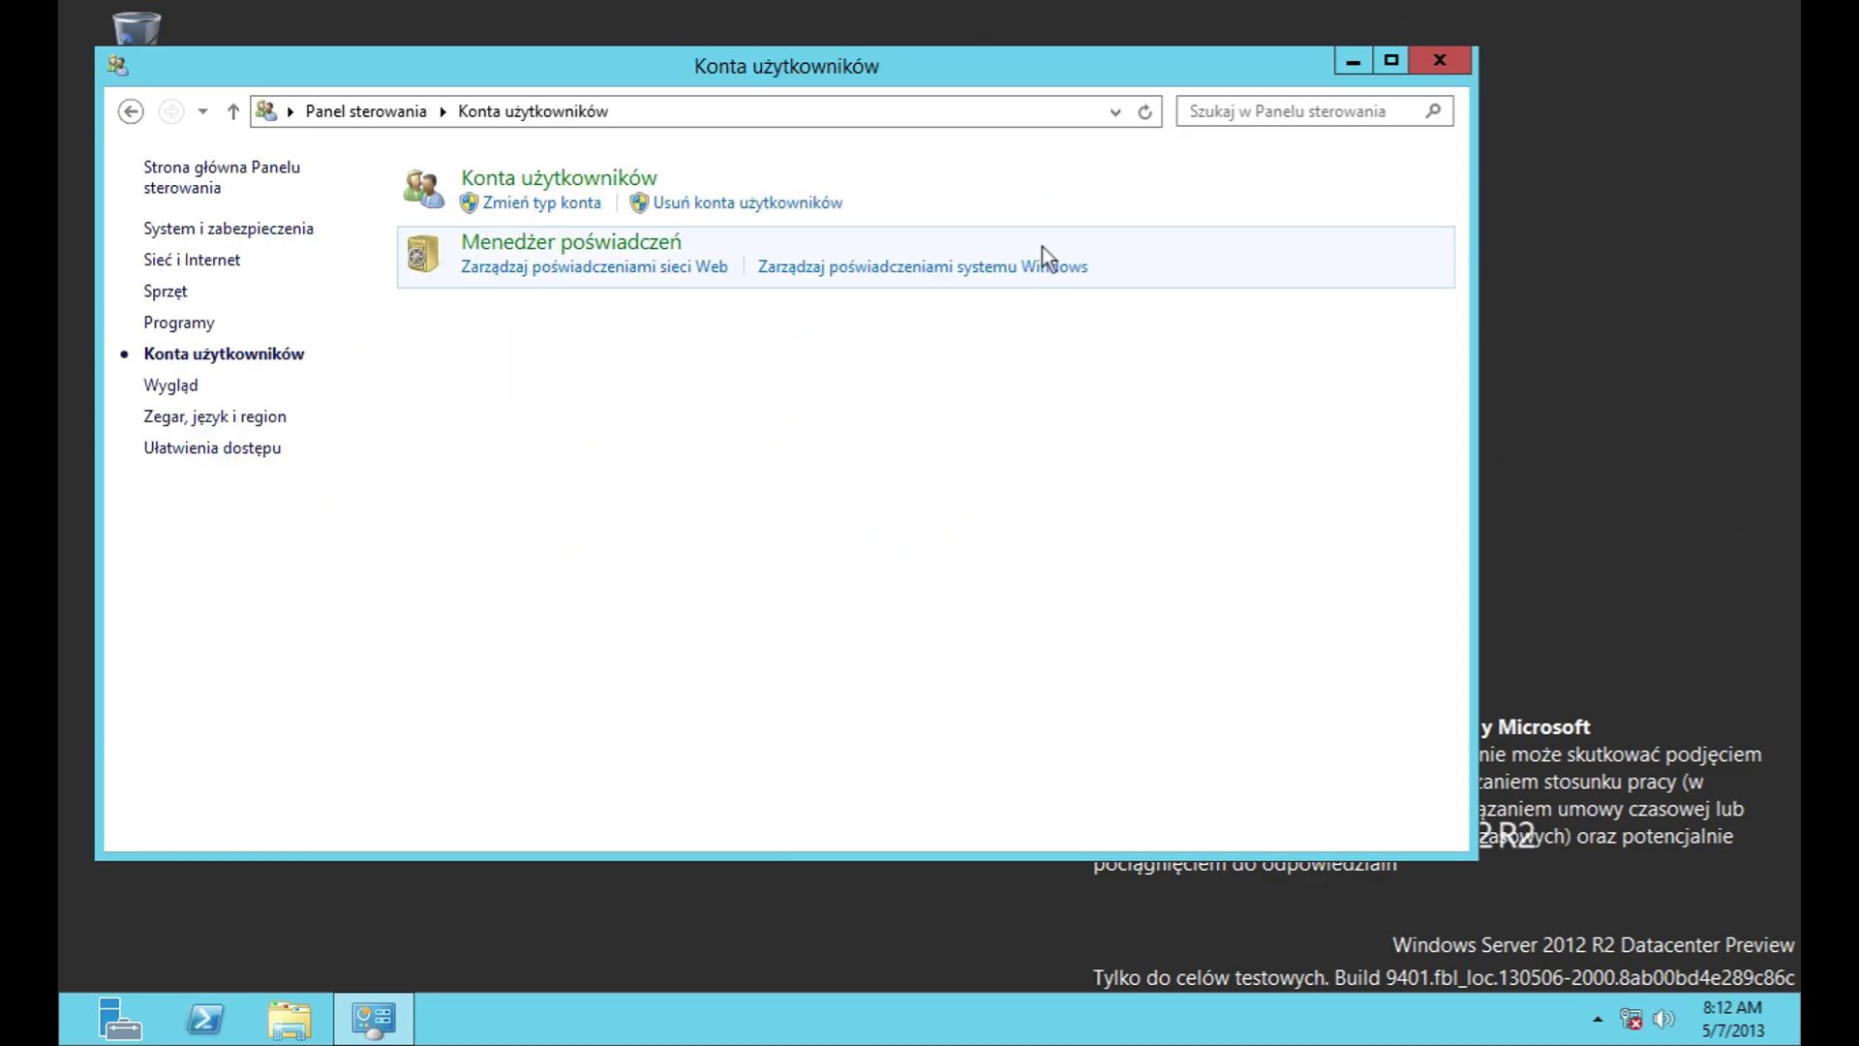
click(557, 181)
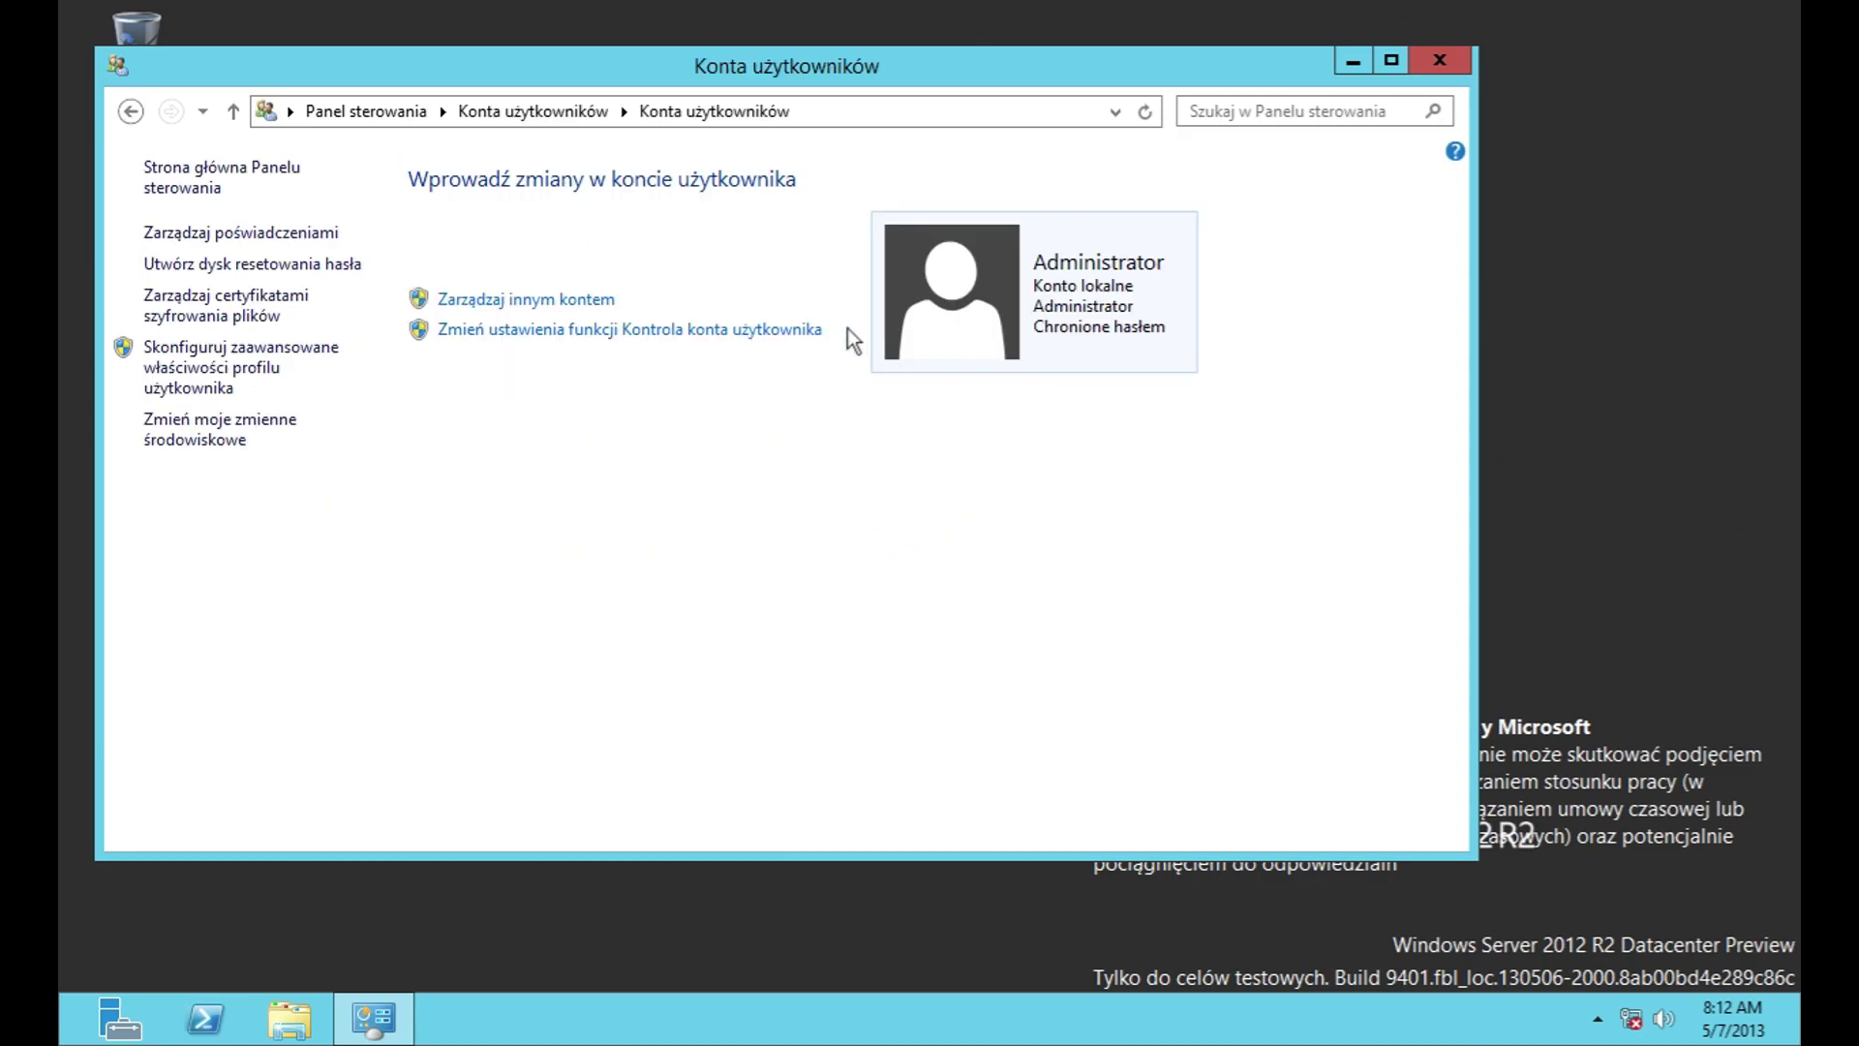
click(608, 300)
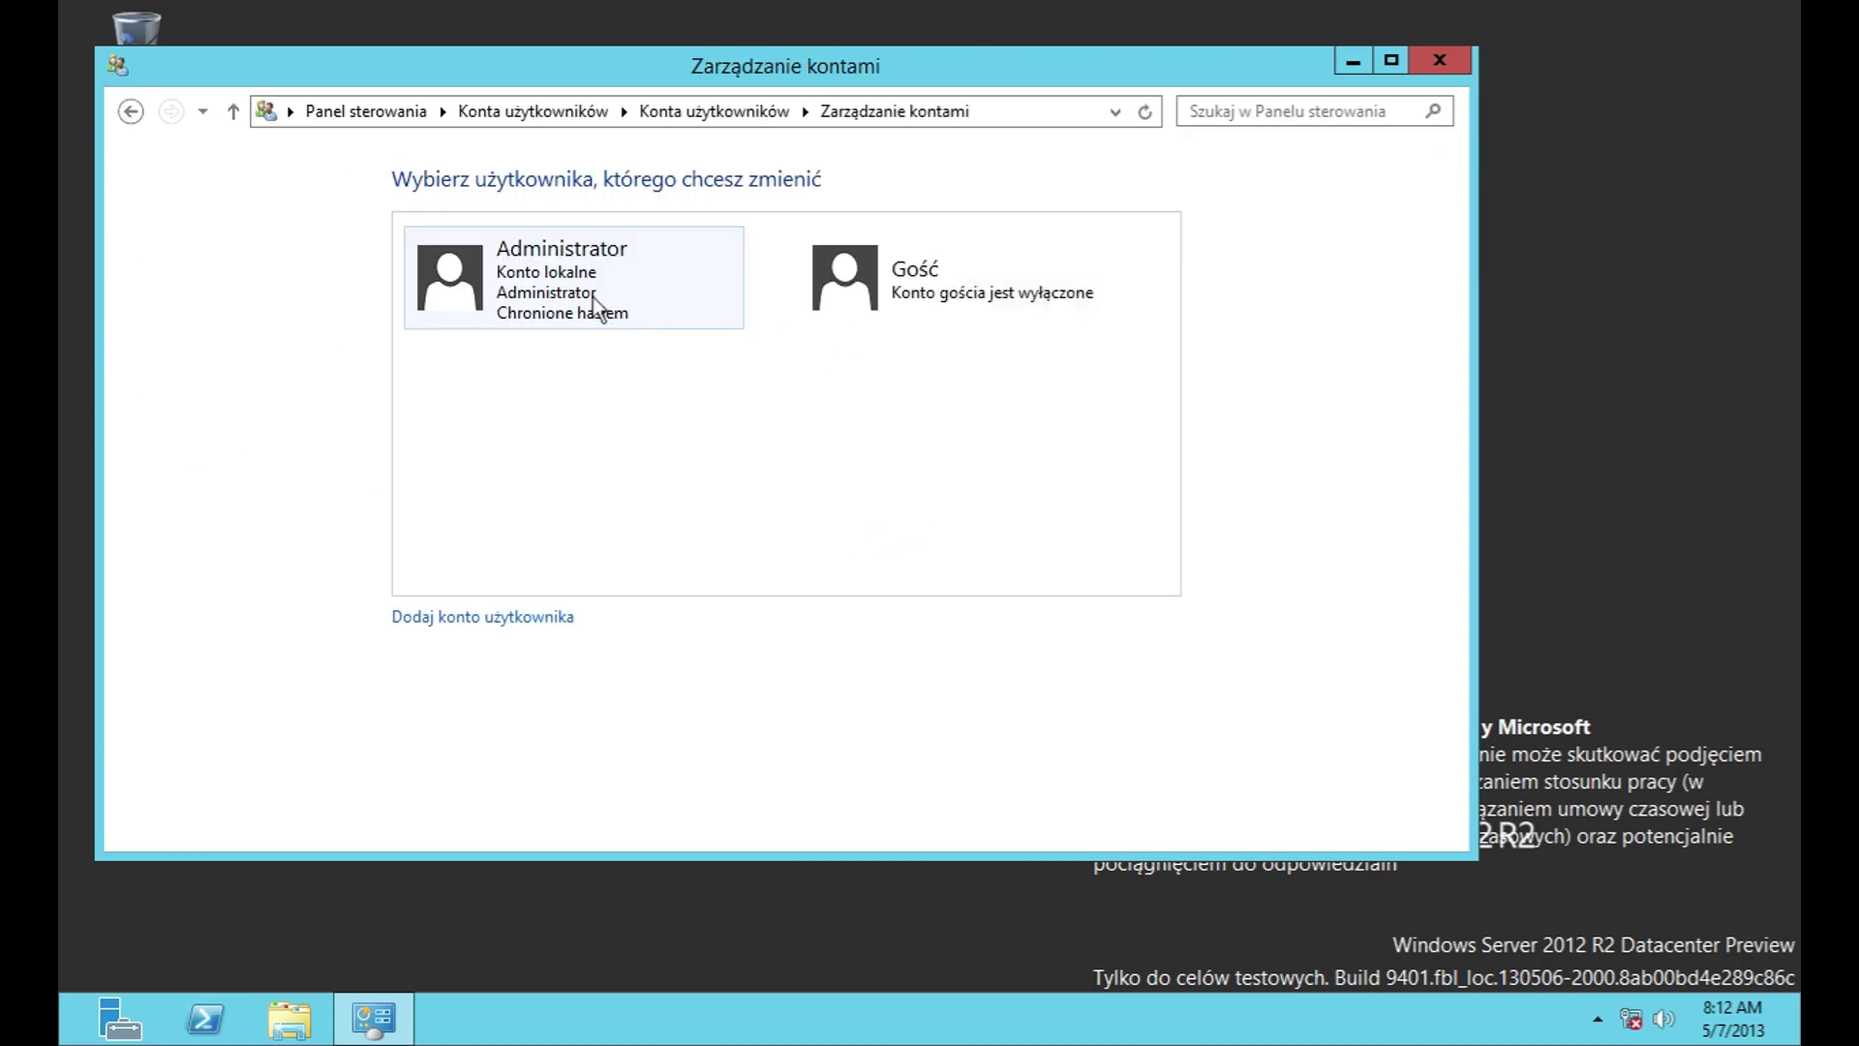
Step: Open the Gość guest account and turn it on
click(870, 298)
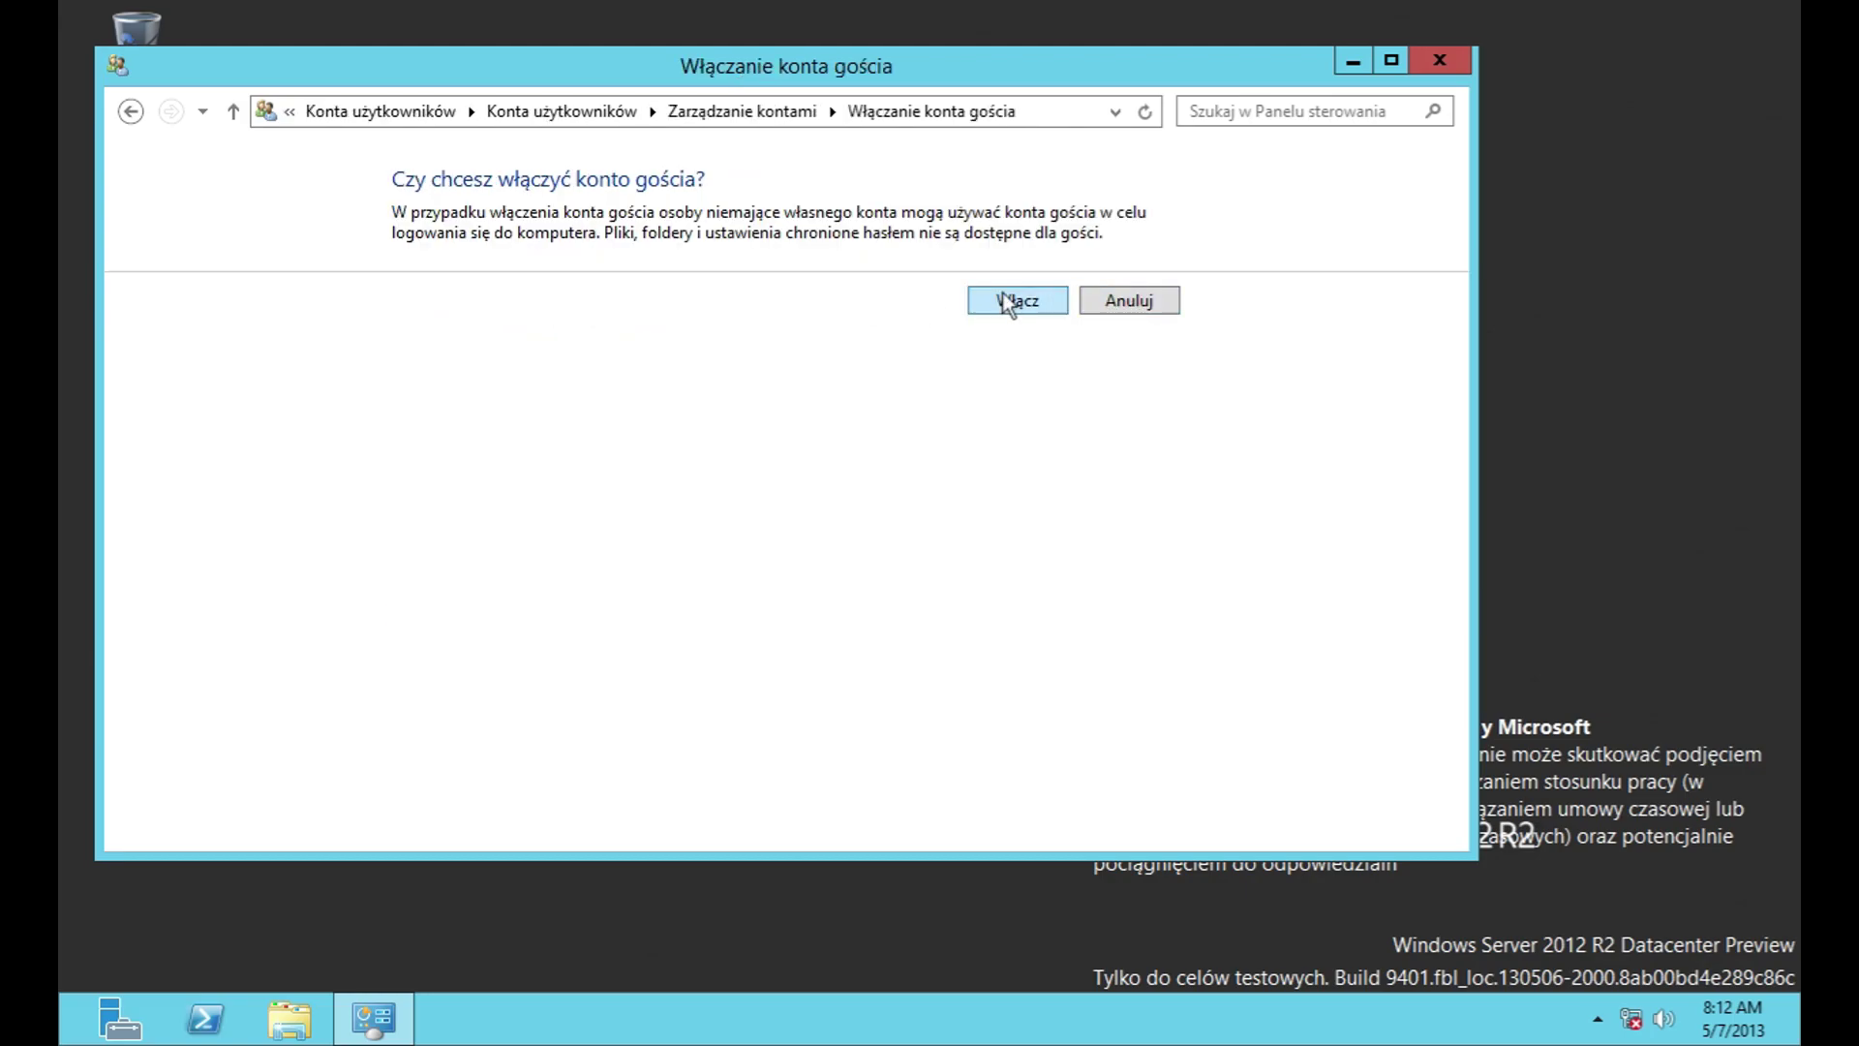
click(1150, 300)
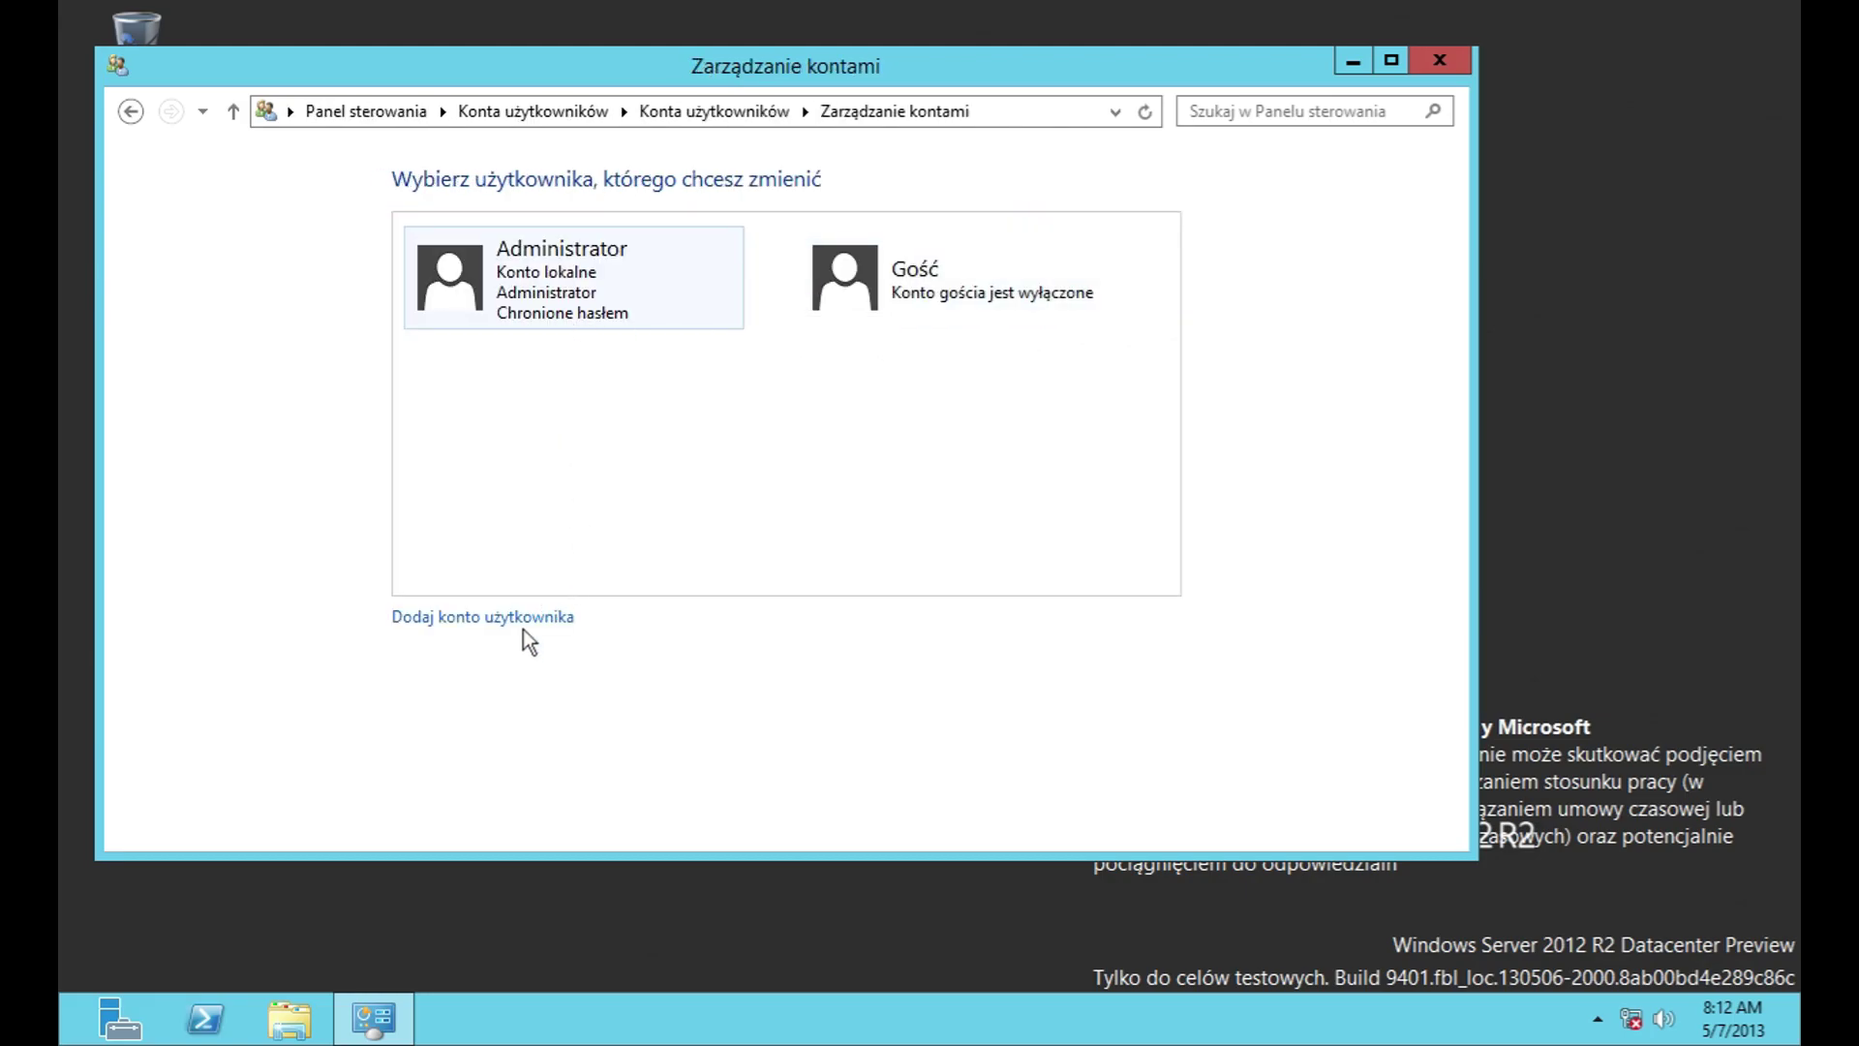
key(alt+Left)
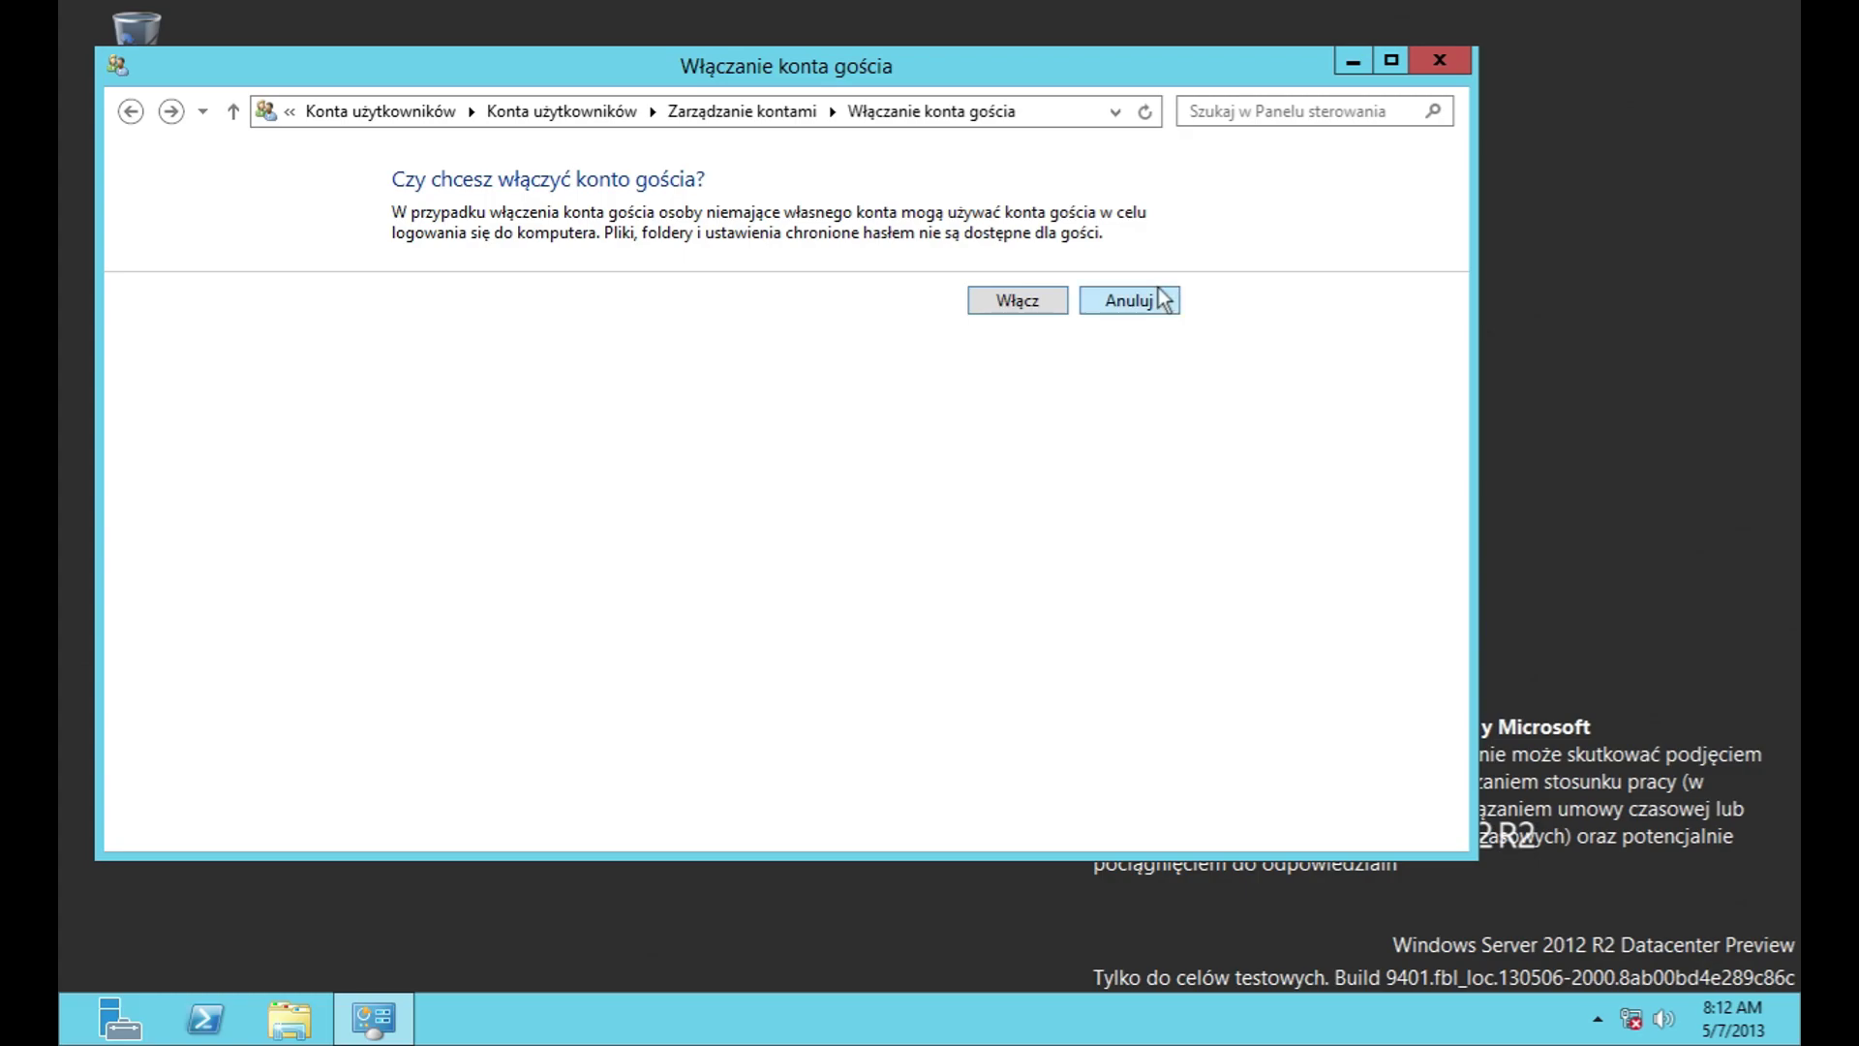
click(1038, 298)
Step: Check the Administrator account's settings, then step back through the previous pages
click(506, 321)
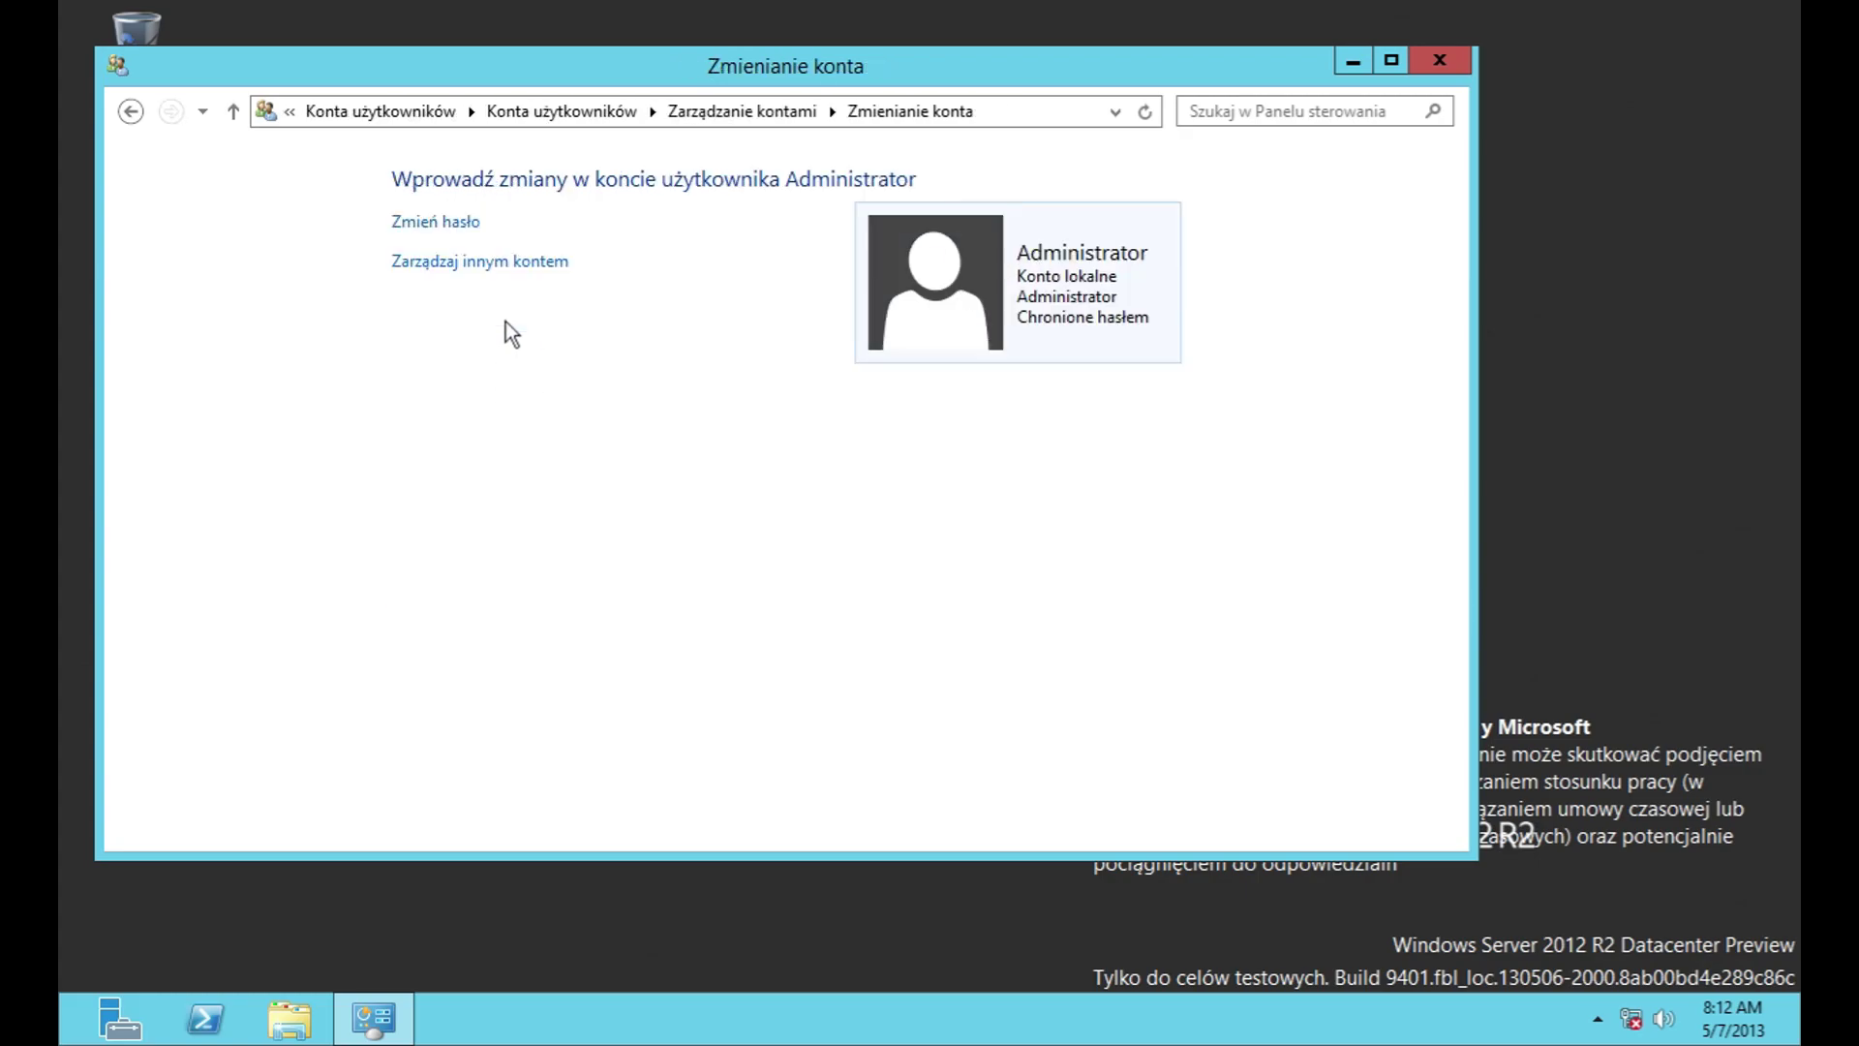
click(467, 261)
click(130, 112)
click(130, 113)
click(130, 112)
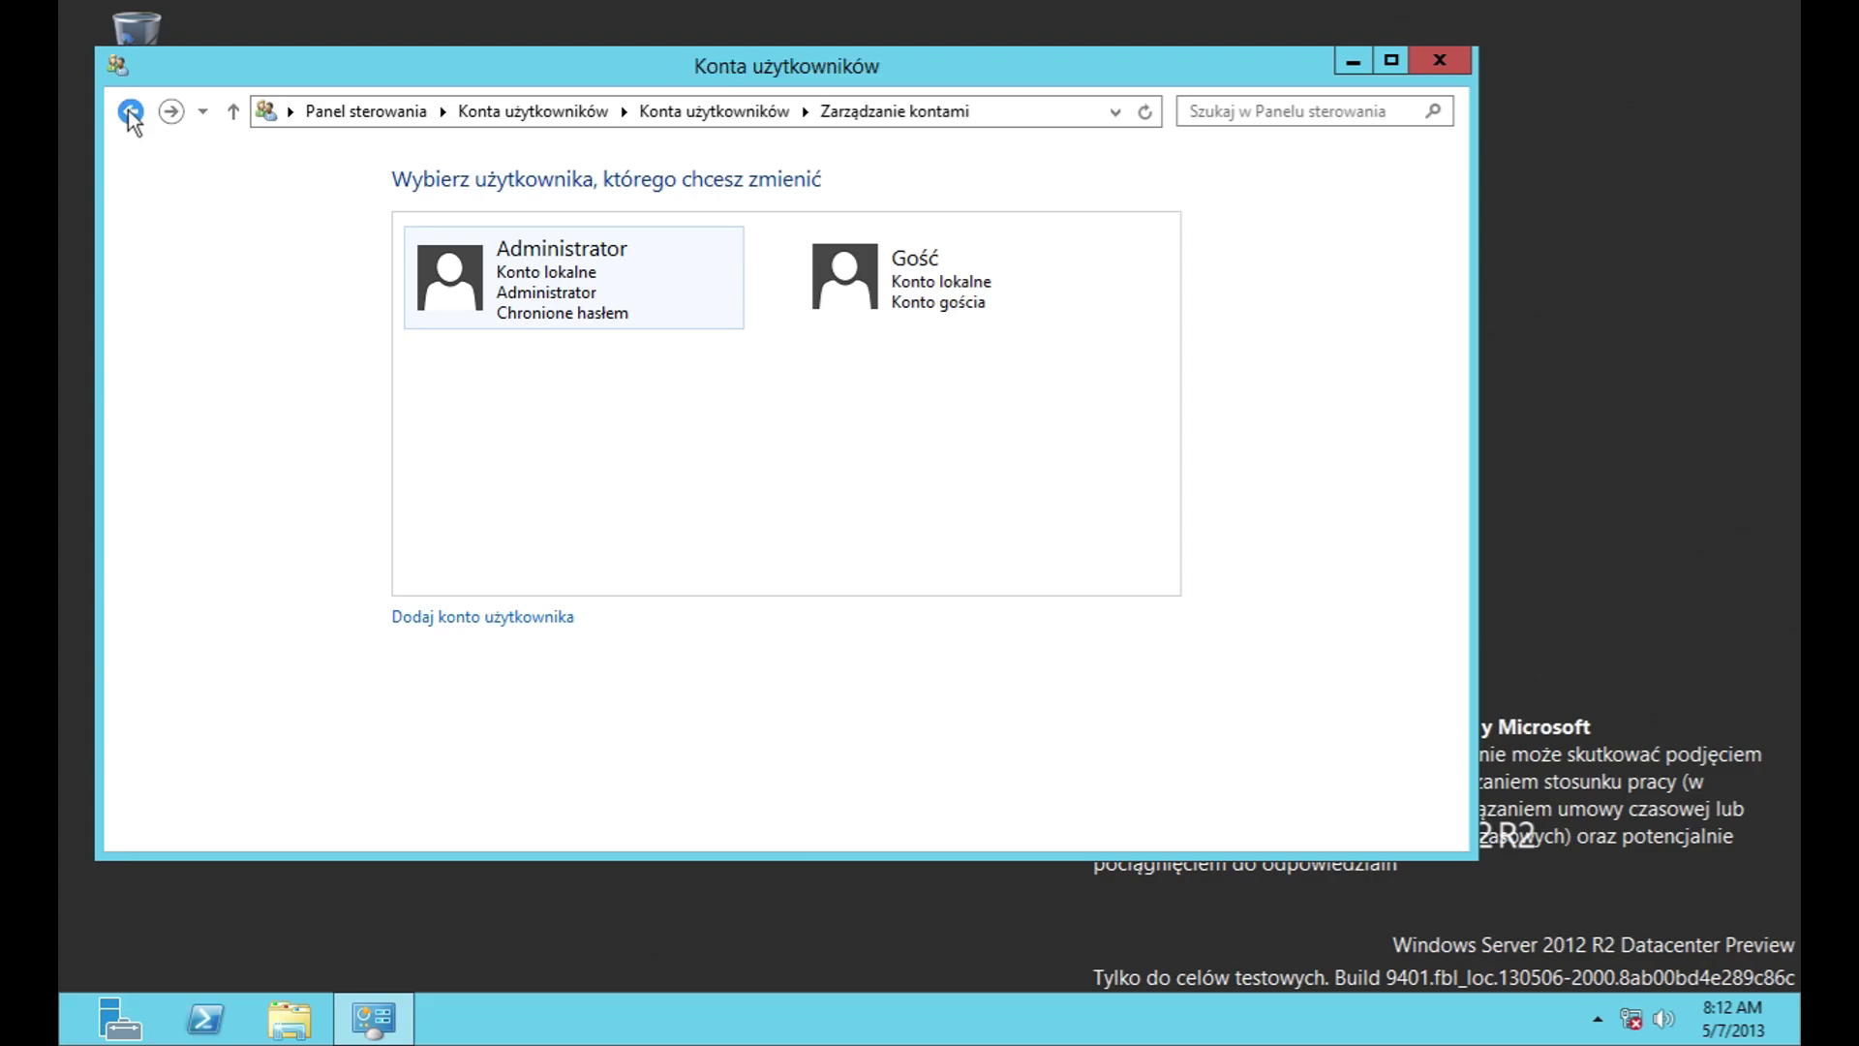
Step: Close UAC settings unchanged, open Credential Manager, and abandon adding a Windows credential
click(581, 329)
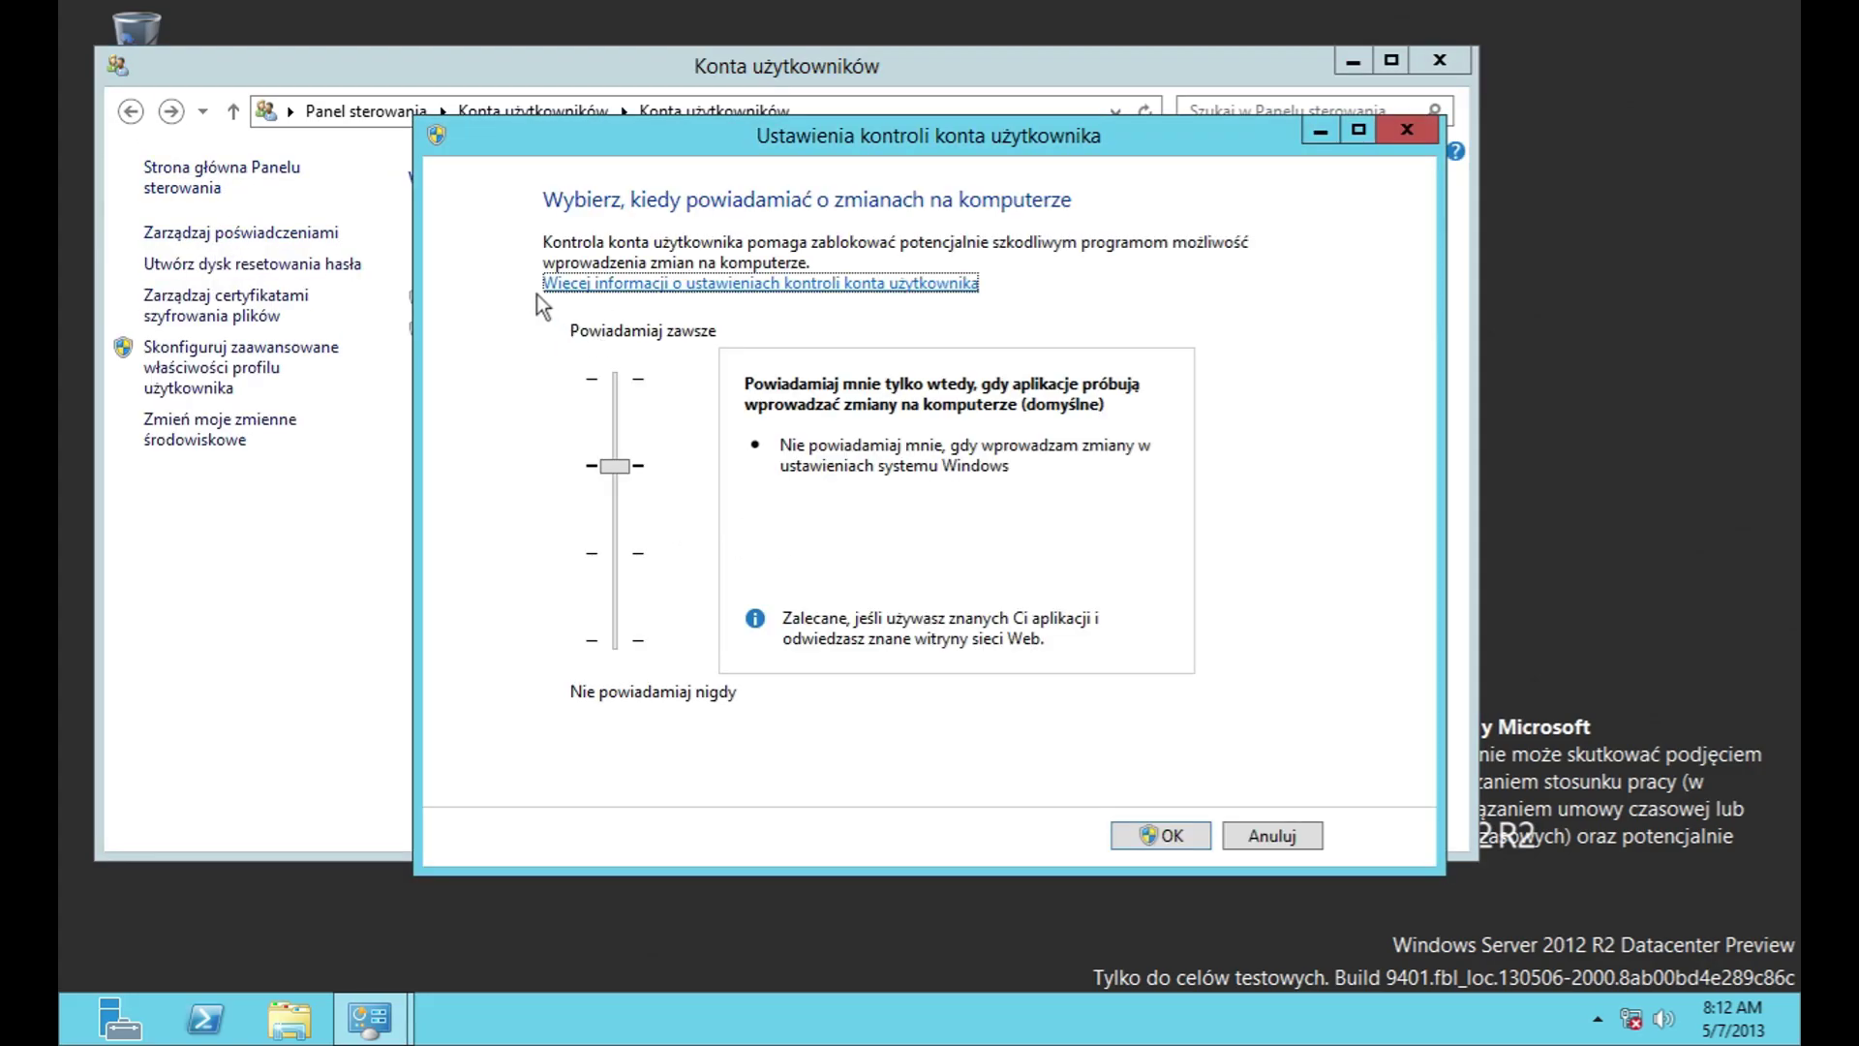
click(1266, 838)
click(283, 234)
click(968, 292)
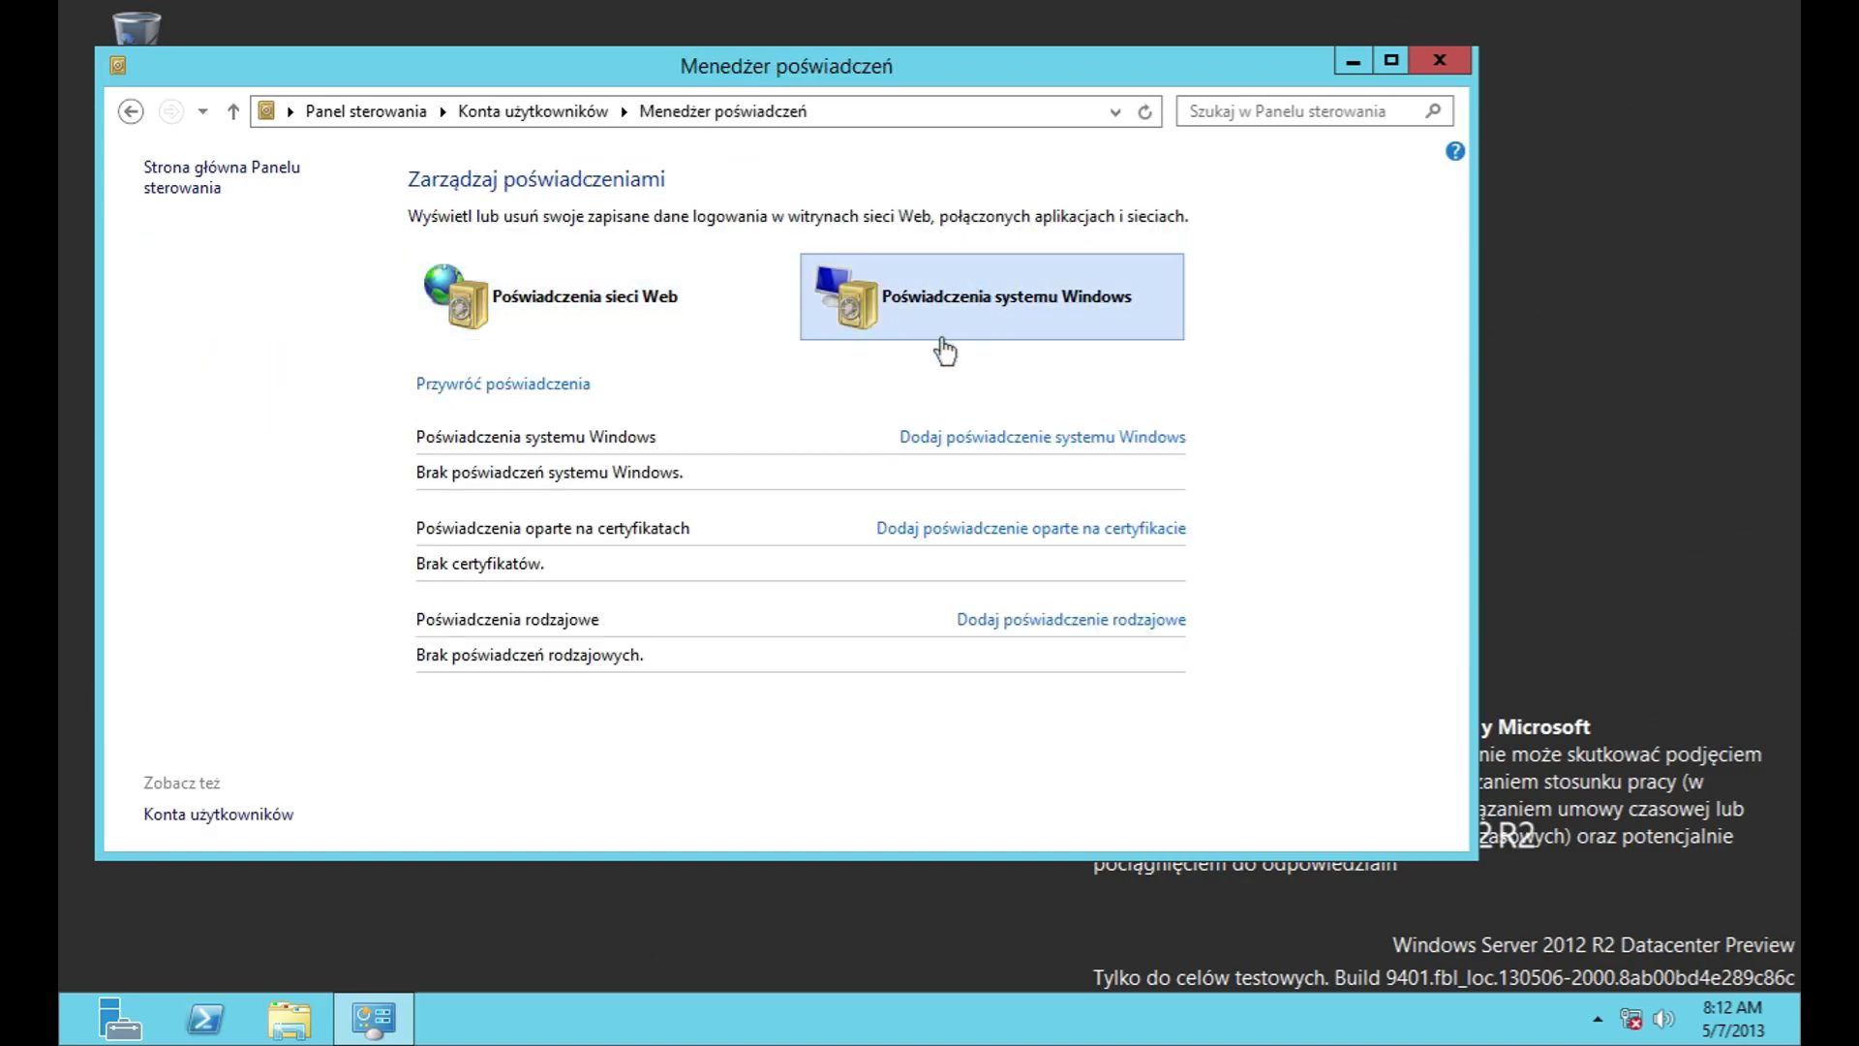
click(1080, 443)
click(1121, 451)
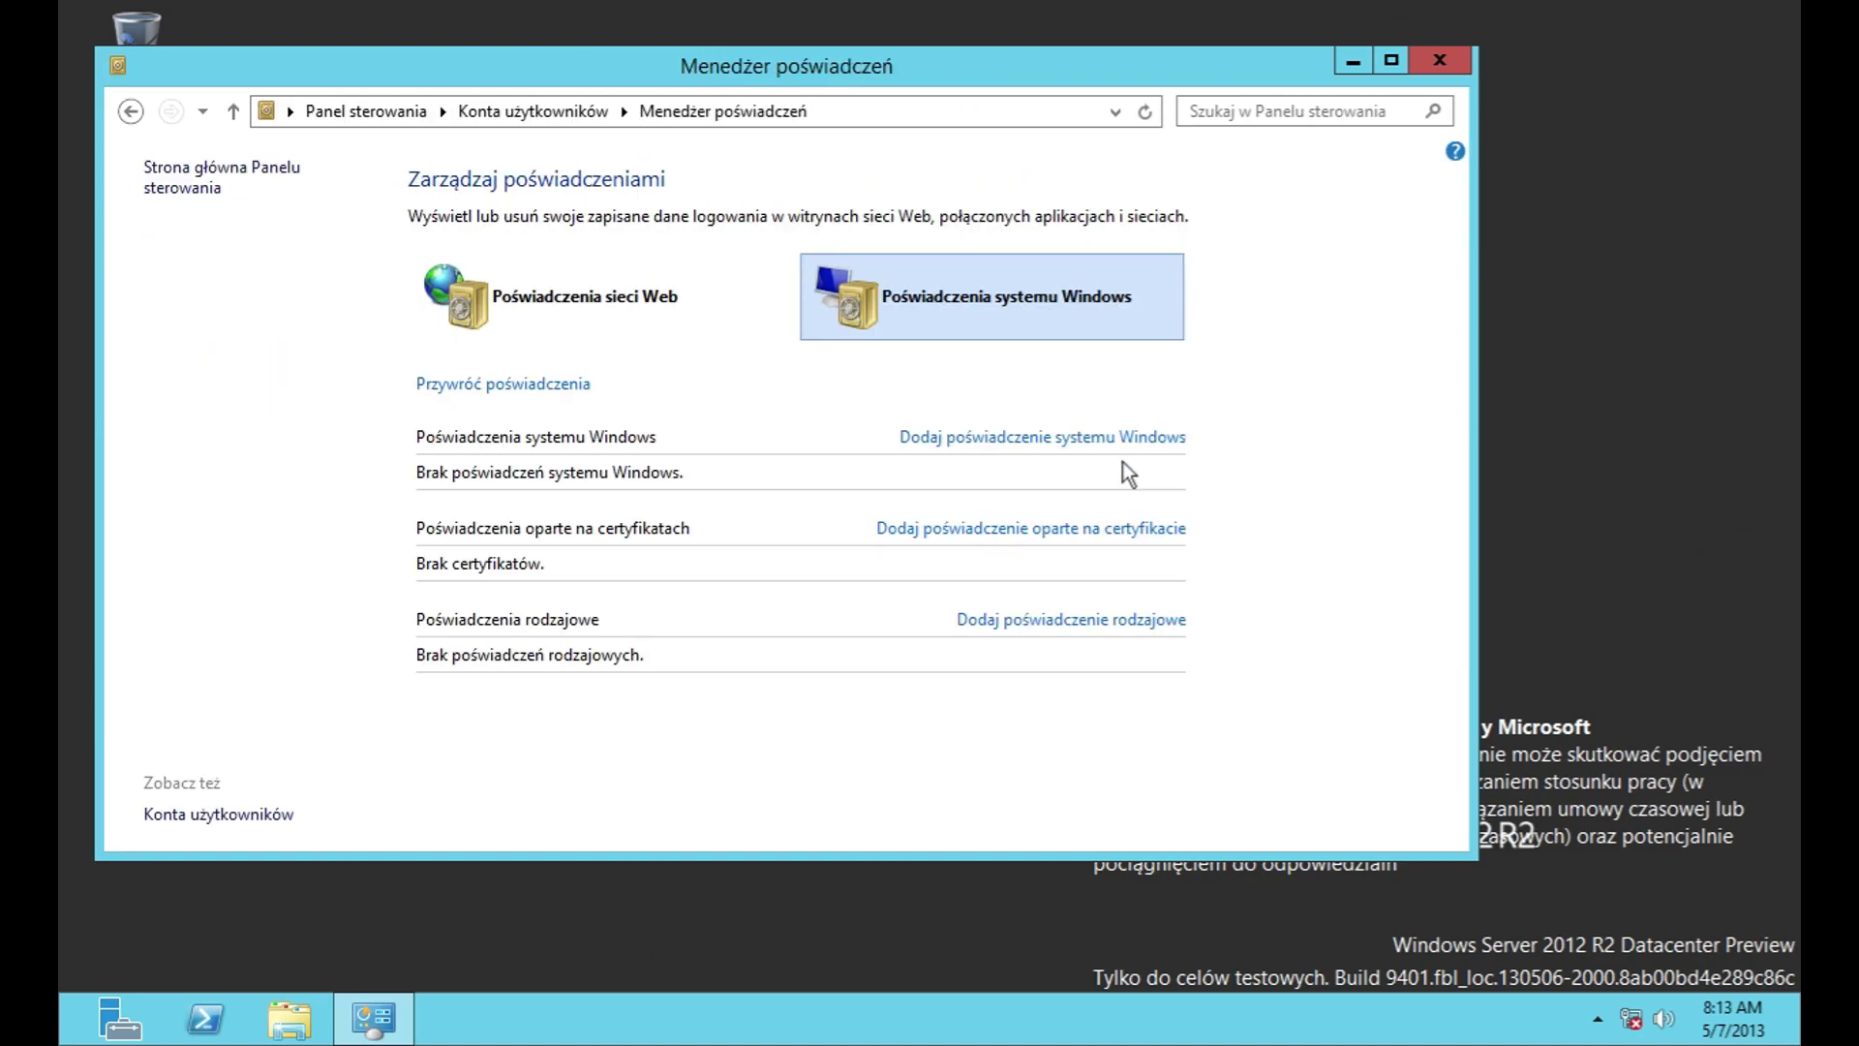
Step: From a certificate-based credential, open certmgr, view its About box and Osobisty store, then close it
click(1082, 527)
click(607, 269)
click(109, 59)
mouse_move(285, 58)
click(426, 183)
click(697, 432)
double_click(409, 156)
click(888, 17)
Step: Reopen and close certmgr, abandon the certificate and generic credentials, then show Web credentials
click(1051, 527)
click(596, 268)
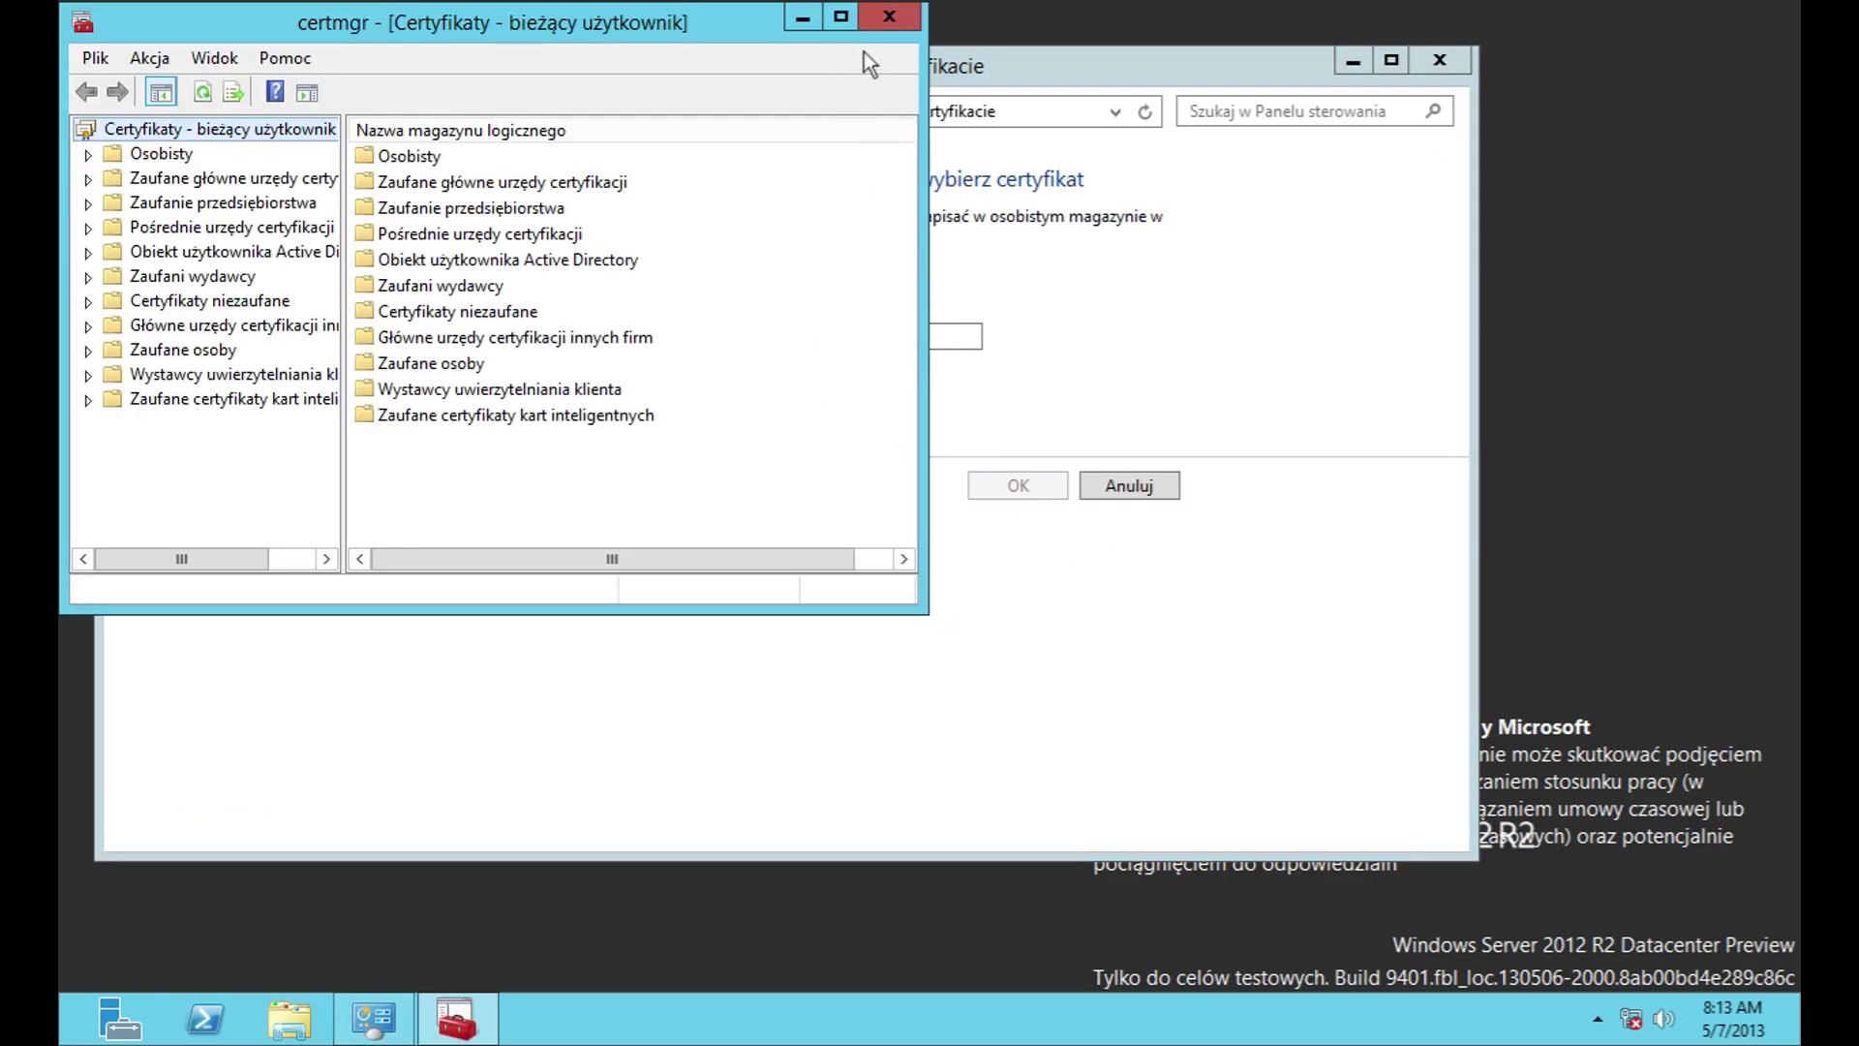
click(889, 16)
click(1148, 484)
click(1067, 619)
click(1122, 438)
click(581, 295)
click(221, 174)
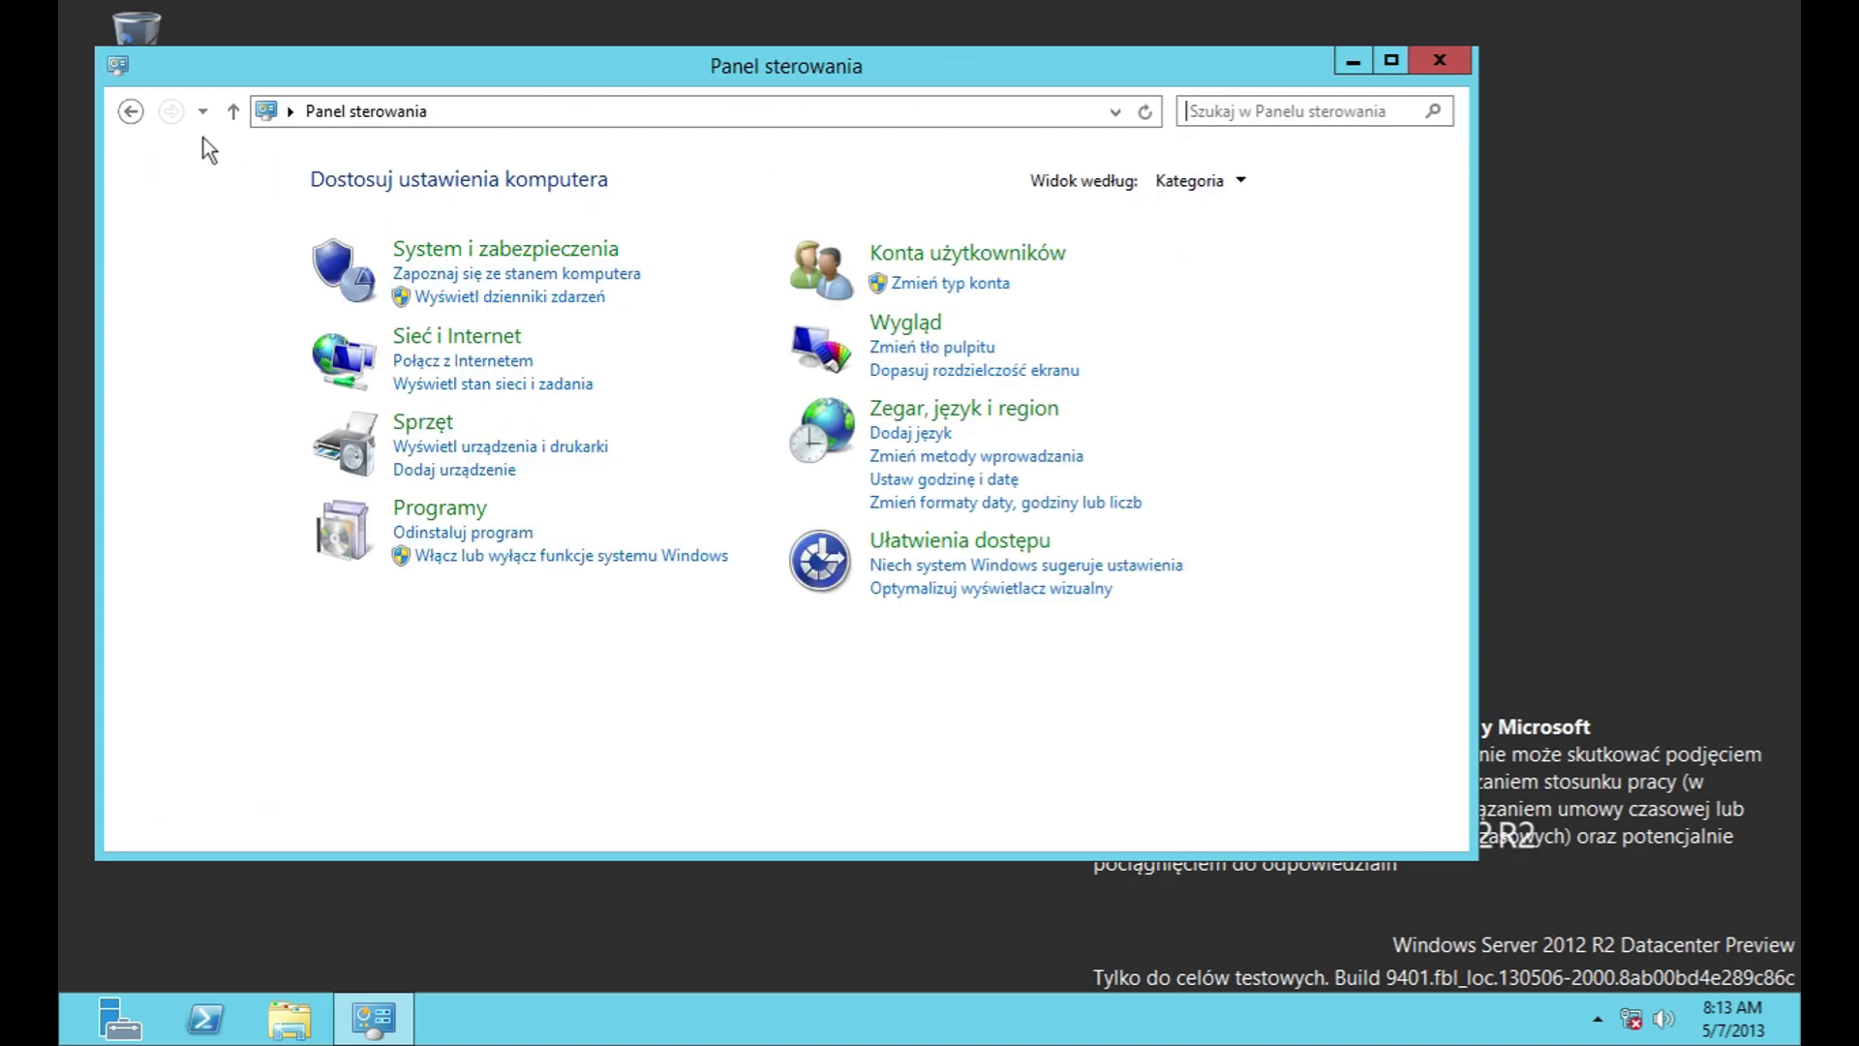
click(992, 256)
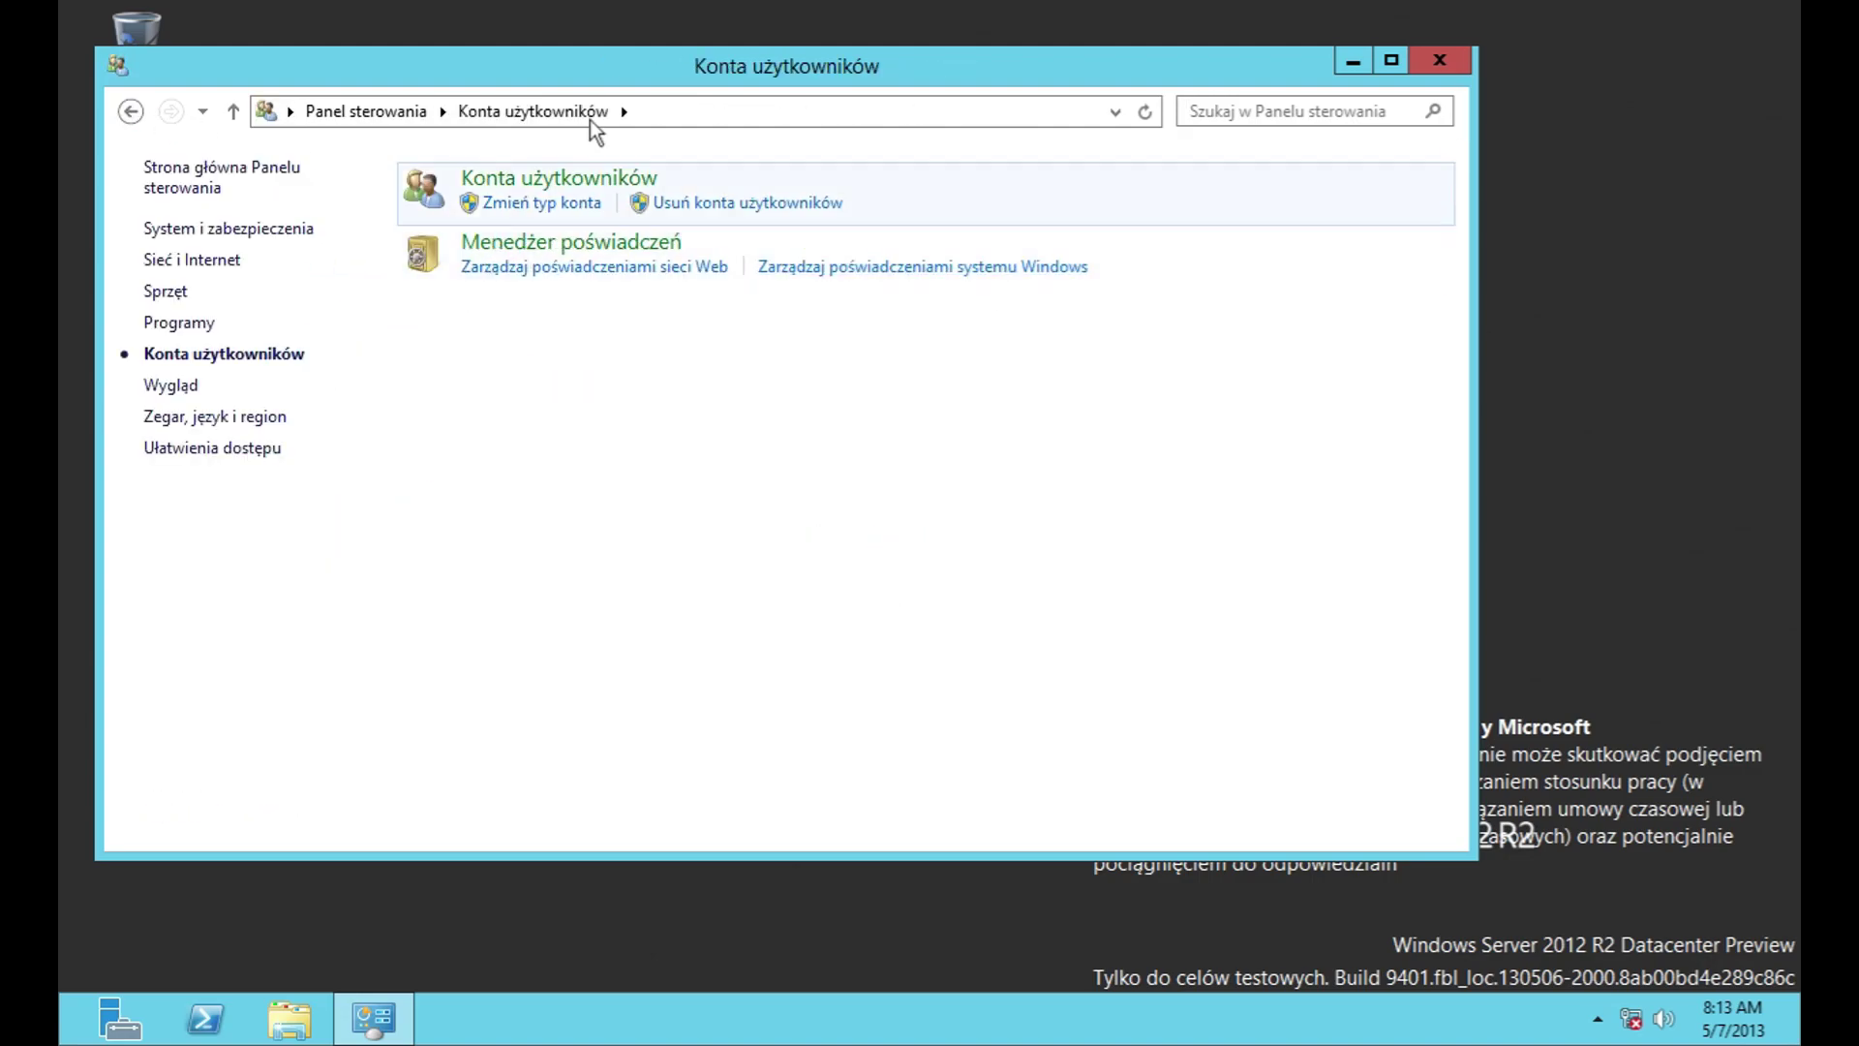
click(544, 183)
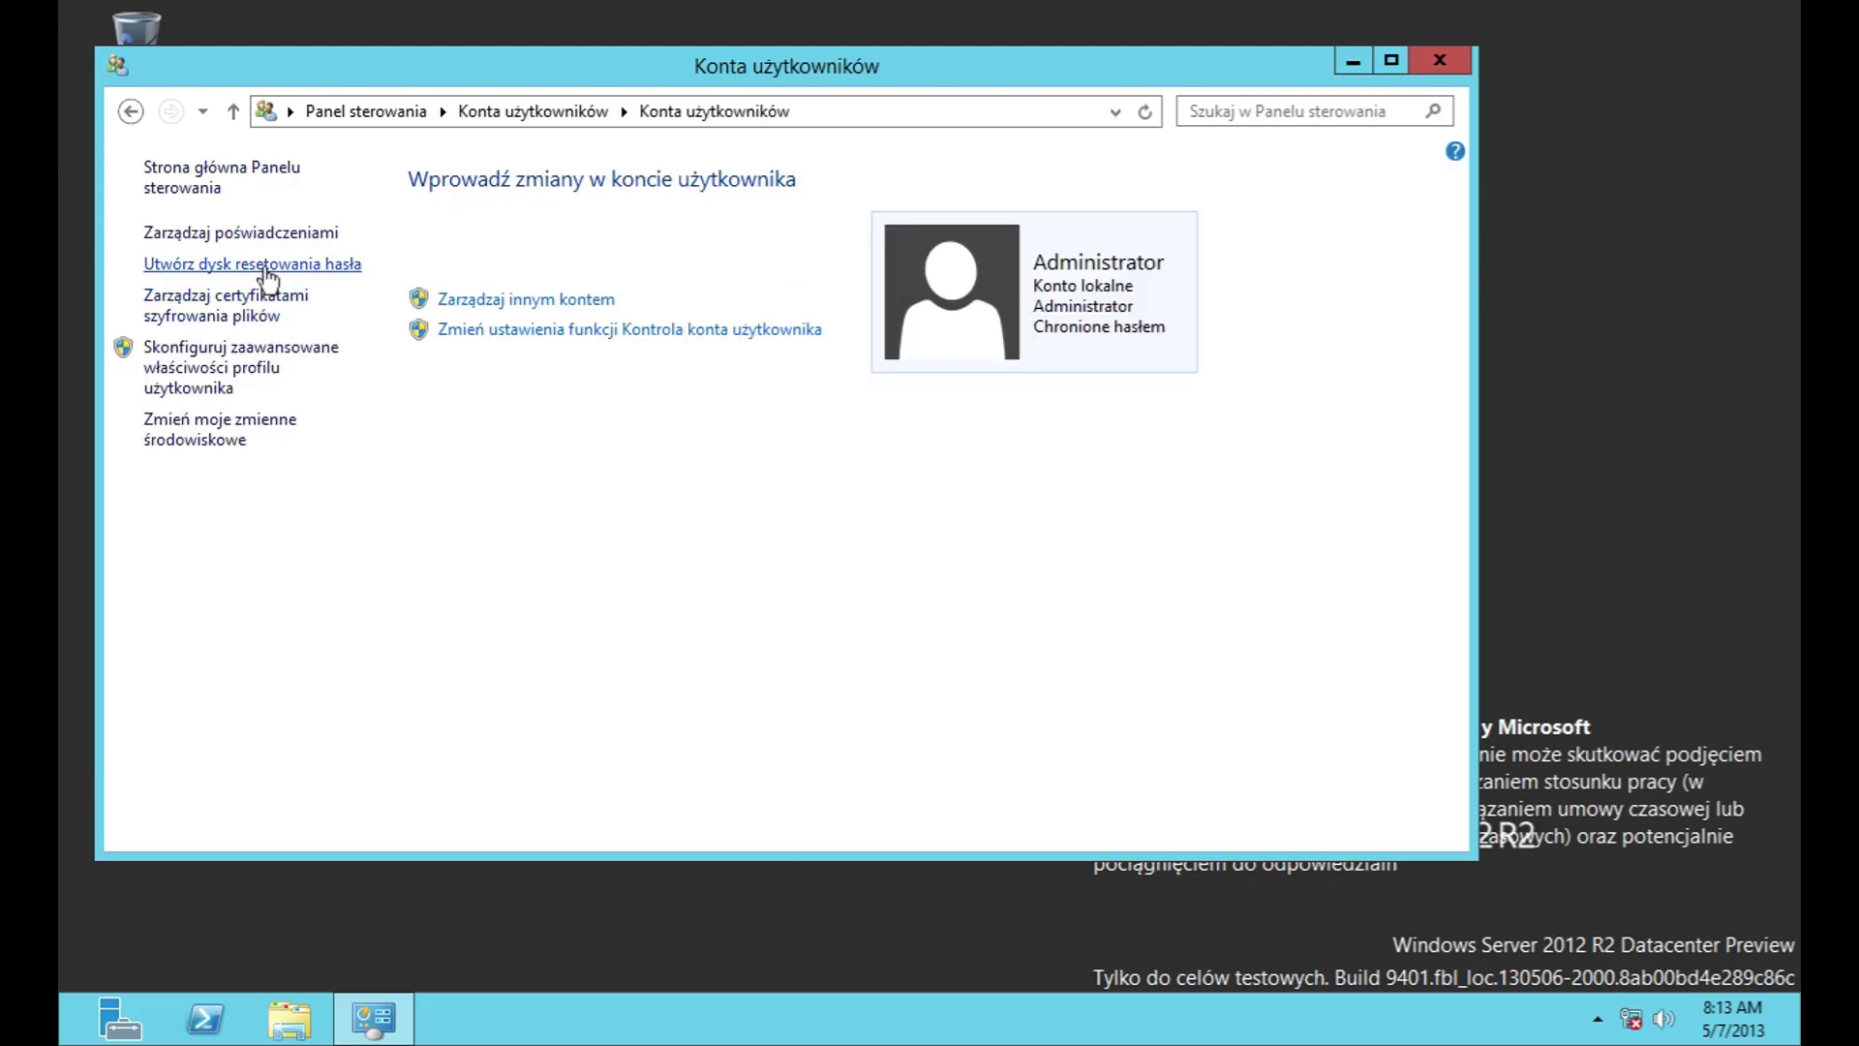
click(262, 266)
click(1180, 624)
click(199, 314)
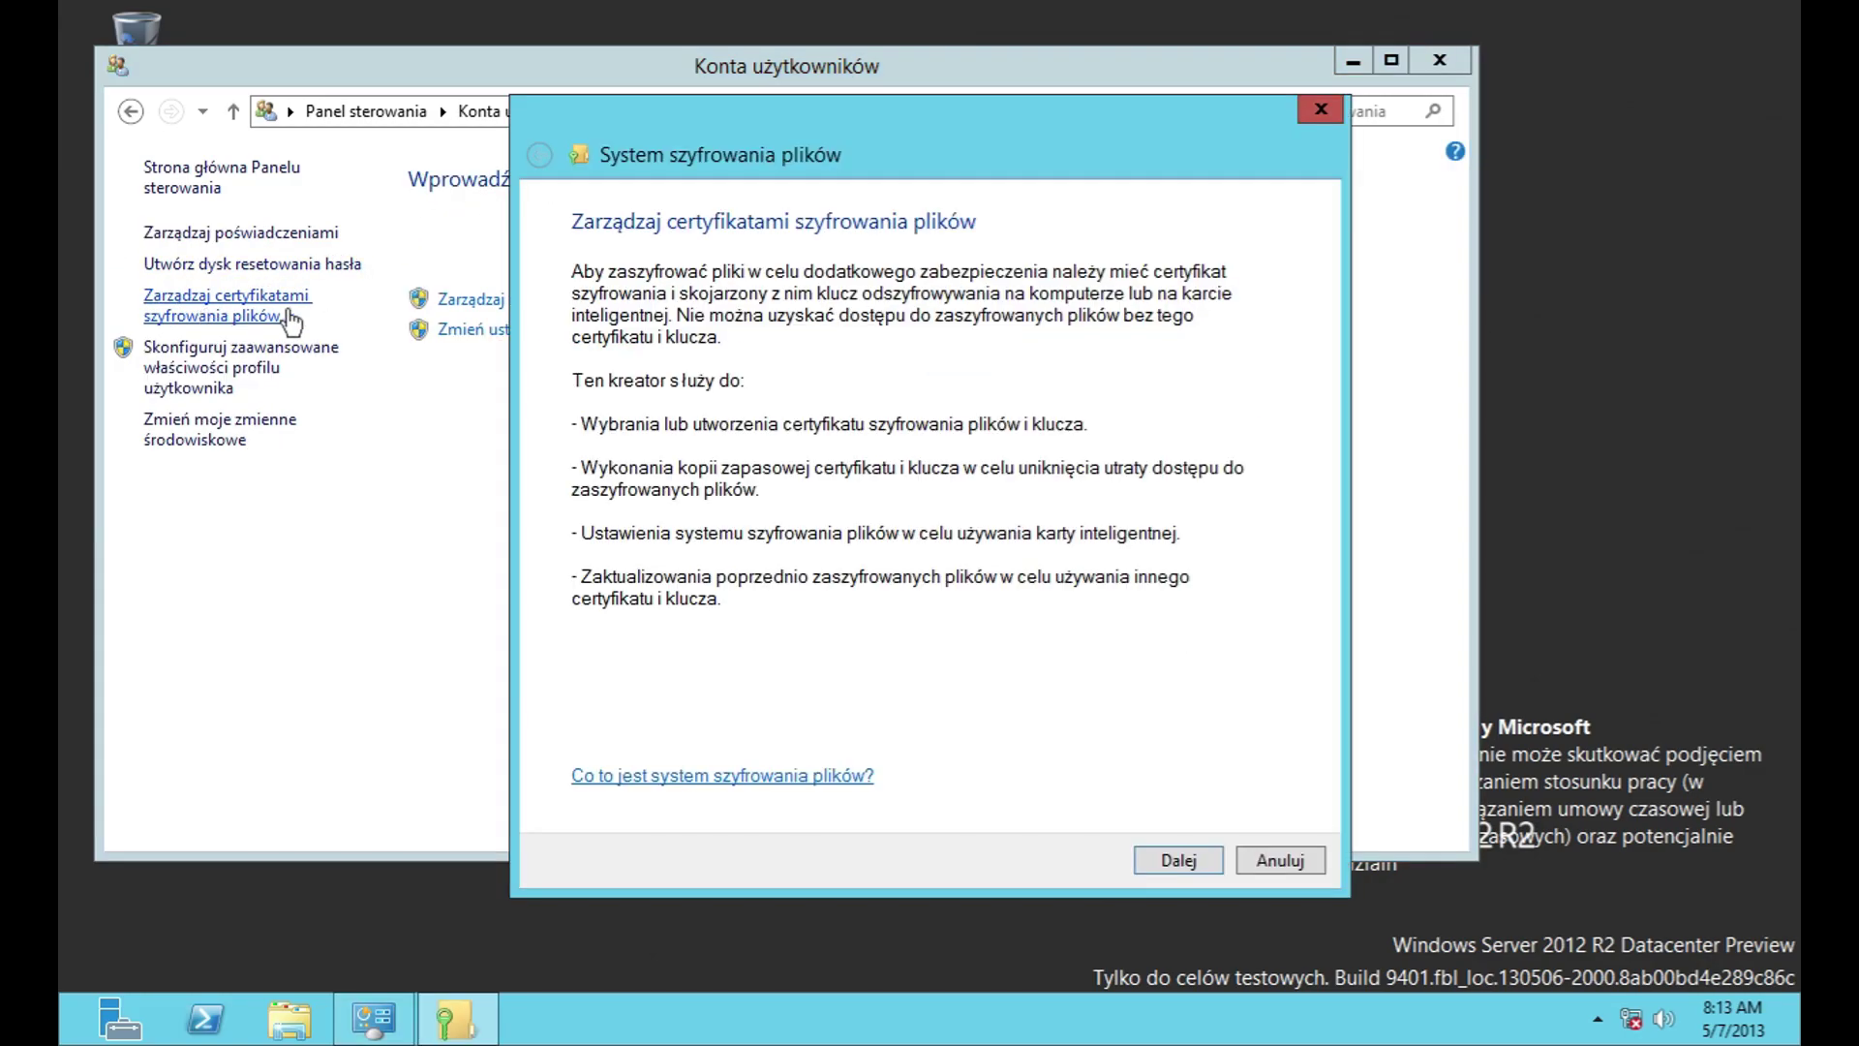
click(1178, 860)
drag(678, 558, 959, 540)
click(1280, 860)
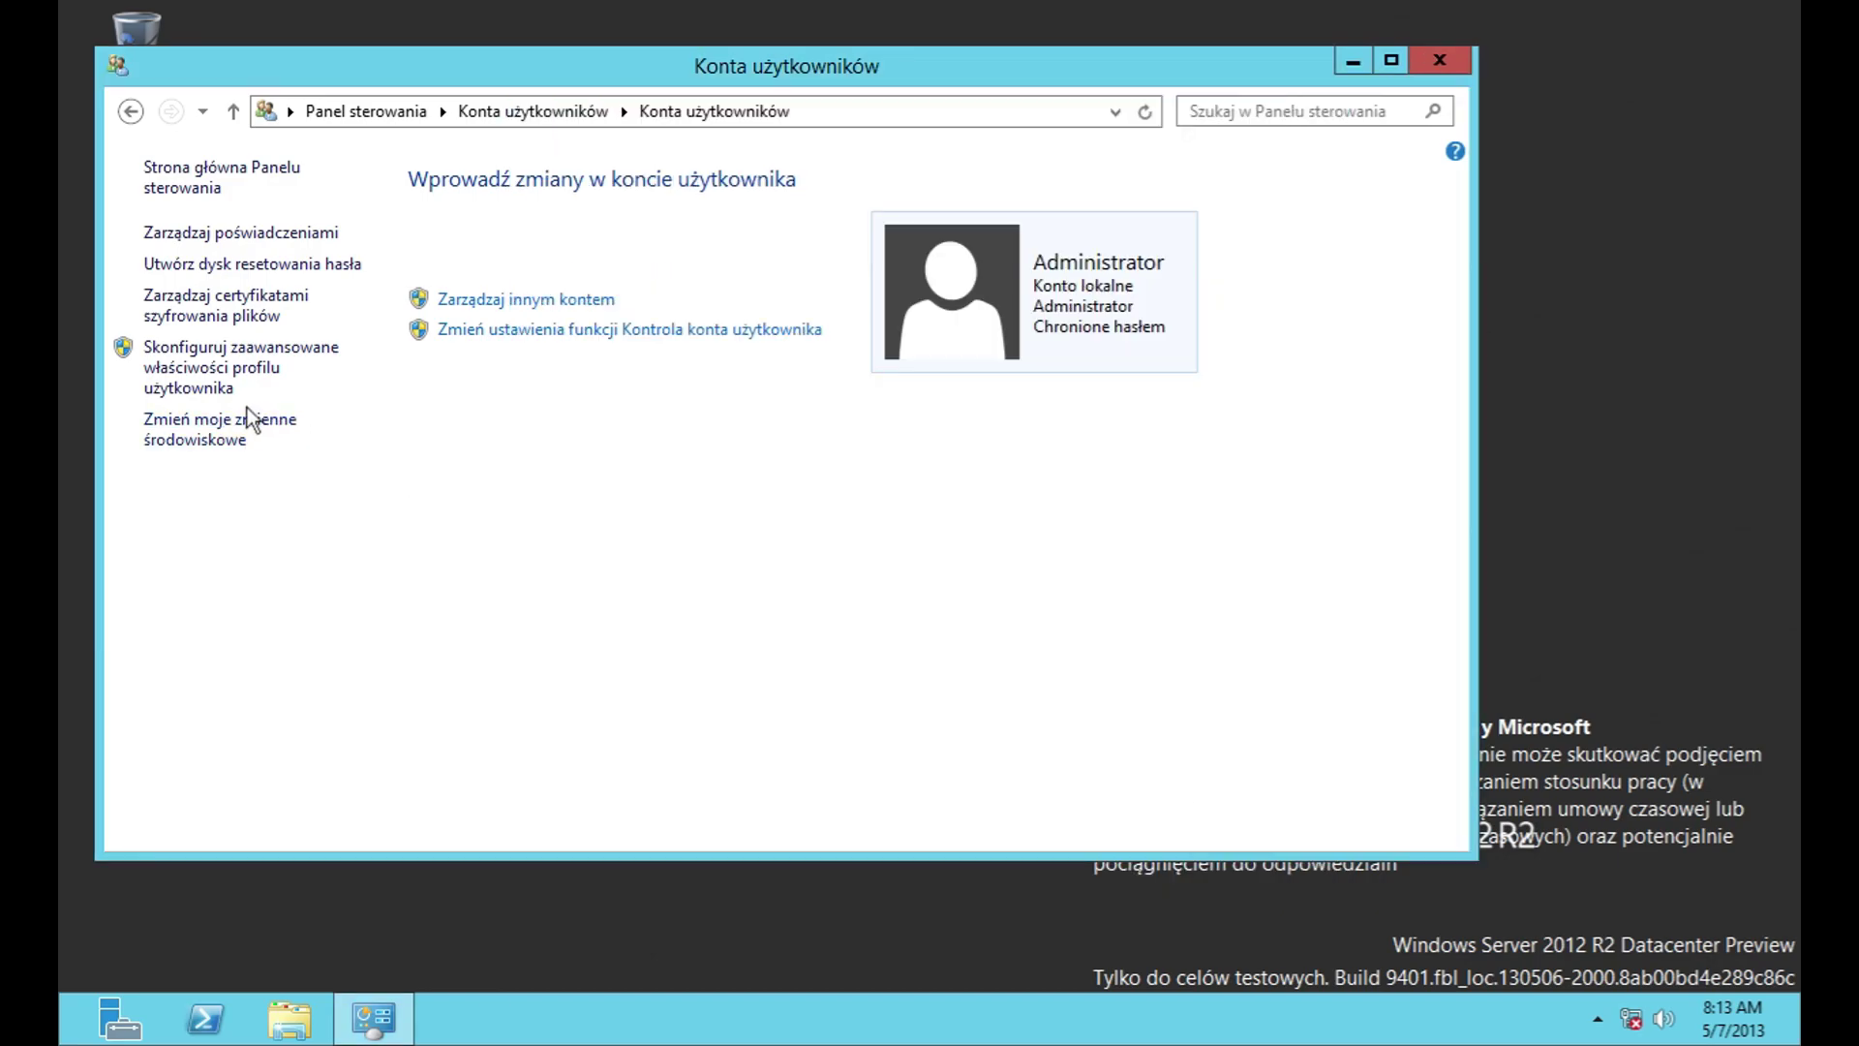
click(232, 373)
click(693, 597)
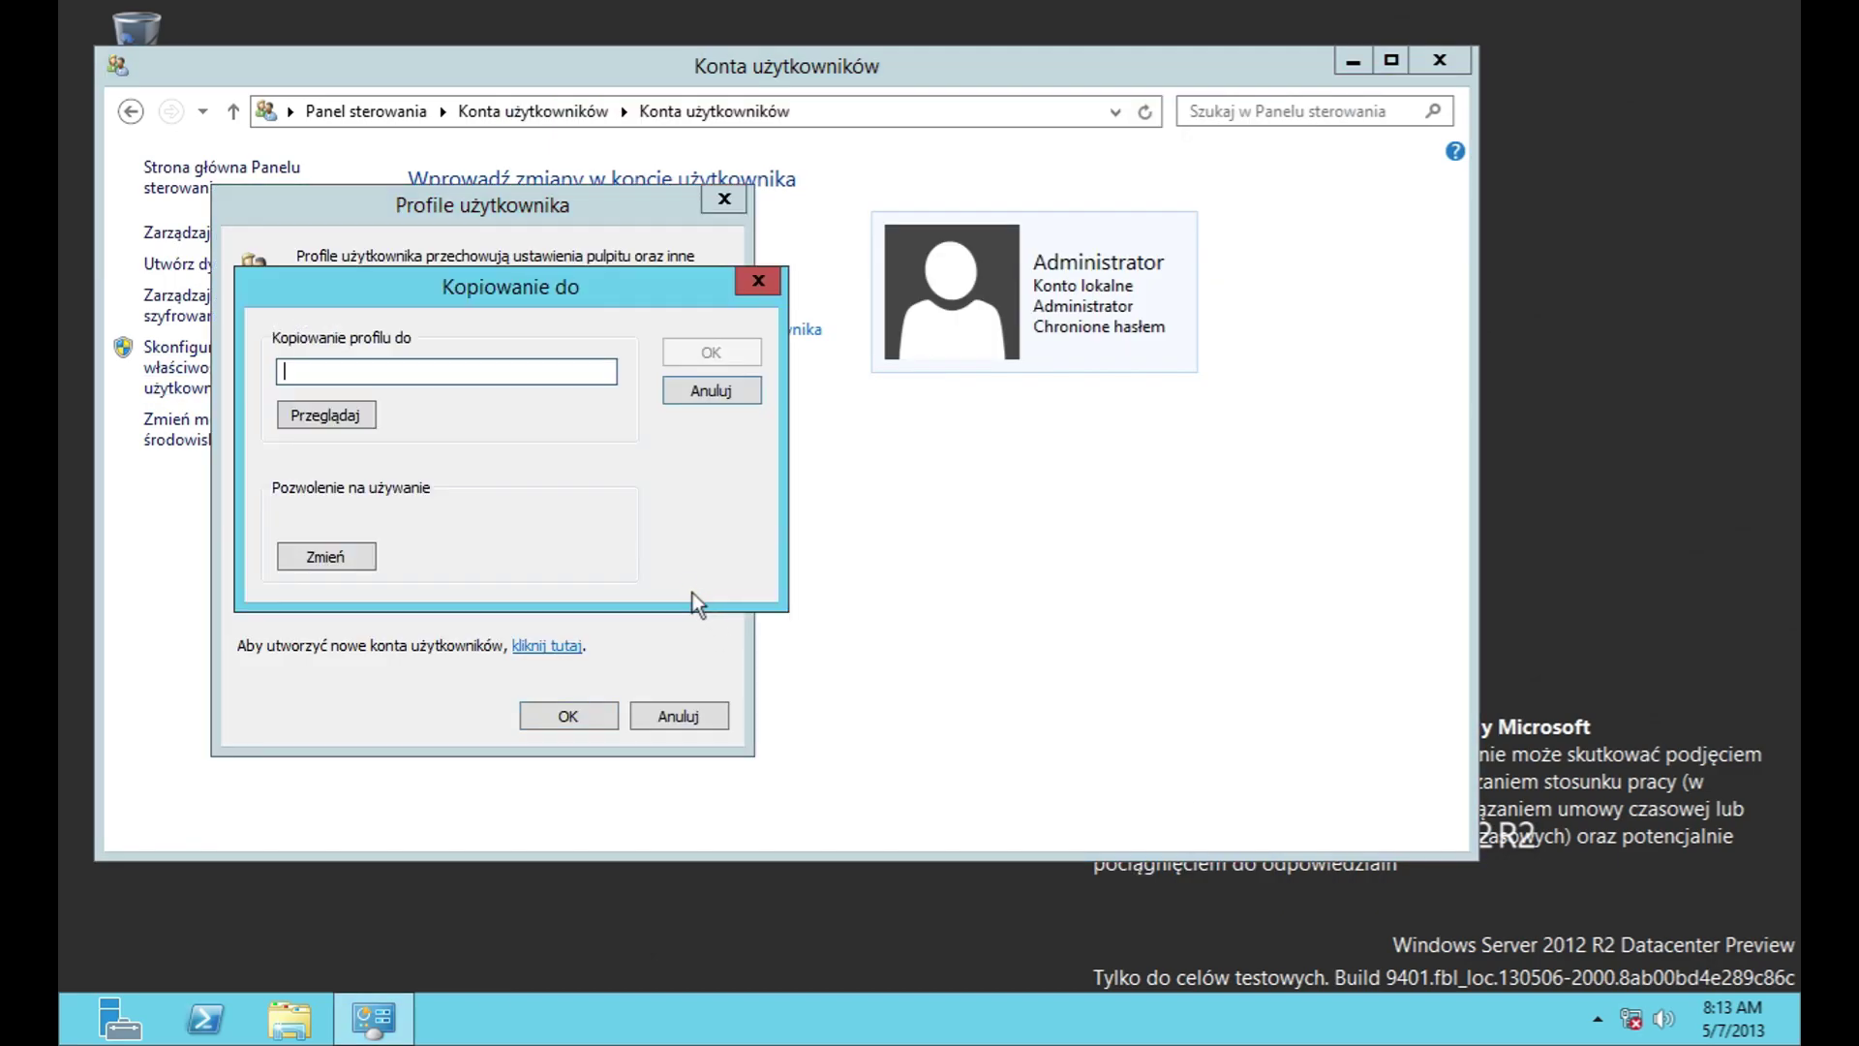
click(364, 413)
click(1090, 683)
click(329, 560)
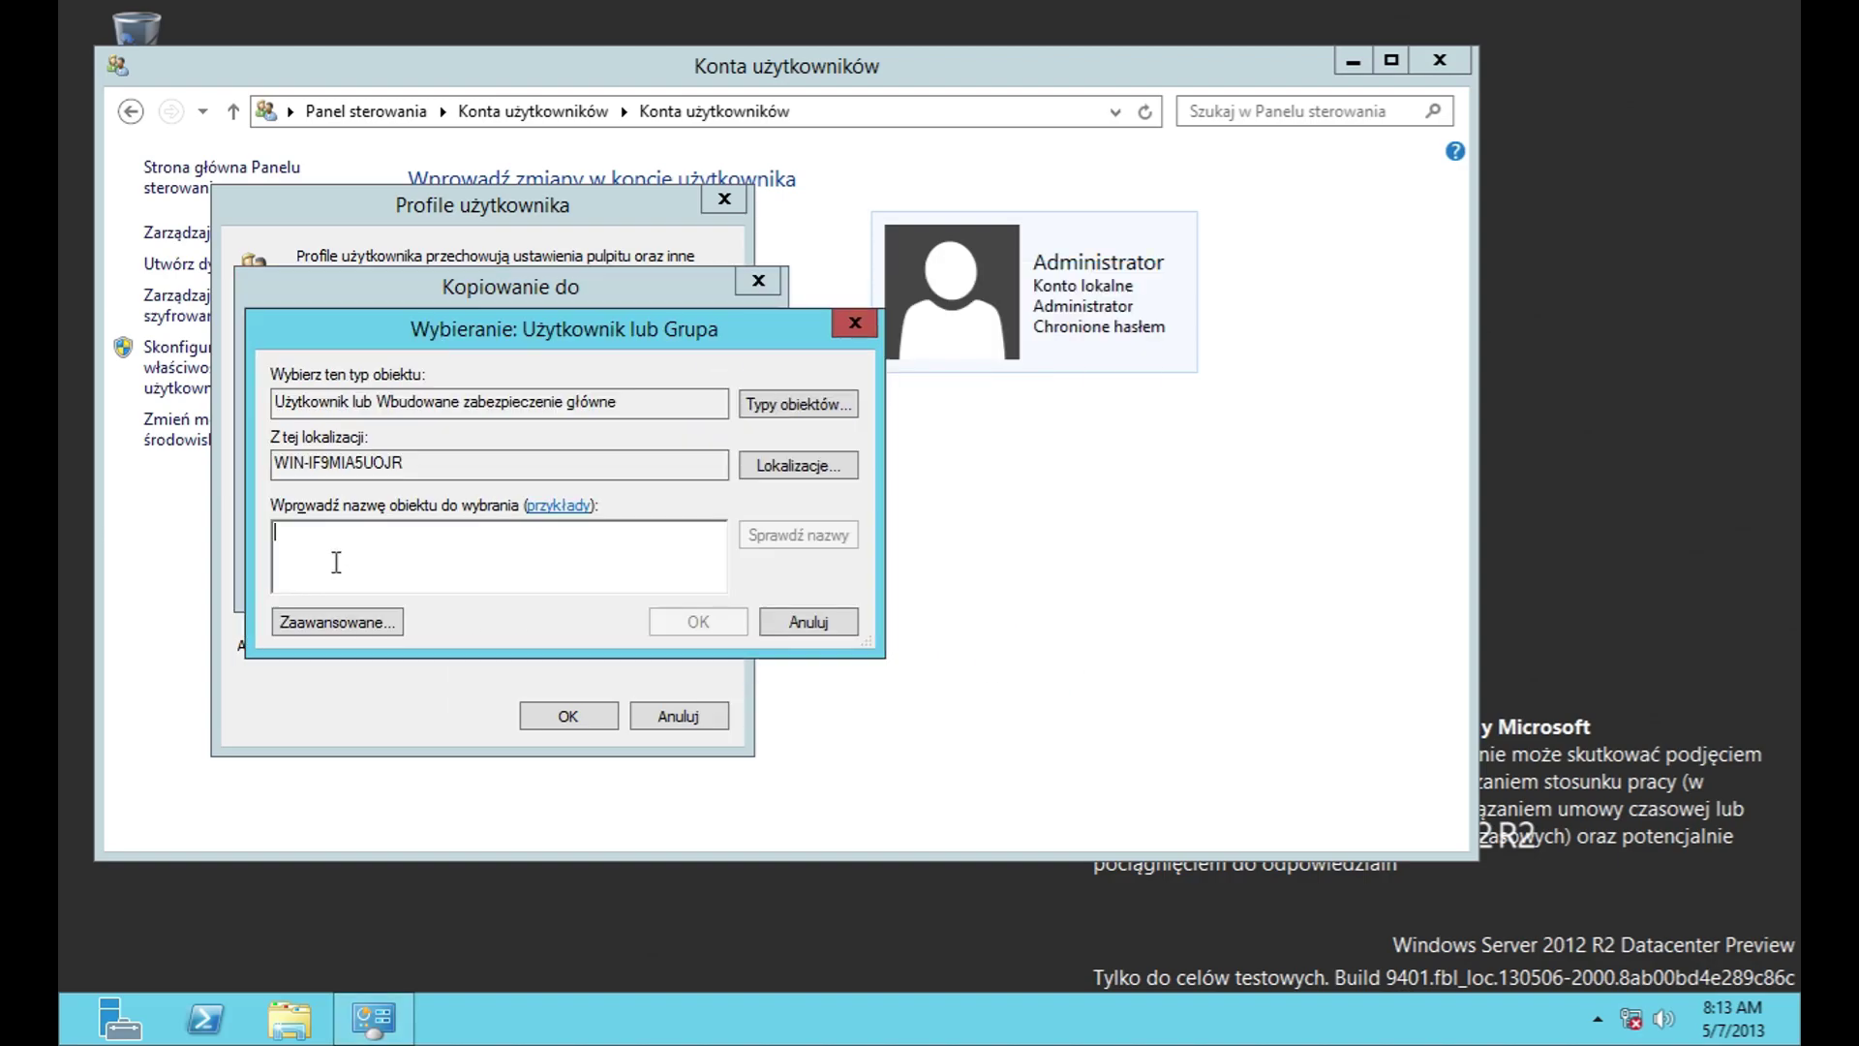
click(852, 629)
click(697, 401)
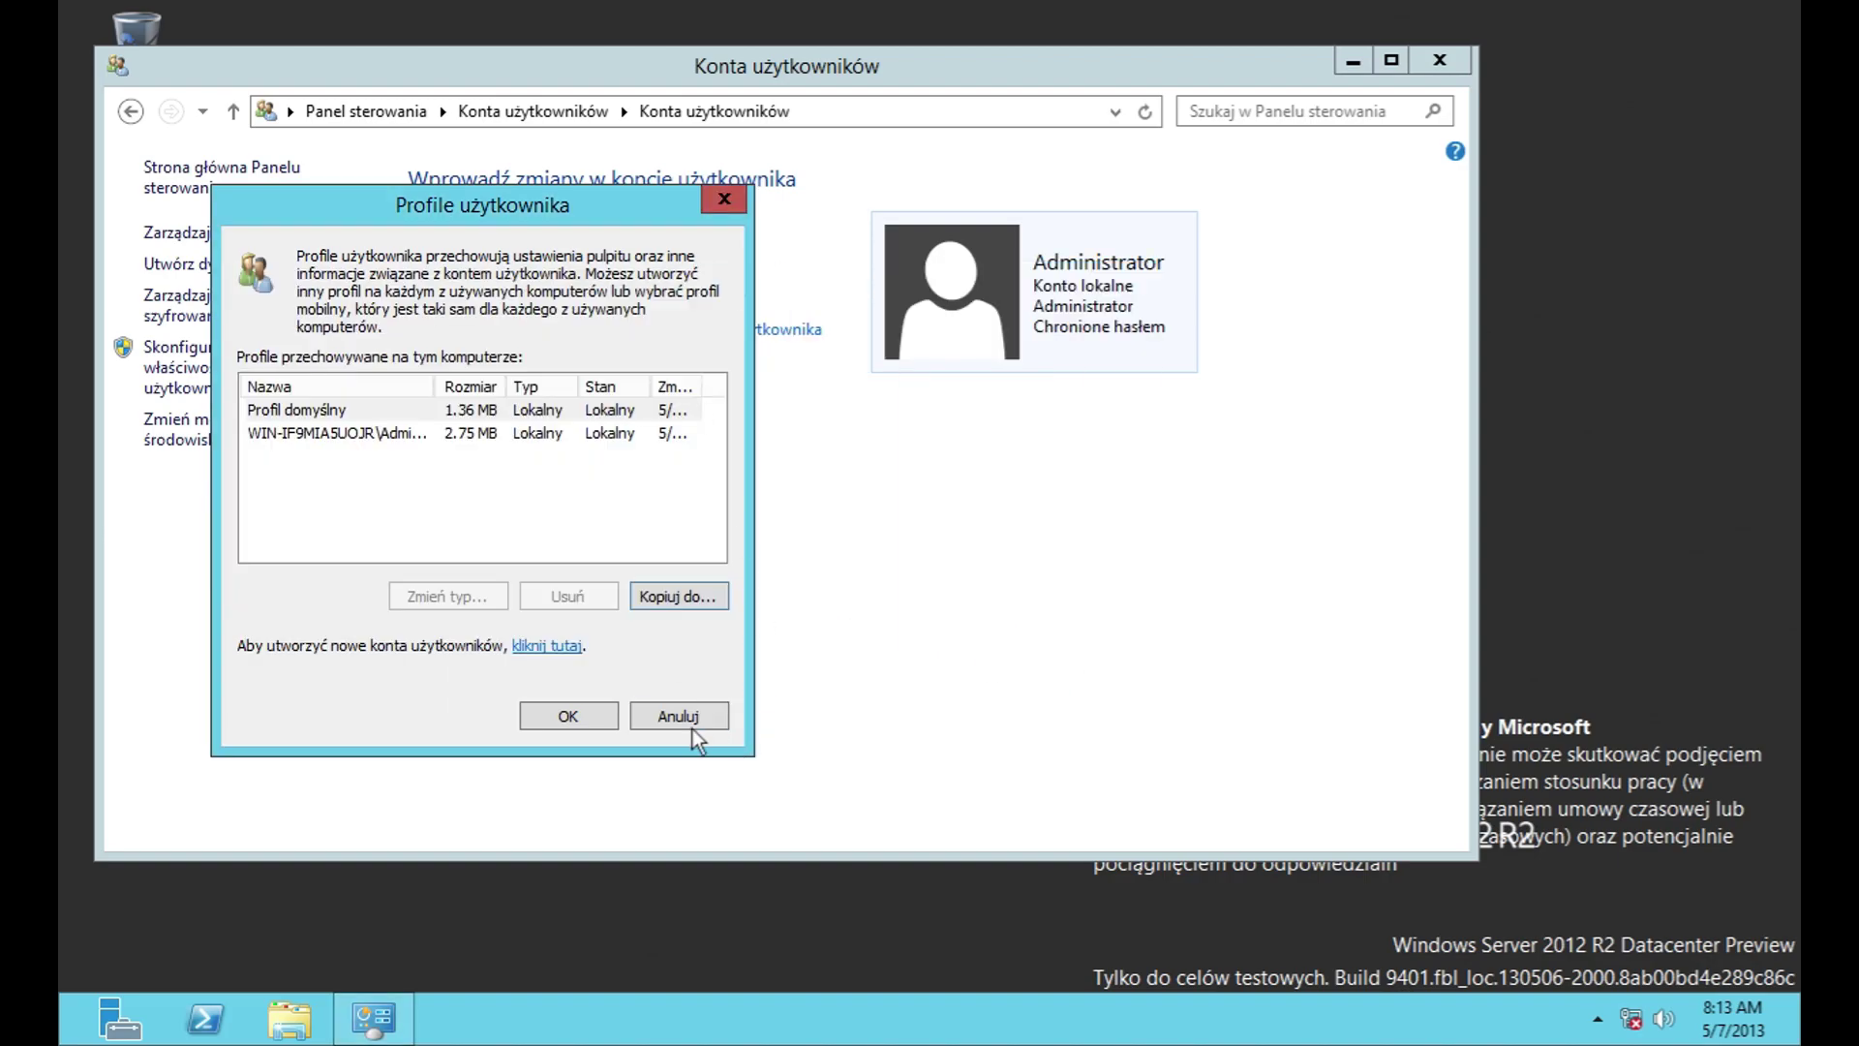
click(681, 717)
click(221, 435)
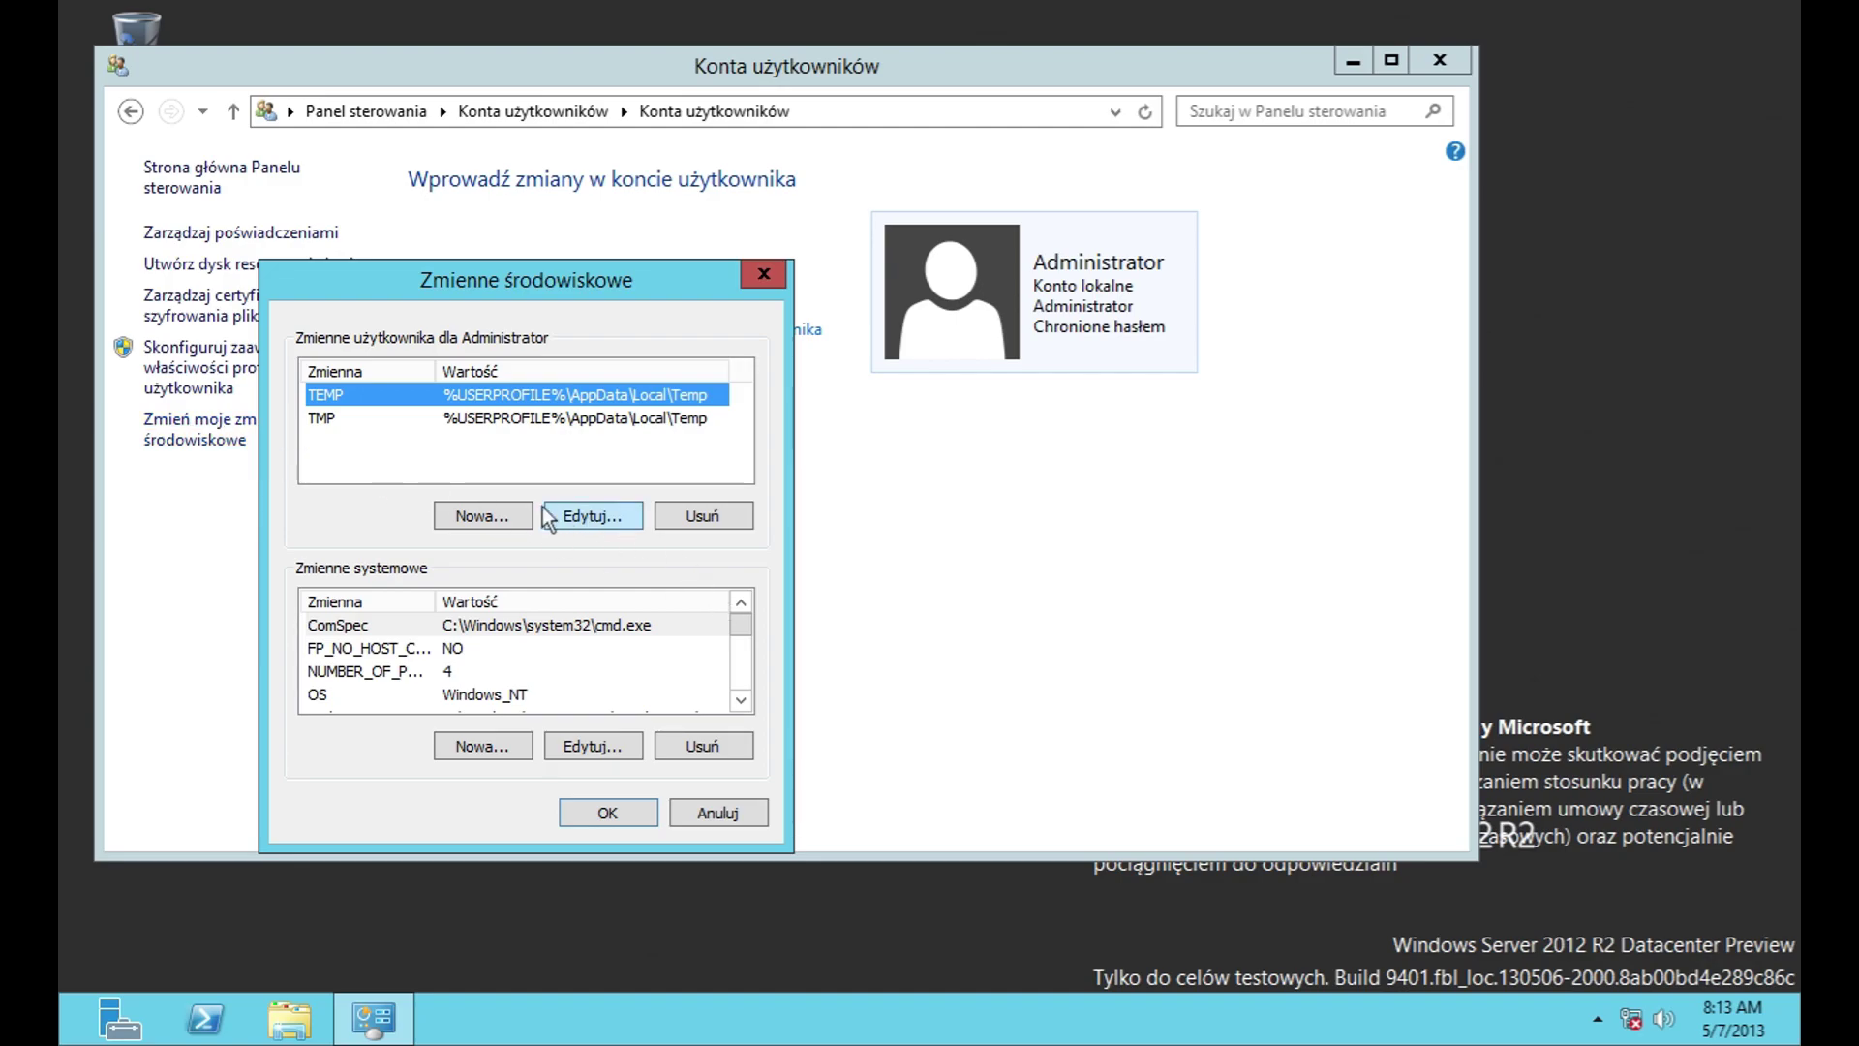
click(481, 510)
click(736, 501)
click(626, 515)
click(751, 502)
scroll(748, 644, down, 4)
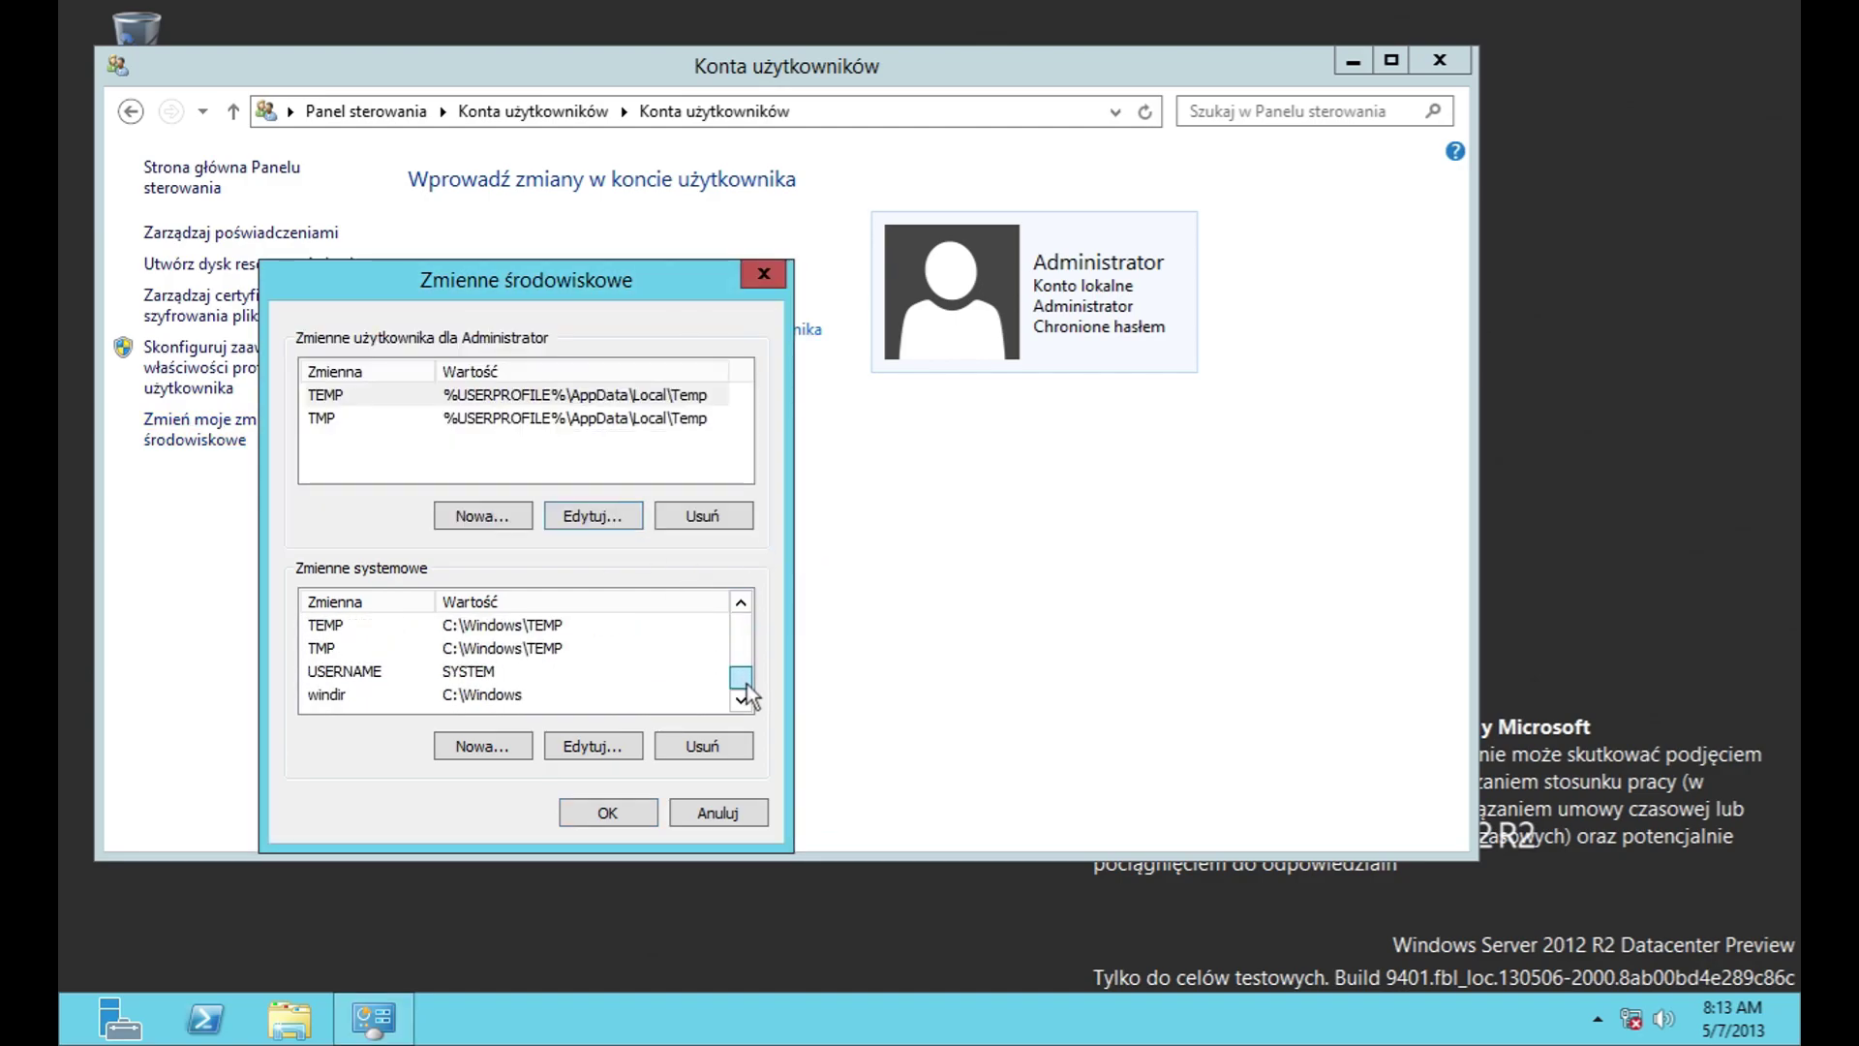
click(719, 812)
click(131, 111)
Step: Go to Wygląd, peek at the Ekran display settings, and open the taskbar properties
click(131, 111)
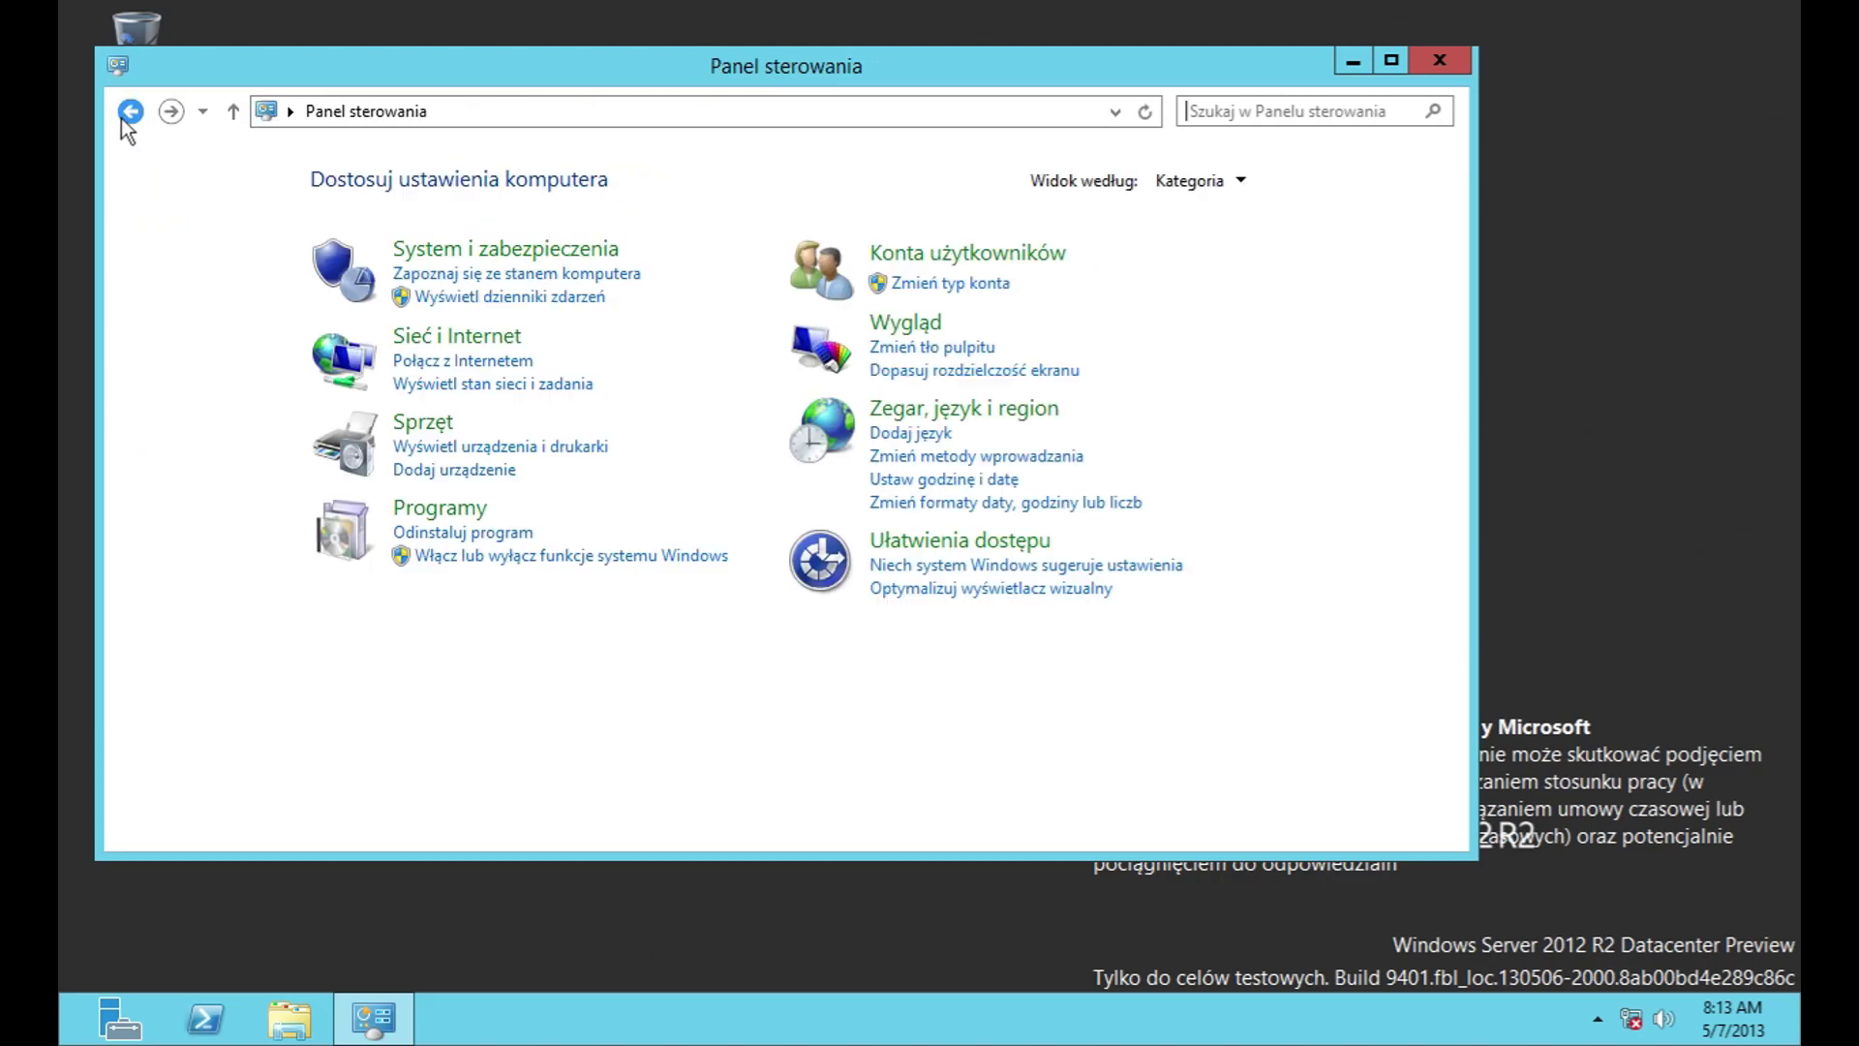
click(876, 320)
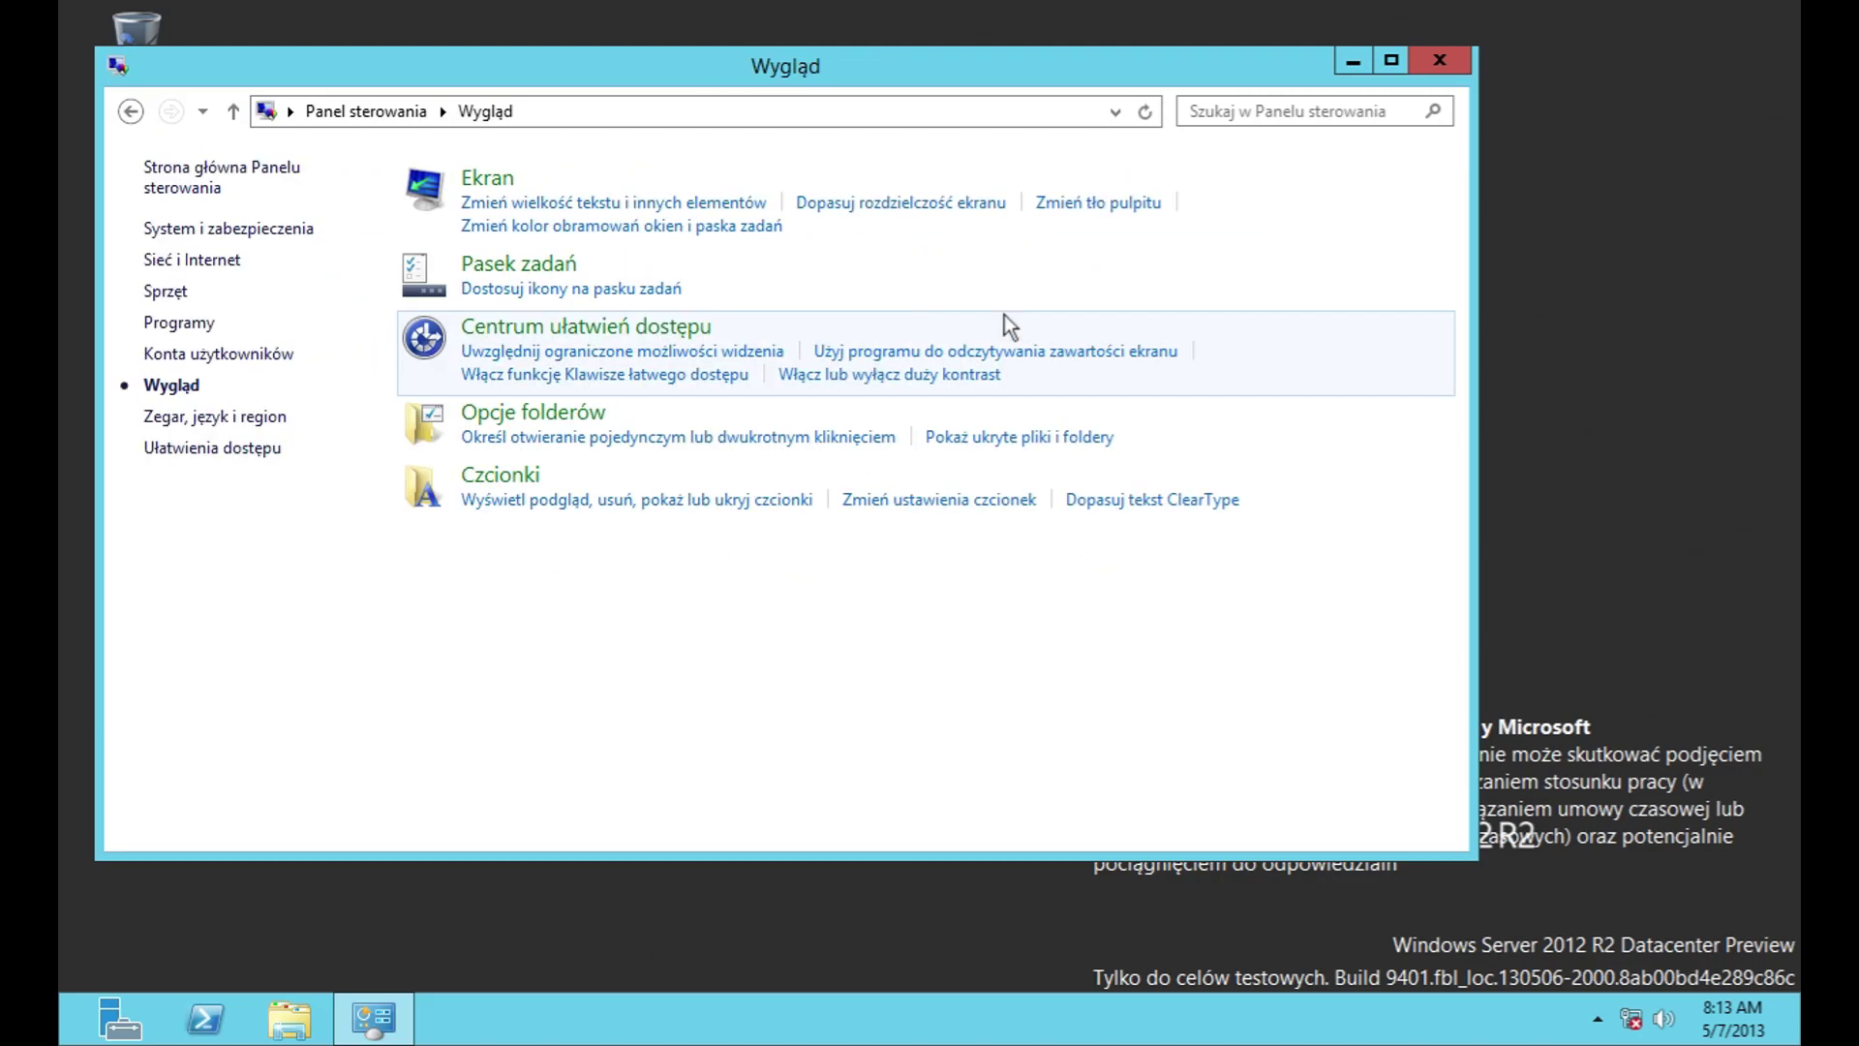
click(487, 179)
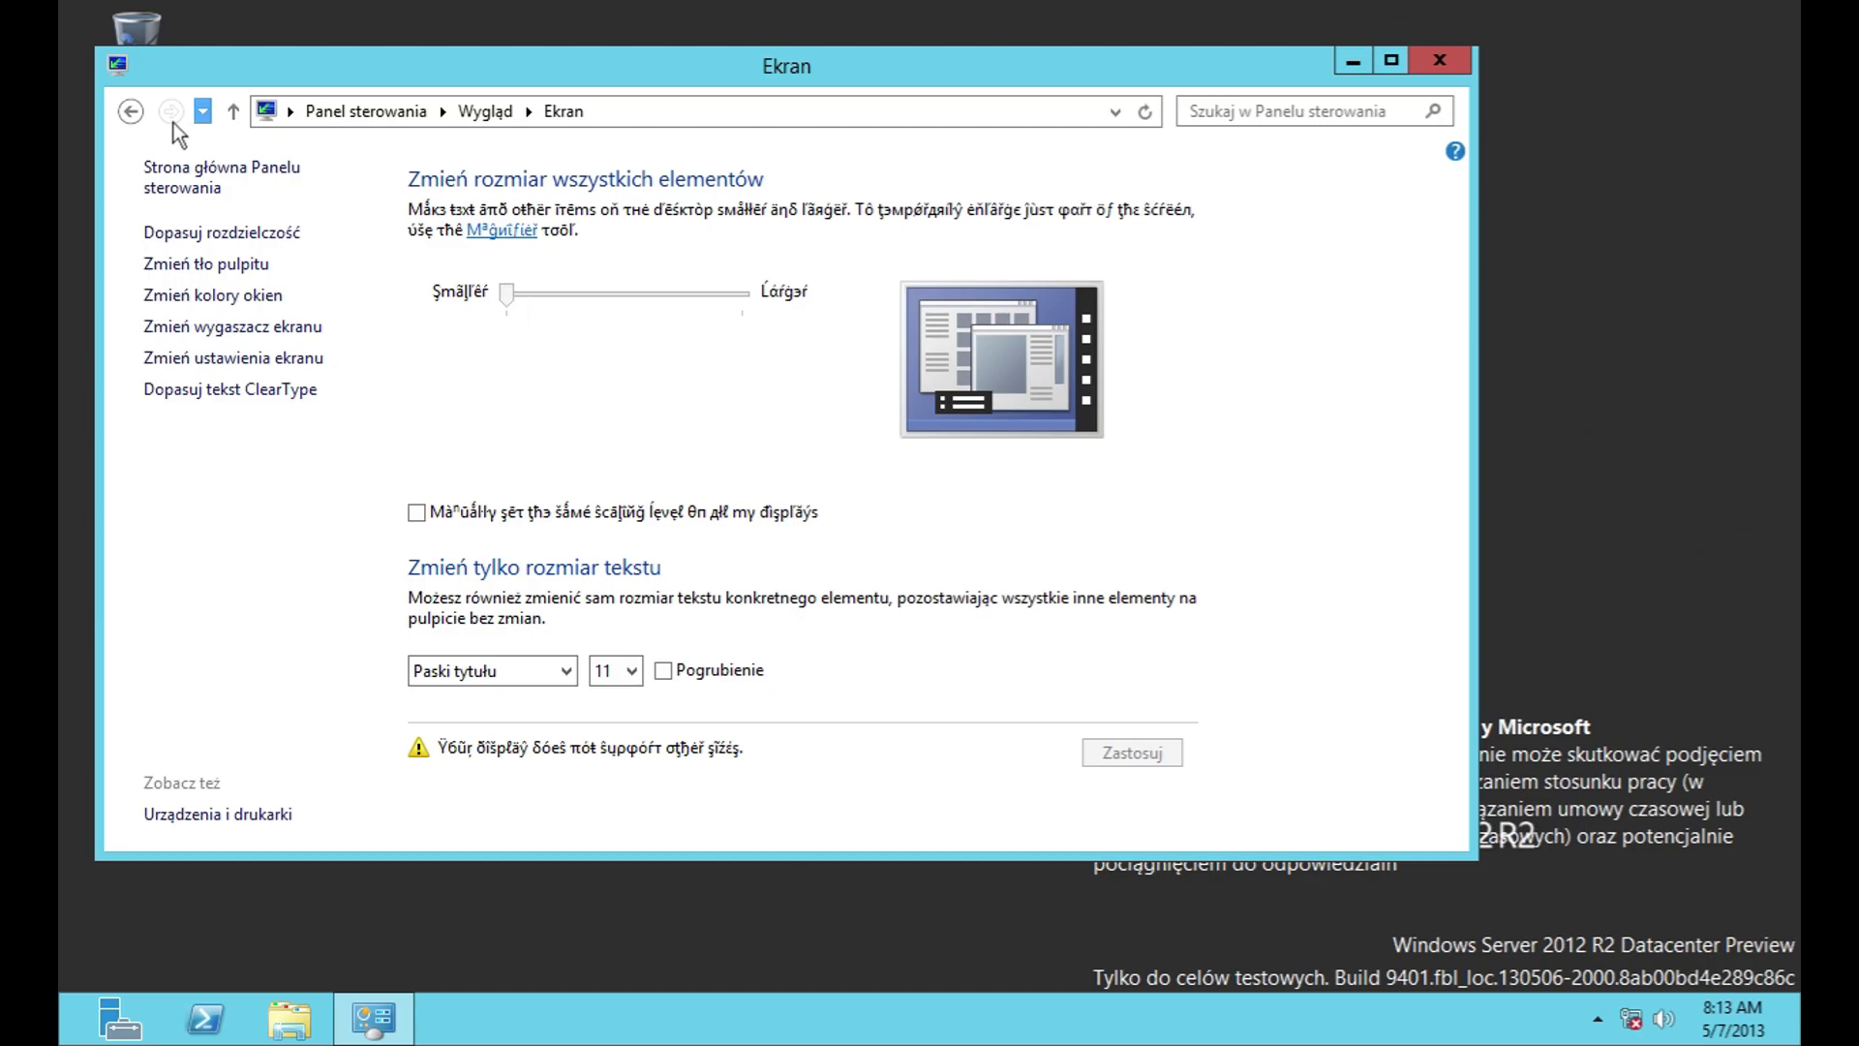
click(131, 111)
click(543, 263)
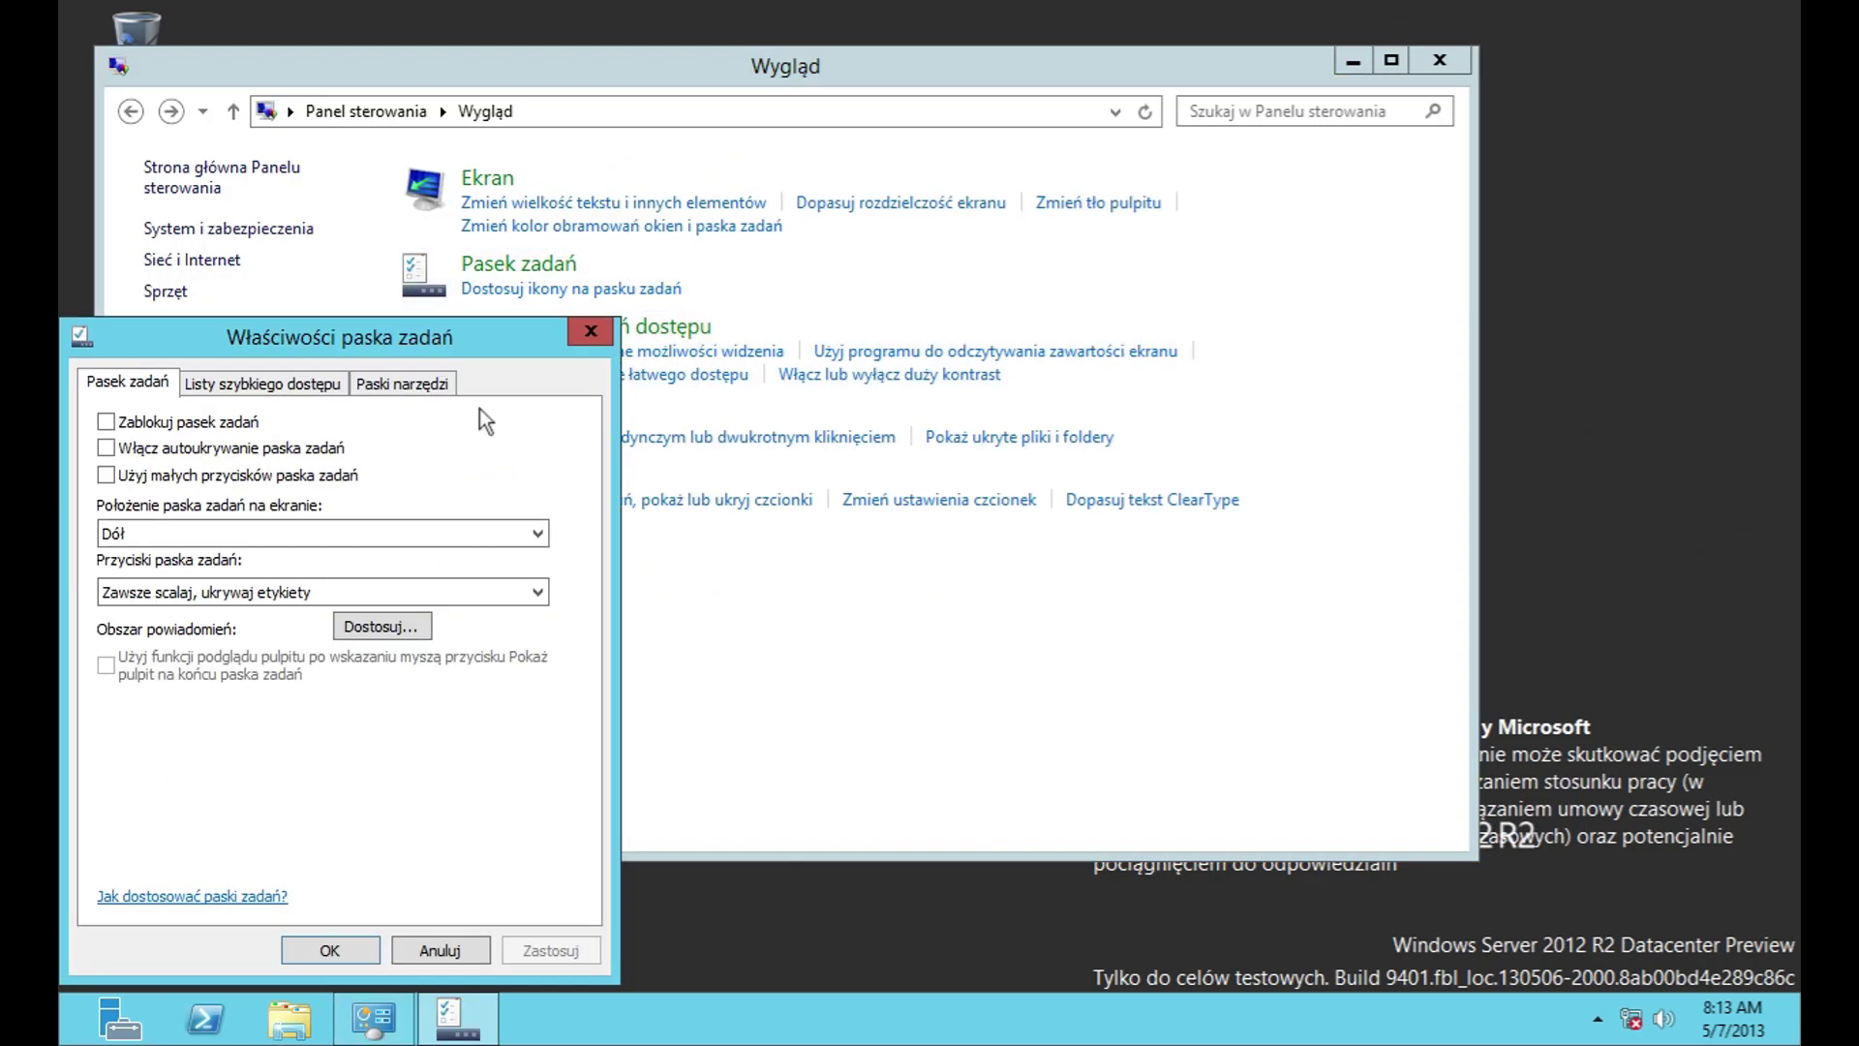
Step: Review the VMware Tools icon and the clock, volume, network and input indicator options without changes
click(359, 626)
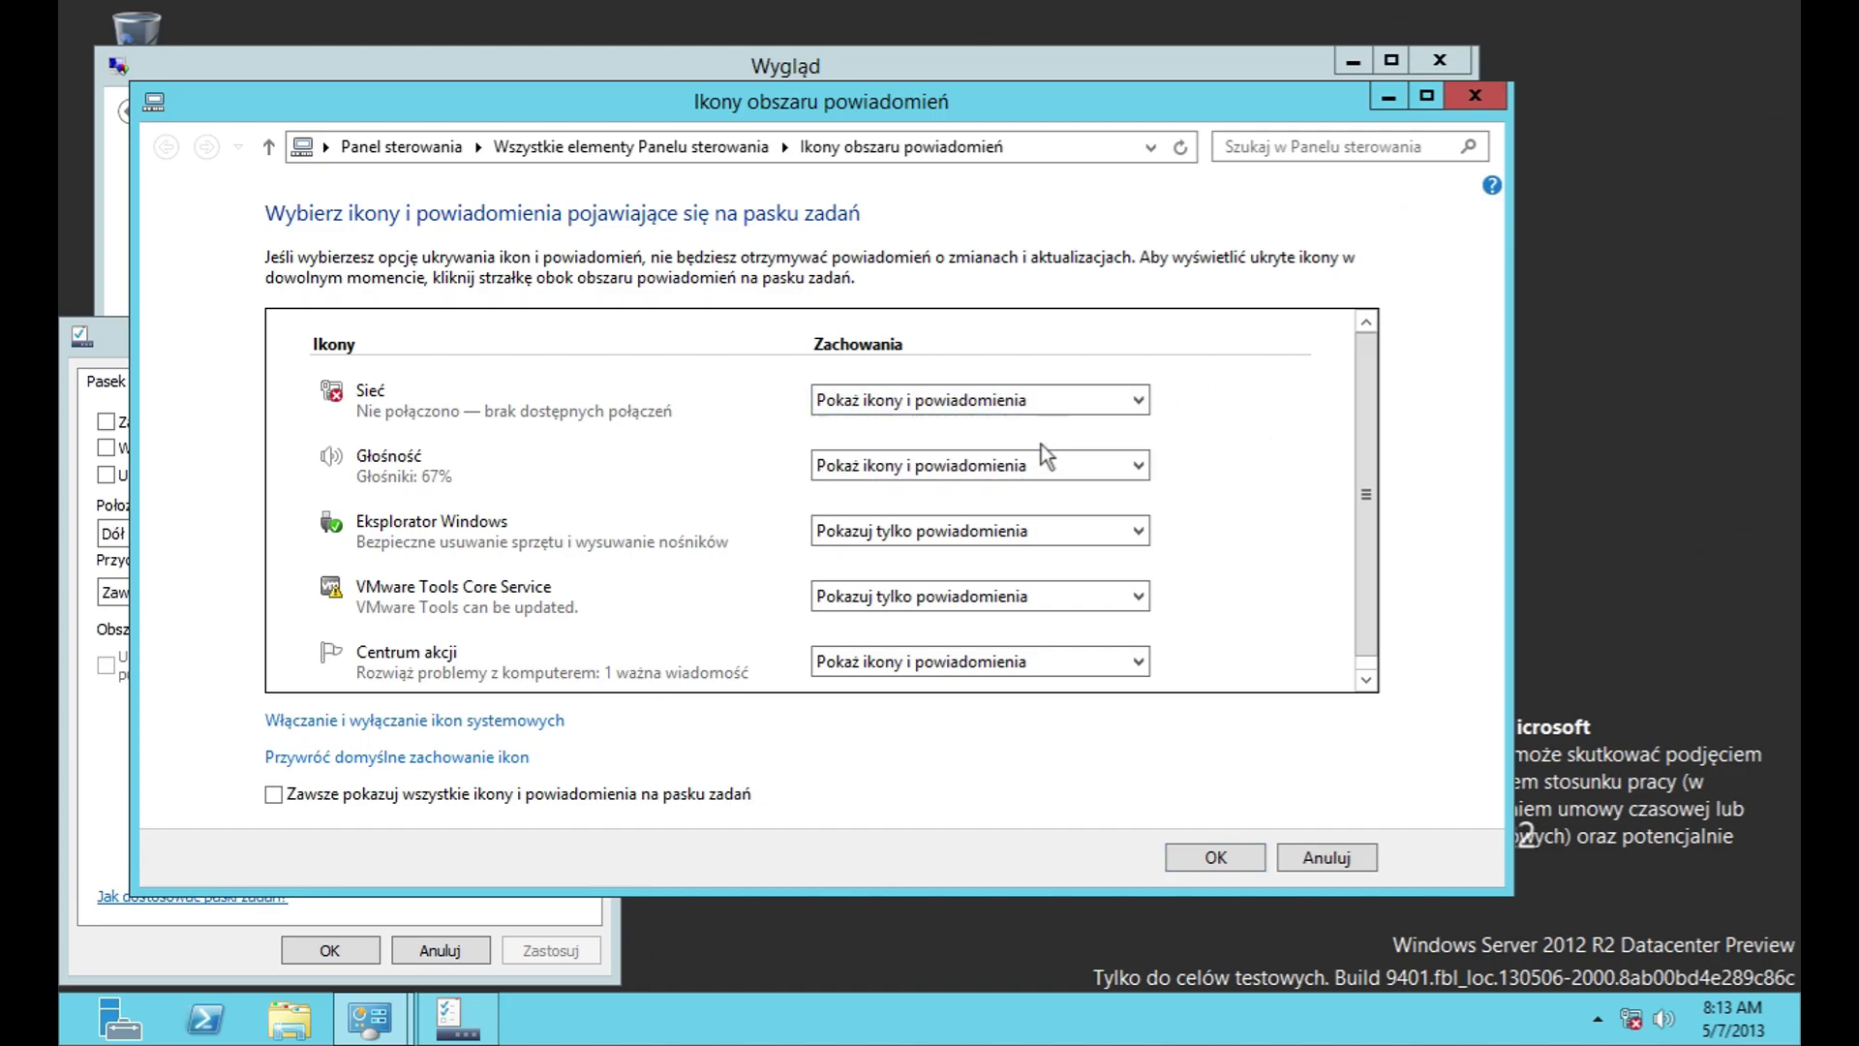
click(1004, 597)
click(1001, 657)
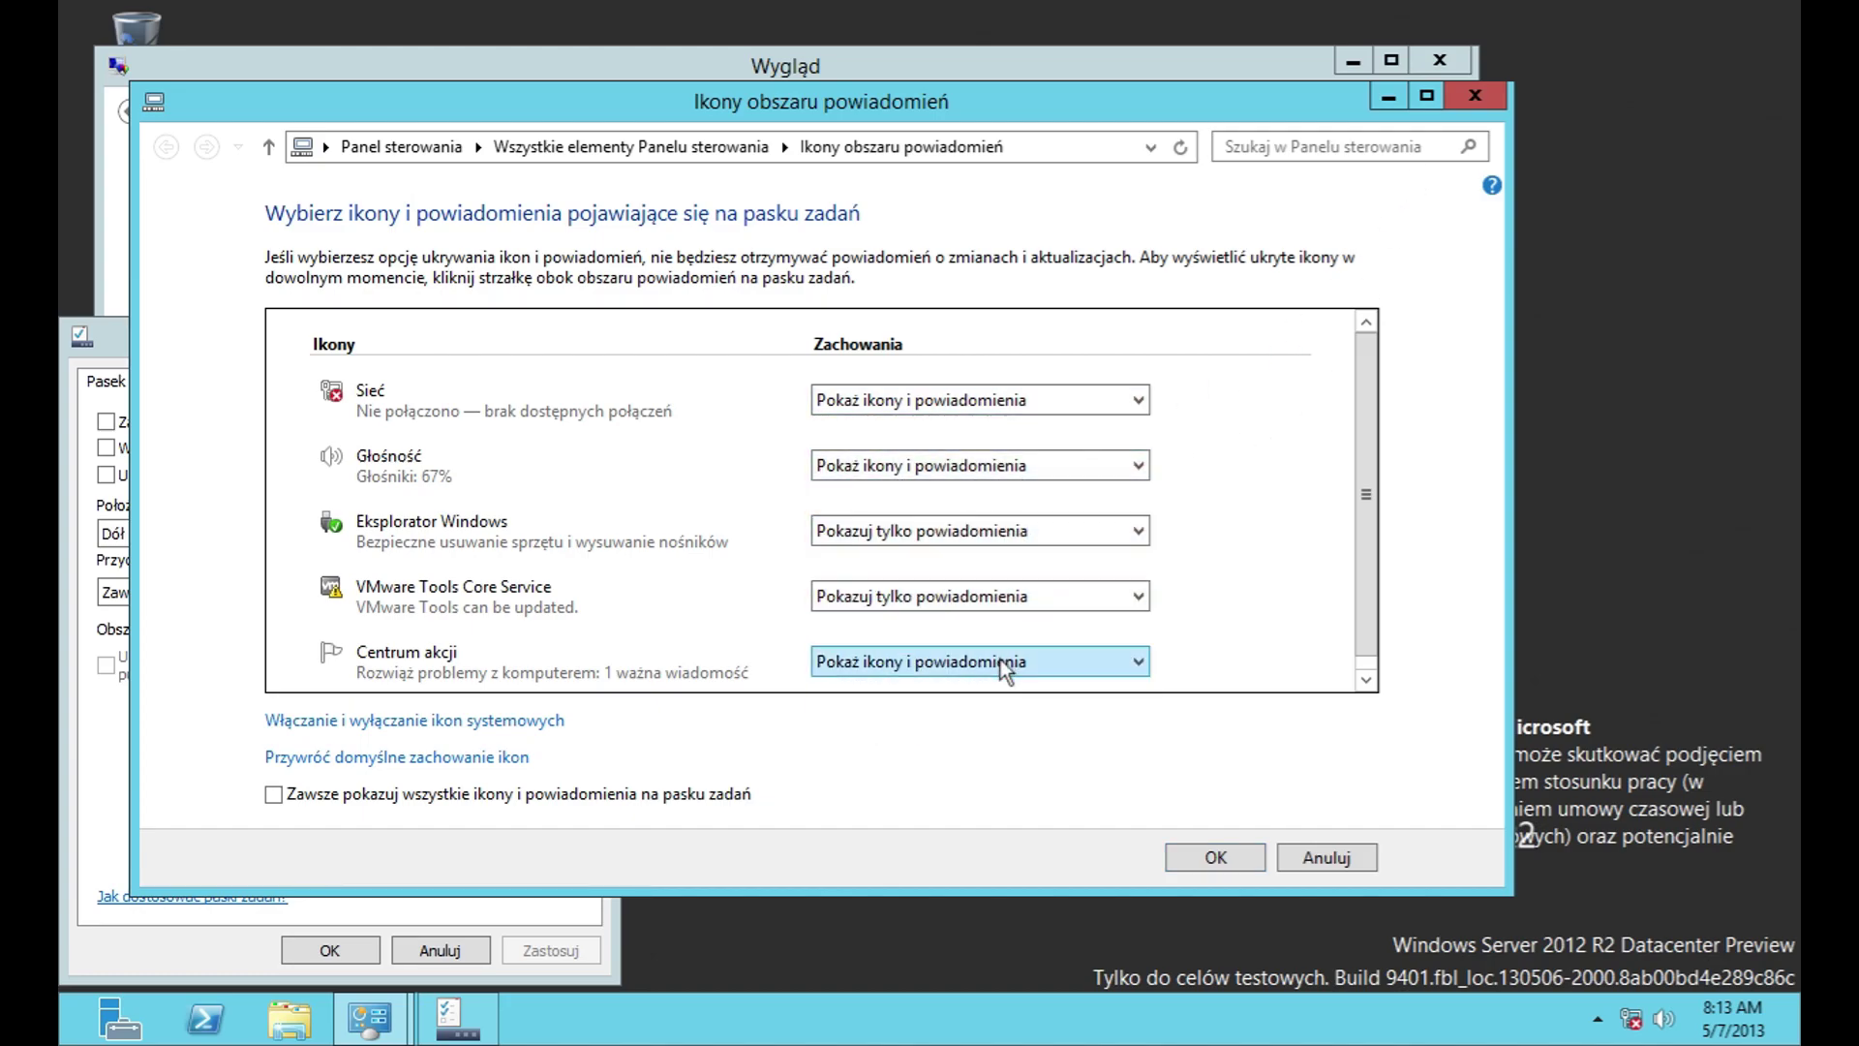
scroll(1367, 533, down, 1)
click(465, 719)
click(935, 379)
click(930, 445)
click(930, 445)
click(931, 510)
click(932, 533)
click(941, 706)
click(941, 706)
scroll(1345, 630, down, 1)
Step: Close the notification icon pages unchanged and view the Jump Lists and Toolbars tabs
click(1334, 861)
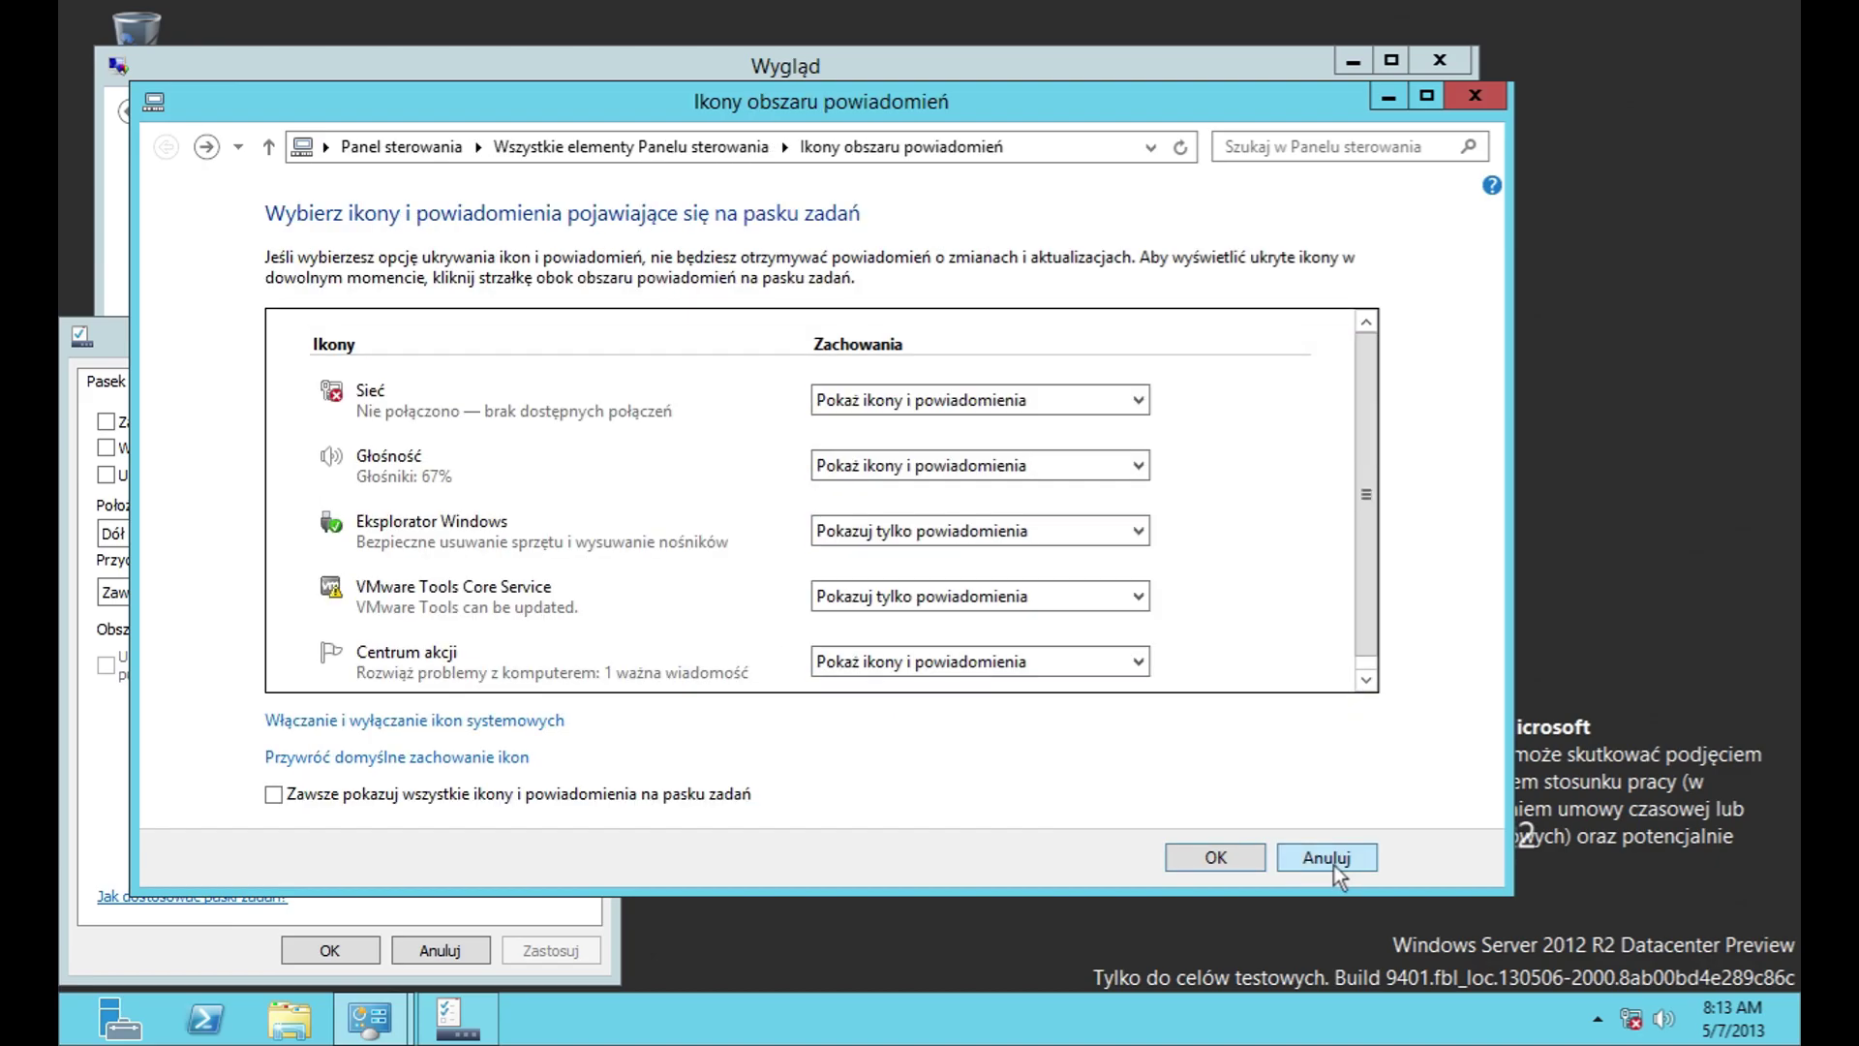
click(1333, 864)
click(253, 384)
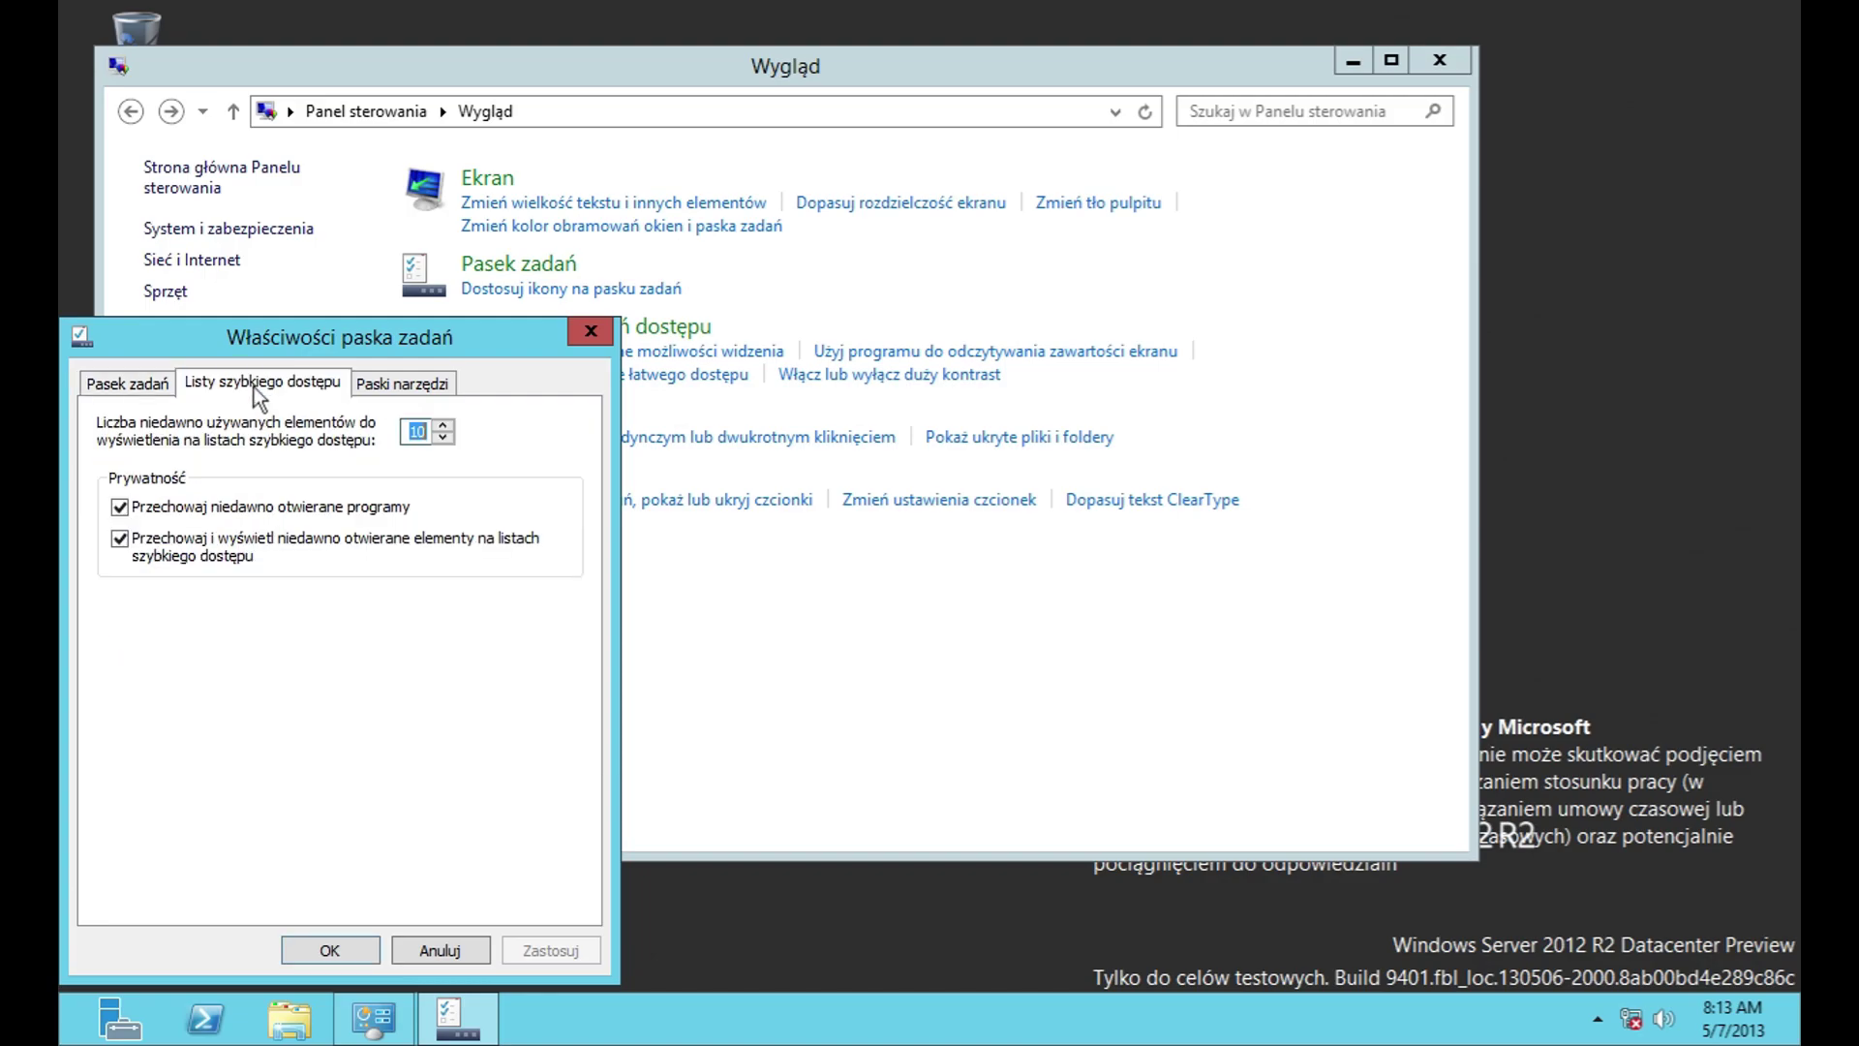
click(414, 384)
Step: Via Ease of Access's no-display settings, keep 5 s notifications and preview the Microsoft Paulina Polish voice
click(476, 950)
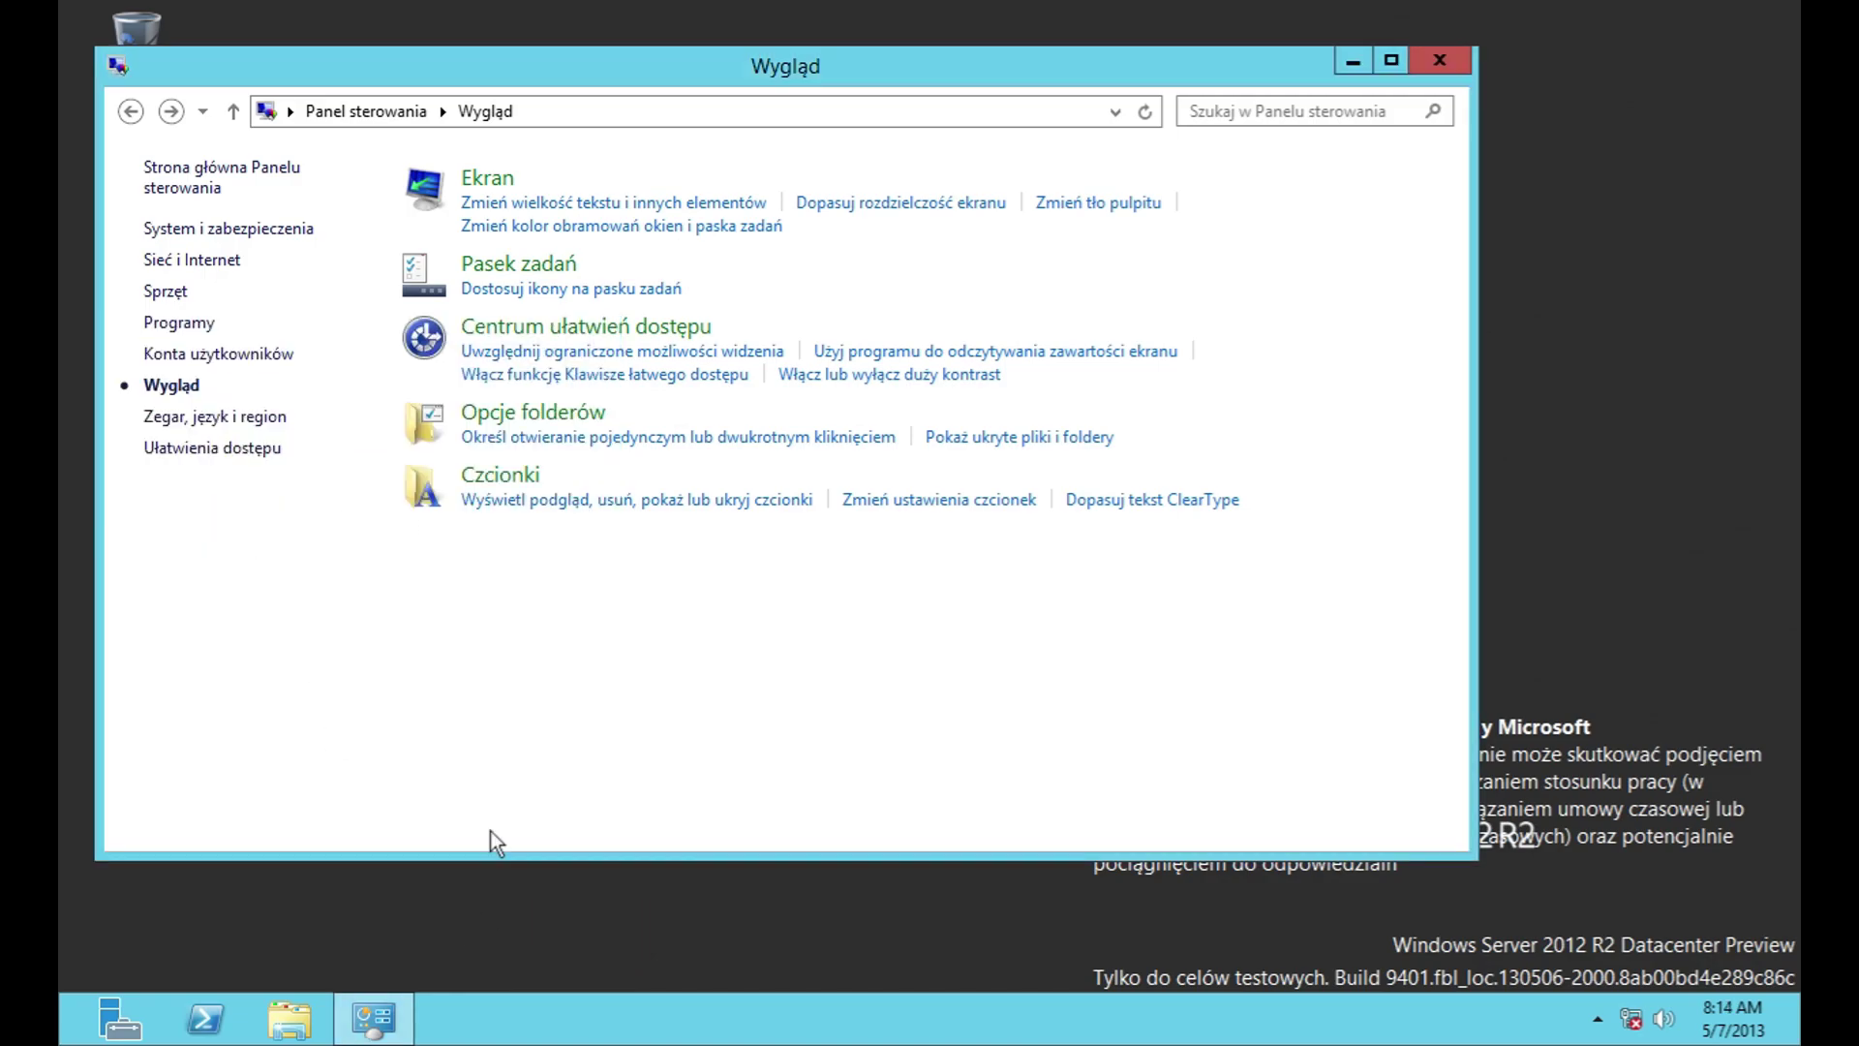
click(508, 334)
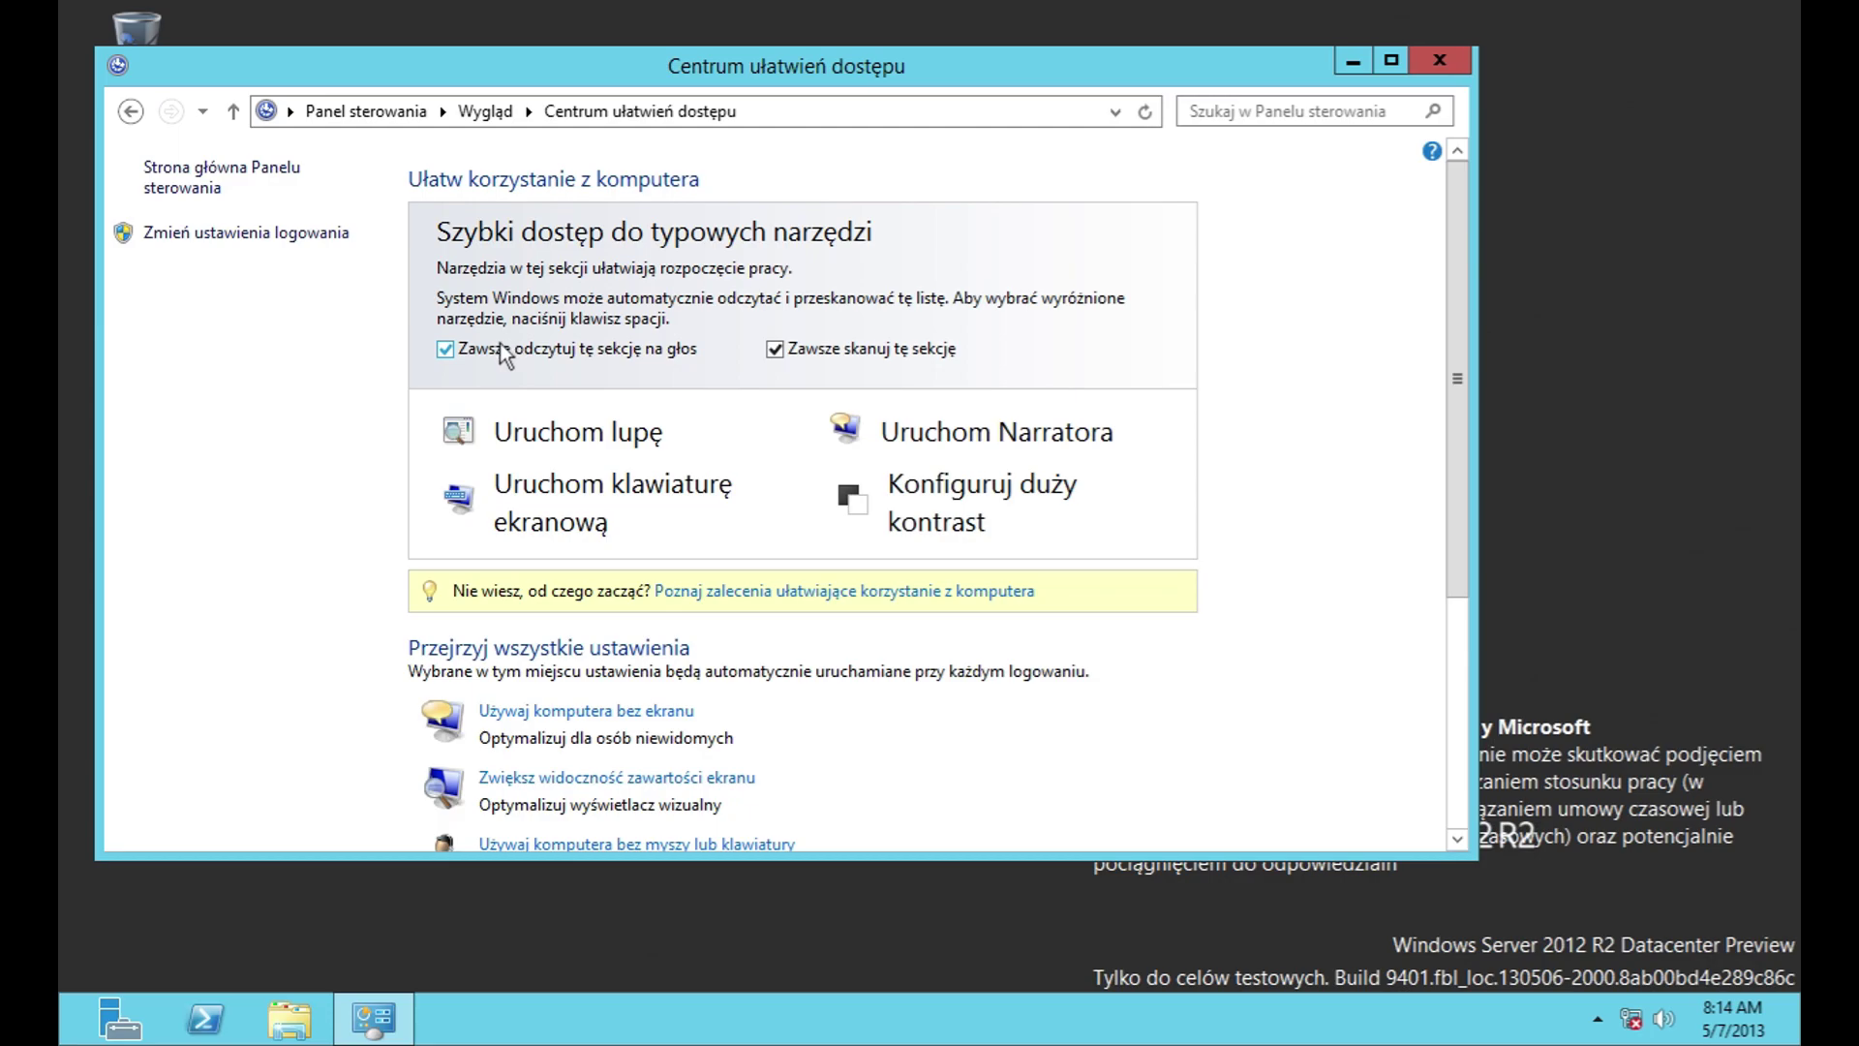
scroll(1456, 432, down, 4)
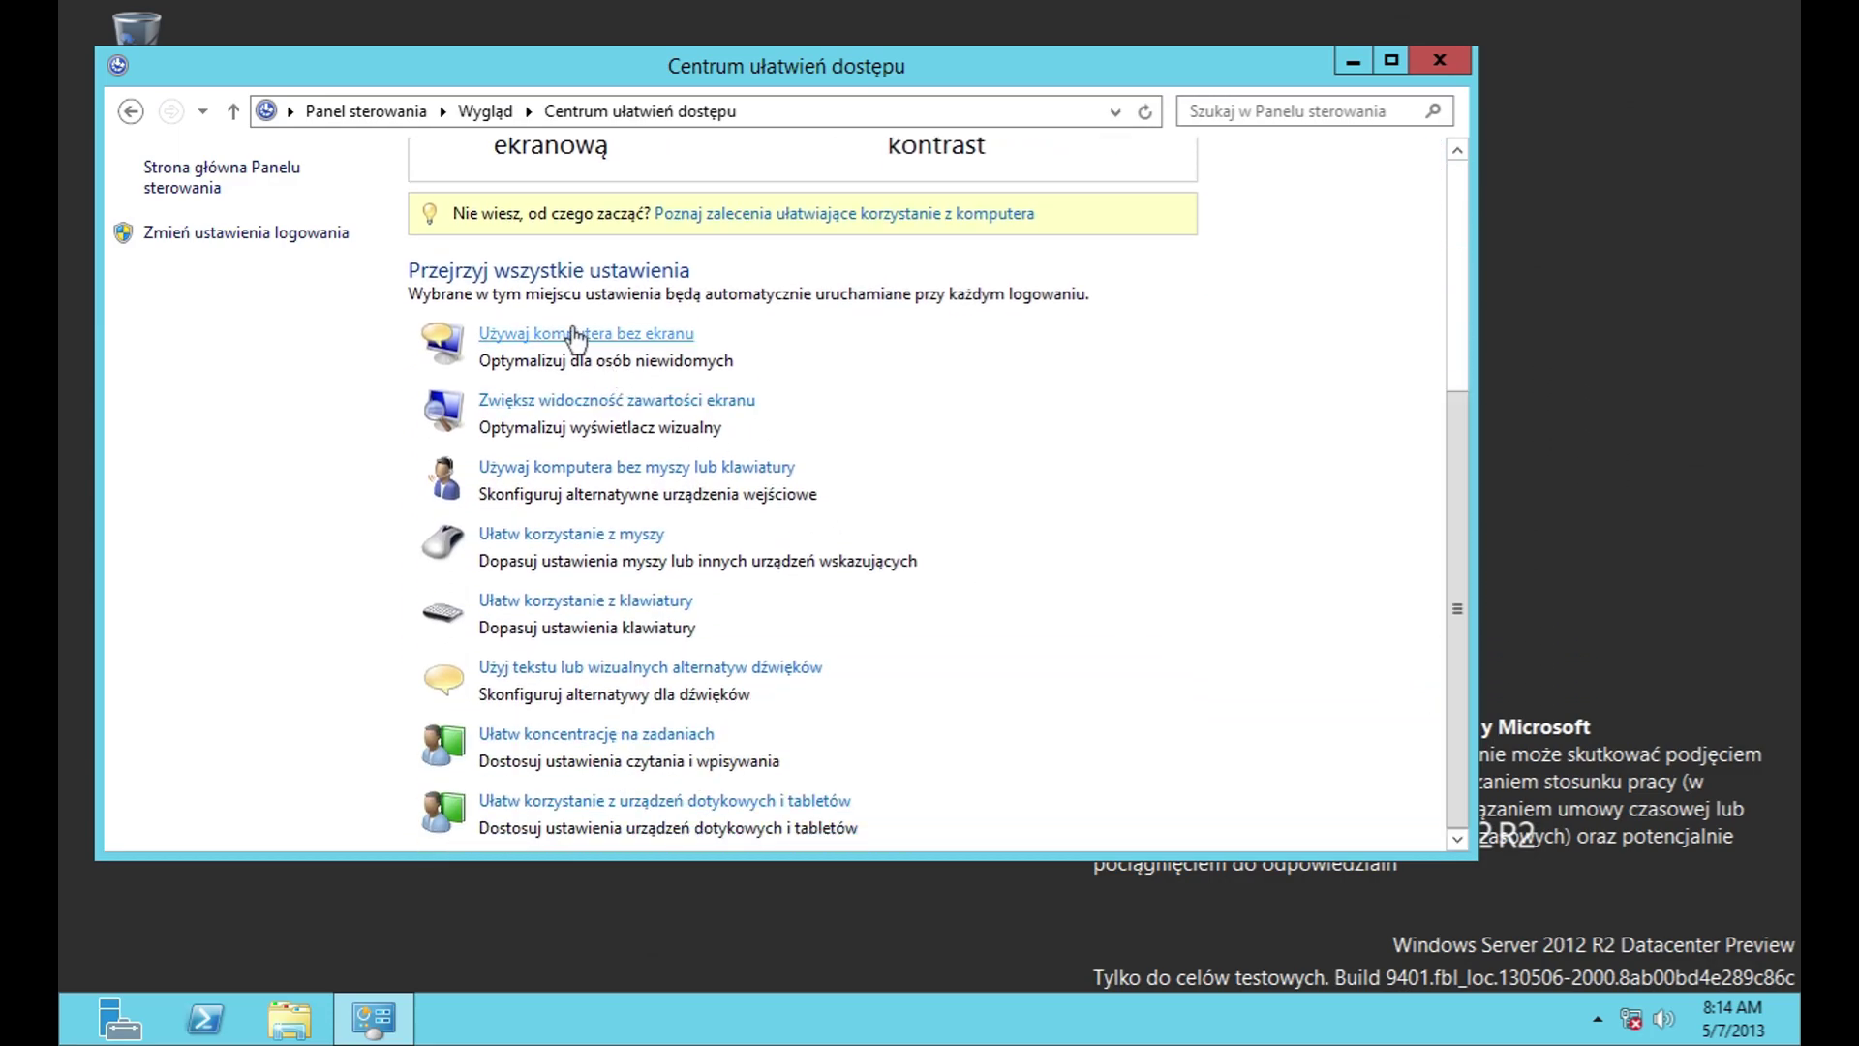
click(581, 332)
click(536, 586)
click(536, 584)
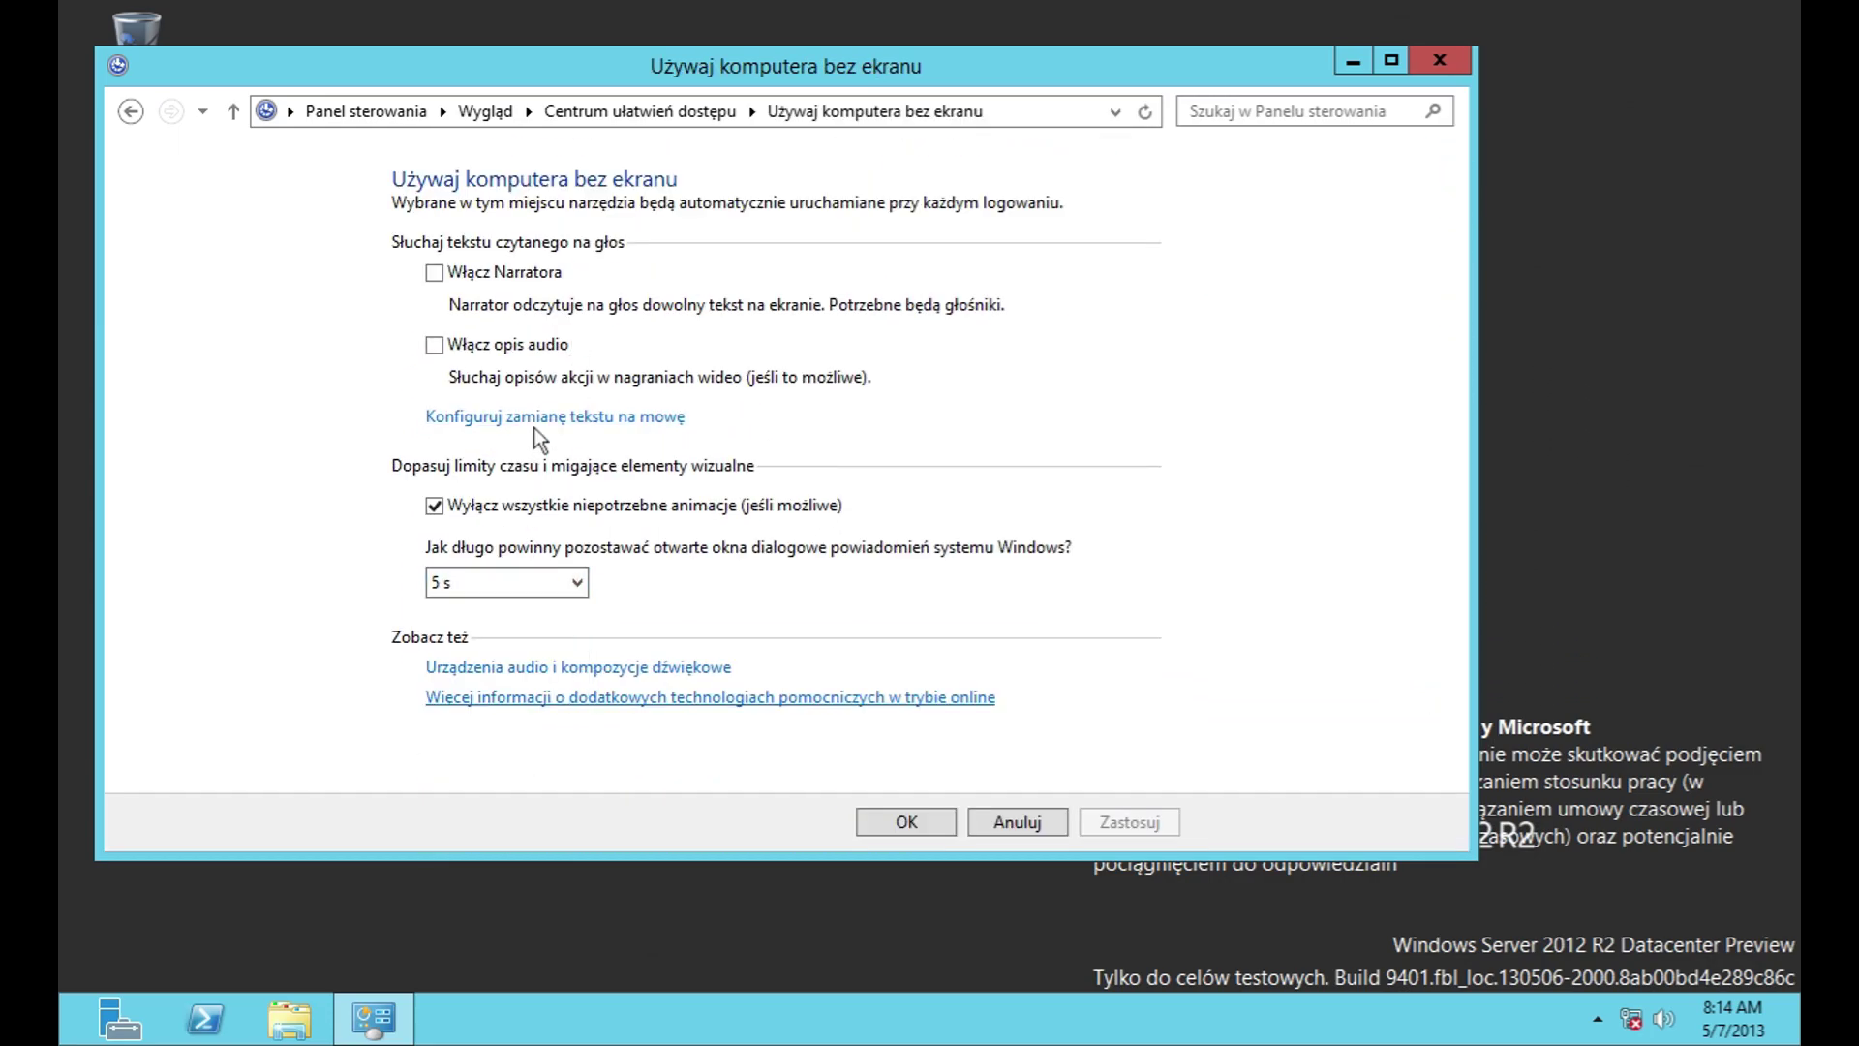
click(535, 419)
click(549, 397)
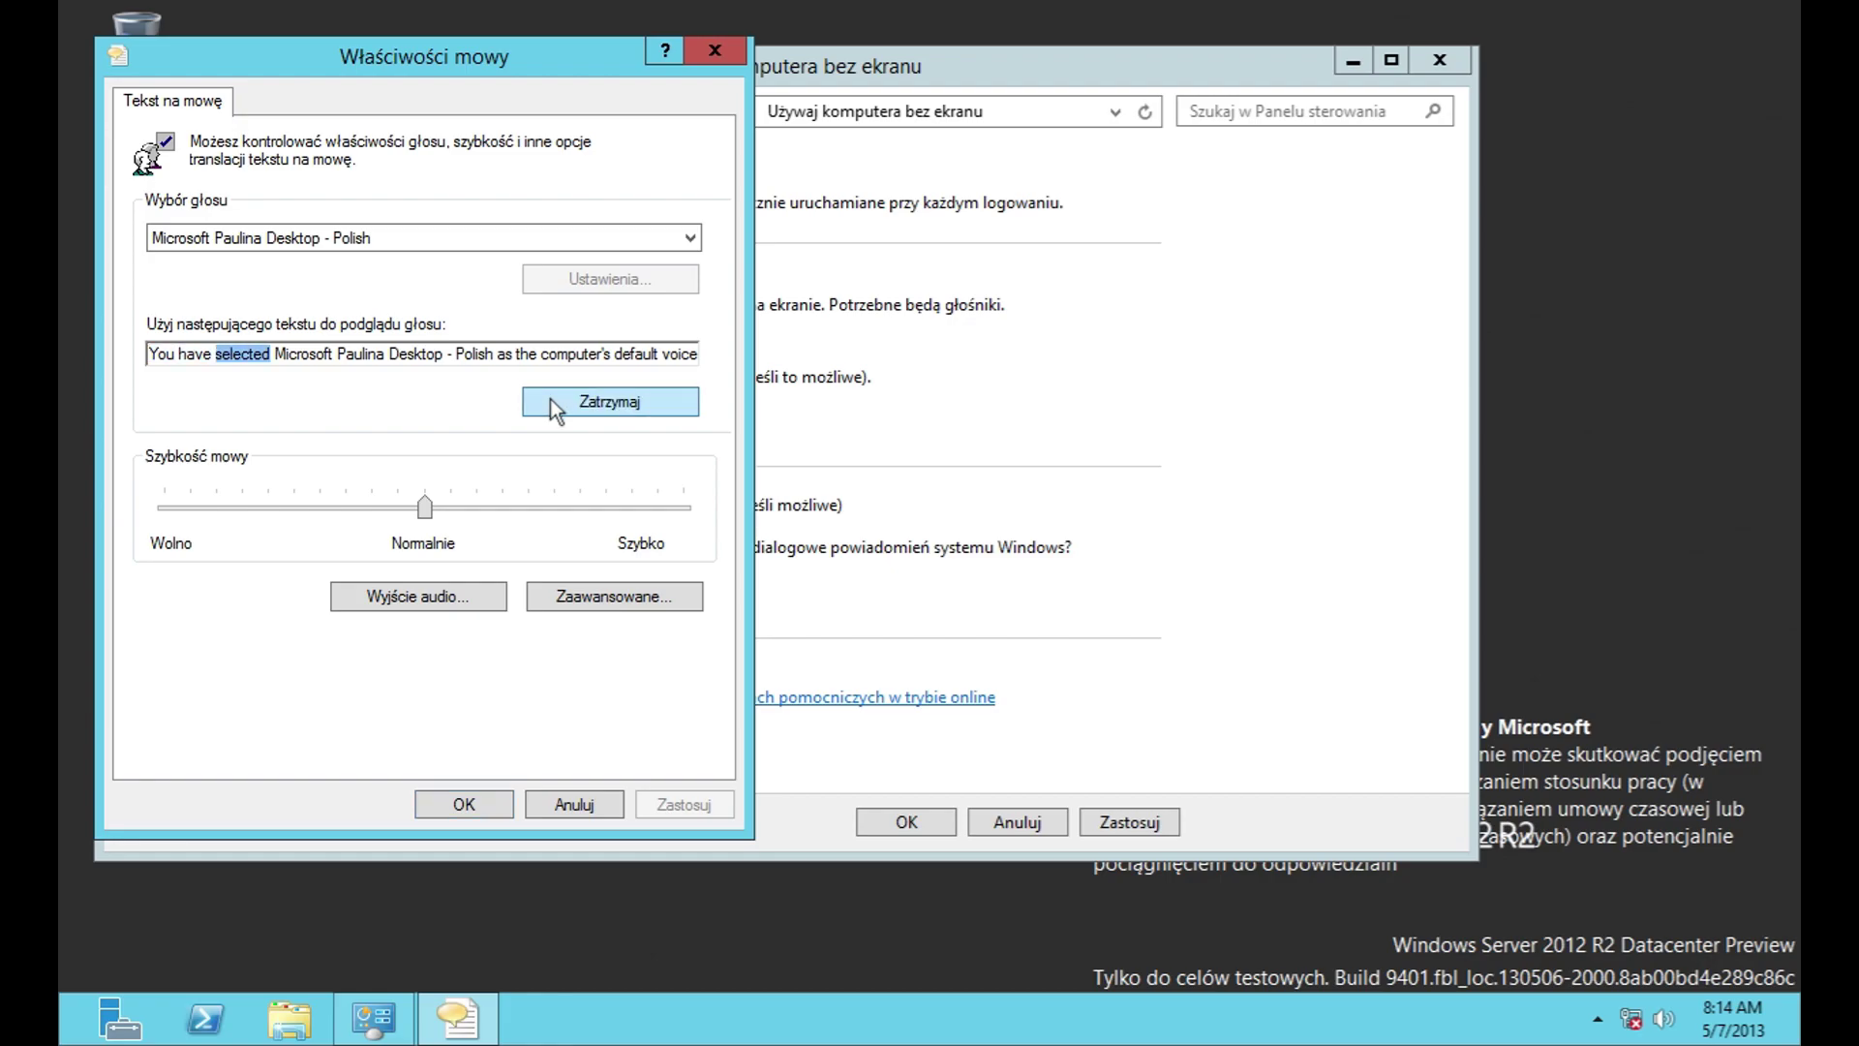
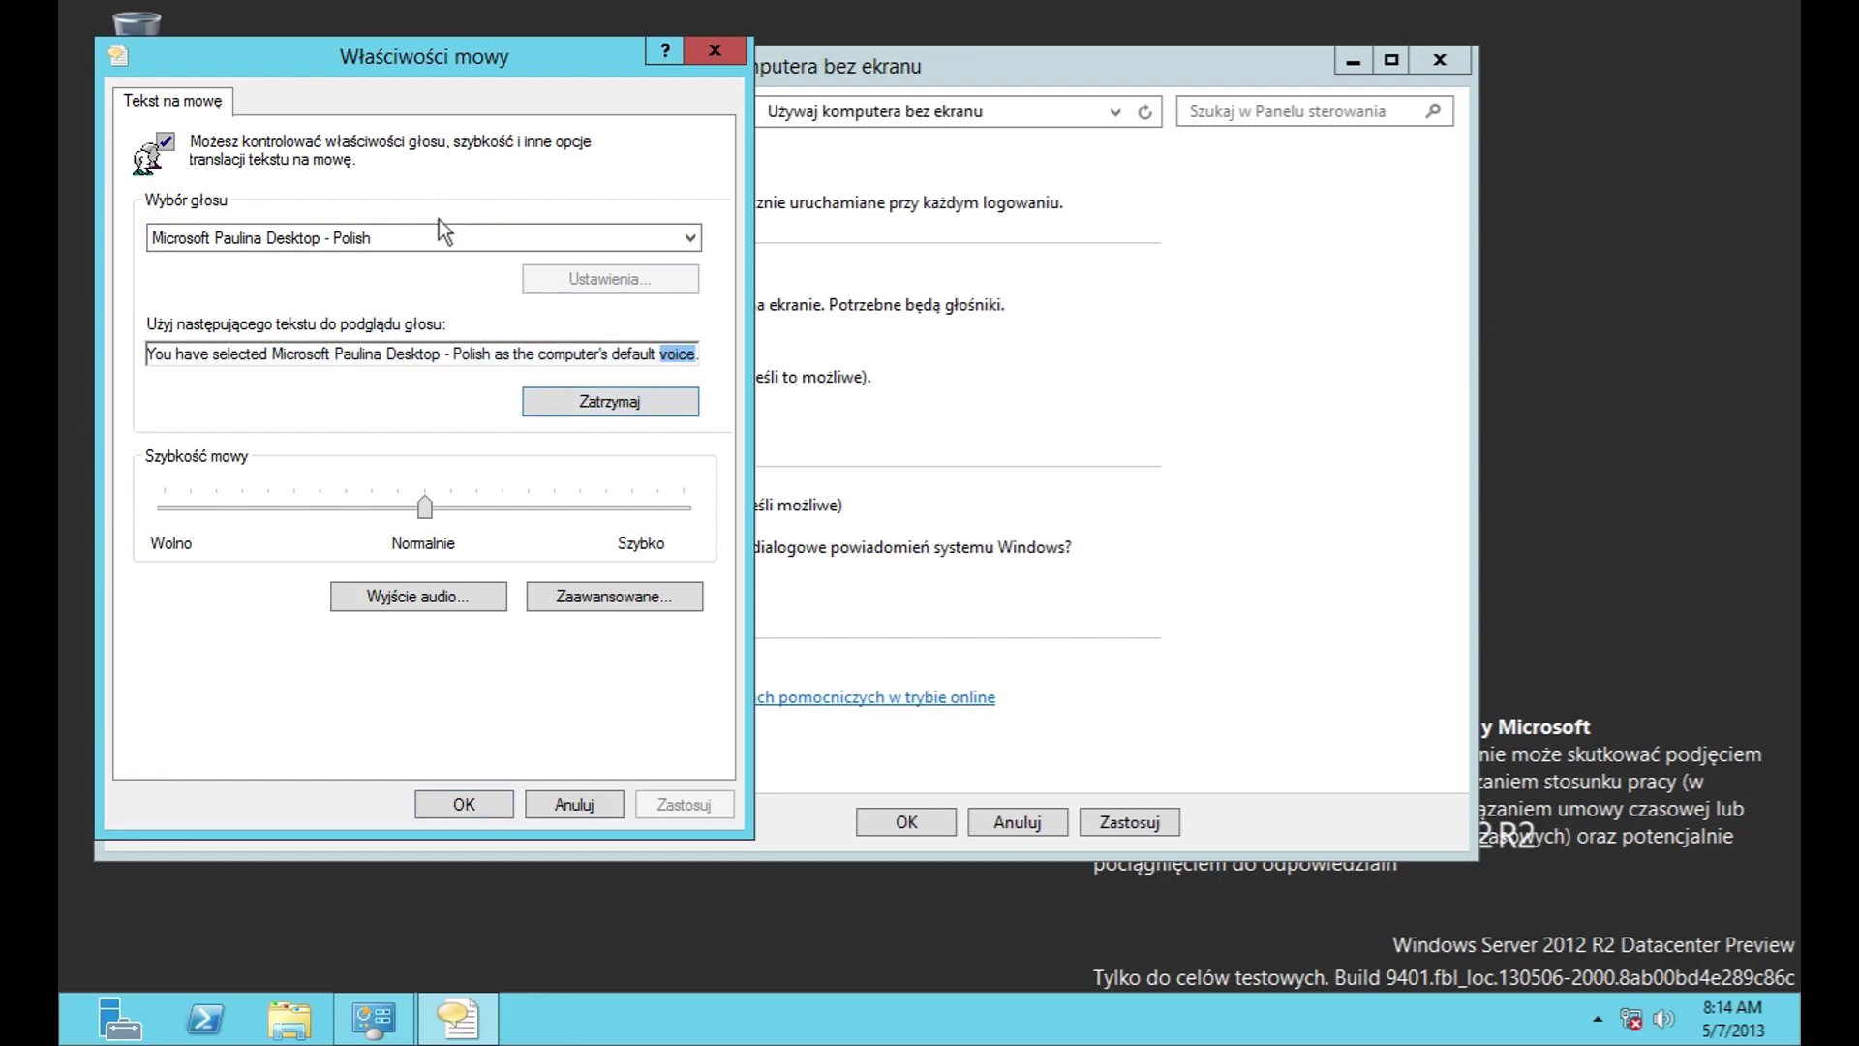
Step: Compare the Zira and Paulina text-to-speech voices, keeping Paulina selected
click(467, 229)
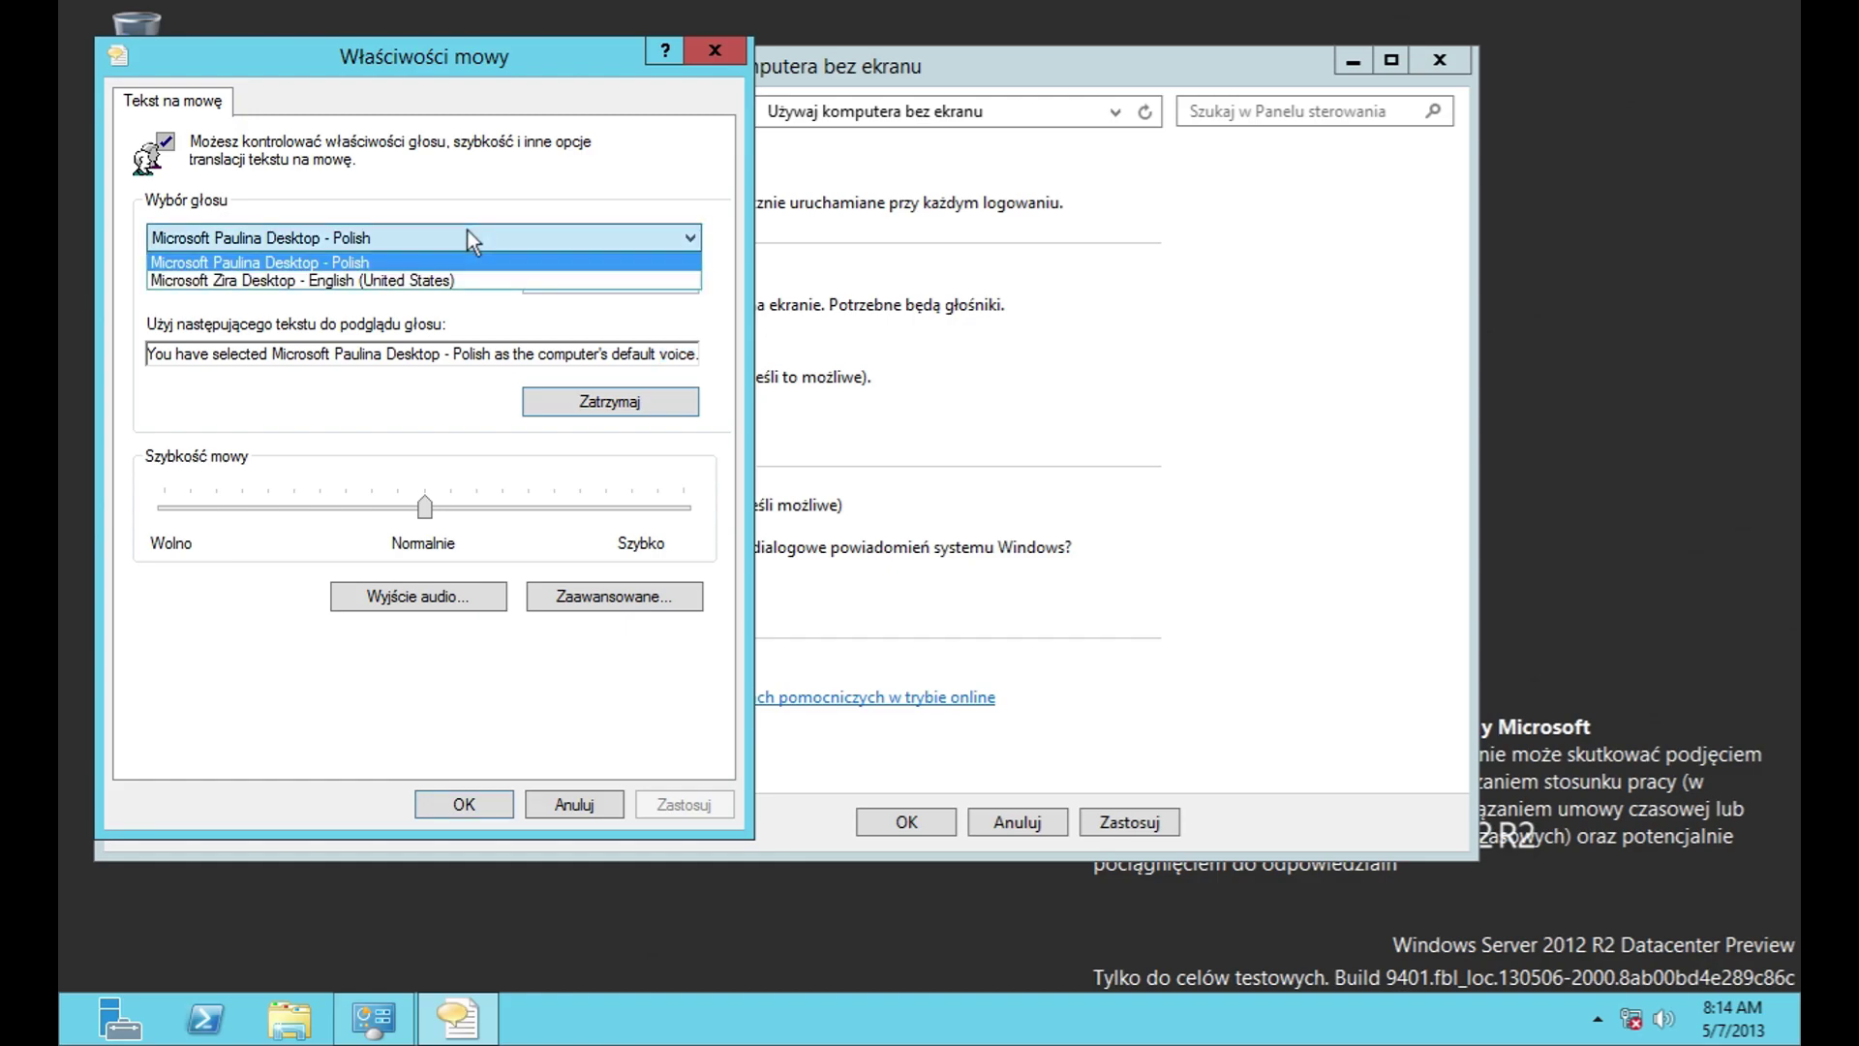
click(449, 279)
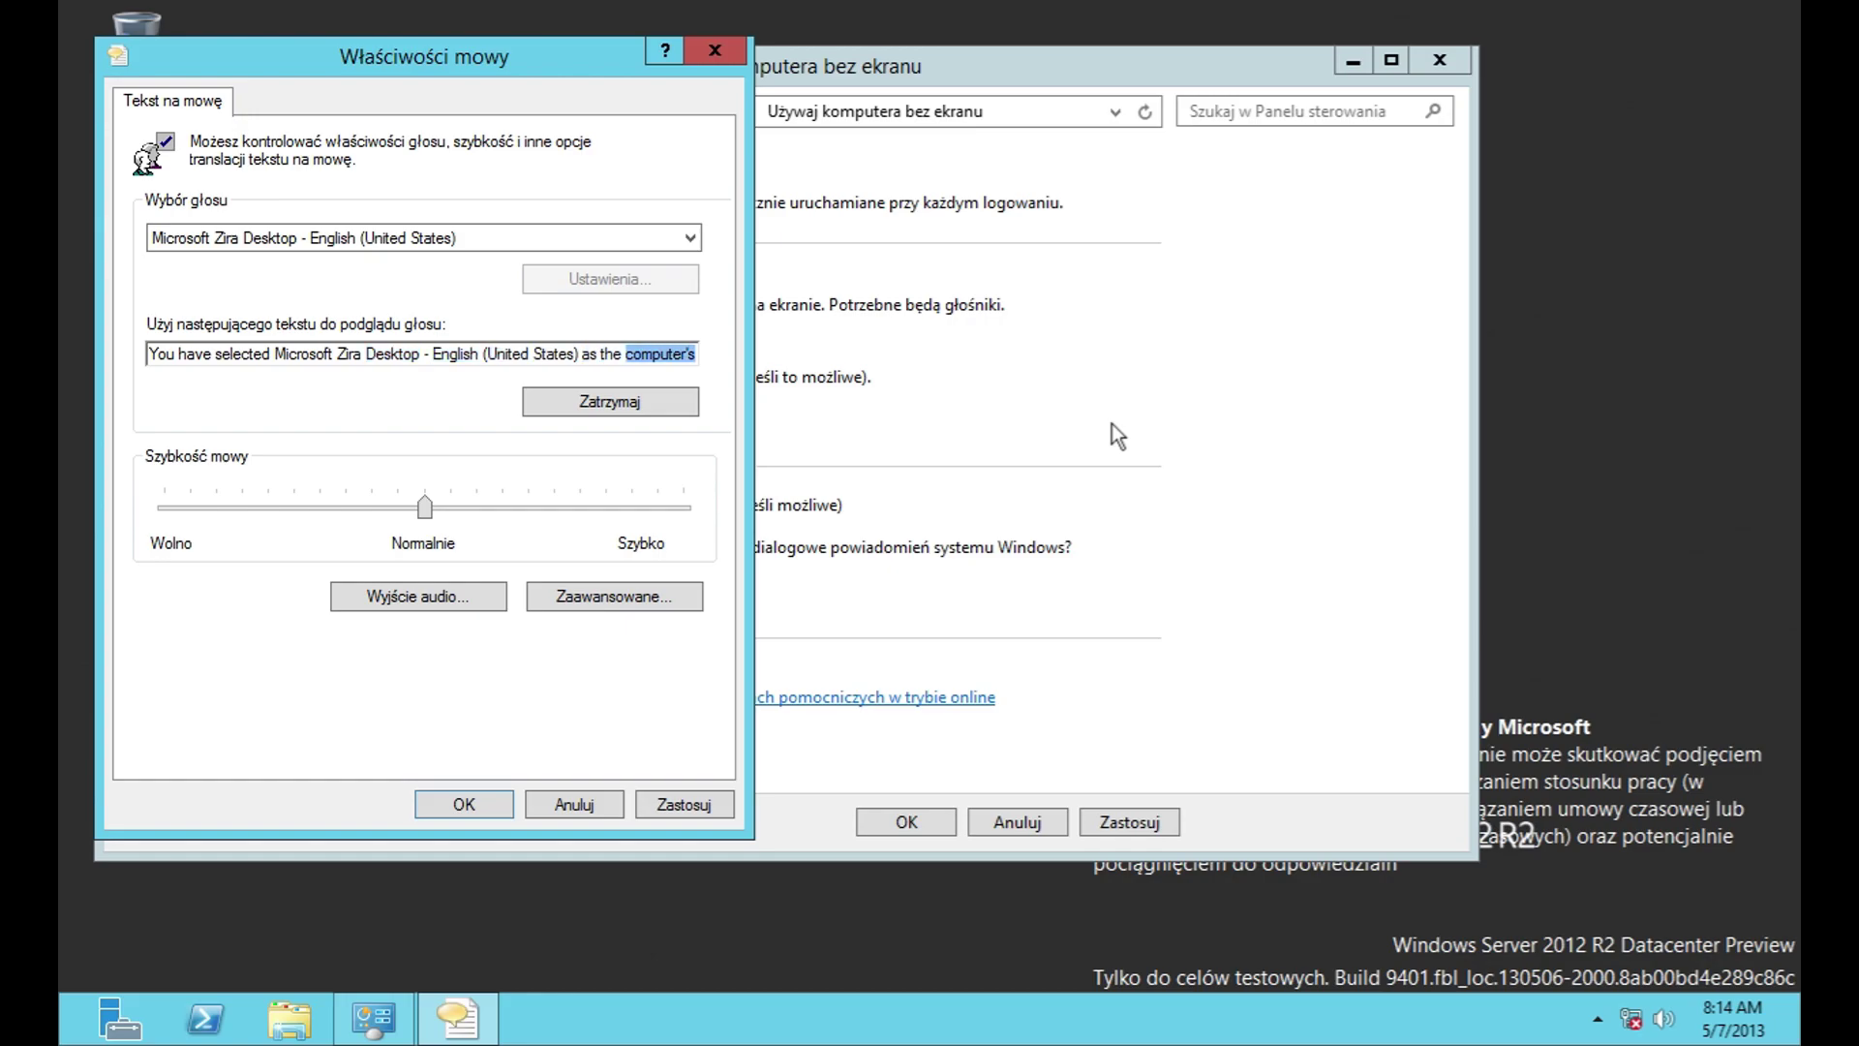
click(590, 238)
click(565, 264)
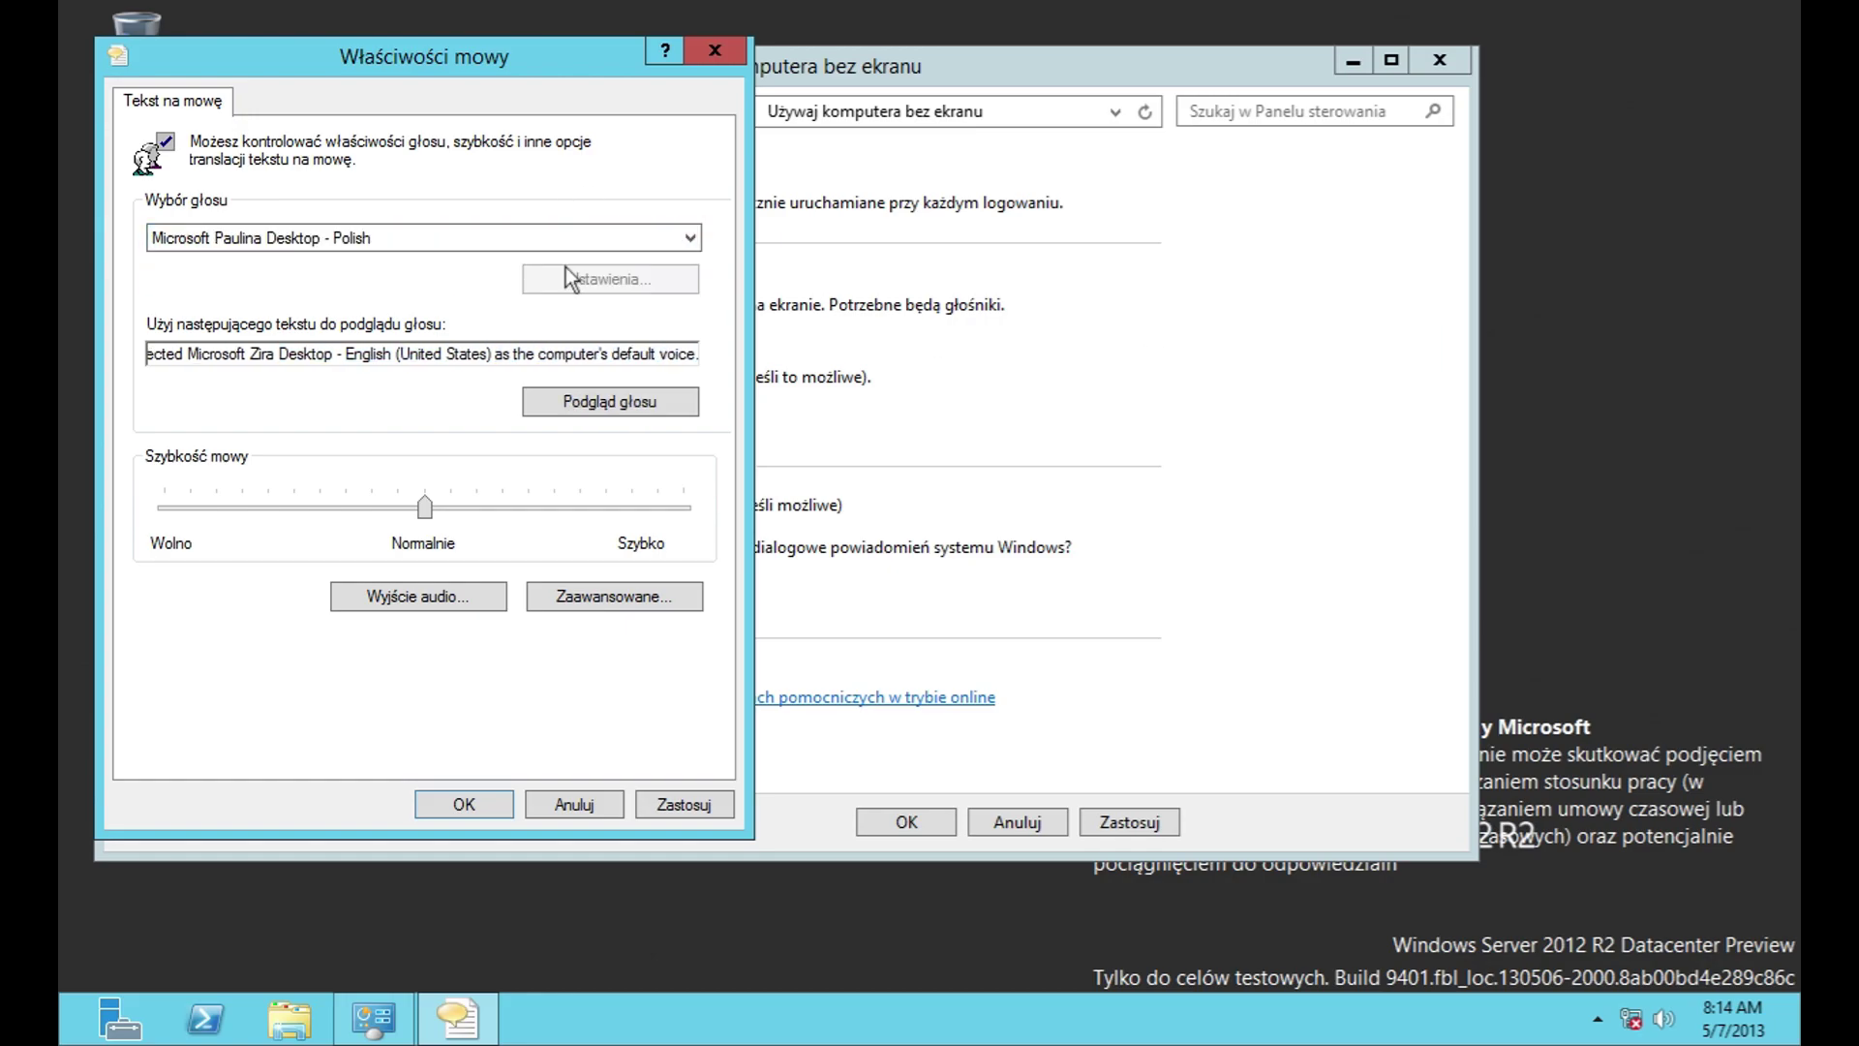
click(593, 411)
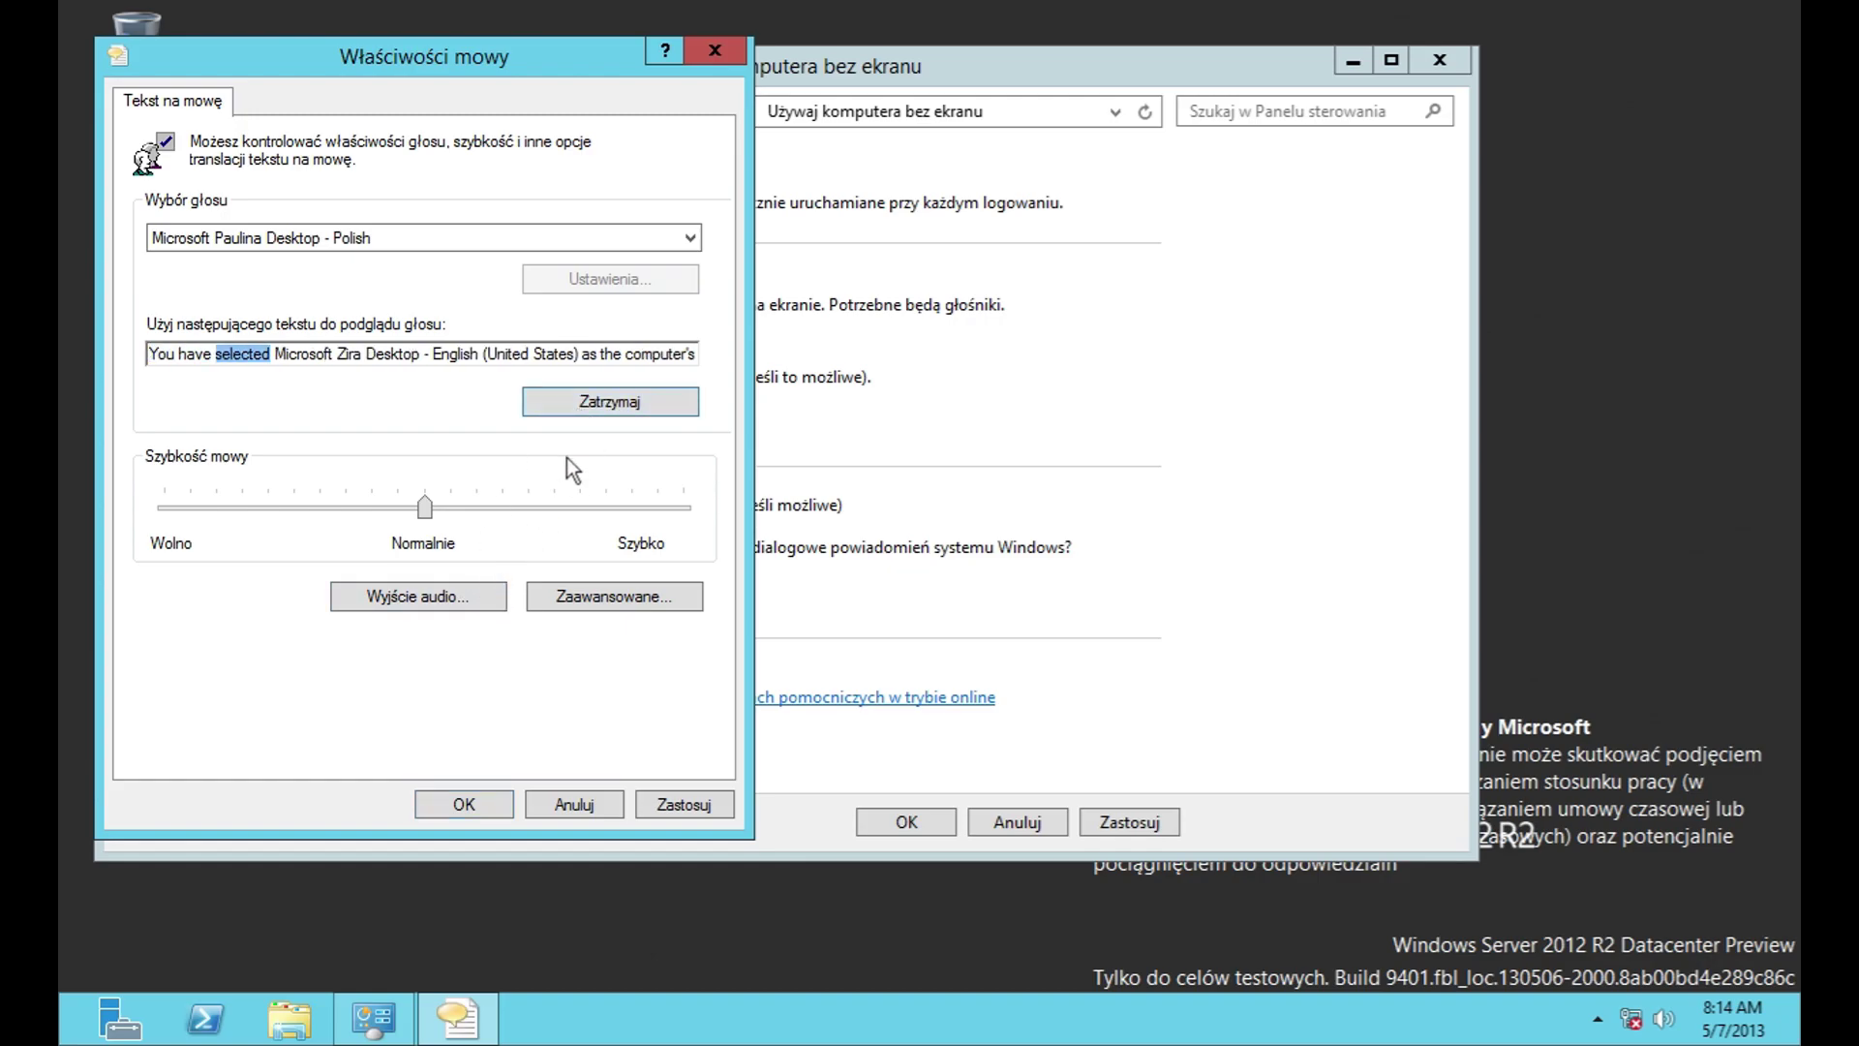
click(589, 239)
click(566, 262)
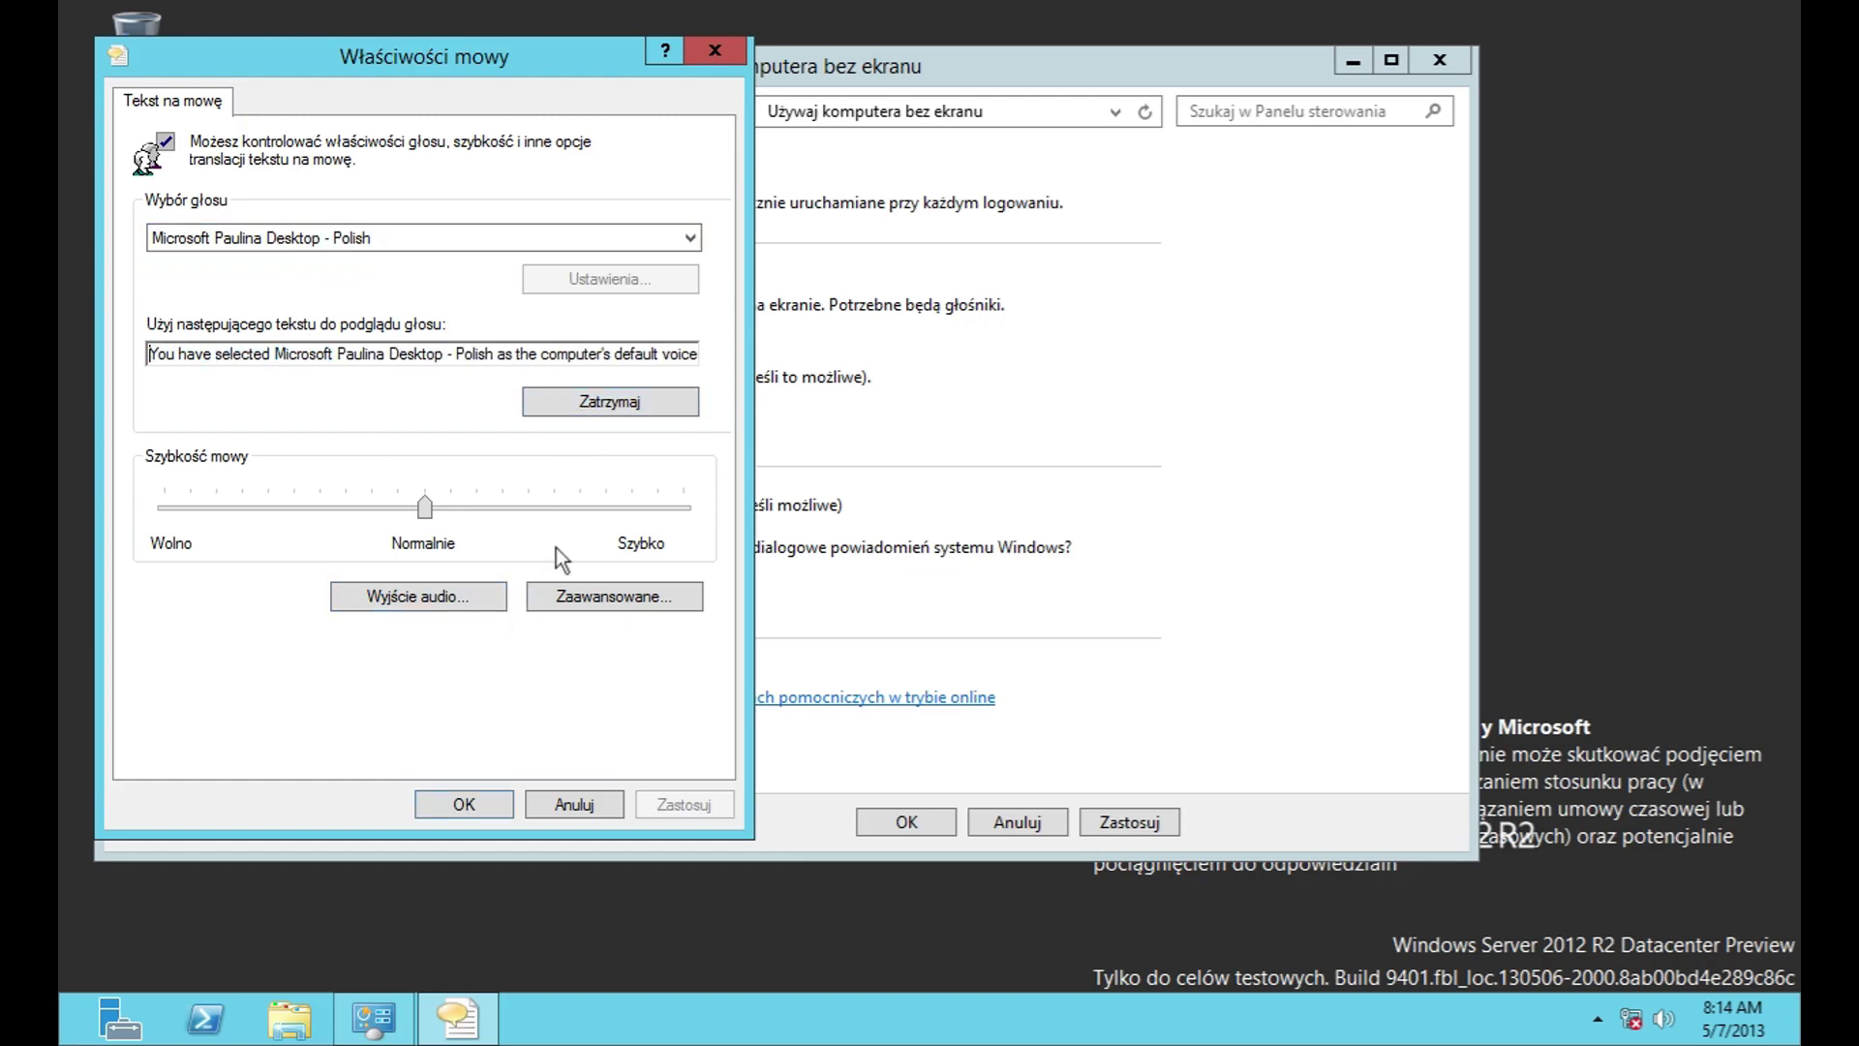
Step: Check the sound device and audio output settings, then cancel Speech Properties unsaved
click(484, 595)
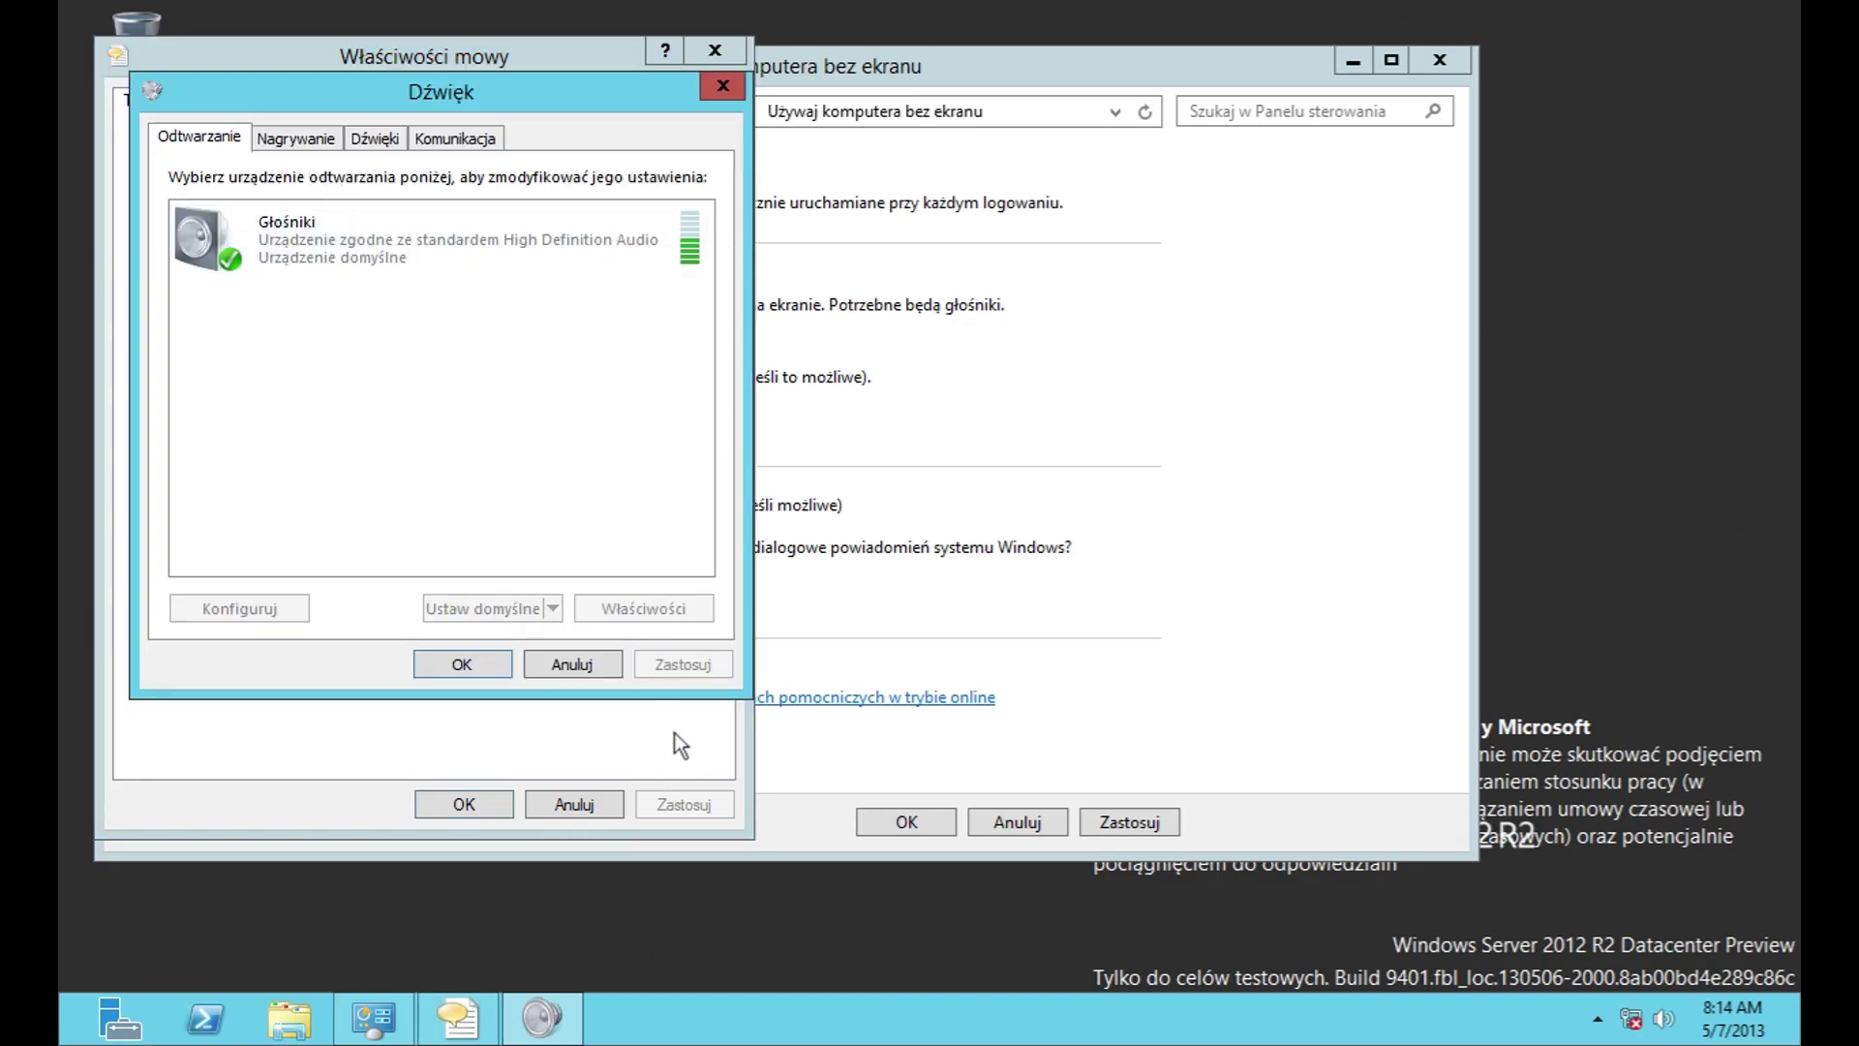
click(568, 674)
click(587, 605)
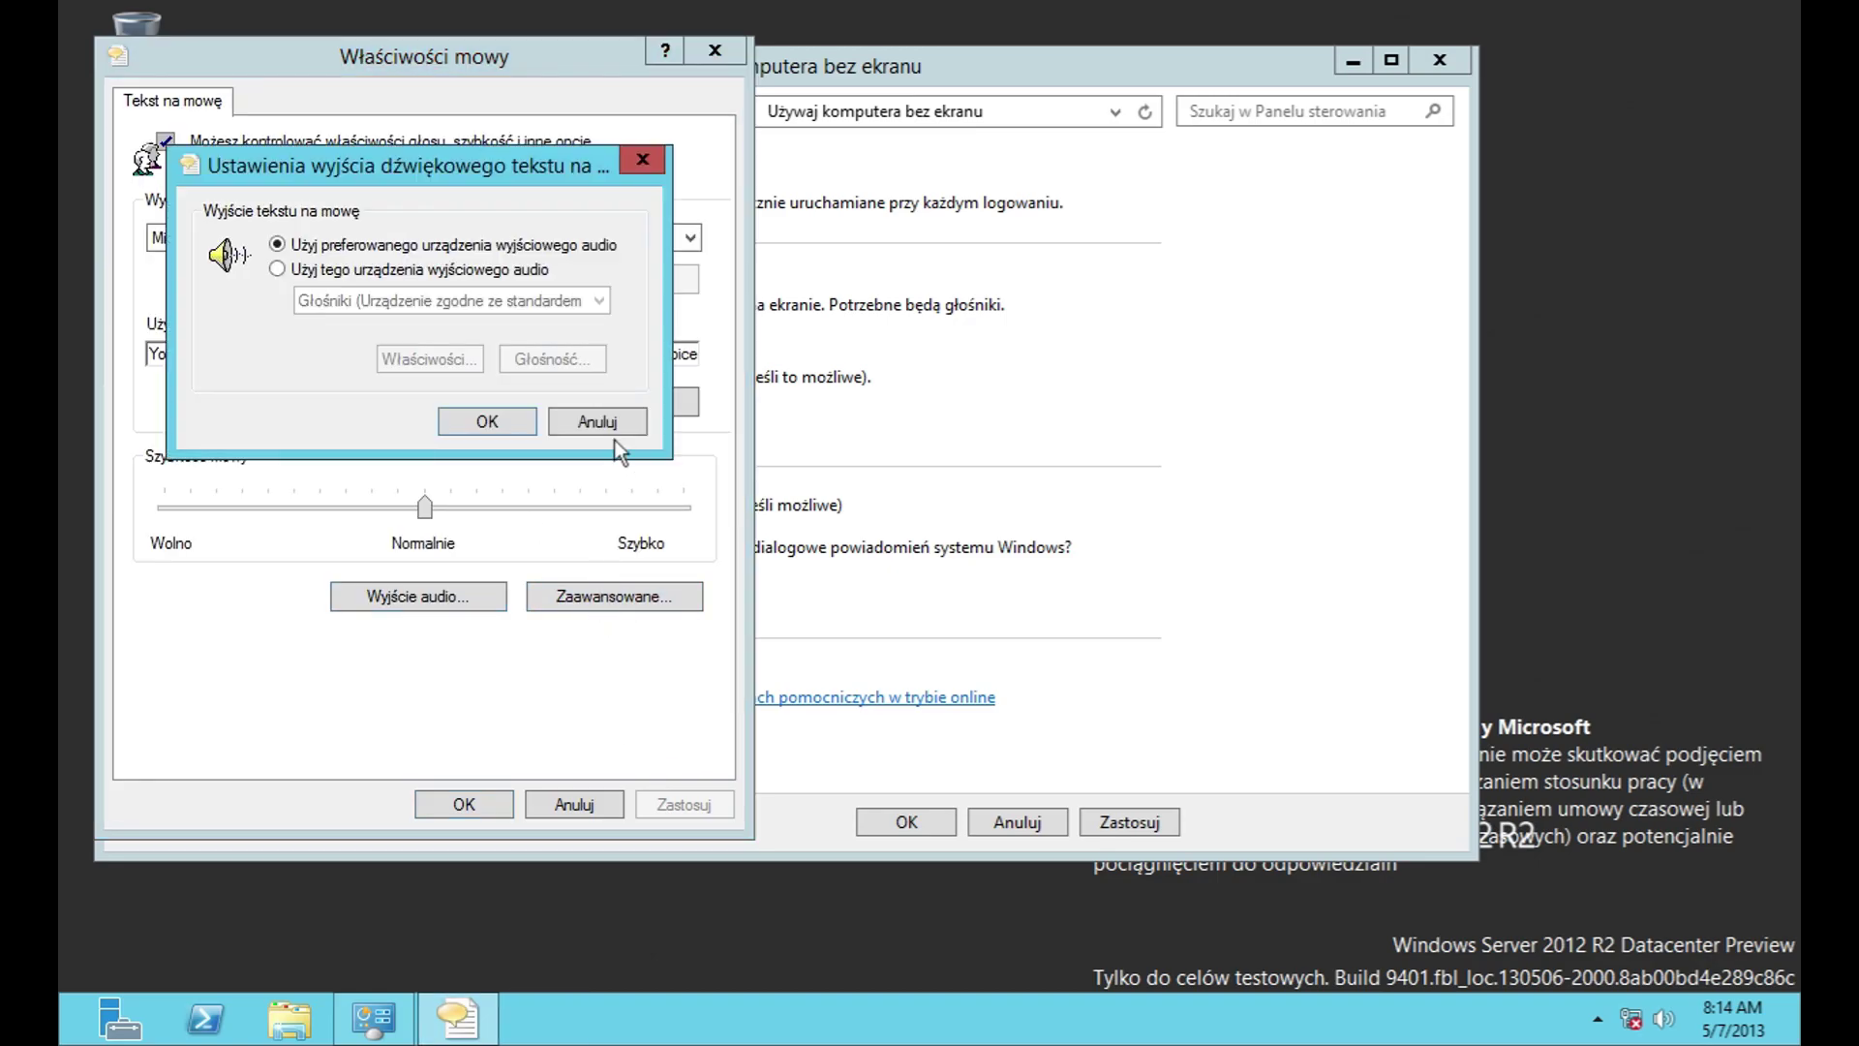
click(616, 429)
click(578, 806)
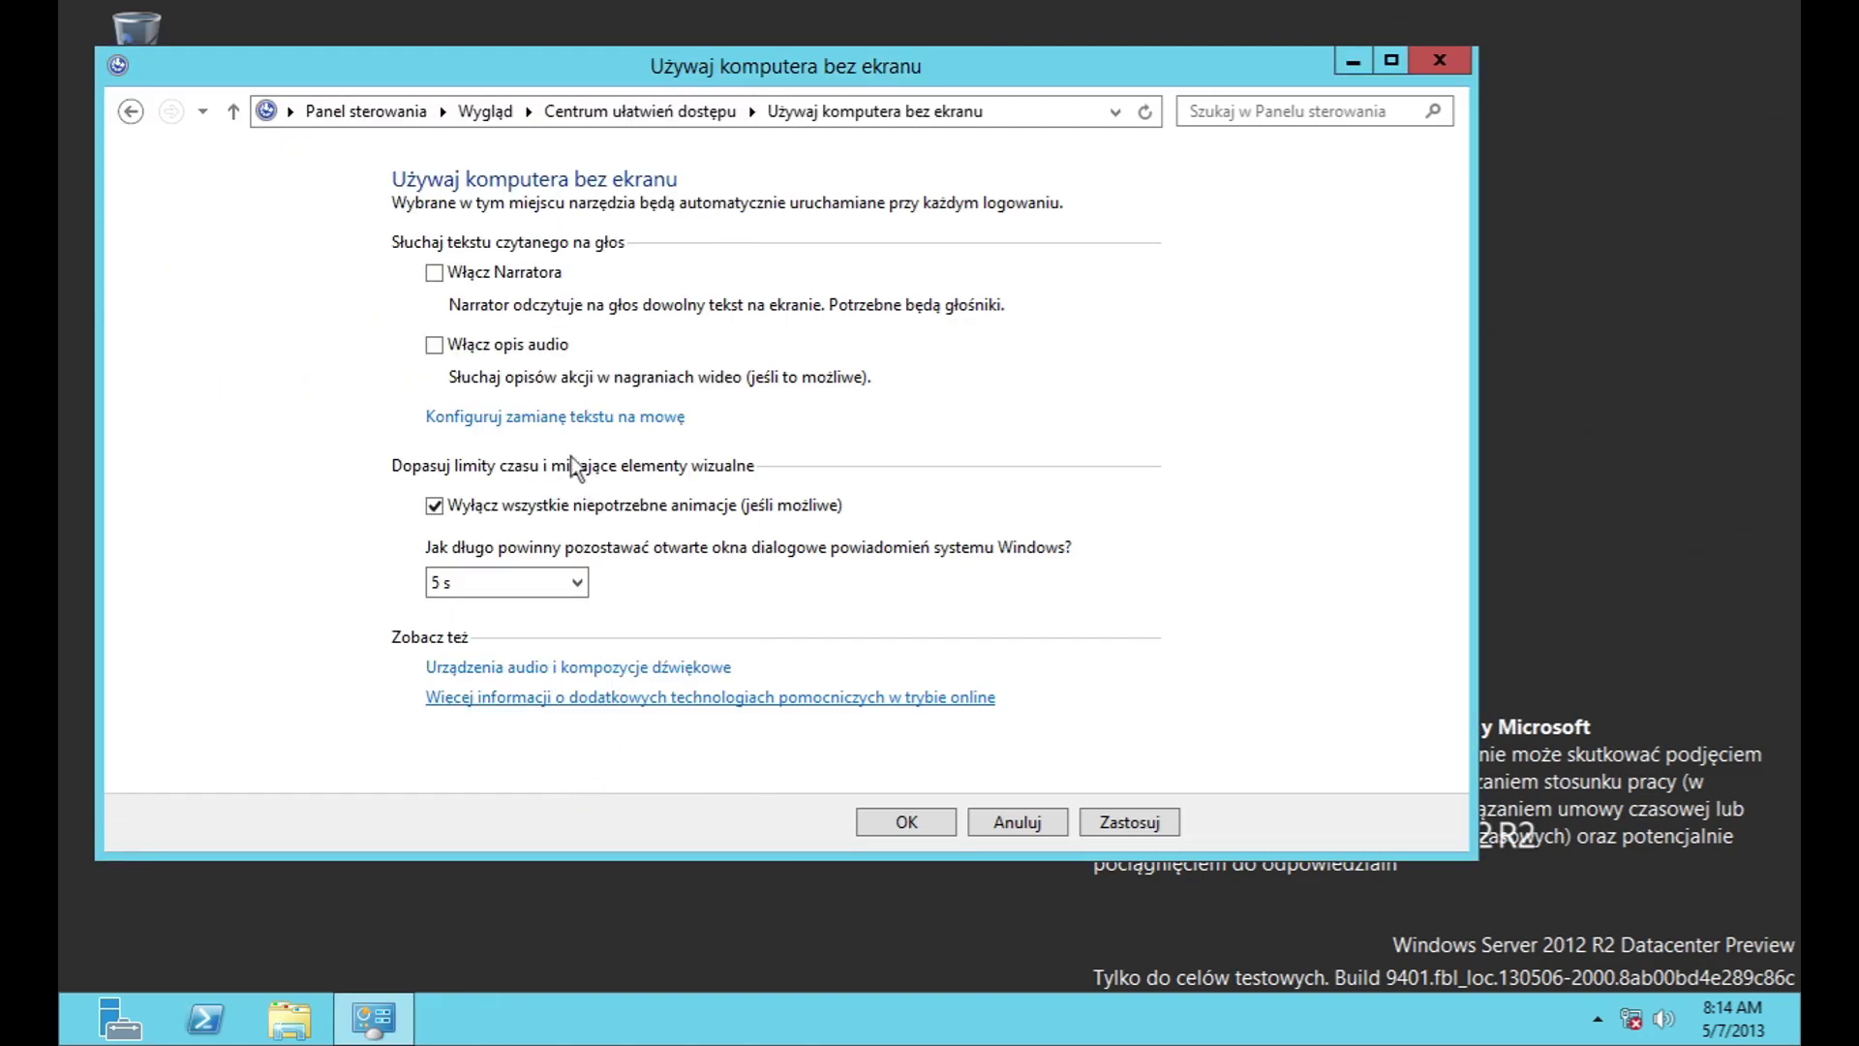
Step: Keep the notification duration at 5 s and return to the Ease of Access Center
click(577, 582)
click(506, 592)
key(alt+Left)
scroll(549, 585, down, 1)
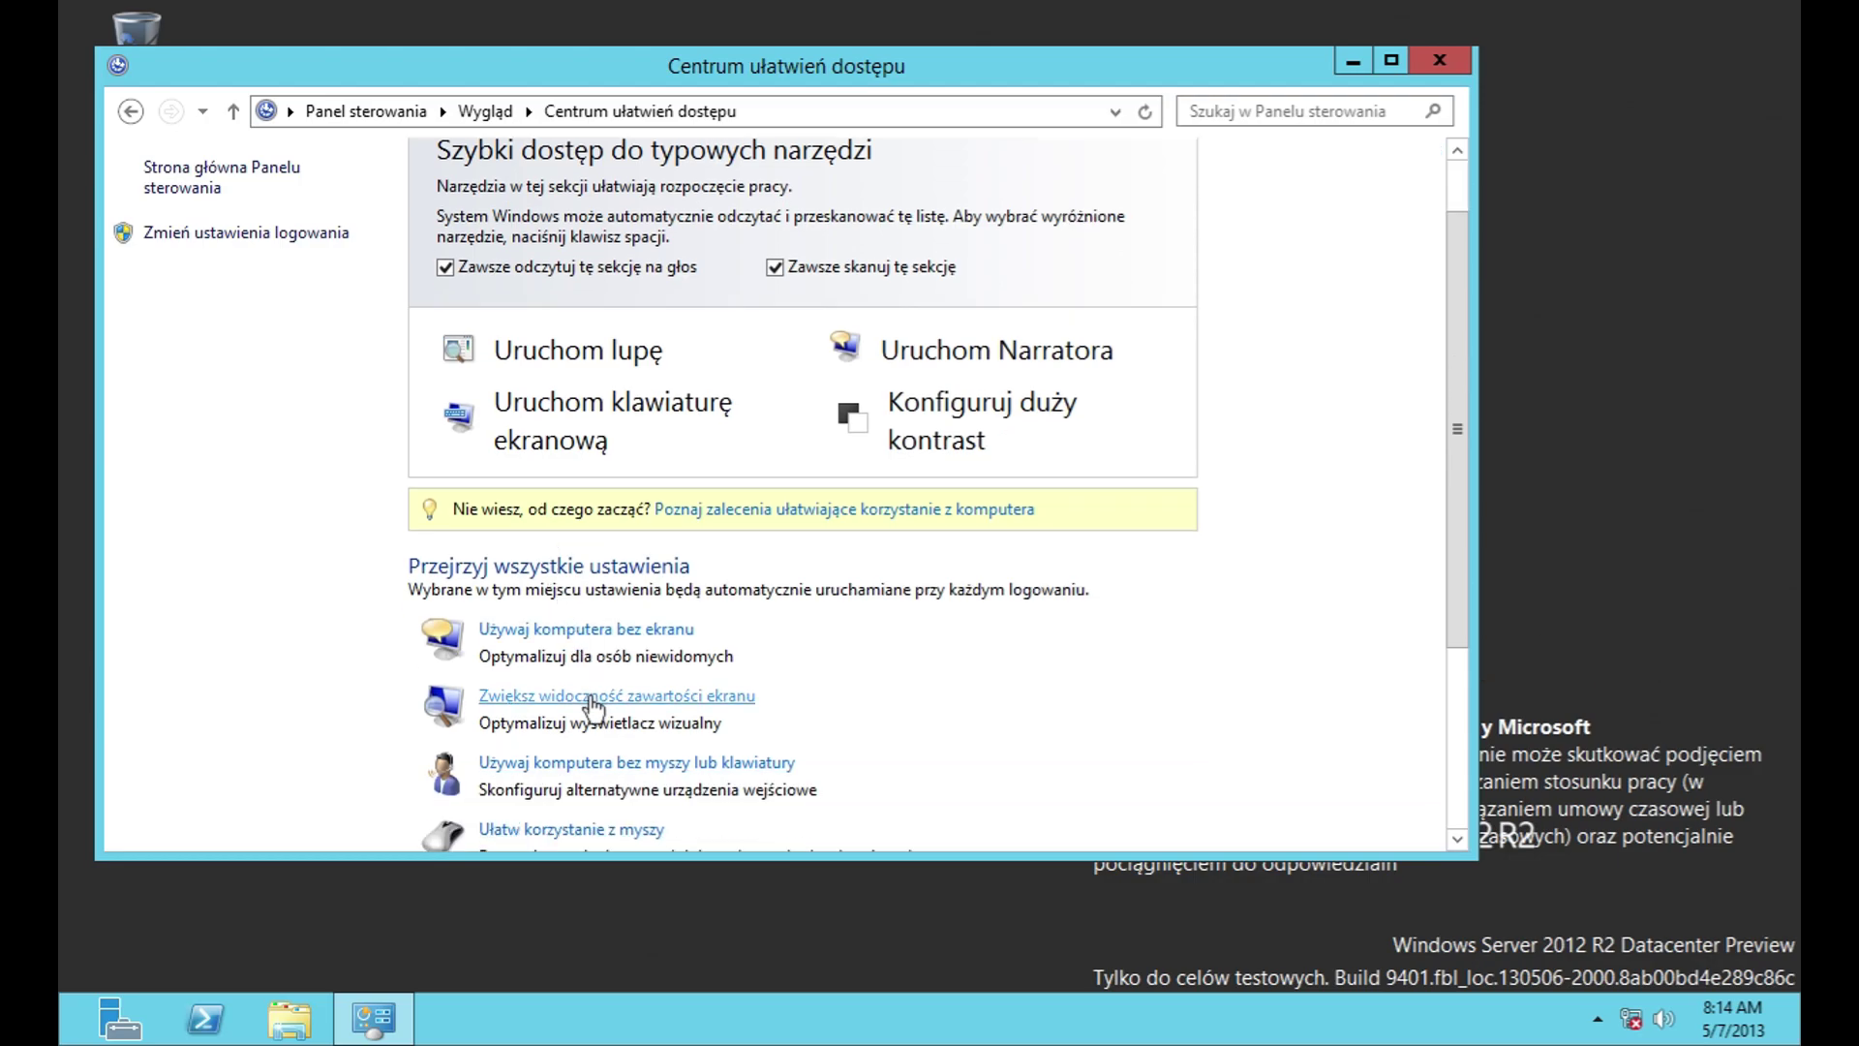
scroll(571, 620, down, 1)
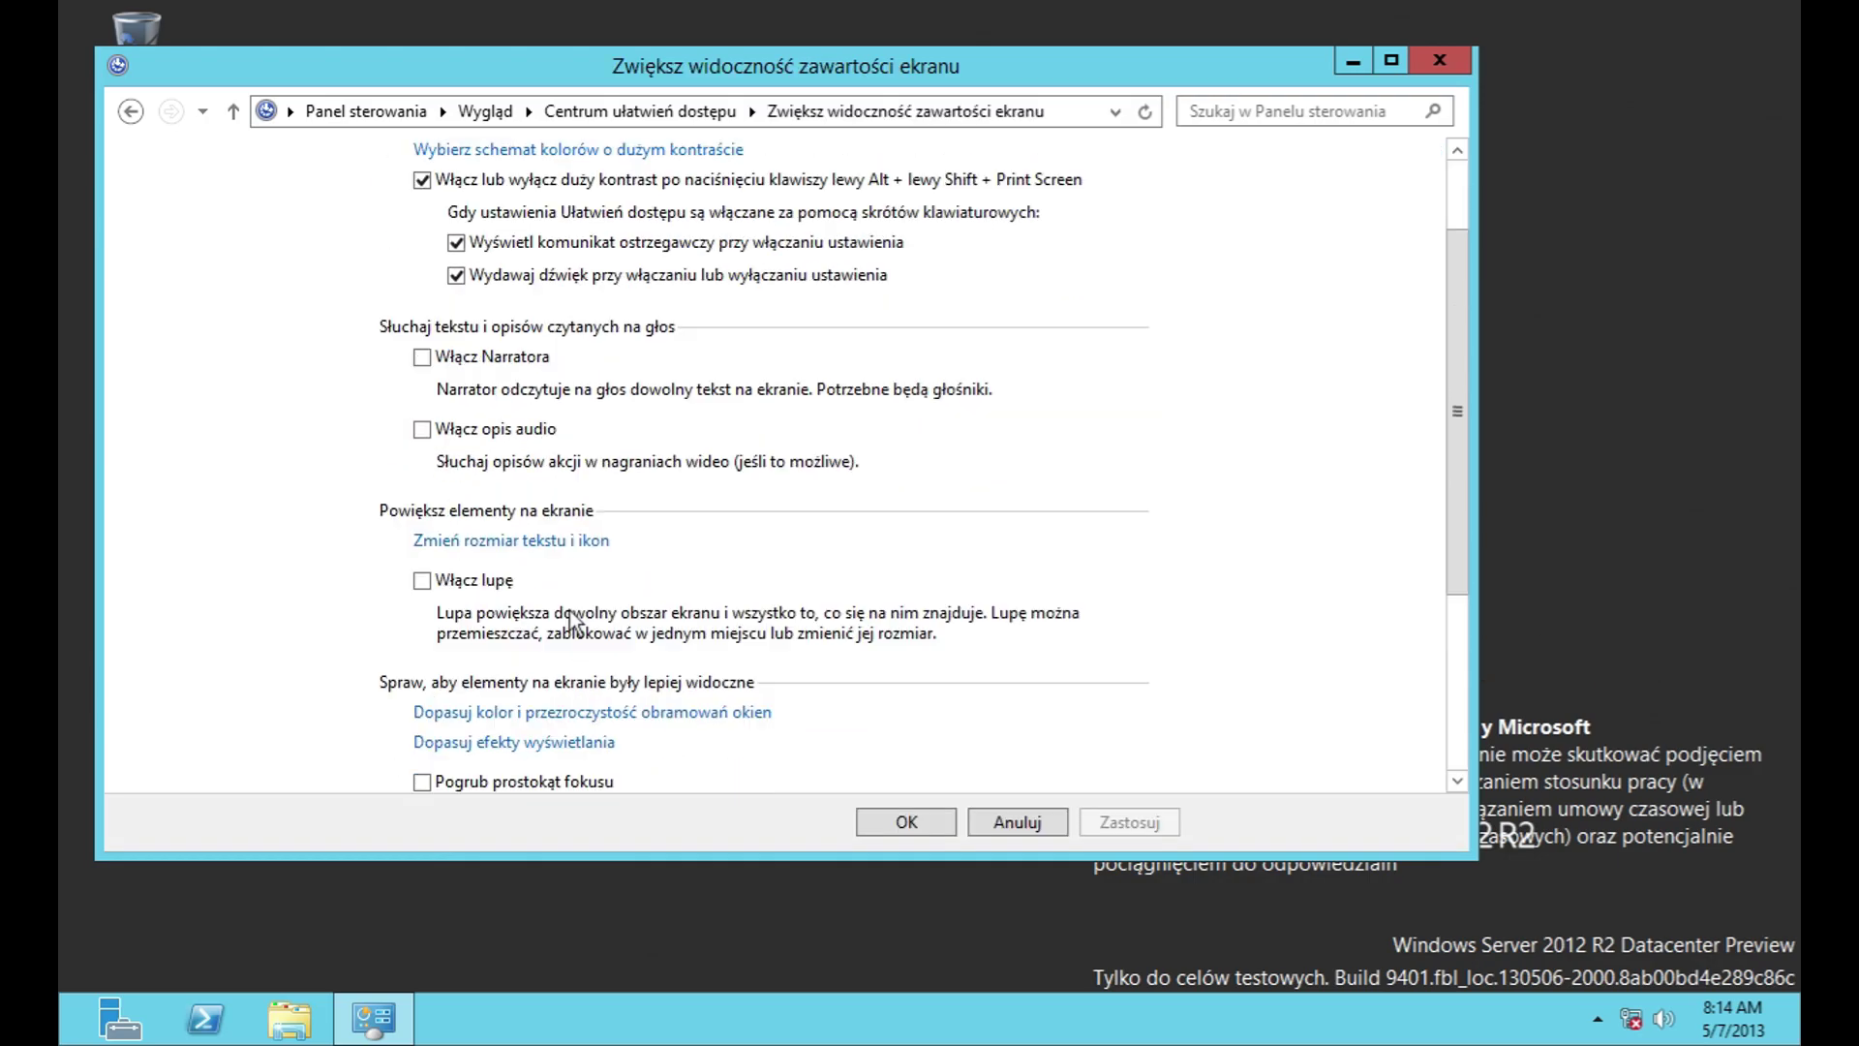
Step: Look at the high-contrast, text size and window colour pages, closing each unchanged
click(561, 149)
click(1473, 95)
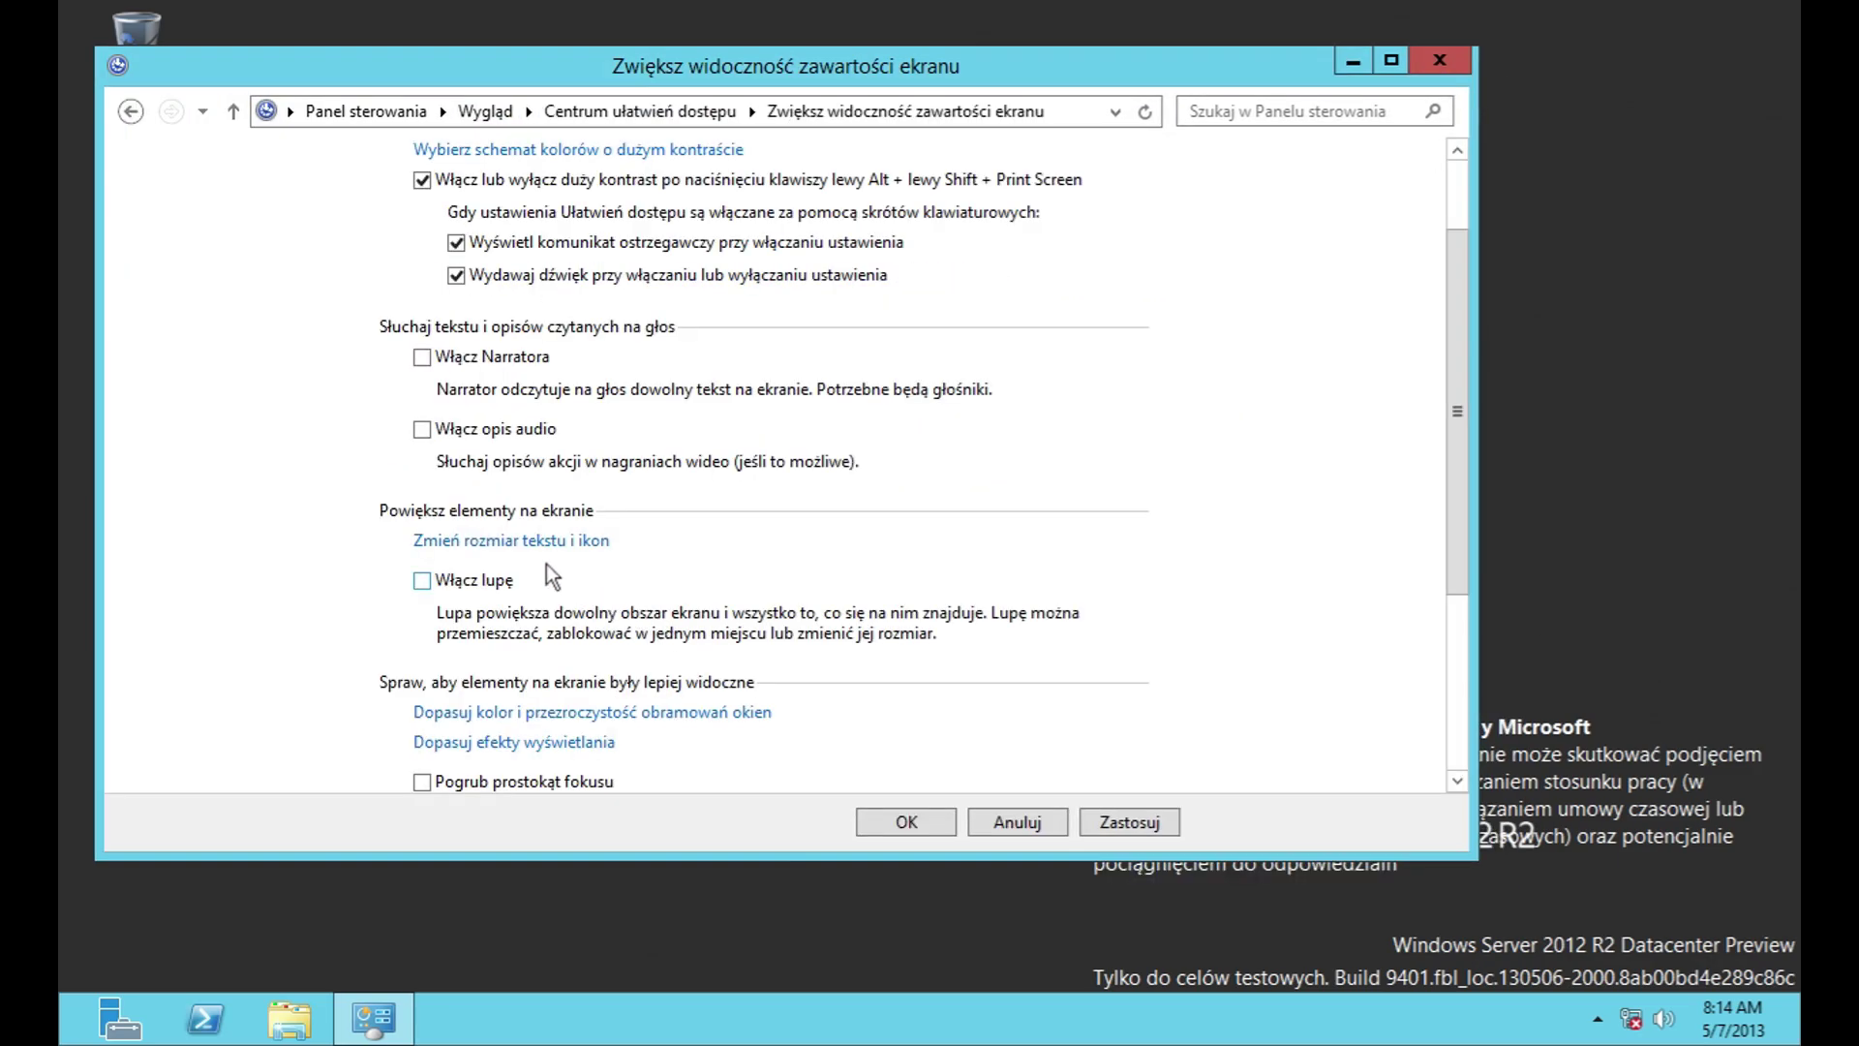
click(542, 540)
click(1476, 95)
scroll(957, 674, down, 5)
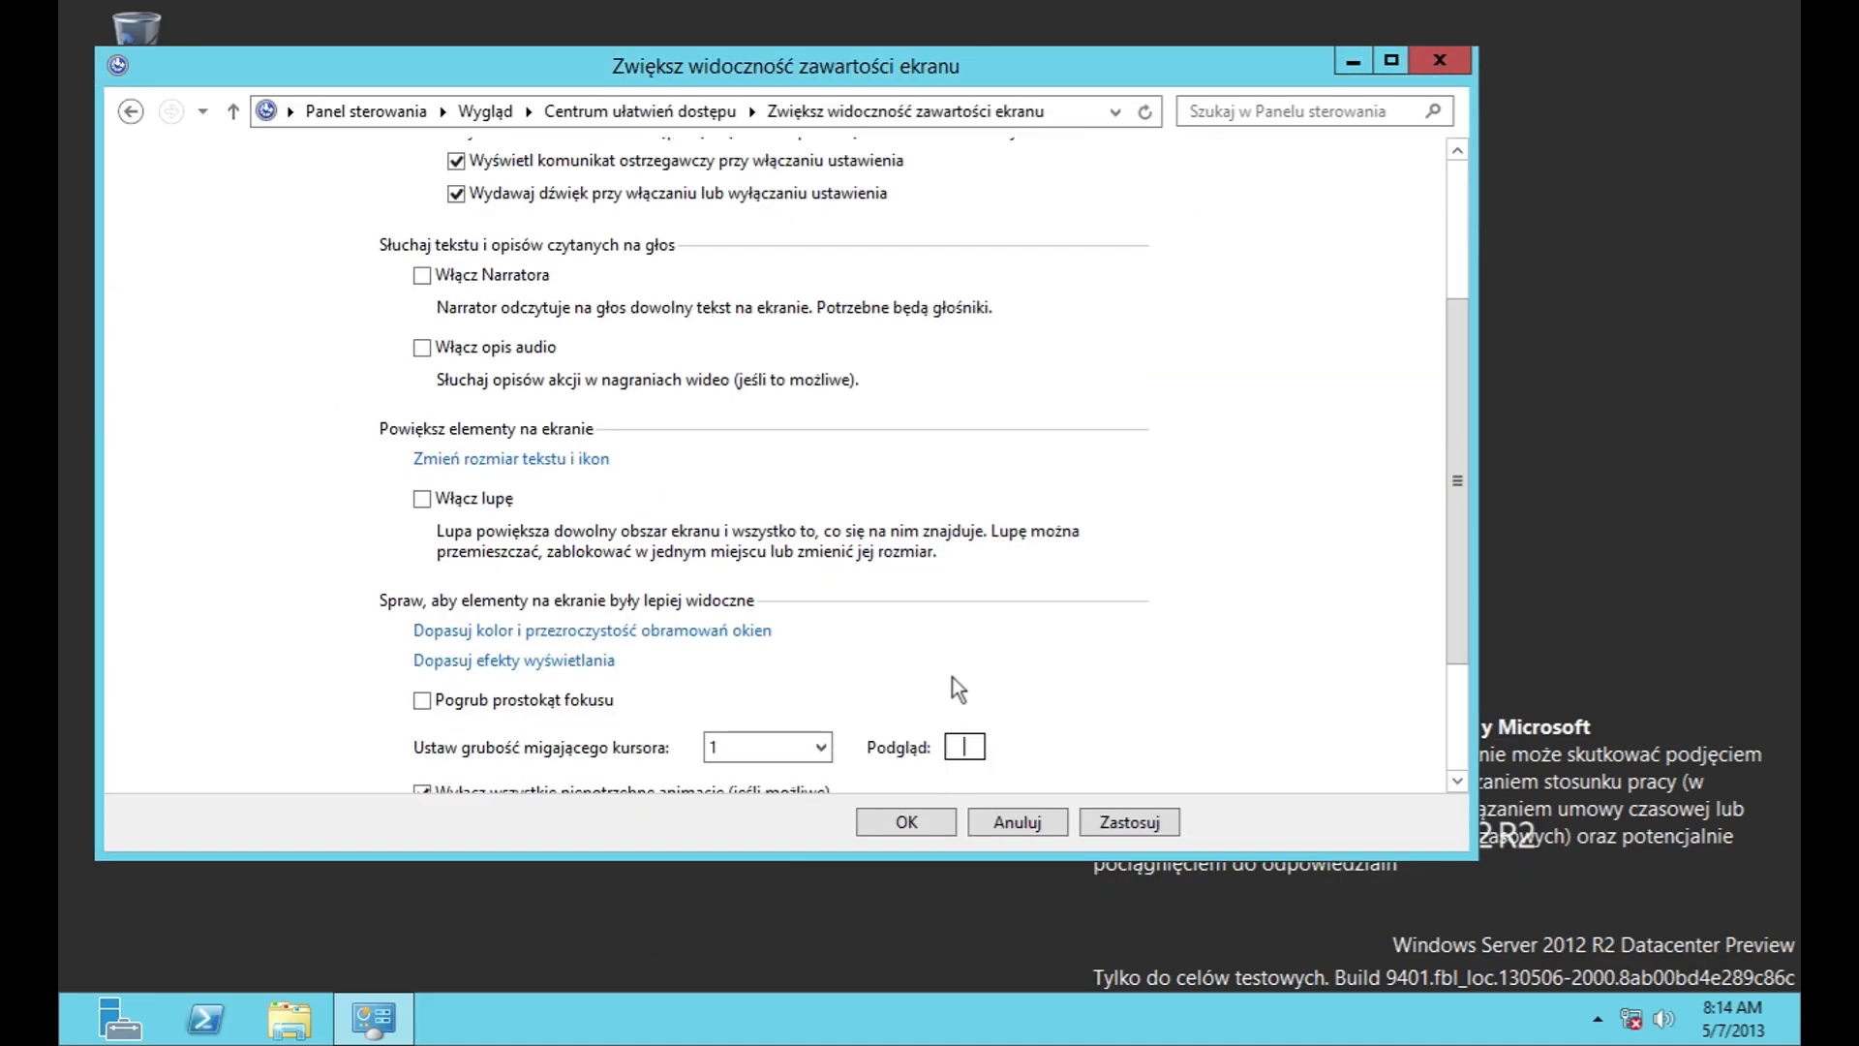
click(610, 558)
click(1174, 856)
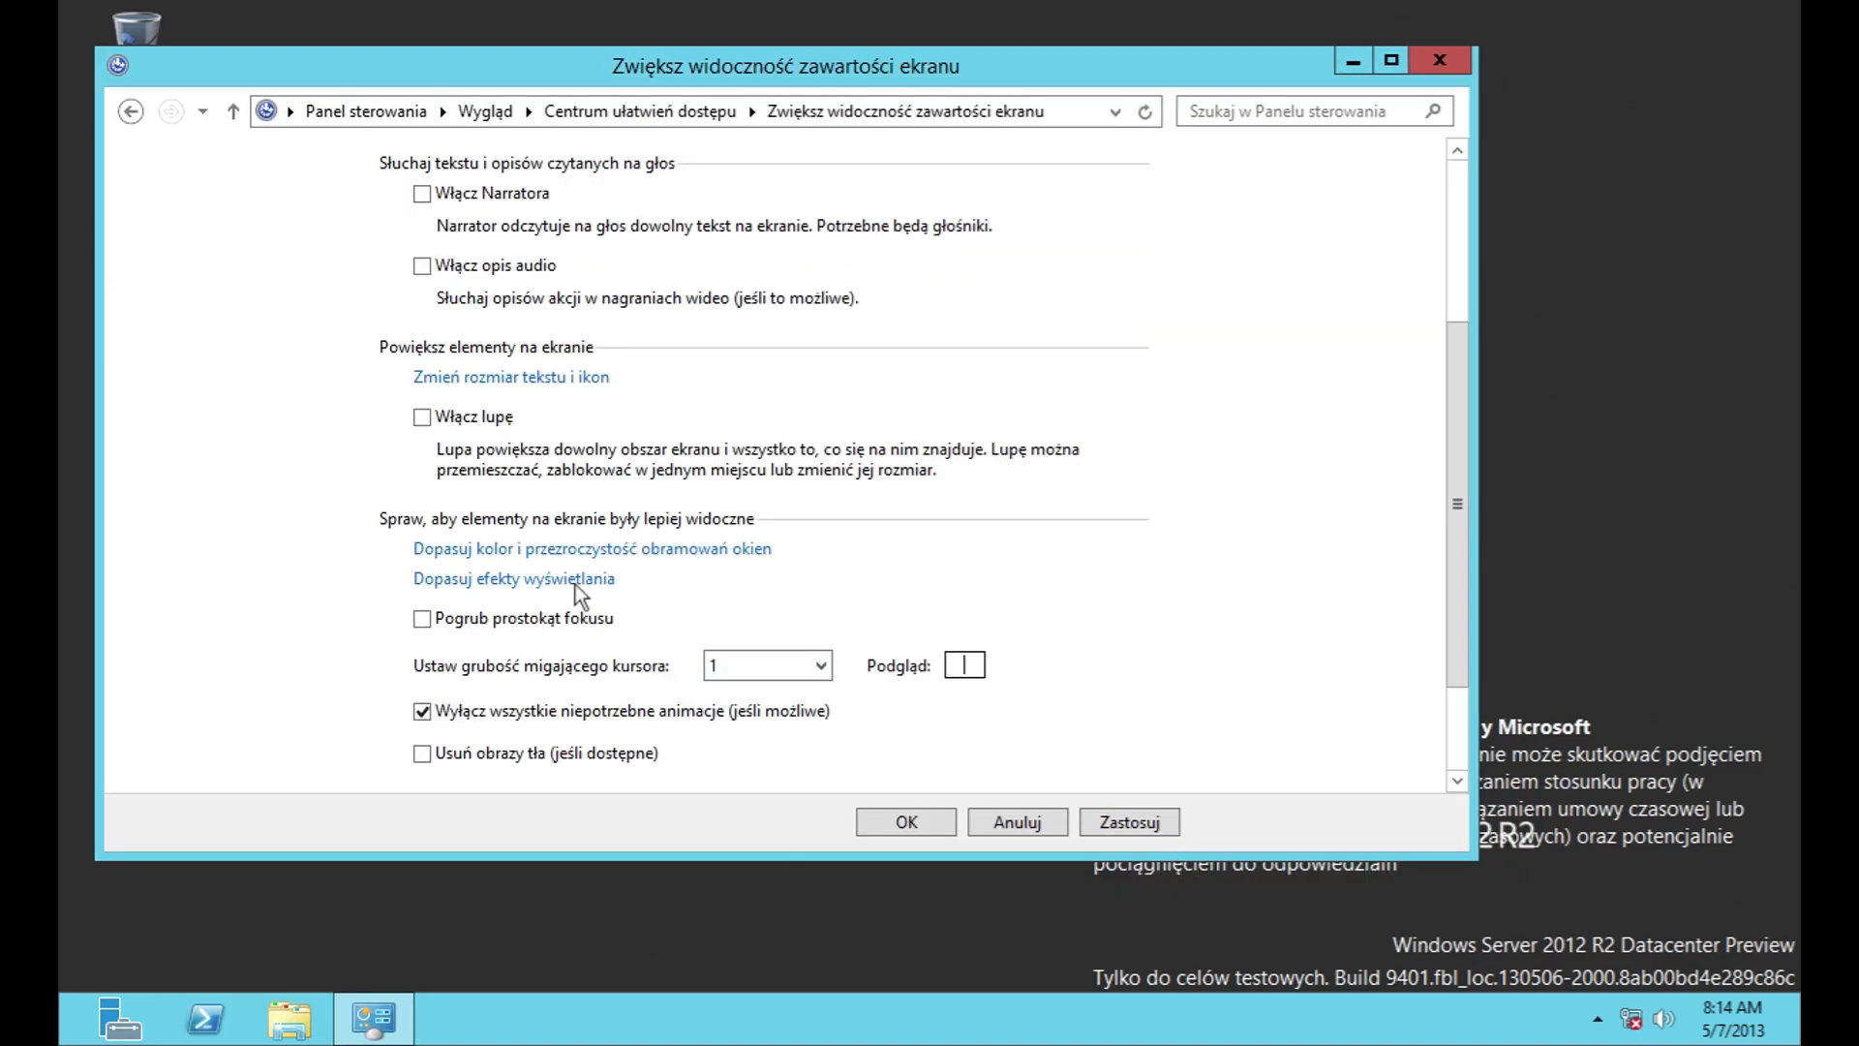
Step: Try the Duży kontrast nr 1 scheme, restore Podstawowy Windows, and go up a level
click(562, 579)
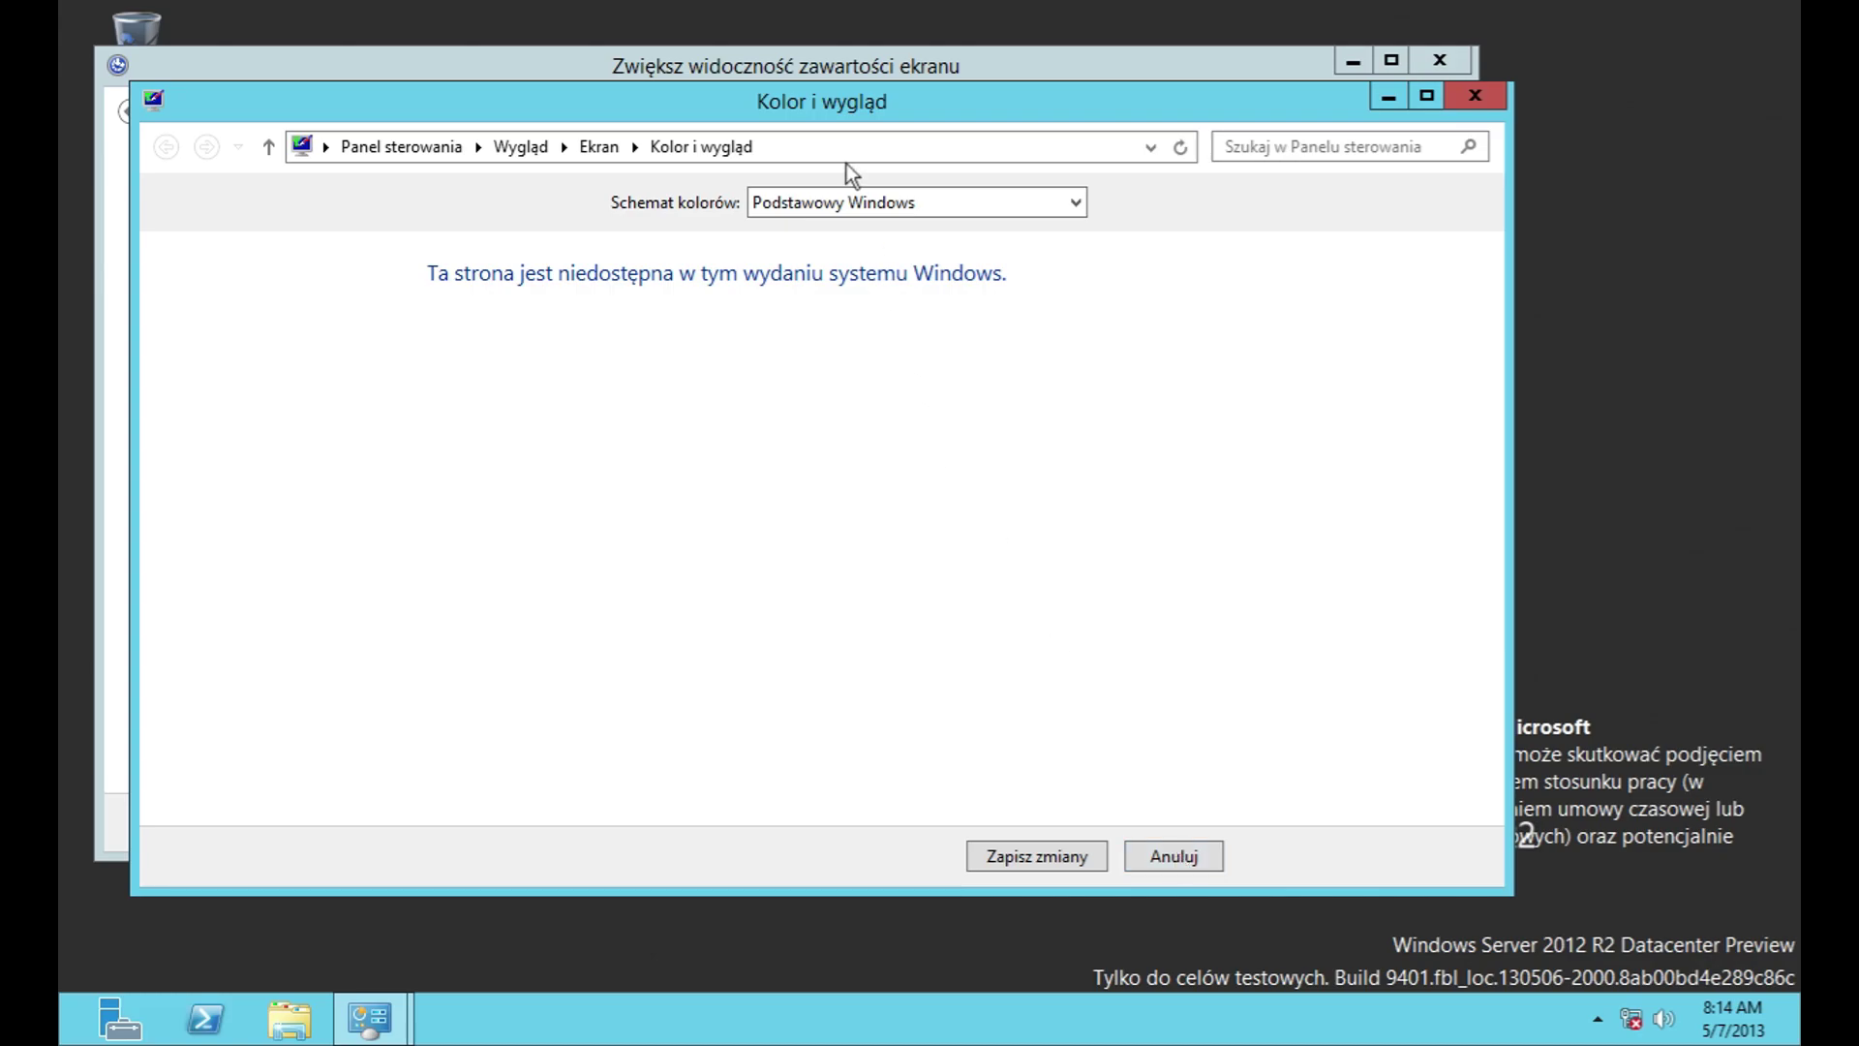
click(864, 201)
click(869, 252)
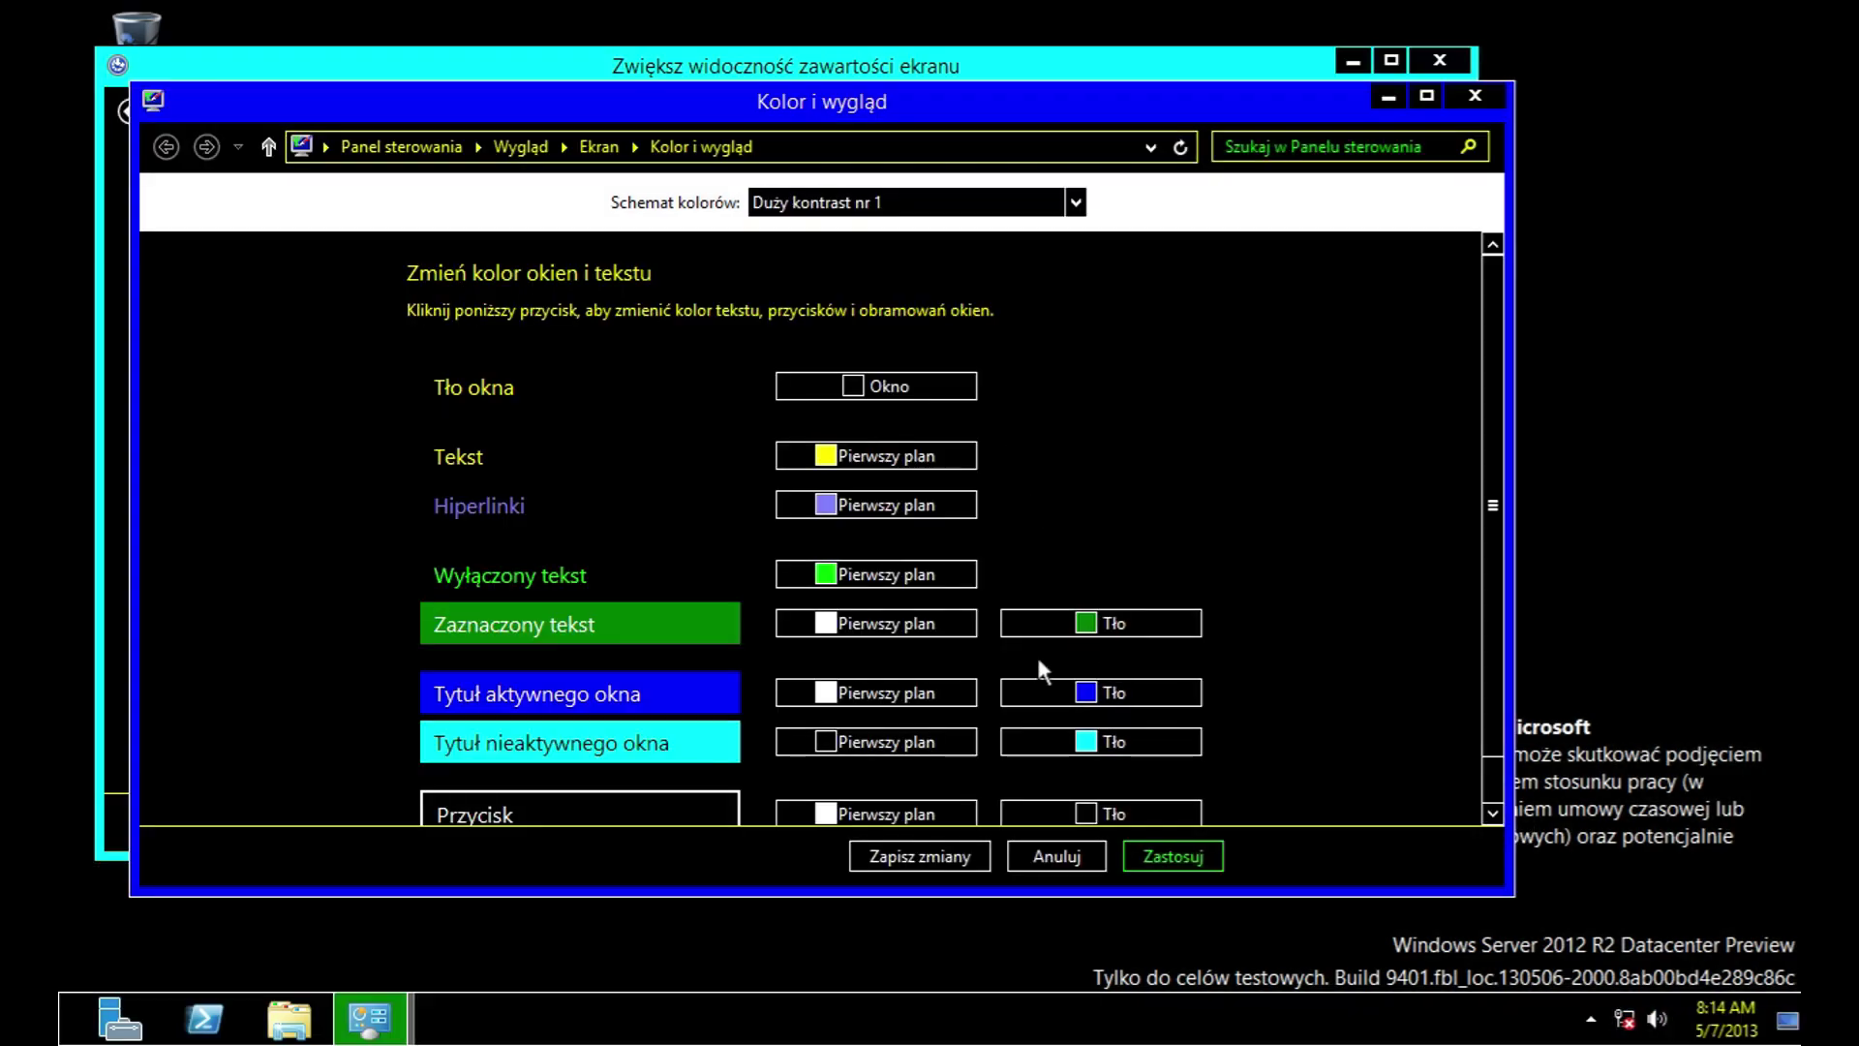
click(804, 202)
click(804, 229)
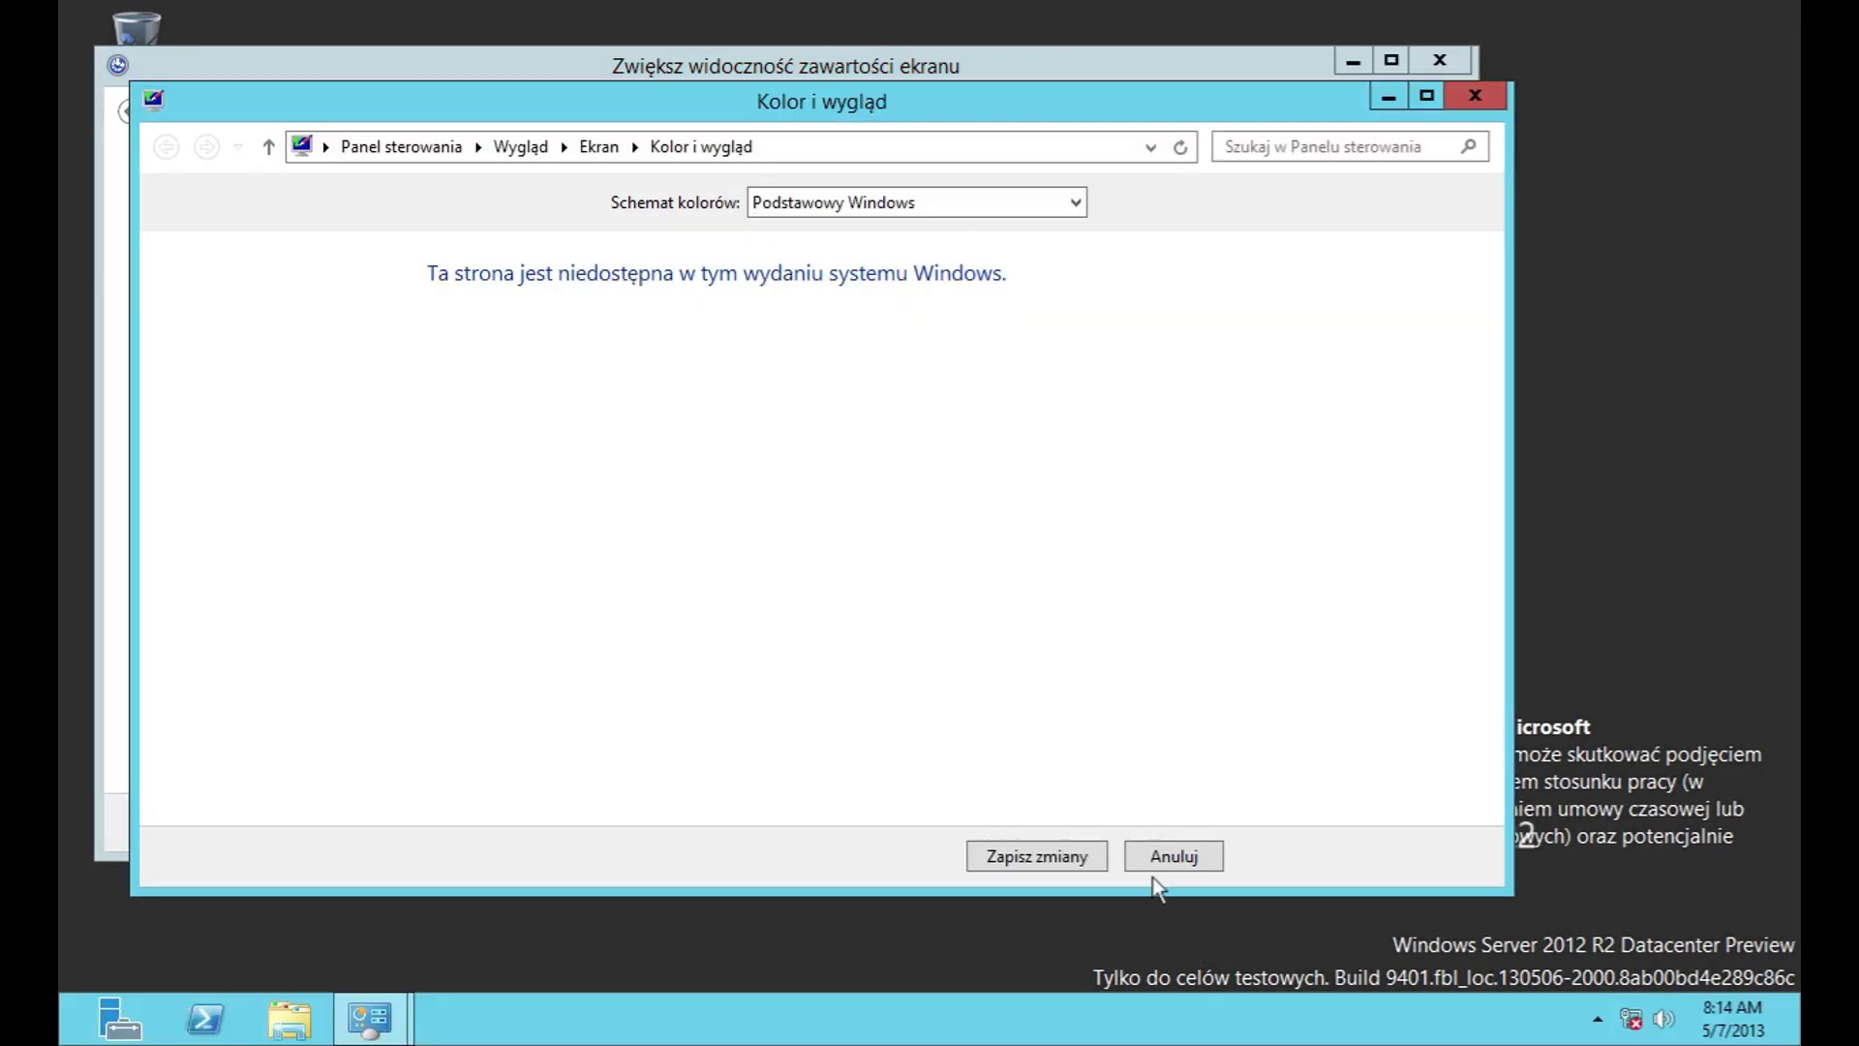
click(1140, 862)
scroll(1061, 722, down, 3)
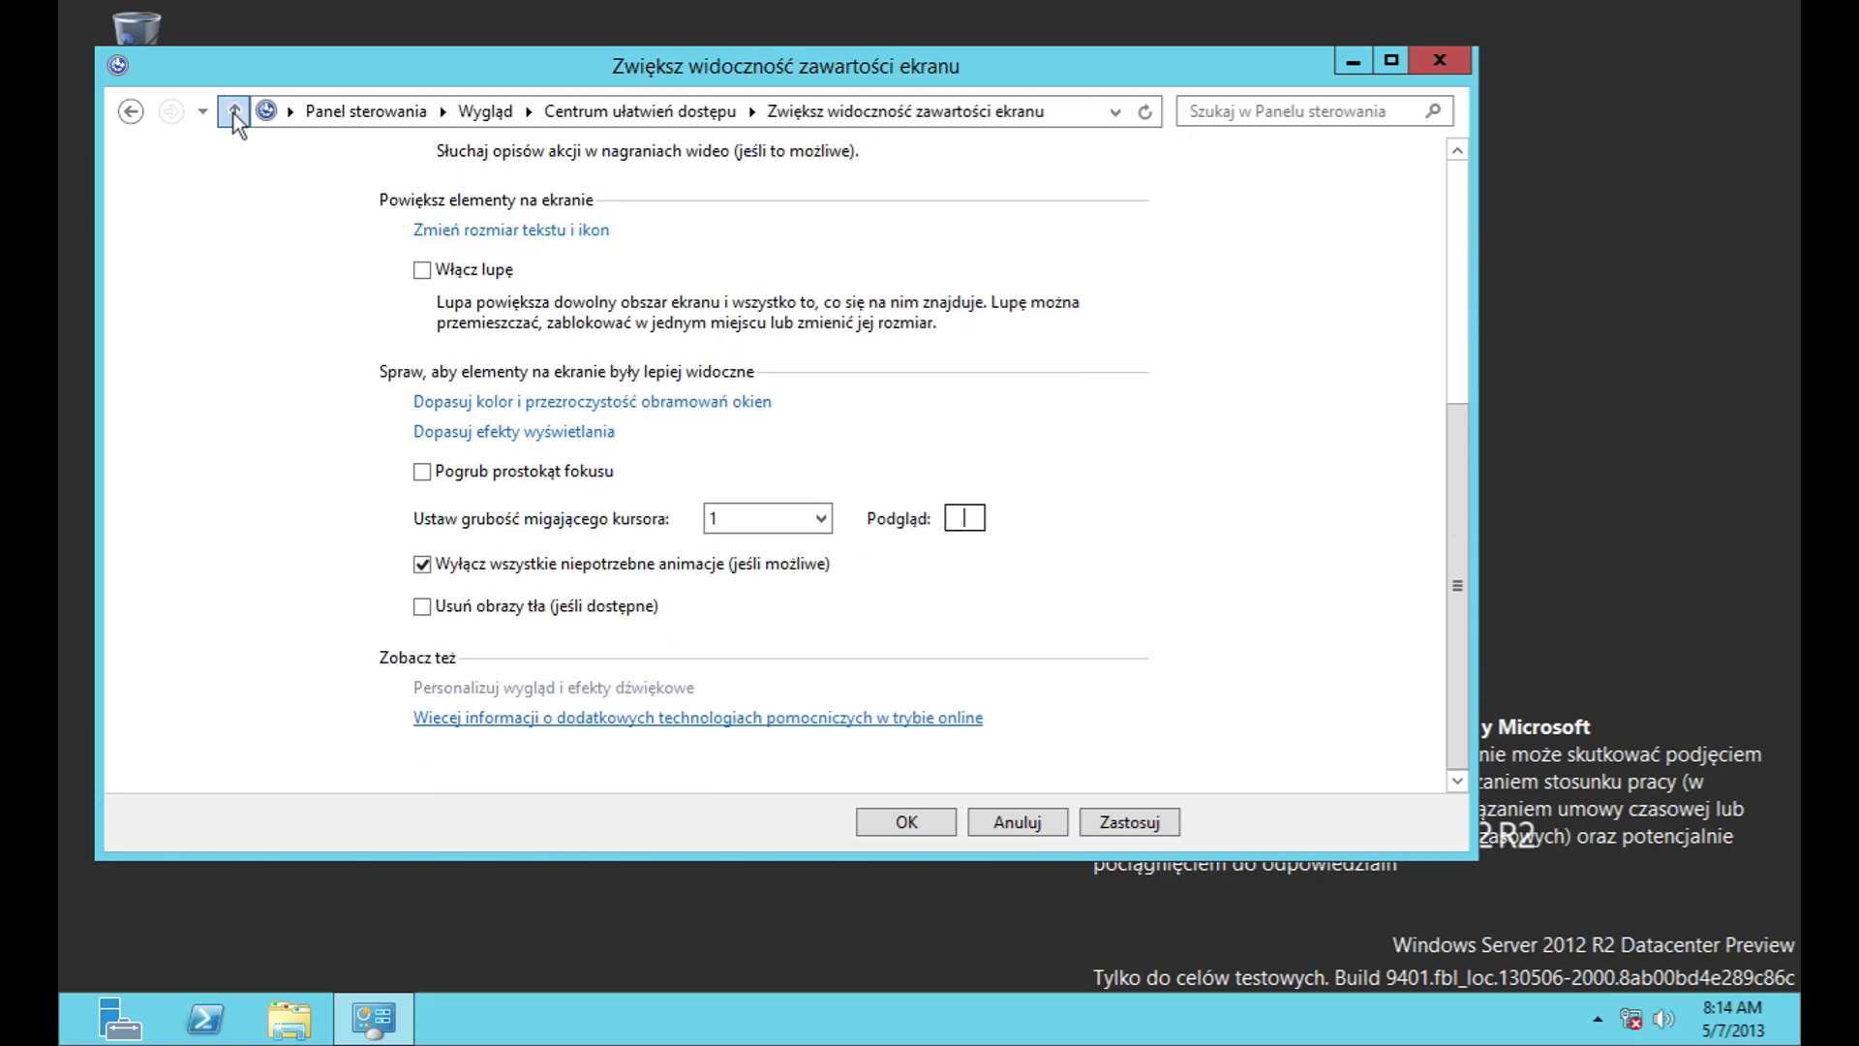
click(235, 111)
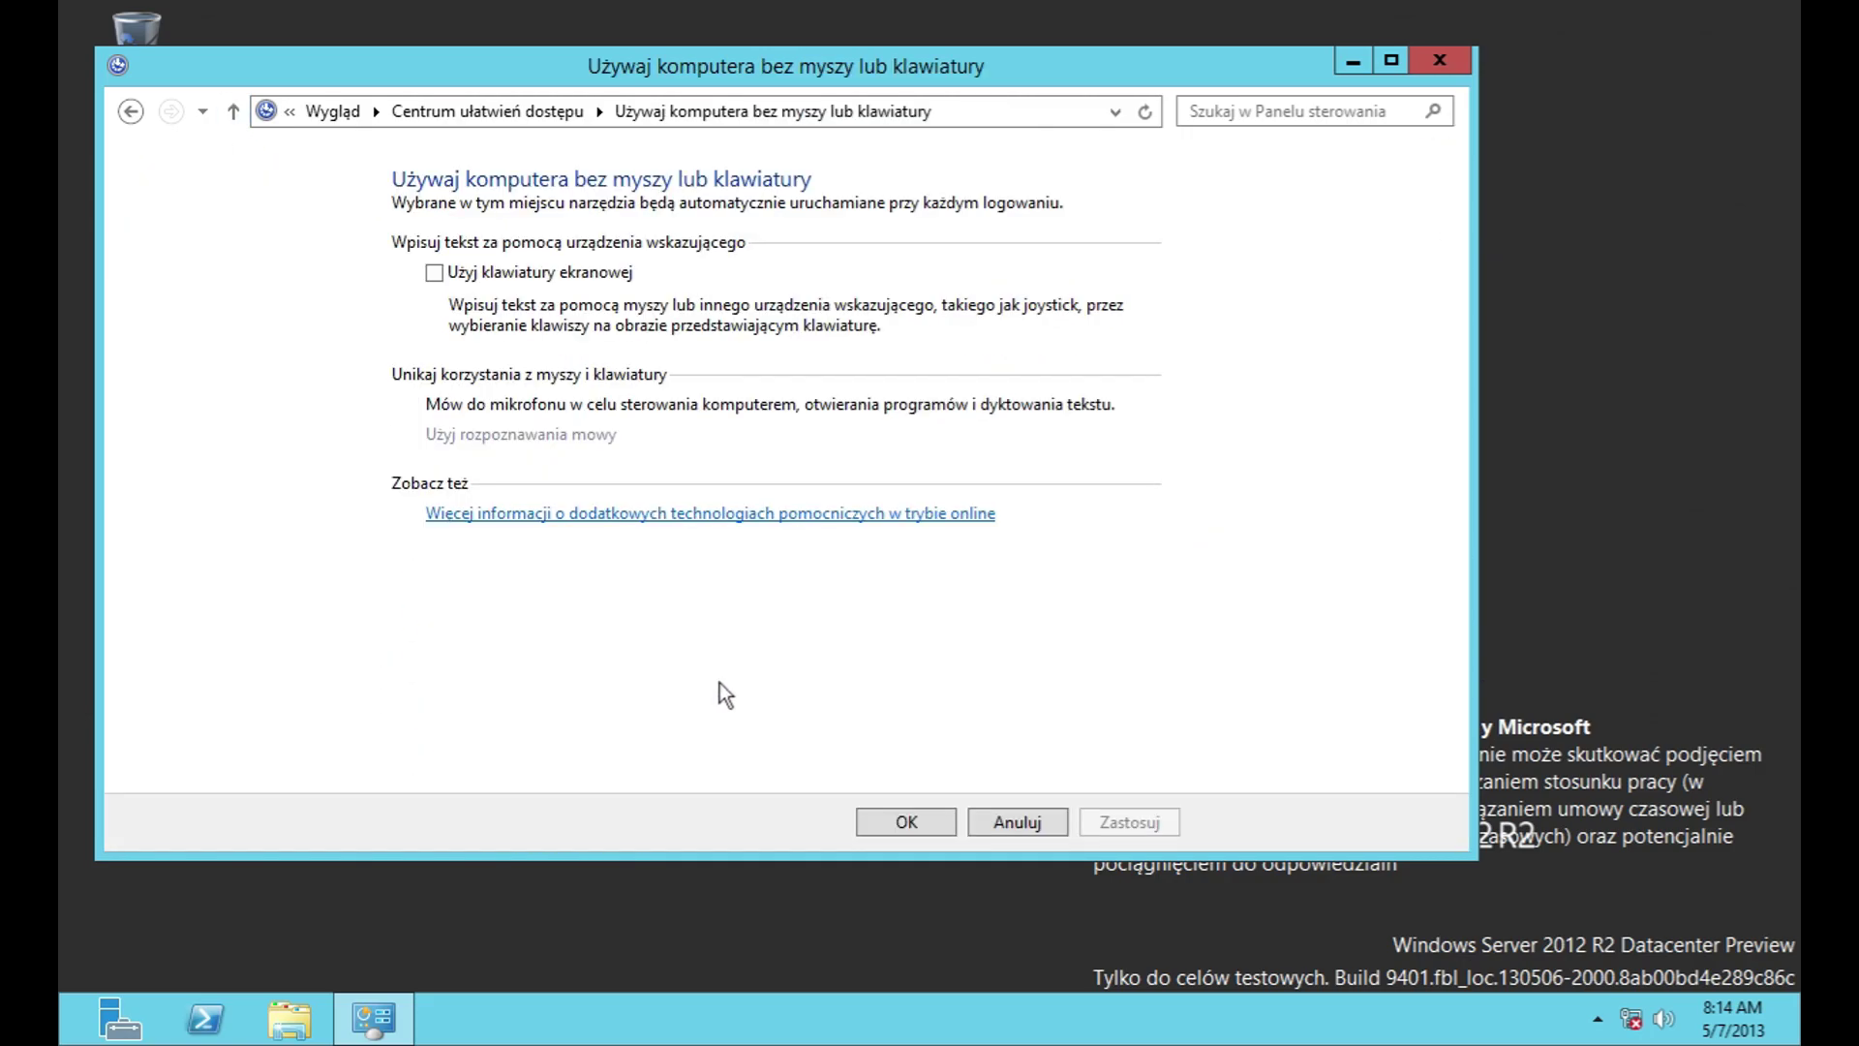
Step: Open the Mouse Keys setup from the mouse ease-of-access page and cancel it
click(234, 112)
scroll(647, 631, down, 5)
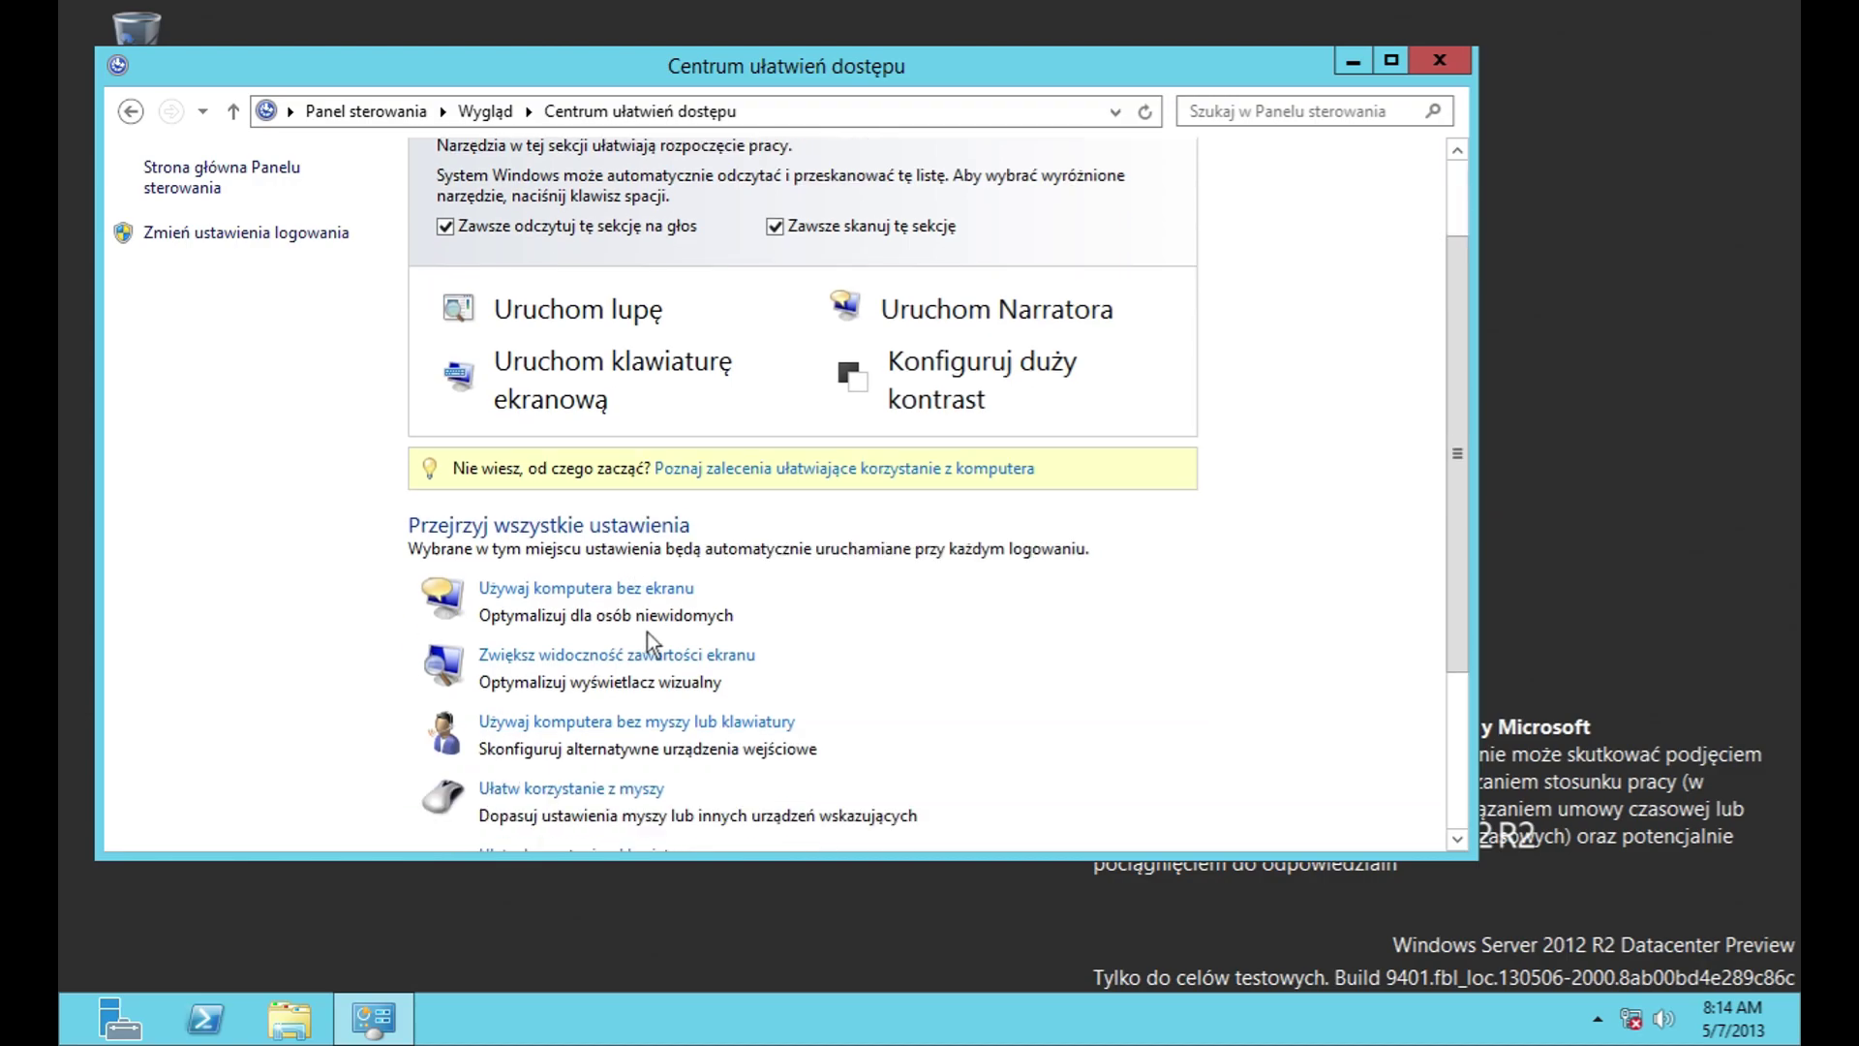
click(618, 666)
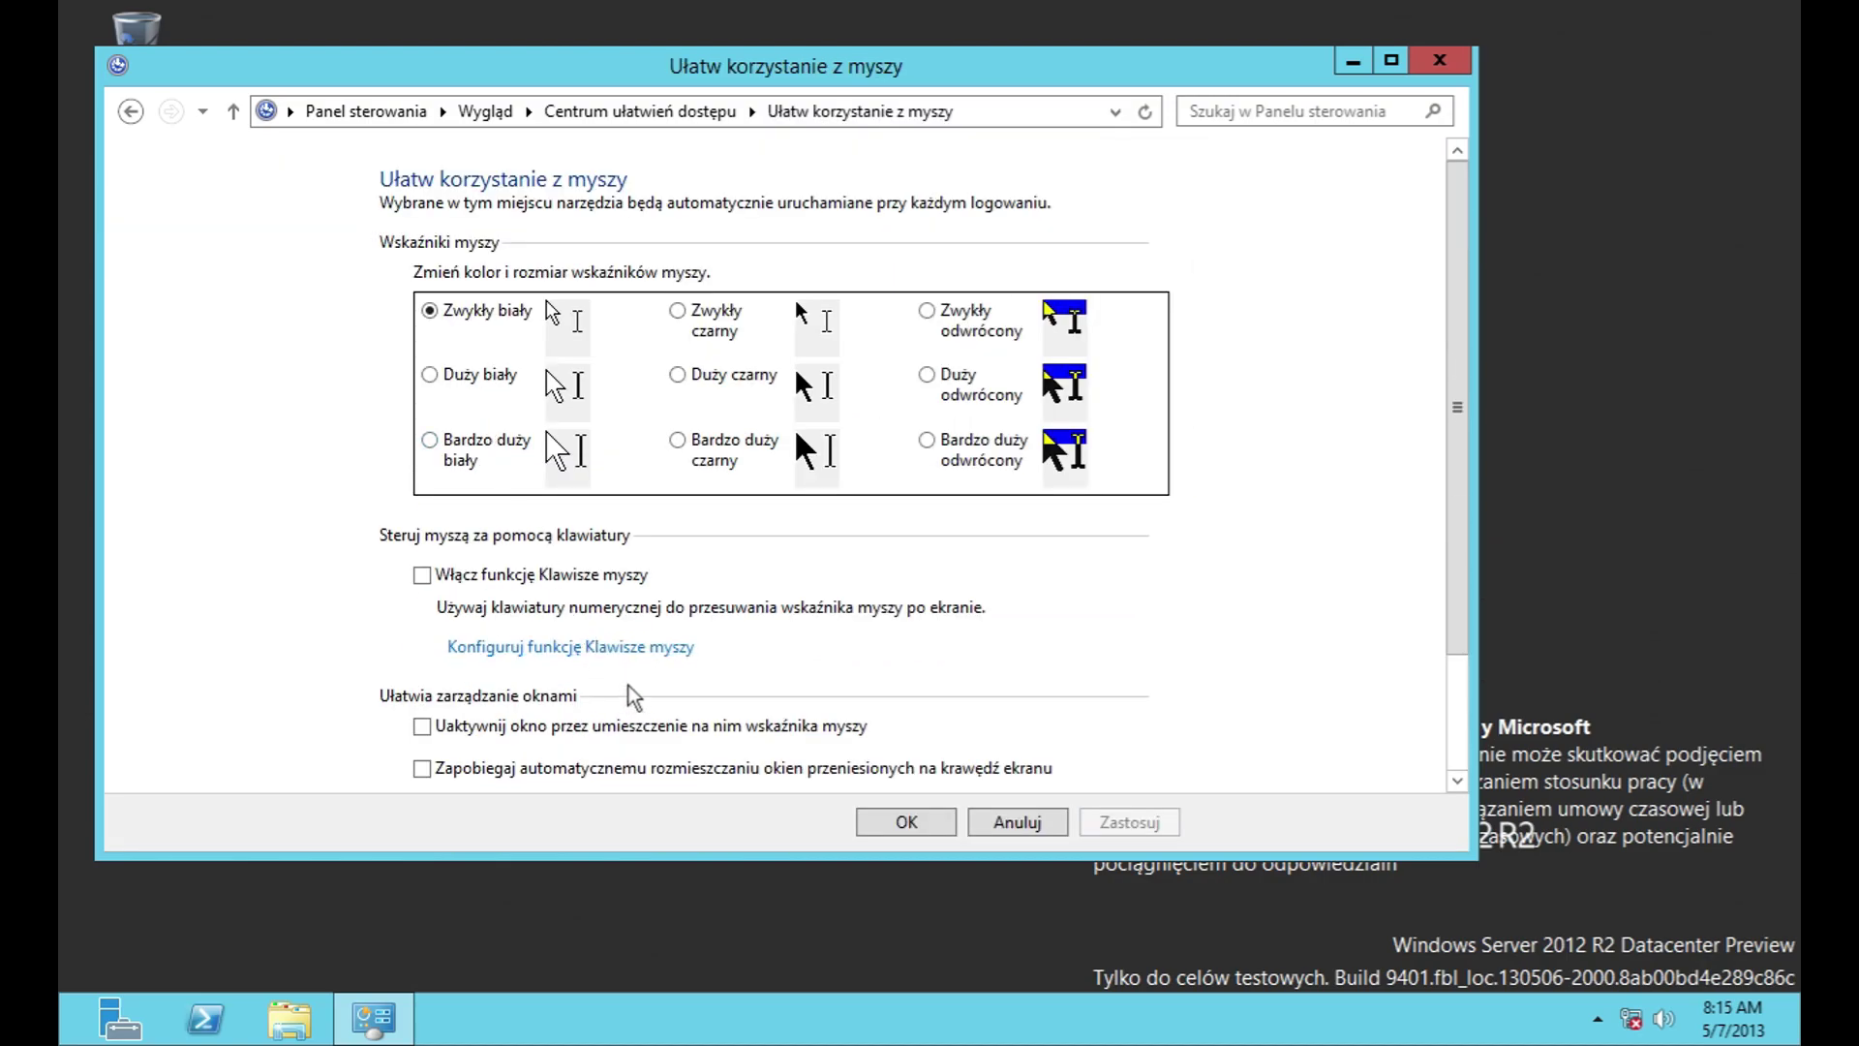
click(620, 647)
scroll(680, 559, down, 3)
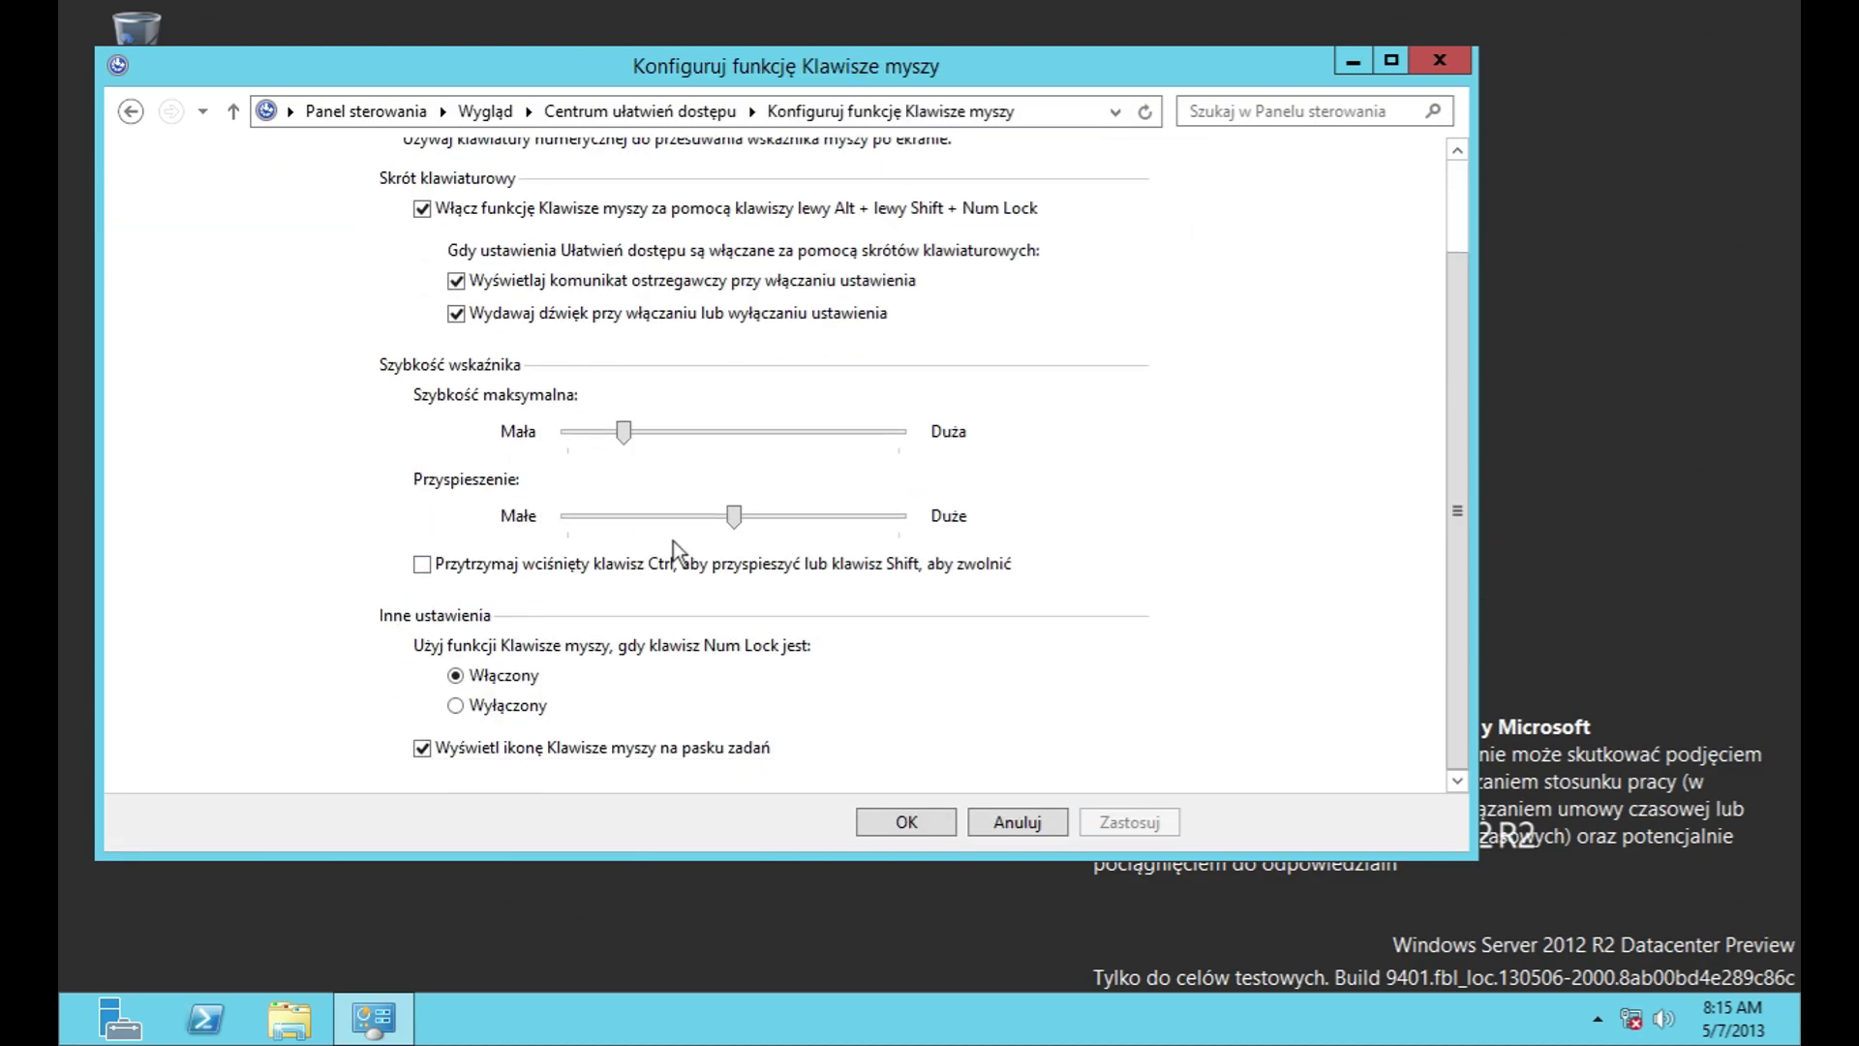
click(1018, 825)
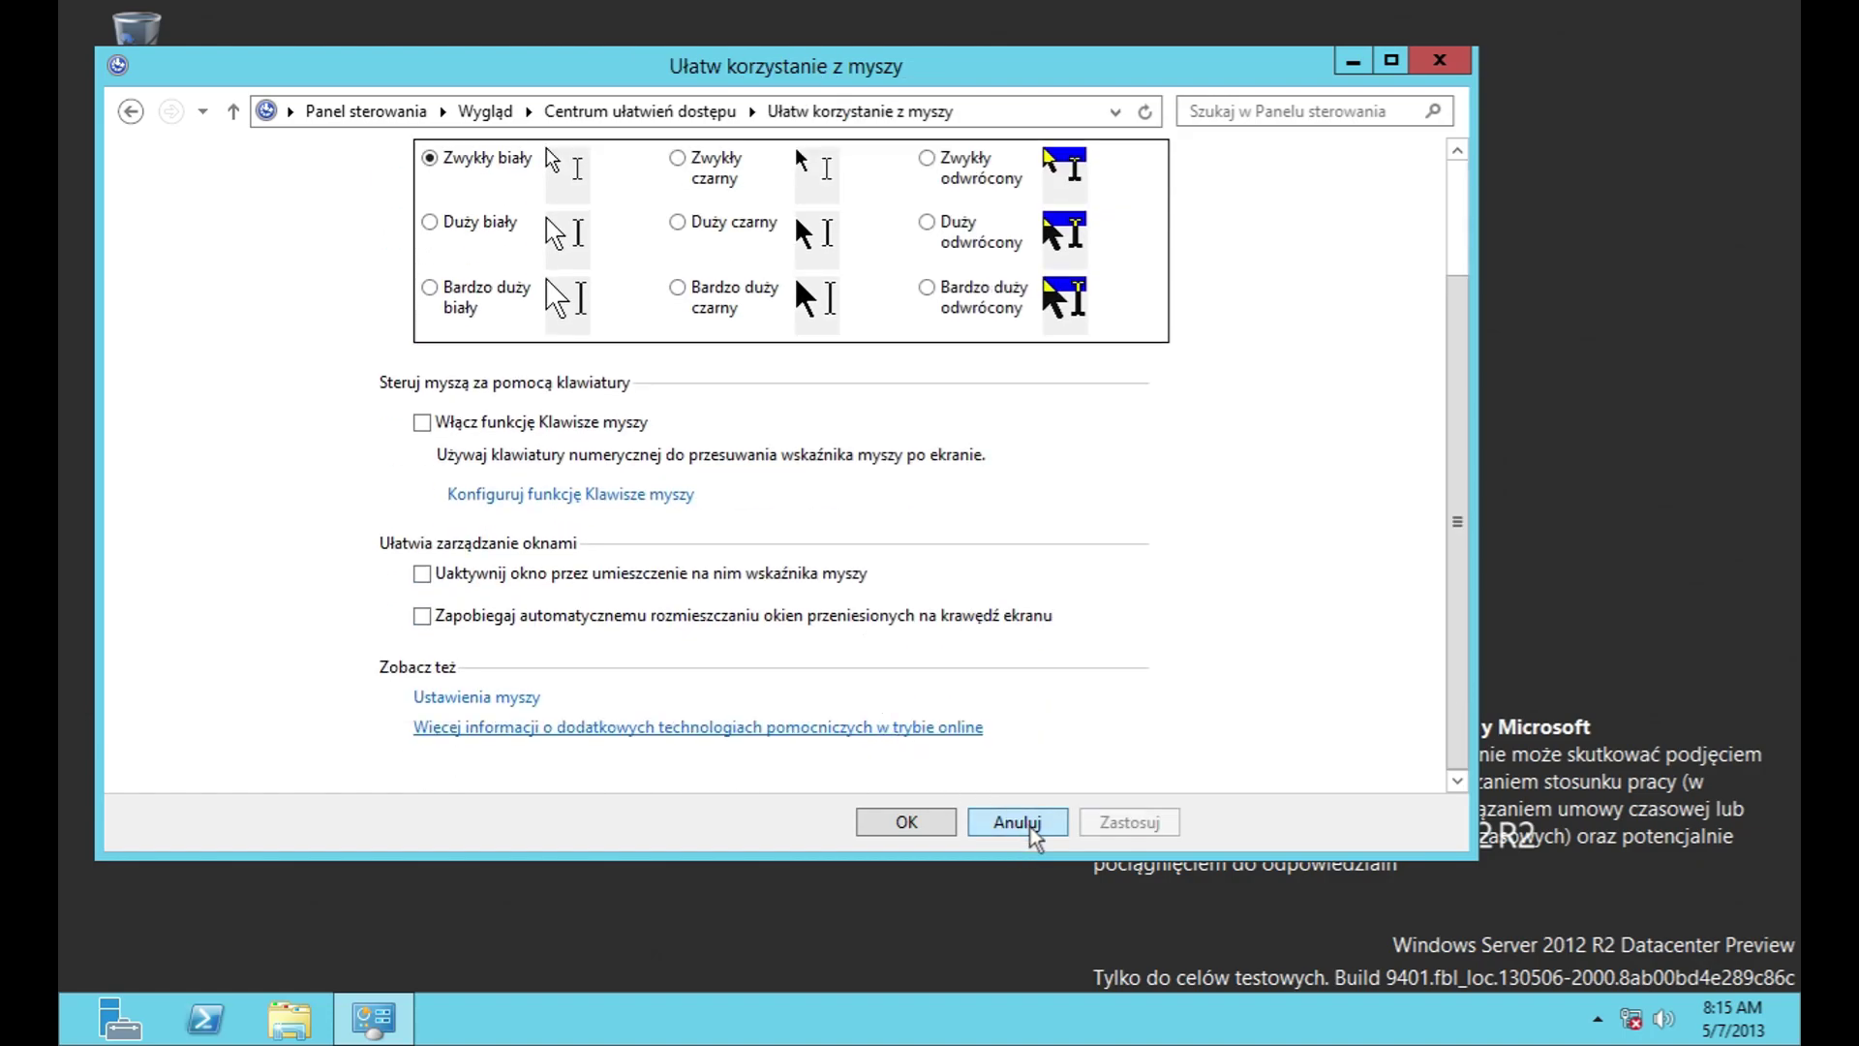
Step: Browse the pointer schemes, pointer options and wheel settings in Mouse Properties
click(477, 697)
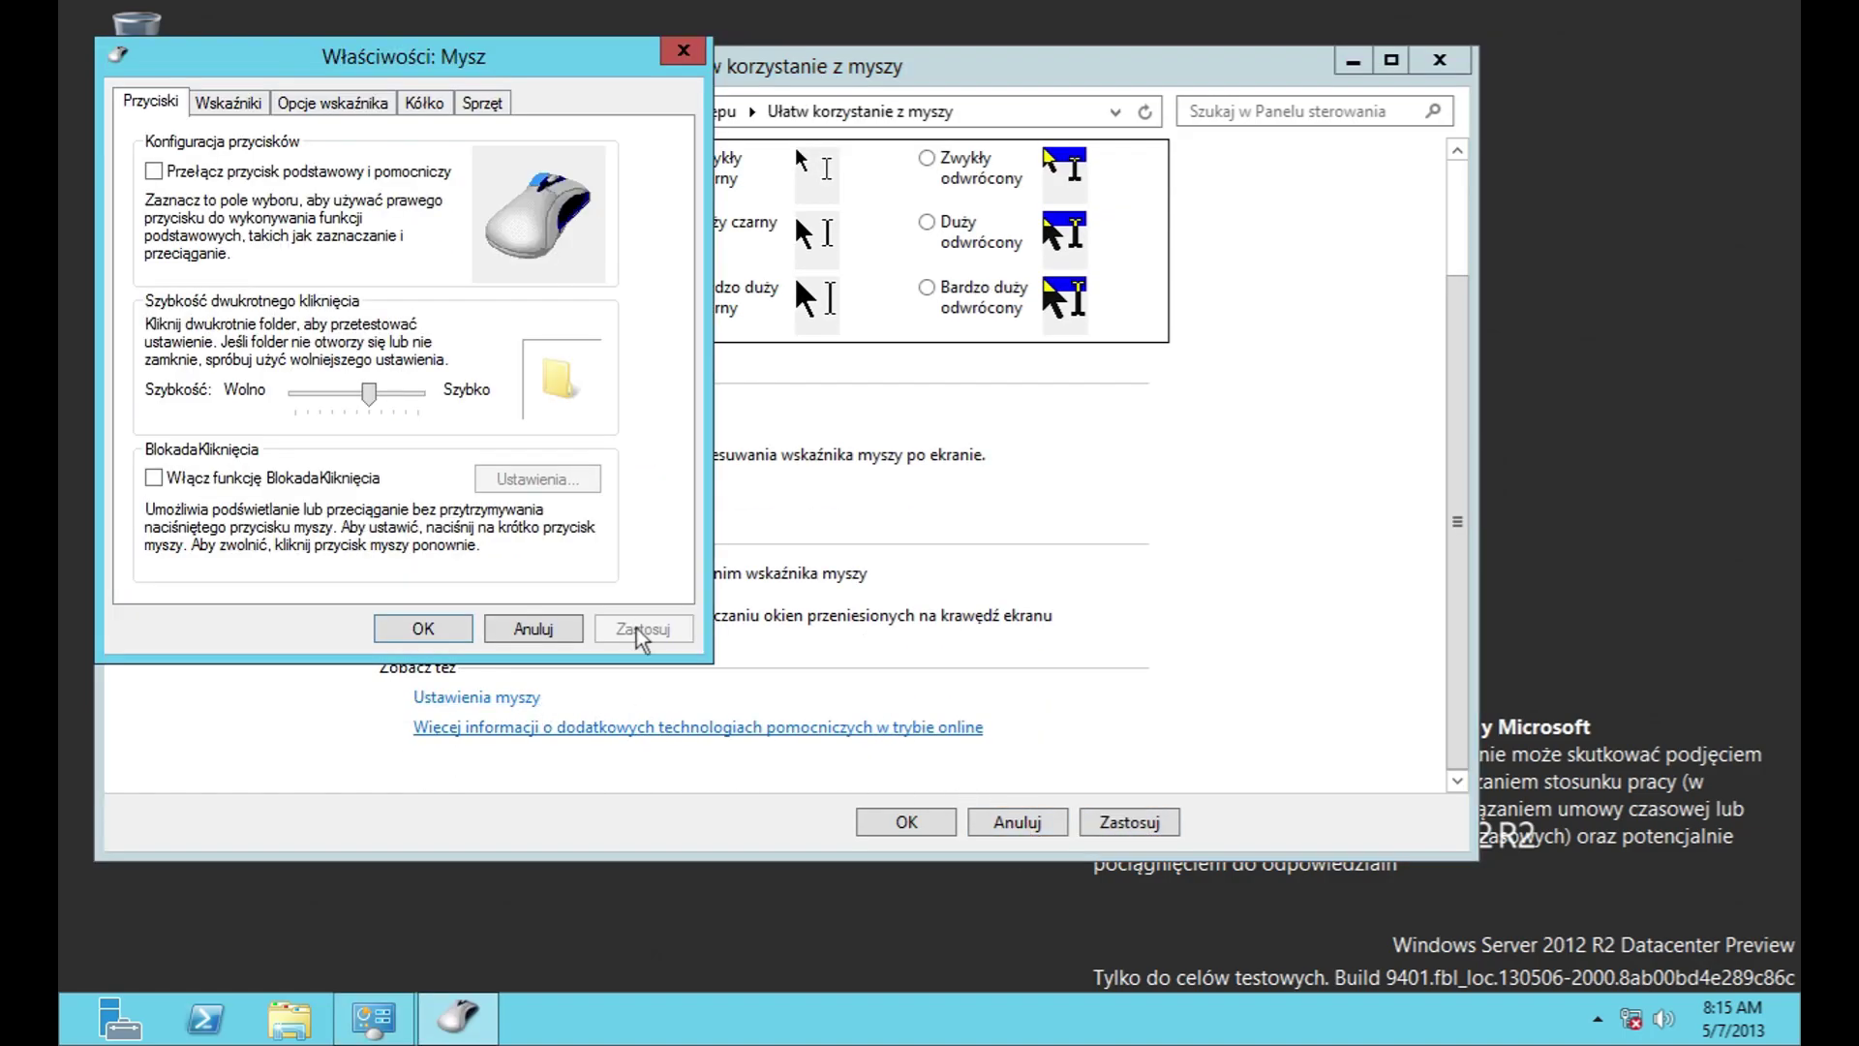
click(206, 105)
click(339, 179)
click(341, 196)
mouse_move(602, 336)
mouse_down()
mouse_move(602, 387)
mouse_move(603, 310)
mouse_up()
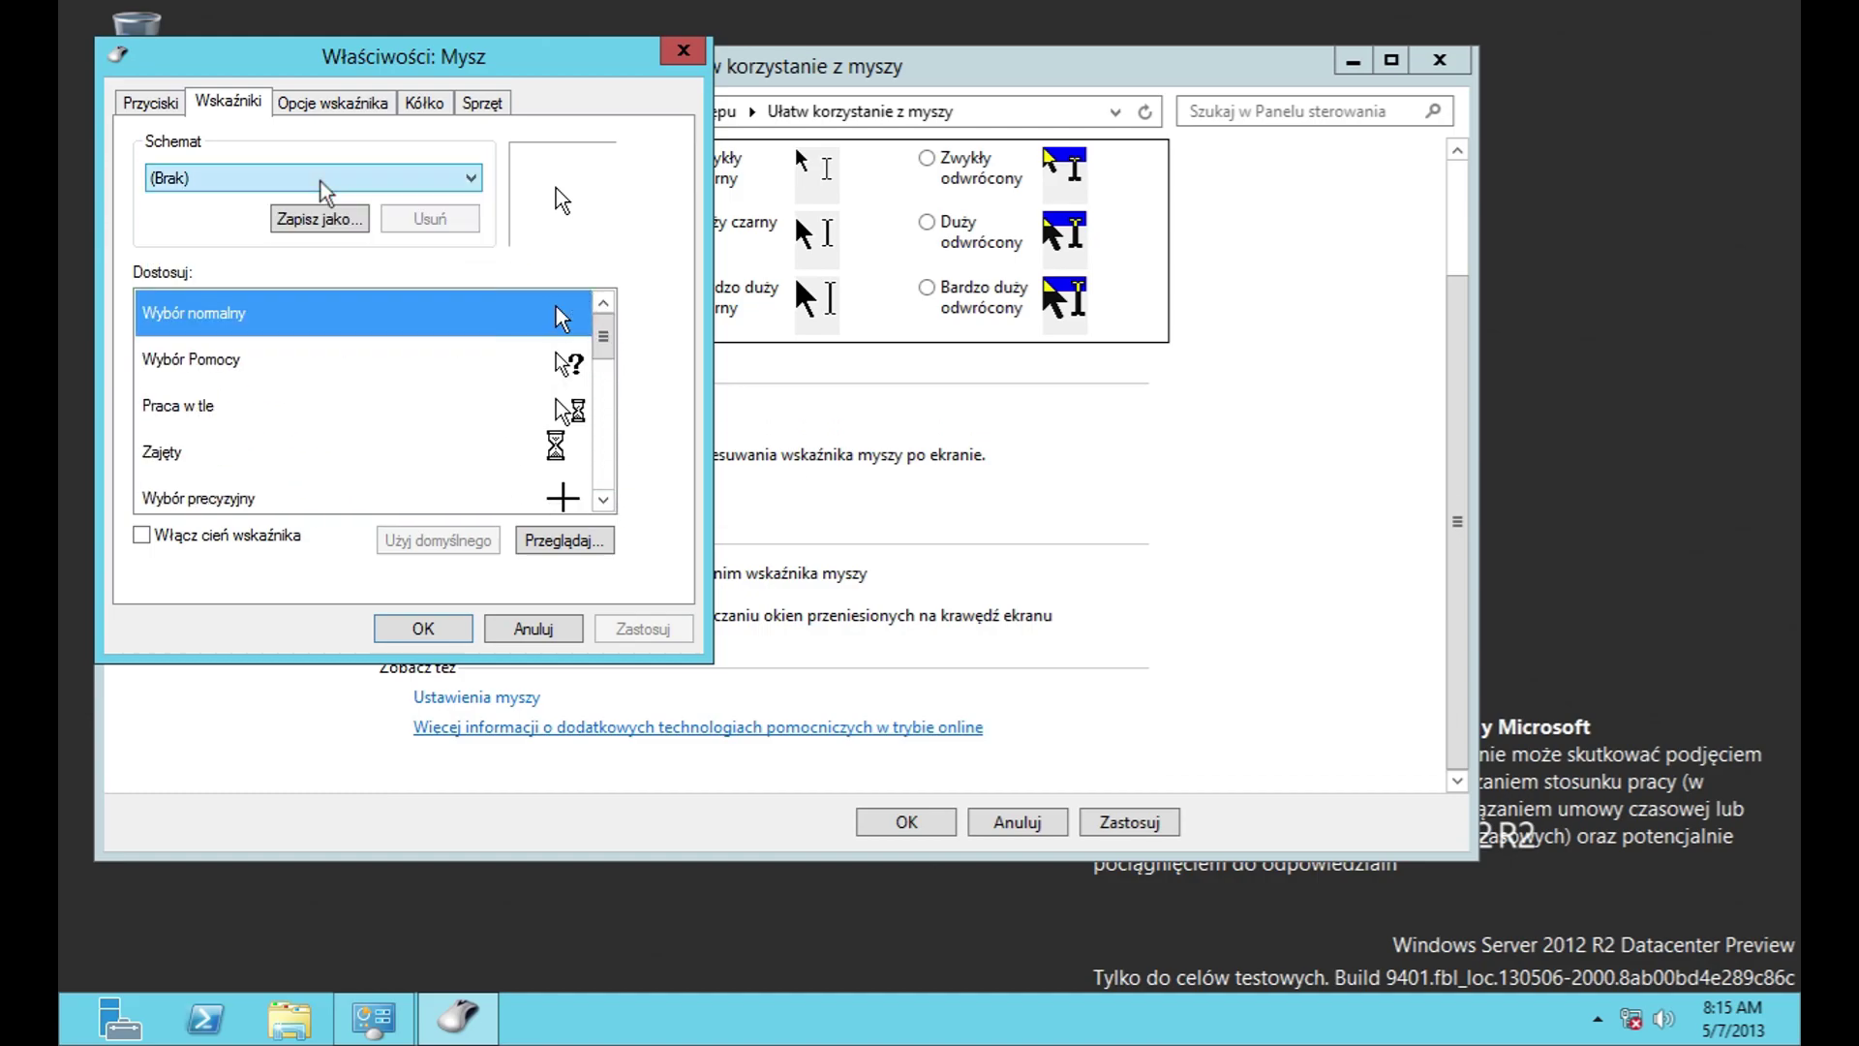
key(Down)
key(Down)
key(Down)
key(Down)
key(Down)
key(Down)
key(Down)
key(Down)
key(Down)
scroll(387, 180, up, 5)
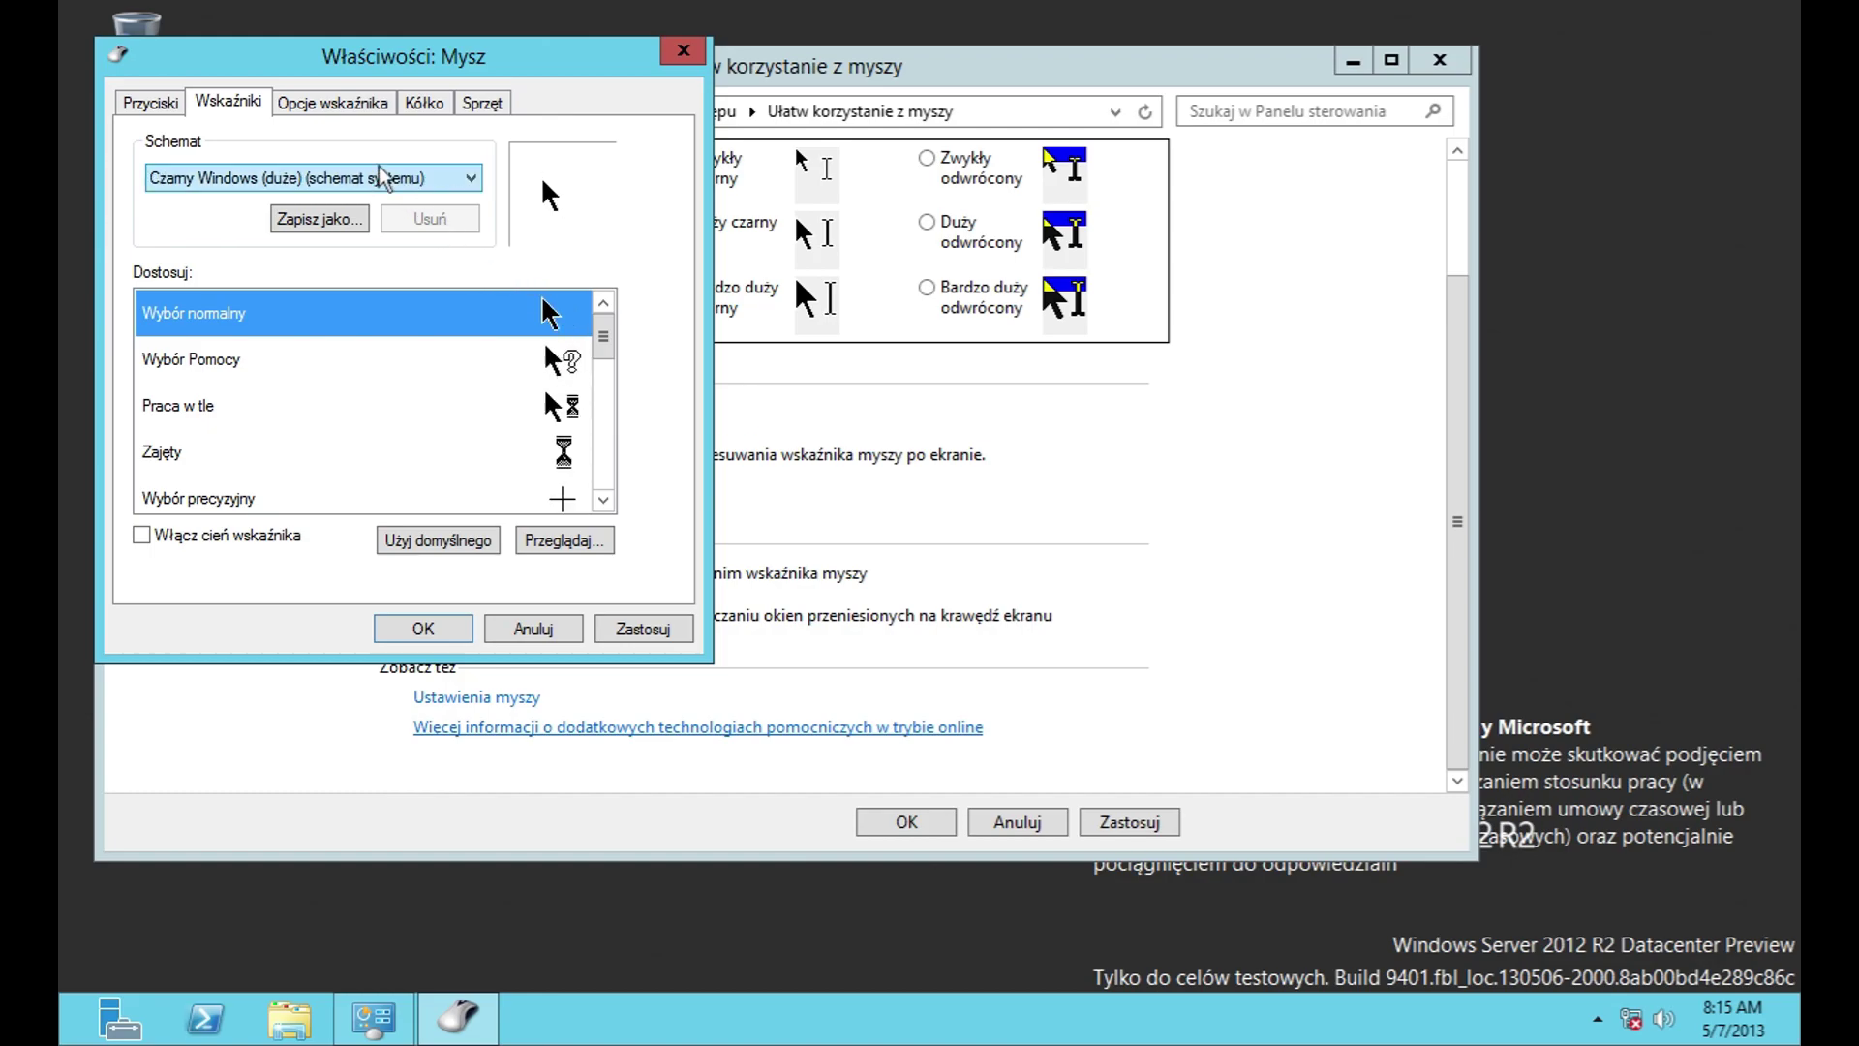
click(353, 103)
click(423, 102)
Step: Inspect the VMware pointing device's details, driver and events, then cancel all mouse windows
click(482, 102)
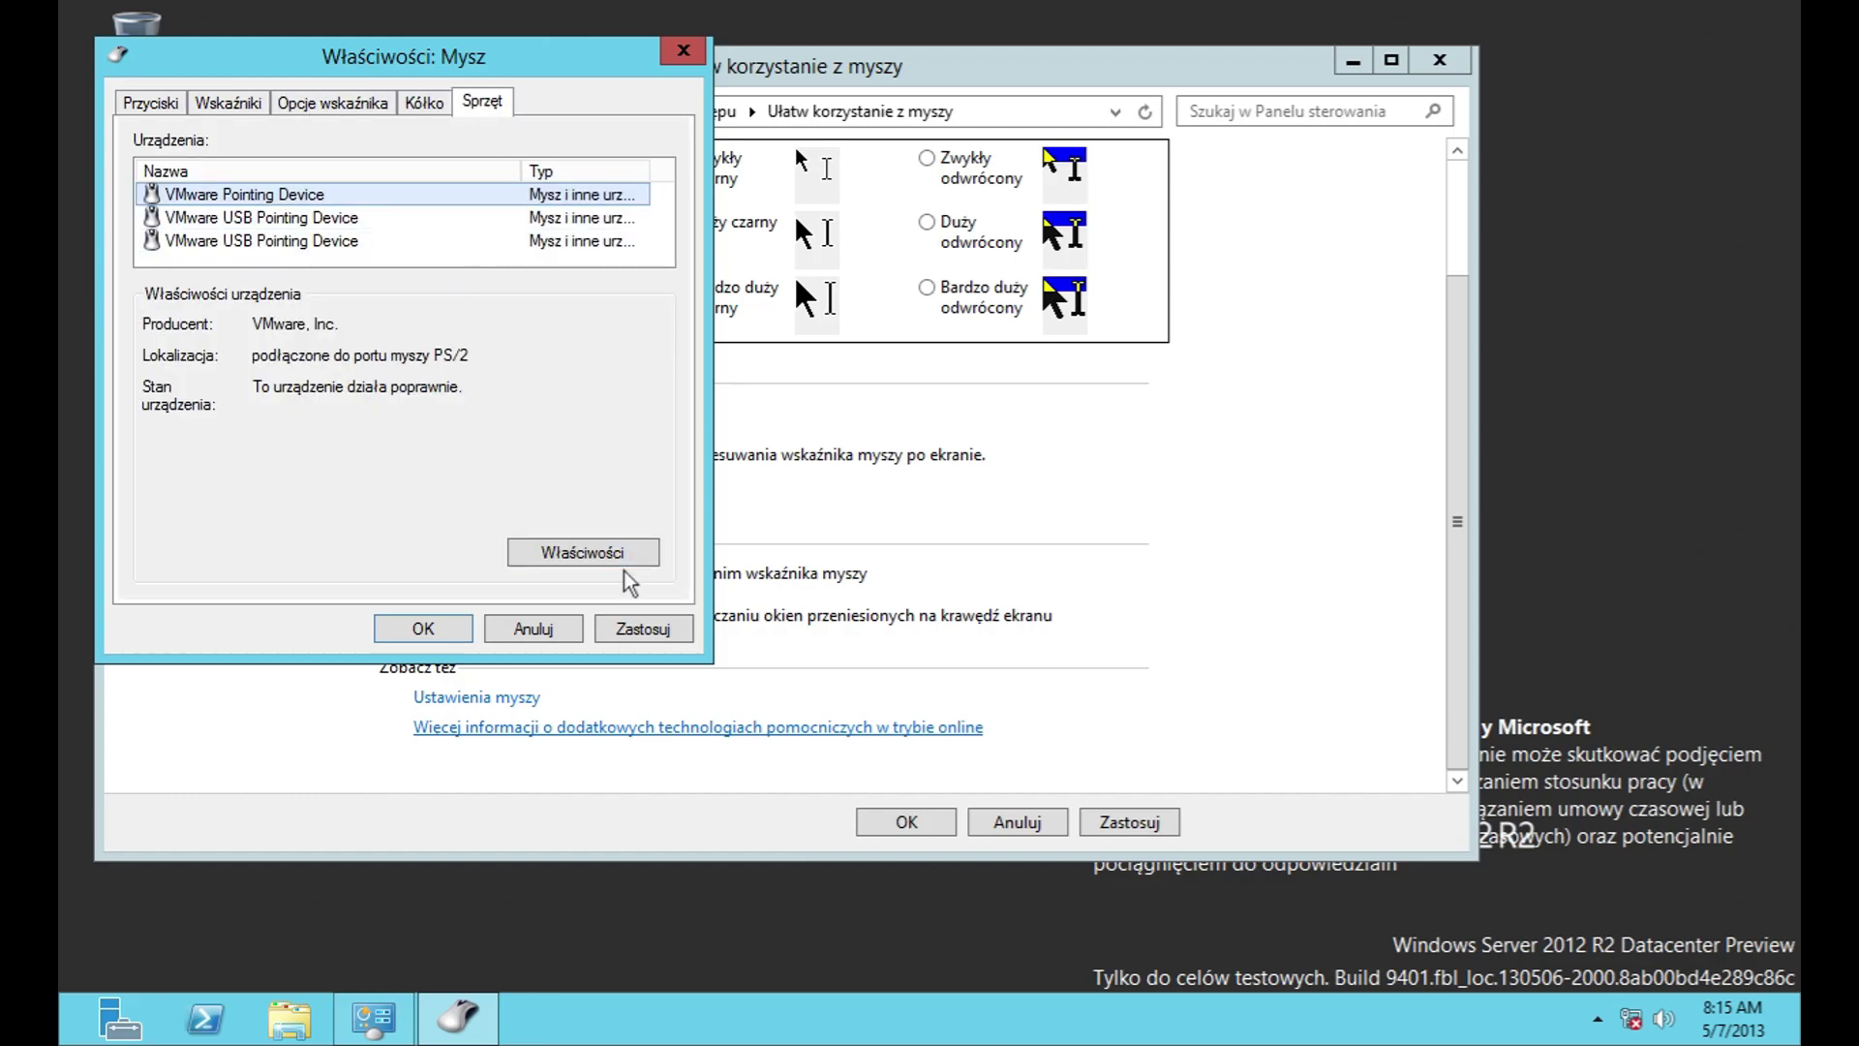
click(610, 554)
click(345, 207)
click(286, 206)
click(428, 207)
click(632, 732)
click(524, 628)
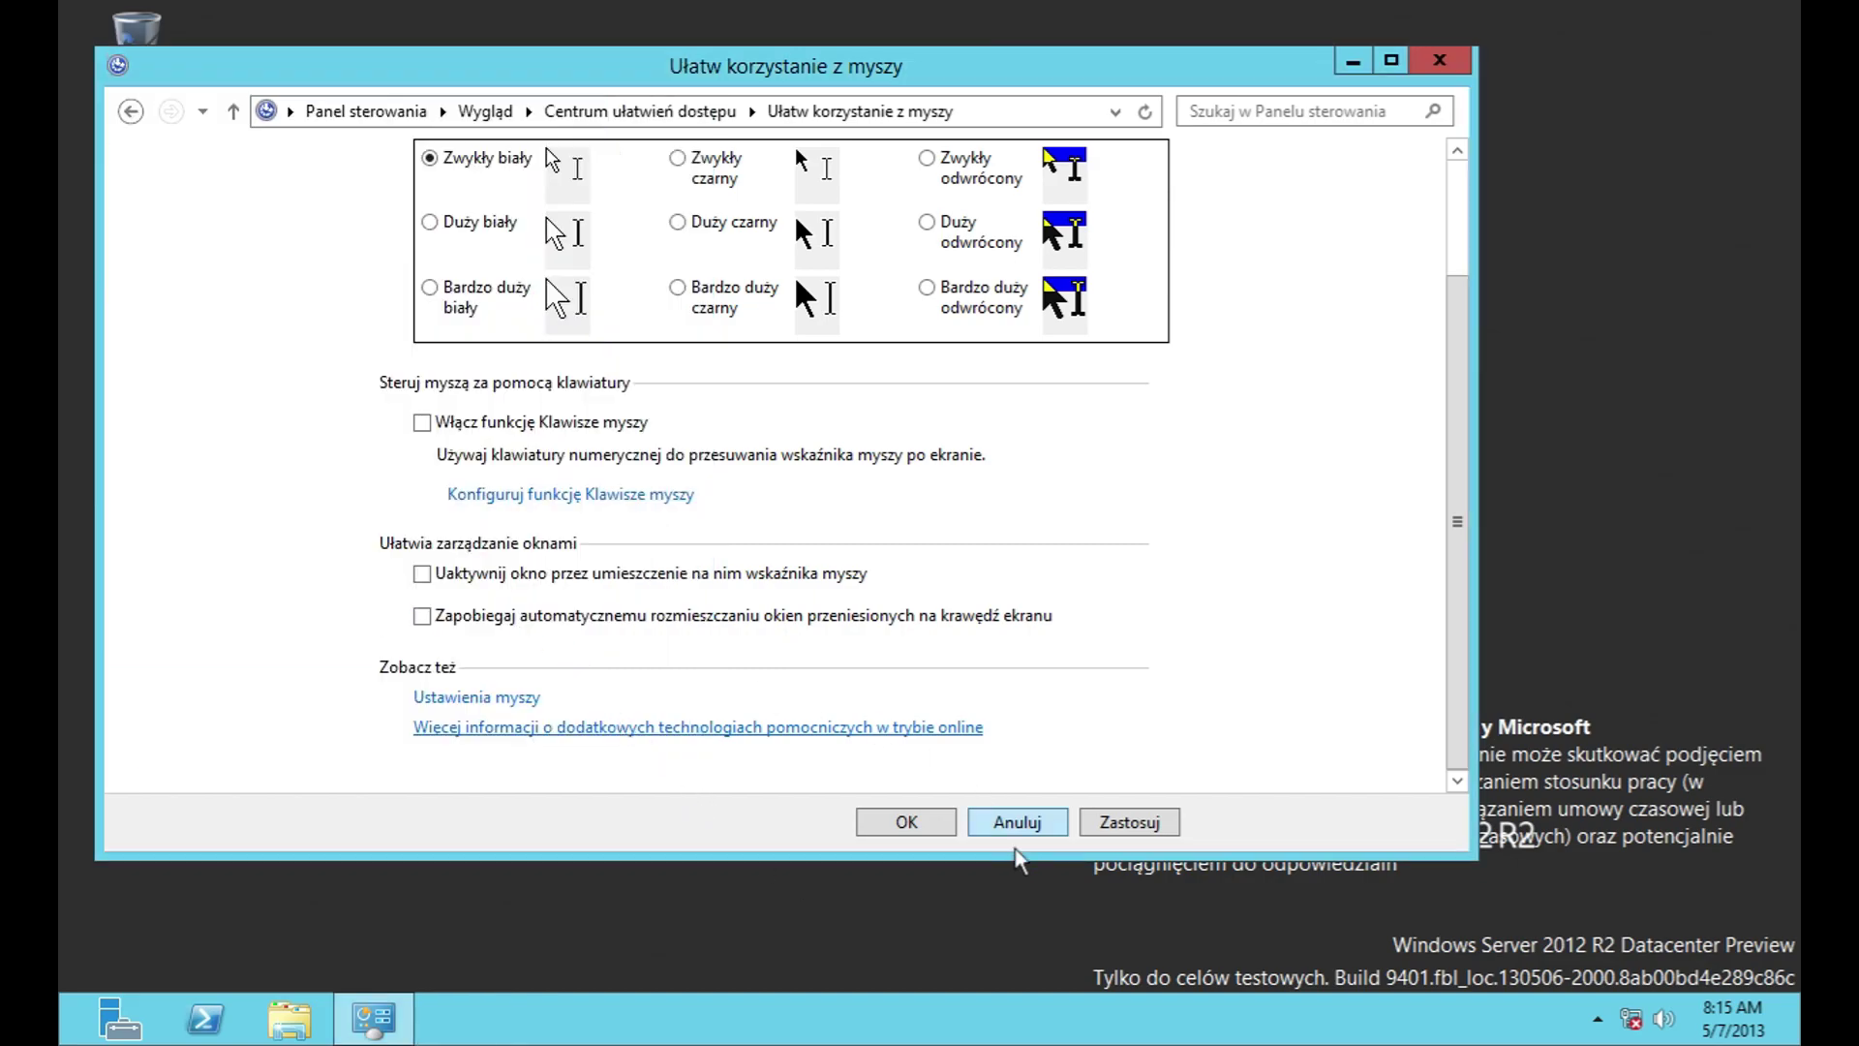
click(1013, 828)
scroll(658, 608, down, 4)
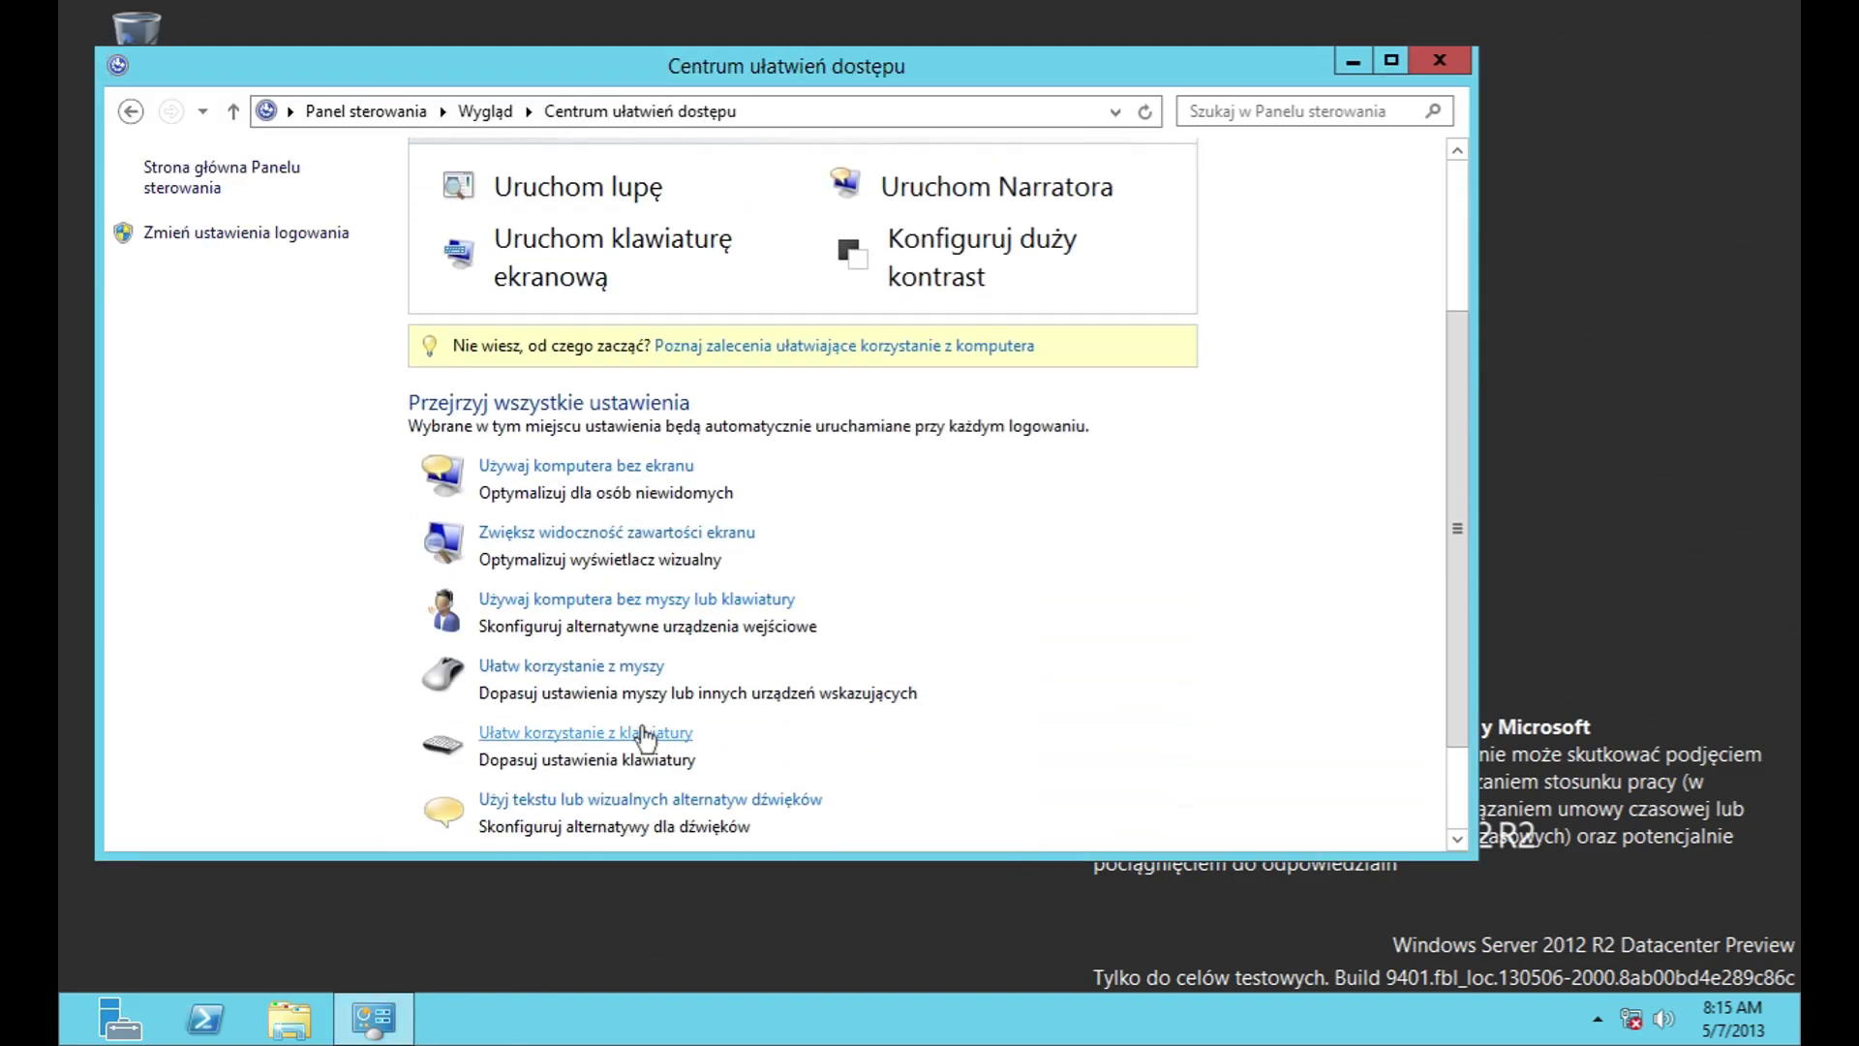
Step: Browse the keyboard ease-of-access, Mouse Keys and Klawisze trwałe pages
click(644, 736)
click(531, 350)
scroll(586, 417, down, 2)
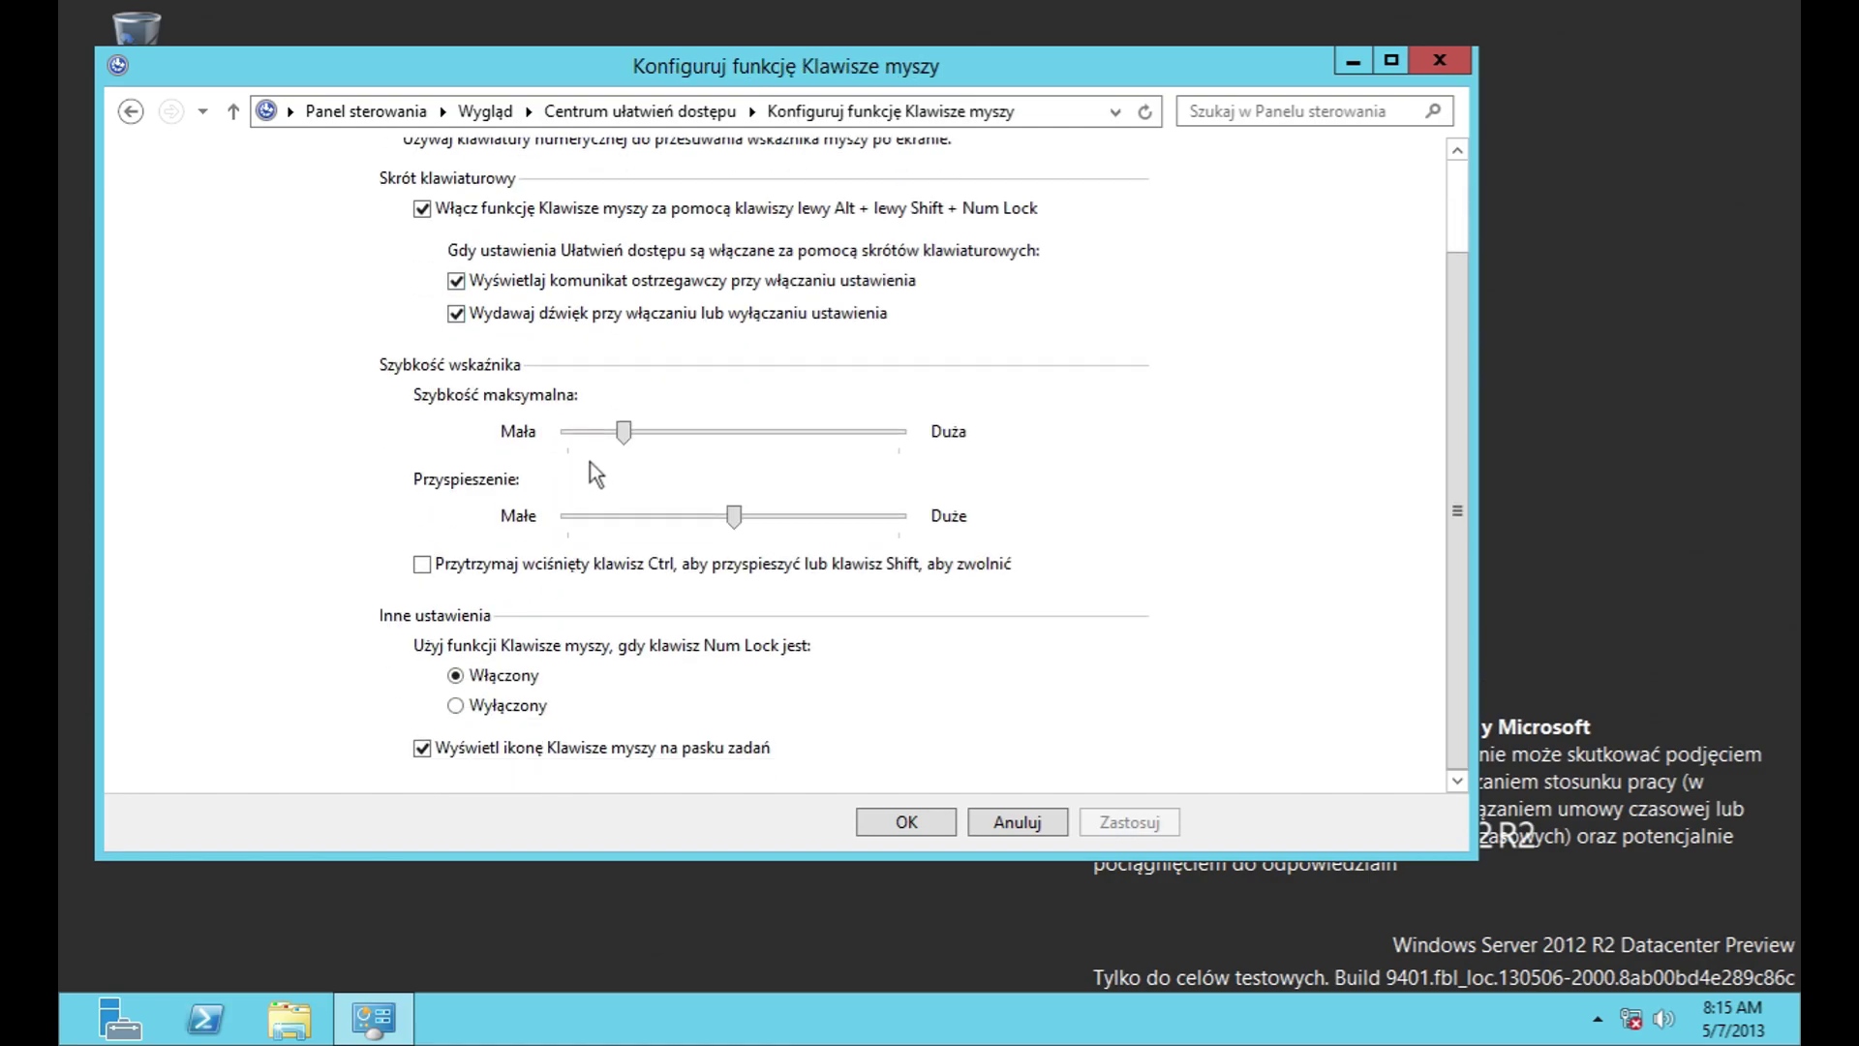
click(130, 111)
scroll(432, 407, down, 1)
click(513, 387)
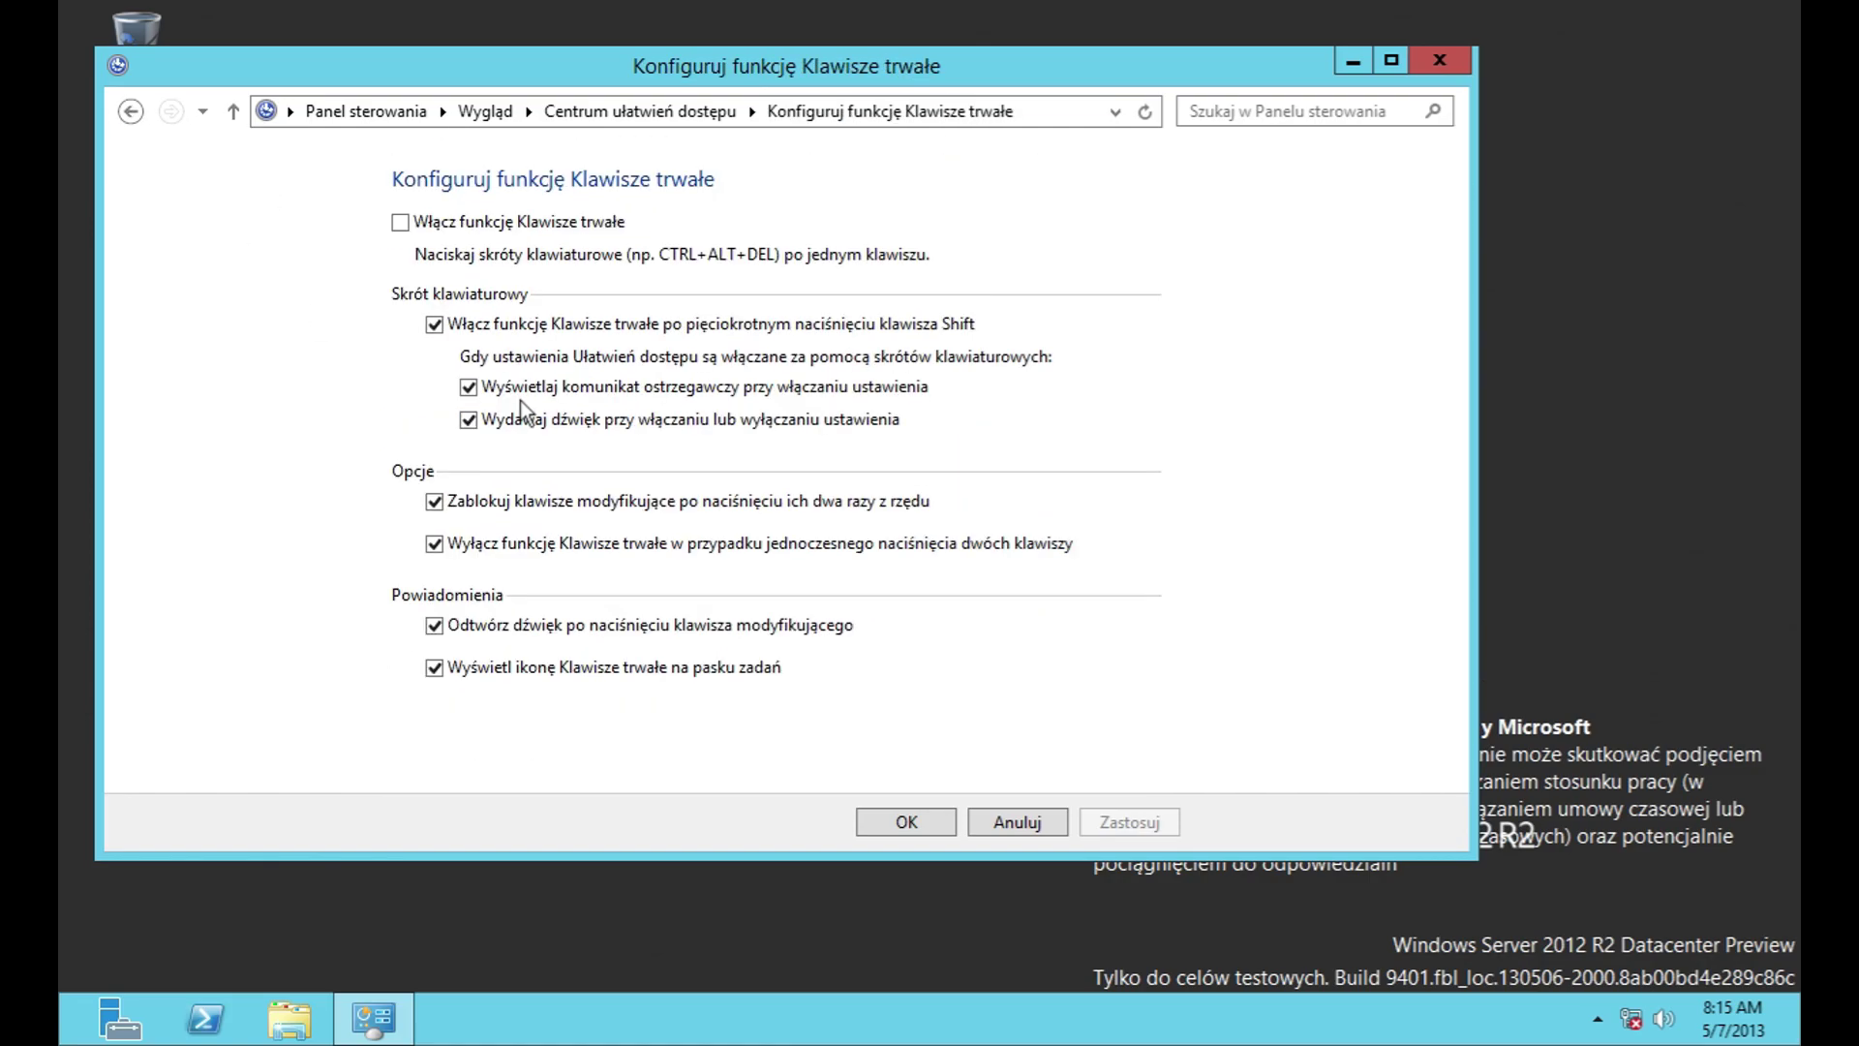
key(alt+Left)
scroll(544, 556, down, 2)
Step: Review Klawisze filtru delays (0.5 s bounce, 1.0 s acceptance) and discard changes
click(583, 624)
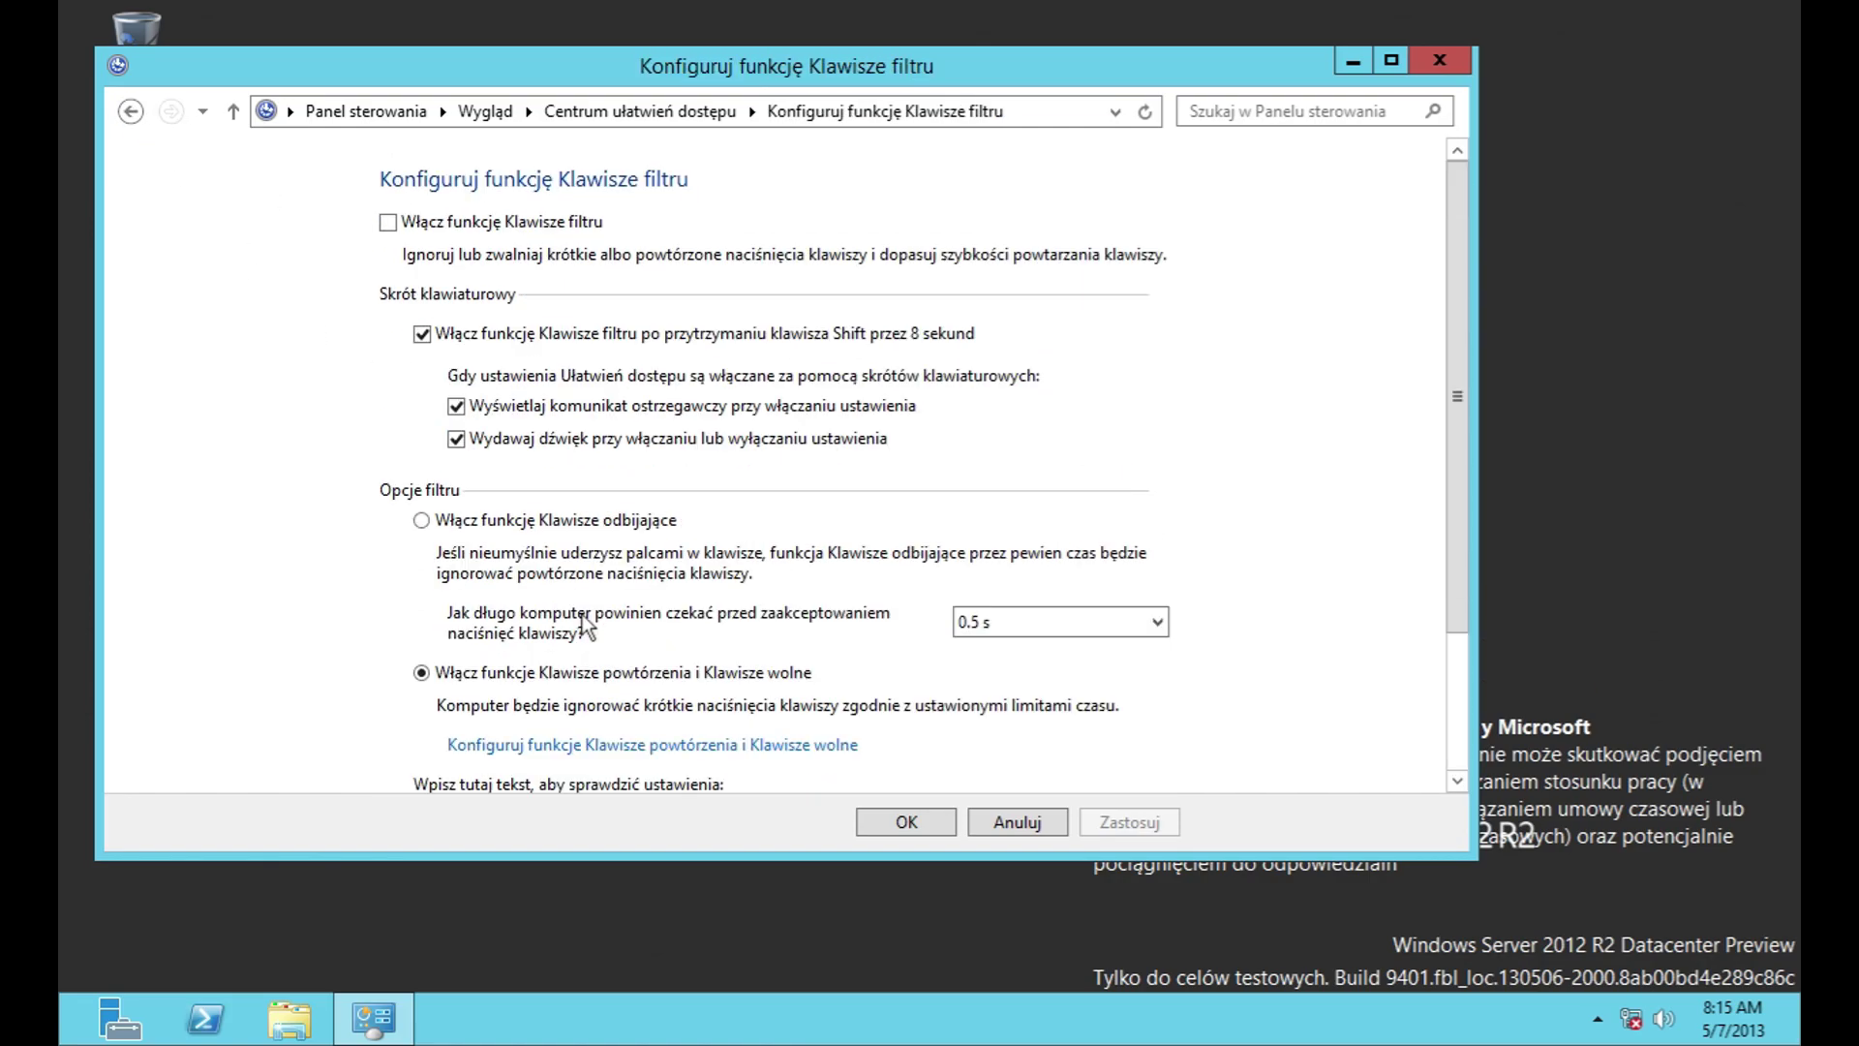
click(1024, 637)
click(1024, 637)
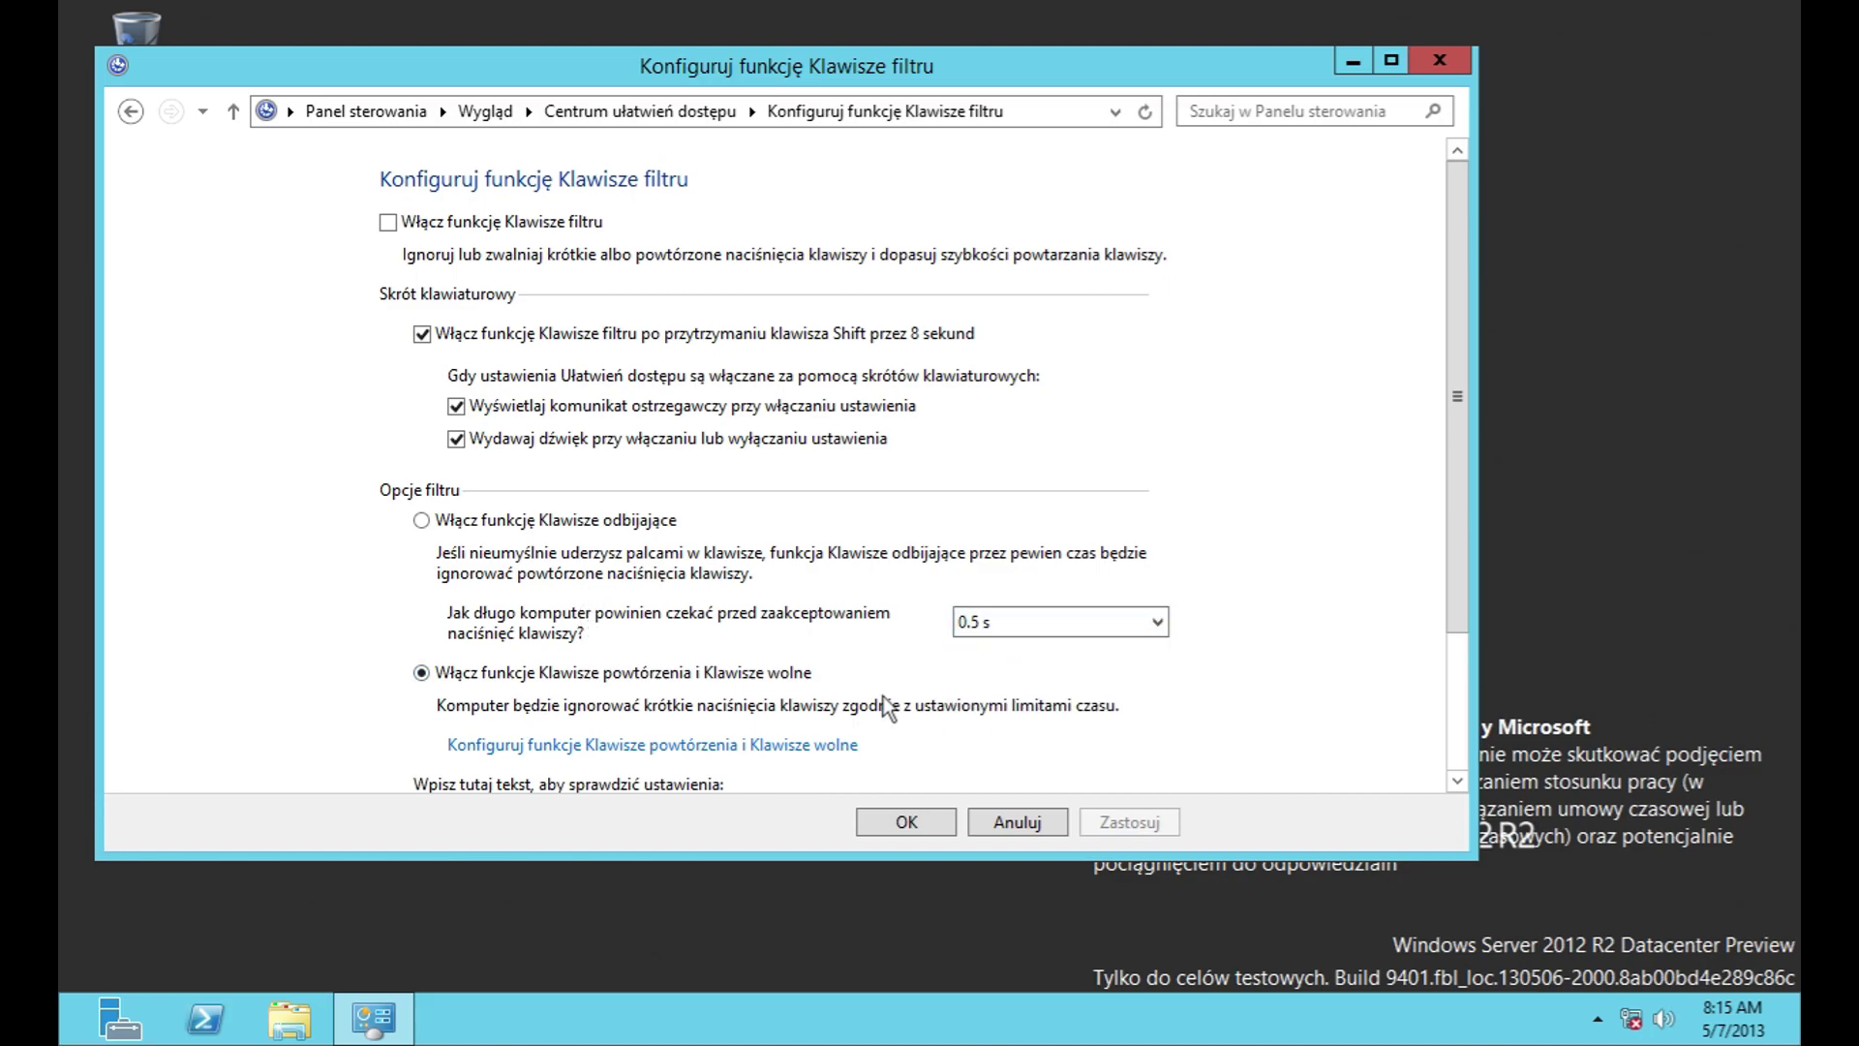
click(802, 745)
click(542, 286)
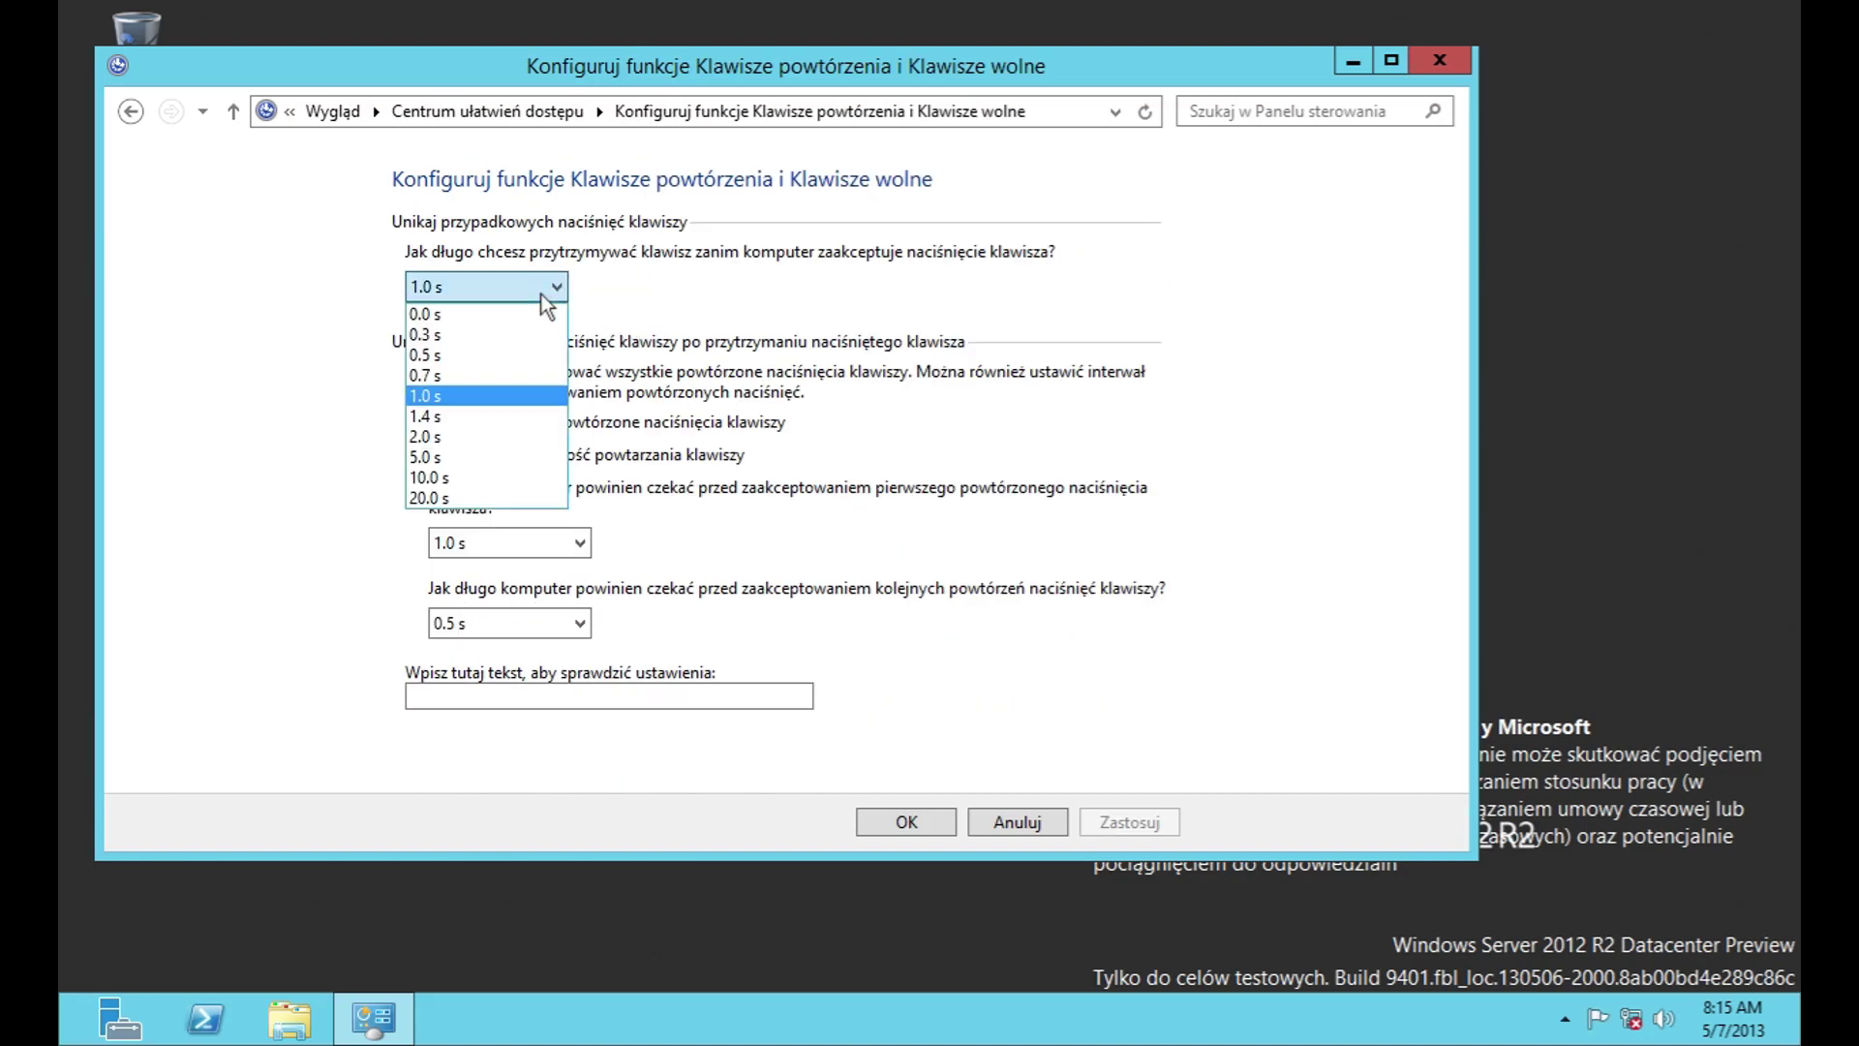
click(559, 515)
click(566, 541)
click(579, 593)
click(579, 623)
click(579, 623)
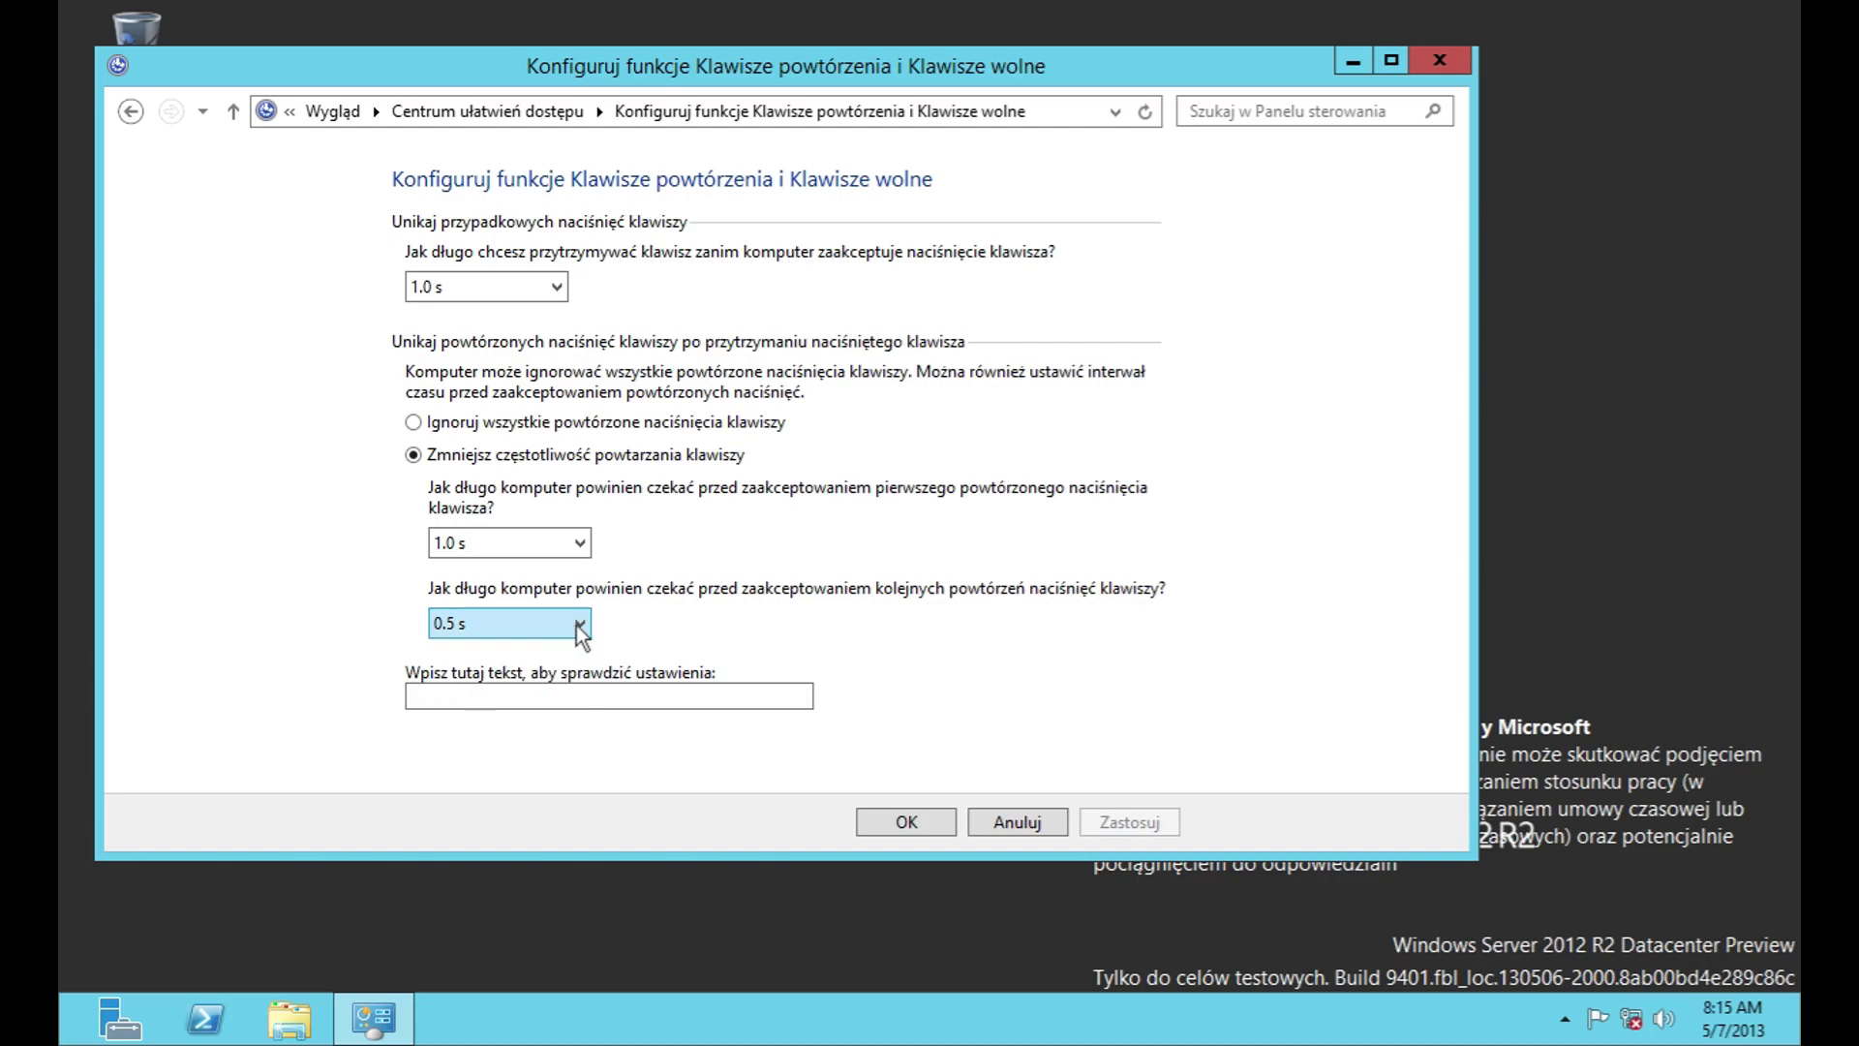
click(1013, 819)
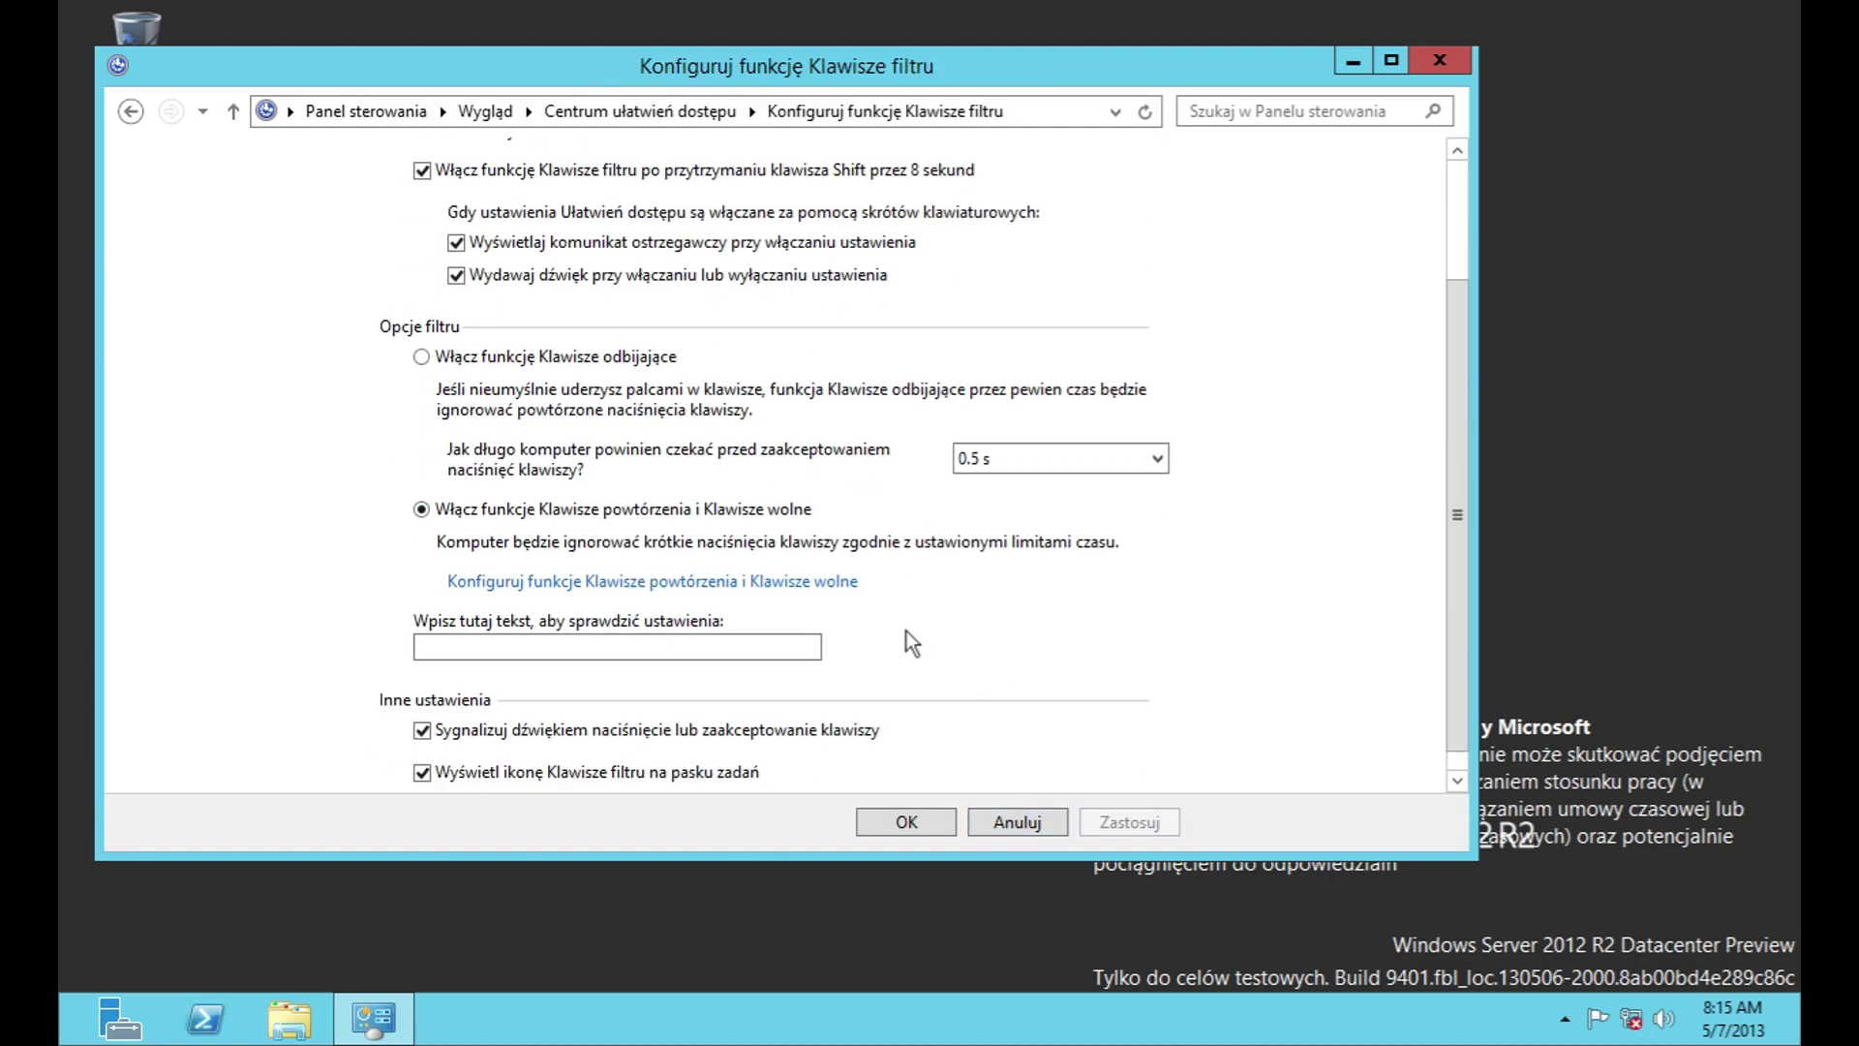
Step: Reopen the repeat and slow keys page, then navigate back to Centrum ułatwień dostępu
click(774, 559)
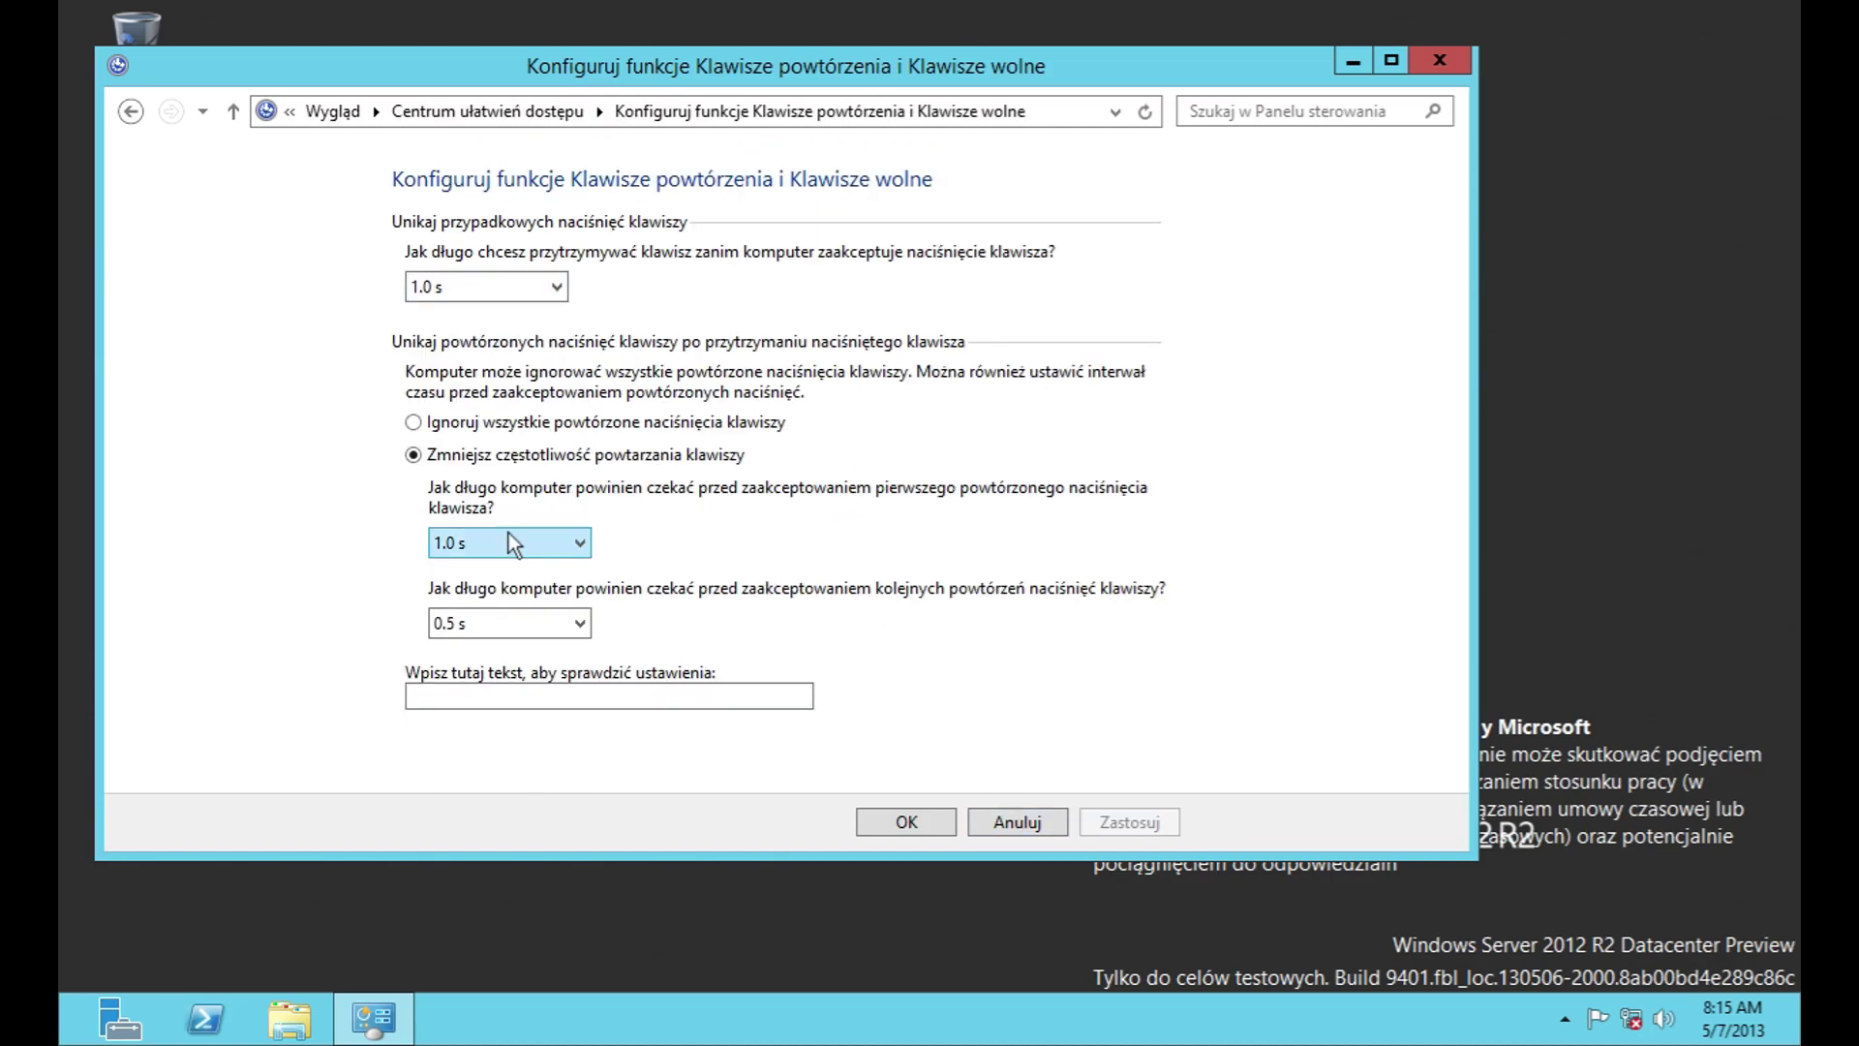
click(141, 114)
click(141, 113)
click(142, 114)
scroll(482, 369, down, 3)
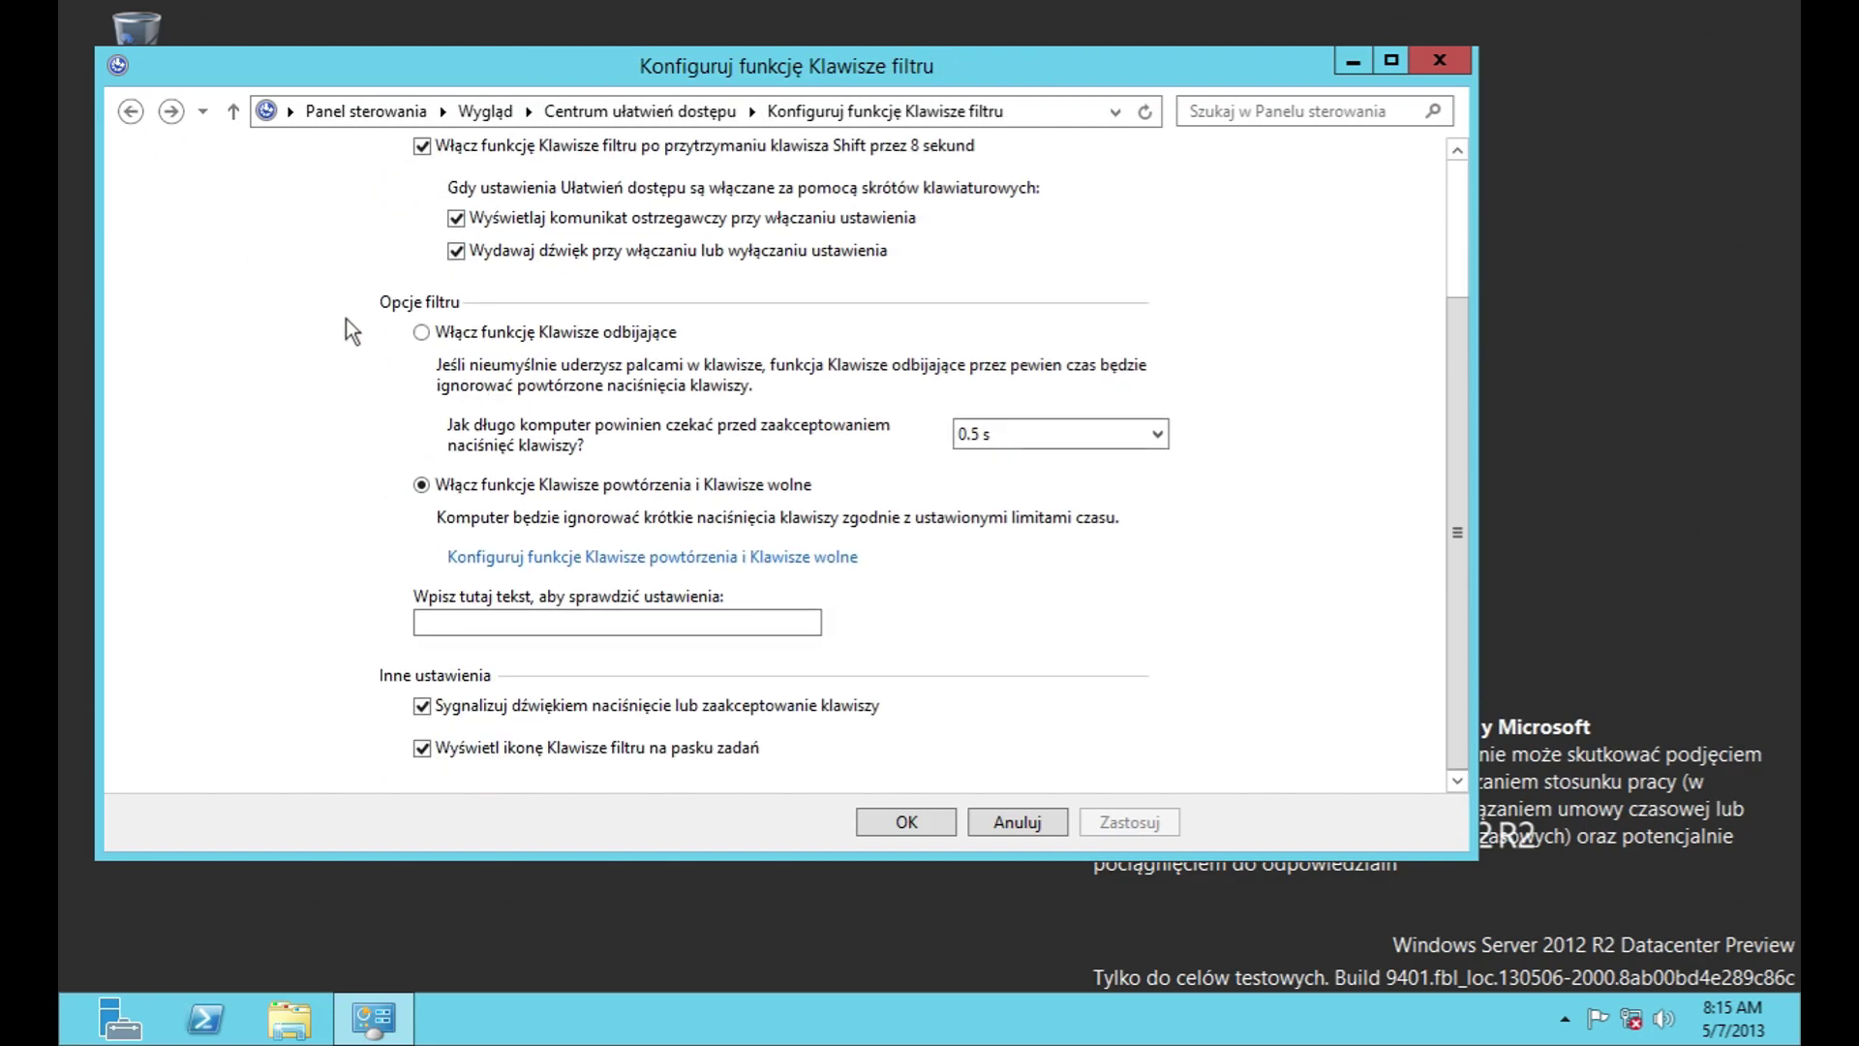
click(130, 115)
click(118, 99)
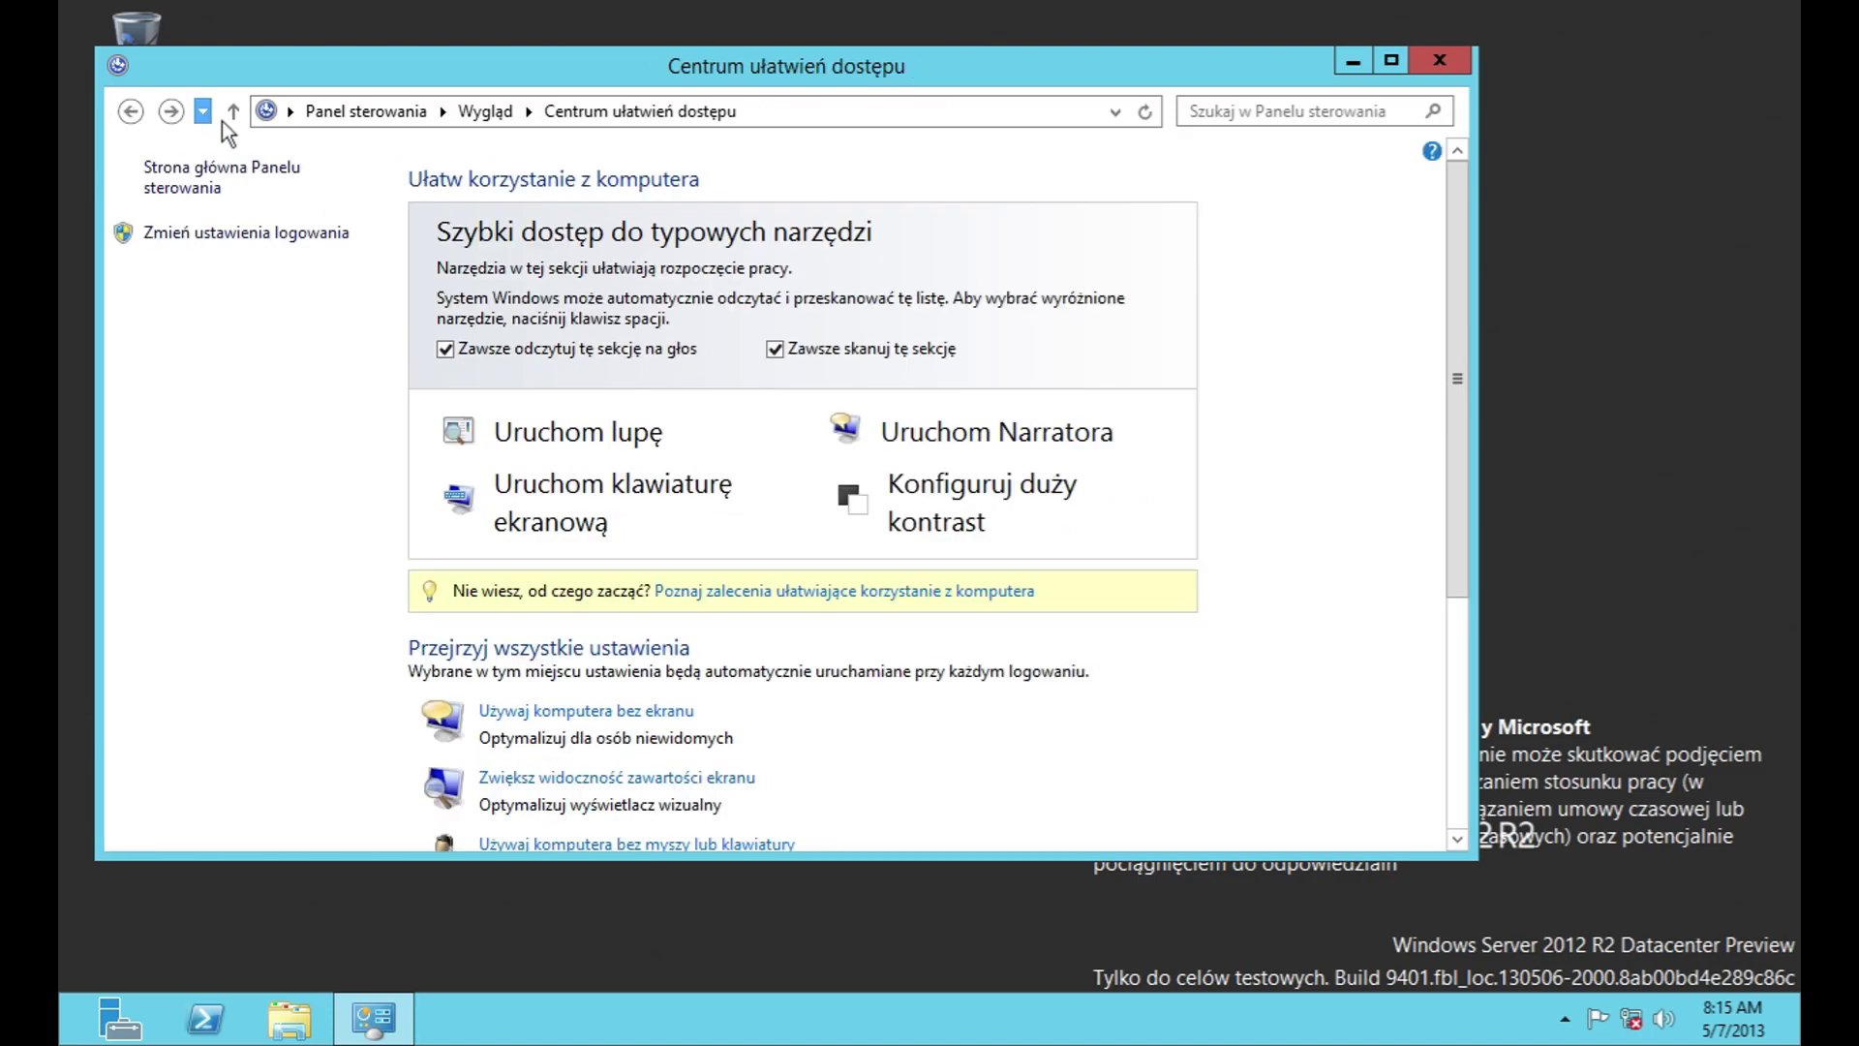
scroll(631, 404, down, 5)
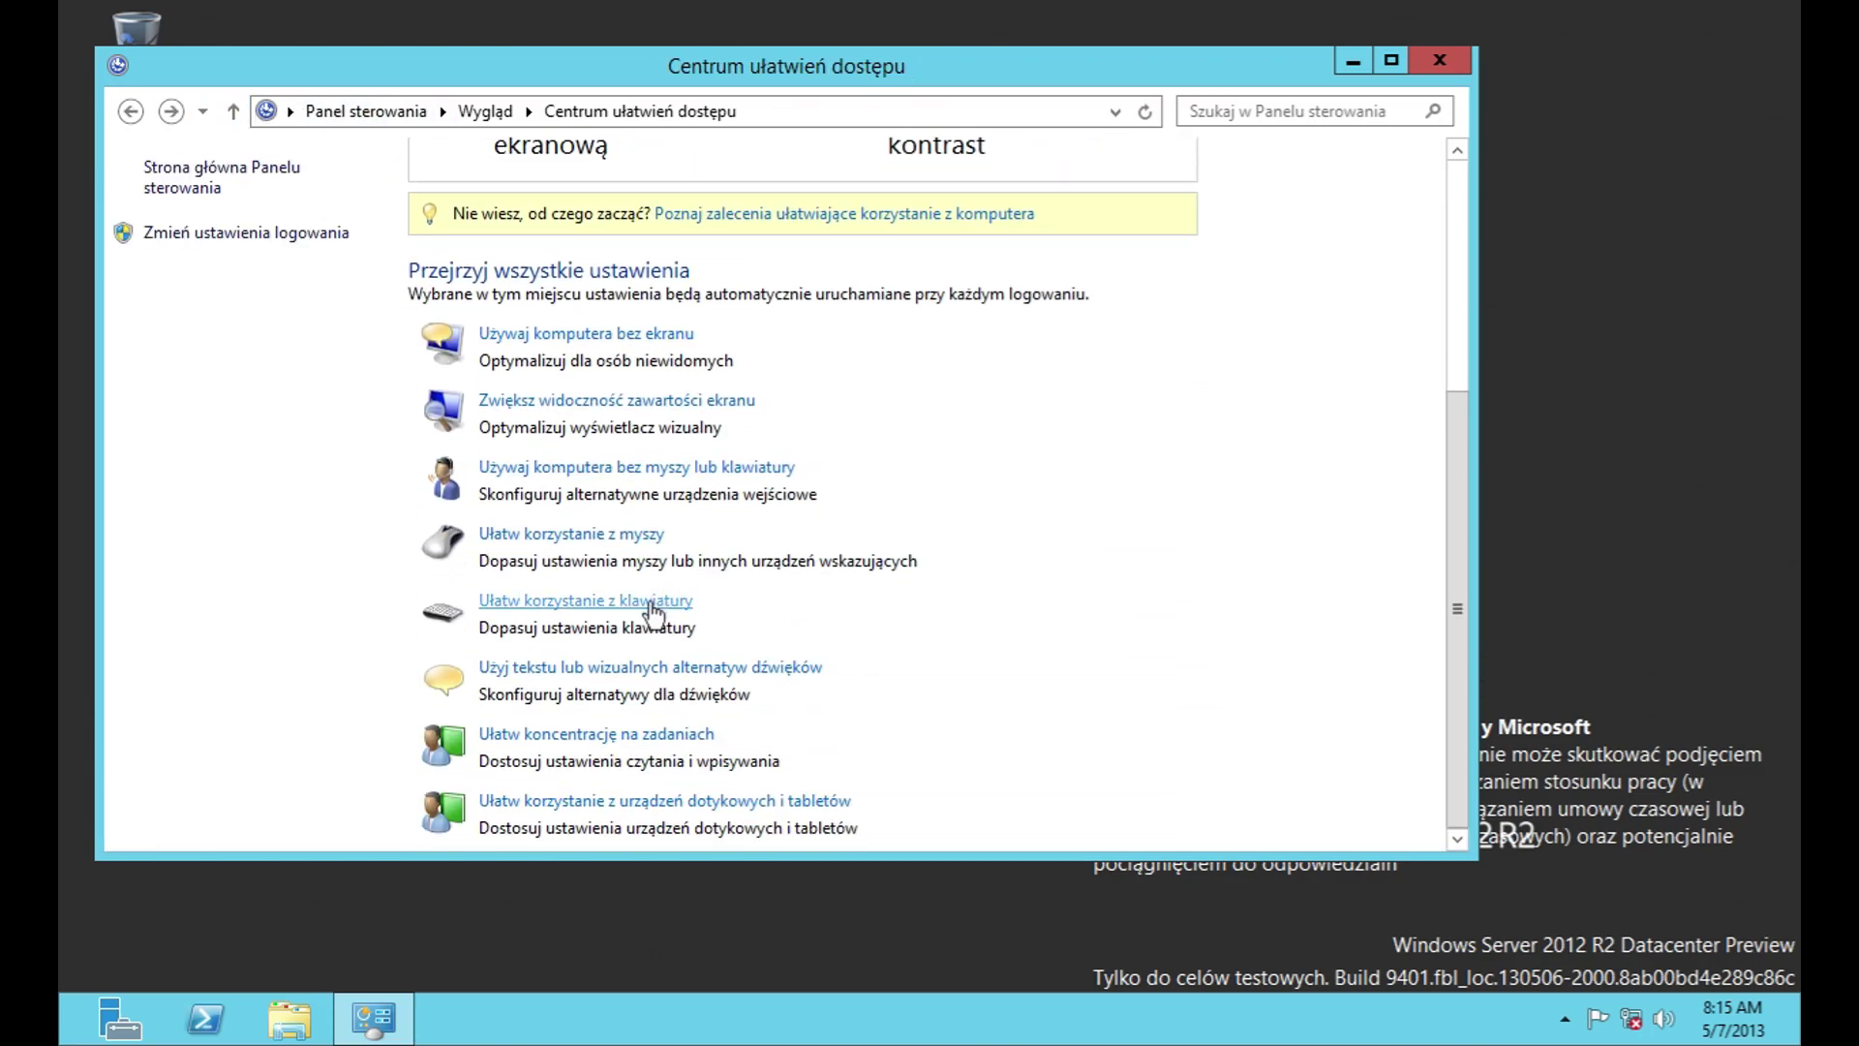
Step: View the sound alternatives, task-focus and Klawisze trwałe pages without changing anything
click(651, 669)
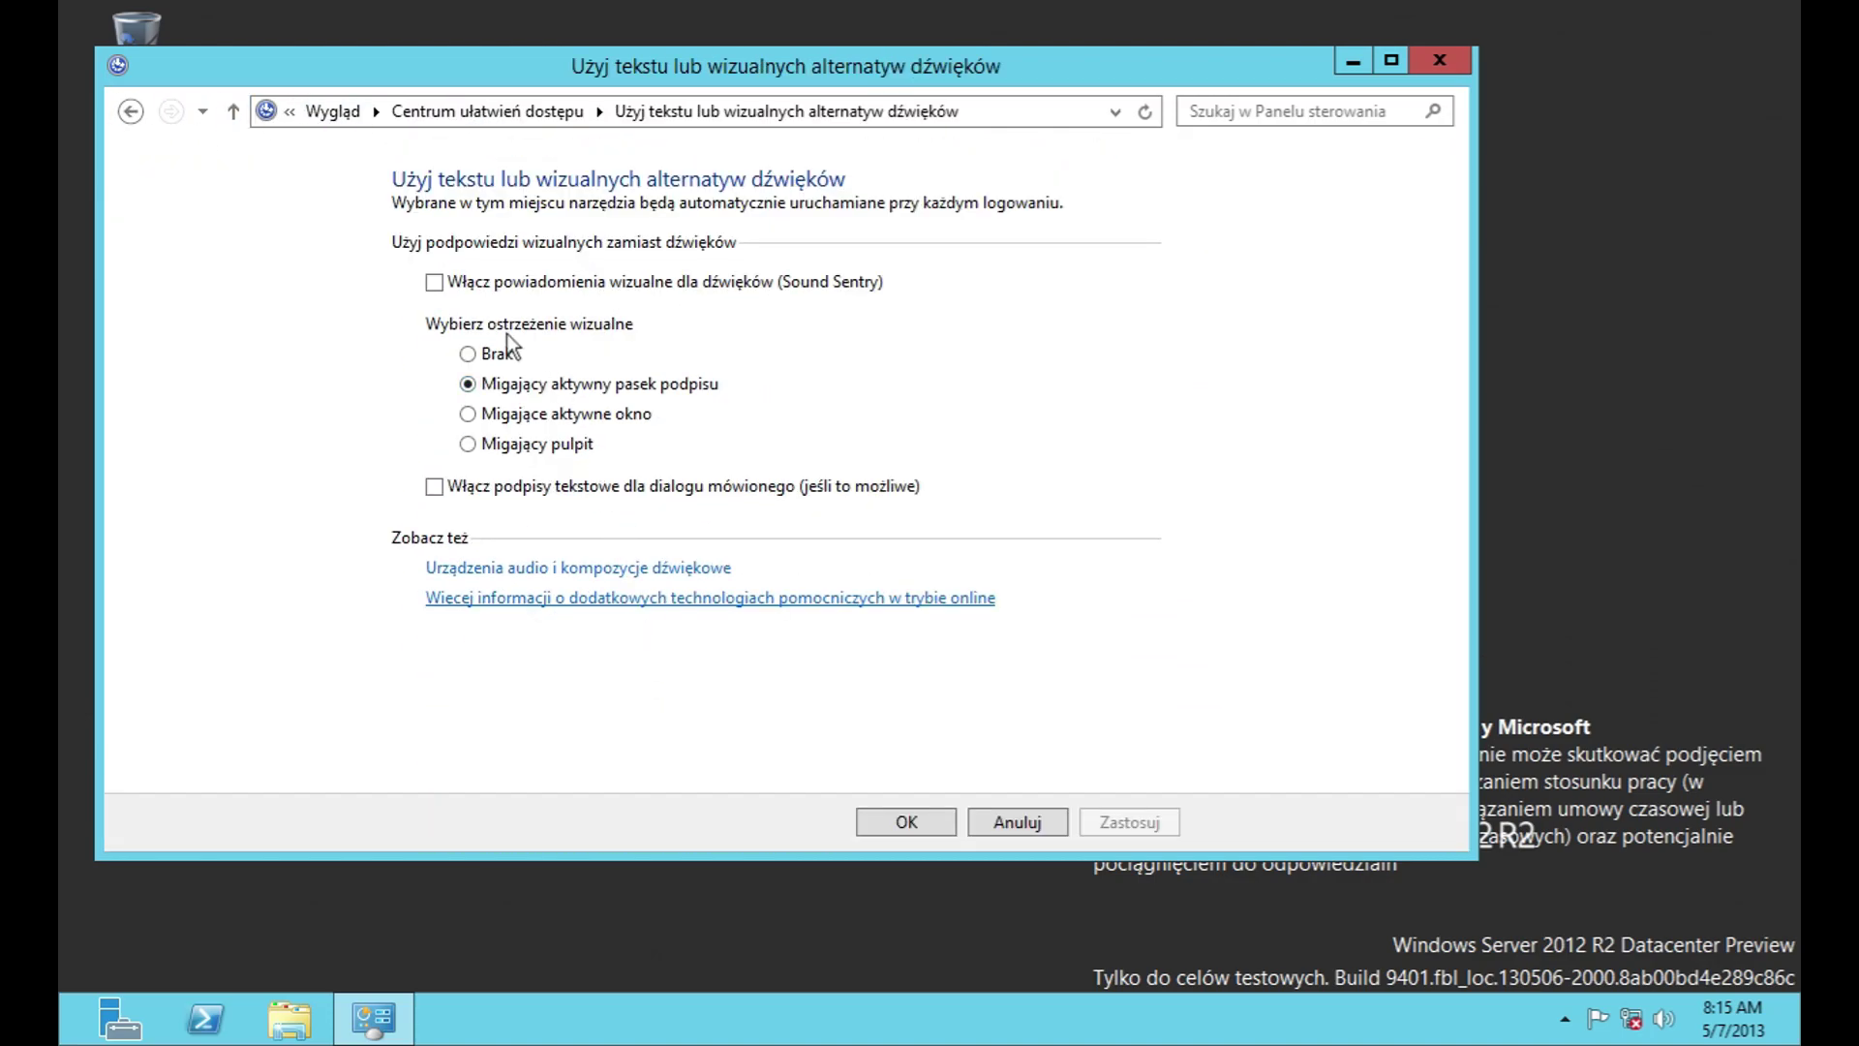
click(992, 825)
scroll(687, 678, down, 3)
click(620, 735)
scroll(853, 765, down, 5)
click(499, 302)
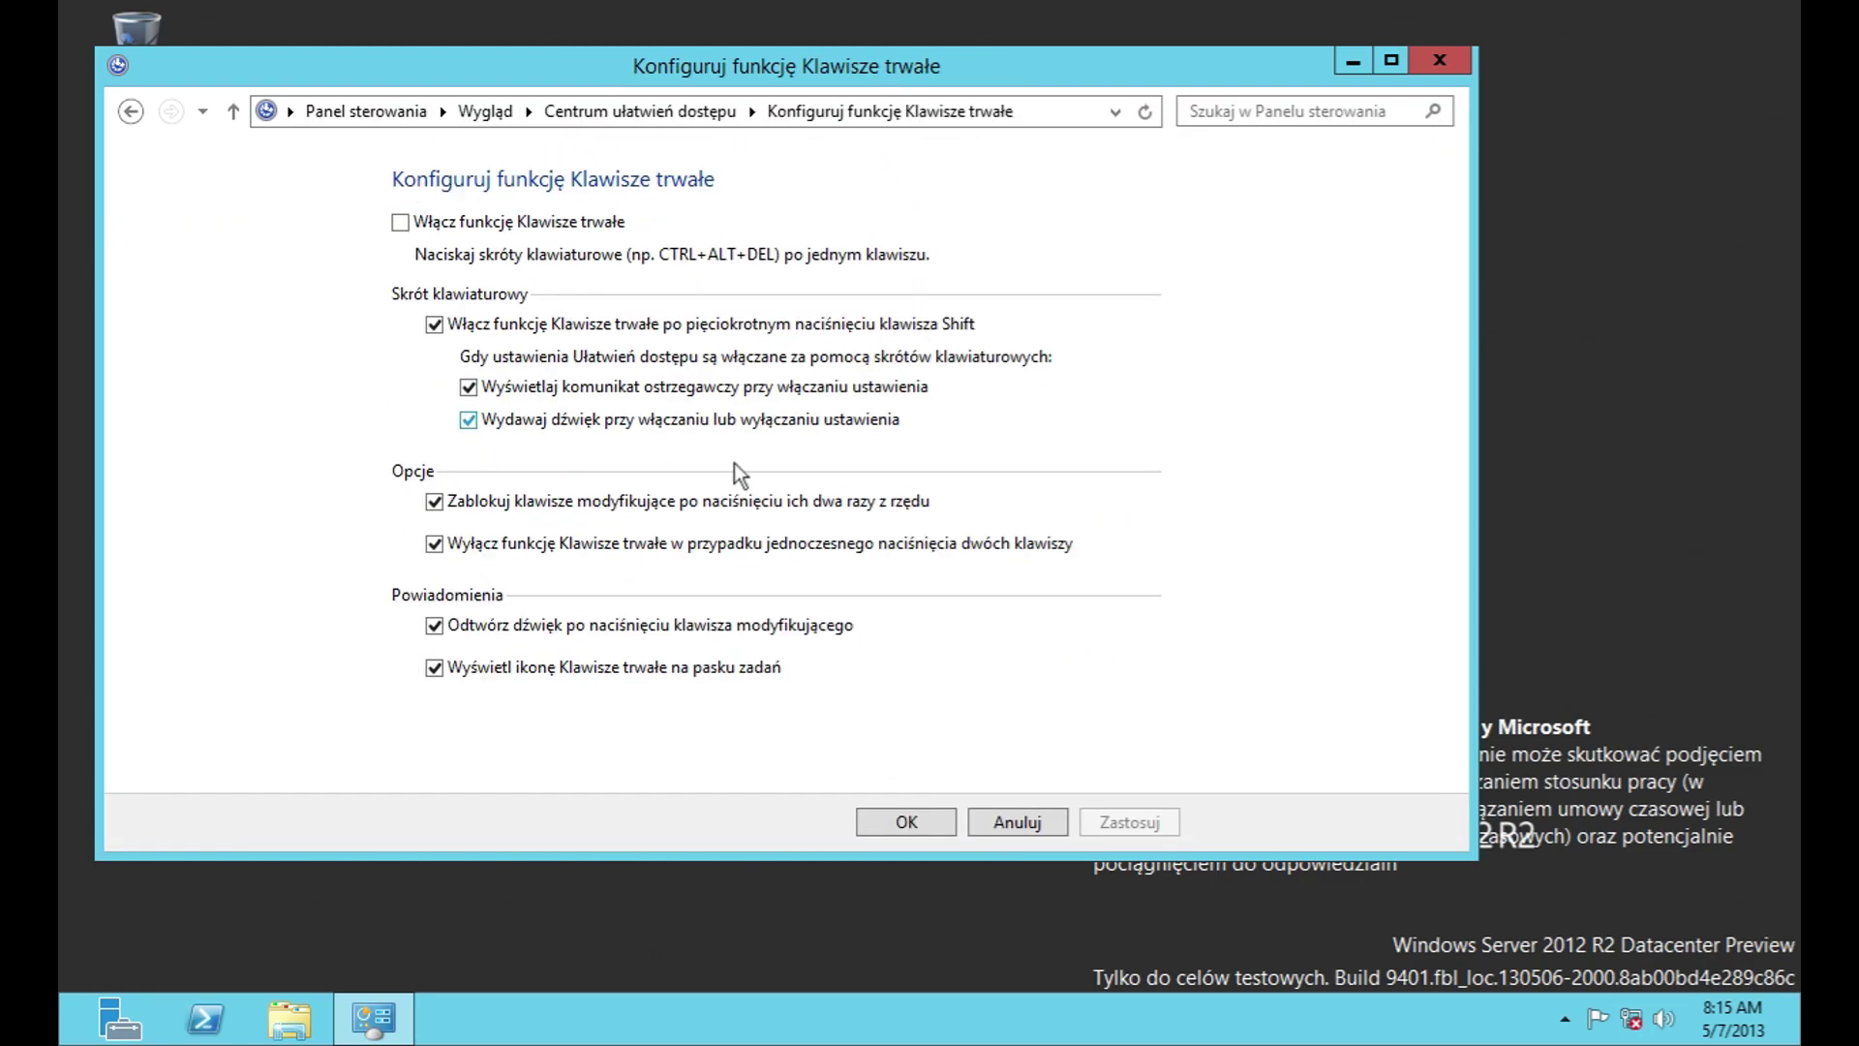
click(975, 825)
Step: Try a 2.0 s bounce-key delay in Klawisze filtru, discard it, and return to task focus
click(643, 781)
click(1049, 625)
click(1049, 631)
key(Down)
key(Down)
key(Down)
key(Down)
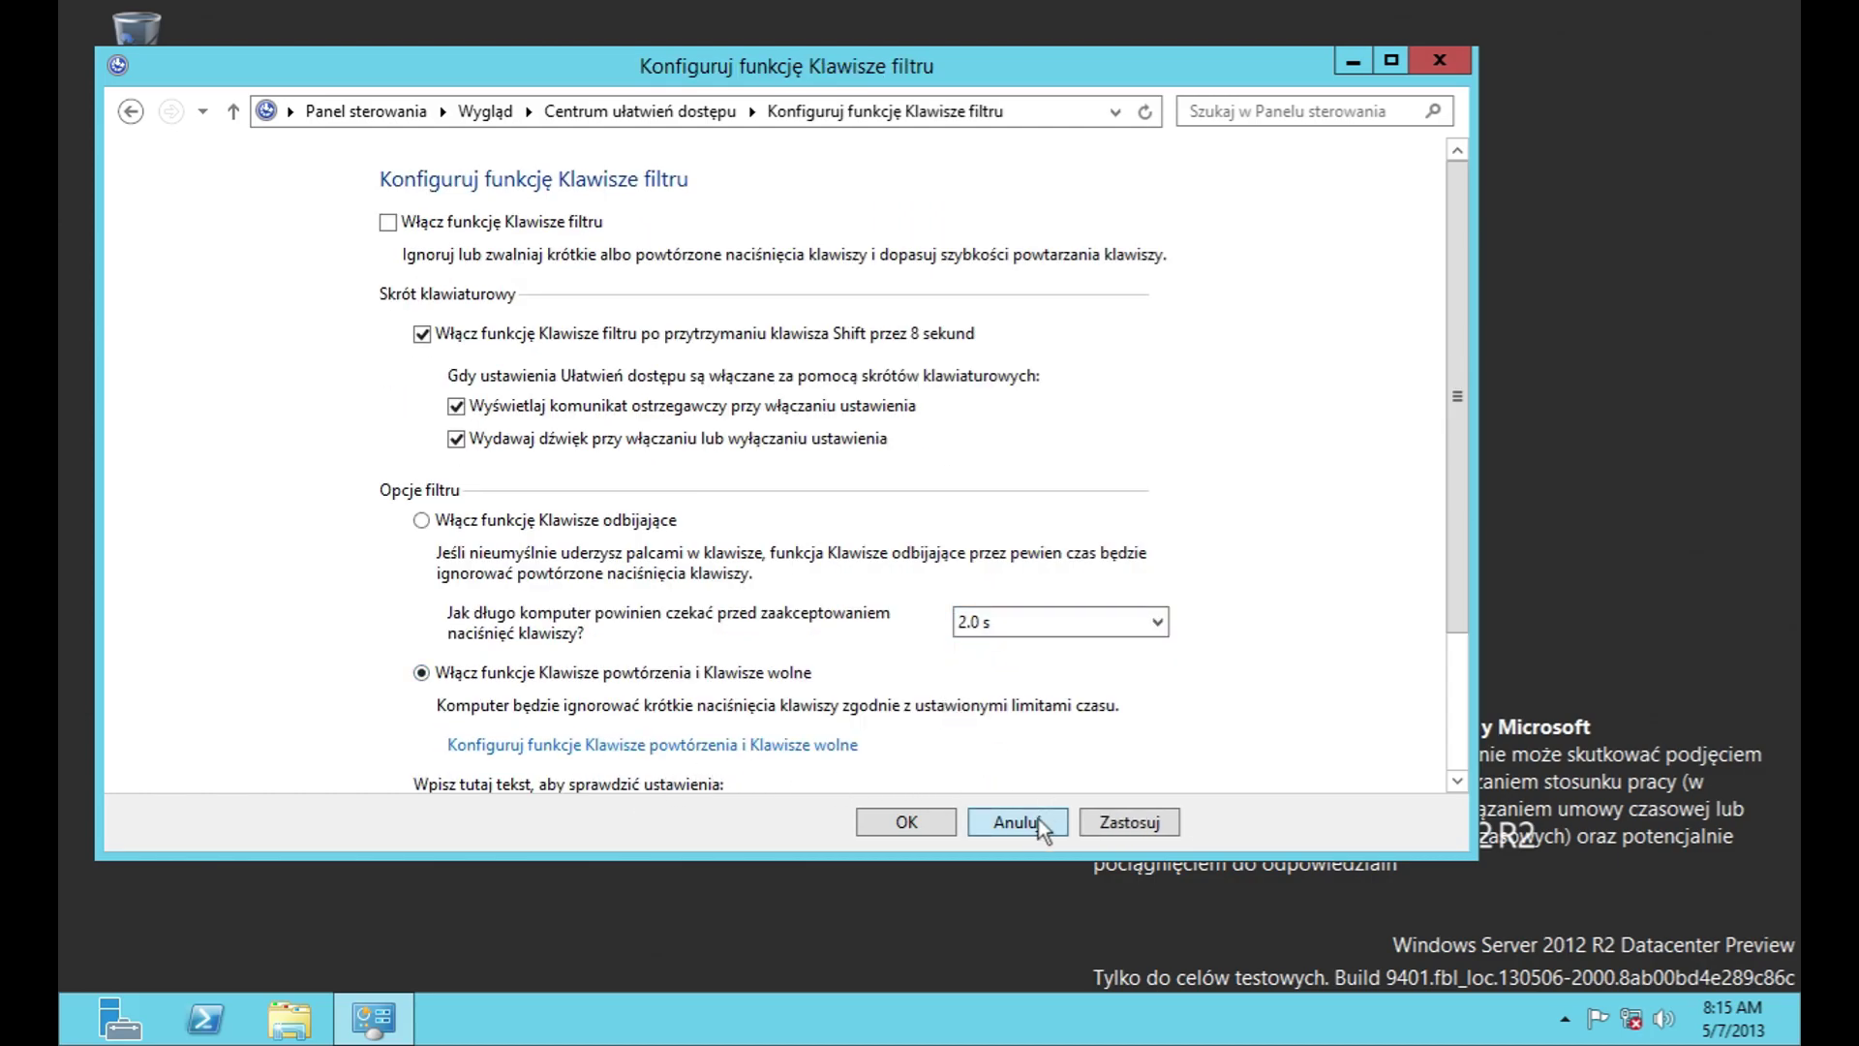
click(1017, 822)
scroll(775, 668, down, 4)
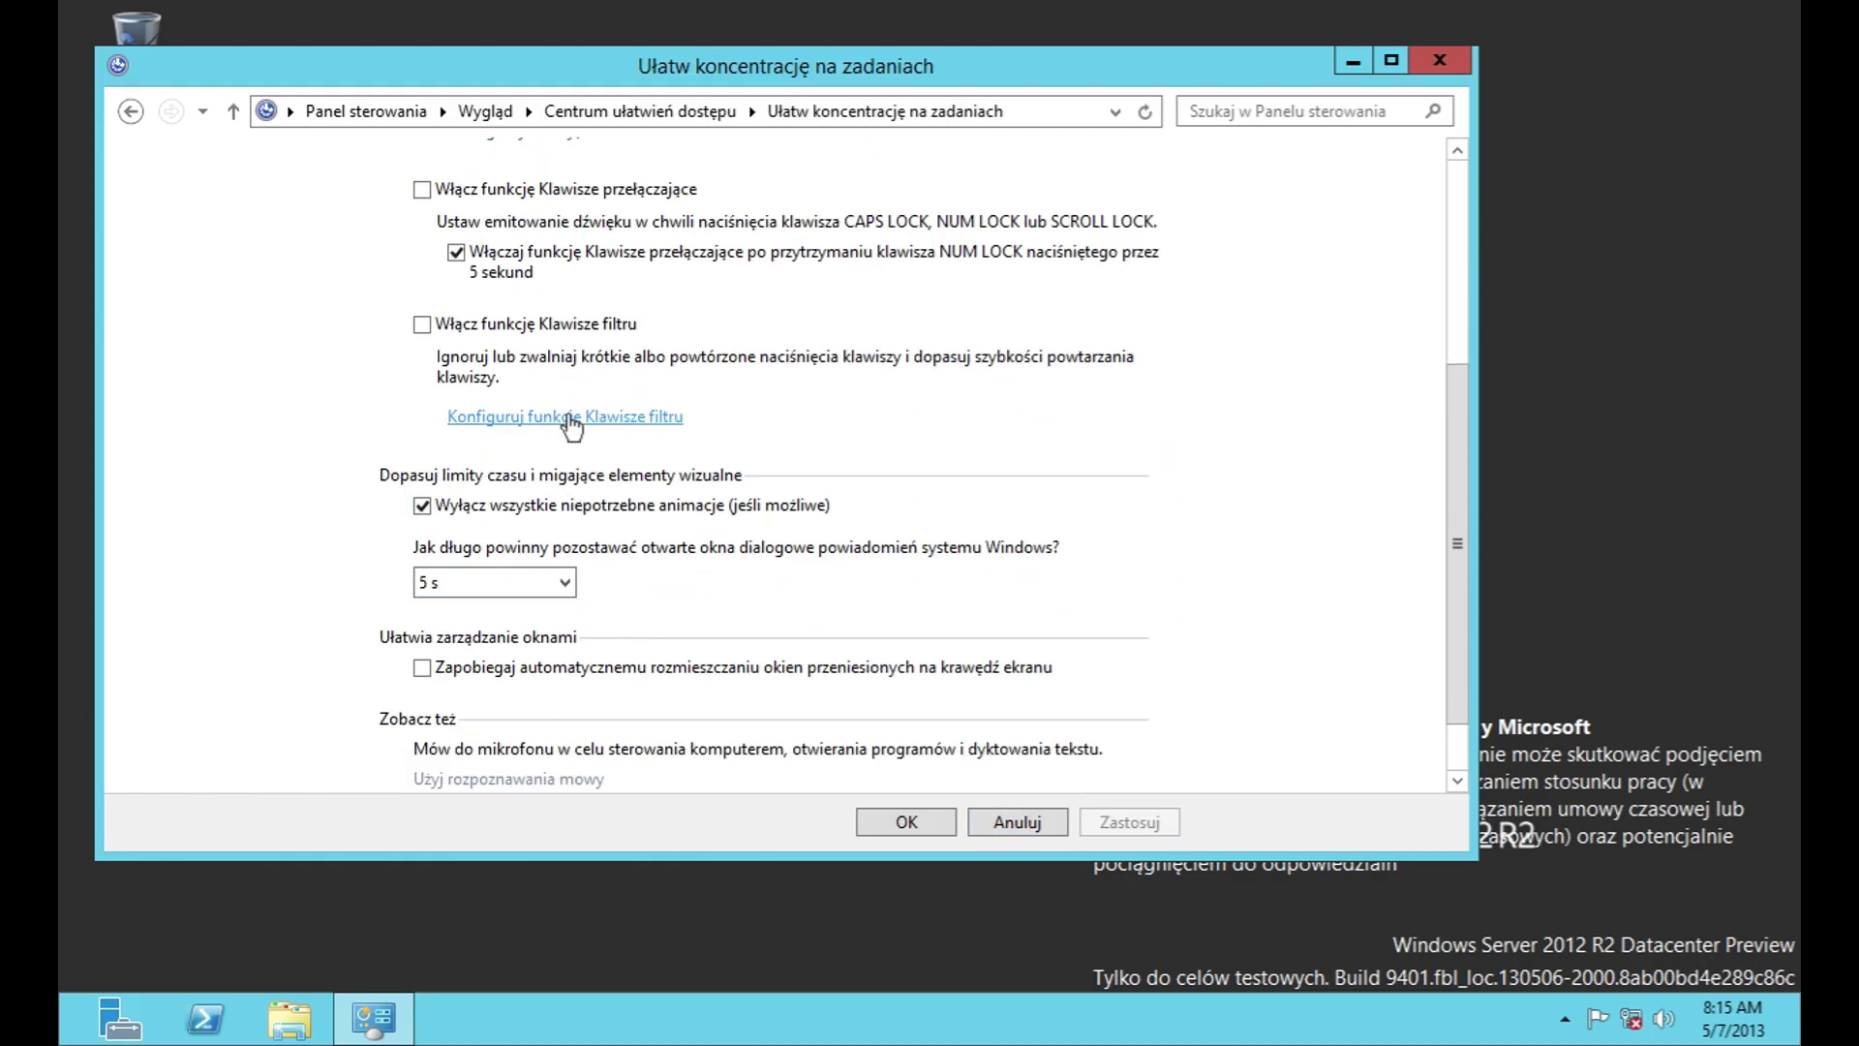
click(571, 416)
click(933, 828)
Step: Keep the notification duration at 5 s and return to Centrum ułatwień dostępu
scroll(736, 692, down, 5)
click(475, 538)
click(475, 538)
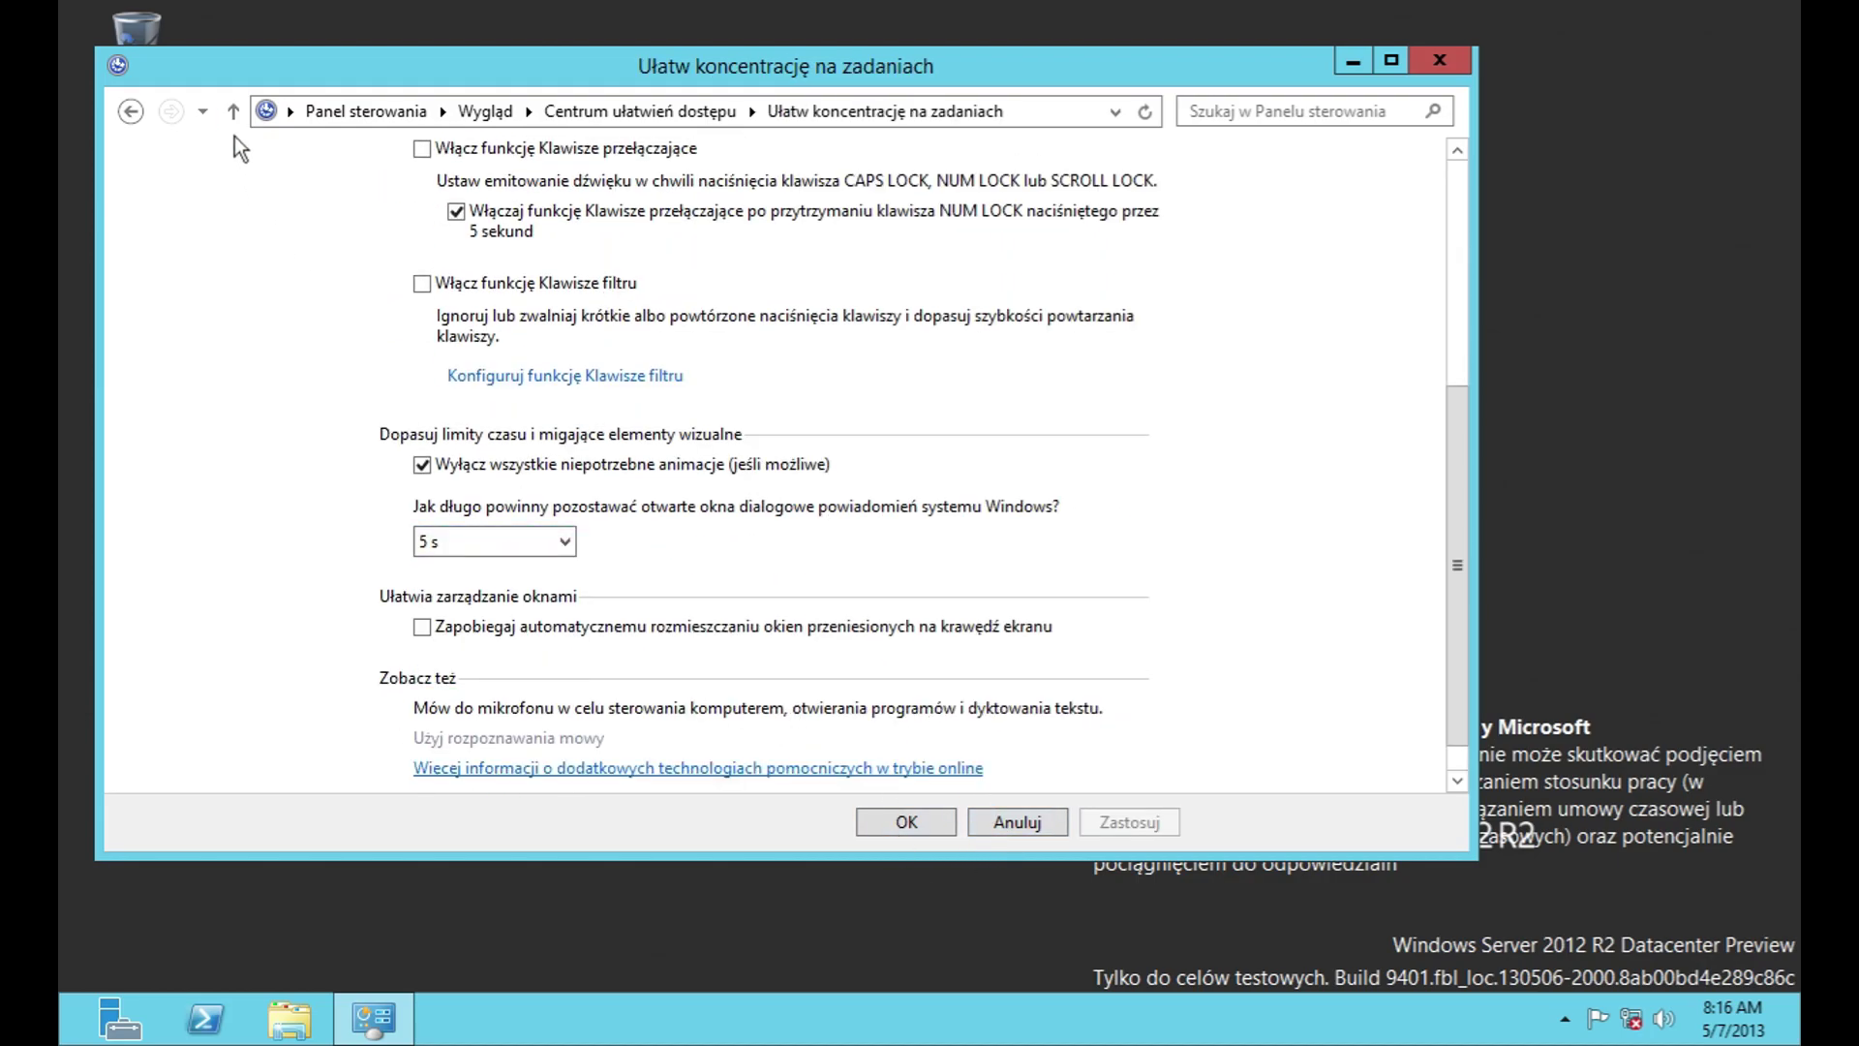
click(695, 109)
scroll(823, 768, down, 3)
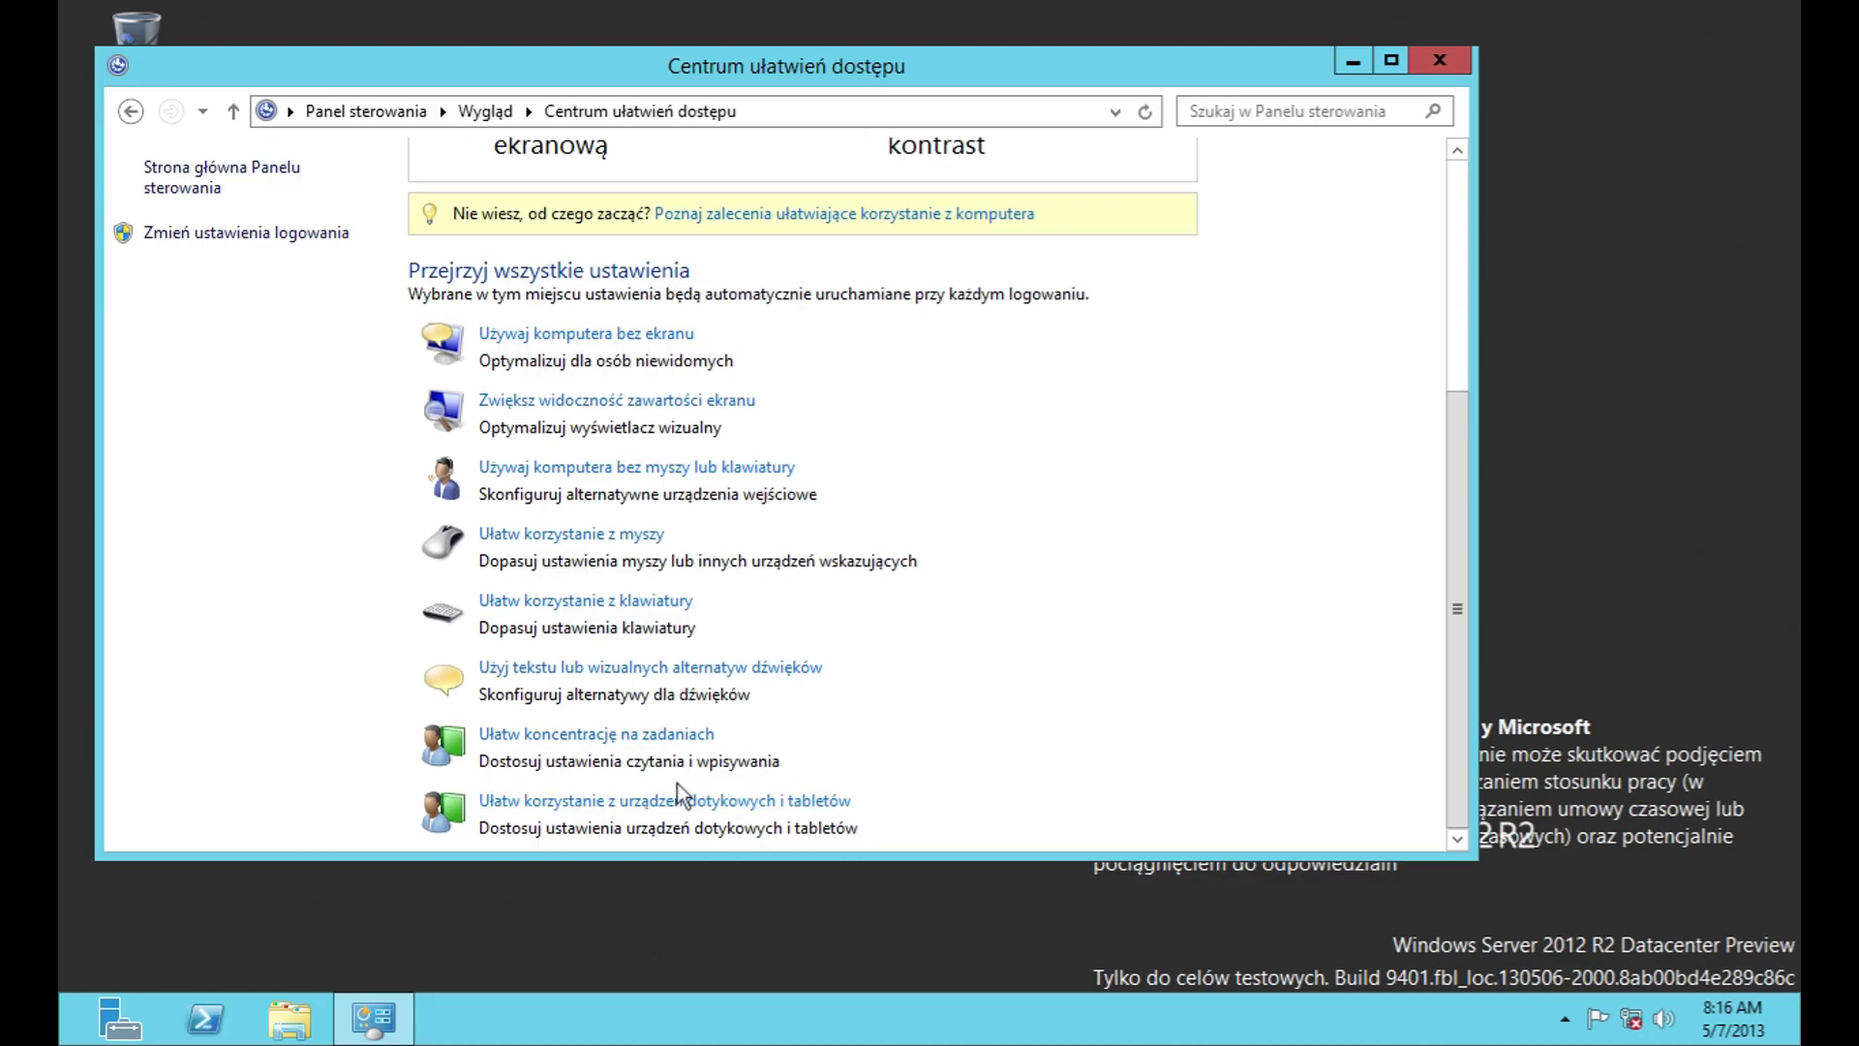
Step: Set the tablet accessibility shortcut tool to Klawiatura ekranowa and save it
click(716, 811)
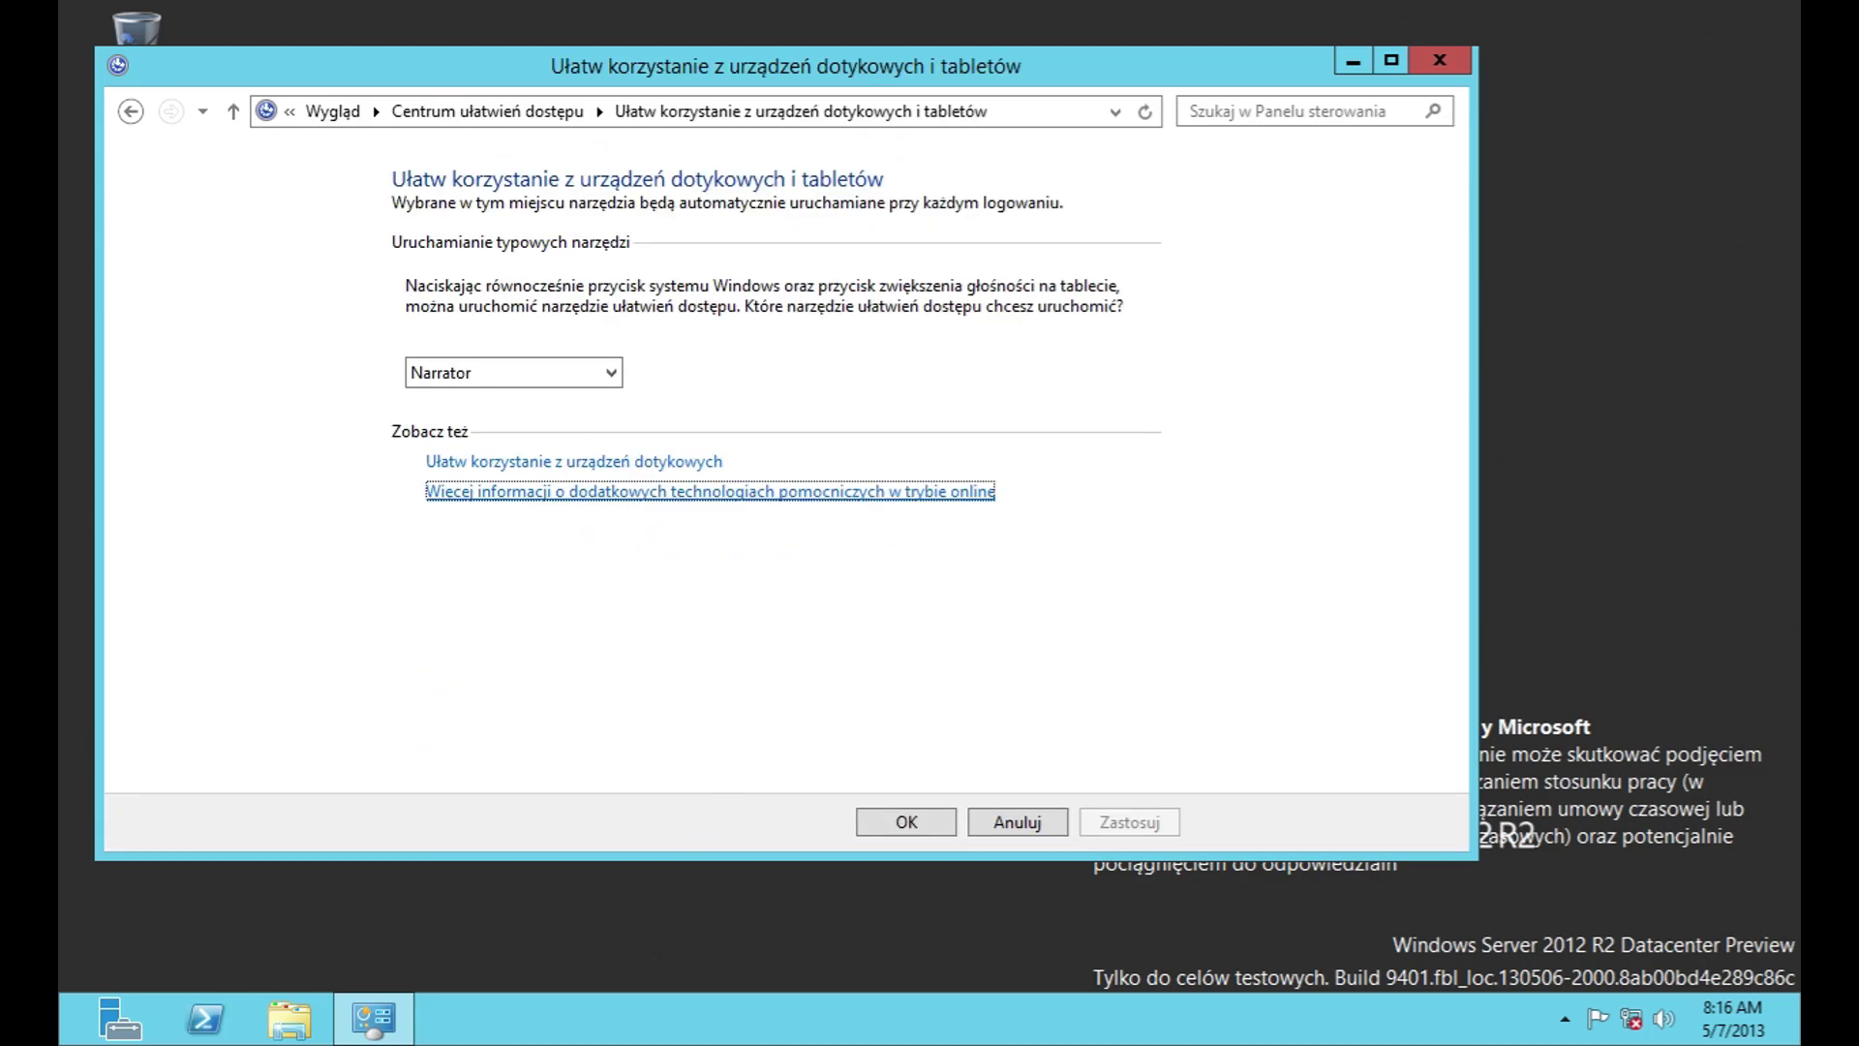
click(485, 372)
click(514, 411)
key(Down)
key(Down)
click(907, 821)
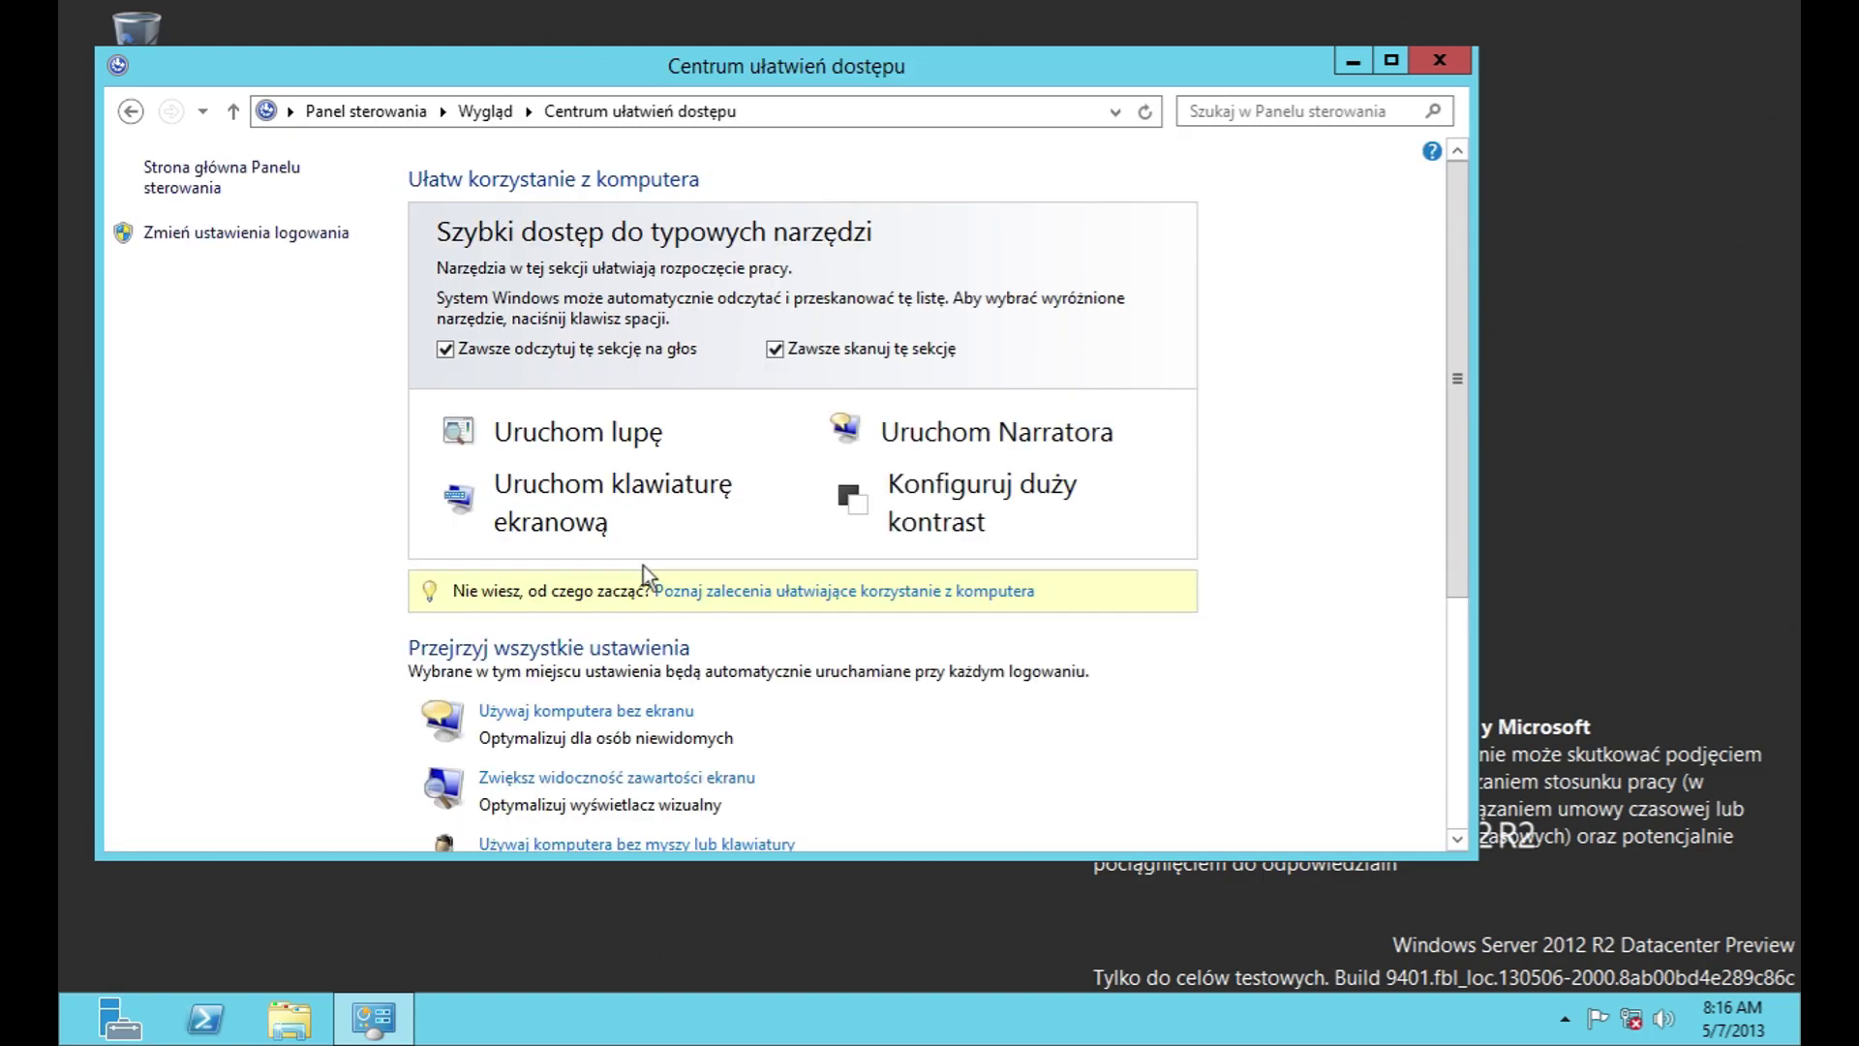
Step: View the Zmień ustawienia logowania page and leave it unchanged
click(346, 238)
scroll(419, 273, down, 3)
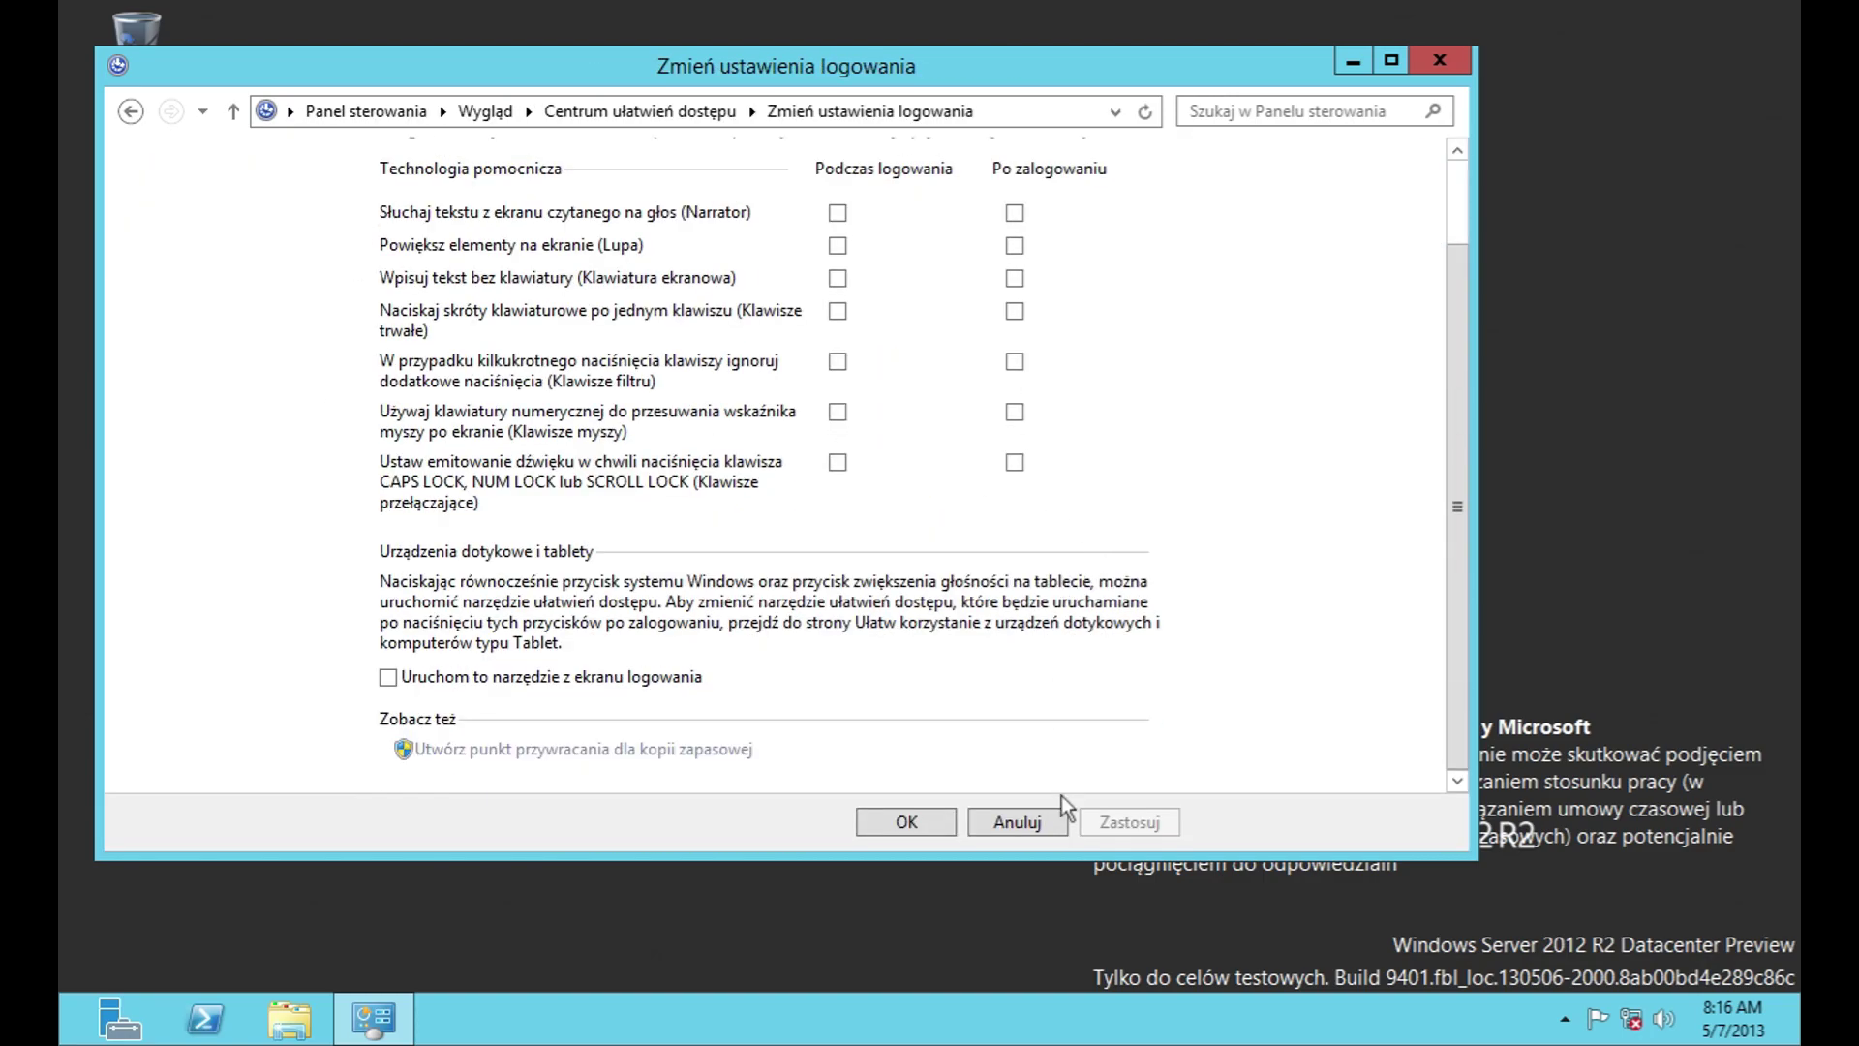
click(1016, 821)
Step: Go to Zegar, język i region date and time settings, closing the date change dialog unchanged
click(193, 179)
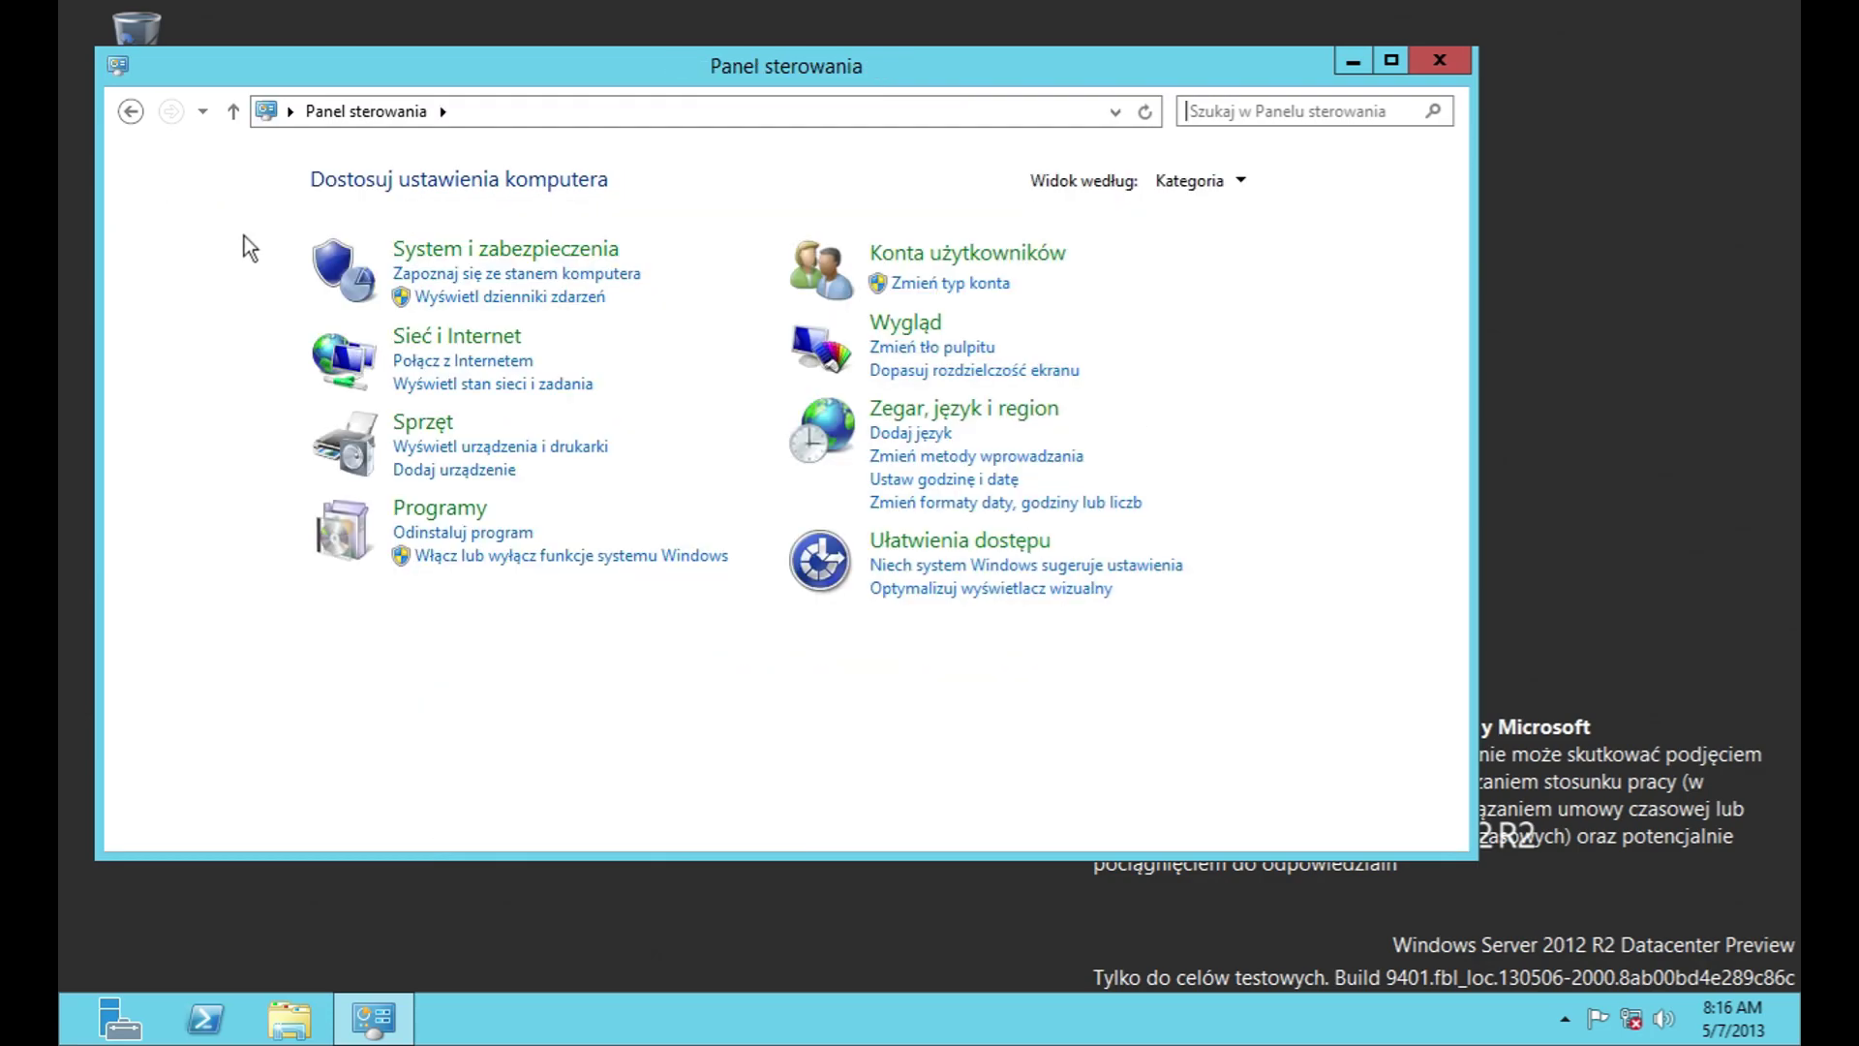
click(972, 409)
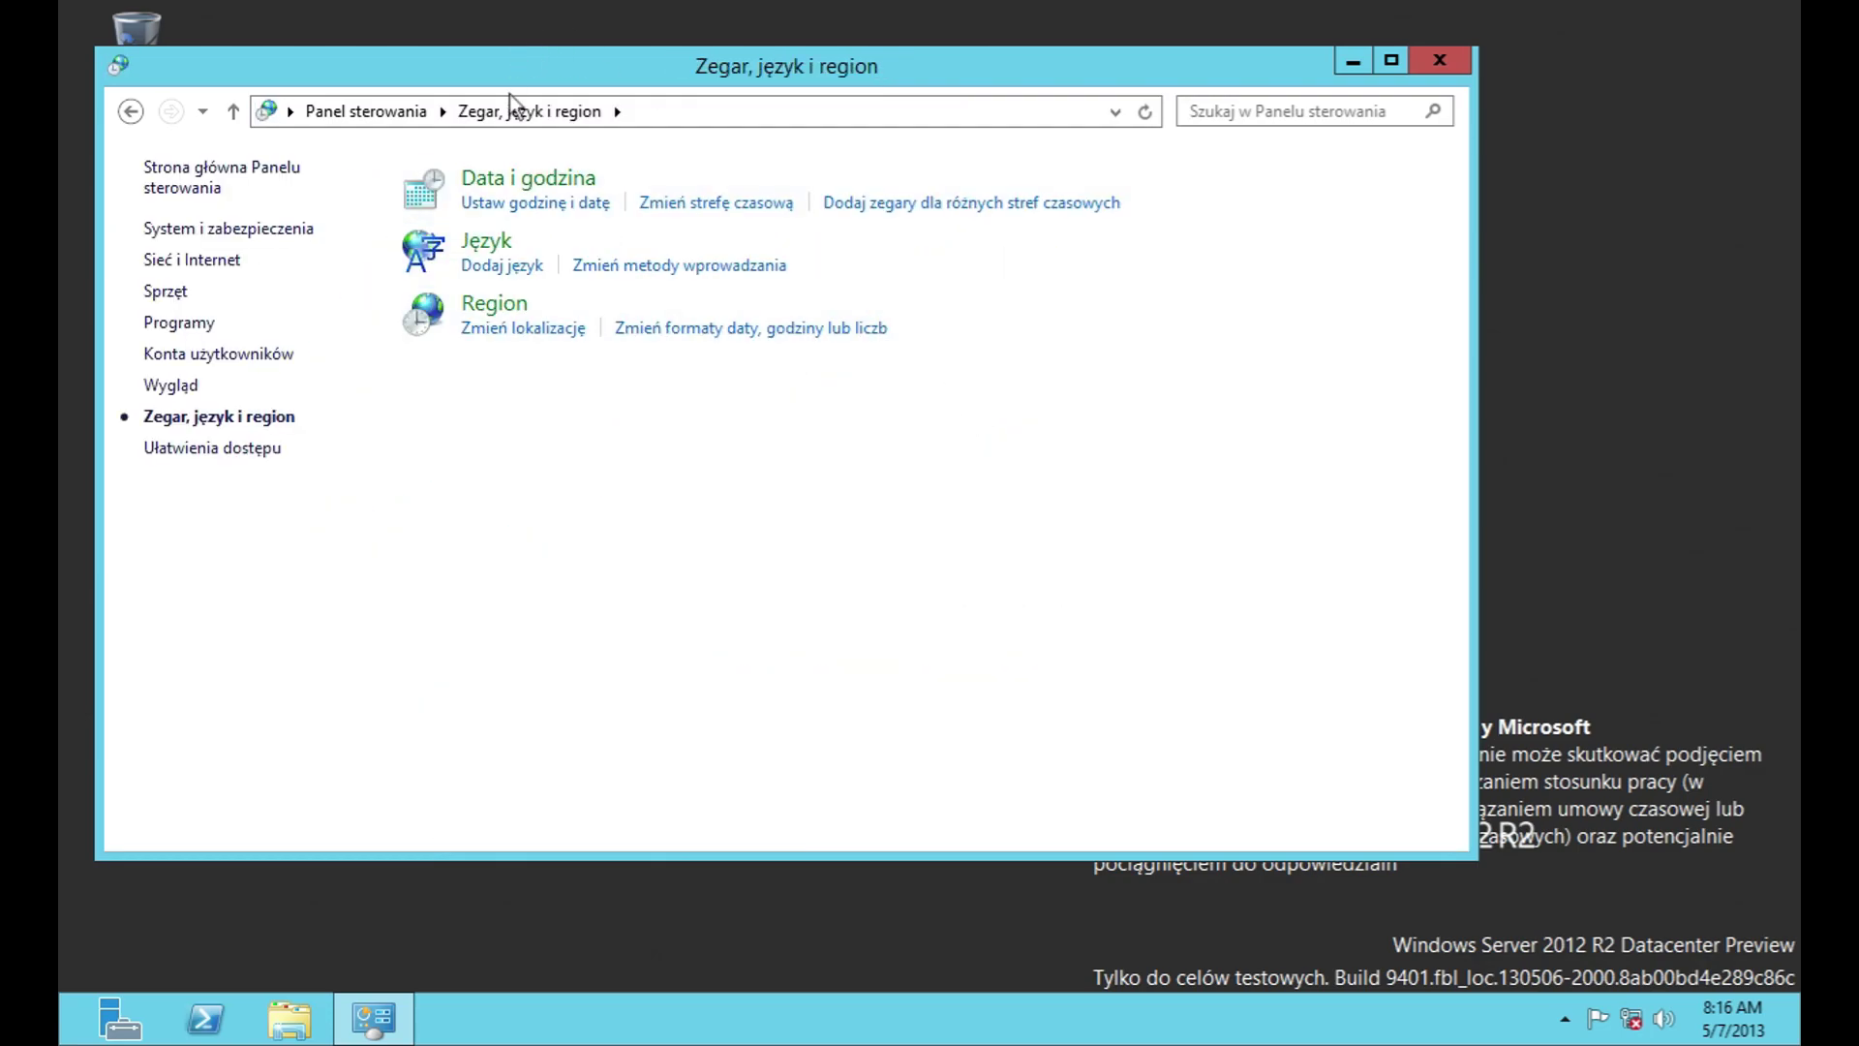
click(573, 208)
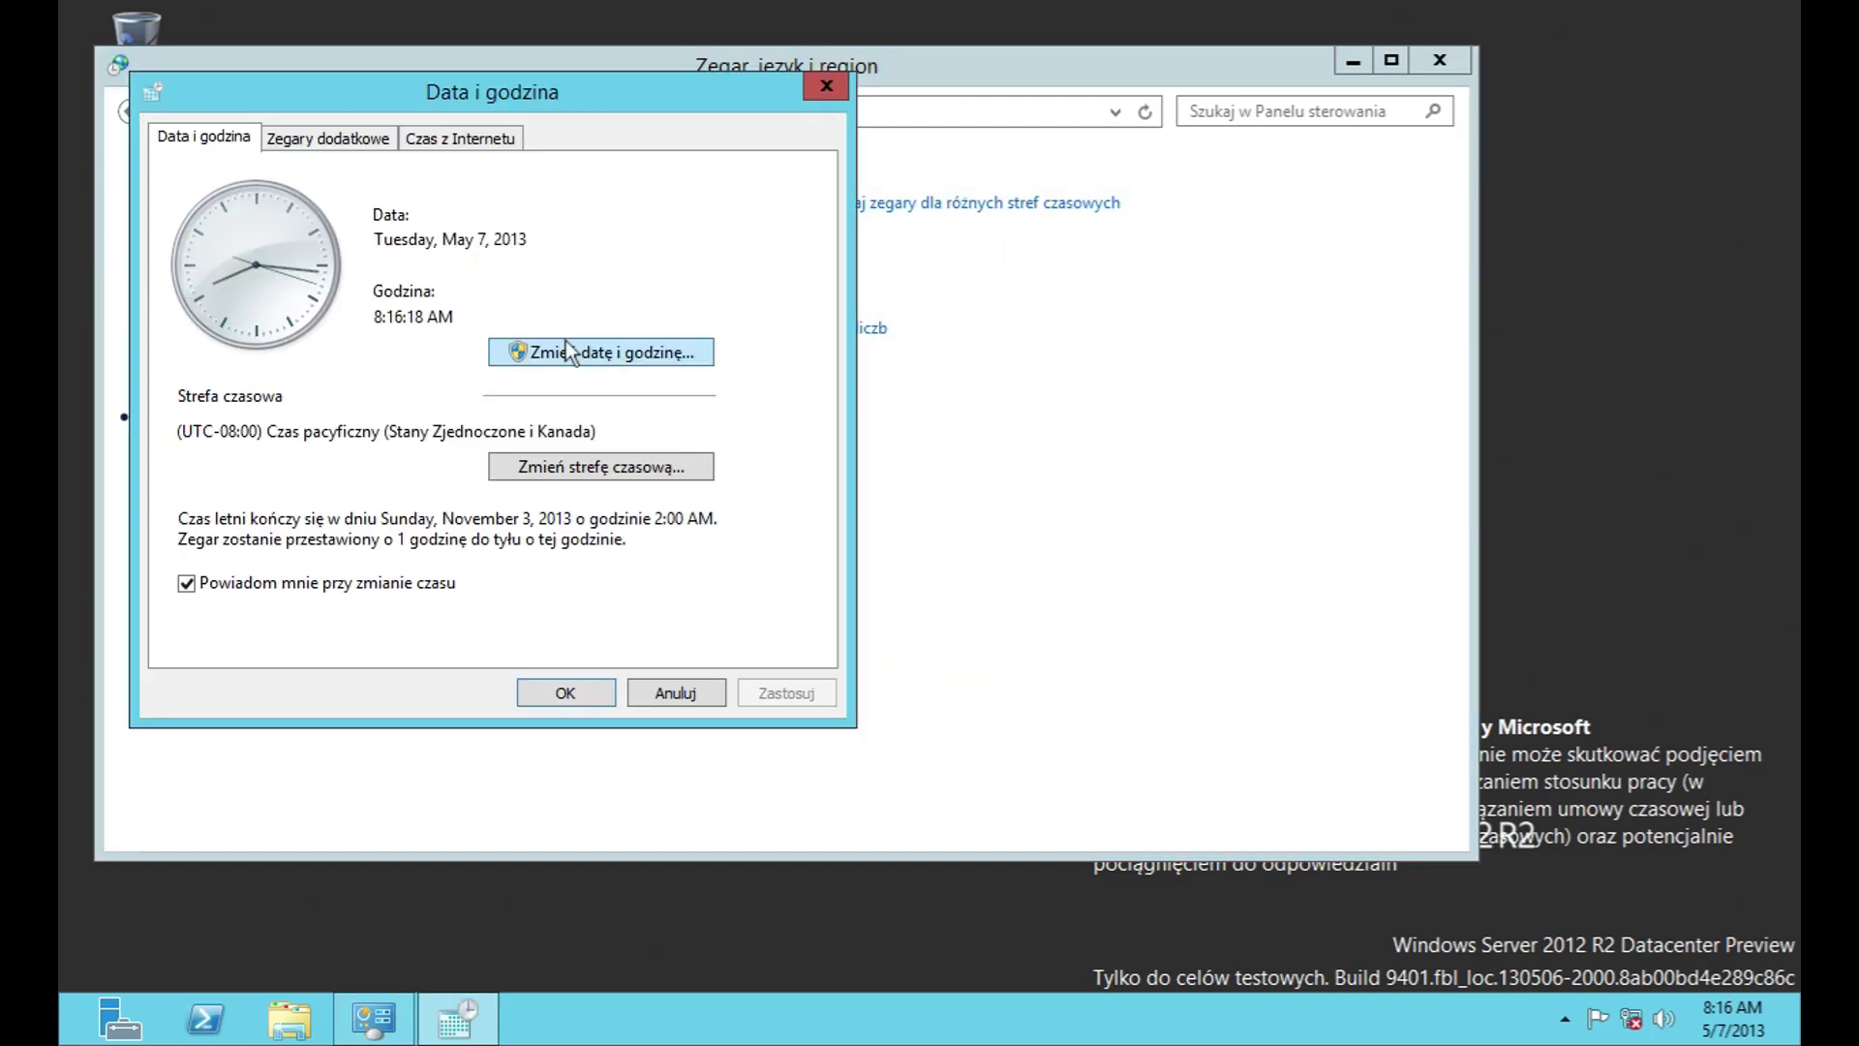
click(542, 349)
click(322, 366)
Step: Set the time zone to UTC-05:00 Stany Zjednoczone i Kanada (czas wschodni)
click(610, 614)
click(573, 469)
click(508, 257)
drag(781, 364, 763, 299)
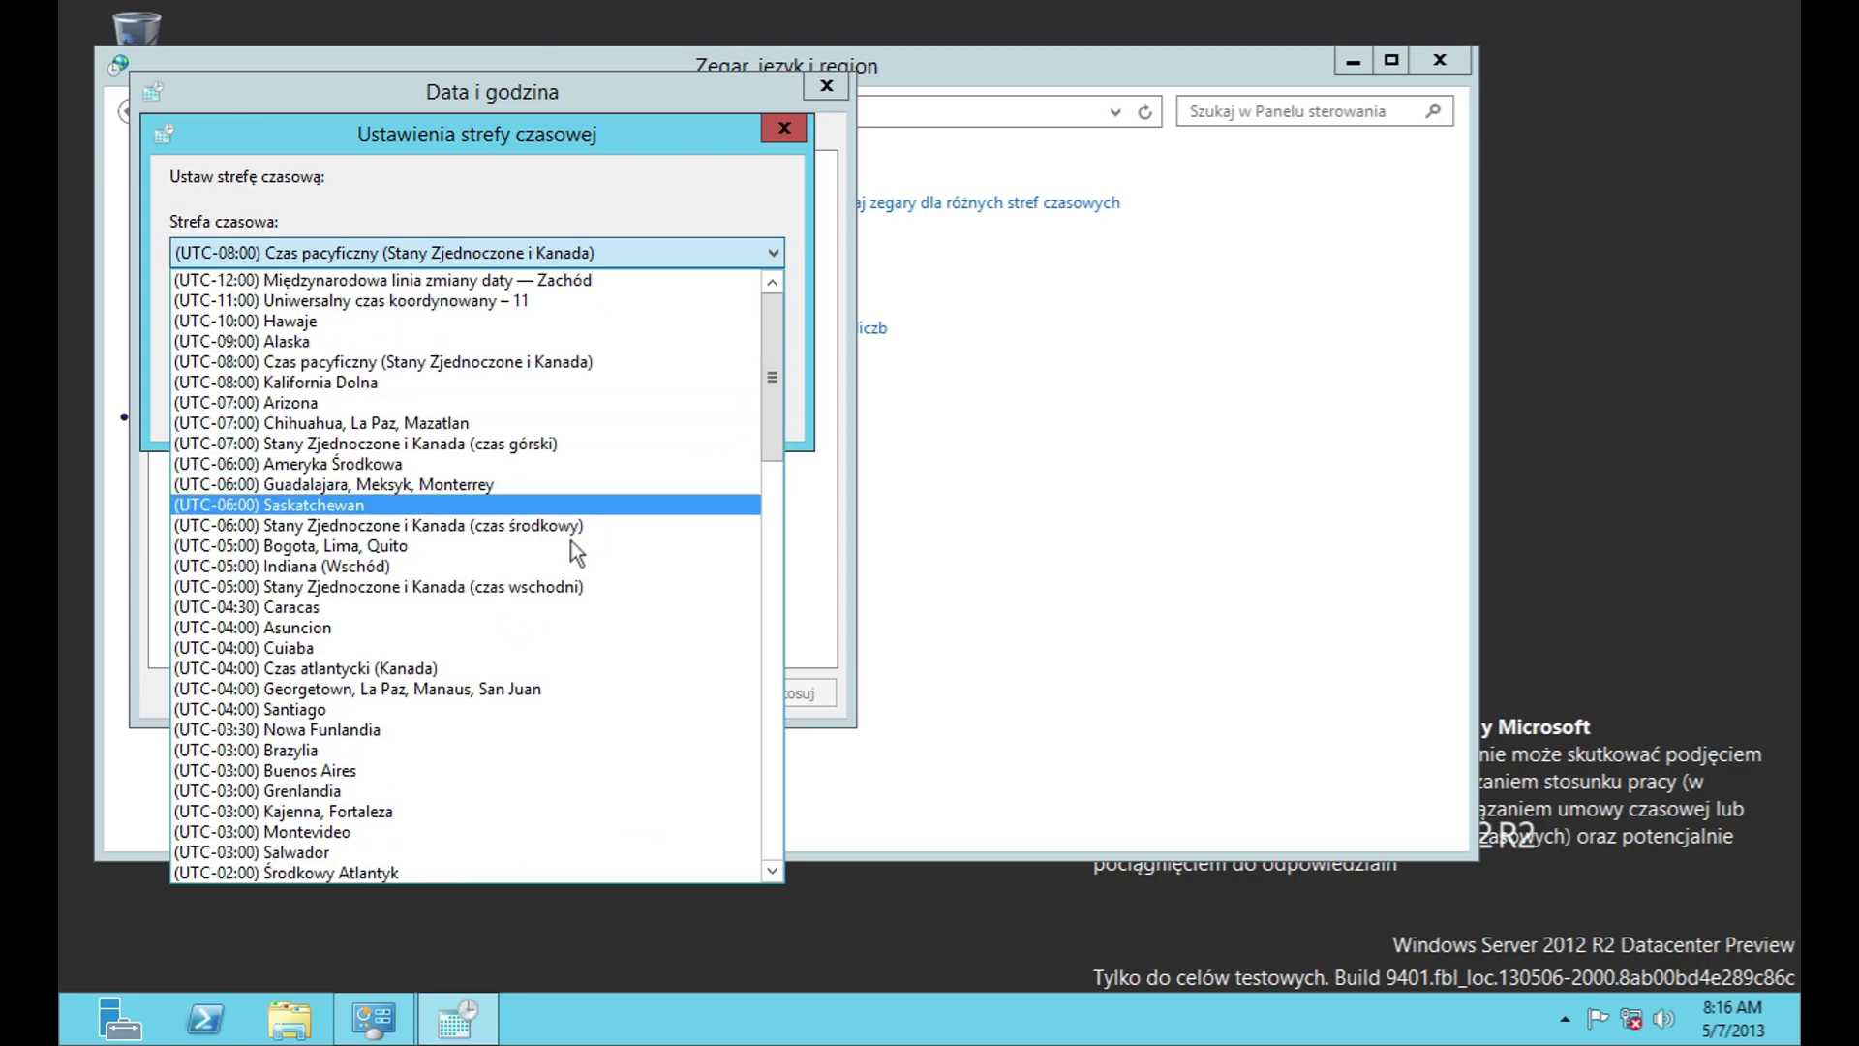
click(523, 585)
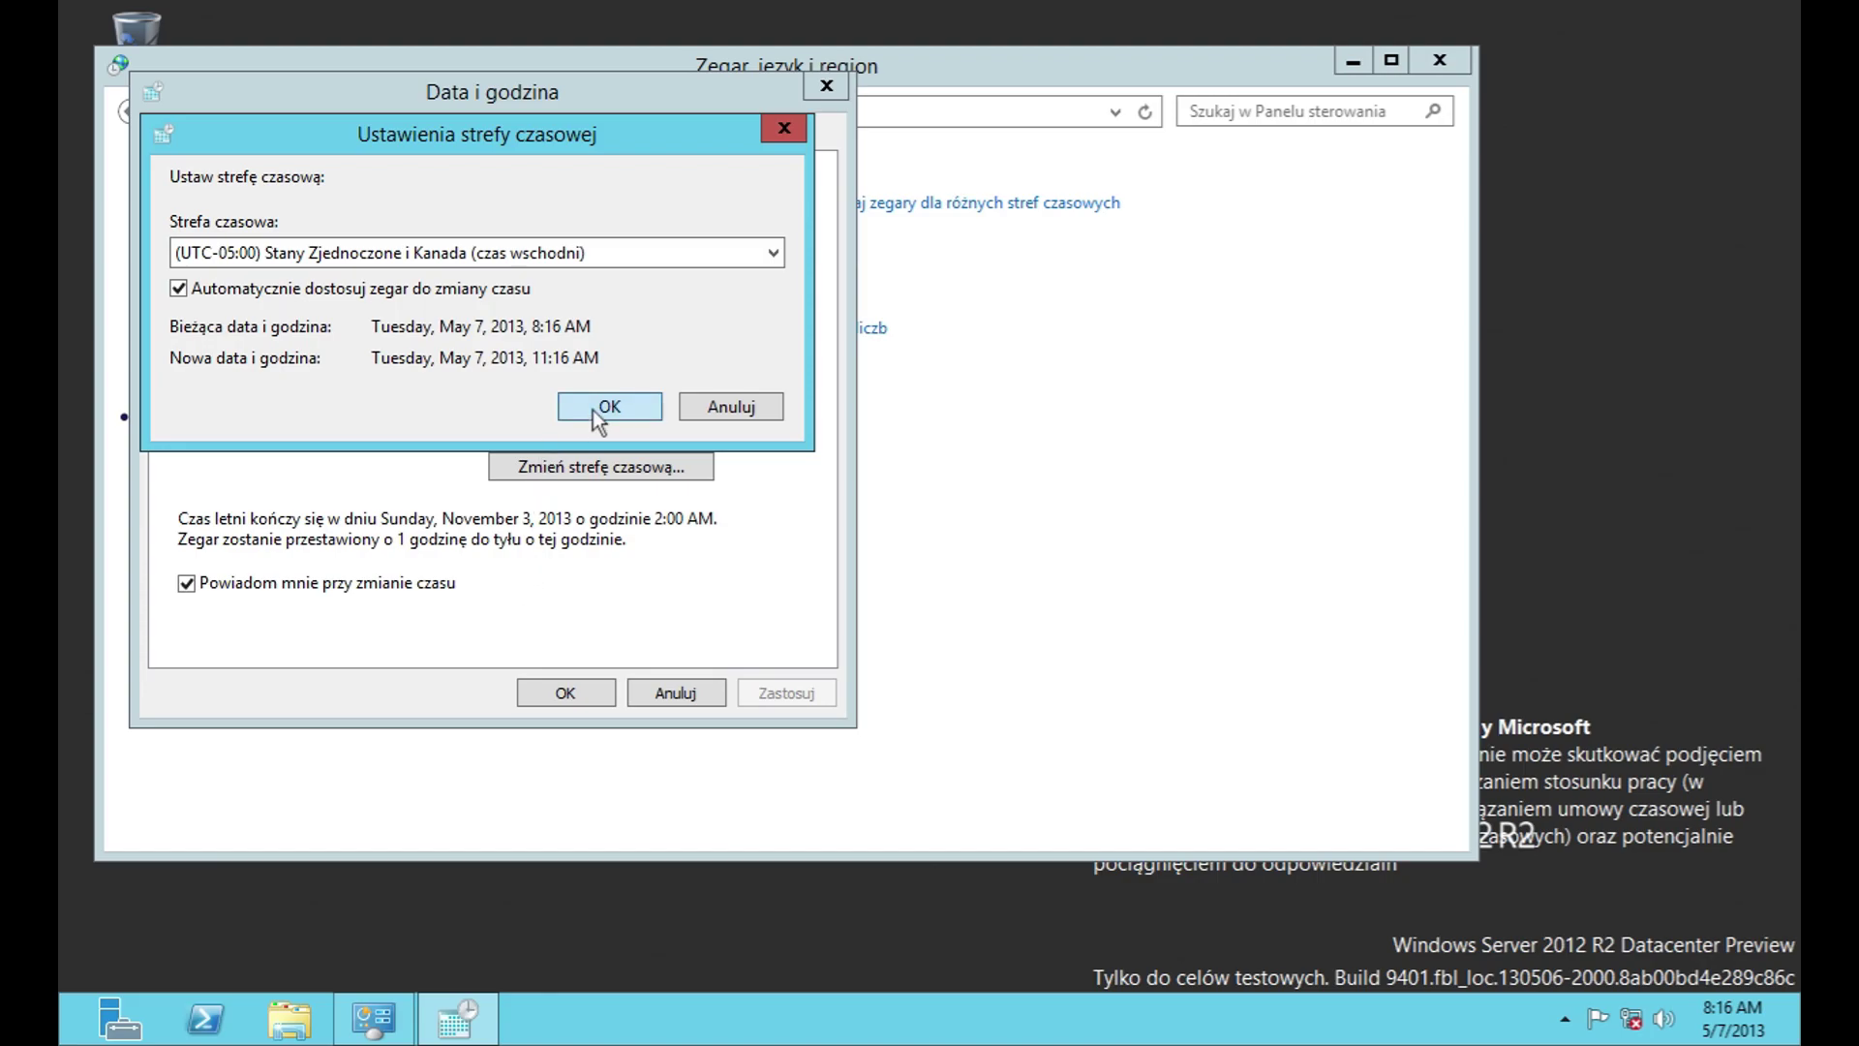
click(593, 410)
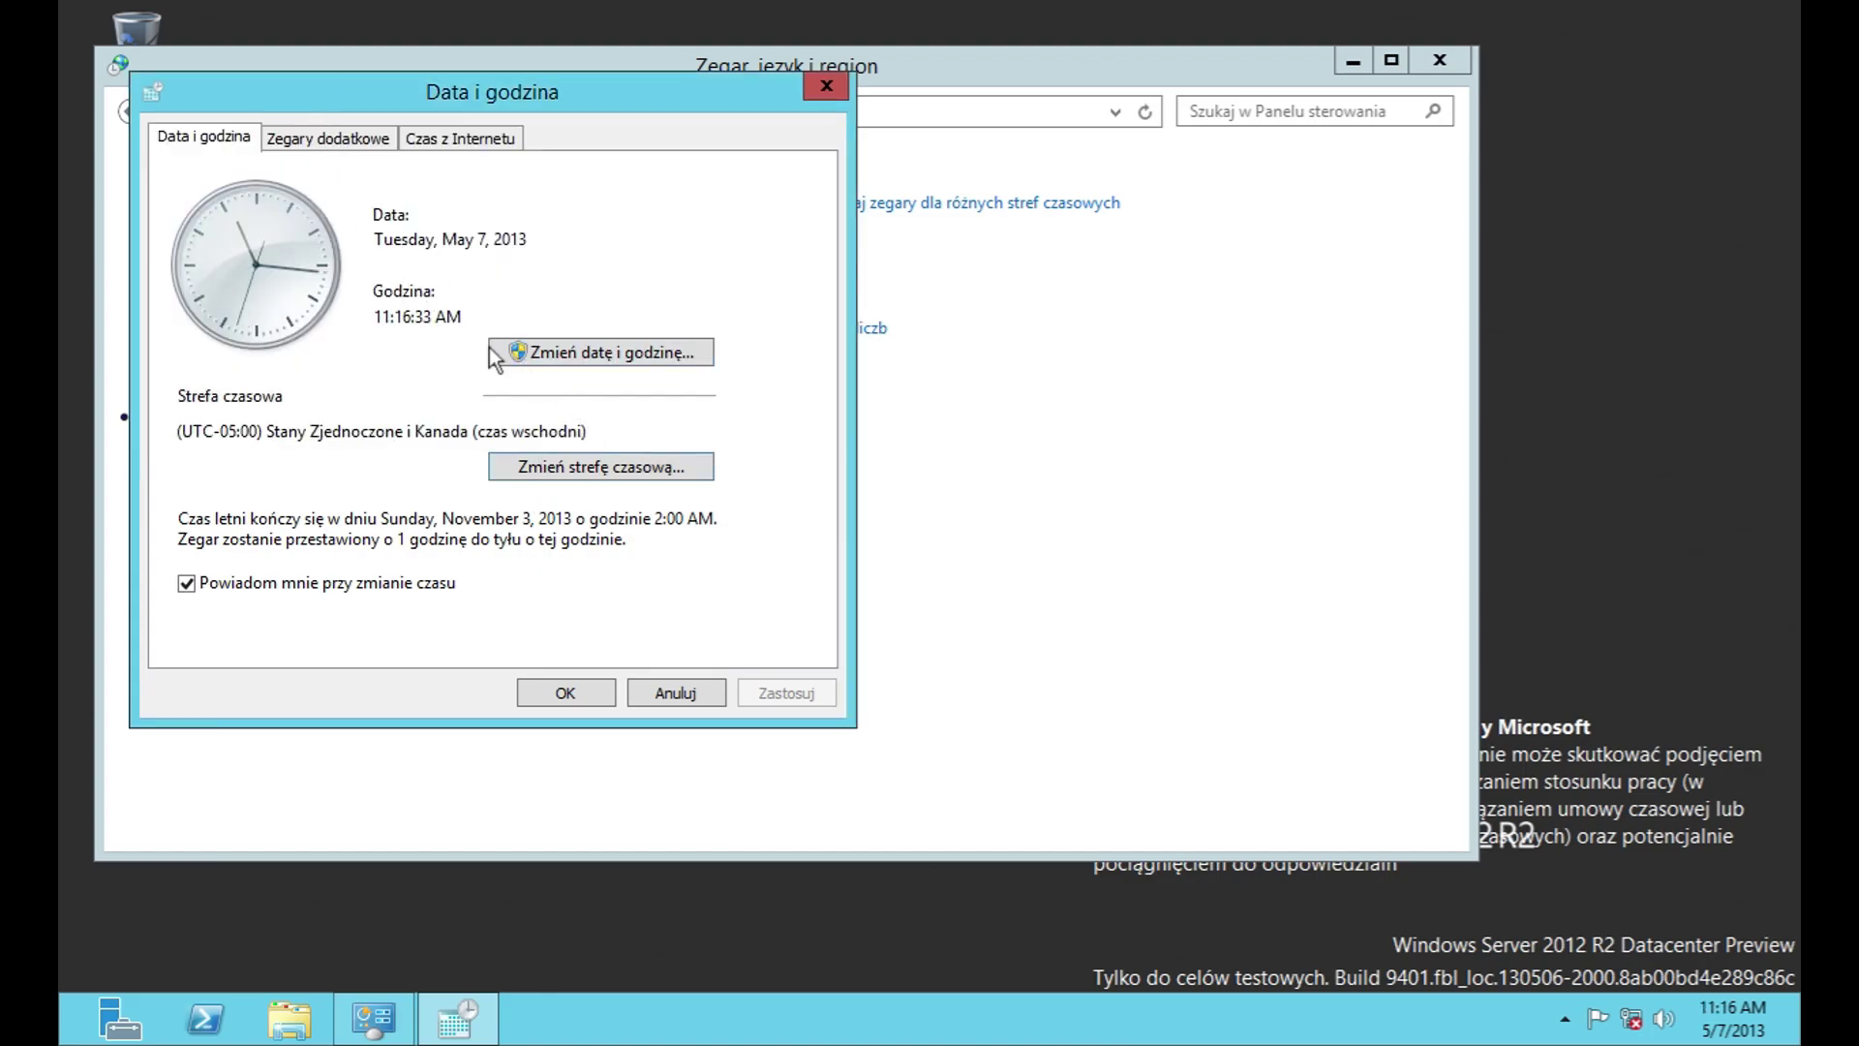
Step: Review additional clocks and Internet time, keep time.windows.com, and close the dialog
click(339, 140)
click(453, 158)
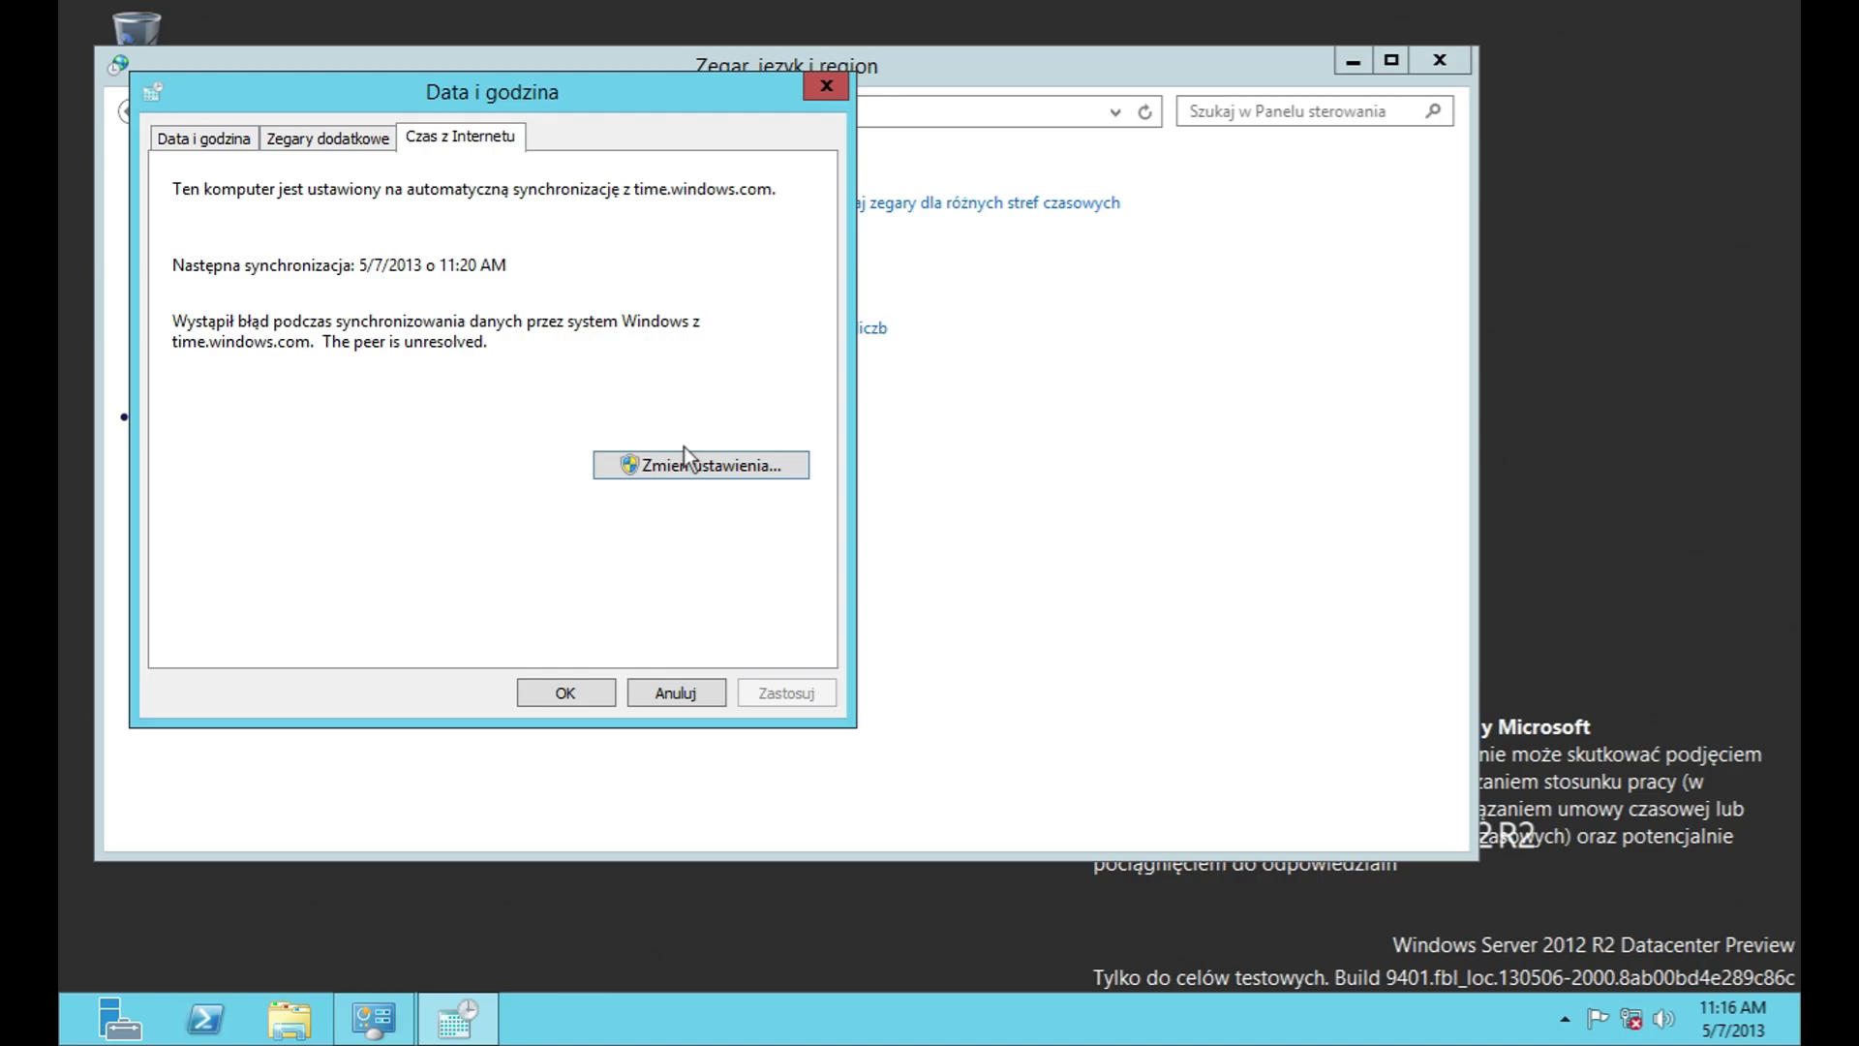
click(684, 463)
click(531, 251)
click(531, 249)
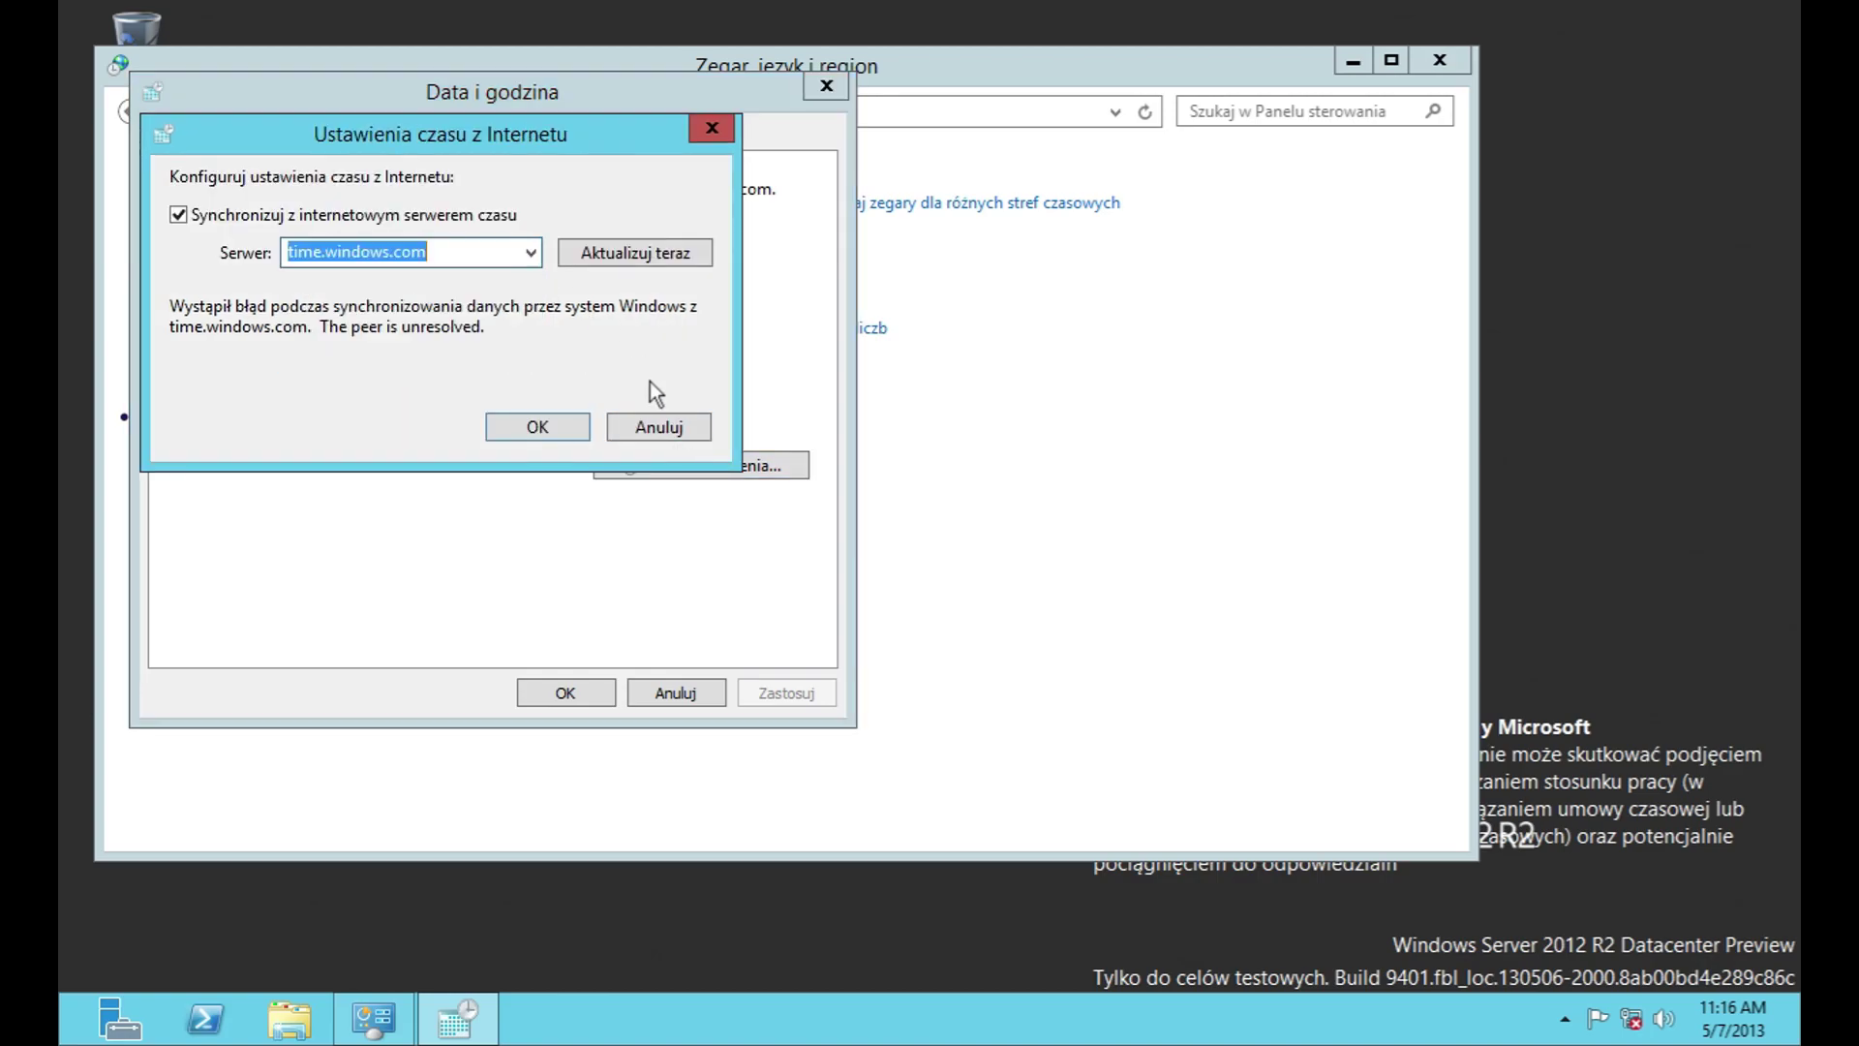
click(661, 427)
click(693, 689)
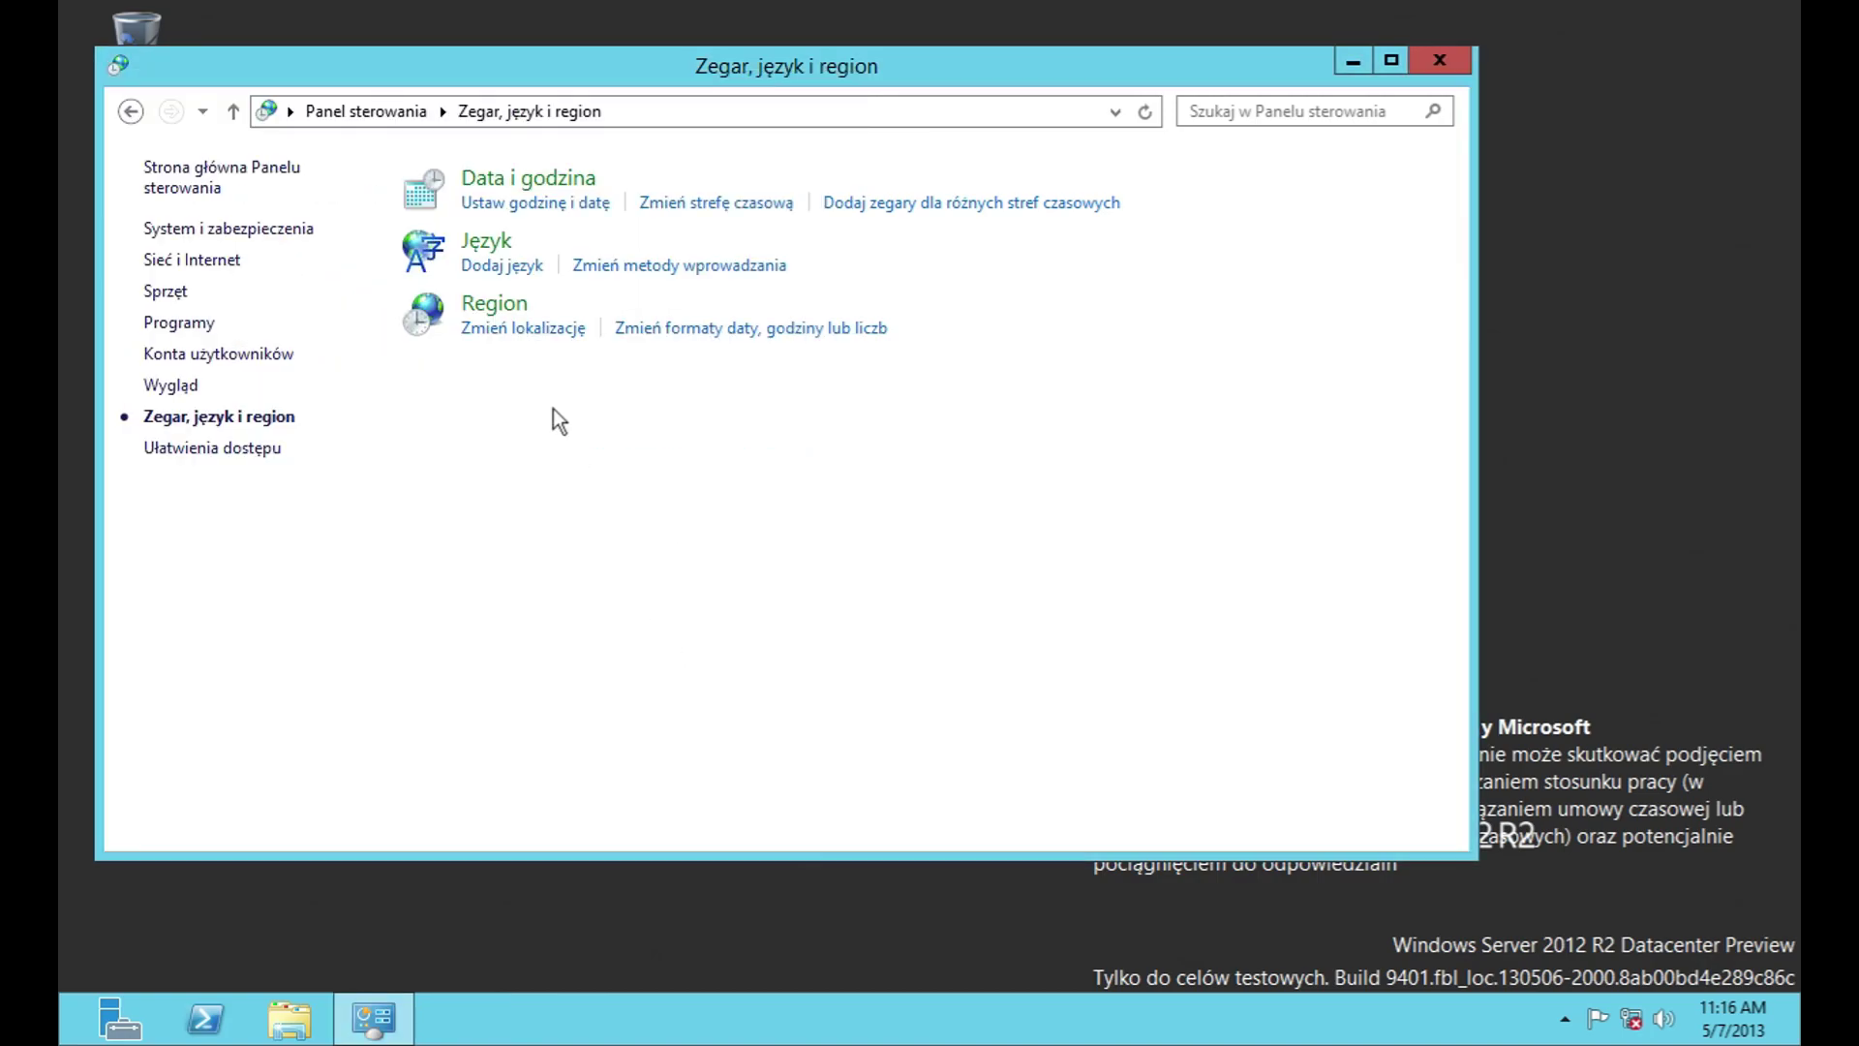
Step: Review the English (United States) options and US keyboard layout preview, then cancel back to preferences
click(486, 244)
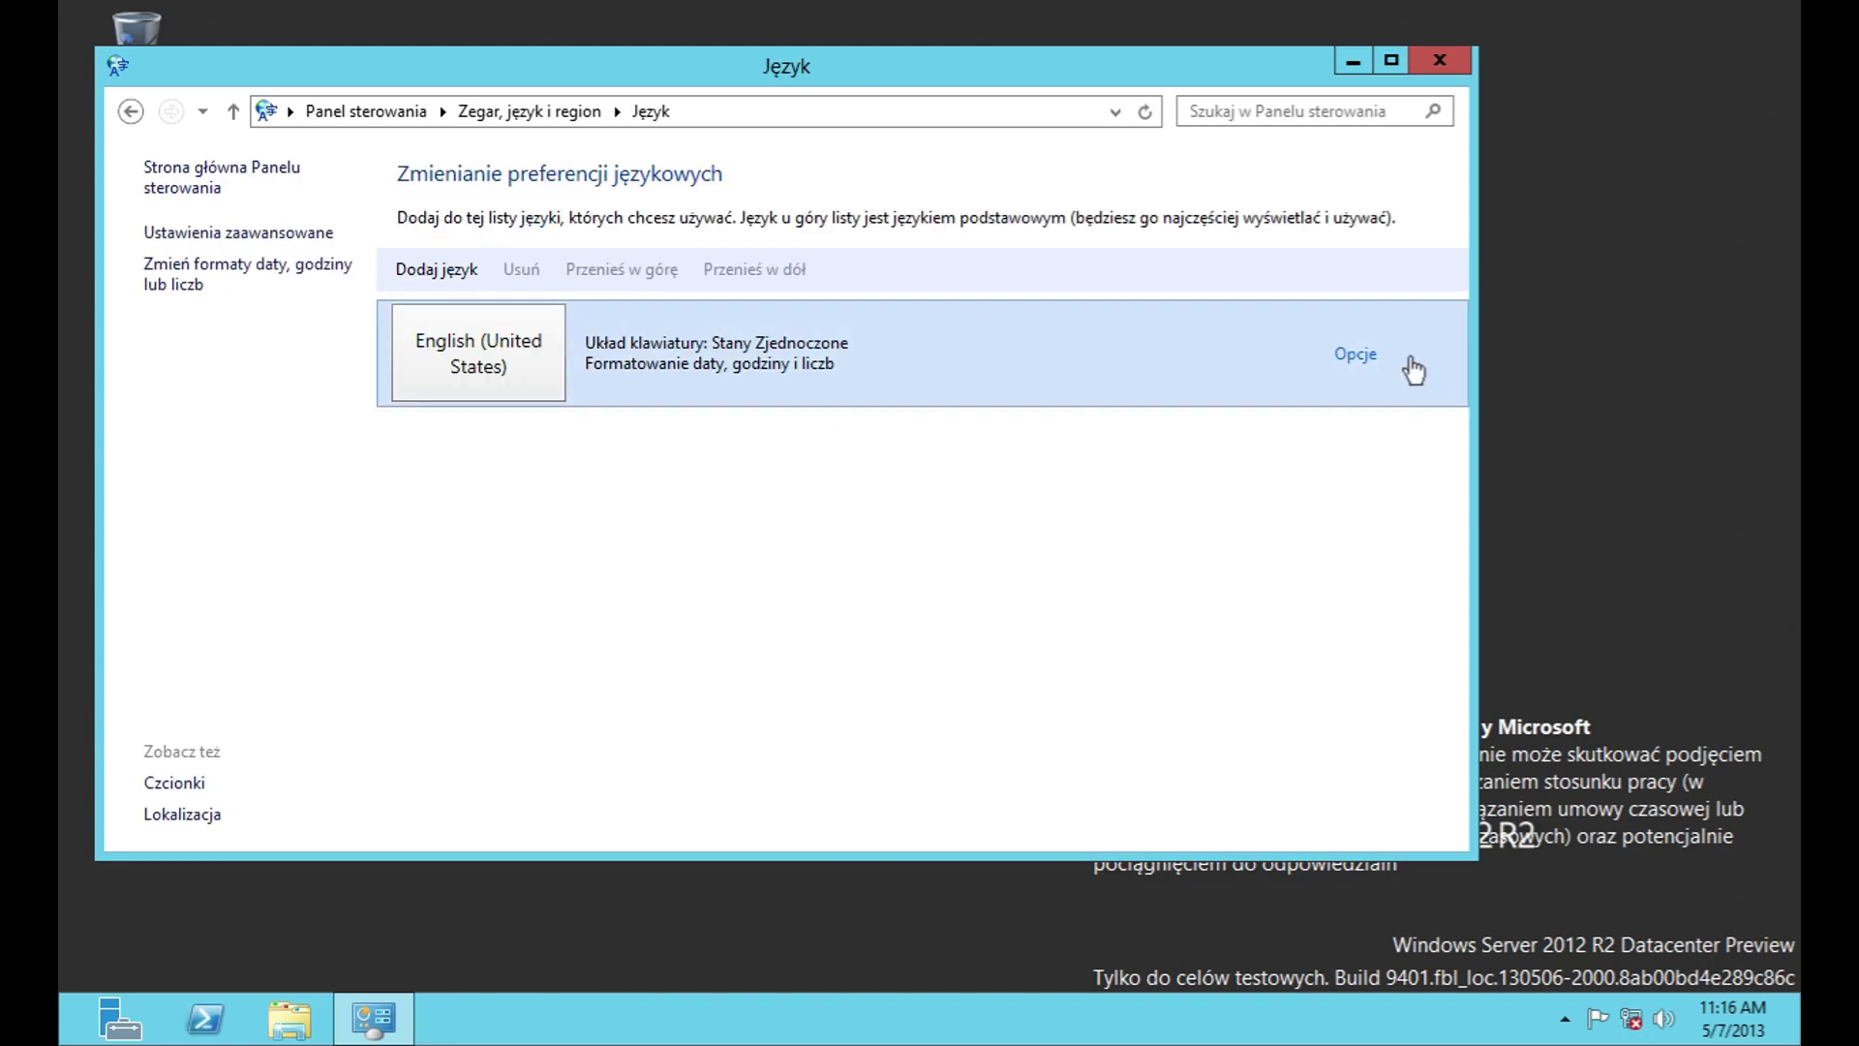
click(1431, 372)
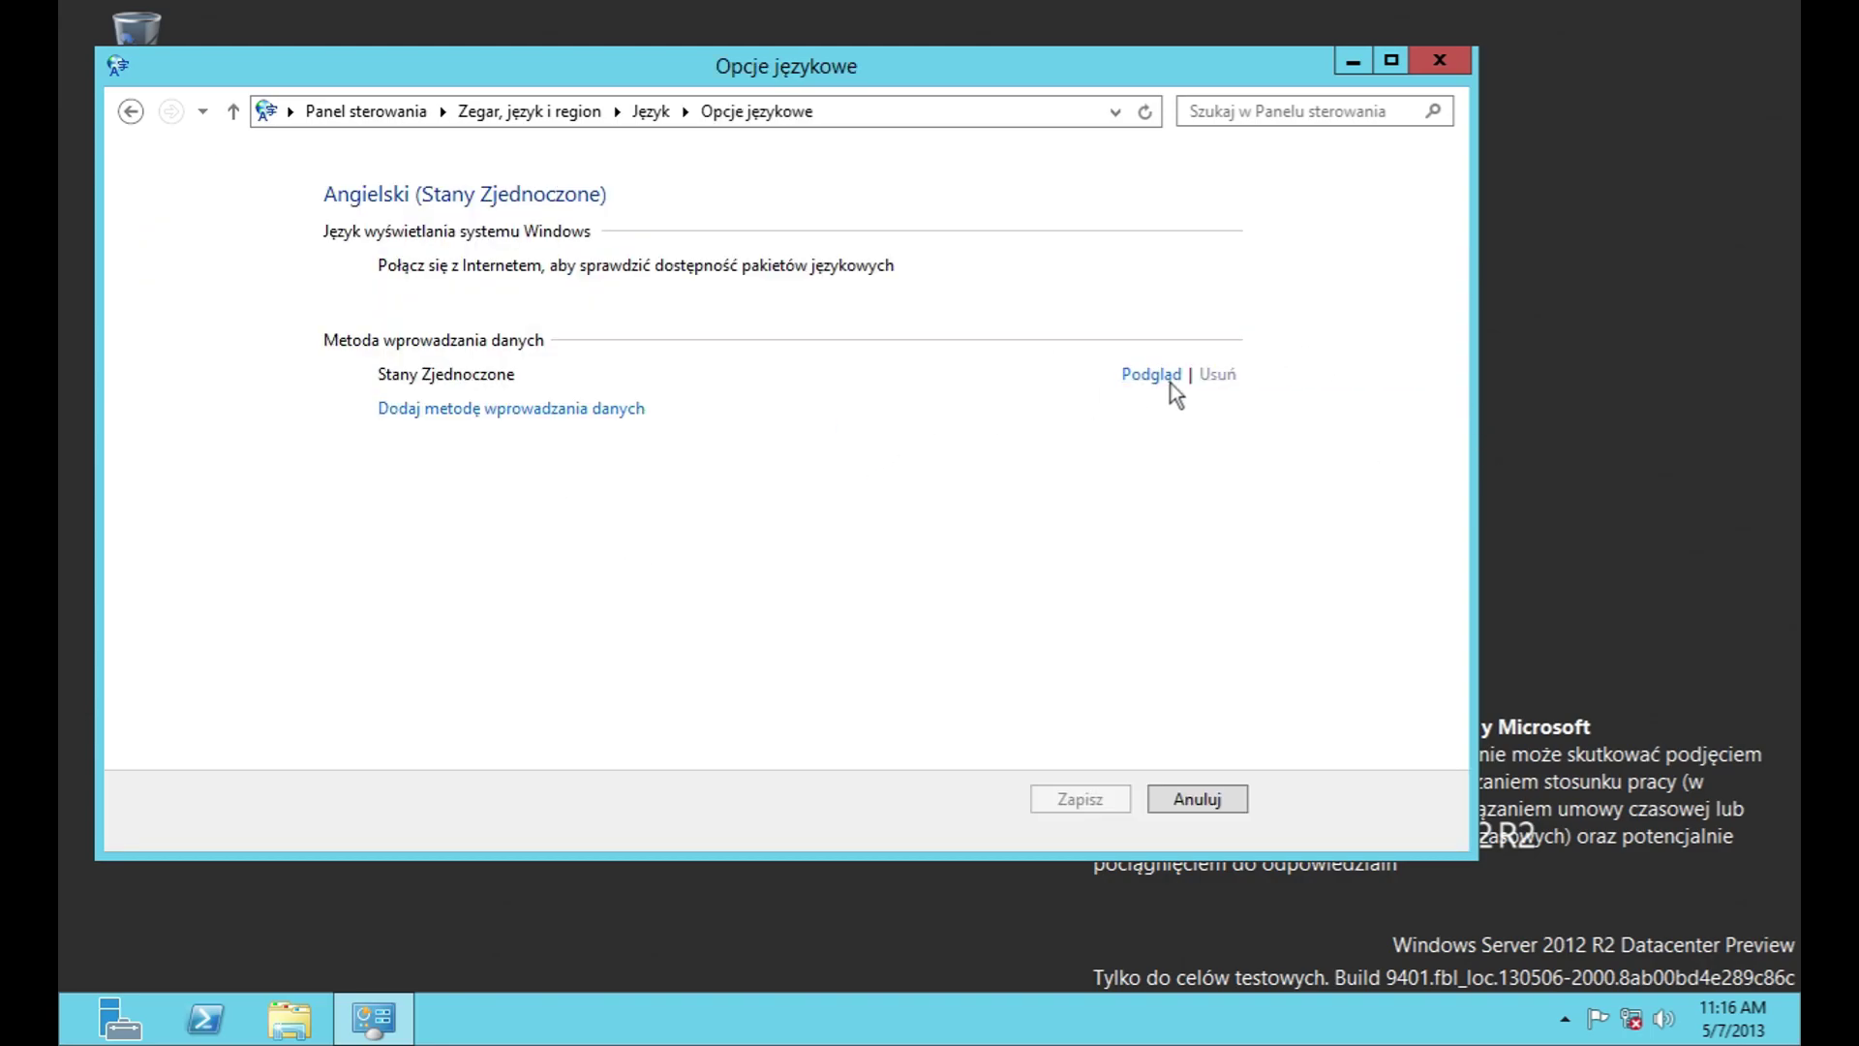
click(1167, 377)
click(730, 413)
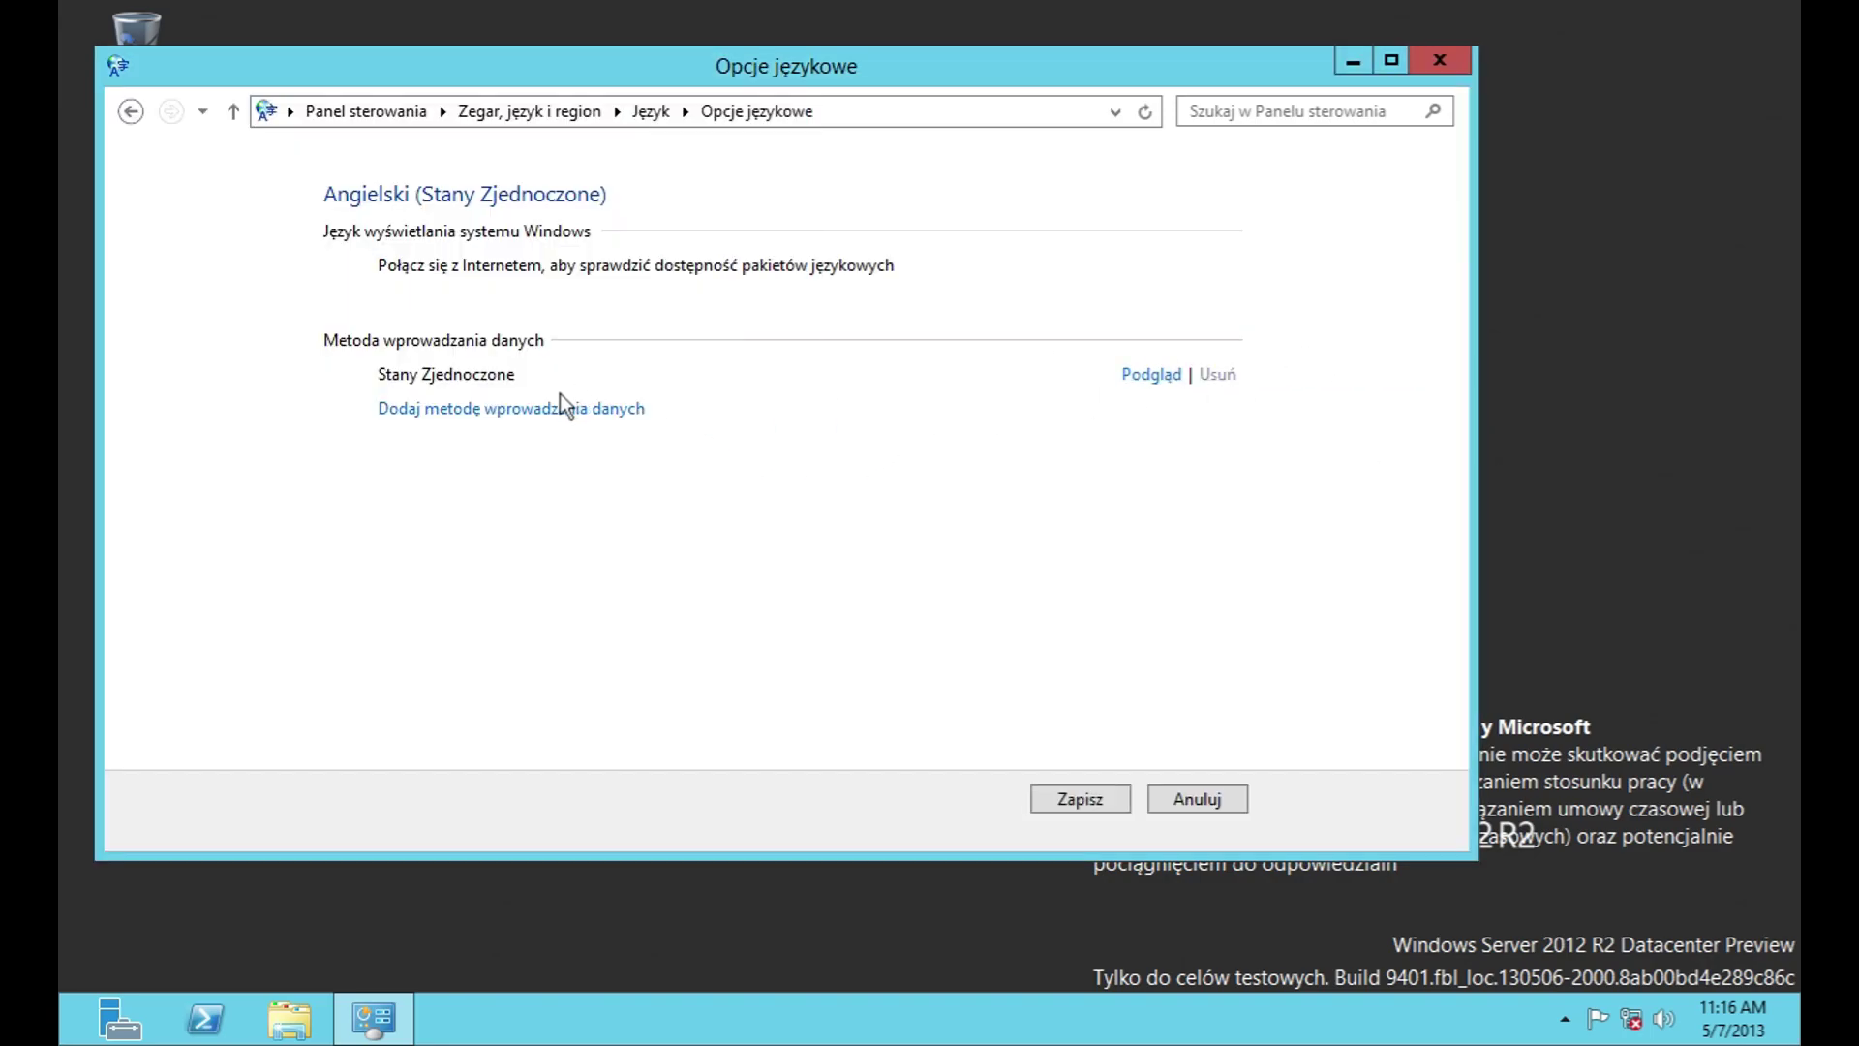
click(564, 406)
drag(1237, 269, 1241, 729)
click(1197, 799)
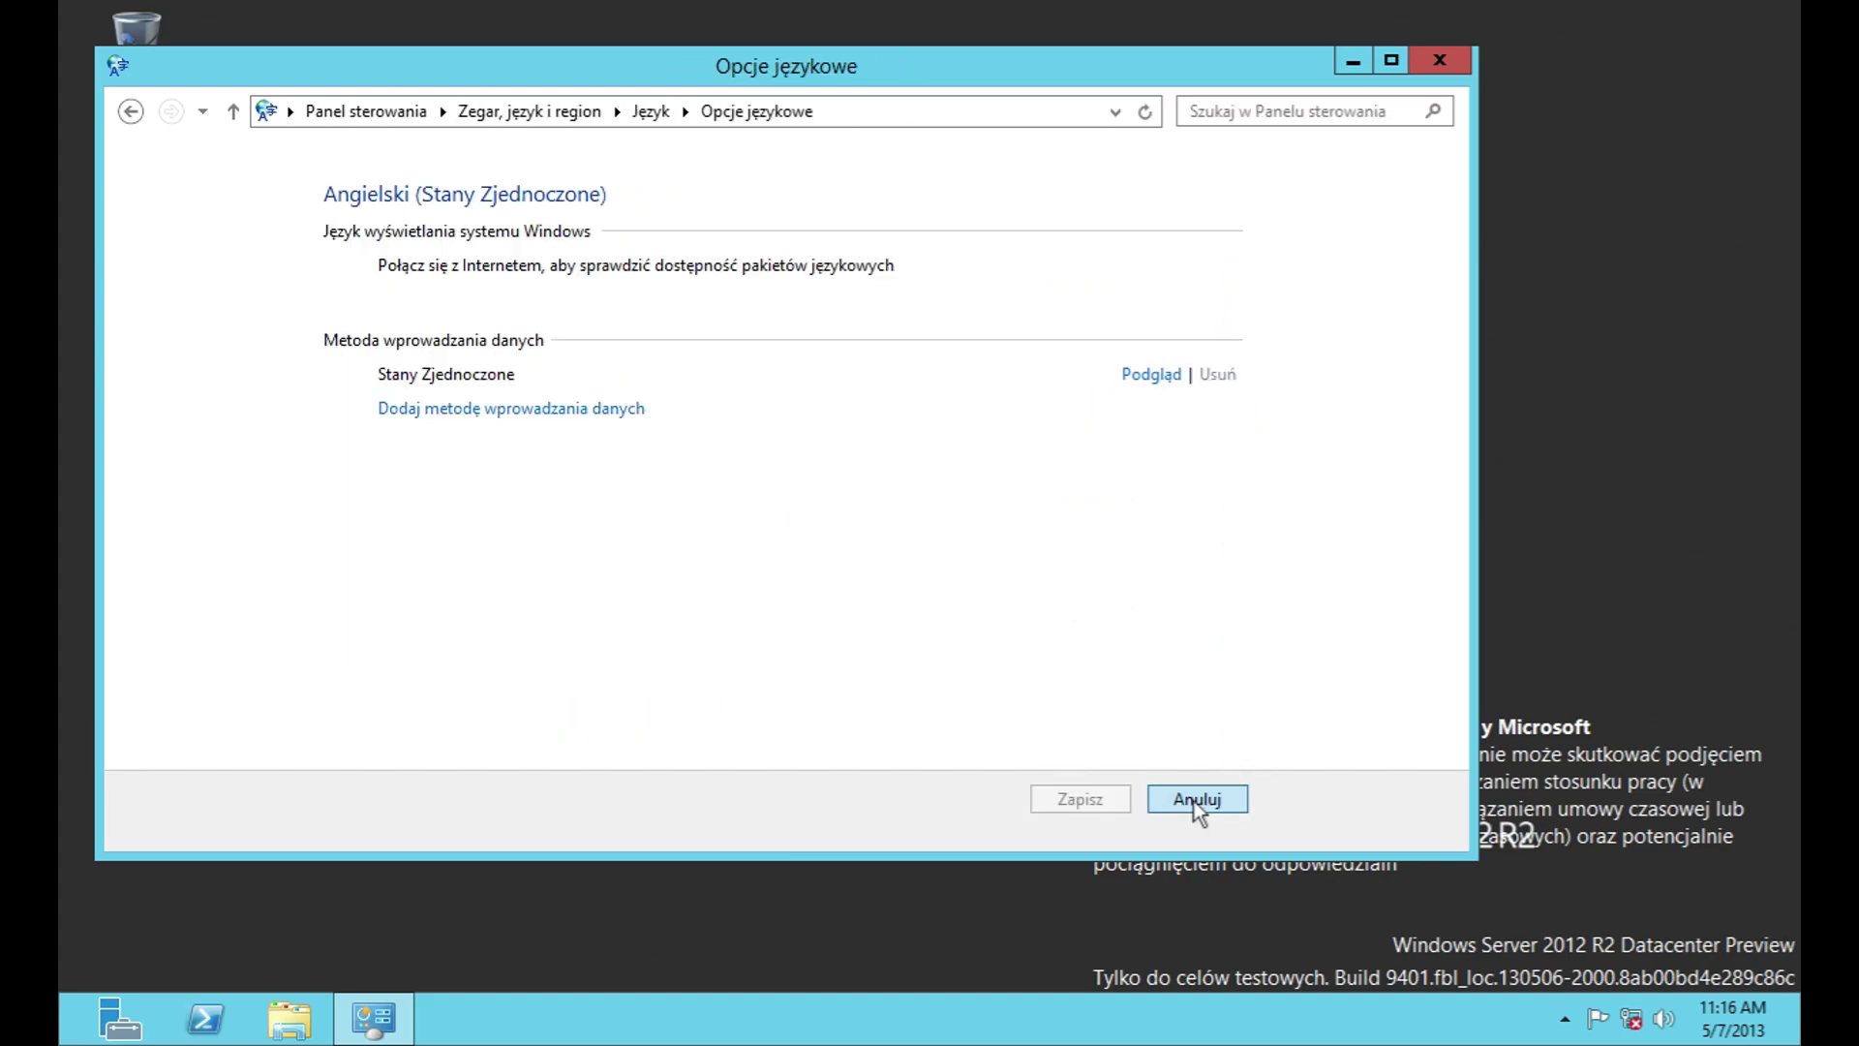
click(1194, 800)
Step: Open the advanced language settings and look over the default input method choices
click(254, 233)
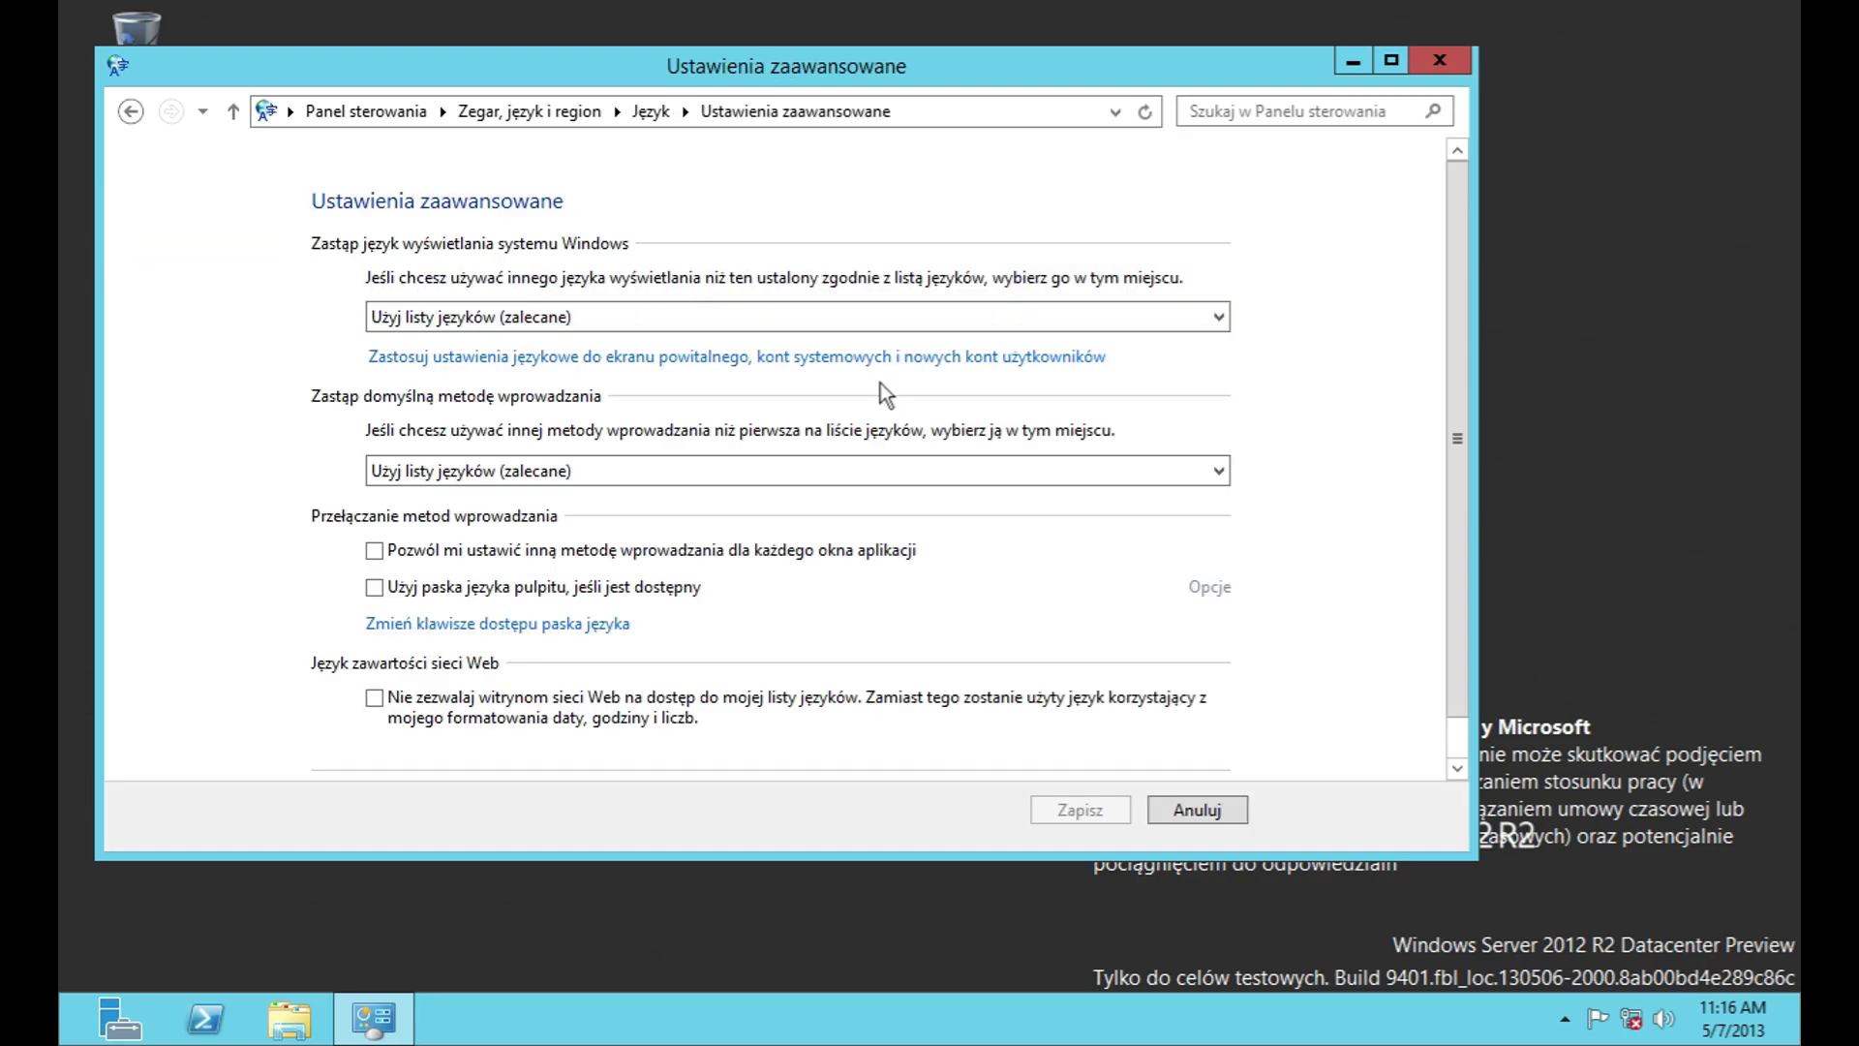
click(928, 461)
click(944, 502)
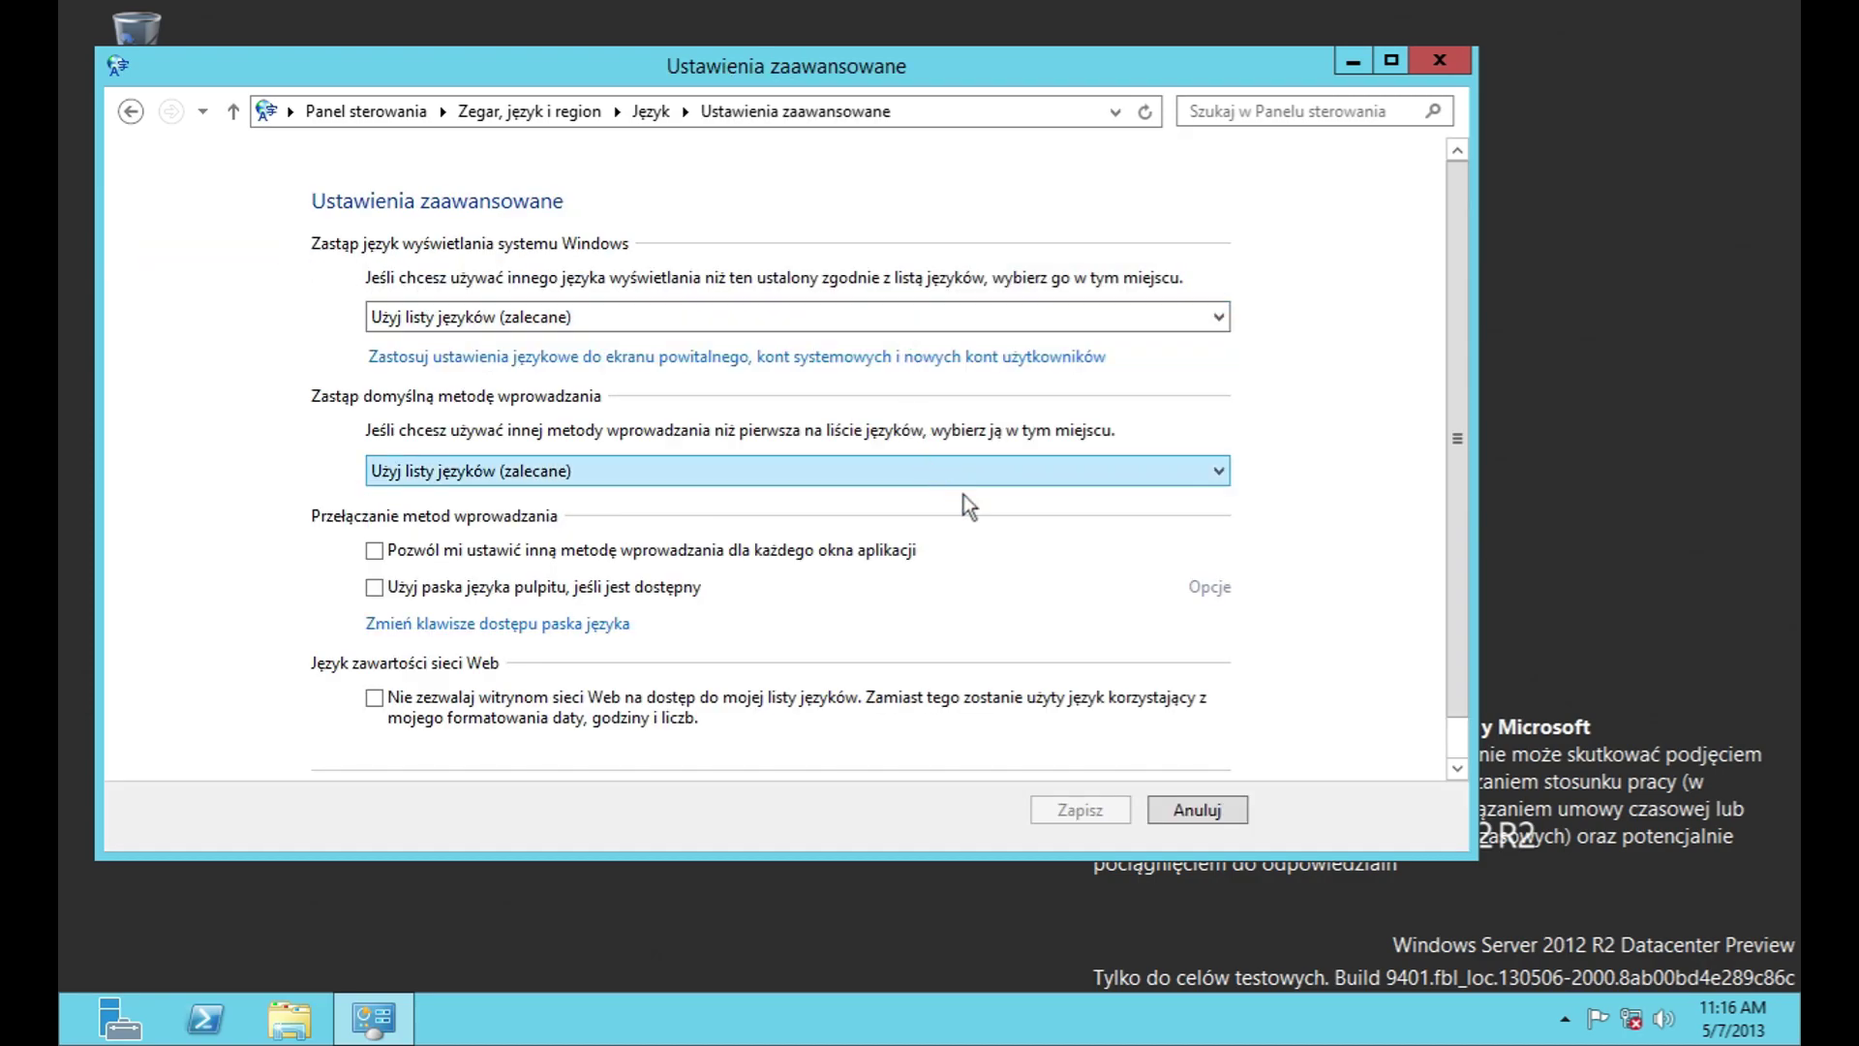
scroll(1127, 563, up, 1)
drag(1453, 434, 1397, 573)
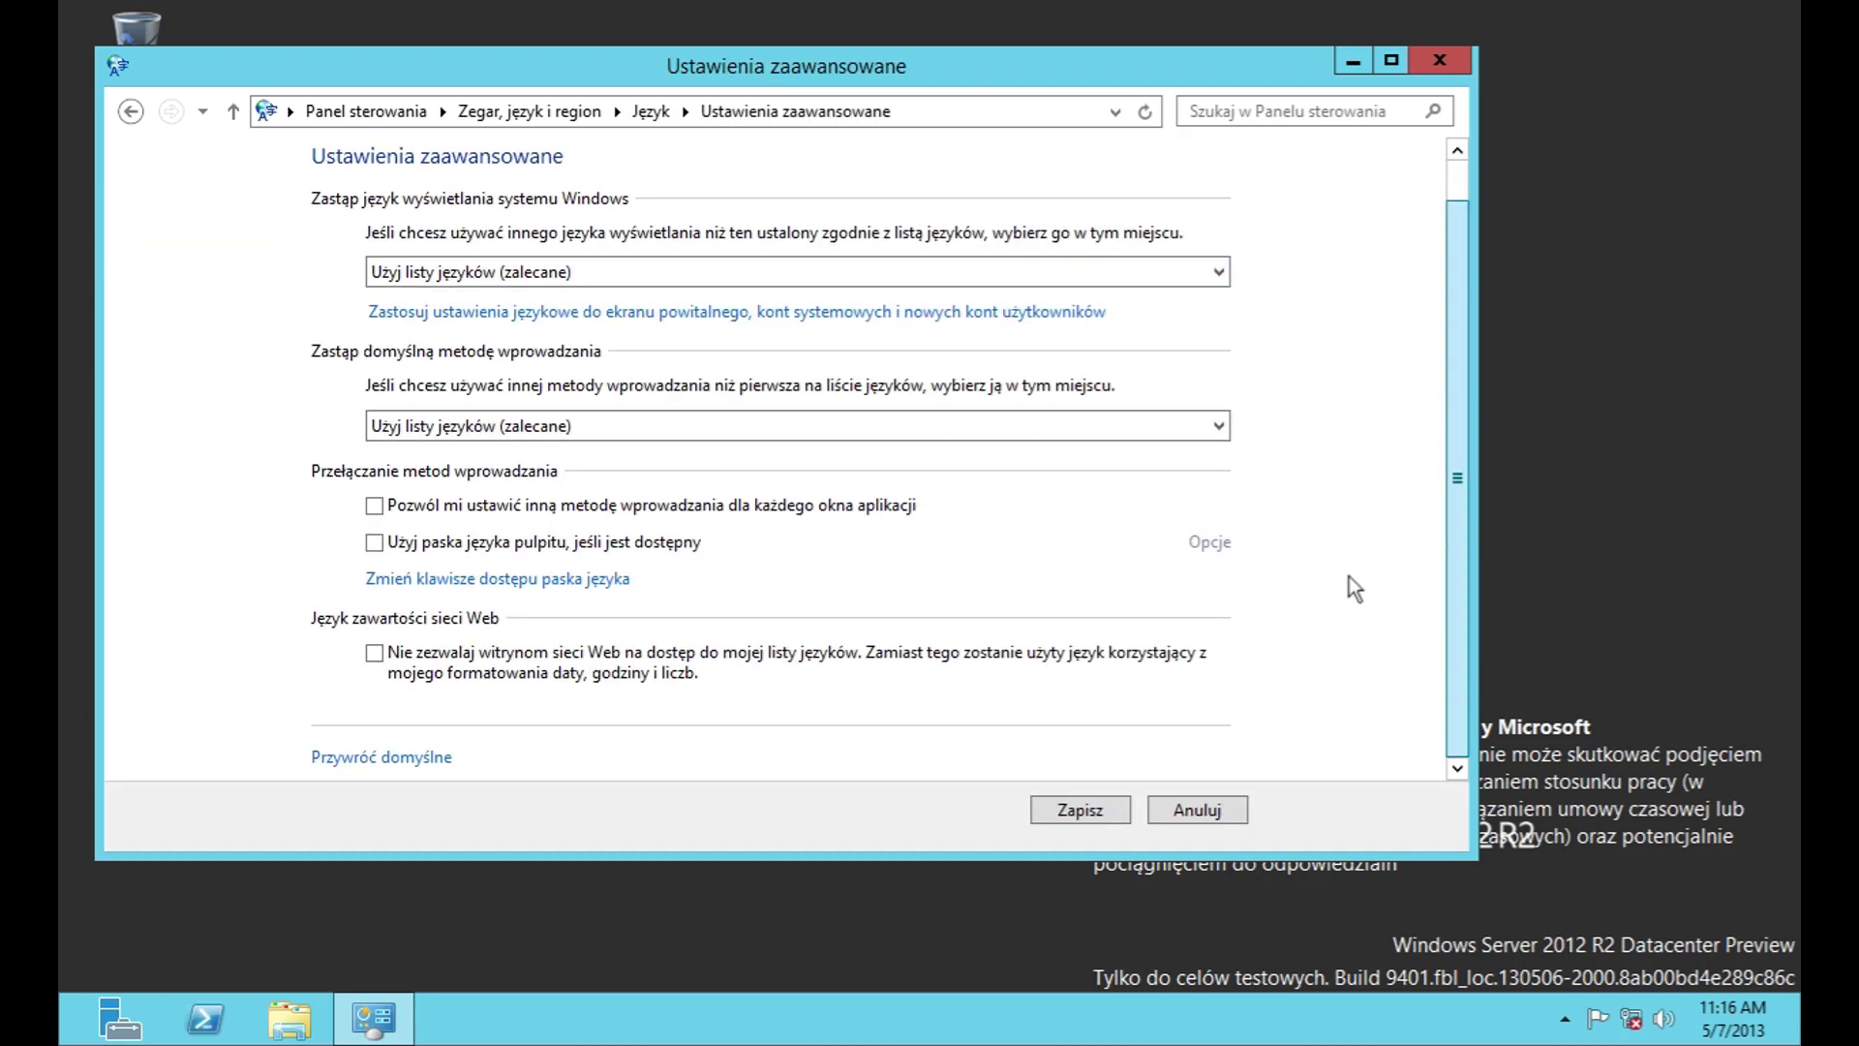
Step: Browse the Usługi tekstowe i języki key sequence and language bar settings, then cancel back to Język
click(490, 579)
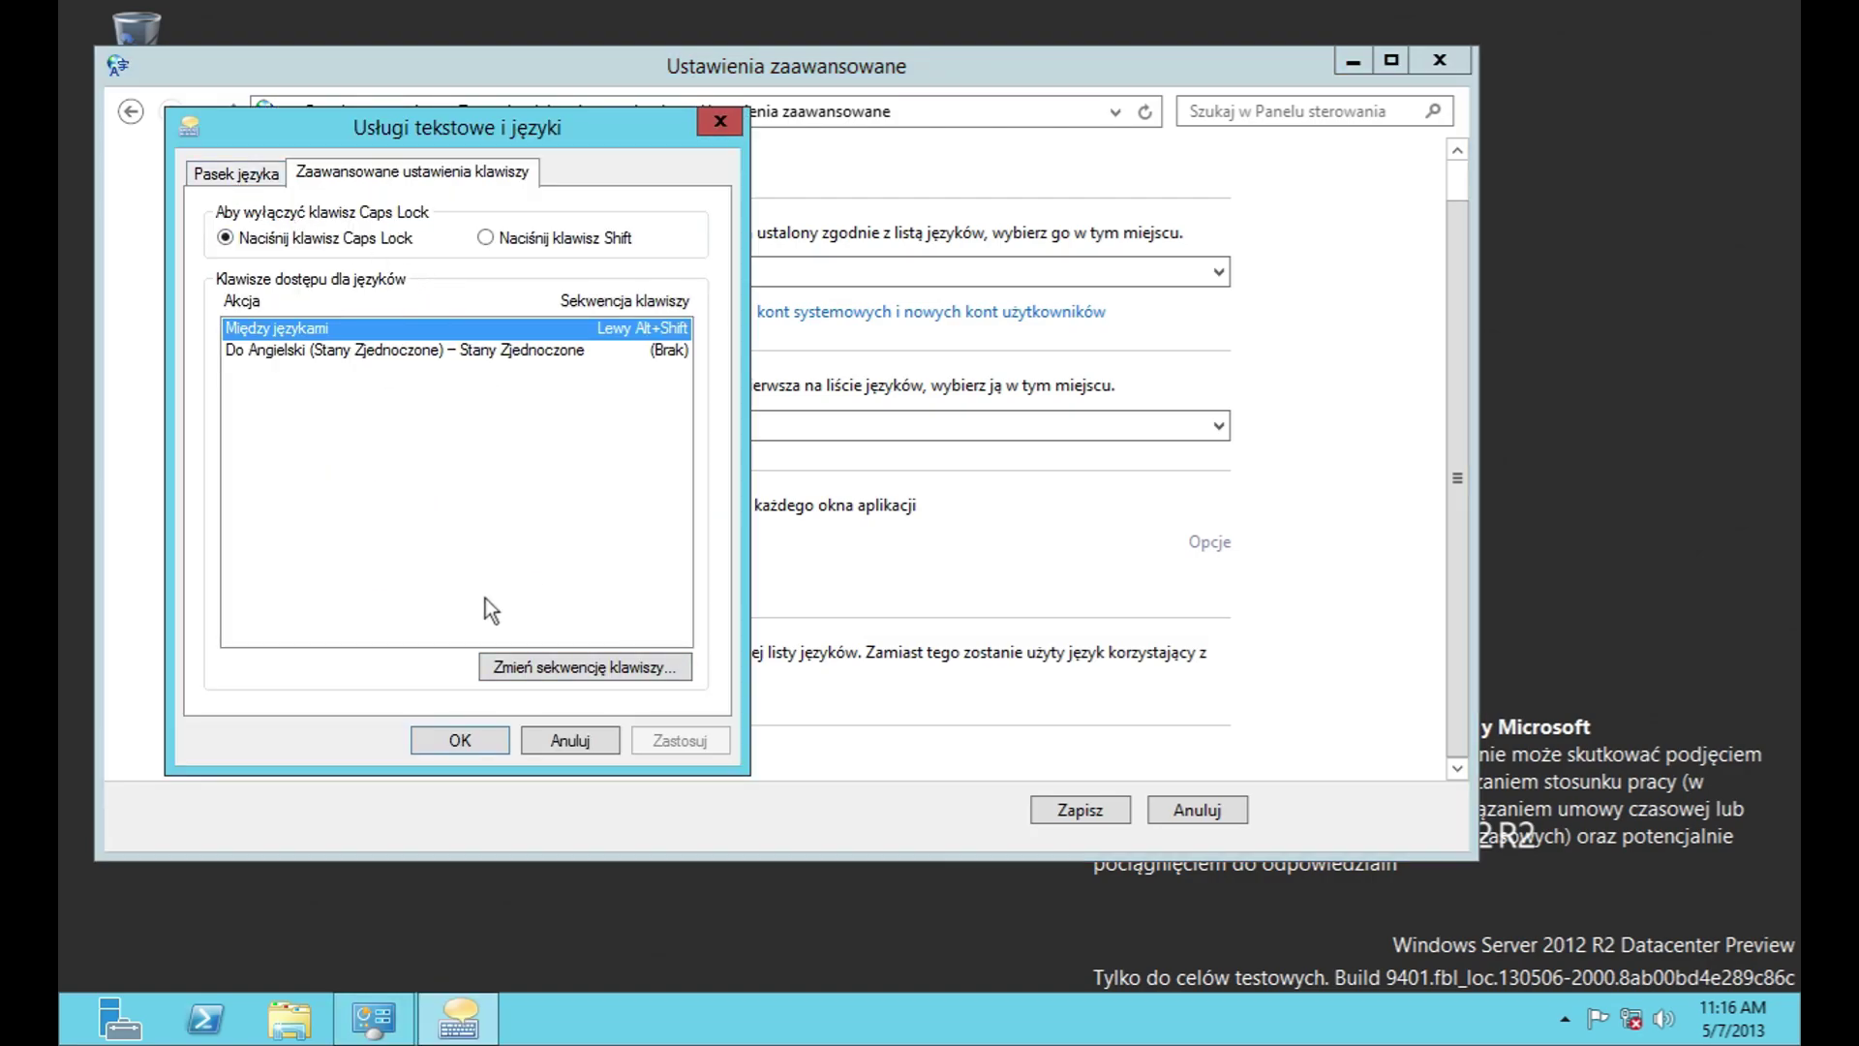
click(557, 670)
click(709, 391)
click(232, 172)
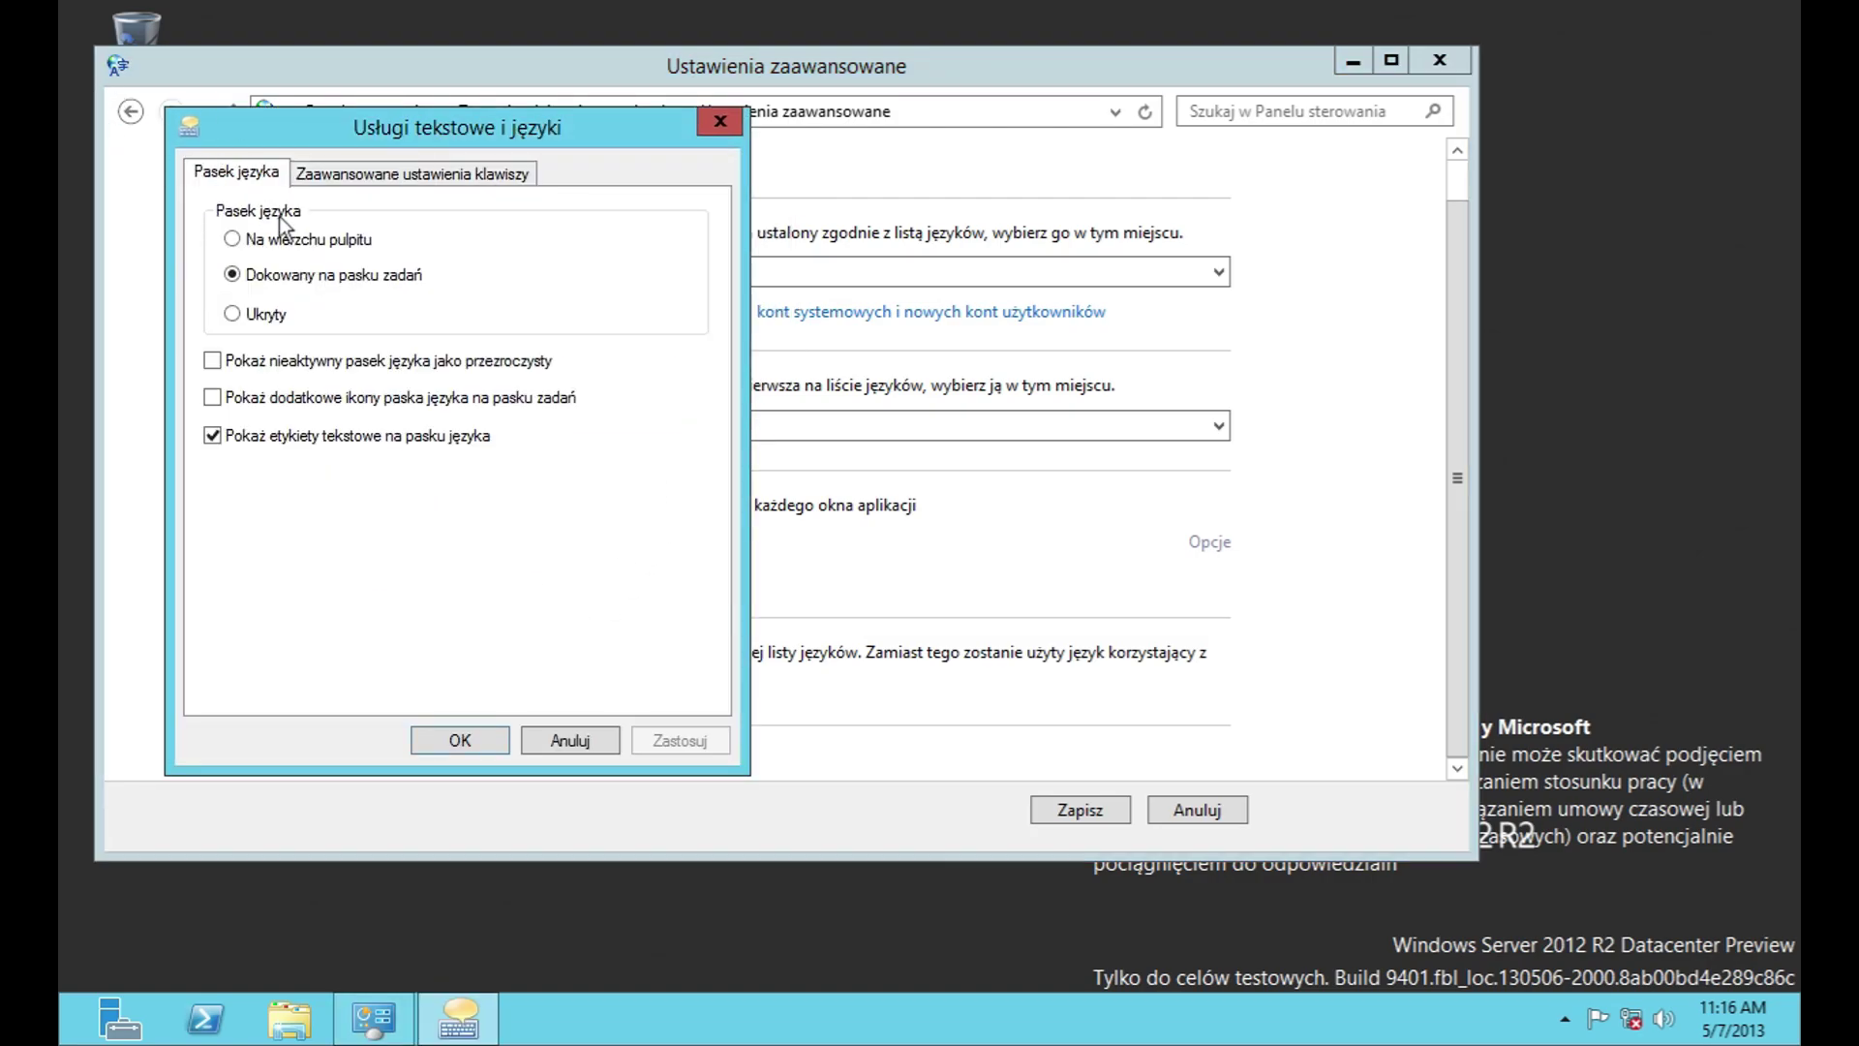
click(460, 740)
click(1196, 809)
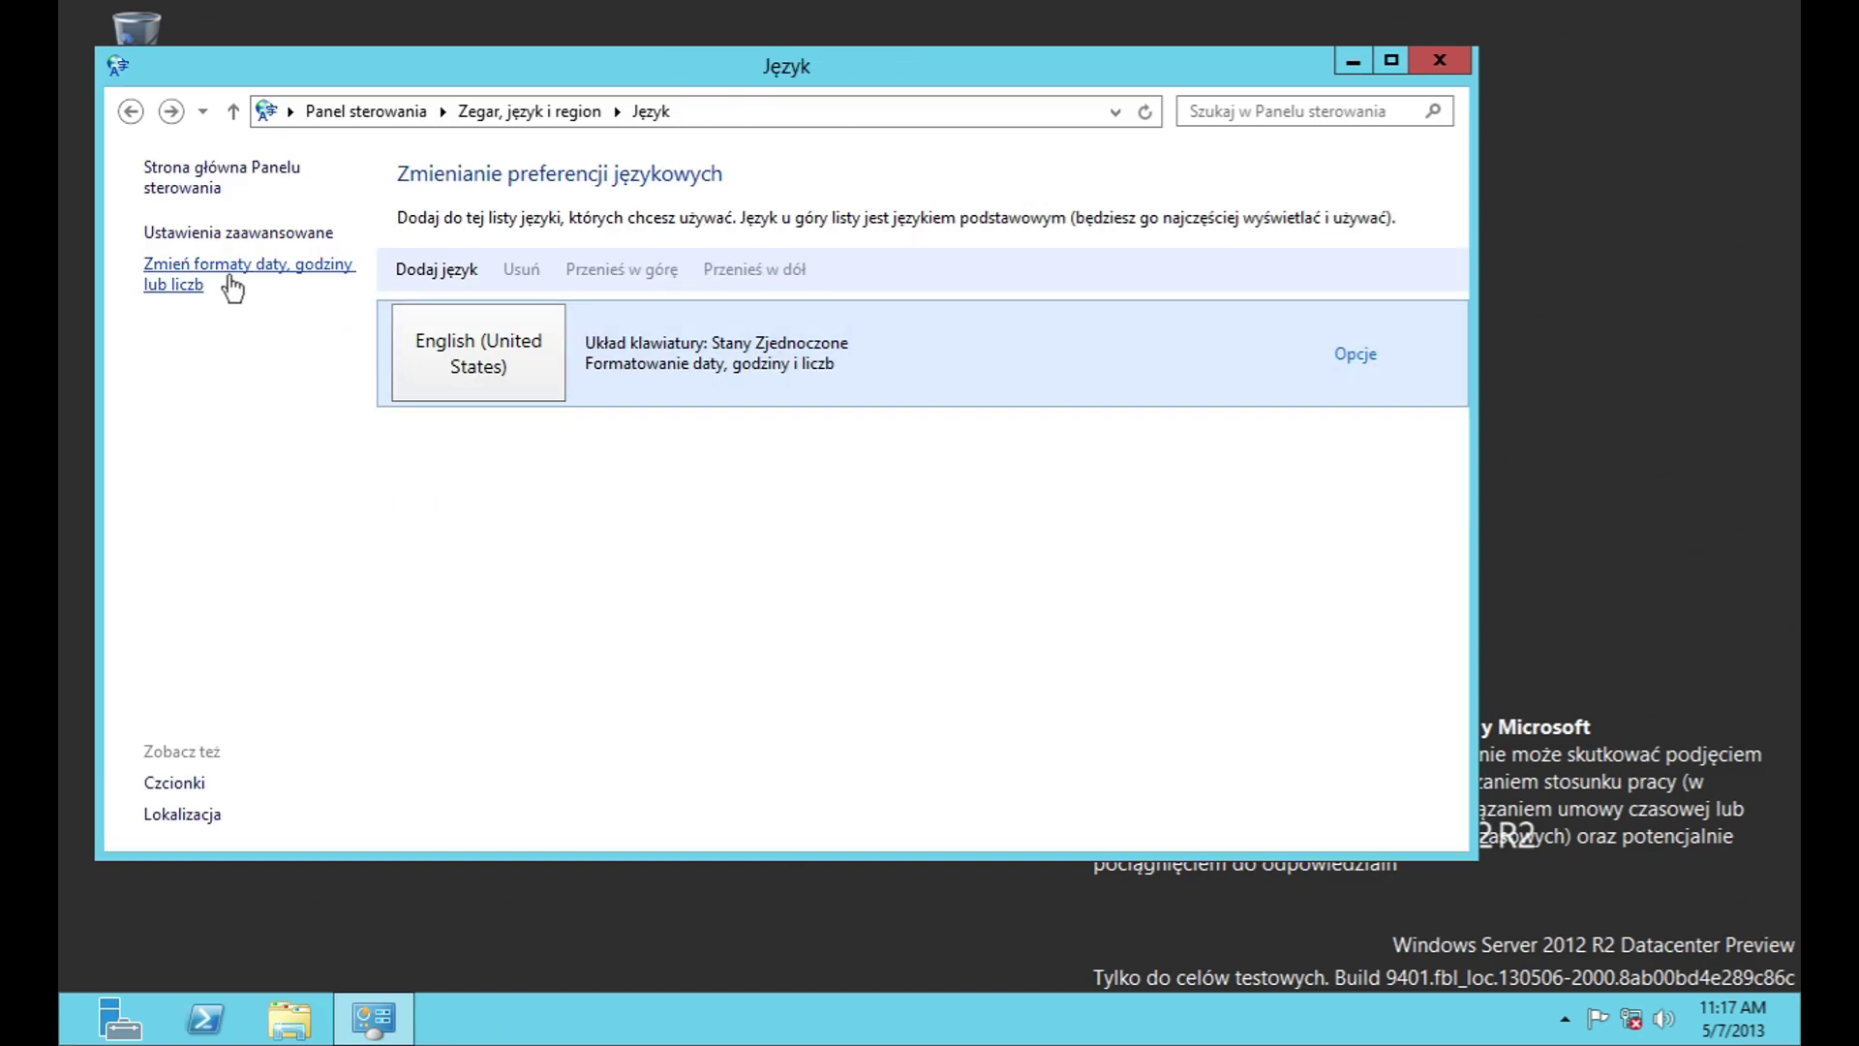
Step: Open Zmień formaty daty, godziny lub liczb and browse the regional format list unchanged
click(217, 279)
click(386, 282)
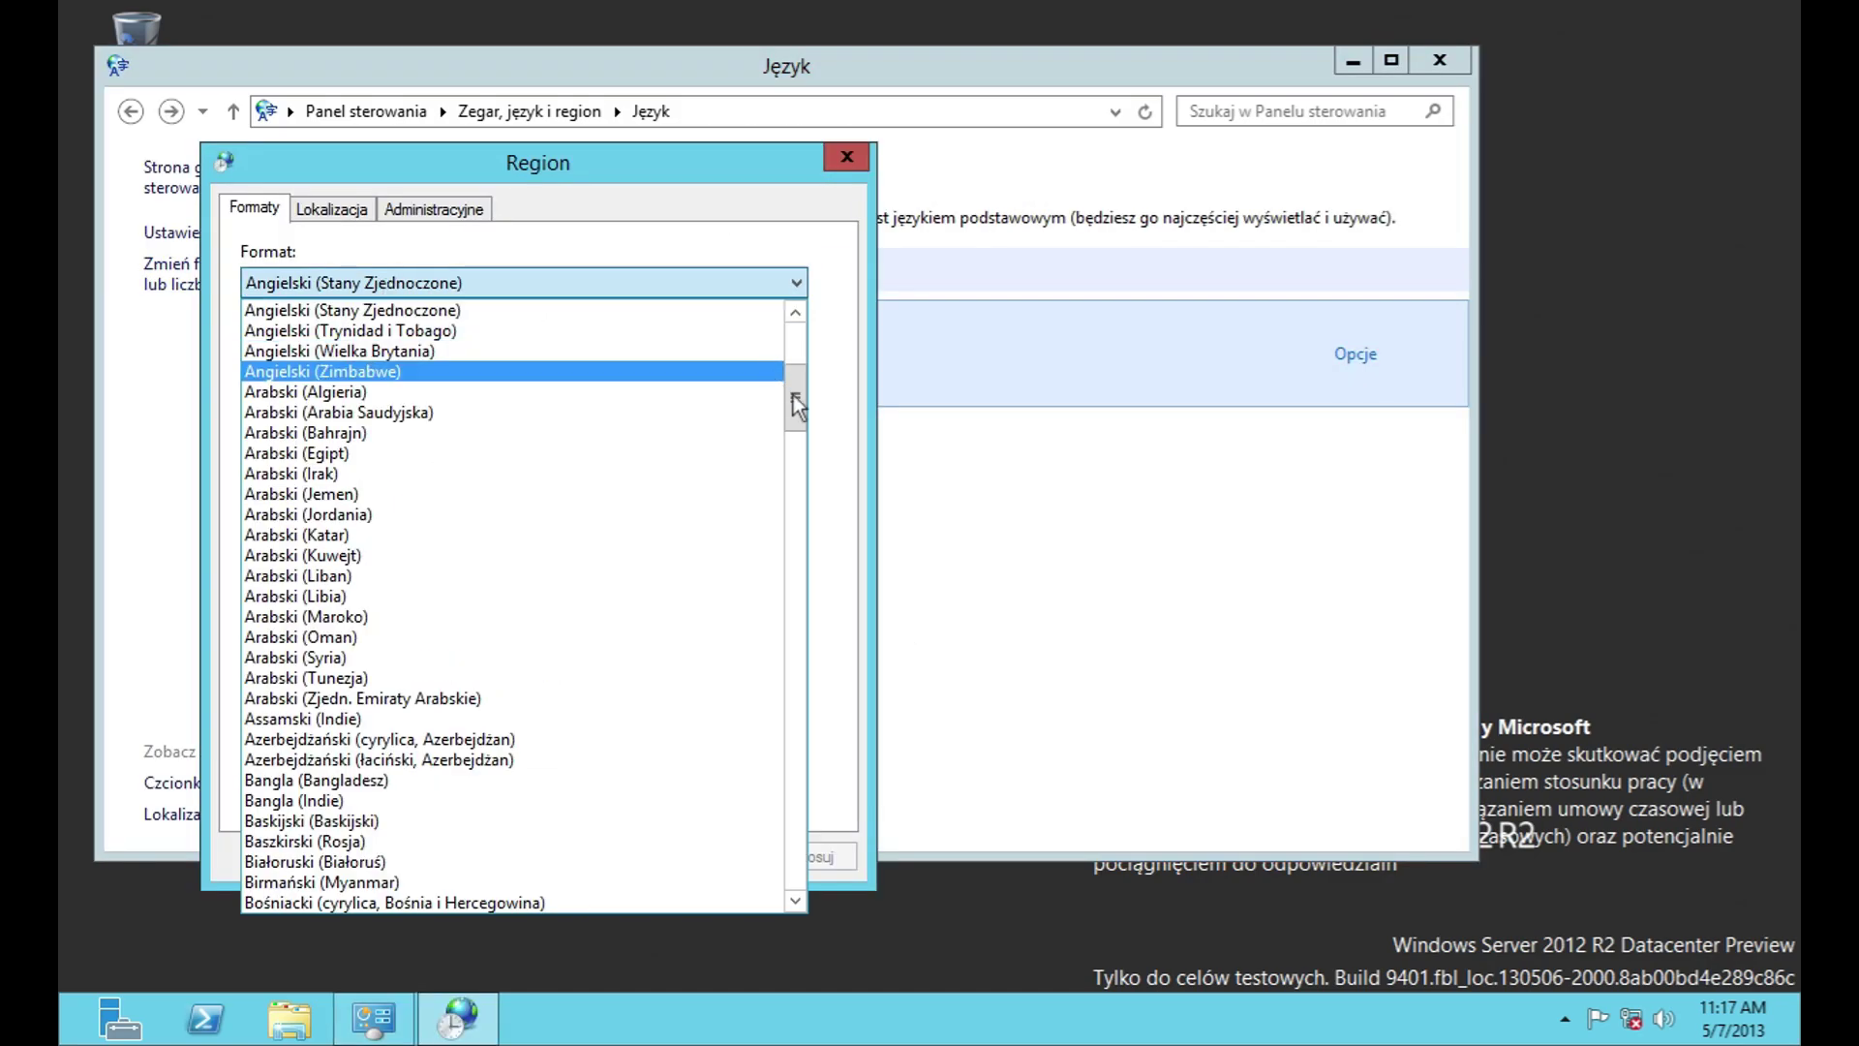
drag(804, 413, 811, 883)
key(Escape)
Step: Inspect the short and long date, short and long time, and first-day-of-week options without changes
click(625, 411)
click(623, 431)
click(619, 448)
click(616, 467)
click(603, 484)
click(605, 502)
click(607, 523)
click(608, 534)
click(610, 565)
click(608, 577)
Step: Review the home location list, keeping Stany Zjednoczone
click(332, 209)
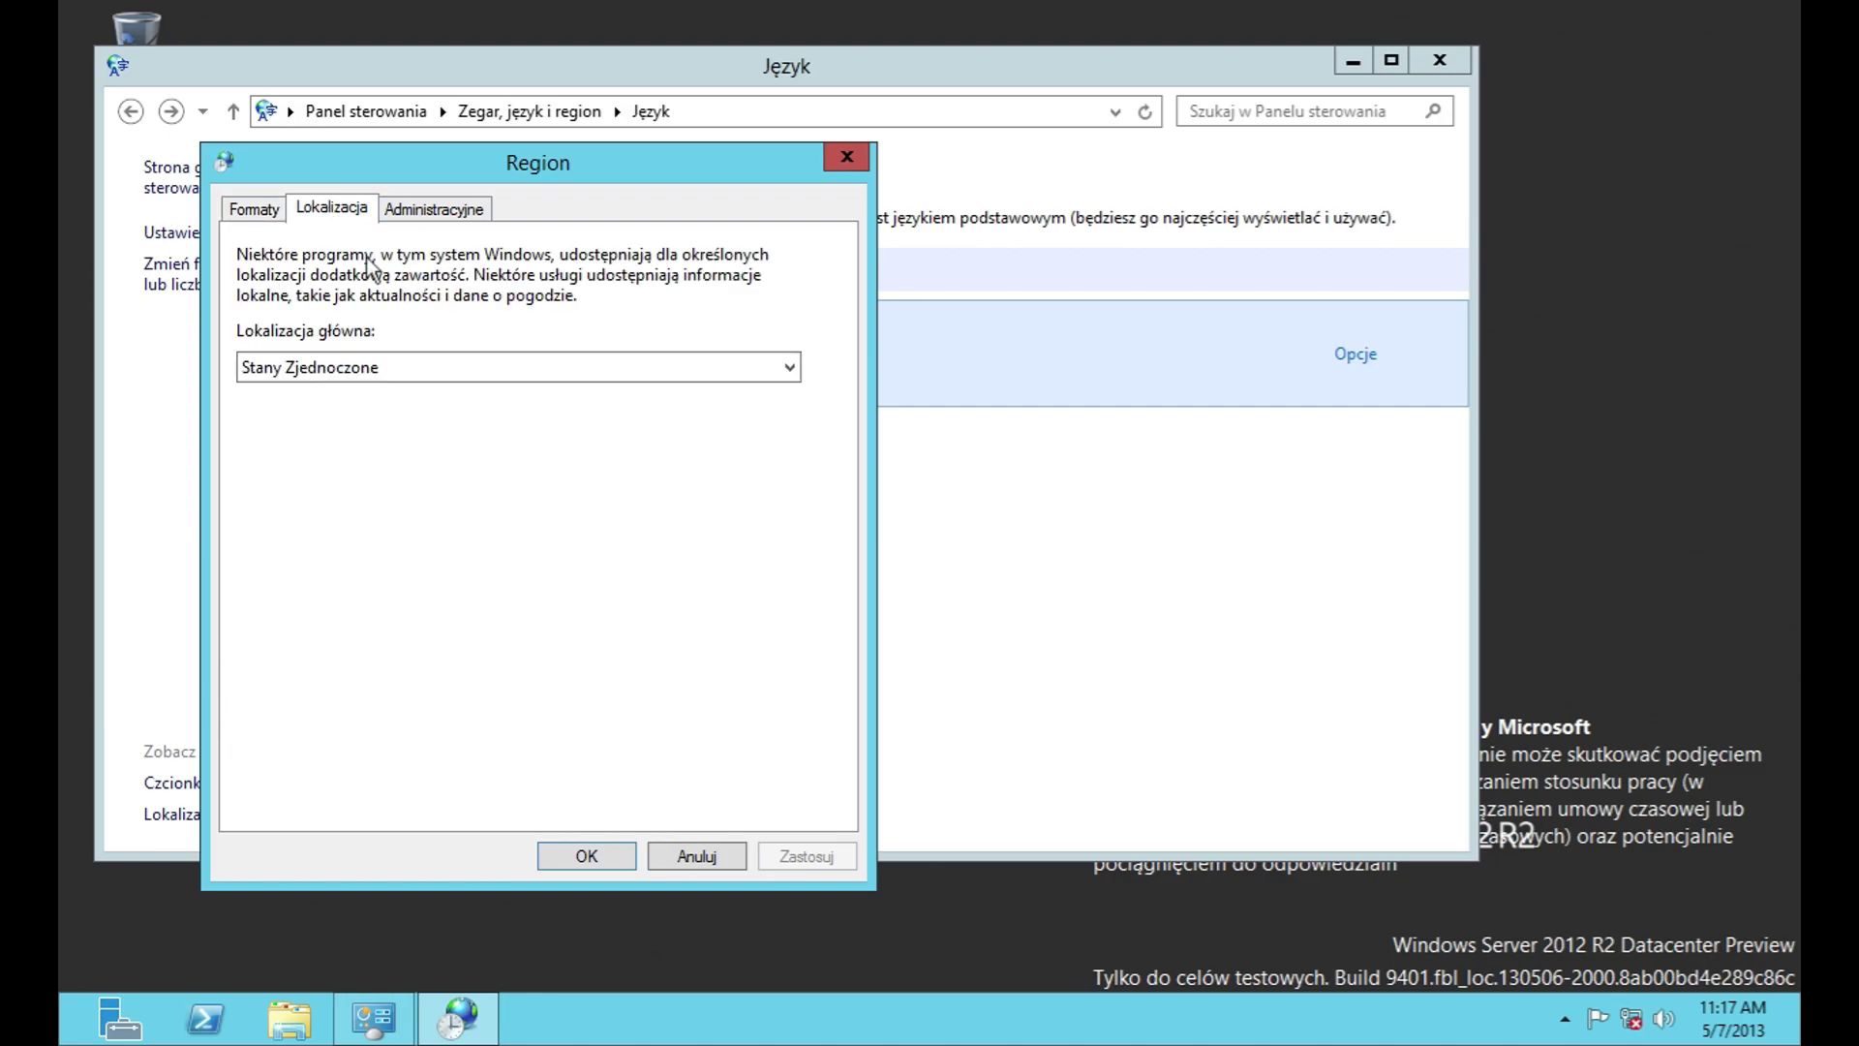
click(424, 367)
drag(788, 853, 794, 463)
click(772, 310)
Step: Check the Administracyjne copy settings and system locale list, cancel everything, and go back
click(491, 217)
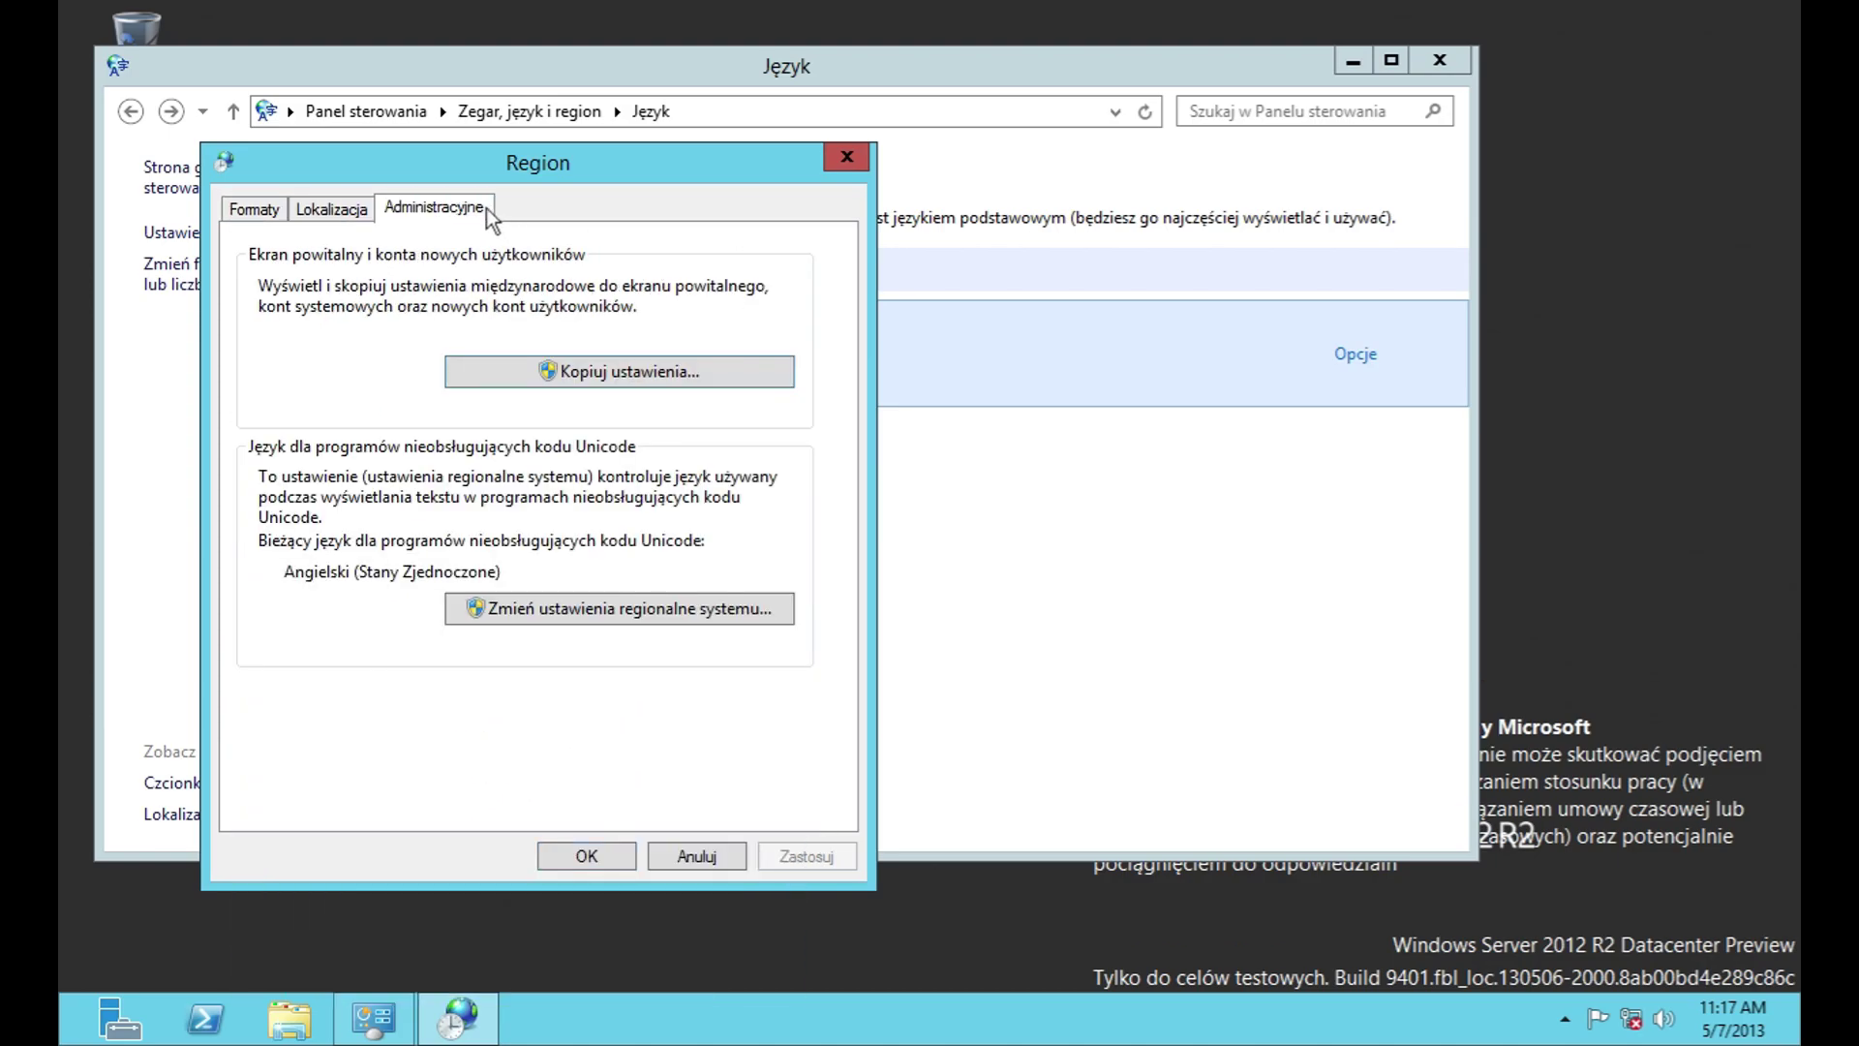
click(592, 378)
click(789, 937)
click(601, 596)
click(659, 357)
drag(787, 502, 815, 909)
click(850, 639)
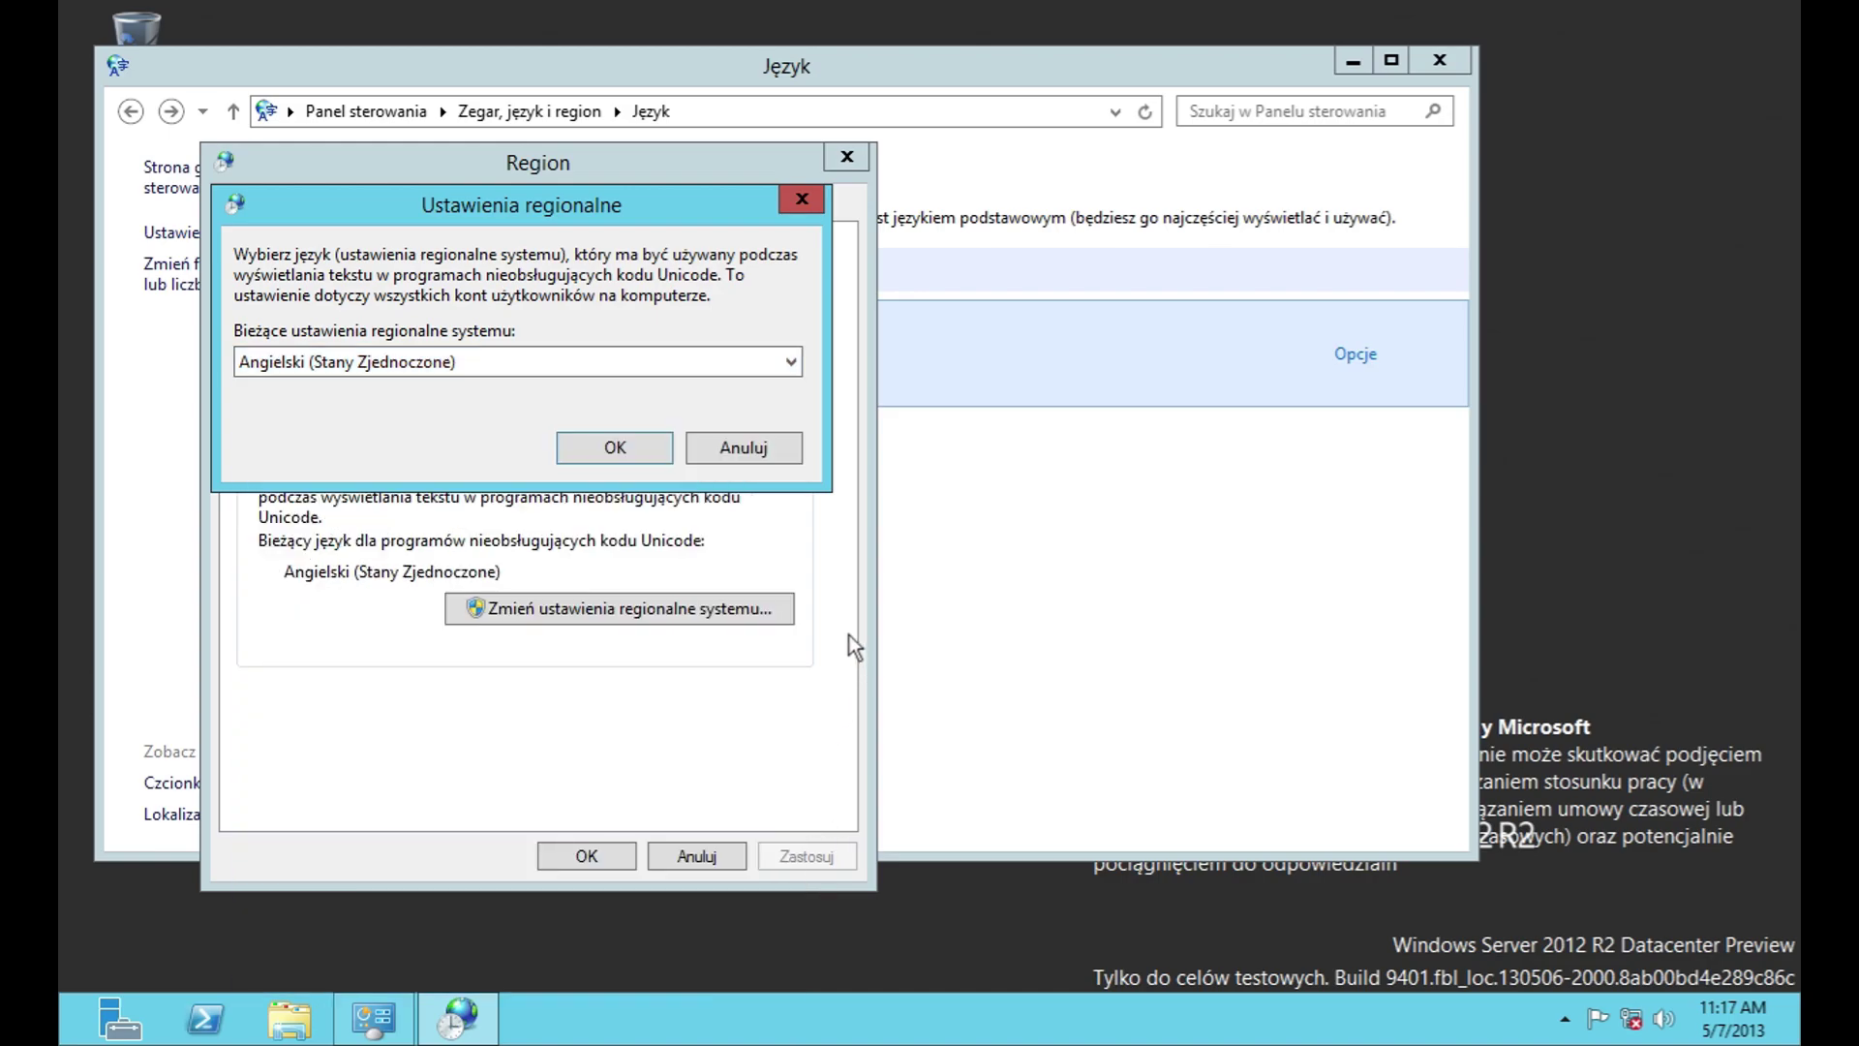
click(753, 449)
click(700, 852)
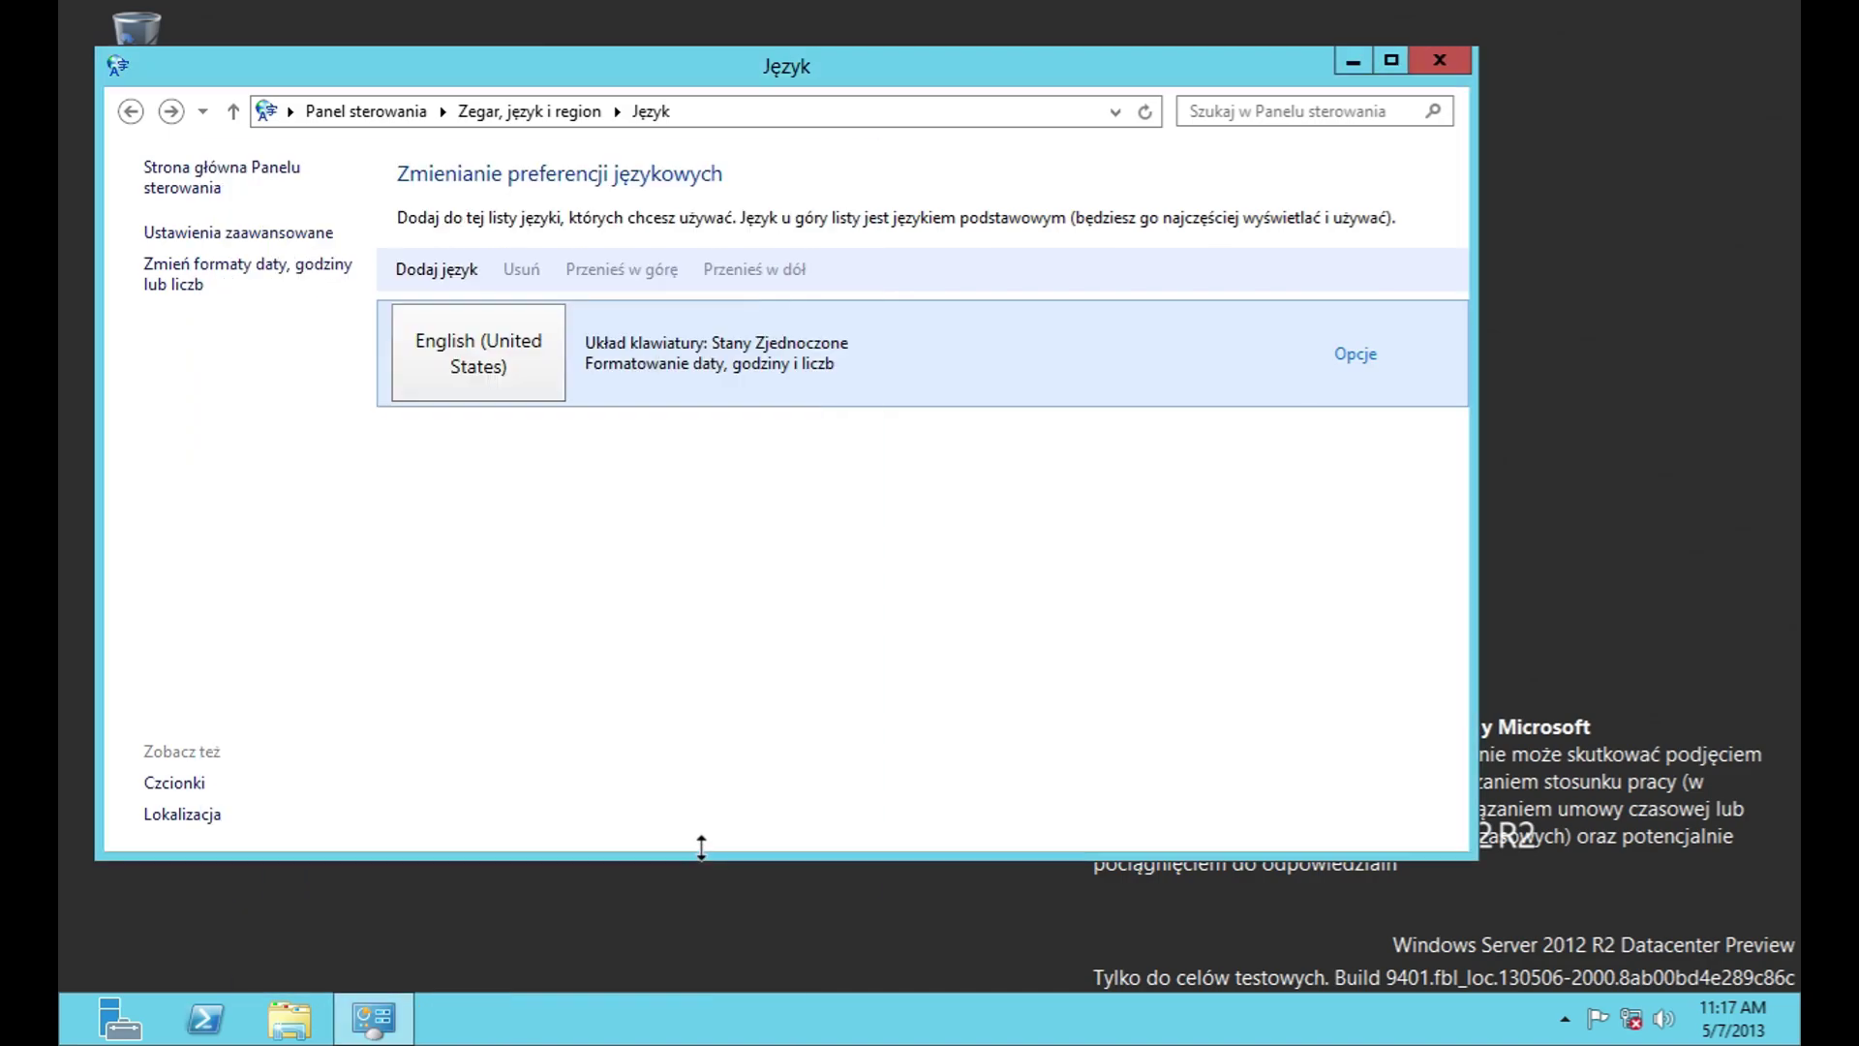
click(133, 114)
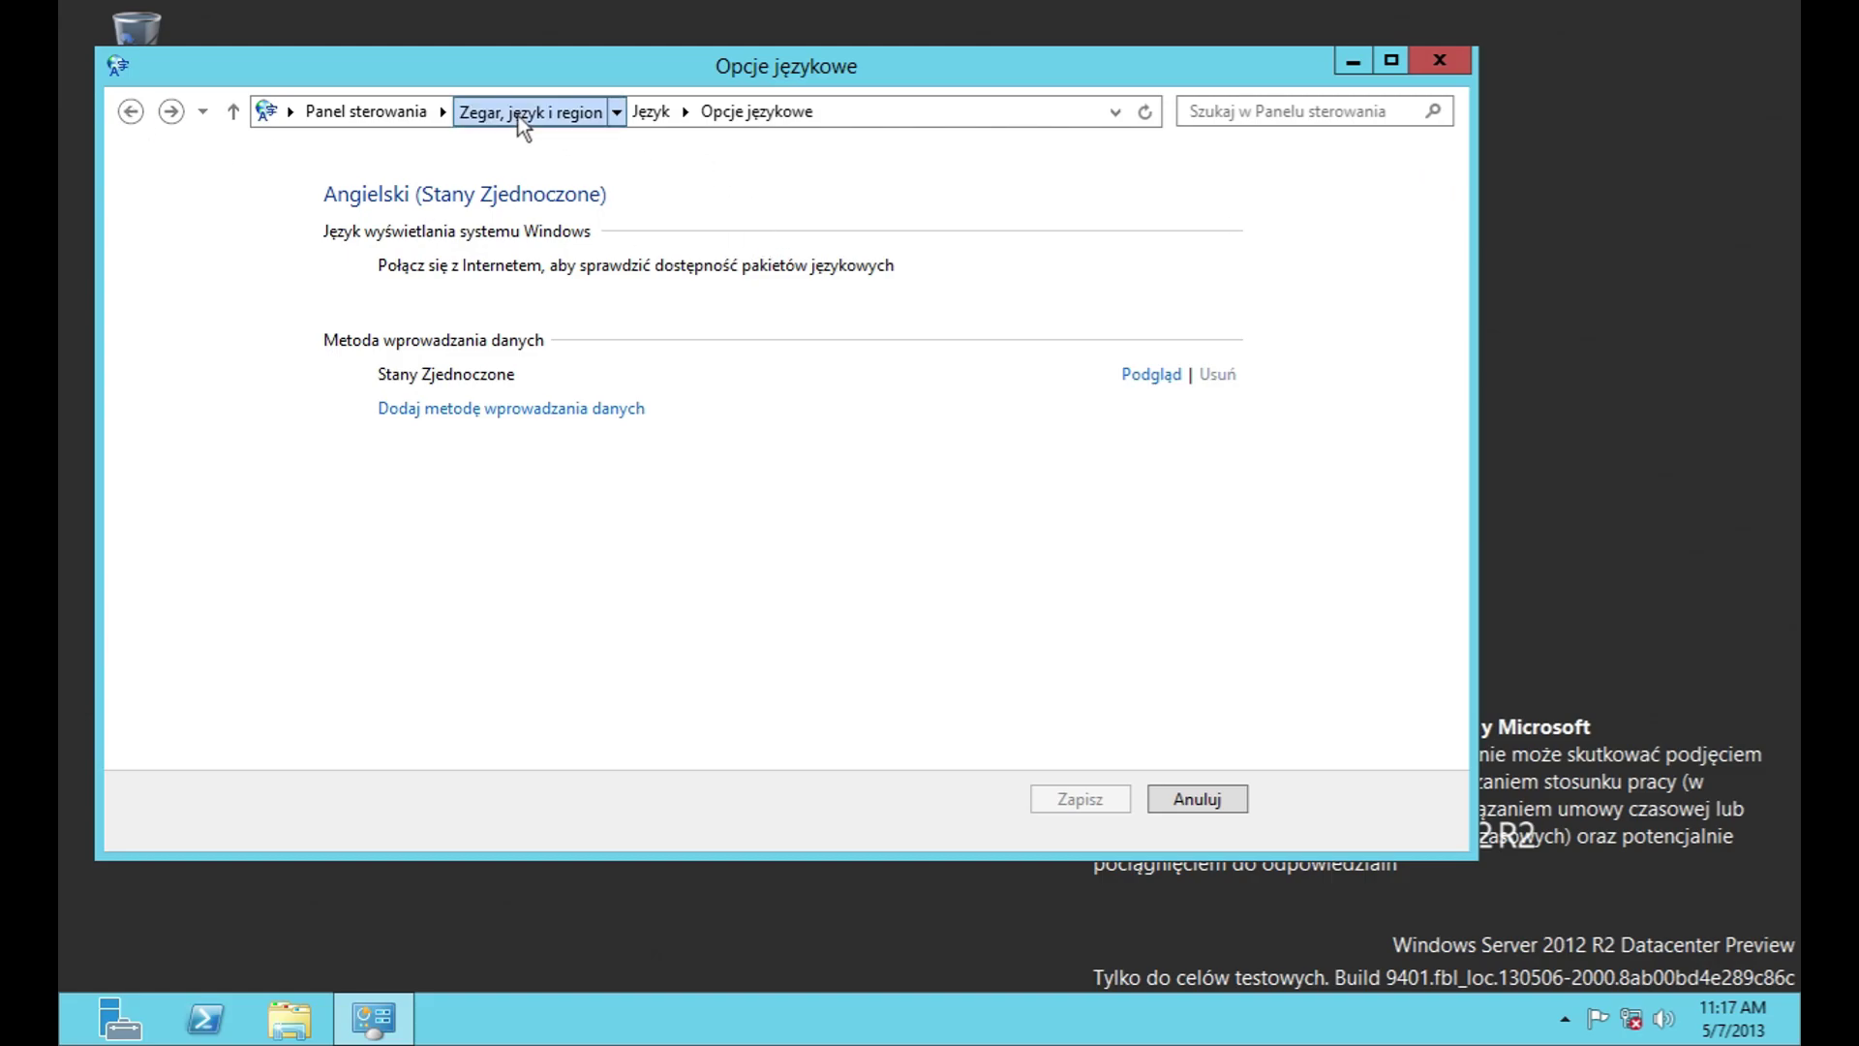
Step: Open Region from the Zegar, język i region page and glance at the format and short date lists
click(519, 114)
click(502, 304)
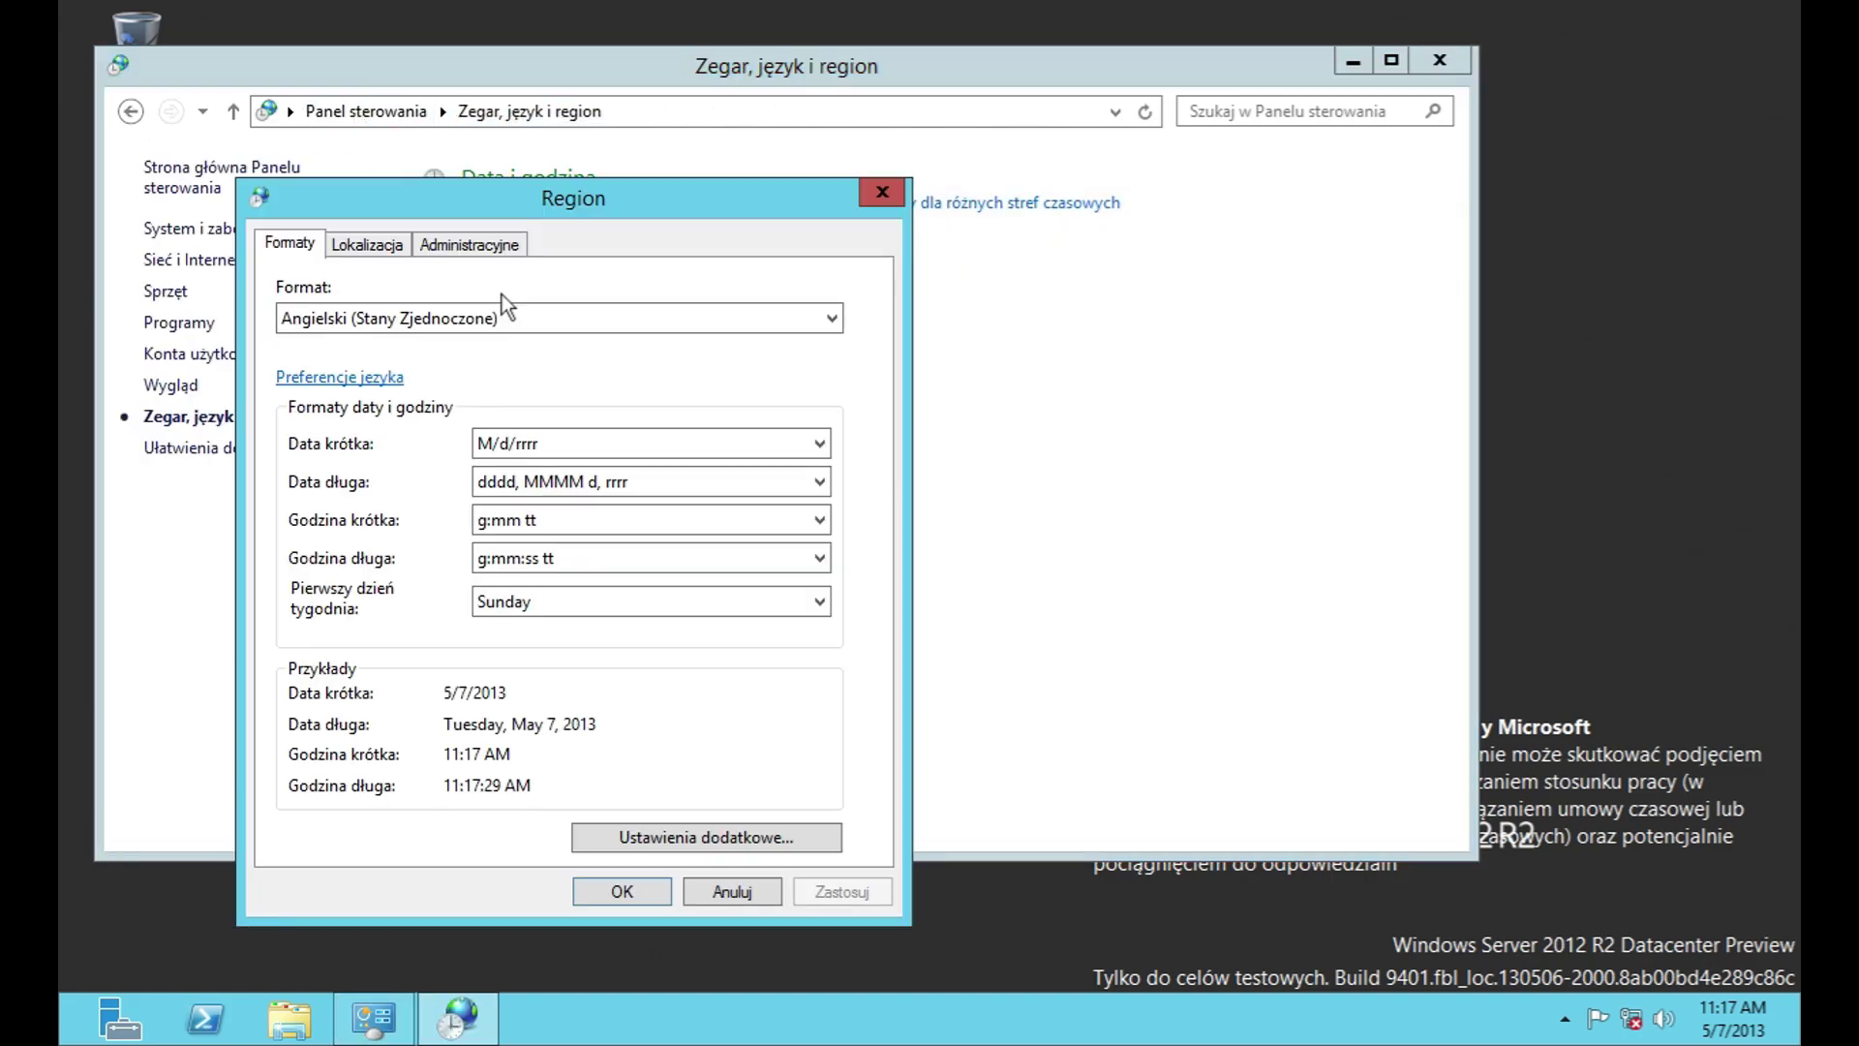
click(508, 308)
click(445, 289)
click(820, 443)
click(819, 520)
Step: In Ustawienia dodatkowe, inspect every Liczby option from decimal symbol to native digits unchanged
click(706, 837)
click(874, 439)
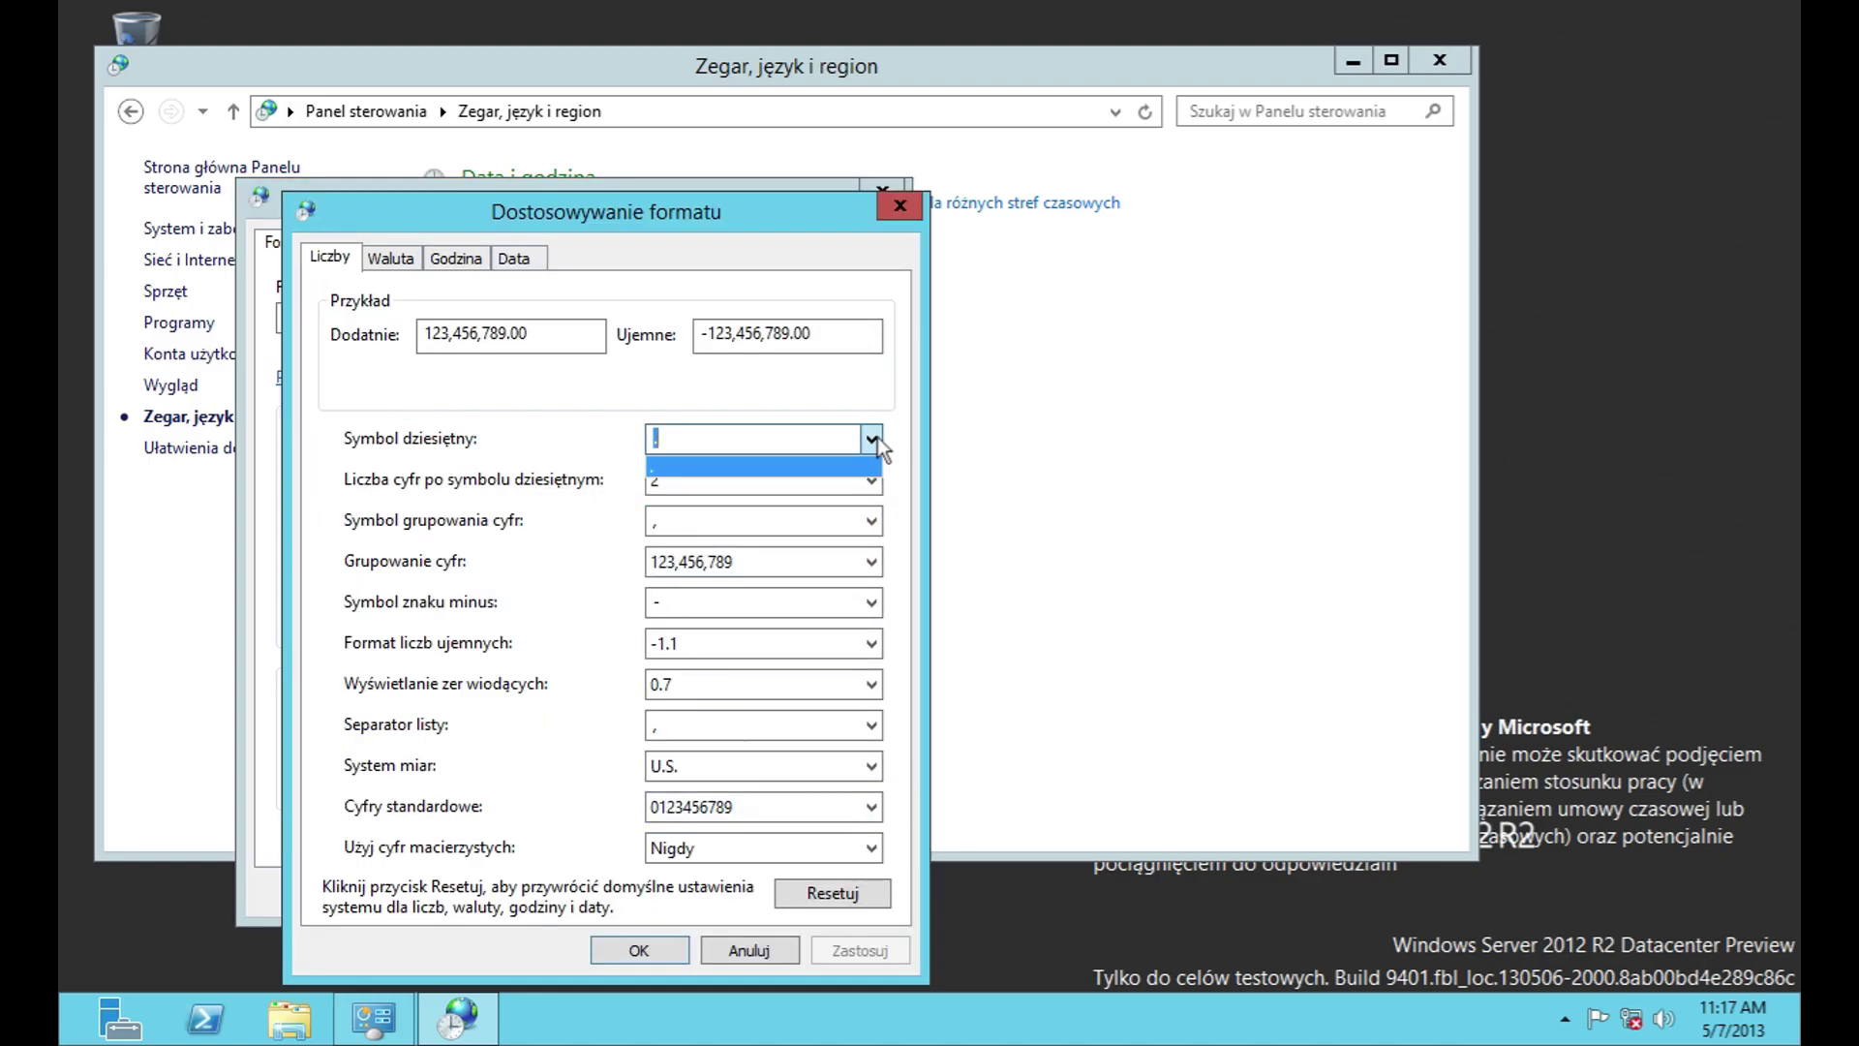
click(875, 439)
click(872, 481)
click(871, 522)
click(871, 563)
click(874, 563)
click(872, 602)
click(872, 602)
click(871, 643)
click(872, 643)
click(872, 685)
click(871, 685)
click(871, 726)
click(871, 727)
click(871, 766)
click(871, 766)
click(873, 806)
click(875, 807)
click(875, 806)
click(878, 811)
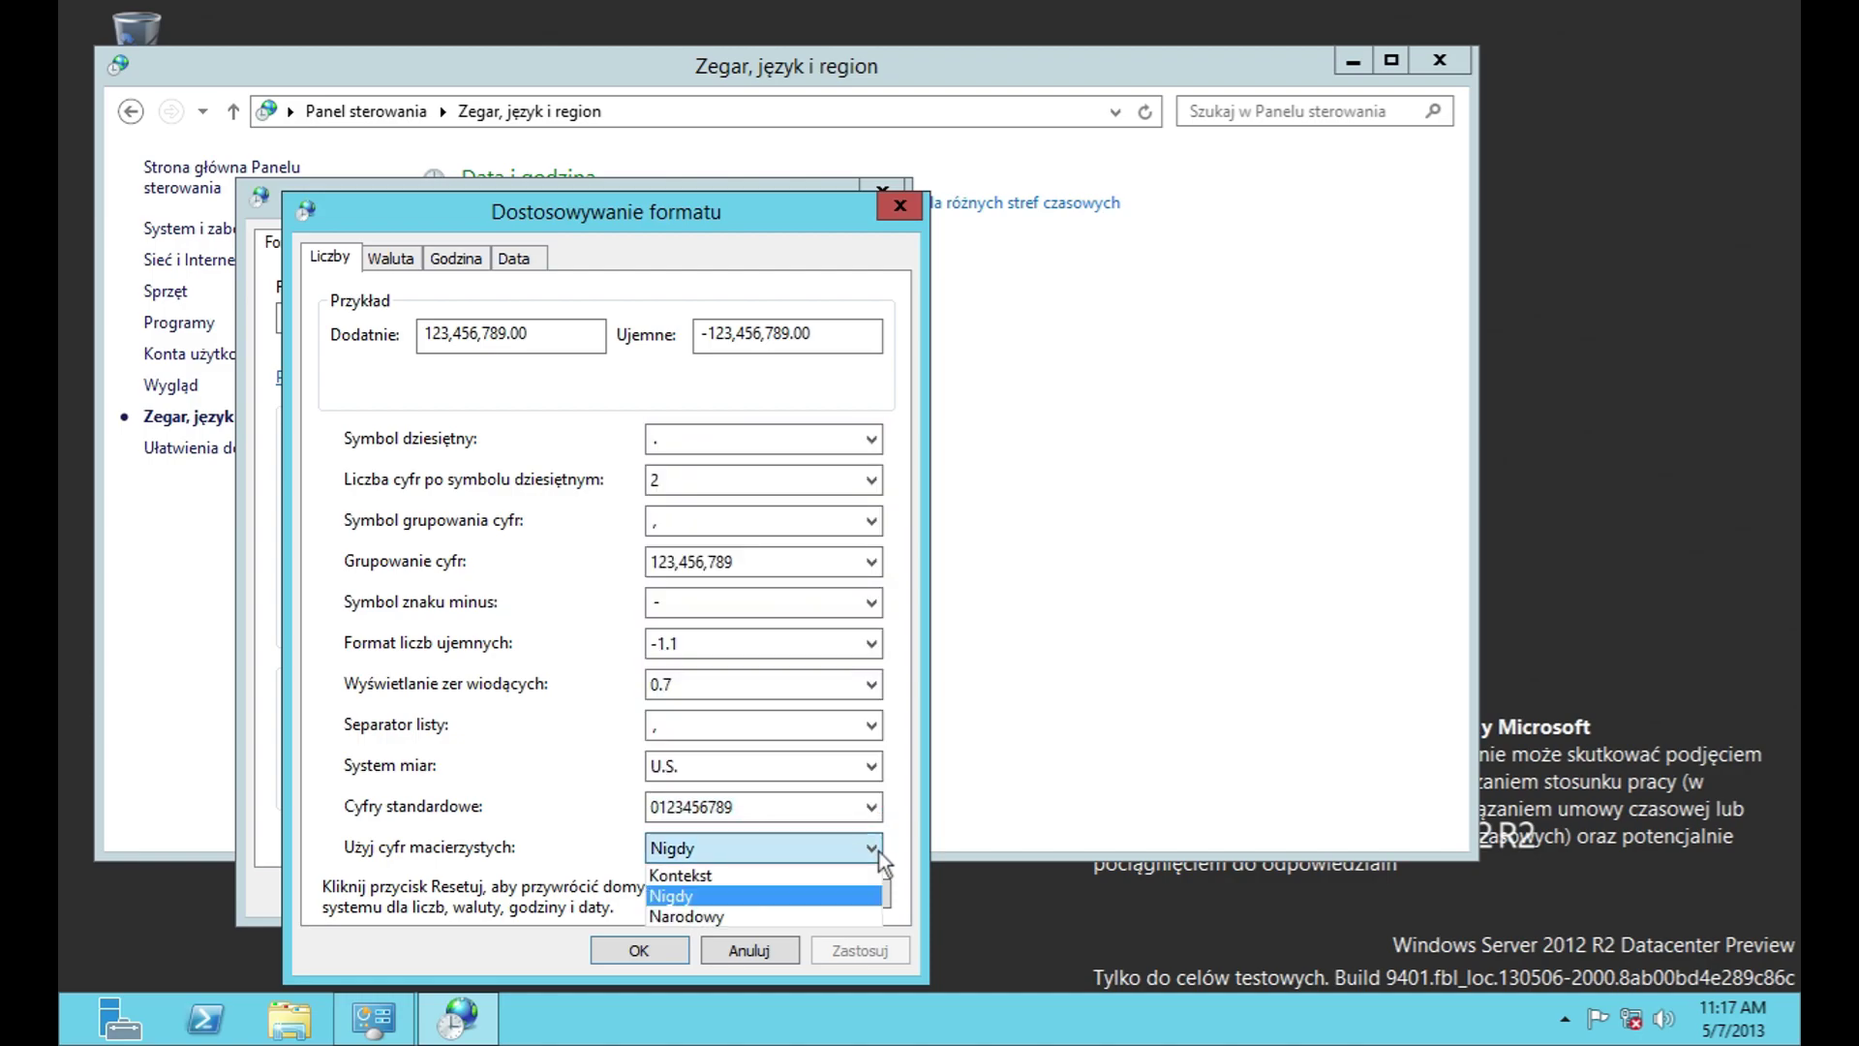
Step: Inspect the Waluta symbol, positive/negative format, decimal and grouping options unchanged
click(405, 259)
click(876, 449)
click(870, 474)
click(870, 482)
click(871, 525)
click(871, 525)
click(872, 592)
click(871, 592)
click(872, 635)
click(871, 635)
click(871, 706)
click(872, 706)
click(871, 750)
click(872, 751)
Step: Look at the Godzina long time format and AM/PM symbols
click(455, 258)
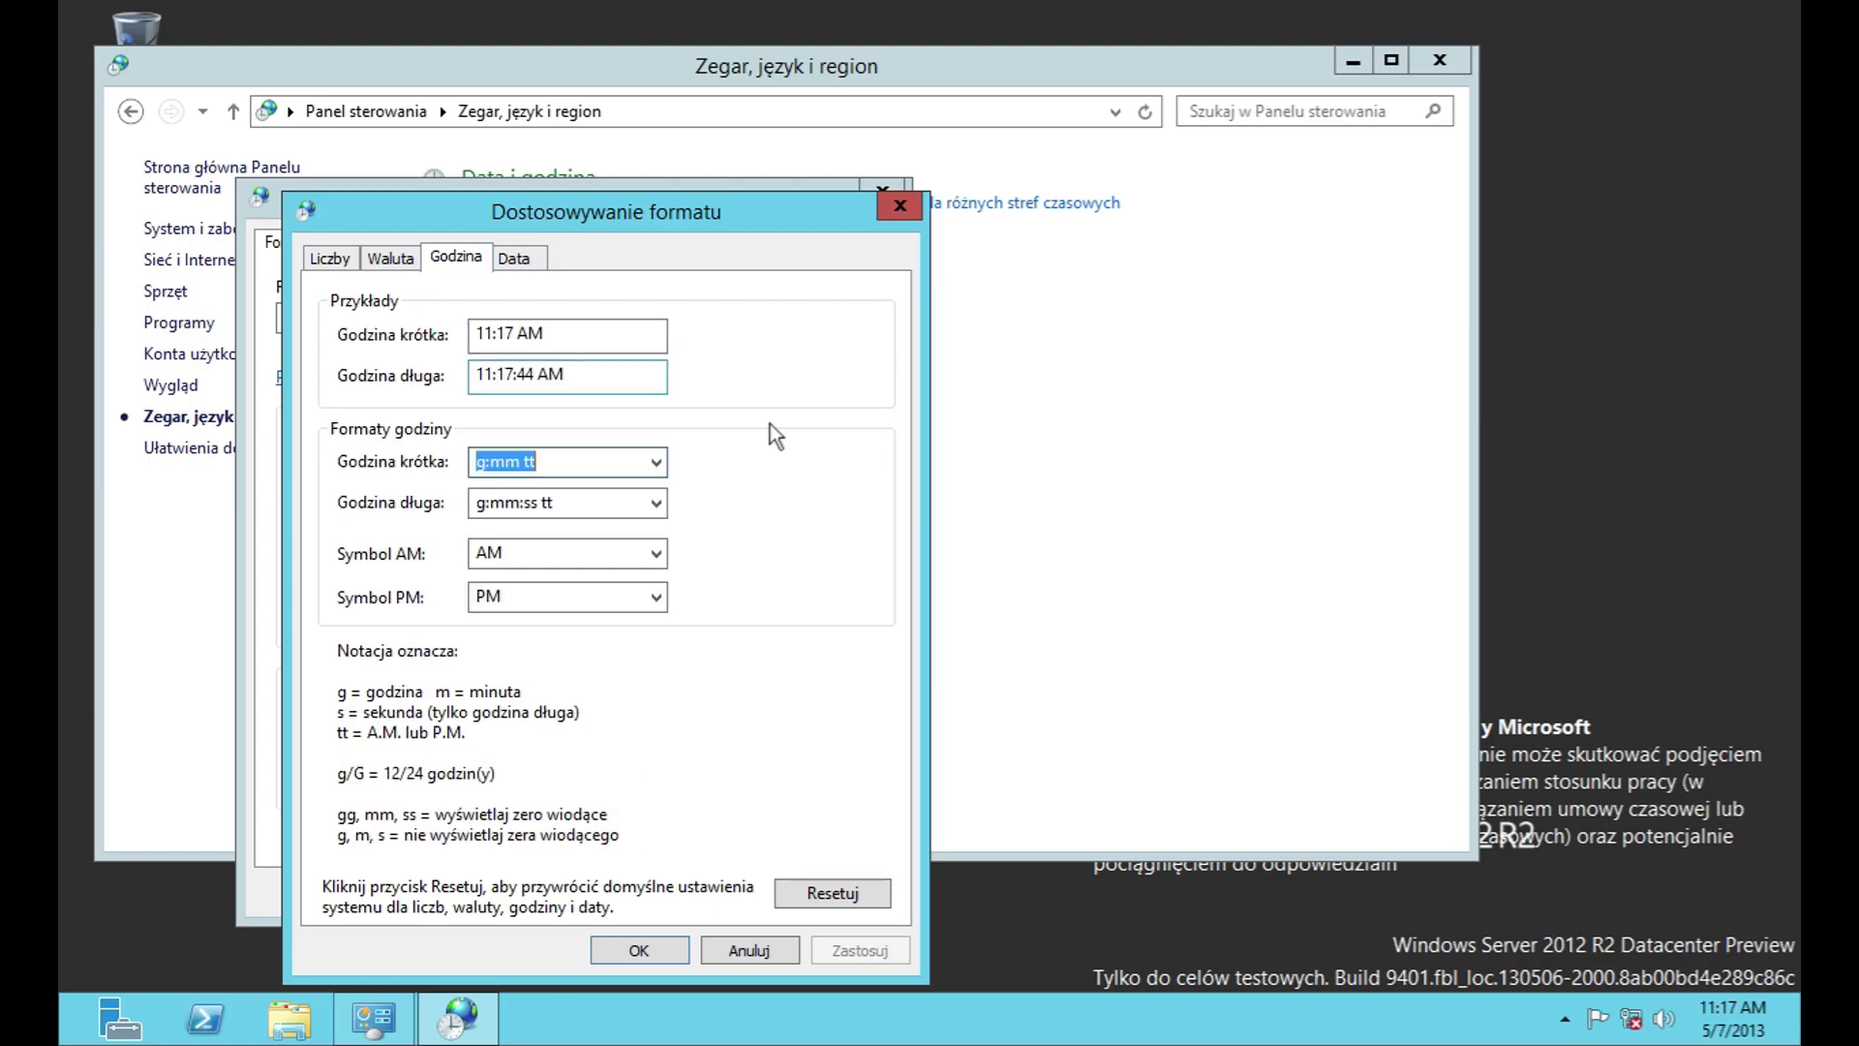
click(660, 494)
click(657, 553)
click(657, 553)
click(656, 597)
Step: Review the Data tab's short and long date formats and first day of week
click(514, 258)
click(861, 480)
click(861, 480)
click(861, 524)
click(860, 524)
click(851, 752)
click(851, 751)
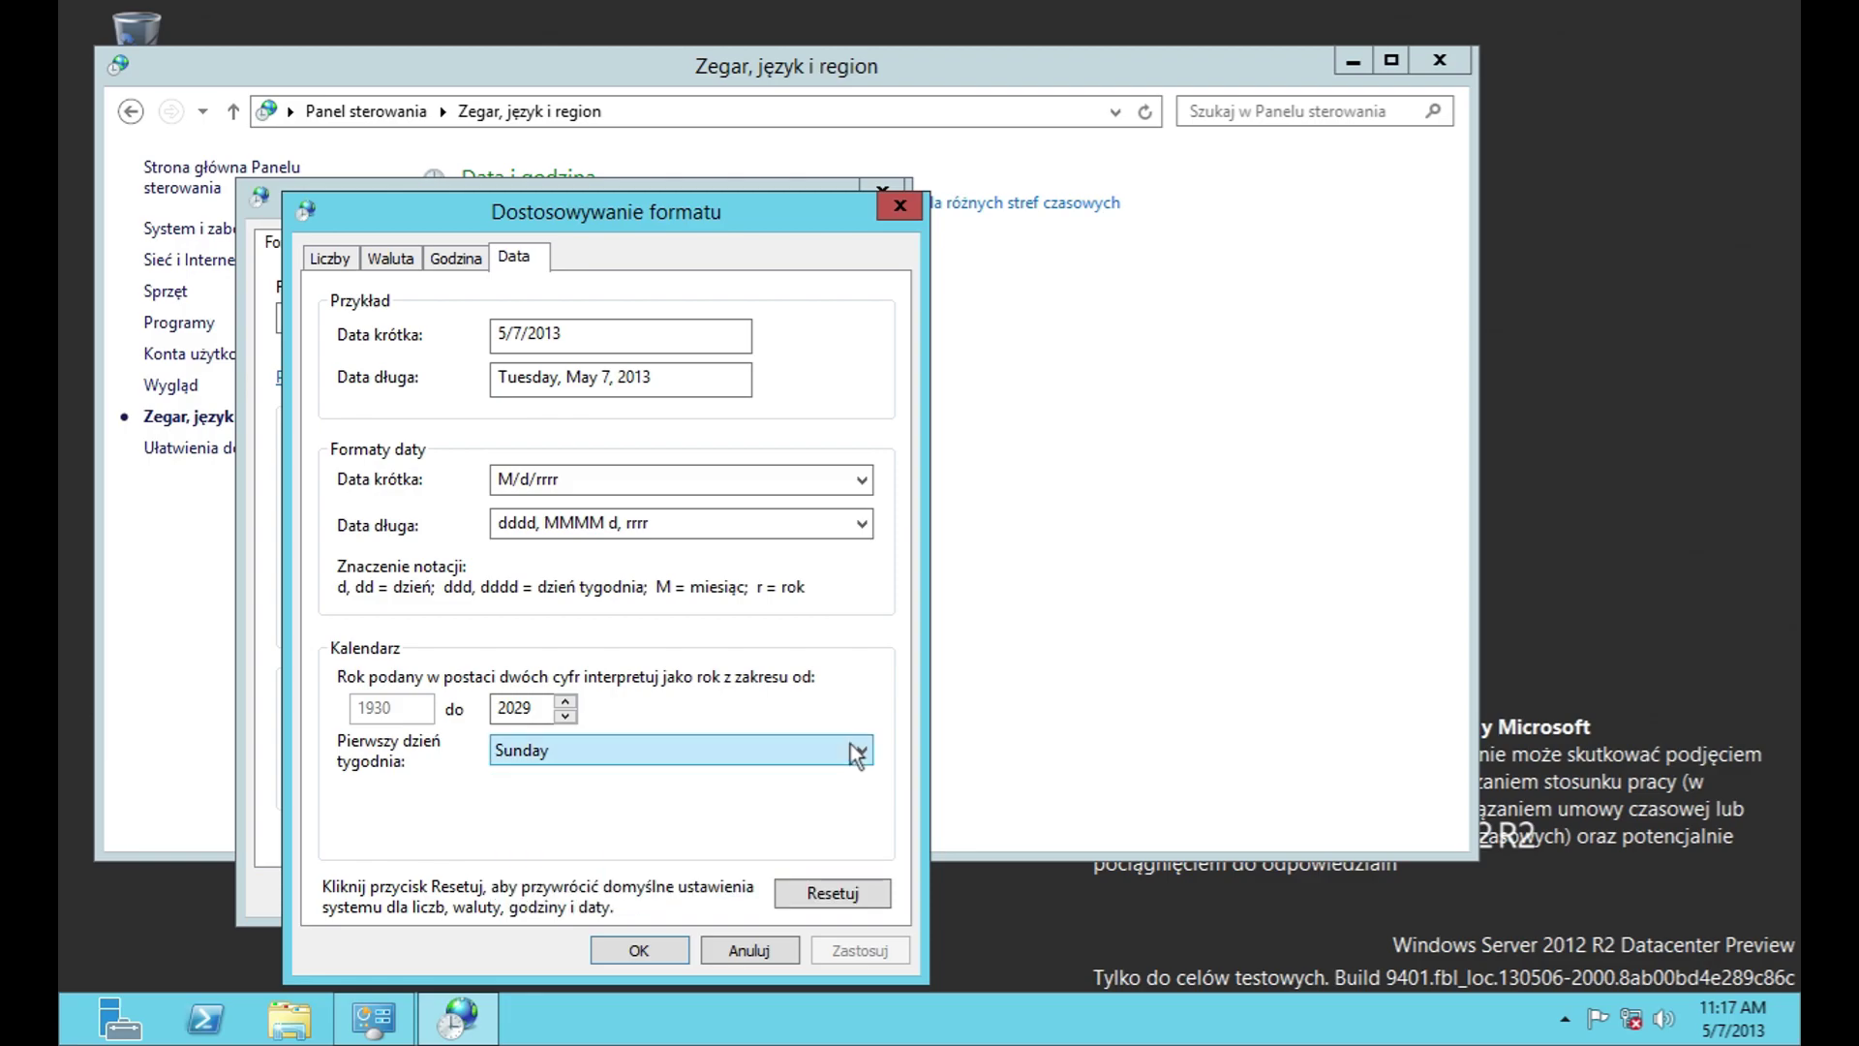
Step: Cancel the customization, glance at location and administrative tabs, and close Region without saving
click(775, 947)
click(367, 244)
click(469, 244)
click(732, 891)
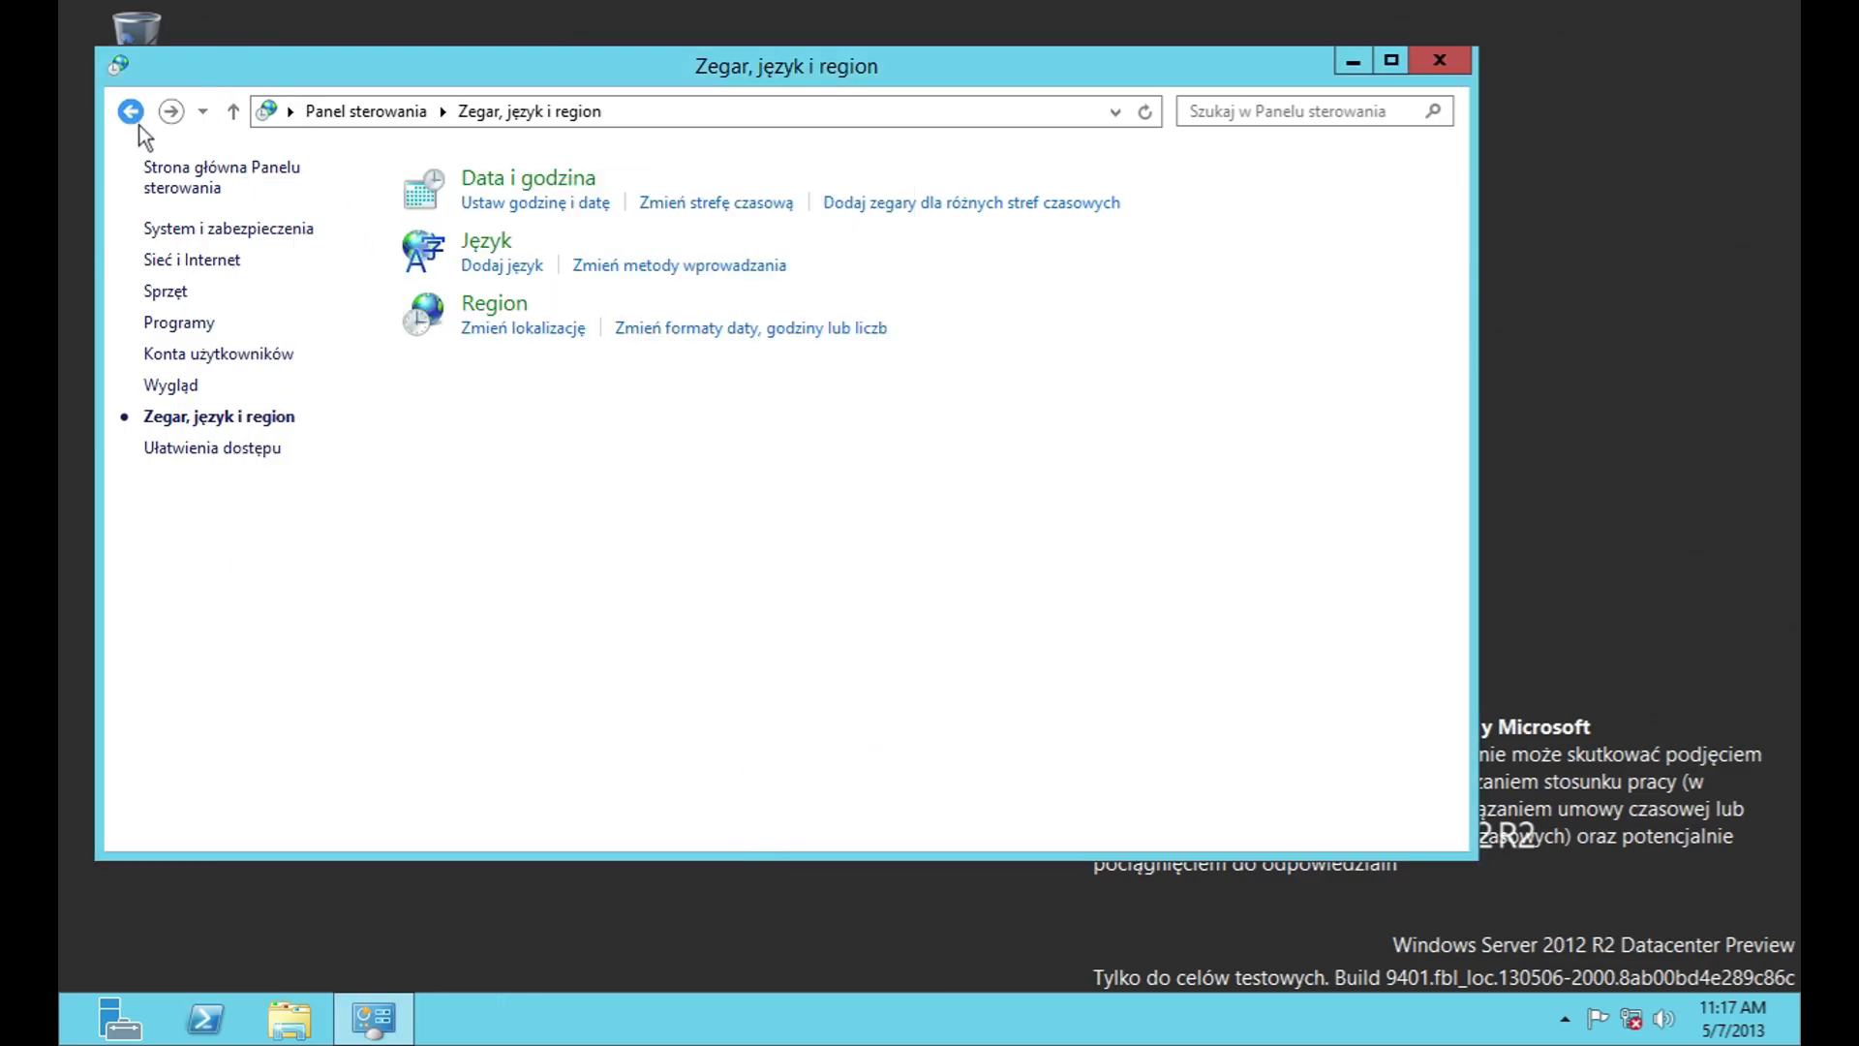
Step: From Control Panel home, peek into the Zegar, język i region and Ułatwienia dostępu categories
click(131, 112)
click(386, 110)
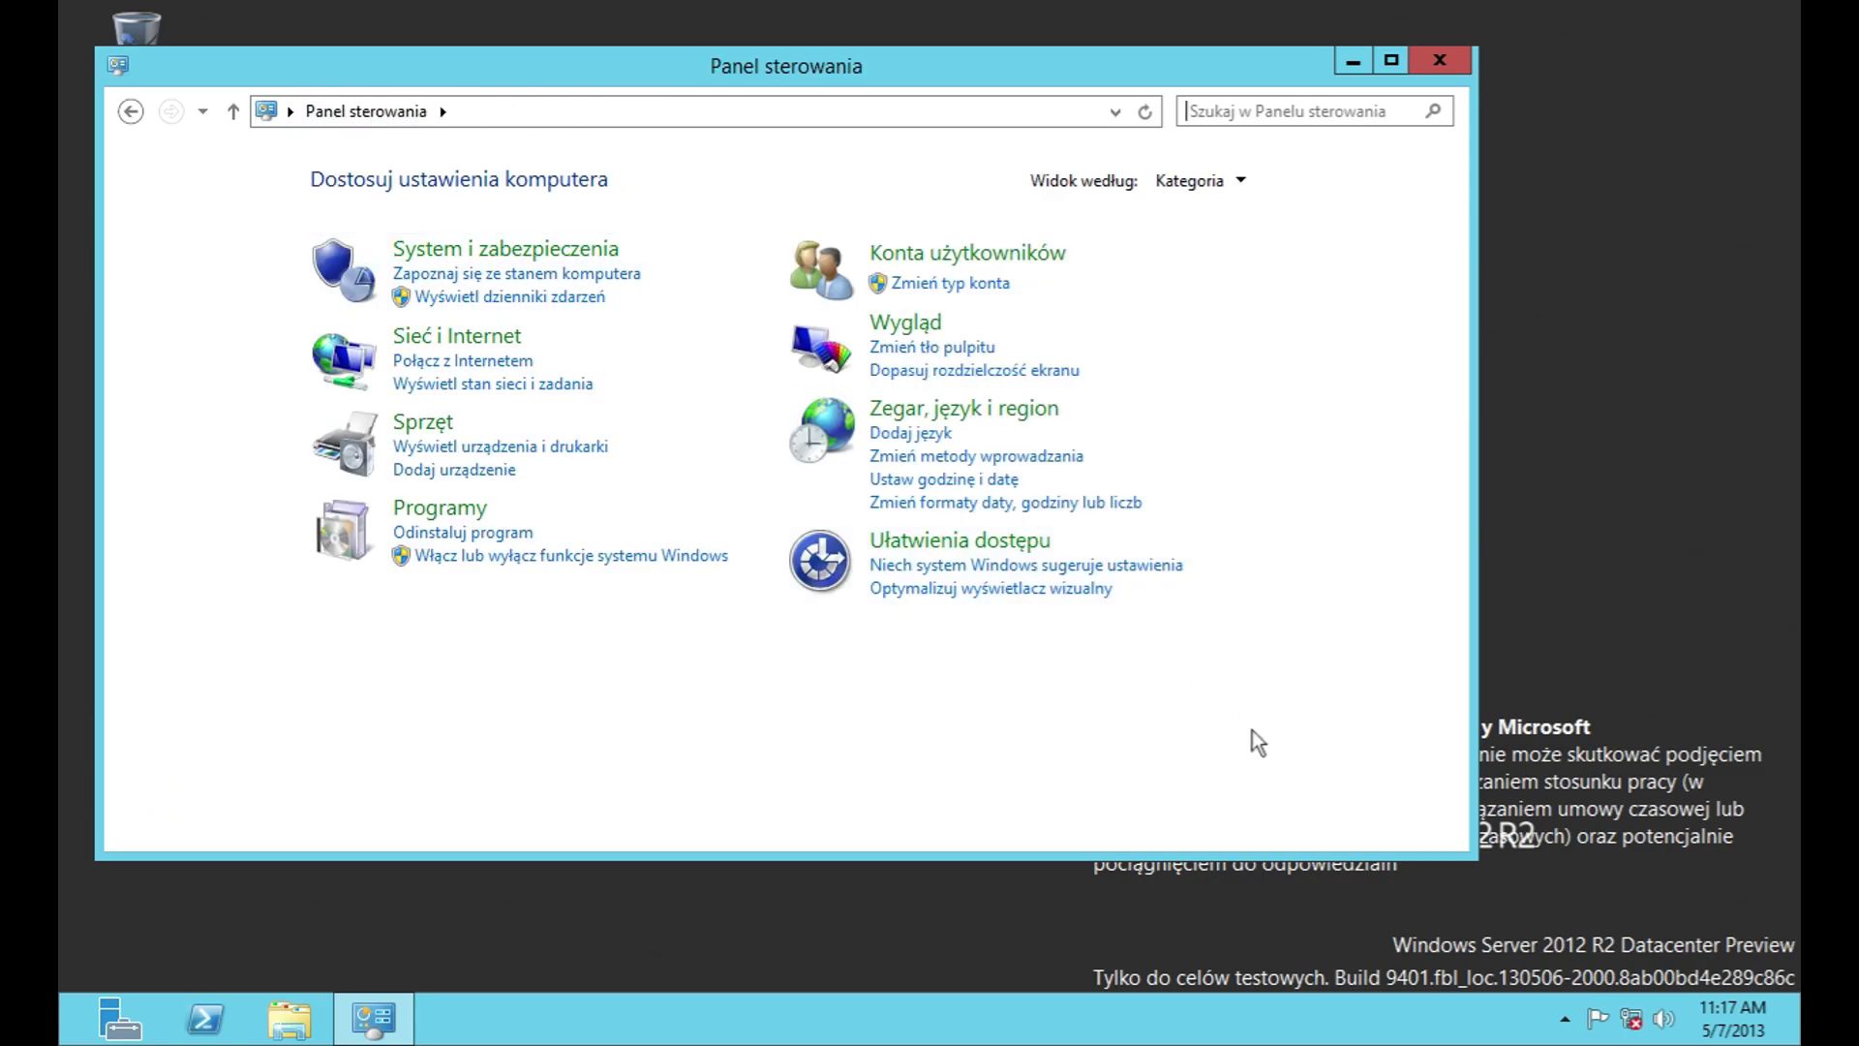
click(950, 407)
click(366, 110)
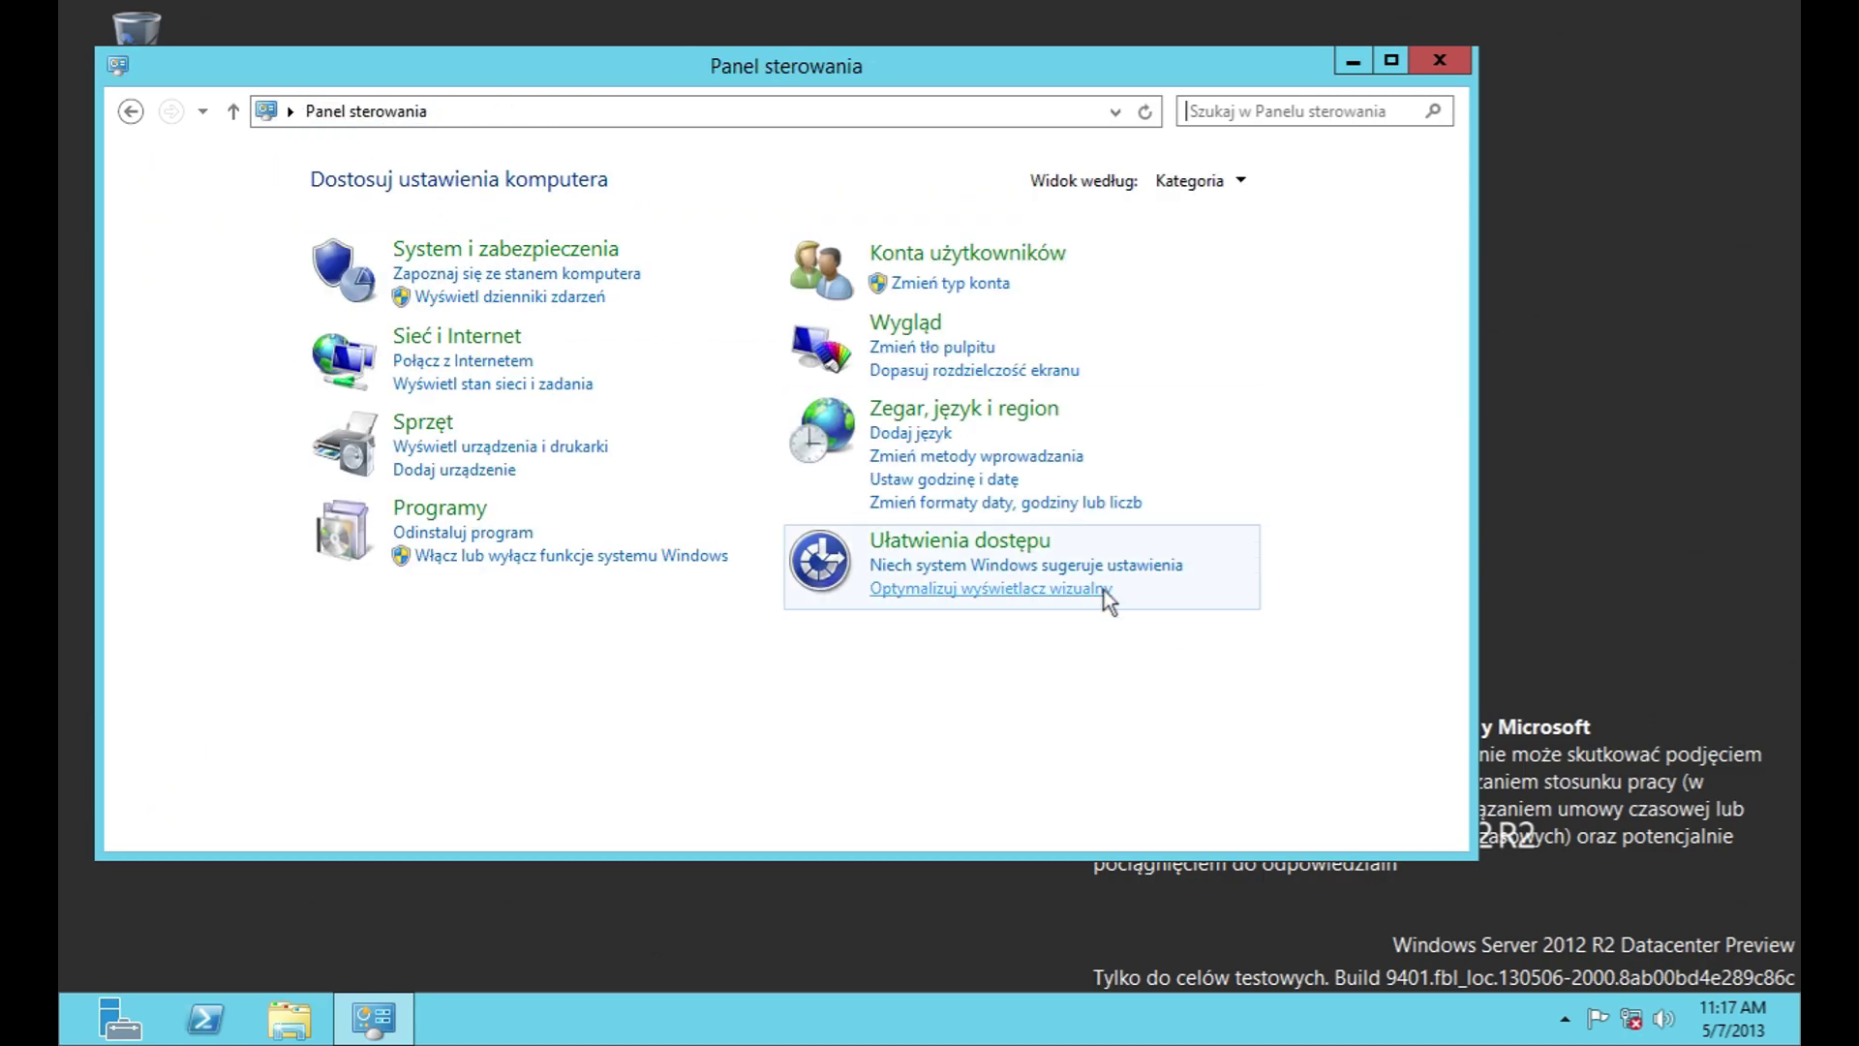
click(978, 539)
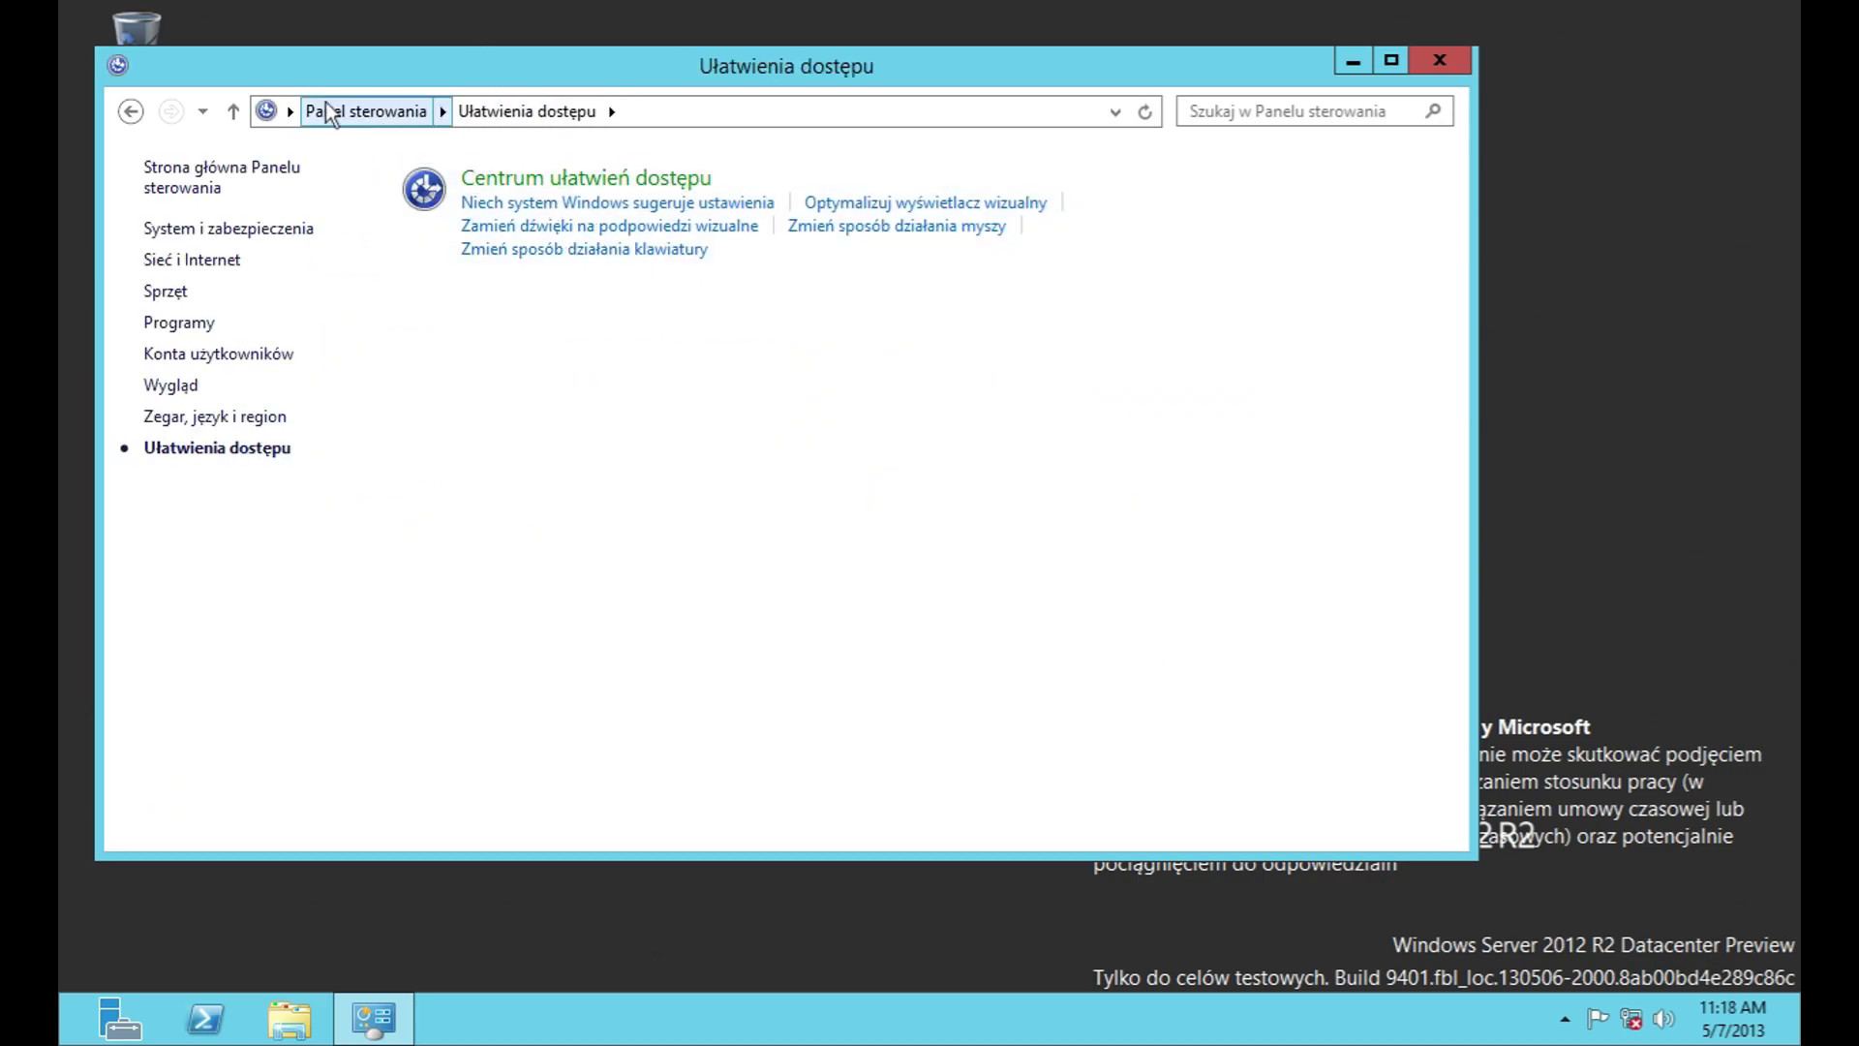
click(132, 111)
Step: Set Widok według to Małe ikony and open Czcionki
click(1187, 180)
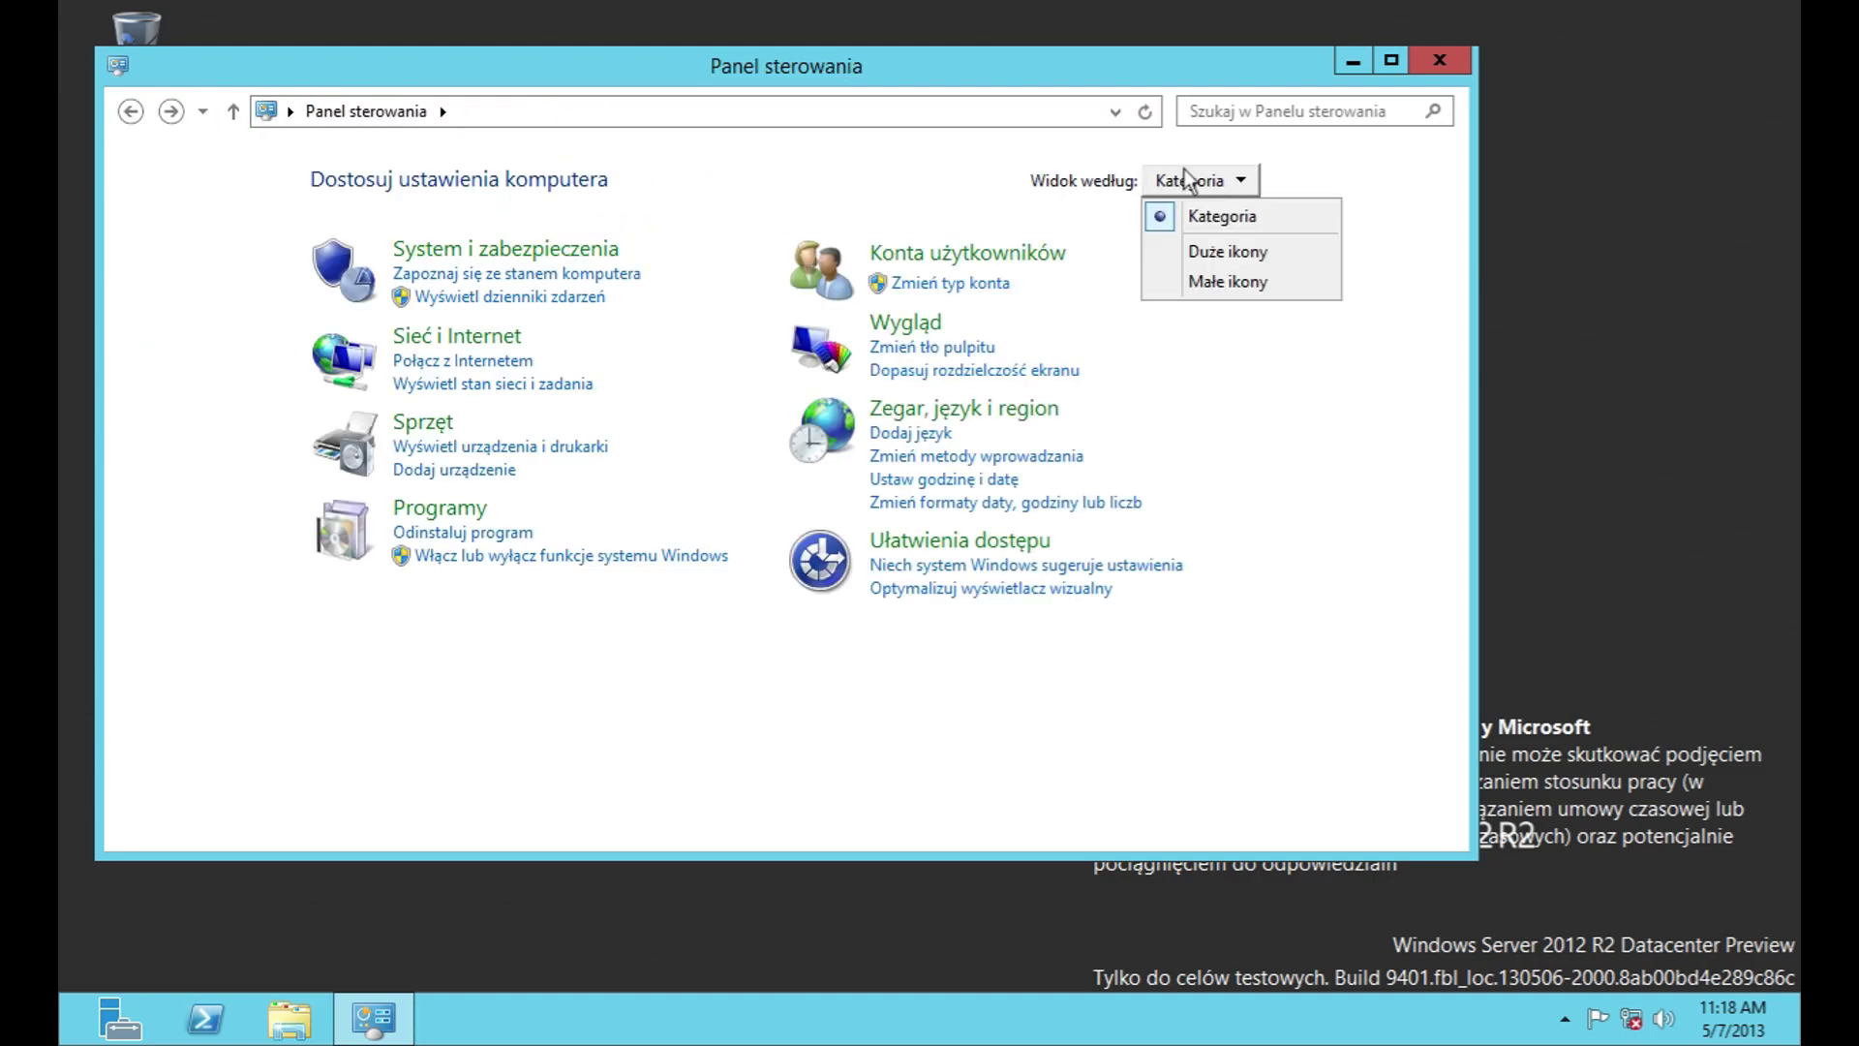
click(1226, 278)
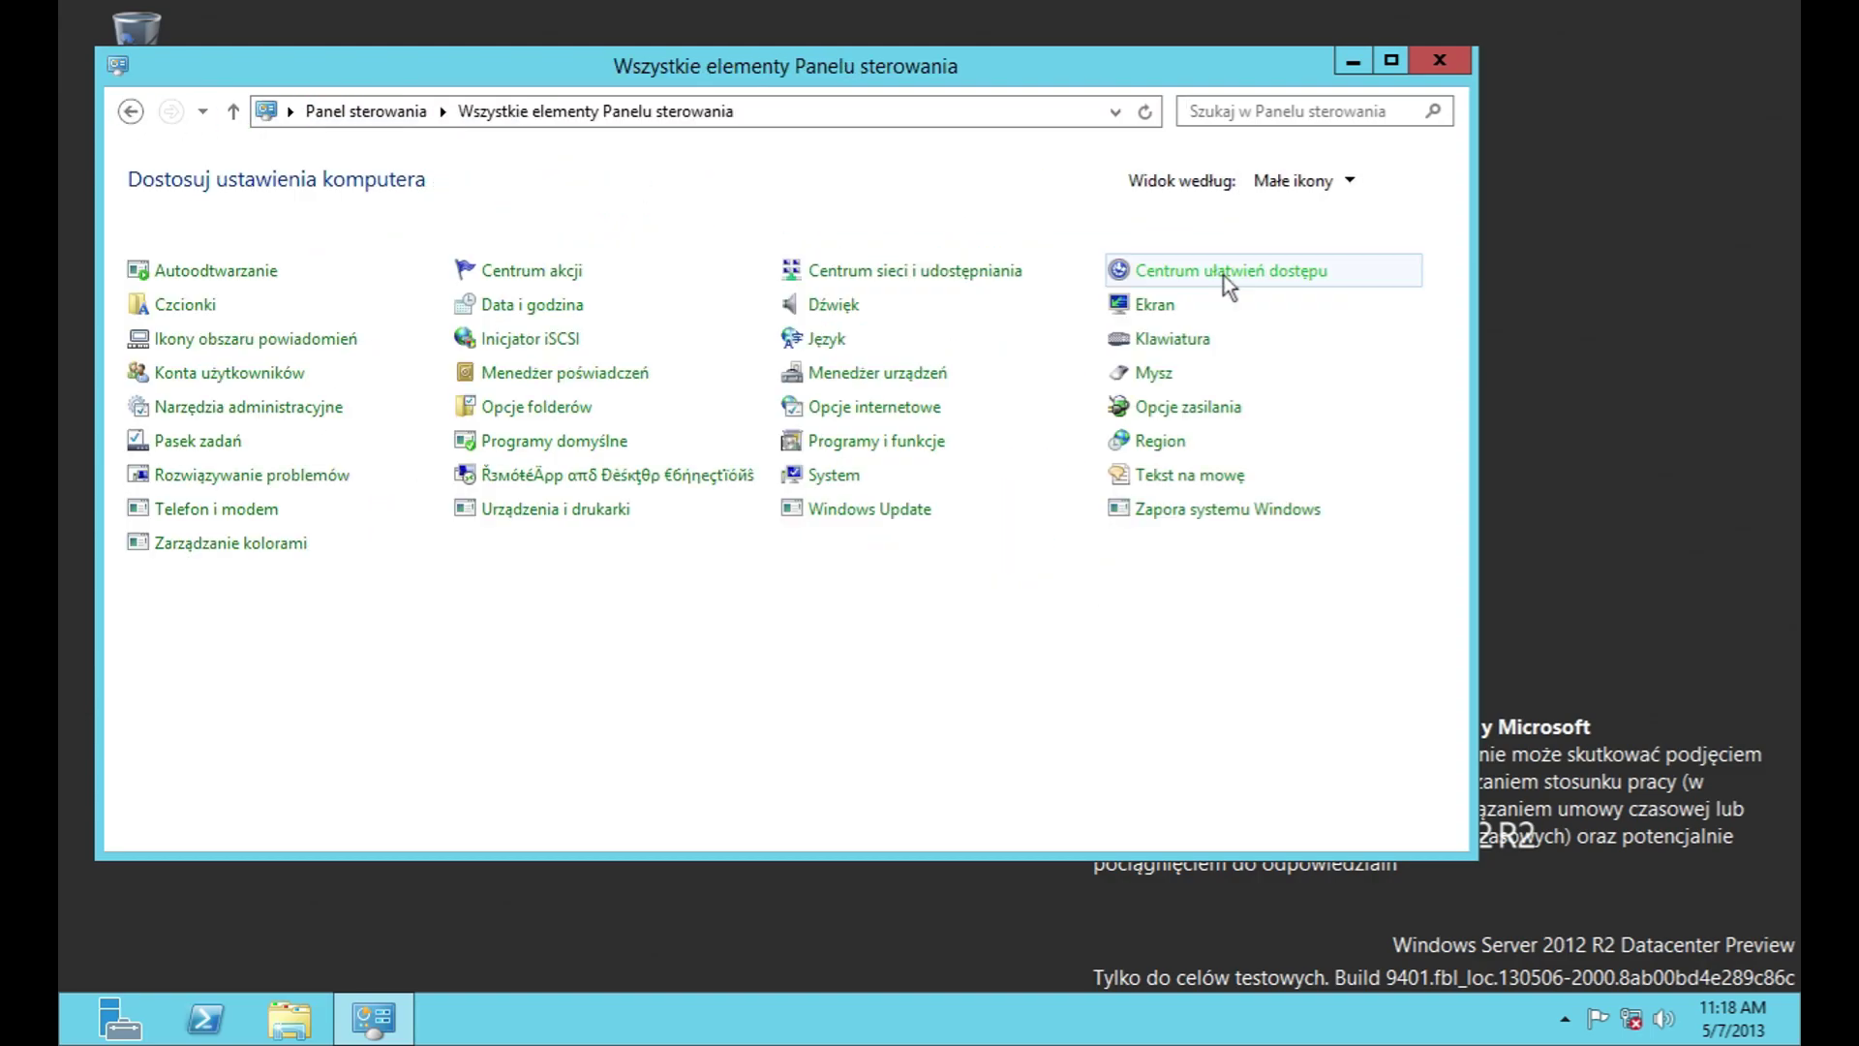
click(182, 306)
Step: Preview Aharoni Bold, restore the default font settings, and return to the fonts folder
double_click(513, 363)
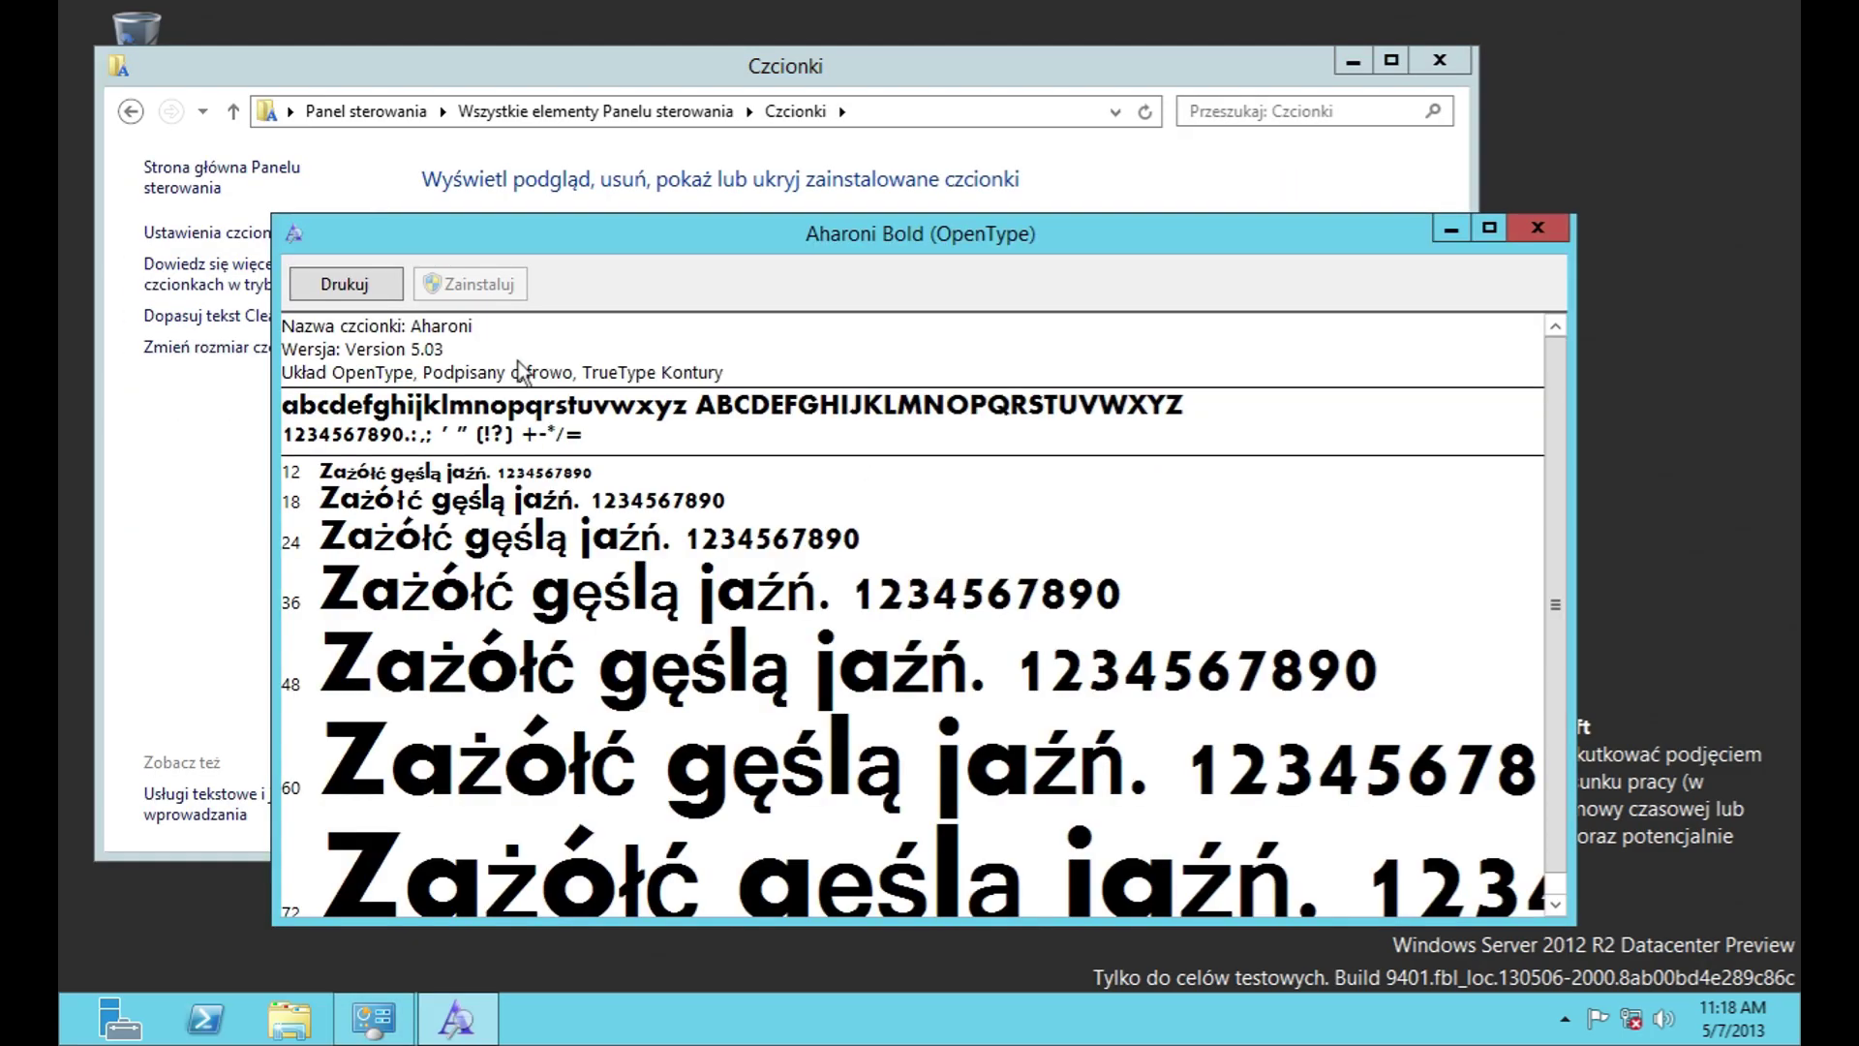
click(1508, 234)
click(261, 232)
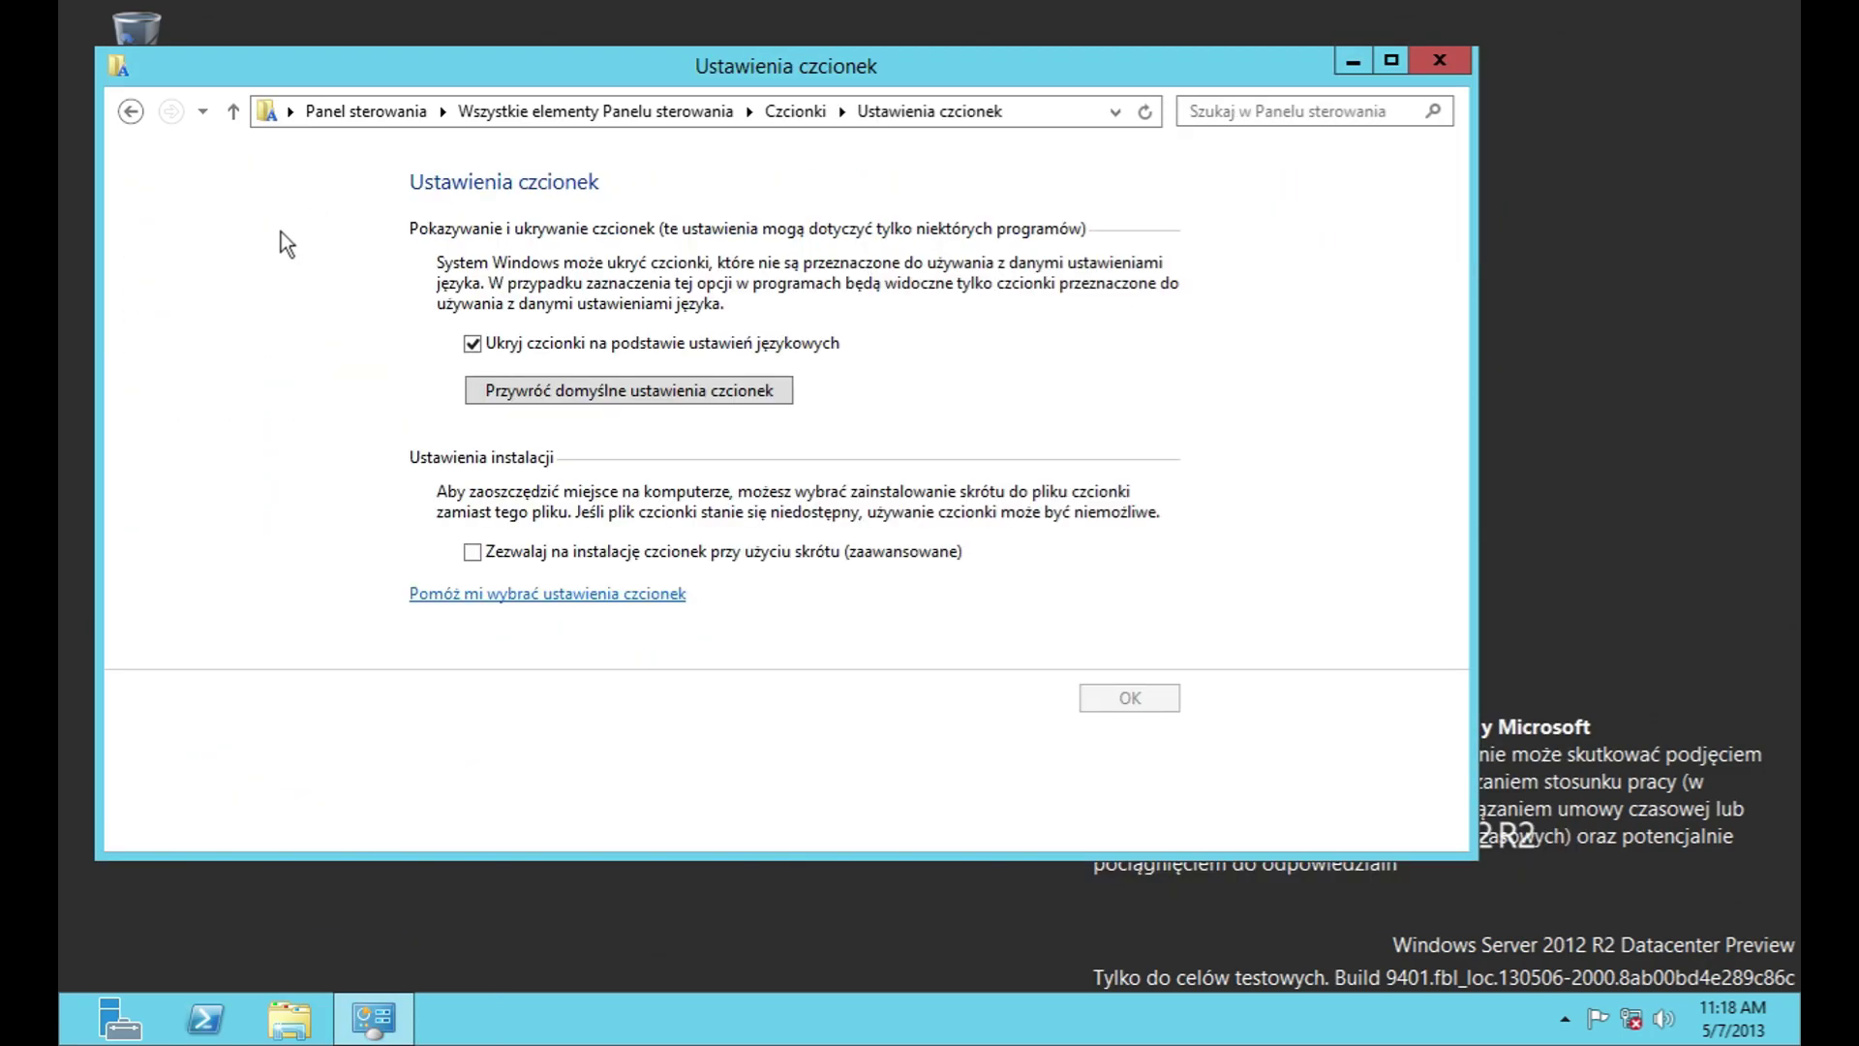
click(596, 391)
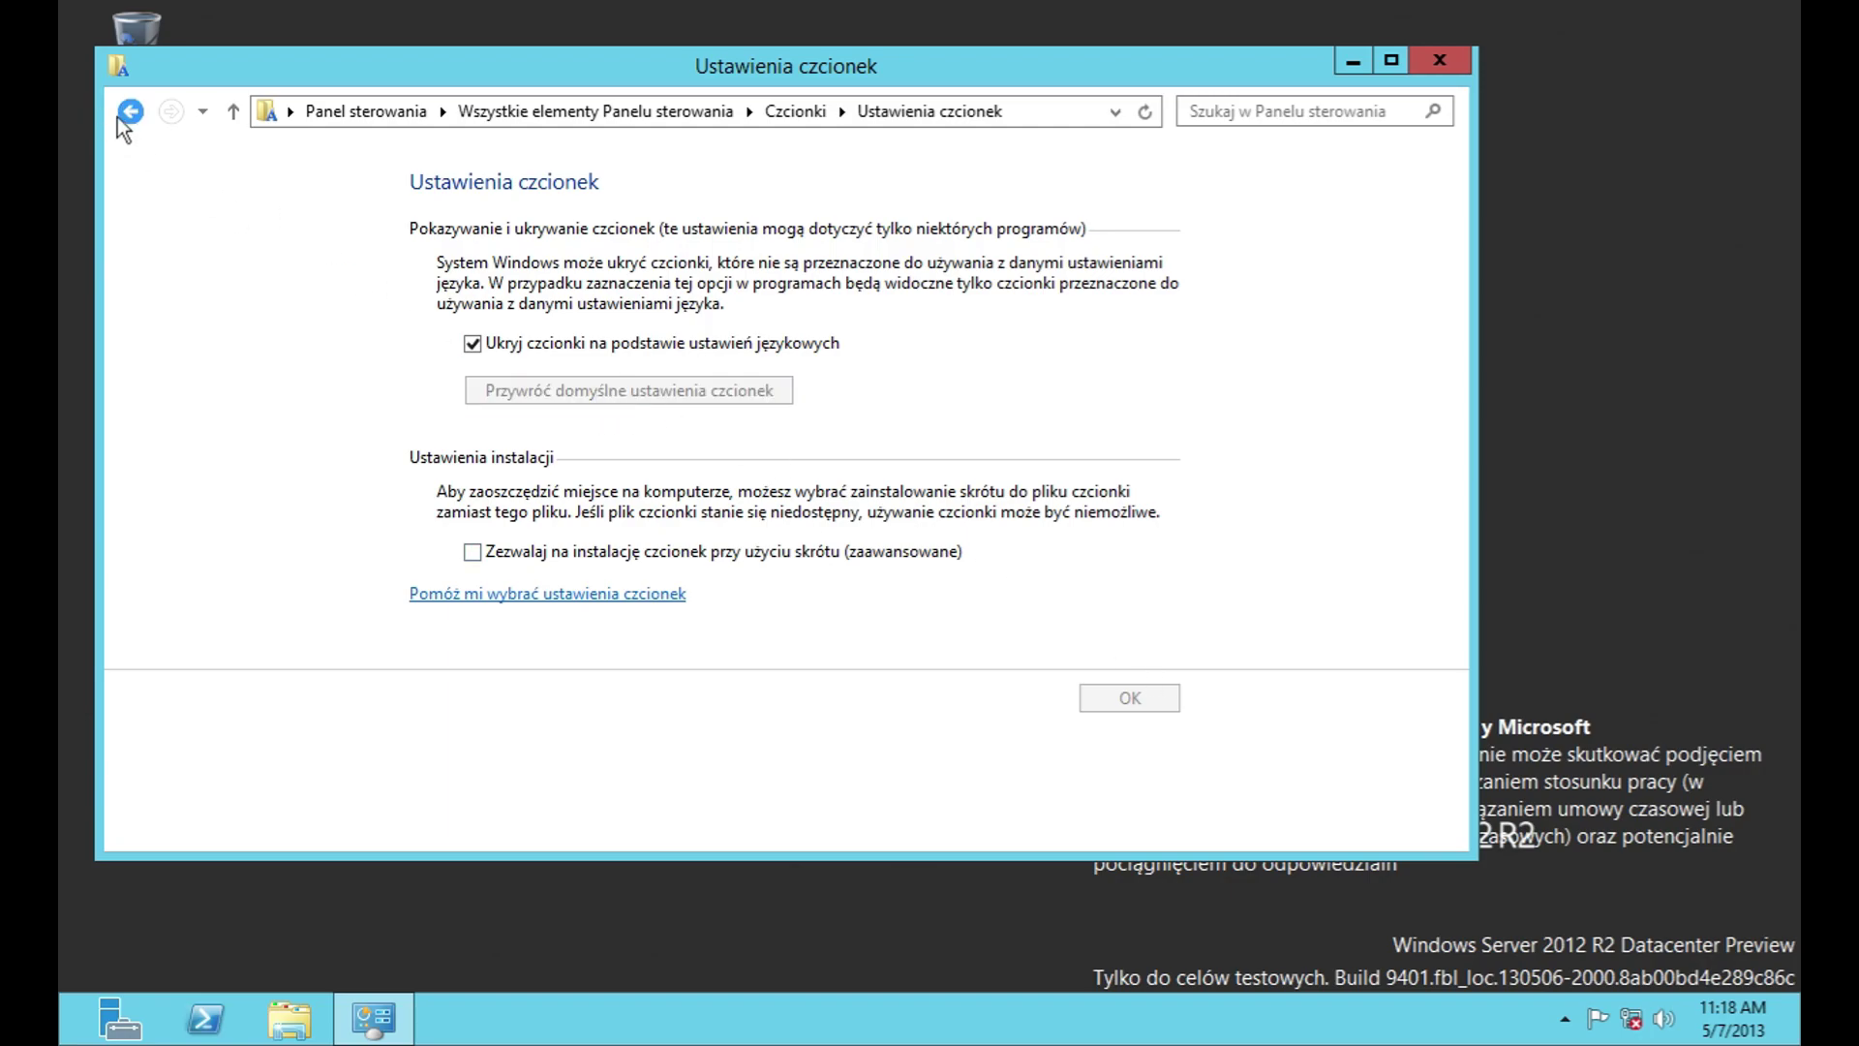
click(118, 120)
Step: Open the online font information twice, dismissing the security warning and closing the browser
click(249, 297)
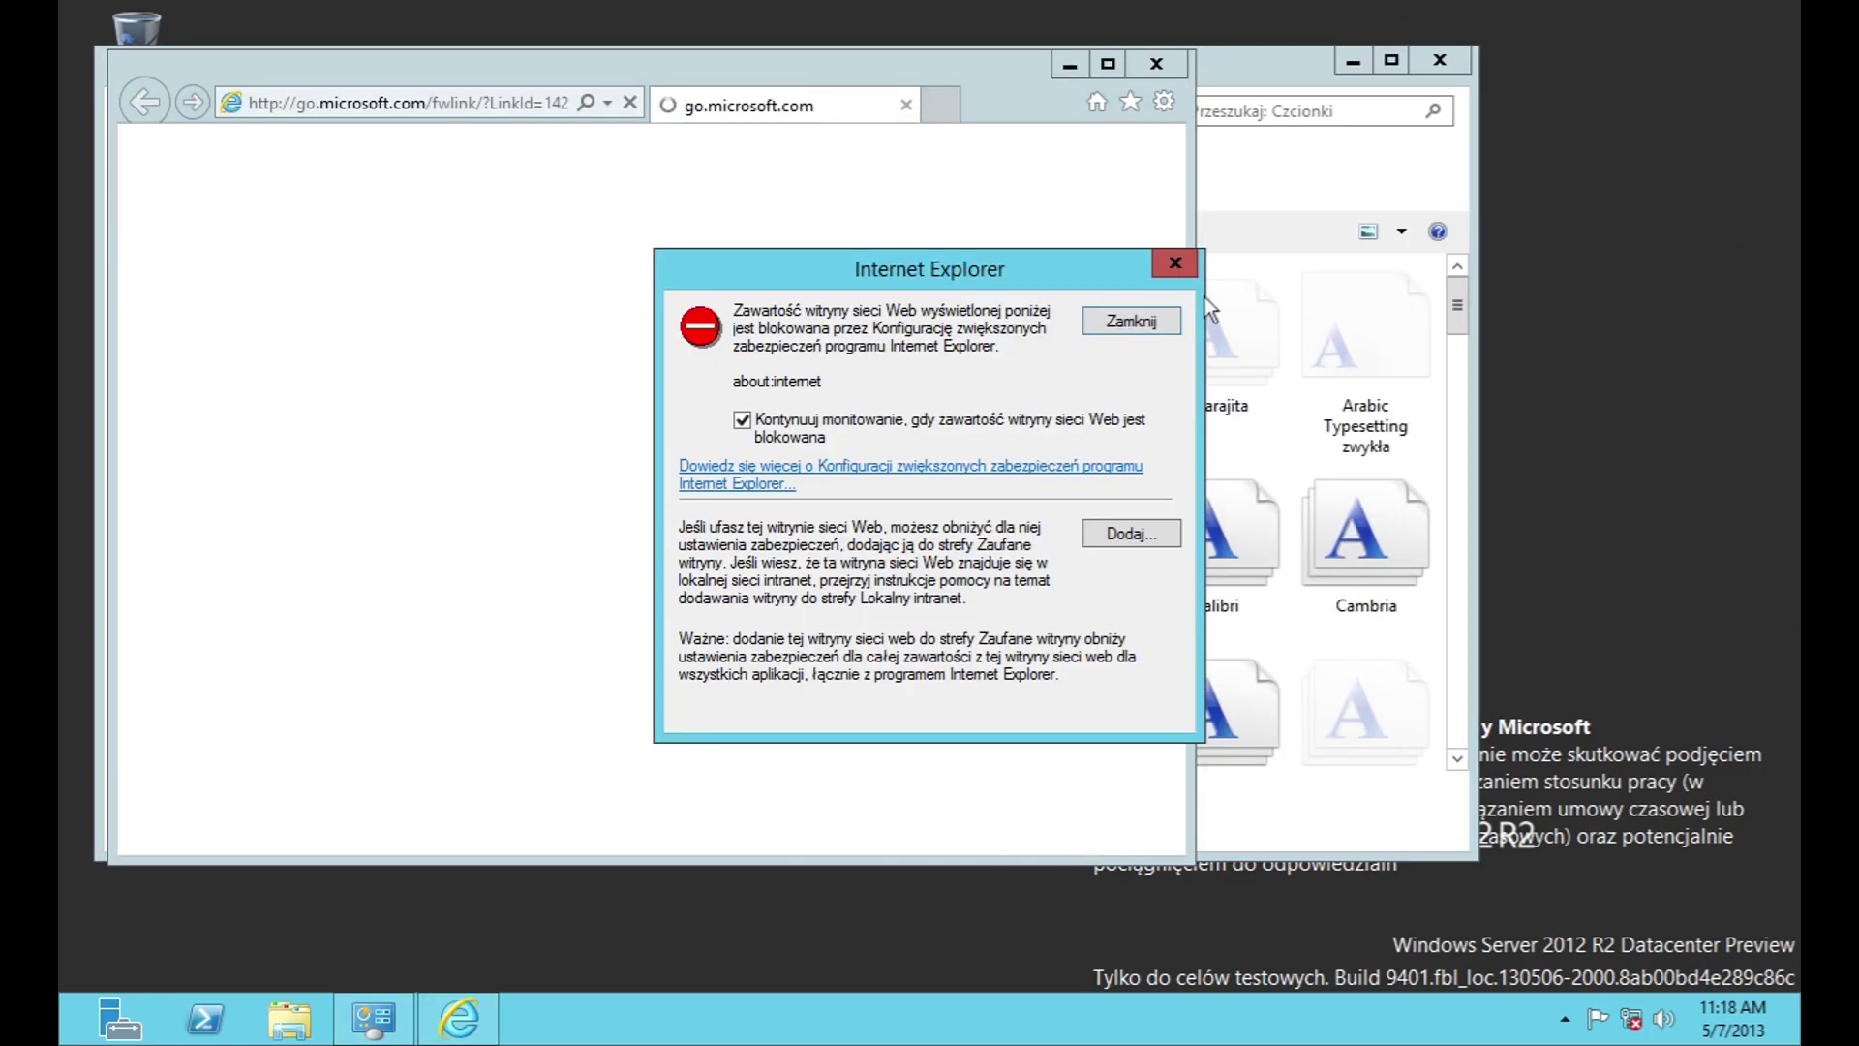
click(1174, 263)
click(1156, 64)
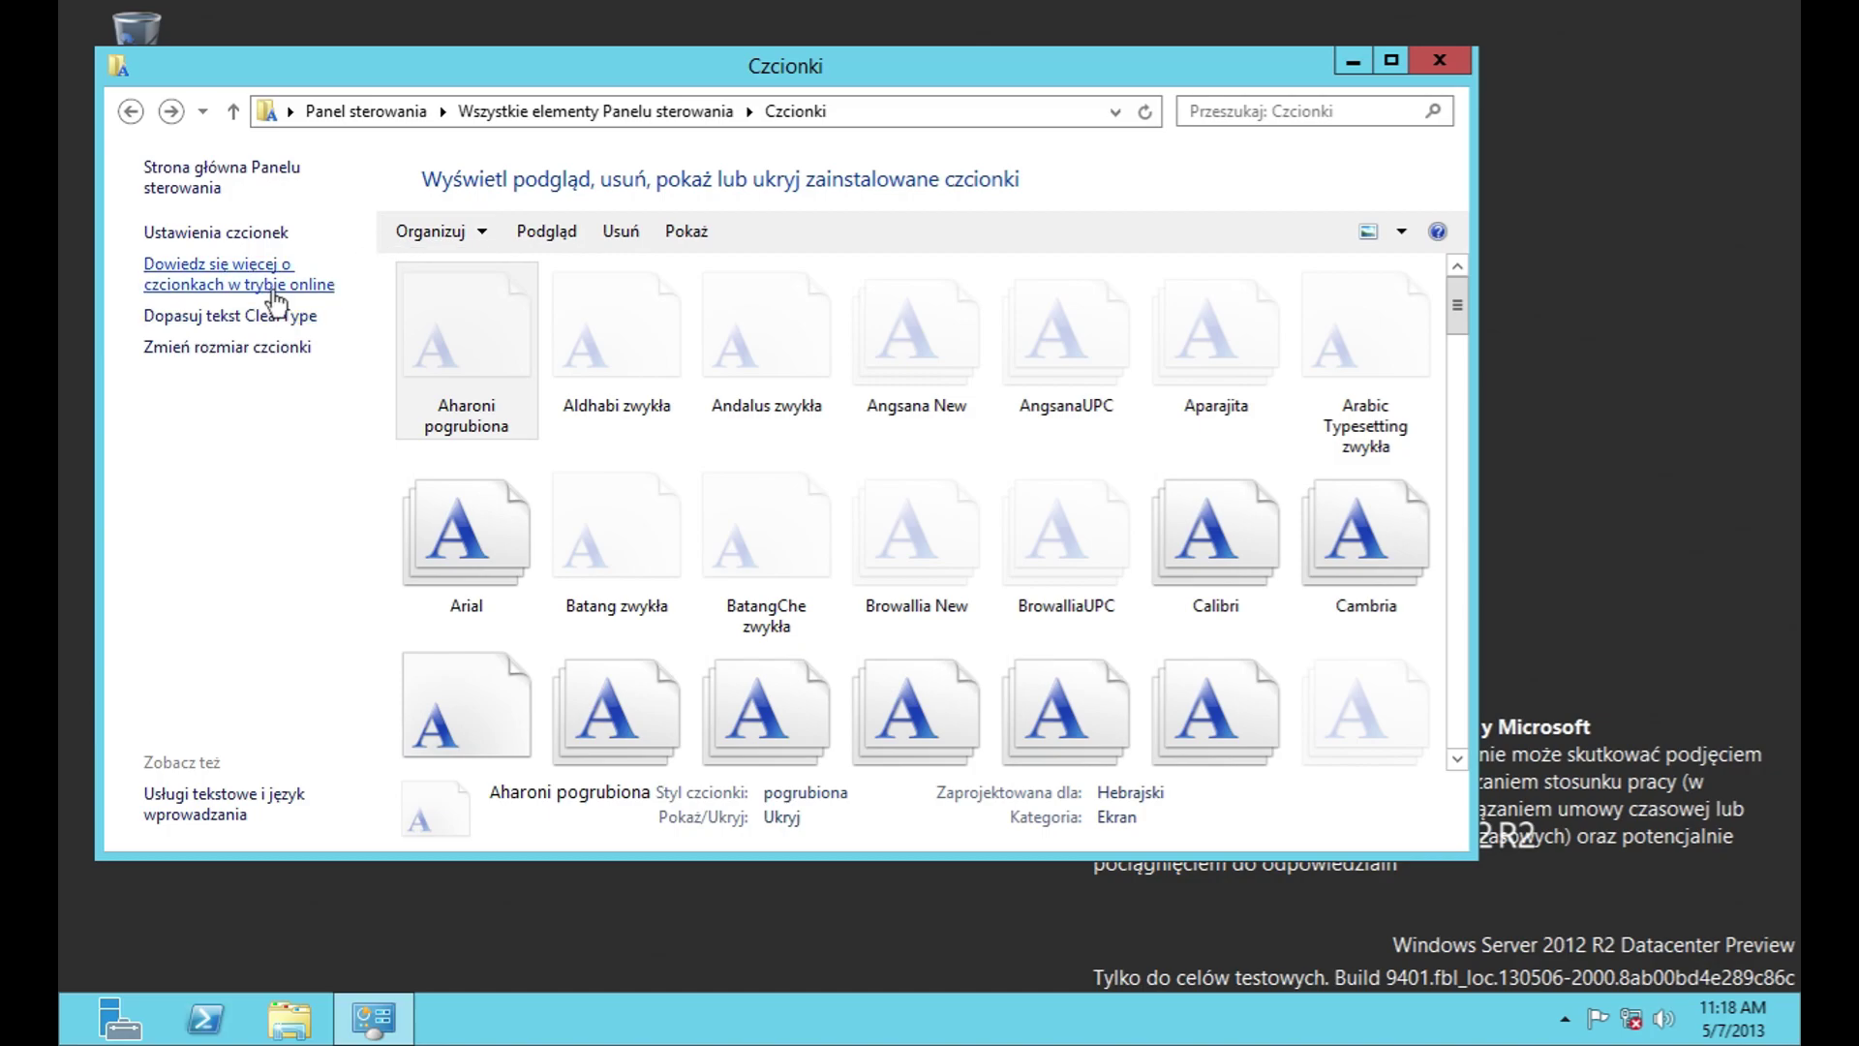
click(276, 290)
click(1175, 259)
right_click(1023, 111)
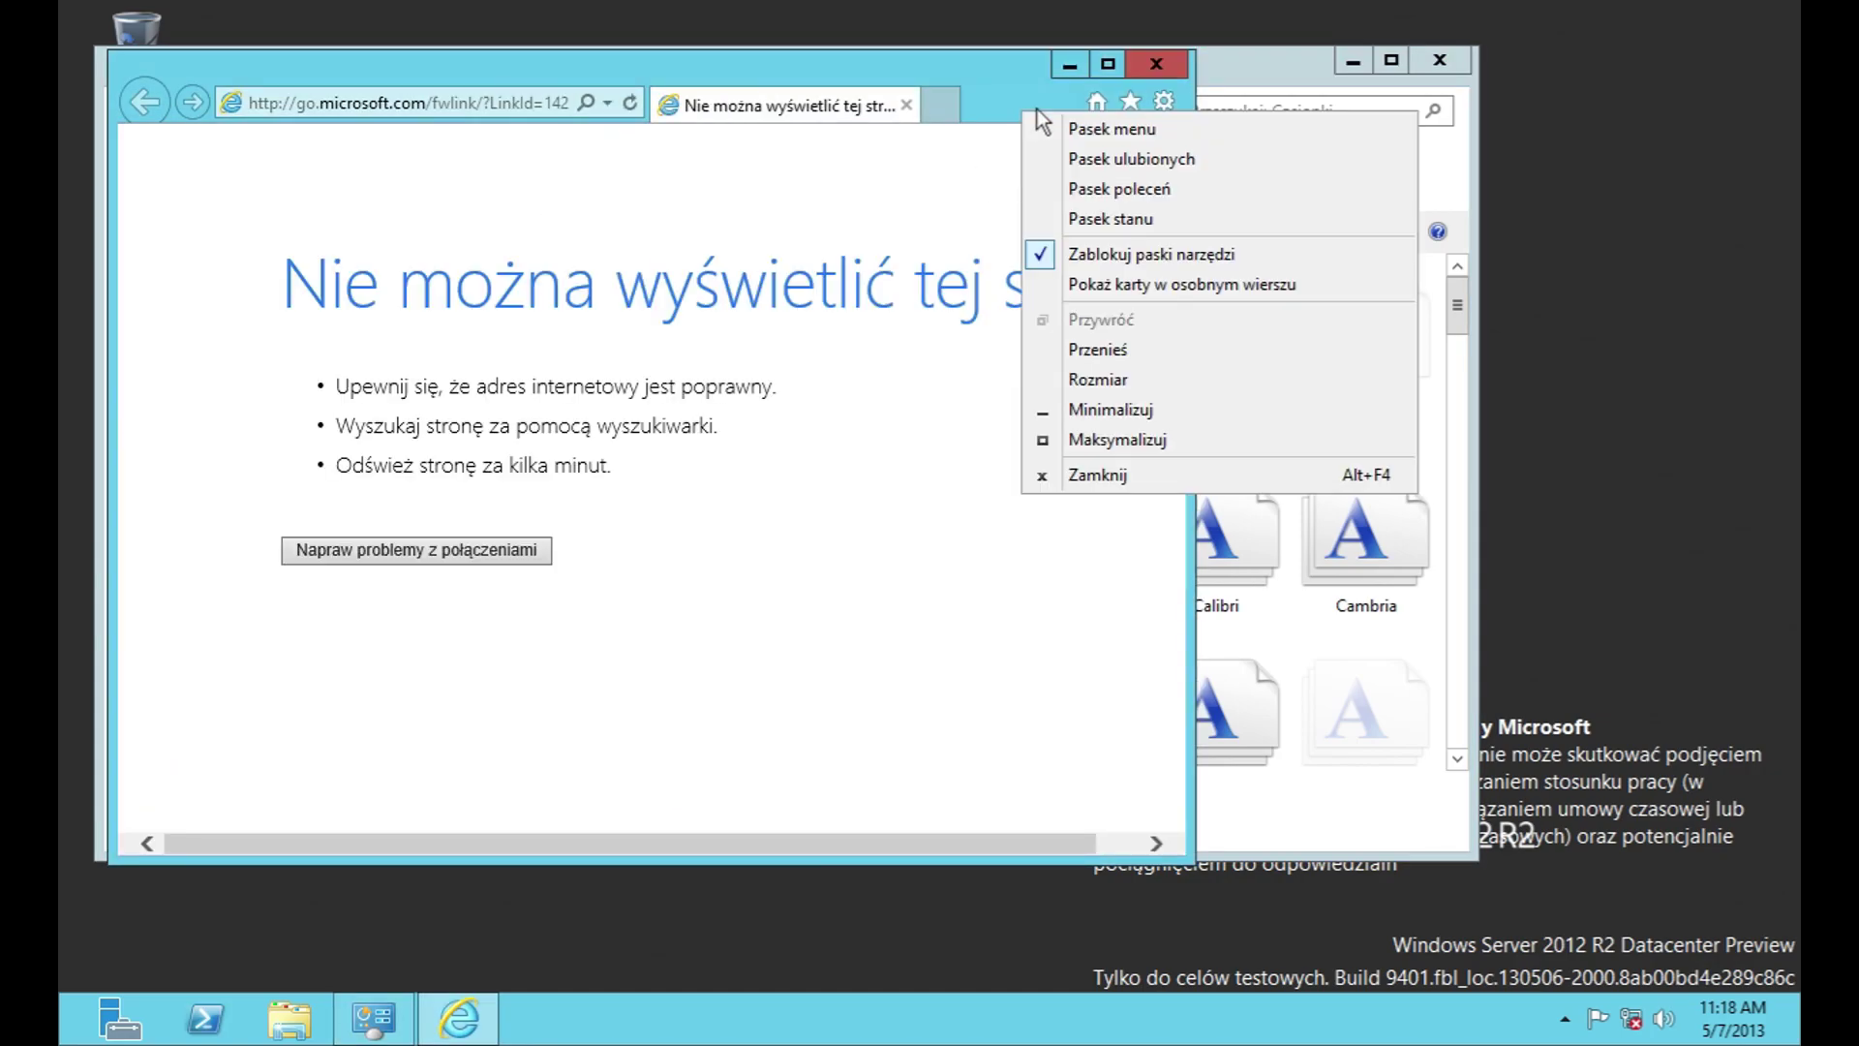
click(1174, 35)
click(1158, 62)
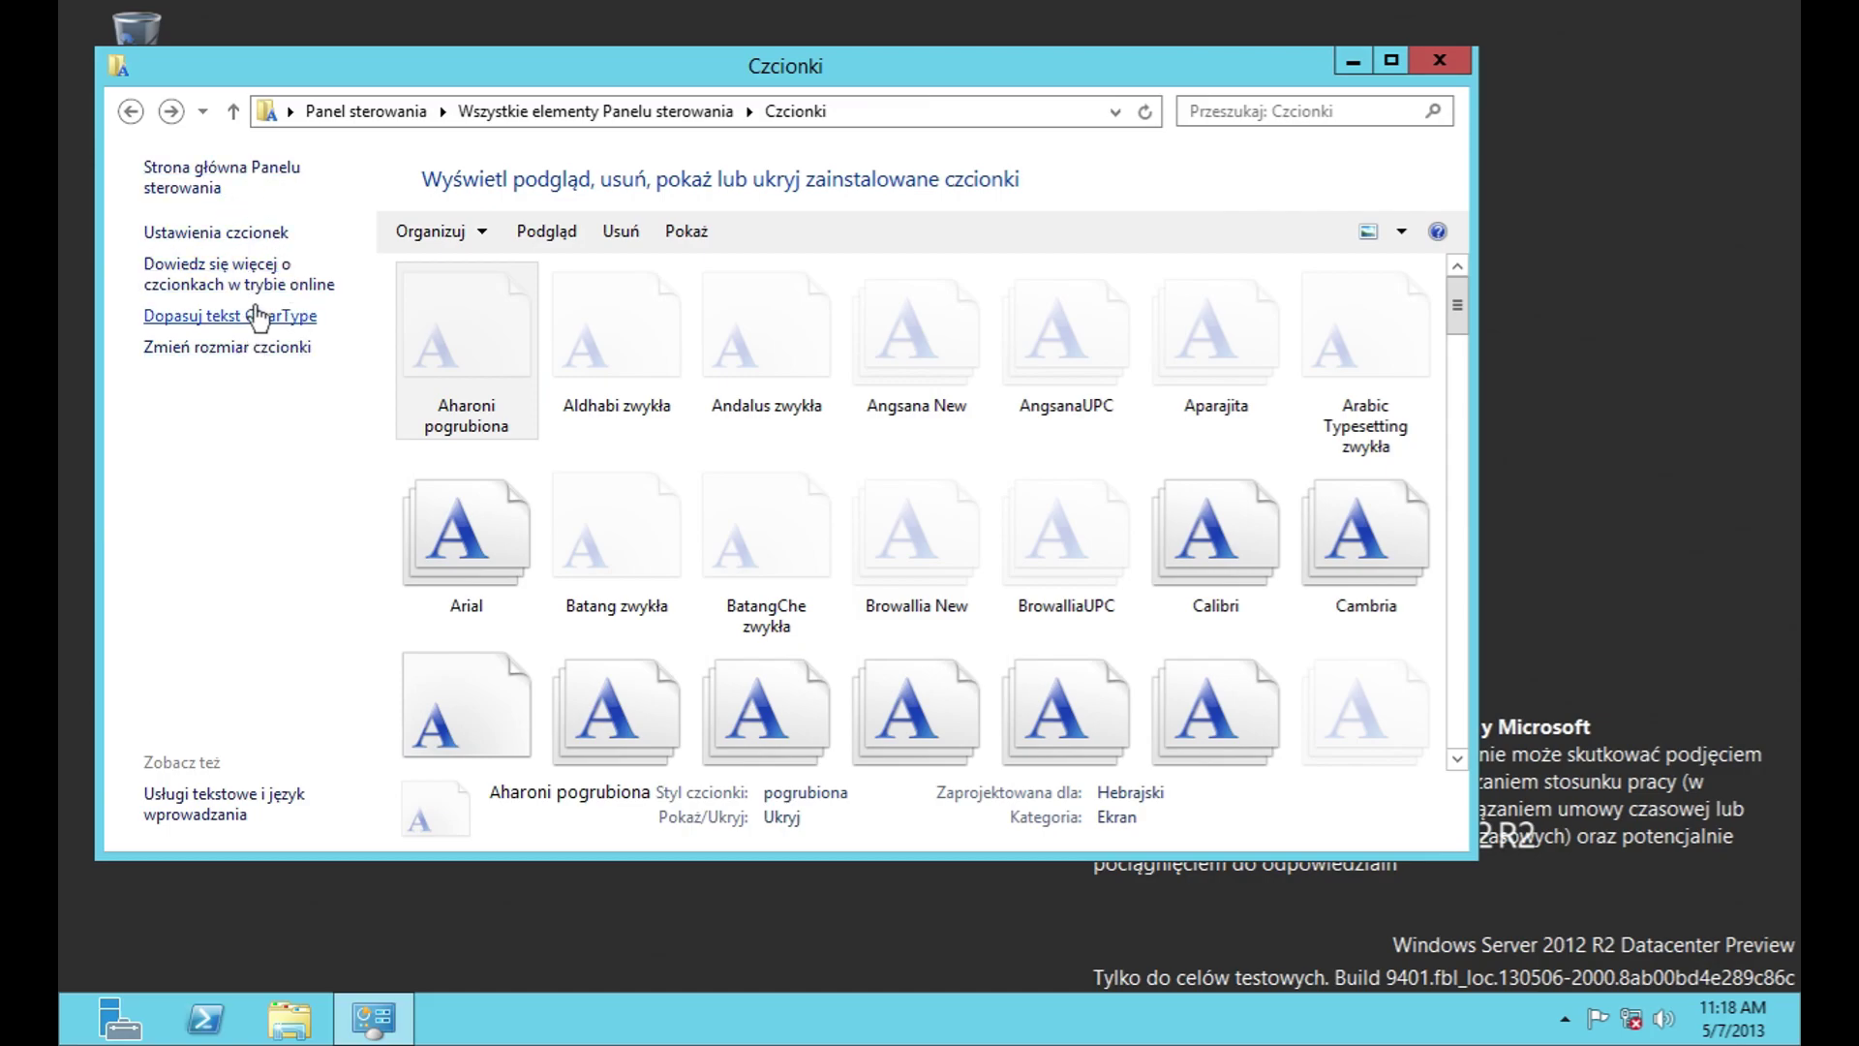
Step: Check the screen resolution settings via text size, then go back to all Control Panel items
click(254, 347)
click(257, 357)
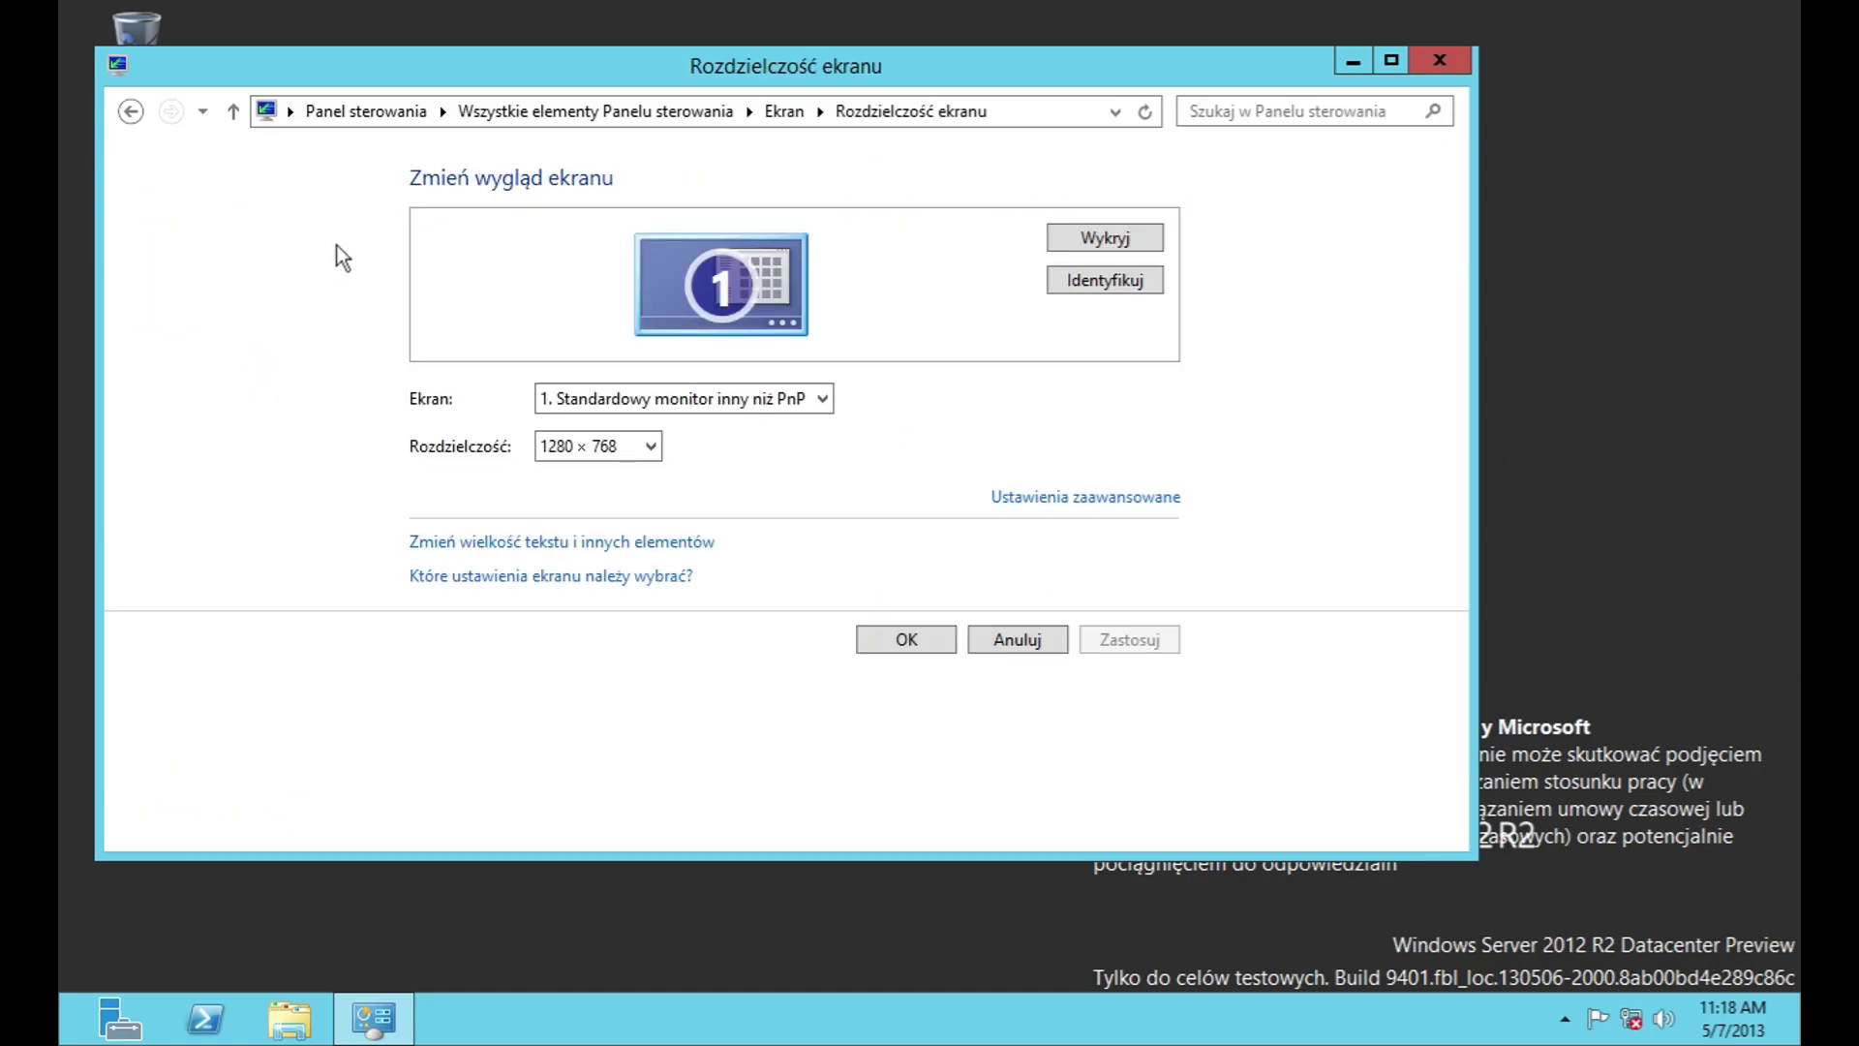
click(143, 118)
click(136, 115)
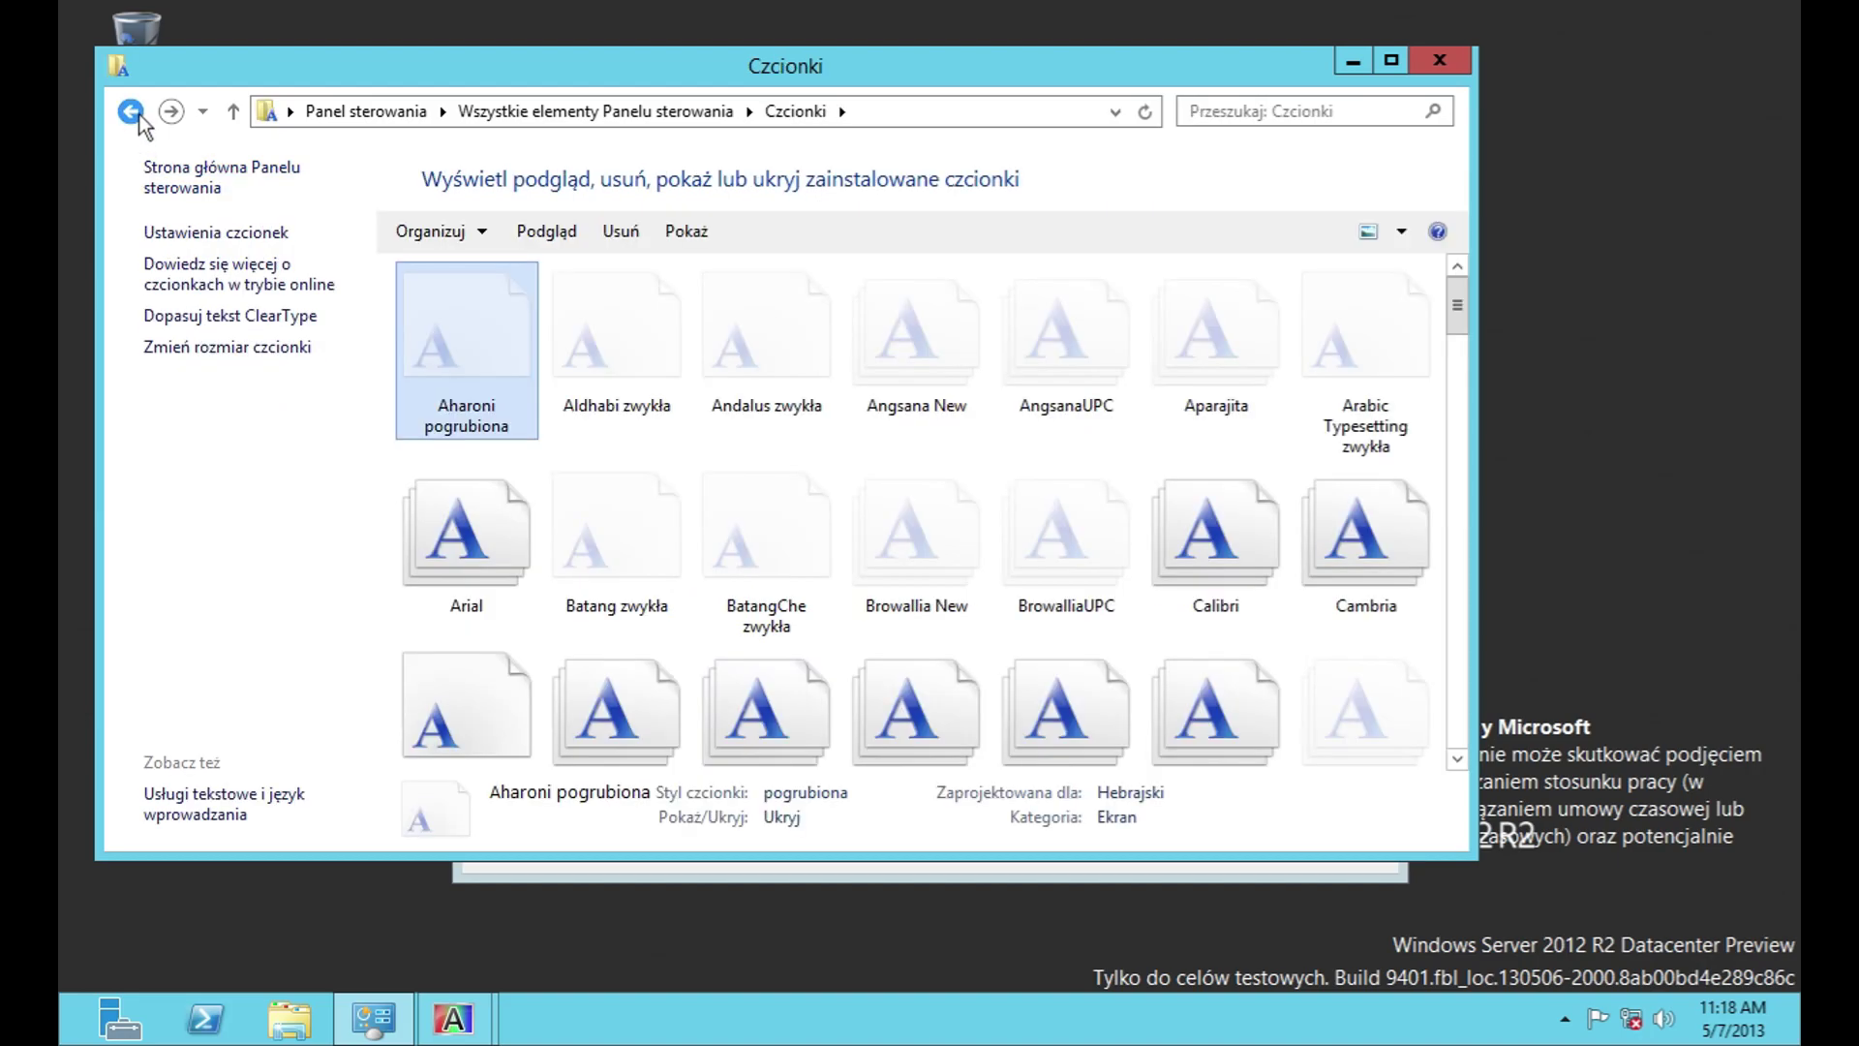
click(132, 115)
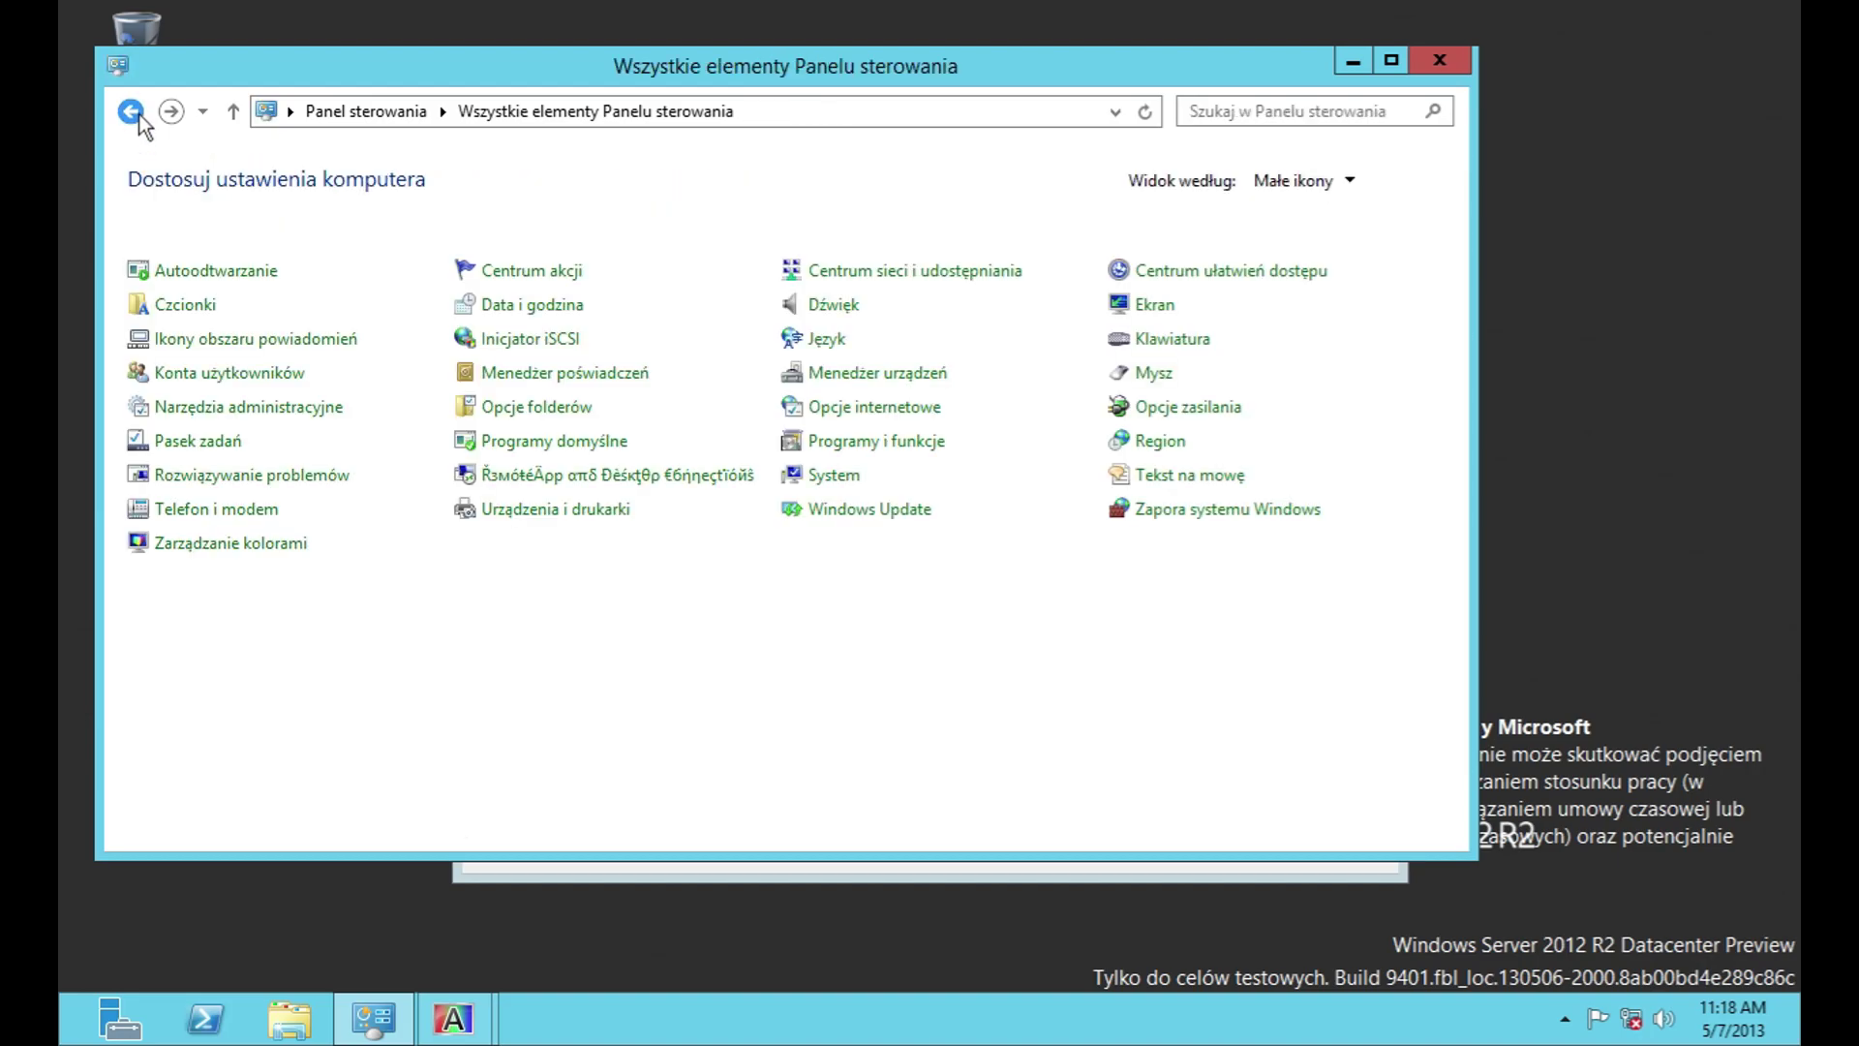
Step: Set the dialing location to Stany Zjednoczone with area code 1 and carrier code 1
click(196, 341)
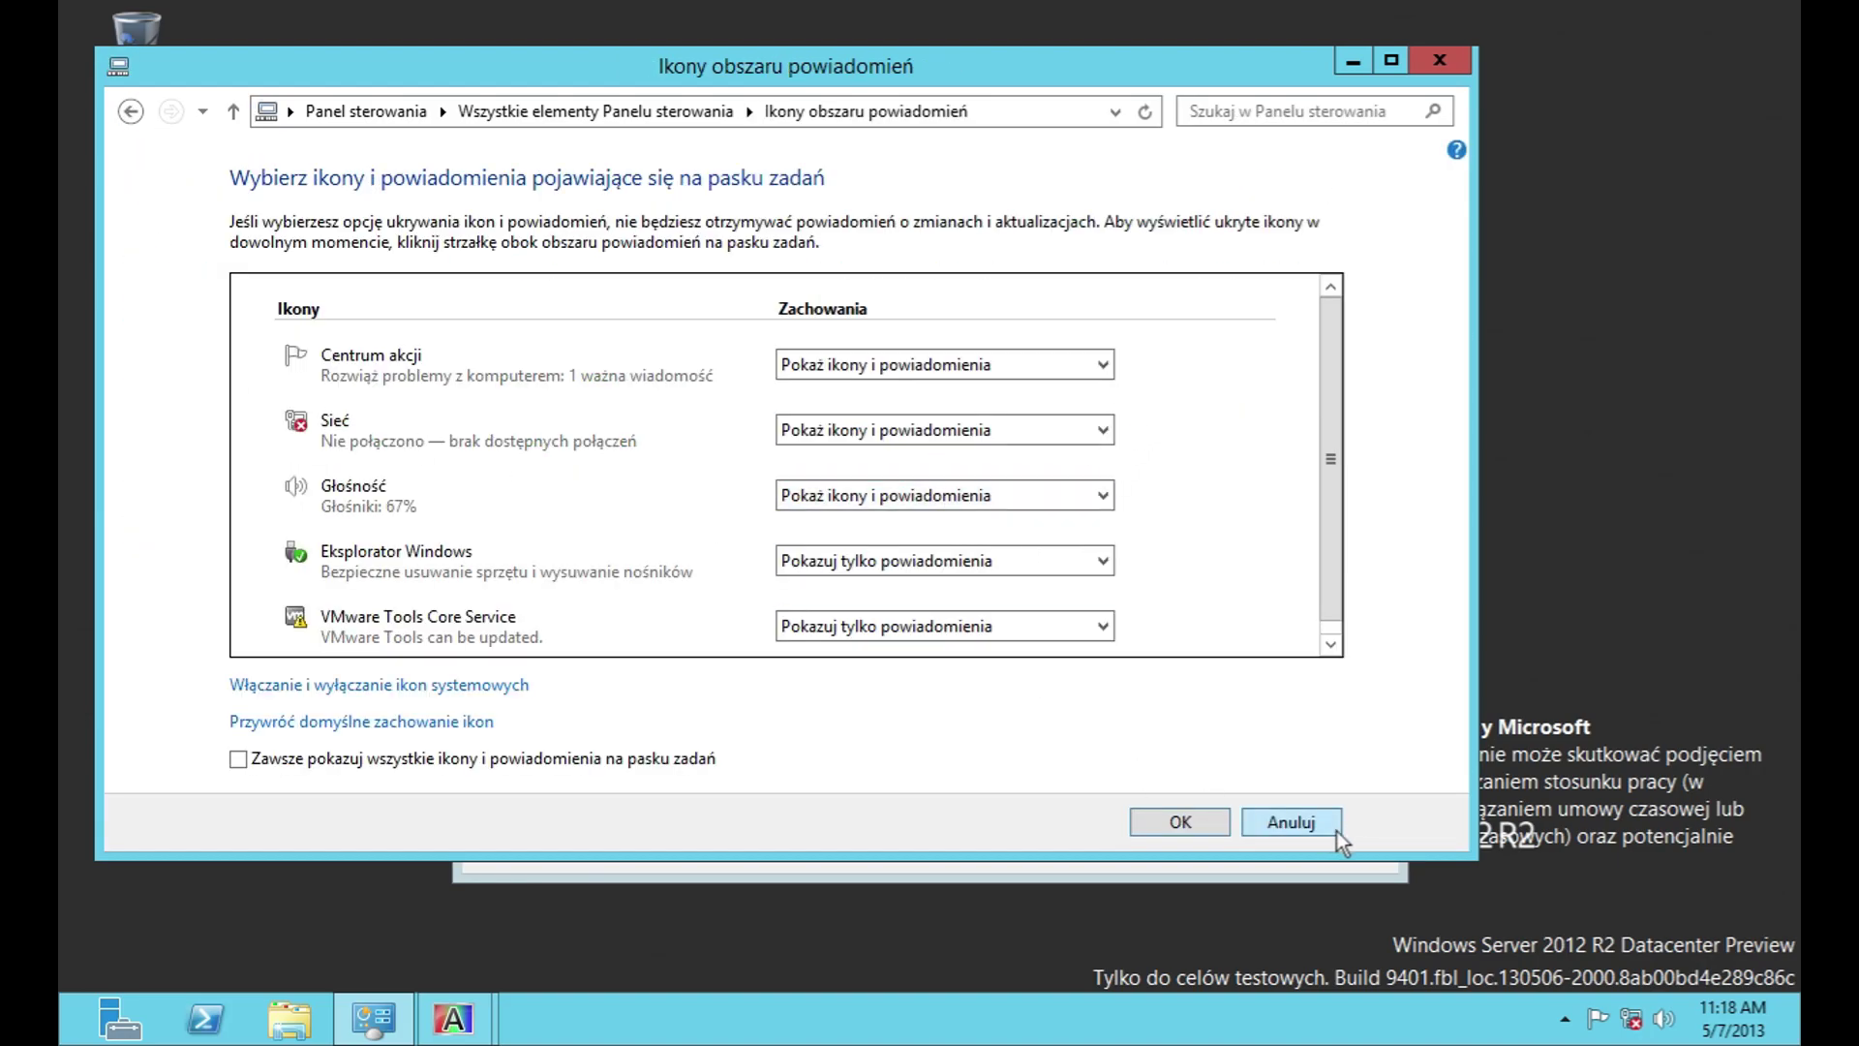
click(1337, 829)
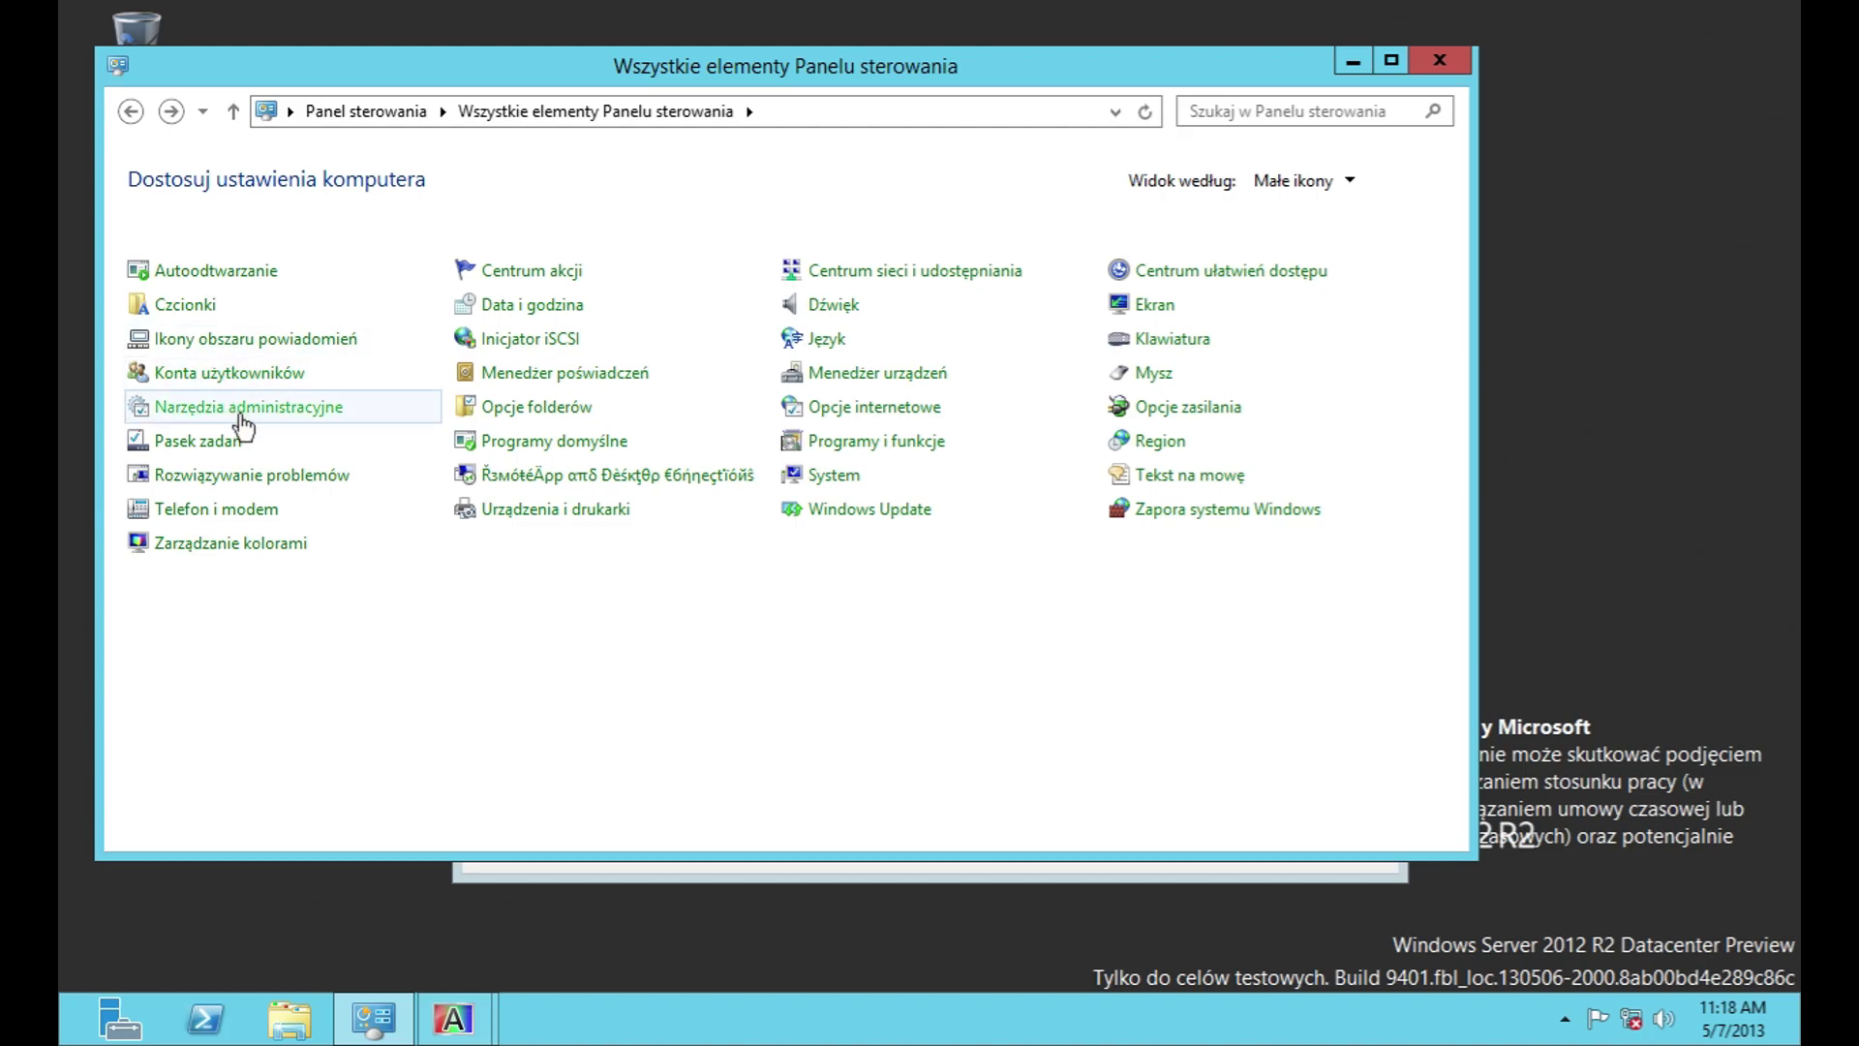
click(225, 527)
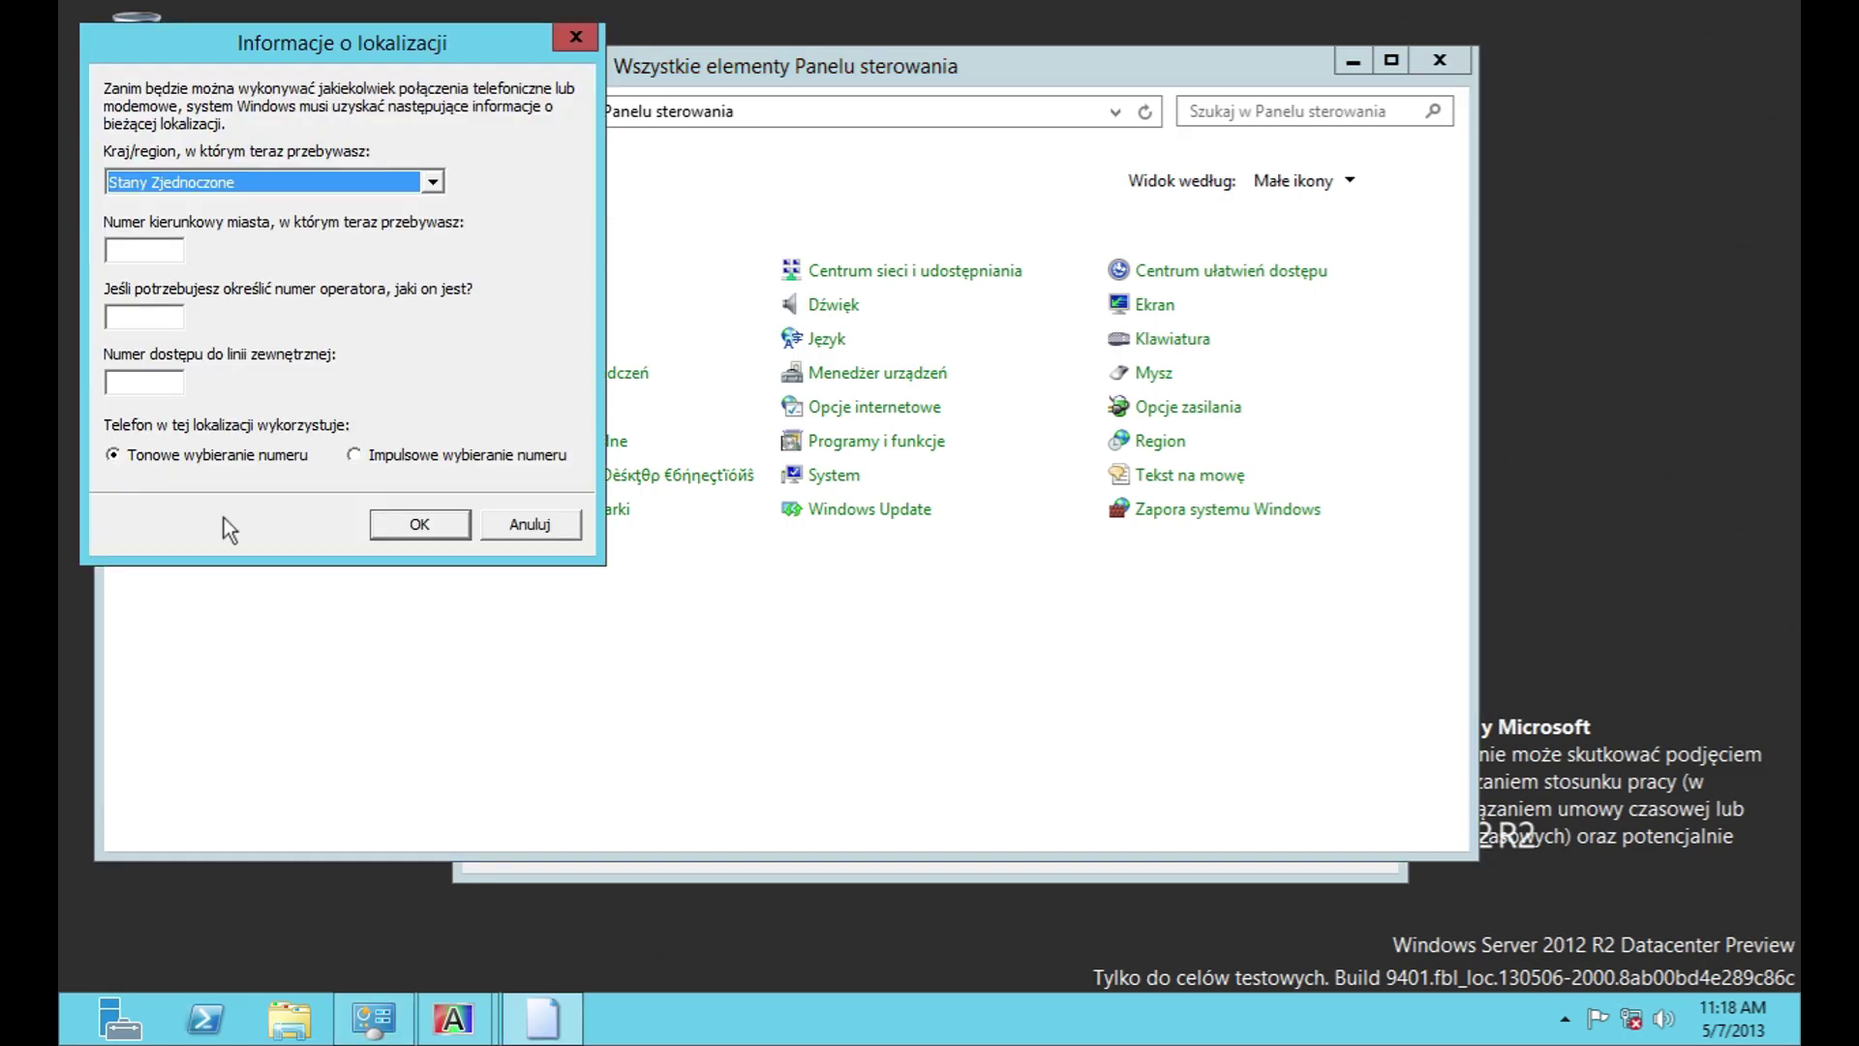
click(327, 189)
drag(433, 524, 449, 198)
click(449, 197)
click(181, 254)
text(1)
key(Tab)
text(1)
click(373, 524)
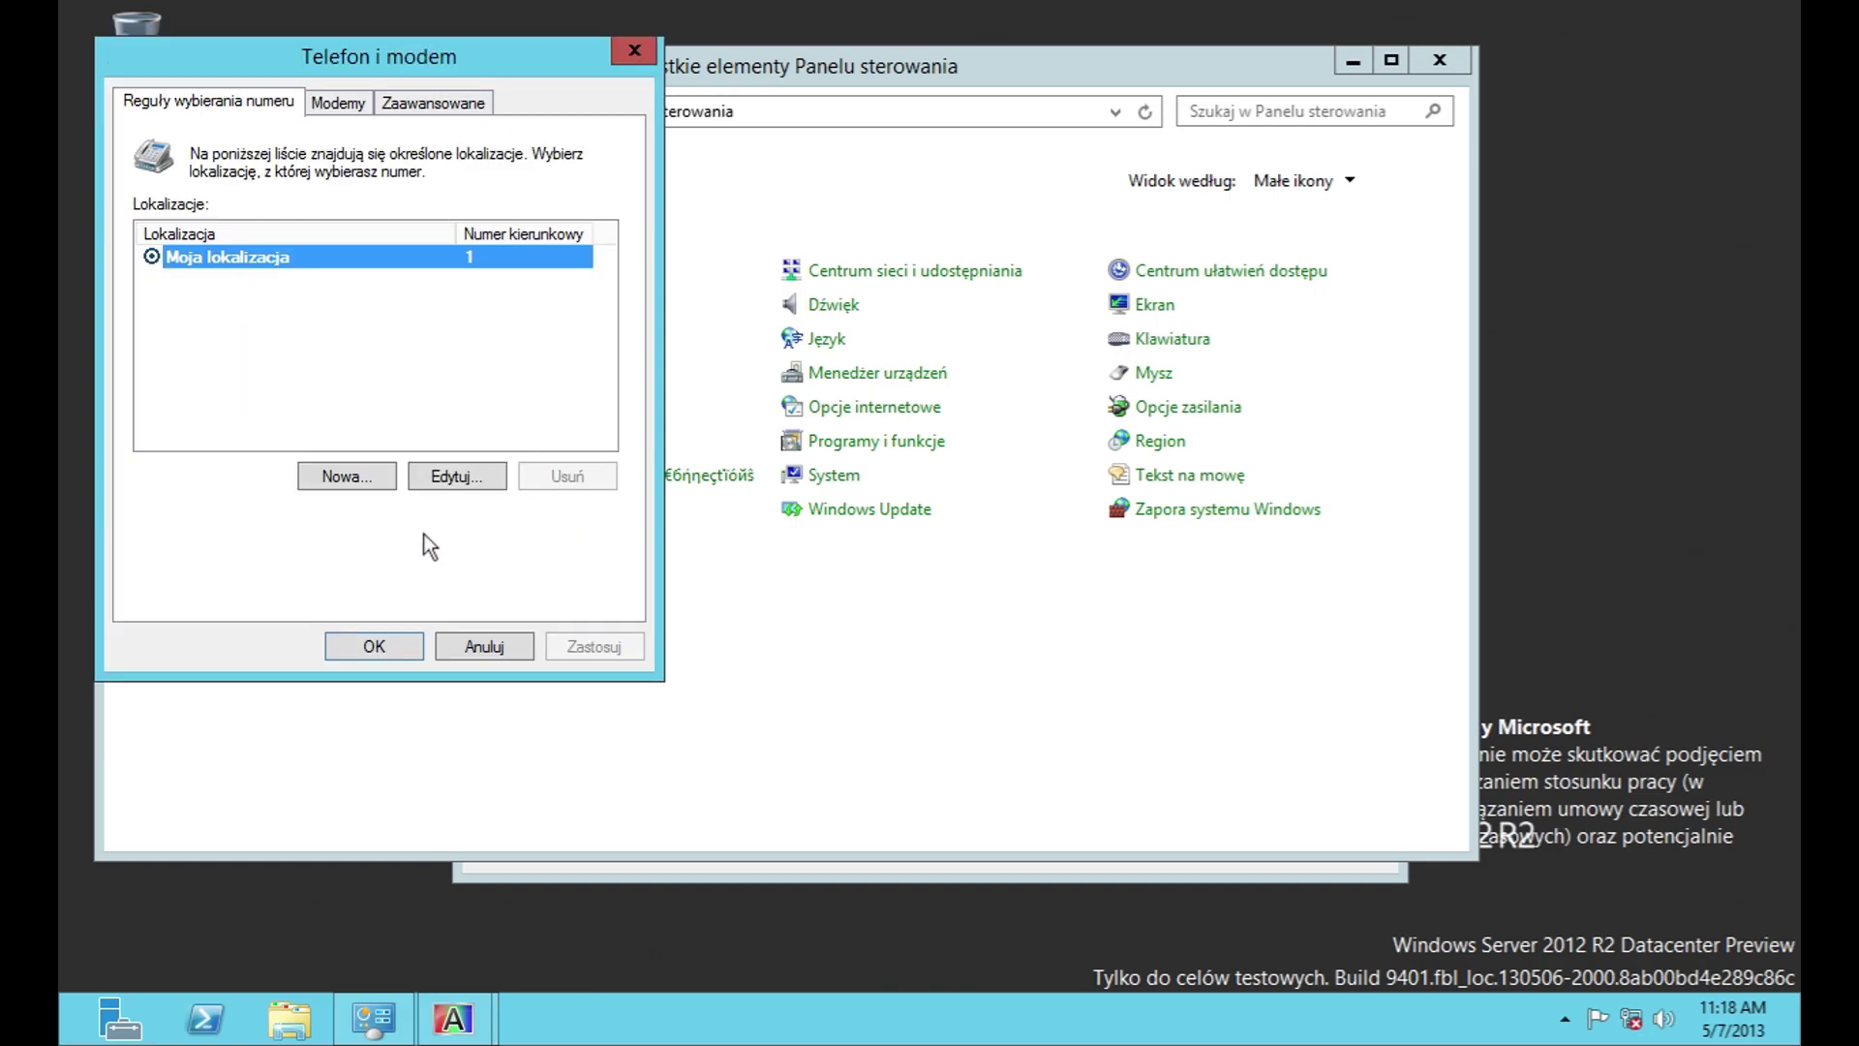
Step: Start a new dialing location and look over its country list and area code rules without adding a rule
click(345, 475)
click(573, 368)
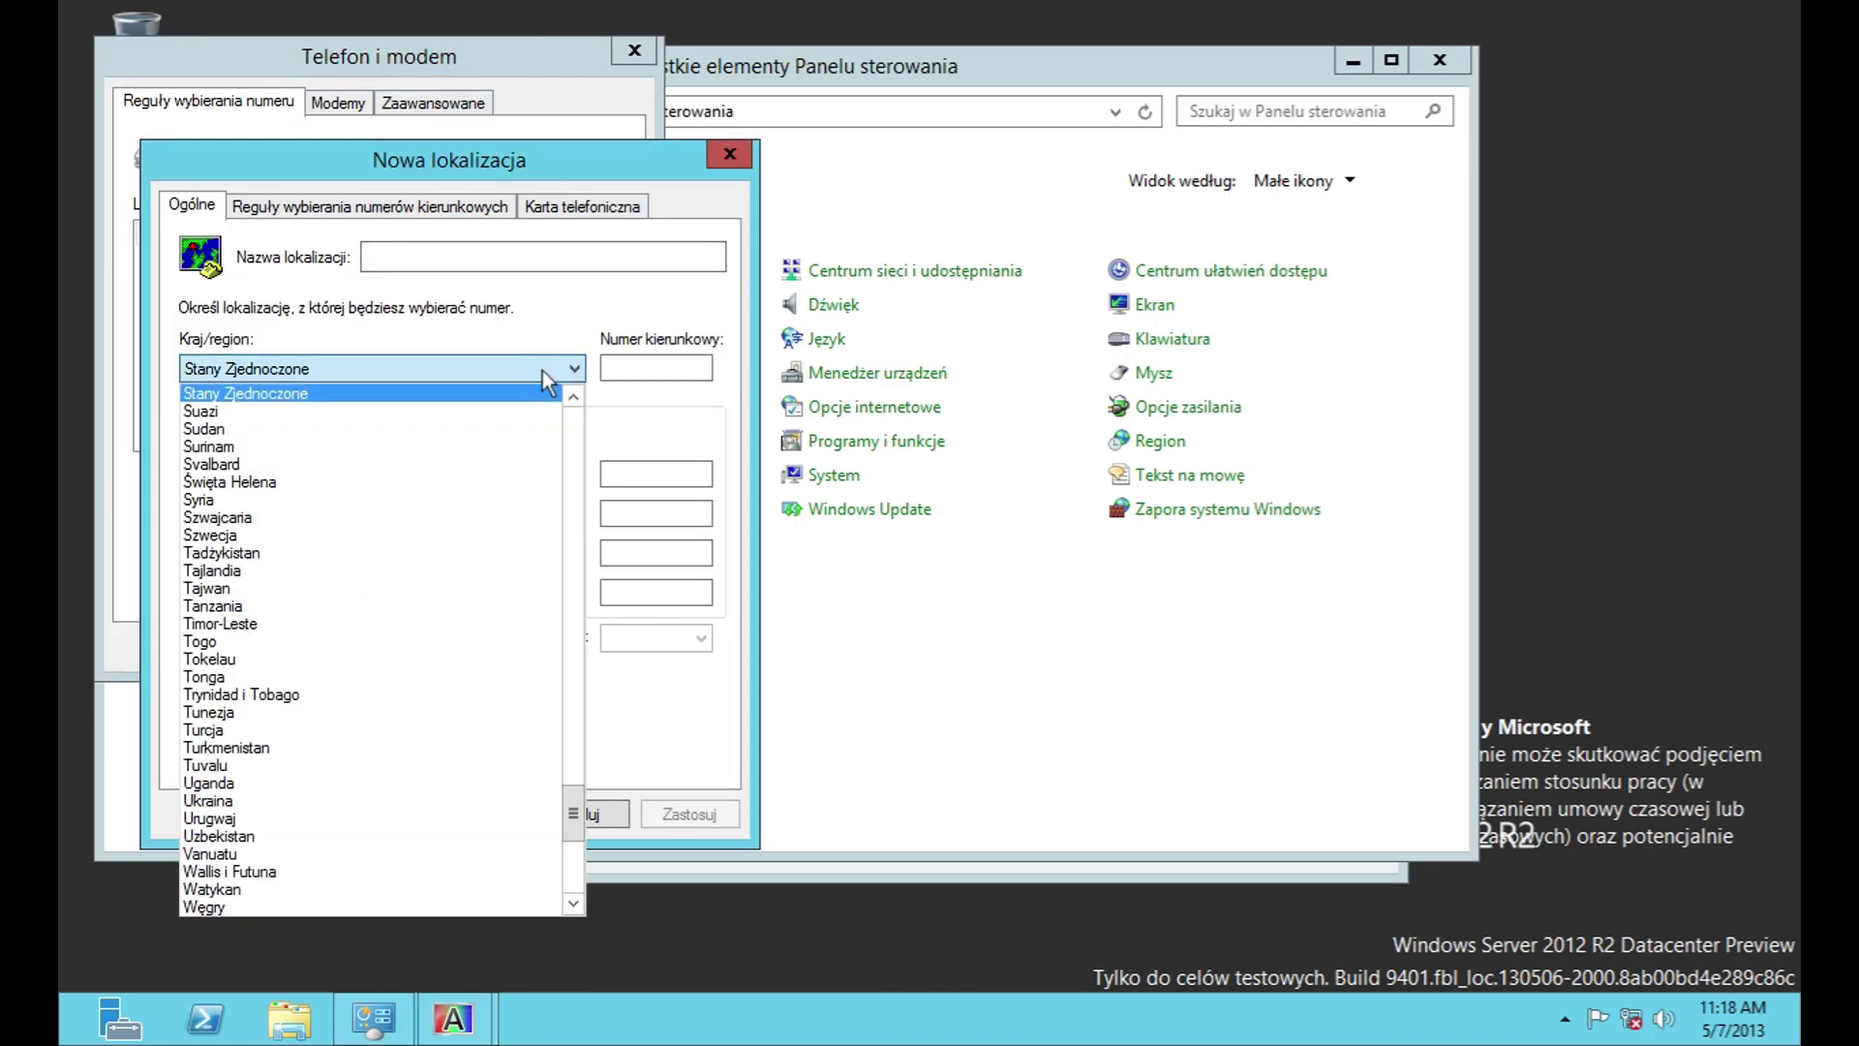
drag(574, 813, 573, 402)
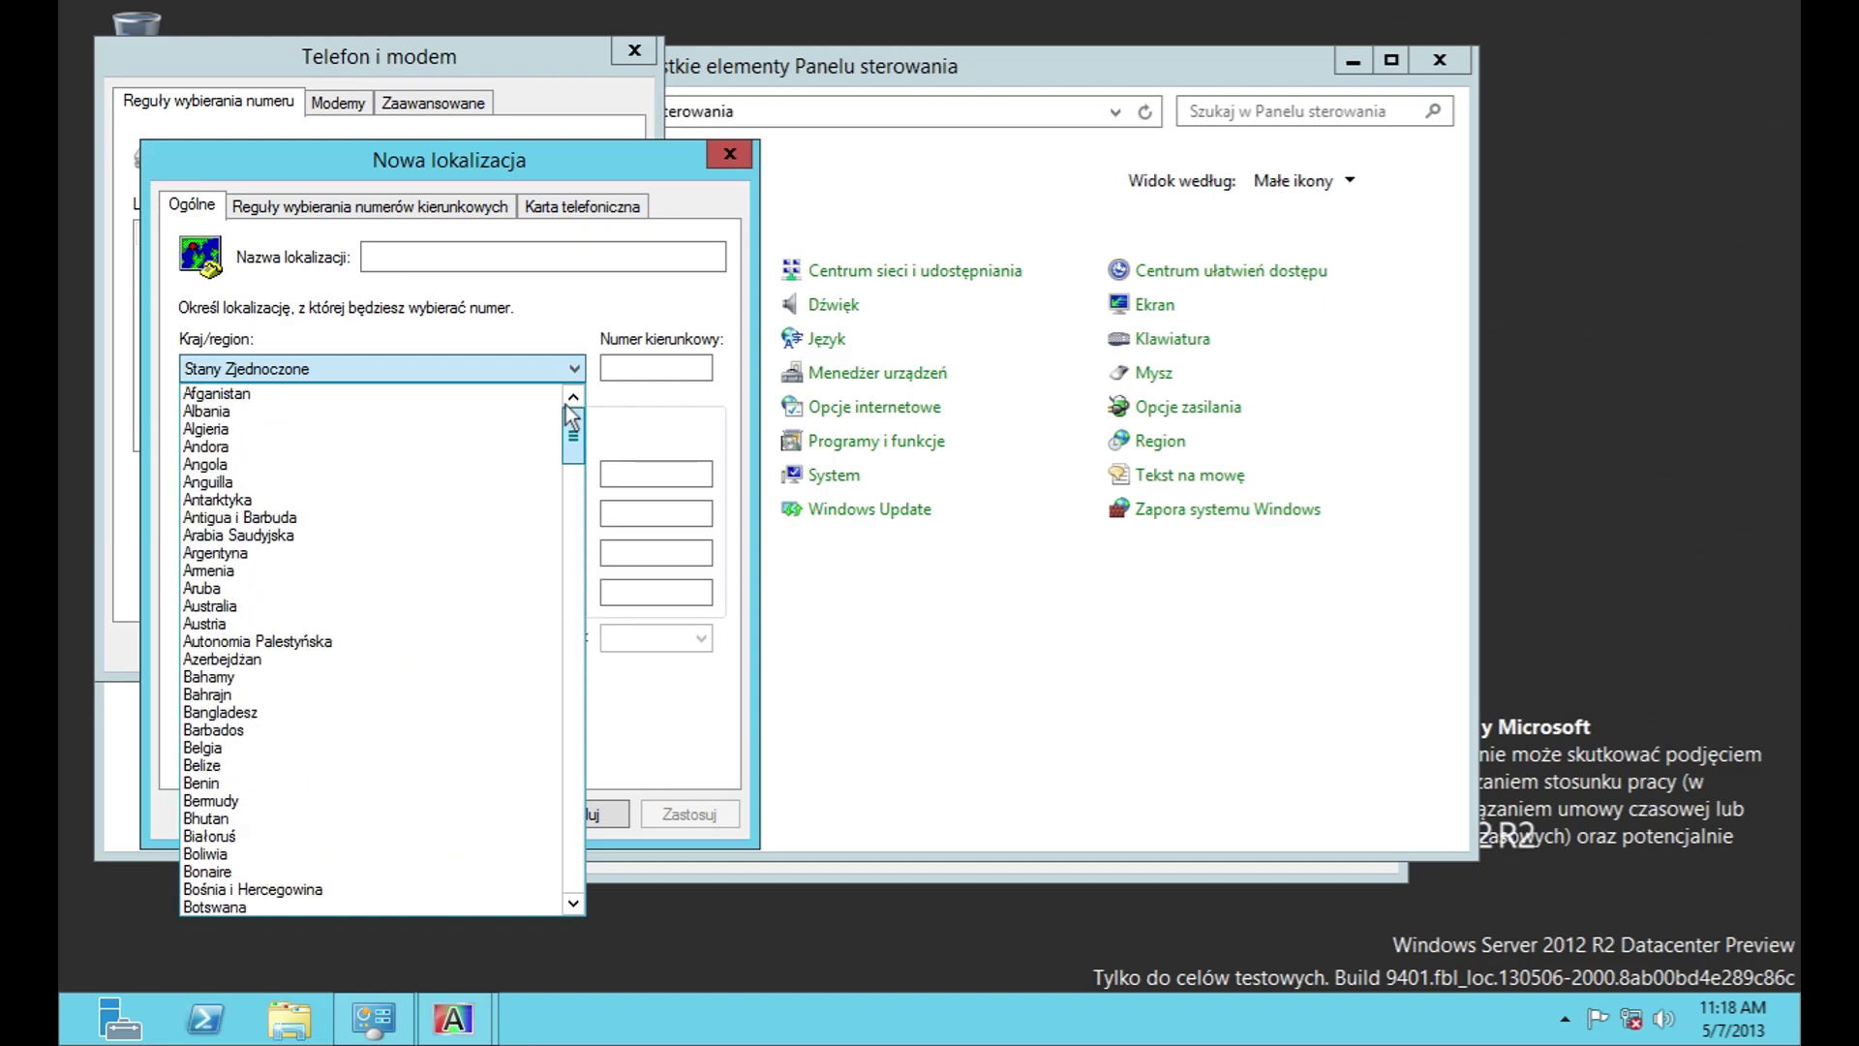
click(557, 384)
click(373, 206)
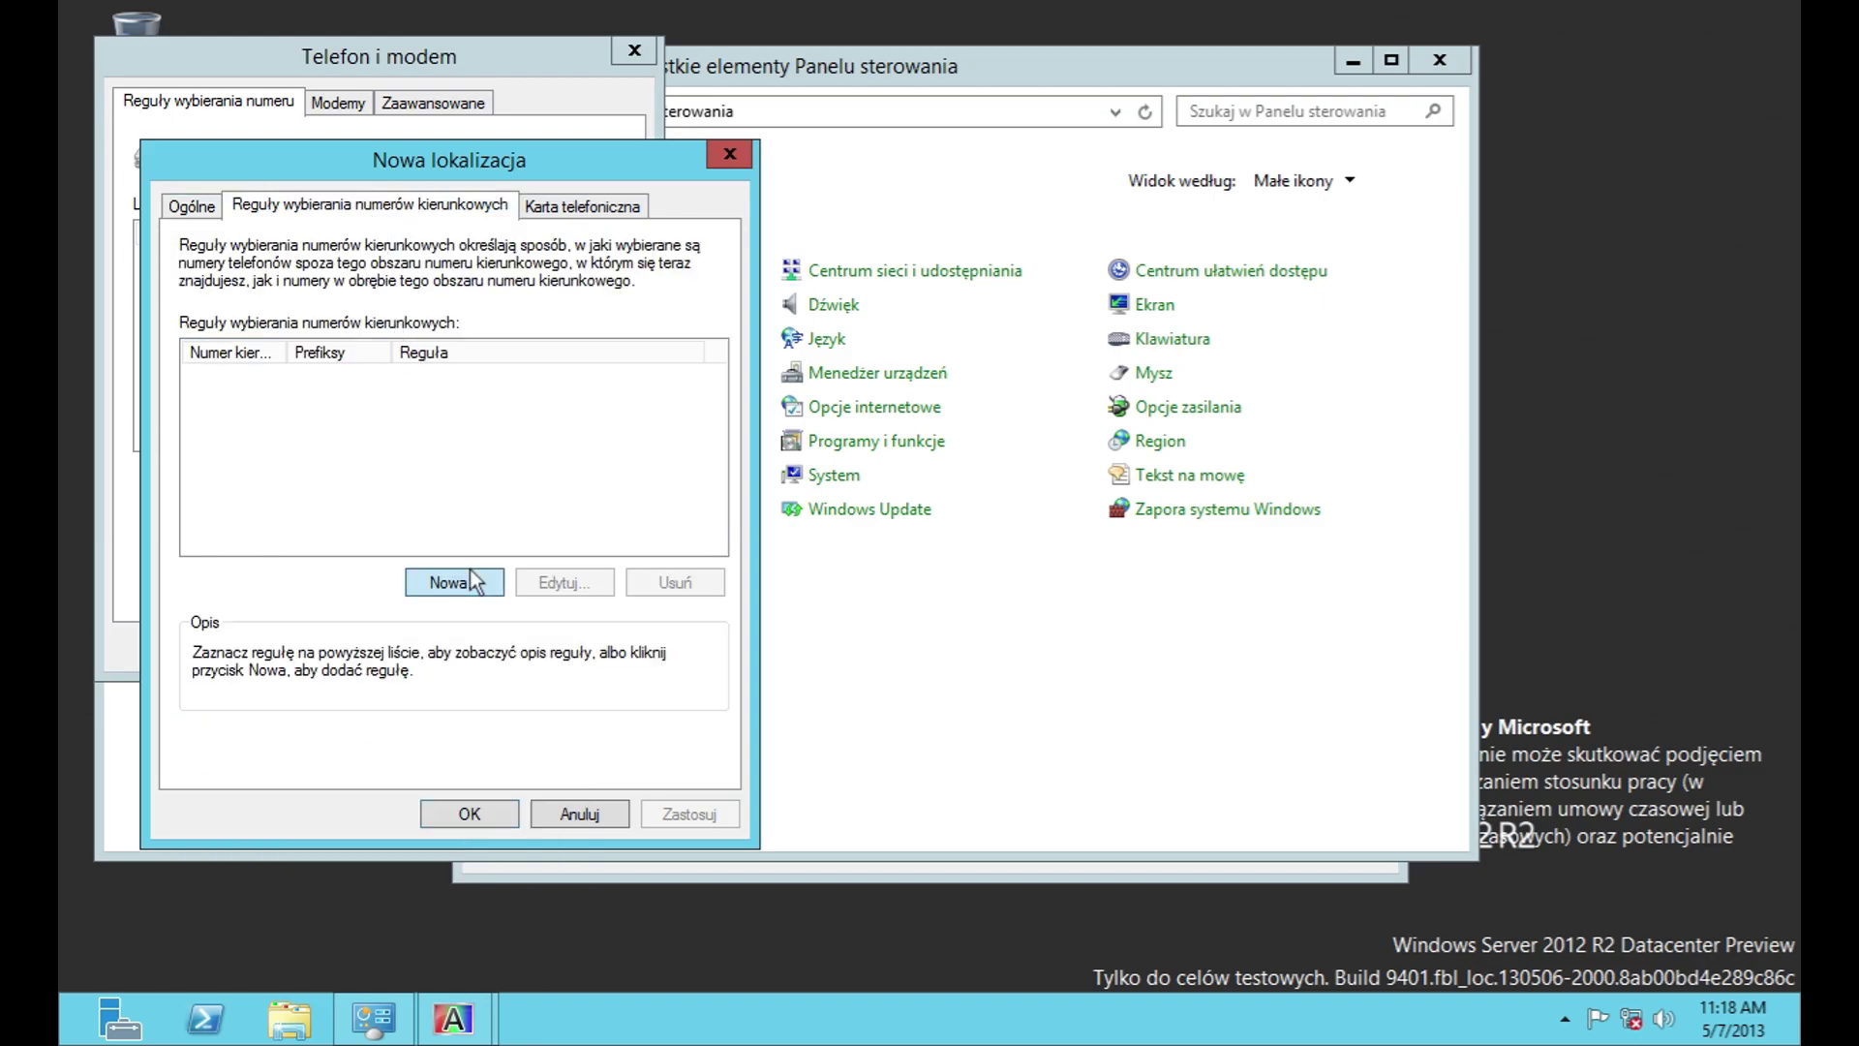
click(473, 581)
click(615, 761)
Step: Build a new calling card's long-distance sequence: access number, PIN, wait for dial tone, account and destination number
click(577, 206)
drag(712, 350, 714, 426)
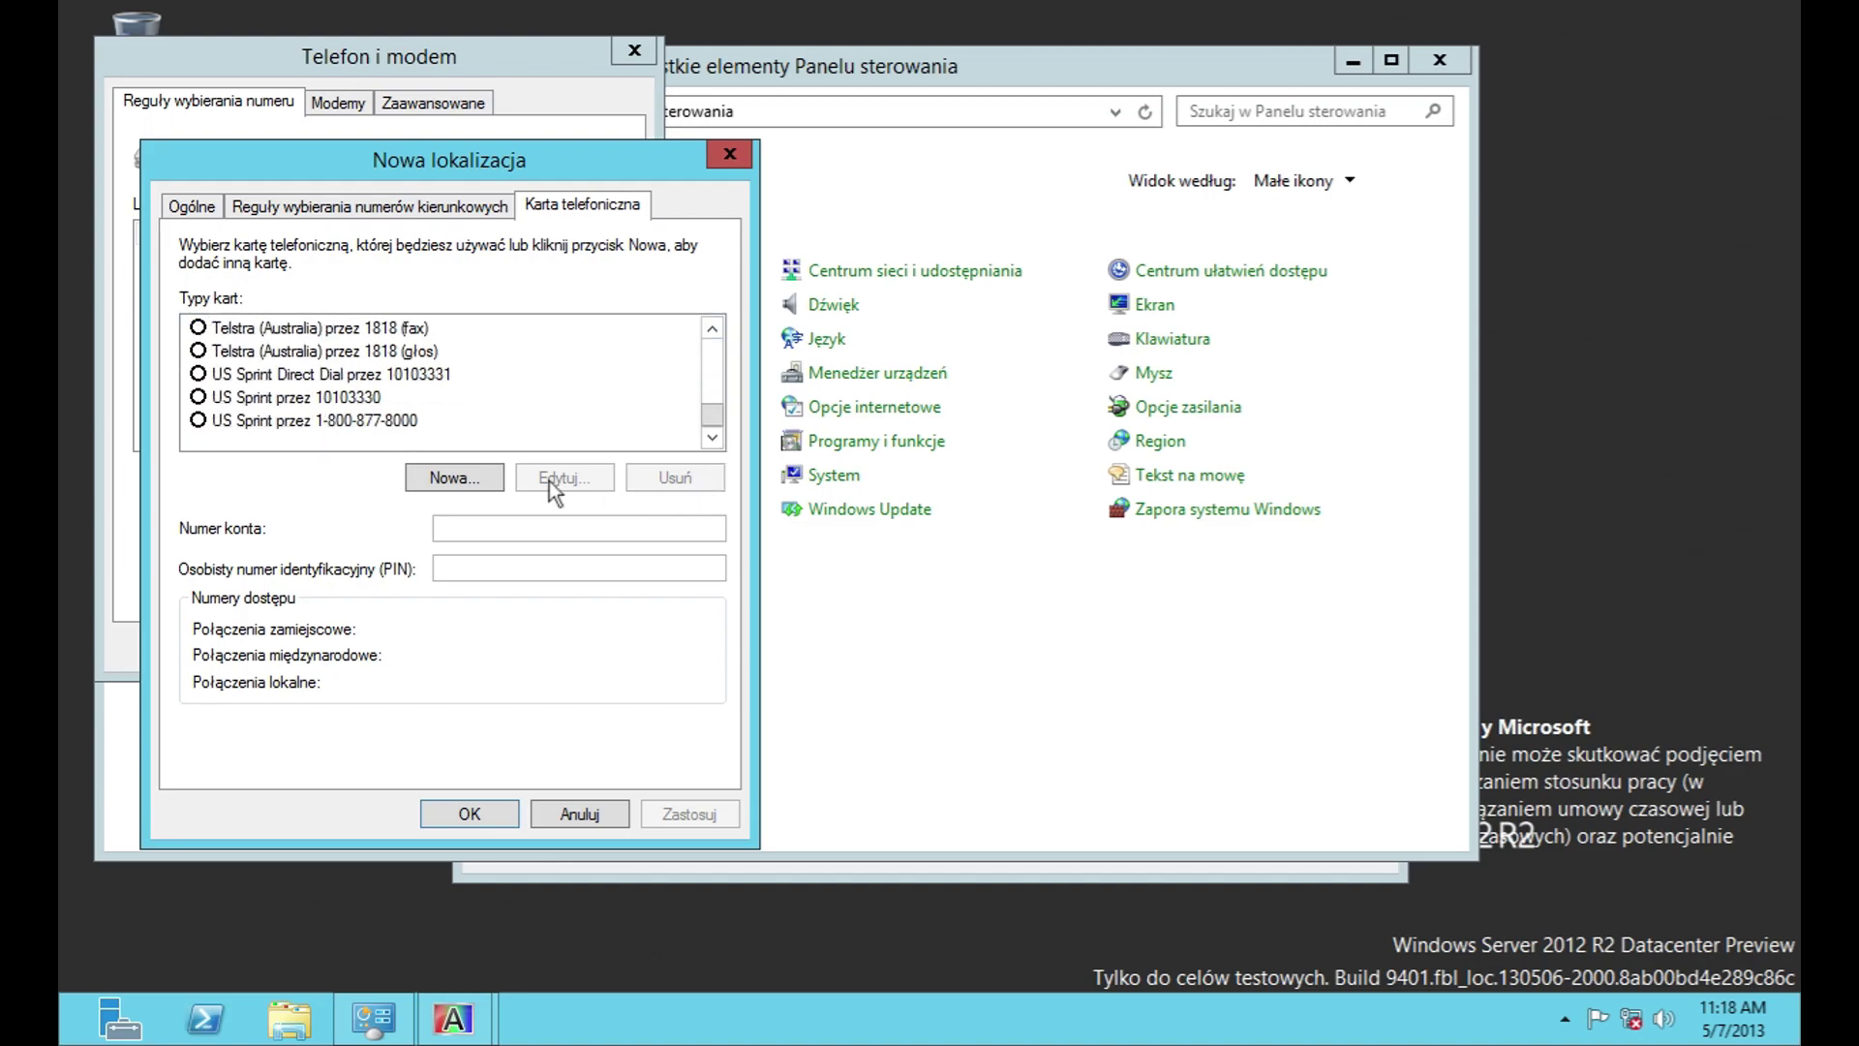
click(452, 484)
click(385, 312)
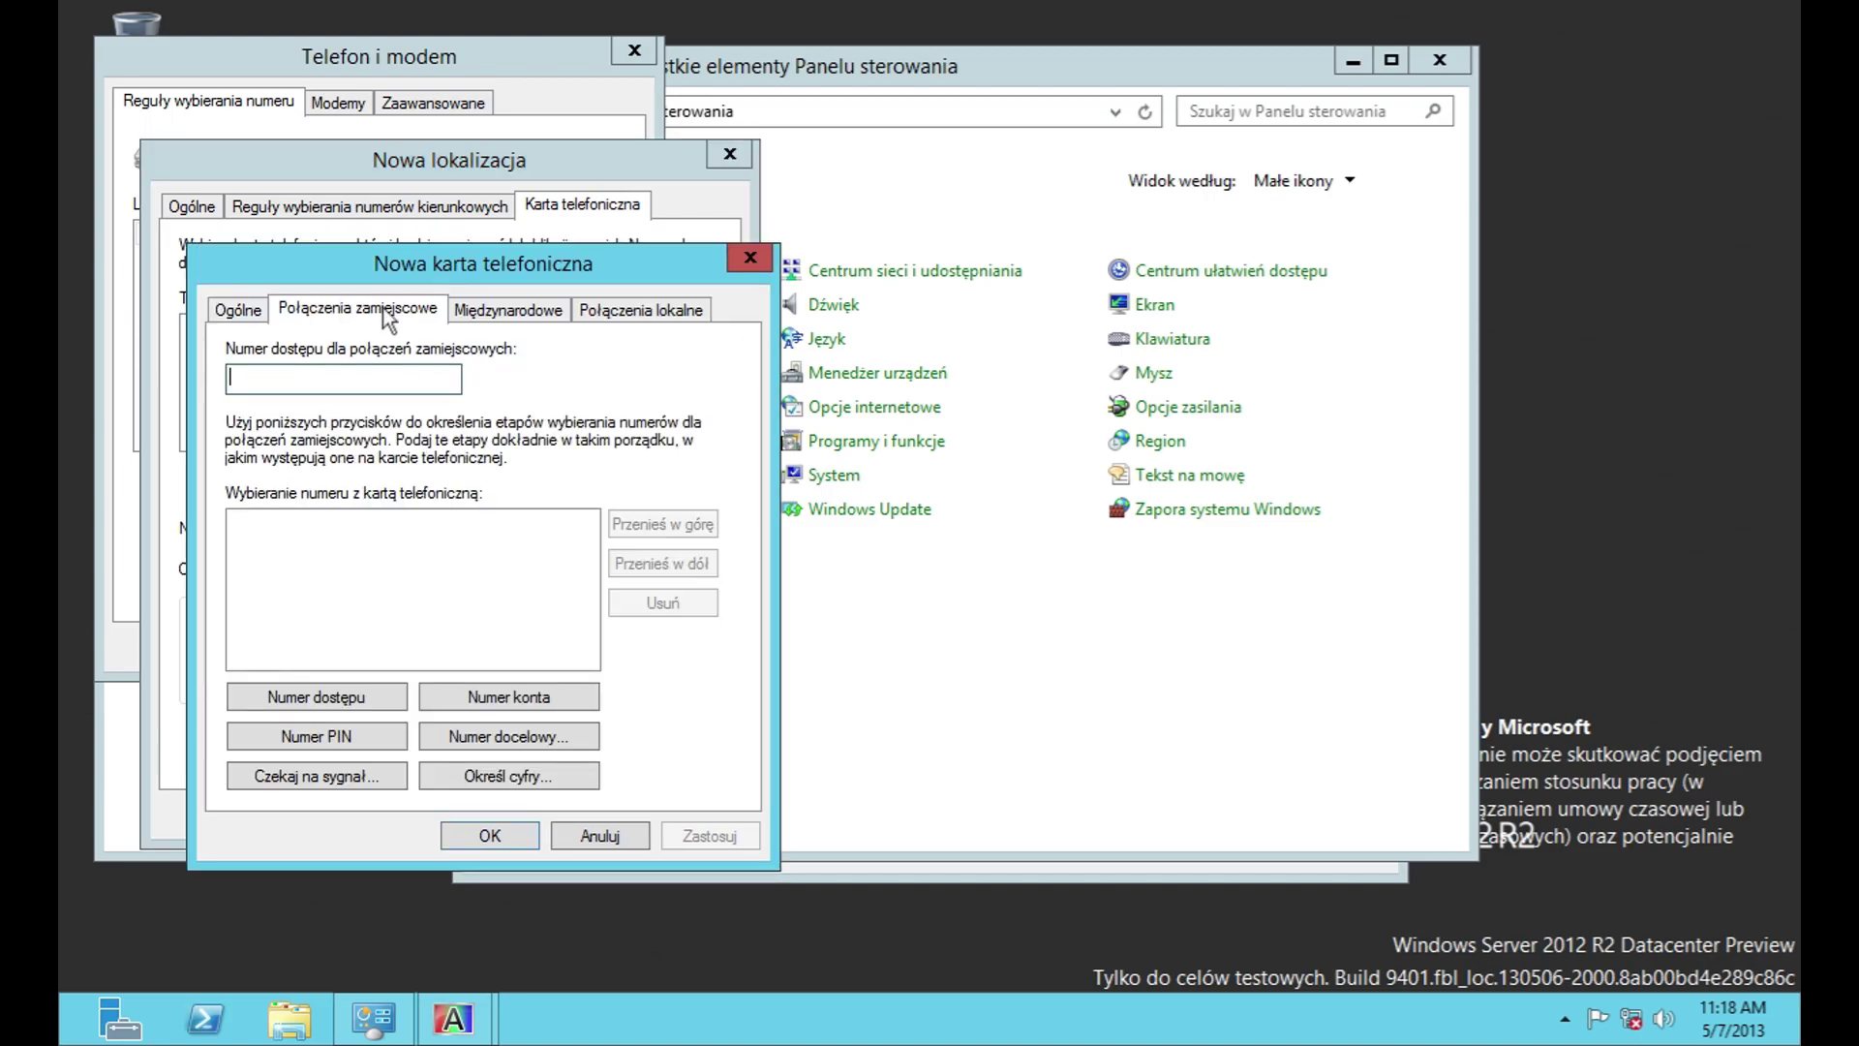
click(315, 697)
click(393, 741)
click(363, 778)
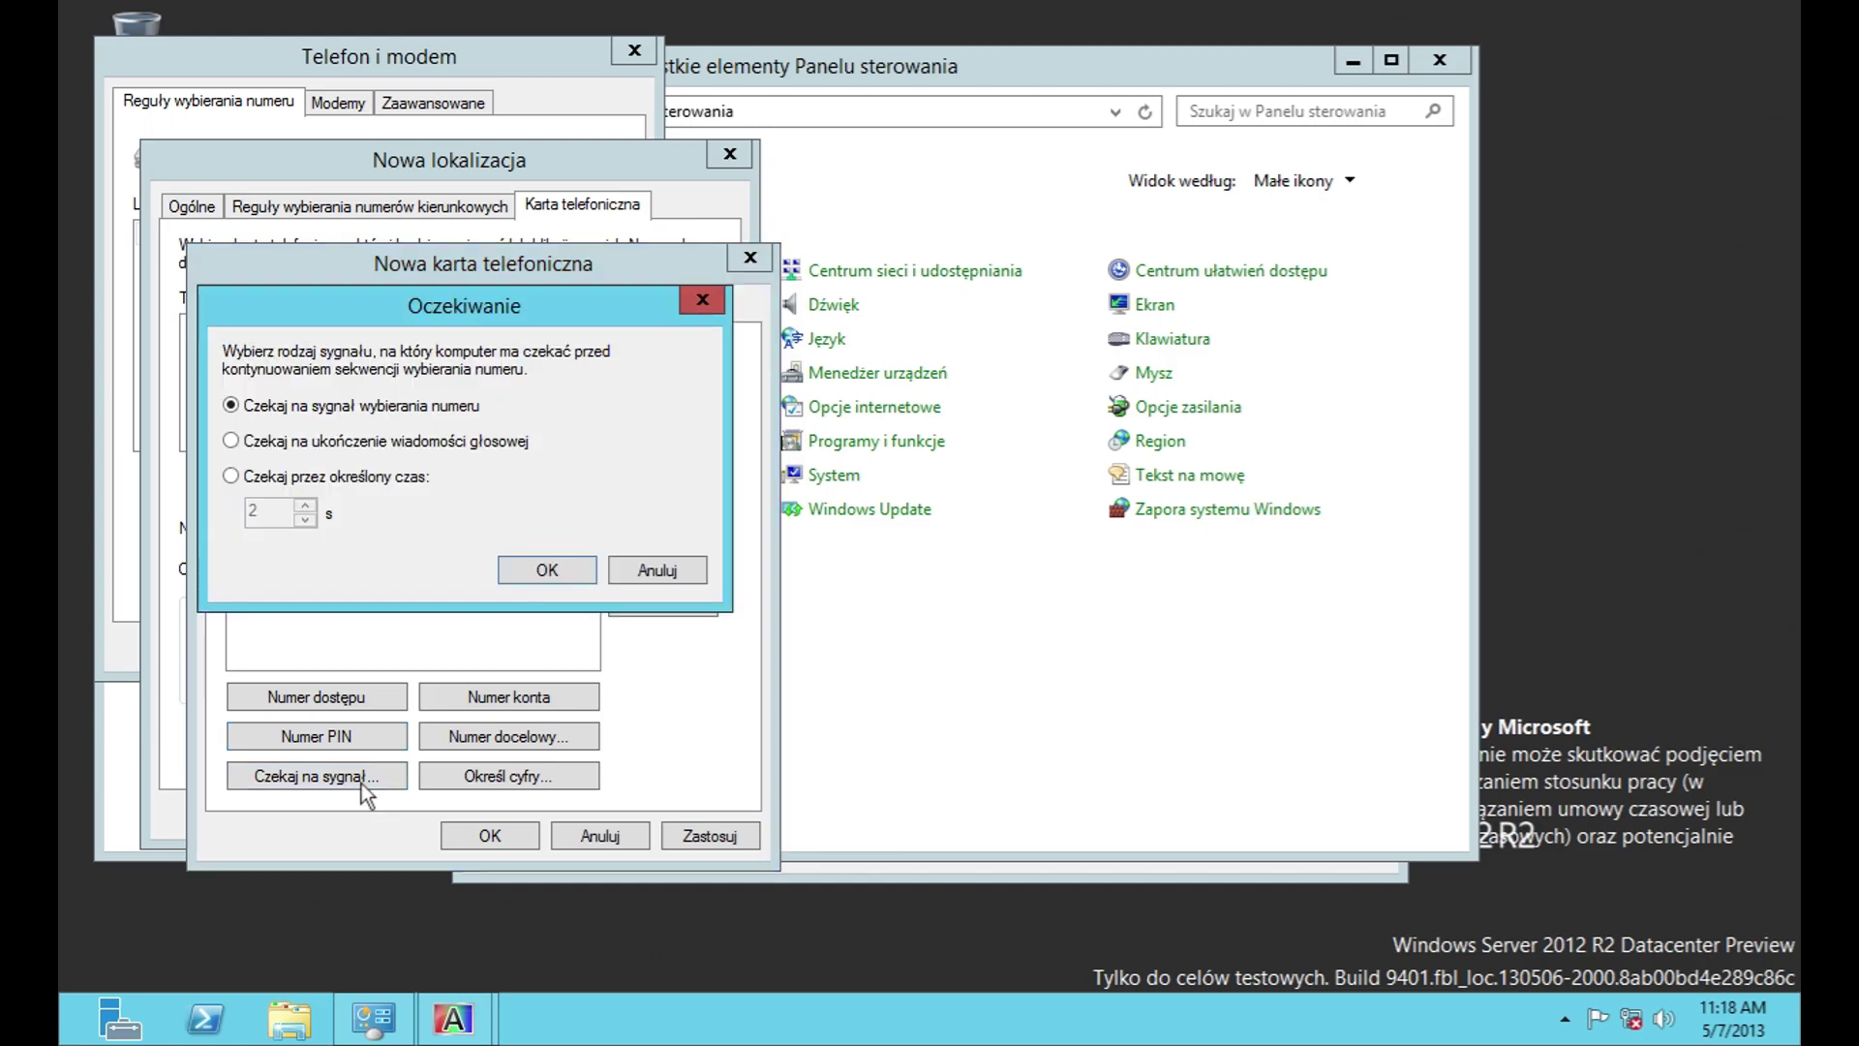
click(583, 572)
click(513, 695)
click(505, 744)
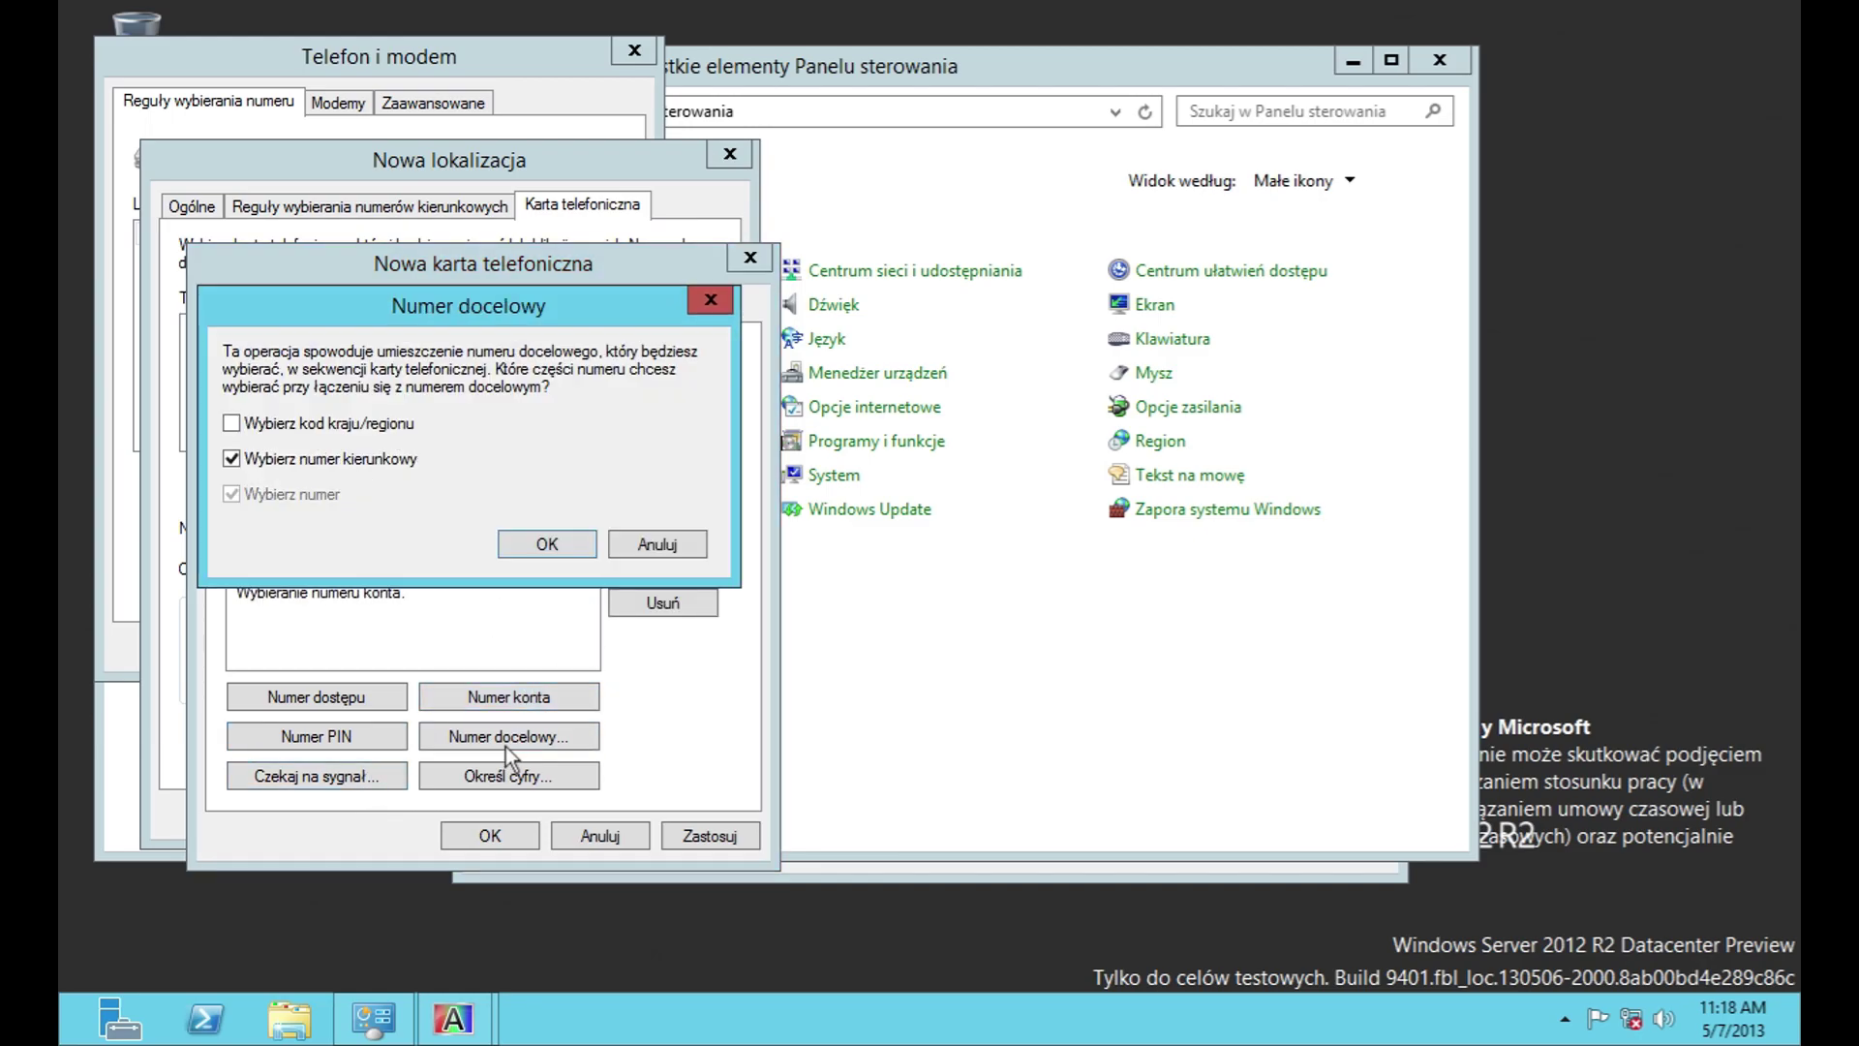
click(528, 546)
Step: Reorder and remove the access-number step, view international and local steps, then discard the card and location
click(460, 776)
click(523, 496)
click(628, 564)
click(662, 602)
click(511, 310)
click(625, 310)
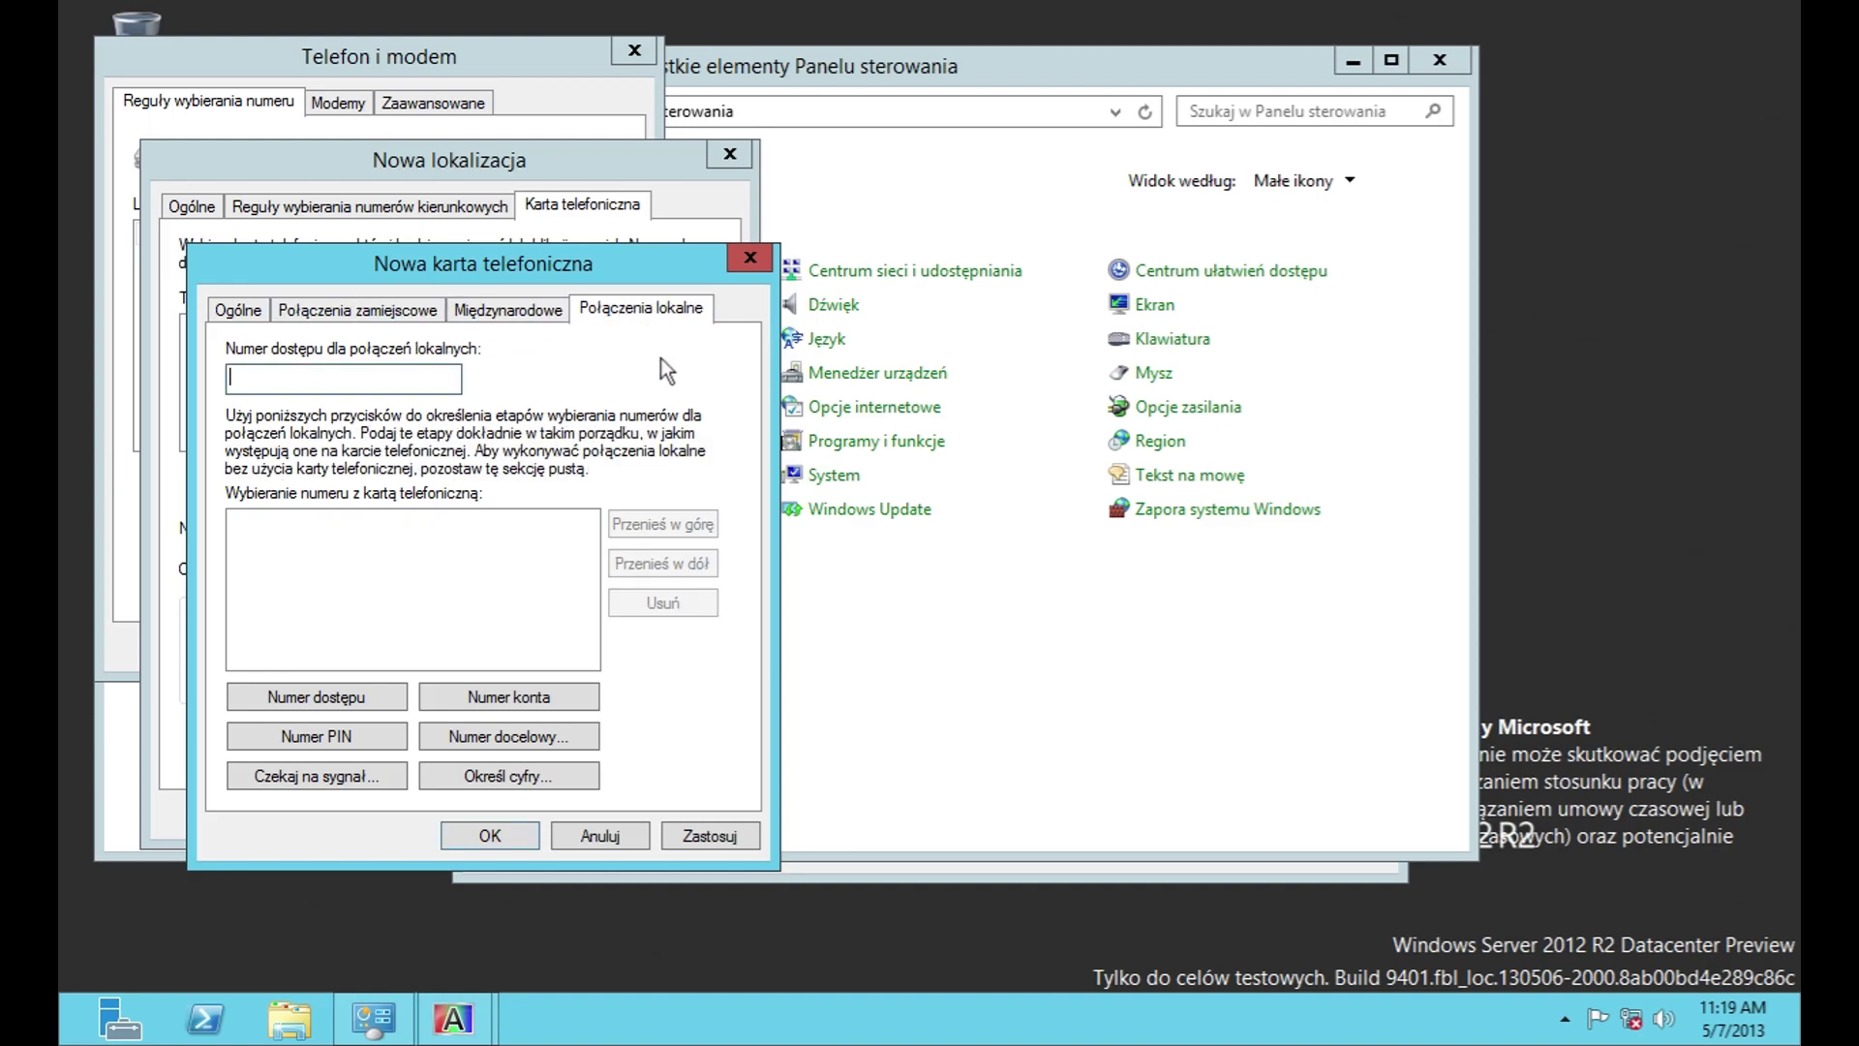
click(620, 837)
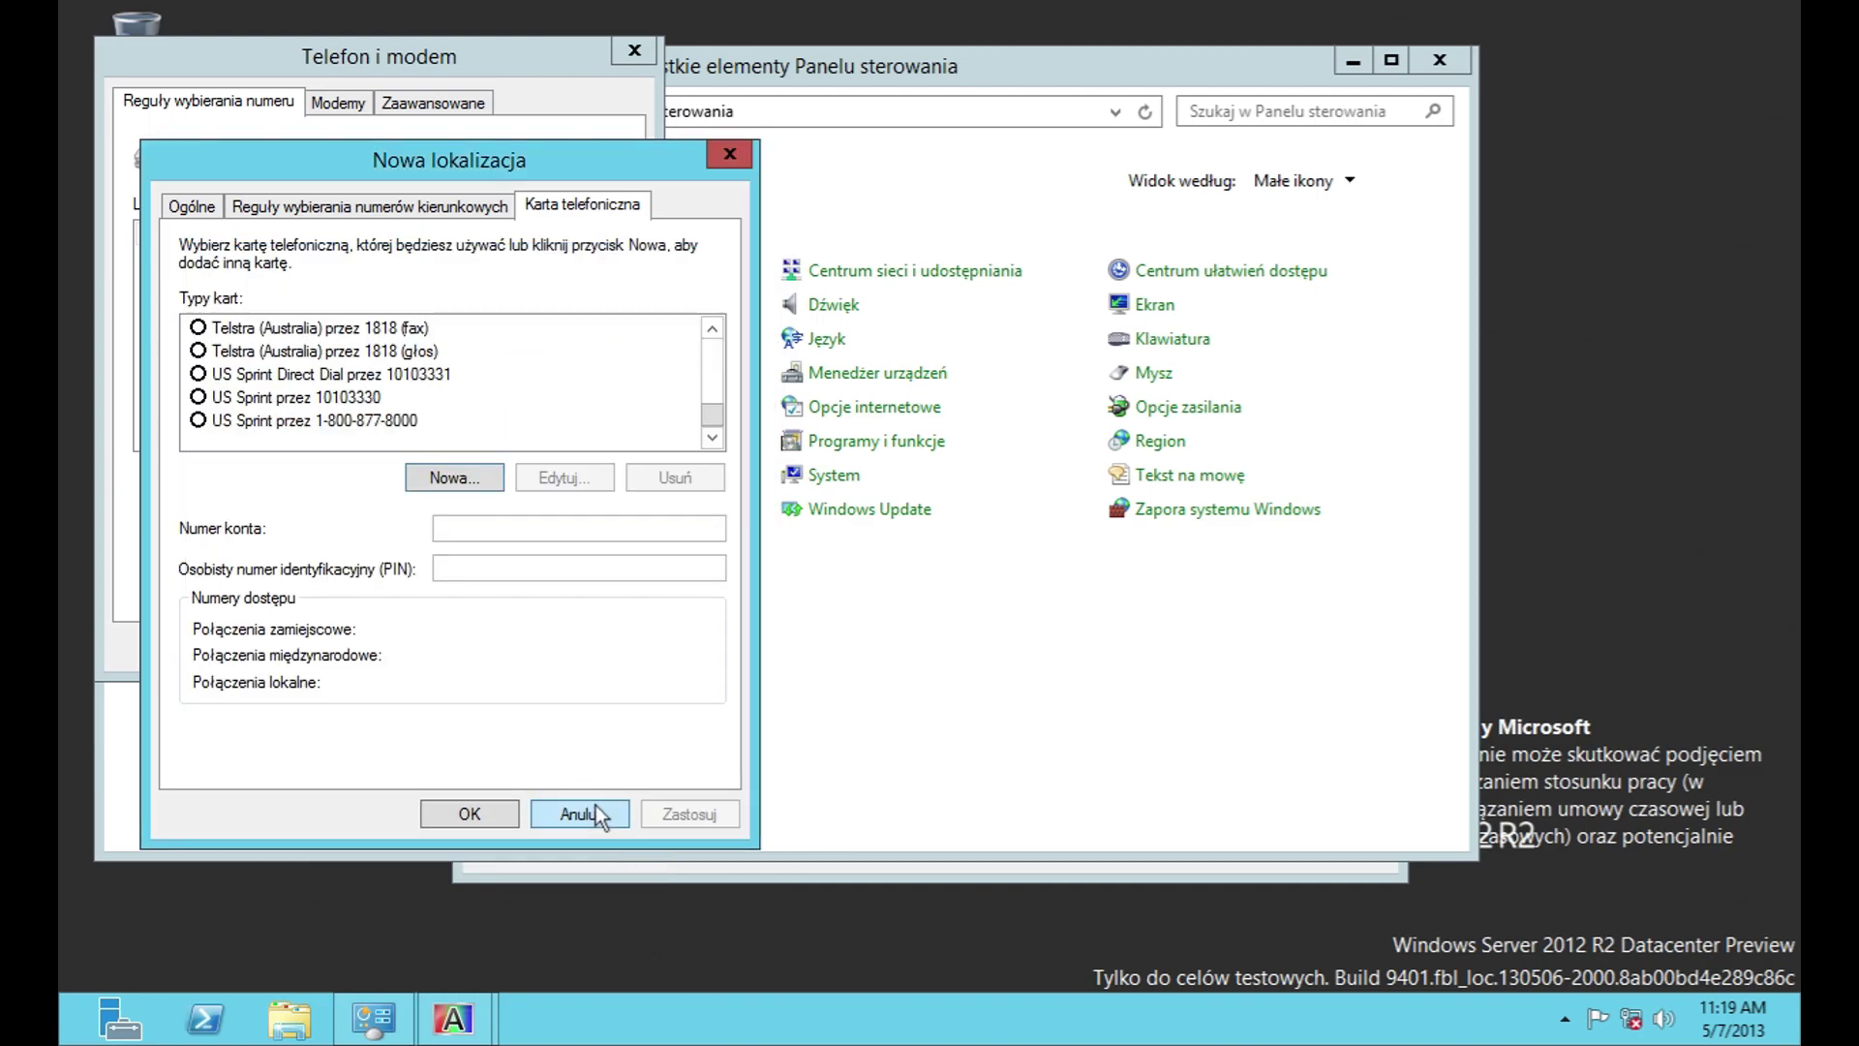
click(585, 812)
Step: Browse the Add Modem wizard's manufacturer and model list, then cancel without adding a modem
click(348, 101)
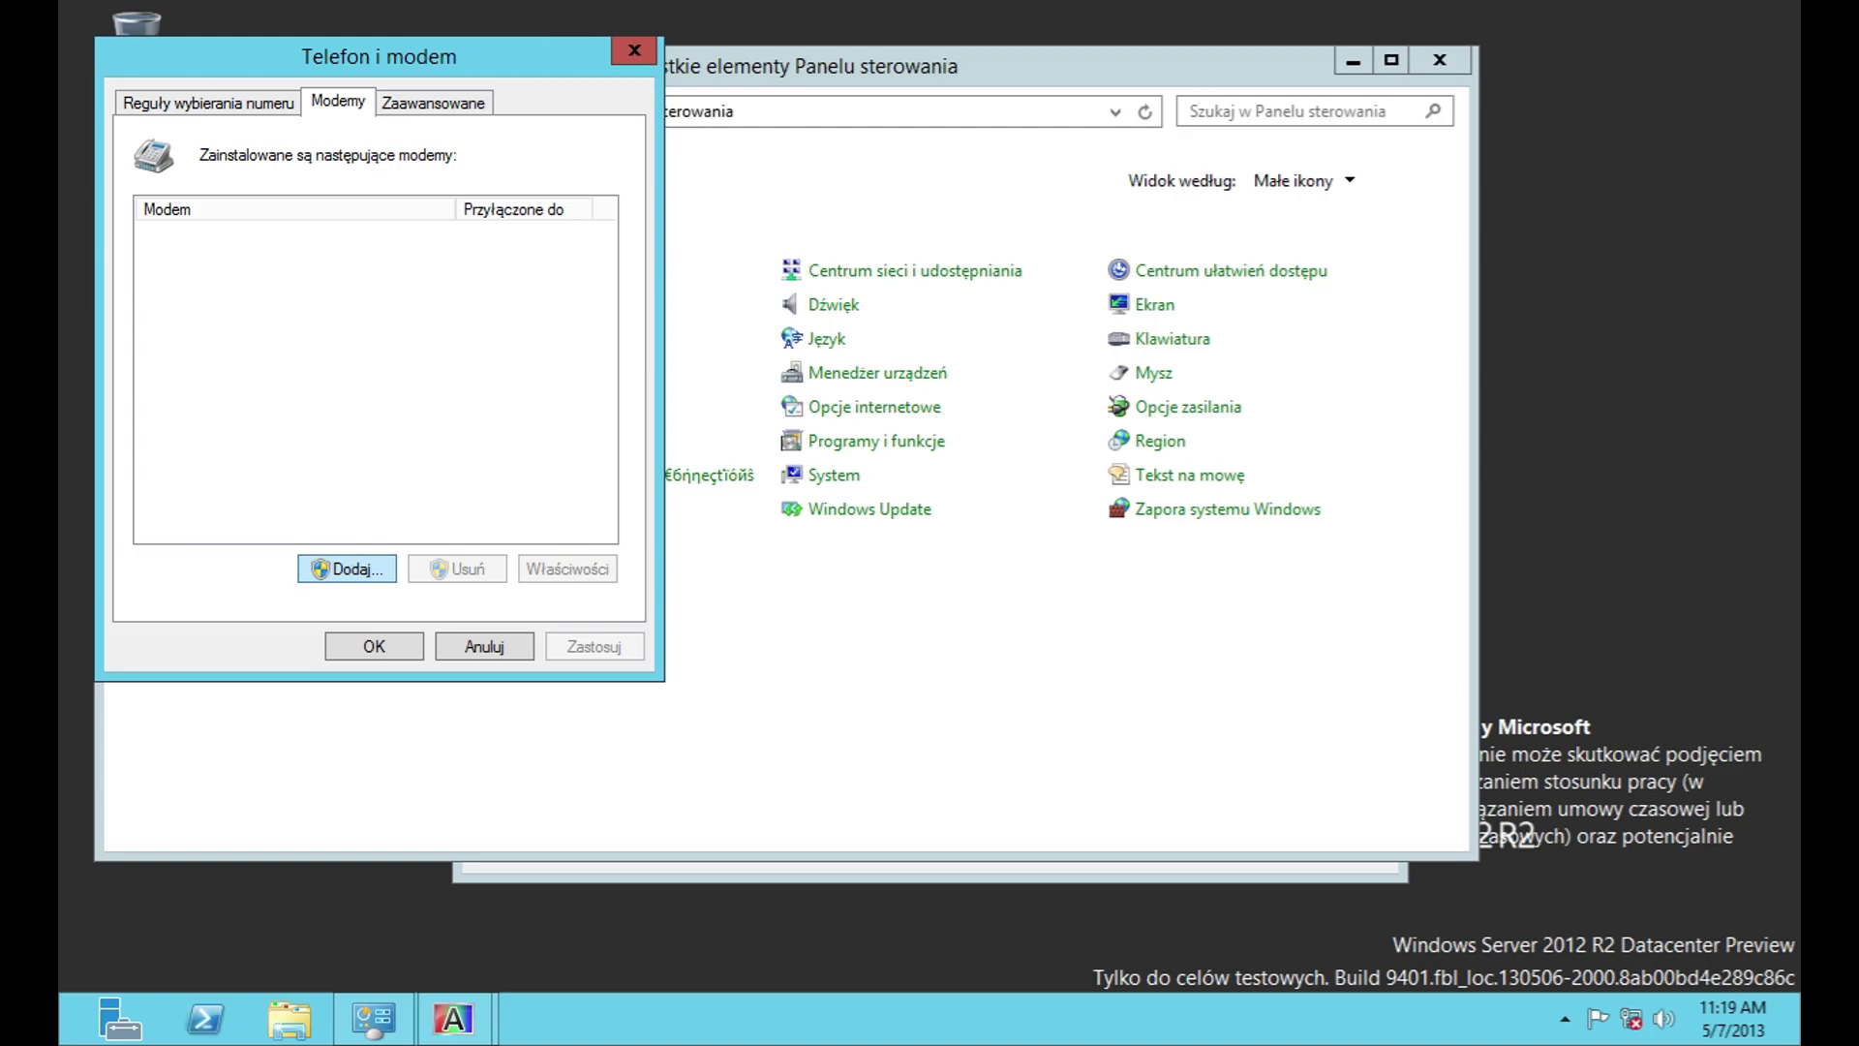
click(349, 569)
click(721, 691)
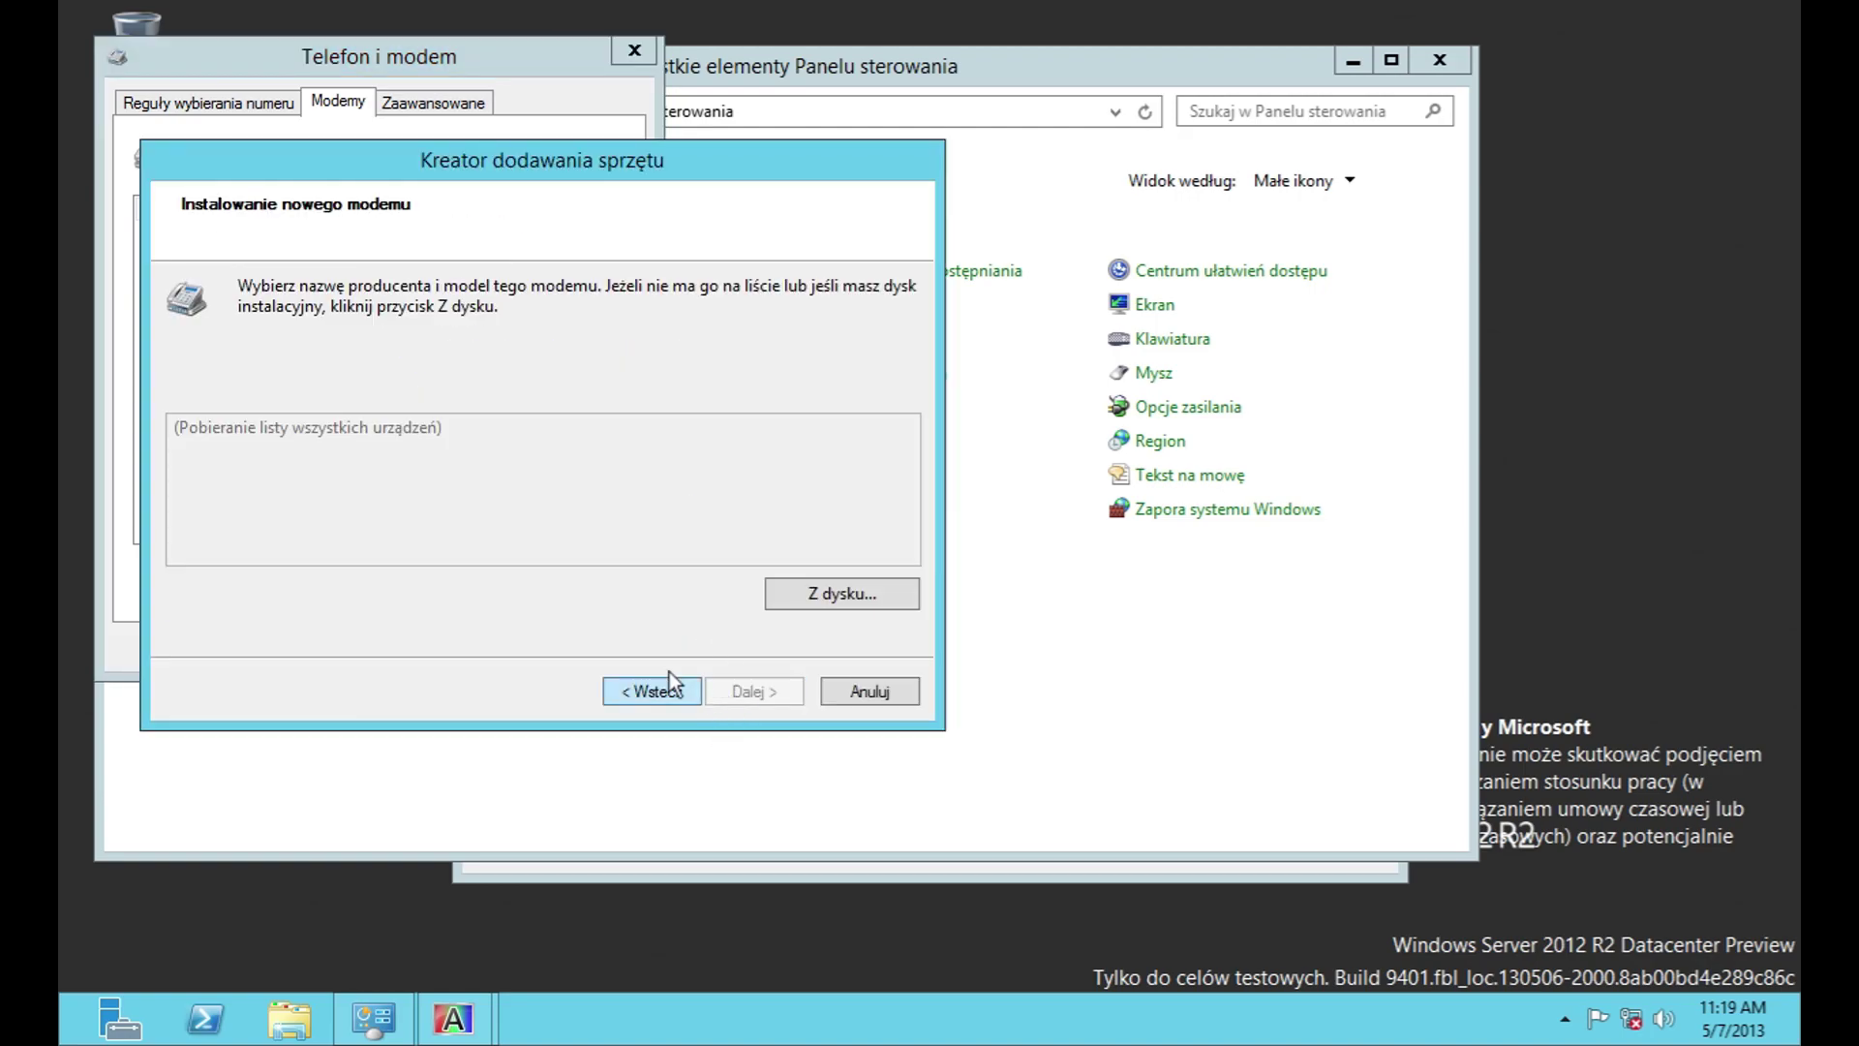
drag(918, 462, 910, 573)
click(870, 690)
Step: Add Microsoft Windows Remote Service Provider to the telephony providers
click(426, 101)
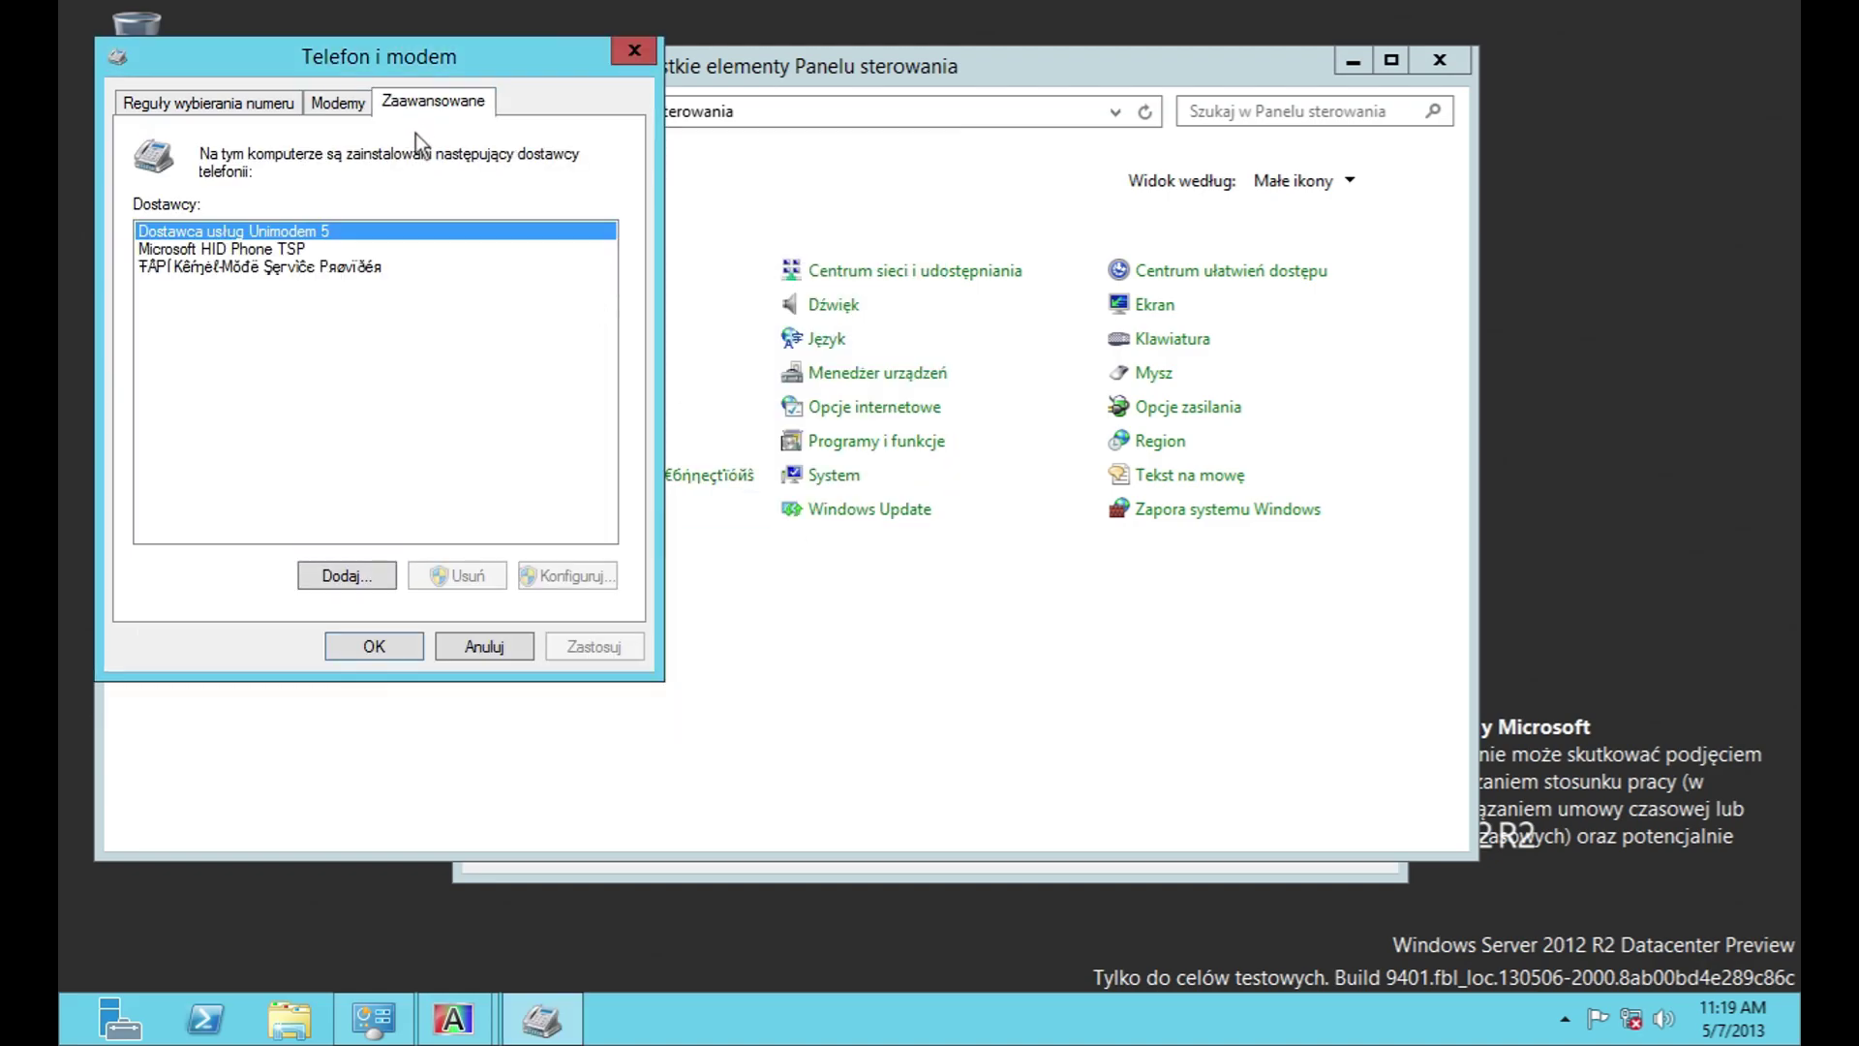
click(379, 575)
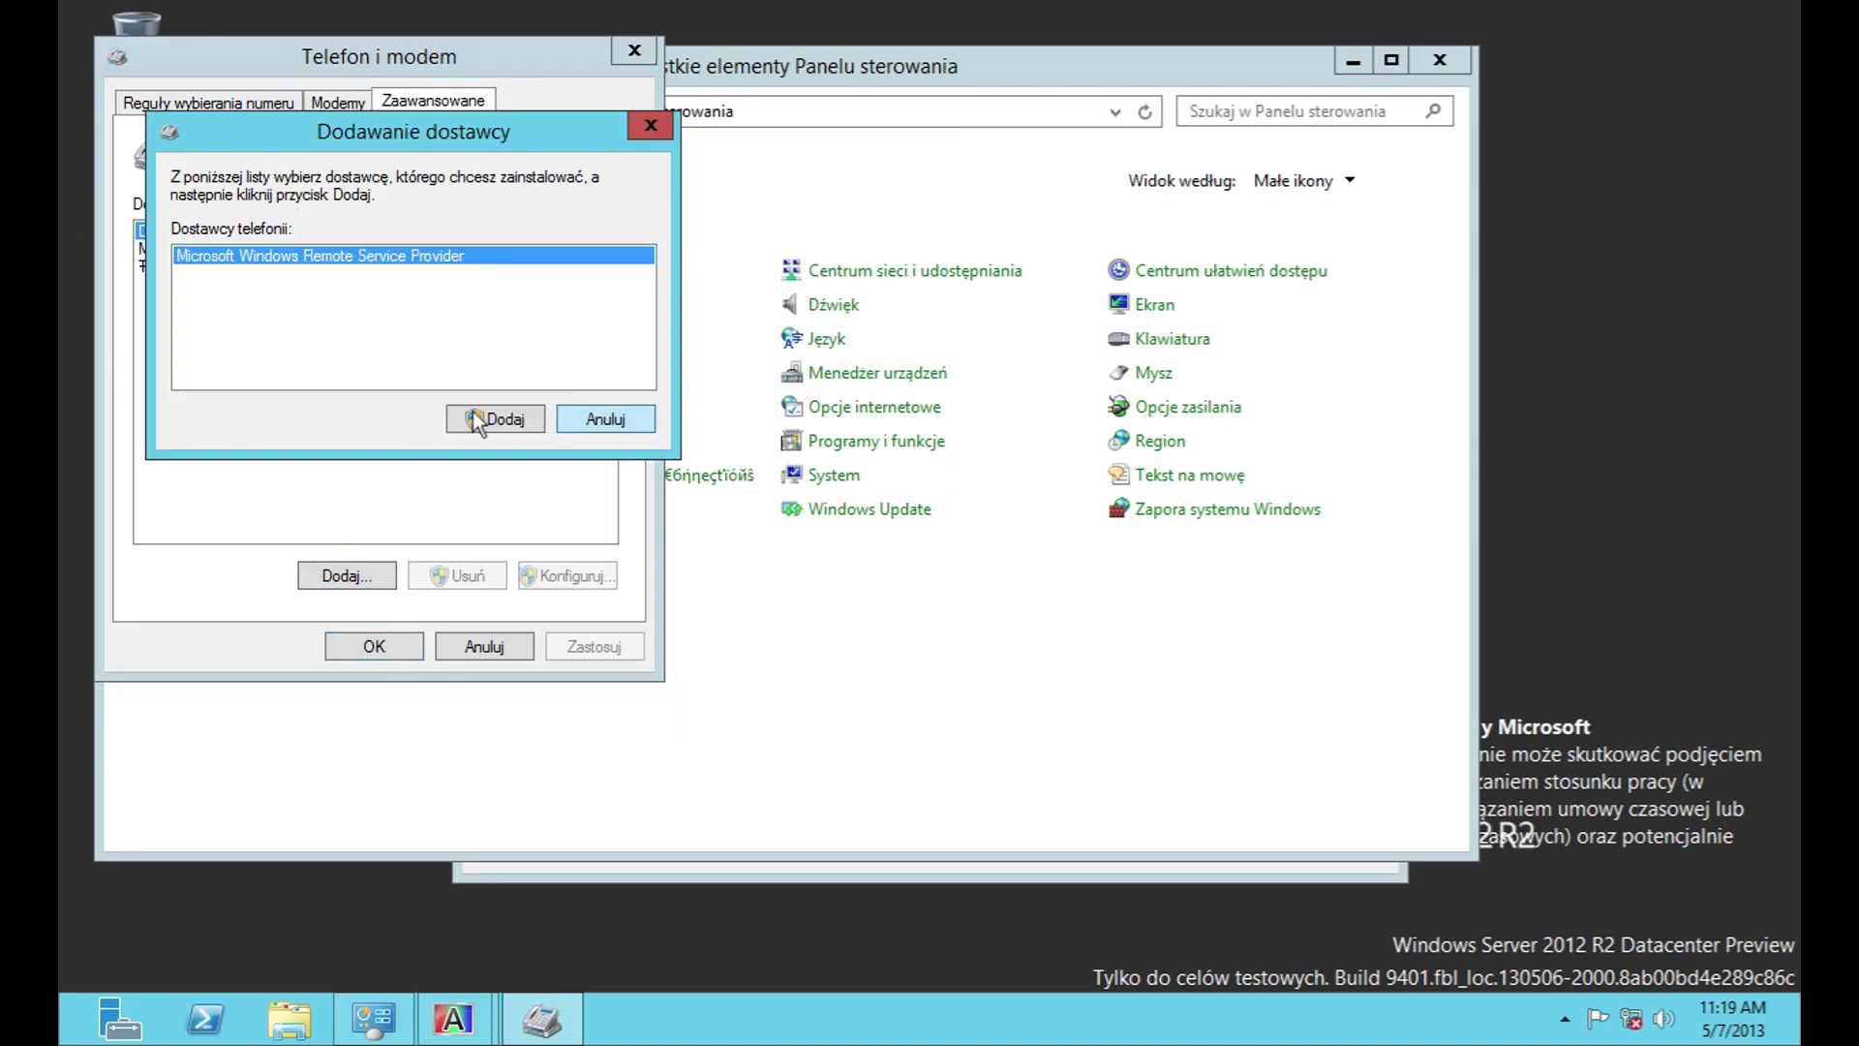
click(489, 420)
click(323, 248)
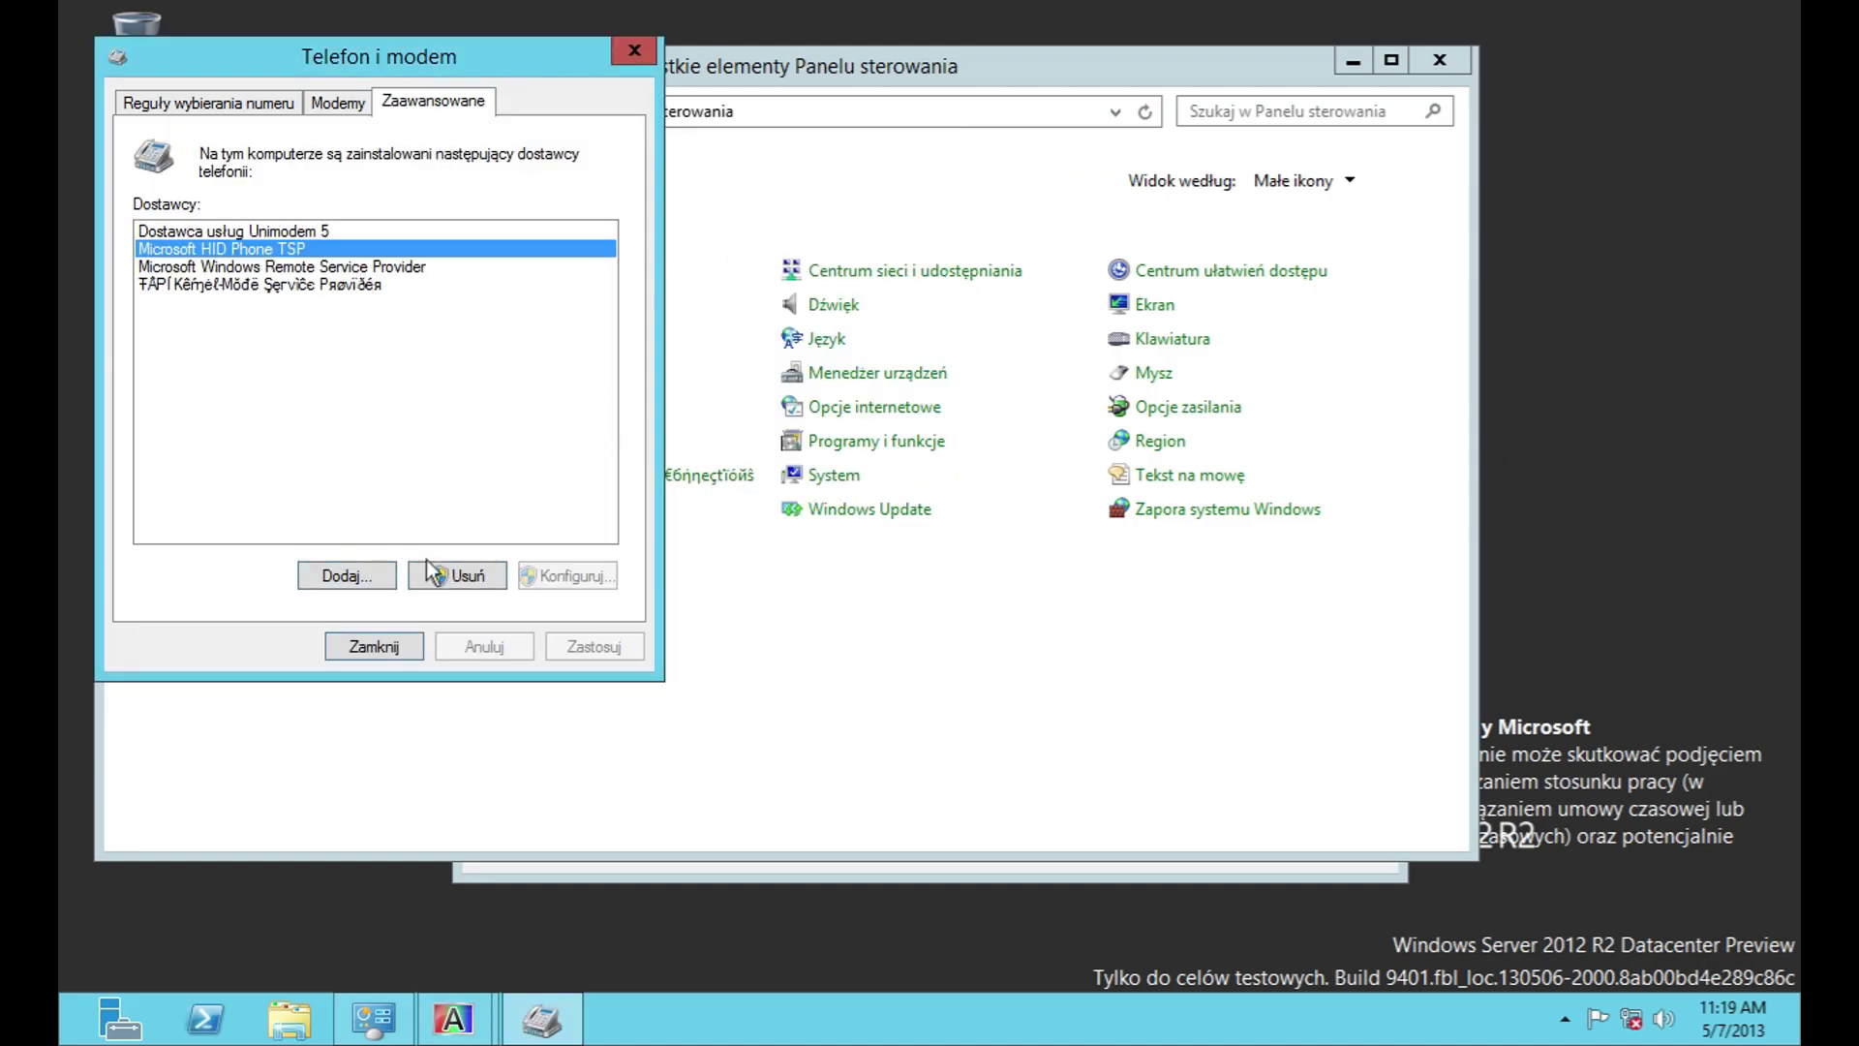
click(263, 268)
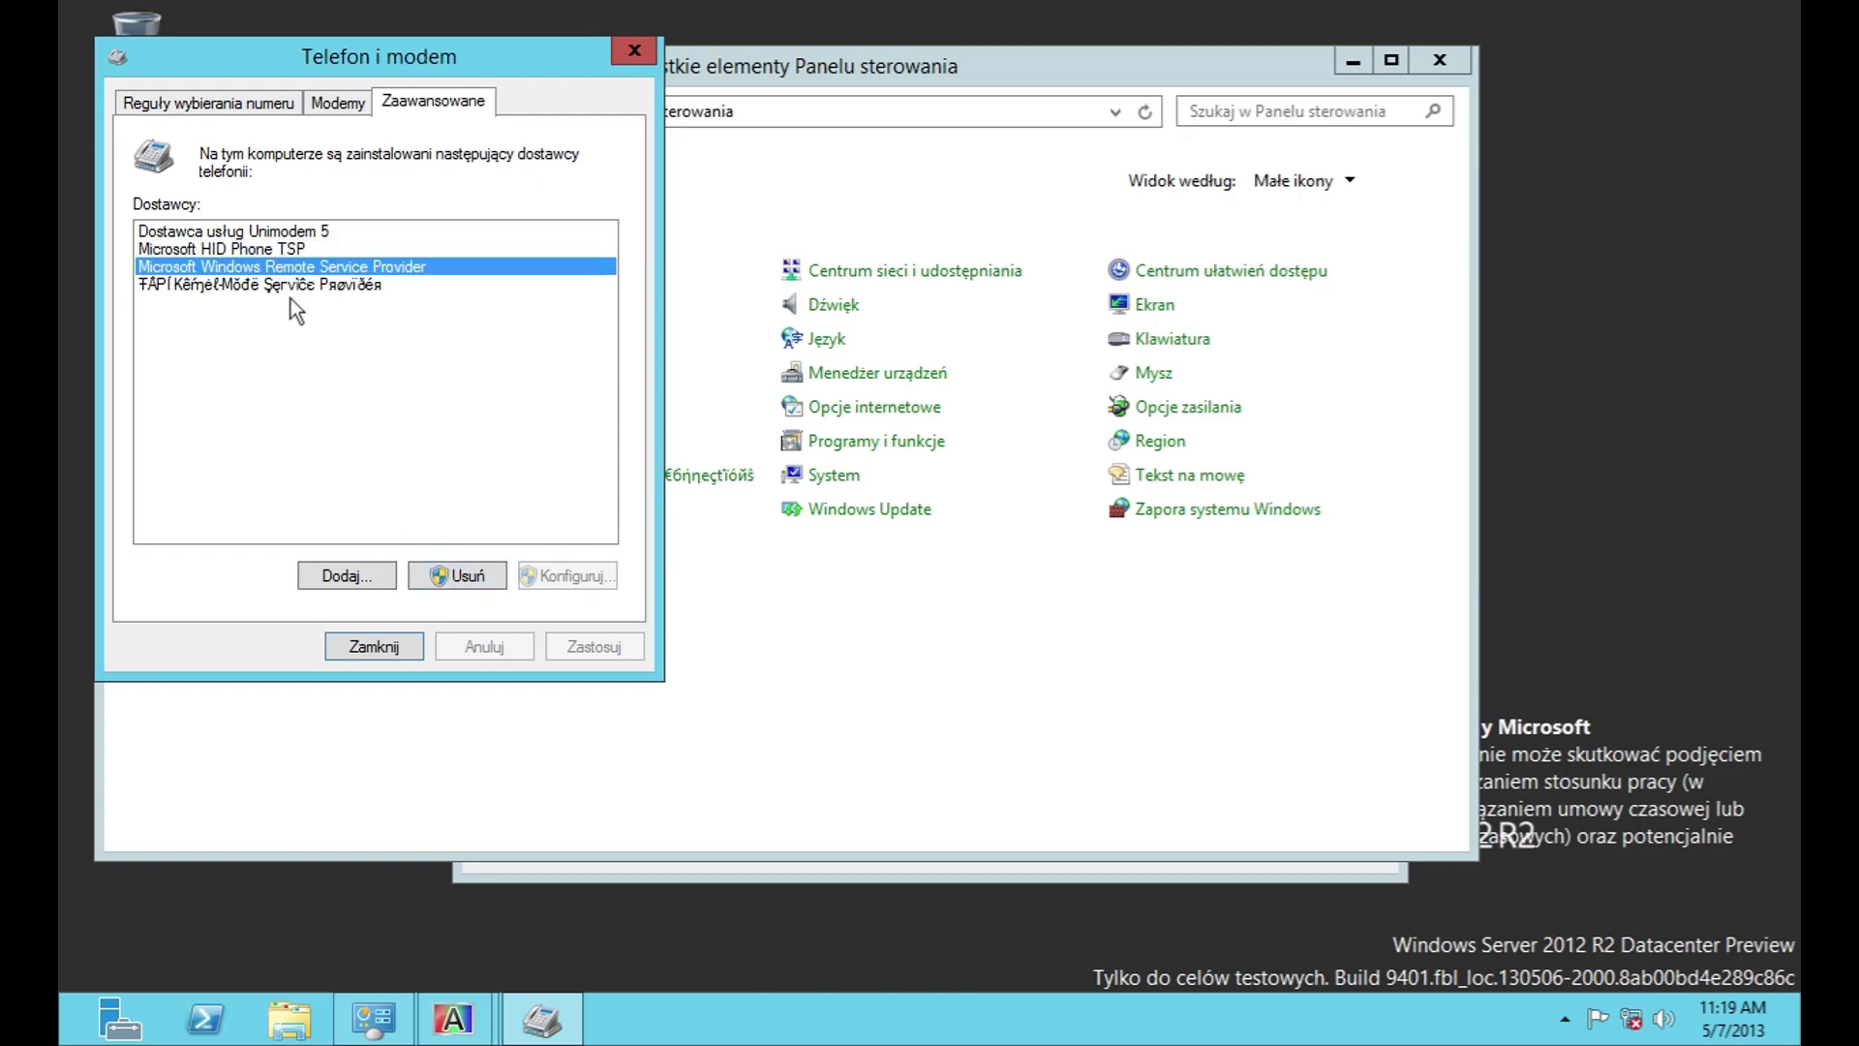
Step: Close Telefon i modem and briefly open and close Colour Management
click(631, 53)
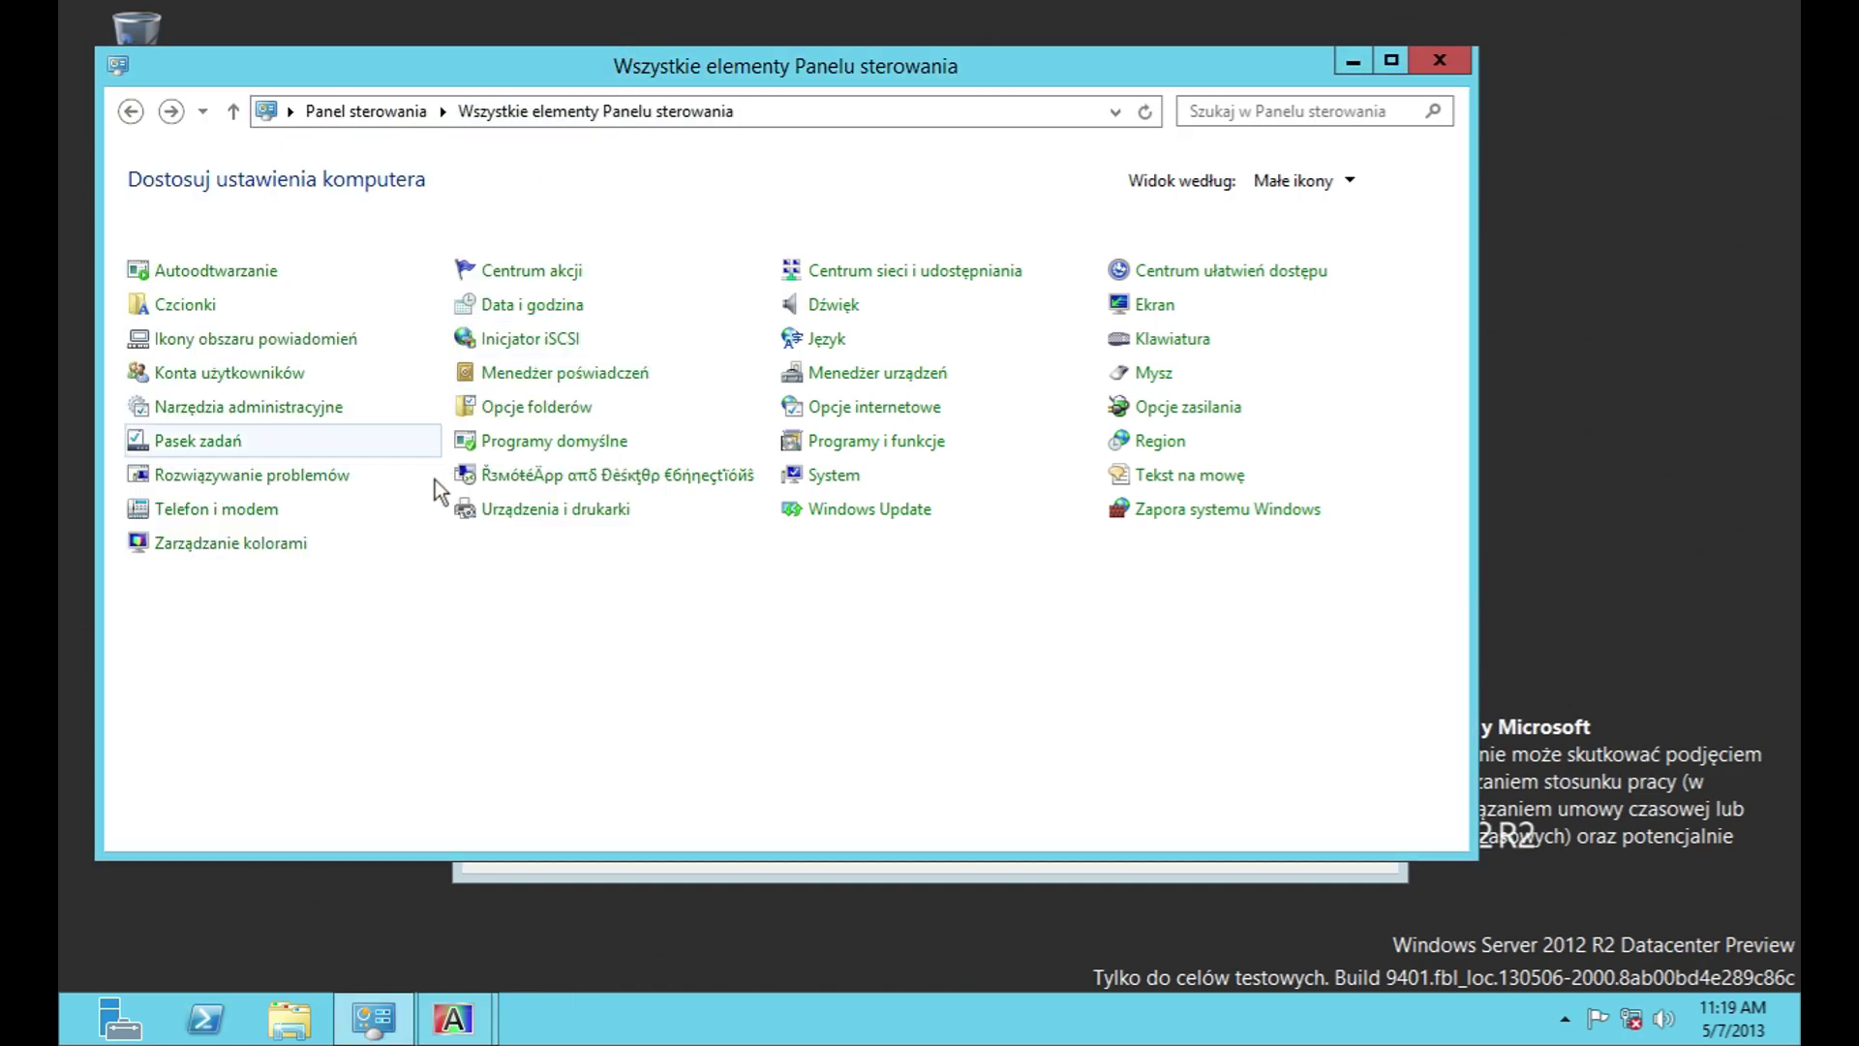
click(282, 548)
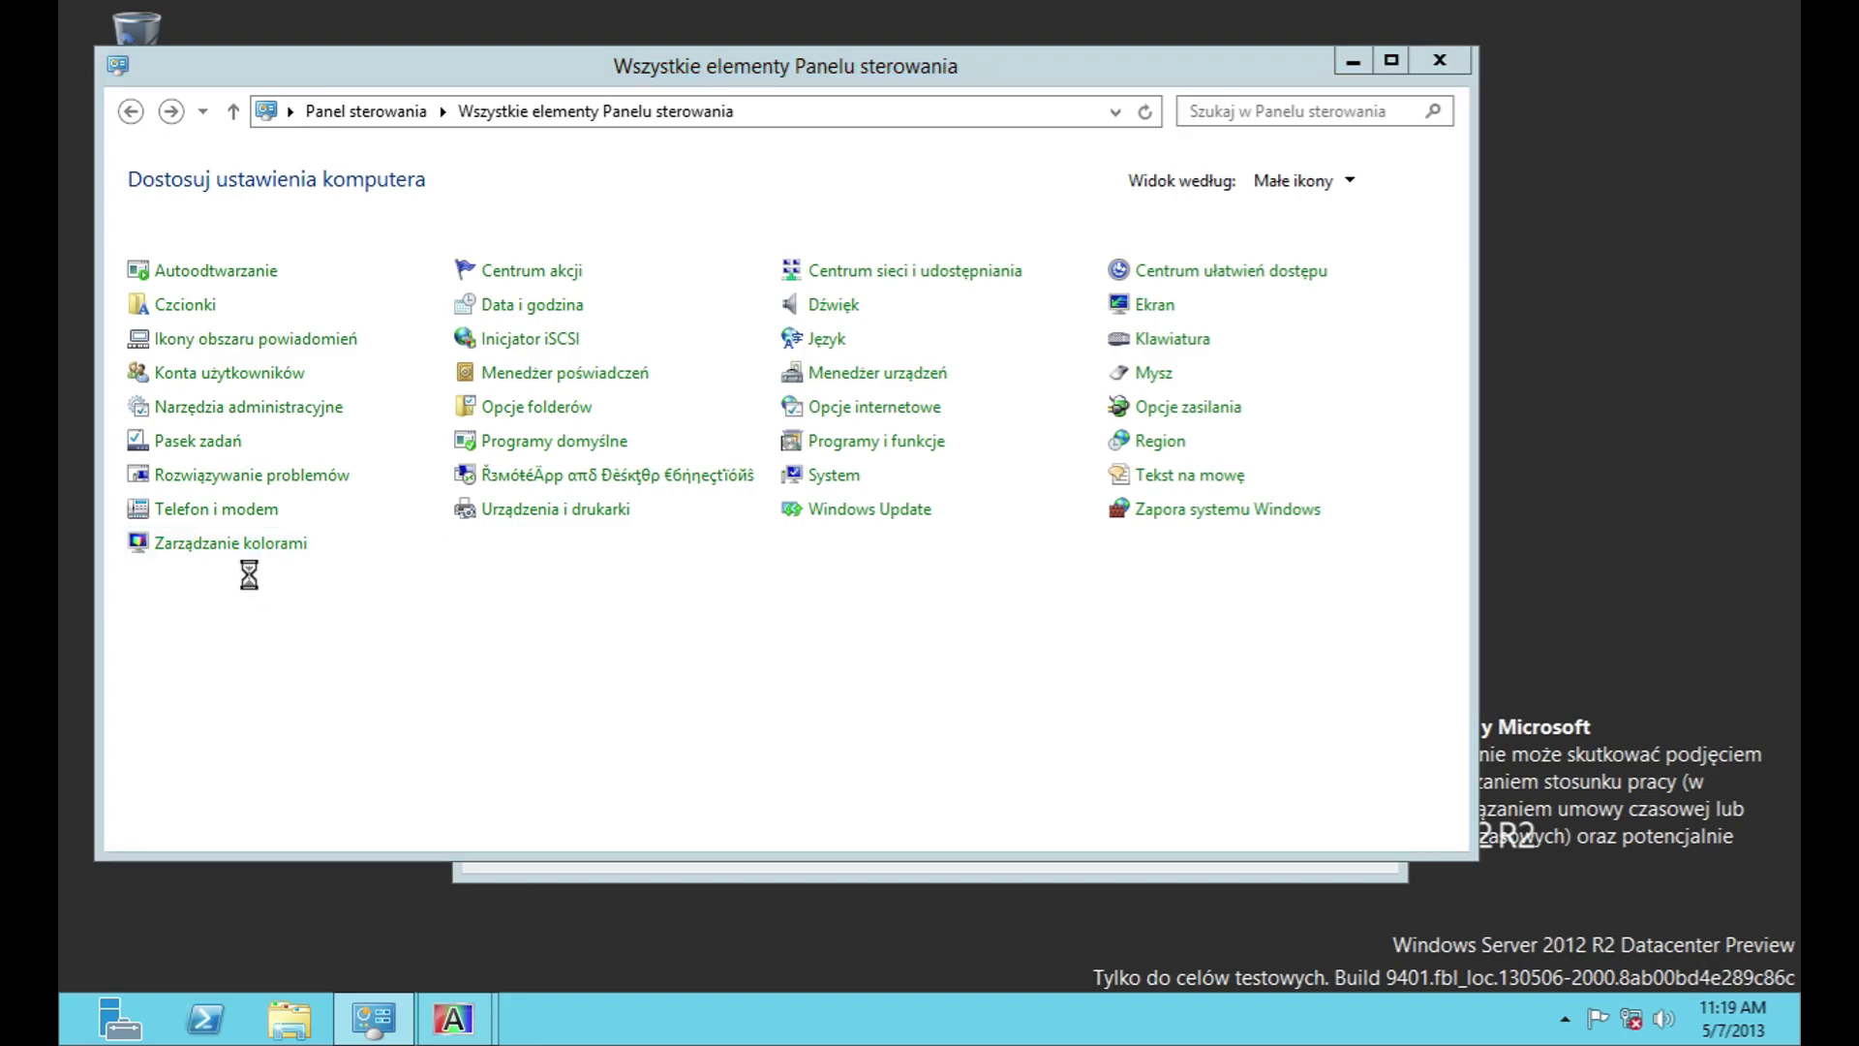
click(1112, 89)
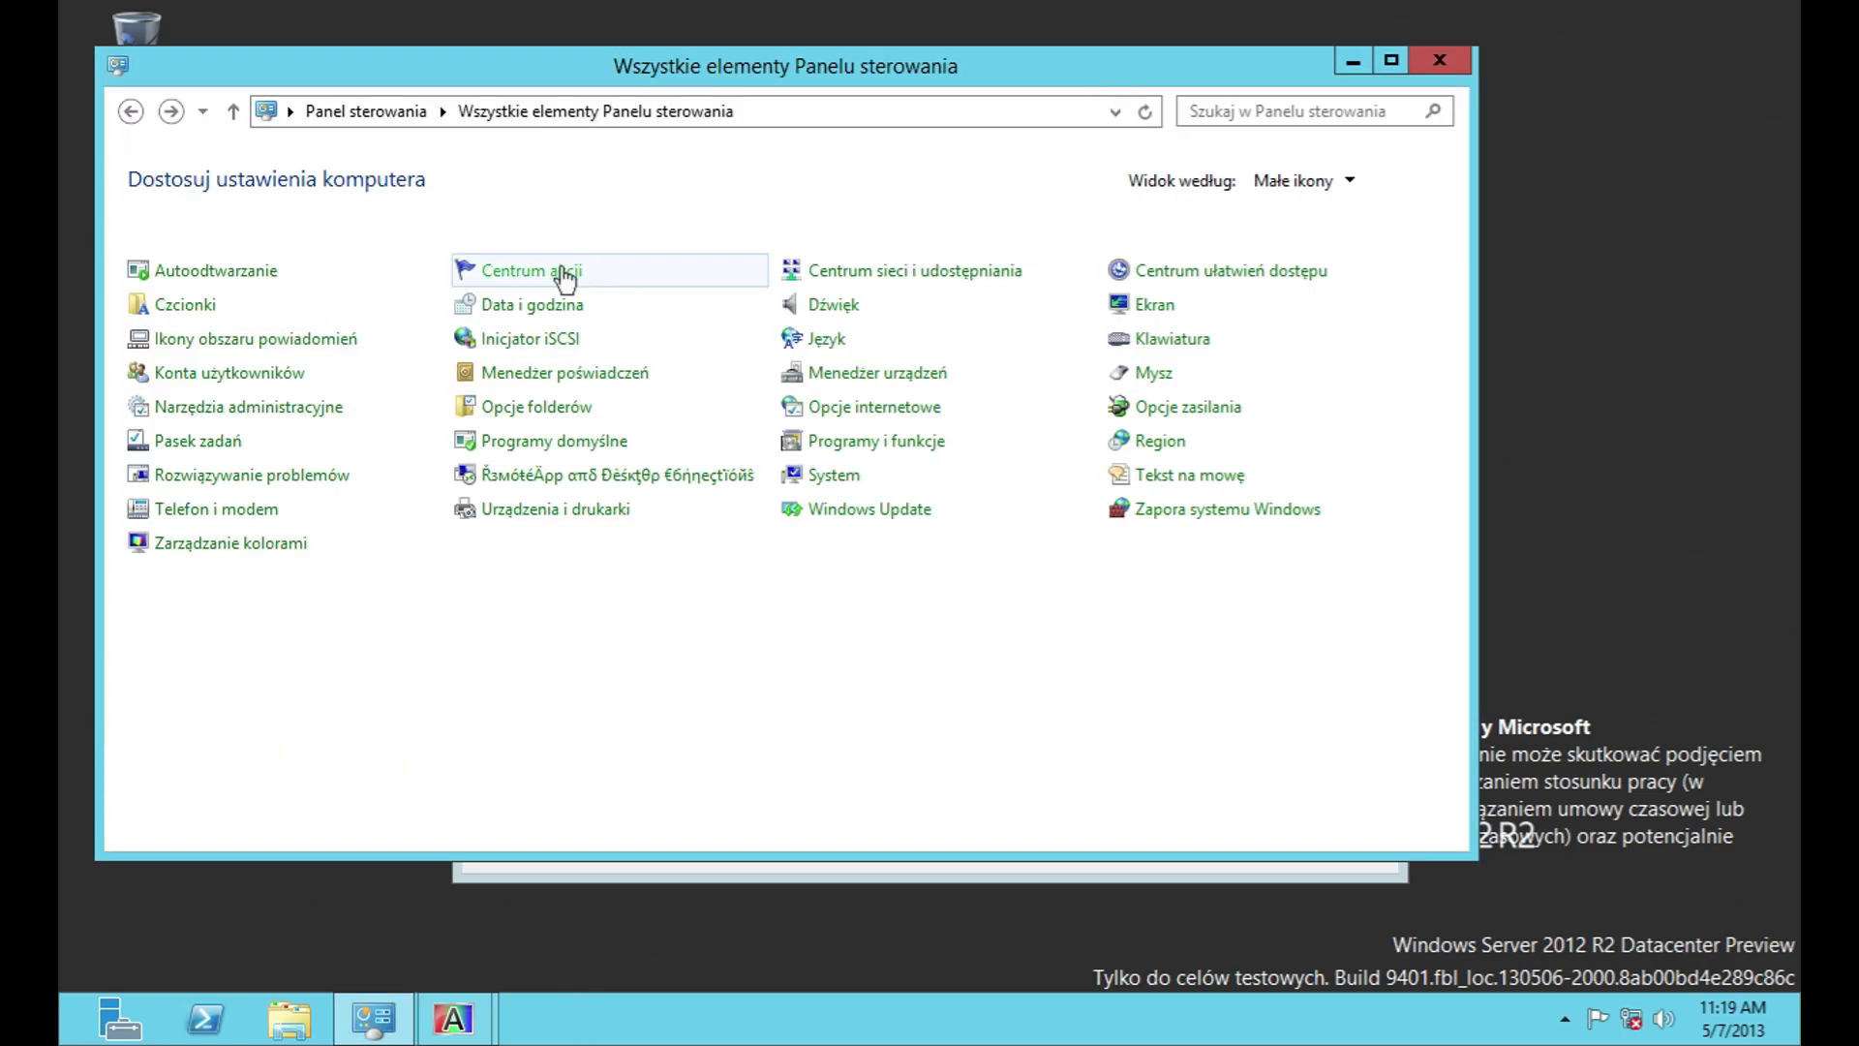
Step: Review the View and Search settings in Folder Options, then close it unchanged
click(561, 419)
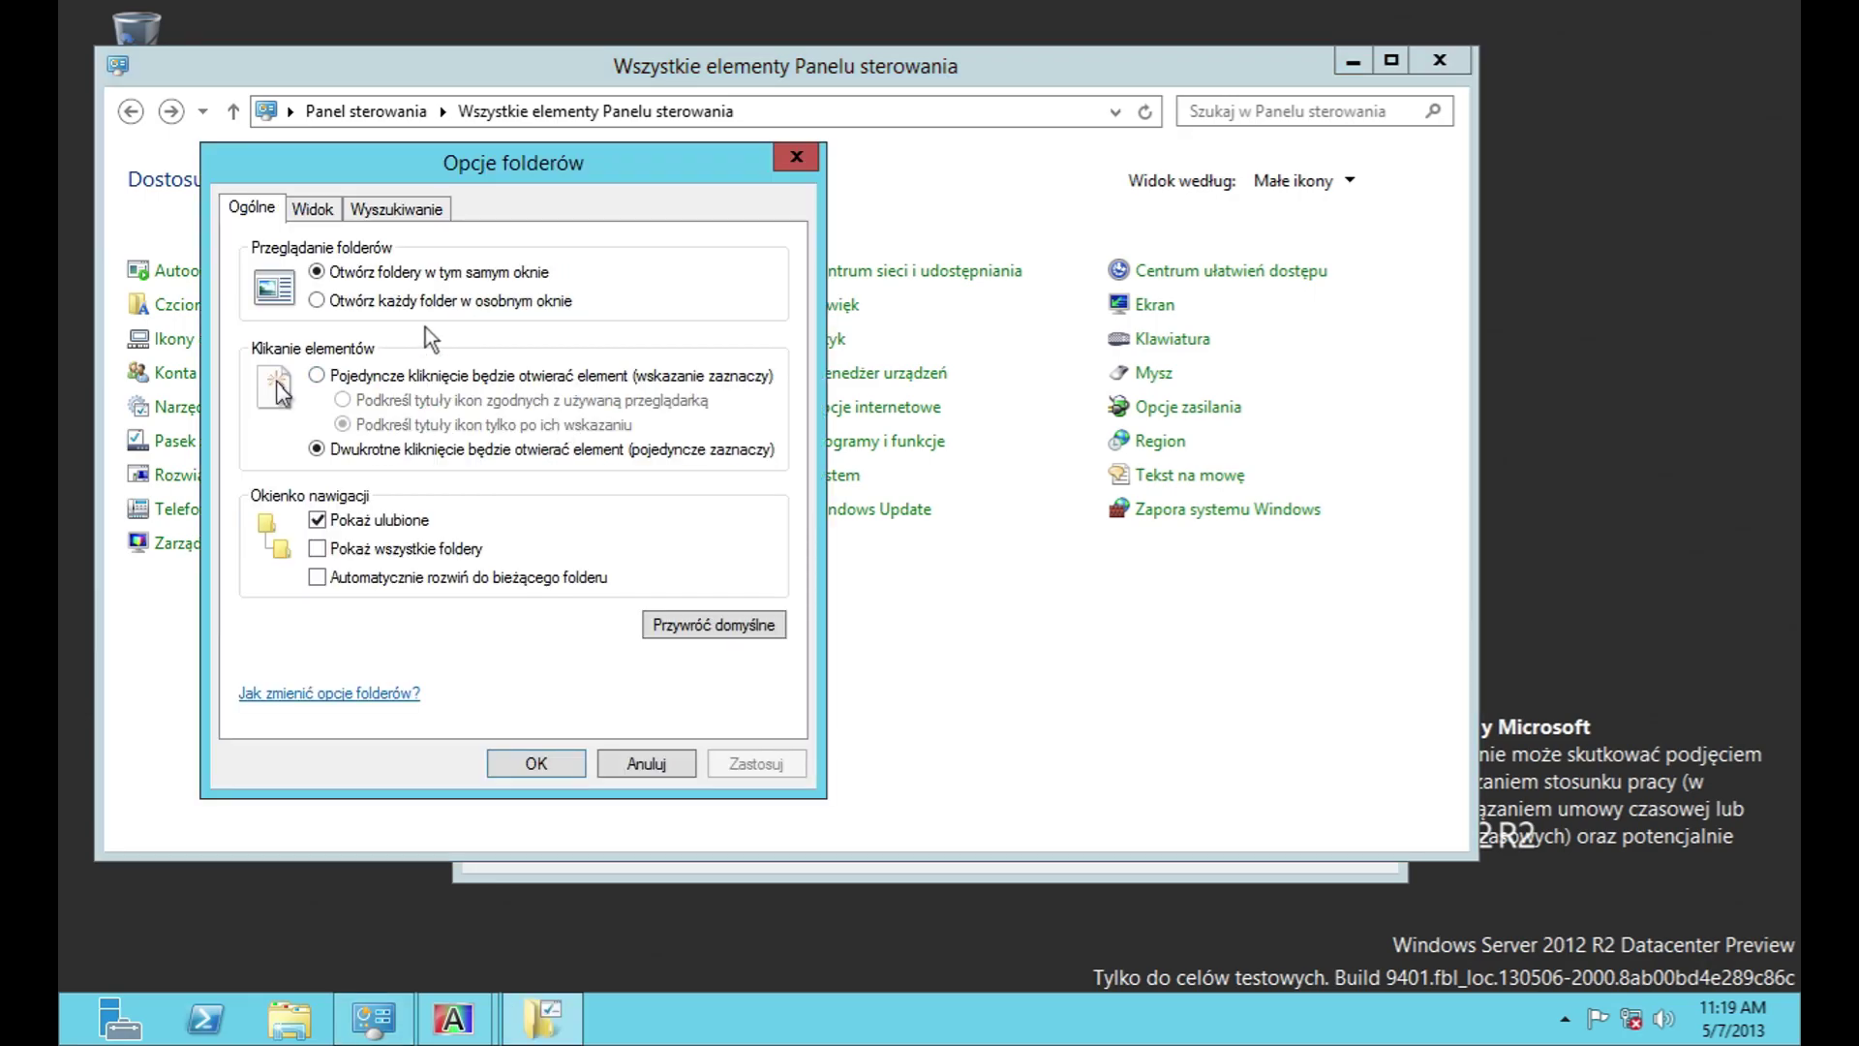
click(314, 209)
click(749, 456)
scroll(750, 456, down, 3)
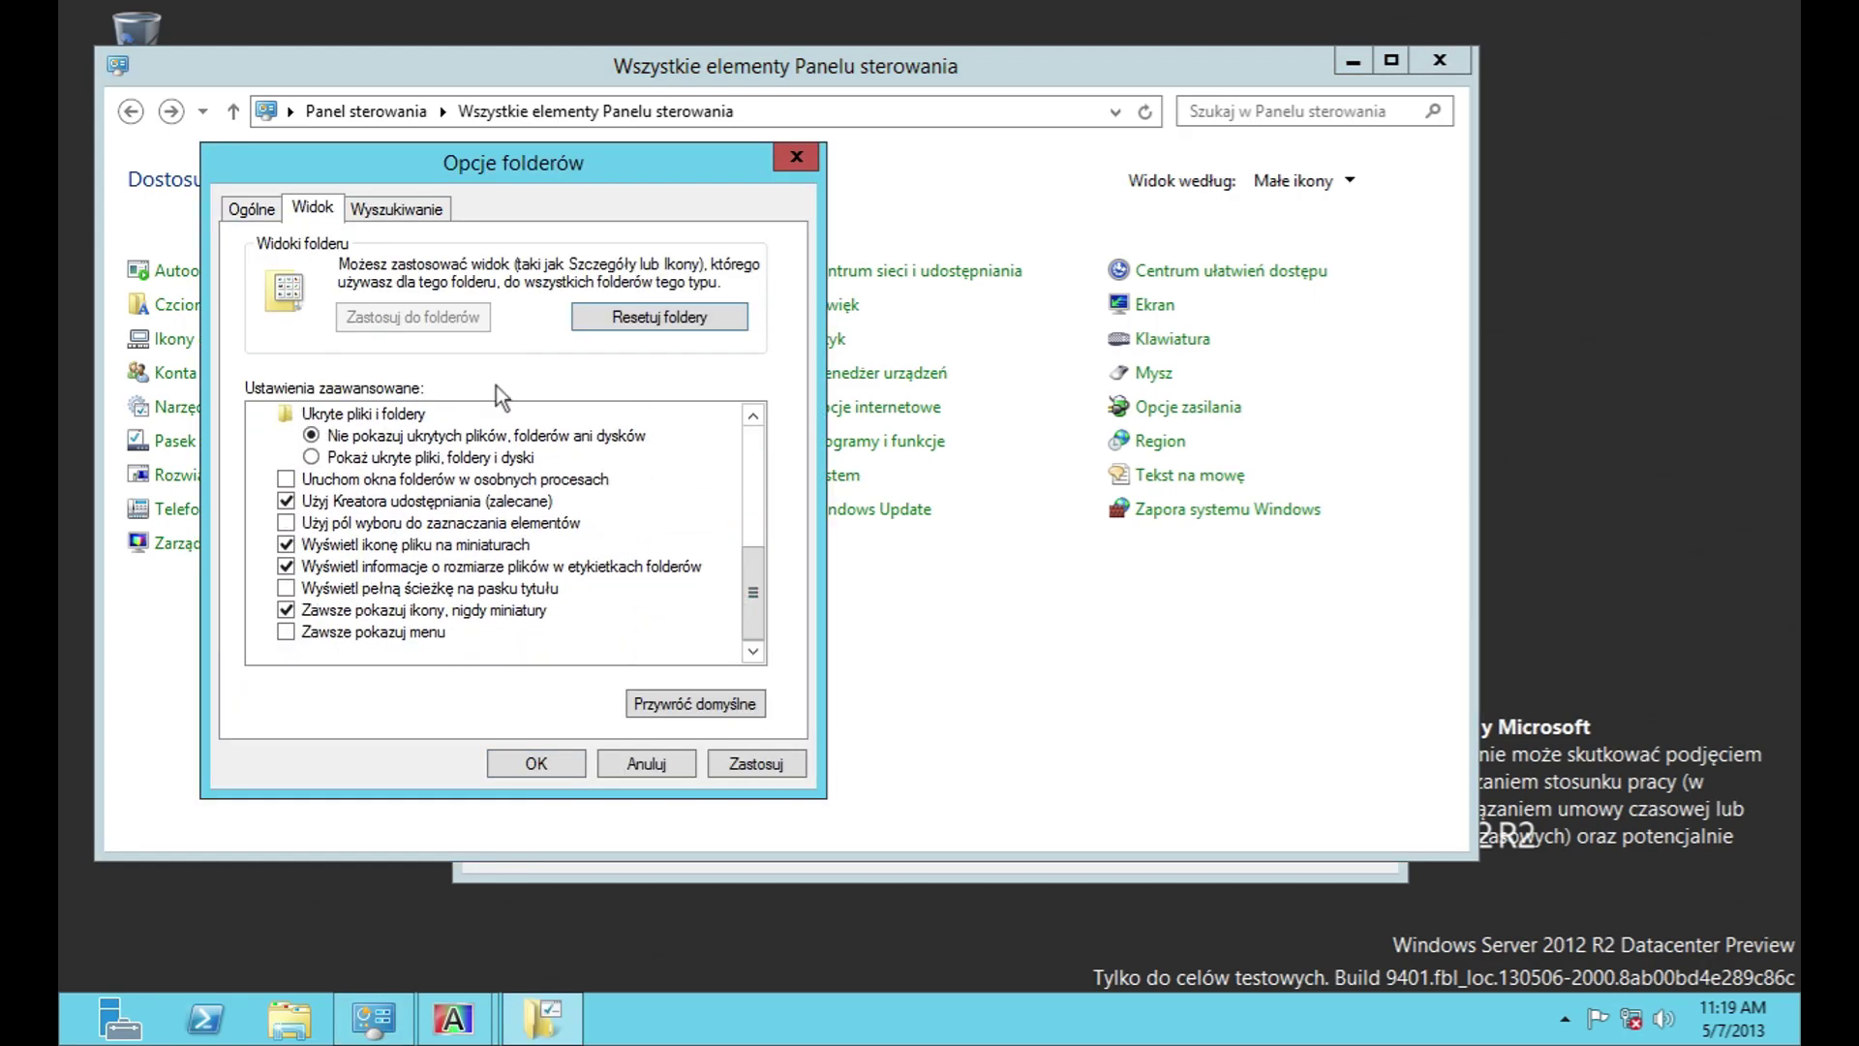
click(439, 209)
click(690, 763)
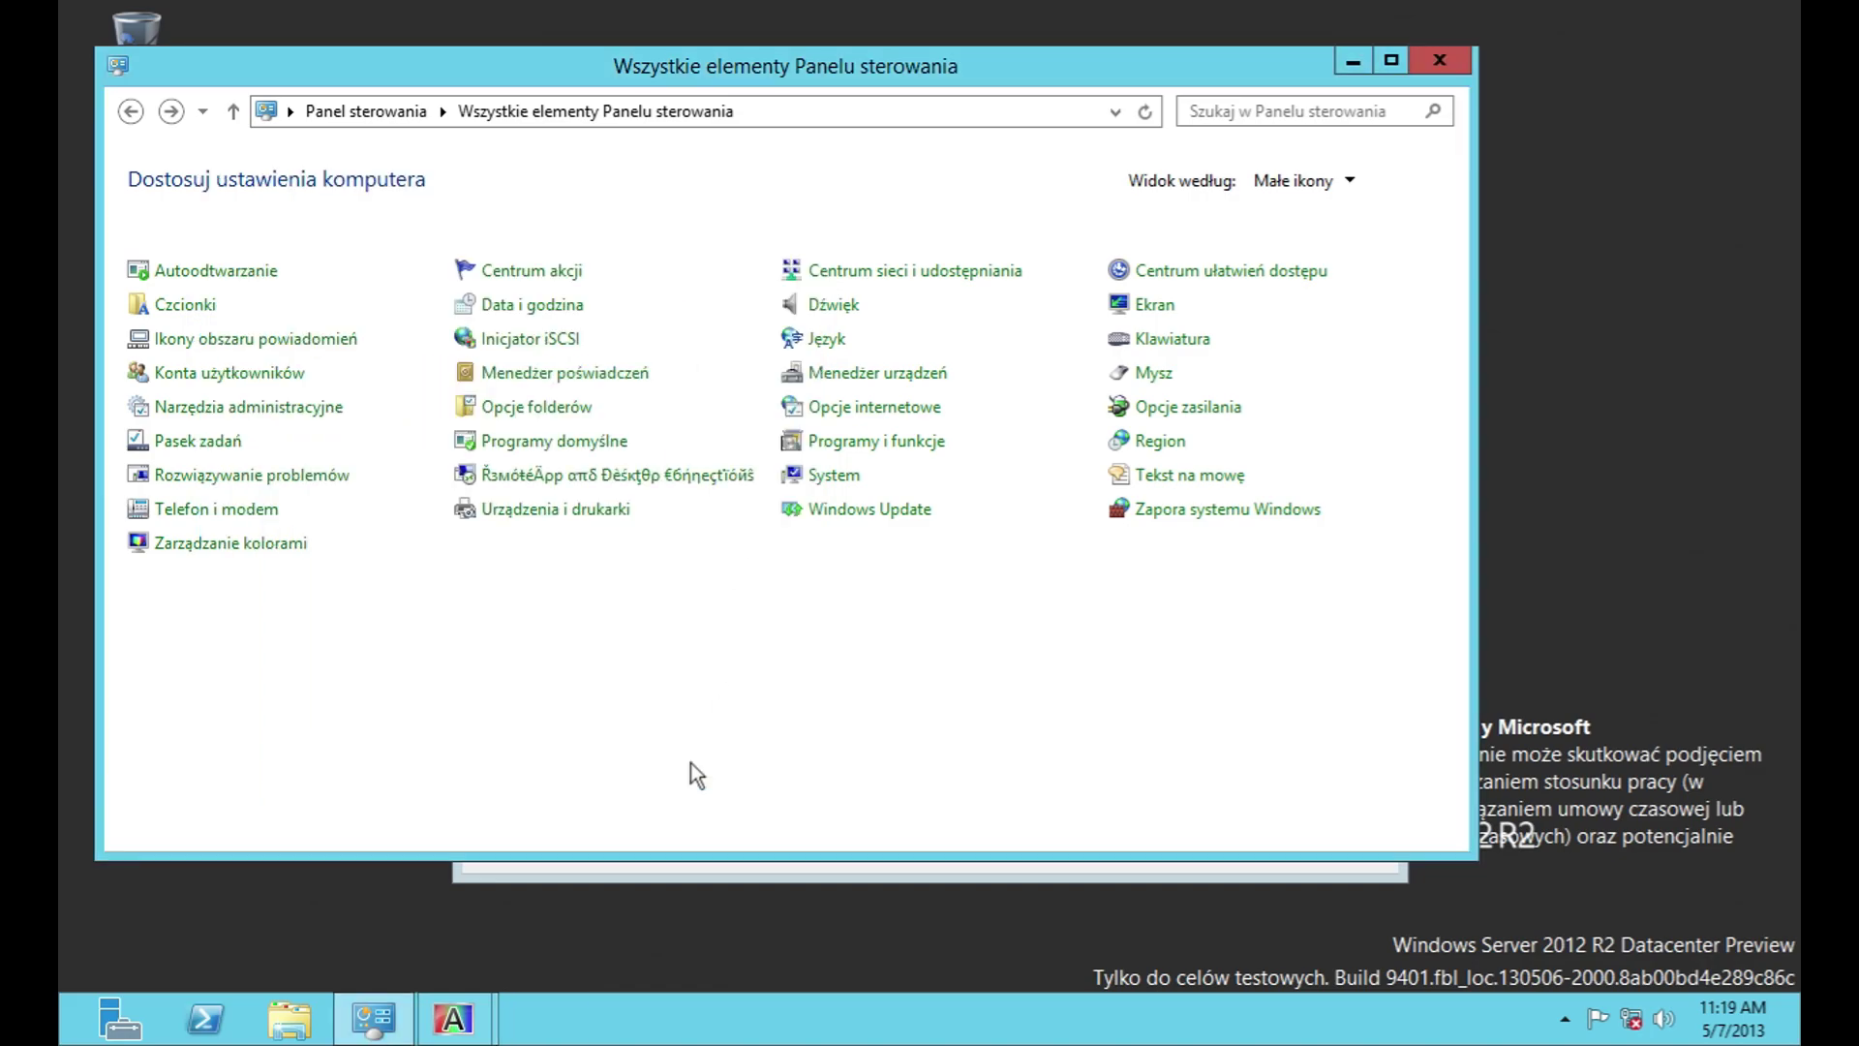
Step: Open RemoteApp and Desktop Connections setup, cancel it, and return to all Control Panel items
click(571, 477)
click(225, 259)
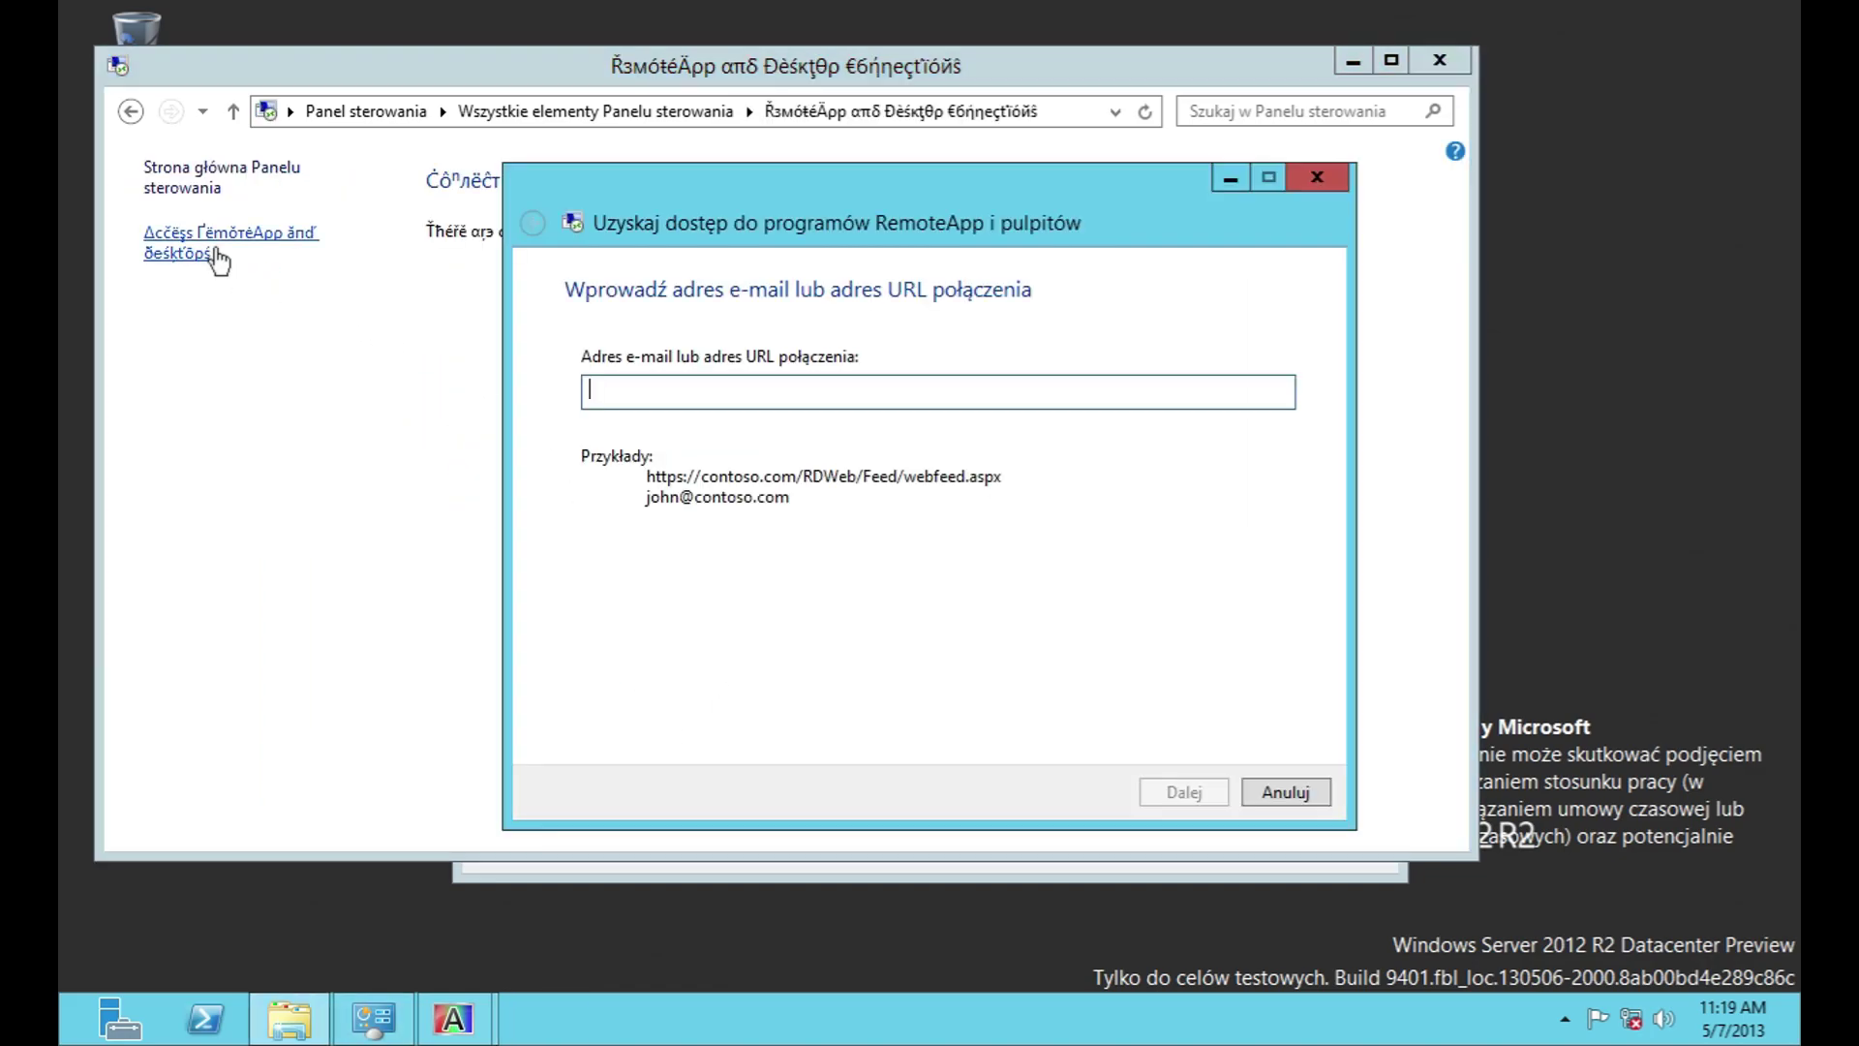
click(1303, 798)
click(130, 111)
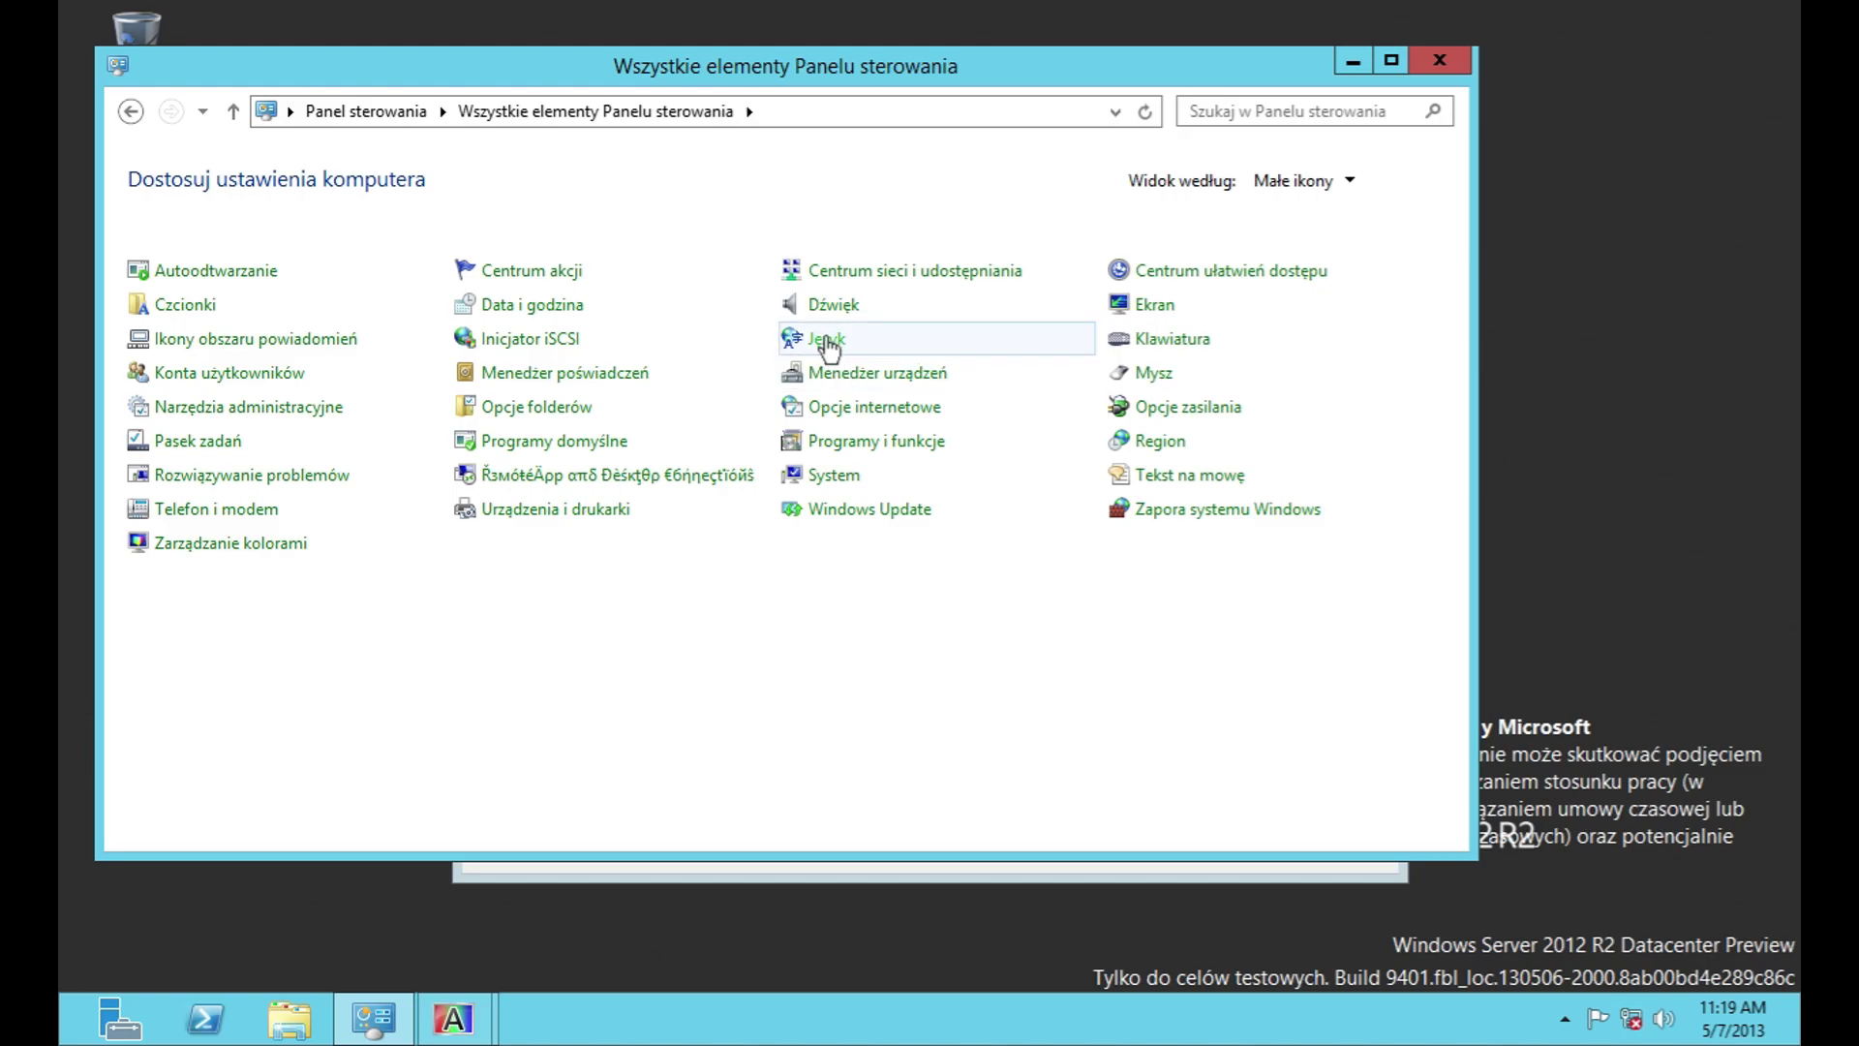
Step: Glance at Device Manager, Ekran and Tekst na mowę, then close Control Panel
click(867, 375)
click(1191, 71)
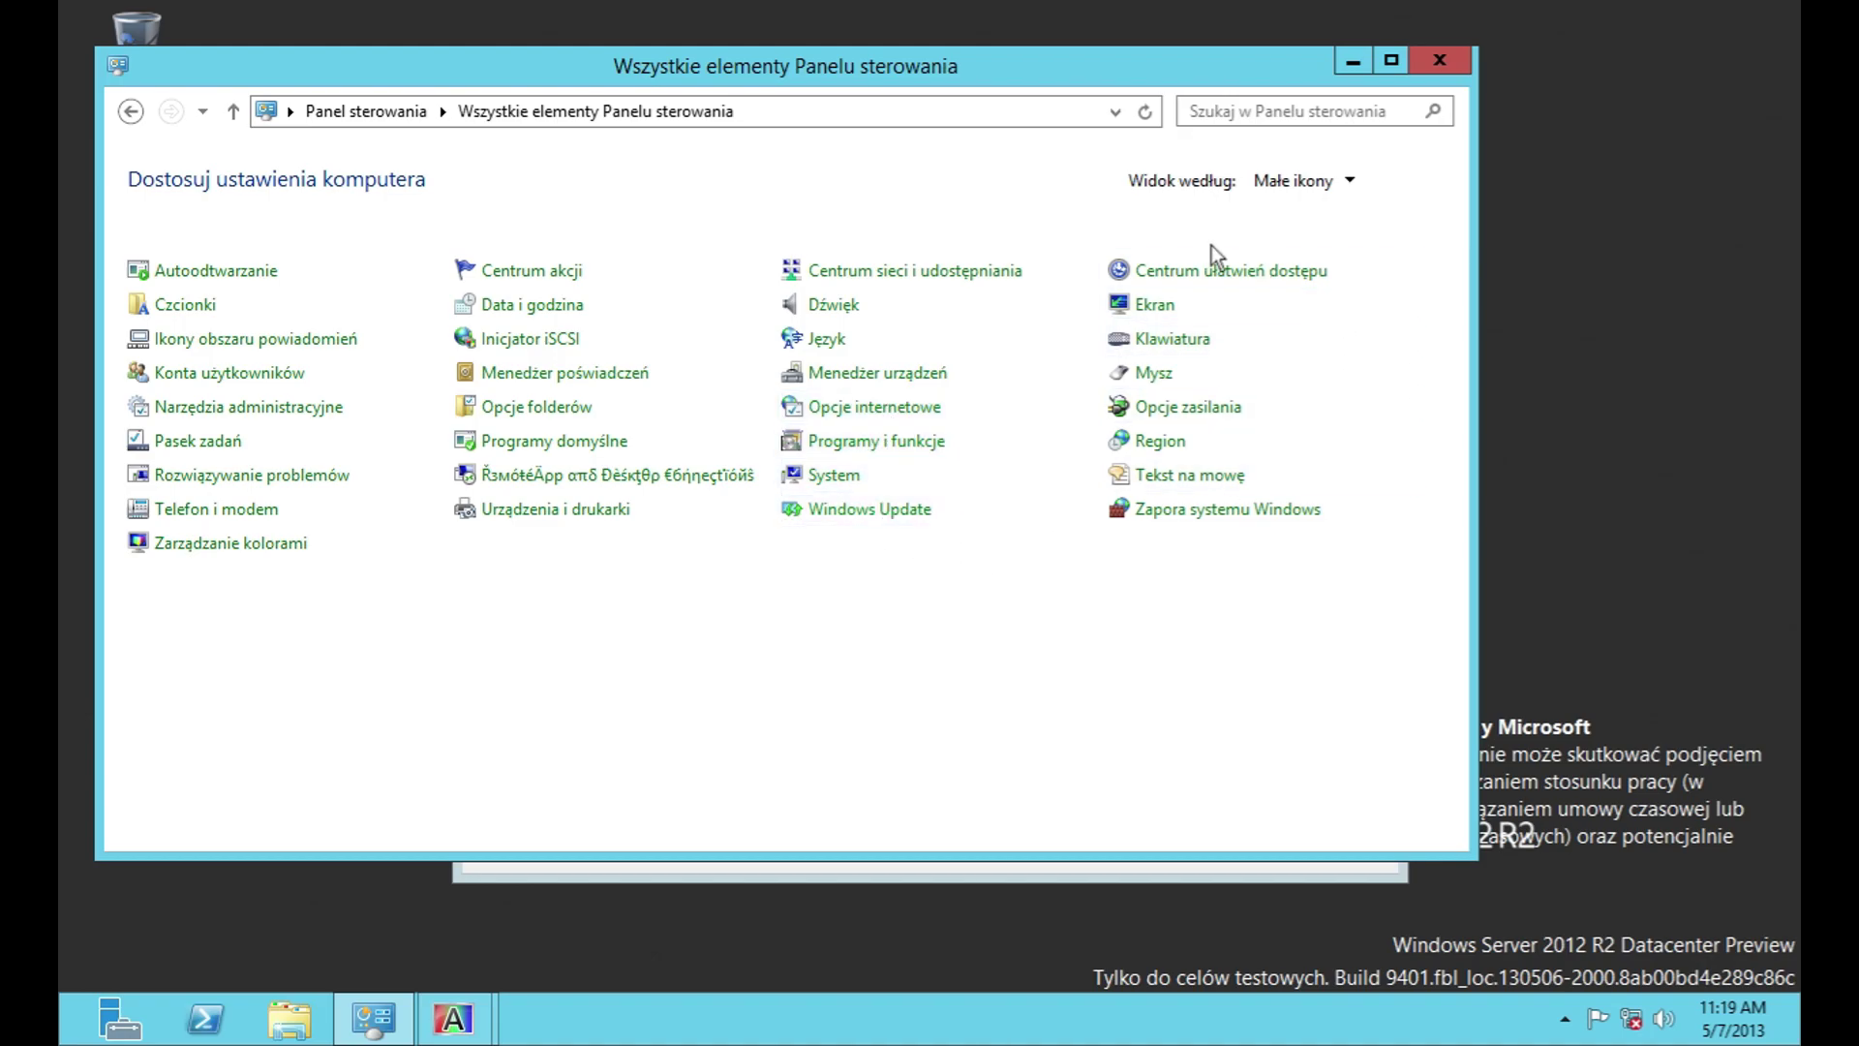
click(1156, 305)
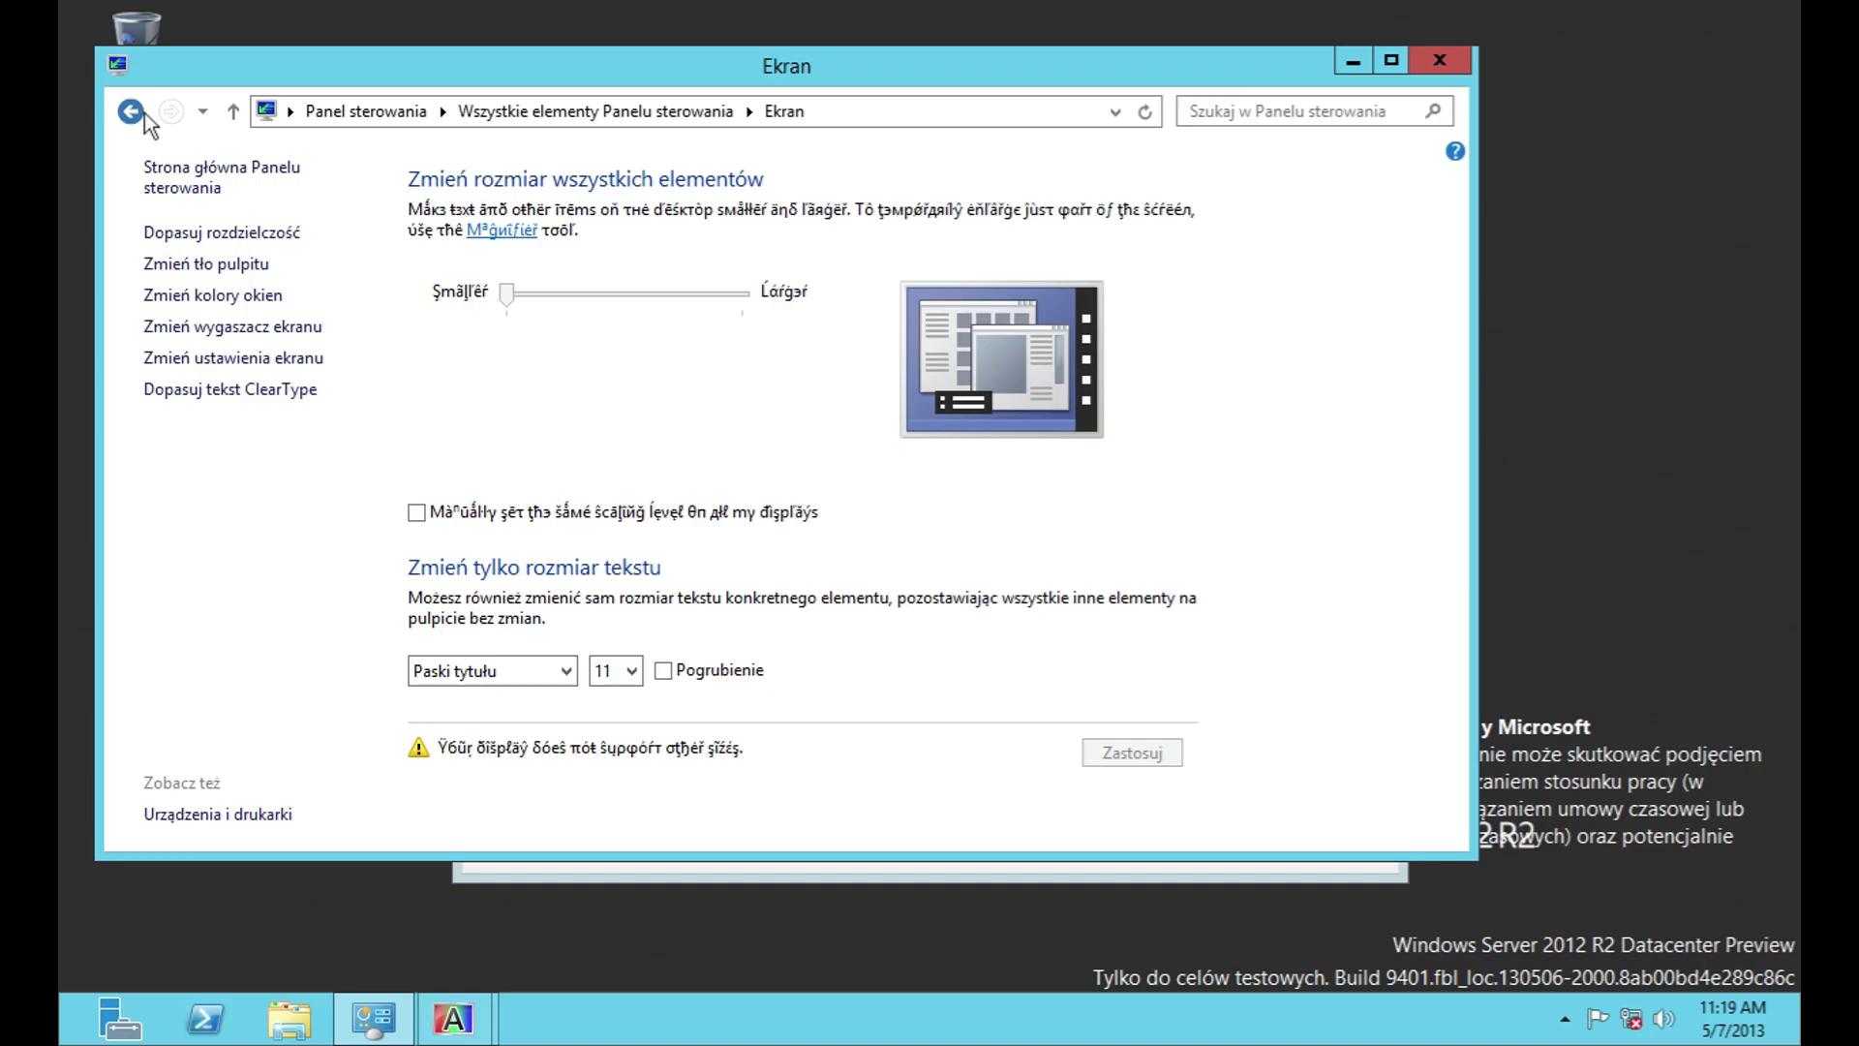
click(131, 111)
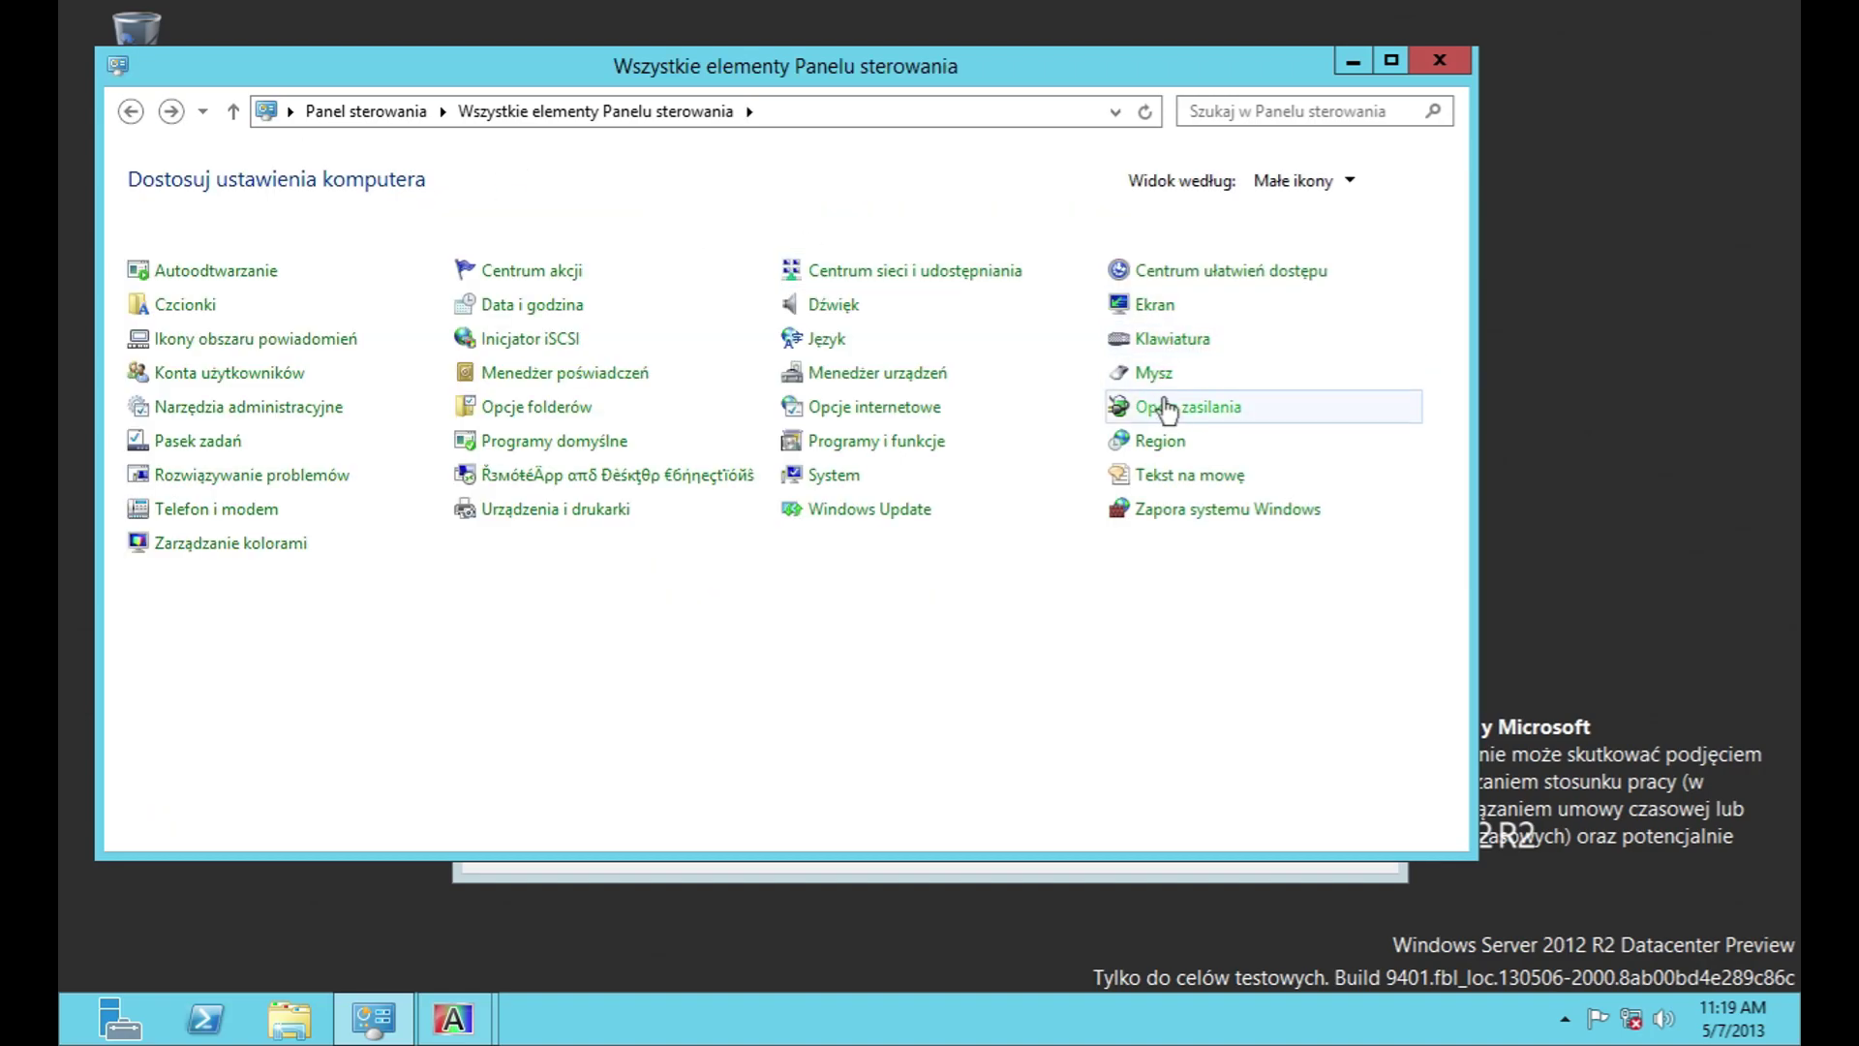
click(1179, 486)
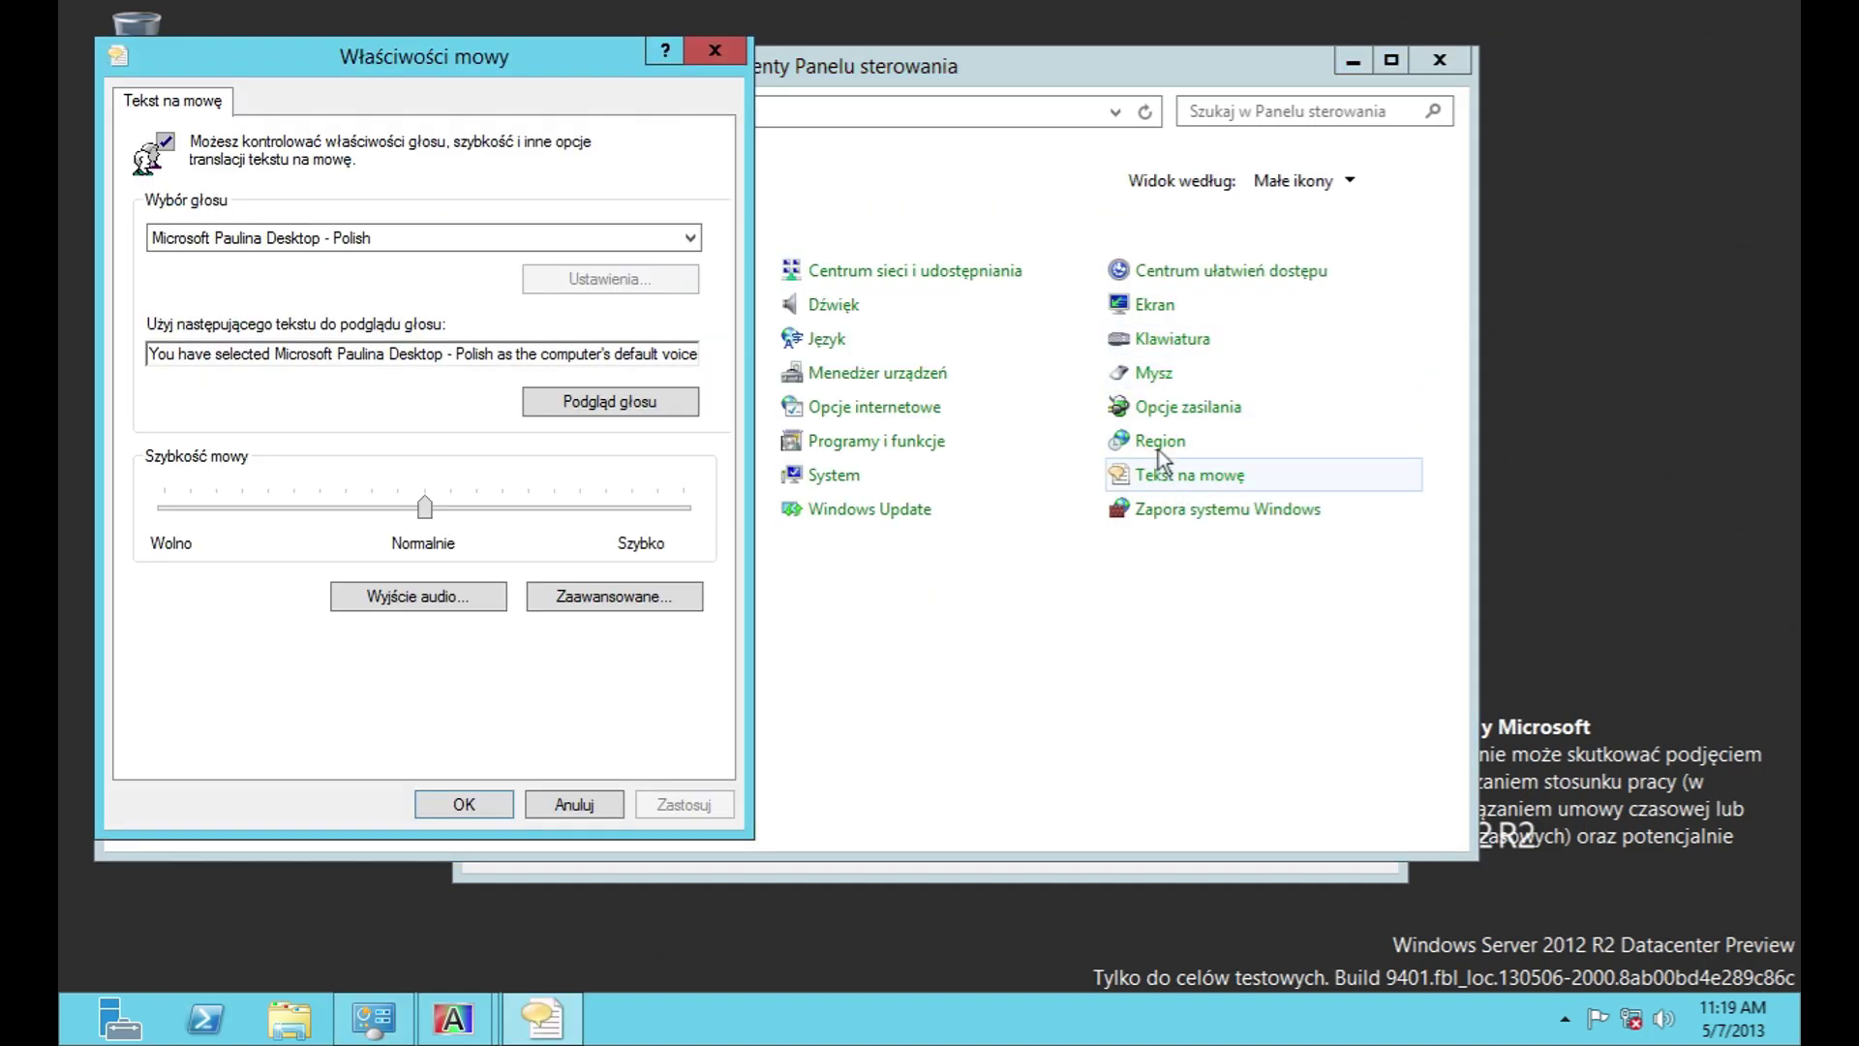
click(719, 53)
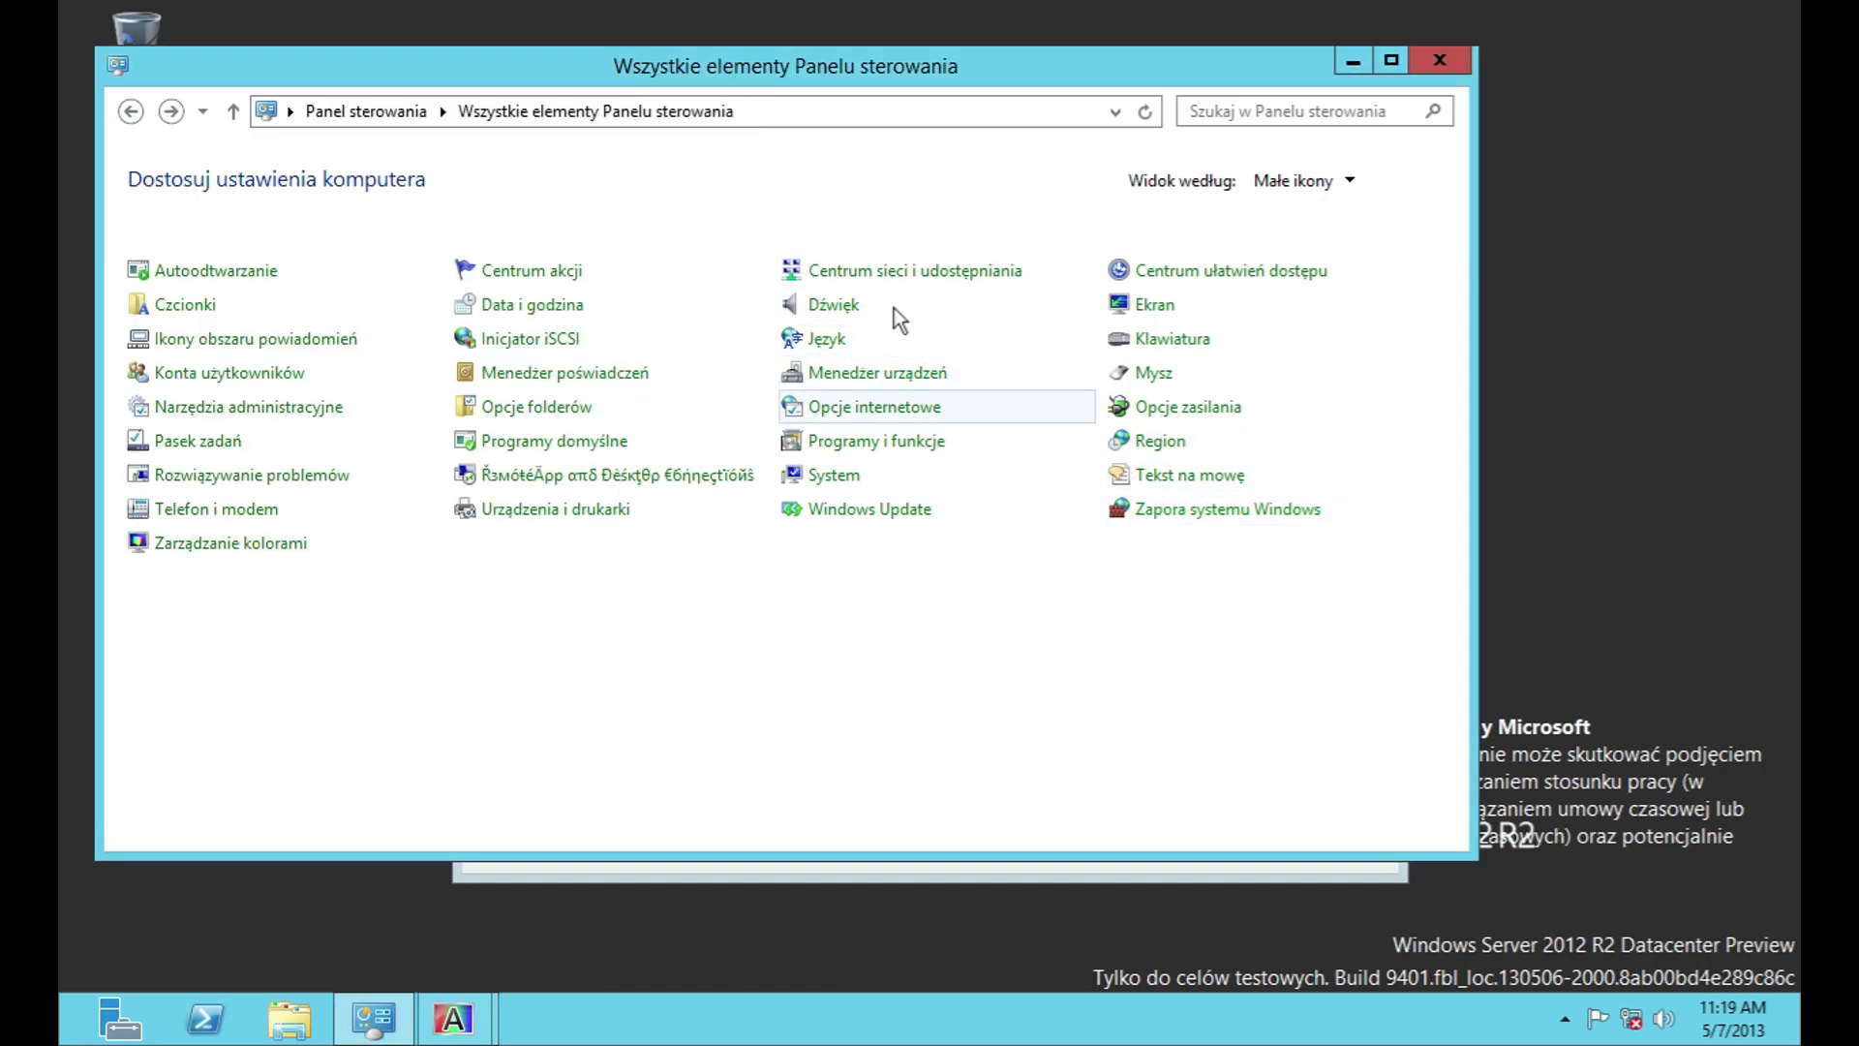
click(1446, 64)
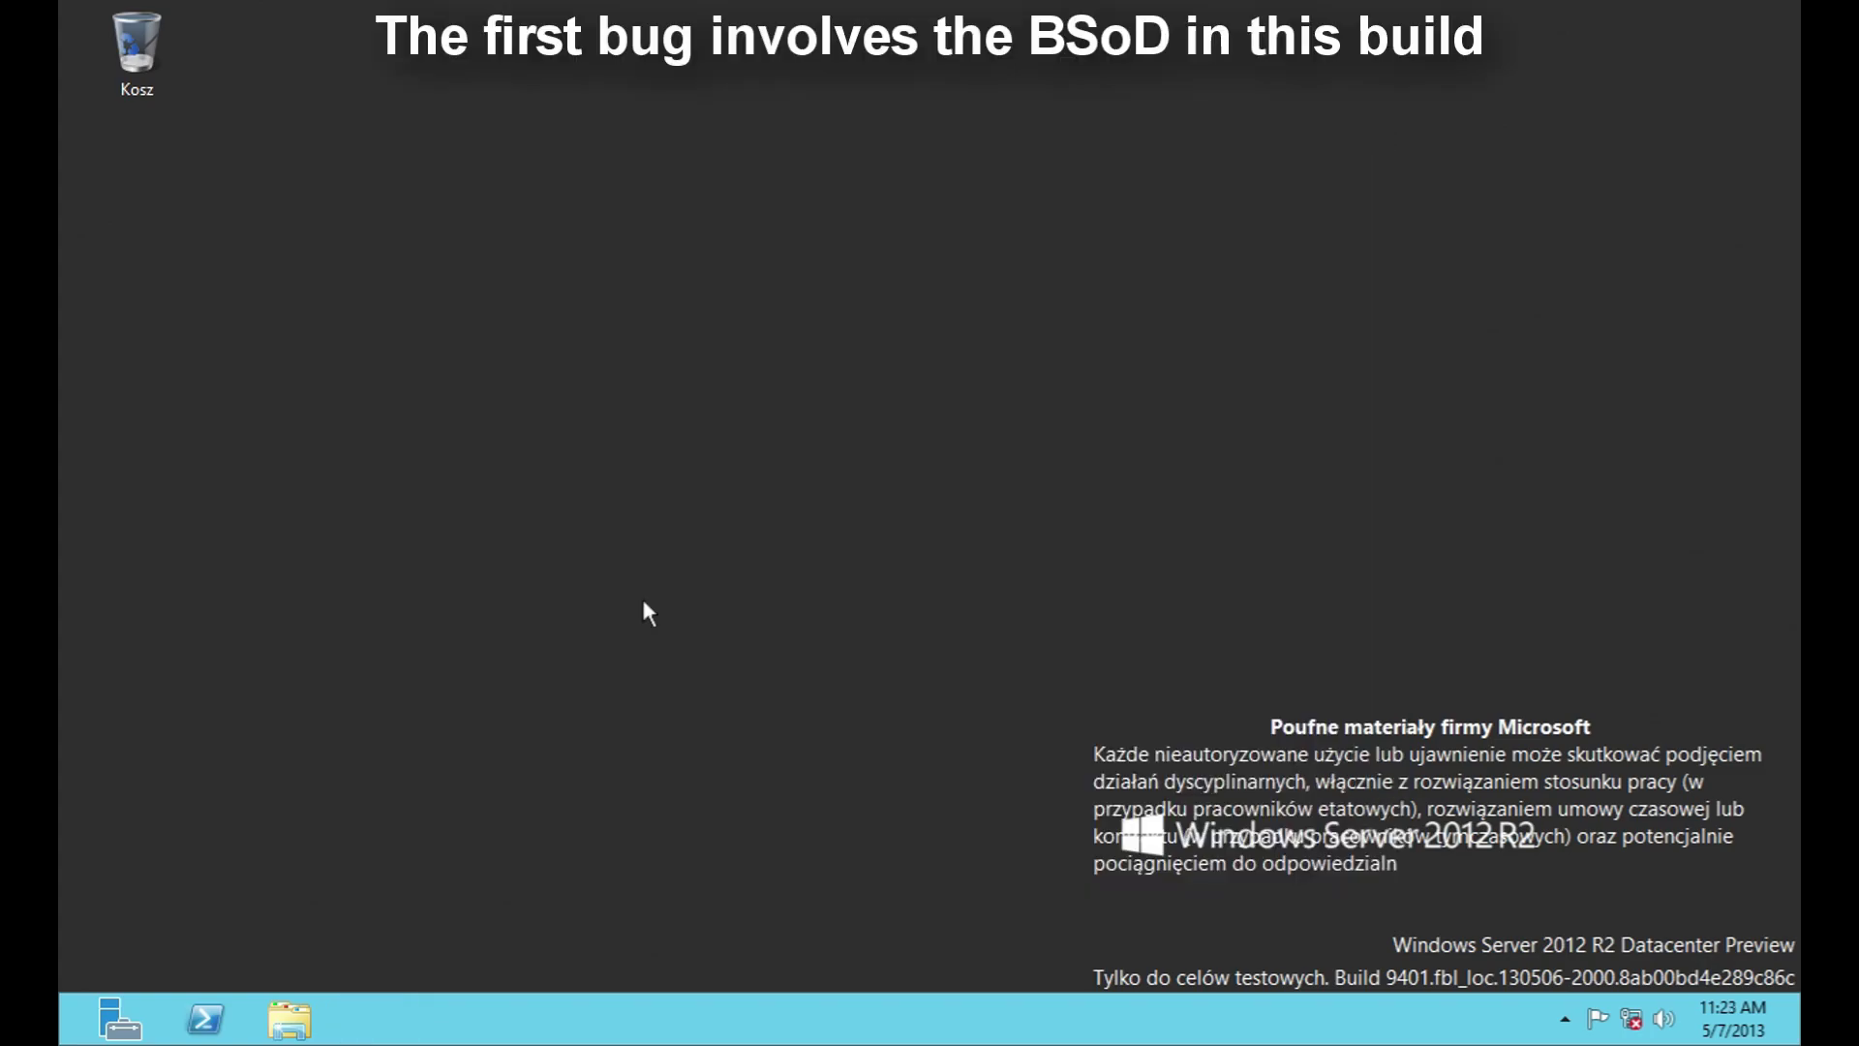
Step: Launch regedit and expand HKEY_LOCAL_MACHINE\SYSTEM\CurrentControlSet\Services
key(super+r)
text(regedit)
key(Return)
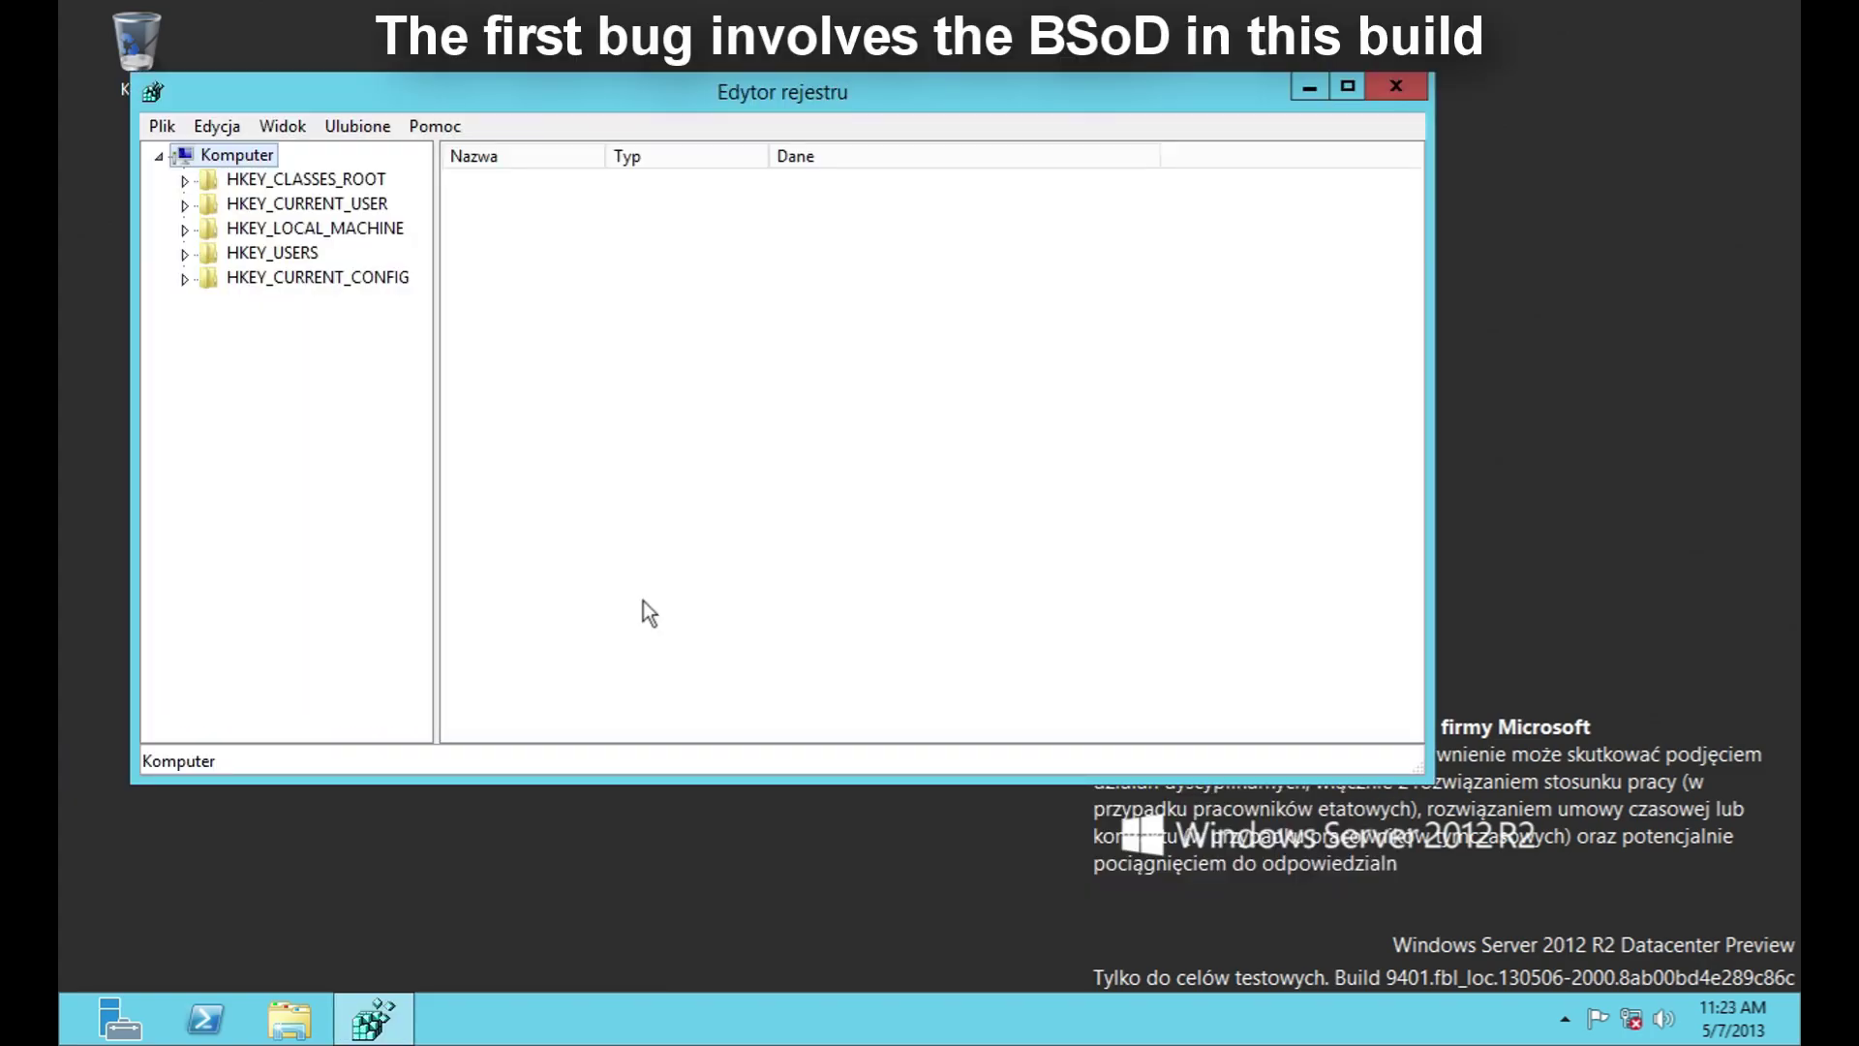
click(190, 231)
click(210, 375)
click(235, 449)
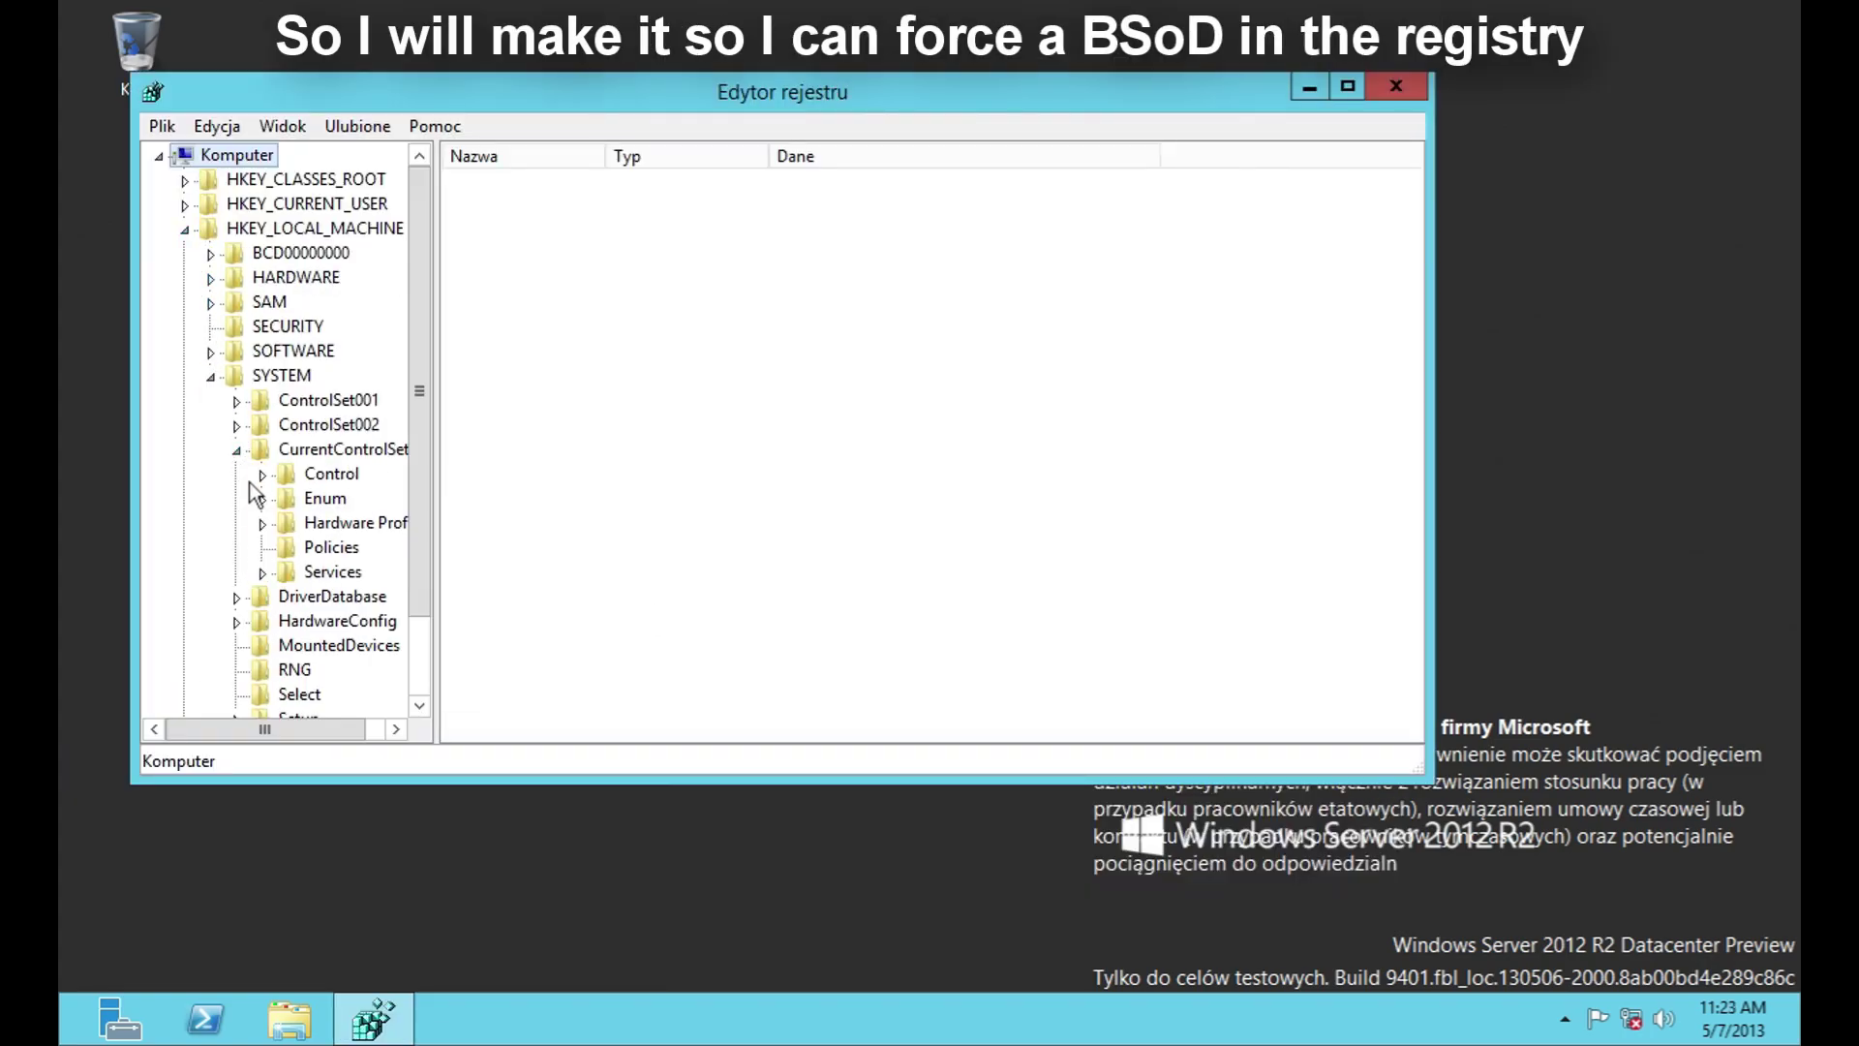
click(263, 572)
Step: Create a CrashOnCtrlScroll DWORD (32-bit) value under kbdclass\Parameters
text(kbdclass)
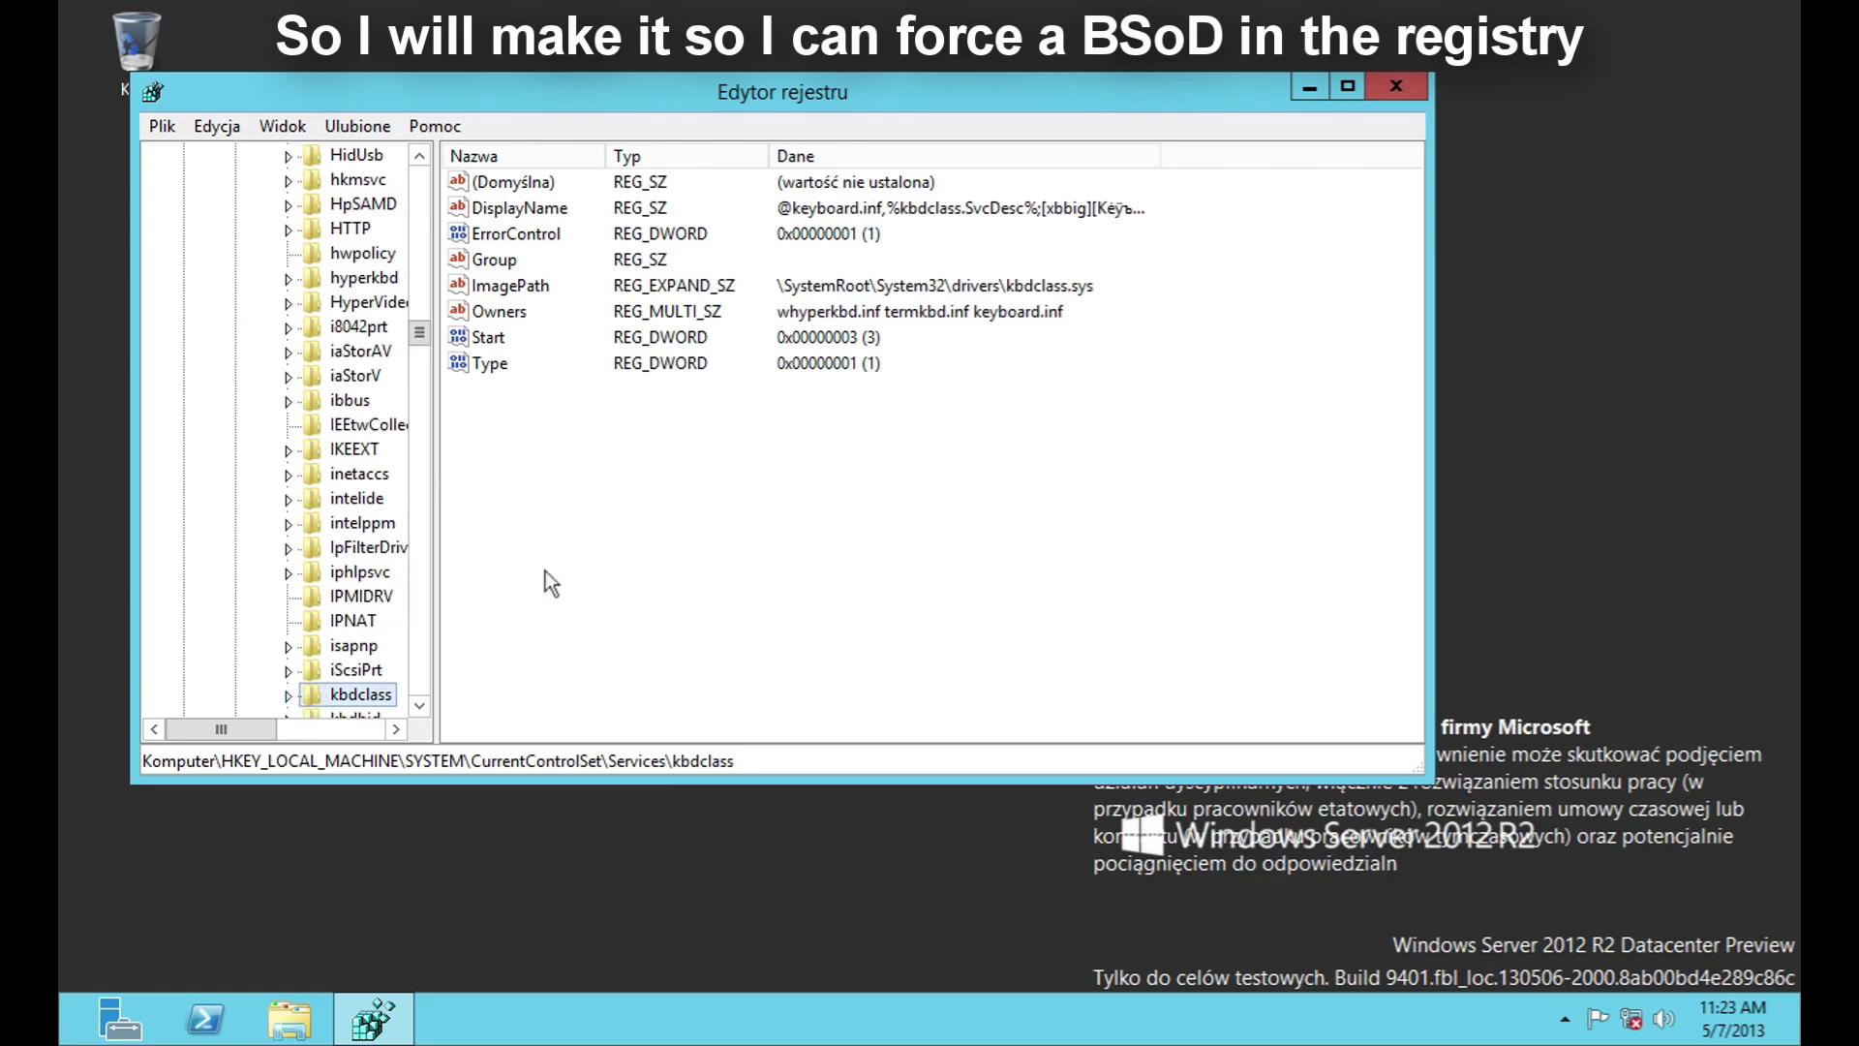
click(287, 694)
click(360, 694)
right_click(632, 467)
mouse_move(705, 481)
click(991, 587)
text(CrashOn)
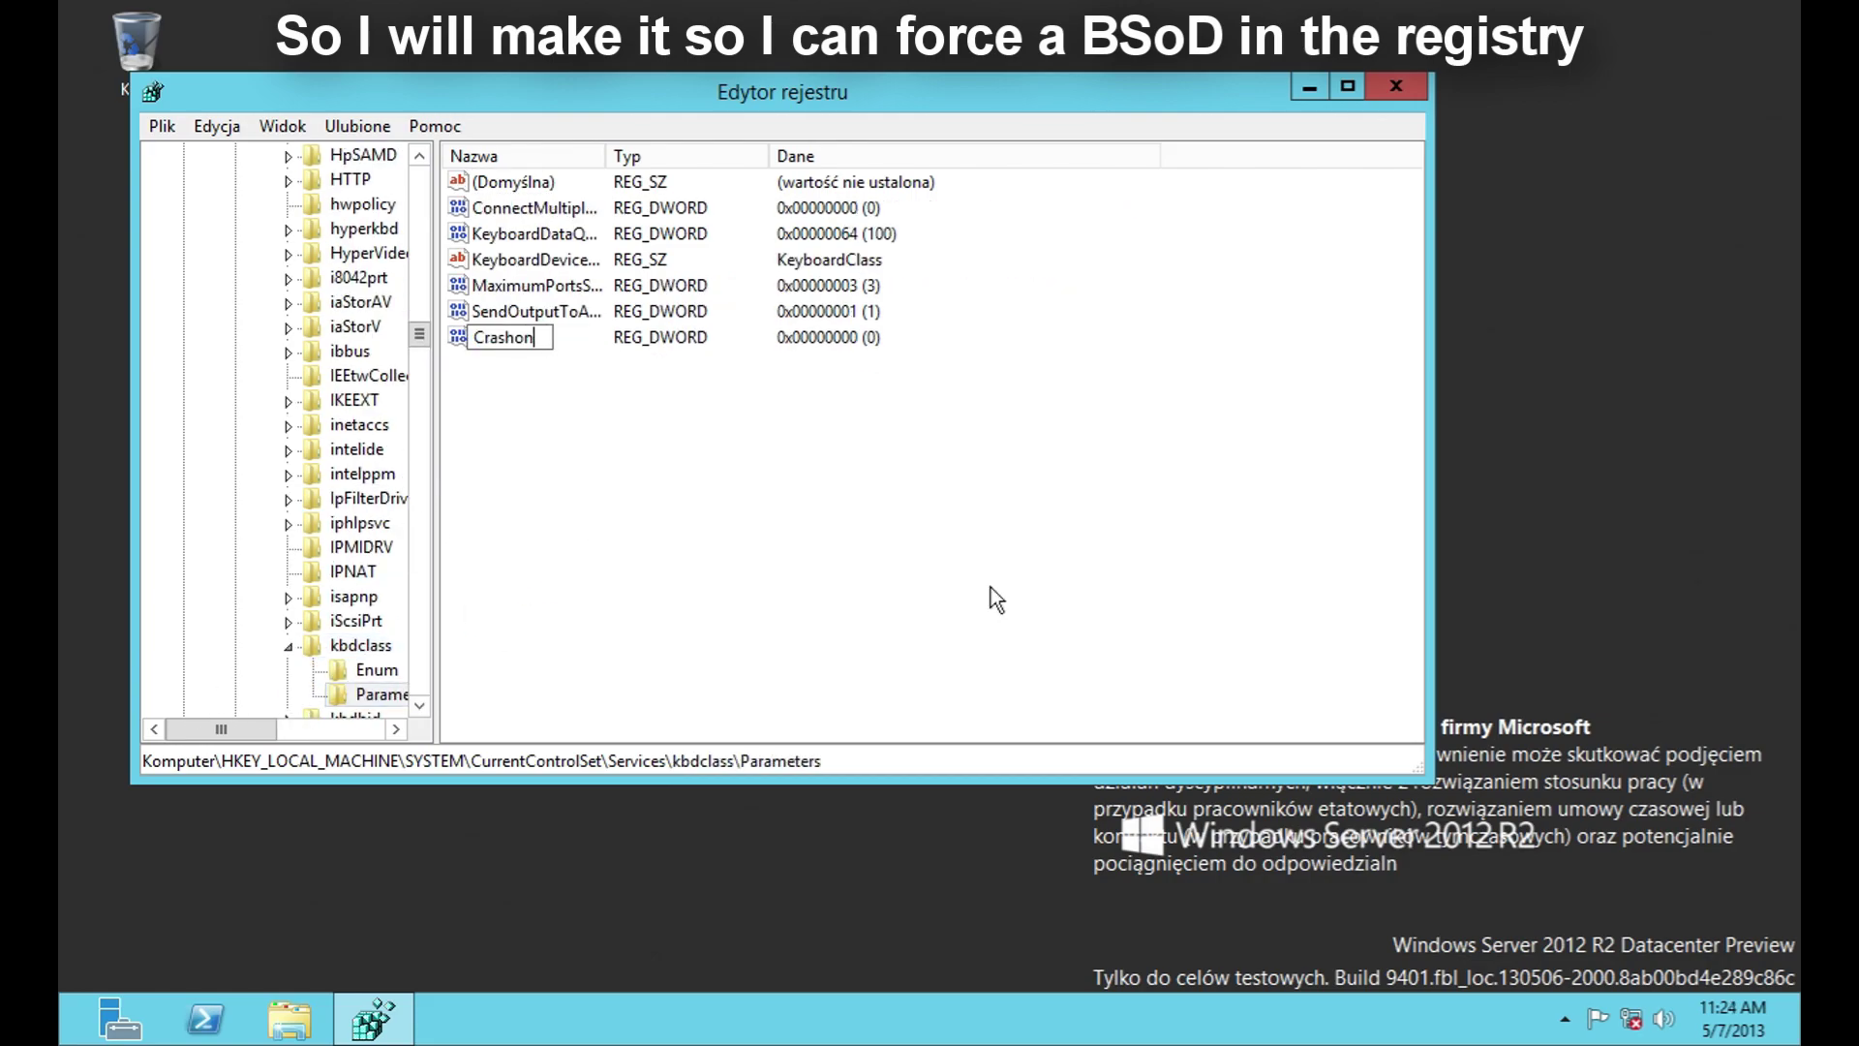
text(CtrlScroll)
key(Return)
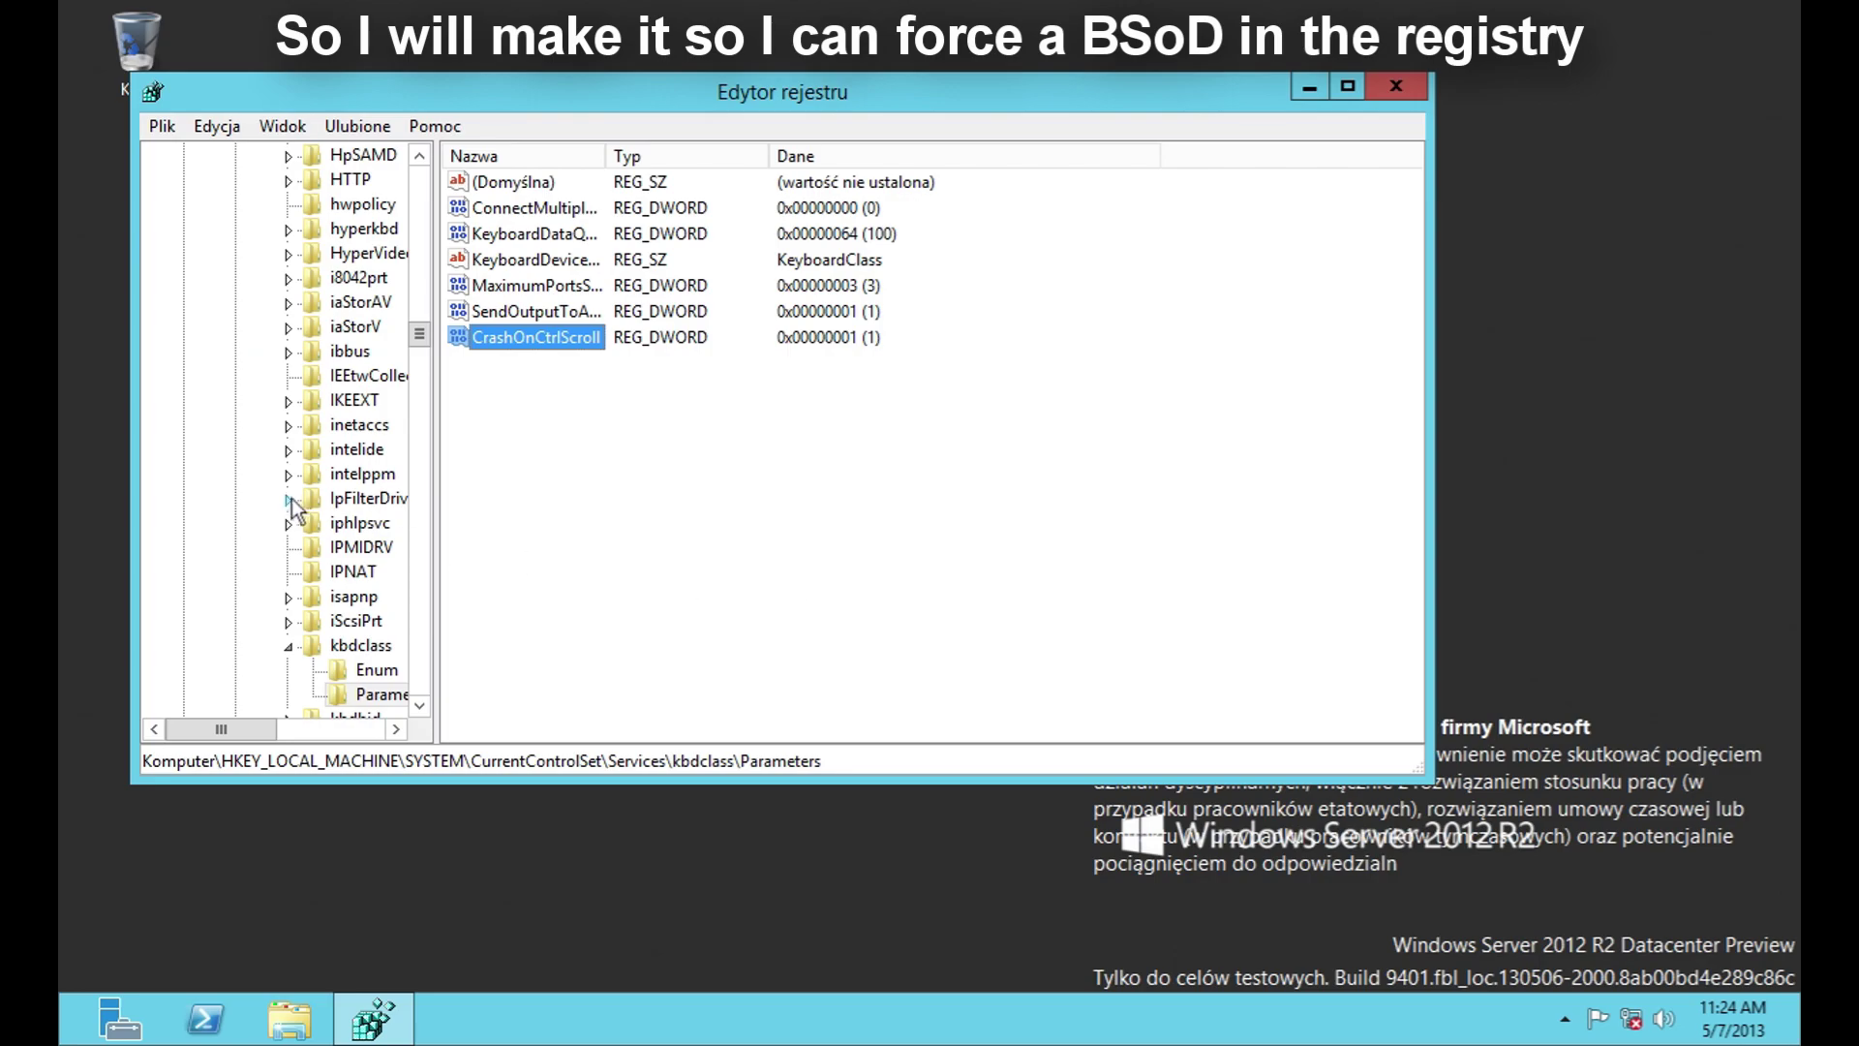
Step: Create a CrashOnCtrlScroll DWORD under i8042prt\Parameters and close Registry Editor
click(291, 155)
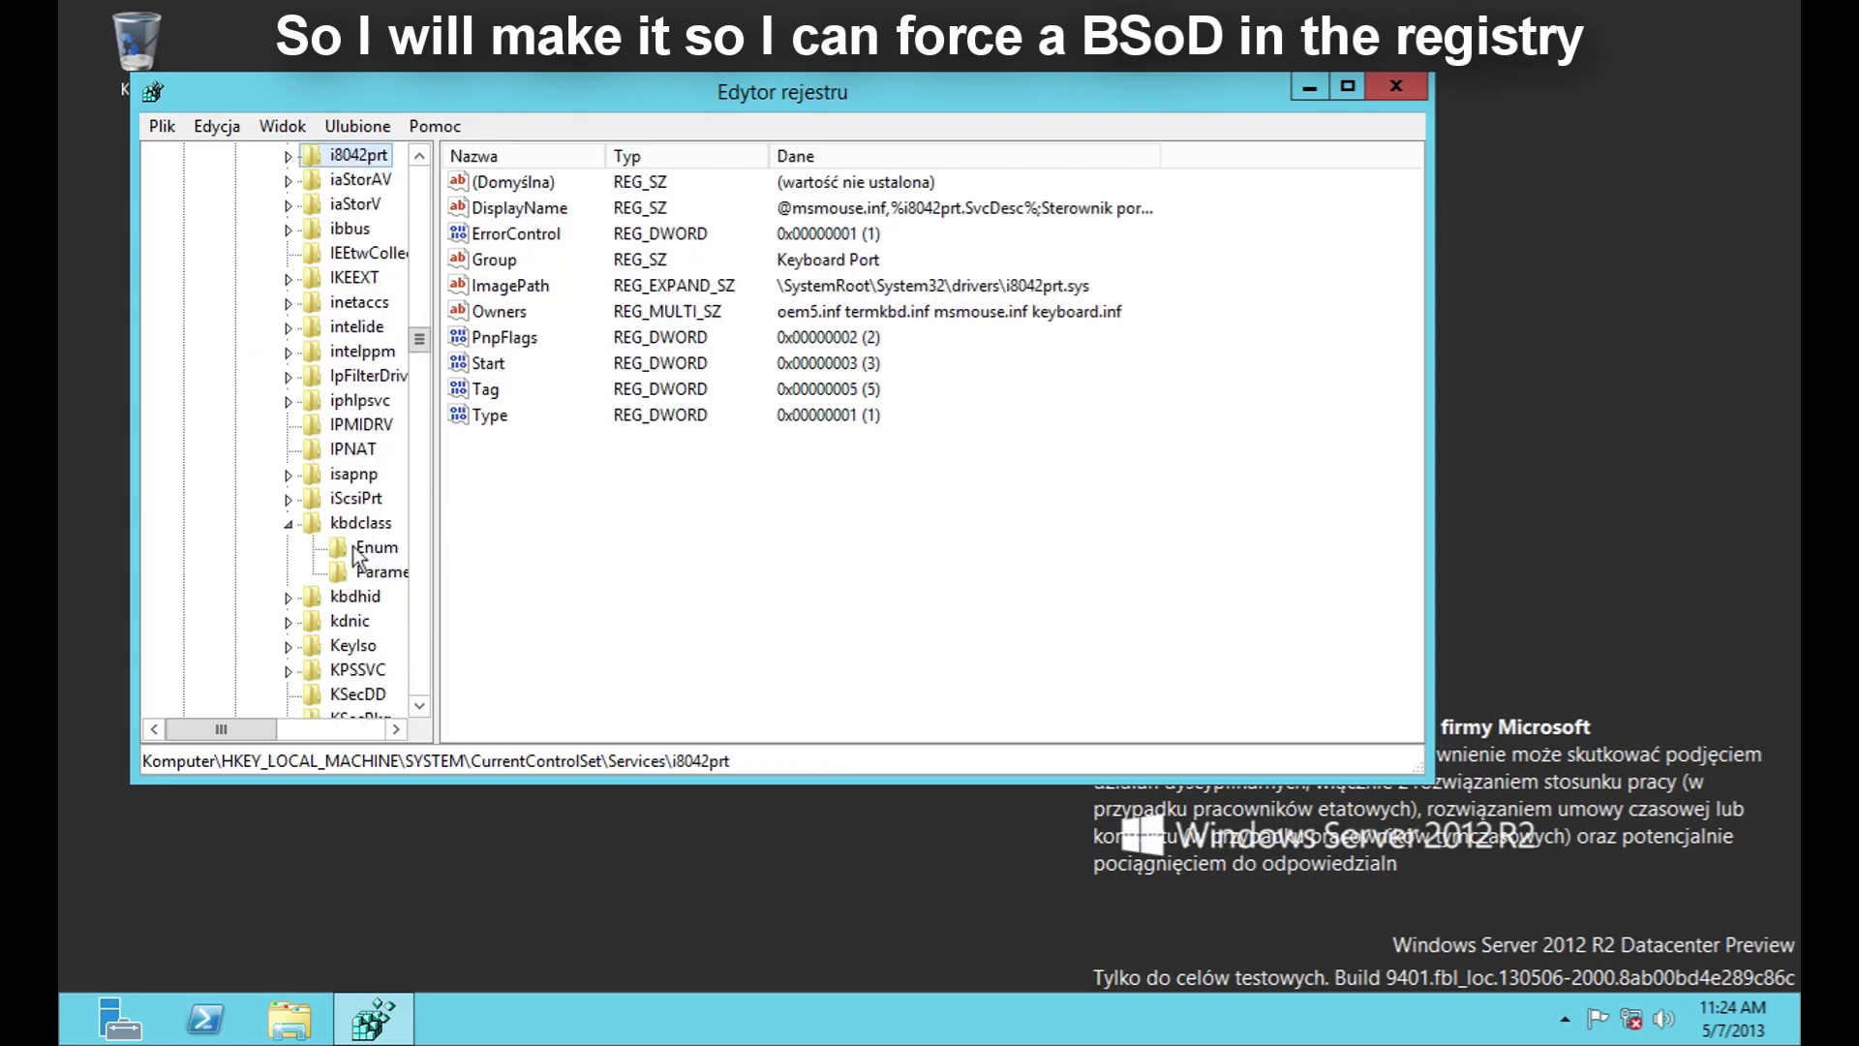
right_click(623, 514)
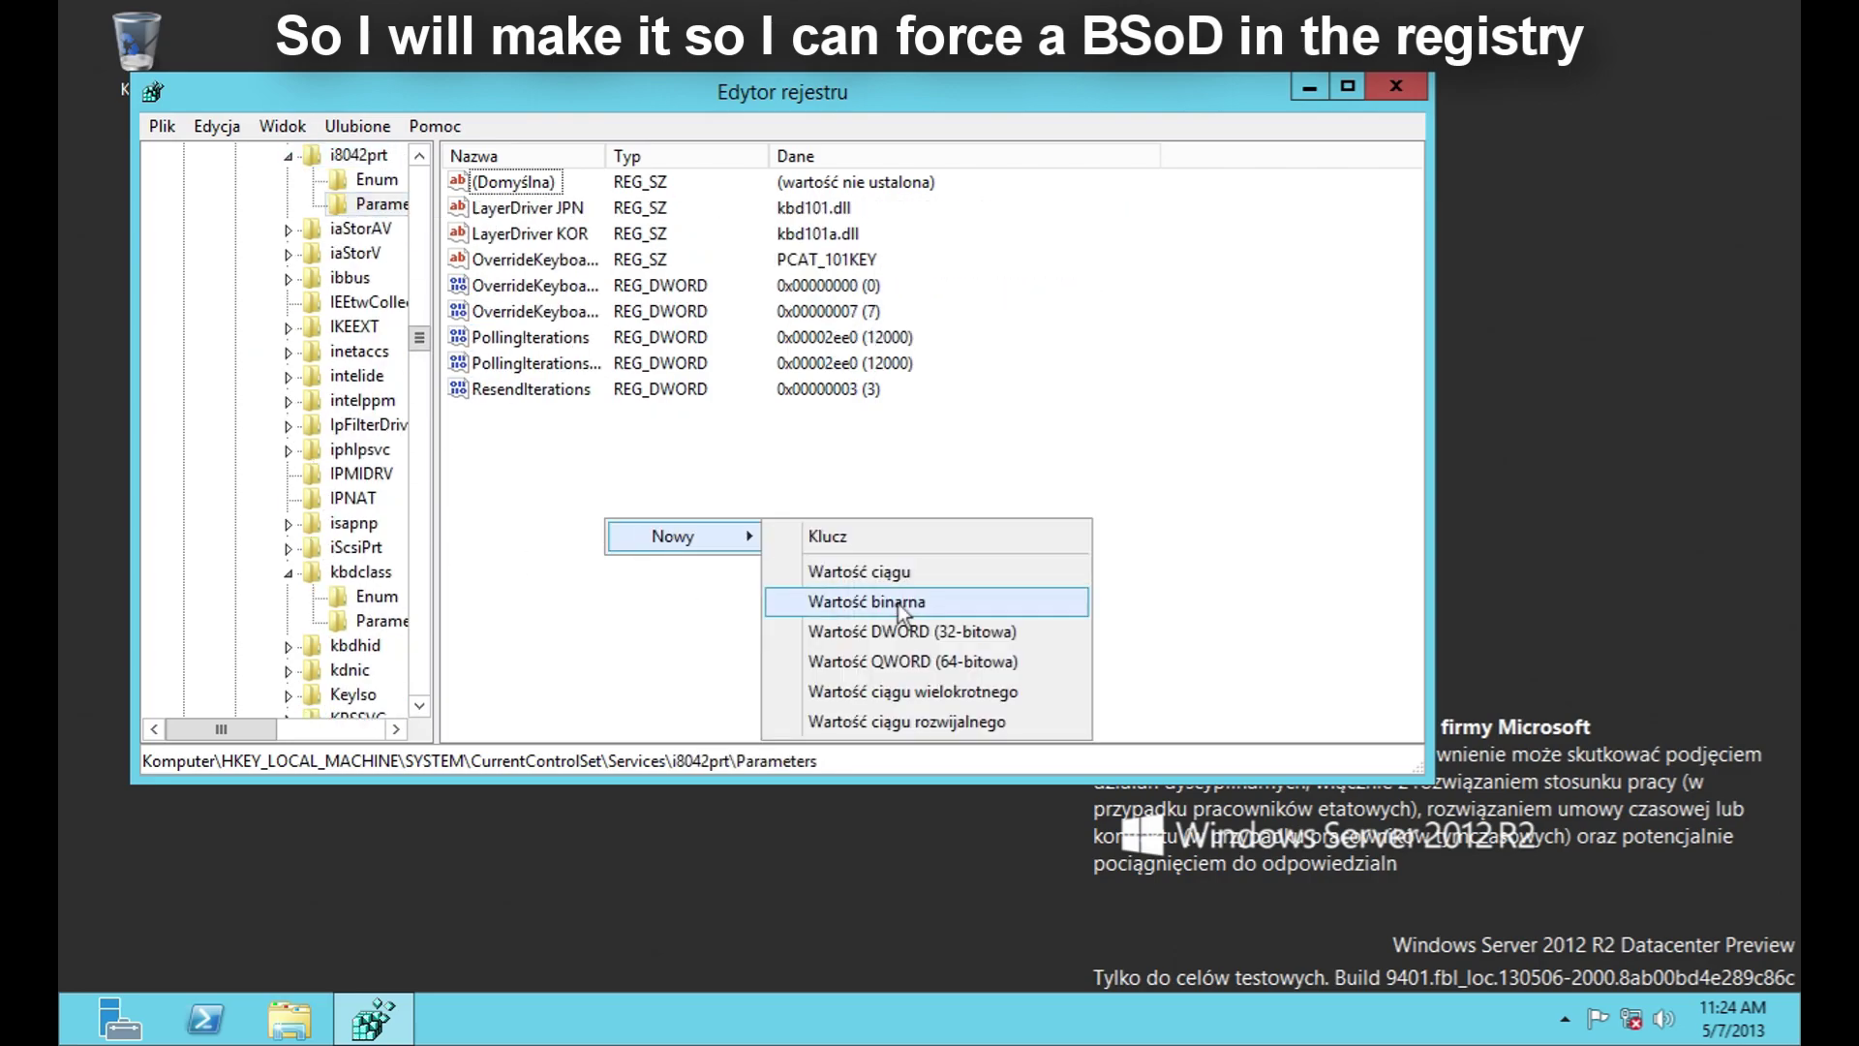
click(931, 619)
text(CrashOnCtrlScroll)
key(Return)
key(Return)
key(Return)
click(1395, 85)
Step: Restart the server from Ustawienia > Zasilanie with reason Inne zadania (niezaplanowane)
mouse_move(1777, 951)
click(1728, 658)
click(1566, 850)
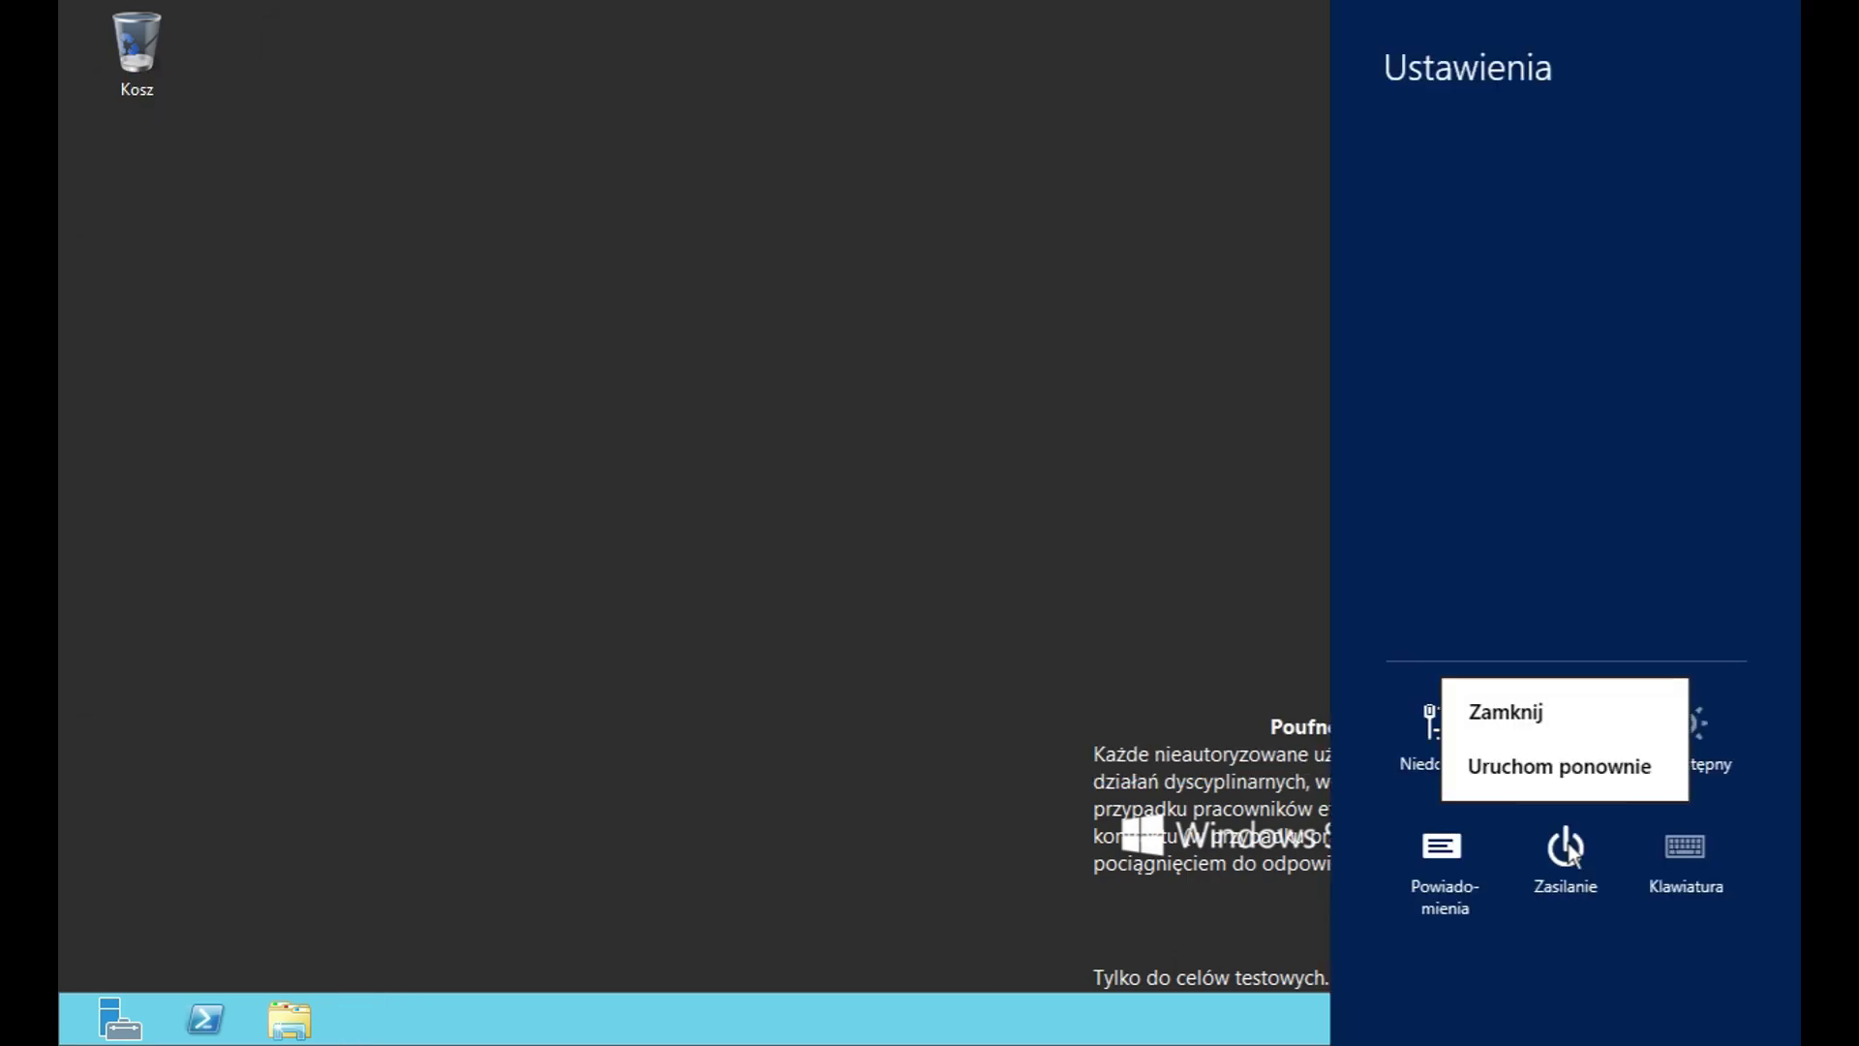
click(1560, 770)
click(1665, 689)
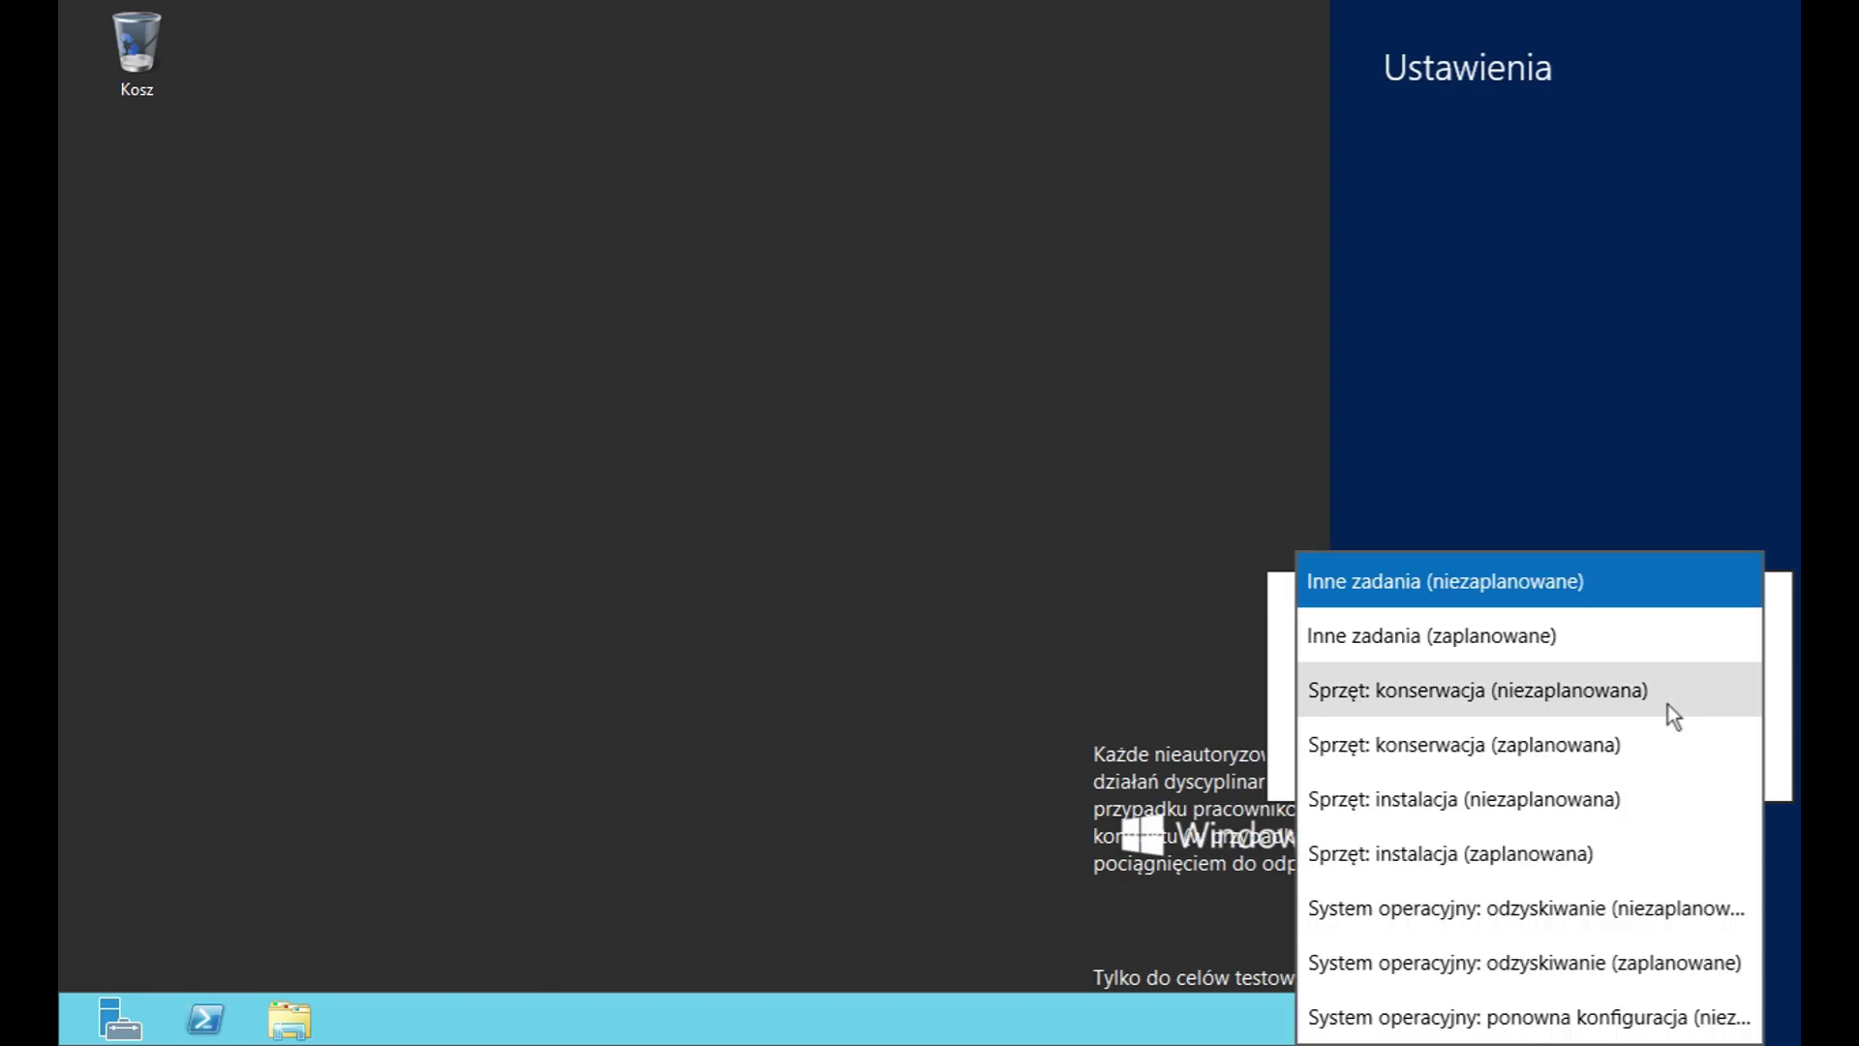
scroll(1659, 868, down, 3)
scroll(1660, 828, up, 3)
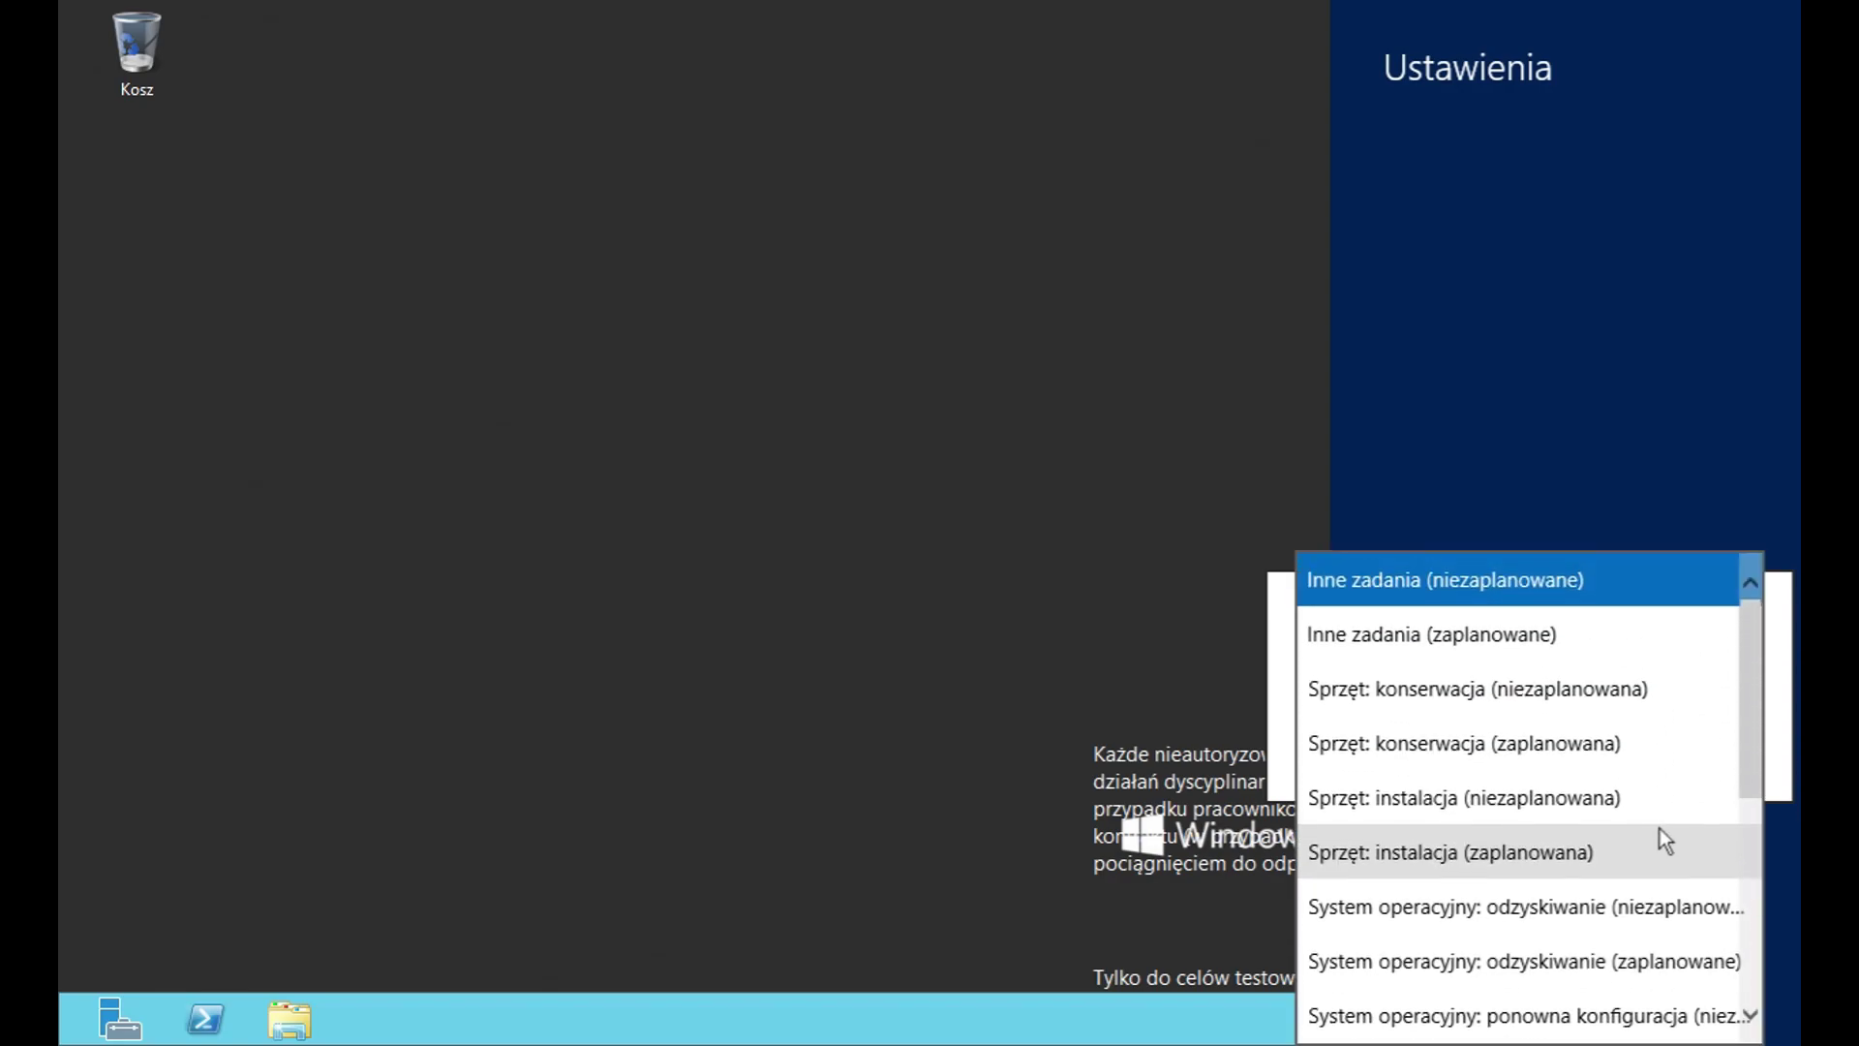
click(1553, 587)
click(1677, 748)
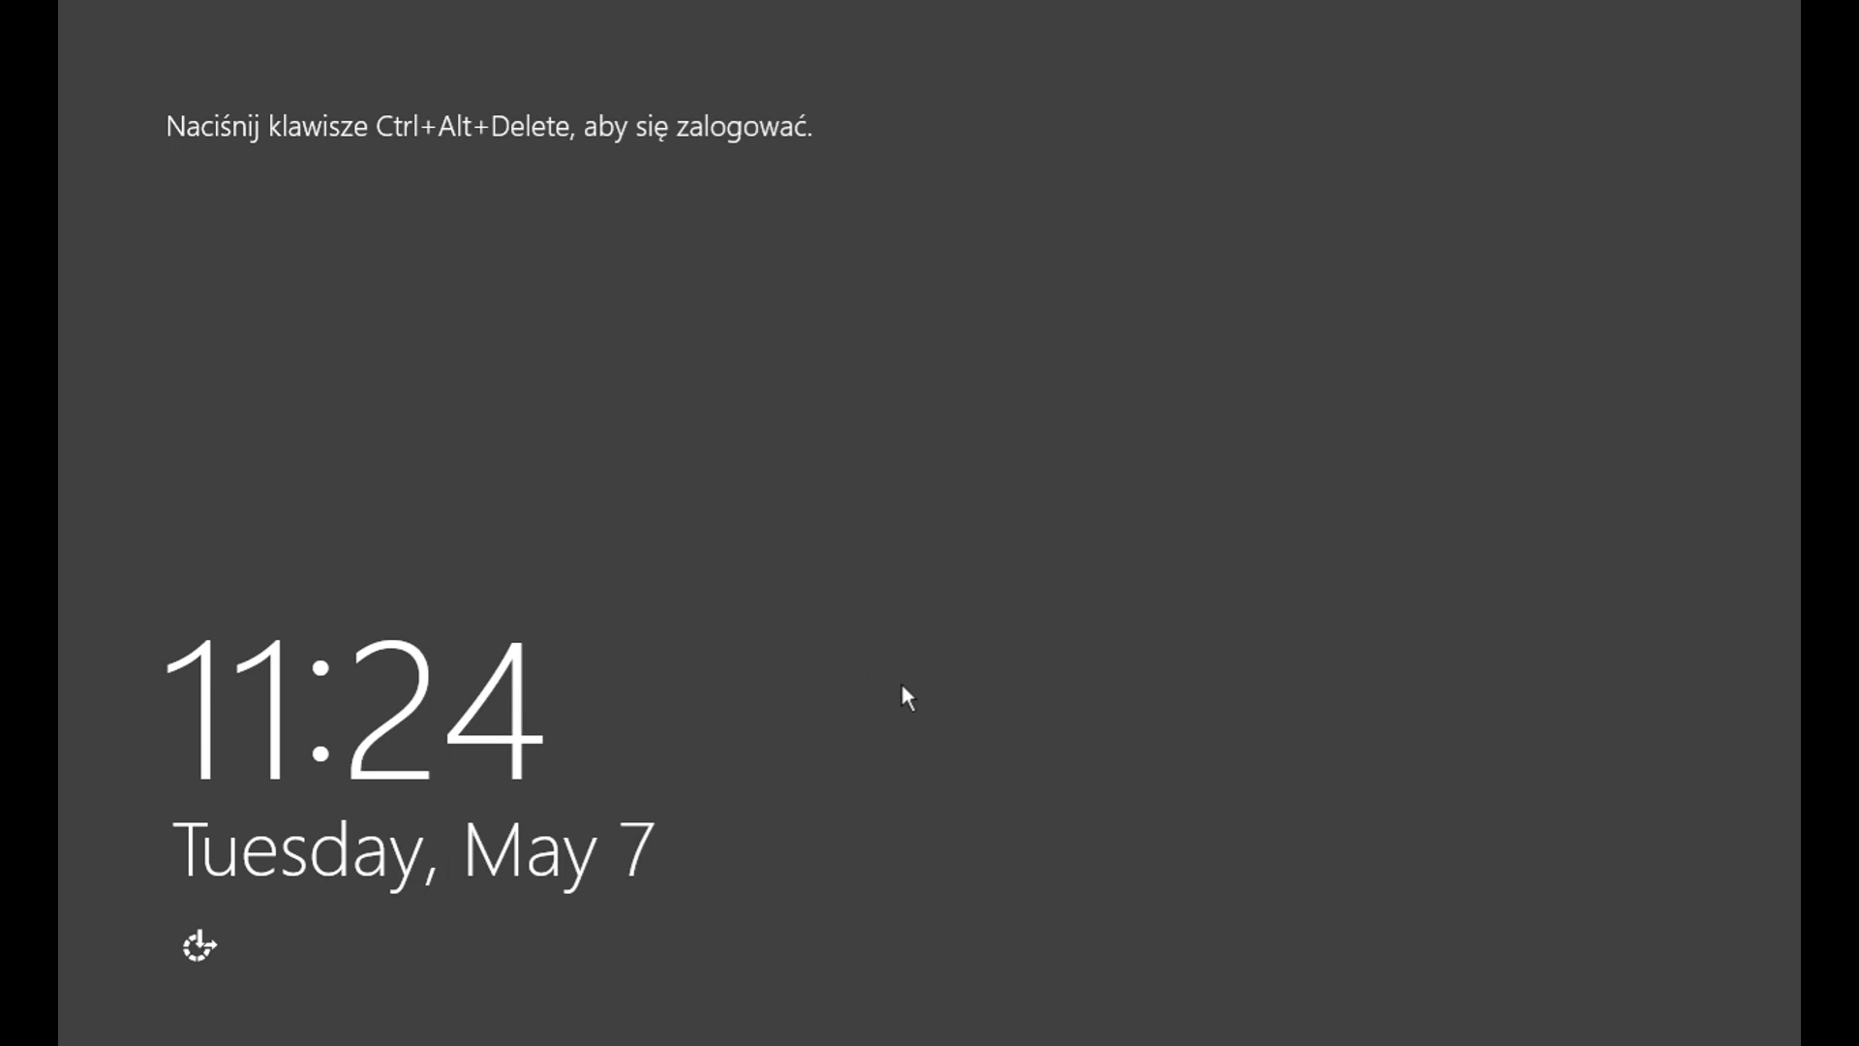
Step: Sign in with the account password, then trigger a manual crash with right Ctrl+Scroll Lock
key(ctrl+alt+Delete)
text(•••••••)
key(Return)
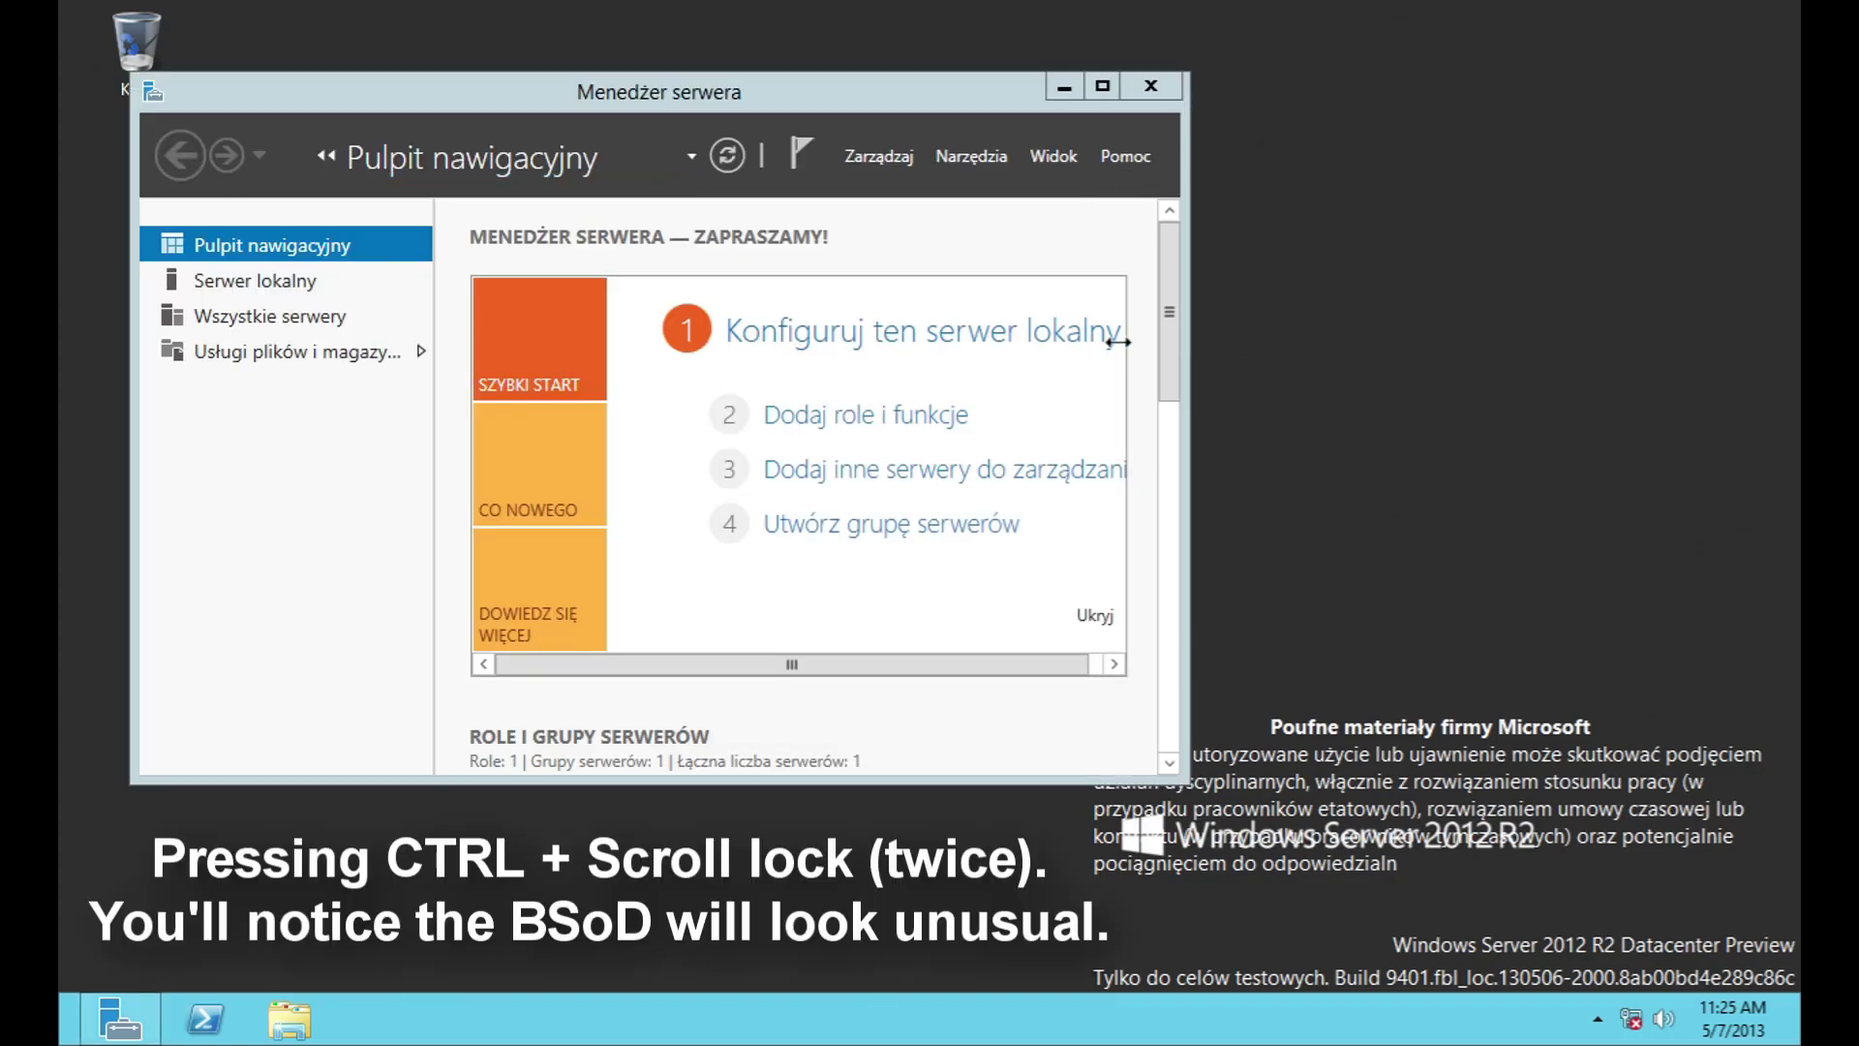
key(ctrl+Scroll_Lock)
key(ctrl+Scroll_Lock)
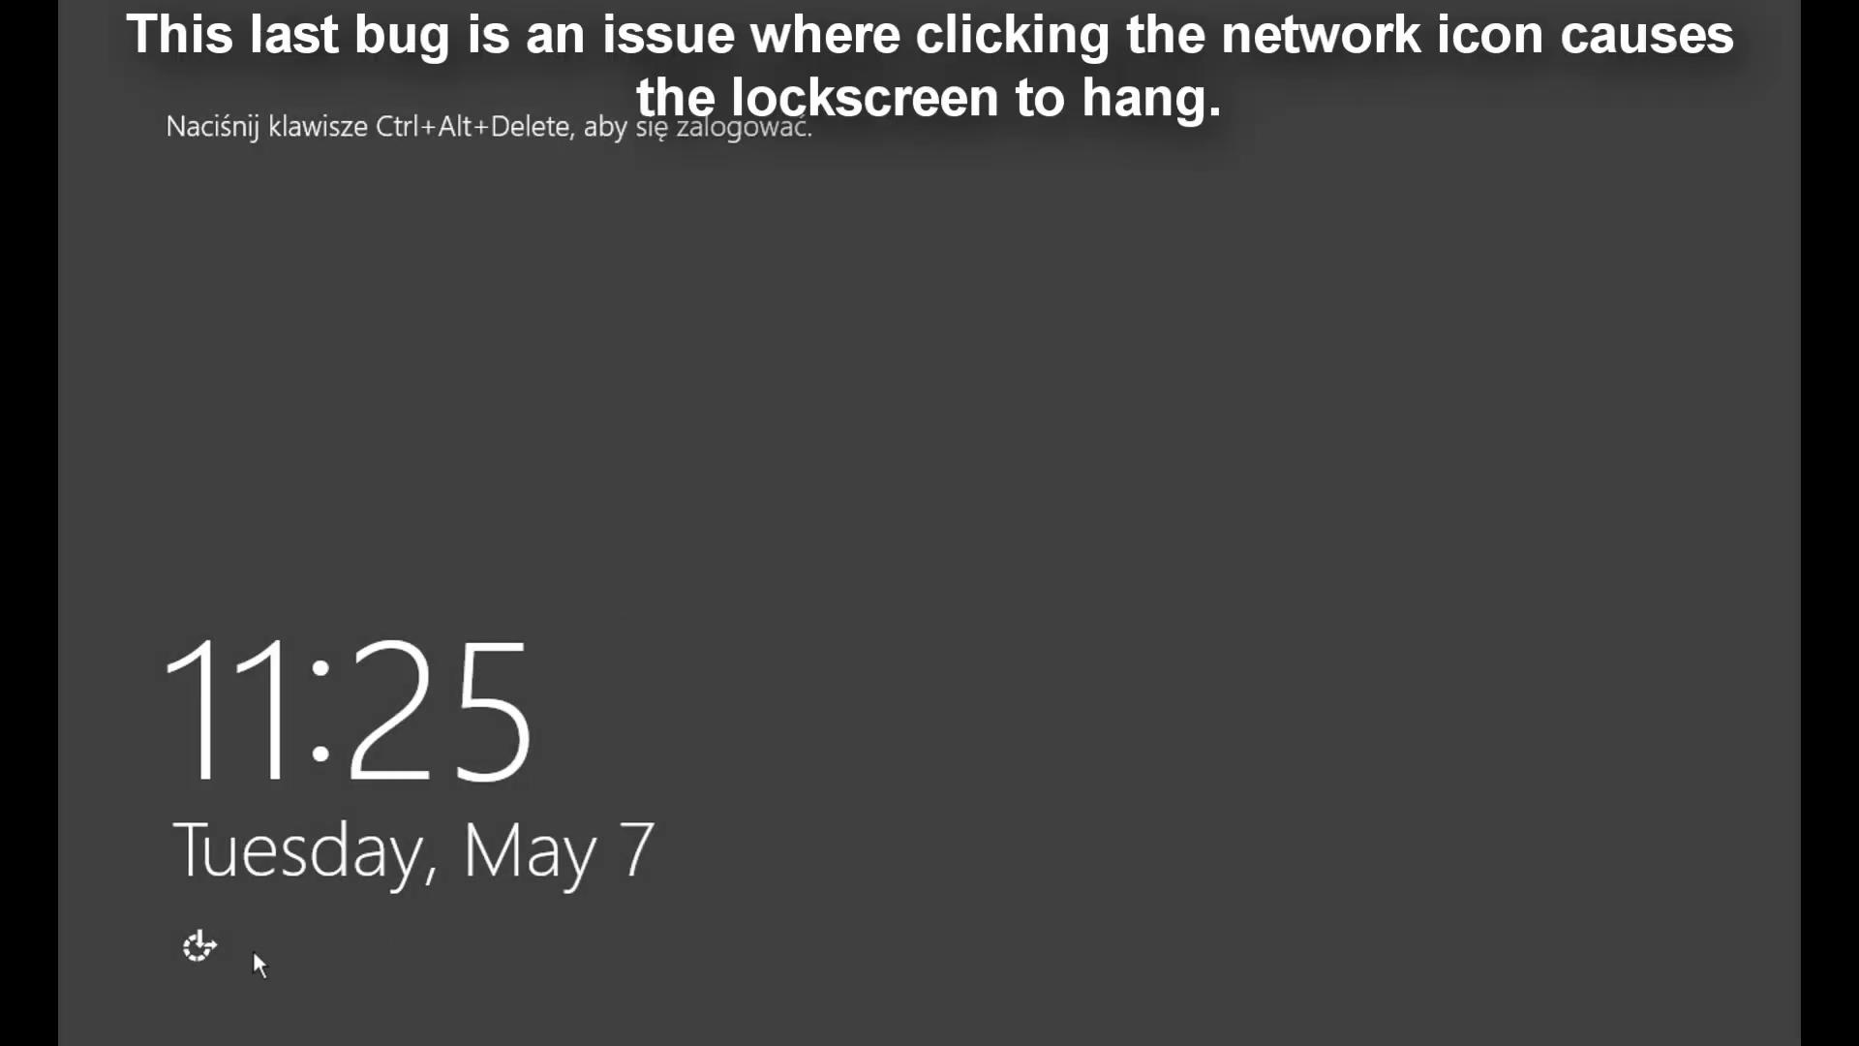
Step: Toggle Ease of Access on the lock and sign-in screens, then choose Uruchom ponownie komputer on the recovery screen
click(203, 947)
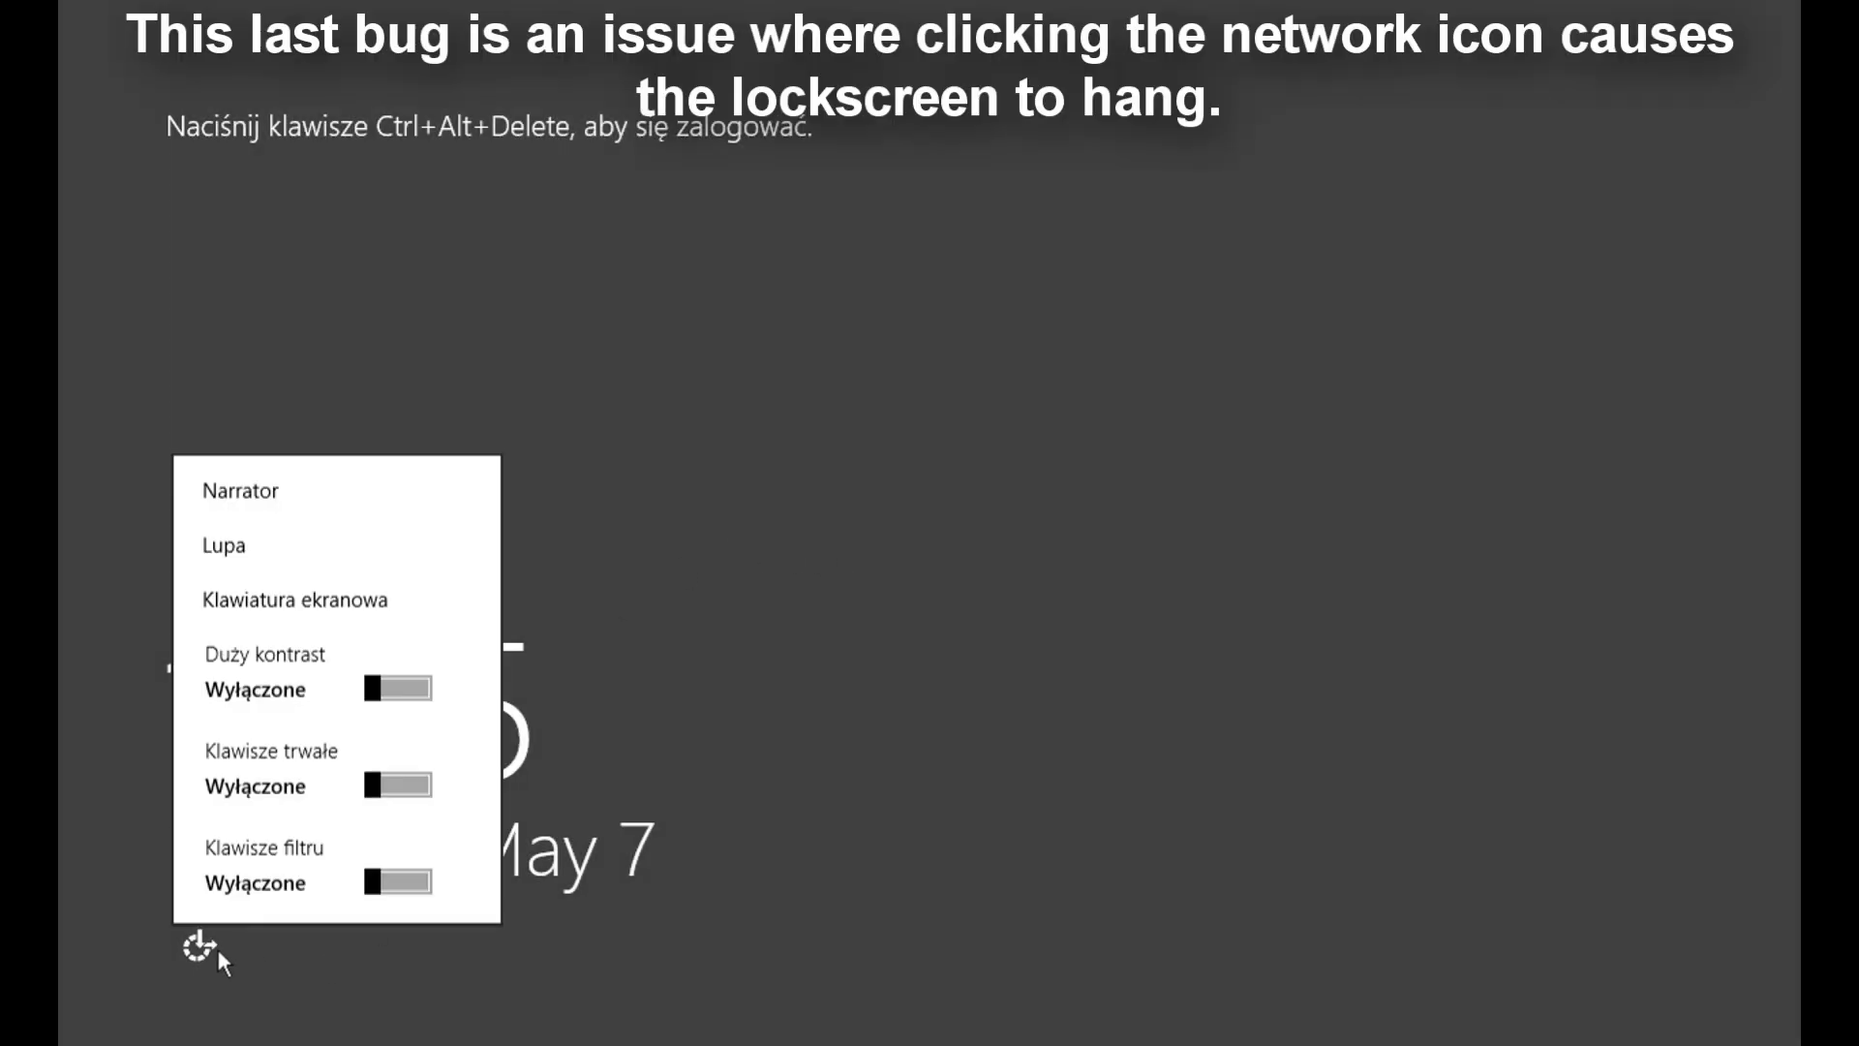
click(817, 826)
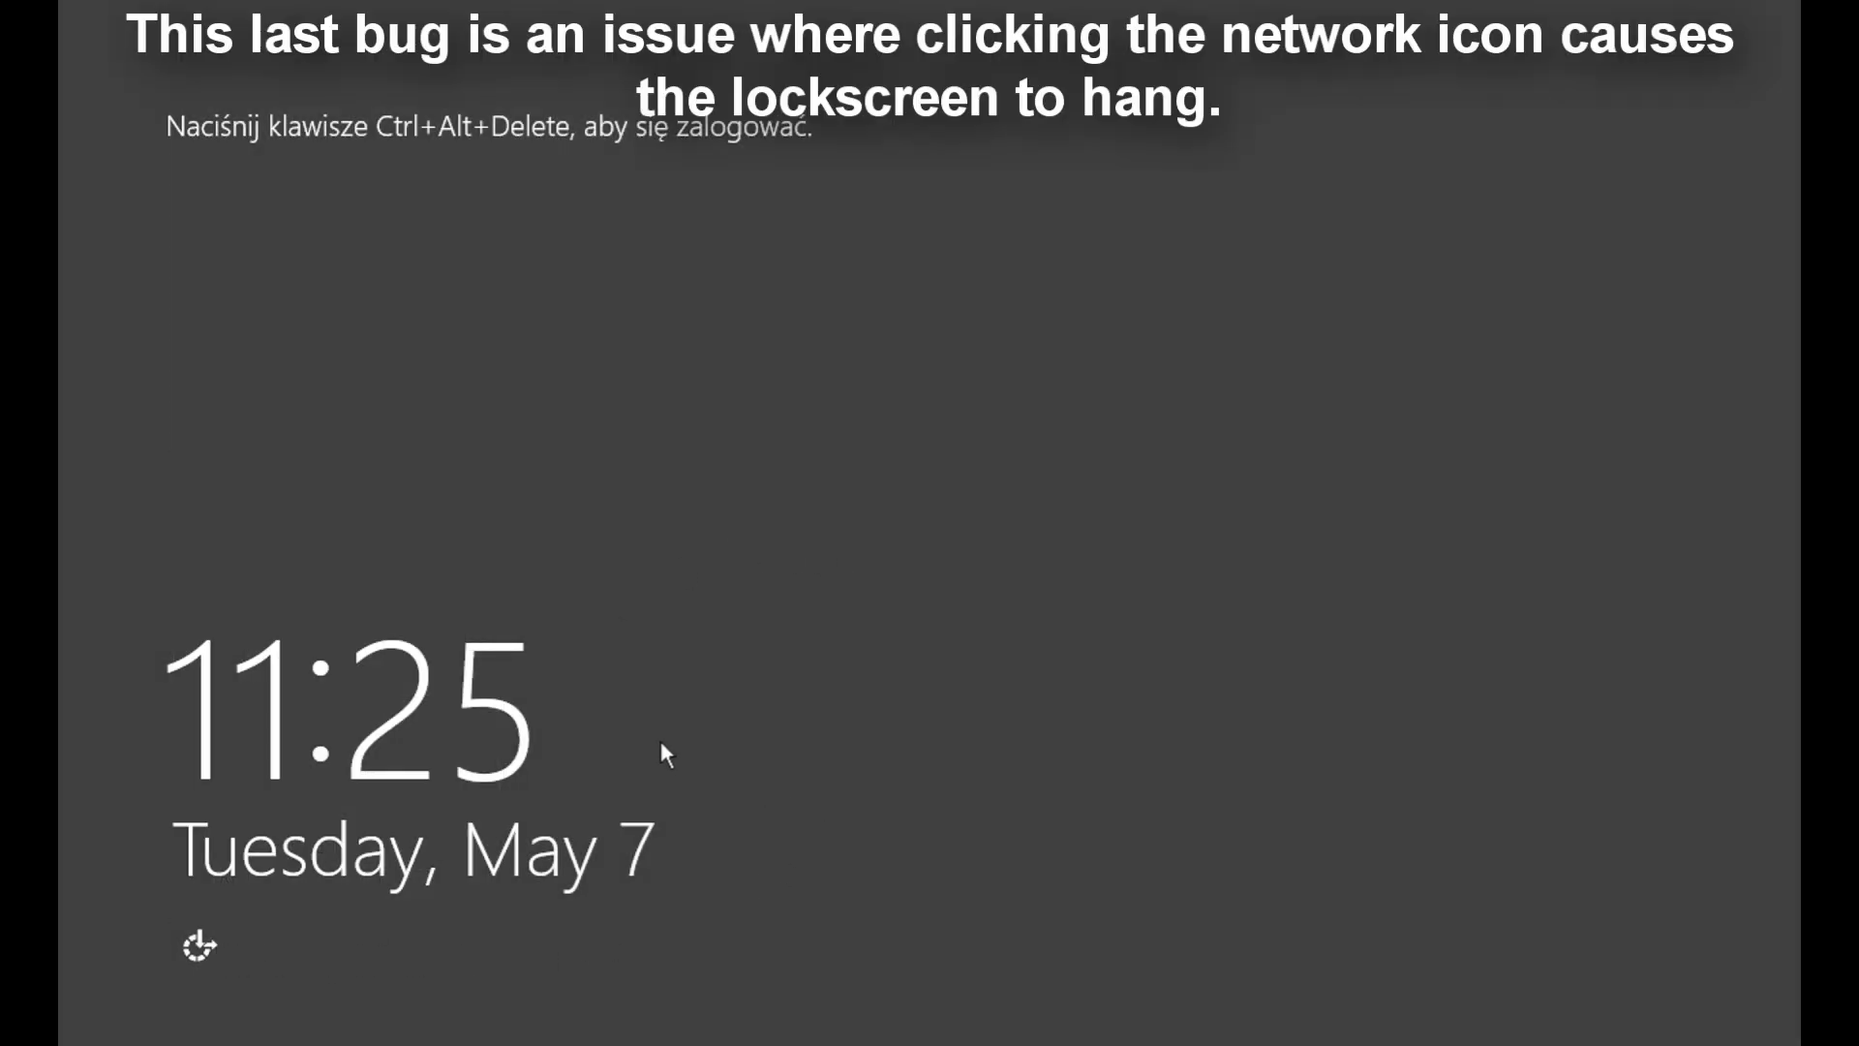
key(ctrl+alt+Delete)
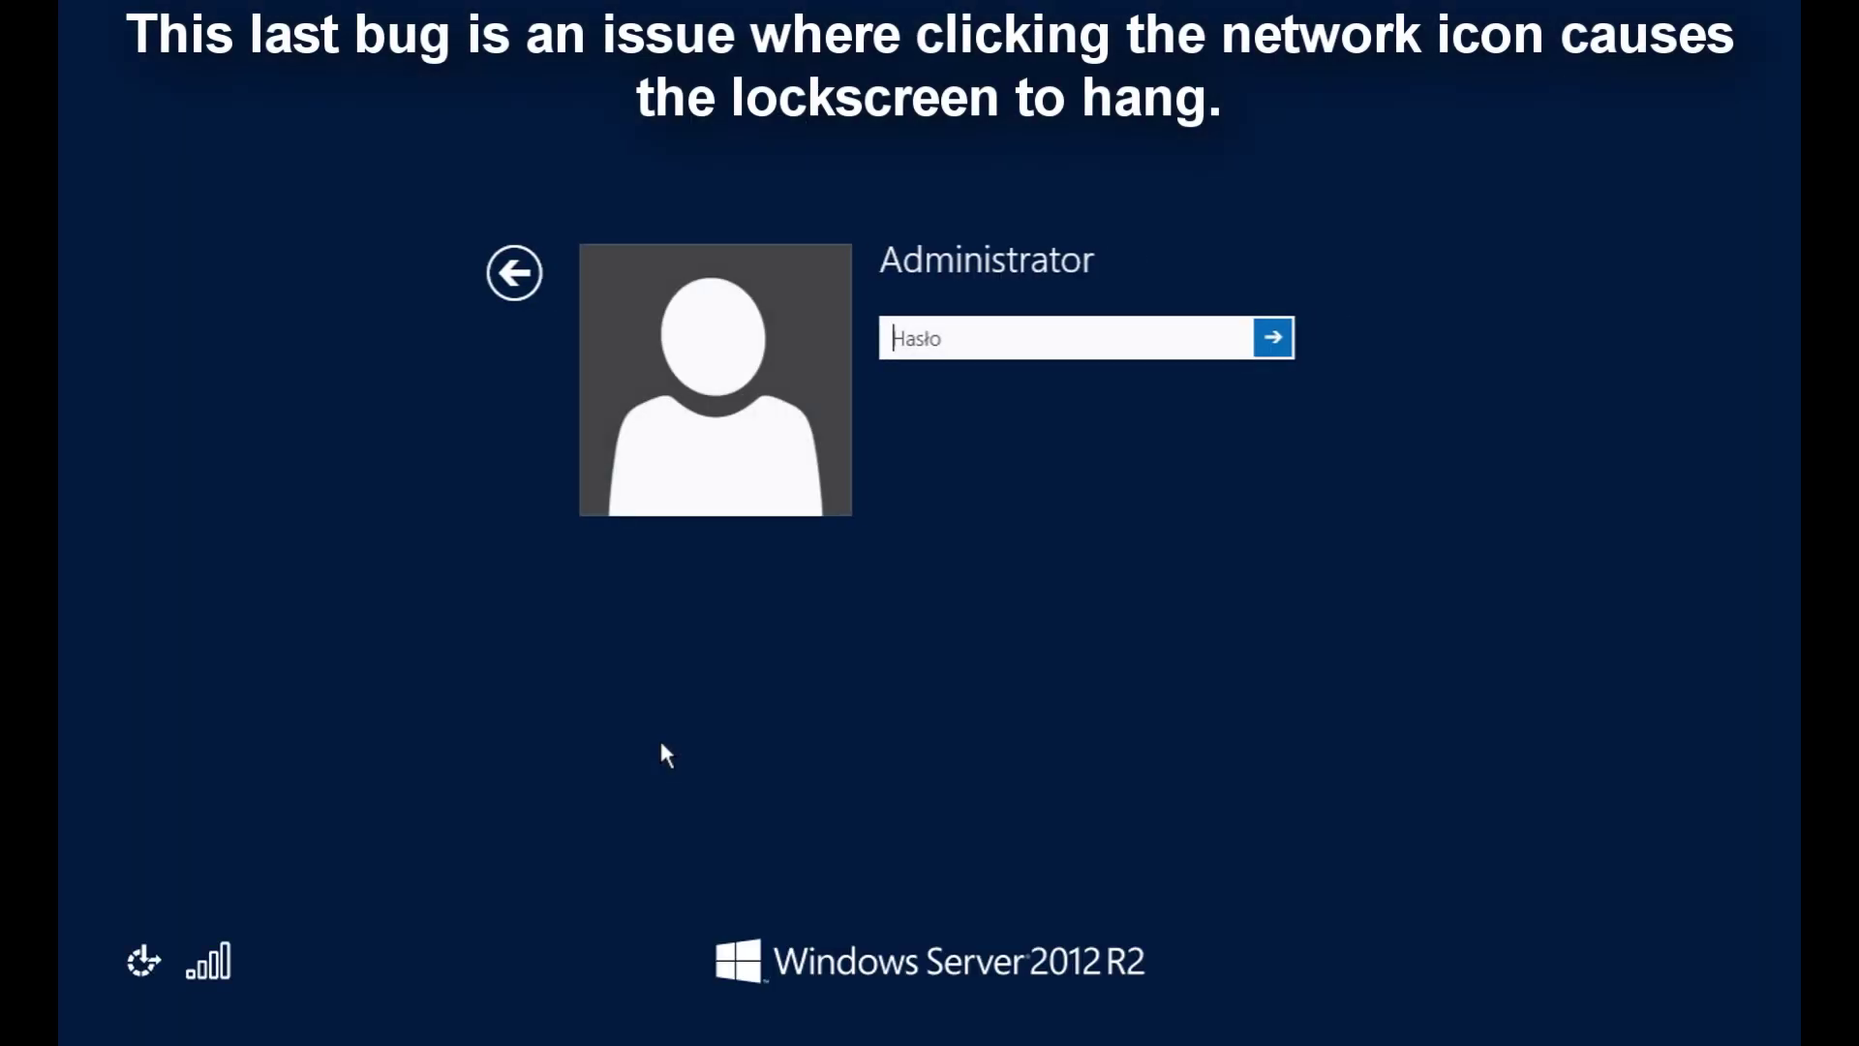
click(143, 961)
click(359, 974)
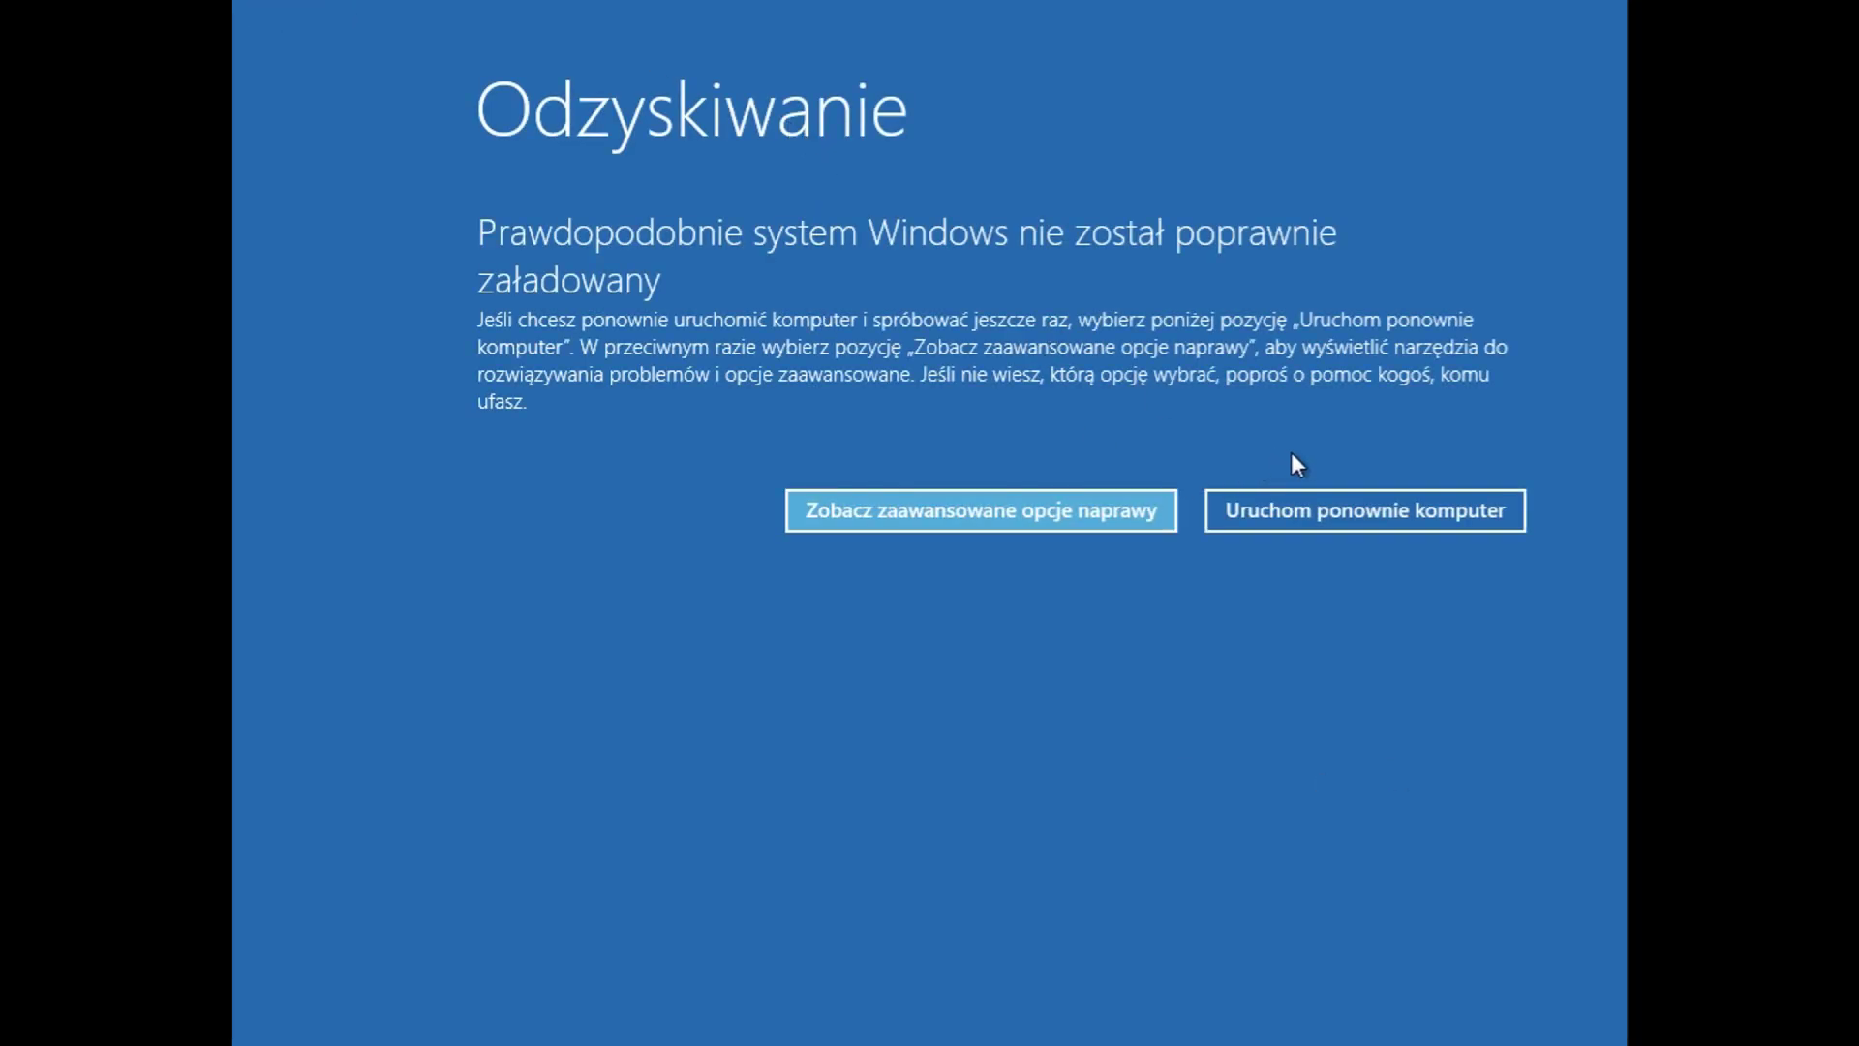
click(1297, 510)
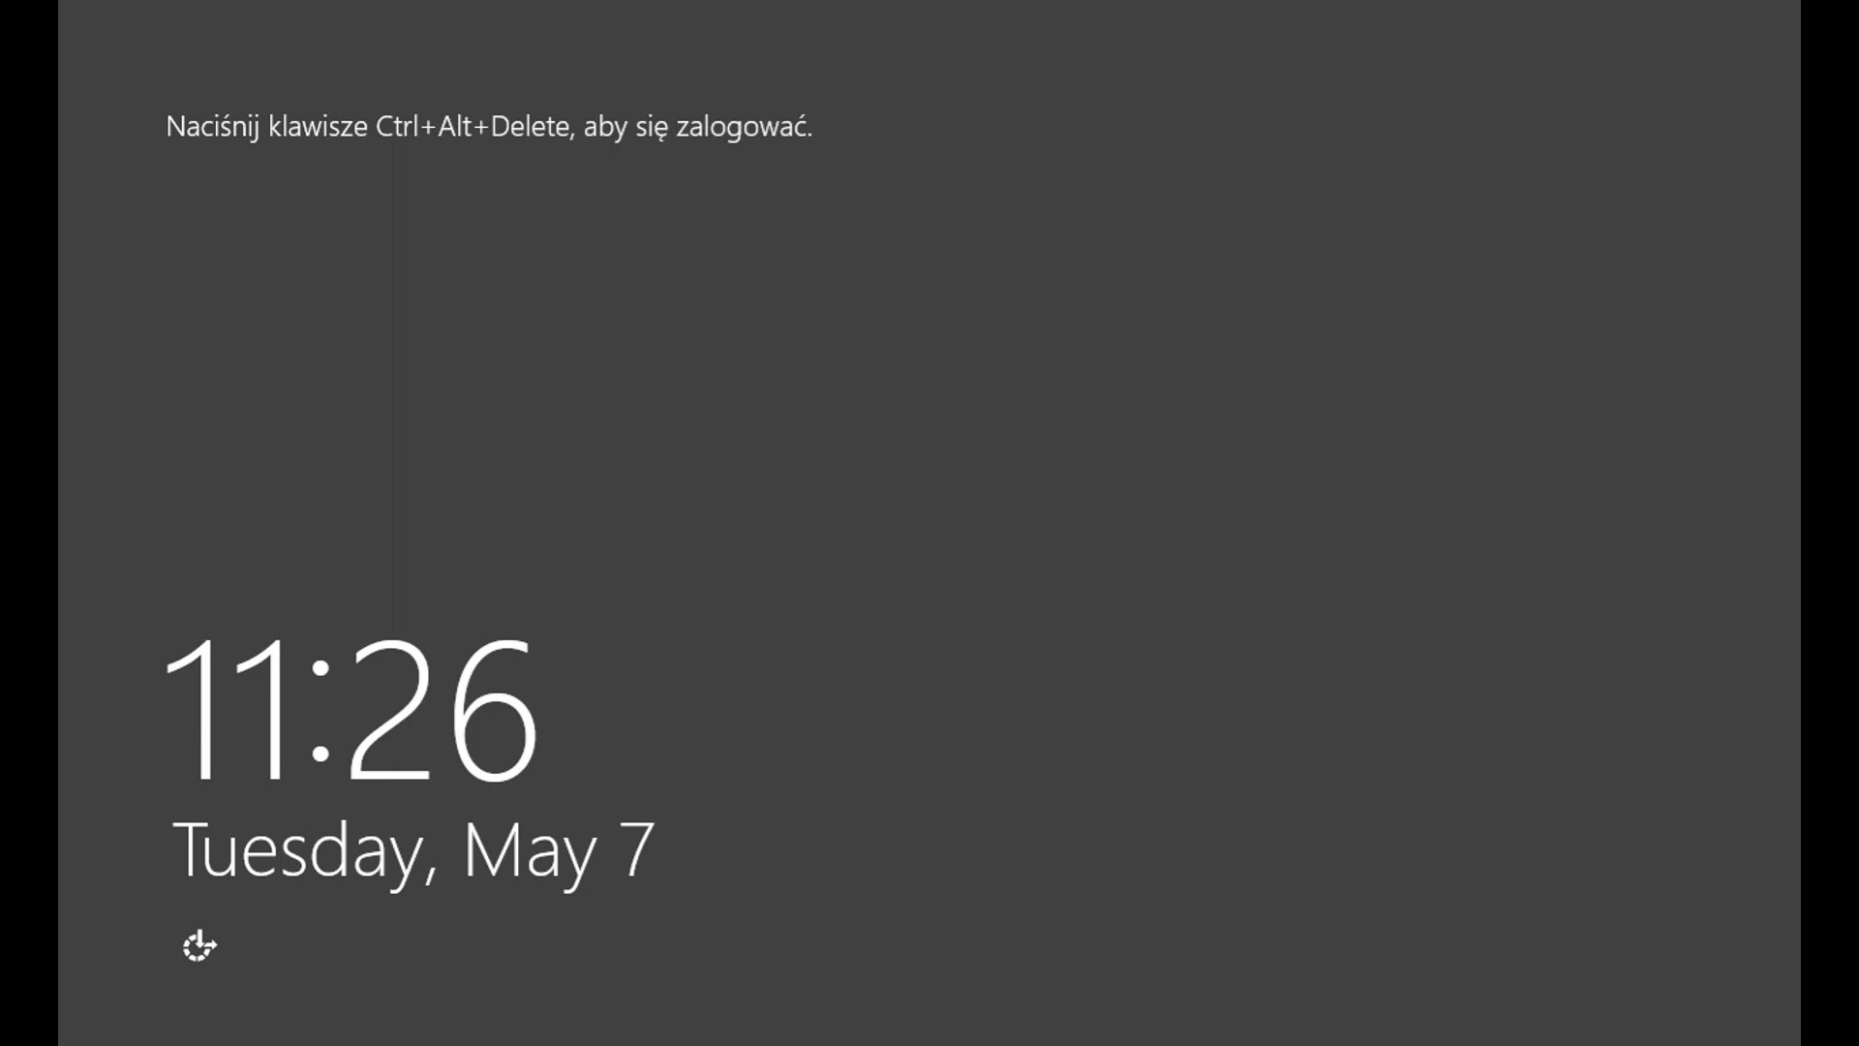
Step: Sign in with the account password, cancel the Shutdown Event Tracker, and minimize Server Manager
key(ctrl+alt+Delete)
text(P@ssw0rd)
key(Return)
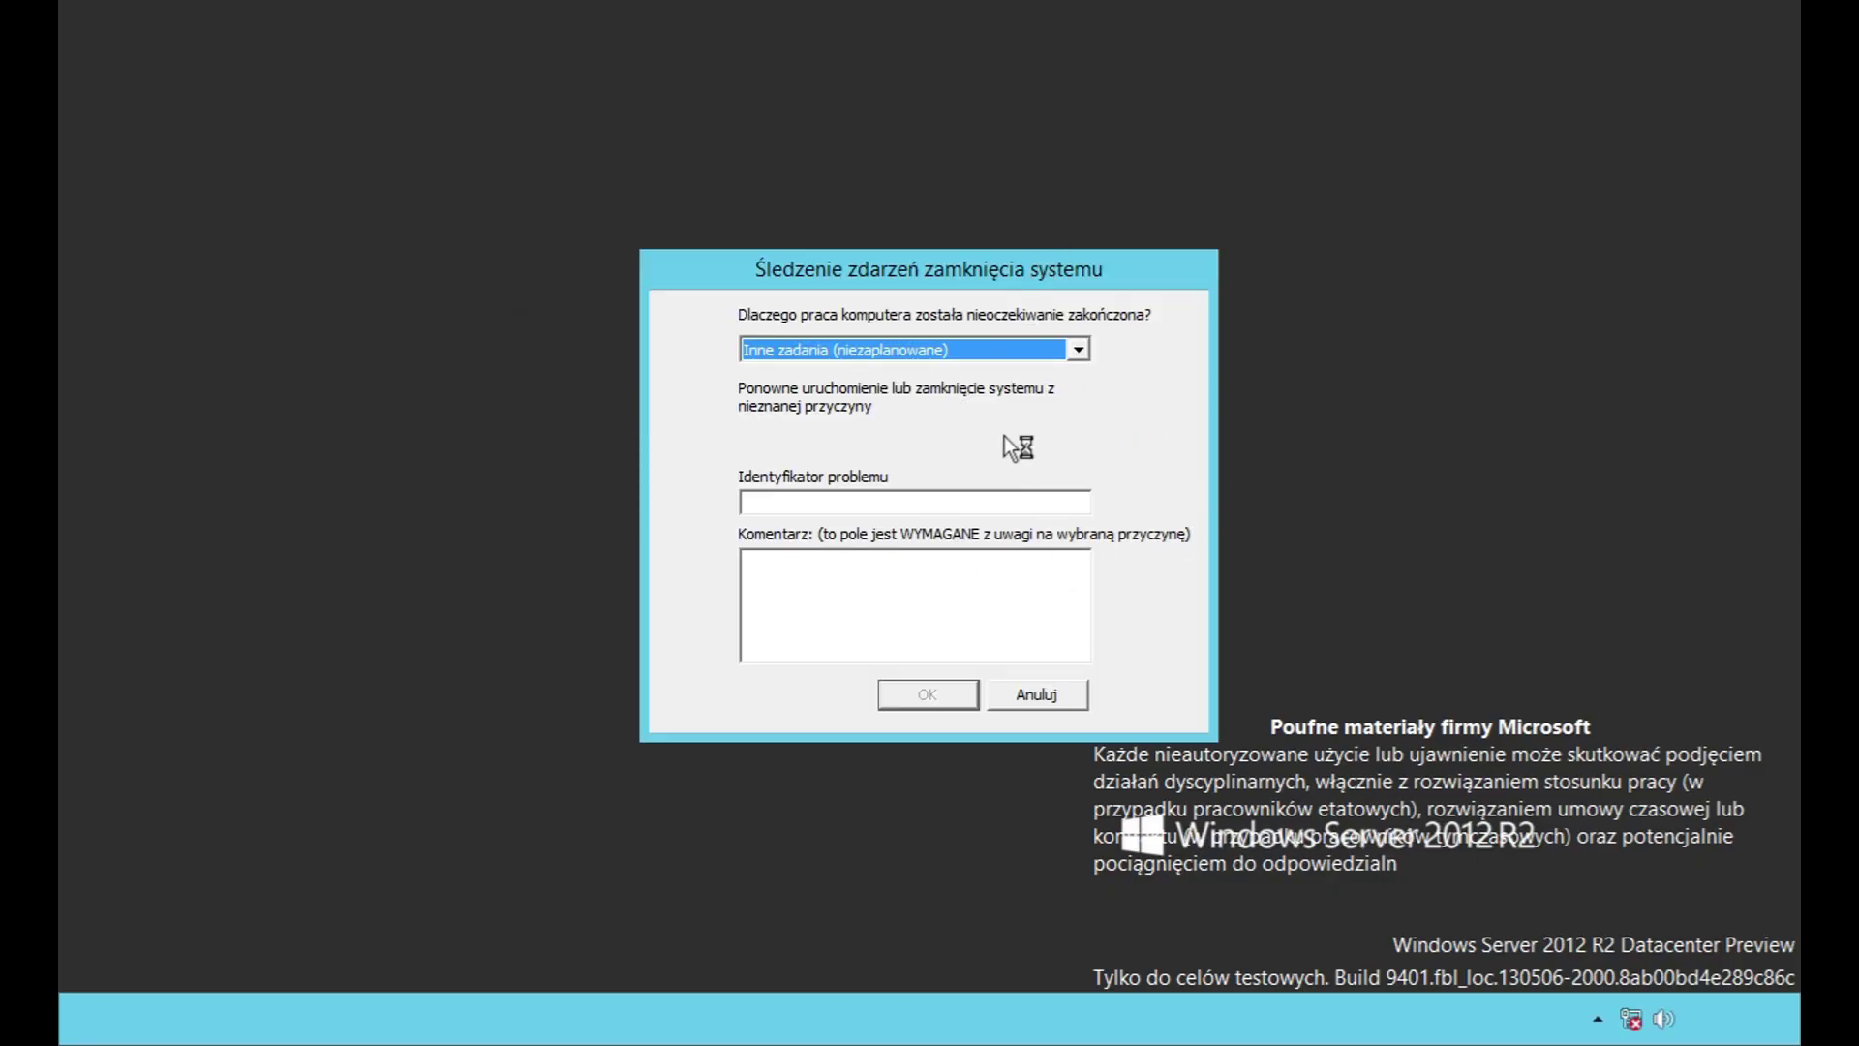
click(1078, 348)
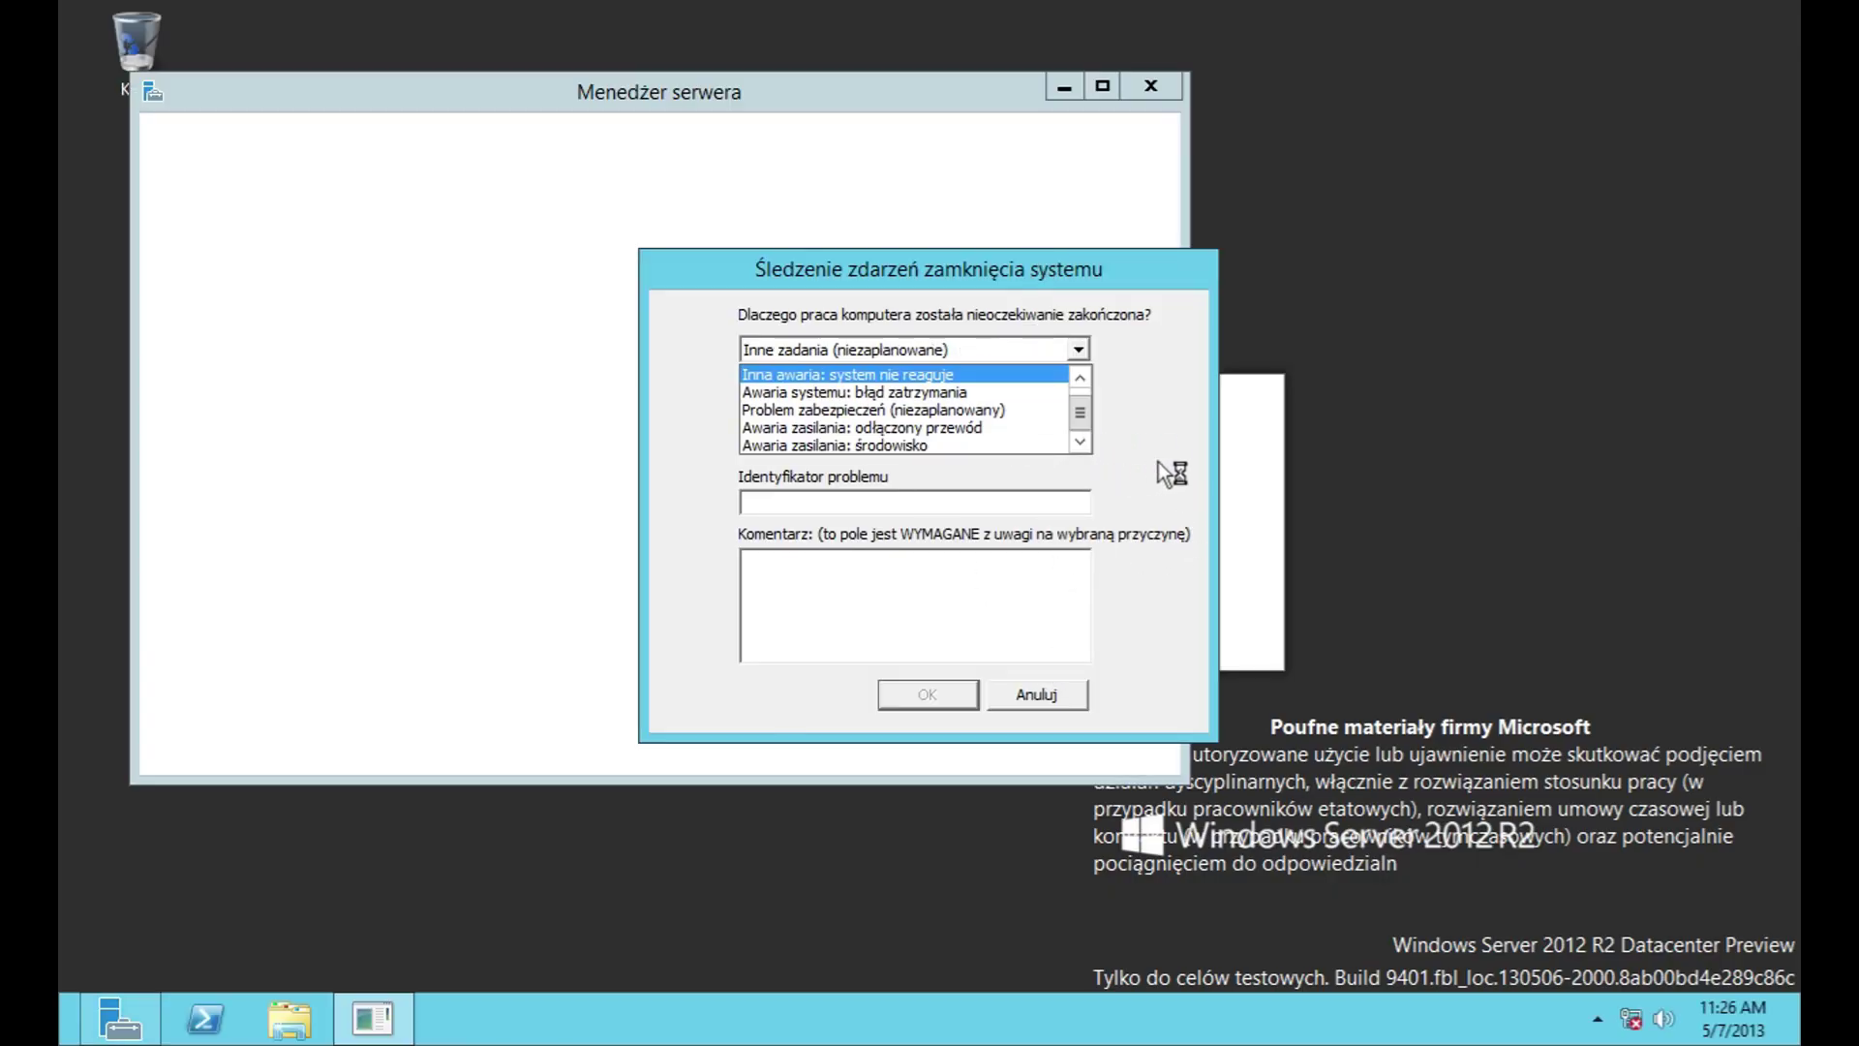
click(1066, 704)
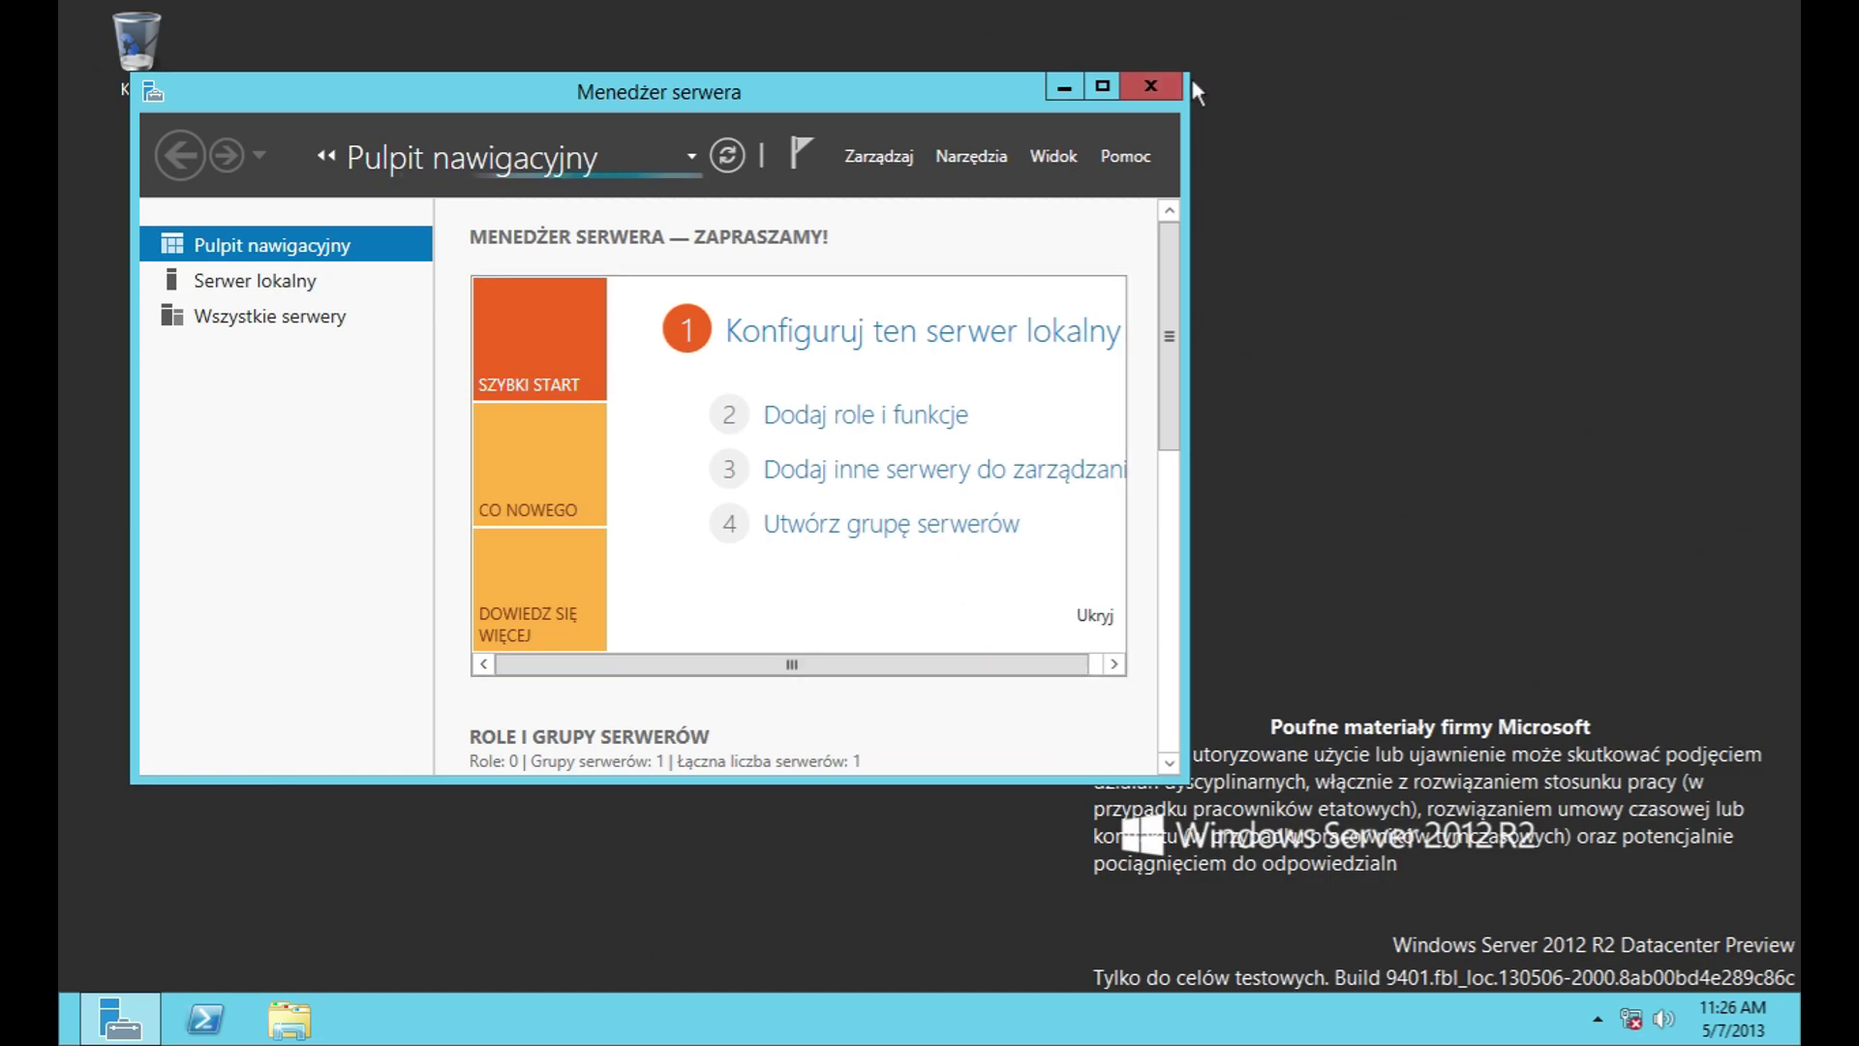
click(1075, 90)
Step: Open File Explorer, browse Dysk lokalny (C:) into Program Files and back
click(290, 1019)
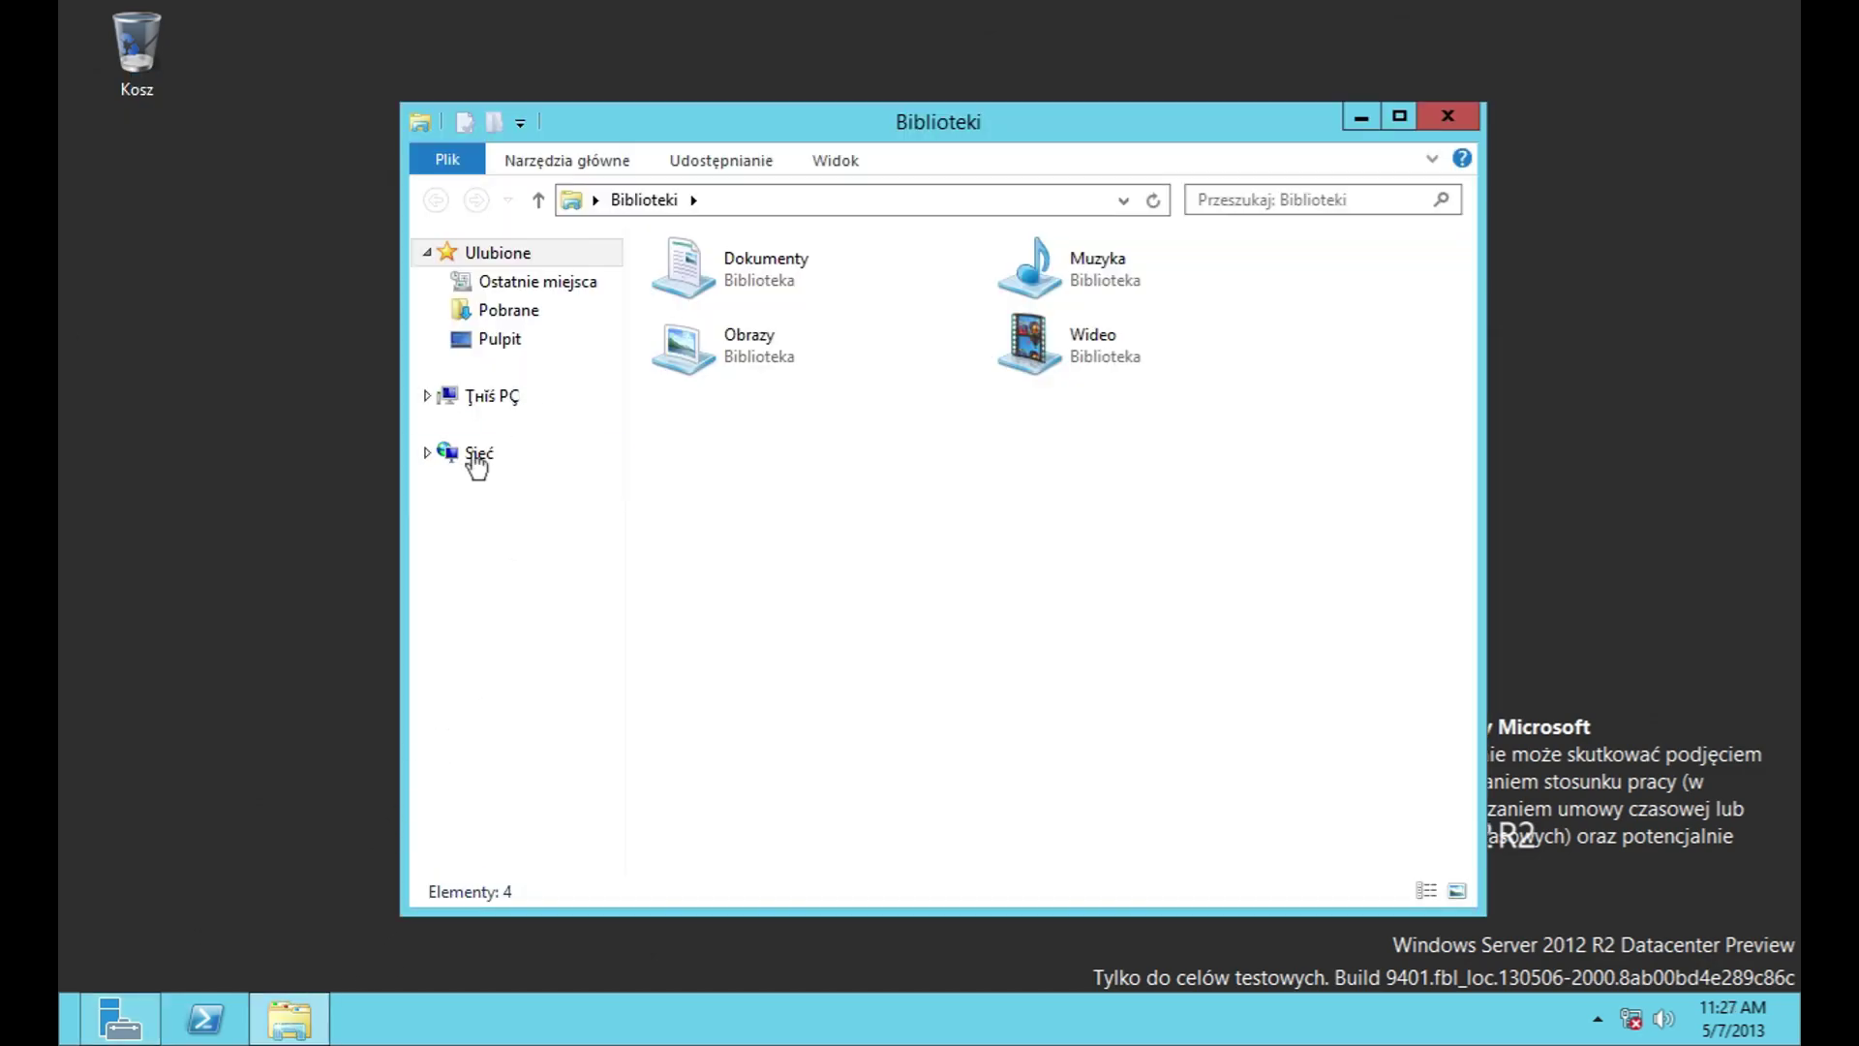
click(479, 397)
double_click(916, 576)
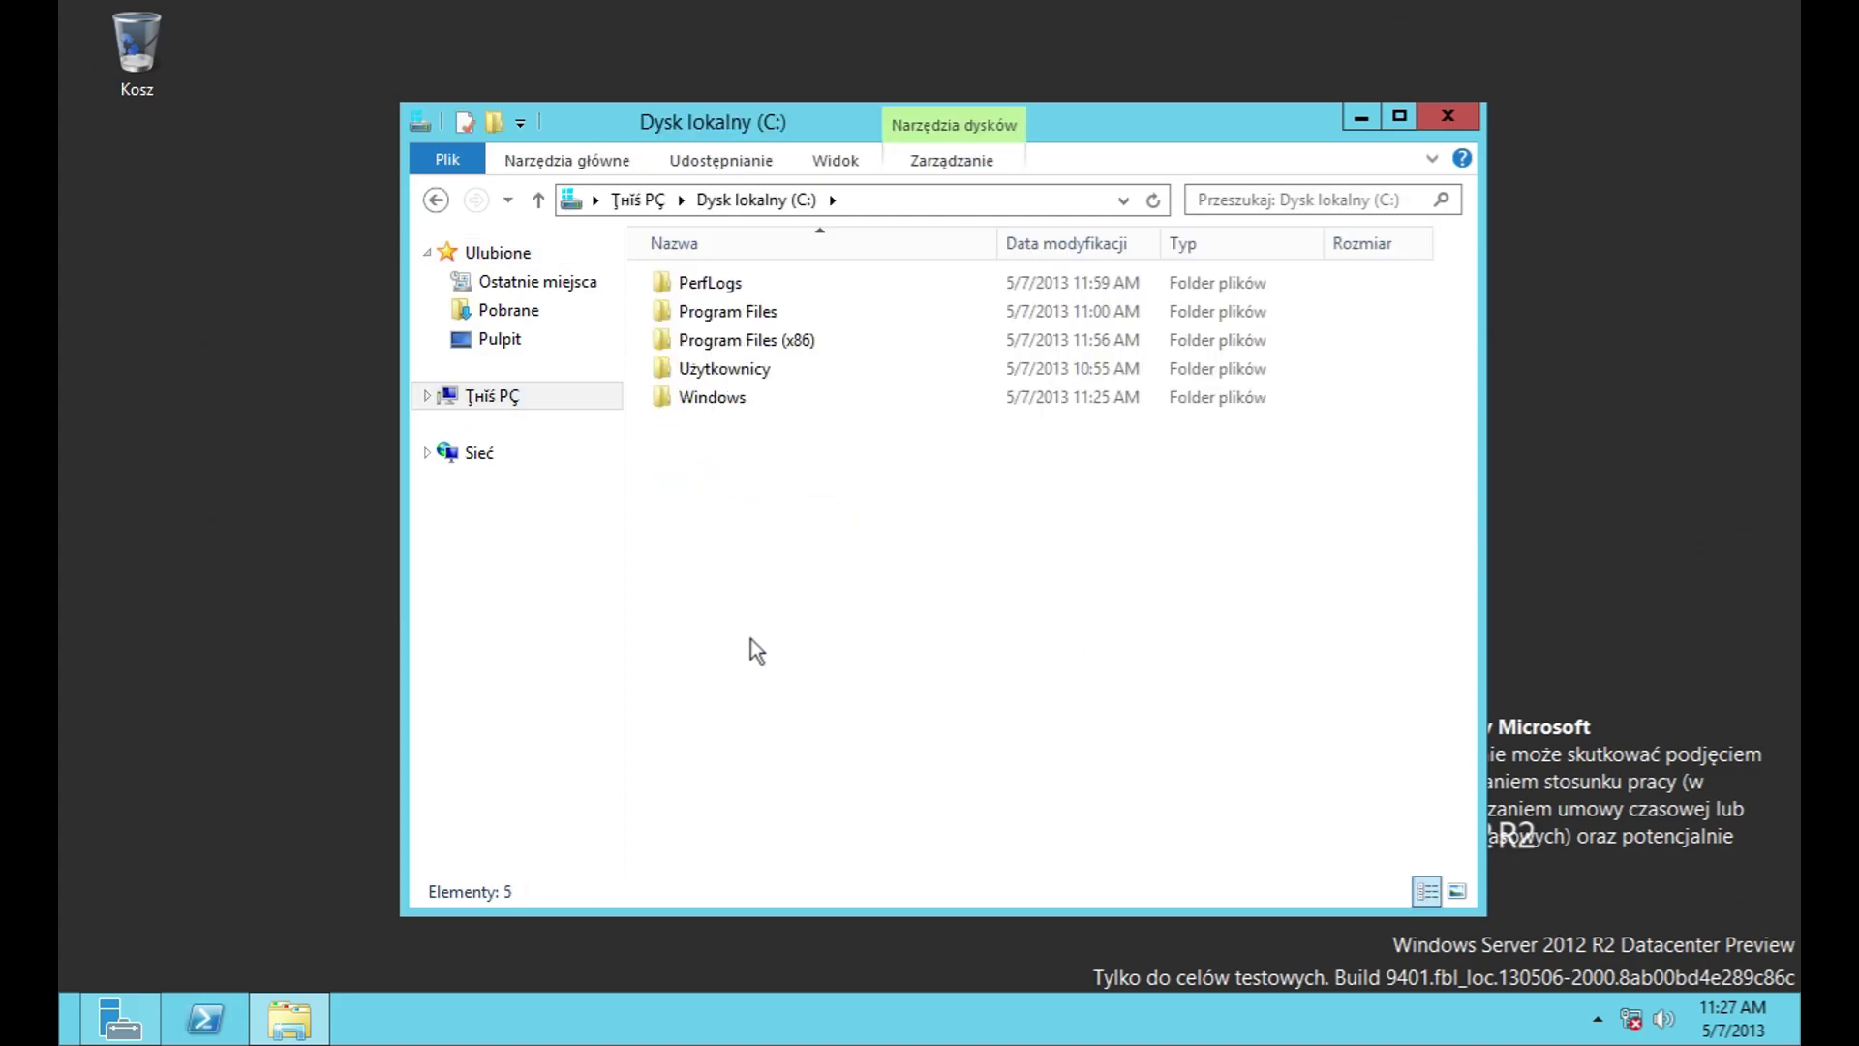
double_click(752, 316)
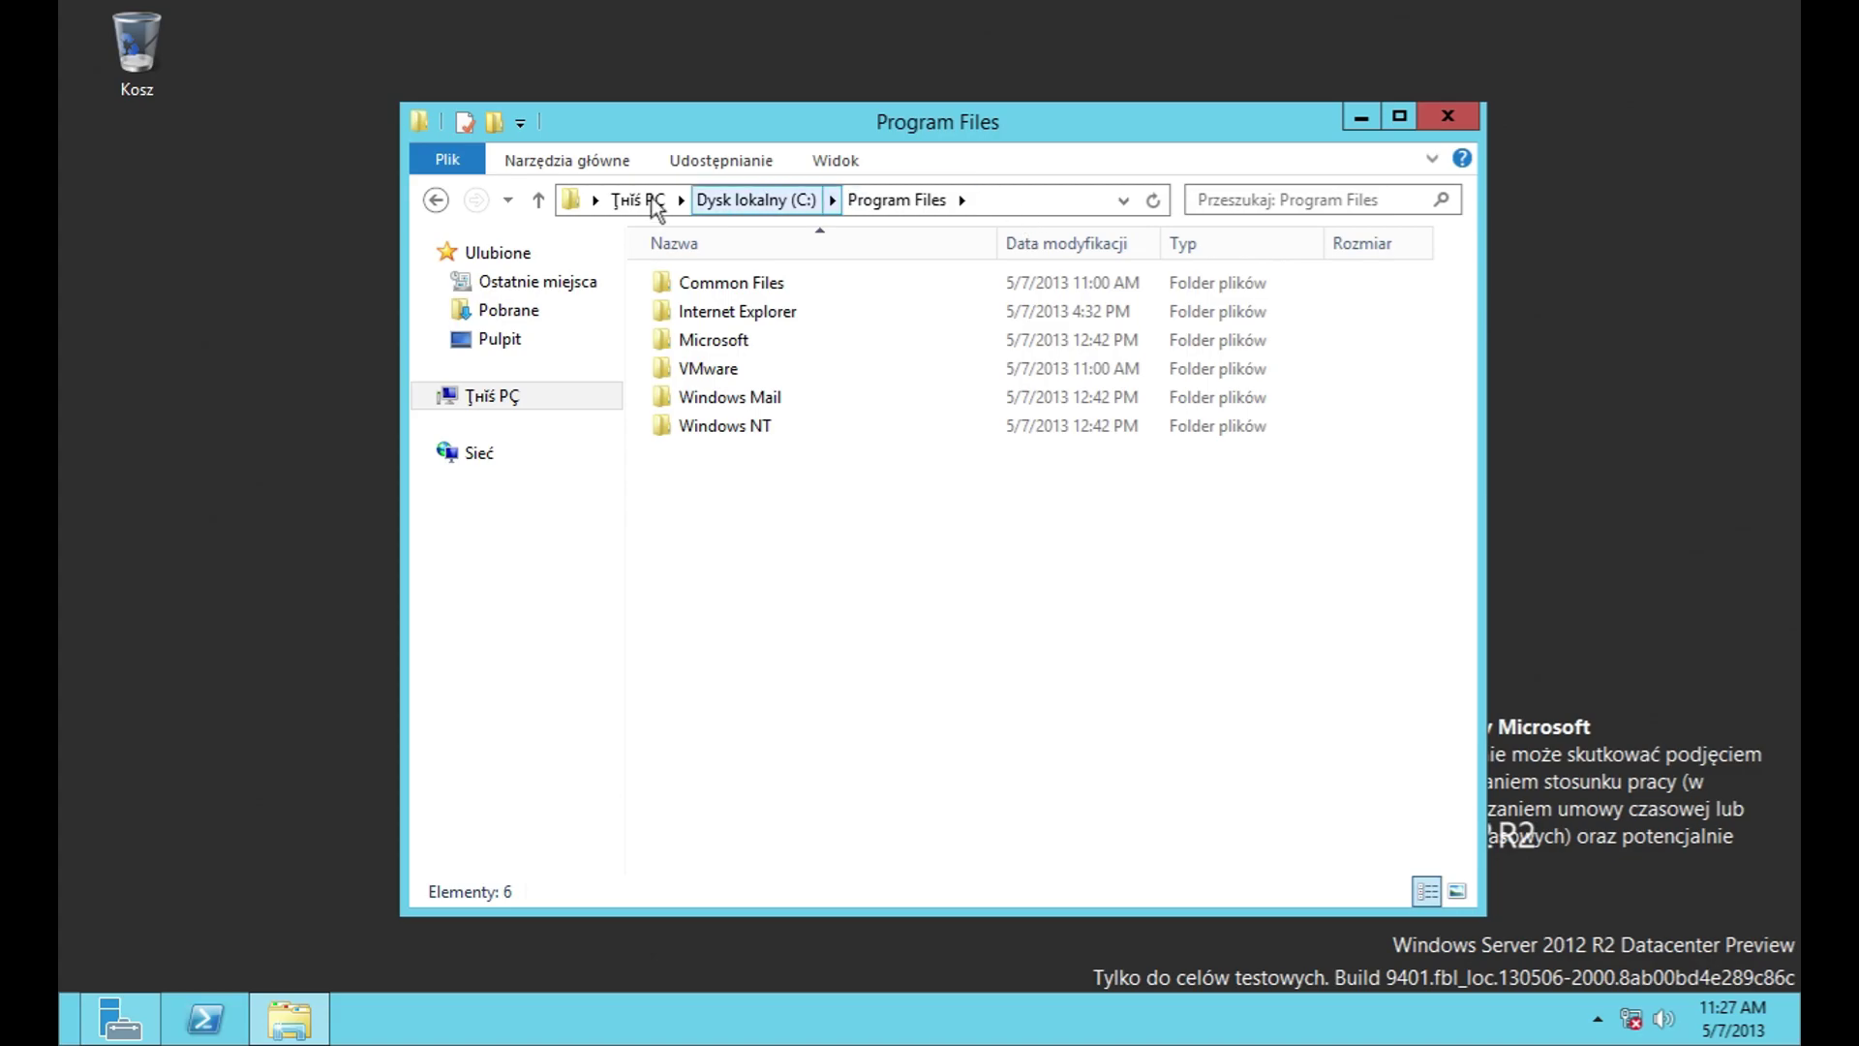
click(438, 200)
Step: Go to C:\ProgramData via the address bar and open Microsoft\Windows
click(1042, 201)
text(C:\)
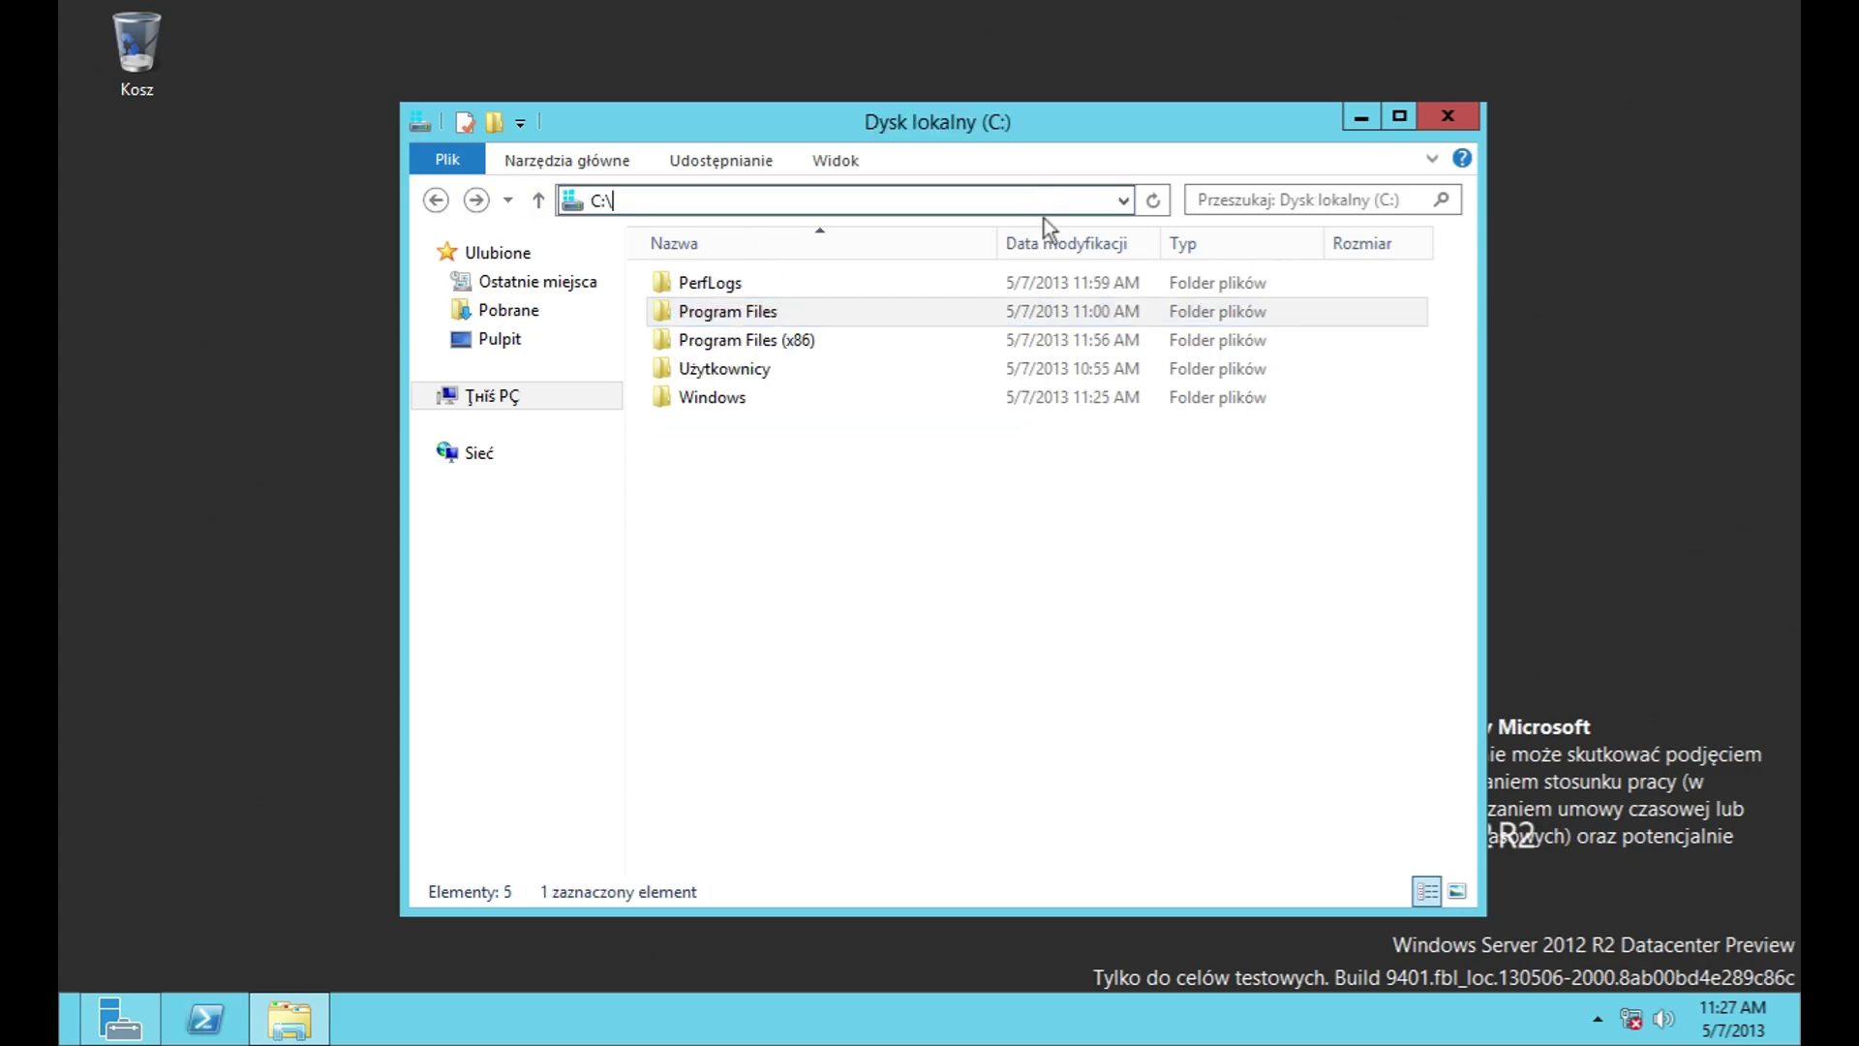
text(Program)
key(Down)
key(Down)
key(Down)
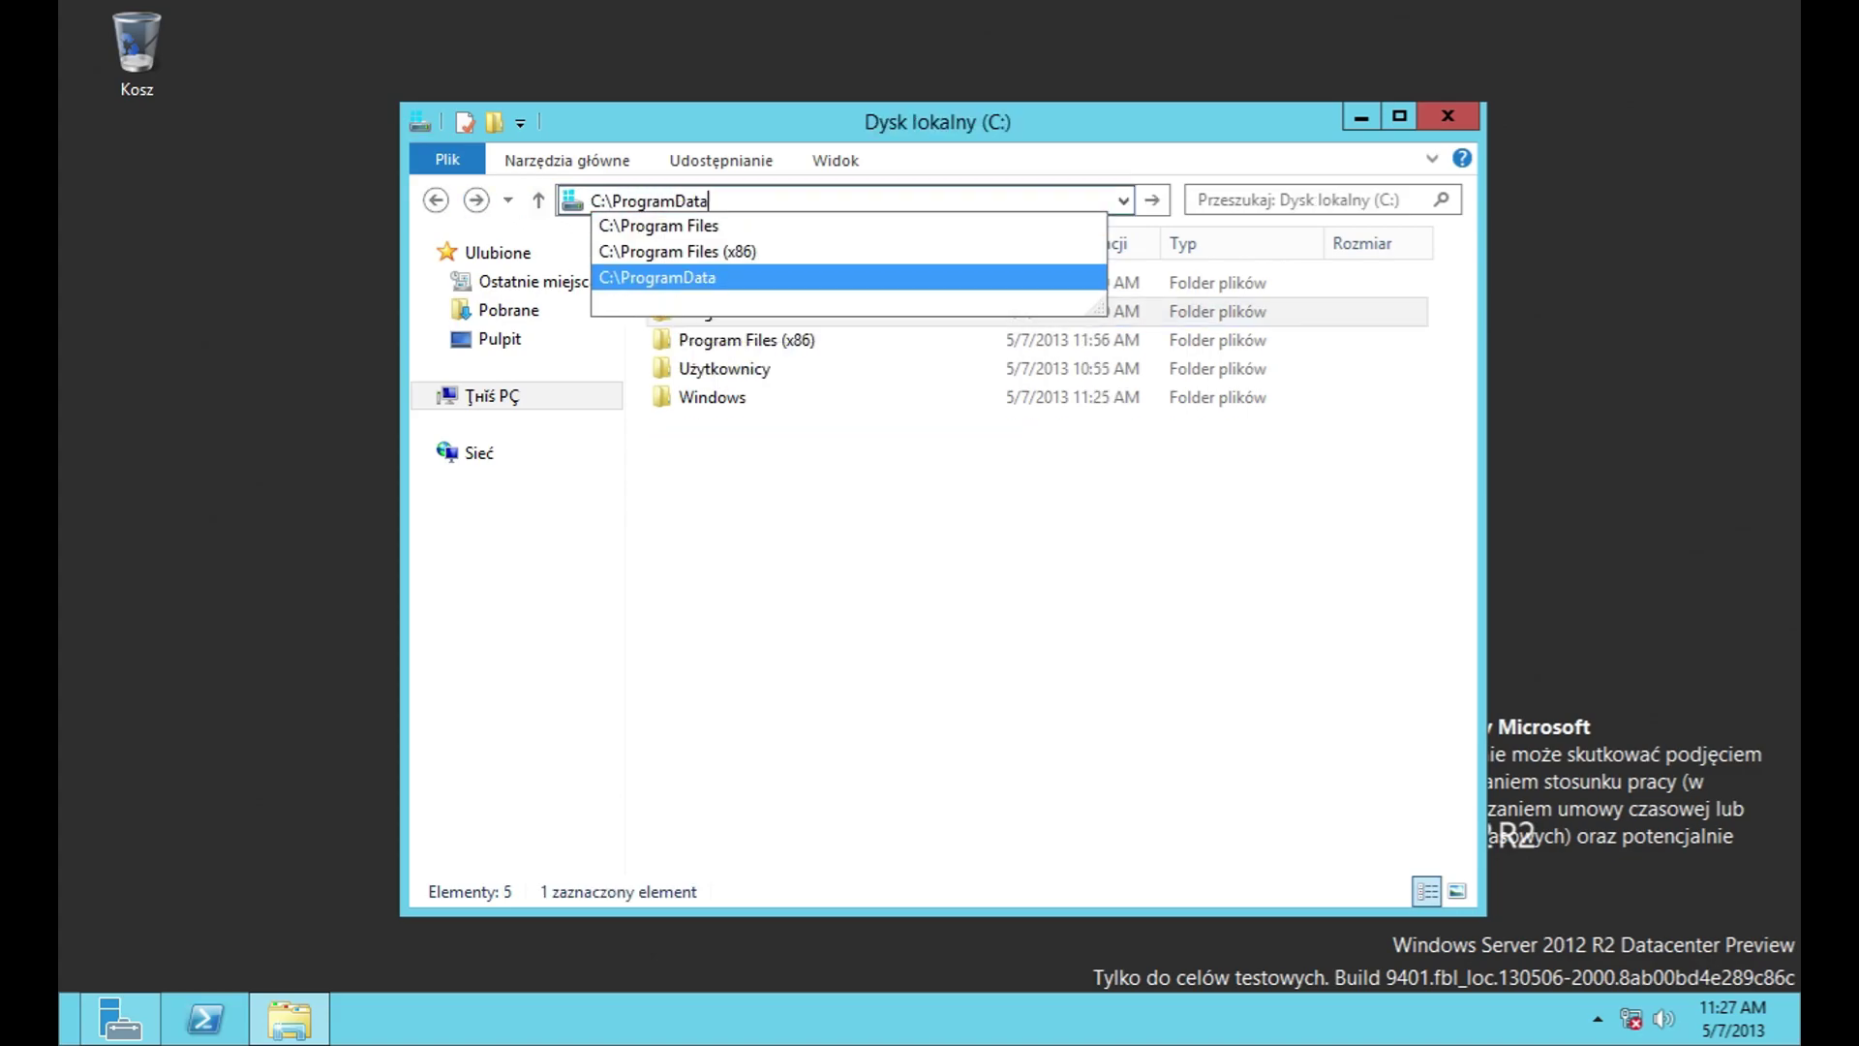
key(Return)
double_click(707, 282)
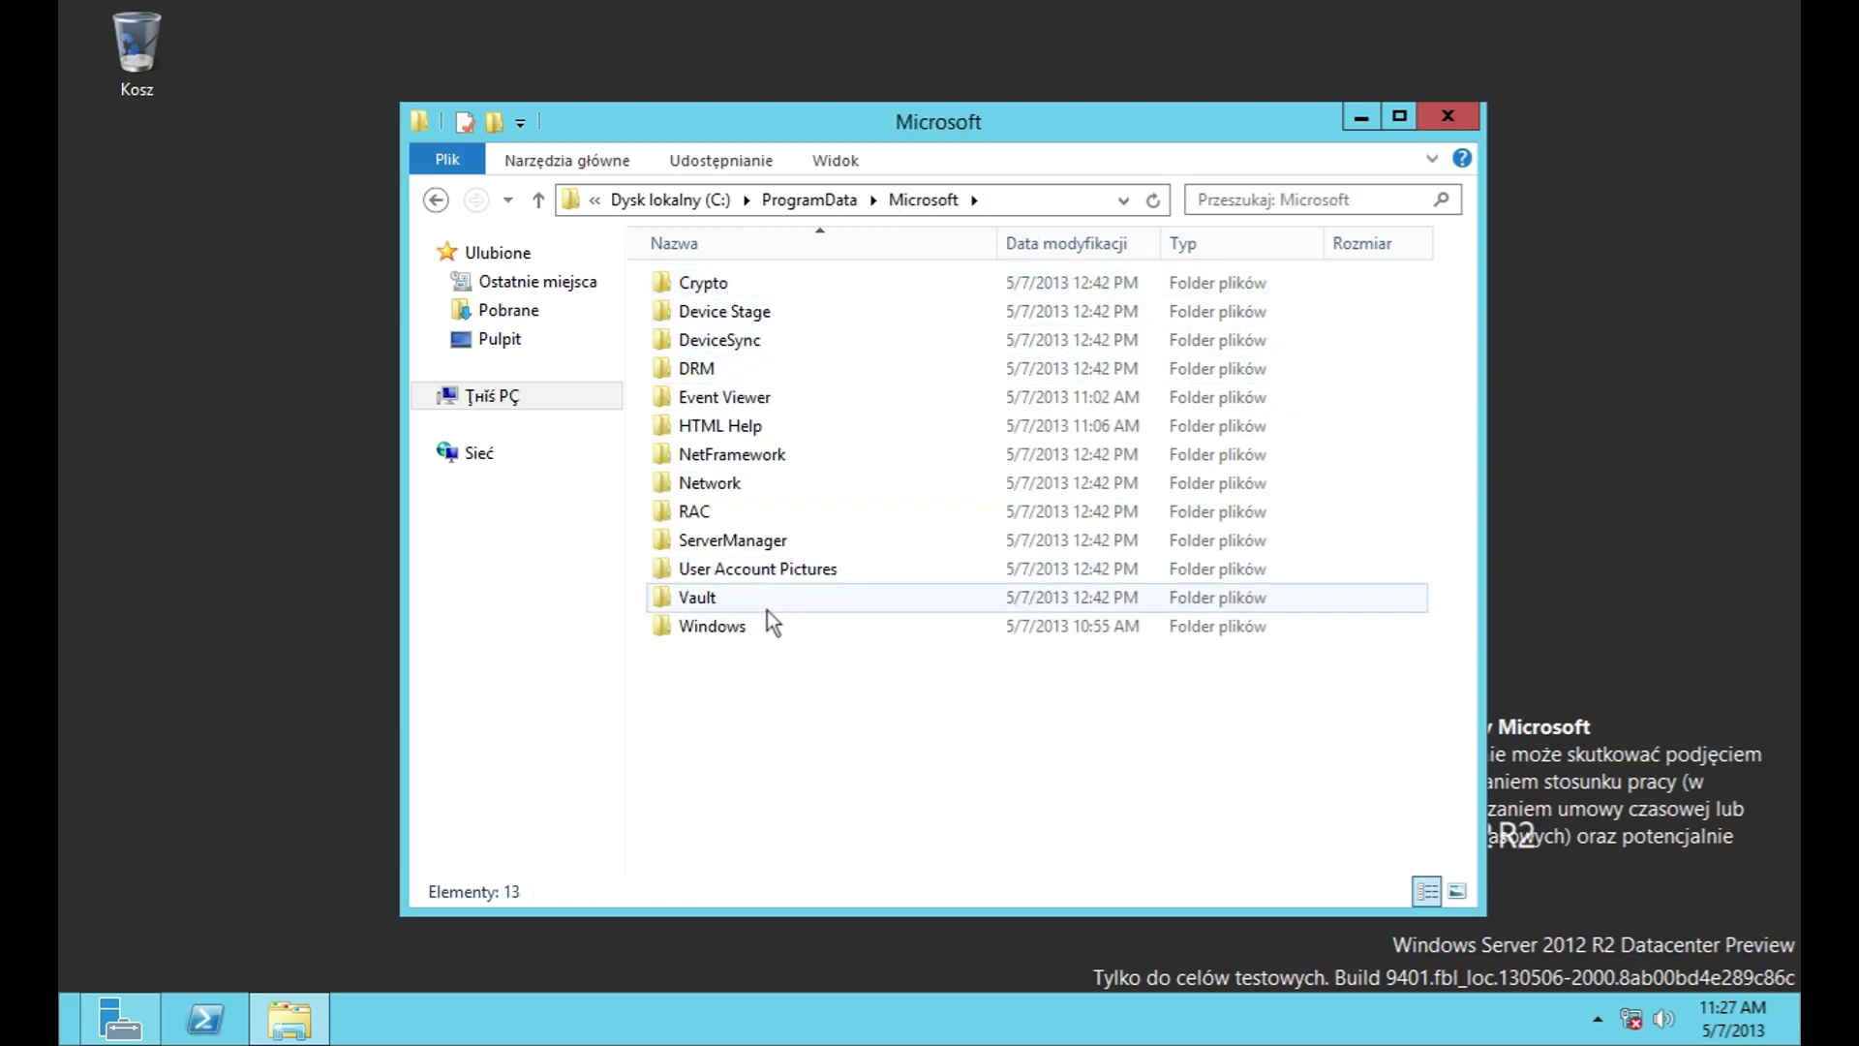
double_click(759, 635)
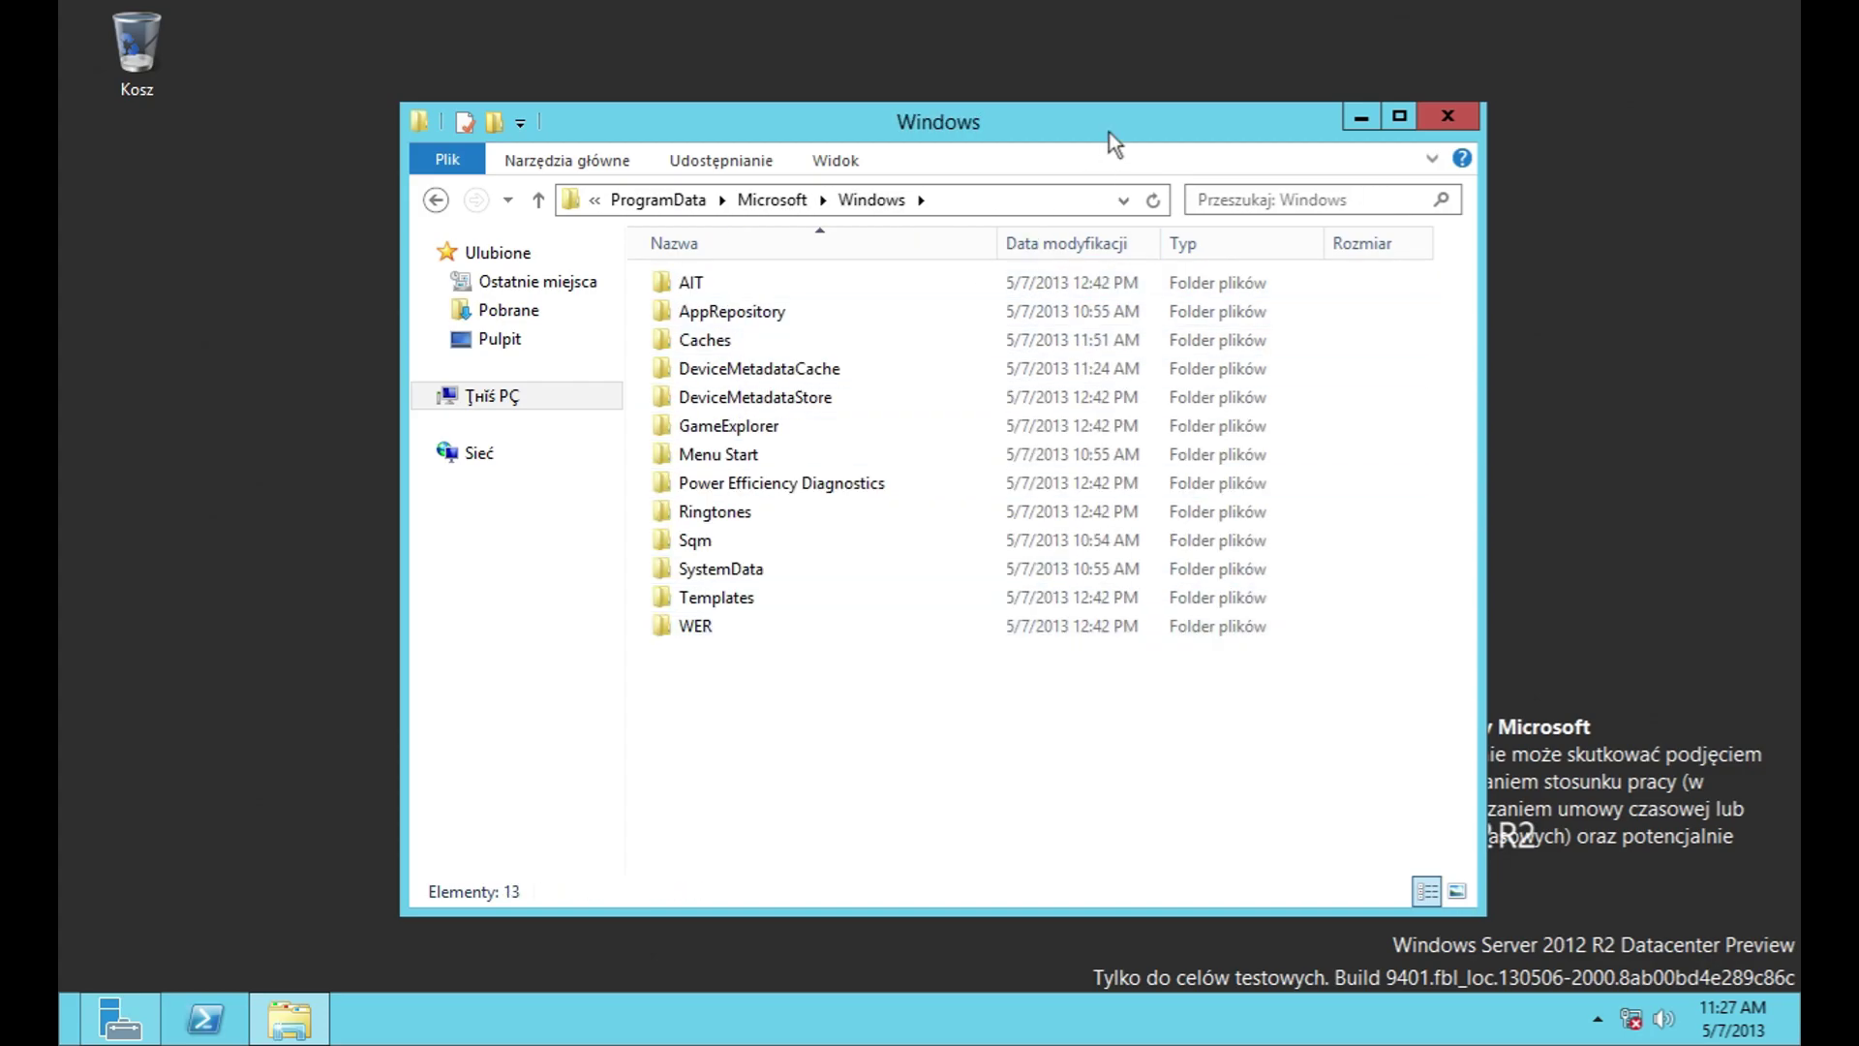
Step: Append \Start Menu to the path, then open Programy and the Akcesoria systemu folder
click(1085, 201)
key(End)
text(\)
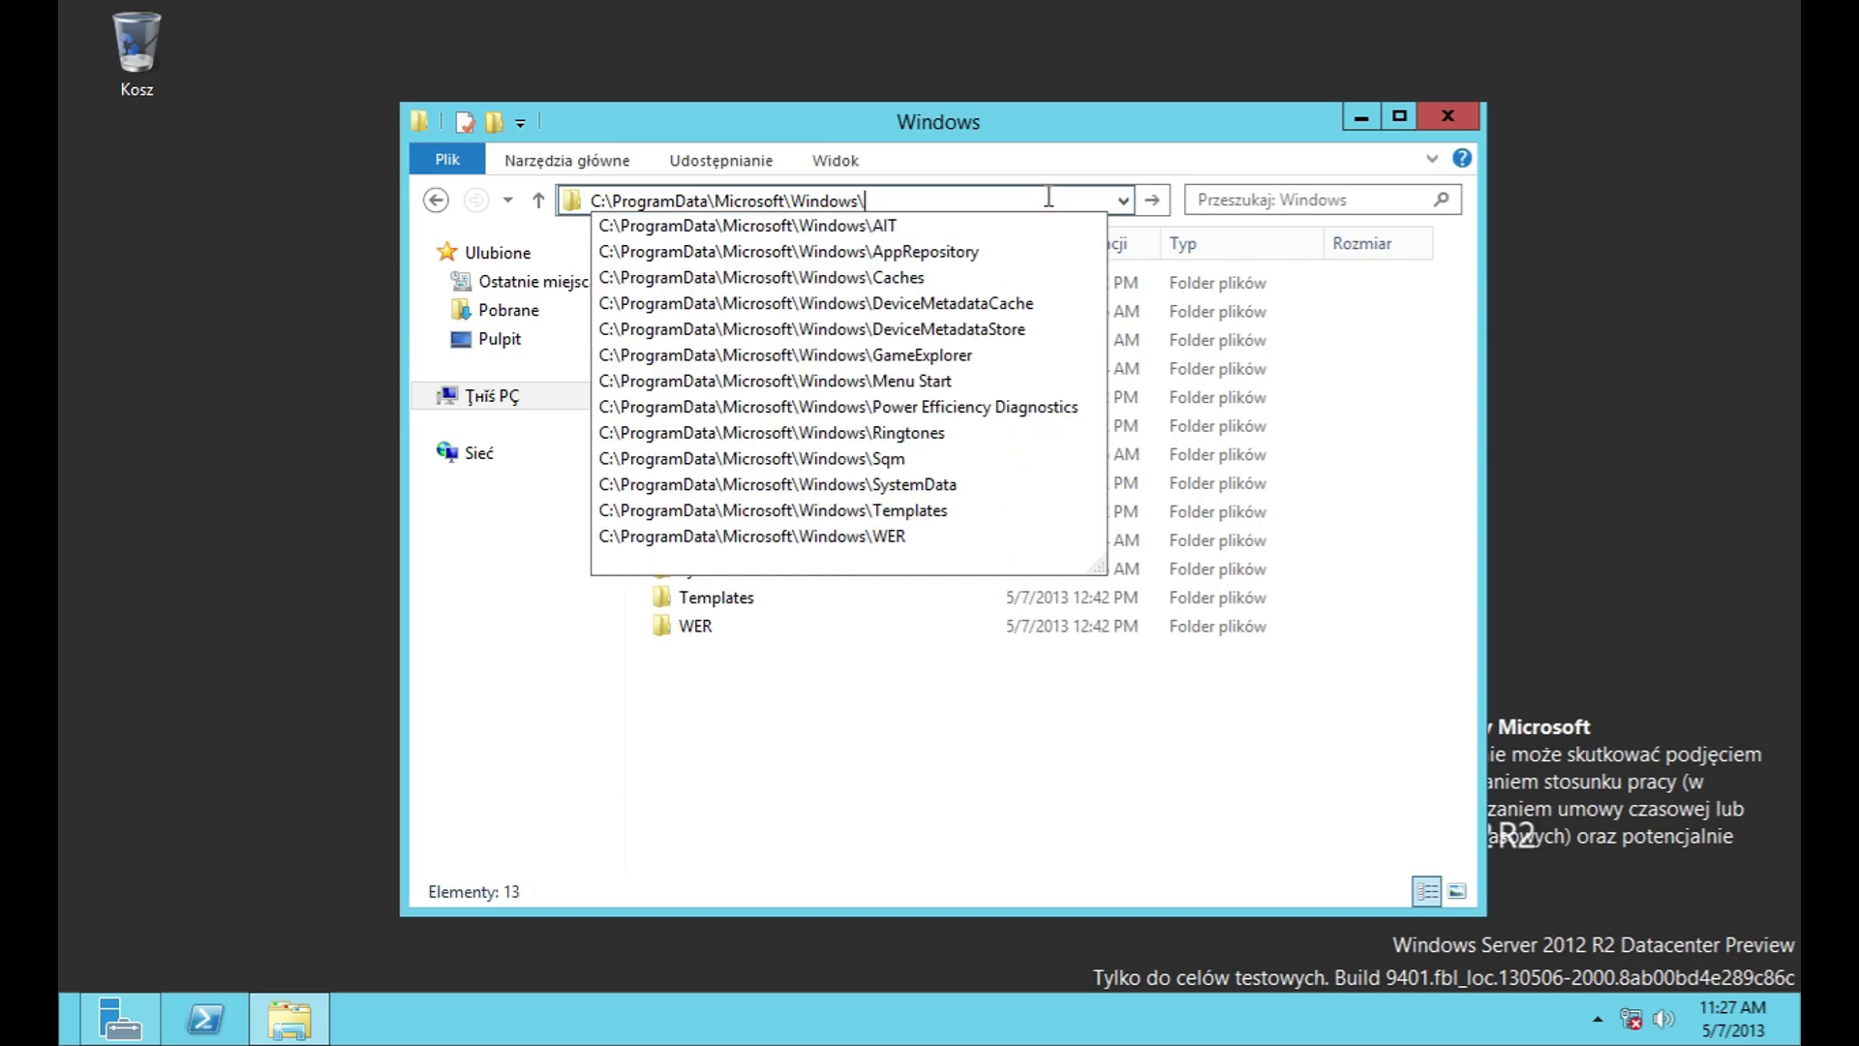
text(Start Menu)
key(Return)
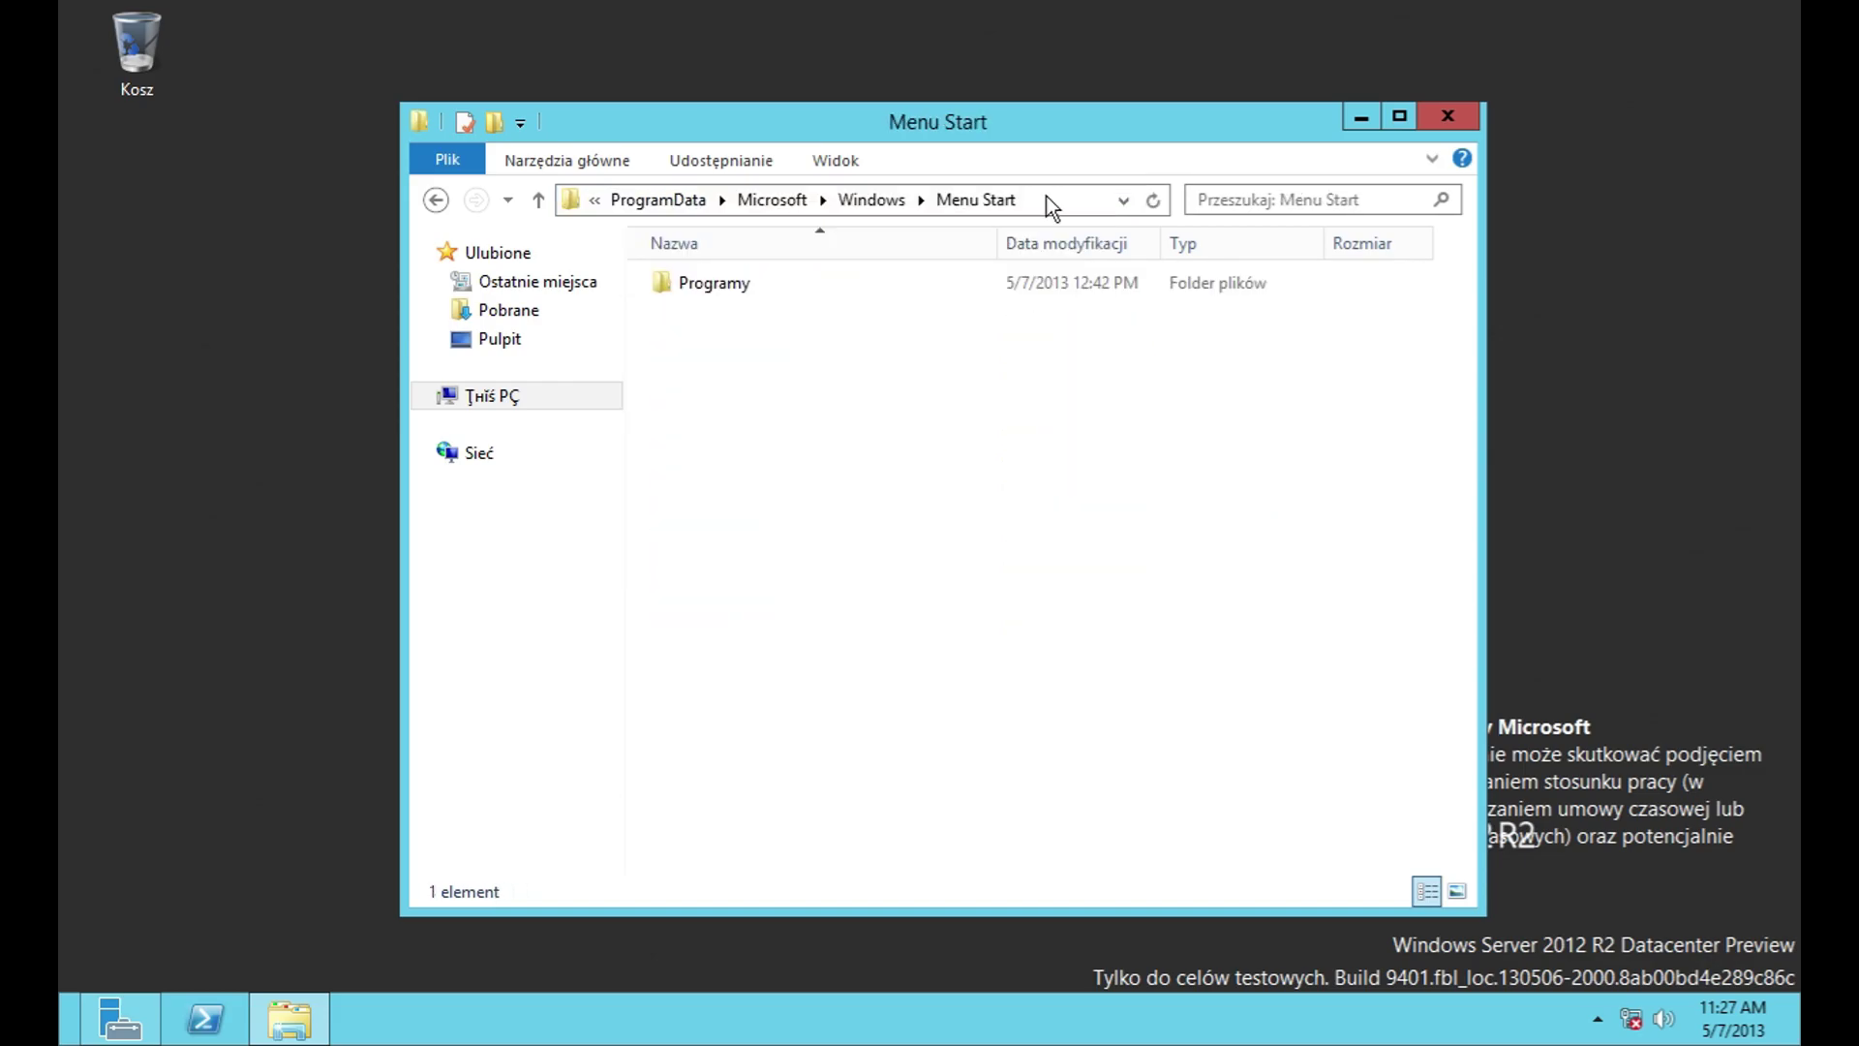
click(986, 282)
double_click(985, 282)
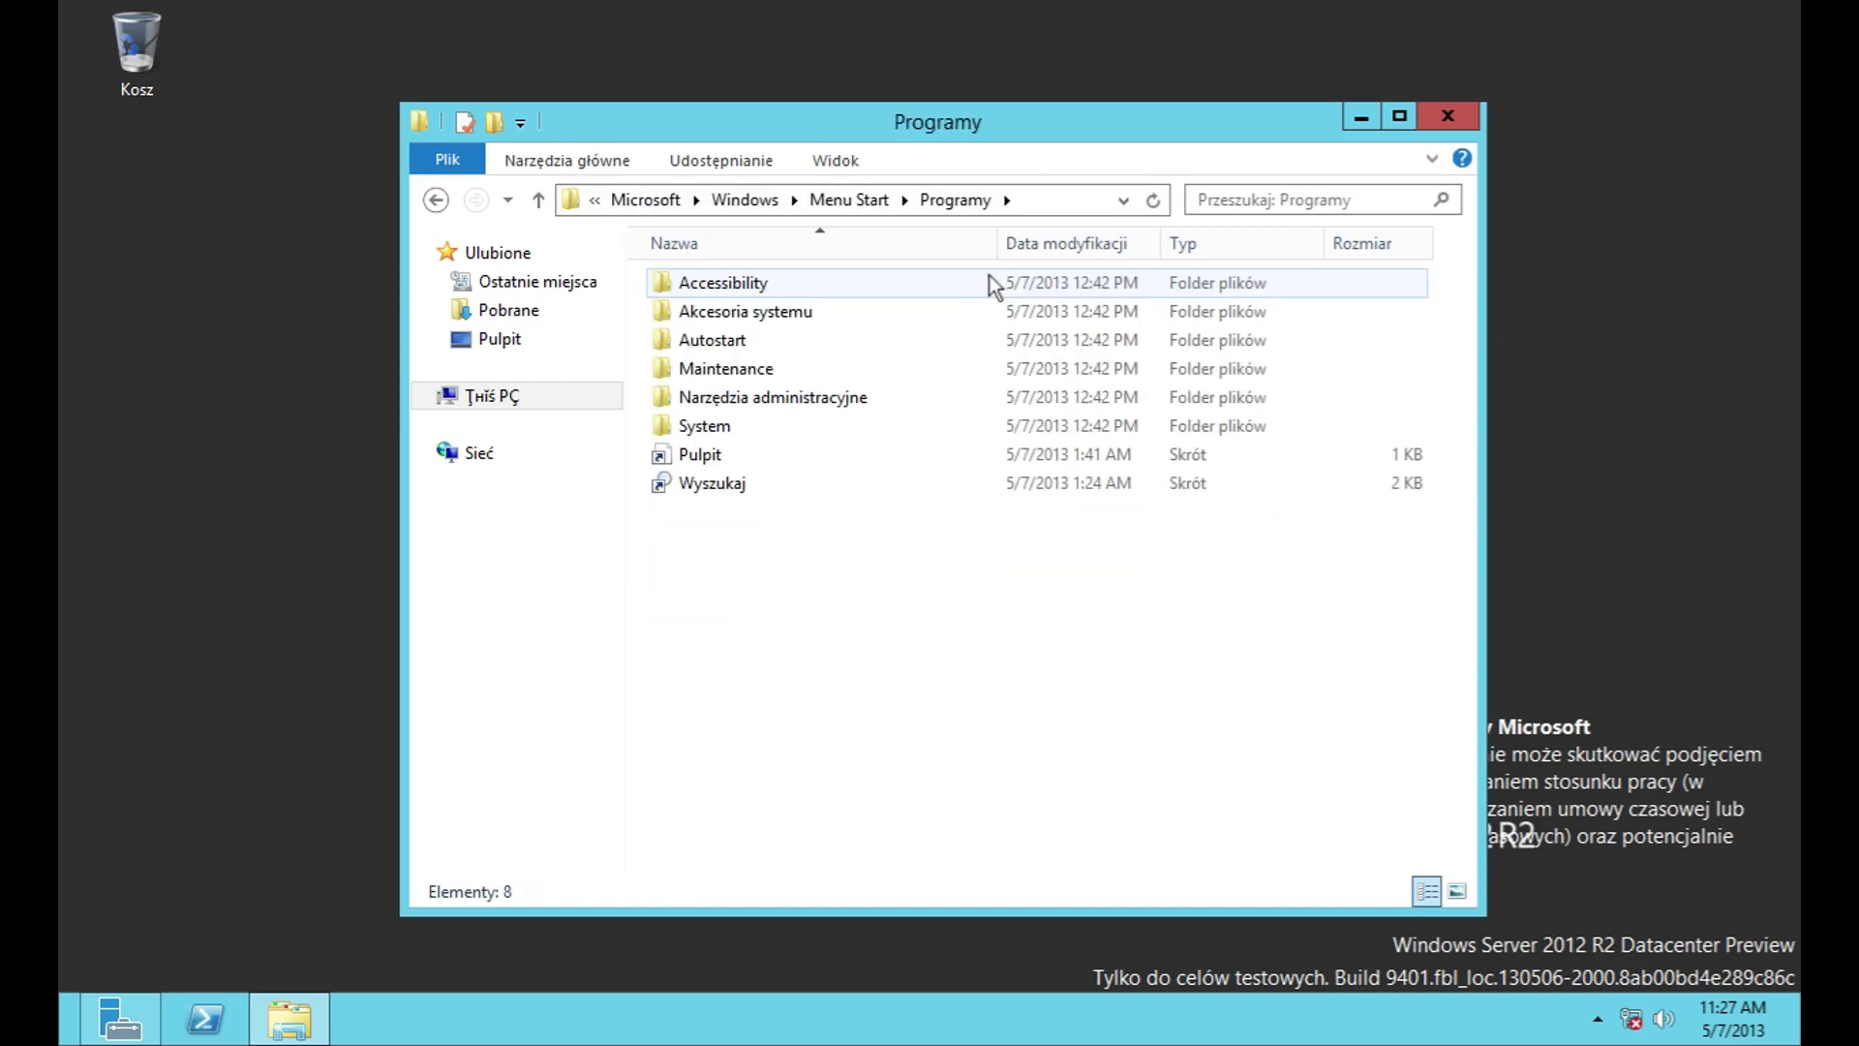
double_click(957, 273)
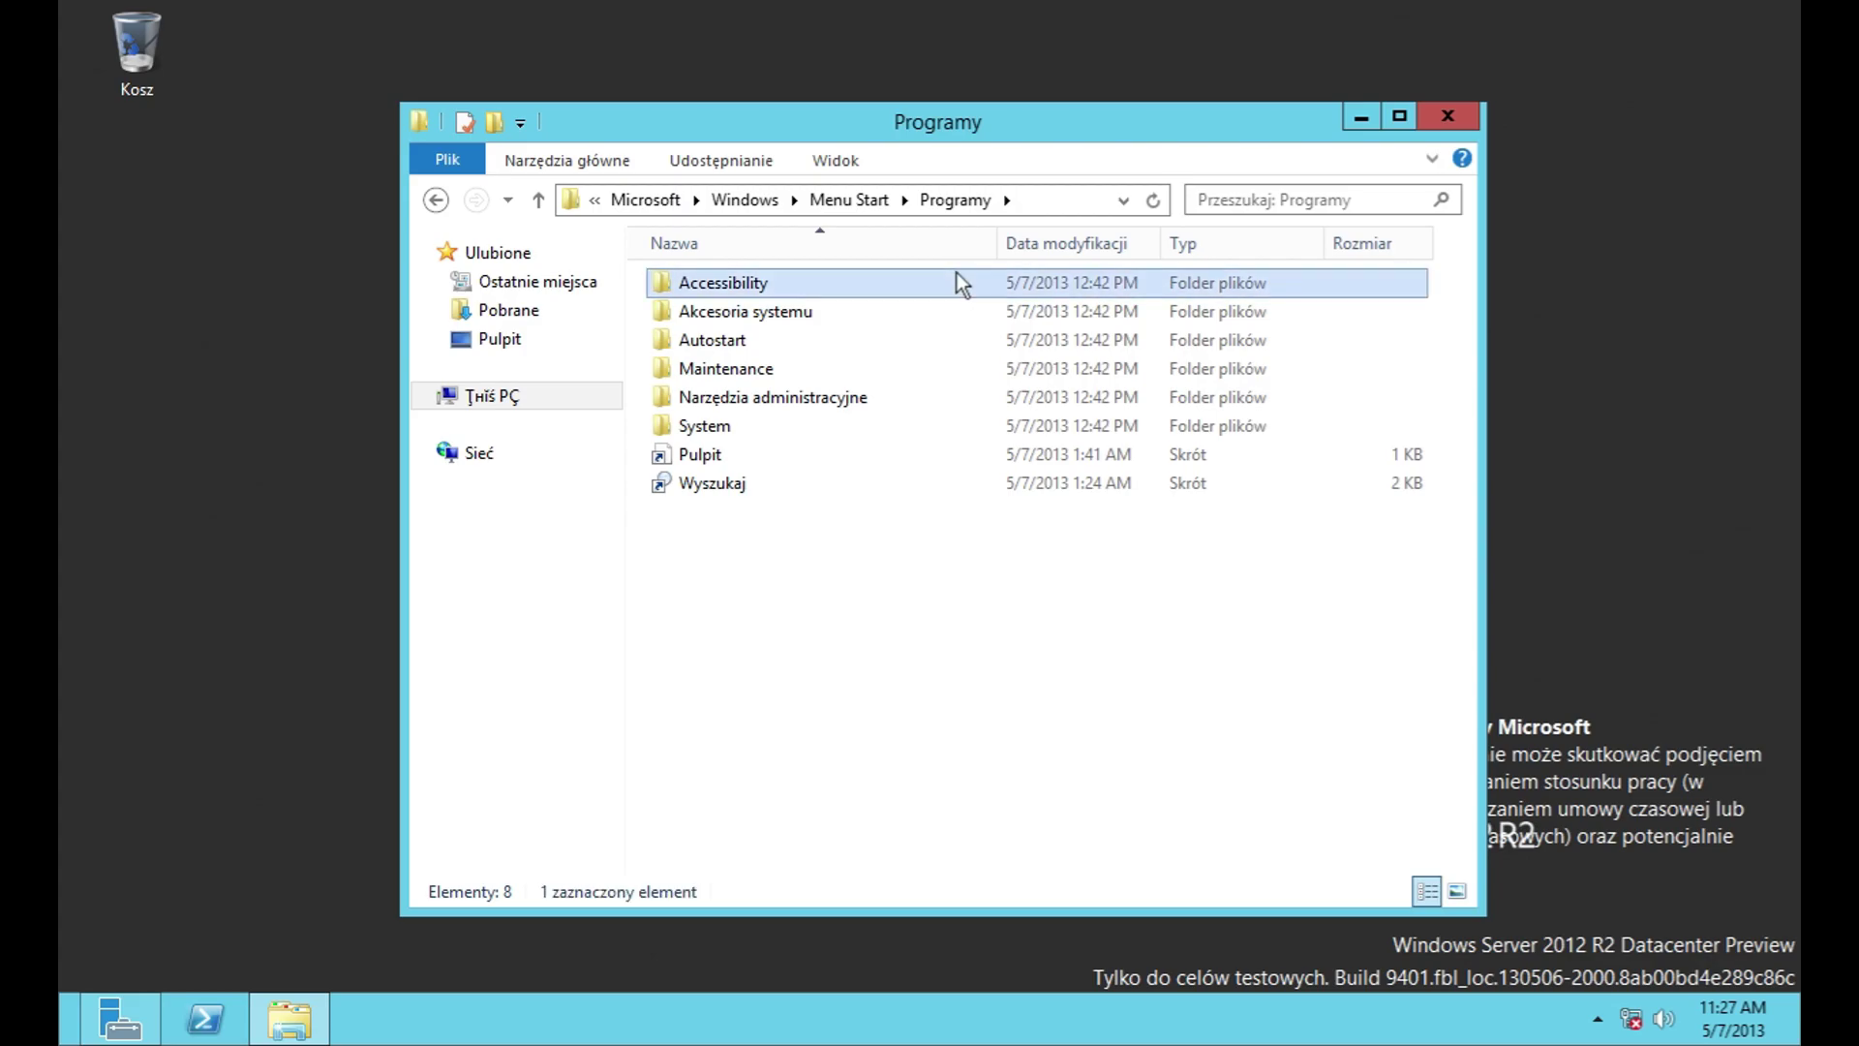
click(436, 199)
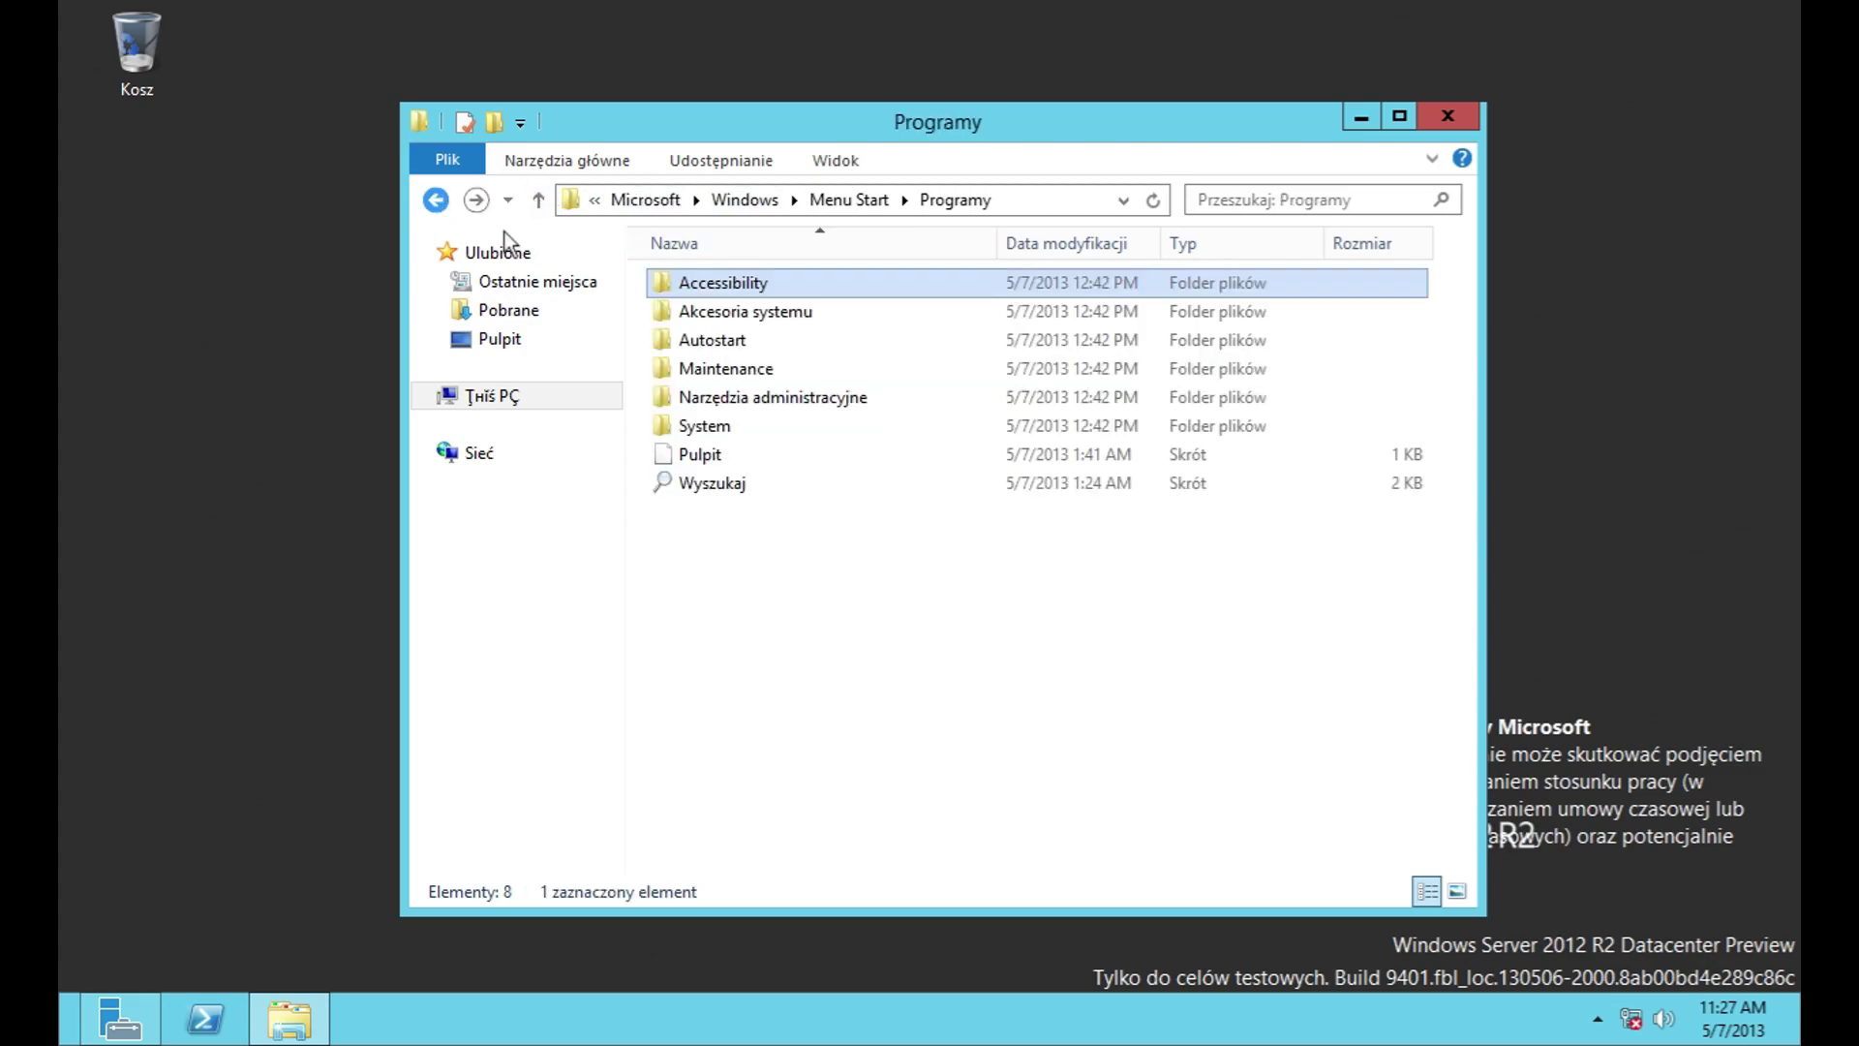
double_click(722, 310)
Step: Launch Calculator and compute 7 × 7 = 49 after clearing a first attempt
double_click(717, 311)
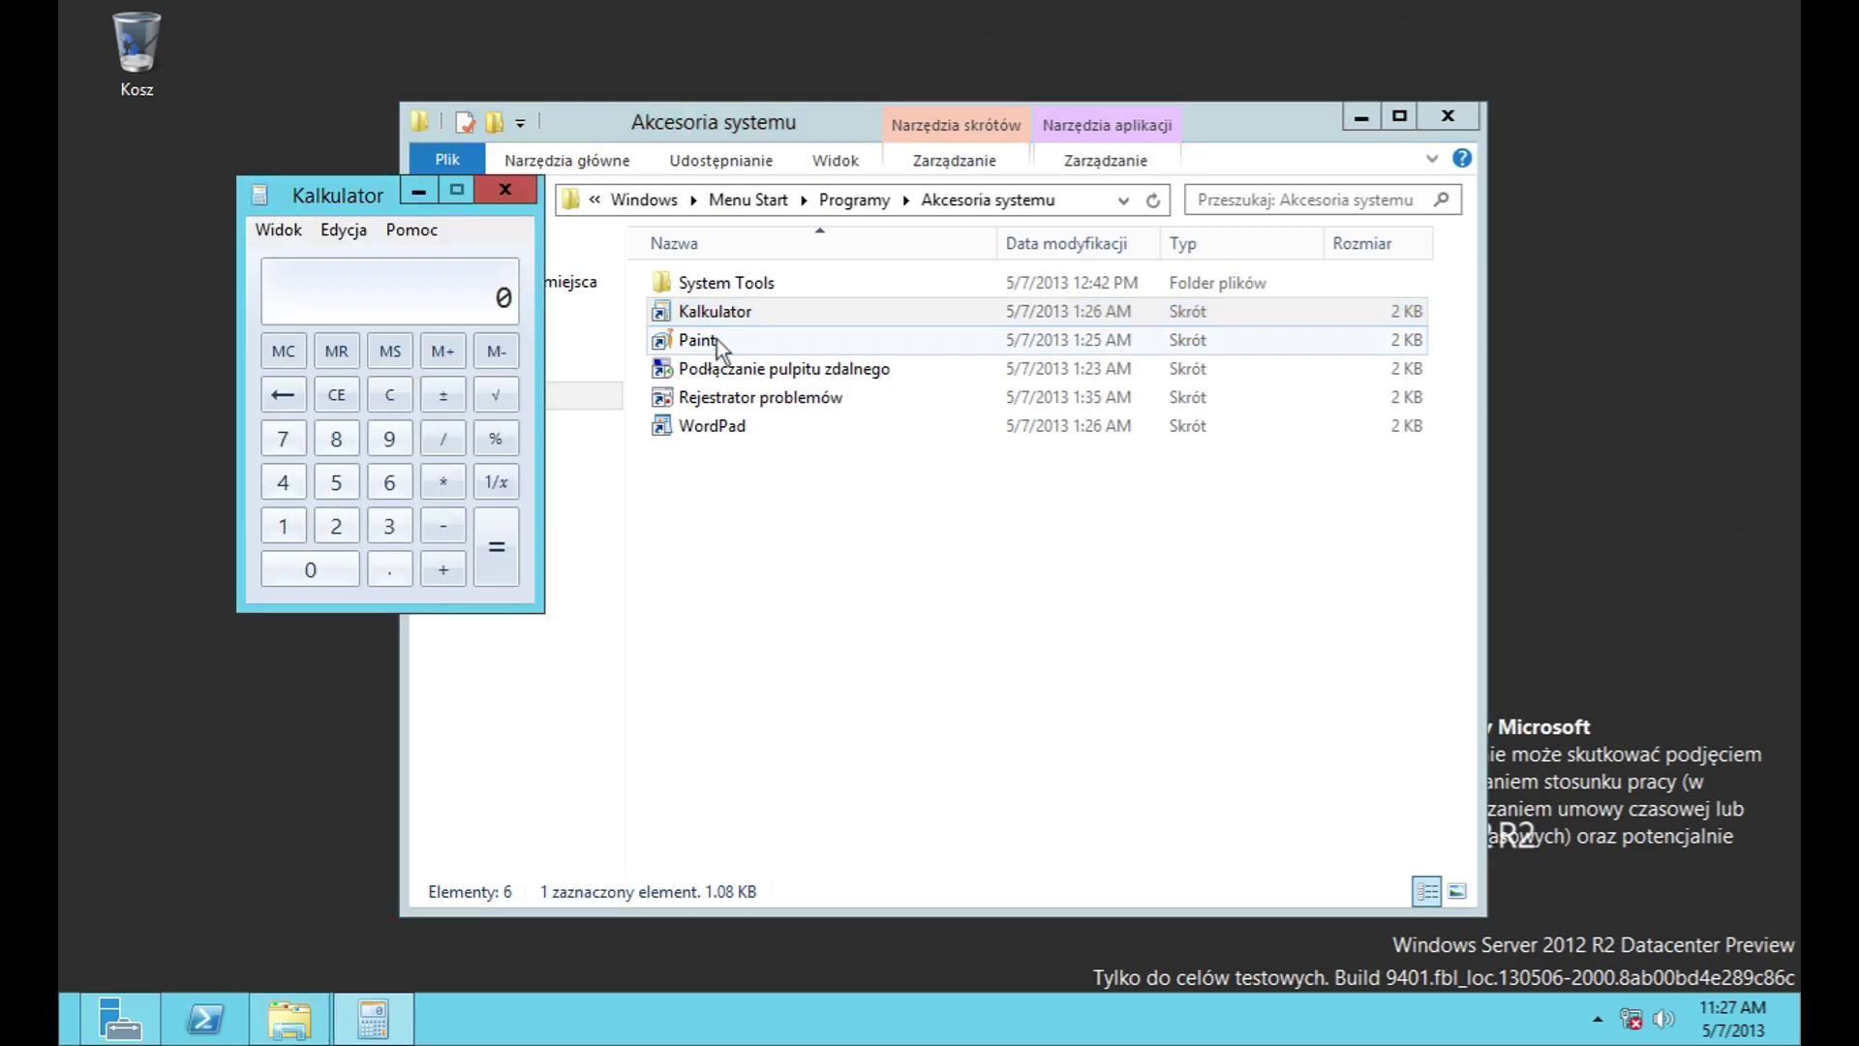
click(283, 439)
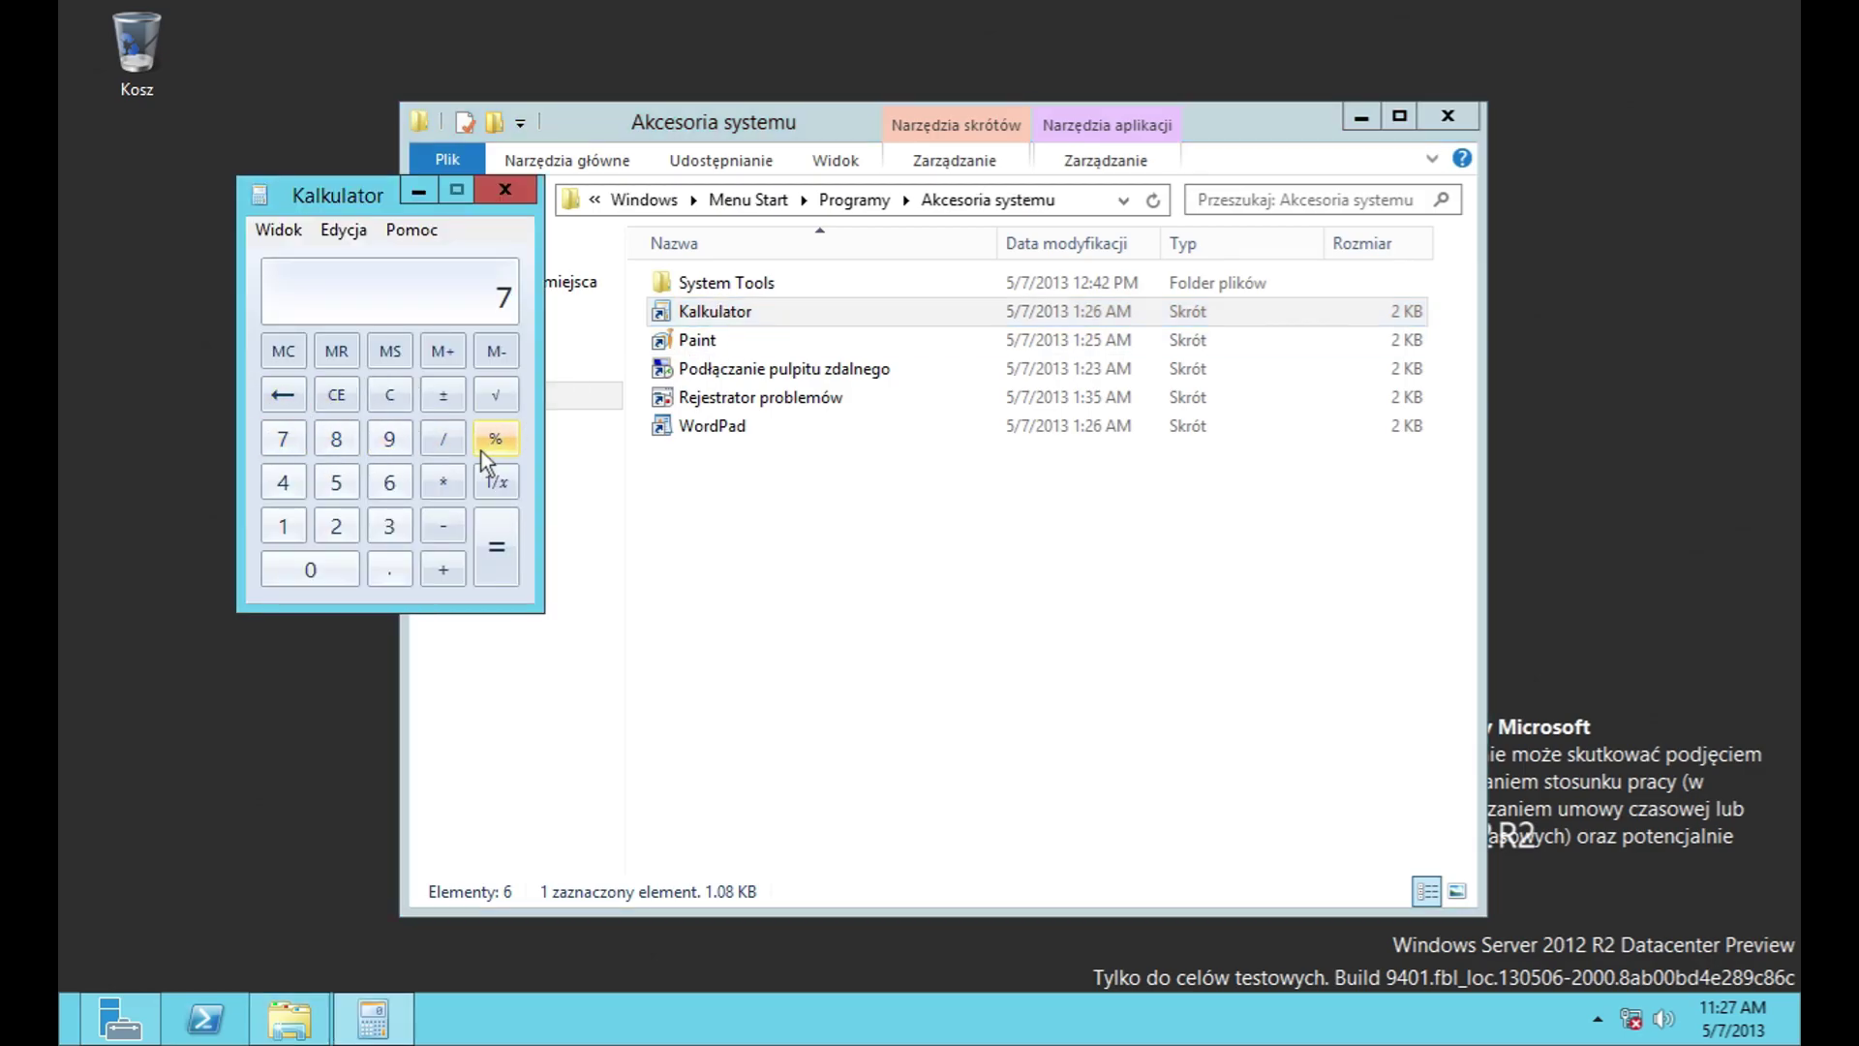
click(443, 394)
click(282, 439)
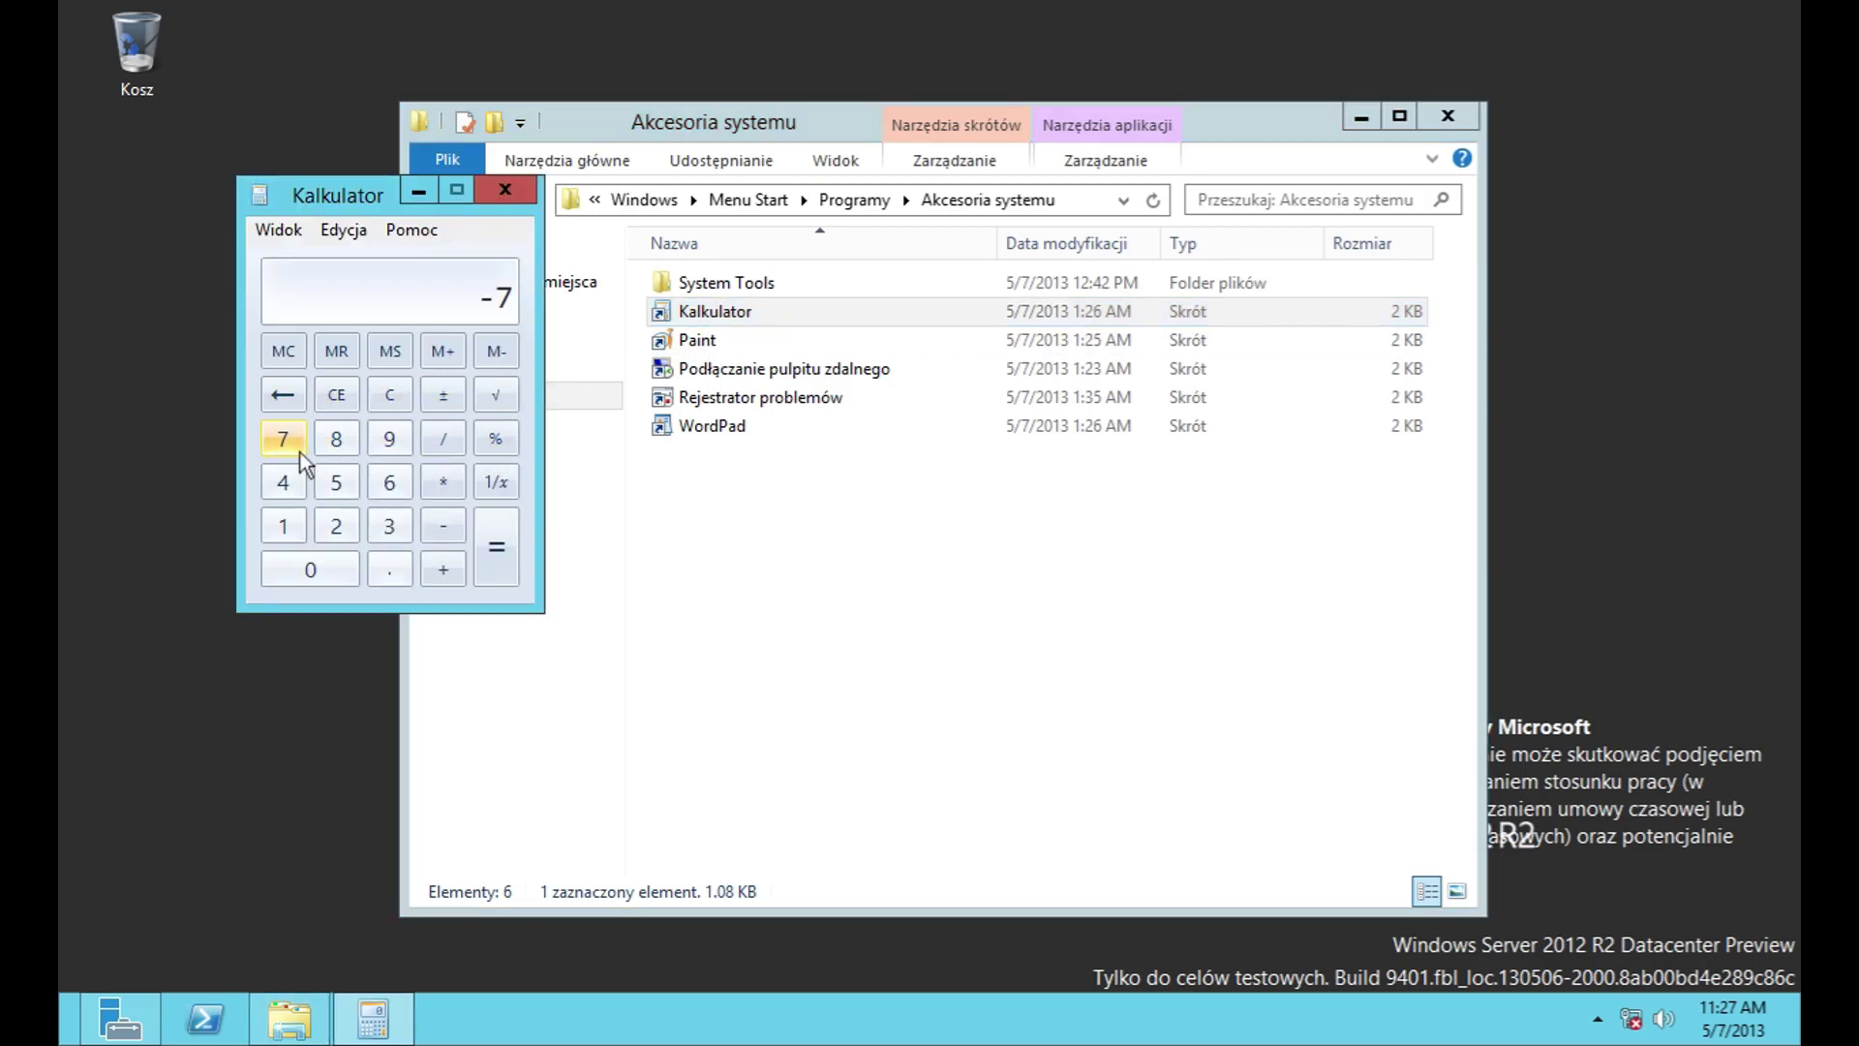
click(391, 396)
click(283, 439)
click(444, 481)
click(283, 438)
click(494, 547)
Step: View the About information, then try the scientific and programmer calculator modes
click(279, 229)
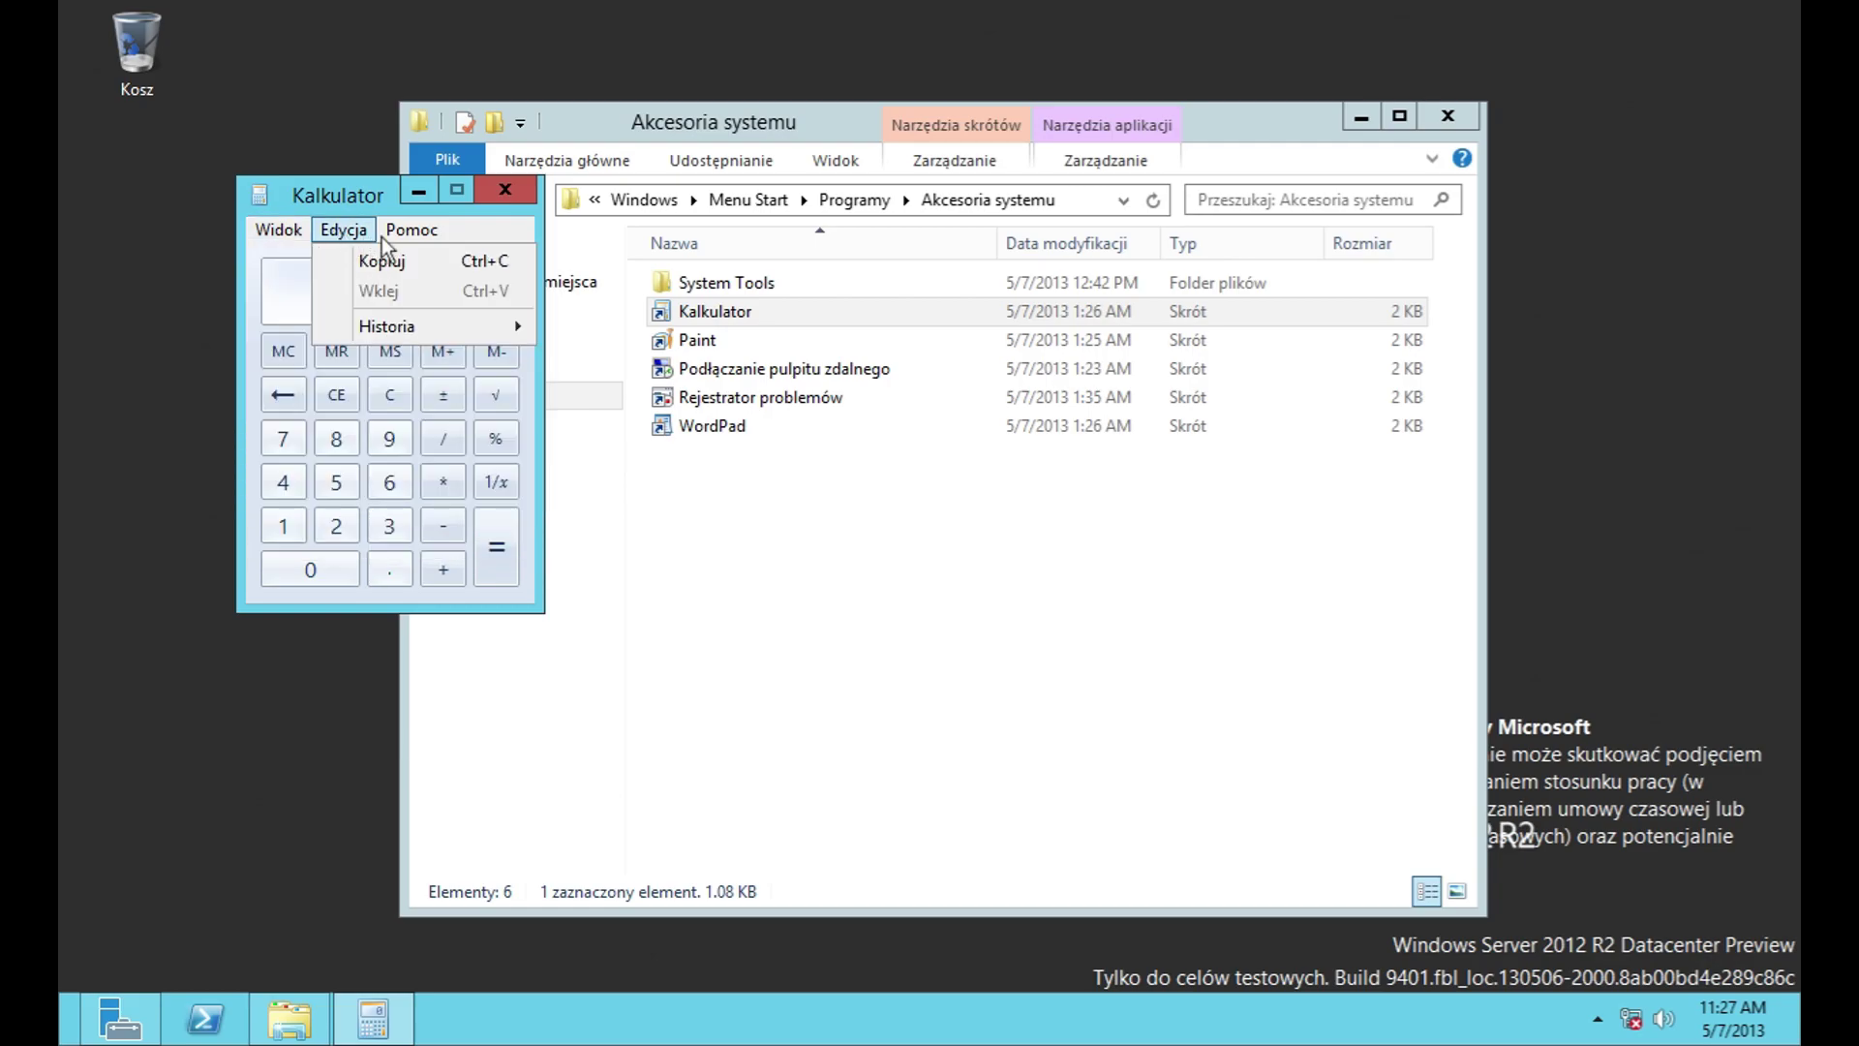
click(435, 298)
click(862, 893)
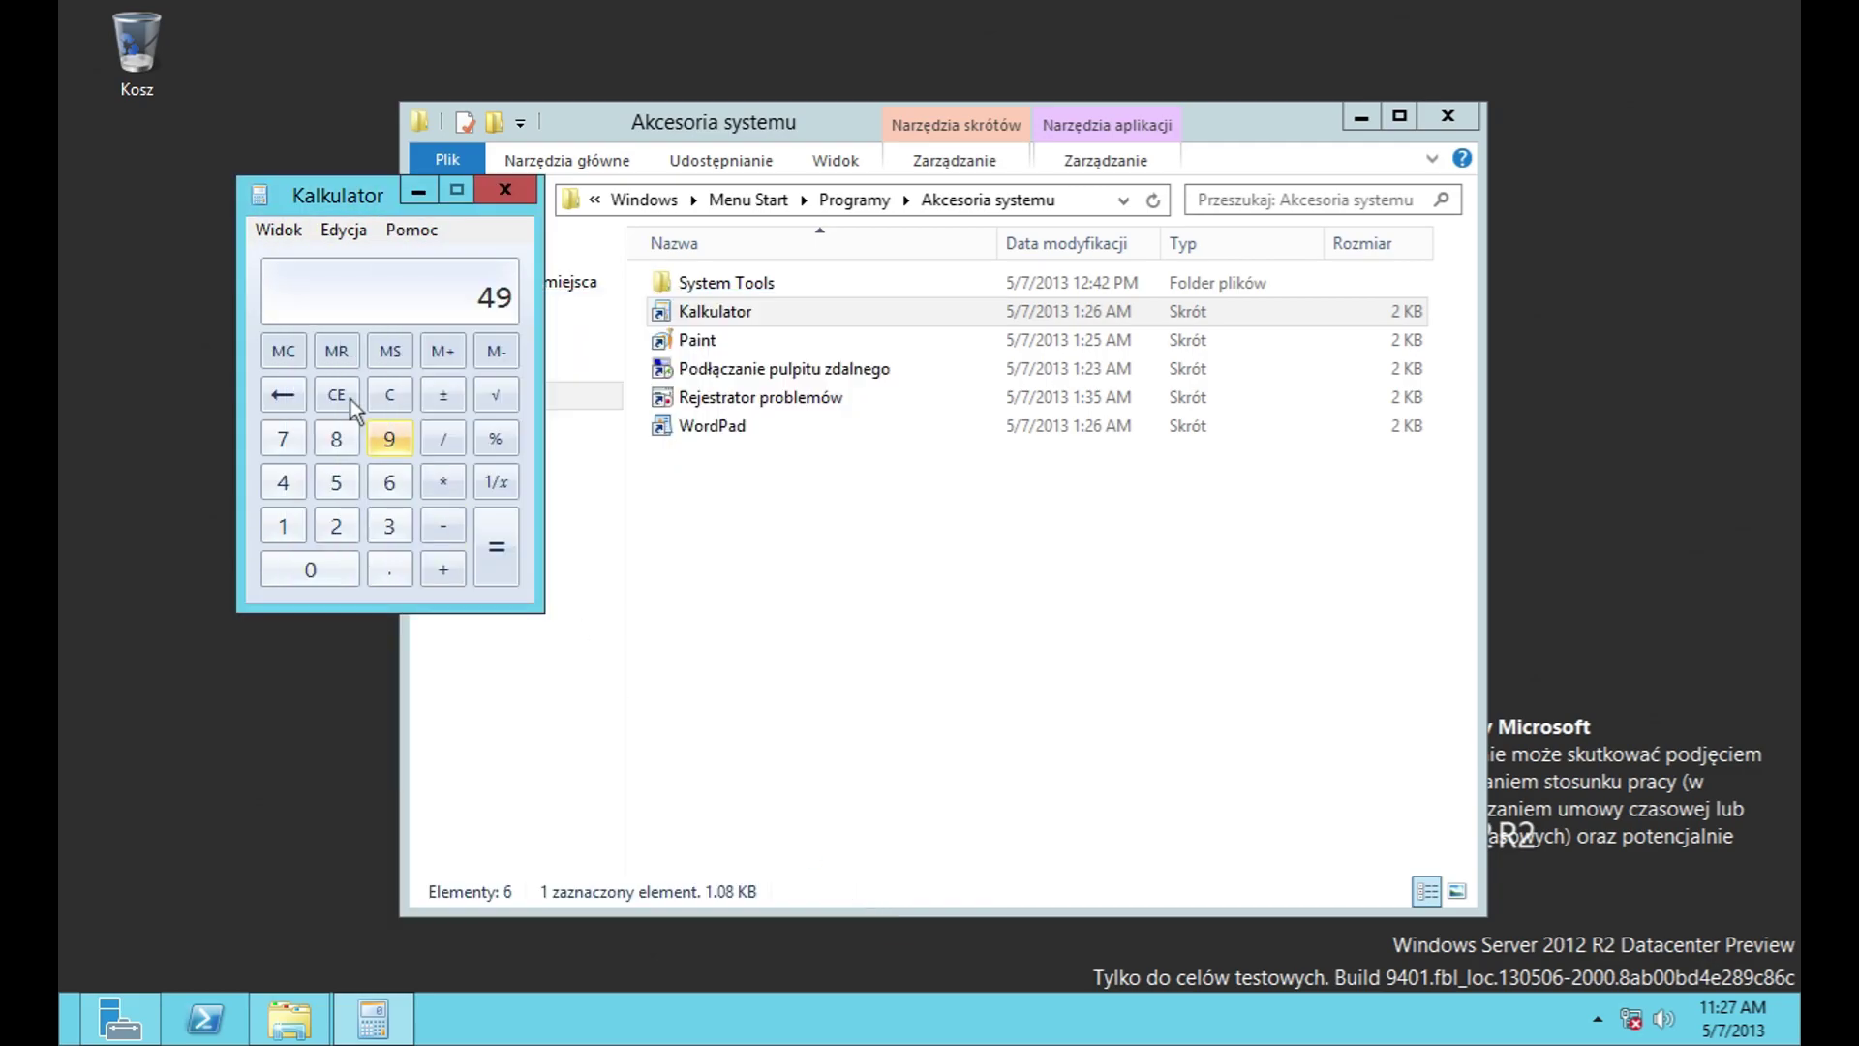
click(279, 230)
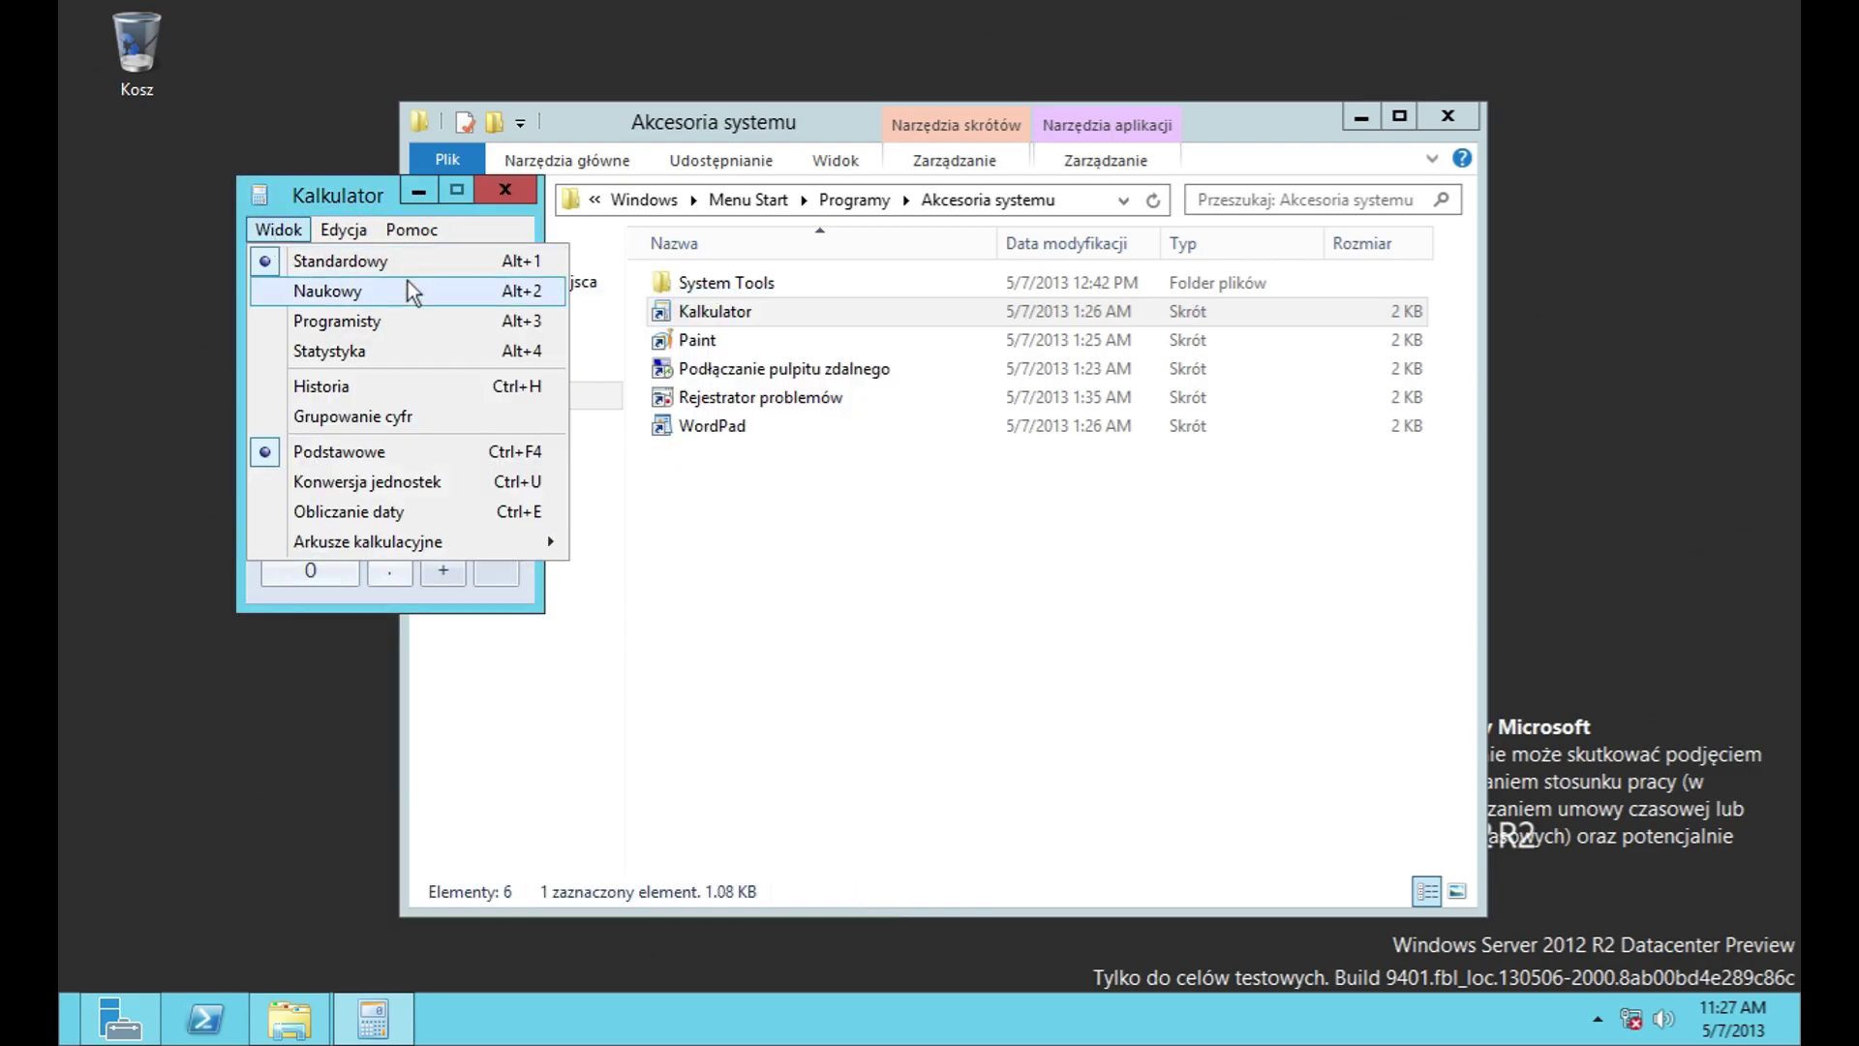
click(403, 291)
click(279, 230)
click(334, 319)
Step: Switch to the statistics mode, turn on digit grouping, and return to the basic panel
click(274, 230)
click(320, 350)
click(271, 232)
click(352, 416)
click(279, 230)
click(338, 451)
Step: Show the unit conversion panel, keeping Centygram as the source unit, and browse measurement categories
click(279, 229)
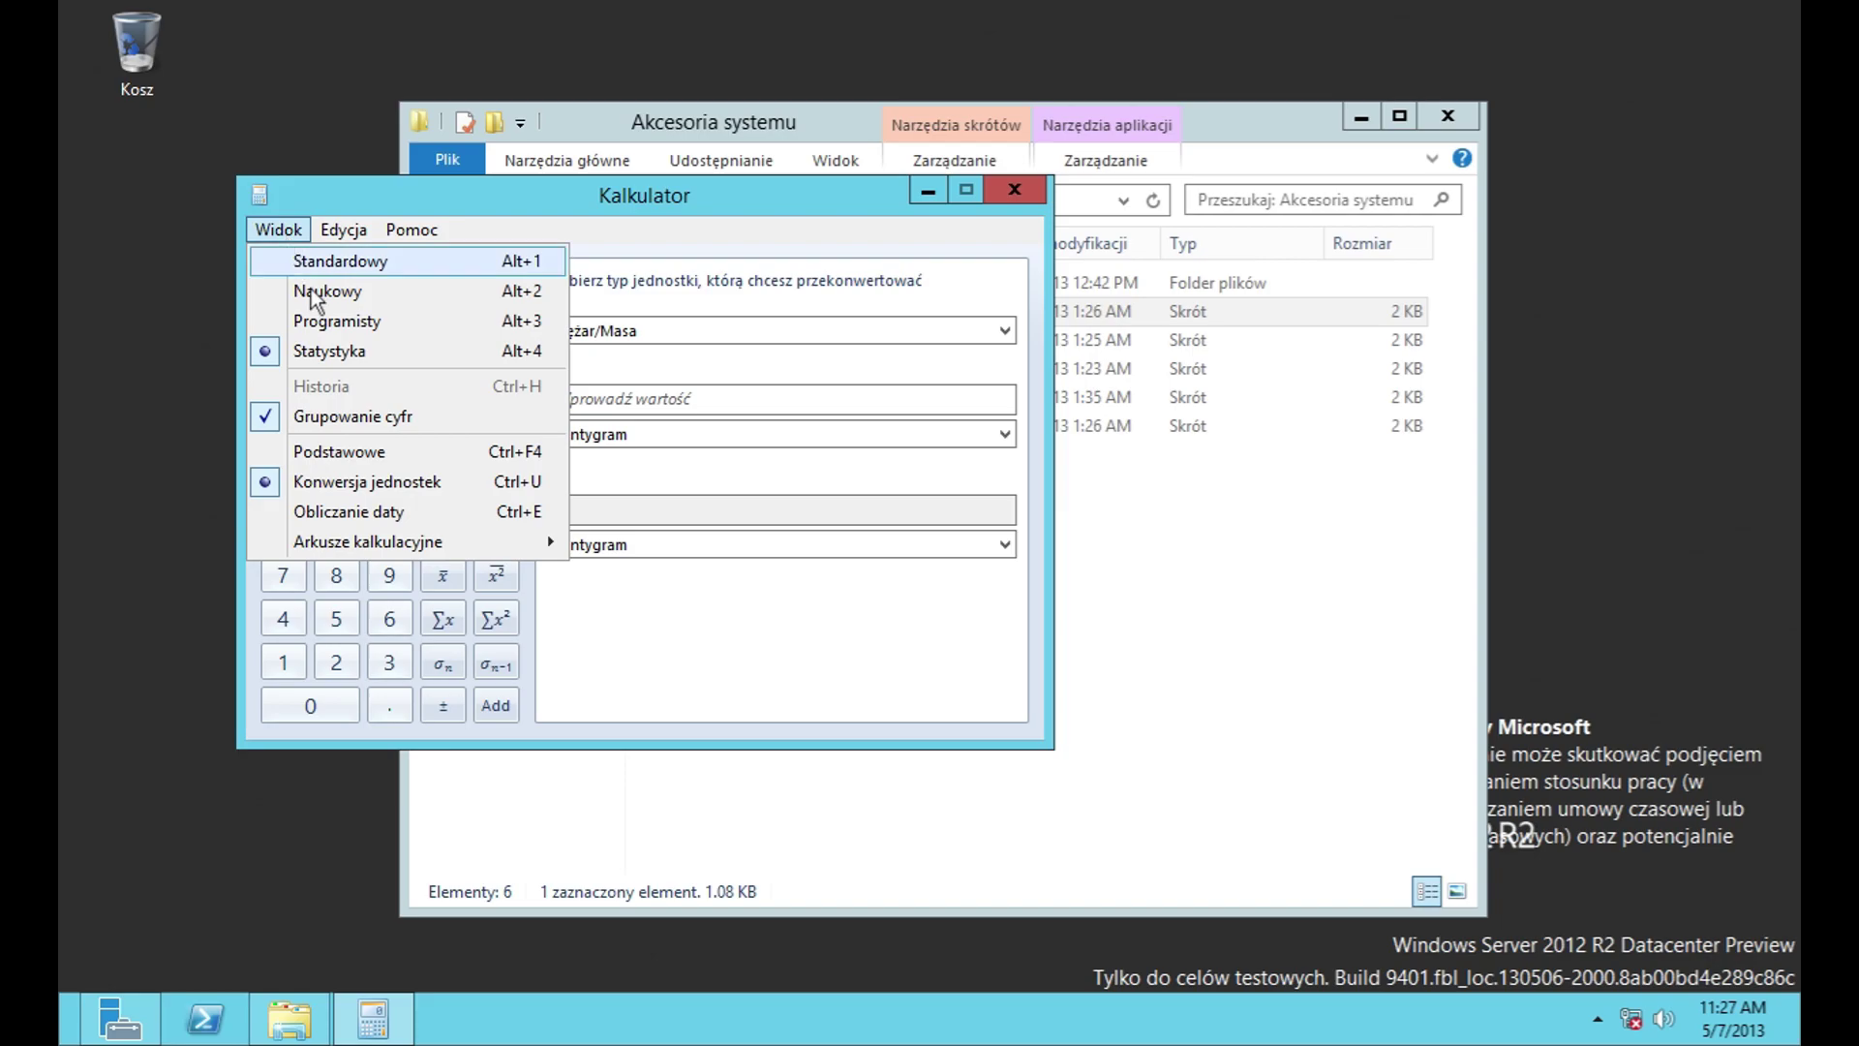
click(634, 401)
click(693, 501)
click(775, 433)
click(600, 452)
click(636, 333)
click(636, 333)
Step: Switch to the date calculation panel and calculate the difference between two dates
click(281, 232)
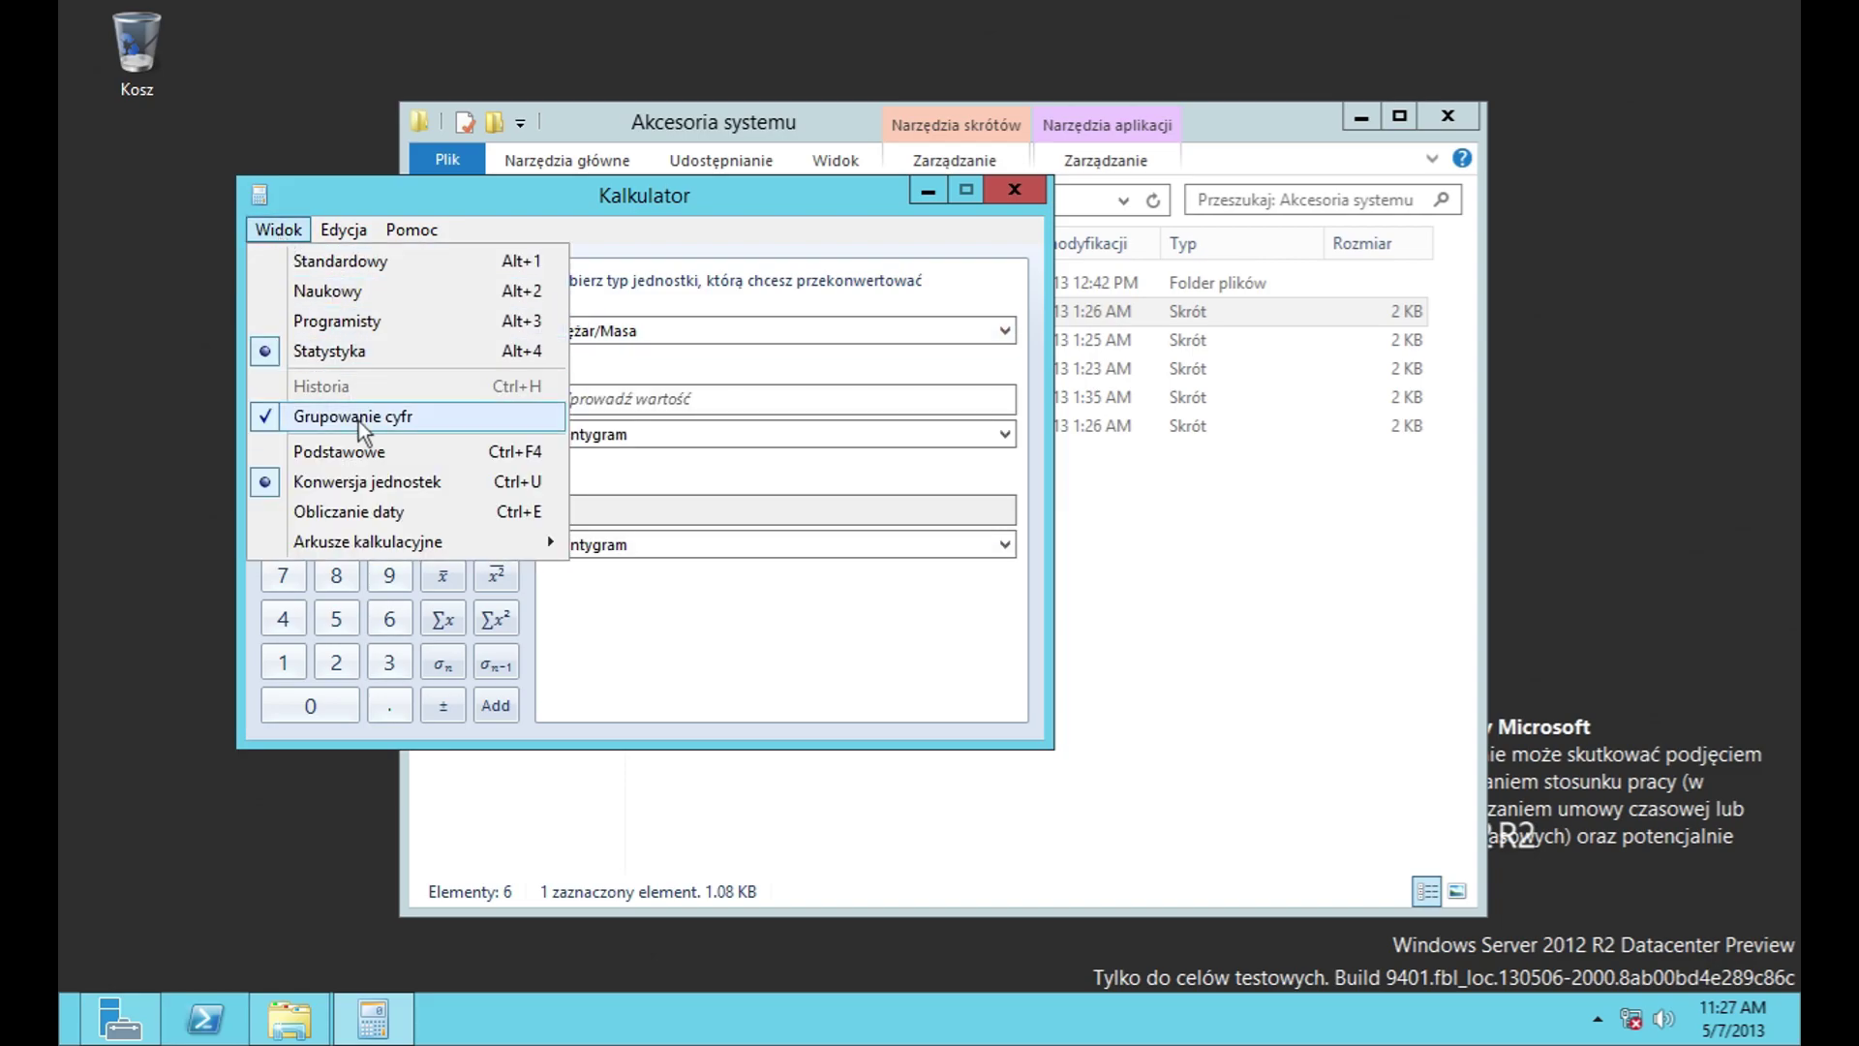
click(528, 511)
click(278, 229)
click(818, 317)
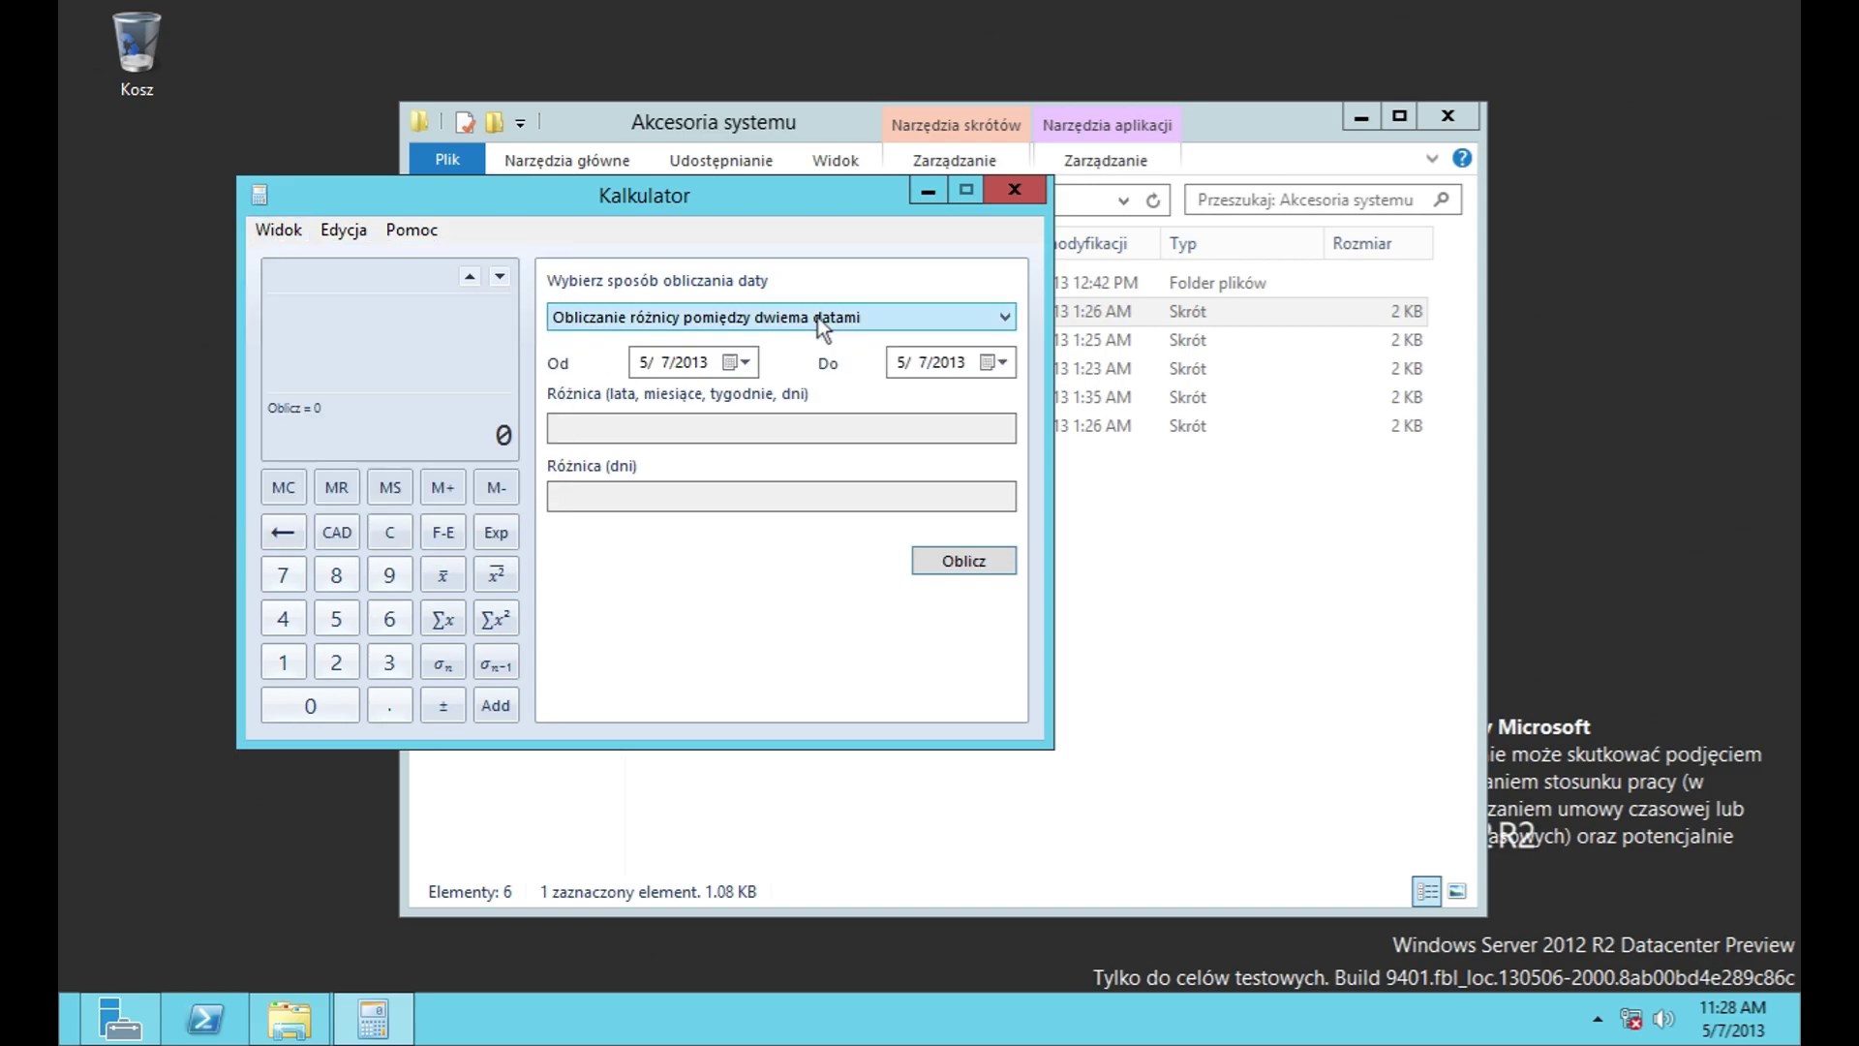
click(963, 561)
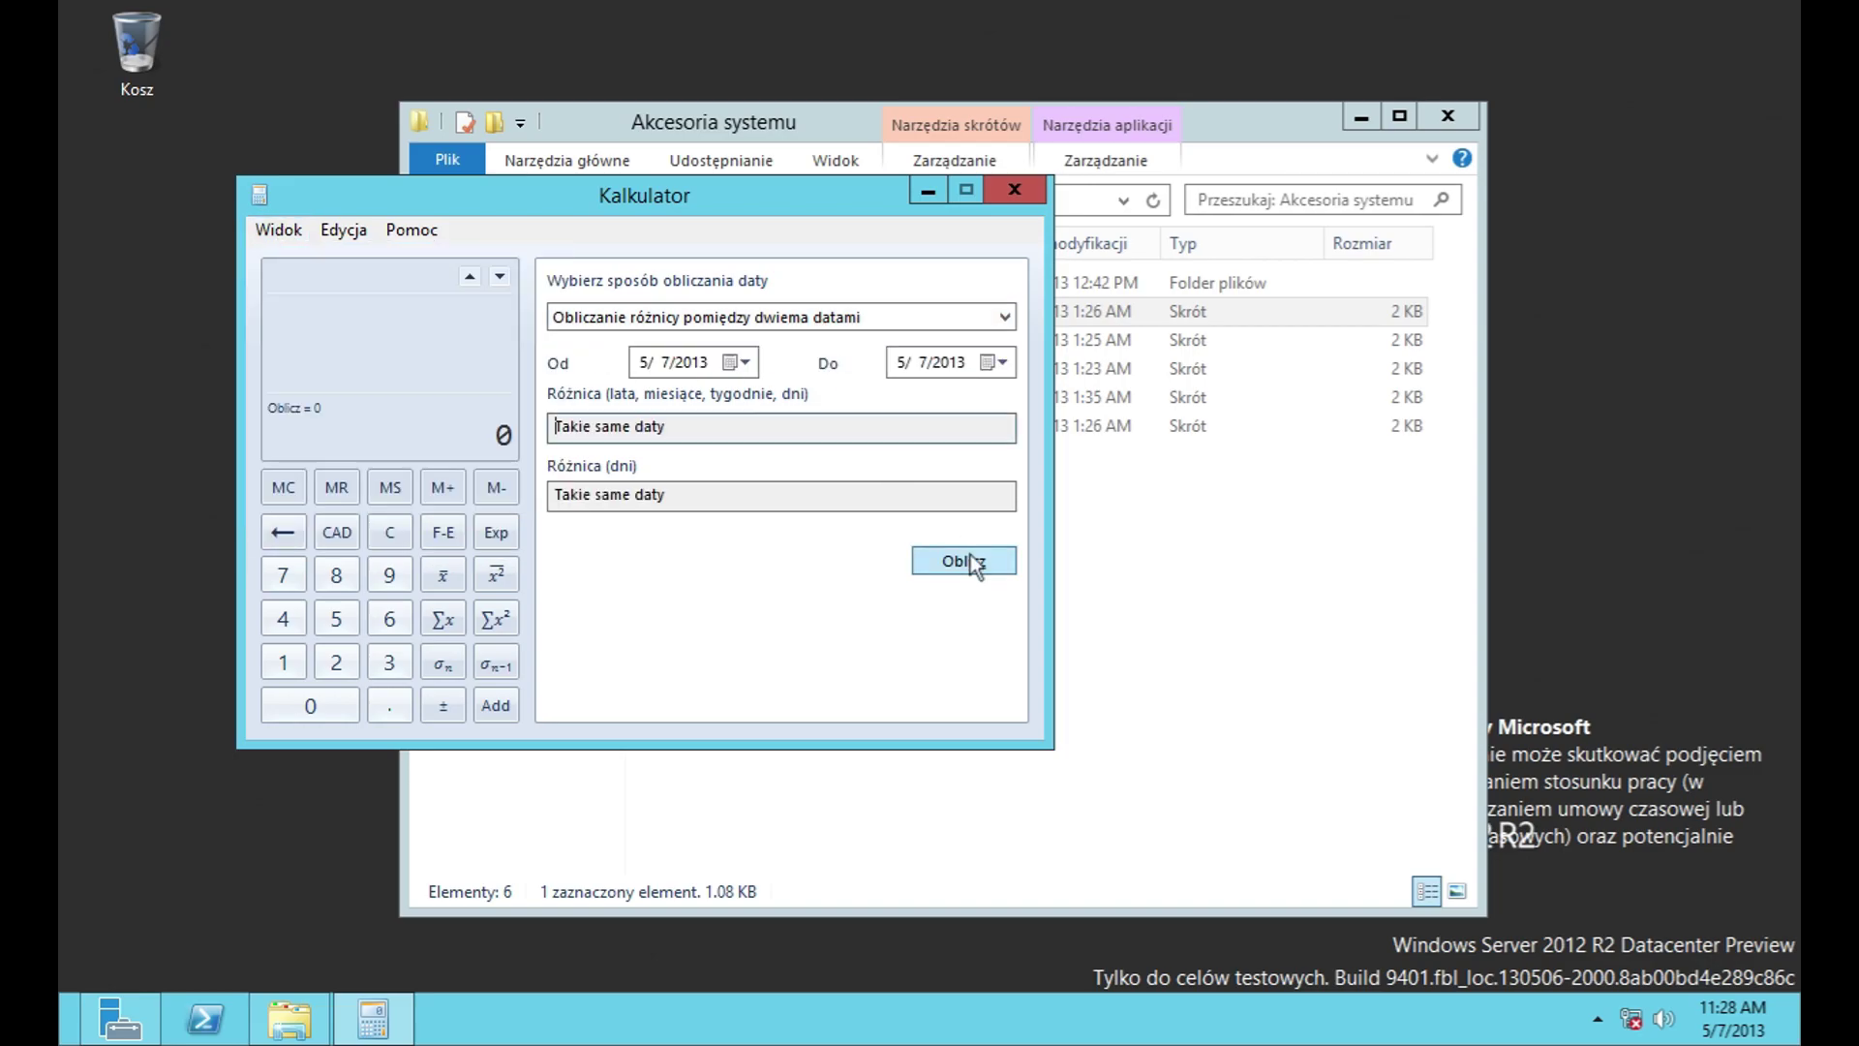
Step: Open the mortgage worksheet and attempt a calculation without entering values
click(289, 232)
mouse_move(395, 542)
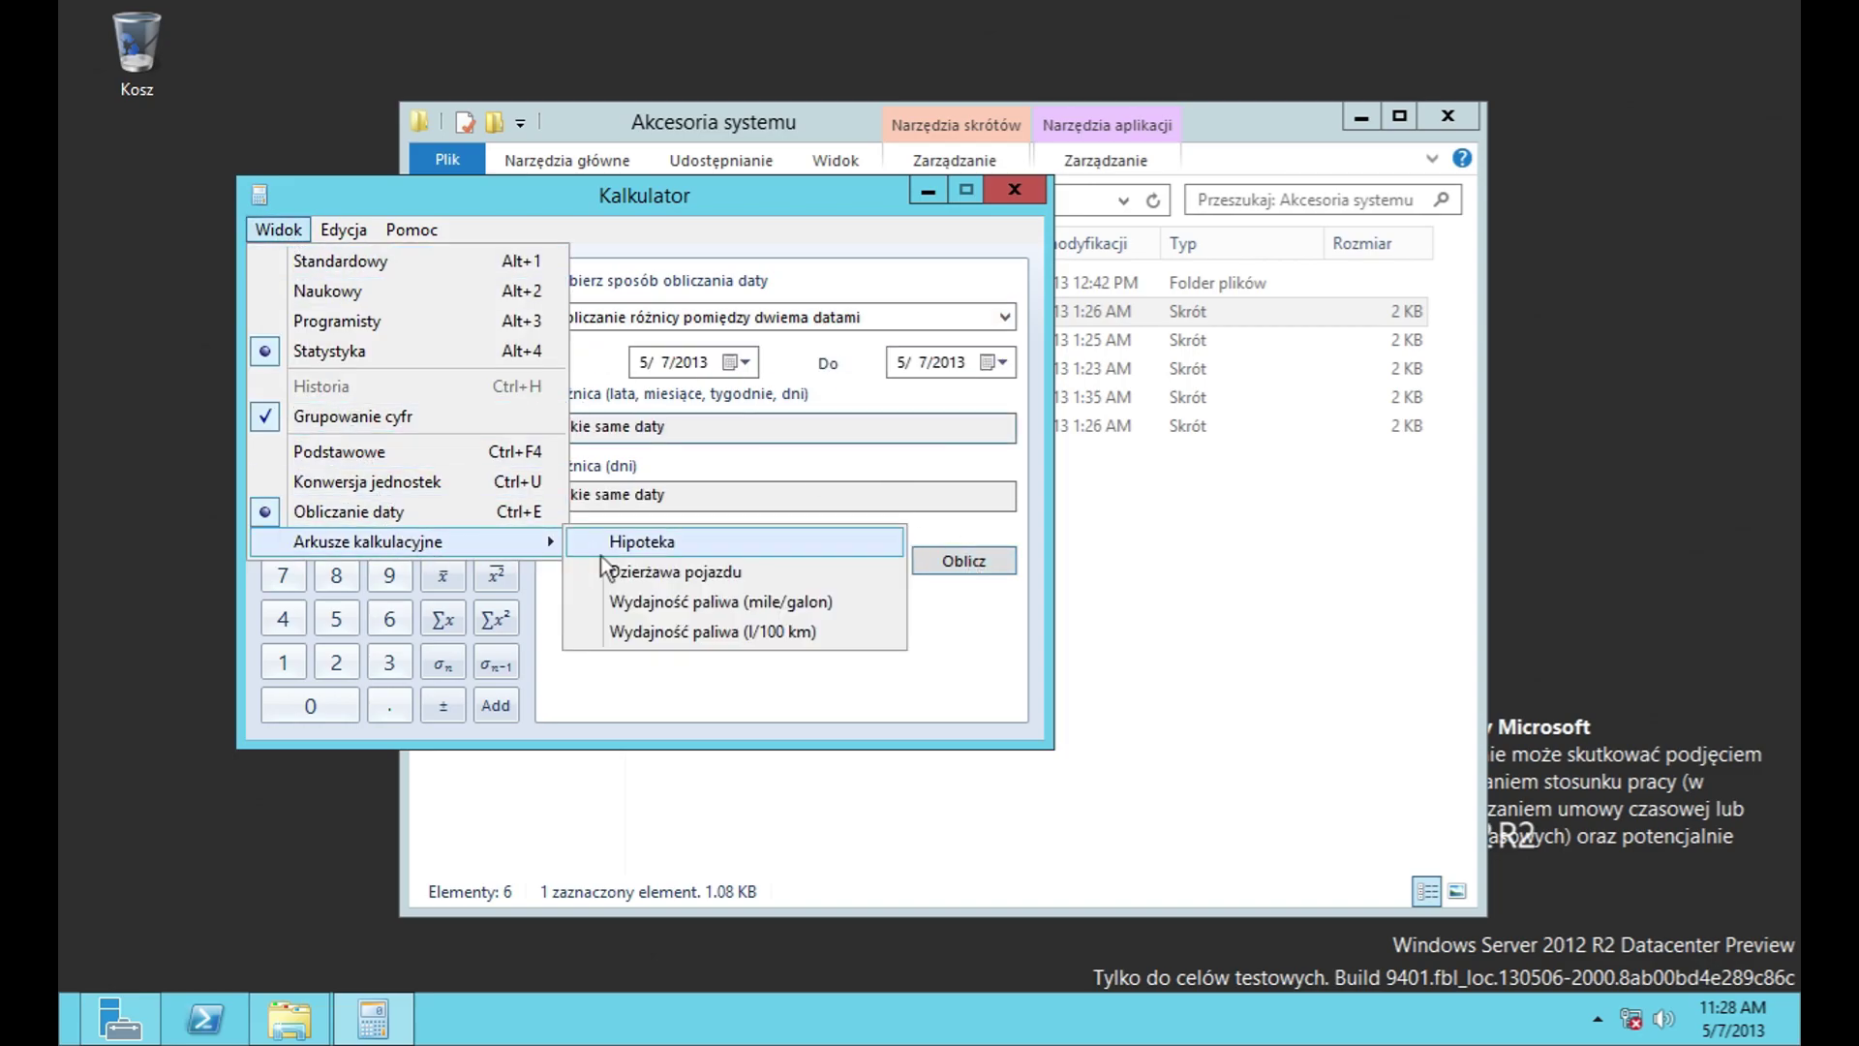
click(660, 548)
click(279, 230)
mouse_move(476, 543)
click(620, 544)
key(Return)
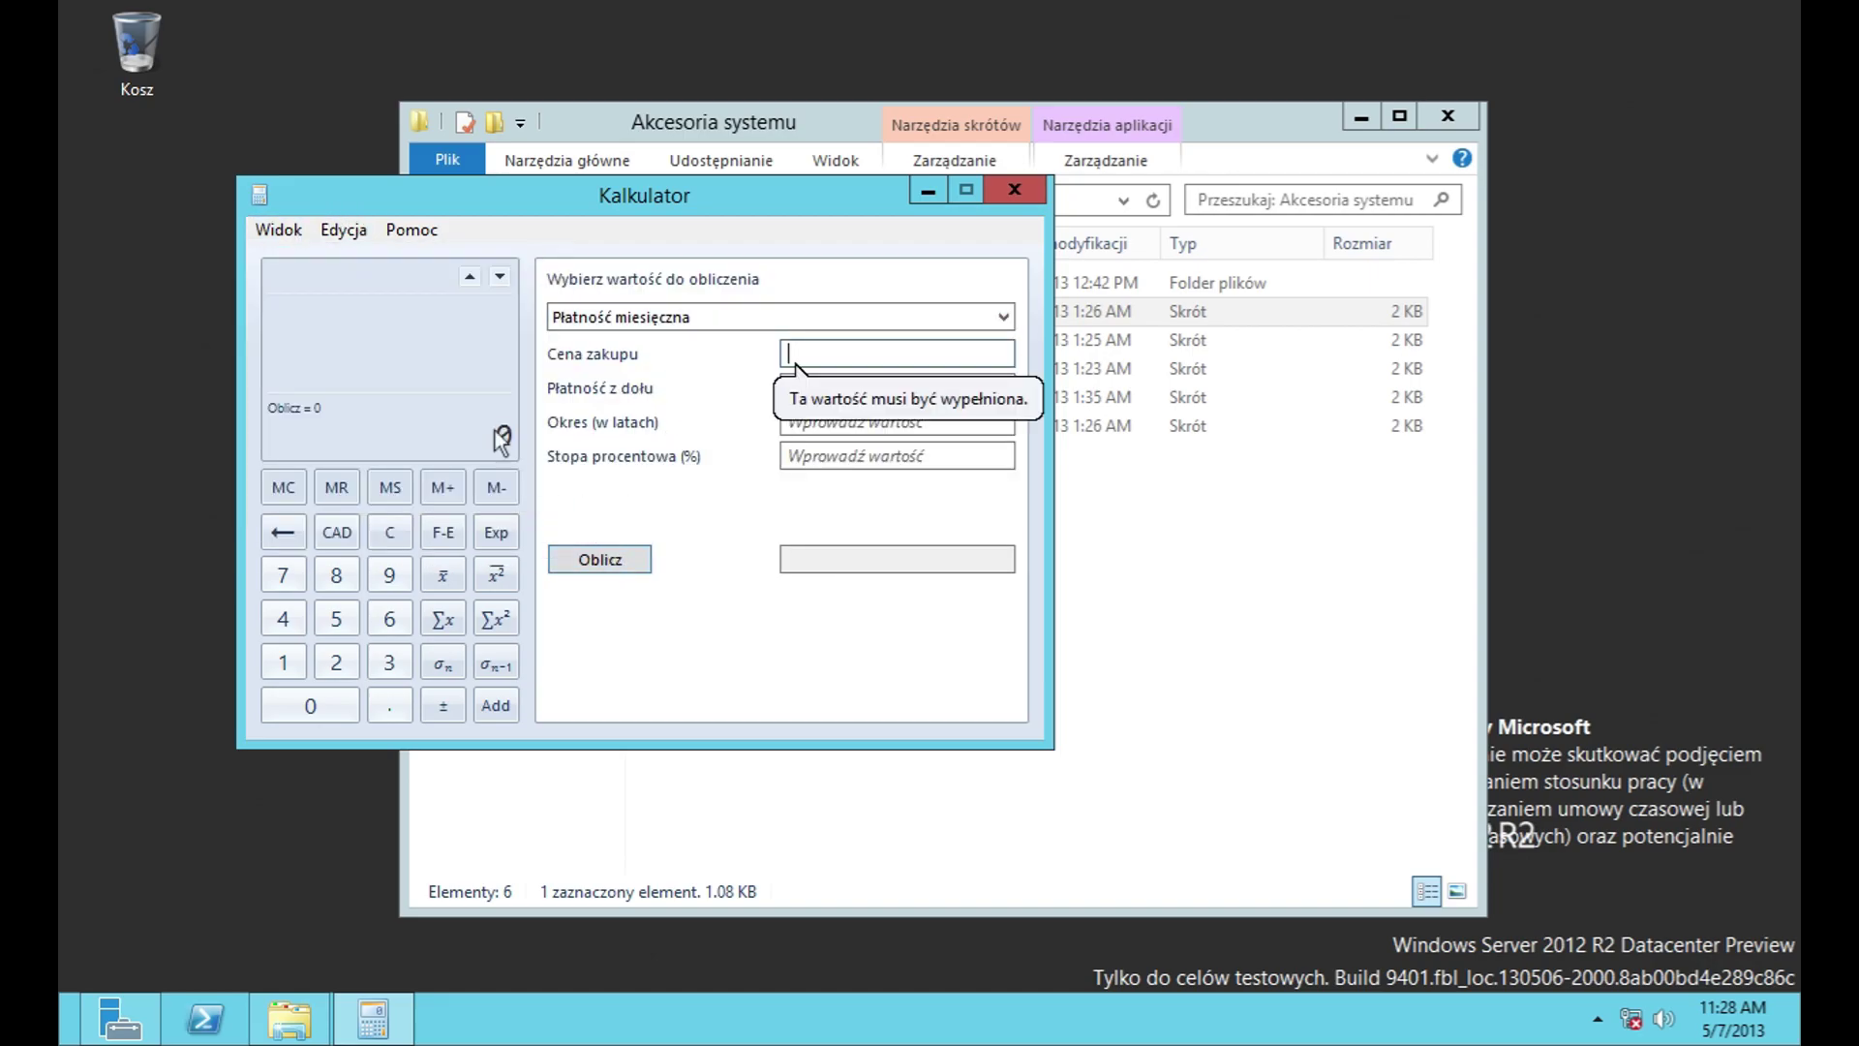
Step: Open the vehicle lease worksheet and attempt calculating the periodic payment
click(290, 232)
mouse_move(461, 540)
click(675, 571)
click(693, 316)
click(672, 358)
click(586, 561)
Step: View the miles per gallon and litres per 100 km worksheets, then close Calculator
click(279, 229)
mouse_move(491, 546)
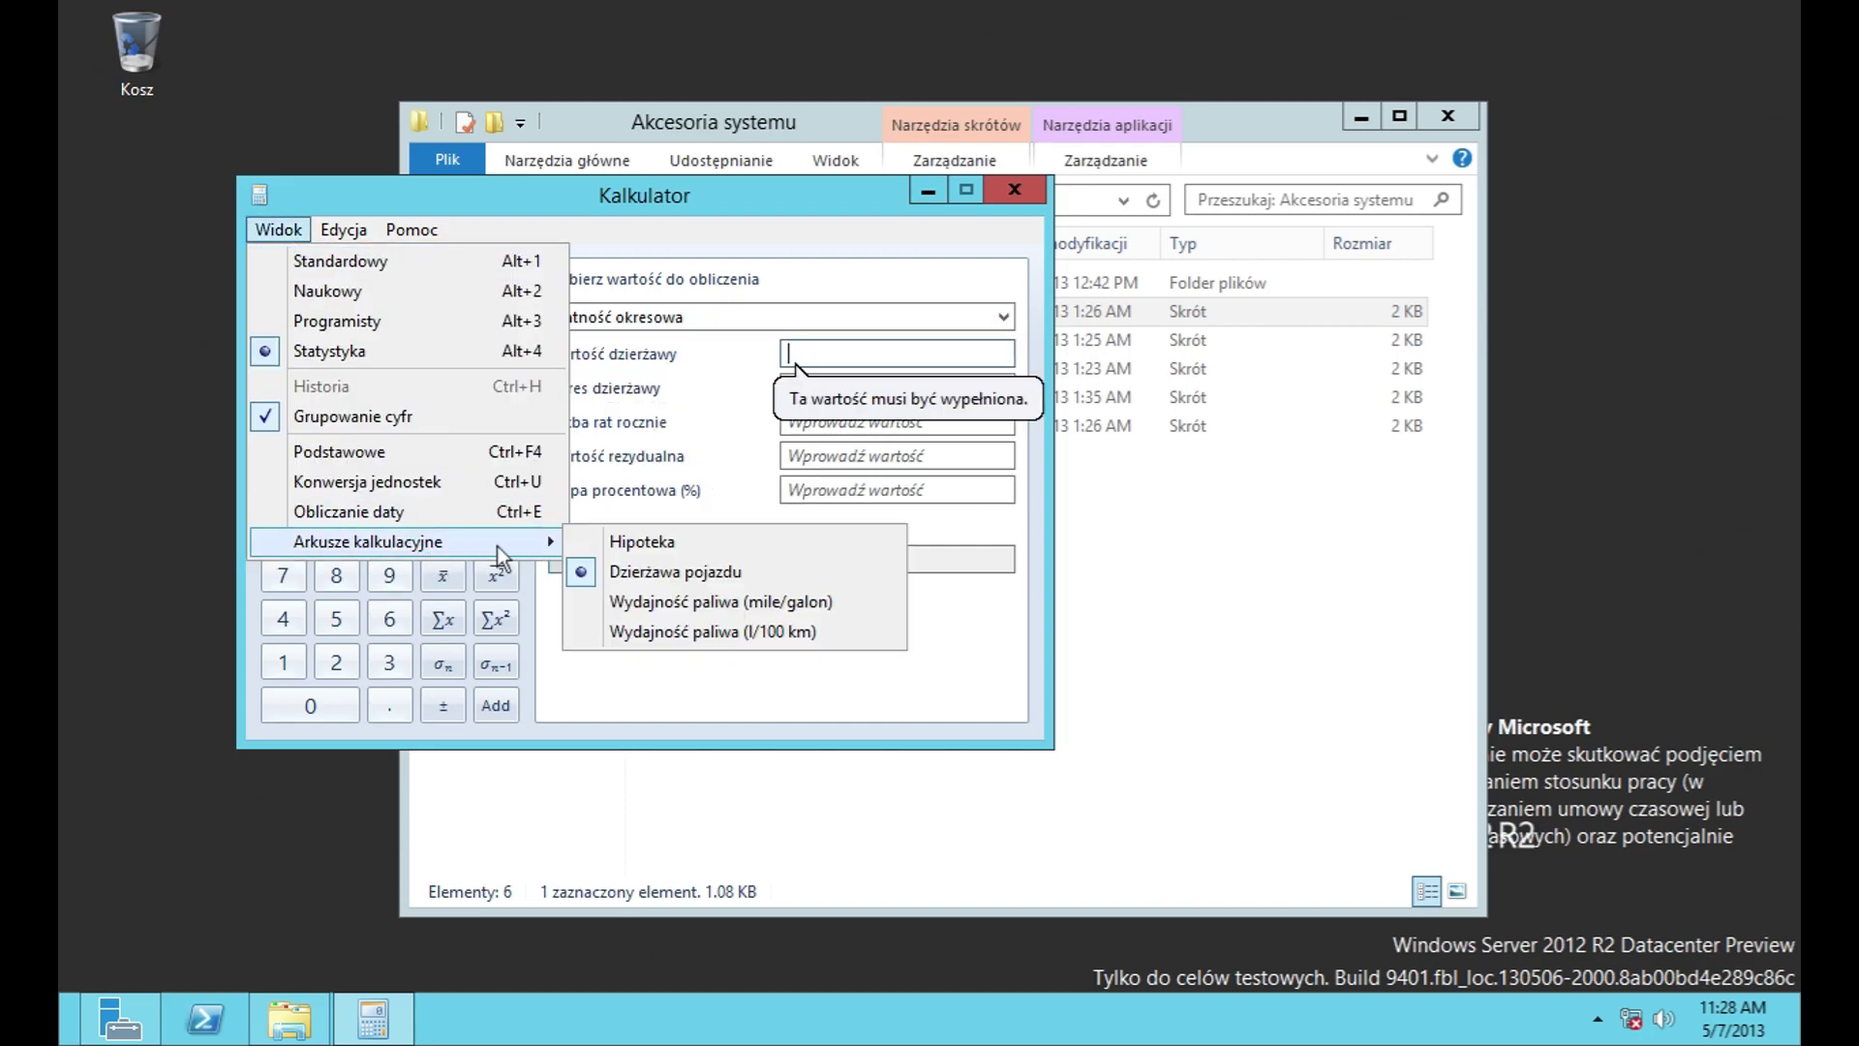
click(656, 614)
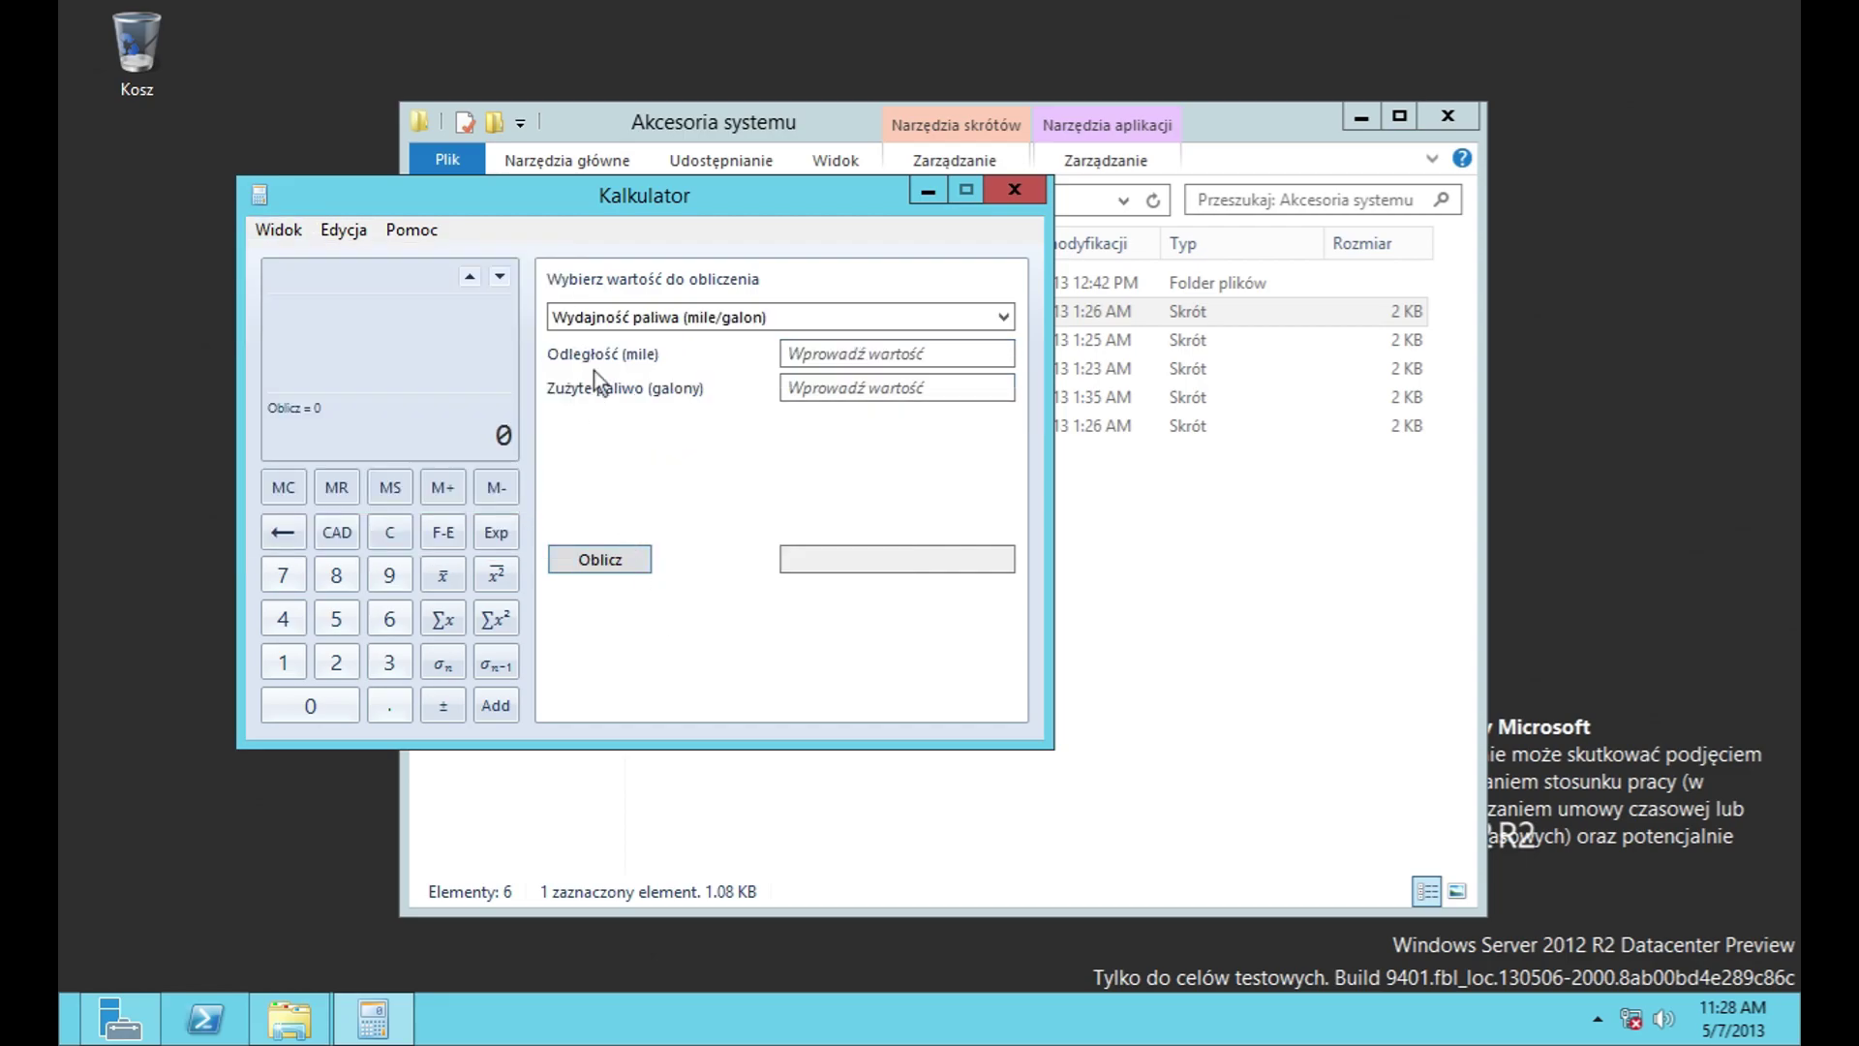
click(254, 224)
mouse_move(443, 531)
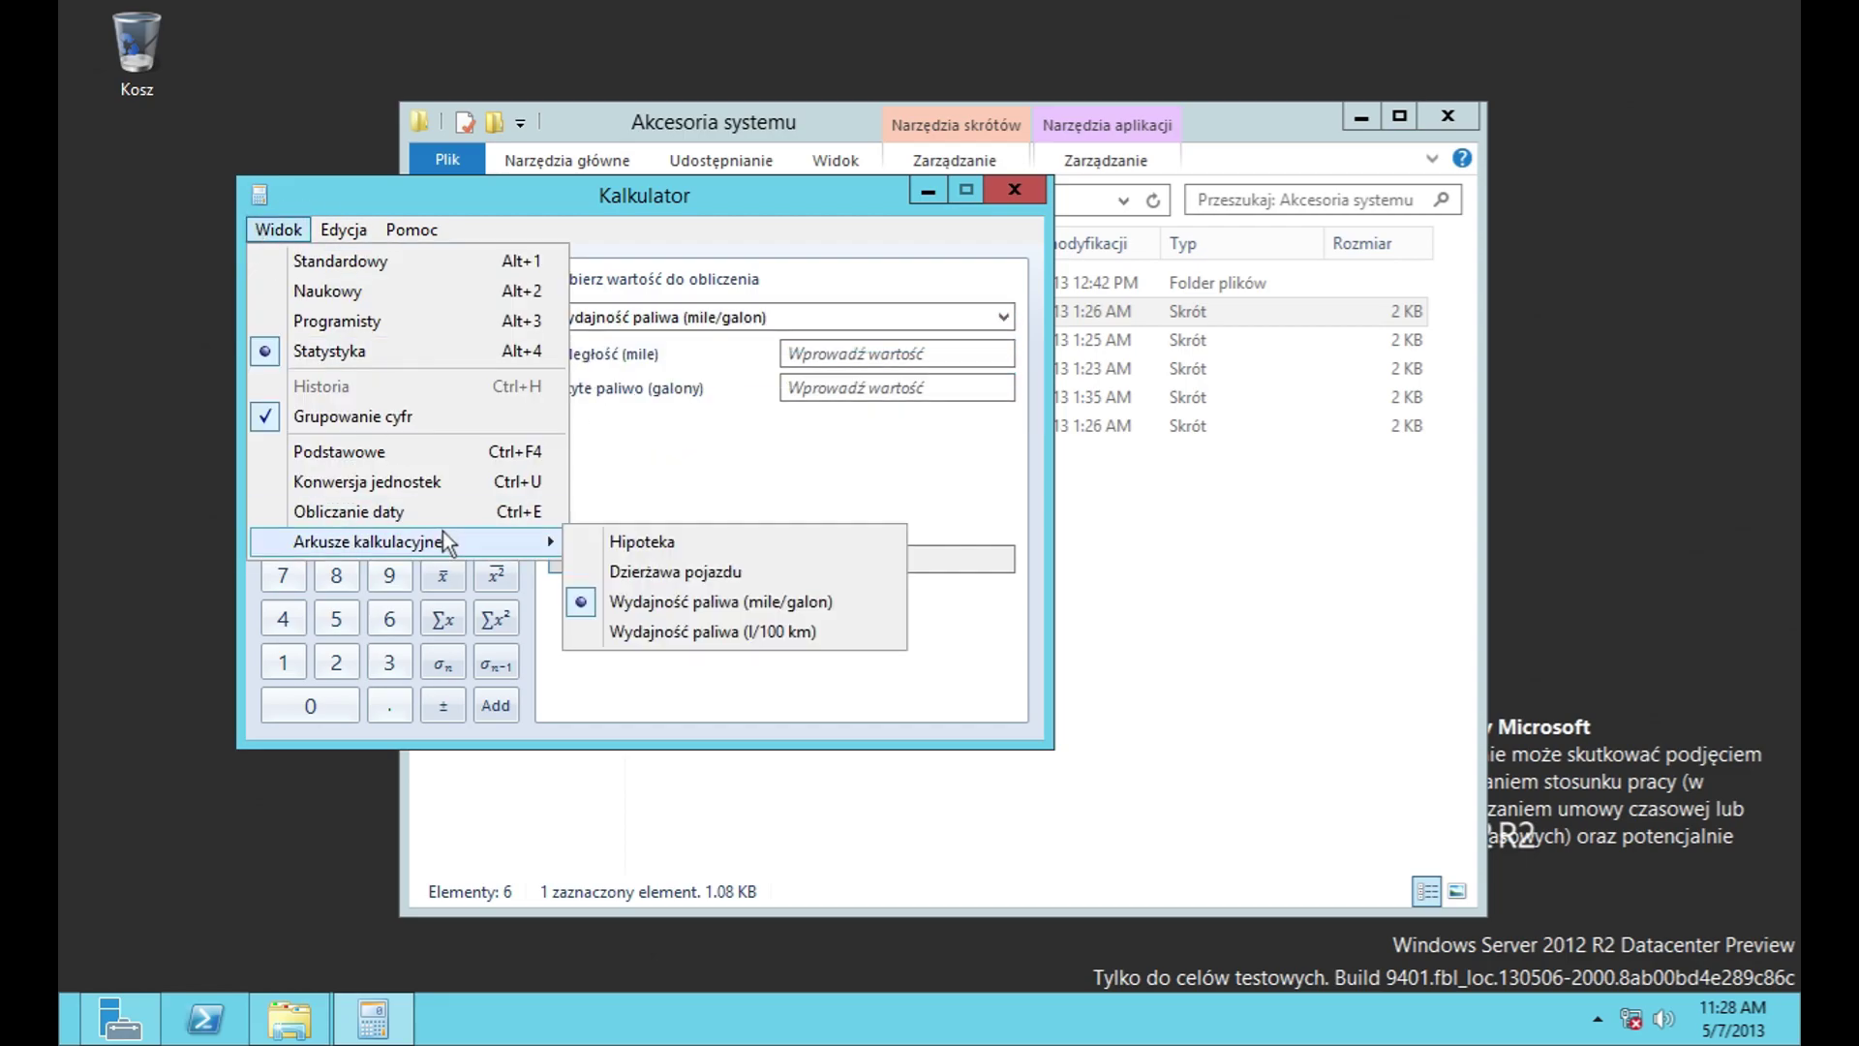
click(689, 631)
click(1007, 201)
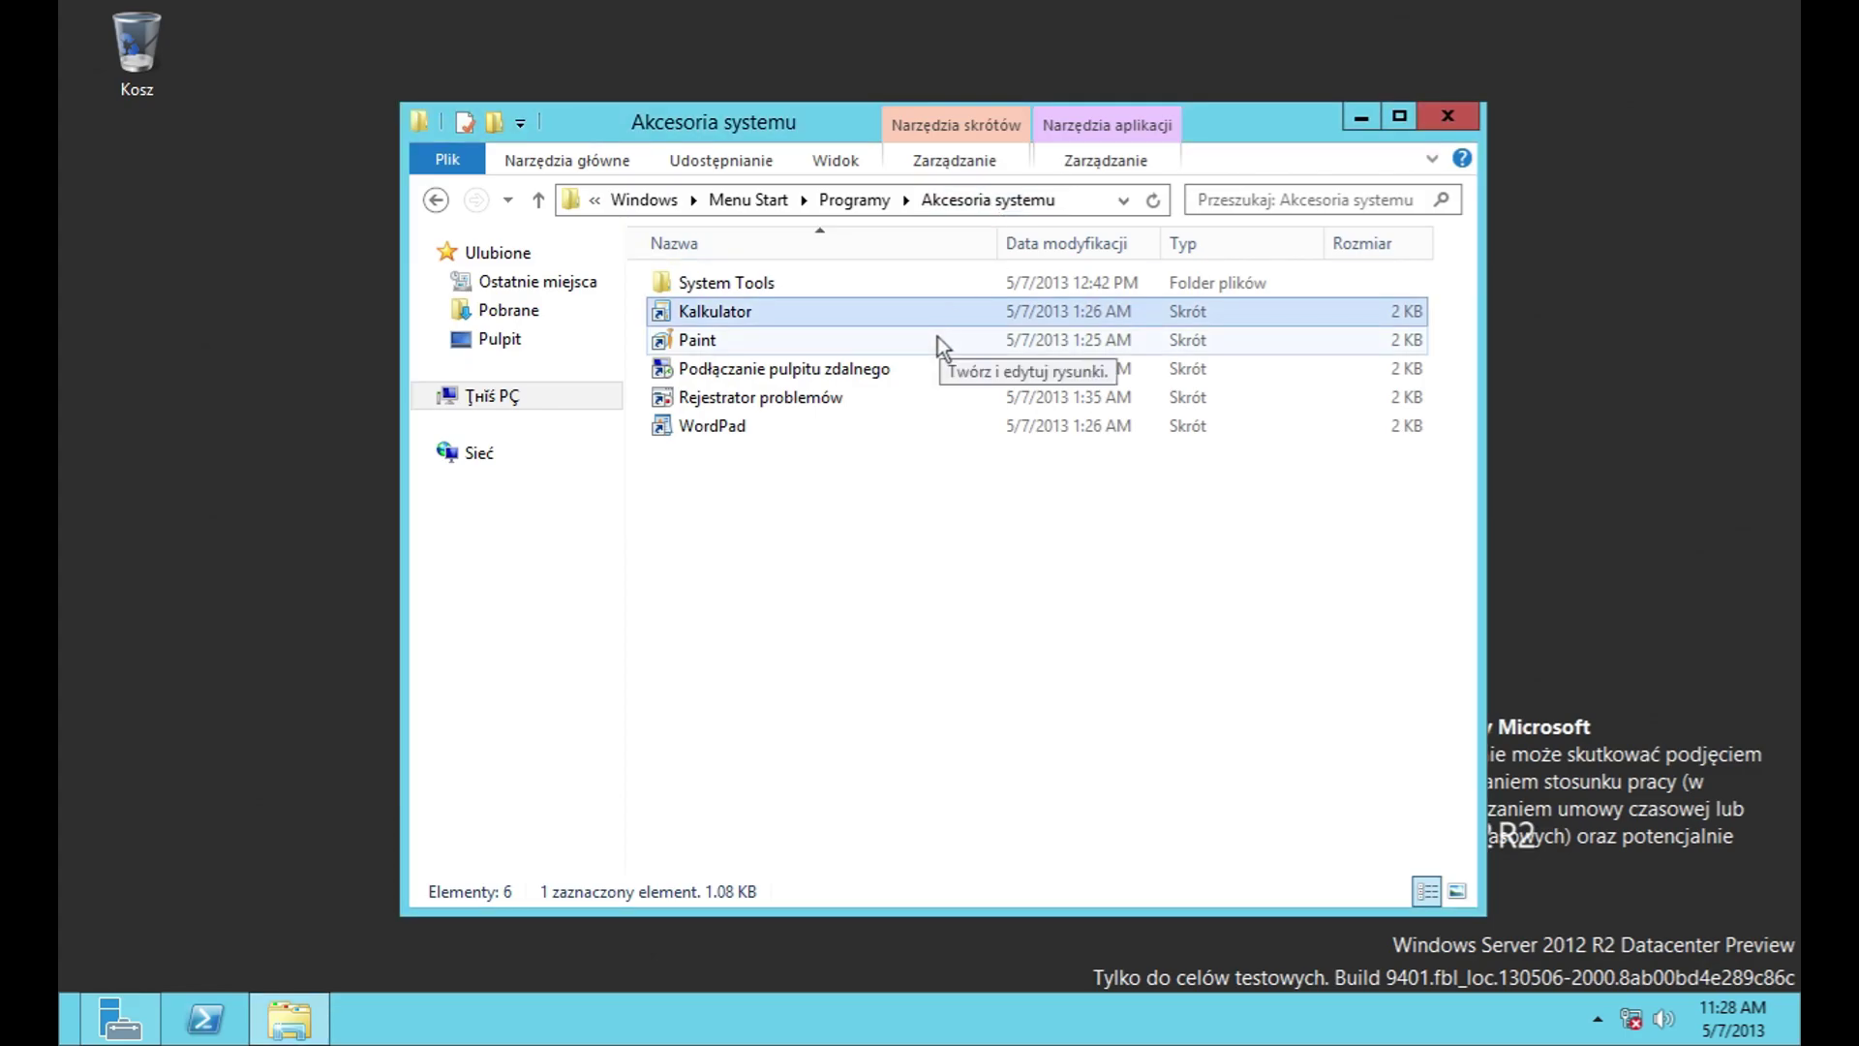
Step: Launch Paint, draw a large freehand loop, and cancel saving it as PNG
double_click(938, 335)
drag(573, 406, 794, 468)
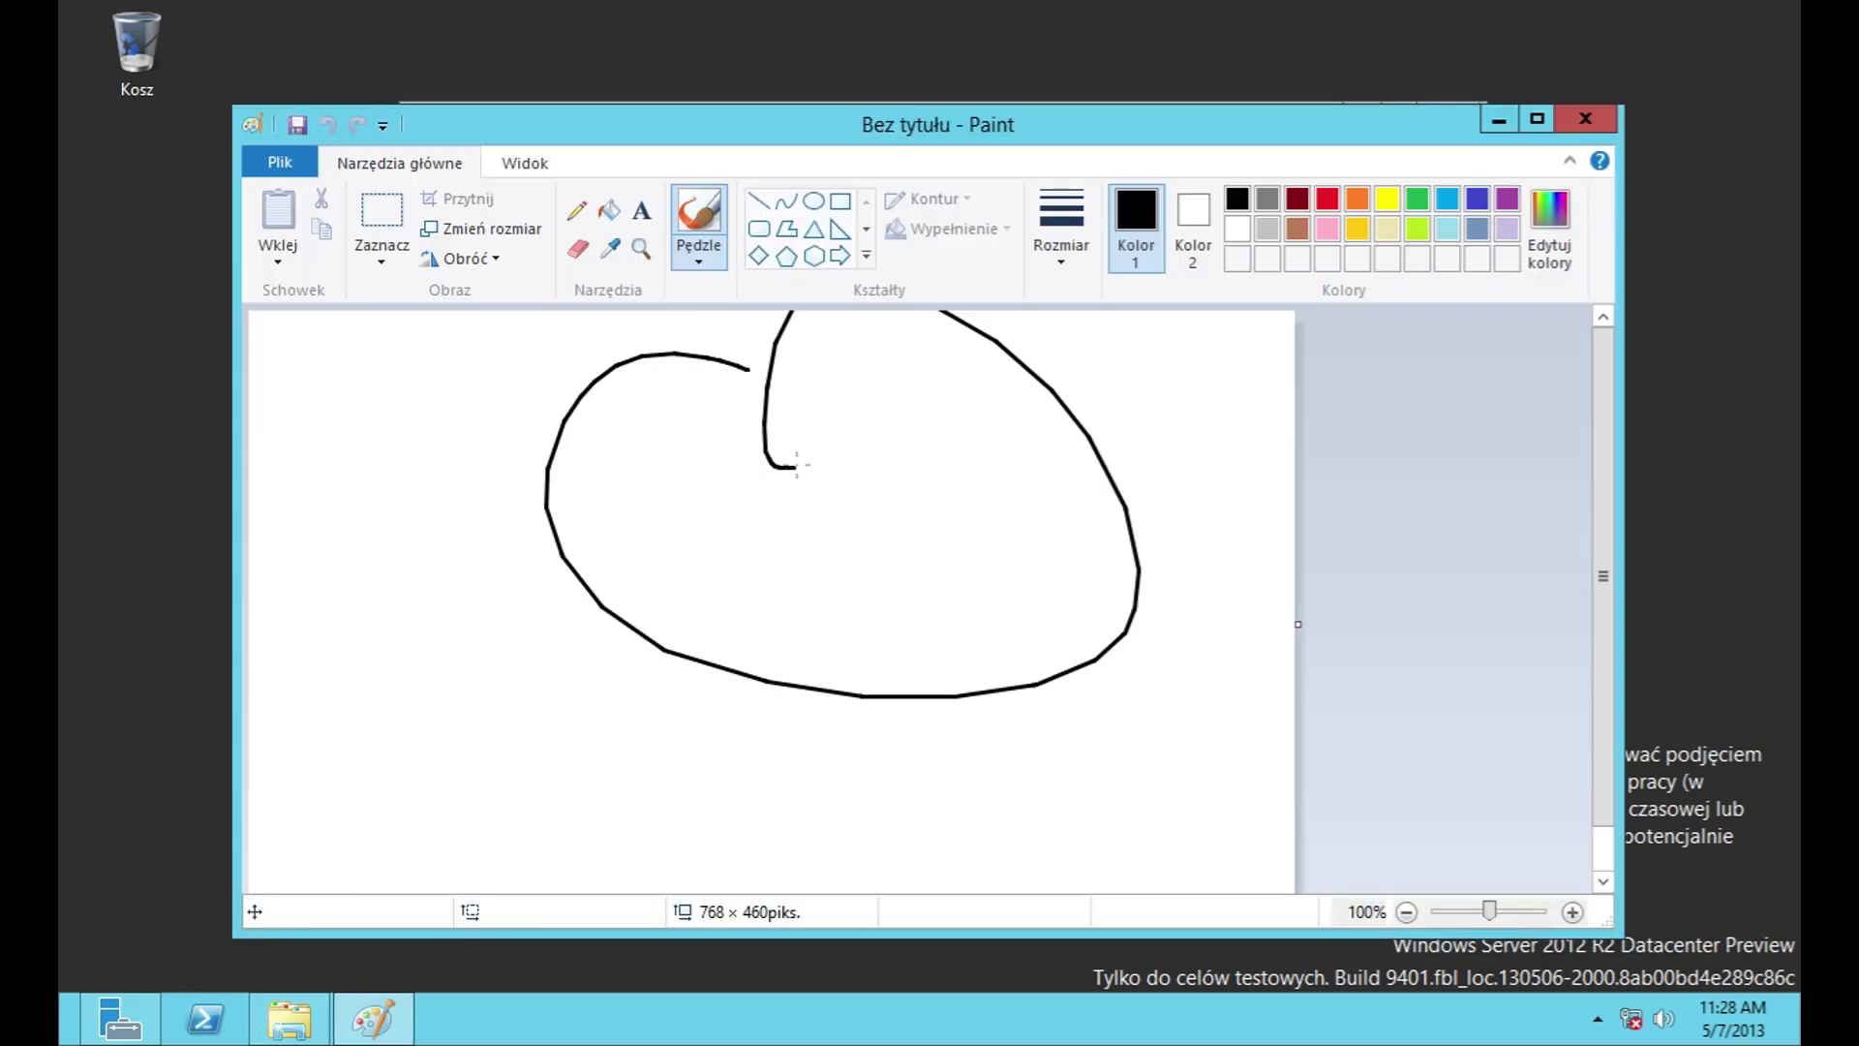
click(283, 163)
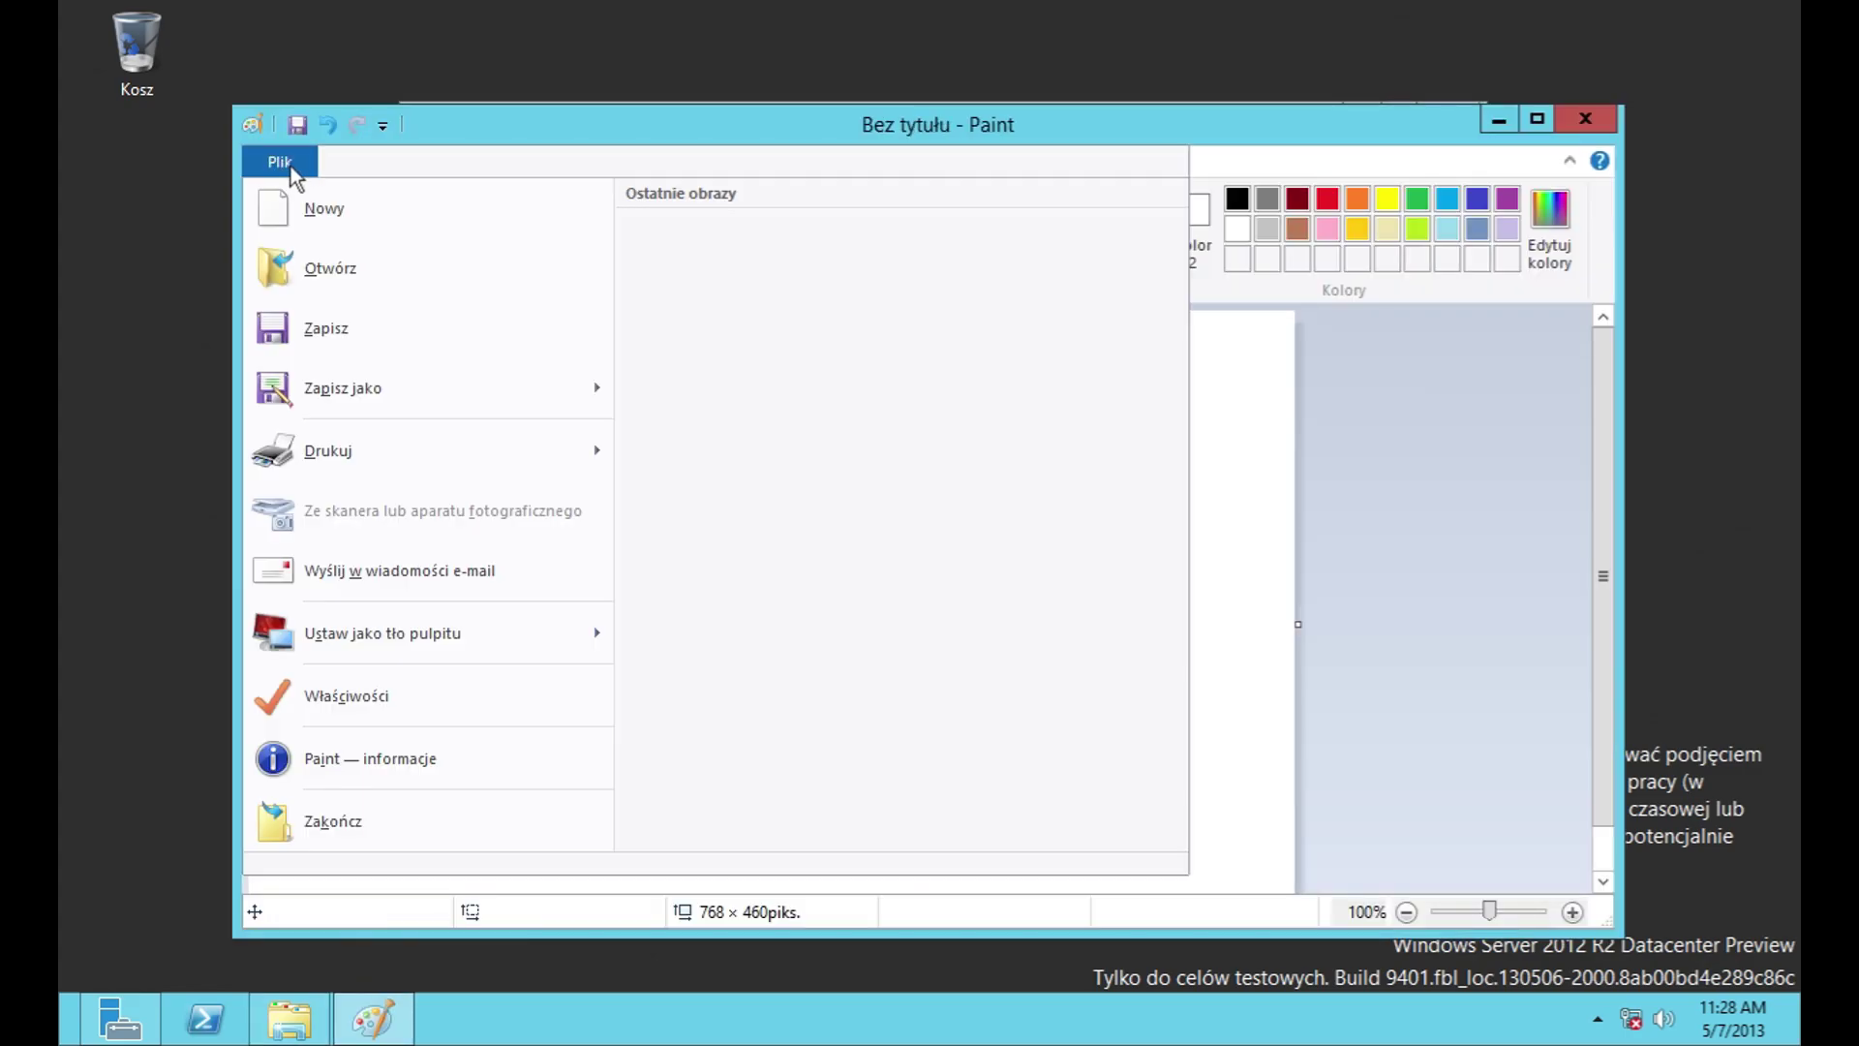
click(438, 383)
click(846, 714)
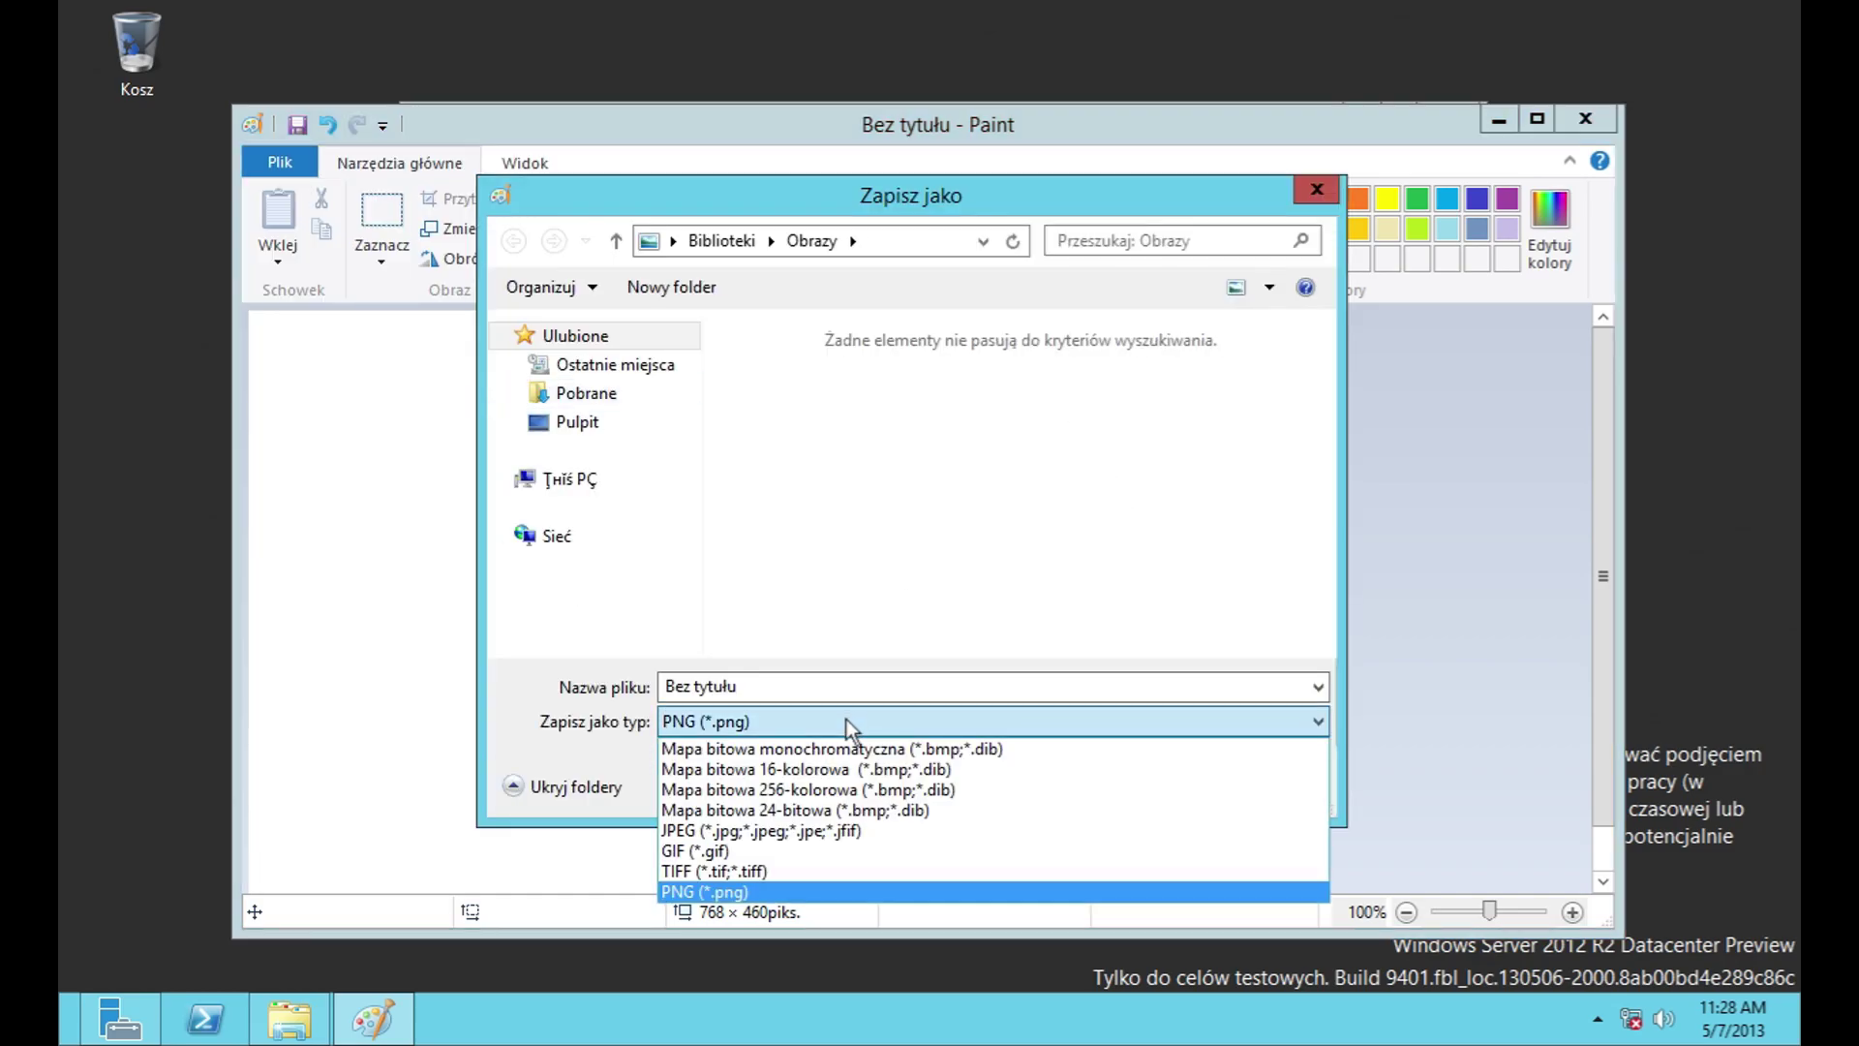
click(845, 719)
click(1303, 794)
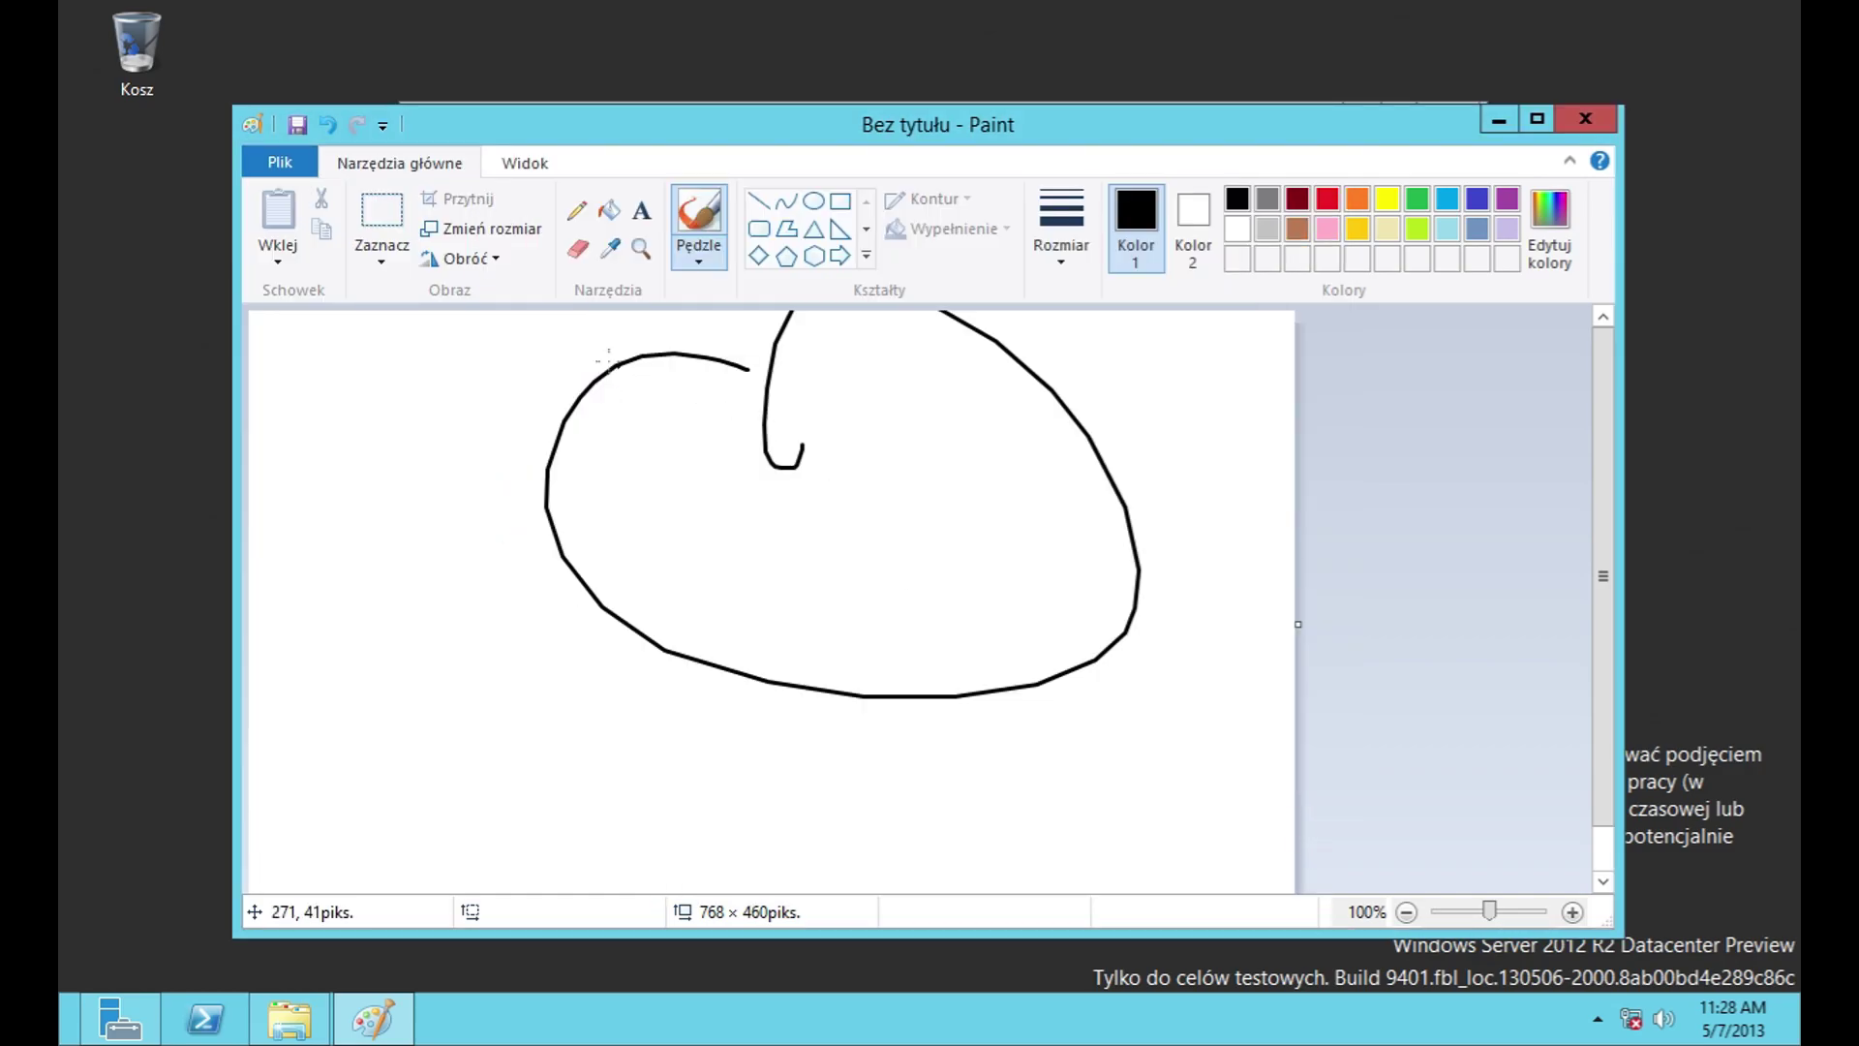
Step: Move the Paint window slightly, check the view options, and close the drawing
click(308, 163)
click(556, 95)
drag(542, 122, 564, 145)
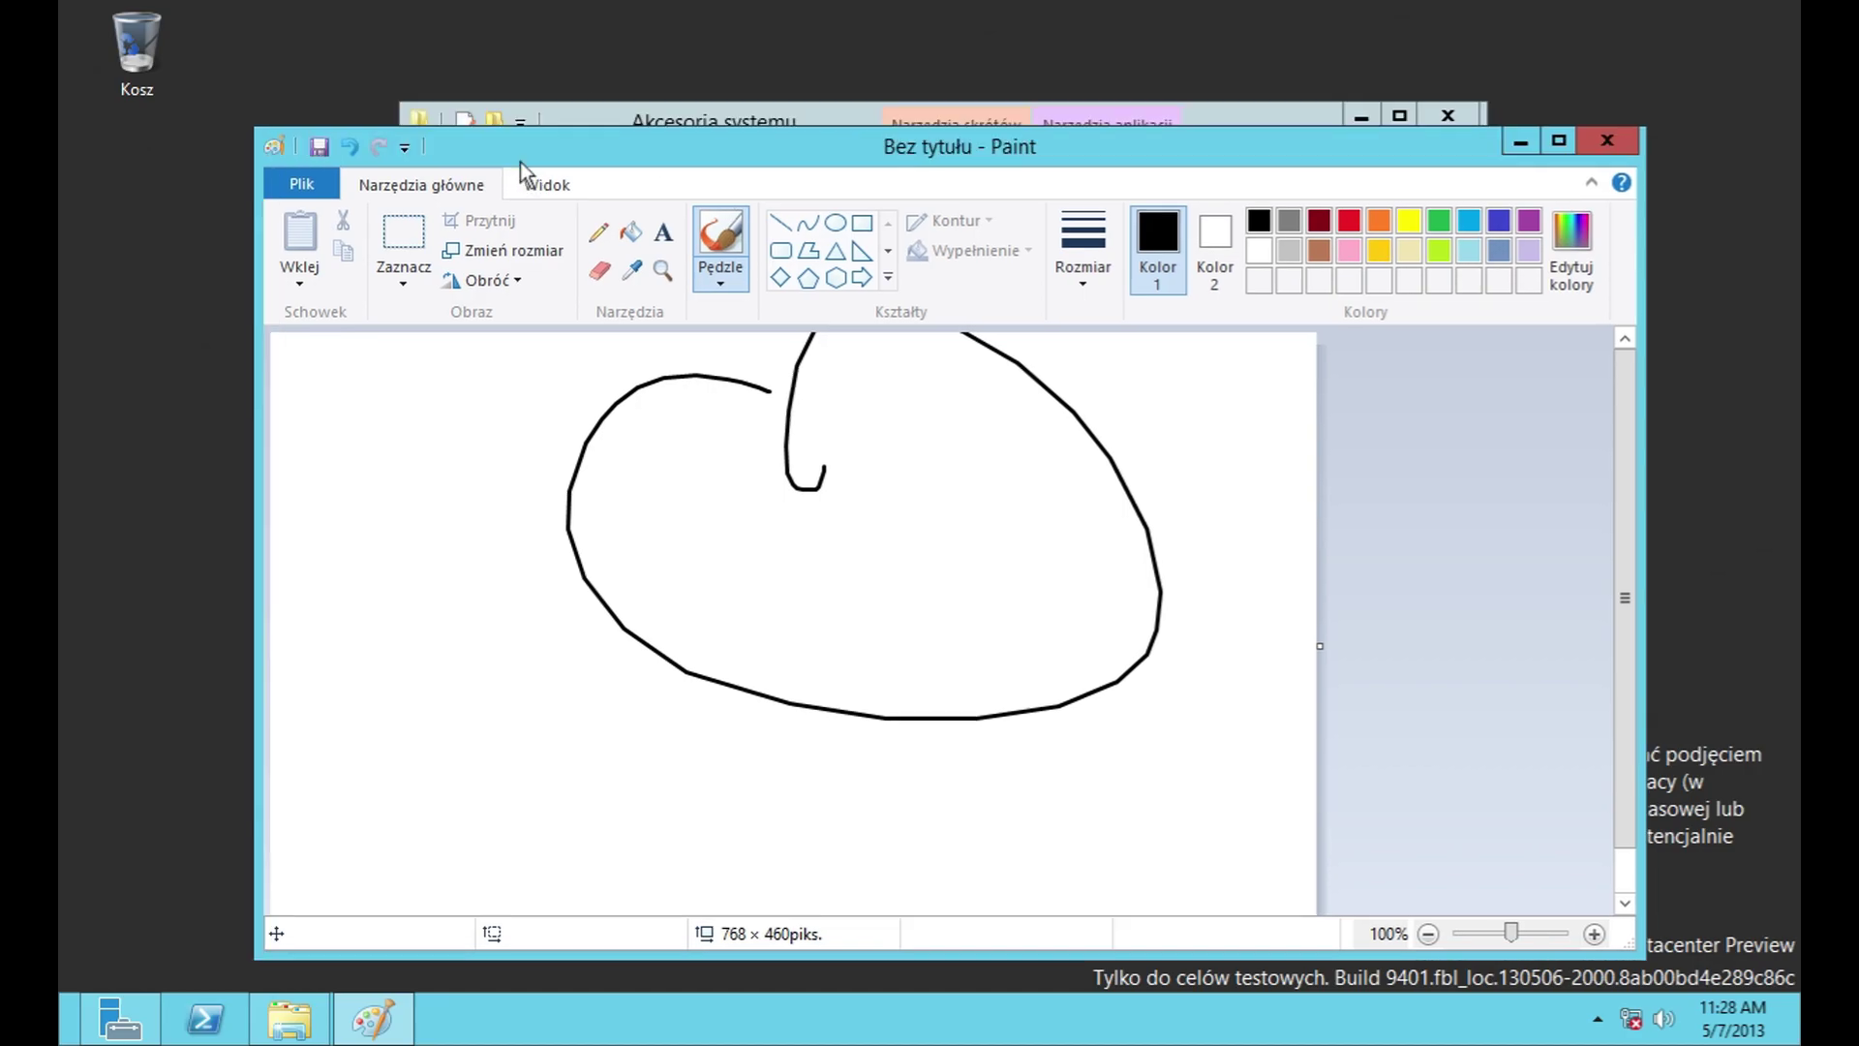
click(545, 184)
click(1559, 140)
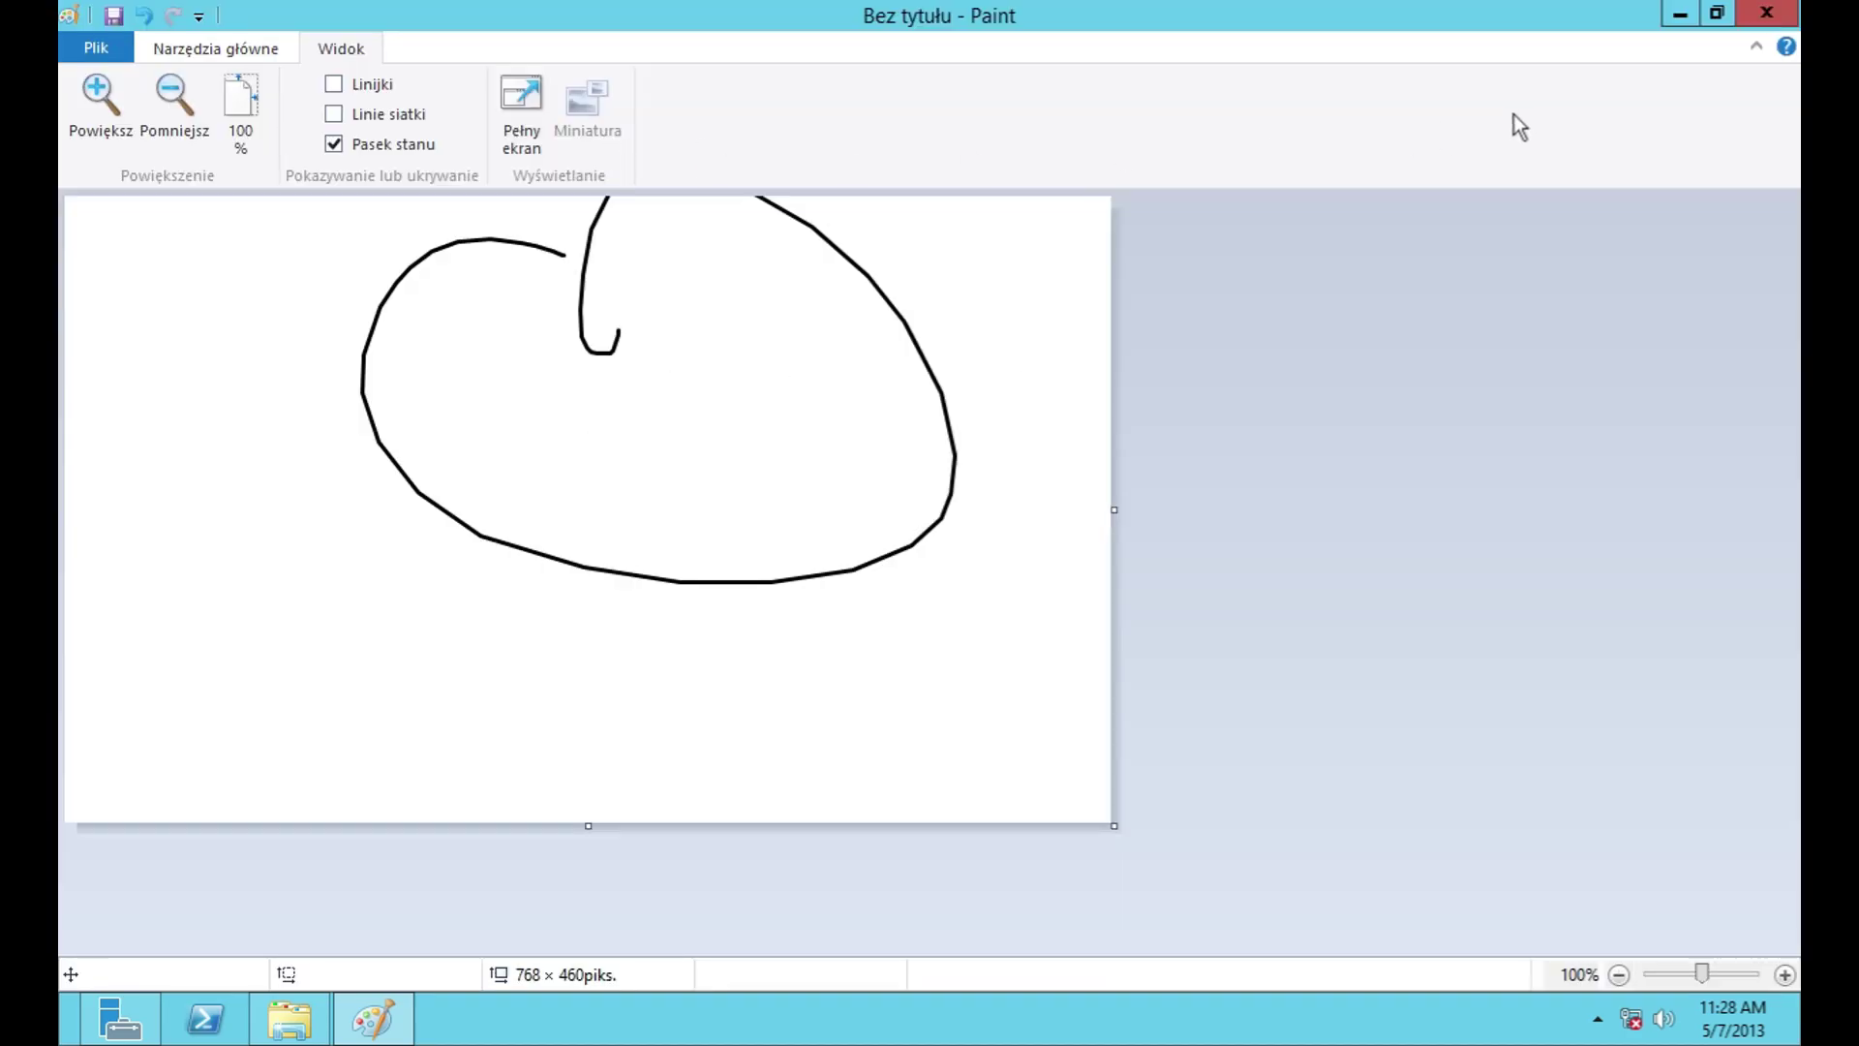
click(1770, 13)
Step: Discard the Paint drawing, open Remote Desktop Connection's full options, and cancel Save As and Open
click(1007, 513)
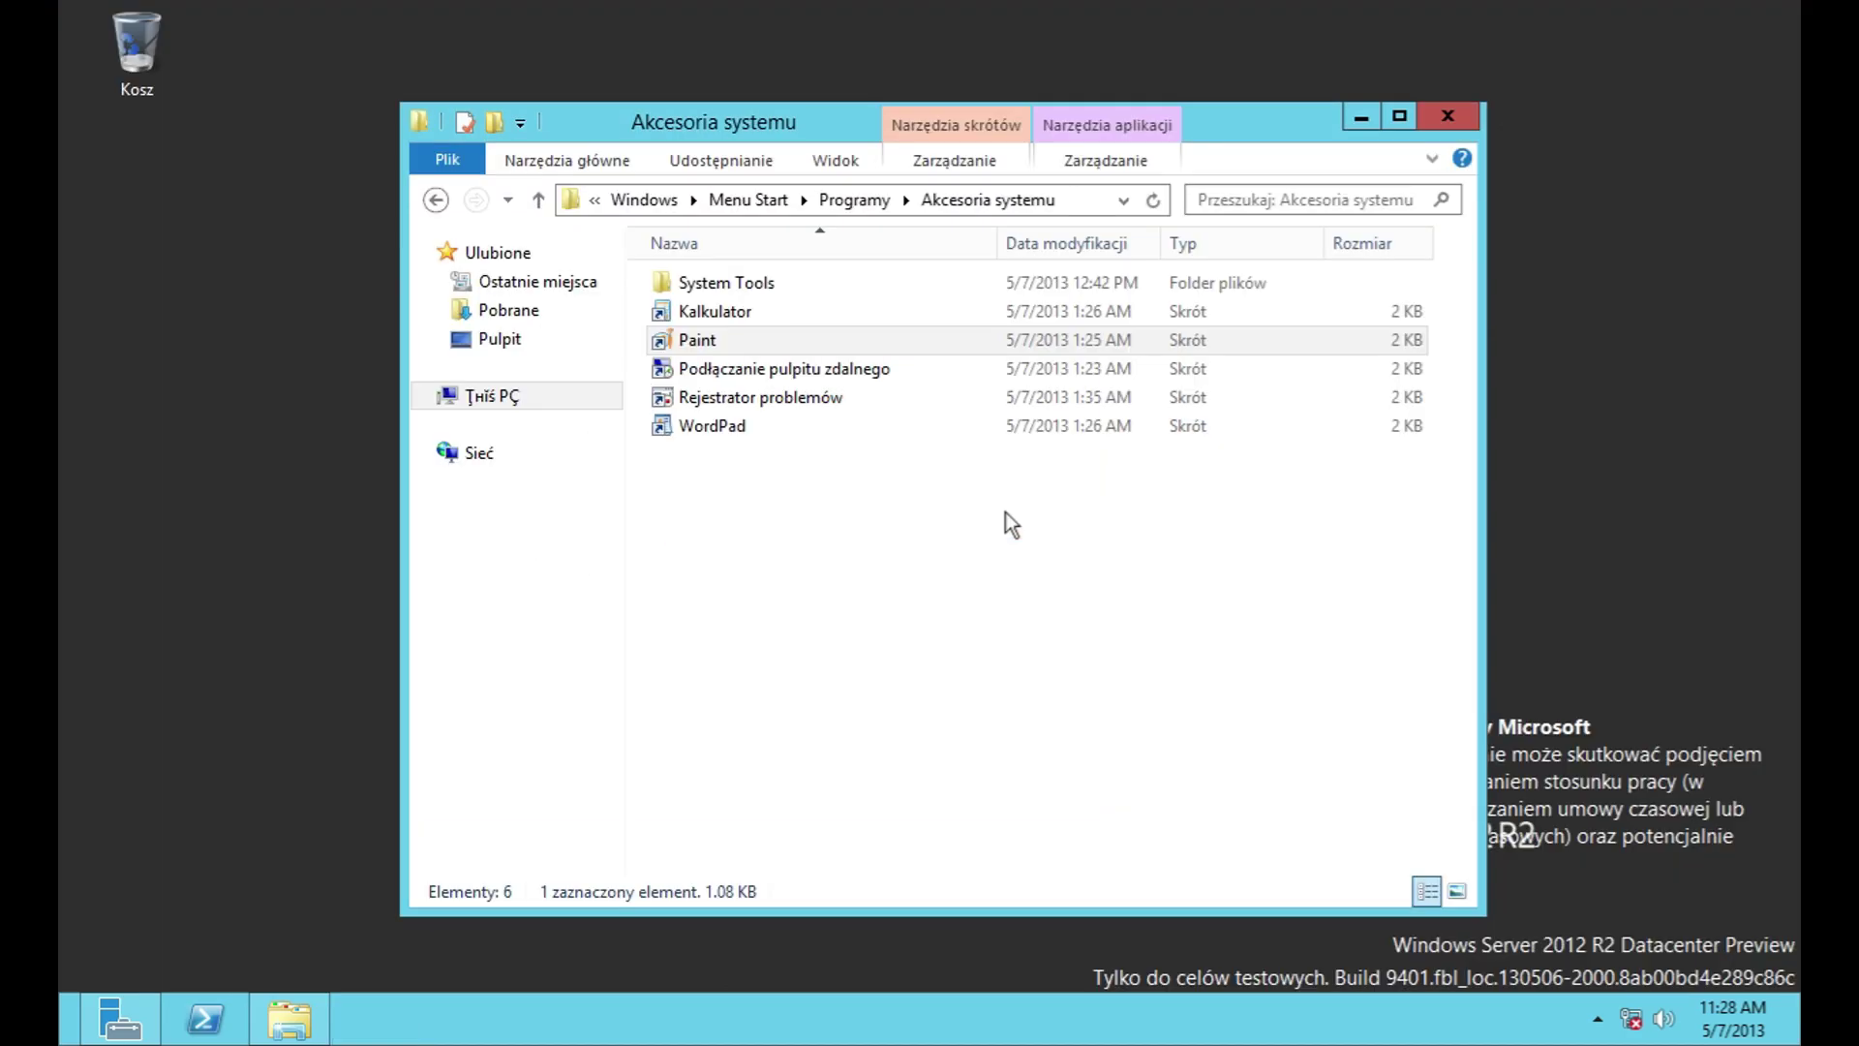
double_click(794, 372)
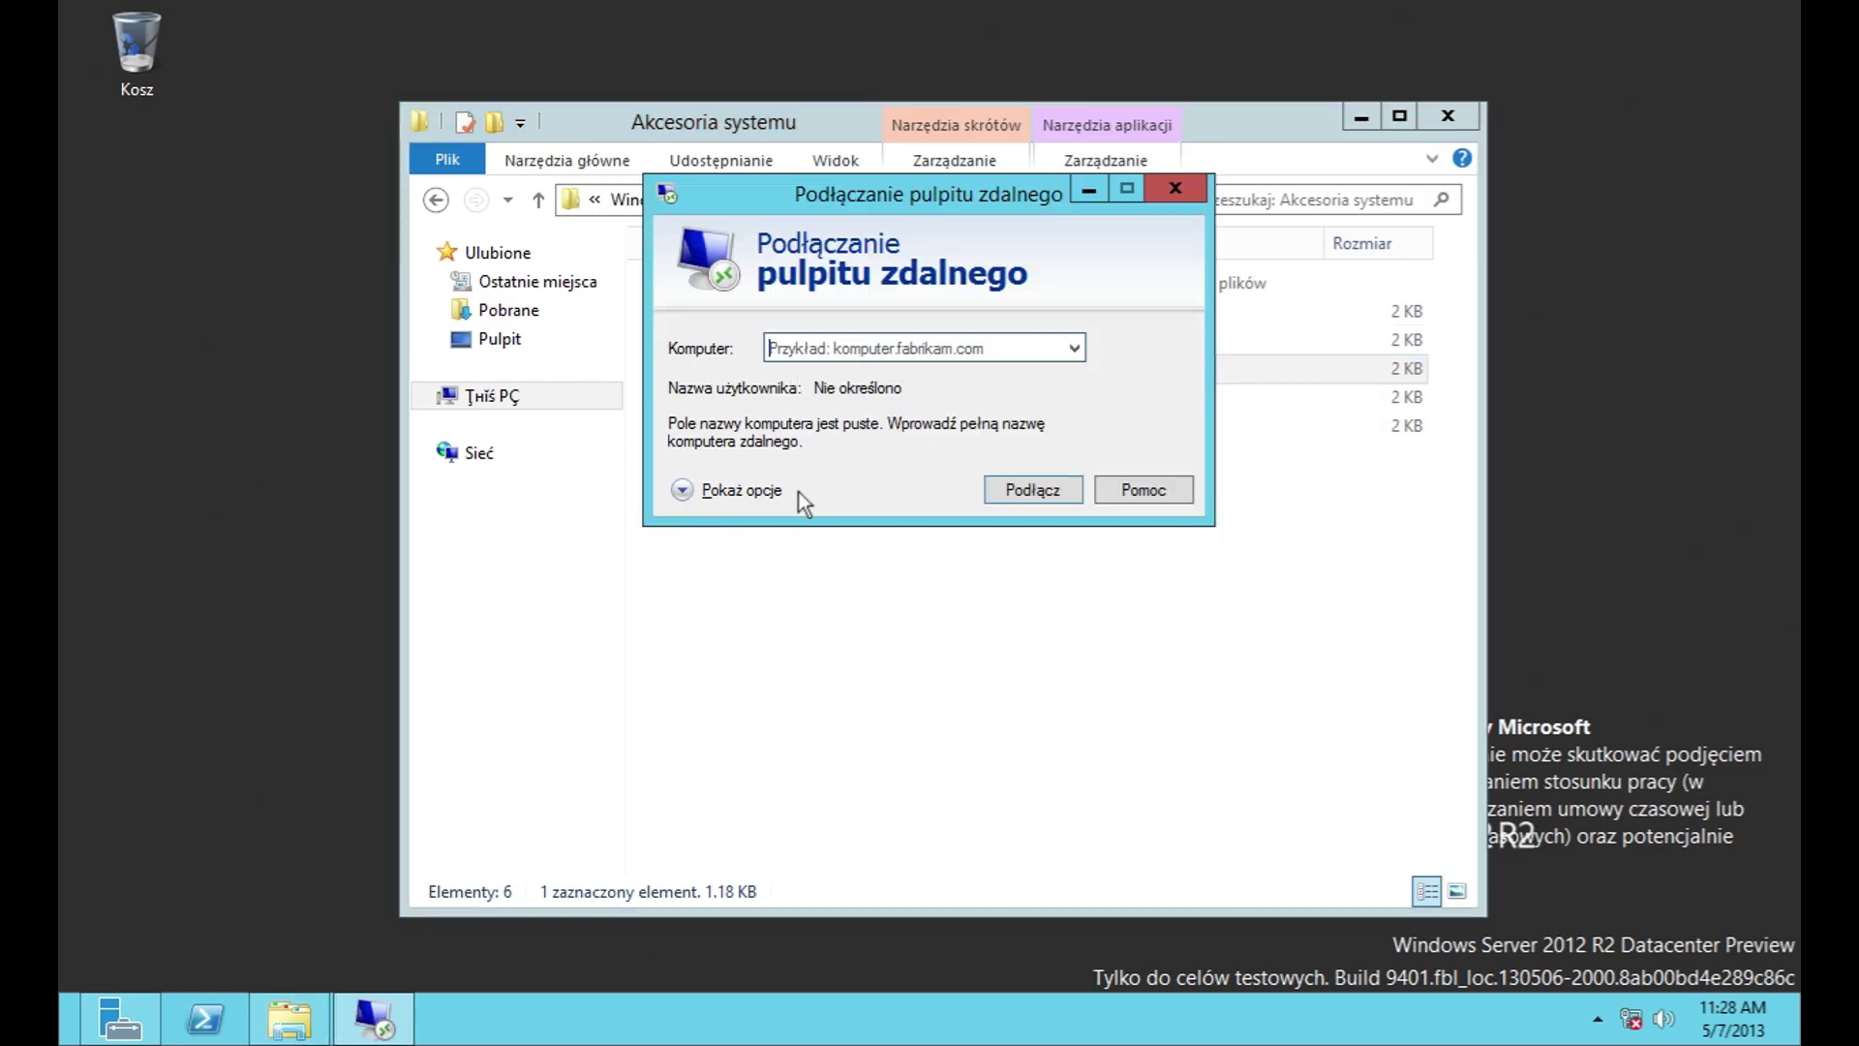
click(746, 491)
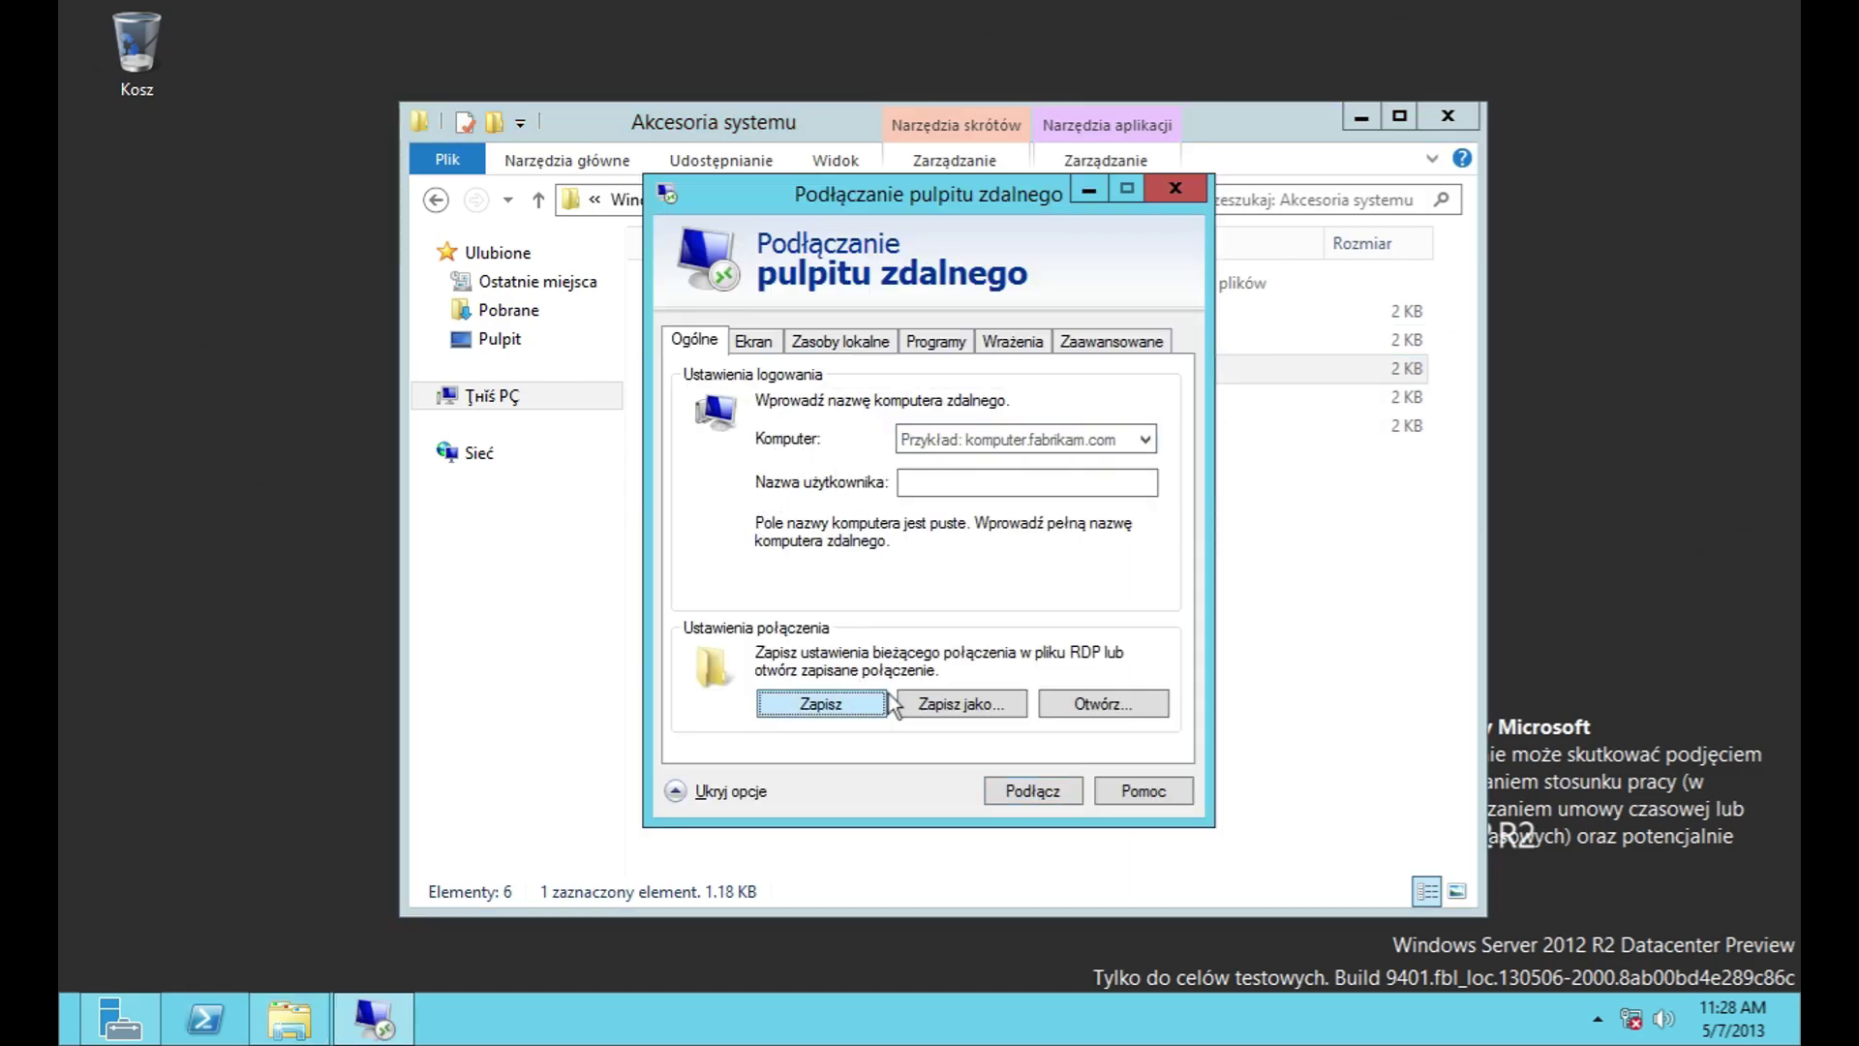
click(990, 705)
click(1355, 817)
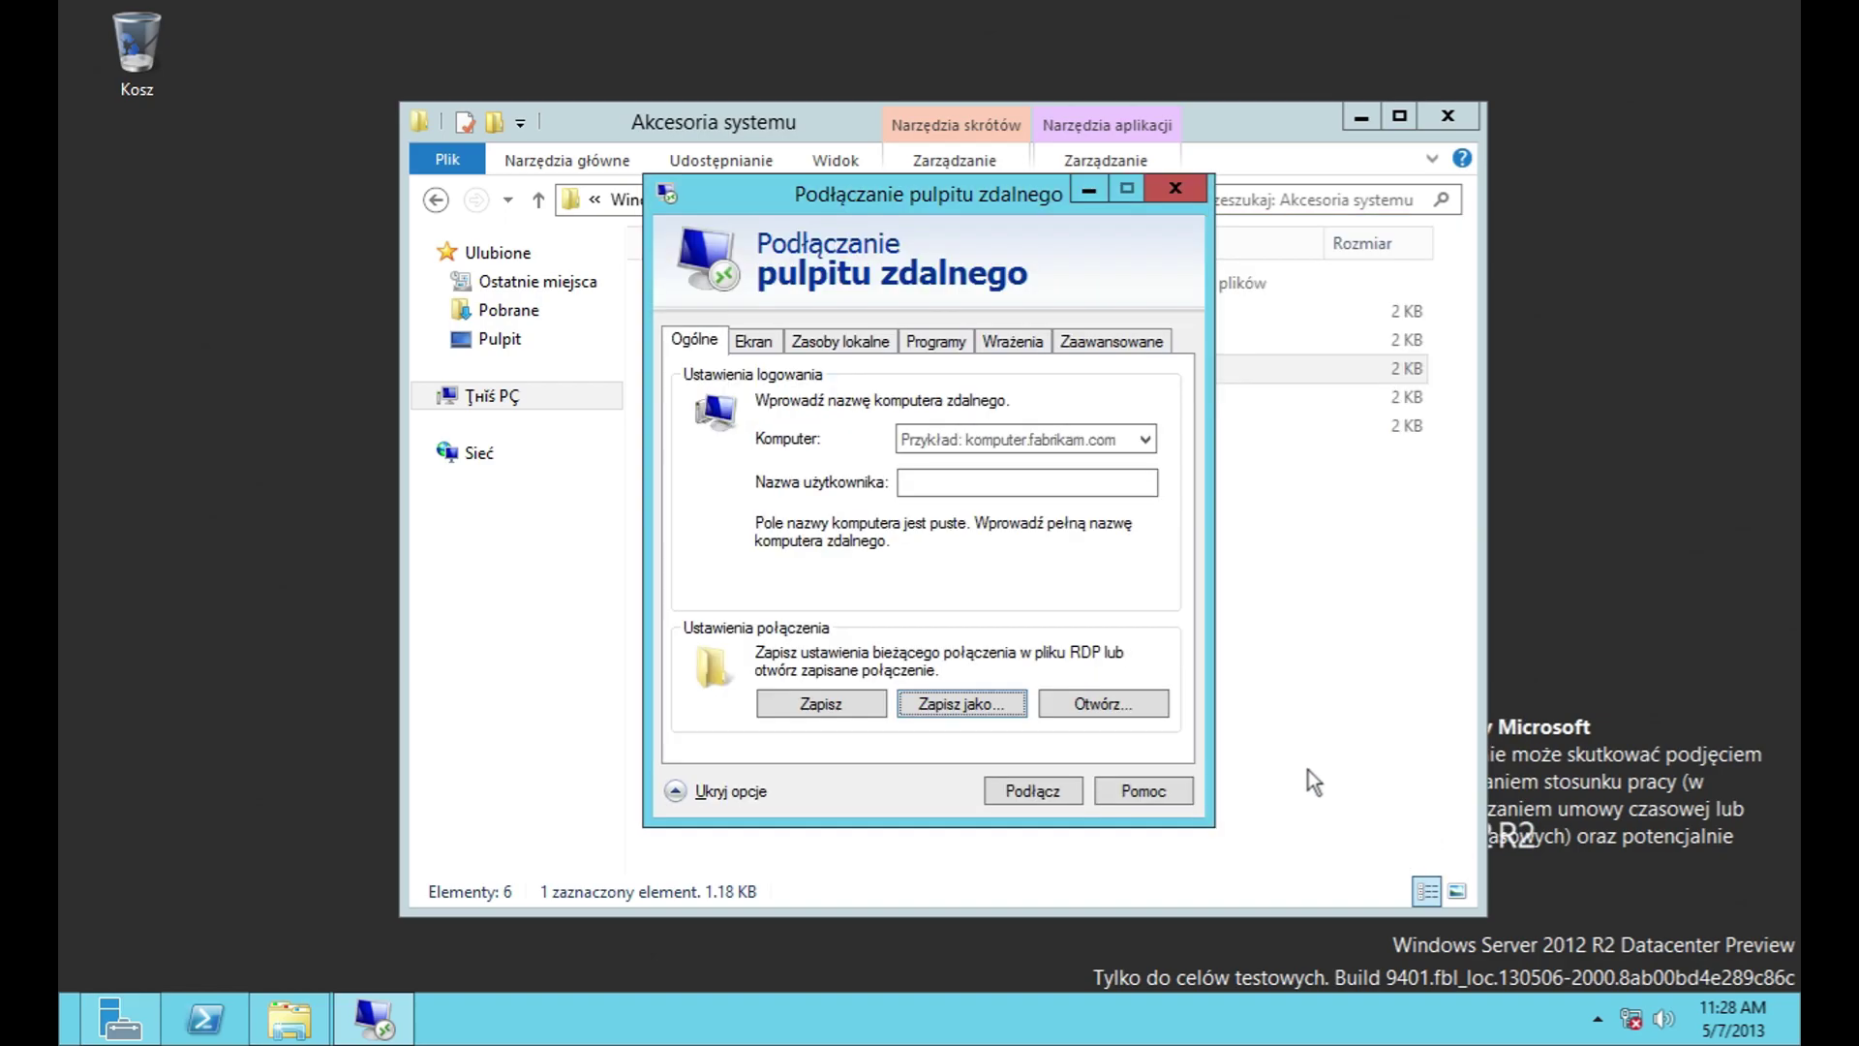
click(1103, 704)
click(1450, 831)
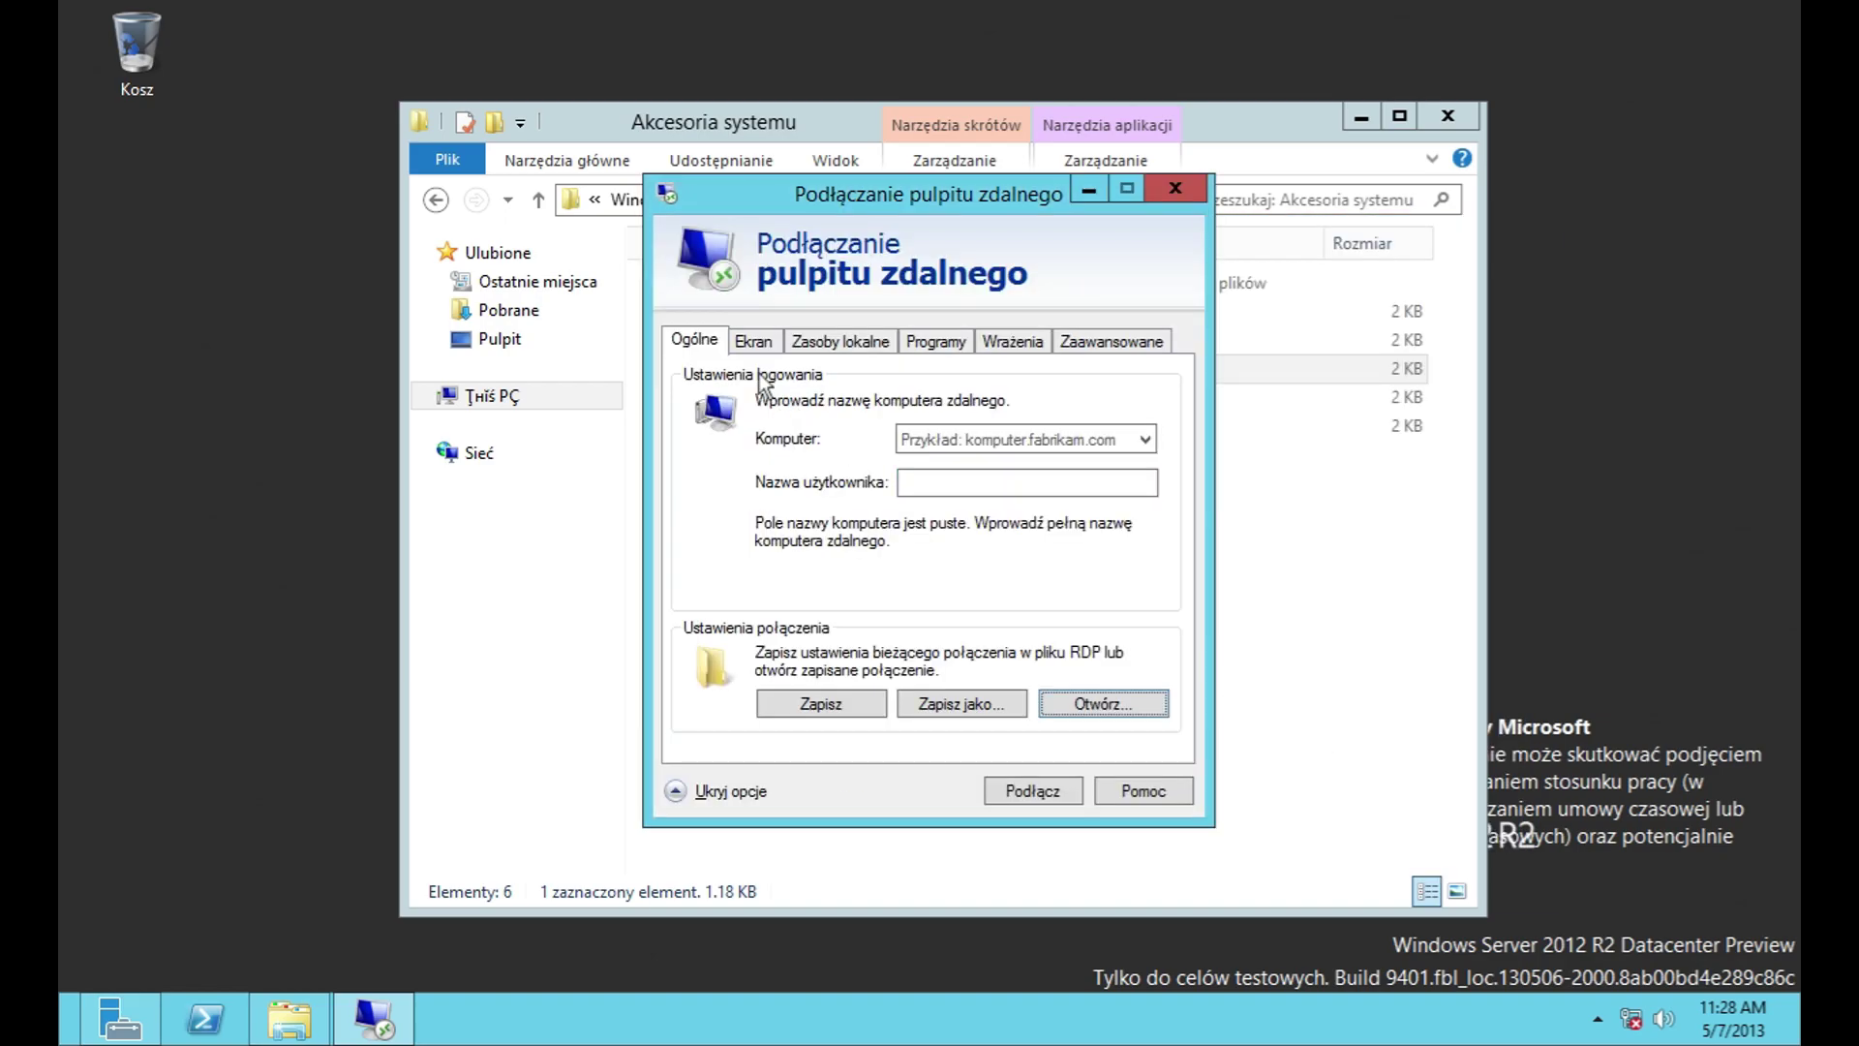
Step: Check the remote computer list and display settings, leaving full screen and colour depth unchanged
click(1144, 439)
click(755, 342)
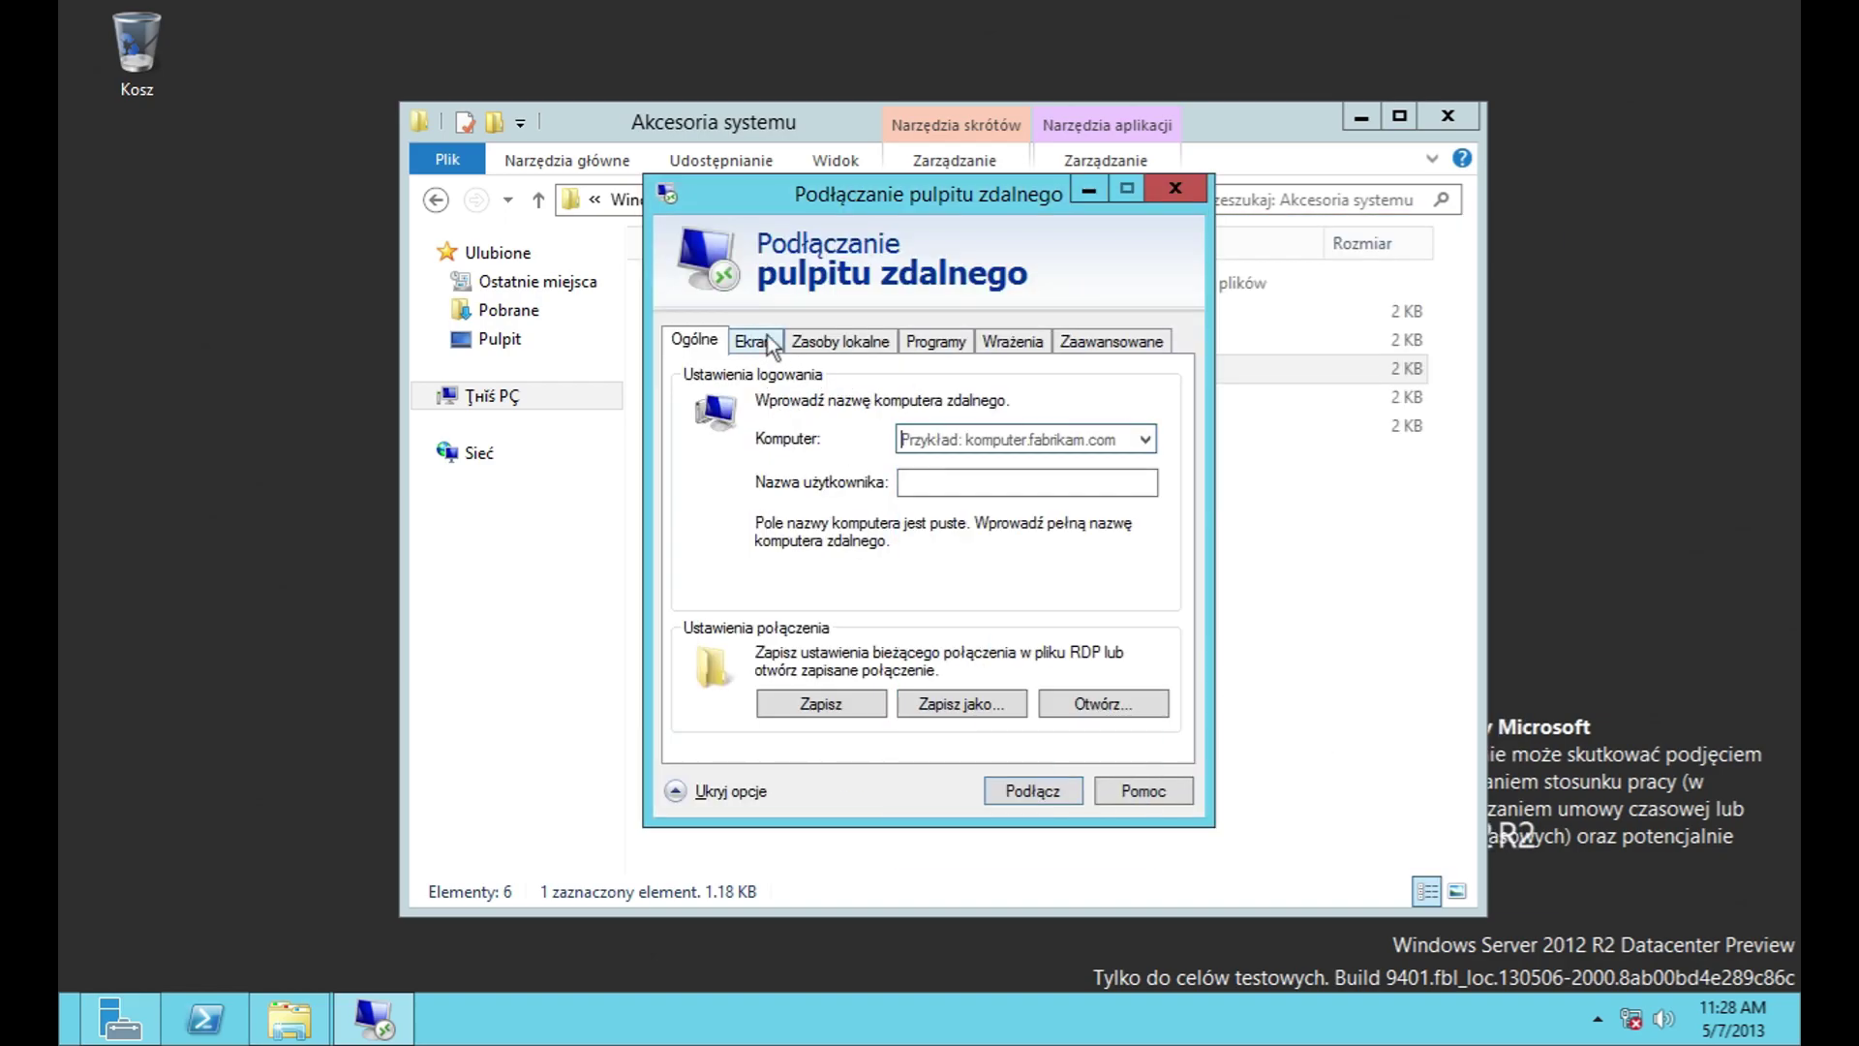
click(755, 341)
mouse_move(959, 456)
mouse_down()
mouse_move(884, 455)
mouse_move(959, 455)
mouse_up()
click(925, 630)
click(927, 634)
Step: Review local resources: sound, keyboard options, and more devices with drives and Plug and Play expanded
click(842, 341)
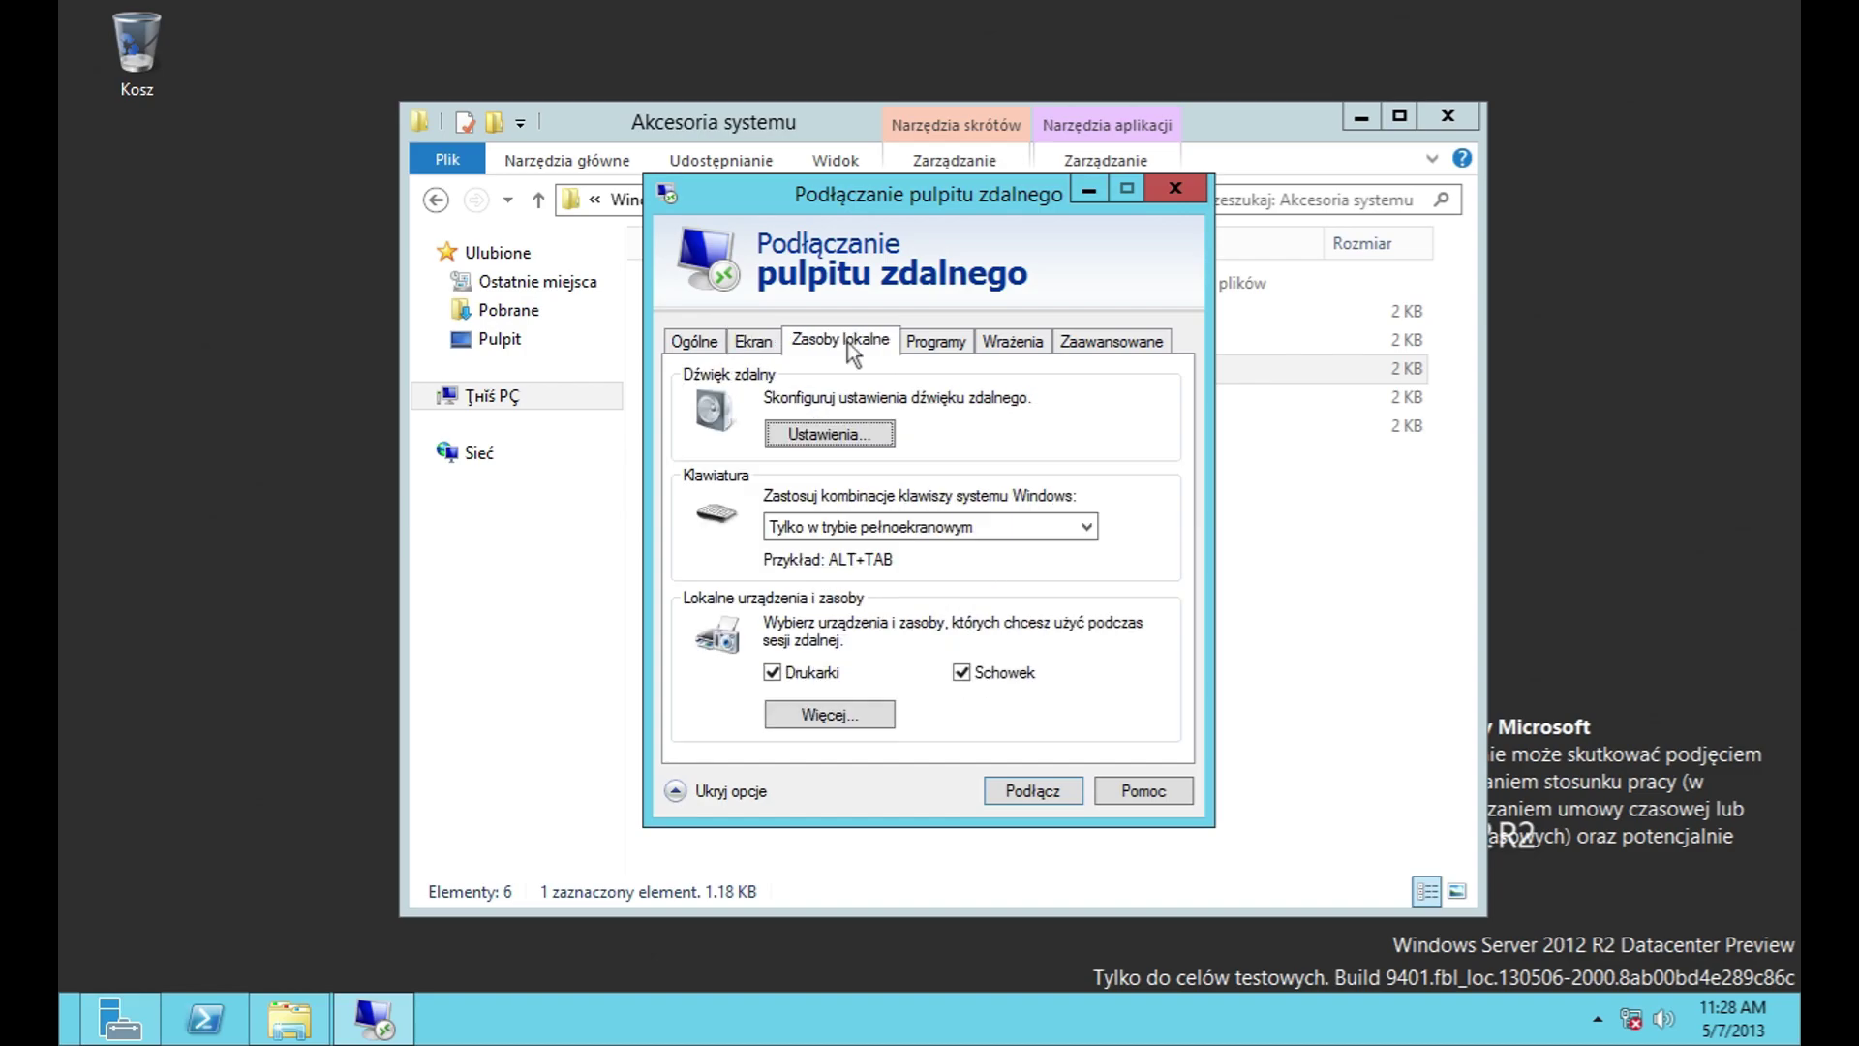
click(847, 440)
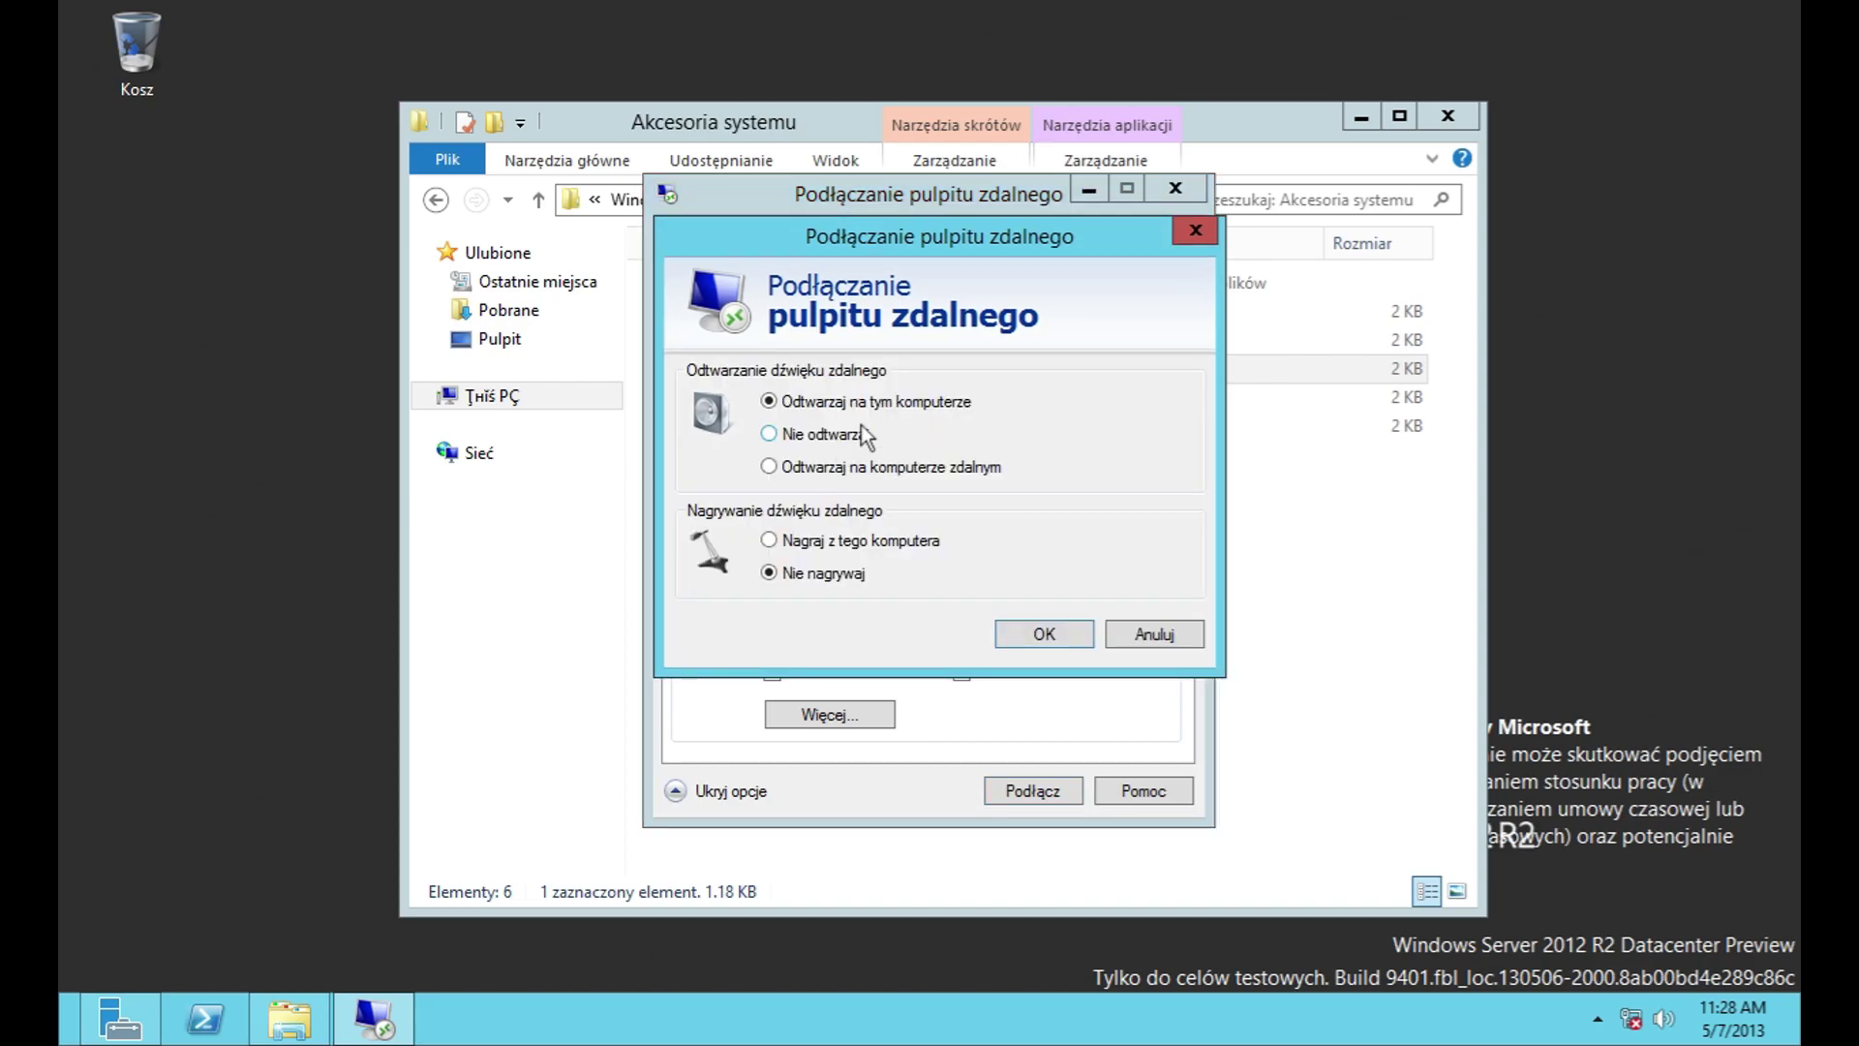
click(1152, 633)
click(930, 526)
click(872, 581)
click(864, 718)
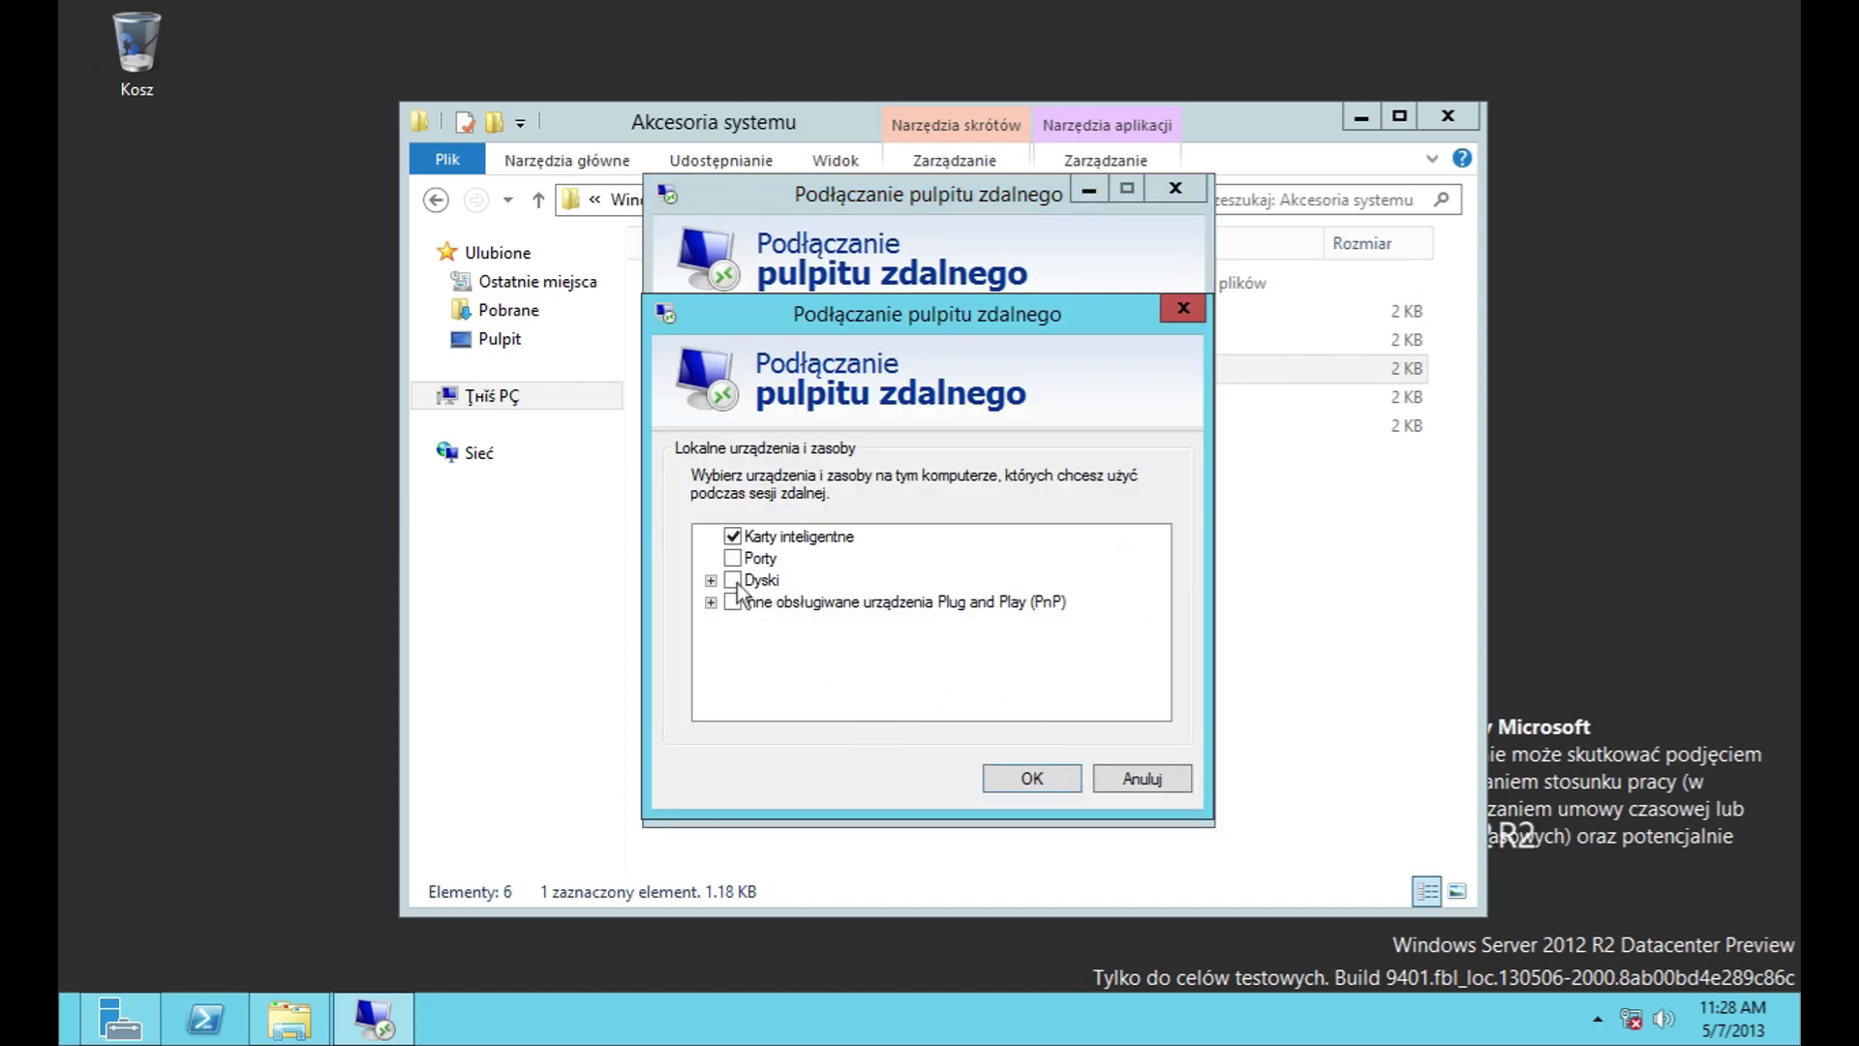
click(711, 580)
click(711, 667)
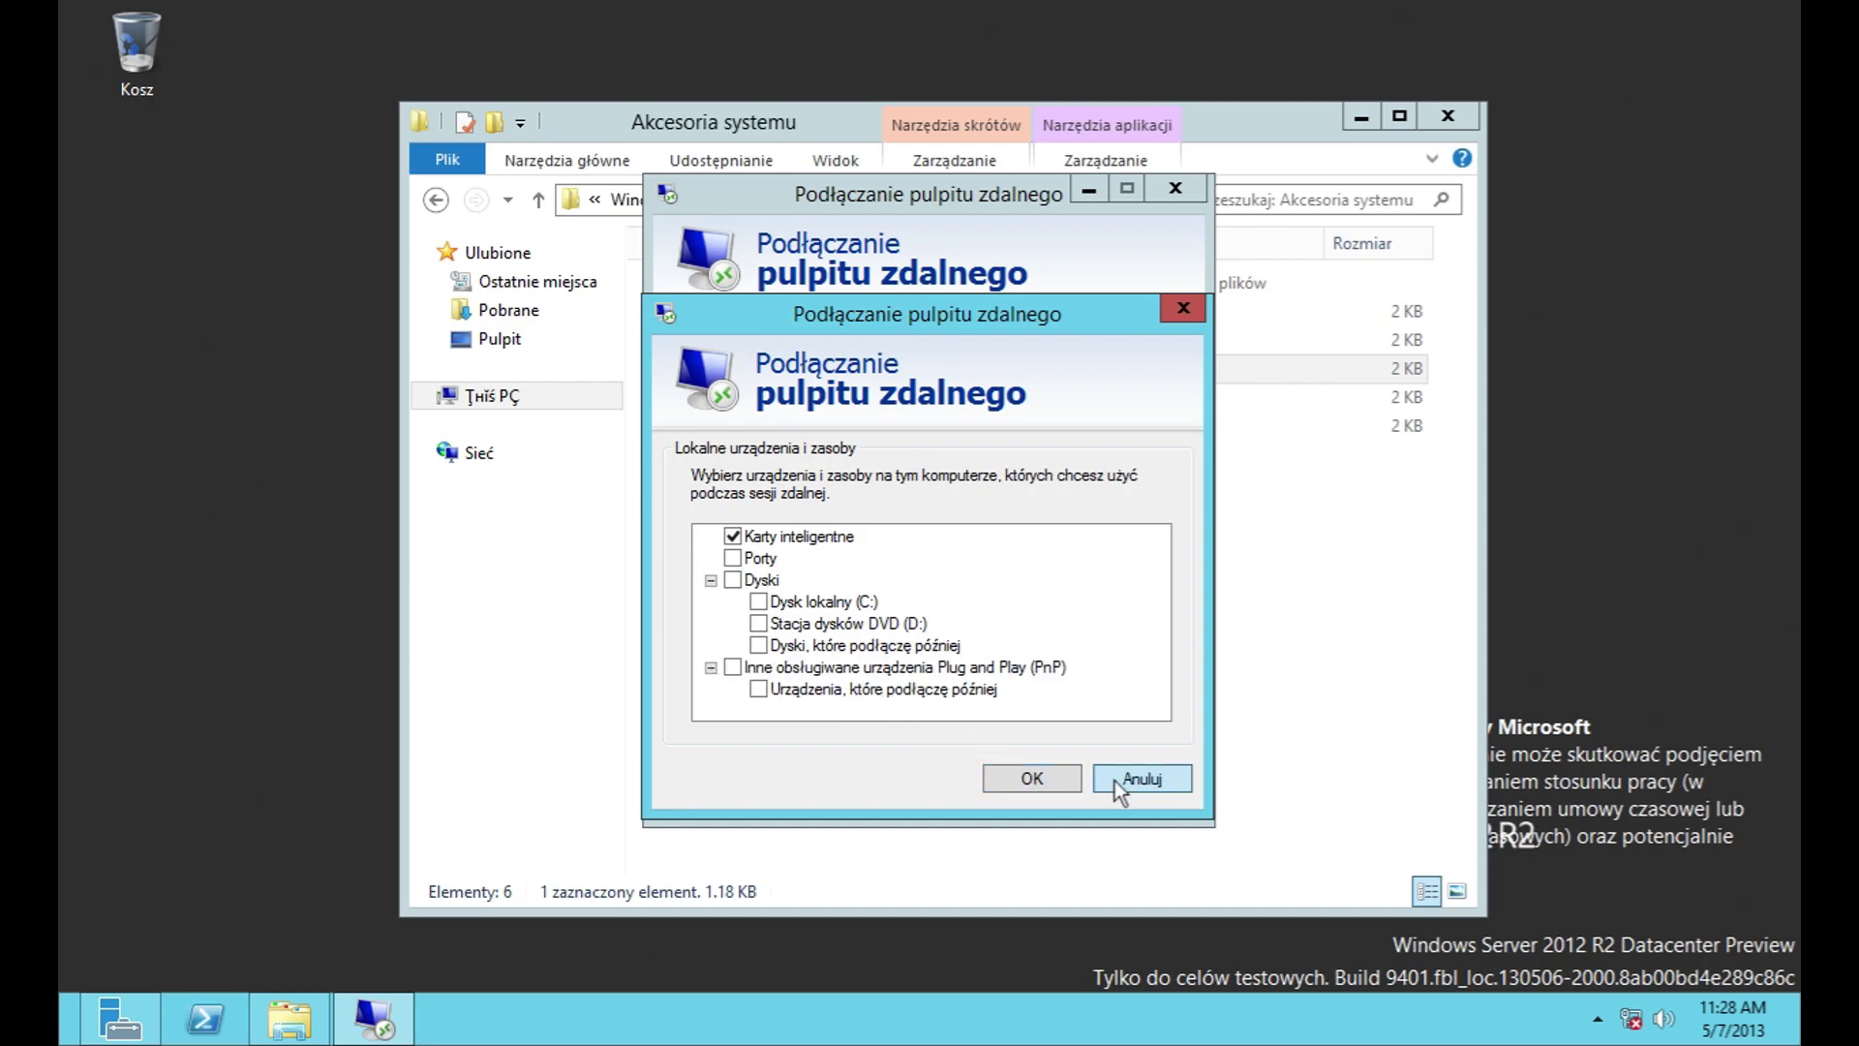
click(1138, 783)
Step: View the programs, experience and advanced tabs, keeping Ostrzegaj authentication, and check gateway settings
click(921, 350)
click(1017, 341)
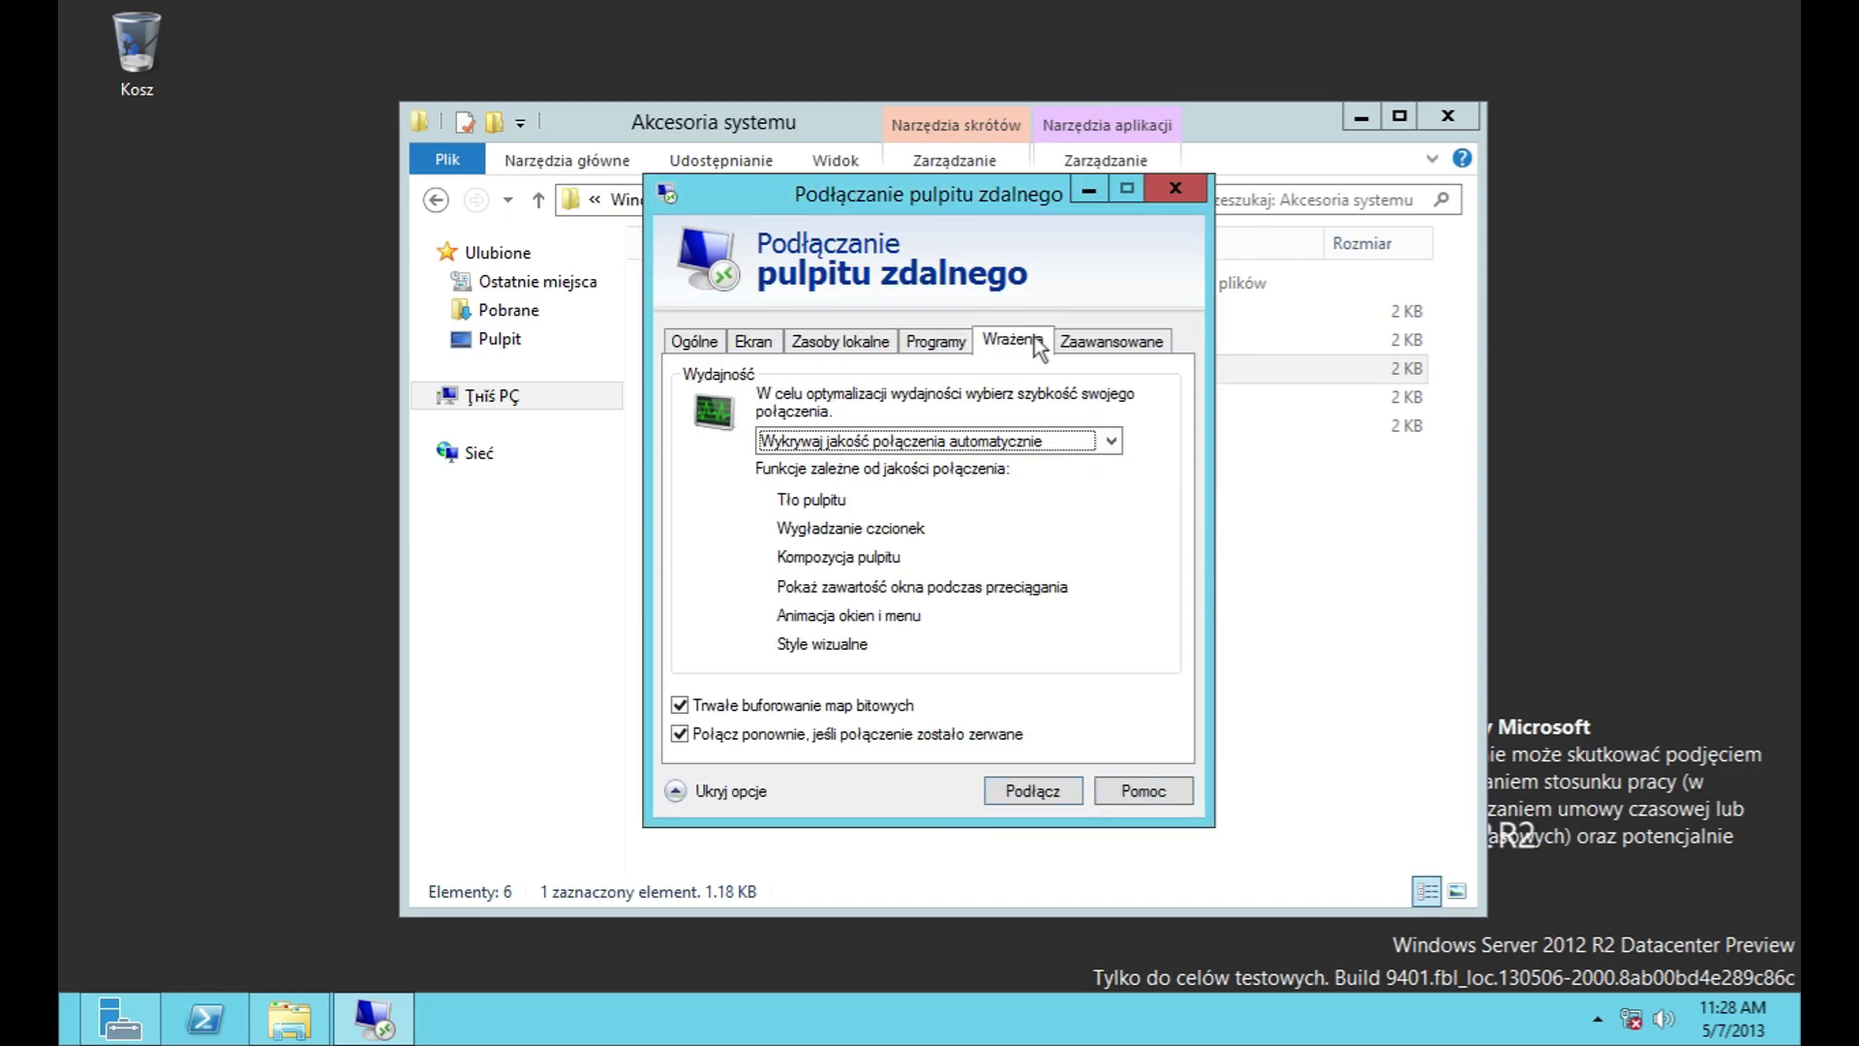
click(1078, 349)
click(984, 508)
click(984, 509)
click(821, 651)
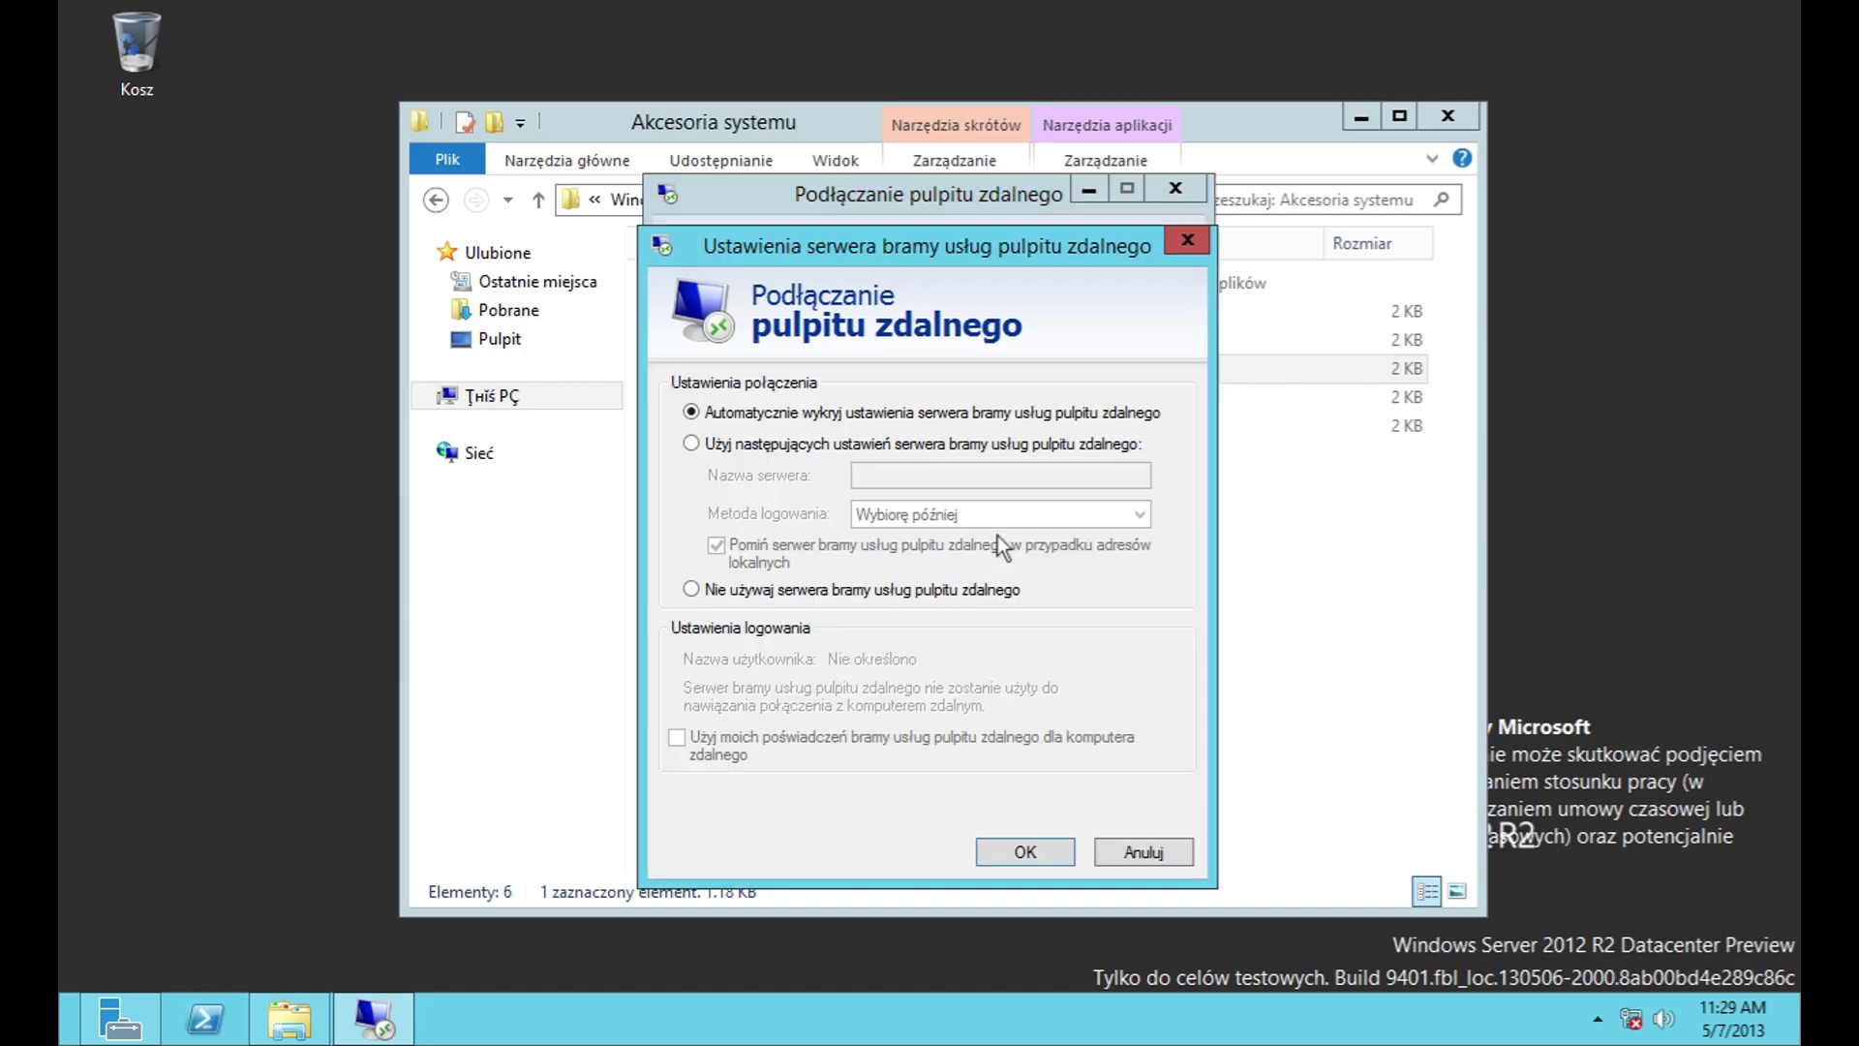
click(1158, 848)
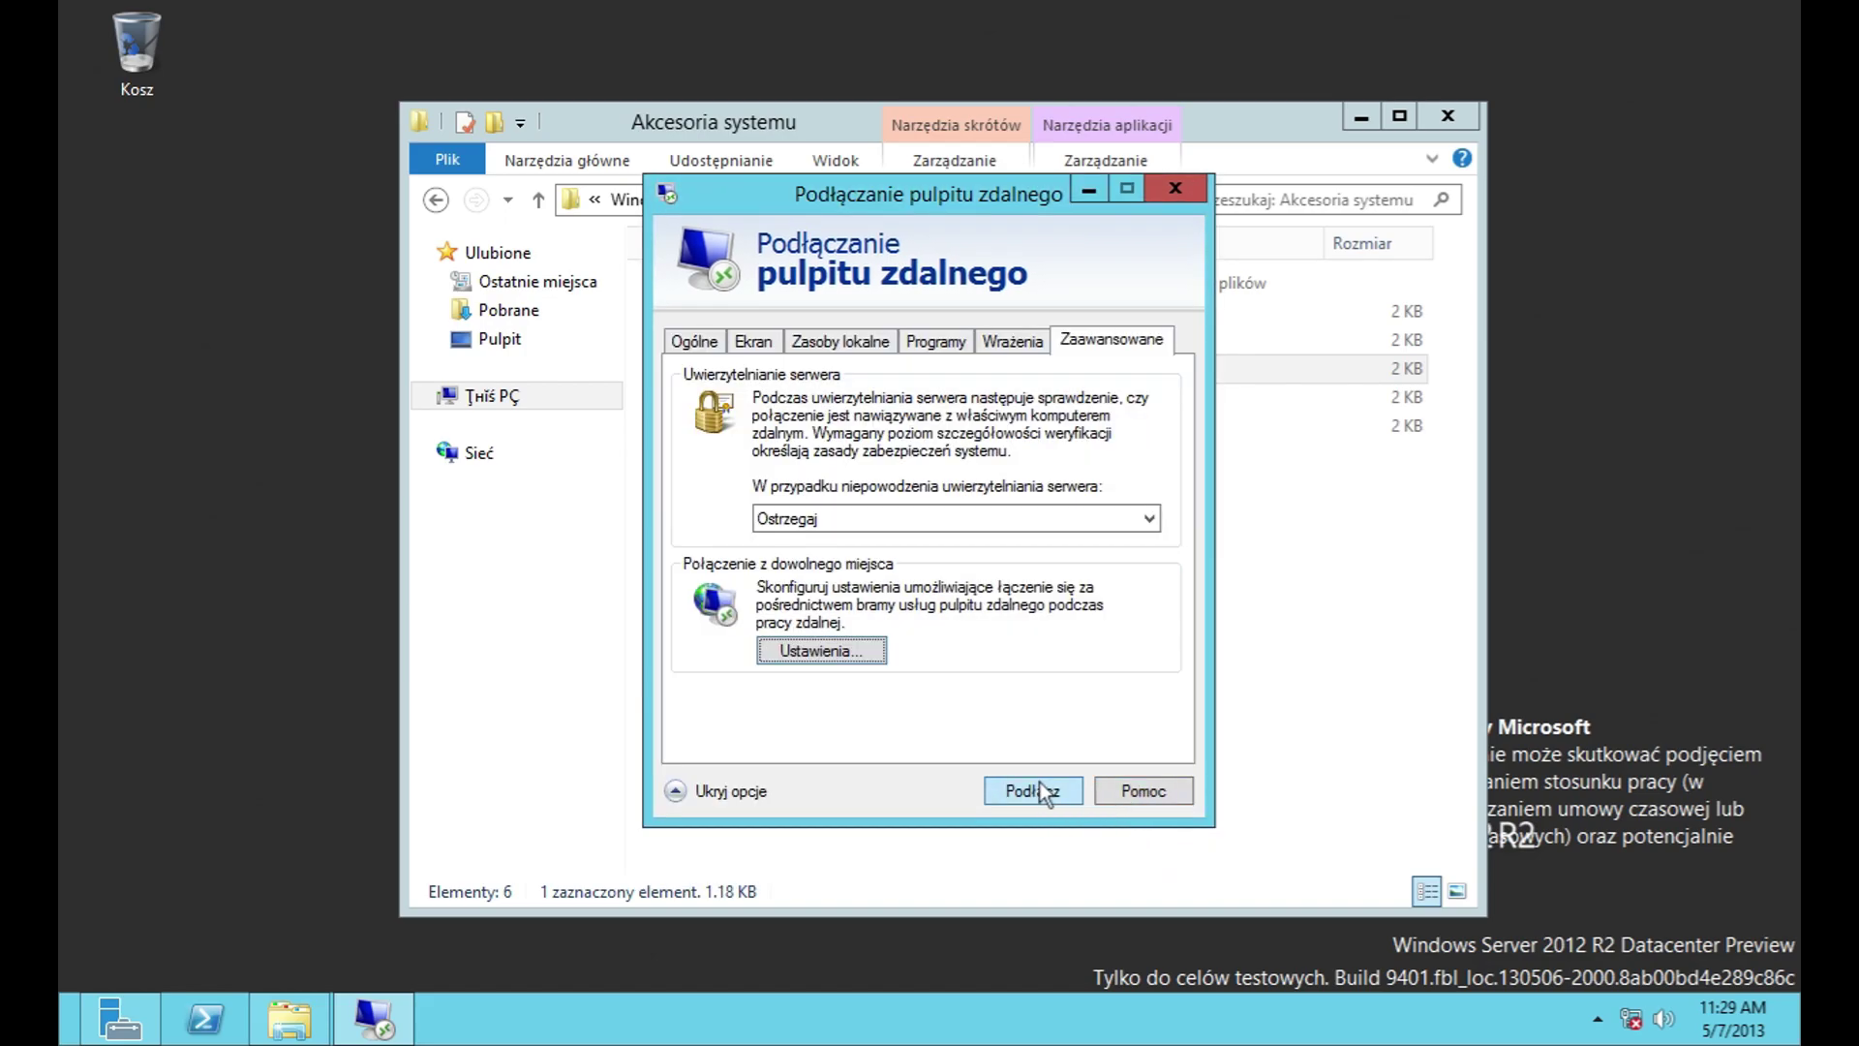
Step: View the connection help and dismiss the error from connecting with no computer name
click(1142, 791)
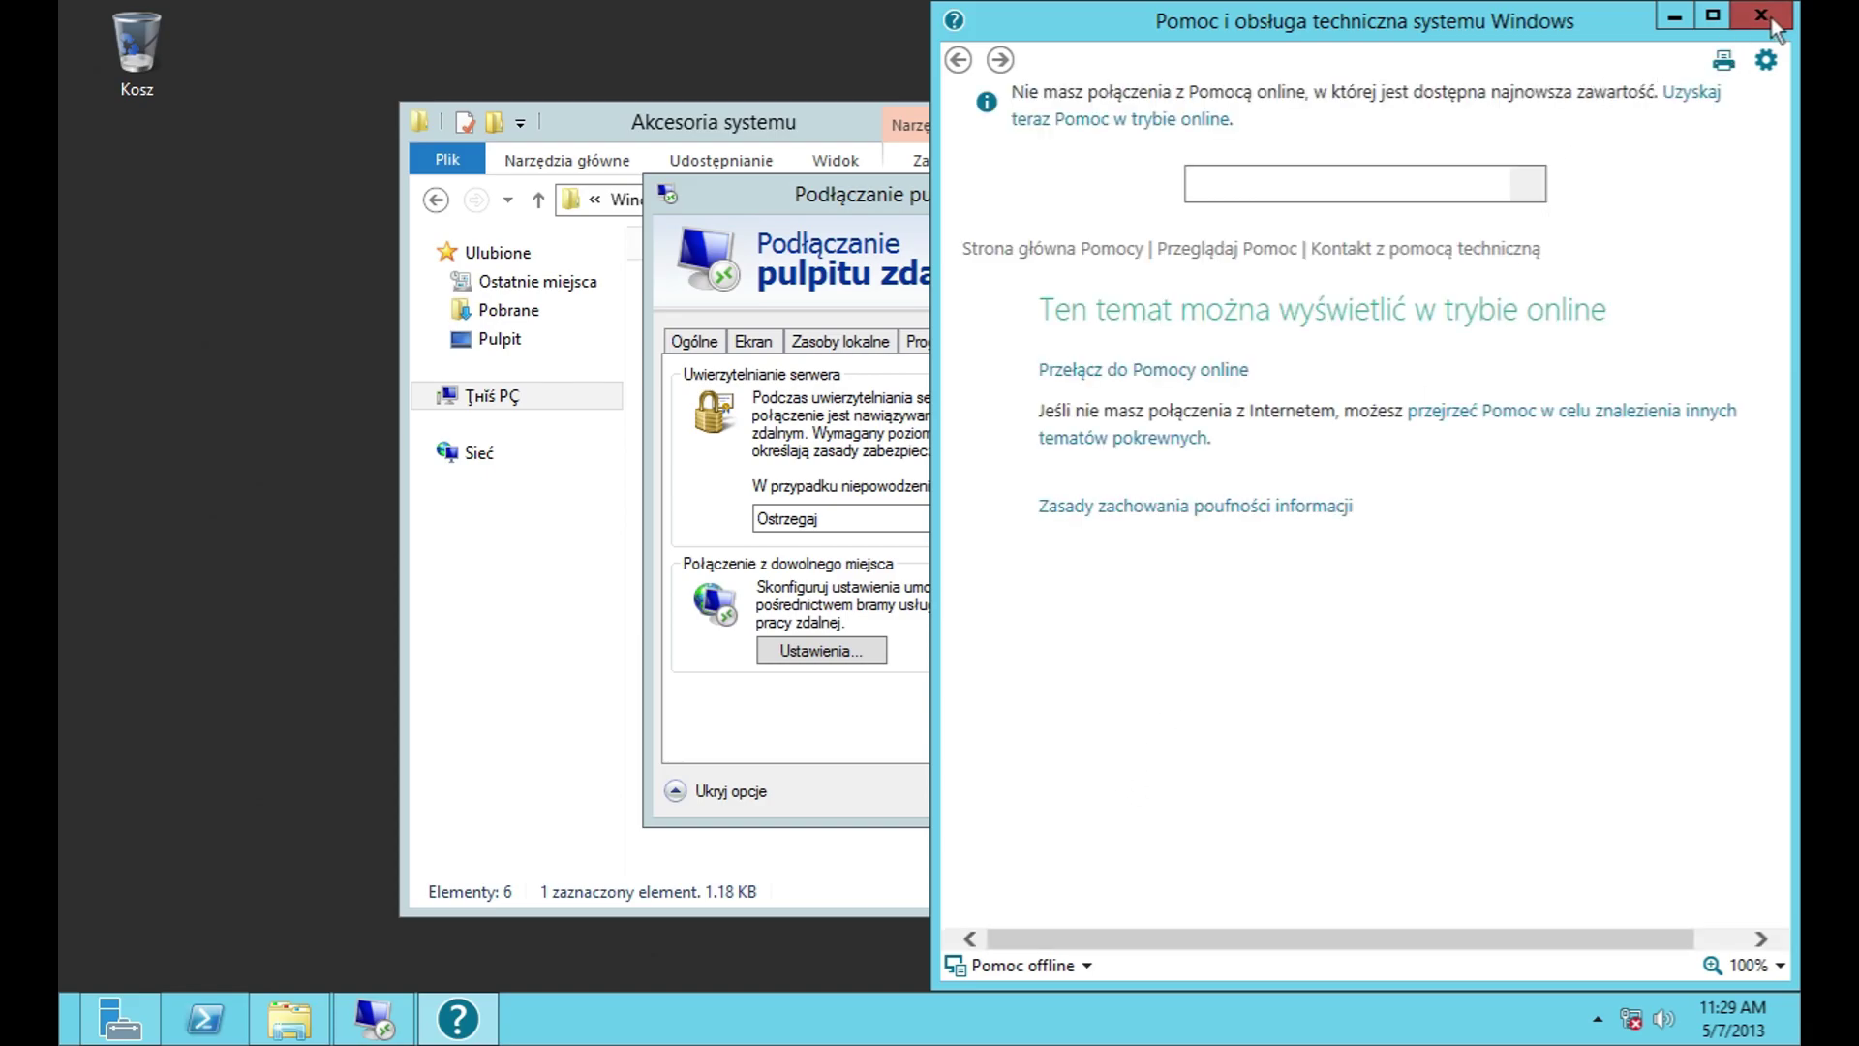
click(1760, 16)
click(1007, 792)
click(1227, 519)
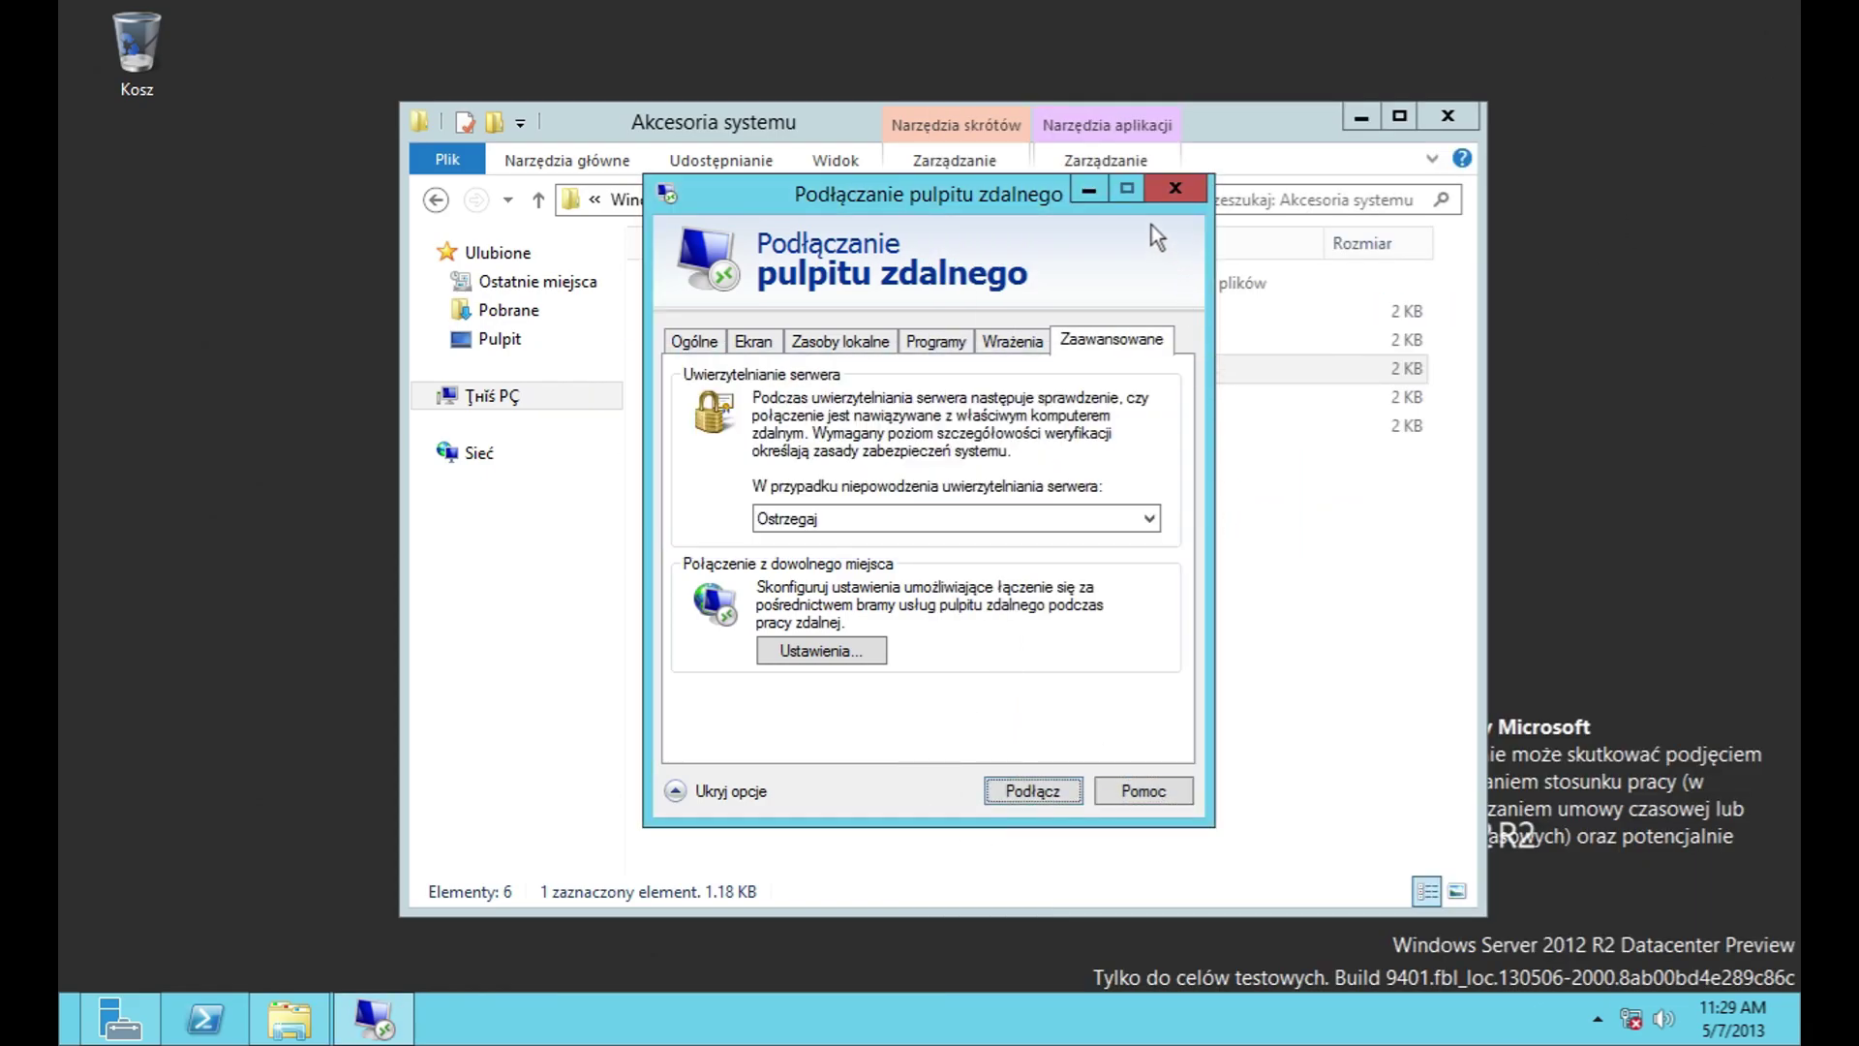
Step: Recheck the gateway, authentication and help, then close Remote Desktop Connection without connecting
click(825, 654)
click(1142, 851)
click(1001, 513)
click(1001, 513)
click(1144, 800)
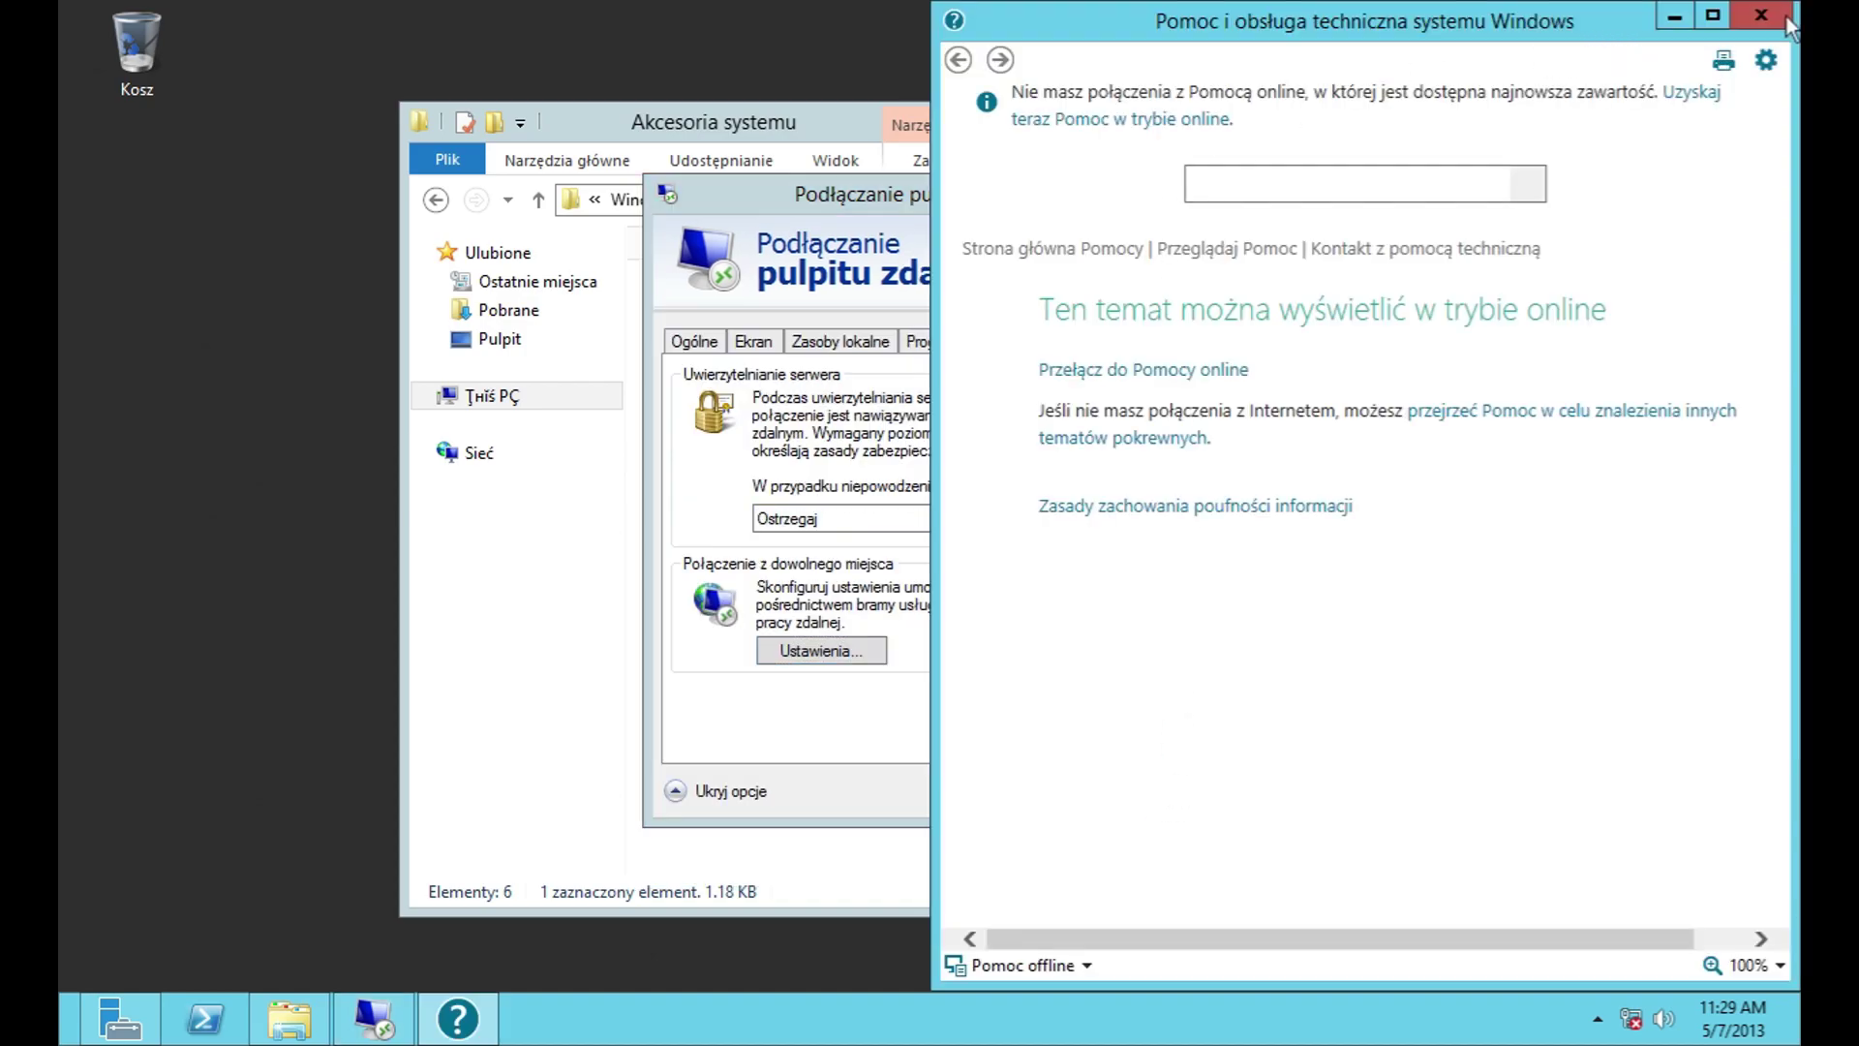
click(1787, 18)
click(1175, 189)
Step: Open and close Problem Steps Recorder, then launch WordPad and type 'hghgjgdh'
double_click(887, 399)
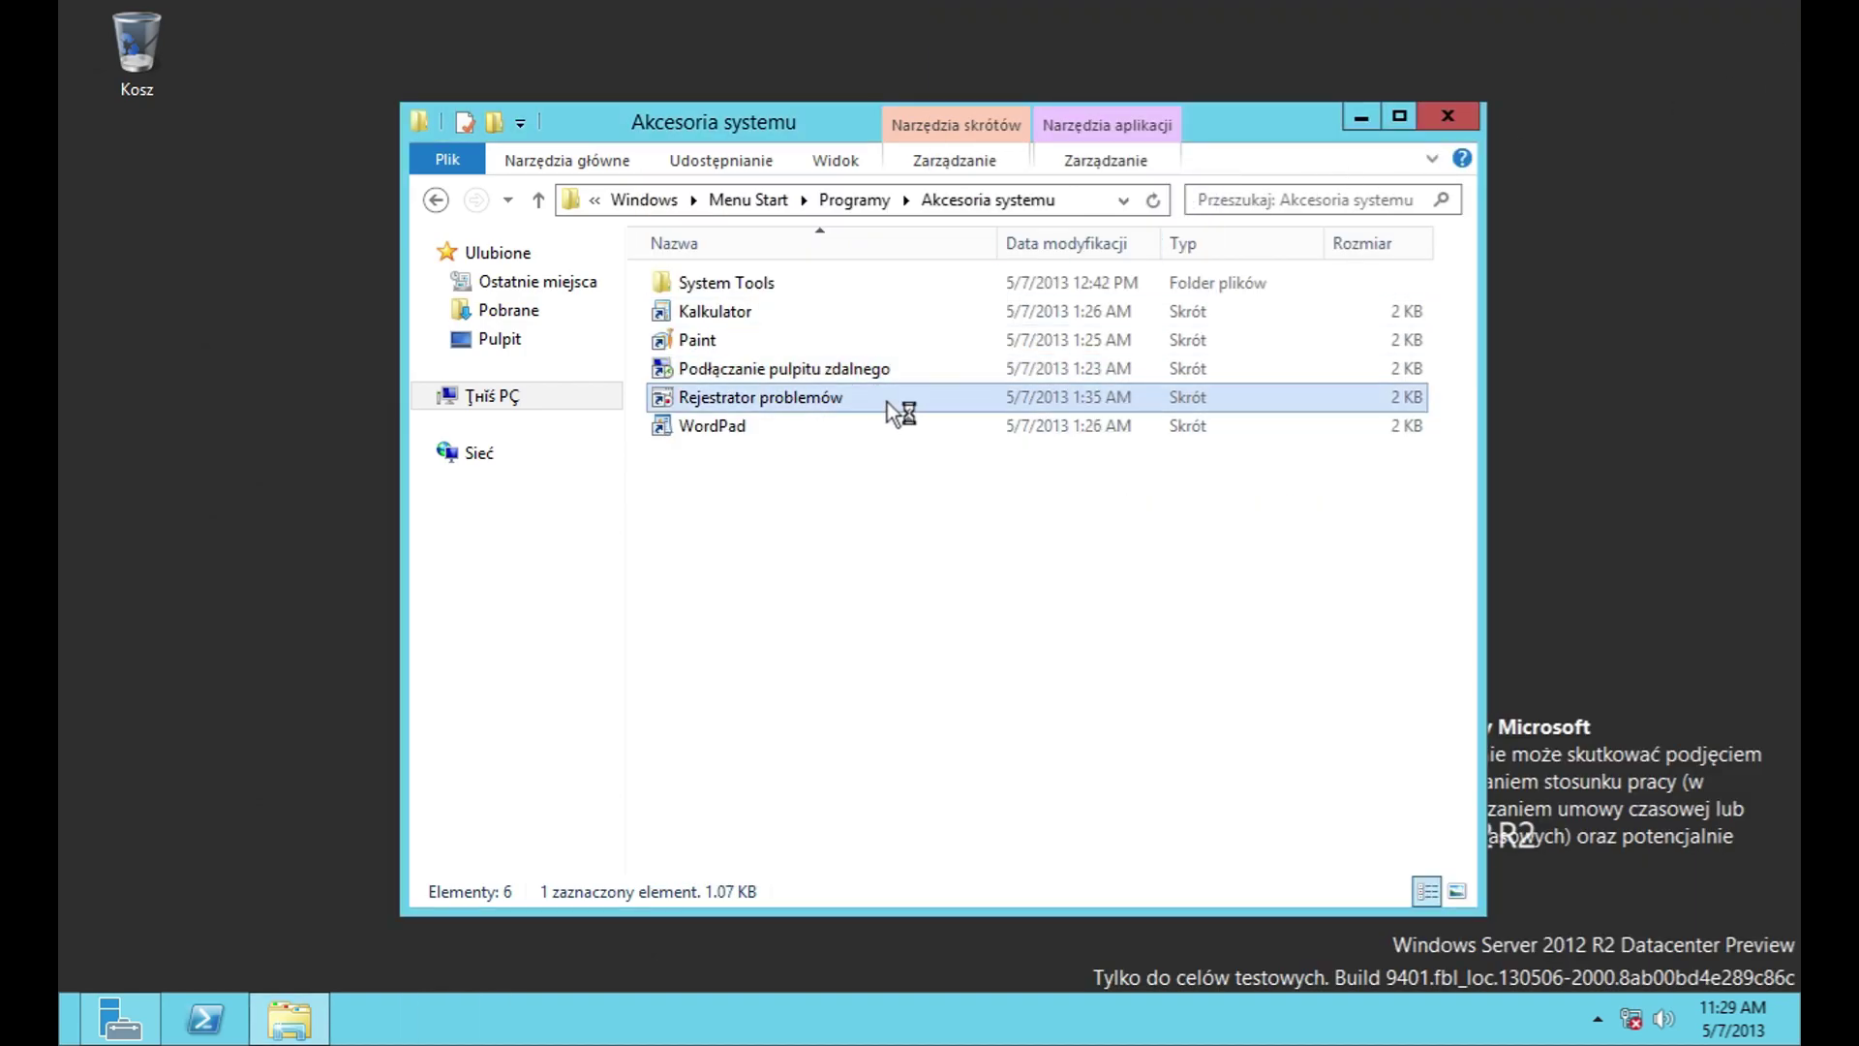
click(831, 122)
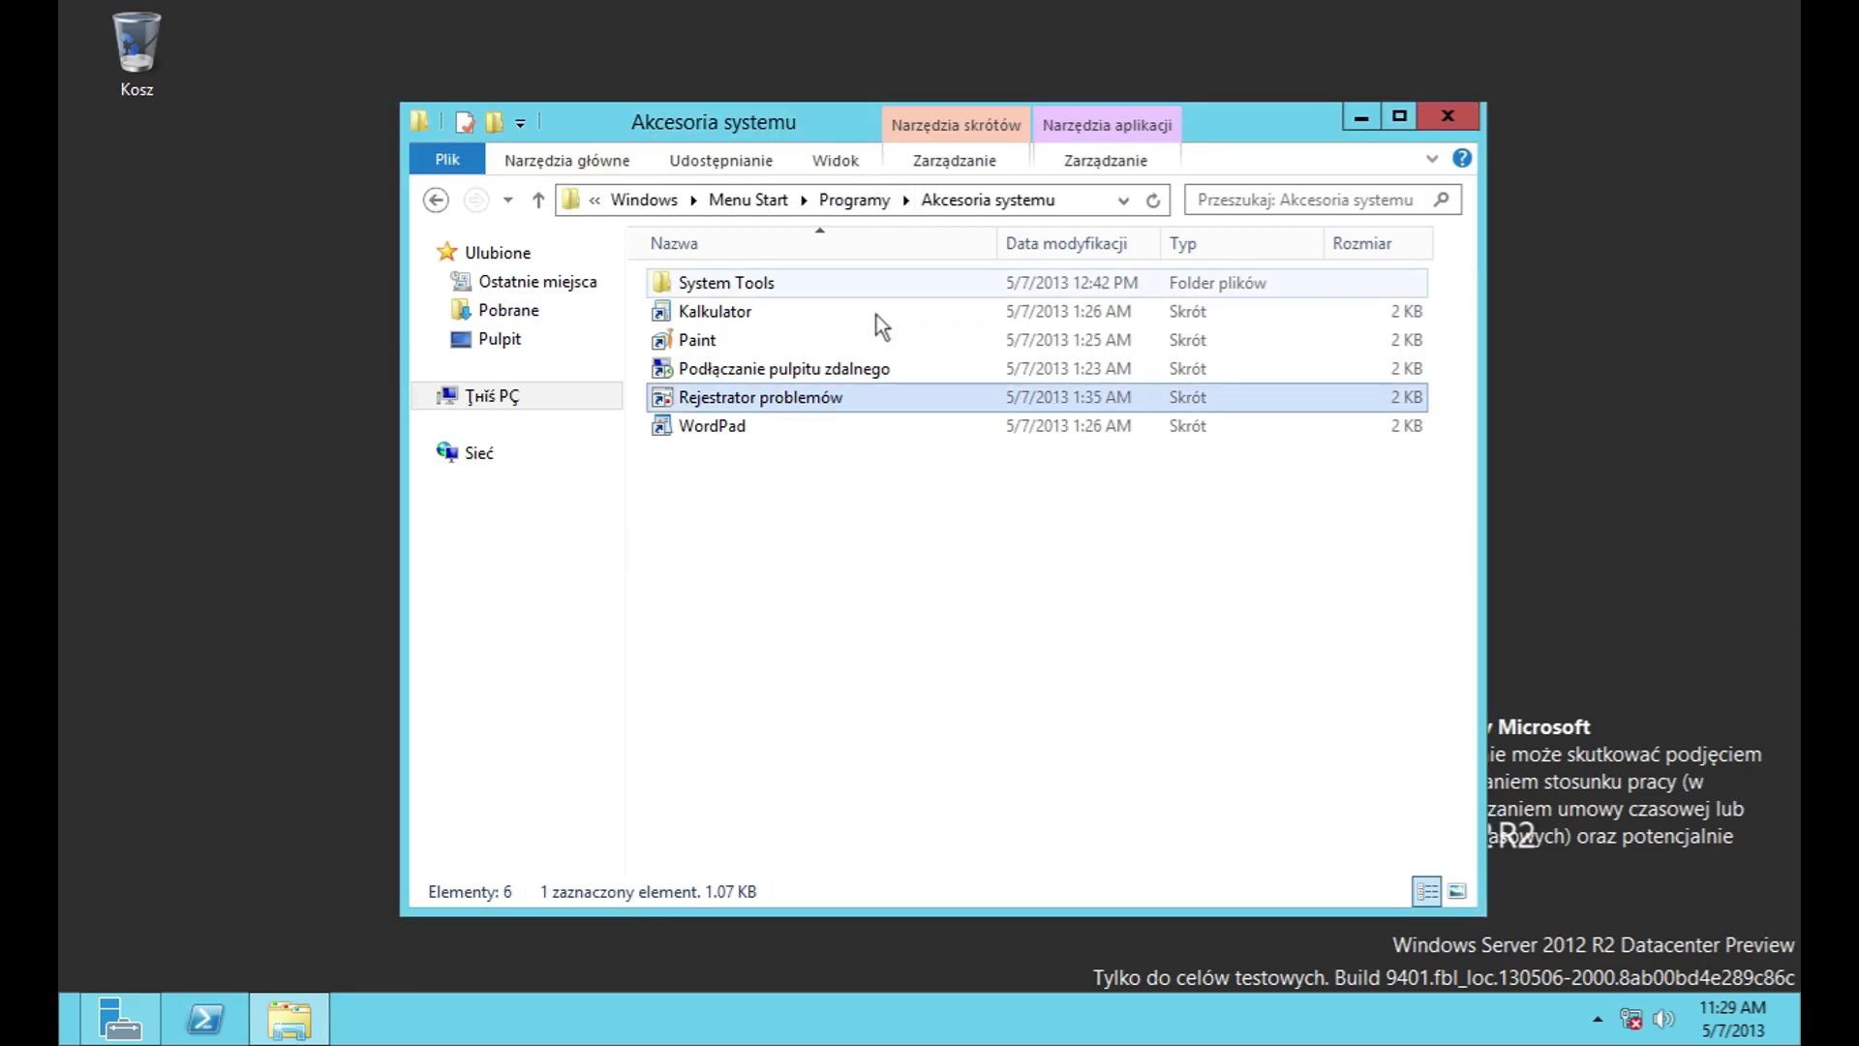
double_click(827, 426)
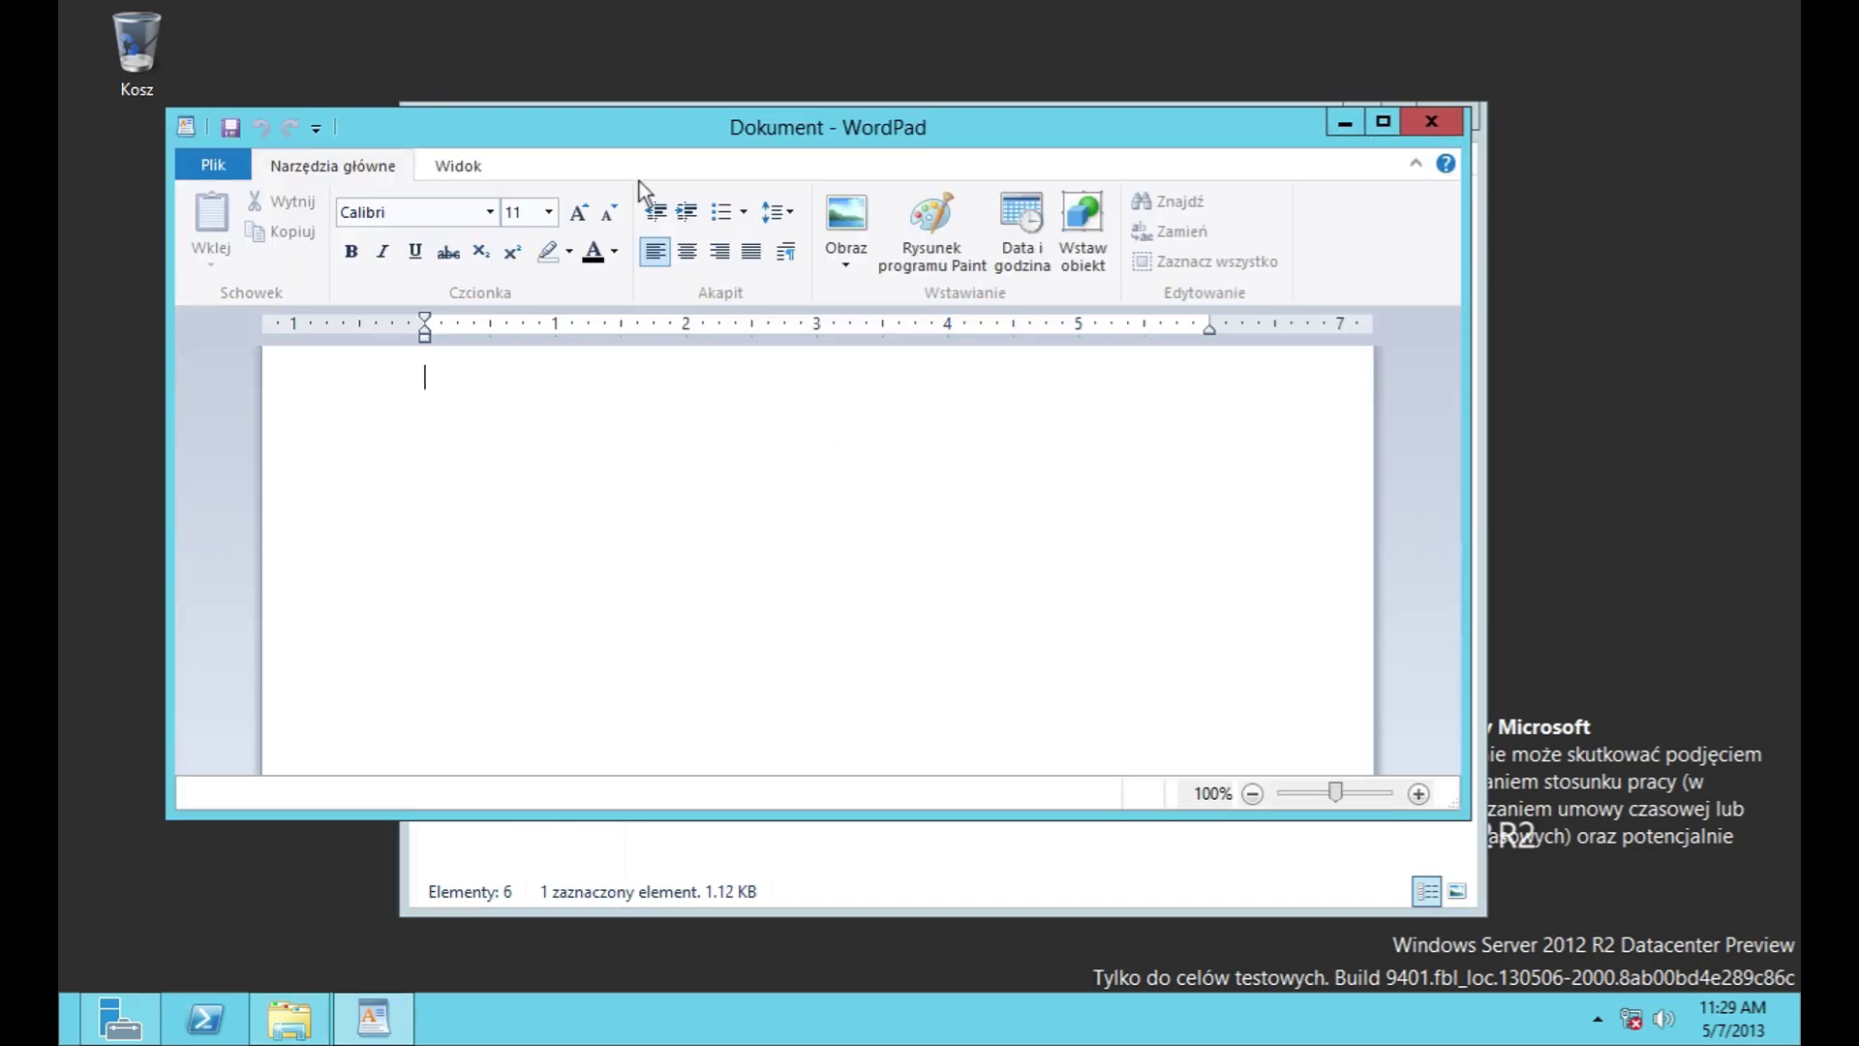
text(hghgjgdh)
click(490, 167)
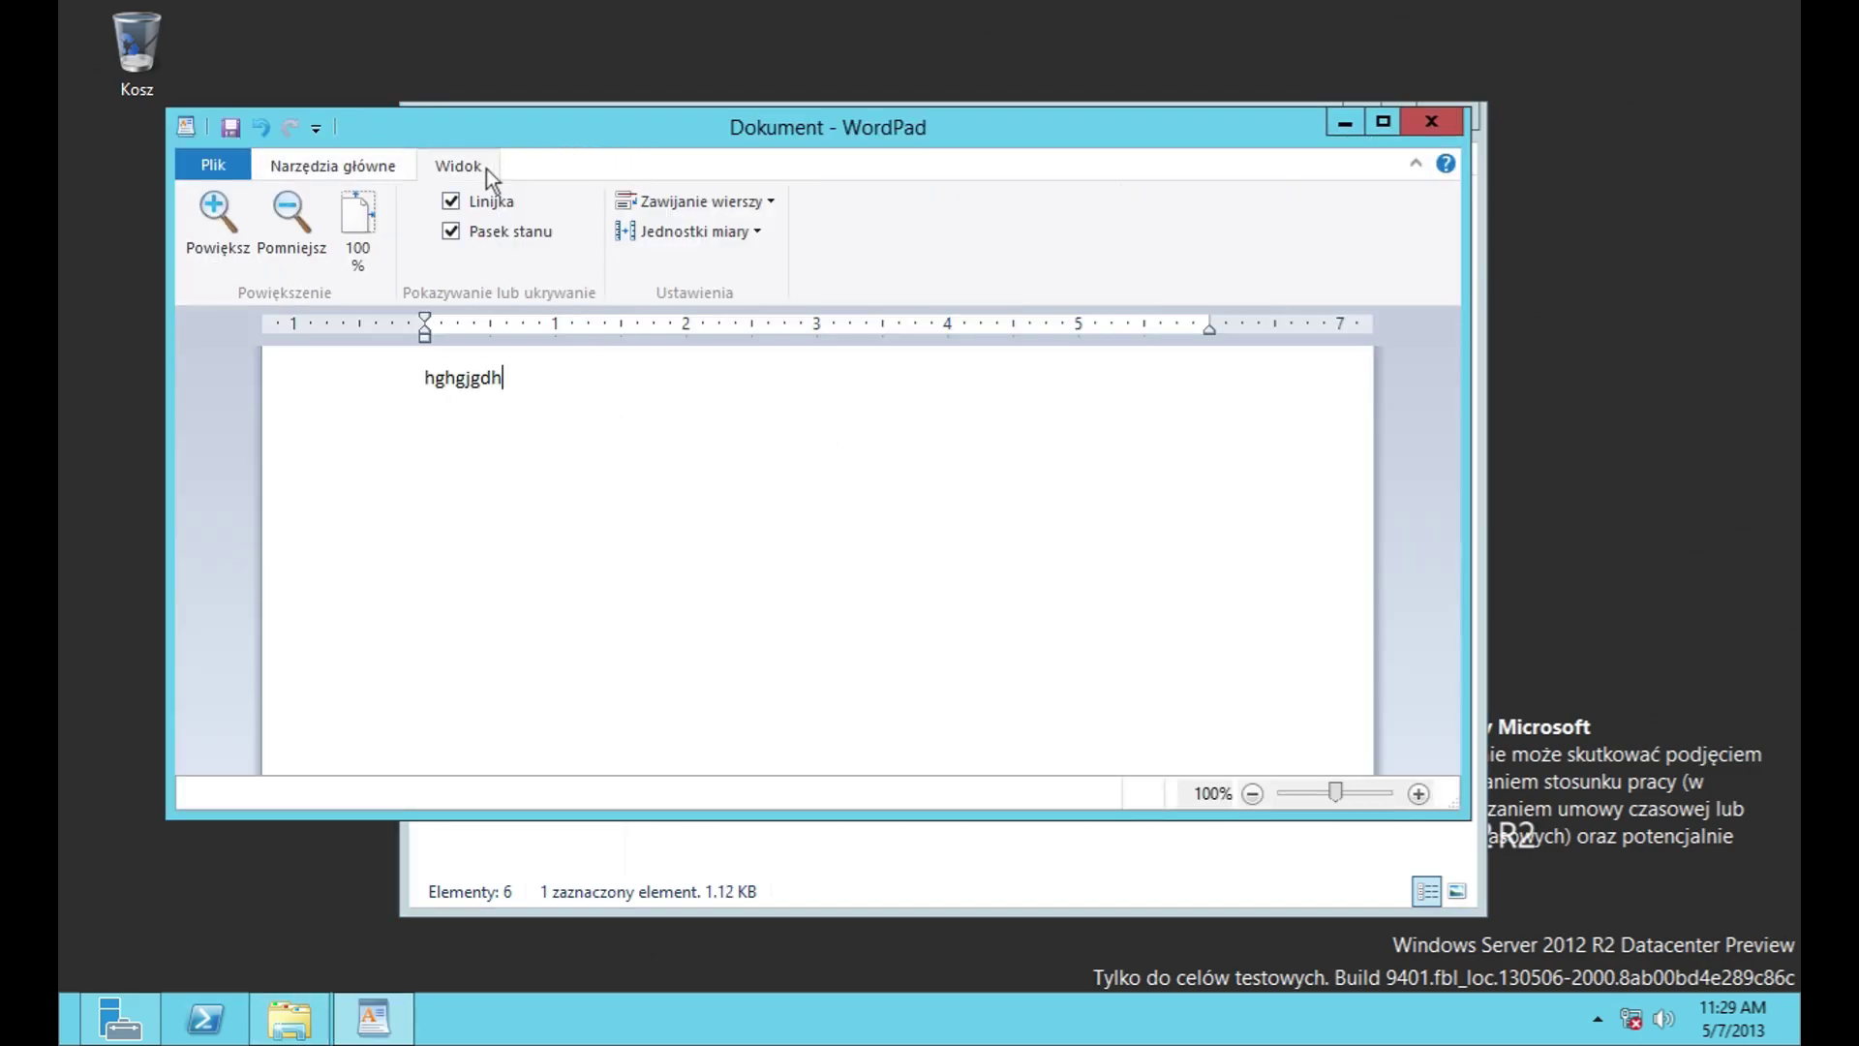
Step: Cancel Save As, close WordPad without saving, and open the System Tools folder
click(235, 170)
click(302, 379)
click(736, 668)
click(1143, 729)
click(1432, 122)
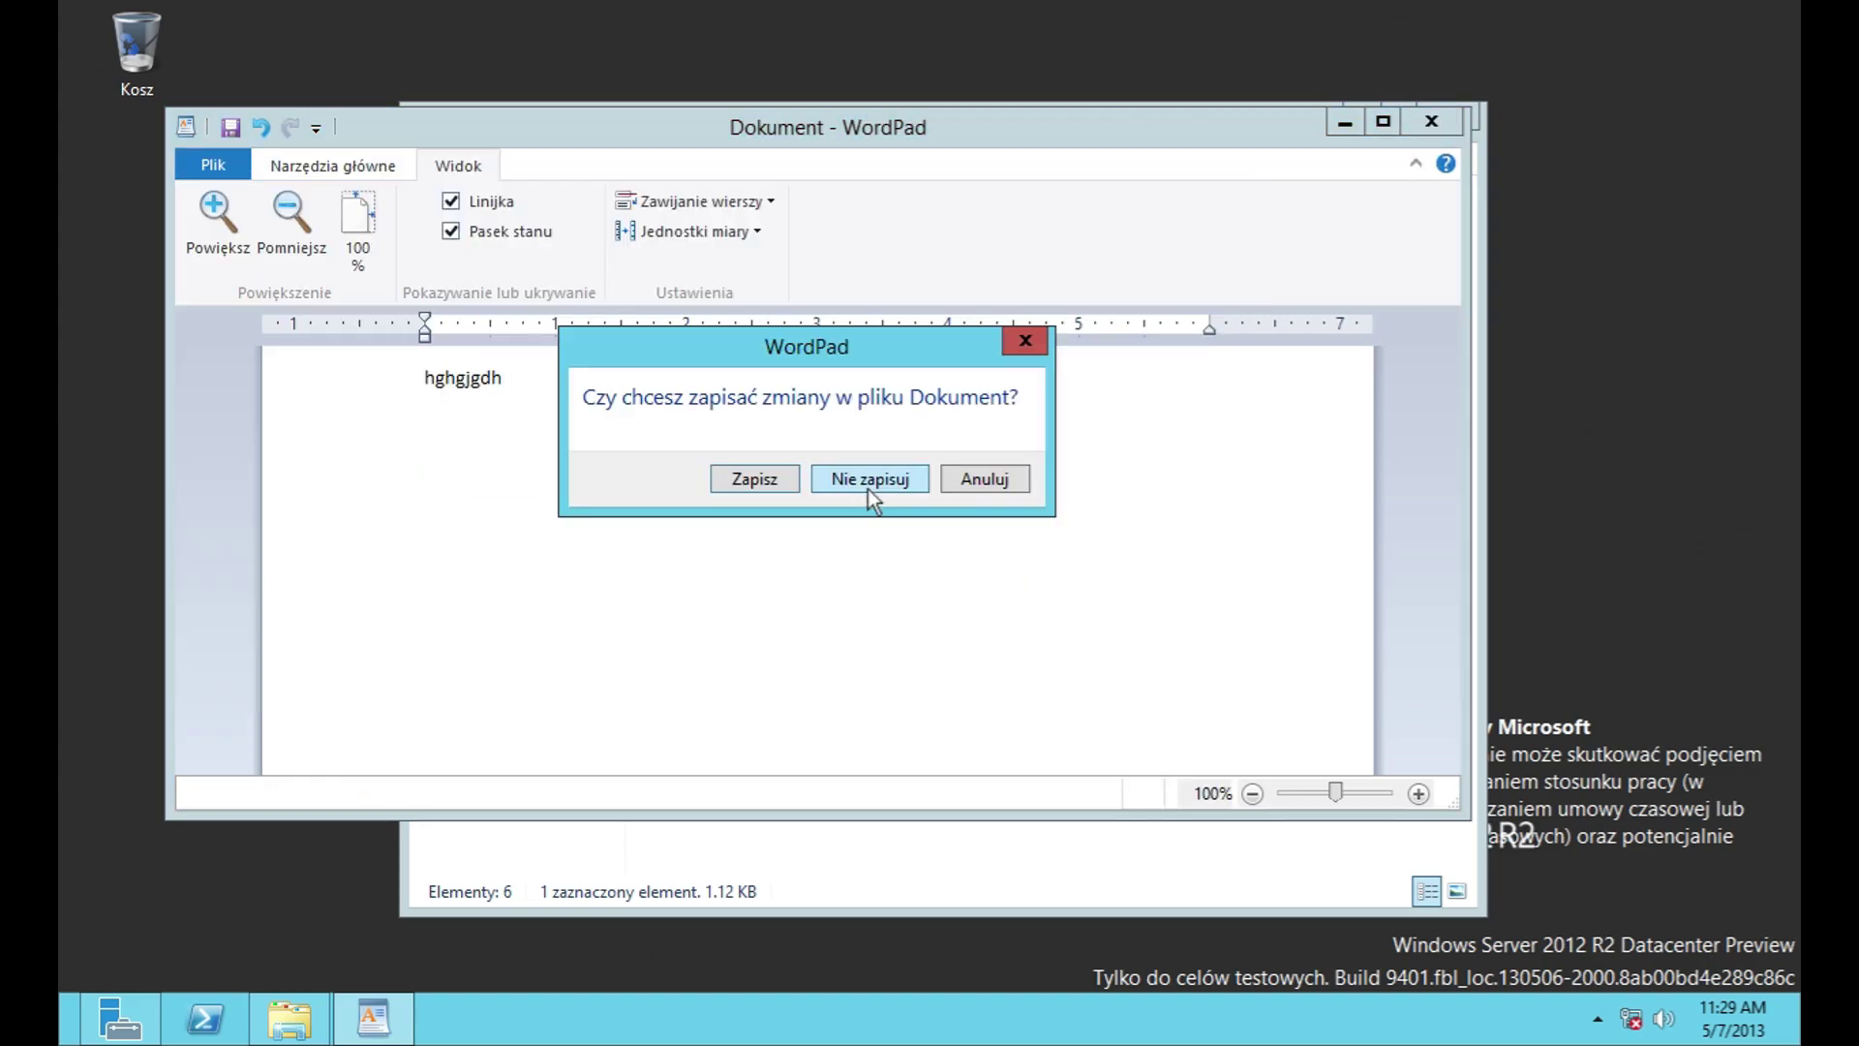
click(869, 480)
double_click(760, 296)
Step: Launch Windows Server Backup, look at the local and online backup pages and view options, then close it
double_click(757, 287)
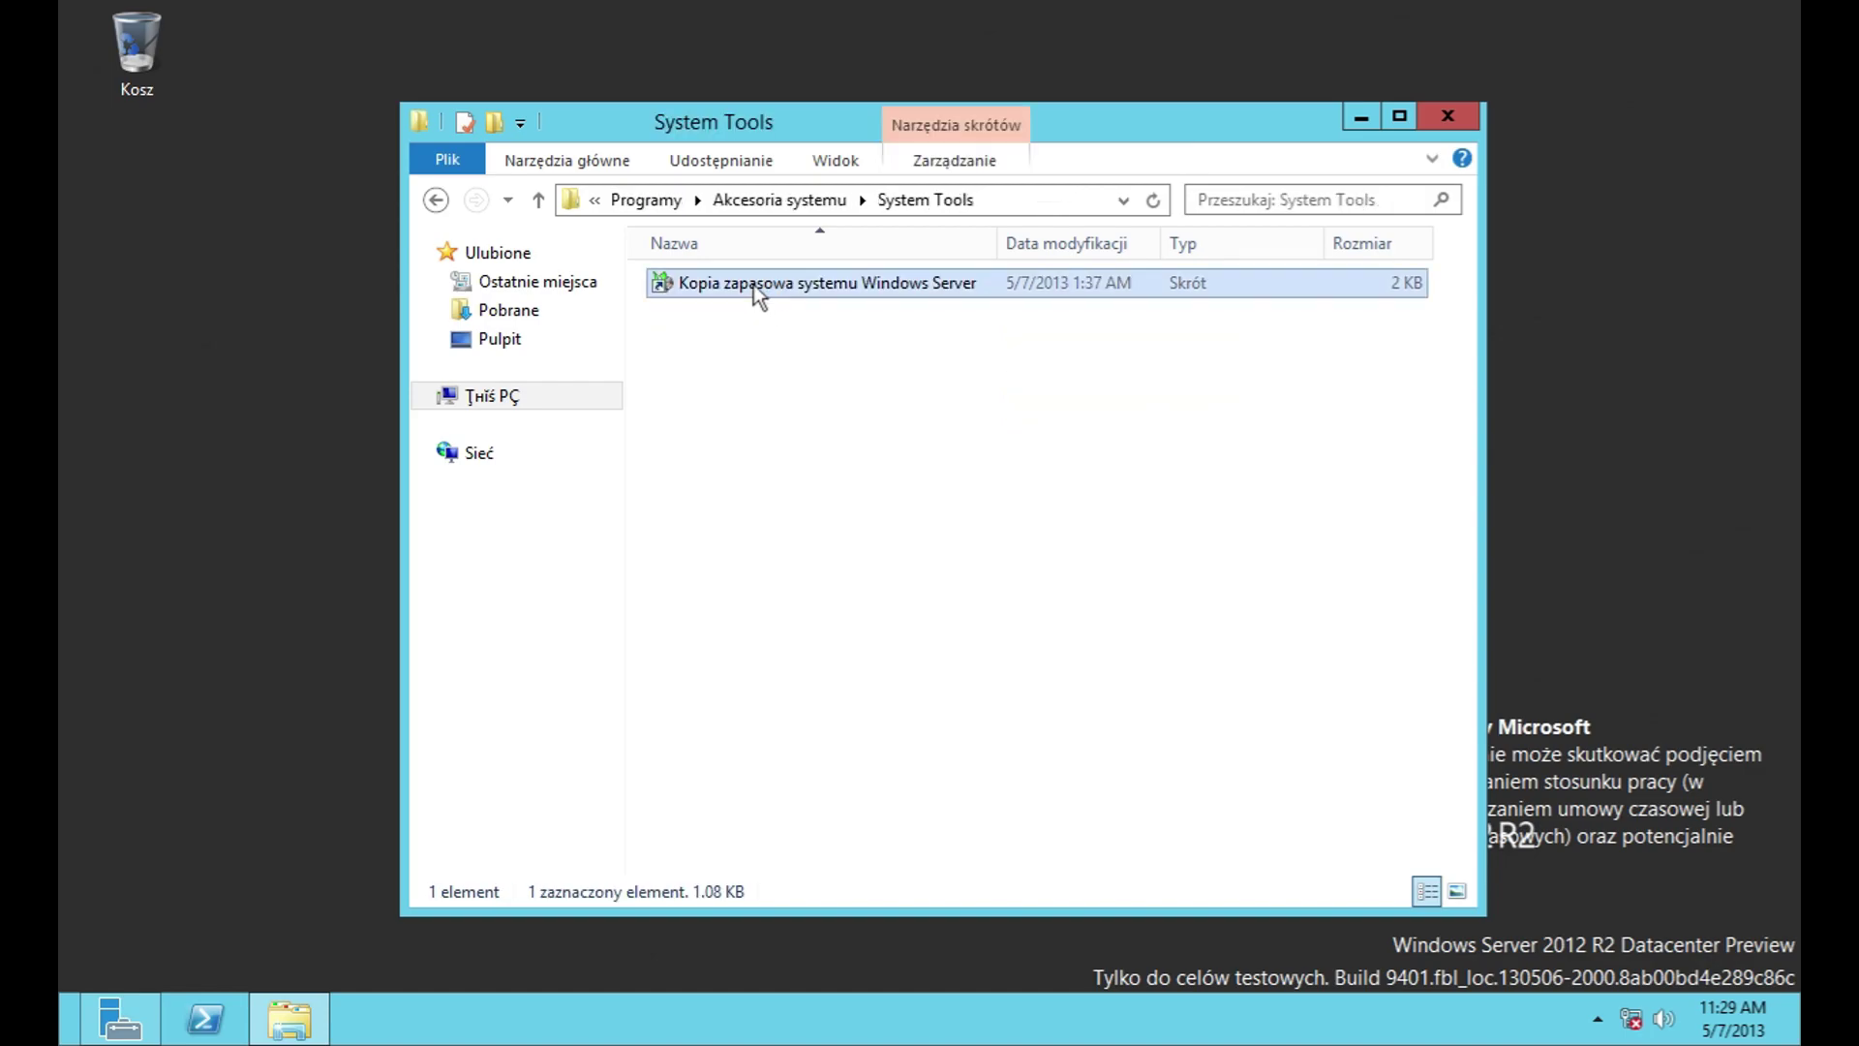
click(193, 141)
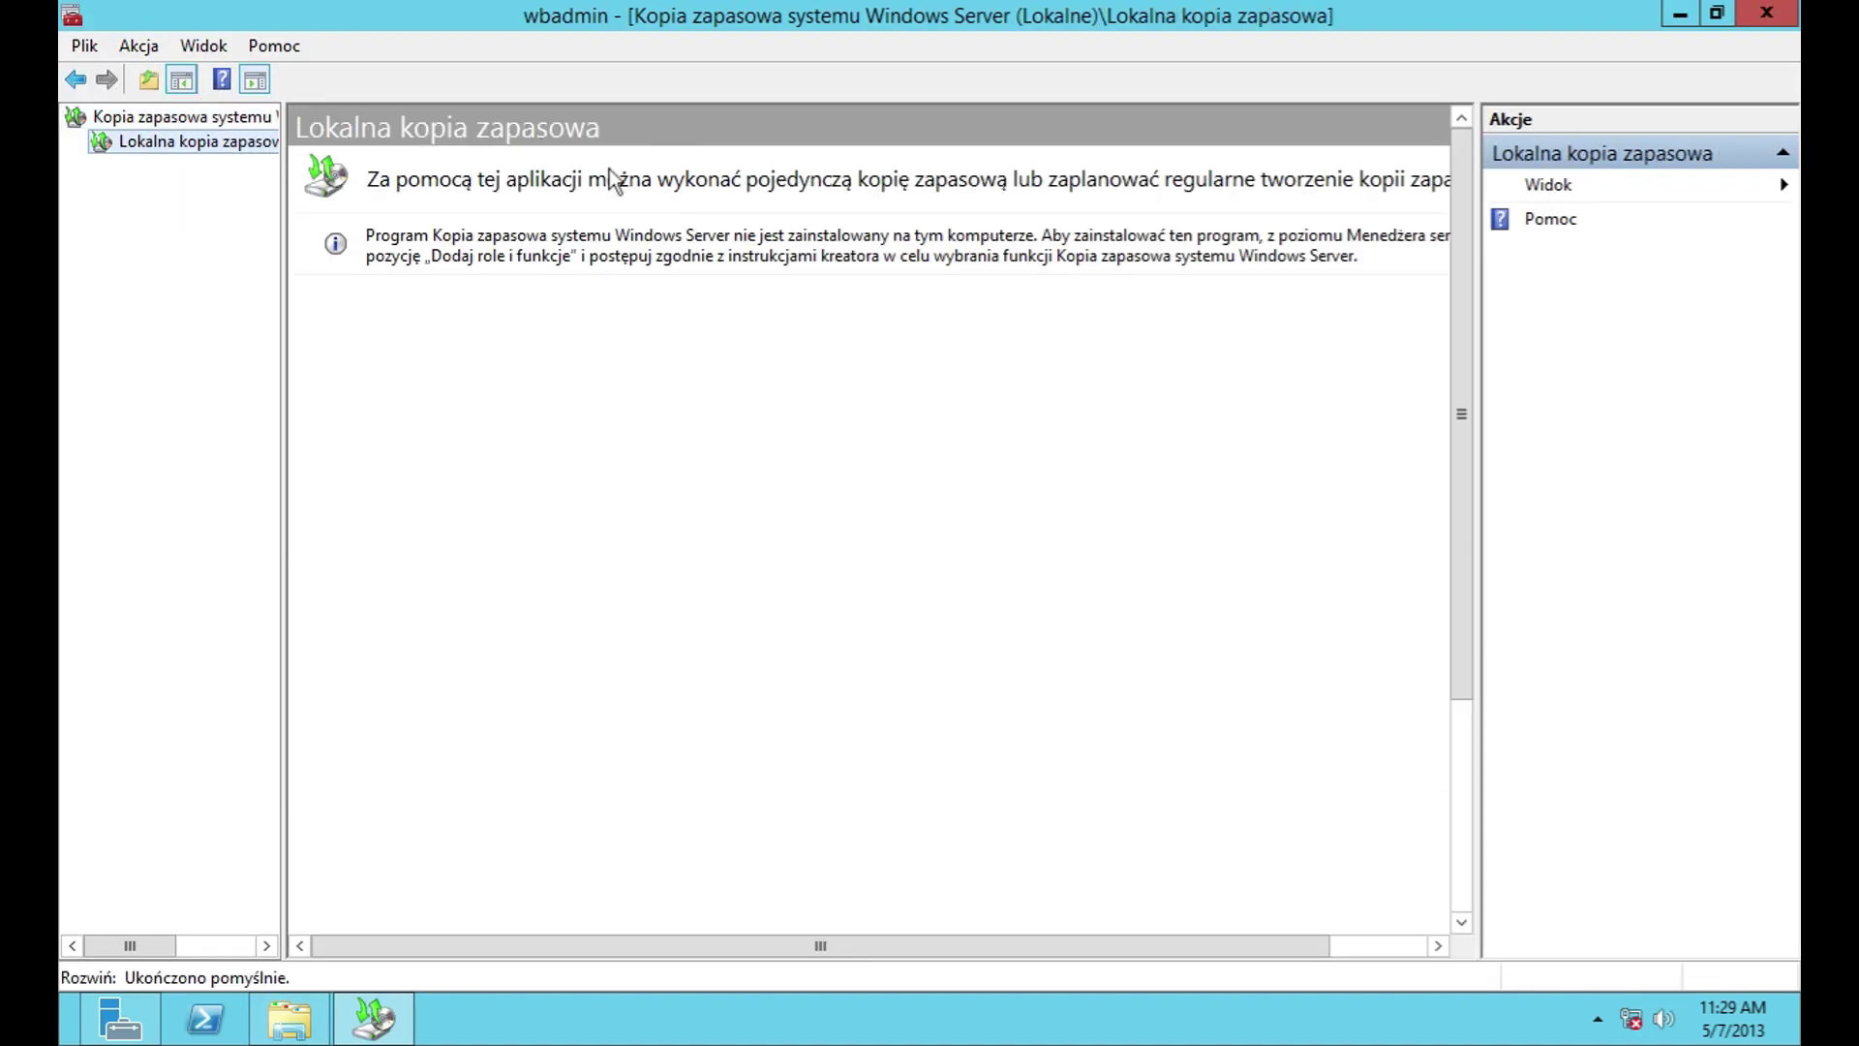
click(179, 116)
click(976, 647)
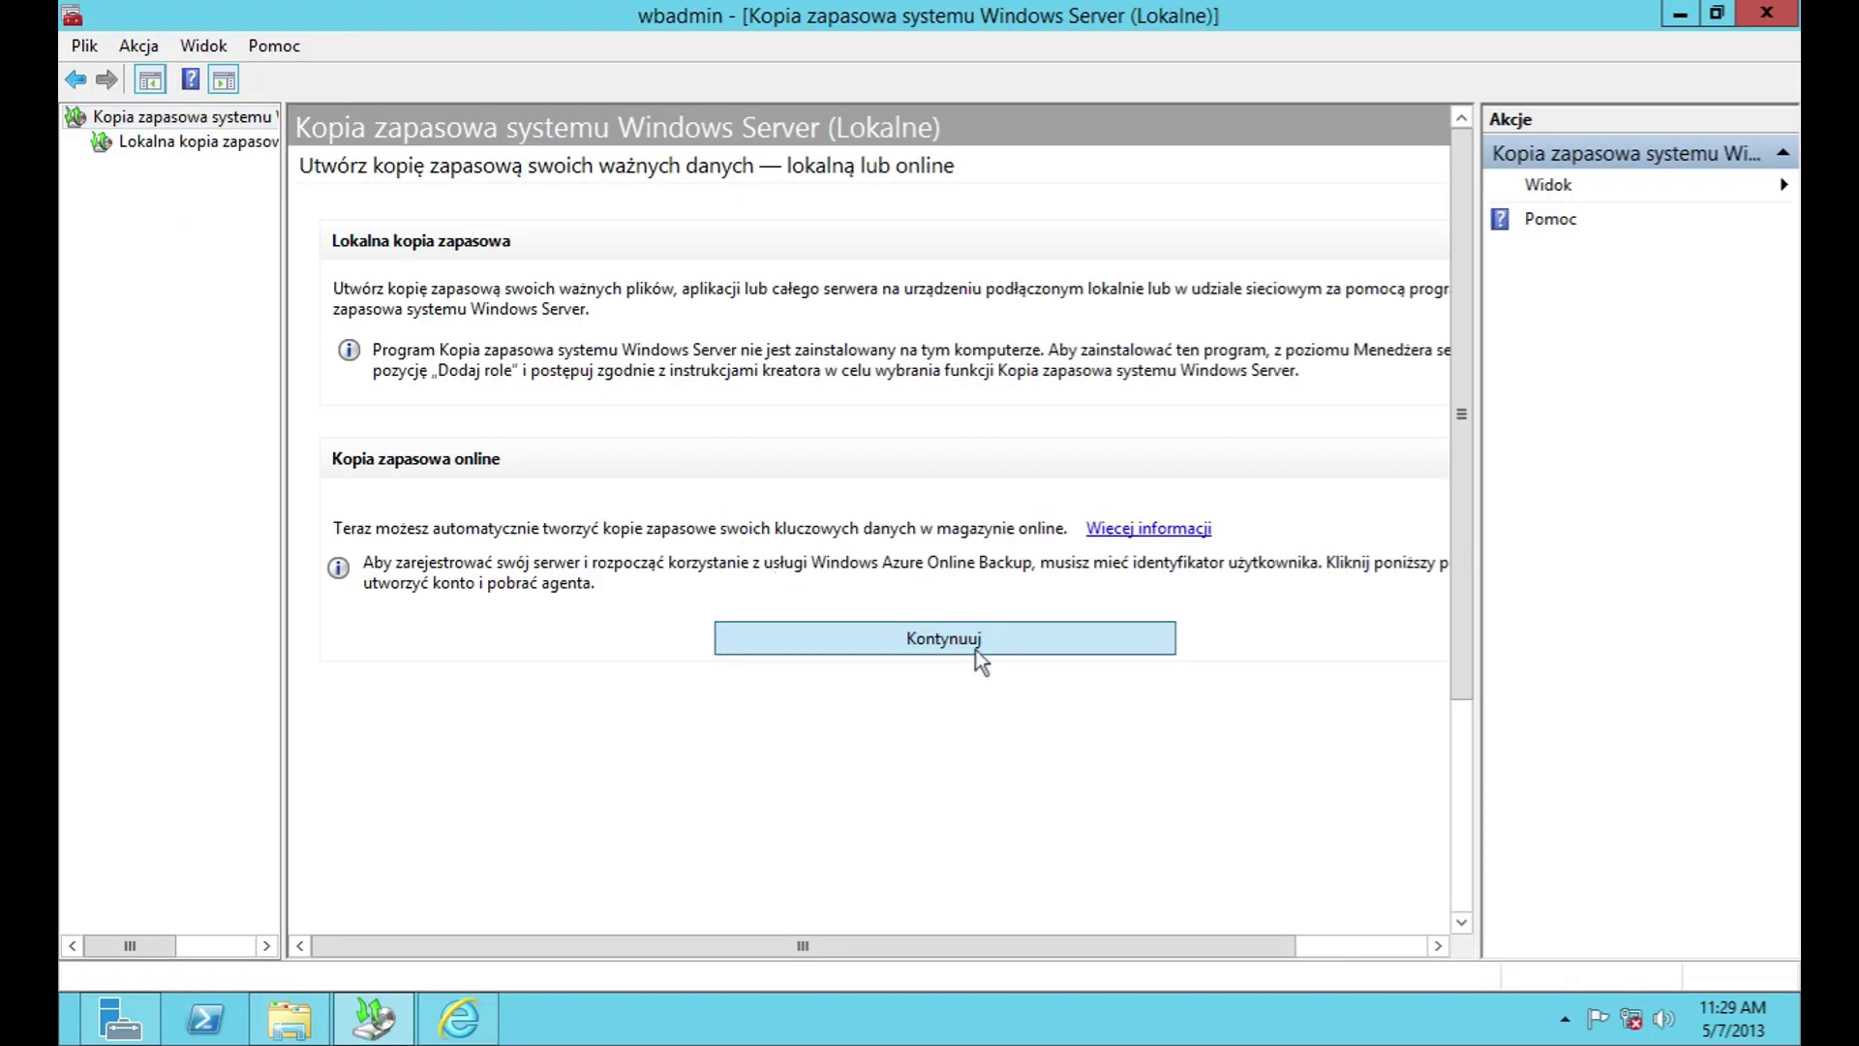
click(1665, 184)
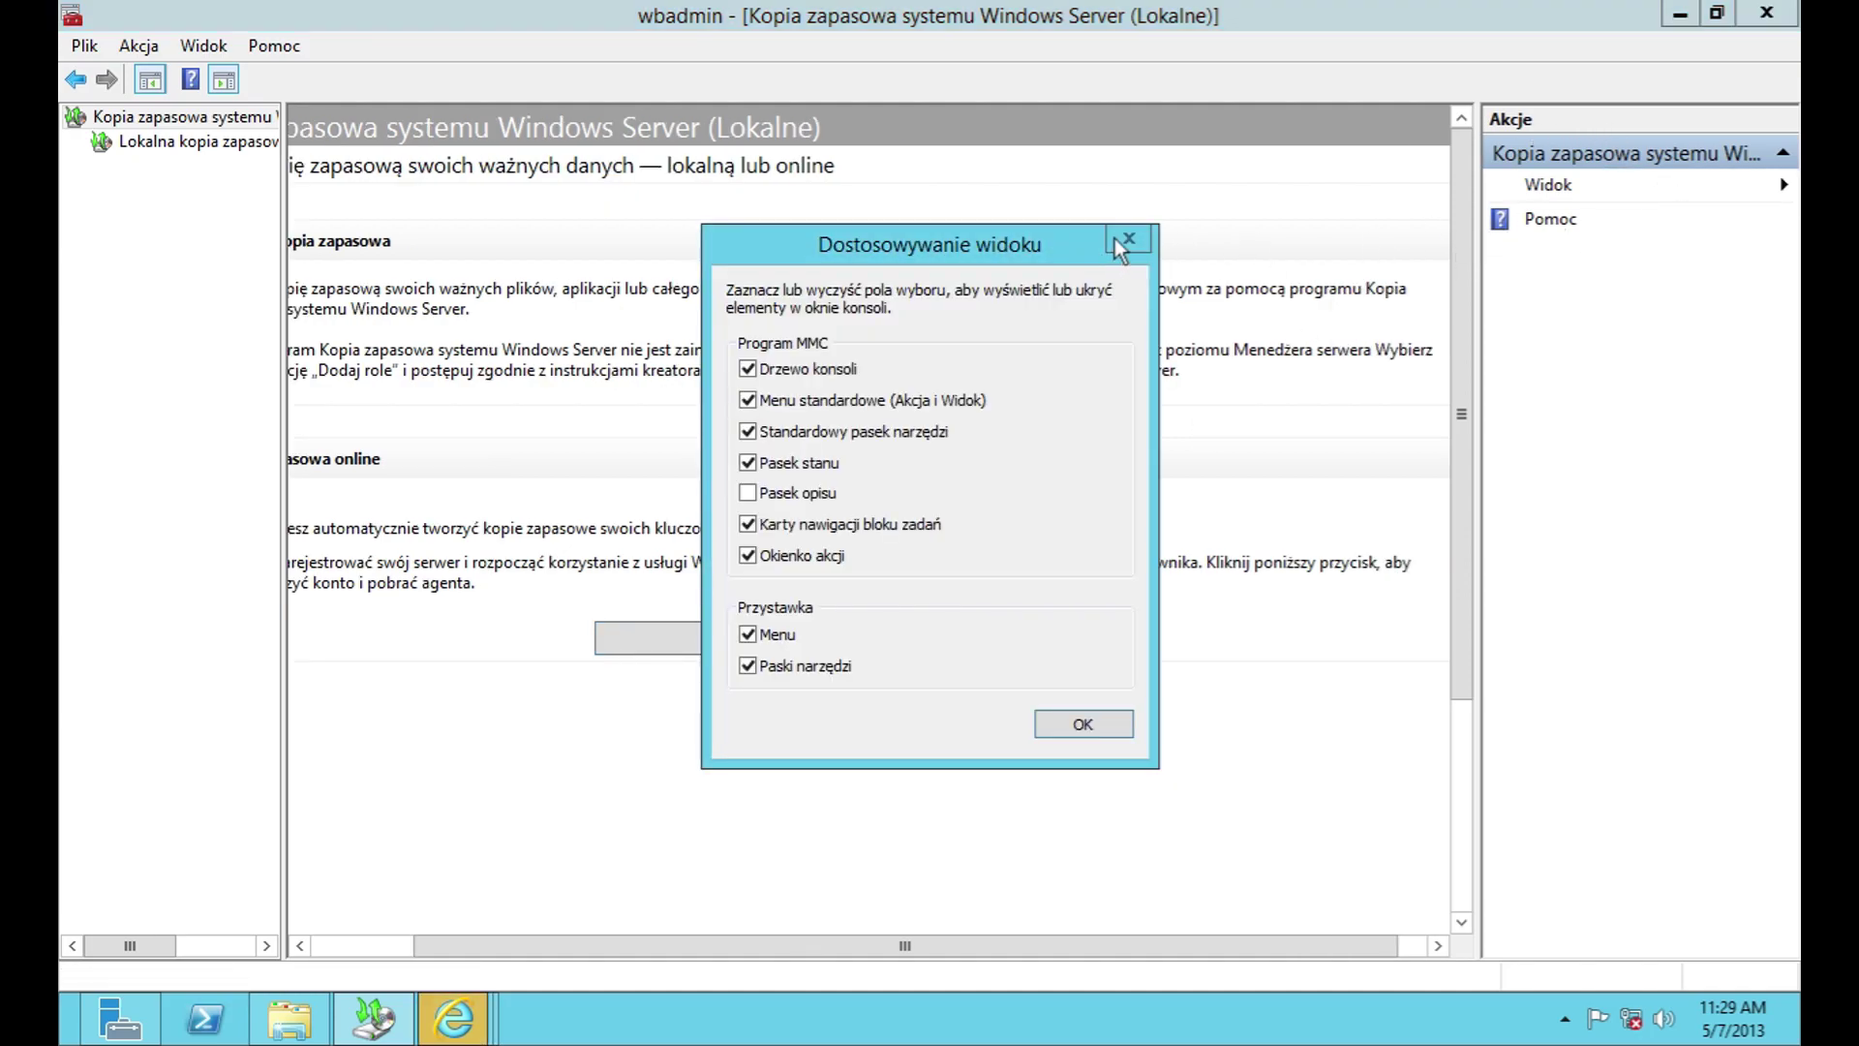
click(1123, 725)
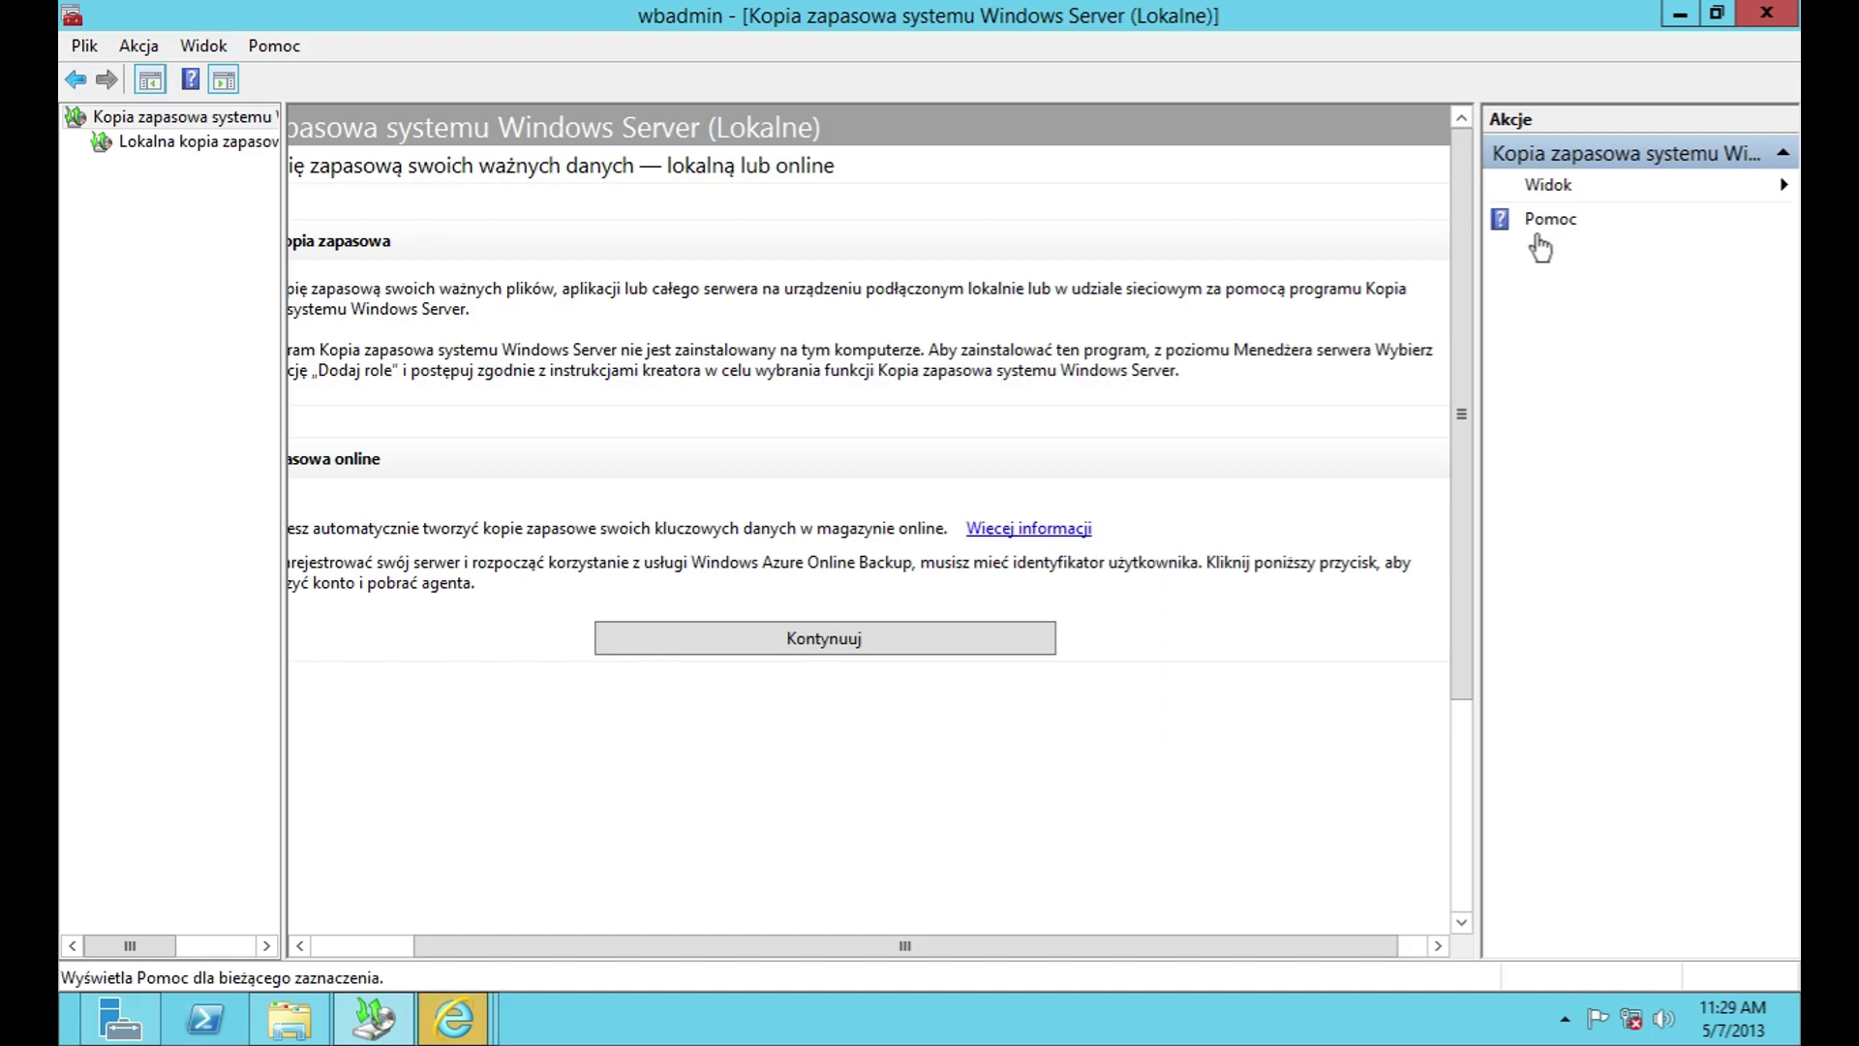
click(1767, 12)
Step: Dismiss the three blocked-content warnings and close their browser windows
click(1174, 266)
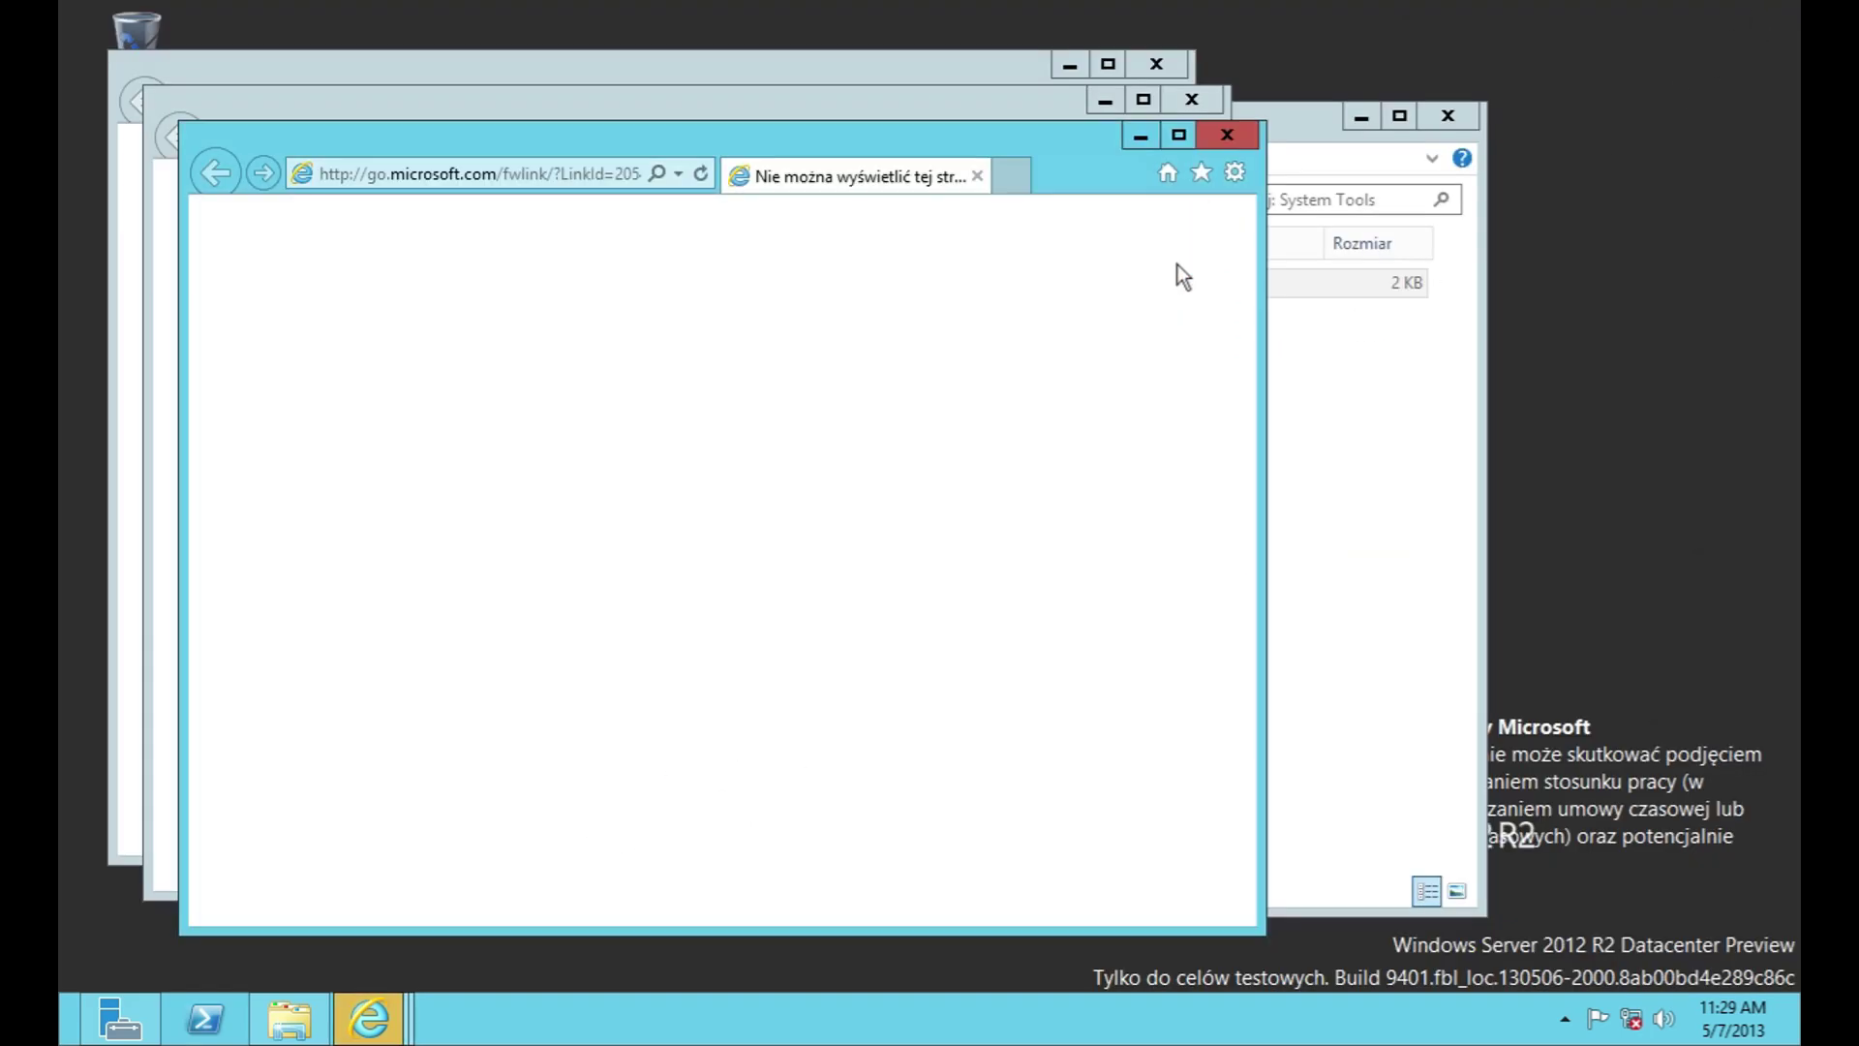
click(1227, 135)
click(1174, 263)
click(1191, 98)
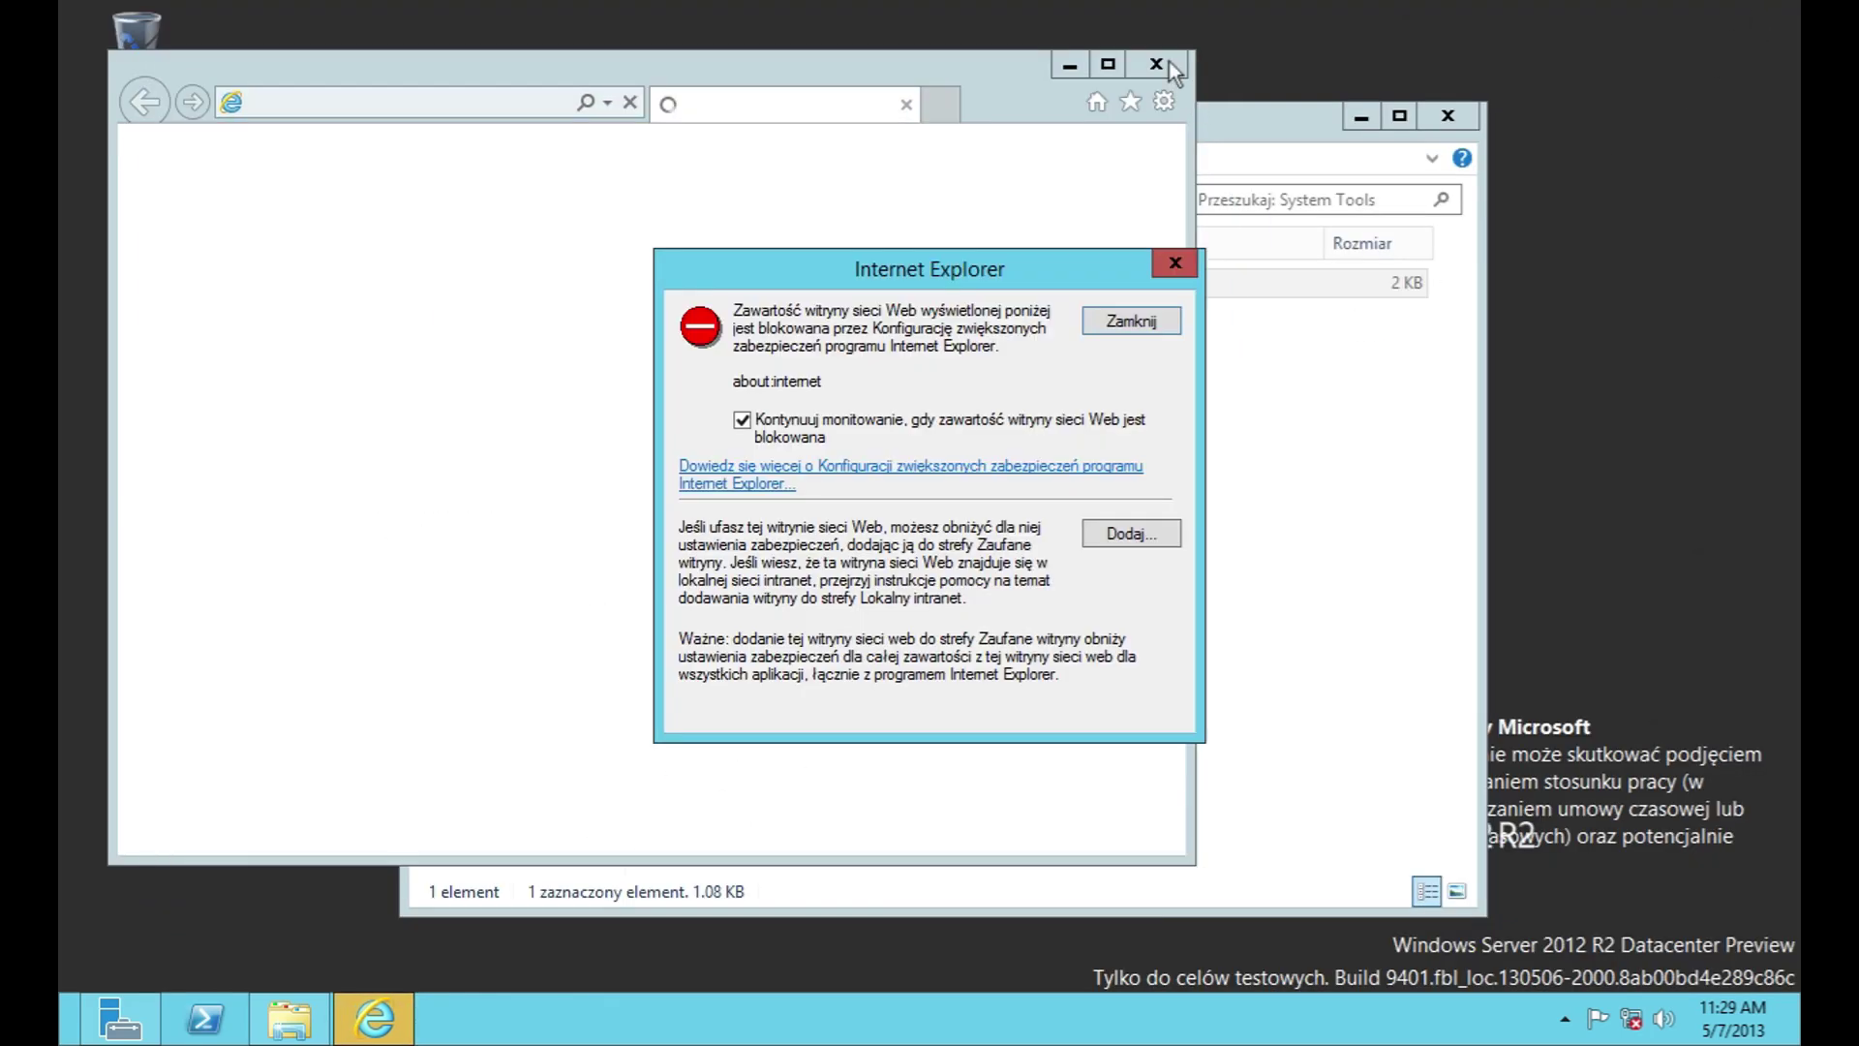
click(1174, 262)
click(1156, 64)
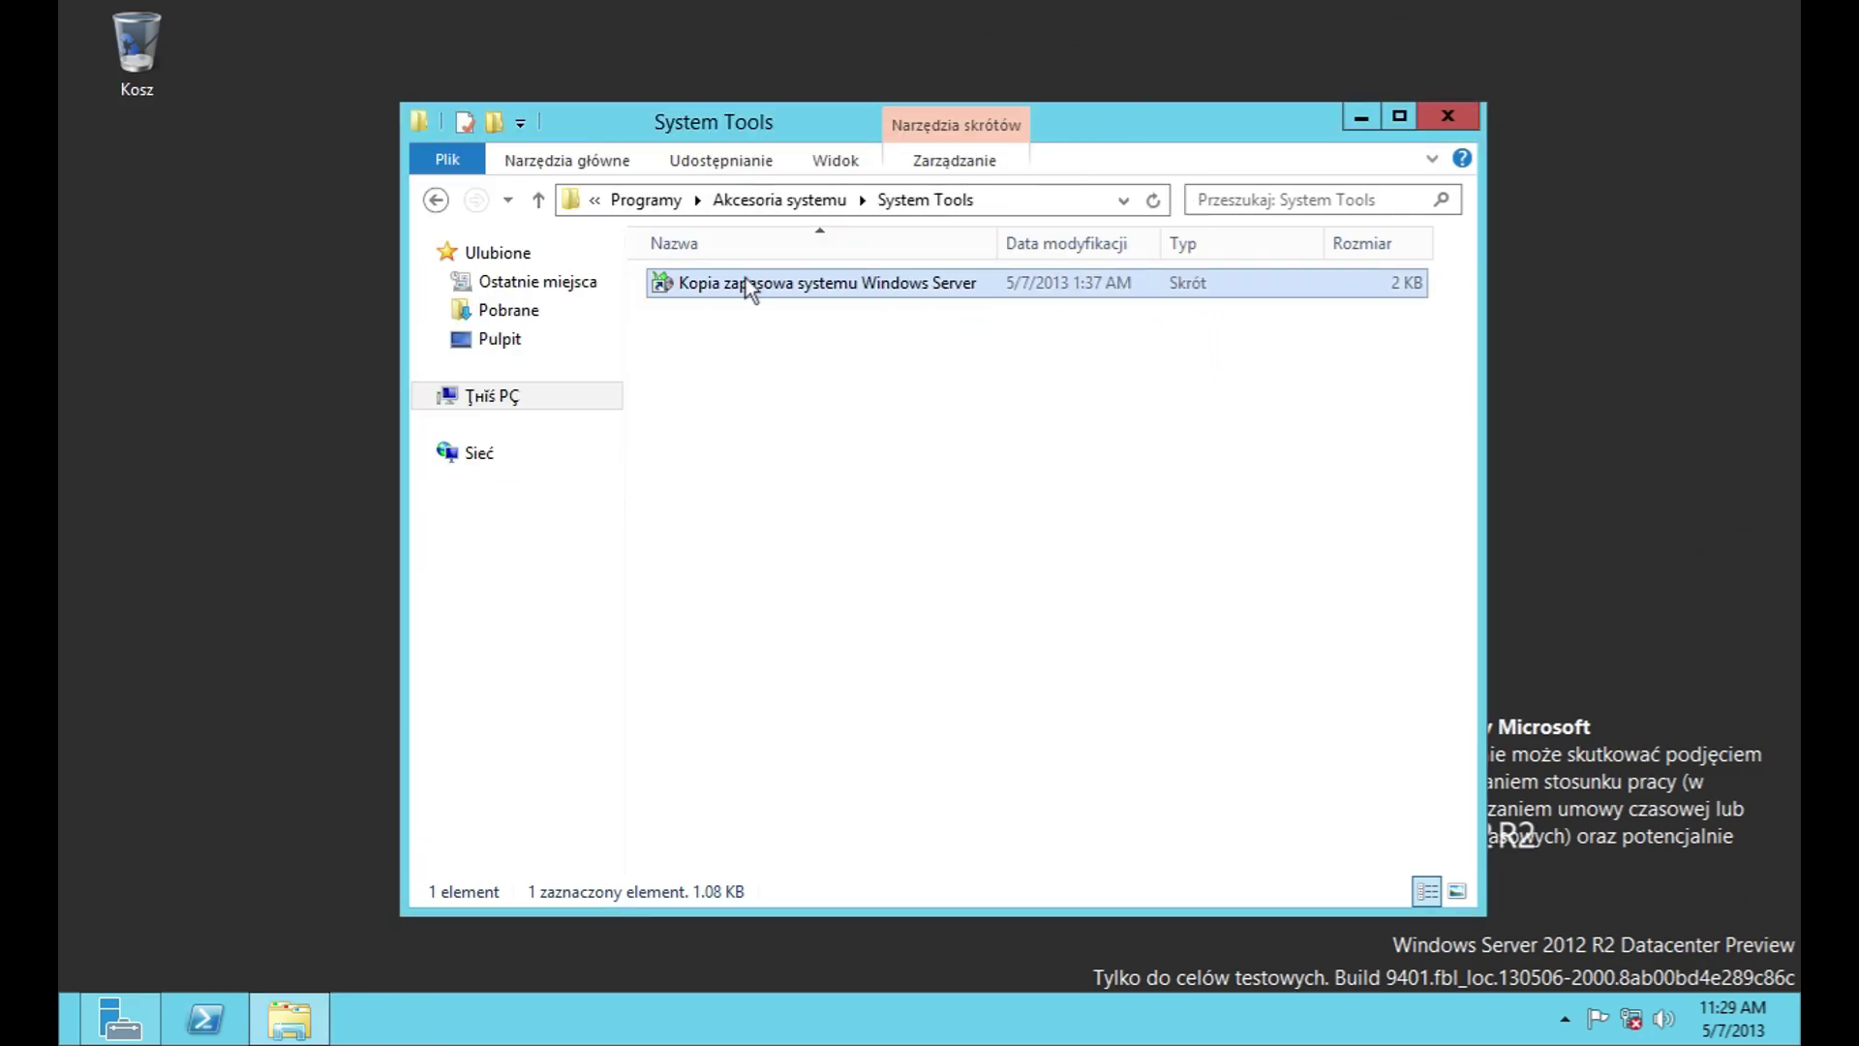
Step: Return to the Programy folder and look into the Autostart and Maintenance folders
click(440, 202)
click(435, 201)
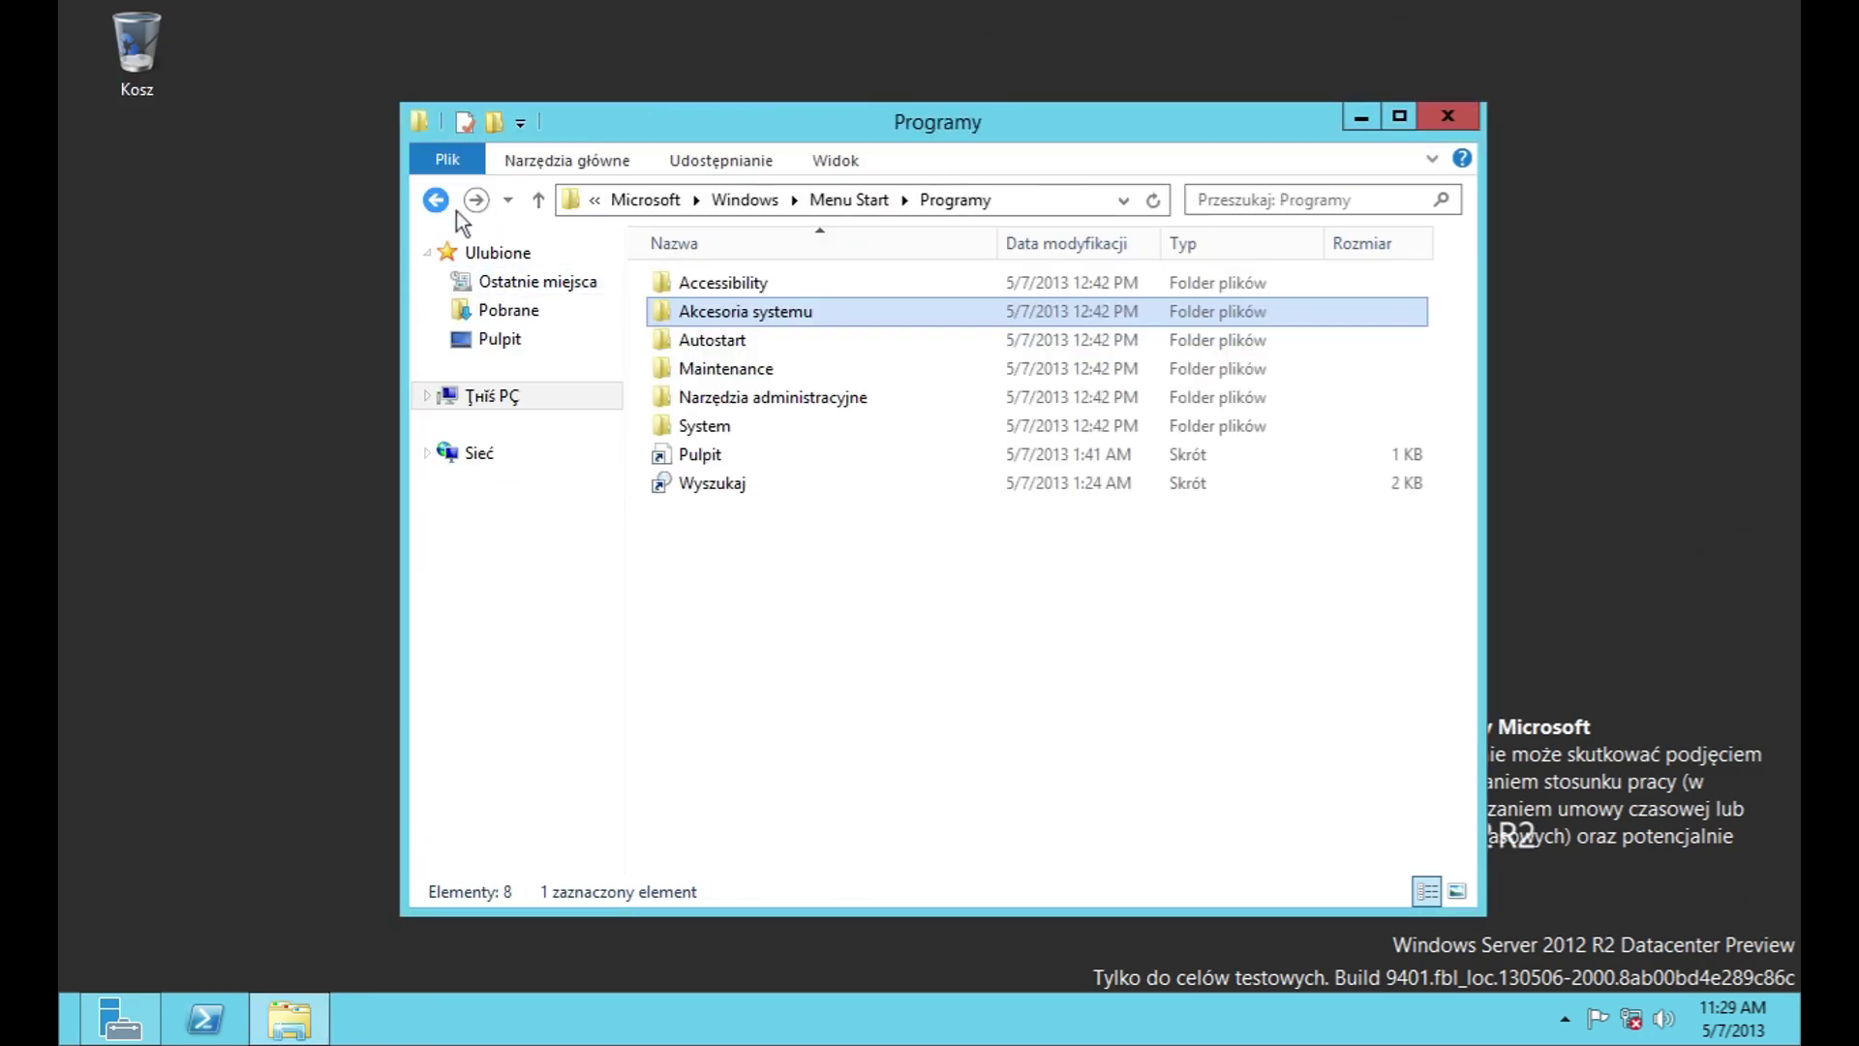
double_click(711, 339)
key(BackSpace)
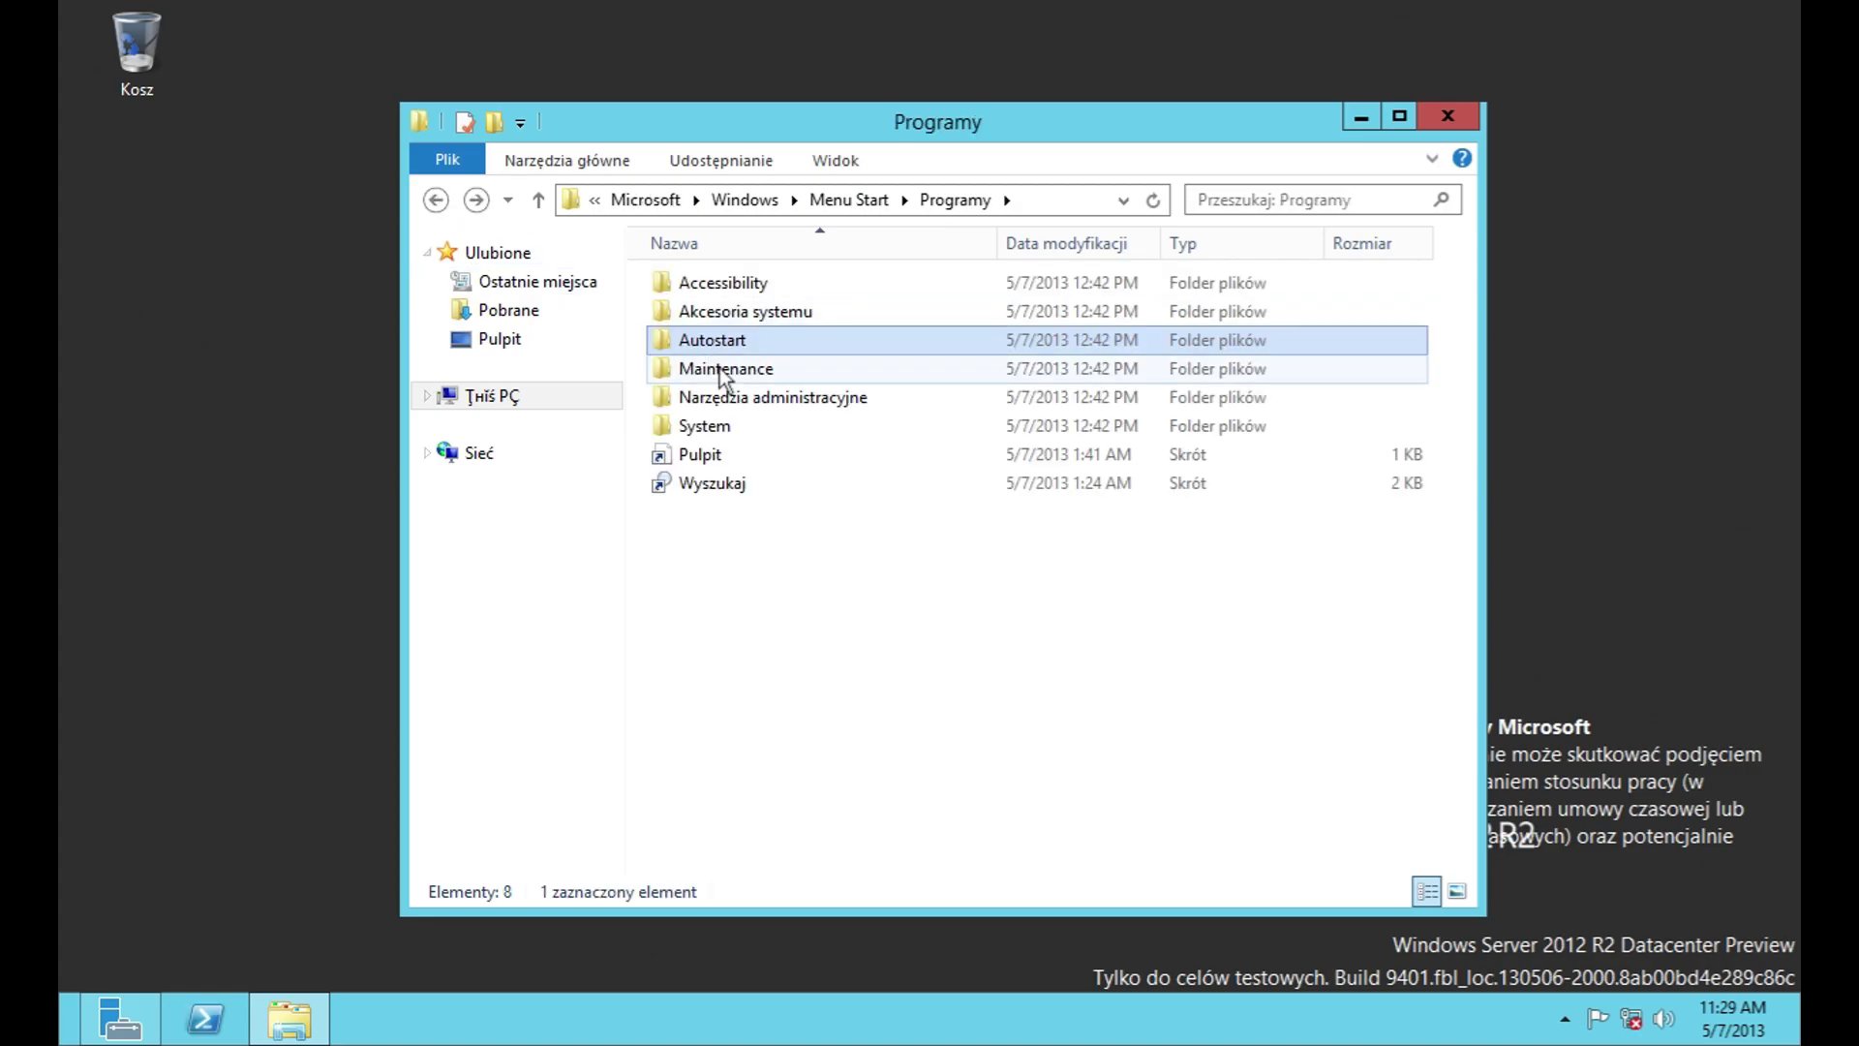
double_click(717, 369)
click(447, 203)
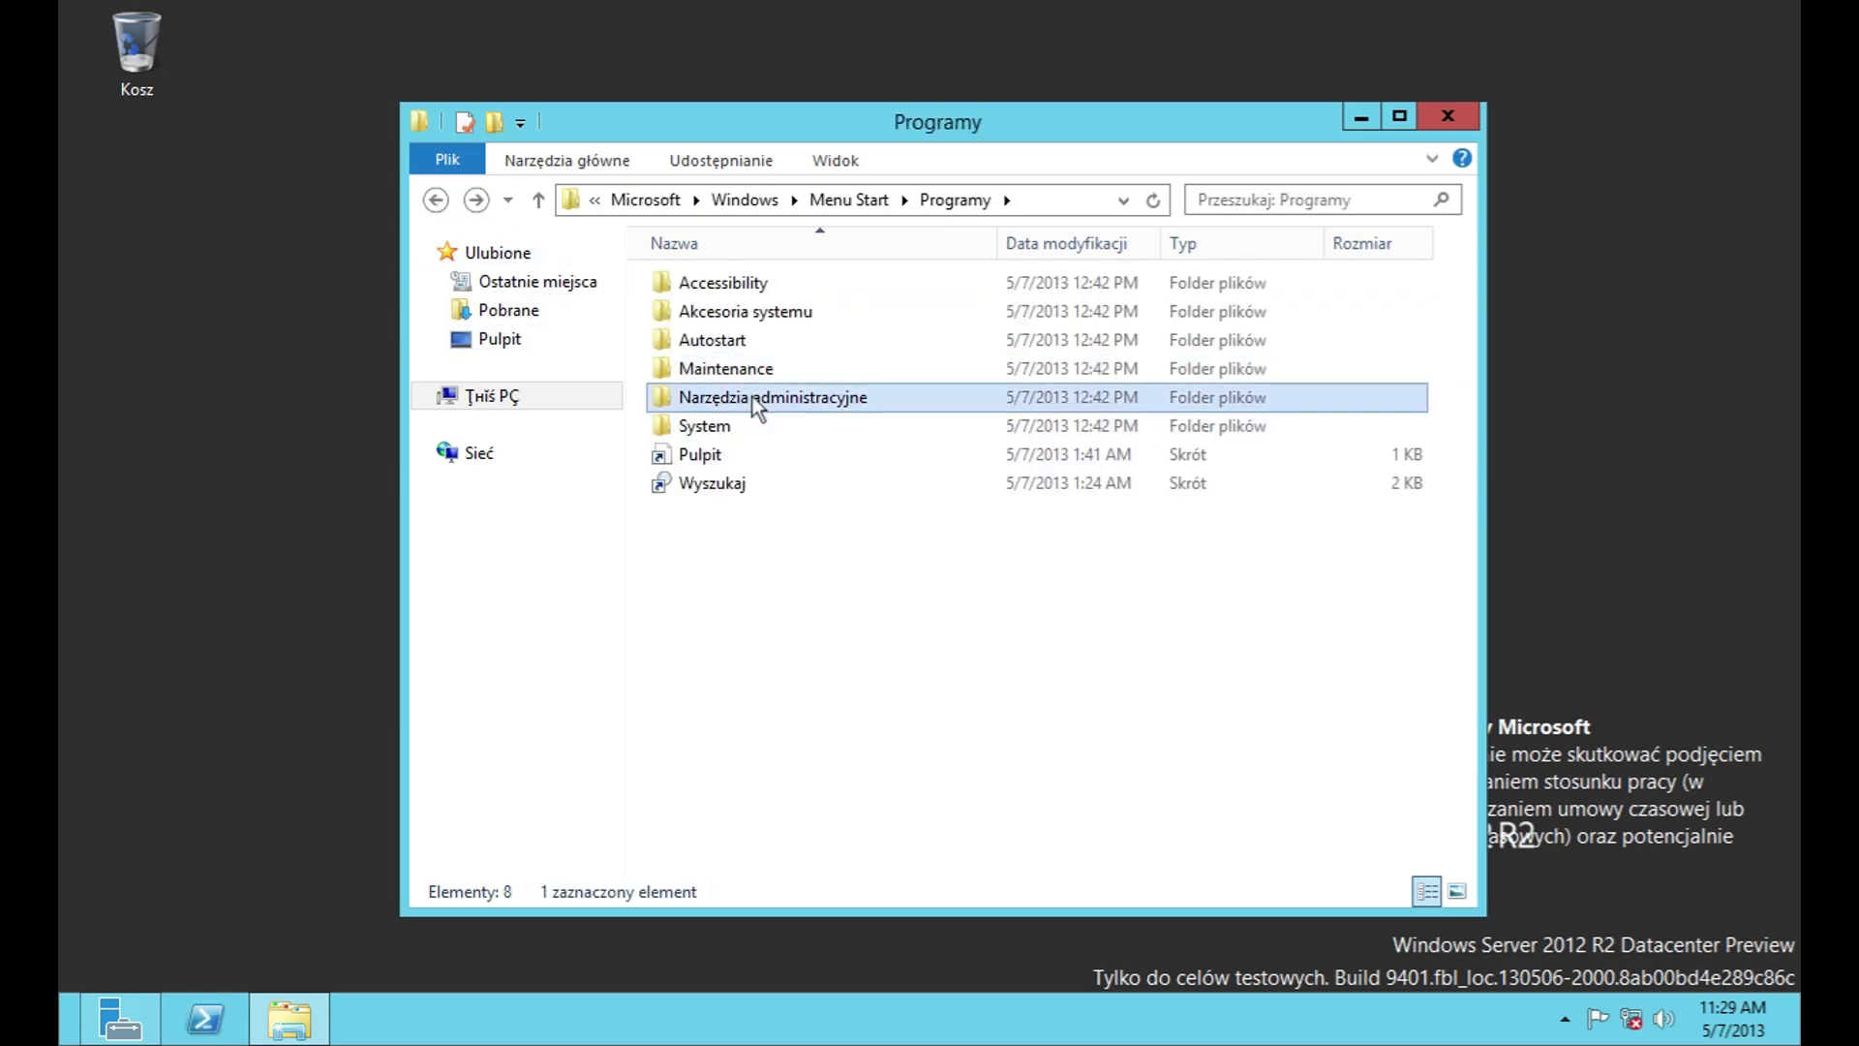
Step: Browse Narzędzia administracyjne and Terminal Services, start then cancel Windows Memory Diagnostic, and return to Programy
double_click(752, 397)
double_click(717, 289)
click(436, 200)
click(742, 311)
double_click(717, 340)
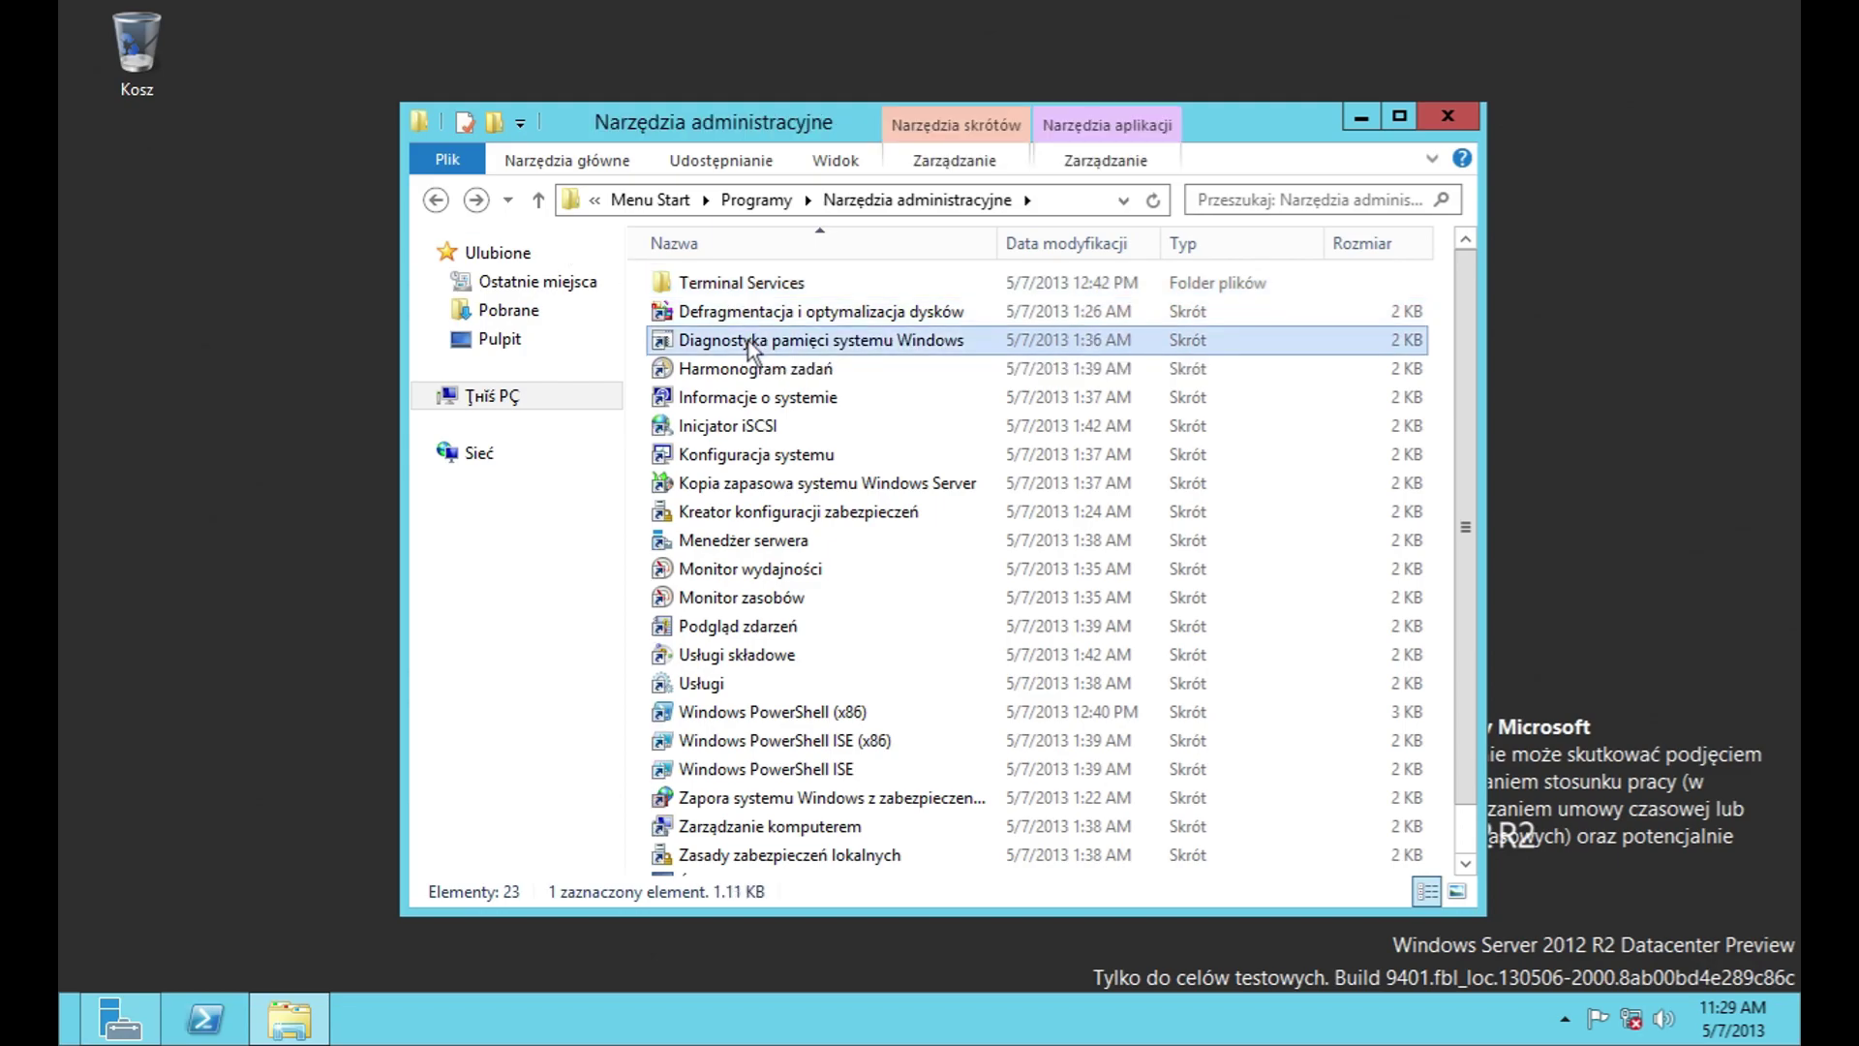
click(1222, 645)
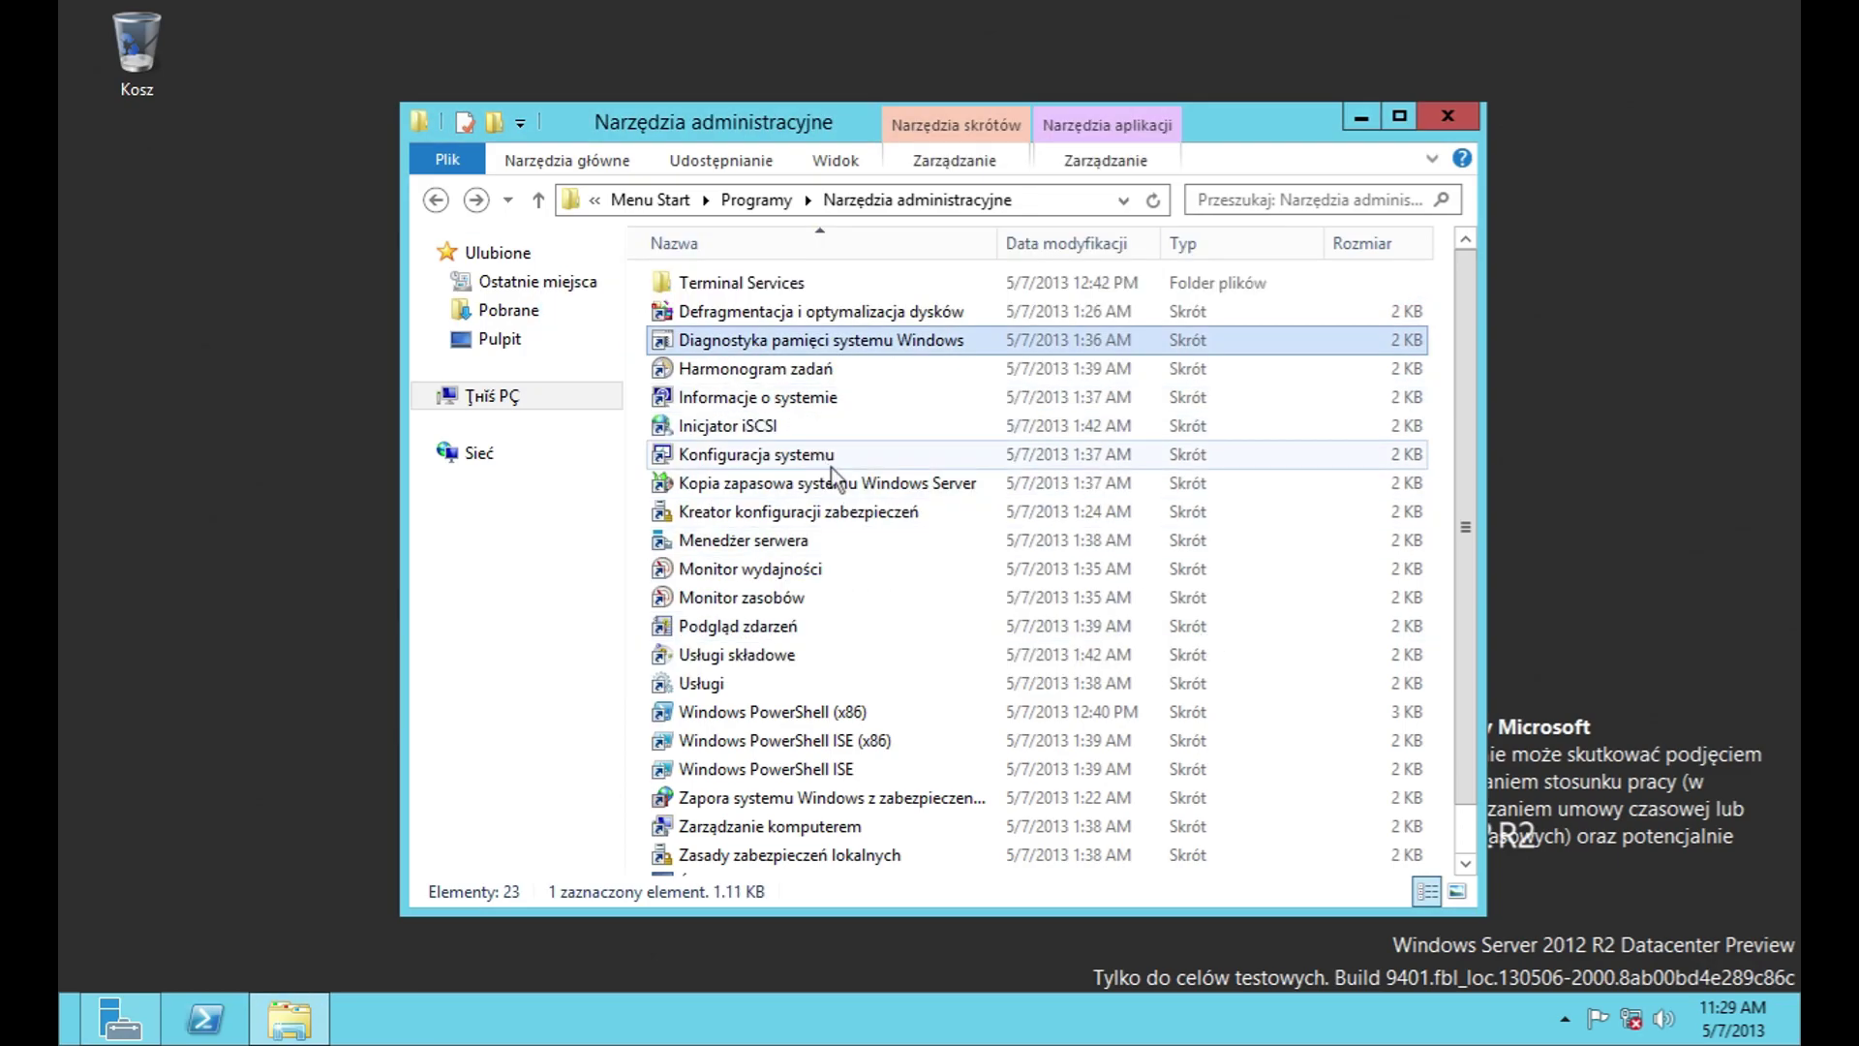
scroll(961, 734, down, 1)
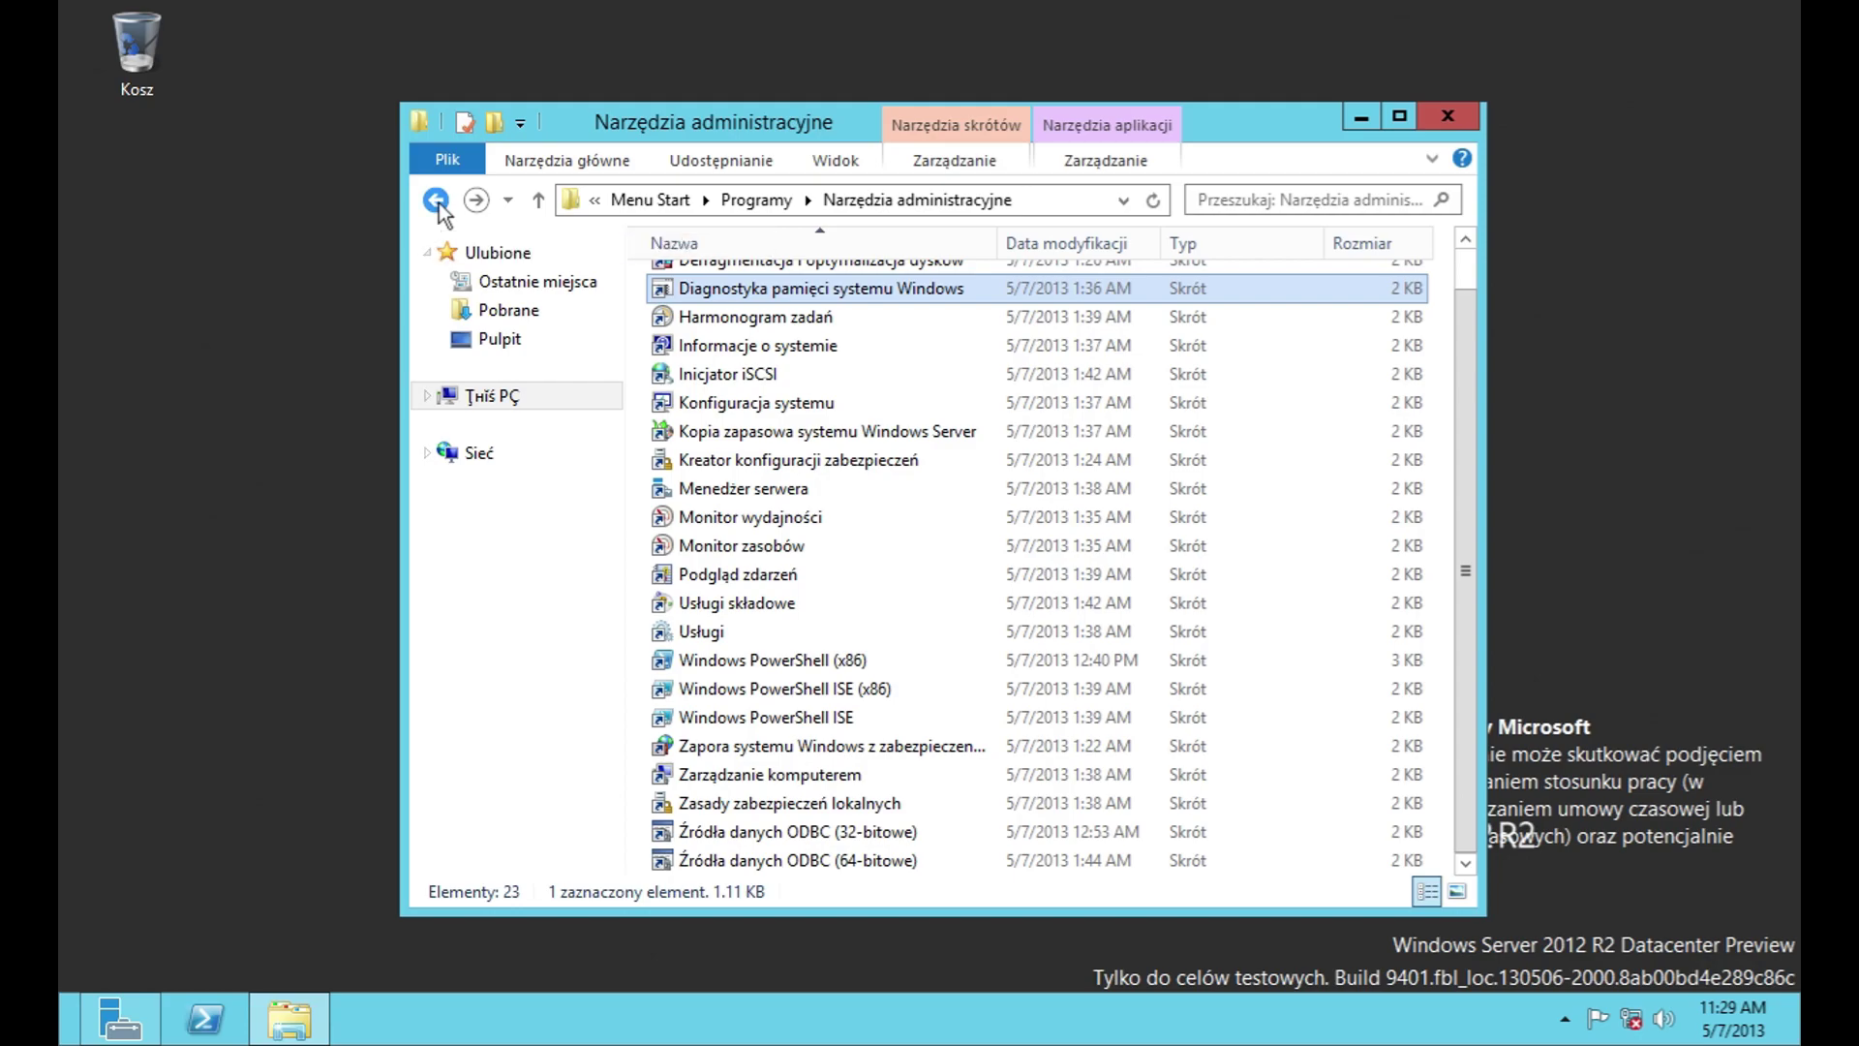
click(436, 200)
Step: Open the System folder and launch Menedżer zadań (Task Manager)
double_click(734, 426)
click(717, 283)
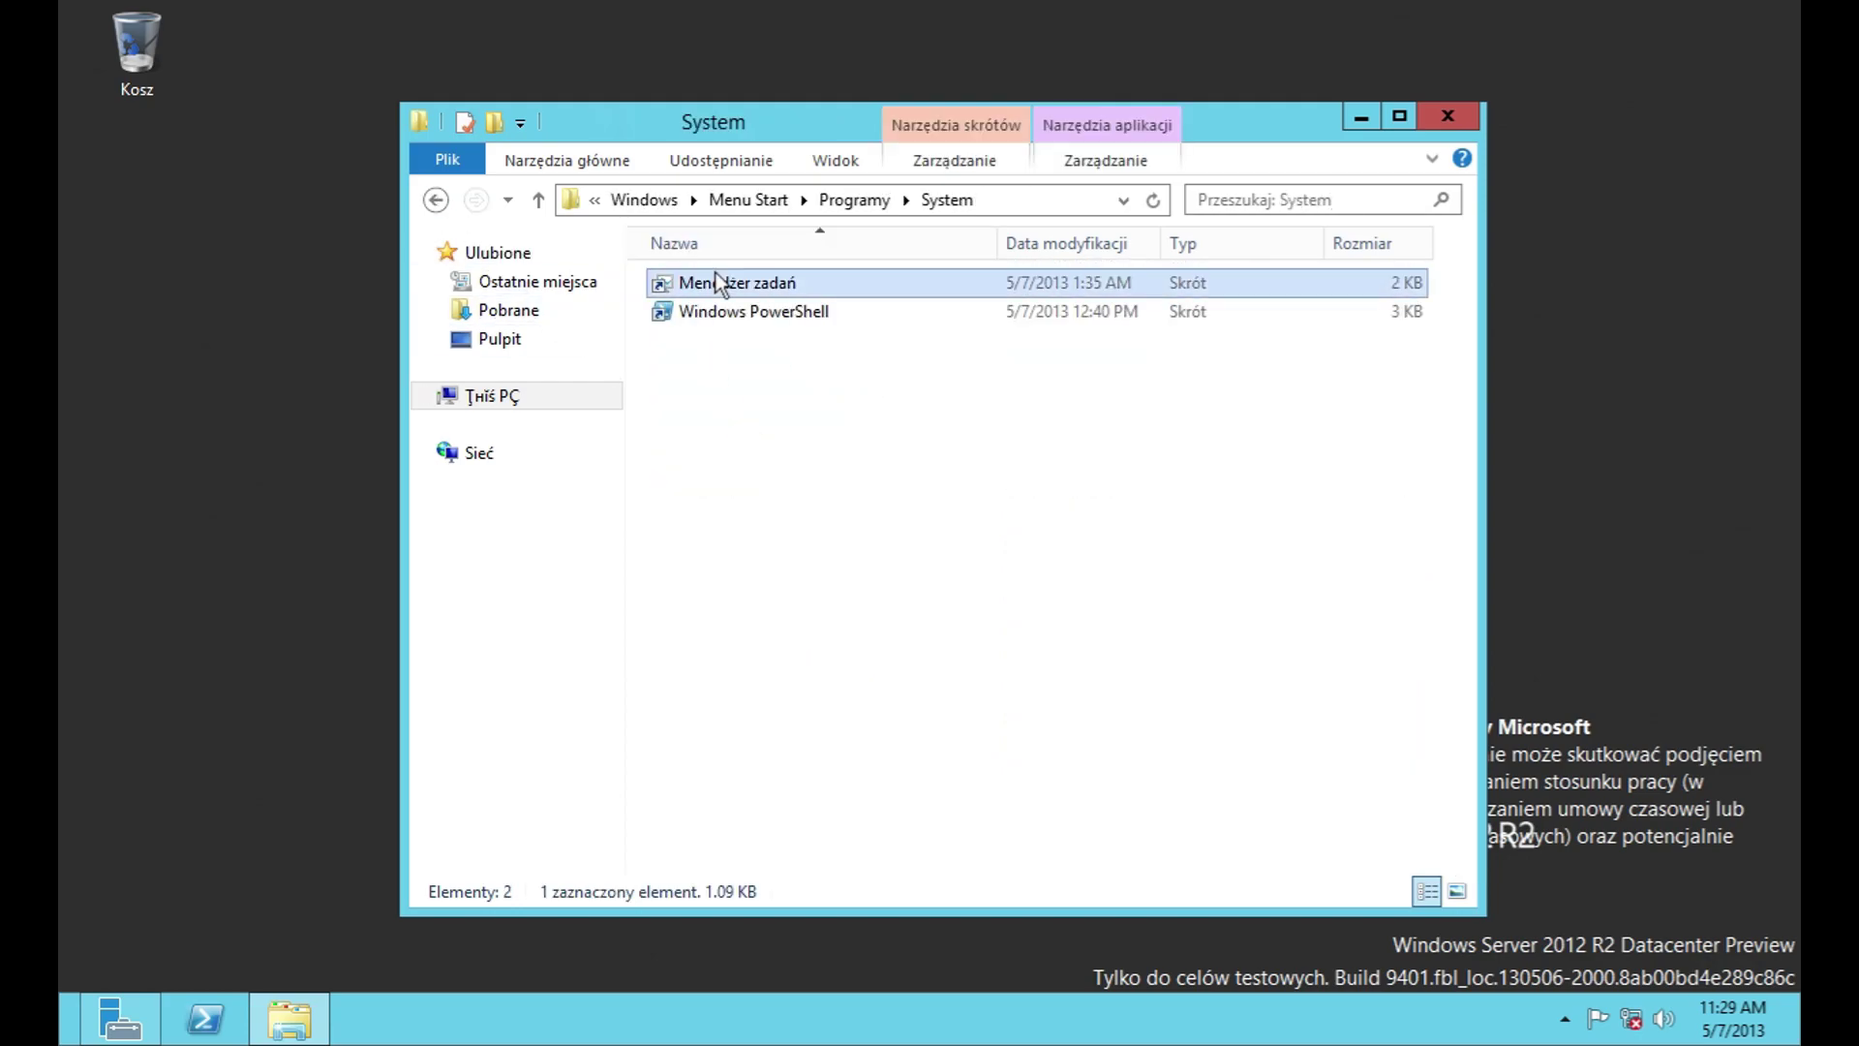
double_click(716, 283)
Step: Expand Task Manager to full details and switch to the Wydajność performance view
click(255, 480)
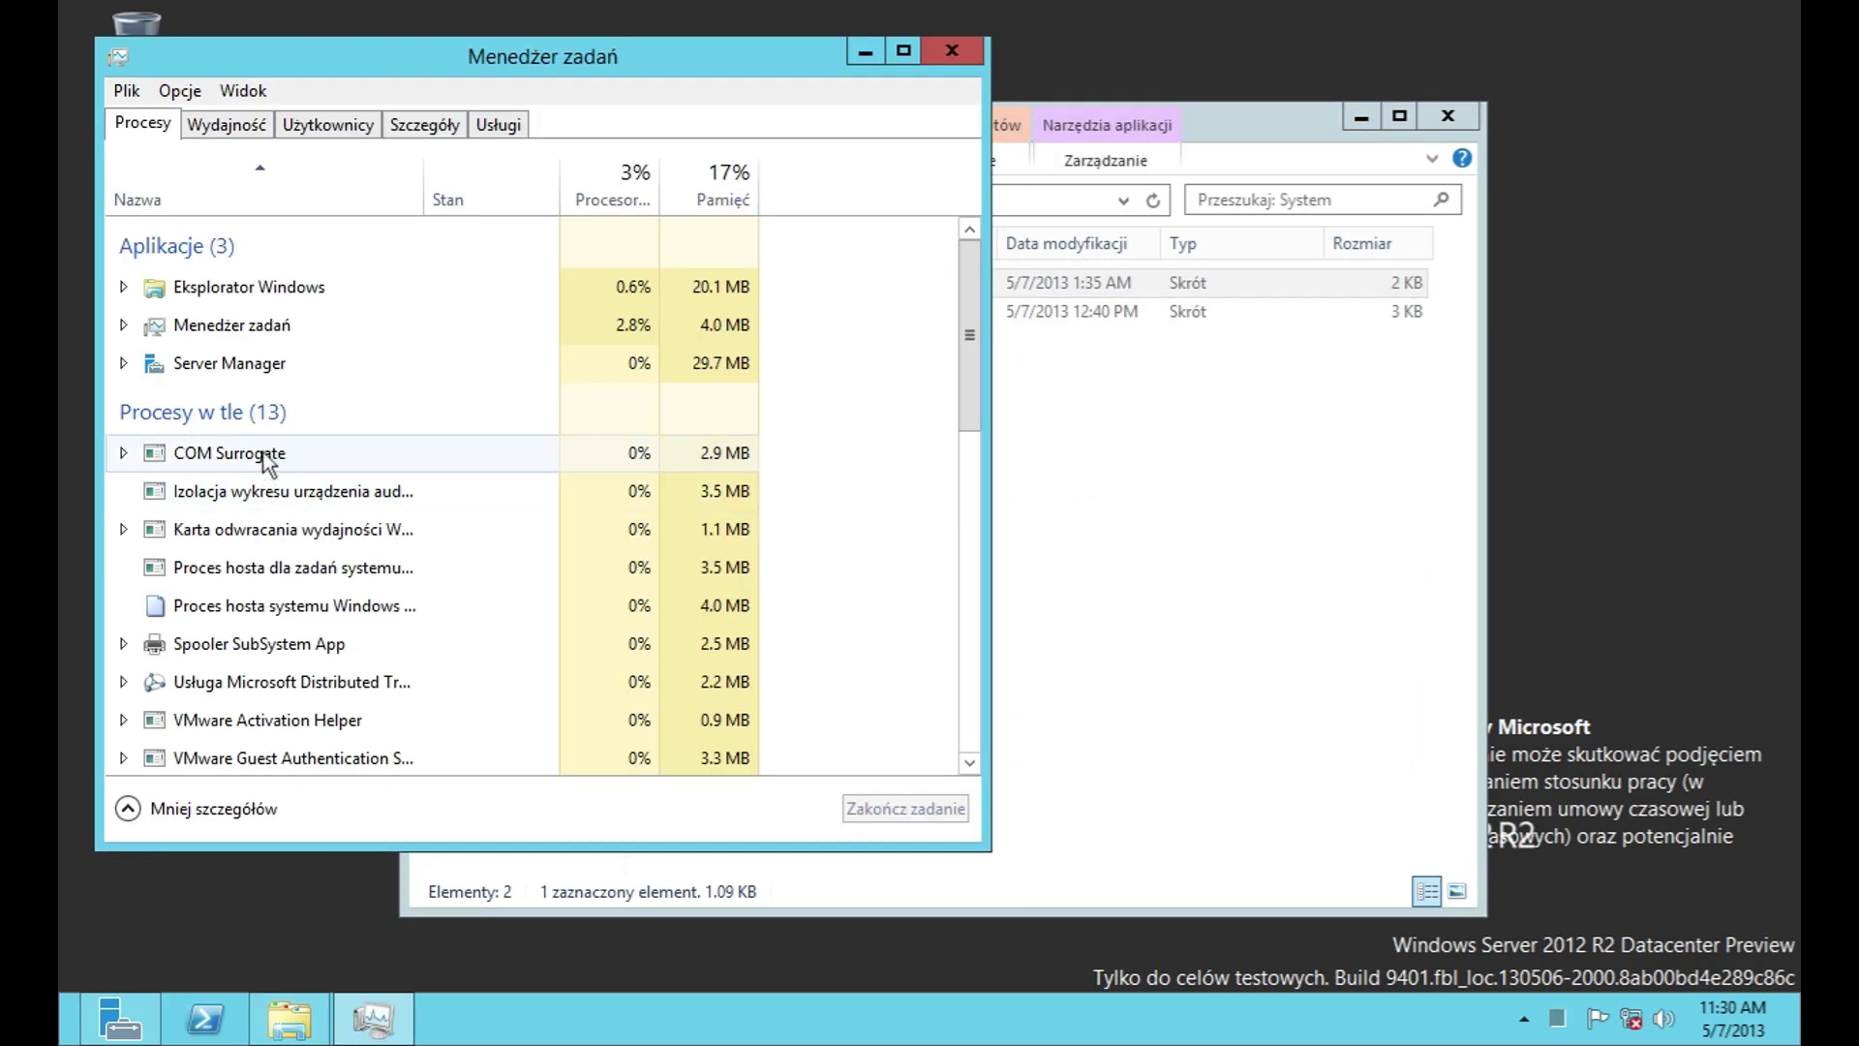
scroll(857, 489, down, 1)
drag(965, 397, 973, 253)
click(243, 129)
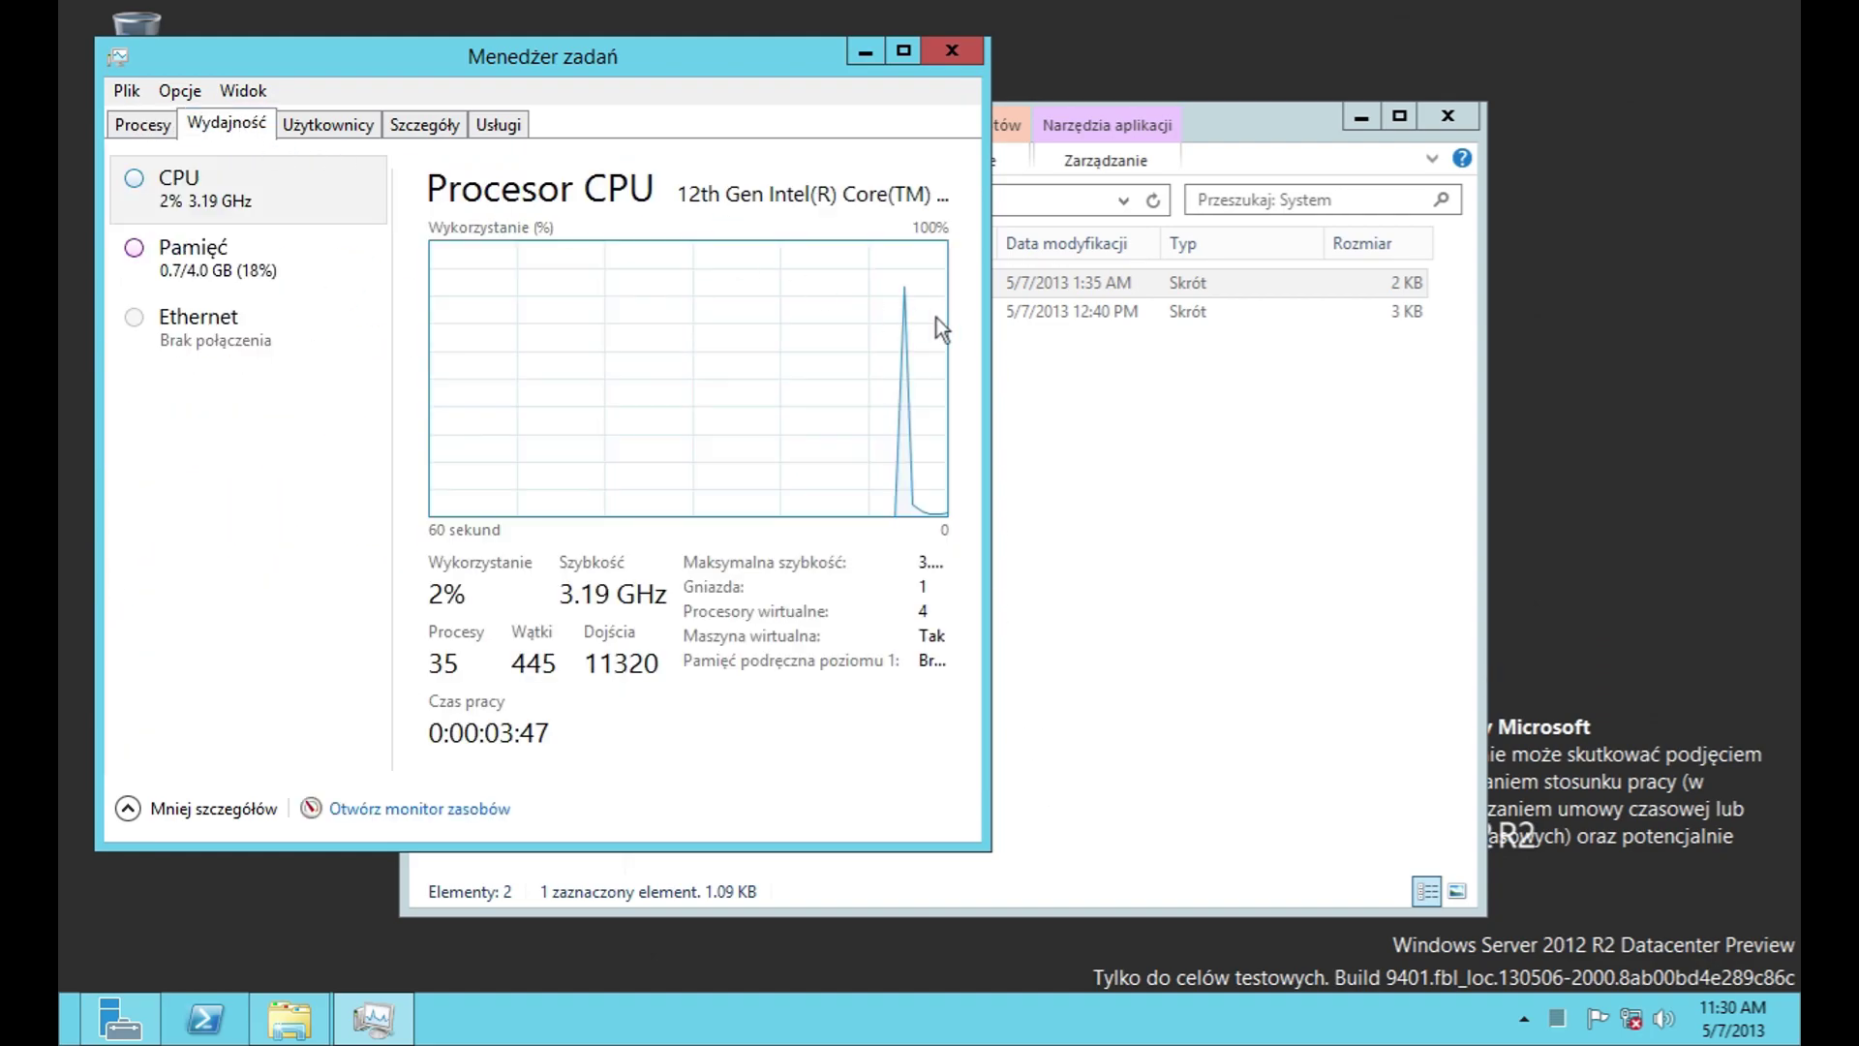
Step: From the CPU entry's context menu, try summary view, then enable Pokaż wykresy small graphs
right_click(262, 196)
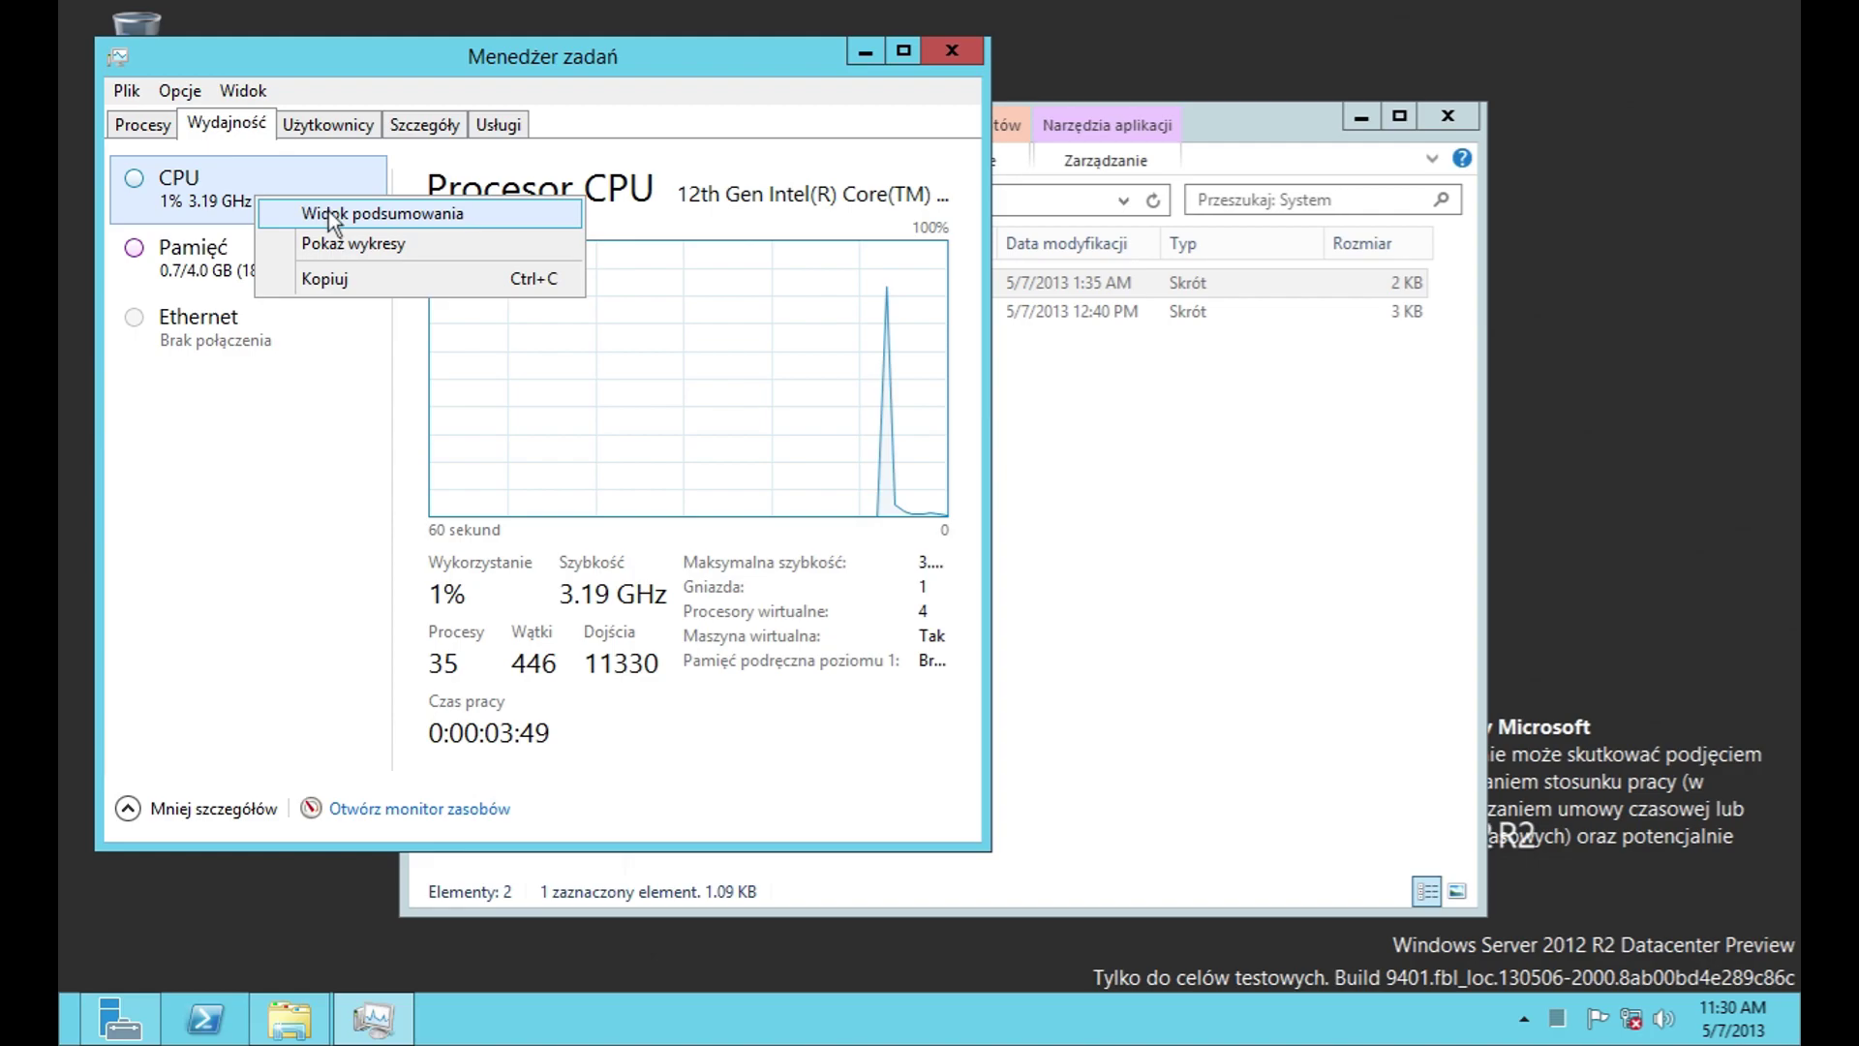
click(329, 209)
right_click(275, 118)
click(281, 129)
right_click(276, 197)
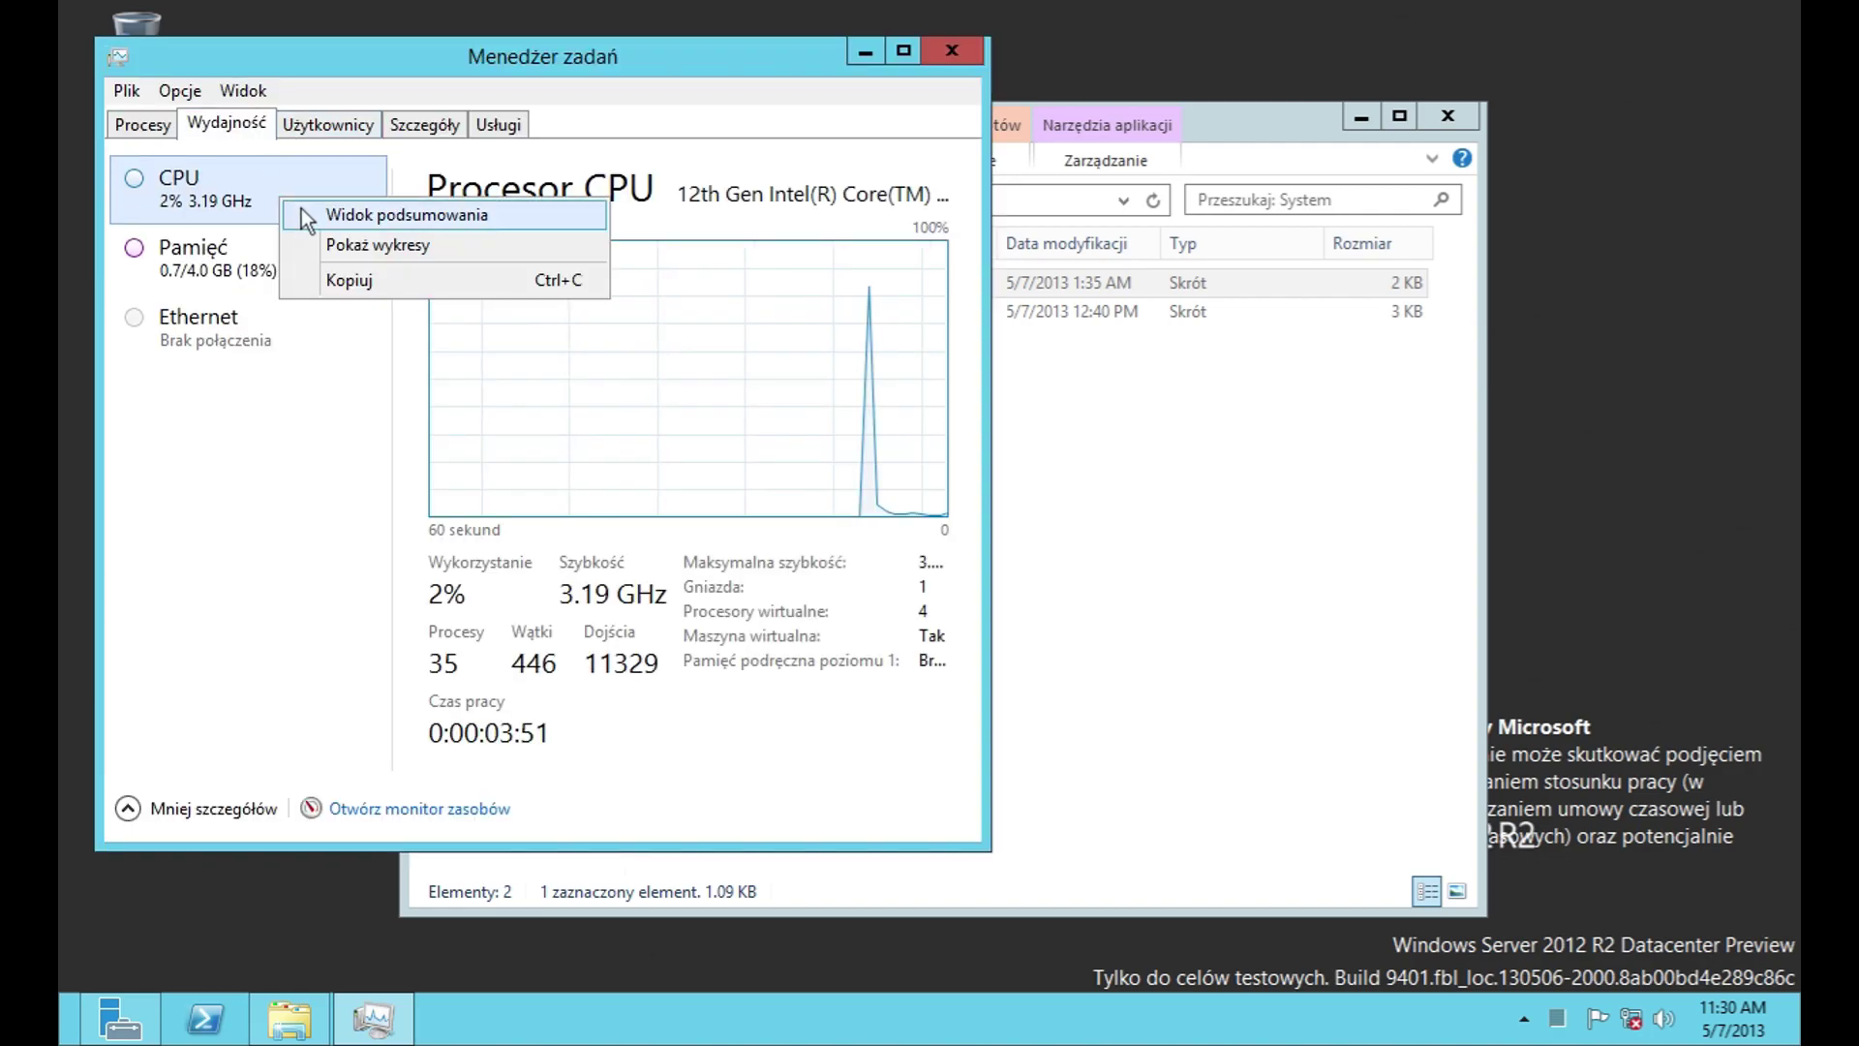
click(324, 244)
right_click(267, 184)
click(362, 264)
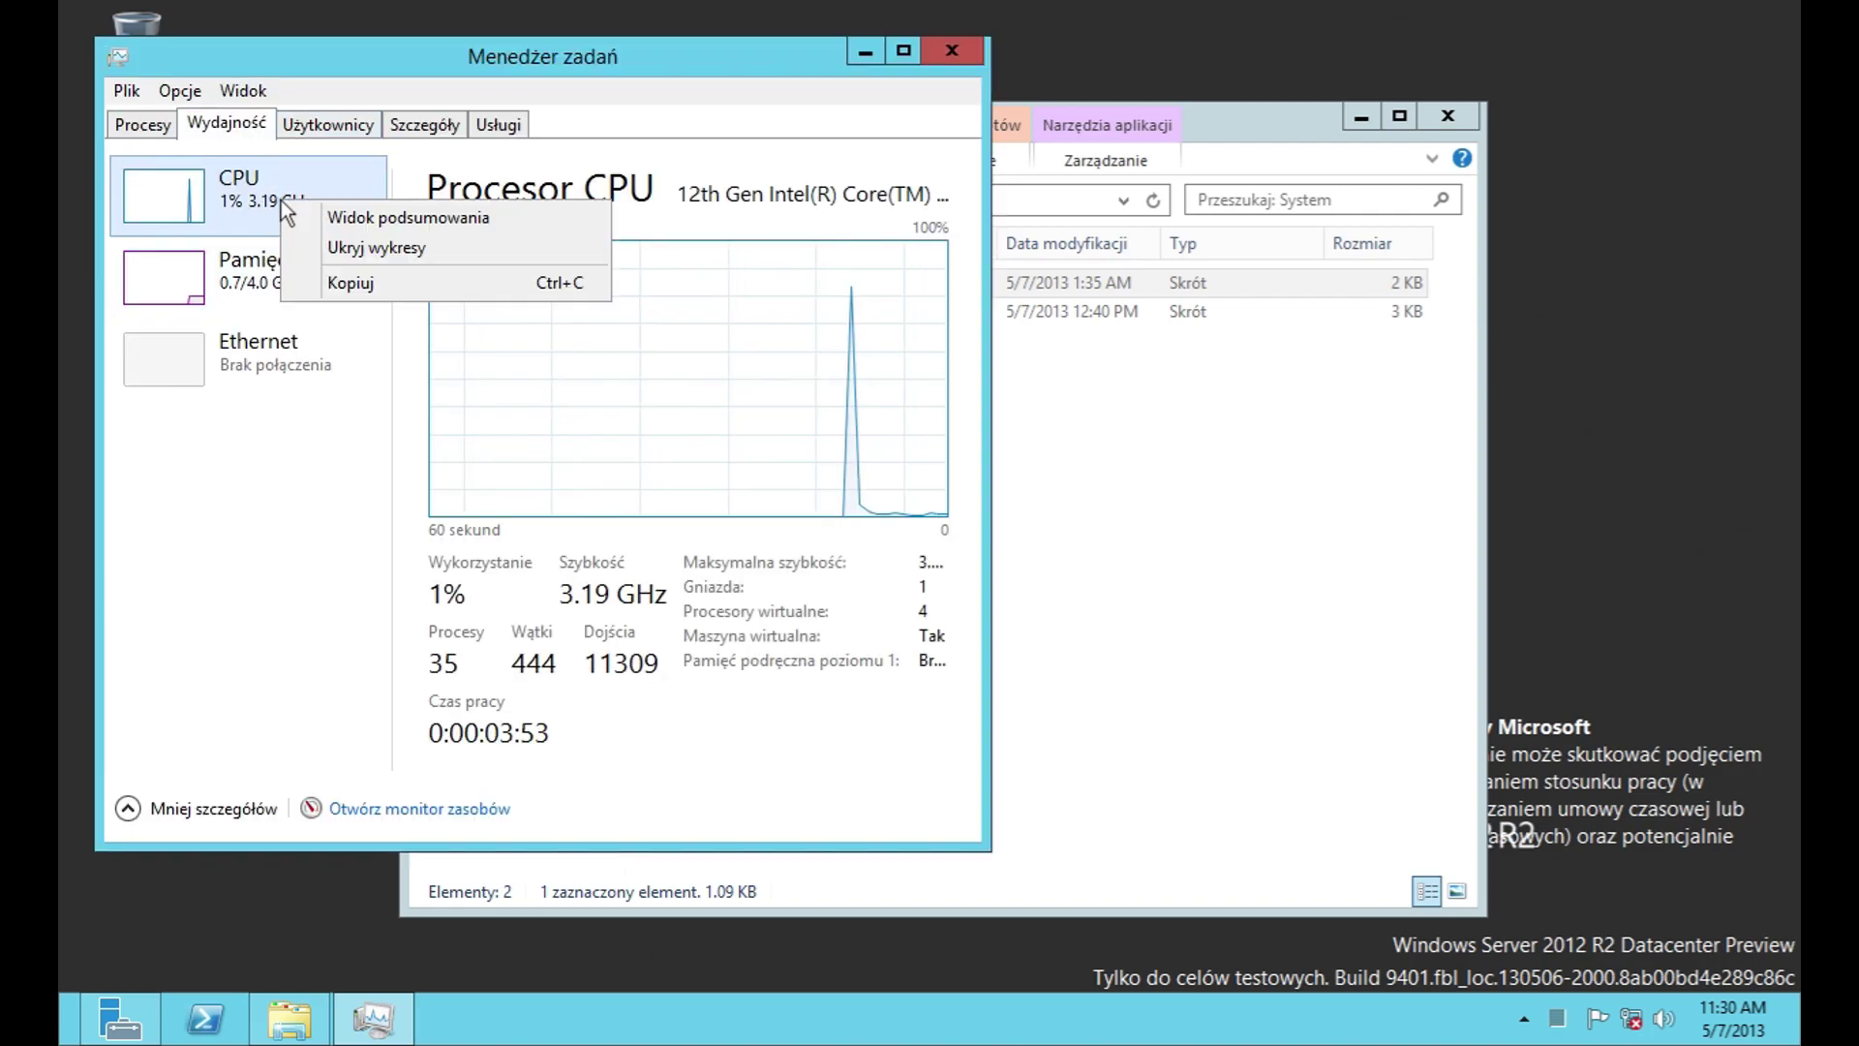
right_click(272, 196)
click(356, 281)
Step: Maximize Task Manager, split the CPU graph into Procesory logiczne, then view the Pamięć graphs
double_click(560, 62)
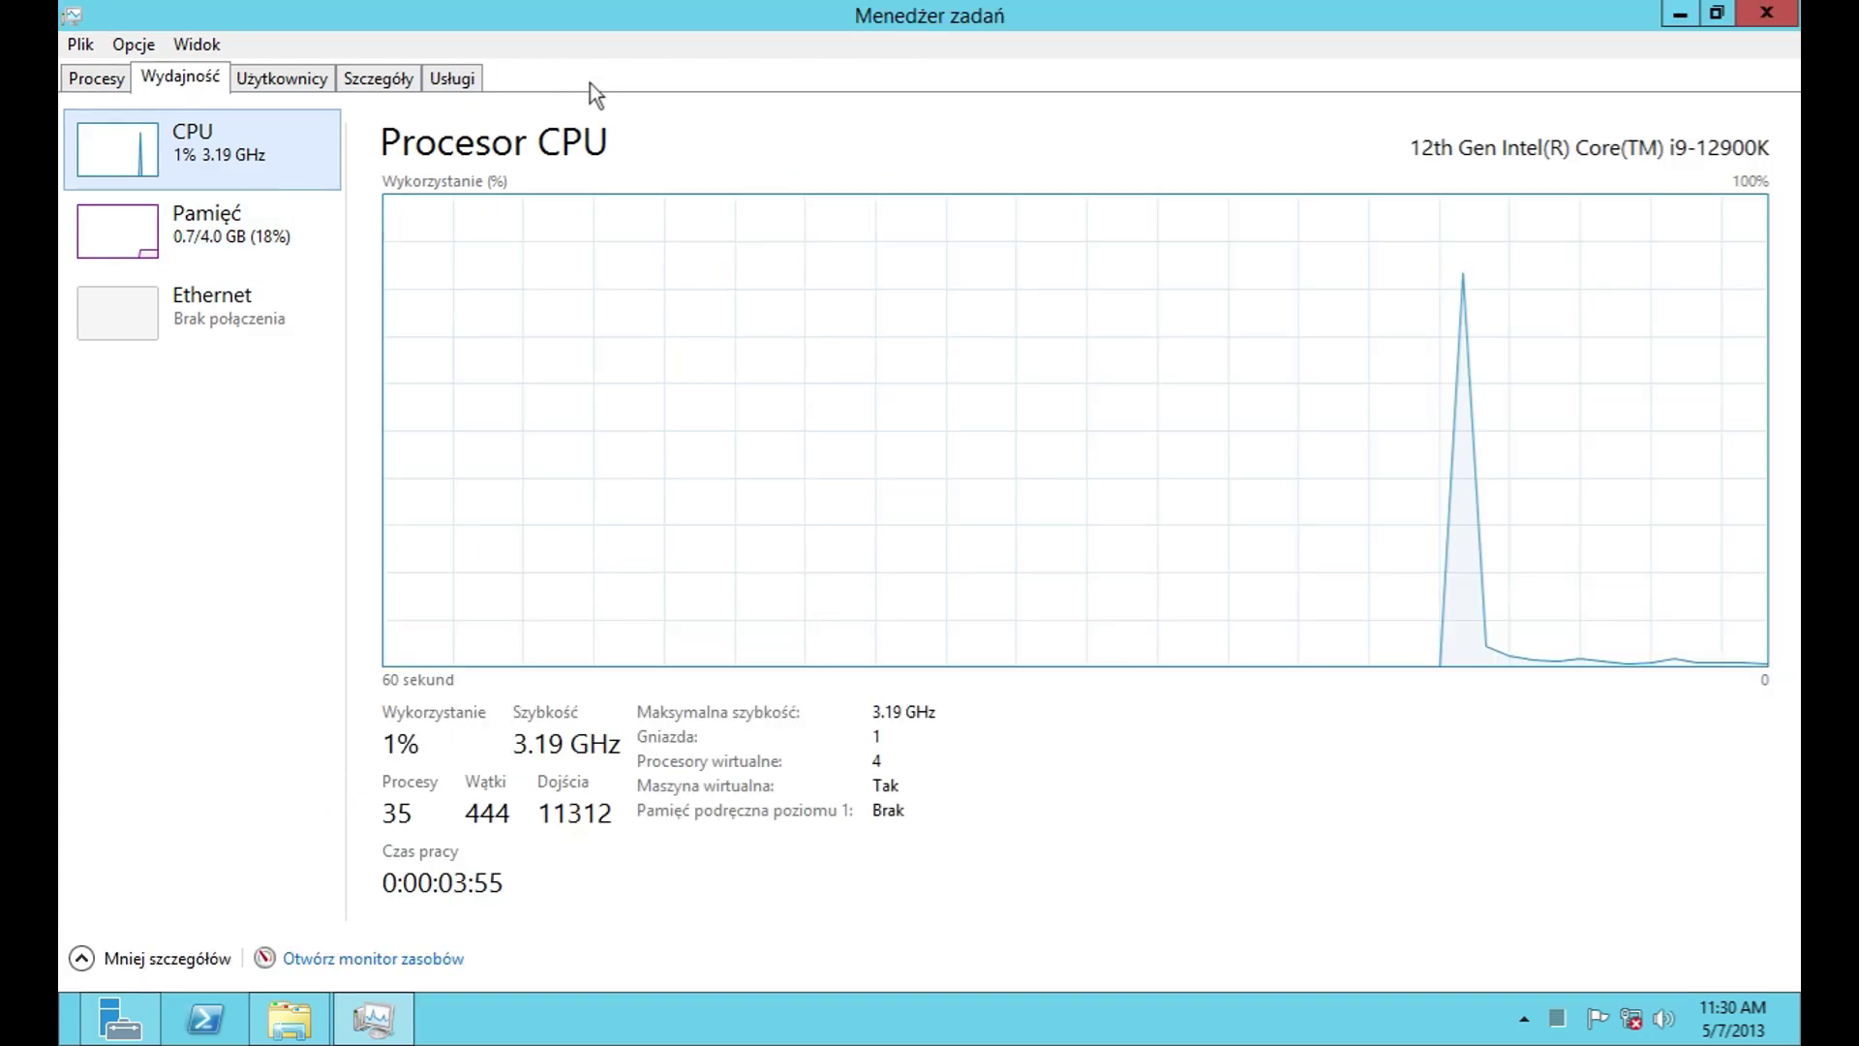
right_click(867, 287)
mouse_move(921, 306)
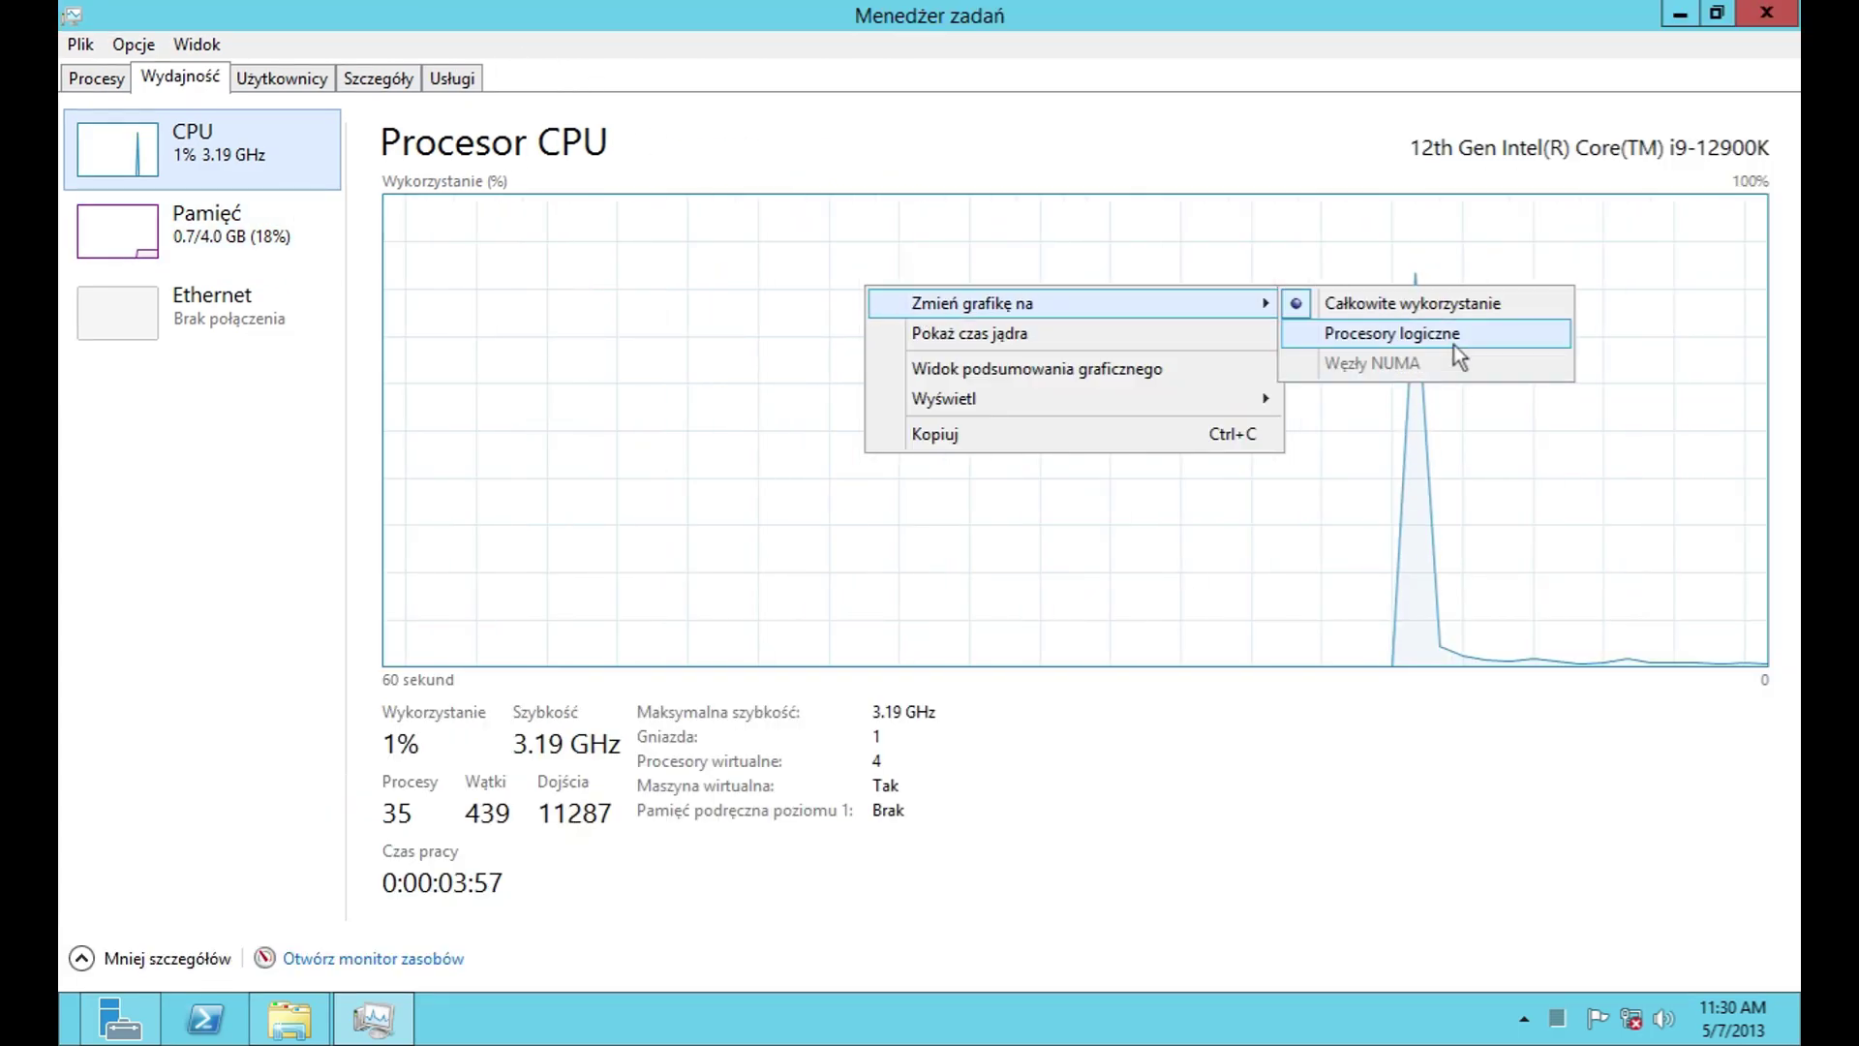
click(1454, 339)
right_click(938, 322)
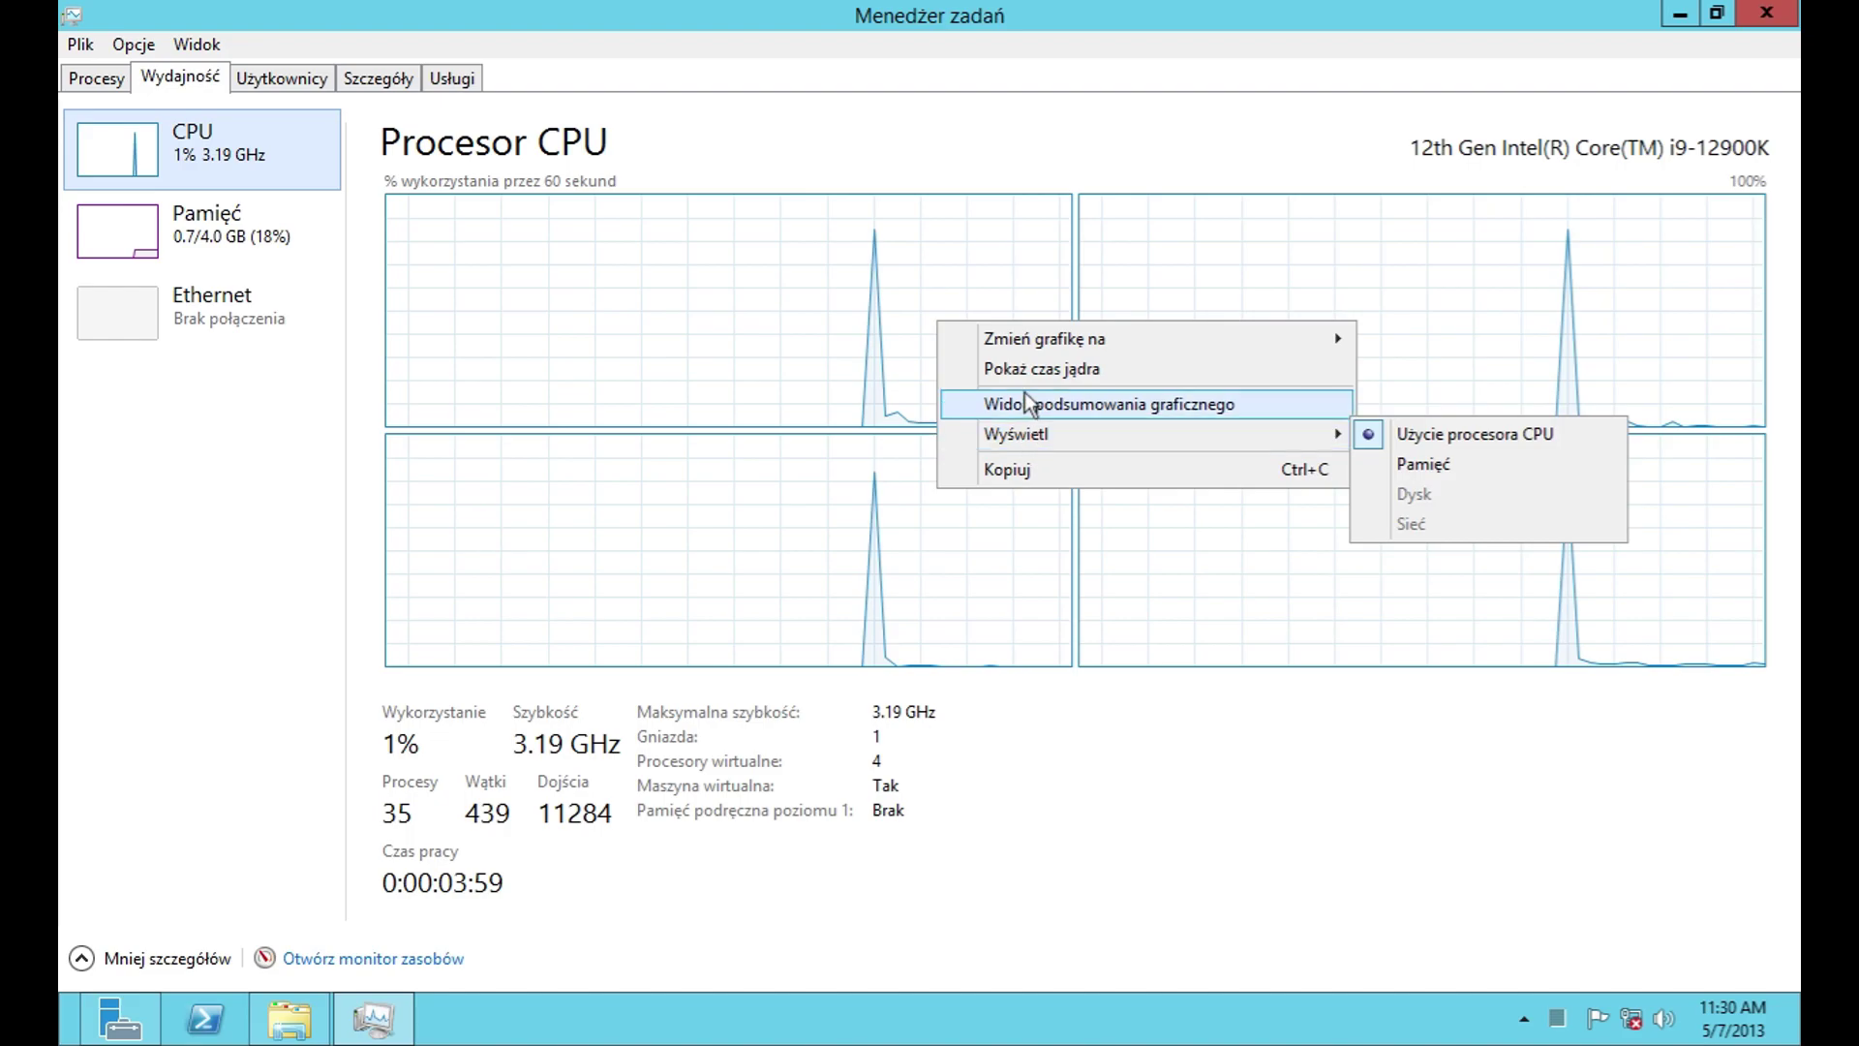
click(257, 241)
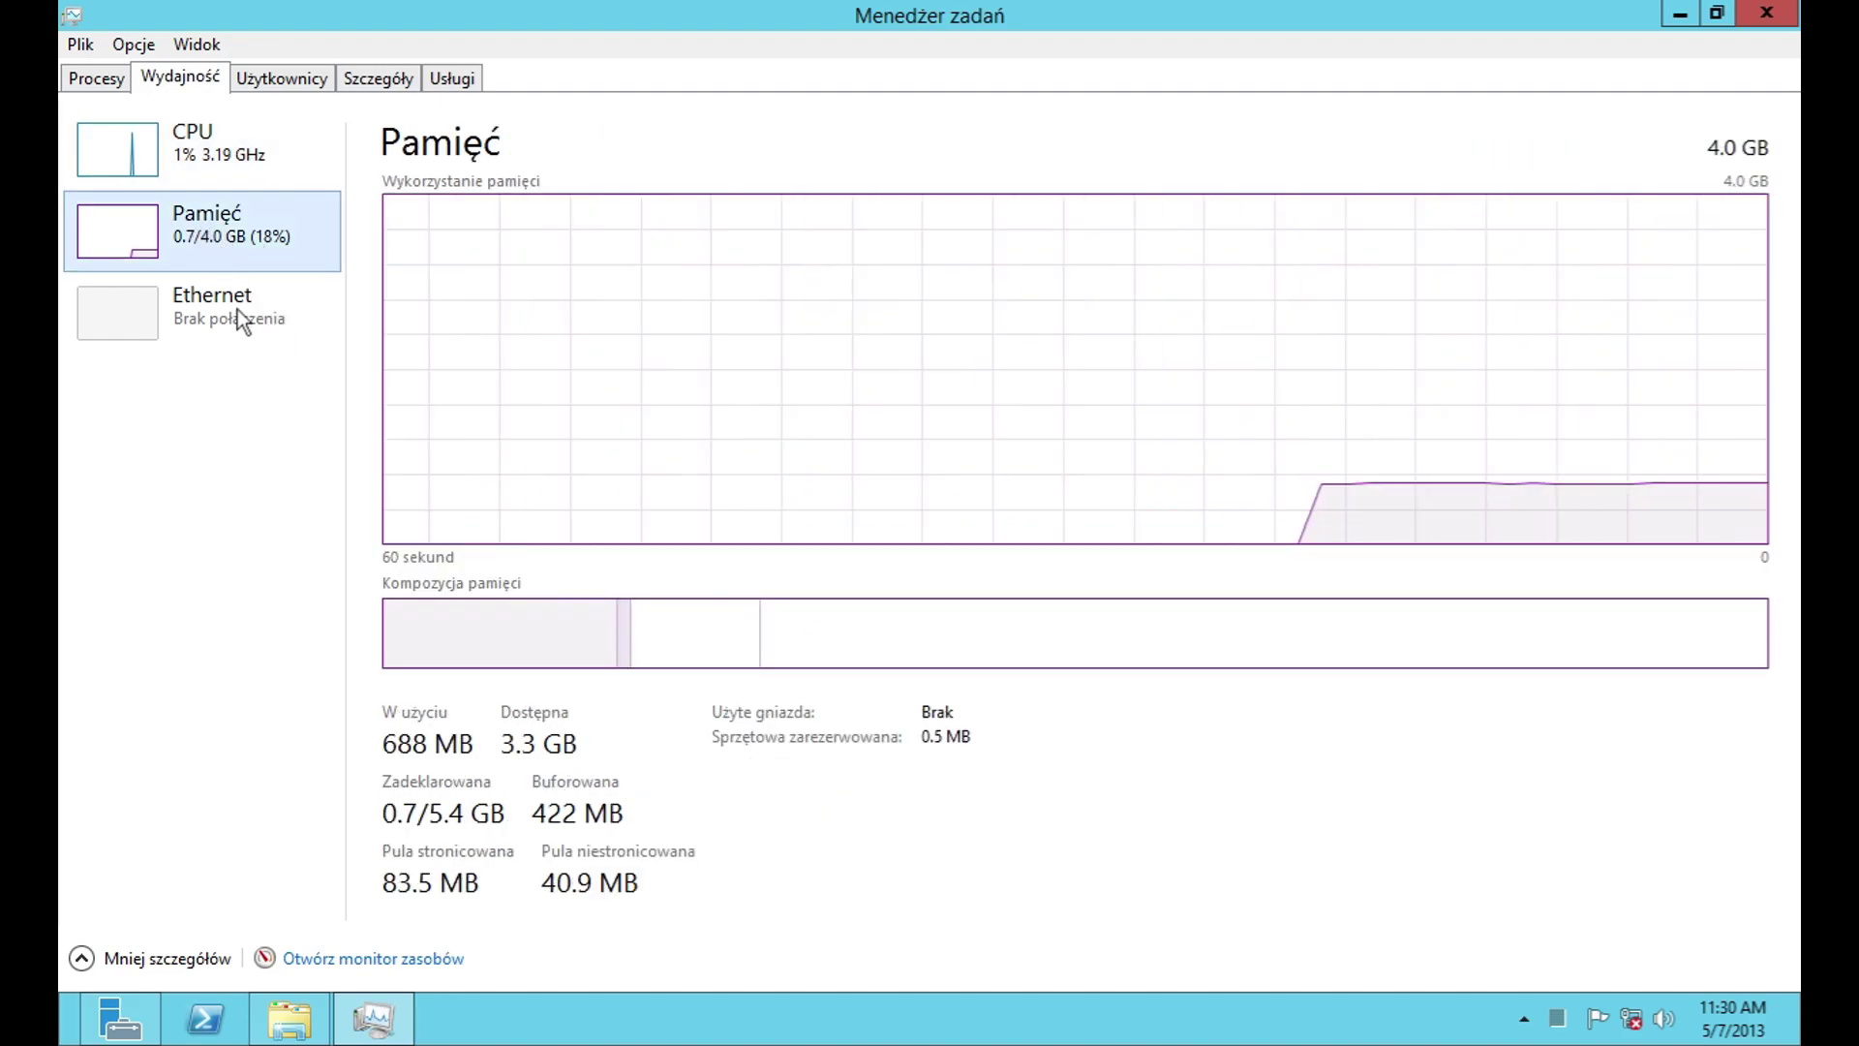
Step: Look through the Opcje and Widok update-speed menus, then switch to the Użytkownicy list
click(112, 47)
mouse_move(197, 45)
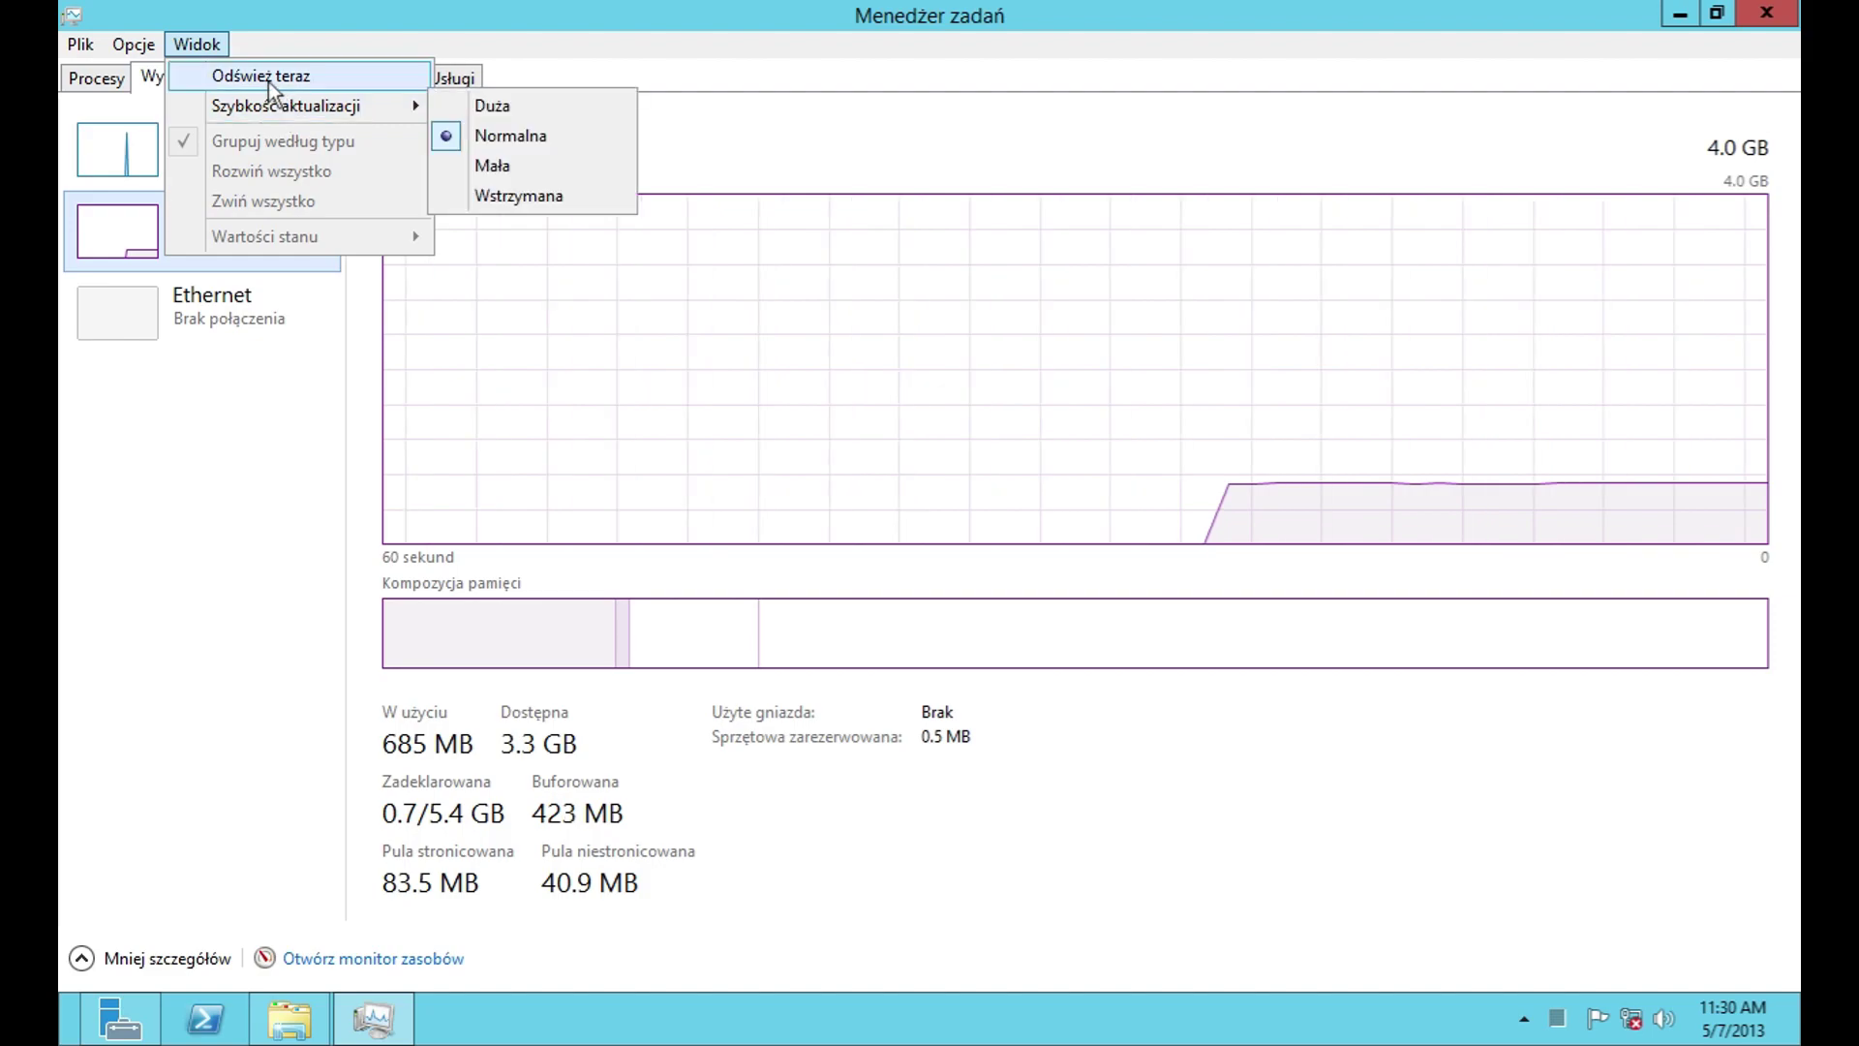
click(213, 48)
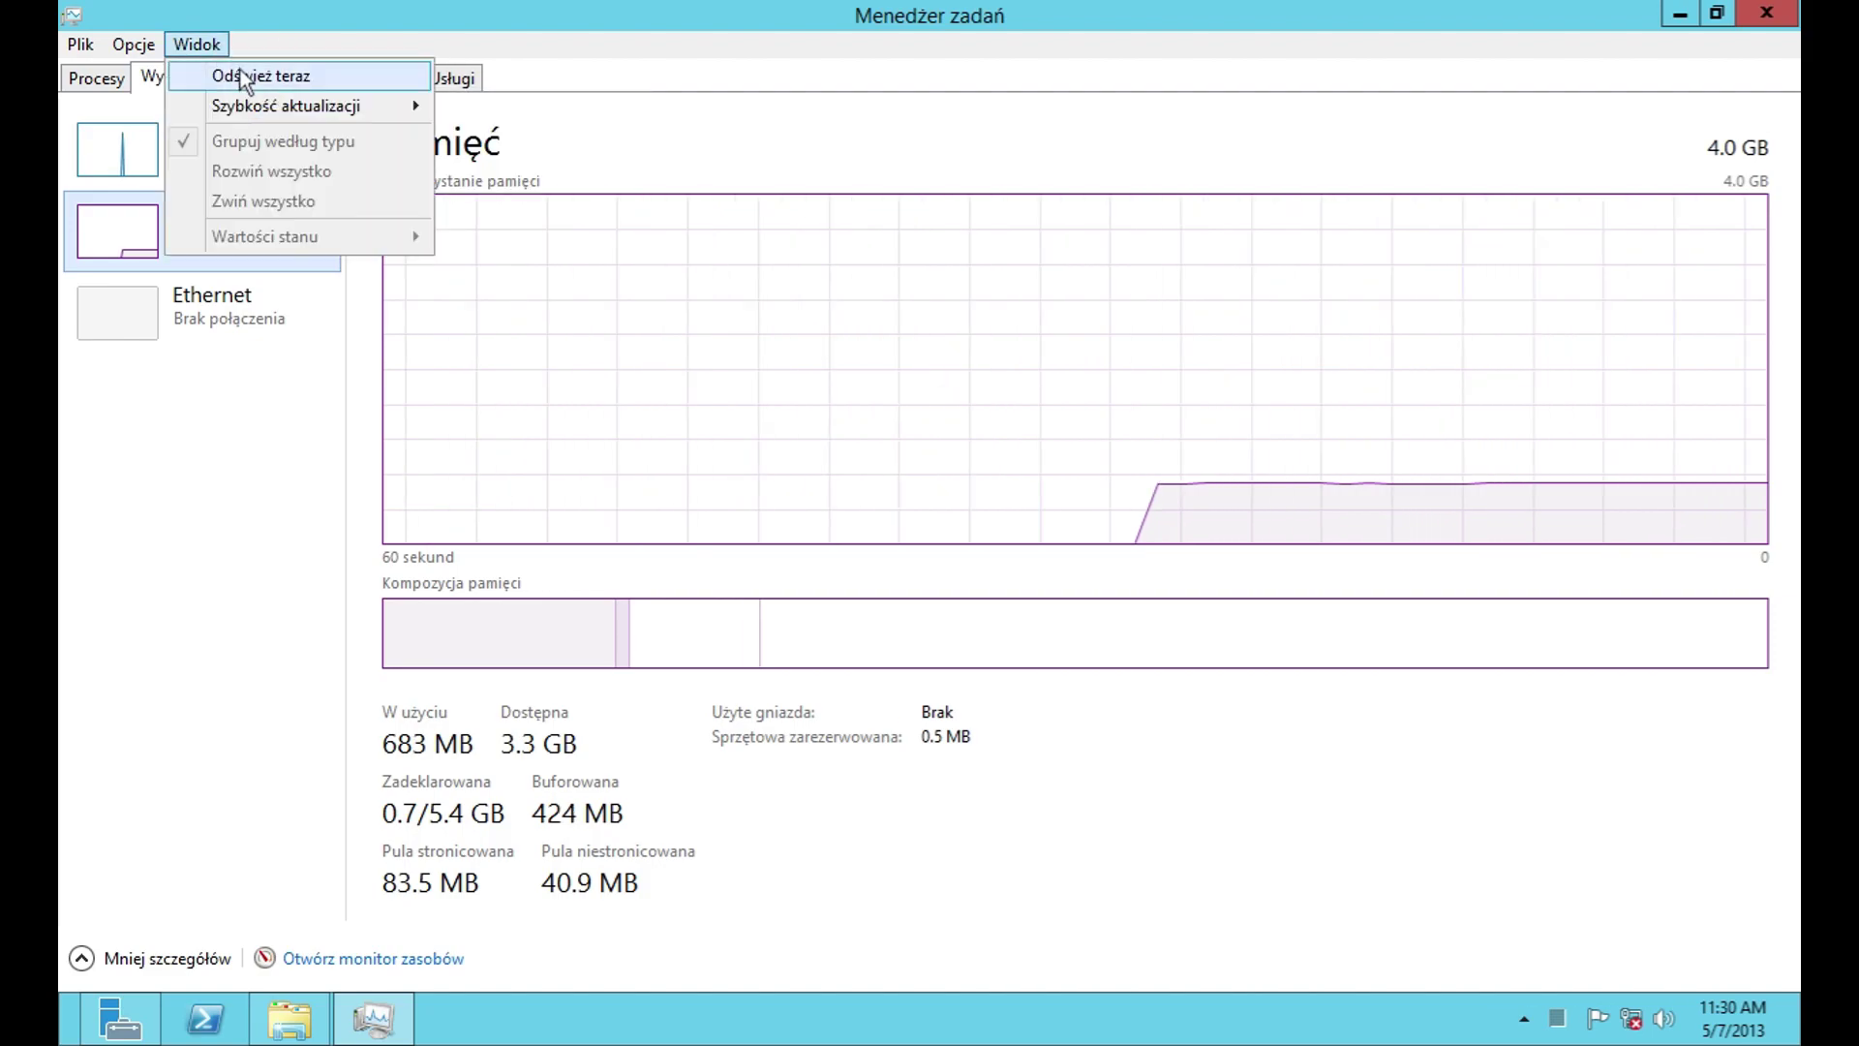
click(291, 75)
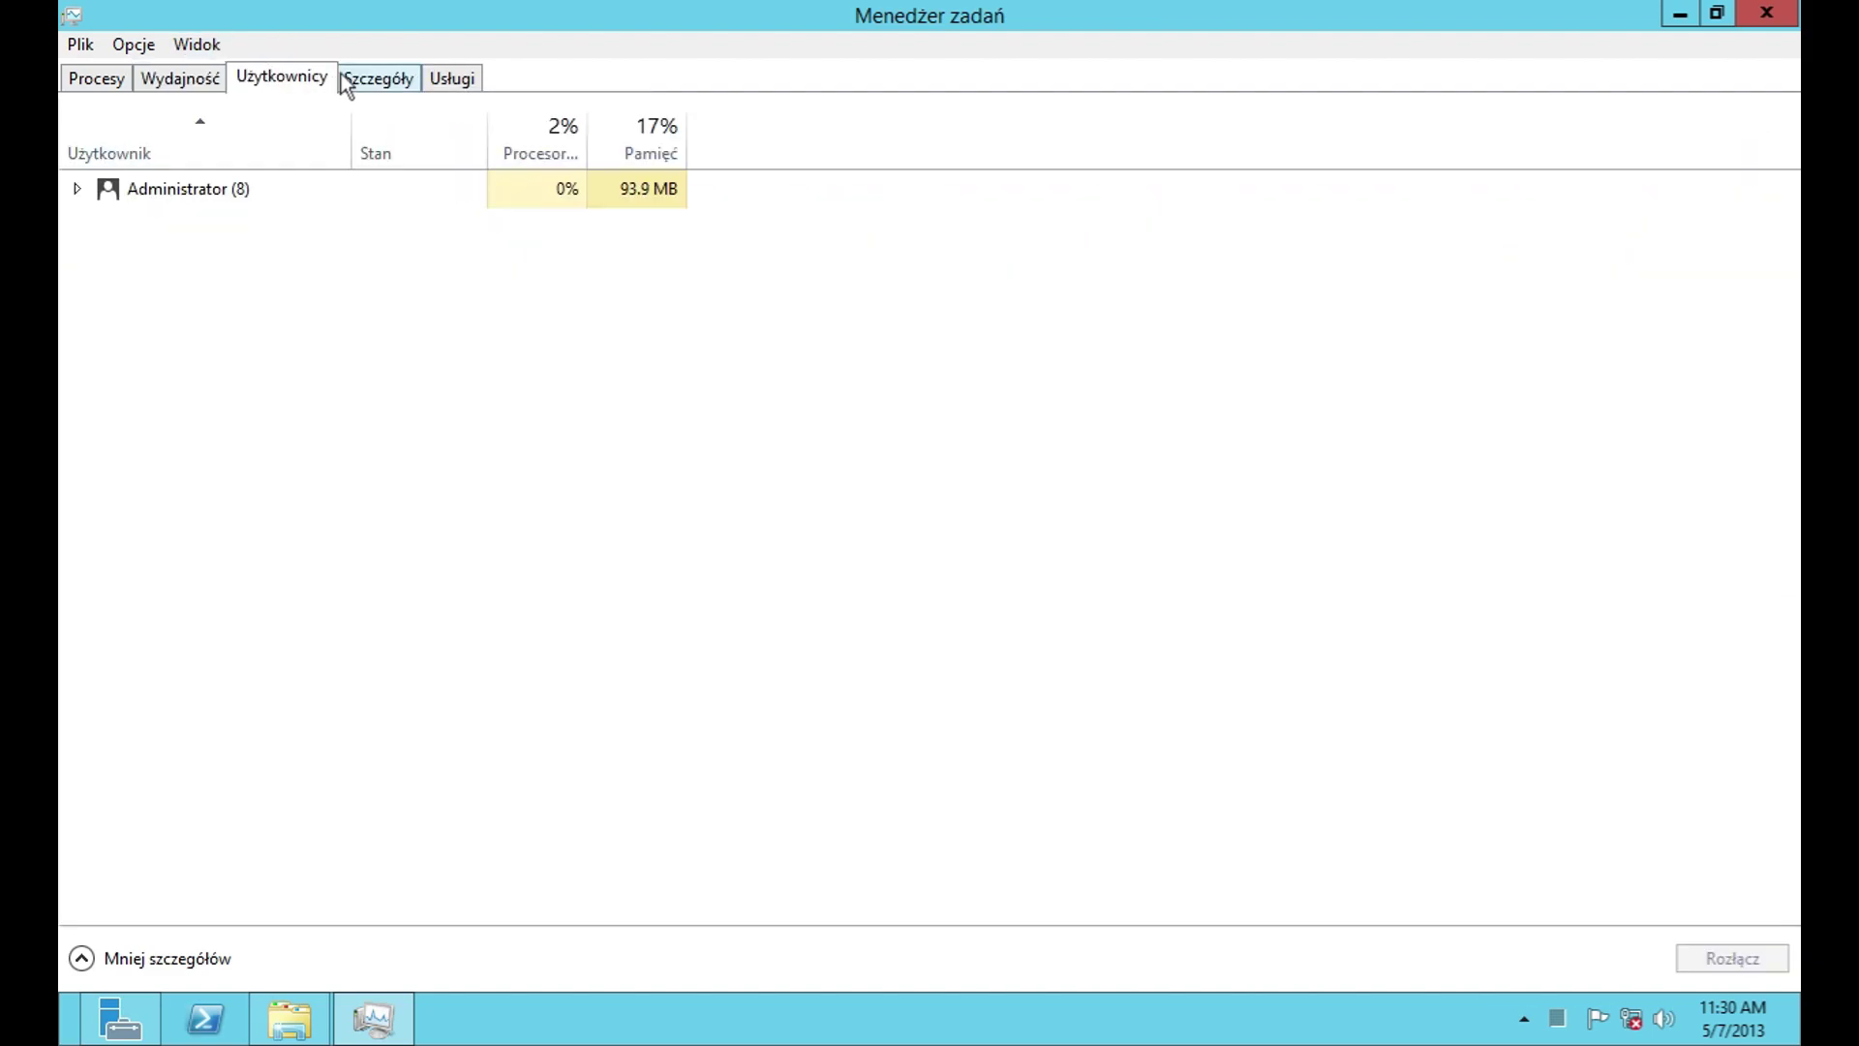
Step: Expand the Administrator user session to list its processes
right_click(295, 180)
click(331, 317)
click(77, 189)
Step: On the Szczegóły list, select services.exe, choose Zakończ zadanie, then cancel it
click(405, 81)
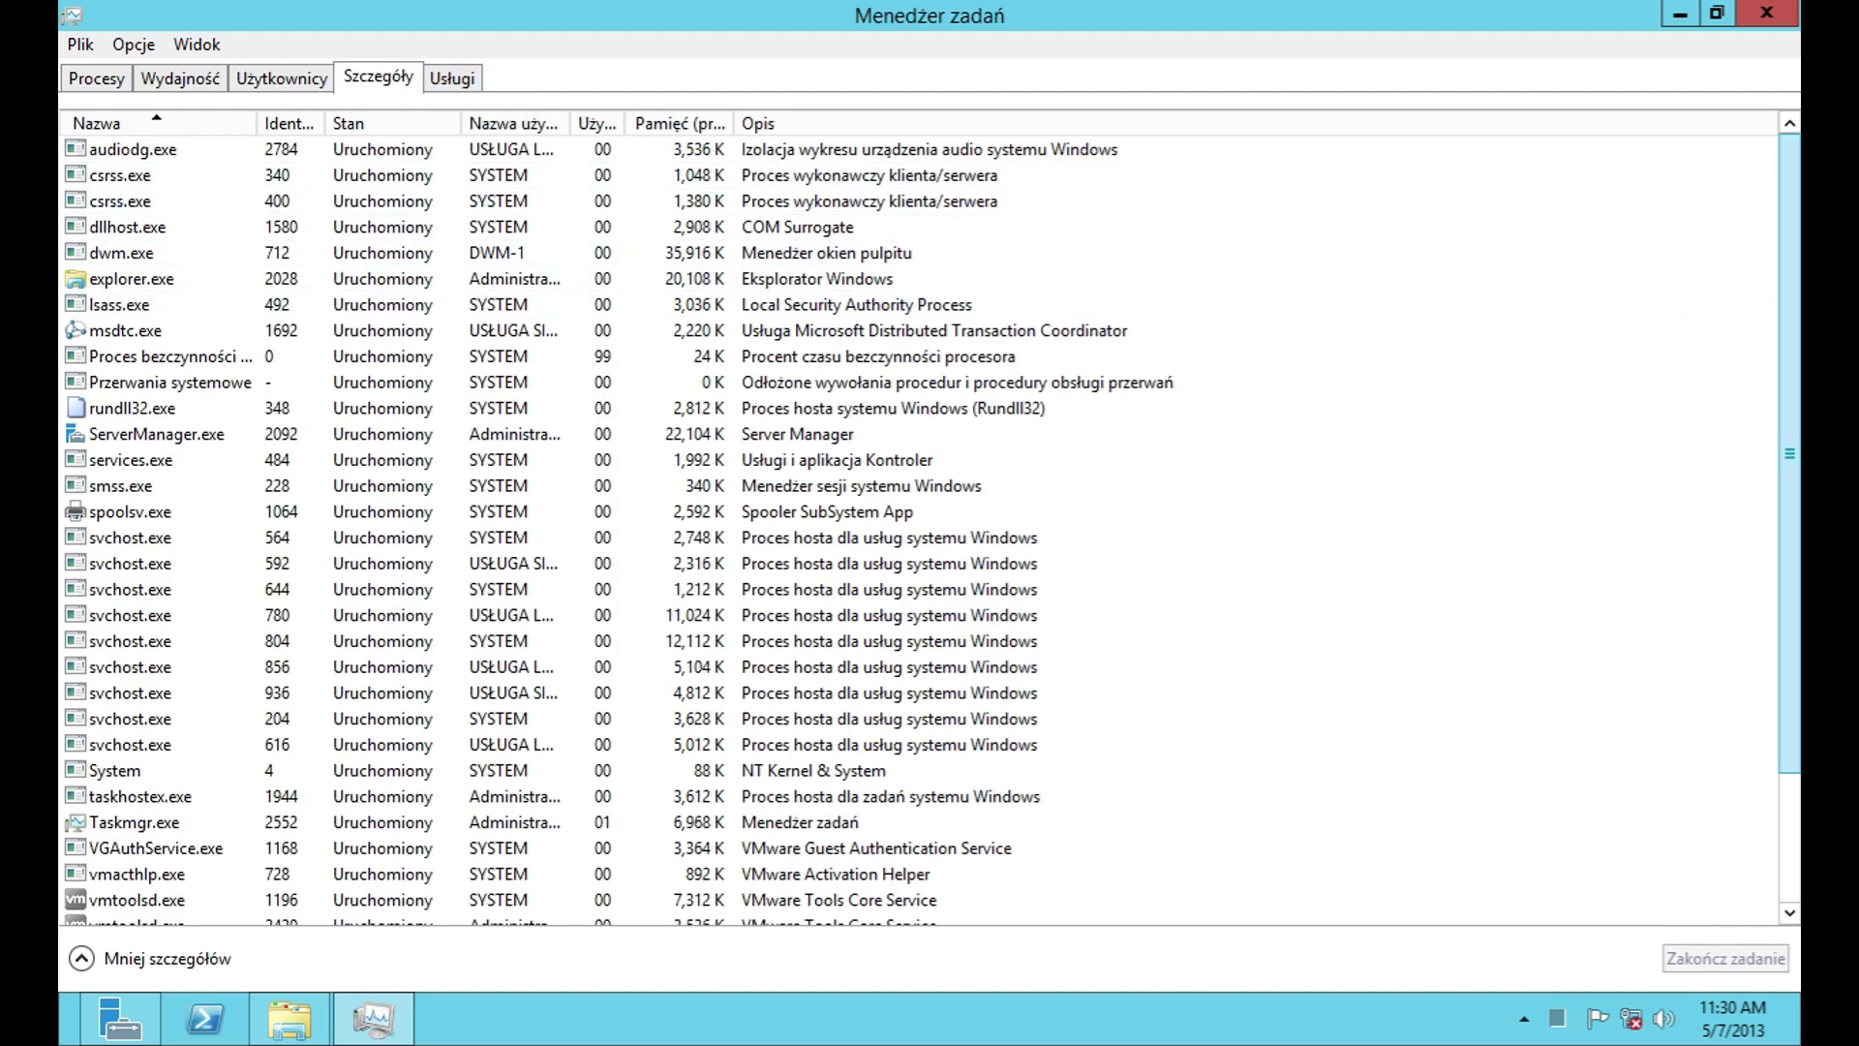
scroll(1792, 300, down, 2)
click(958, 304)
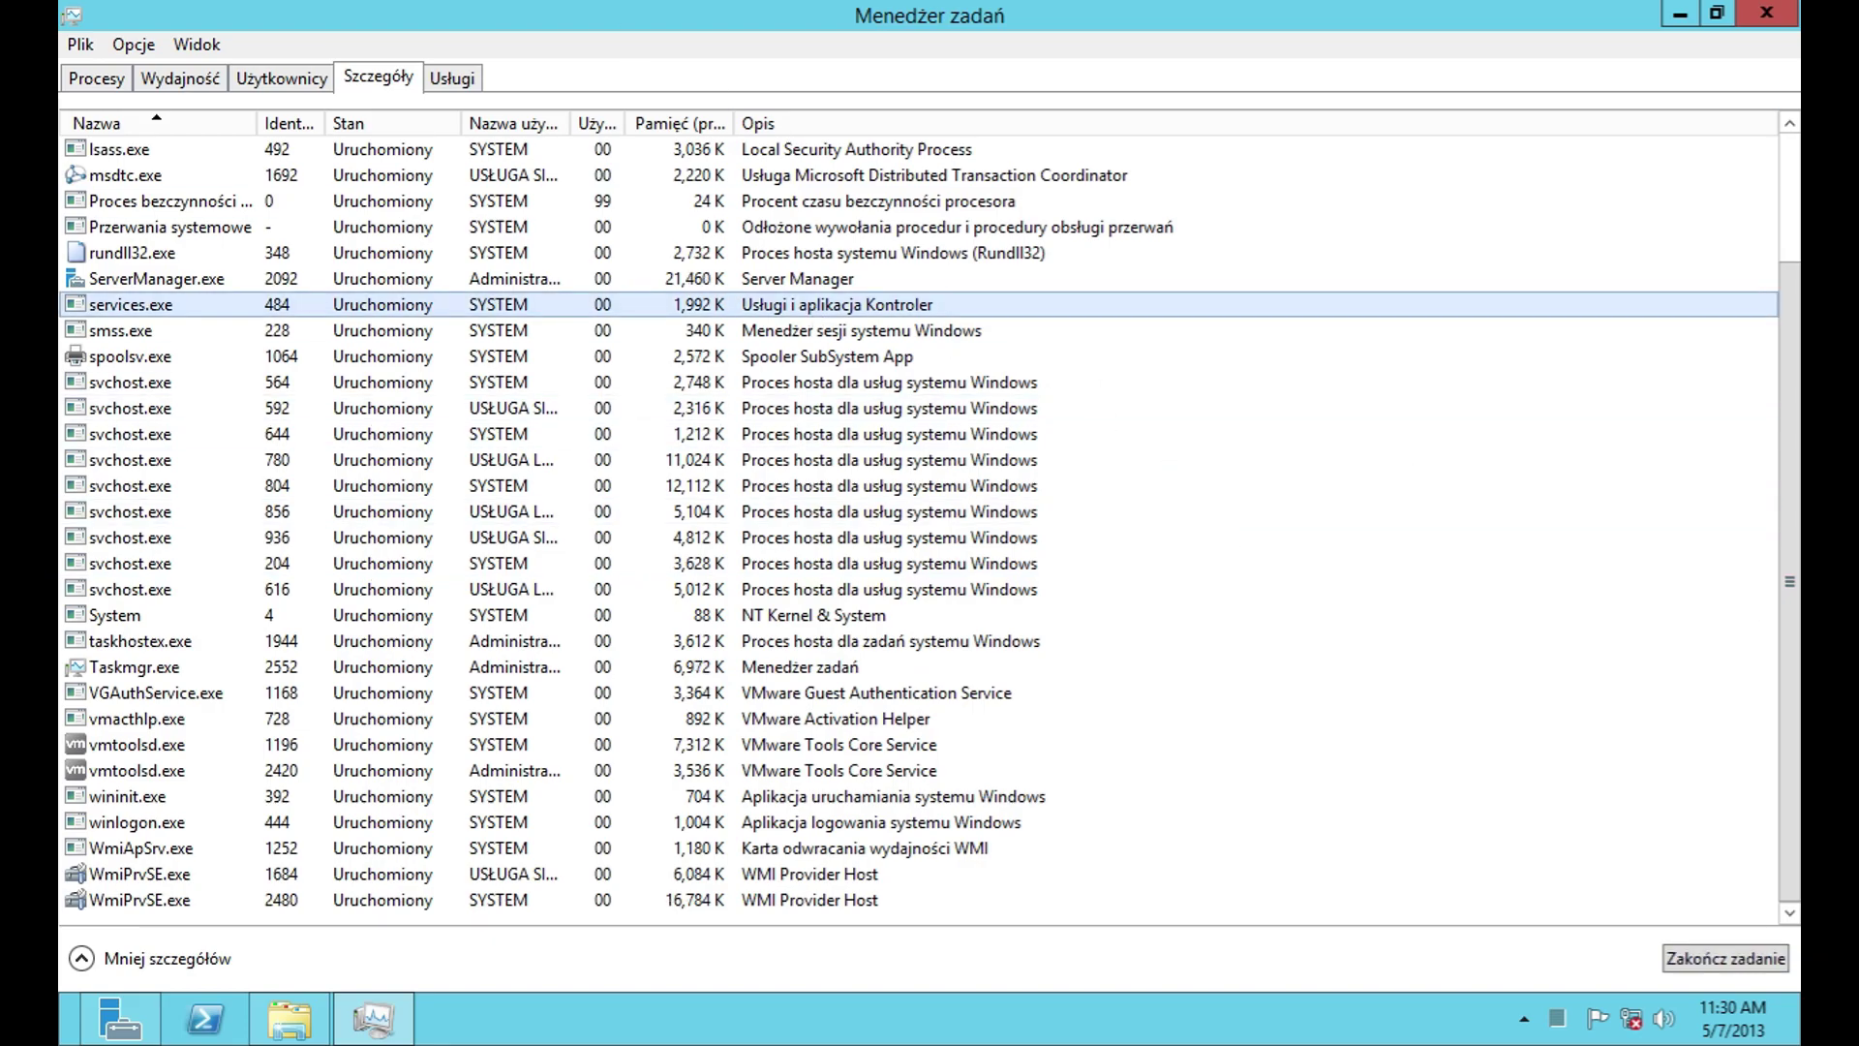
click(1697, 955)
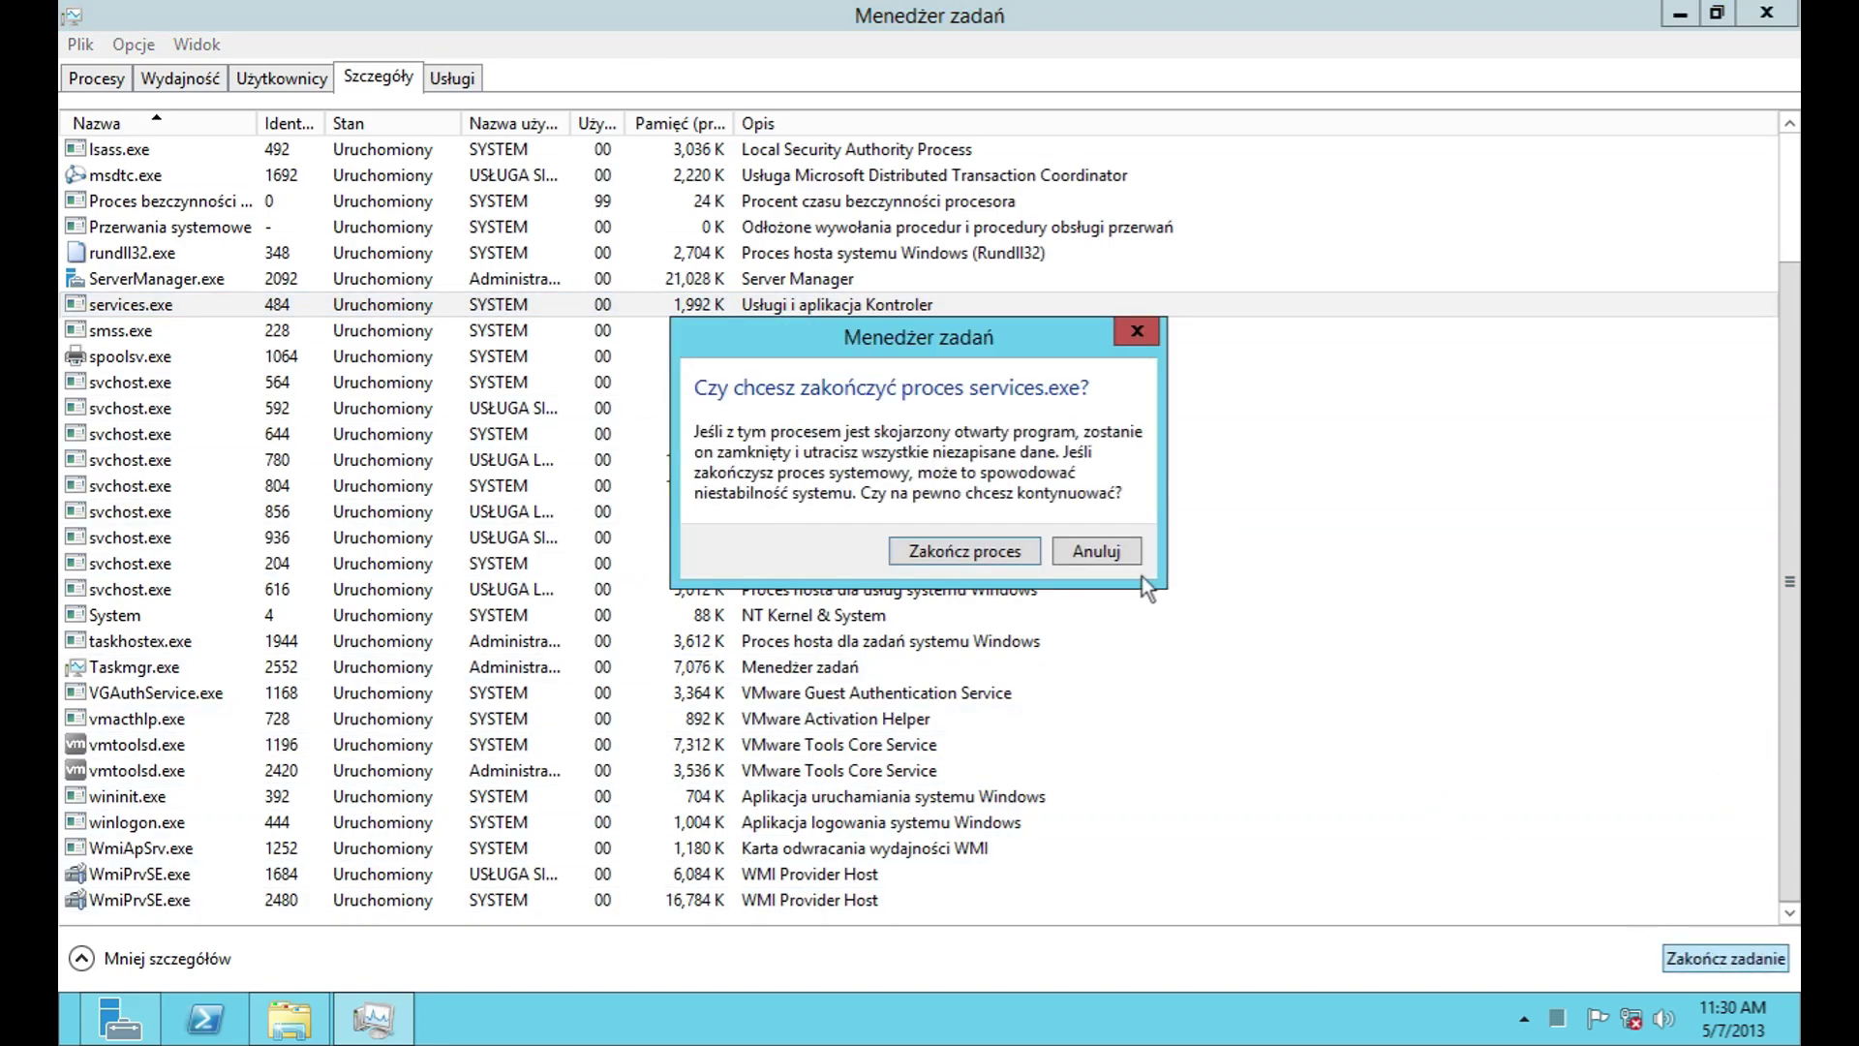
click(1096, 551)
Step: Review the Usługi services list, including the napagent service's options, then close Task Manager
click(452, 78)
drag(1781, 222, 1789, 818)
right_click(991, 469)
click(1767, 12)
click(1767, 13)
Step: Close PowerShell, try the Pulpit shortcut and Windows search, and return to ProgramData\Microsoft\Windows
double_click(822, 307)
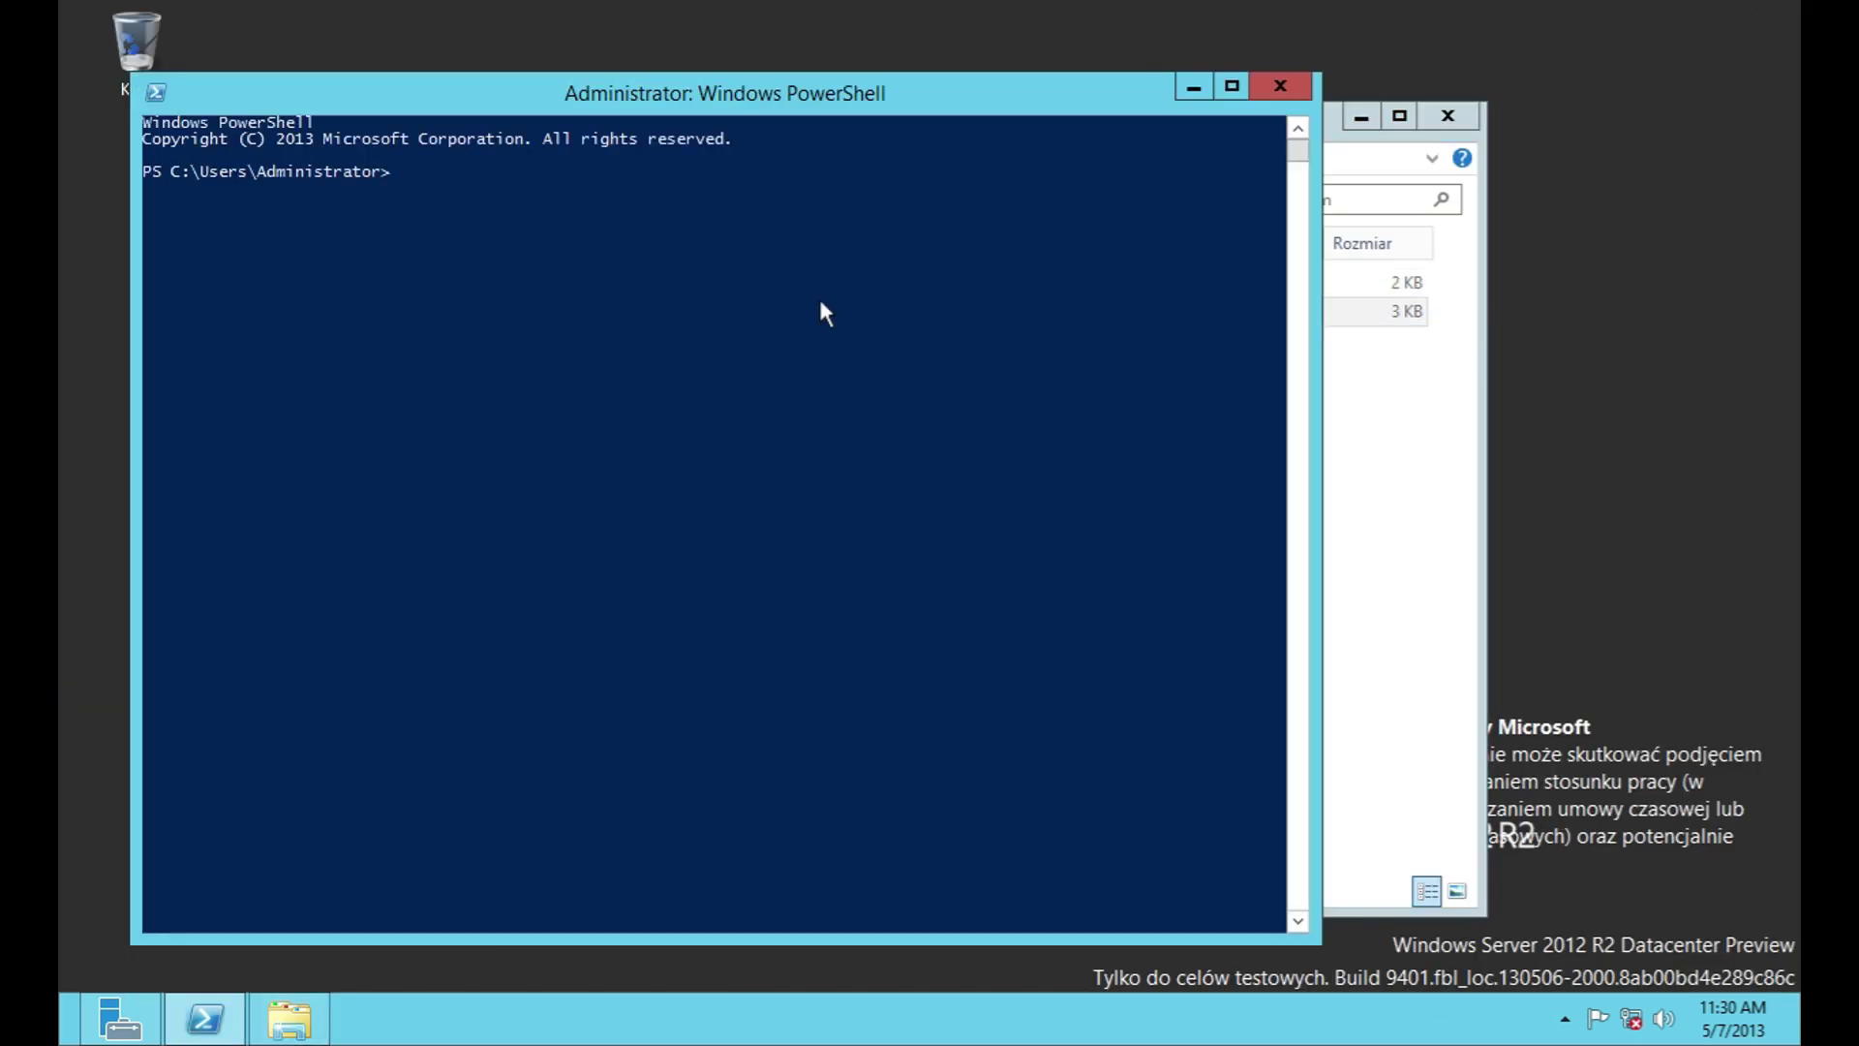
click(1295, 94)
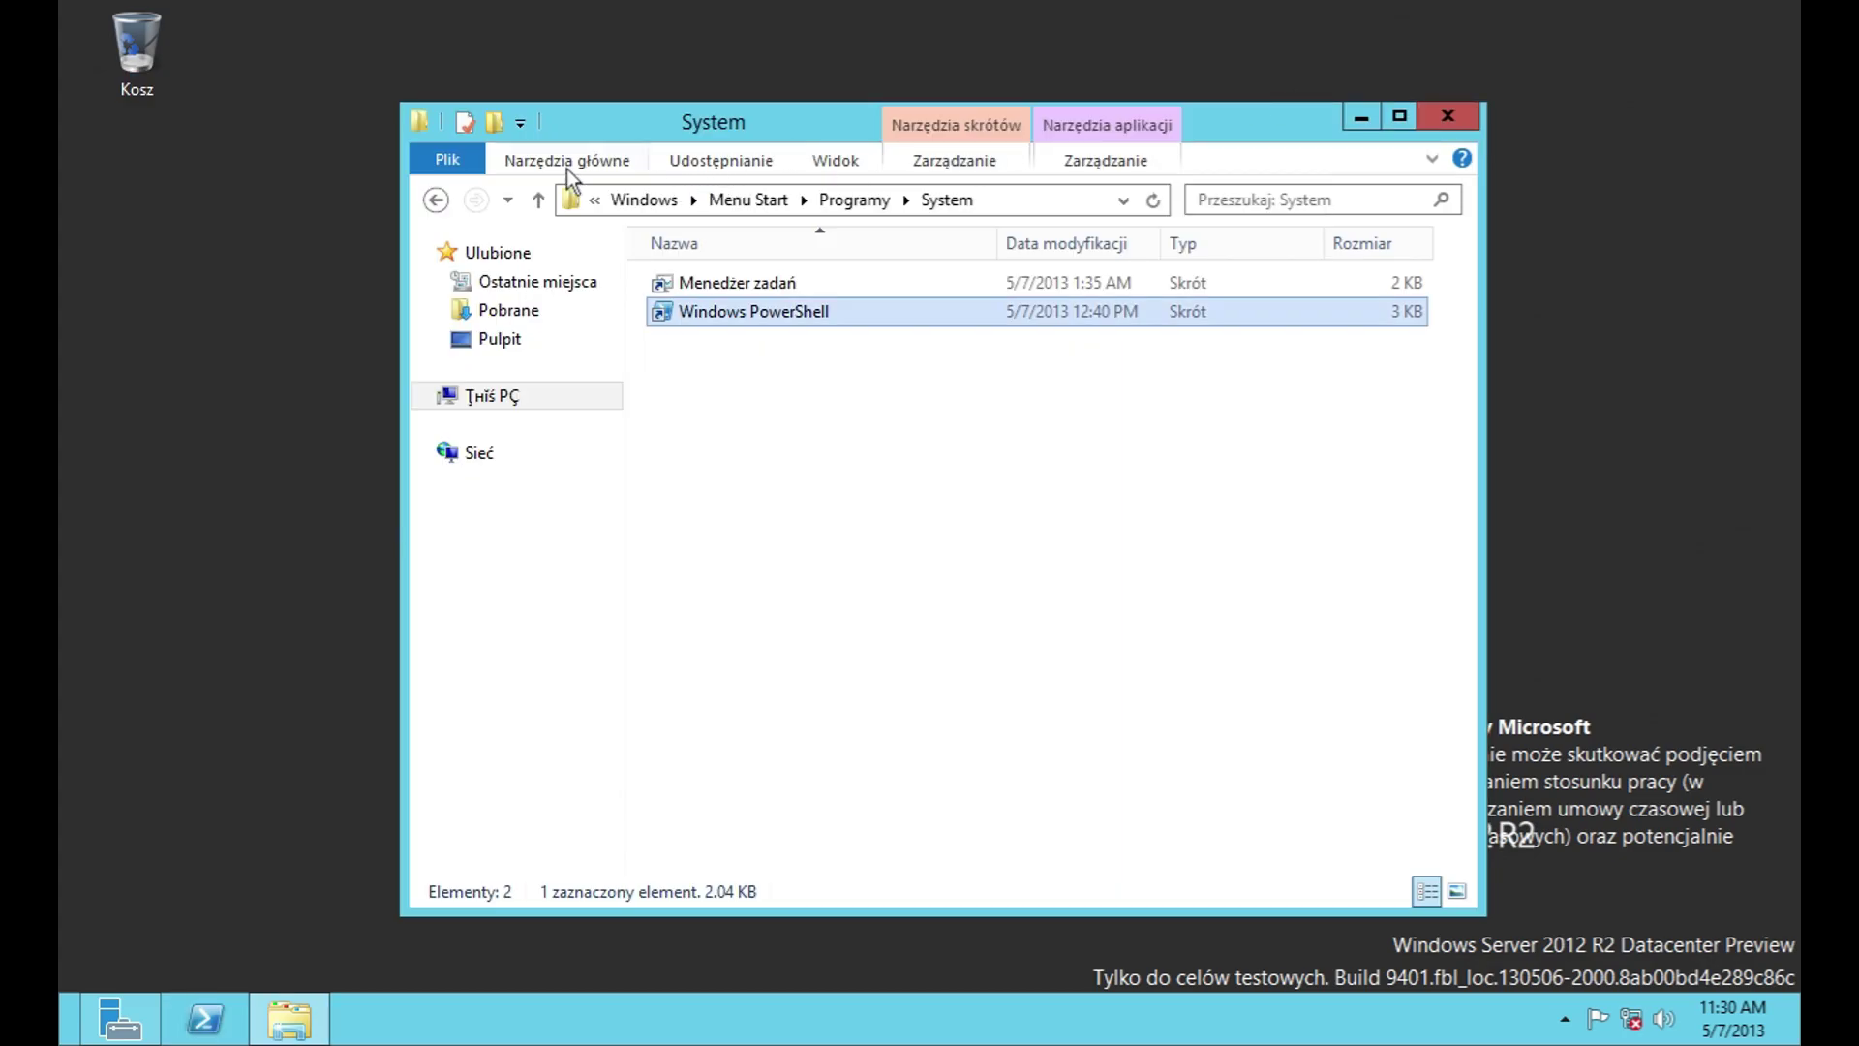
click(437, 200)
click(726, 457)
double_click(759, 484)
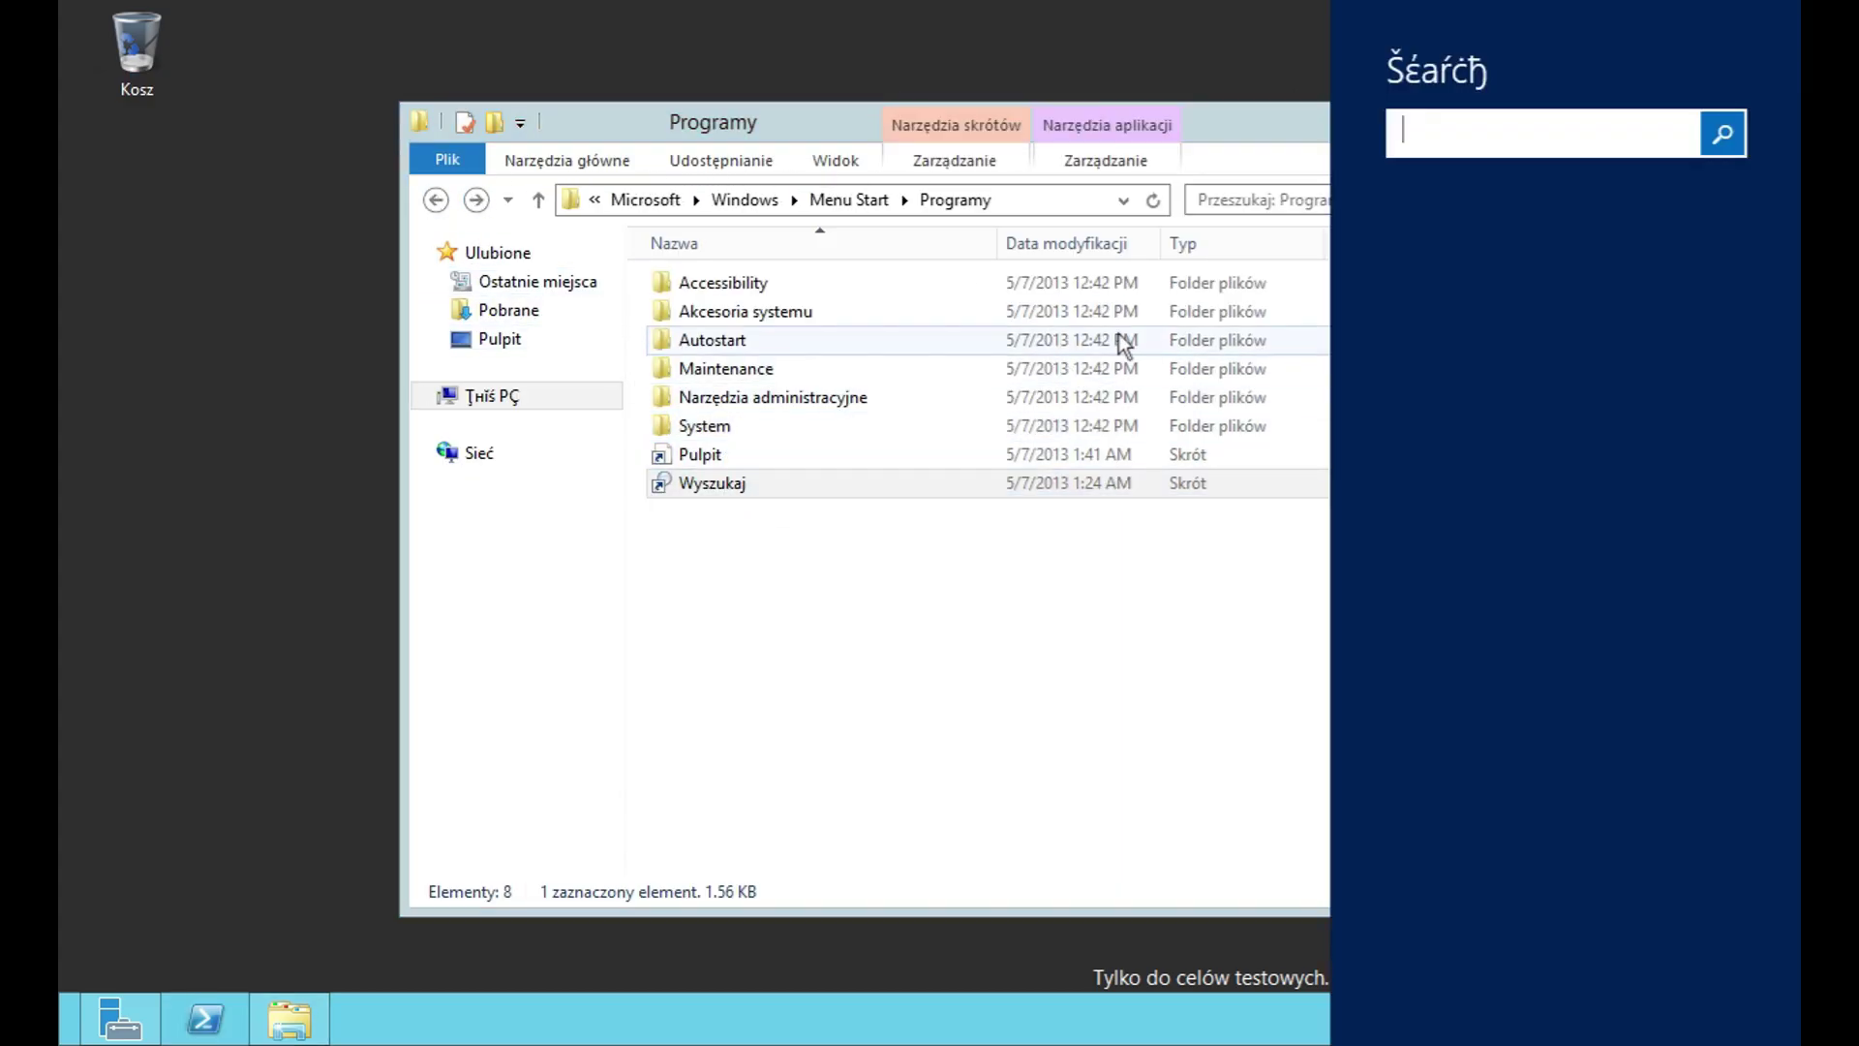
click(437, 200)
click(436, 200)
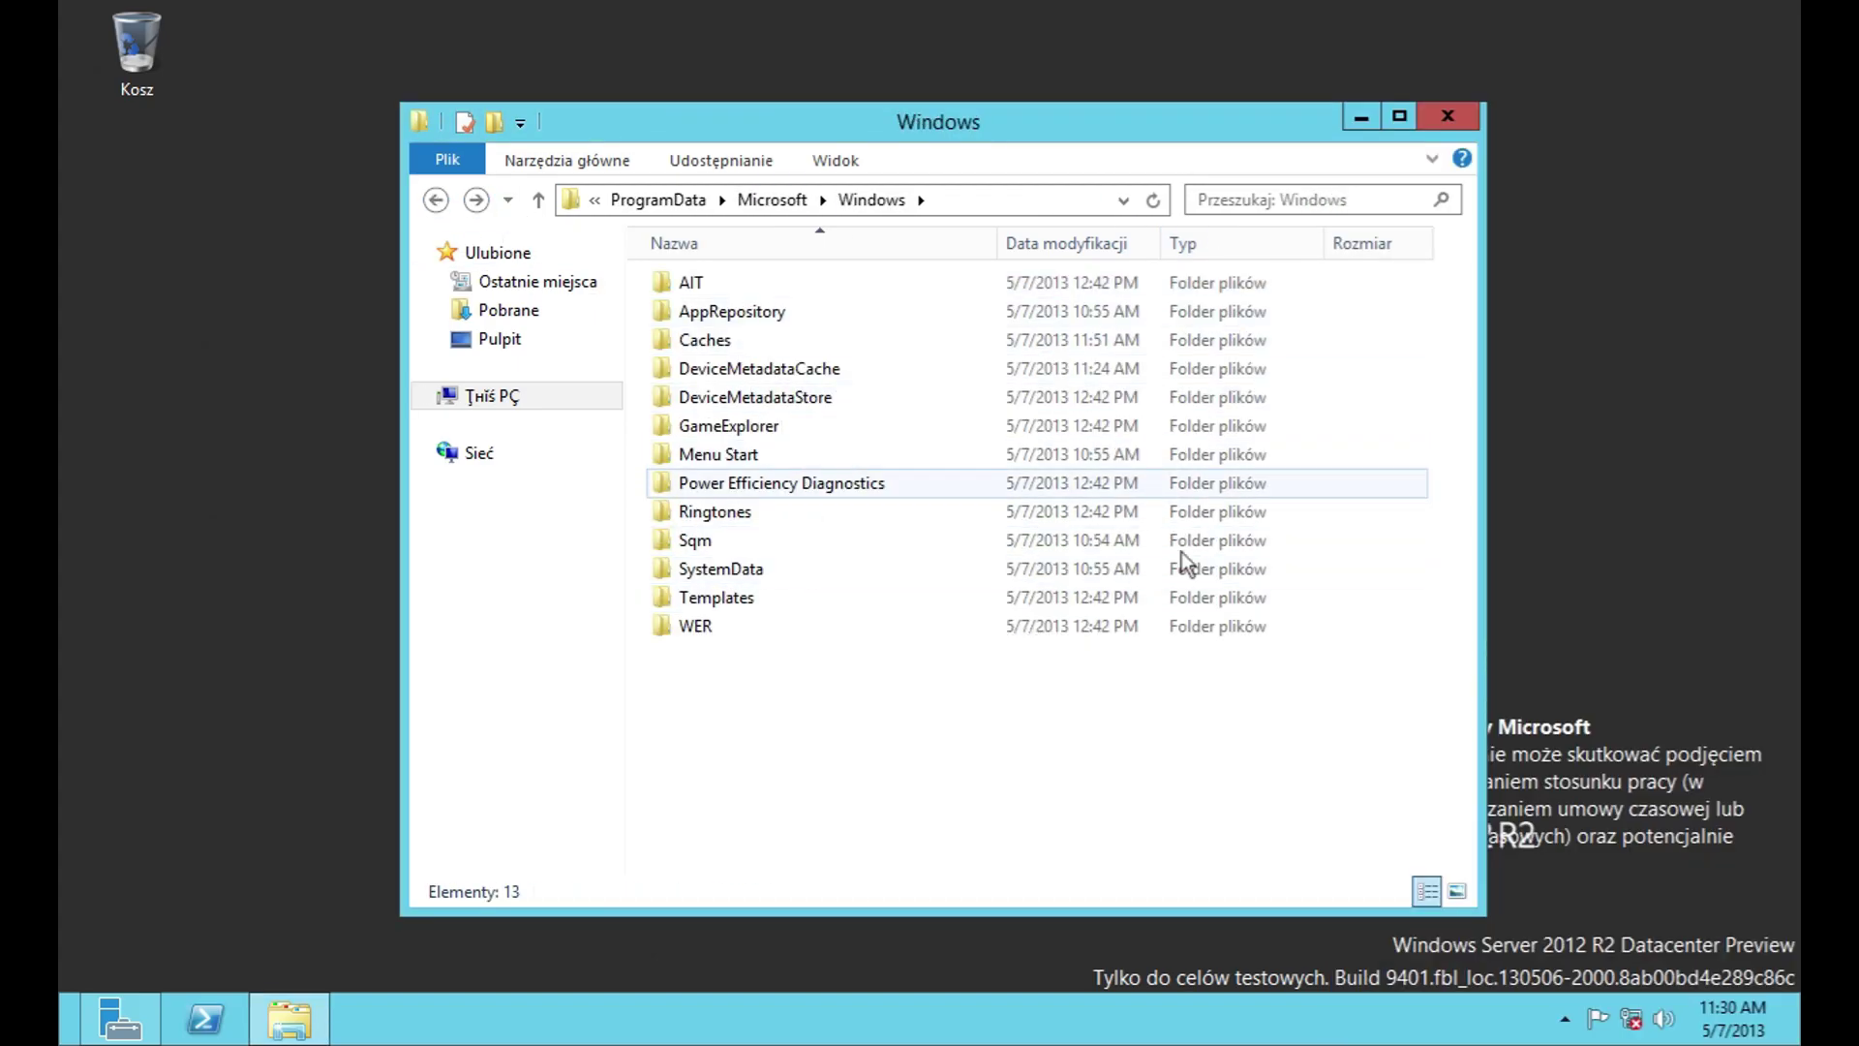
Step: In the Settings charm pane, look at notification hiding, the volume level and network connections
mouse_move(1798, 1043)
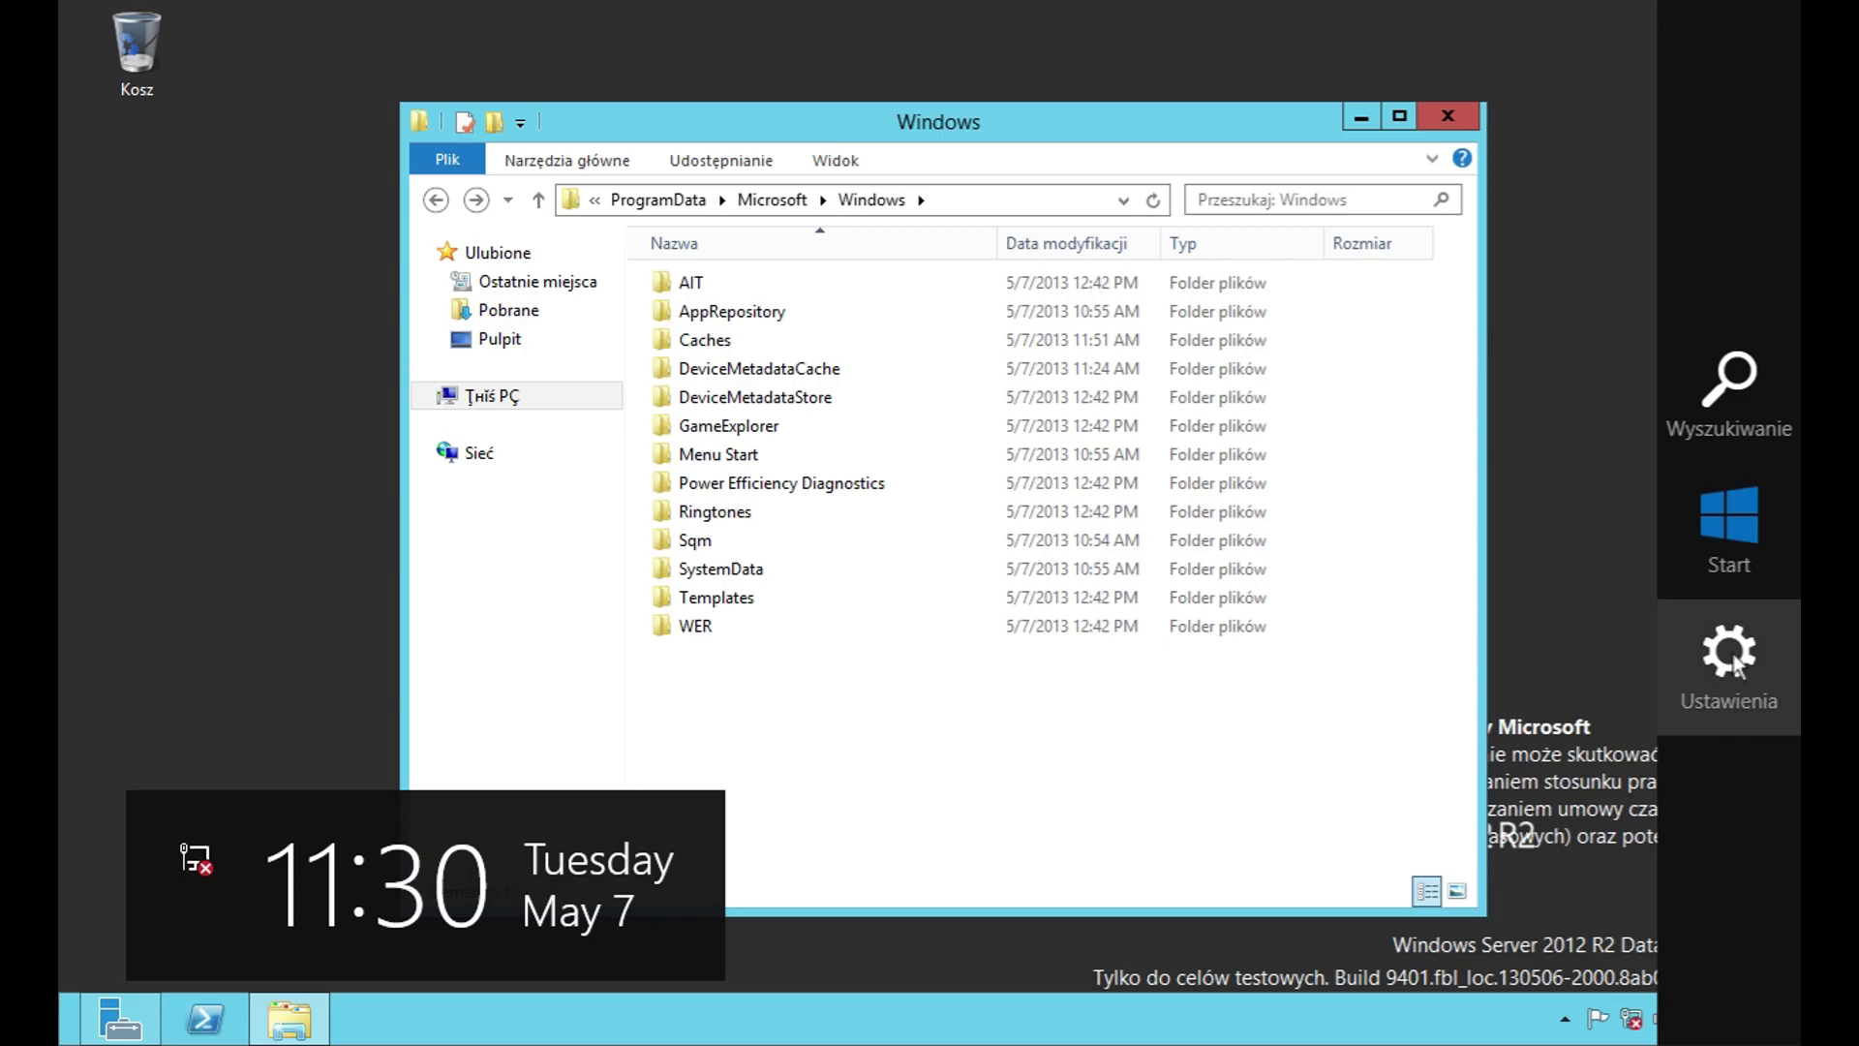
click(1729, 651)
click(1443, 852)
click(1589, 911)
click(1565, 736)
click(1486, 754)
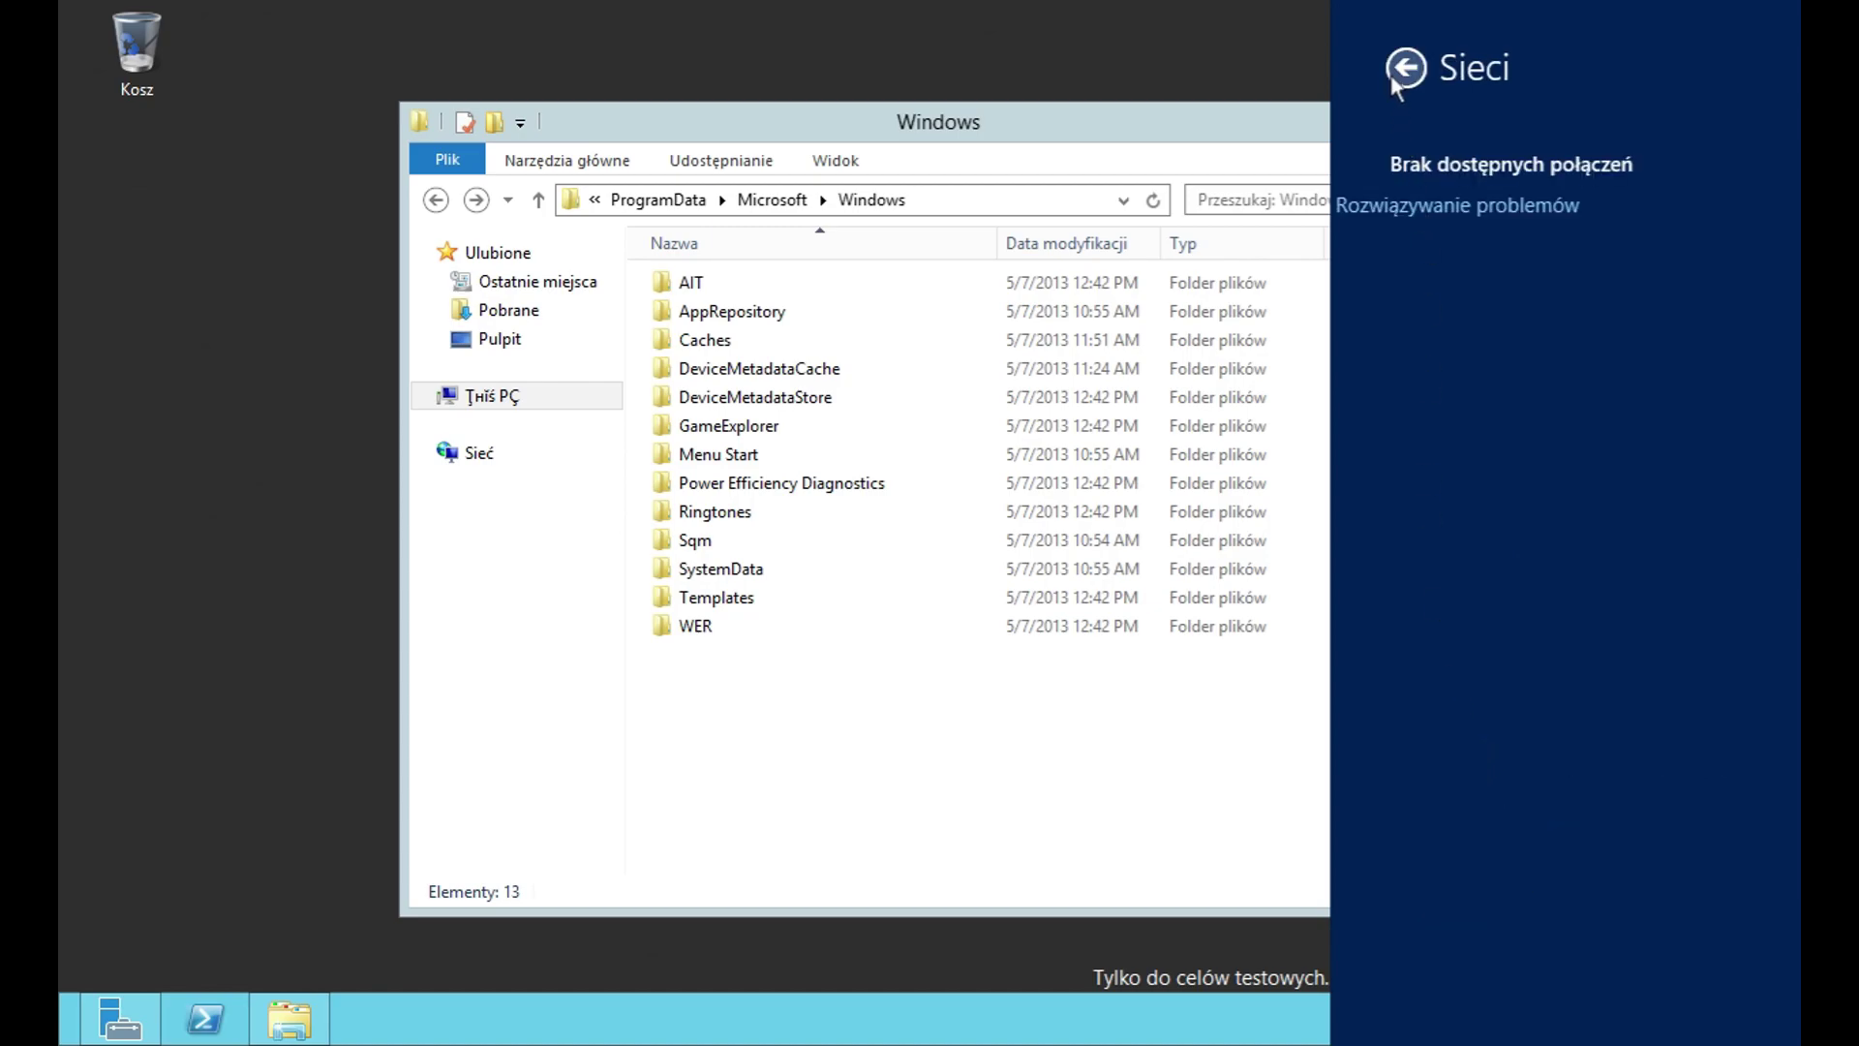
click(1400, 77)
Step: Open and dismiss the notification-hiding options, close the Settings pane, and show the Start screen
click(1438, 852)
click(1453, 771)
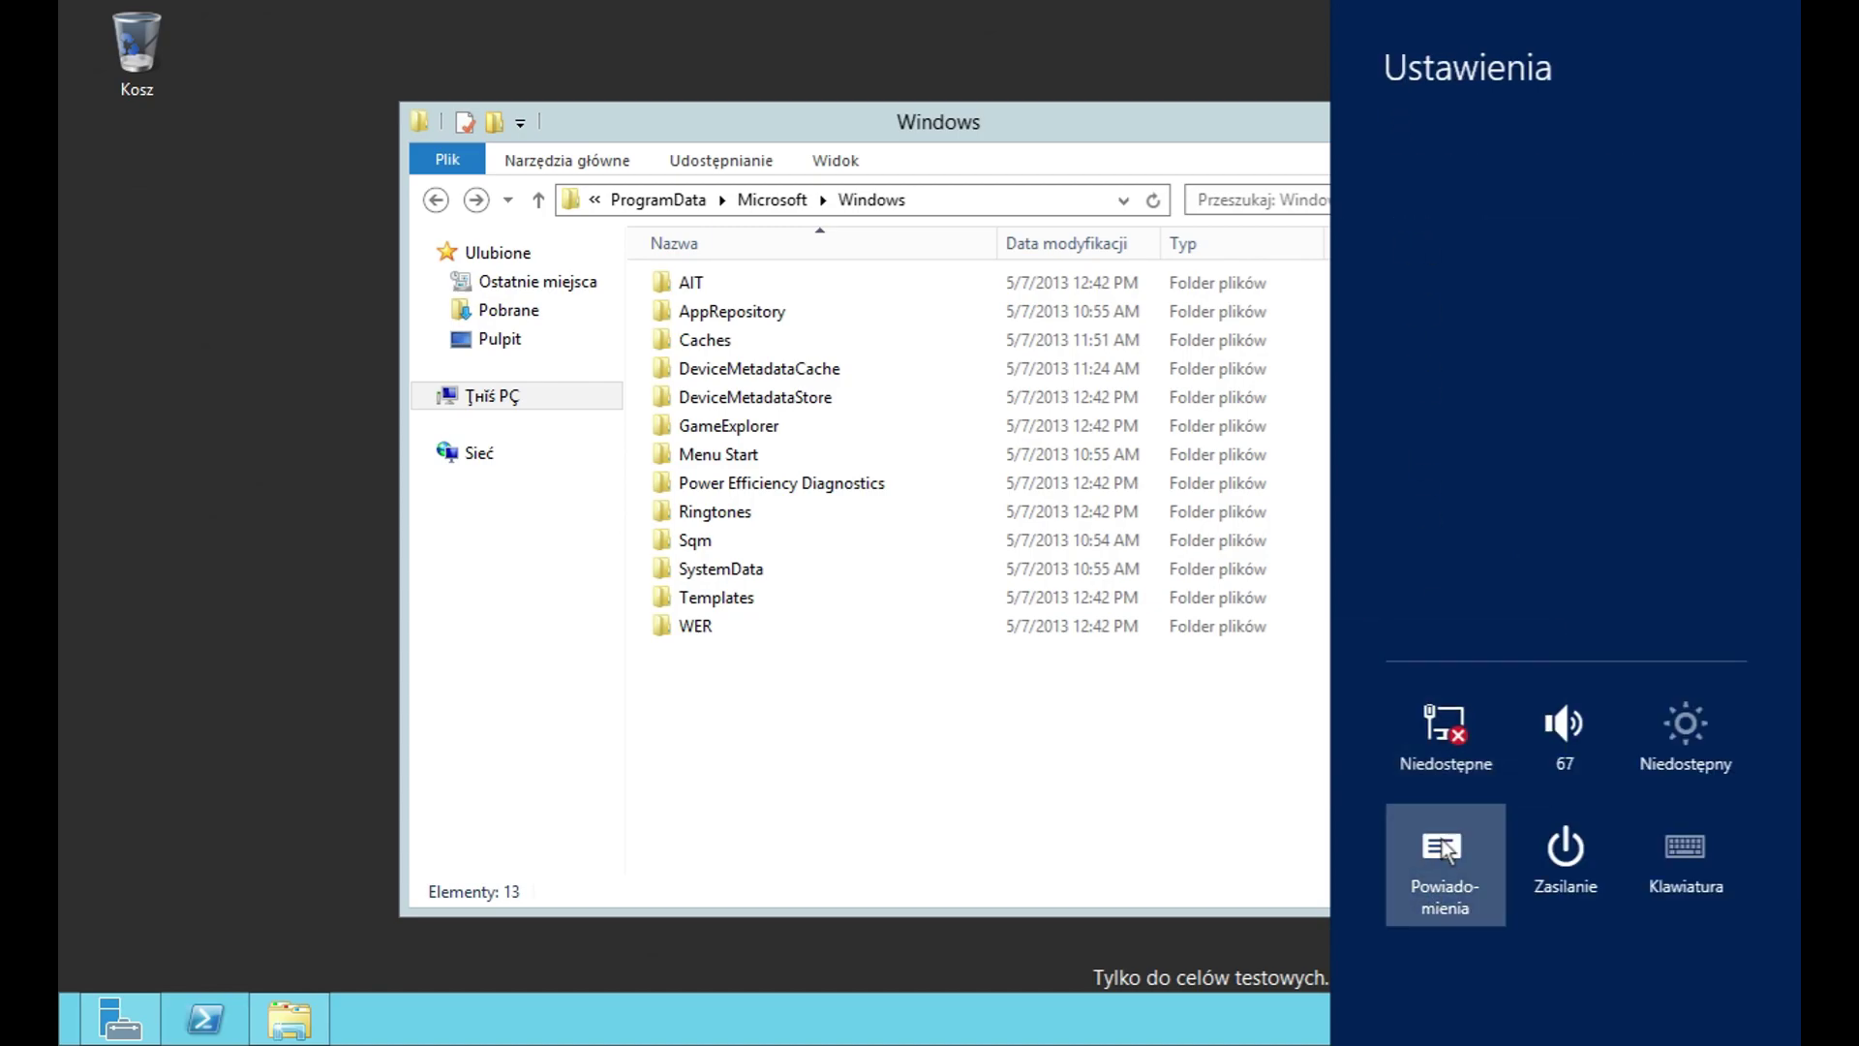
click(1446, 850)
click(1739, 938)
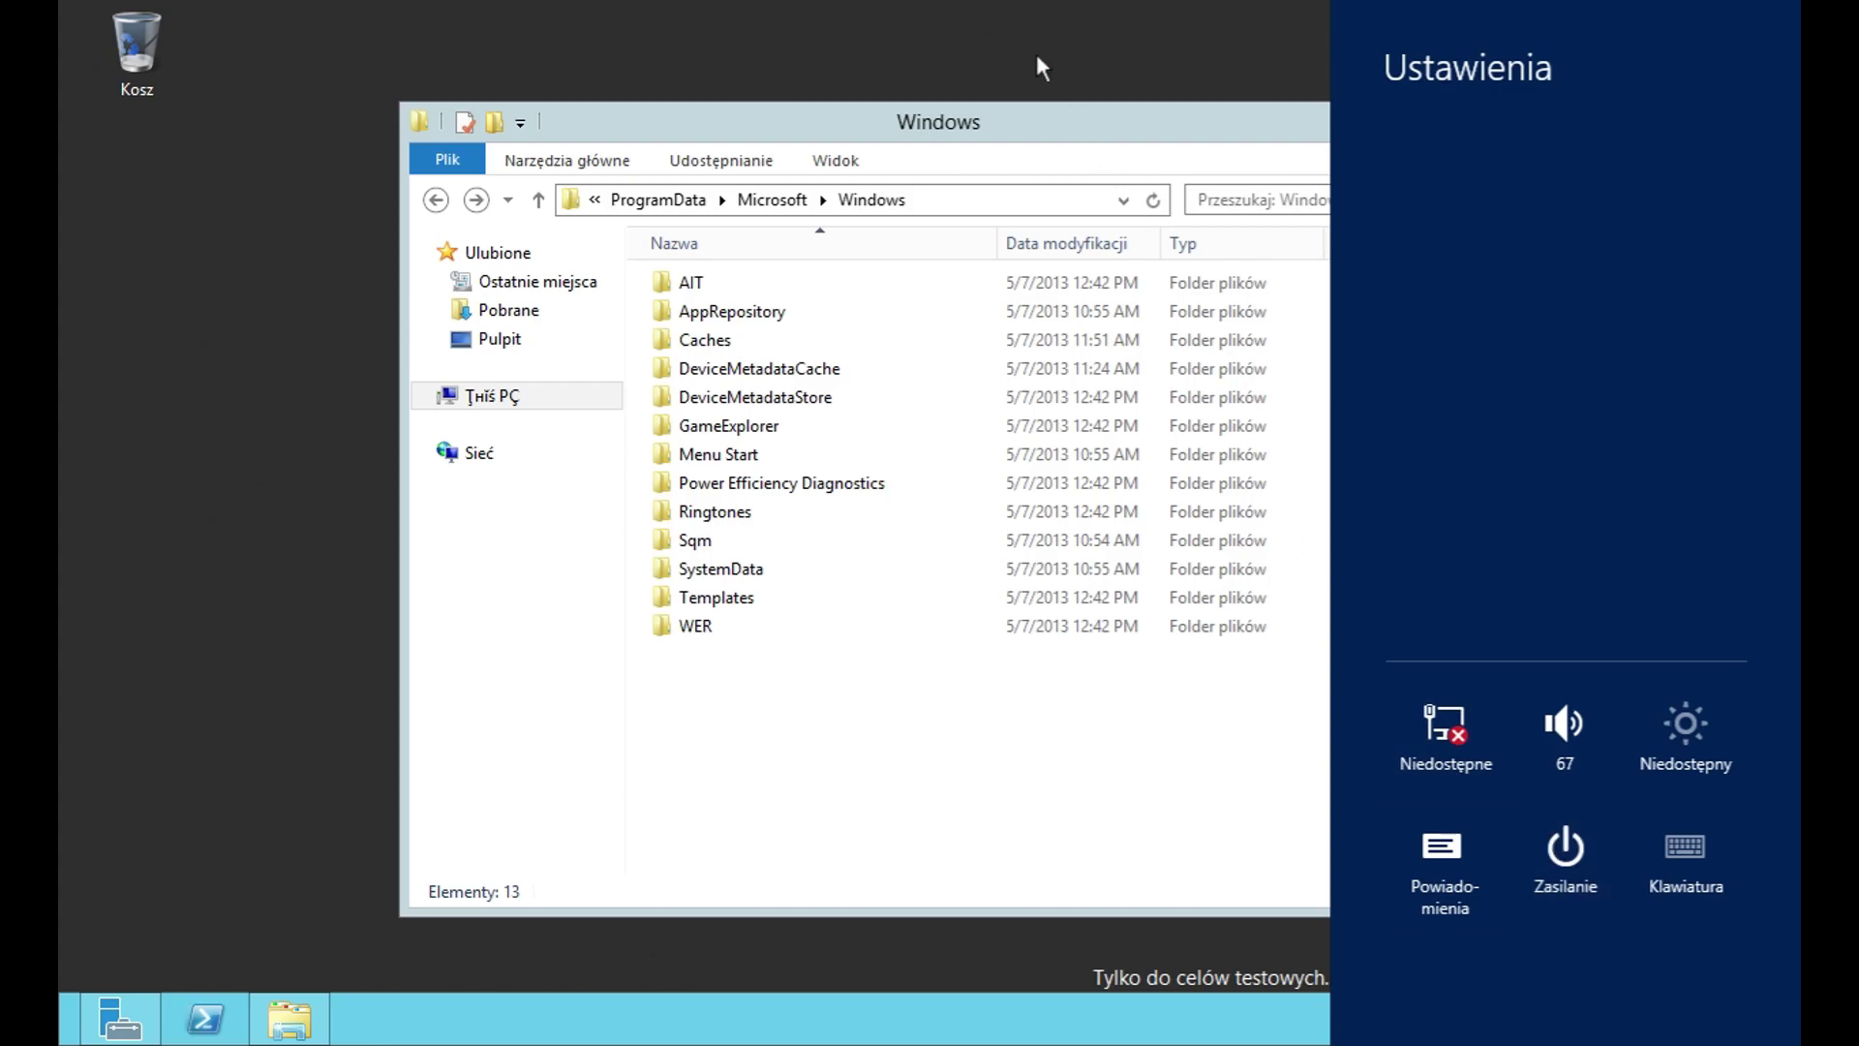
key(Escape)
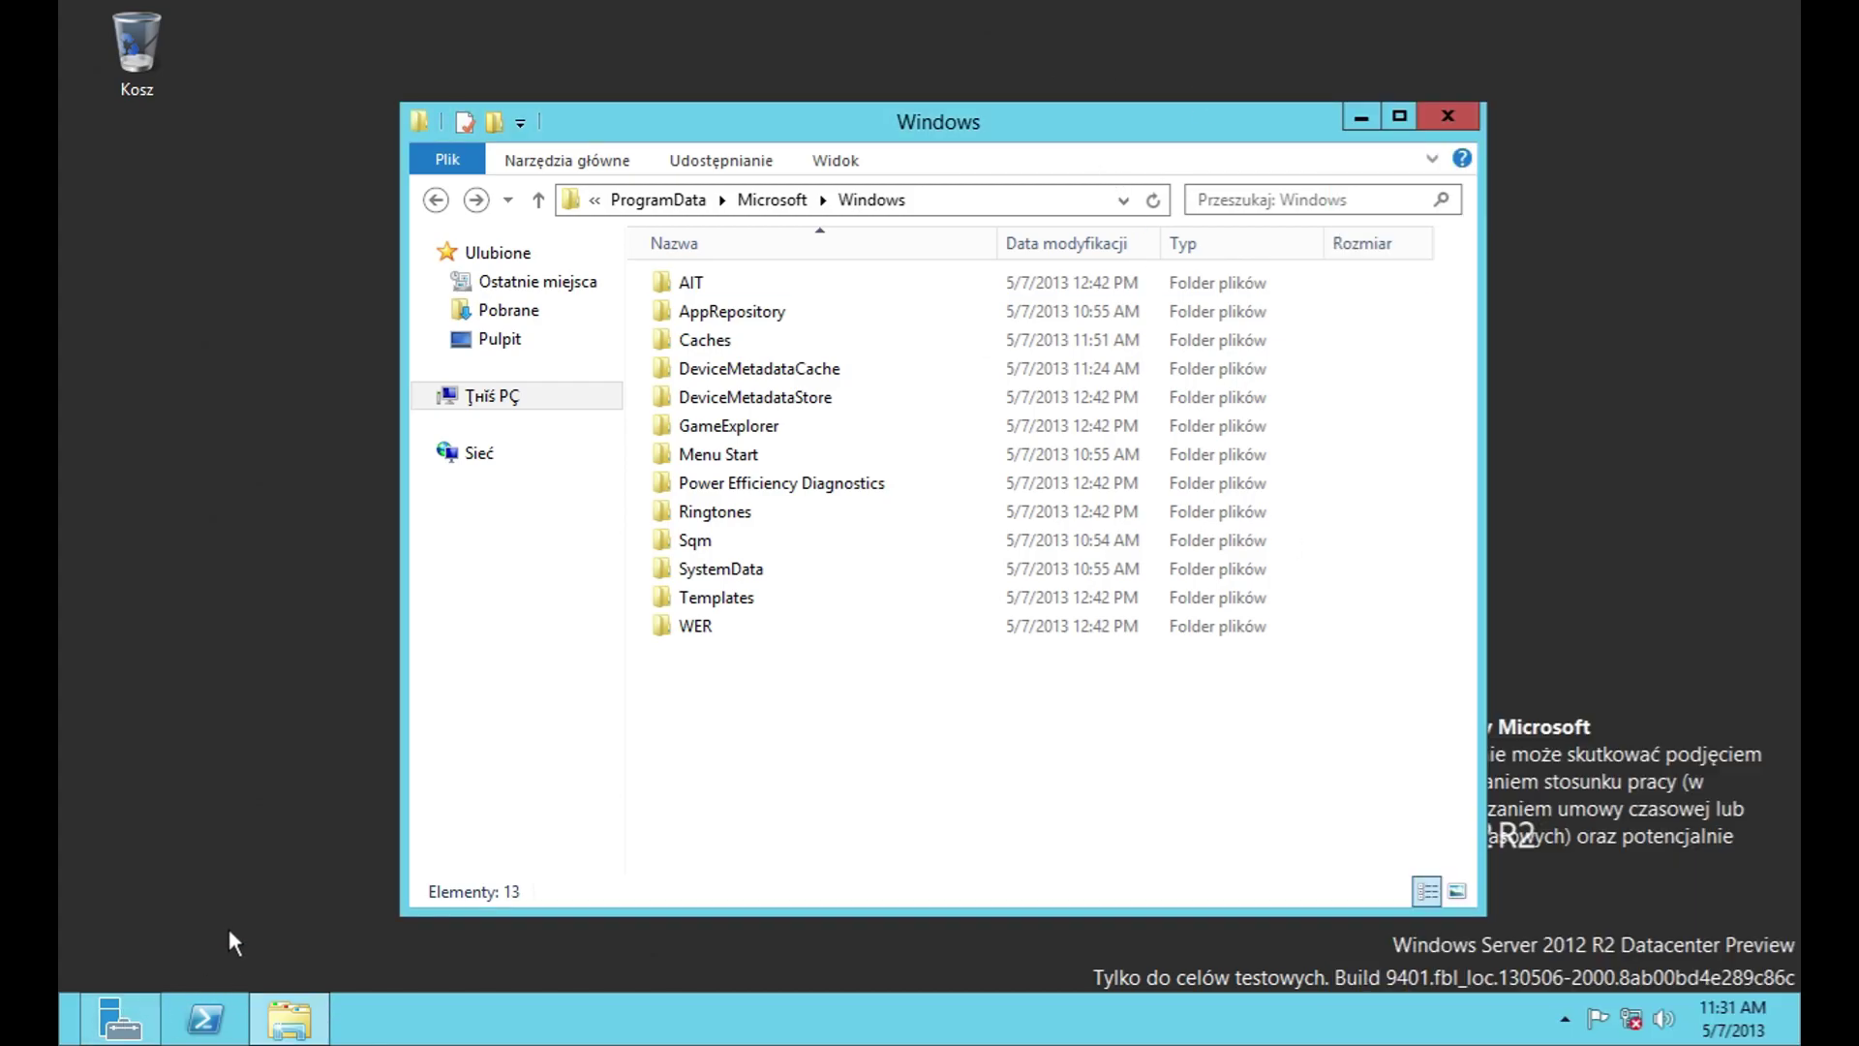
key(super)
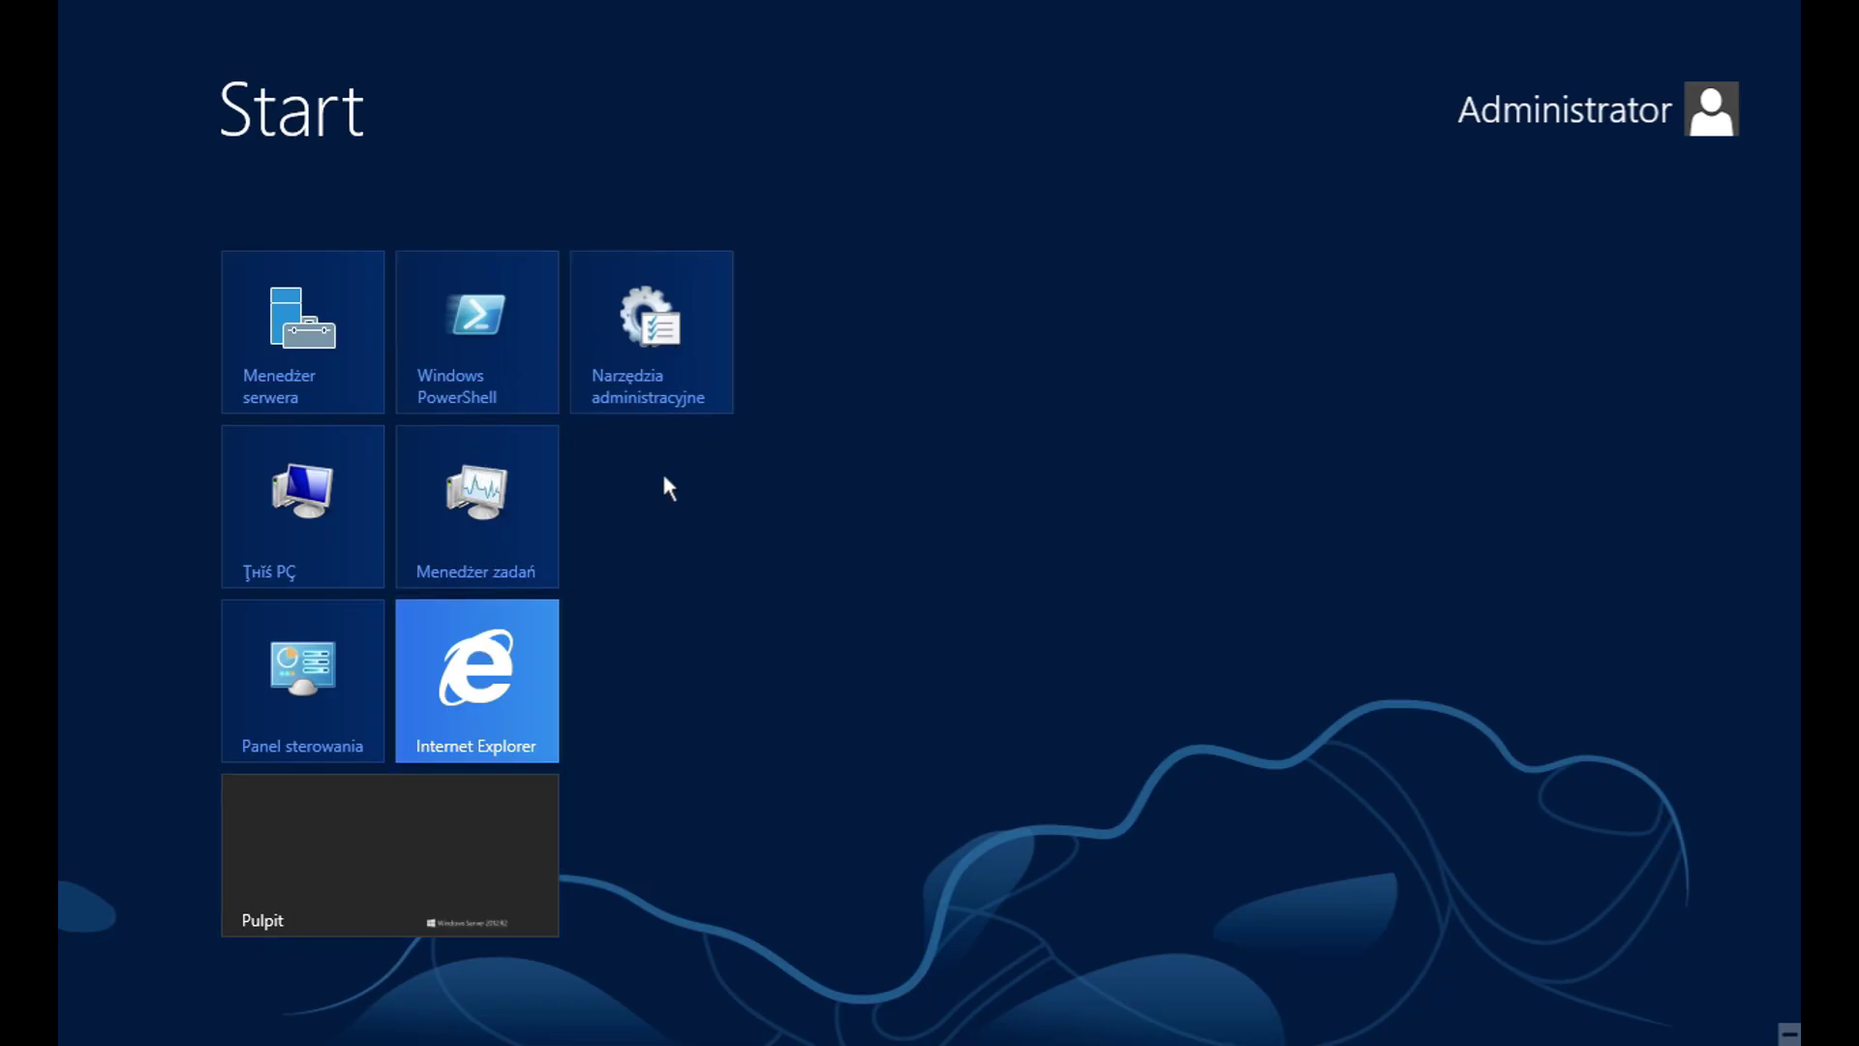
Step: Launch Internet Explorer from its tile, maximize it and turn on the Pasek menu bar
click(451, 710)
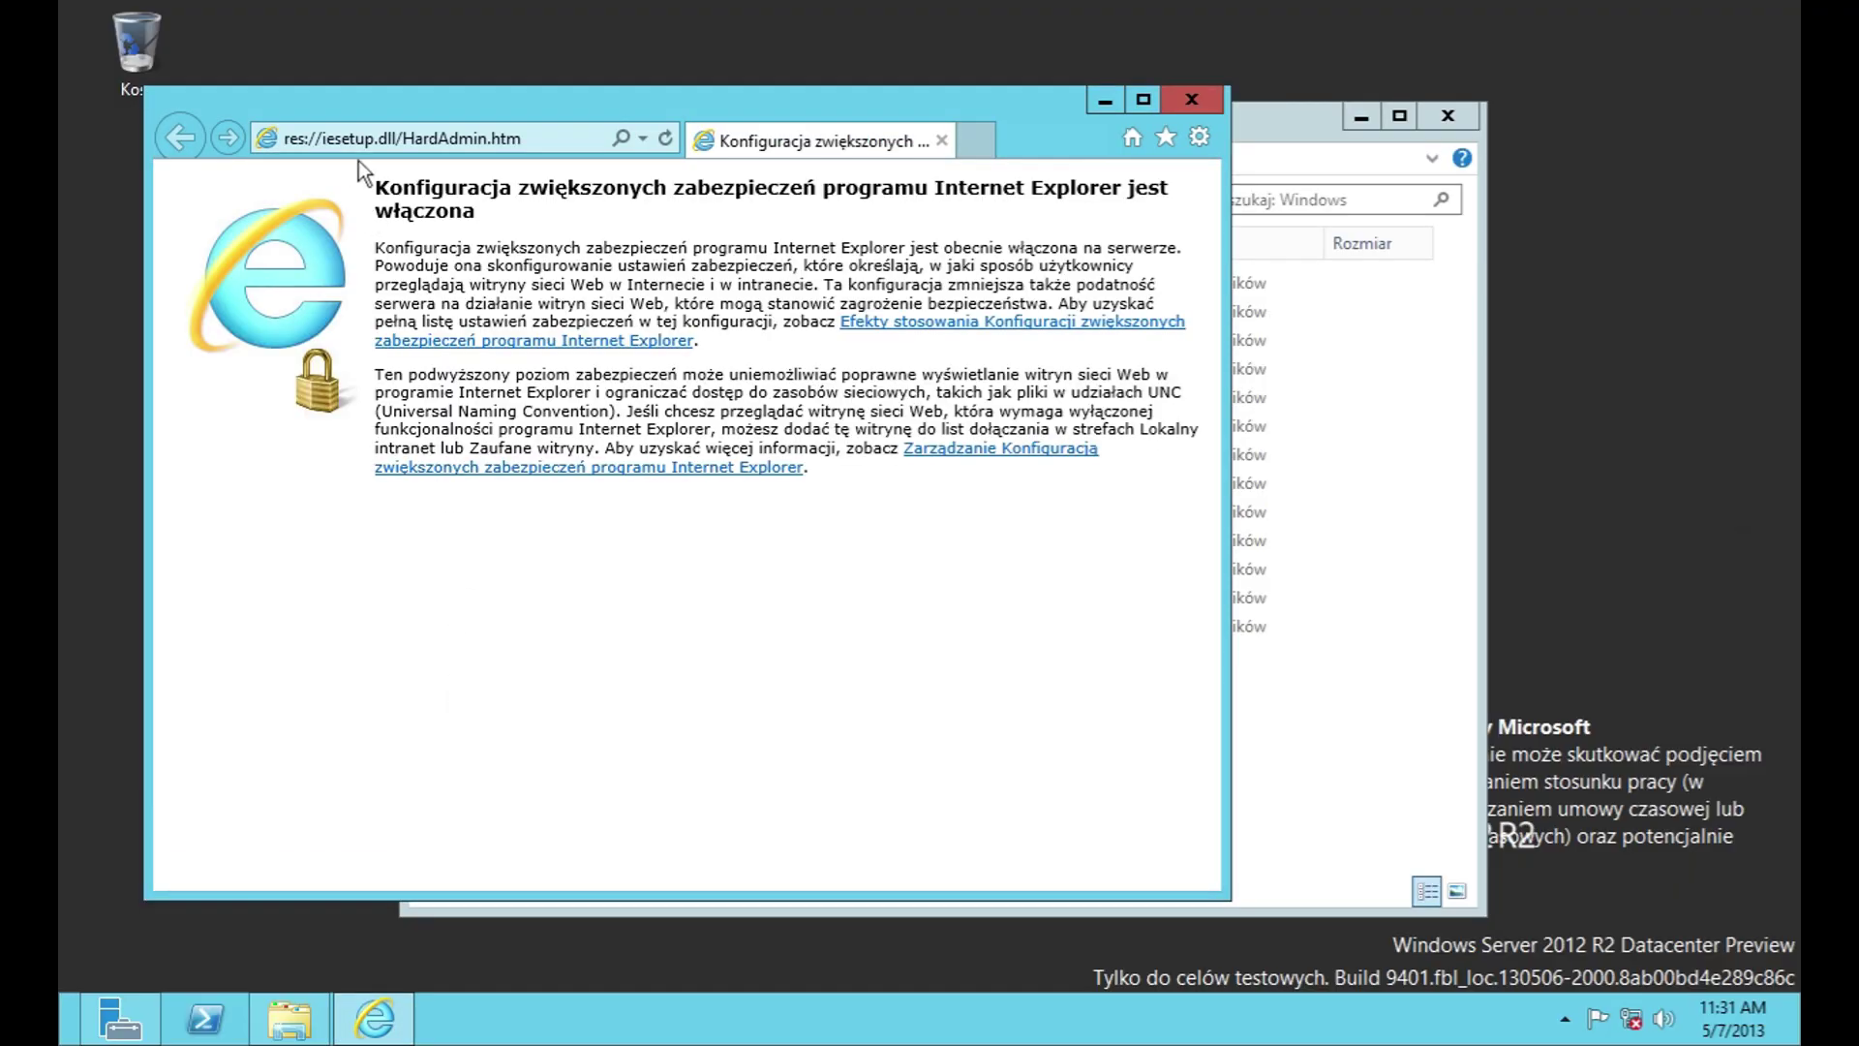
double_click(929, 102)
right_click(1271, 60)
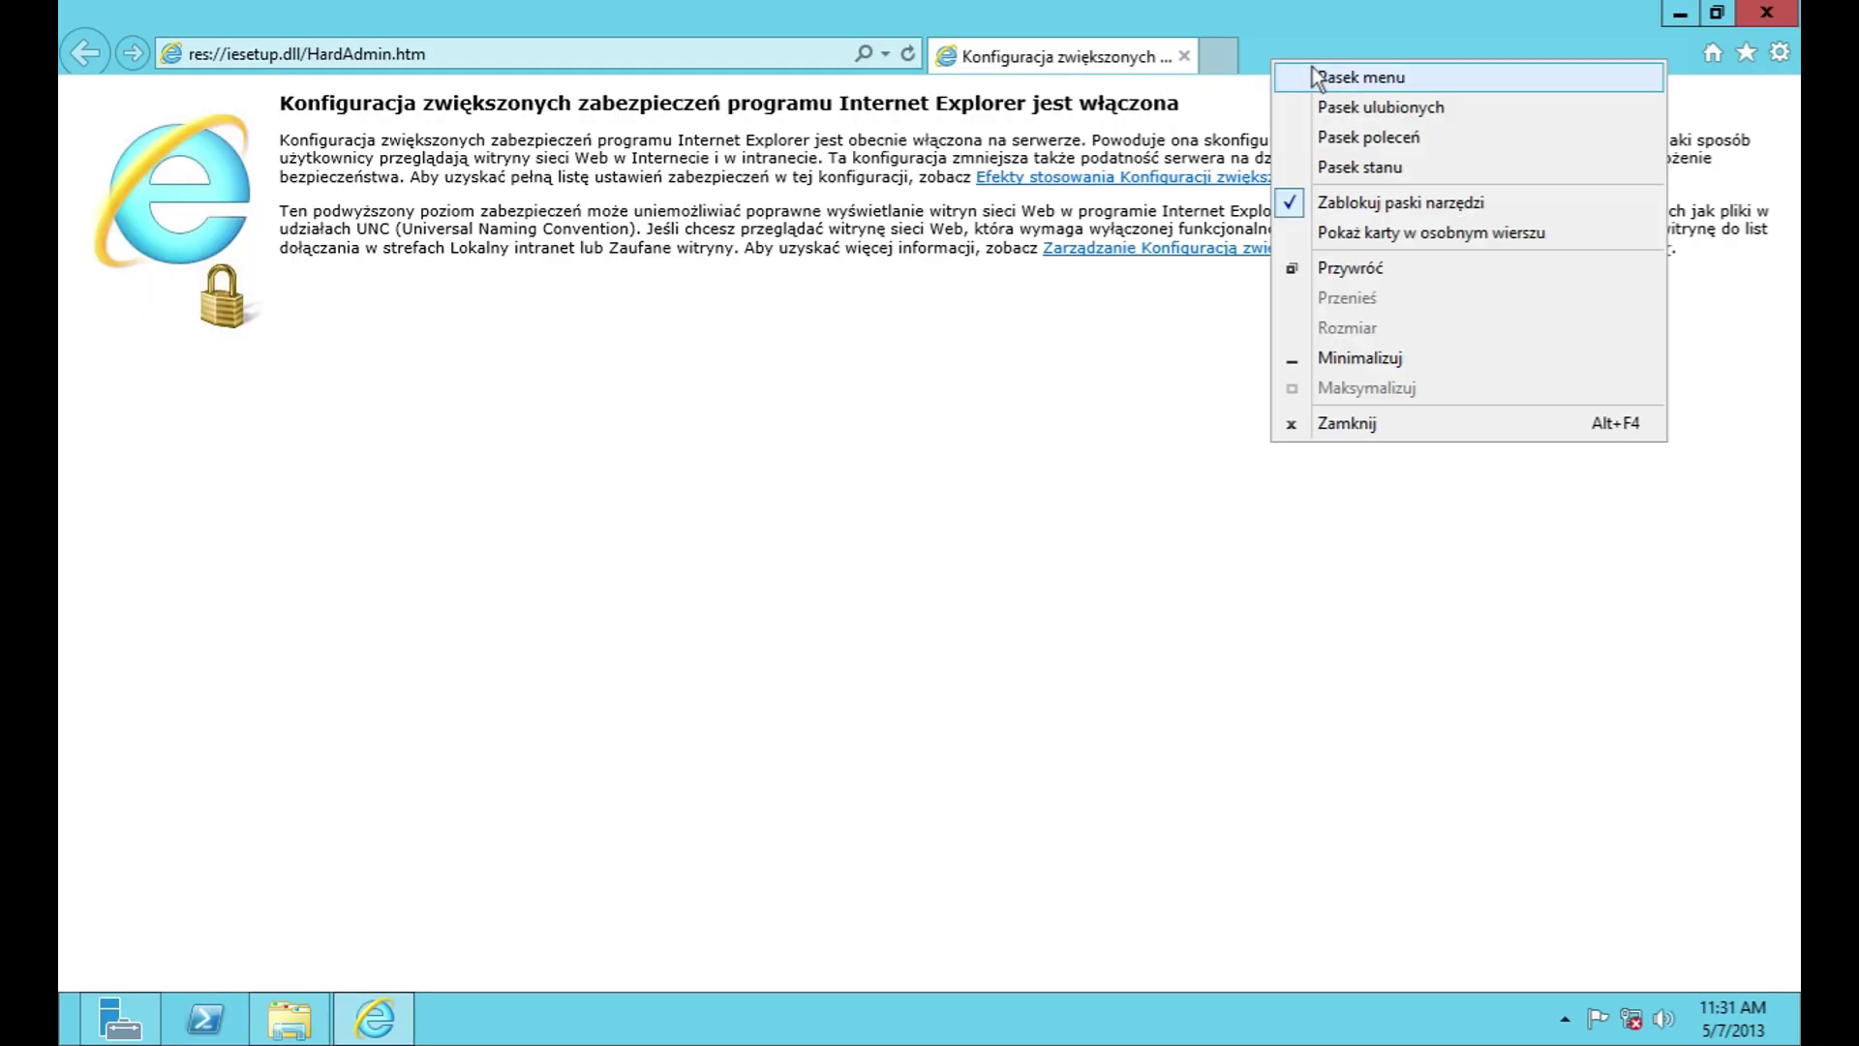
click(1315, 76)
Step: View Pomoc > Internet Explorer — informacje, close the version dialog, then close the browser
click(84, 89)
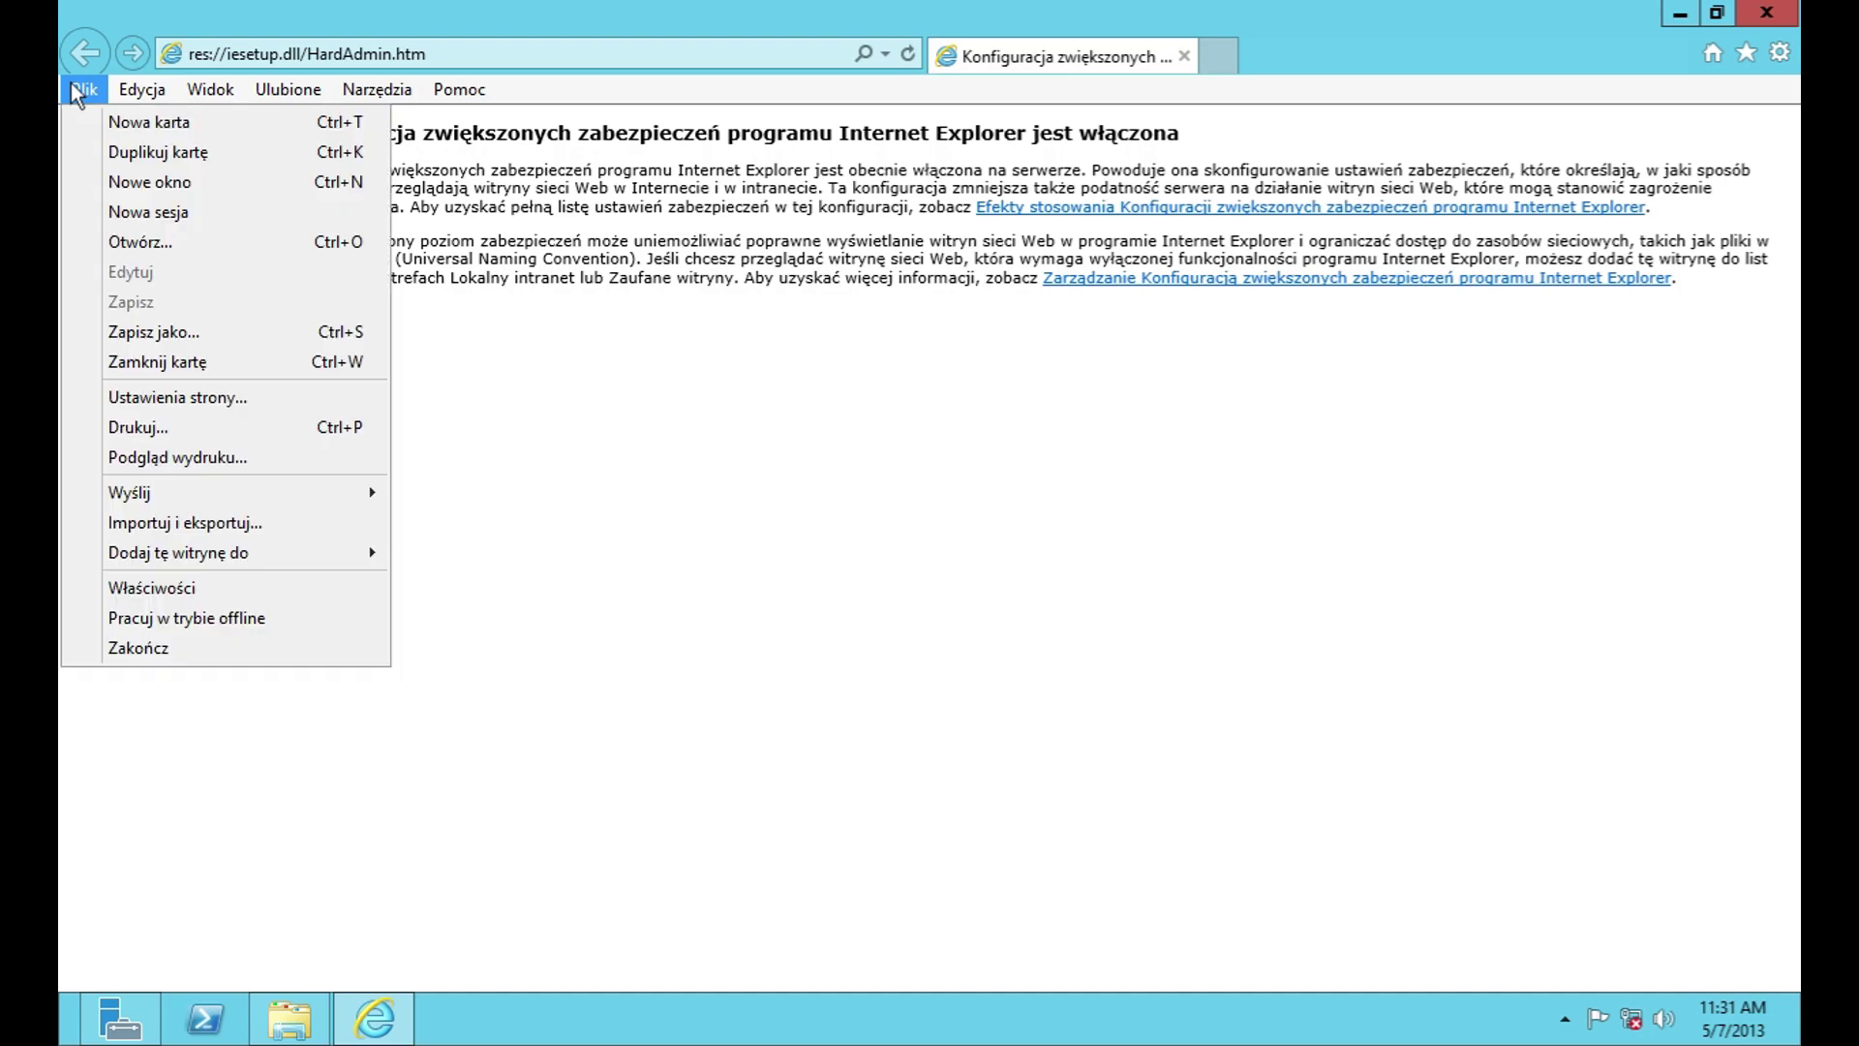
mouse_move(232, 90)
mouse_move(448, 89)
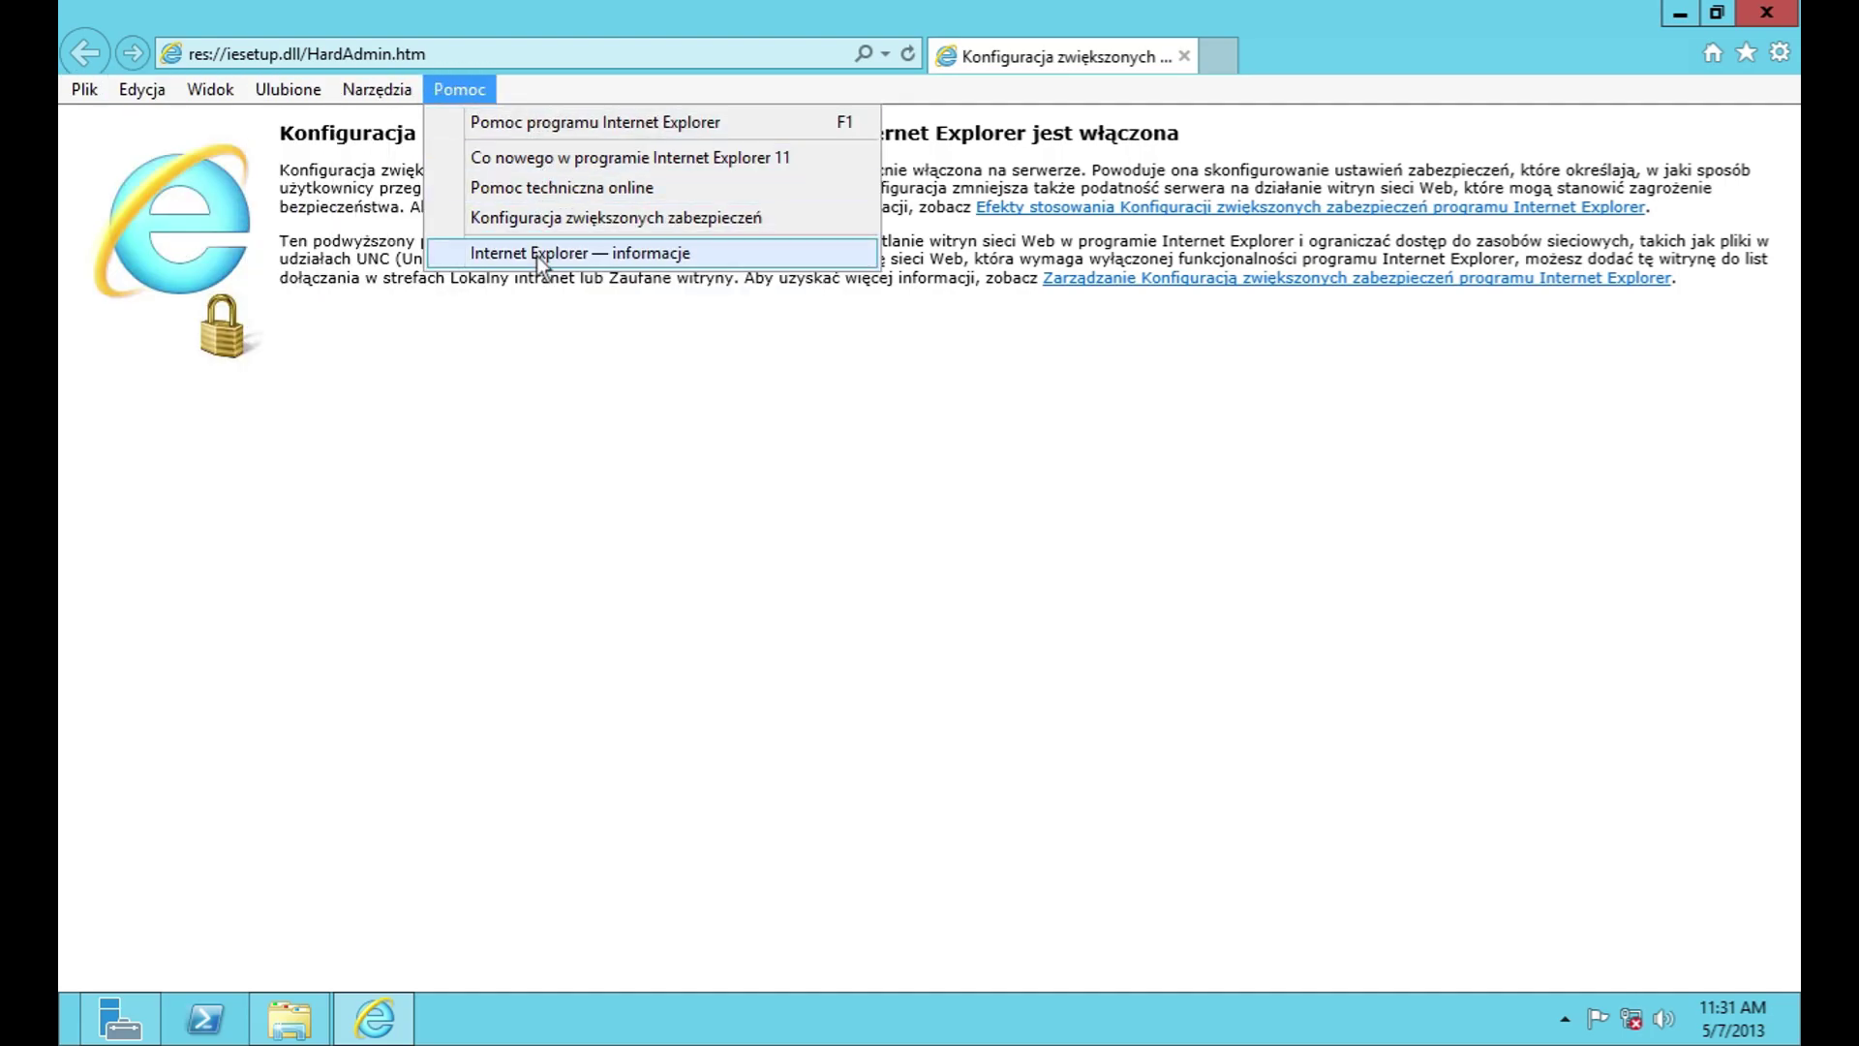
click(537, 254)
click(1077, 681)
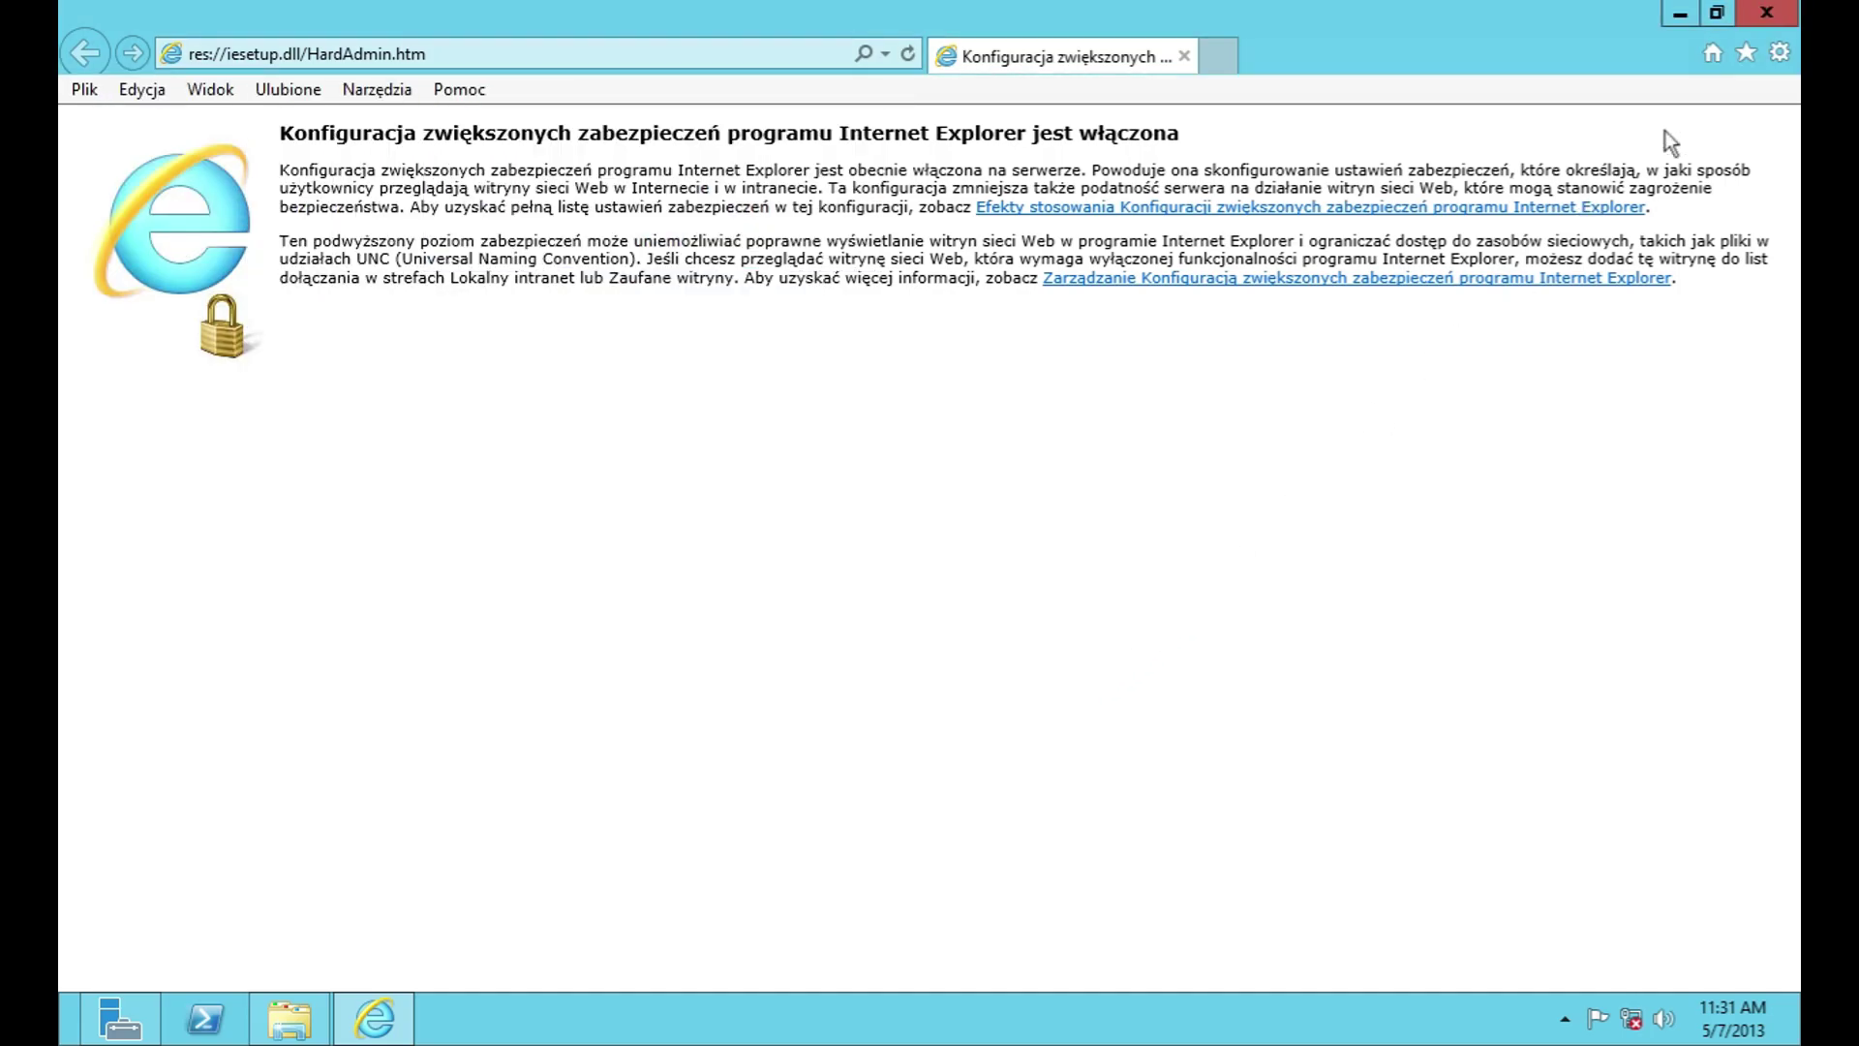
click(1777, 14)
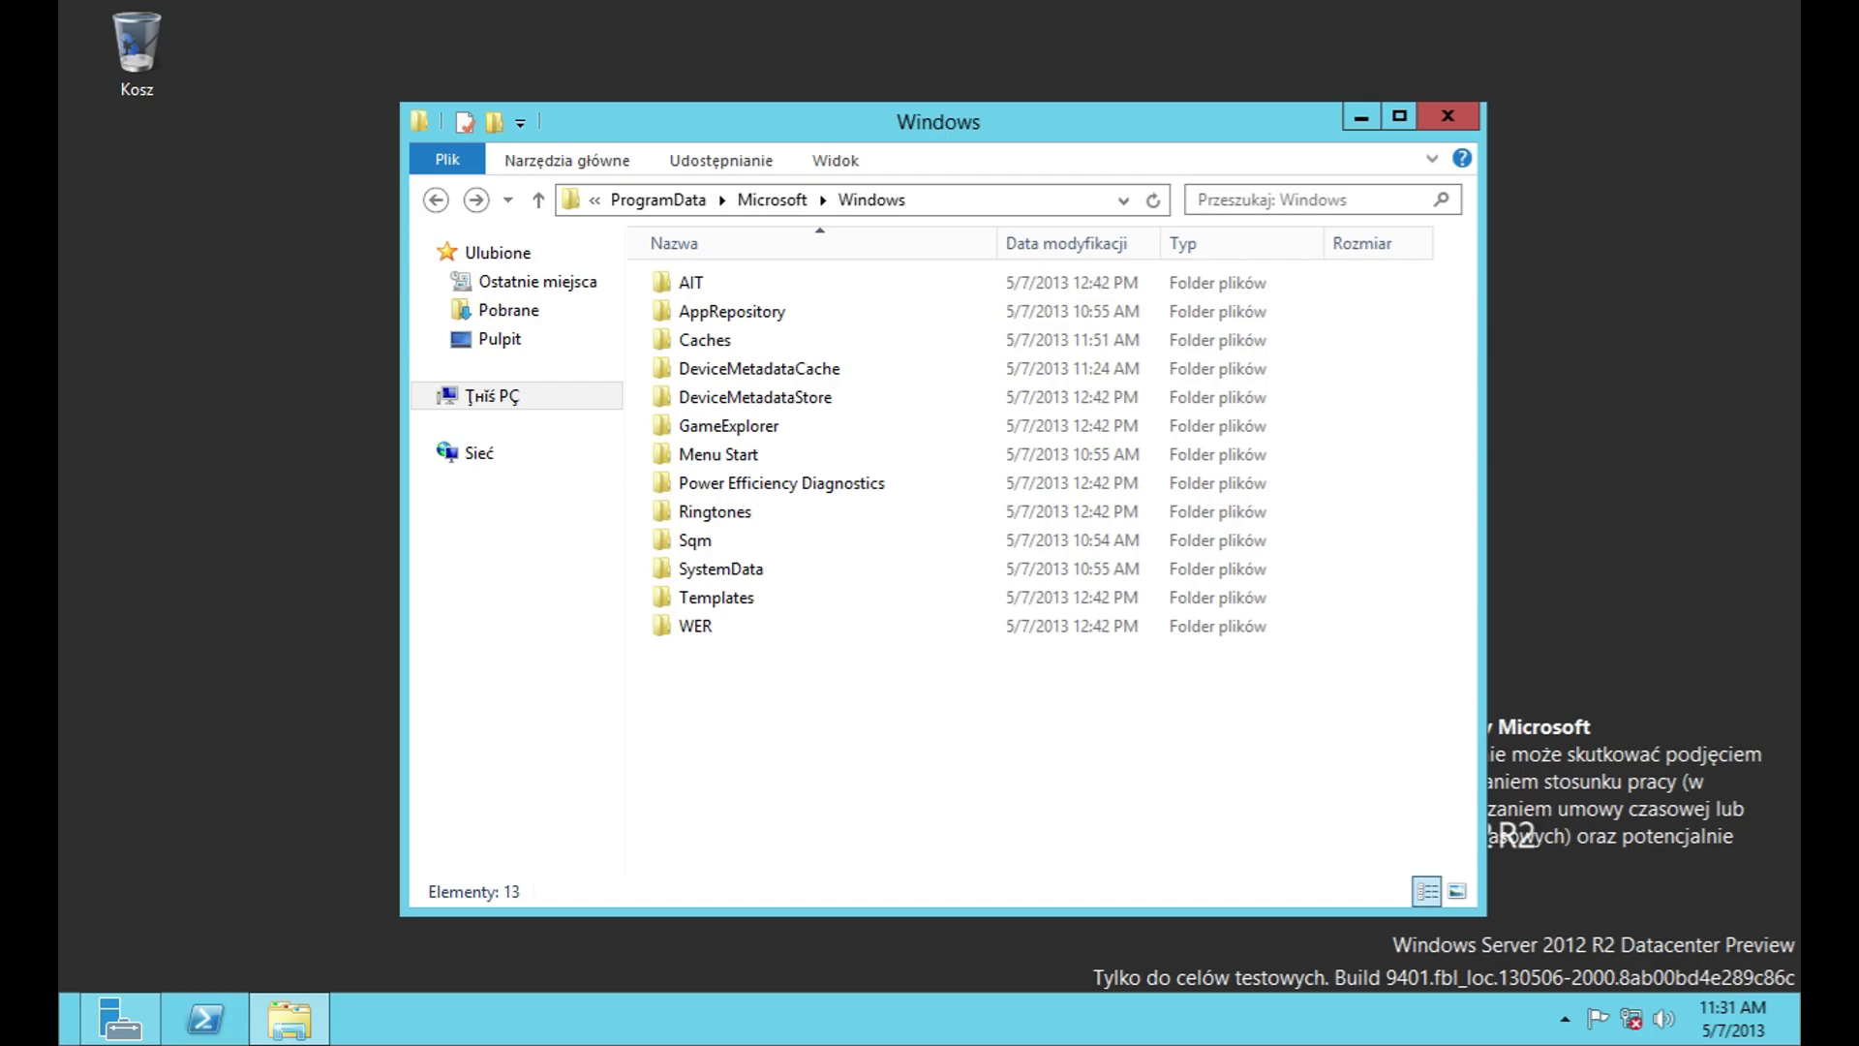
Step: Append \Start Menu to the ProgramData\Microsoft\Windows path in the address bar to open it
click(1000, 200)
key(End)
text(\Sta)
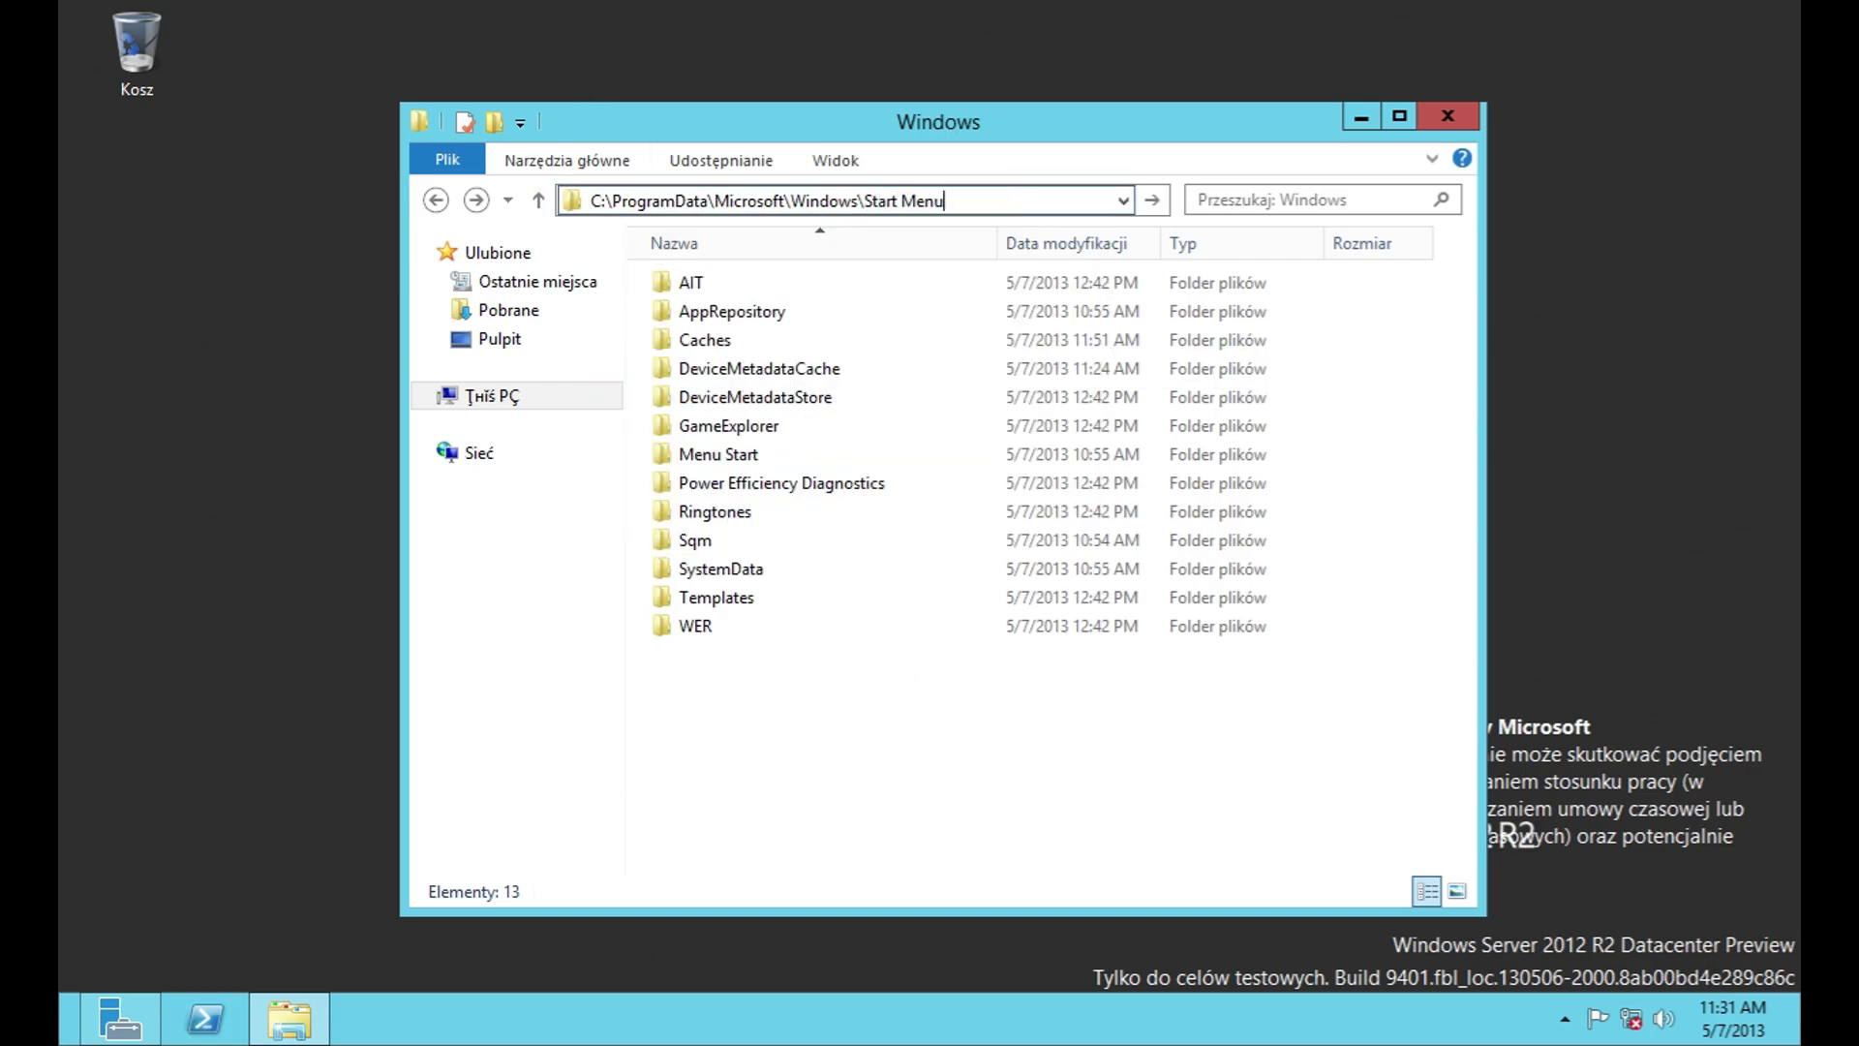
key(Return)
Step: Open Programy, peek into System, then open Narzędzia administracyjne and scroll through its 23 shortcuts
double_click(925, 292)
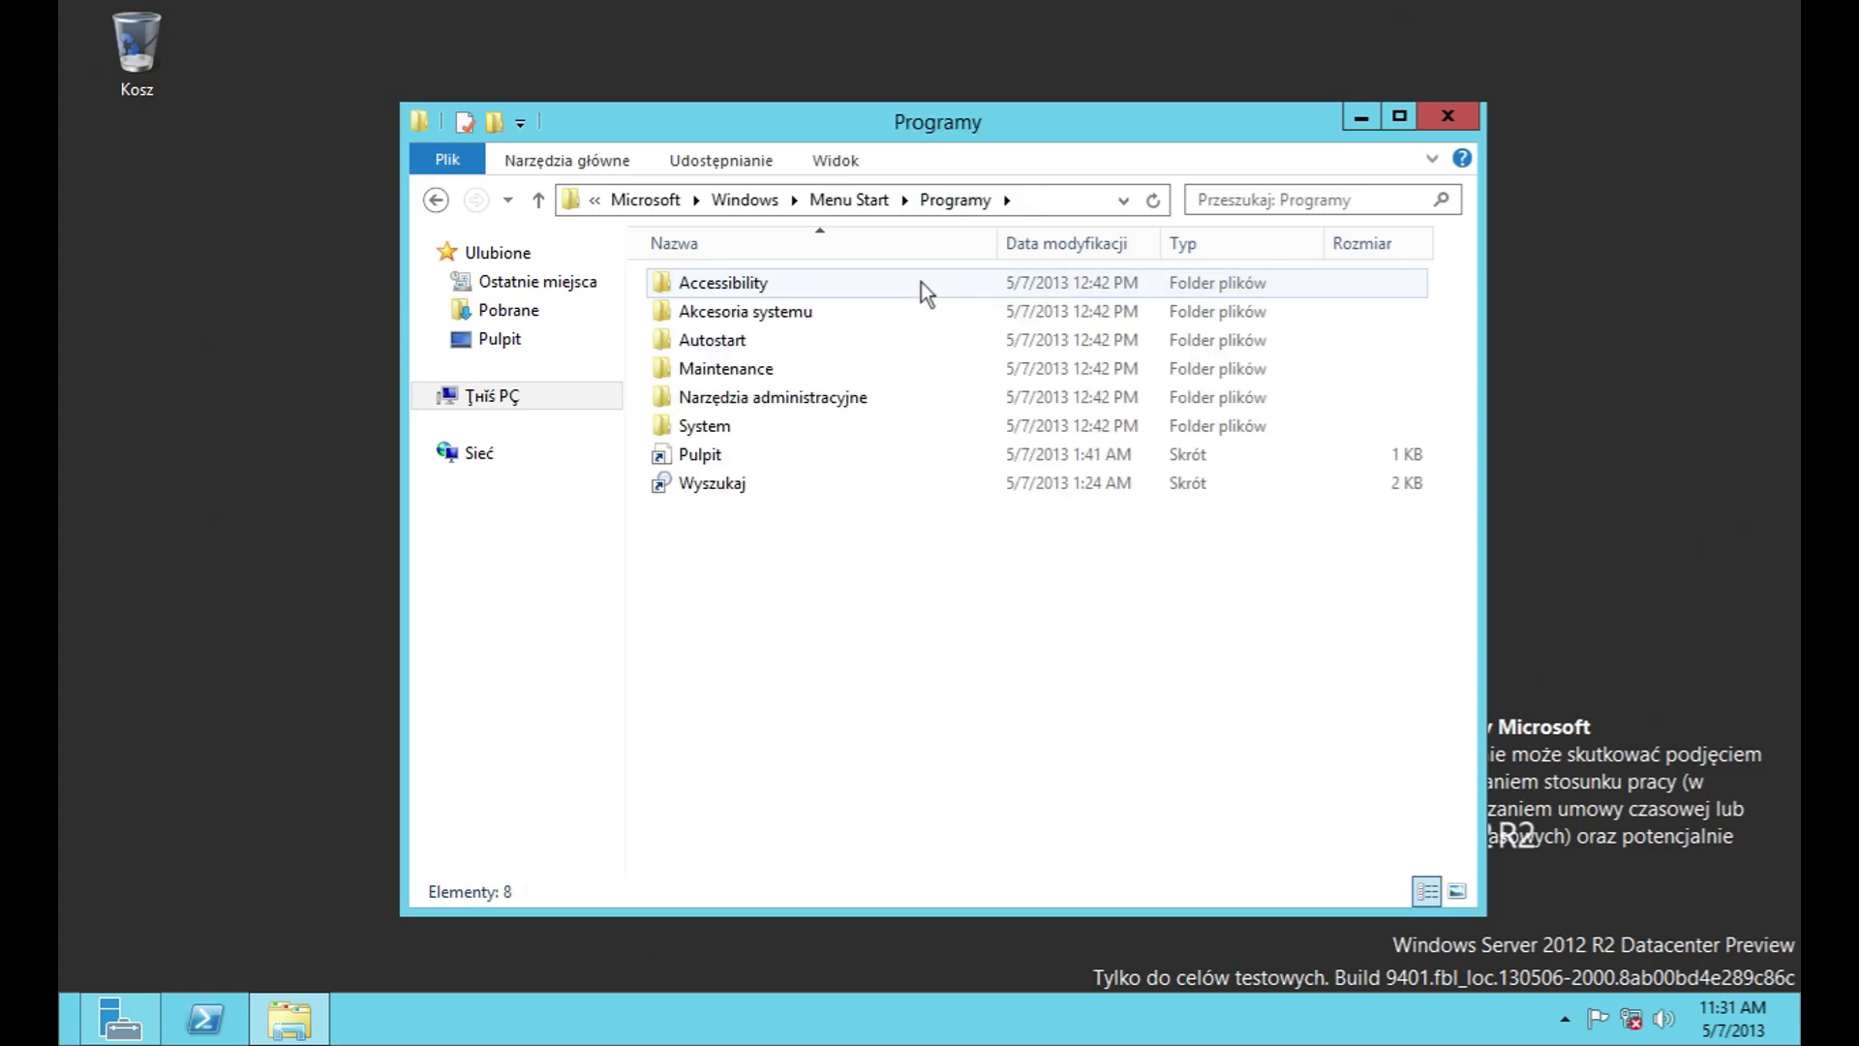
double_click(759, 431)
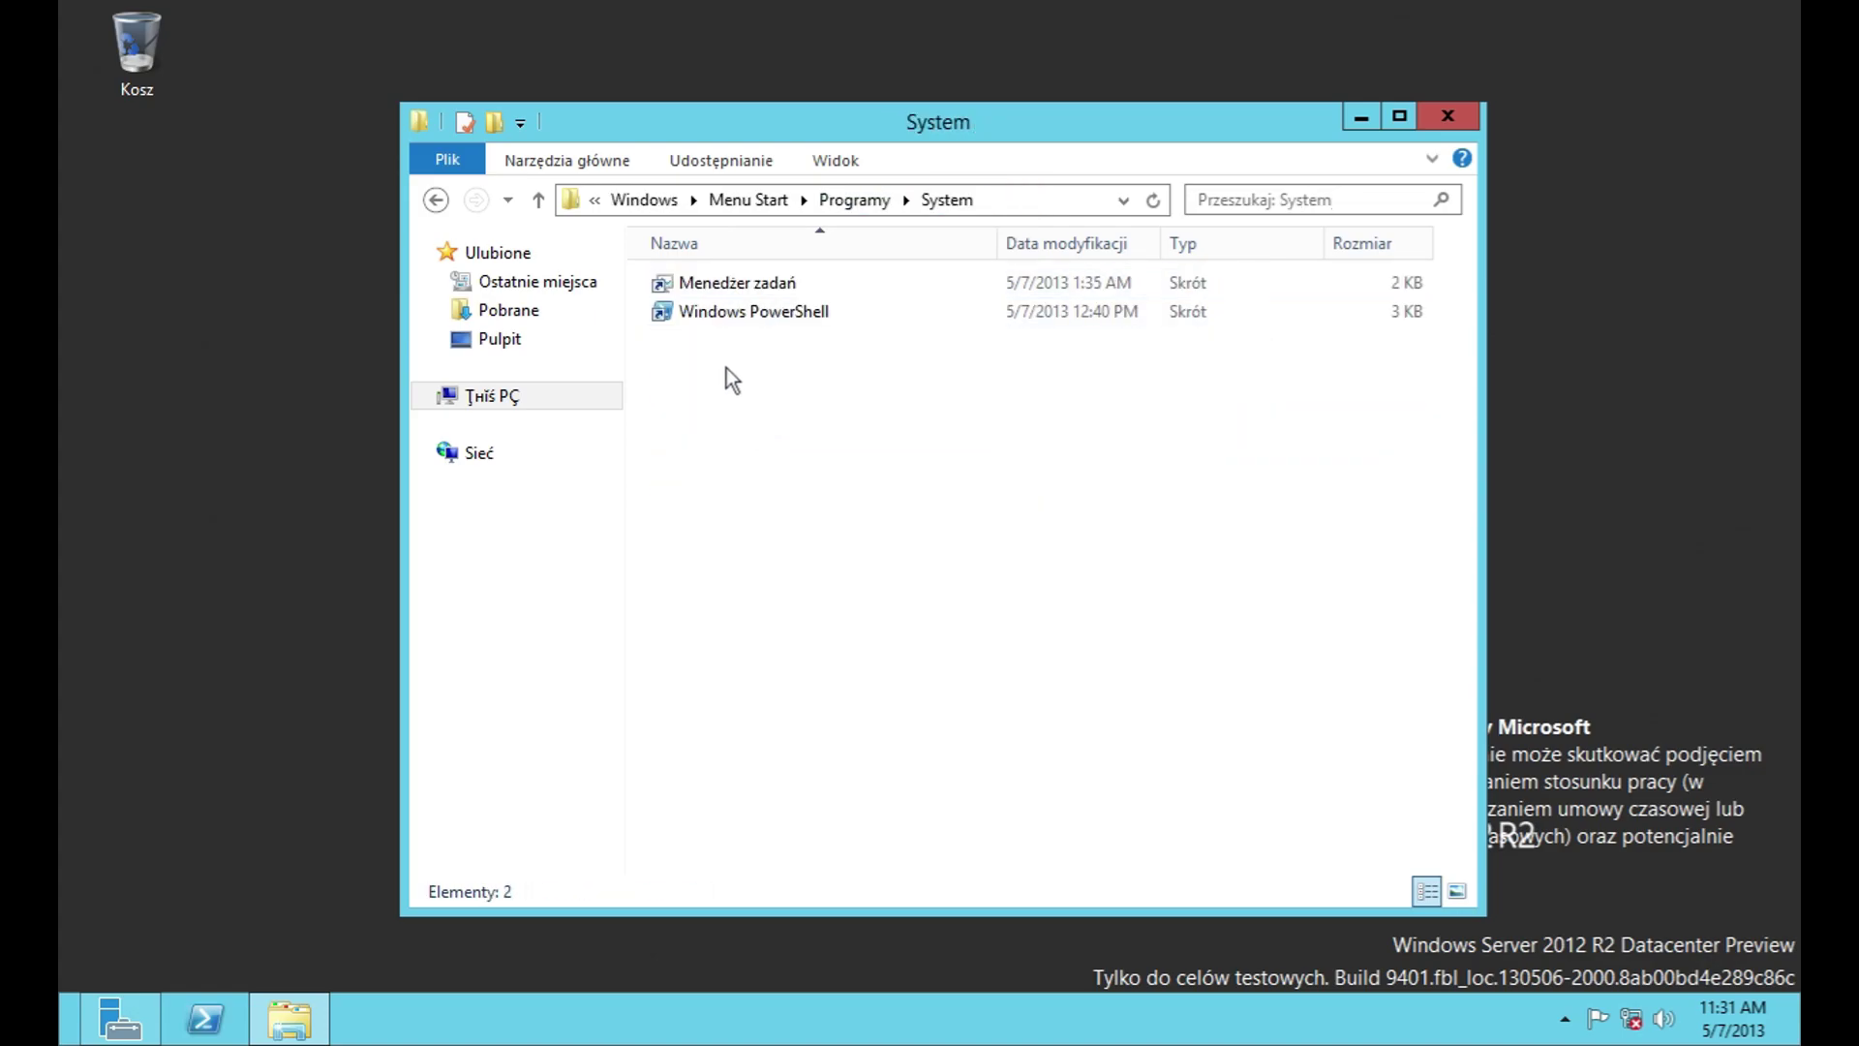
click(535, 200)
double_click(843, 380)
scroll(890, 412, down, 1)
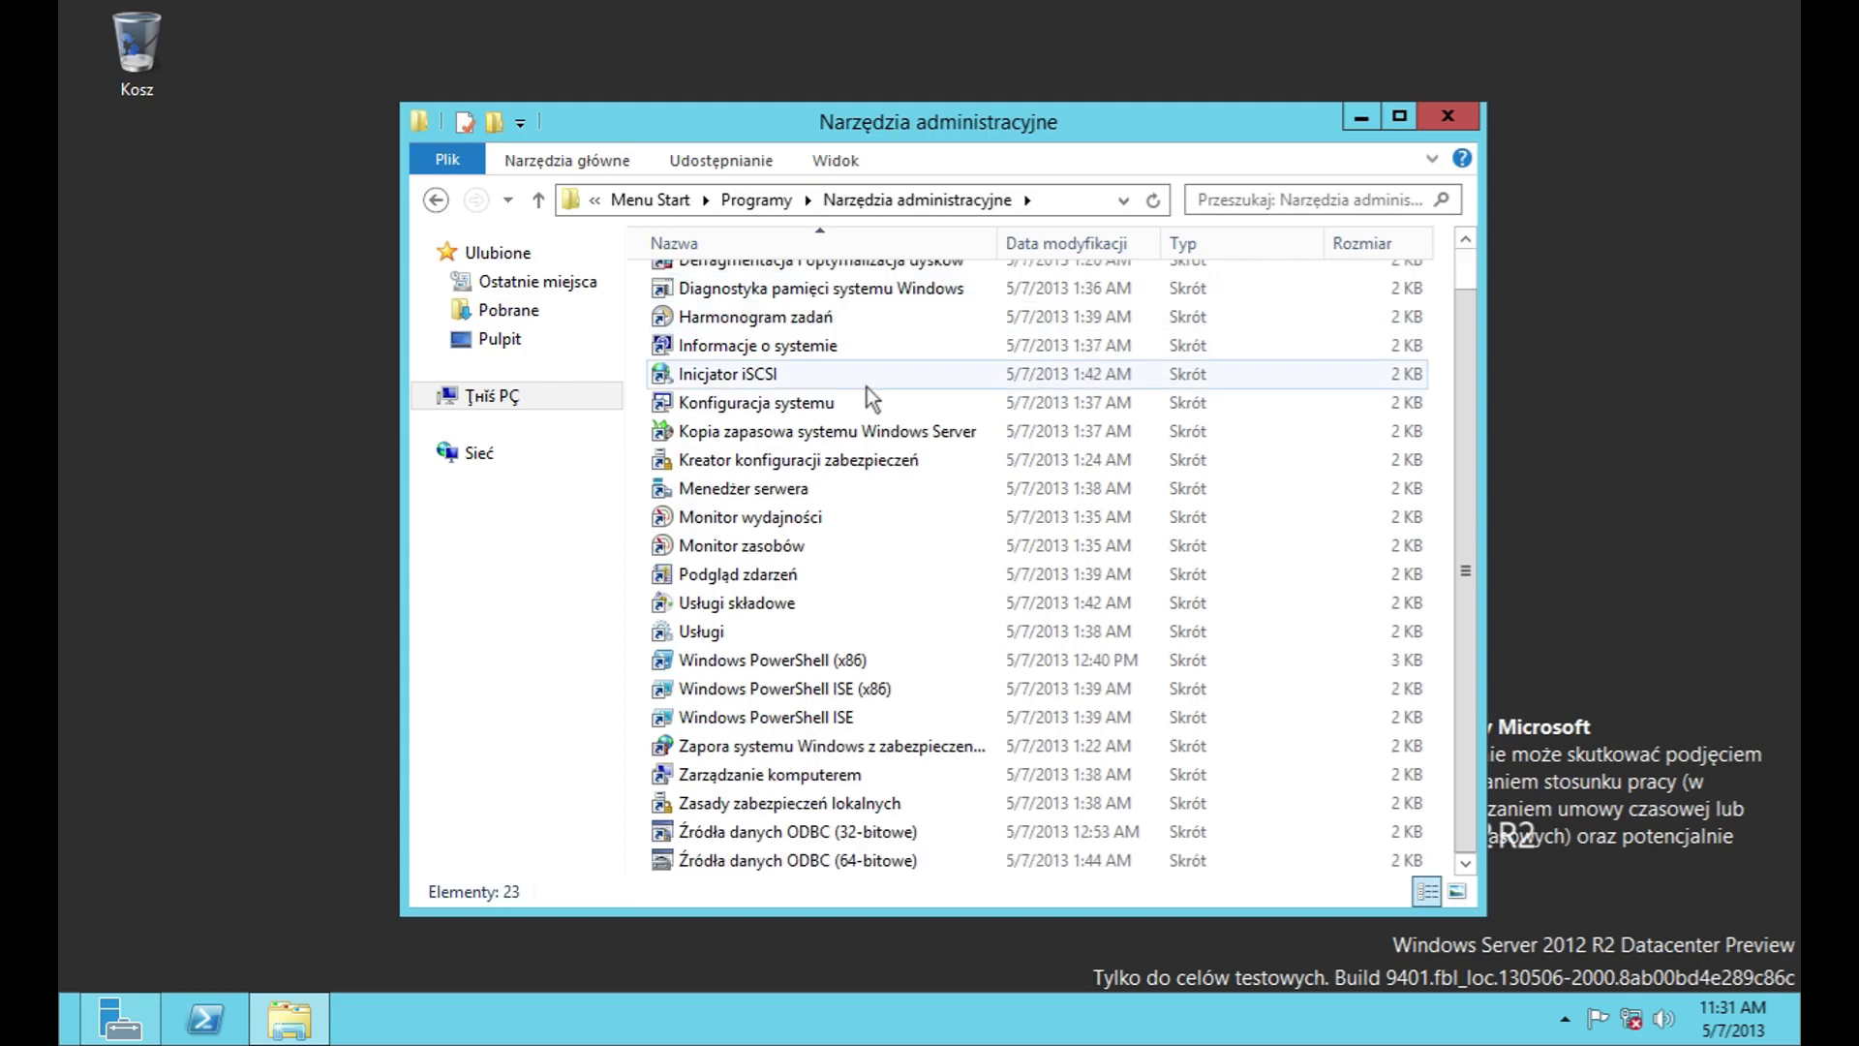
scroll(915, 416, up, 1)
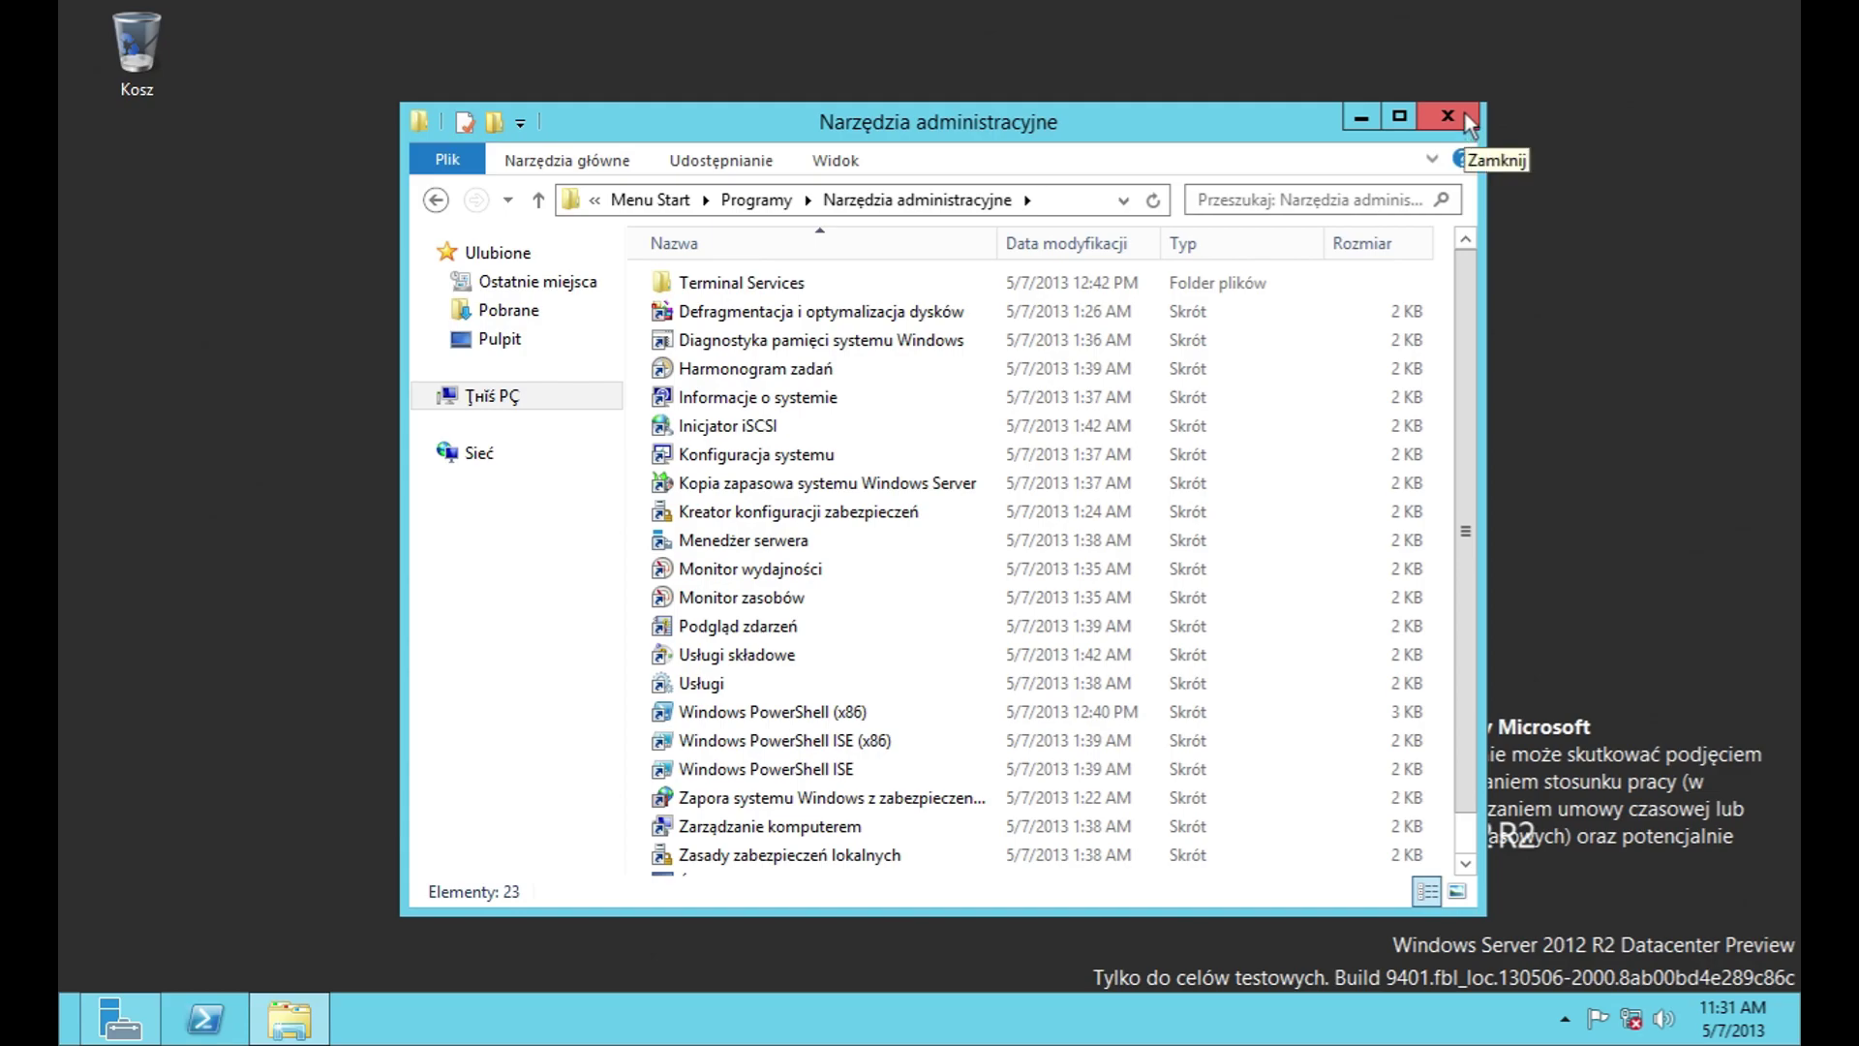
scroll(968, 678, down, 1)
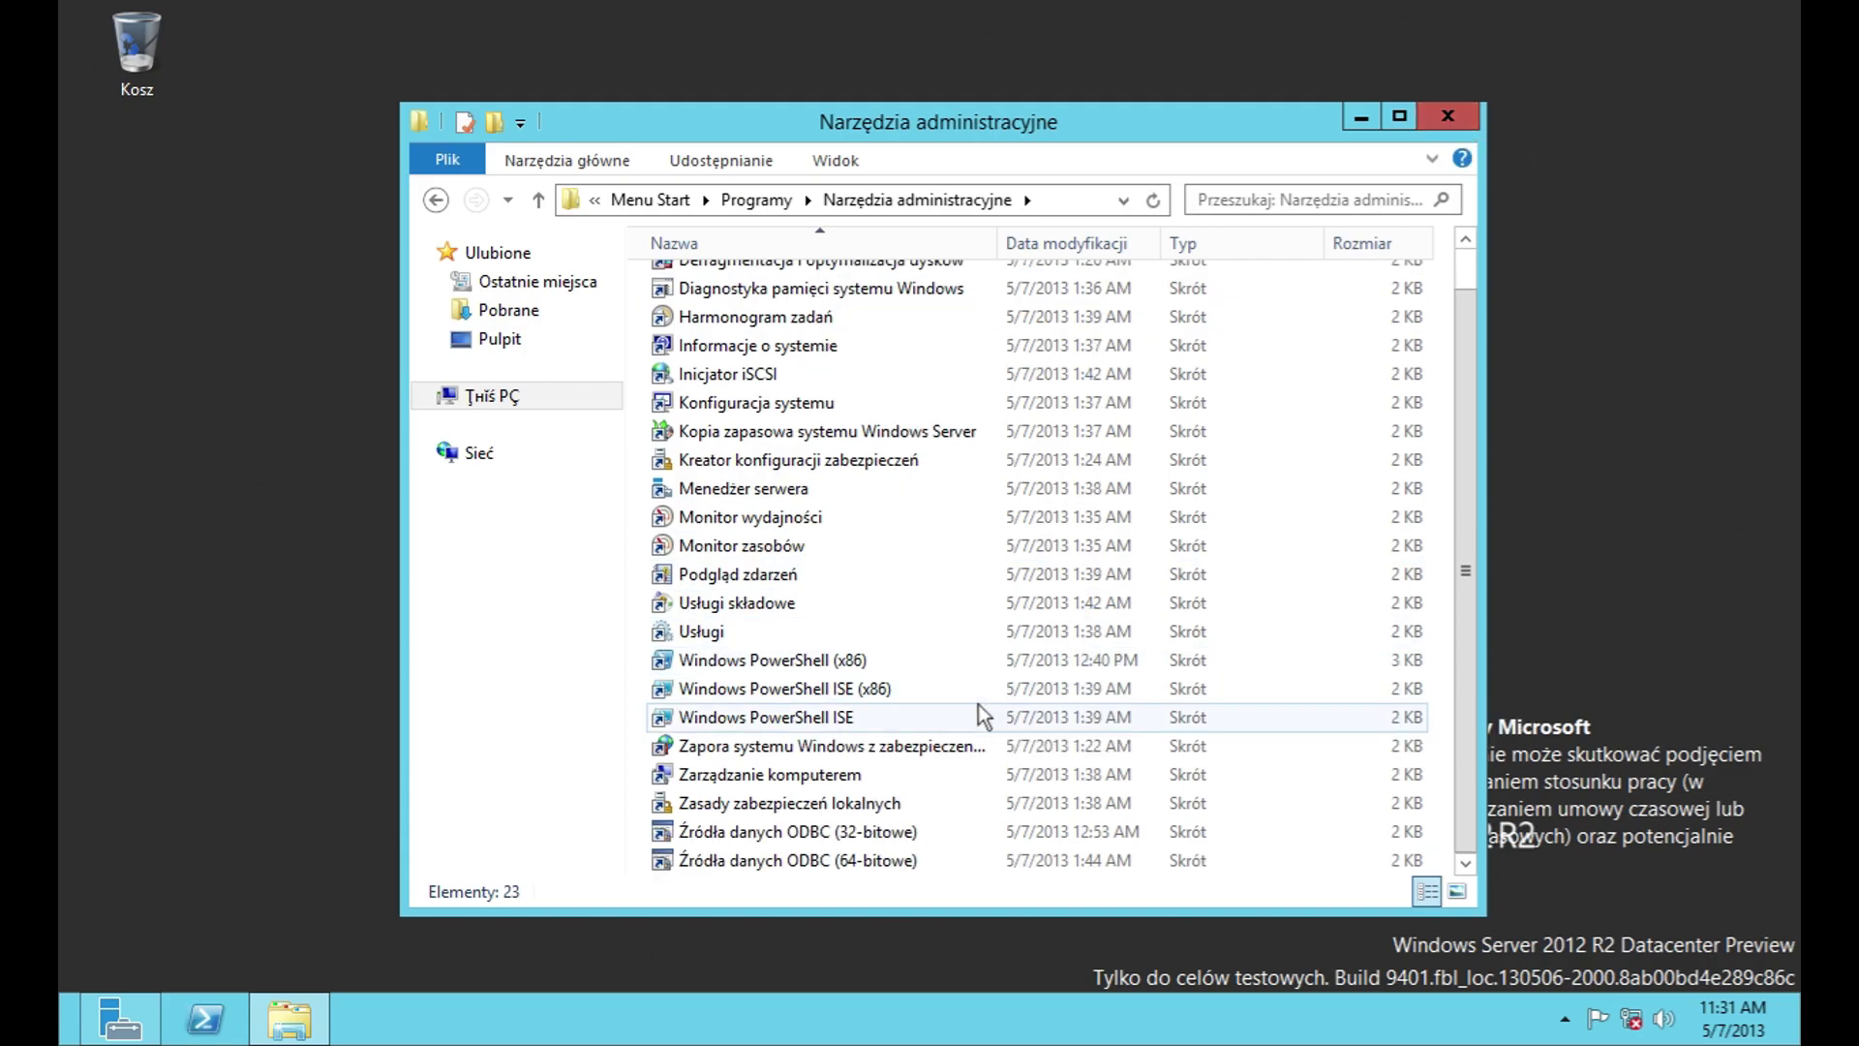
scroll(978, 705, up, 1)
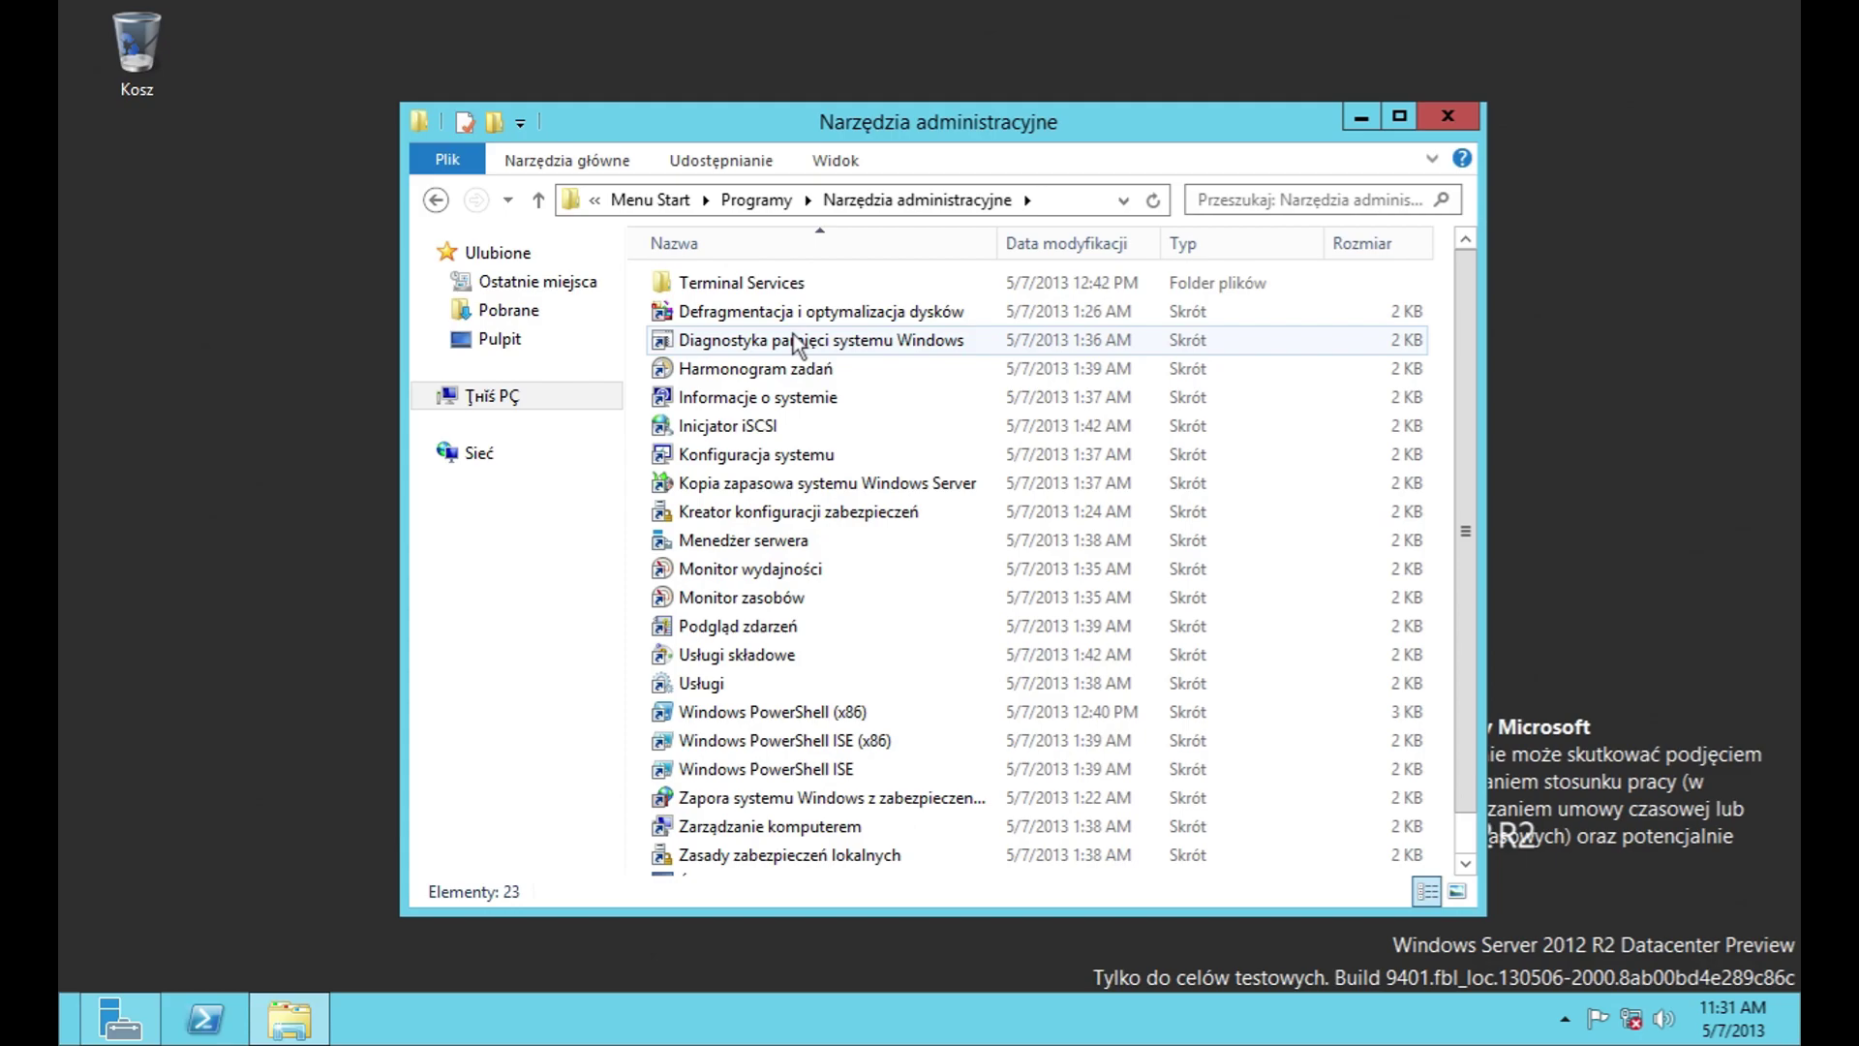
double_click(786, 489)
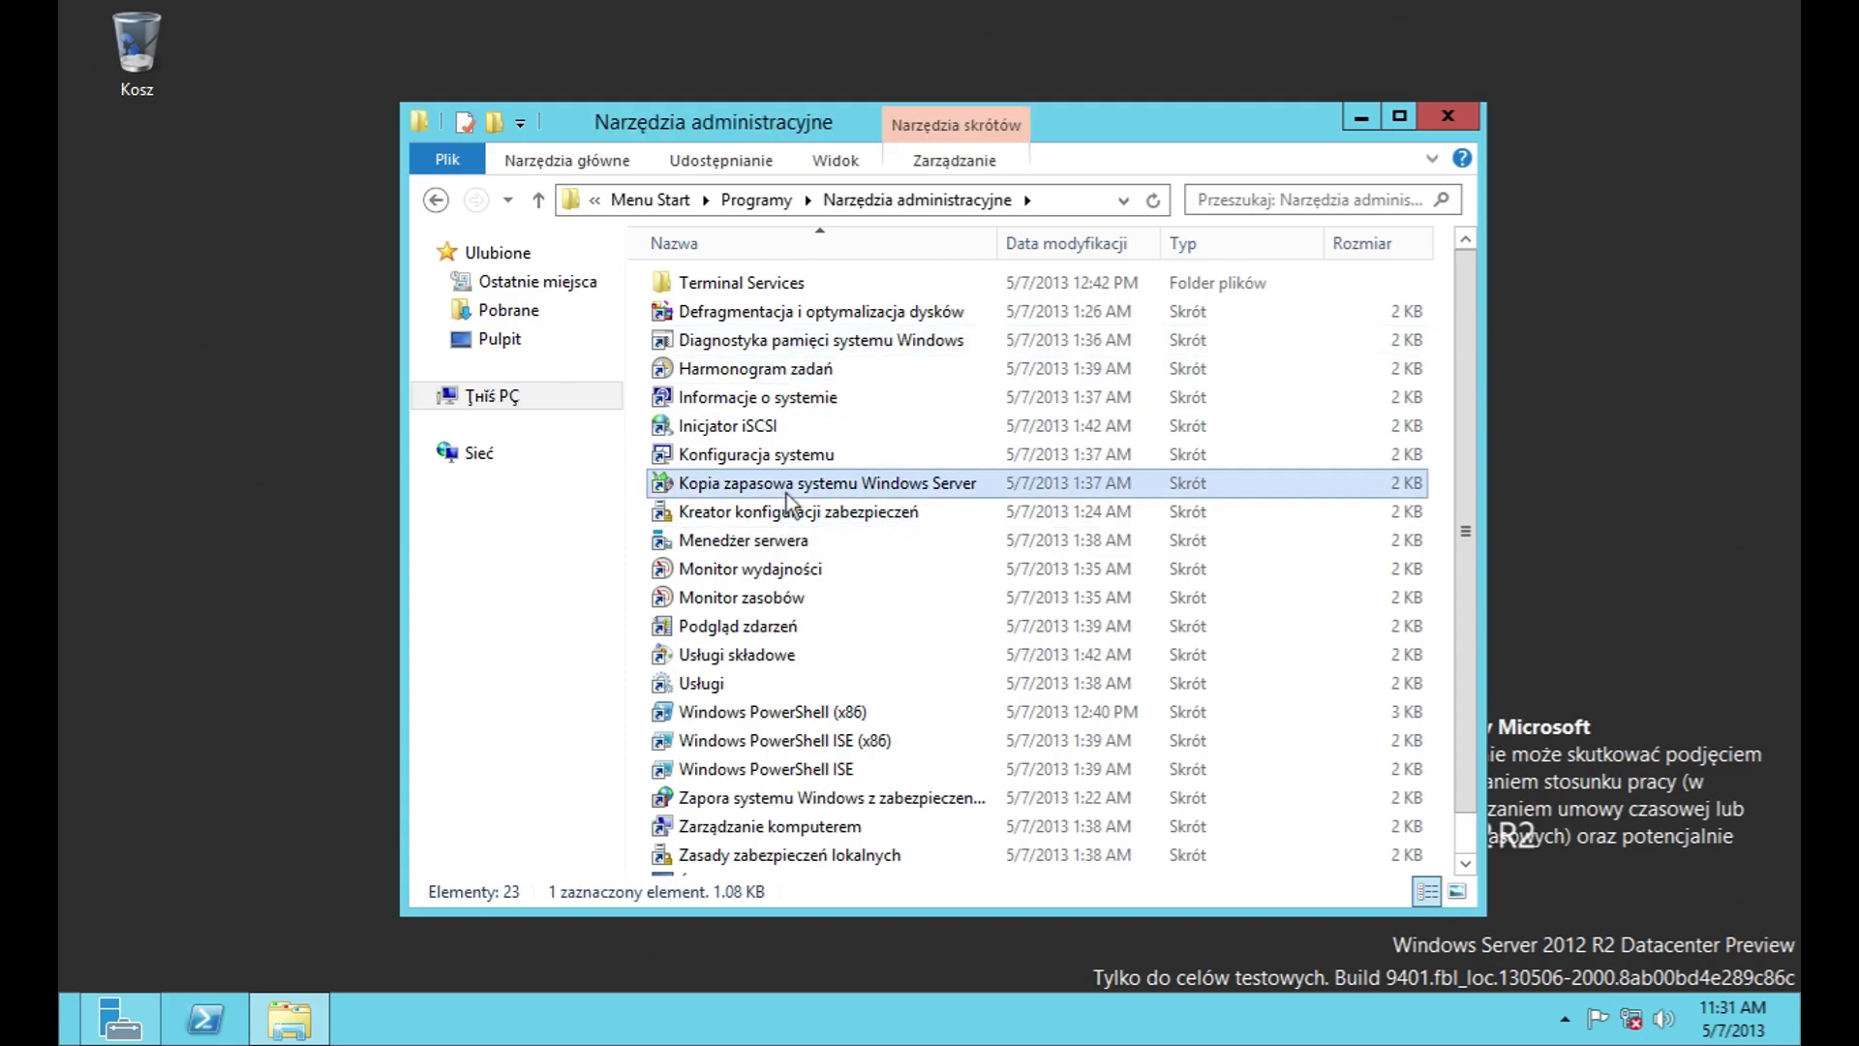
click(1123, 531)
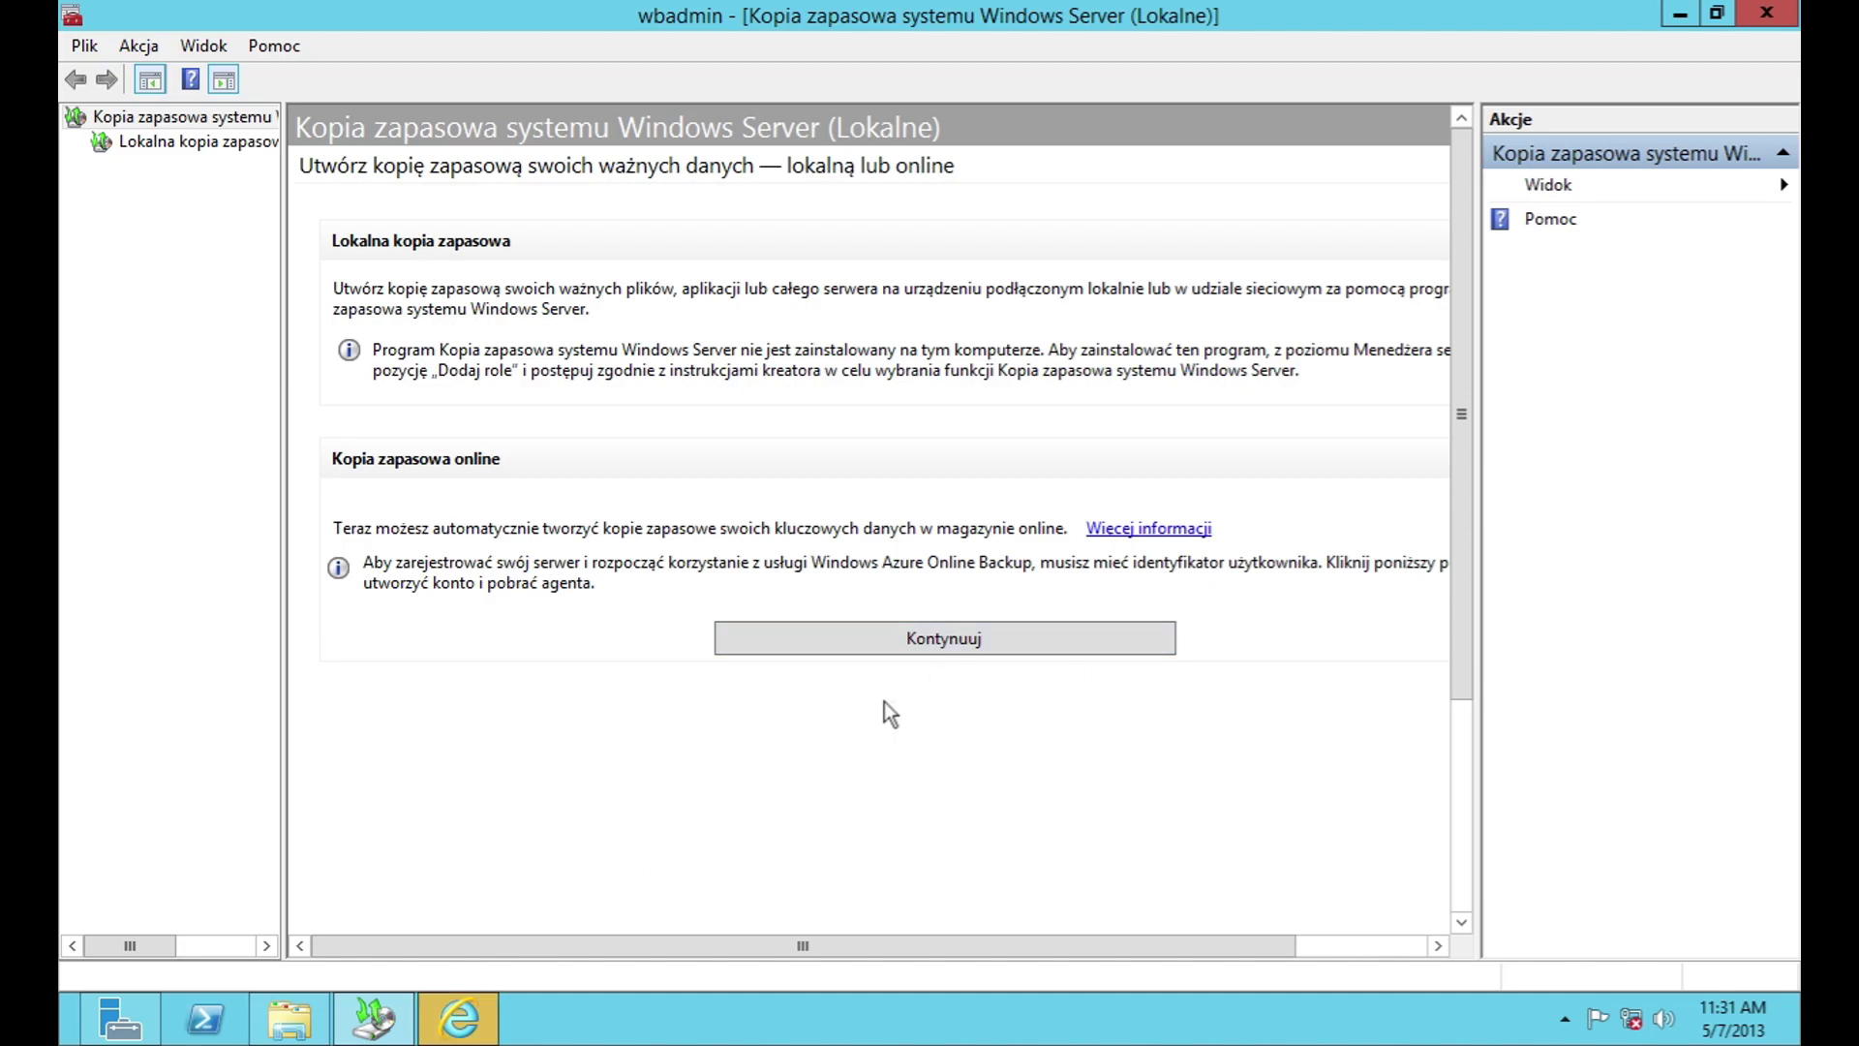
right_click(459, 1018)
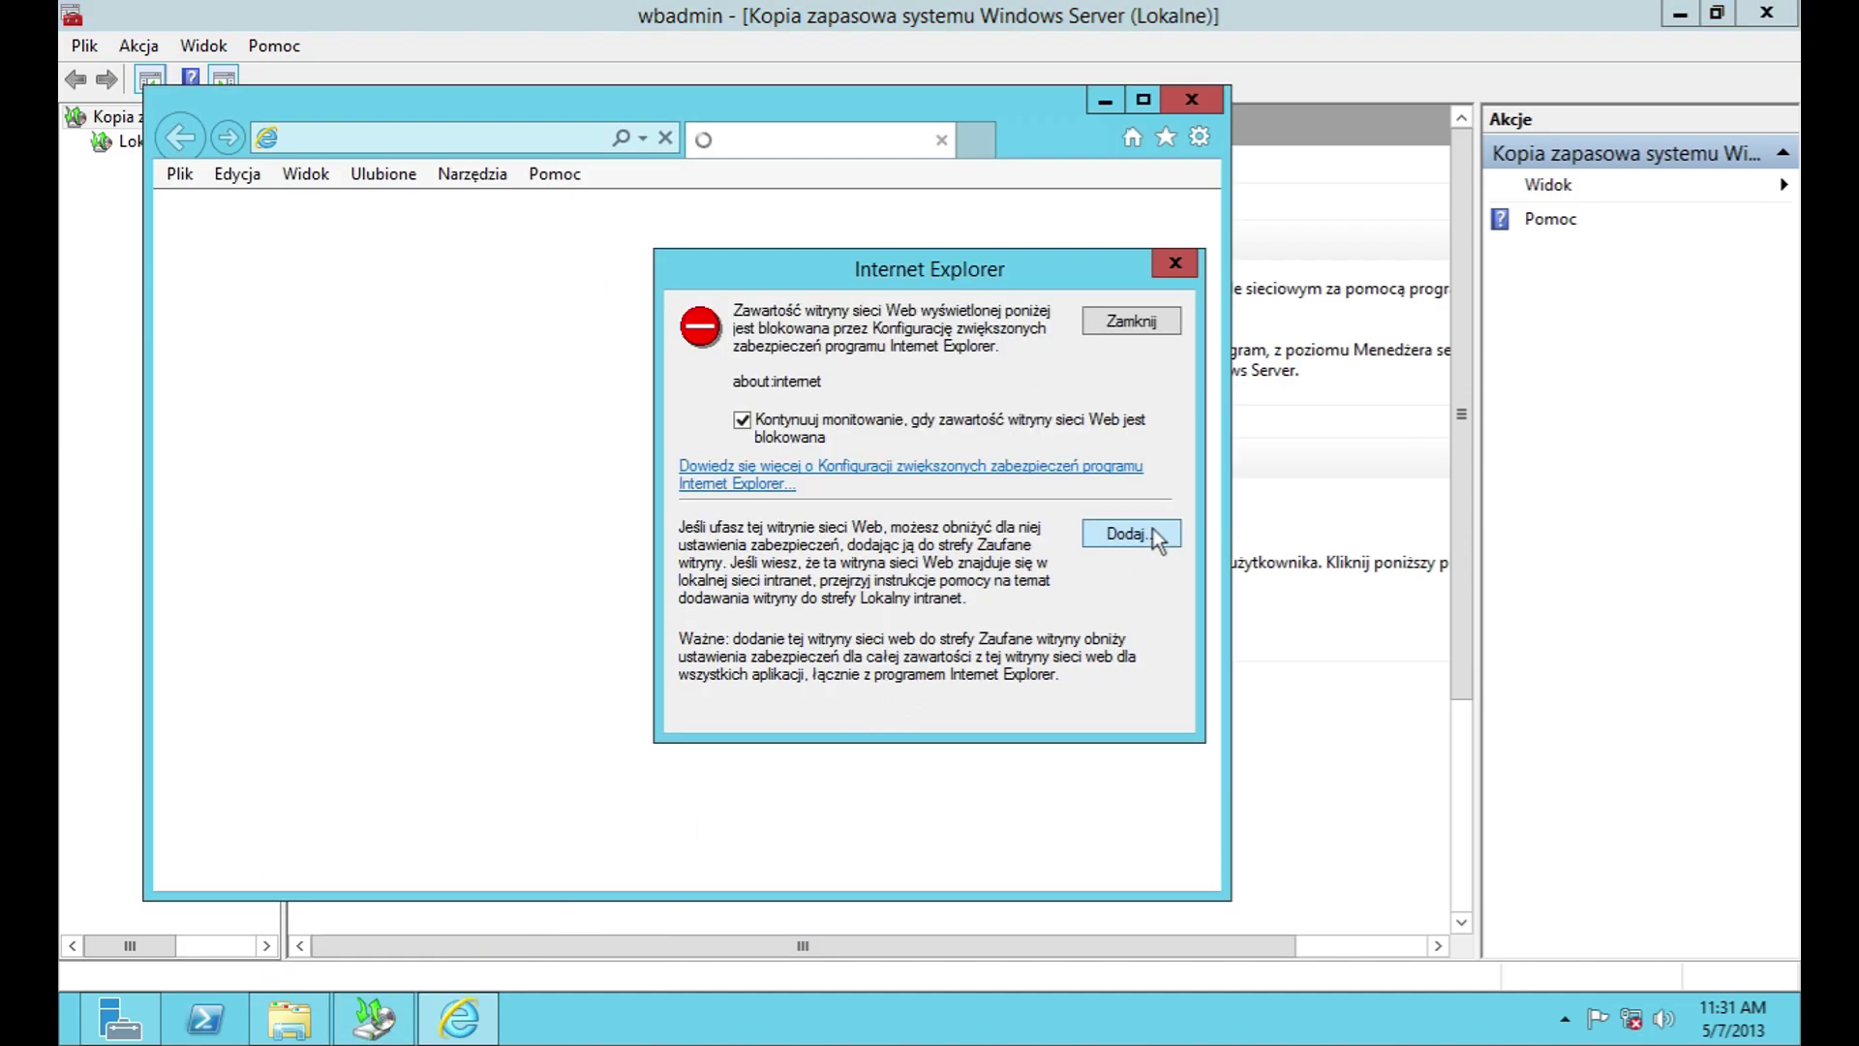
click(1122, 326)
click(1191, 99)
click(1055, 646)
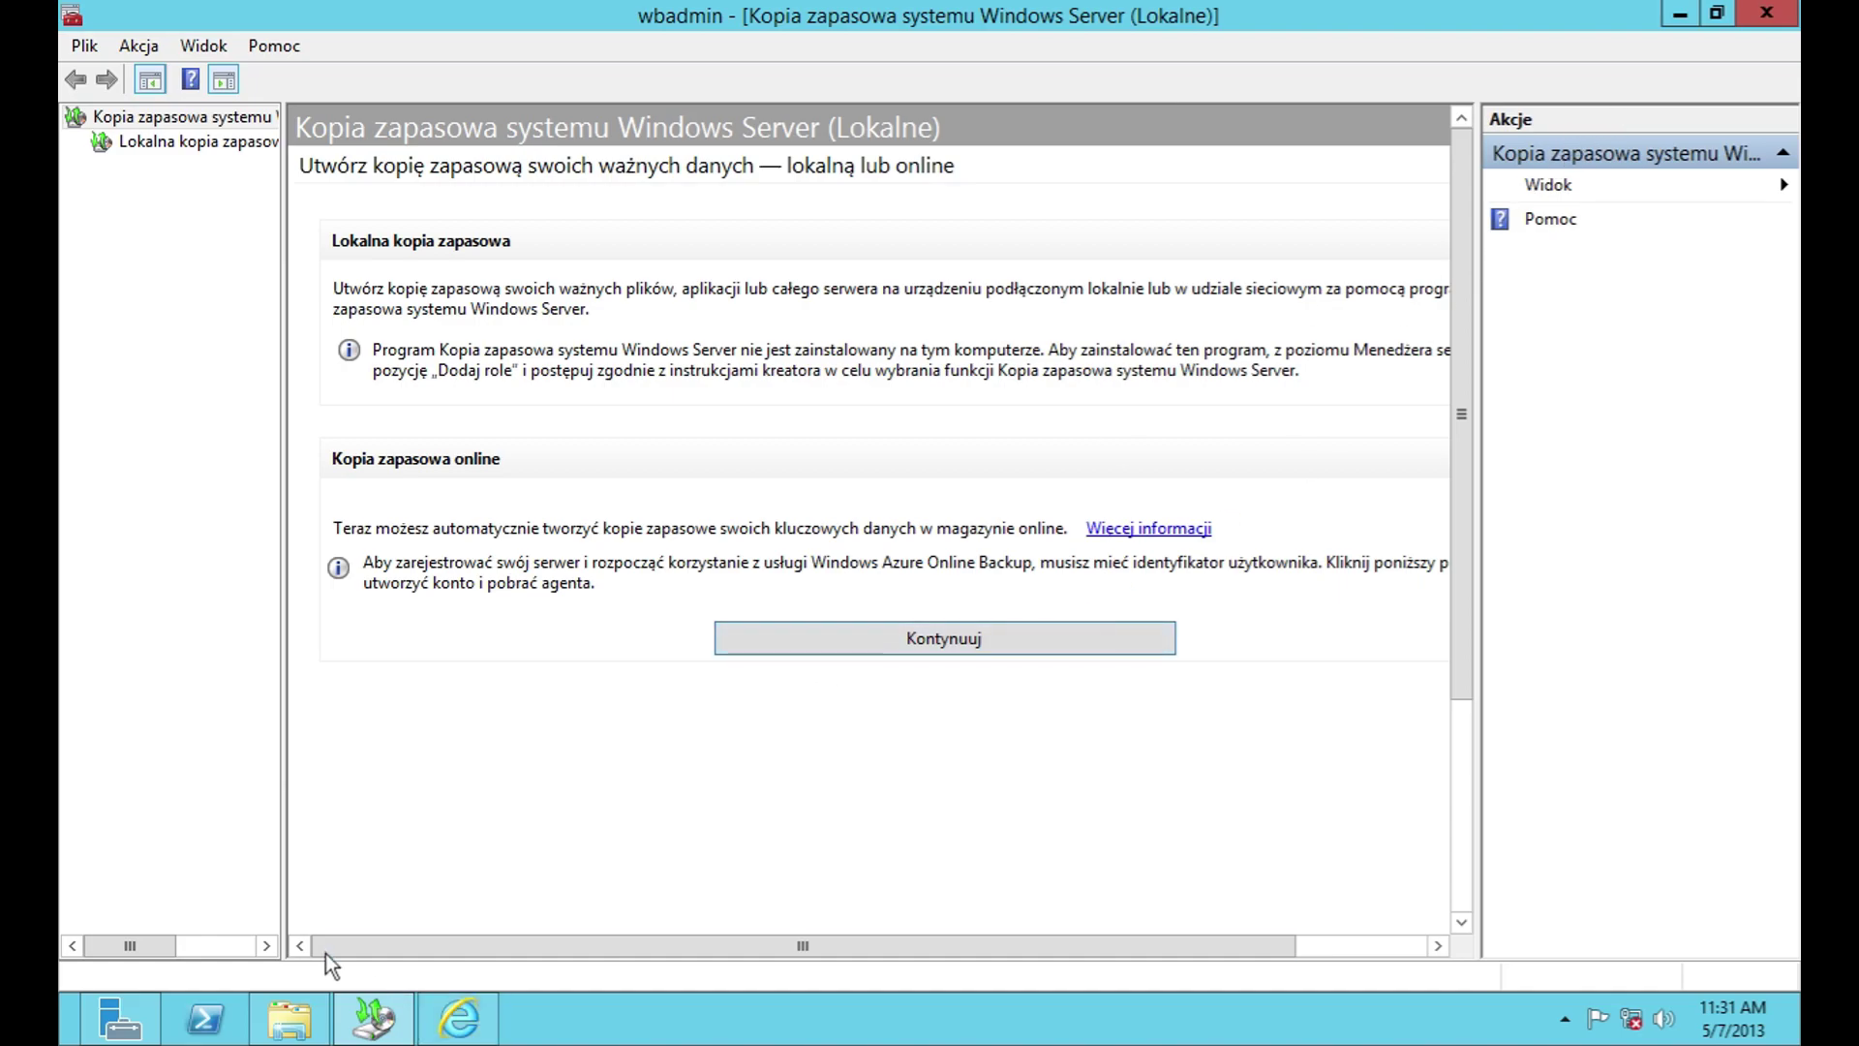
right_click(463, 1015)
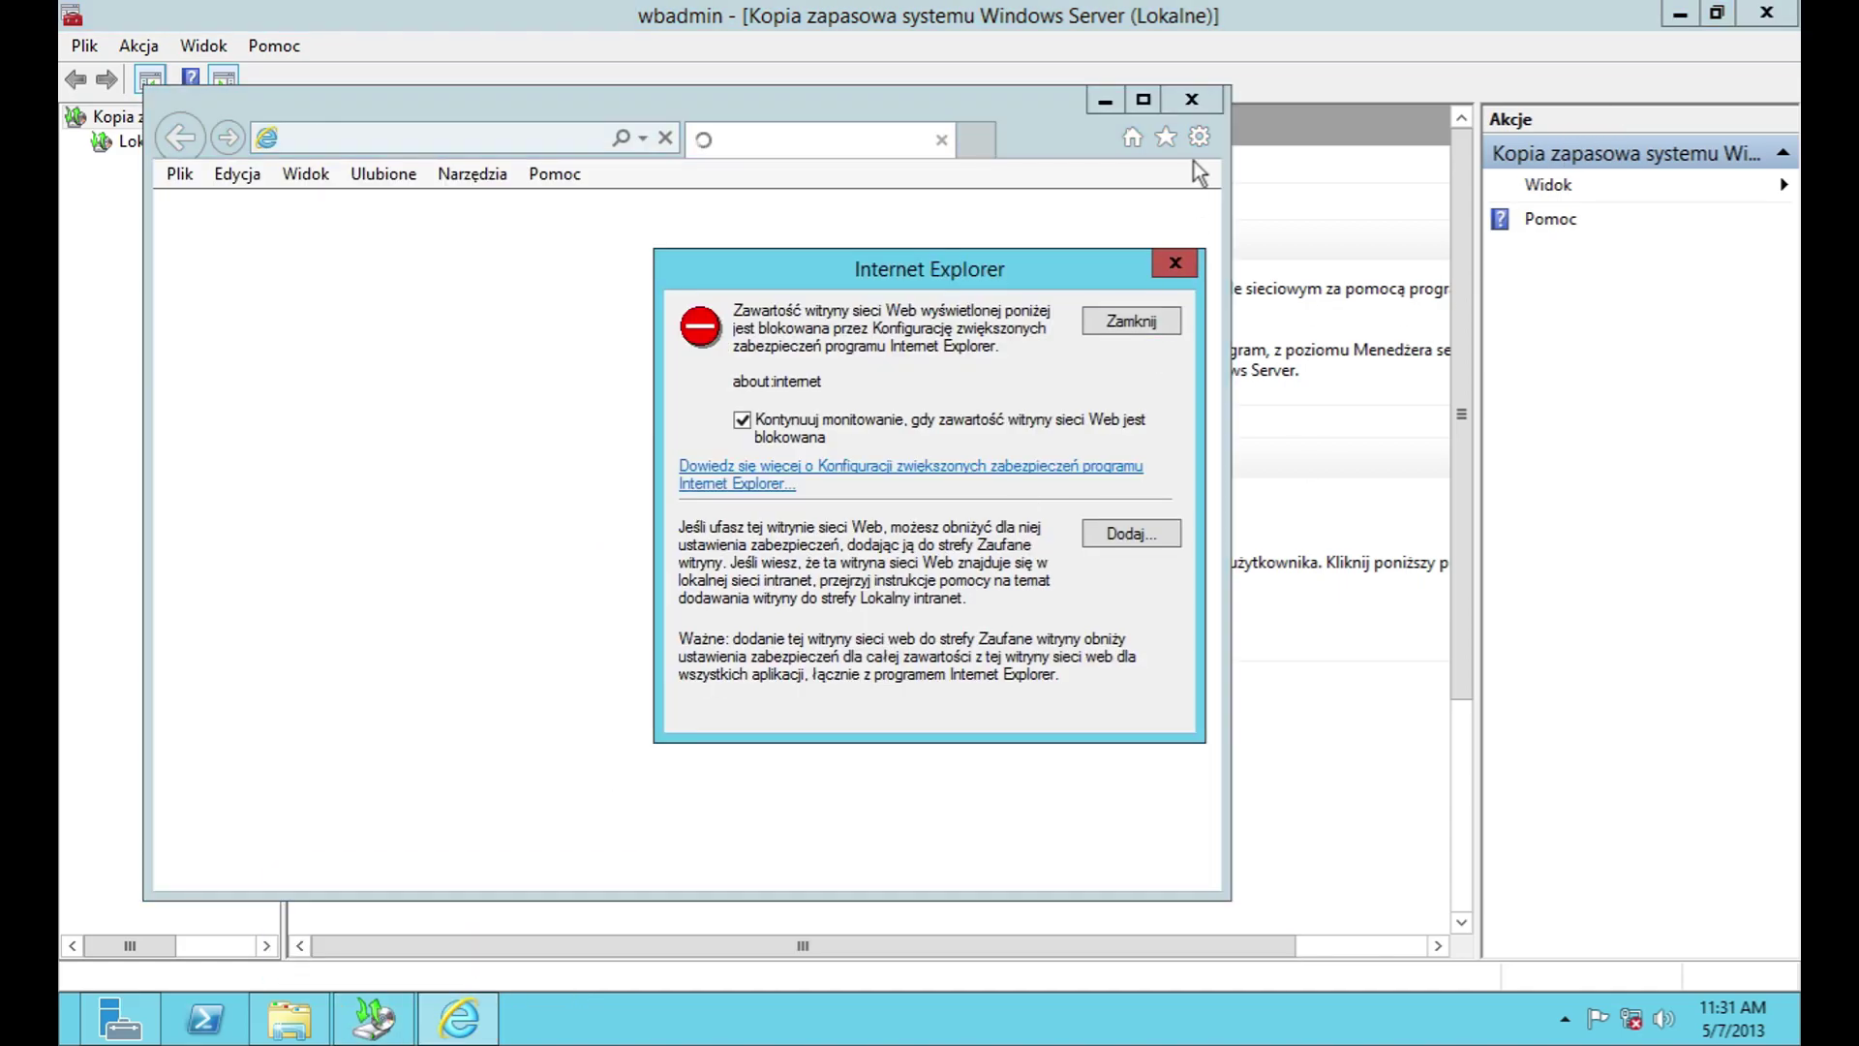
click(1175, 263)
click(1794, 16)
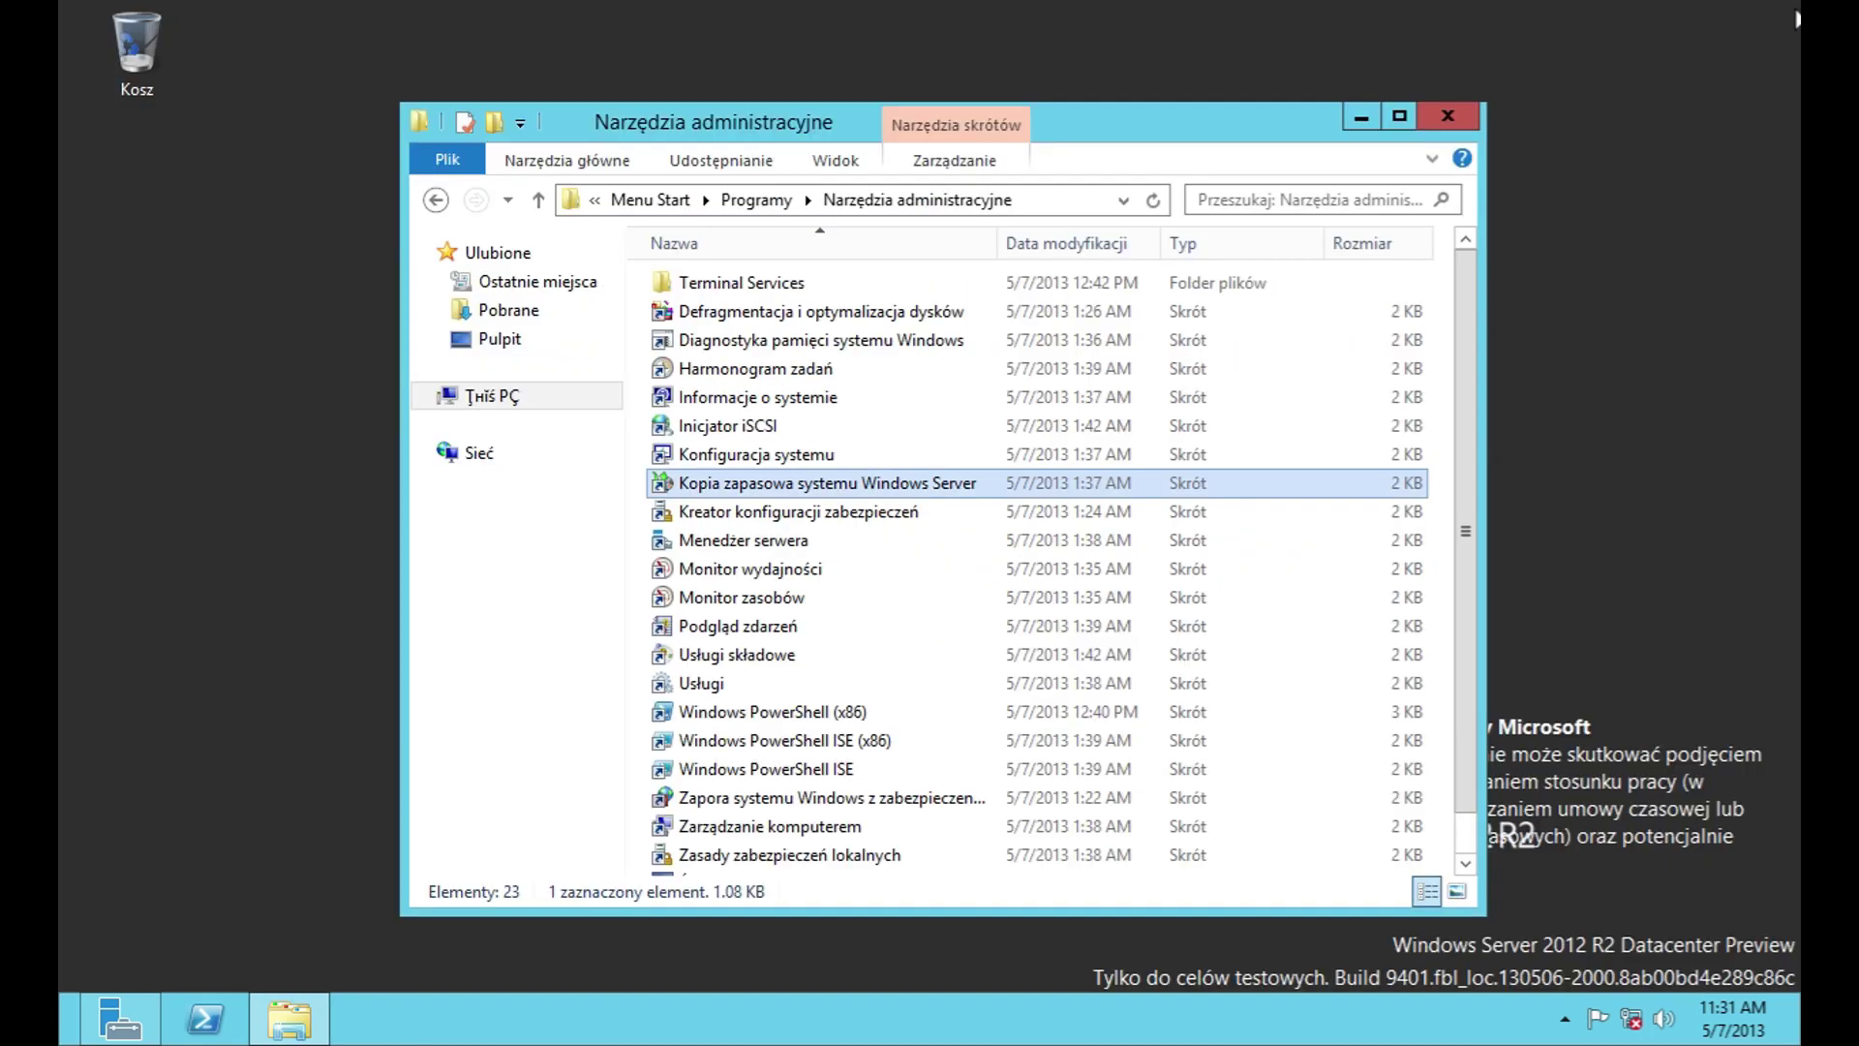
double_click(862, 522)
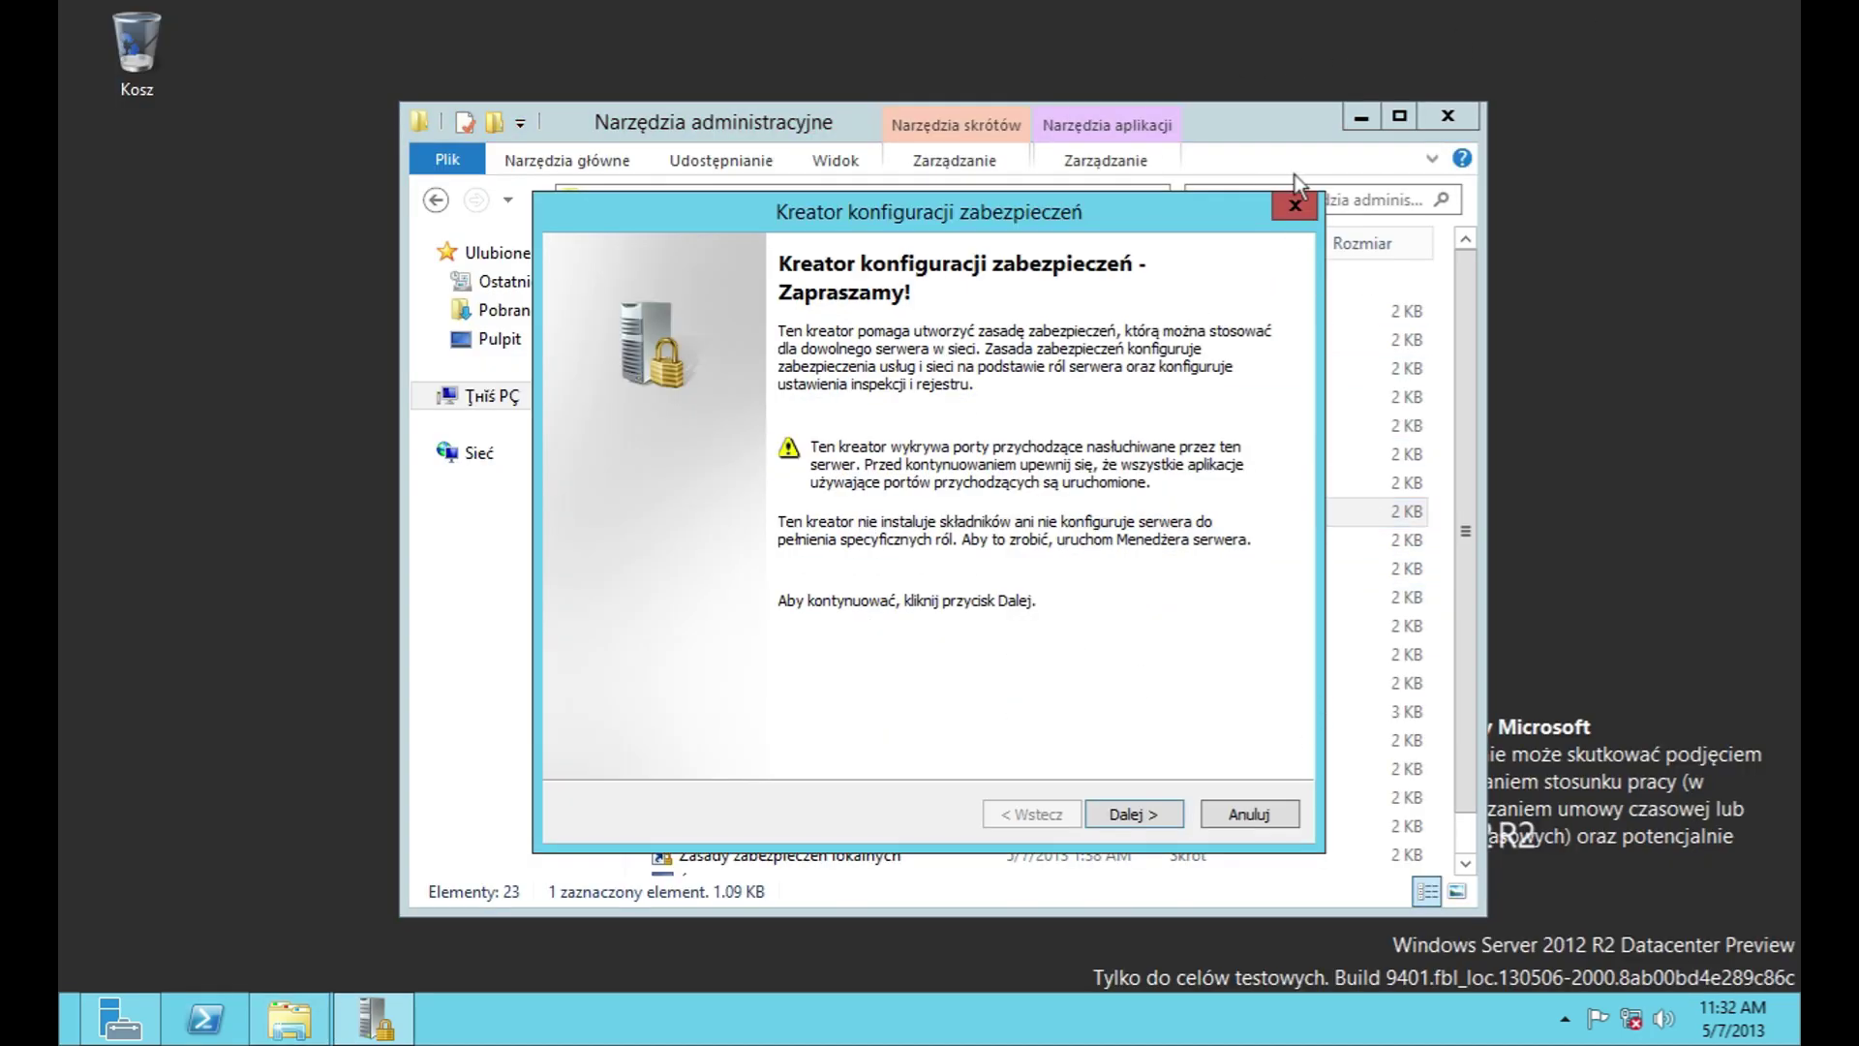
click(1293, 205)
click(1137, 620)
click(1248, 814)
click(1051, 624)
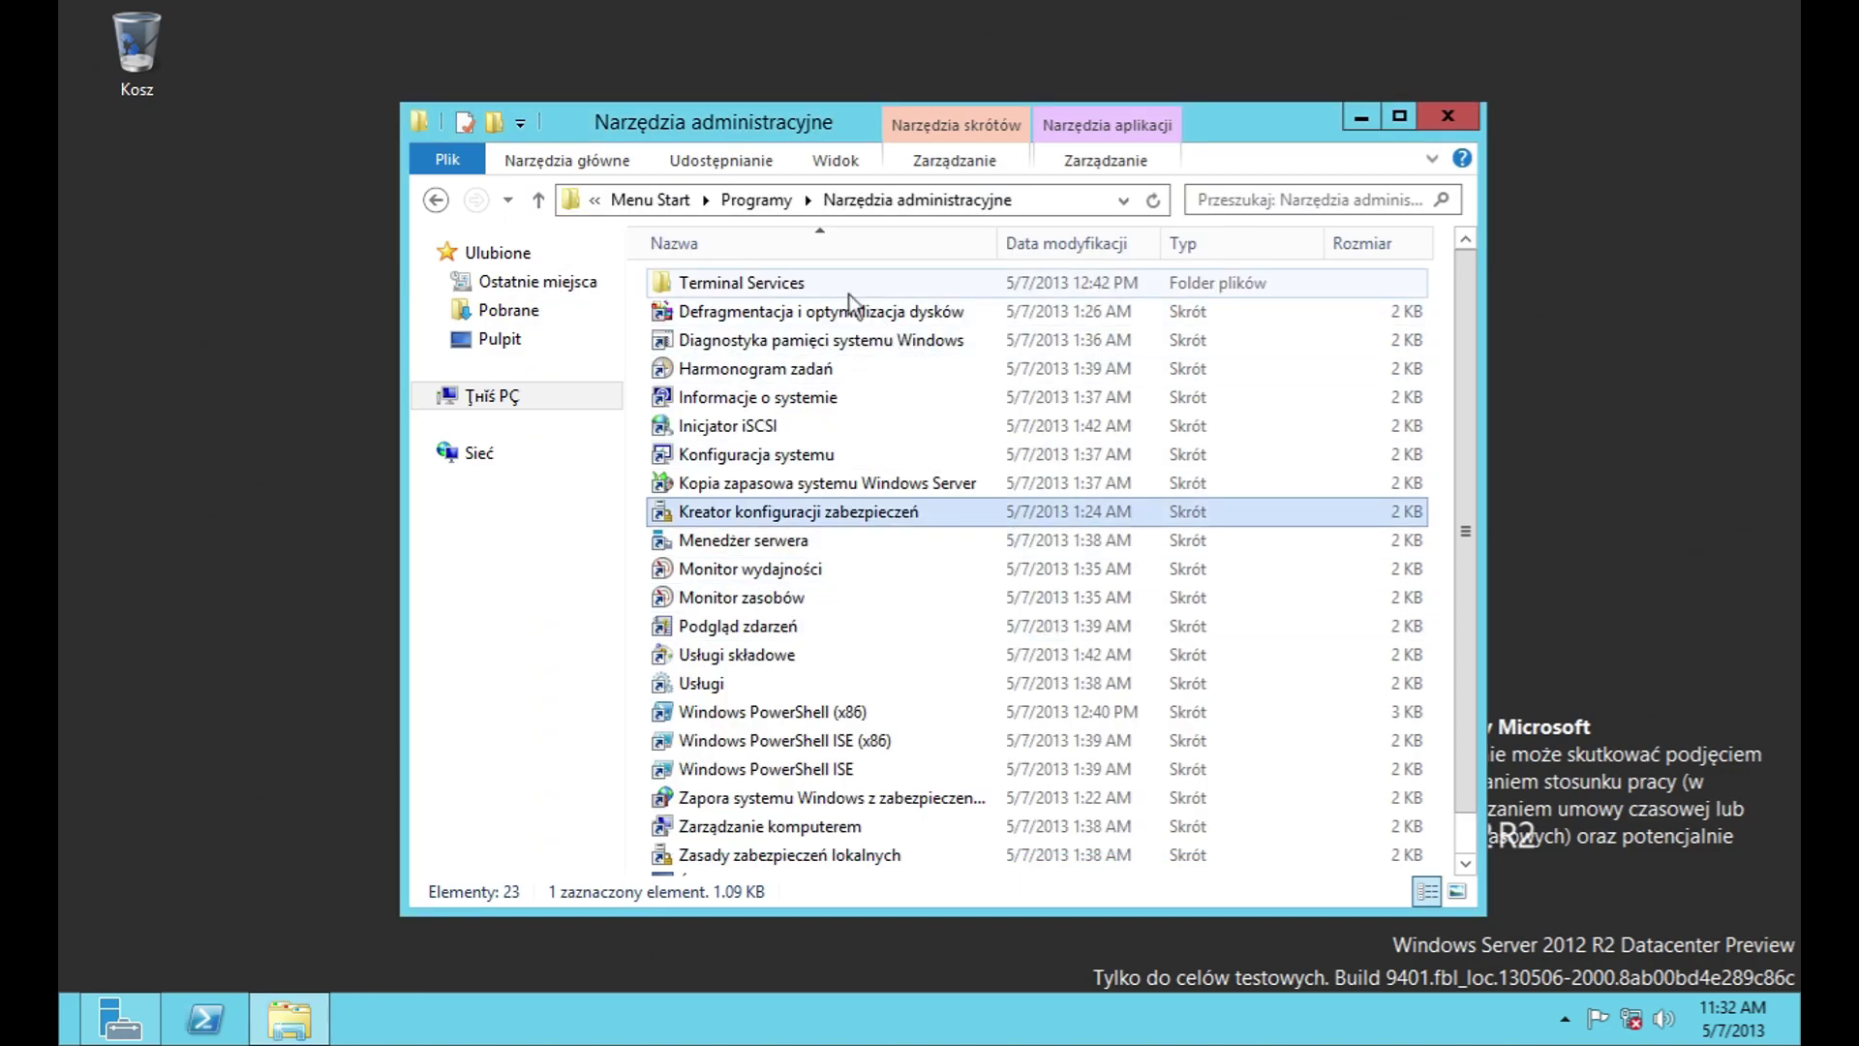
double_click(839, 341)
click(1224, 644)
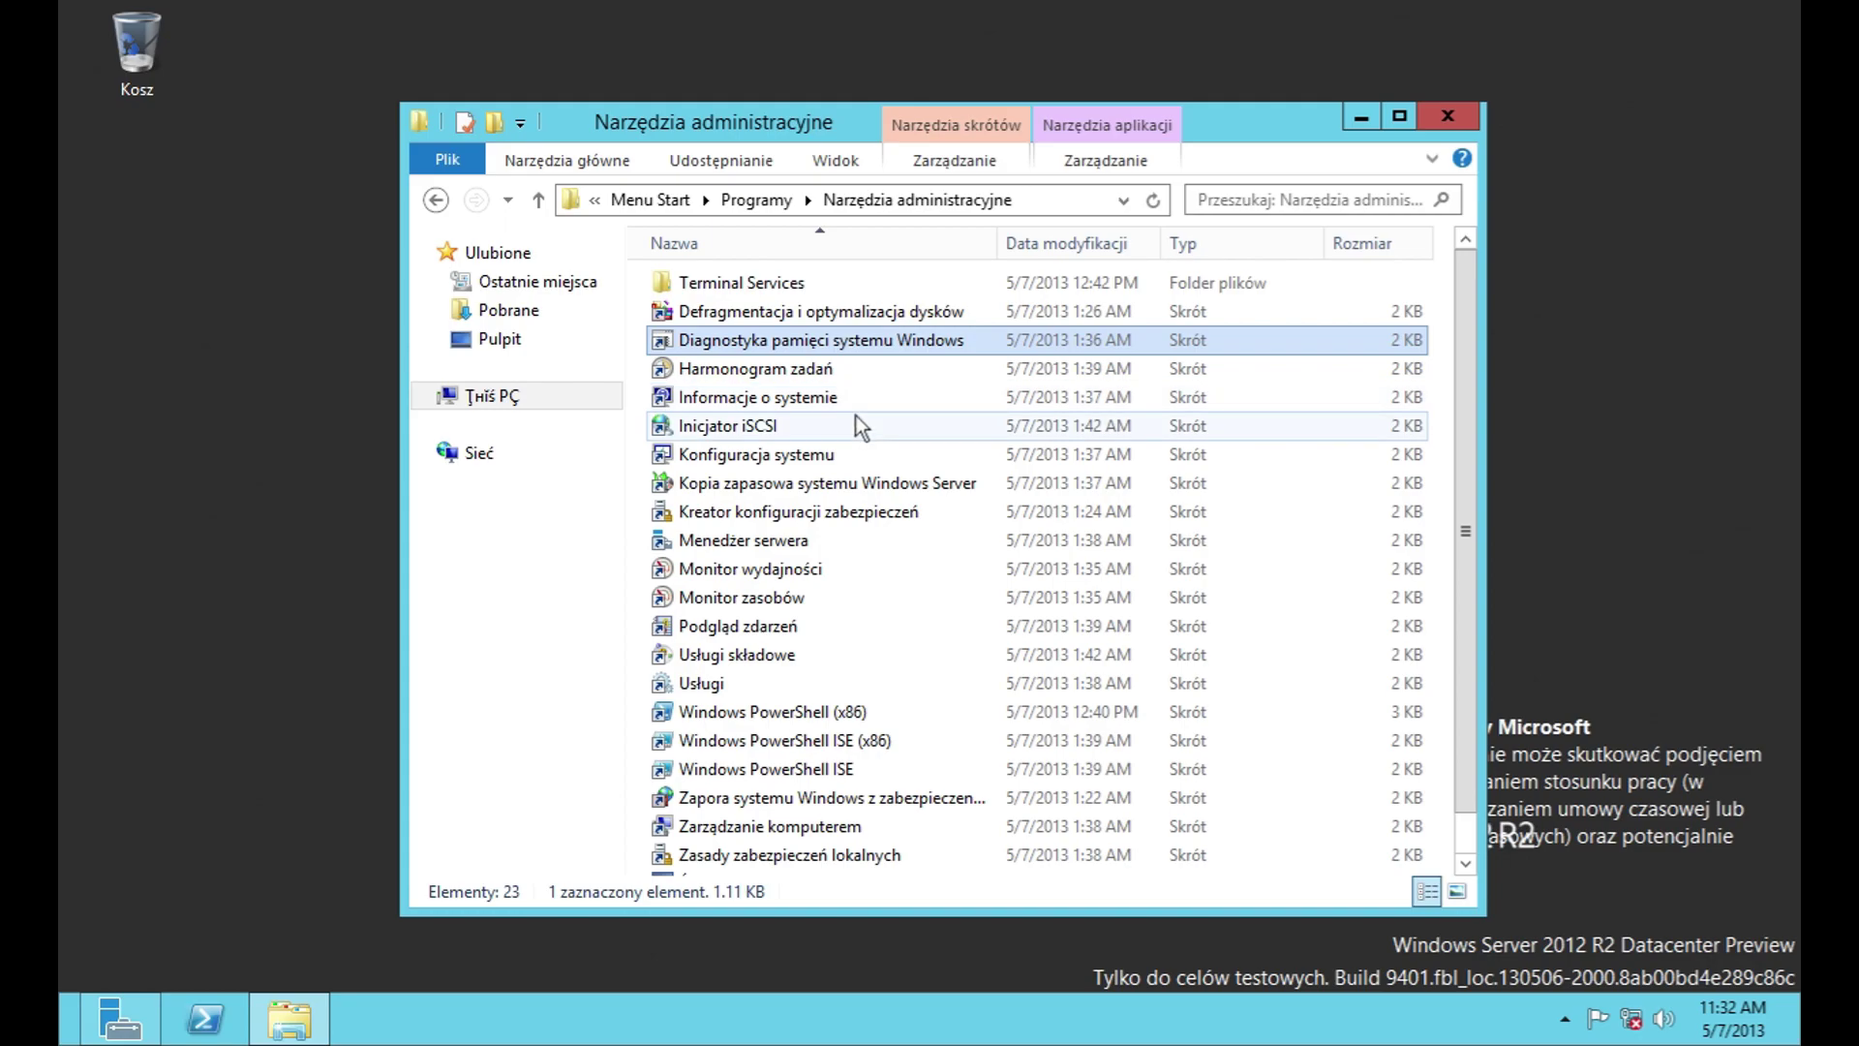
double_click(856, 452)
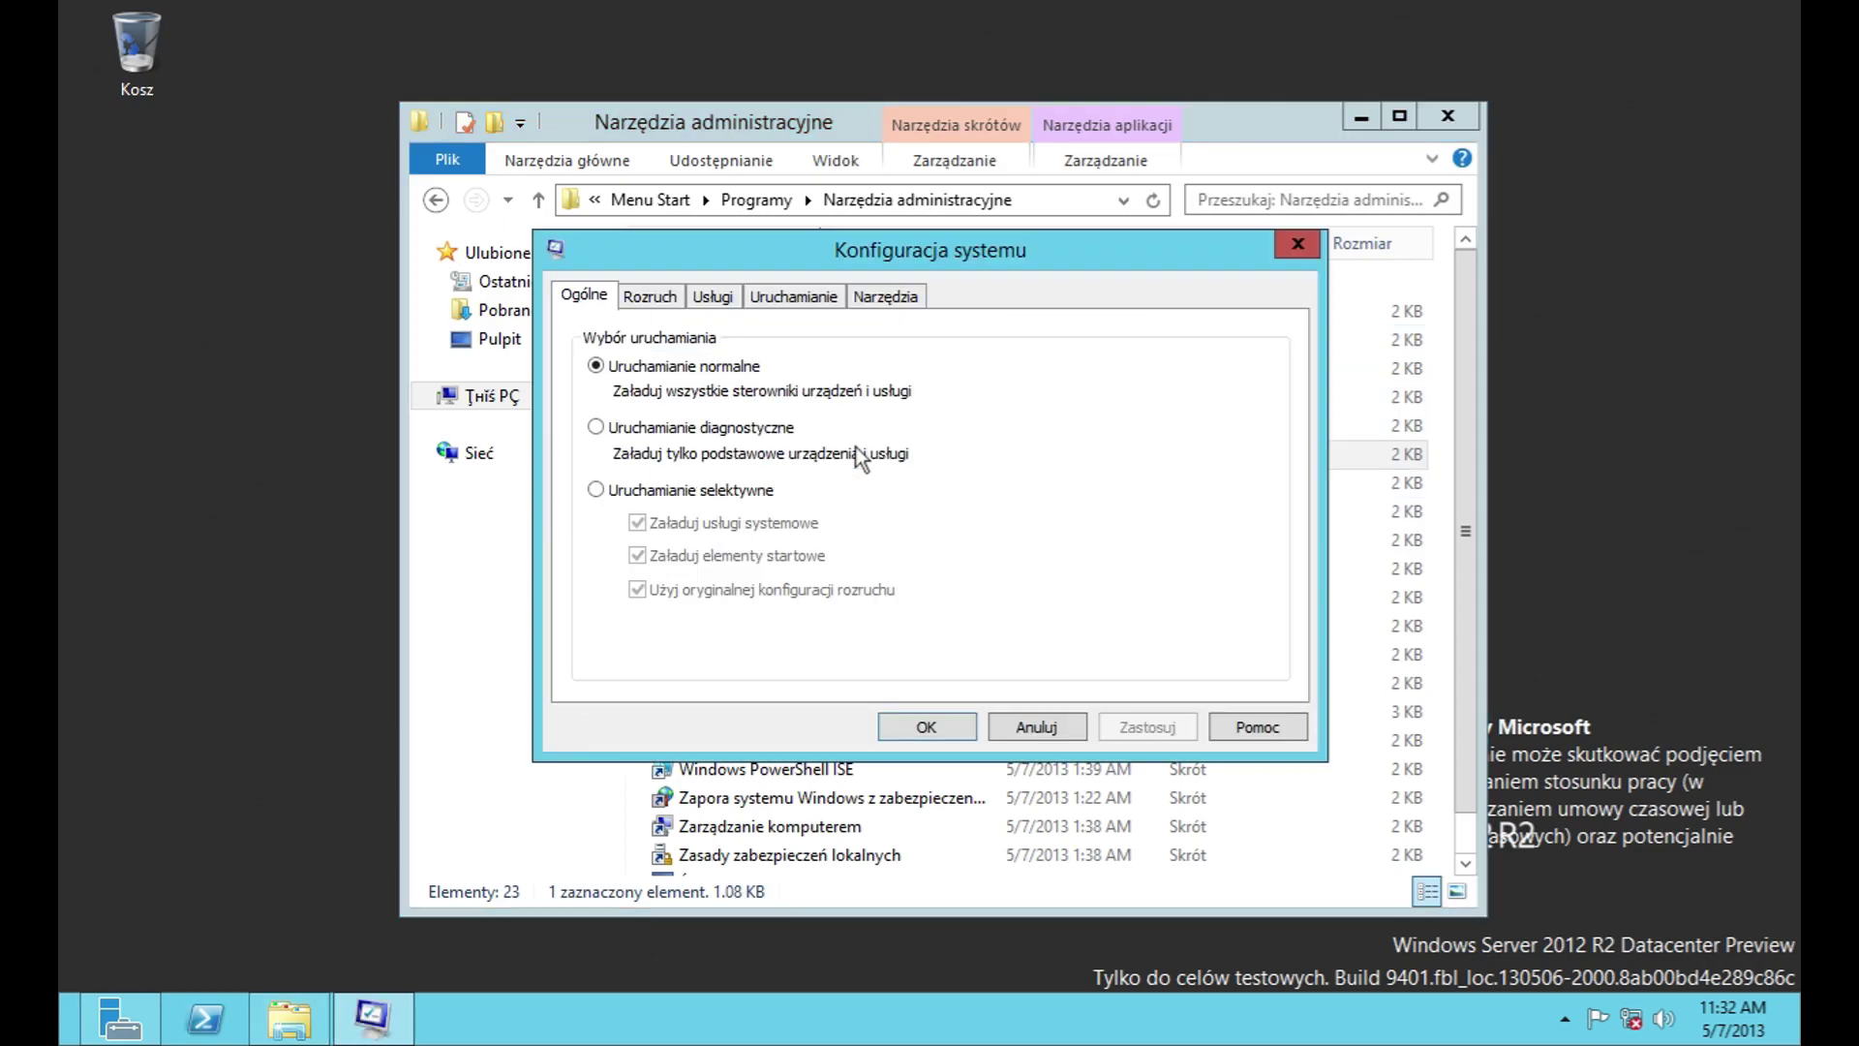
click(1257, 727)
key(alt+F4)
click(1037, 728)
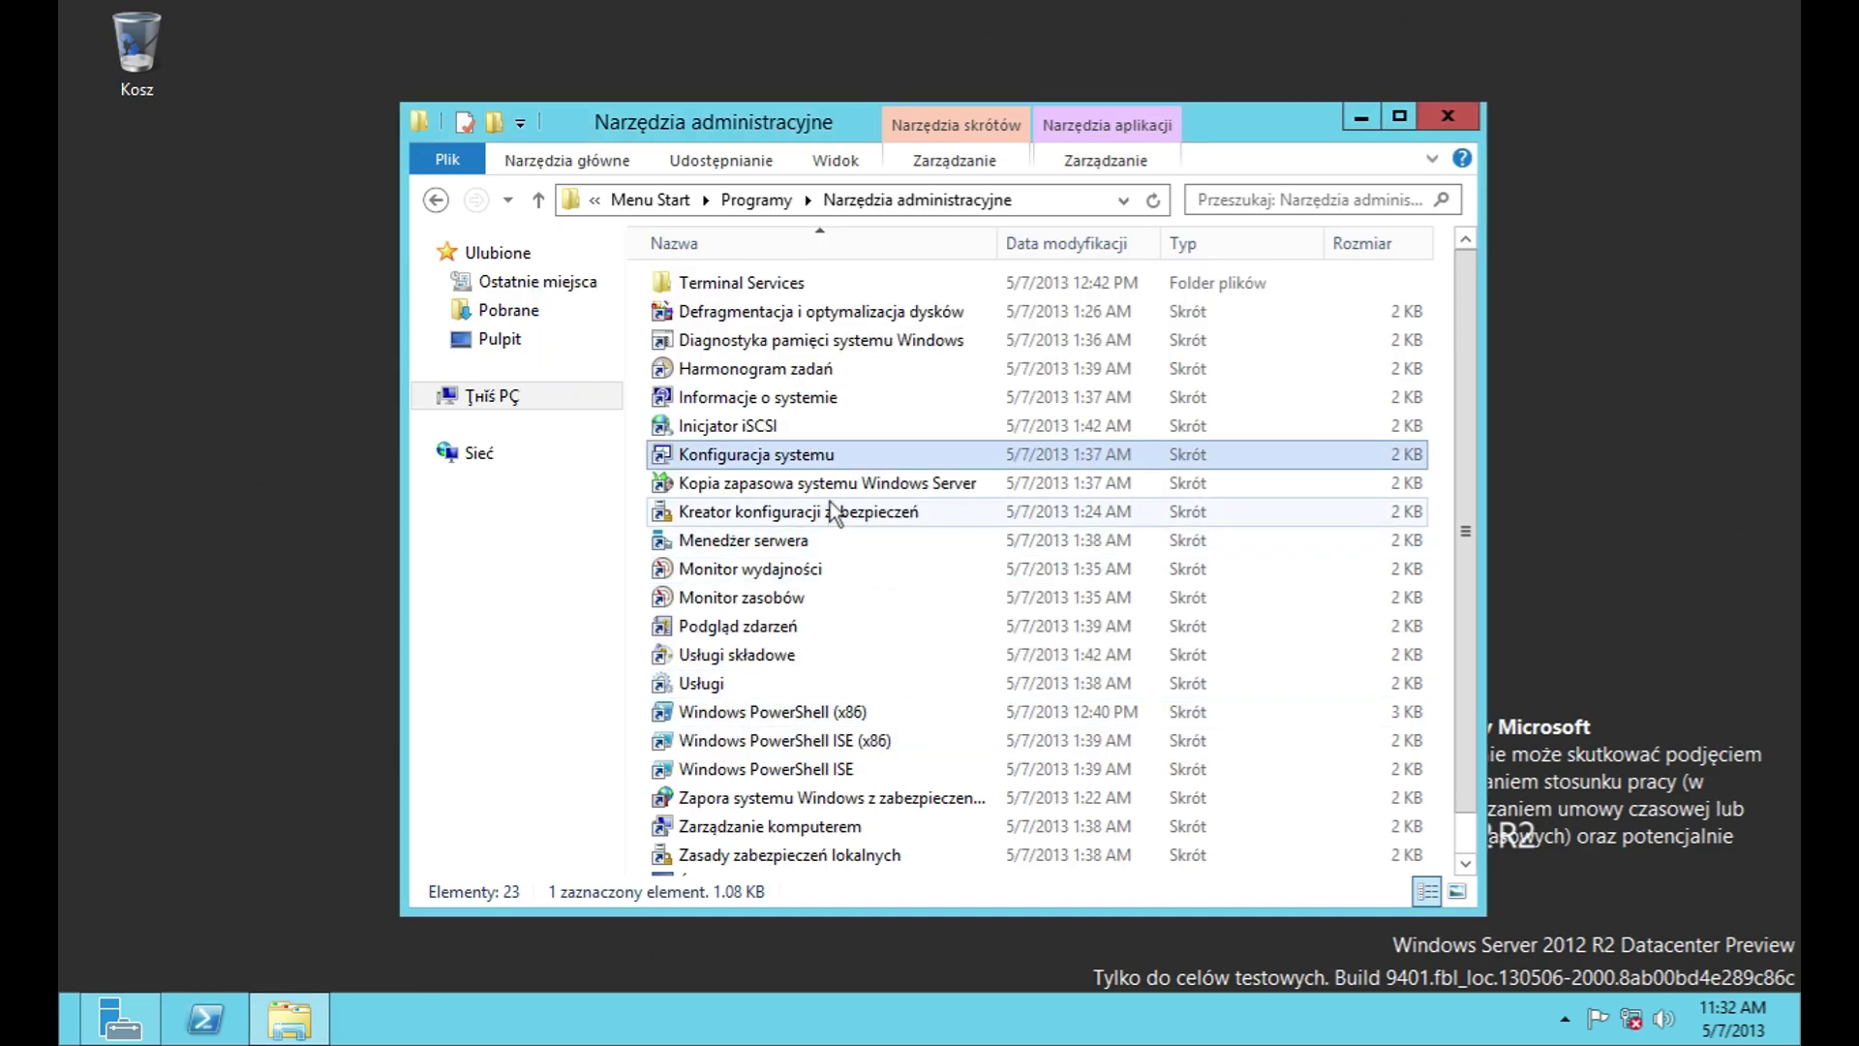
double_click(736, 482)
click(1746, 27)
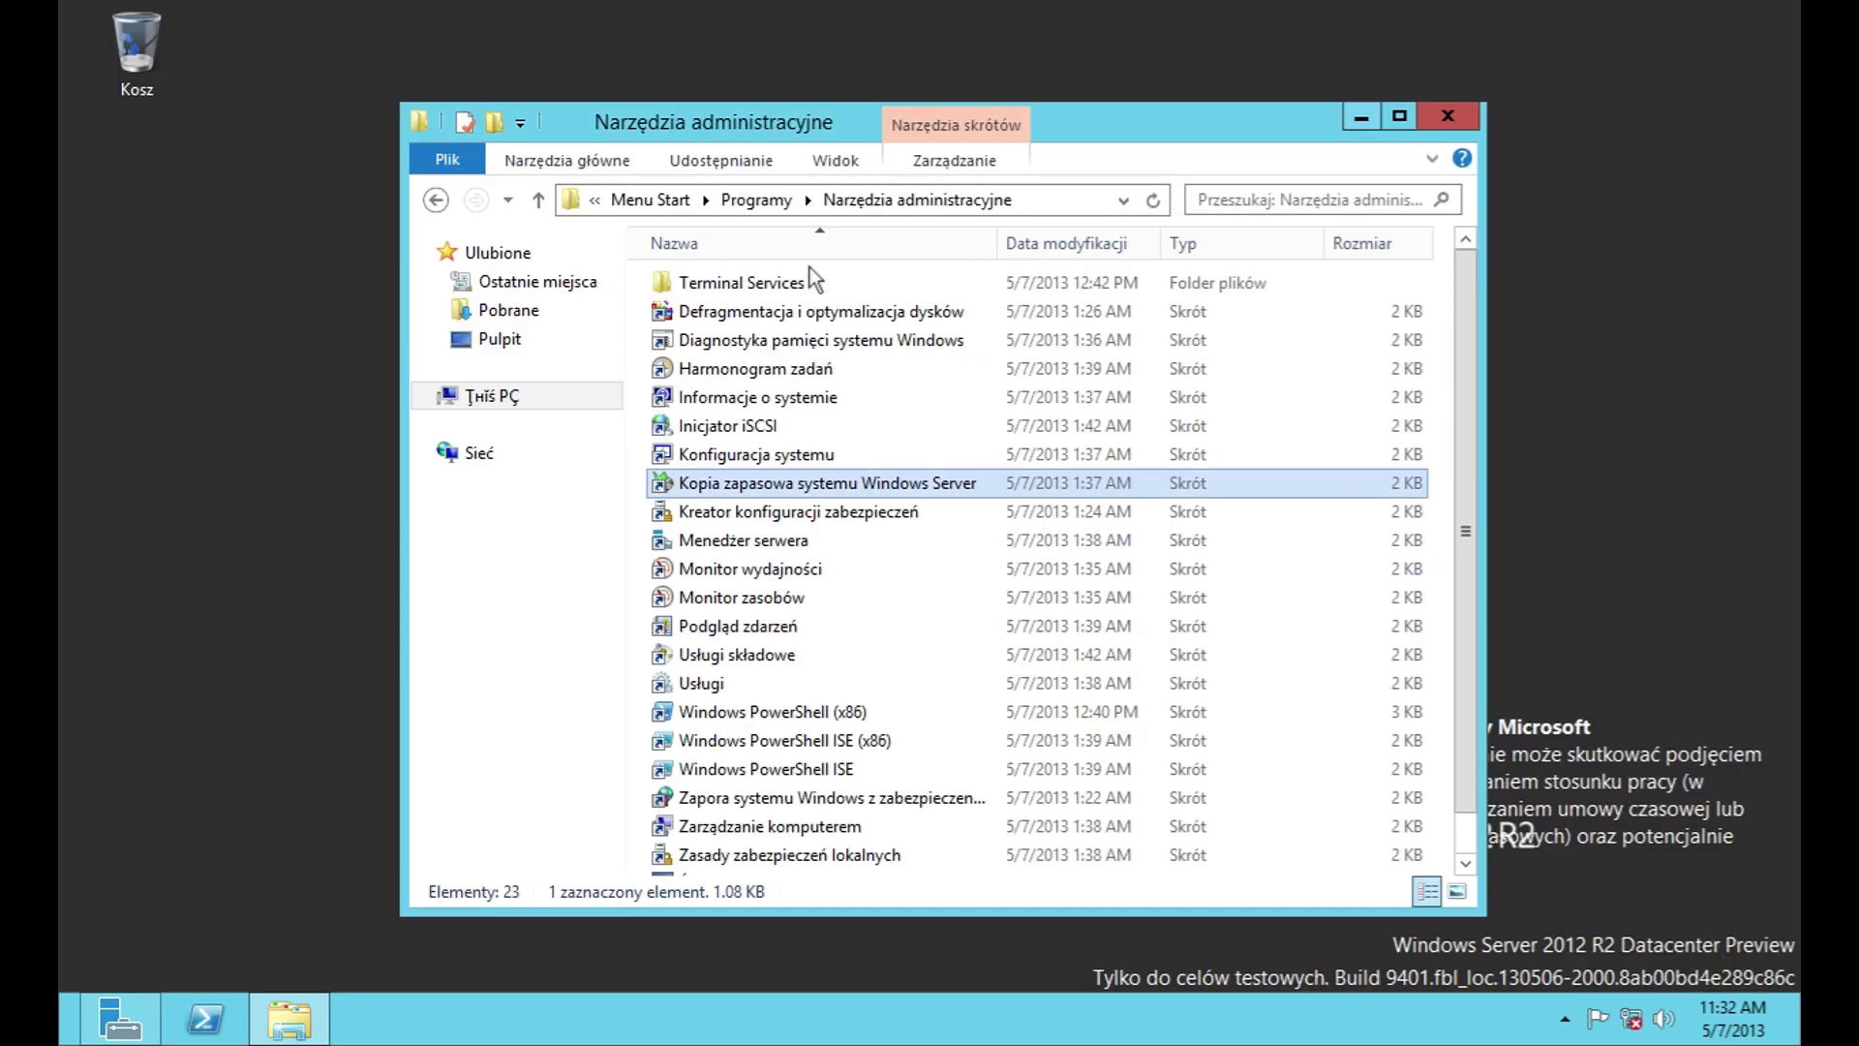
Step: Launch and close Server Manager, reopen Narzędzia administracyjne, and launch Server Manager again
double_click(898, 542)
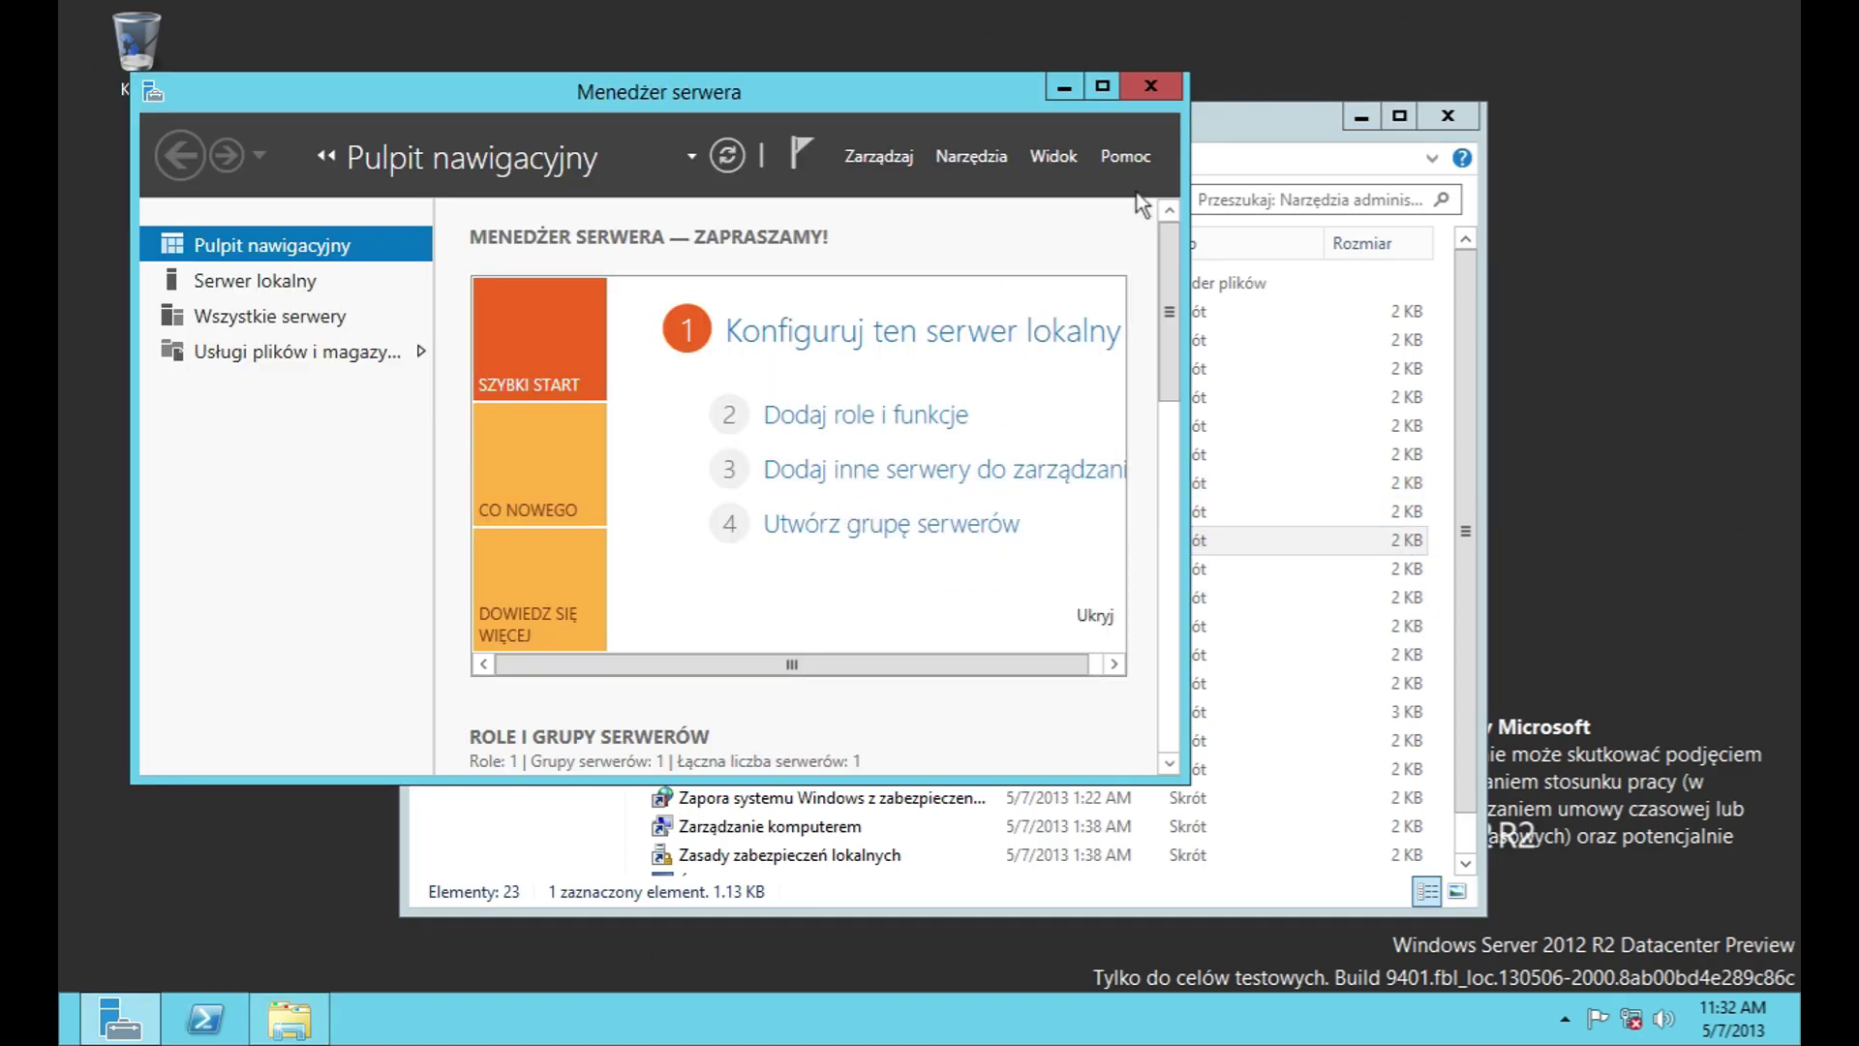
click(1154, 87)
click(541, 200)
double_click(674, 380)
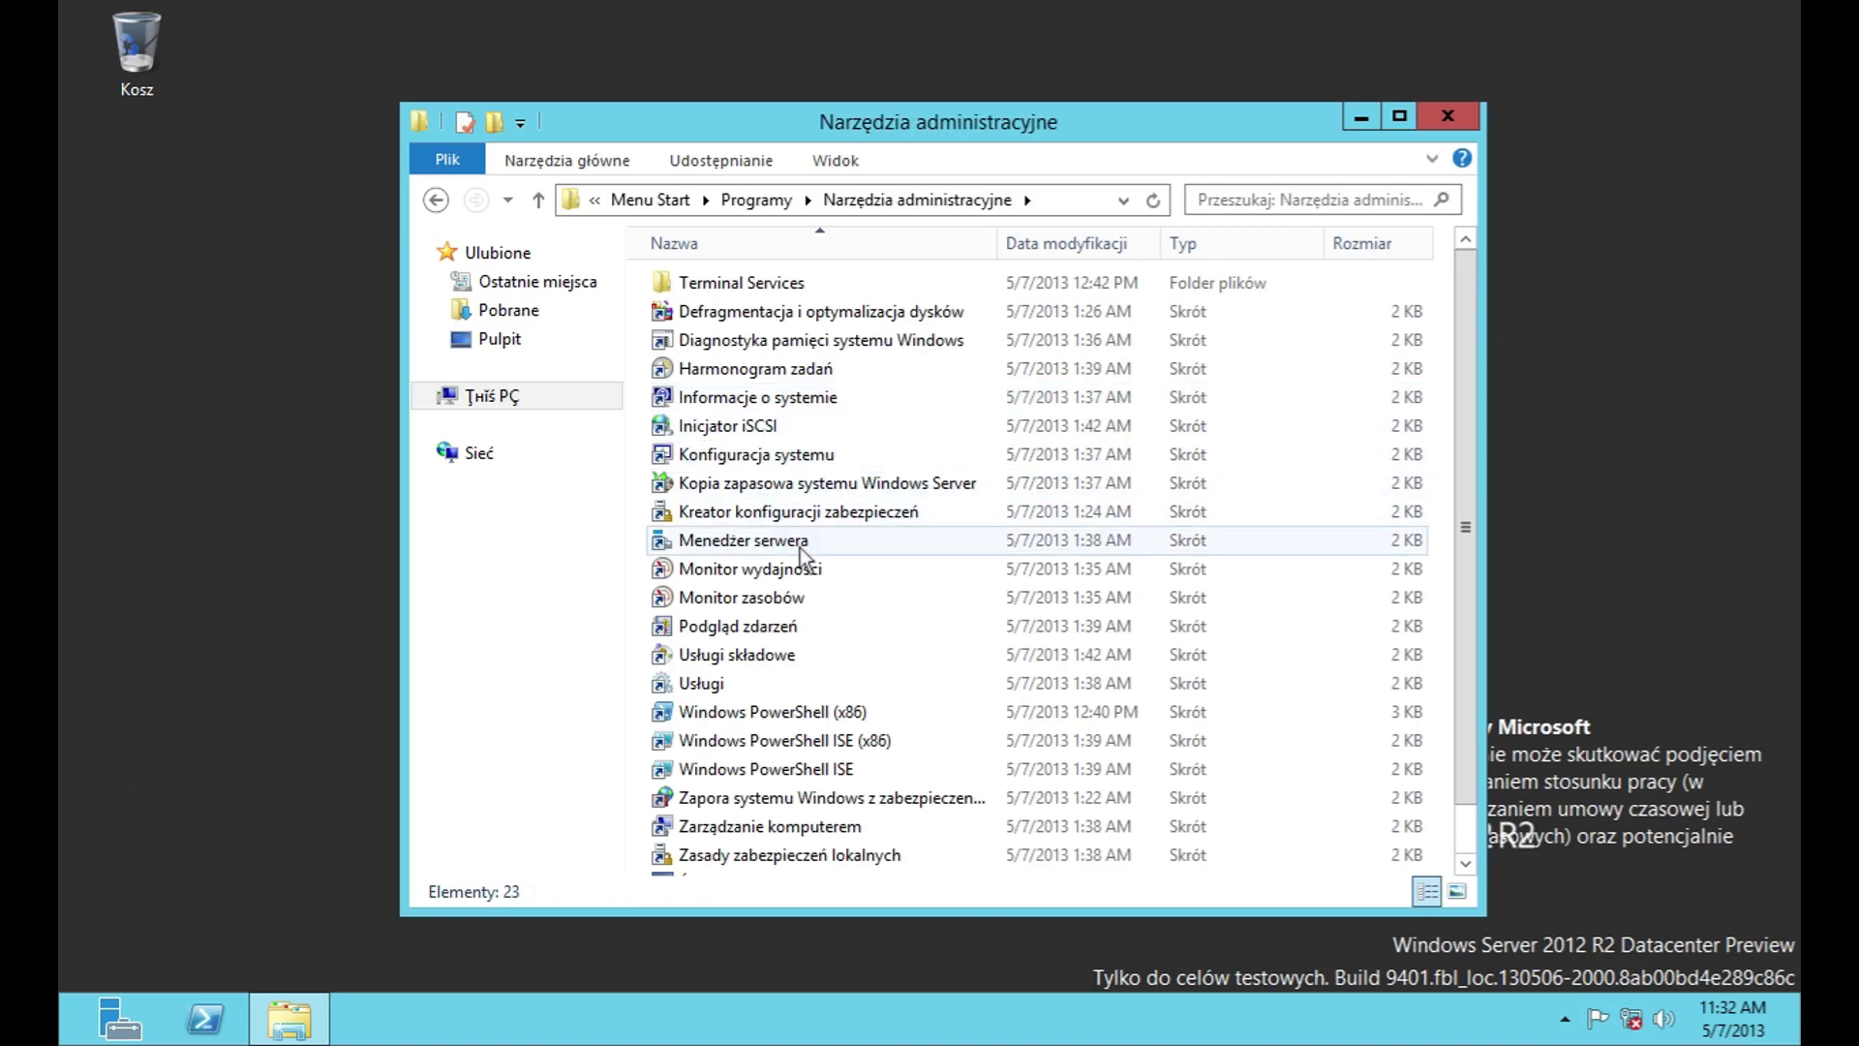
scroll(806, 618, down, 1)
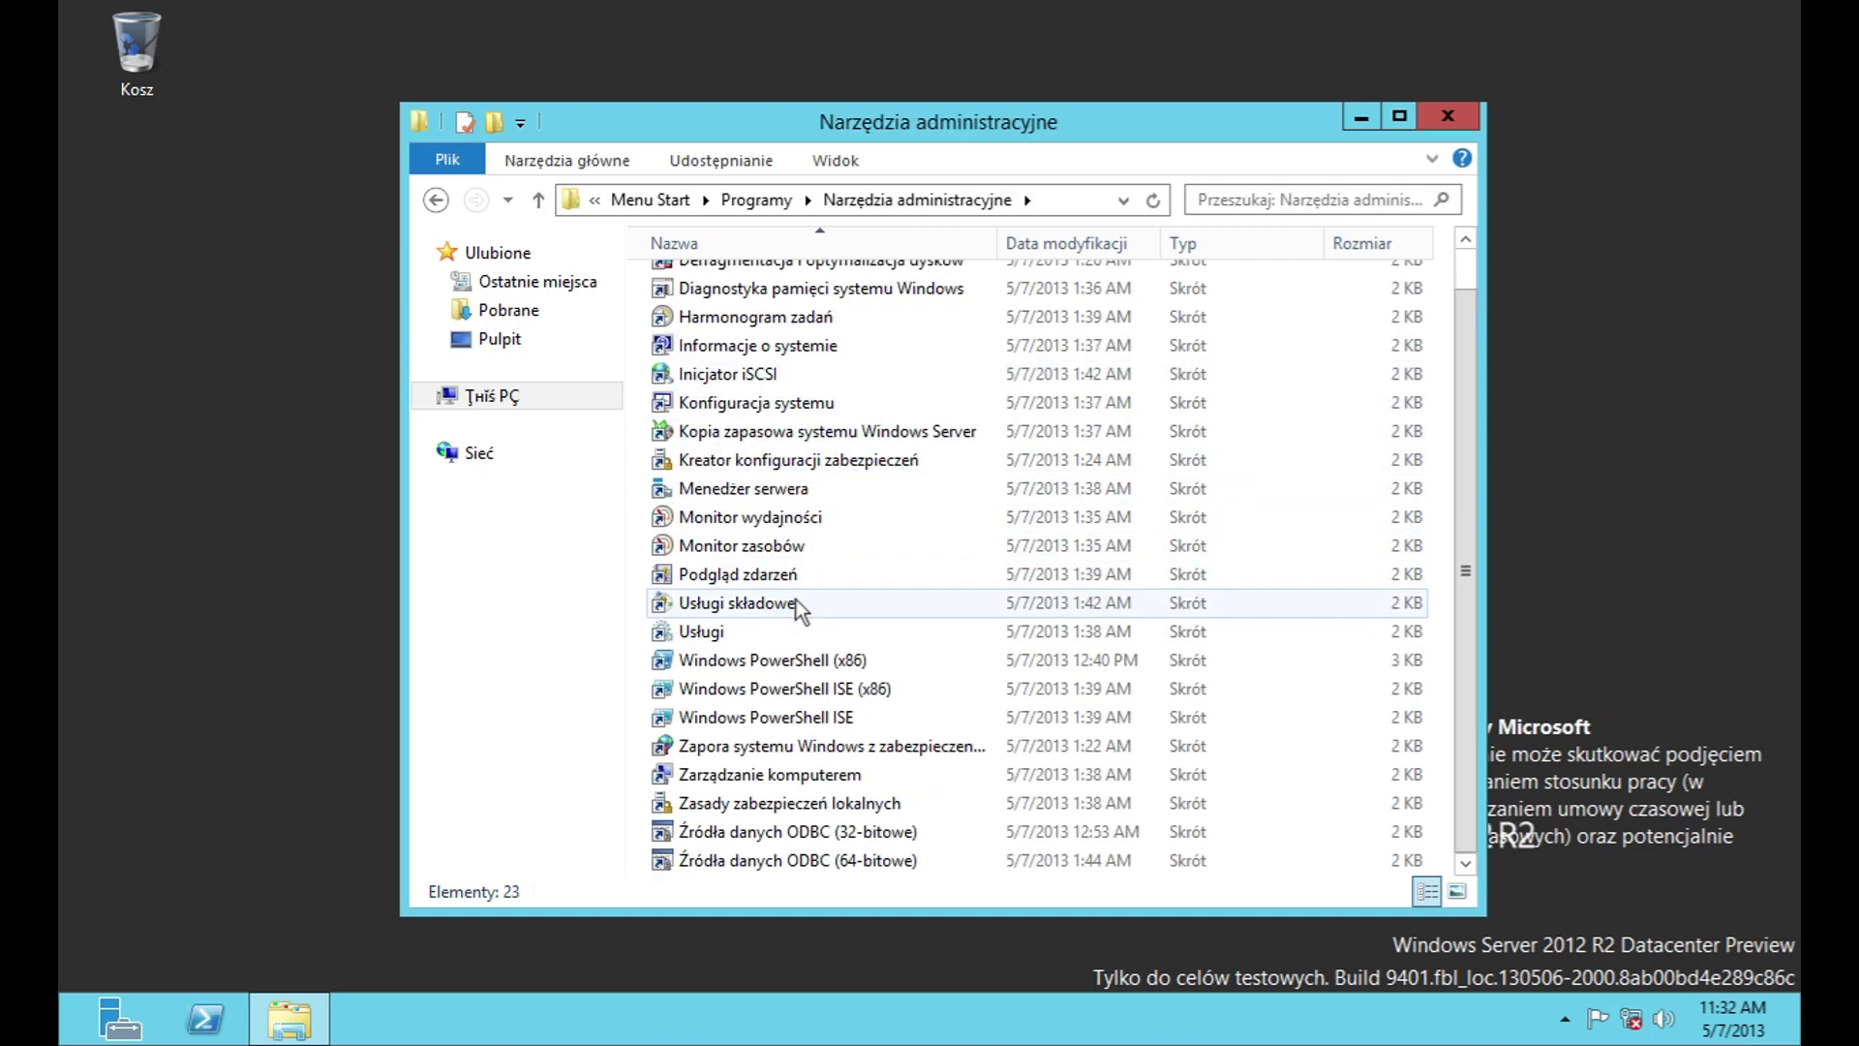
double_click(777, 490)
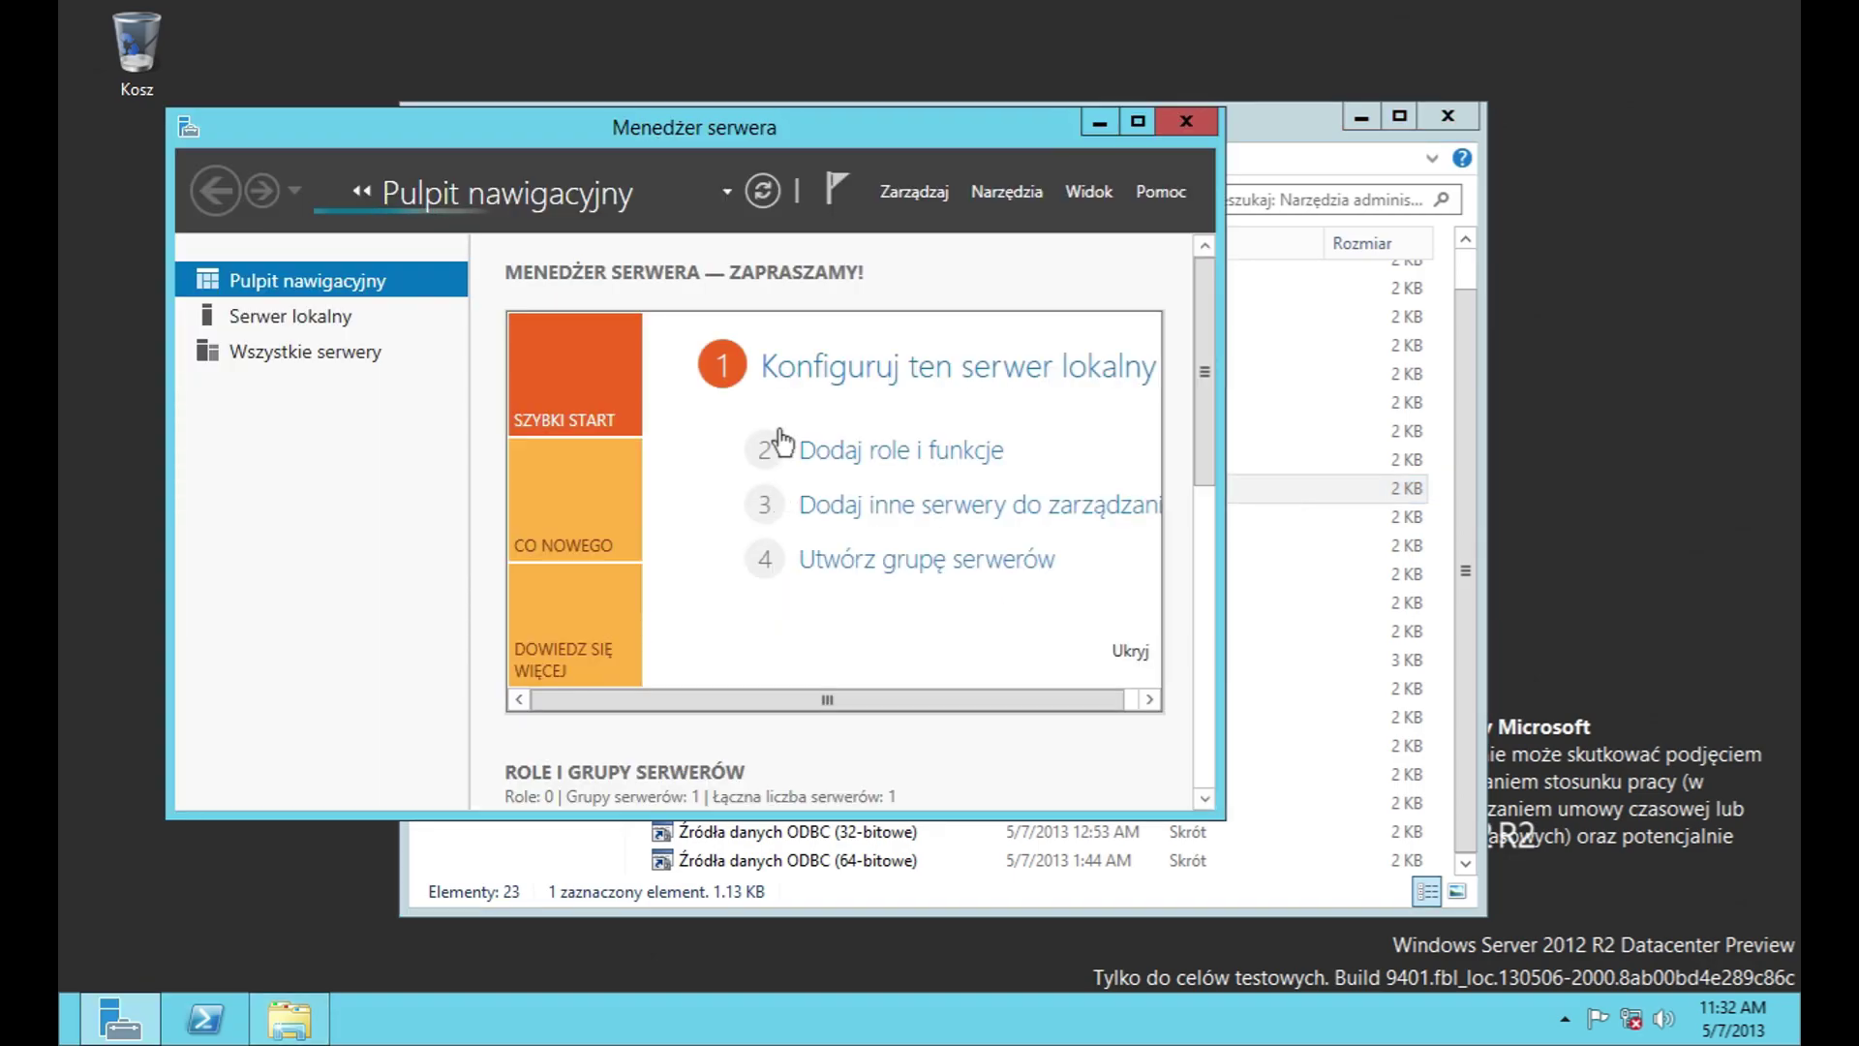
Step: Look through Server Manager's Zarządzaj, Narzędzia, Widok and Pomoc menus, then close it and Administrative Tools
click(912, 192)
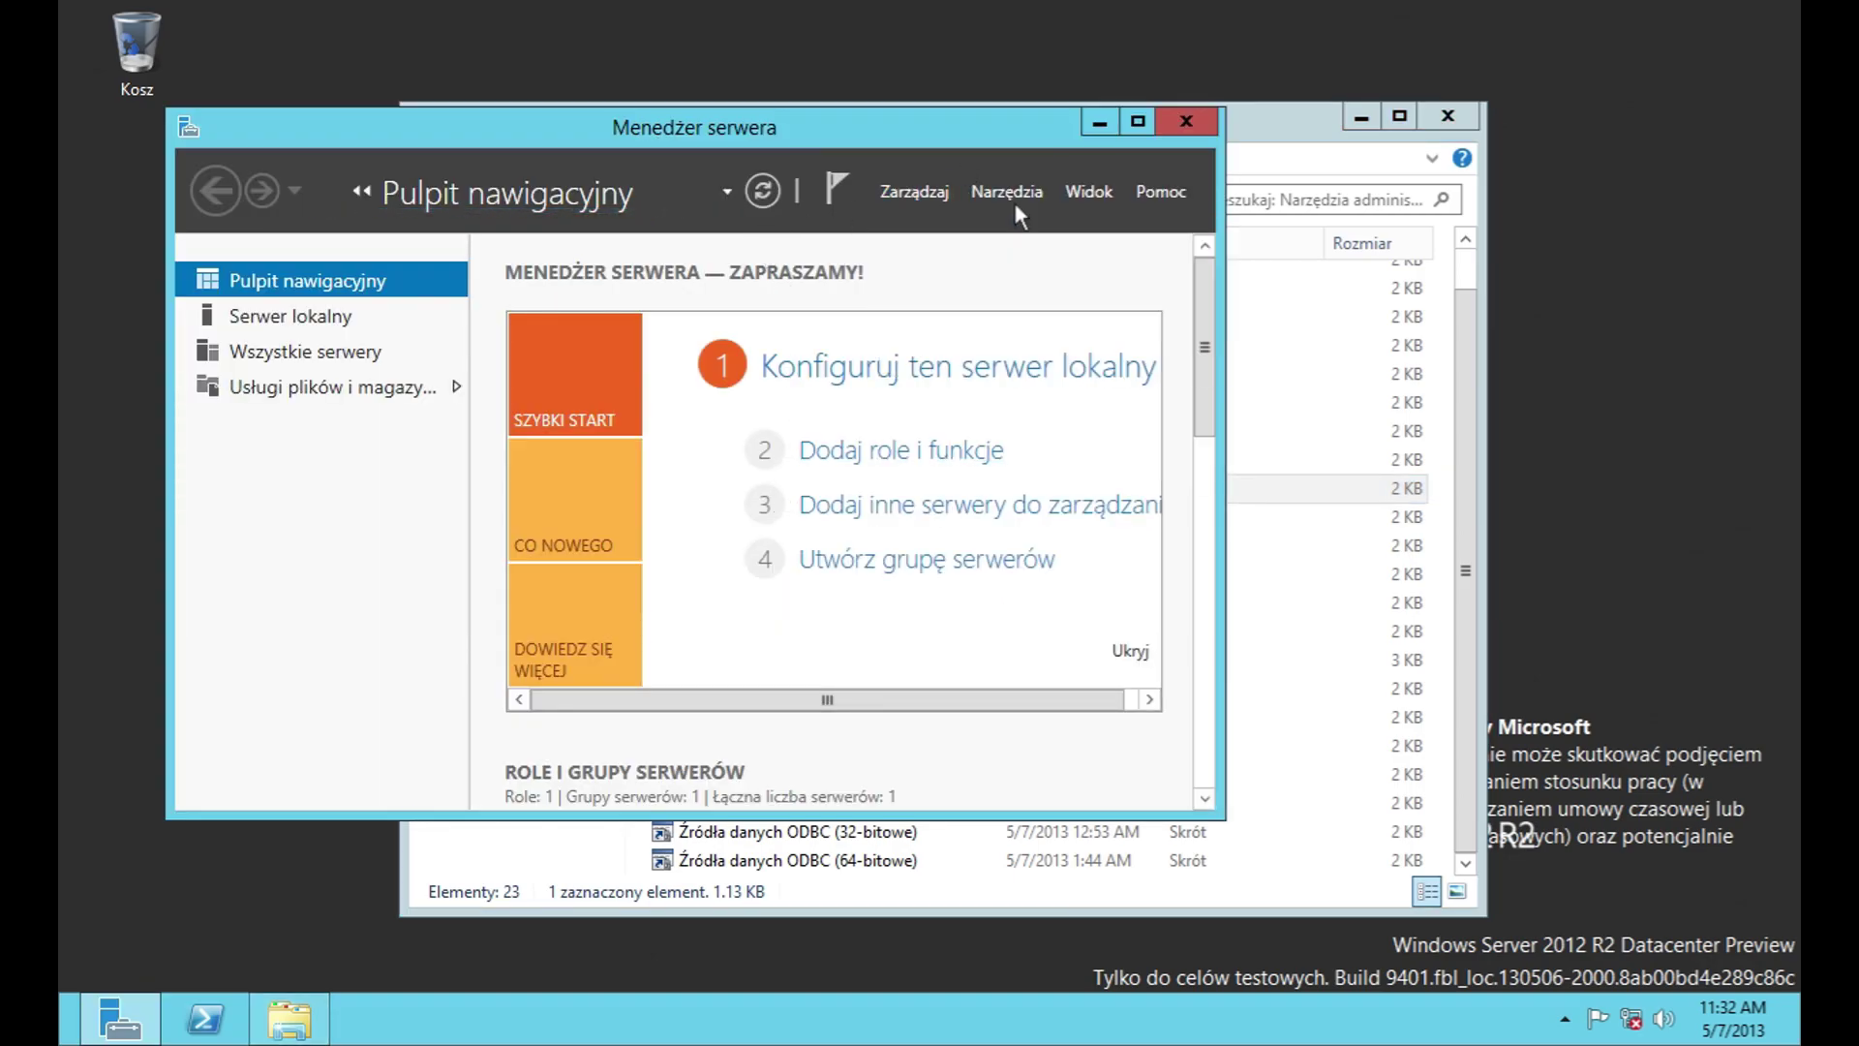
click(1015, 191)
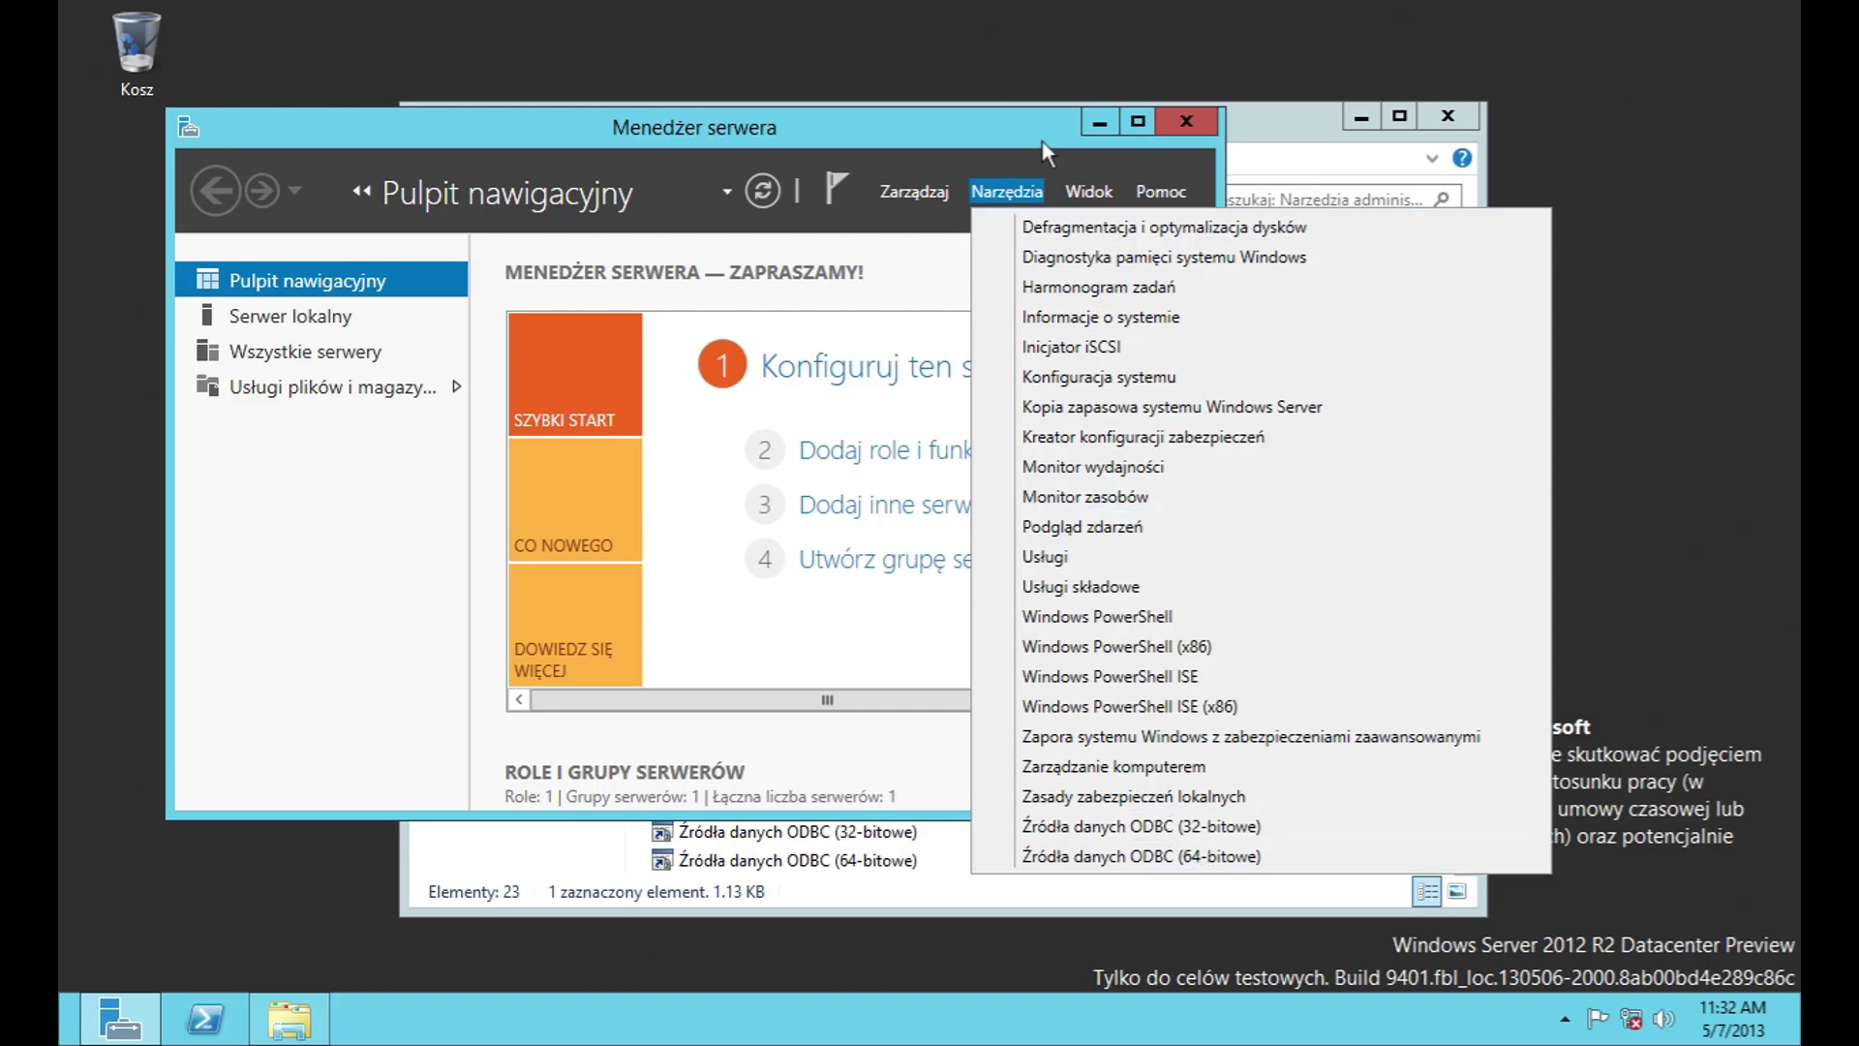
click(1094, 184)
click(1161, 192)
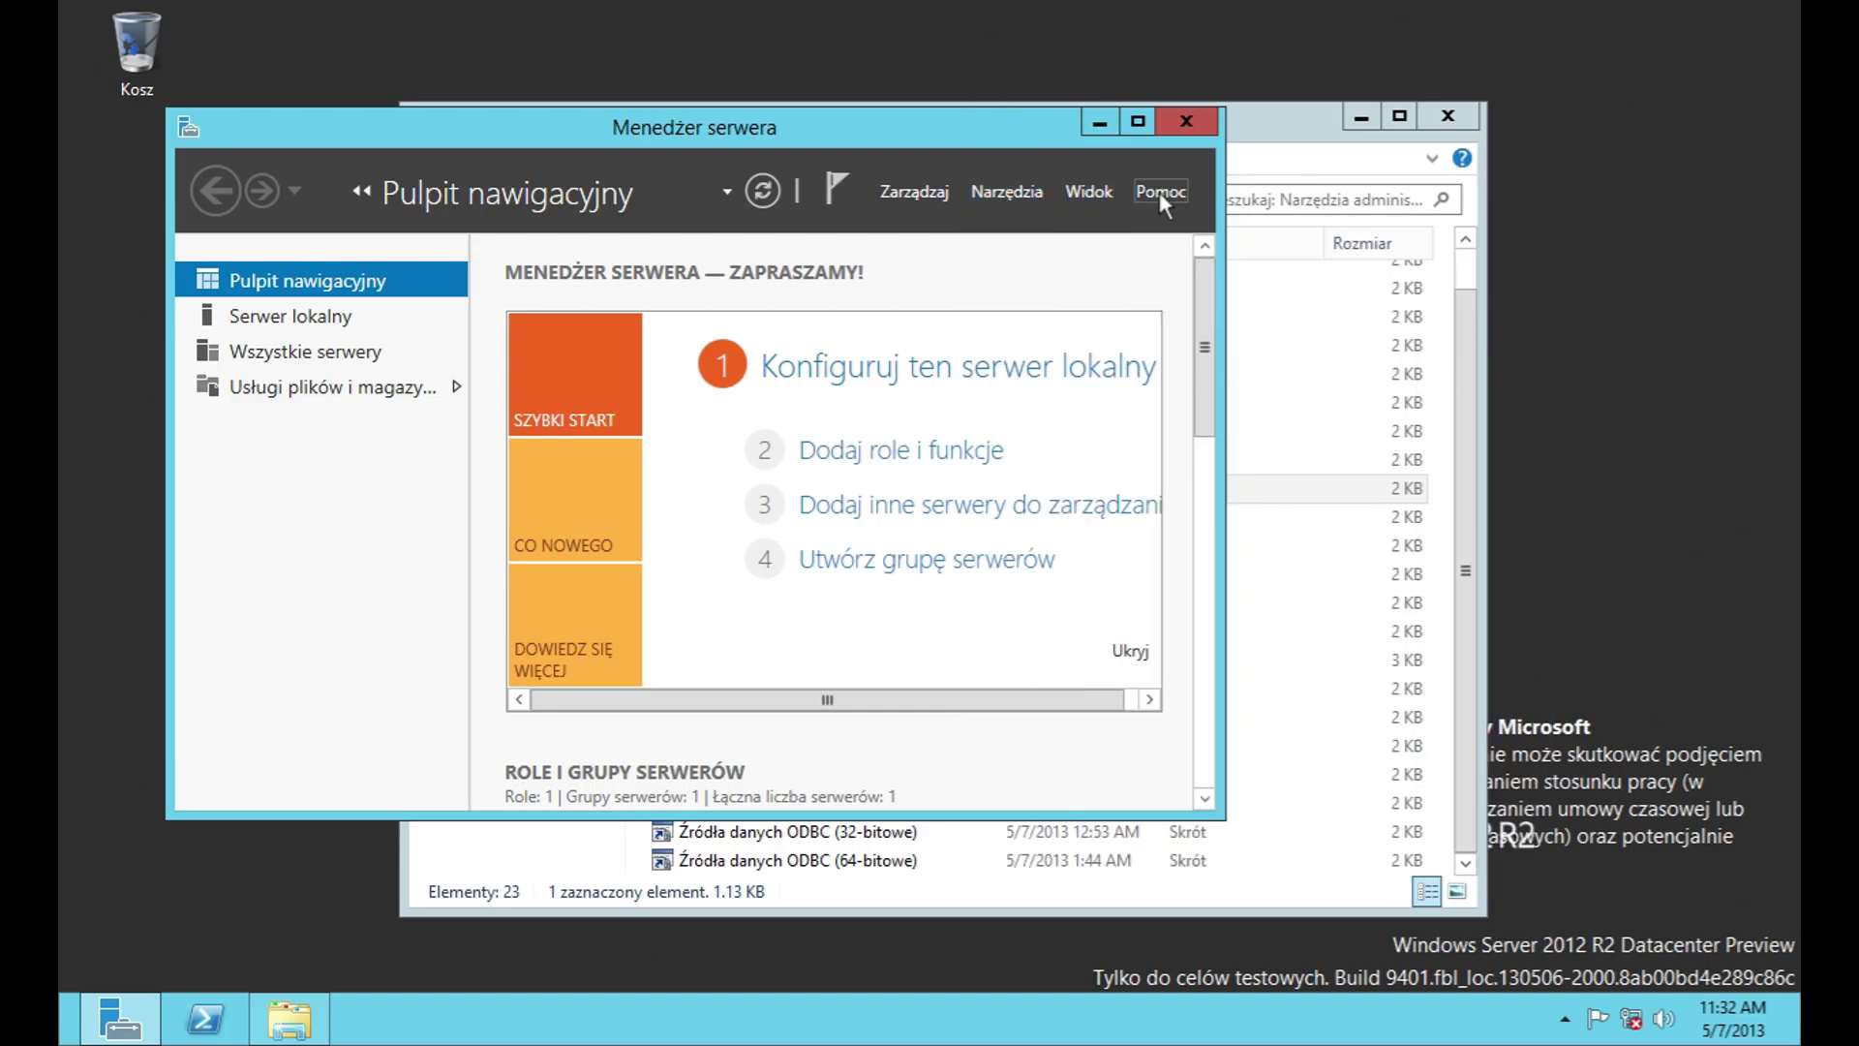
click(1191, 118)
click(1191, 117)
click(1449, 121)
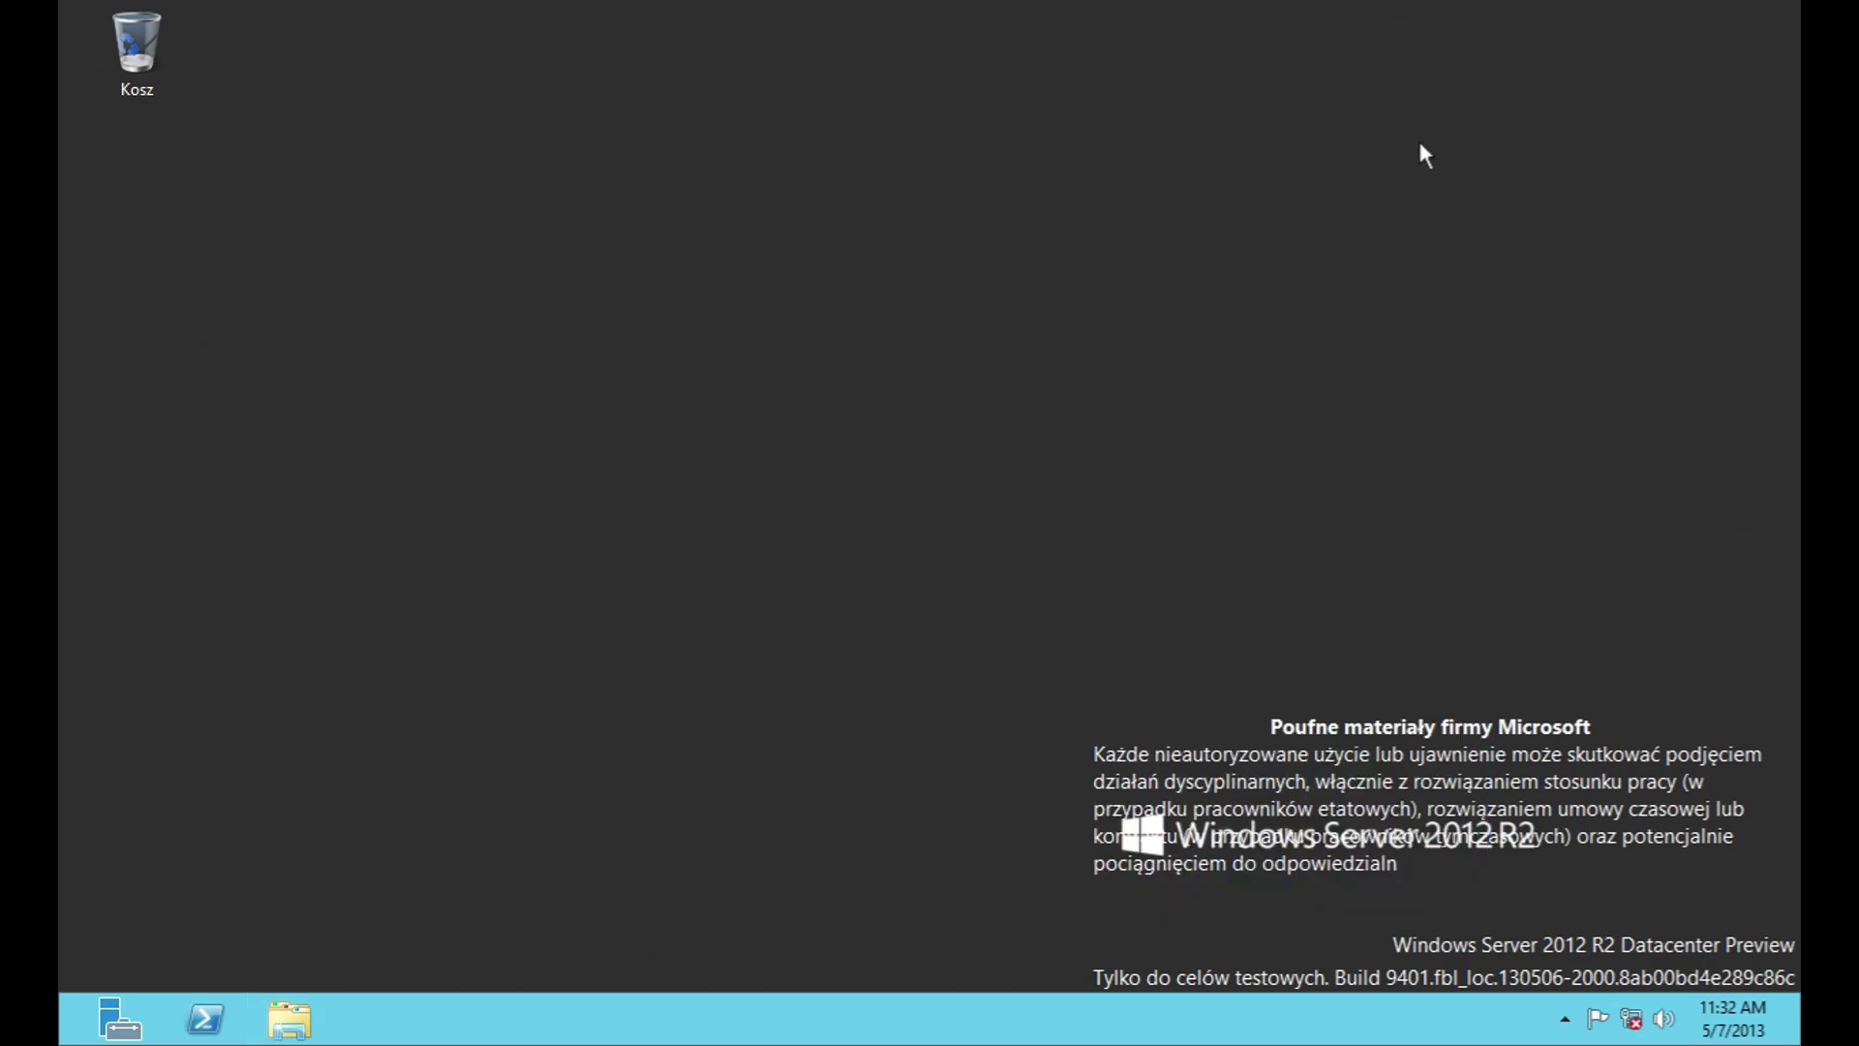
click(288, 1020)
Step: Navigate from This PC through drive C: and the Windows folder into media
click(496, 397)
double_click(834, 567)
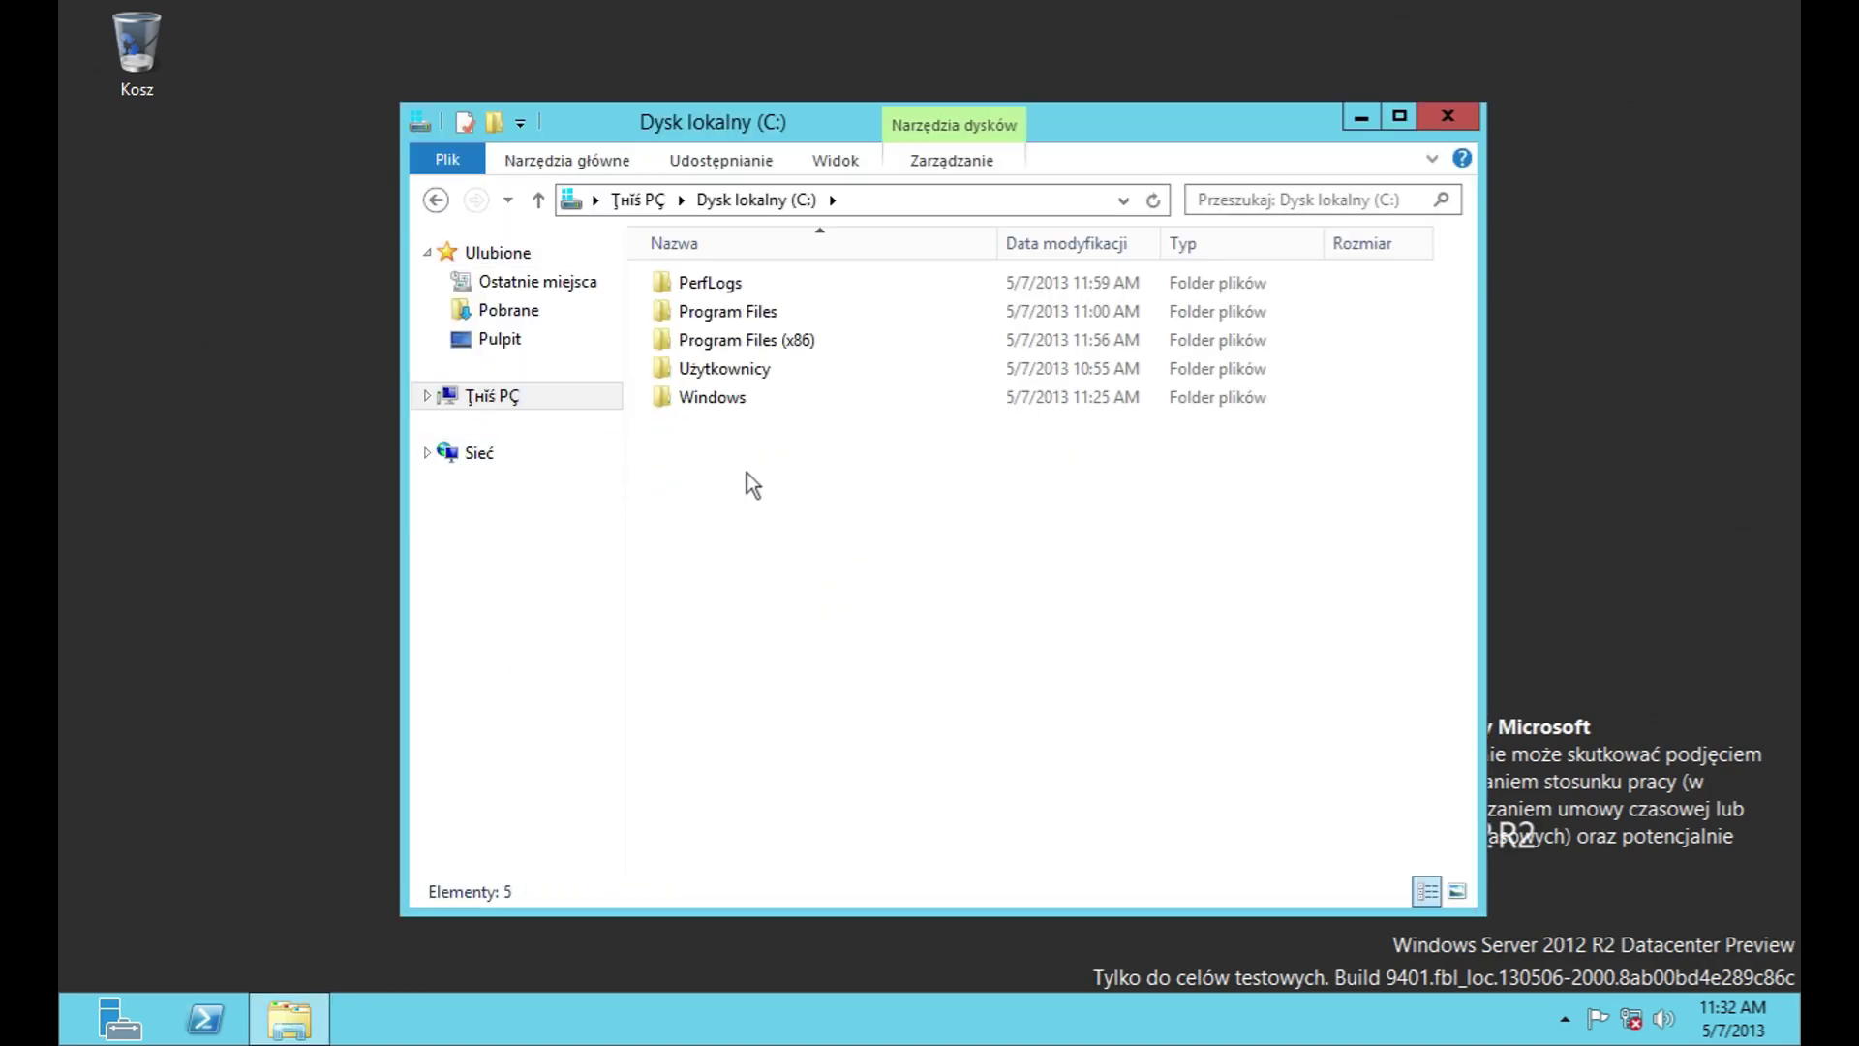
double_click(706, 399)
scroll(760, 687, down, 6)
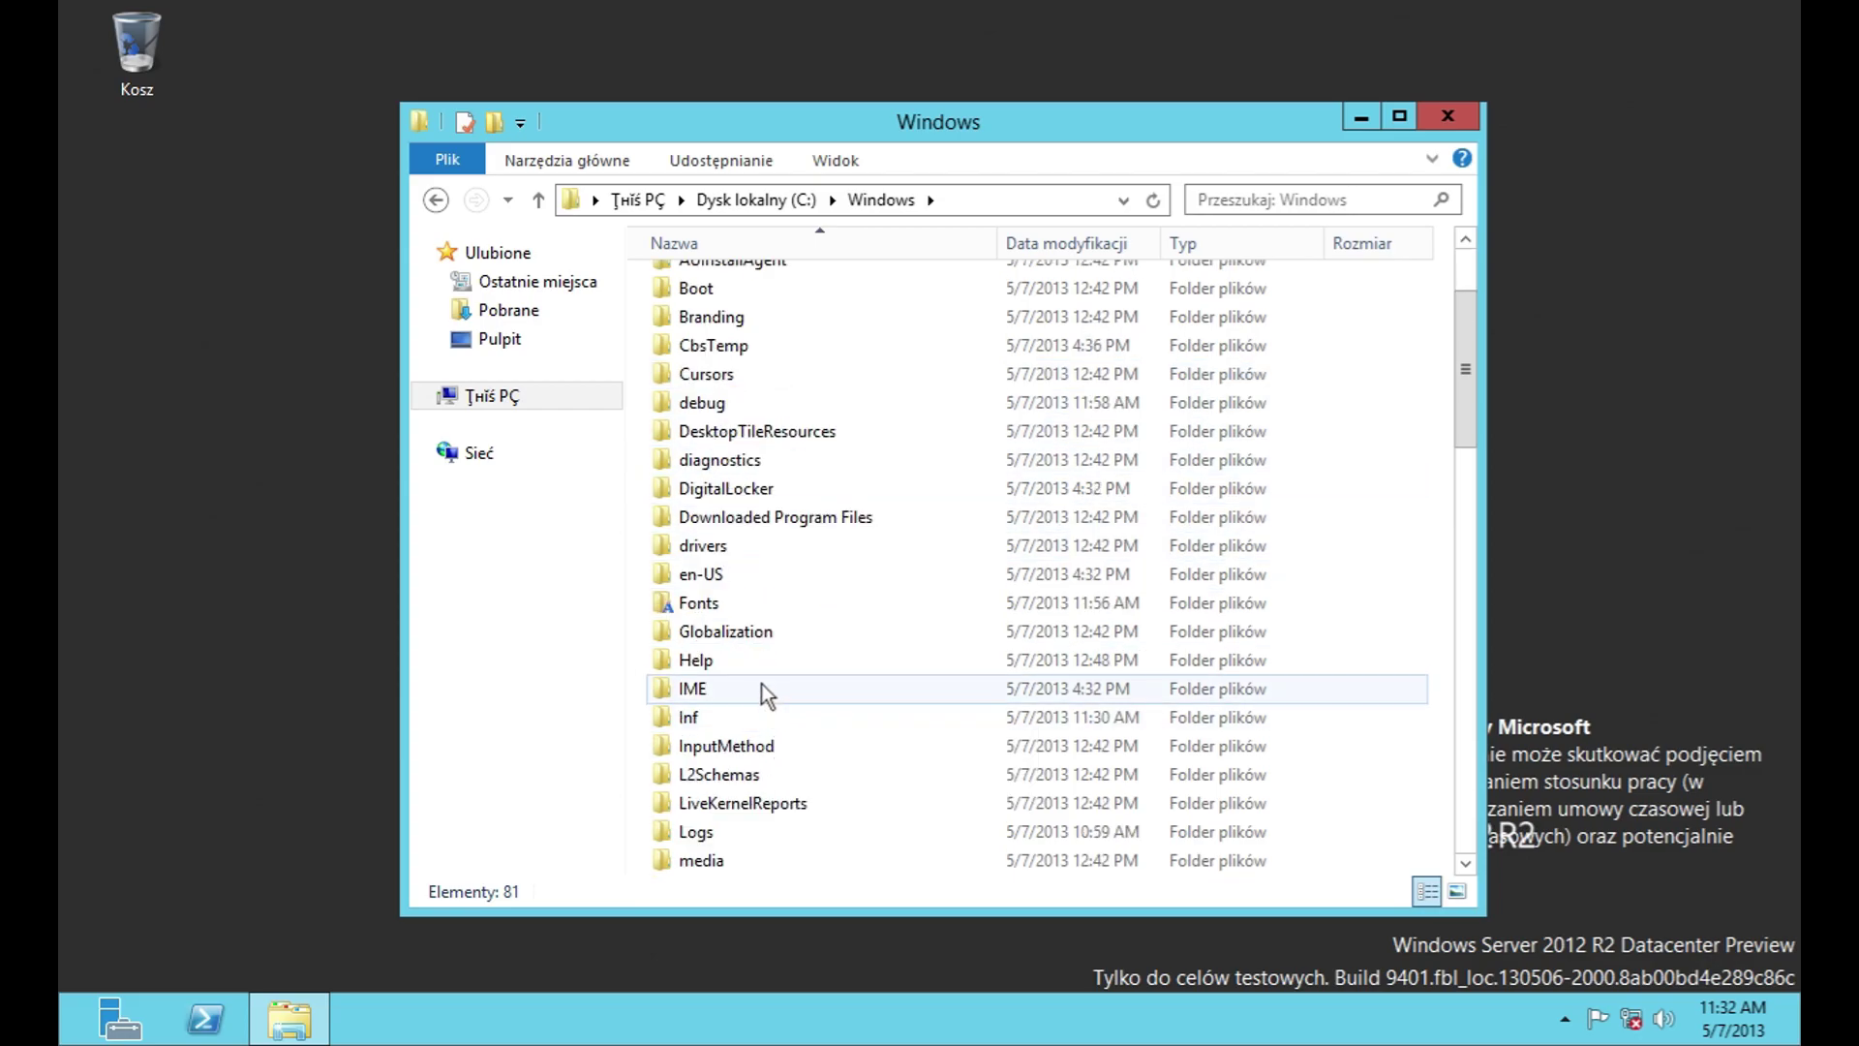
double_click(701, 518)
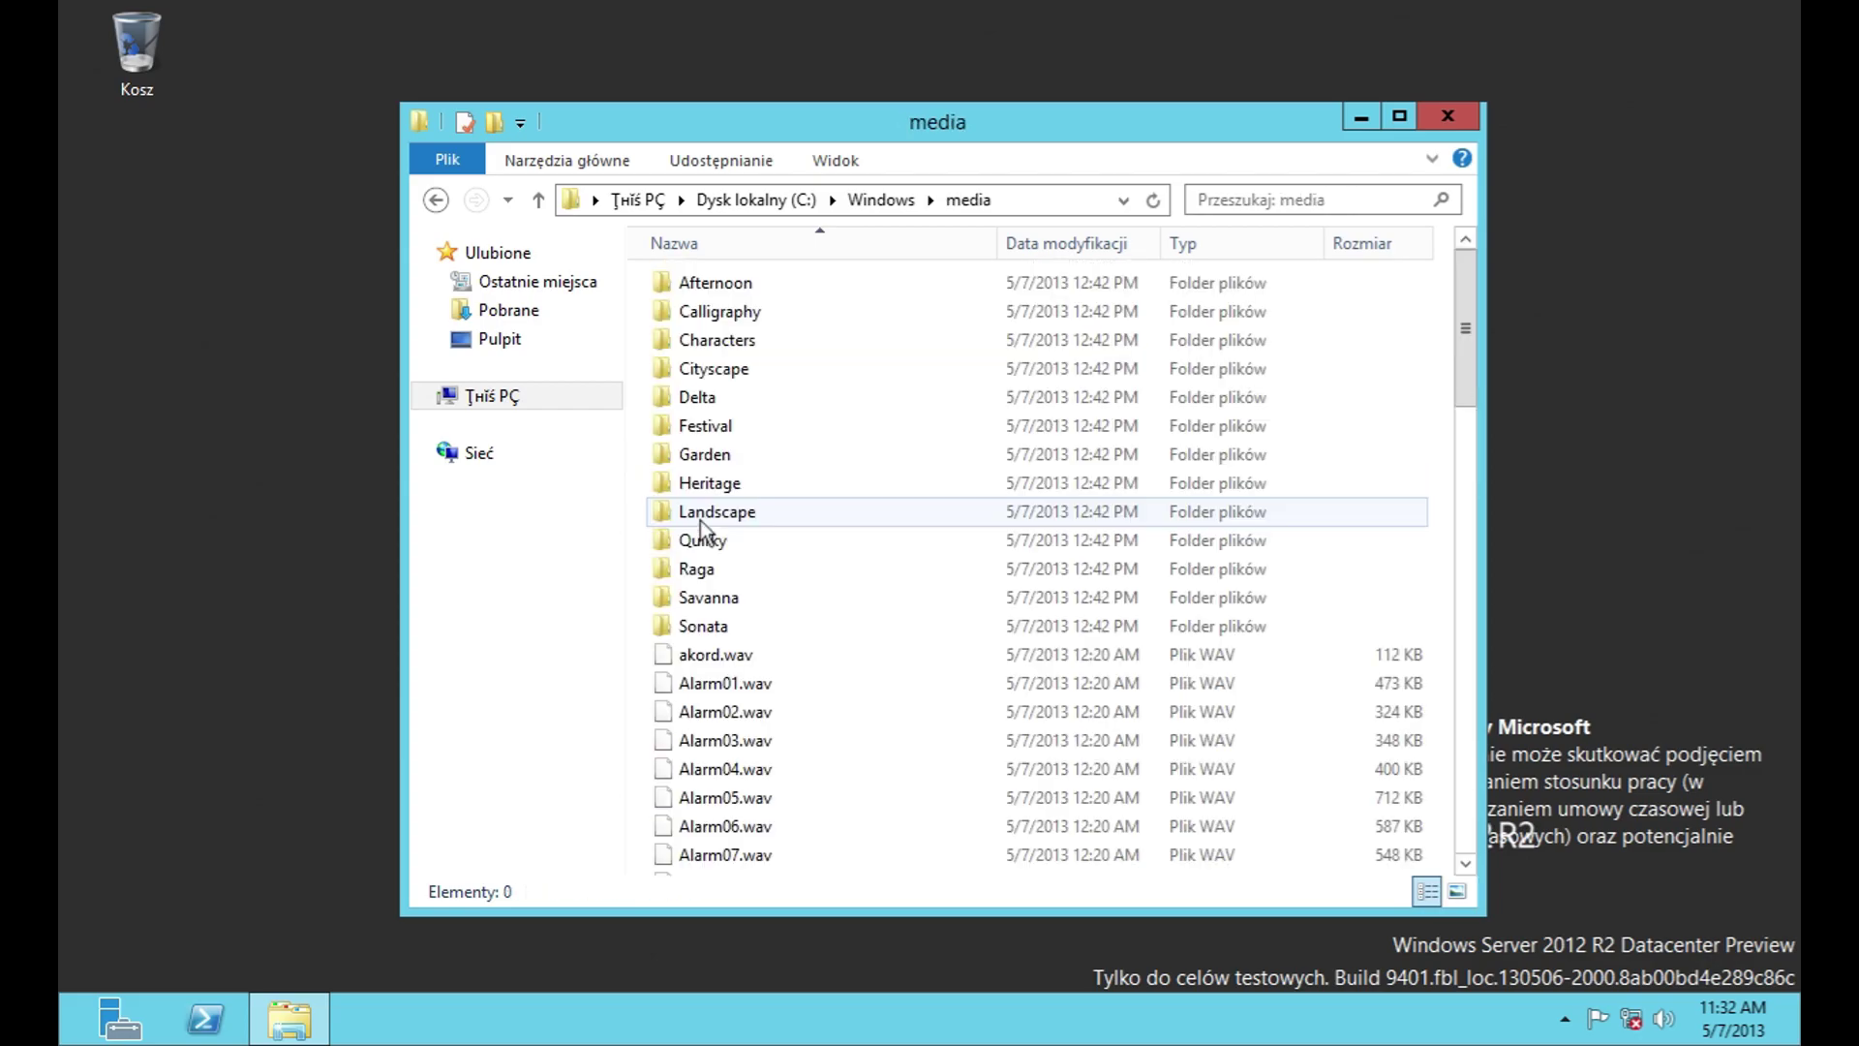
Step: Peek into the Afternoon, Calligraphy and Sonata theme sound folders, returning to media each time
key(Home)
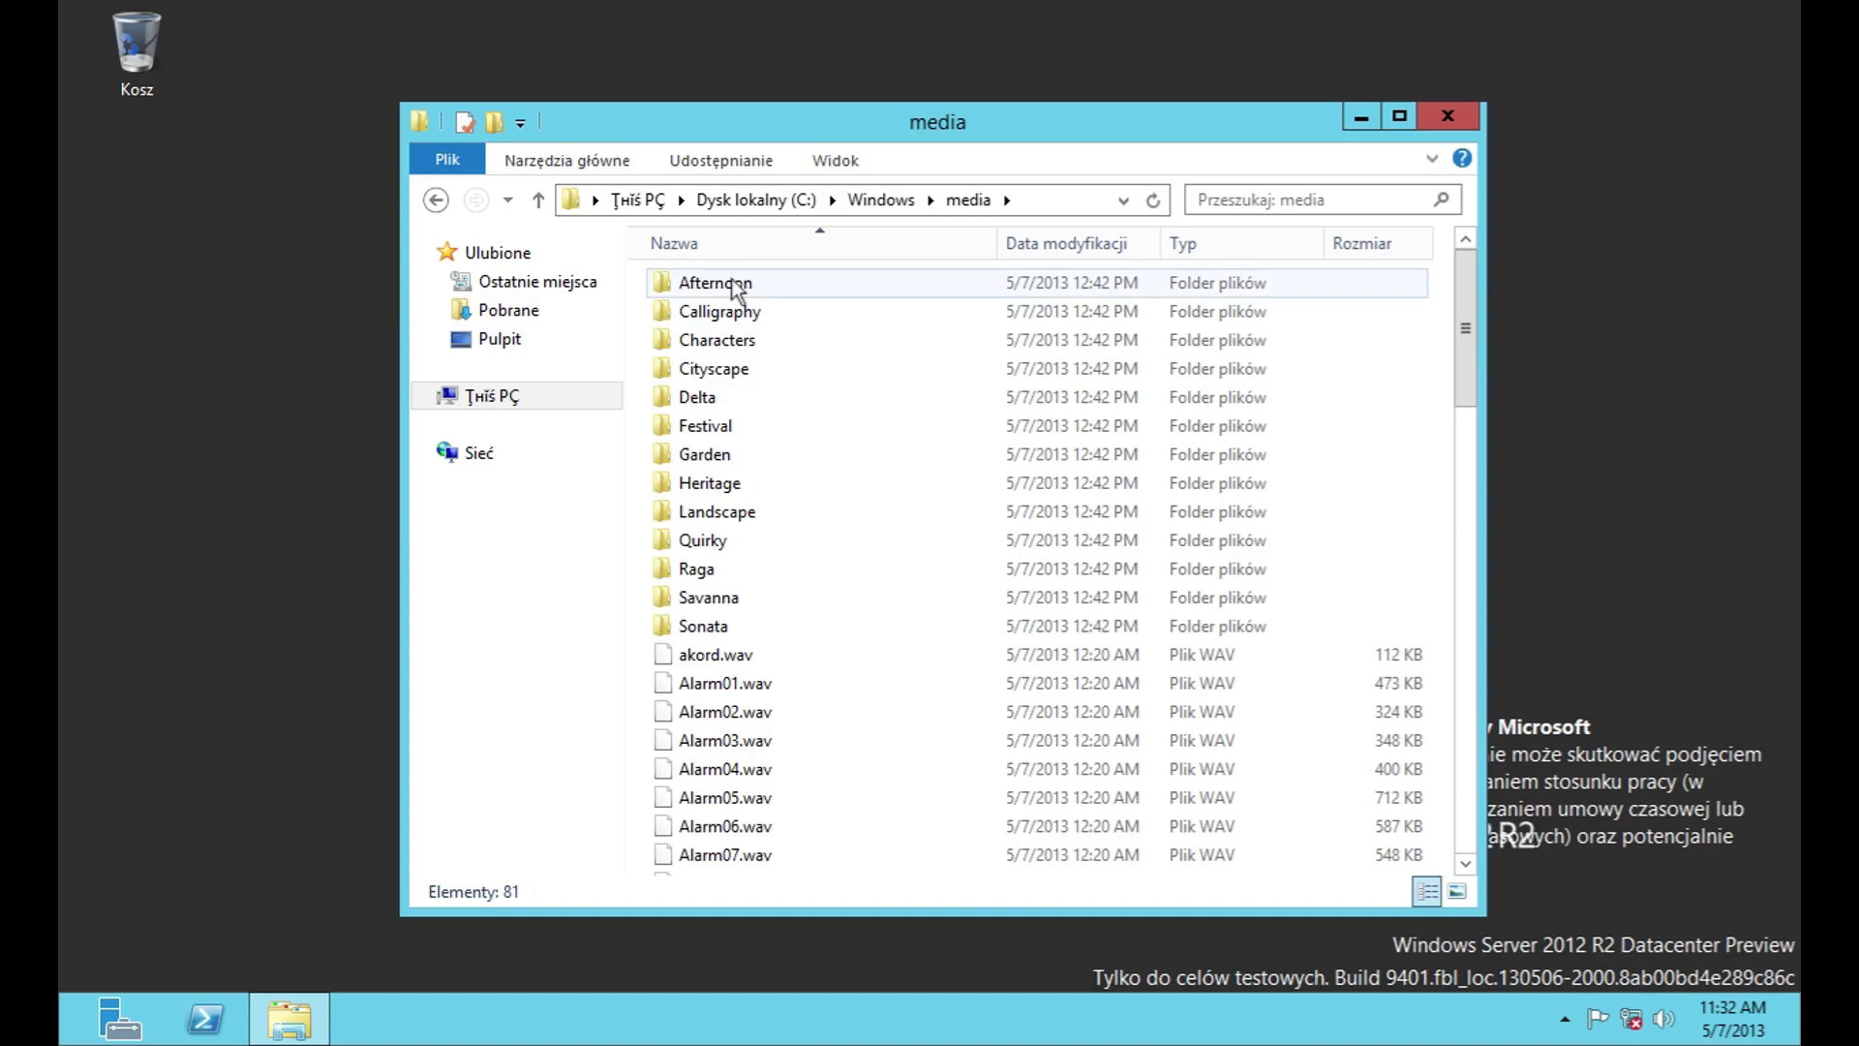
key(Return)
click(540, 201)
double_click(717, 311)
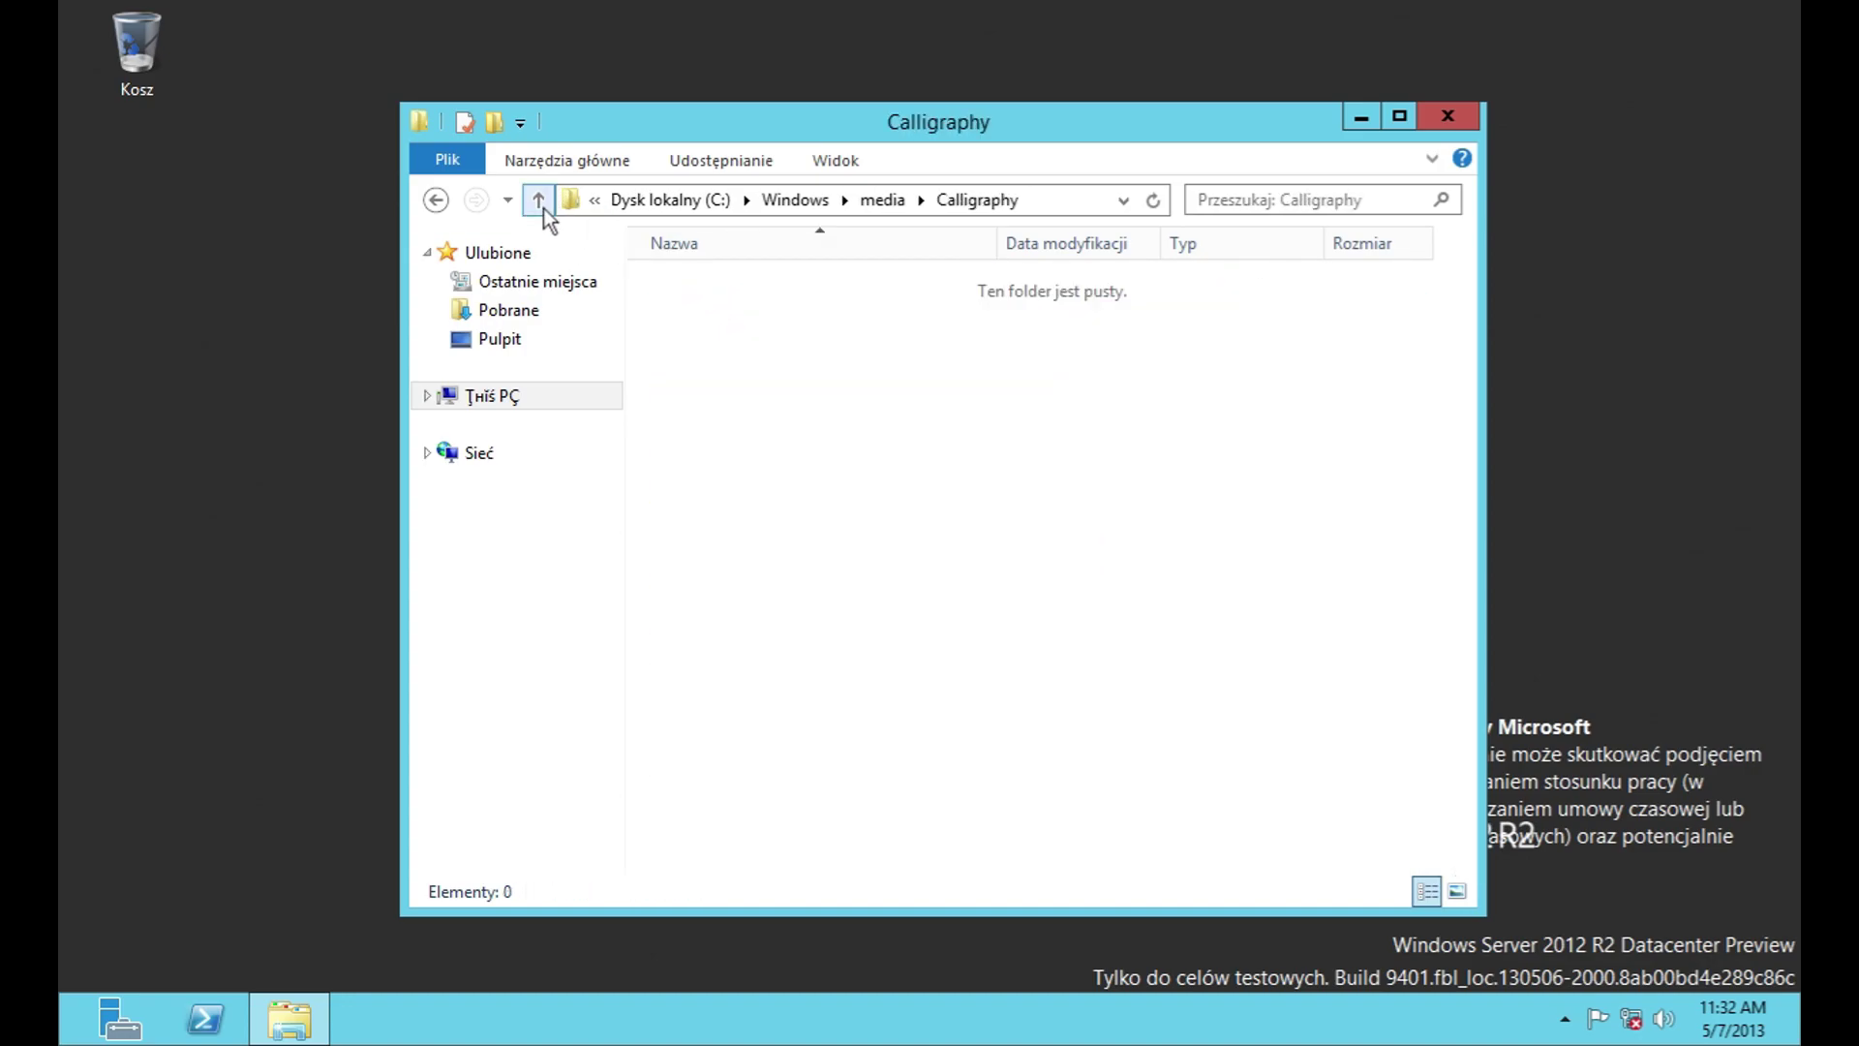
click(539, 199)
double_click(714, 625)
click(537, 204)
Step: Try to play akord.wav and bring up the choice of app for .wav files
click(706, 657)
double_click(705, 657)
click(812, 414)
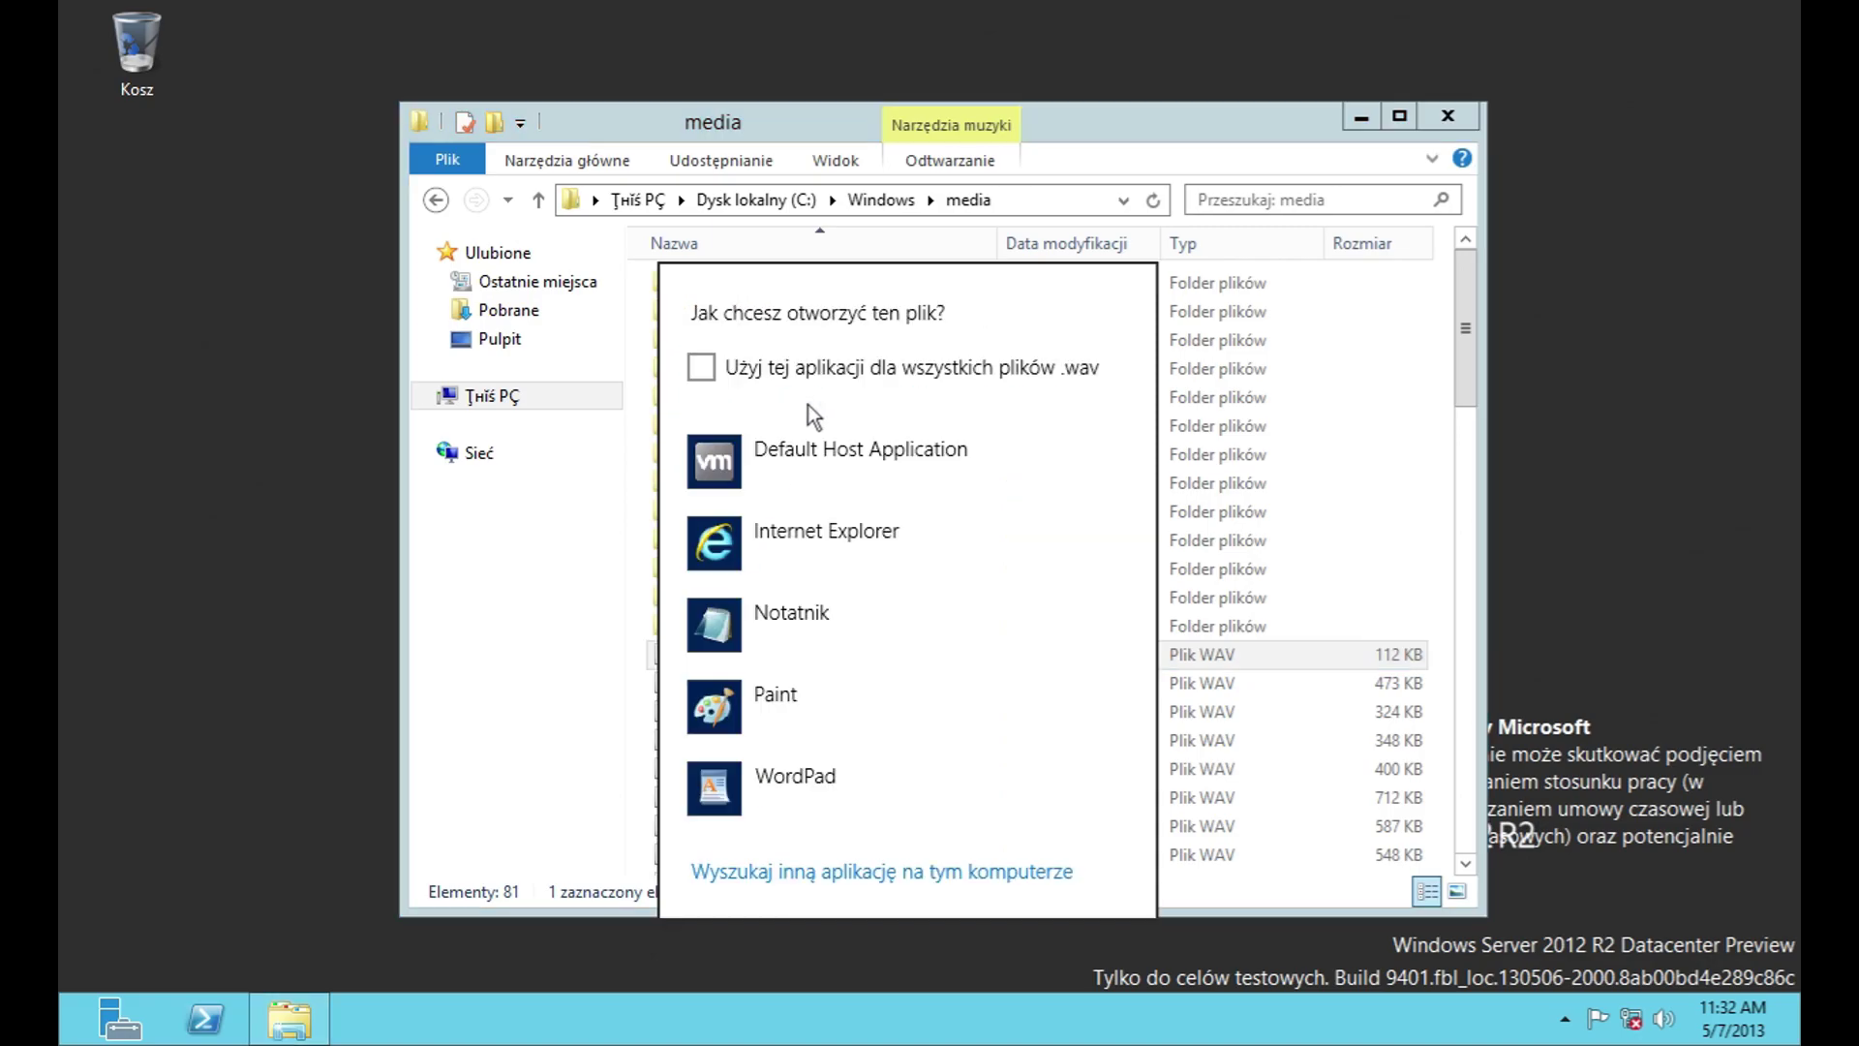
Step: Dismiss the app chooser and open the server's virtual disk file in 7-Zip
click(1305, 573)
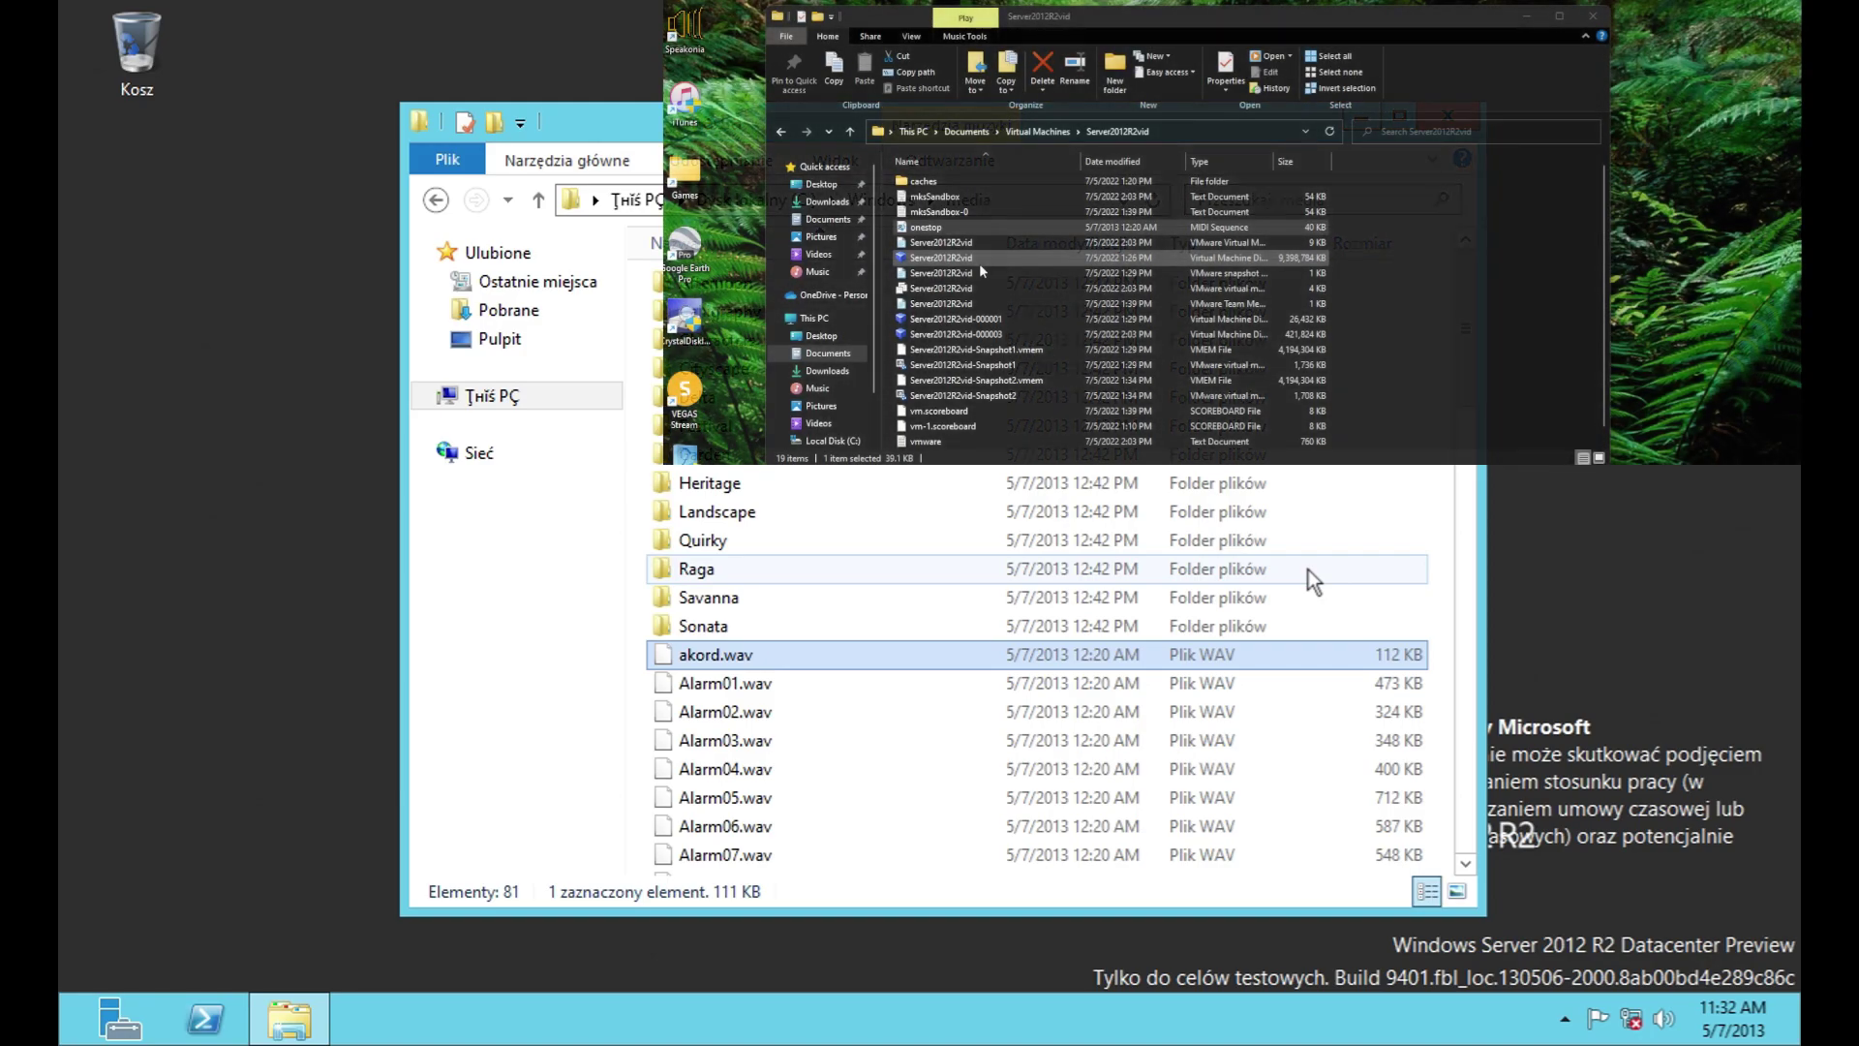
right_click(1002, 258)
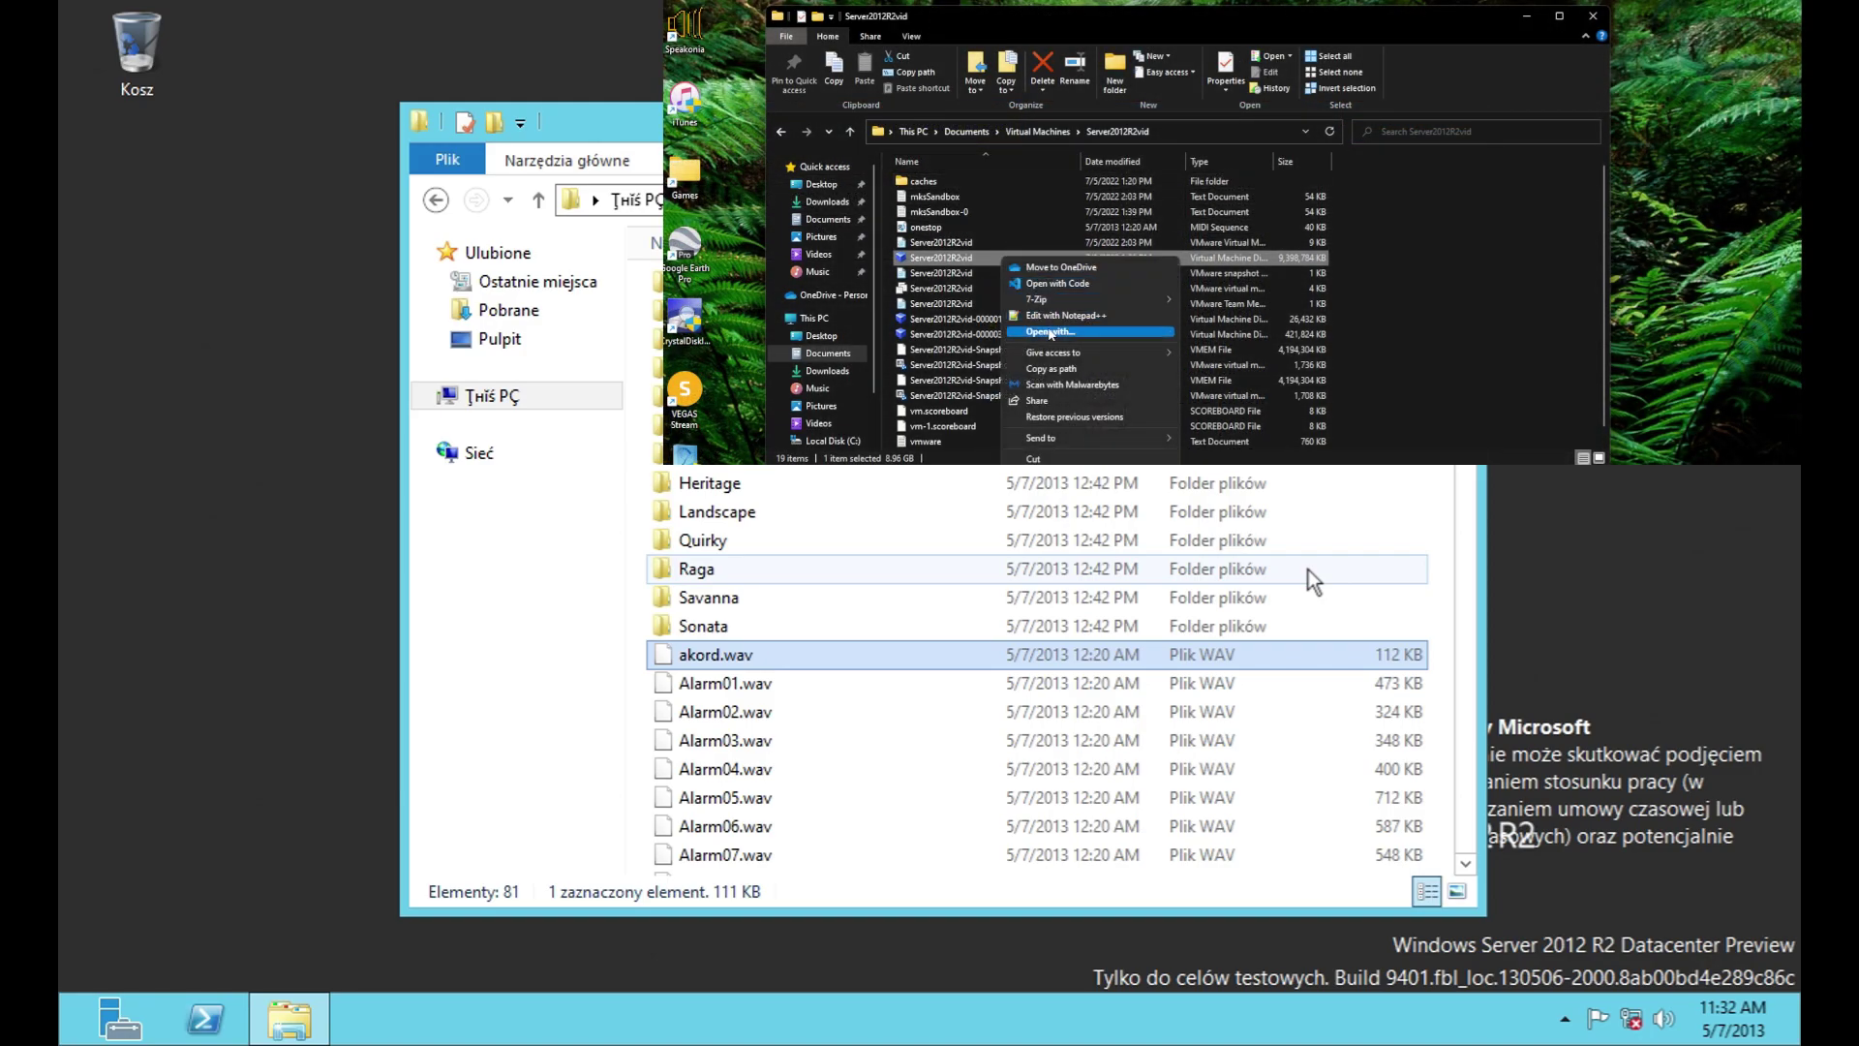
mouse_move(1104, 299)
click(1222, 298)
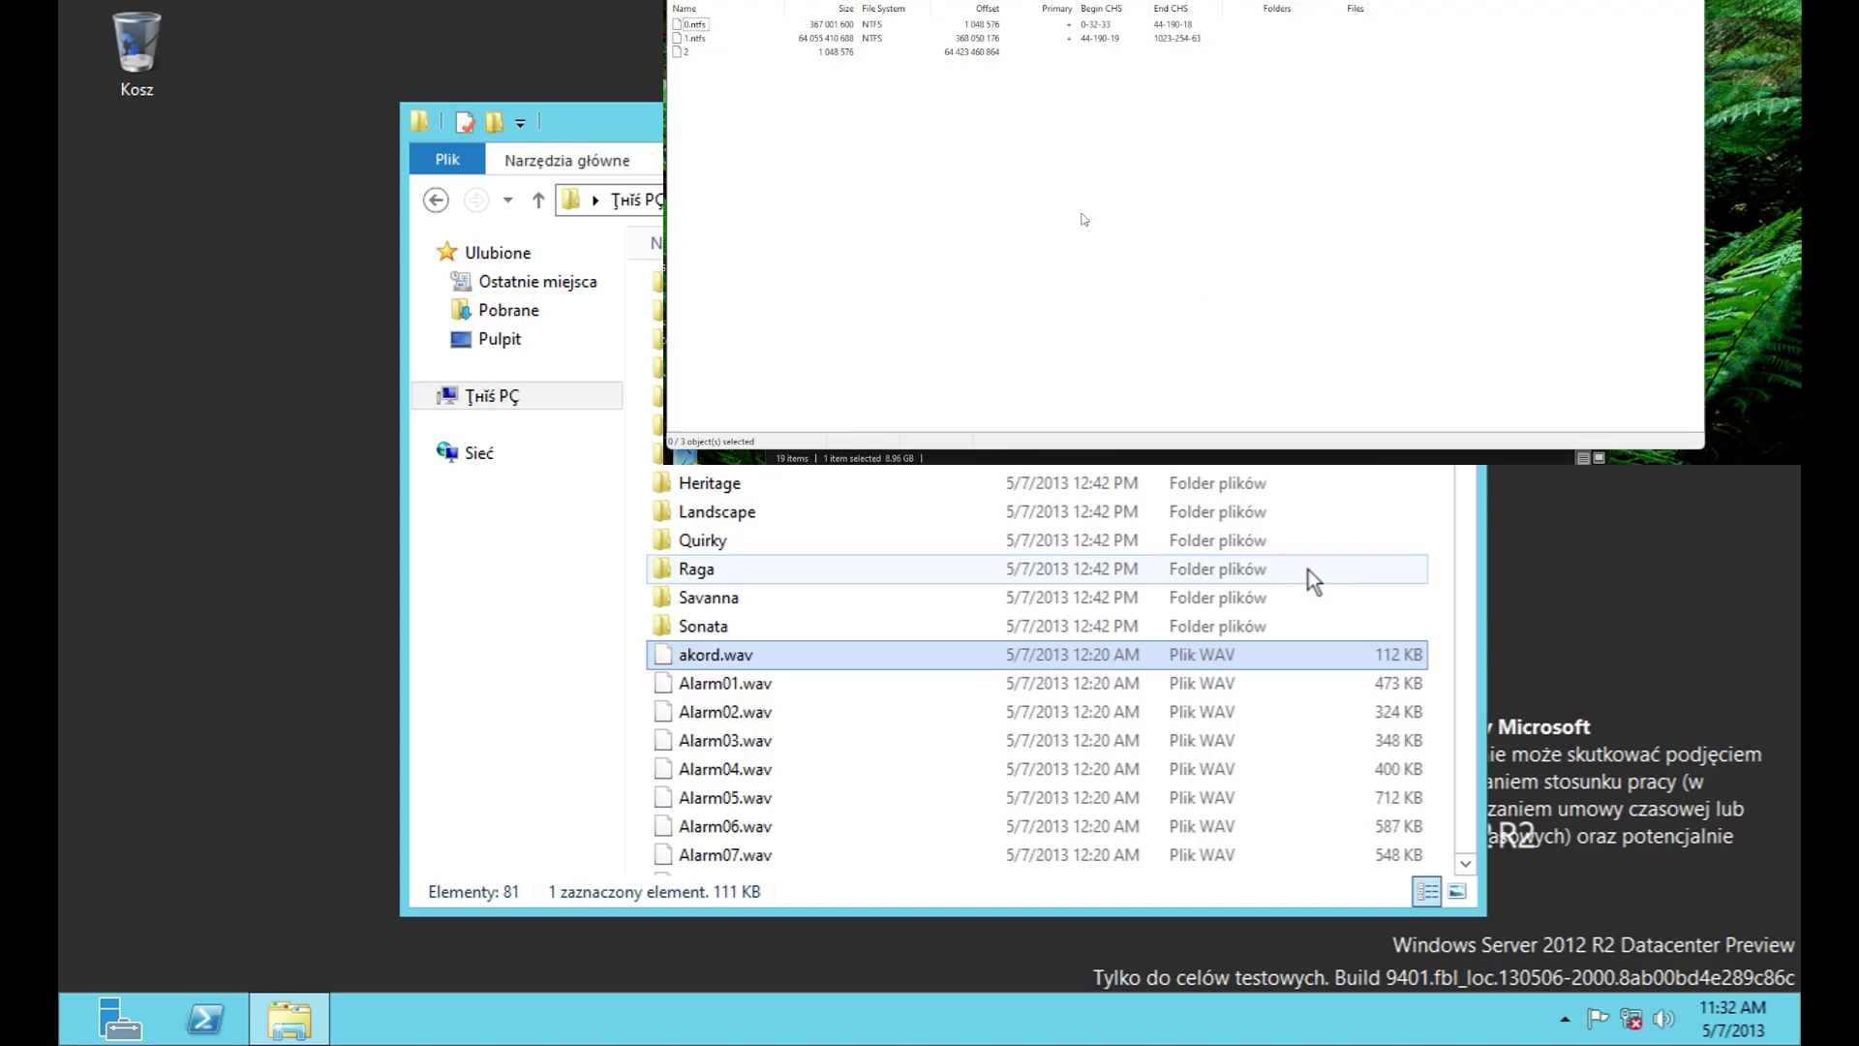
Step: Browse into 1.ntfs > Windows > media inside the disk image
double_click(695, 37)
double_click(701, 143)
scroll(693, 331, down, 4)
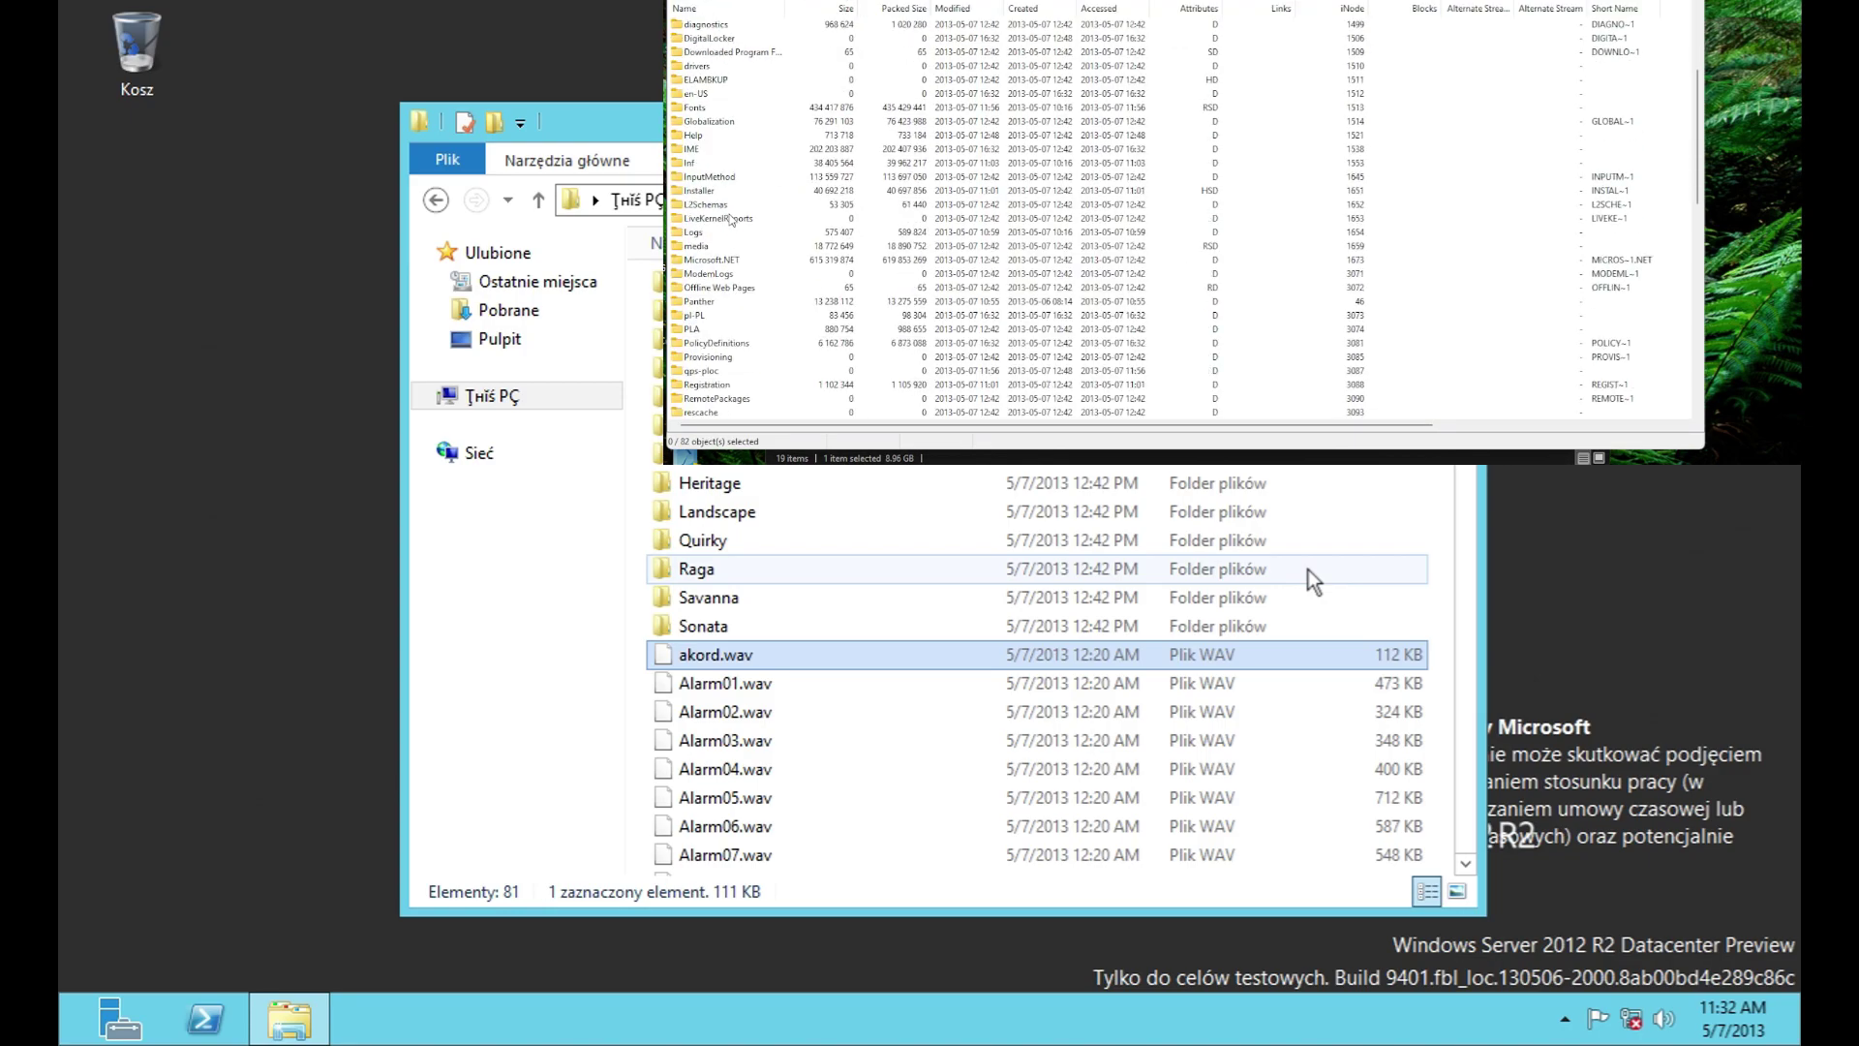
double_click(696, 246)
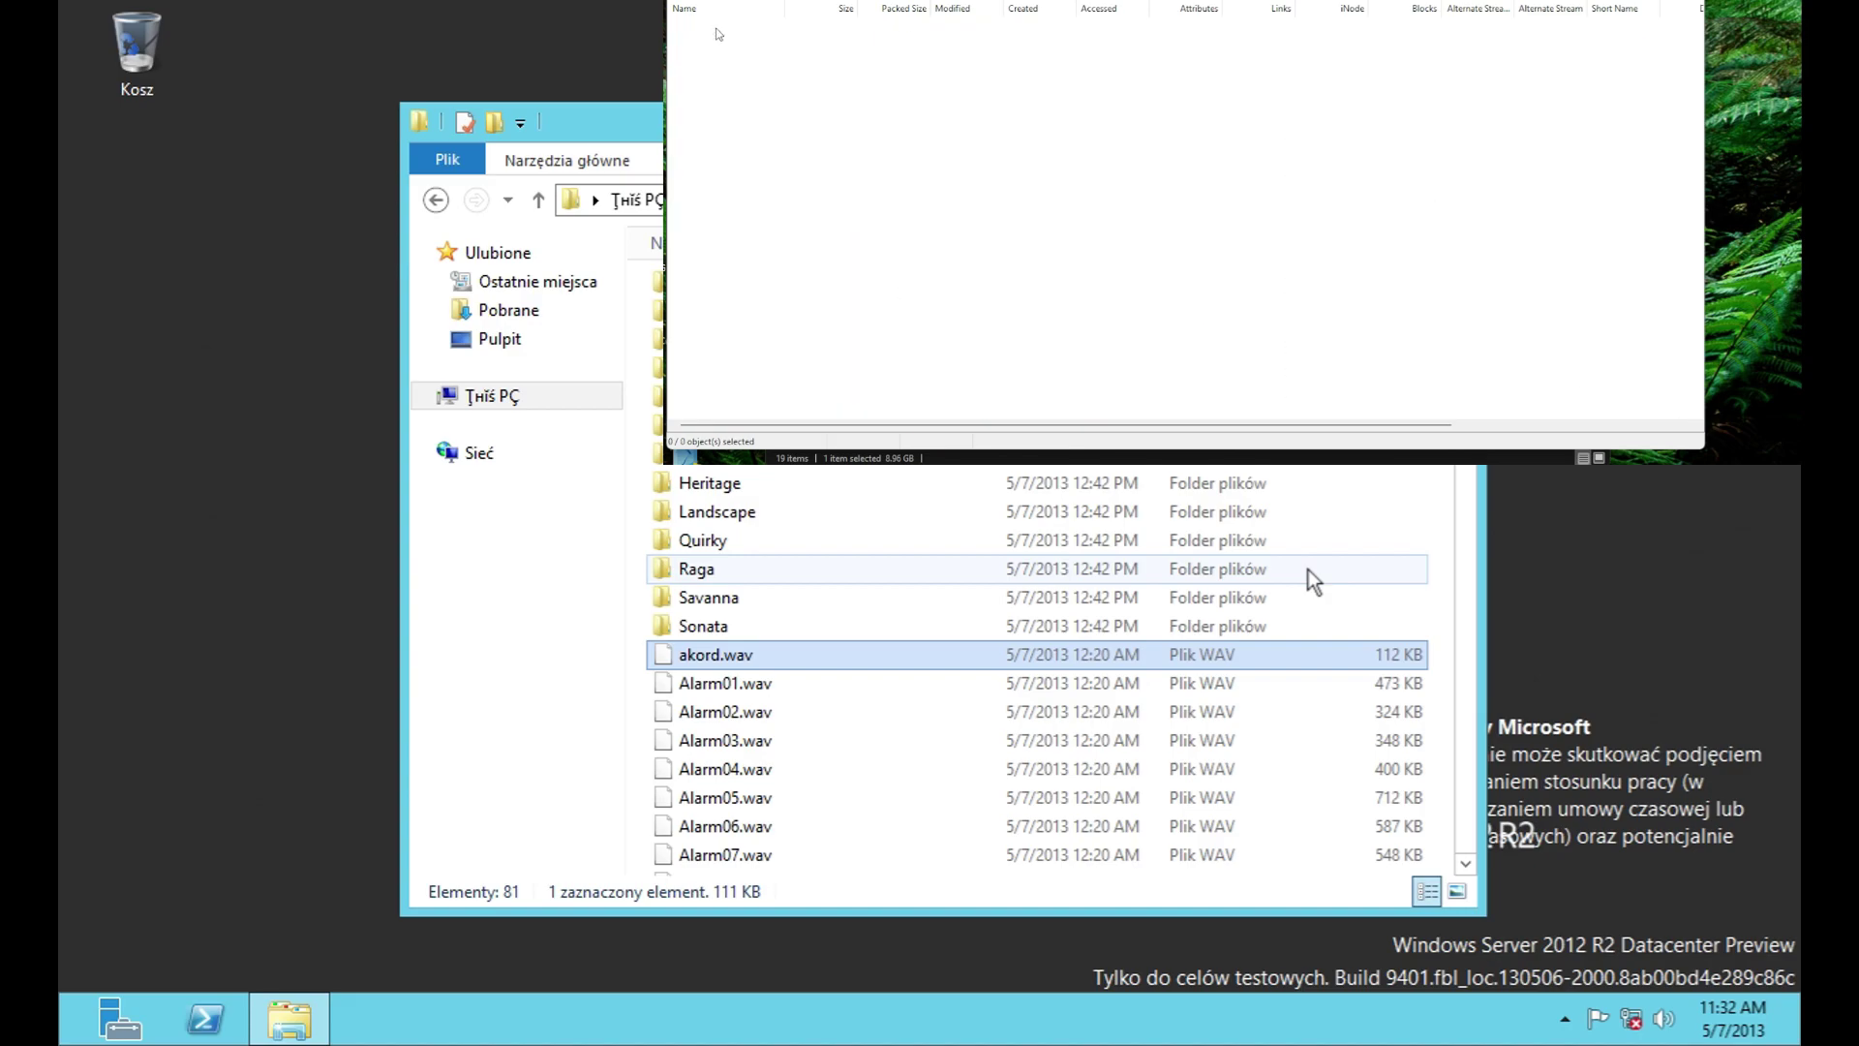
Step: Play the alarm sounds Alarm01.wav through Alarm09.wav one after another
click(718, 205)
double_click(720, 206)
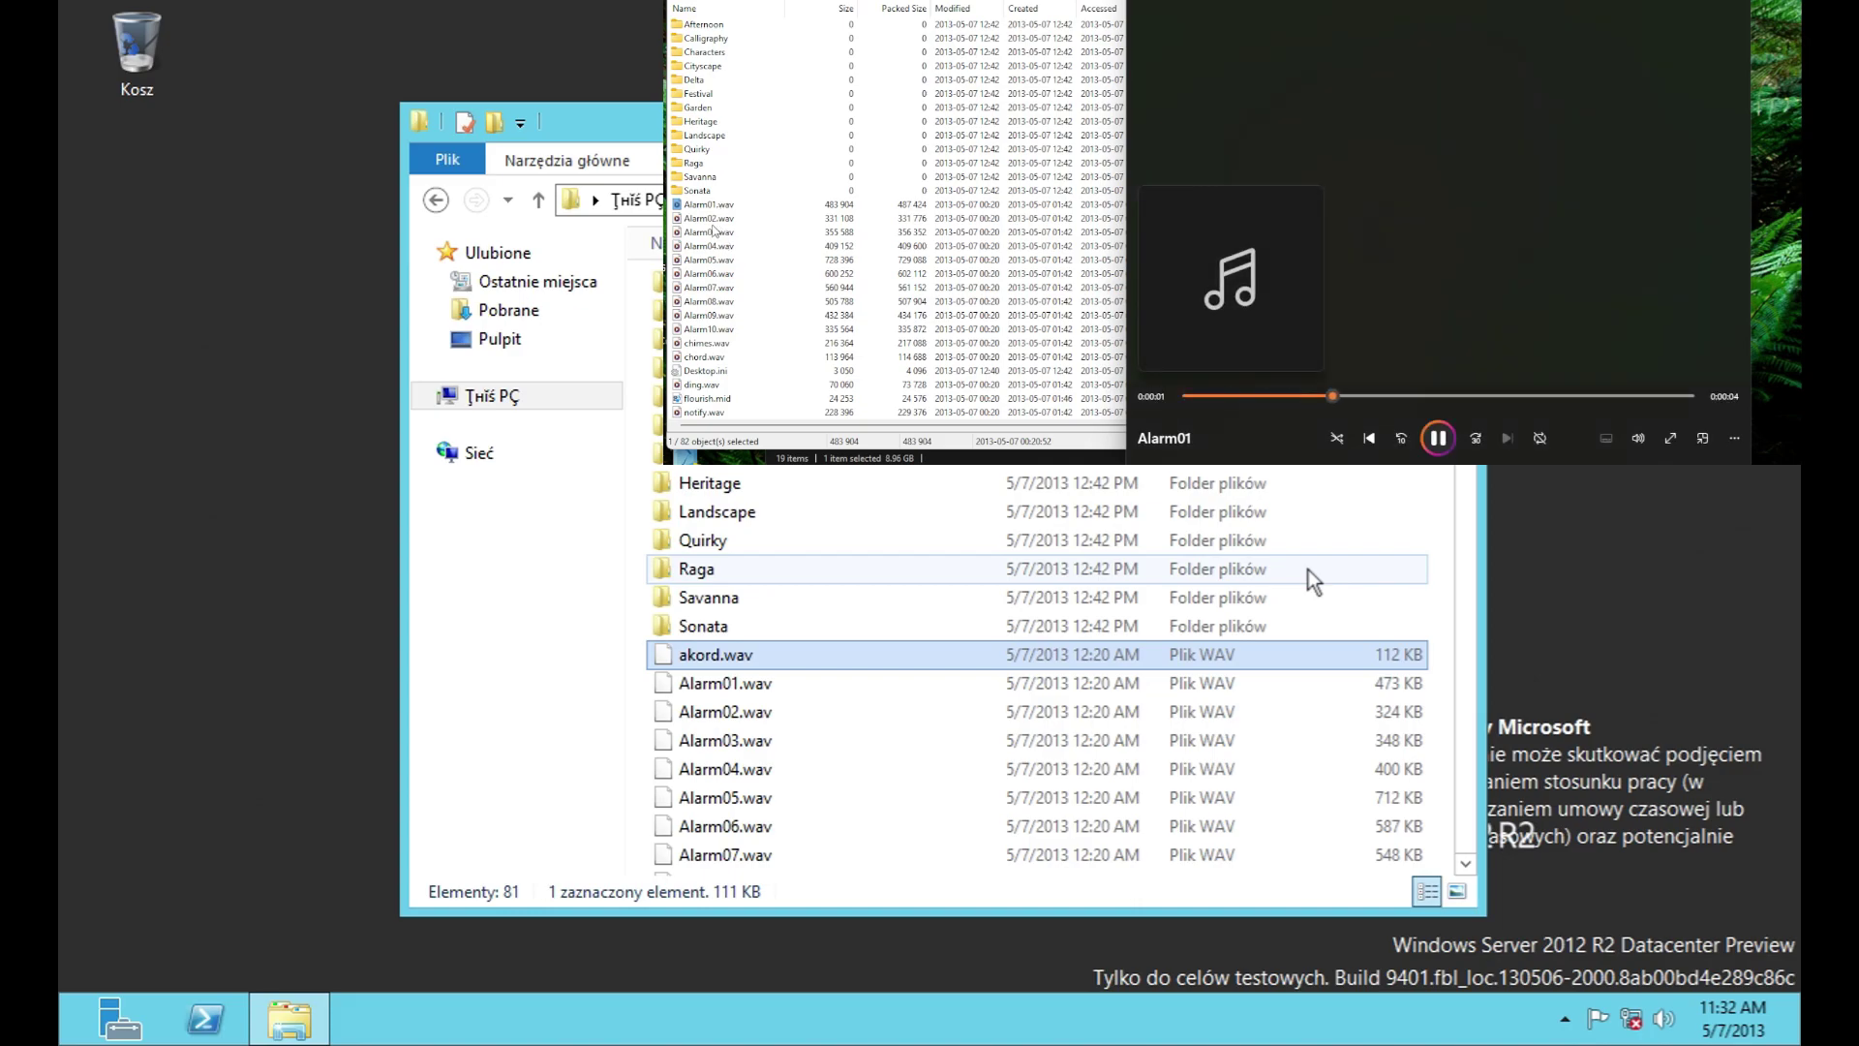
double_click(711, 218)
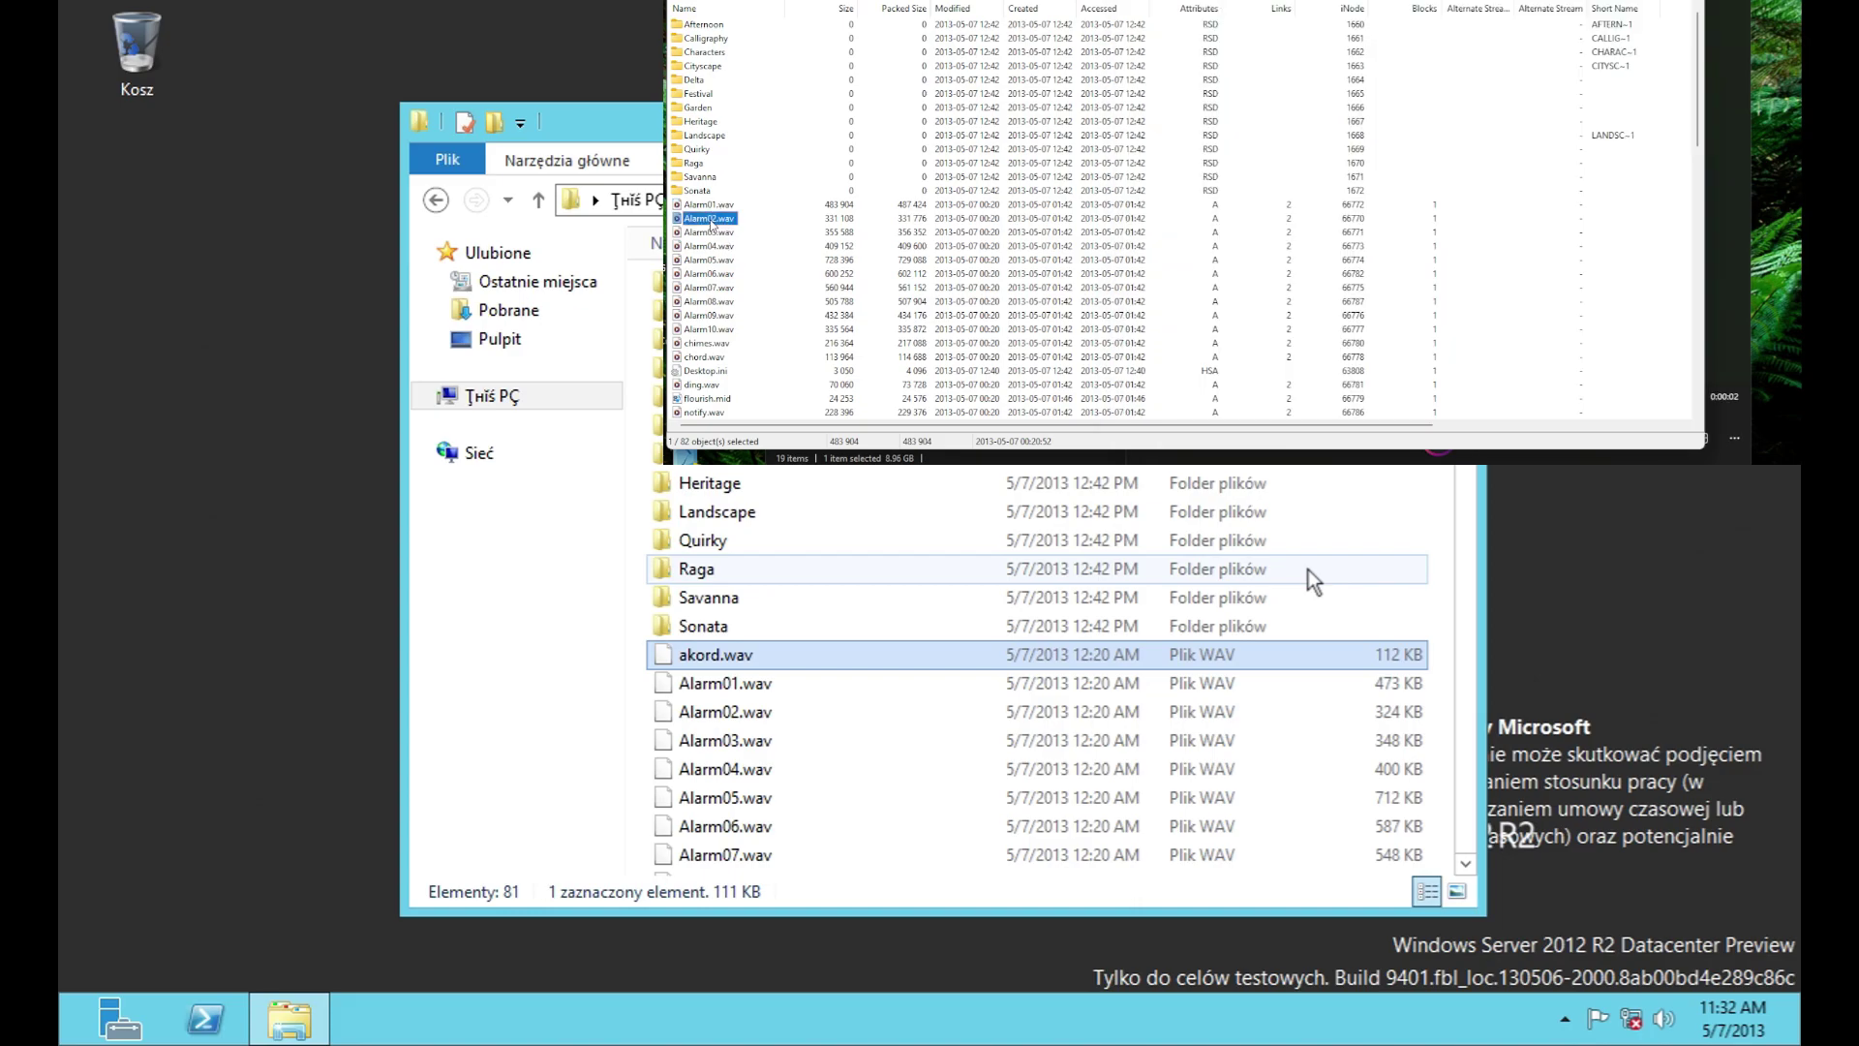
double_click(710, 233)
double_click(709, 247)
double_click(708, 260)
double_click(710, 274)
double_click(714, 287)
double_click(711, 301)
double_click(711, 316)
Step: Play chimes.wav, chord.wav and ding.wav, then select flourish.mid
double_click(712, 342)
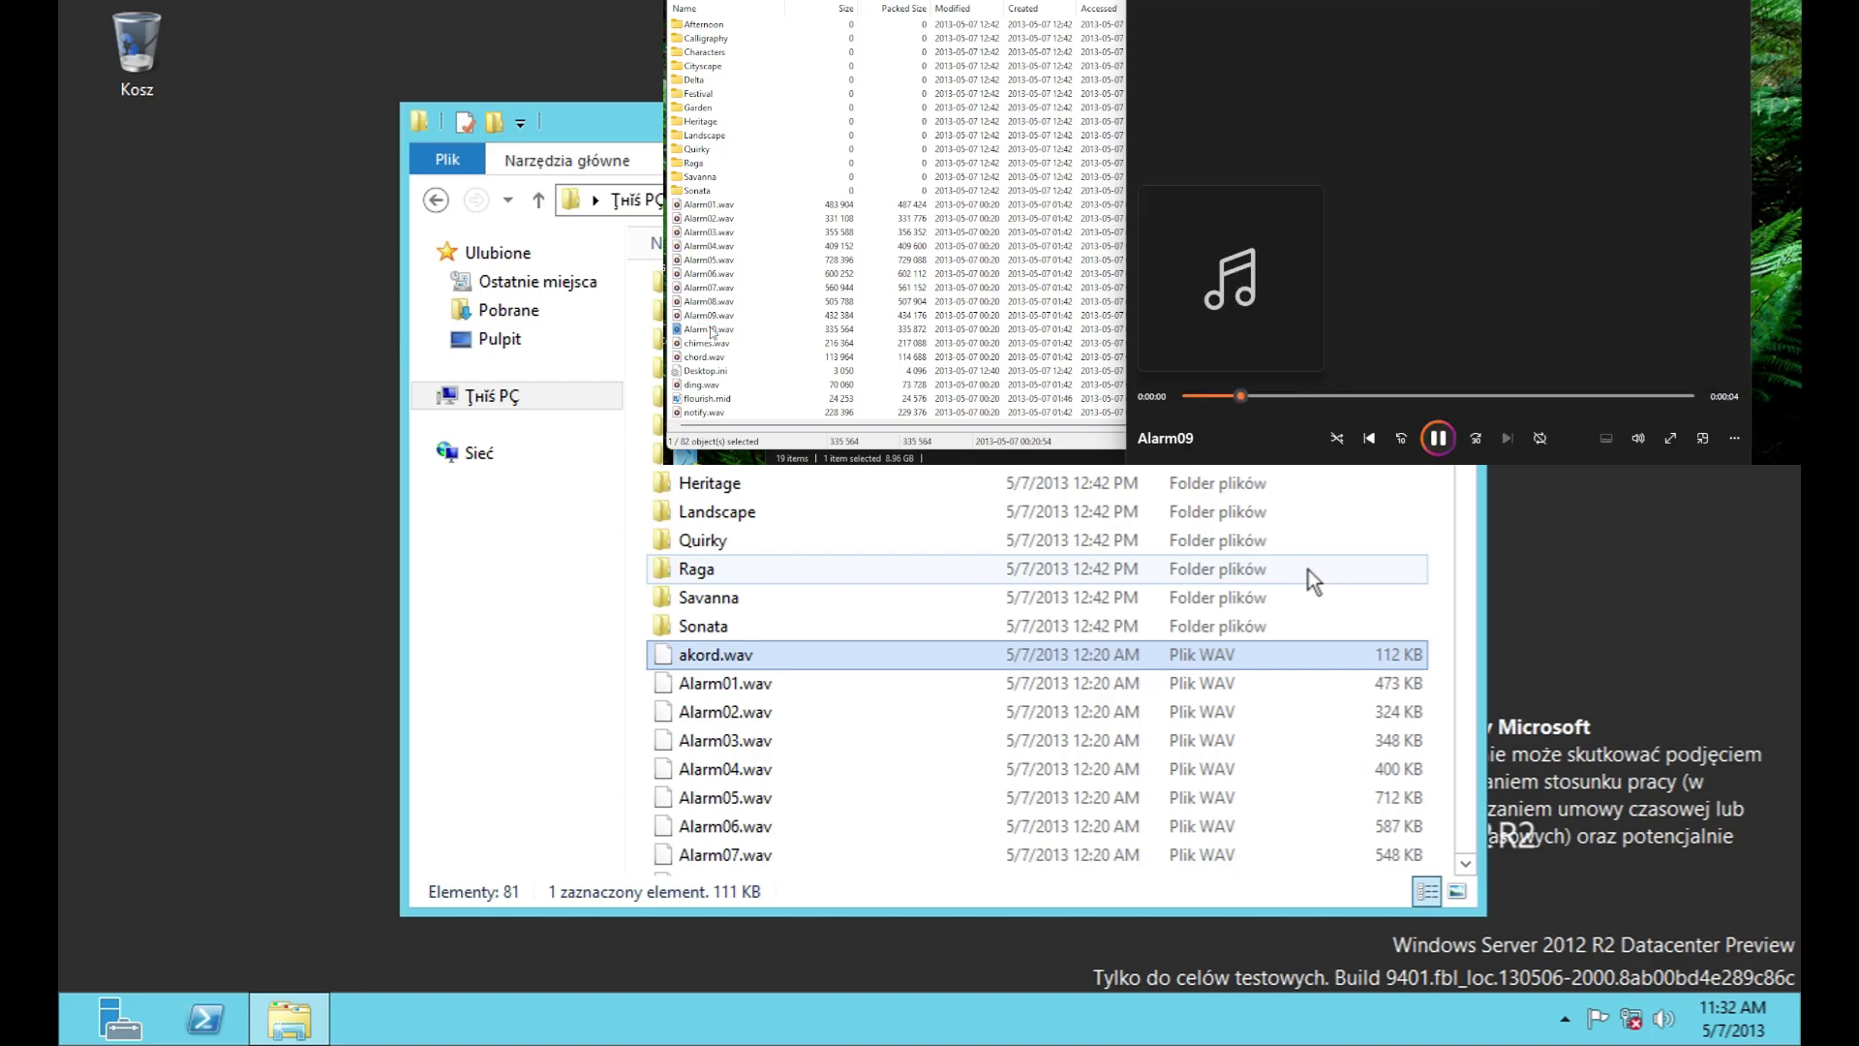
scroll(738, 336, down, 3)
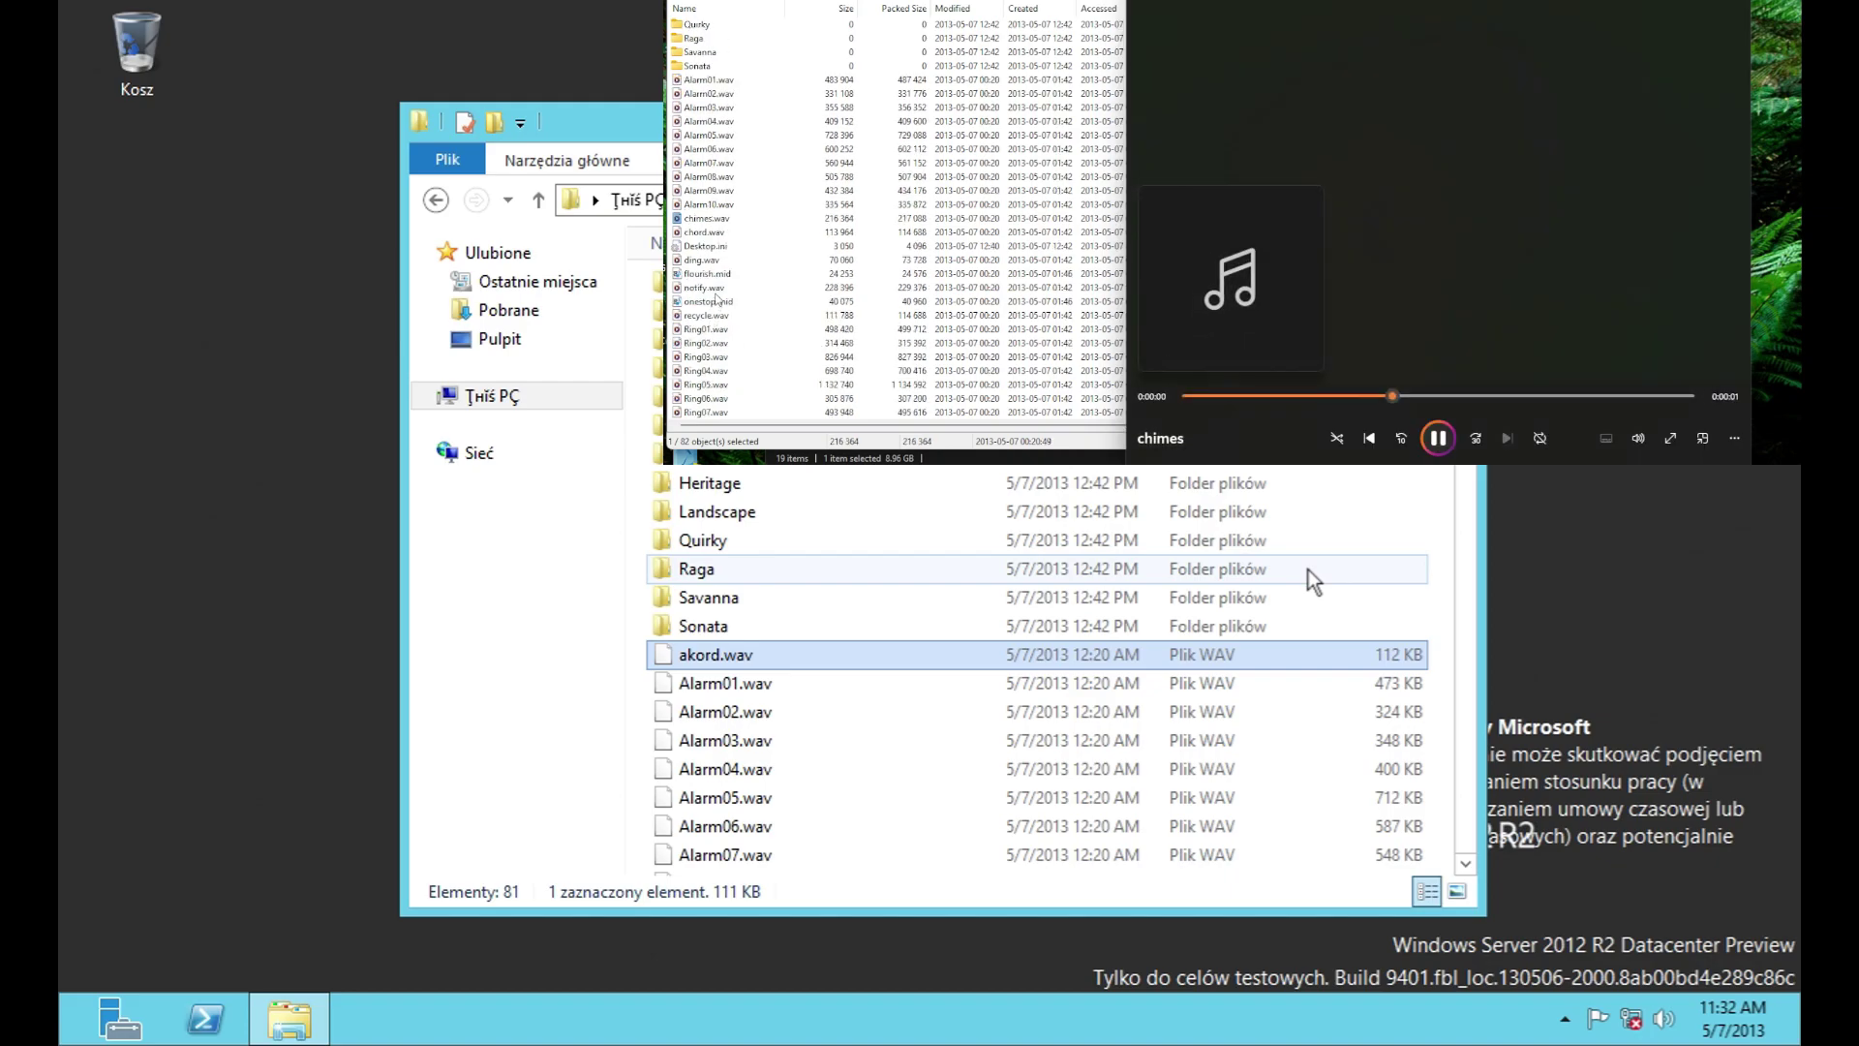
double_click(704, 233)
double_click(704, 260)
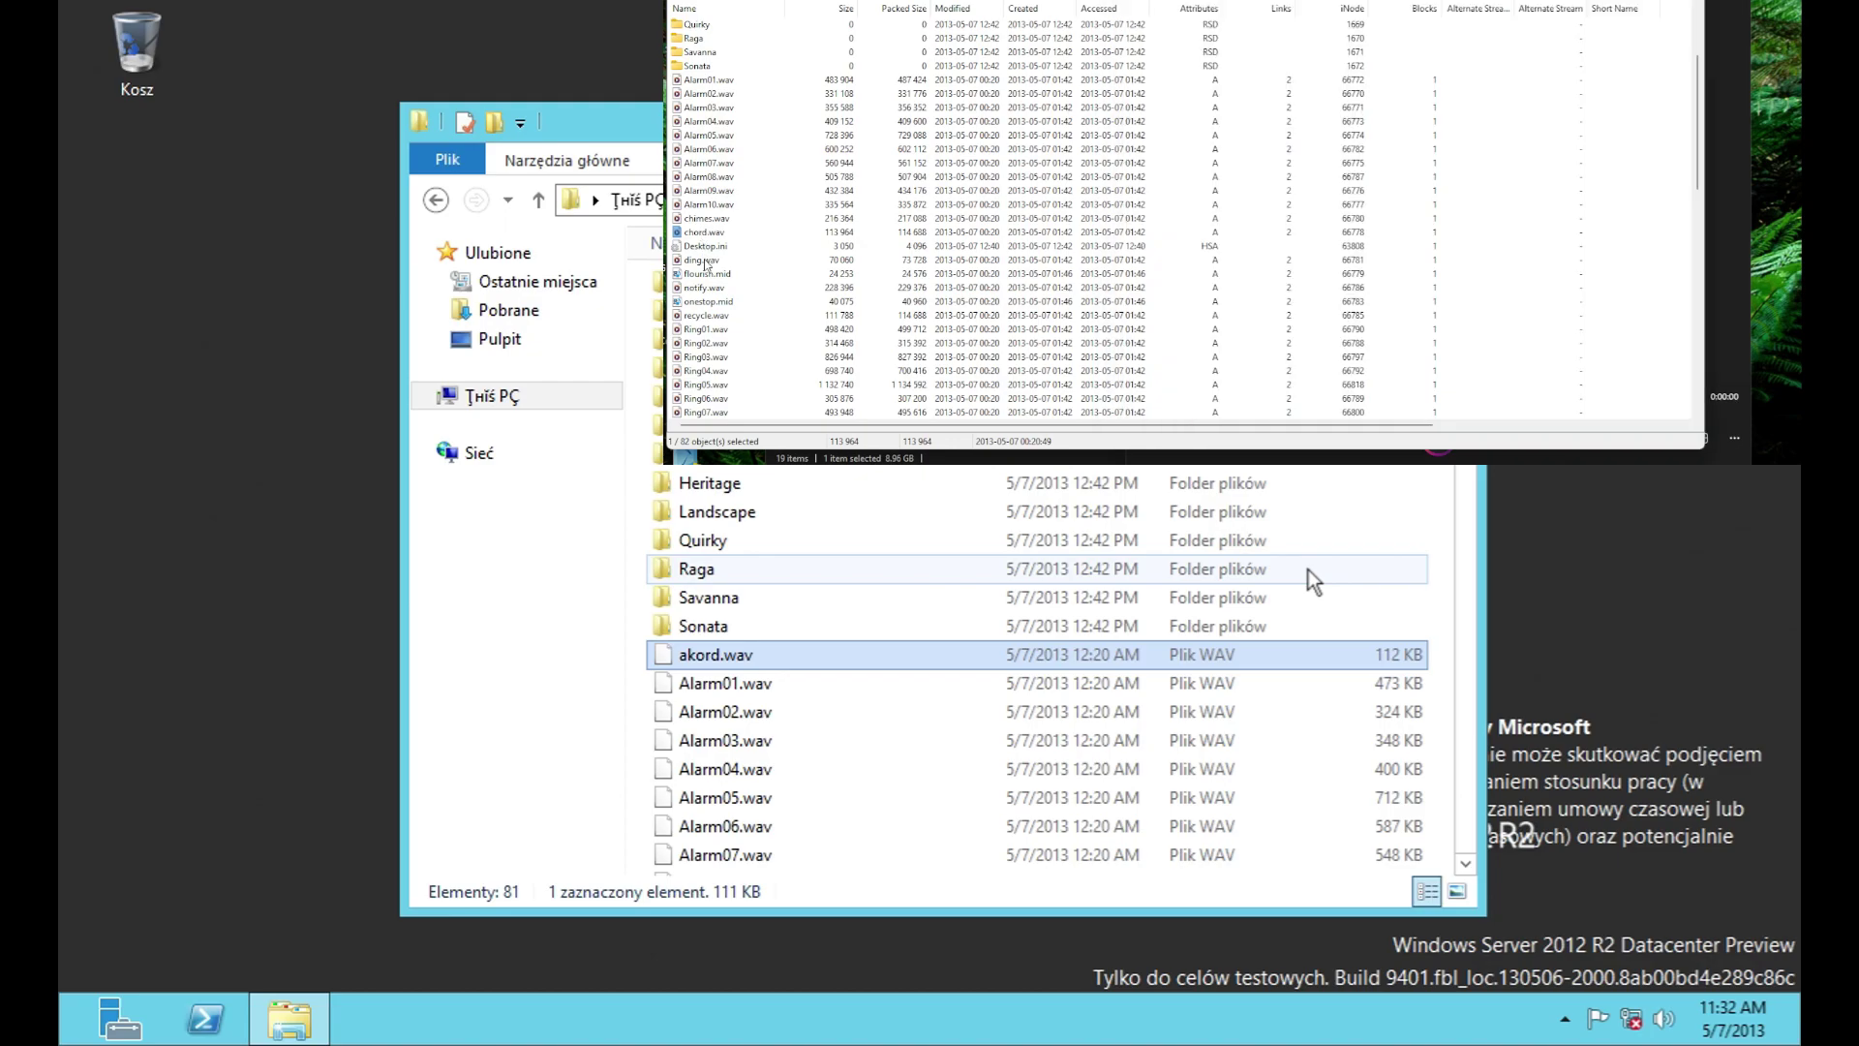
click(712, 274)
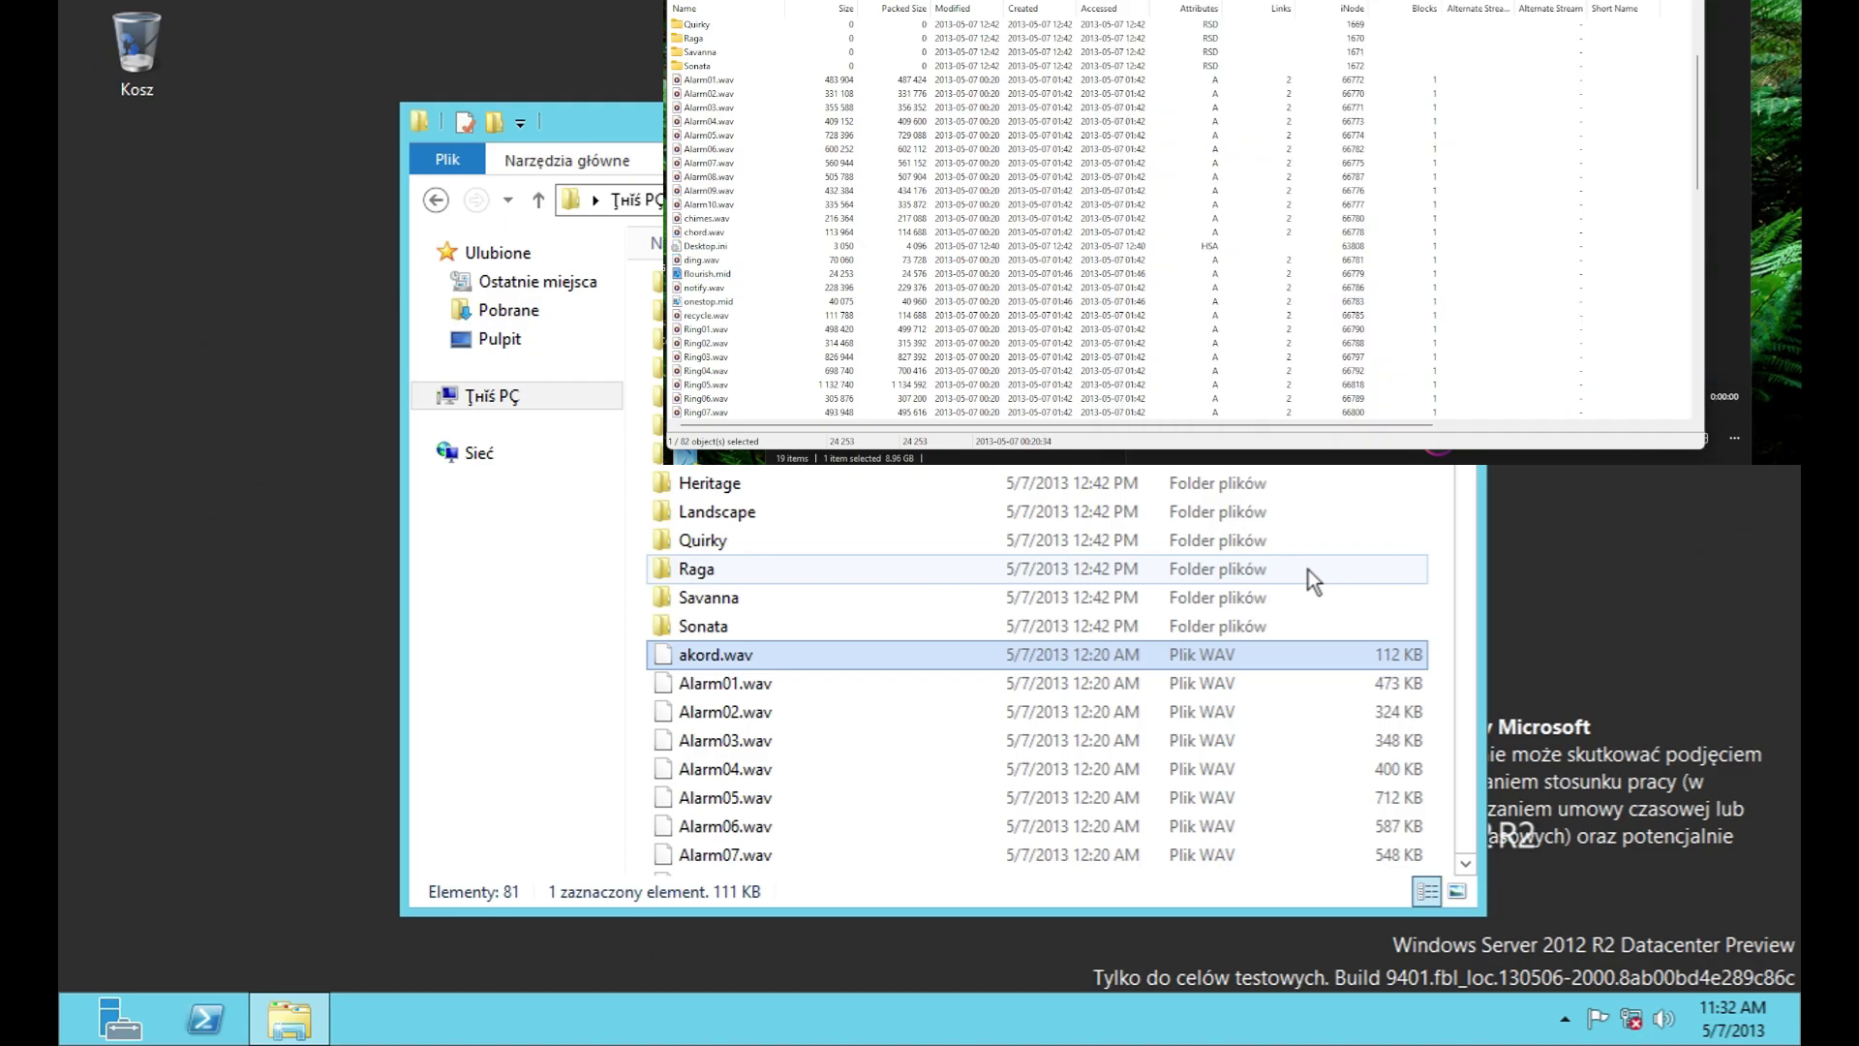
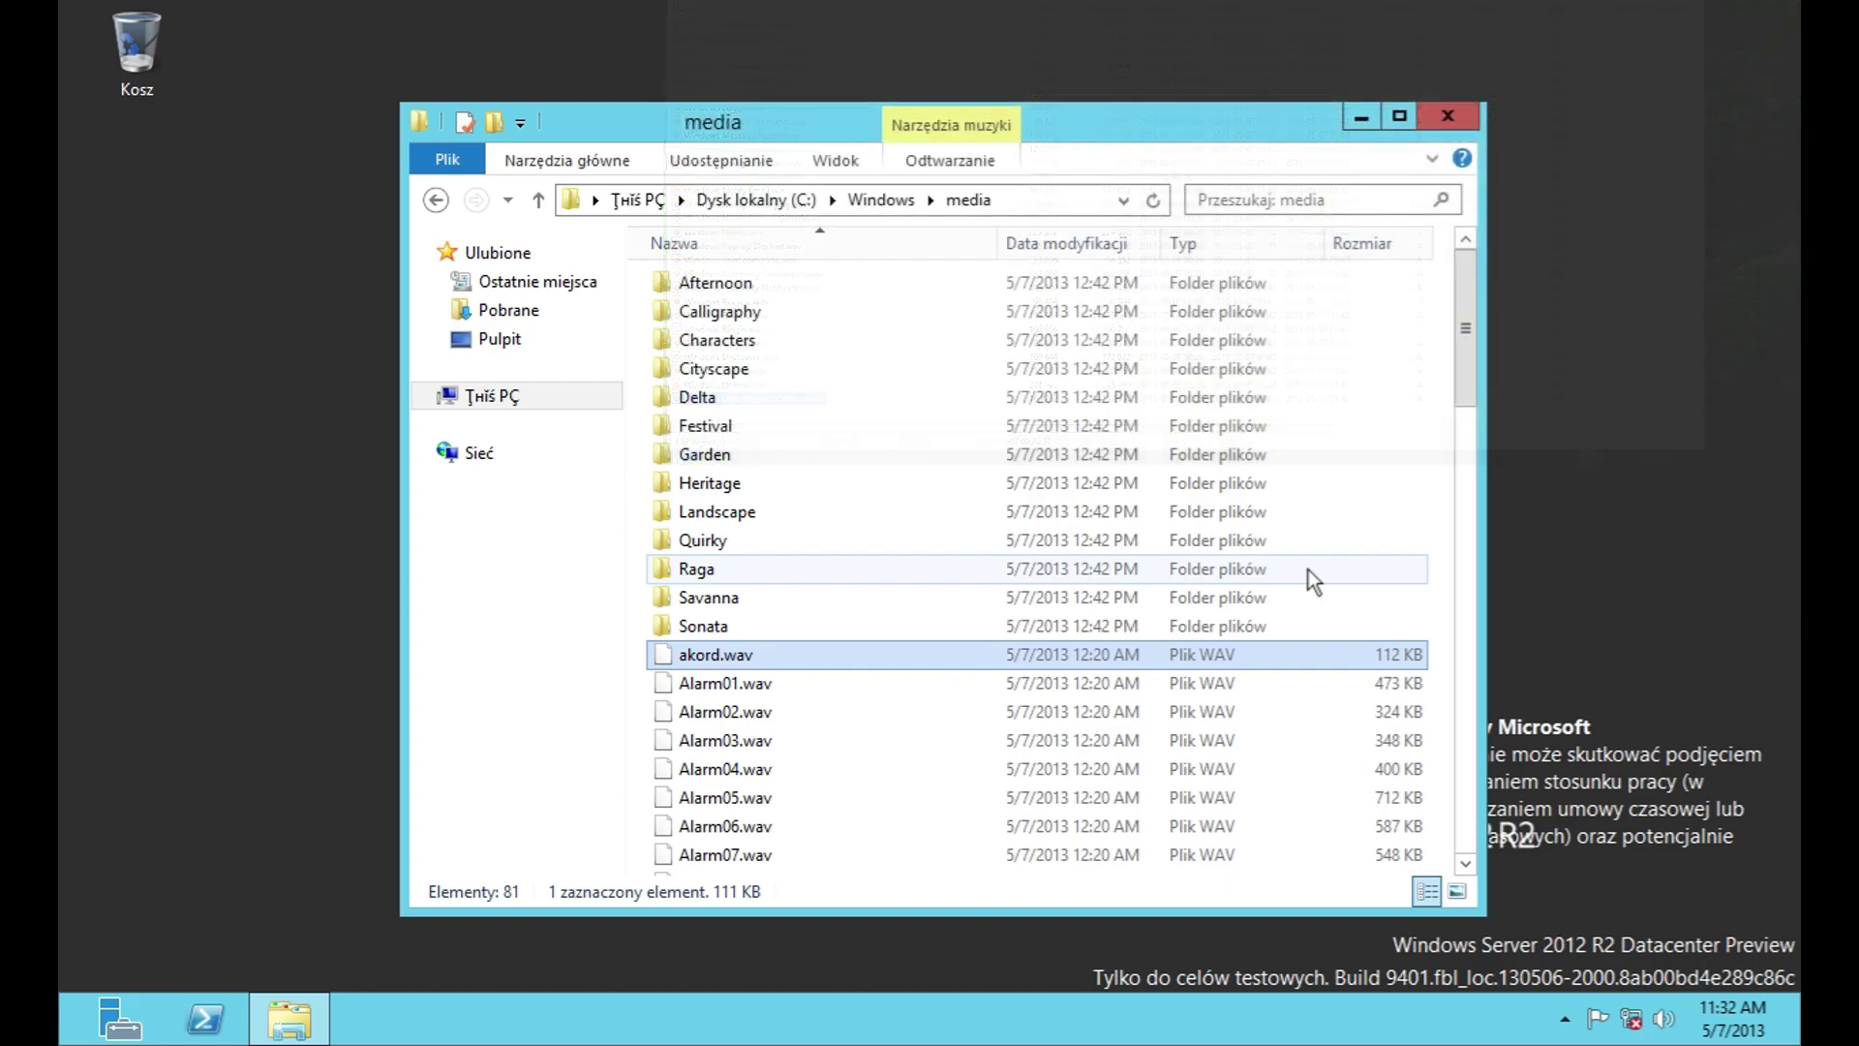
Step: Scroll through the sound files in C:\Windows\media, then close the folder window
scroll(1310, 570, down, 20)
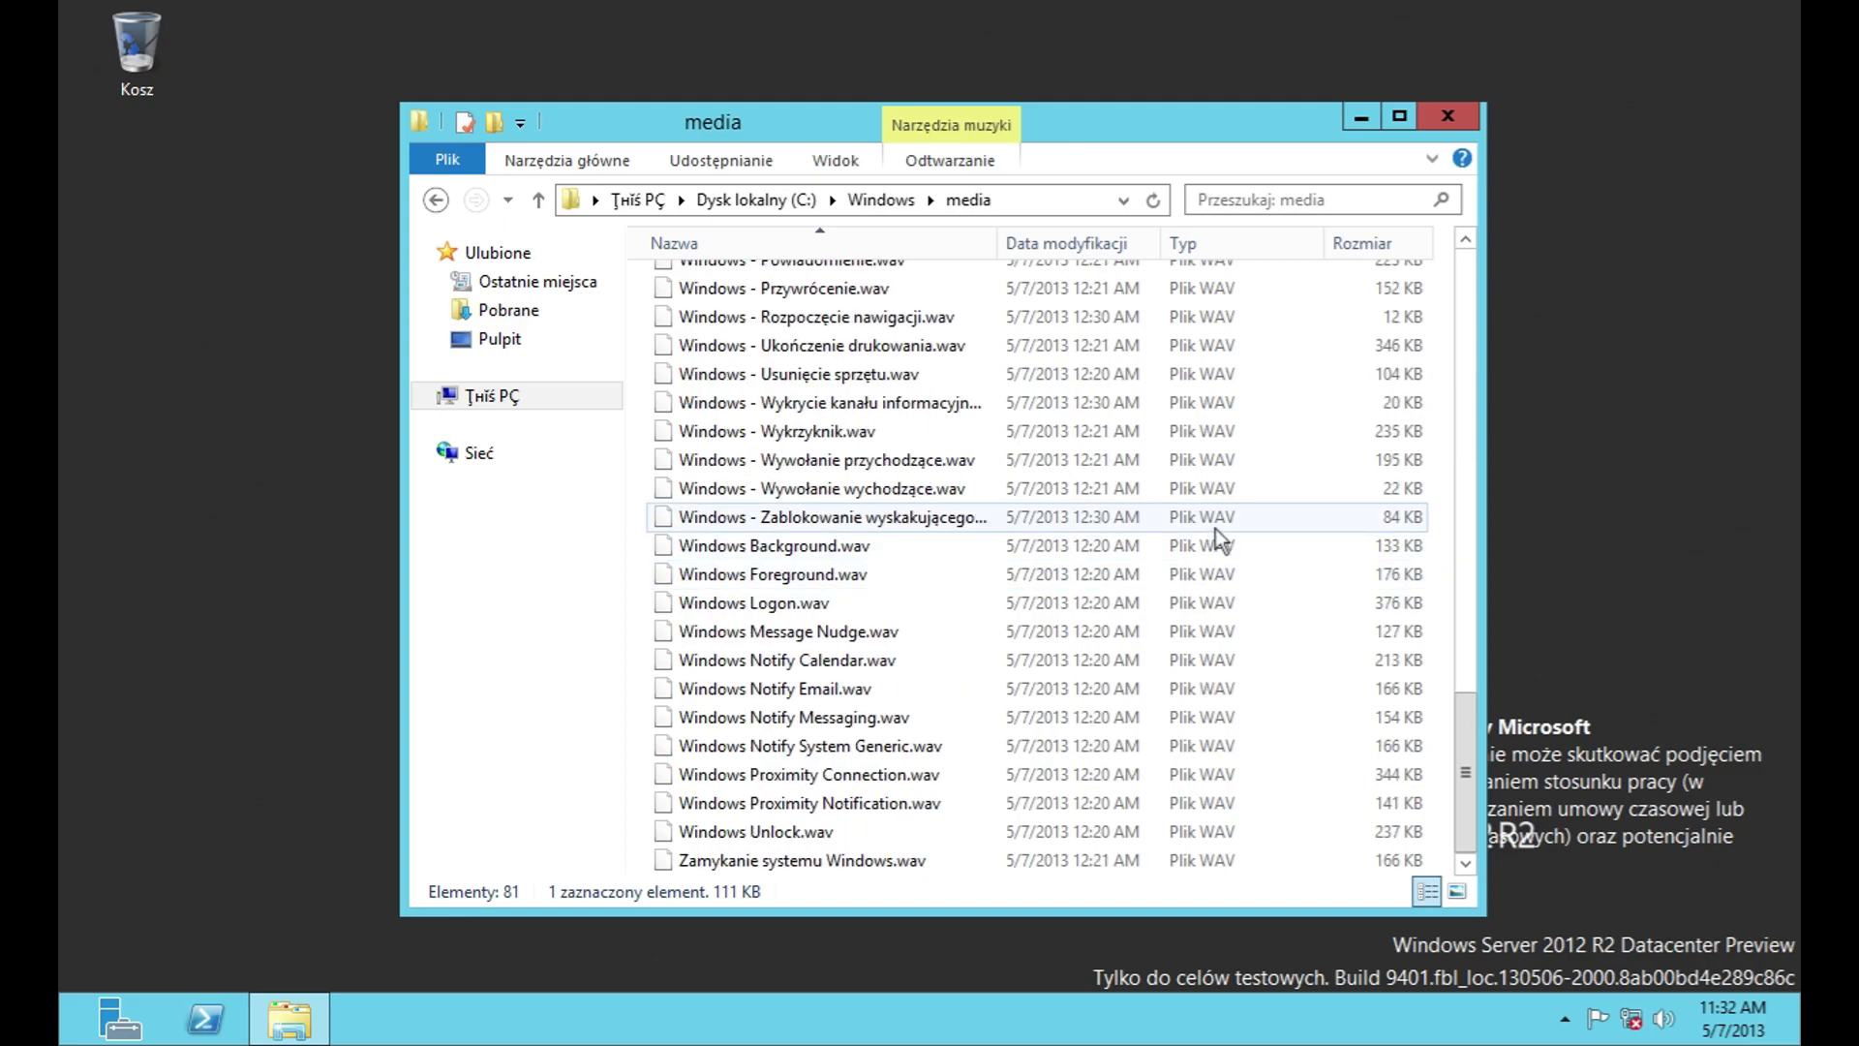
scroll(1175, 532, up, 20)
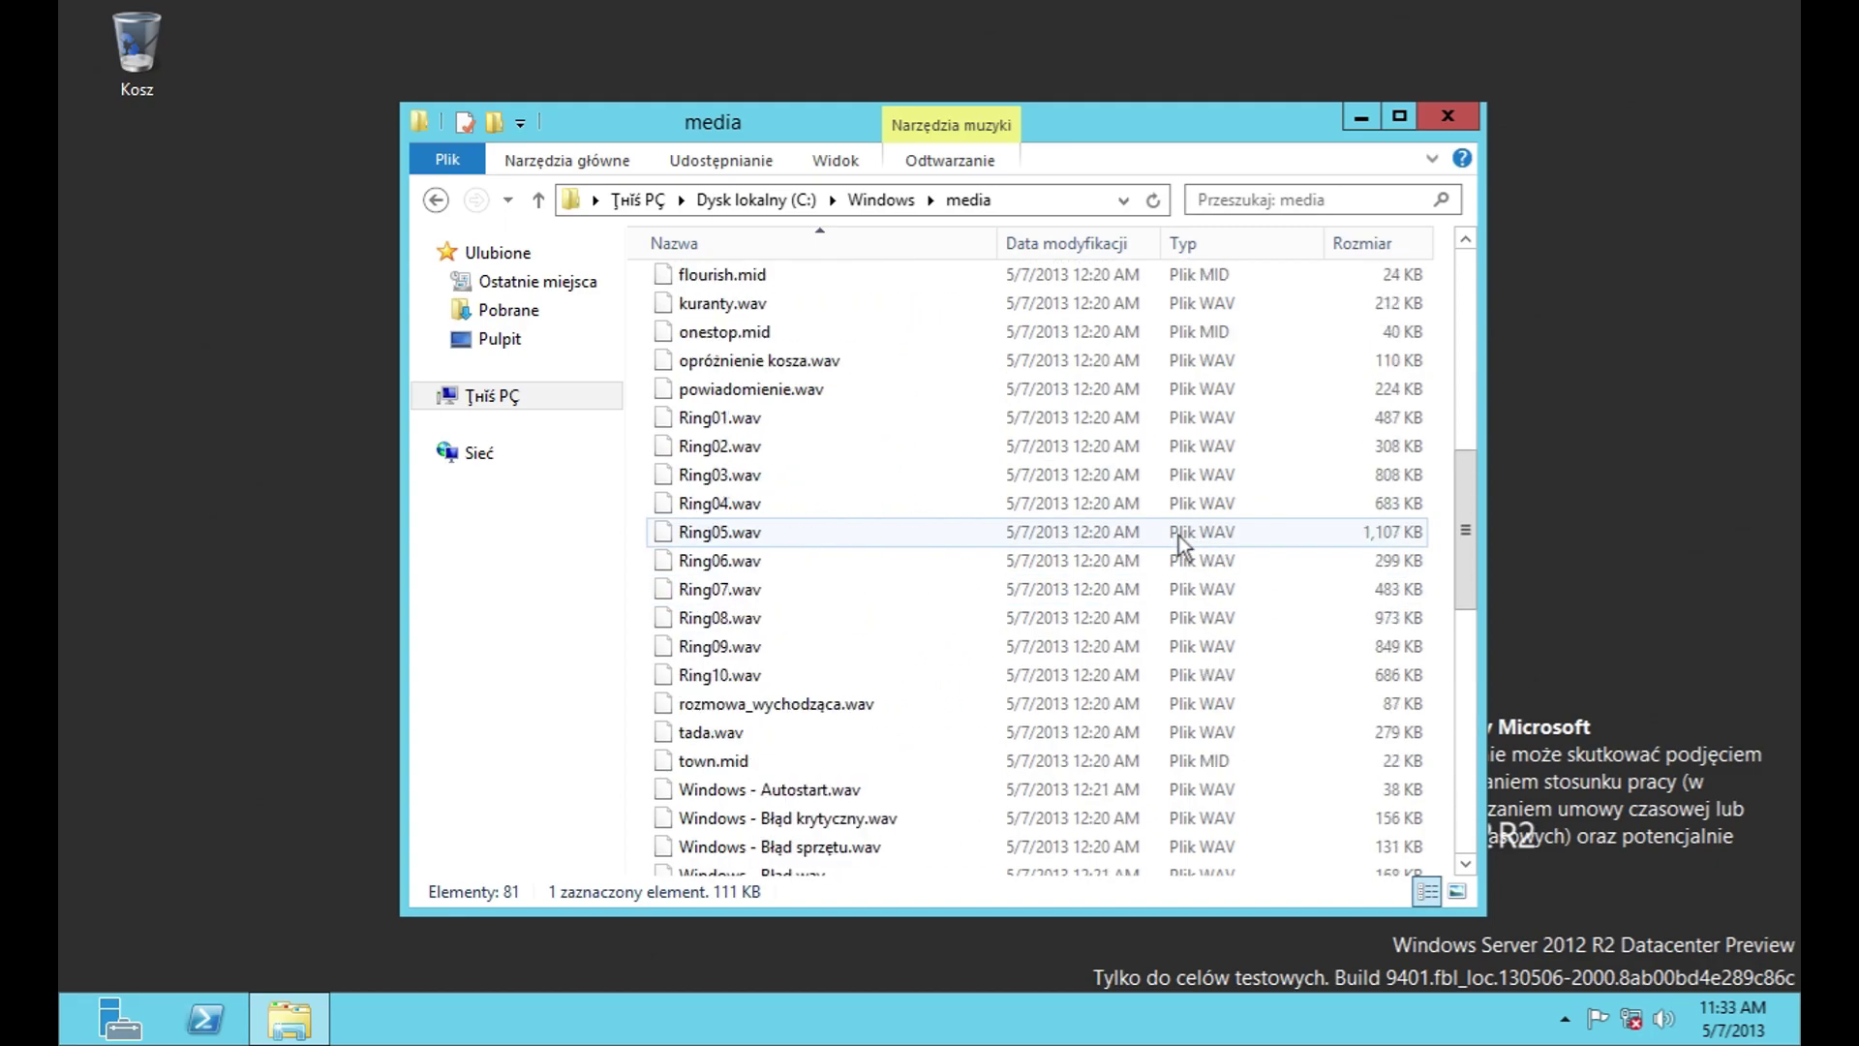
click(1448, 116)
Step: Choose Uruchom ponownie from the Zasilanie menu in the Settings charm
key(super)
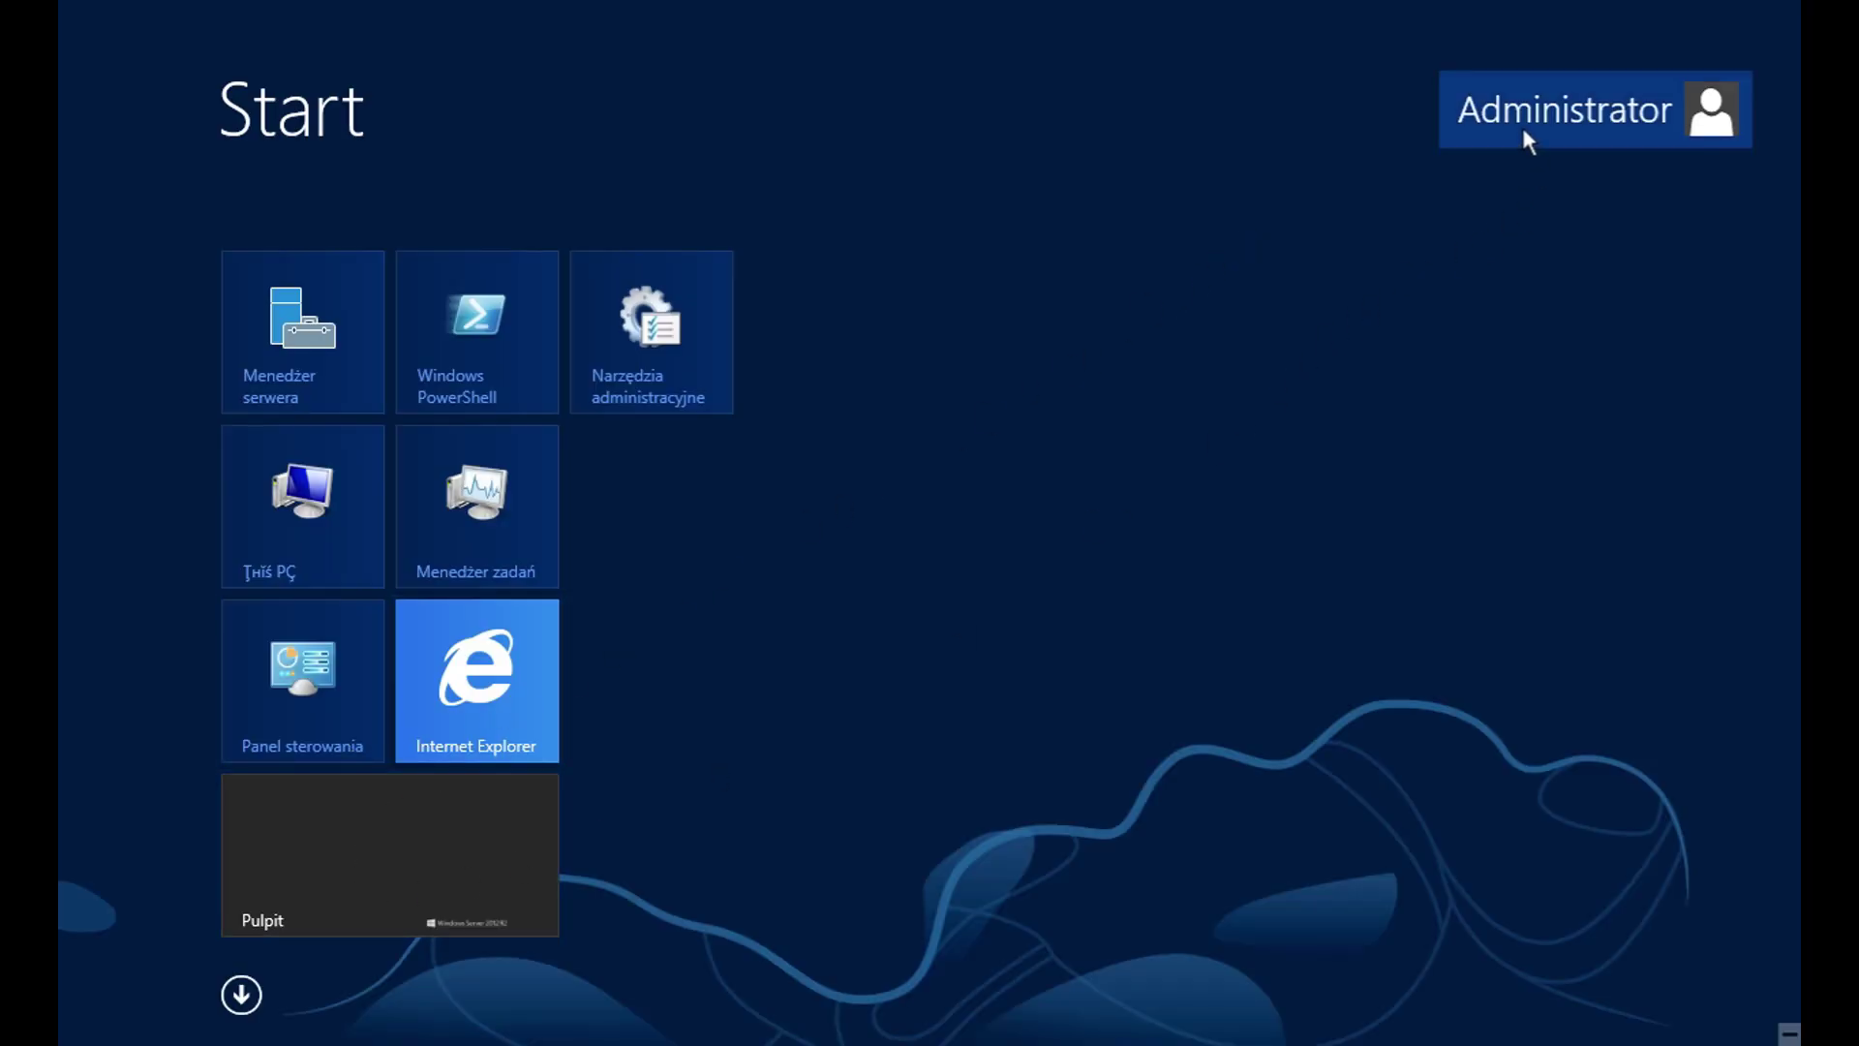
key(super)
key(super)
click(1570, 113)
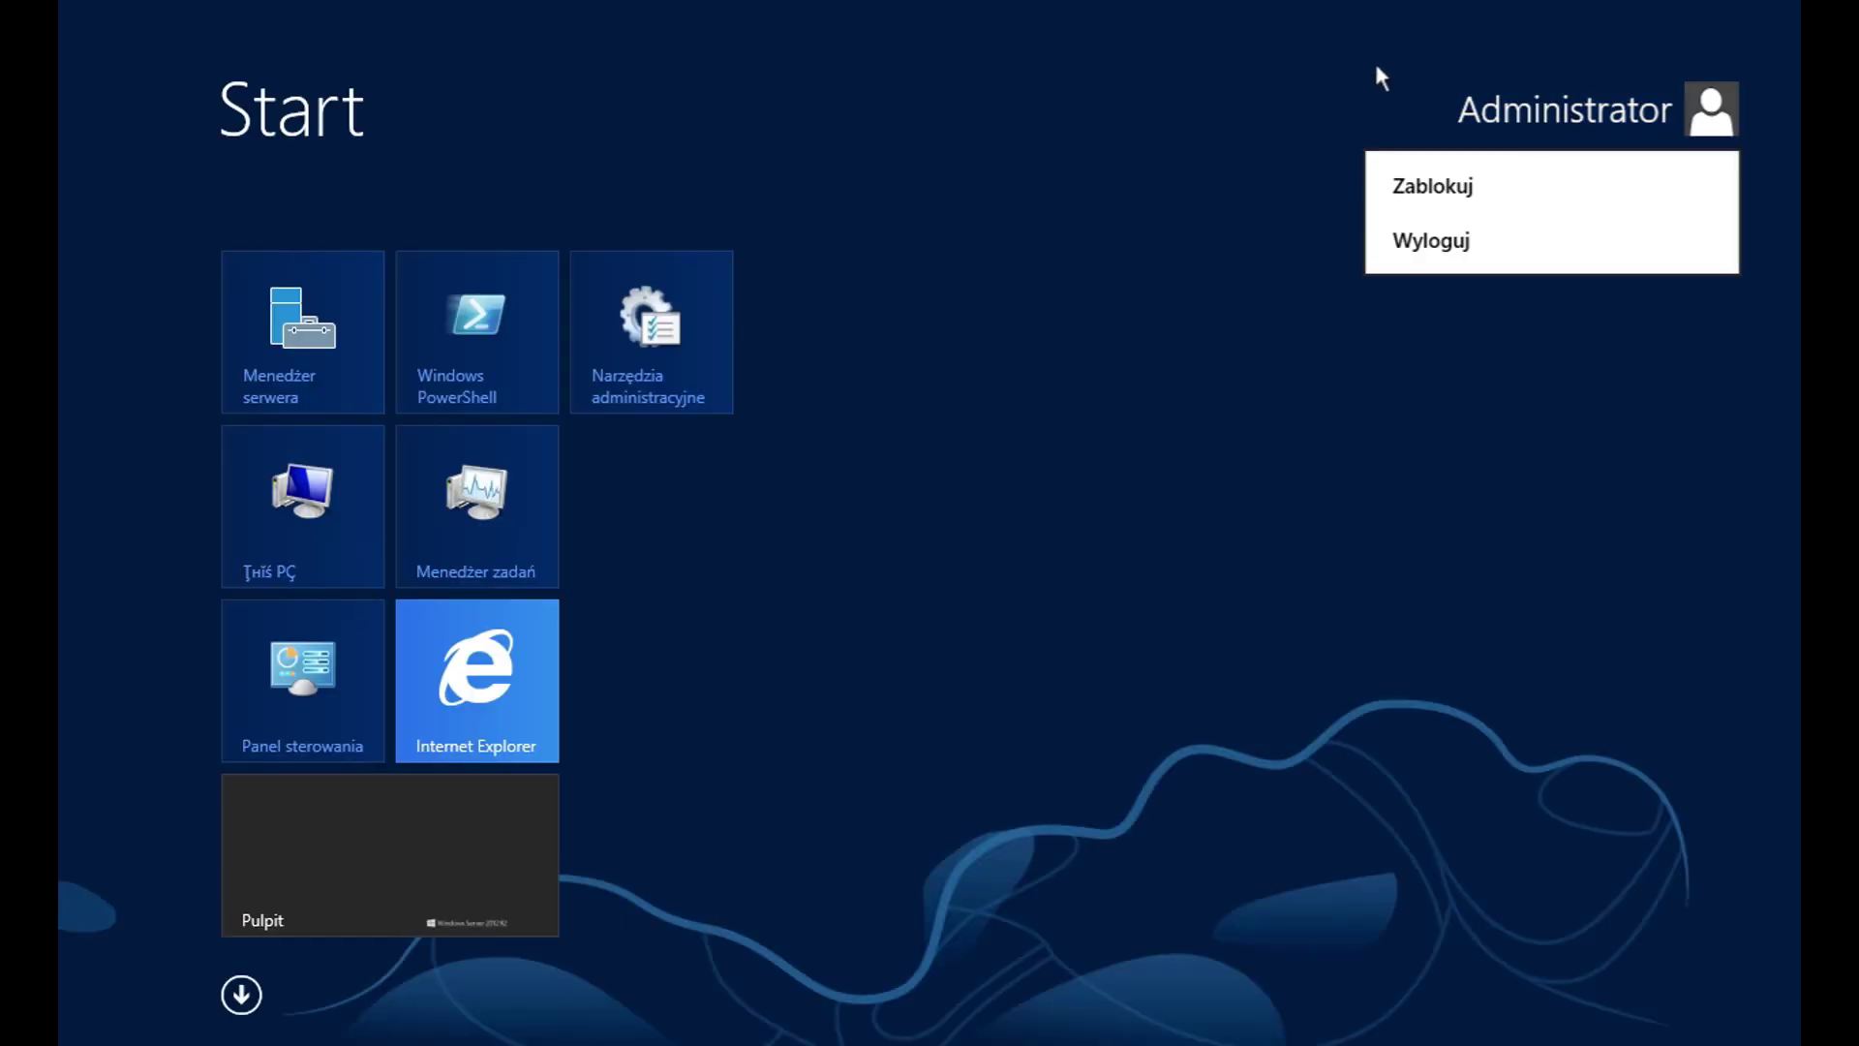
key(super)
mouse_move(1799, 2)
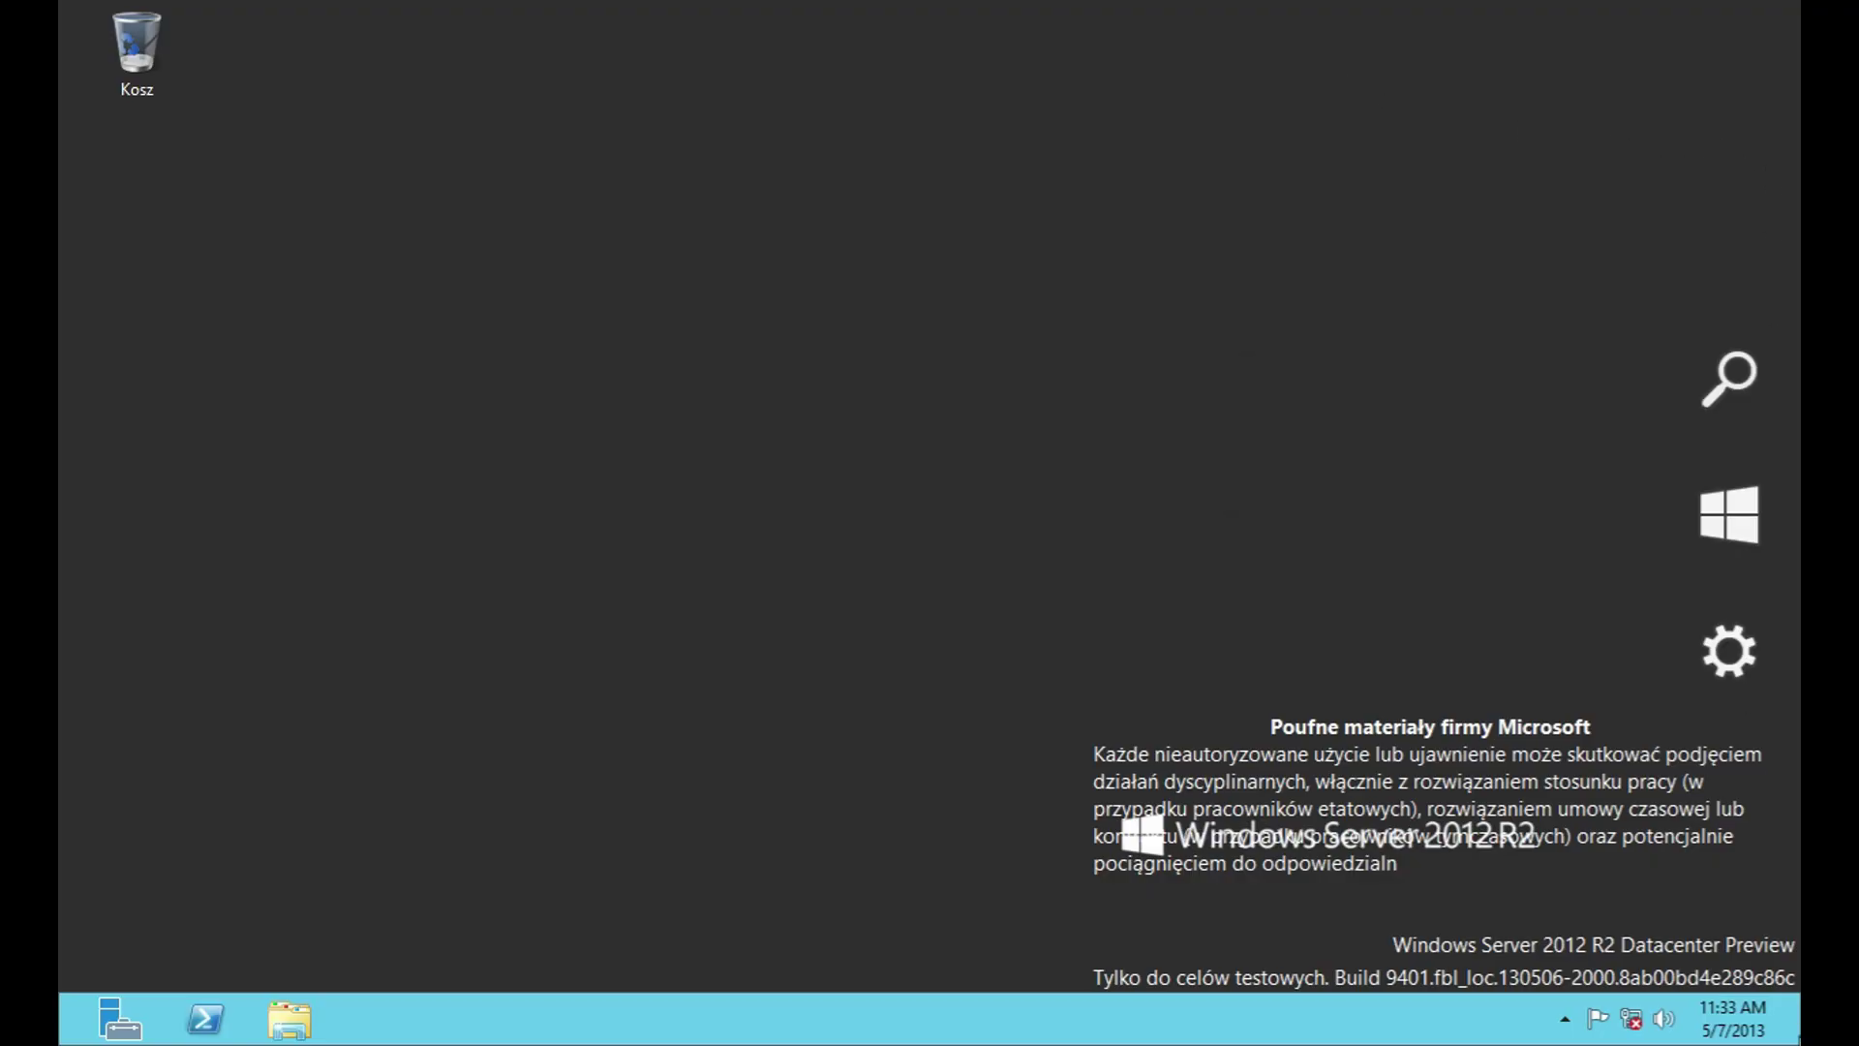
click(1757, 678)
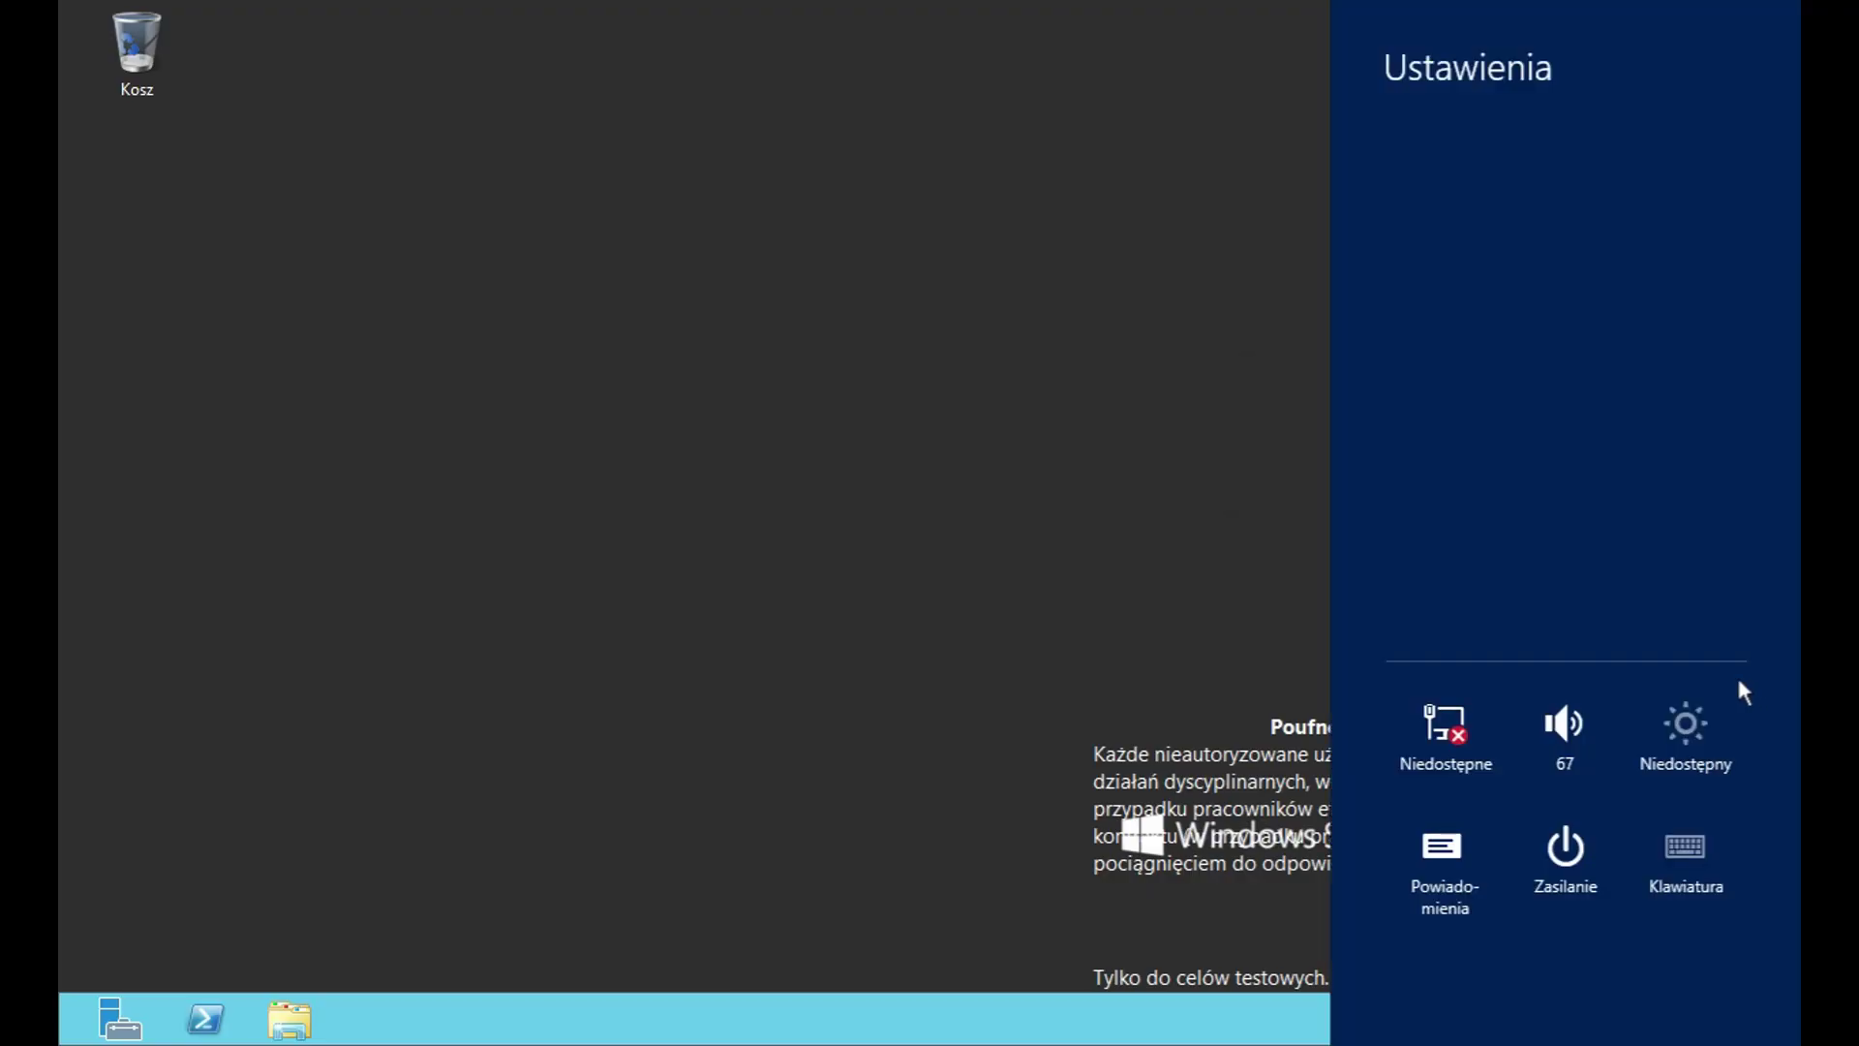
click(1565, 850)
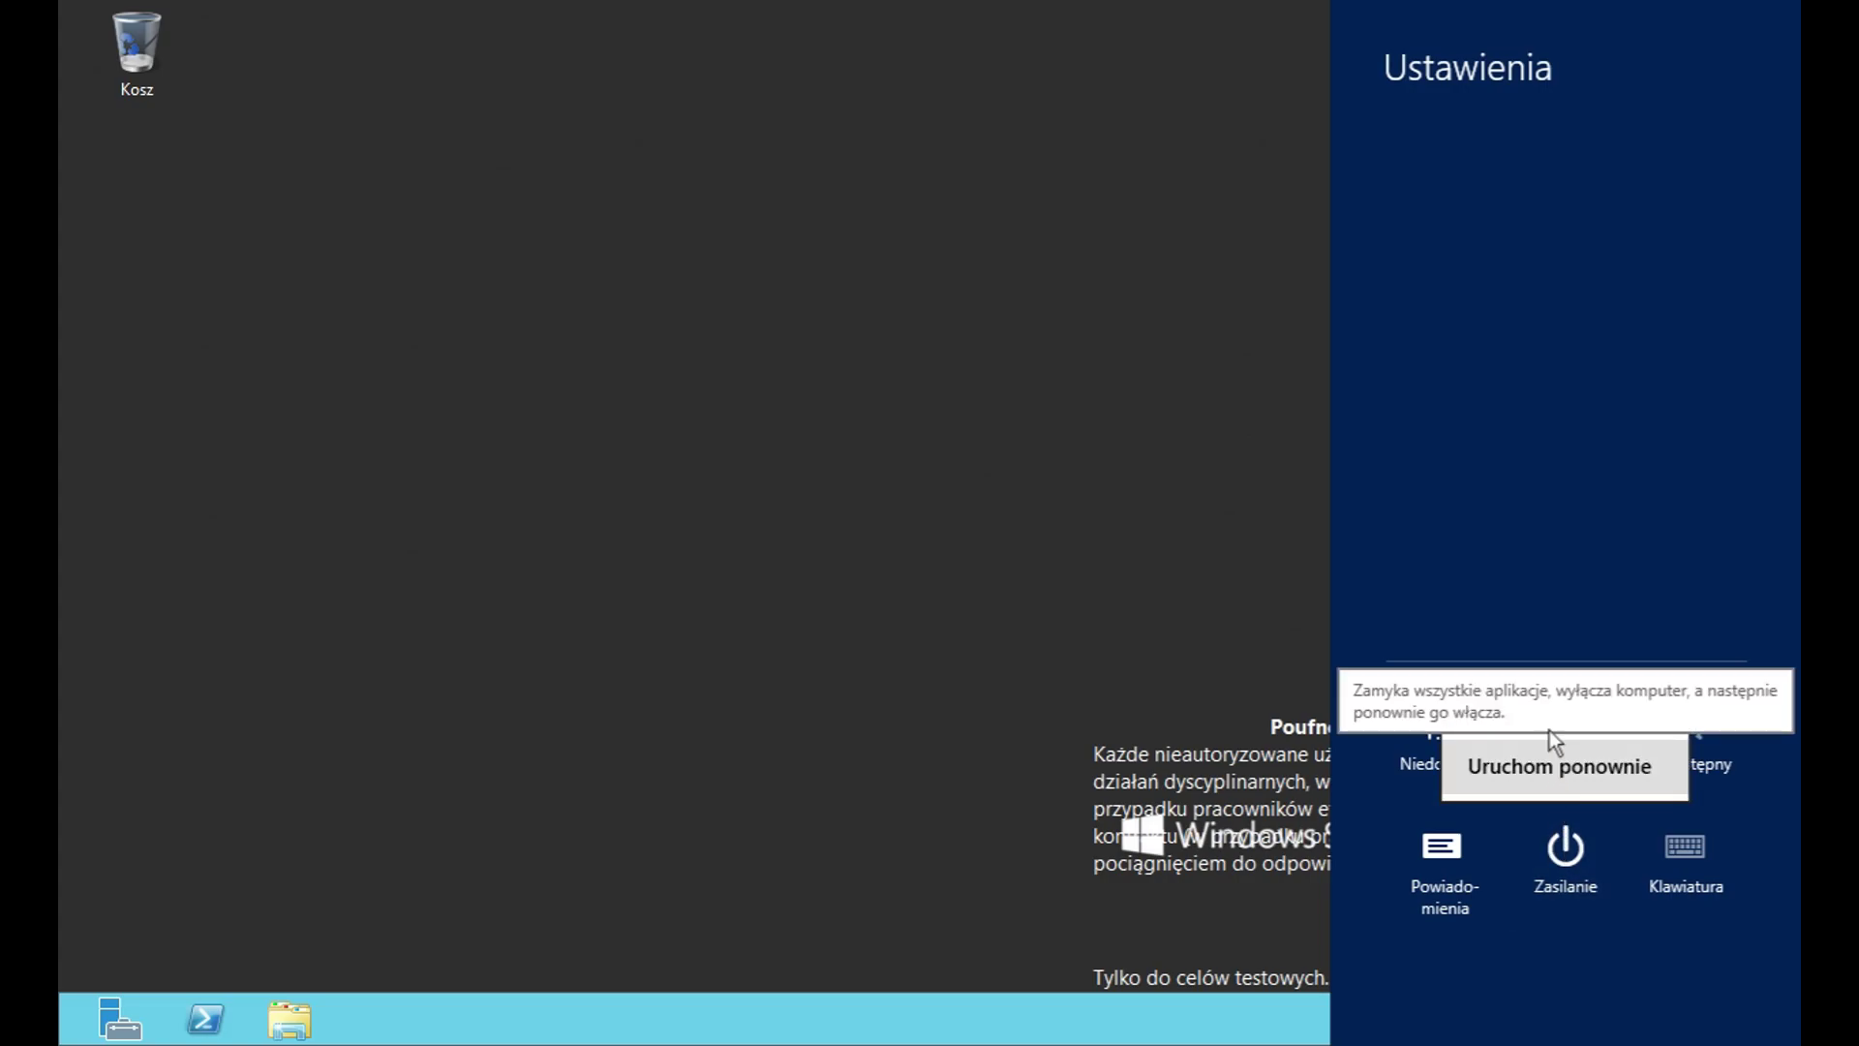
click(1539, 709)
Step: Give 'Inne zadania (niezaplanowane)' as the restart reason and confirm with Kontynuuj
click(1588, 690)
scroll(1675, 794, down, 3)
scroll(1540, 629, up, 1)
scroll(1525, 644, up, 5)
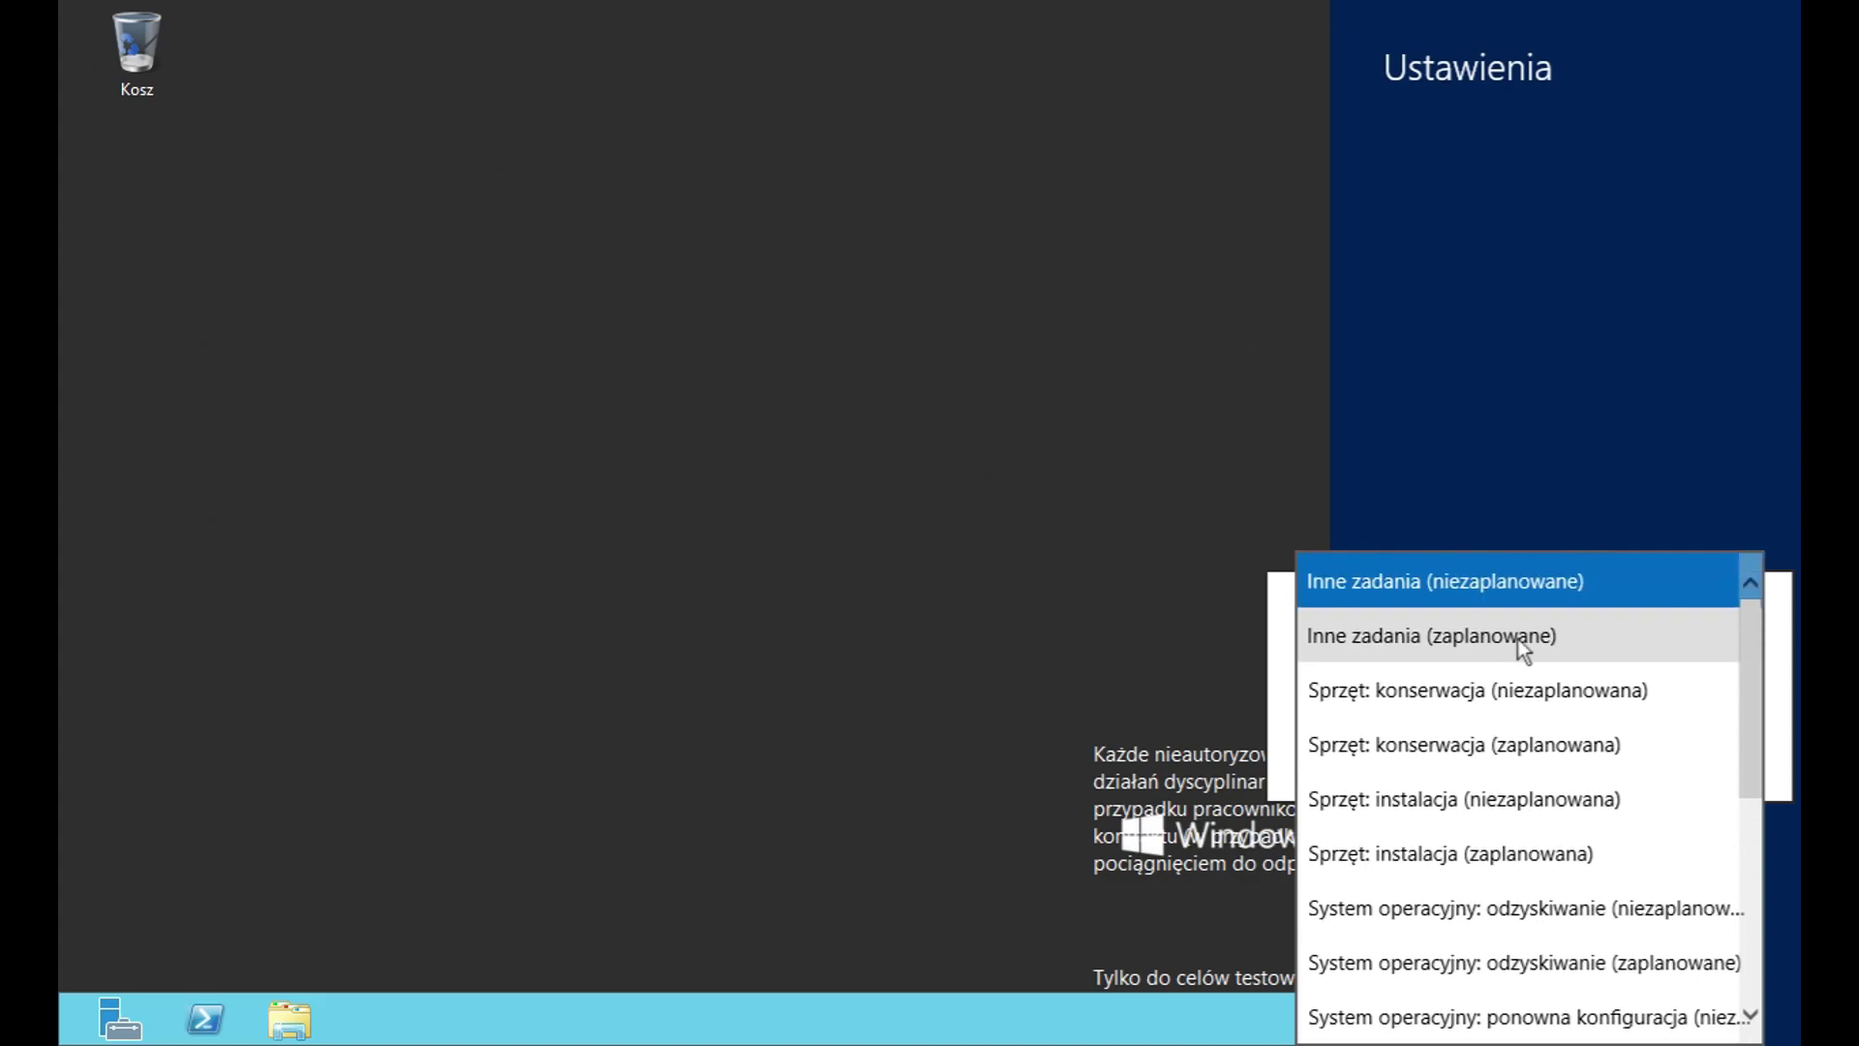
click(1474, 586)
click(1687, 759)
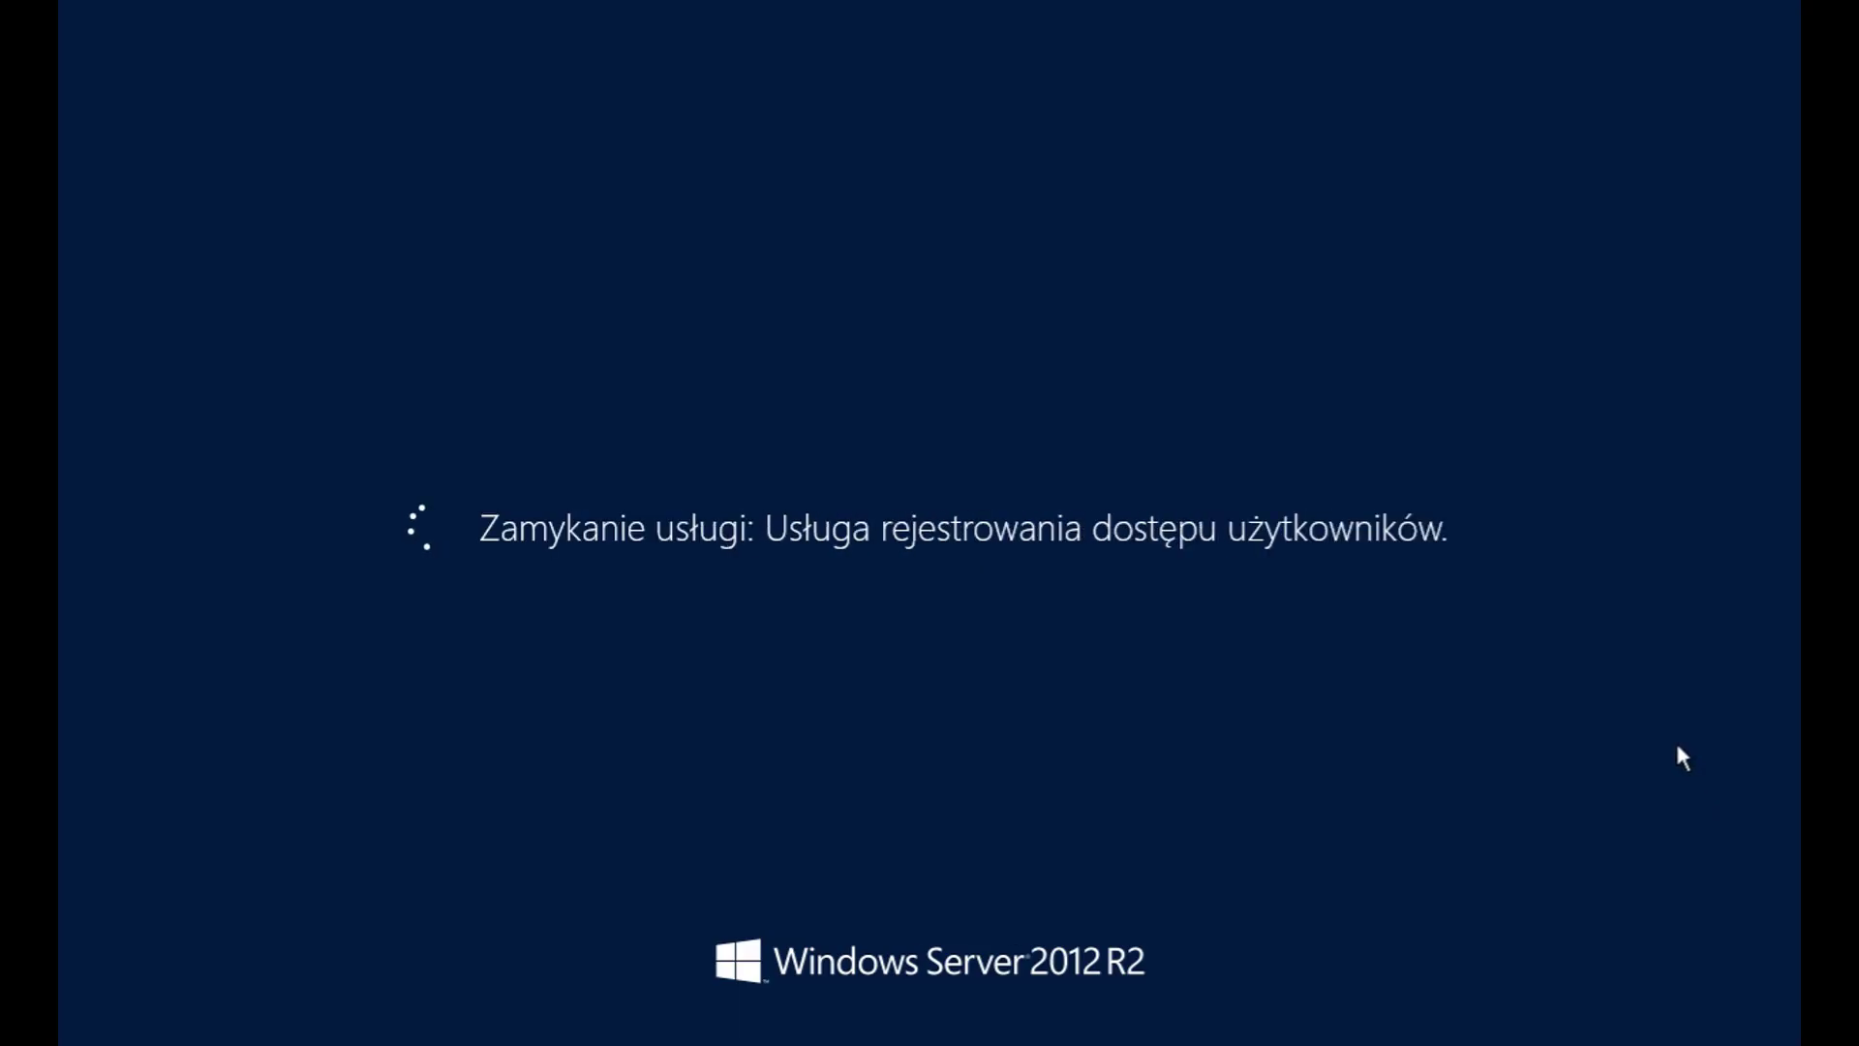